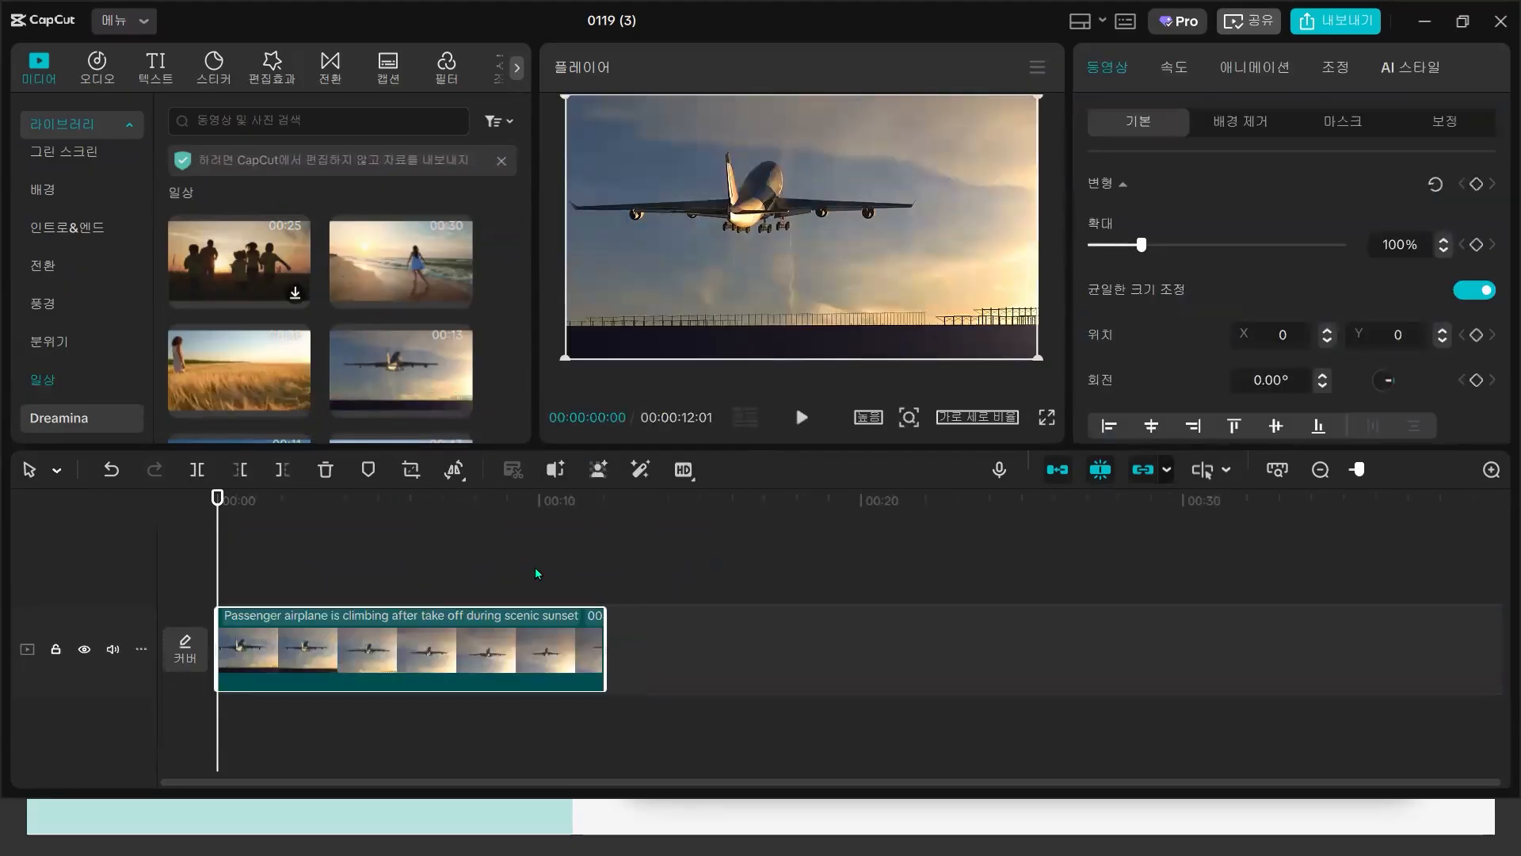
- Append the wheat field, kite and camcorder stock clips in that order after the airplane clip on the main track
drag(288, 375, 584, 629)
scroll(303, 291, down, 3)
drag(302, 290, 1141, 658)
drag(286, 401, 1402, 645)
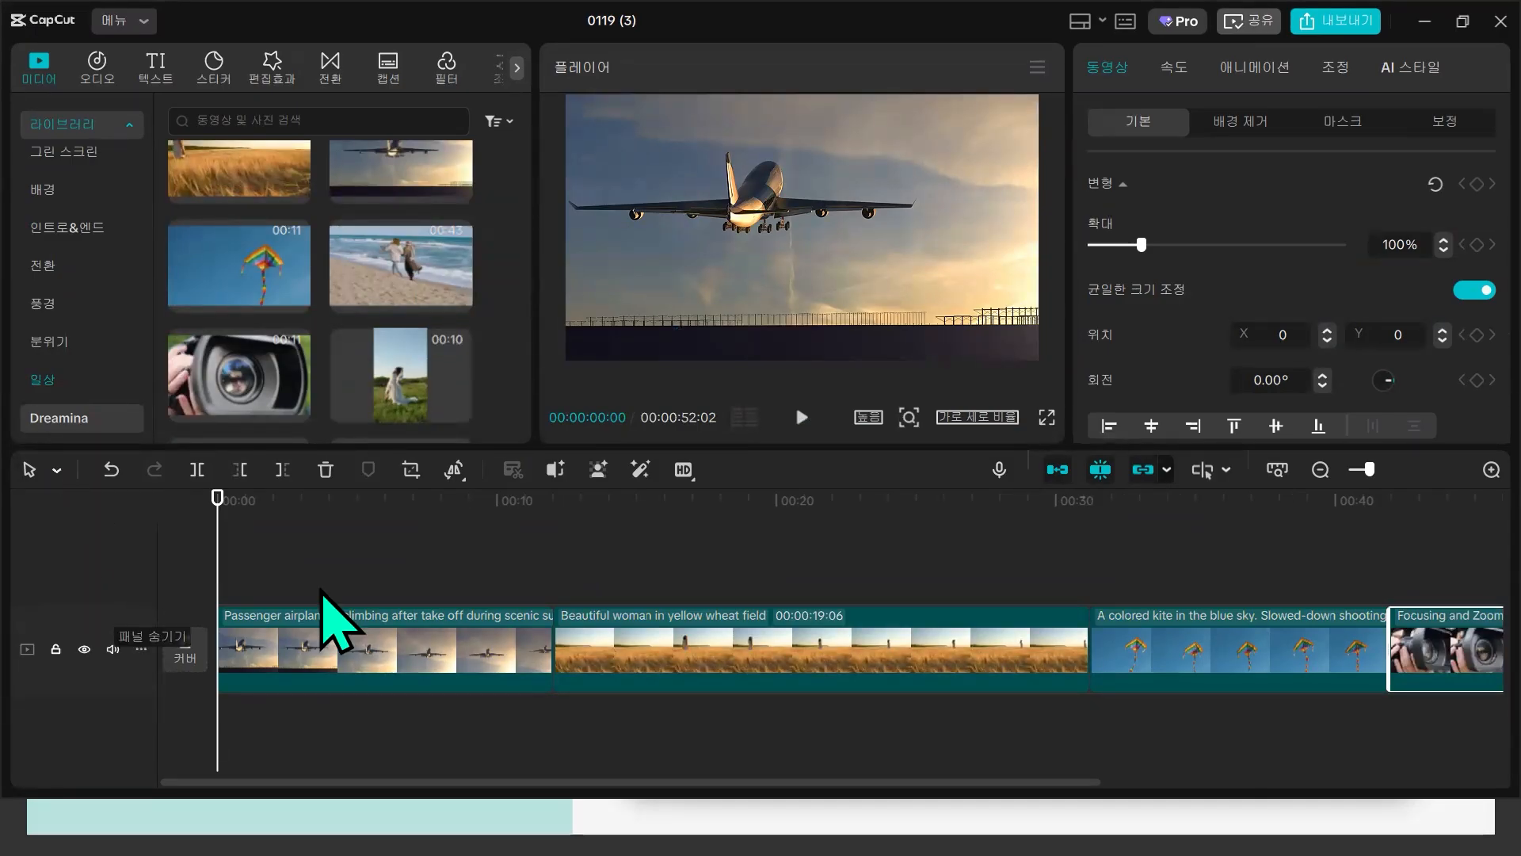
scroll(400, 612, down, 3)
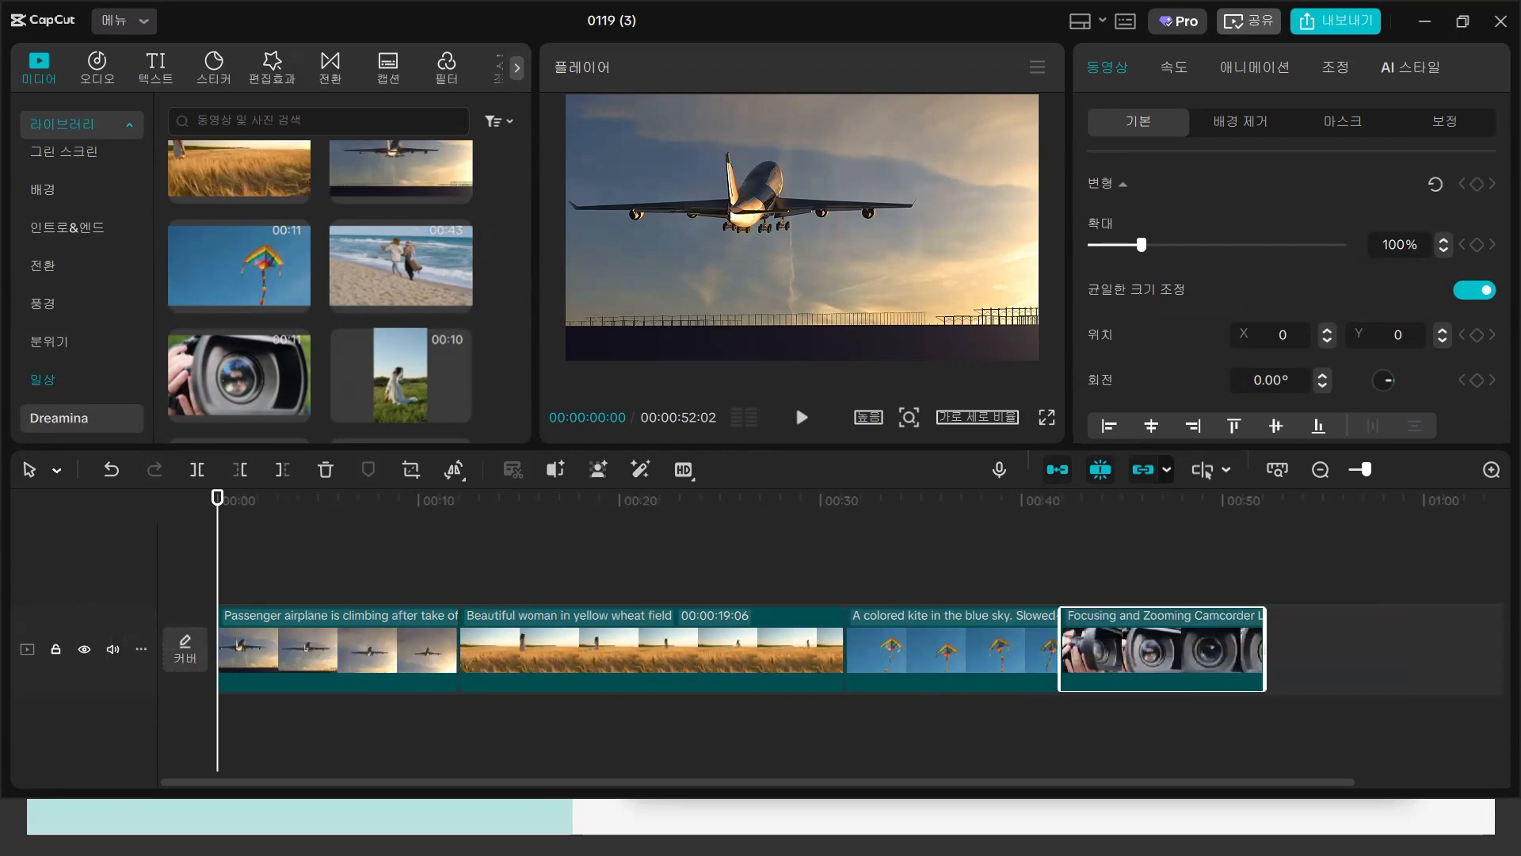
click(333, 662)
click(713, 654)
click(1038, 648)
click(1157, 642)
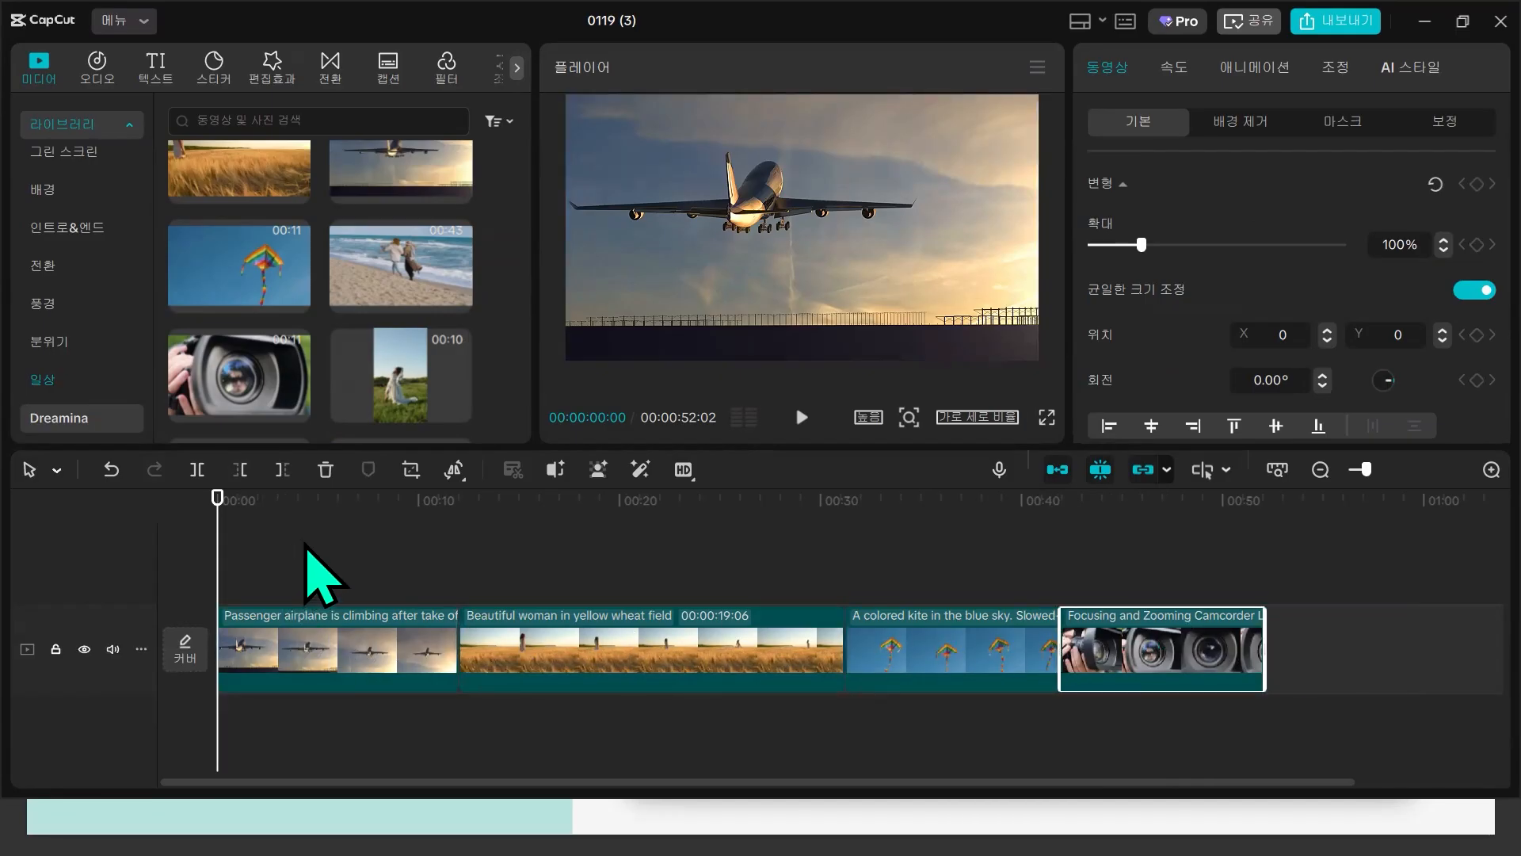
- Trim the airplane clip so that it ends at 00:00:04:01, removing everything after that point
click(305, 547)
click(262, 561)
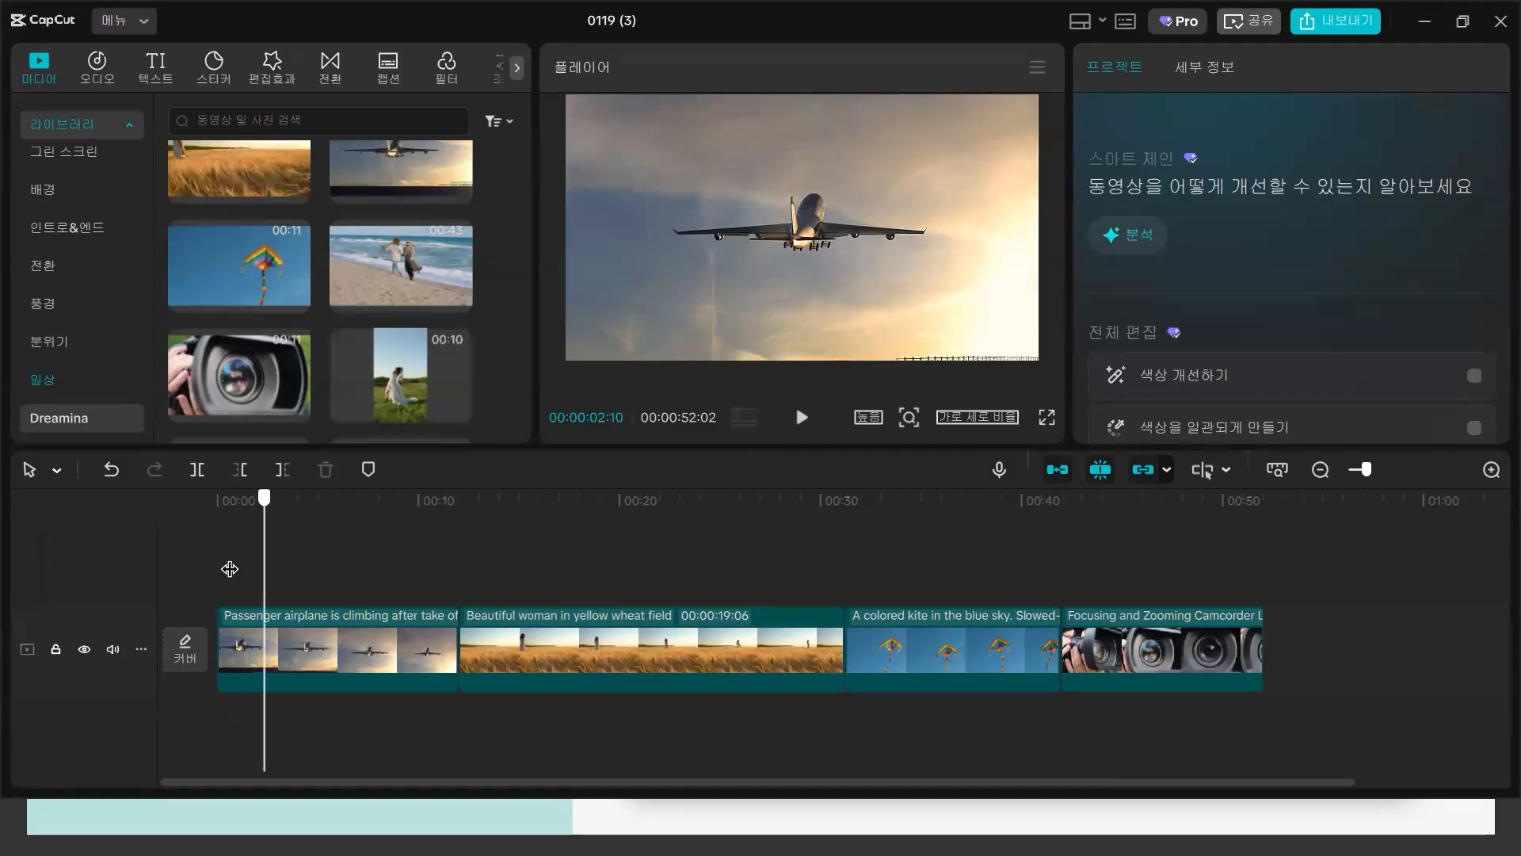
click(217, 578)
click(268, 575)
drag(266, 575, 298, 584)
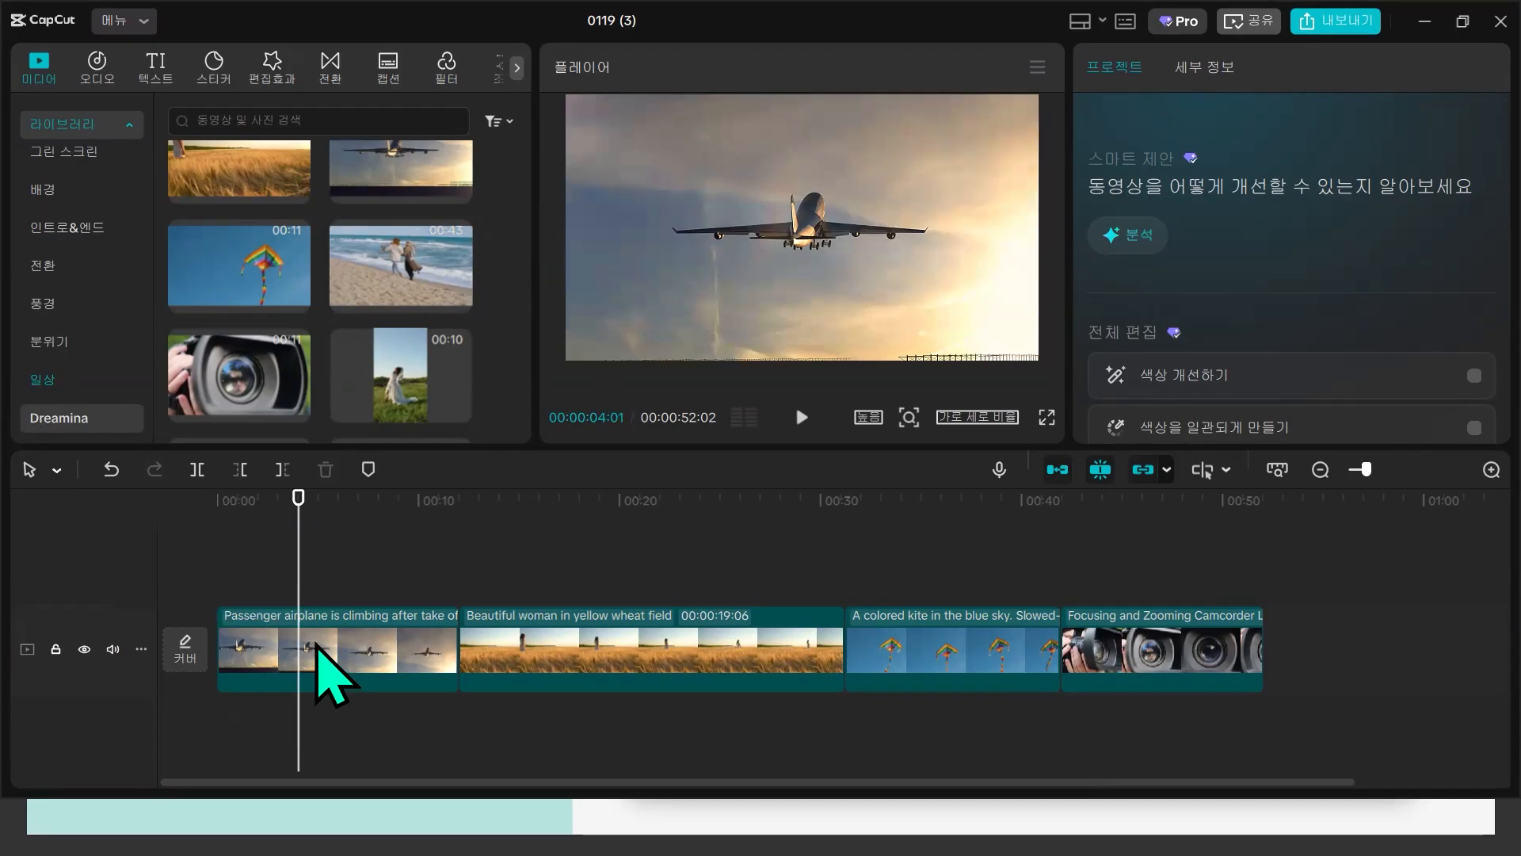
click(317, 647)
key(w)
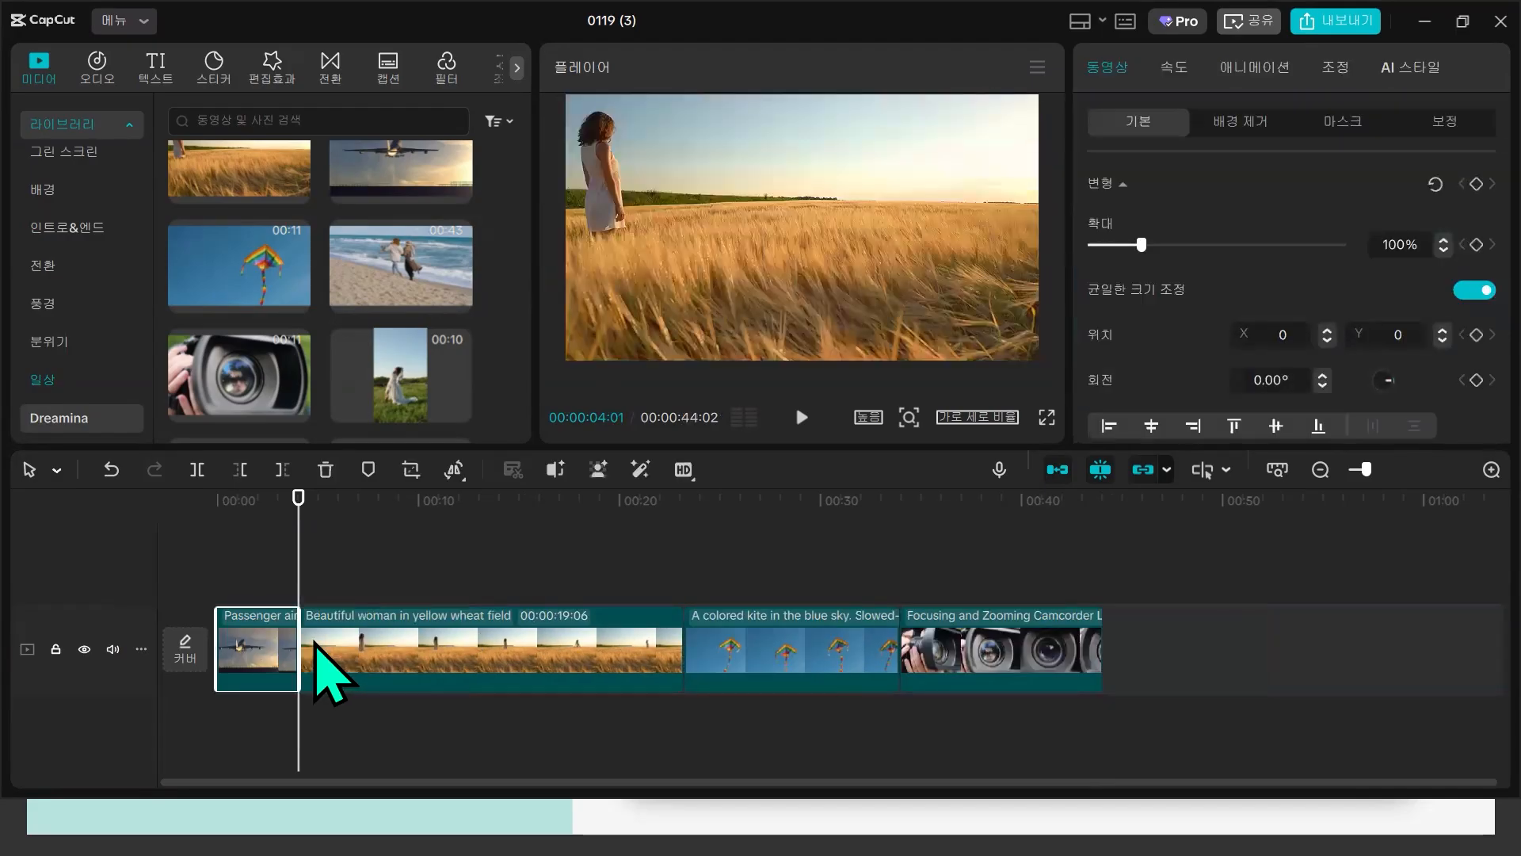
- Stack the wheat field, kite and camcorder clips on separate tracks above the airplane clip, all starting at 00:00
click(216, 576)
drag(216, 577, 293, 587)
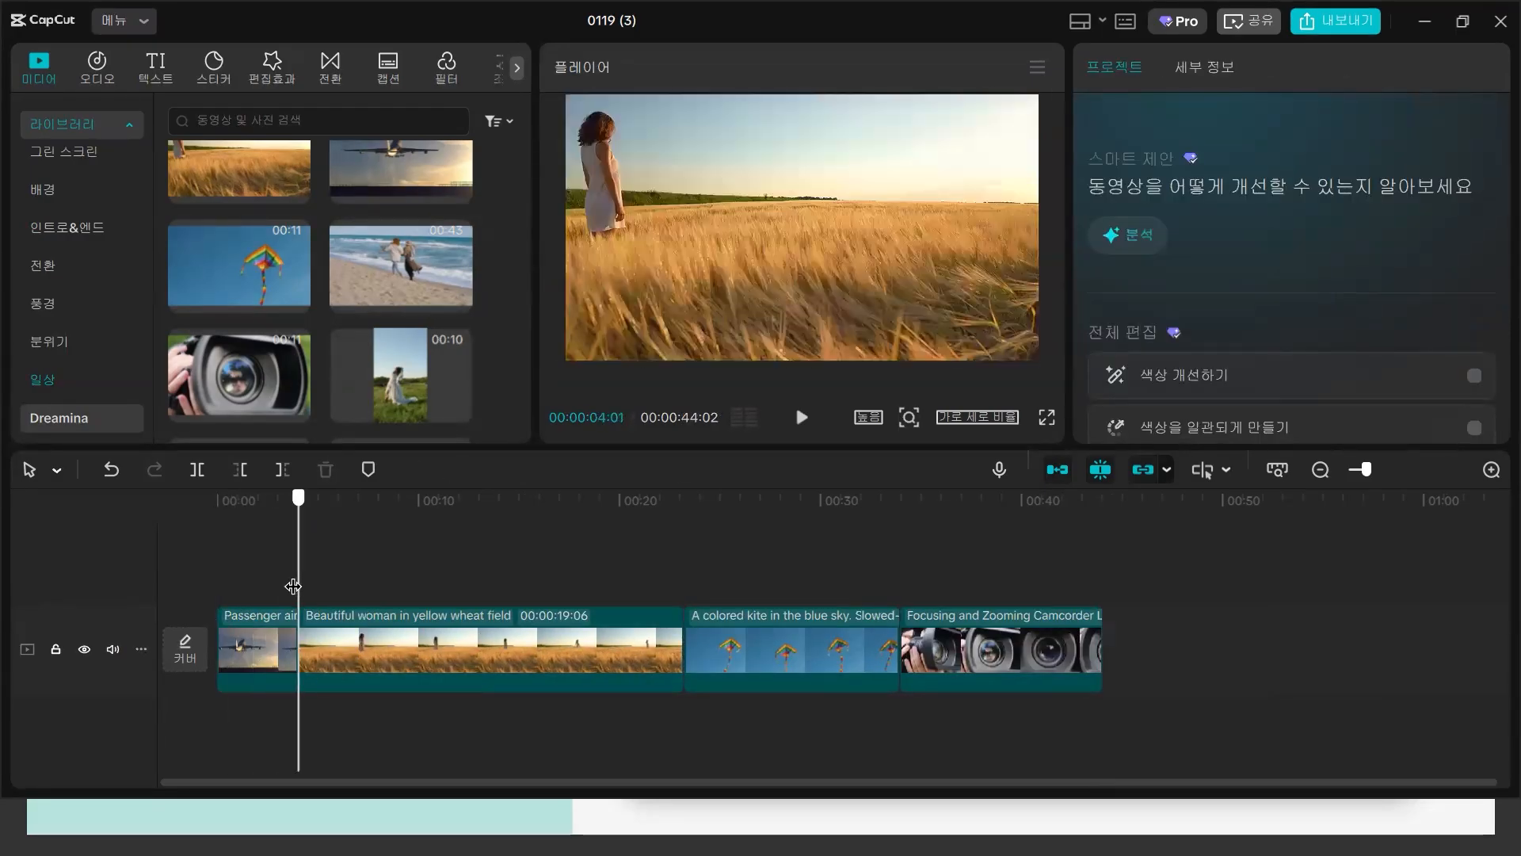
drag(362, 640, 285, 557)
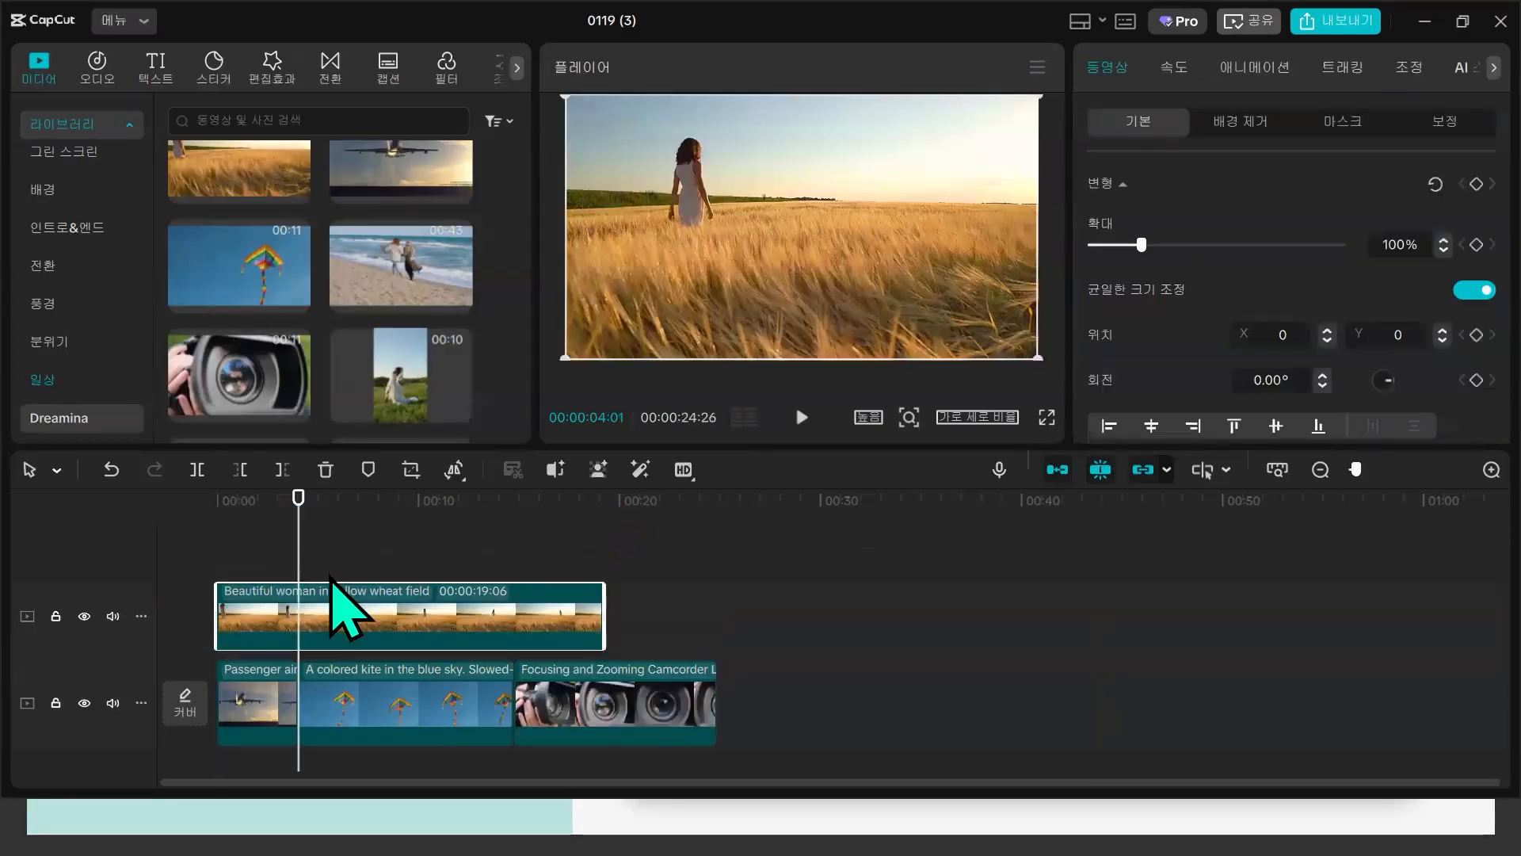
drag(385, 697, 293, 542)
drag(415, 720, 341, 586)
drag(610, 442, 608, 269)
scroll(396, 586, down, 1)
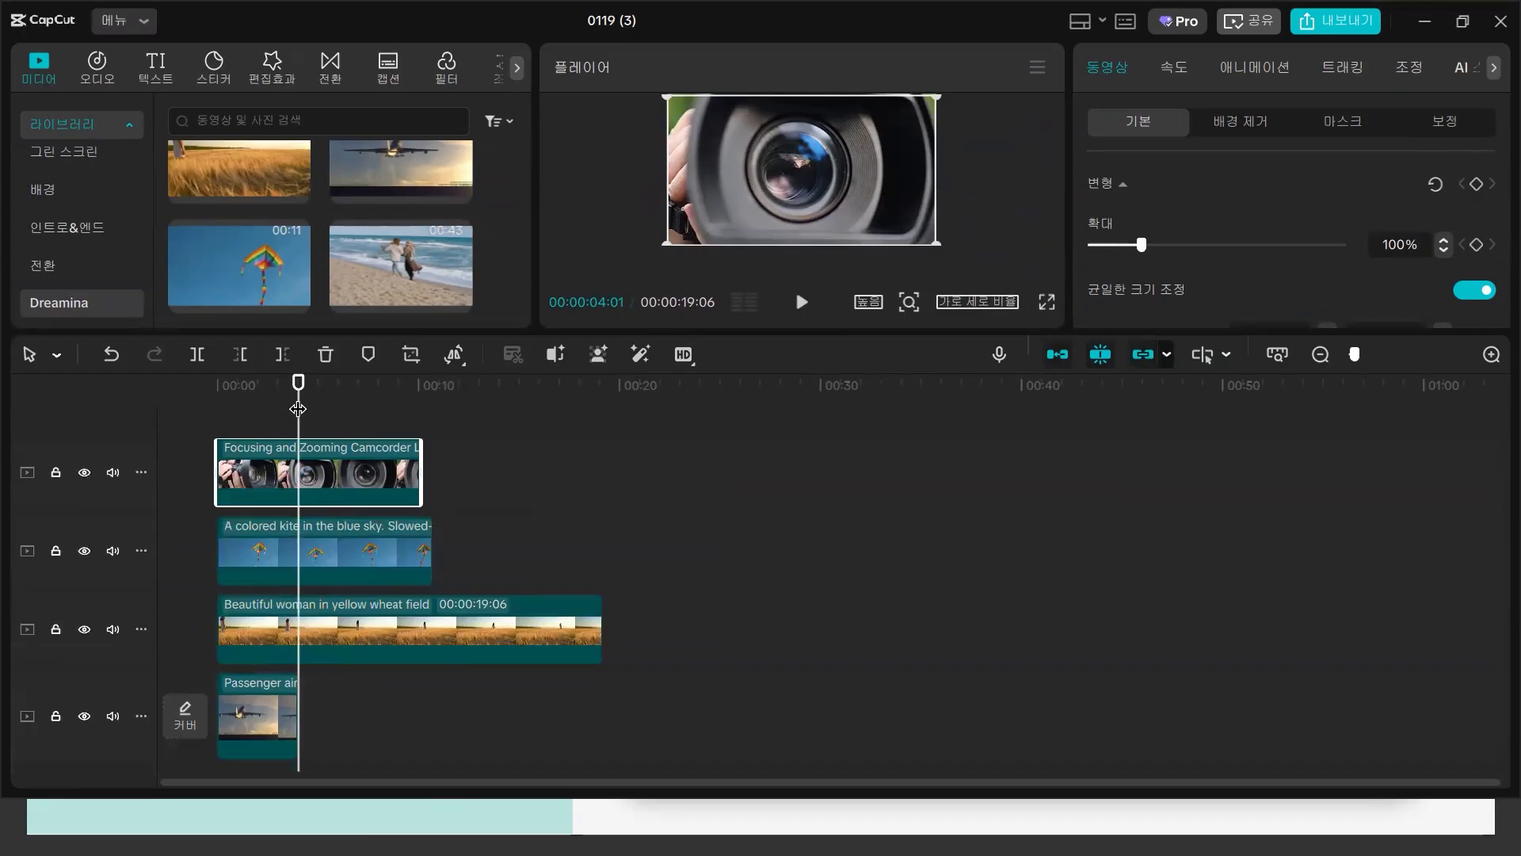
- Split the three stacked upper clips at the airplane clip's end, 00:00:04:01, and delete their remaining portions
drag(294, 406, 286, 405)
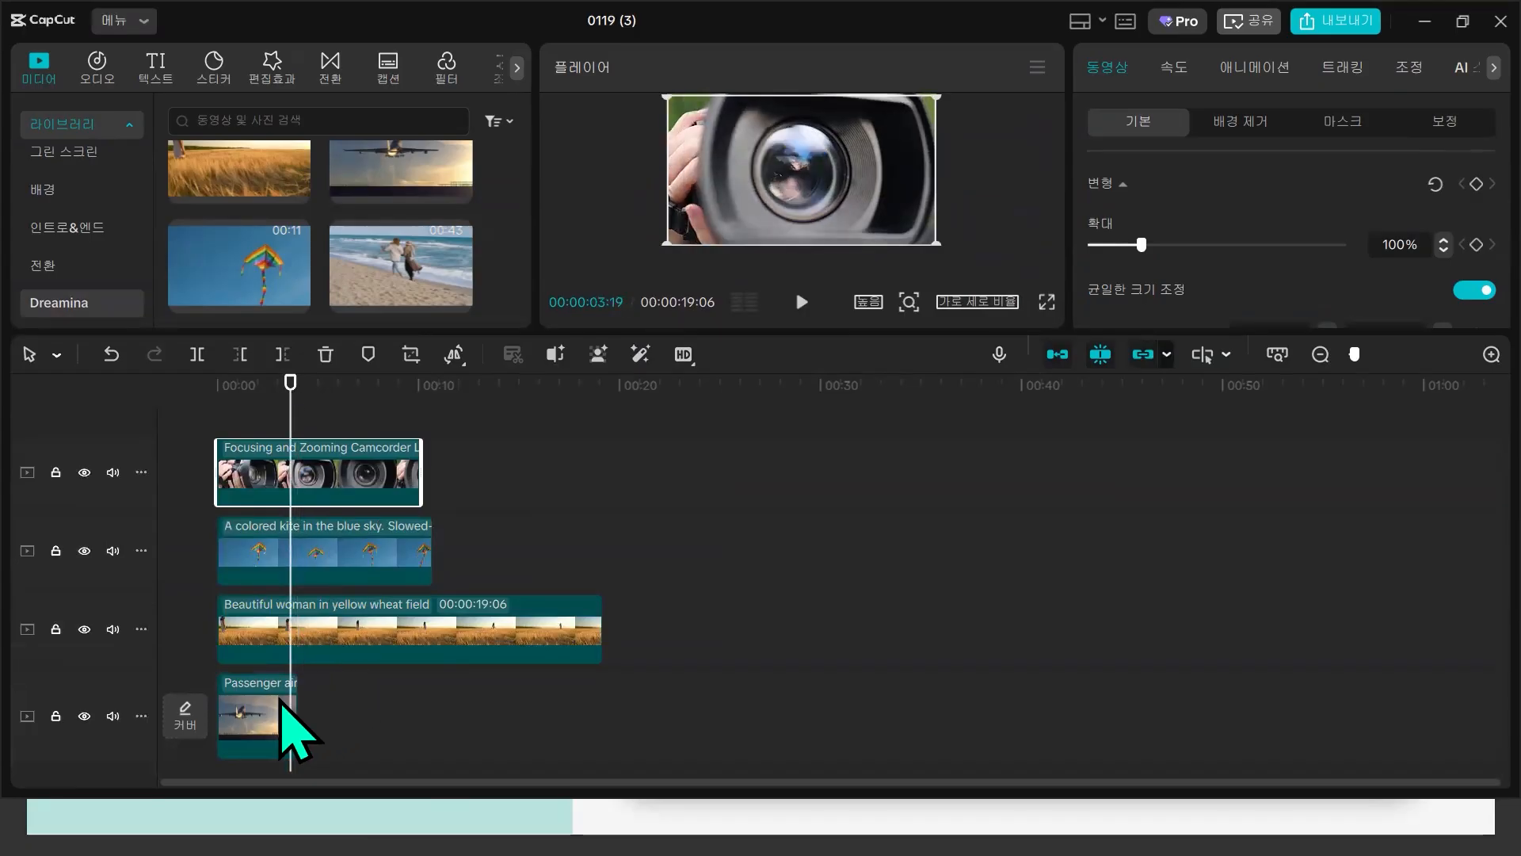
key(Down)
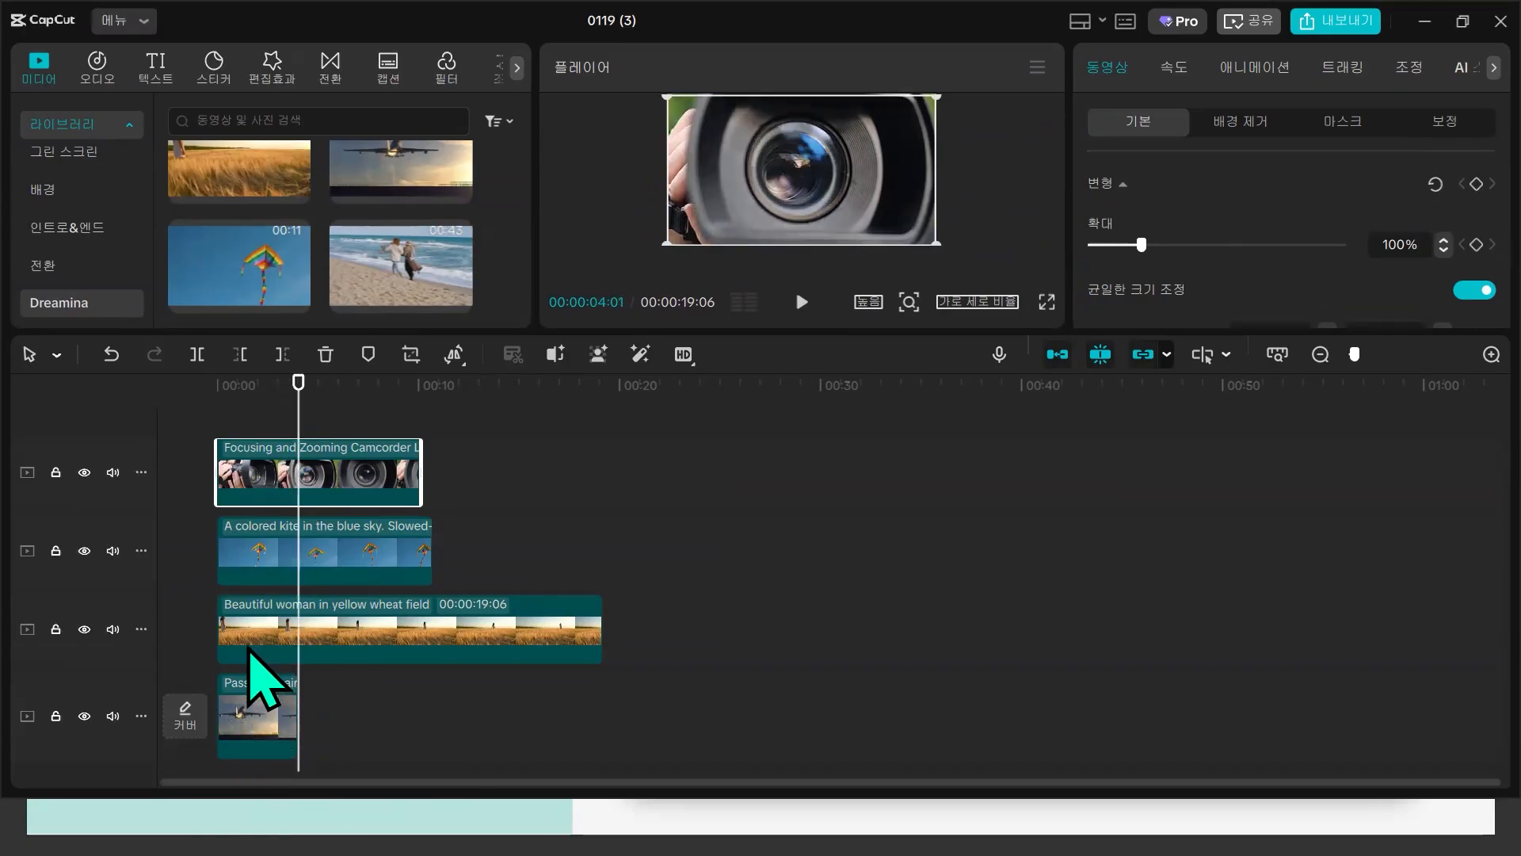
click(221, 418)
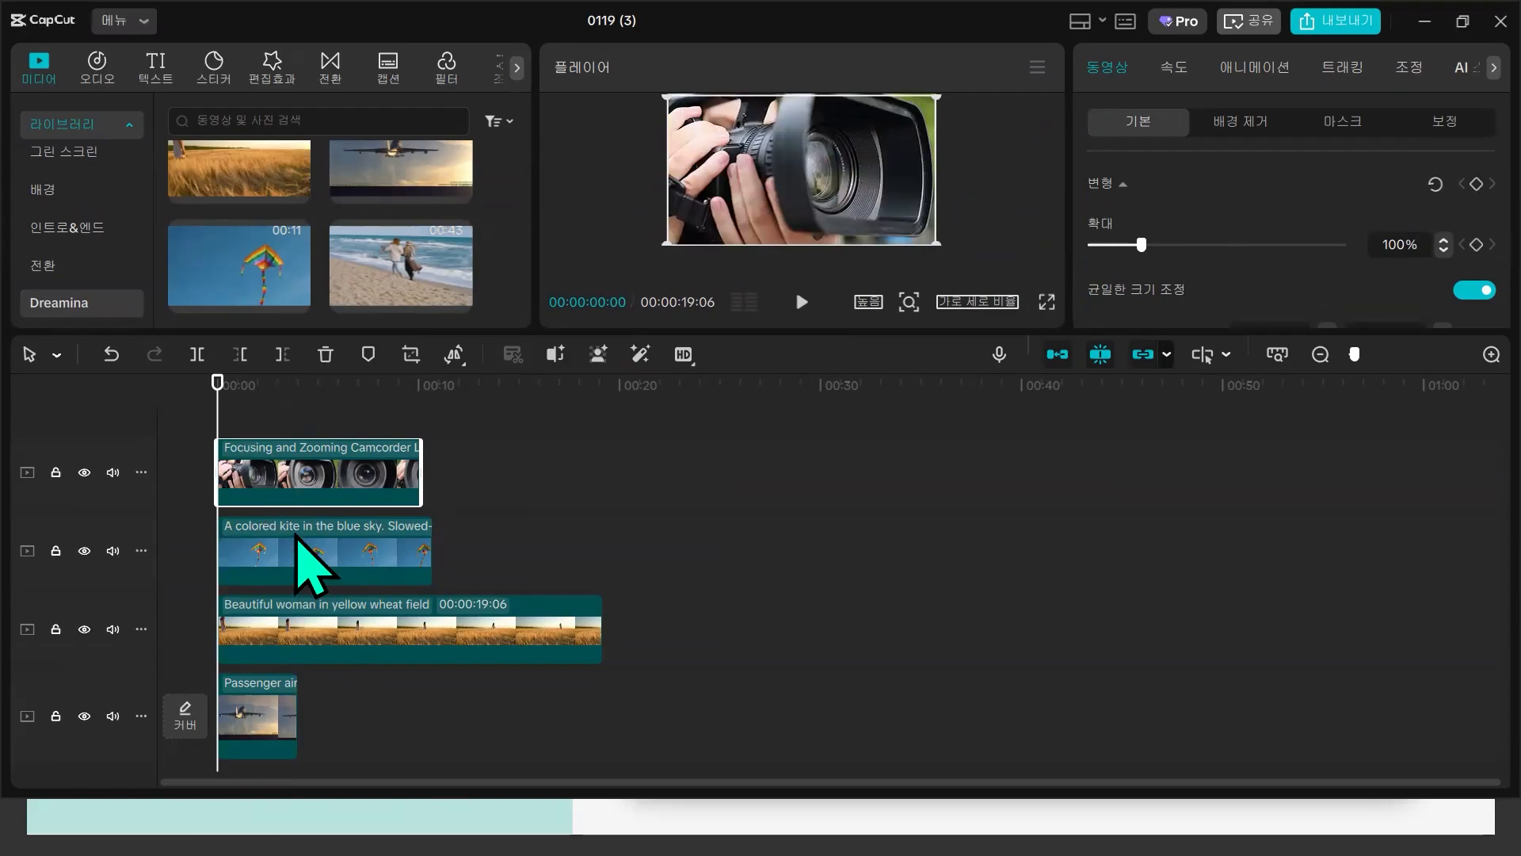
click(295, 534)
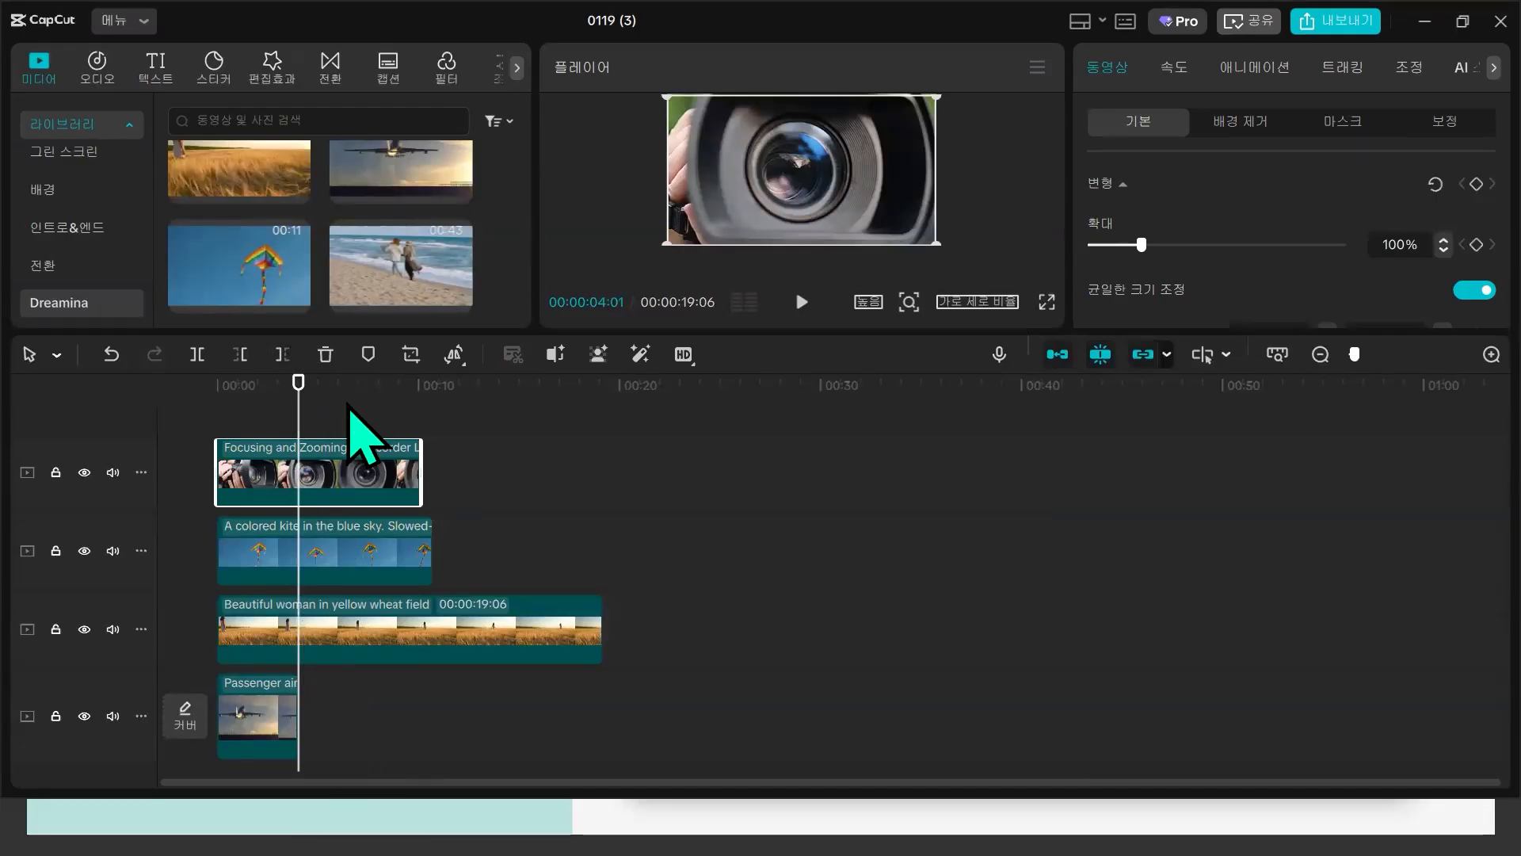
key(ctrl+b)
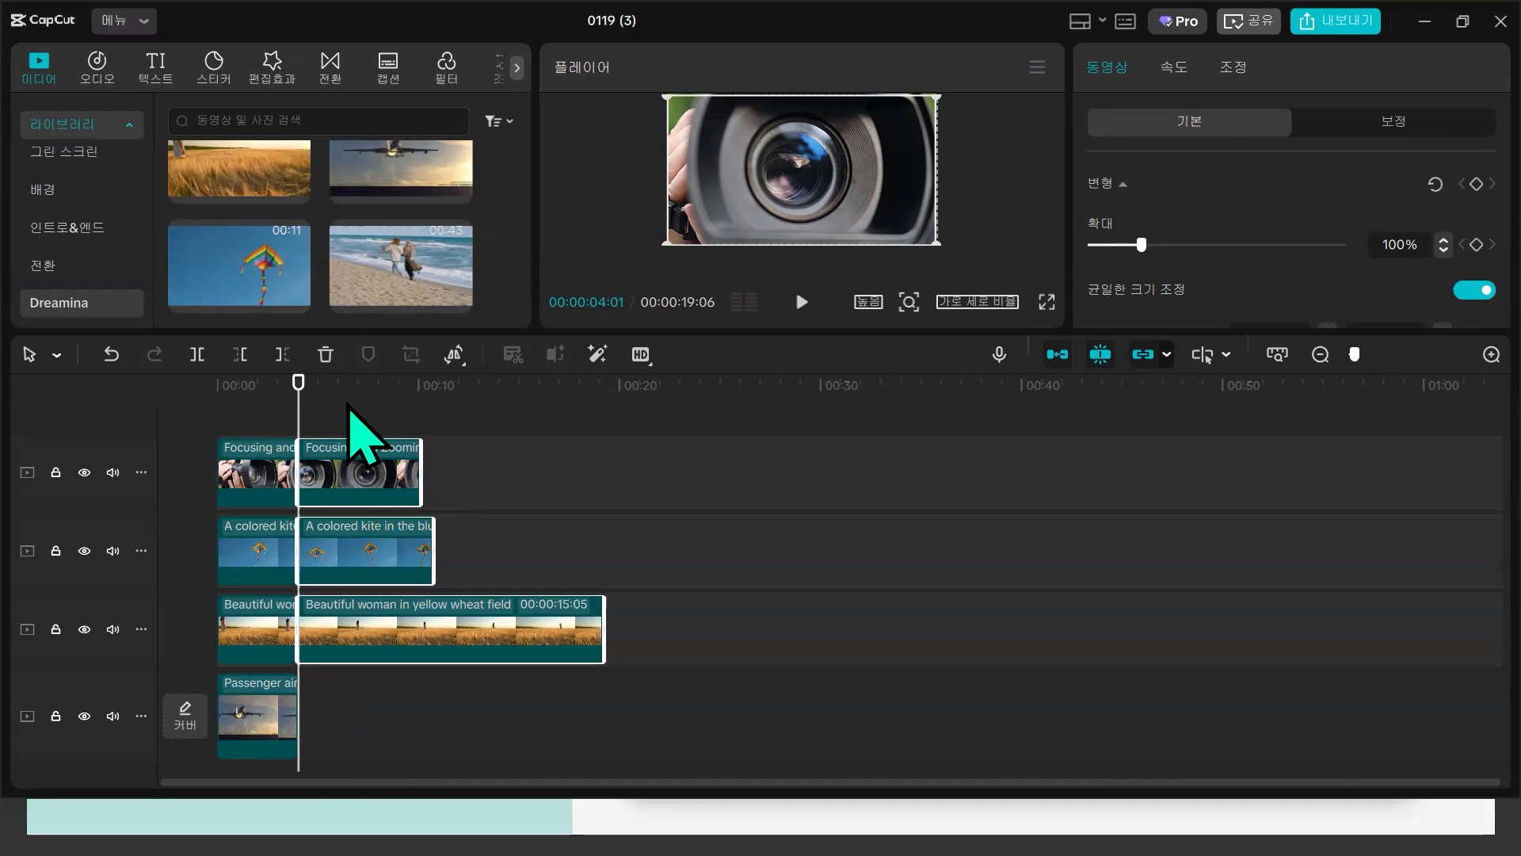
drag(397, 464, 480, 466)
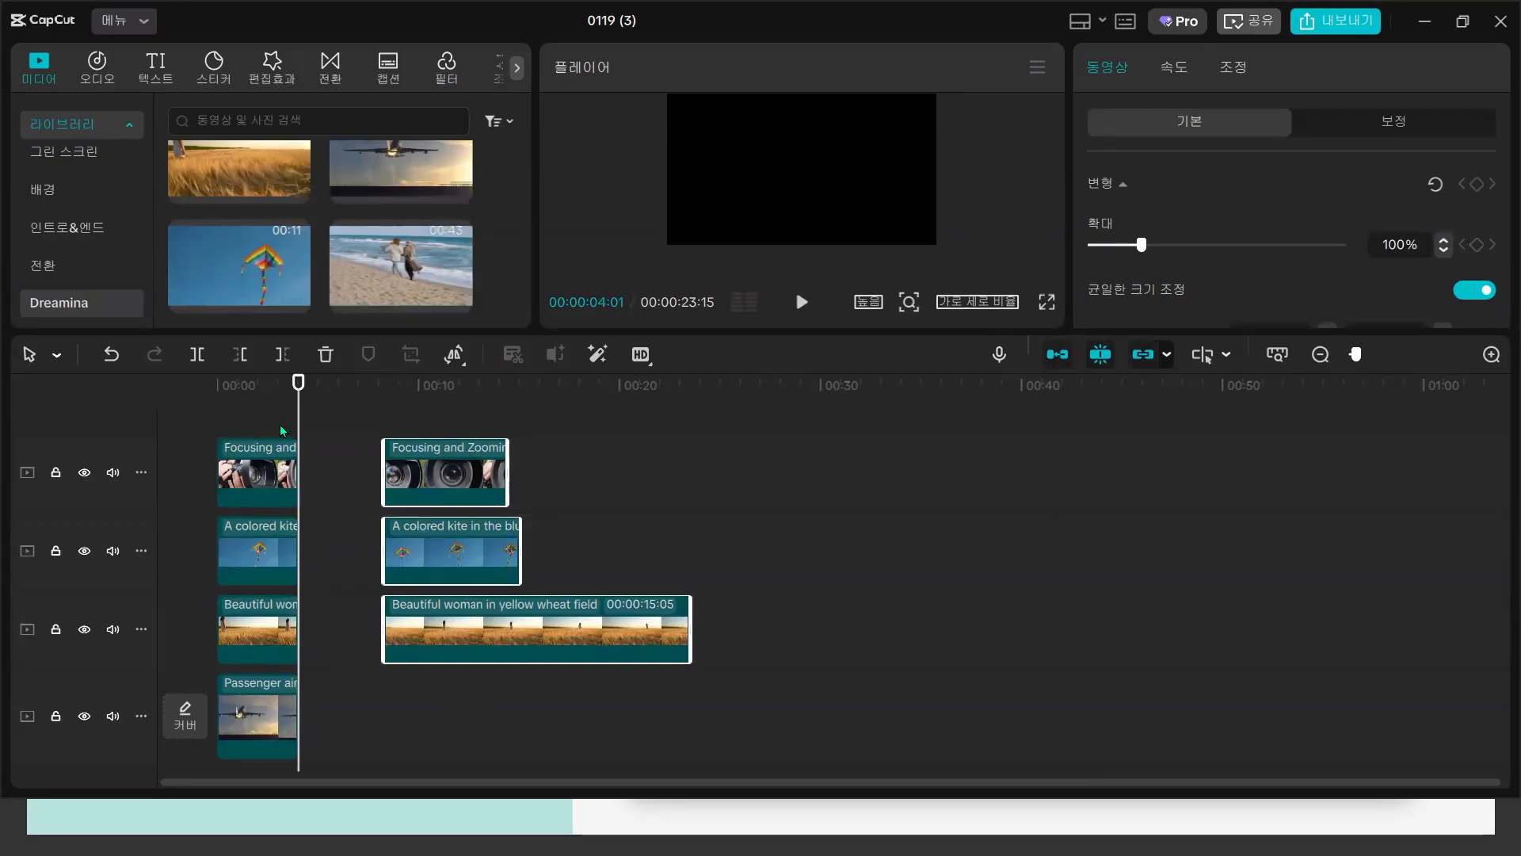
key(Delete)
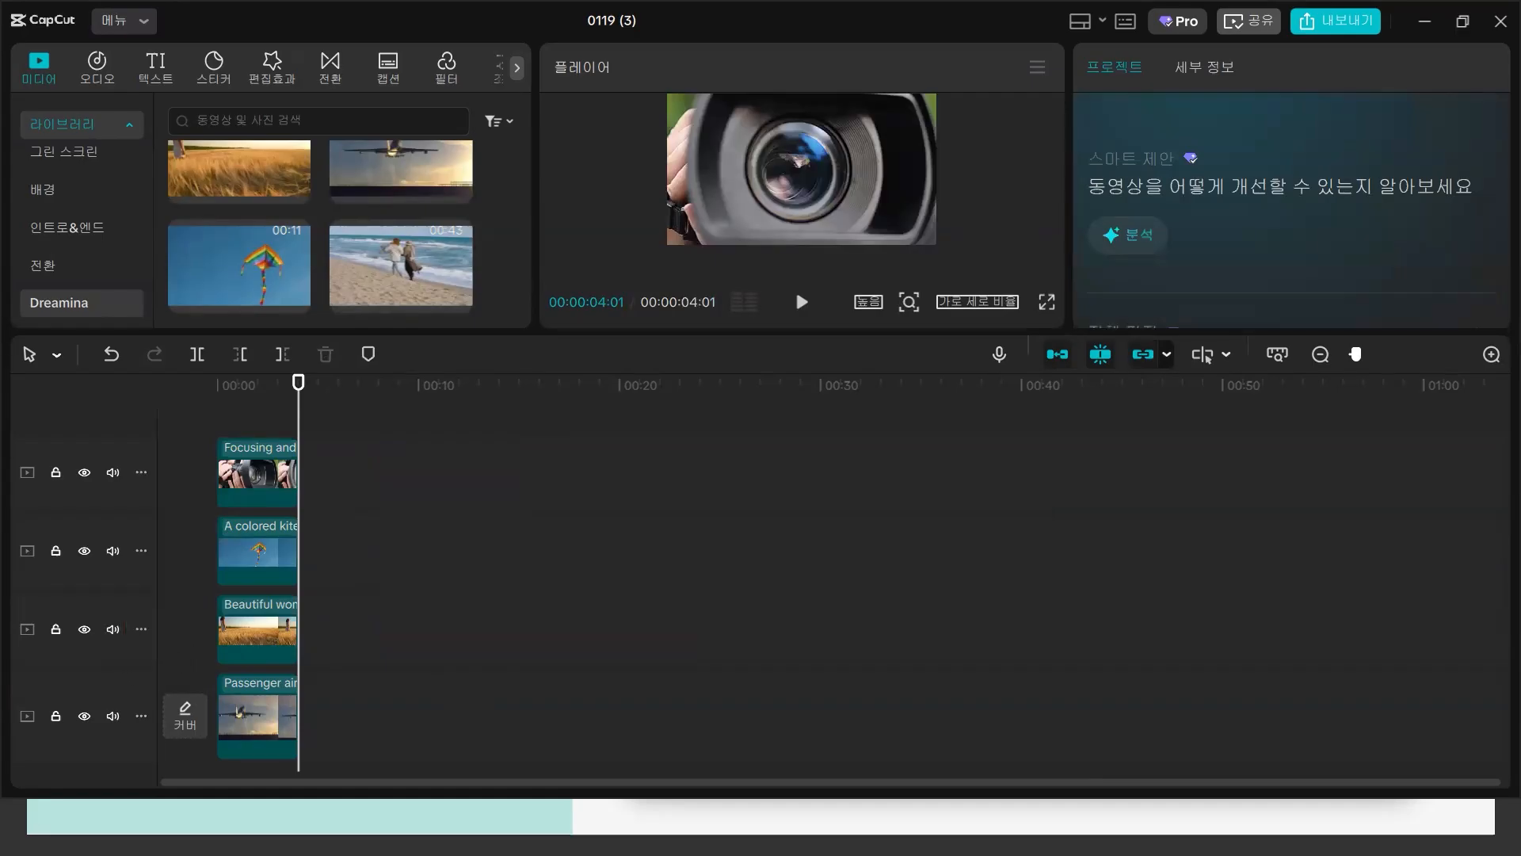
- Move the shortened wheat field, kite and camcorder clips back onto the main track, end to end after the airplane clip
drag(238, 638, 326, 709)
drag(239, 541, 420, 697)
drag(289, 485, 523, 596)
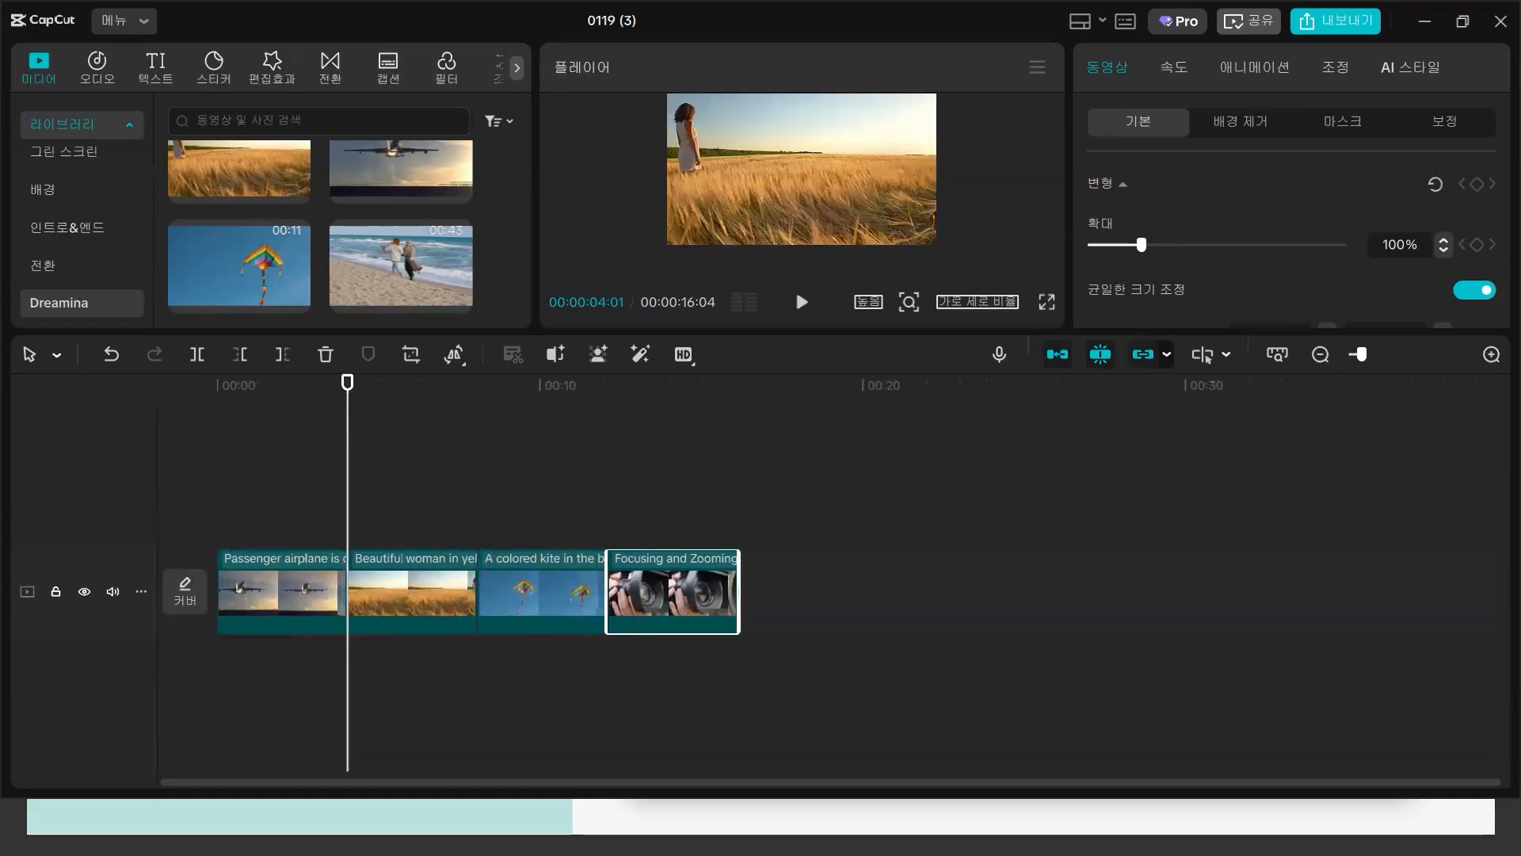
- Search the transitions for "디졸브" and apply 혼합 between the airplane and wheat field clips, accepting duplicated frames
scroll(457, 588, up, 1)
scroll(457, 588, up, 3)
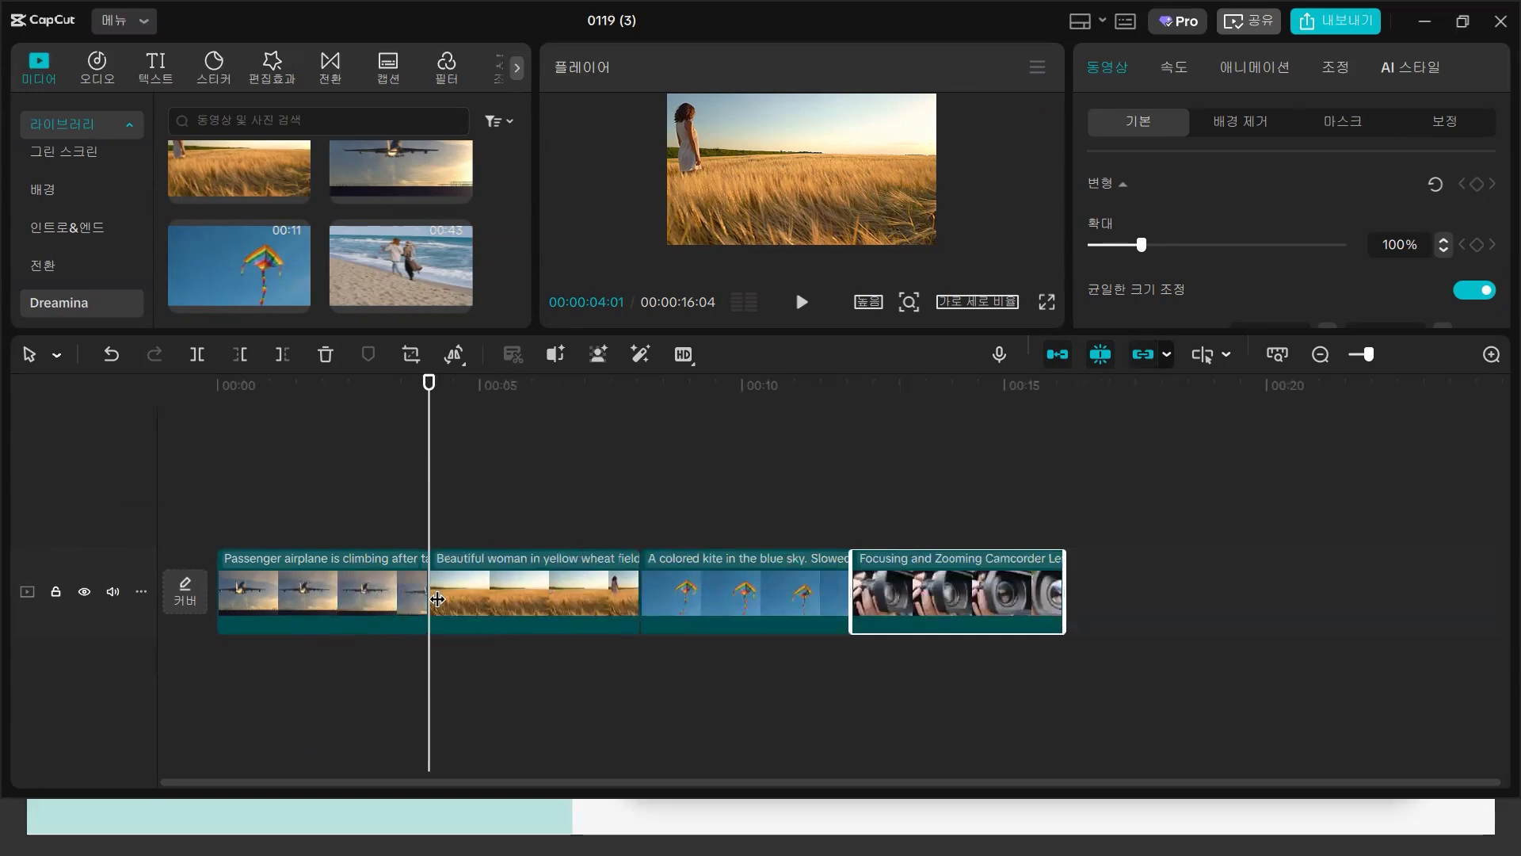
scroll(437, 599, up, 1)
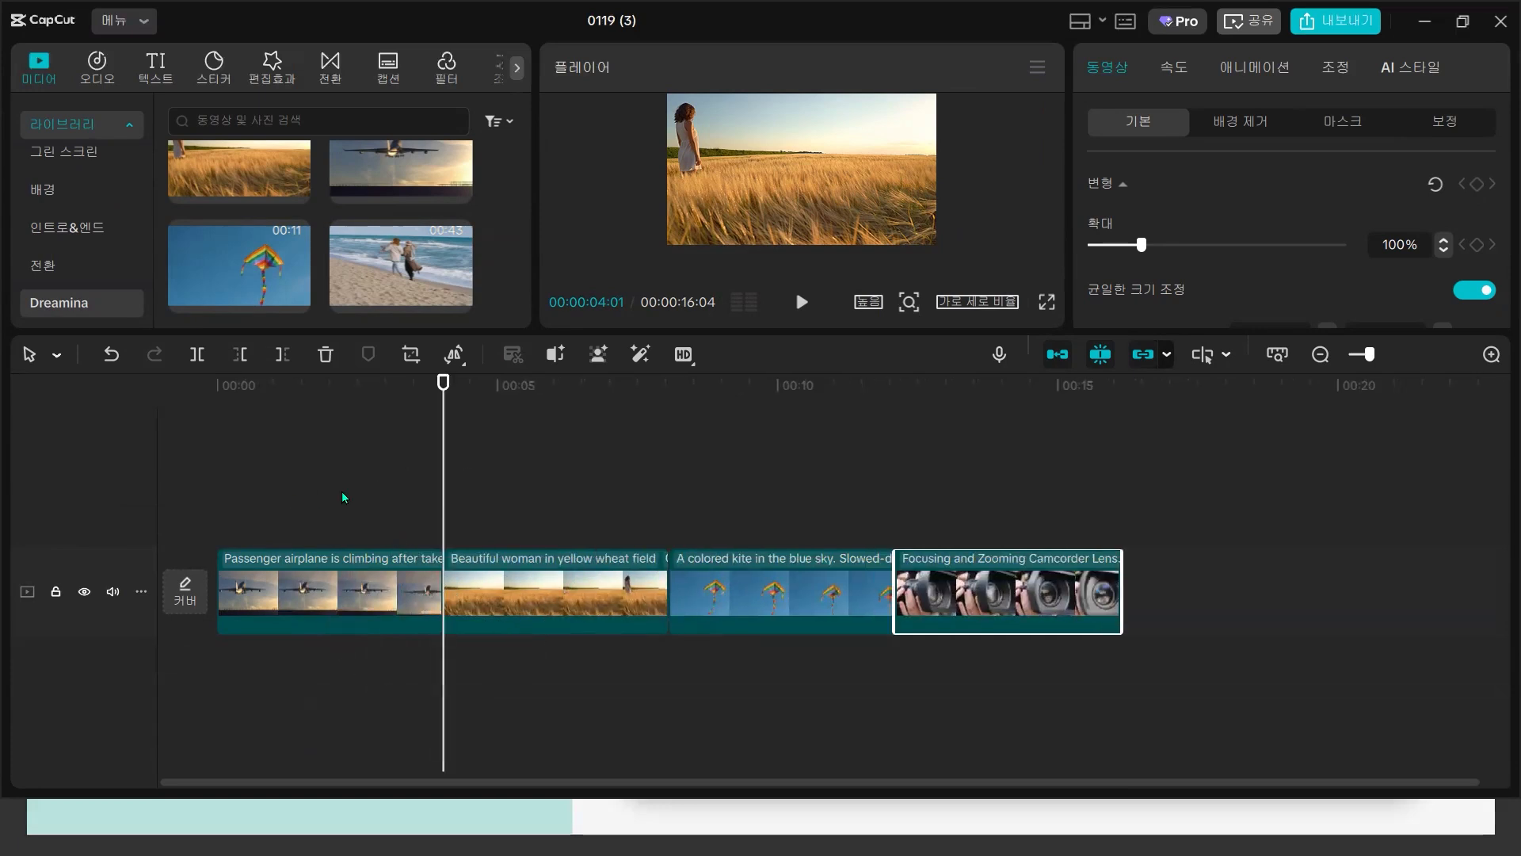
click(328, 65)
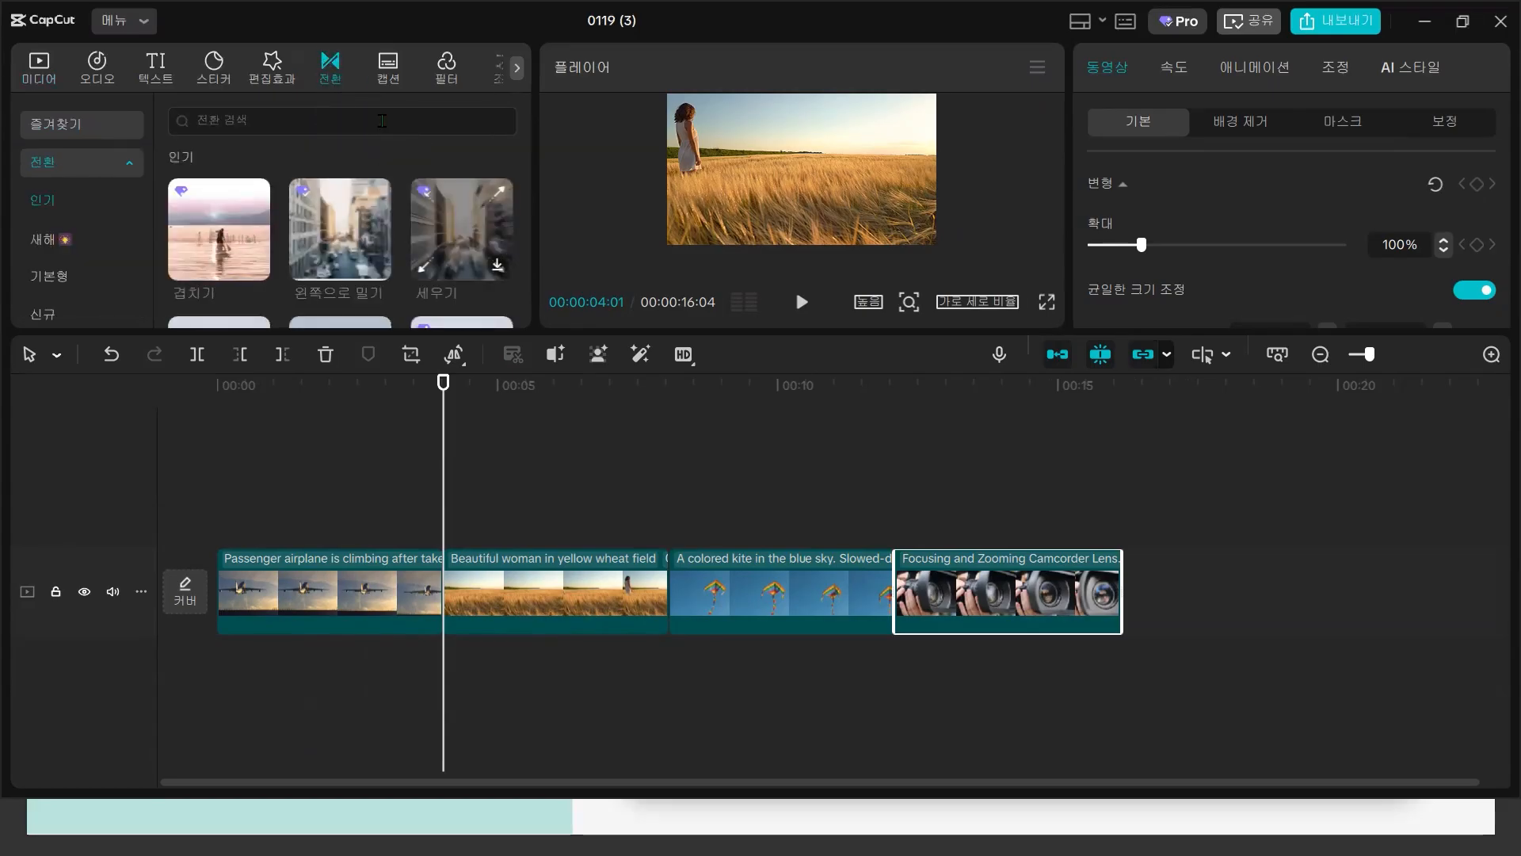
click(382, 120)
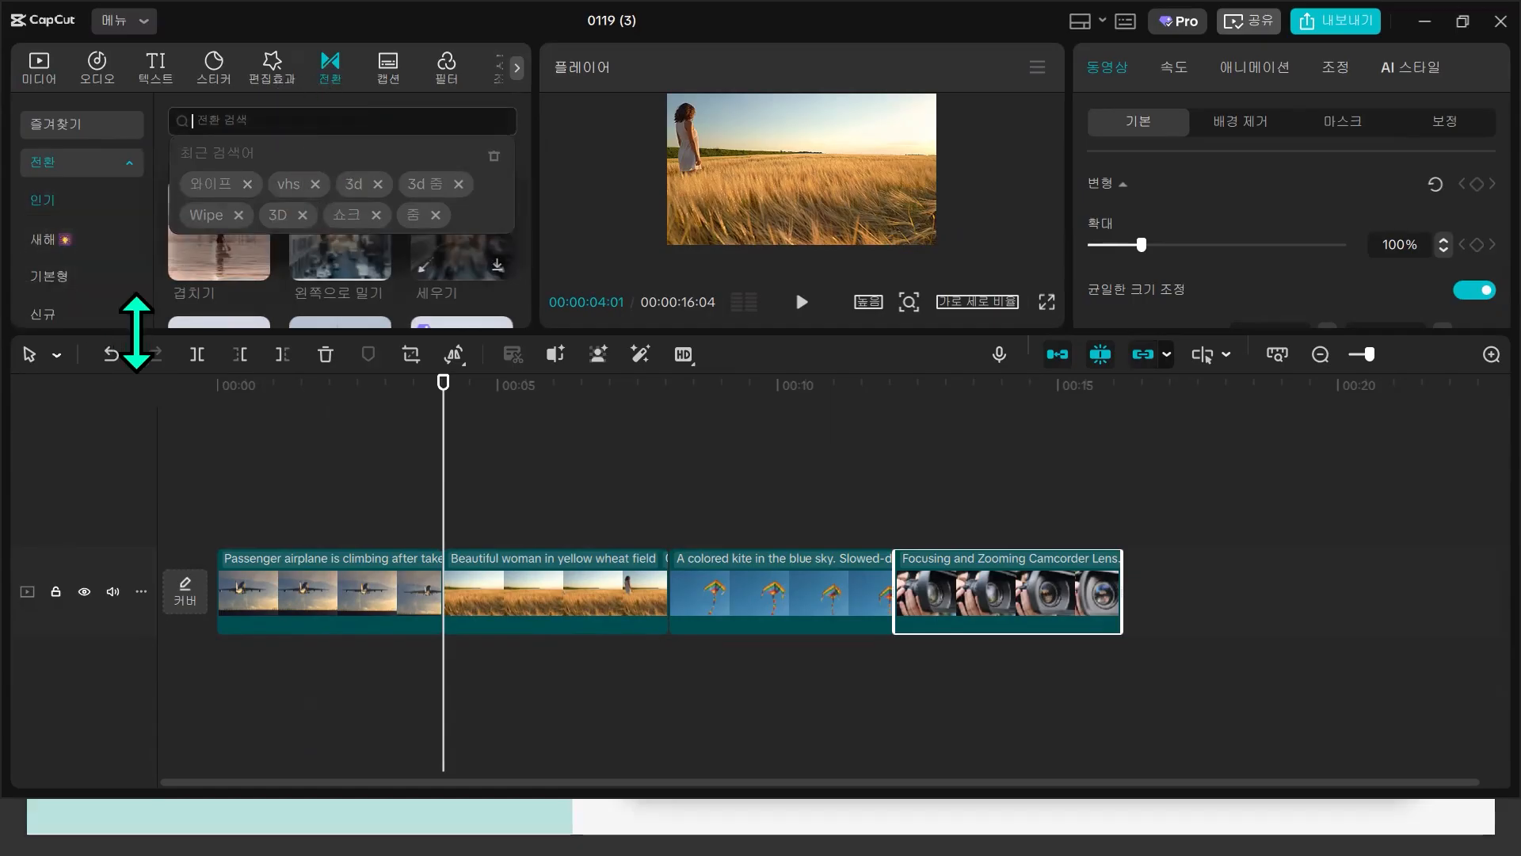
drag(151, 335, 130, 472)
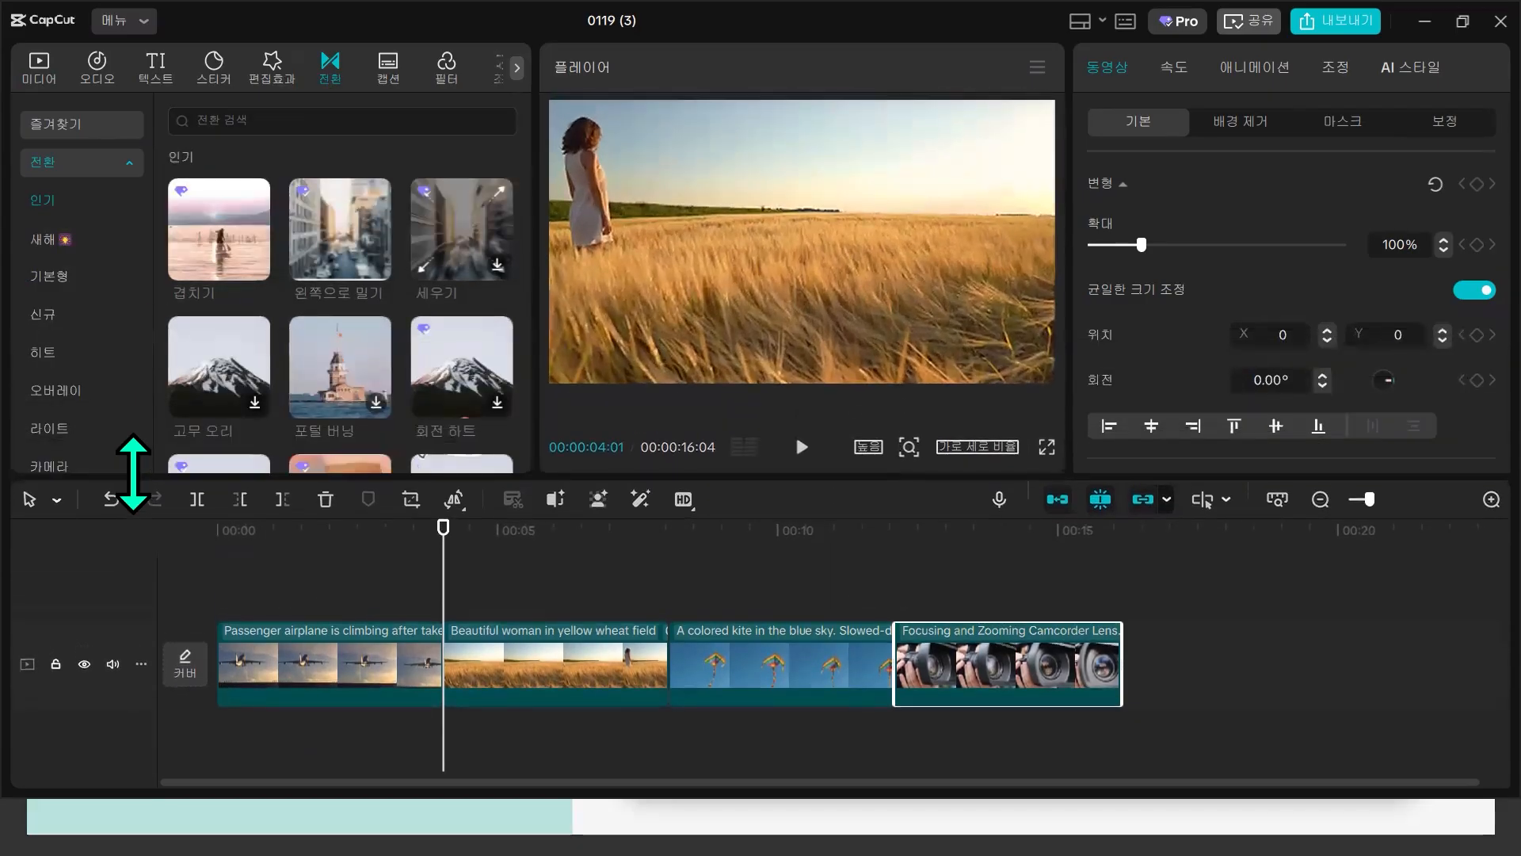
click(317, 117)
text(디졸브)
key(Return)
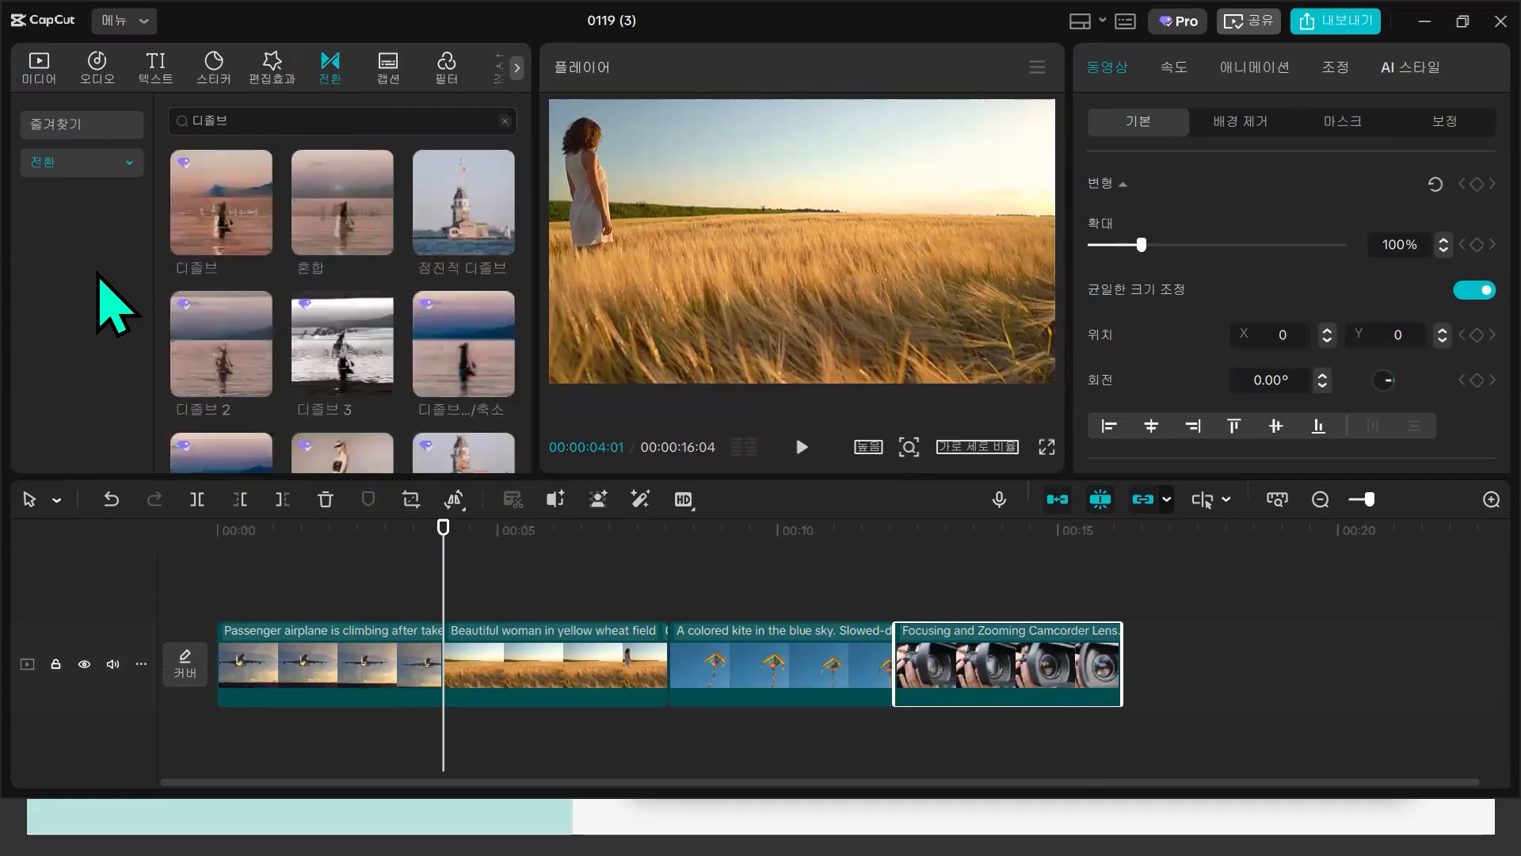
mouse_move(352, 230)
mouse_down()
mouse_move(475, 463)
mouse_move(428, 626)
mouse_move(435, 662)
mouse_up()
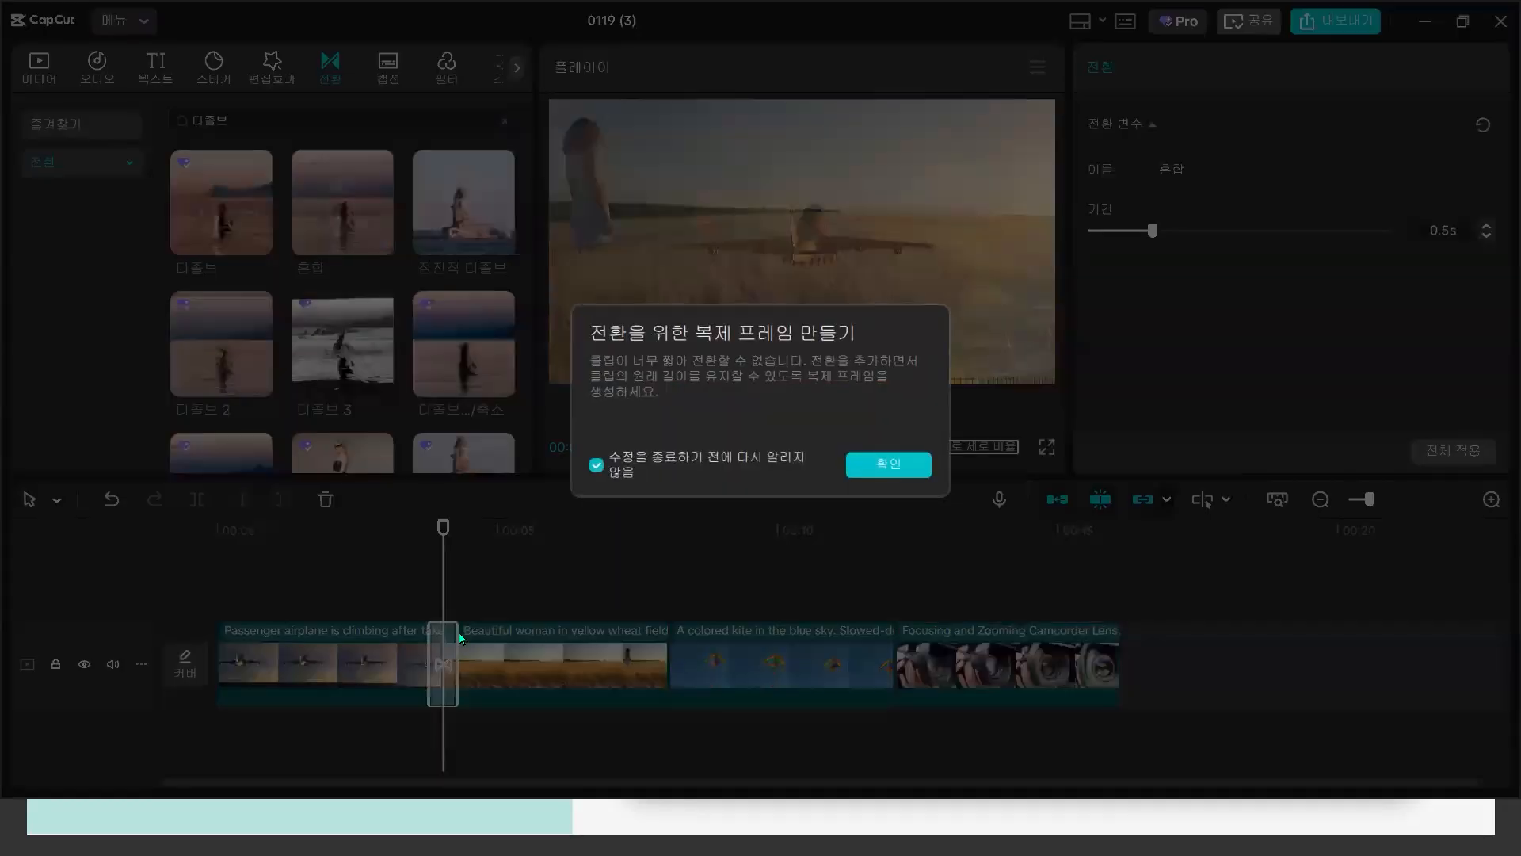
click(889, 465)
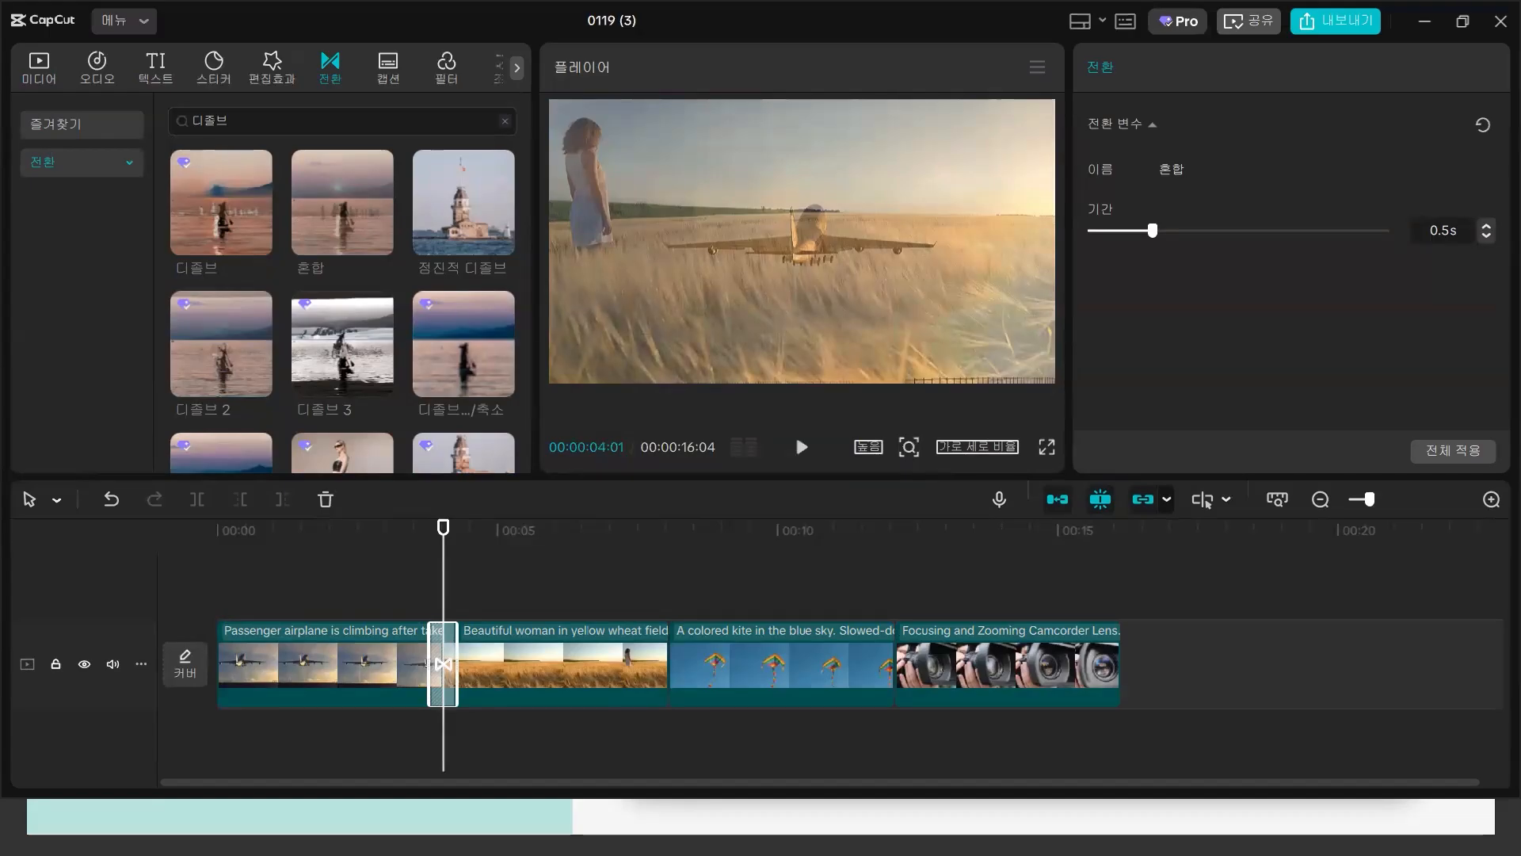
- Apply the 점진적 디졸브 transition between the wheat field and kite clips and preview it
click(394, 580)
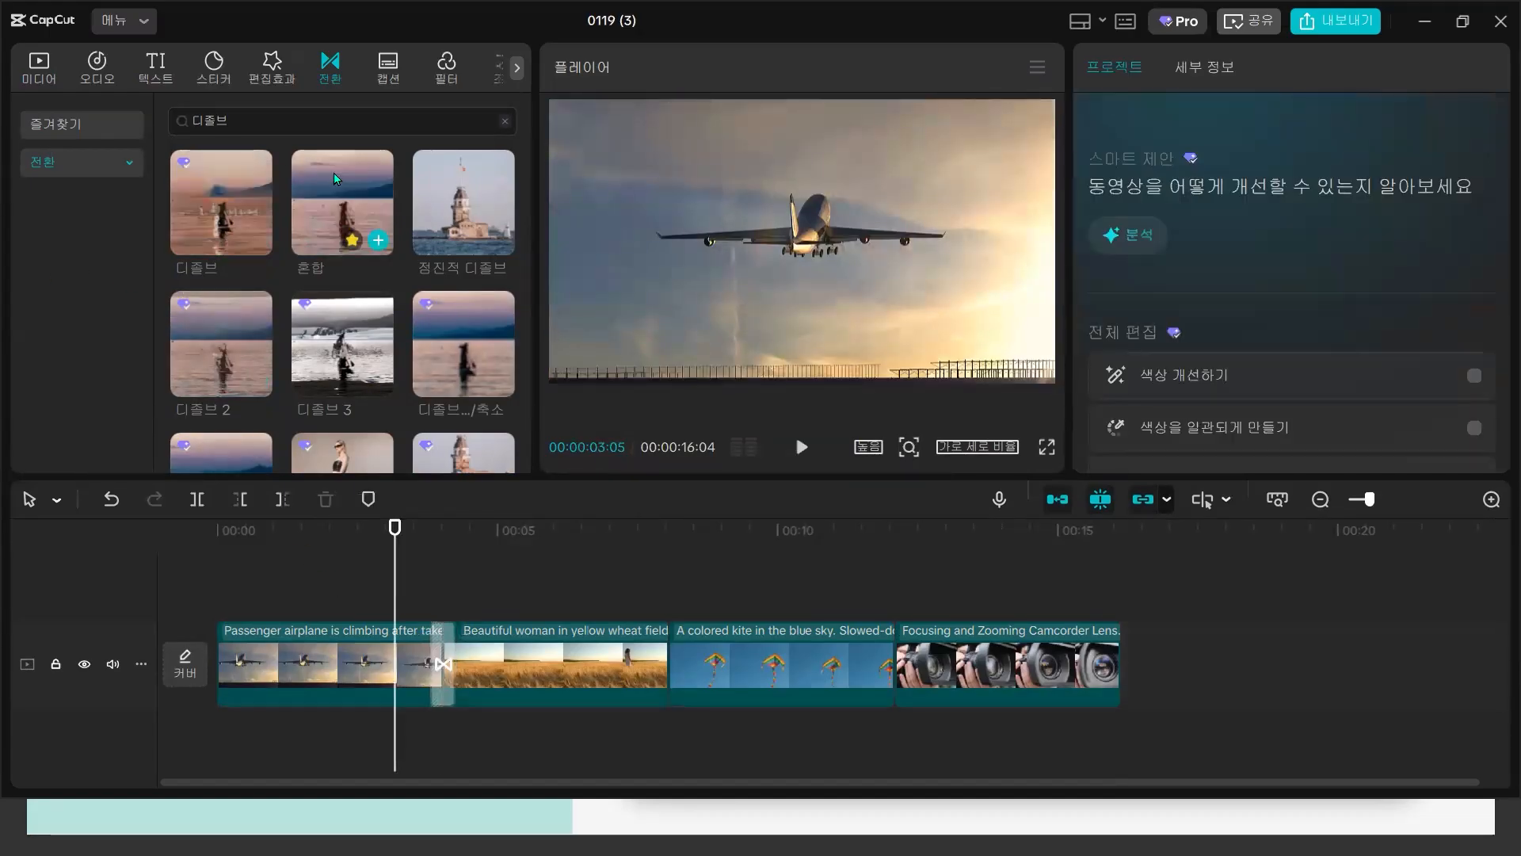
mouse_move(468, 218)
drag(467, 218, 630, 667)
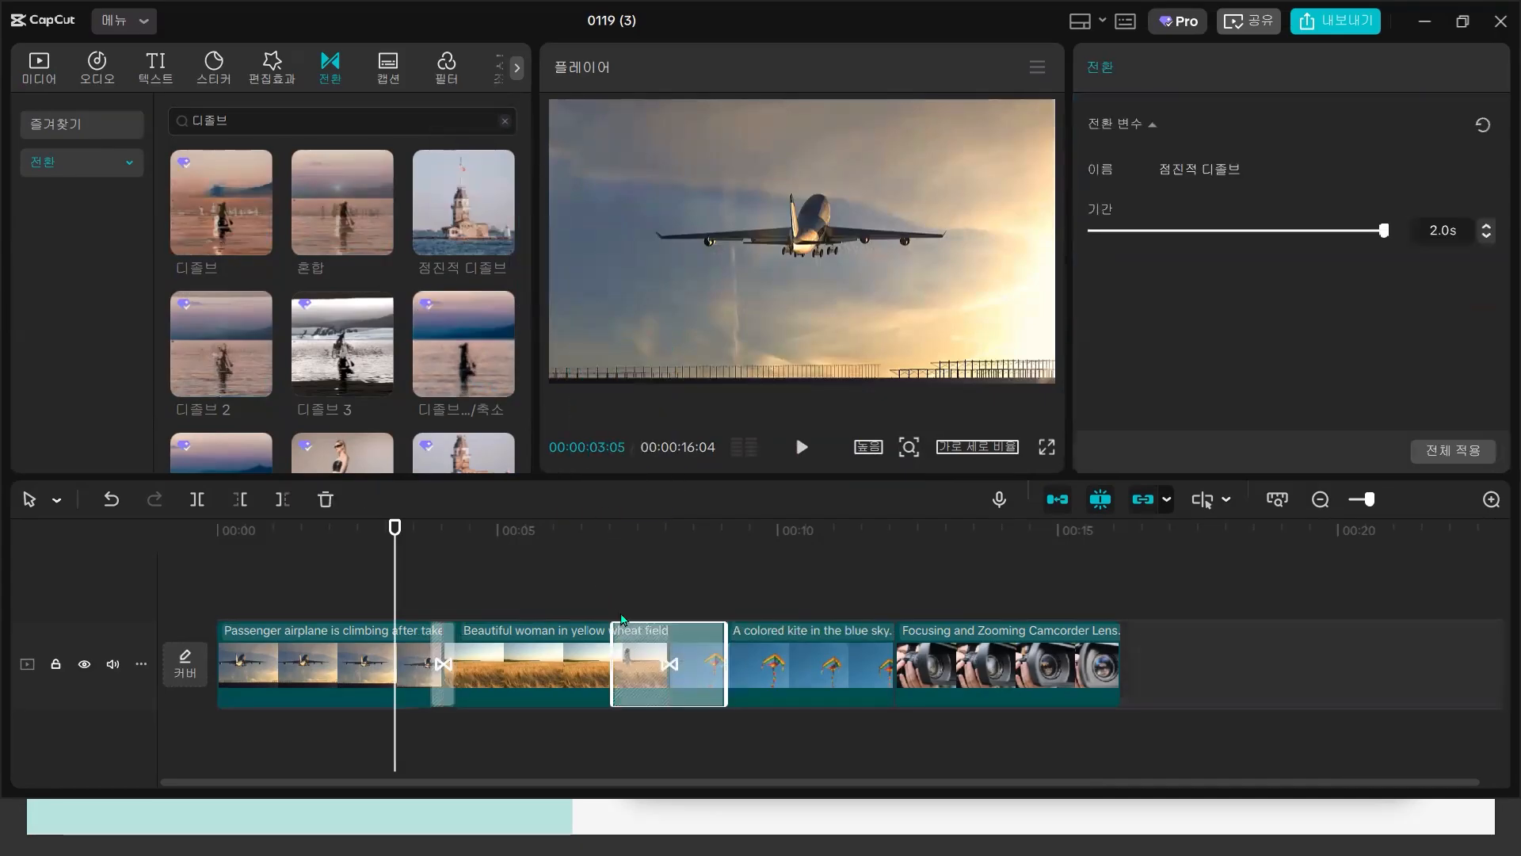
click(801, 446)
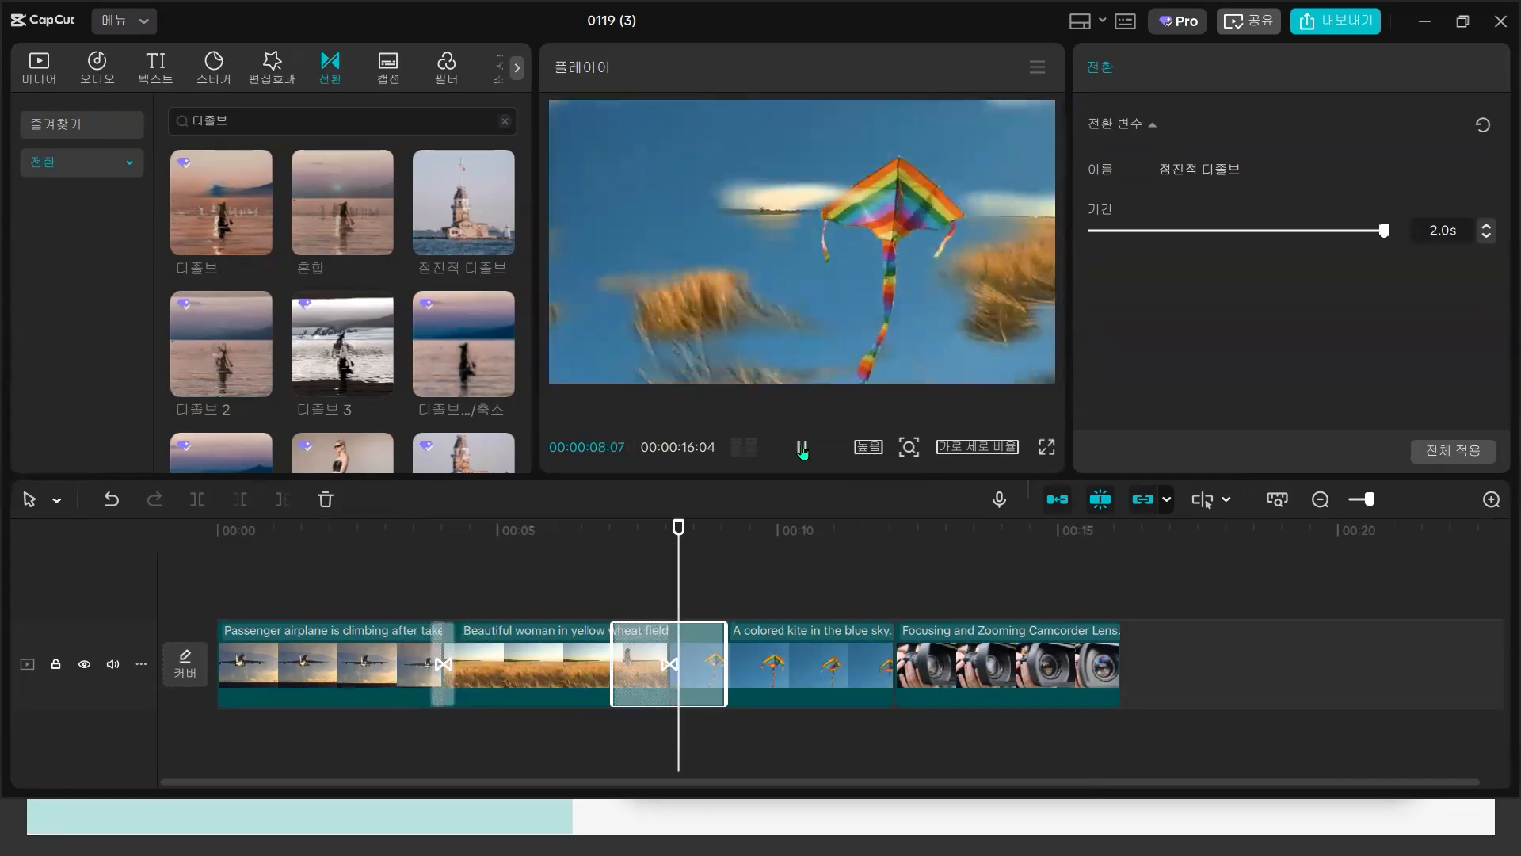
click(802, 448)
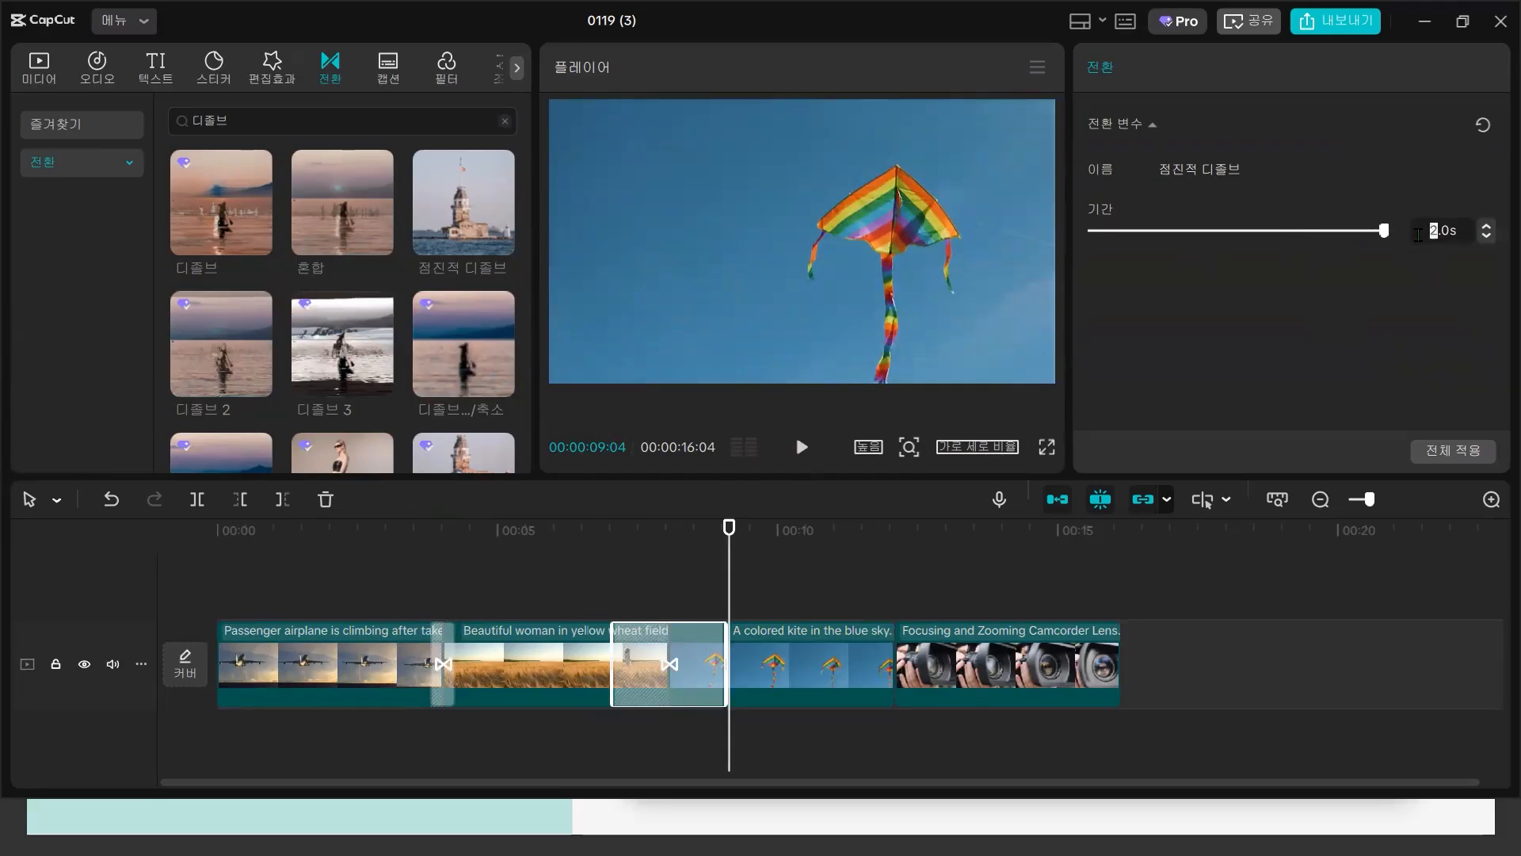
- Set the duration of the 점진적 디졸브 transition to 1.0 s and play the sequence from before it
key(Return)
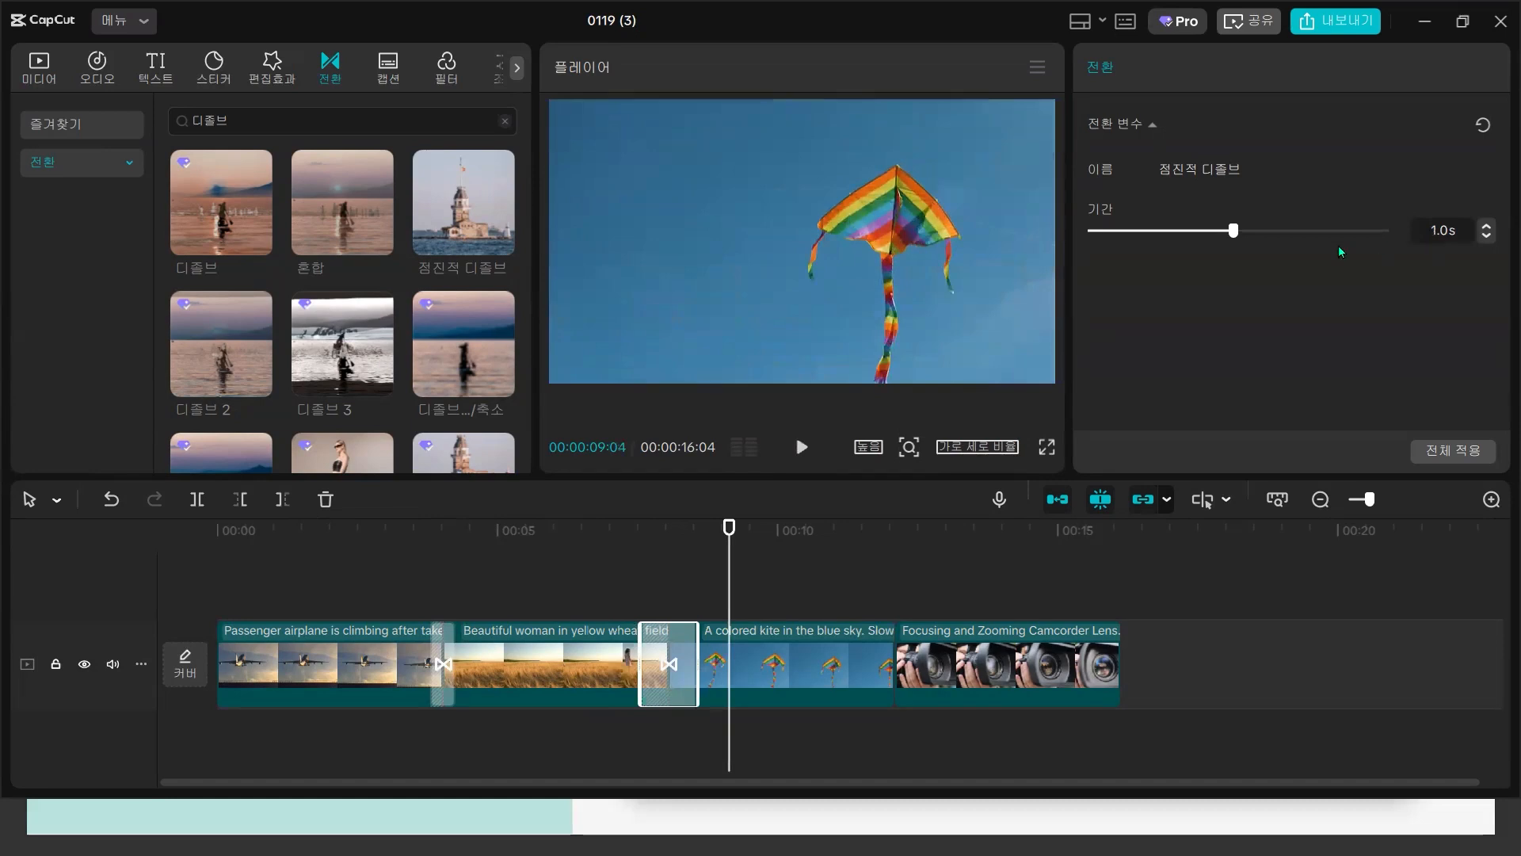
mouse_move(1233, 237)
mouse_down()
mouse_move(1199, 238)
mouse_move(1233, 238)
mouse_up()
click(689, 595)
drag(690, 594, 415, 646)
click(804, 447)
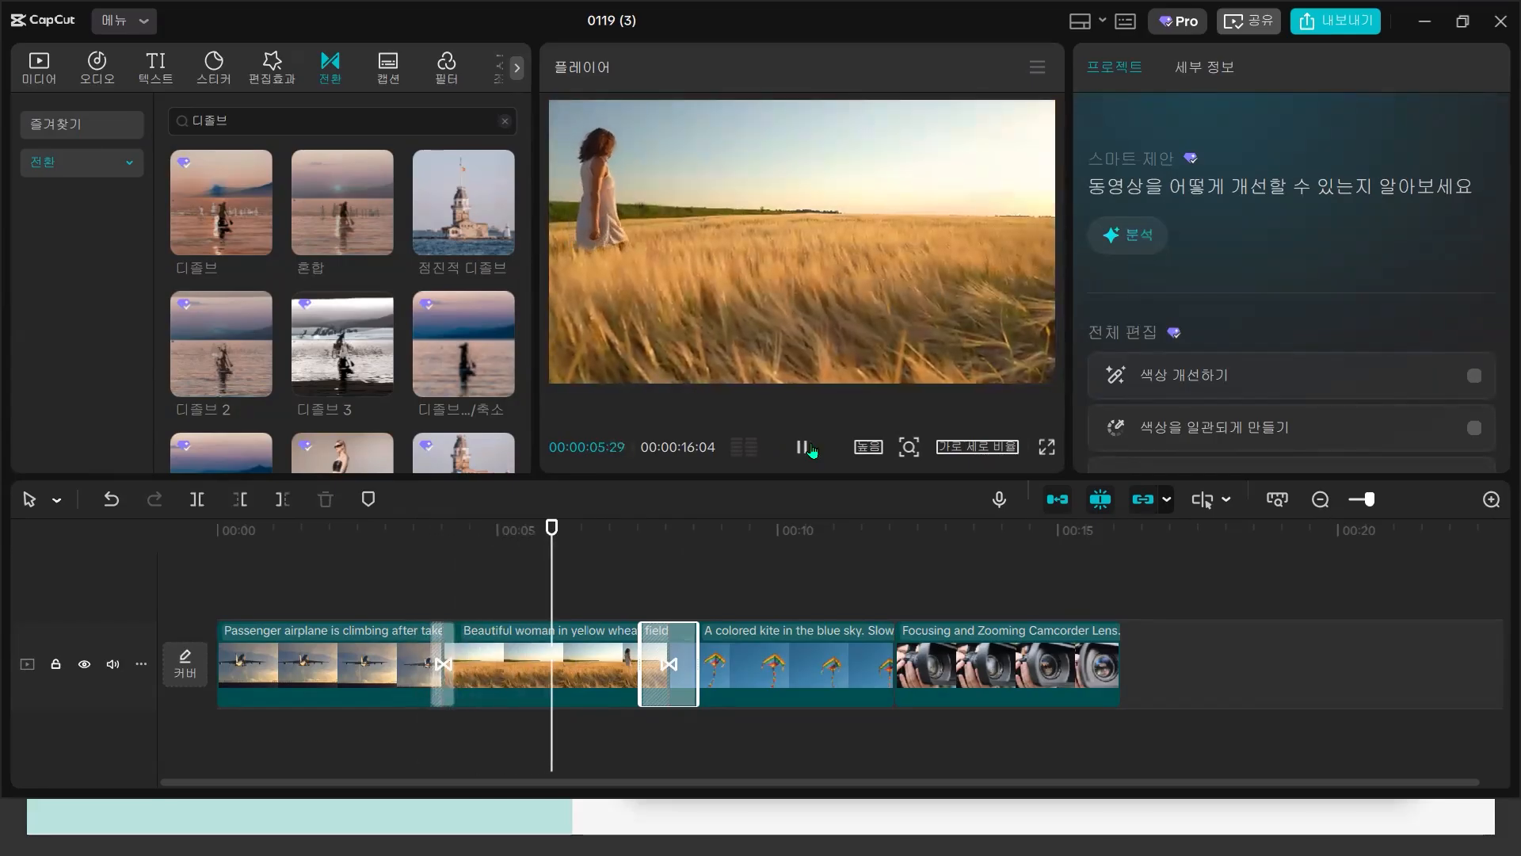
- Apply the 디졸브 및 확대/축소 transition between the kite and camcorder clips and preview it
drag(435, 357, 875, 664)
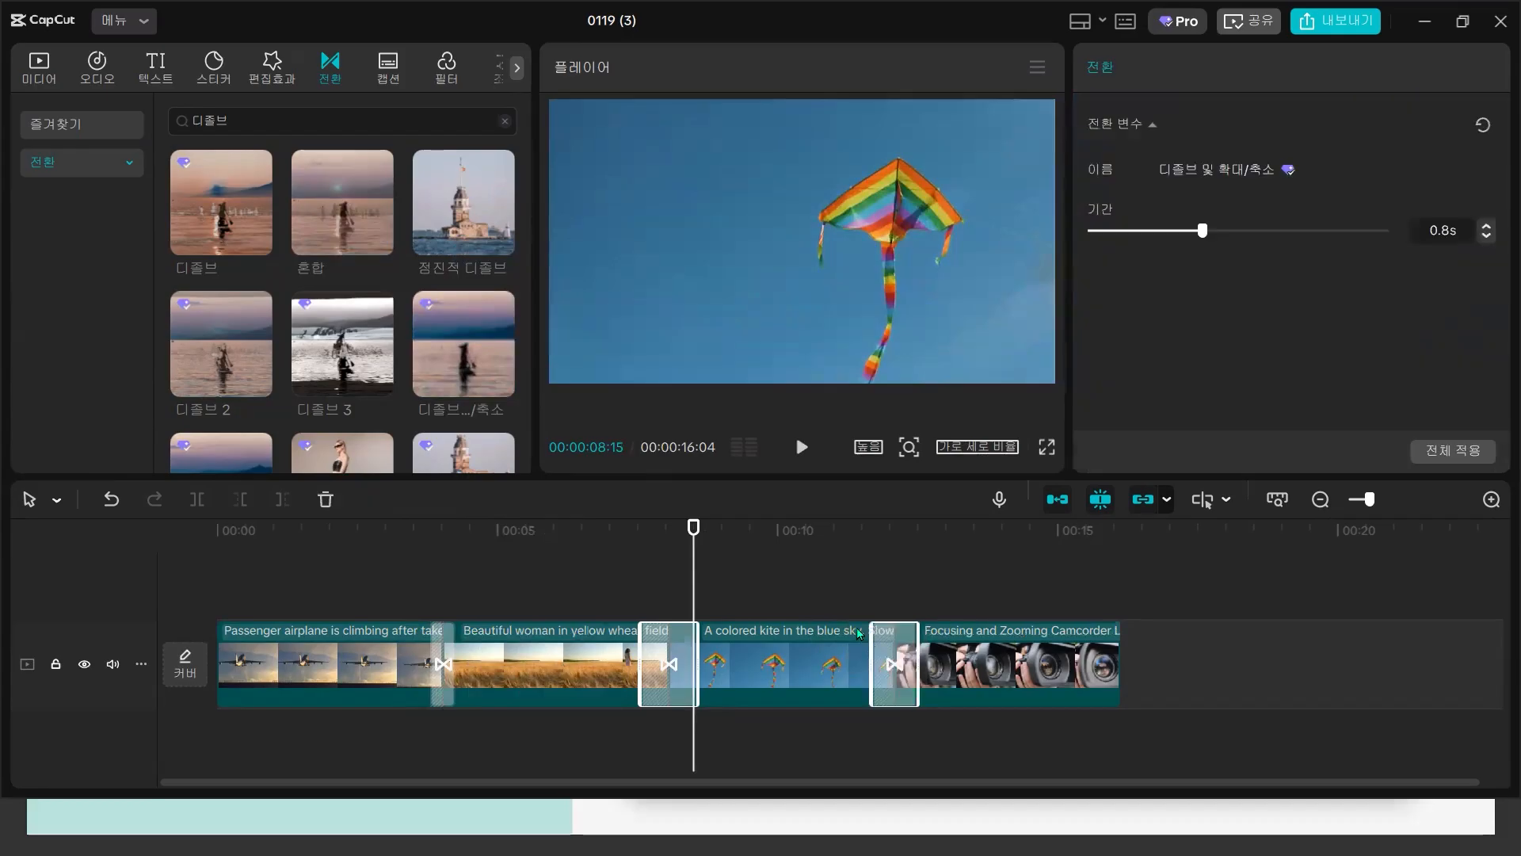
click(865, 592)
click(802, 447)
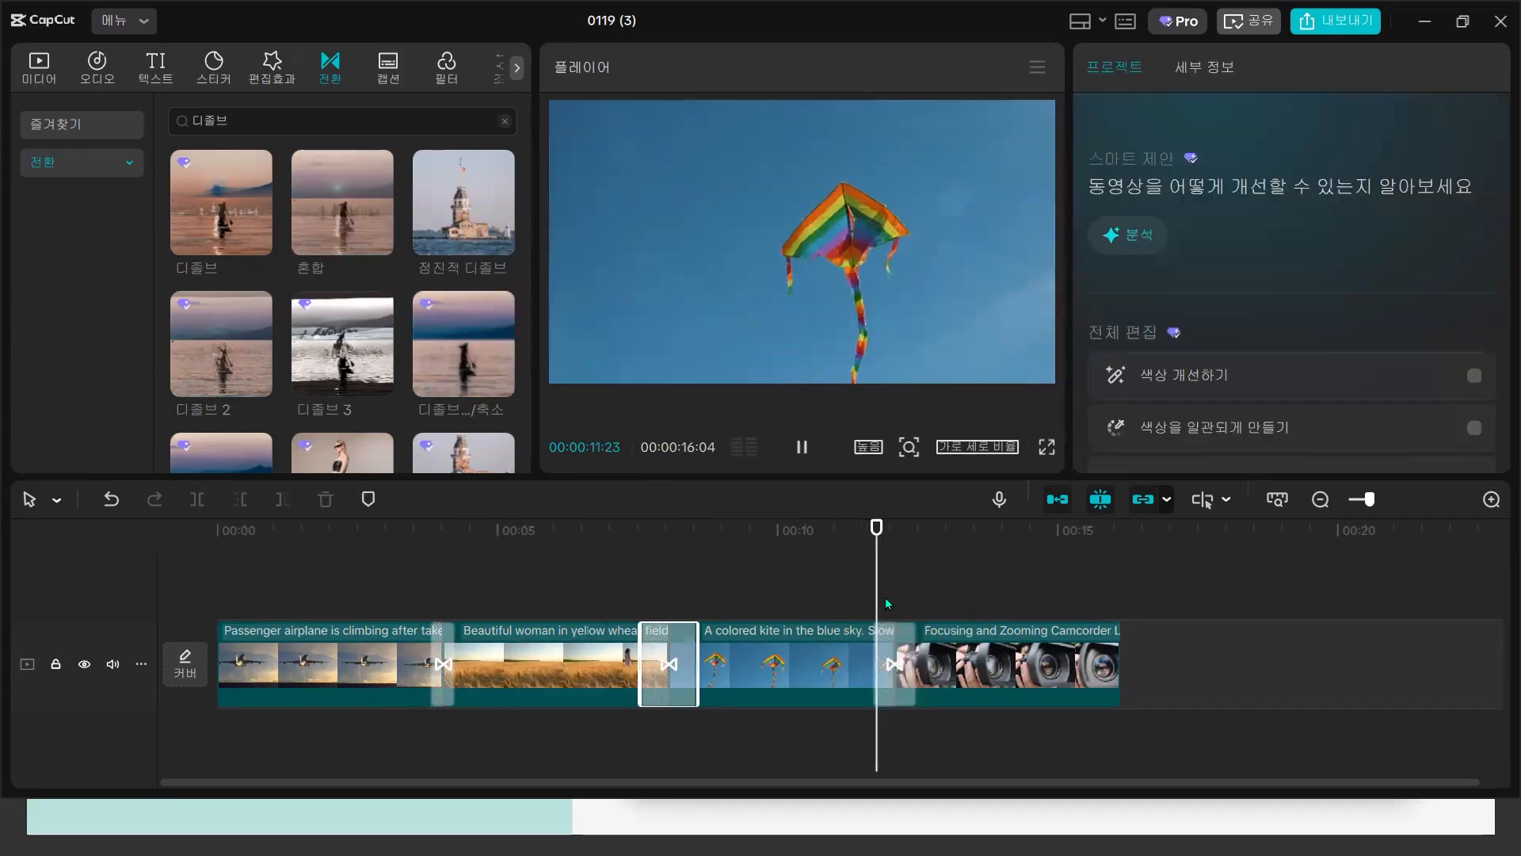
click(898, 648)
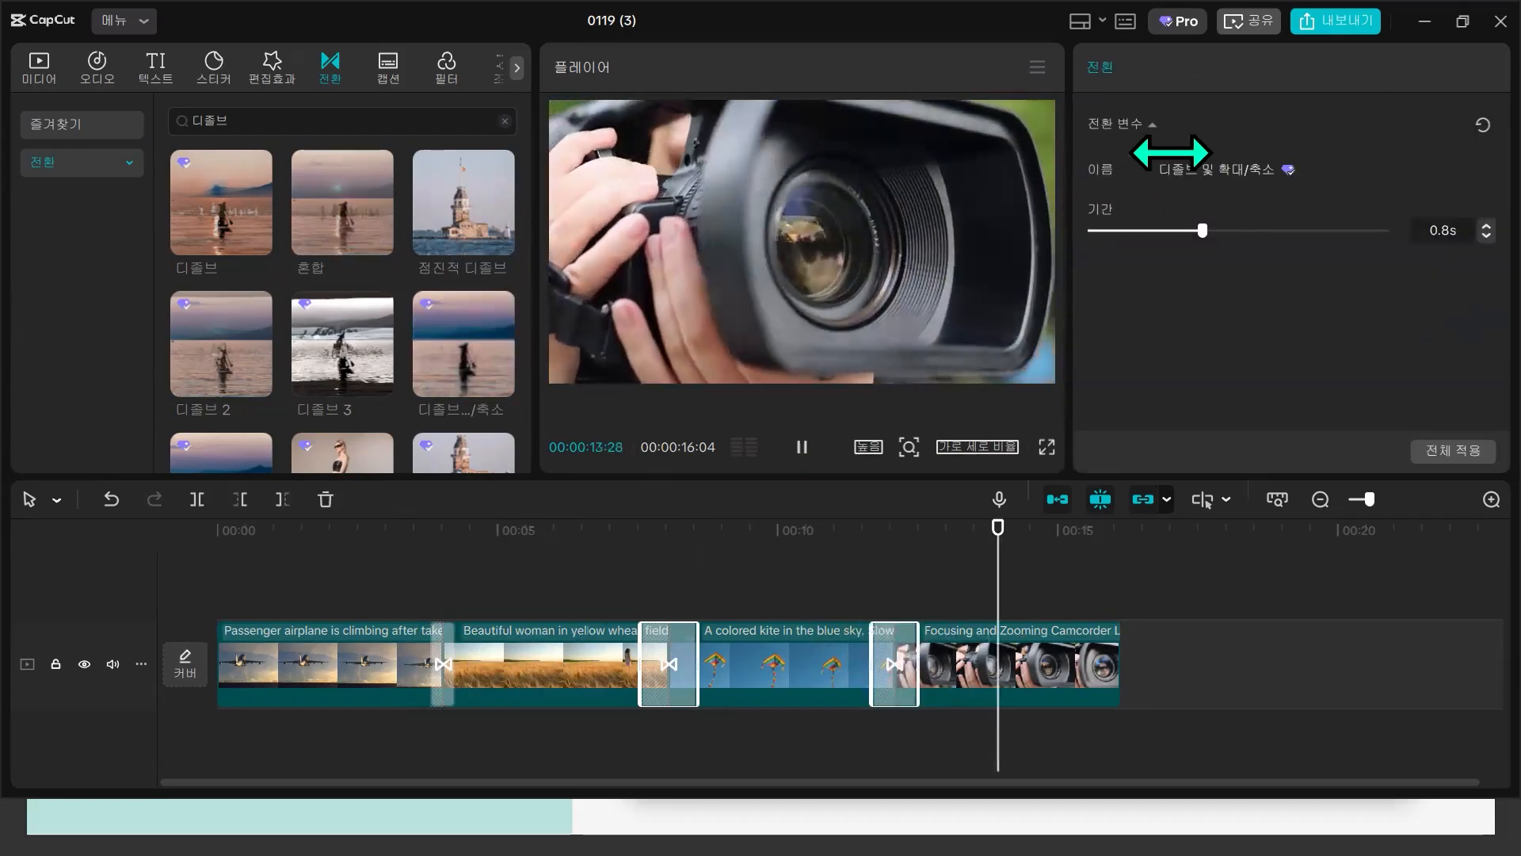
click(879, 622)
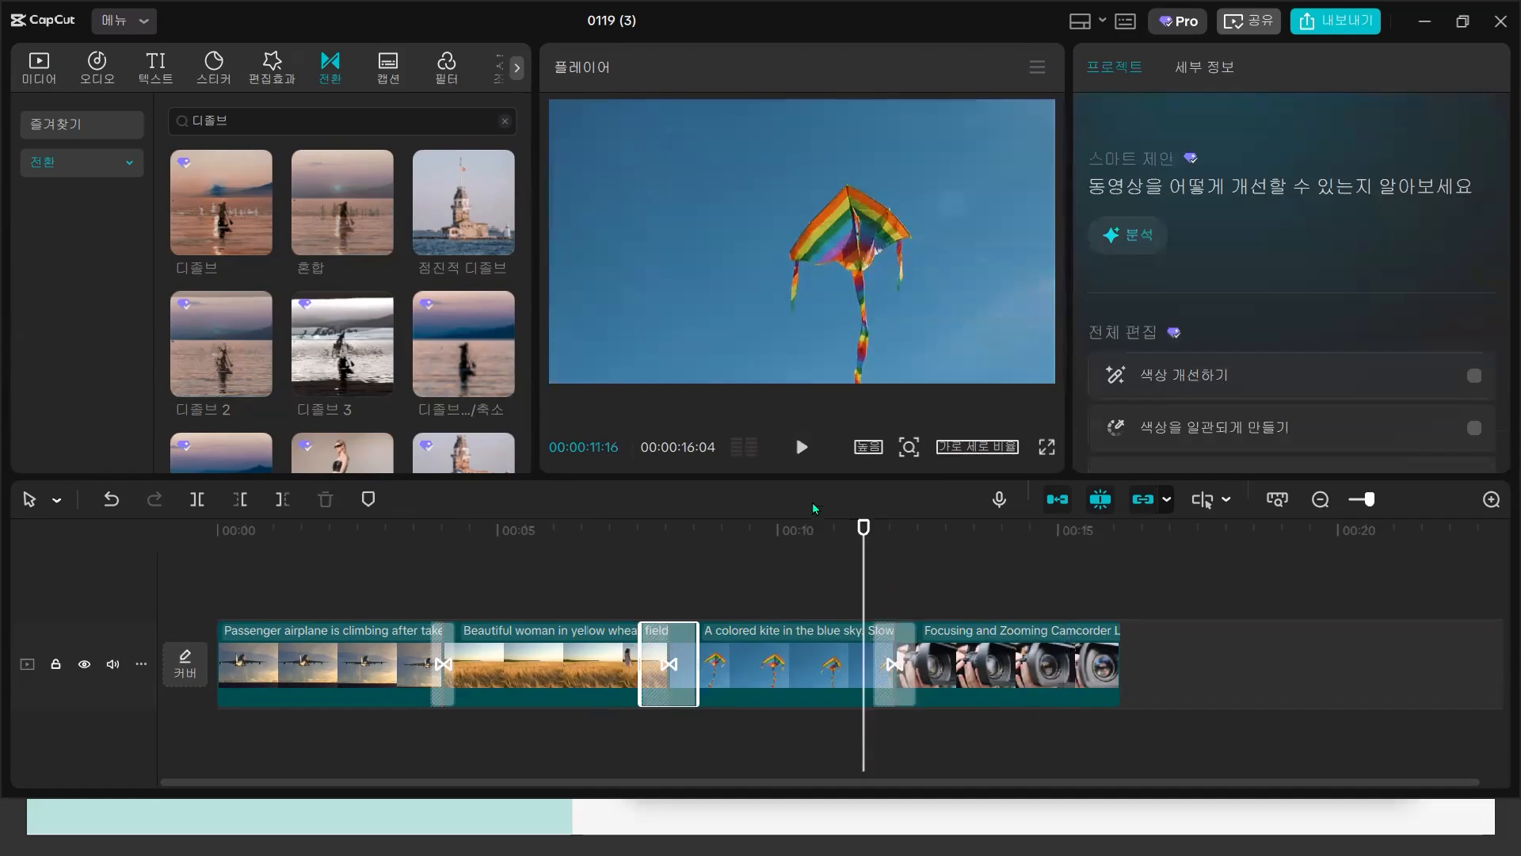
- Play the sequence across the transition between the kite and camcorder clips
click(802, 447)
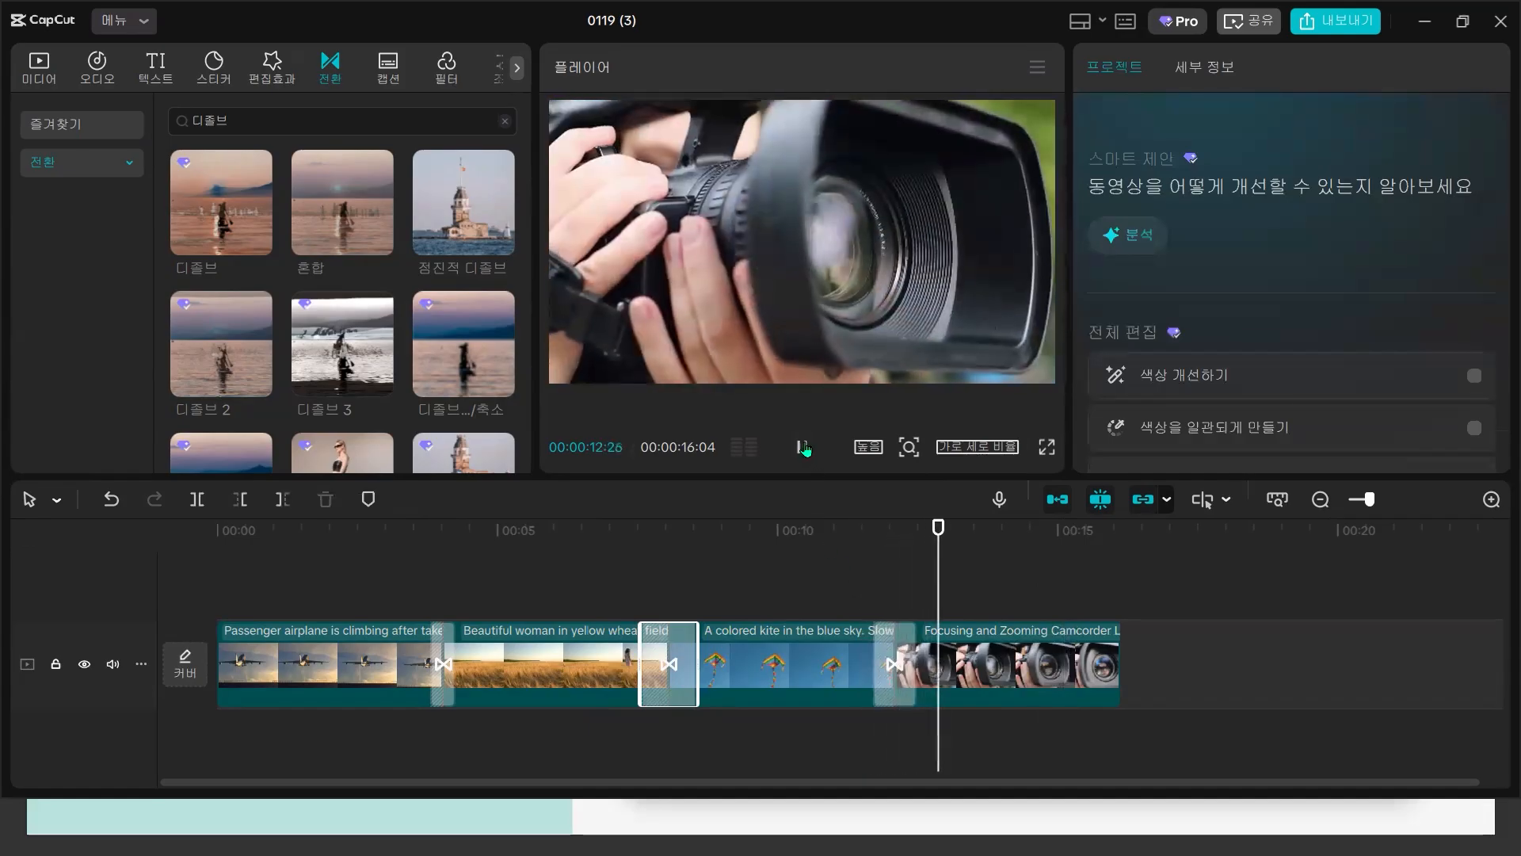
click(802, 447)
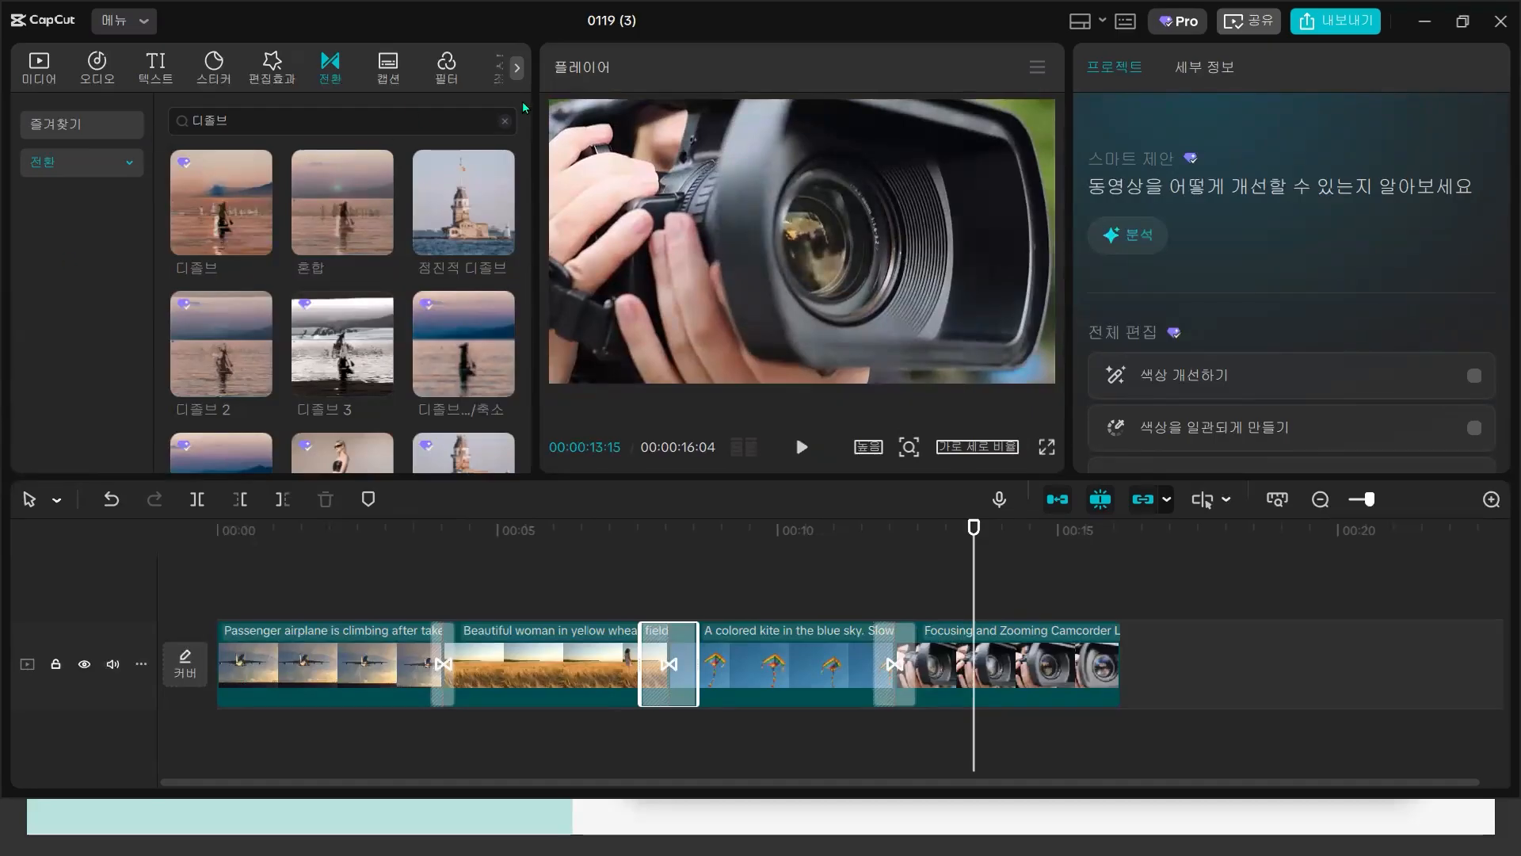
- Search the transitions for "와이프"
click(507, 121)
click(349, 122)
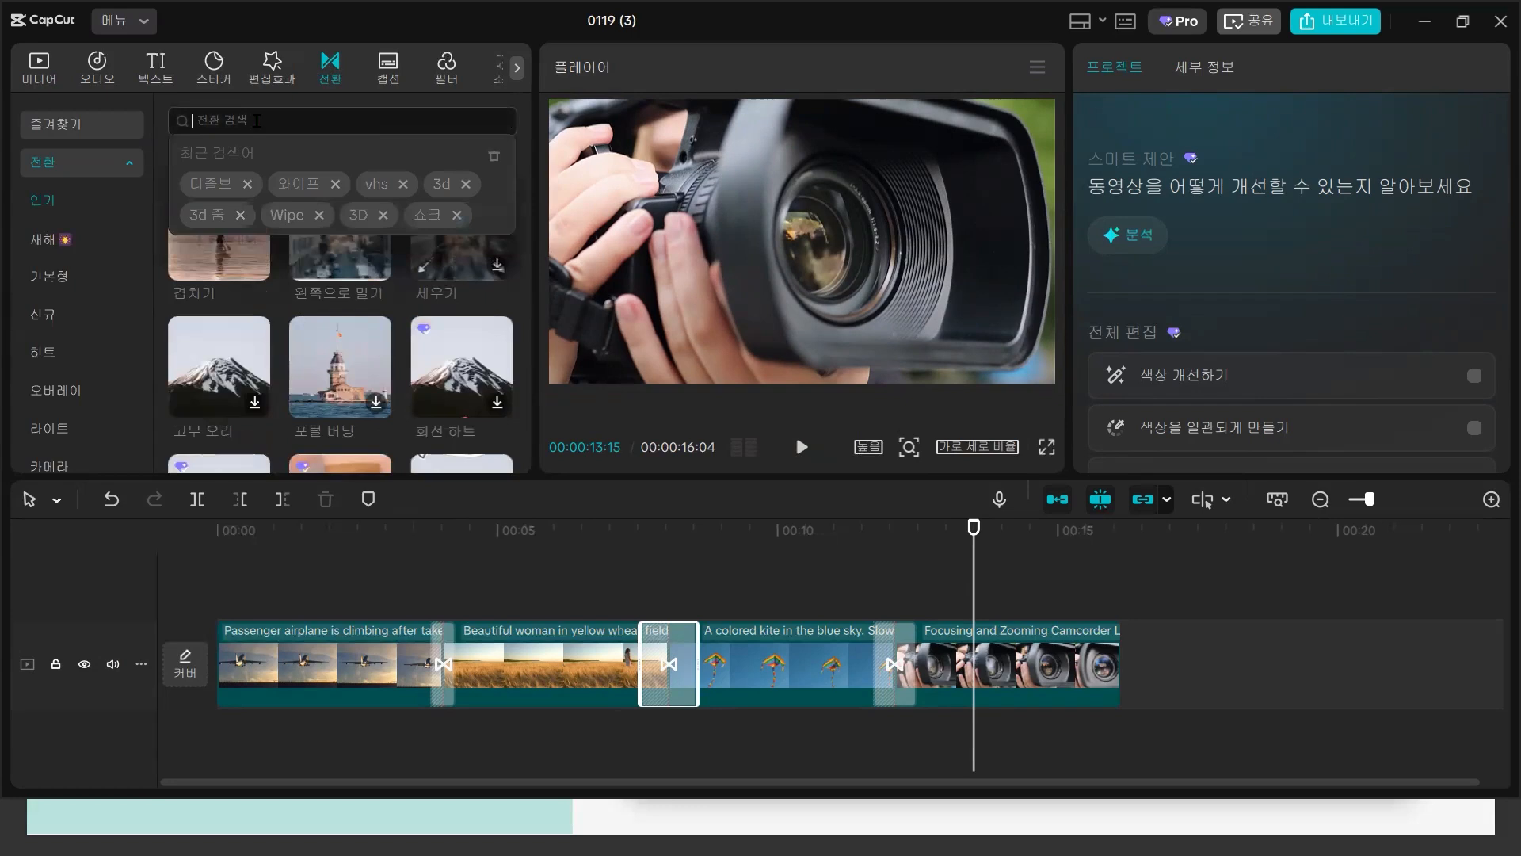
click(287, 186)
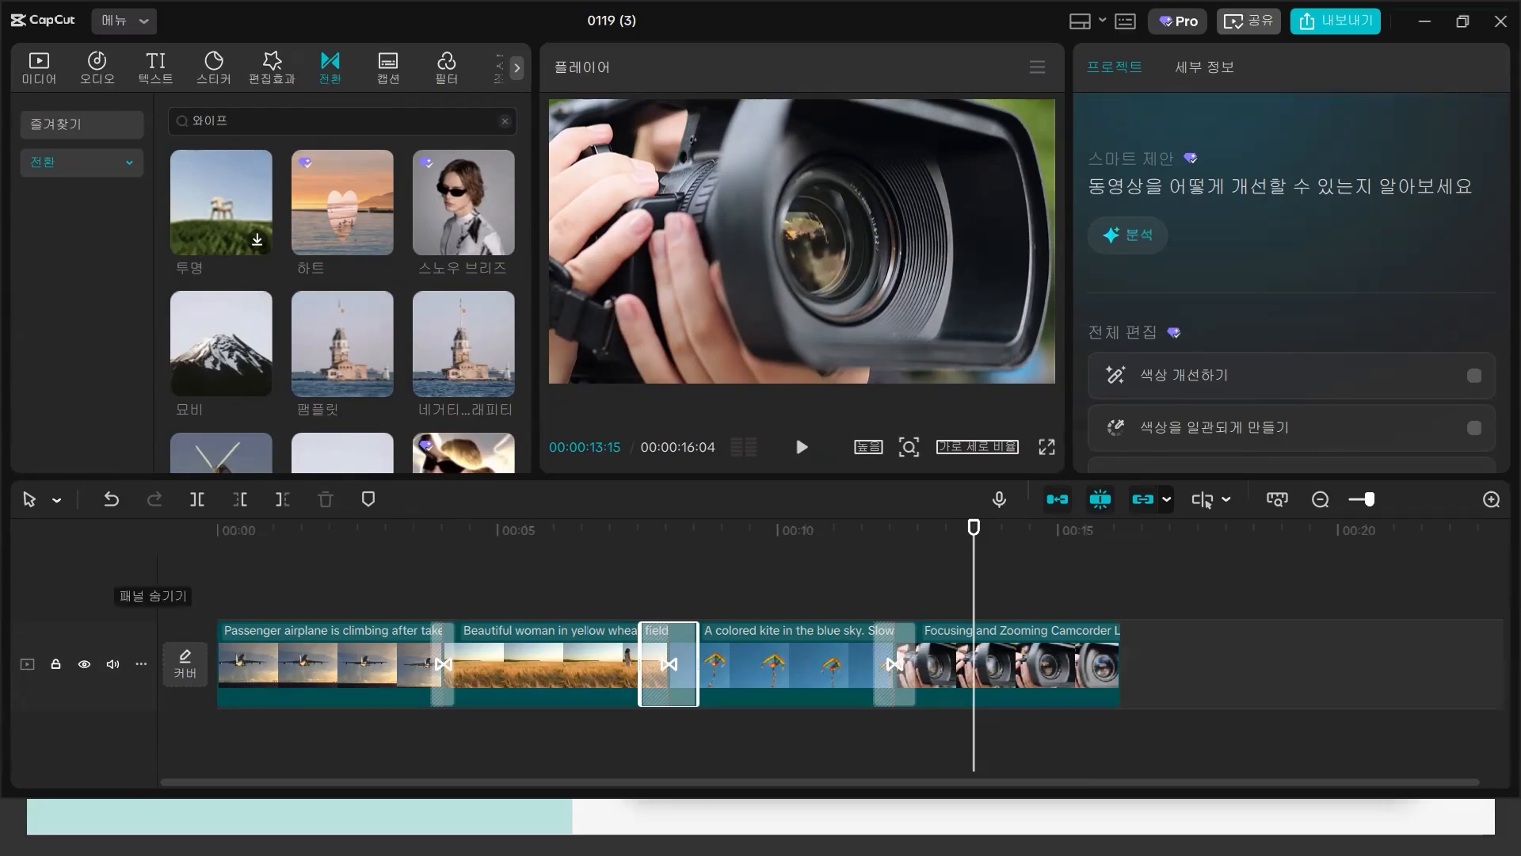
mouse_move(385, 318)
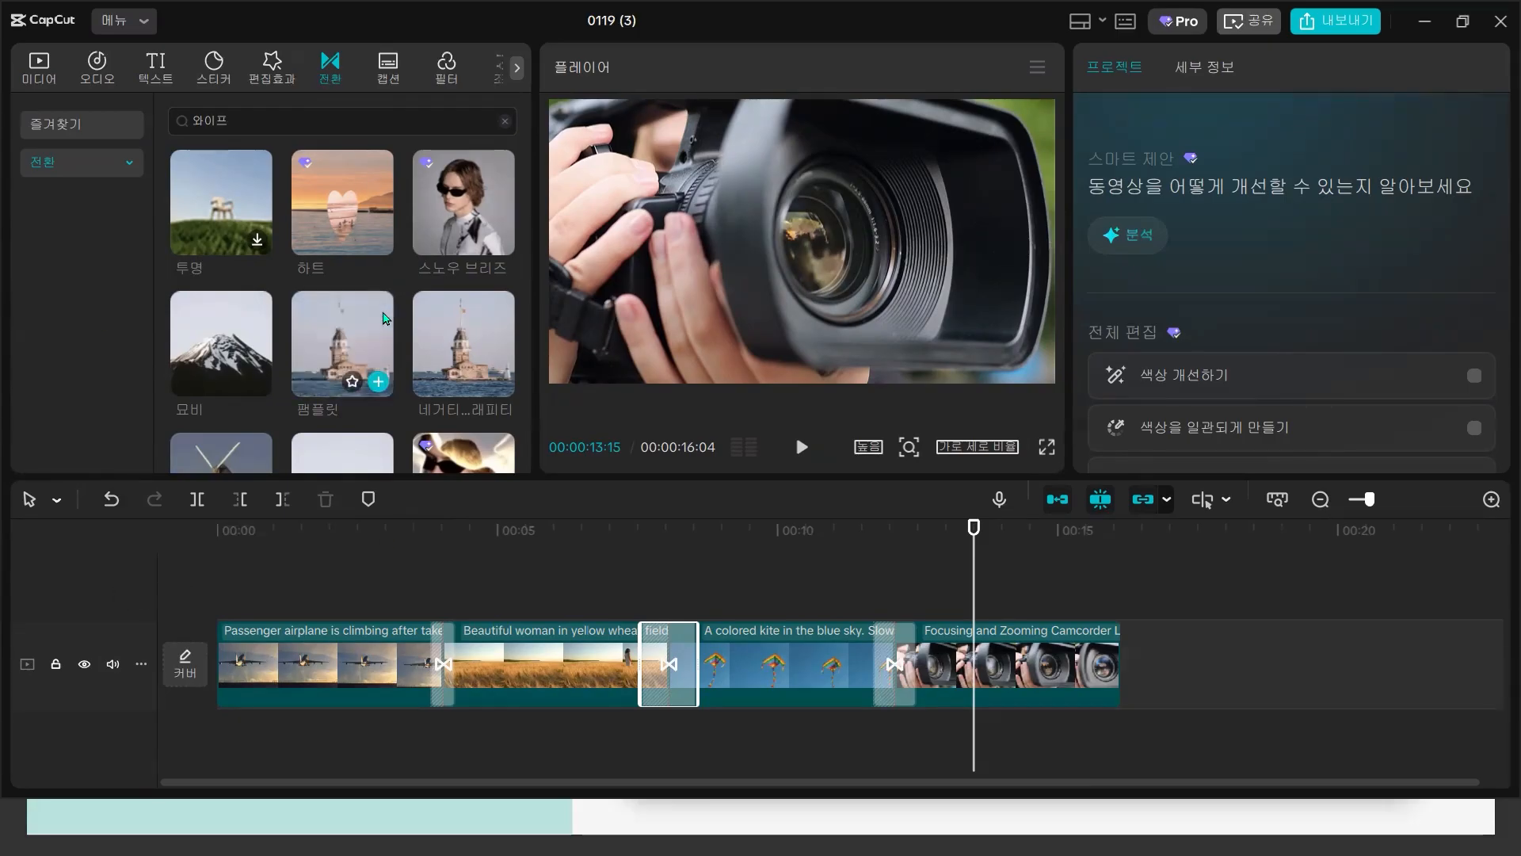
- Search the transitions for "Wipe" and apply 닦기 D between the airplane and wheat field clips
click(504, 120)
click(255, 118)
text(Wipe)
key(Return)
mouse_move(212, 183)
drag(251, 178, 431, 654)
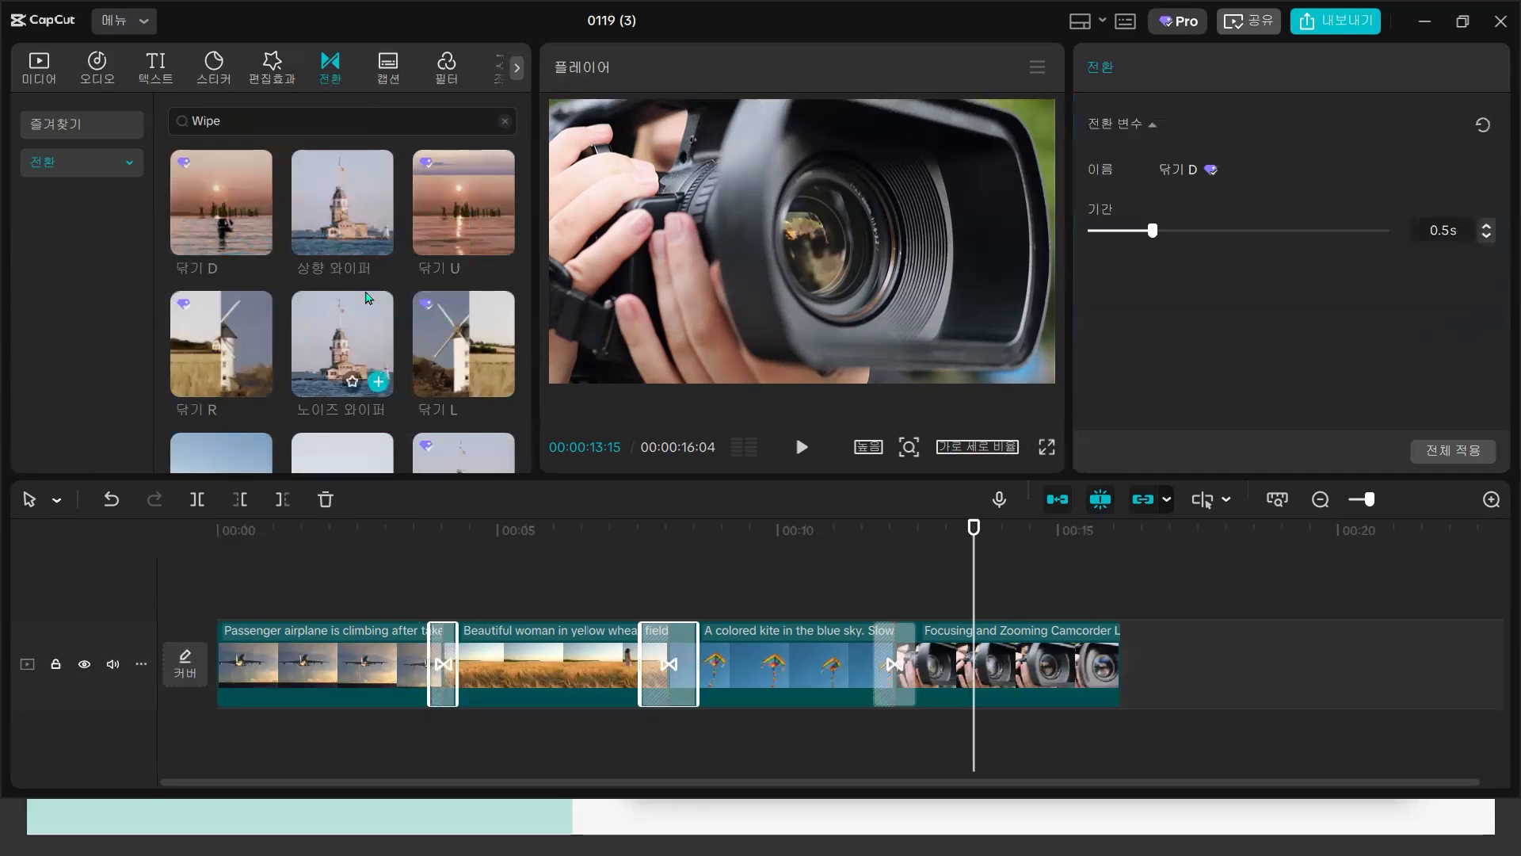
- Apply the 상향 와이퍼 transition between the wheat field and kite clips and preview both wipes from before the first transition
drag(467, 206, 617, 644)
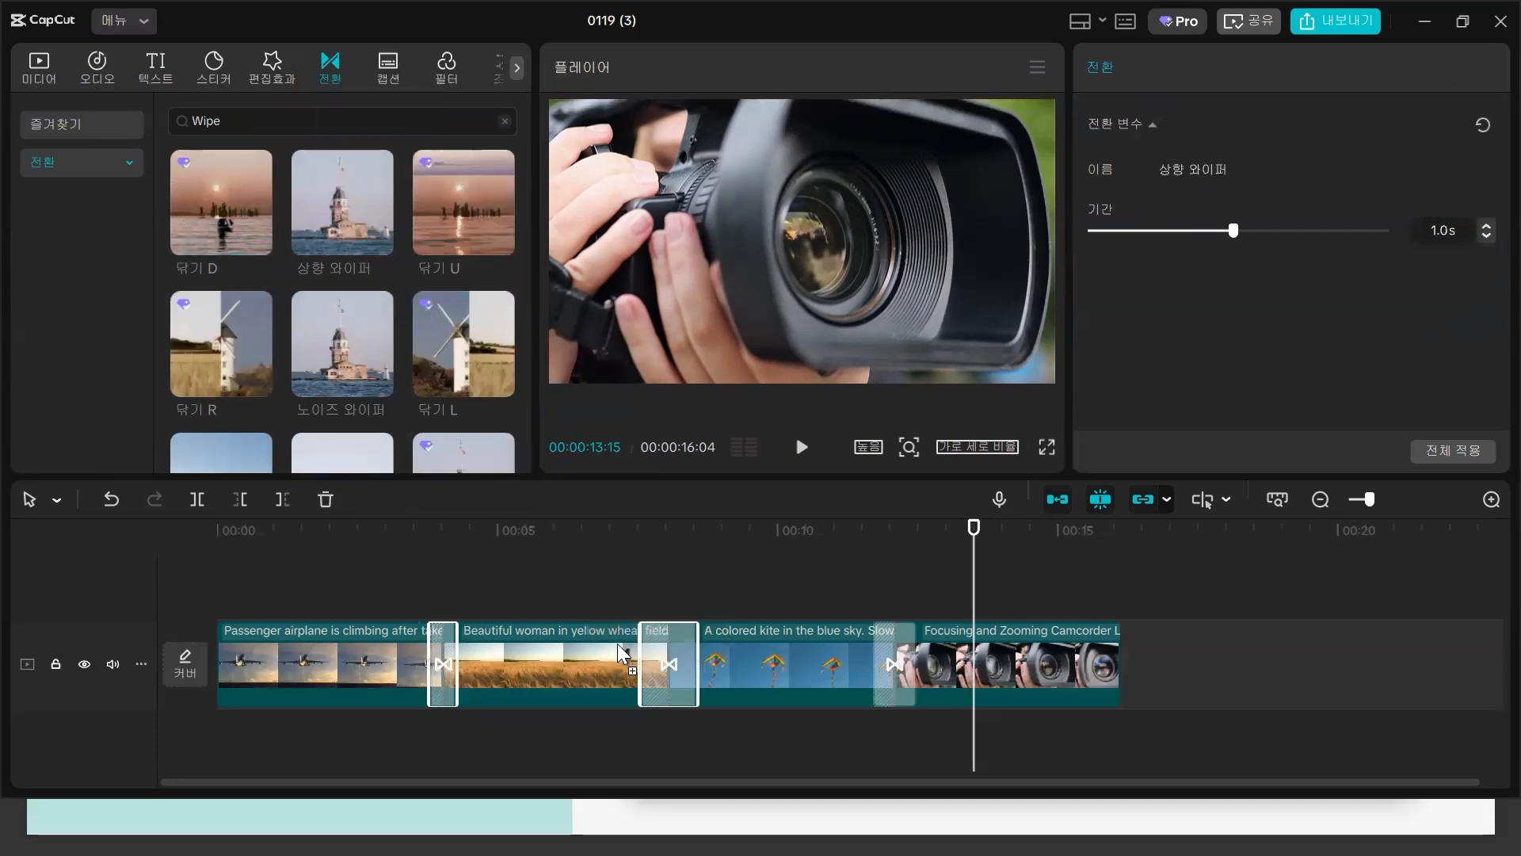
click(406, 606)
click(802, 447)
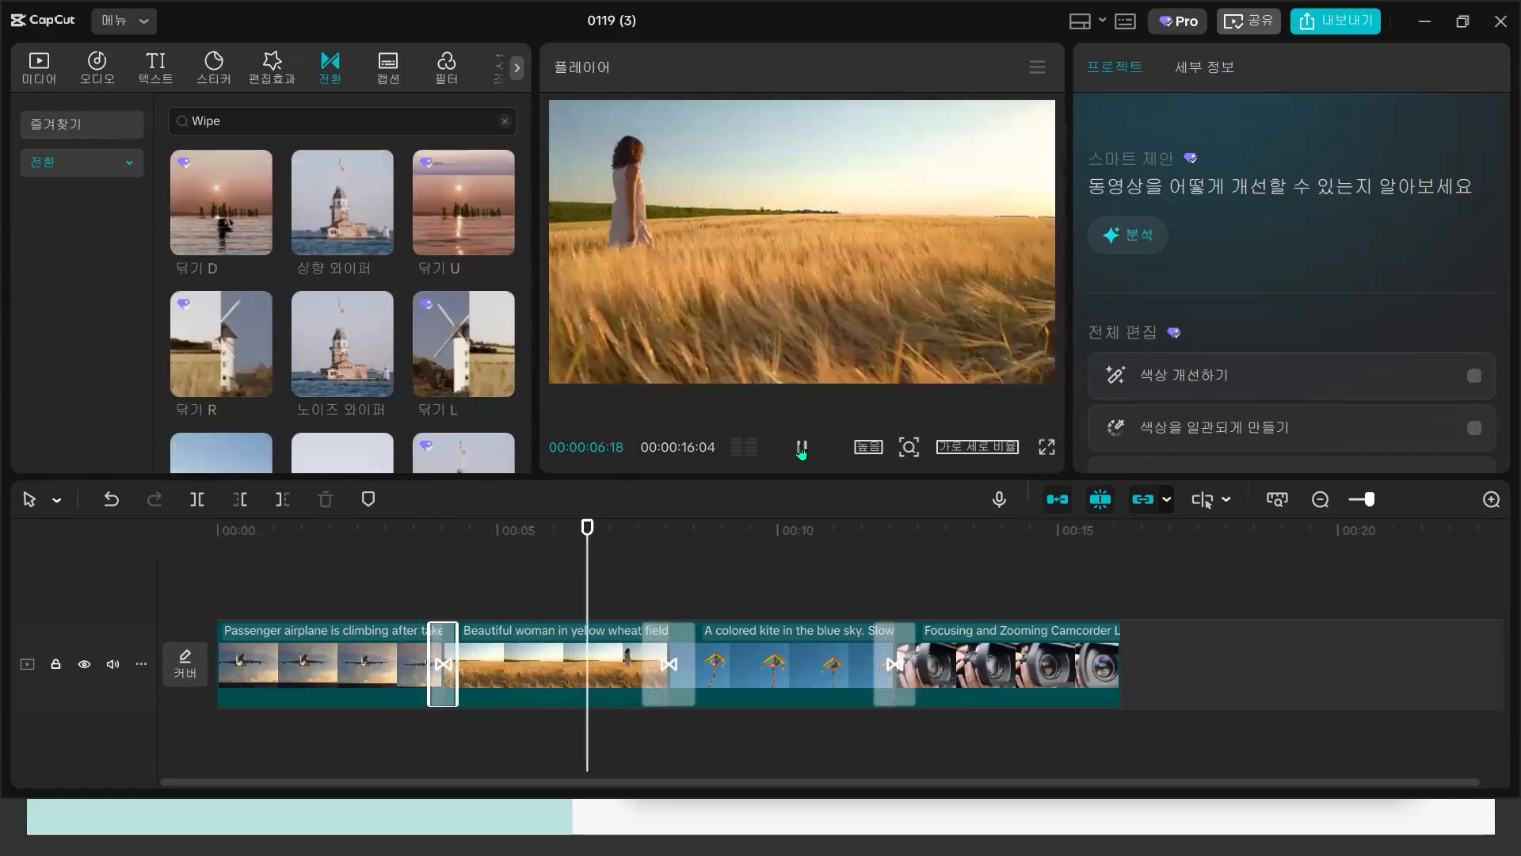
click(801, 446)
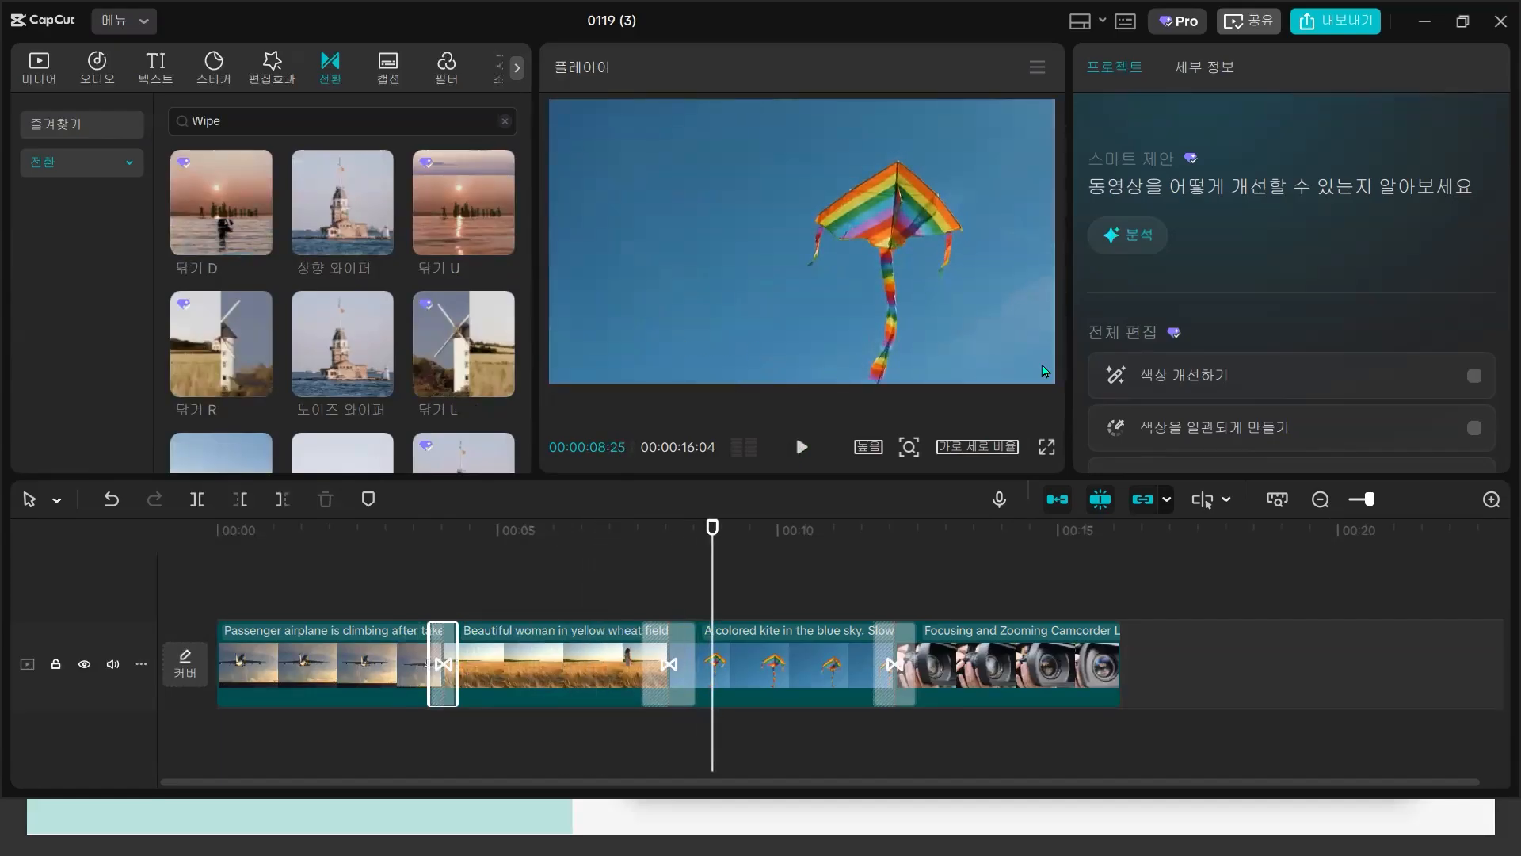
- Set the duration of the 상향 와이퍼 transition to 0.7 s and play the sequence from the first transition
click(668, 663)
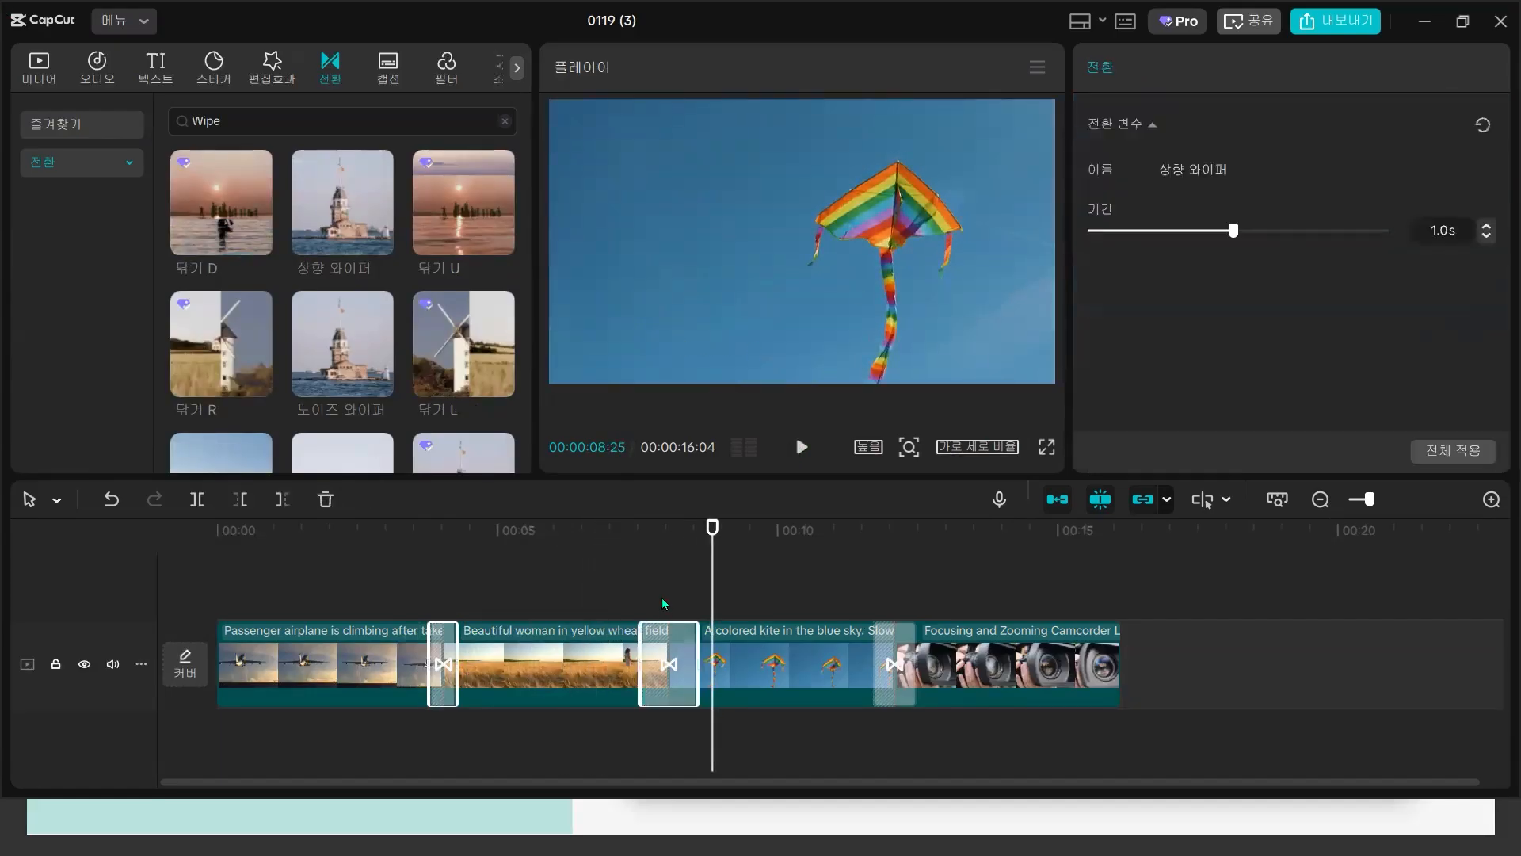
click(663, 597)
click(641, 593)
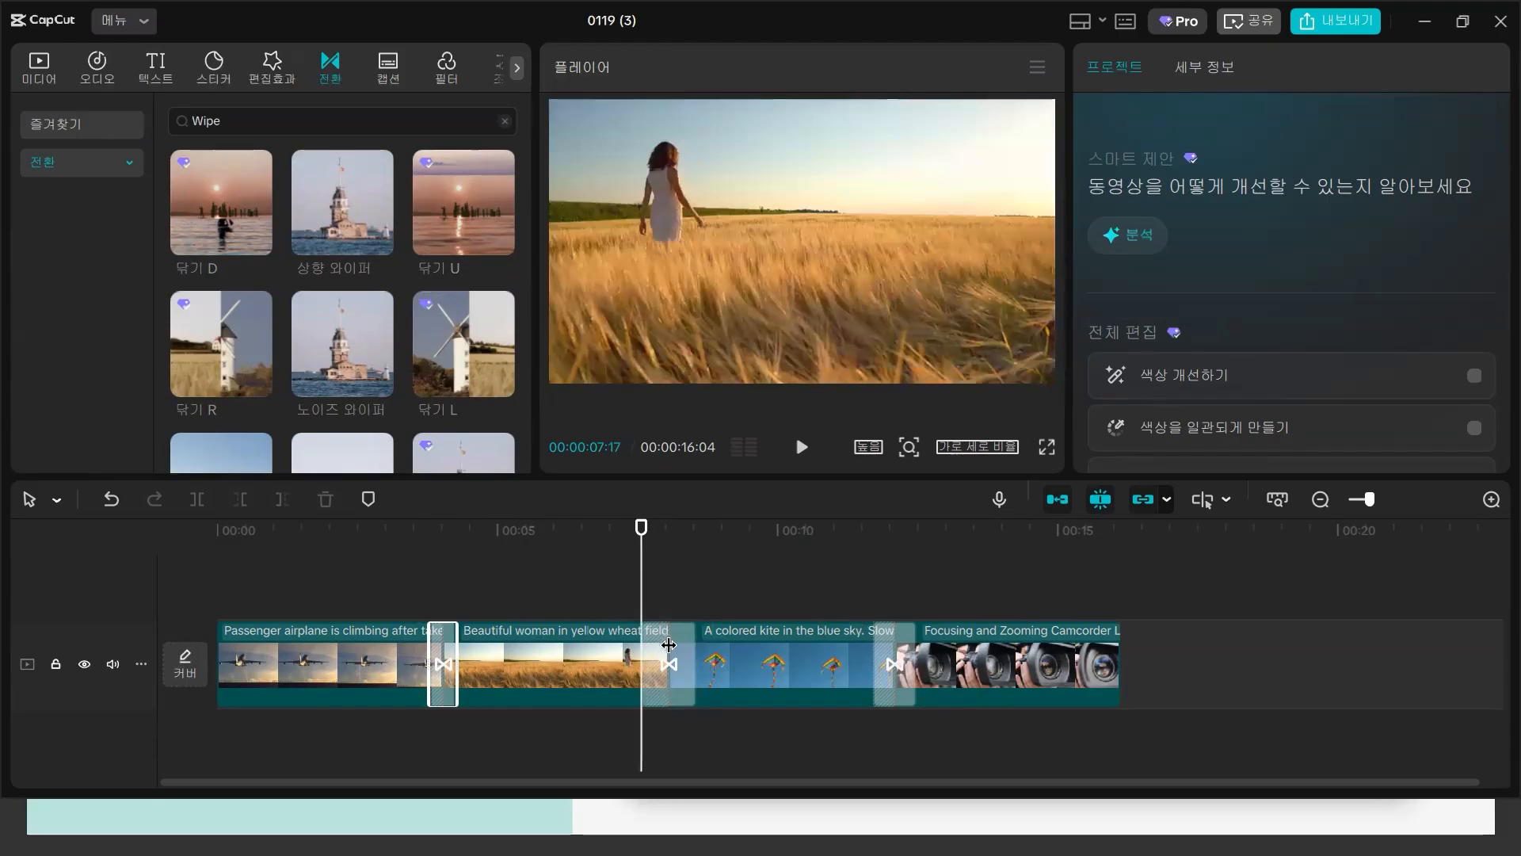
click(669, 662)
drag(1201, 234, 1192, 231)
click(441, 657)
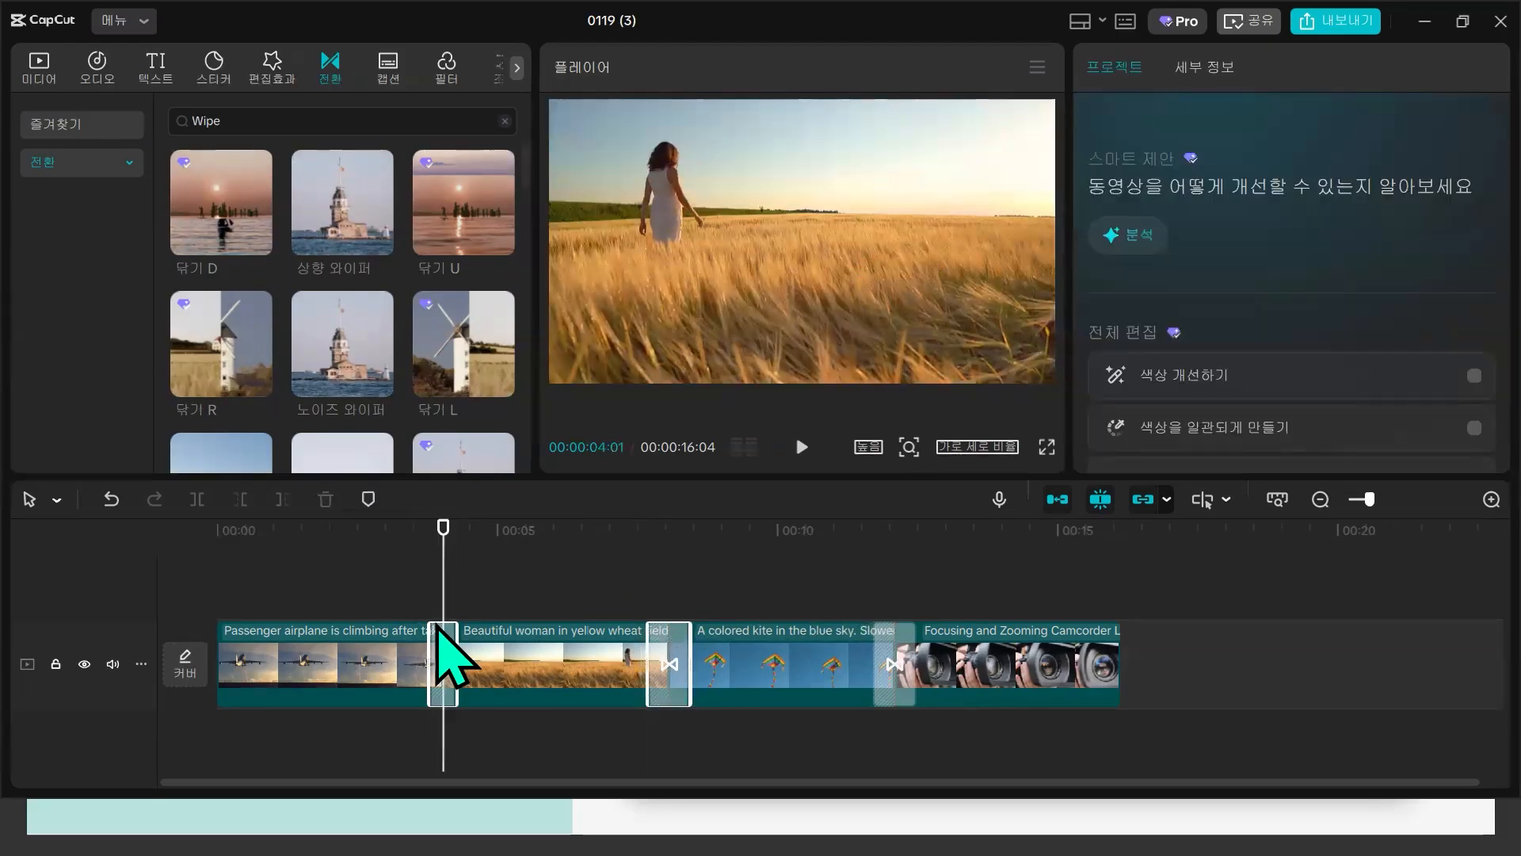
click(801, 447)
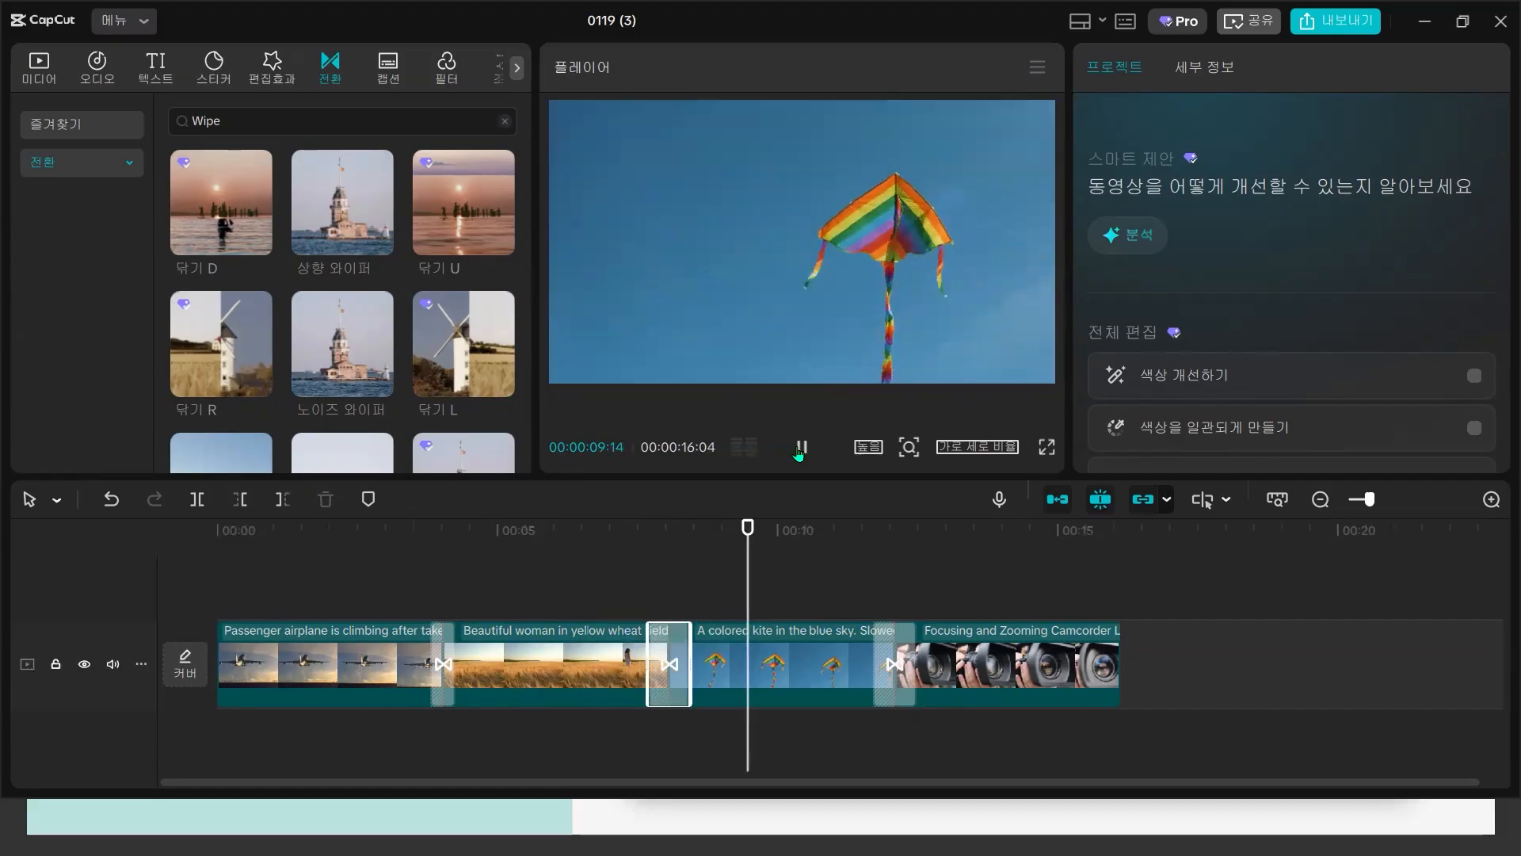
click(800, 449)
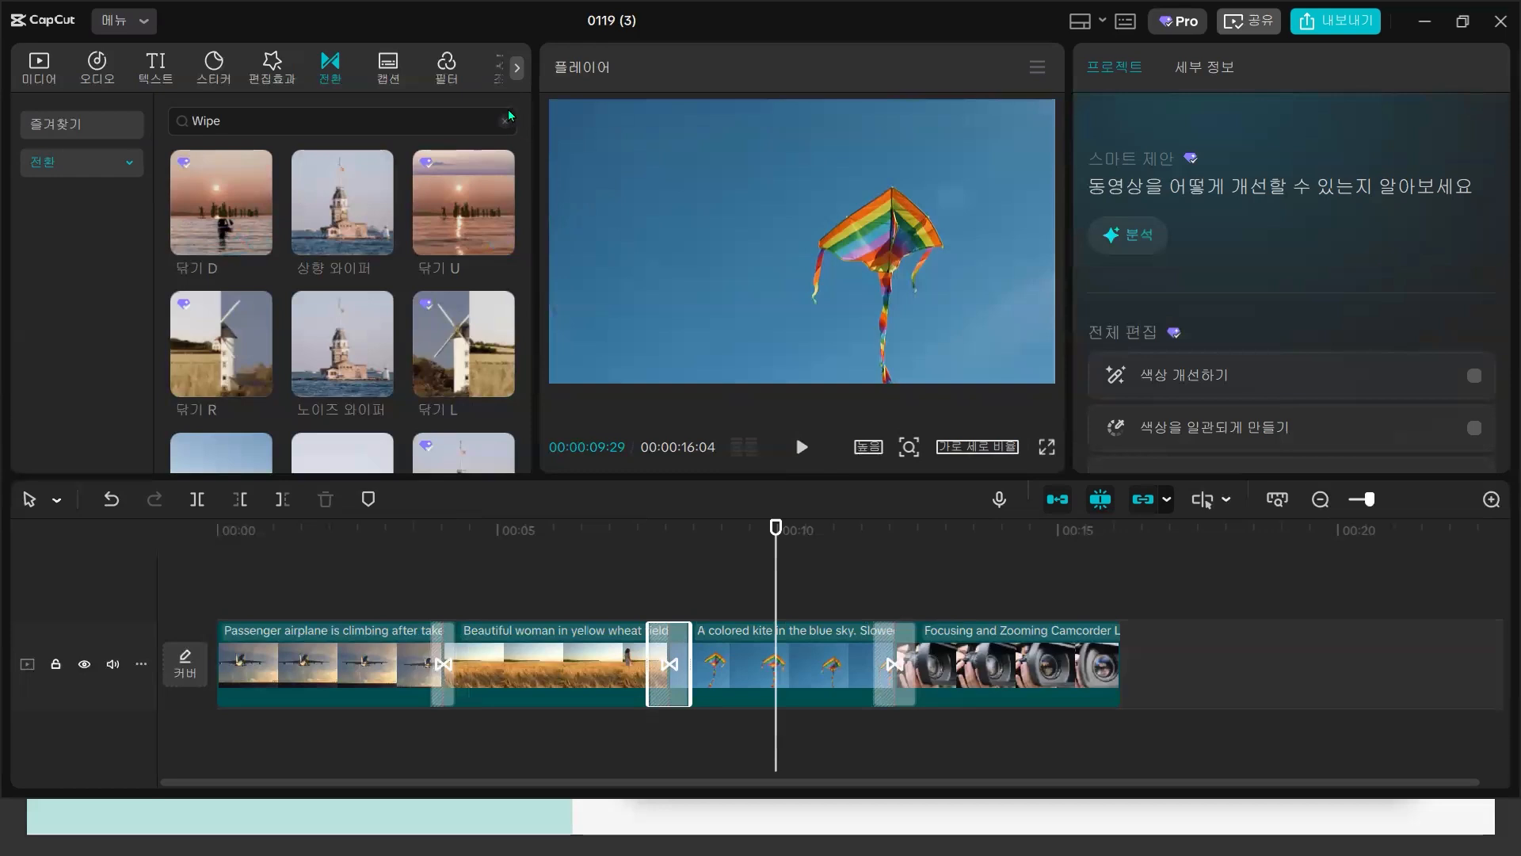
- Replace the transition search term with "줌" and run the search
click(378, 118)
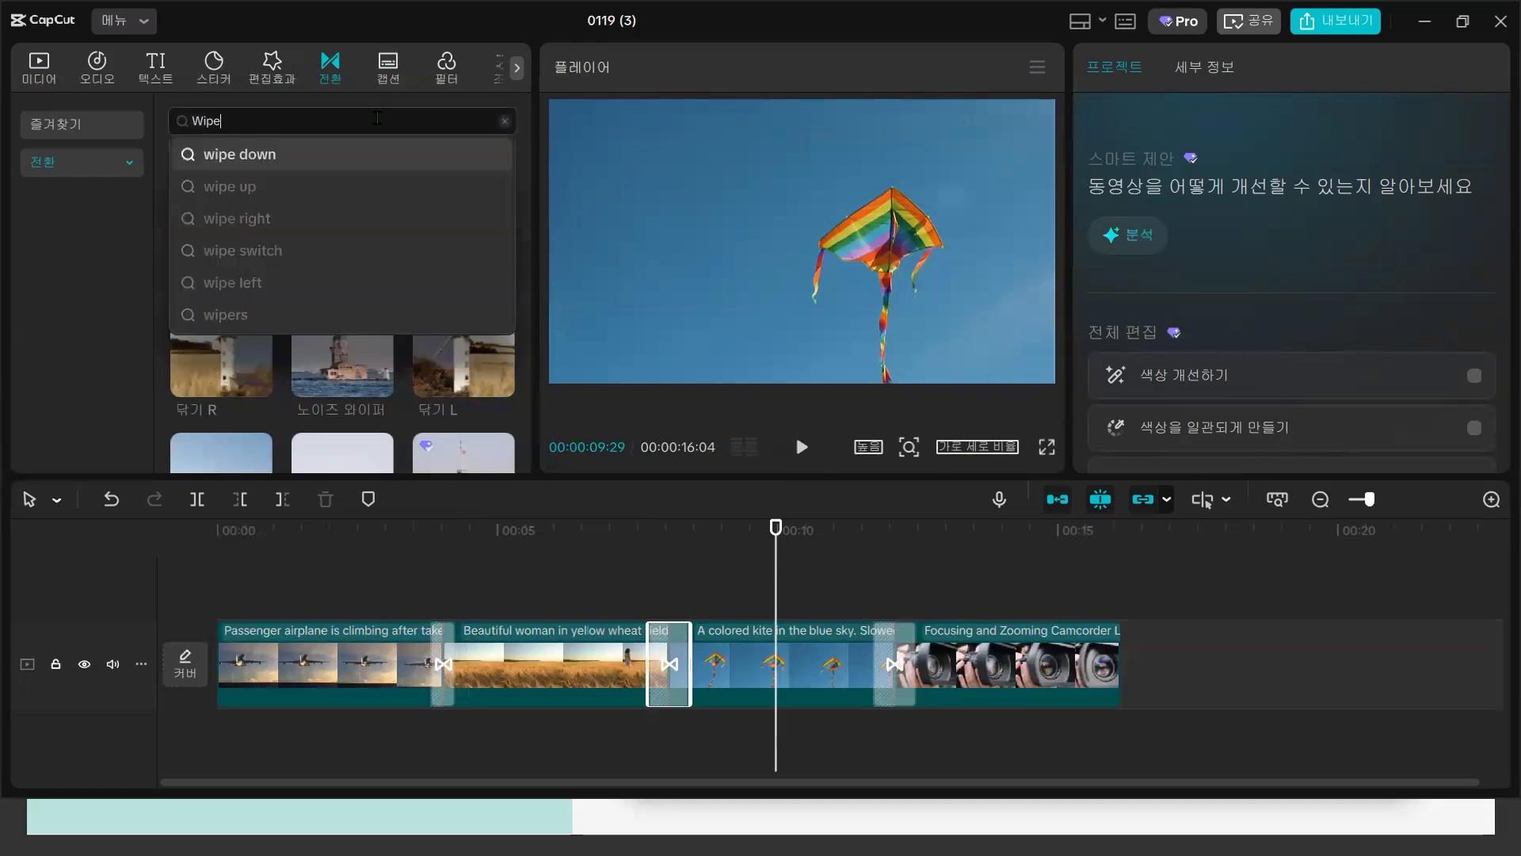
key(BackSpace)
key(BackSpace)
key(BackSpace)
text(주)
key(BackSpace)
key(BackSpace)
key(BackSpace)
text(줌)
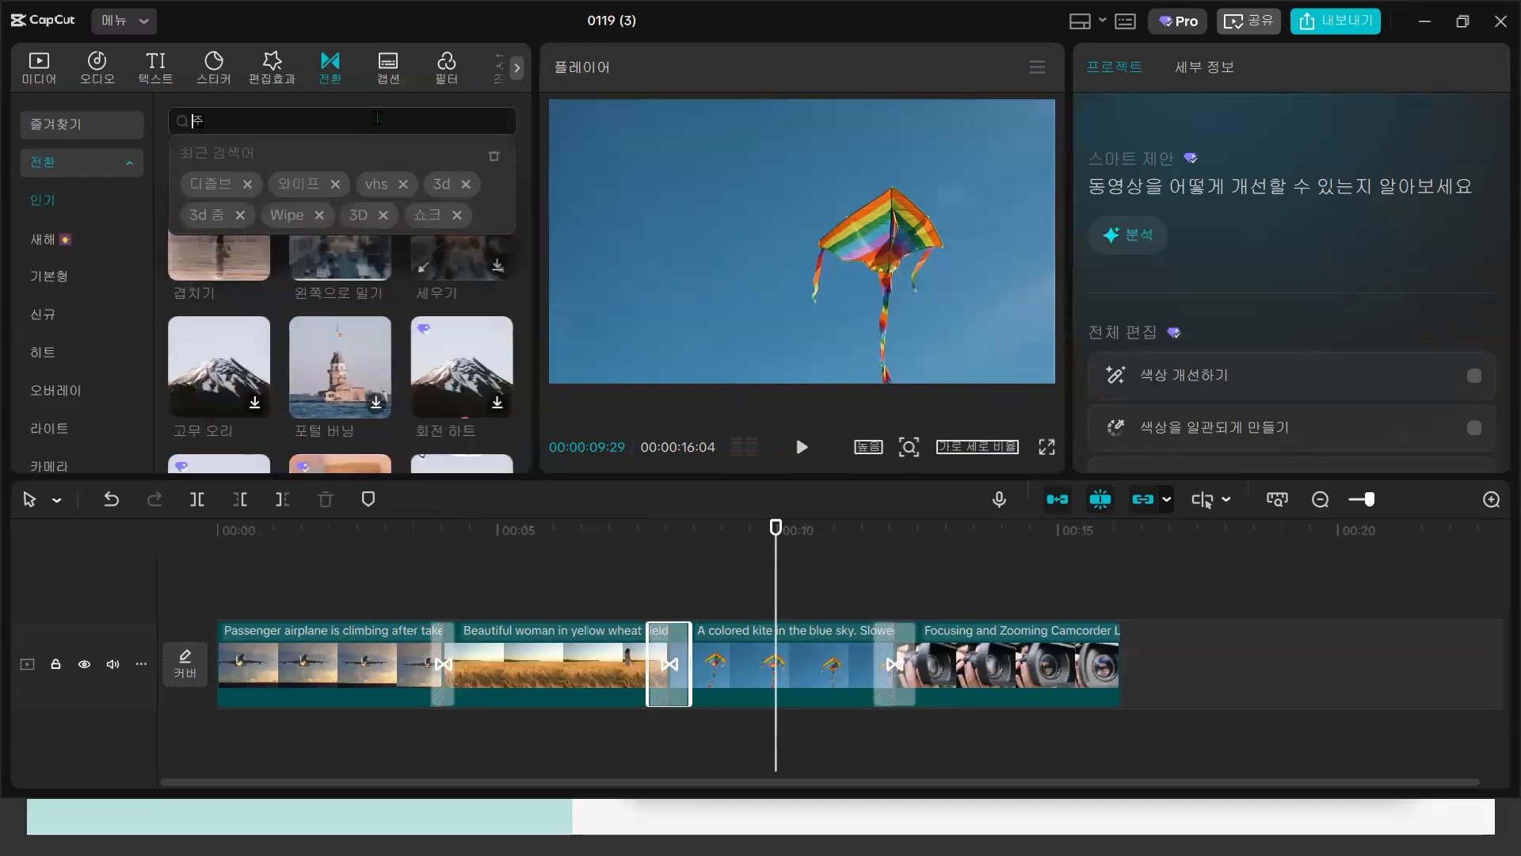
key(Return)
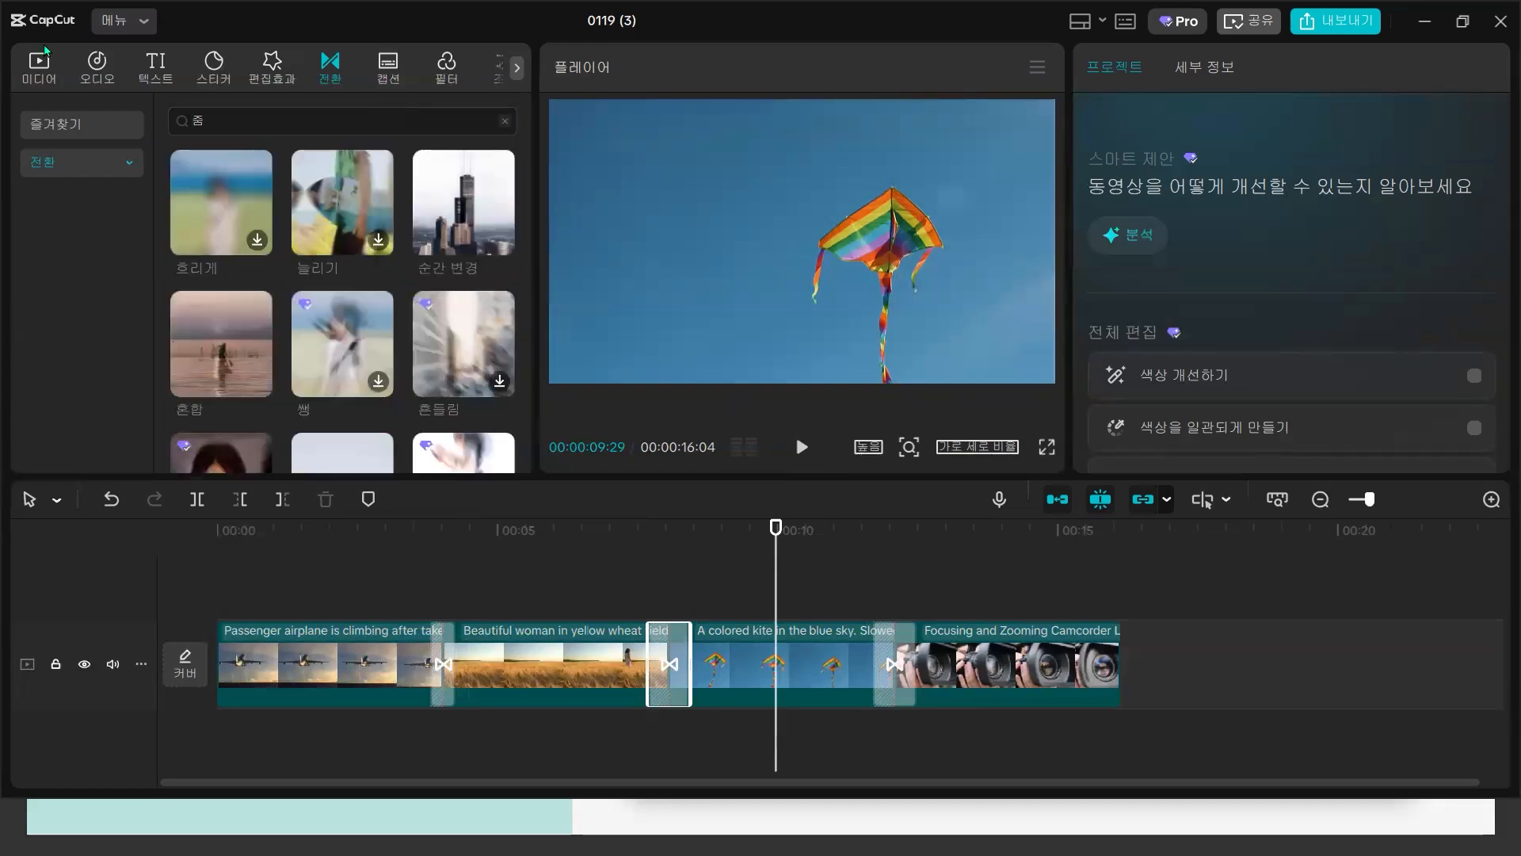
click(279, 121)
key(Return)
- Apply 쇼크 줌 between the airplane and wheat field clips and 지연 줌 between the wheat field and kite clips, previewing both
drag(211, 224, 406, 661)
drag(344, 189, 643, 667)
click(390, 587)
click(801, 446)
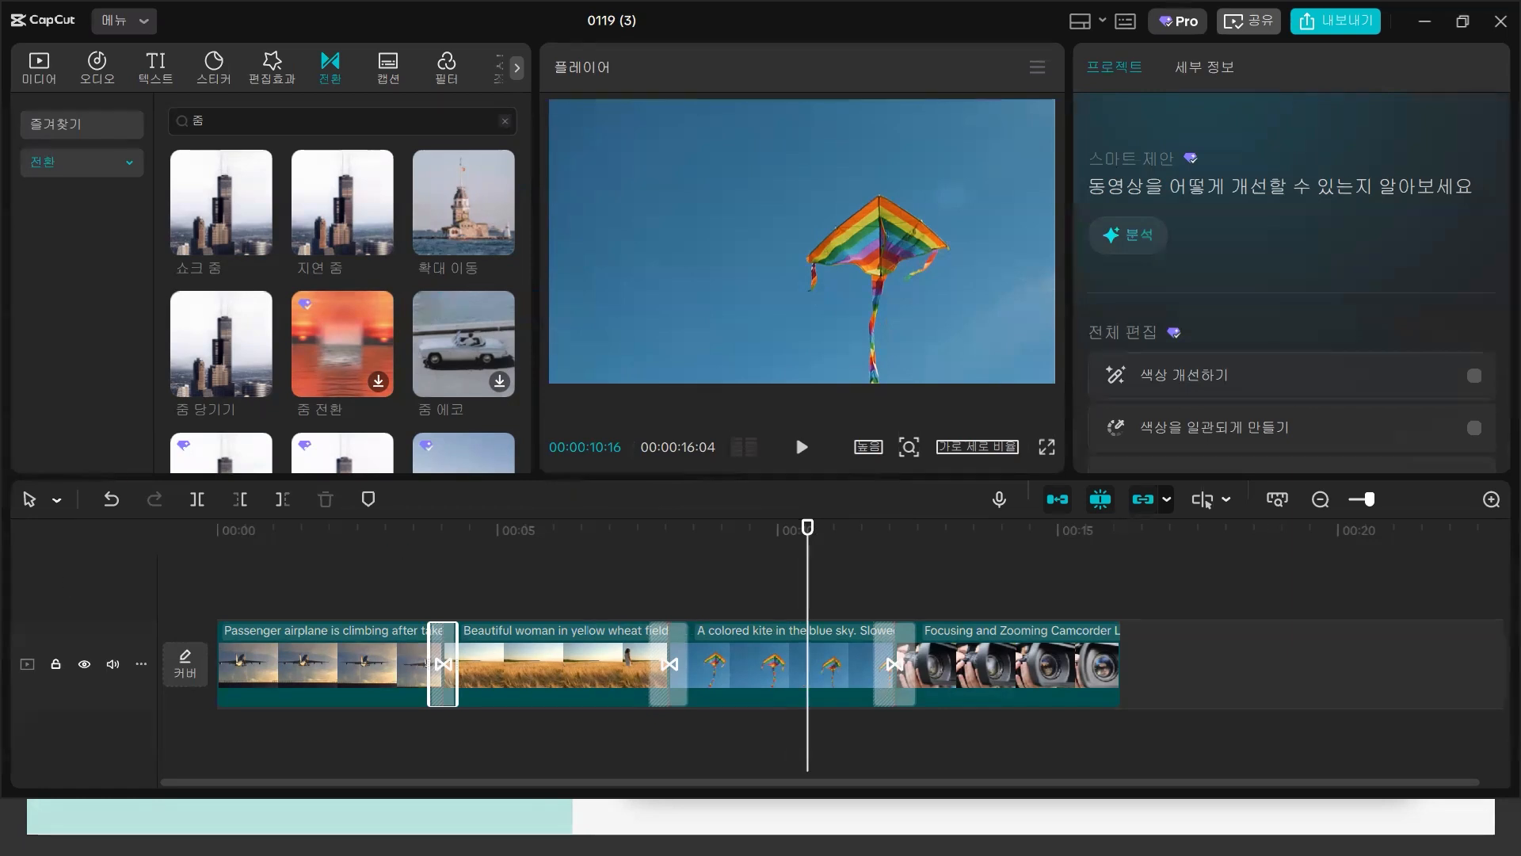
- Set the duration of the 쇼크 줌 transition between the airplane and wheat field clips to 0.3 s
click(442, 555)
click(455, 690)
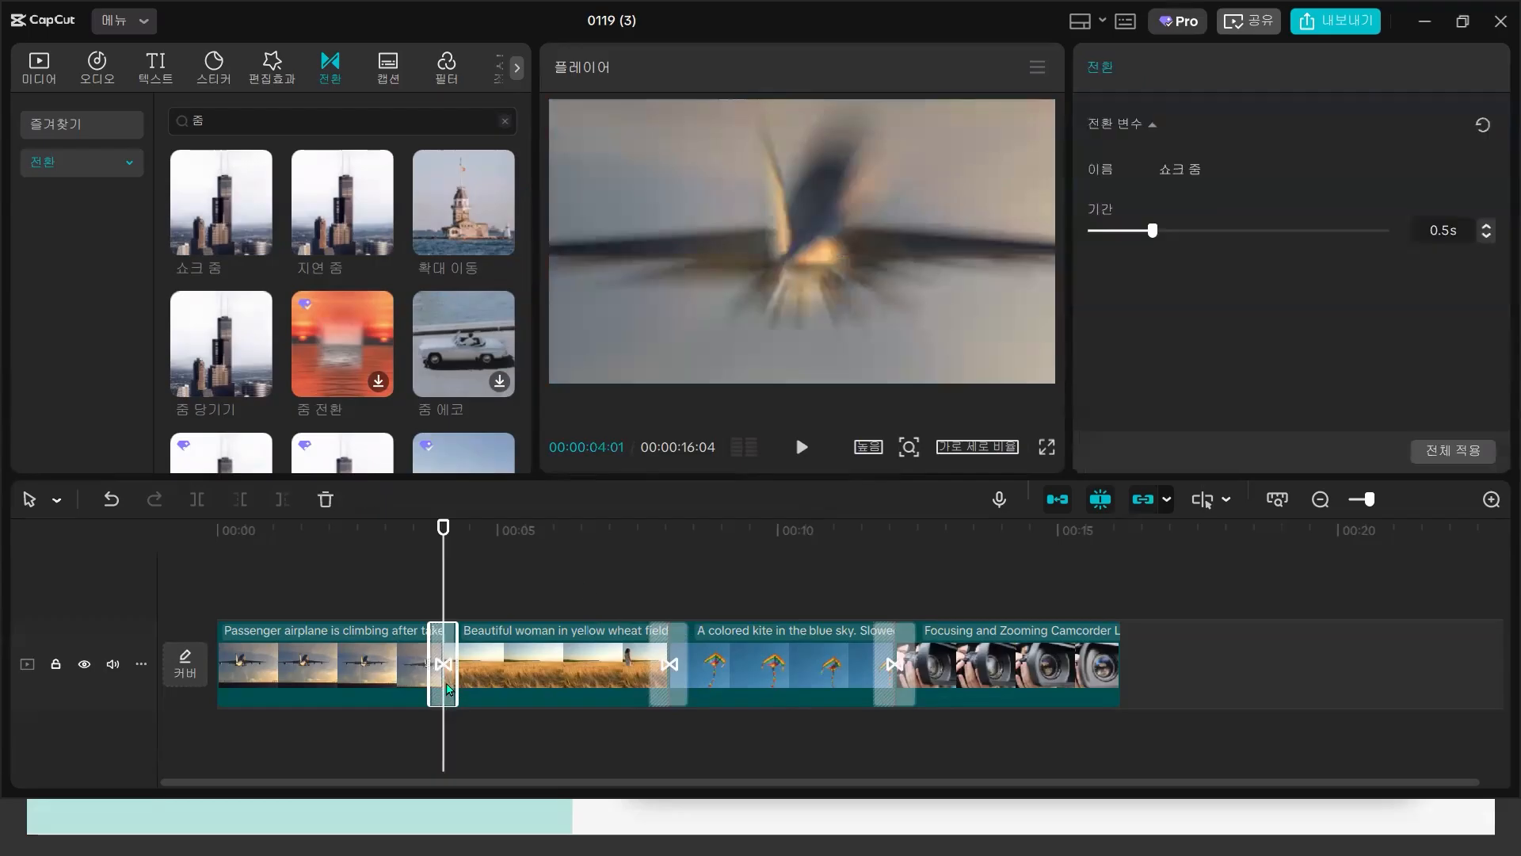
click(1138, 232)
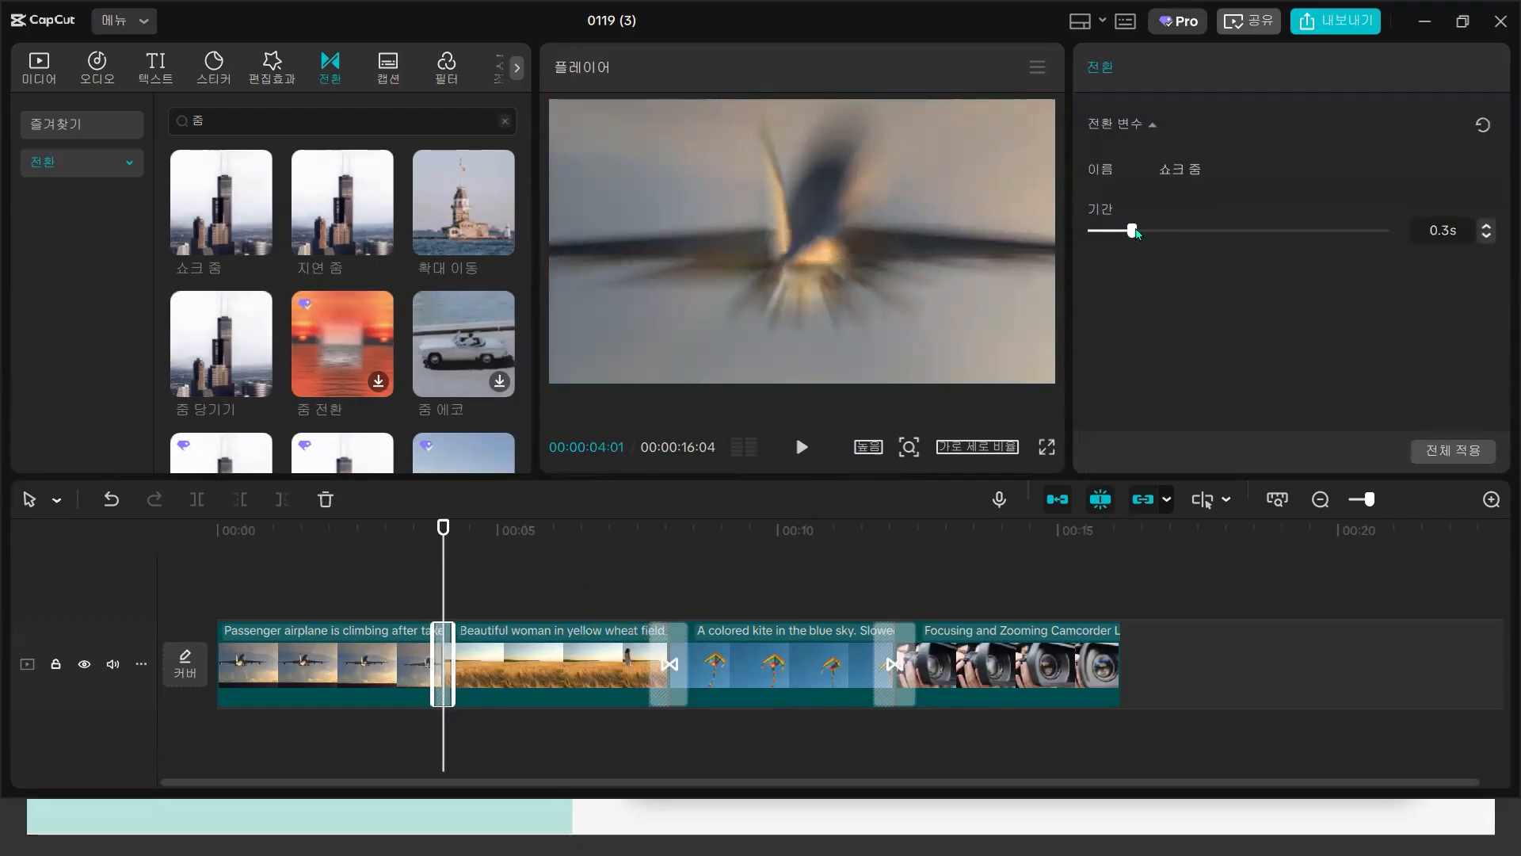
- Set the 지연 줌 and 디졸브 및 확대/축소 transitions to 0.5 s each and preview the kite-to-camcorder transition
click(659, 665)
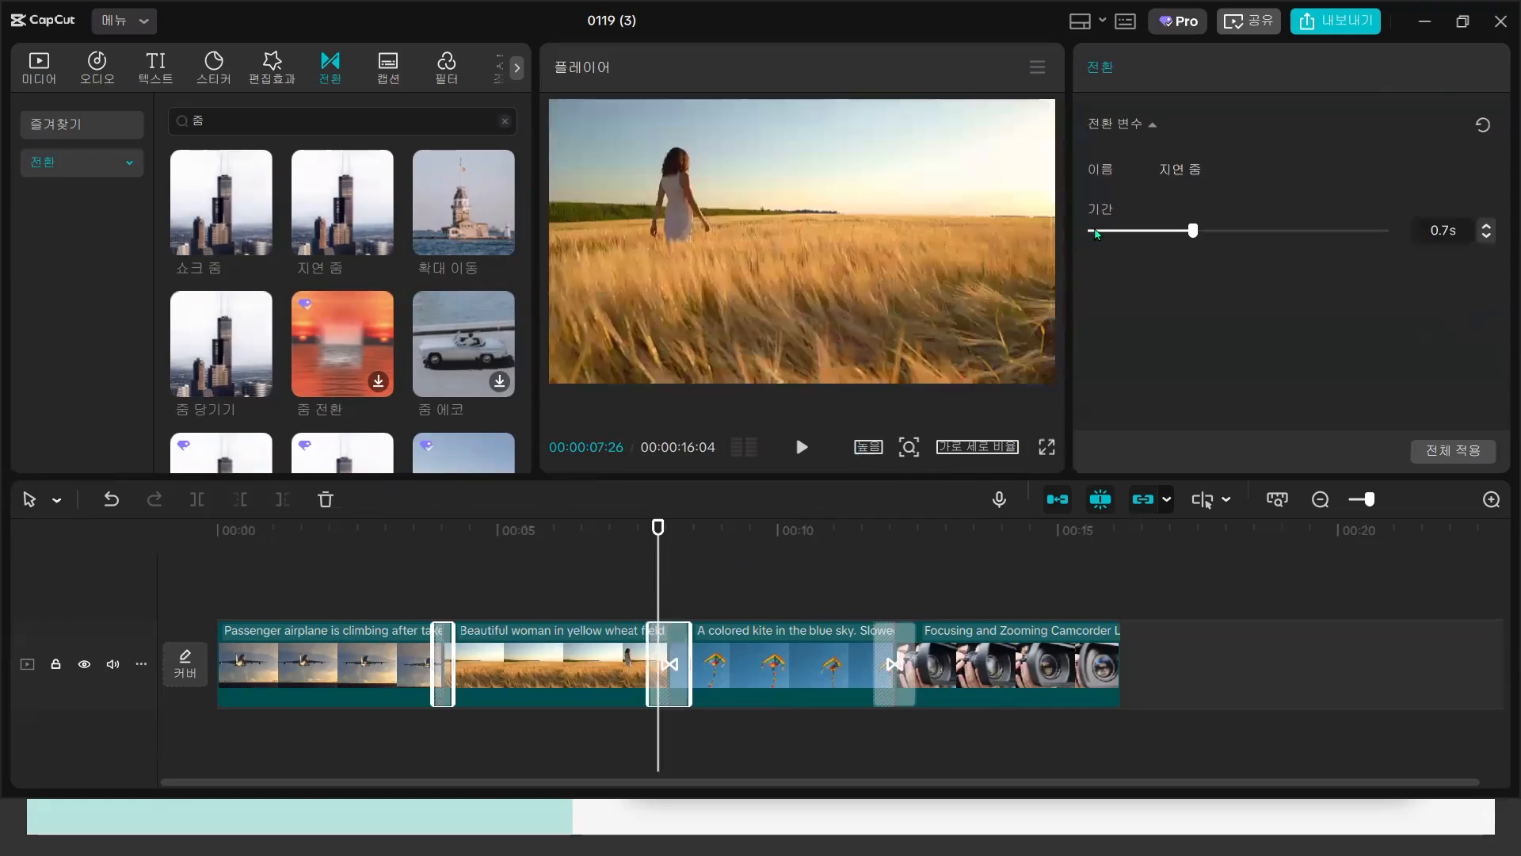
click(1155, 232)
click(893, 664)
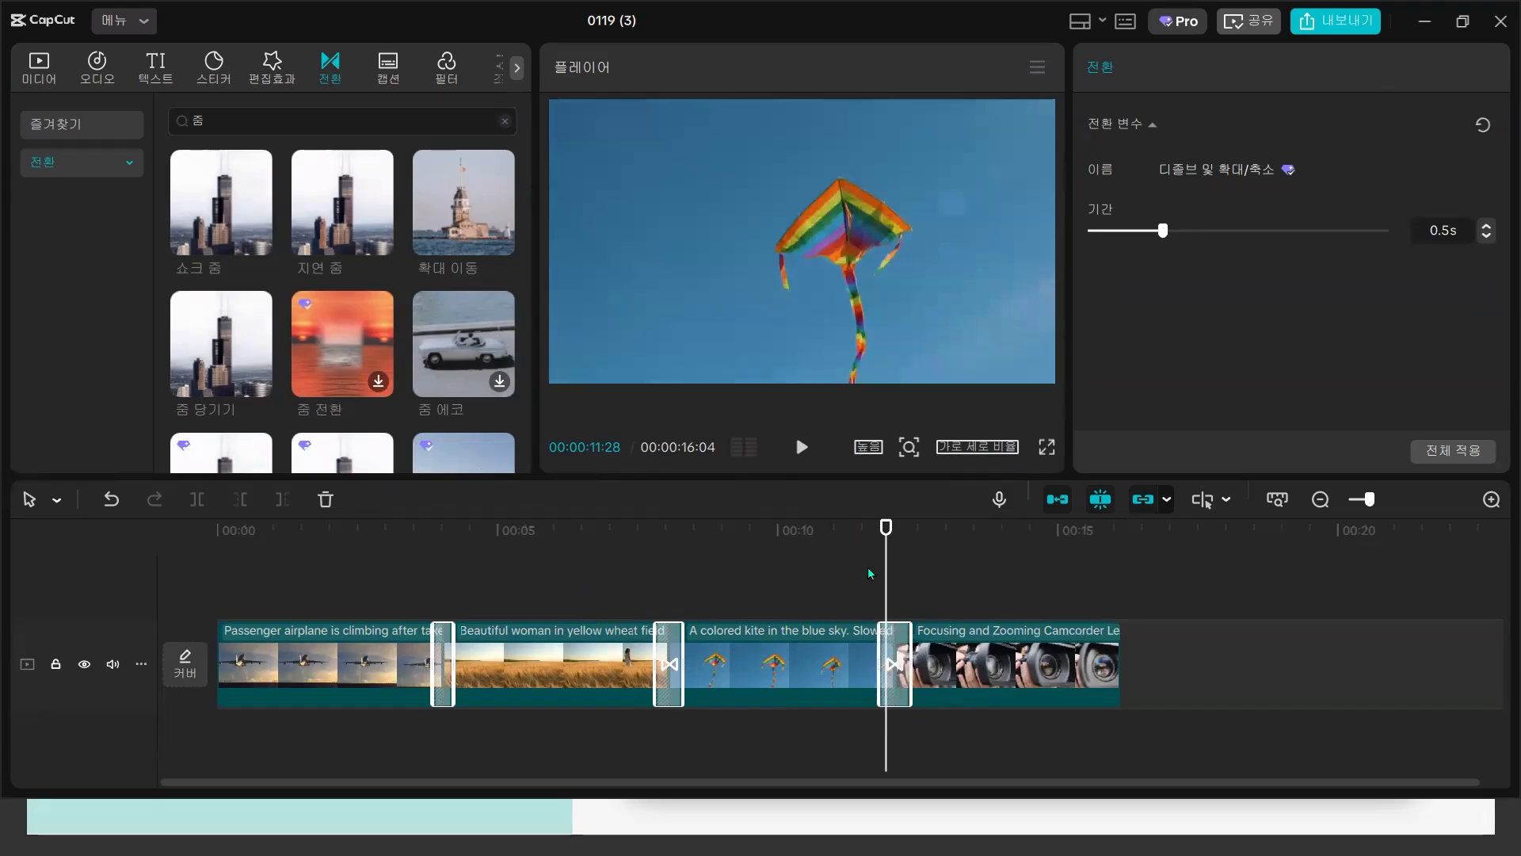
click(802, 447)
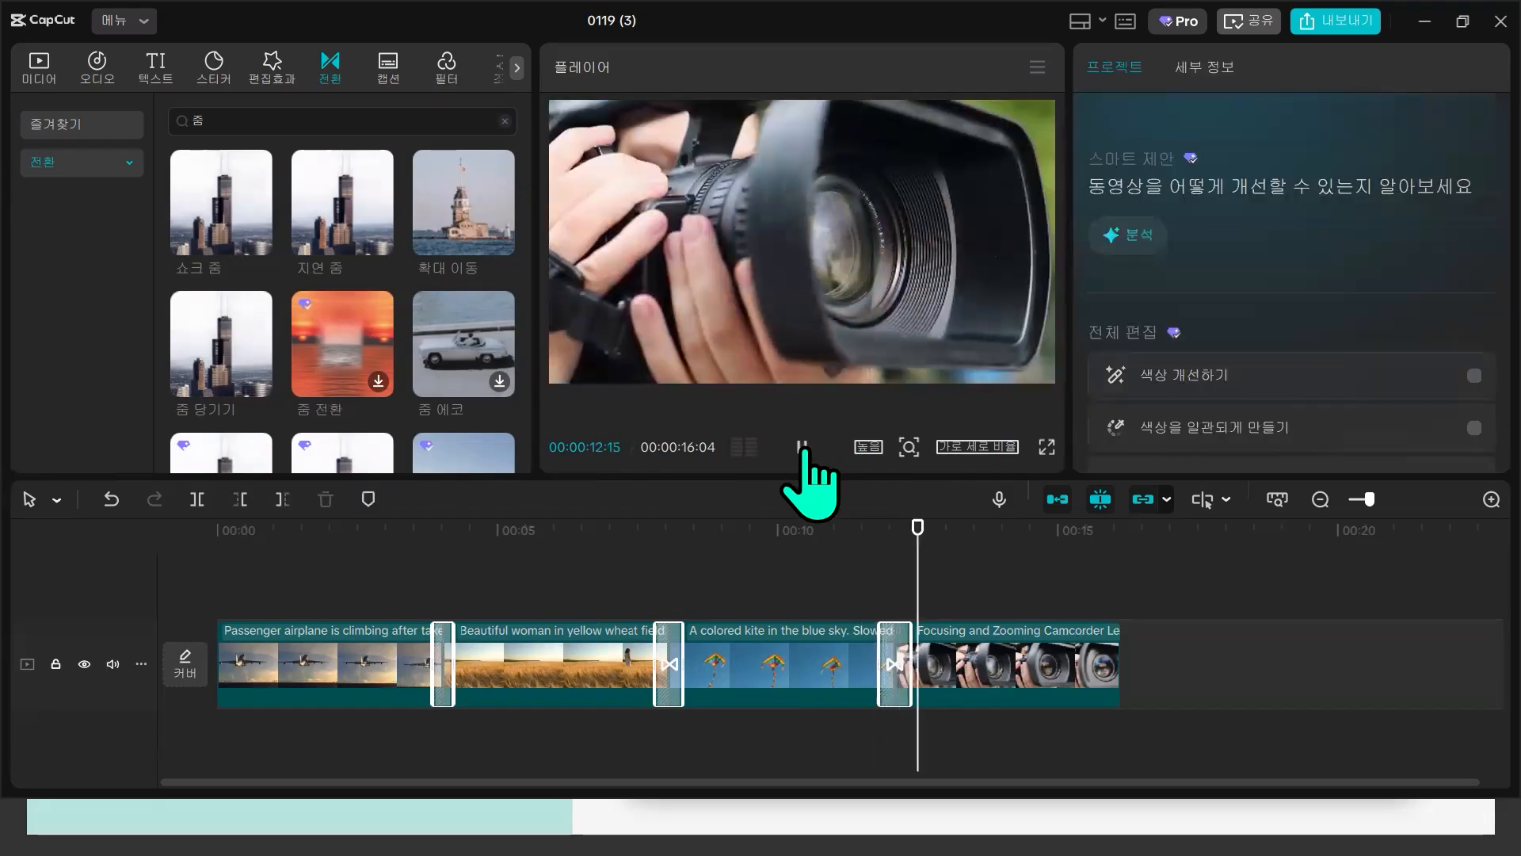
click(802, 447)
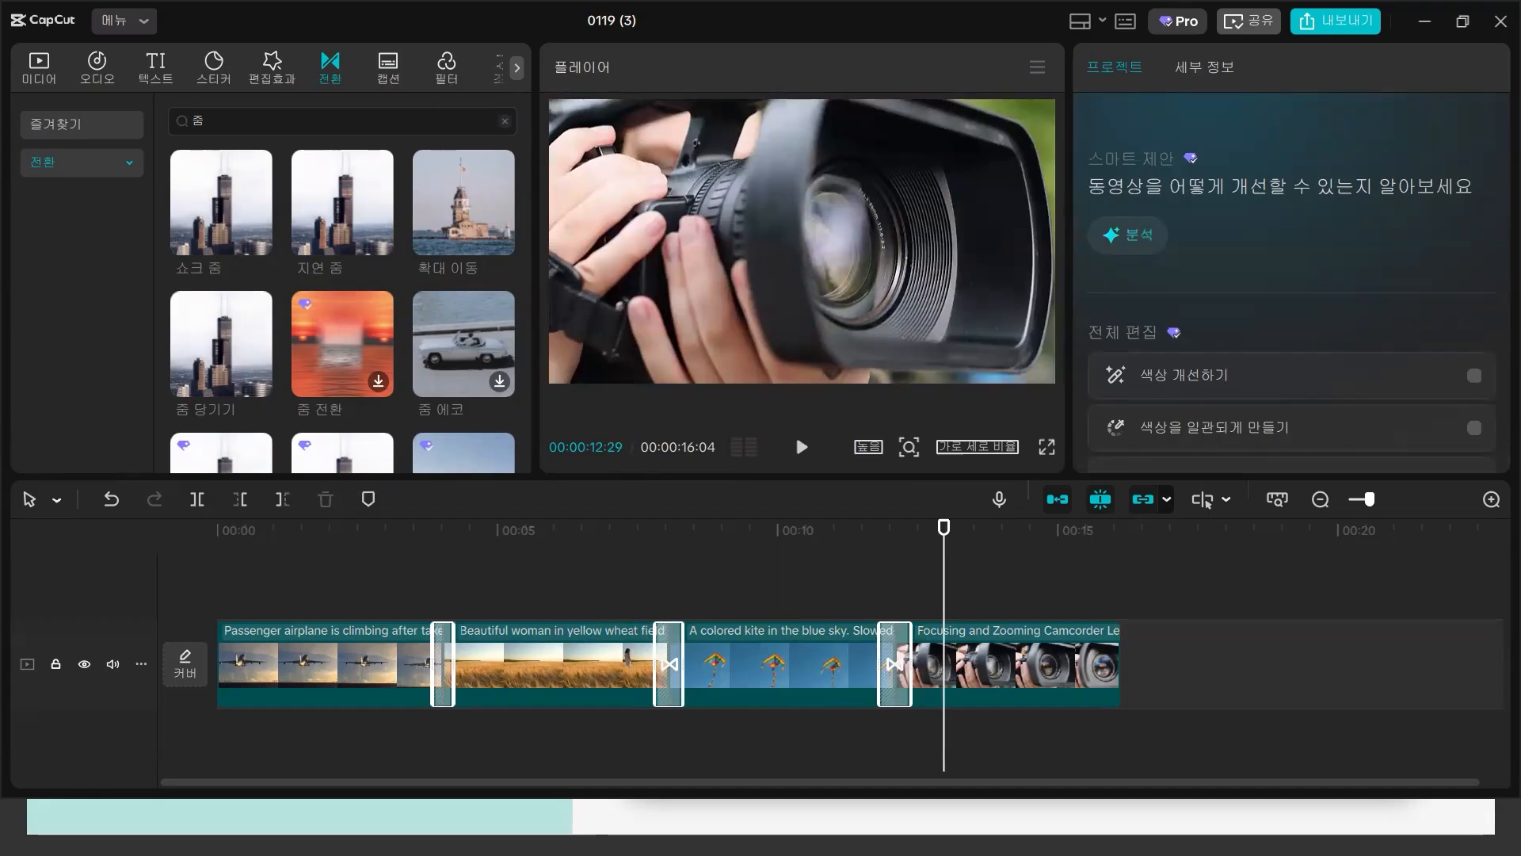
- Search the transitions for "3D" and apply 3D 박스 between the airplane and wheat field clips
click(504, 121)
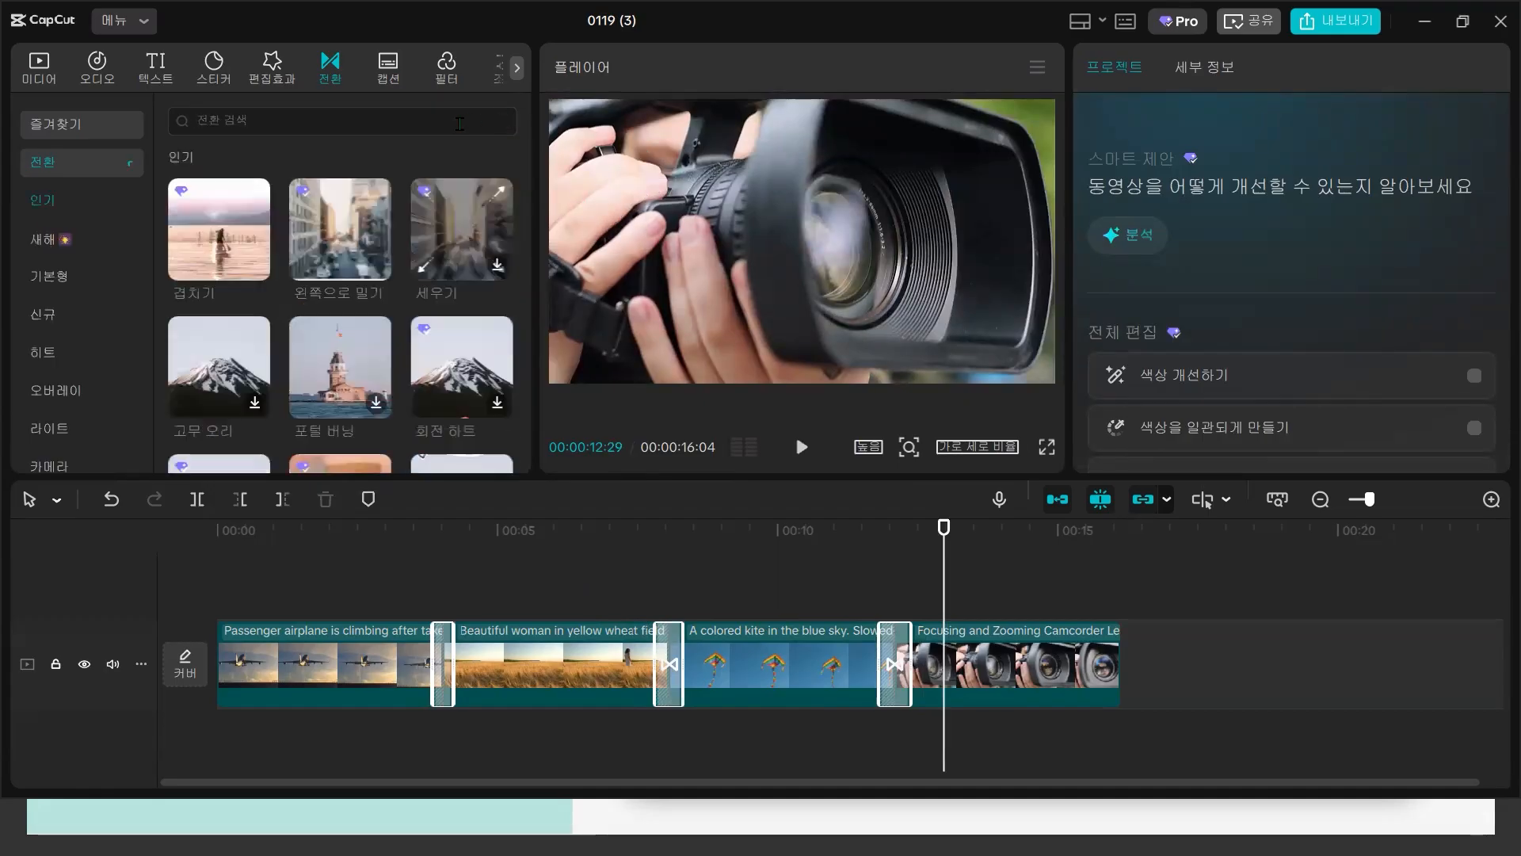
click(459, 123)
click(419, 215)
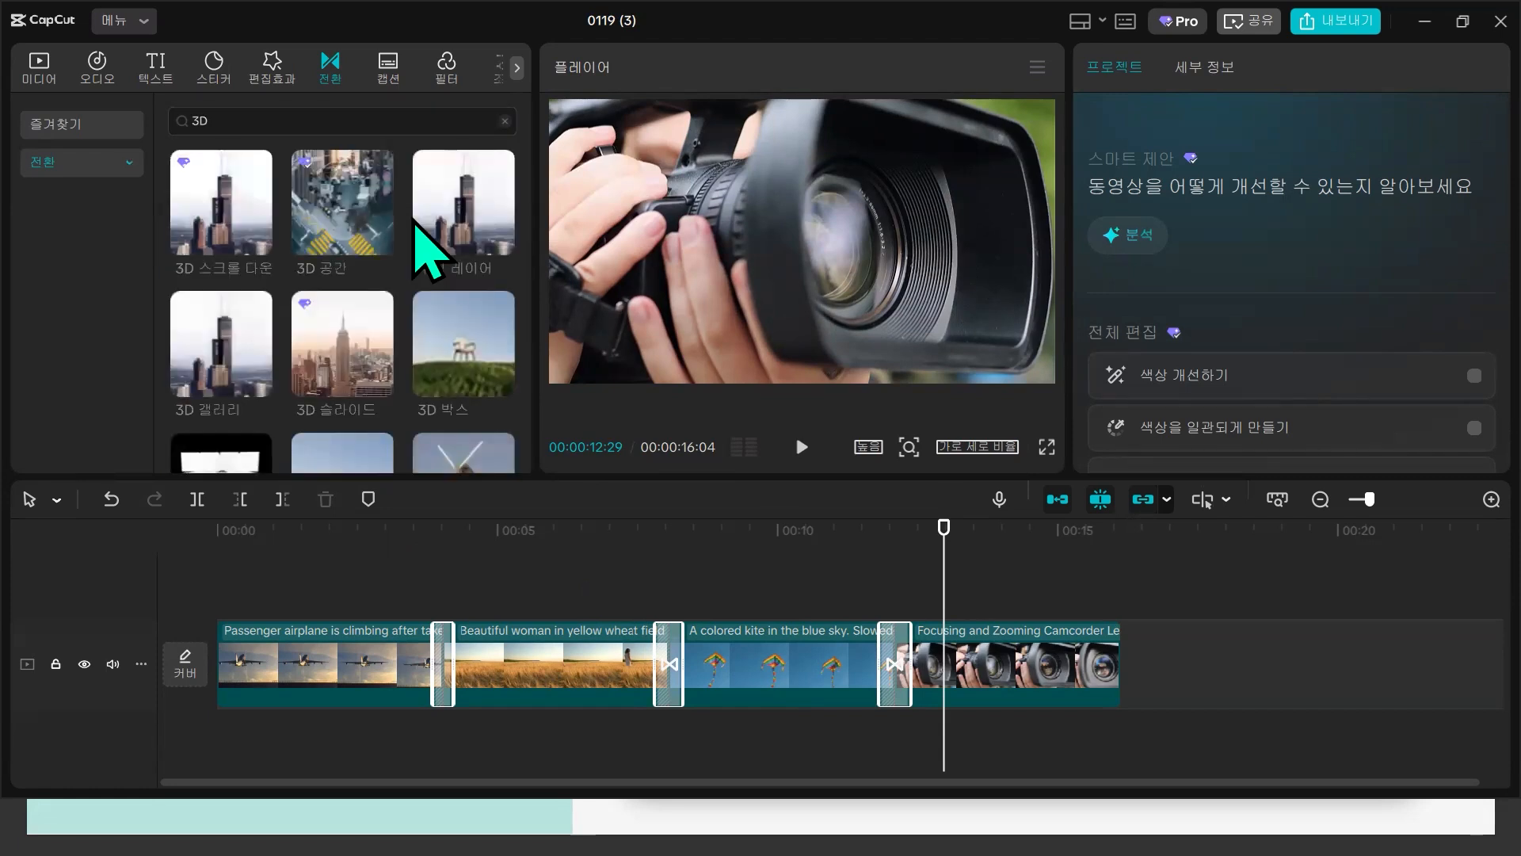
drag(451, 340, 393, 663)
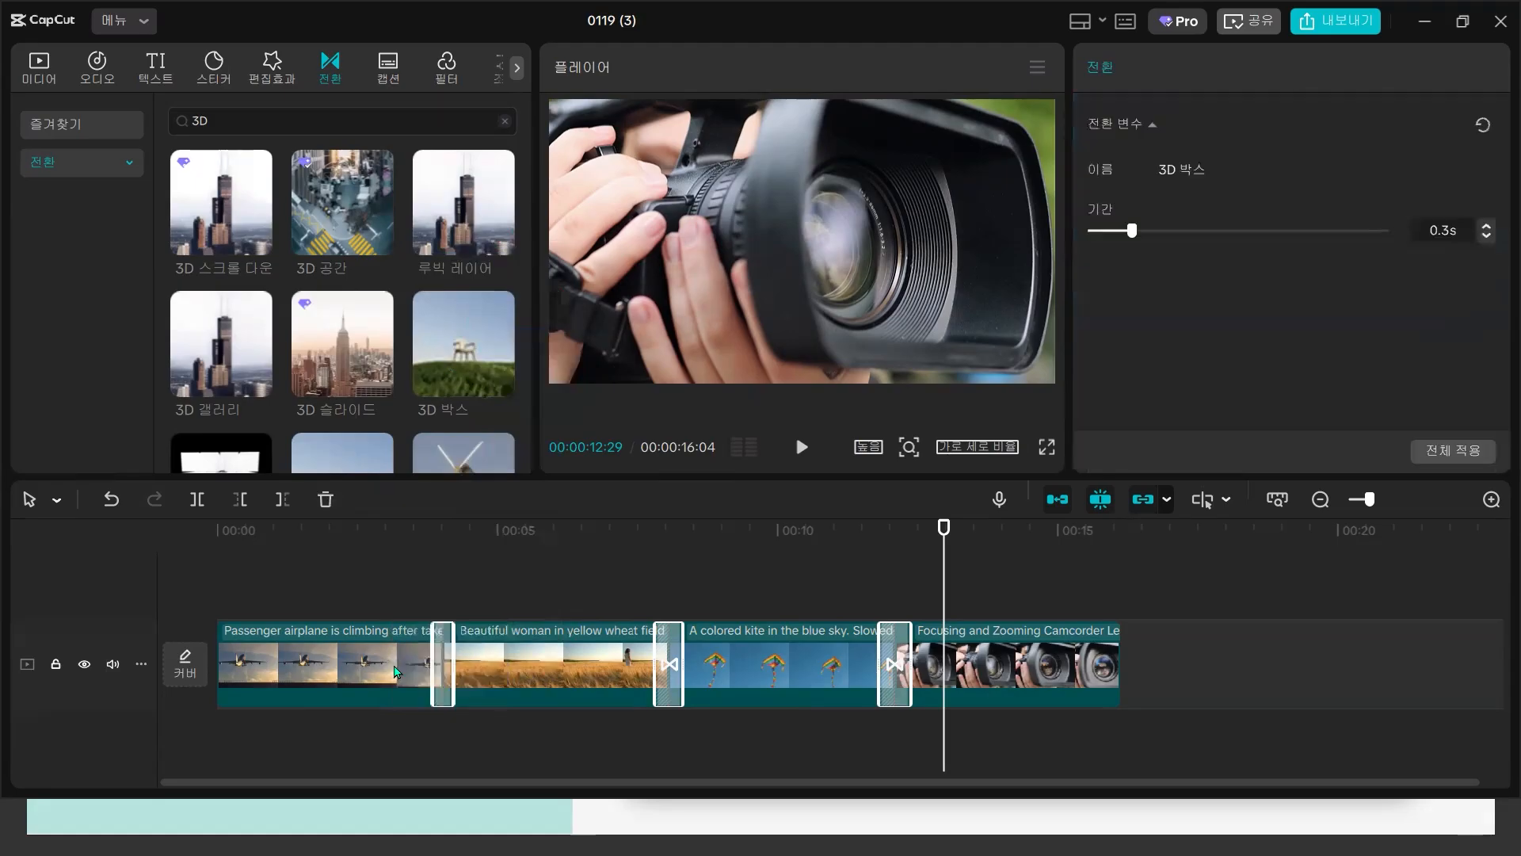
- Apply the 3D 큐브 회전 transition between the wheat field and kite clips and preview both 3D transitions from the airplane clip
scroll(393, 259, down, 2)
drag(468, 380, 628, 664)
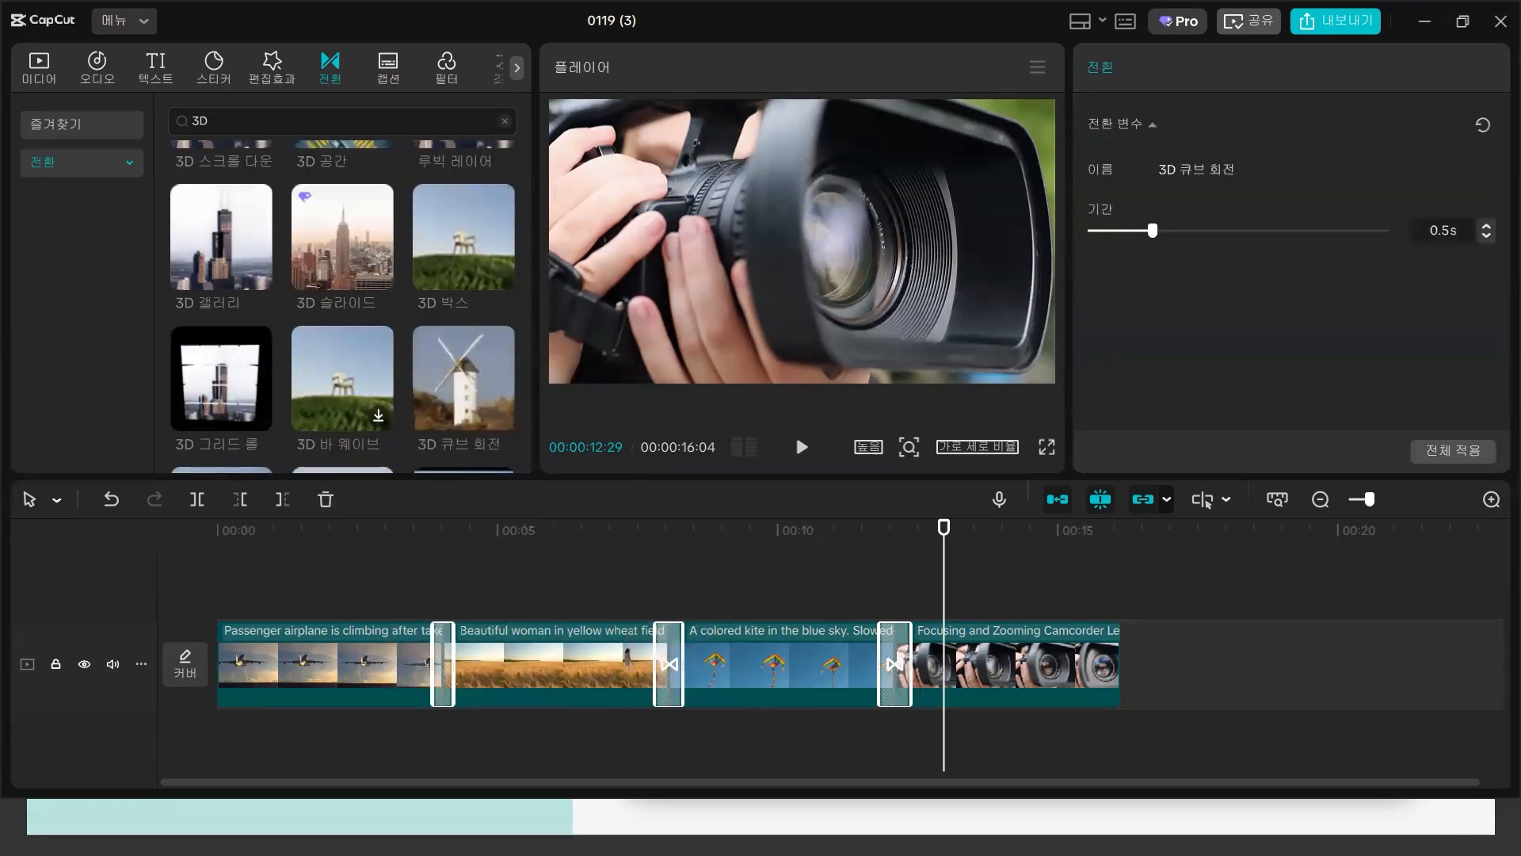
click(388, 569)
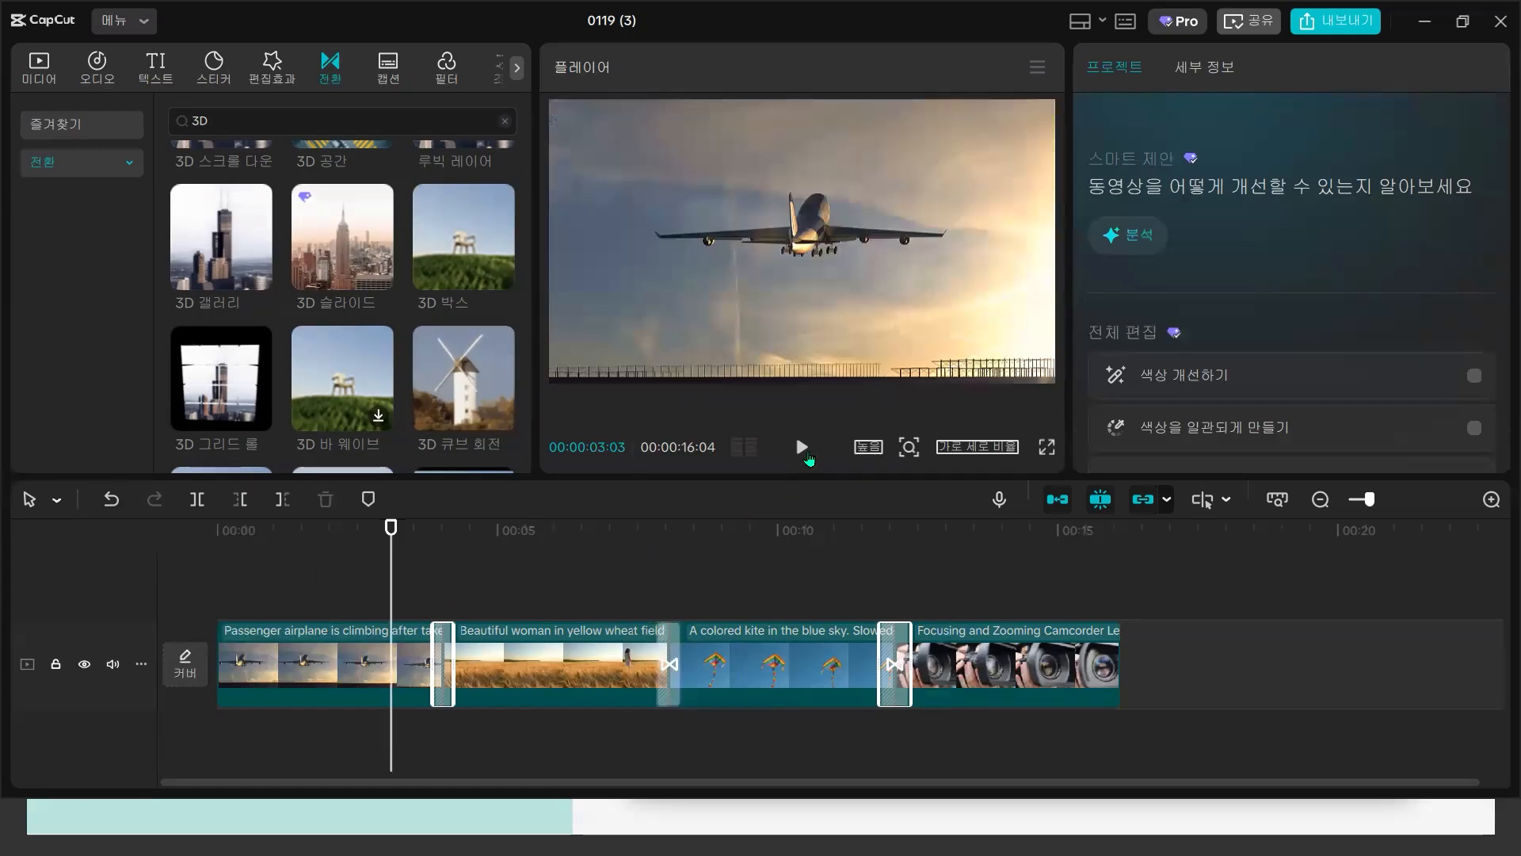
click(802, 449)
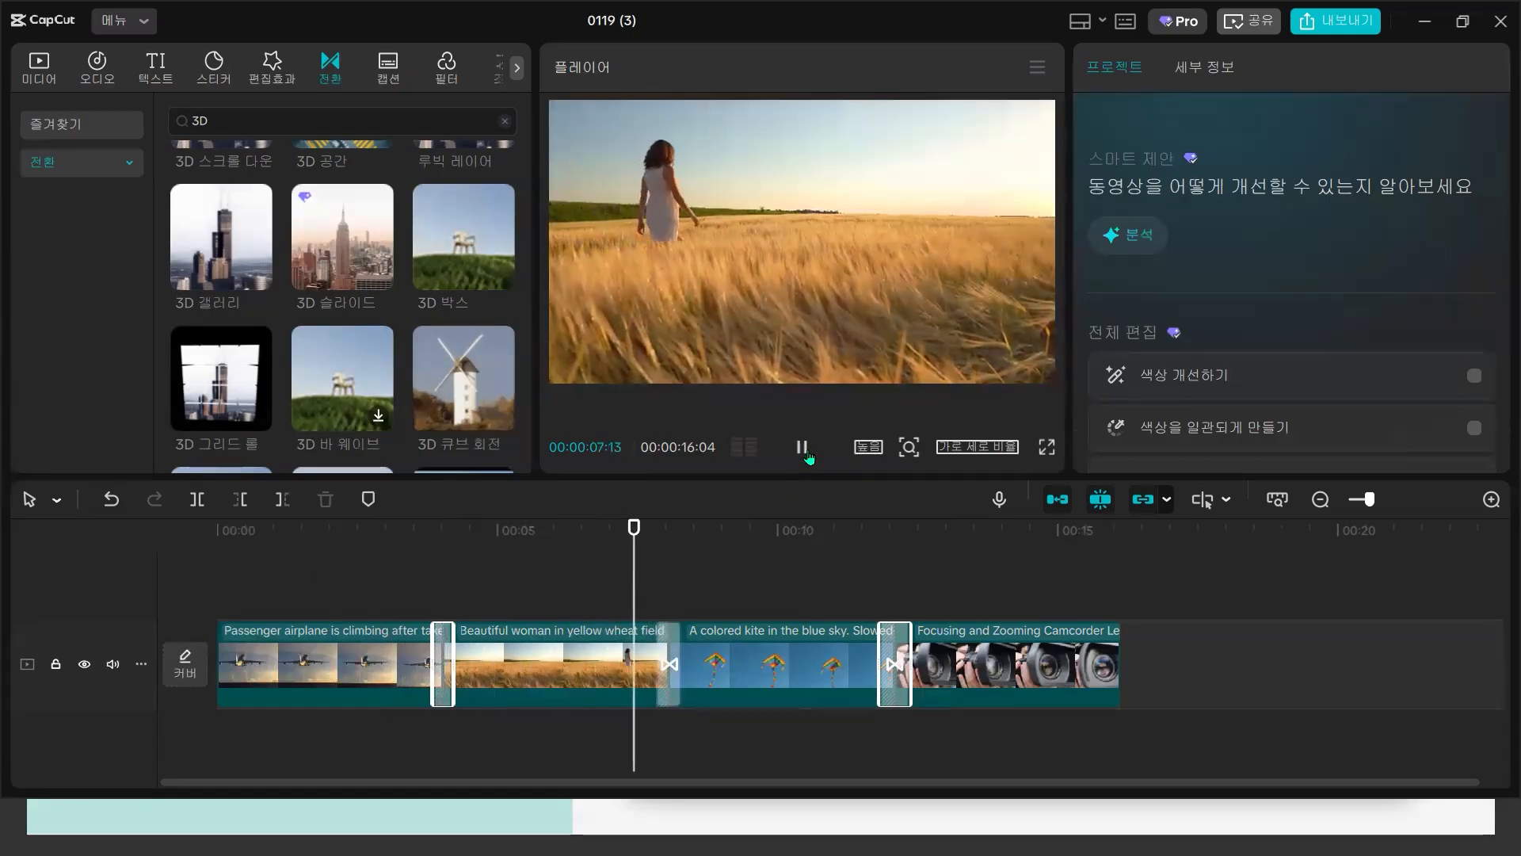
click(808, 454)
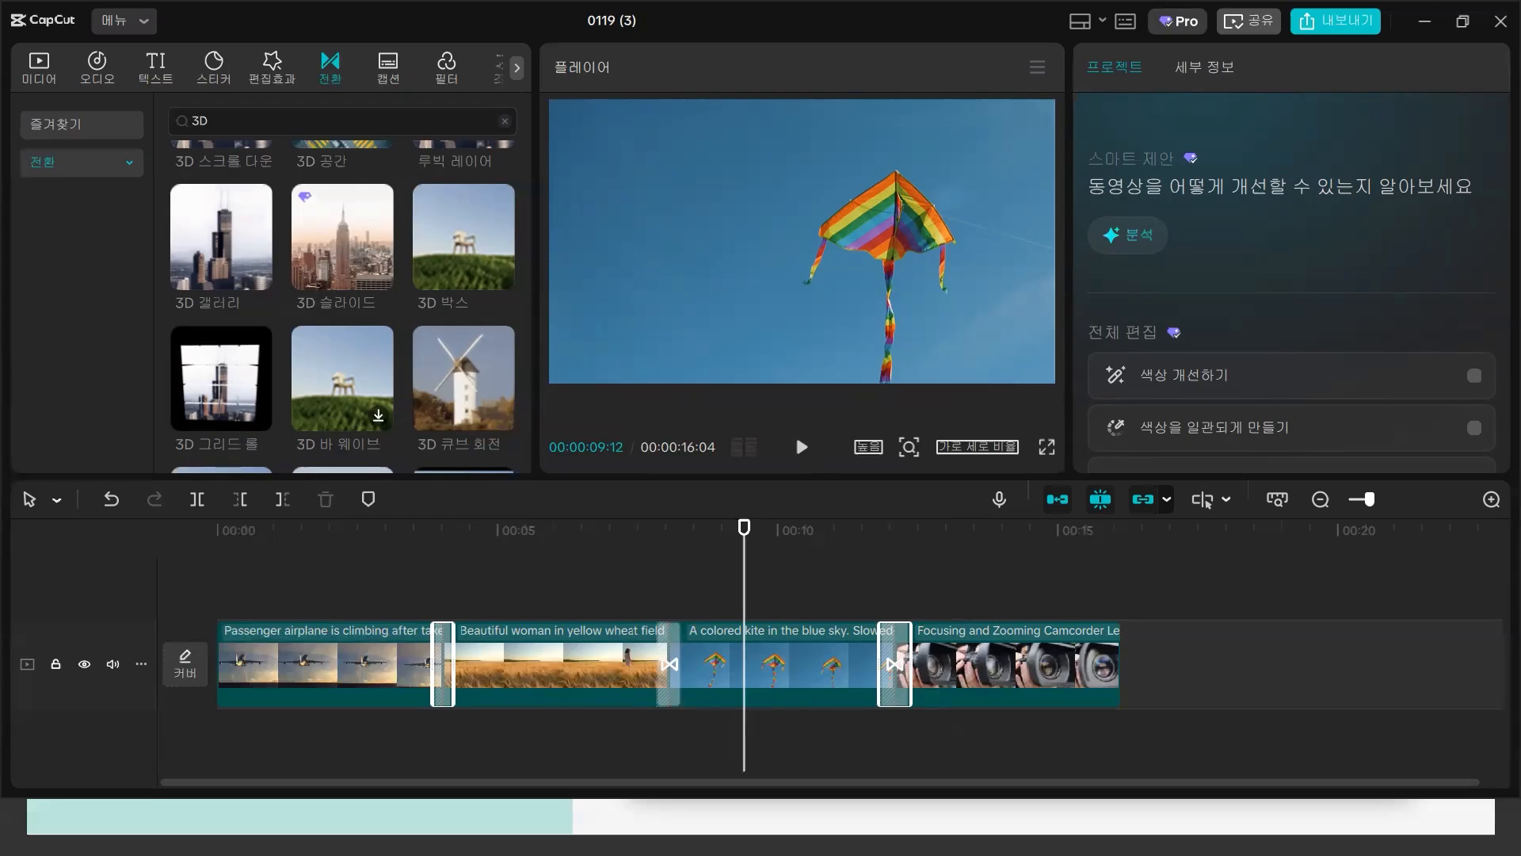
- Select the 3D 큐브 회전 transition and browse the 기본형, 히트 and 오버레이 transition categories
click(671, 662)
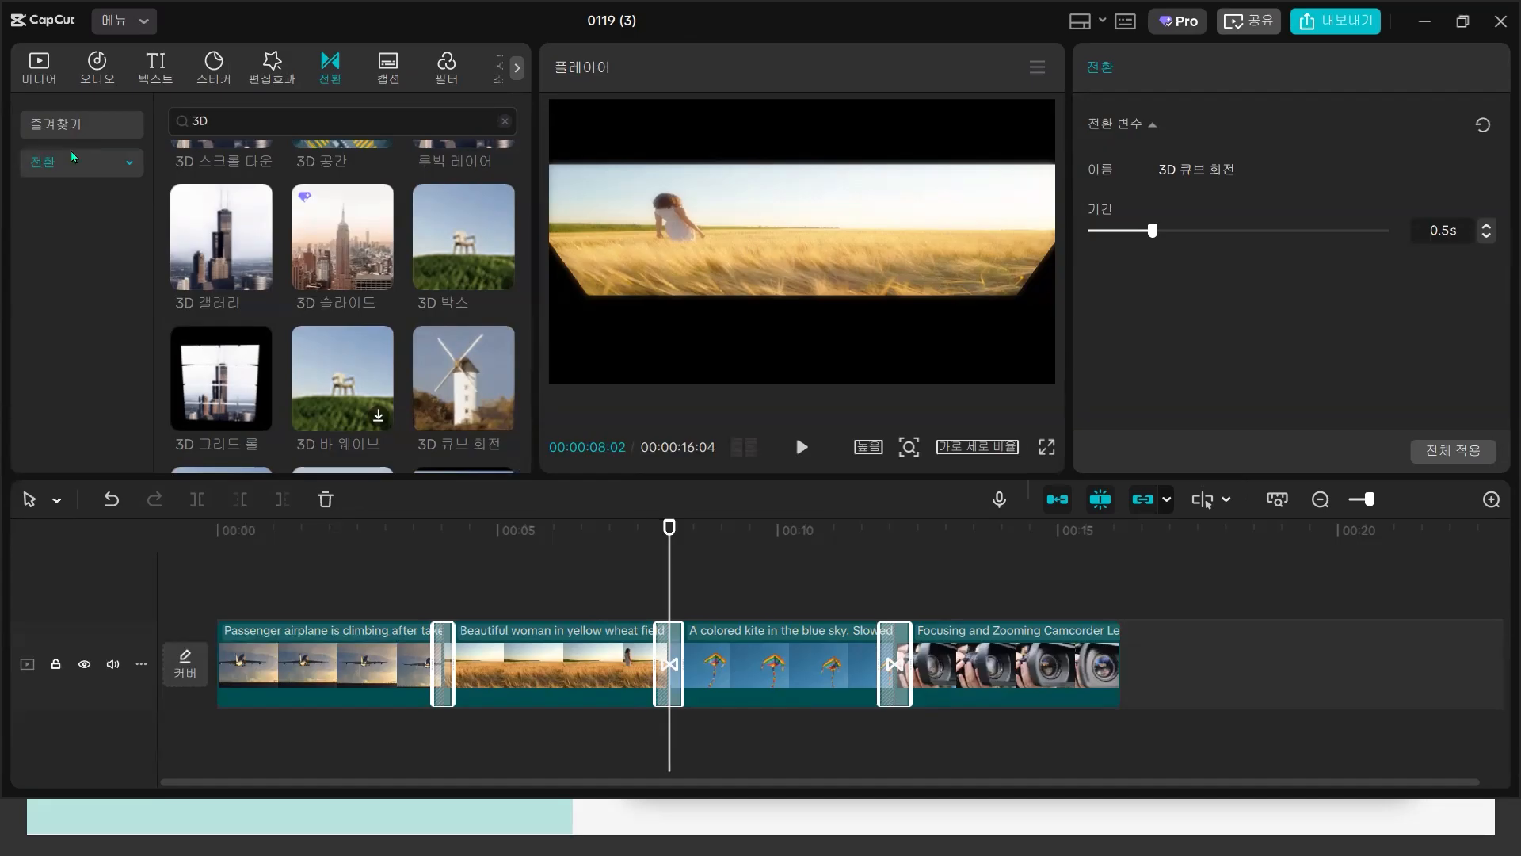
click(119, 162)
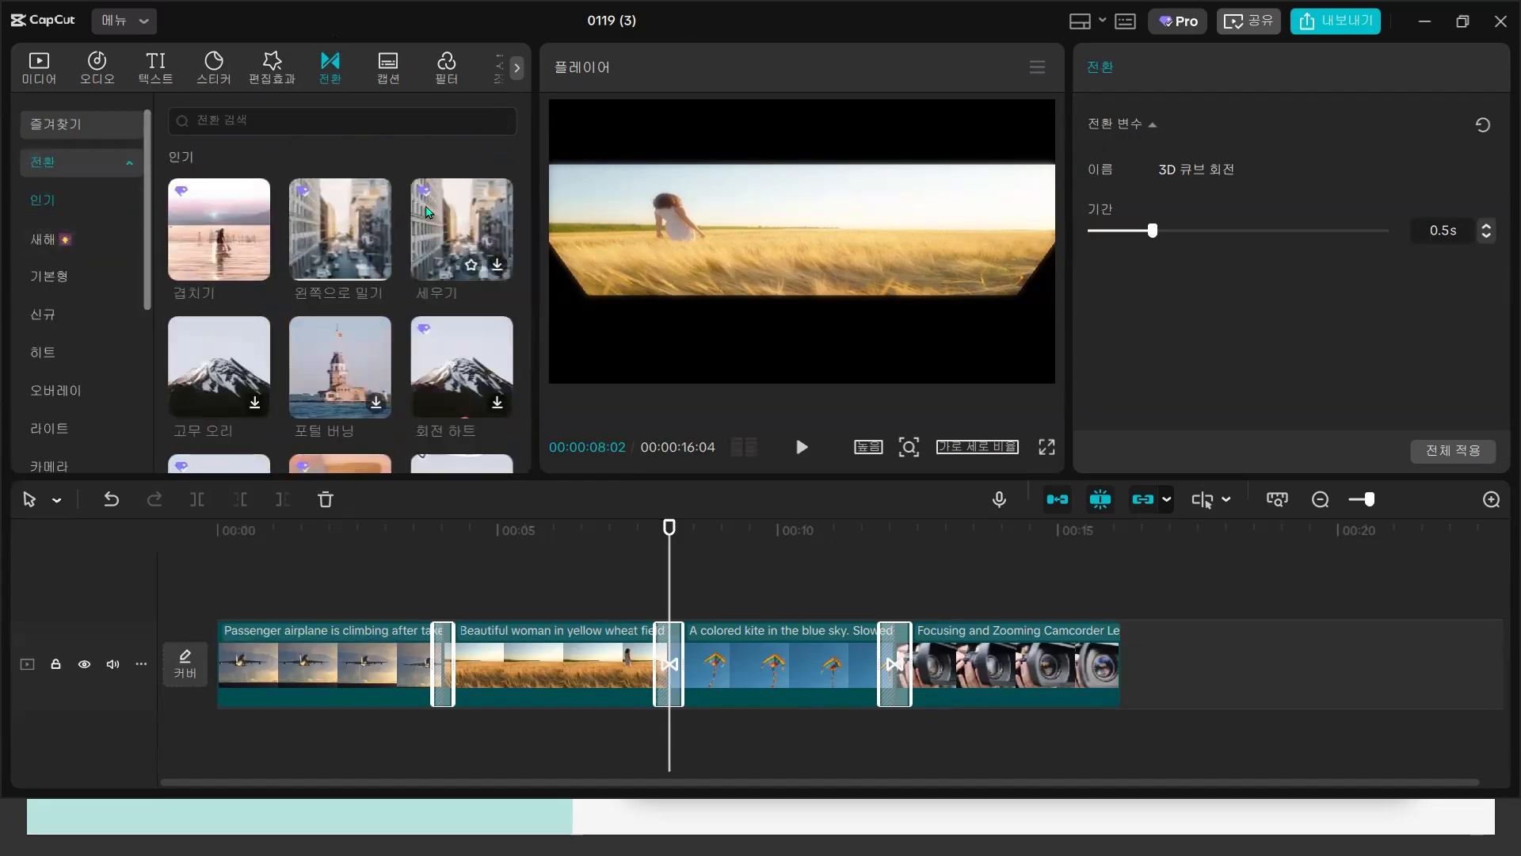
click(62, 286)
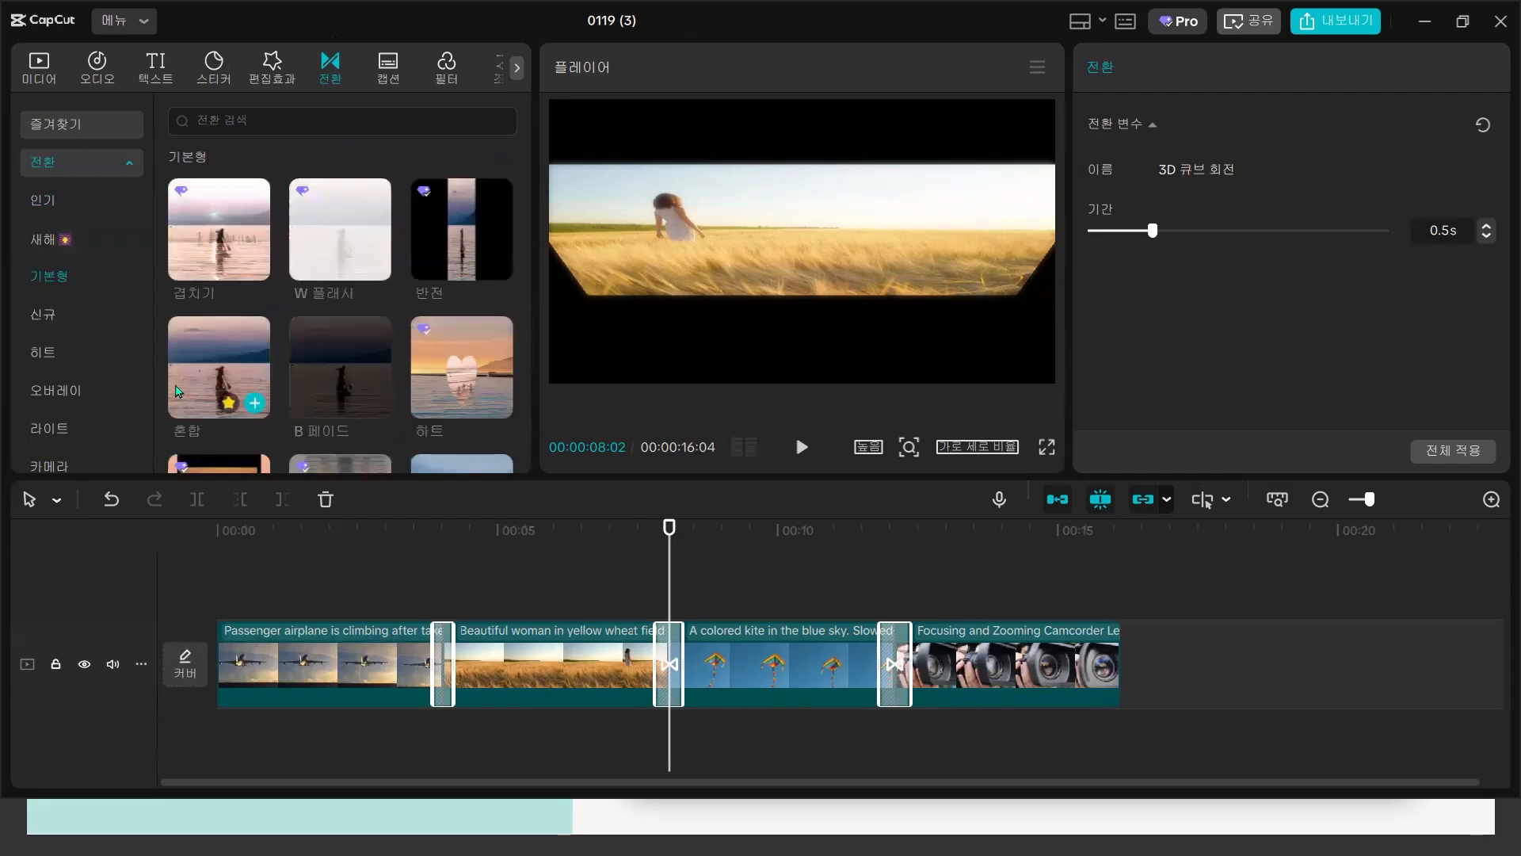
click(50, 356)
click(55, 390)
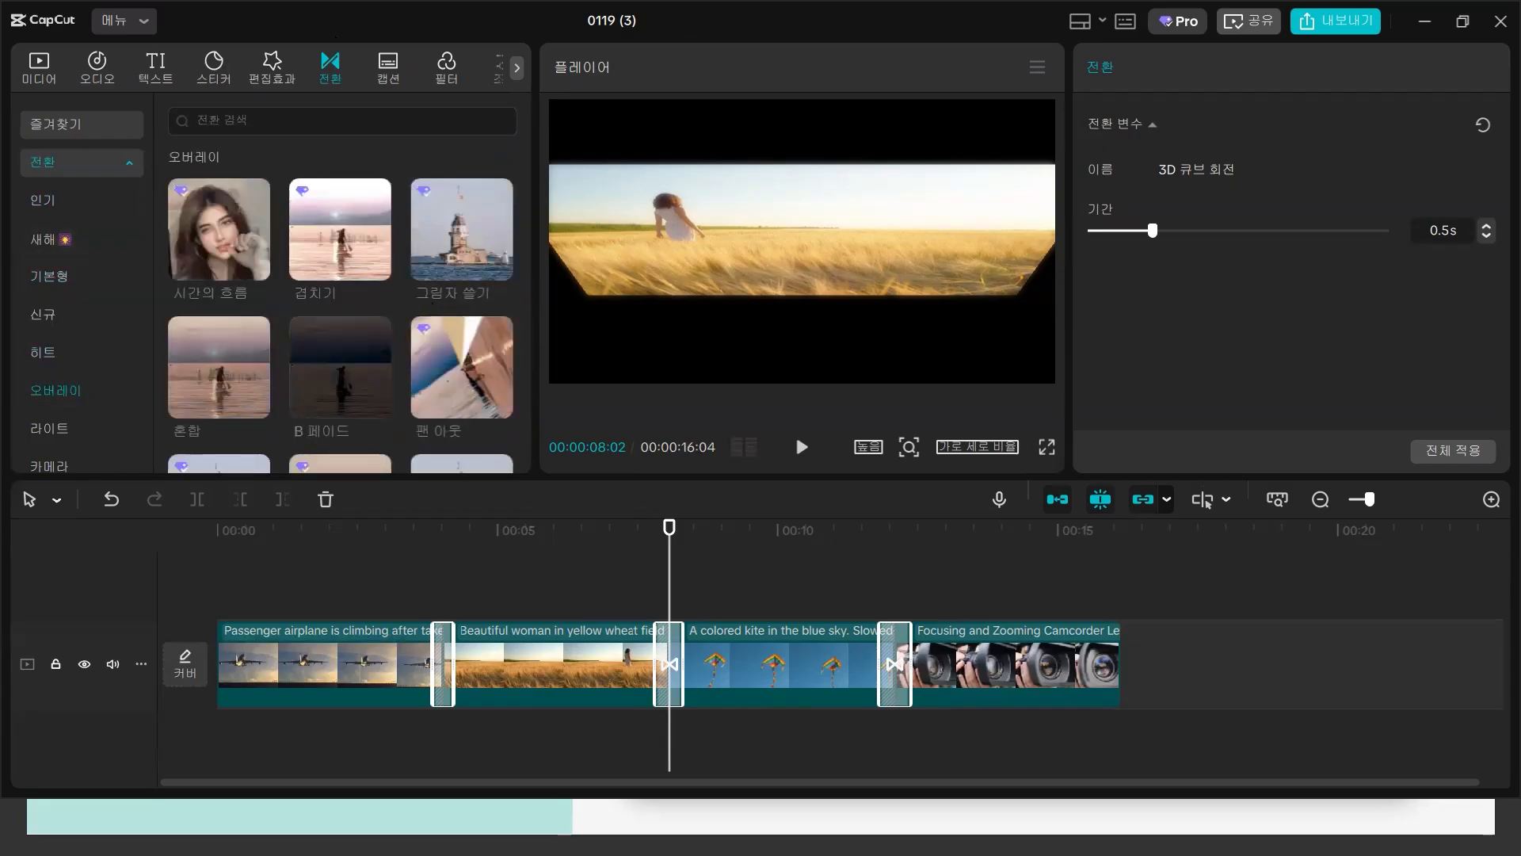
- Browse the 오버레이 transitions and look through the saved transitions in 즐겨찾기
mouse_move(366, 317)
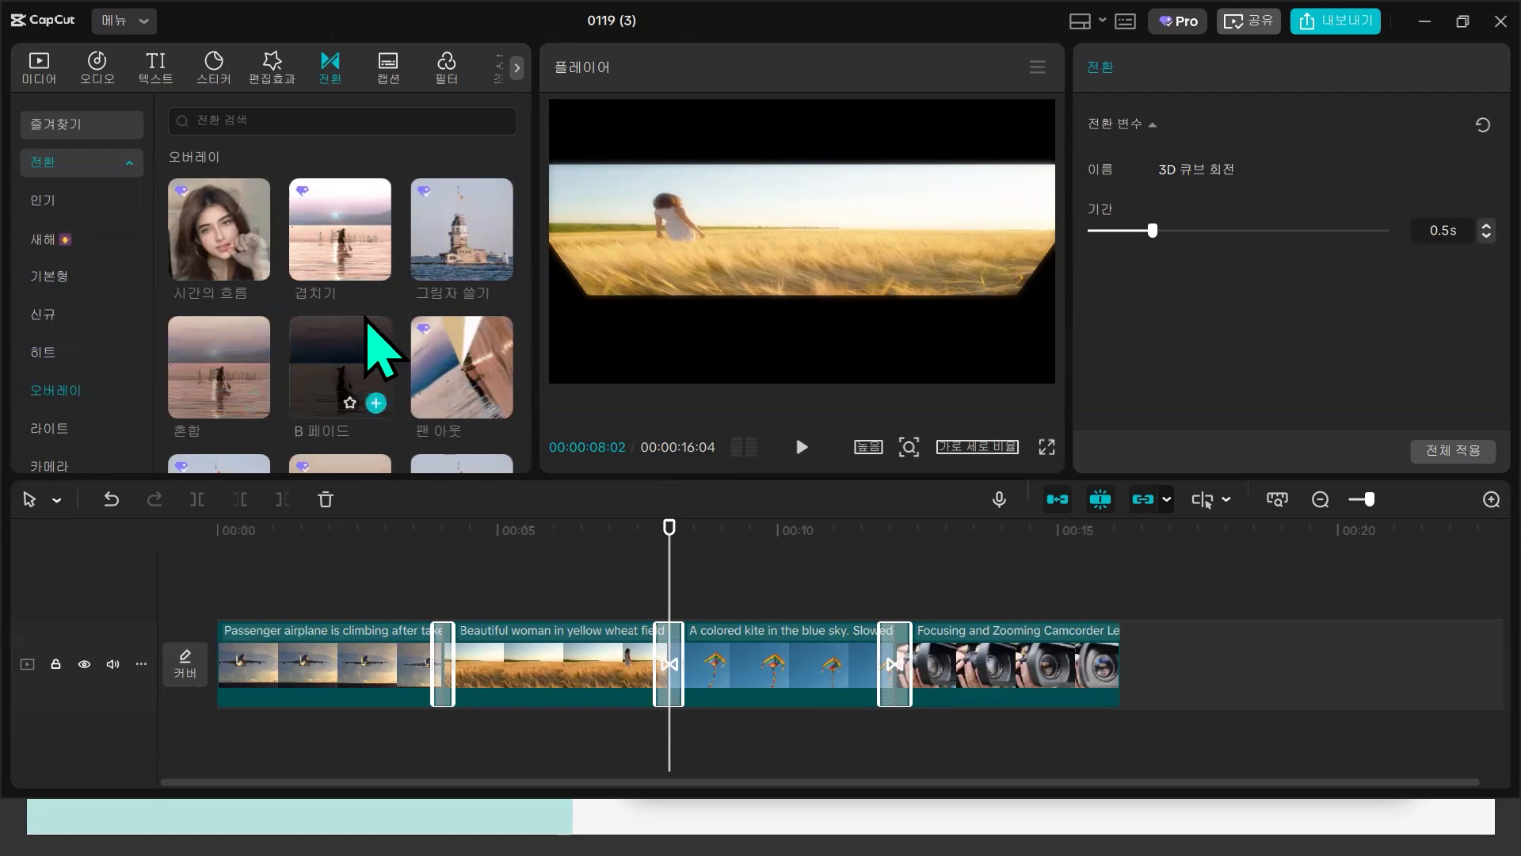
scroll(373, 348, down, 3)
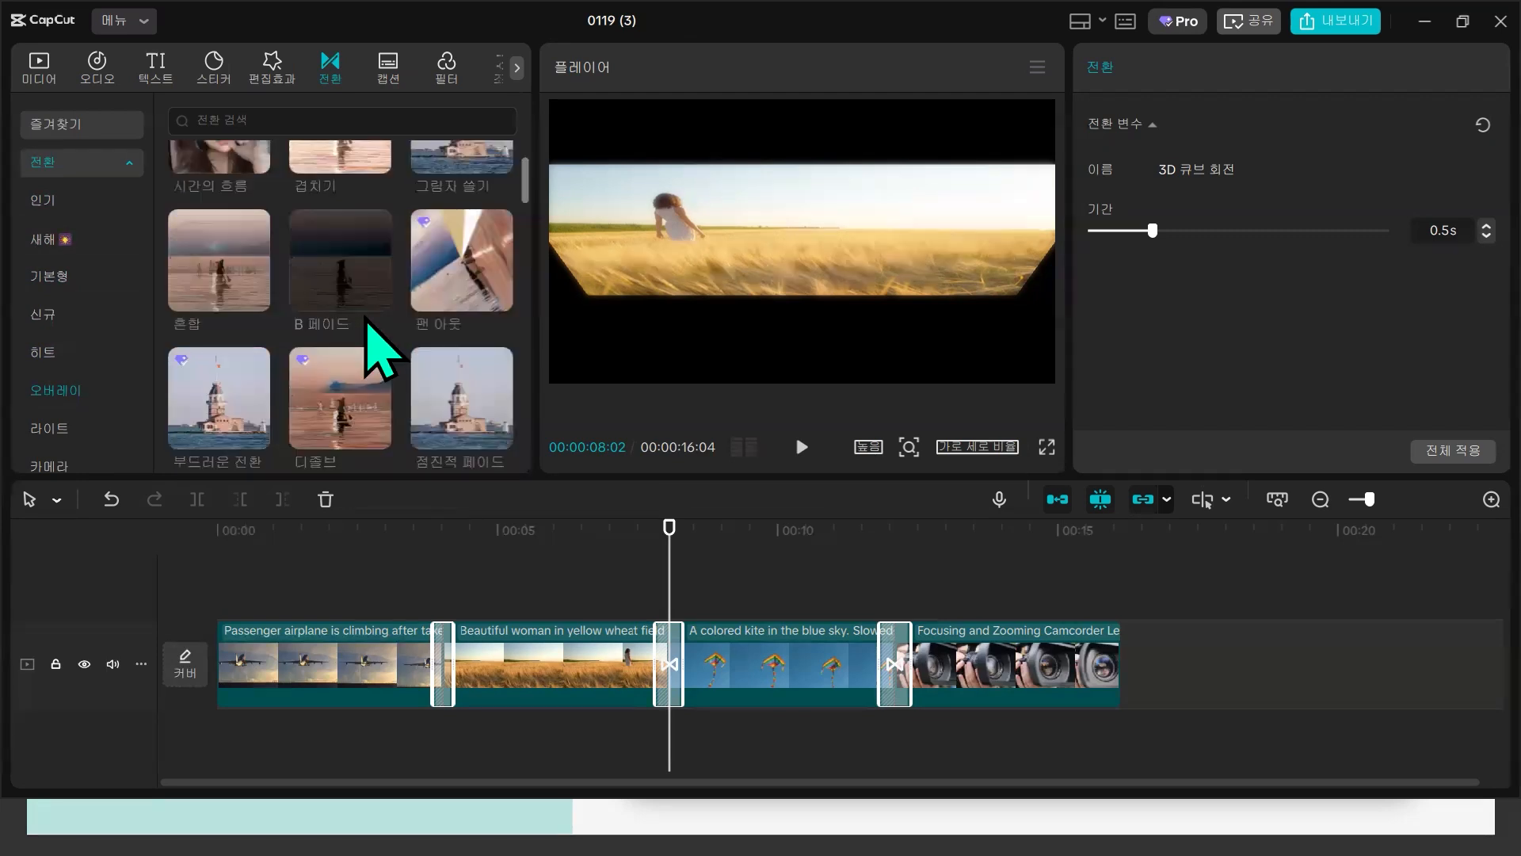
click(94, 123)
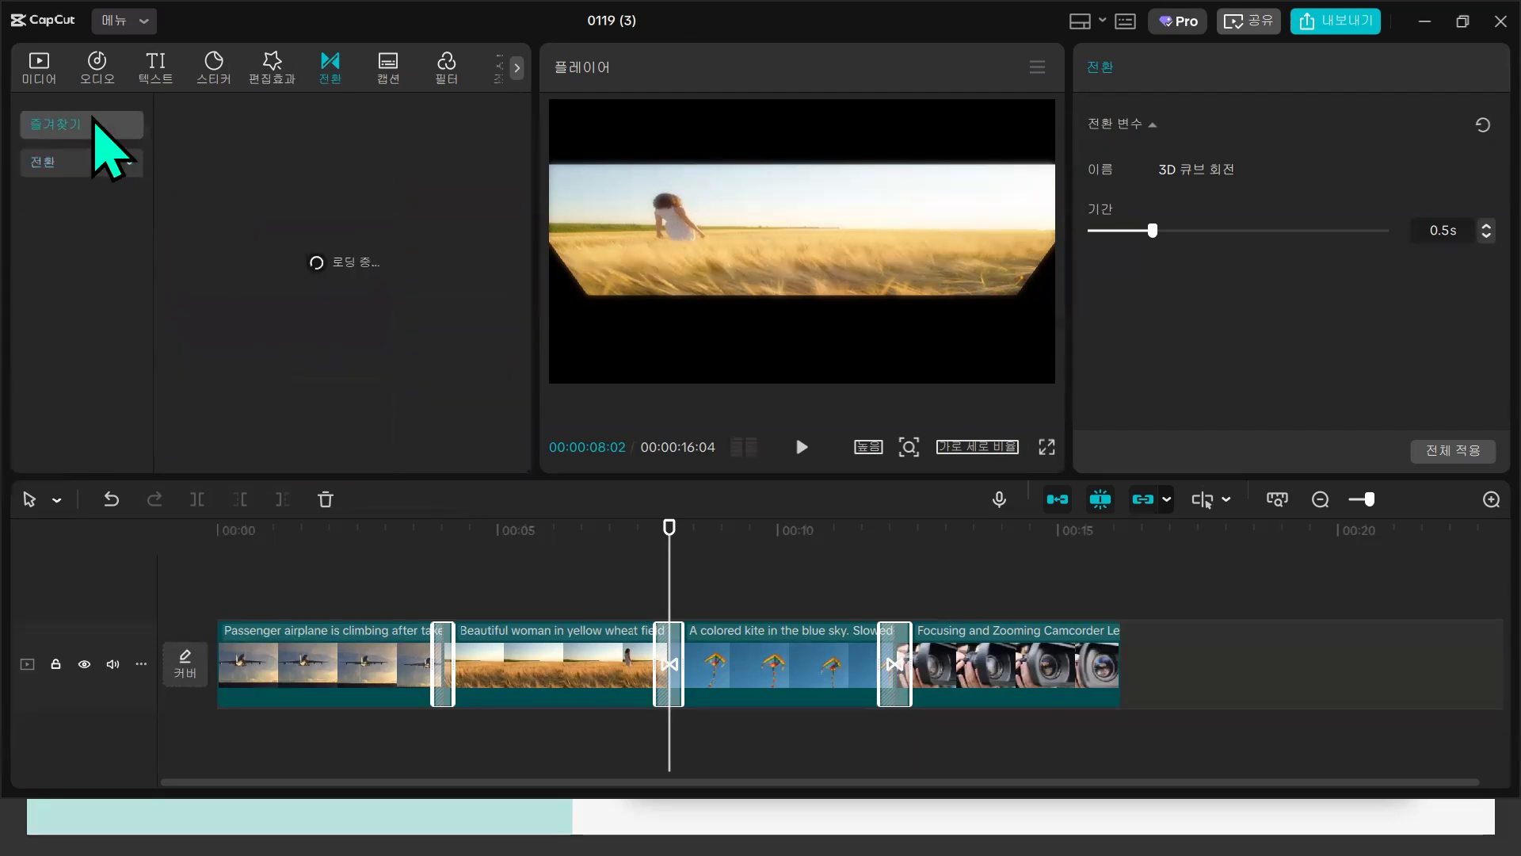
click(103, 163)
mouse_move(475, 273)
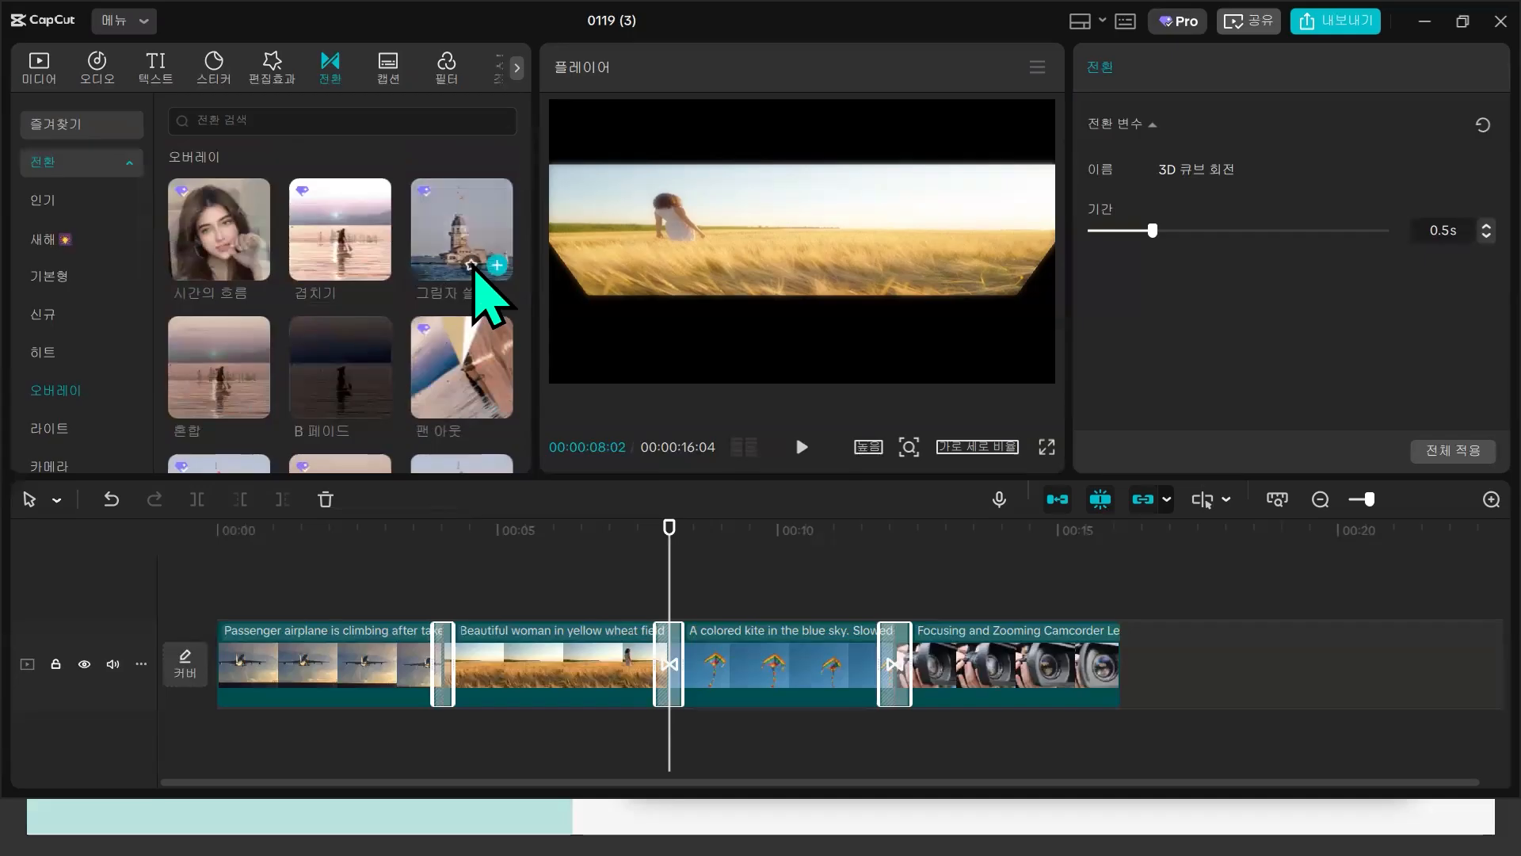
mouse_move(227, 281)
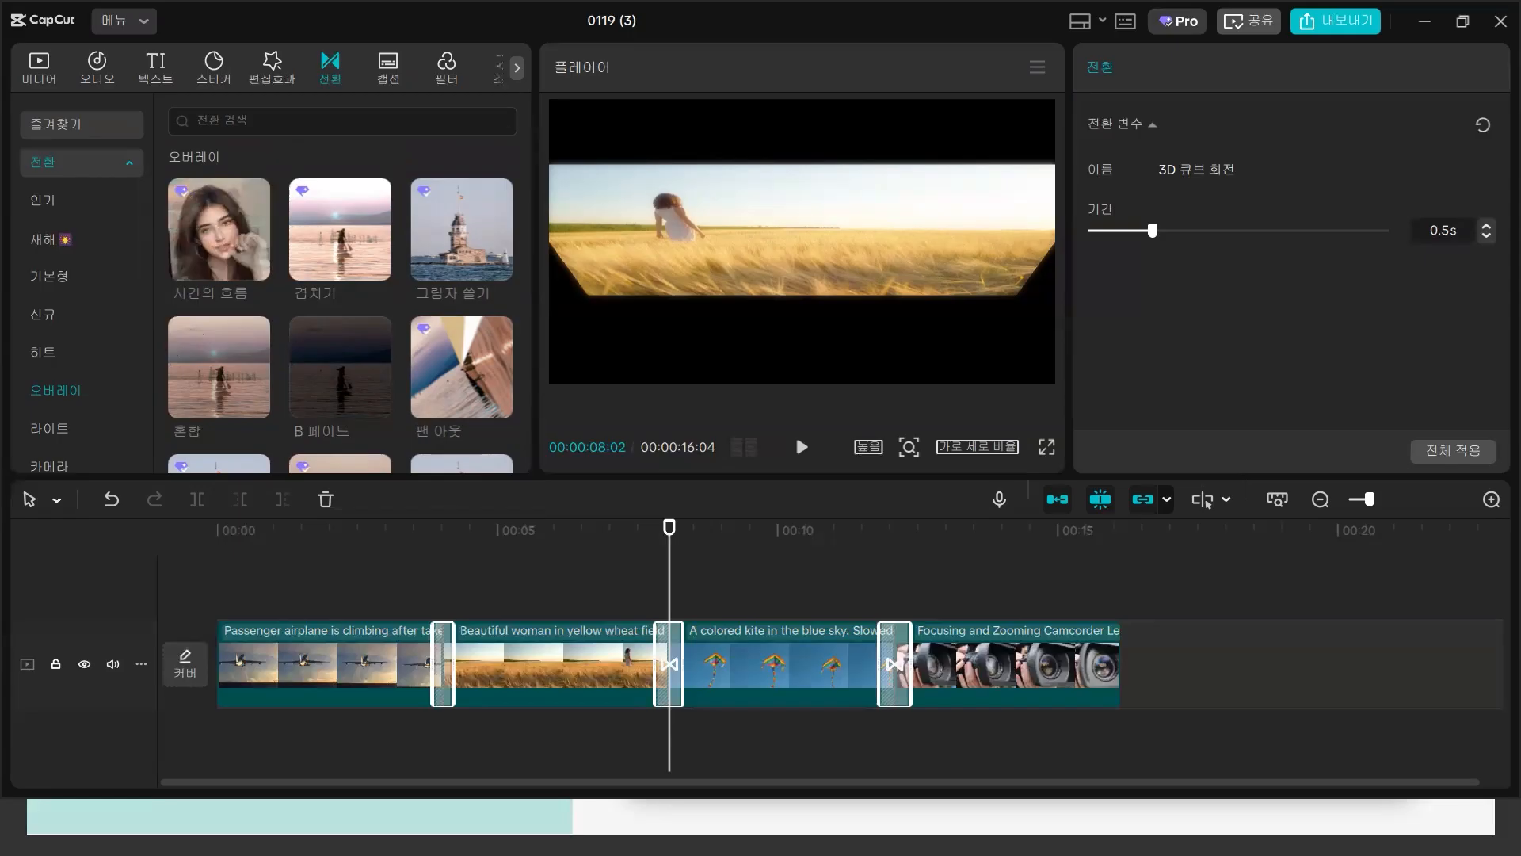
click(79, 129)
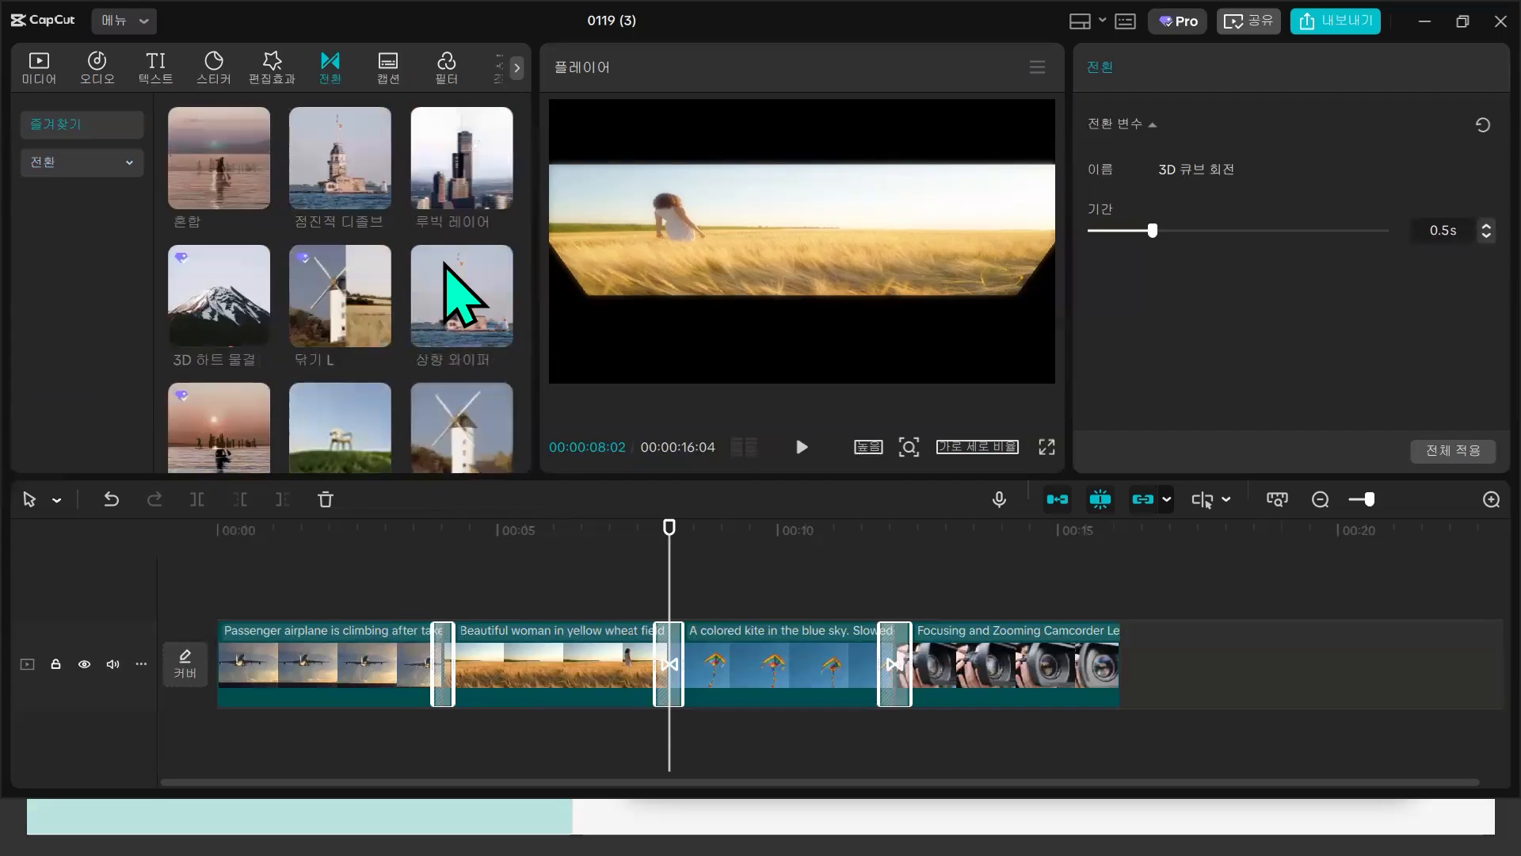
scroll(434, 295, down, 2)
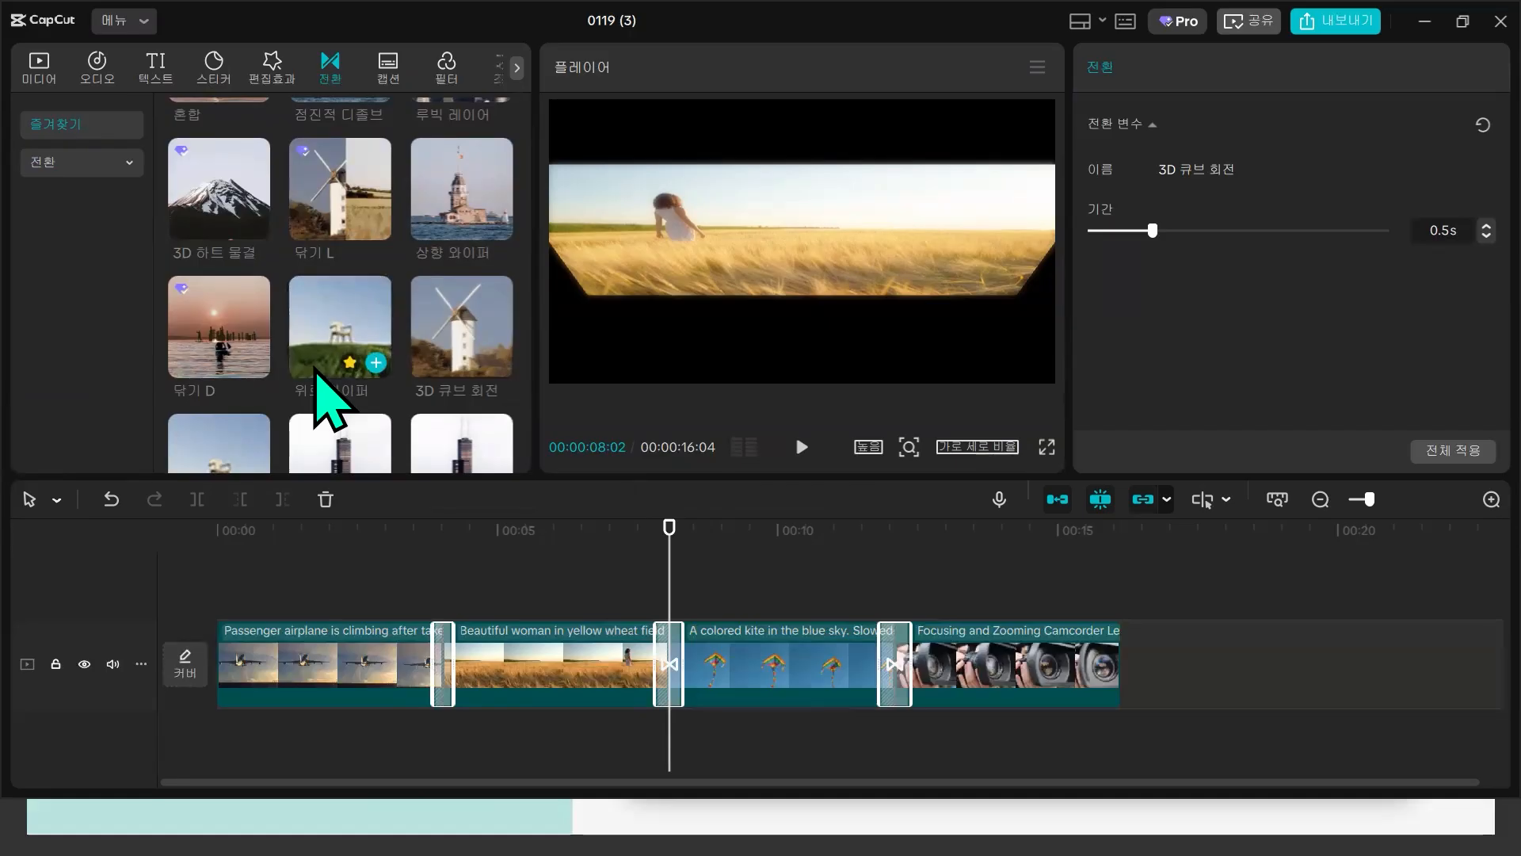
scroll(324, 400, down, 2)
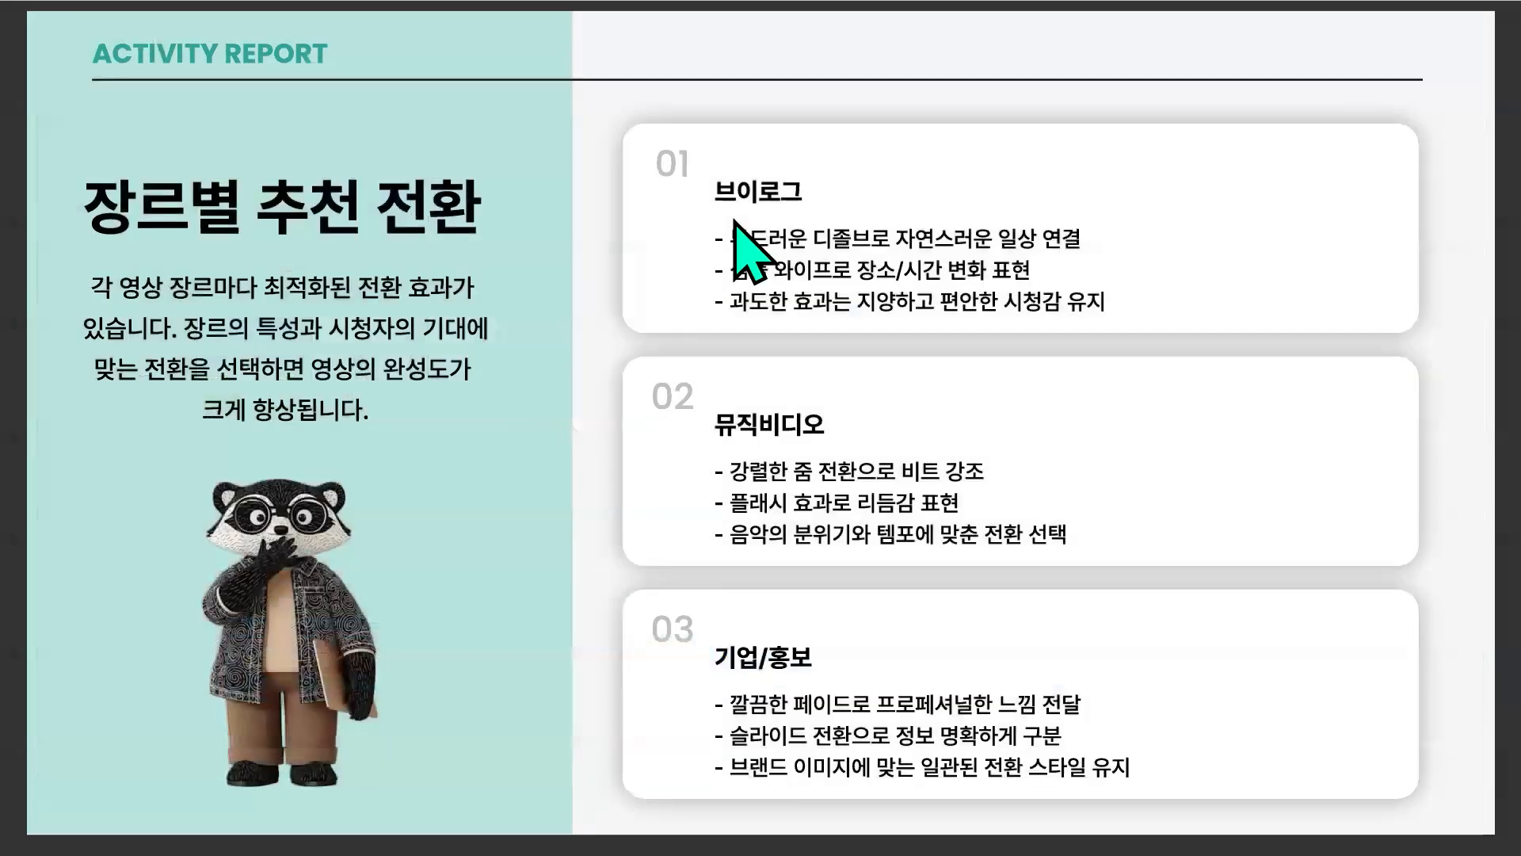
- Import 3주차_비트전환실습 음악 and 3주차_비트전환실습 from the 3주차_전환실습 folder into the new project 0119 (4)
click(772, 139)
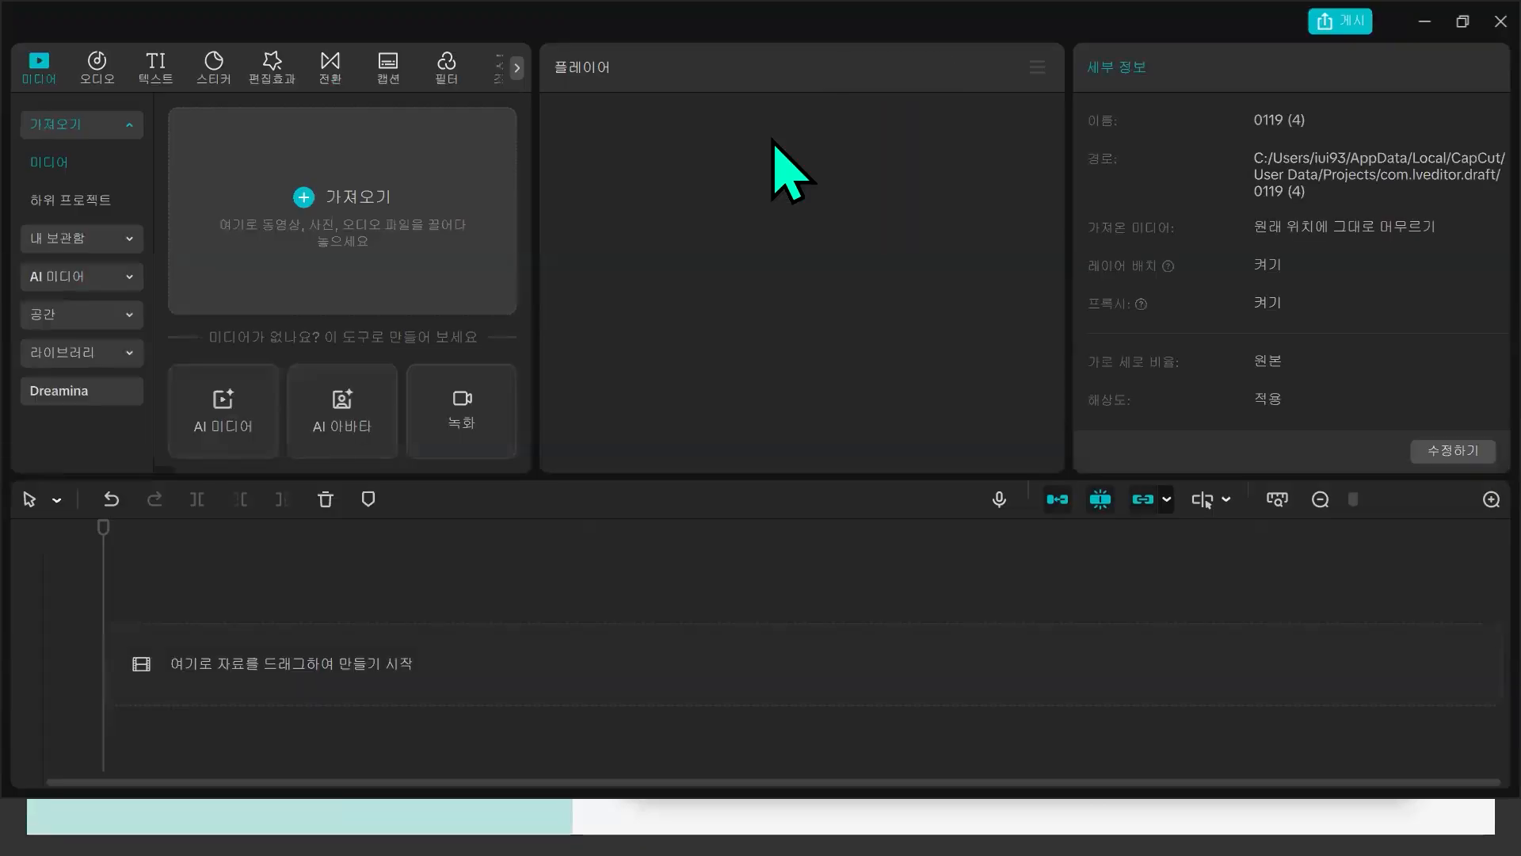
click(373, 217)
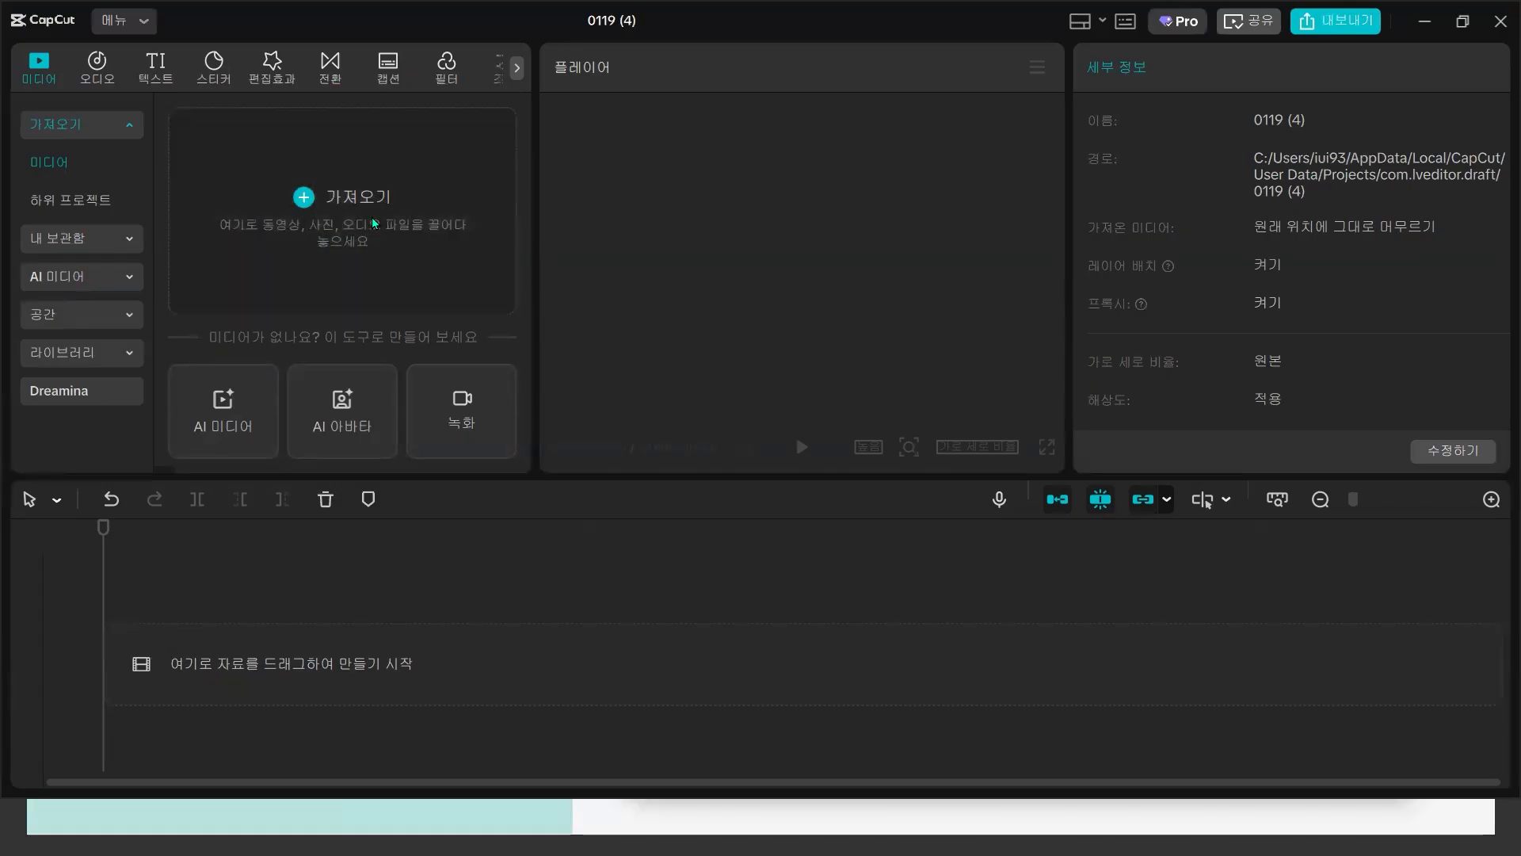
click(149, 64)
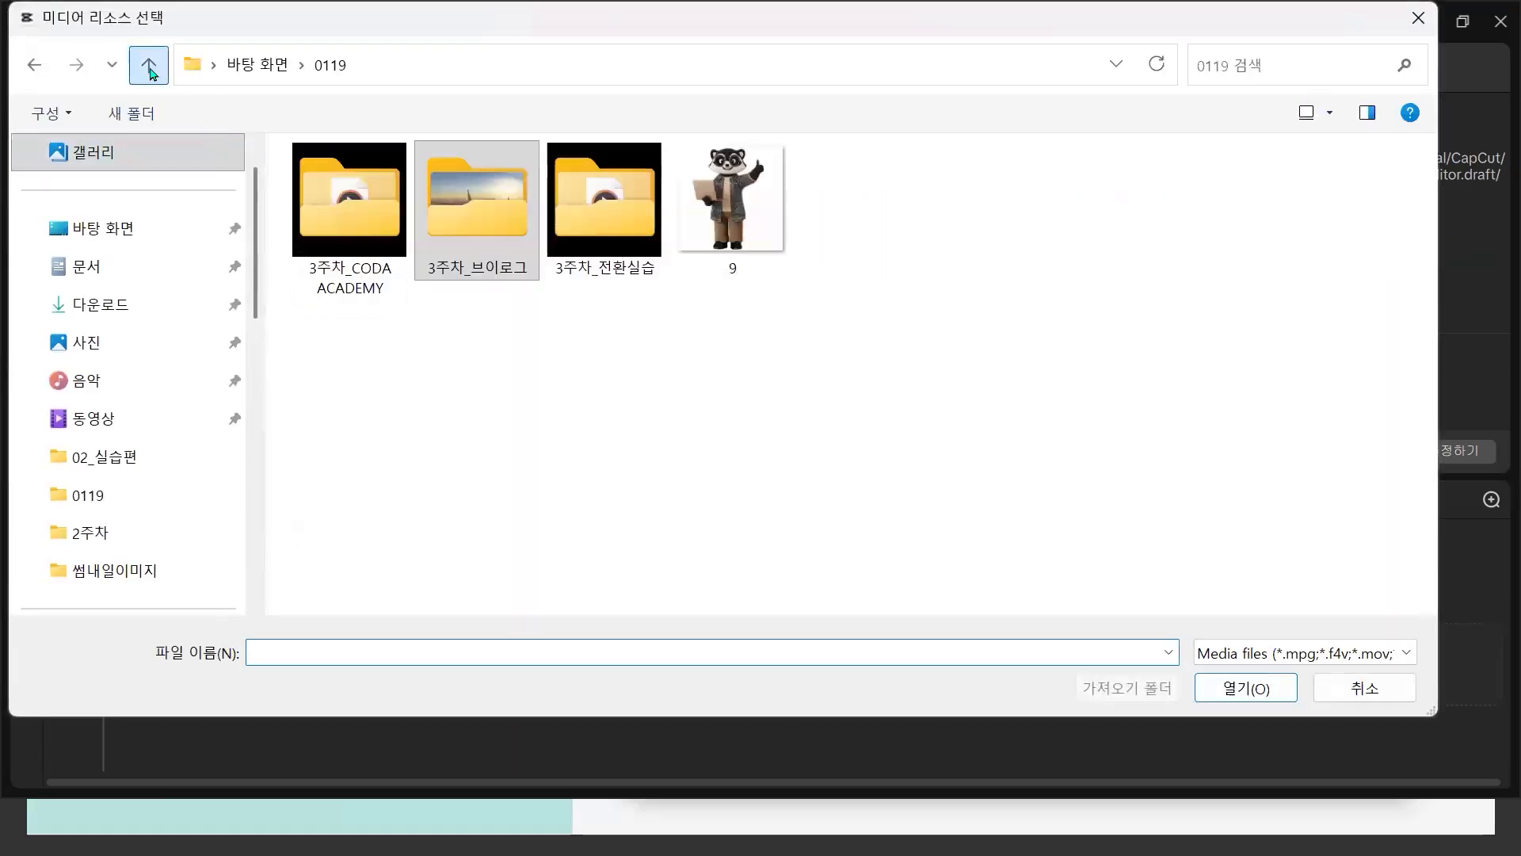
click(595, 221)
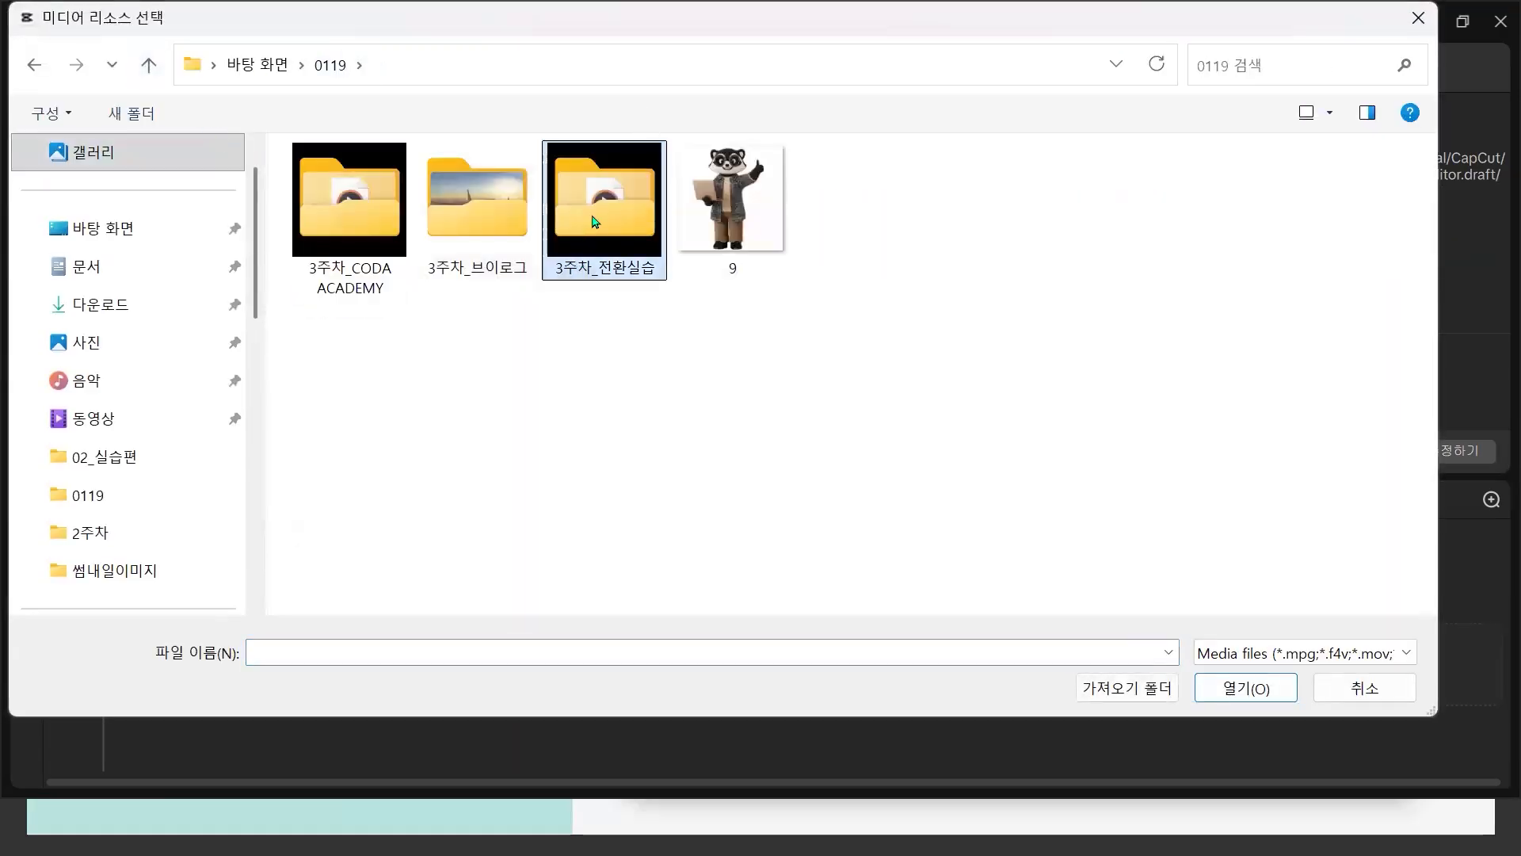
double_click(595, 221)
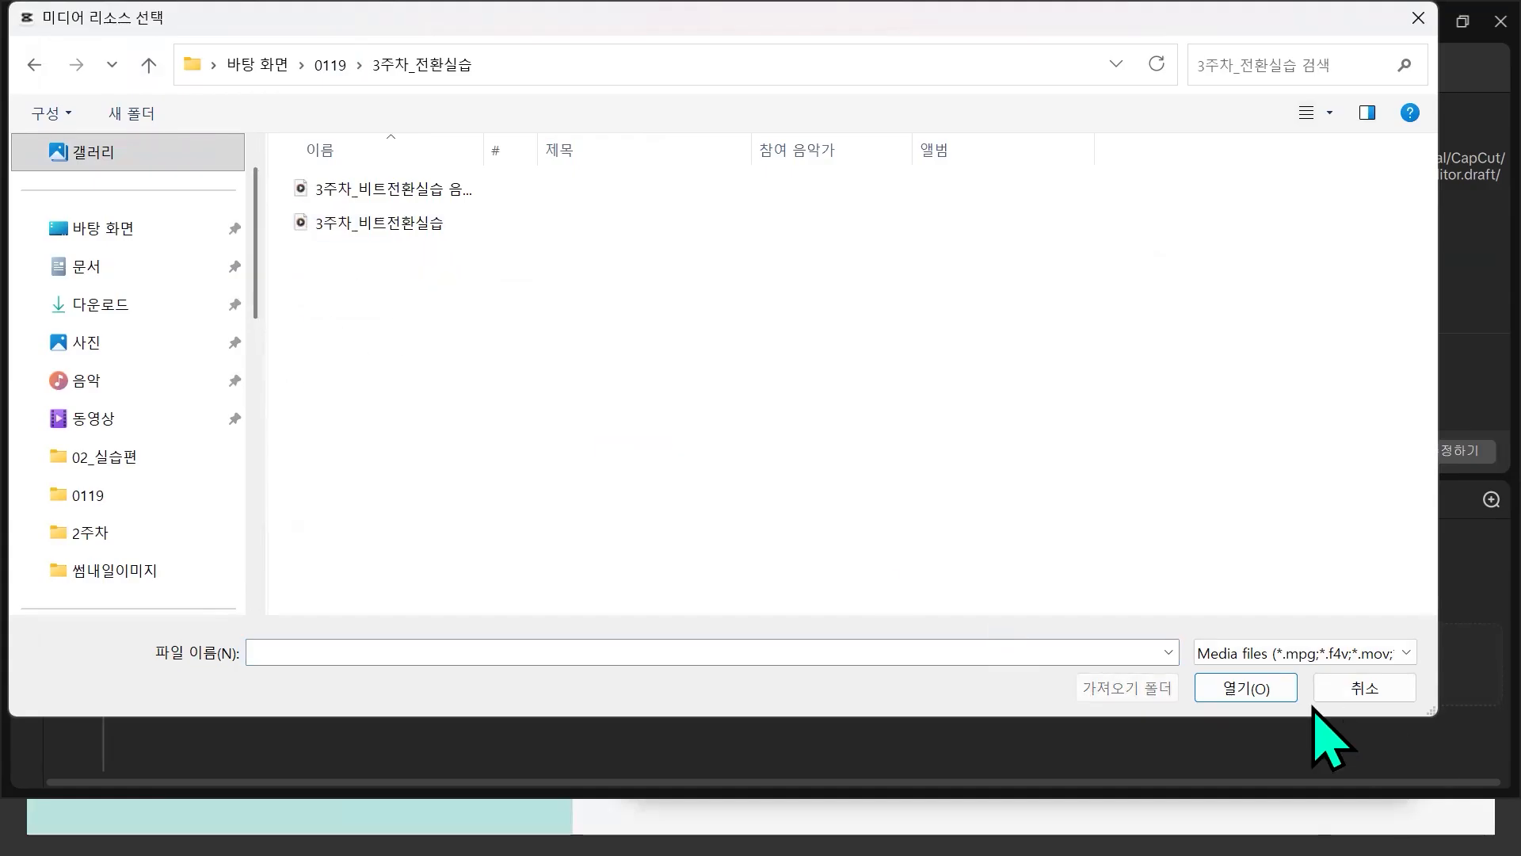
click(1270, 689)
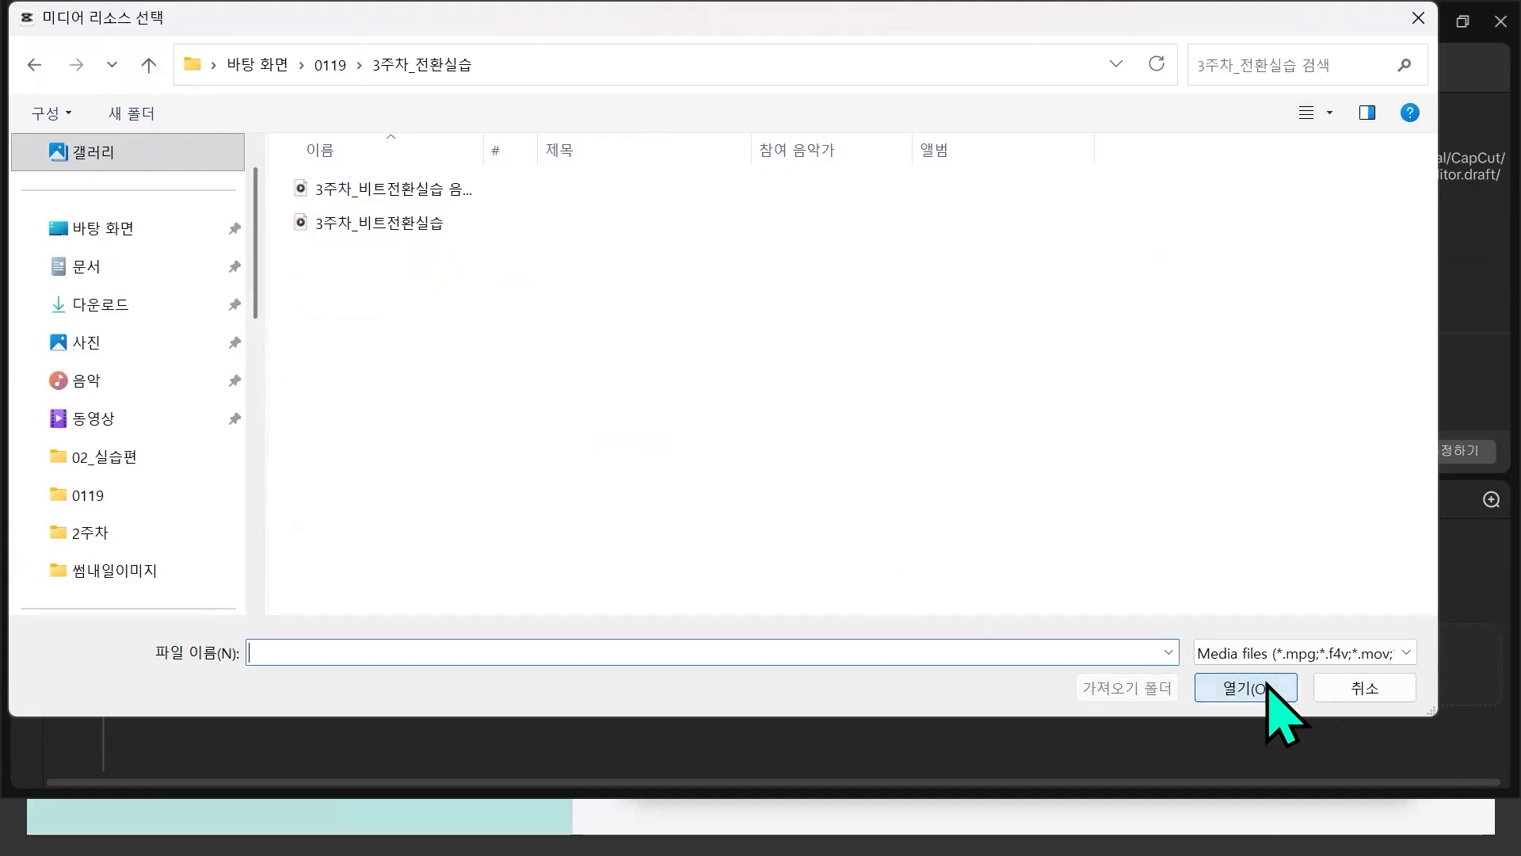
drag(409, 299, 361, 173)
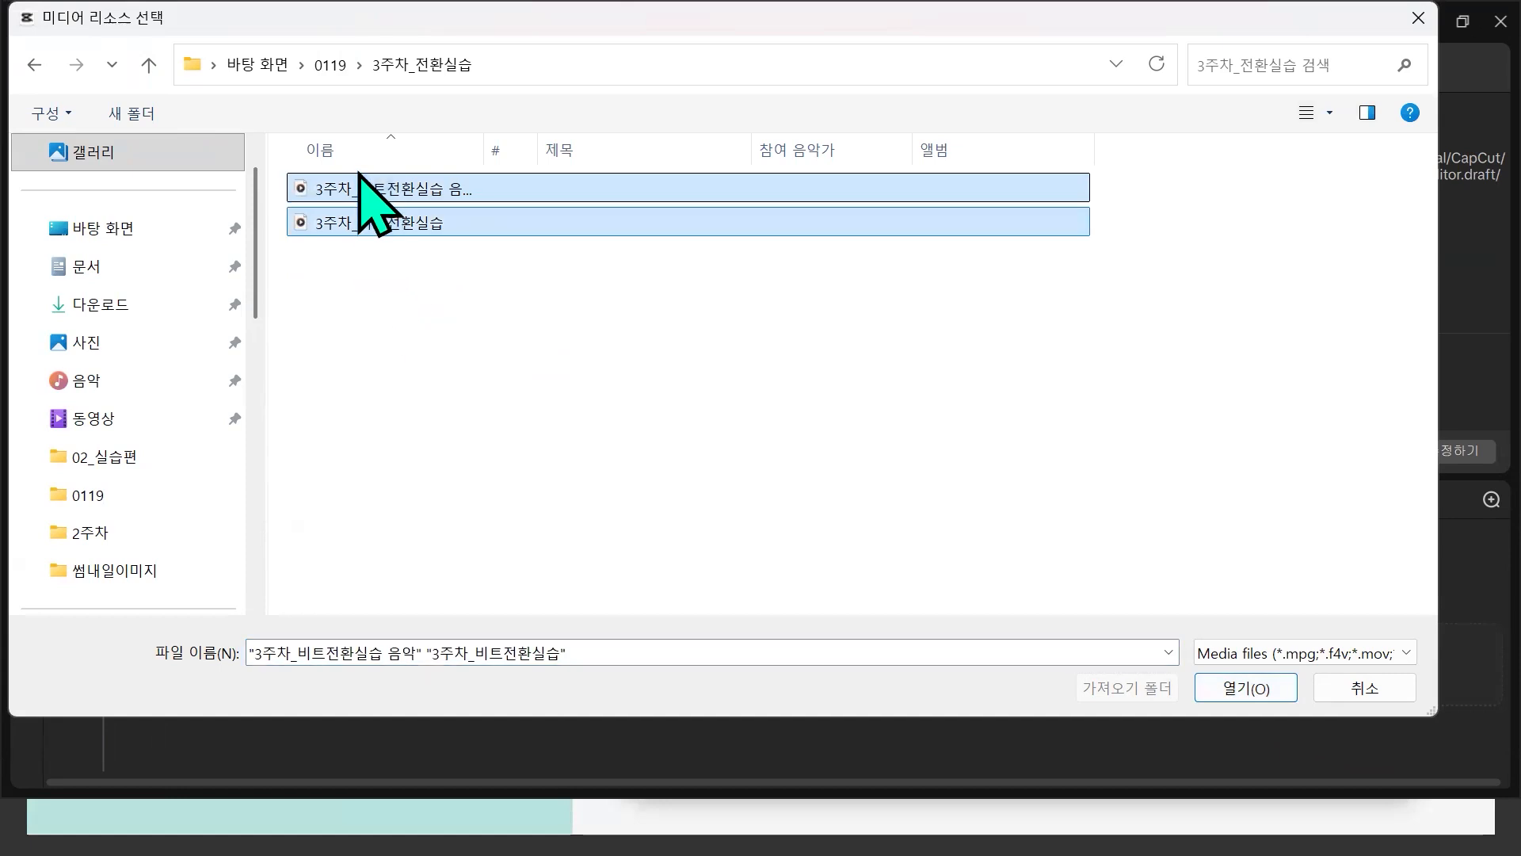
click(1246, 688)
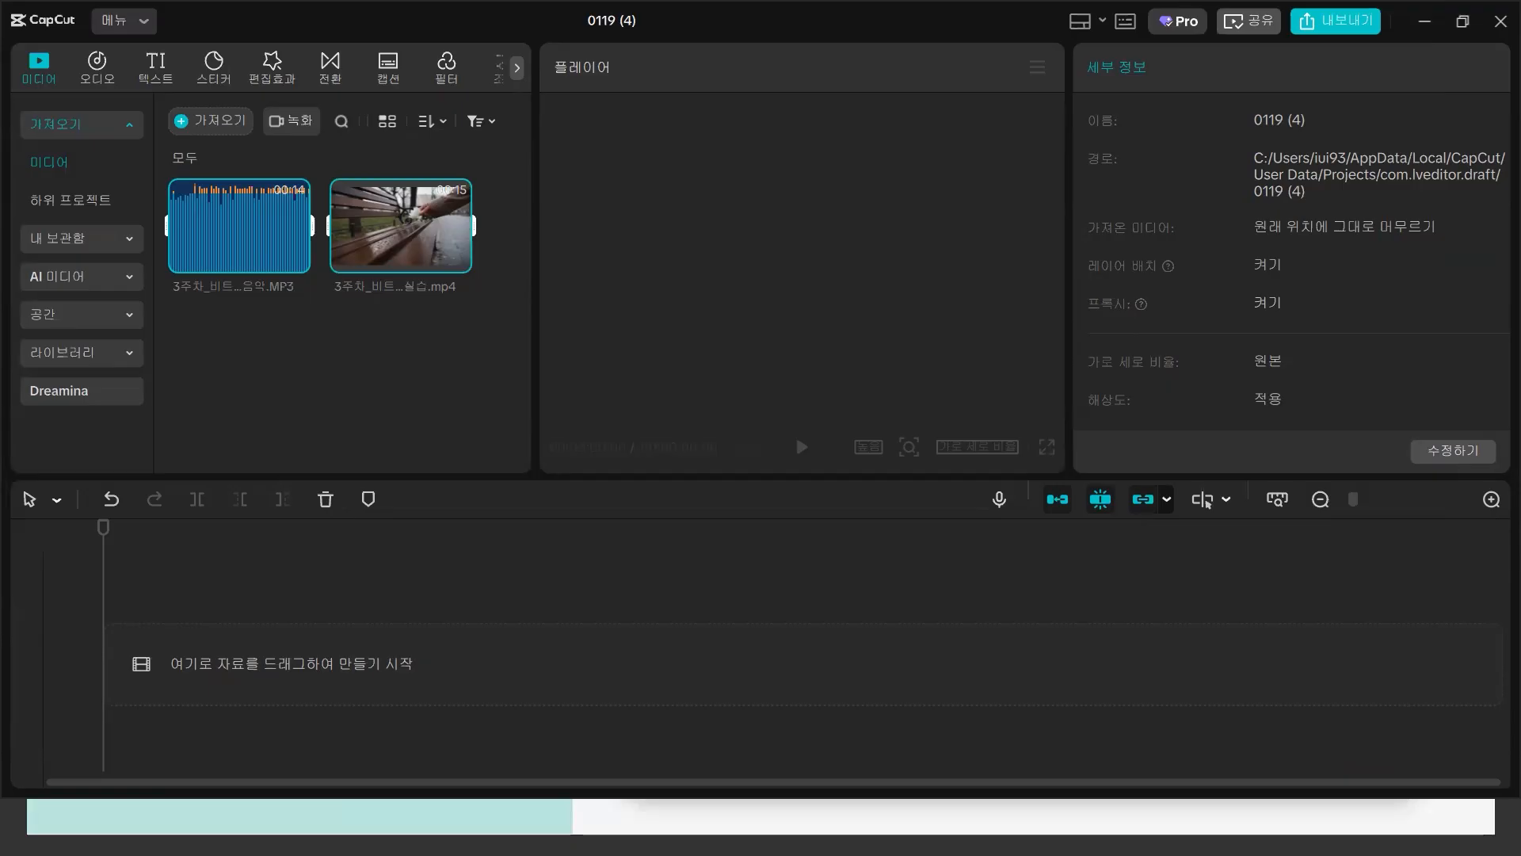
- Remove both clips placed together, put only 3주차_비트전환실습 음악.MP3 at the start of the timeline, and preview it
drag(278, 255, 209, 633)
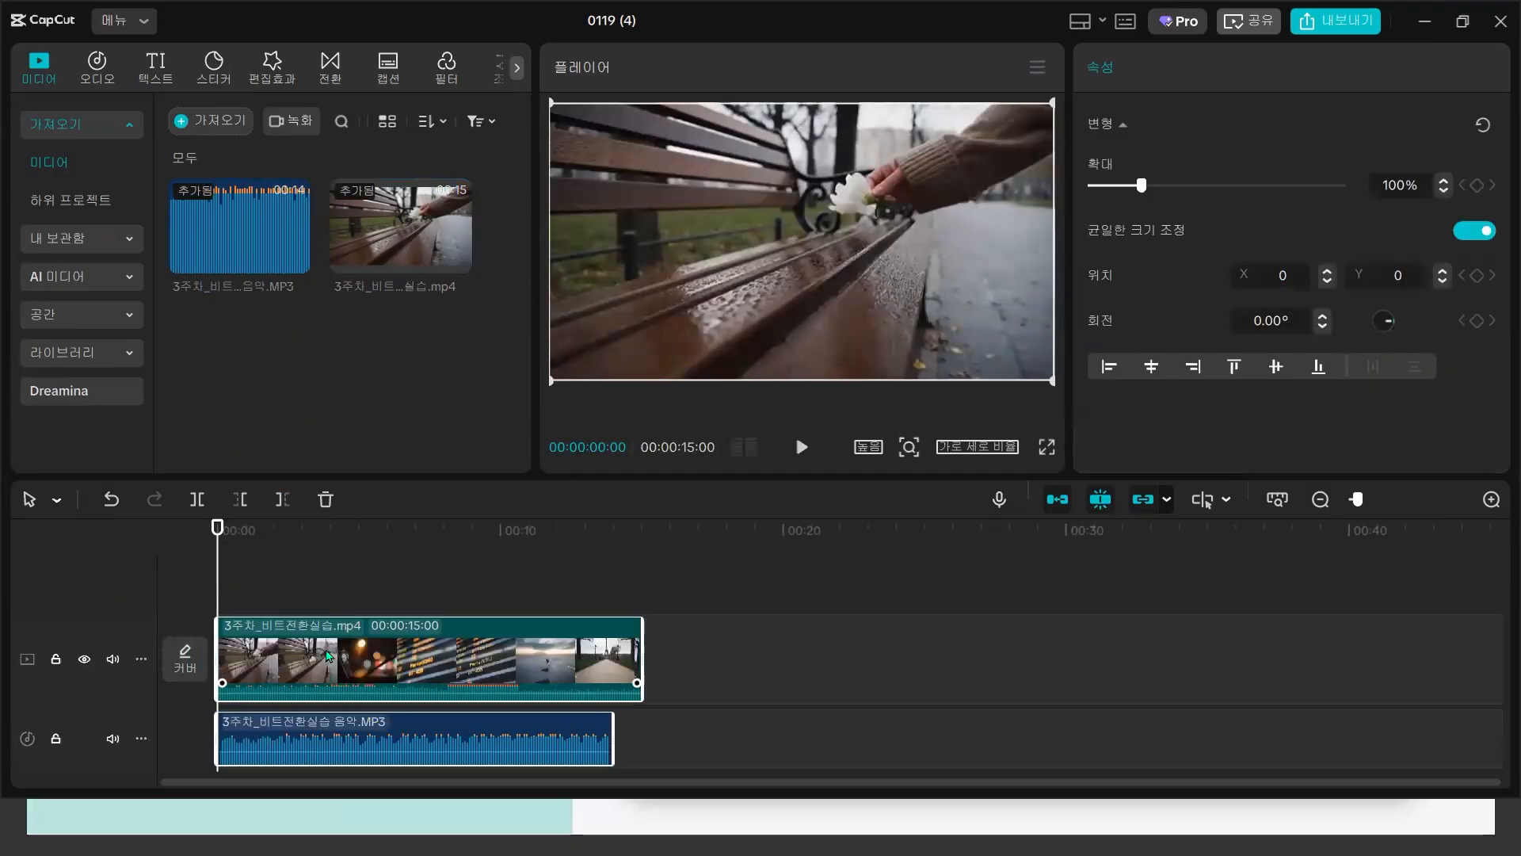
key(Delete)
drag(264, 232, 221, 698)
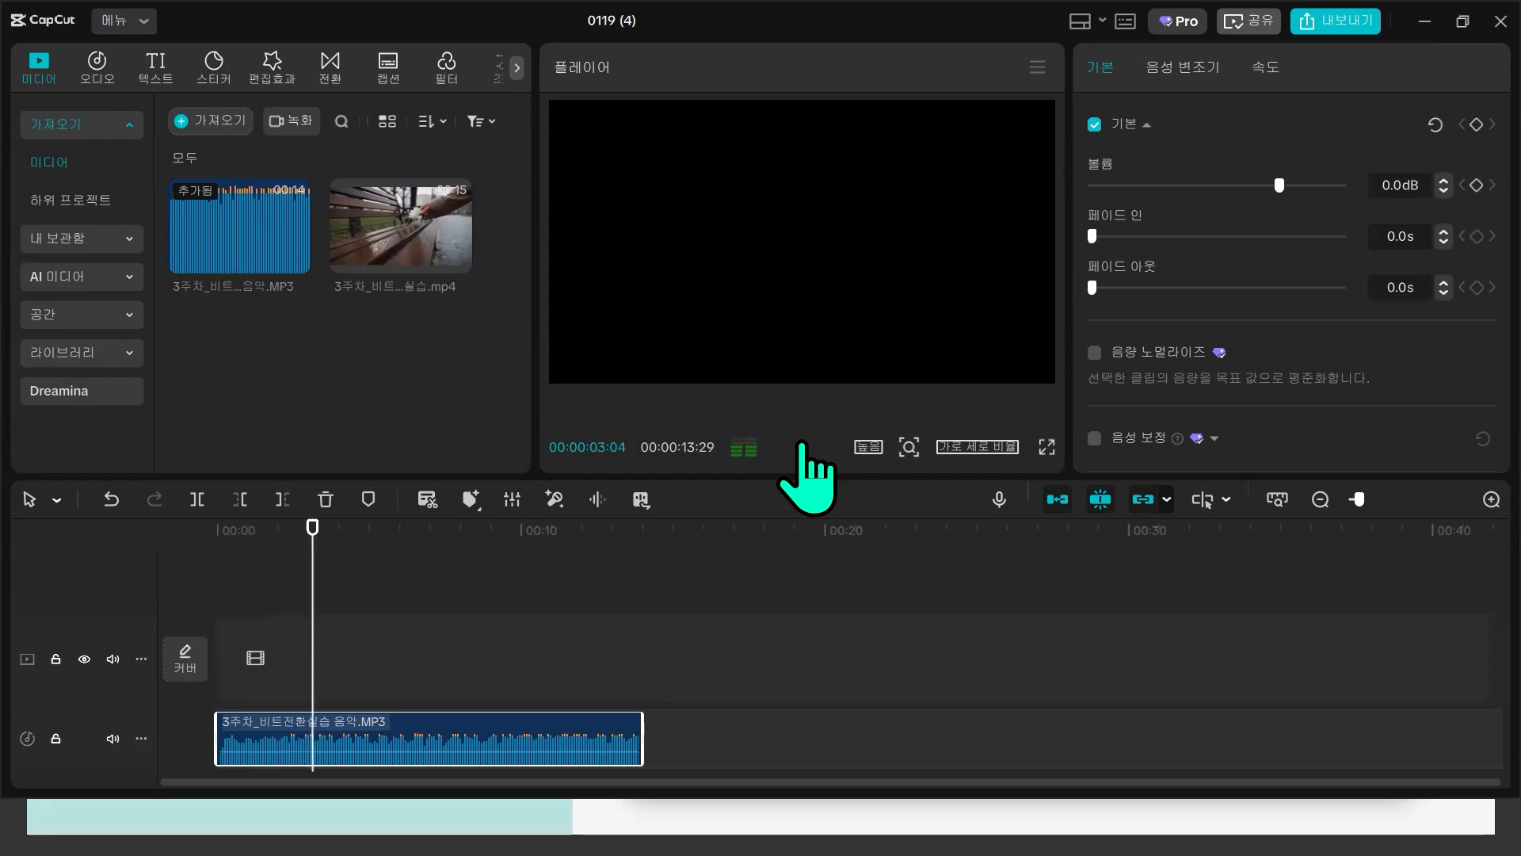
click(801, 447)
- Set the project's aspect ratio to 16:9
ctrl+scroll(599, 675, up, 2)
ctrl+scroll(600, 675, up, 2)
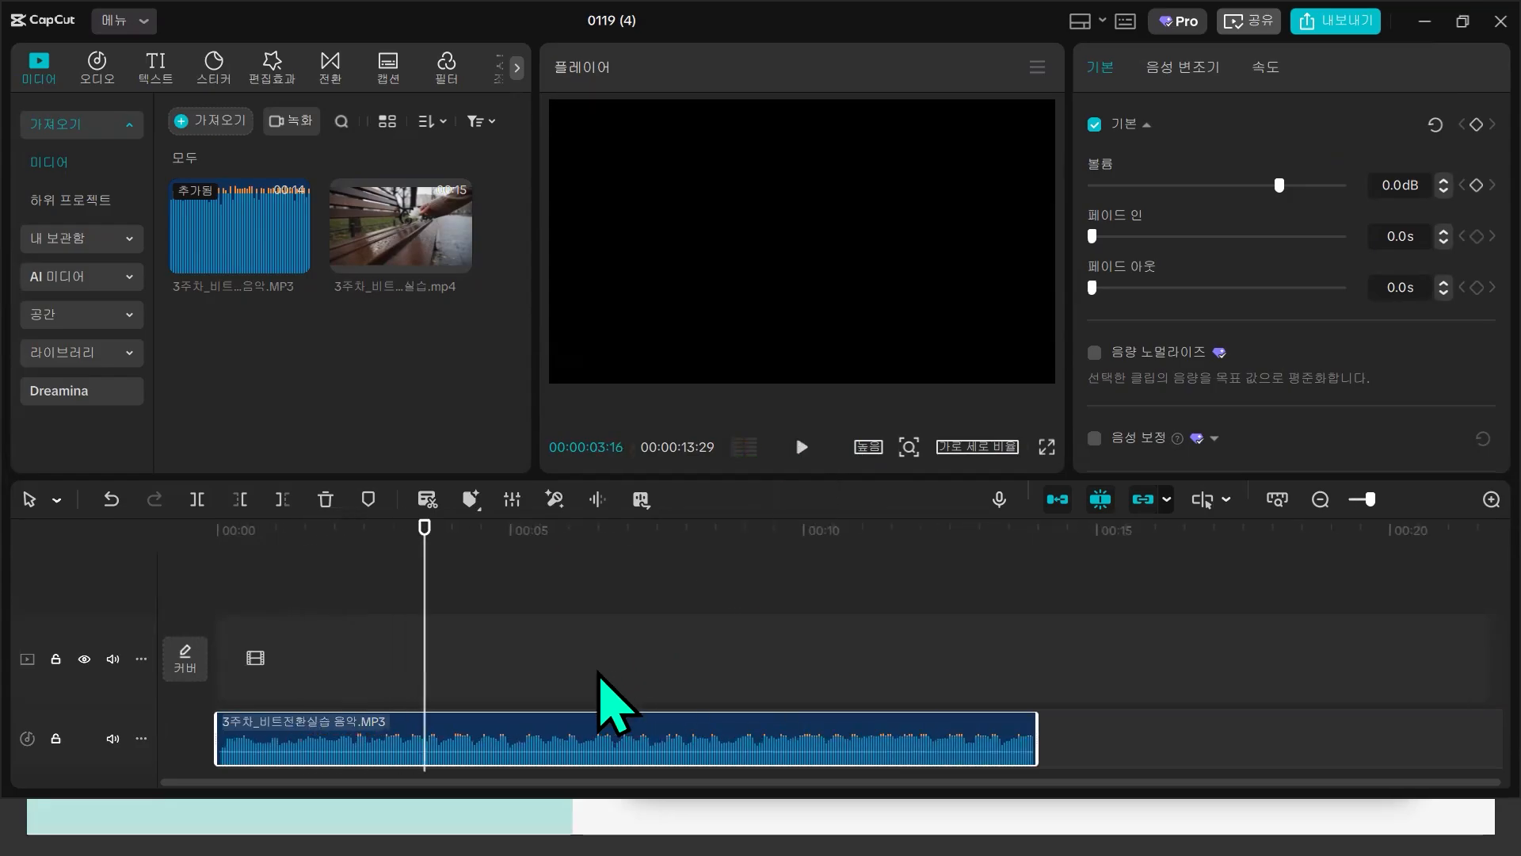
ctrl+scroll(600, 675, up, 1)
click(996, 448)
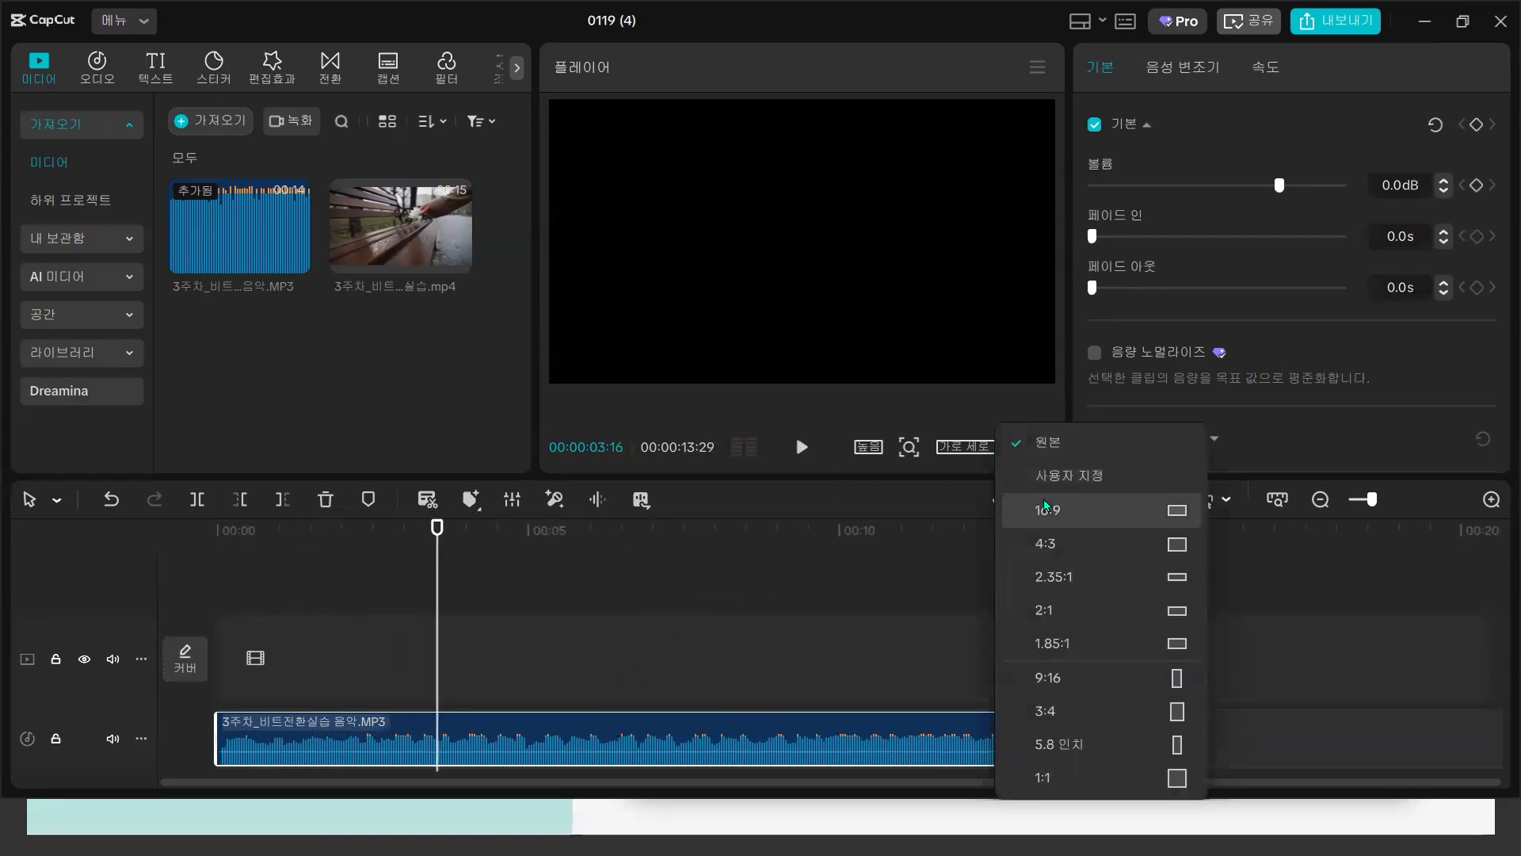
click(1045, 507)
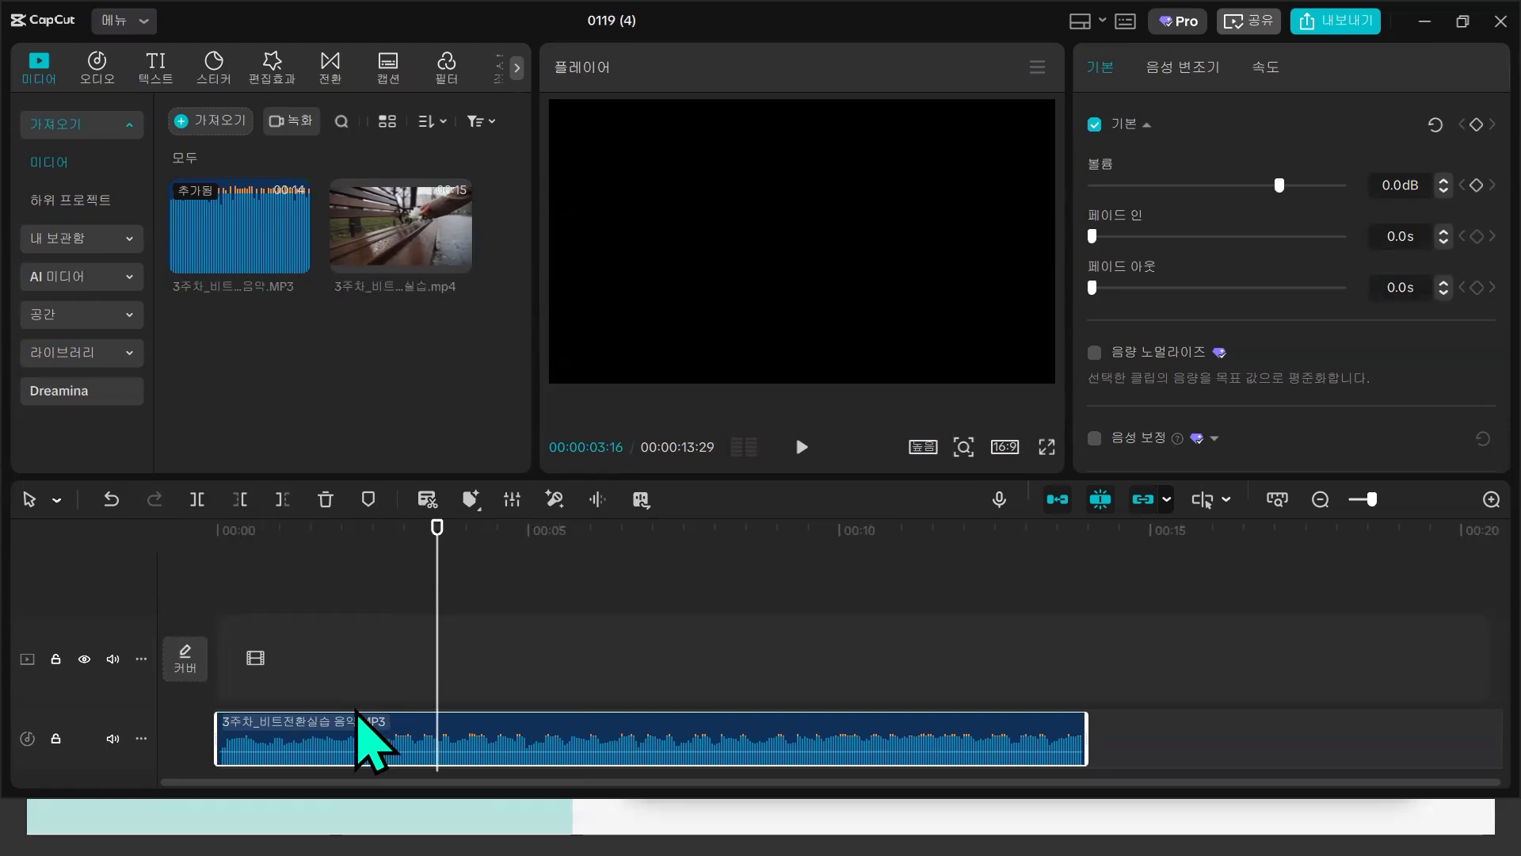
scroll(368, 614, down, 1)
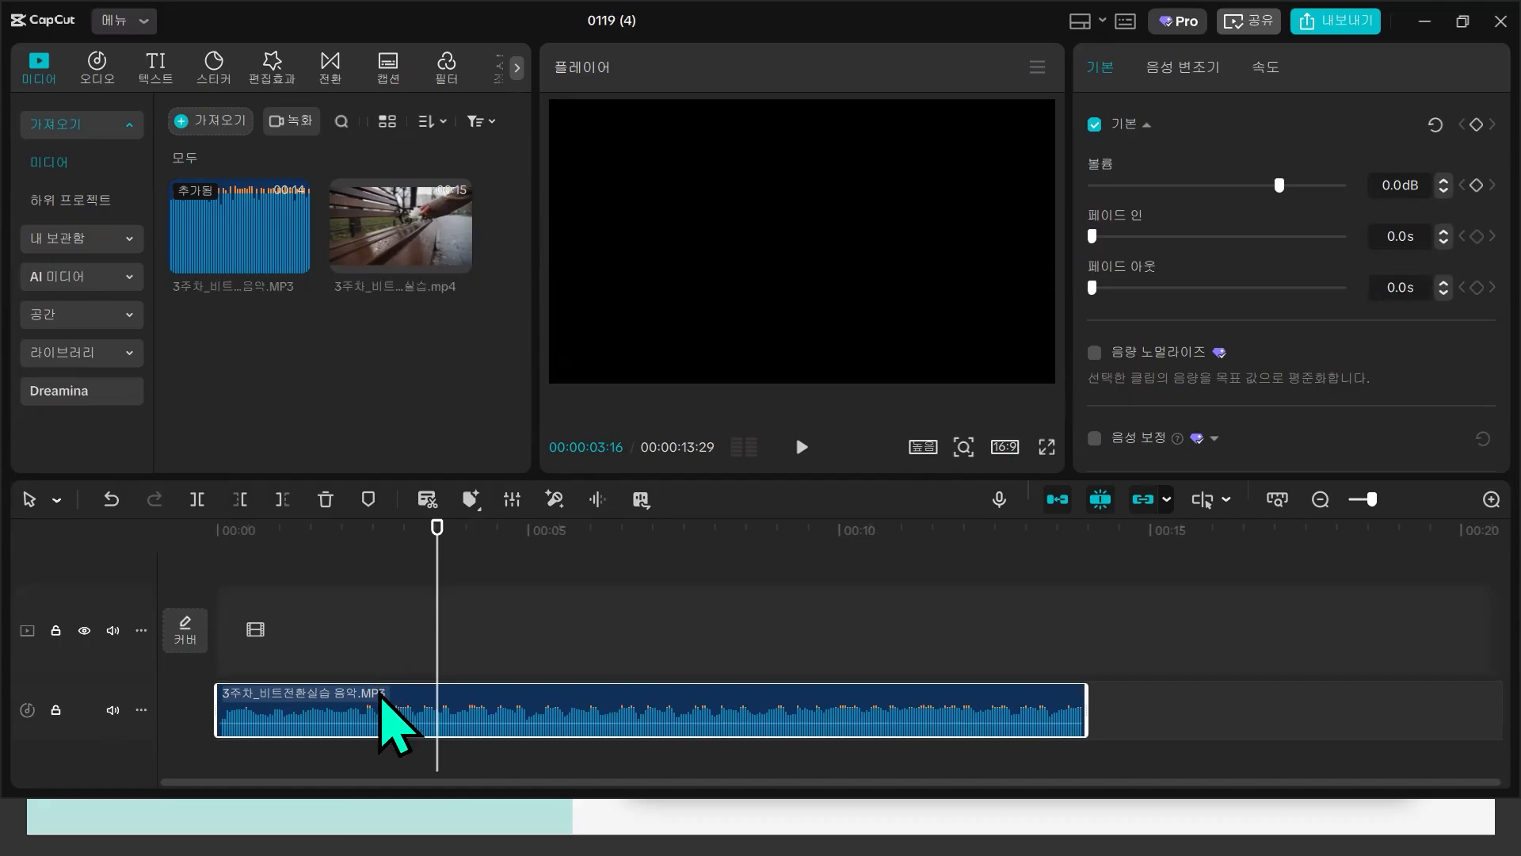
right_click(388, 722)
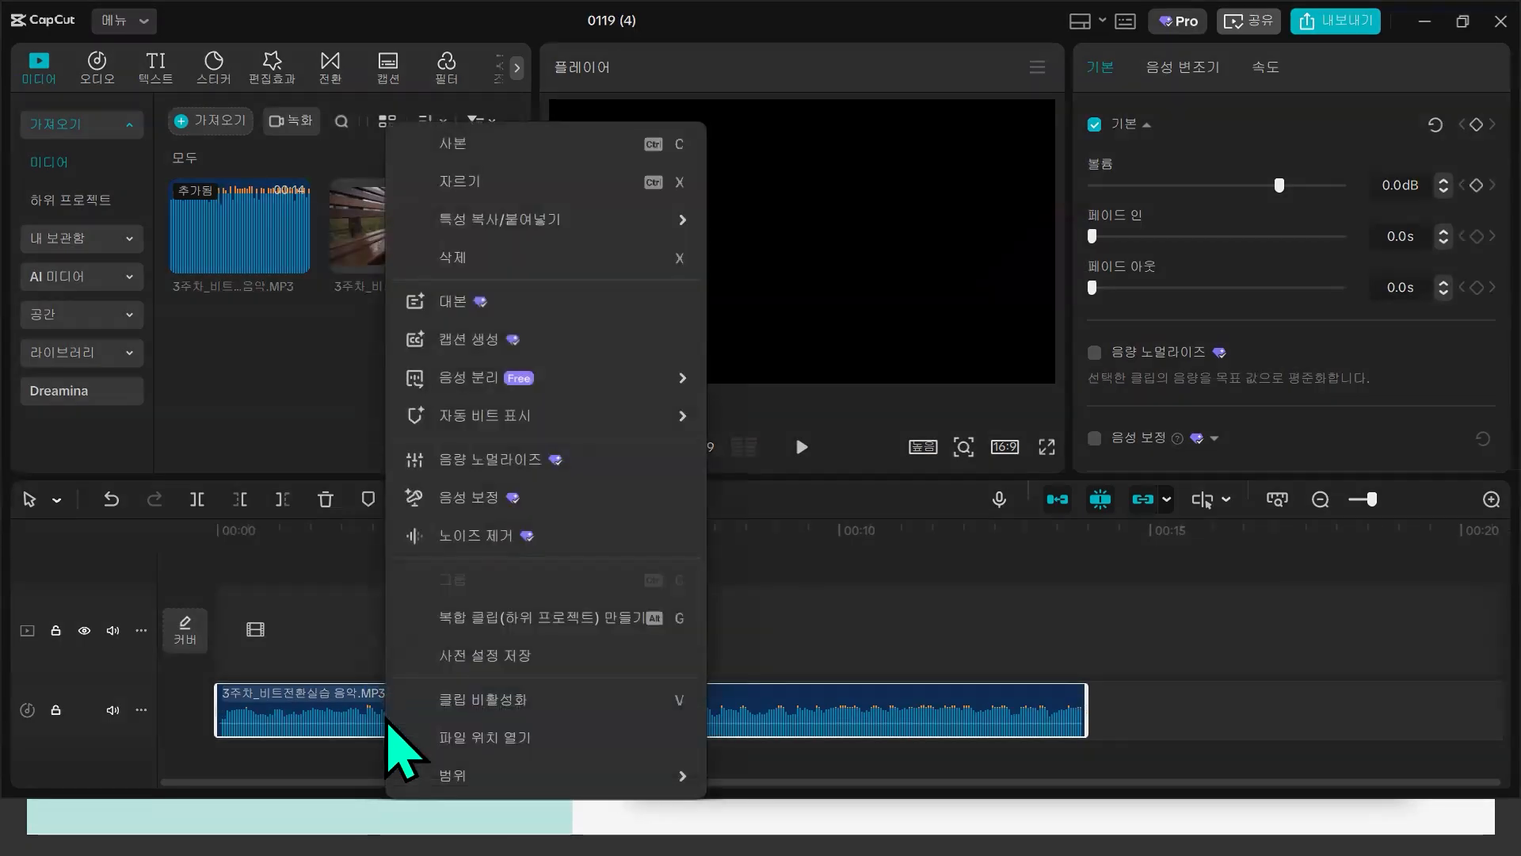
click(307, 713)
right_click(307, 711)
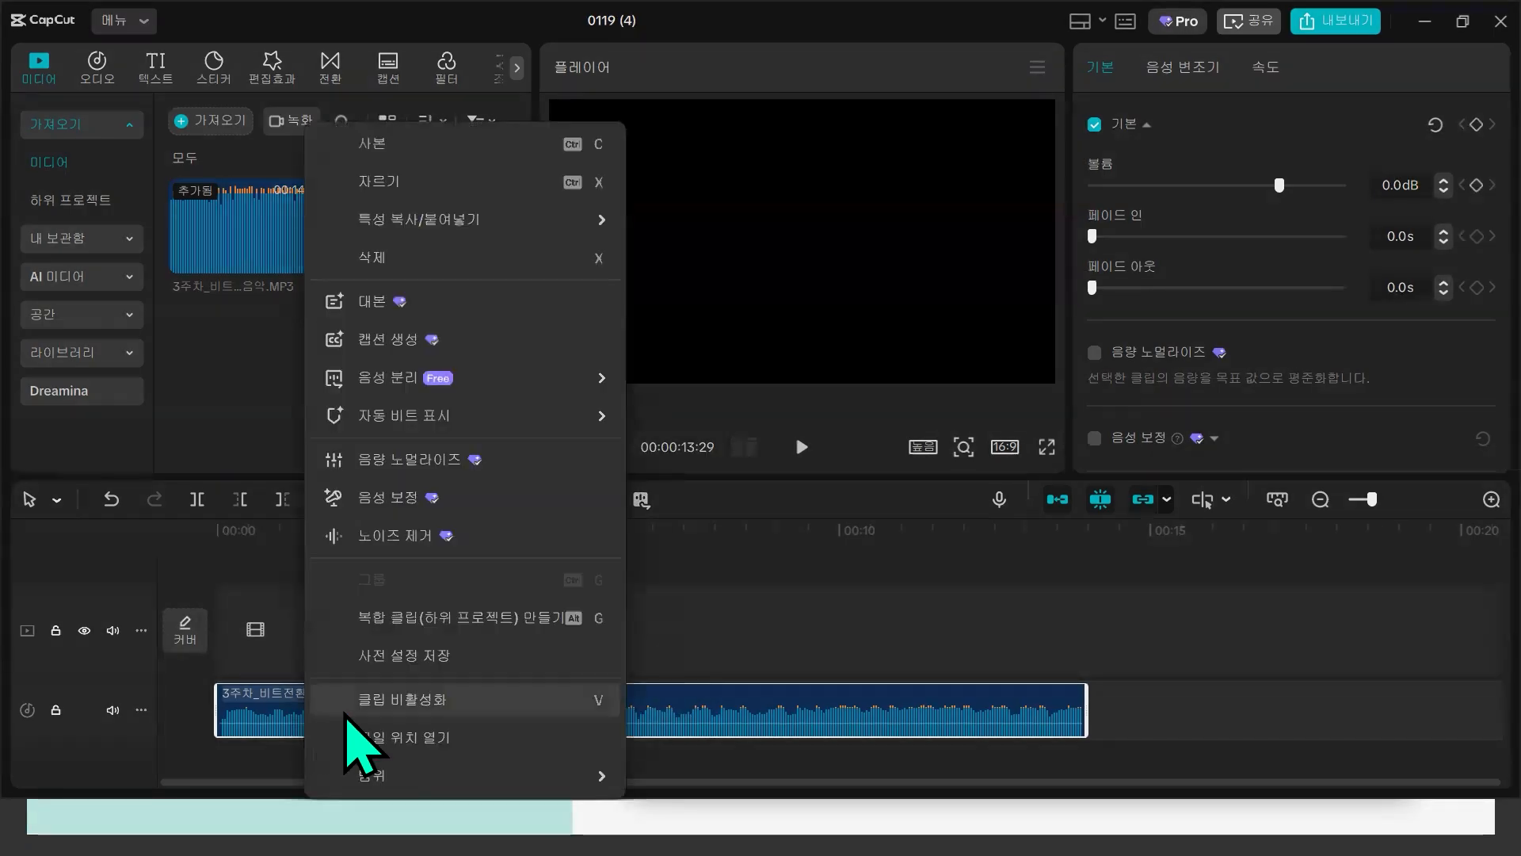
mouse_move(417, 408)
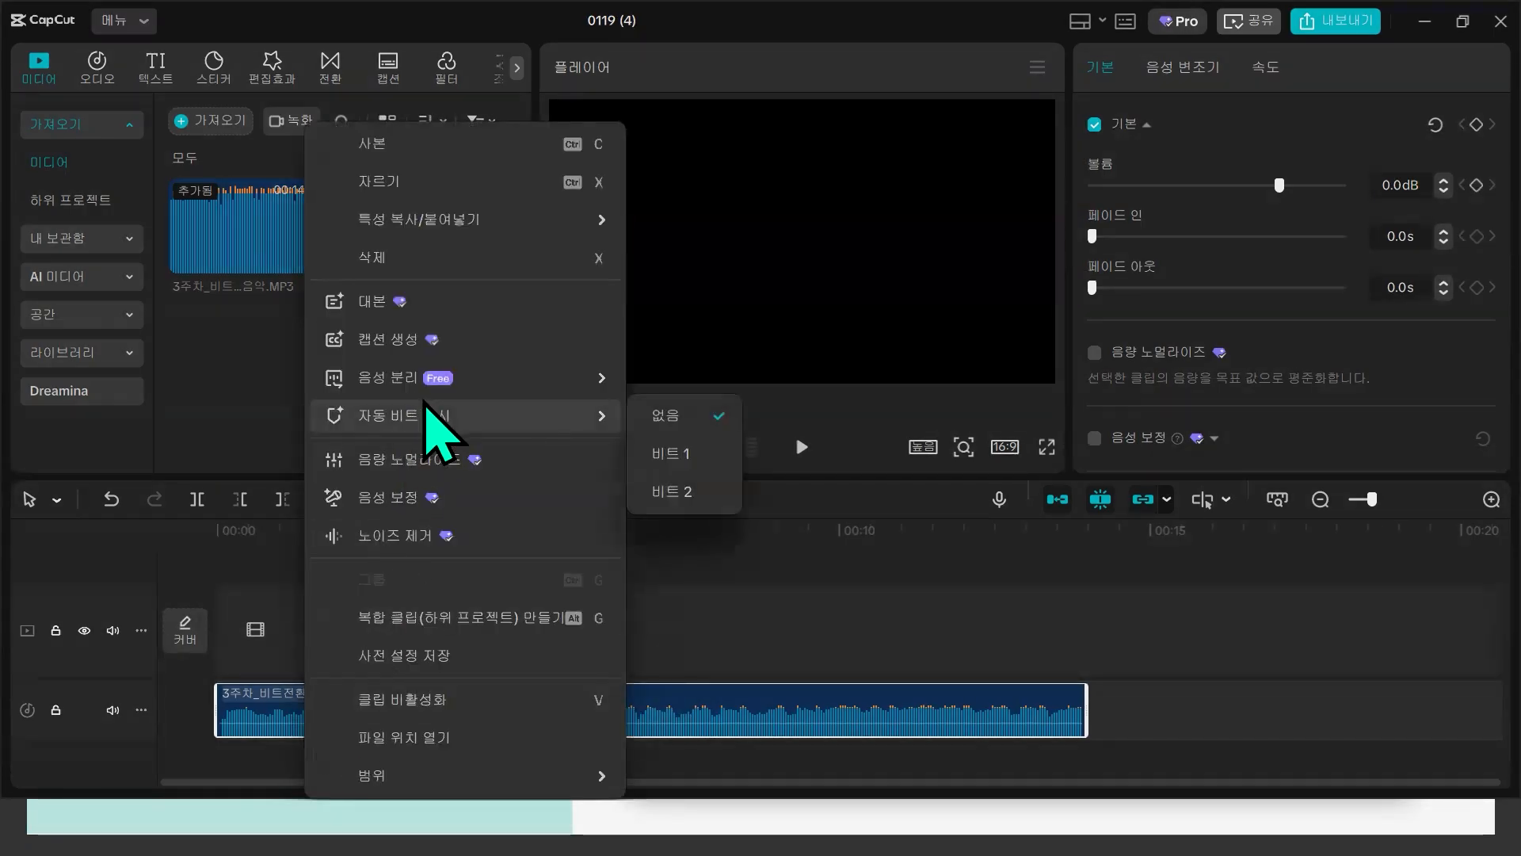
click(234, 346)
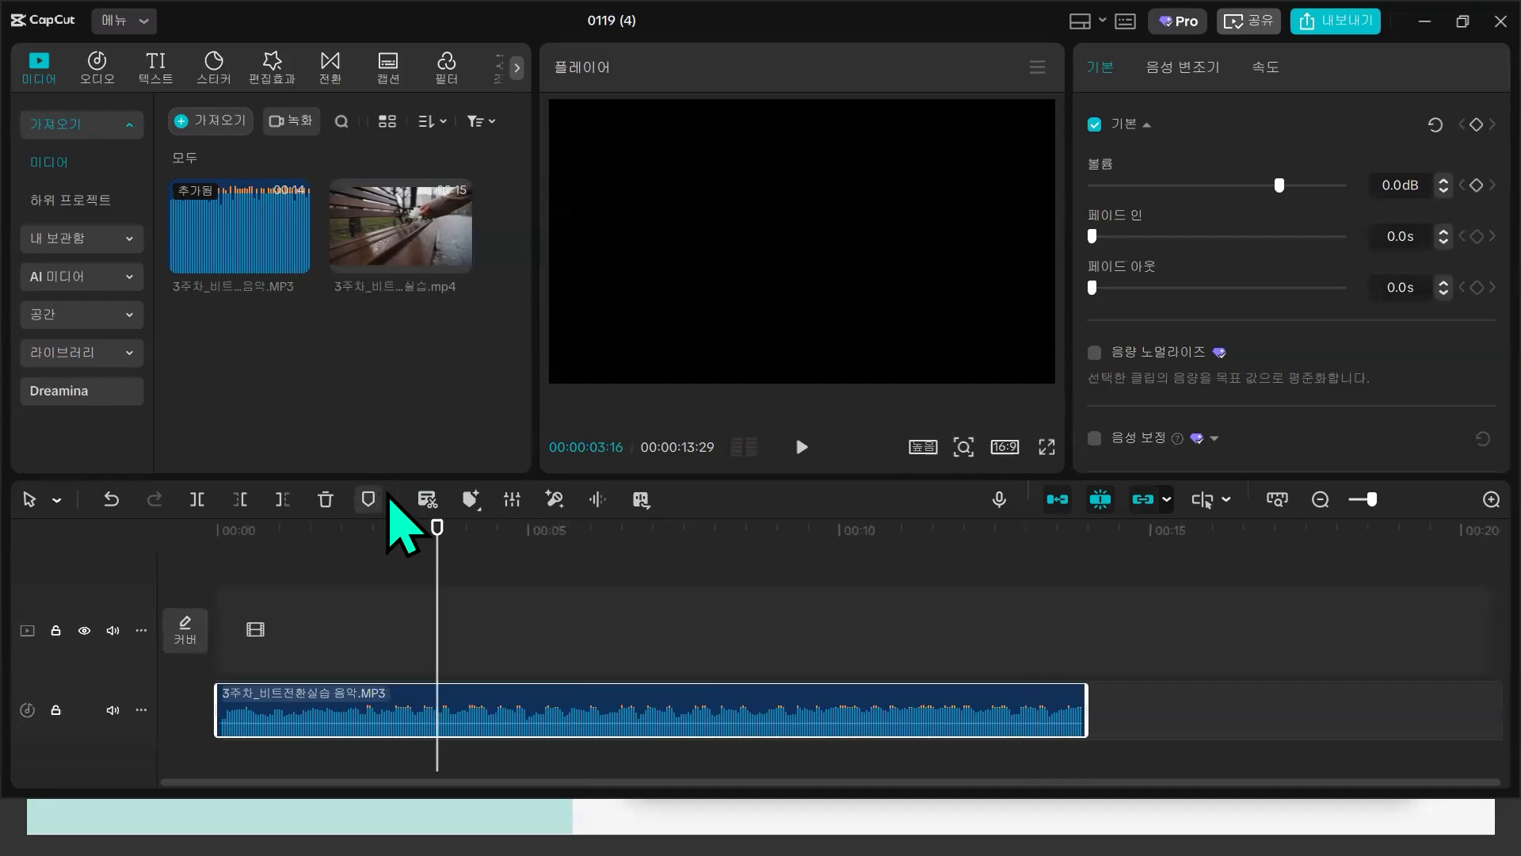
- Mark the beats of the music clip automatically with the 비트 1 option
click(473, 501)
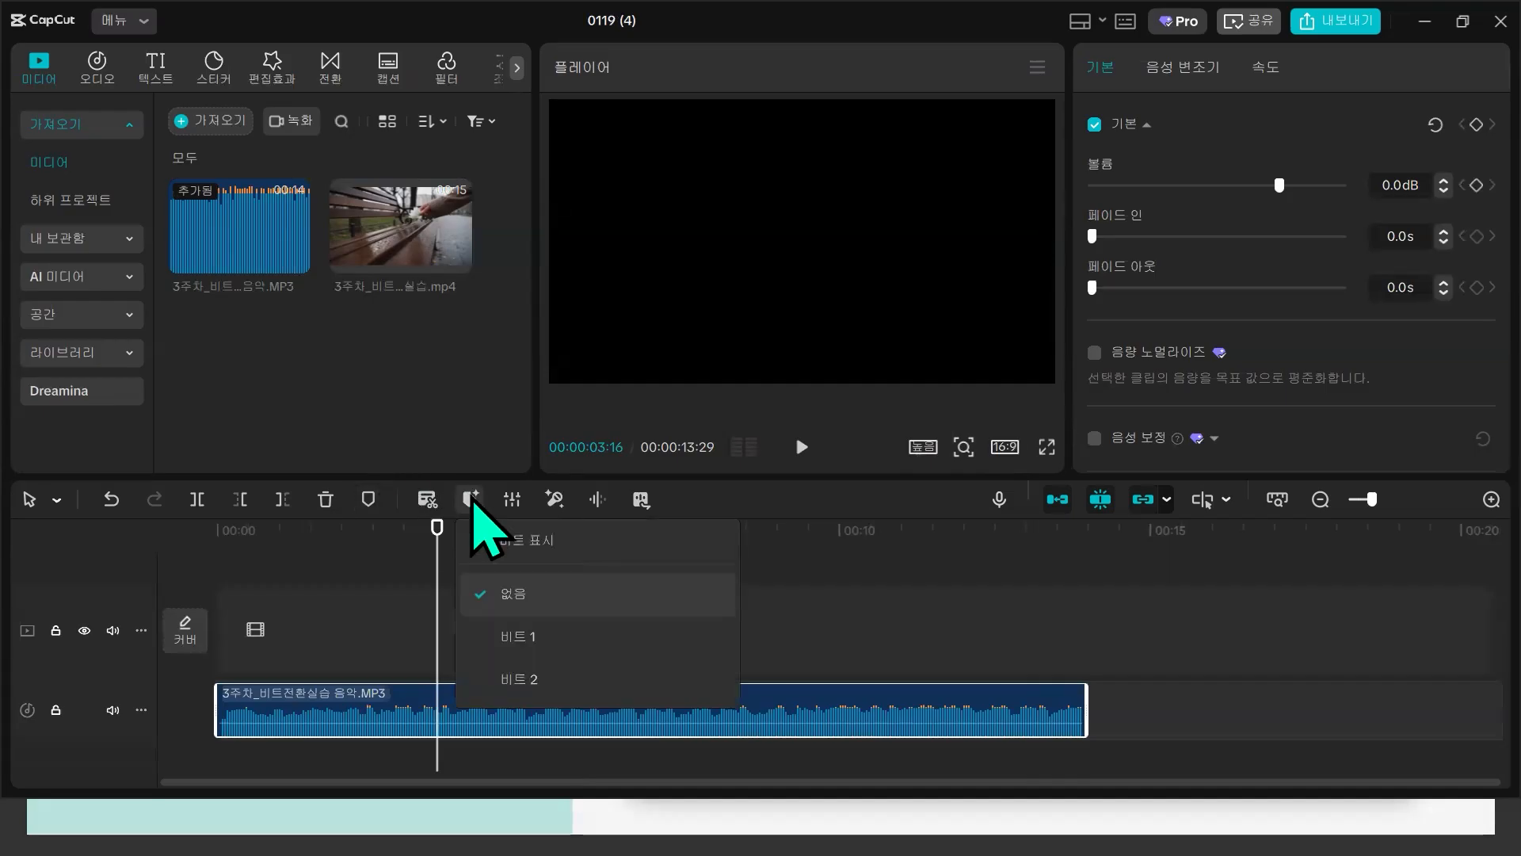
click(499, 634)
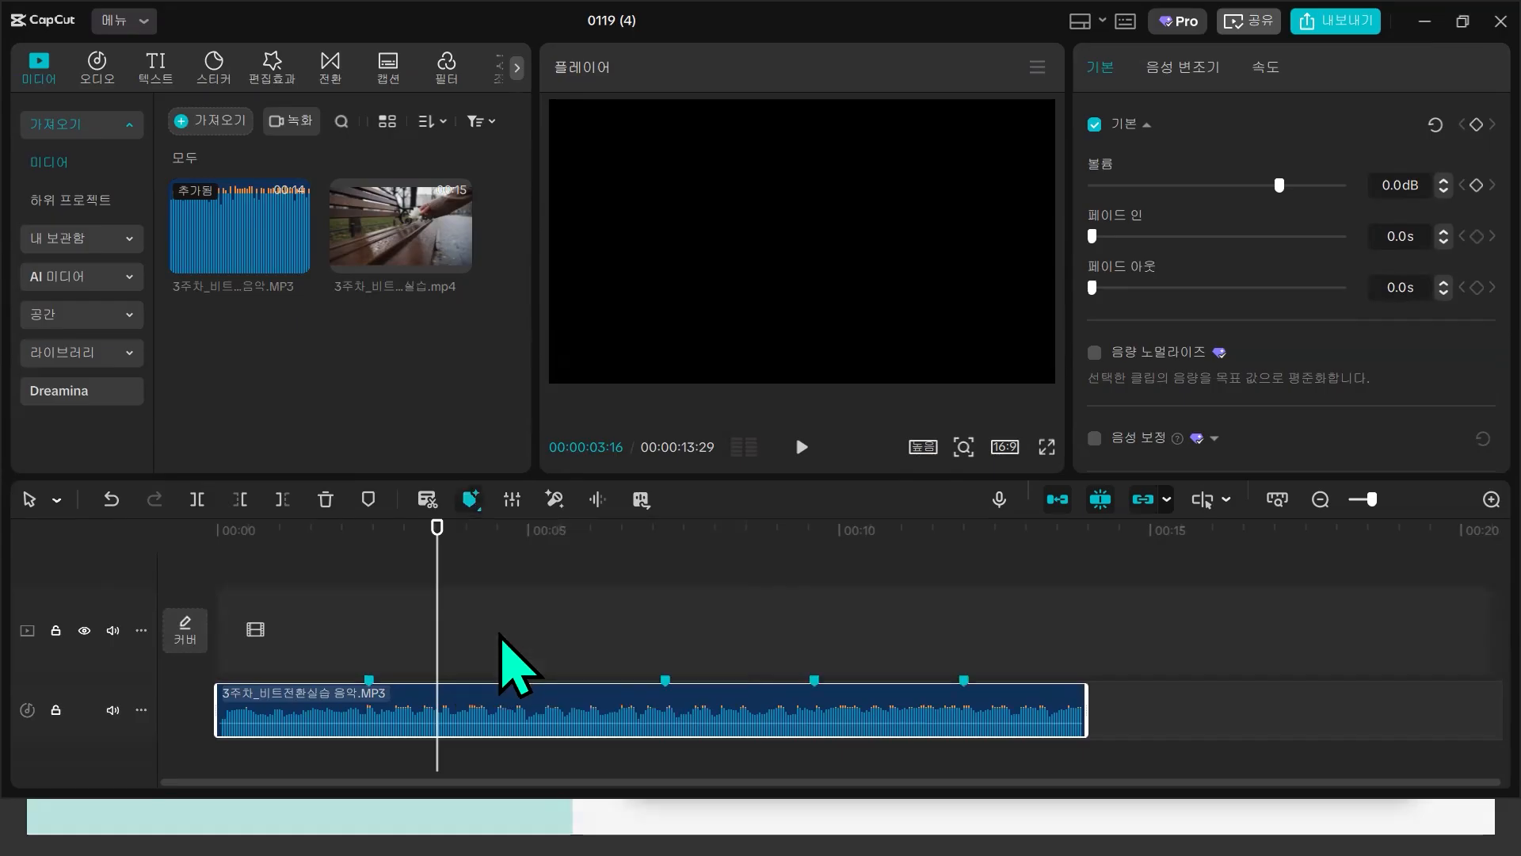
right_click(510, 703)
click(1186, 588)
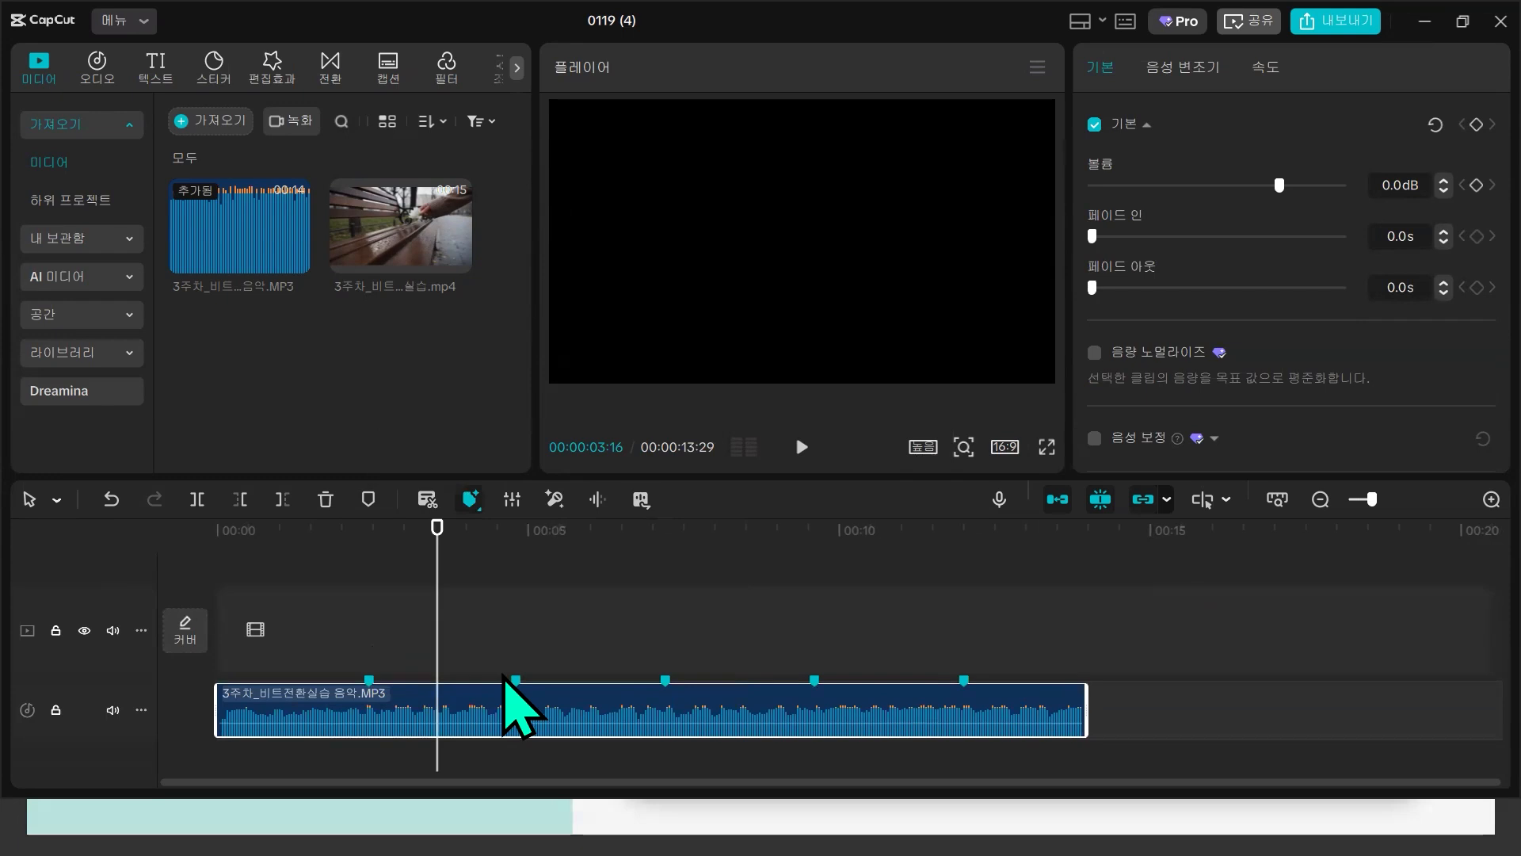
- Split the music clip at each of its five beat markers
click(368, 681)
key(ctrl+b)
click(516, 683)
key(ctrl+b)
click(665, 680)
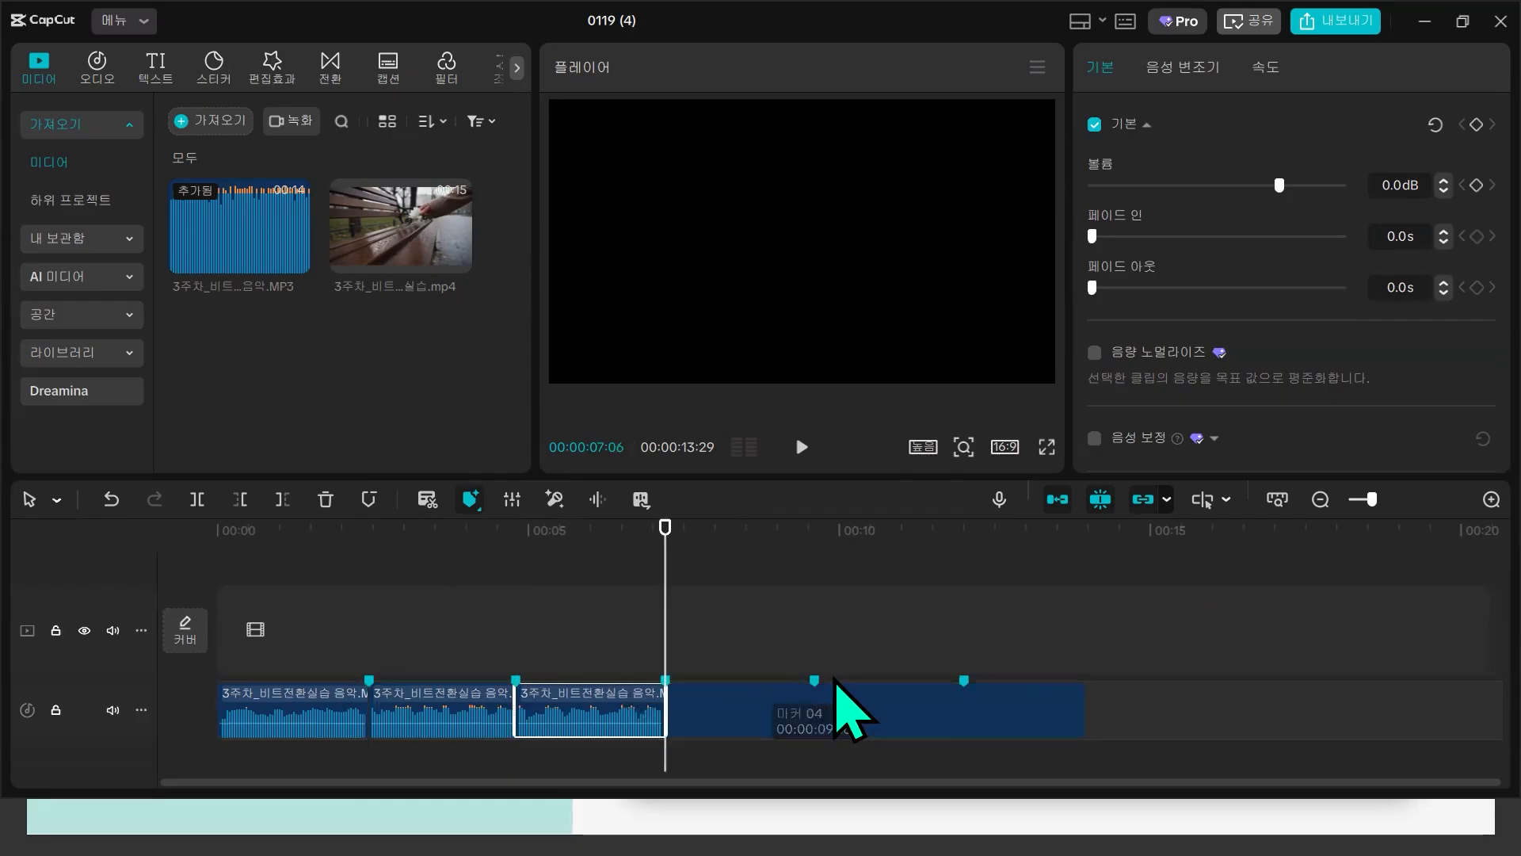
key(ctrl+b)
click(815, 679)
key(ctrl+b)
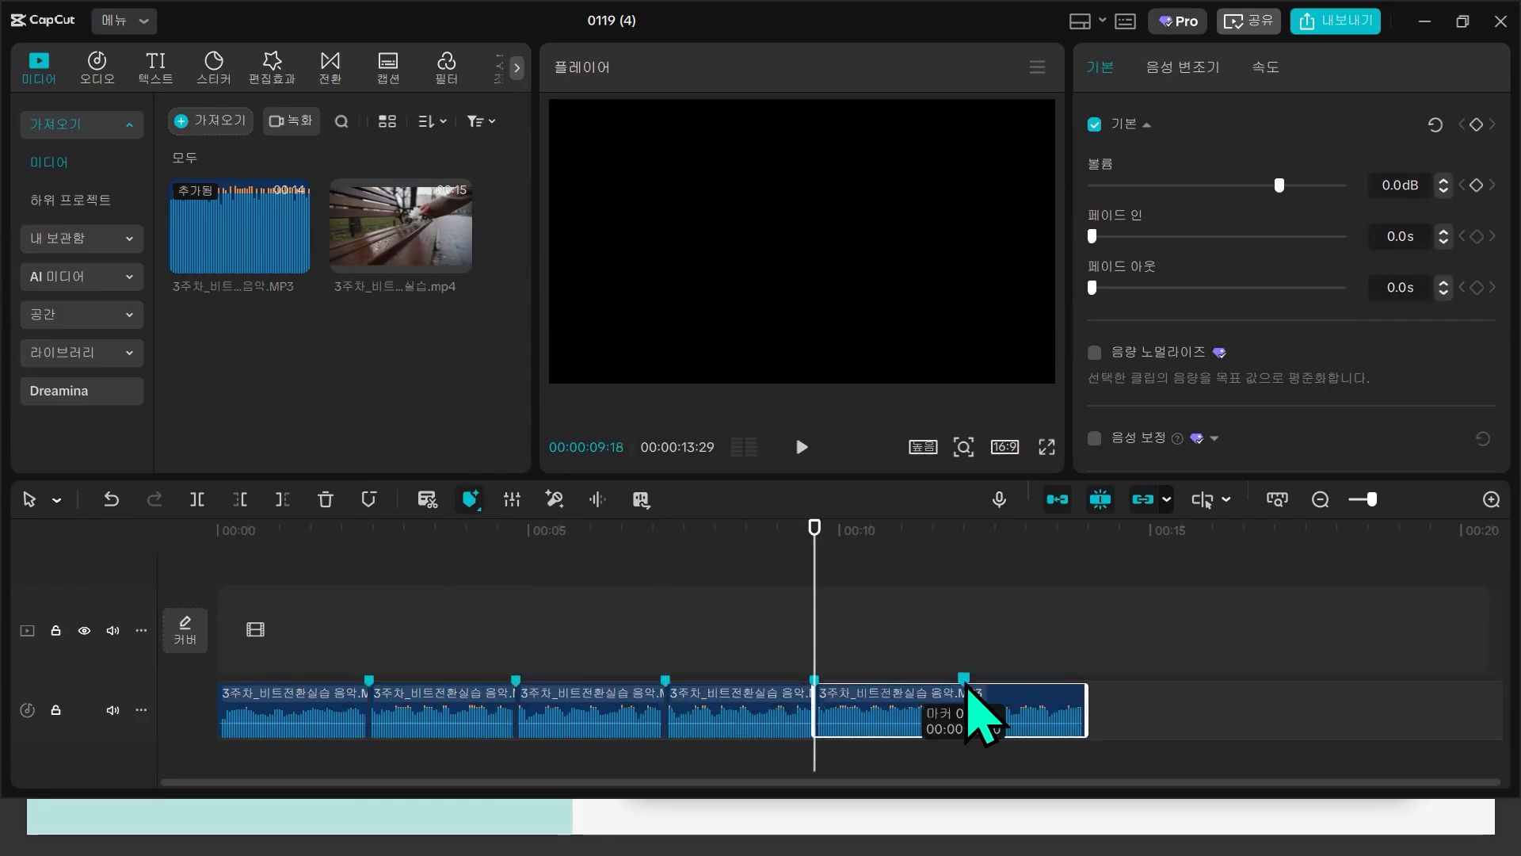
click(964, 680)
key(ctrl+b)
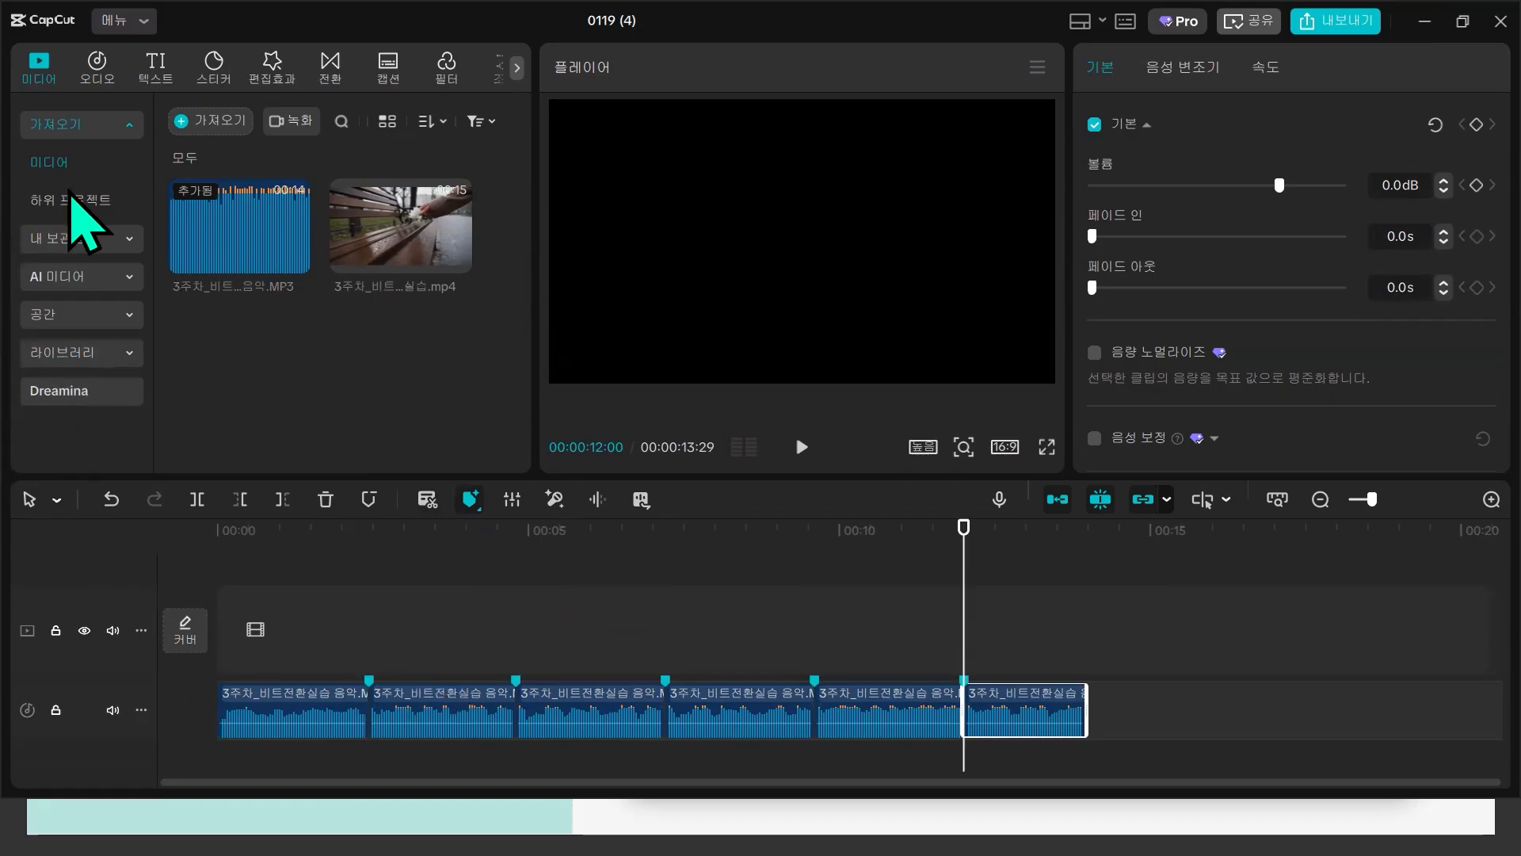
- Place 3주차_비트전환실습.mp4 at the start of the main video track above the split music and turn off clip linking
drag(374, 234, 213, 615)
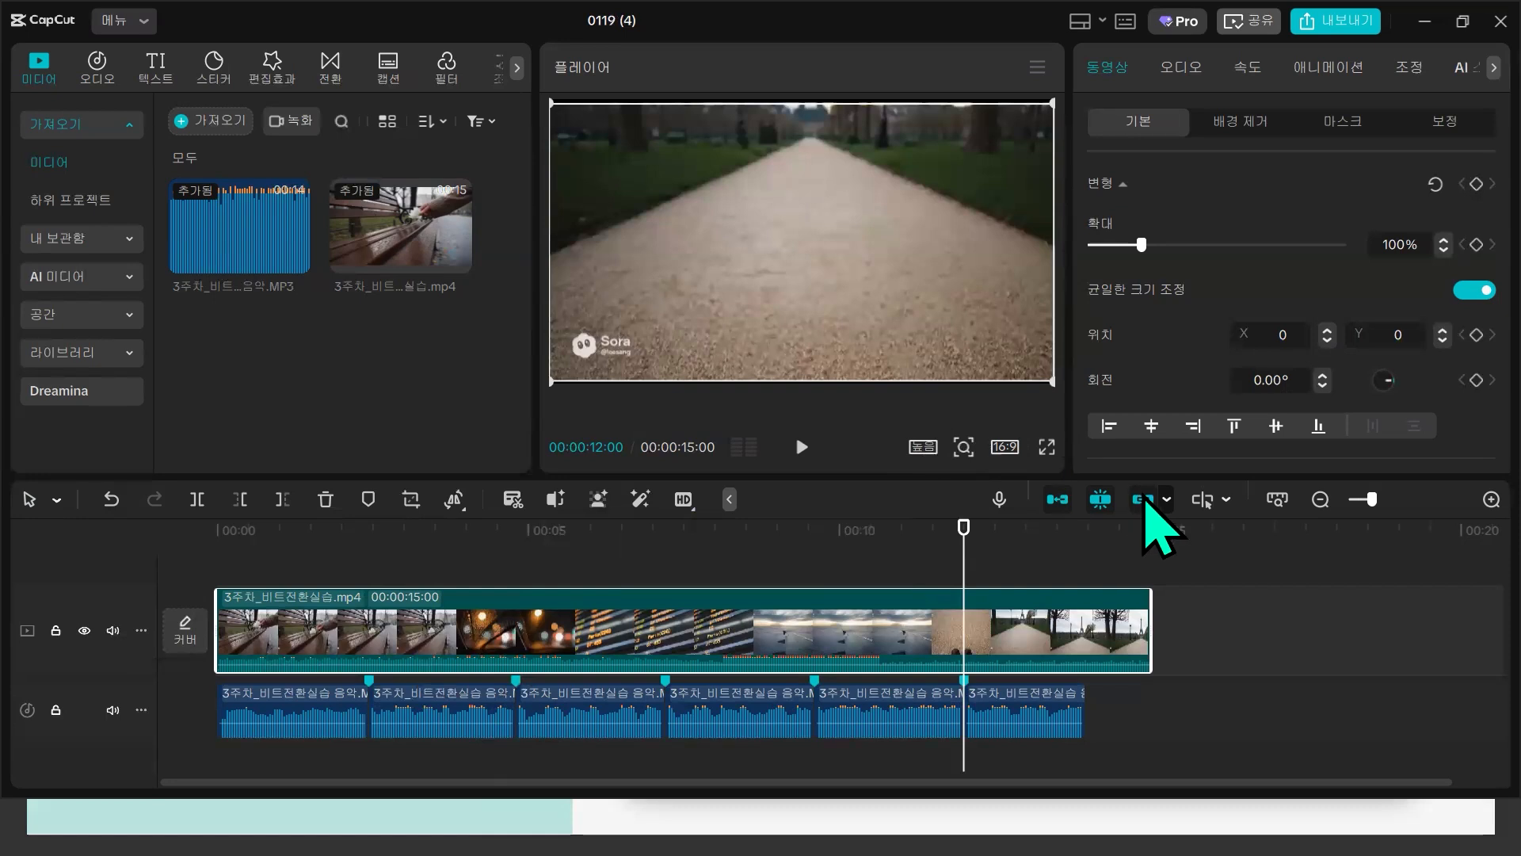
key(ctrl)
key(ctrl)
key(ctrl)
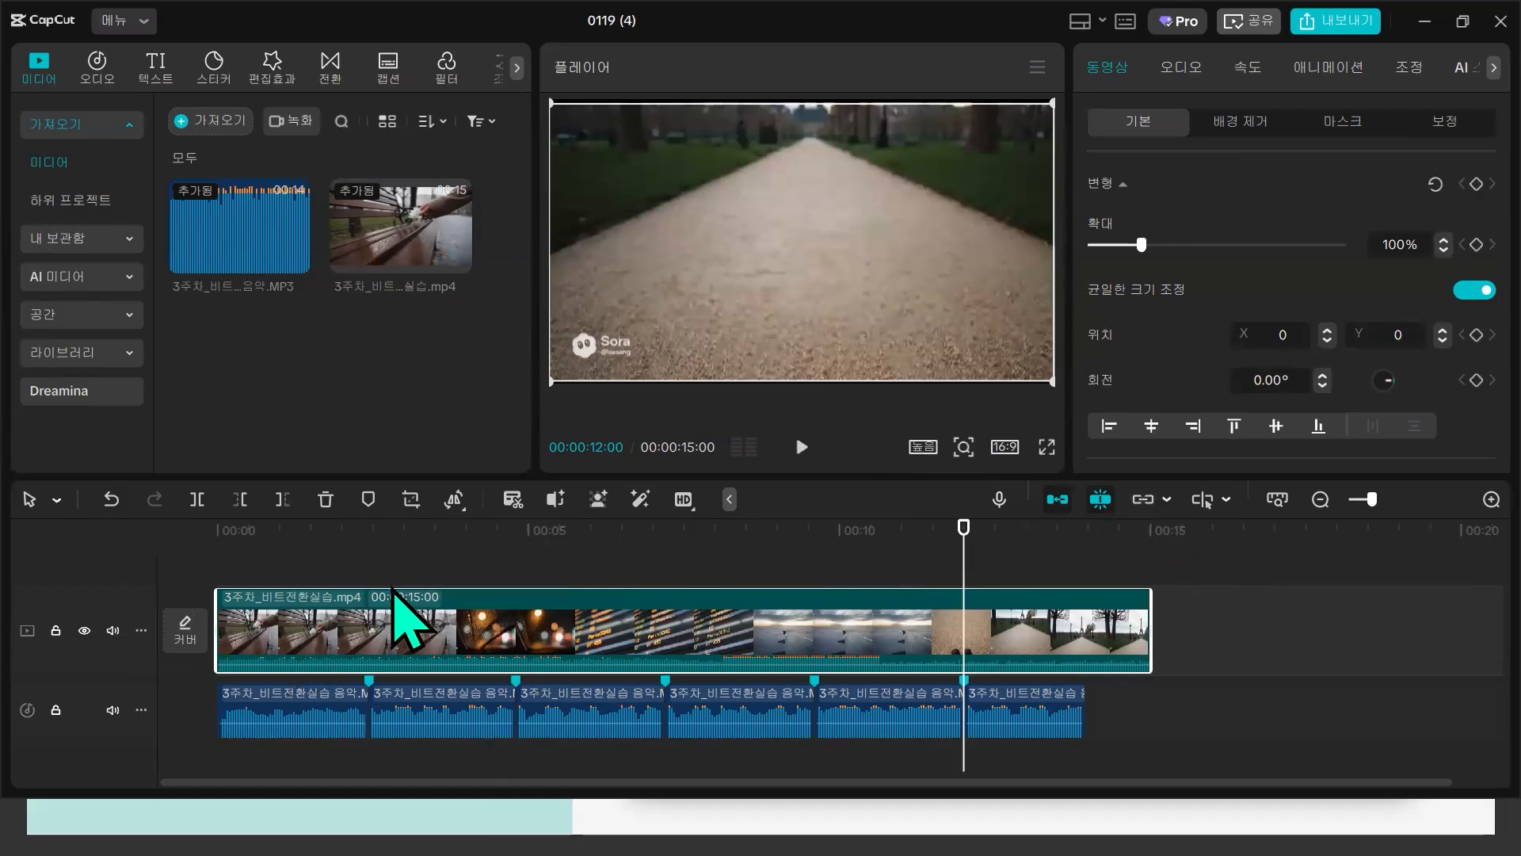
- Split the video clip above the music at the first three beat markers
click(369, 572)
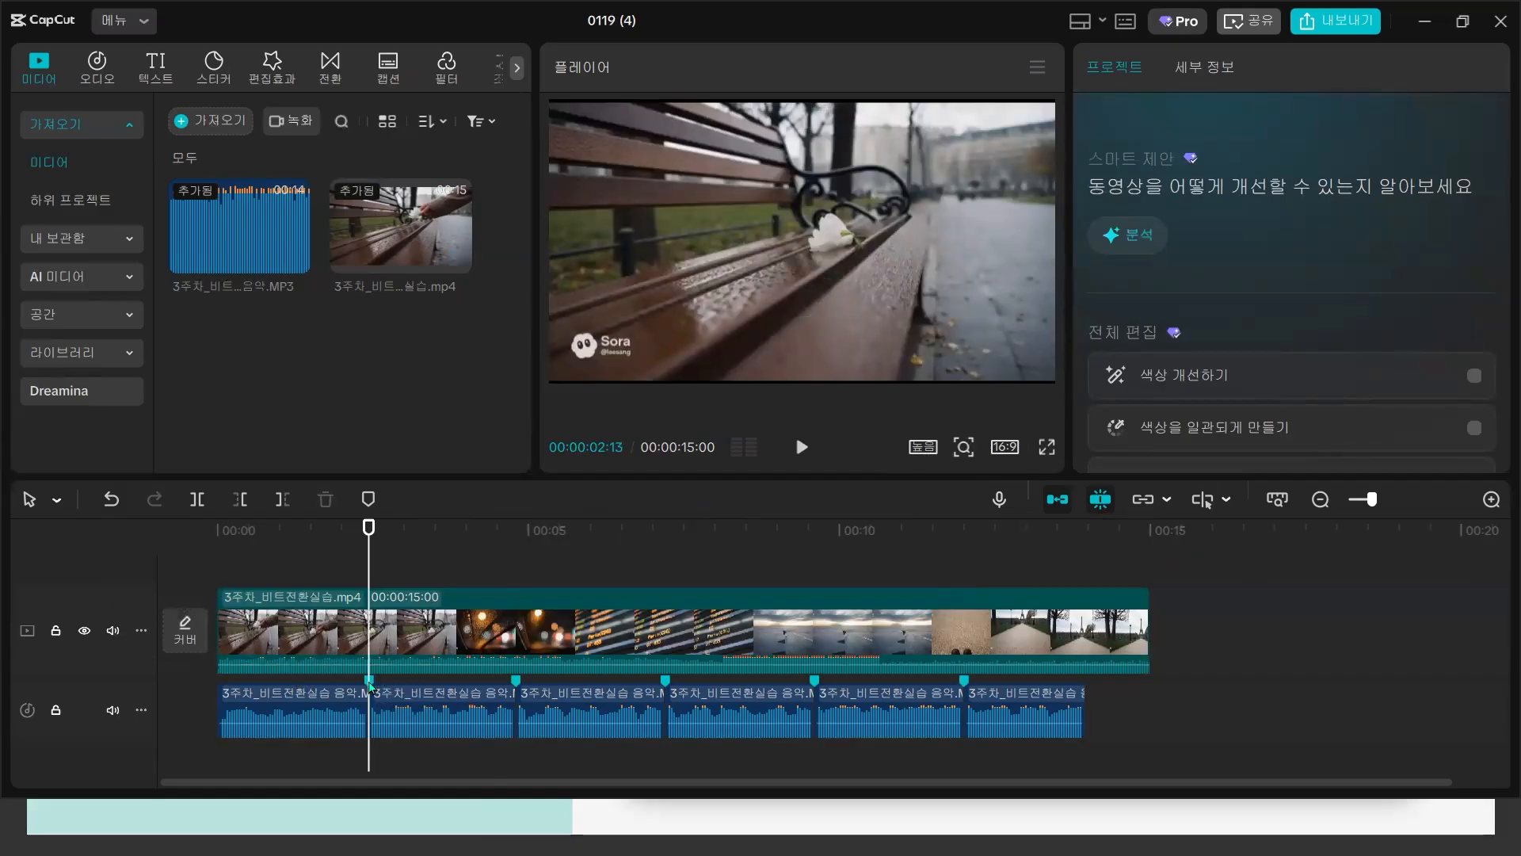
click(369, 634)
key(ctrl+b)
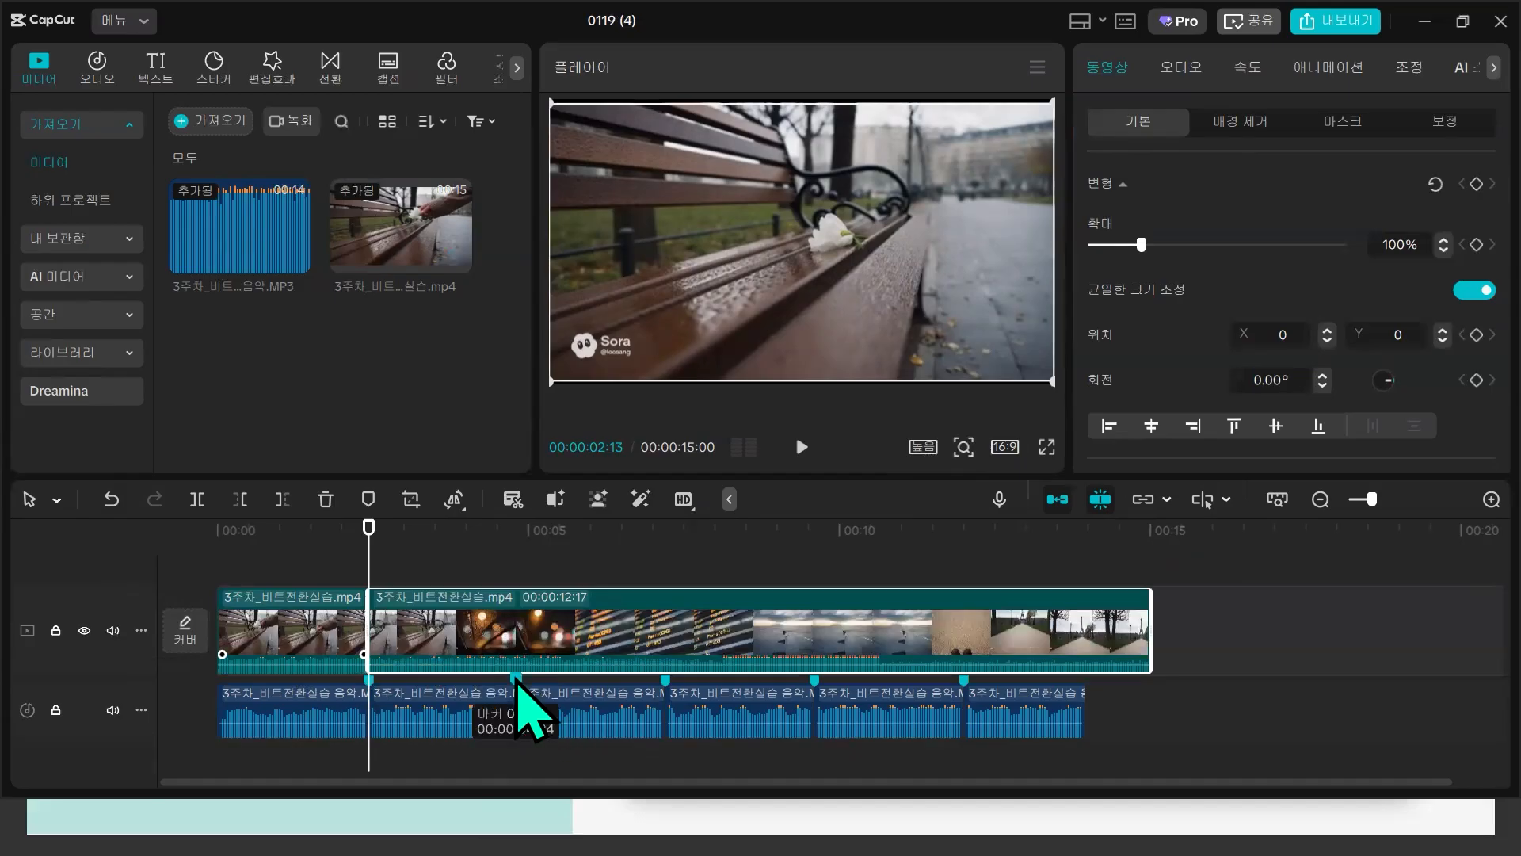
click(516, 680)
key(ctrl+b)
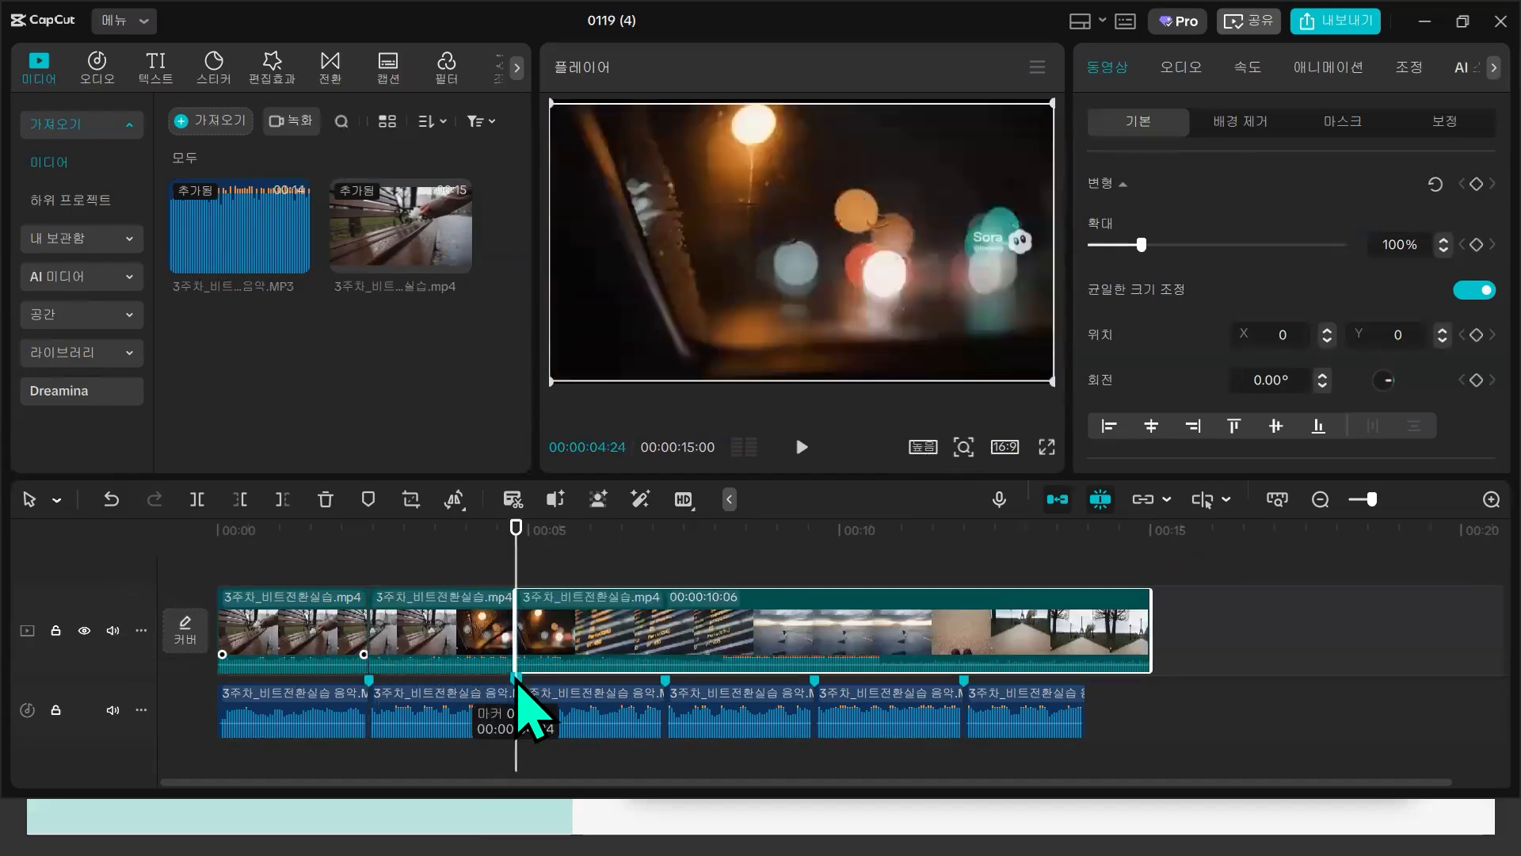
click(666, 679)
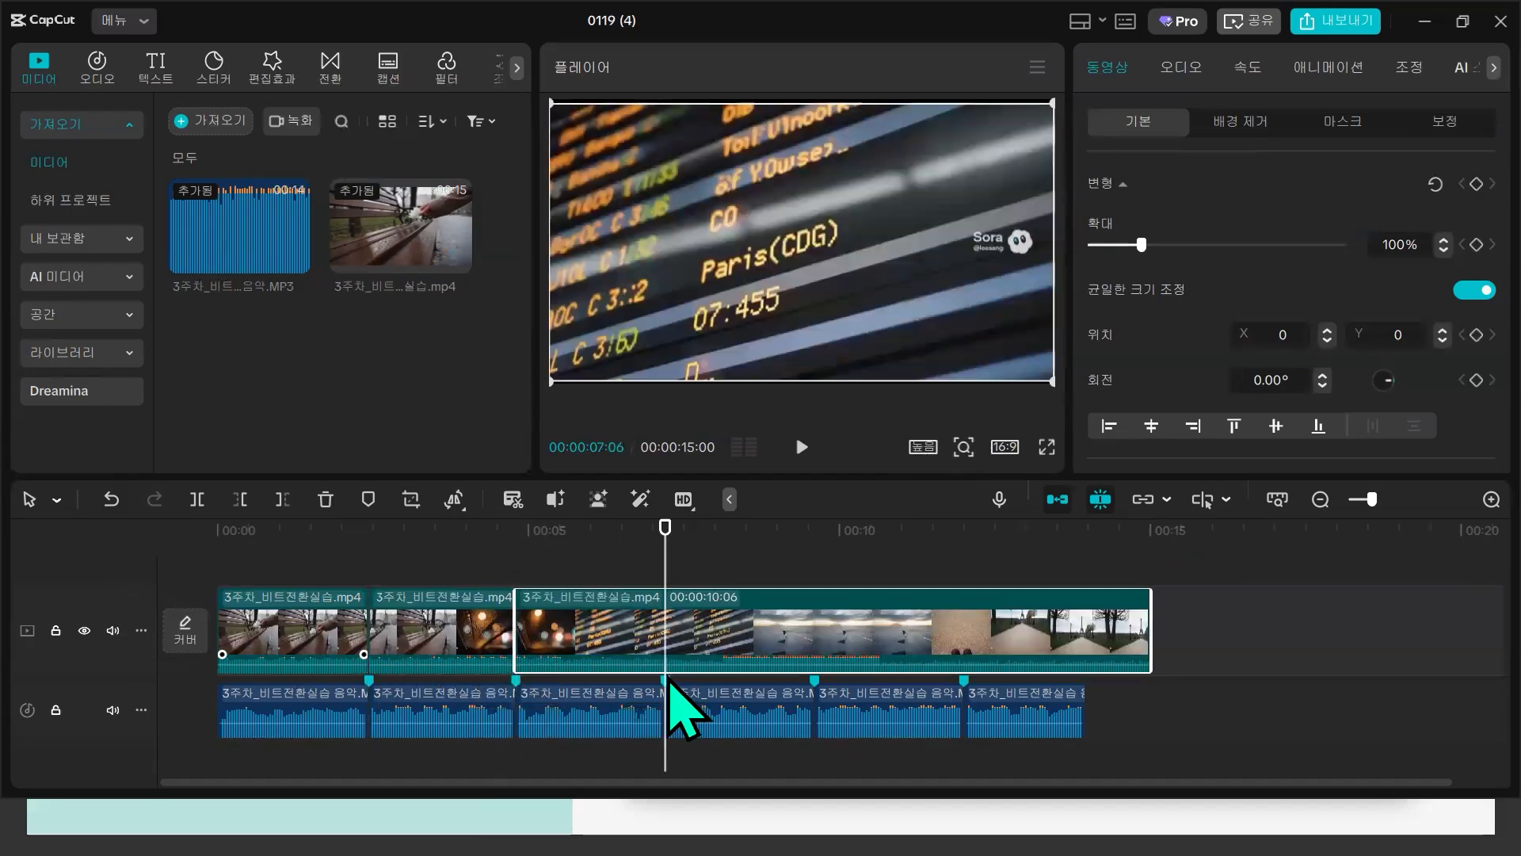
key(ctrl+b)
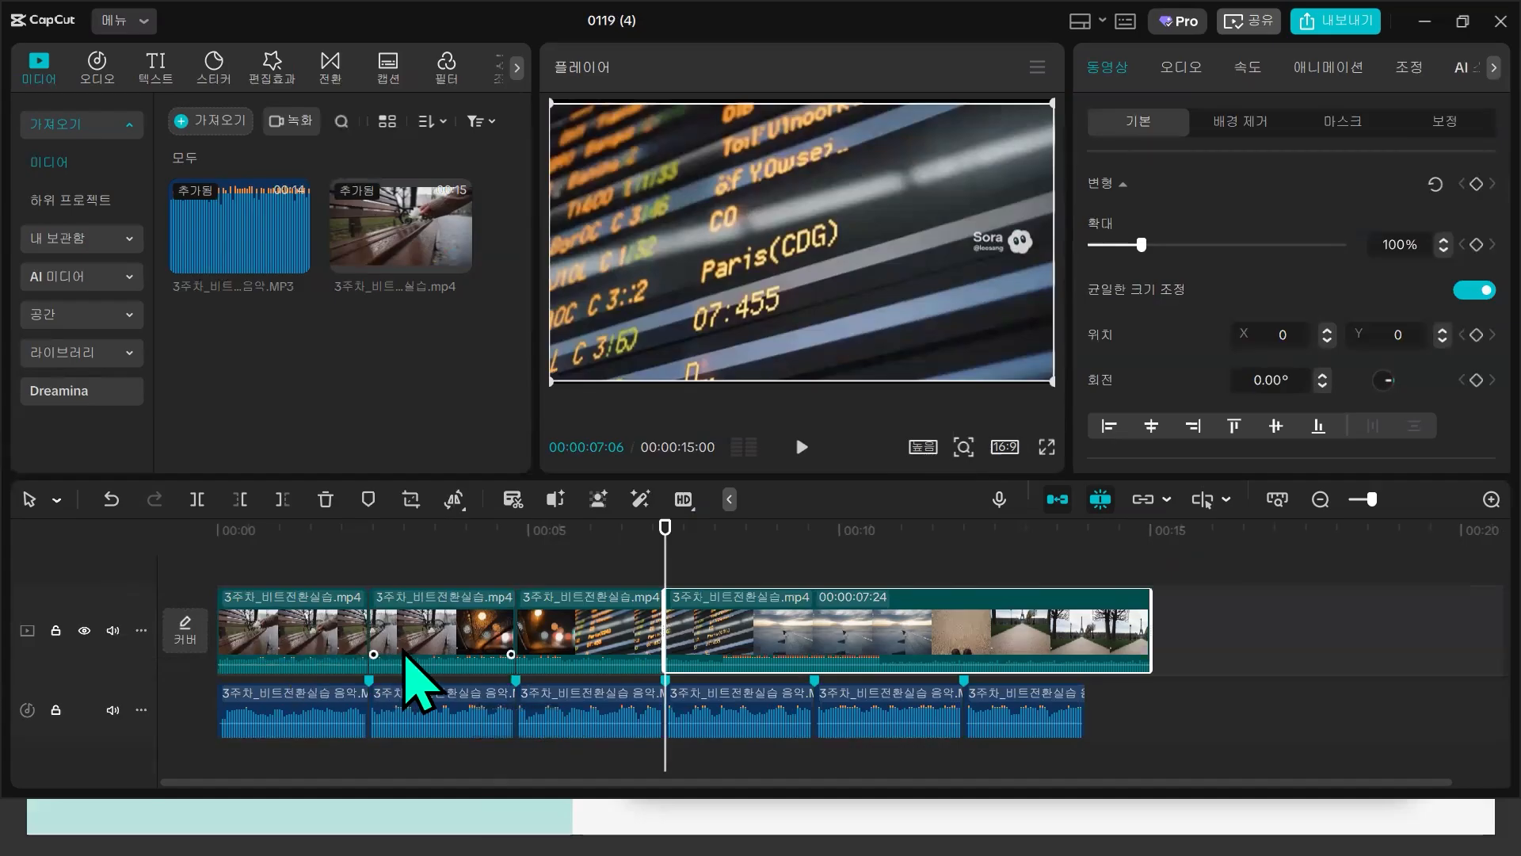
- Delete all the split video pieces and place a fresh uncut copy of 3주차_비트전환실습.mp4 at the start of the video track
scroll(418, 683, up, 1)
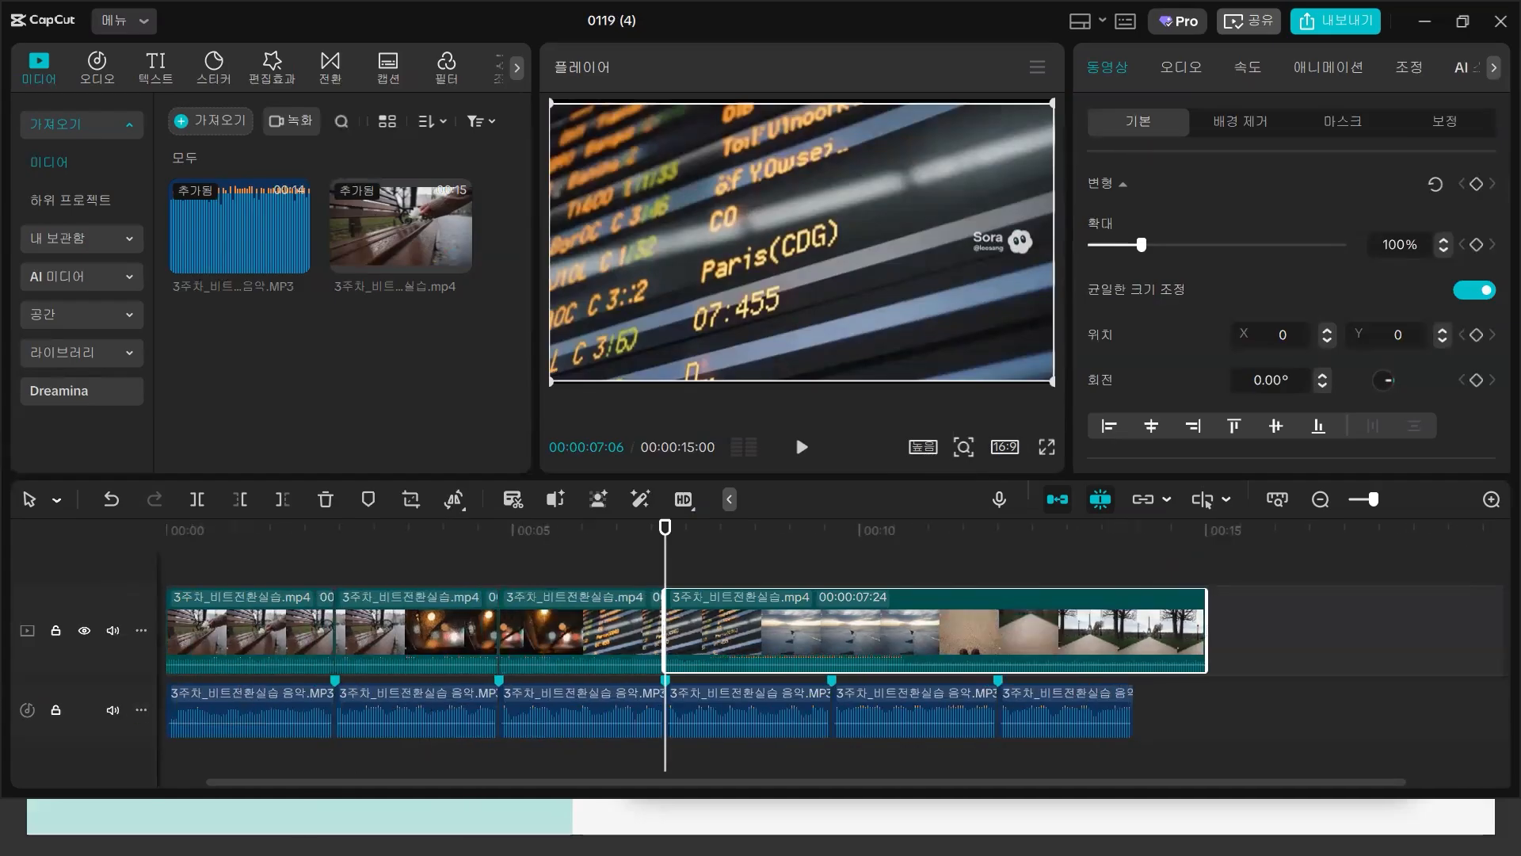
click(428, 628)
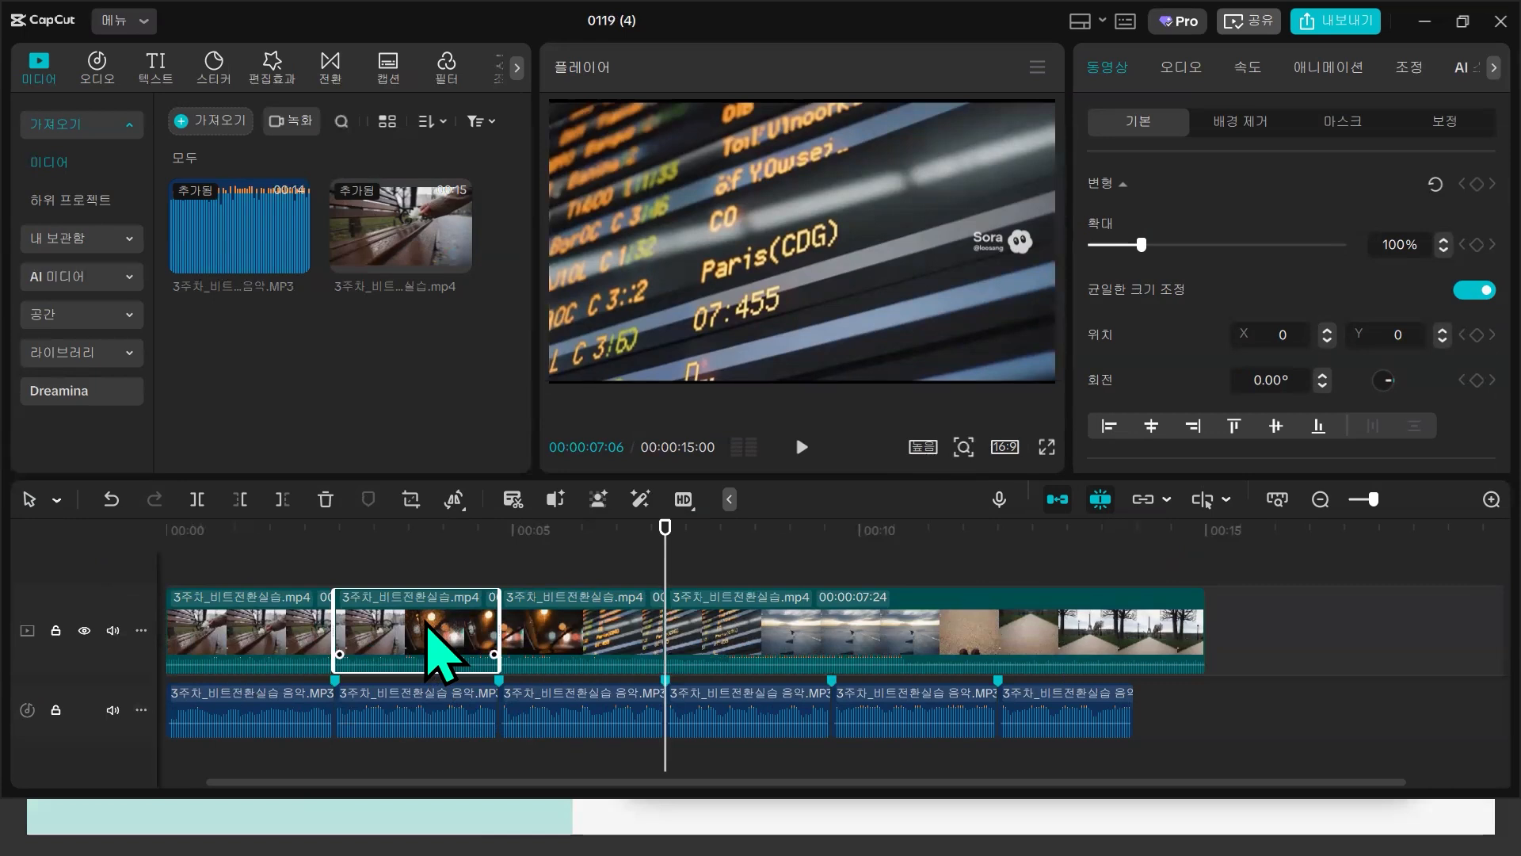
drag(539, 782, 493, 782)
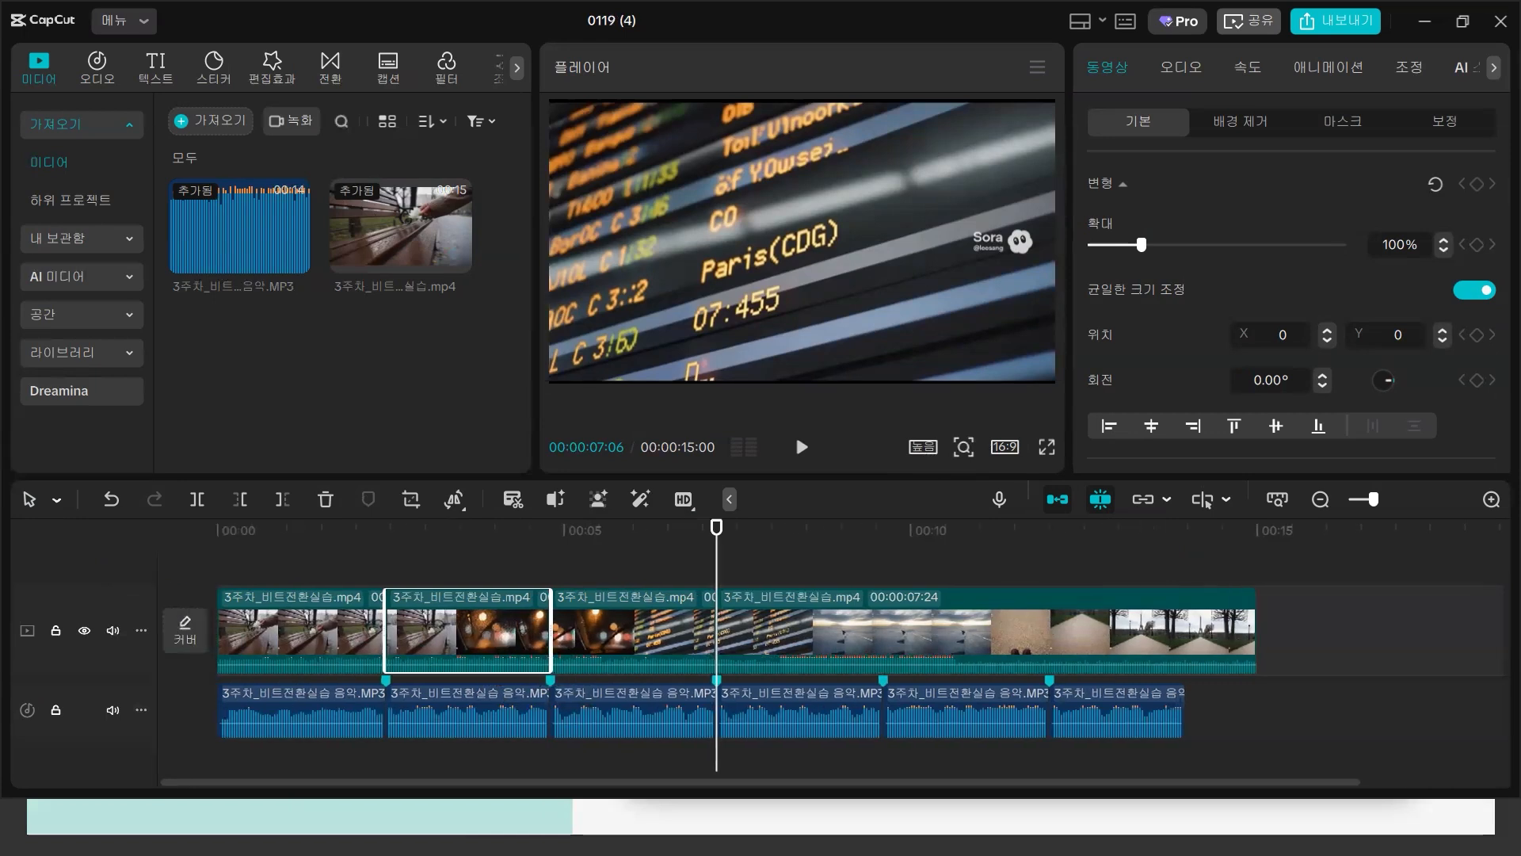
drag(551, 478, 552, 331)
click(360, 537)
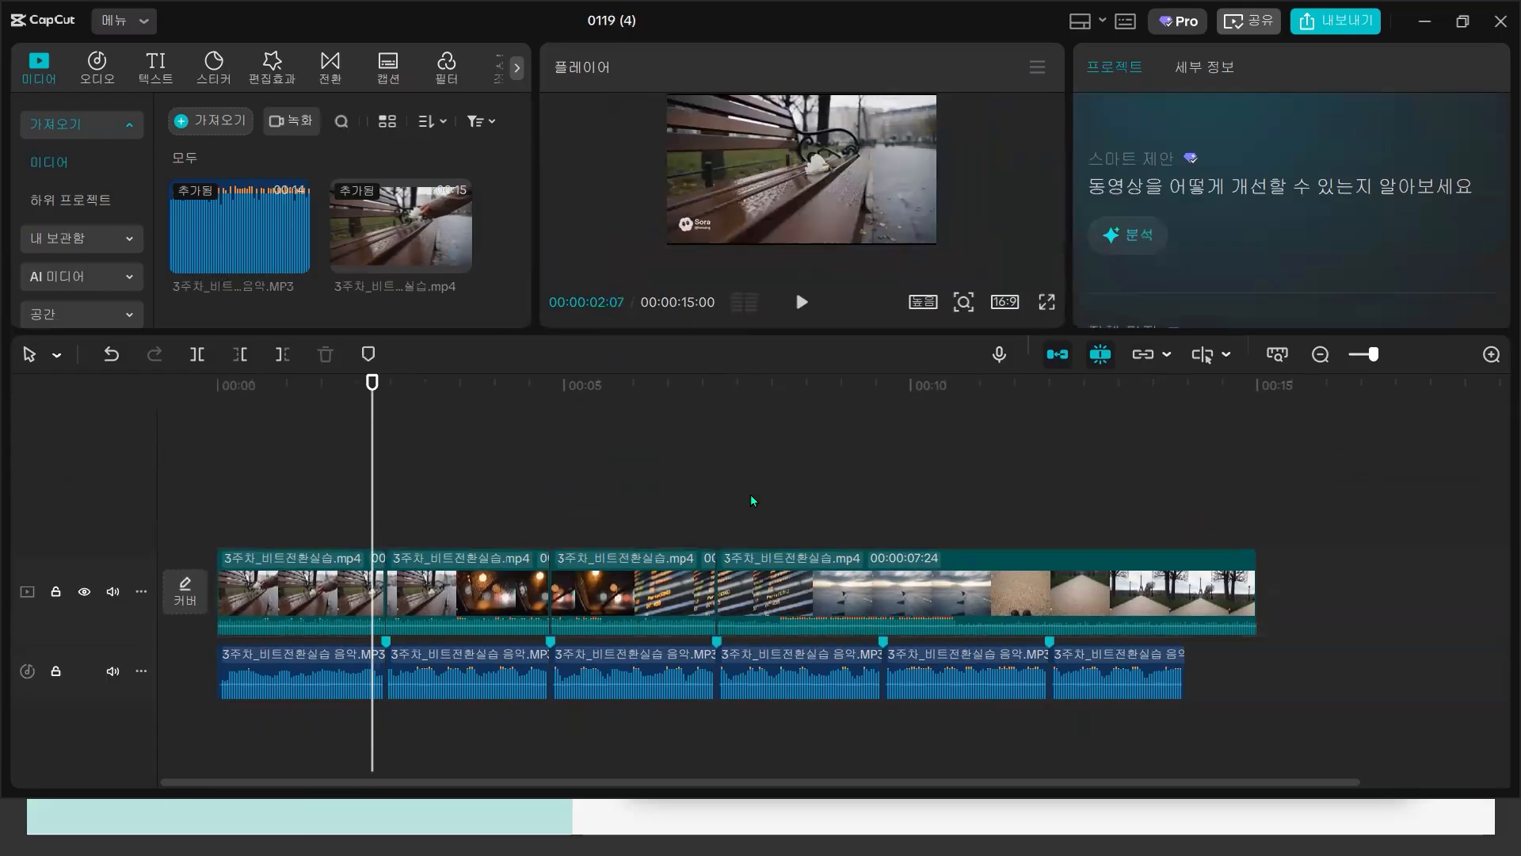
drag(315, 478, 767, 591)
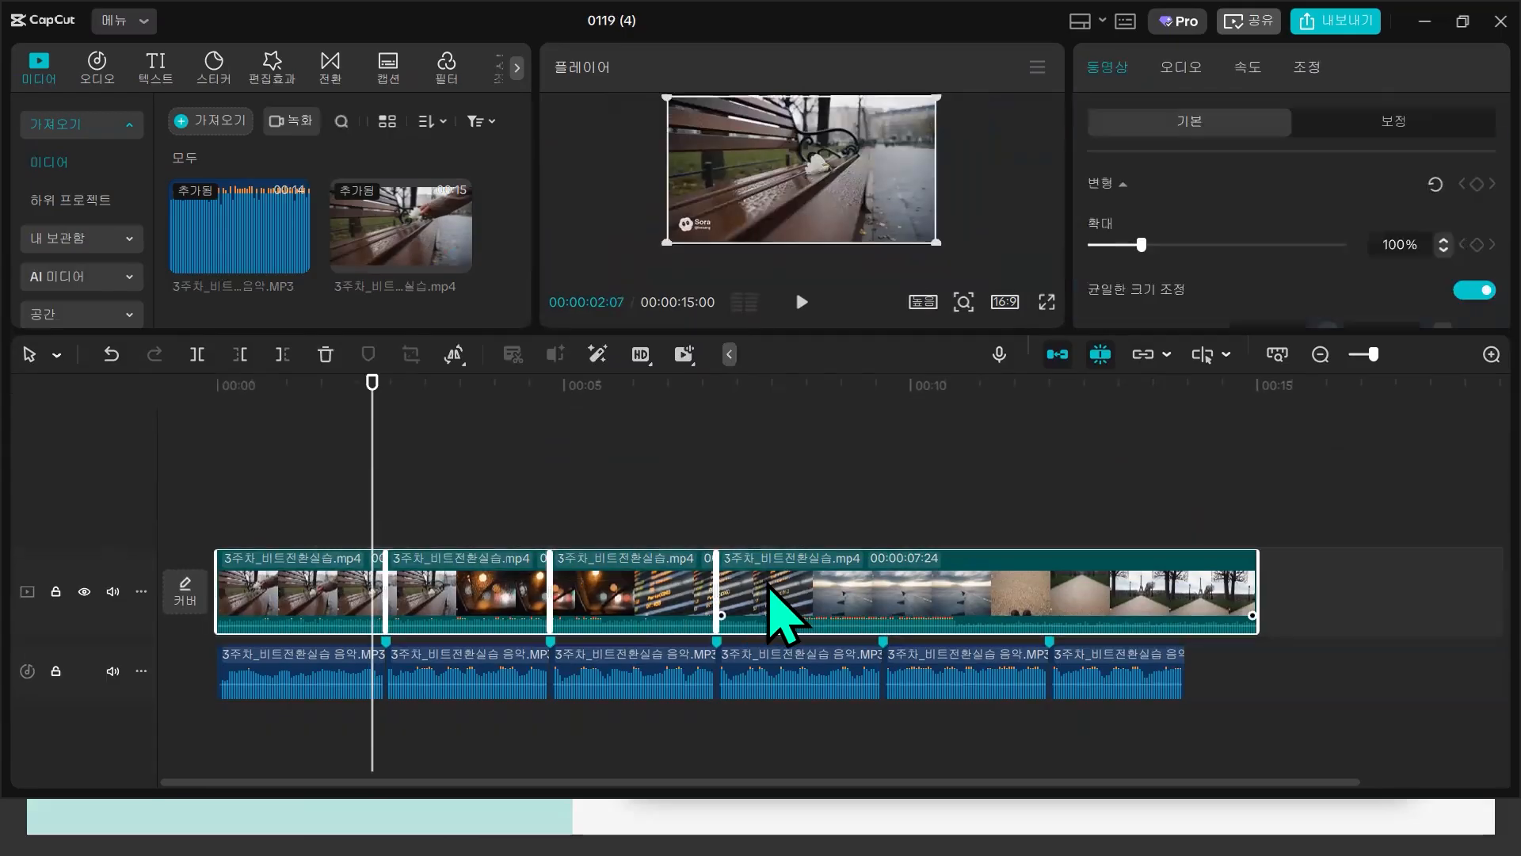
key(Delete)
drag(448, 252, 250, 615)
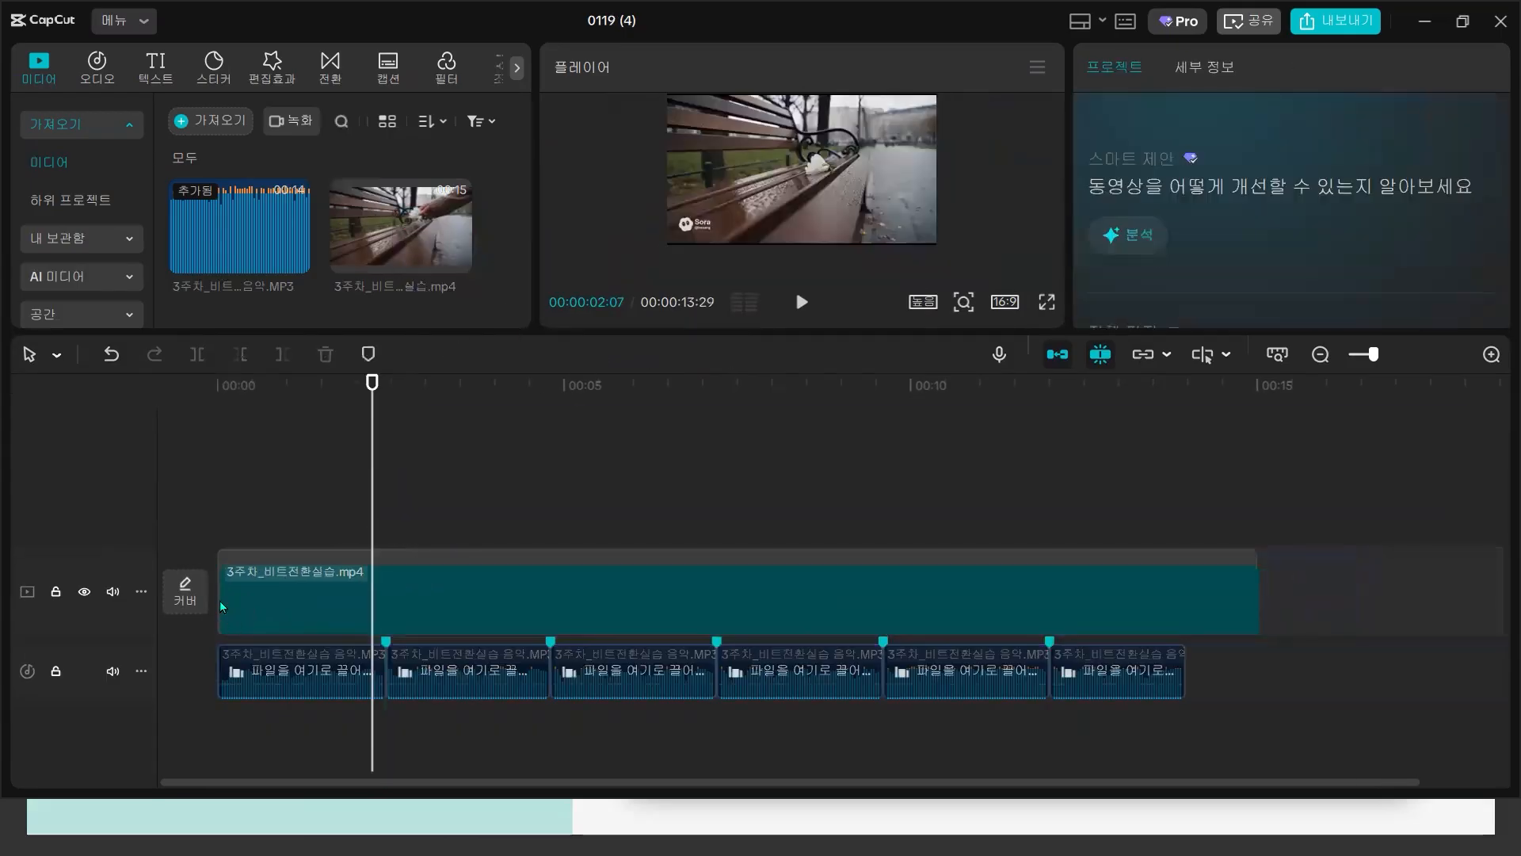
- Mute the whole music track beneath the video
click(388, 646)
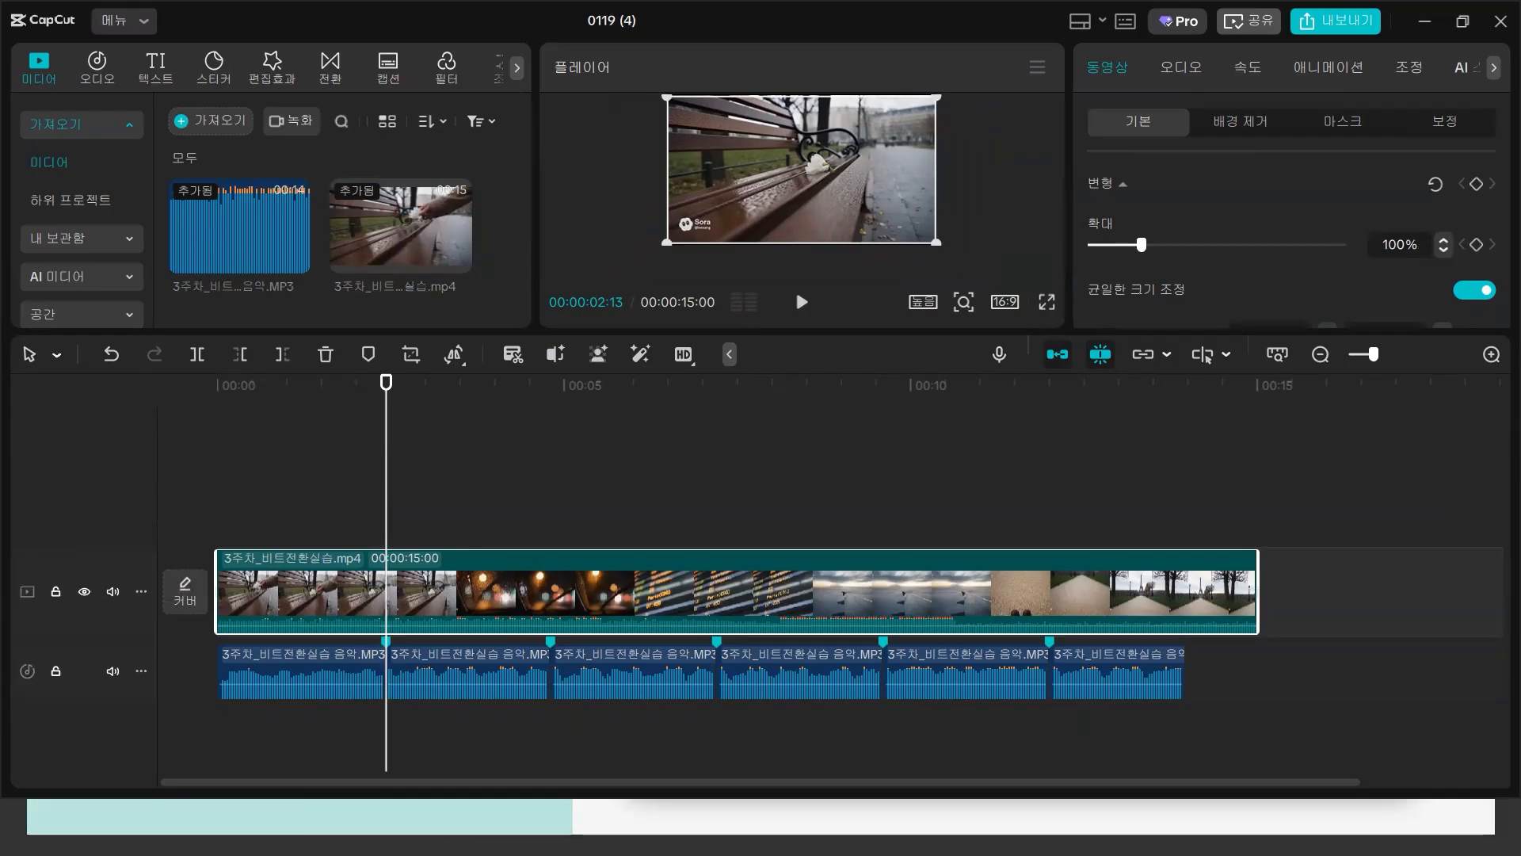
right_click(456, 571)
click(314, 592)
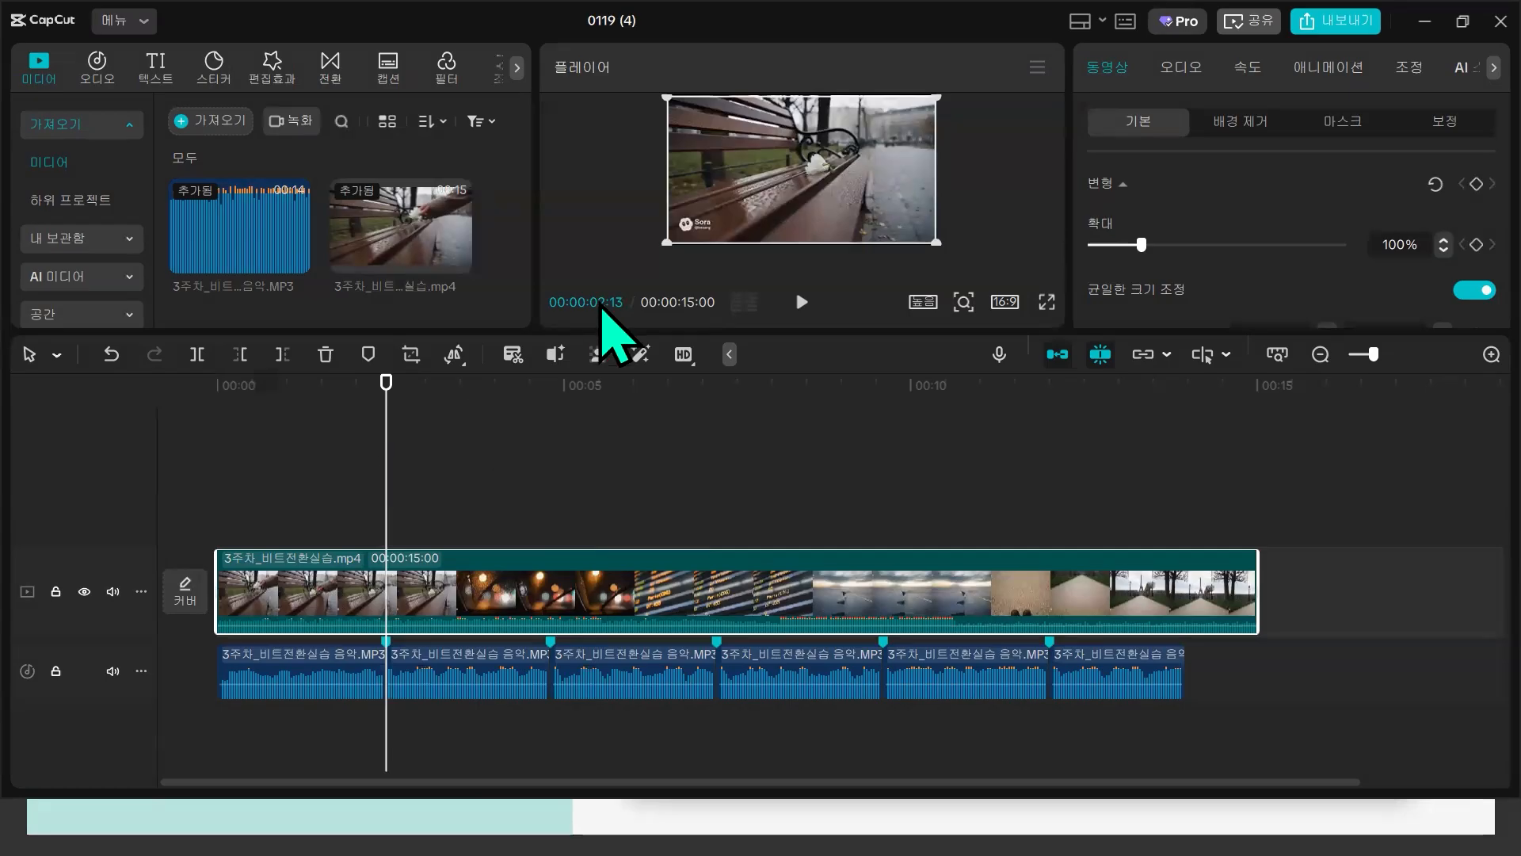
click(112, 671)
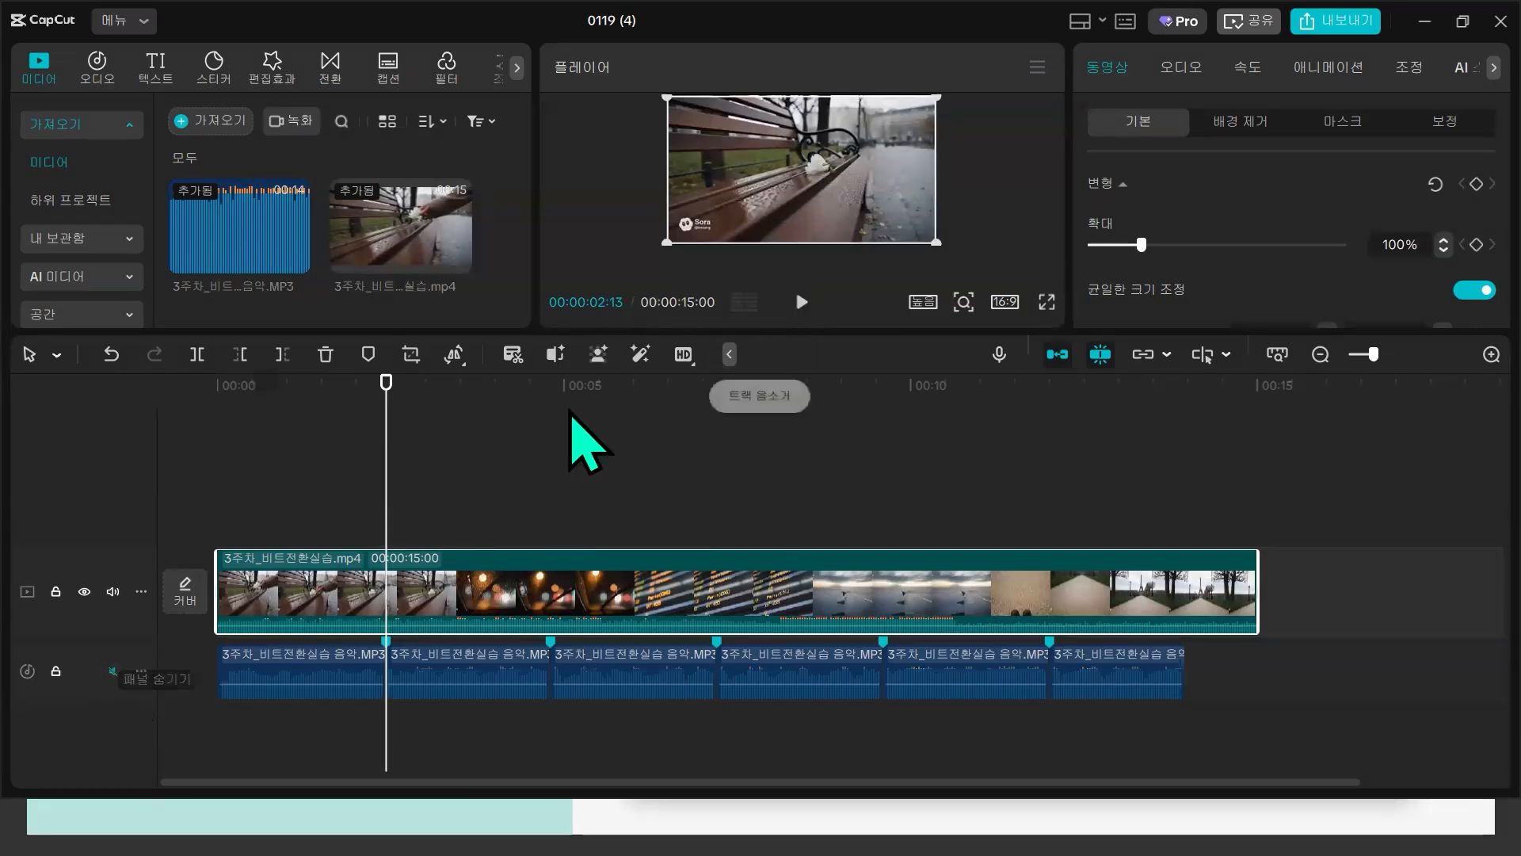
- Play and scrub through the uncut video, with a larger preview, to examine where its scenes change
click(802, 302)
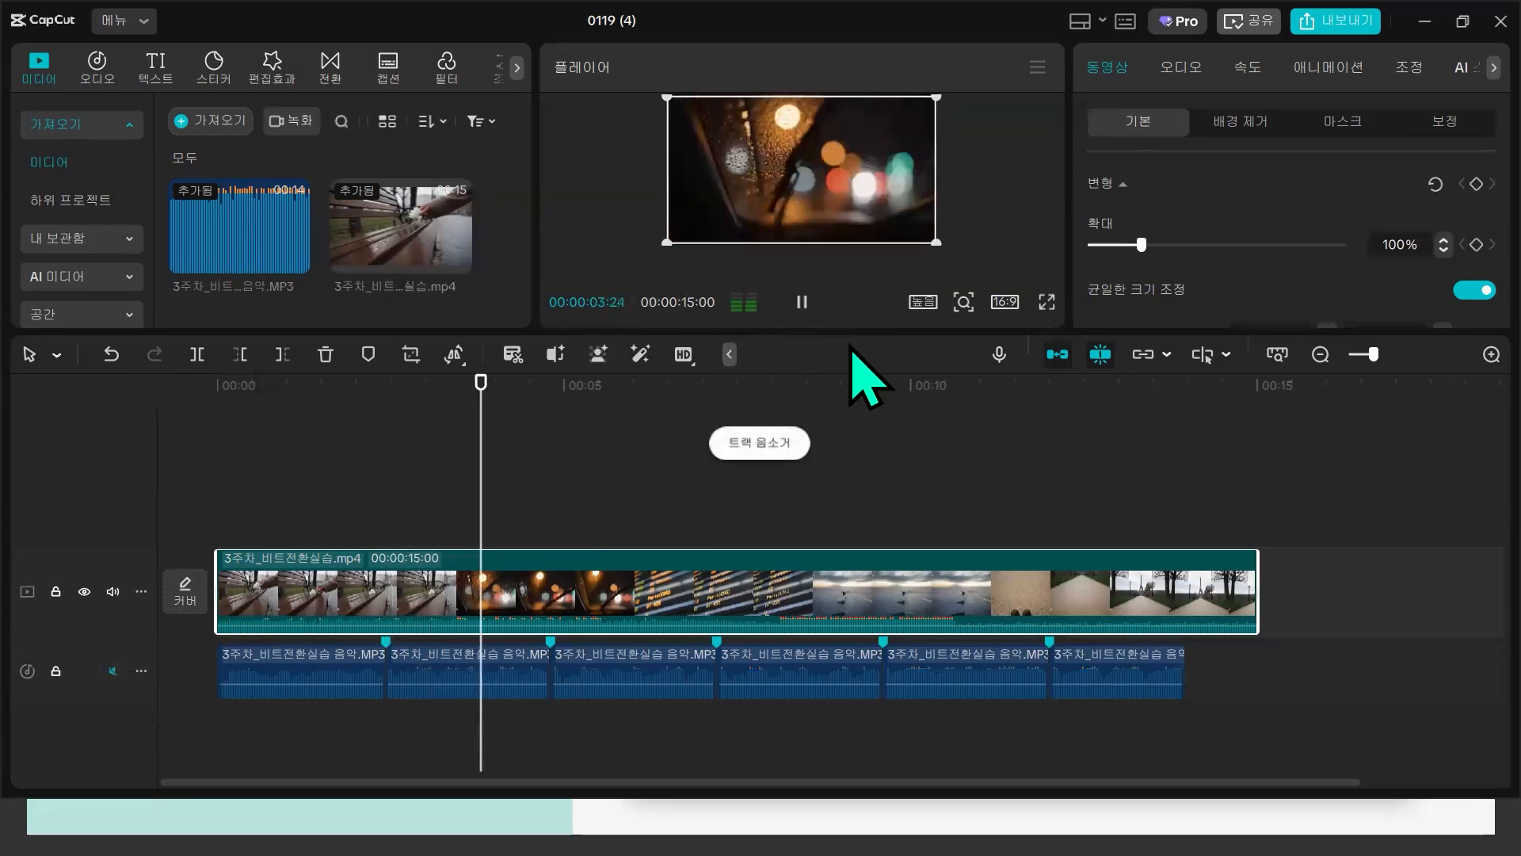
drag(849, 332, 853, 398)
key(space)
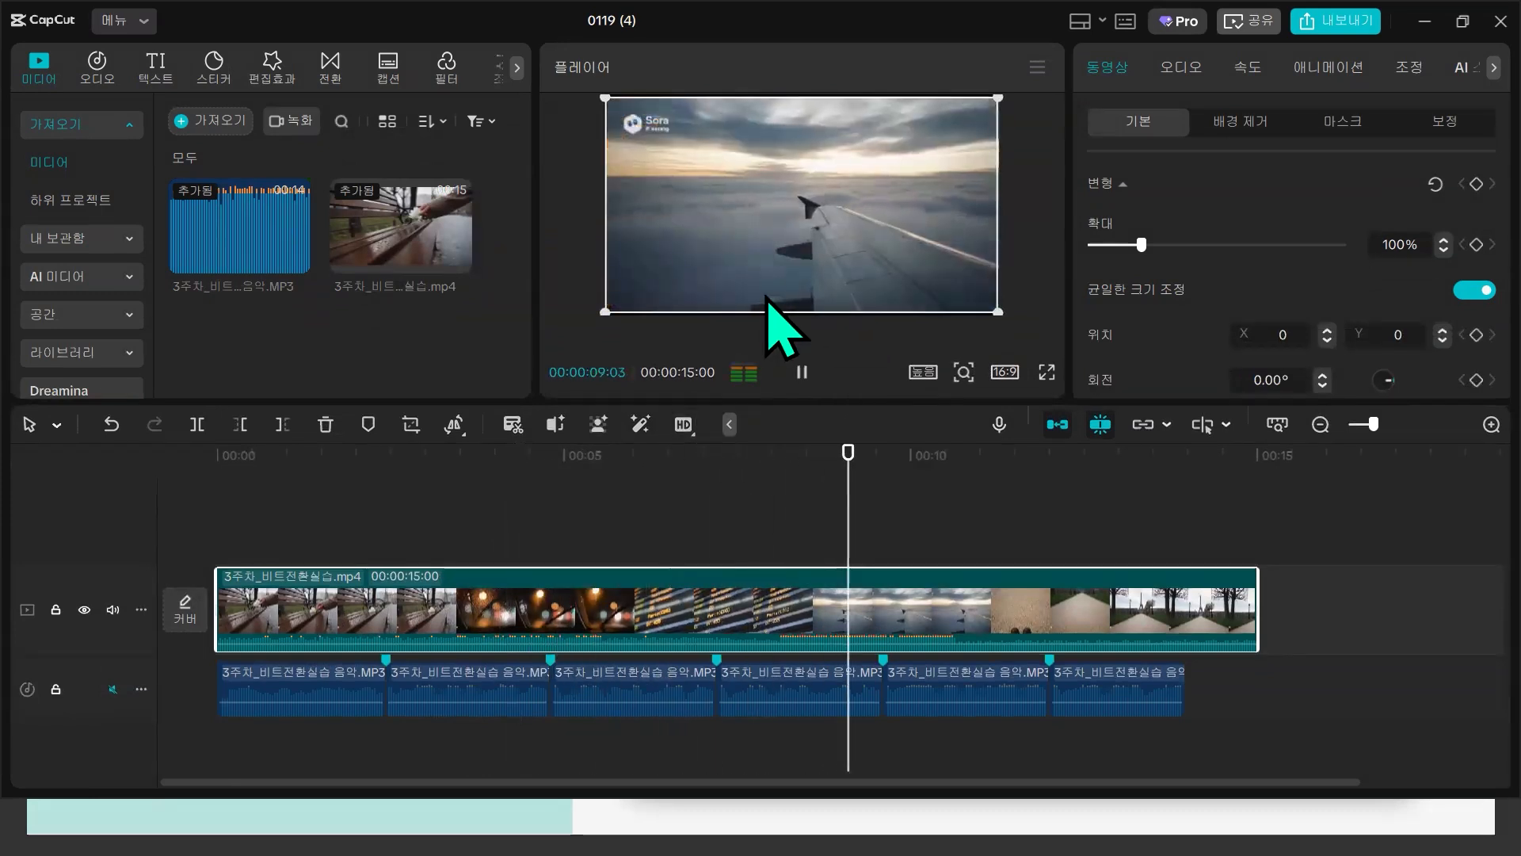
key(space)
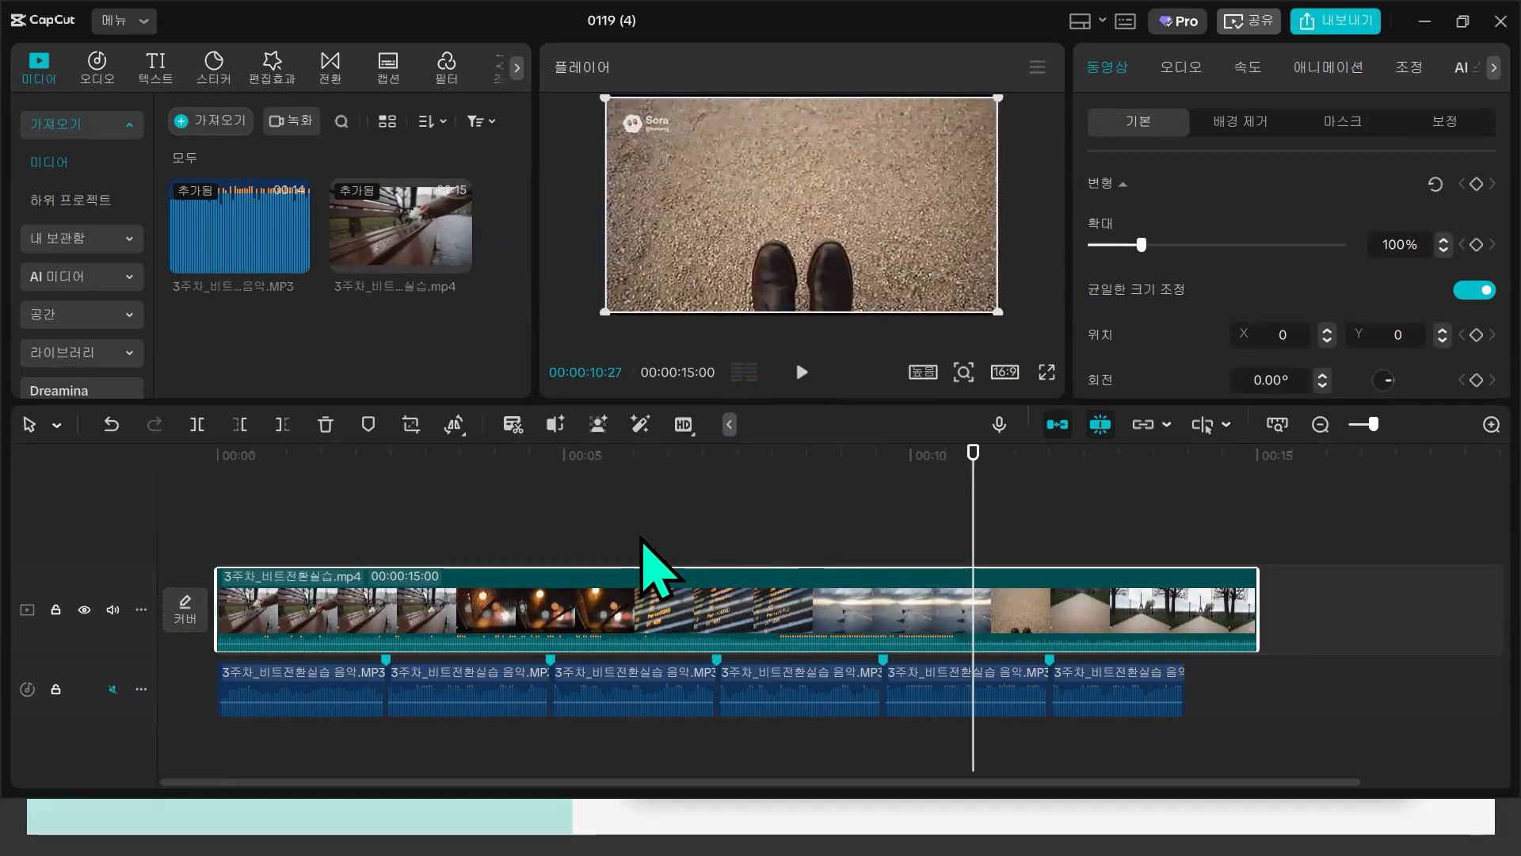
click(641, 552)
click(606, 548)
drag(606, 548, 591, 558)
drag(583, 559, 428, 559)
- Split the video clip automatically at its scene changes with 장면 분할
click(502, 609)
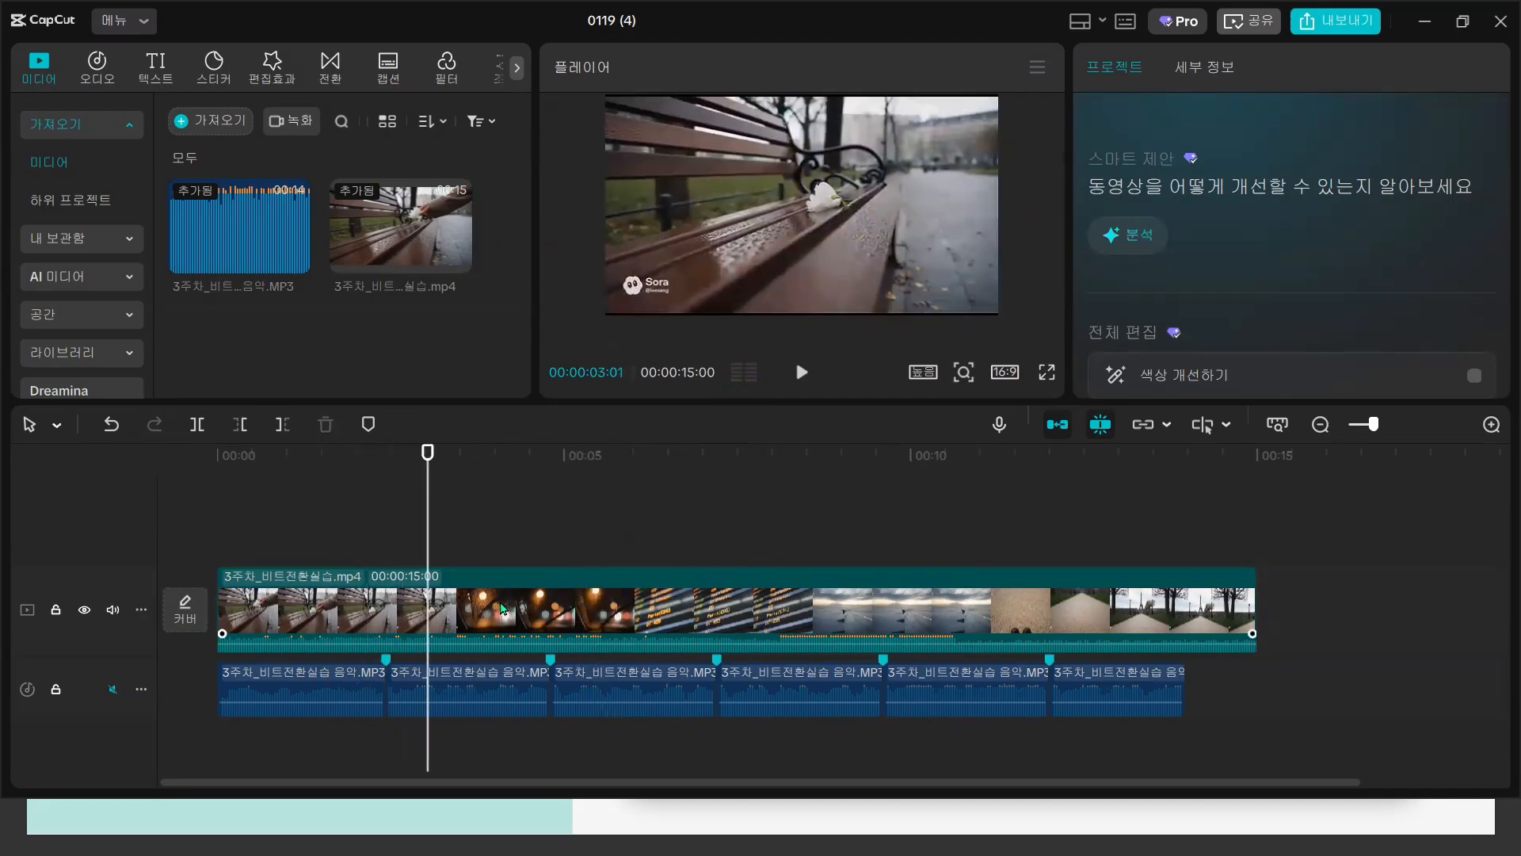
right_click(502, 609)
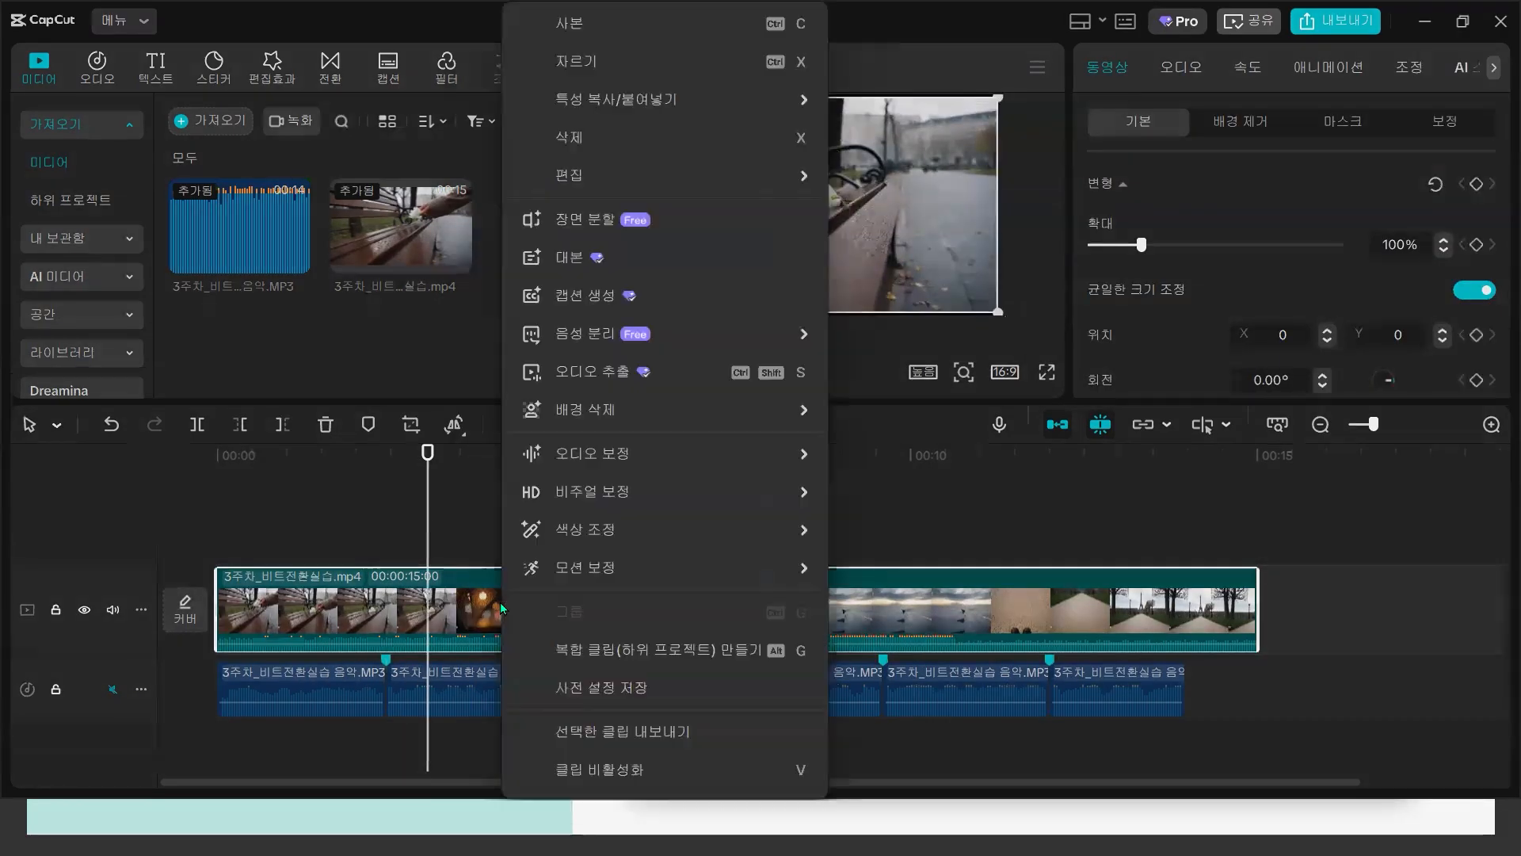
click(603, 221)
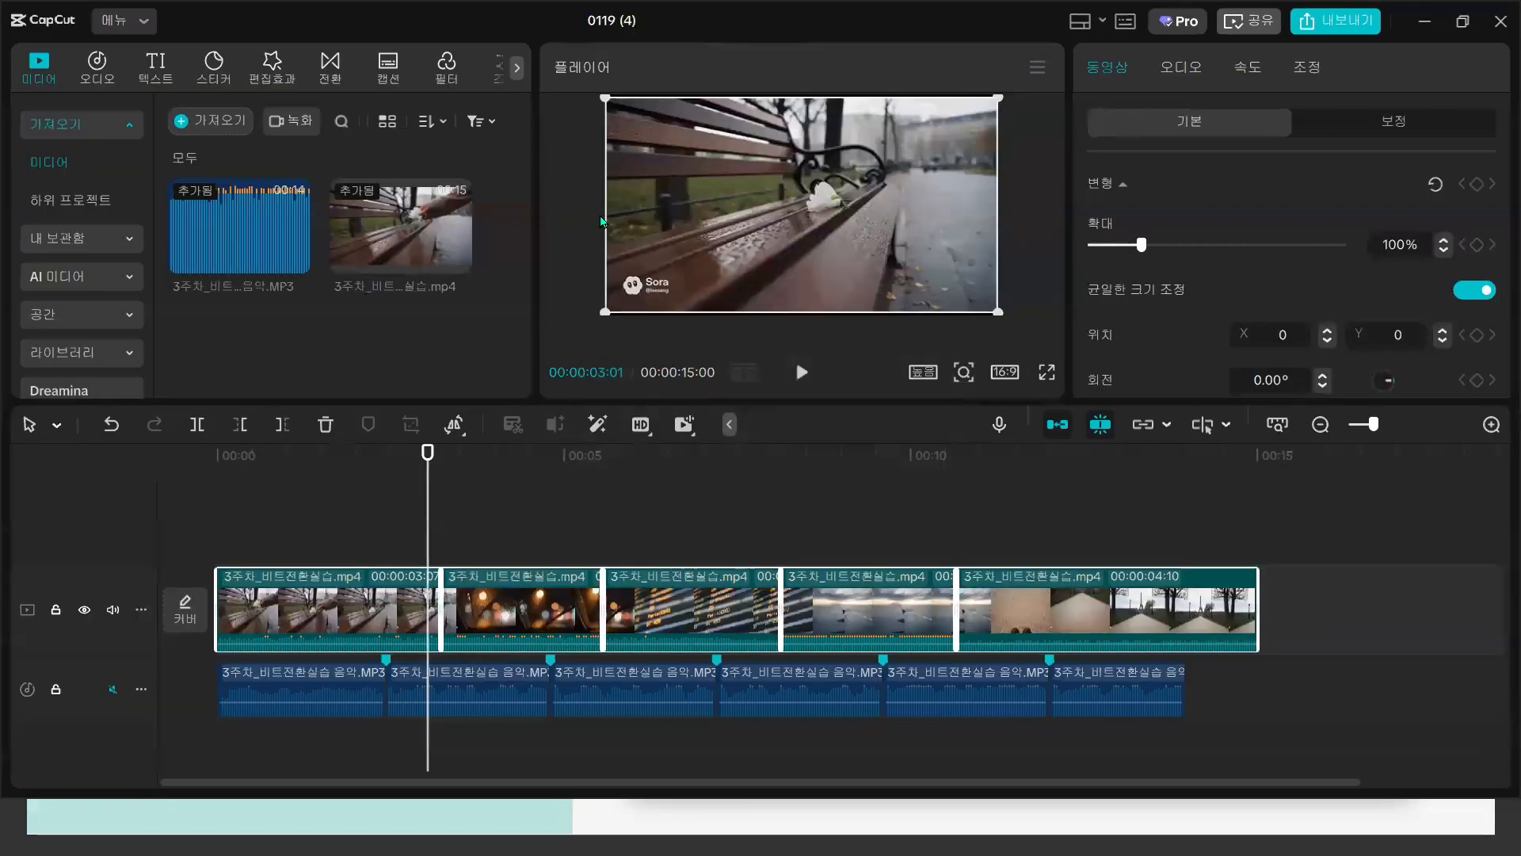
- Split the first scene clip at the first beat marker and delete the leftover piece after it
drag(438, 549, 385, 603)
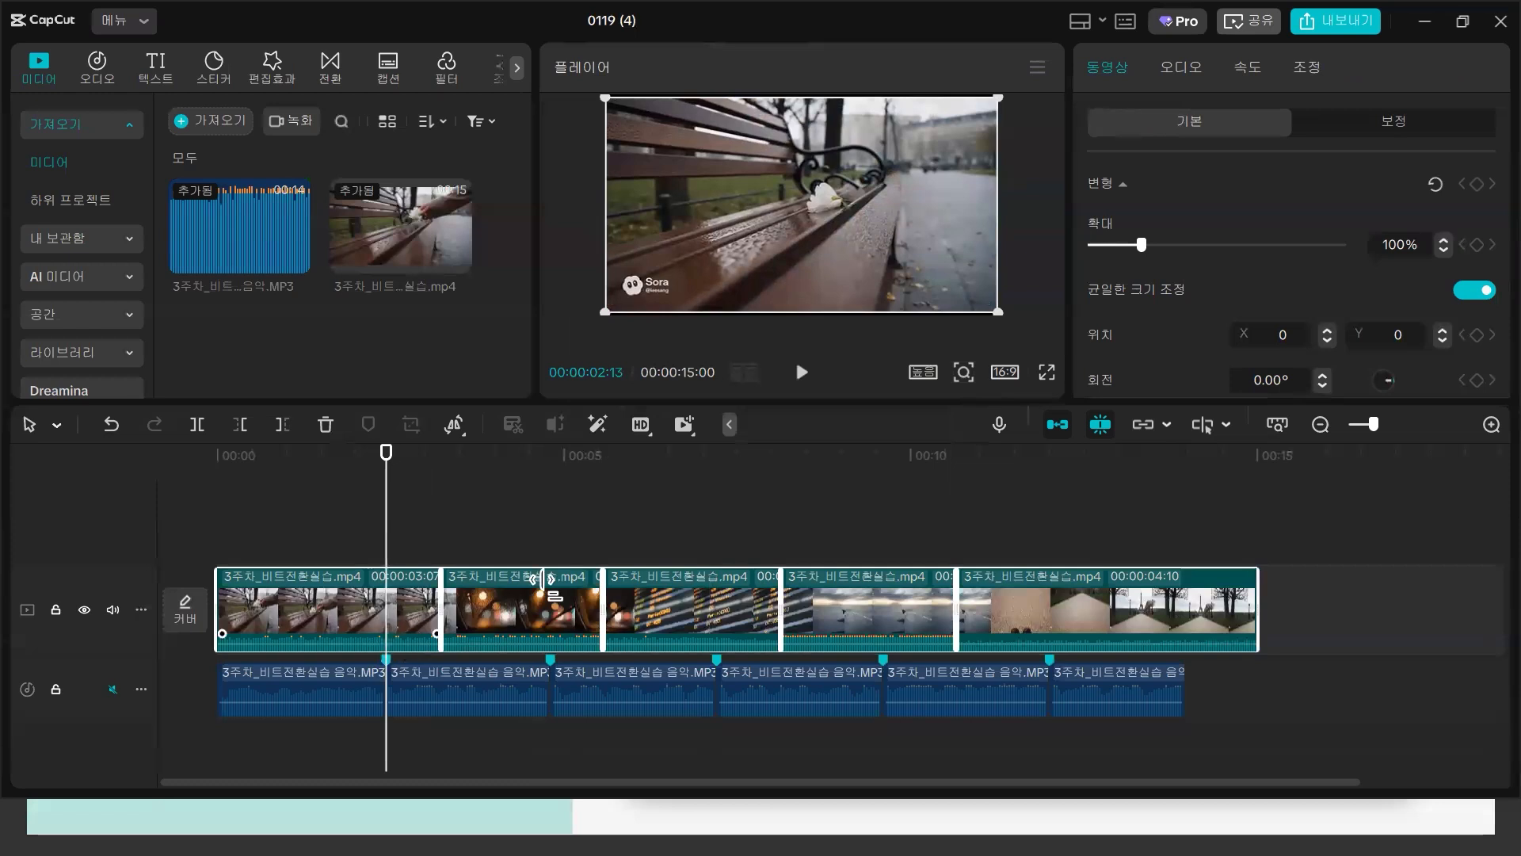
click(387, 621)
key(ctrl+b)
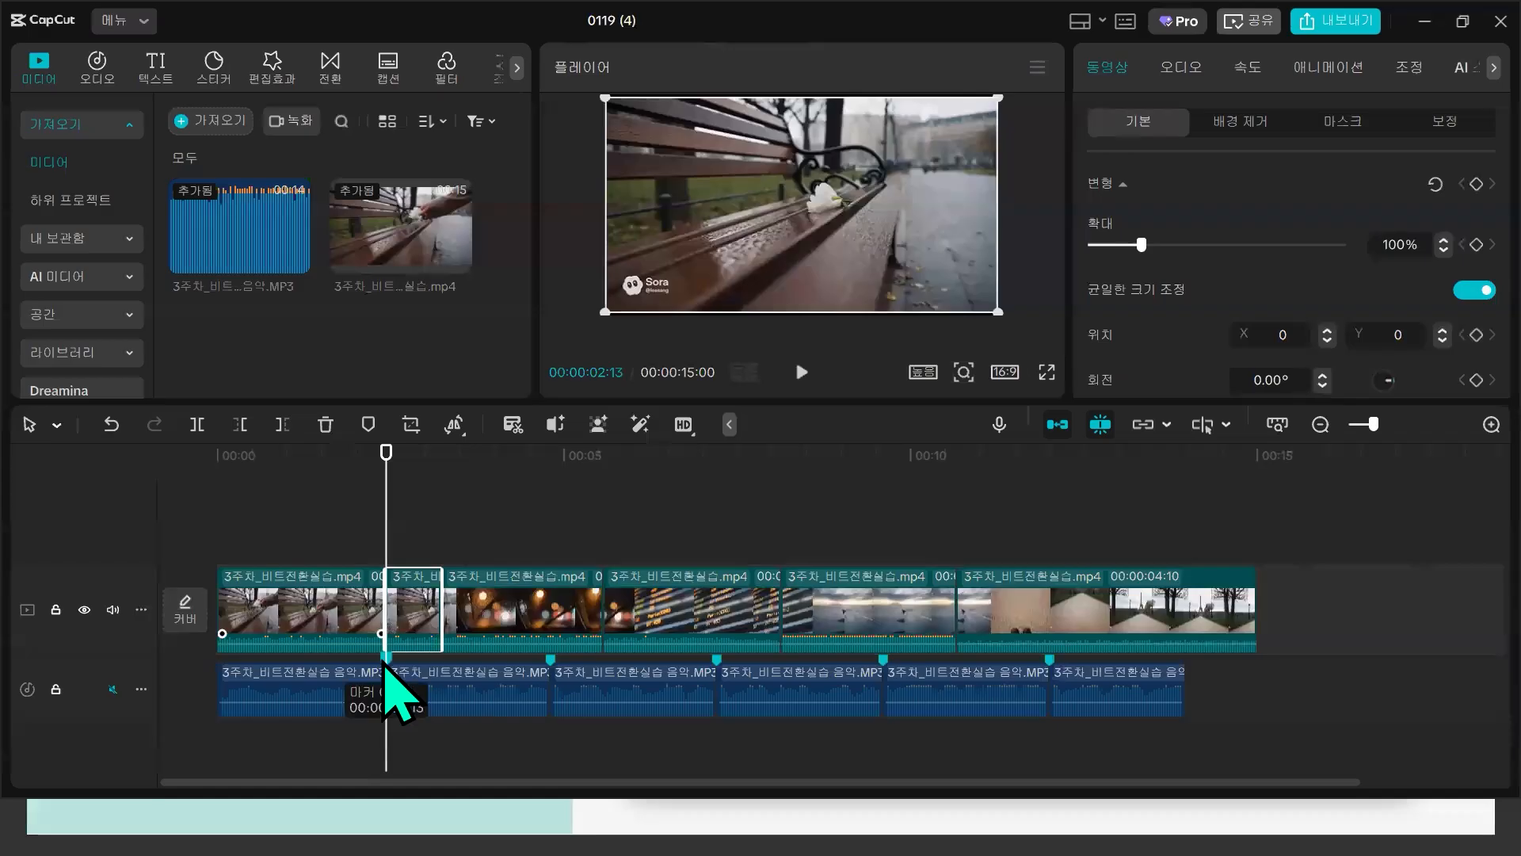
key(Delete)
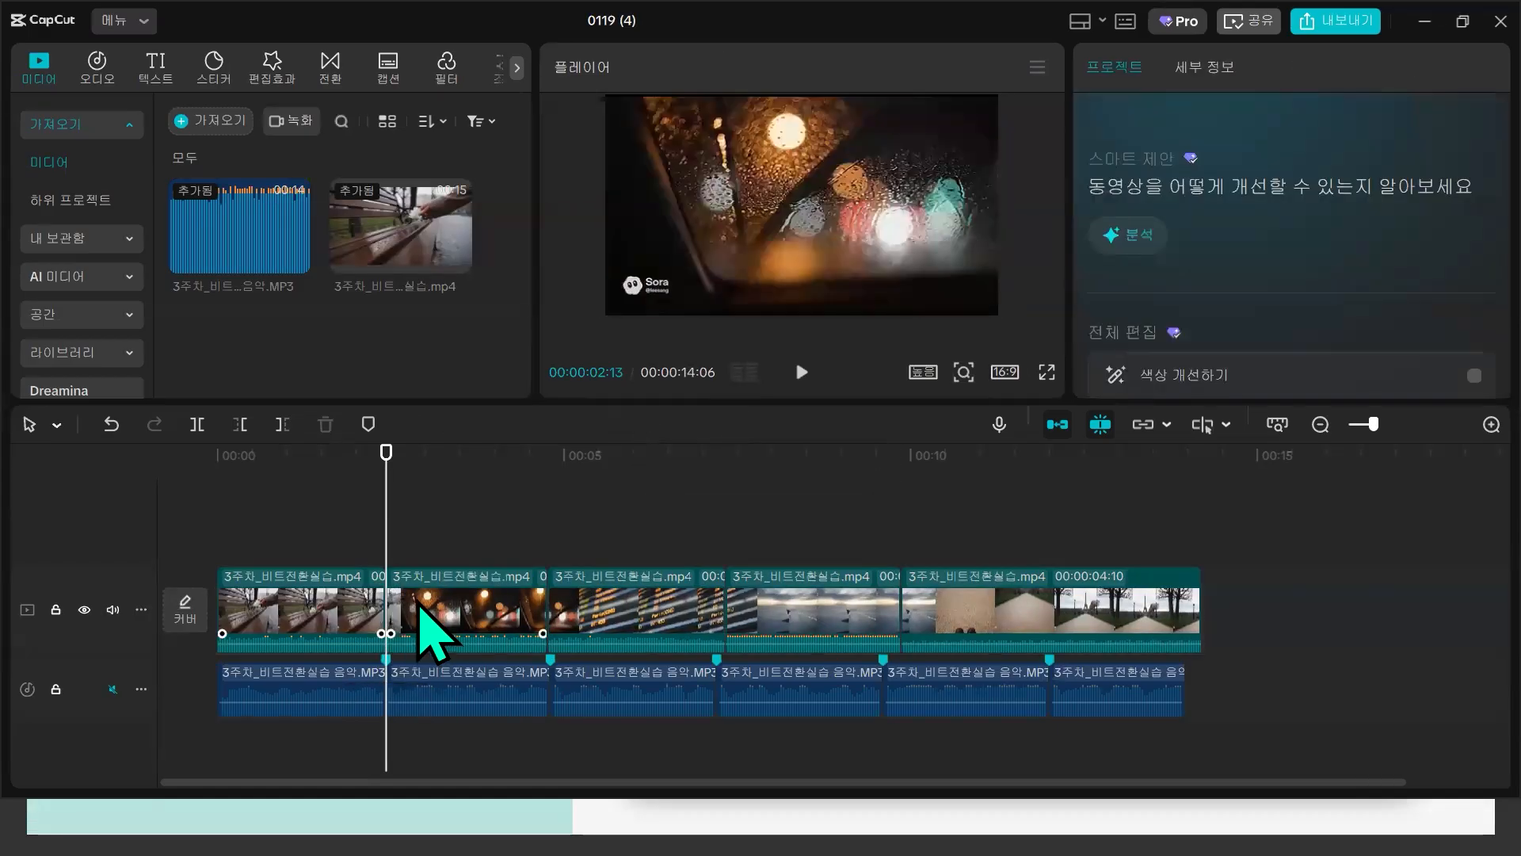
- Select the second scene clip with the night lights and place the playhead at the second beat marker
scroll(504, 622, up, 3)
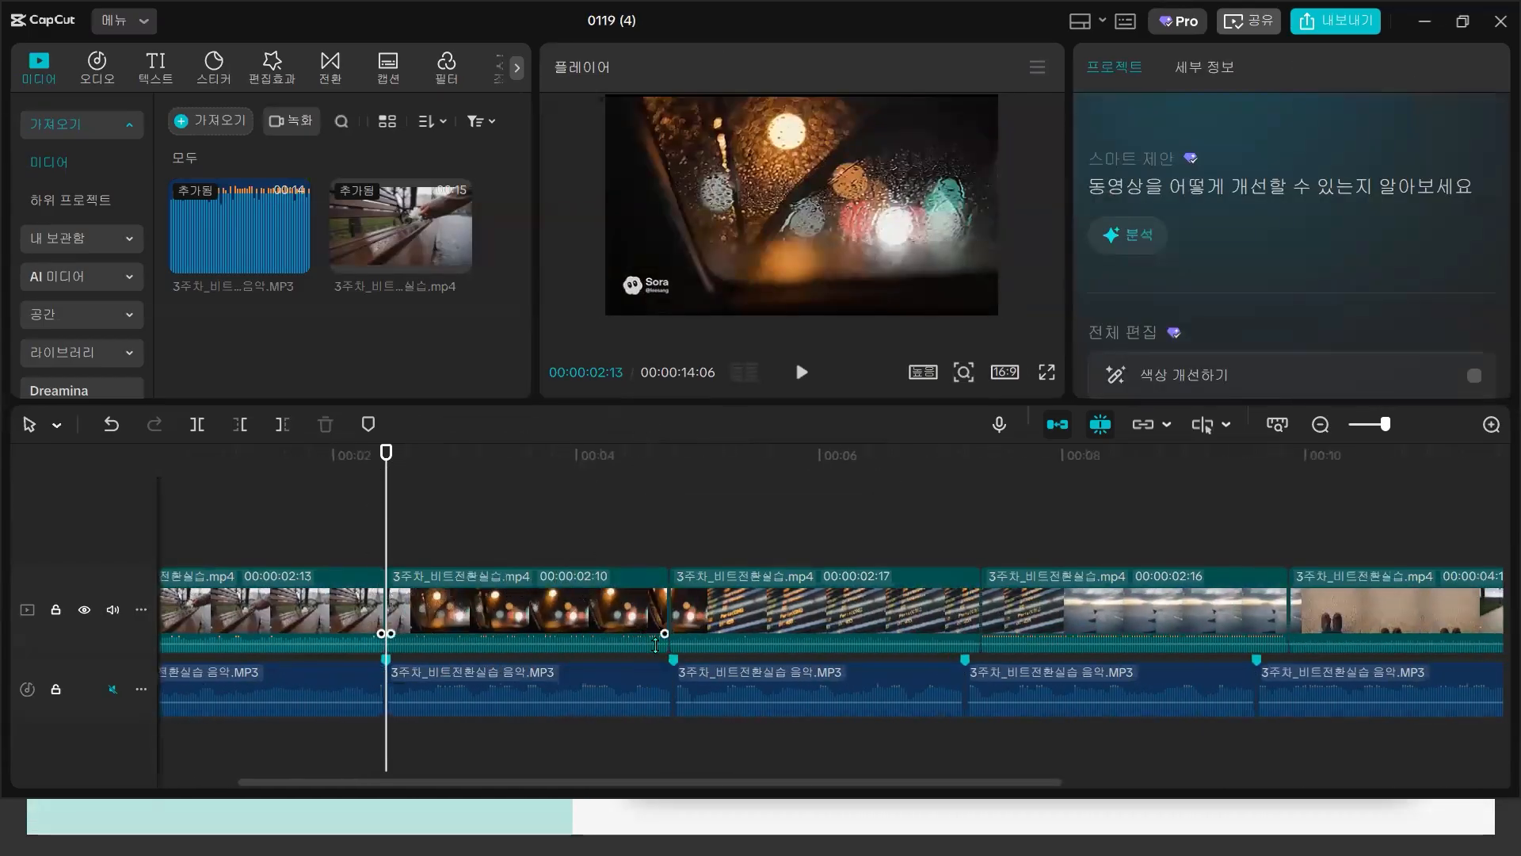
click(679, 678)
scroll(702, 645, up, 2)
scroll(696, 638, up, 2)
click(539, 606)
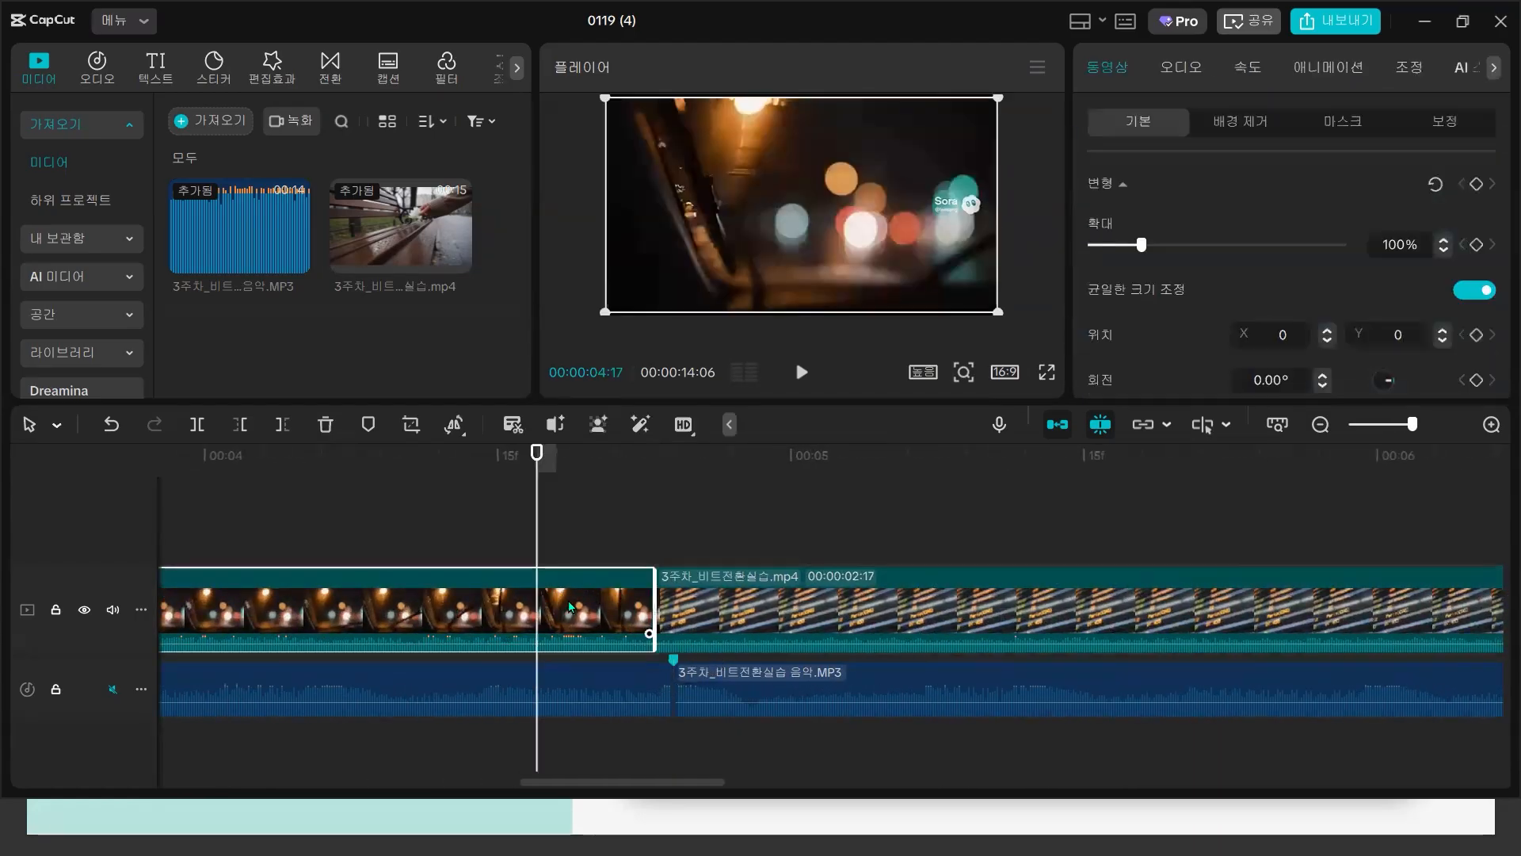
click(674, 666)
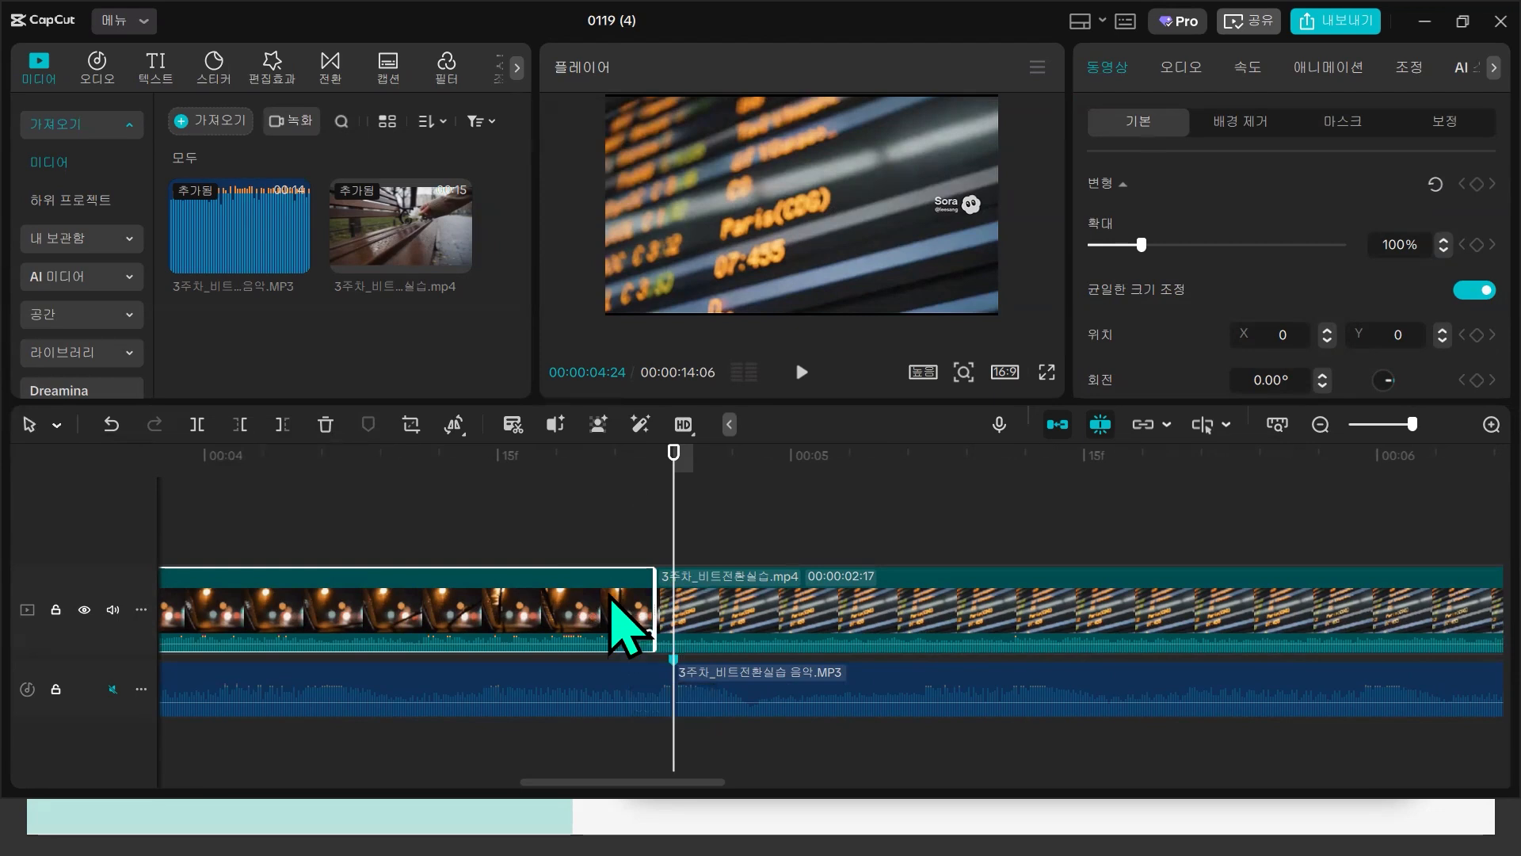
mouse_move(652, 590)
mouse_down()
mouse_move(671, 590)
mouse_move(651, 594)
mouse_up()
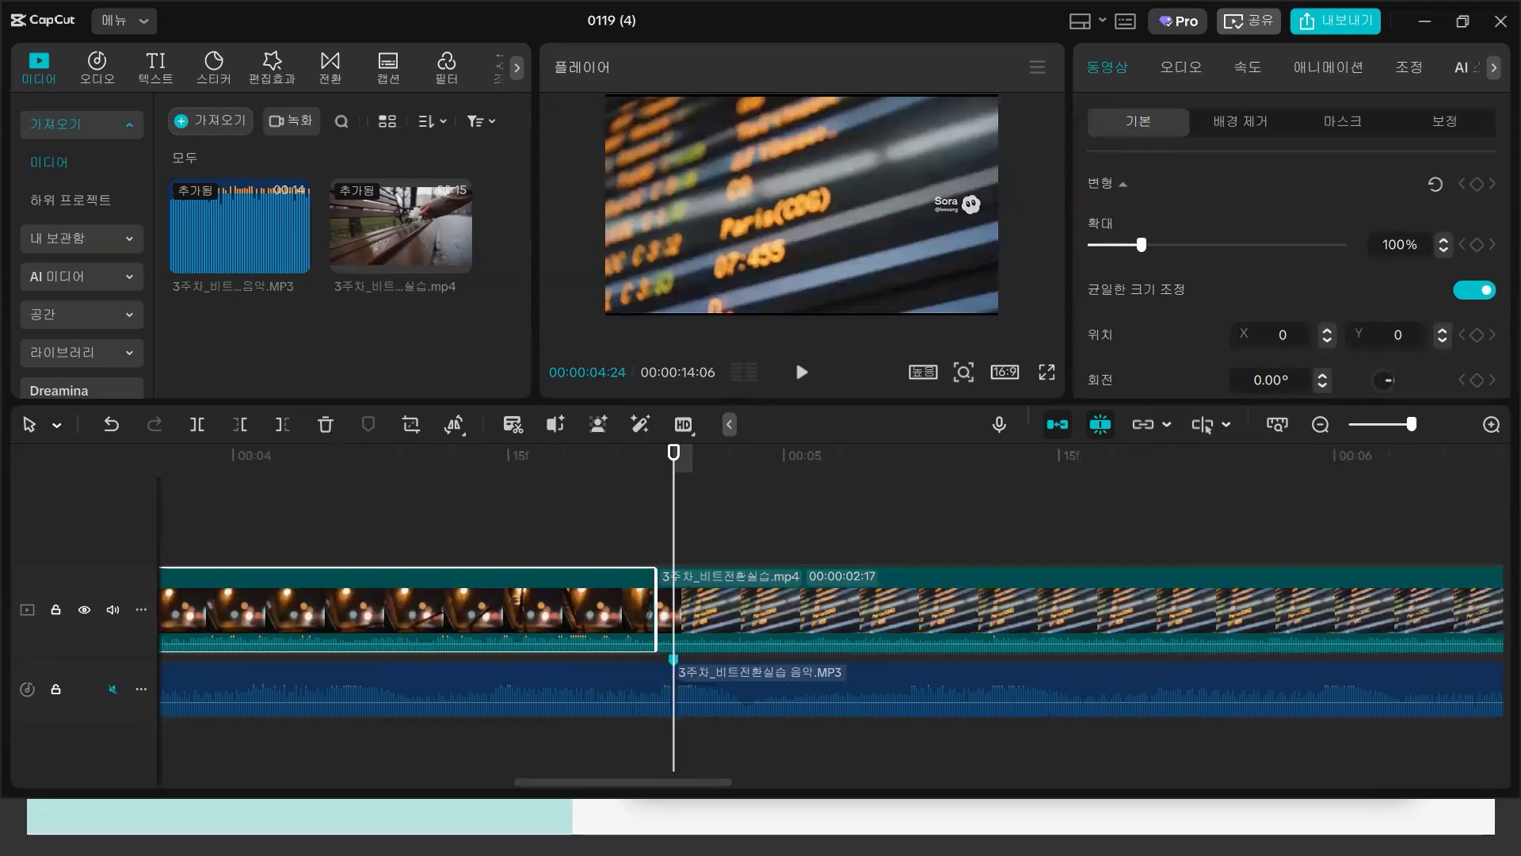
- Set the second scene clip's speed to 0.99x to stretch its end to the second beat marker
scroll(586, 546, left, 5)
scroll(574, 523, down, 1)
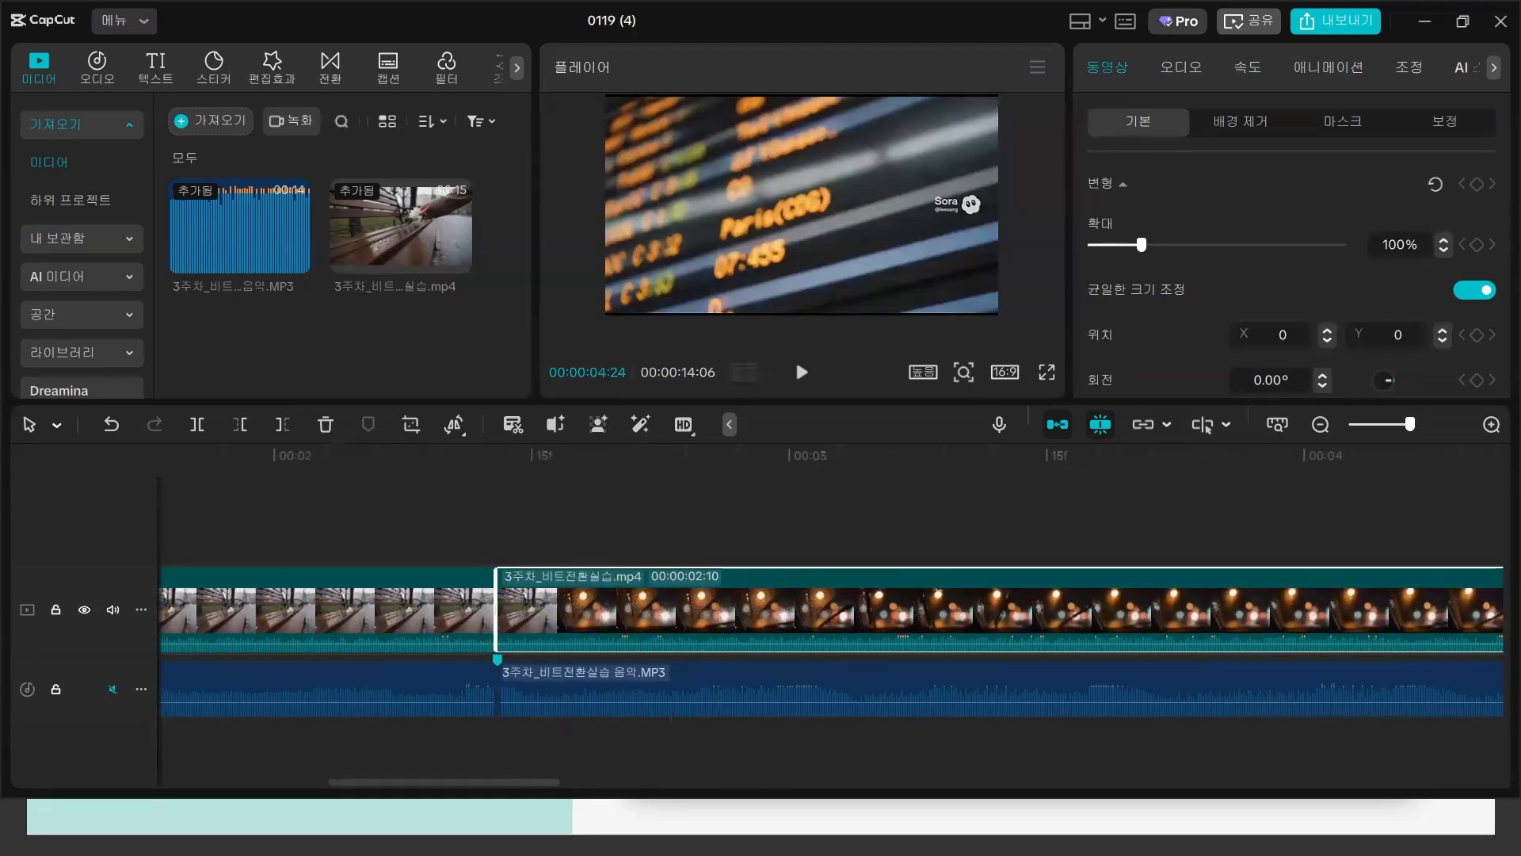
drag(439, 782, 643, 782)
click(468, 622)
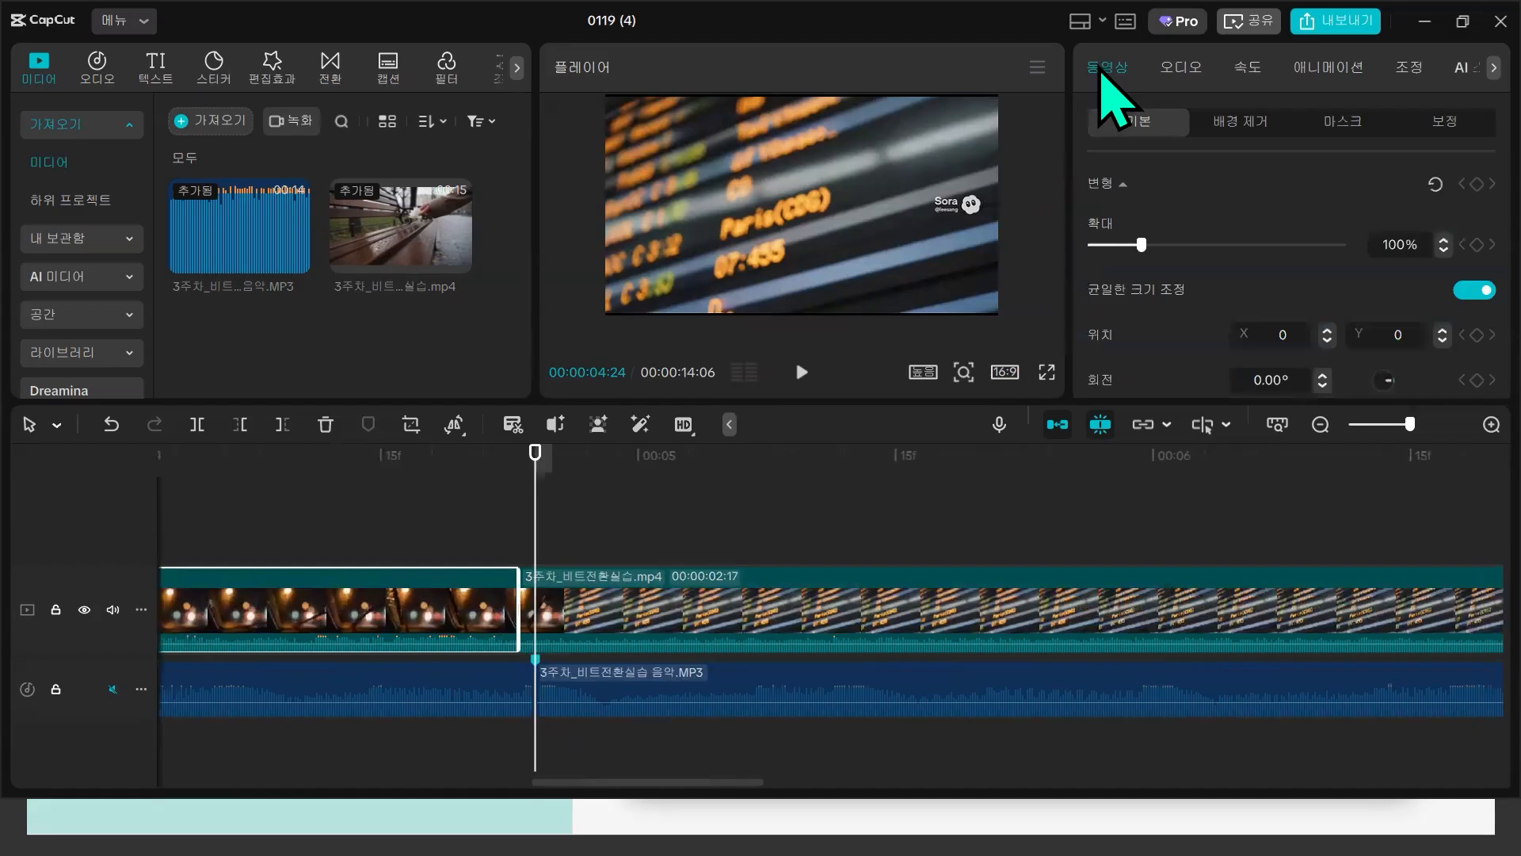
click(1255, 76)
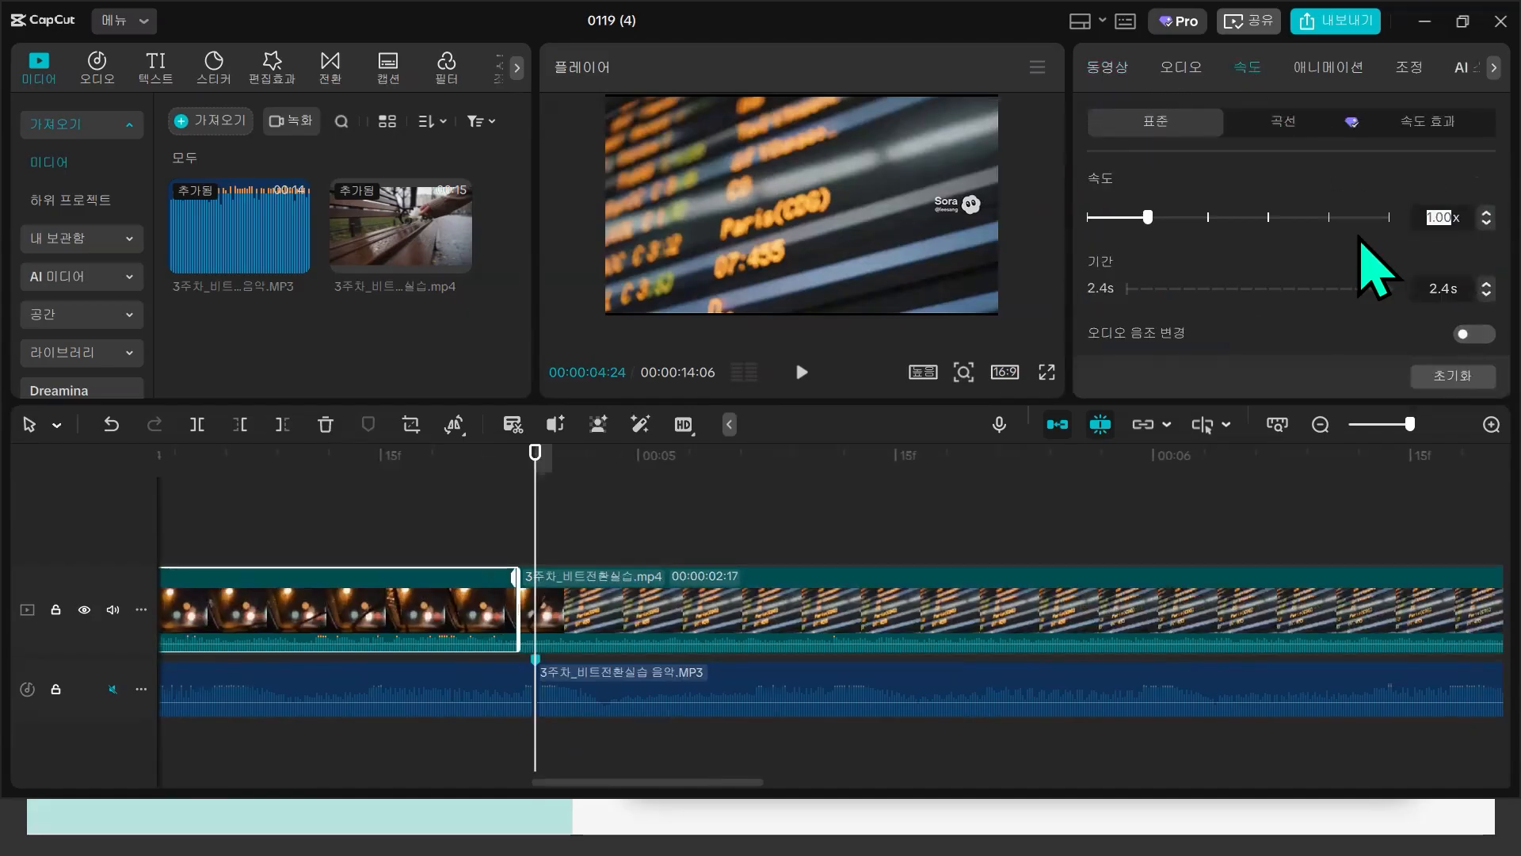
text(99x)
key(Return)
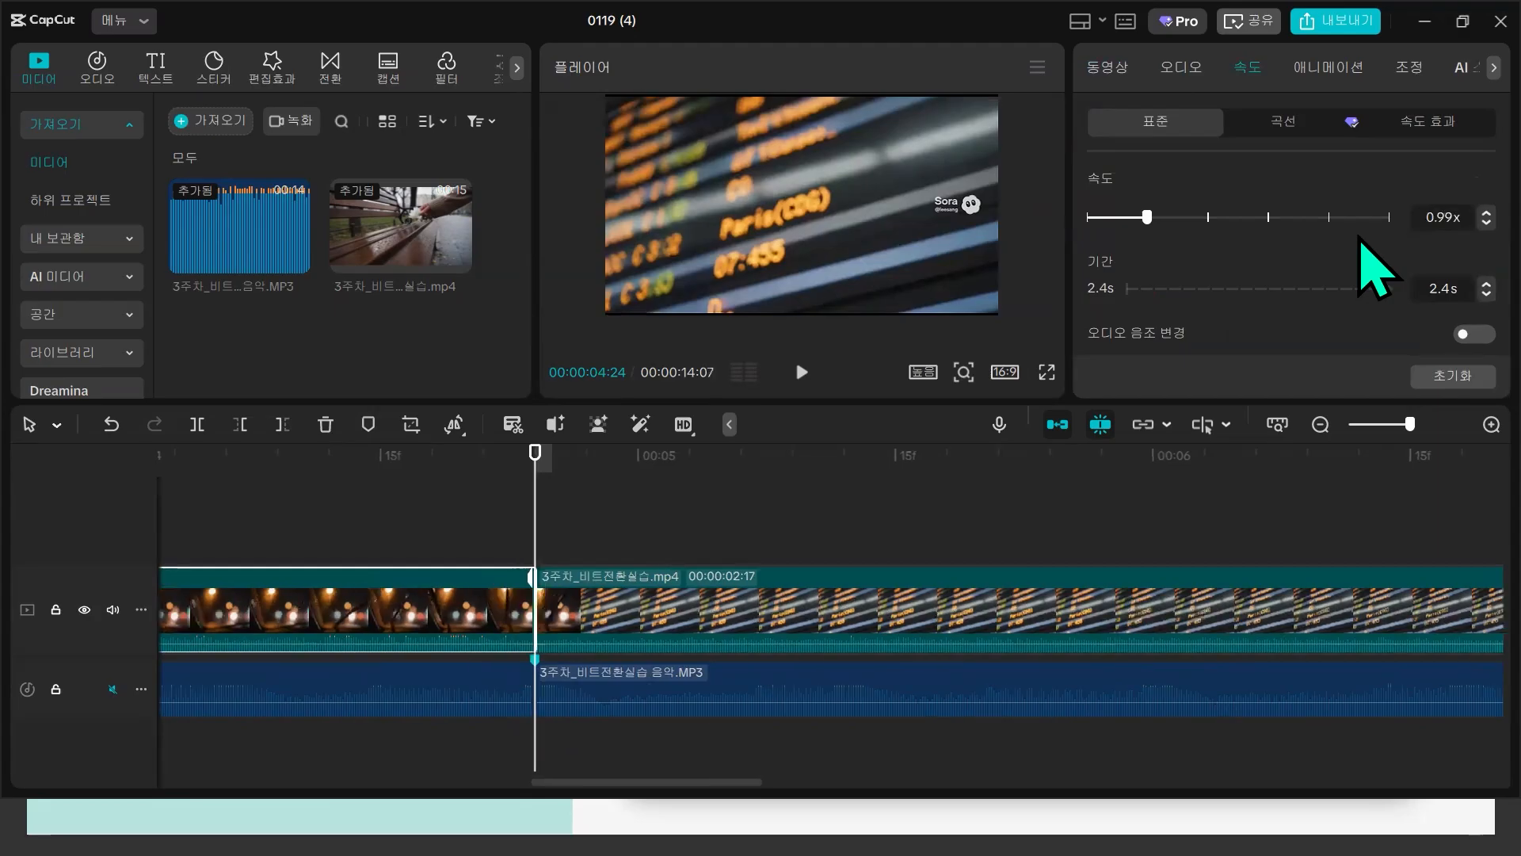
- Check the alignment of the second scene clip's end with the second beat marker
click(433, 518)
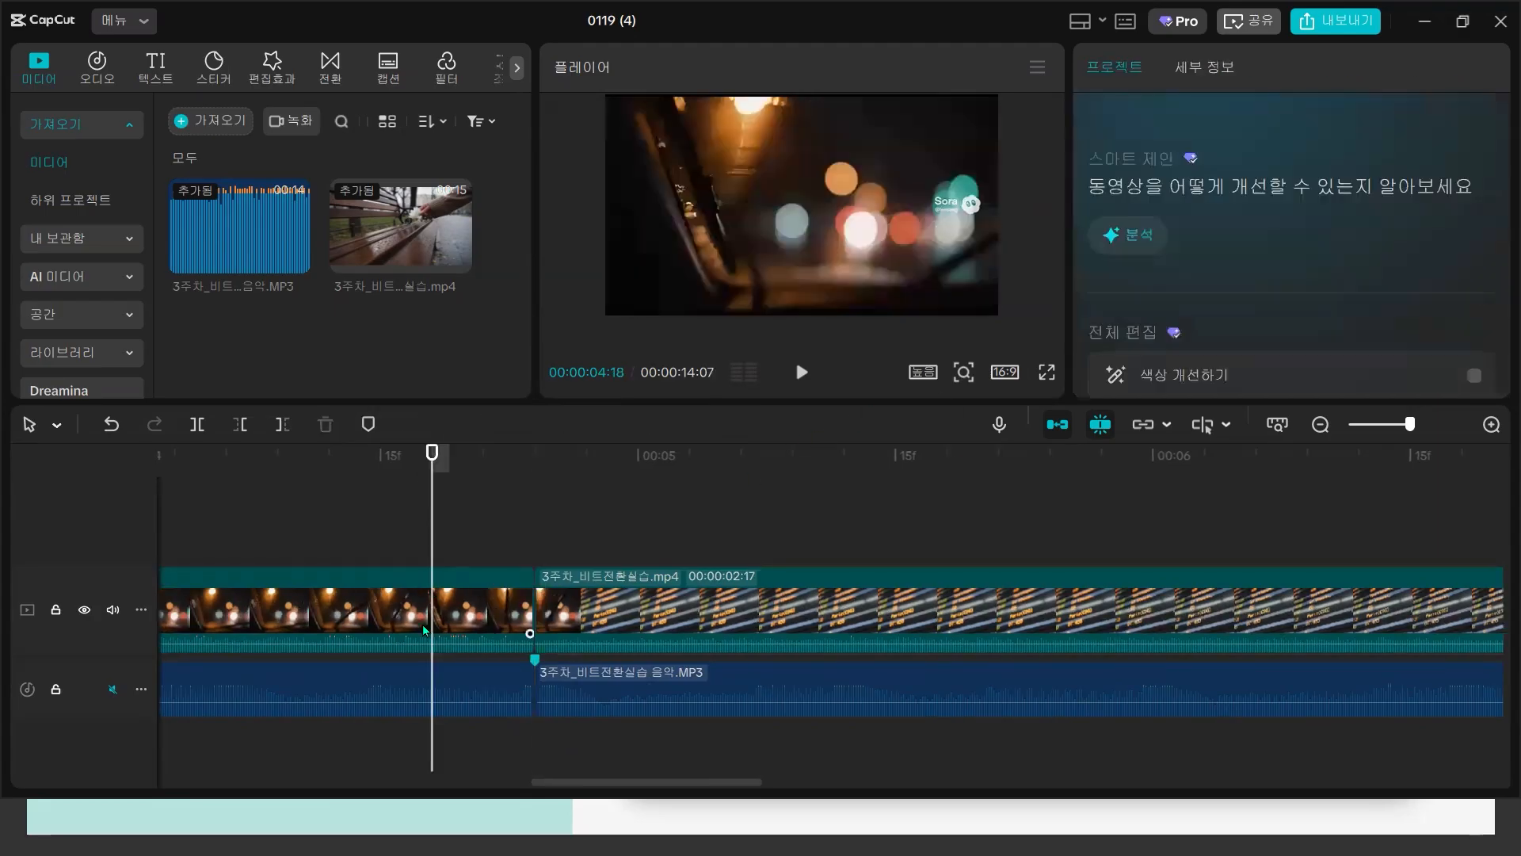
click(504, 593)
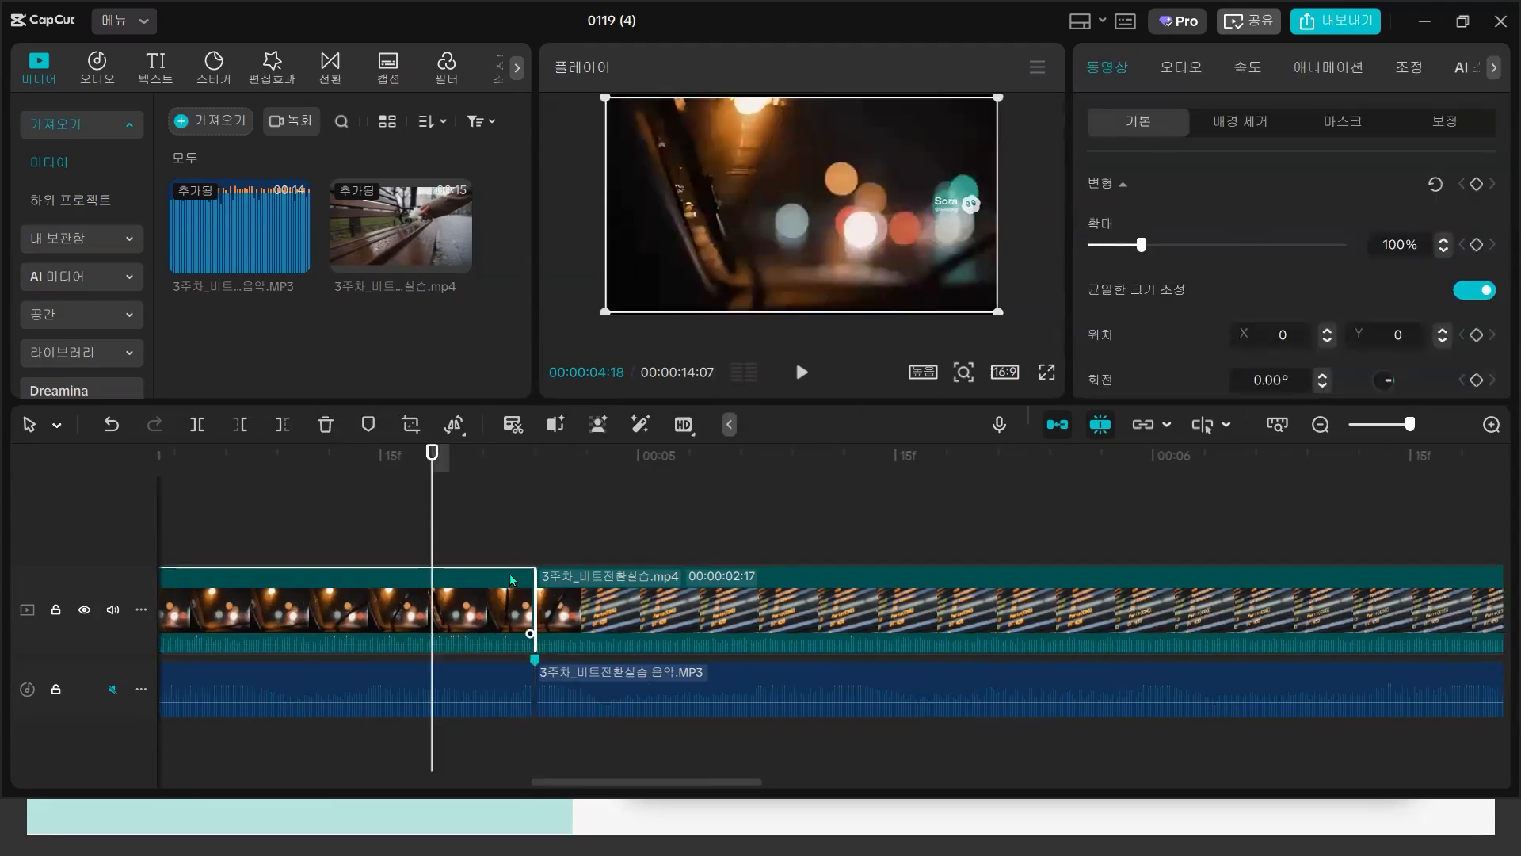
click(536, 596)
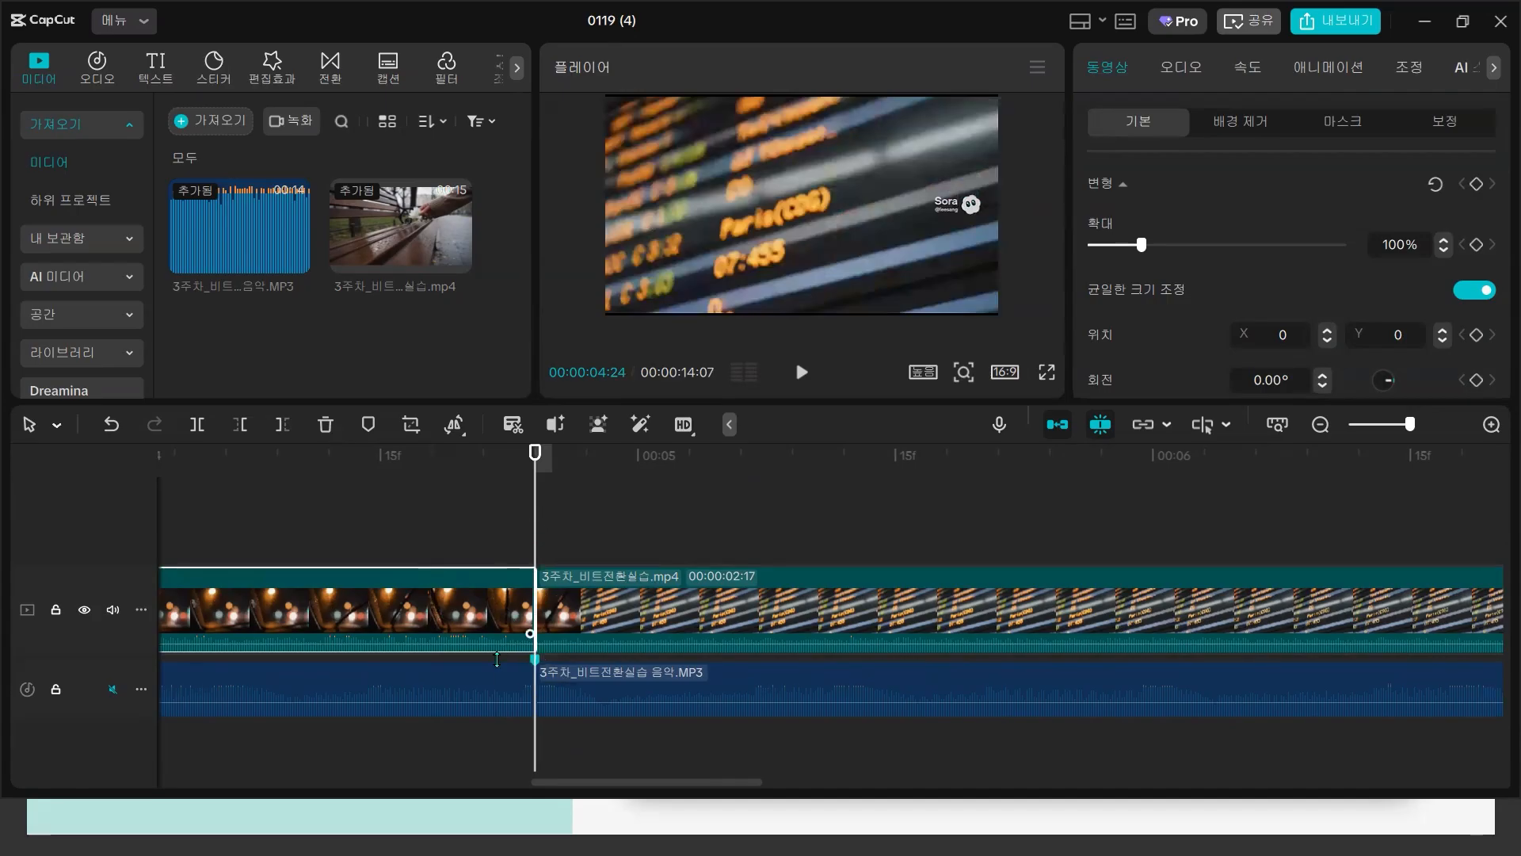
scroll(723, 667, down, 2)
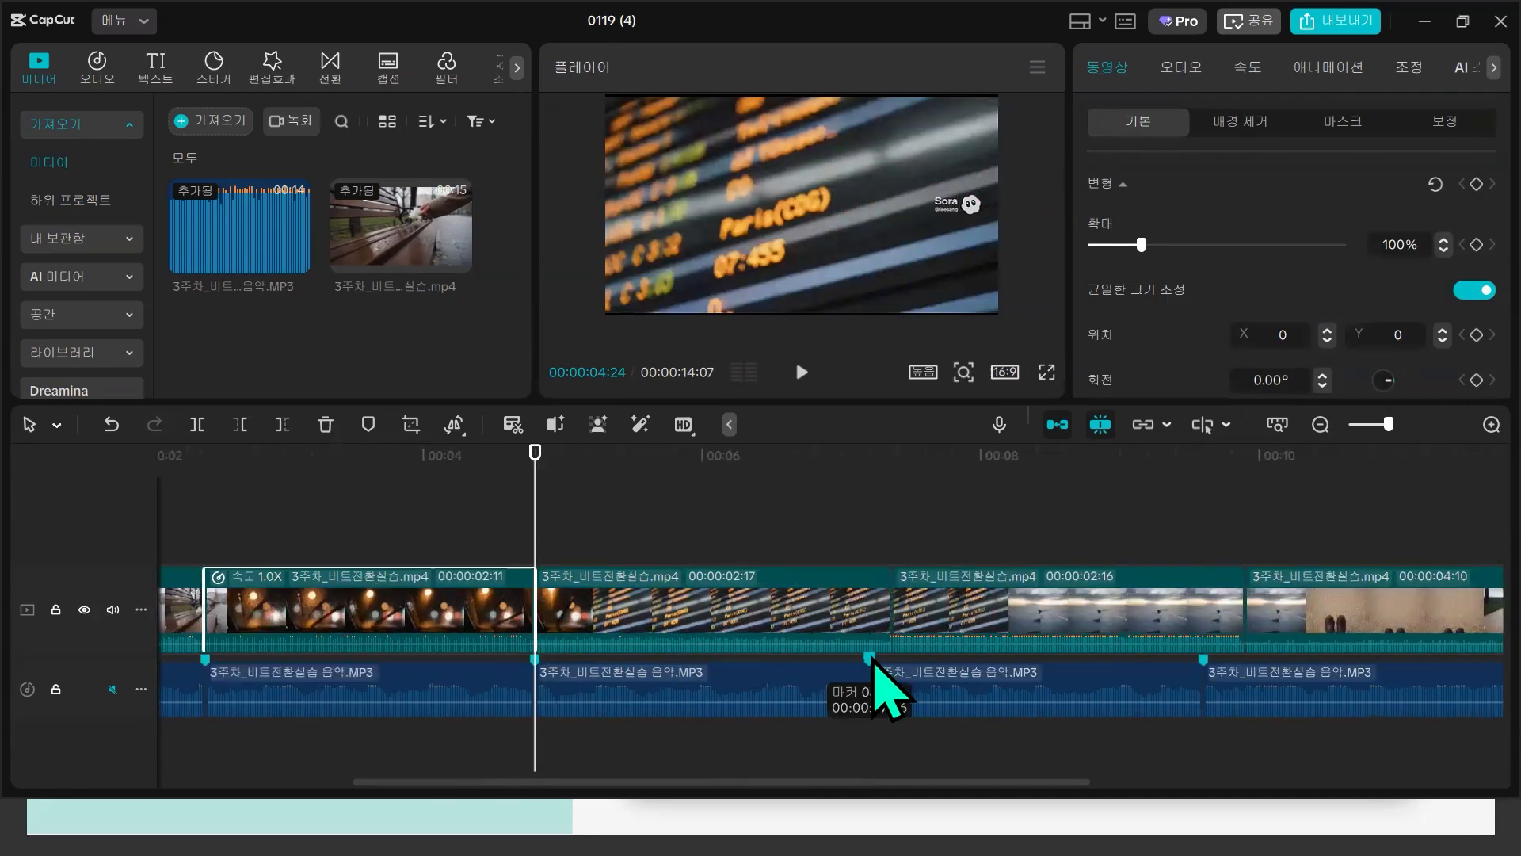
- Trim the end of the third scene clip to the third beat marker and the end of the fourth clip to the fourth marker
click(870, 666)
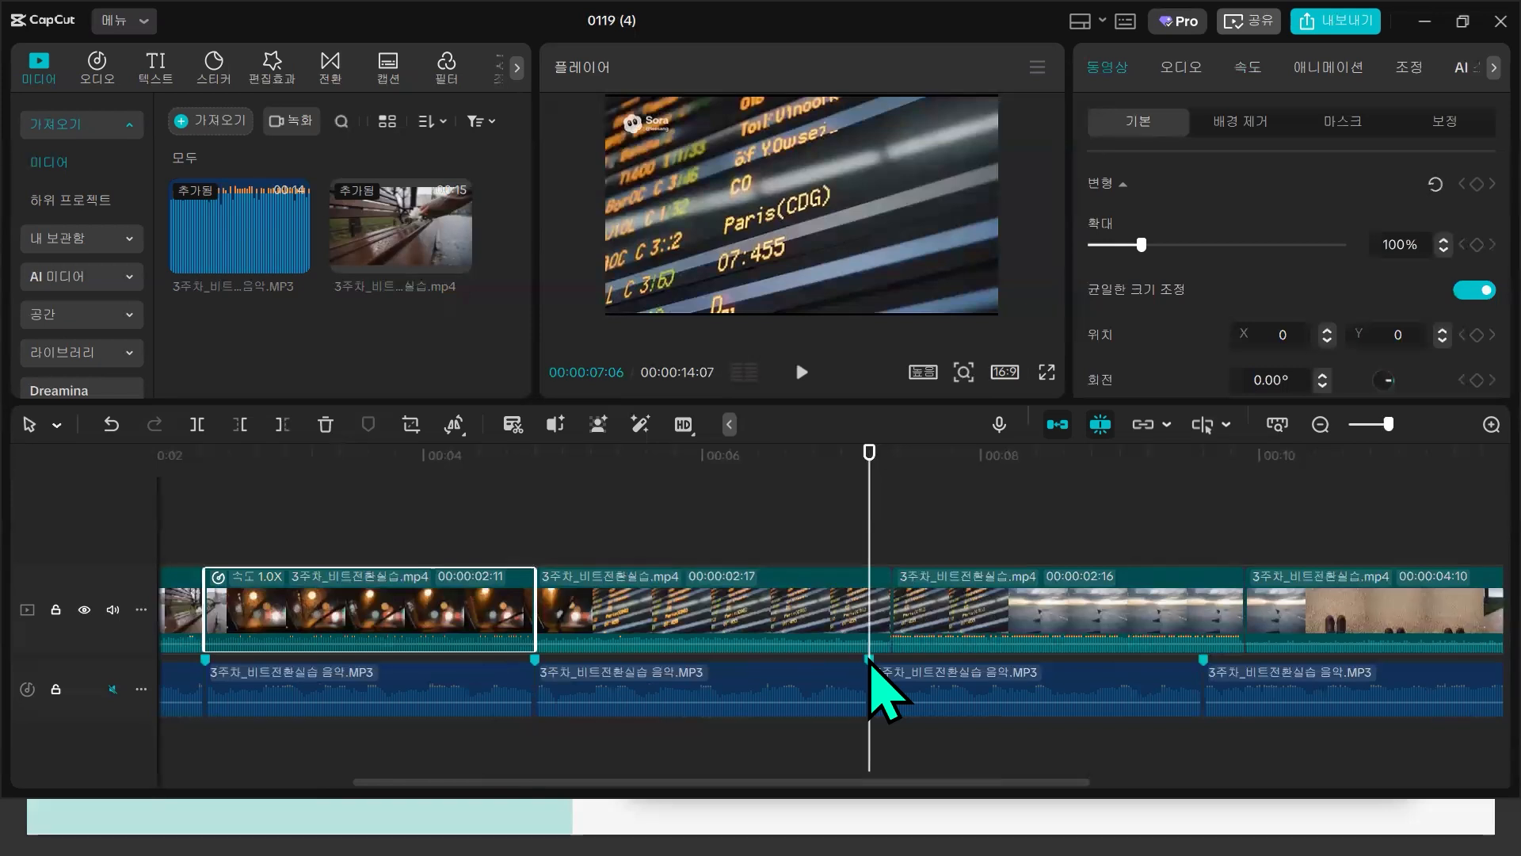
click(848, 616)
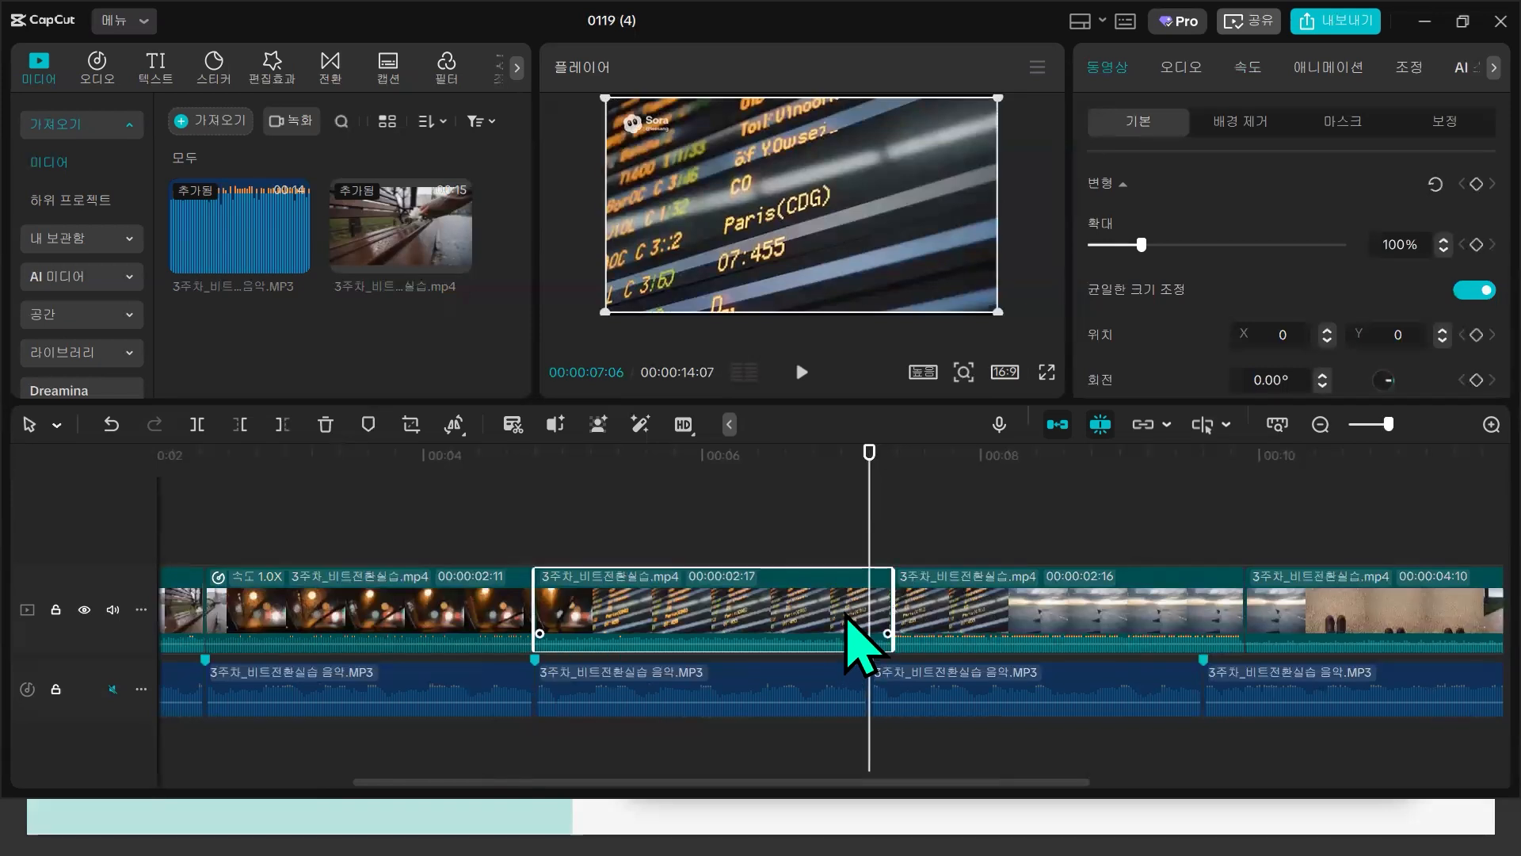
key(w)
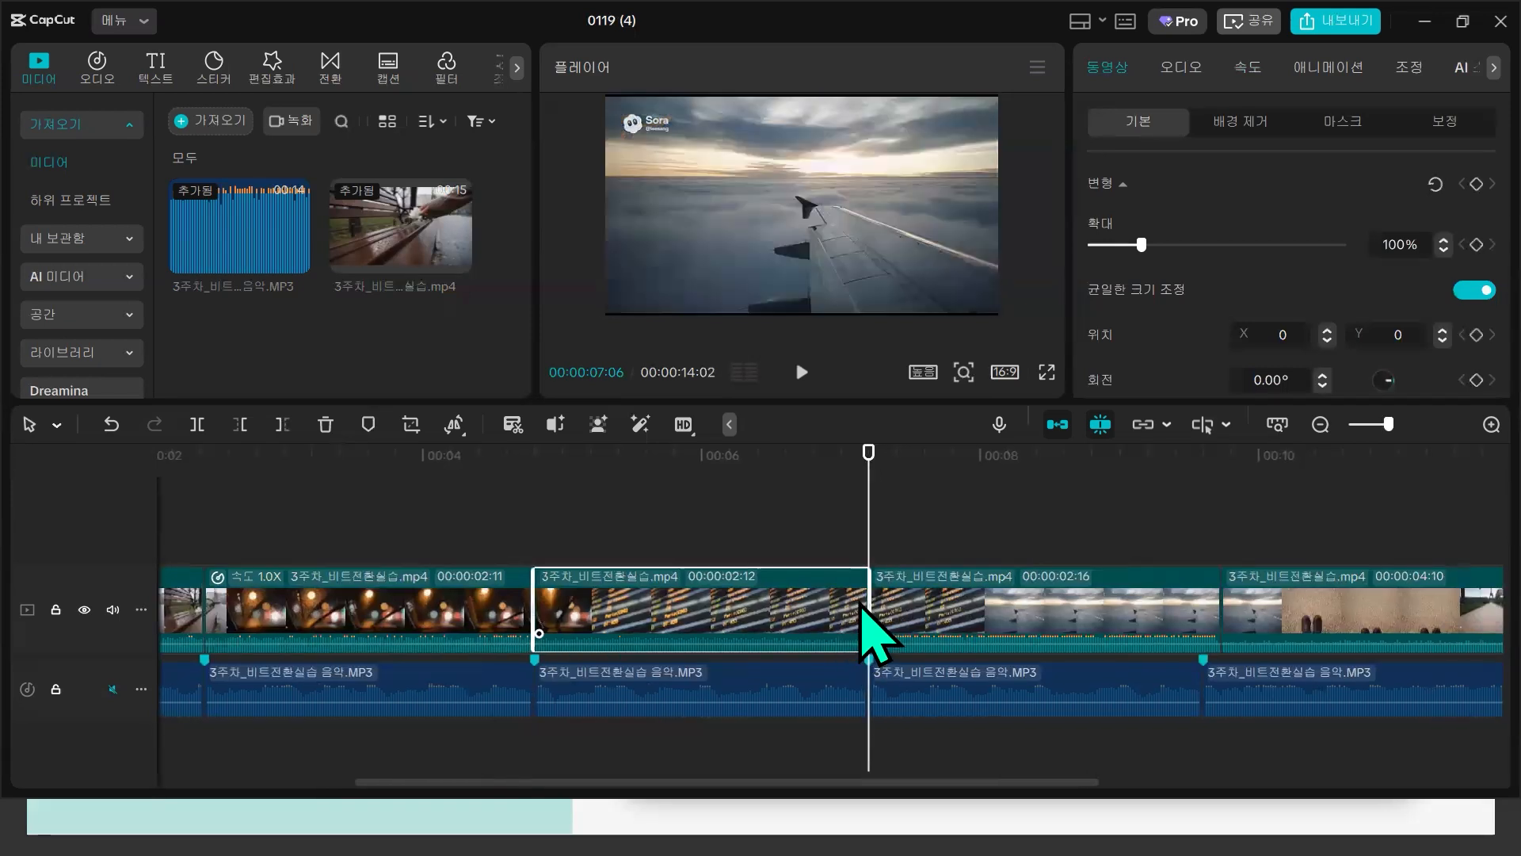
click(1201, 672)
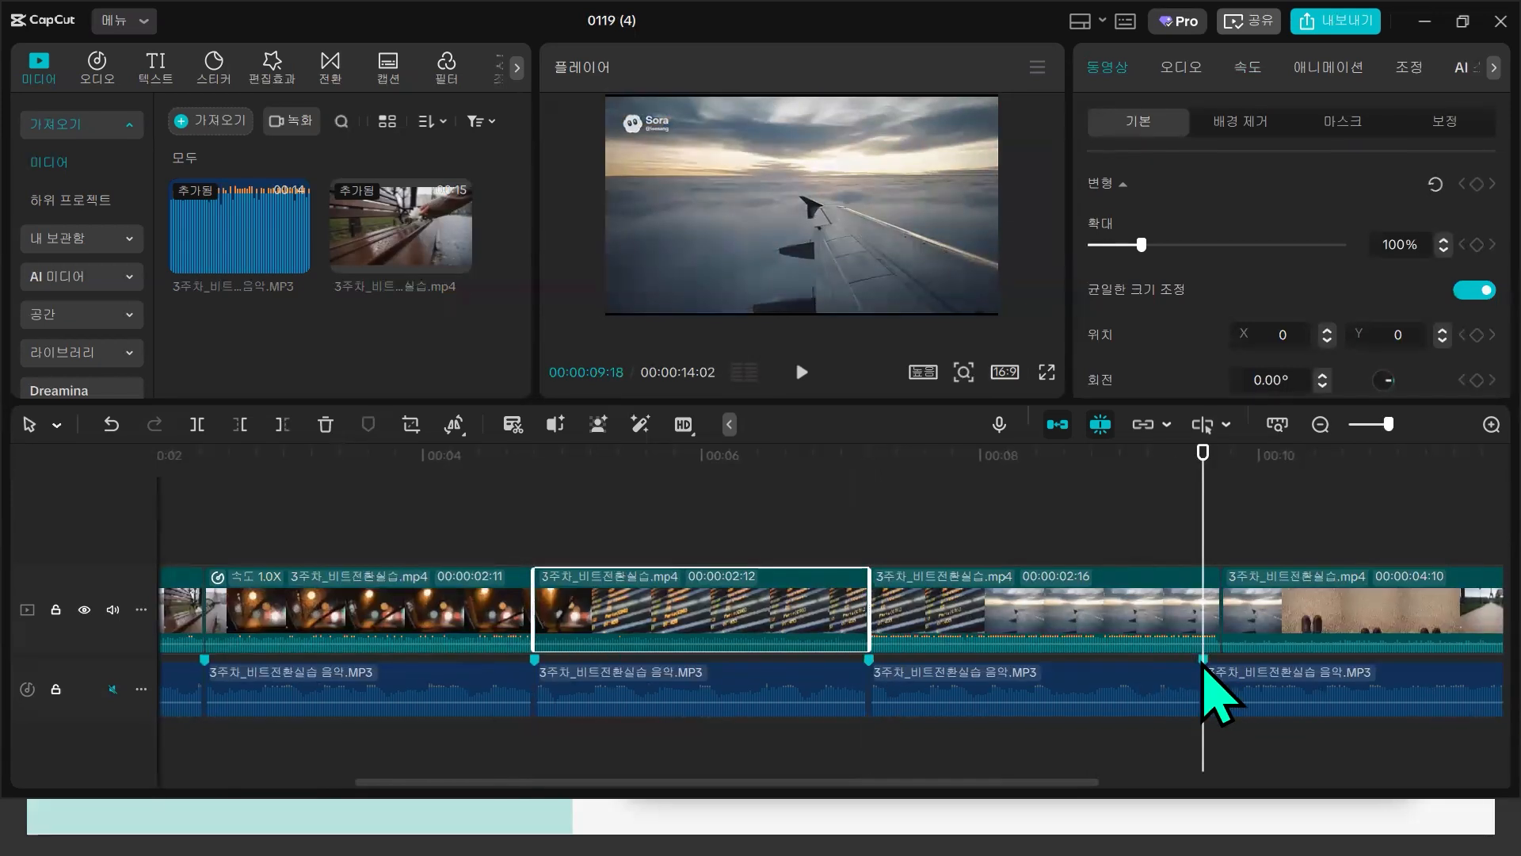
click(1133, 648)
key(w)
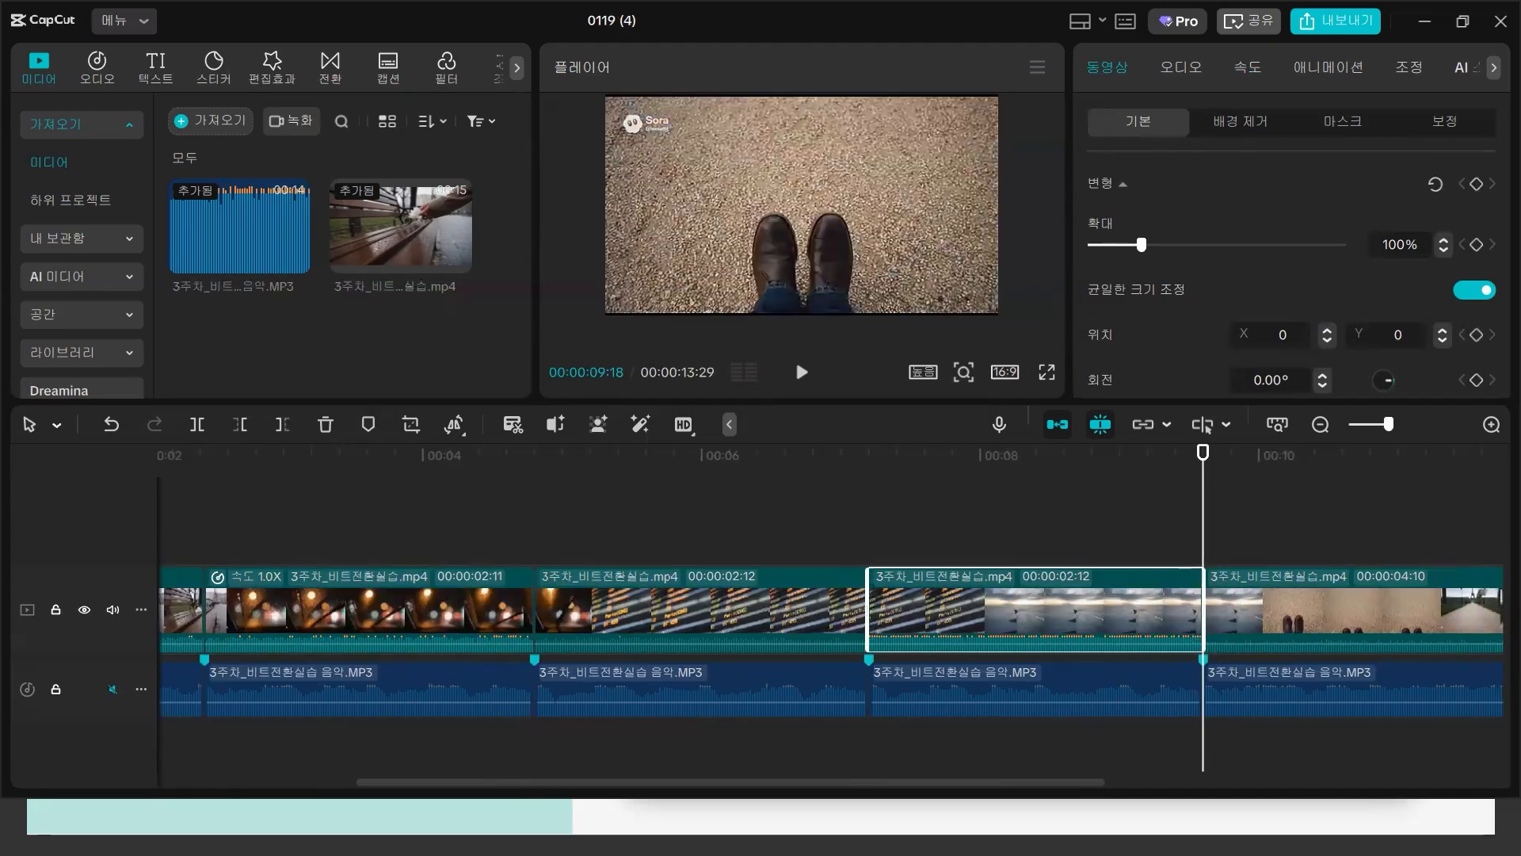
- Split the last scene clip at the fifth beat marker, at 00:00:12:00
scroll(1178, 748, right, 5)
click(1110, 643)
click(1053, 489)
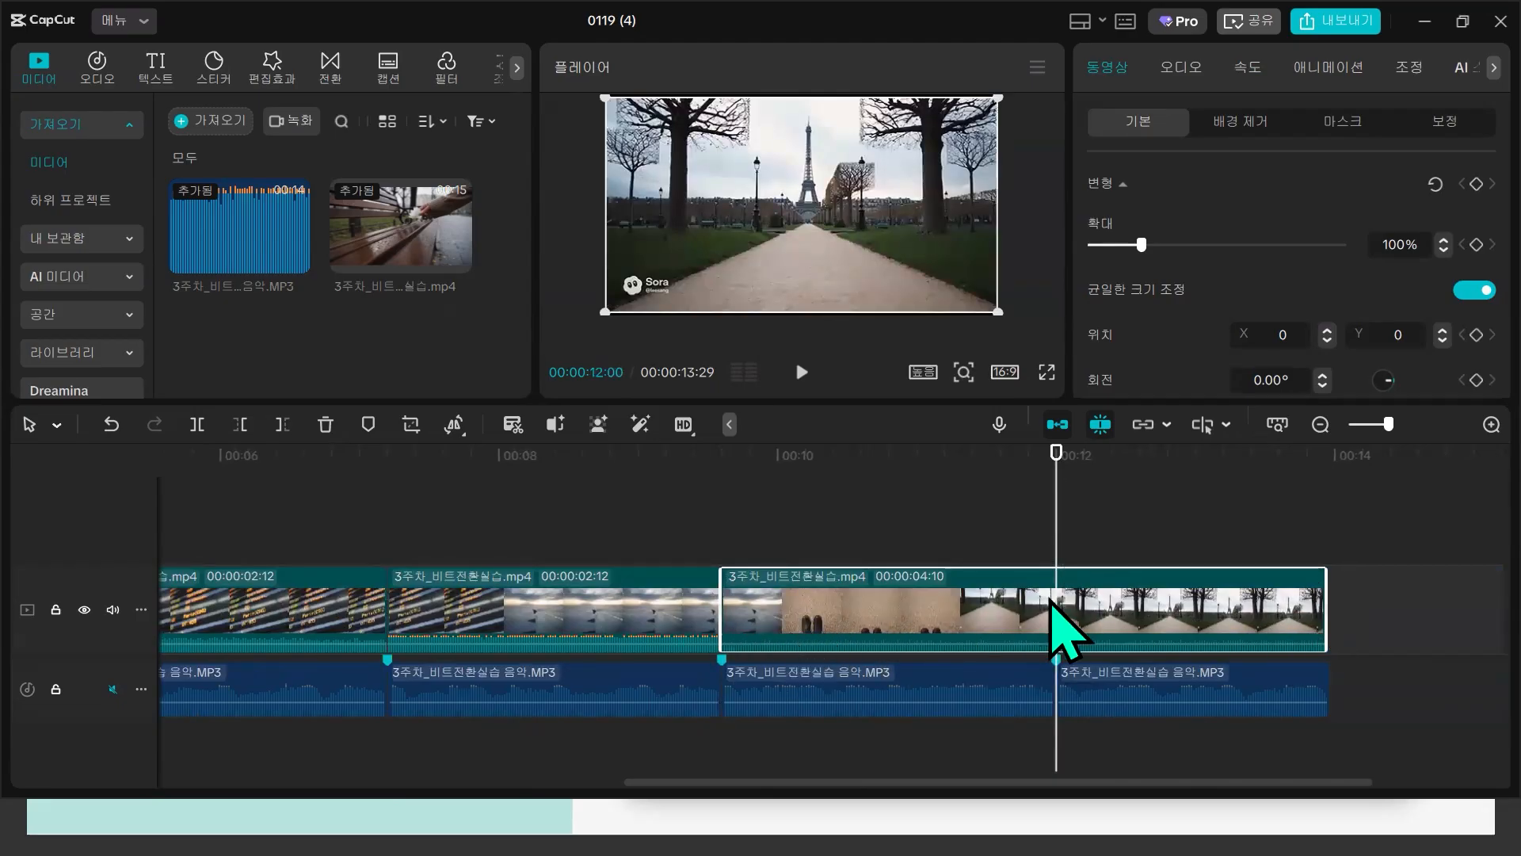
key(ctrl+b)
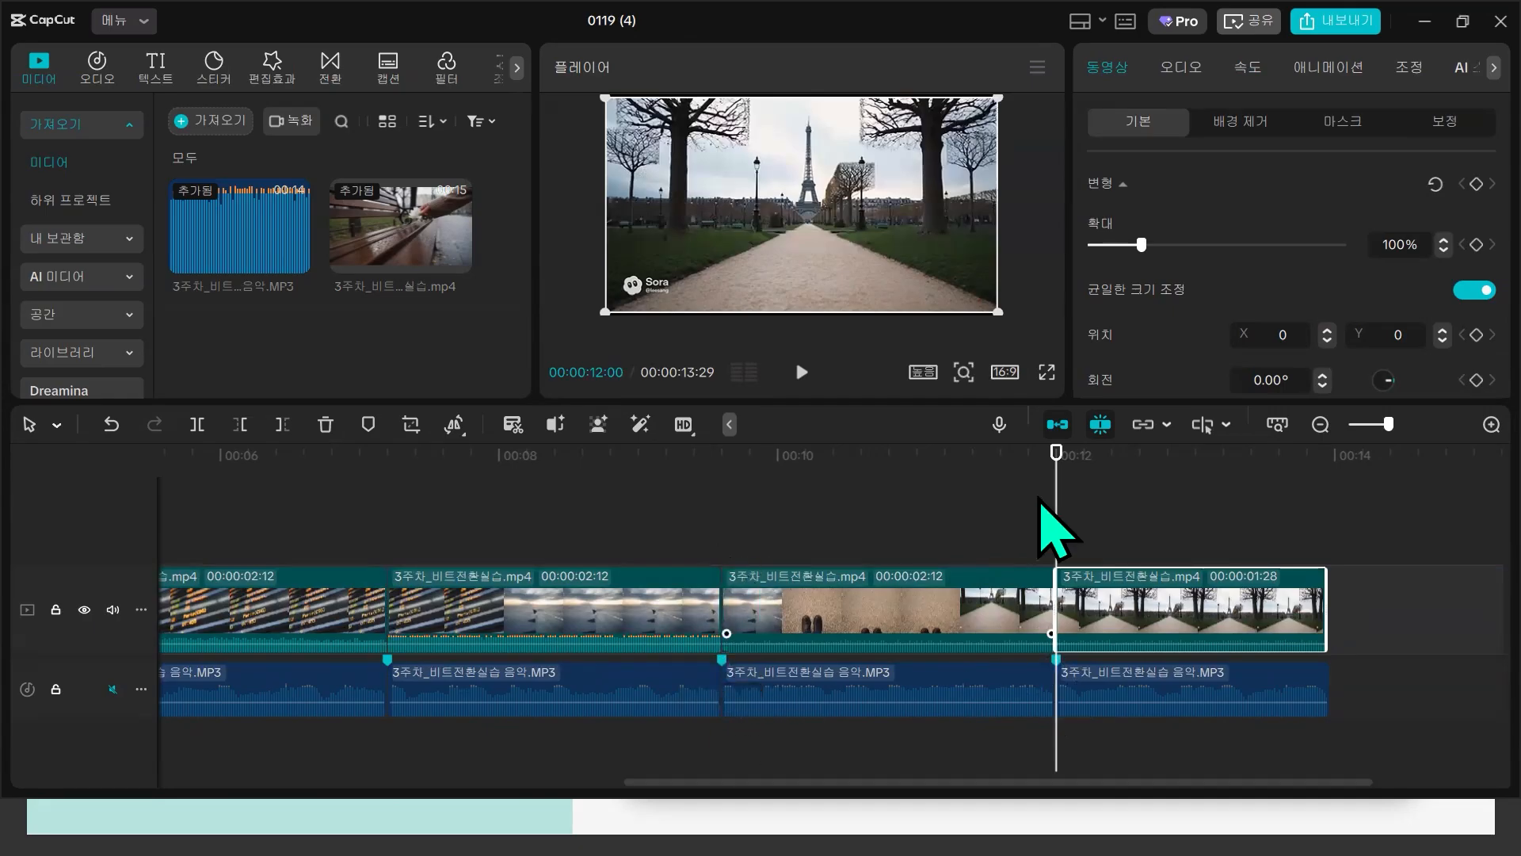
- Unmute the music track
drag(895, 783, 590, 793)
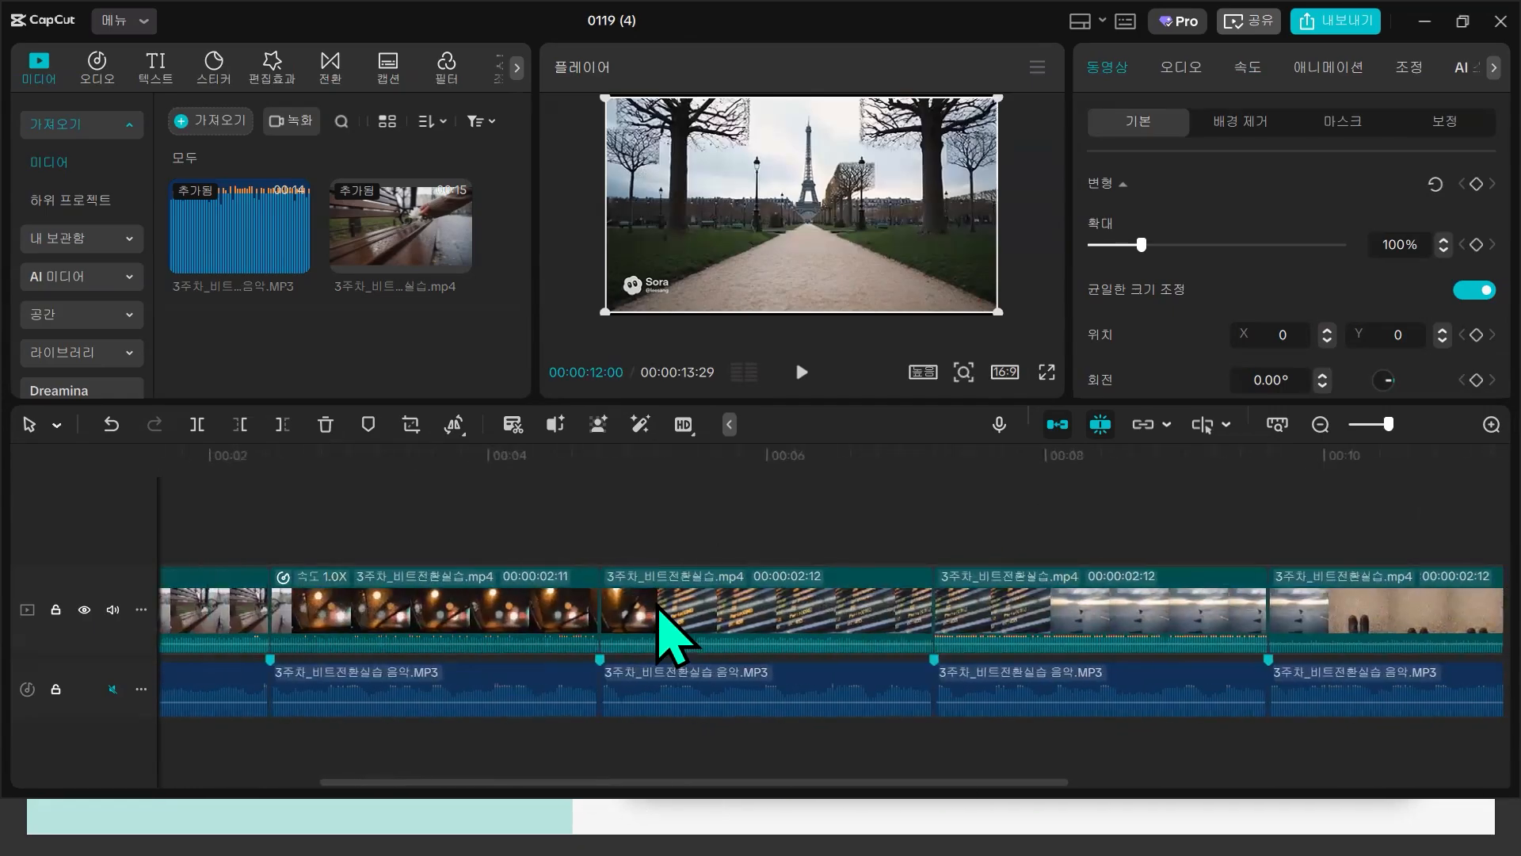
scroll(670, 634, down, 3)
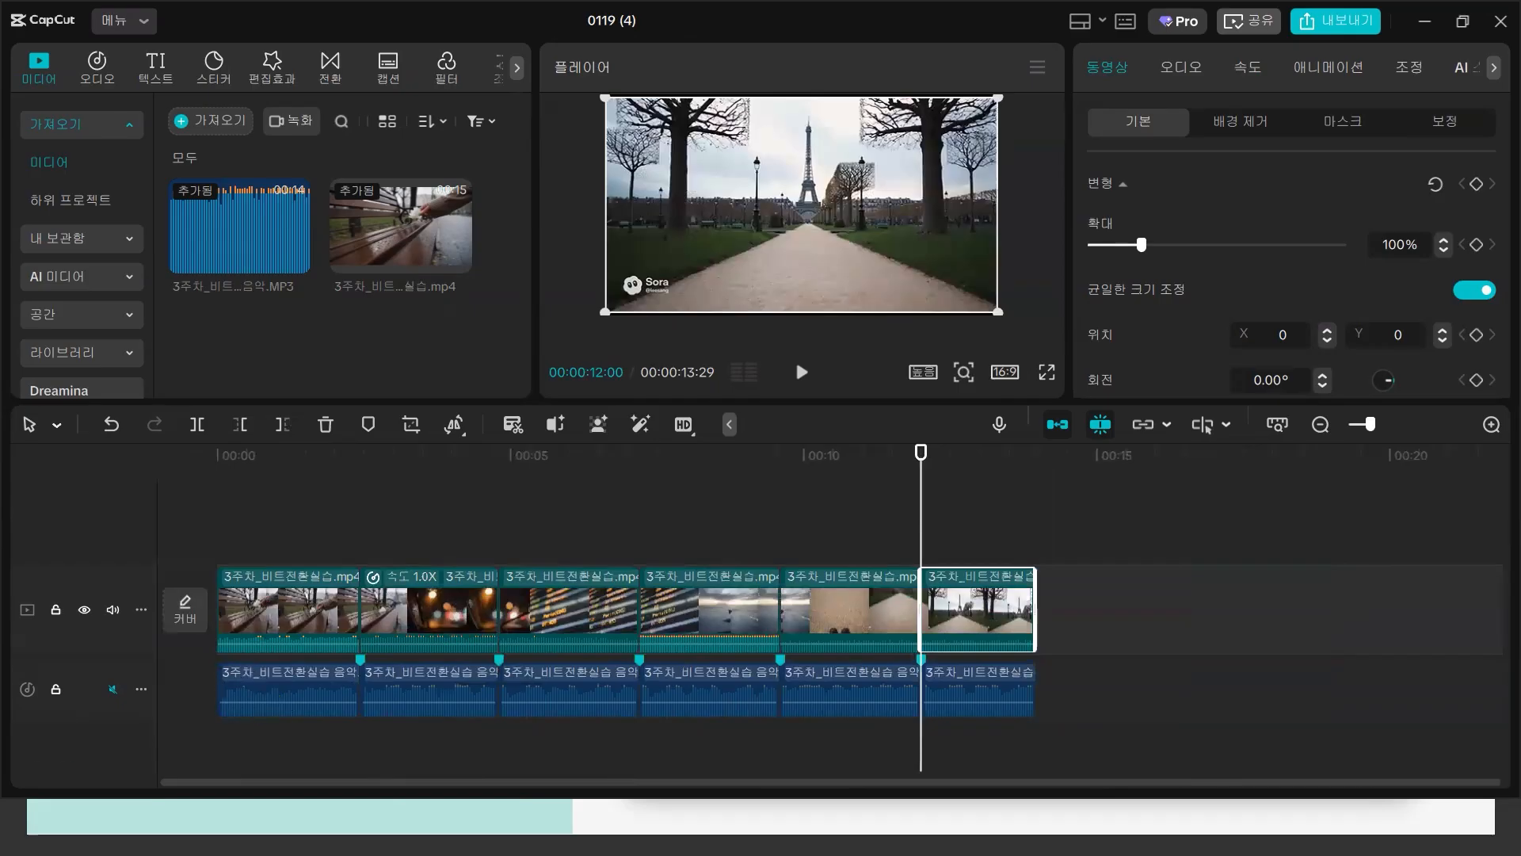
click(113, 688)
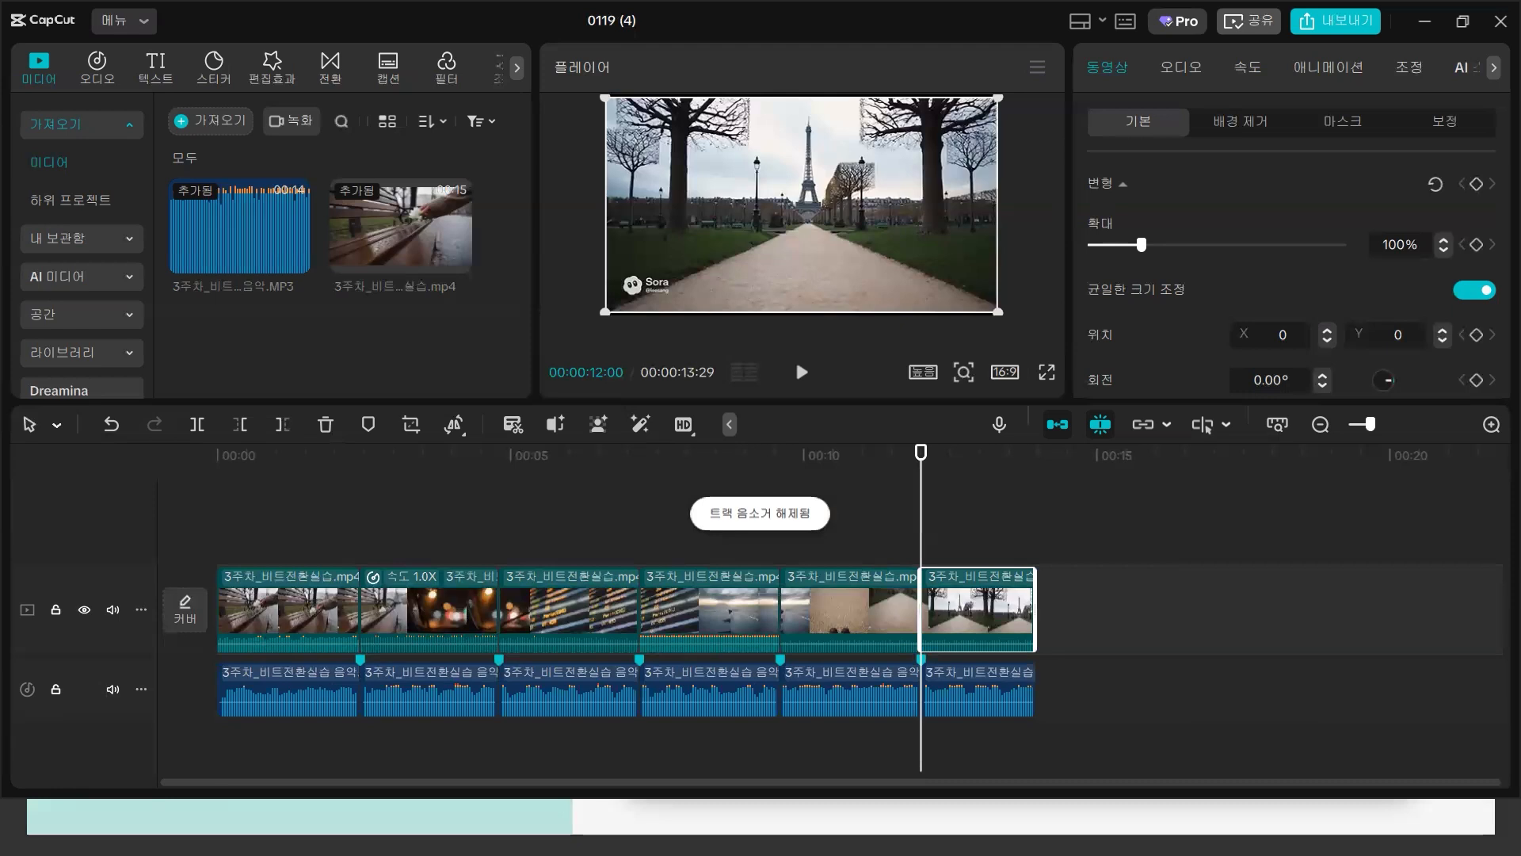
- Select all video clips and set their scale to 130%
click(238, 507)
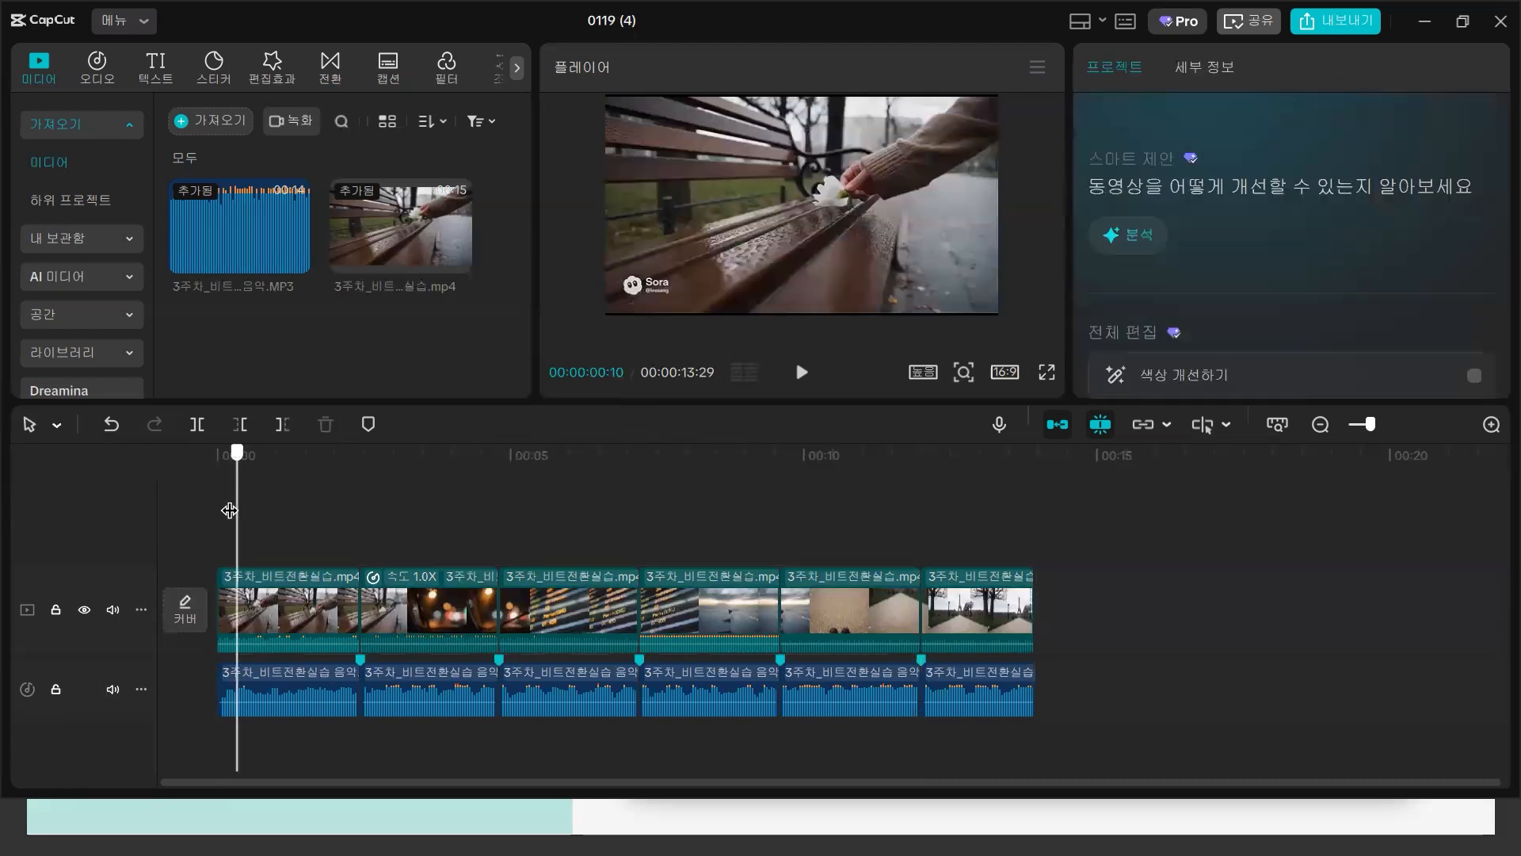
drag(230, 509, 187, 507)
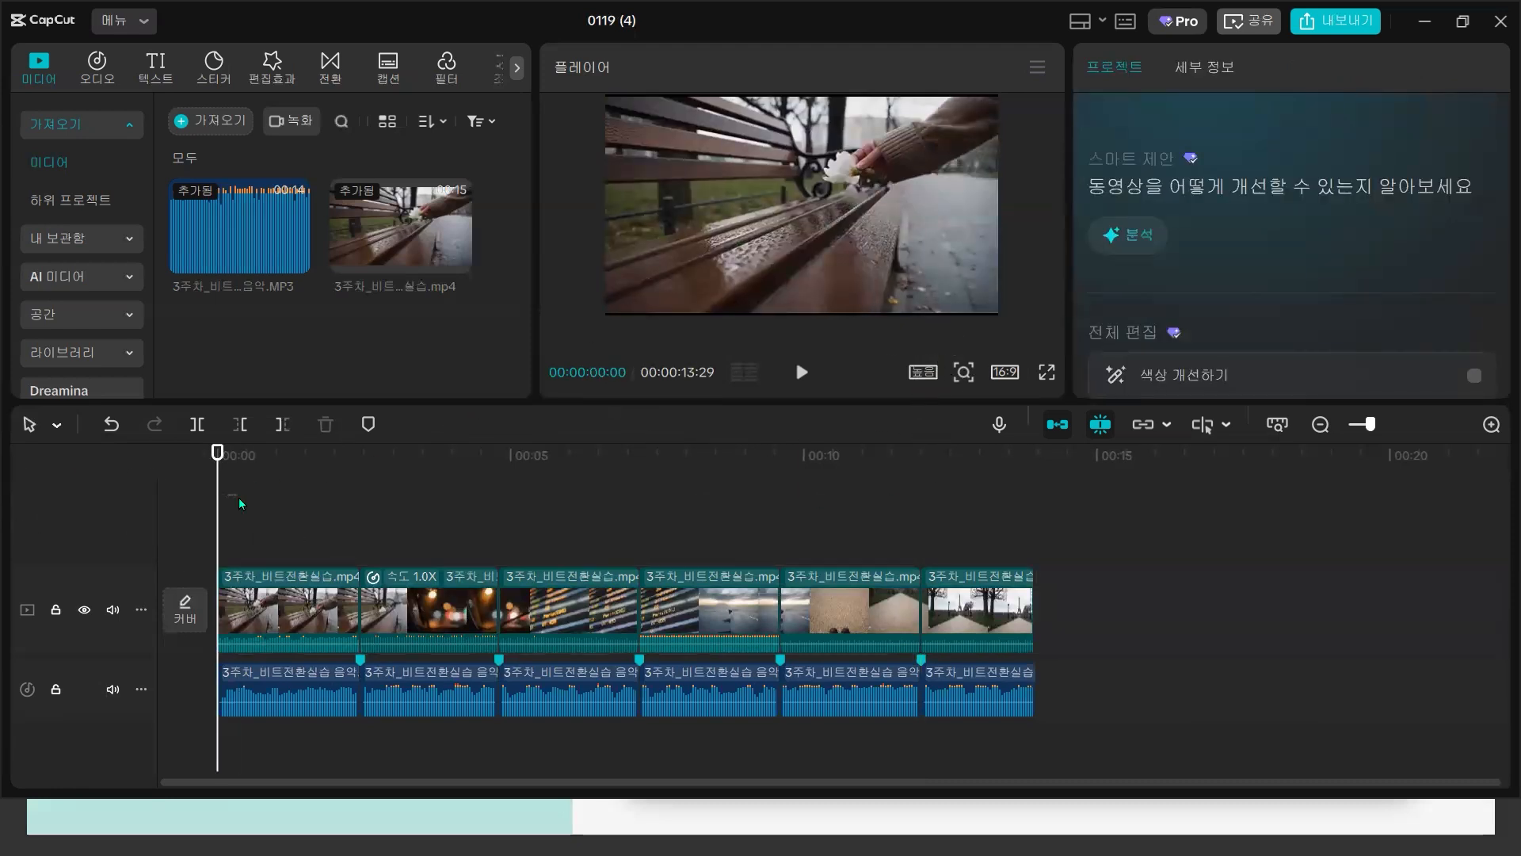
drag(229, 508, 252, 505)
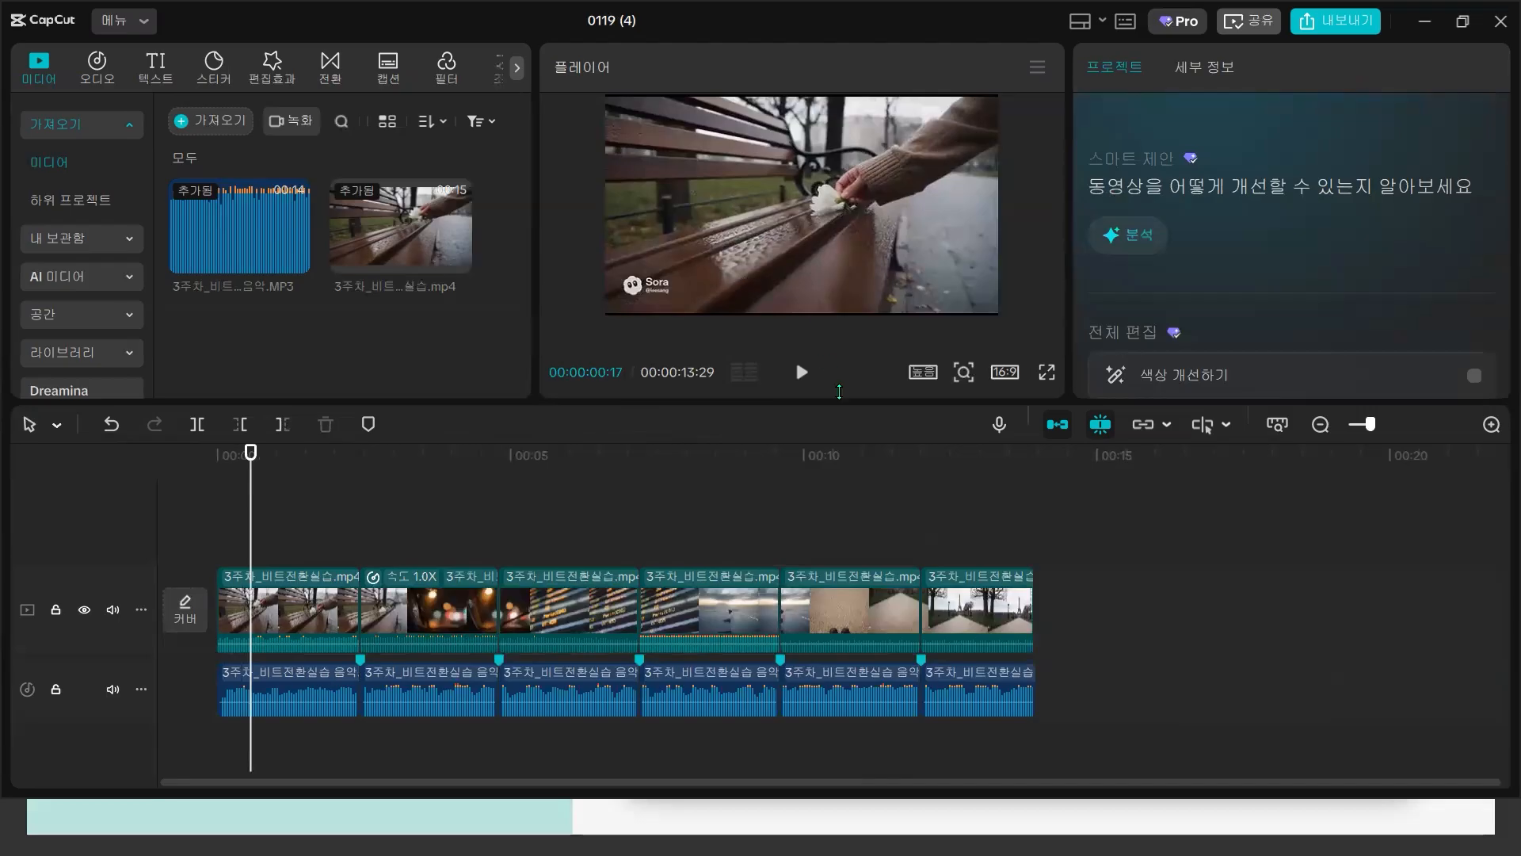
key(ctrl+a)
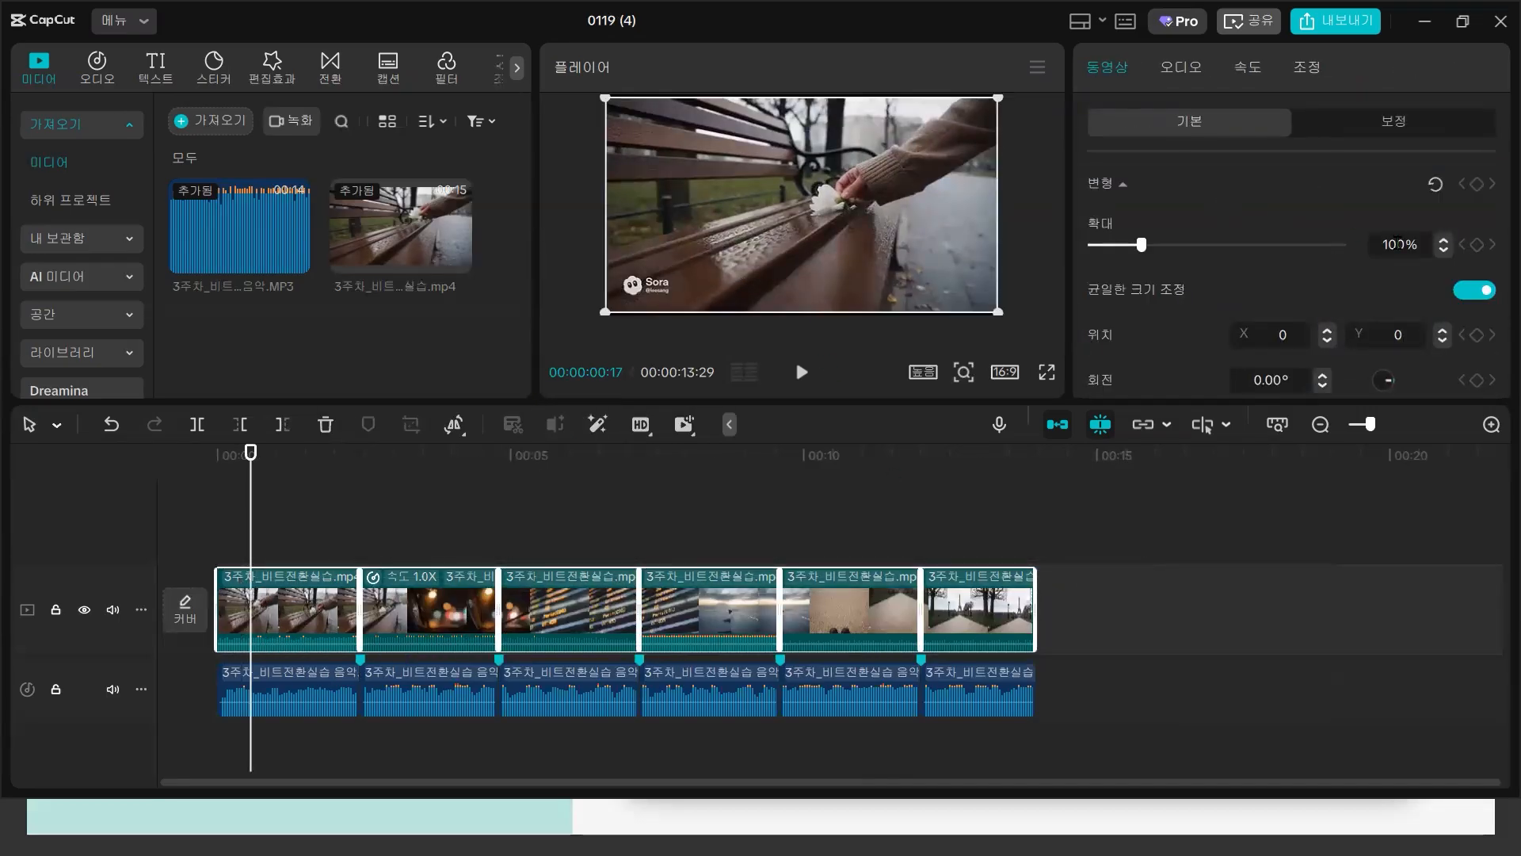
click(1398, 242)
text(130)
key(Return)
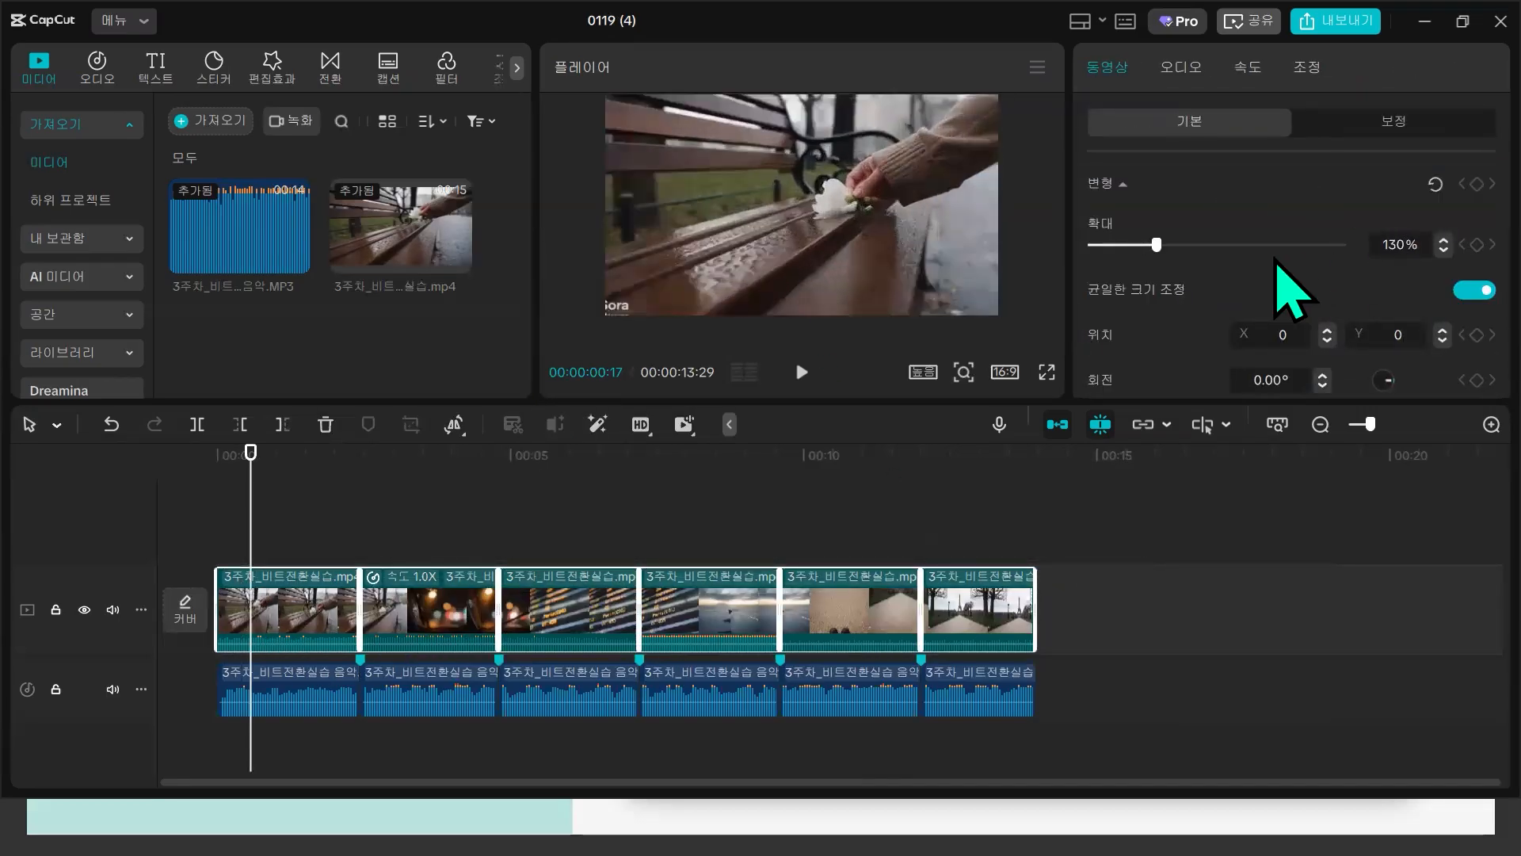
- Reposition the enlarged bench clip so its watermark lies outside the frame, and try the same on the night-lights clip
drag(251, 509, 253, 550)
drag(897, 144, 872, 156)
drag(259, 523, 460, 526)
click(390, 514)
drag(880, 174, 860, 149)
- Shift the departure-board clip sideways in the frame to about X 383, Y 0
click(584, 544)
click(588, 626)
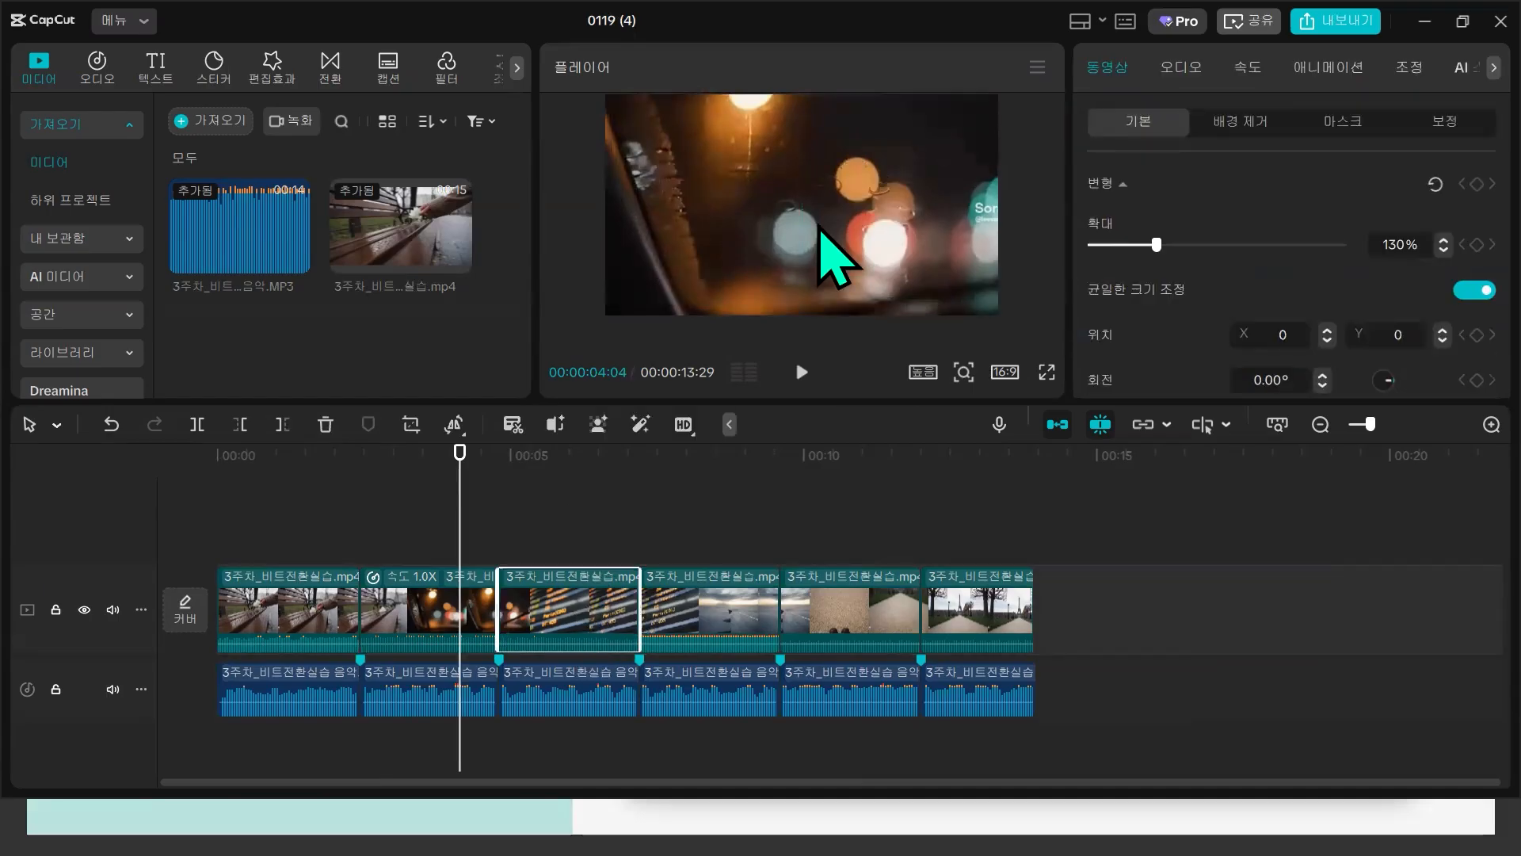
drag(464, 501, 580, 518)
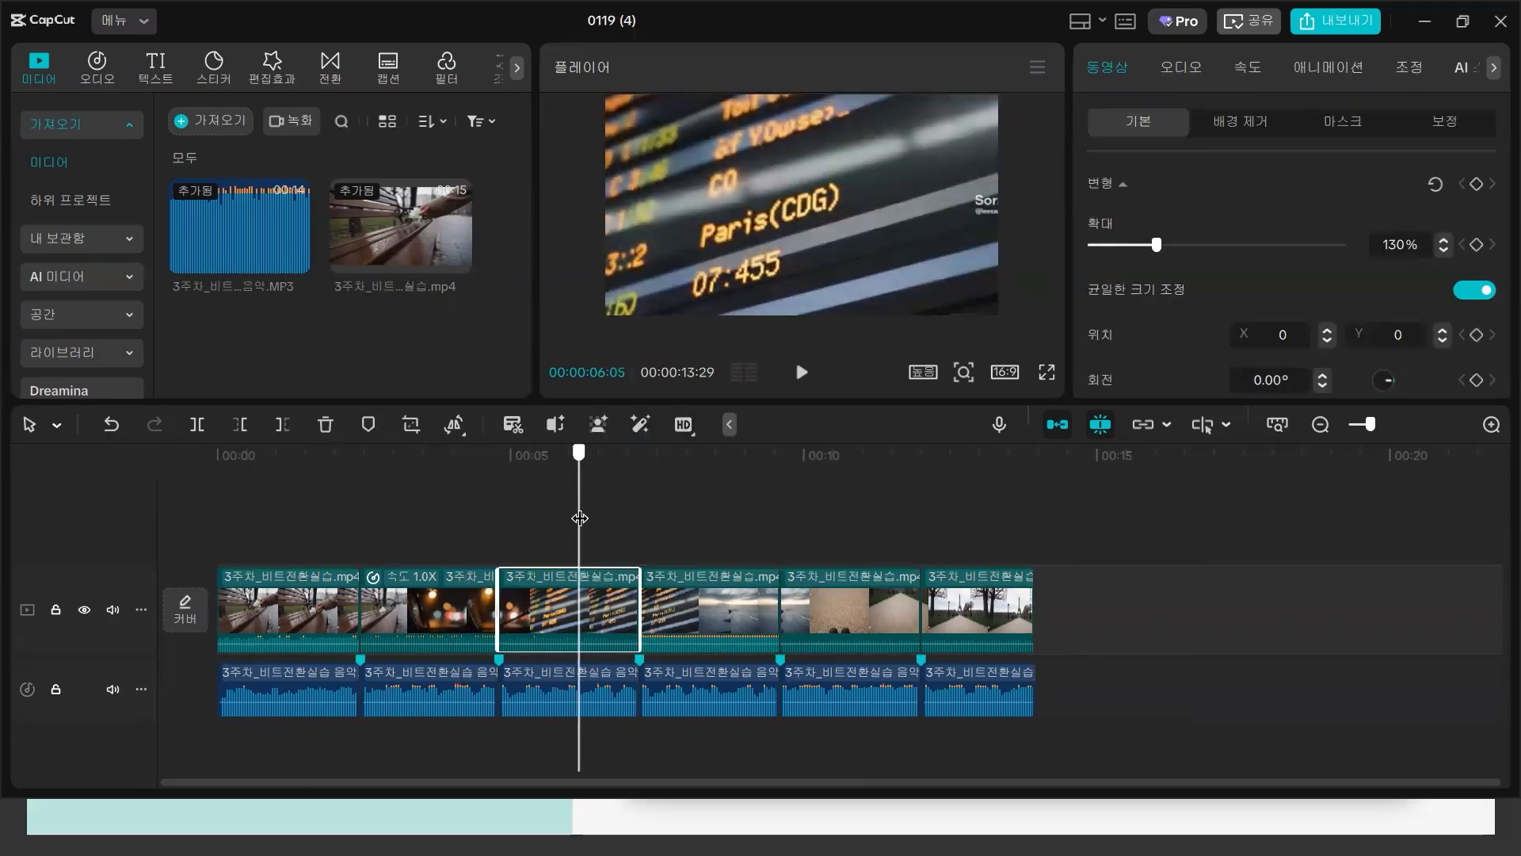
drag(825, 230, 848, 201)
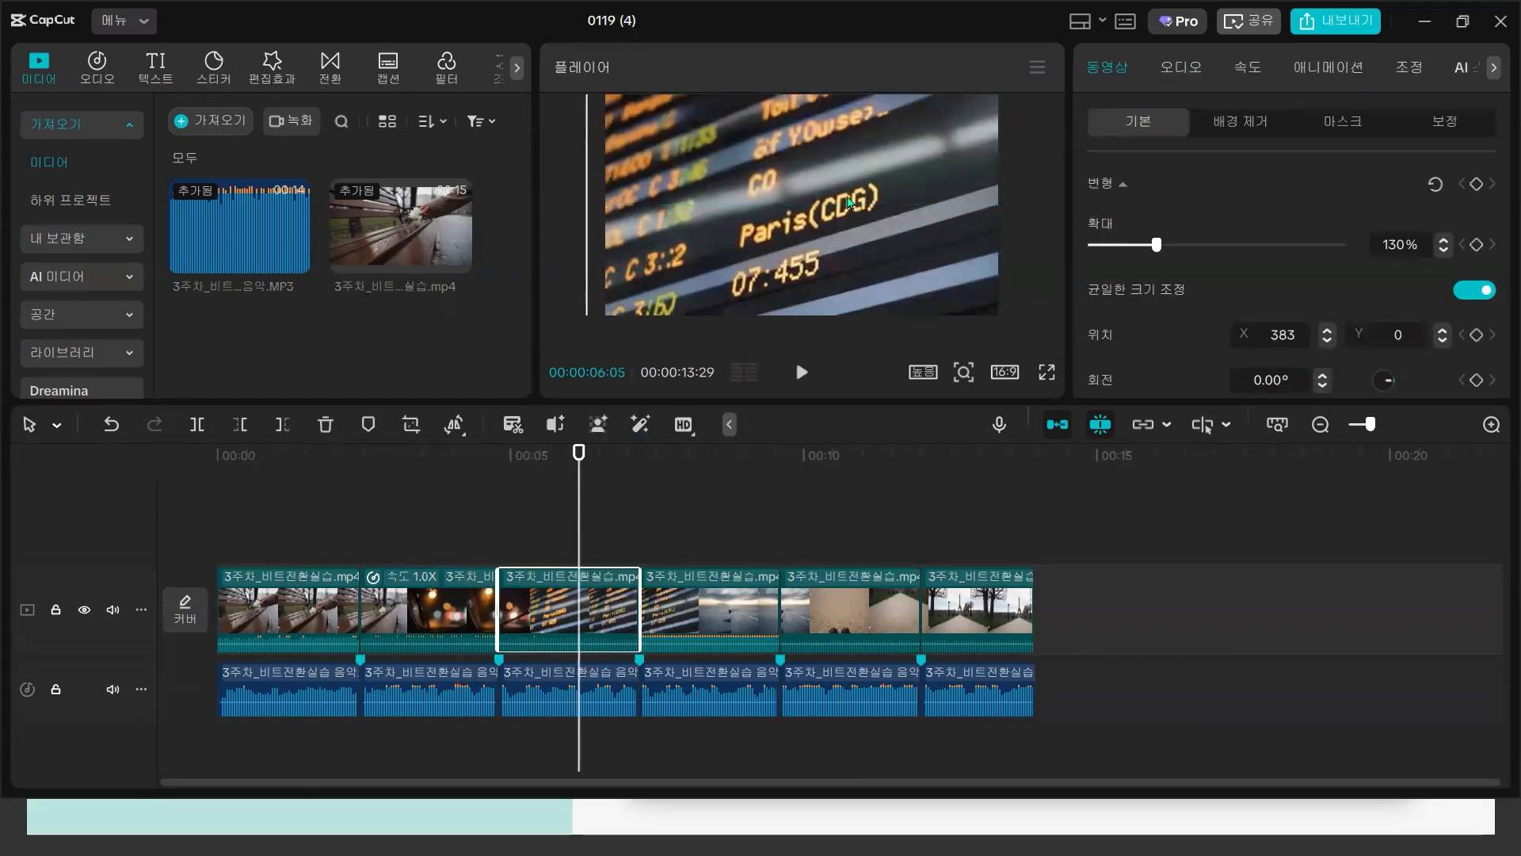
- Reposition the airplane-wing clip to about X -221, Y 180 and the shoes-and-path clip to about X -151, Y -180
click(705, 510)
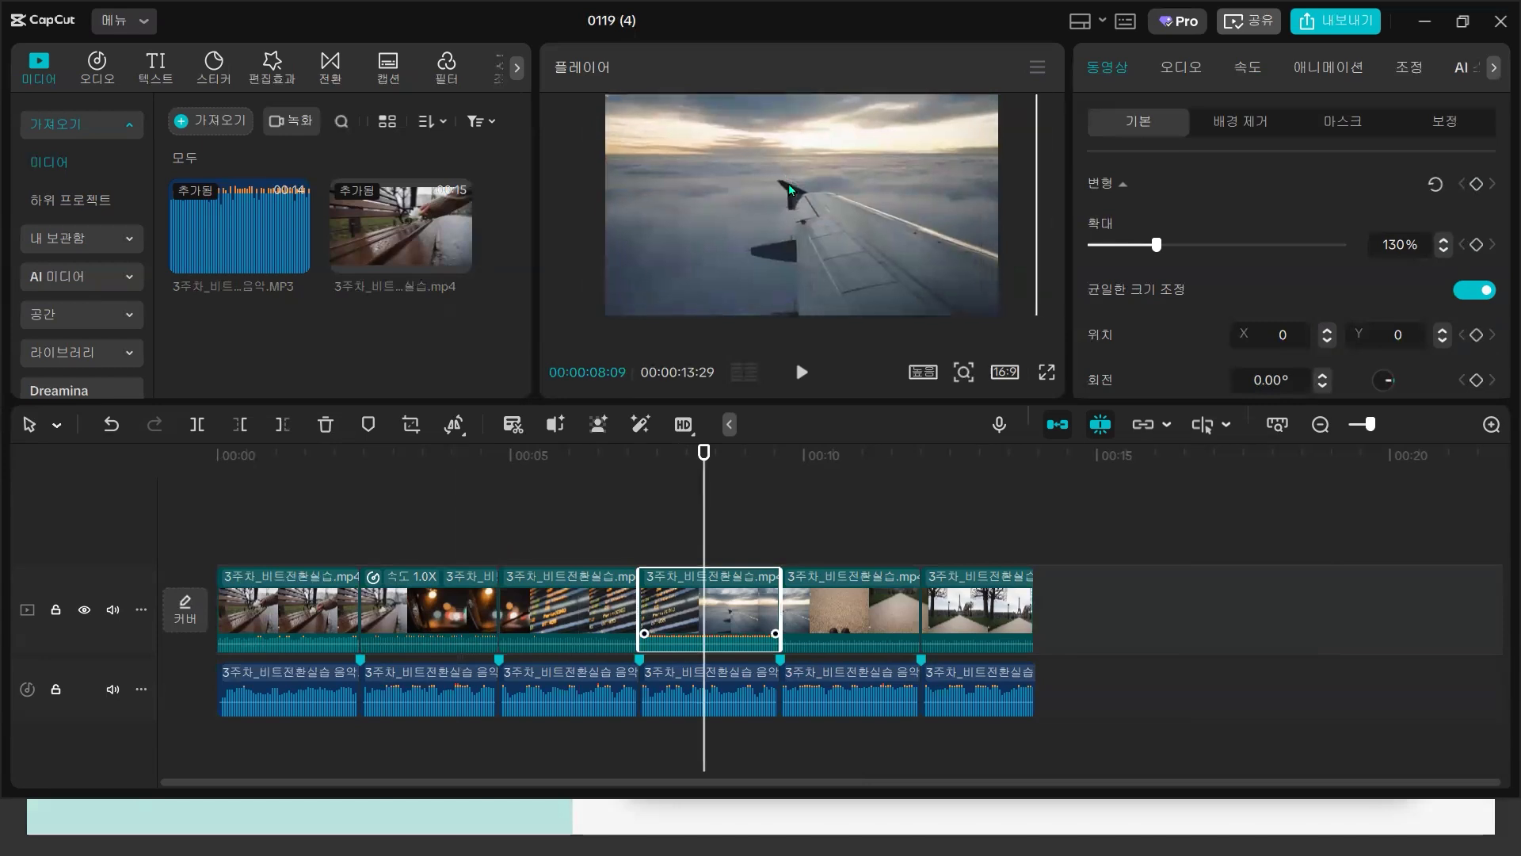
click(842, 543)
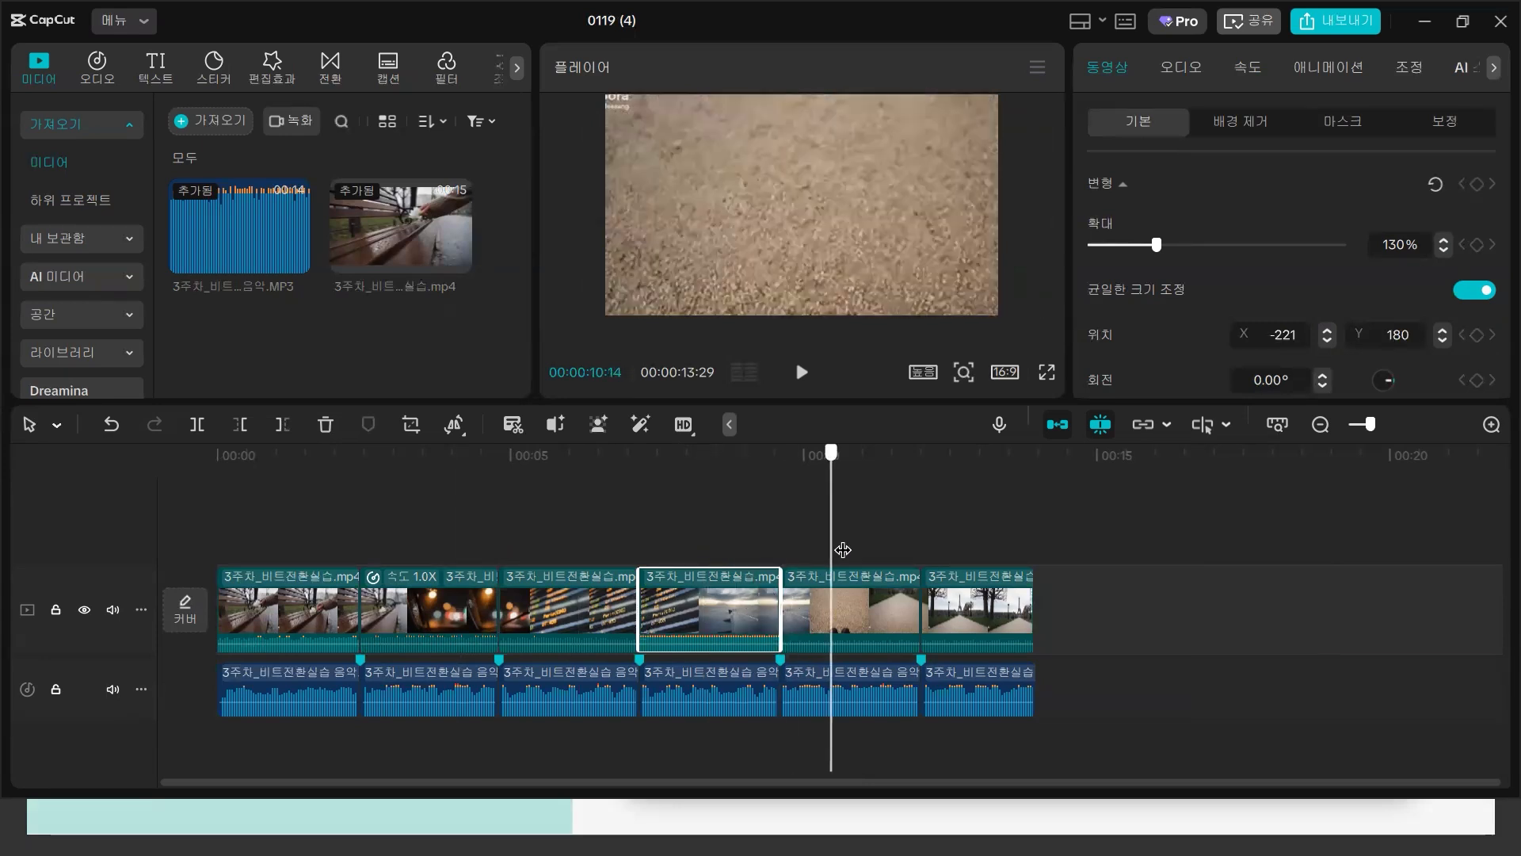
drag(871, 226, 842, 339)
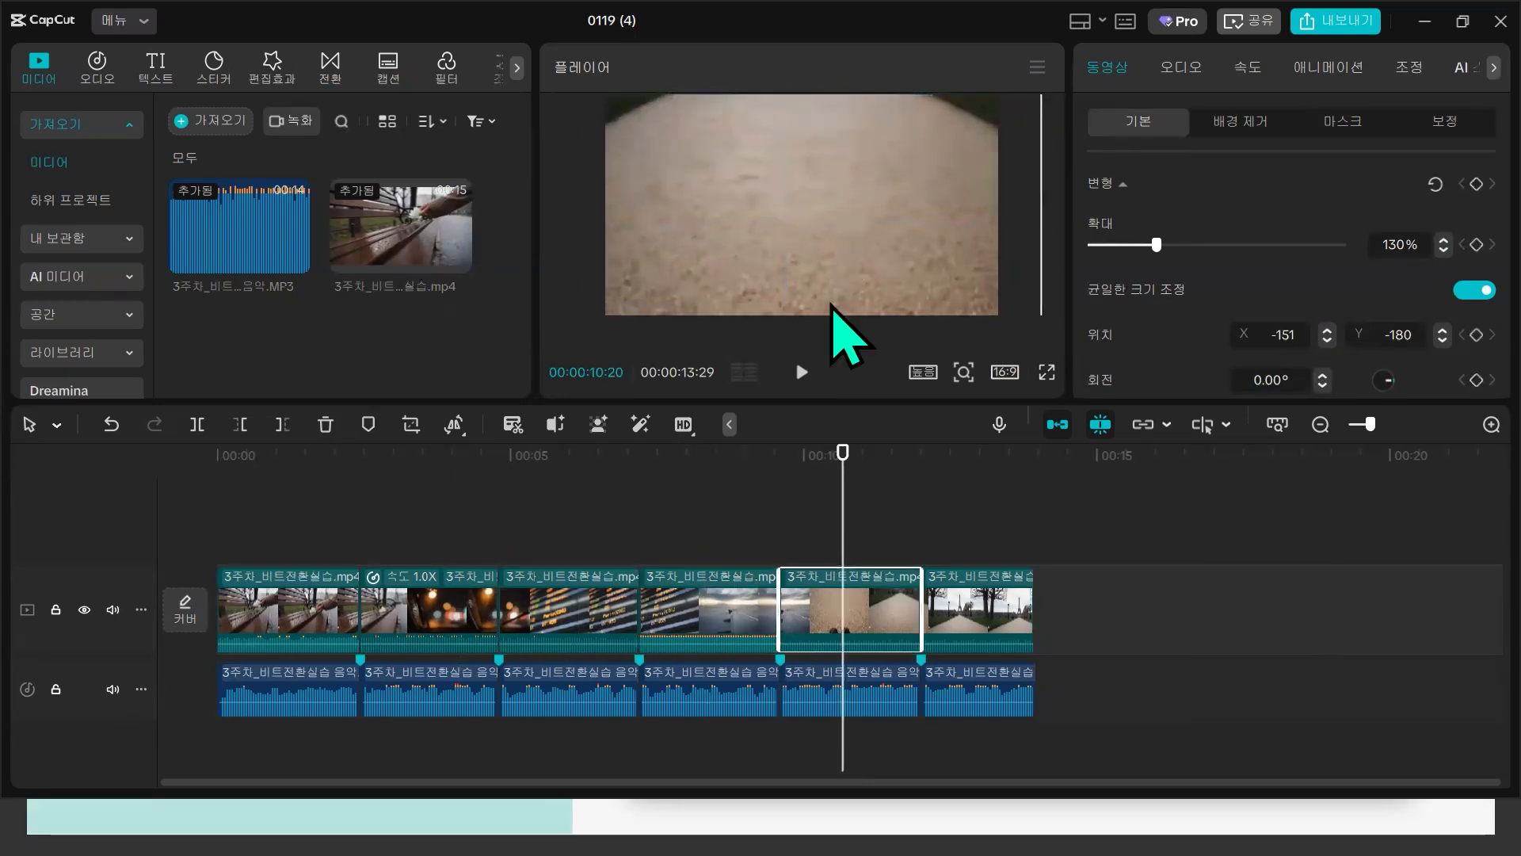
- Reposition the Eiffel Tower clip in the frame to about X -139, Y -122
drag(837, 487, 950, 533)
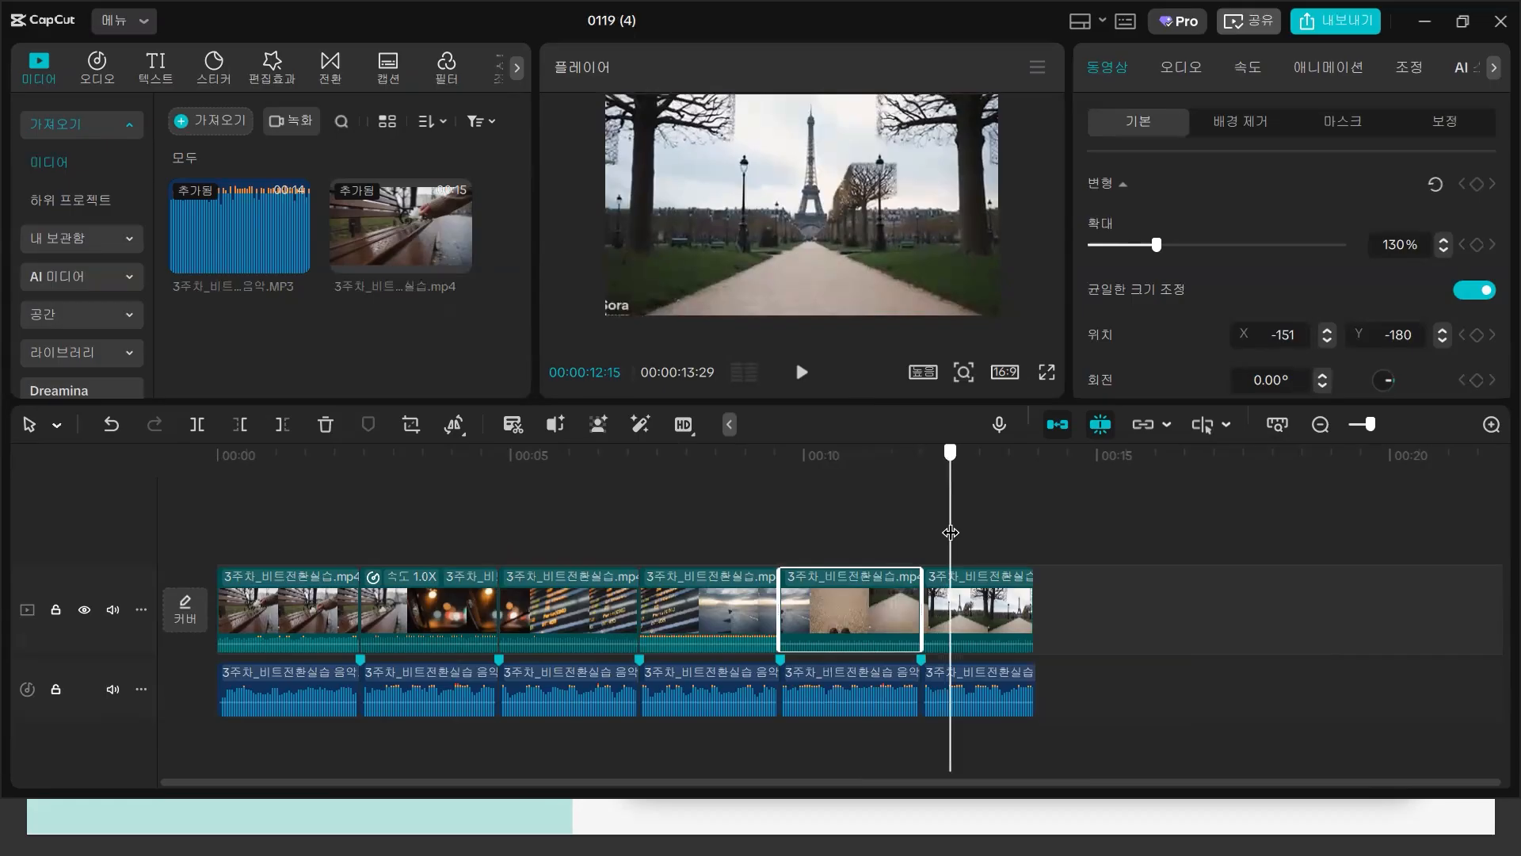
click(965, 228)
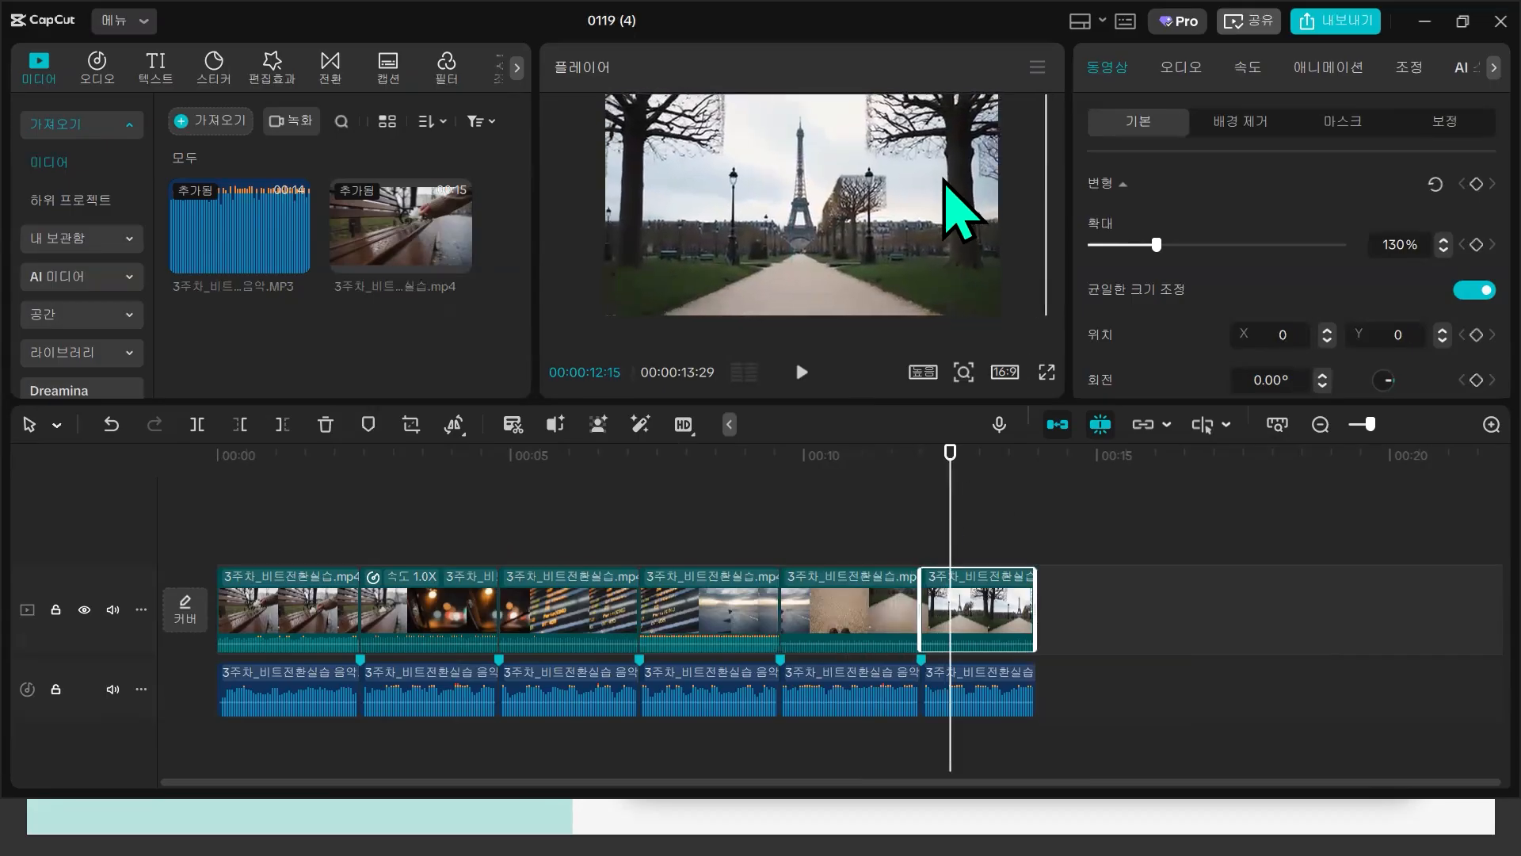
drag(945, 181, 964, 363)
- Play the edit from the start to check the cuts against the music beats, and return to the beginning
drag(950, 494, 24, 507)
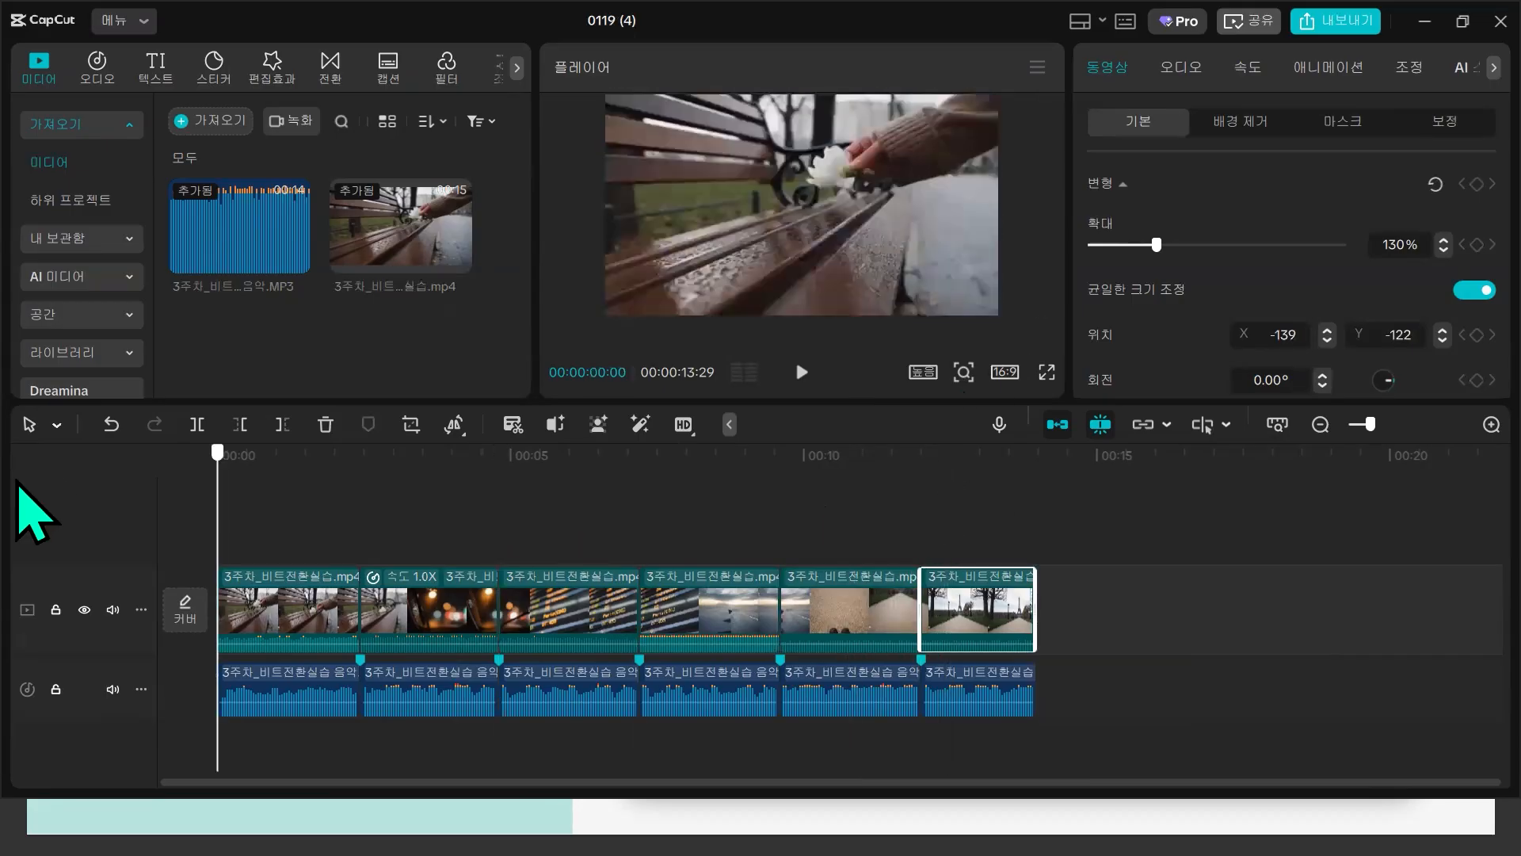
click(801, 371)
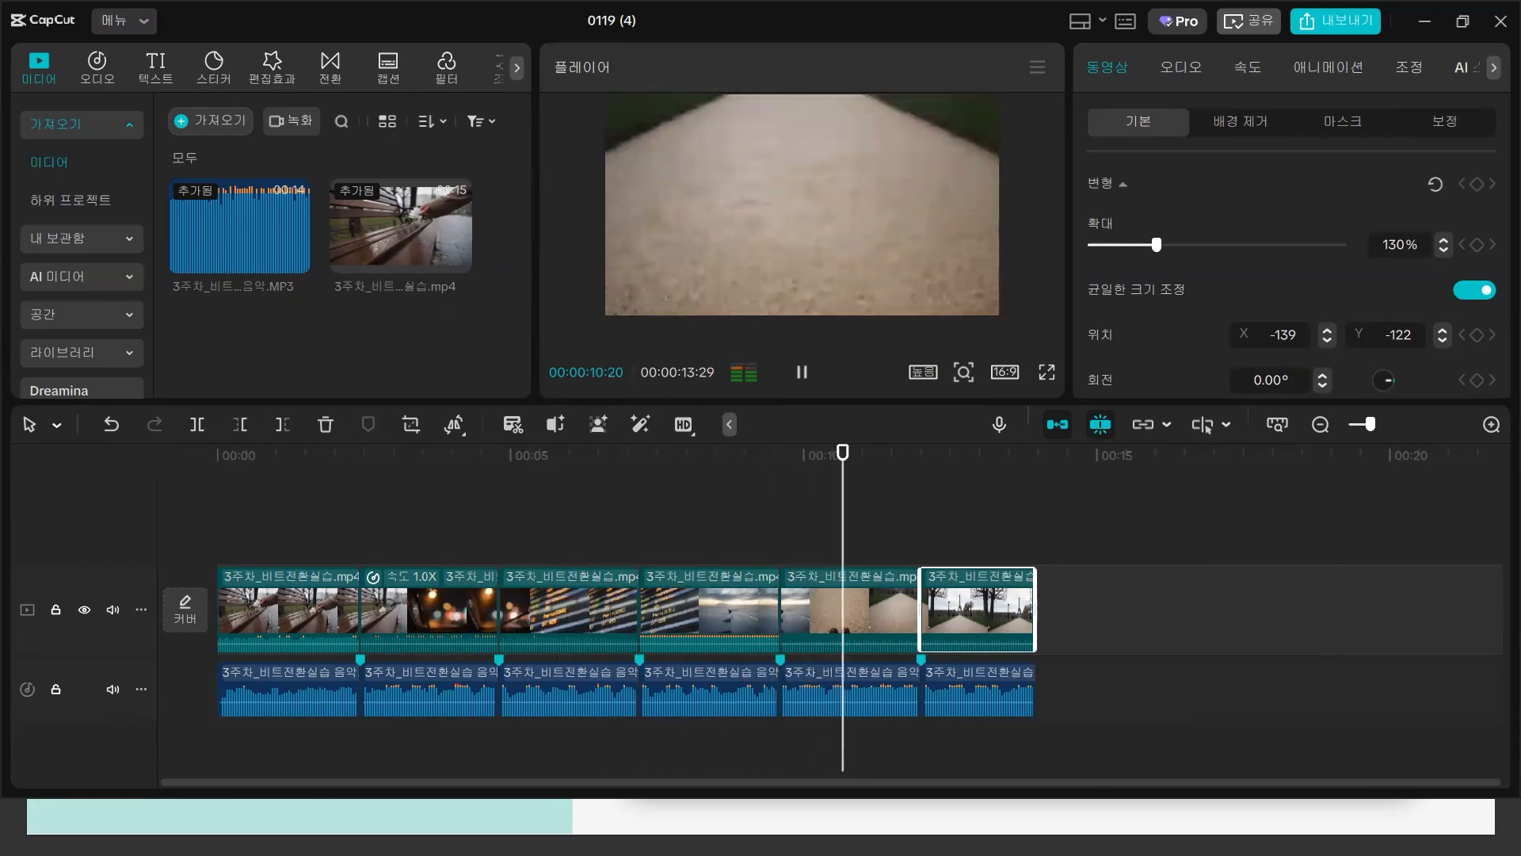
click(802, 373)
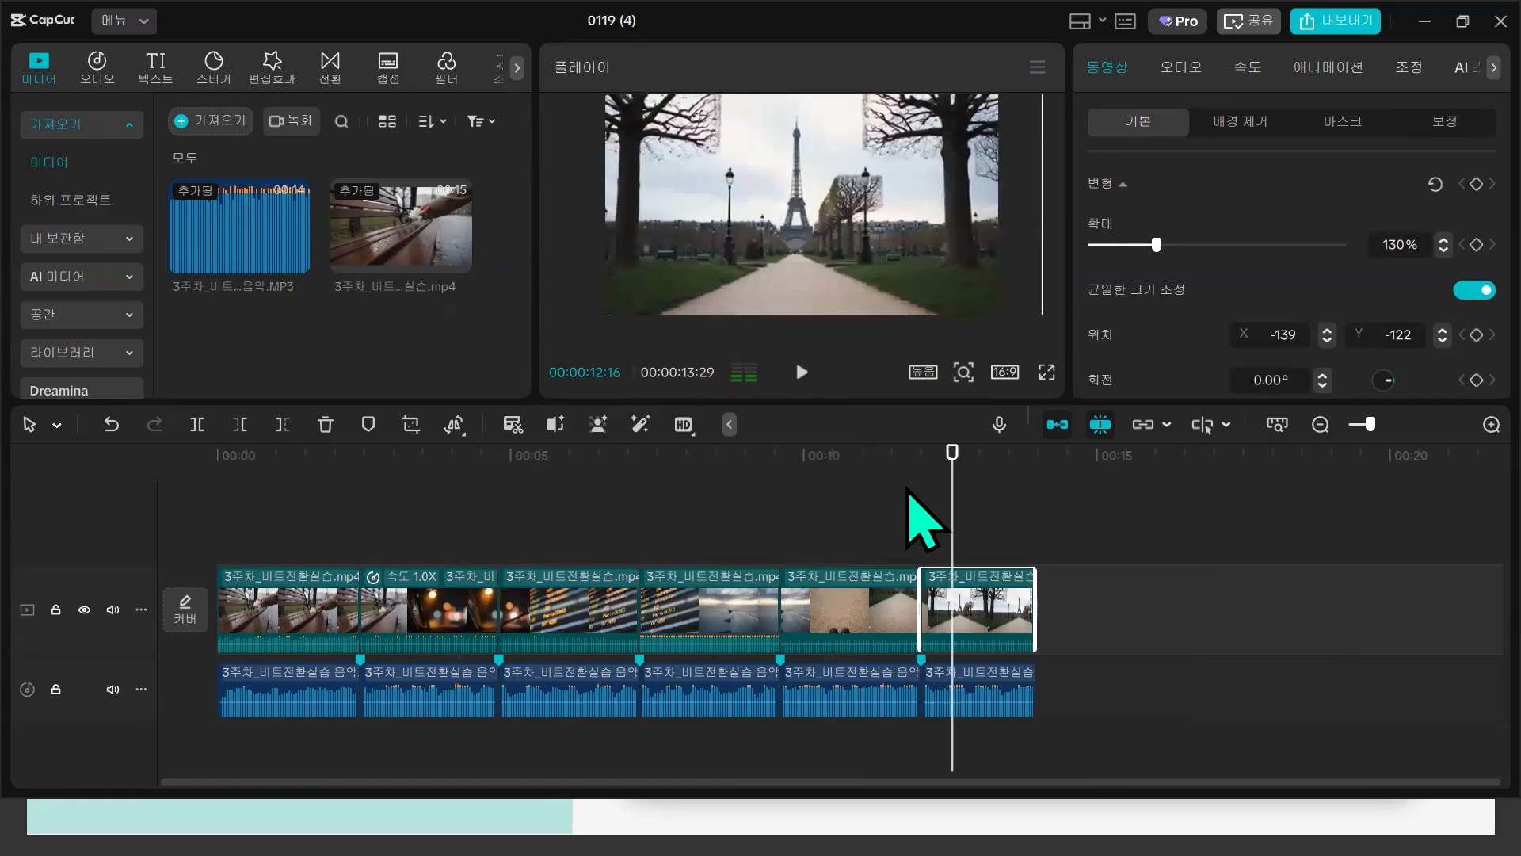
key(Home)
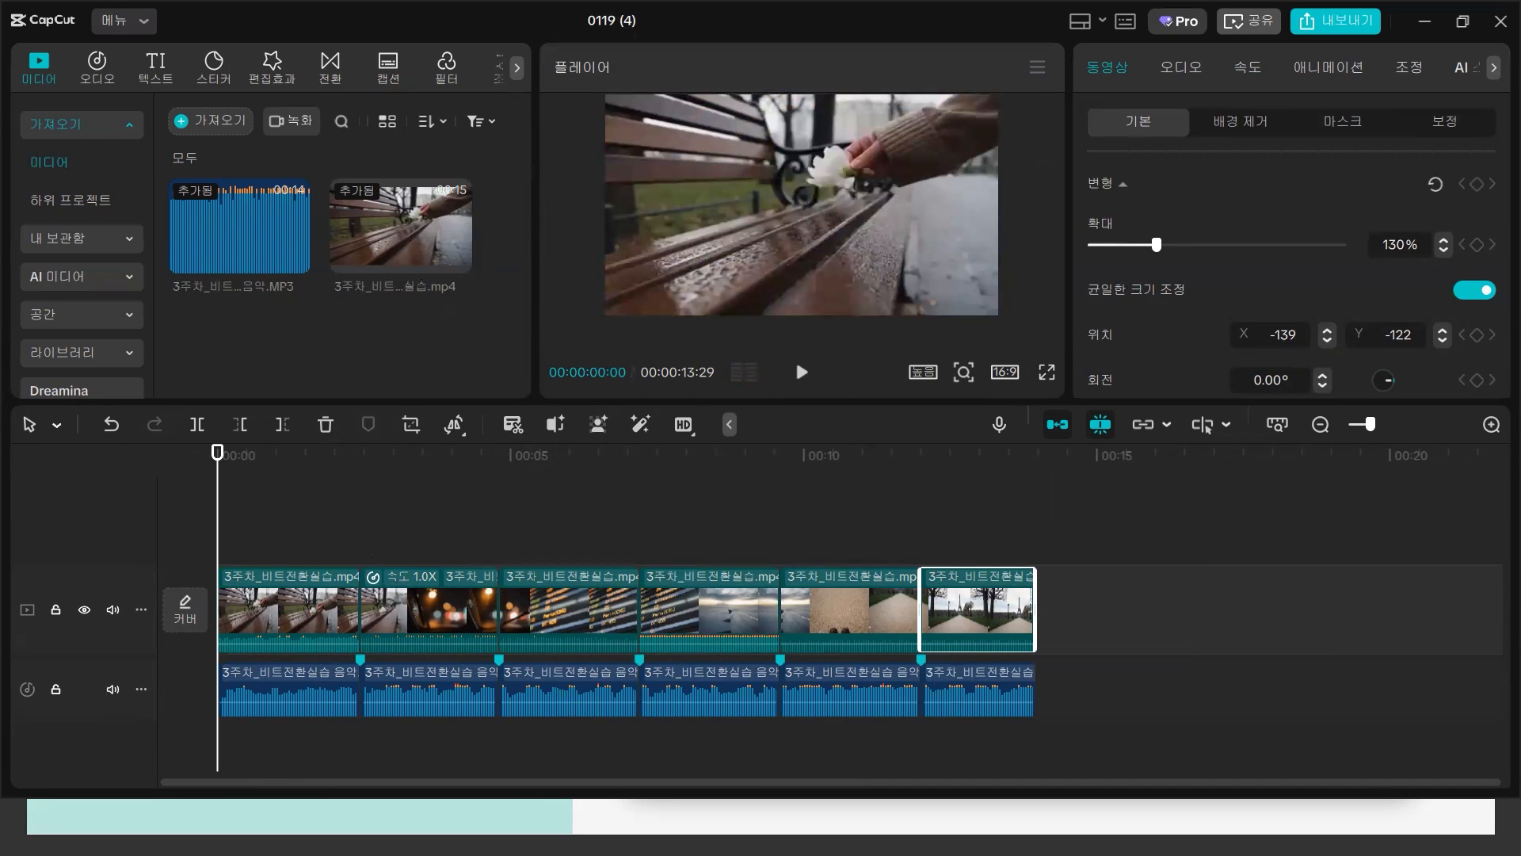
- Add the 혼합 overlay transition at the cut between the first and second scene clips
click(361, 541)
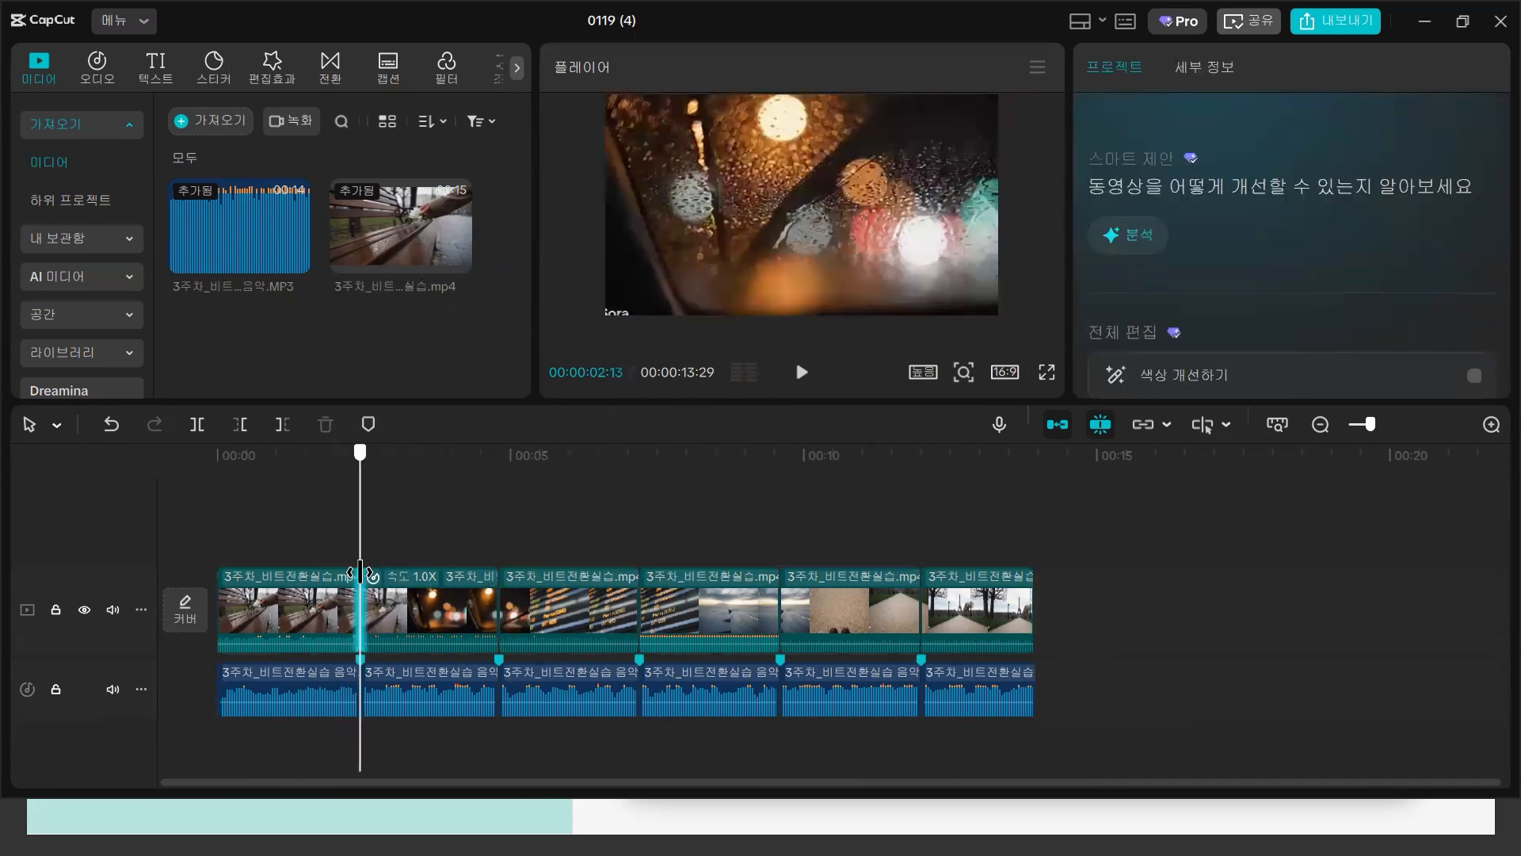
click(332, 70)
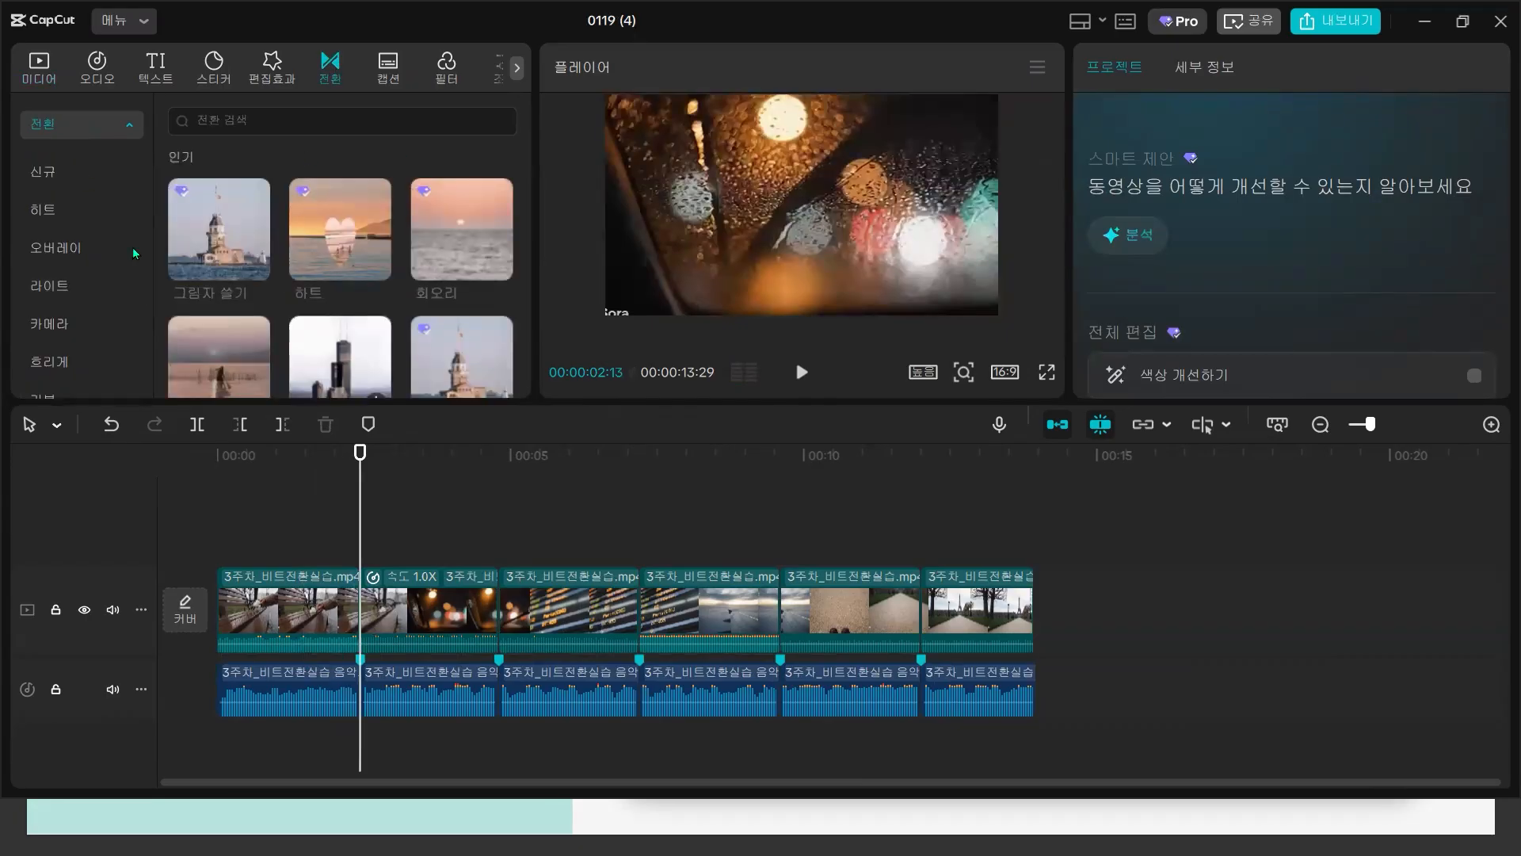
click(89, 248)
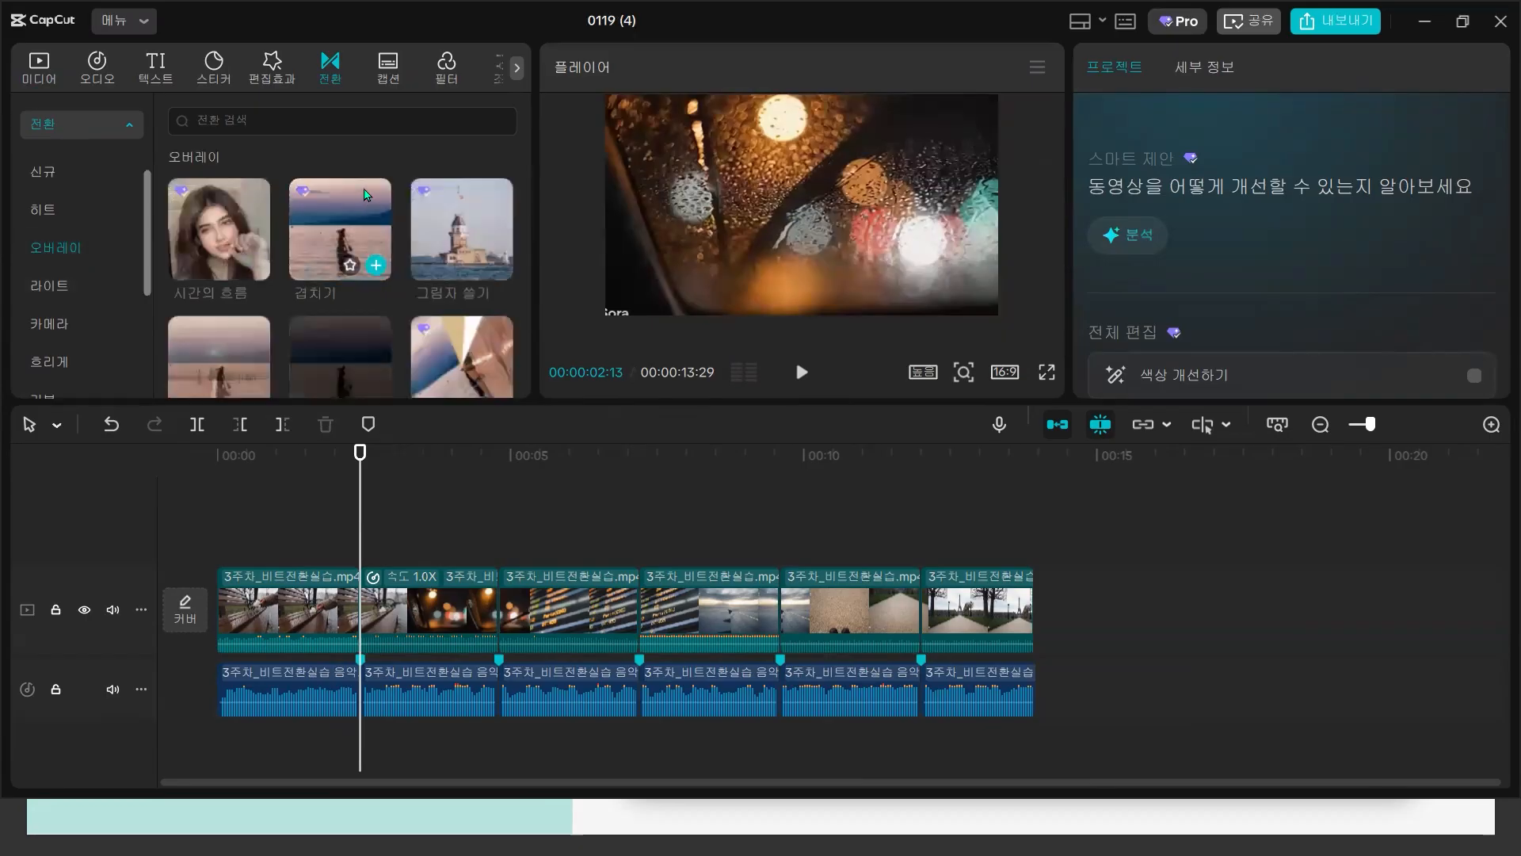
scroll(334, 202, down, 2)
drag(339, 255, 348, 583)
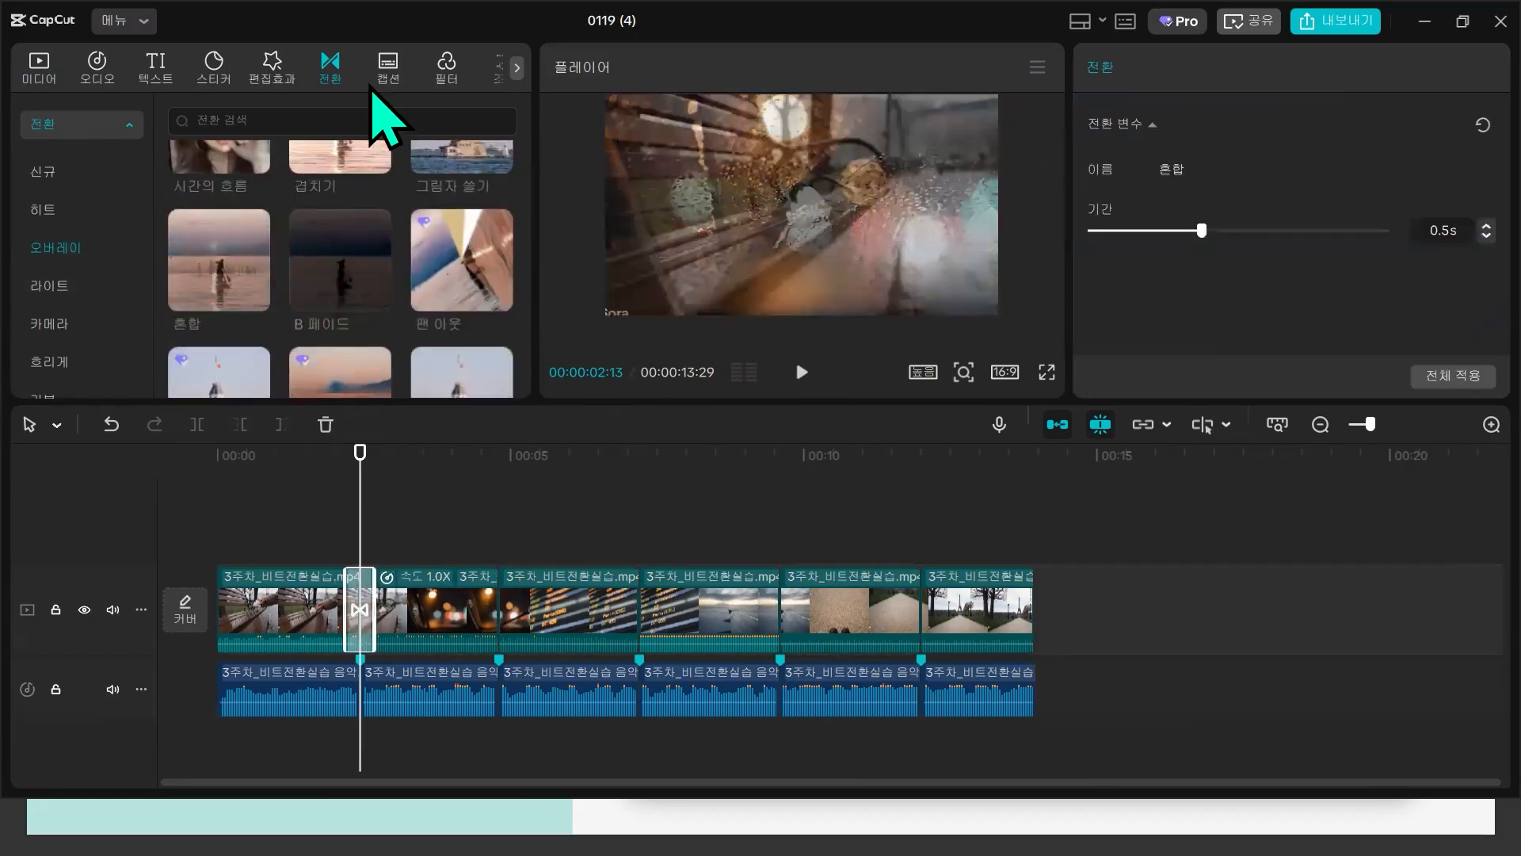
- Search the transition library for 와이프
click(348, 116)
text(와이프)
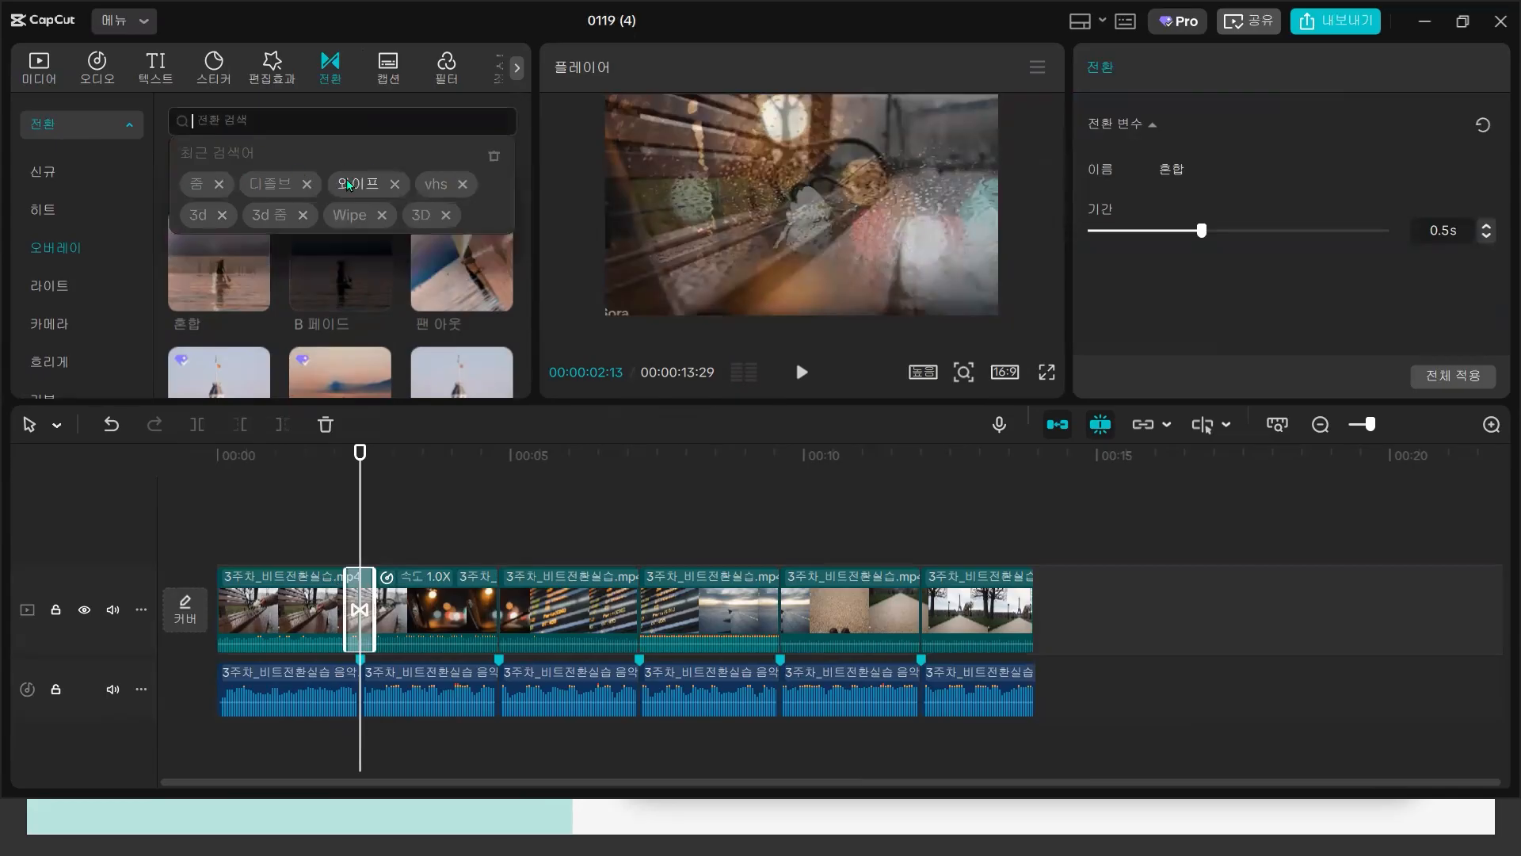
key(Return)
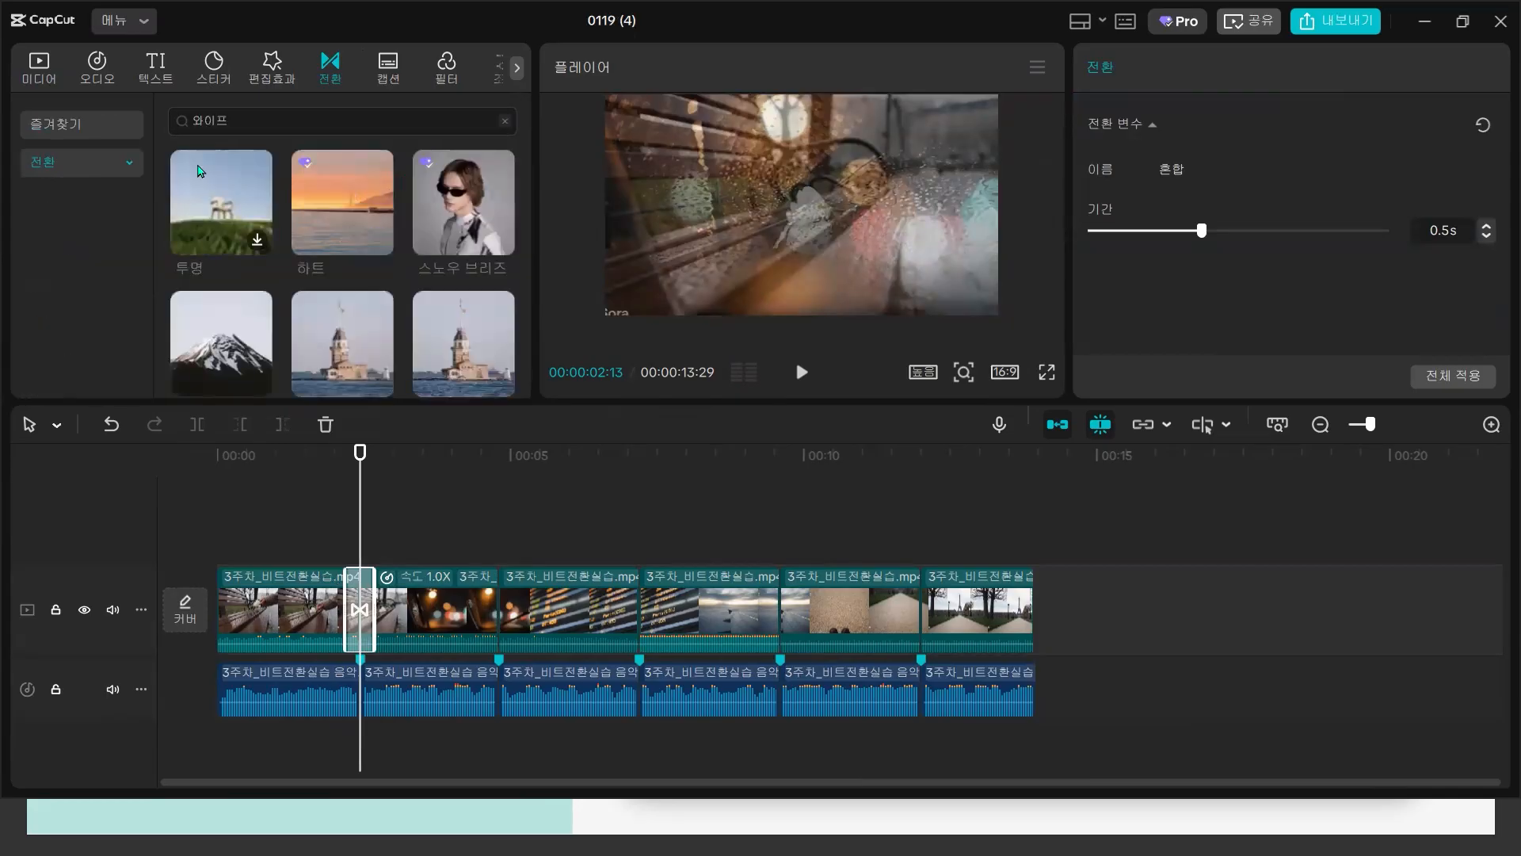
- Add the favourite transition 점진적 디졸브 between the second and third scene clips and place the playhead at its start
click(108, 126)
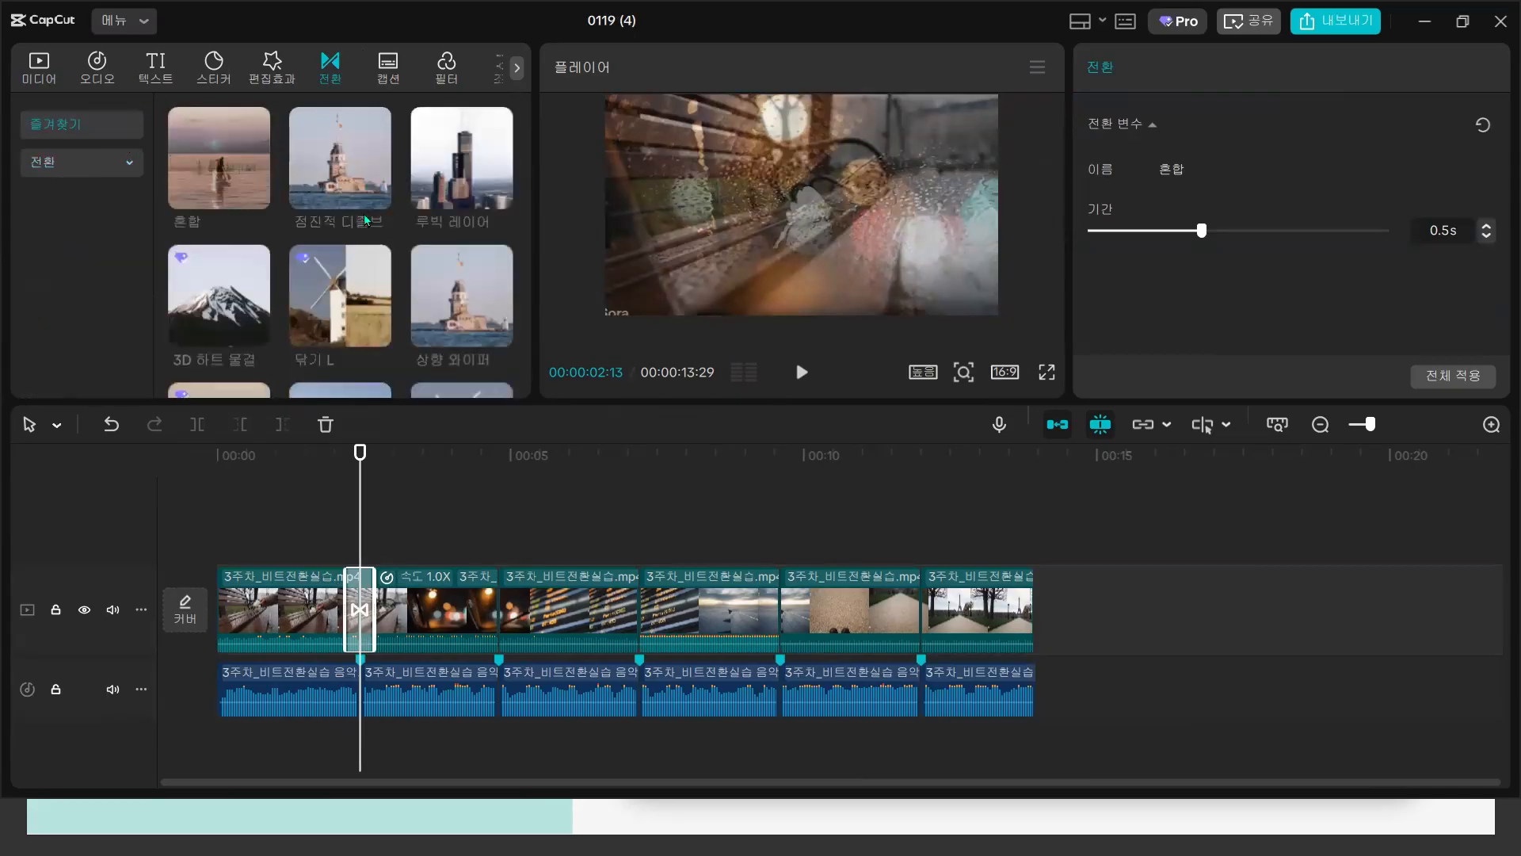
drag(370, 232, 464, 606)
click(469, 535)
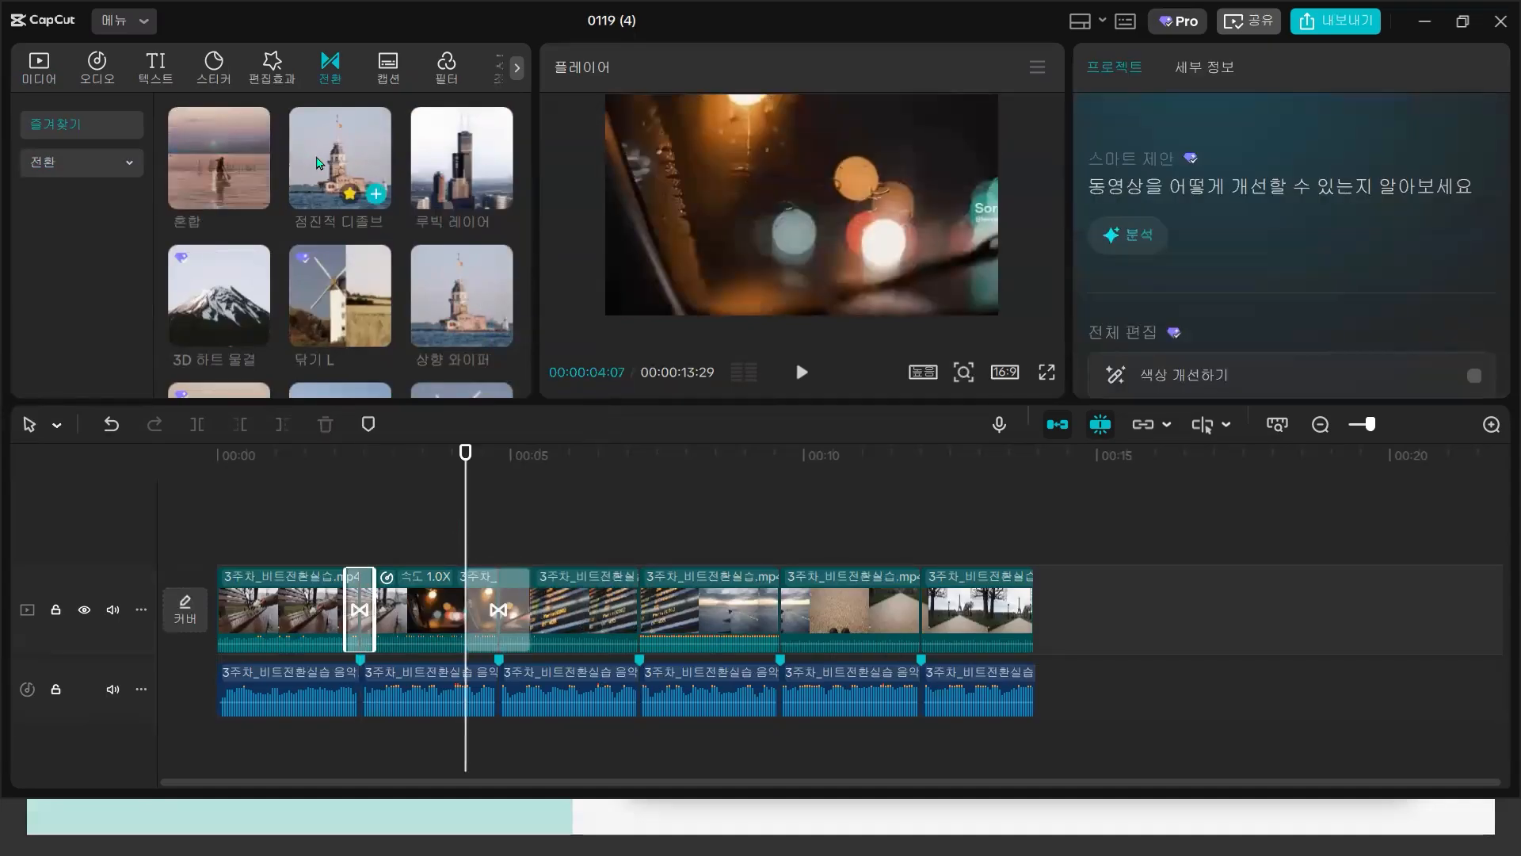
- Add a favourite transition between the third and fourth scene clips and the 지연 줌 transition between the fourth and fifth
scroll(321, 172, down, 4)
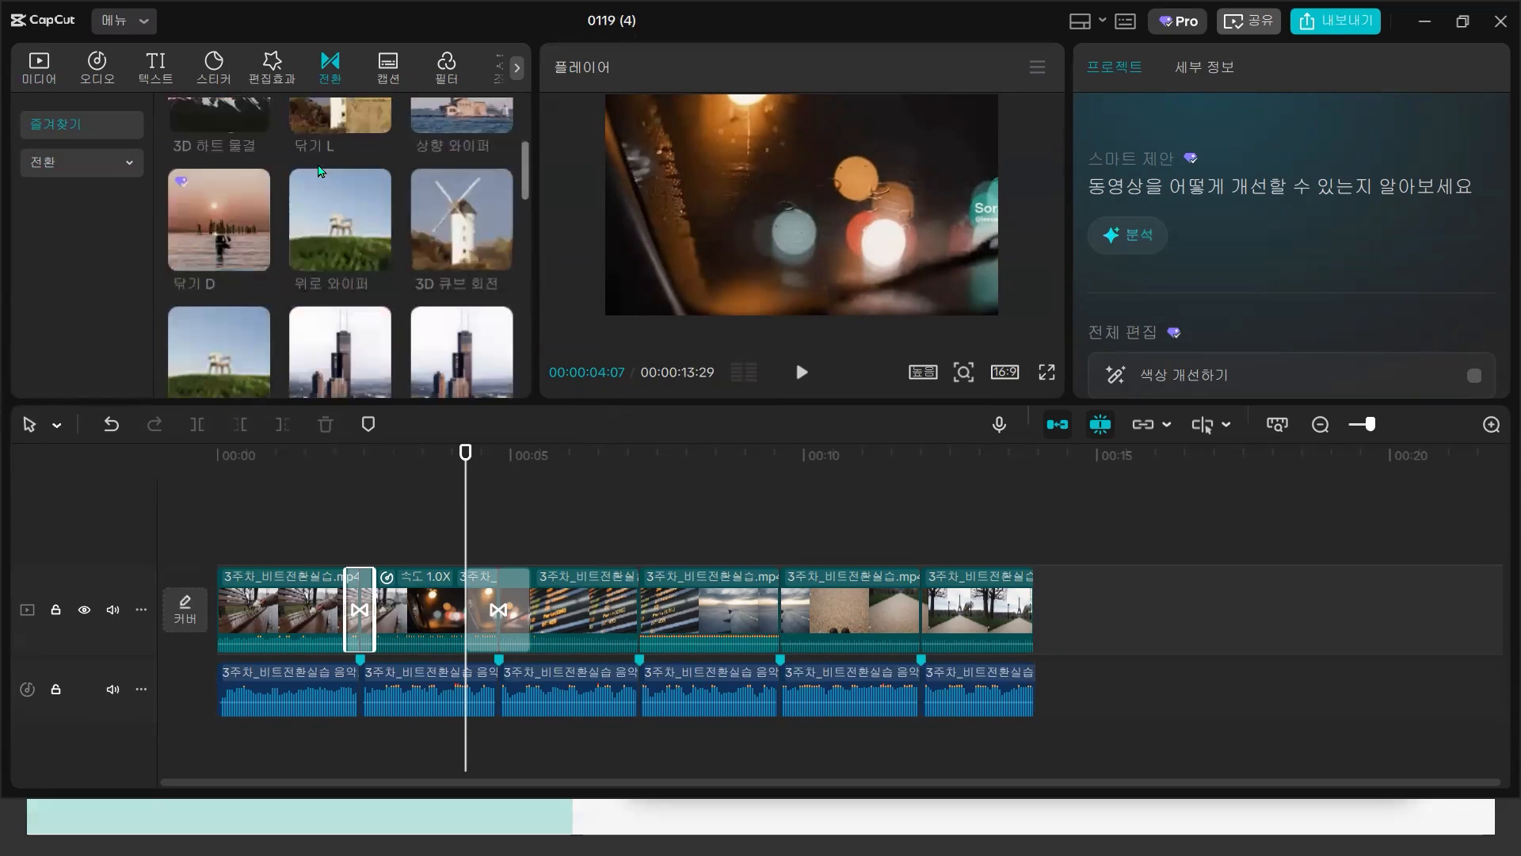
scroll(325, 182, down, 2)
drag(535, 421, 622, 600)
drag(435, 186, 780, 606)
click(748, 529)
- Shorten the 지연 줌 transition's duration to 0.8 s and select the 상향 와이퍼 transition between the second and third clips
click(786, 640)
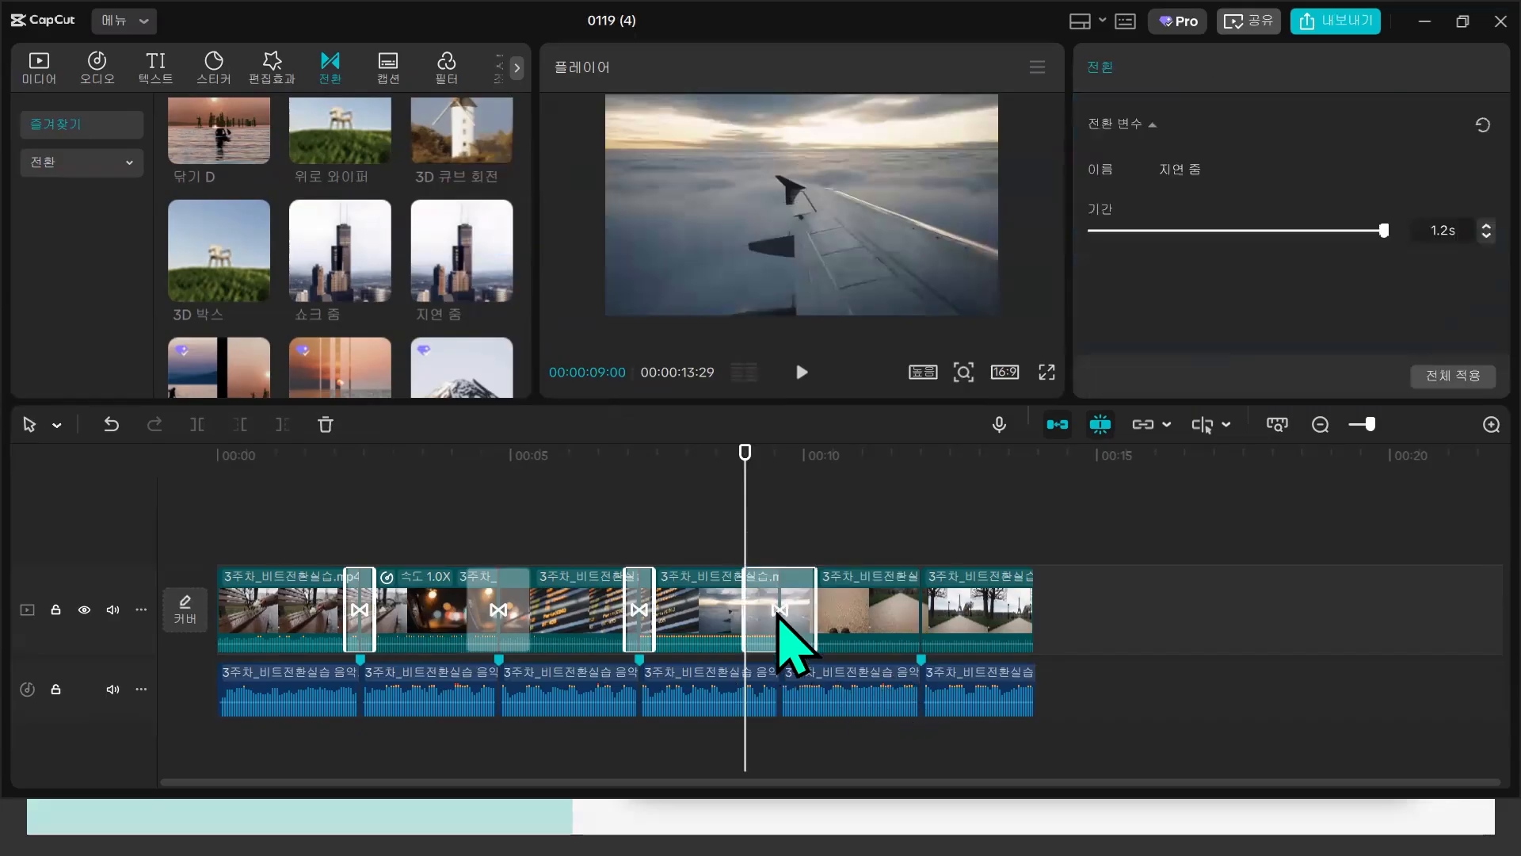
click(1486, 236)
click(1486, 236)
click(1486, 236)
click(1487, 236)
click(501, 630)
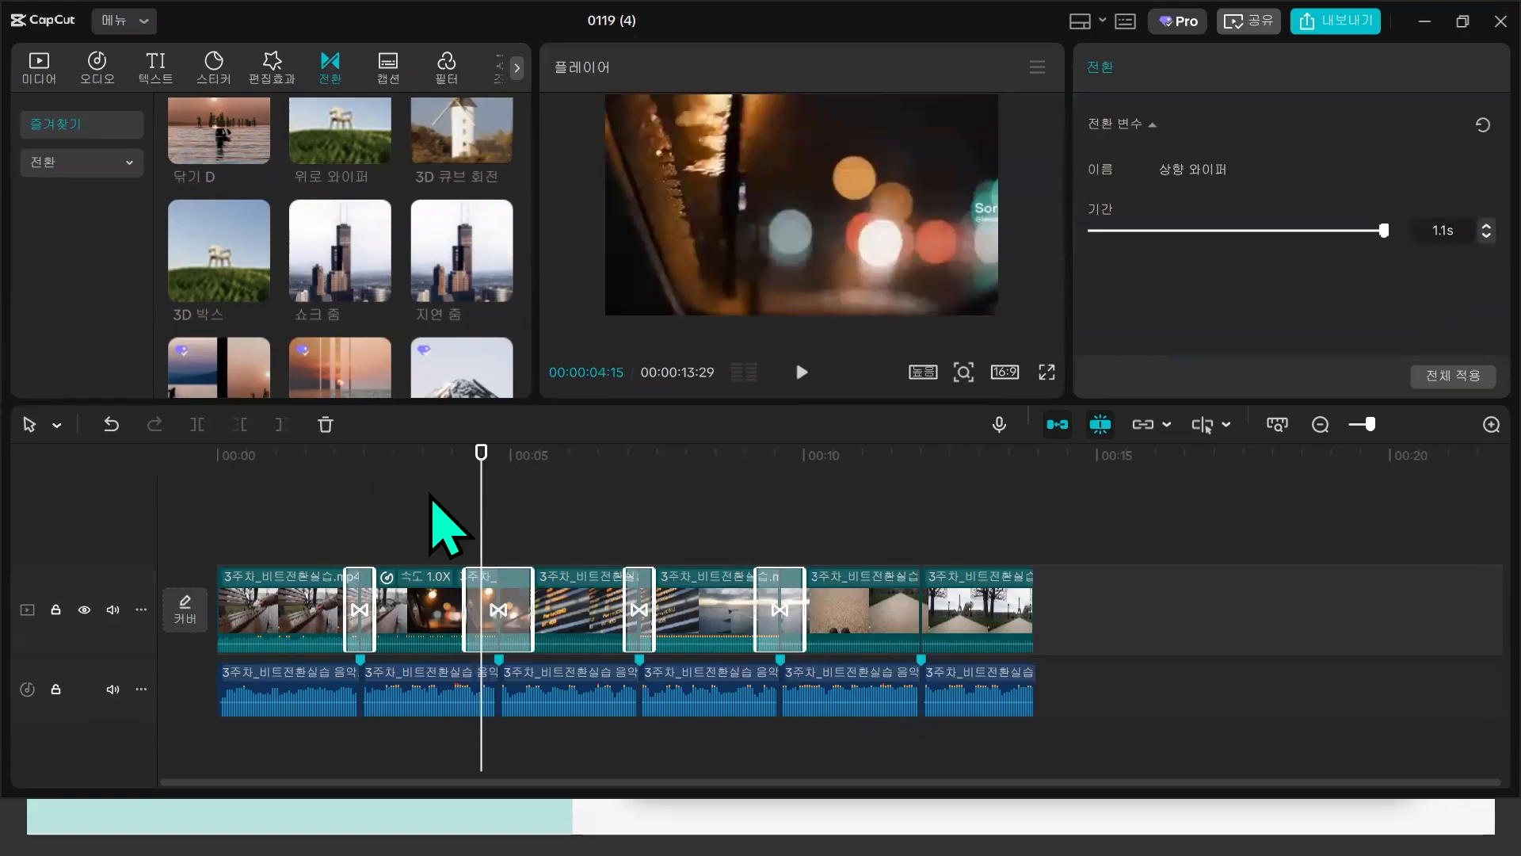
- Add the 3D 큐브 회전 transition between the last two scene clips and set its duration to 0.8 s
click(919, 519)
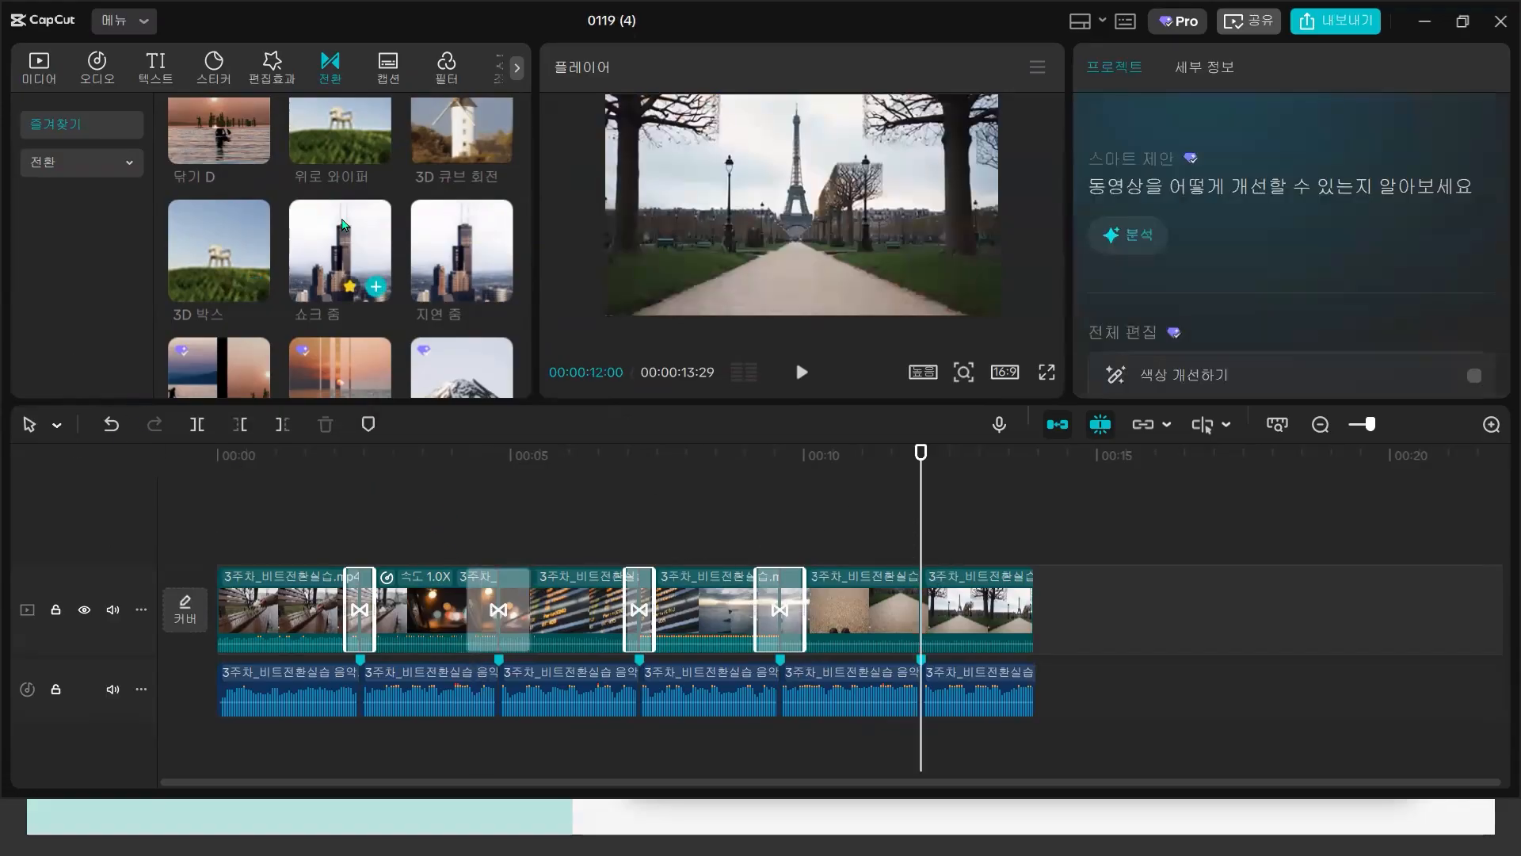
mouse_move(465, 210)
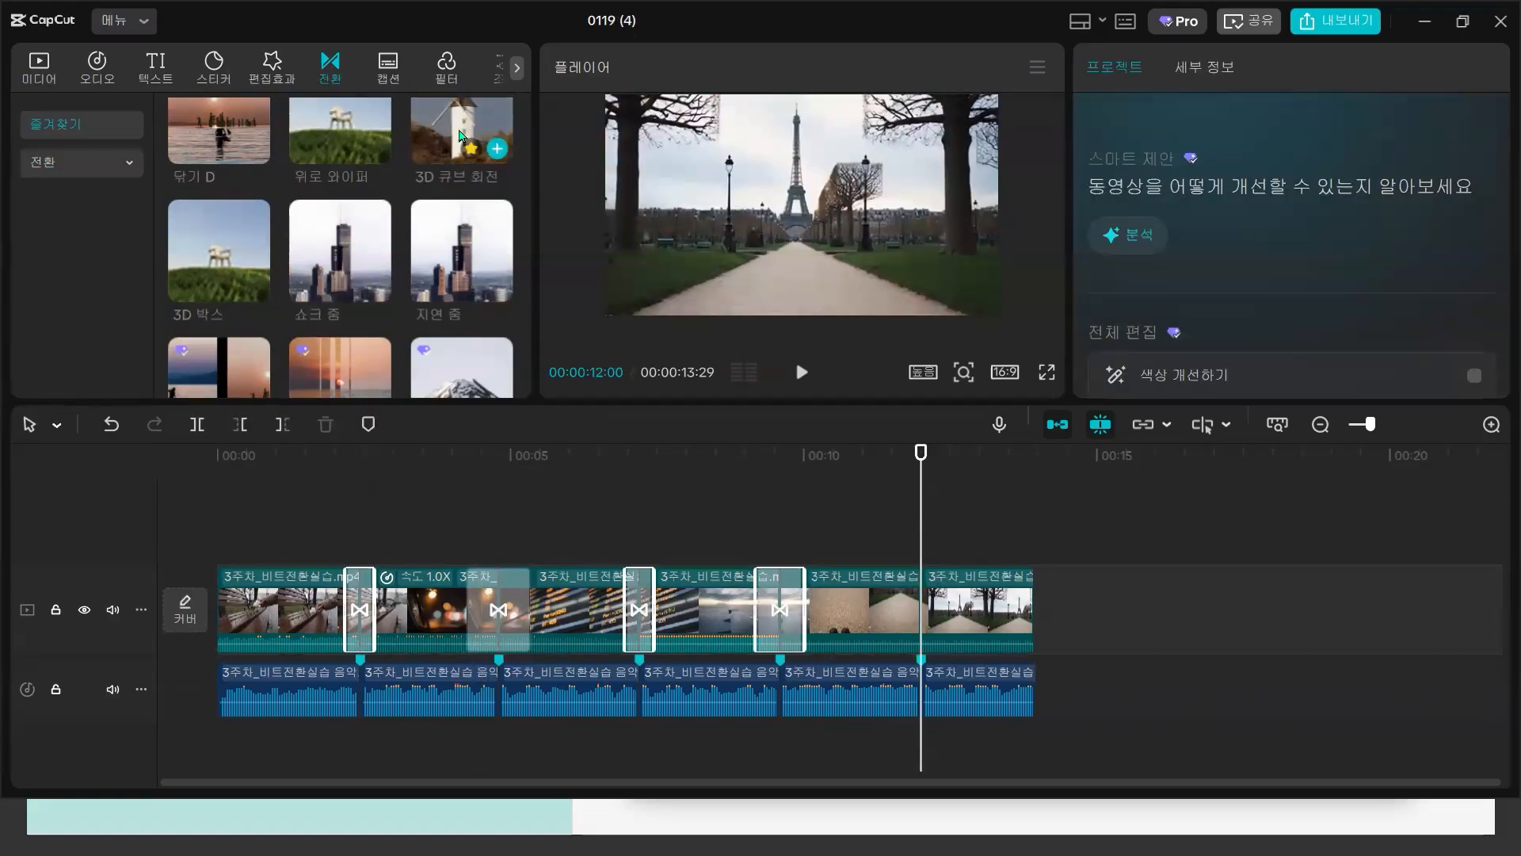
drag(463, 131, 917, 606)
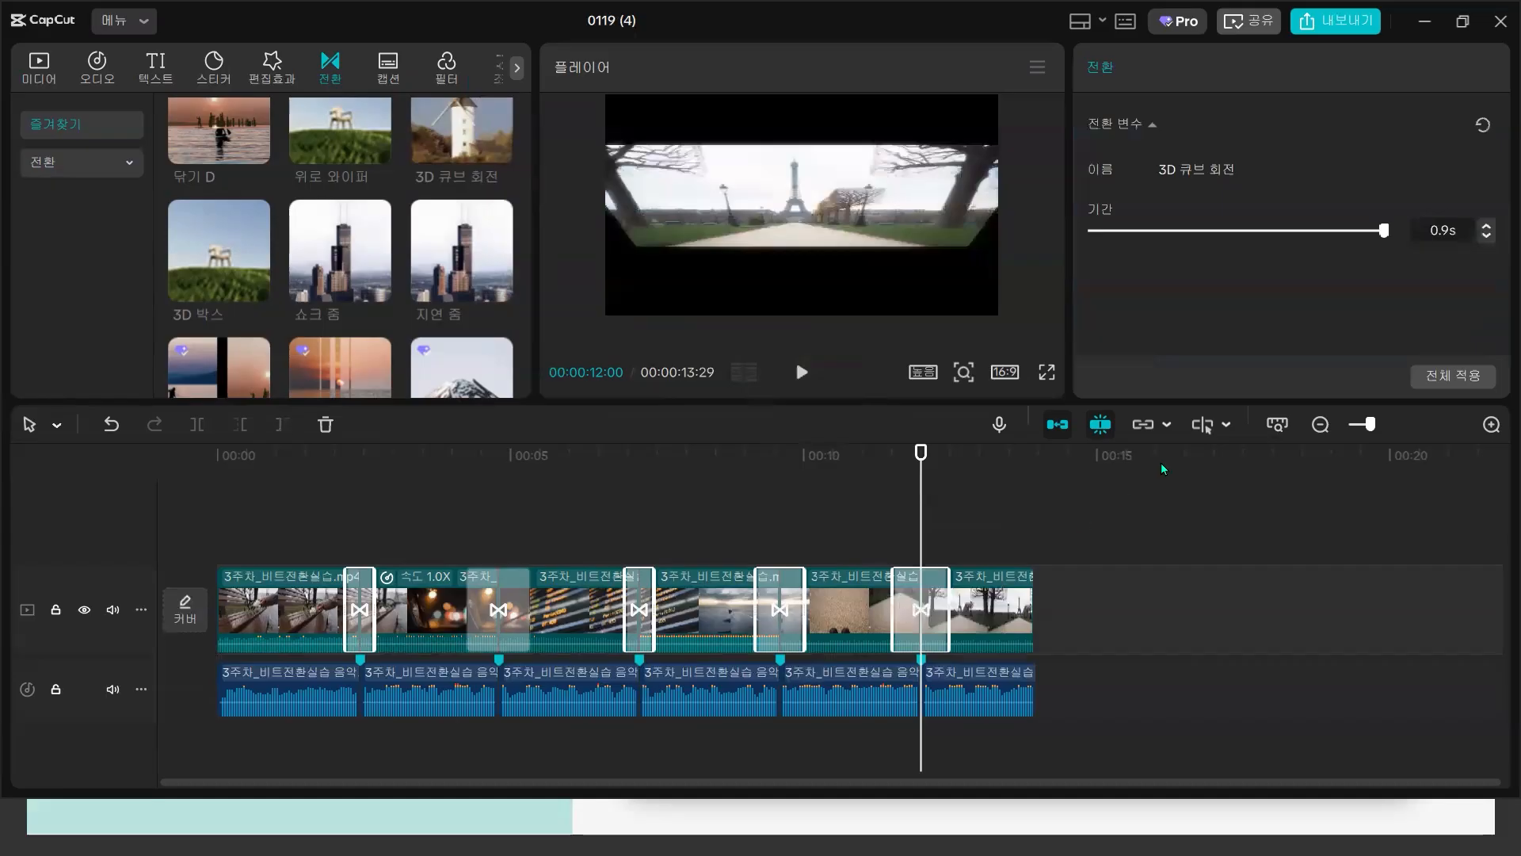
click(1487, 235)
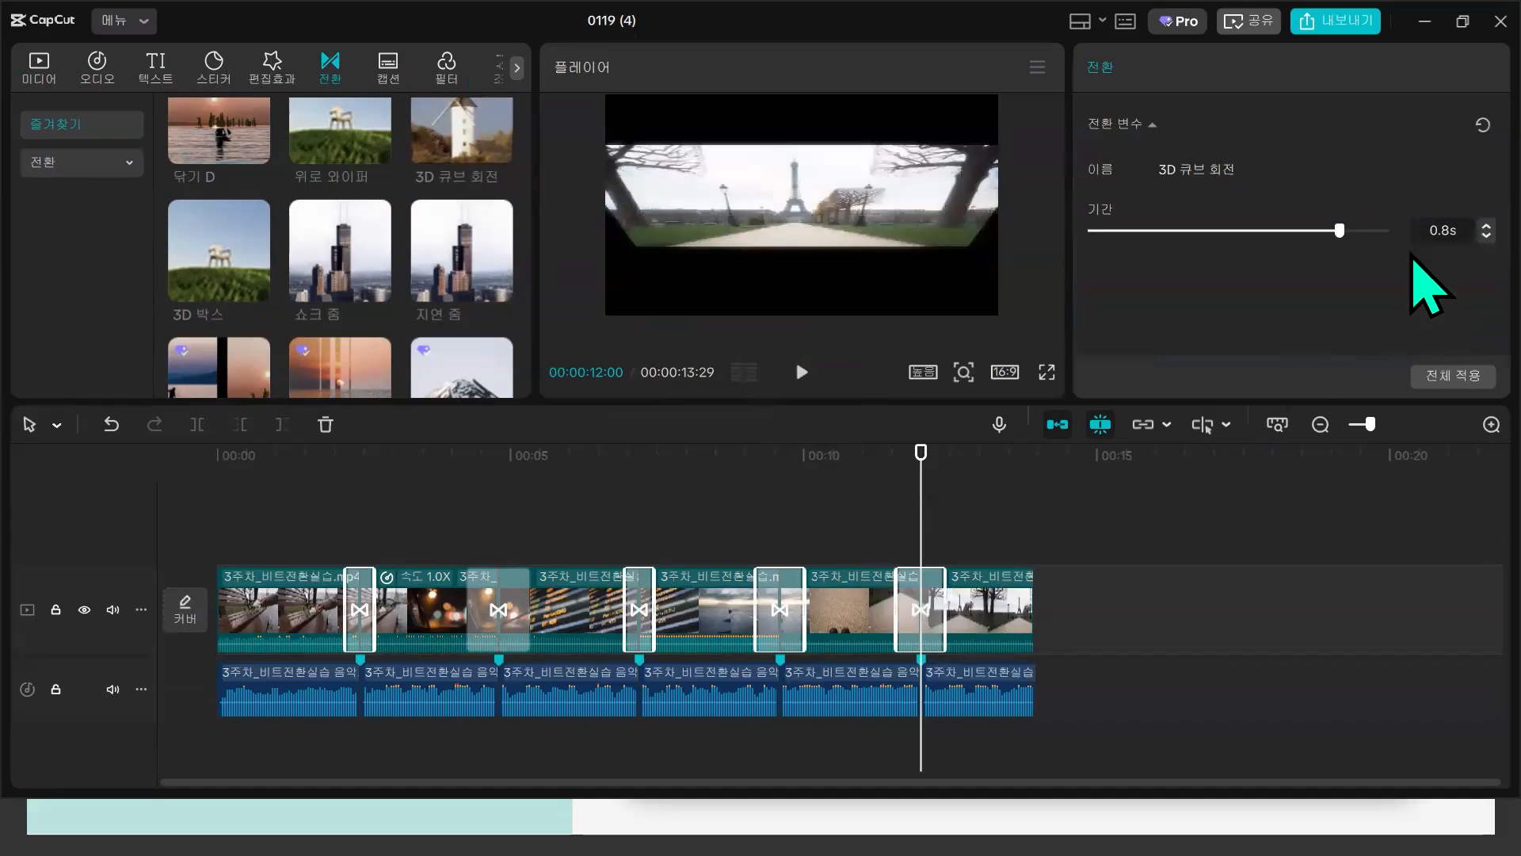
- Play the edit from its beginning to check the transitions against the beats, and minimise the editor window
click(339, 531)
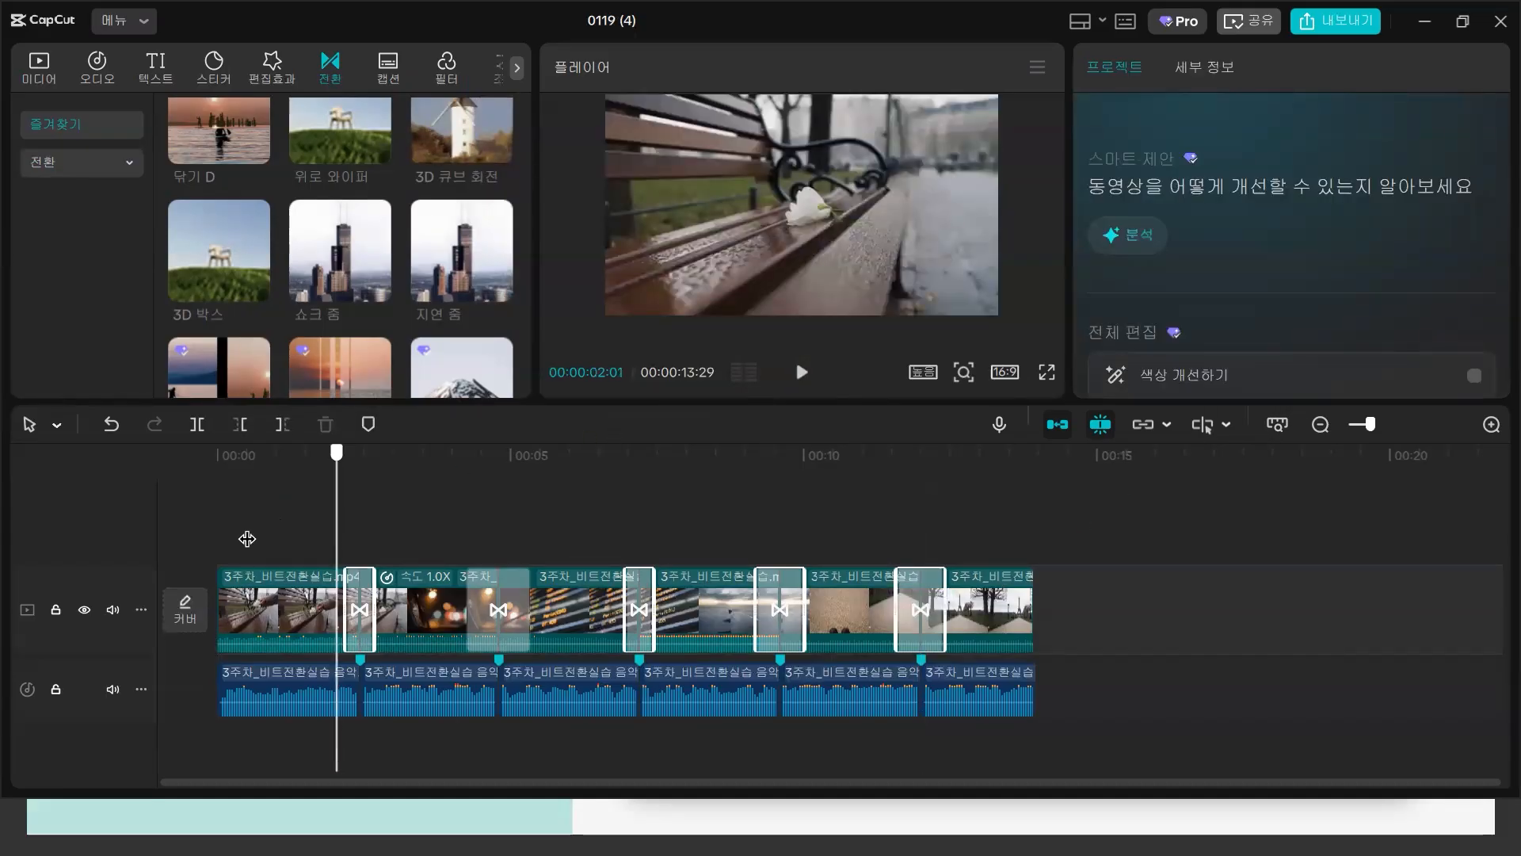
click(246, 538)
click(801, 373)
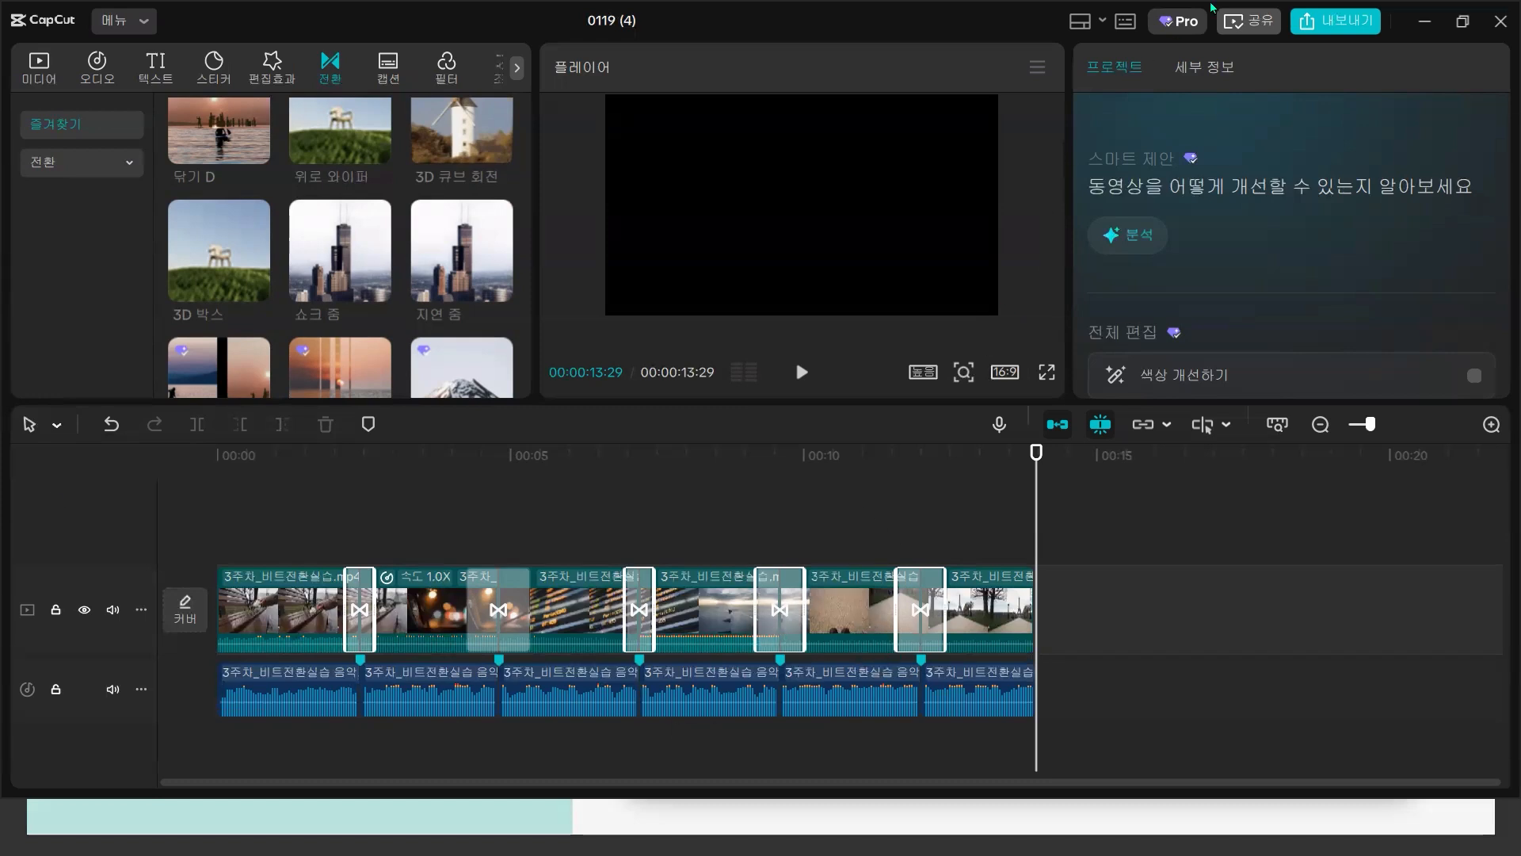
click(1423, 19)
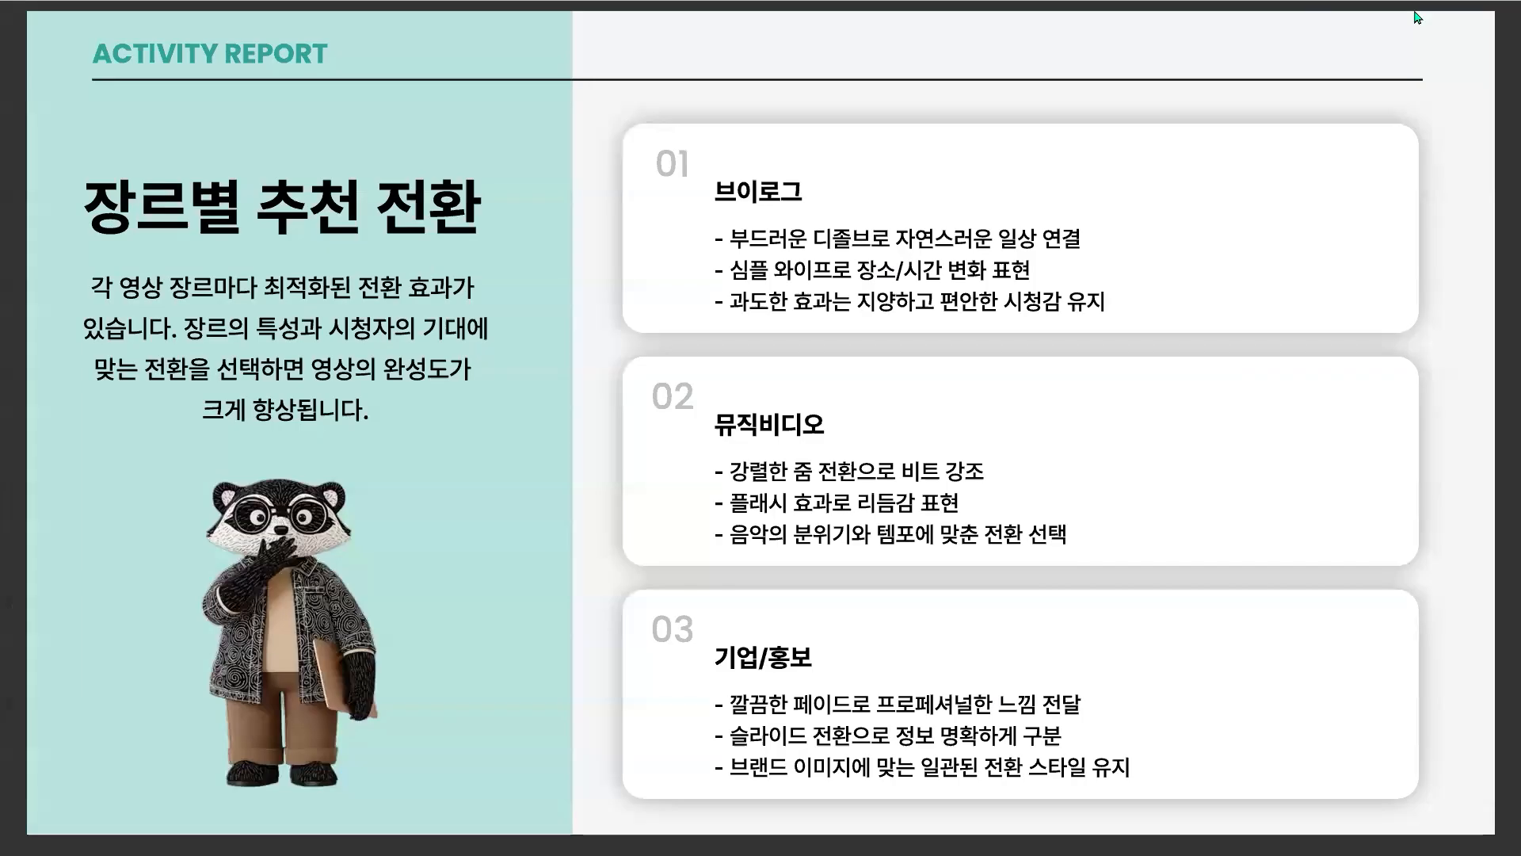
click(986, 306)
click(946, 508)
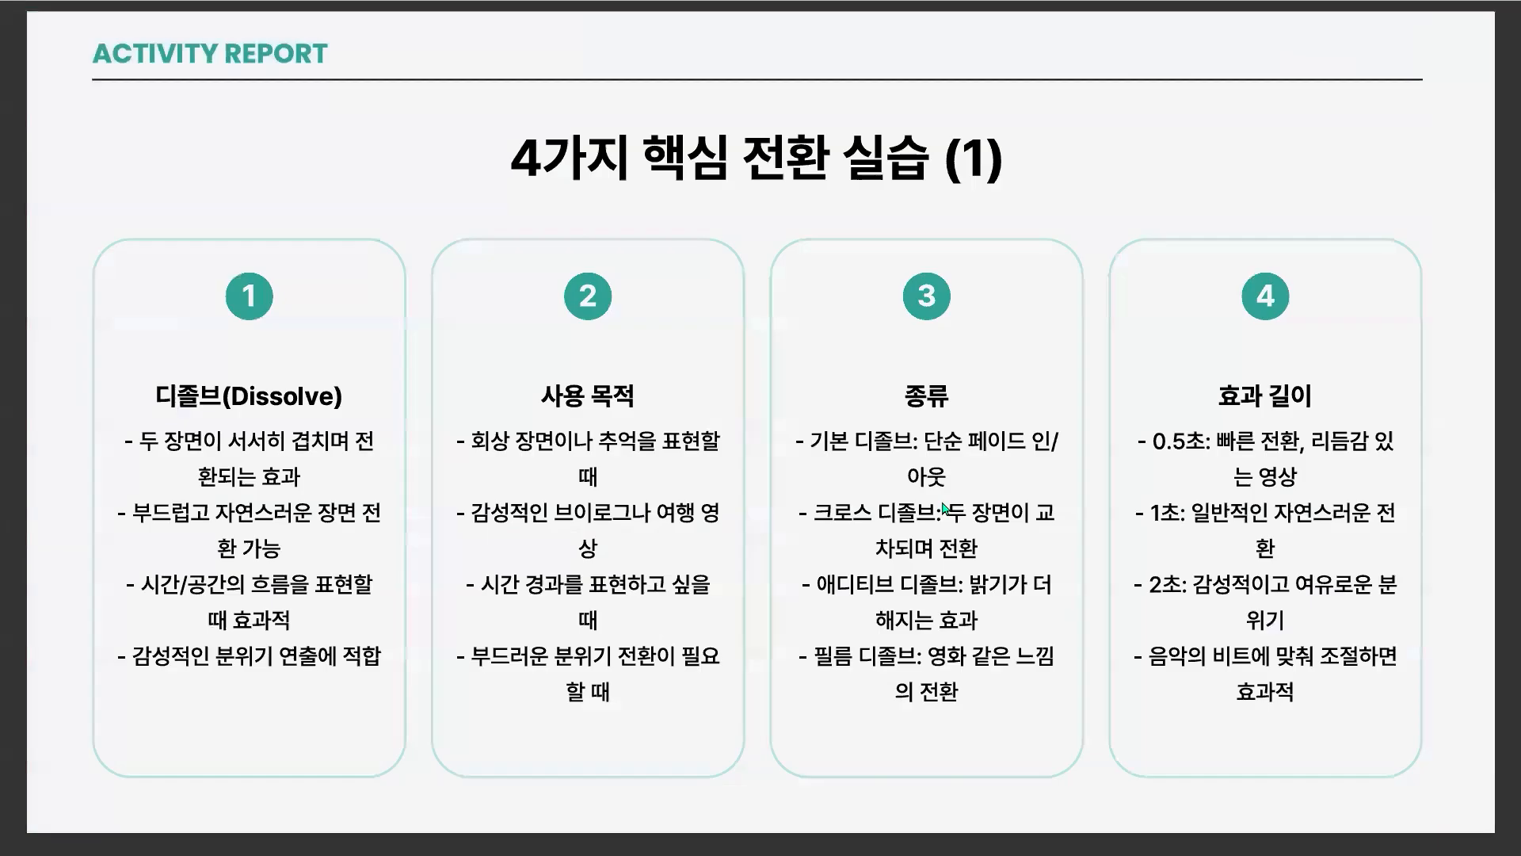
click(945, 508)
click(945, 508)
click(946, 508)
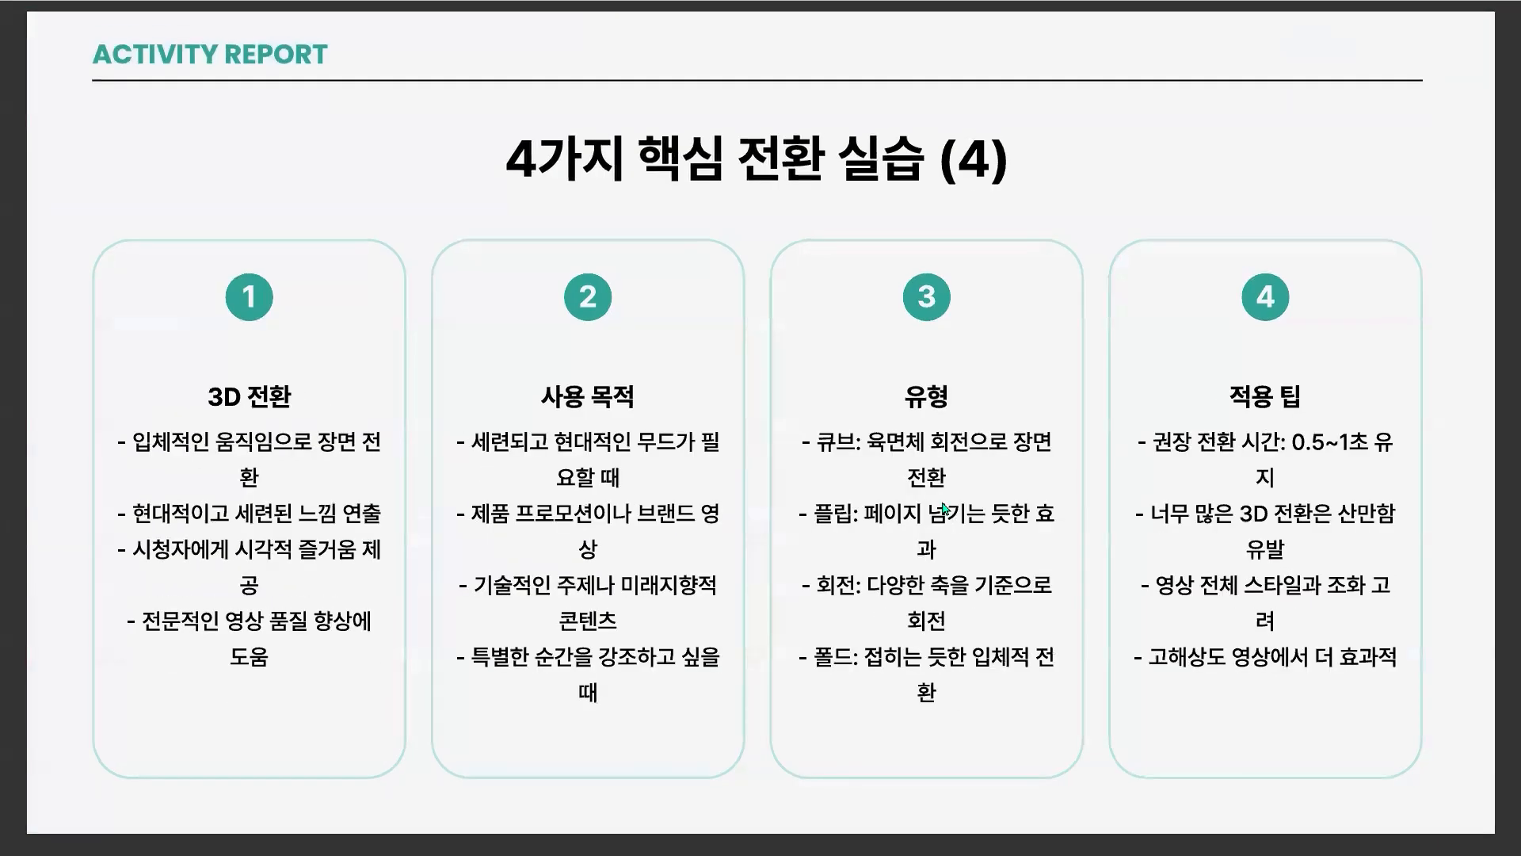
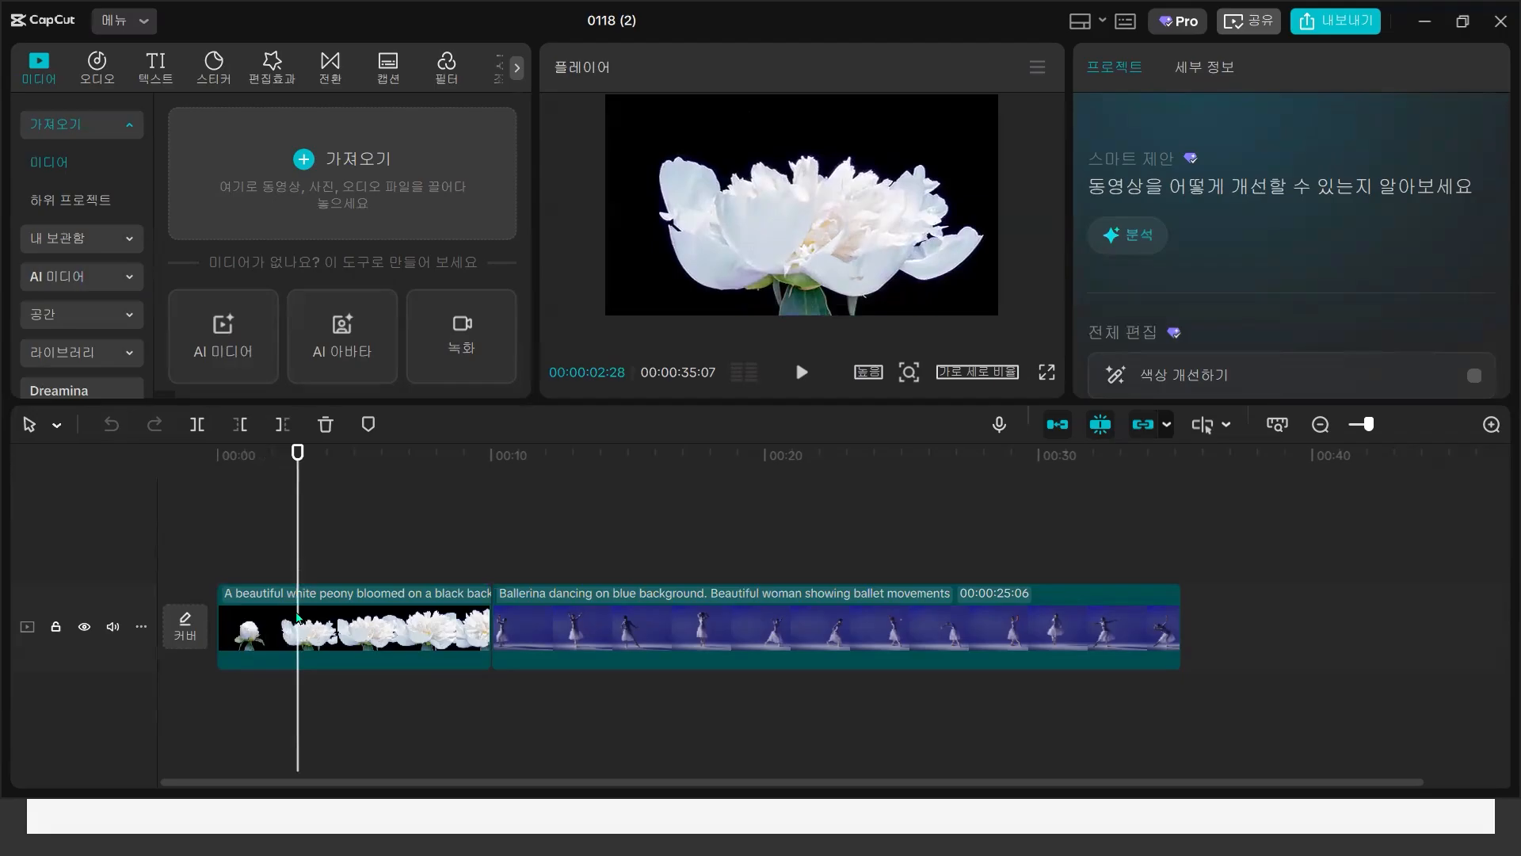
- Split the white peony clip at 00:00:02:28 and place the 컬트 클래식 glitch effect over its first part
click(265, 644)
key(ctrl+b)
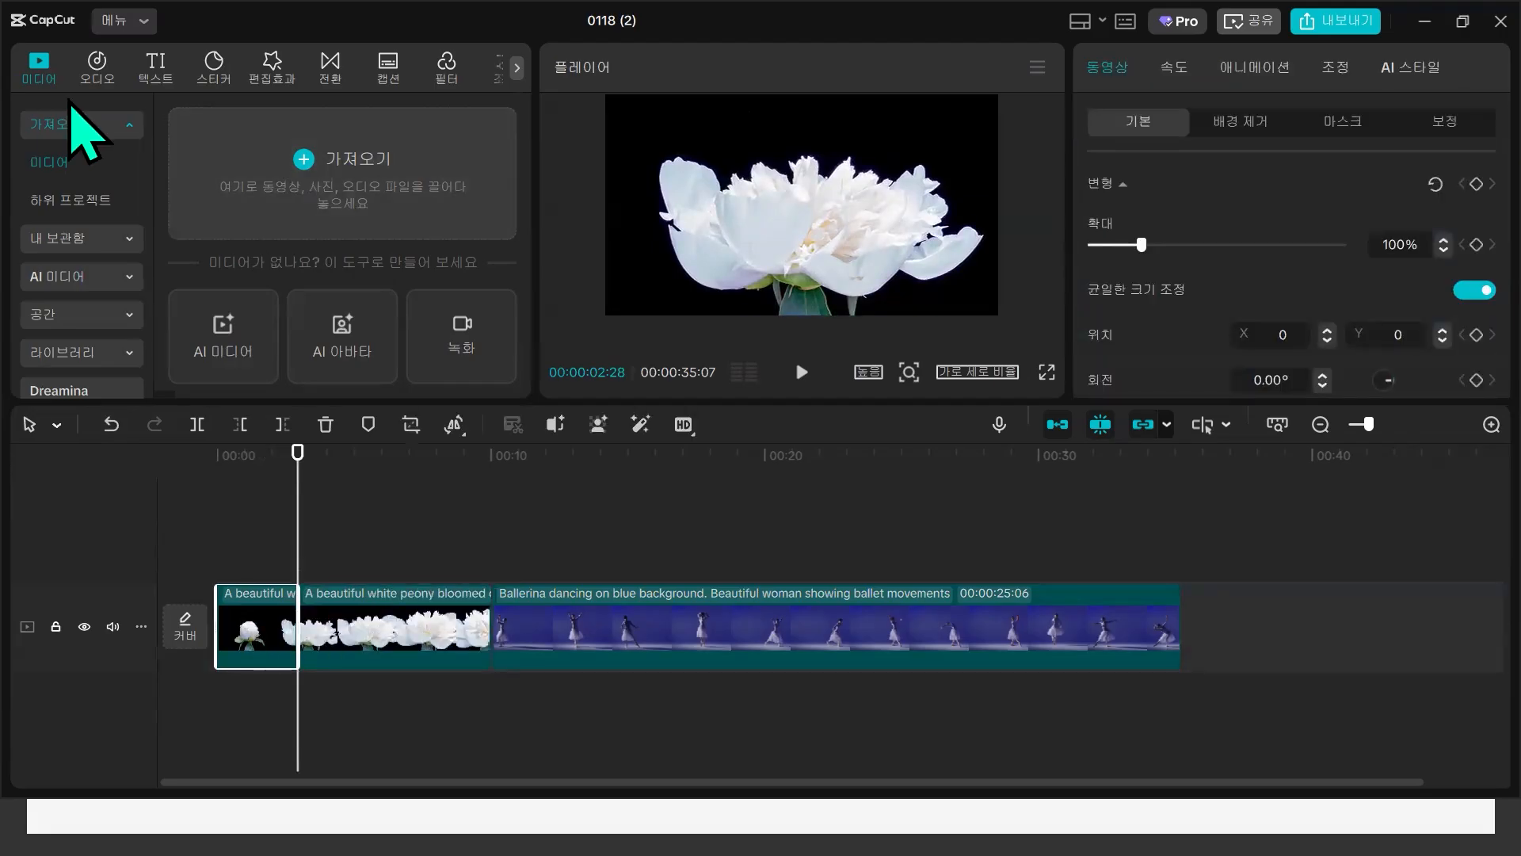
click(273, 60)
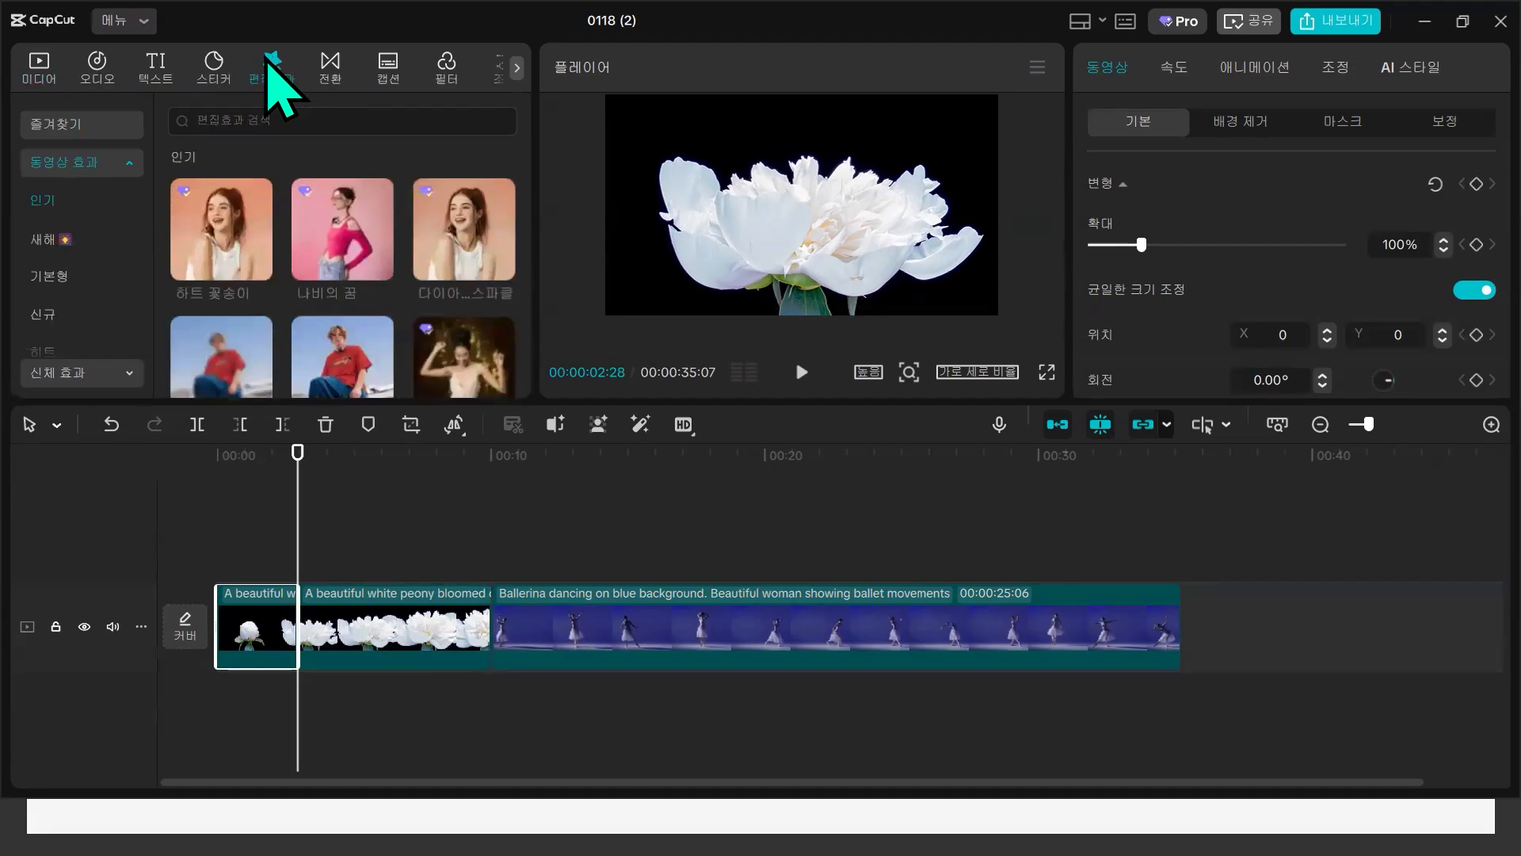
scroll(119, 285, down, 6)
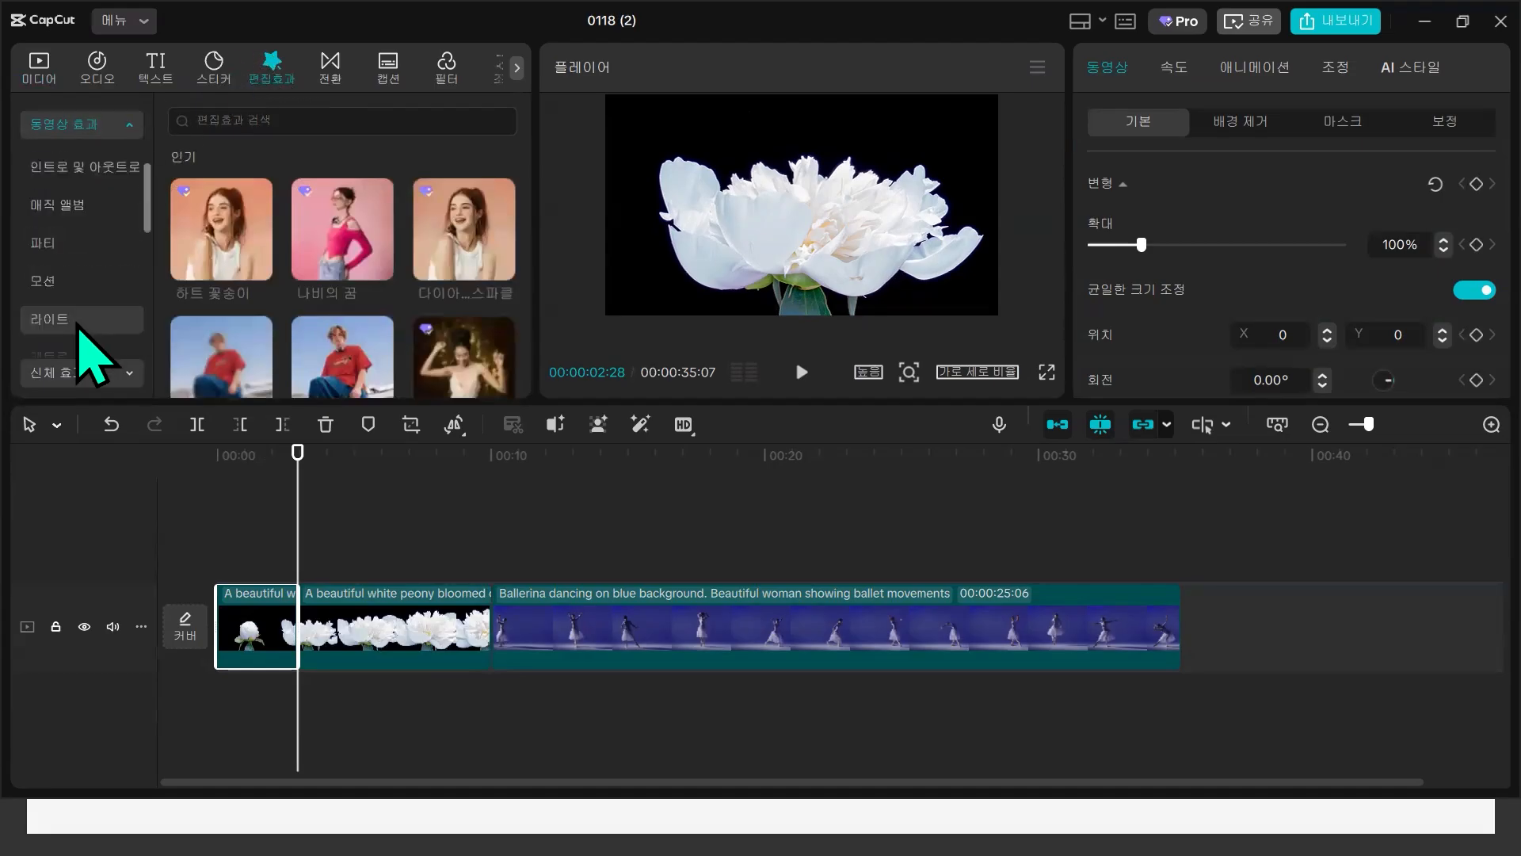
click(66, 293)
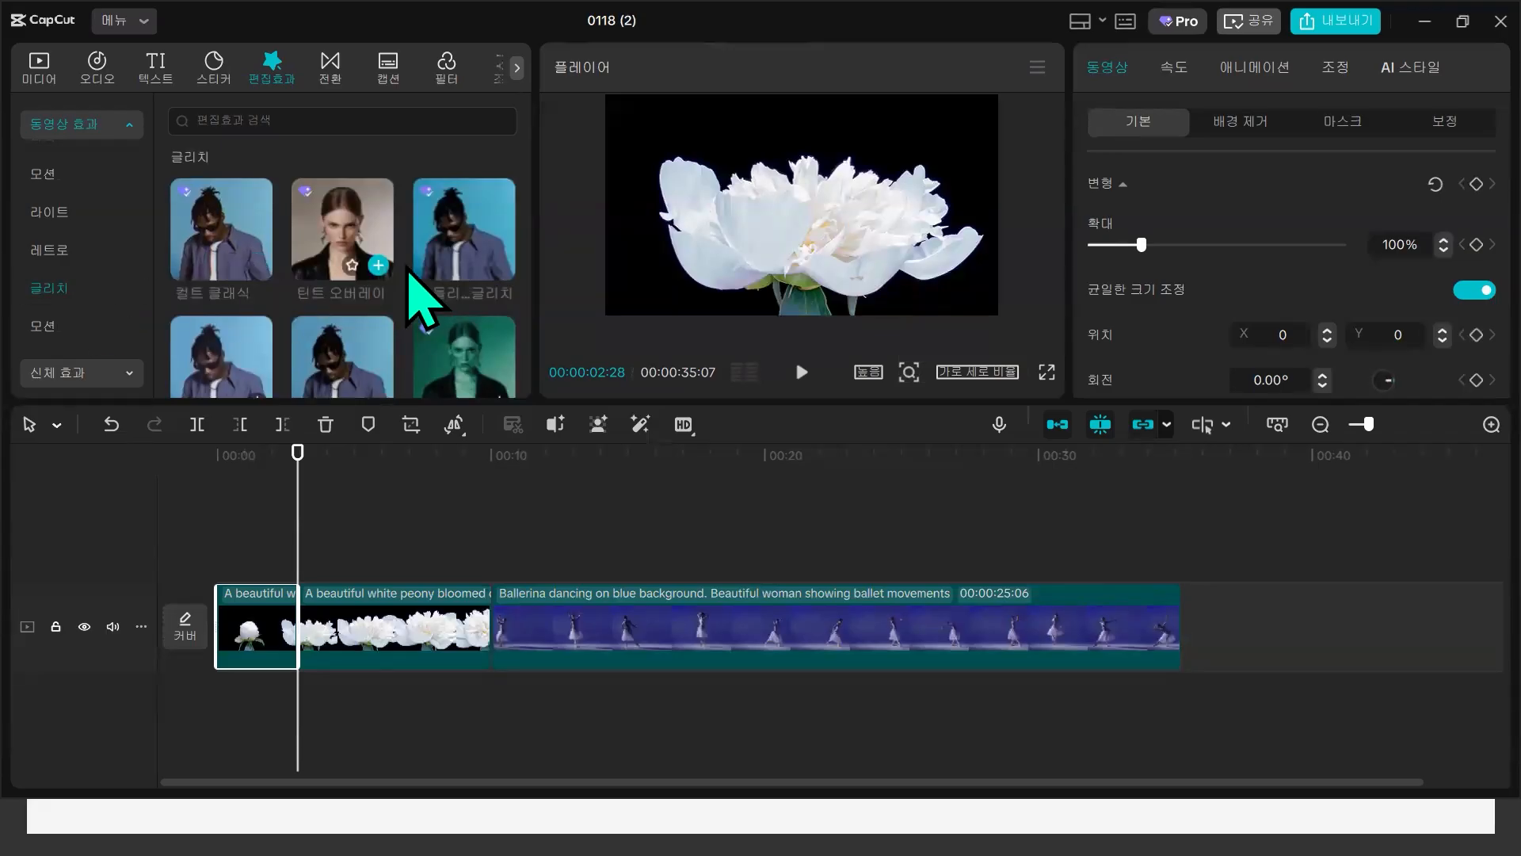
drag(258, 260, 226, 563)
click(221, 513)
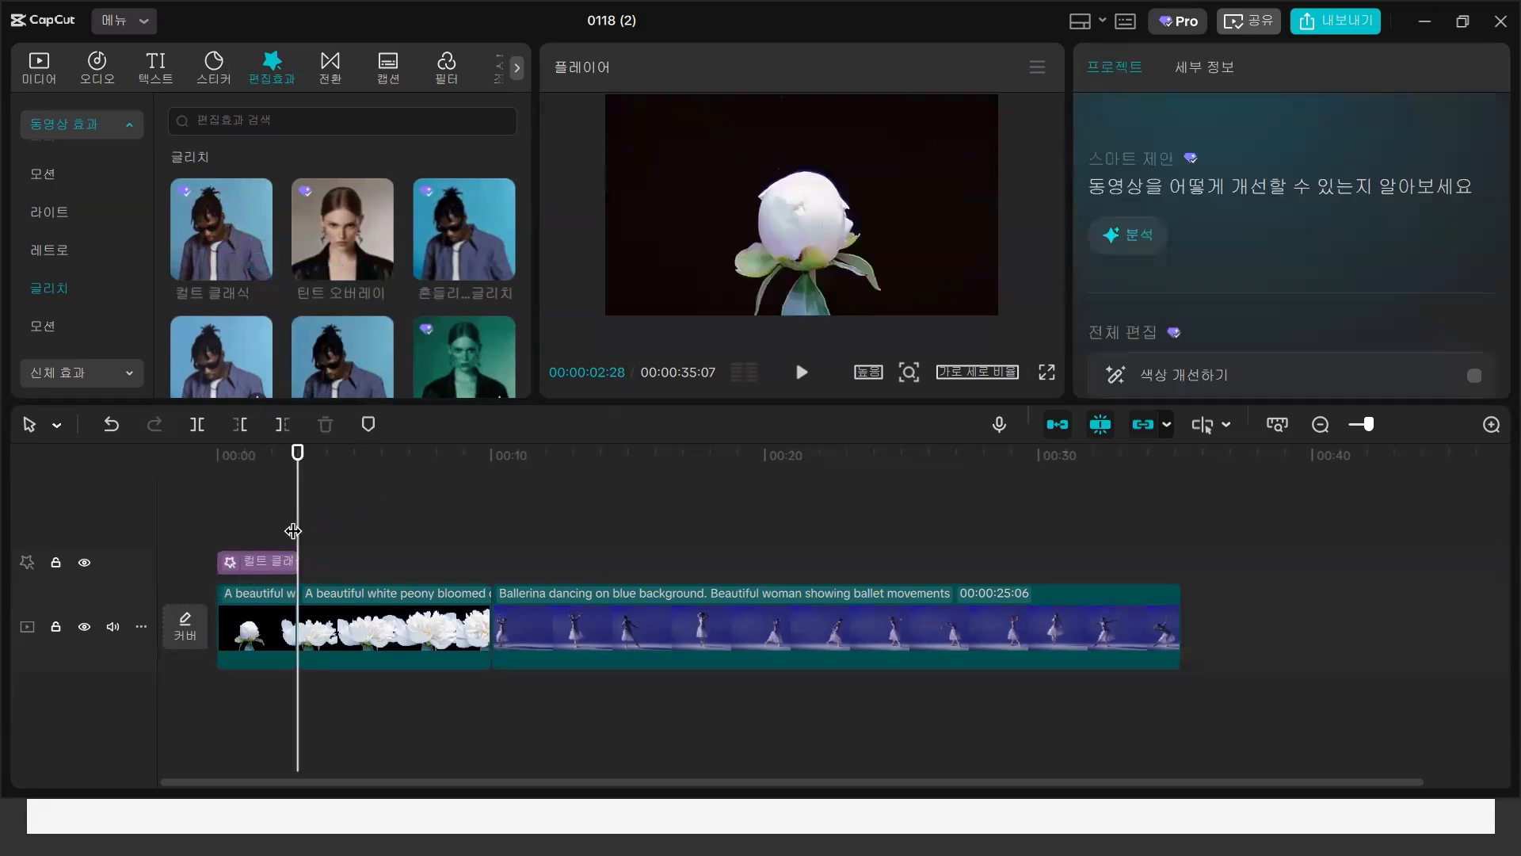
- Set the 컬트 클래식 effect's speed (속도) to 10
click(272, 564)
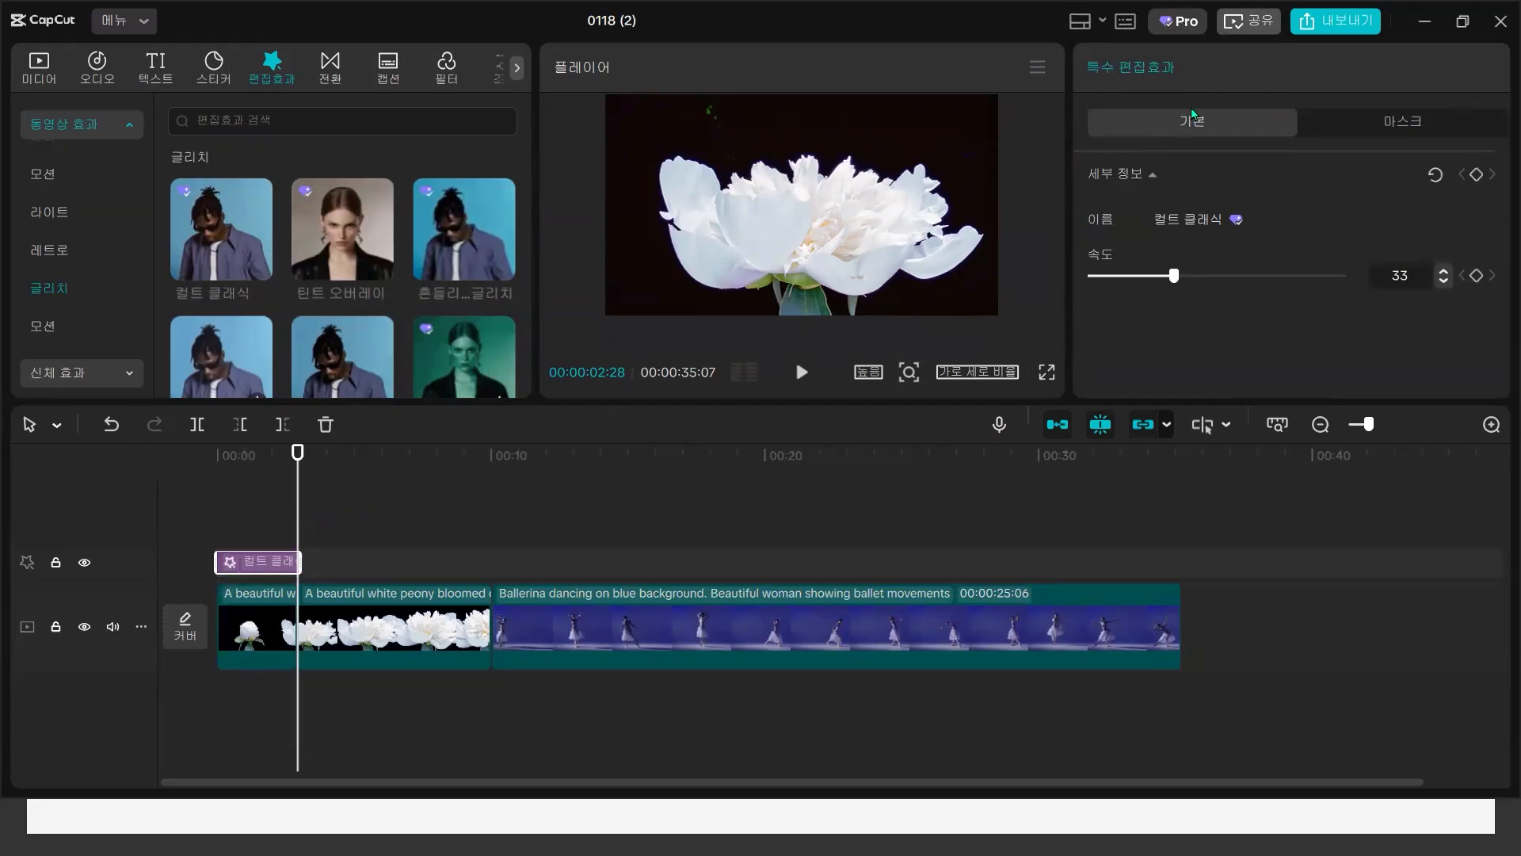
drag(1173, 276, 1121, 275)
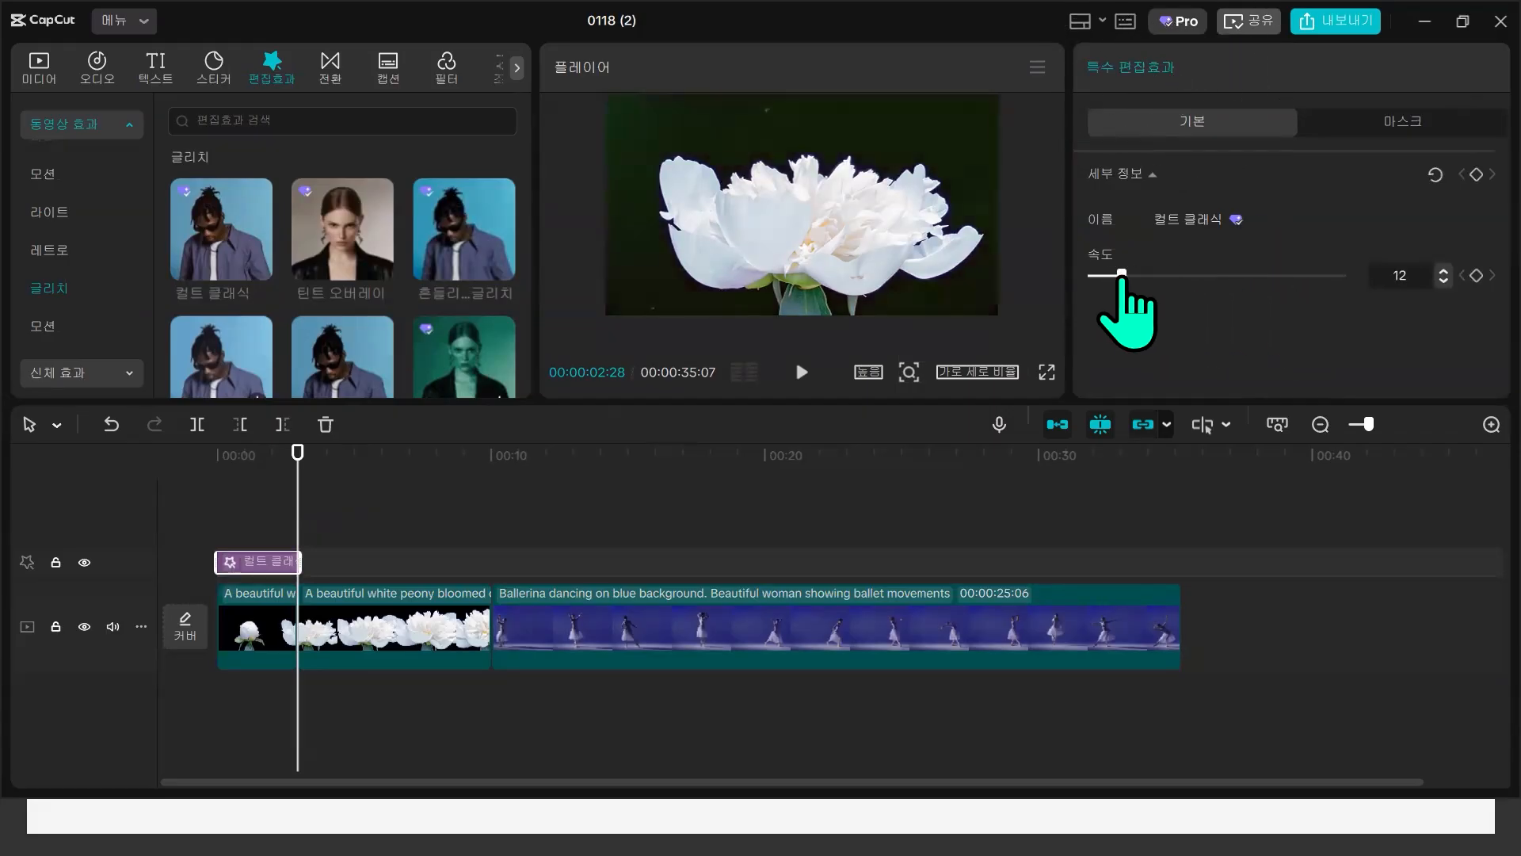
click(1391, 275)
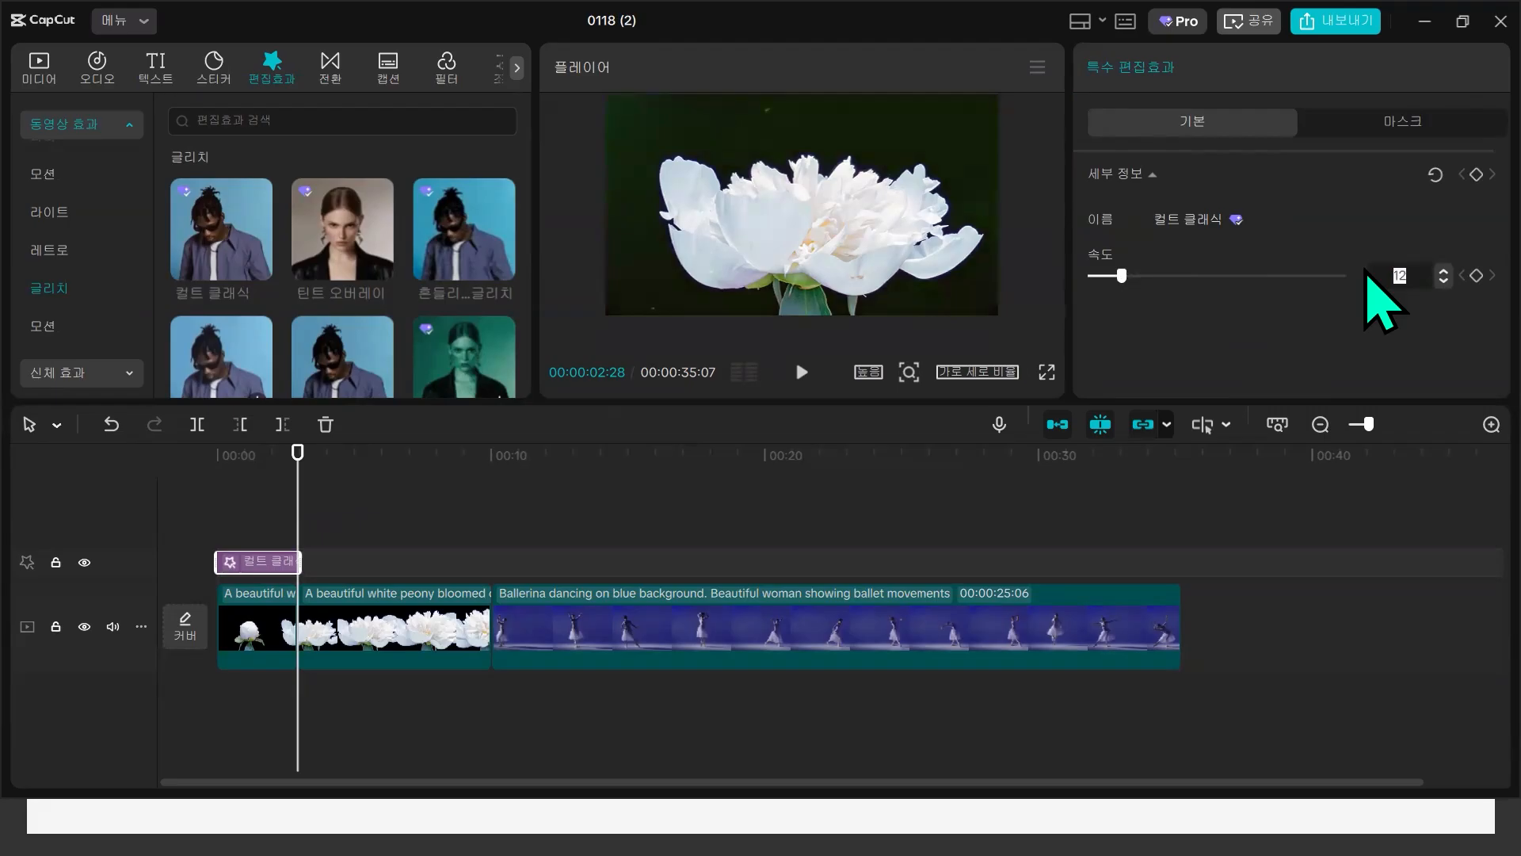
text(10)
key(Return)
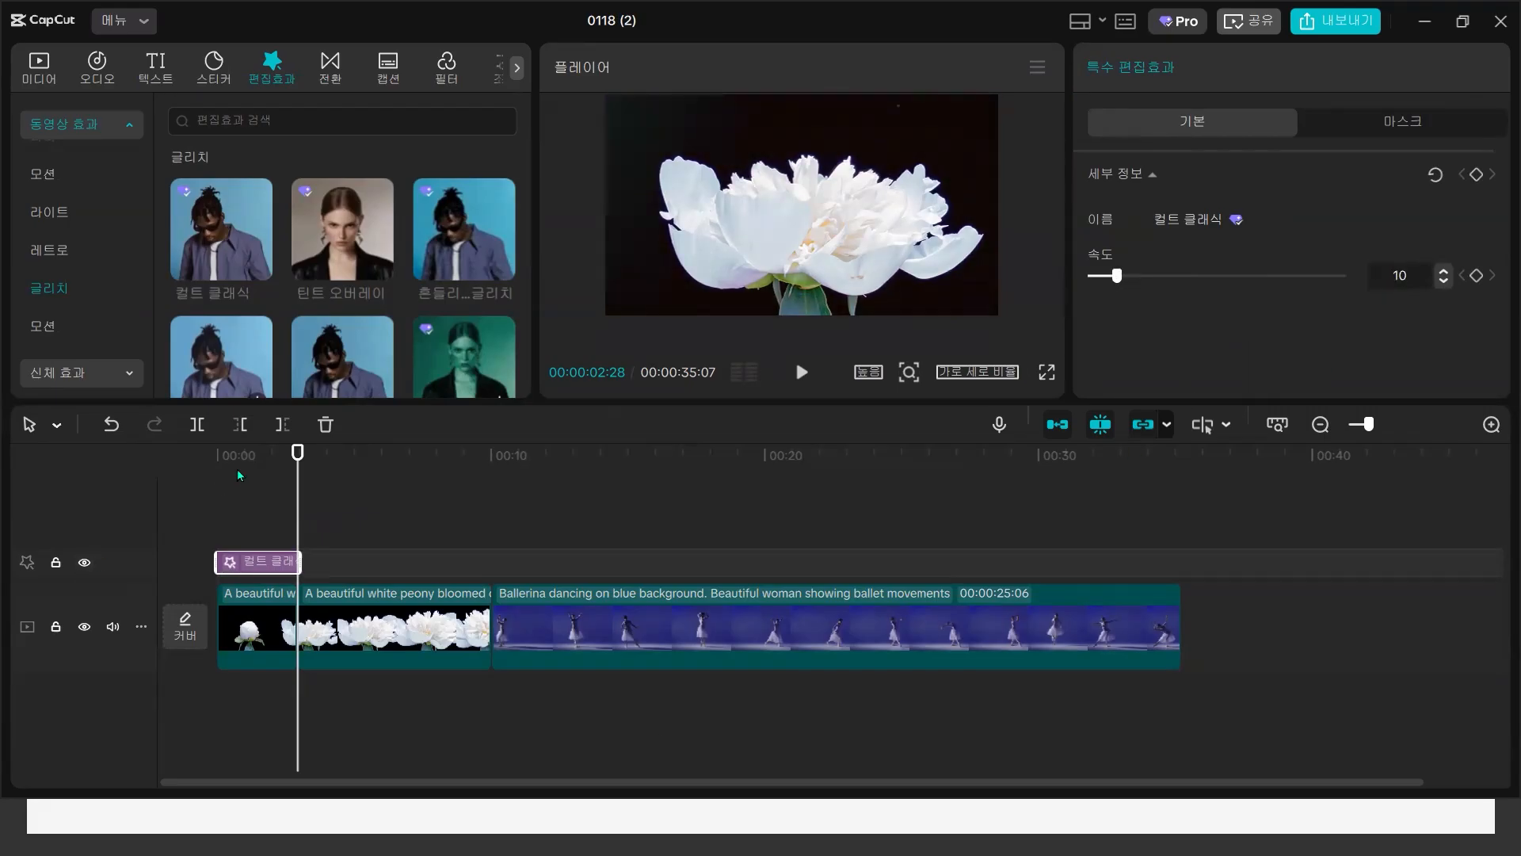
- Play the sequence from the start past the end of the 컬트 클래식 effect, and pause
click(248, 498)
click(212, 513)
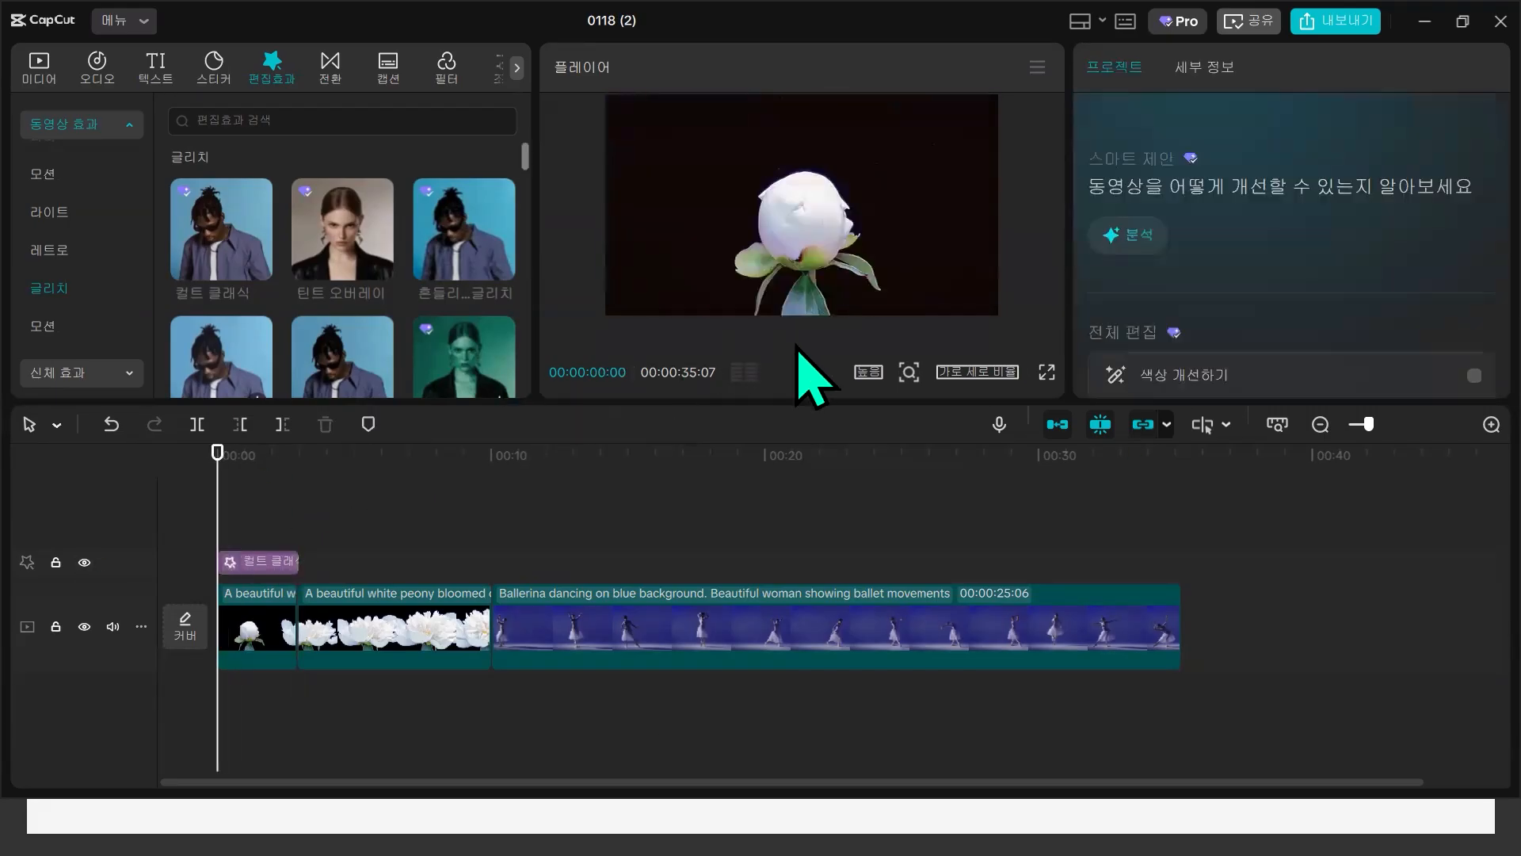
click(802, 371)
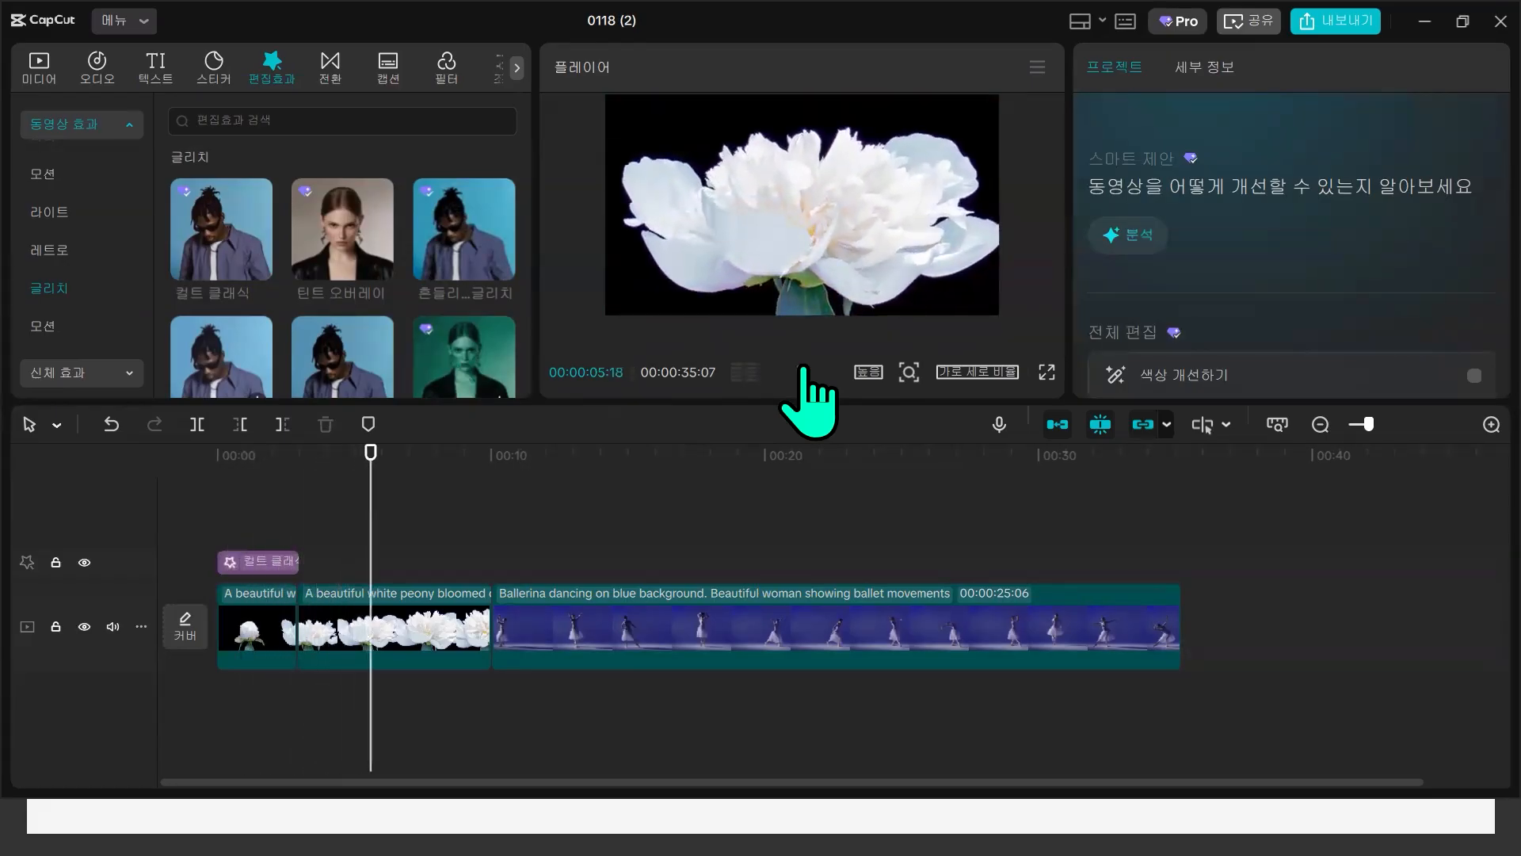
click(802, 370)
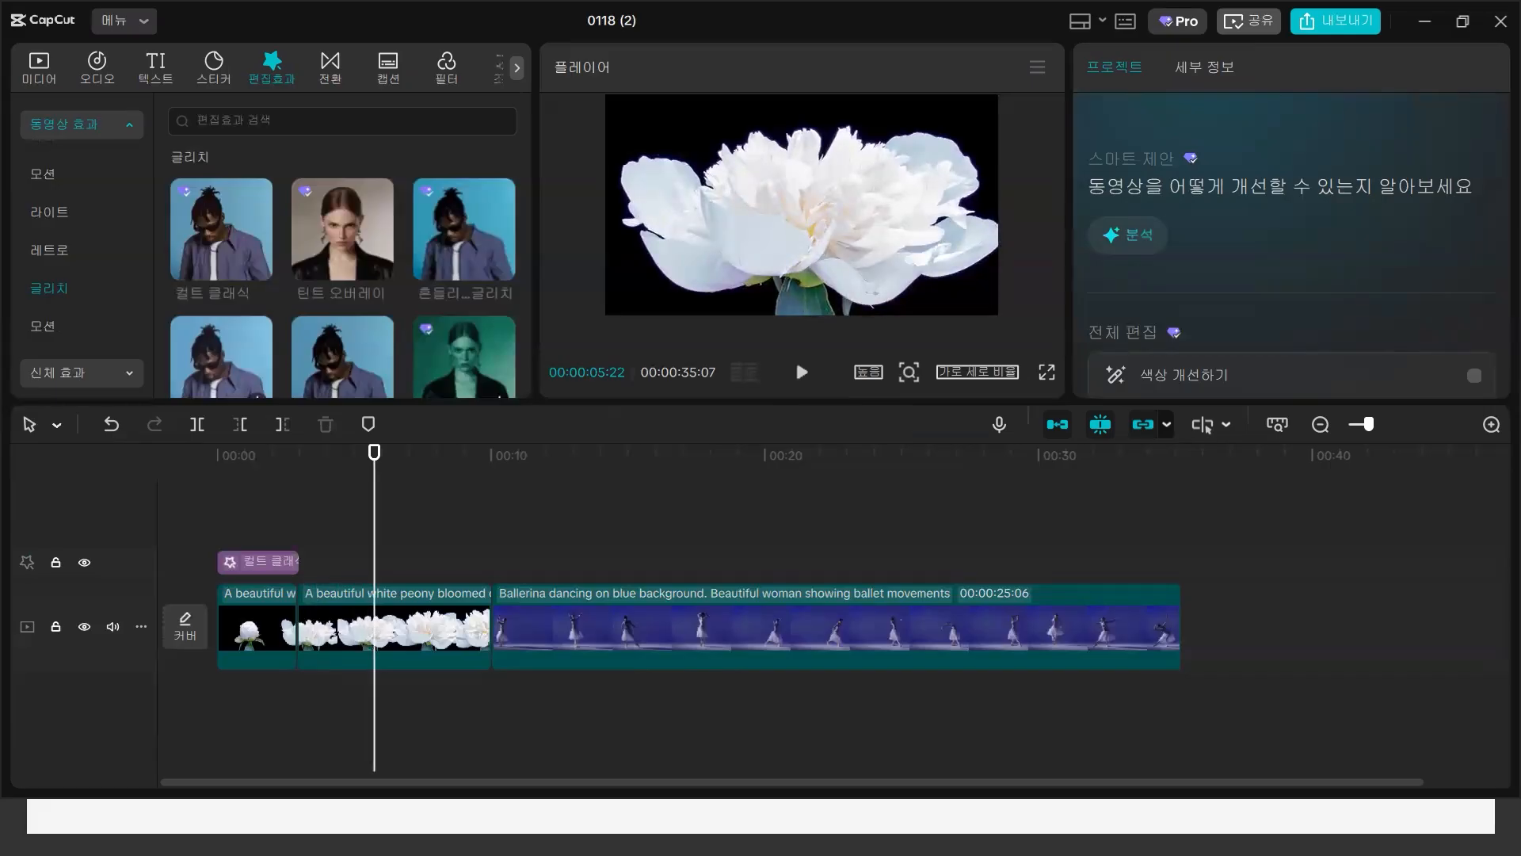
- Search the effects library for VHS and place the playhead near the start of the ballerina clip
click(232, 111)
click(200, 182)
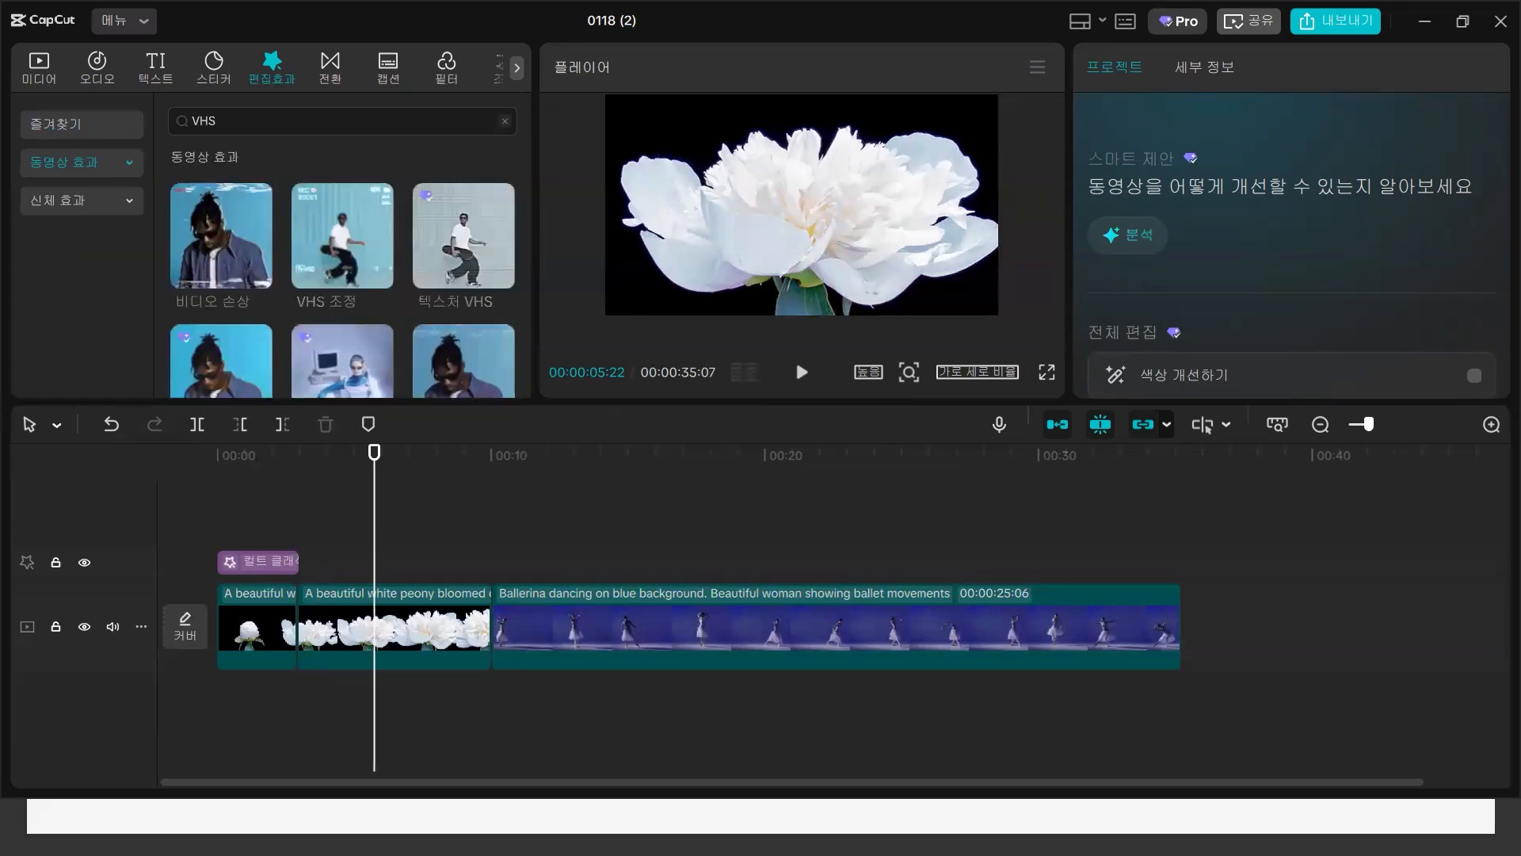
click(506, 555)
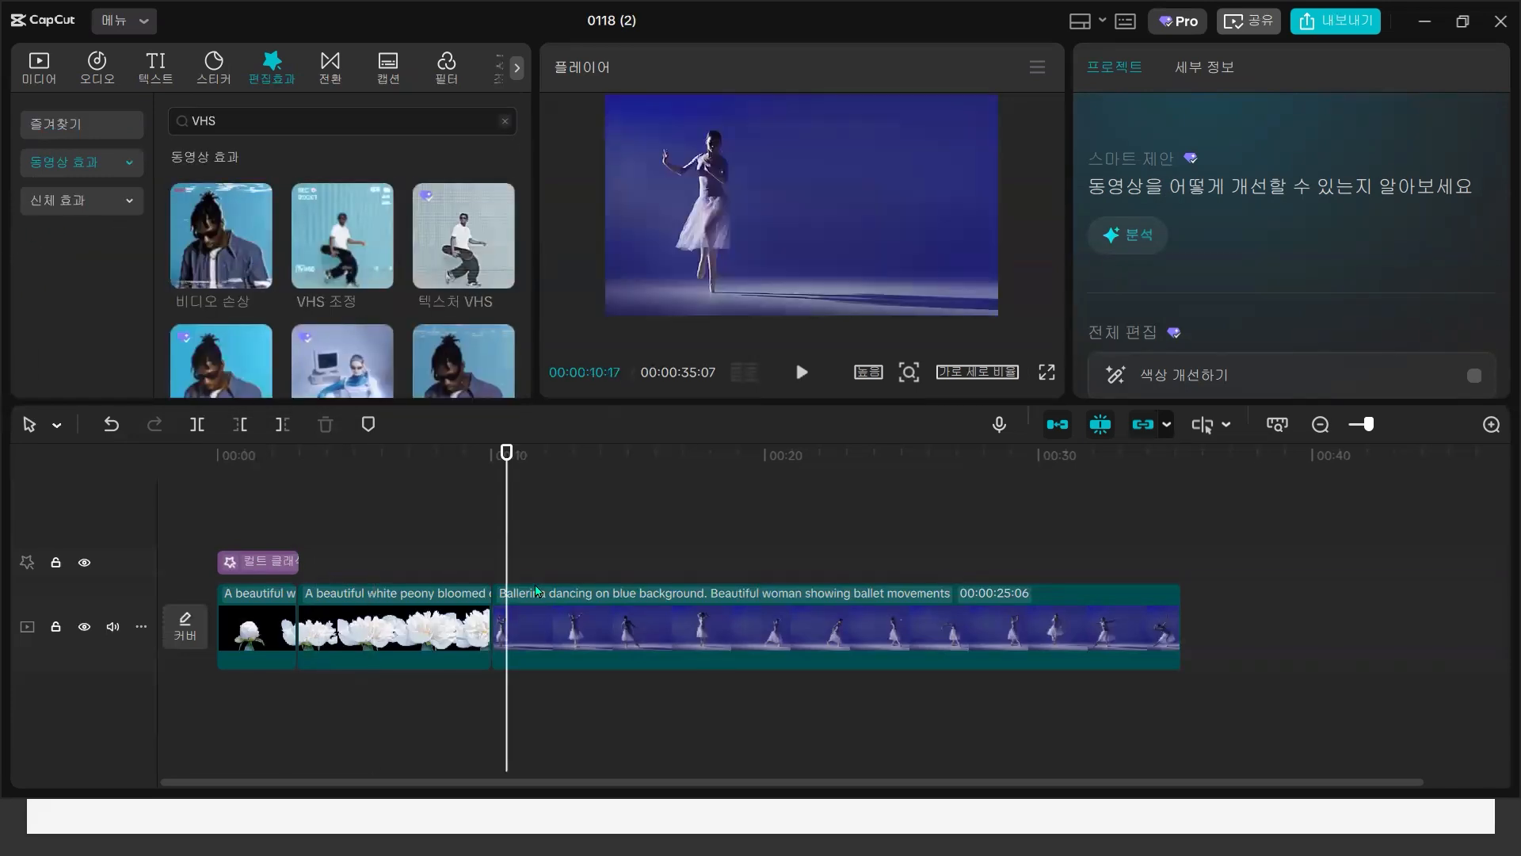
- Preview several VHS effects on the ballerina clip, including VHS 조정, VHS, 비디오 손상 and 글리치 VHS
click(381, 274)
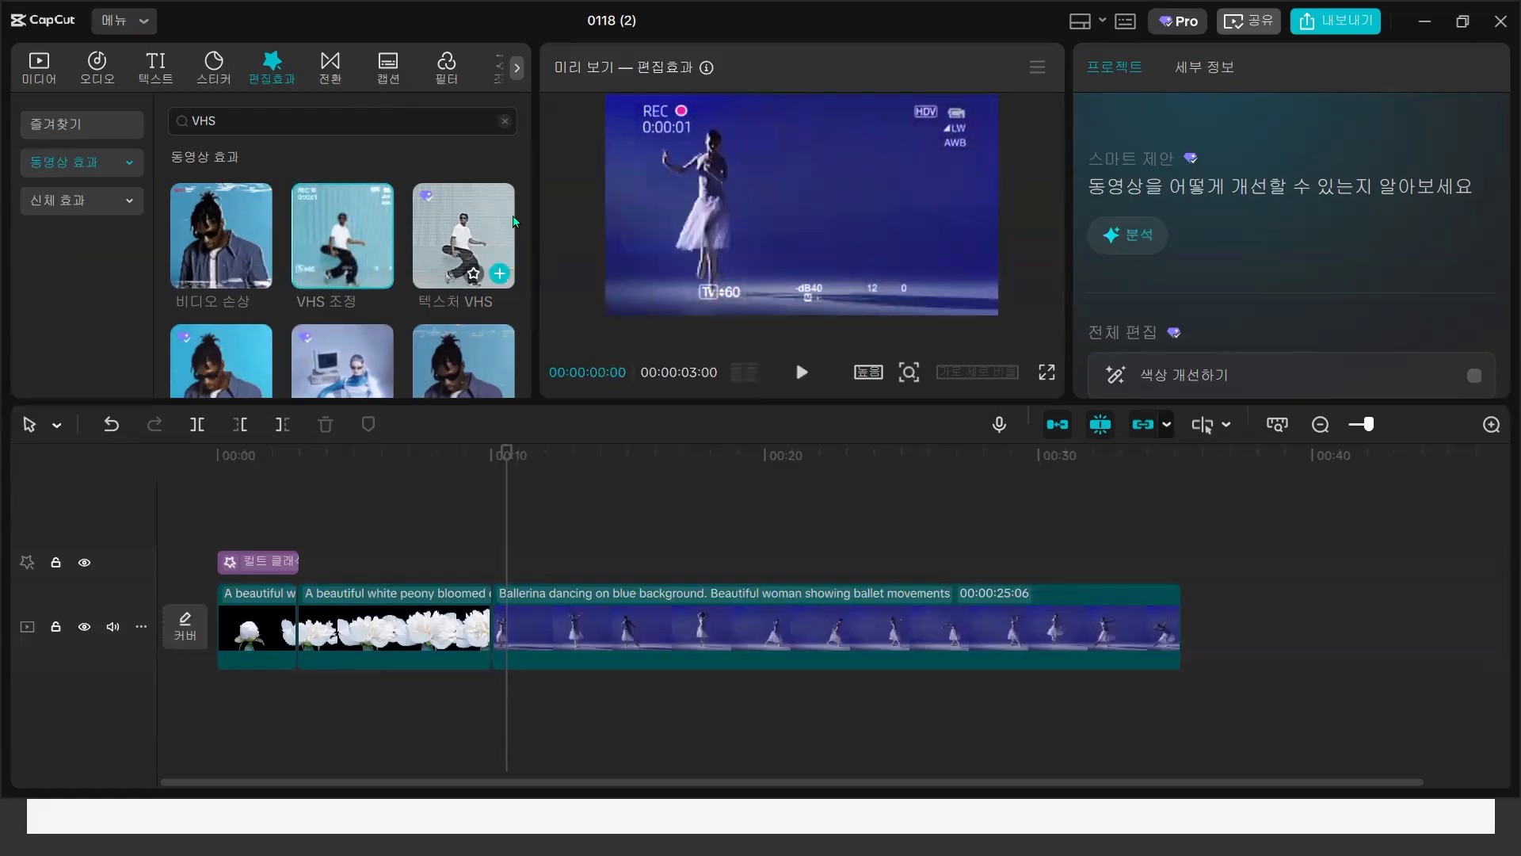
click(473, 230)
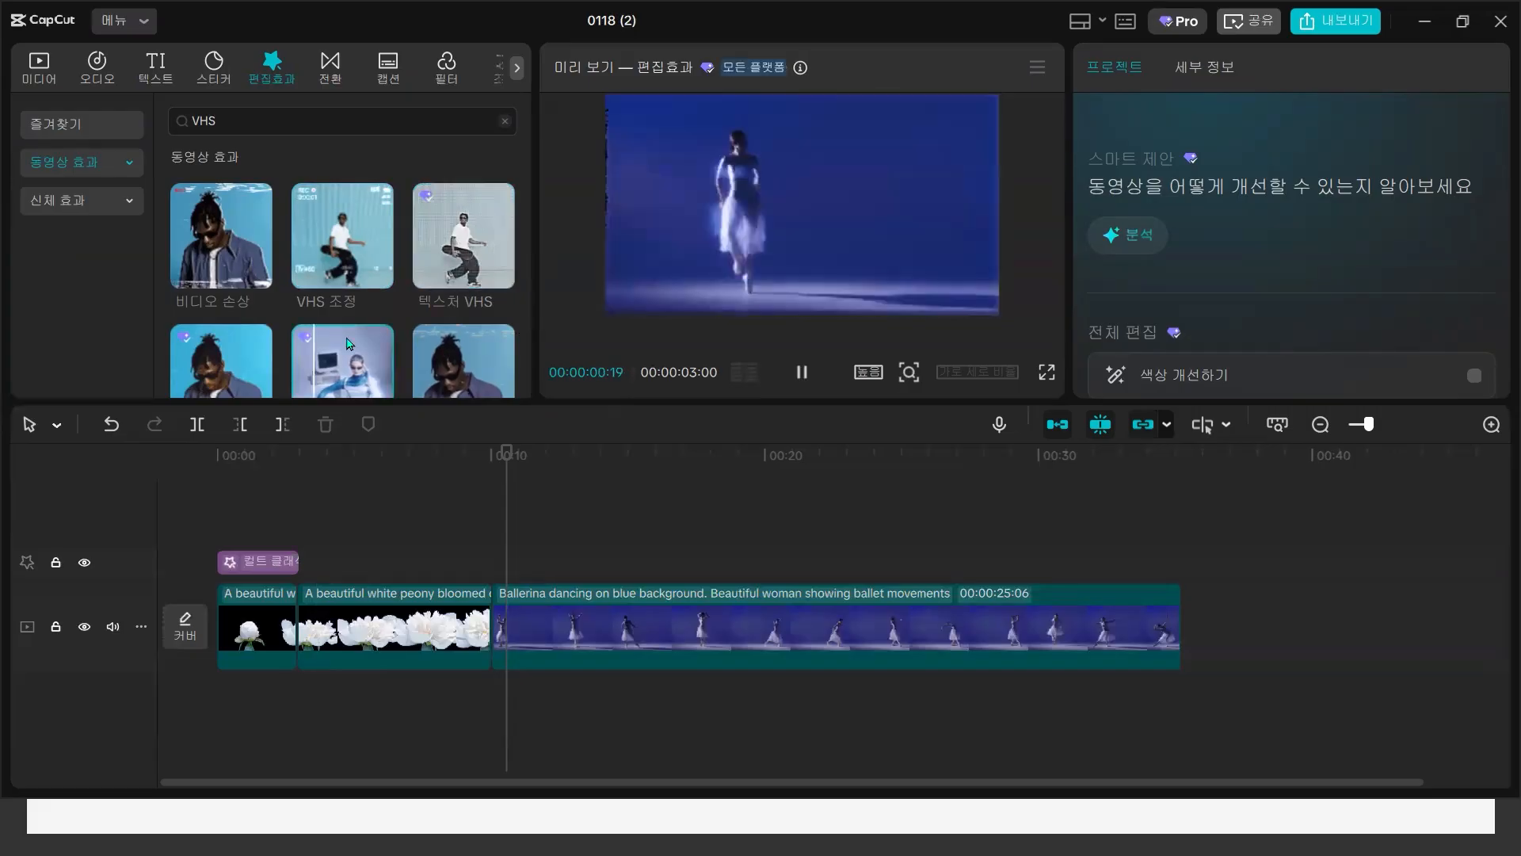
scroll(346, 336, down, 2)
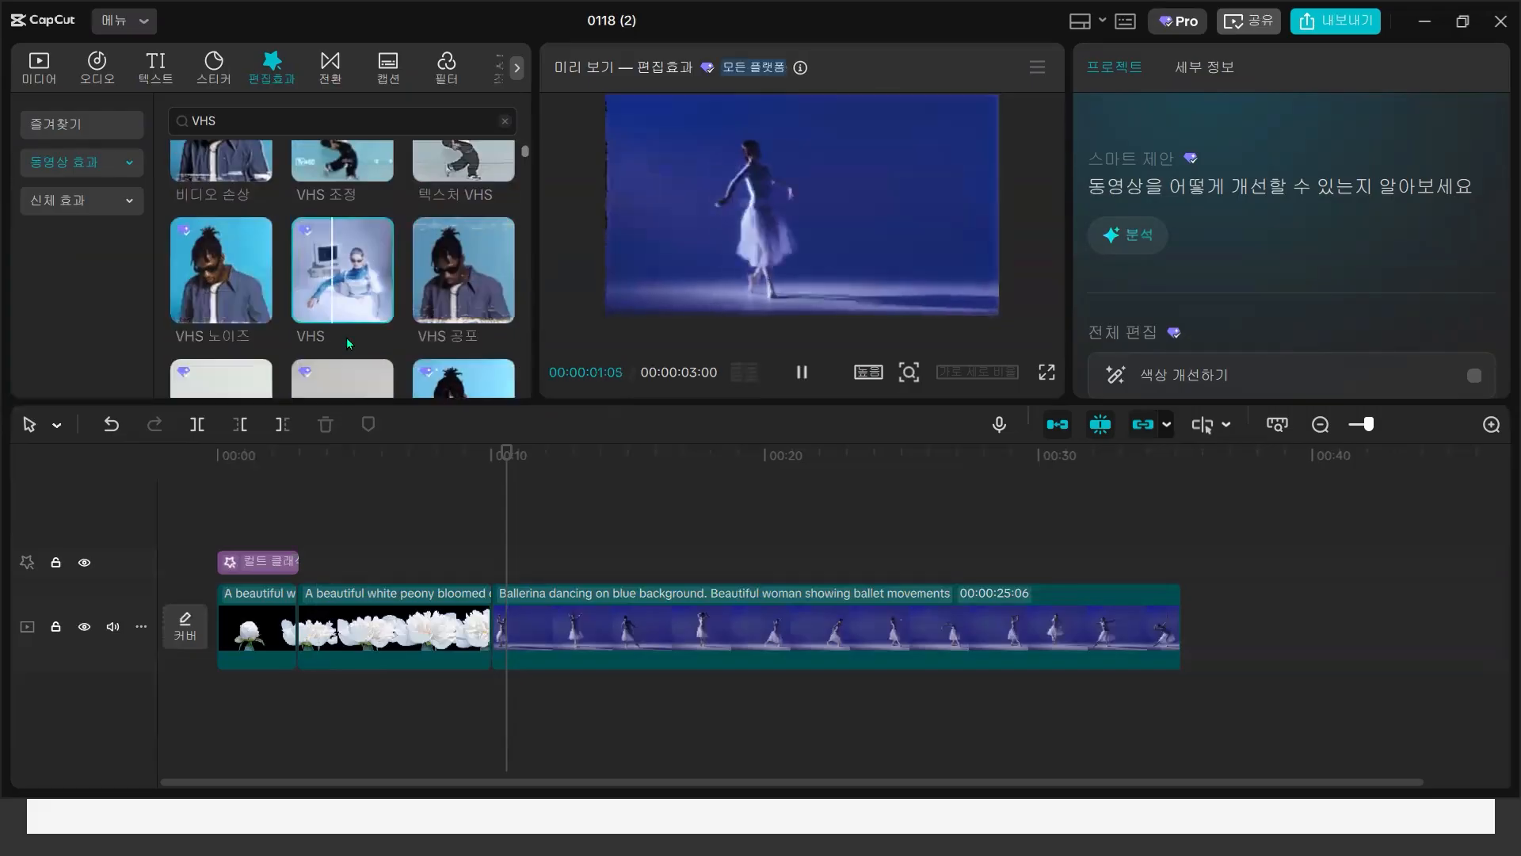
click(225, 273)
scroll(450, 239, up, 2)
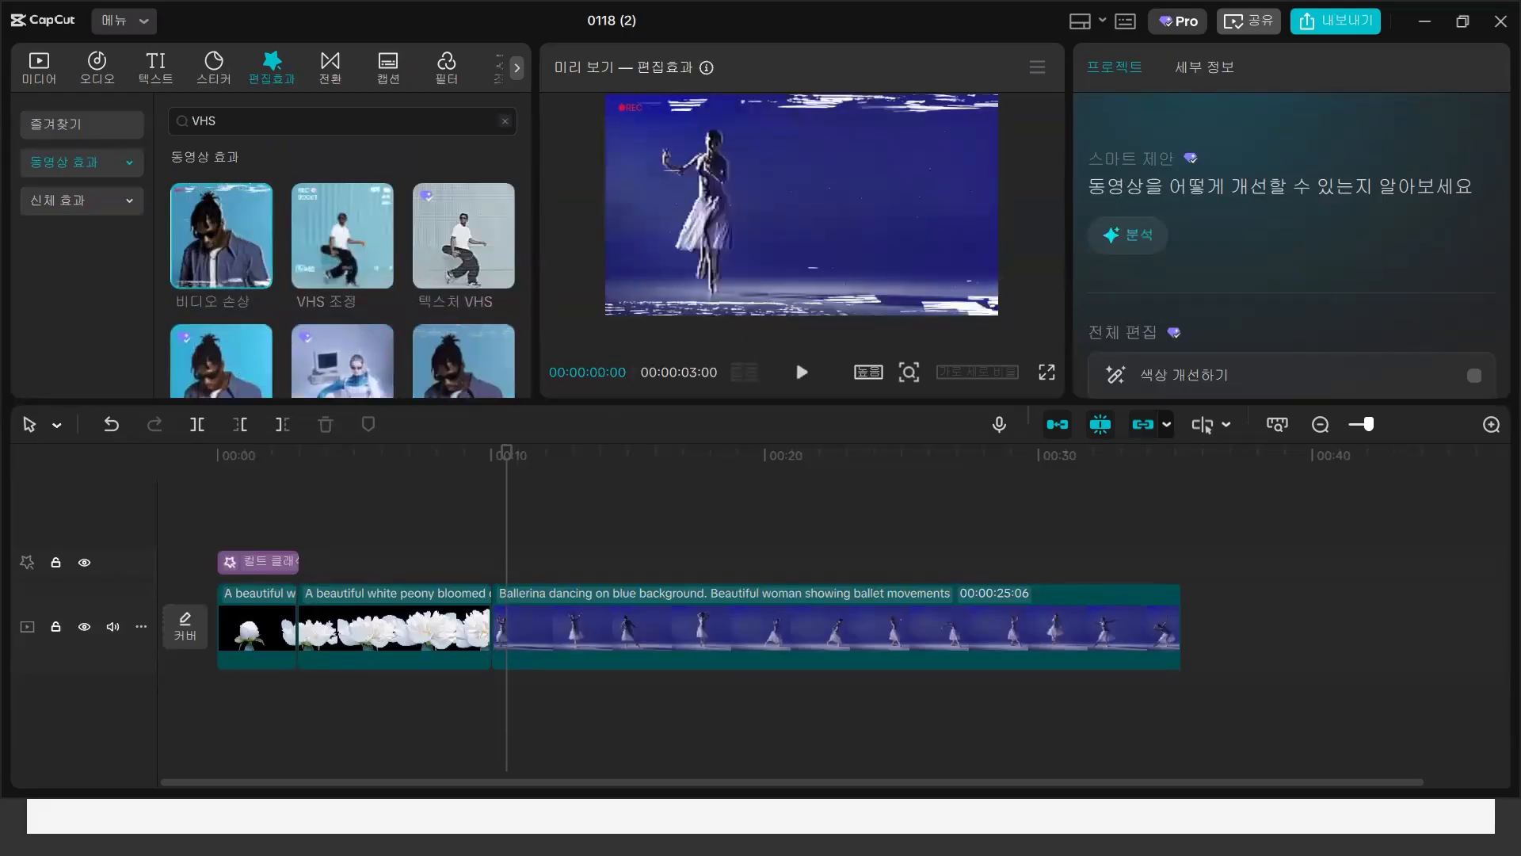
scroll(413, 316, down, 3)
click(413, 316)
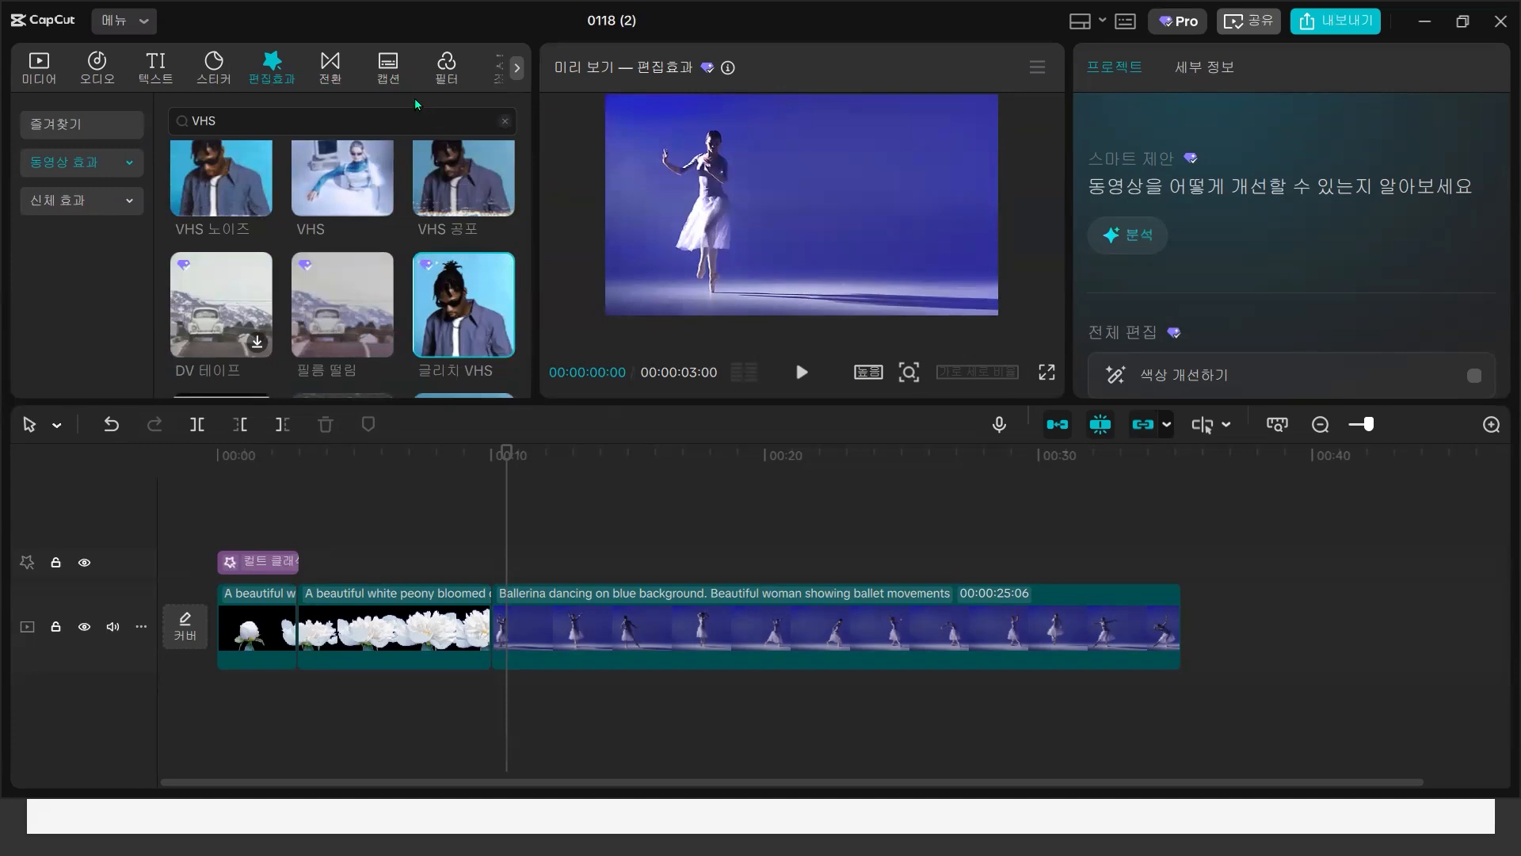
- Clear the VHS effect search and place the playhead at the split in the peony clip, at 00:00:02:28
click(505, 123)
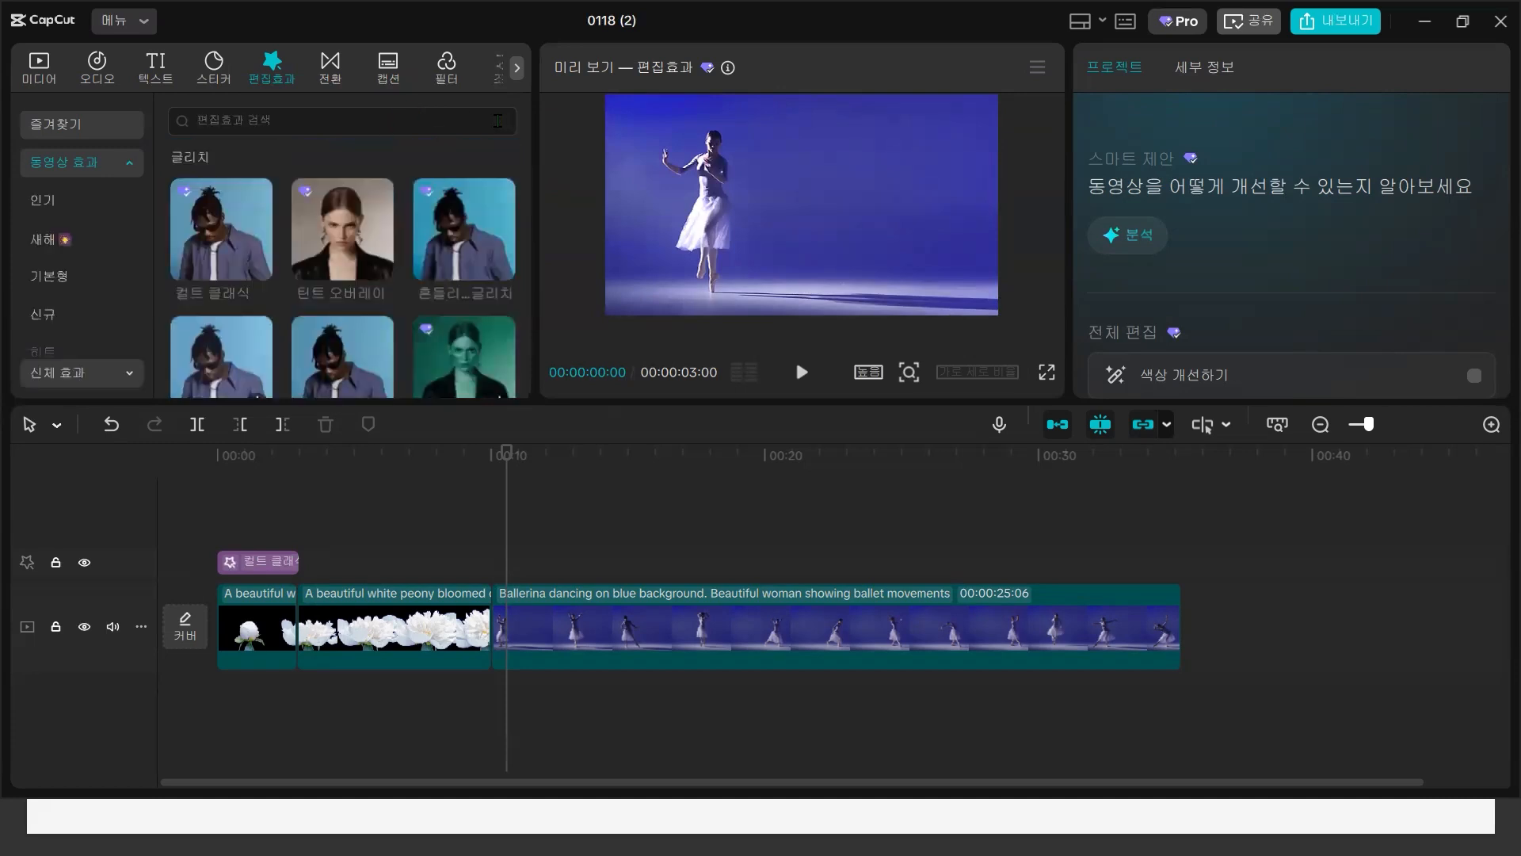
click(410, 120)
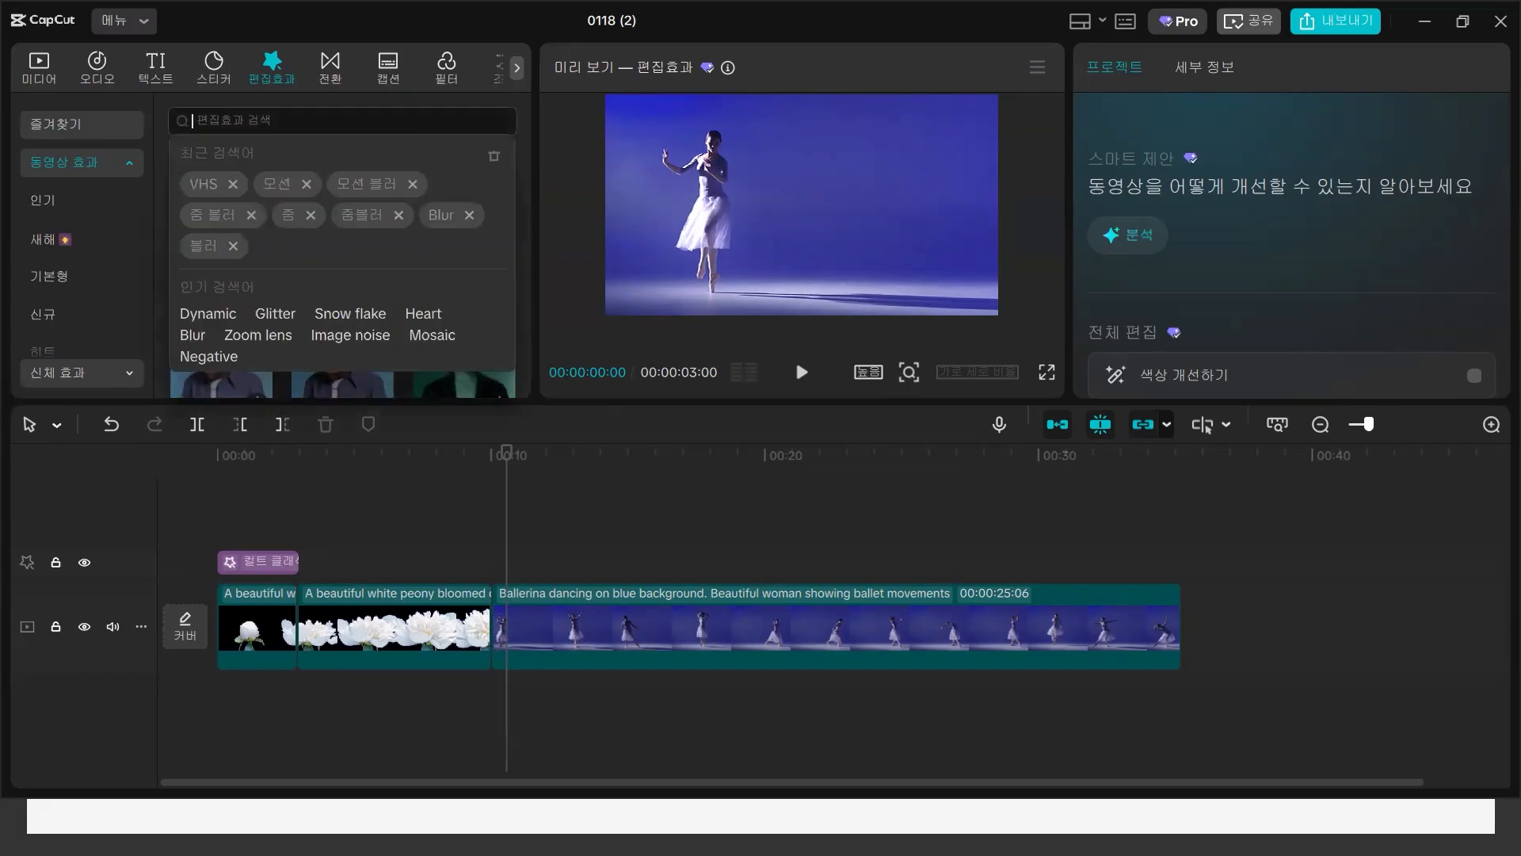
click(299, 543)
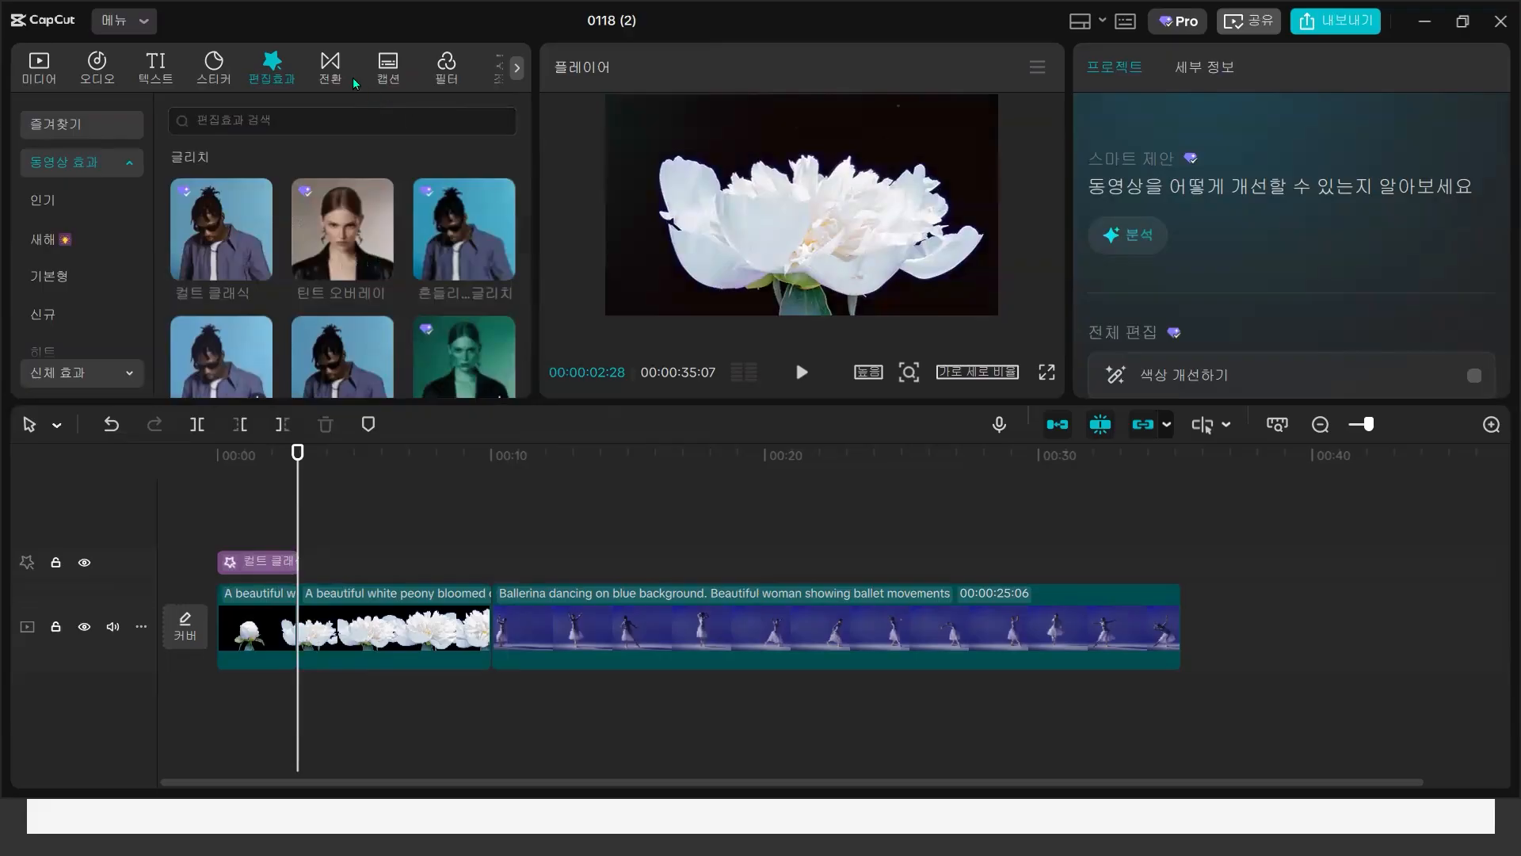
- Search the video effects for Blur and place the Blur Zoom effect at the peony split, at 00:00:02:28
click(332, 69)
click(269, 60)
click(298, 121)
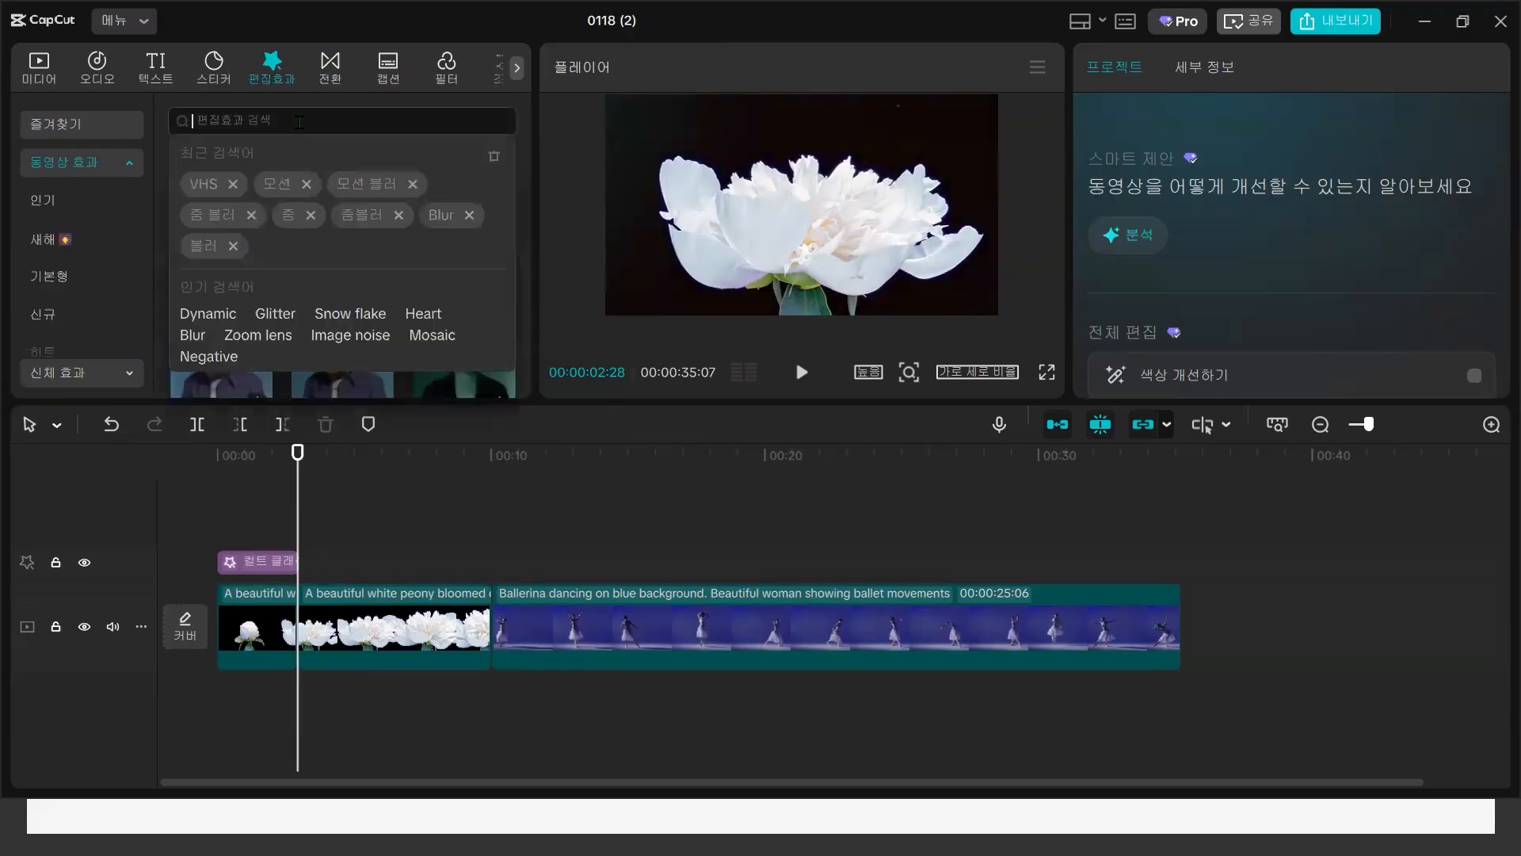
click(435, 214)
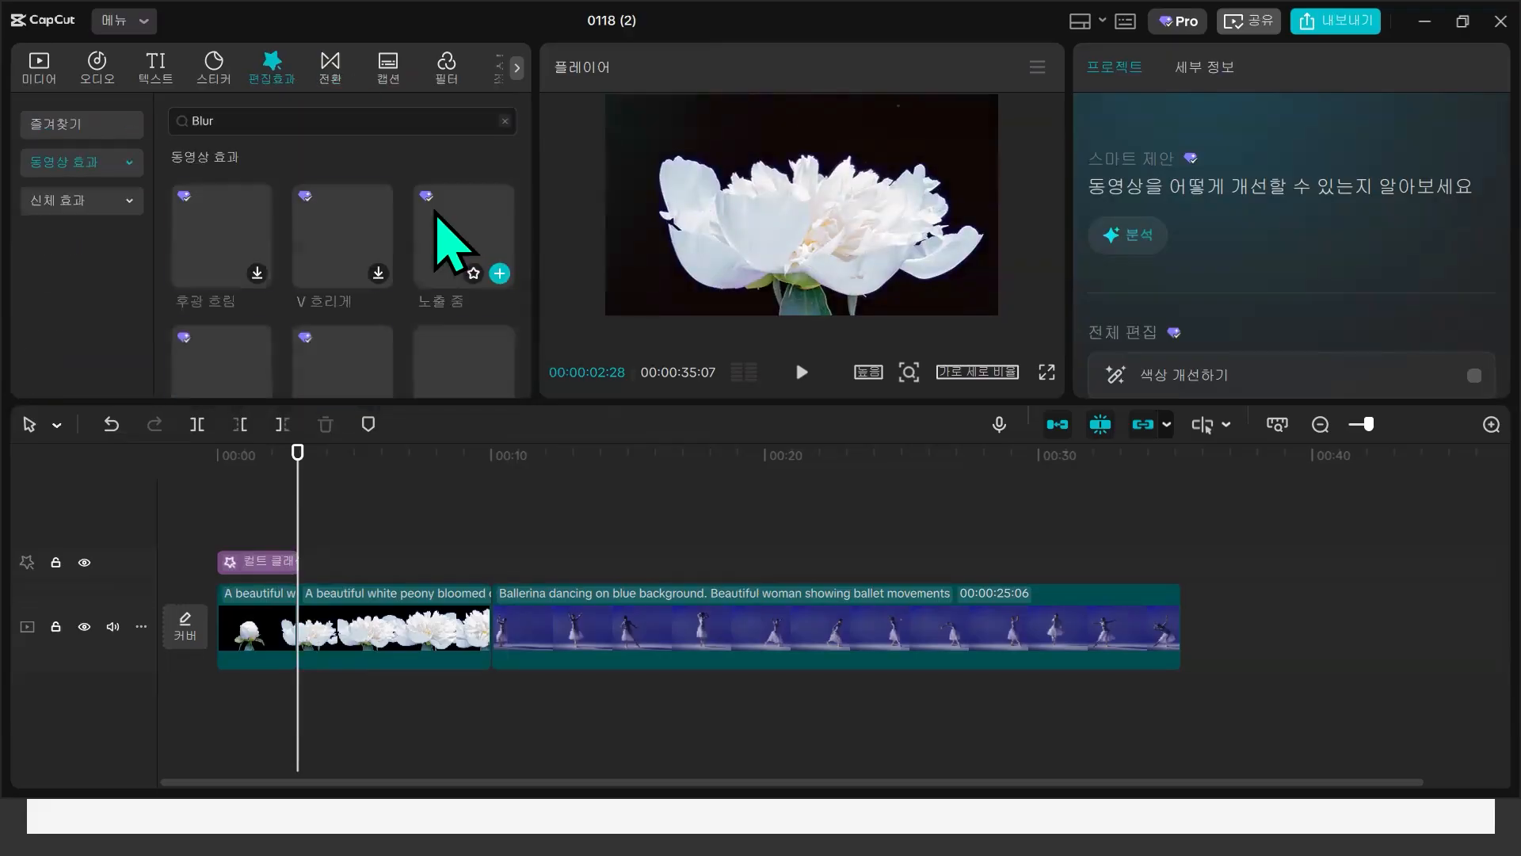
scroll(435, 214, down, 2)
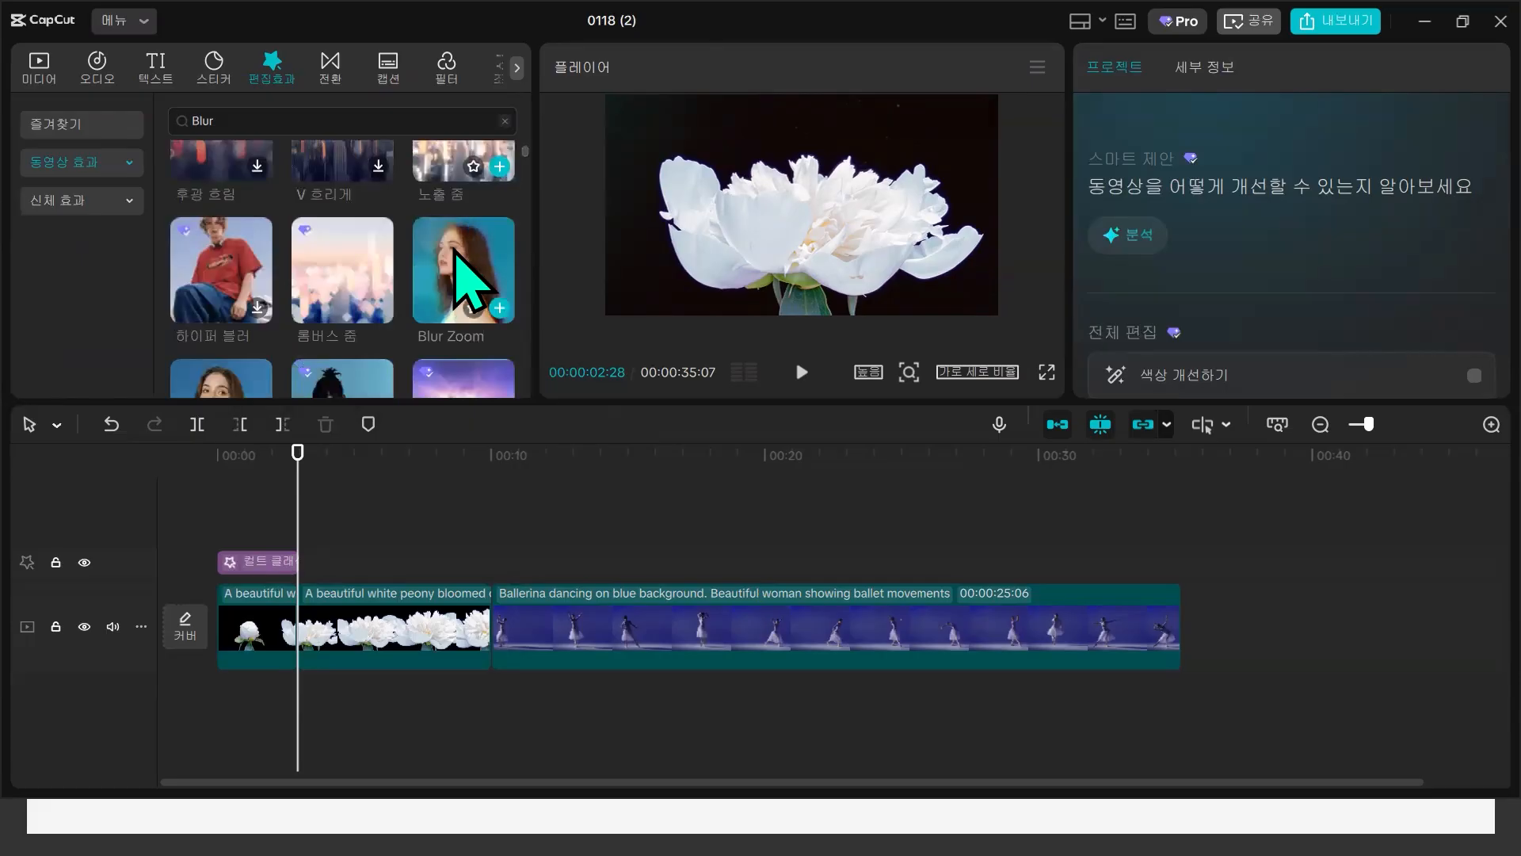
drag(394, 468, 302, 566)
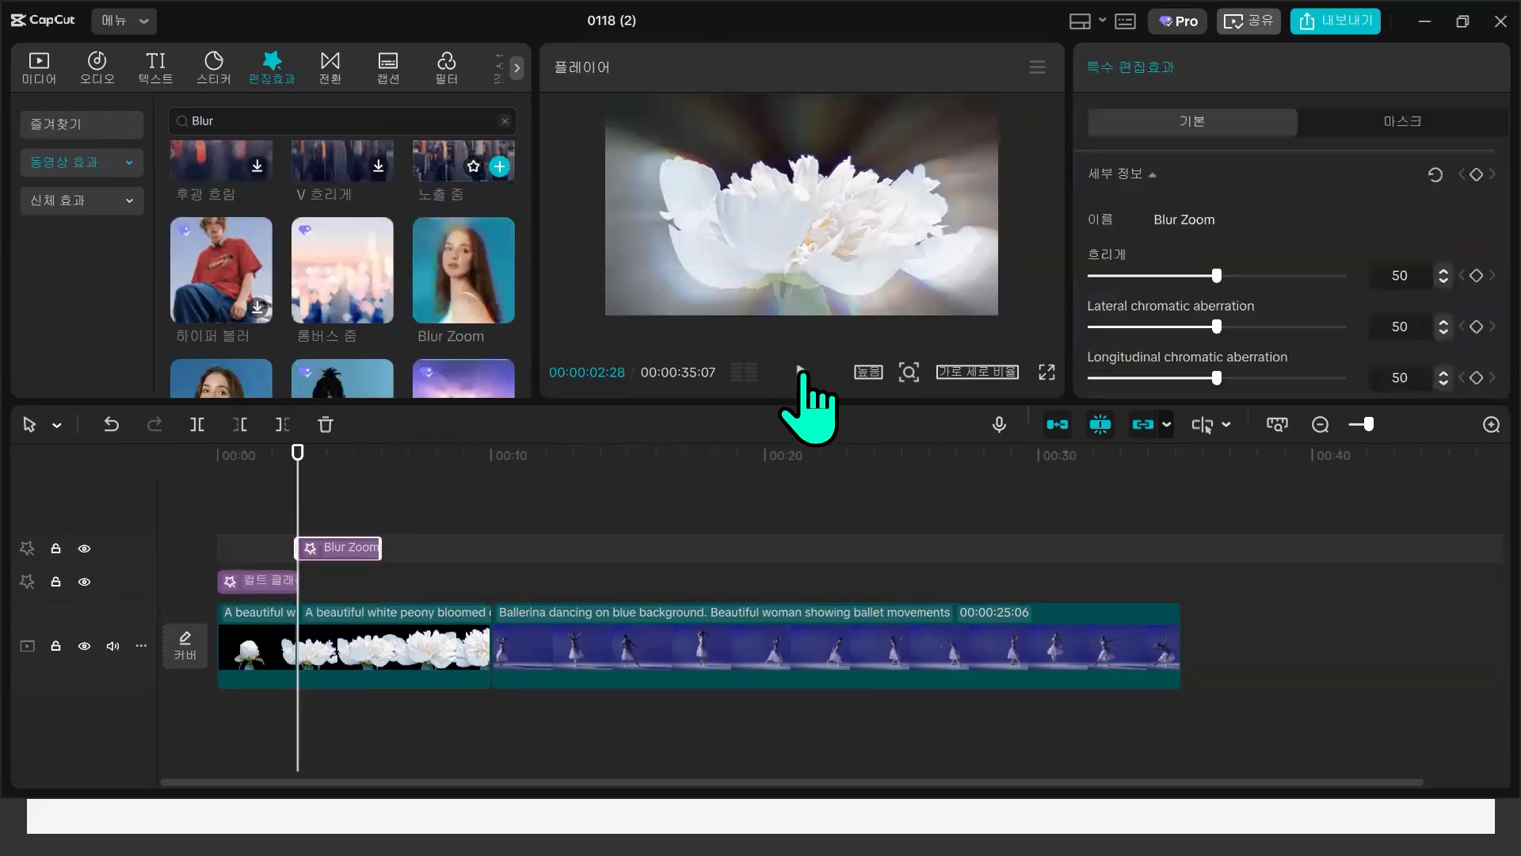
- Play through the Blur Zoom effect, return to its start, and shorten it to roughly one second
click(801, 373)
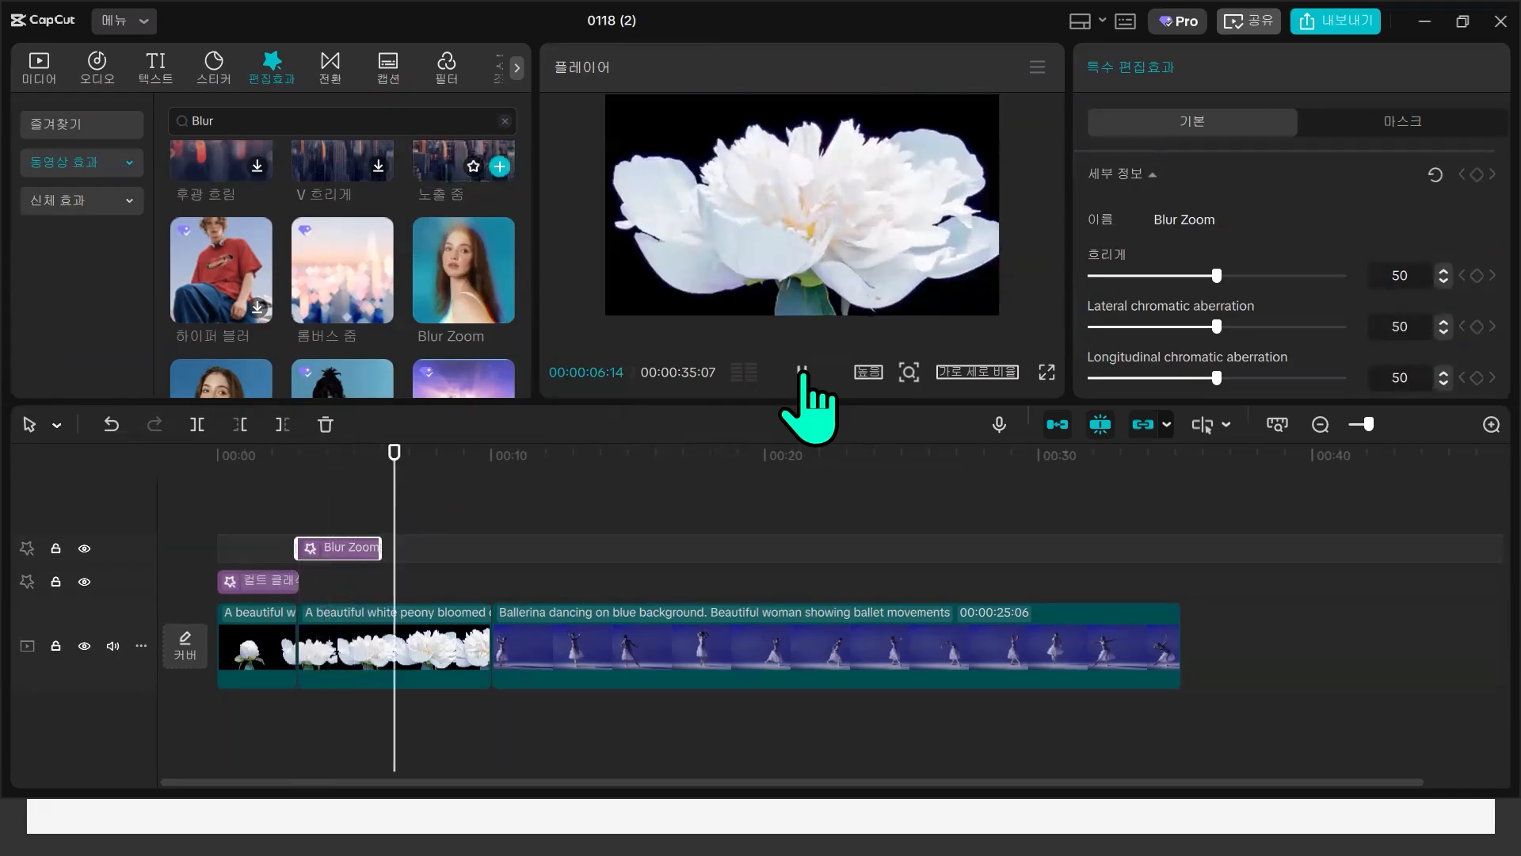
click(804, 373)
click(302, 491)
drag(377, 548, 326, 547)
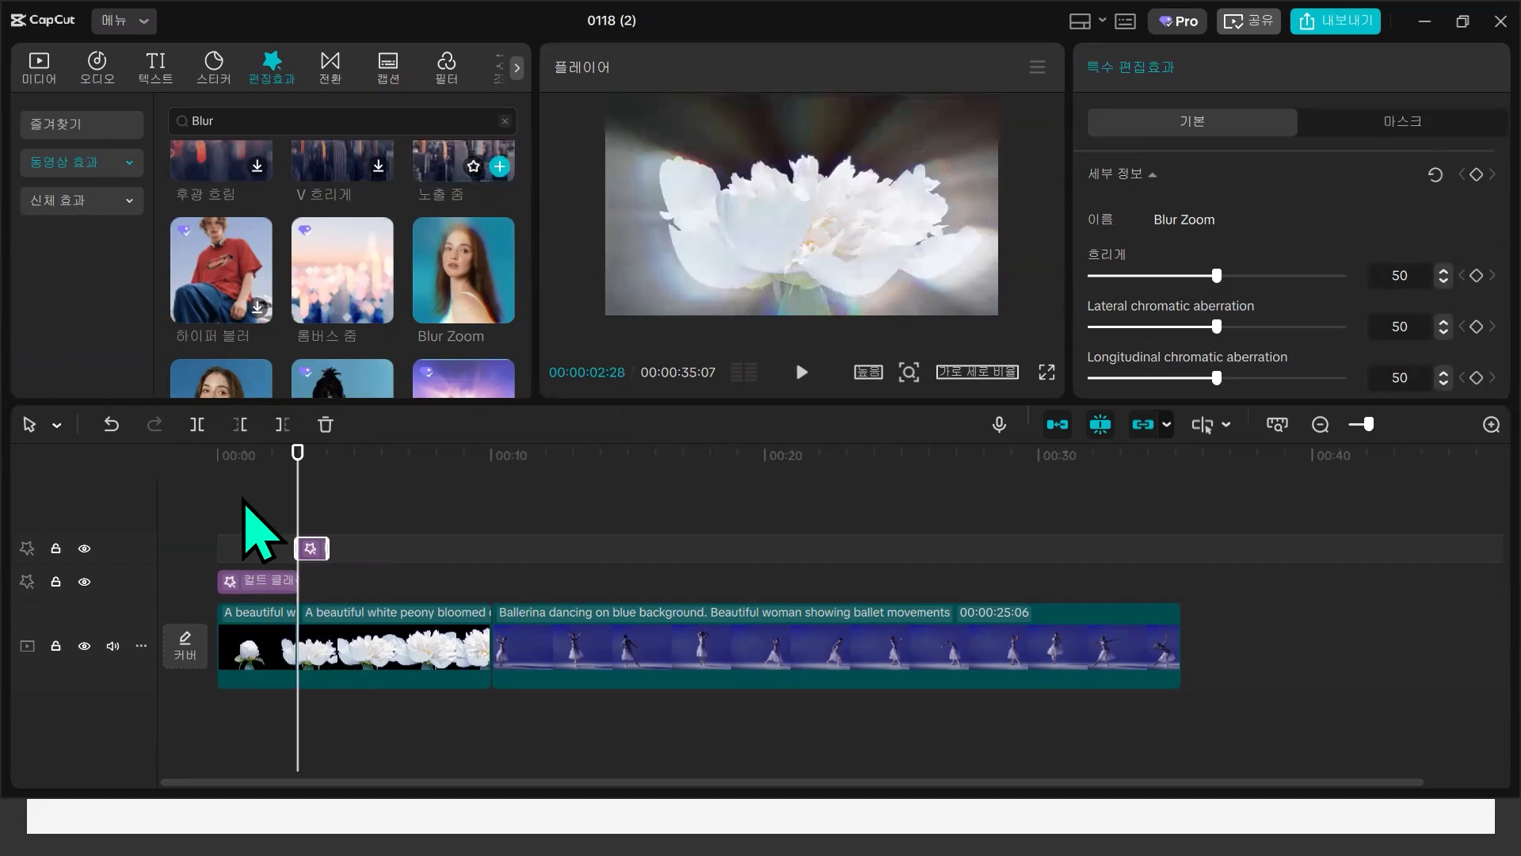
- Set the Blur Zoom effect's 흐리게 to 48 and 범위 to 43, and play the result
drag(1219, 275, 1212, 275)
scroll(1252, 278, down, 1)
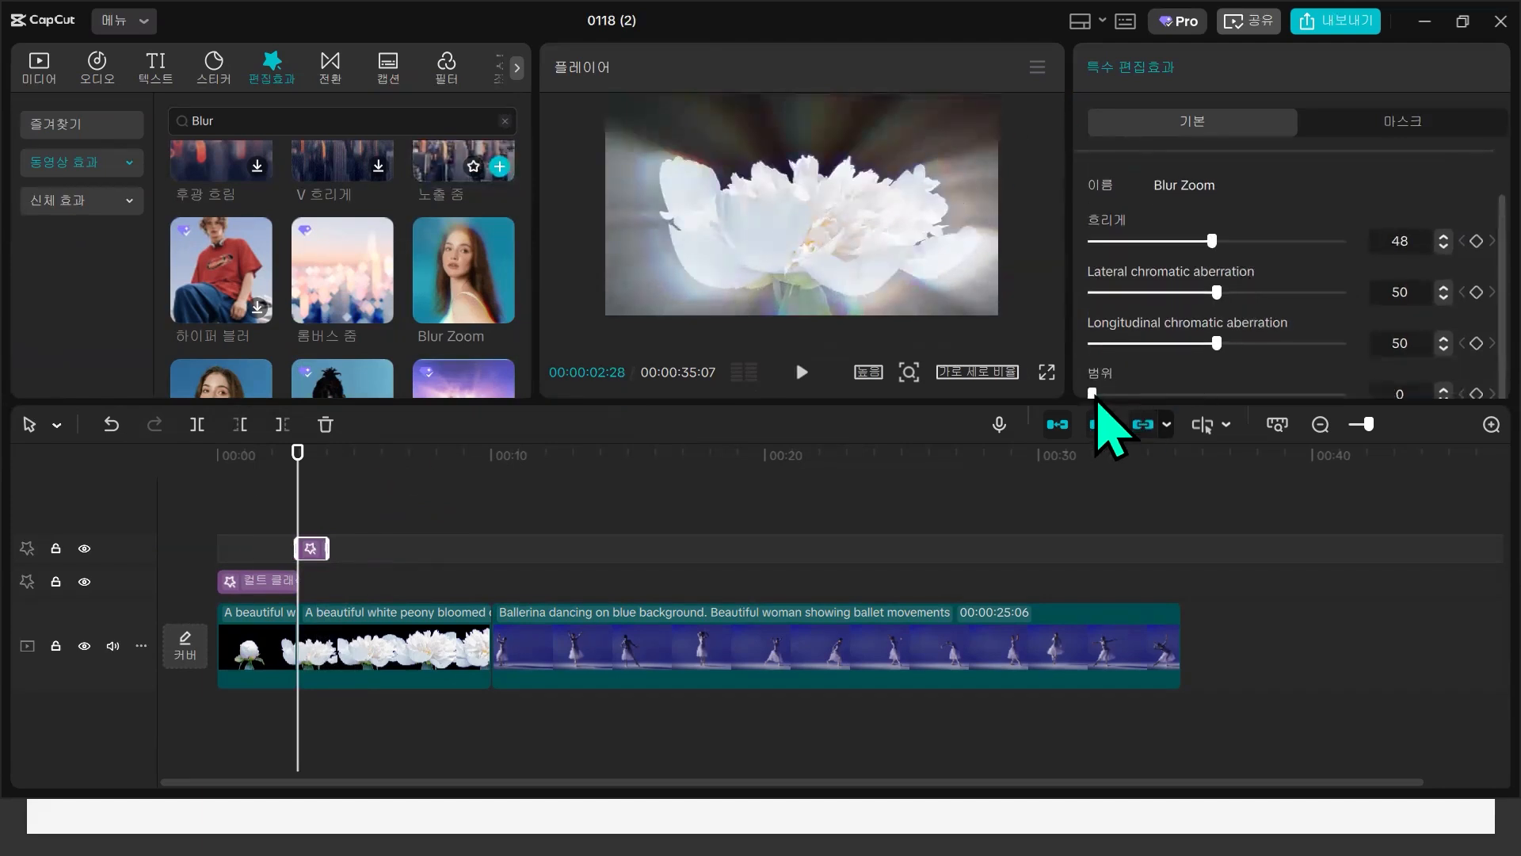
drag(1106, 392, 1203, 396)
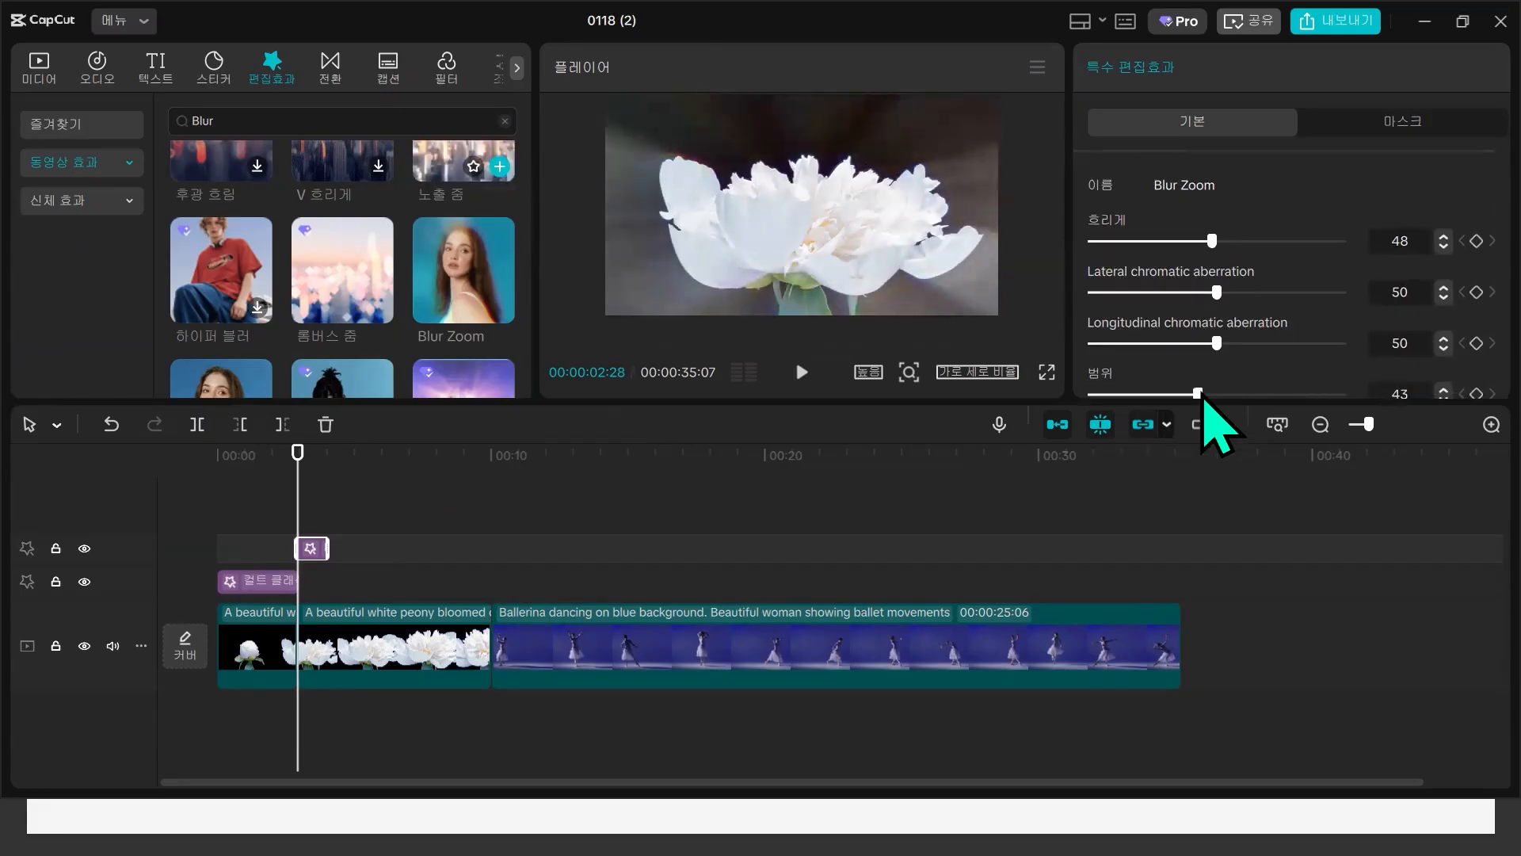
click(802, 371)
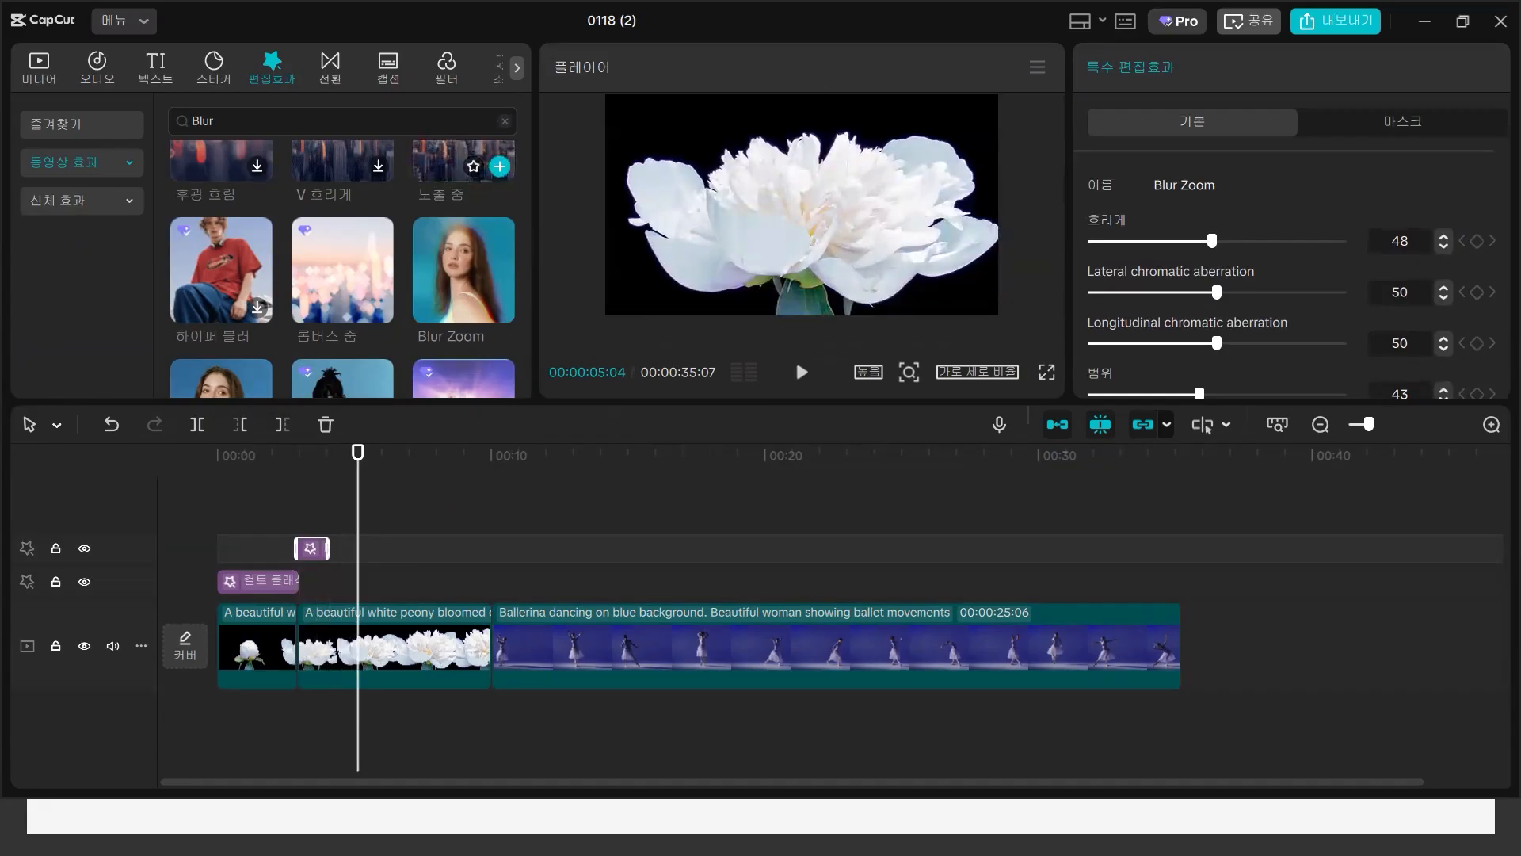
- Place the playhead at the start of the ballerina clip, at 00:00:10:01
drag(357, 503, 493, 511)
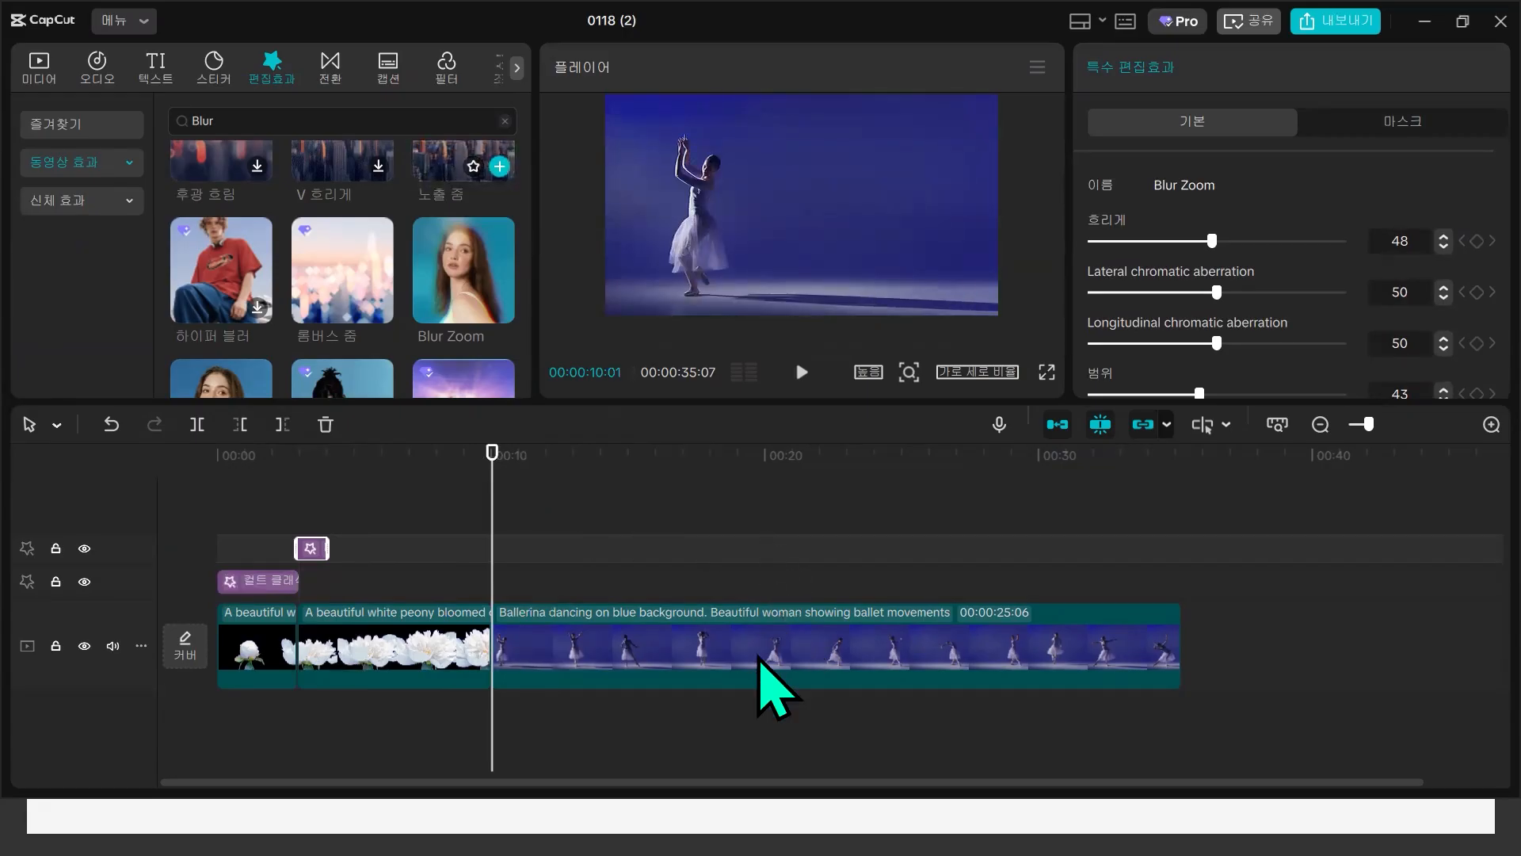
ctrl+scroll(721, 705, up, 3)
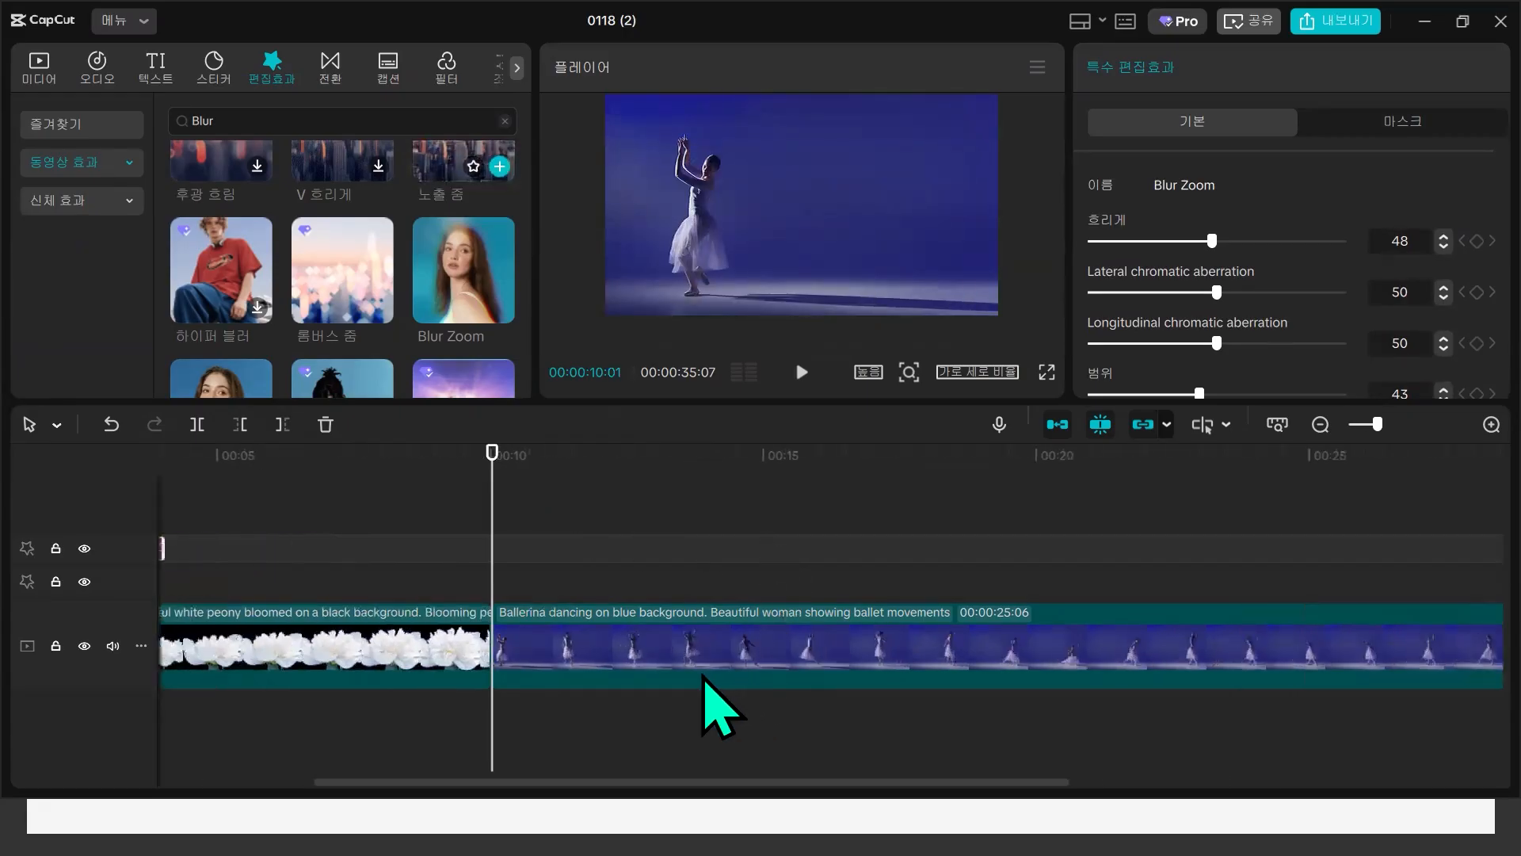
mouse_move(489, 530)
mouse_down()
mouse_move(526, 523)
mouse_move(491, 516)
mouse_up()
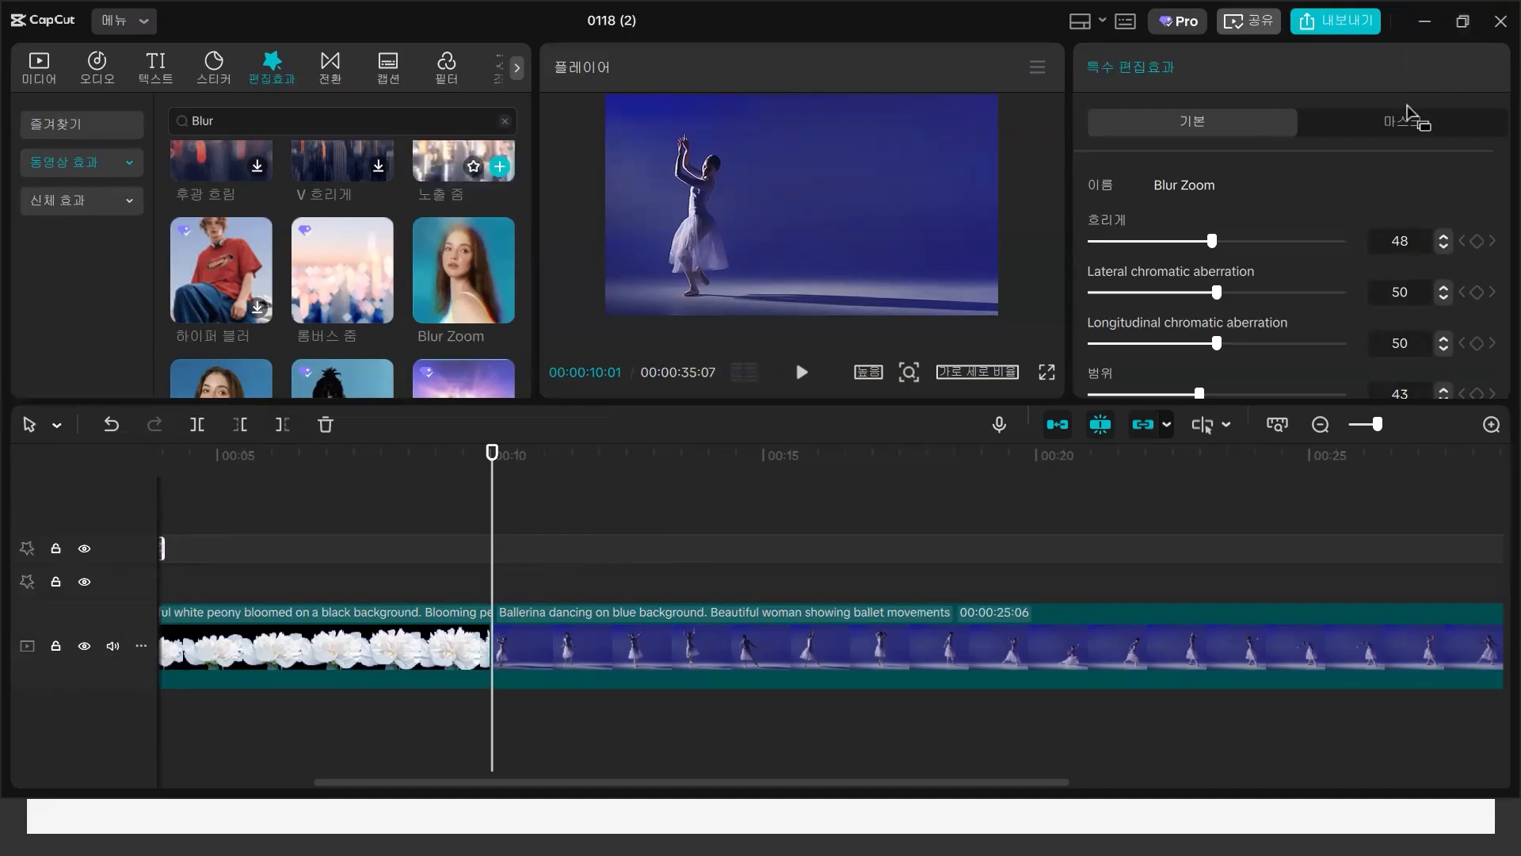
key(Right)
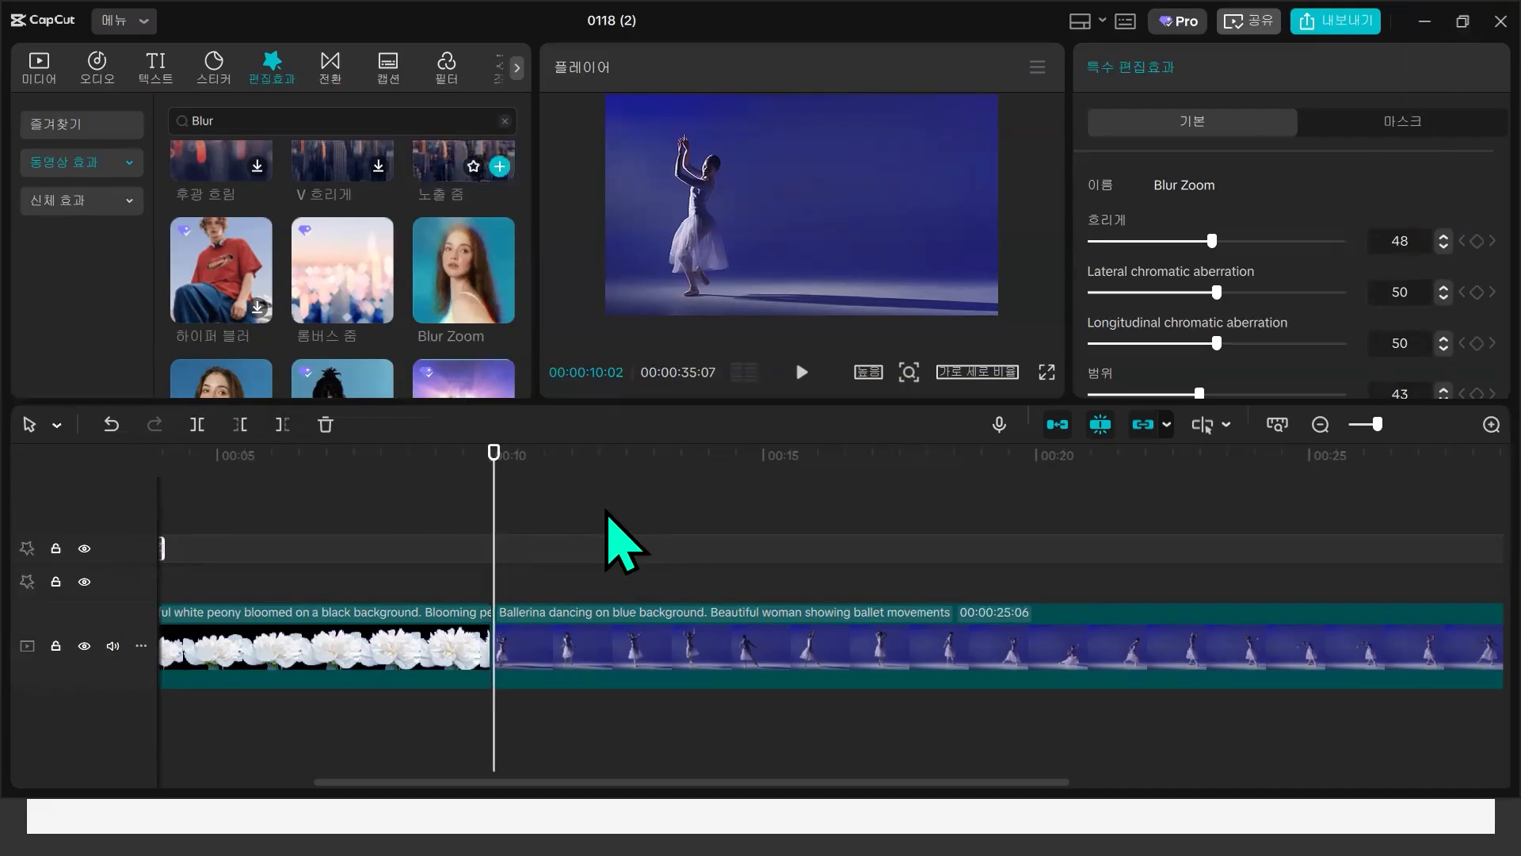
key(Right)
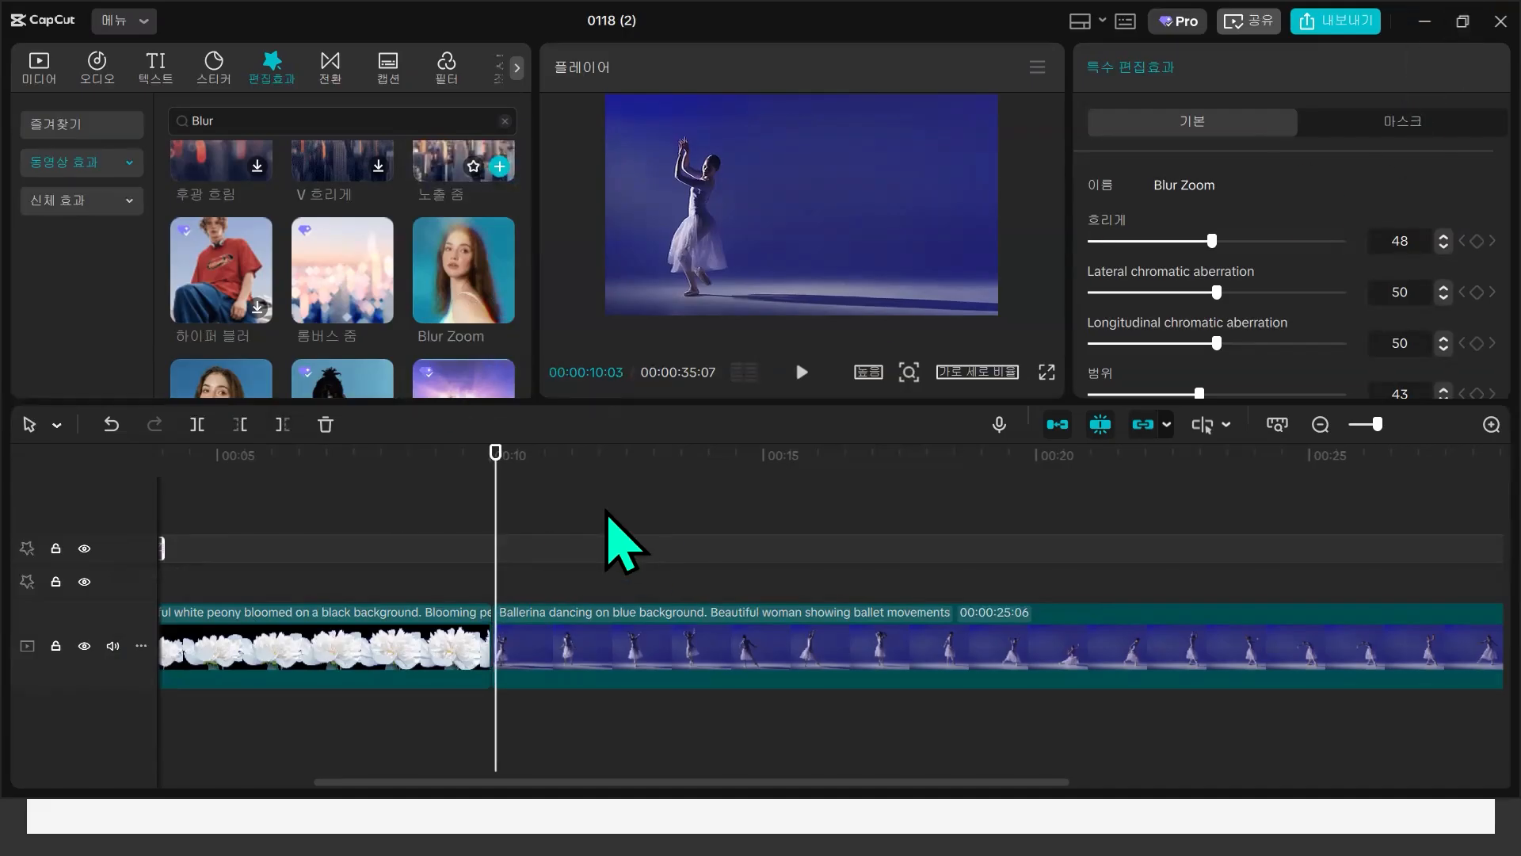
click(485, 523)
drag(486, 523, 497, 526)
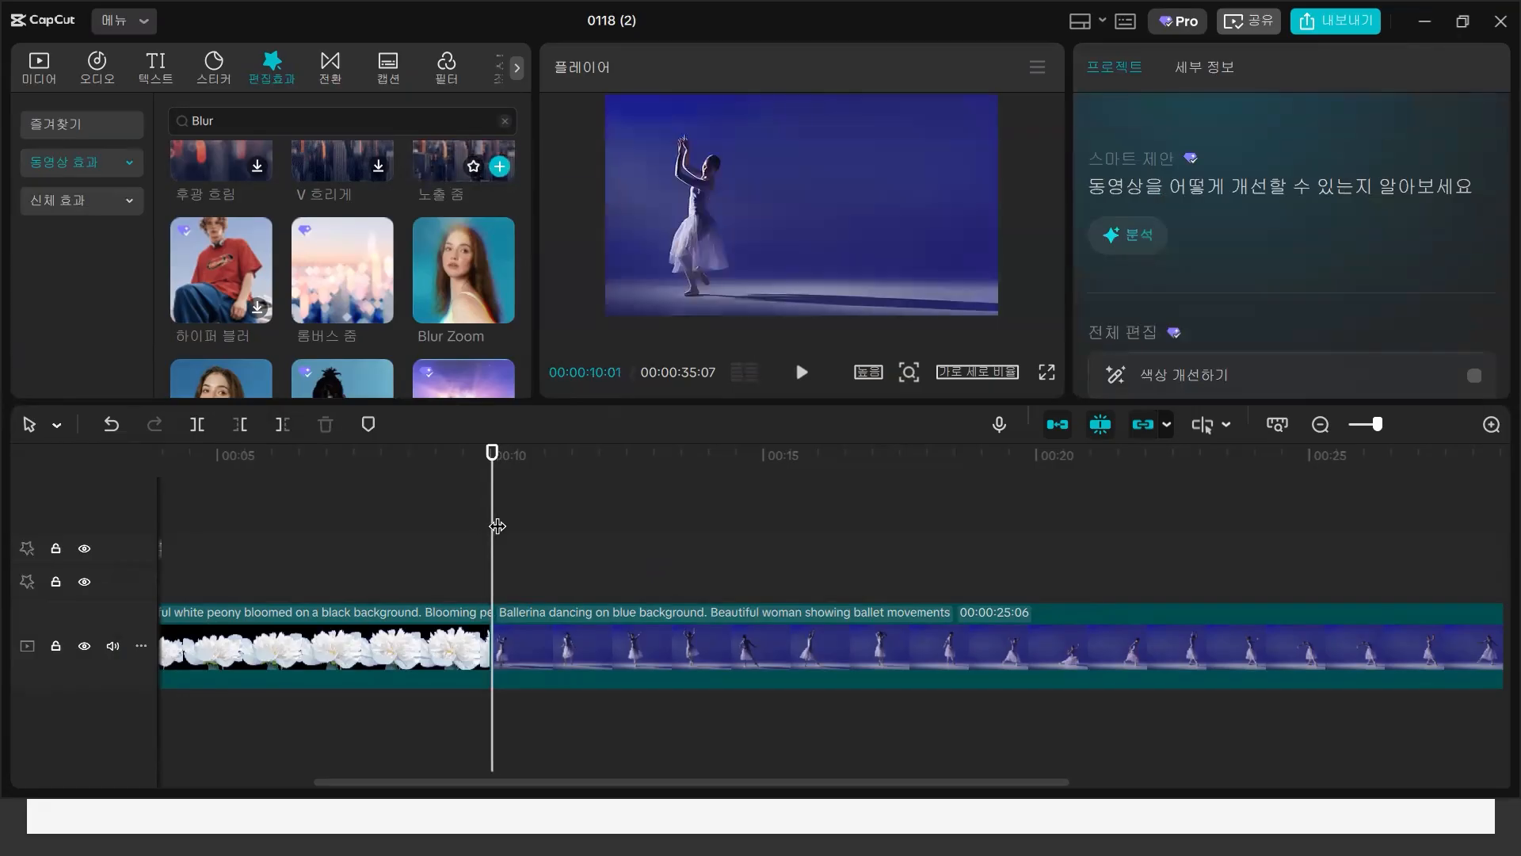
- Split the ballerina clip five frames after its start, at 00:00:10:06
key(Right)
key(Right)
key(Right)
key(Right)
key(Right)
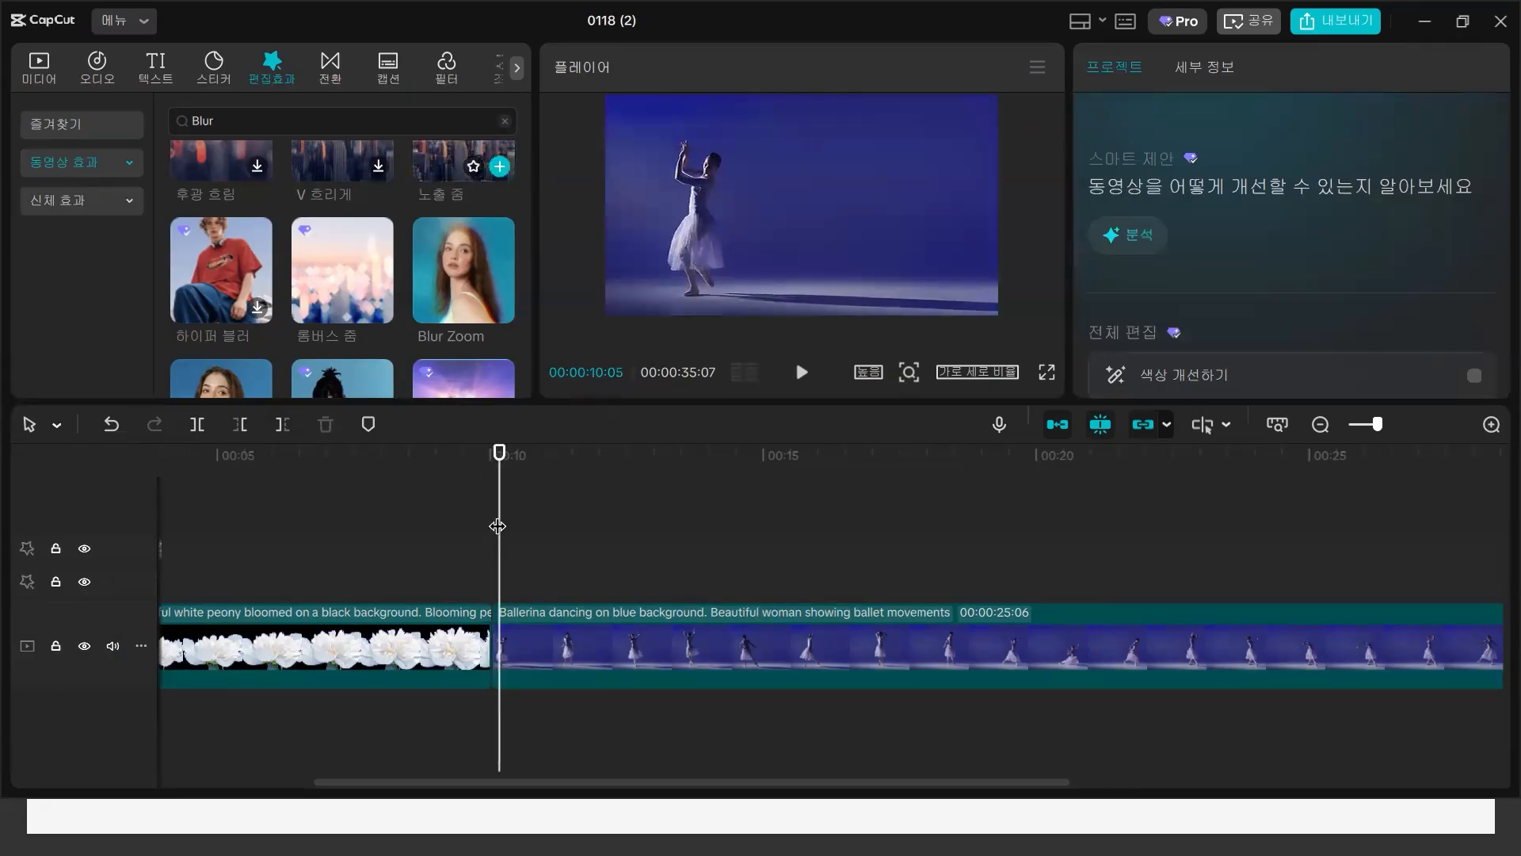
scroll(528, 568, up, 5)
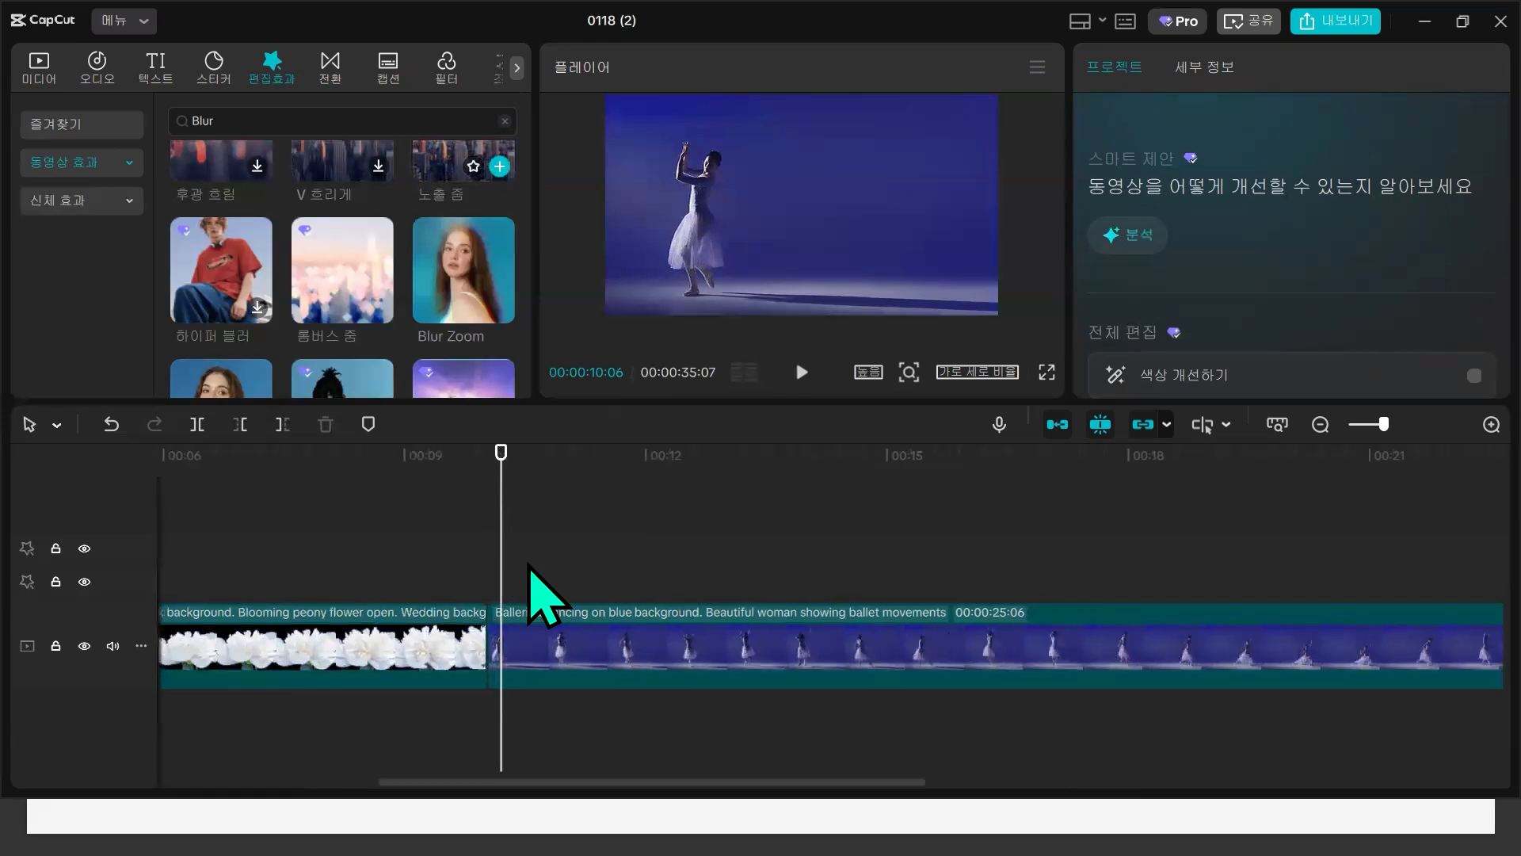
scroll(530, 568, up, 2)
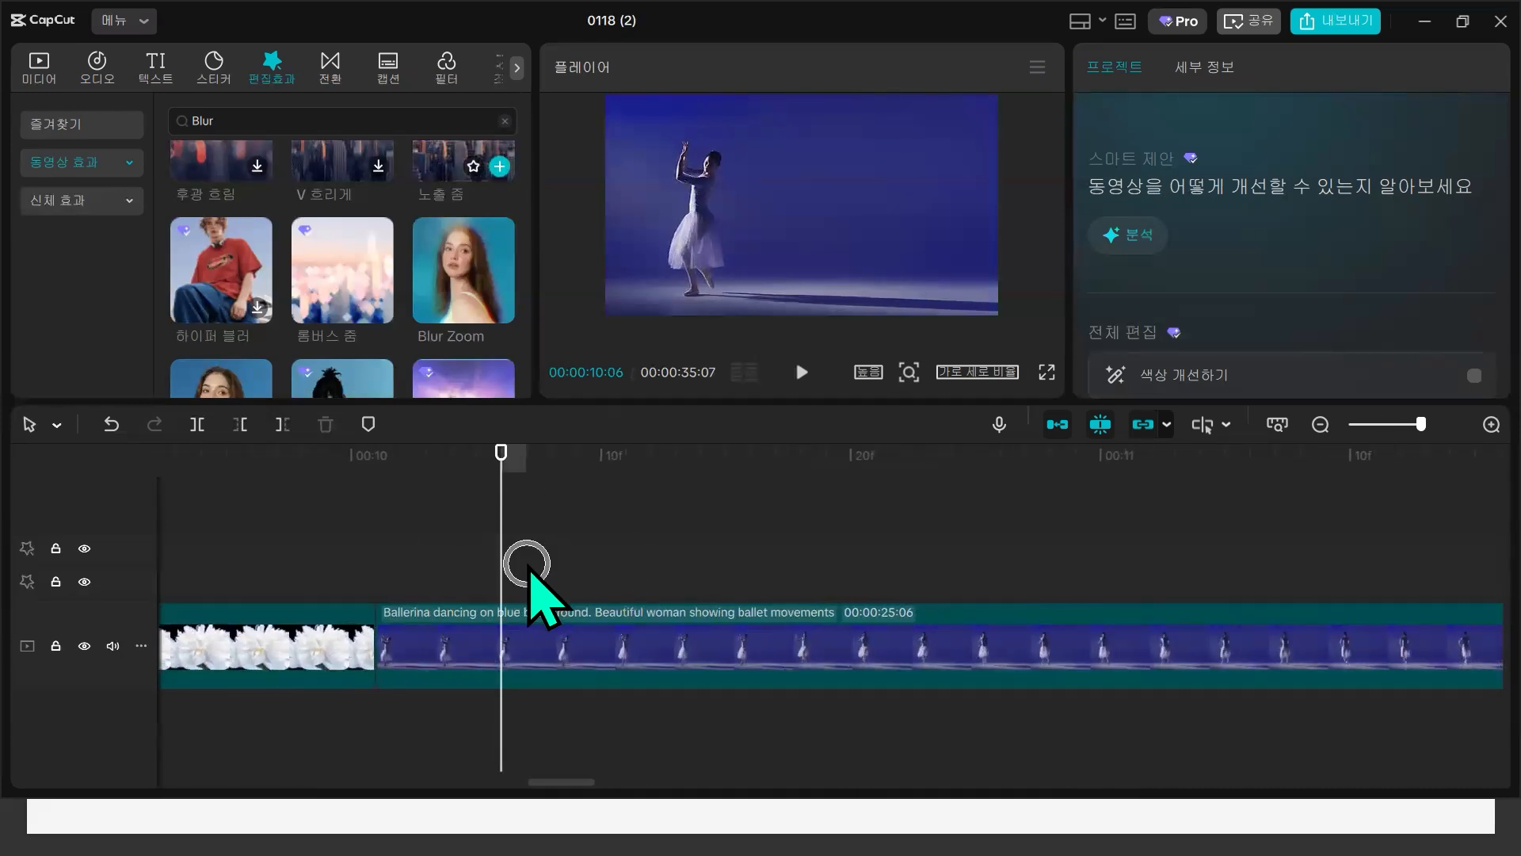
key(ctrl+b)
- Advance five frames and split the ballerina clip at 00:00:10:11
key(Right)
key(Right)
key(Right)
key(Right)
key(Right)
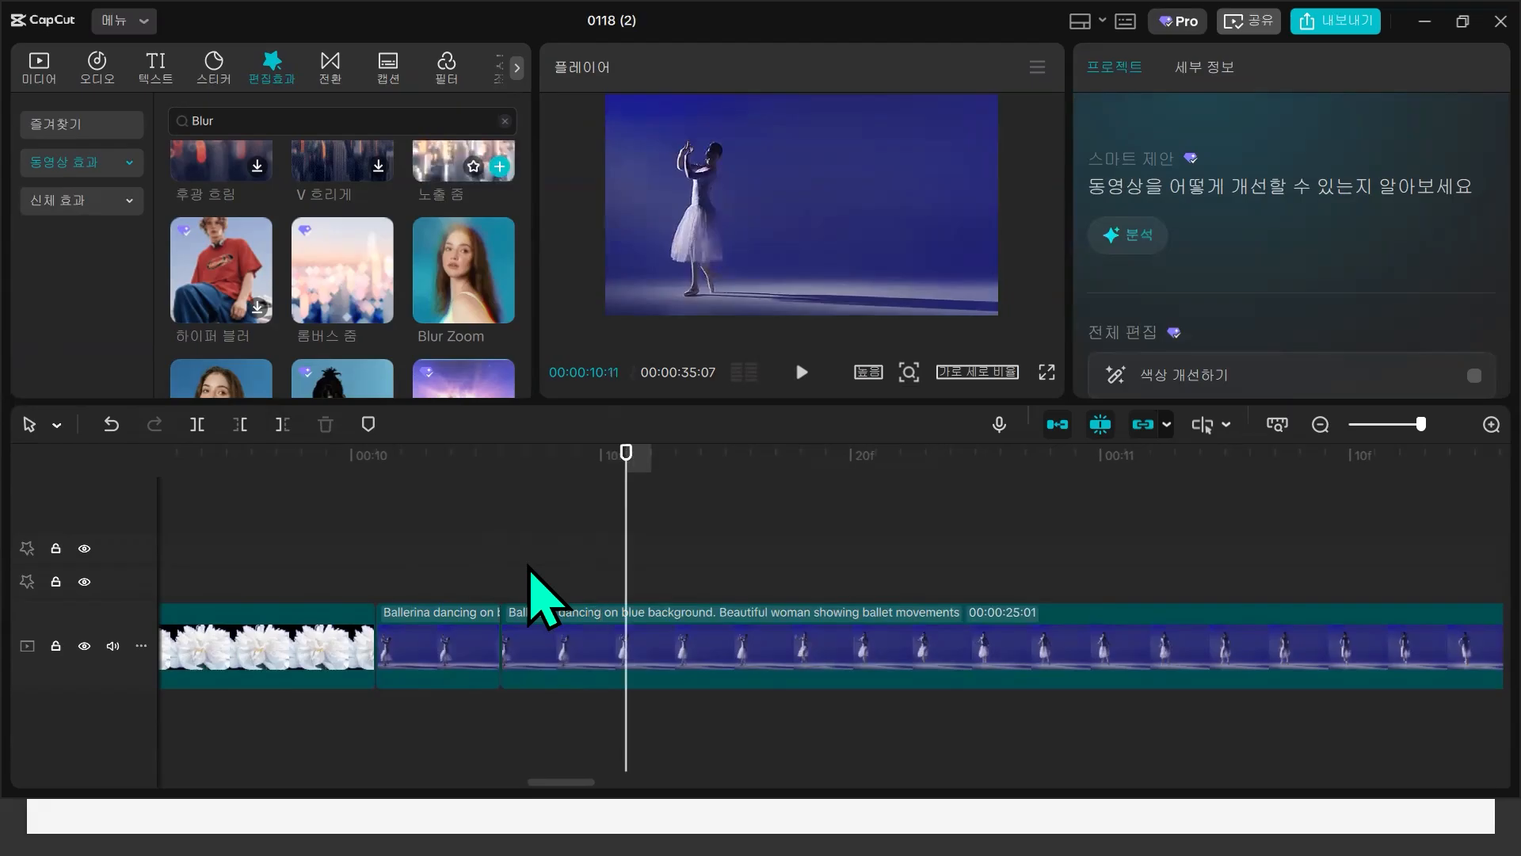
key(ctrl+b)
- Advance five frames and split the ballerina clip at 00:00:10:16
key(Right)
key(Right)
key(Right)
key(Right)
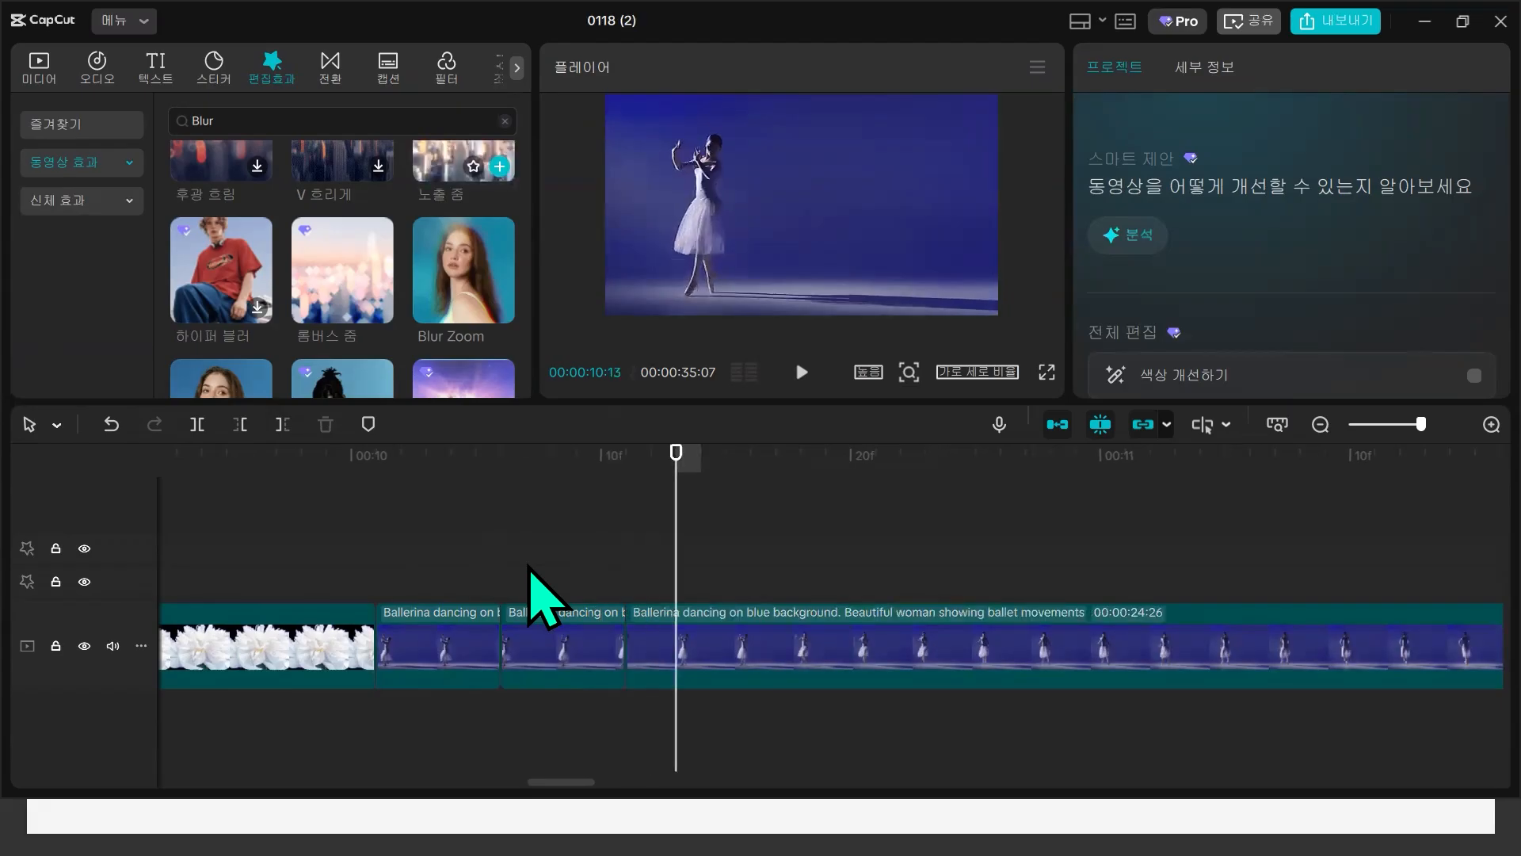
key(Right)
key(ctrl+b)
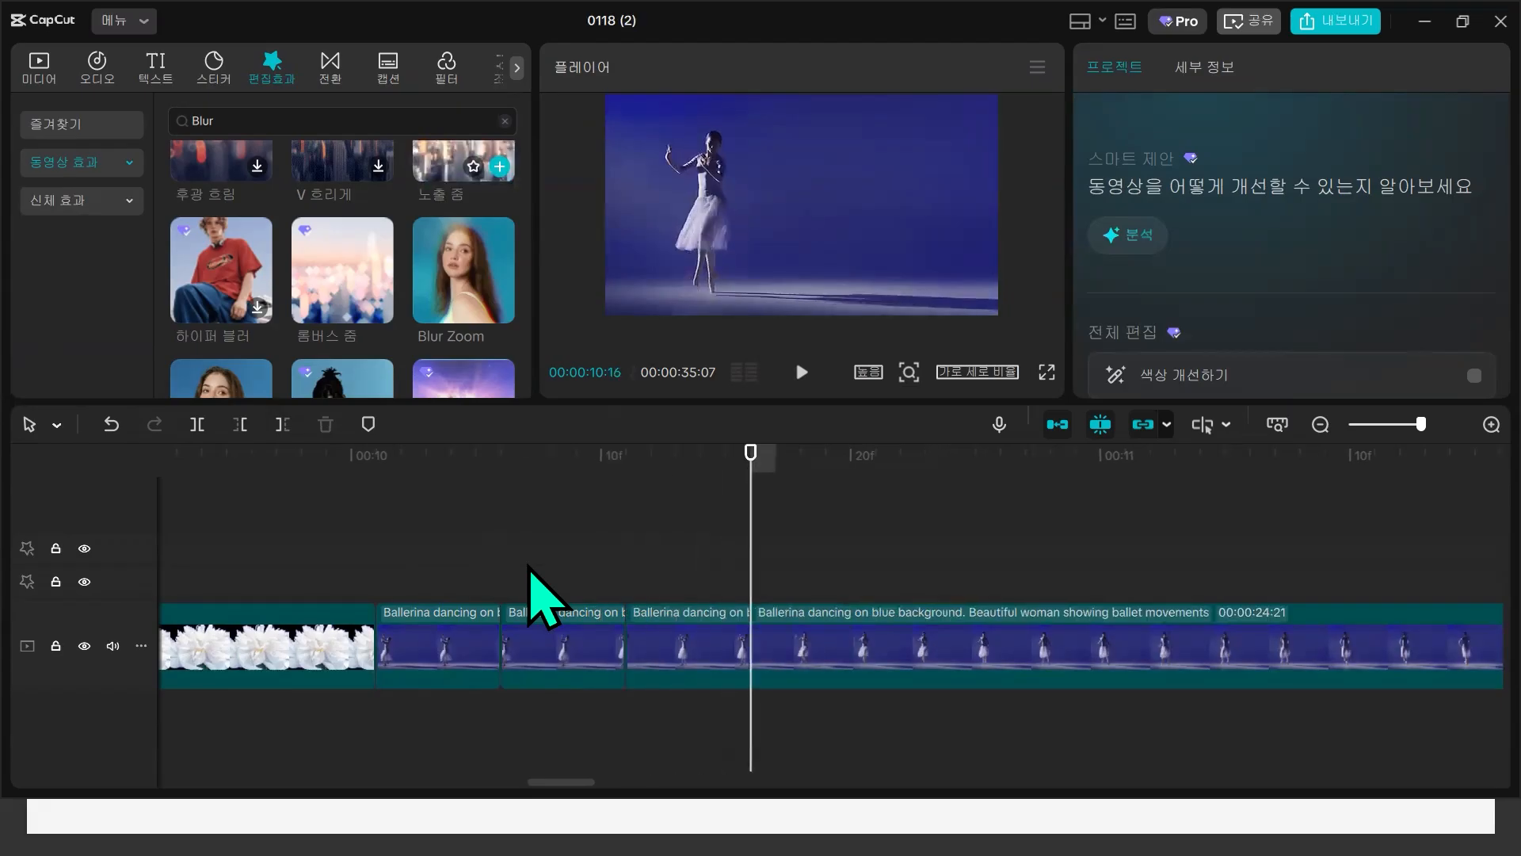
- Advance five frames and split the ballerina clip at 00:00:10:21
key(Right)
key(Right)
key(Right)
key(Right)
key(Right)
key(ctrl+b)
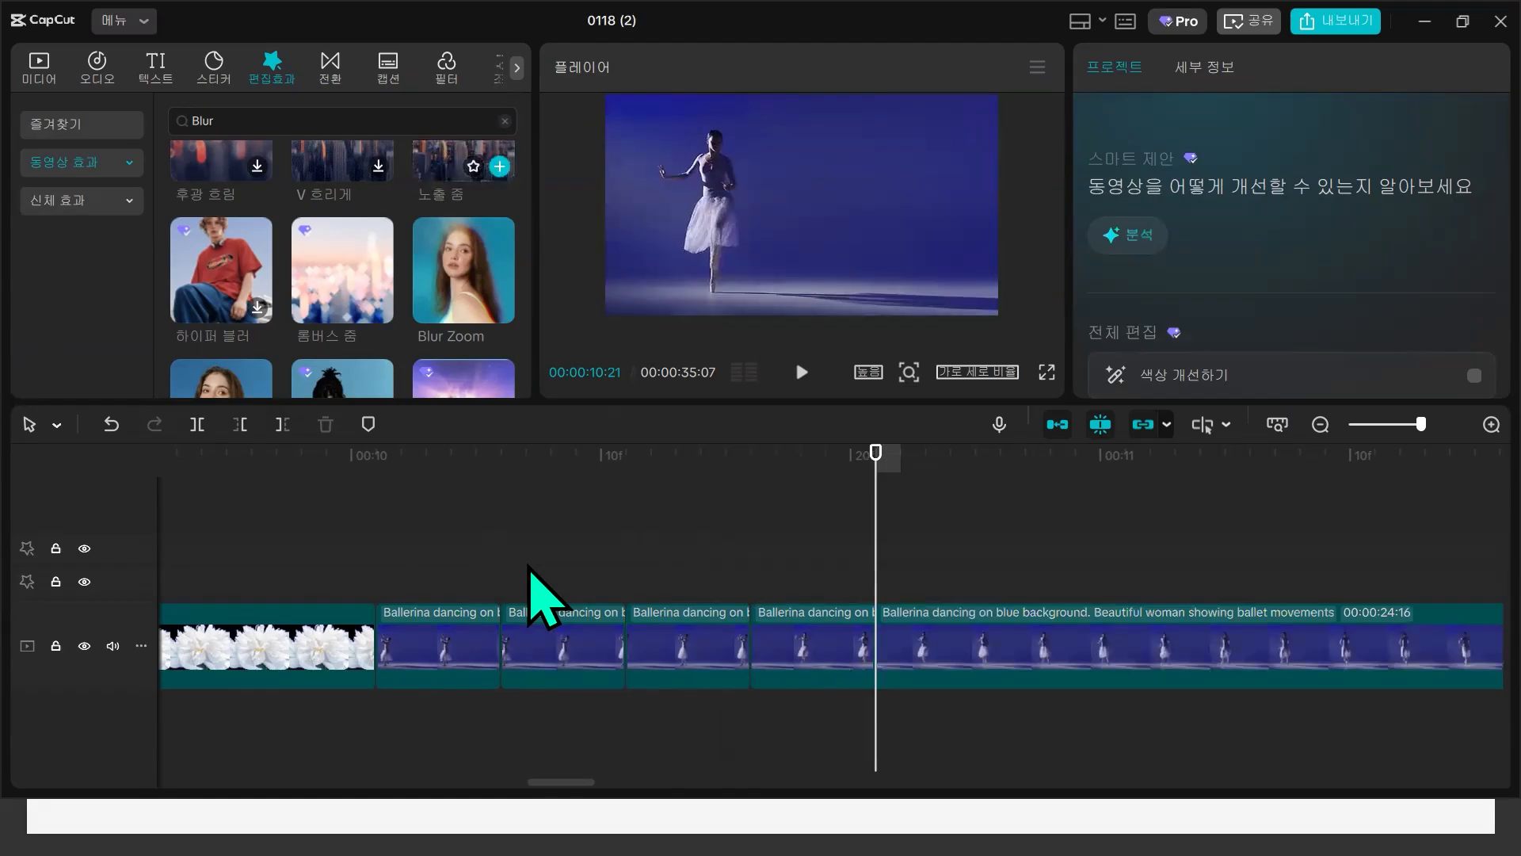
- Advance six frames and split the ballerina clip at 00:00:10:27
key(Right)
key(Right)
key(Right)
key(Right)
key(Right)
key(Right)
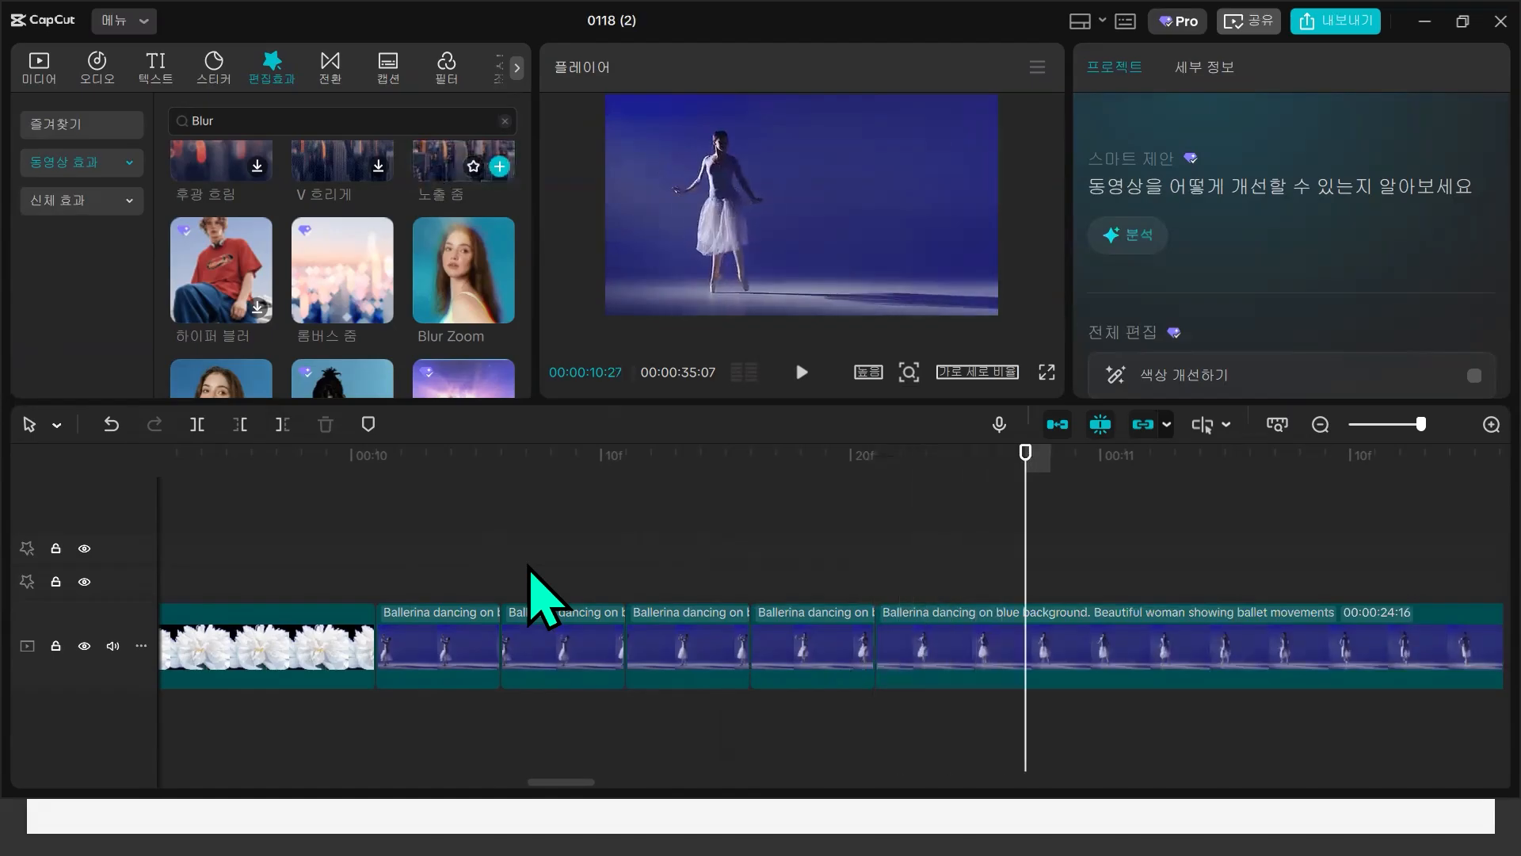
key(ctrl+b)
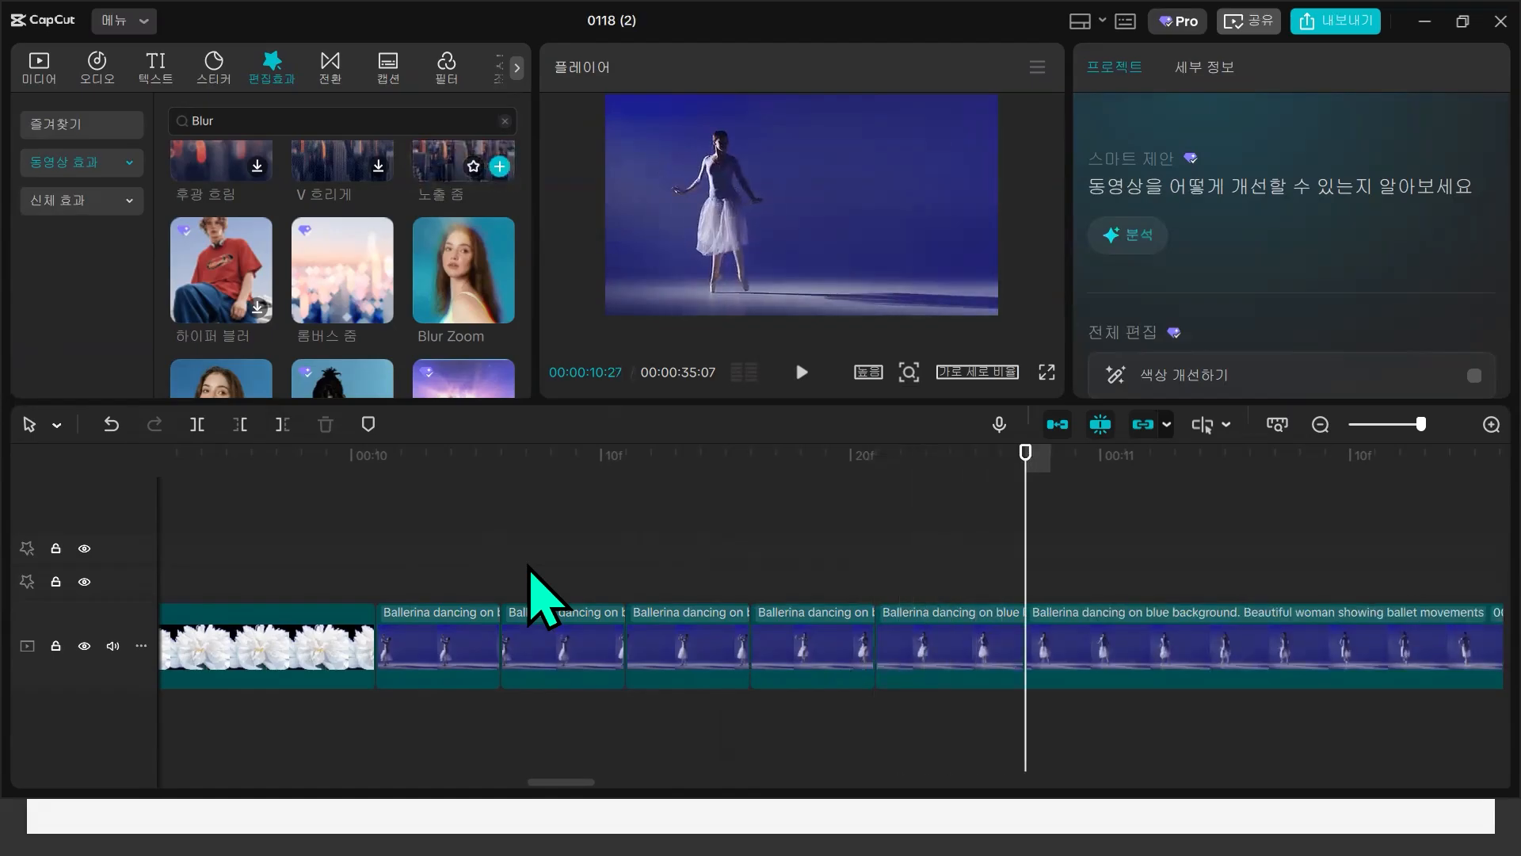
- Advance five frames and split the ballerina clip at 00:00:11:02
key(Right)
key(Right)
key(Right)
key(Right)
key(Right)
key(ctrl+b)
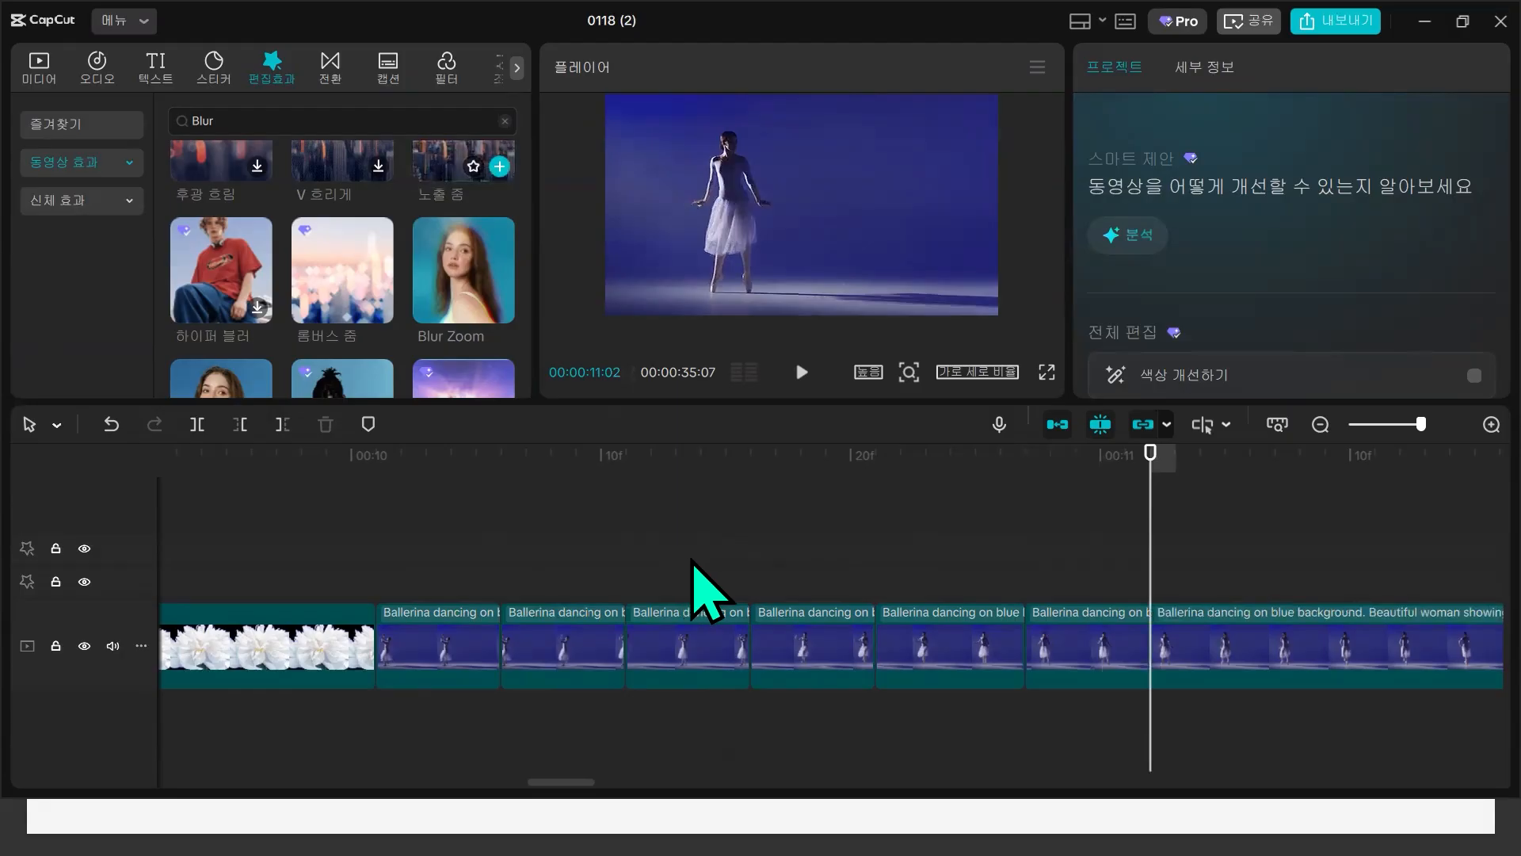
- Advance five frames and split the ballerina clip at 00:00:11:07
scroll(1054, 614, down, 3)
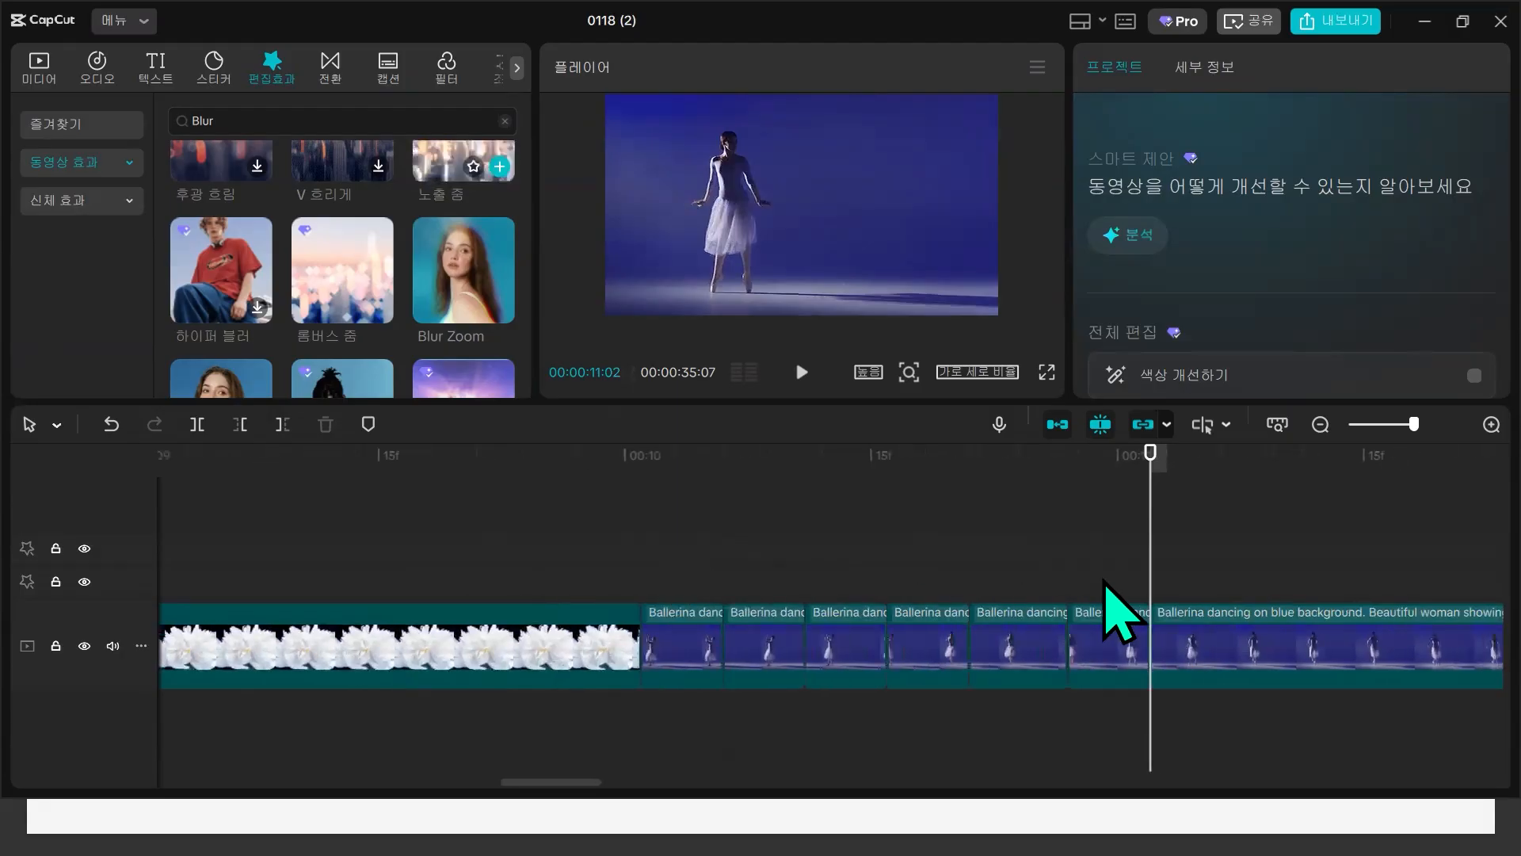
key(Right)
key(Right)
key(Right)
key(Right)
key(Right)
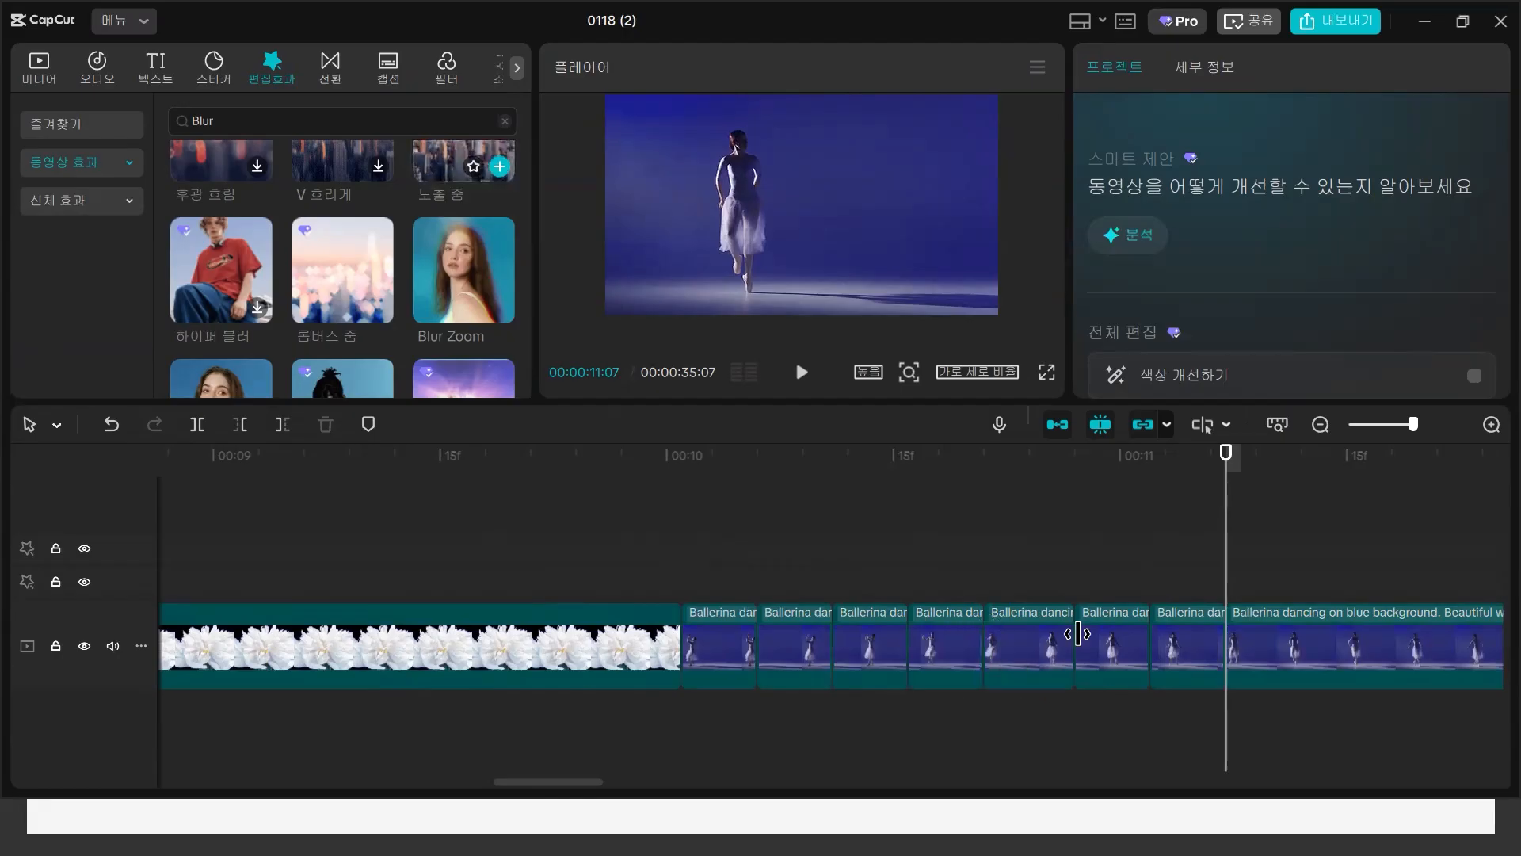
- Advance four frames and split the ballerina clip at 00:00:11:11
key(Right)
key(Right)
key(Right)
key(Right)
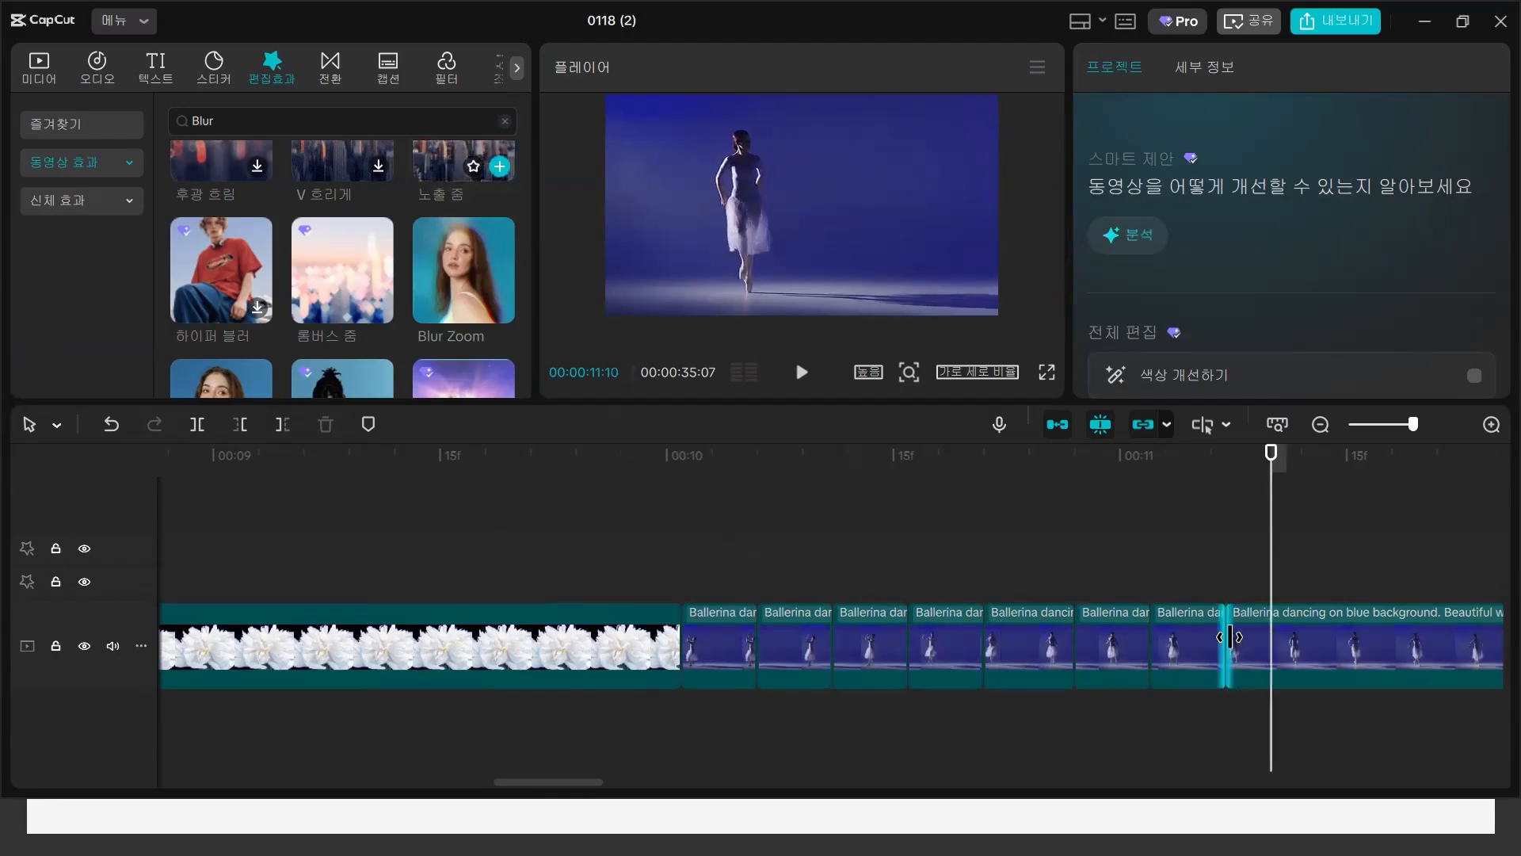
key(ctrl+b)
- Advance five frames and split the ballerina clip at 00:00:11:16
key(Right)
key(Right)
key(Right)
key(Right)
key(Right)
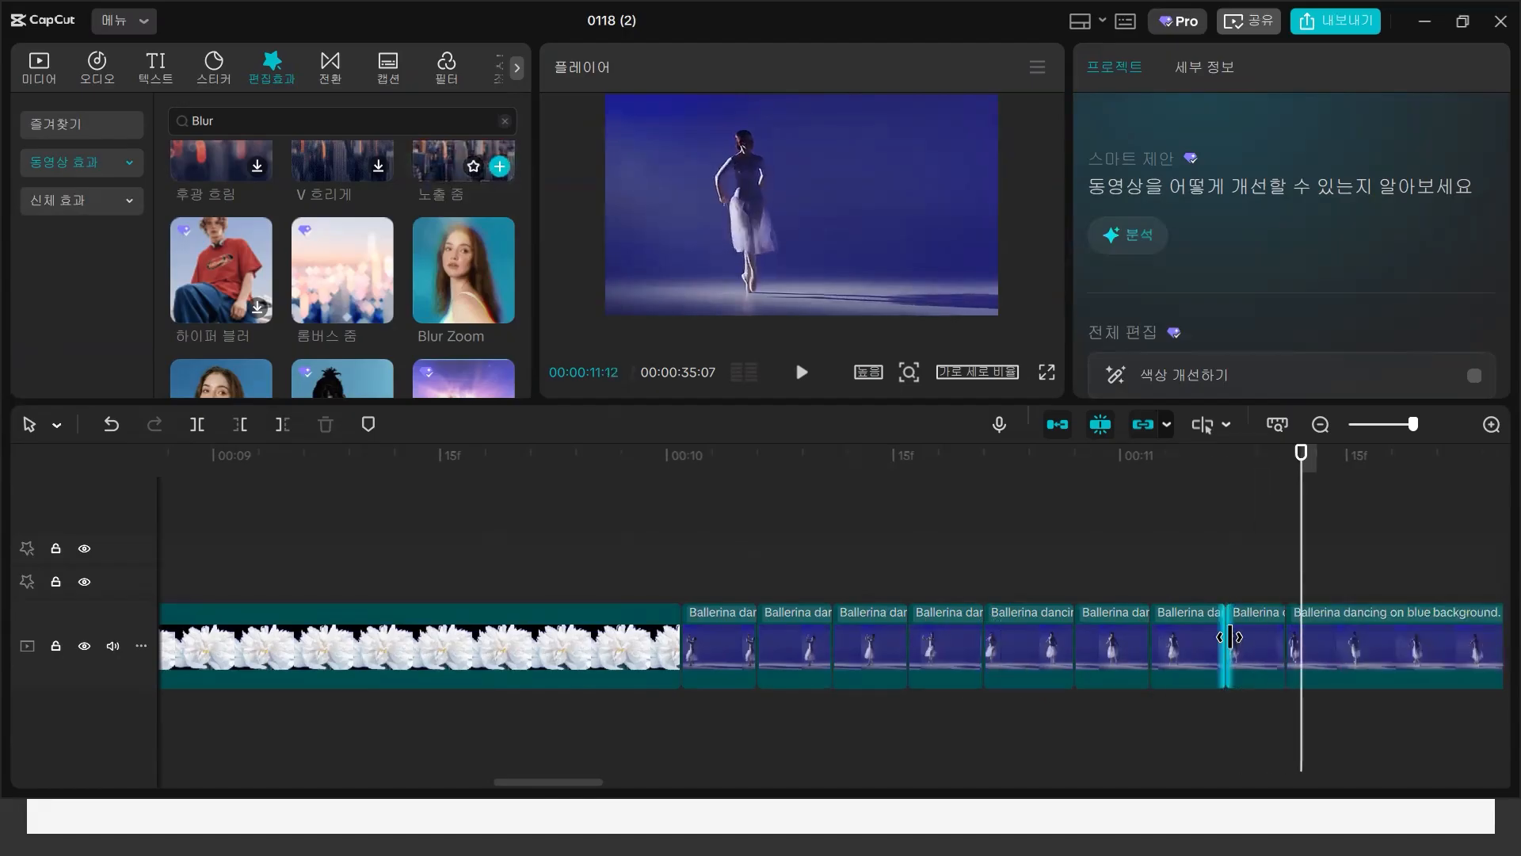
key(ctrl+b)
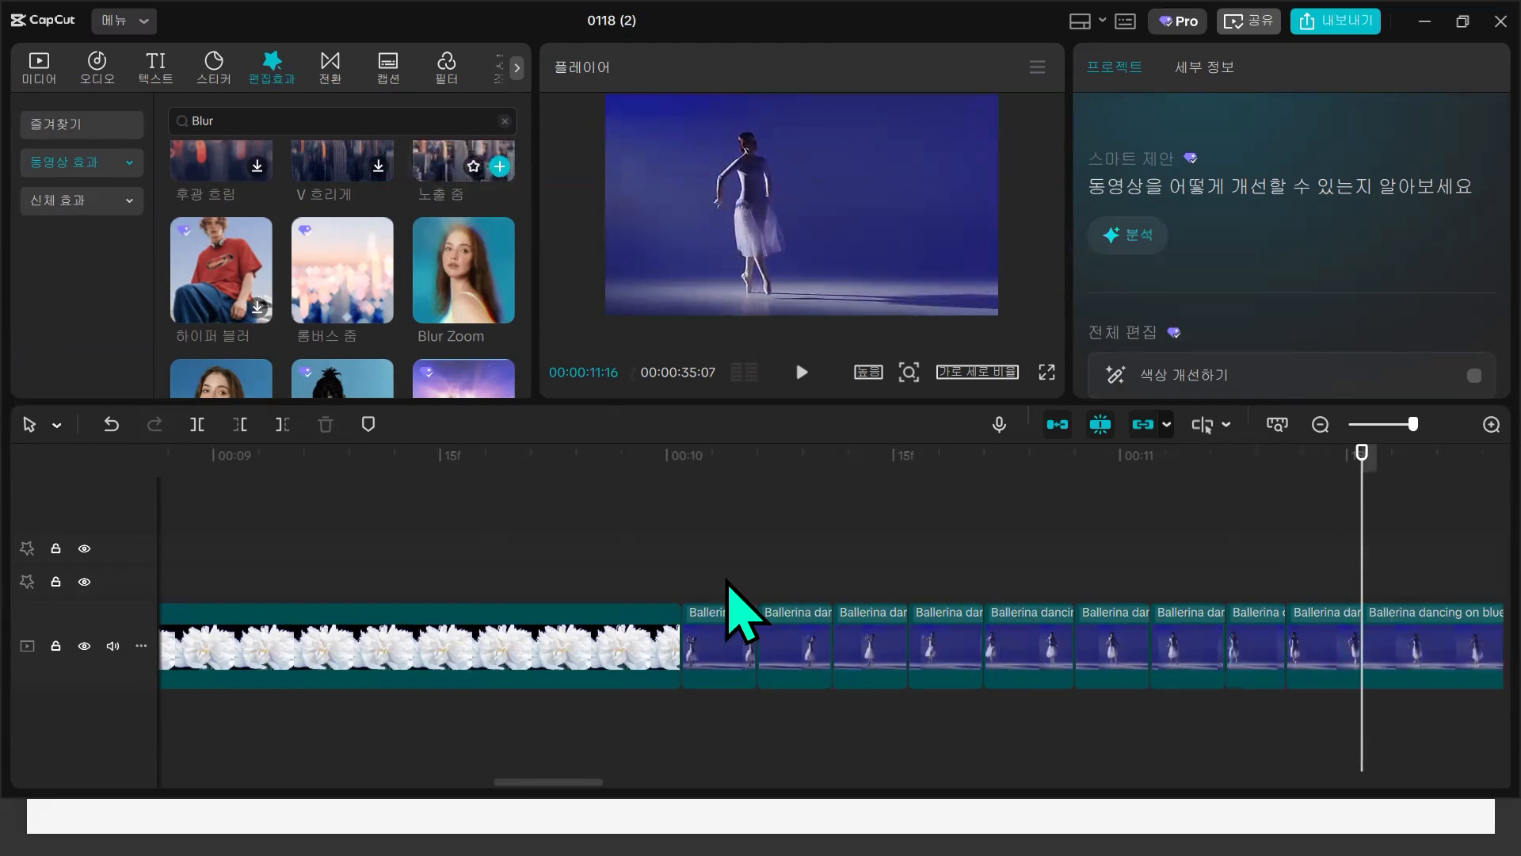
- Set the scale of the second ballerina segment to 110%
click(723, 510)
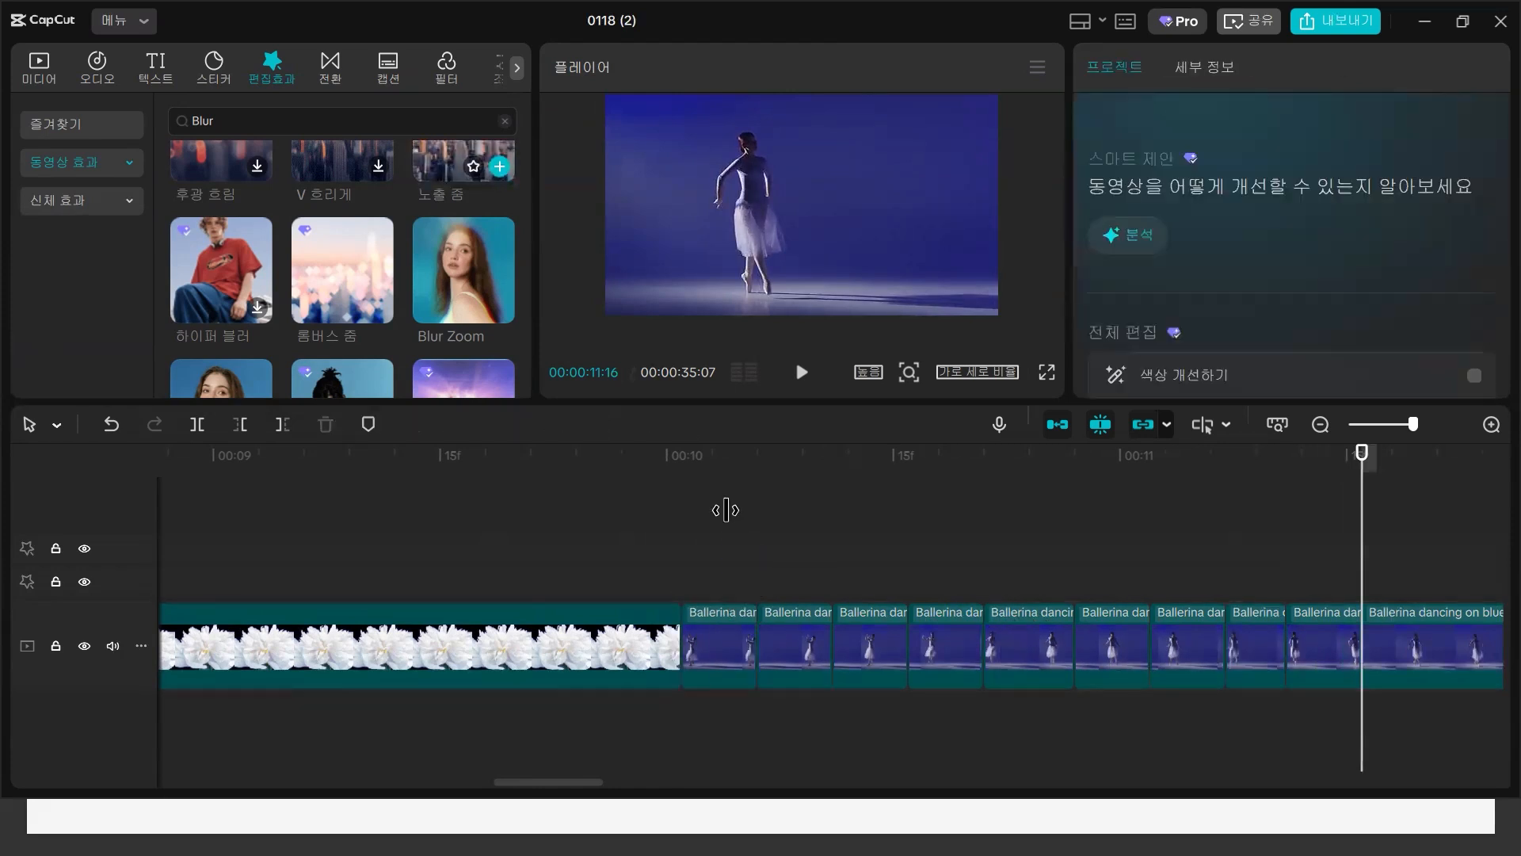
click(724, 669)
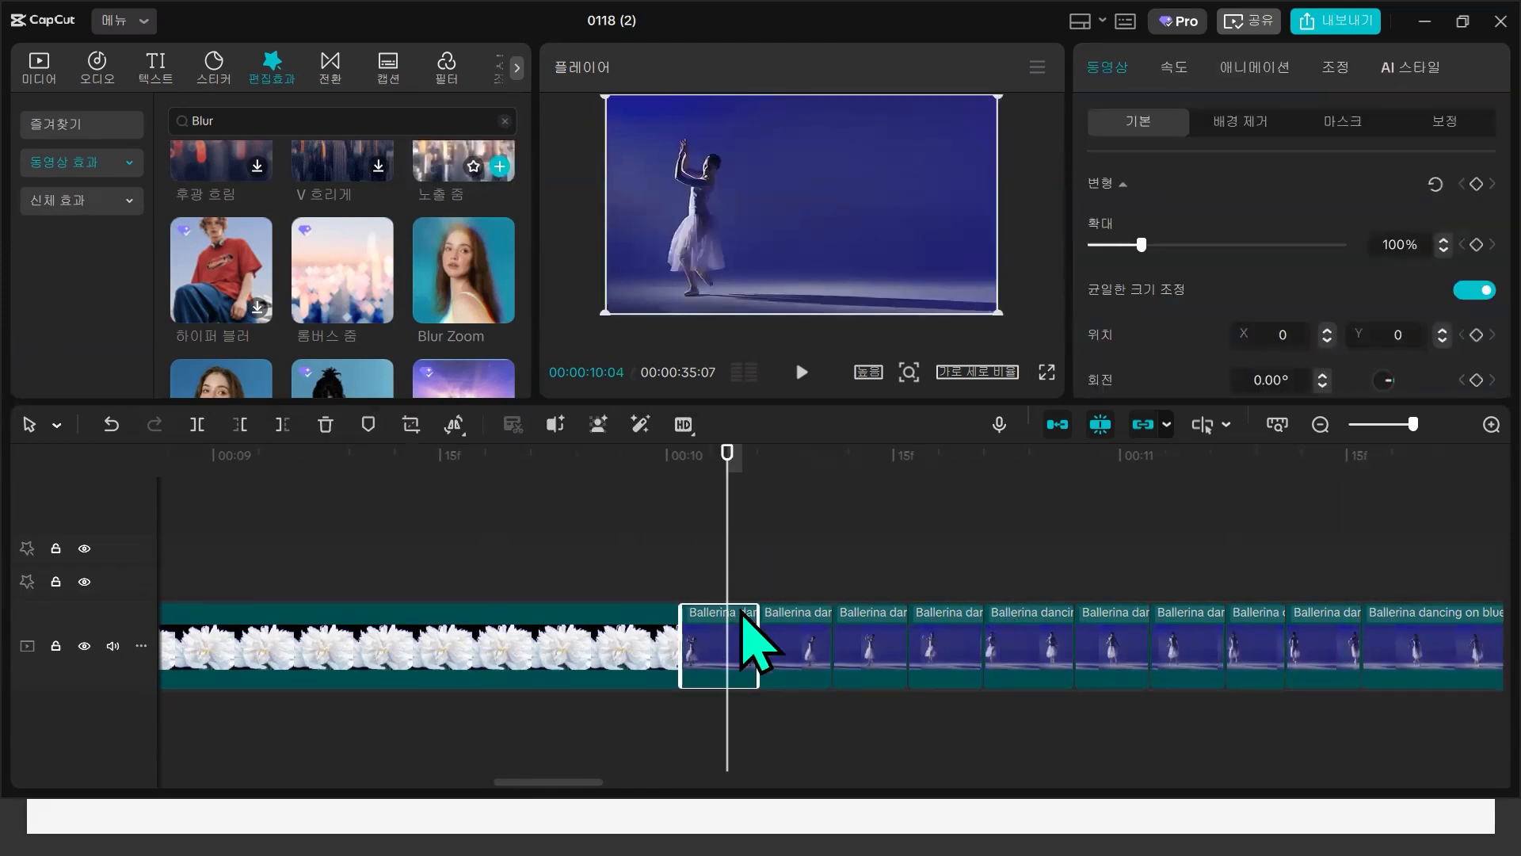
click(806, 640)
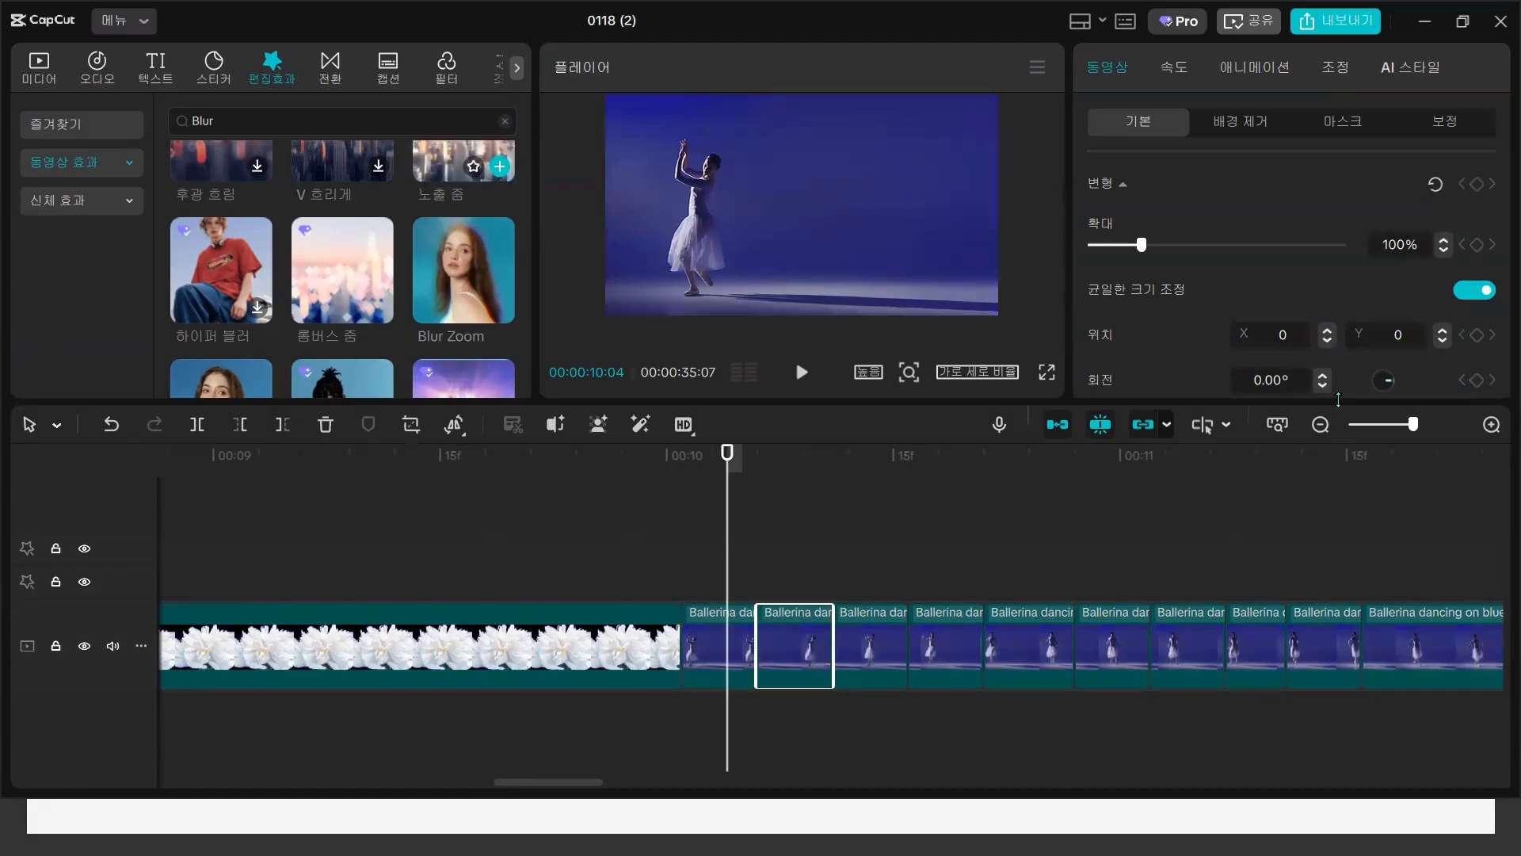
scroll(1407, 262, down, 1)
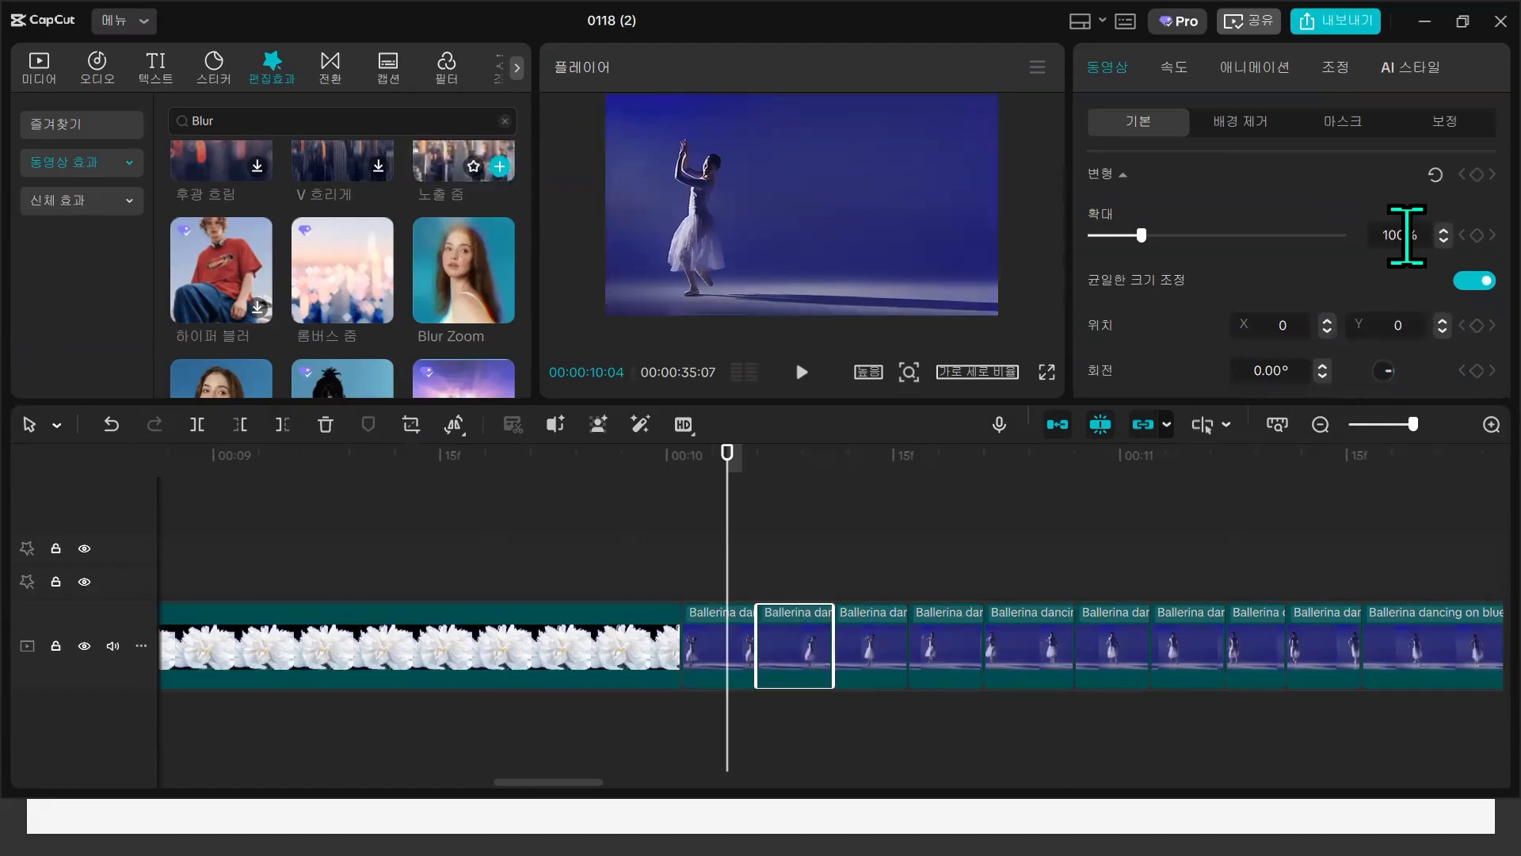
click(1407, 235)
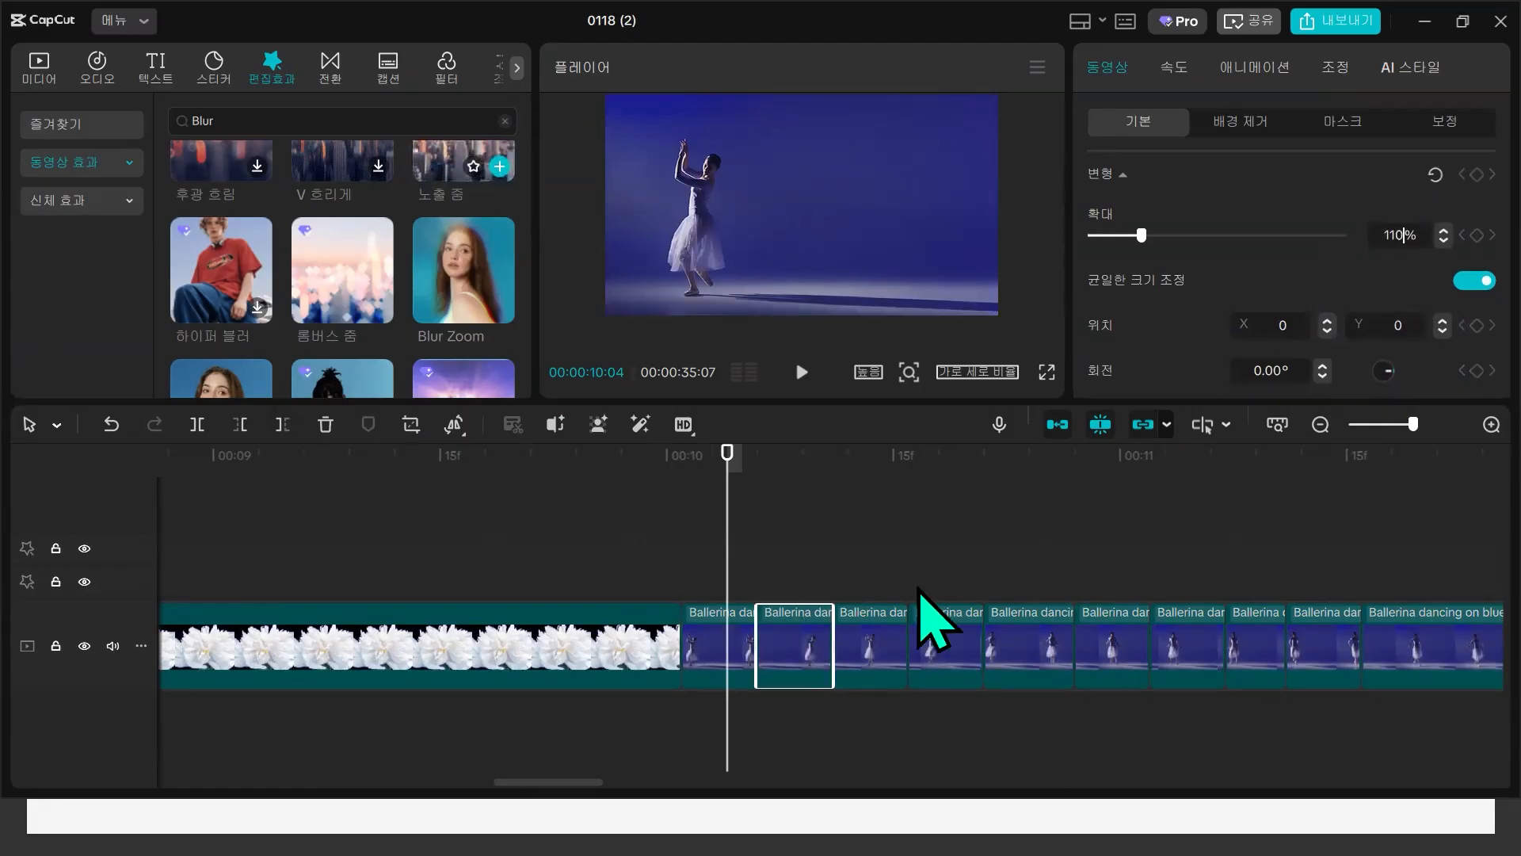
- Increase the scale of the third ballerina segment and open the fourth segment's scale value for editing
click(881, 517)
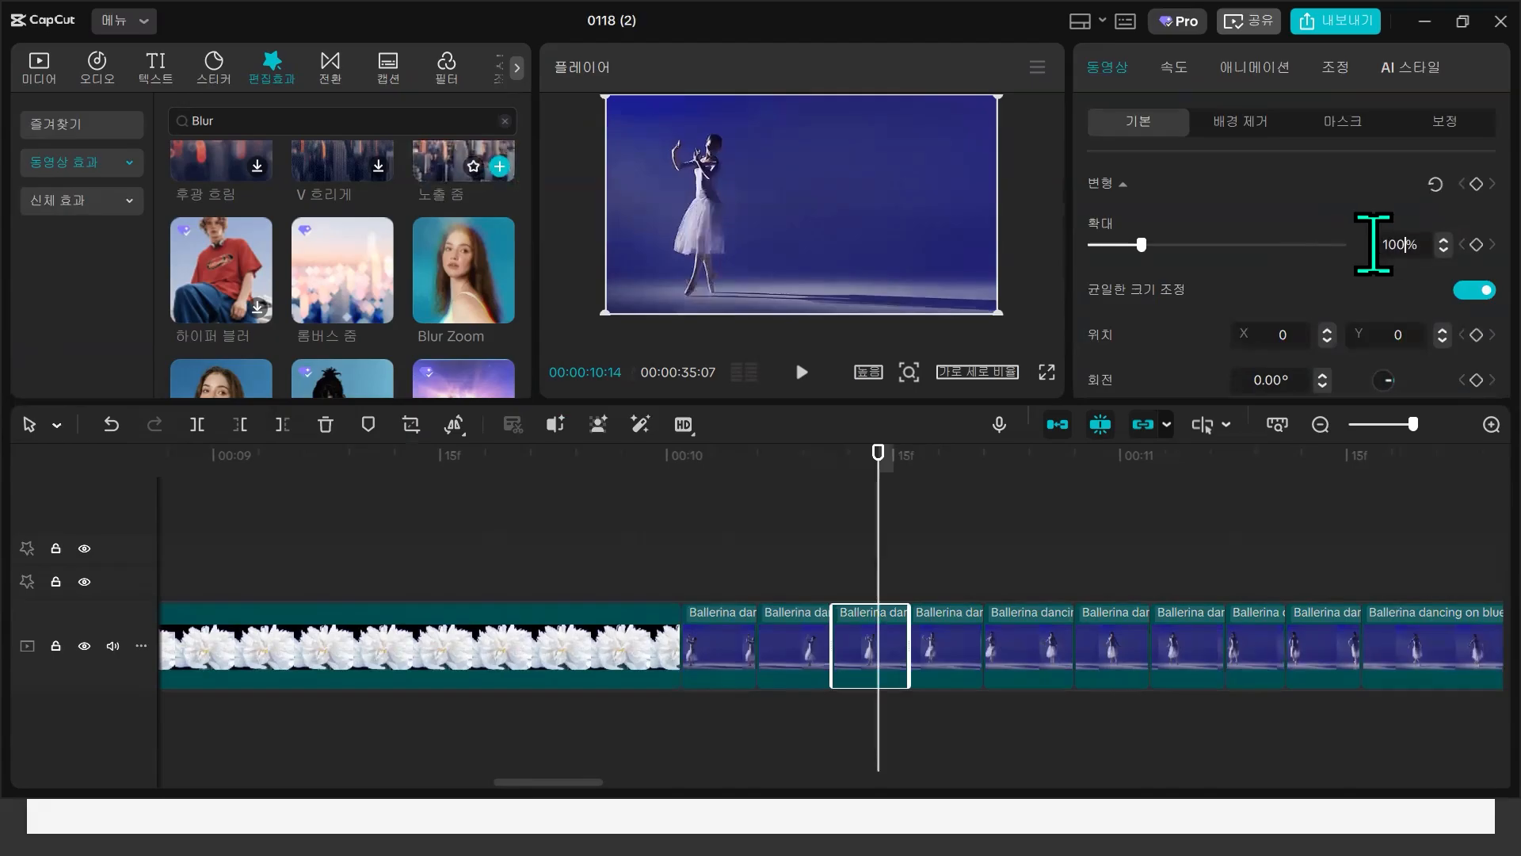
click(942, 582)
click(943, 641)
click(1401, 244)
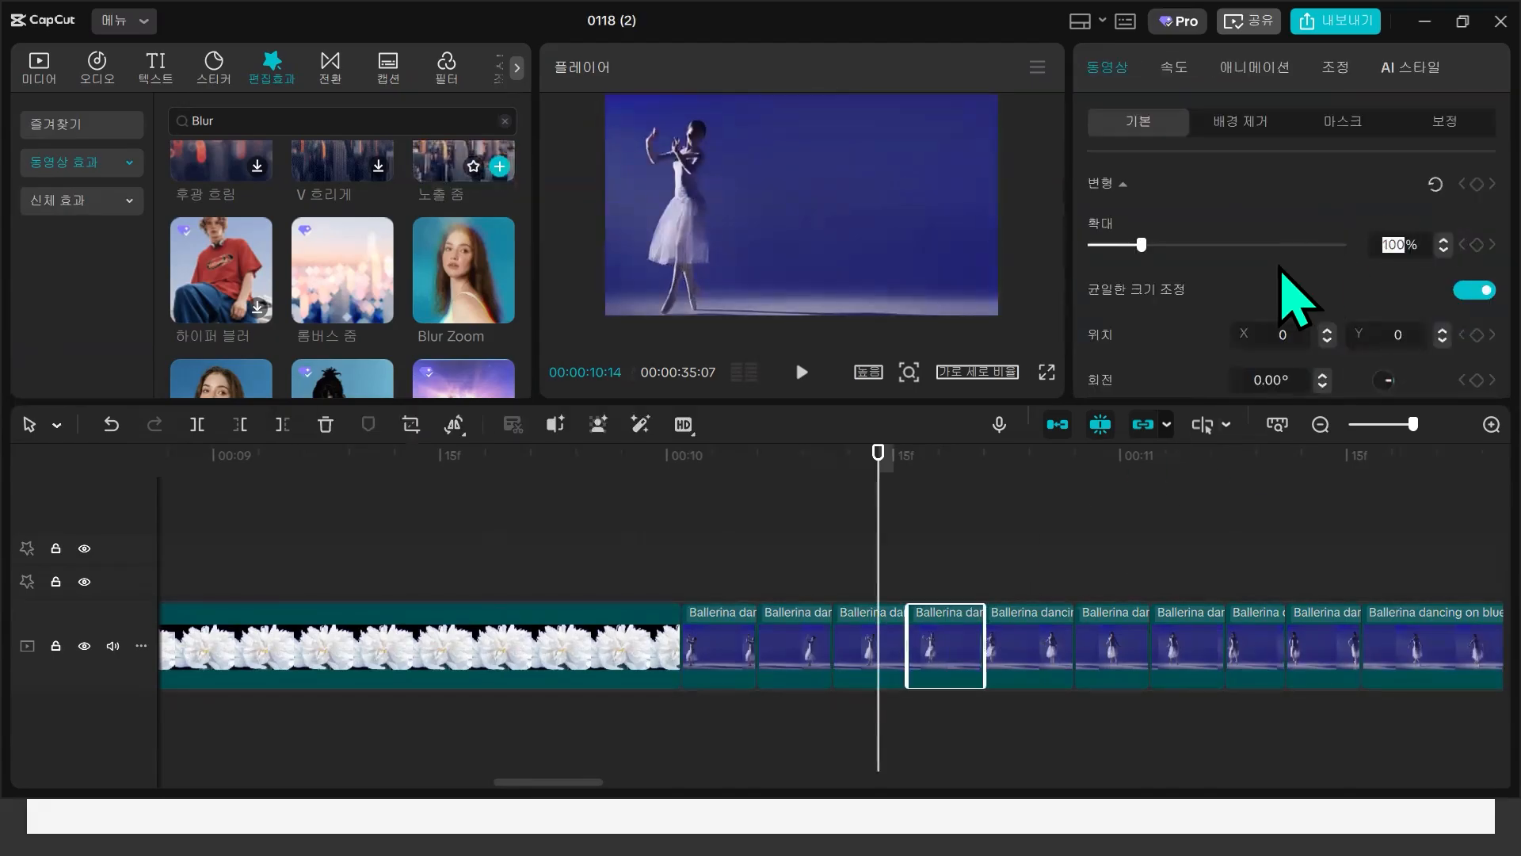
- Set the fifth ballerina segment's scale to 140% and the sixth segment's scale to 150%
click(1034, 630)
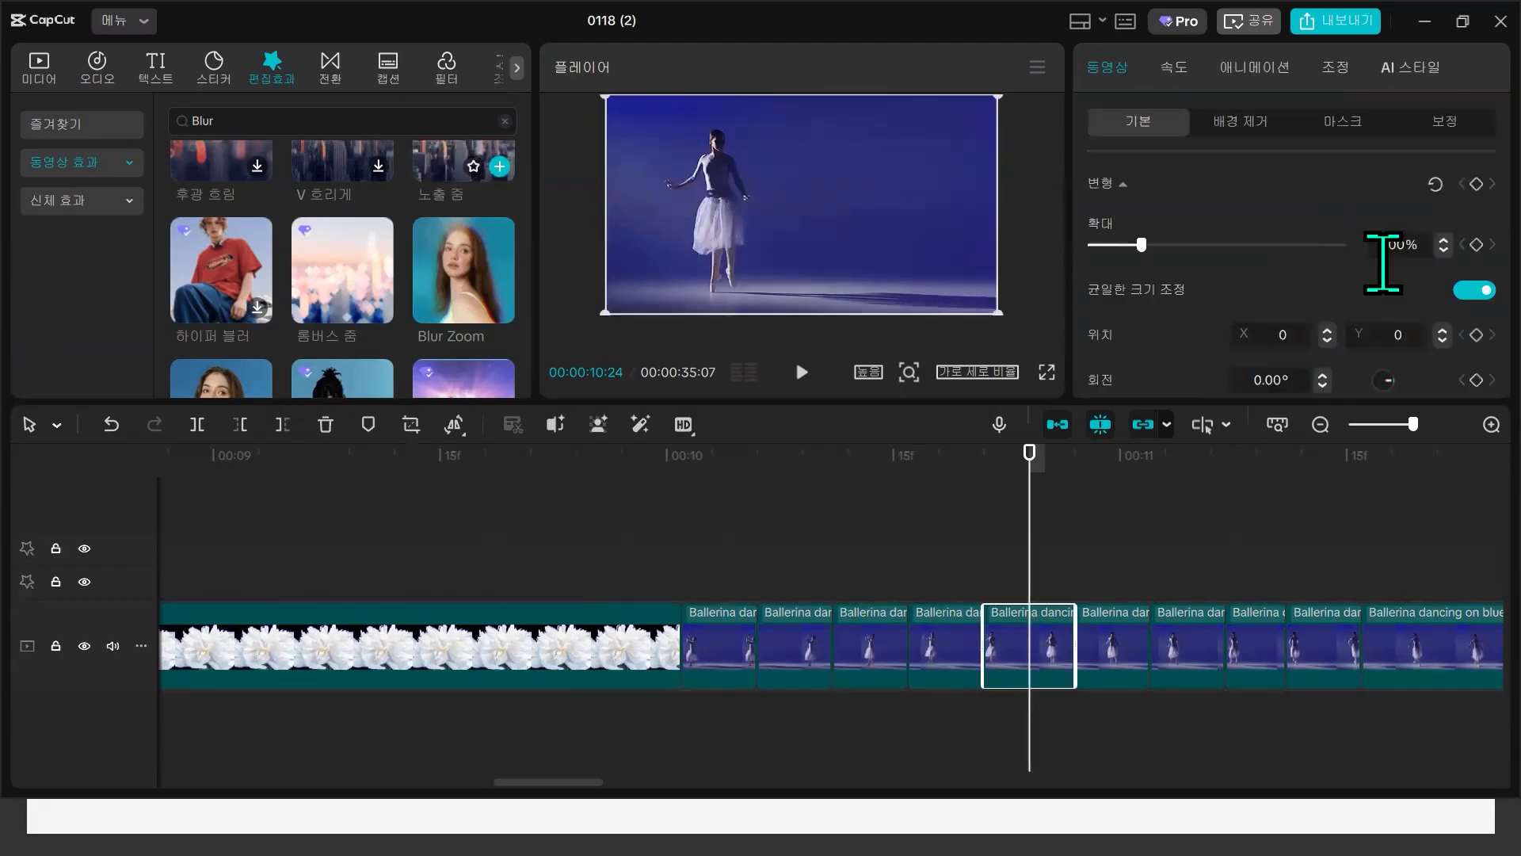
click(1402, 244)
text(150)
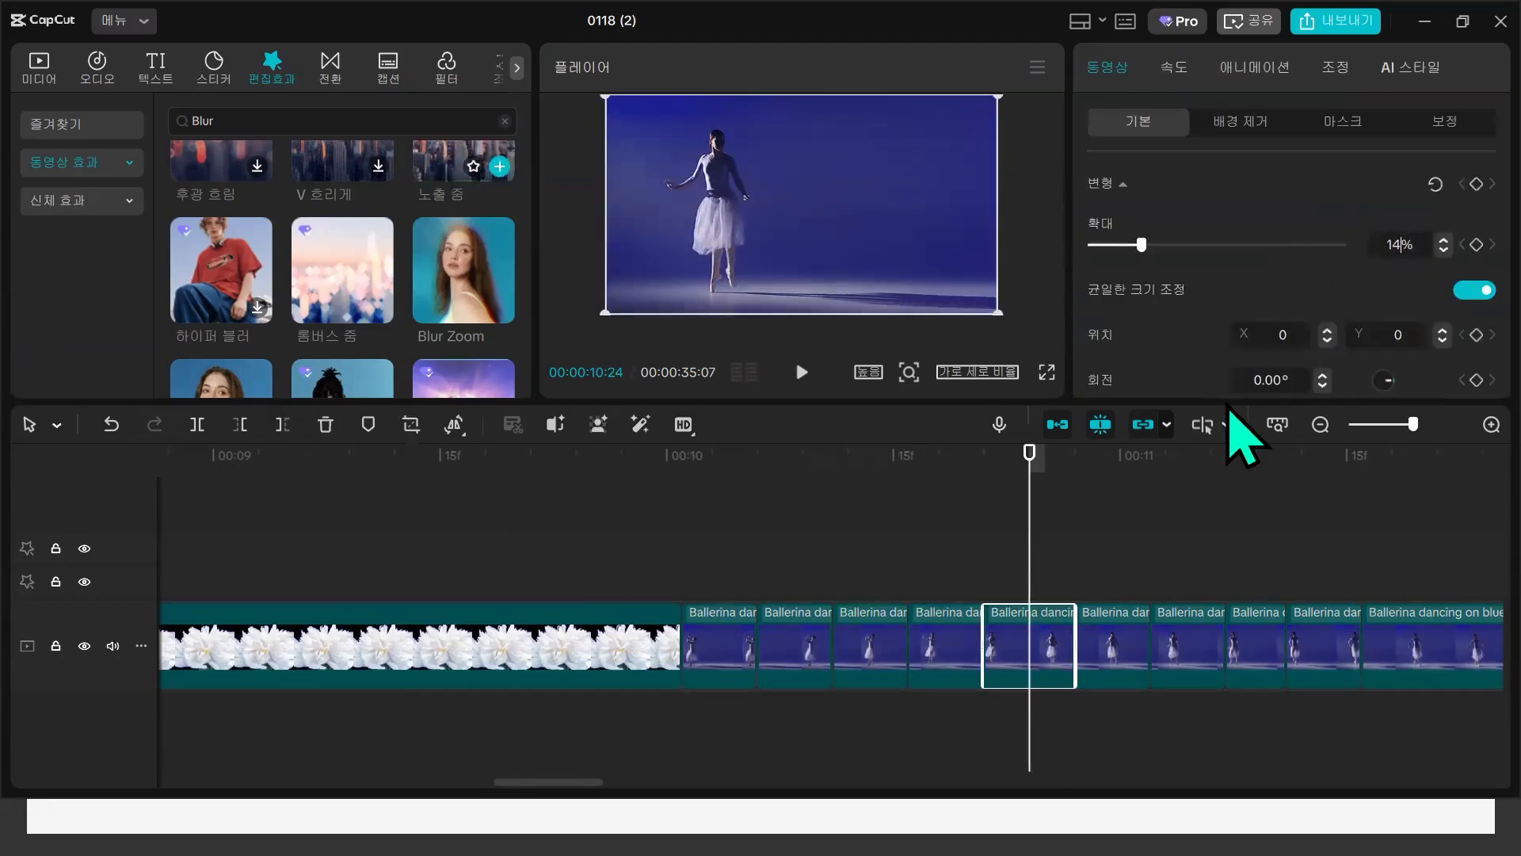
click(1118, 634)
click(1120, 634)
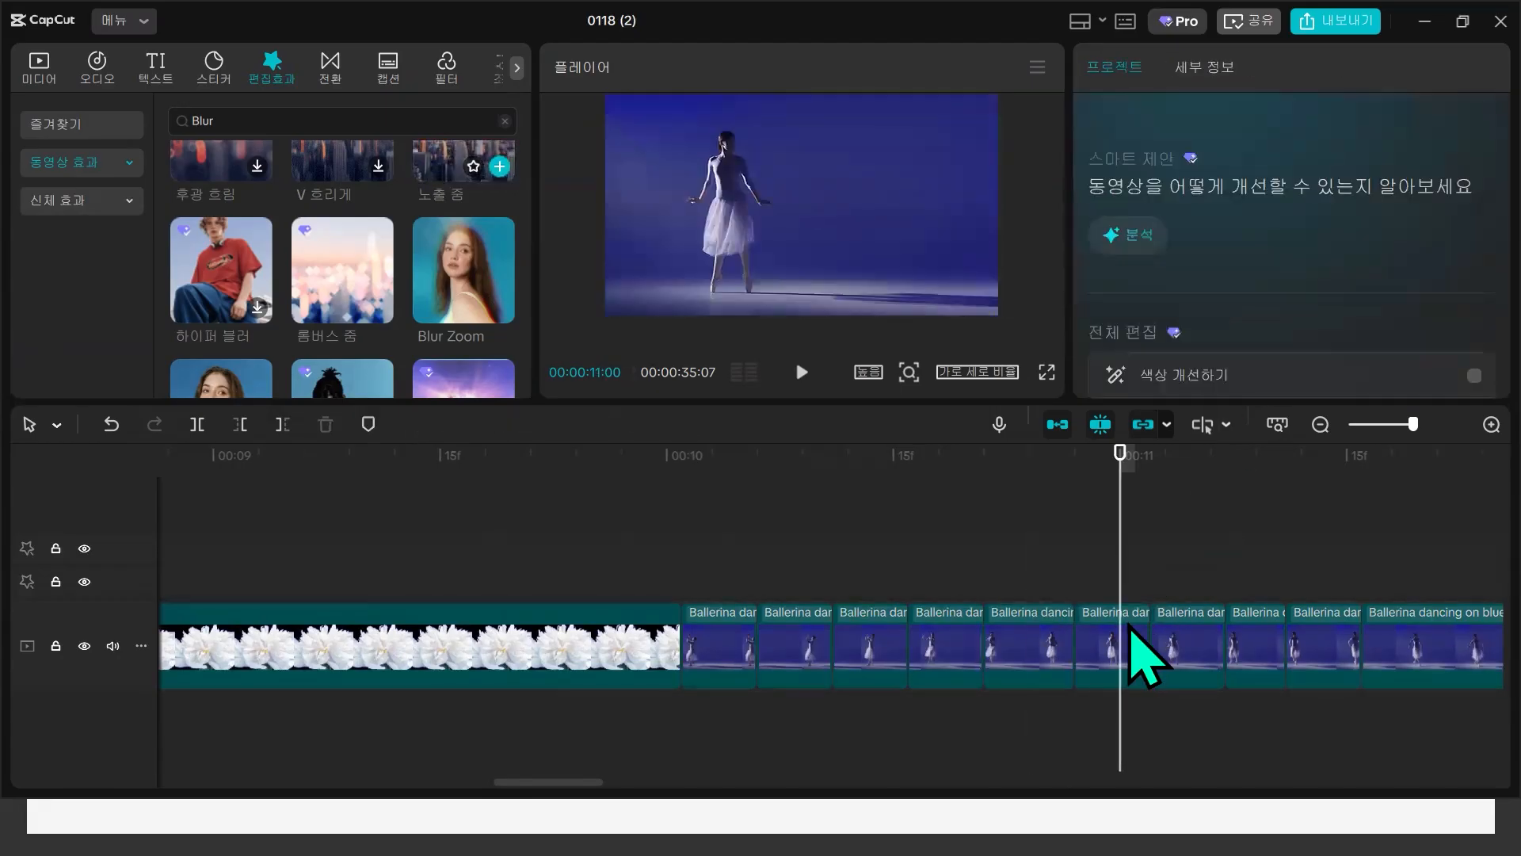
click(1403, 244)
text(150)
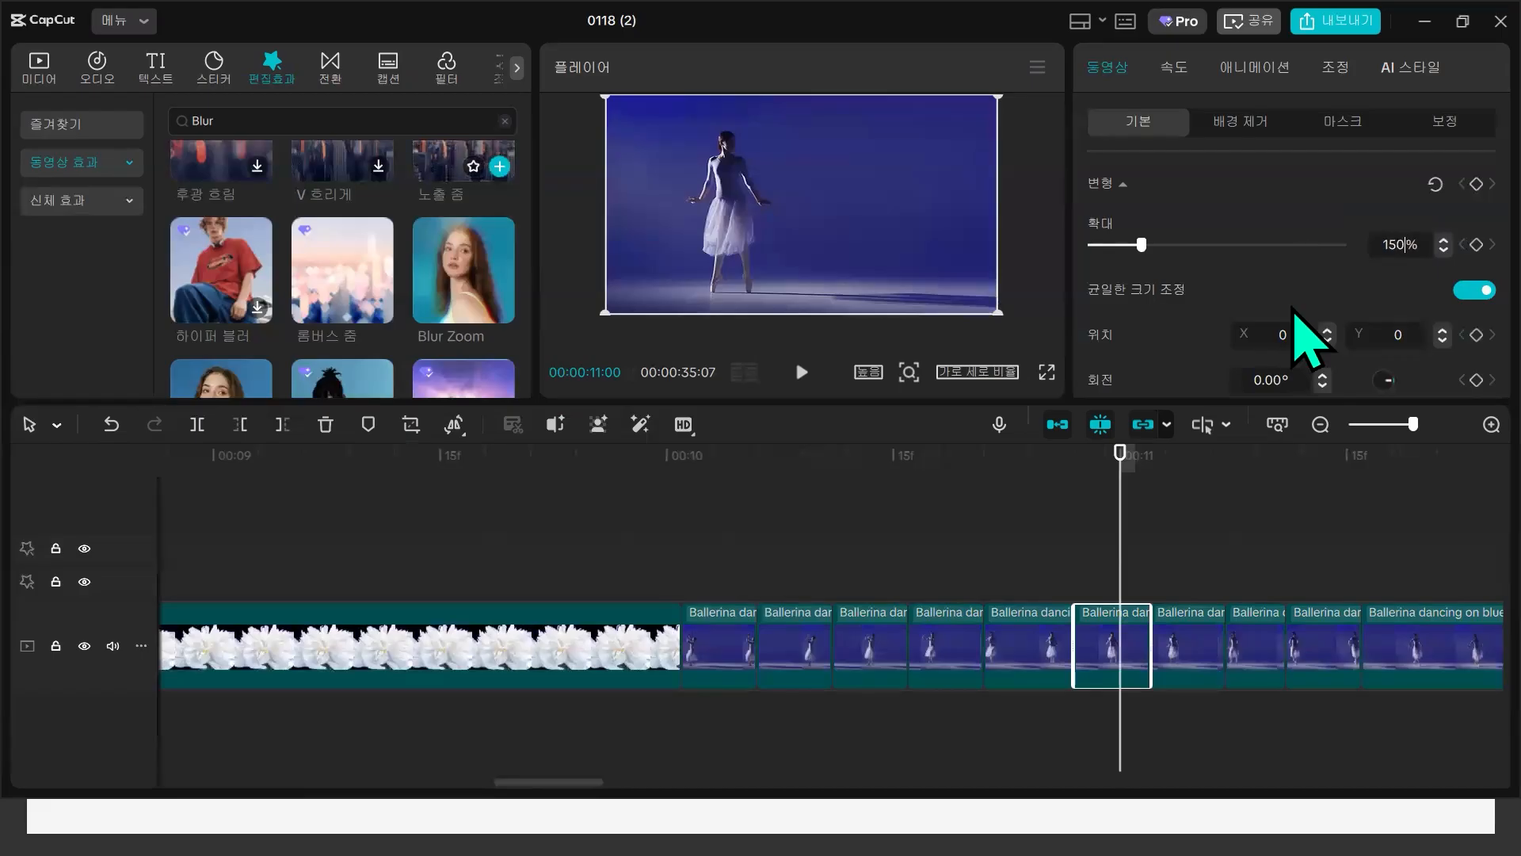
- Enter a scale for the seventh ballerina segment and set the eighth segment's scale to 170%
click(1195, 645)
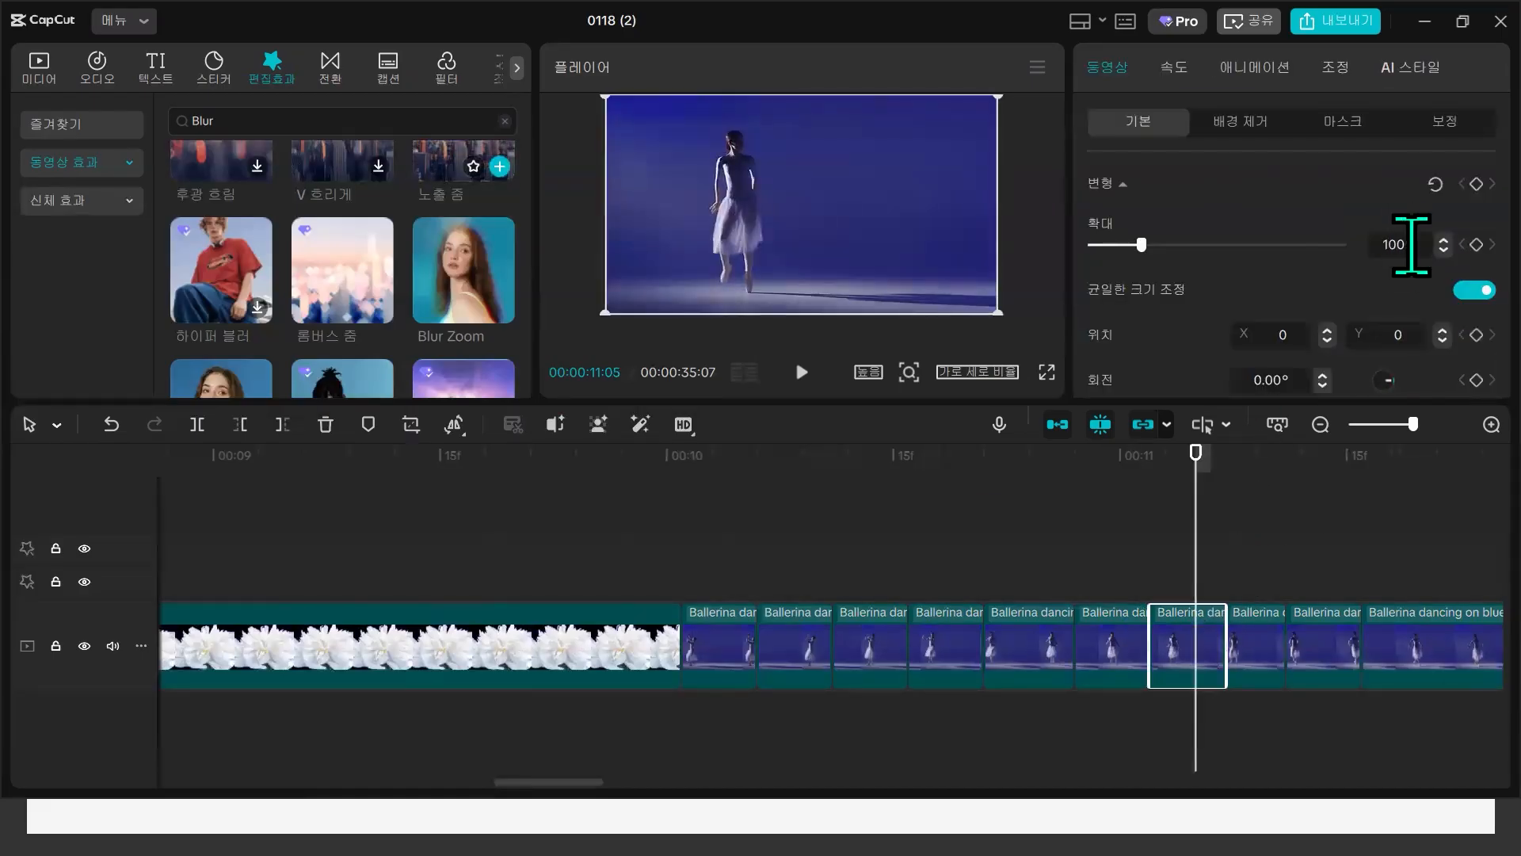
click(1412, 244)
text(100)
click(1256, 626)
click(1255, 572)
click(1267, 646)
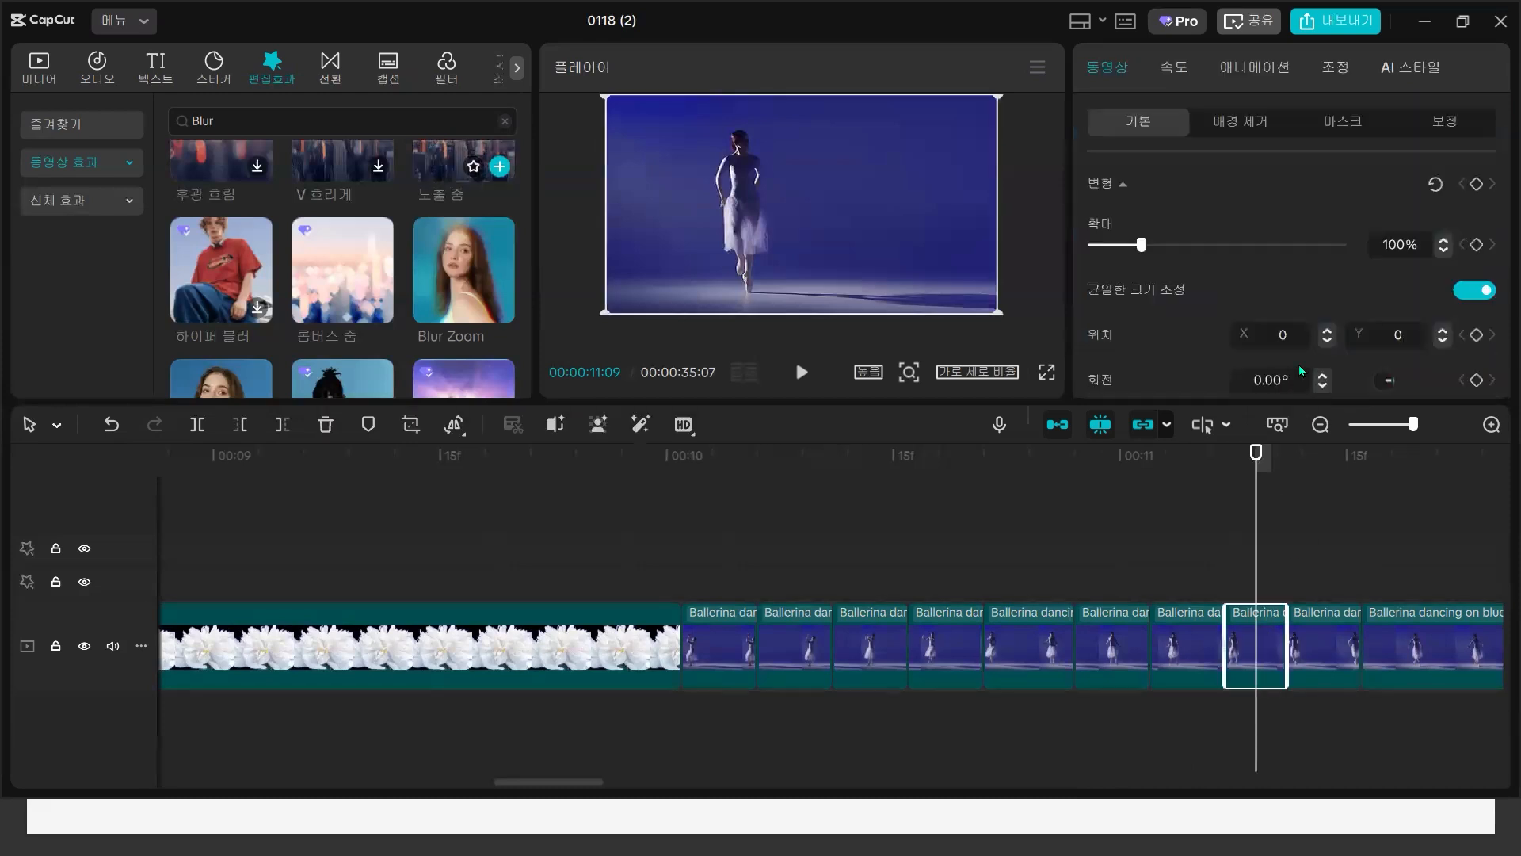
click(1403, 244)
text(170)
- Set the scale of the ninth ballerina segment to 160%
click(1319, 582)
click(1321, 630)
click(1402, 244)
text(160)
click(1377, 558)
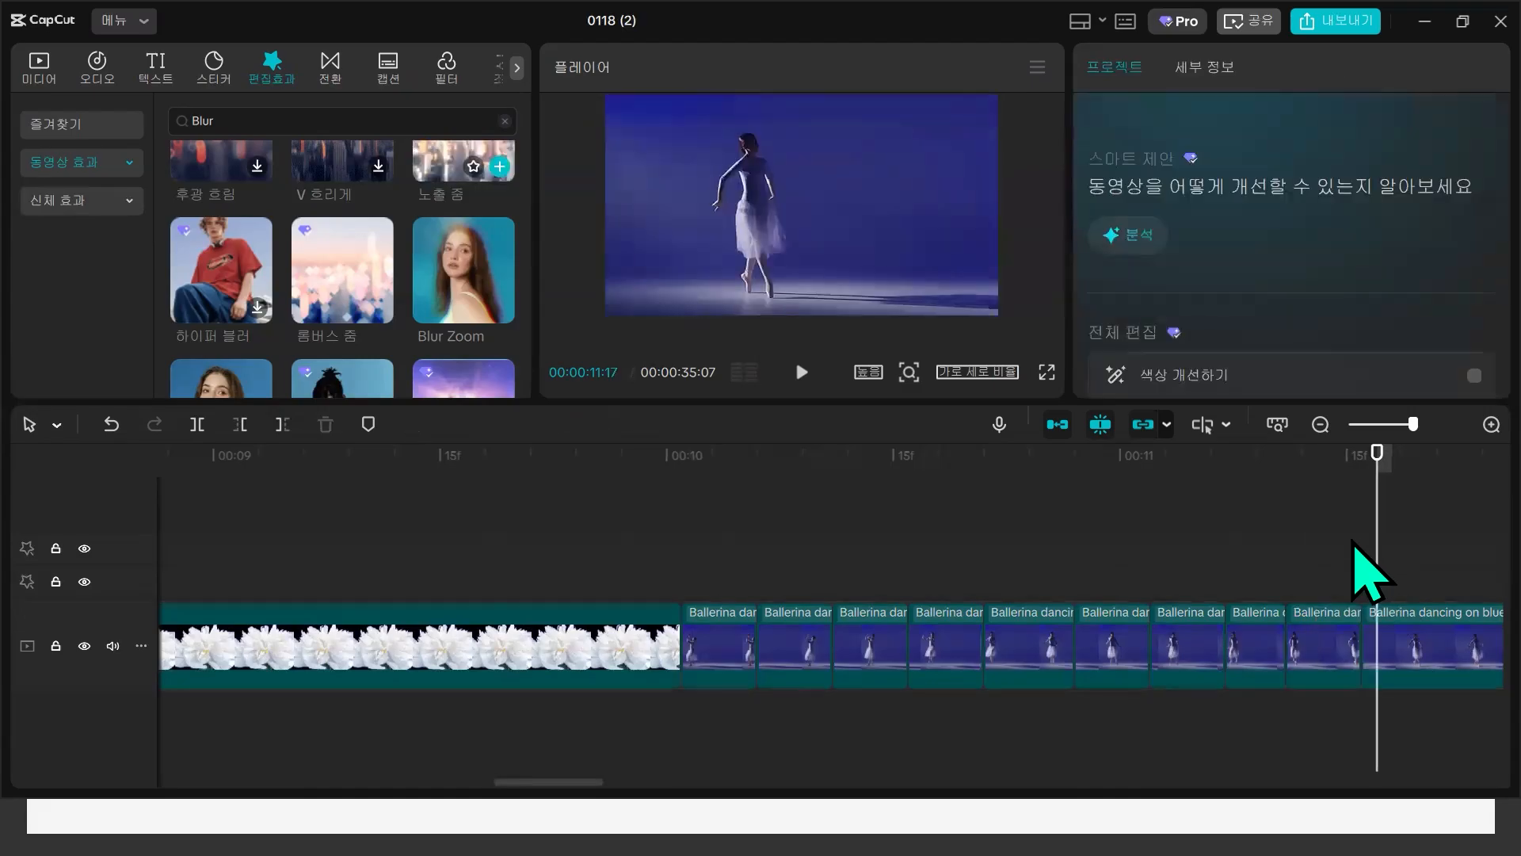
- Return the playhead to the start of the first ballerina segment and search the effects for 모션
drag(1380, 552, 695, 539)
scroll(353, 272, up, 2)
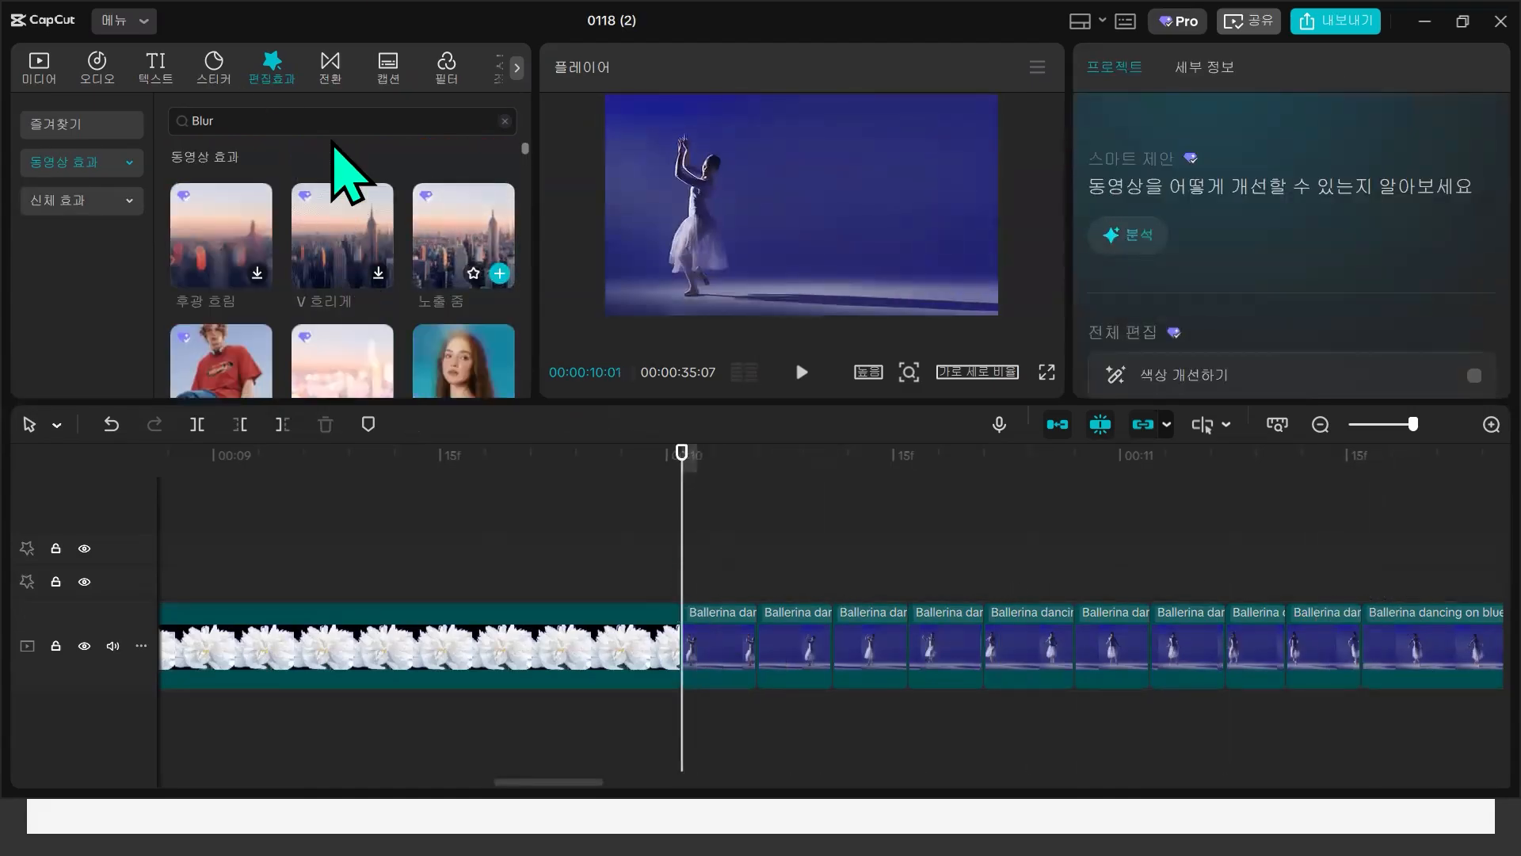
click(504, 120)
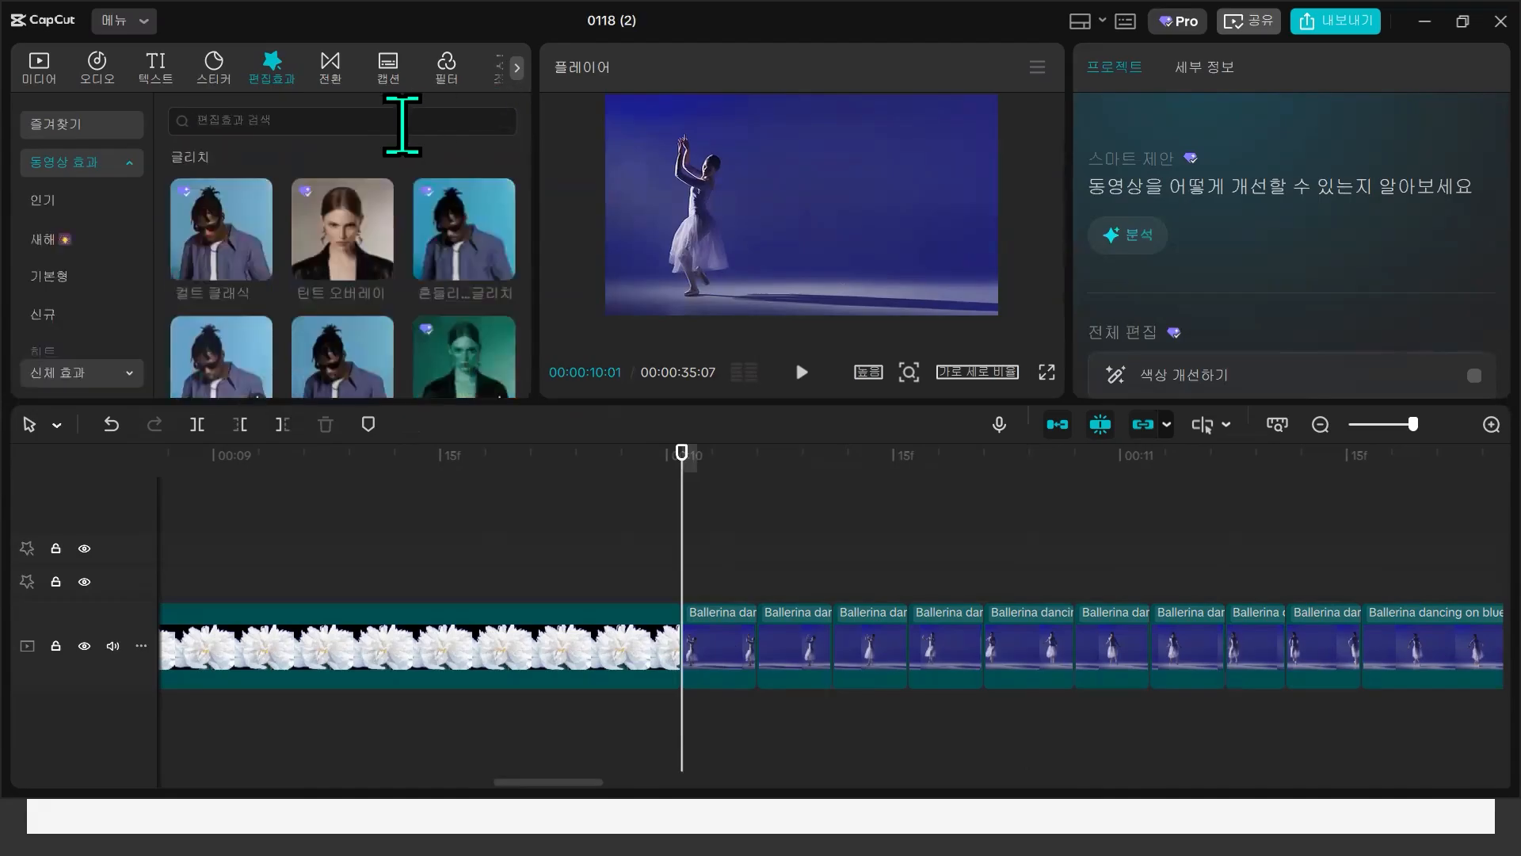
click(402, 123)
click(273, 184)
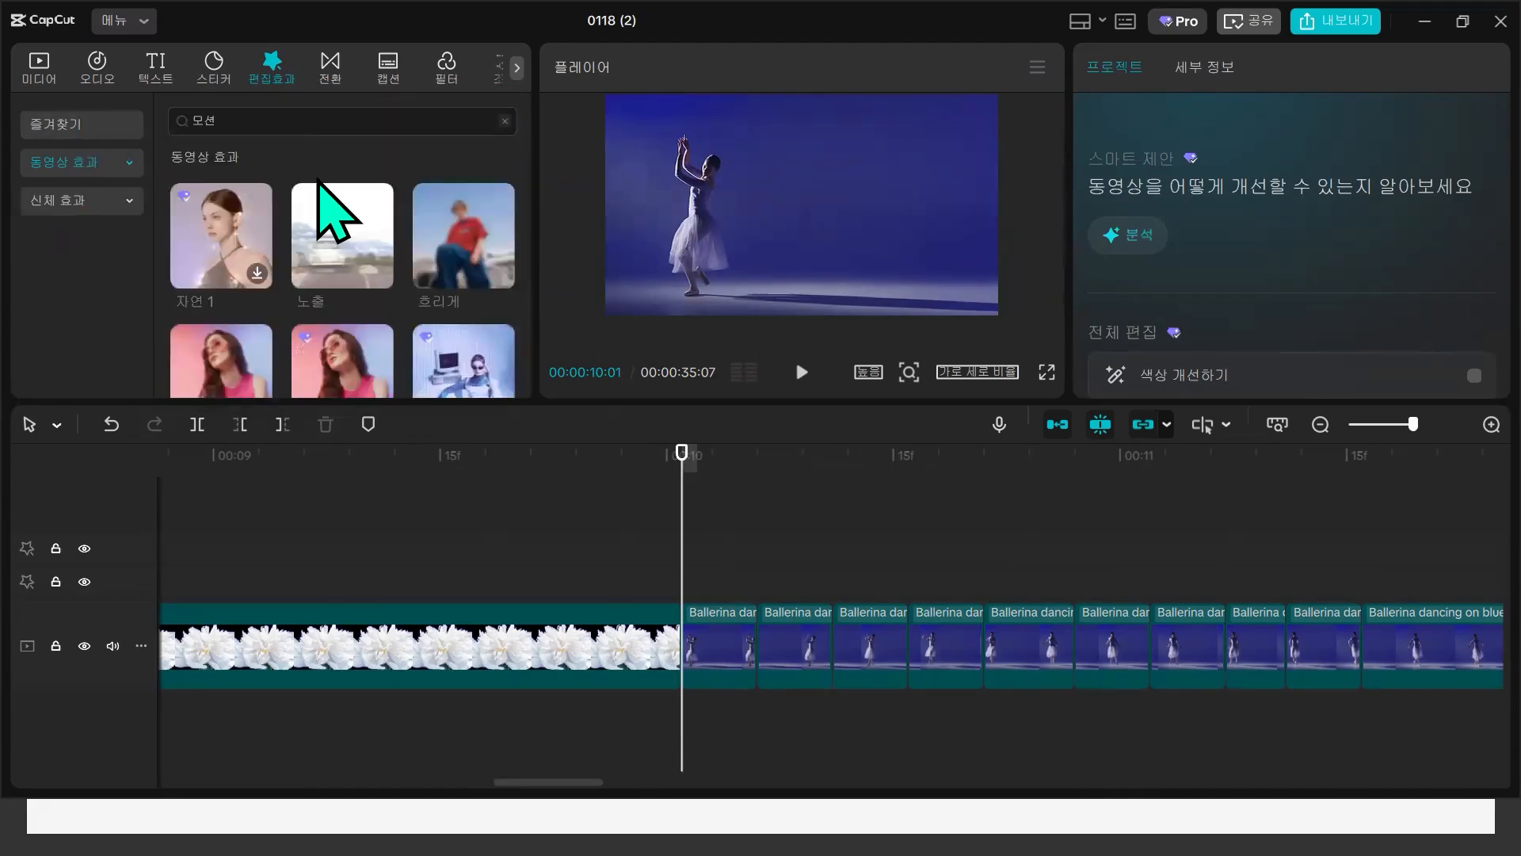
scroll(441, 254, down, 3)
scroll(441, 253, down, 2)
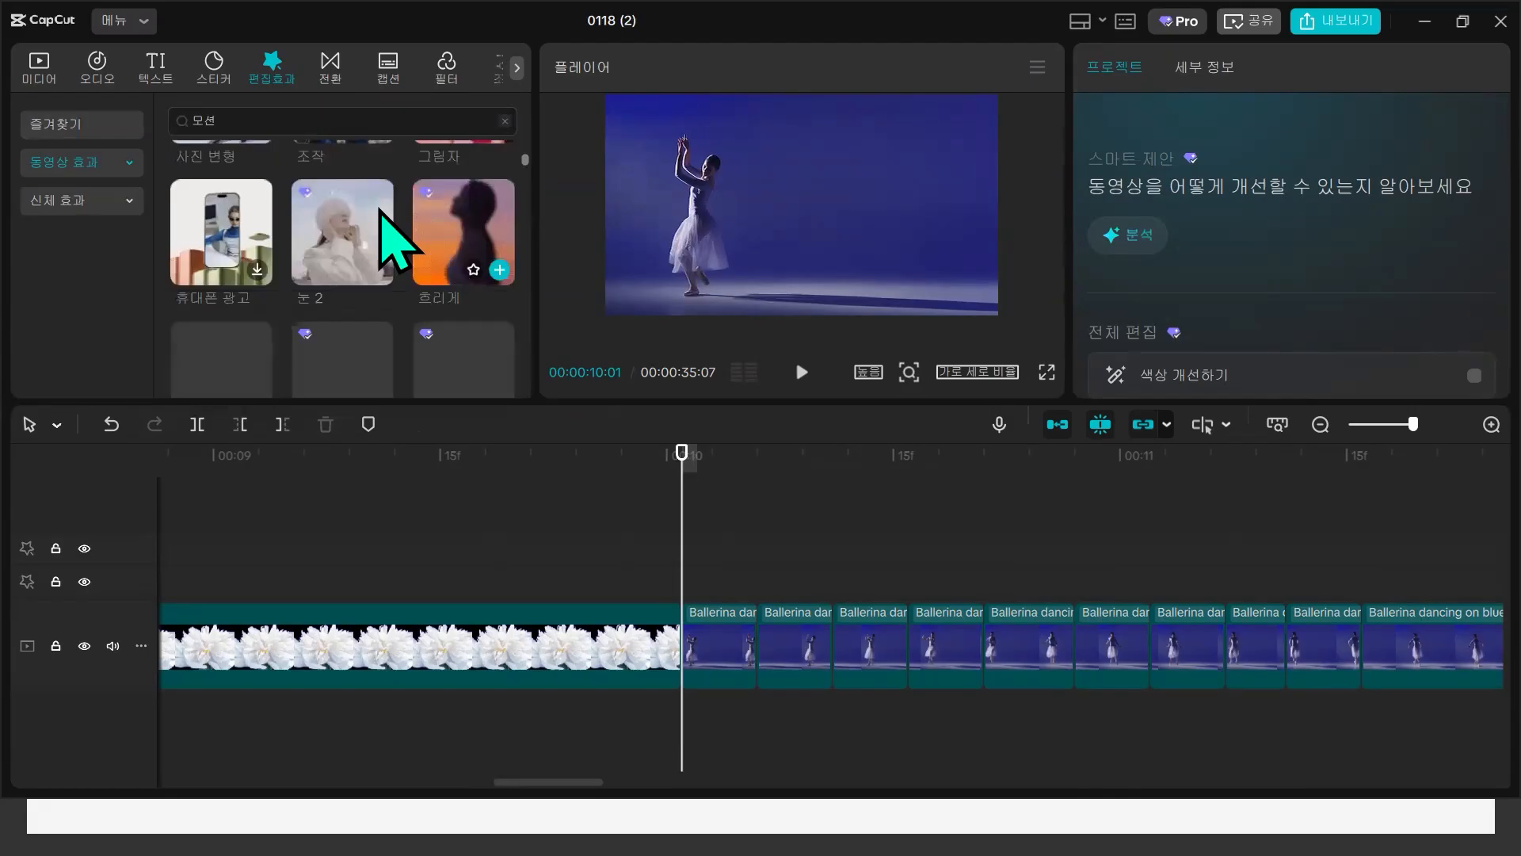
- Add the favourite 모션 블러 effect above the ballerina segments and trim its end to 00:00:11:16
click(79, 124)
drag(305, 270, 689, 587)
scroll(917, 605, down, 2)
click(864, 547)
click(876, 554)
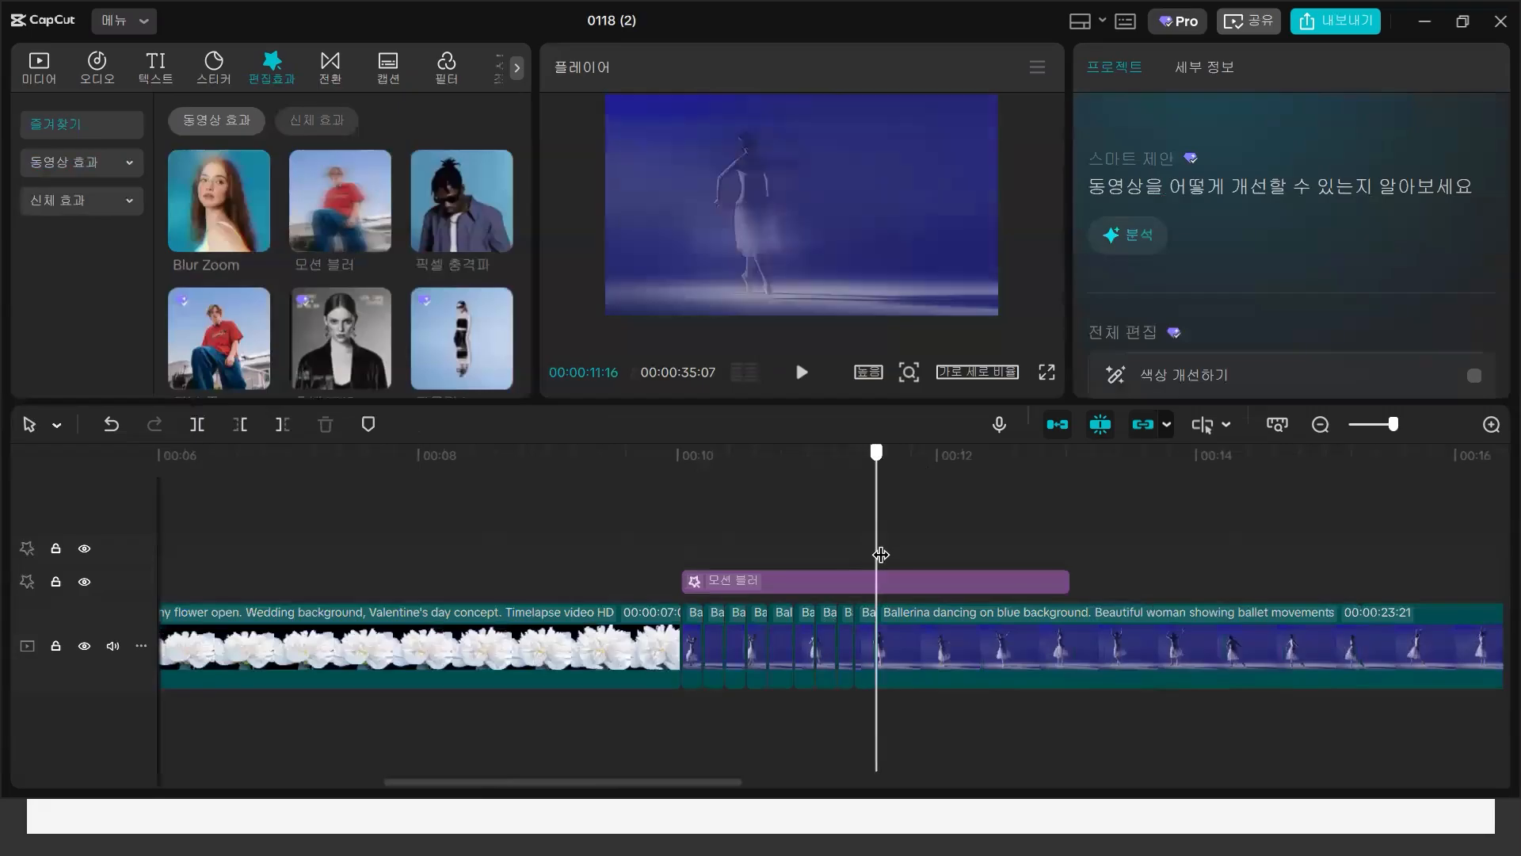
click(902, 583)
key(w)
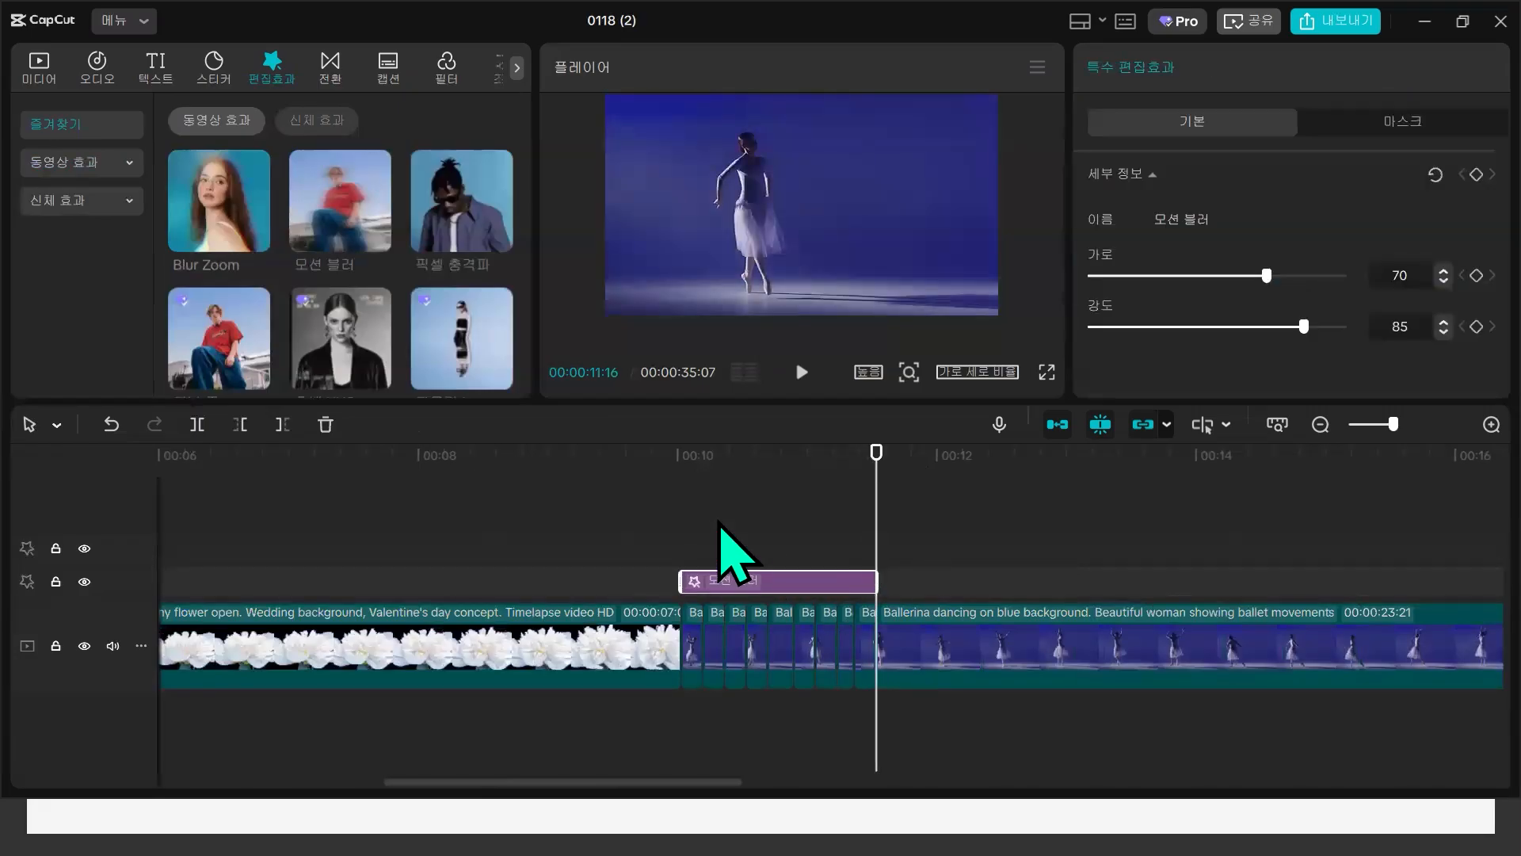
- Play back the ballerina segments from their start to review the 모션 블러 effect
click(693, 523)
click(802, 373)
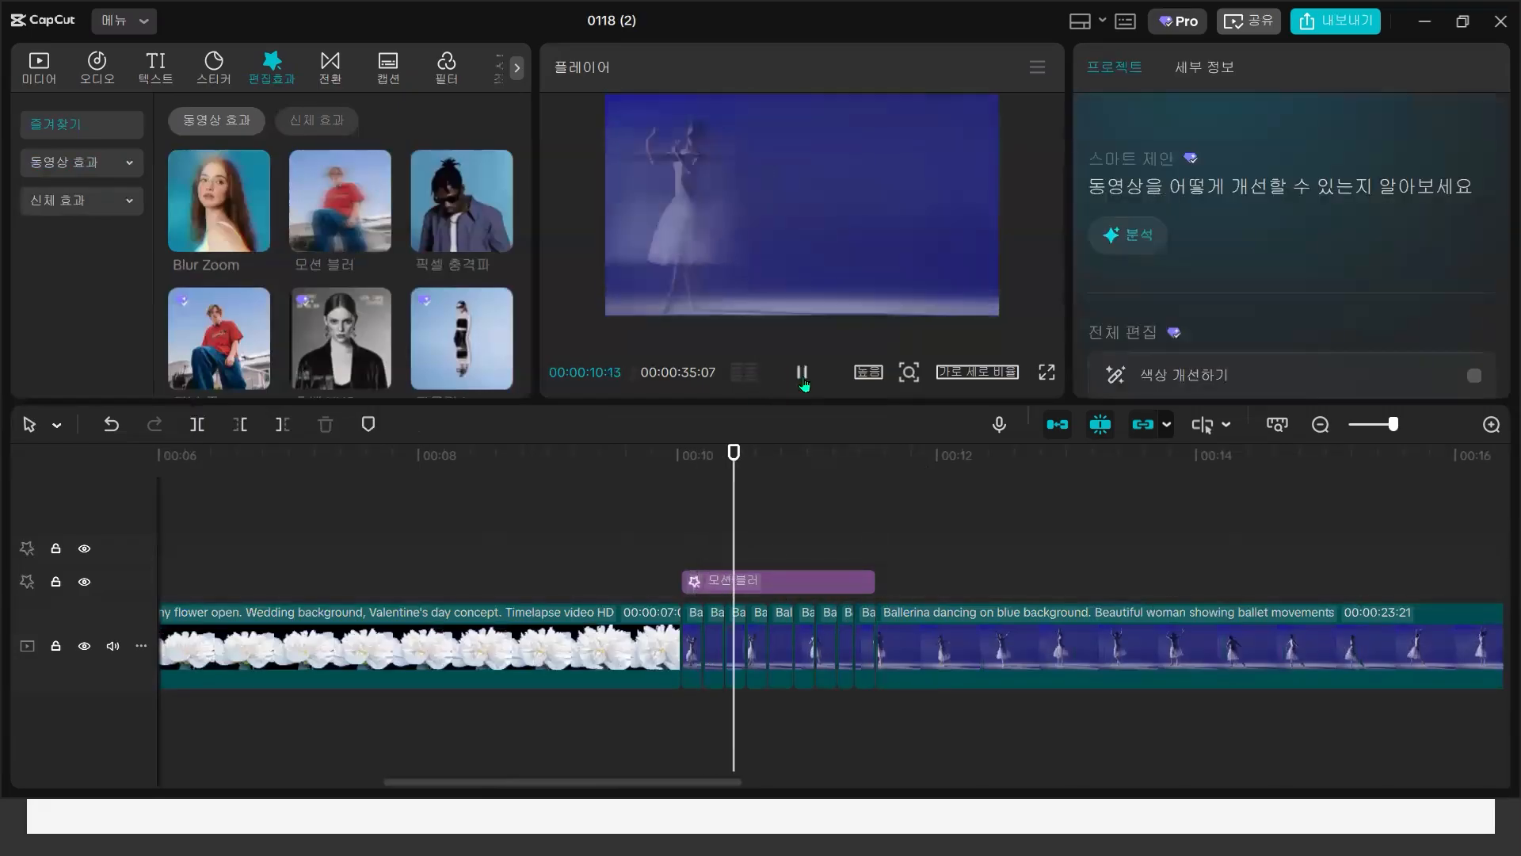
click(679, 533)
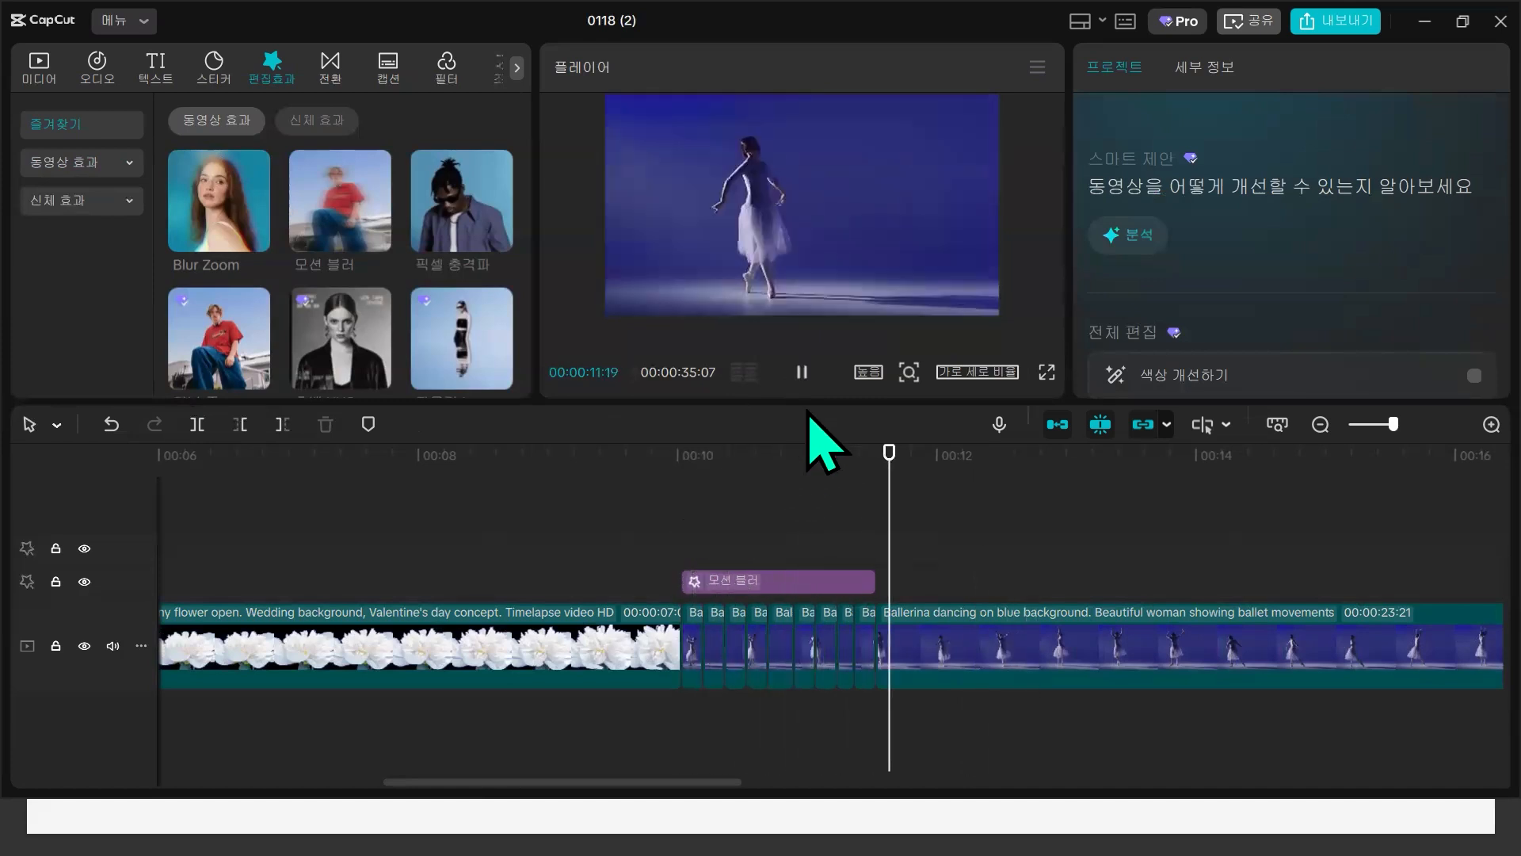
click(801, 372)
- Set the 모션 블러 effect's intensity (강도) to 25 and play back the ballerina segments from their start
click(754, 581)
drag(1197, 323, 1154, 326)
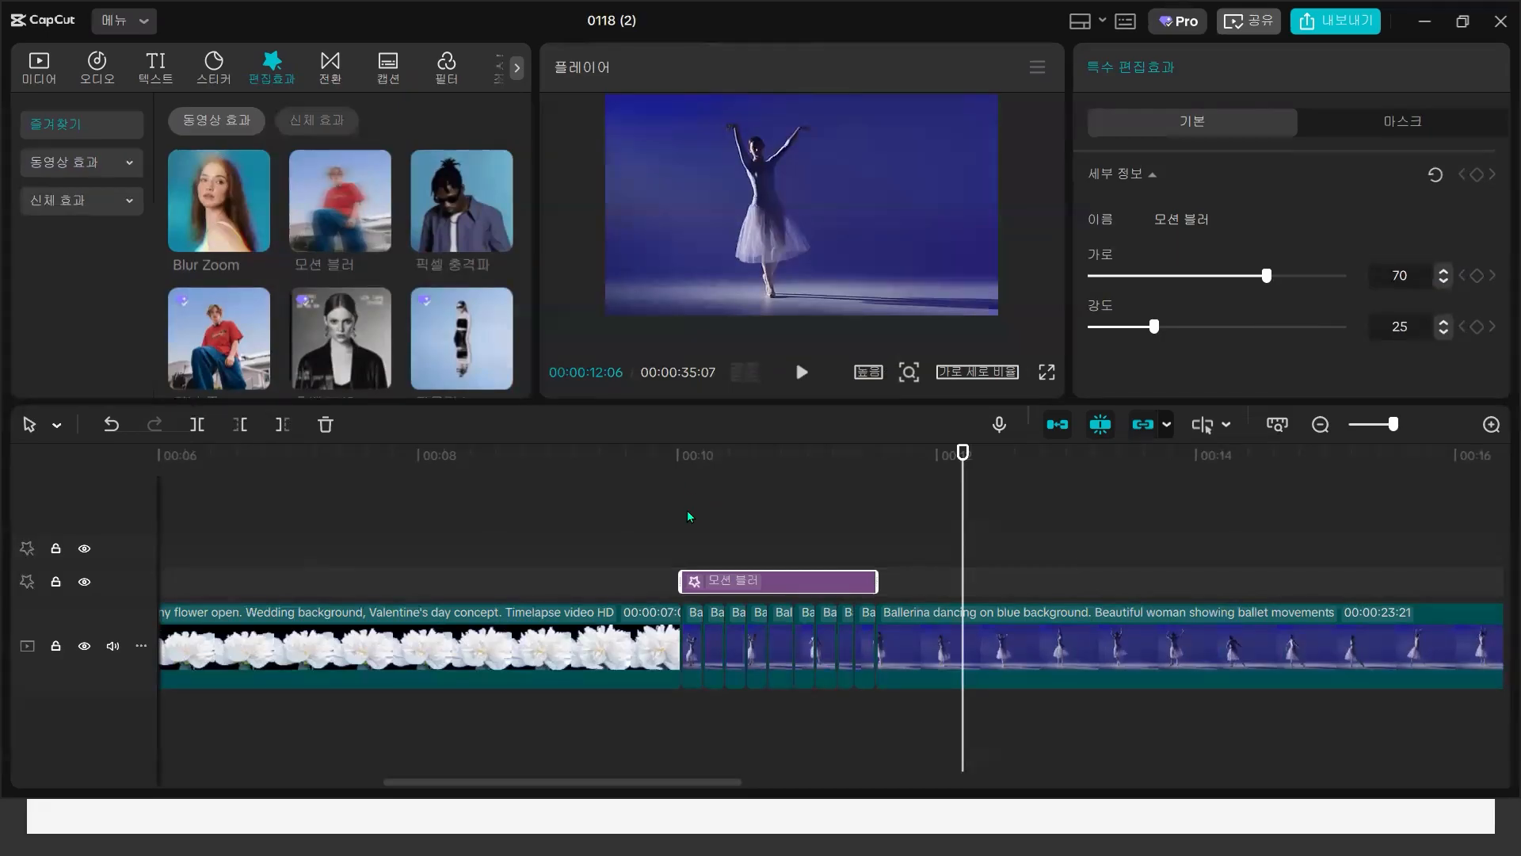
click(679, 519)
click(801, 372)
click(804, 372)
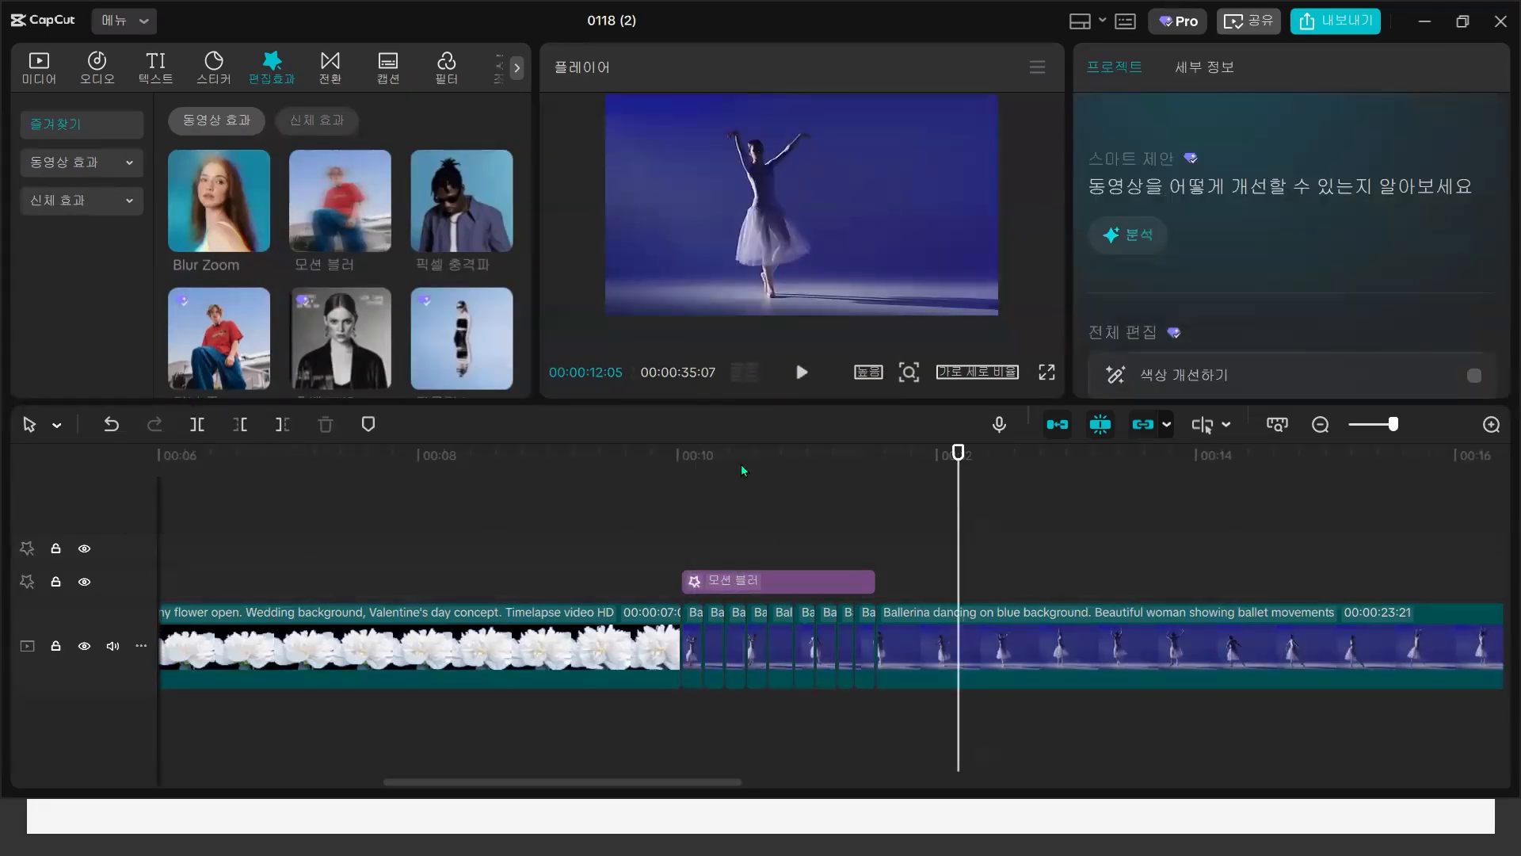
click(697, 519)
click(800, 372)
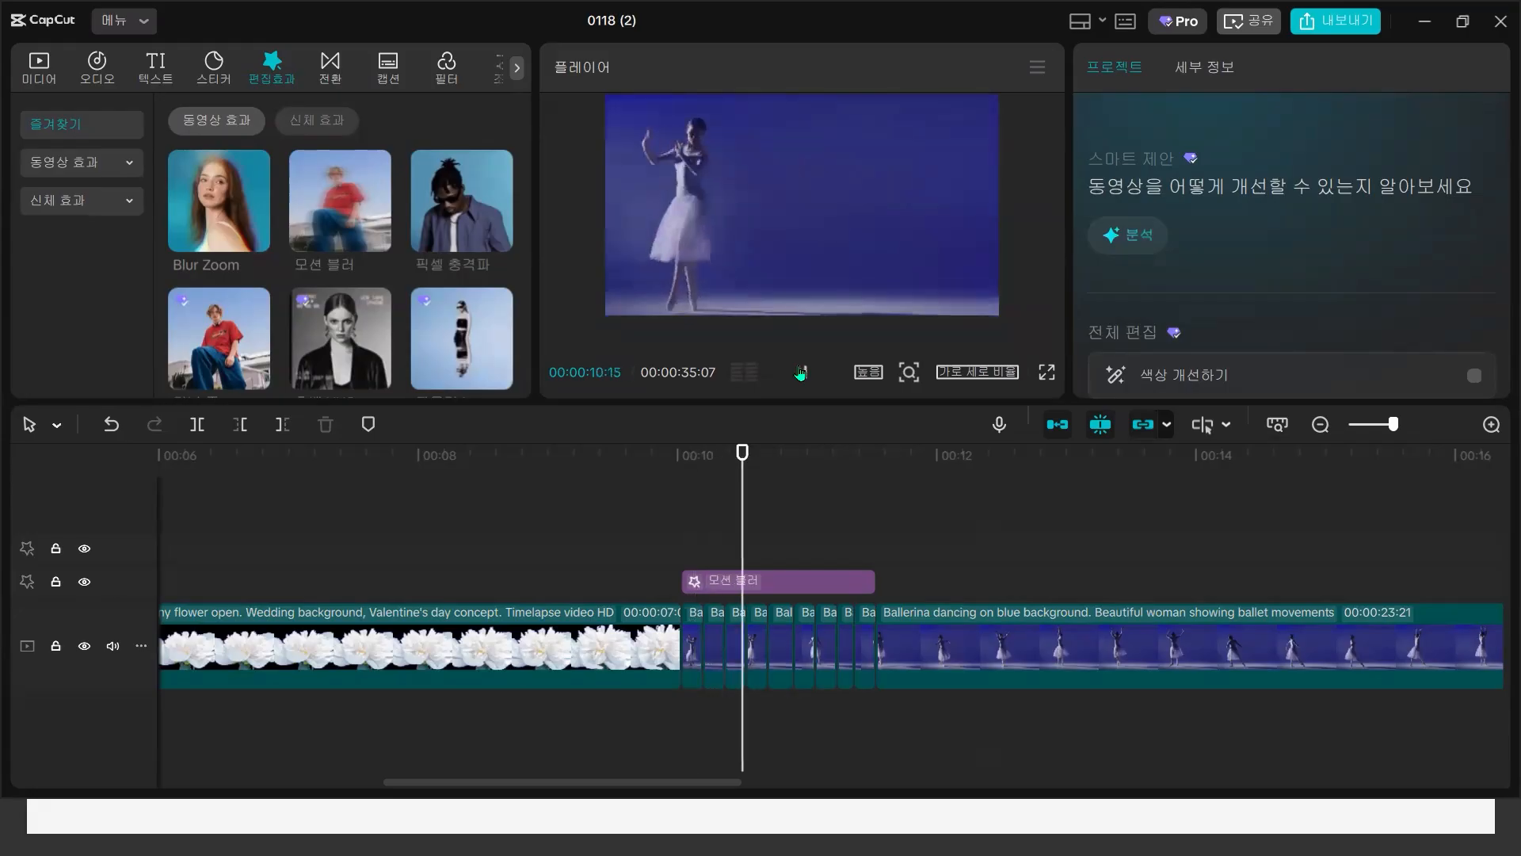
click(801, 372)
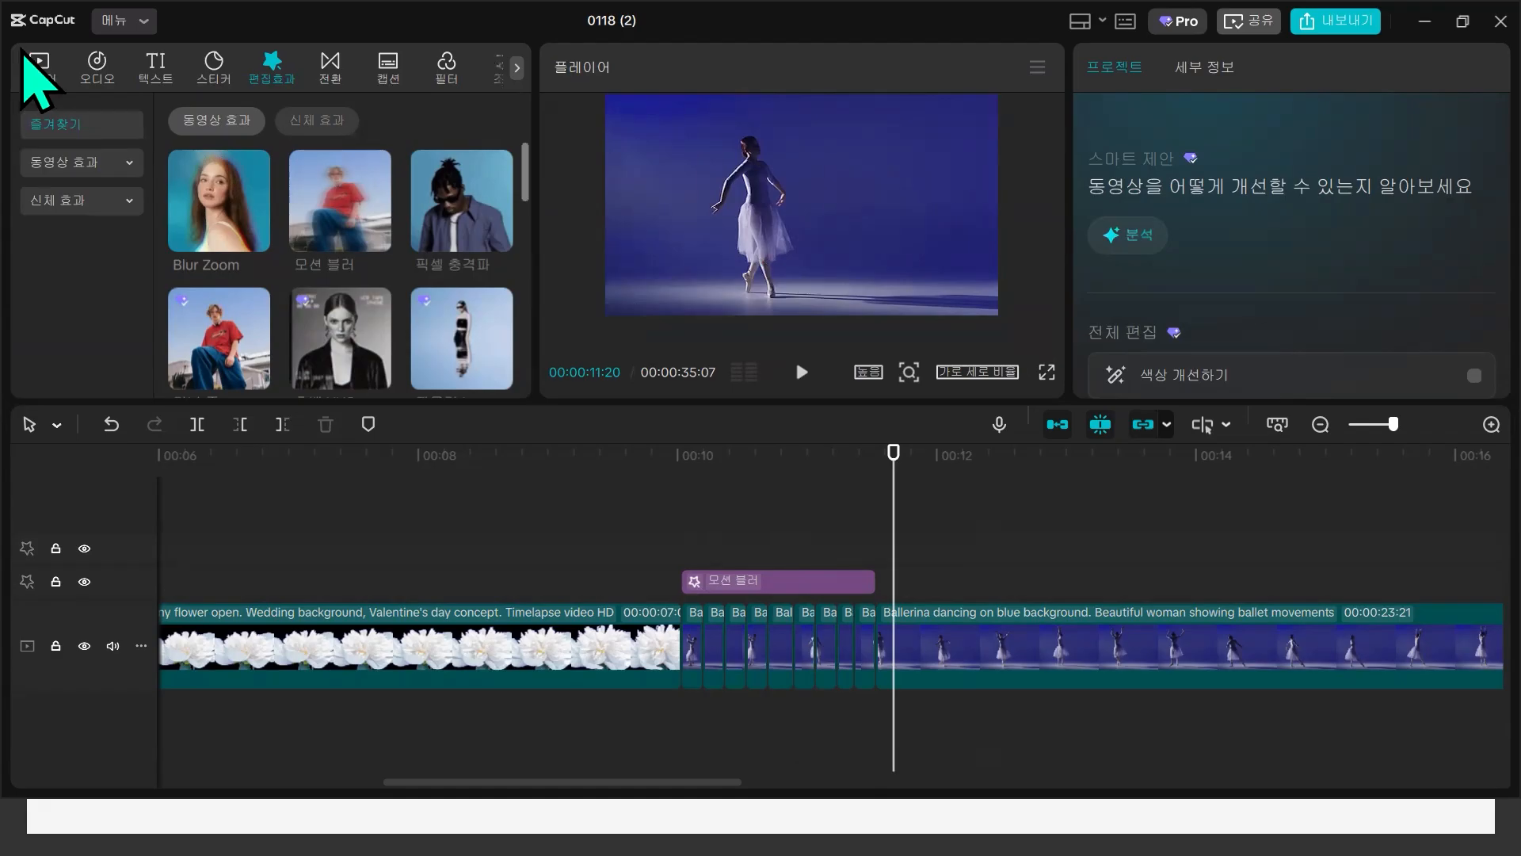
- Delete all clips and effects from the timeline
click(40, 68)
drag(986, 748, 373, 554)
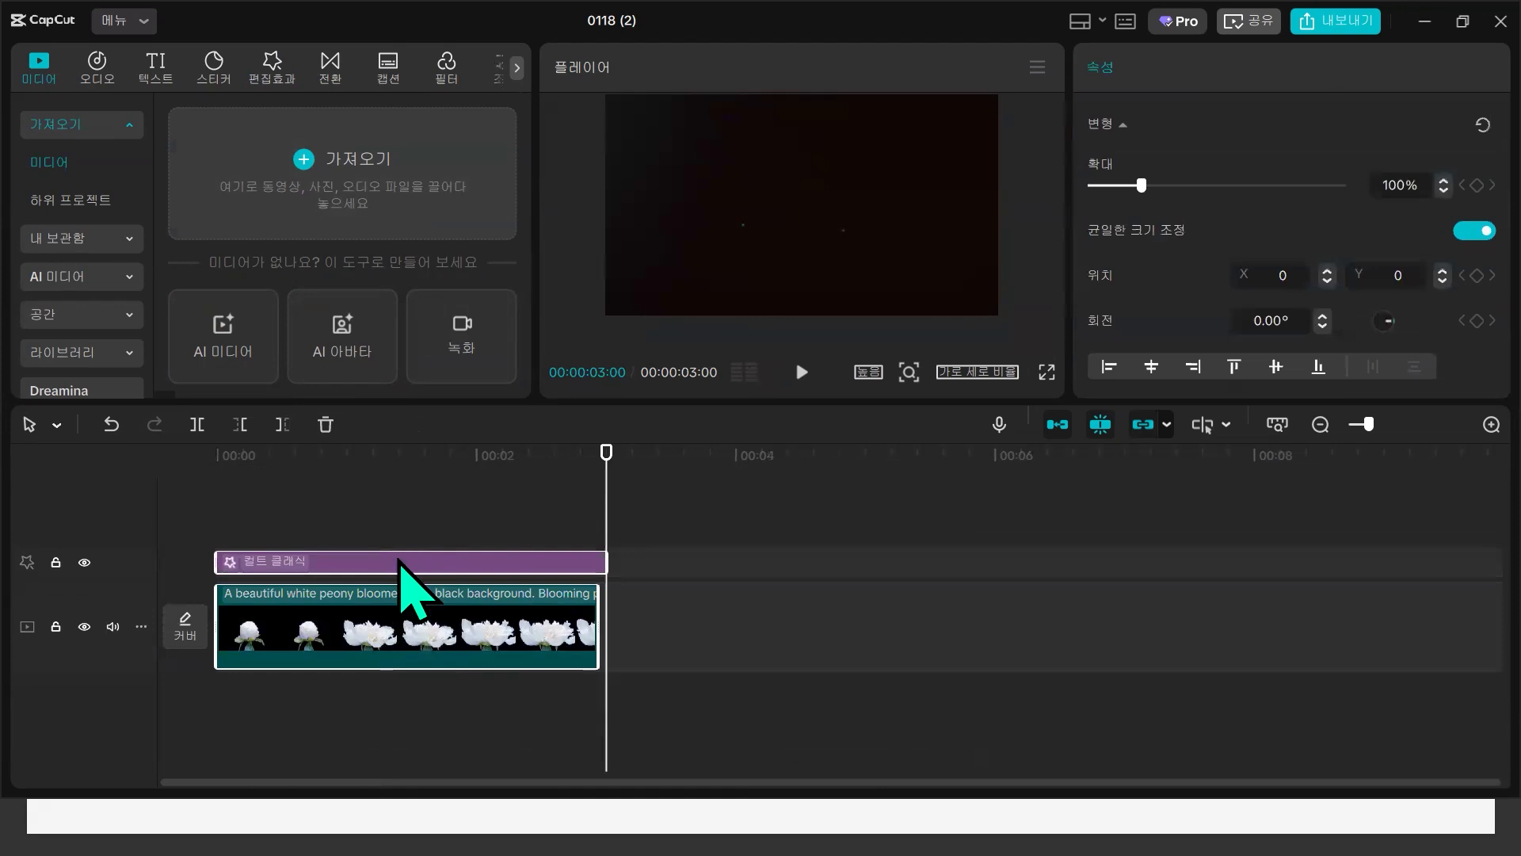
key(Delete)
- Import all the files from the 3주차_CODA ACADEMY folder inside 0119 into the project media
click(303, 160)
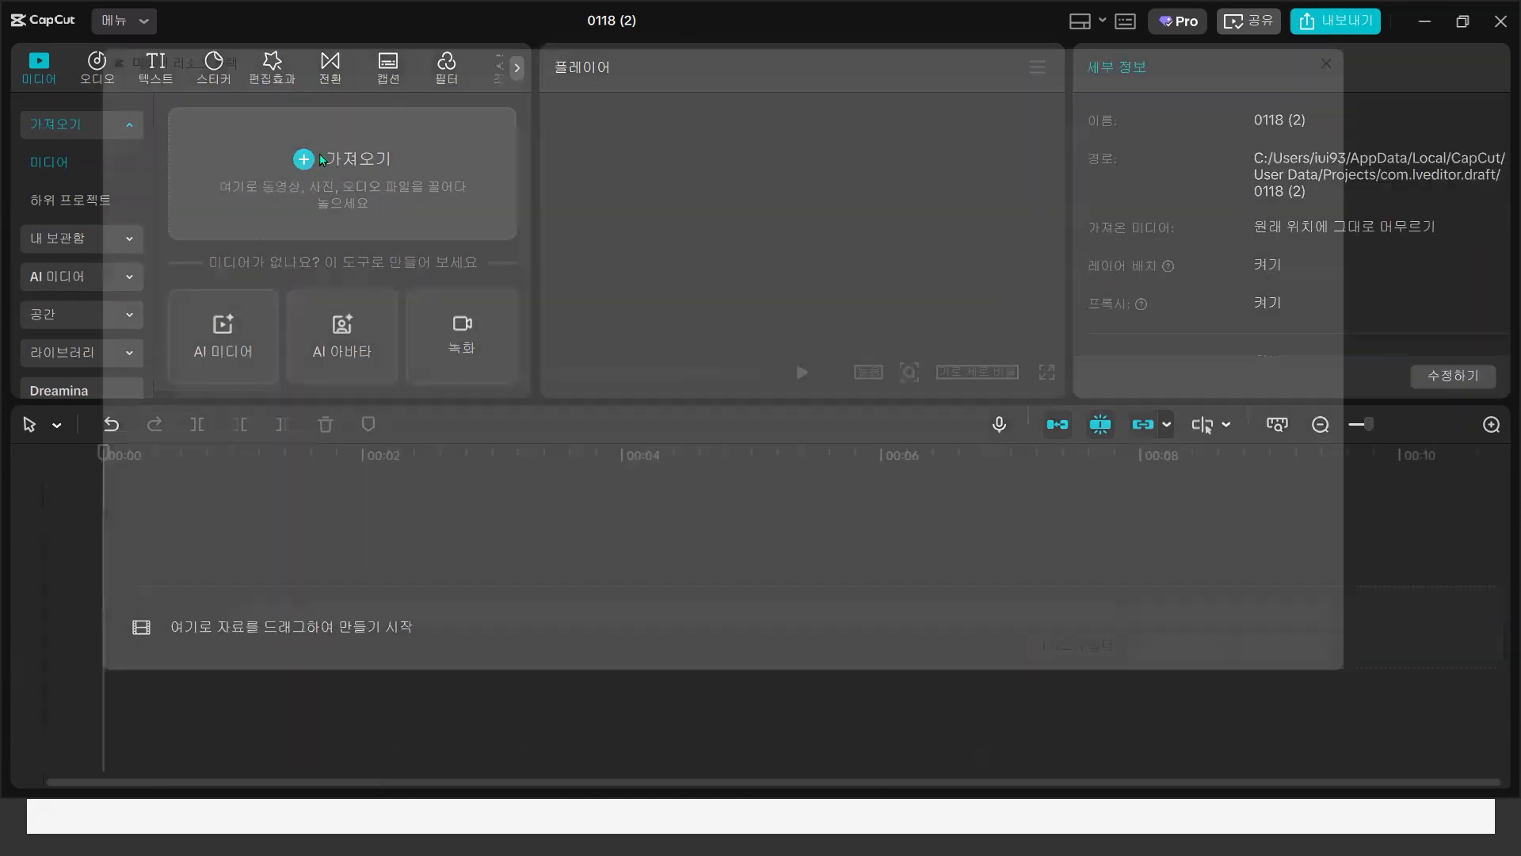
click(149, 65)
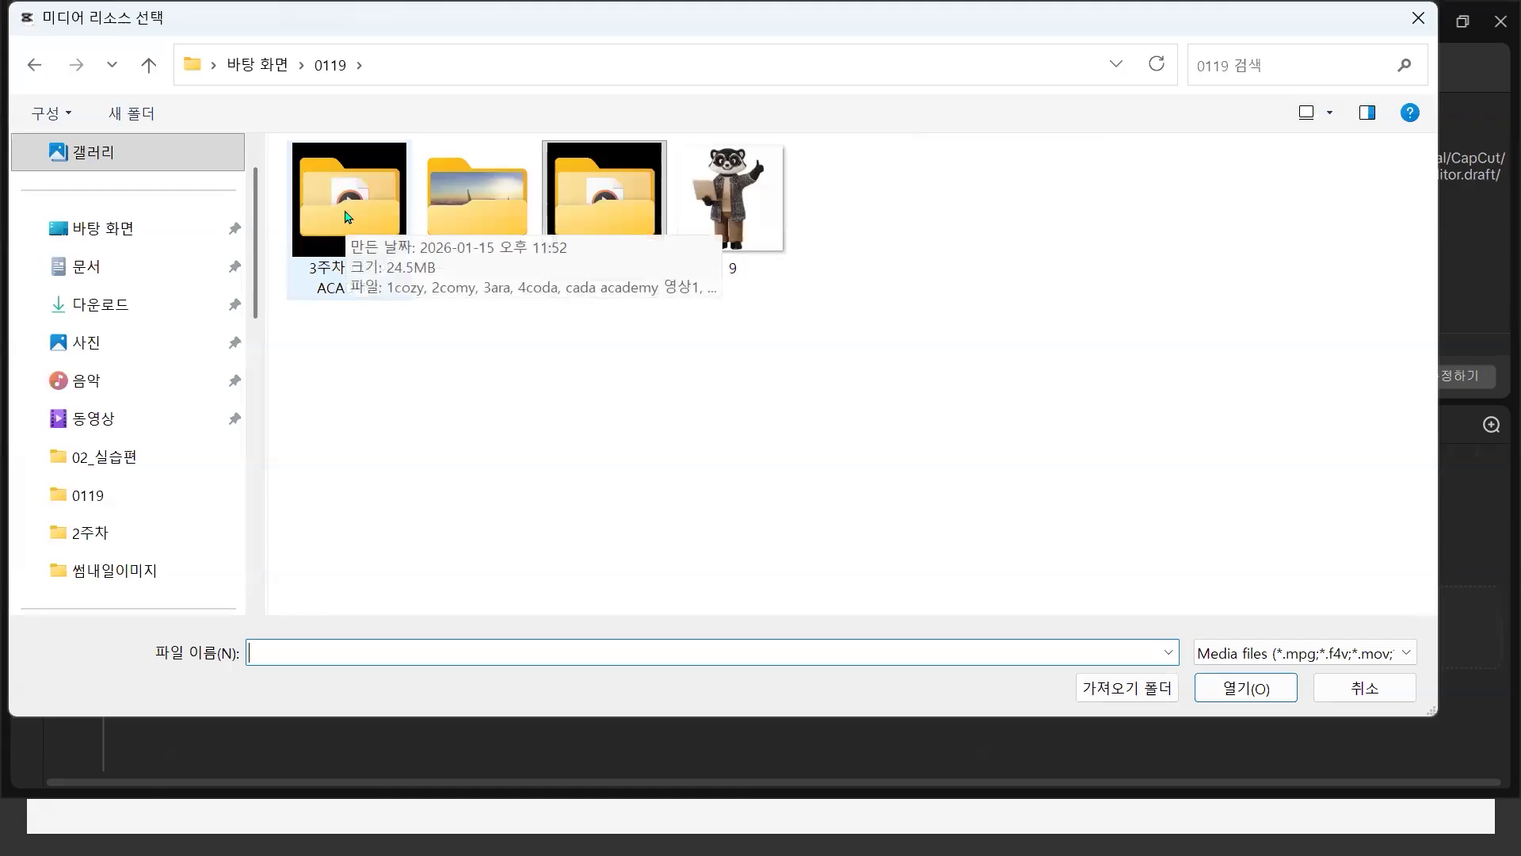
double_click(347, 217)
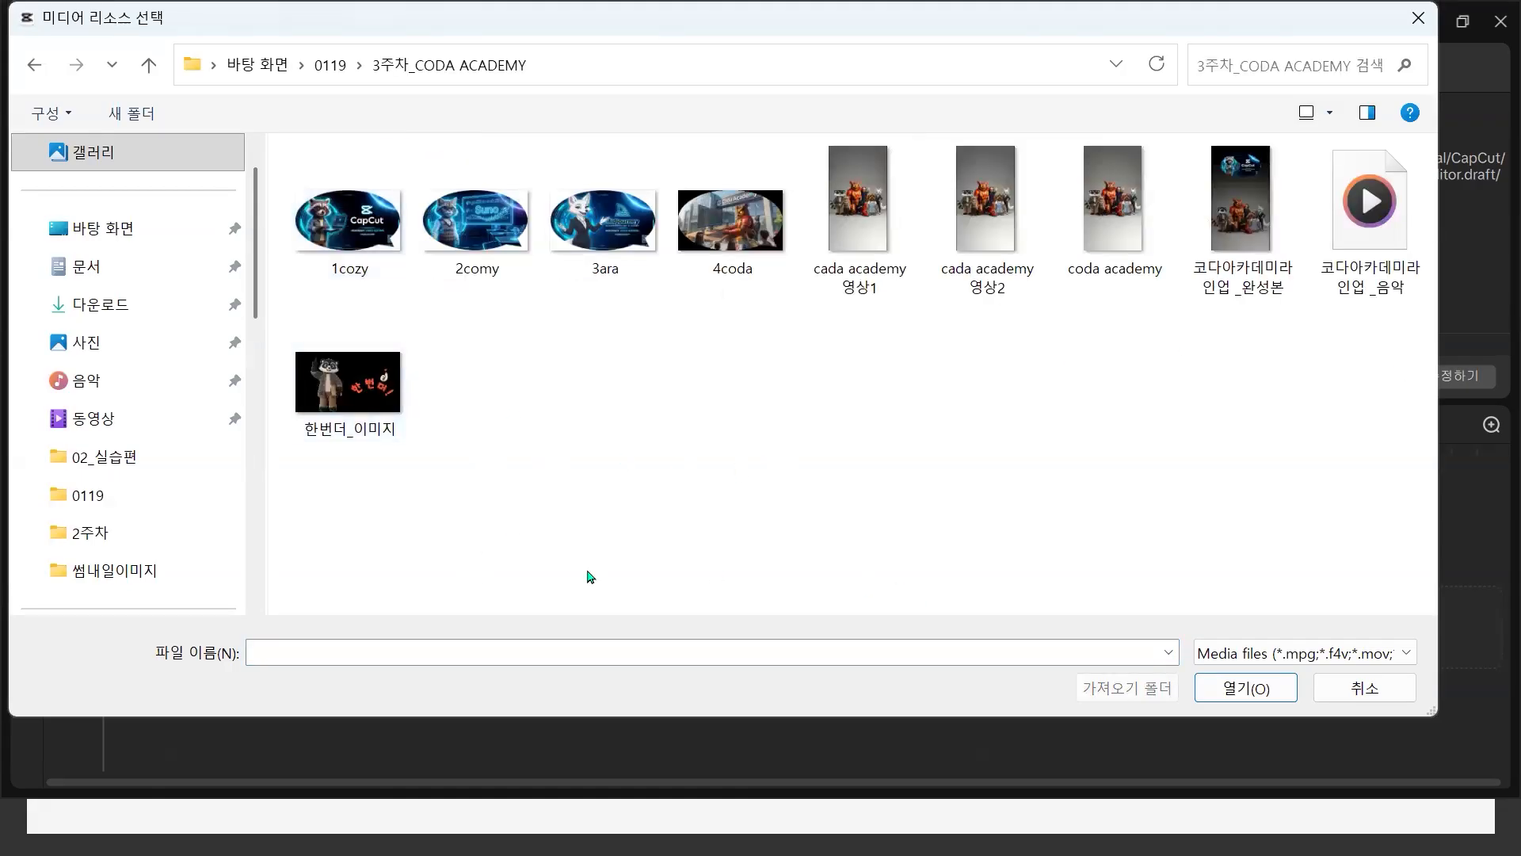
click(356, 230)
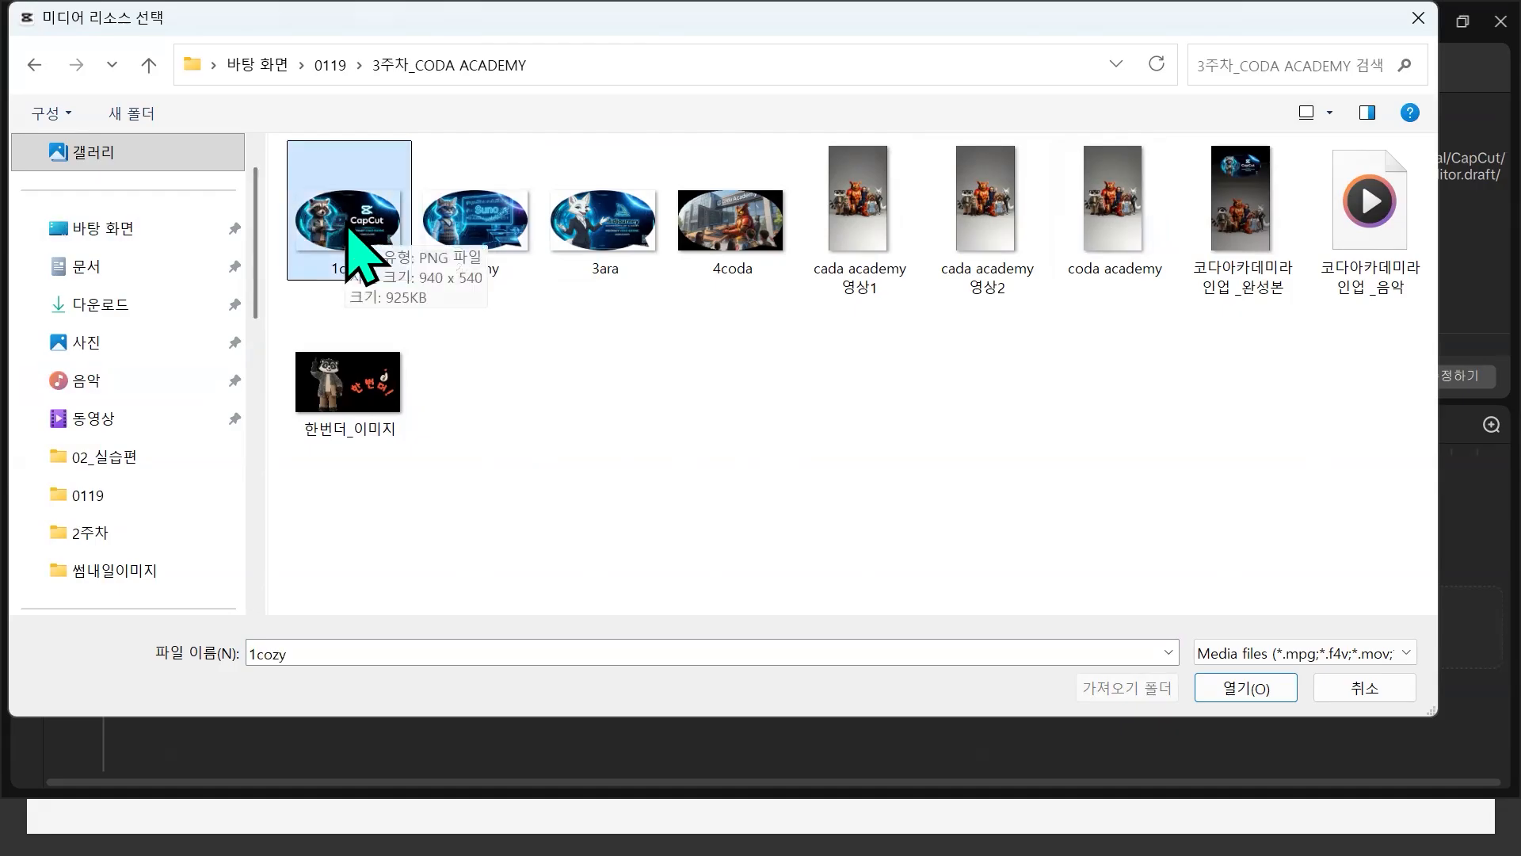
shift+click(366, 412)
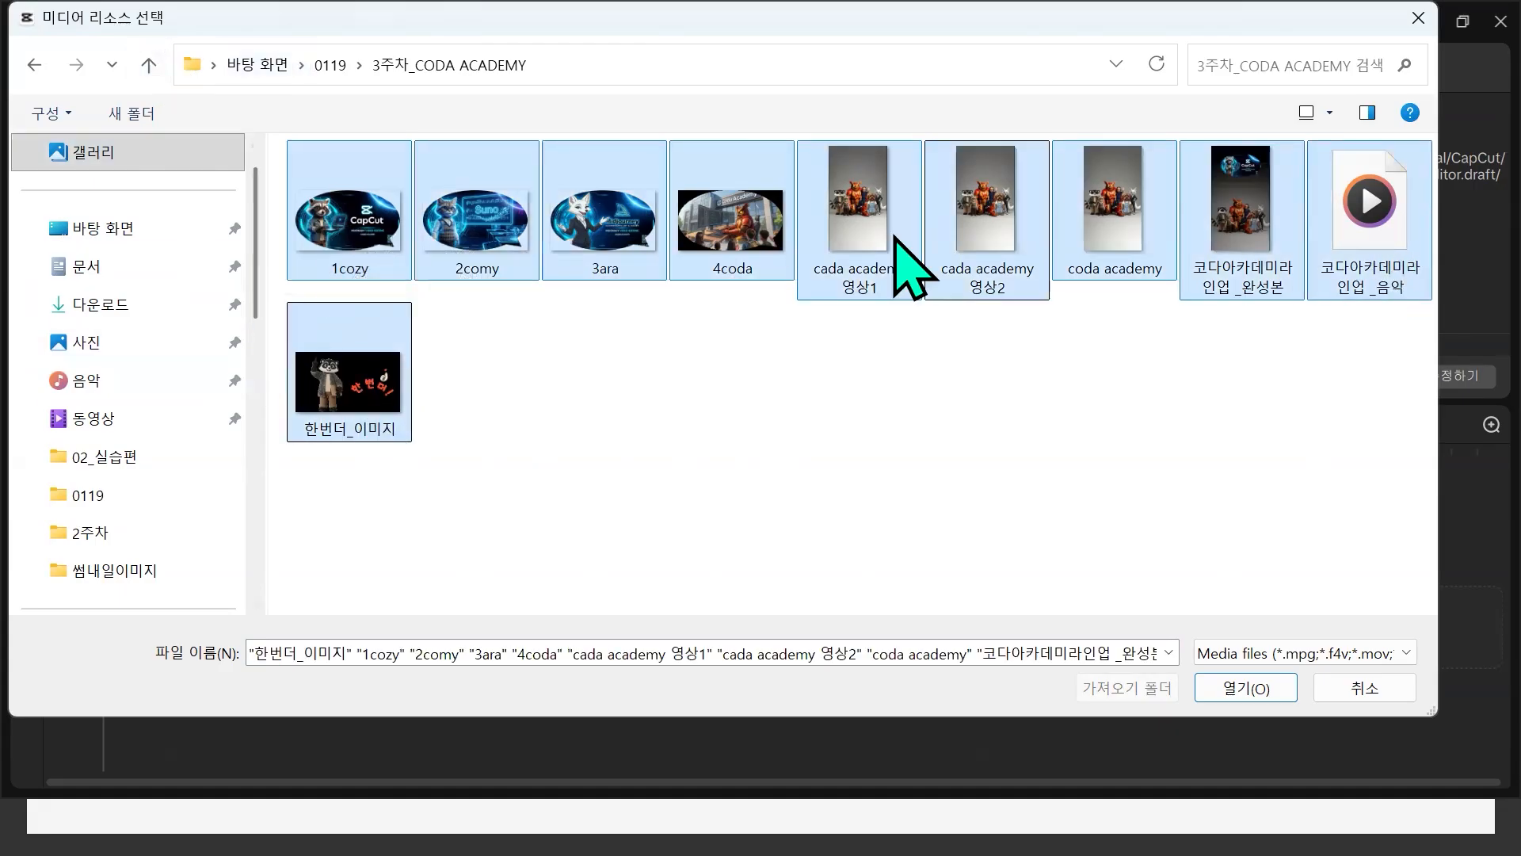
click(1240, 689)
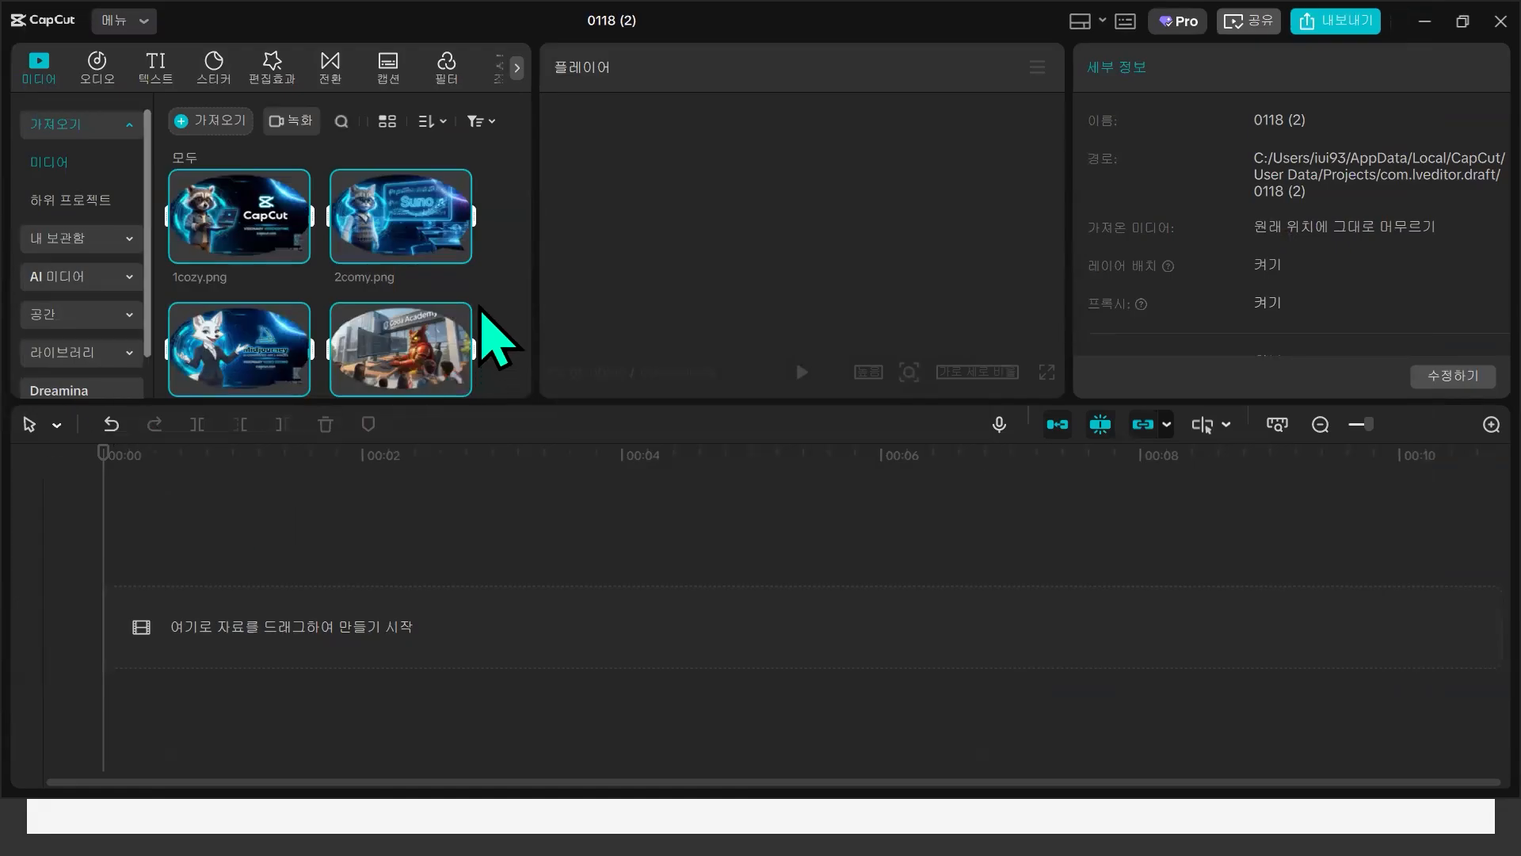
- Preview the imported 16-second finished video 코다아카데미라인업 _완성본 in the player
scroll(486, 299, down, 3)
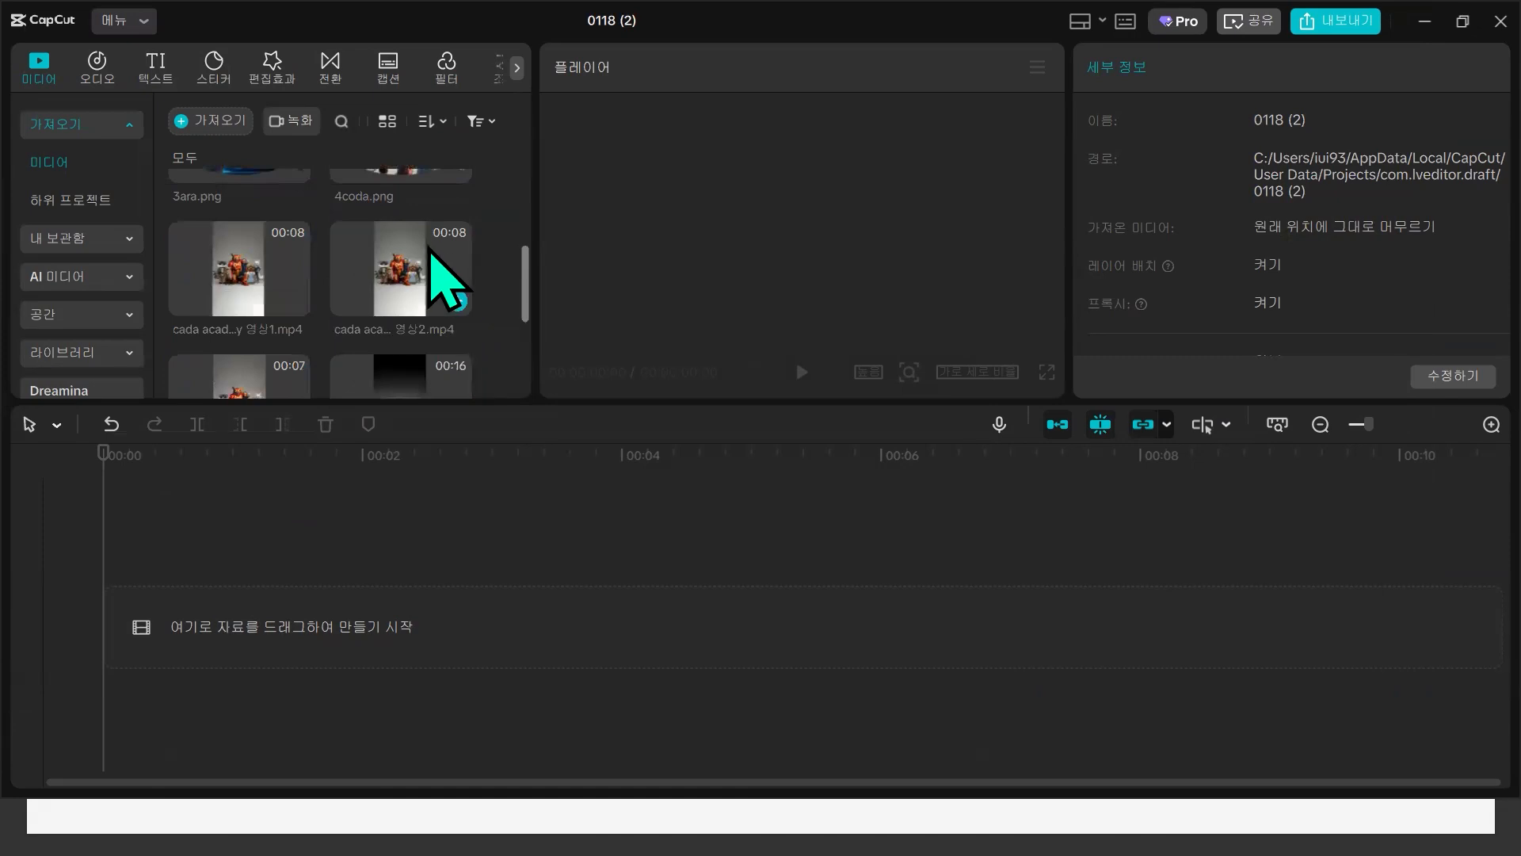
scroll(435, 277, down, 2)
click(398, 295)
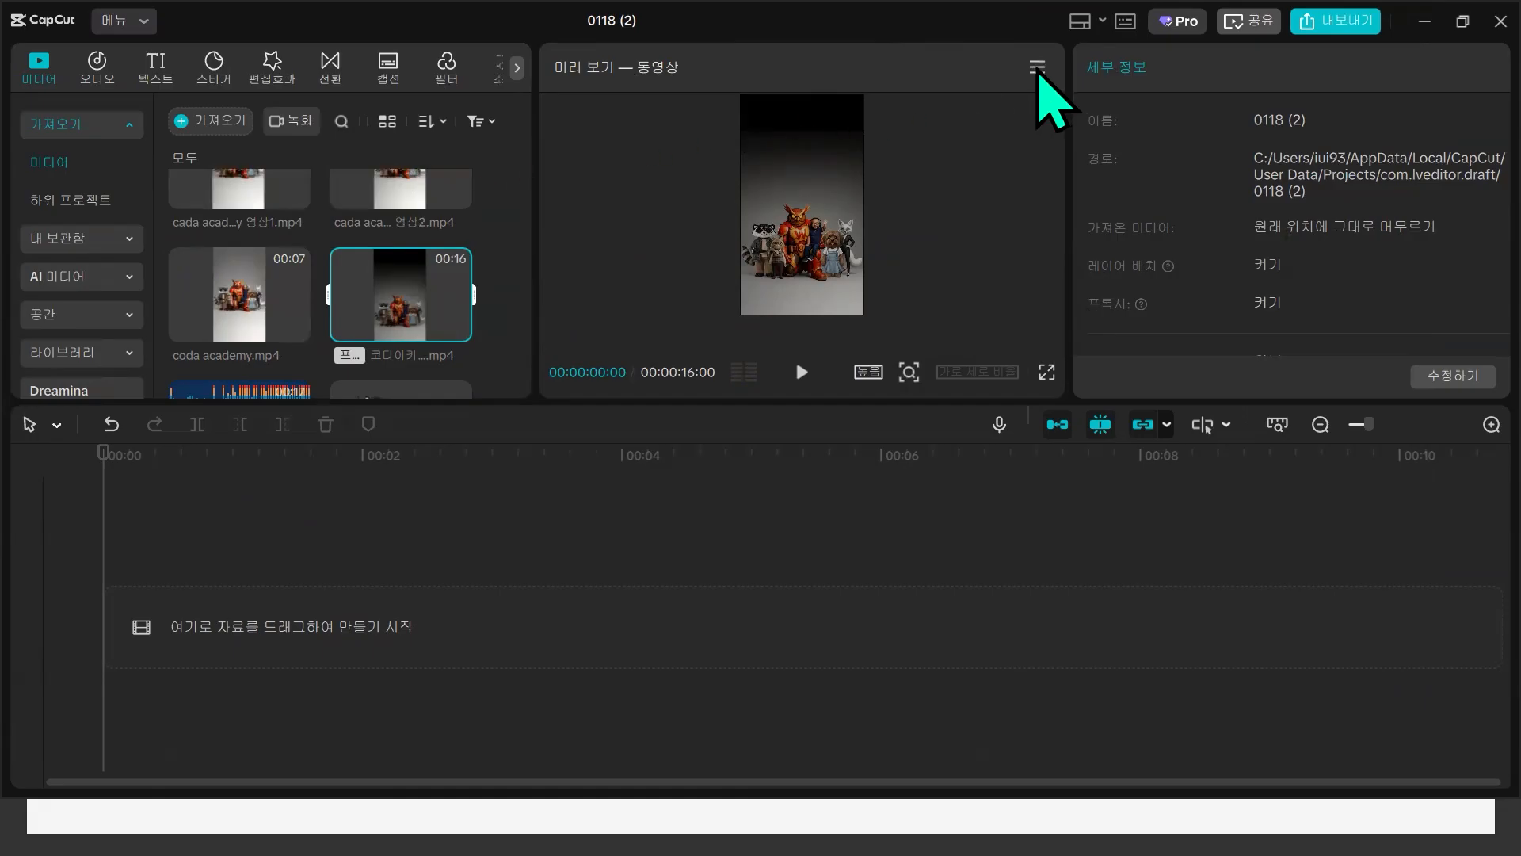
click(1037, 68)
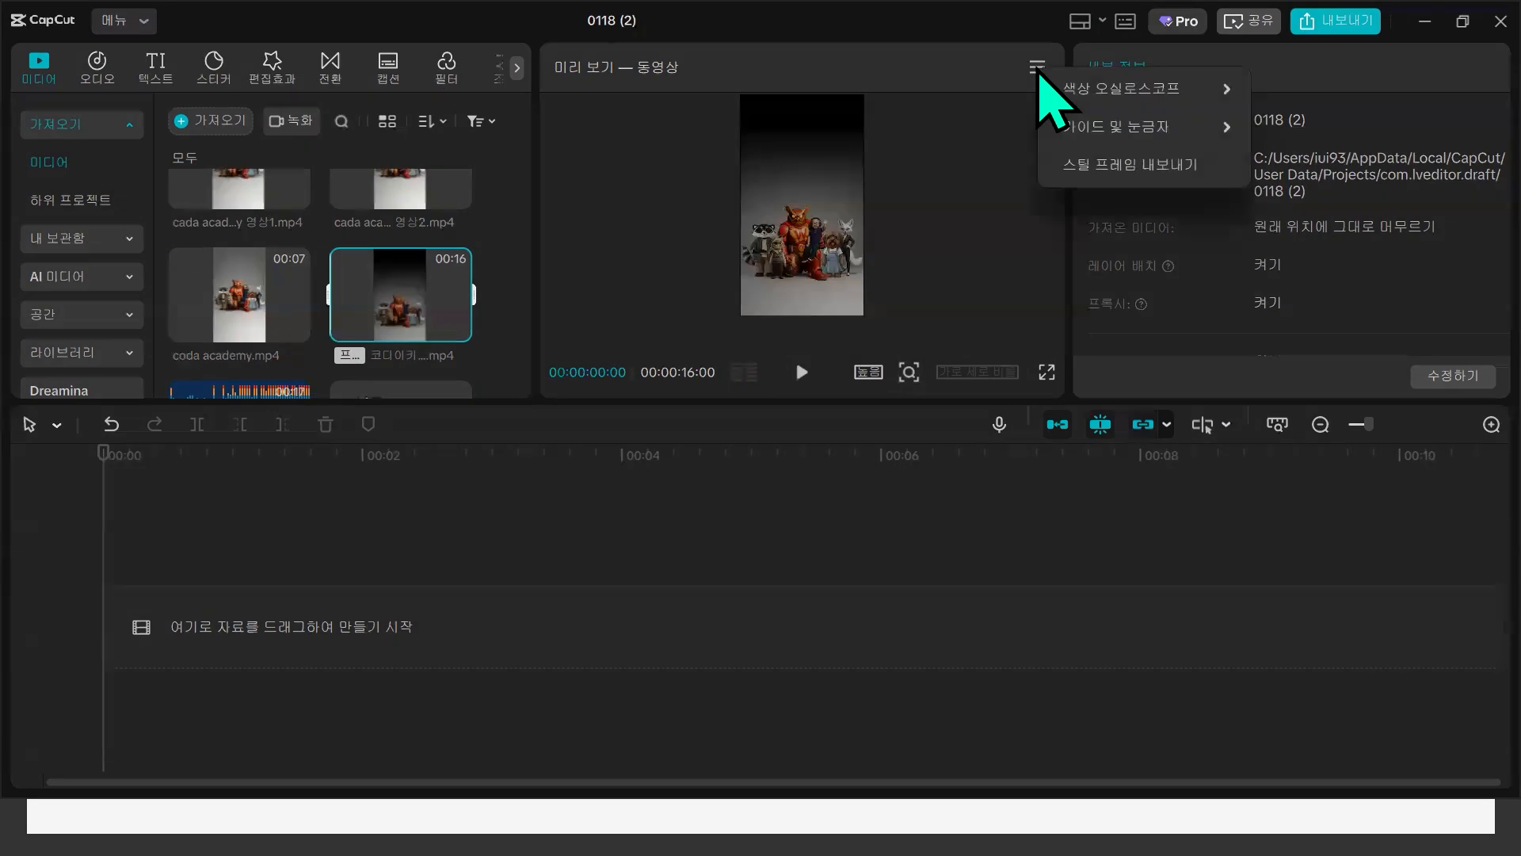
mouse_move(1053, 86)
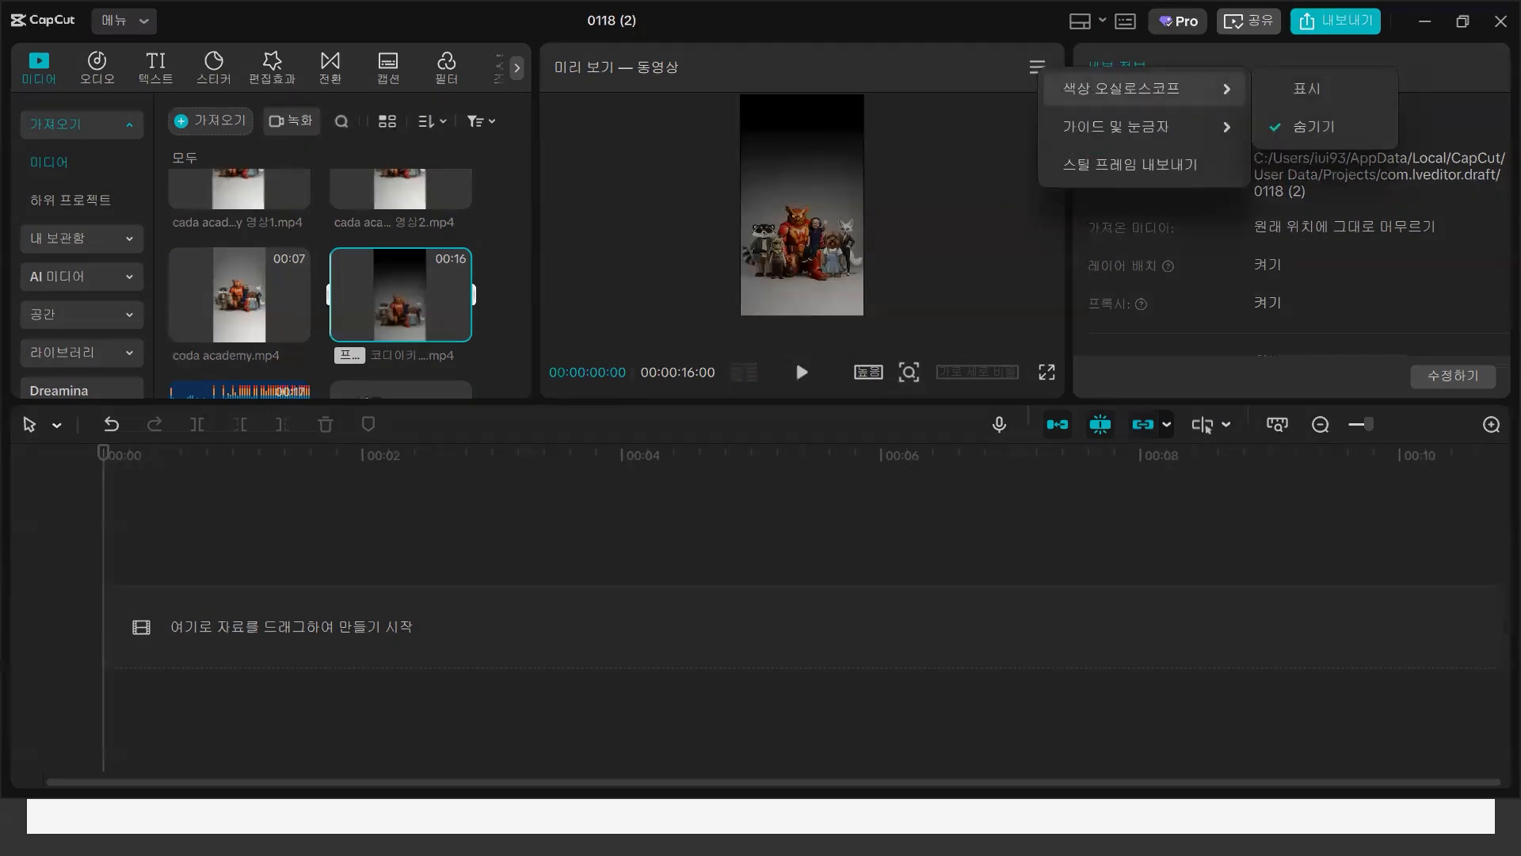
key(Escape)
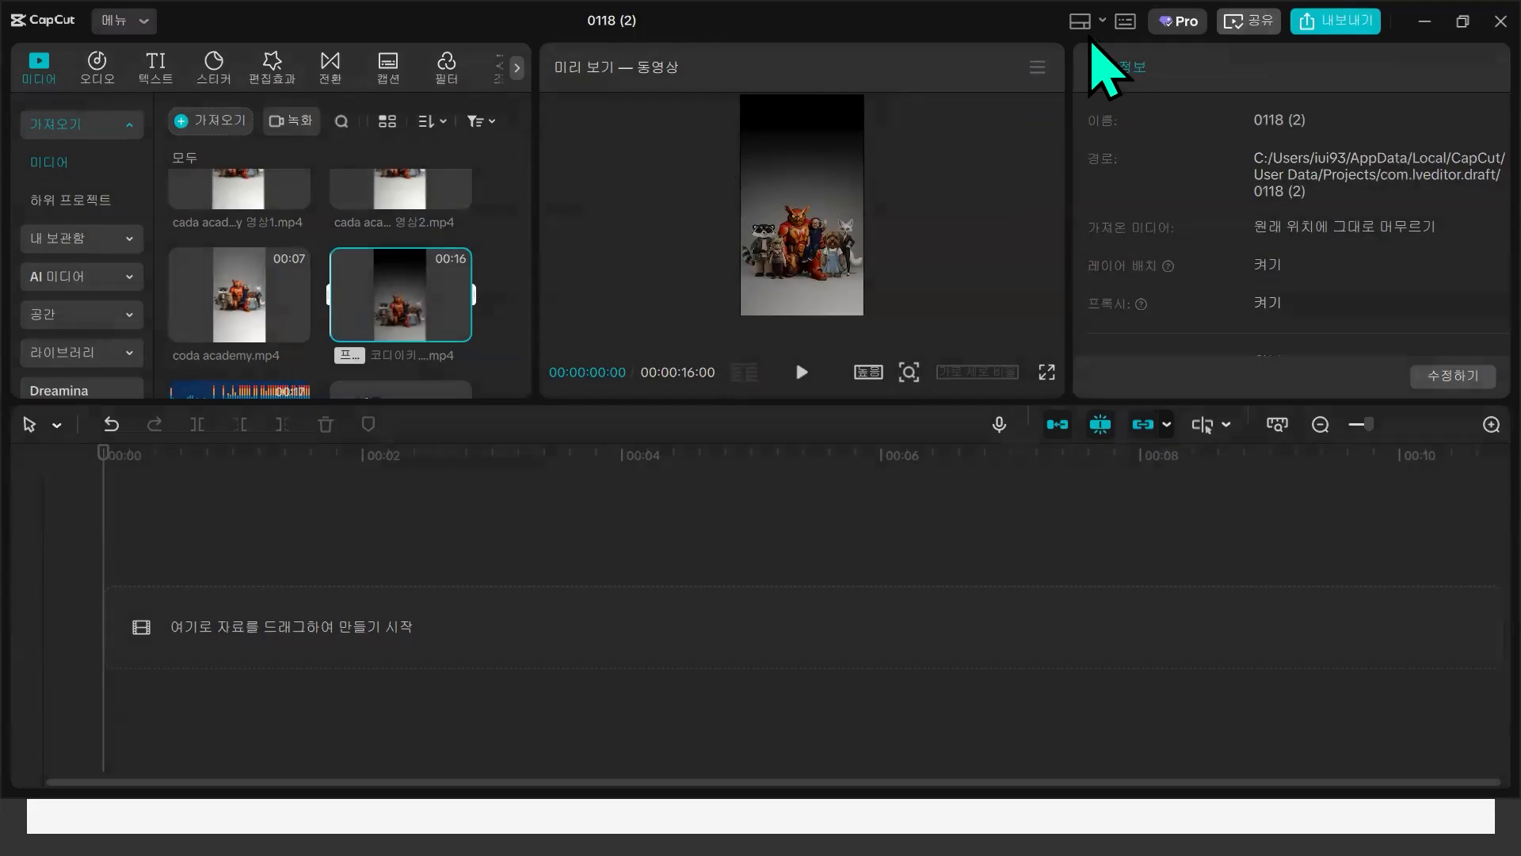
- Switch the workspace layout to 세로 and slightly enlarge the media area above the timeline
click(1081, 21)
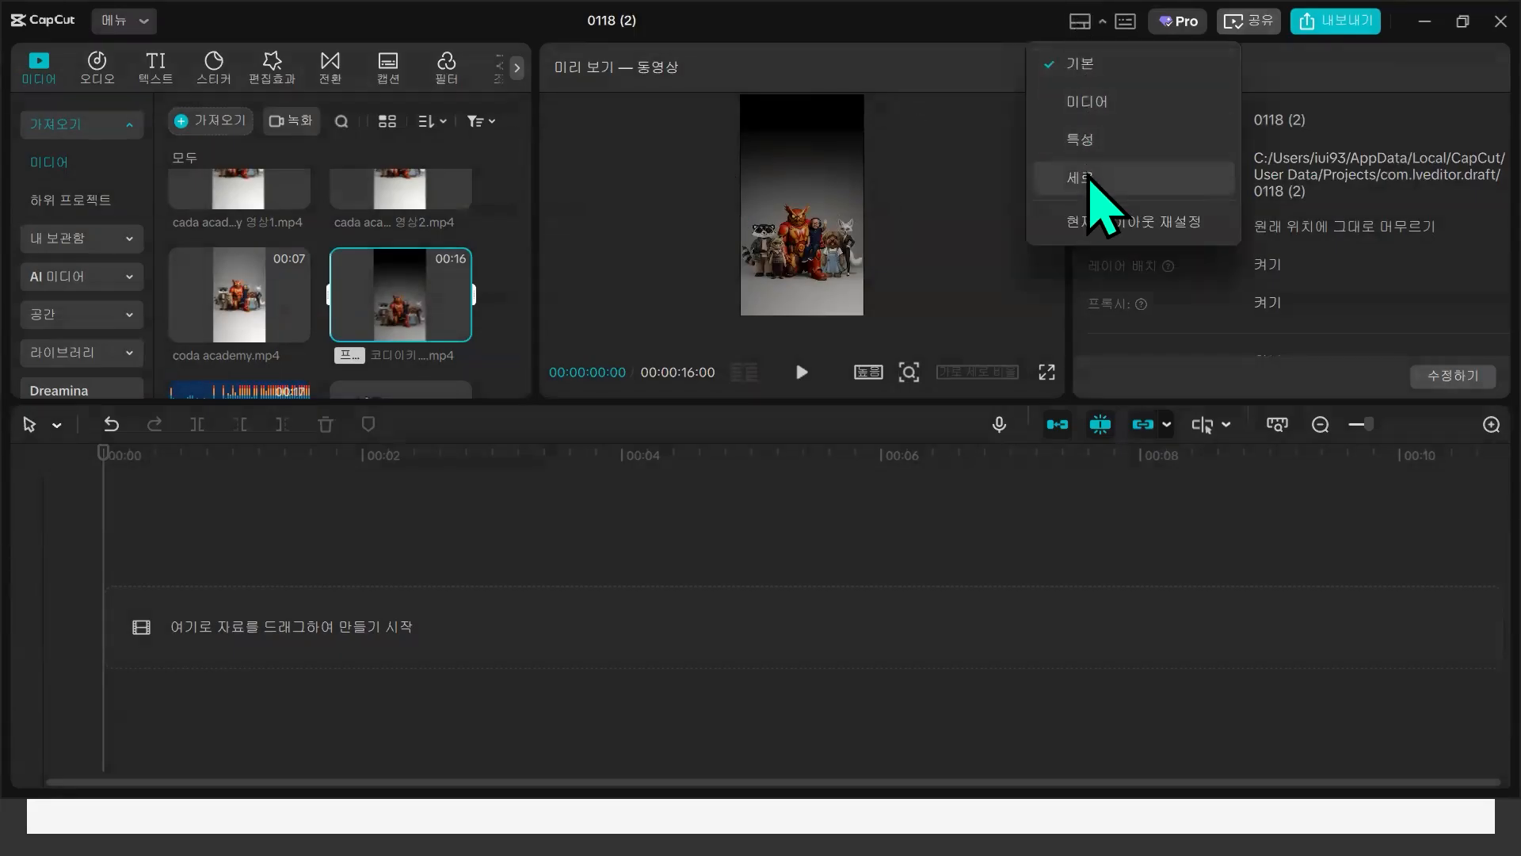
click(1087, 176)
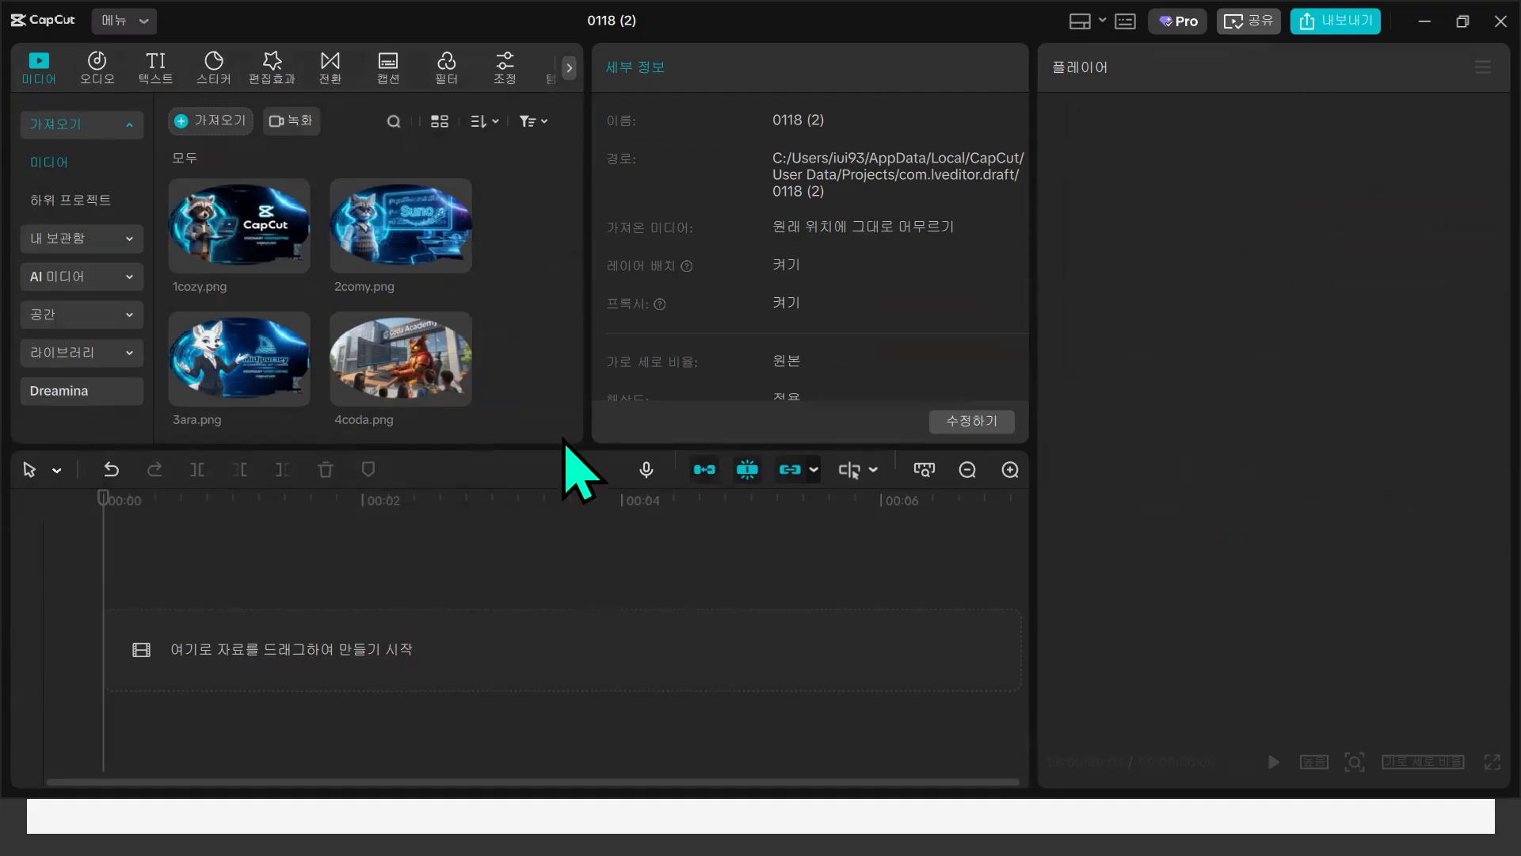
mouse_move(583, 450)
mouse_down()
mouse_move(584, 415)
mouse_move(586, 450)
mouse_up()
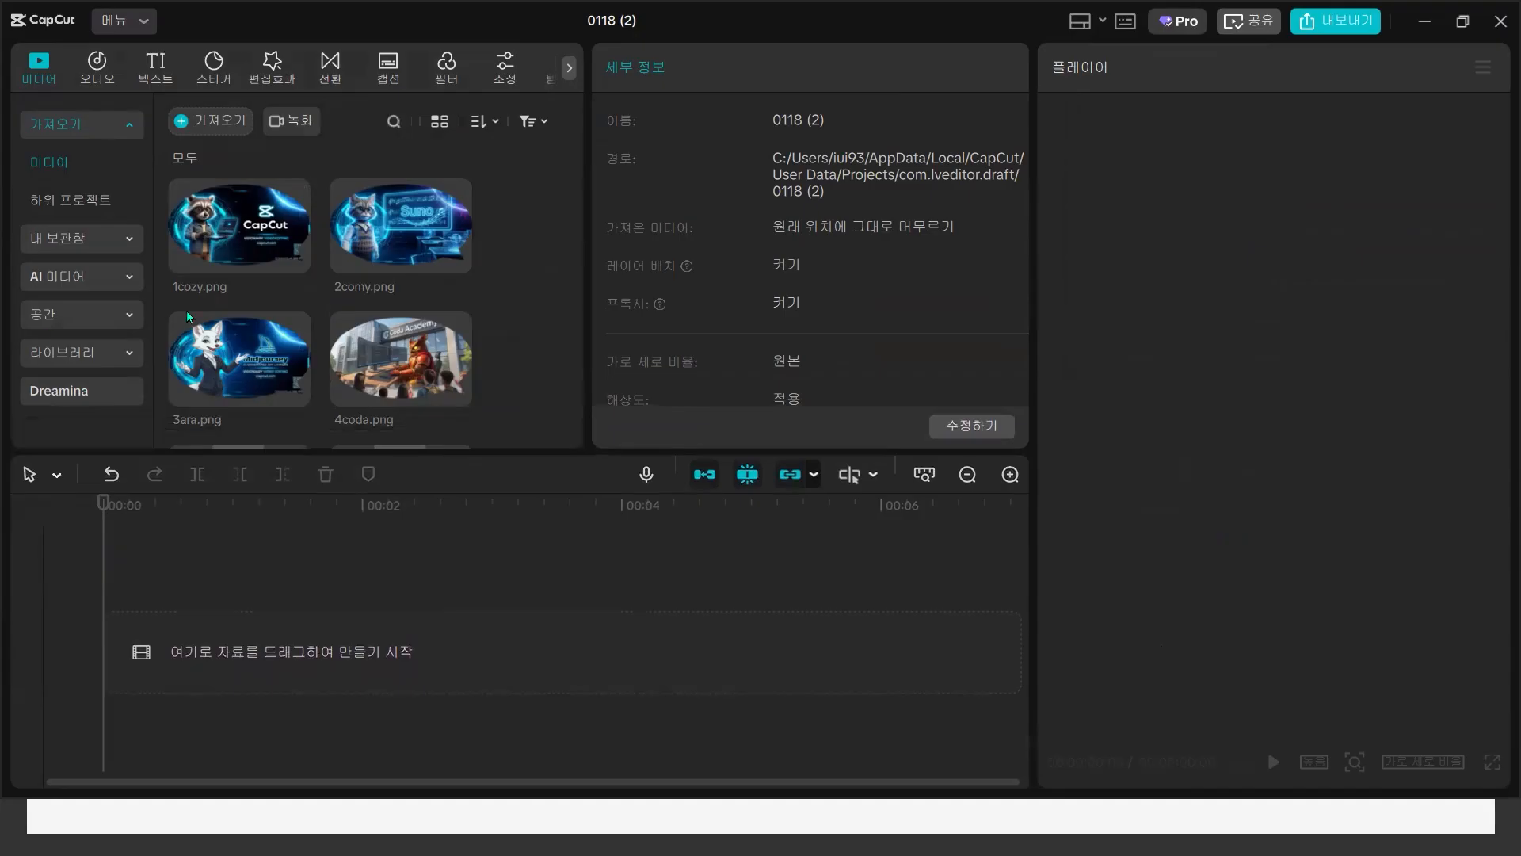
- Place the two 8-second clips, cada academy 영상1.mp4 and 영상2.mp4, together on the main track
scroll(188, 316, down, 3)
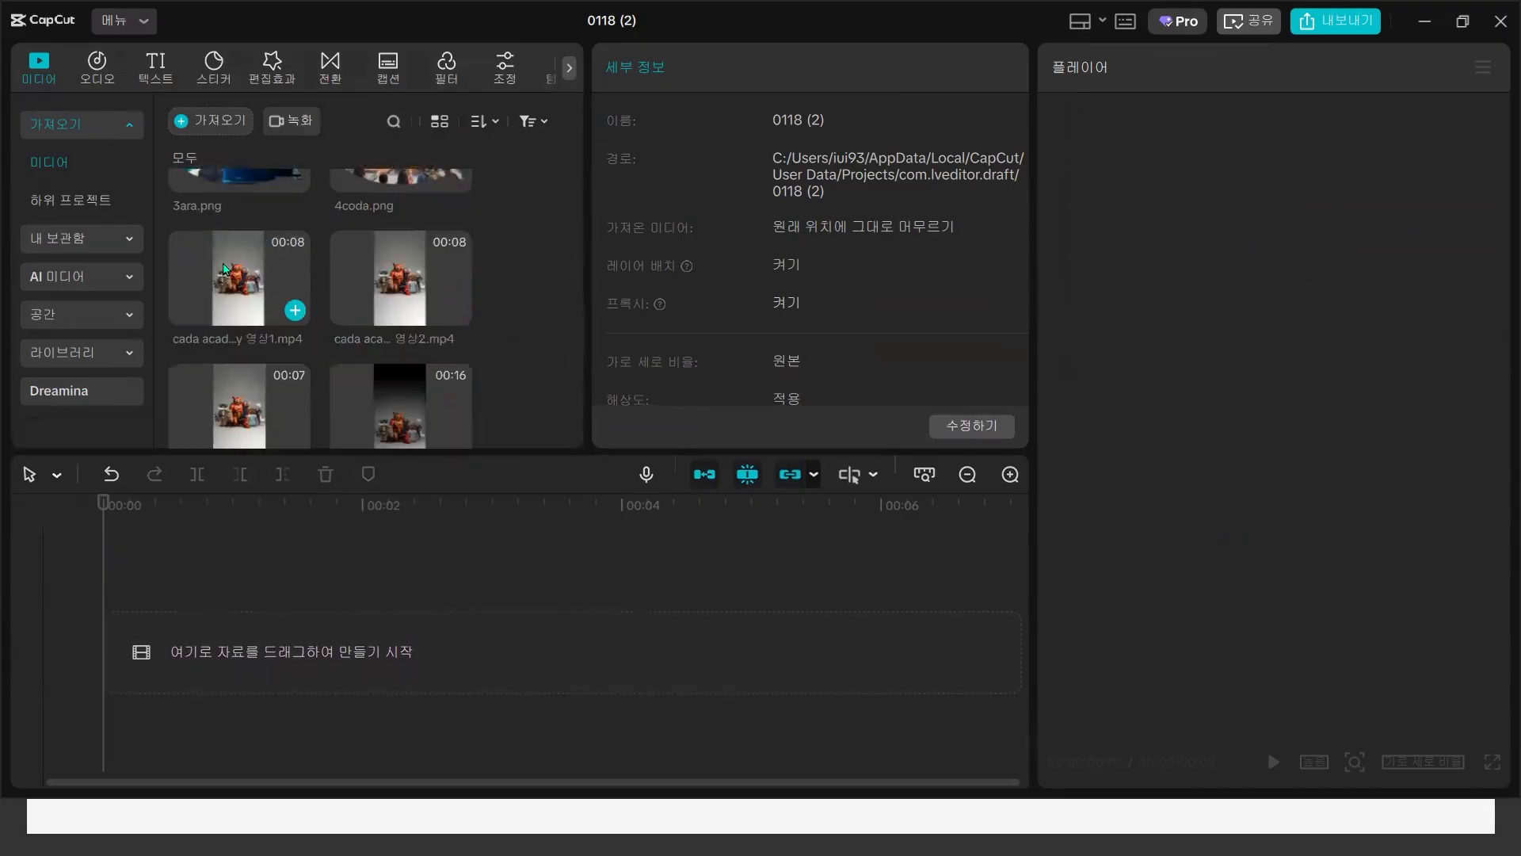
click(227, 274)
ctrl+click(391, 269)
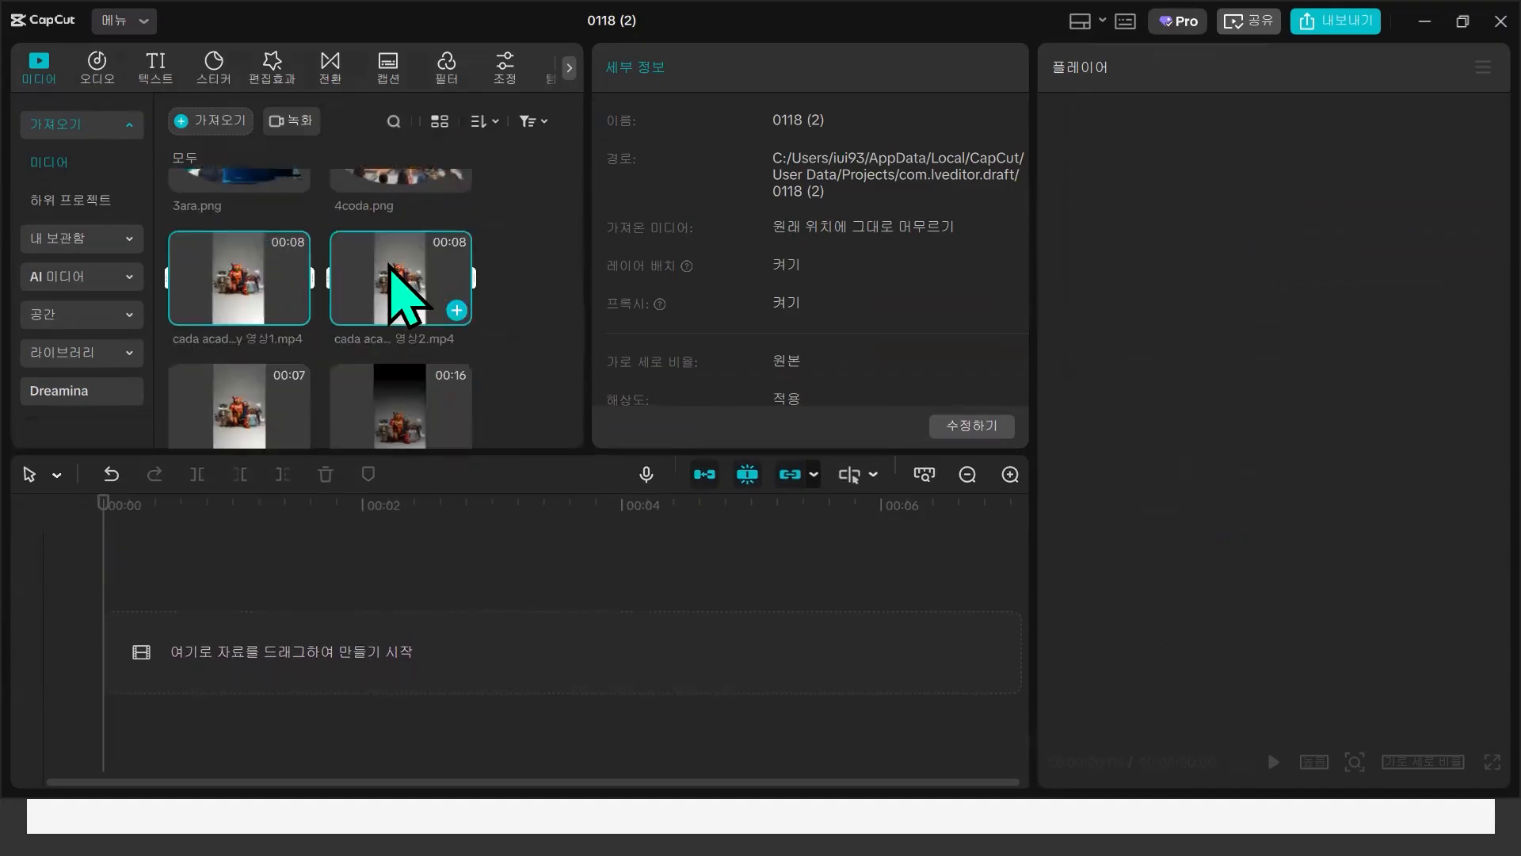
drag(401, 297, 224, 629)
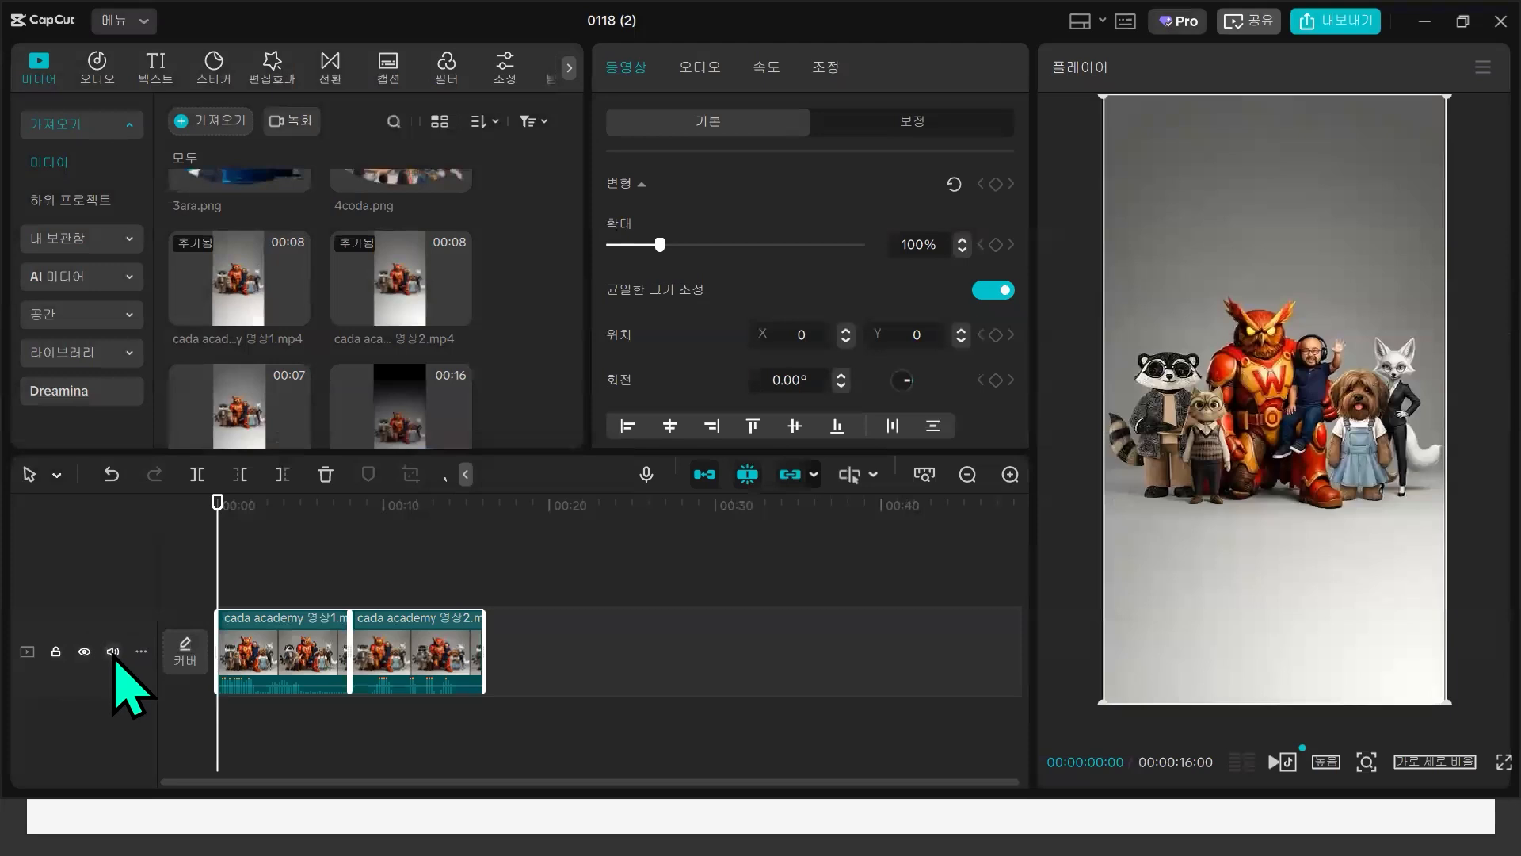
- Play the beginning of the sequence and mute the main video track
click(1274, 763)
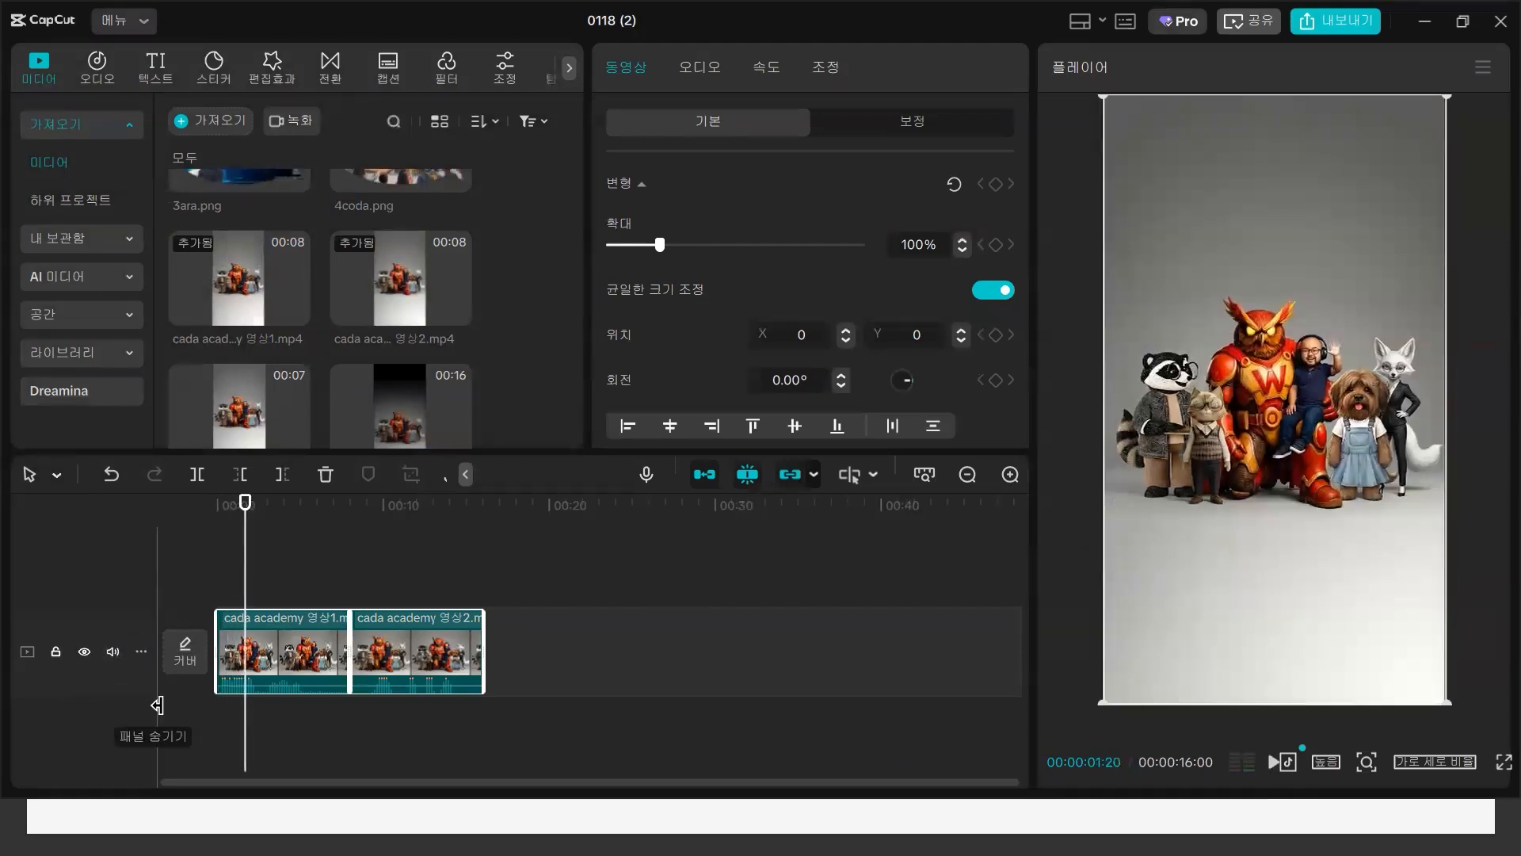
click(109, 653)
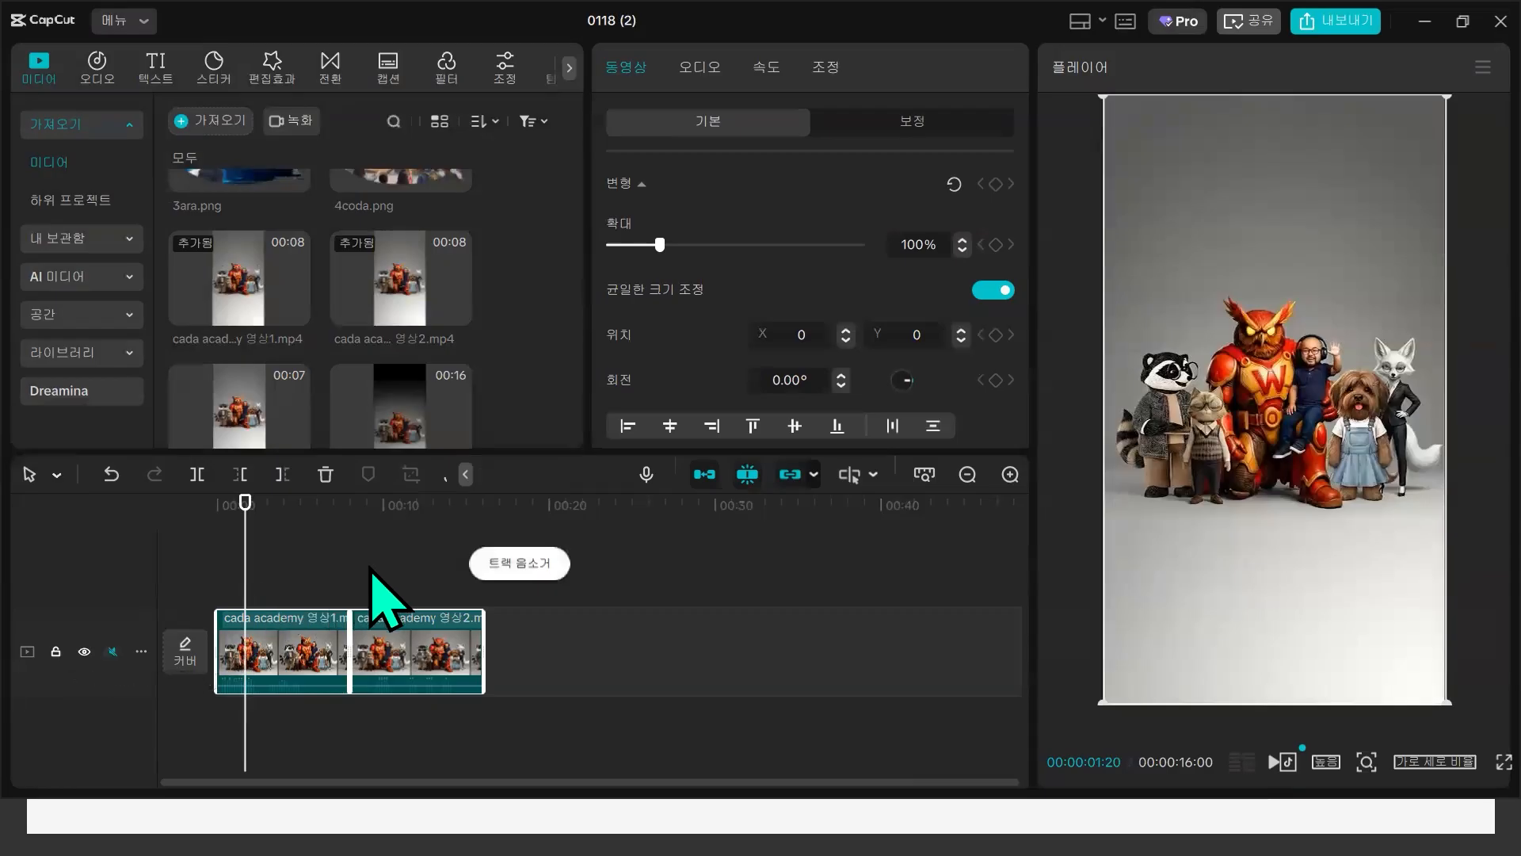
scroll(391, 645, up, 2)
click(645, 560)
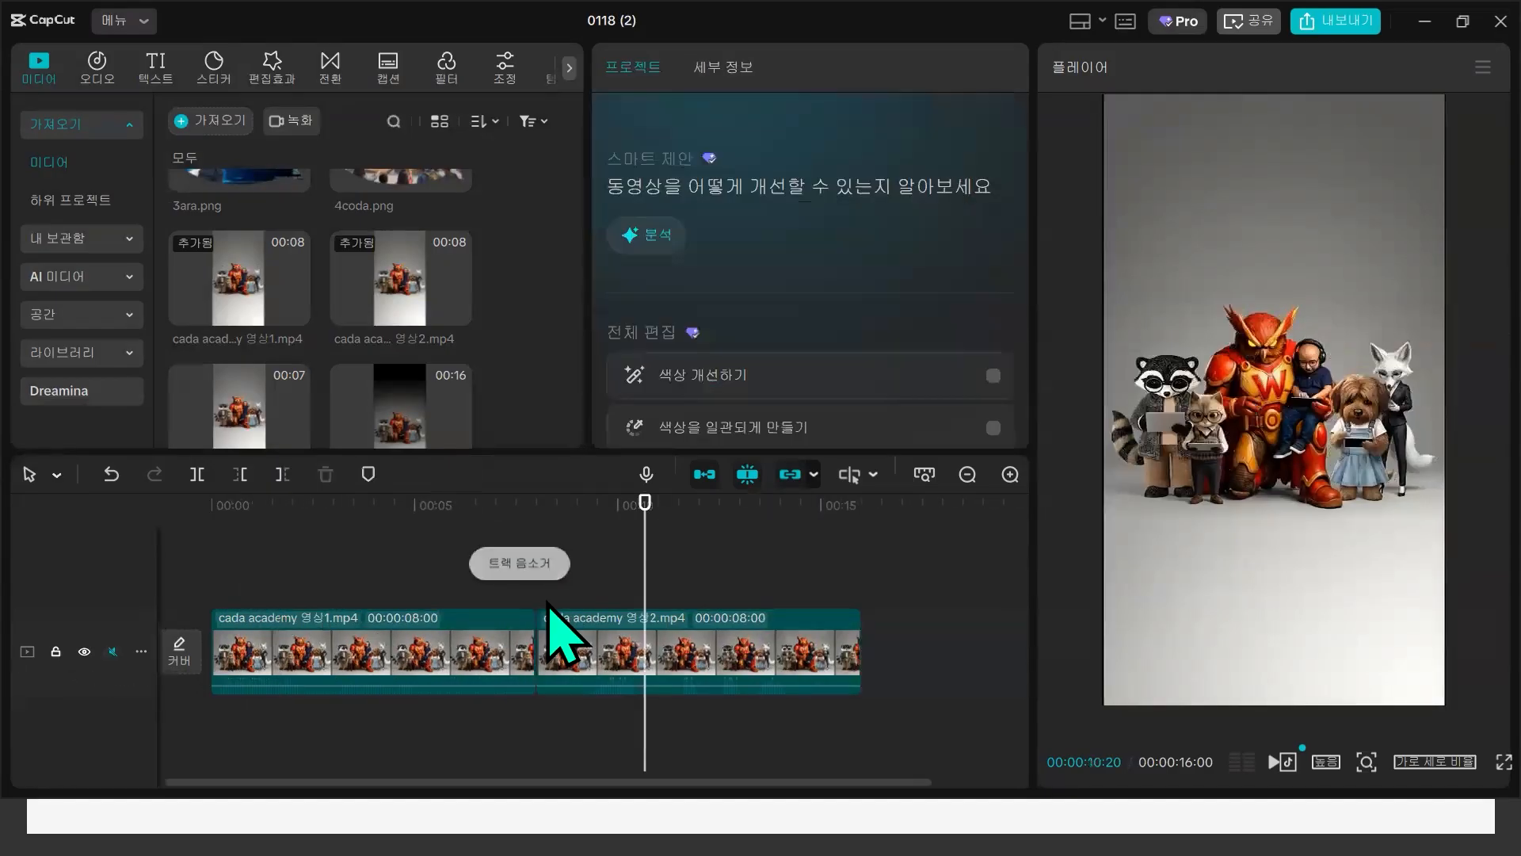
- Add the 혼합 transition between the two cada academy clips
click(547, 638)
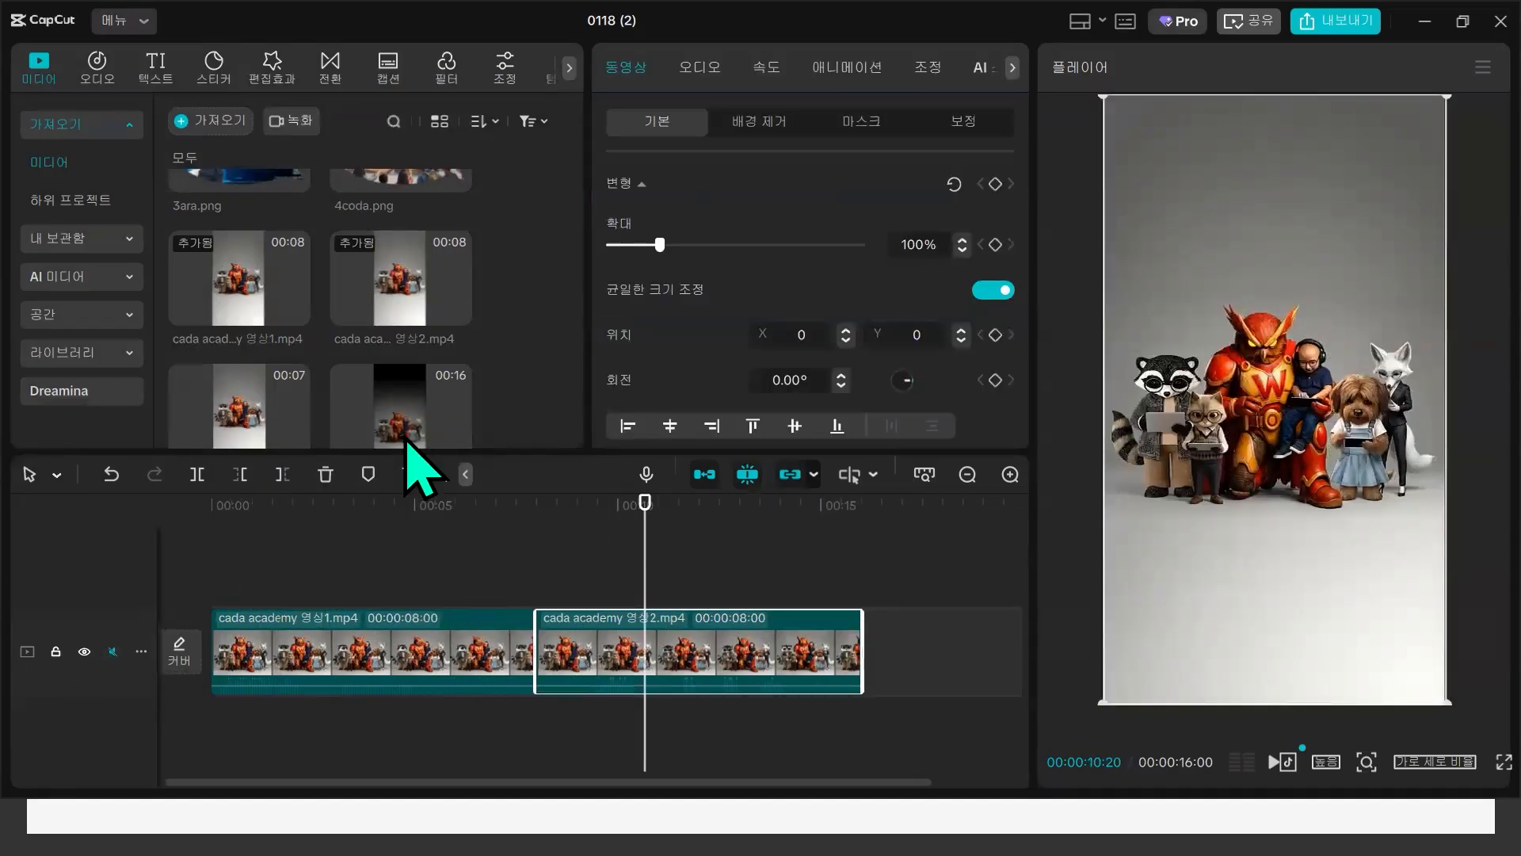
click(336, 71)
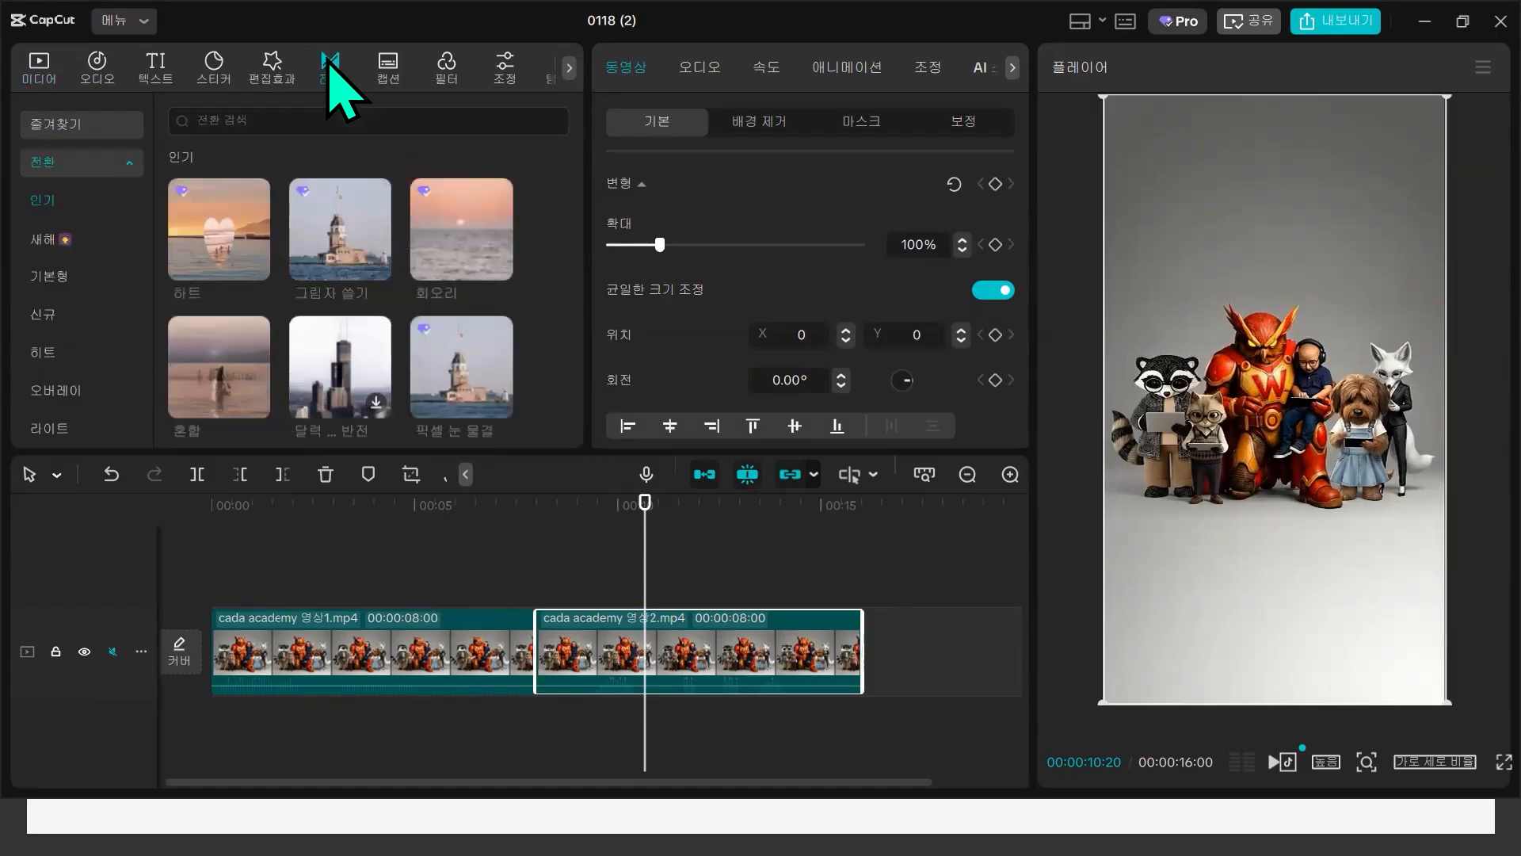
mouse_move(237, 384)
mouse_down()
mouse_move(441, 547)
mouse_move(535, 665)
mouse_move(534, 590)
mouse_move(515, 577)
mouse_up()
click(861, 464)
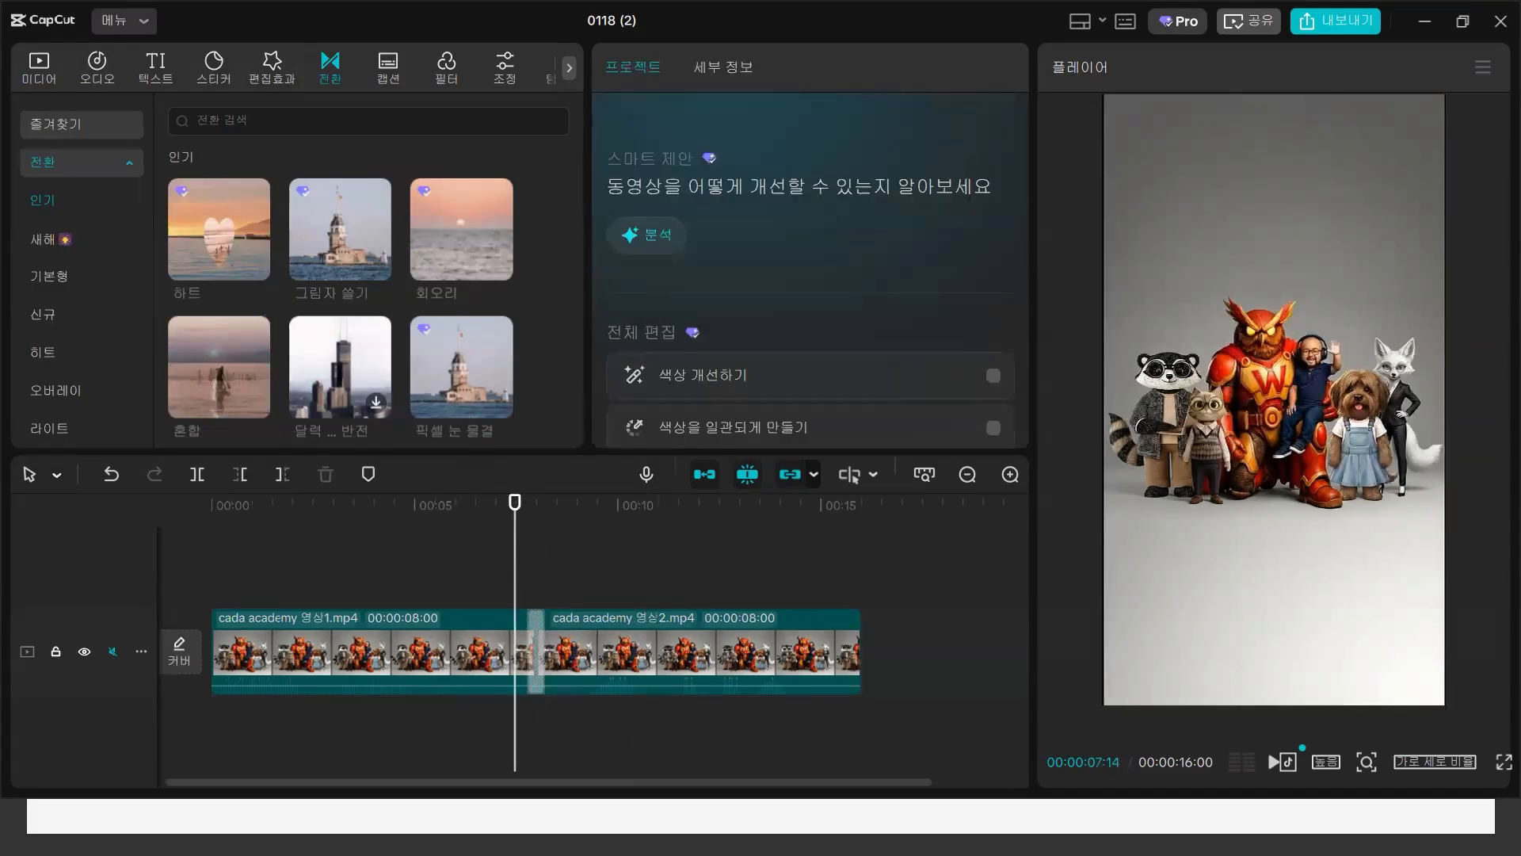
- Set the opacity (불투명도) of both cada academy clips to 70%
drag(917, 721, 265, 560)
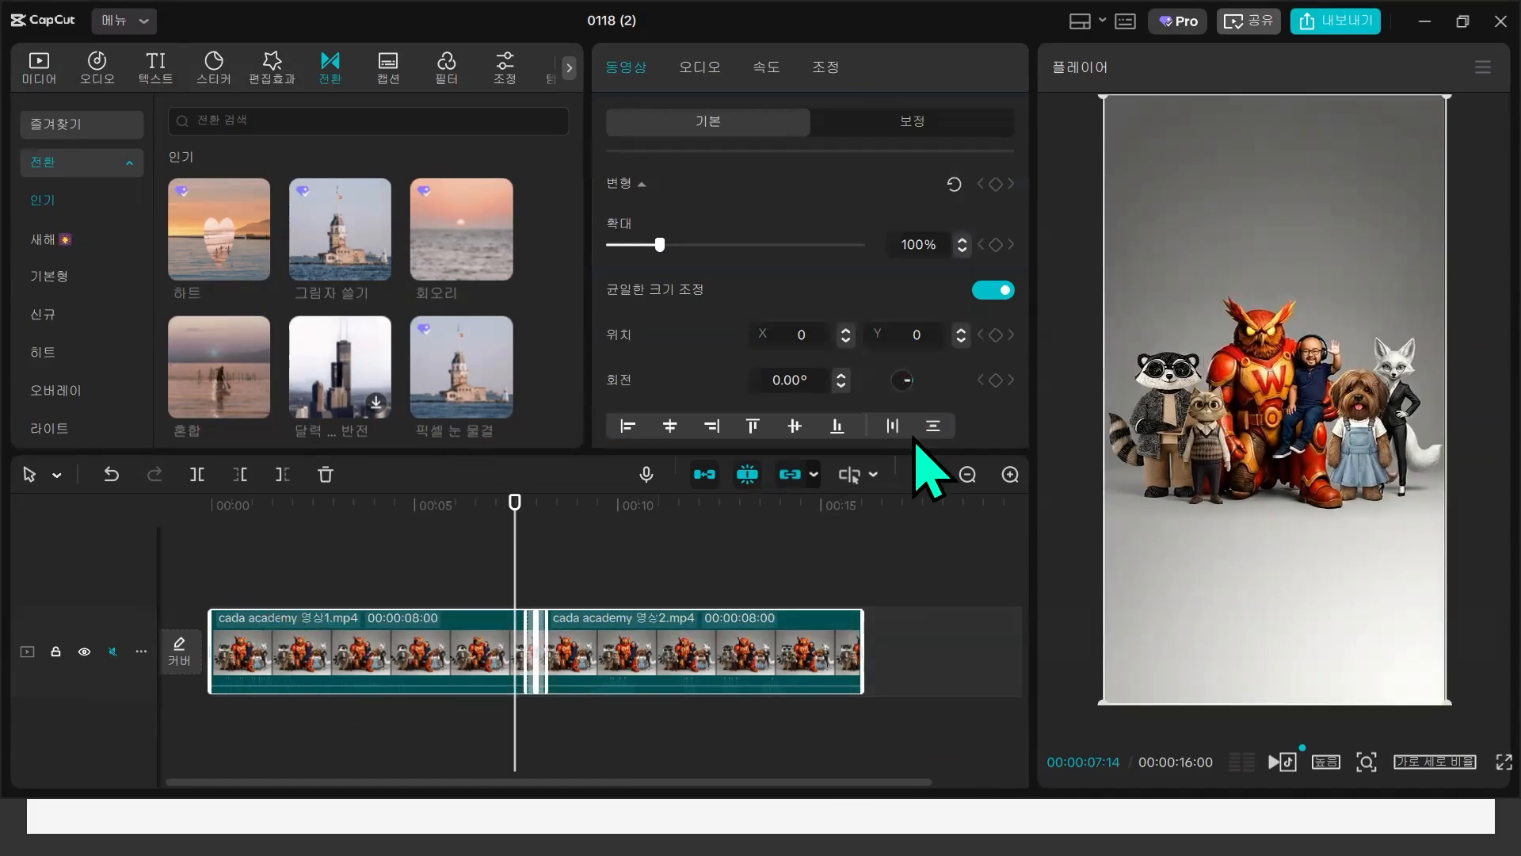
scroll(867, 263, down, 3)
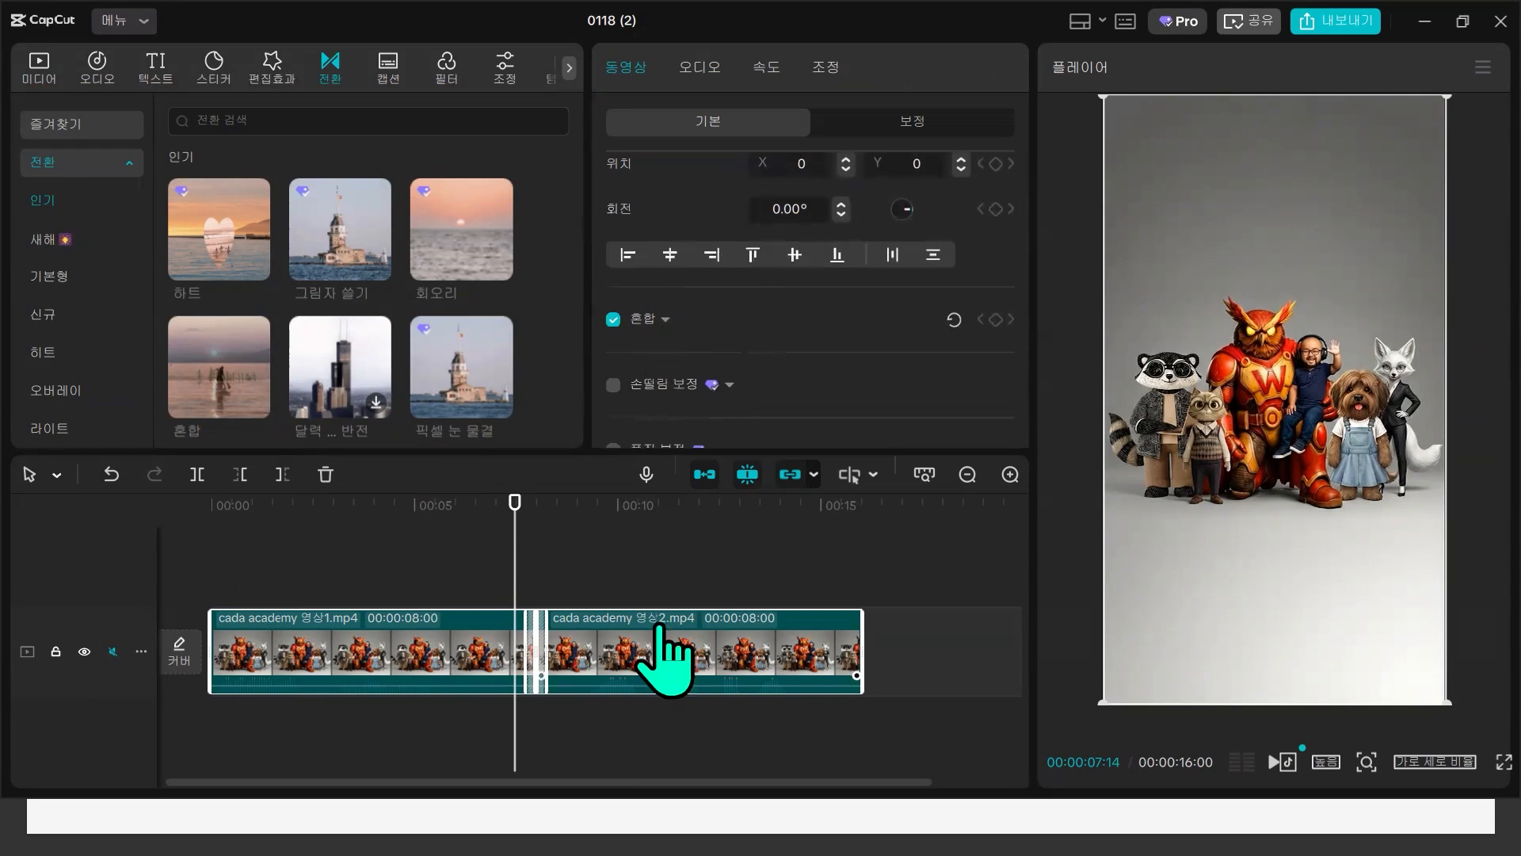
click(664, 320)
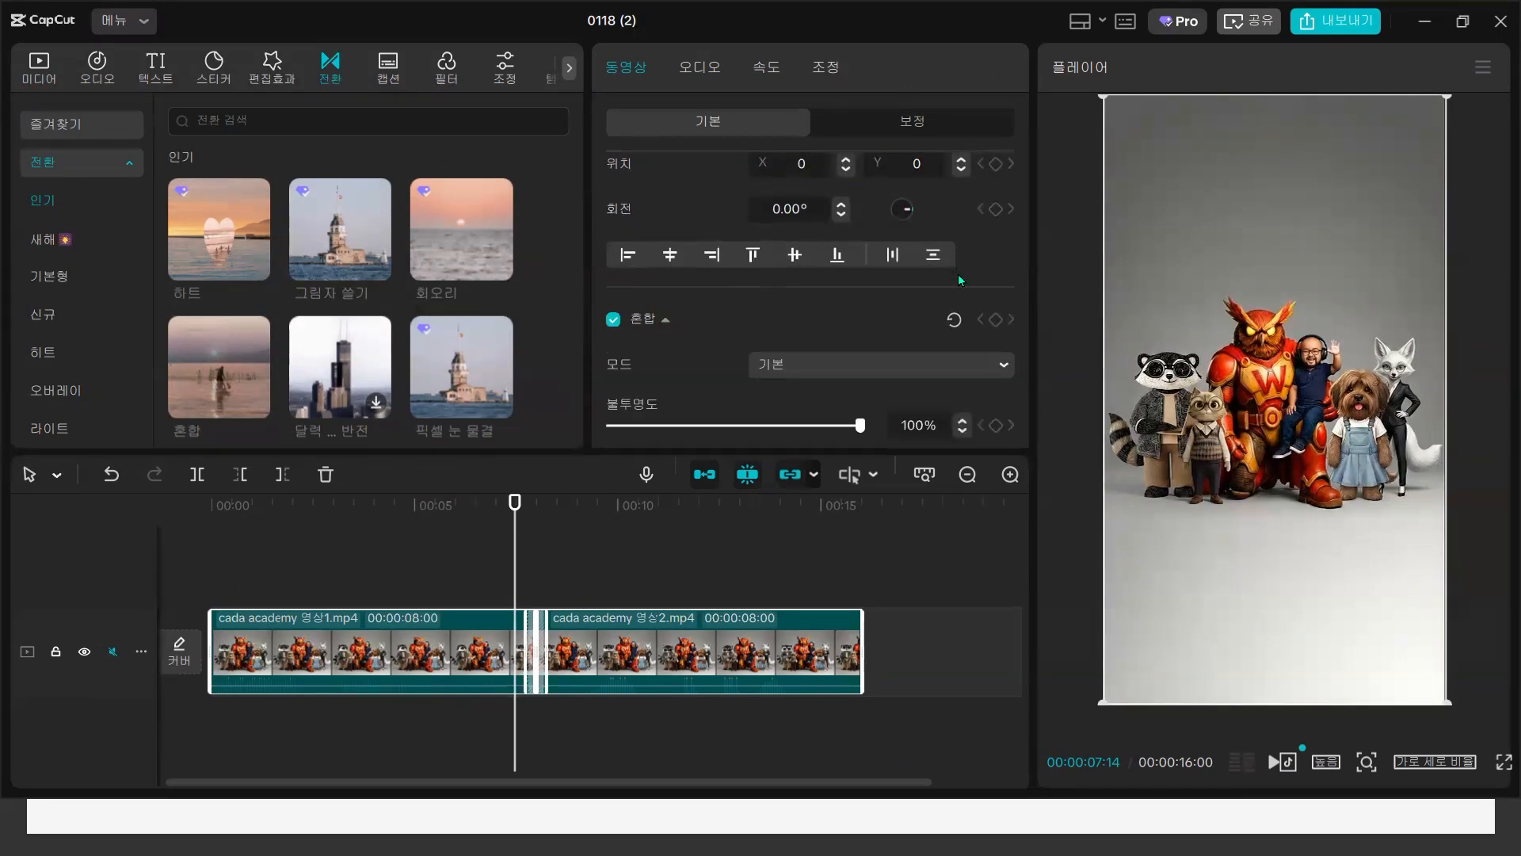
scroll(892, 425, down, 1)
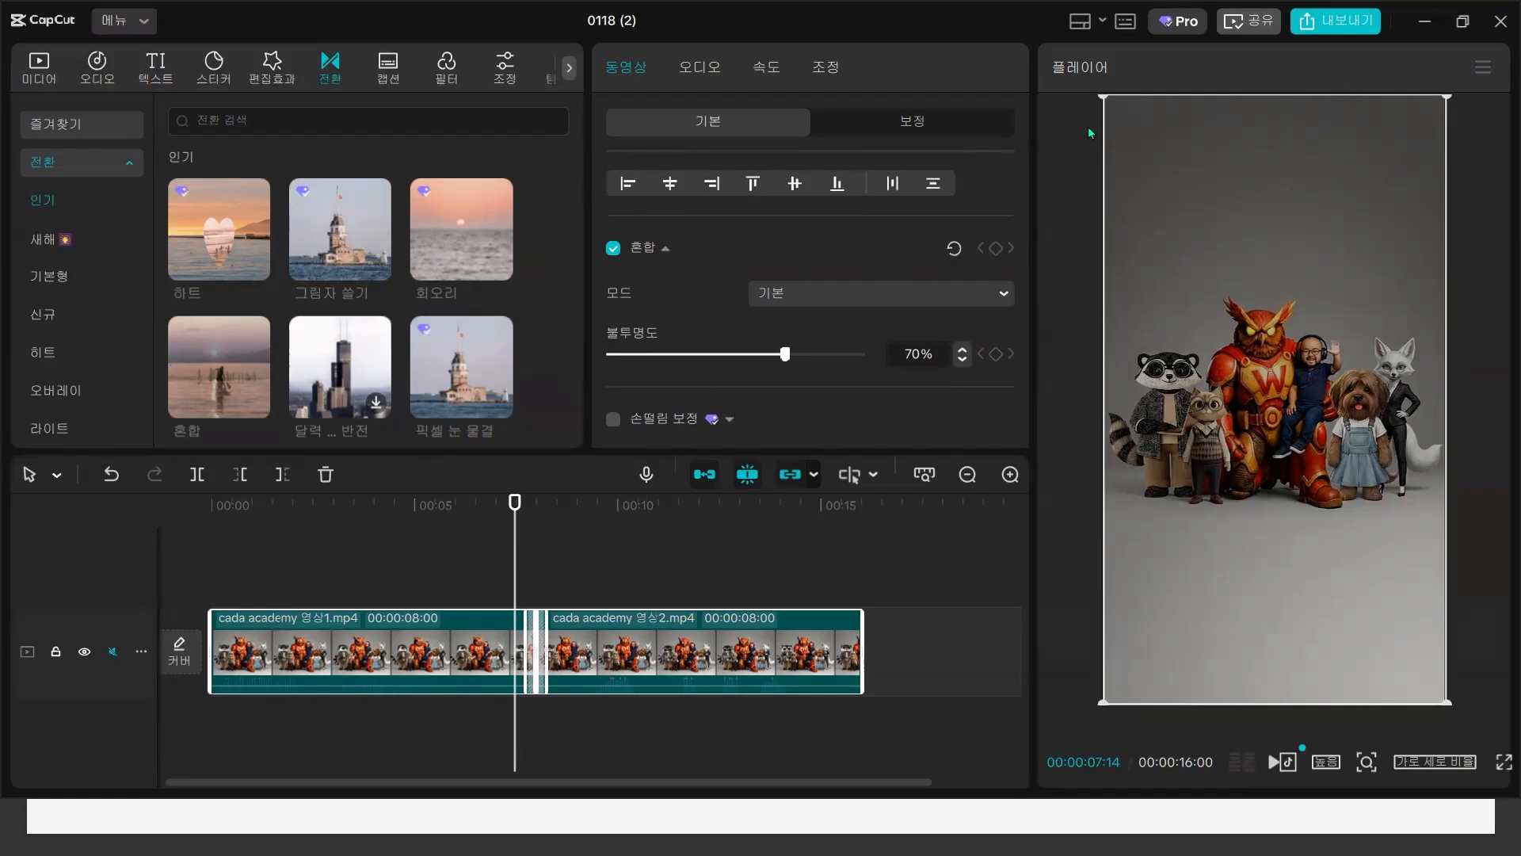
- Move both cada academy clips down in the frame by setting their Y position to -630
drag(1243, 183, 1239, 244)
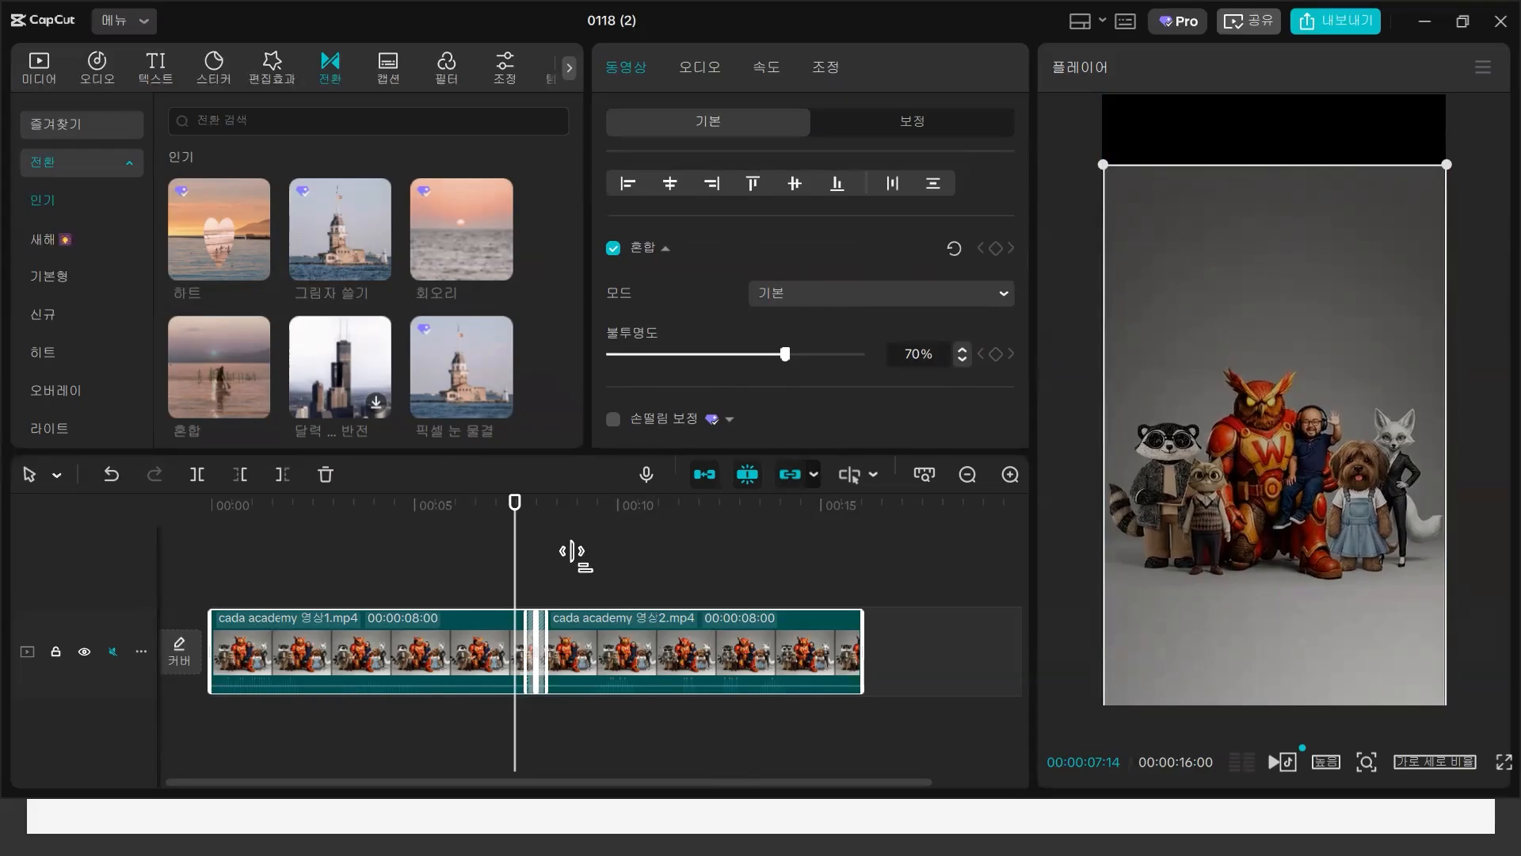
click(705, 743)
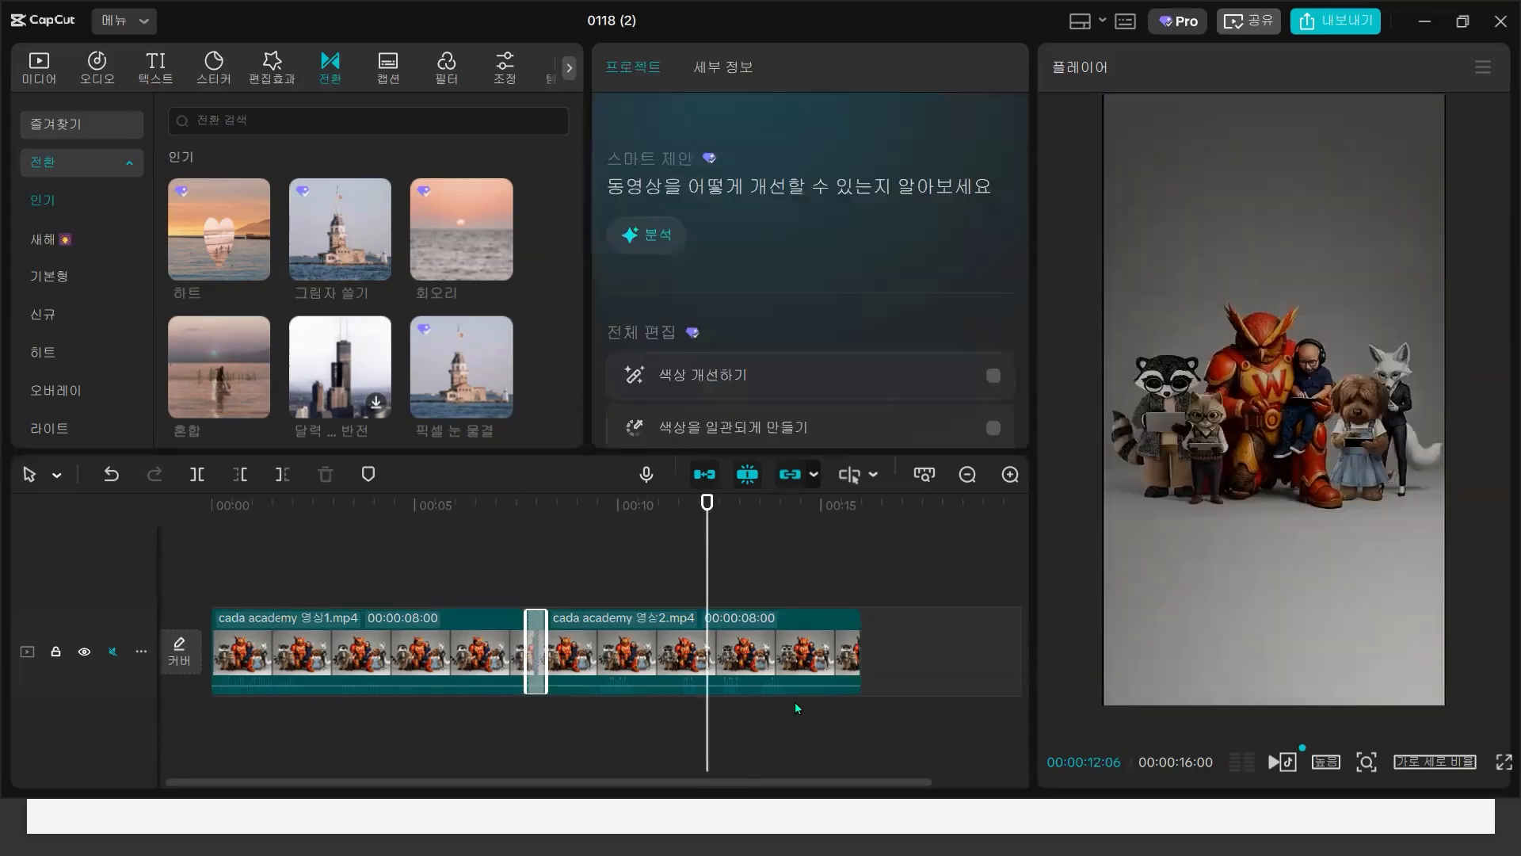
key(ctrl+a)
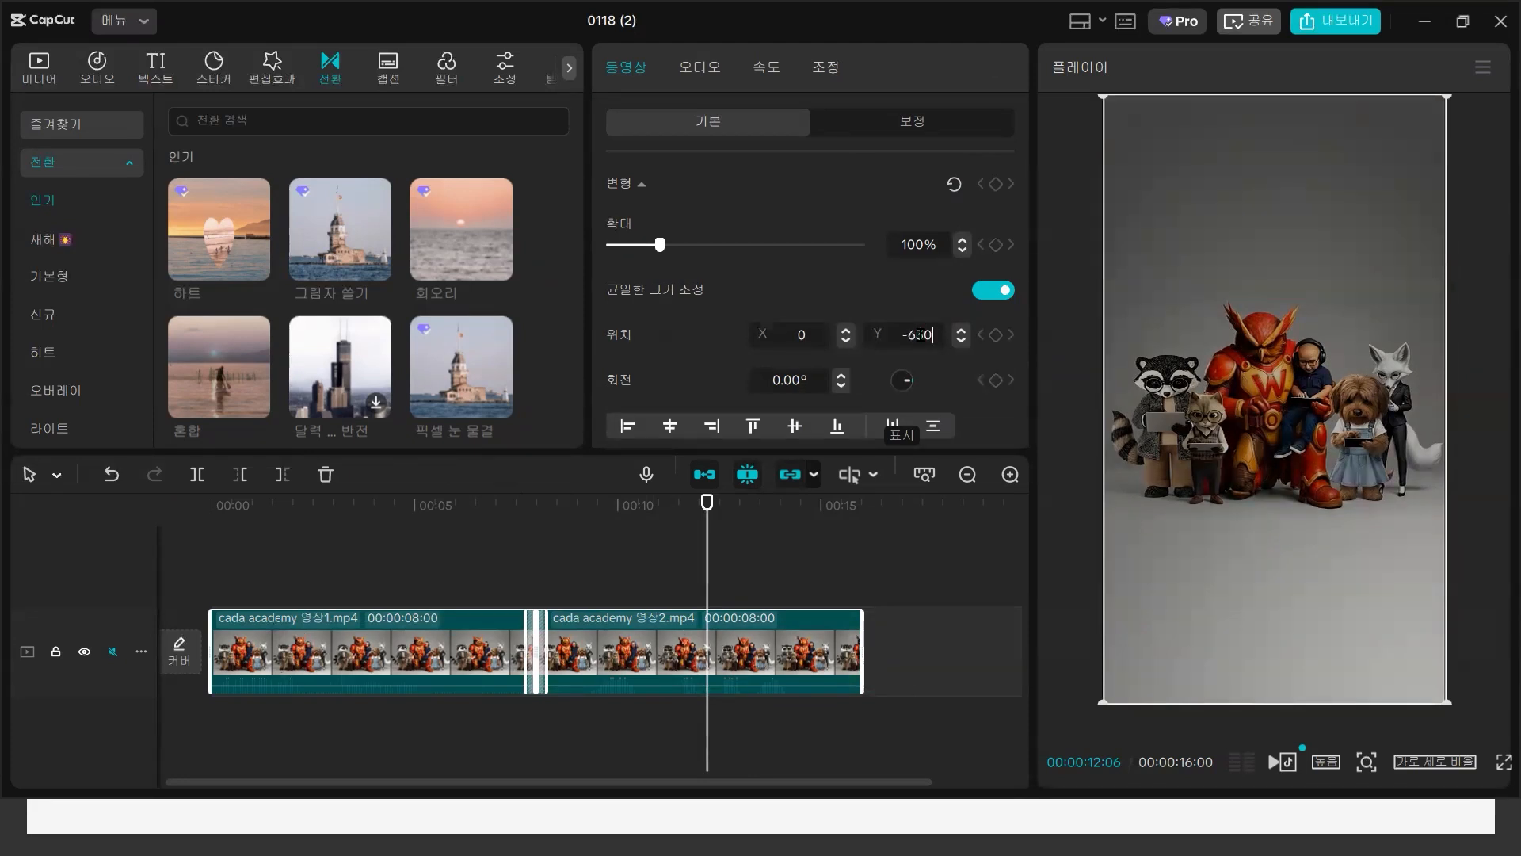
key(Return)
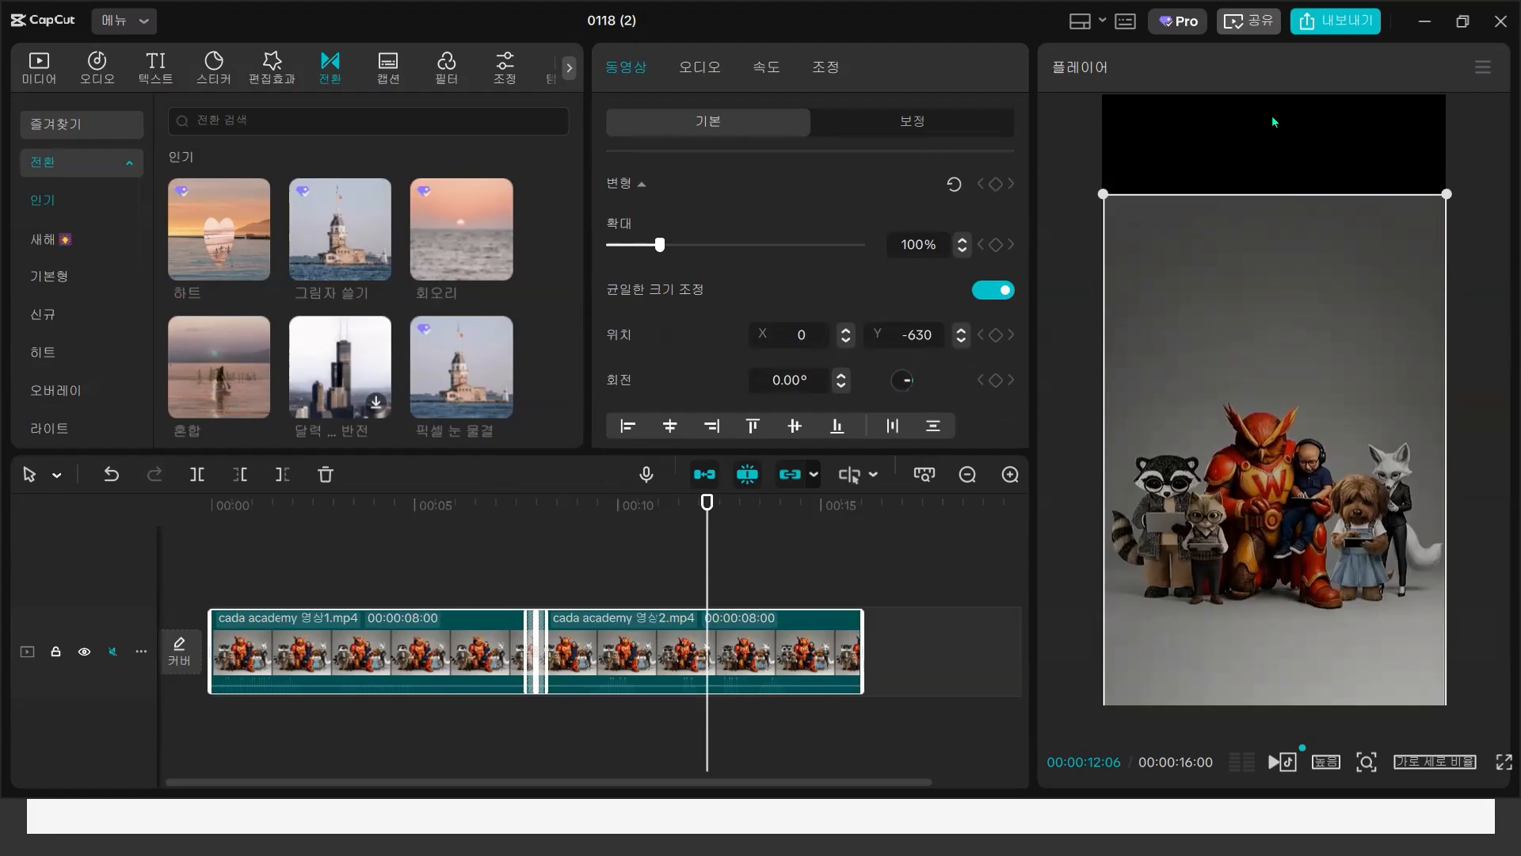
drag(713, 576, 380, 616)
click(1230, 152)
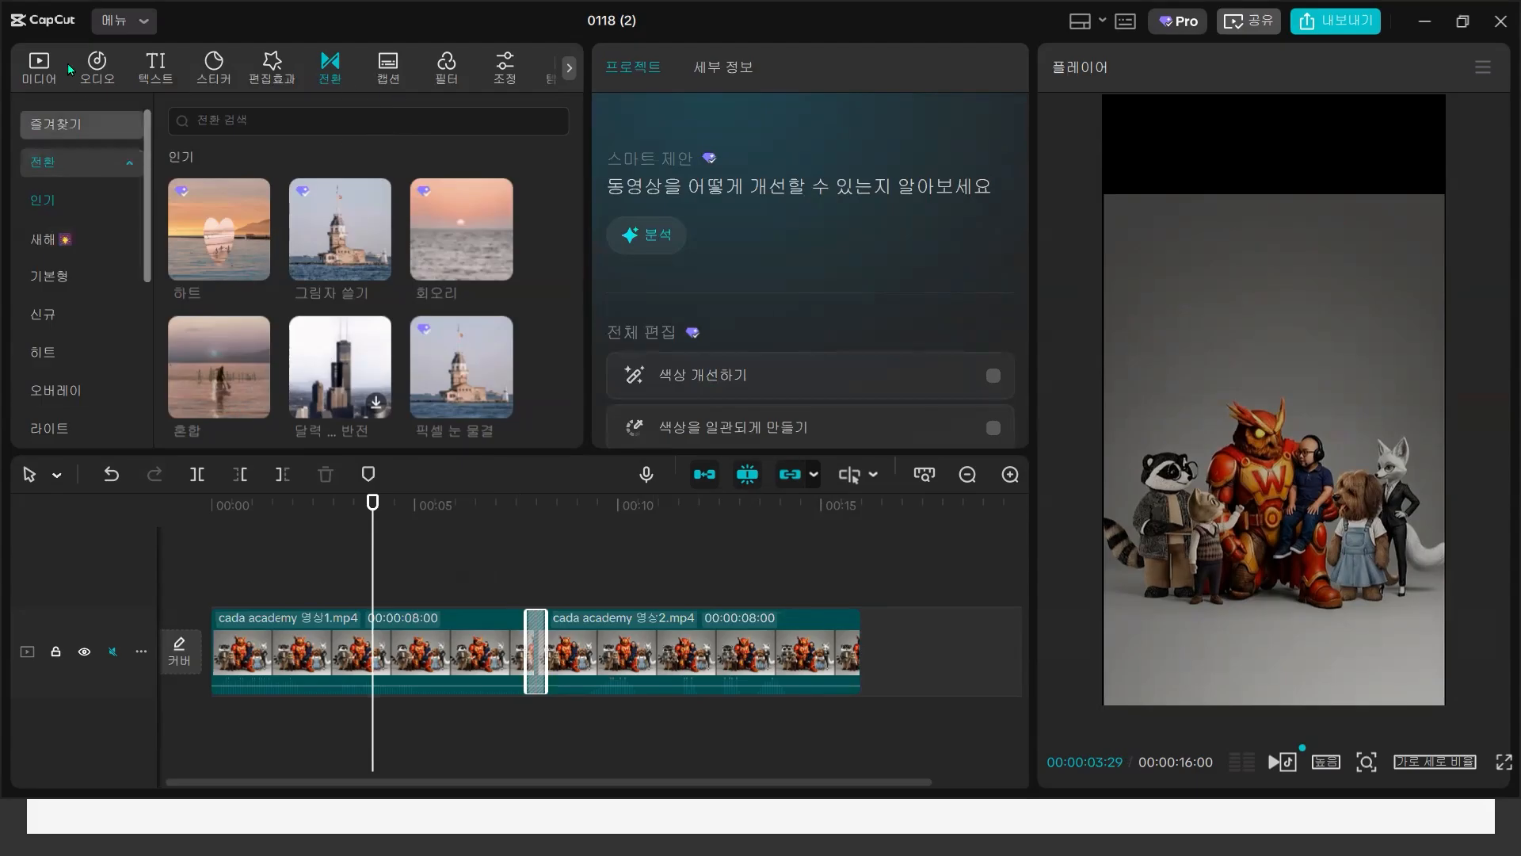
- Add the 6-second black clip from the 라이브러리 stock media on a track above the main one, starting at 0 seconds
click(39, 68)
click(74, 351)
scroll(83, 301, down, 2)
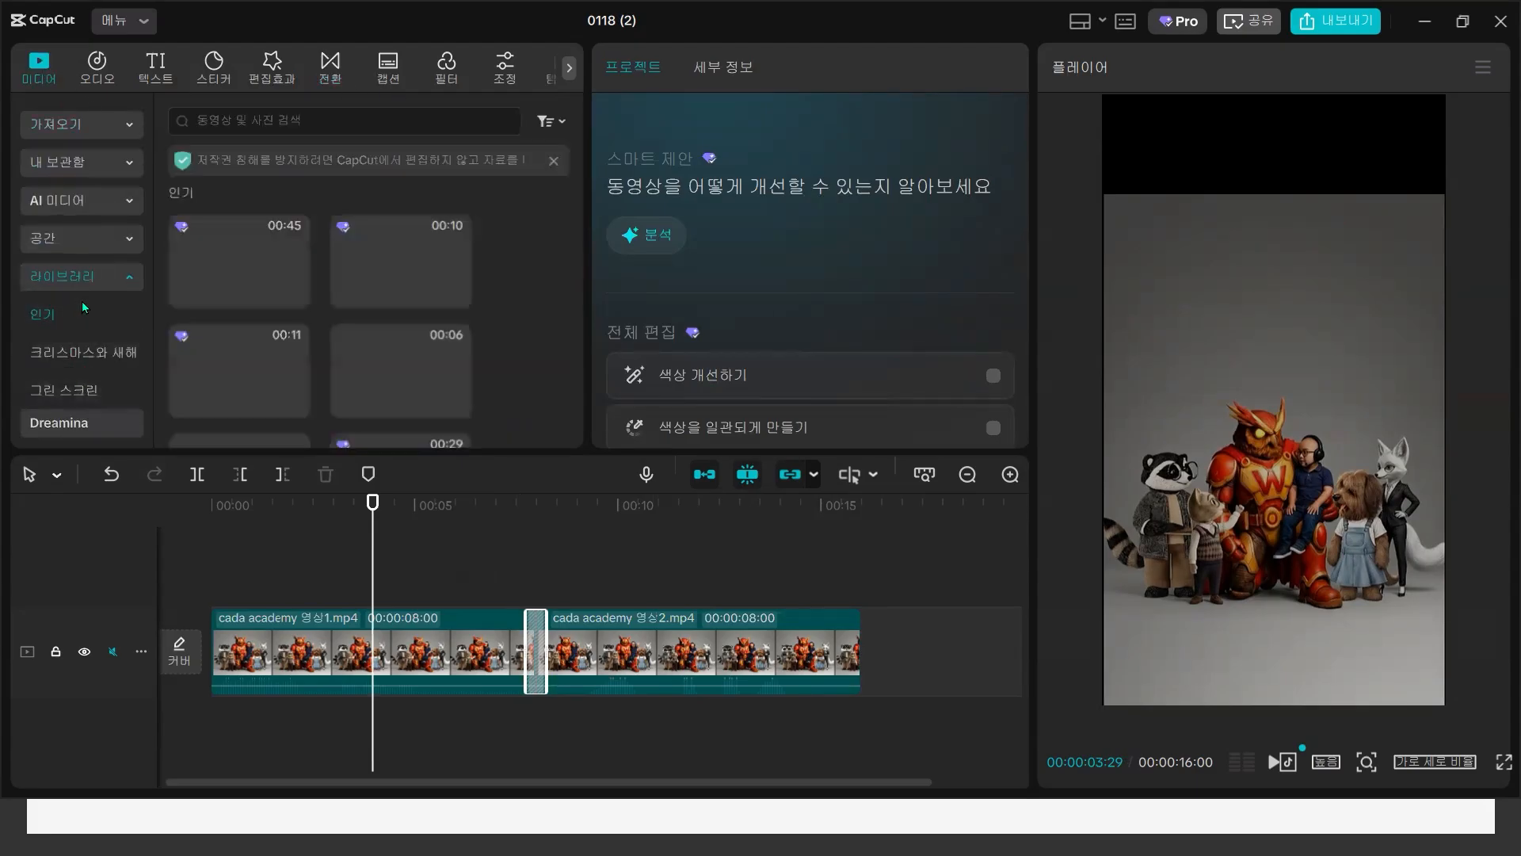
mouse_move(411, 358)
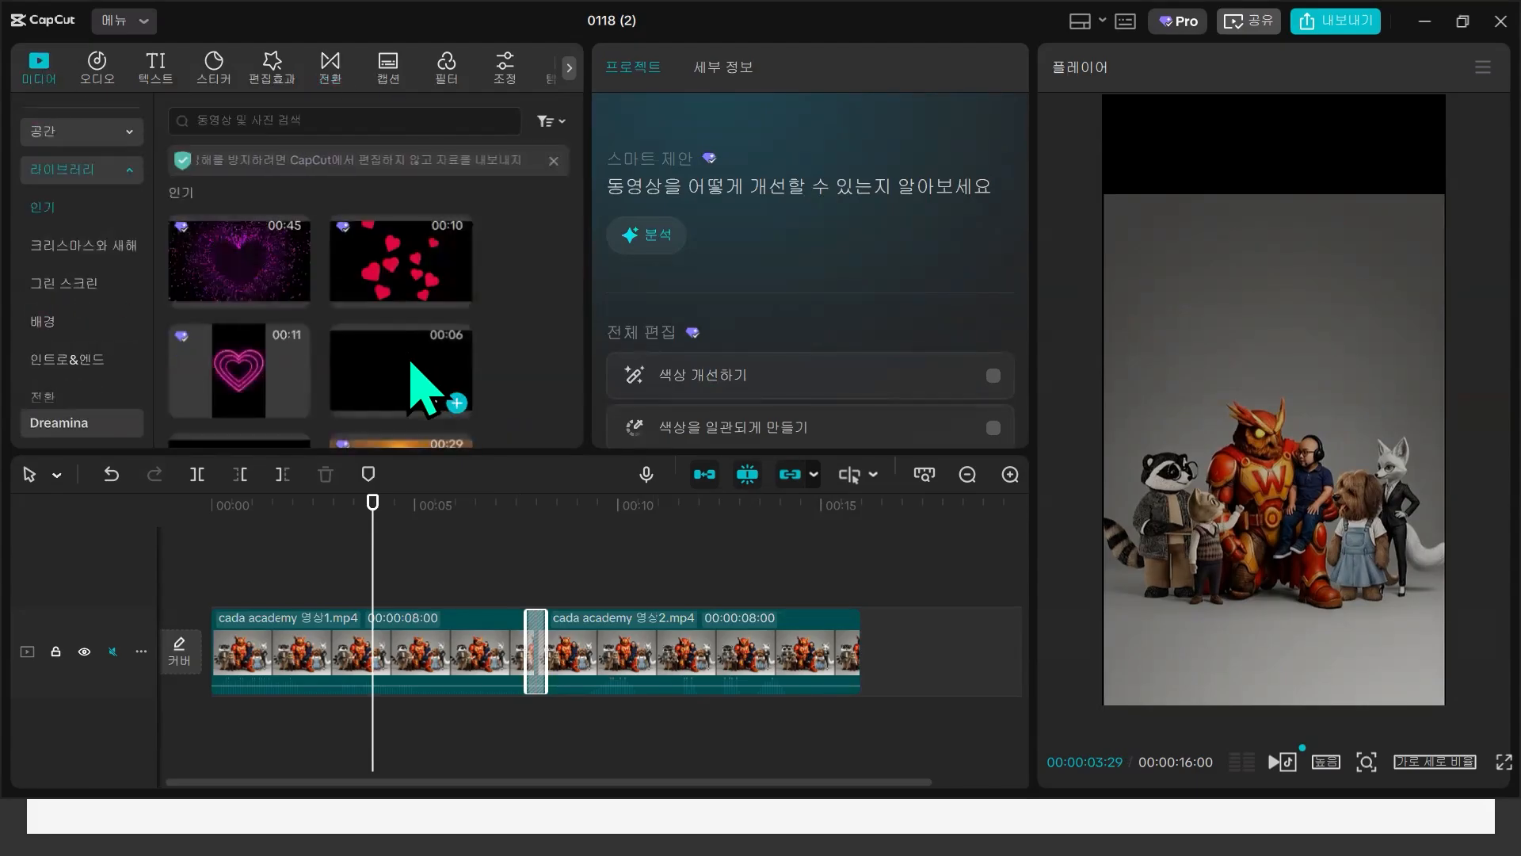
drag(420, 373, 215, 567)
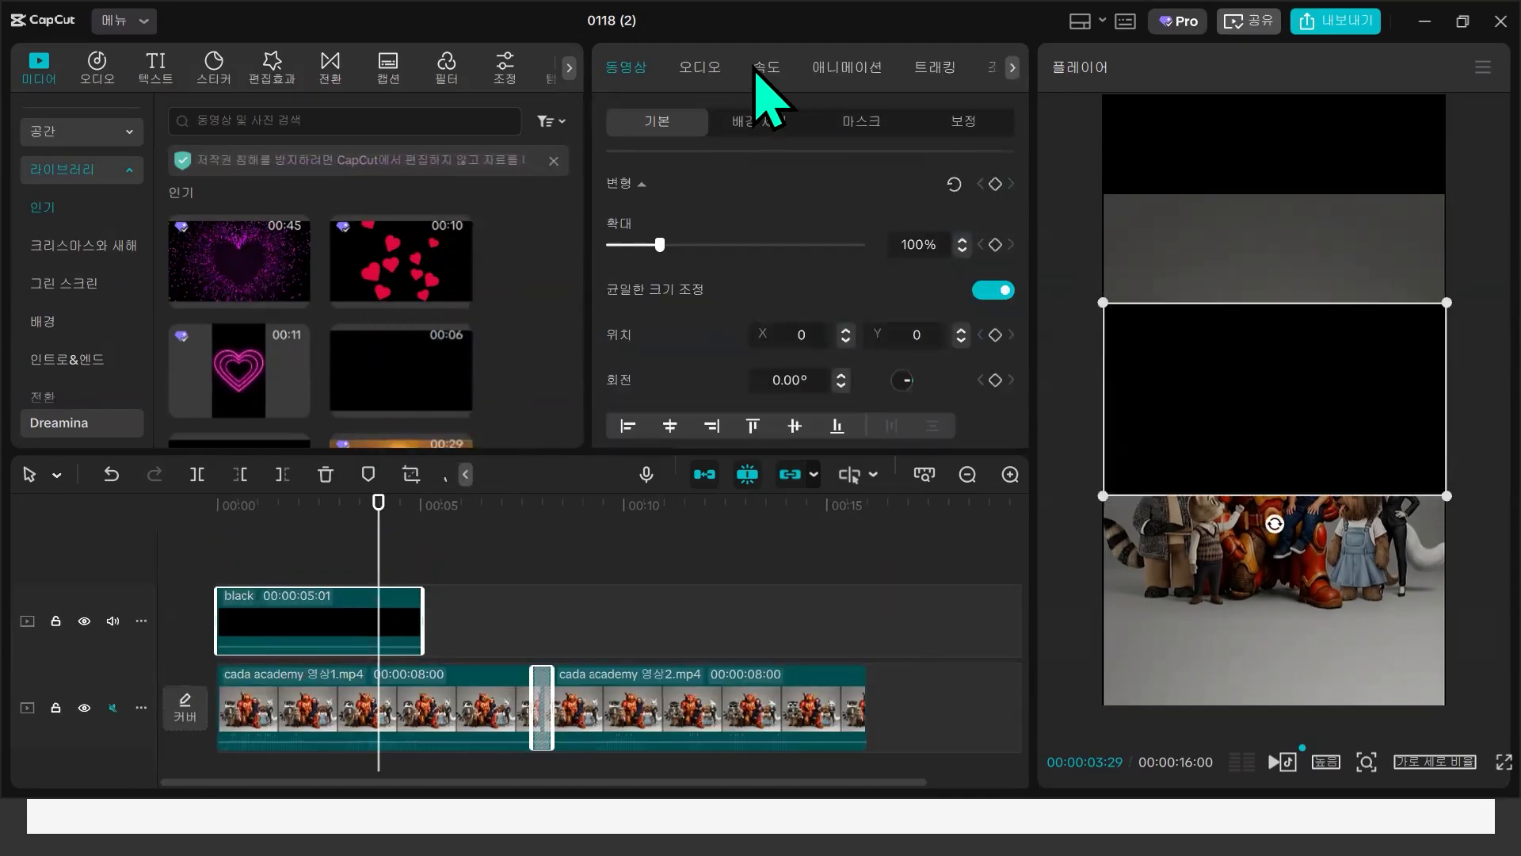
- Slow the black clip to about 0.3X speed and trim its end to match the end of the main track
click(767, 67)
click(634, 217)
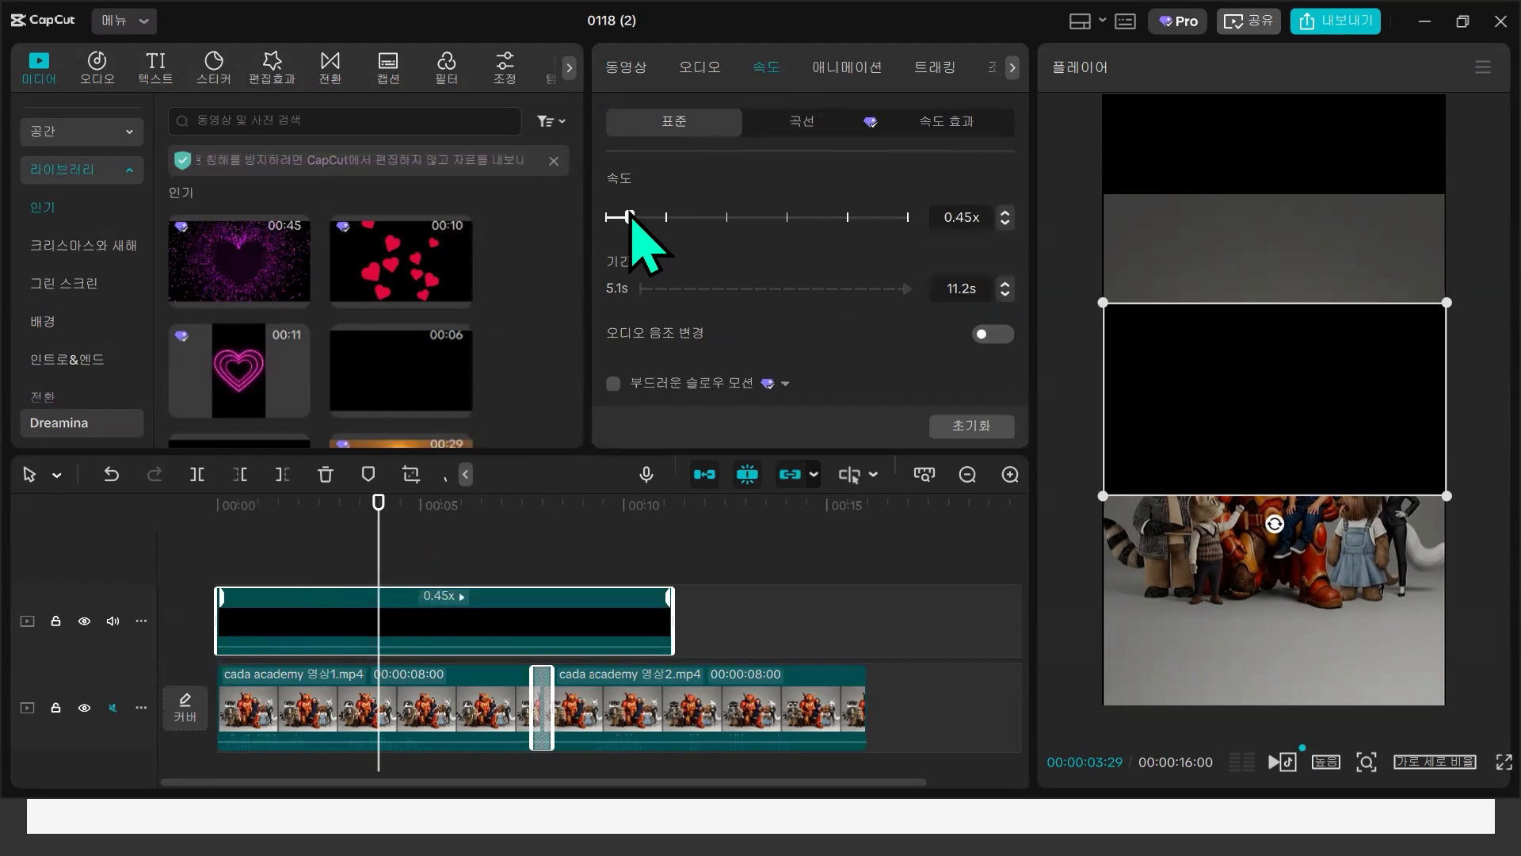
click(617, 217)
click(856, 543)
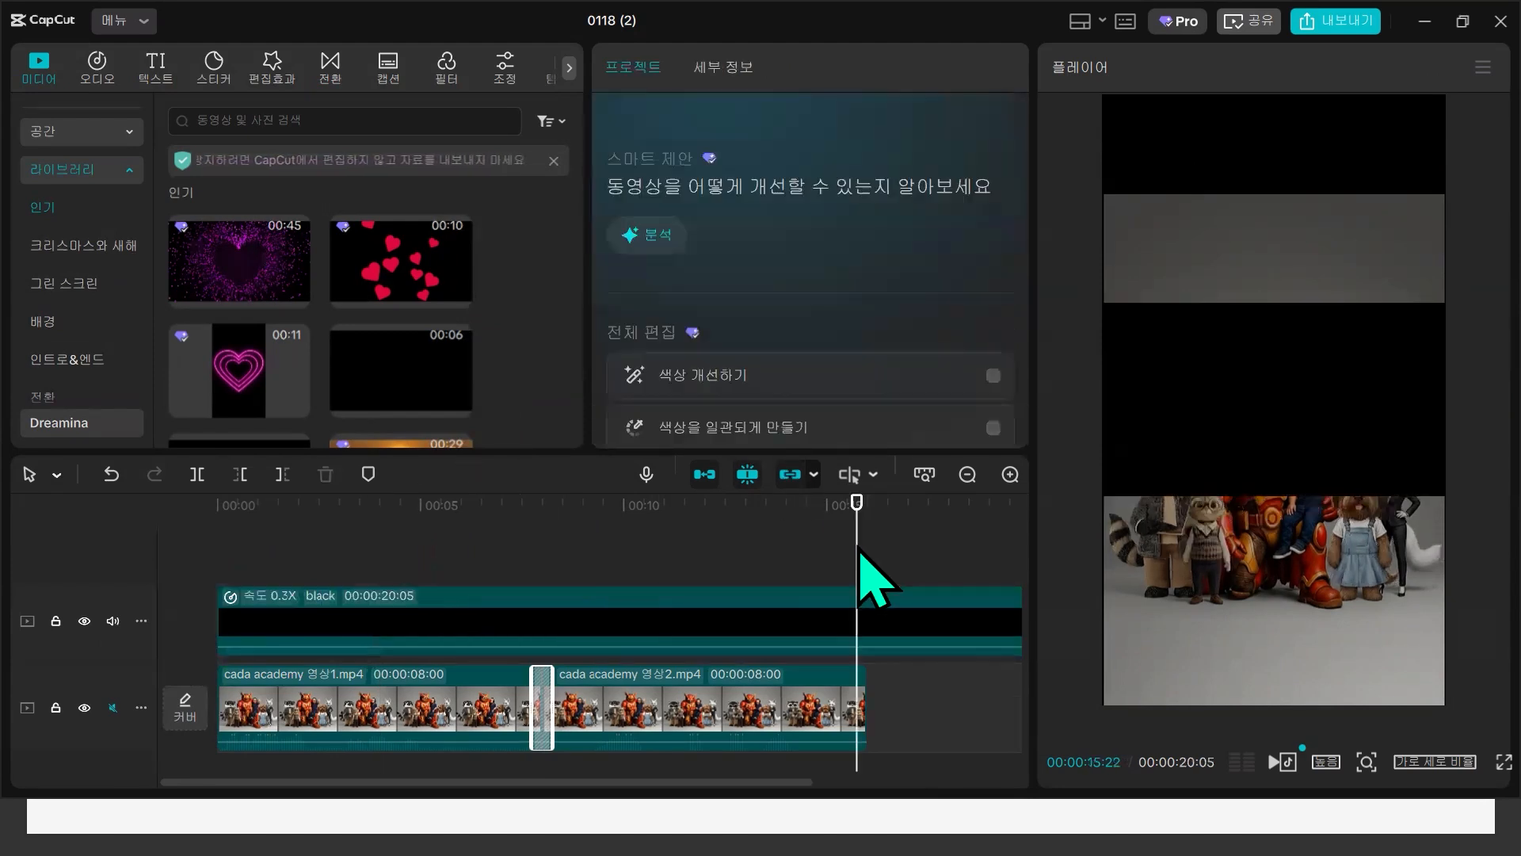
click(899, 630)
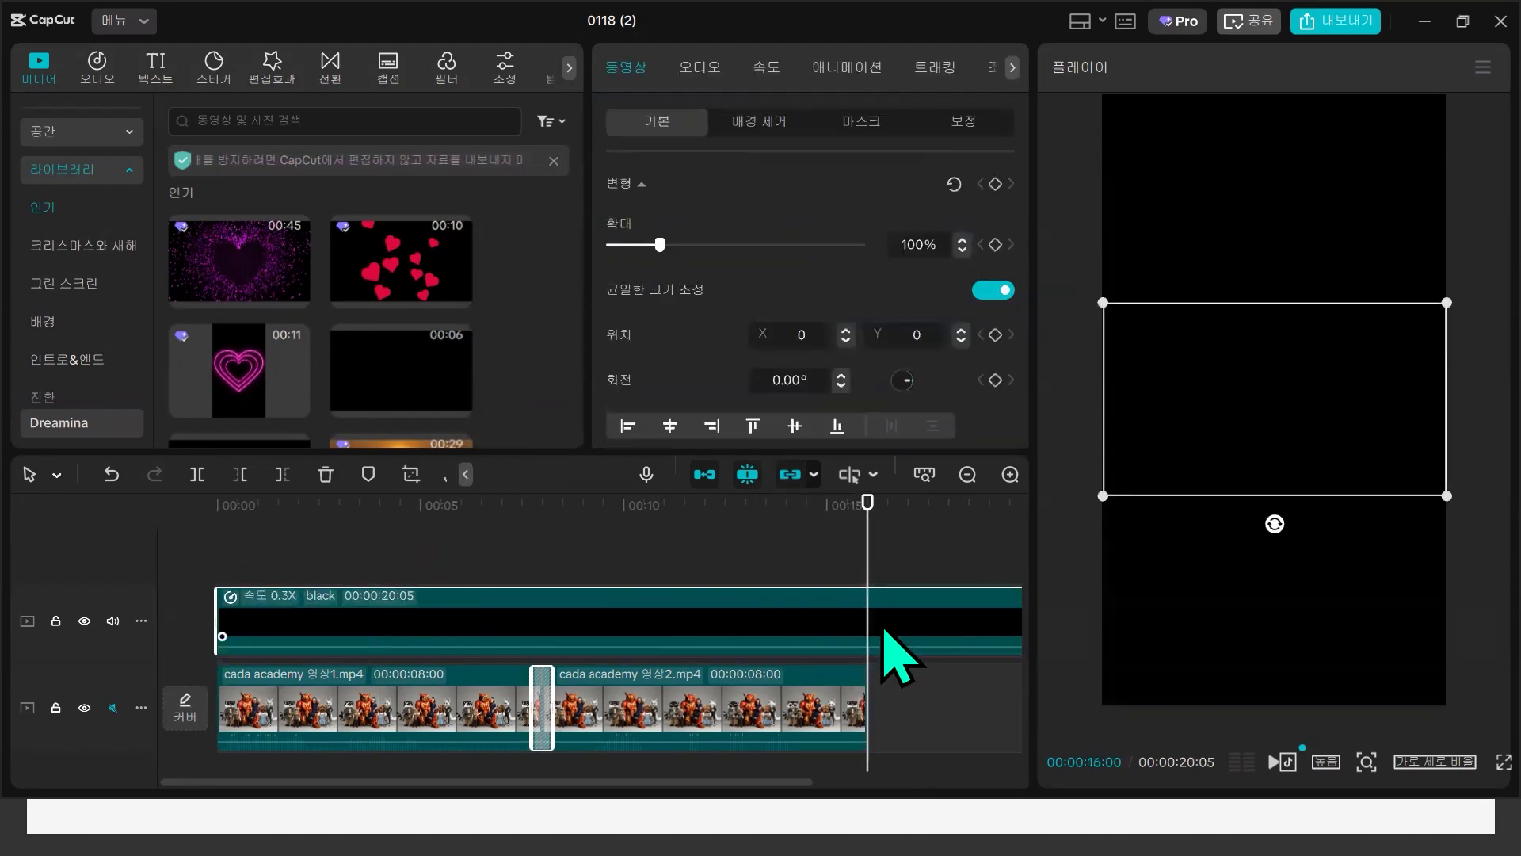
key(w)
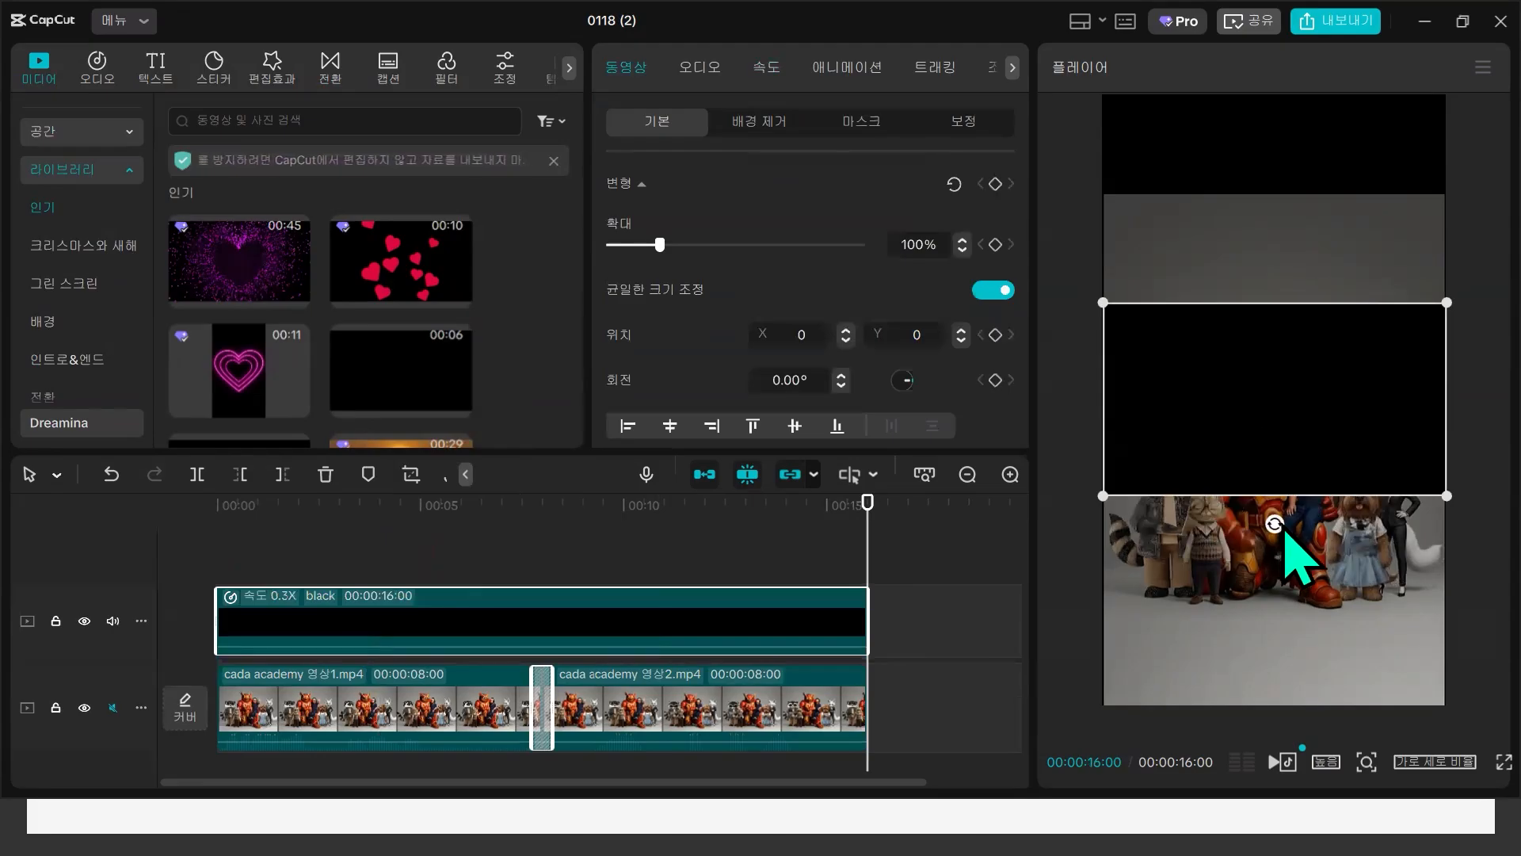
- Rotate the black clip to 90° so that it stands upright in the frame
drag(1283, 536, 1215, 411)
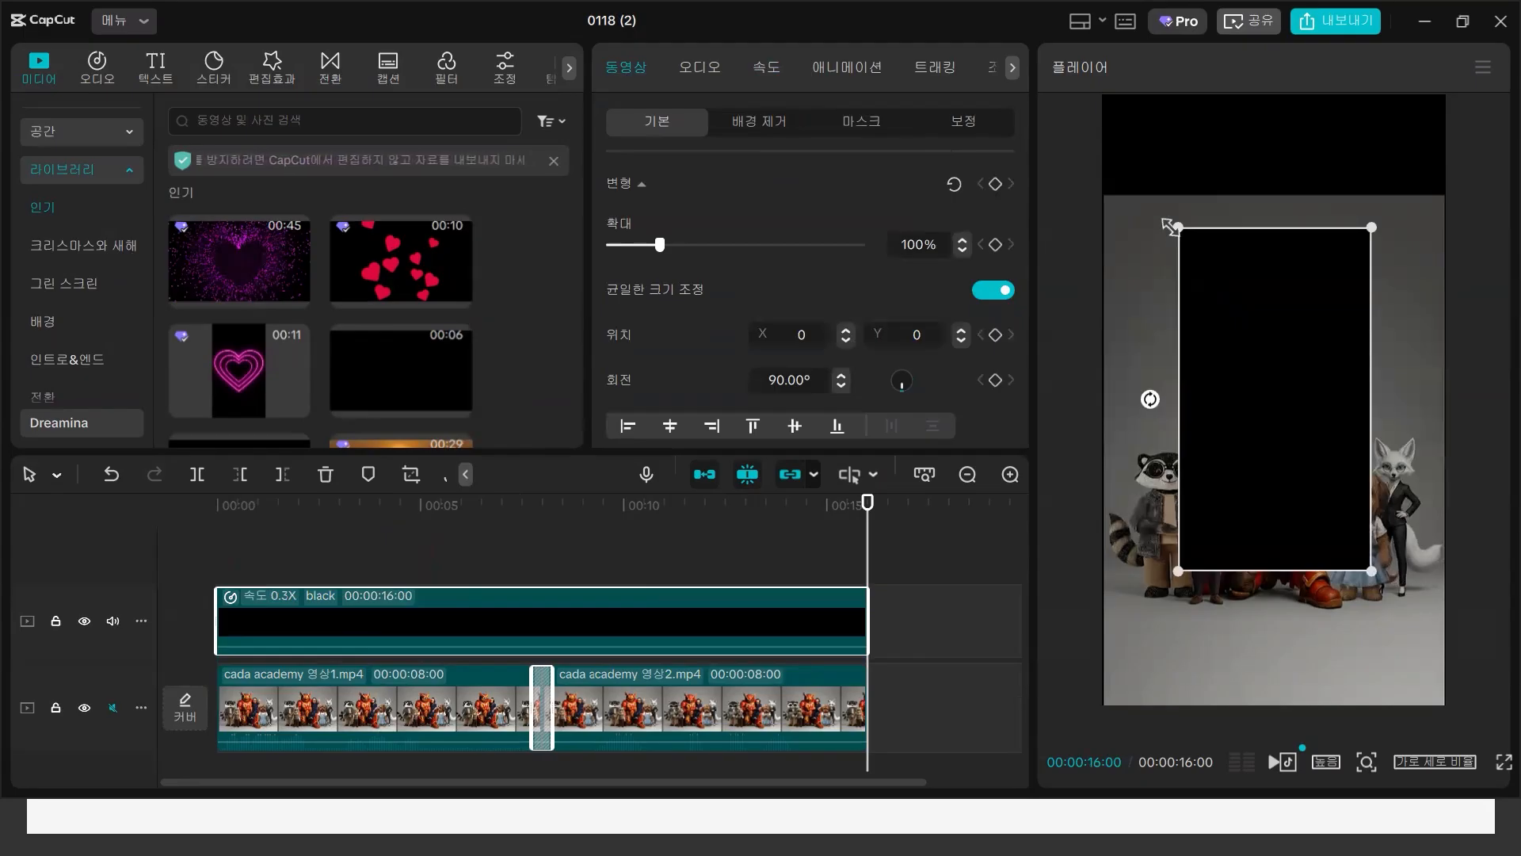
- Scale the black overlay clip to 178% so it fills the frame, and apply a split (분할) mask to it
drag(1179, 230, 1067, 70)
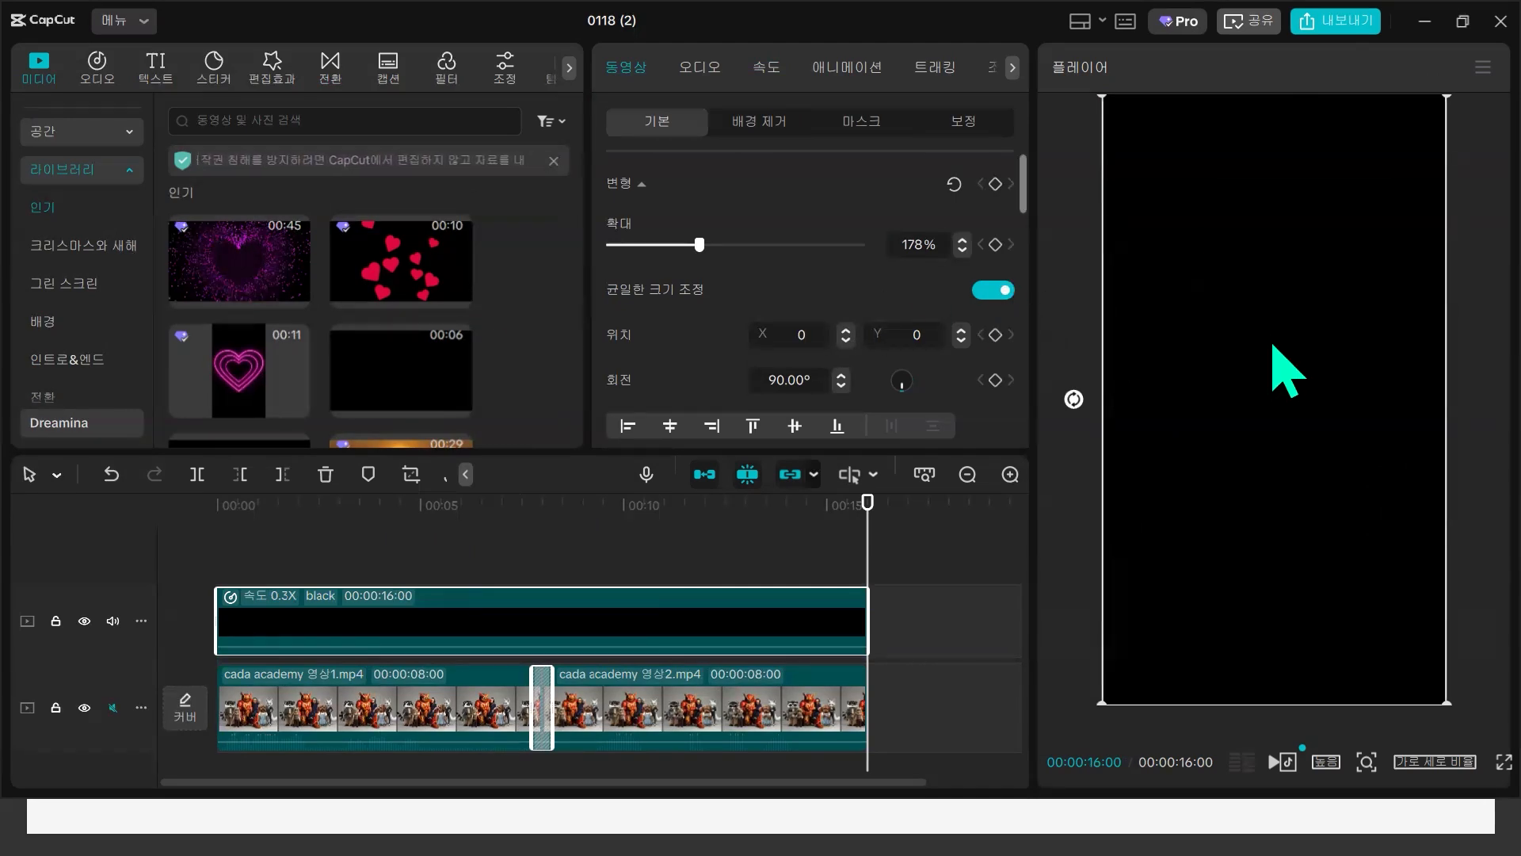
click(864, 122)
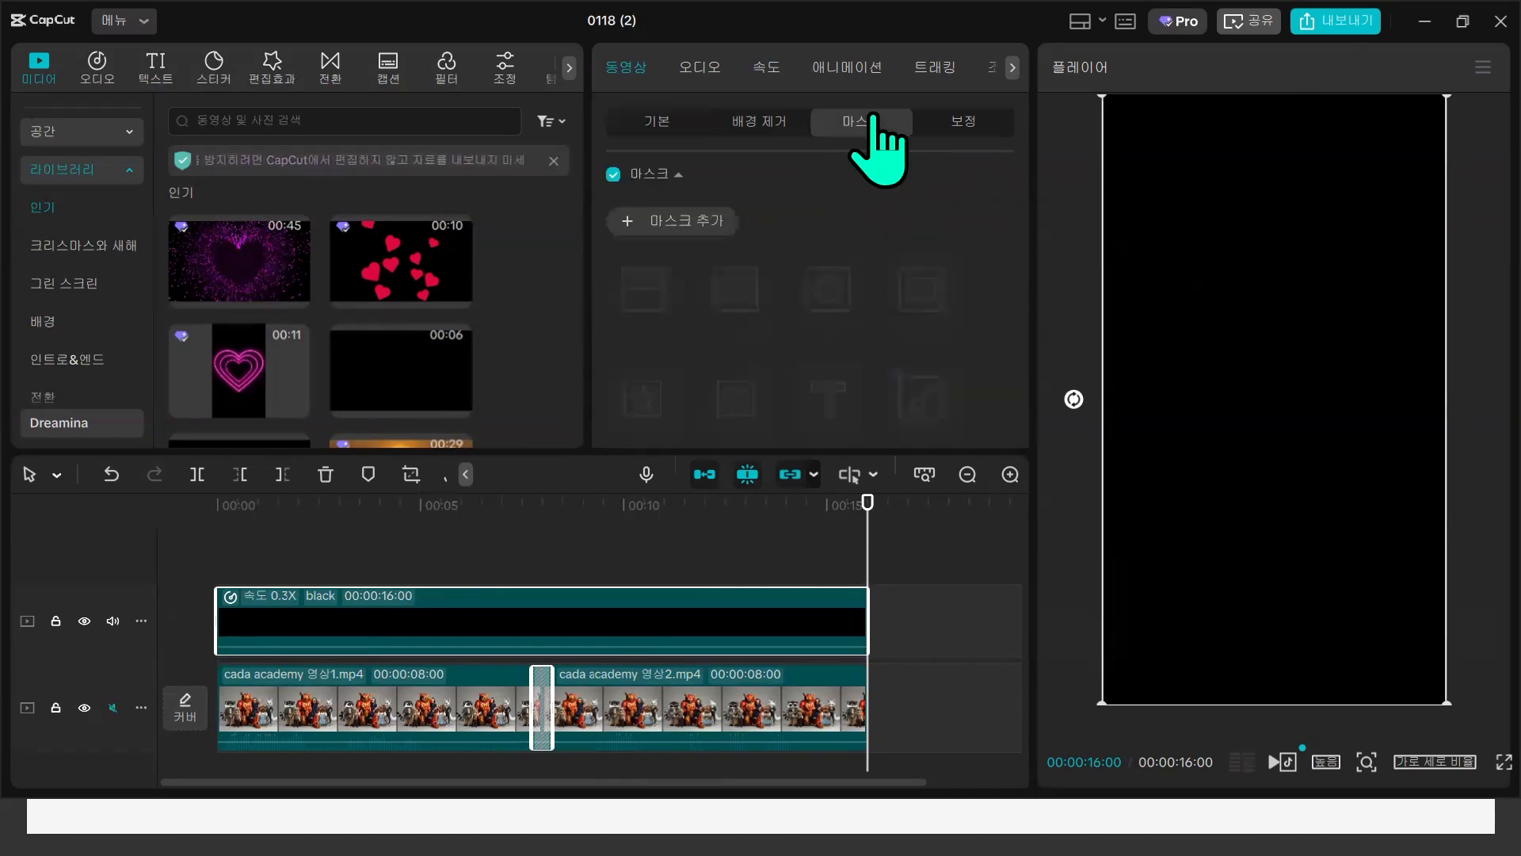
click(683, 223)
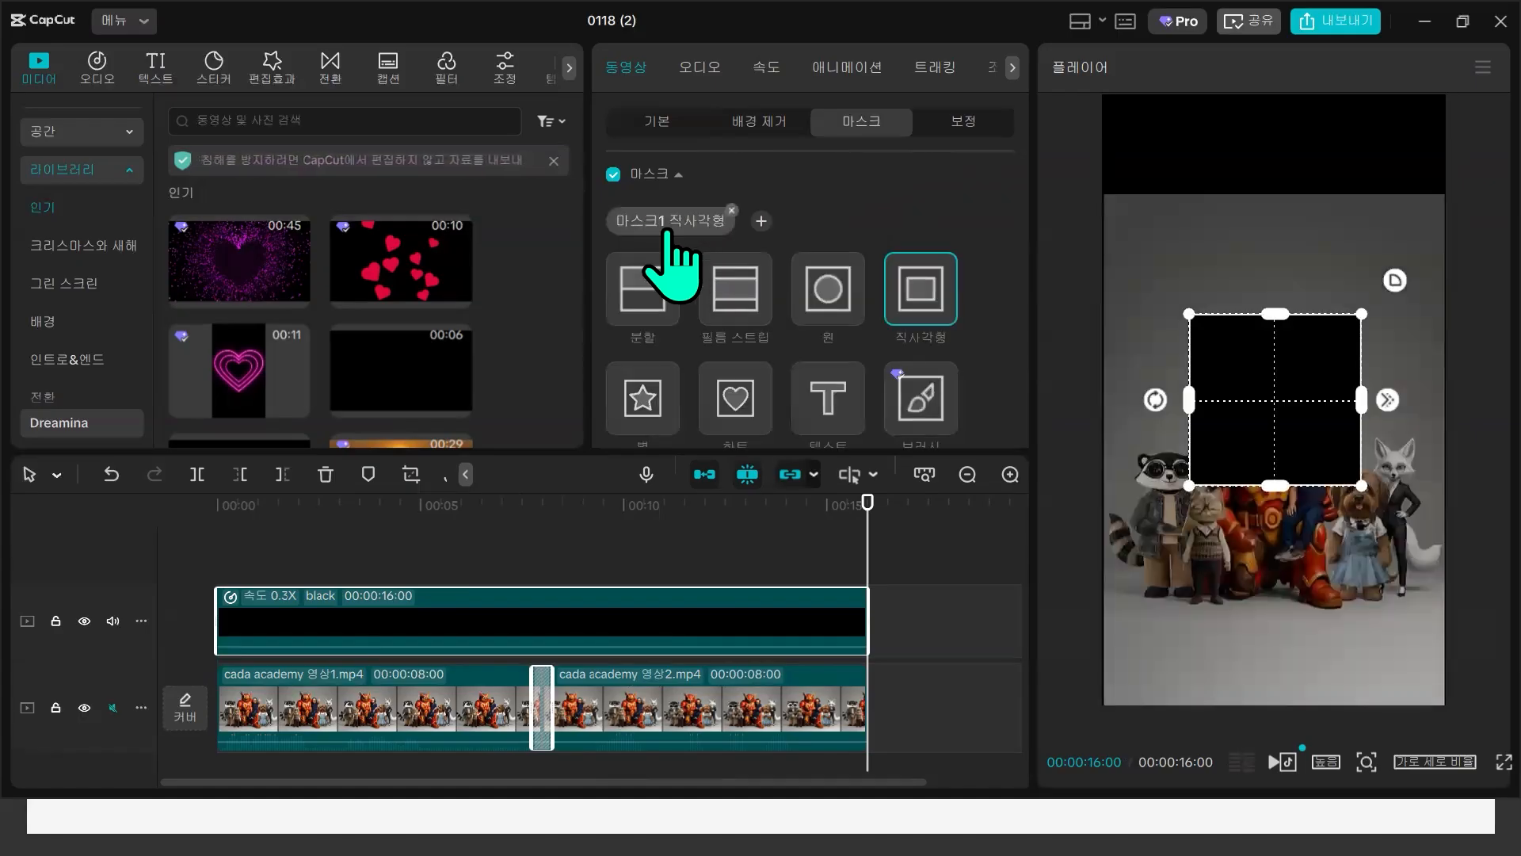
click(654, 324)
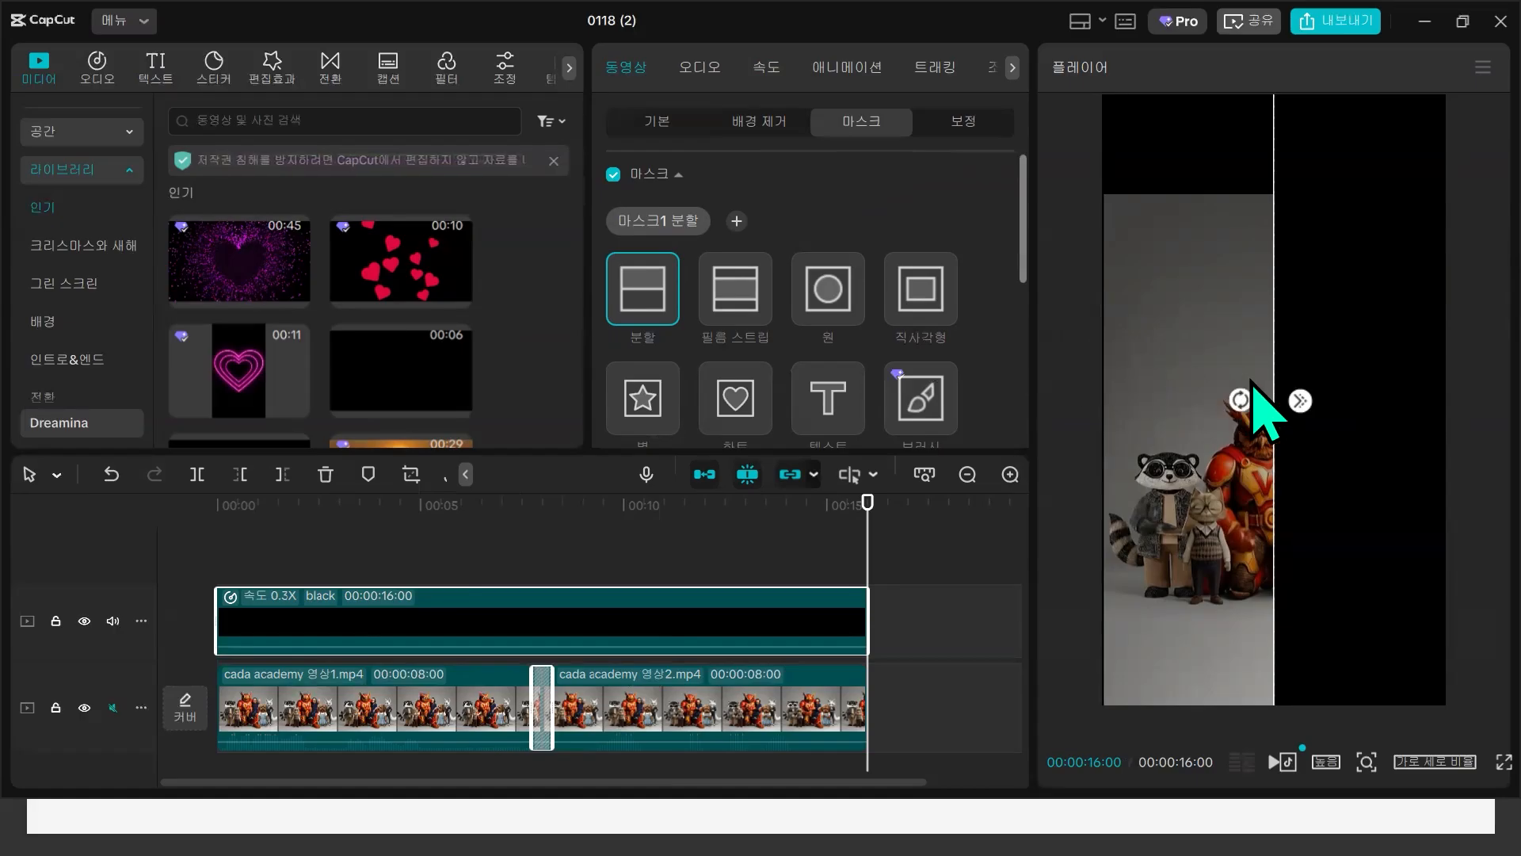
- Rotate the split mask line to horizontal, feather its edge, and raise it to the upper part of the frame
mouse_move(1249, 405)
mouse_down()
mouse_move(1293, 421)
mouse_move(1278, 414)
mouse_up()
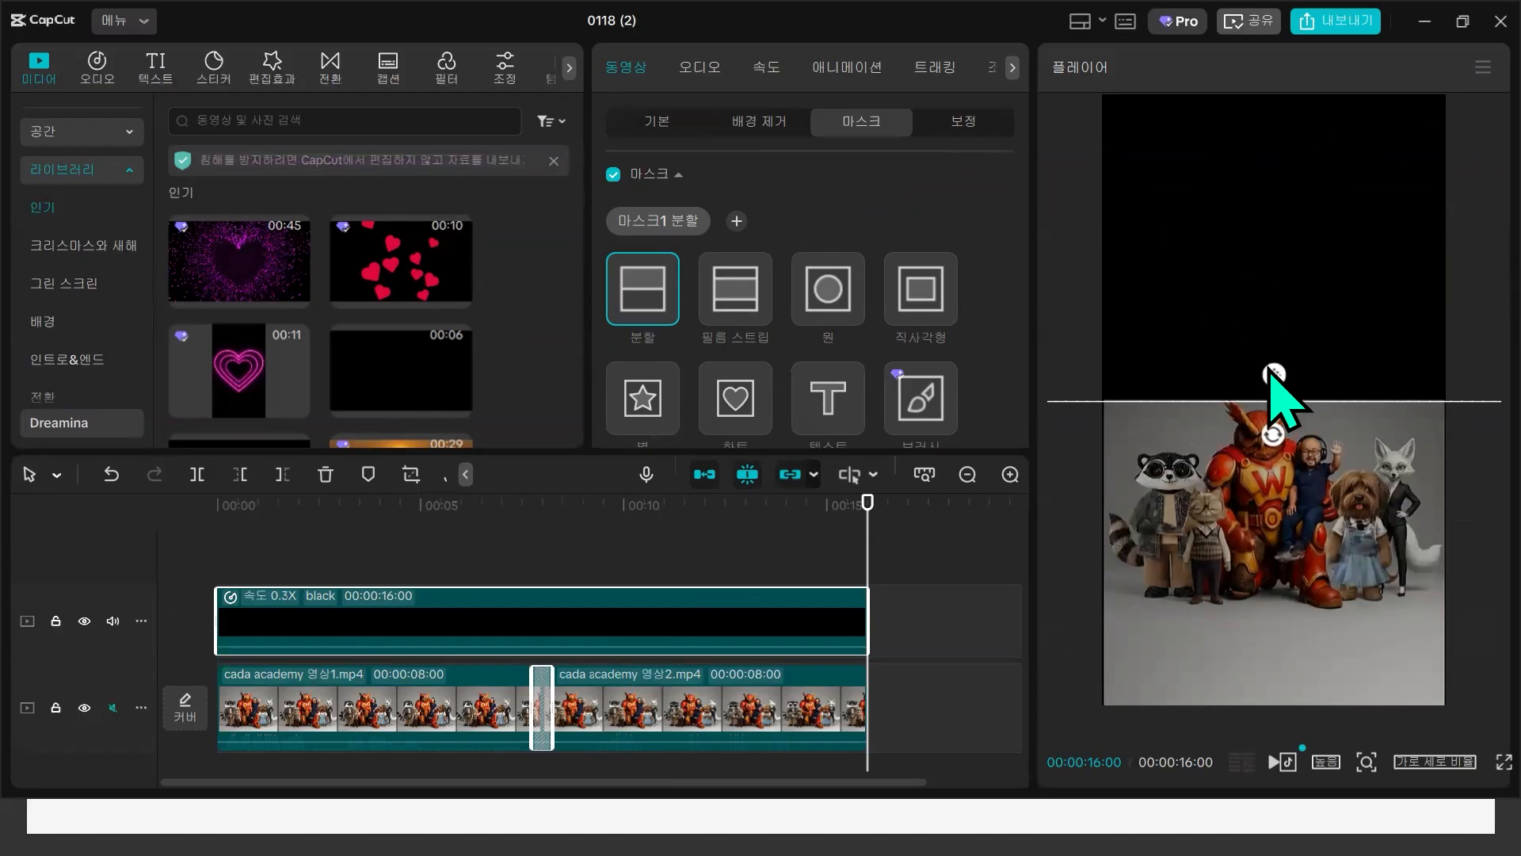
drag(1281, 367, 1283, 304)
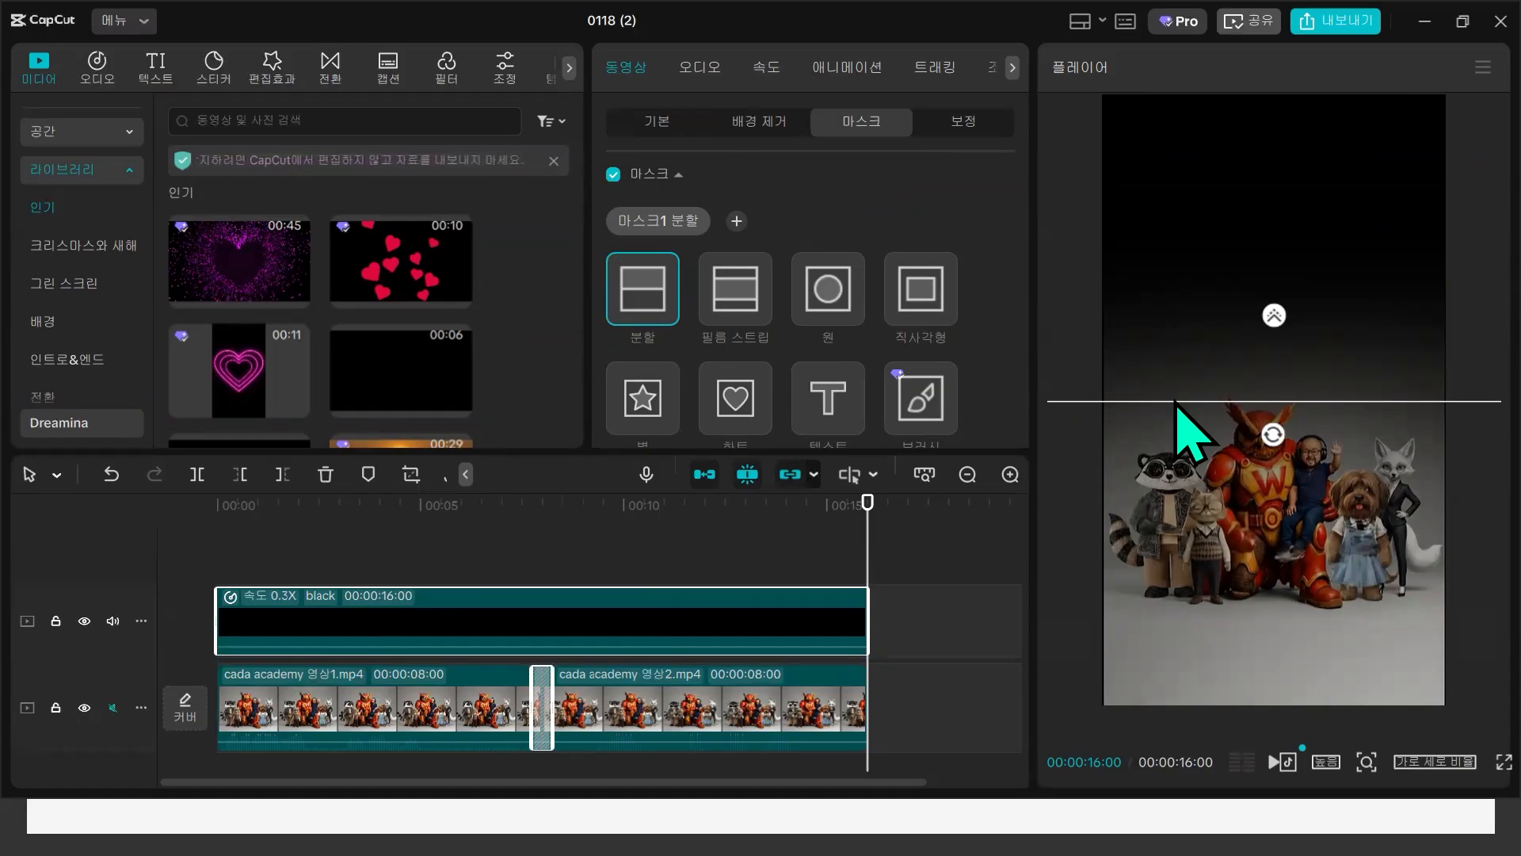
drag(1175, 402, 1178, 246)
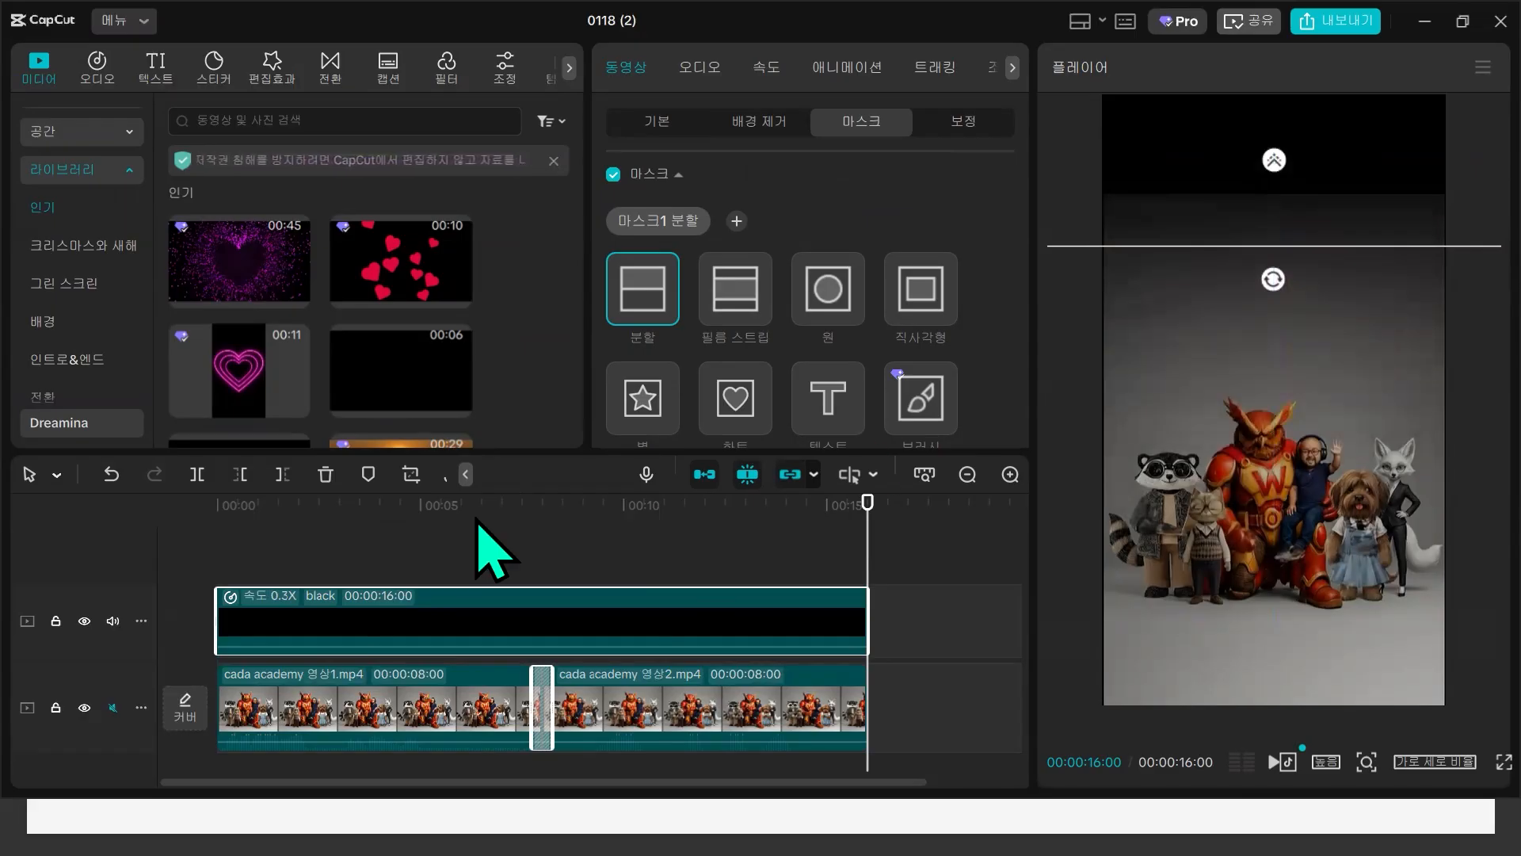
- Shift the black overlay clip along the timeline and return it to the timeline's start
click(542, 554)
drag(356, 632, 450, 630)
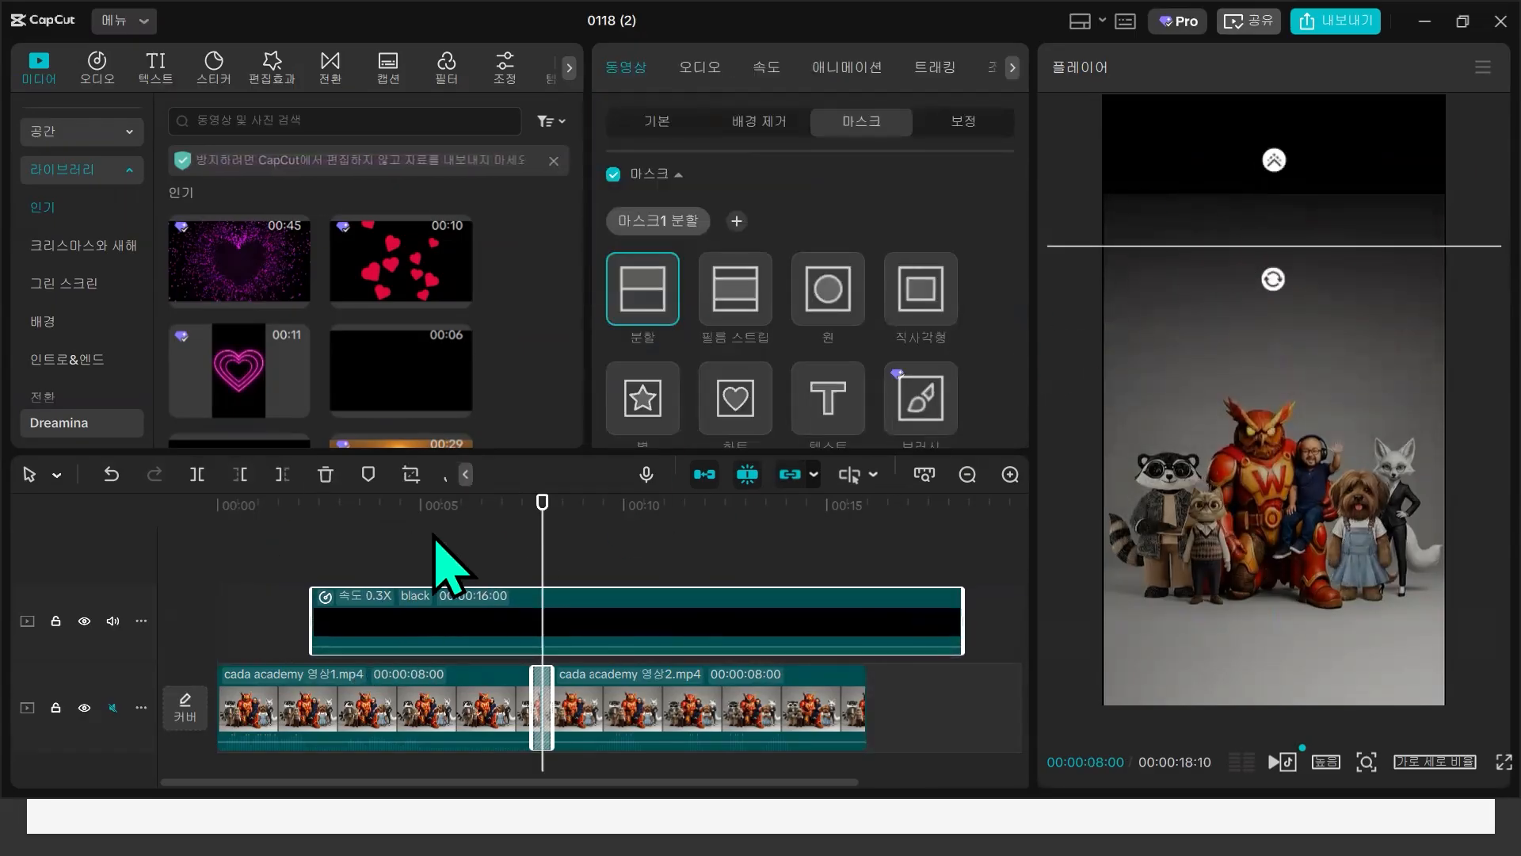
click(251, 563)
click(212, 564)
drag(355, 604, 309, 623)
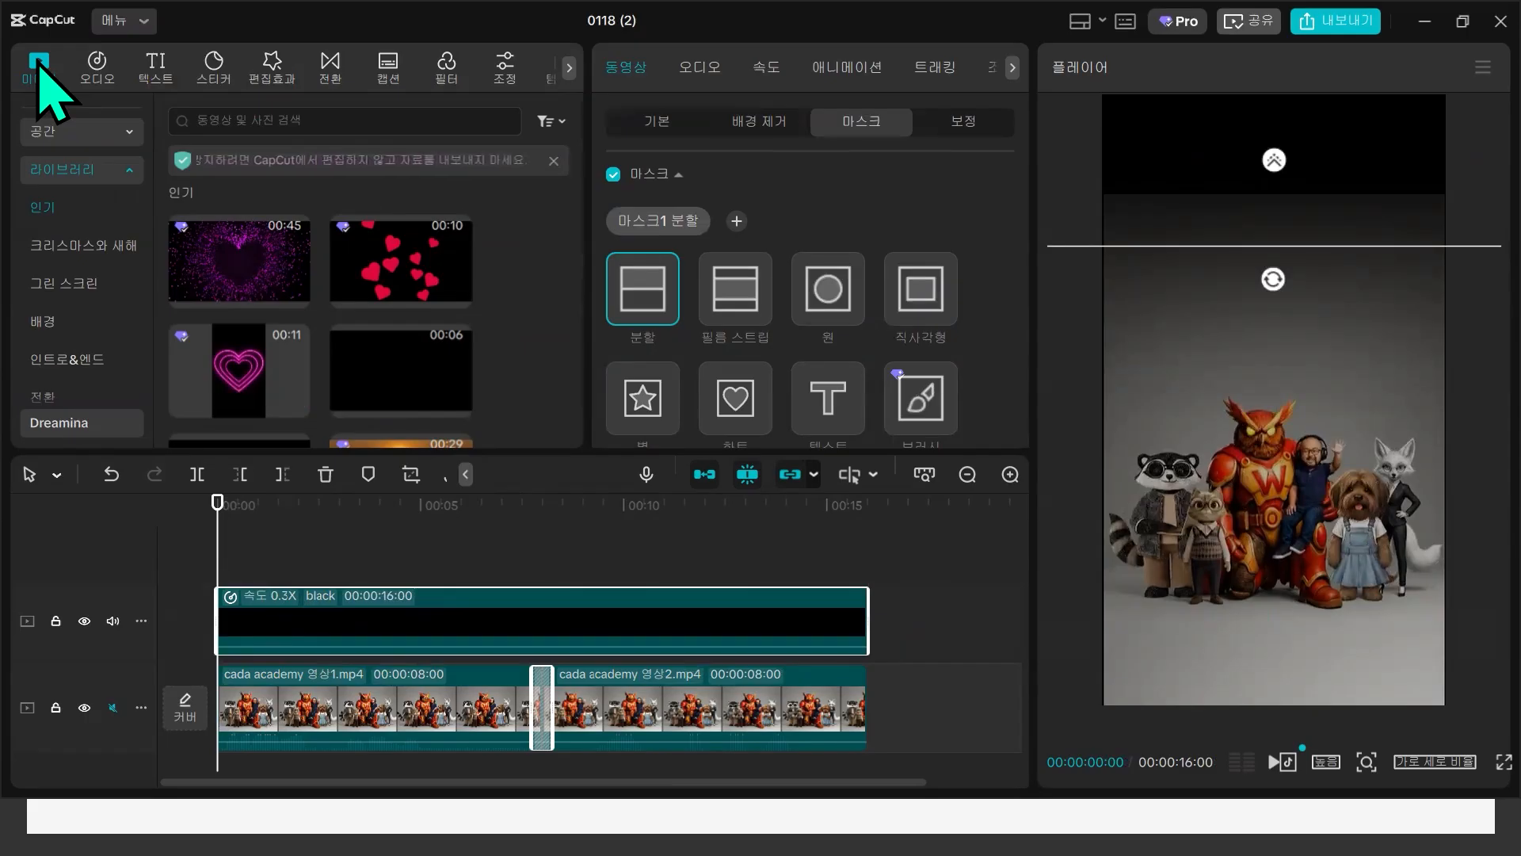
- Add the imported music file 코다아카데미라인업 _음악.MP3 beneath the video track at the start of the timeline
click(57, 133)
click(72, 124)
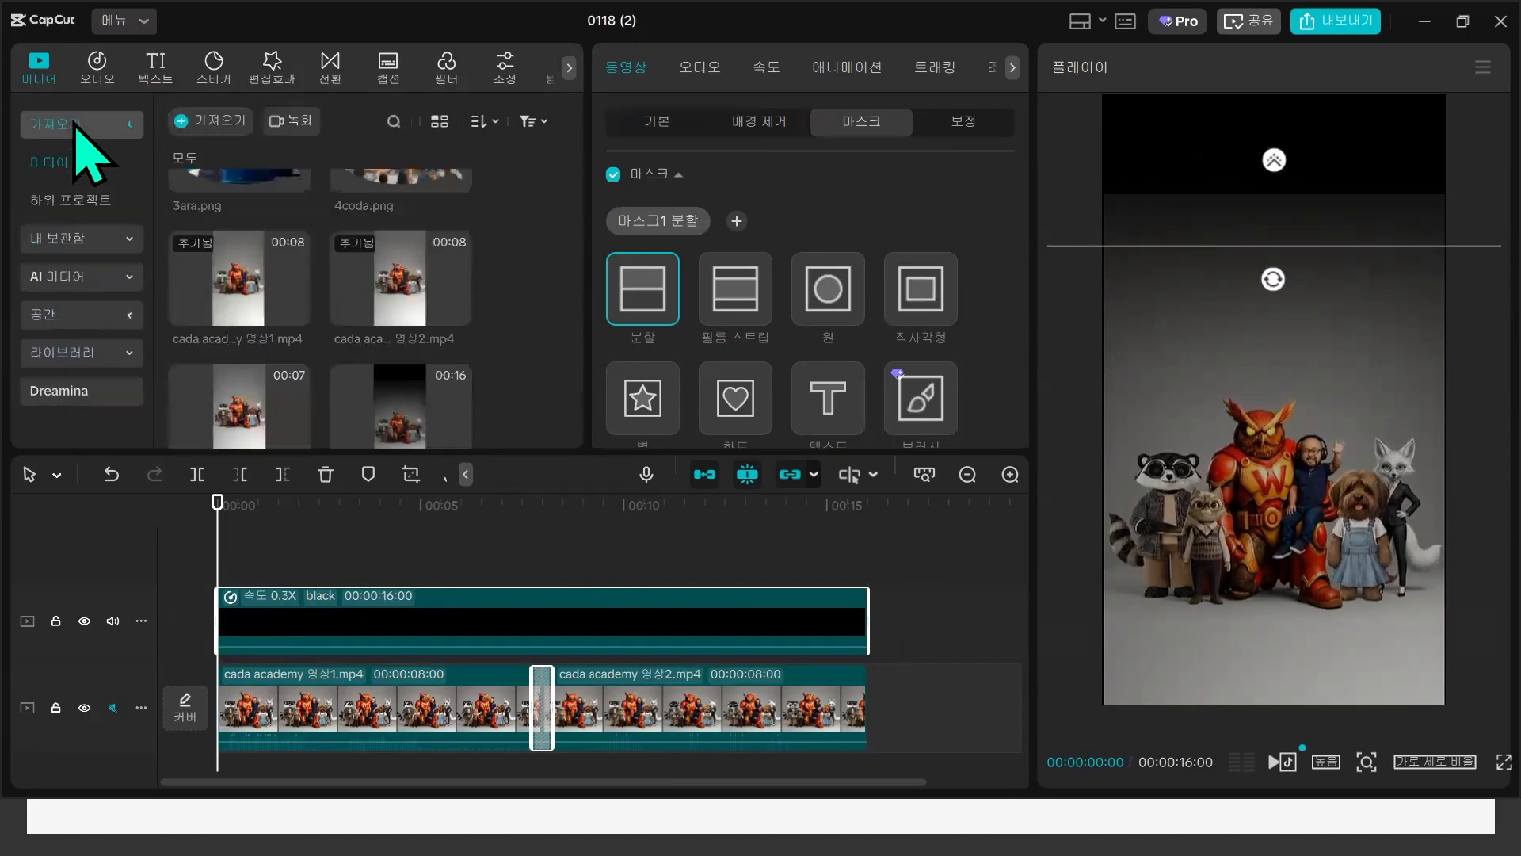
scroll(509, 339, up, 5)
scroll(312, 364, down, 5)
drag(313, 363, 238, 784)
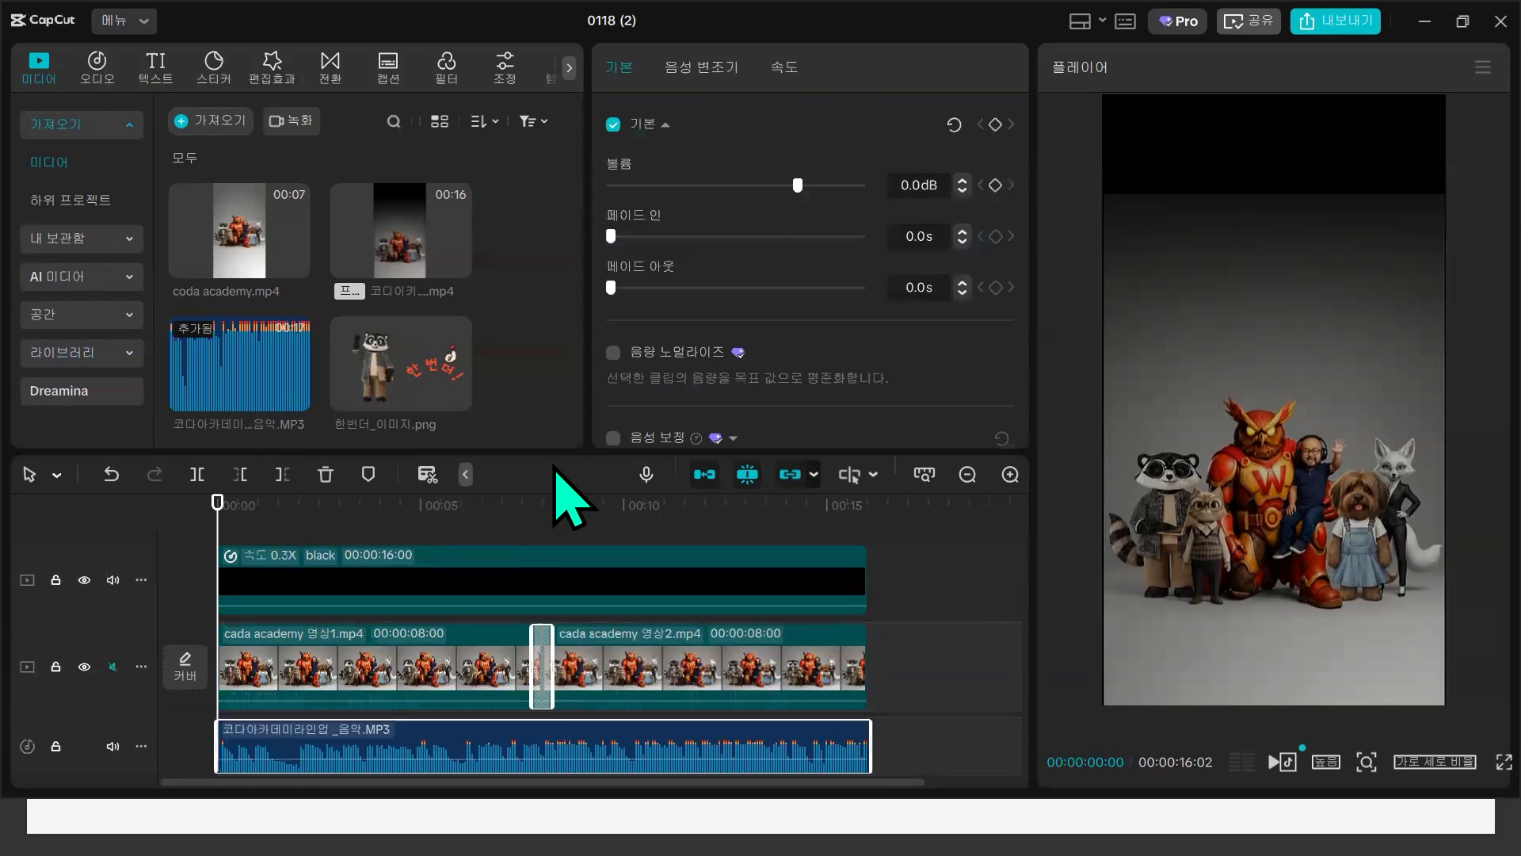
- Enlarge the timeline area and increase the music track's height
drag(588, 451, 604, 340)
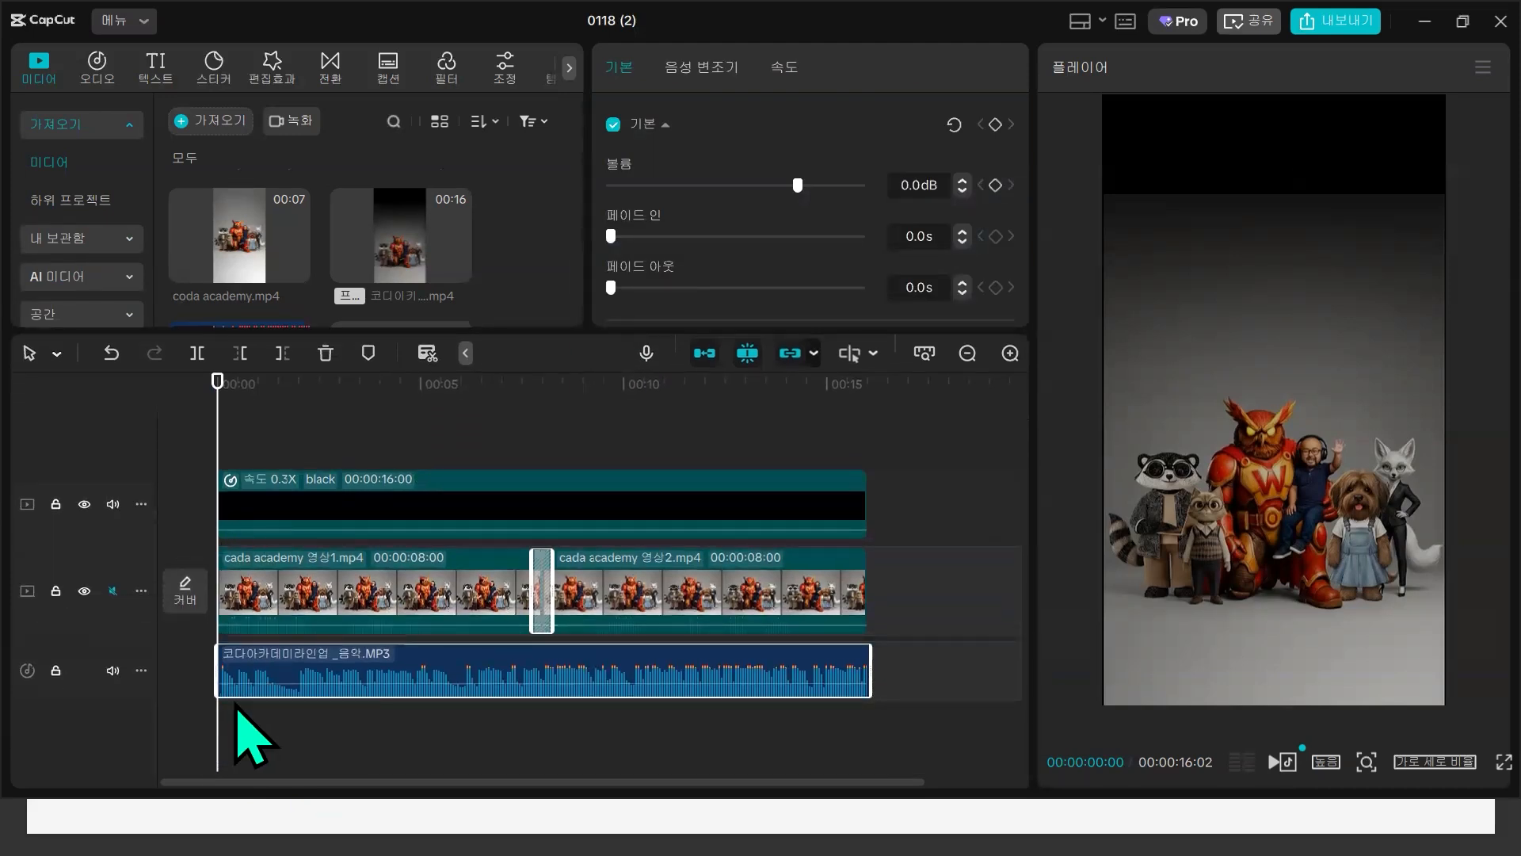
click(141, 670)
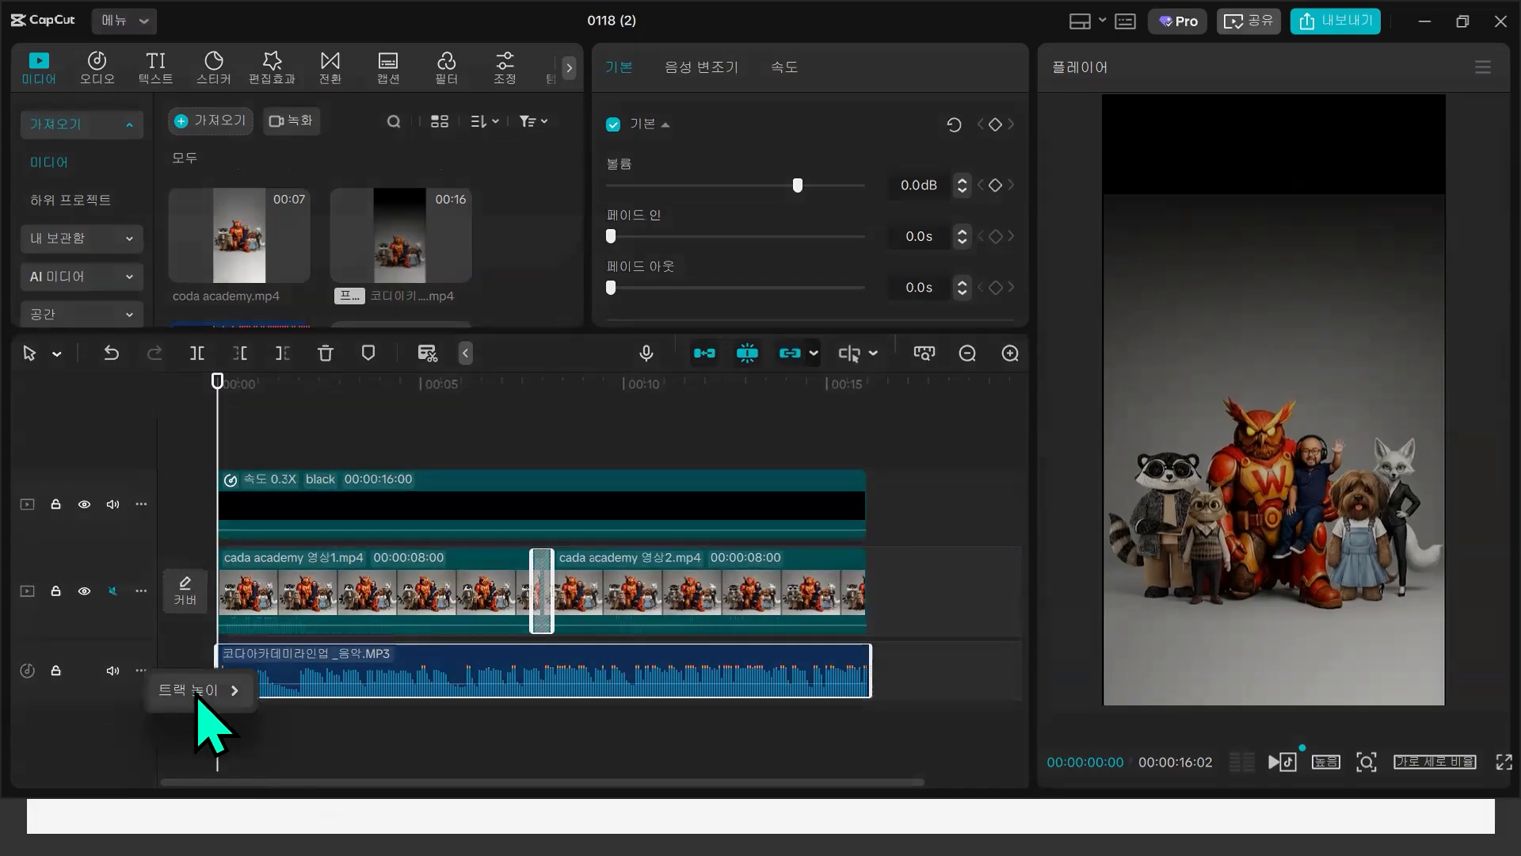
mouse_move(207, 691)
click(313, 766)
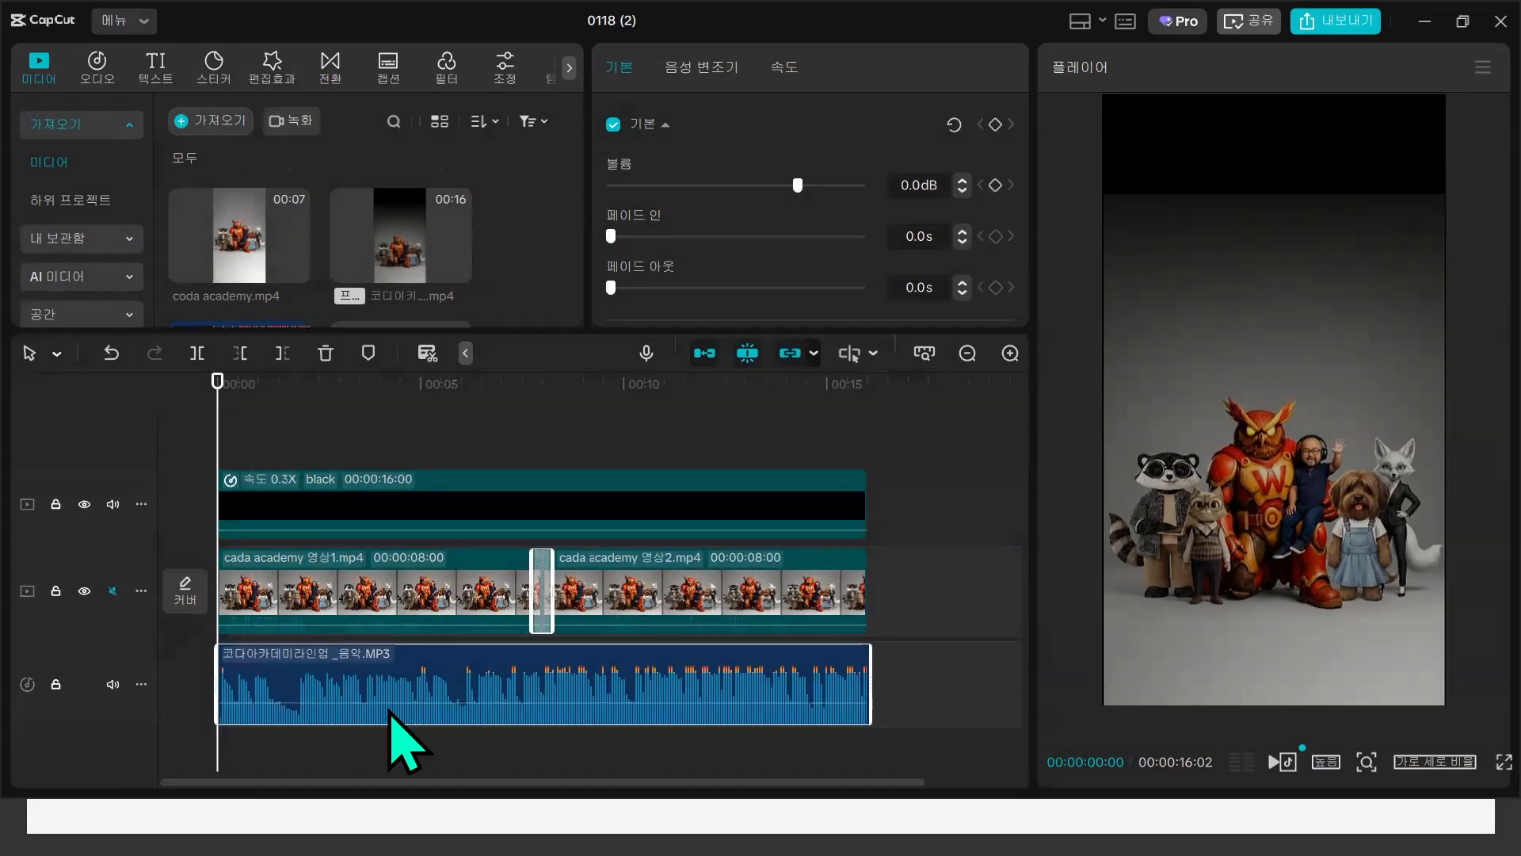
- Play a short part of the music and add automatic beat markers to its clip with the 비트 2 option
drag(428, 442, 411, 441)
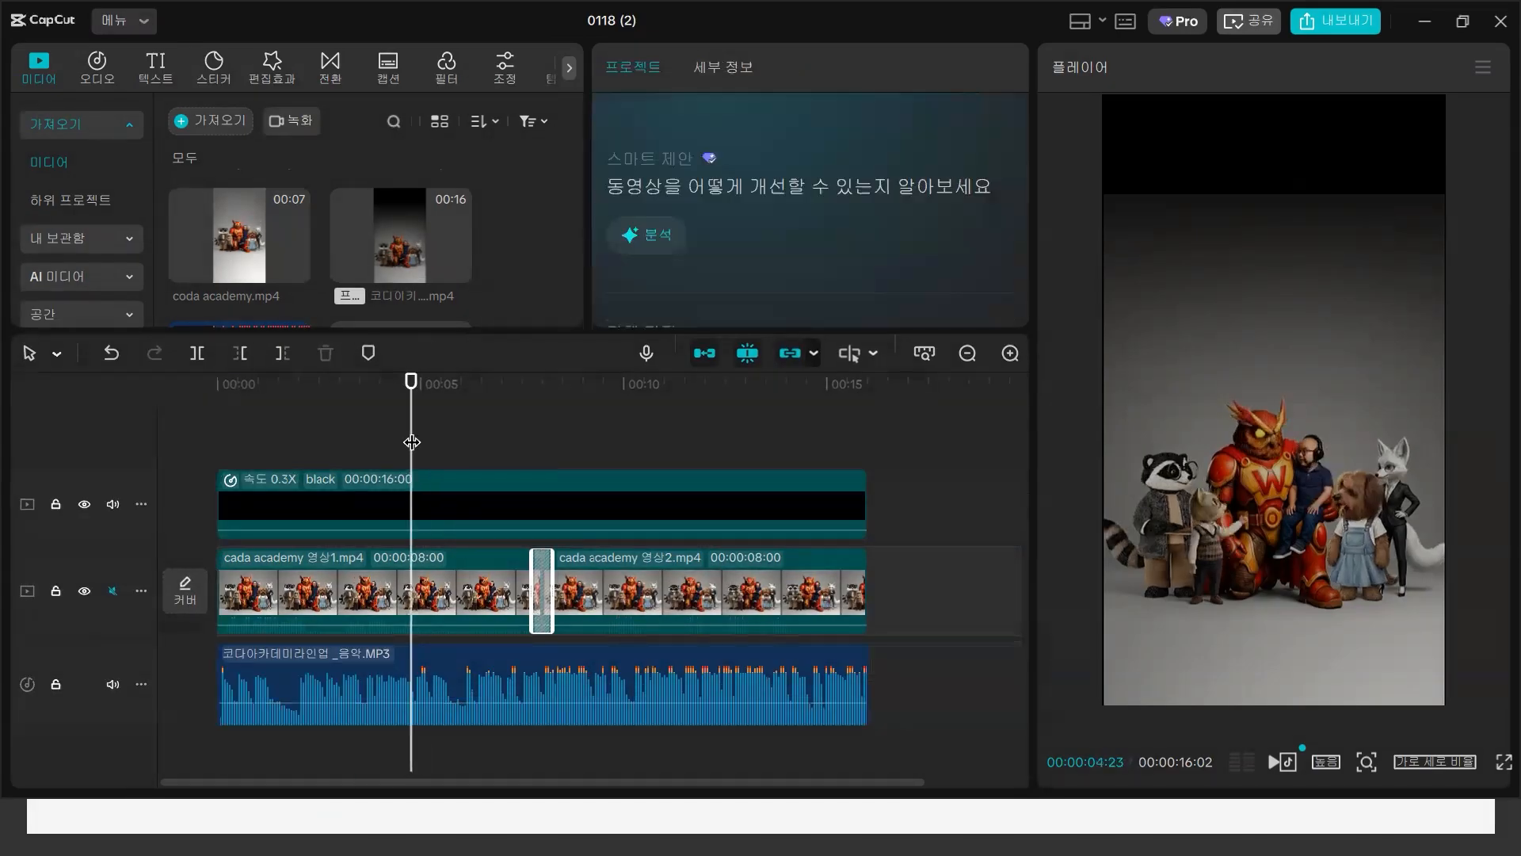
key(space)
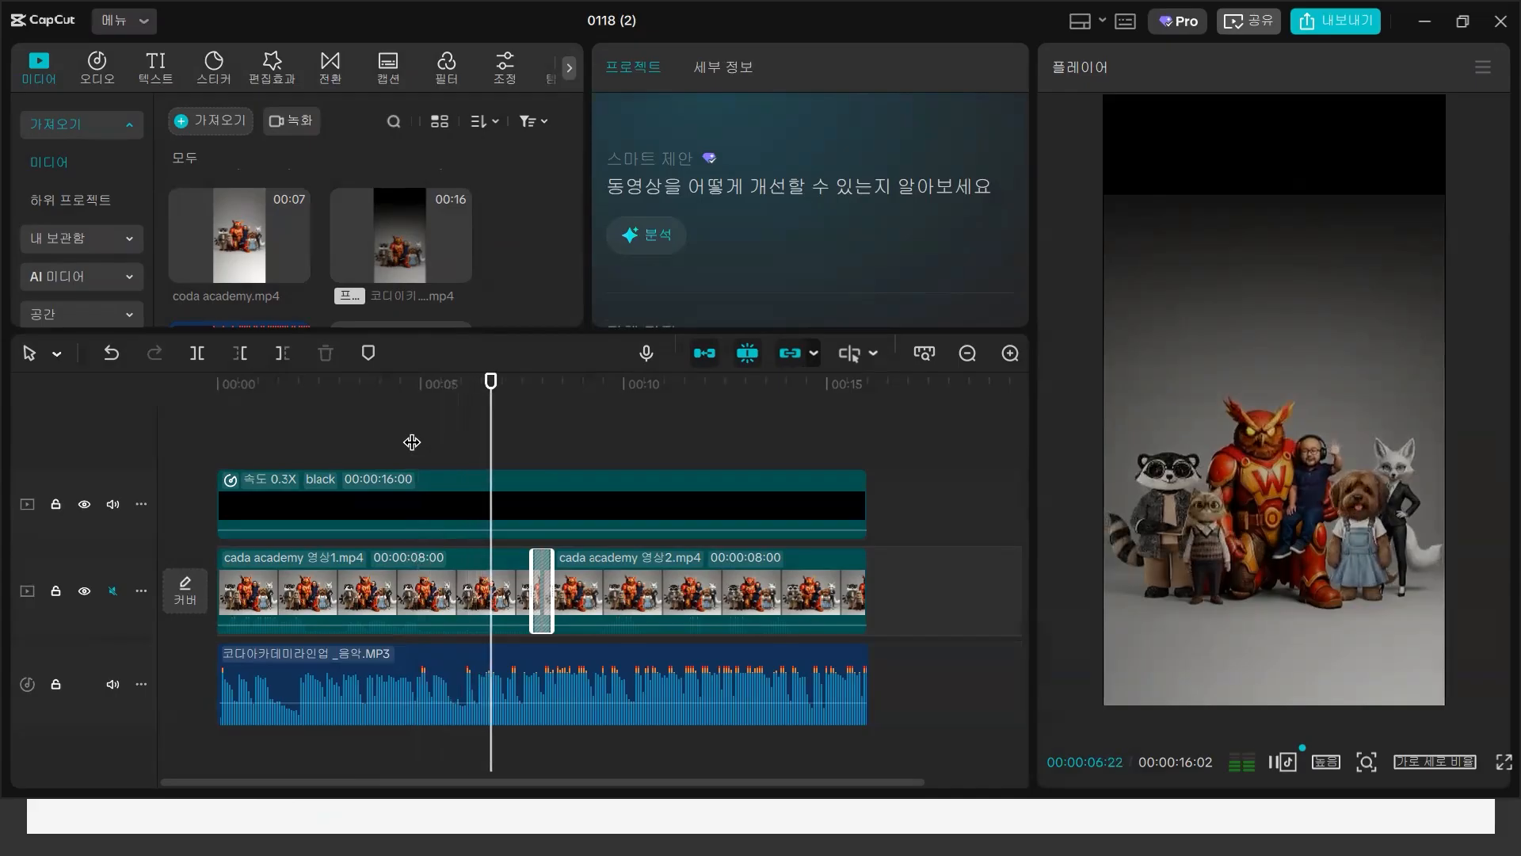
click(420, 447)
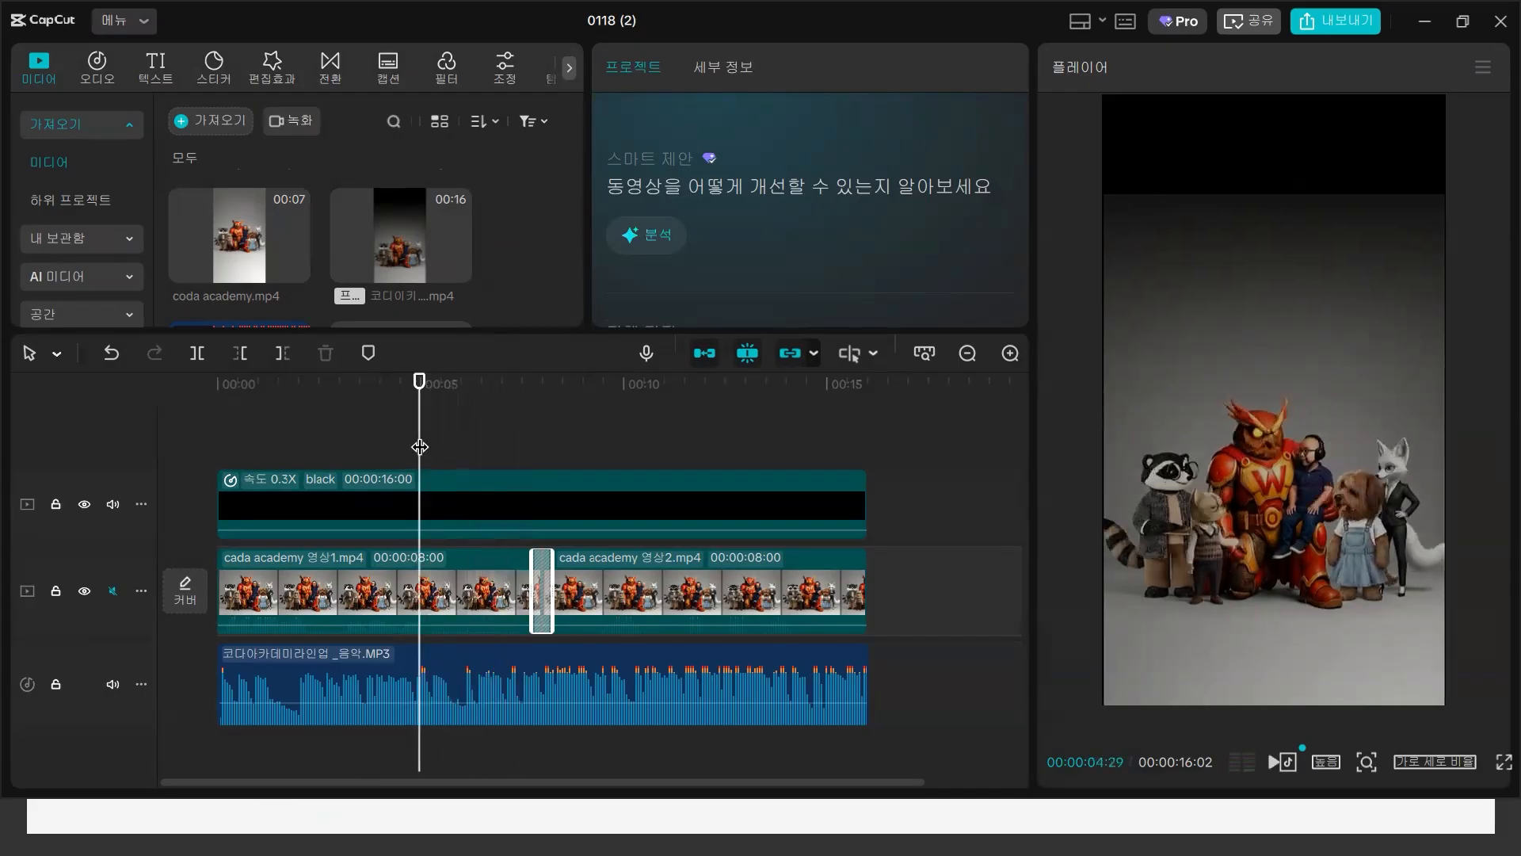
right_click(415, 694)
mouse_move(682, 426)
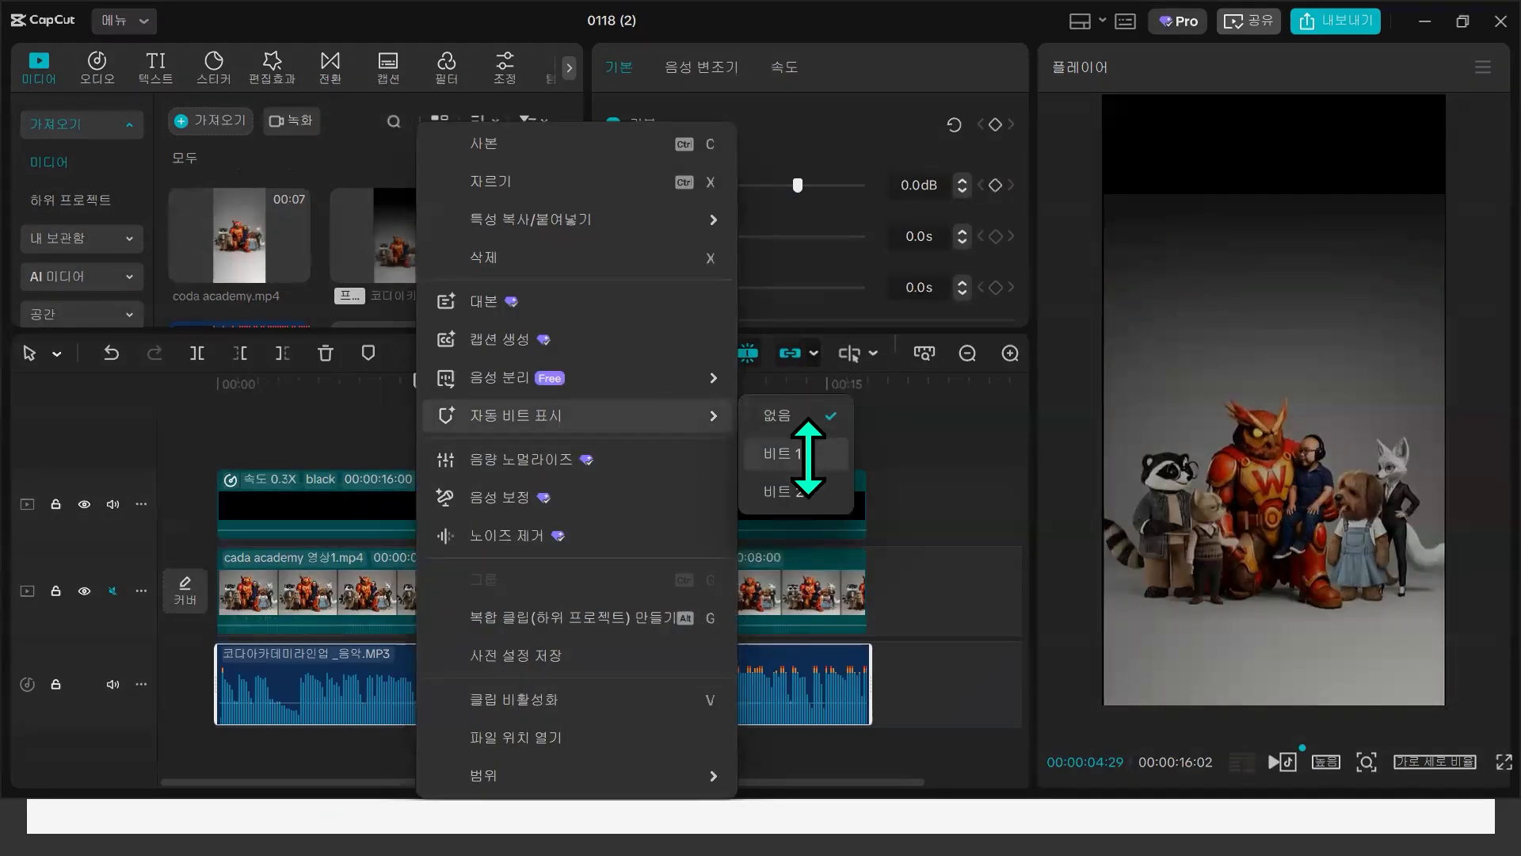
click(808, 489)
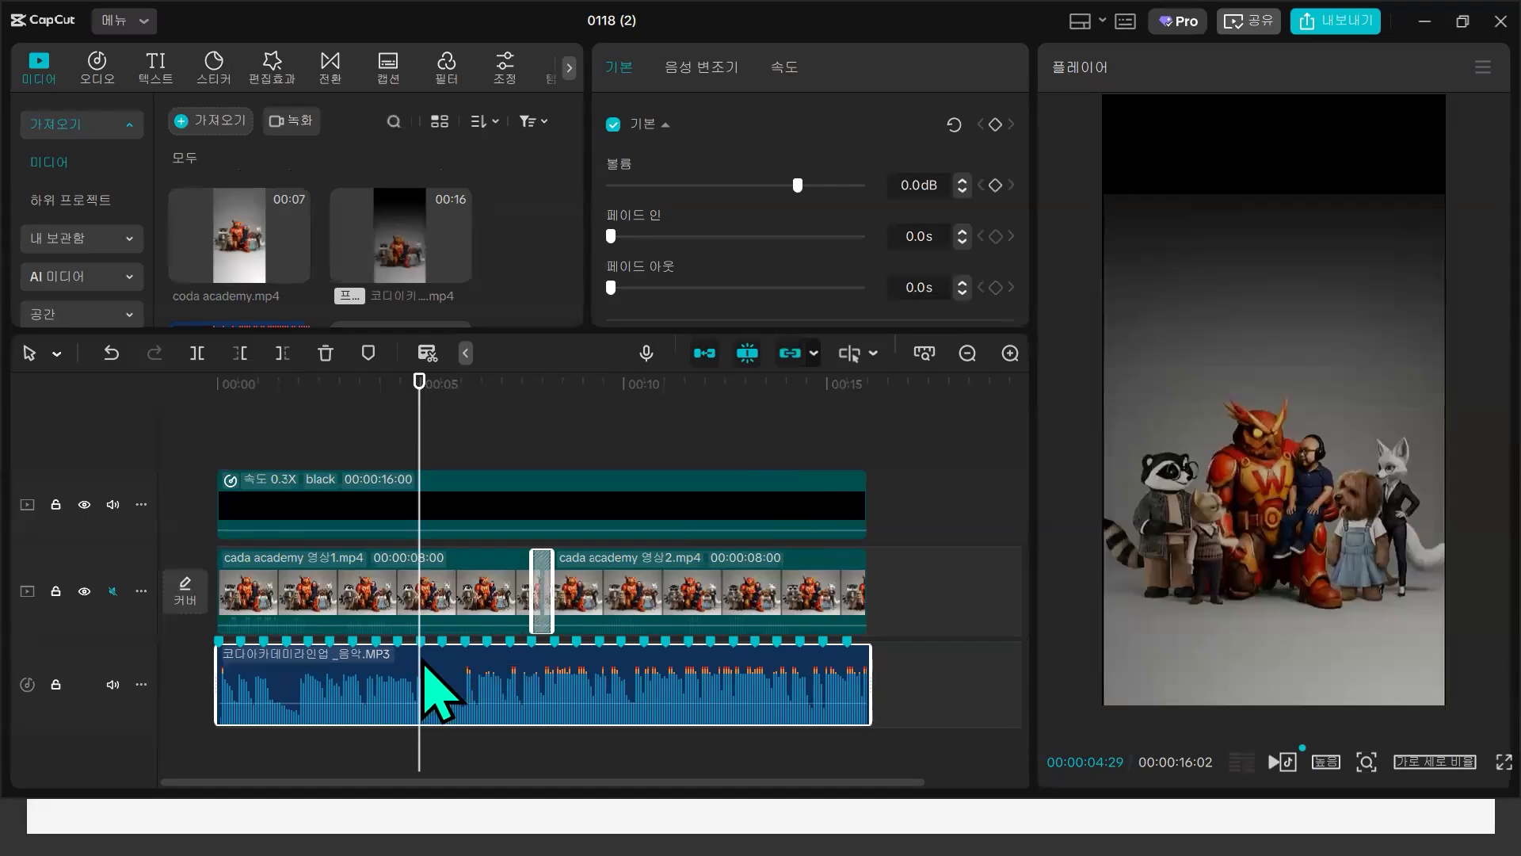
- Split the music clip at every second beat marker from 00:00:06:03 to 00:00:09:12
click(466, 641)
key(ctrl+b)
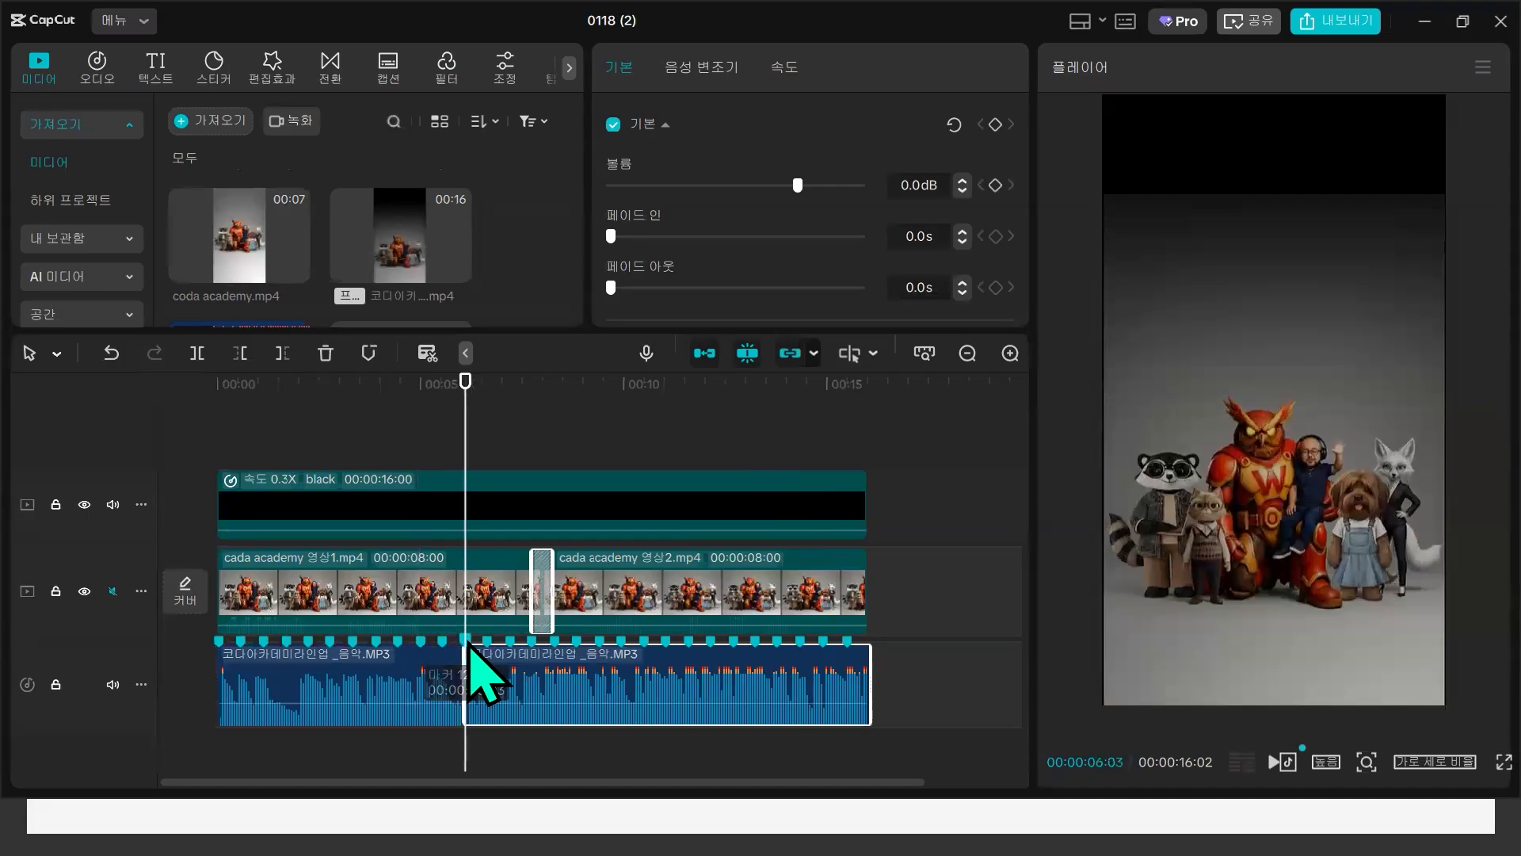
click(512, 643)
key(ctrl+b)
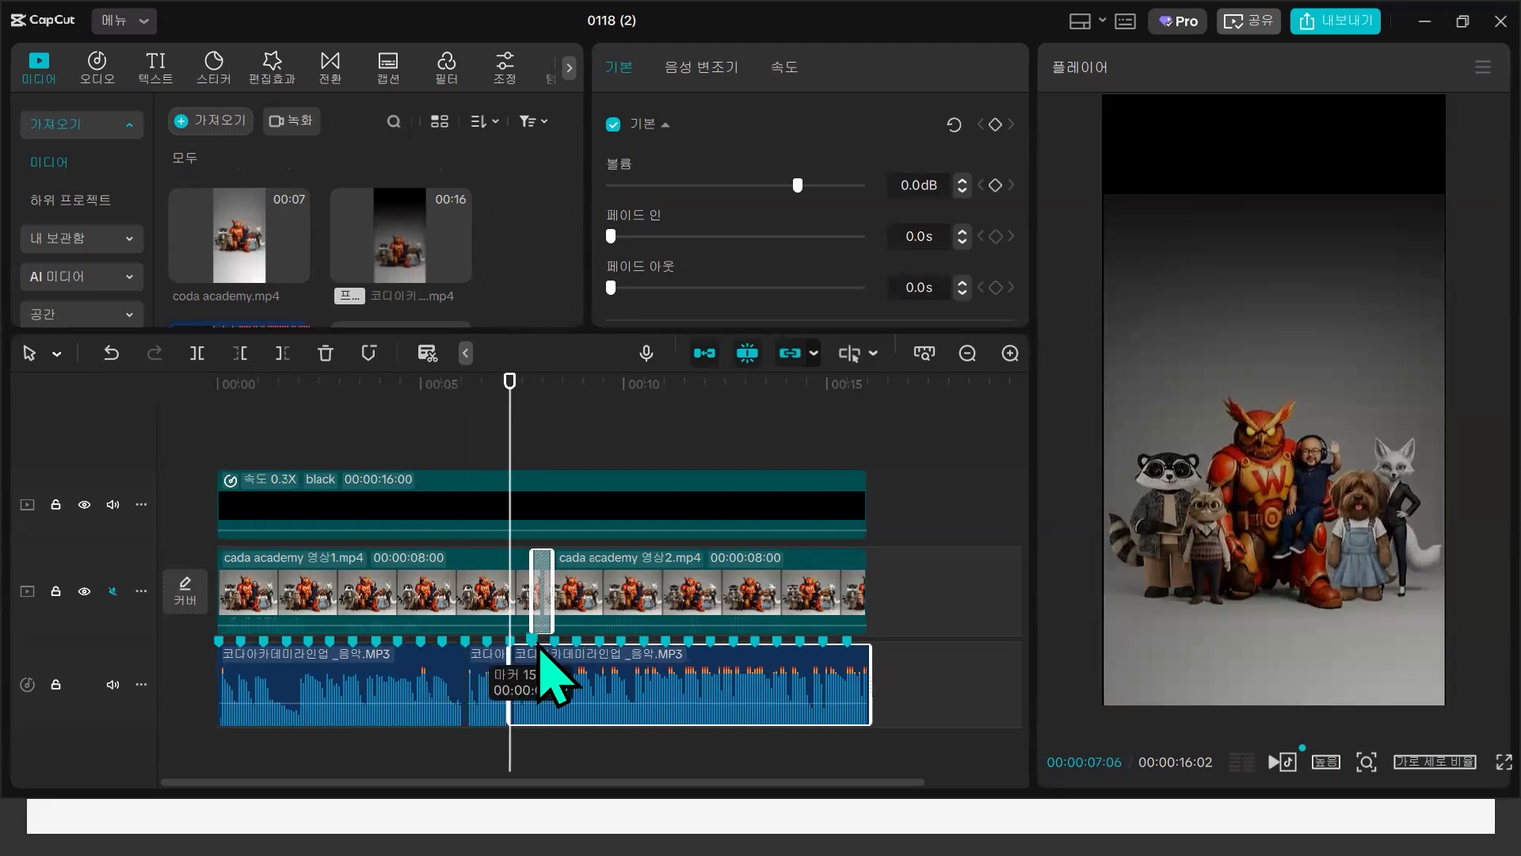
scroll(555, 682, up, 3)
click(575, 649)
key(ctrl+b)
click(607, 642)
click(637, 644)
key(ctrl+b)
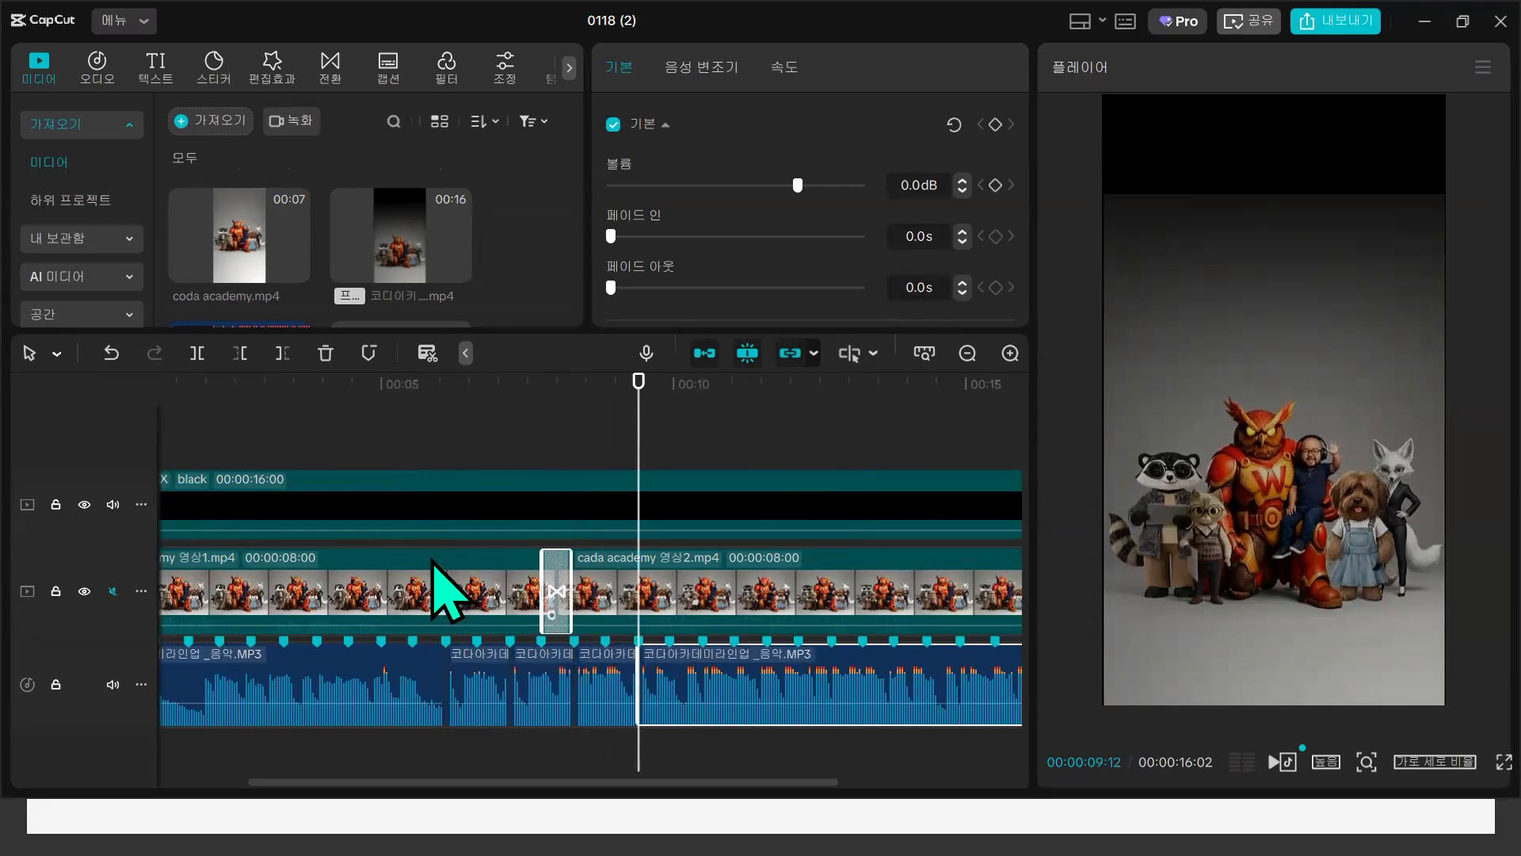
- Split cada academy 영상1.mp4 and the first music segment at the 00:00:05:00 beat marker
click(382, 453)
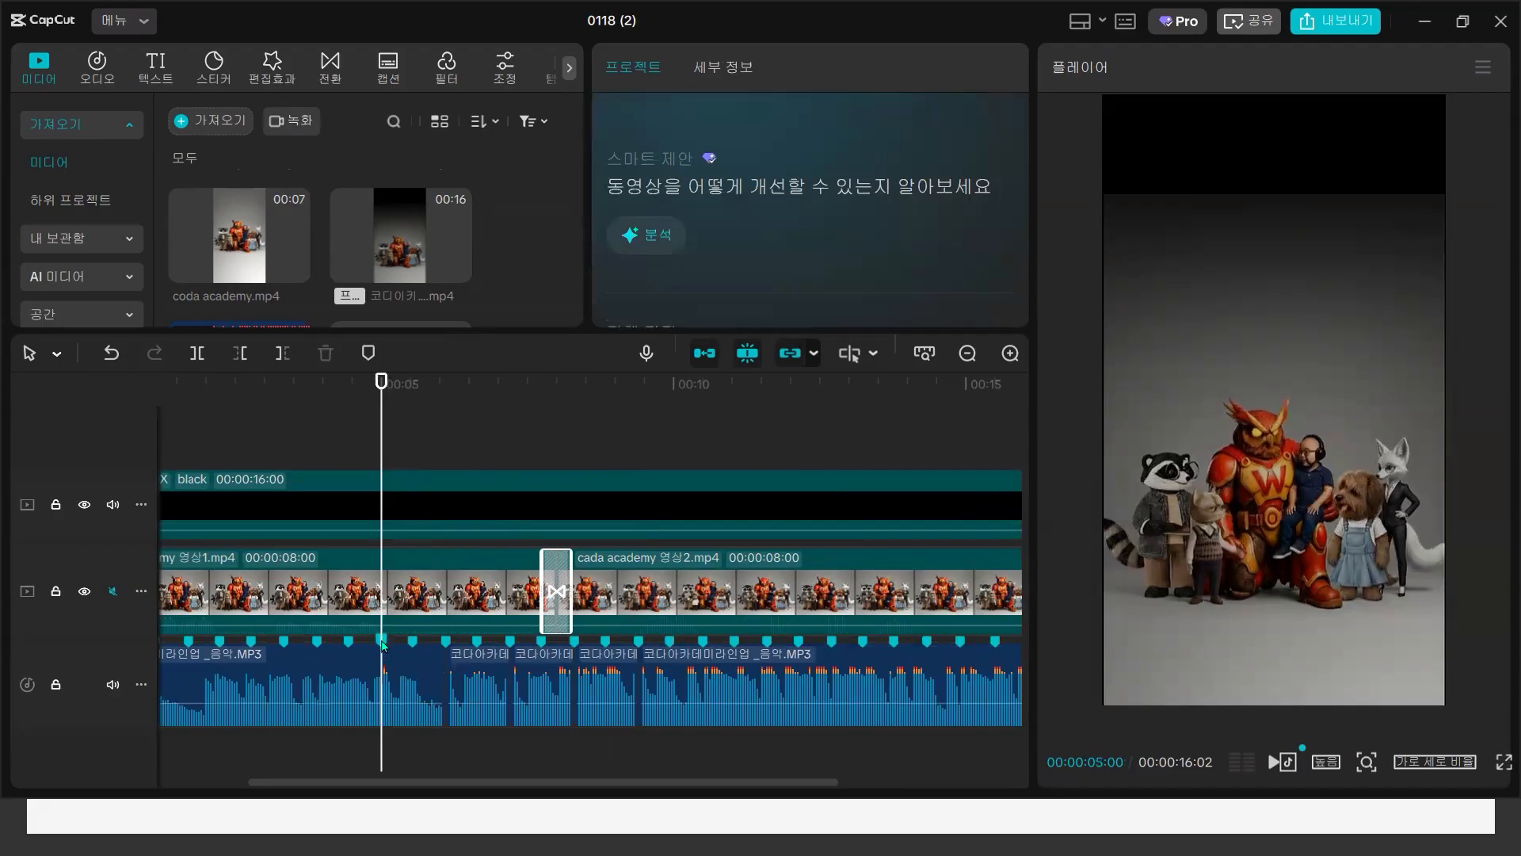
key(ctrl+b)
click(401, 681)
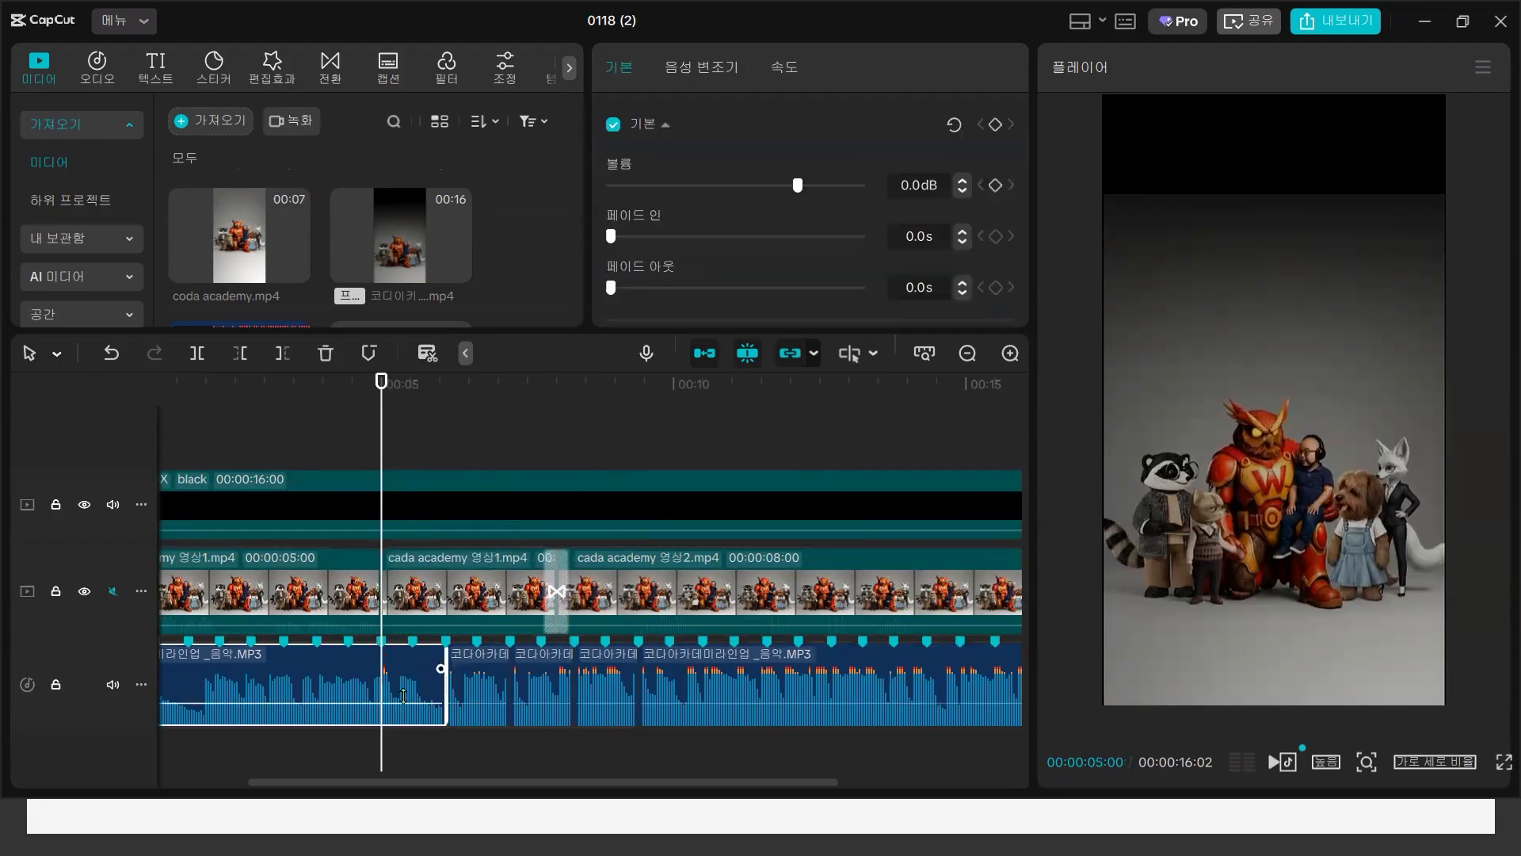
key(ctrl+b)
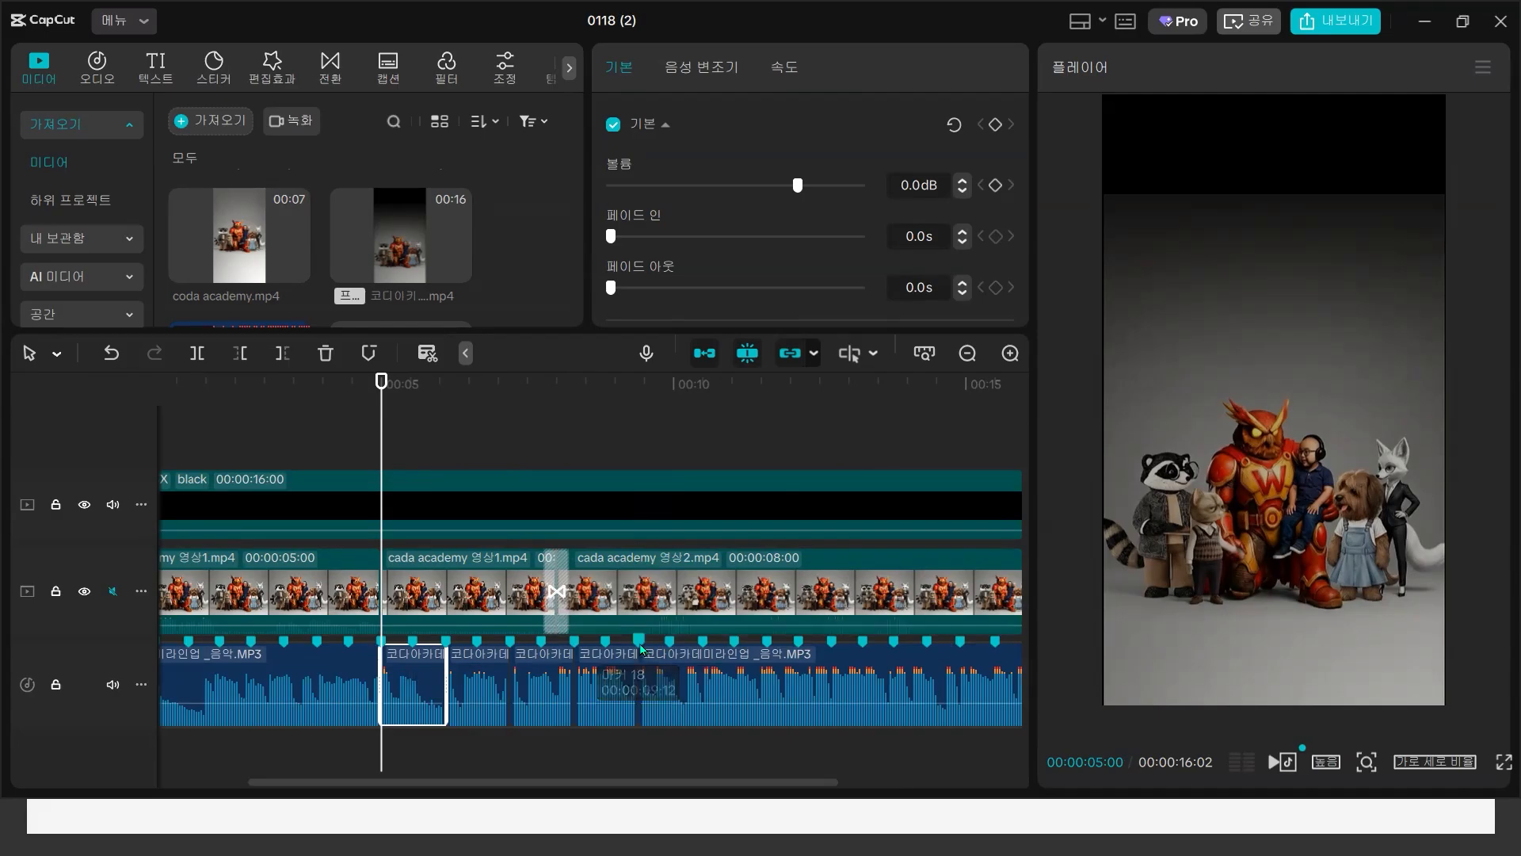
- Split cada academy 영상2.mp4 and the last music segment at the 00:00:09:28 beat marker
click(640, 678)
click(670, 672)
key(ctrl+b)
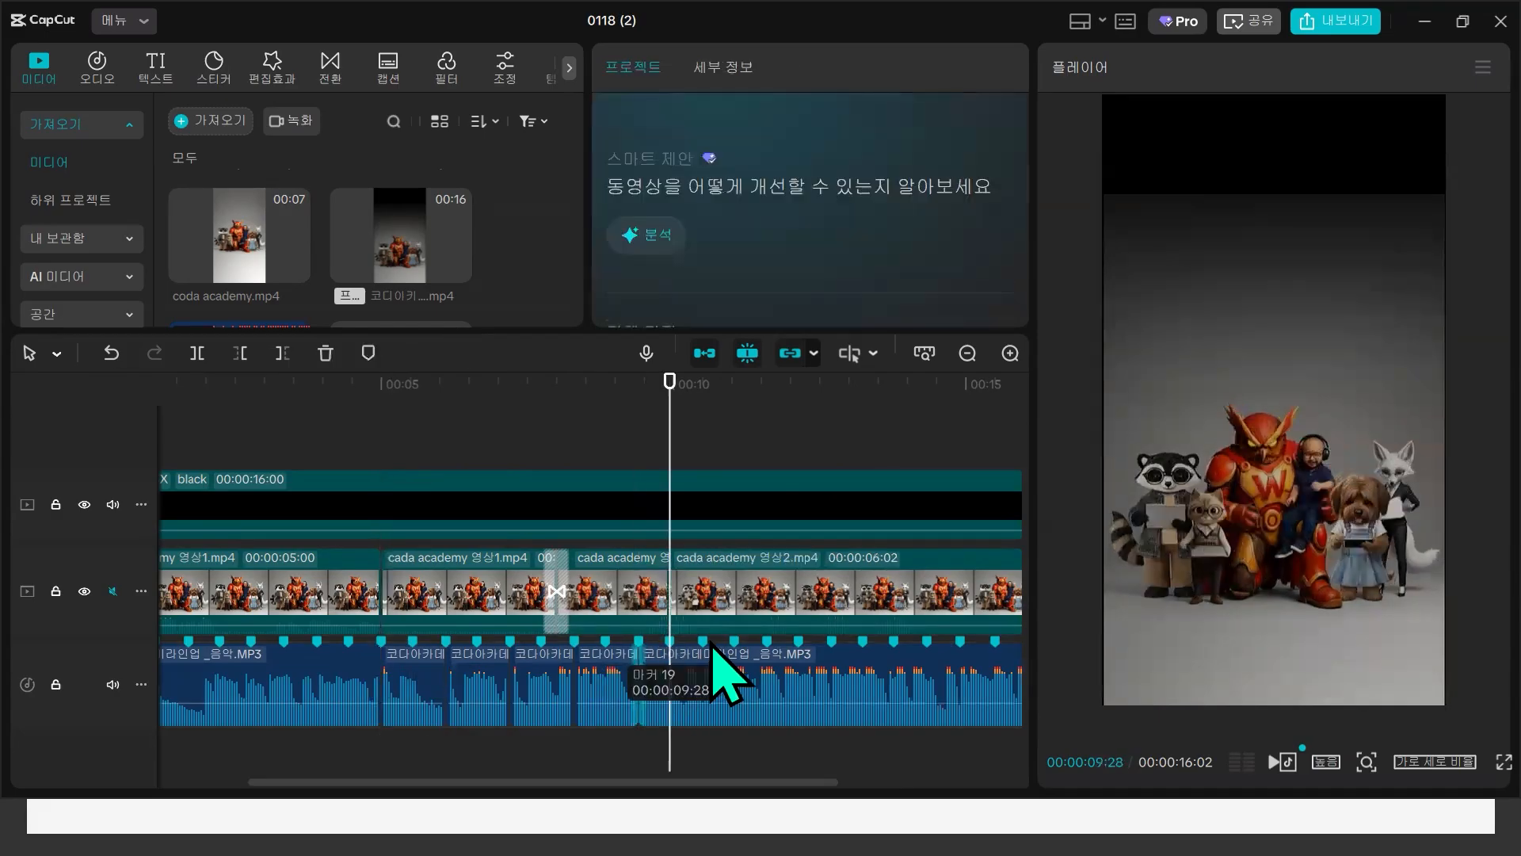
click(694, 689)
key(ctrl+b)
- Split the remaining last music segment at each beat marker from 00:00:10:15 to 00:00:12:04
click(709, 665)
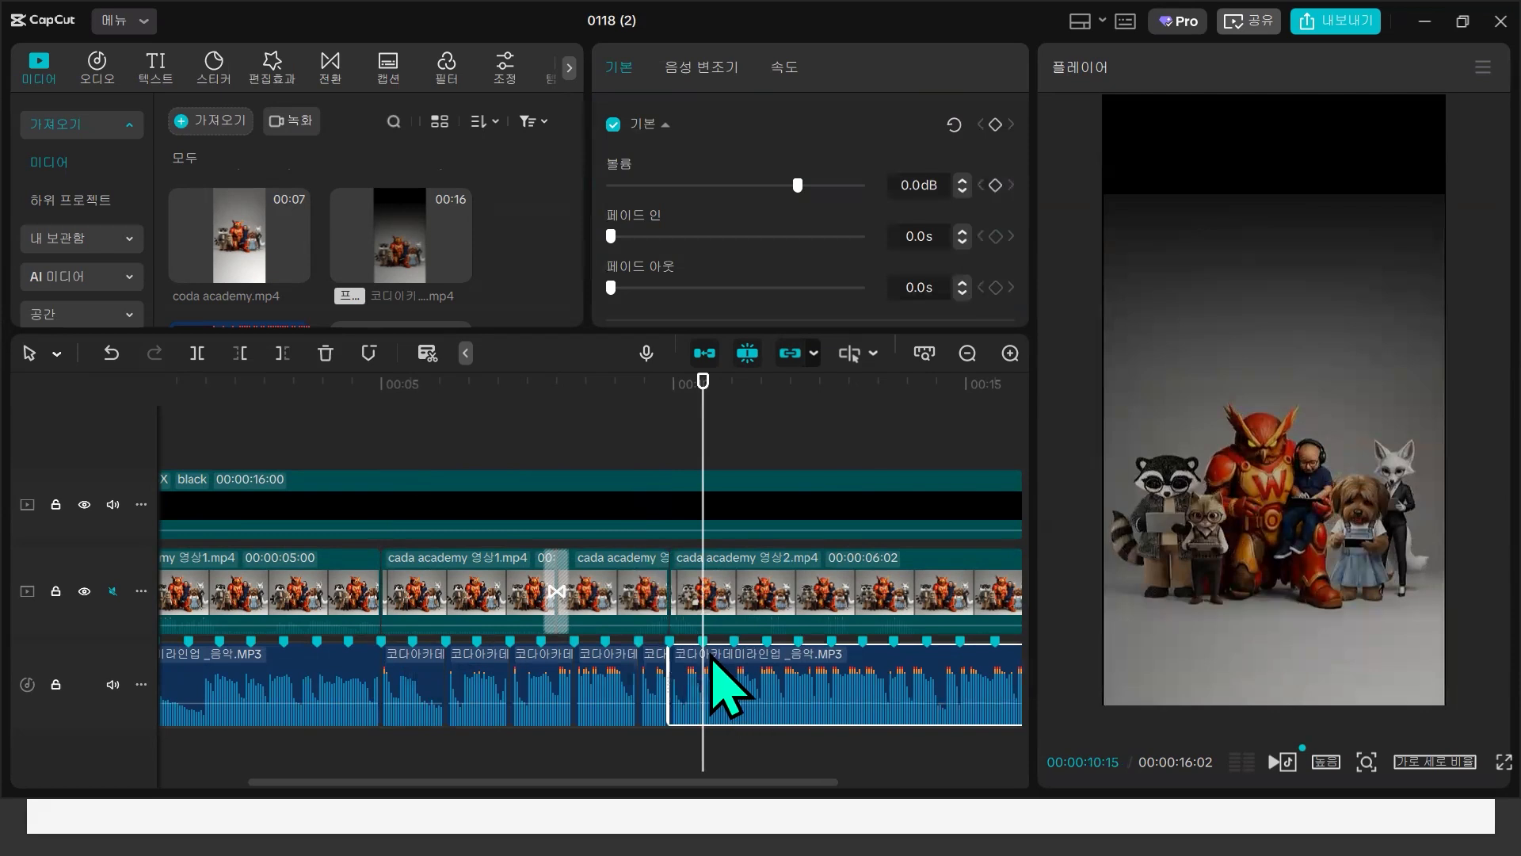
key(ctrl+b)
click(737, 665)
key(ctrl+b)
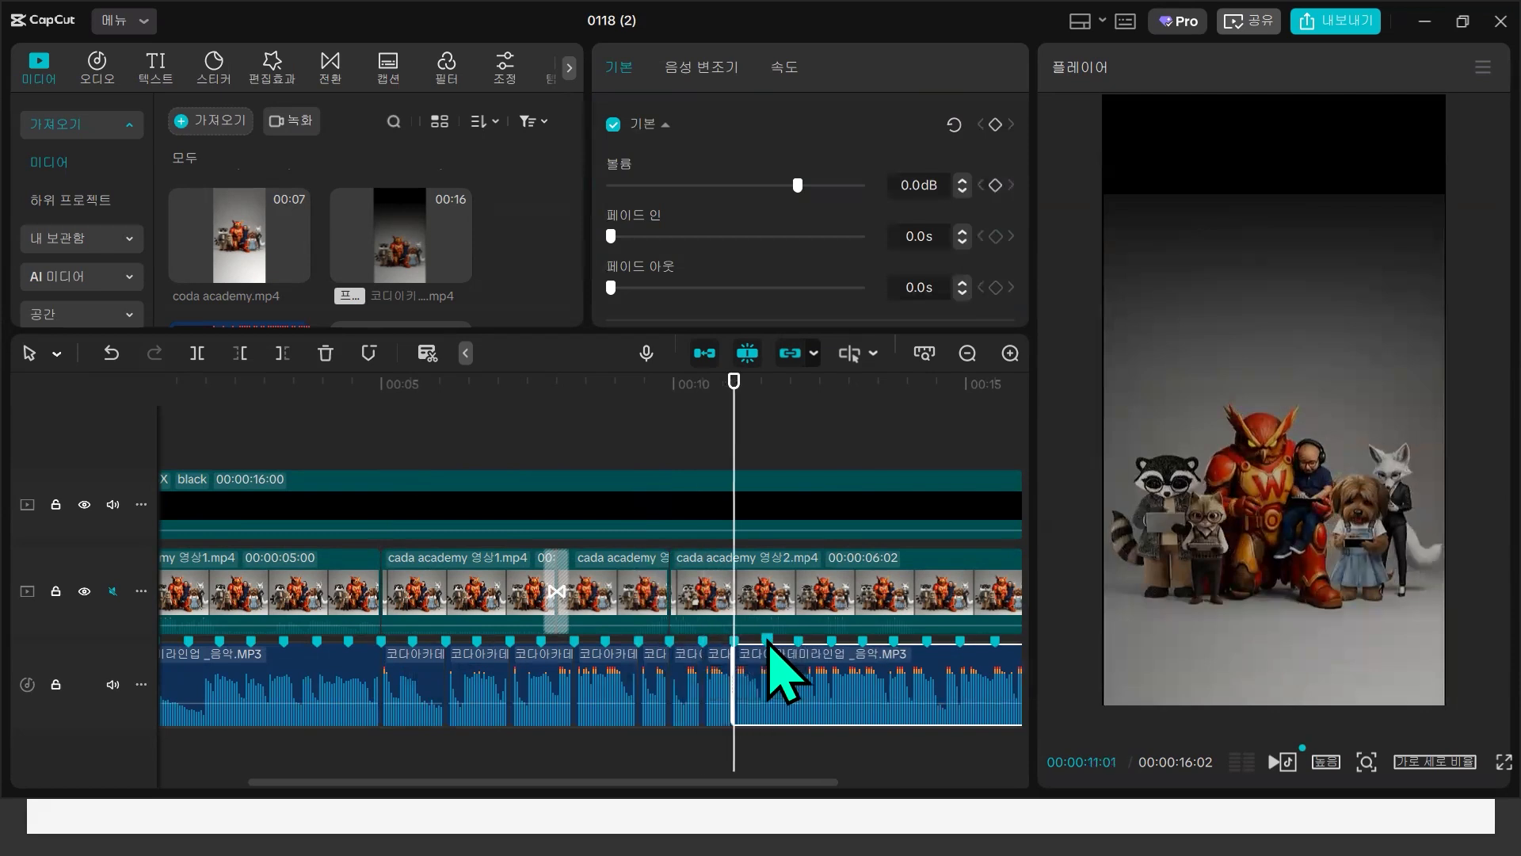
click(769, 670)
key(ctrl+b)
click(803, 649)
key(ctrl+b)
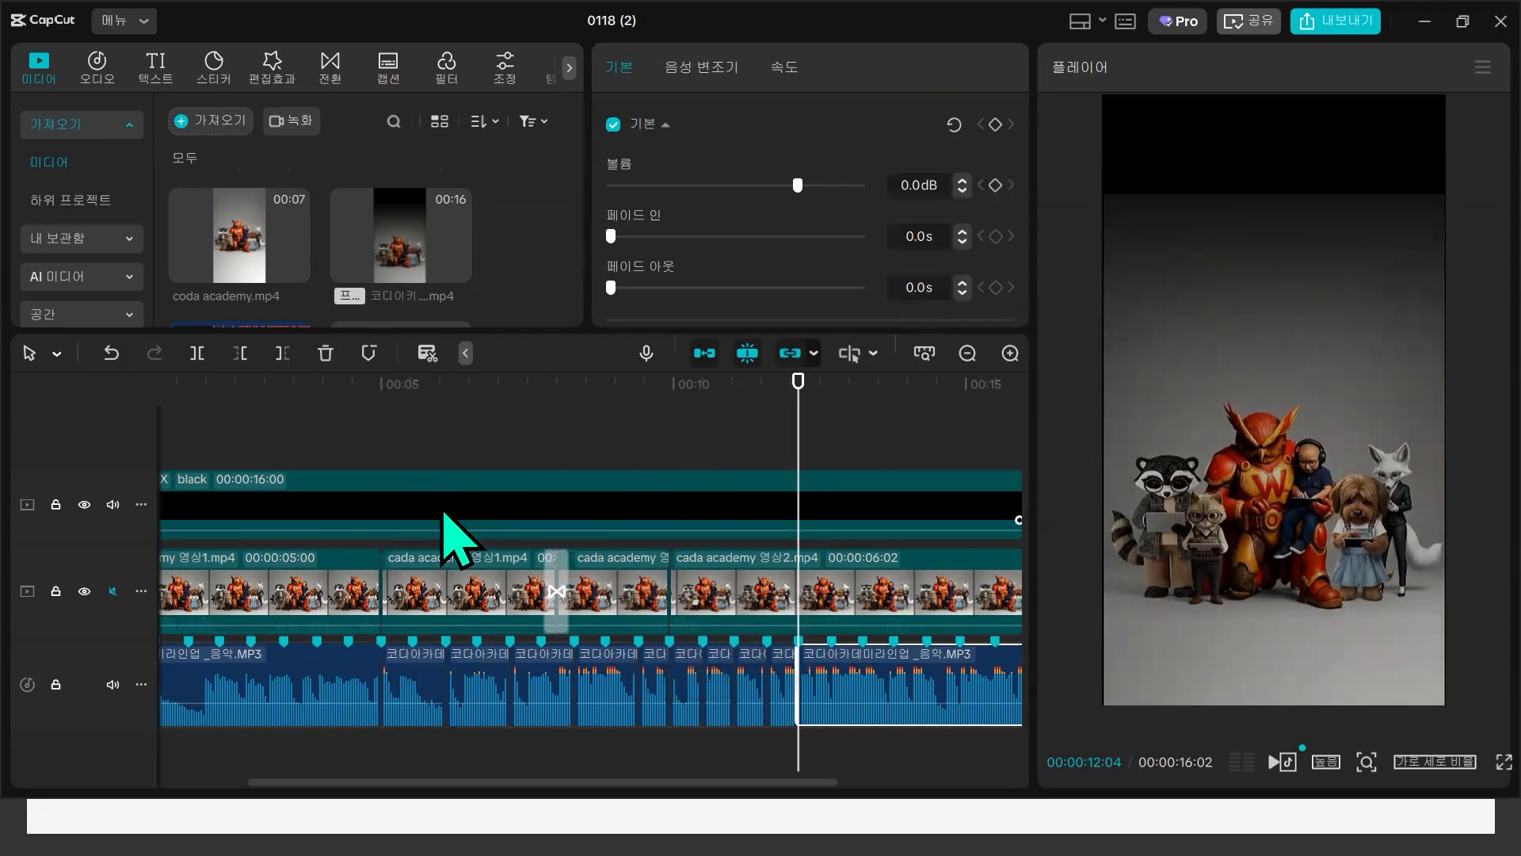
- Place the images 1cozy.png, 2comy.png, 3ara.png and 4coda.png in sequence on a new upper track starting at 00:00:05:00
click(381, 436)
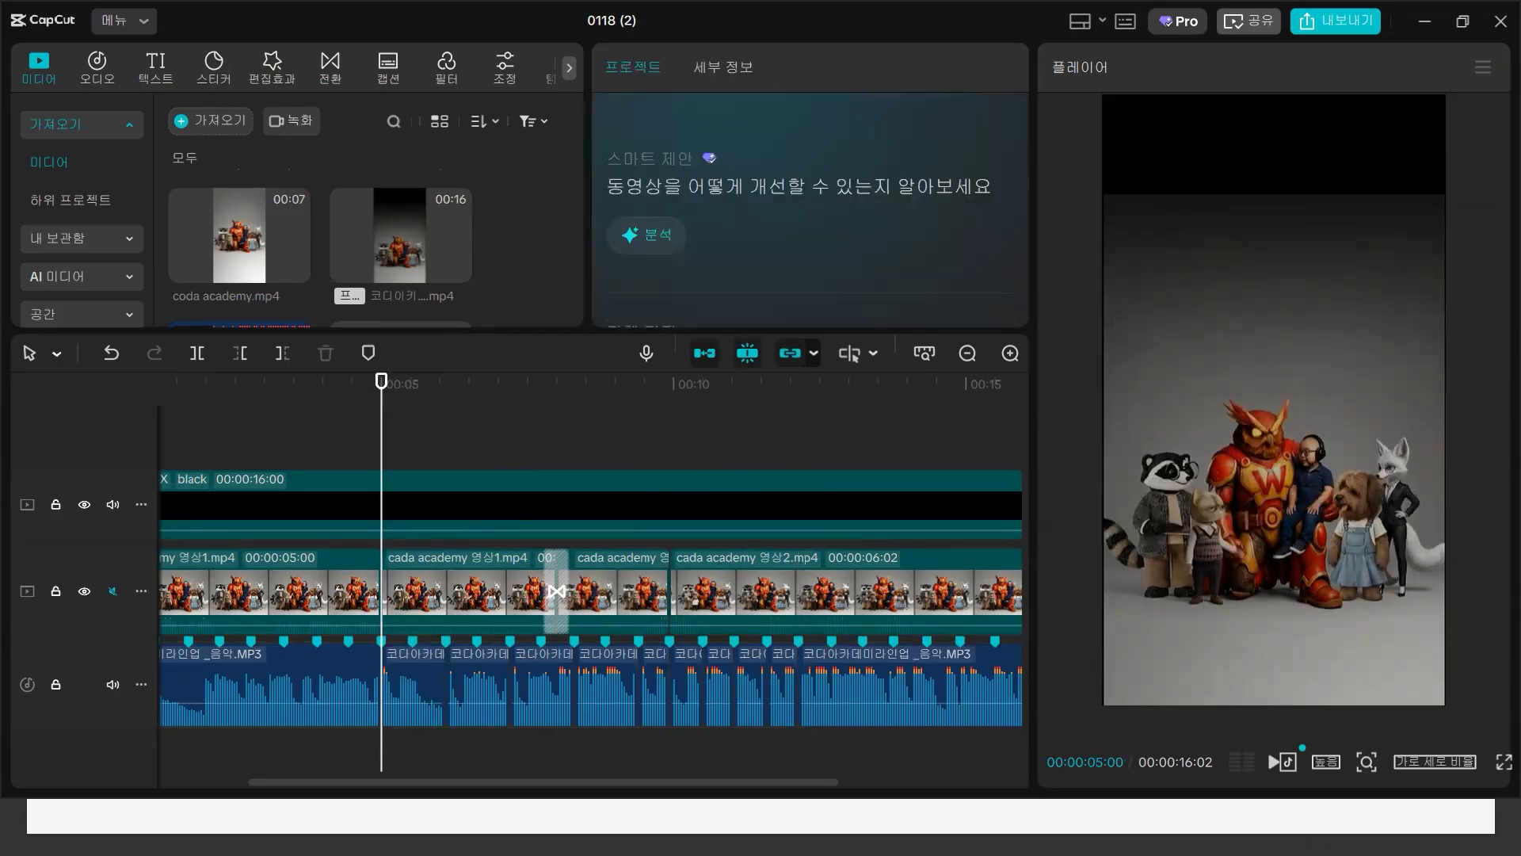
scroll(487, 261, down, 3)
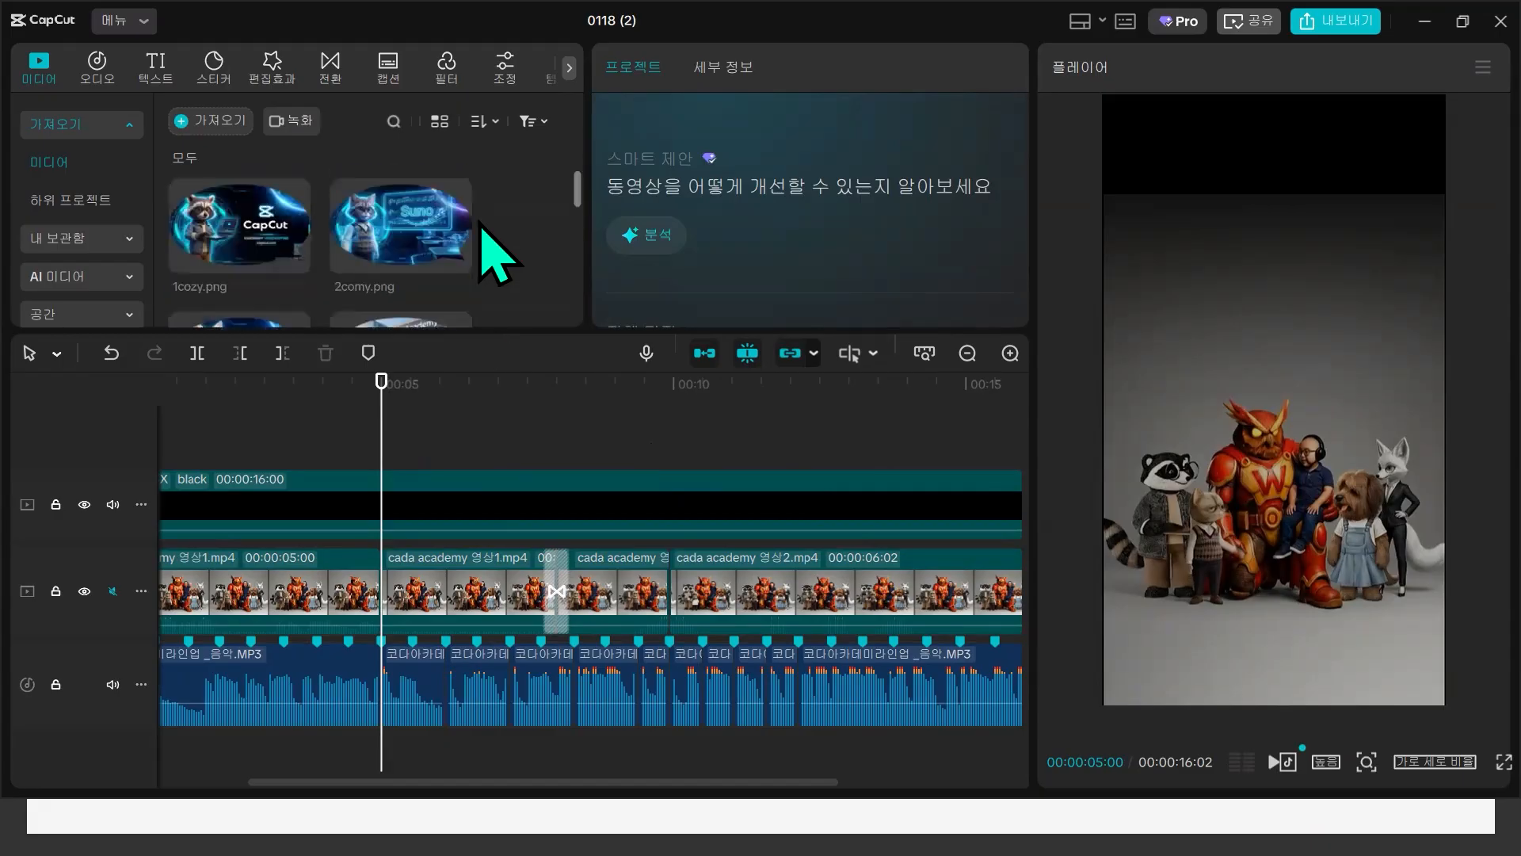
click(244, 223)
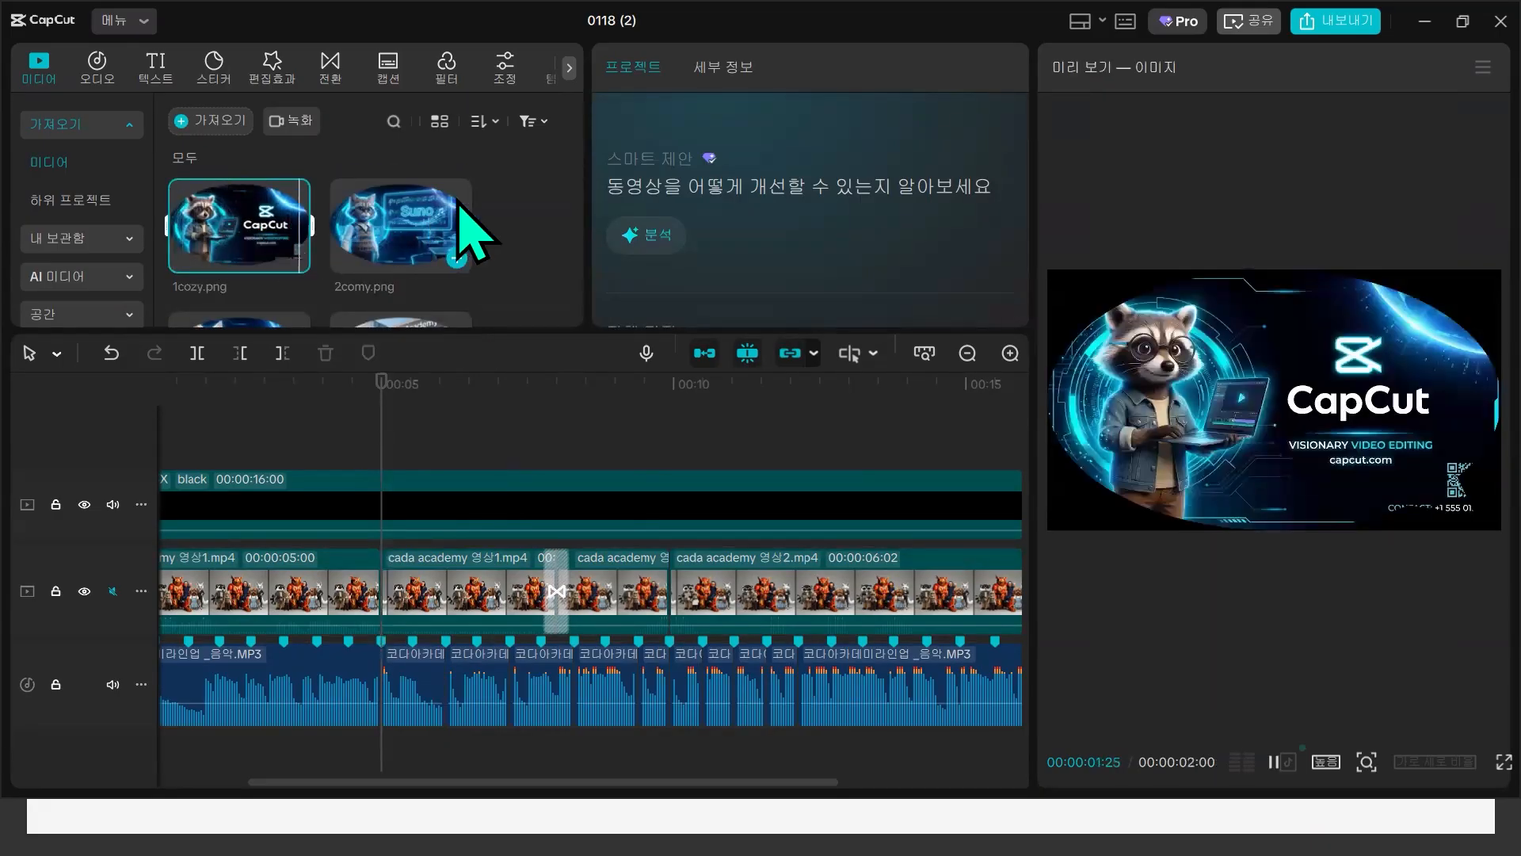
scroll(412, 238, down, 2)
click(367, 265)
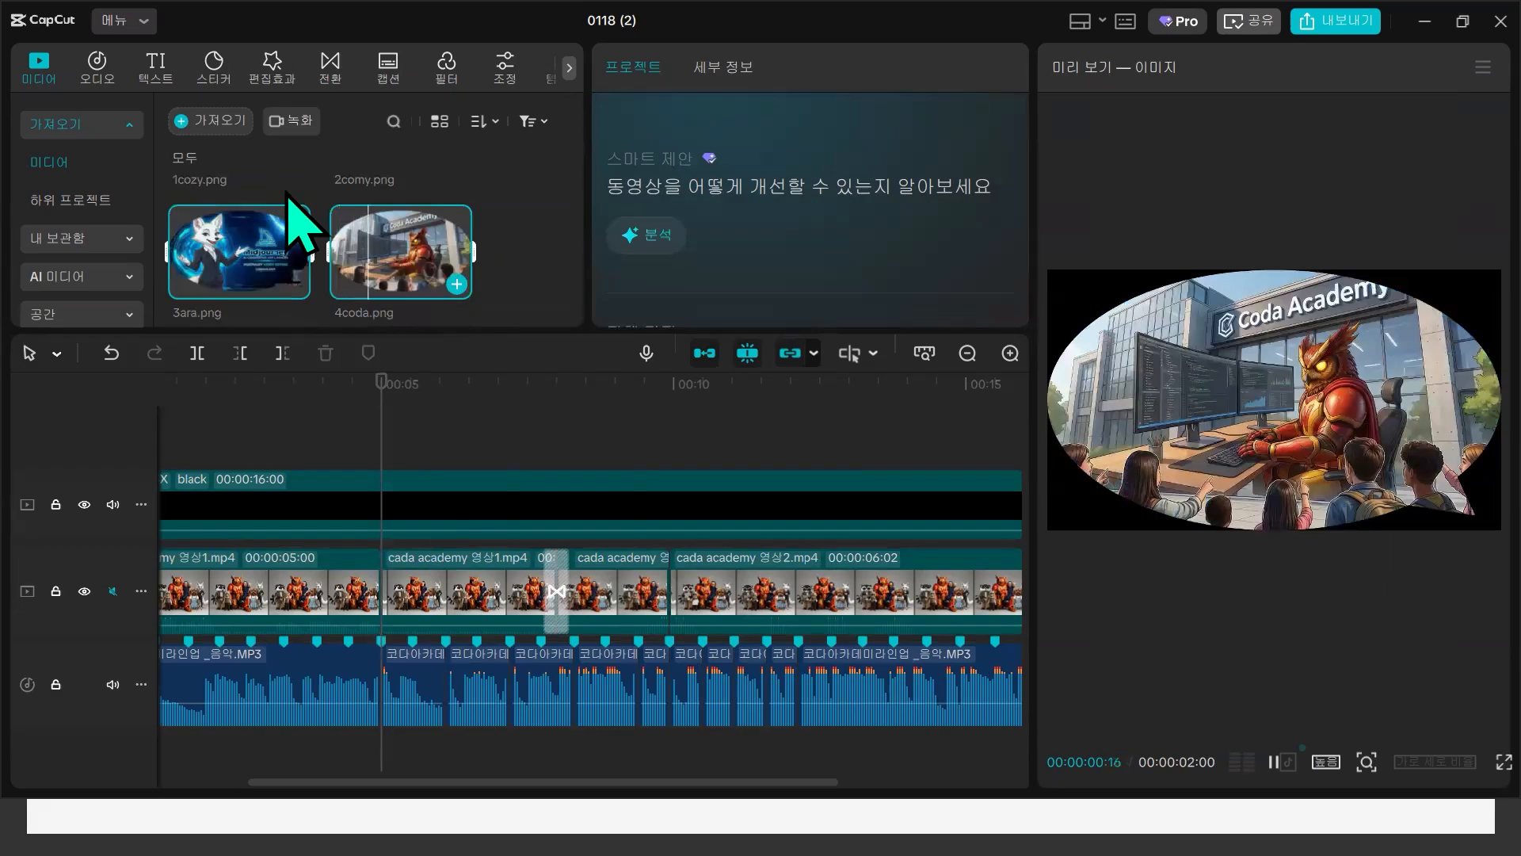
drag(428, 265, 383, 430)
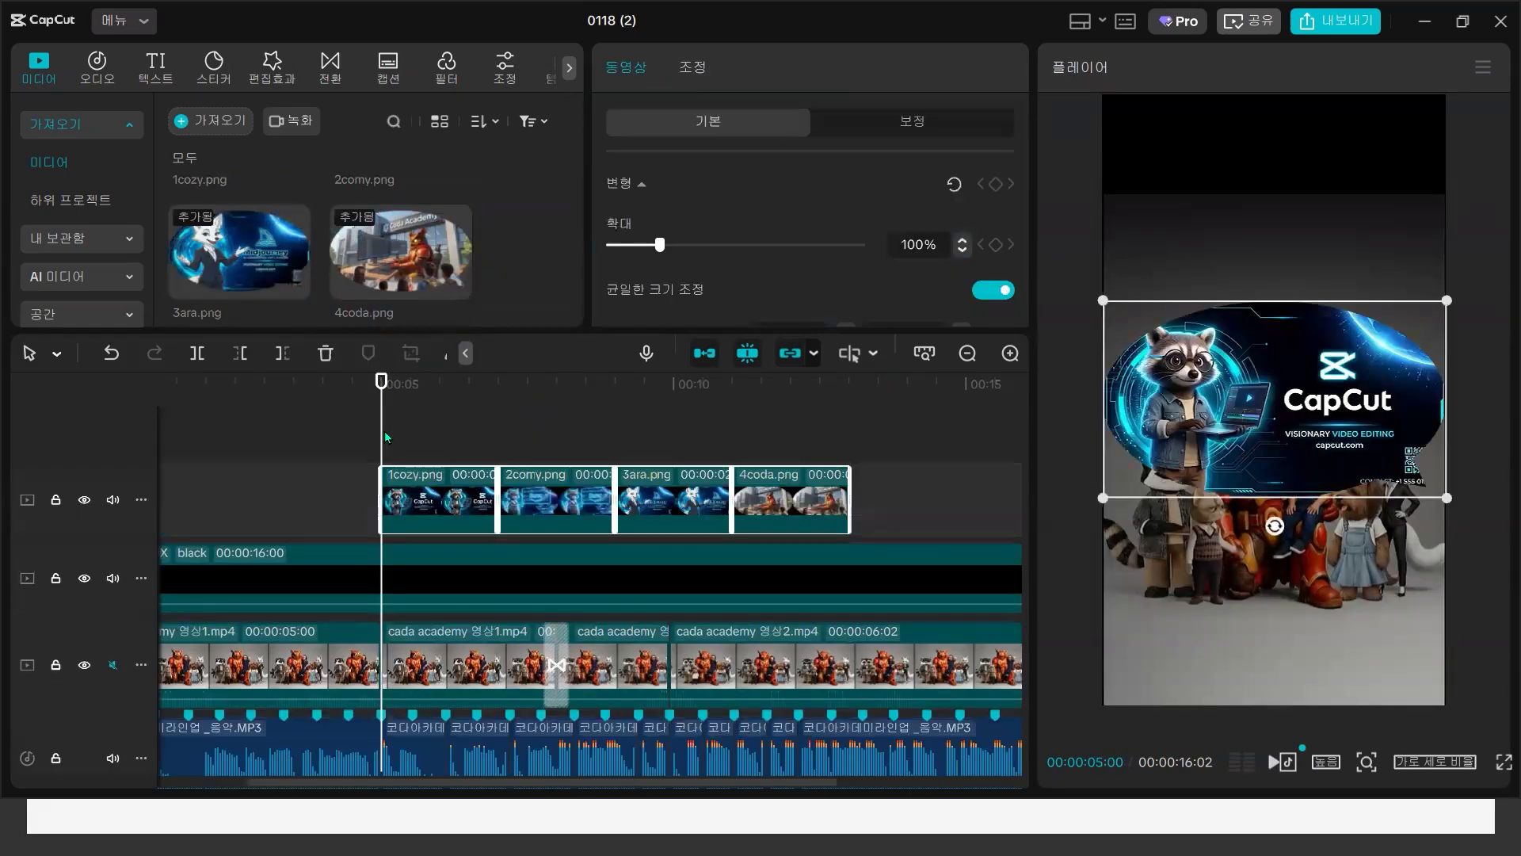
- Reduce the height of the music track in the timeline
click(141, 758)
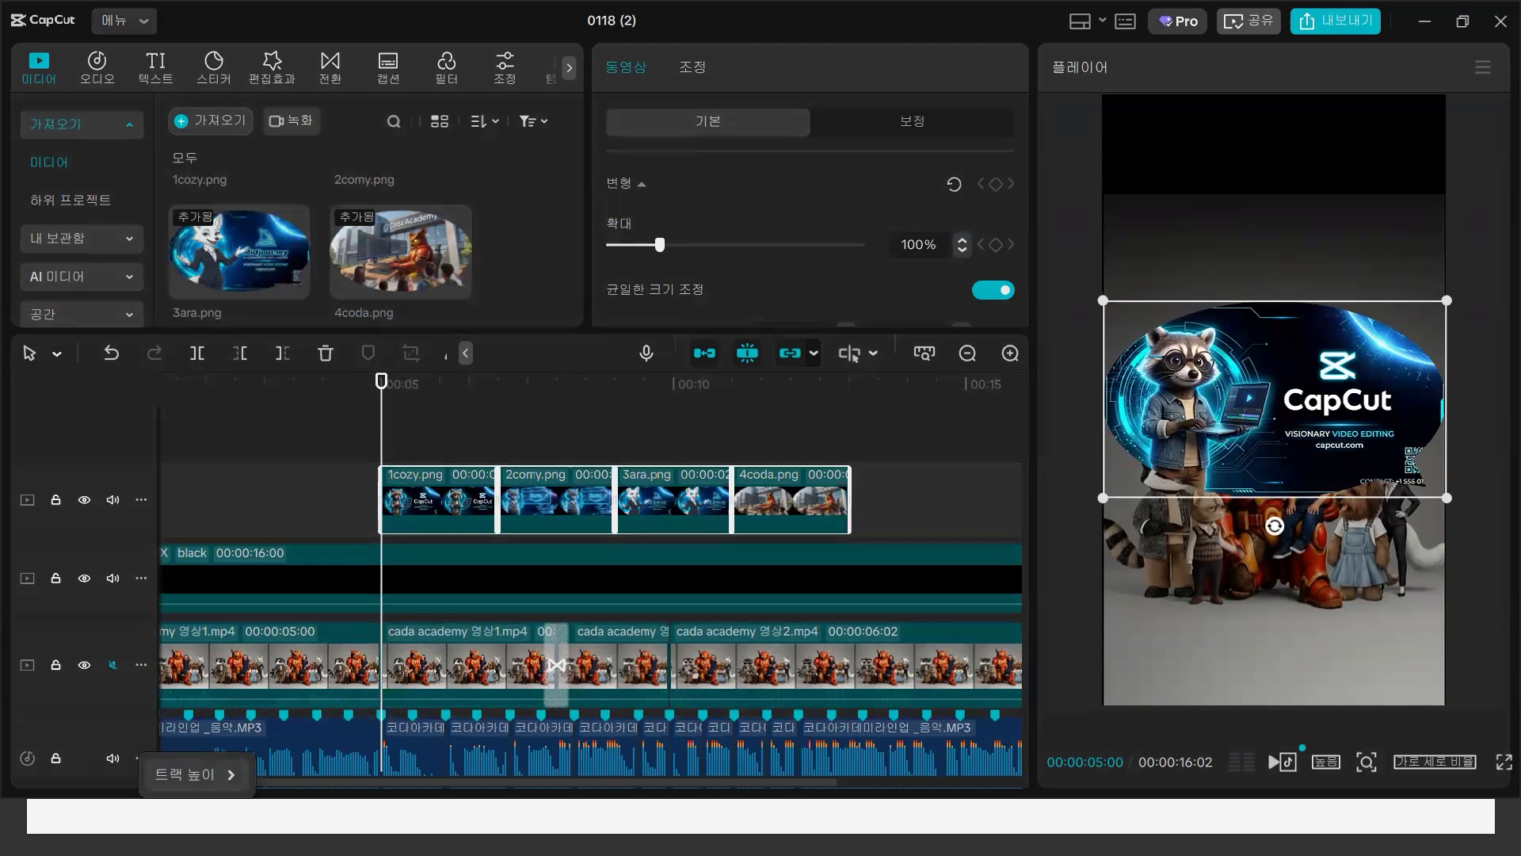
mouse_move(202, 774)
click(309, 736)
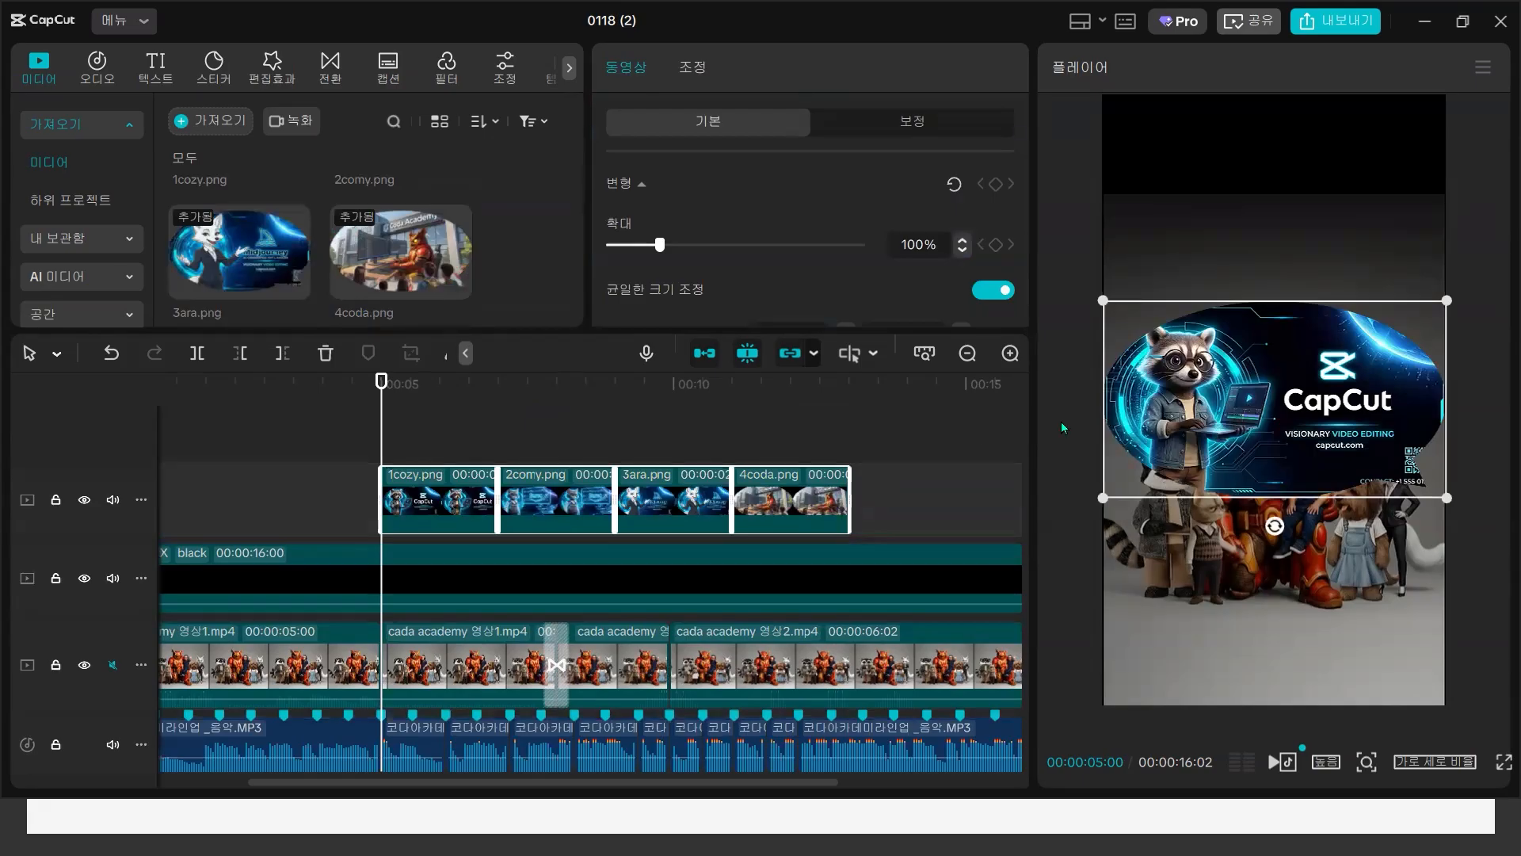
- Move the four selected images above the characters and set their scale to 70%
drag(1250, 411, 1250, 220)
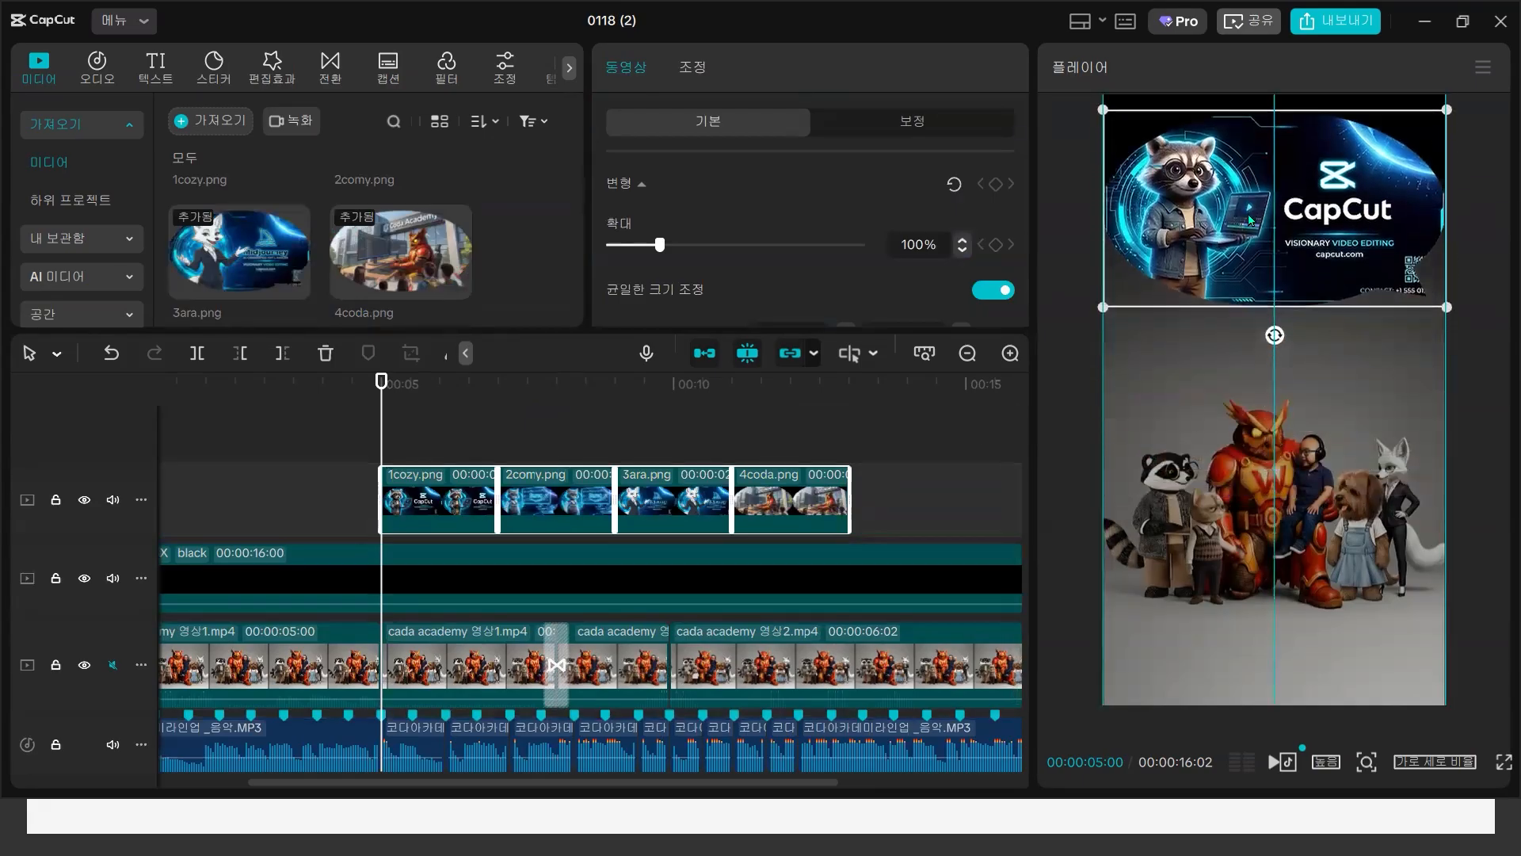
drag(1106, 304, 1157, 276)
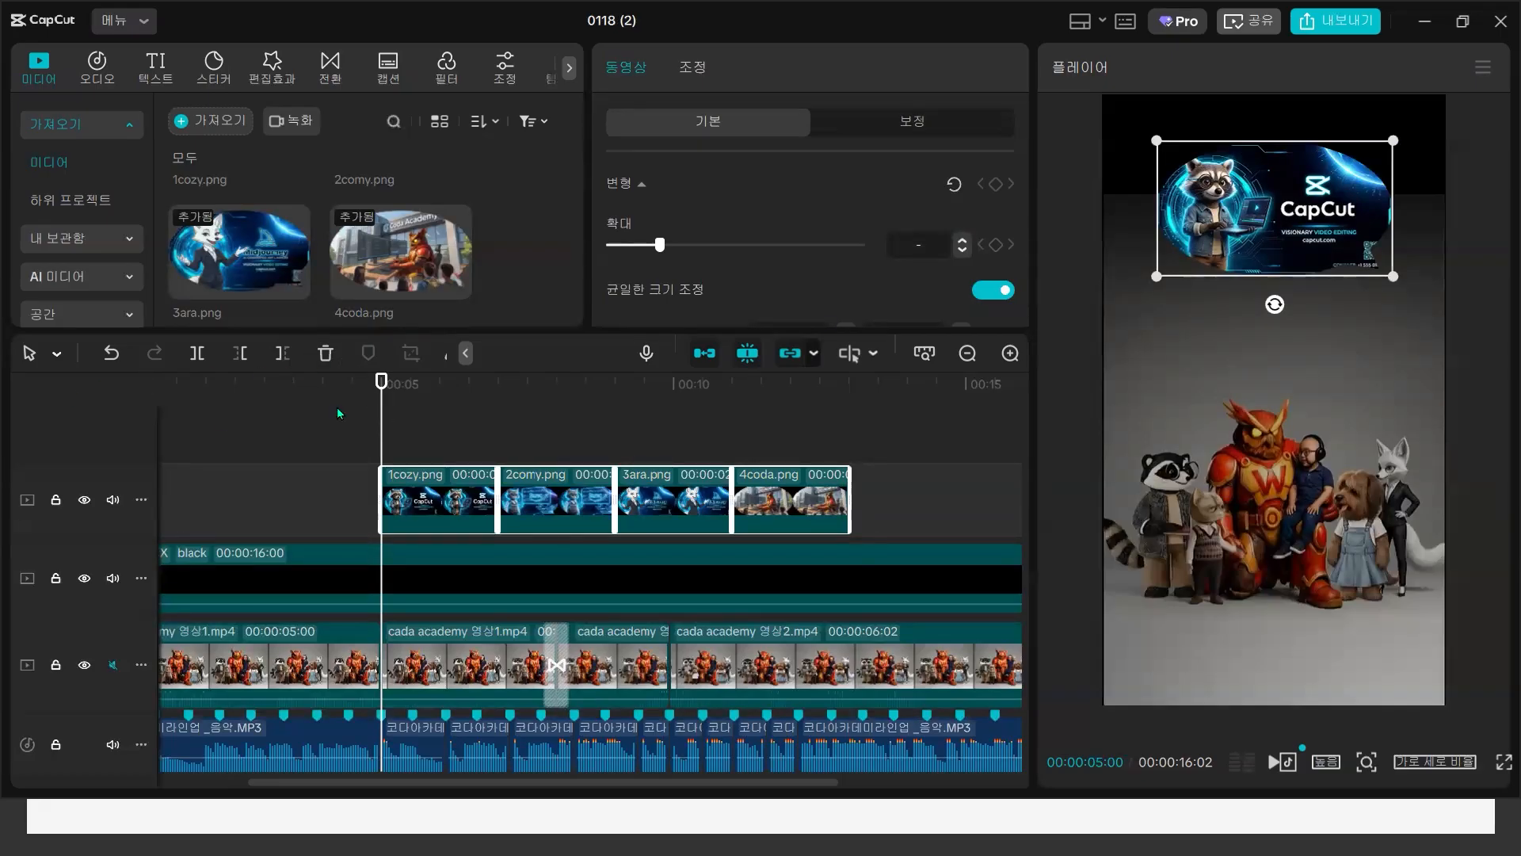
drag(386, 424, 440, 453)
drag(361, 417, 410, 448)
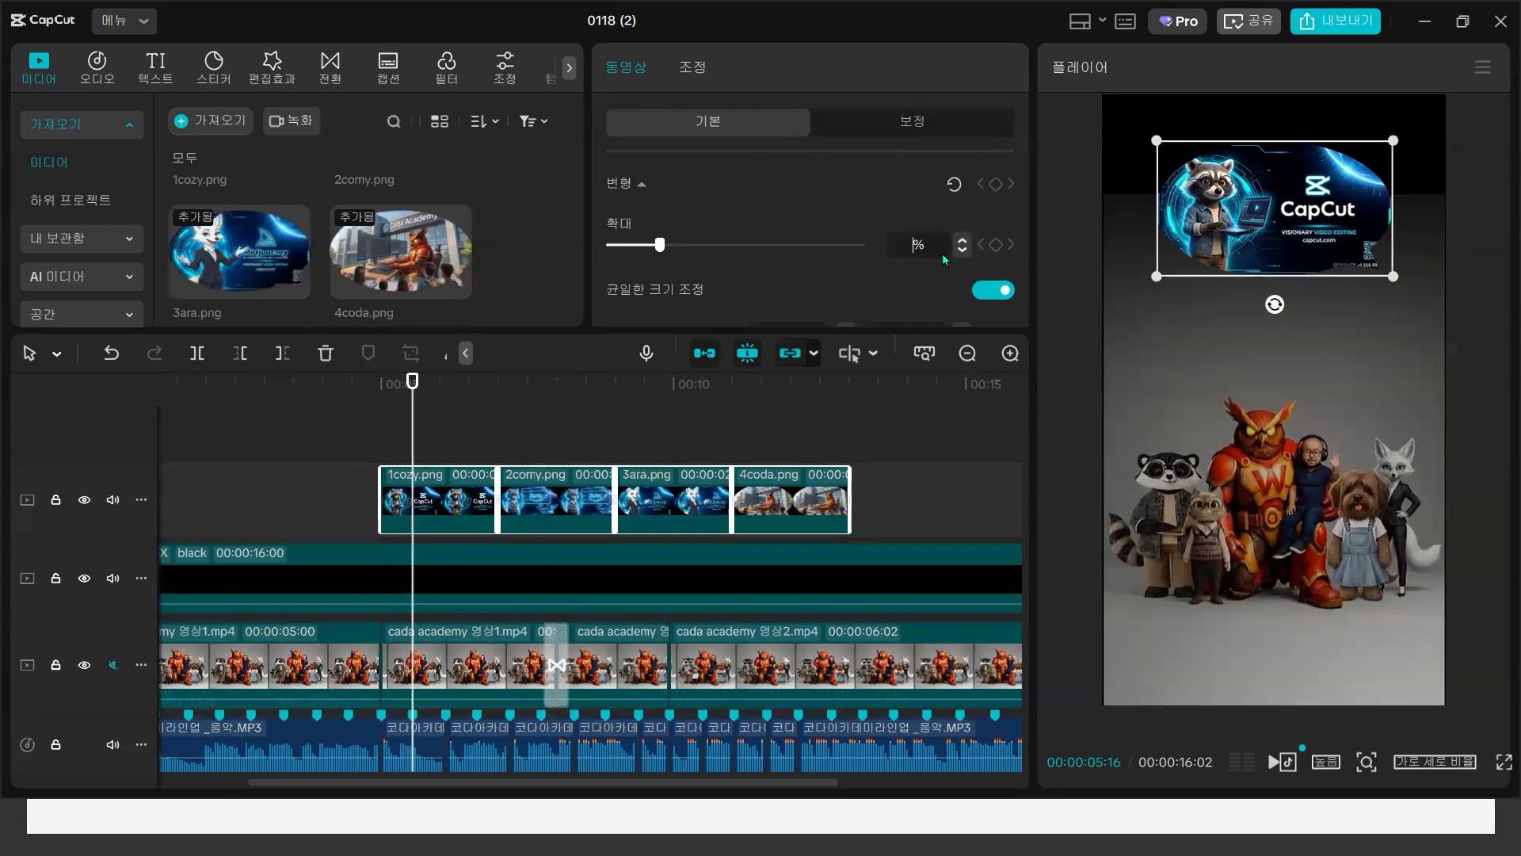
text(0)
key(Return)
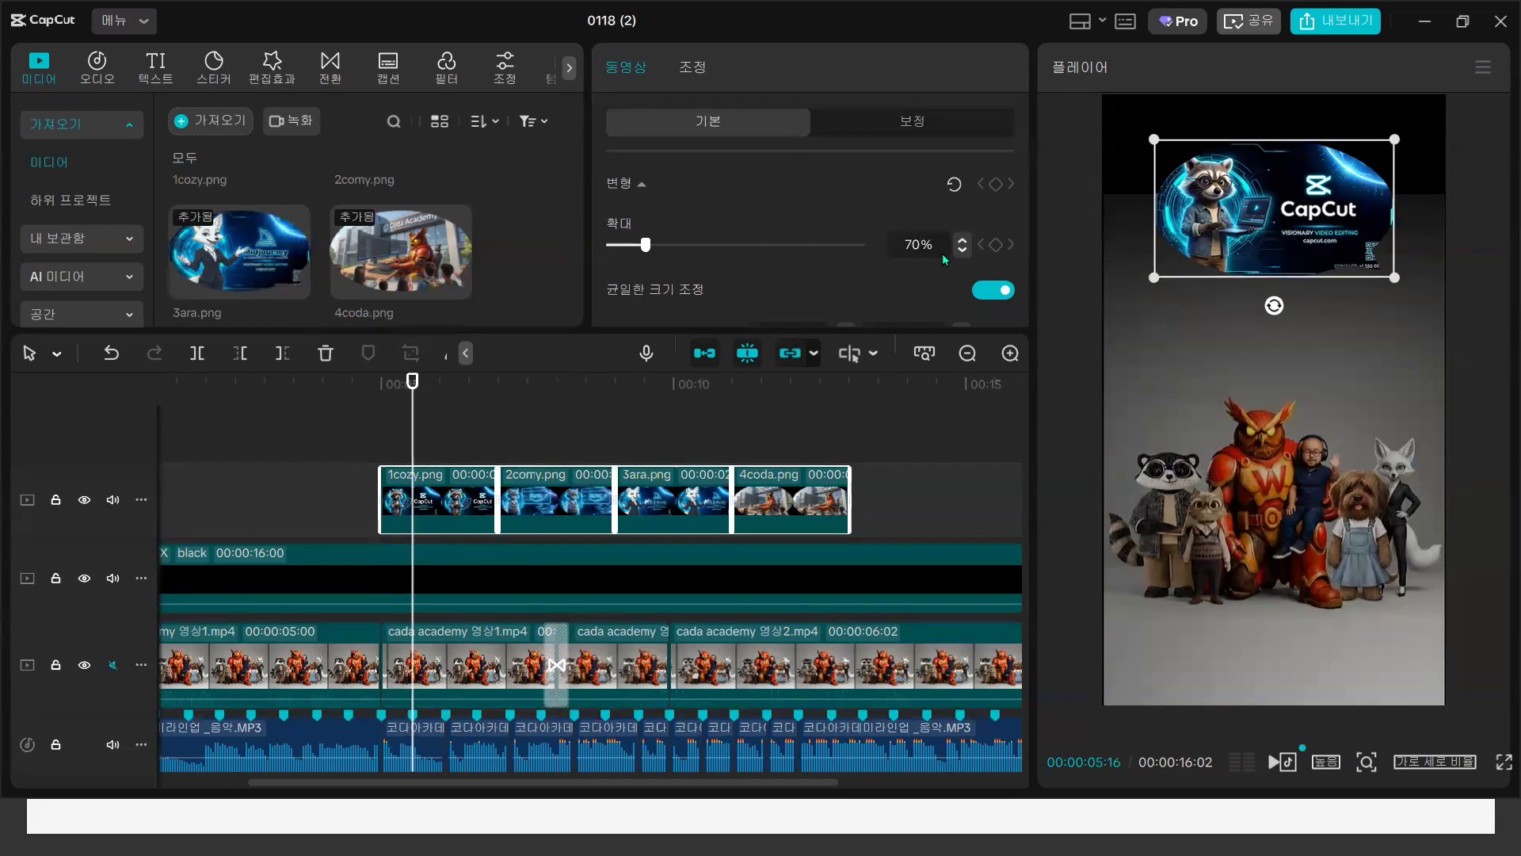
- Set the vertical (Y) position of the four selected images to 1200
scroll(862, 226, down, 2)
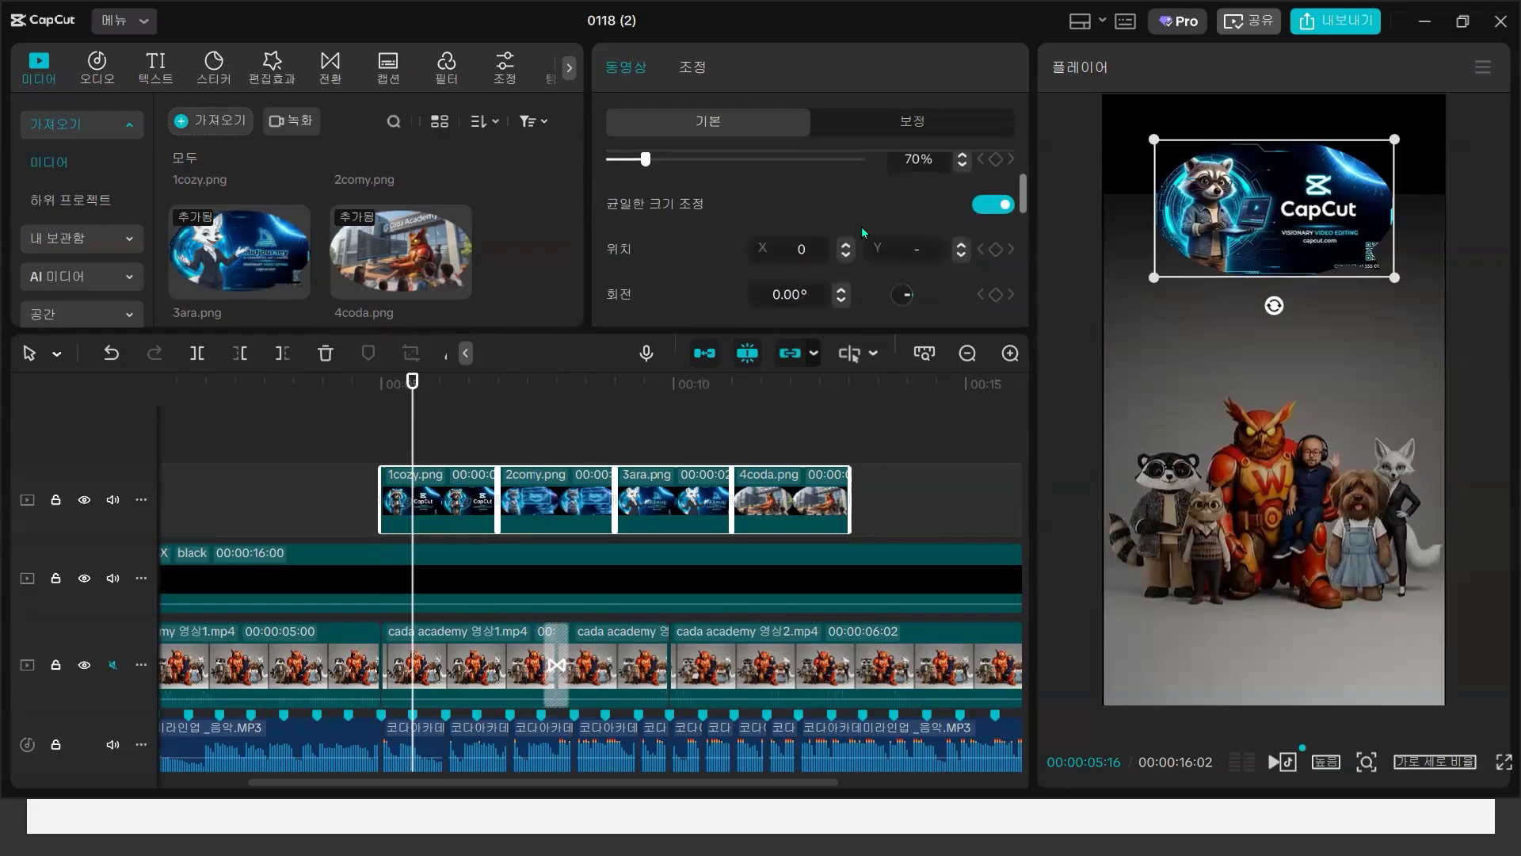
click(931, 246)
text(1200)
key(Return)
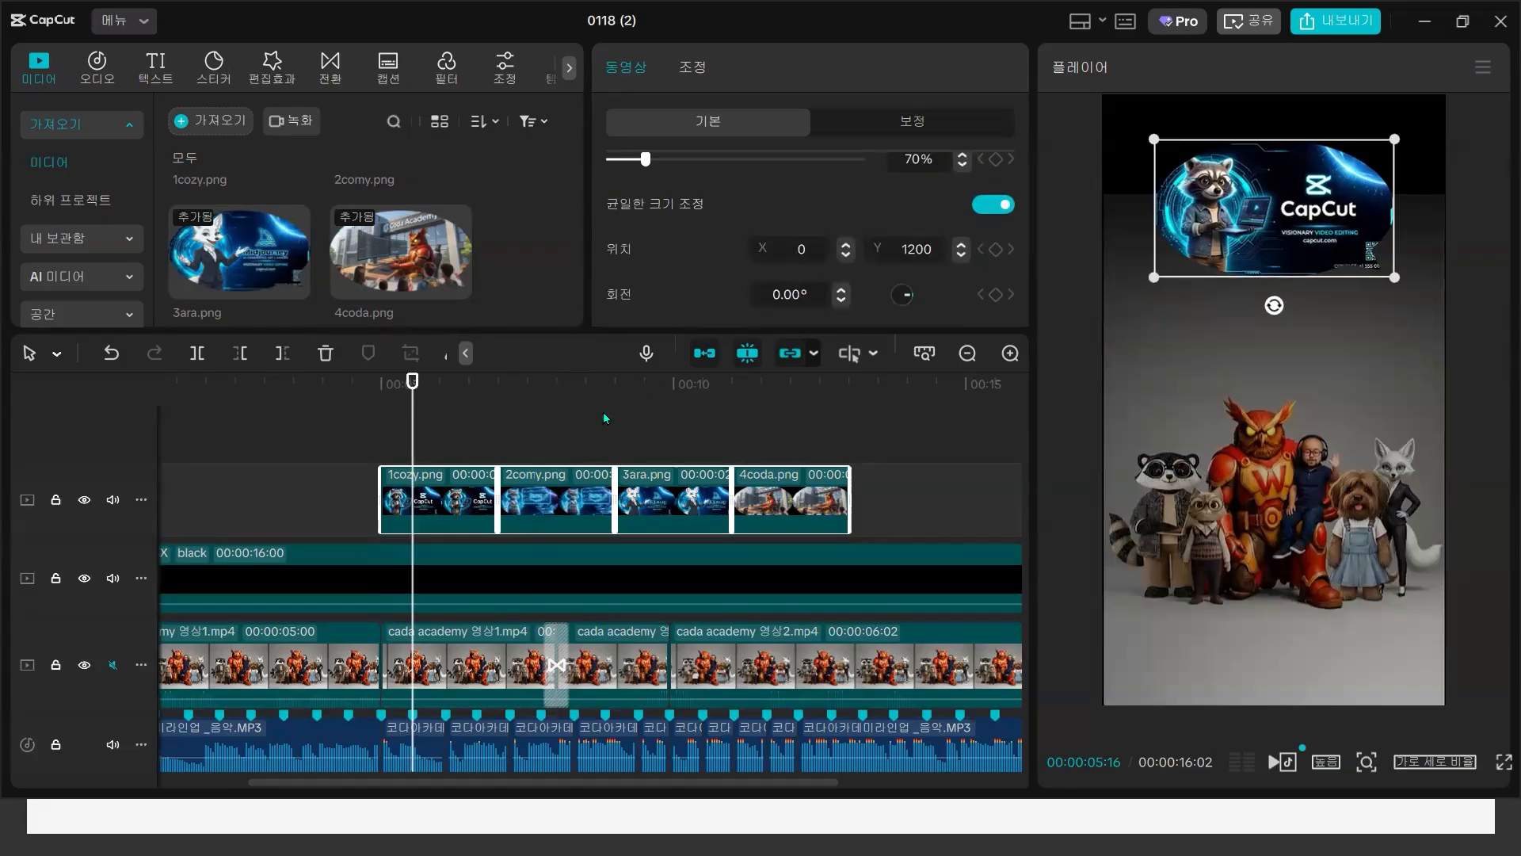
- Trim the end of the 1cozy.png clip to the beat marker at 00:00:06:03
click(587, 434)
drag(587, 435, 383, 499)
click(430, 507)
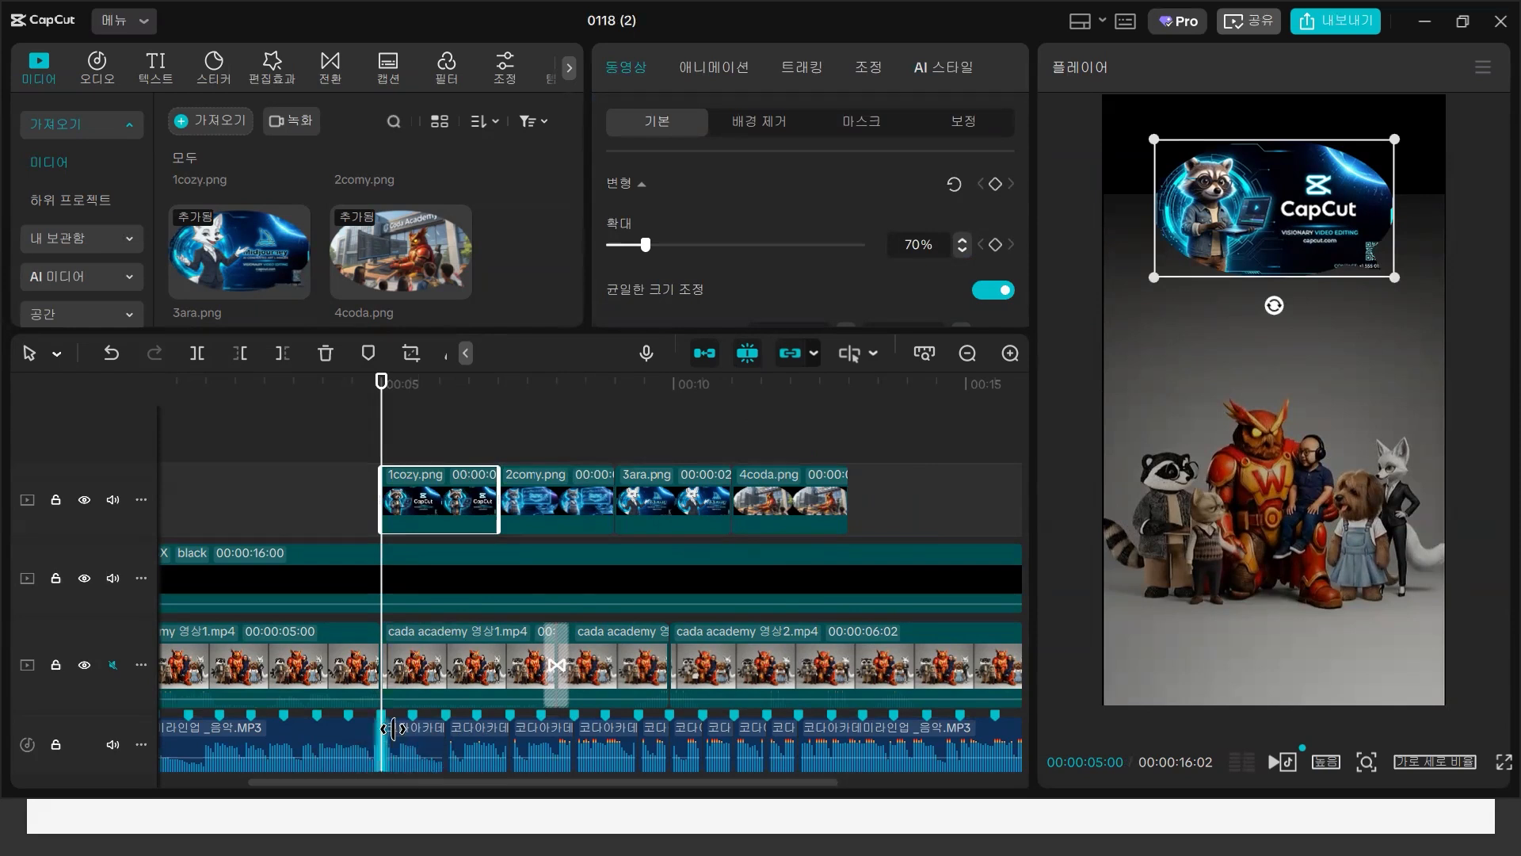
click(442, 757)
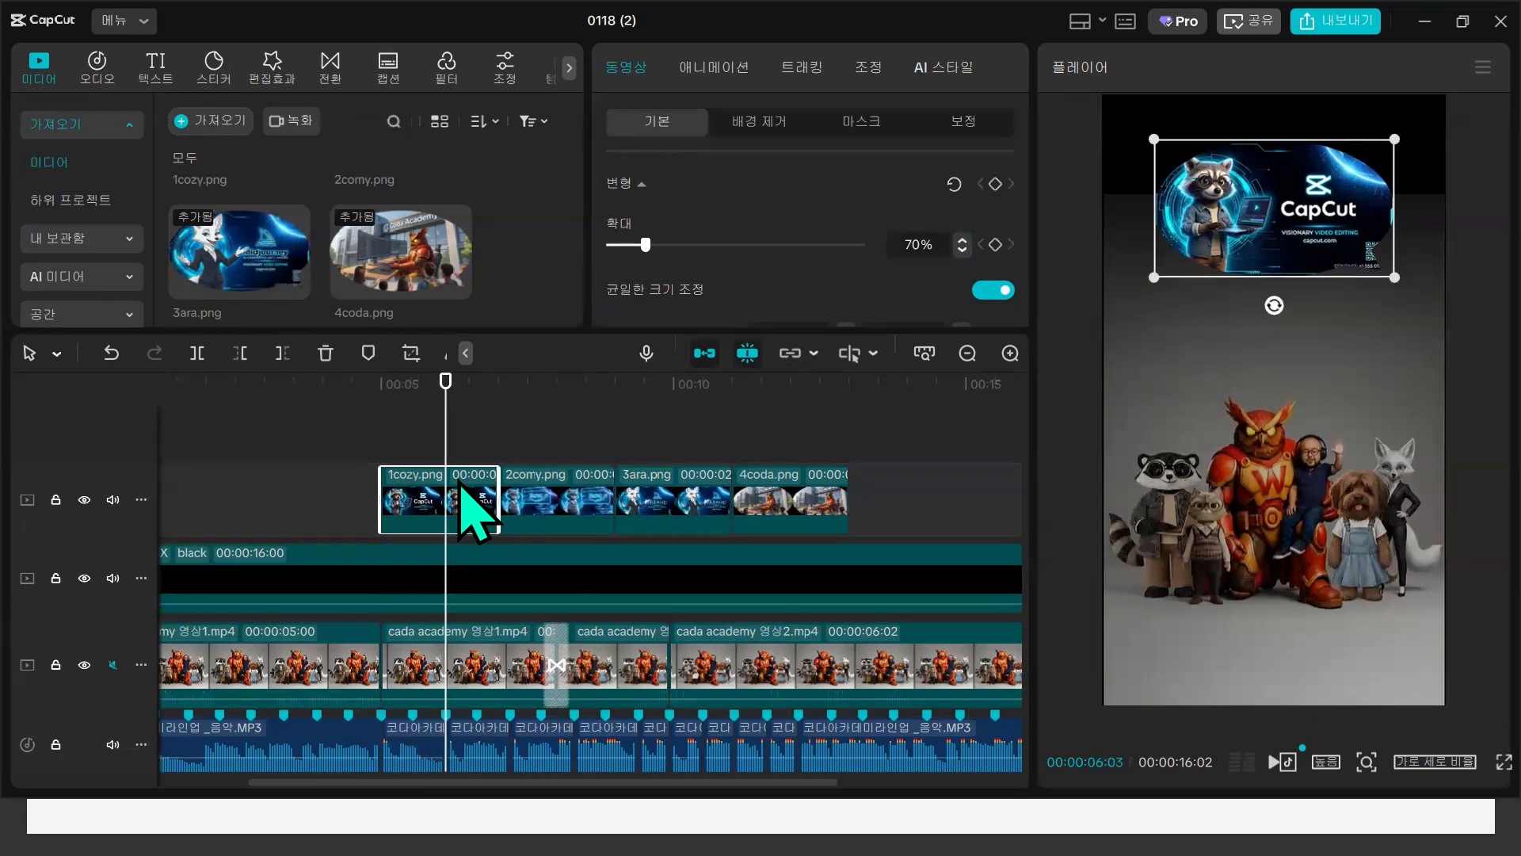
key(w)
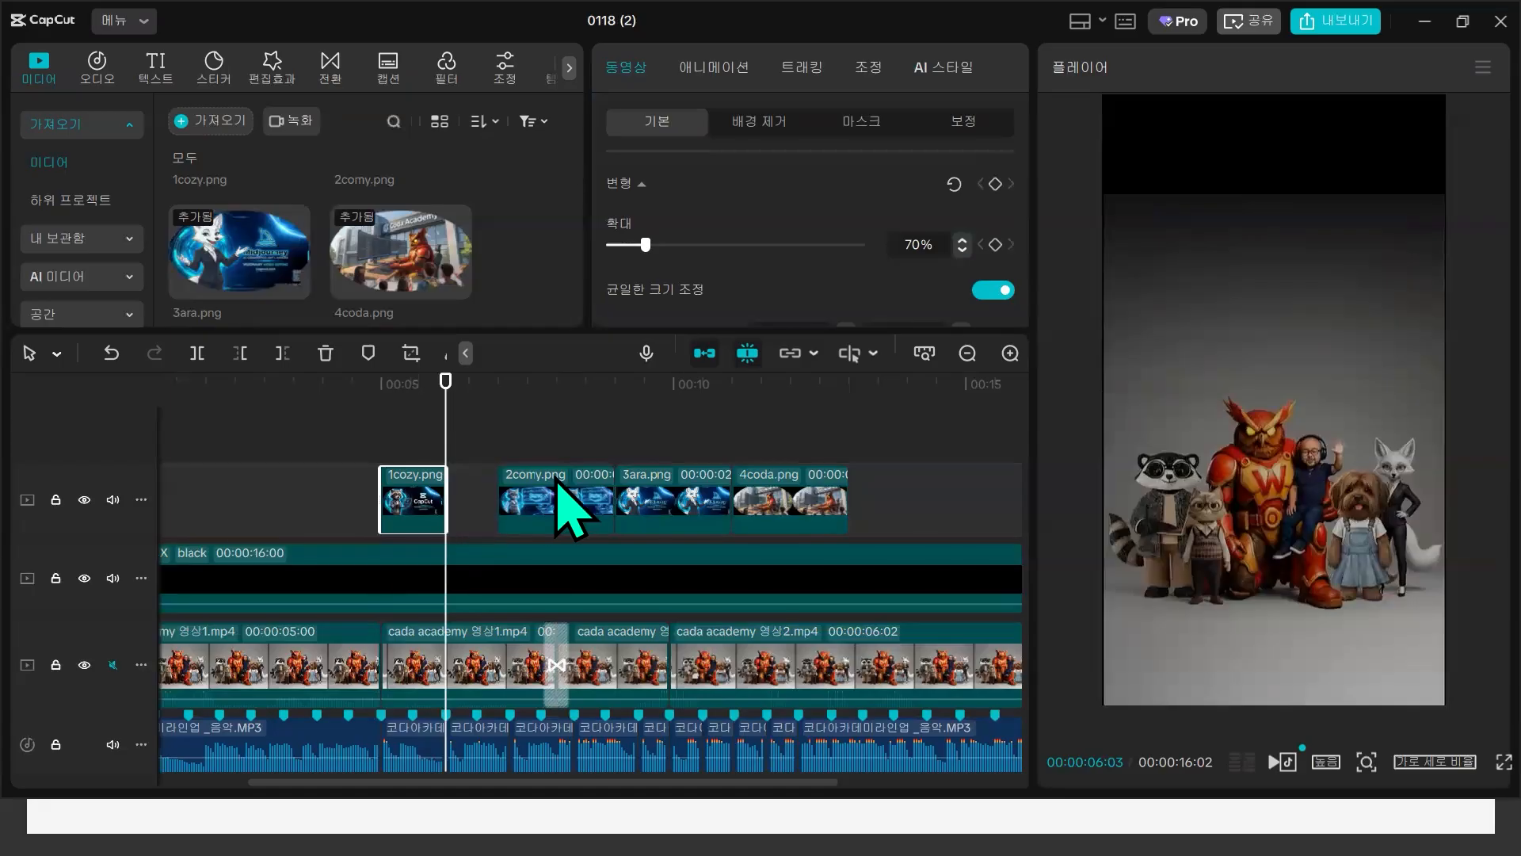
- Move 2comy.png directly behind 1cozy.png and trim its end to the beat marker at 00:00:07:06
drag(554, 491, 499, 490)
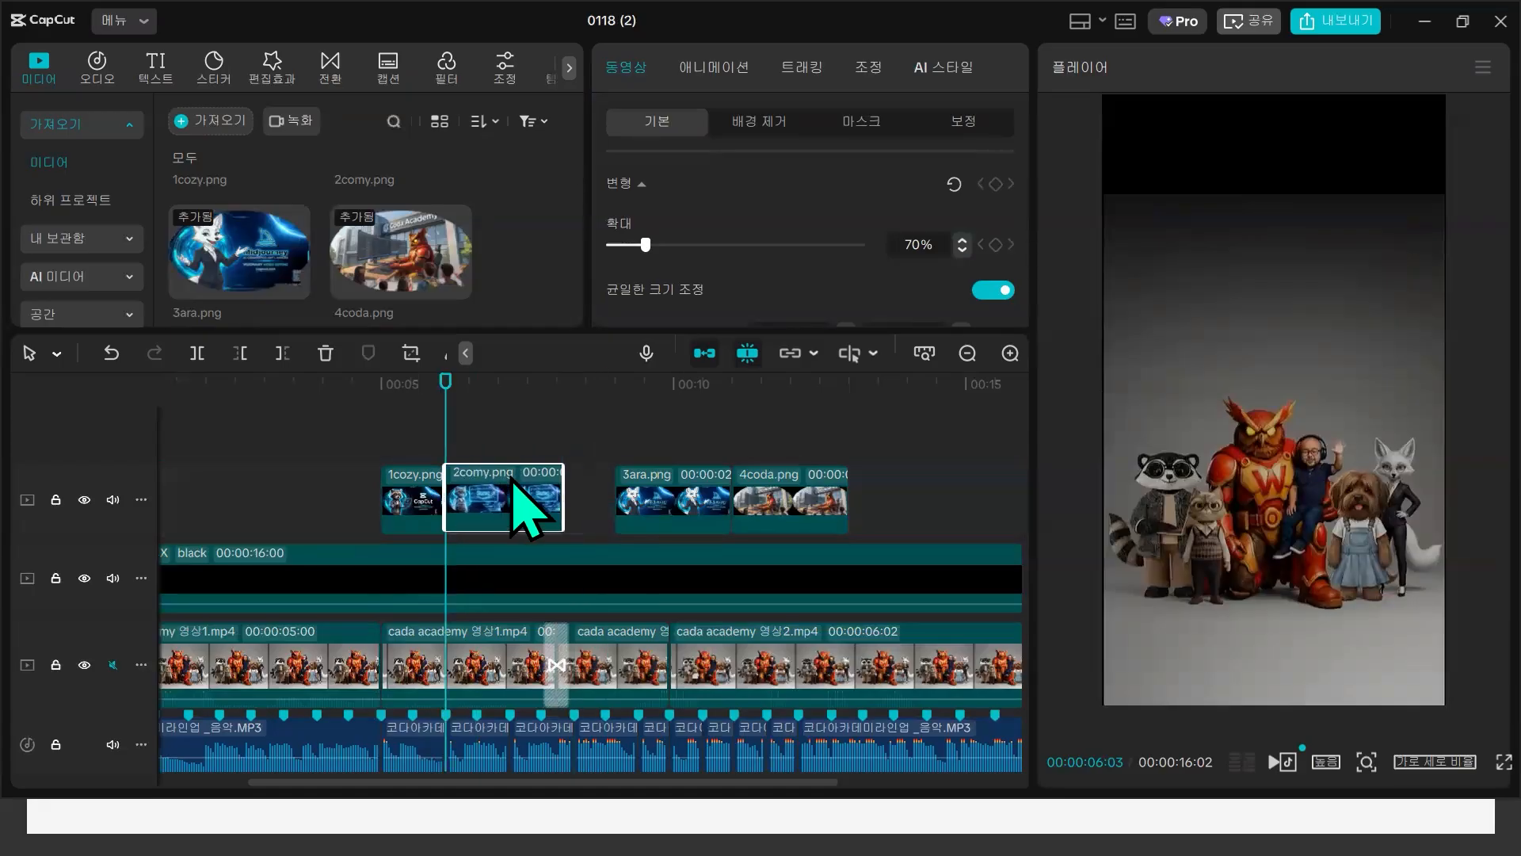
click(509, 606)
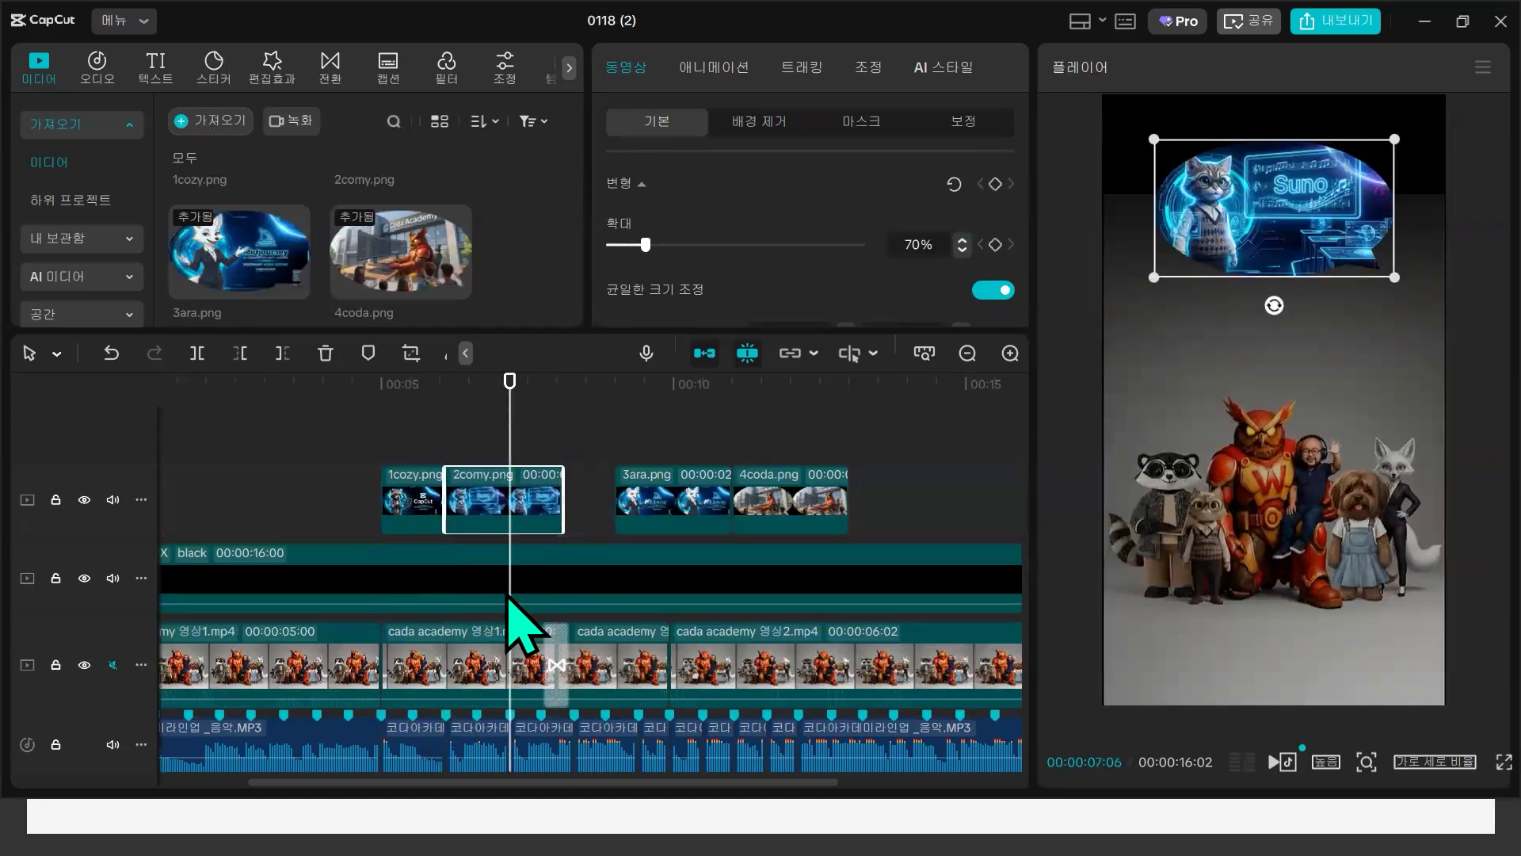
key(w)
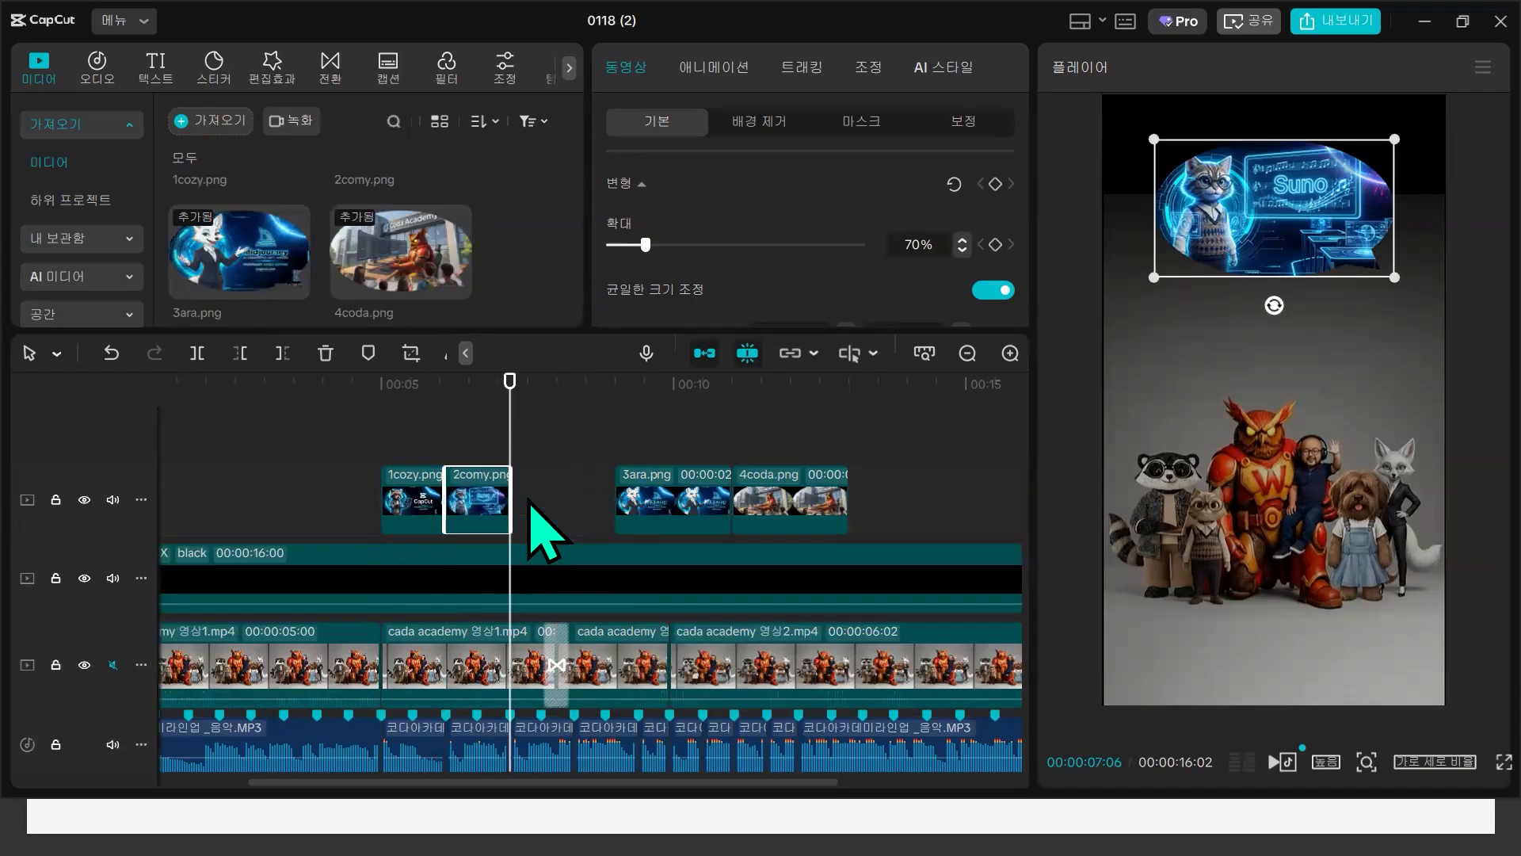
- Move 3ara.png directly behind 2comy.png and trim its end to the beat marker at 00:00:08:09
drag(649, 487, 548, 480)
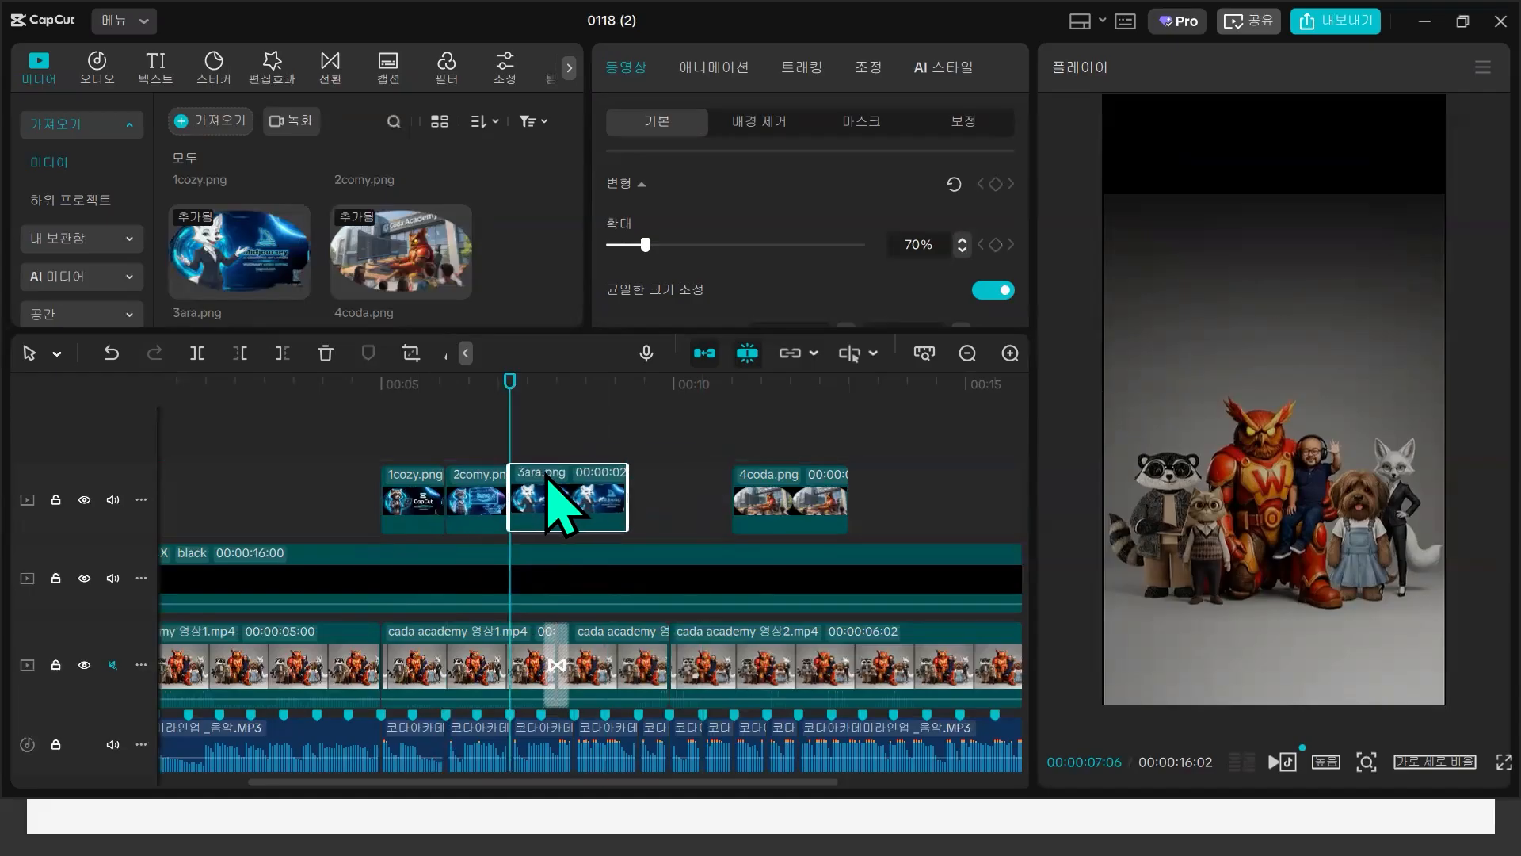
key(Down)
key(Down)
key(Down)
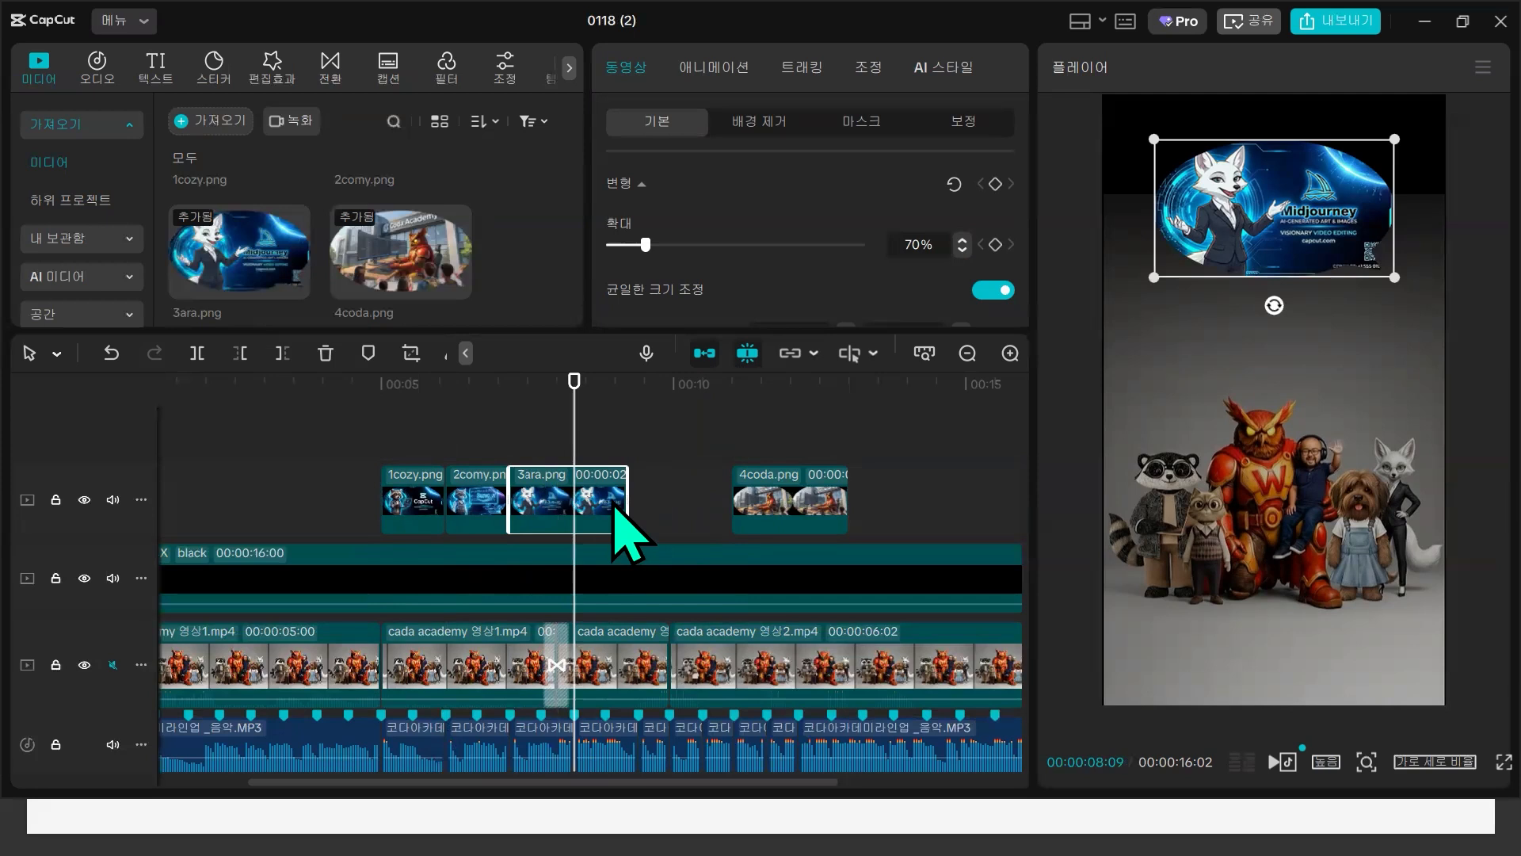
key(w)
- Move 4coda.png directly behind 3ara.png and trim its end to the beat marker at 00:00:09:12
drag(768, 510, 615, 495)
key(Down)
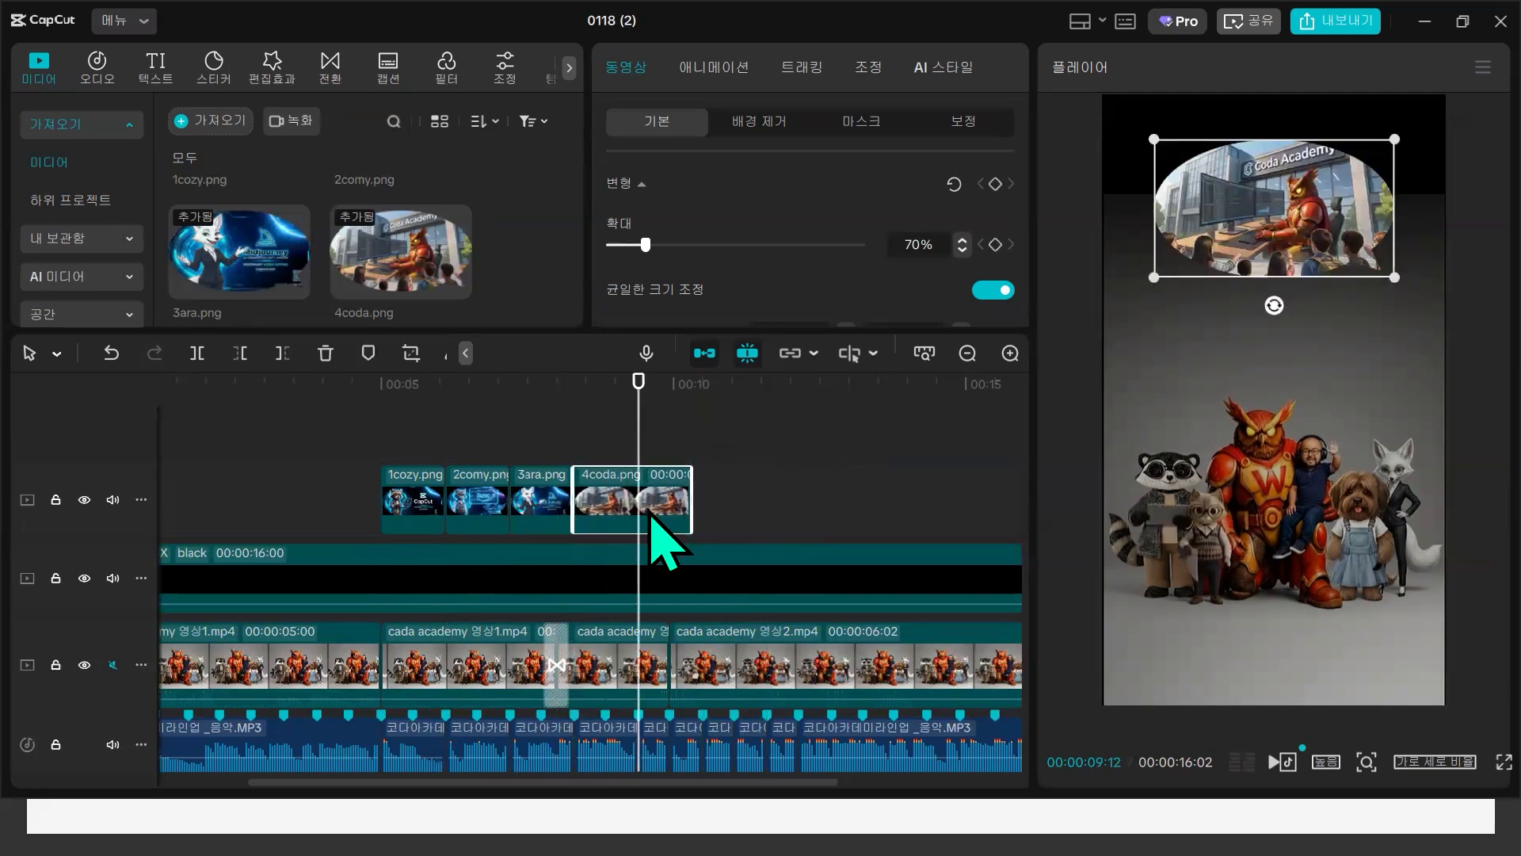
key(w)
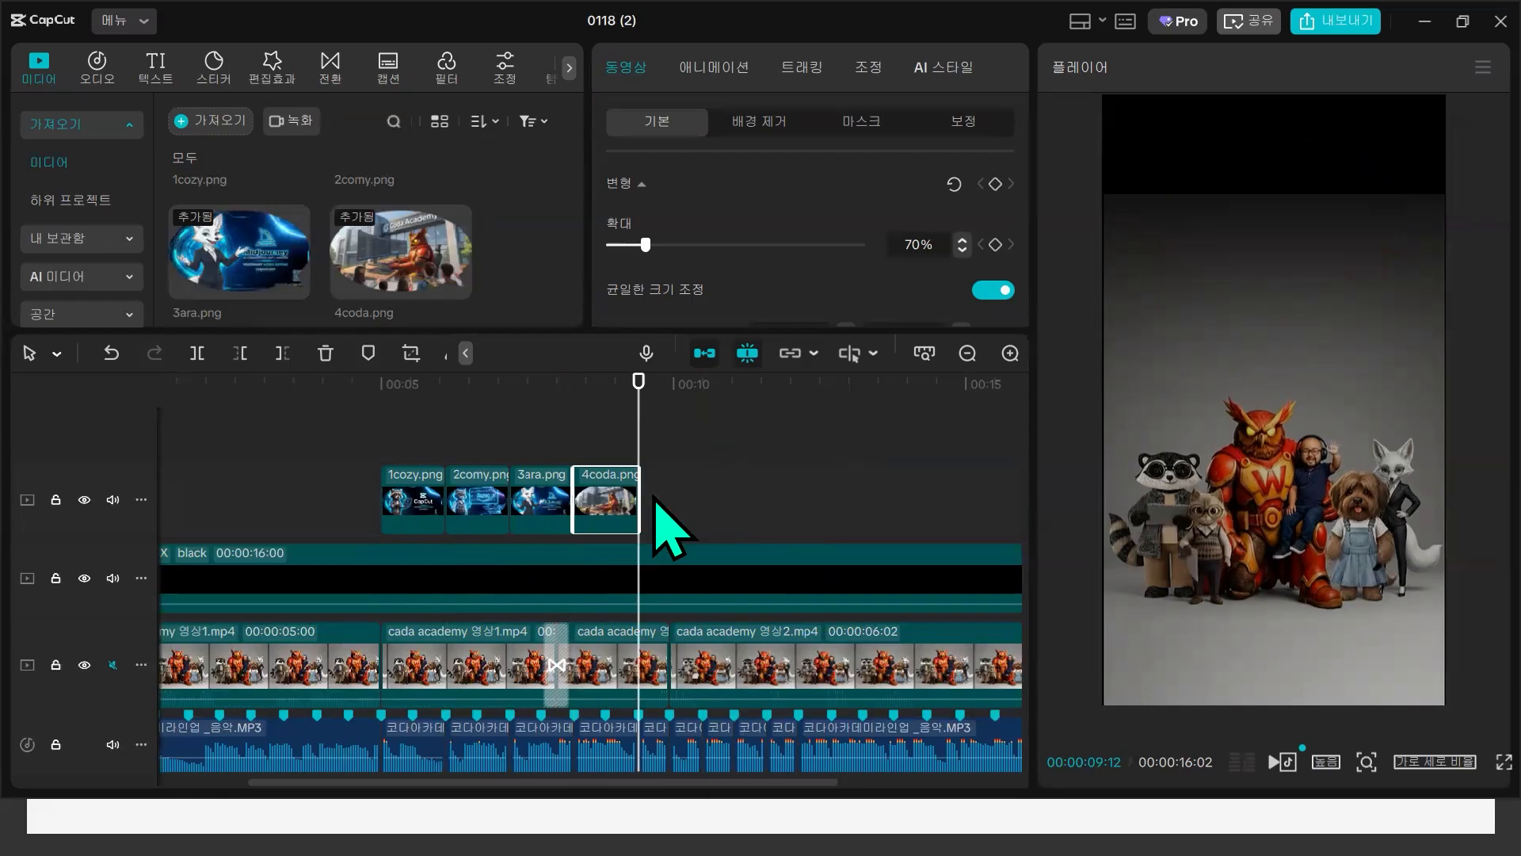
- Add 한번더_이미지.png directly behind 4coda.png and trim its end to the beat marker at 00:00:09:28
scroll(515, 255, down, 3)
drag(498, 282, 644, 493)
click(670, 437)
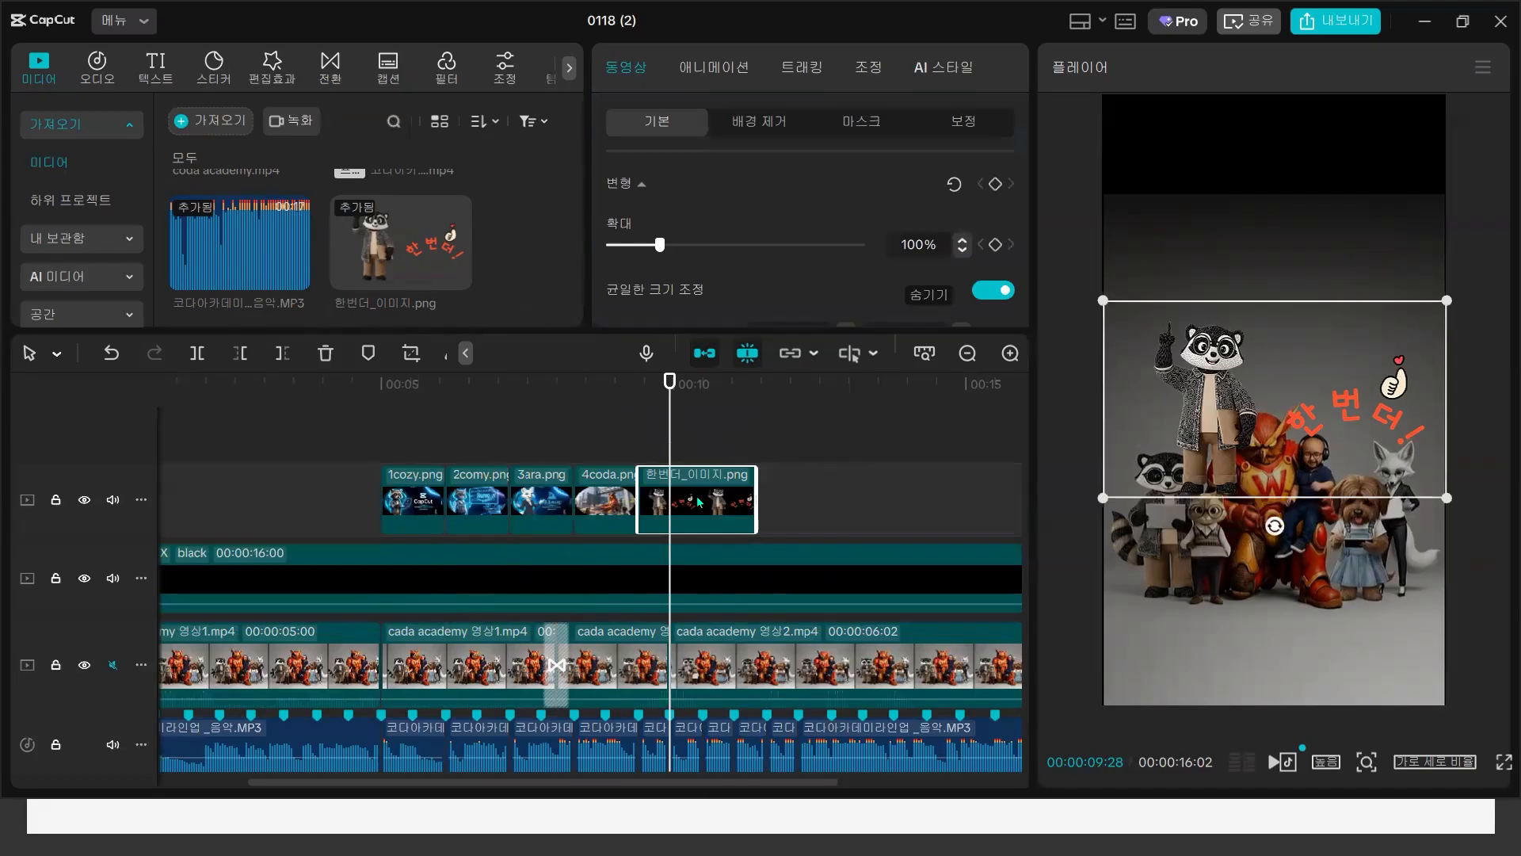
key(w)
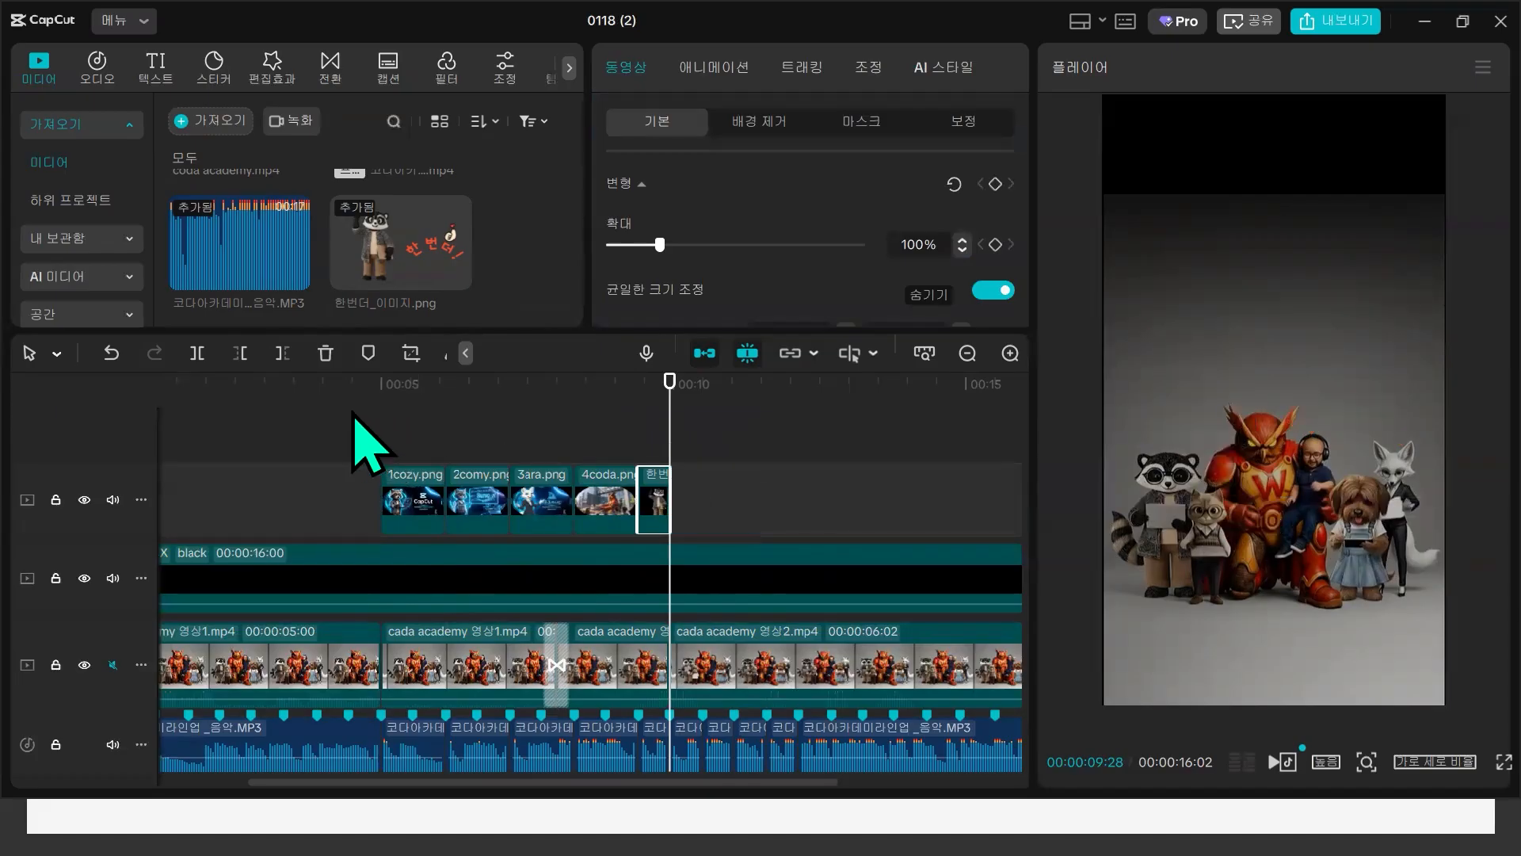
click(374, 422)
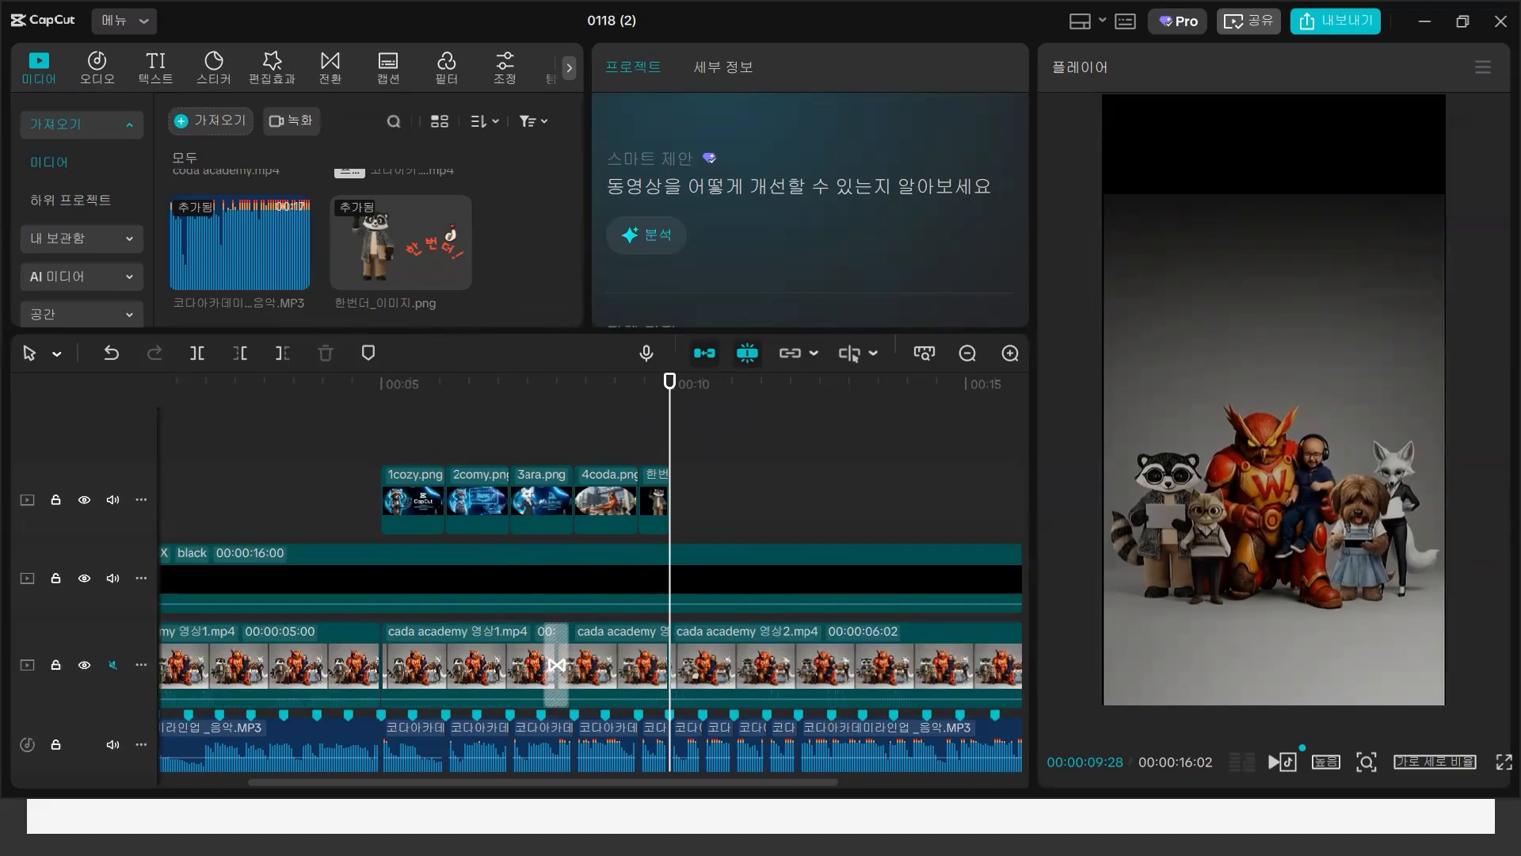
- Try the 미니 줌 video effect on its own track above the images, starting at 00:00:05:00
click(445, 421)
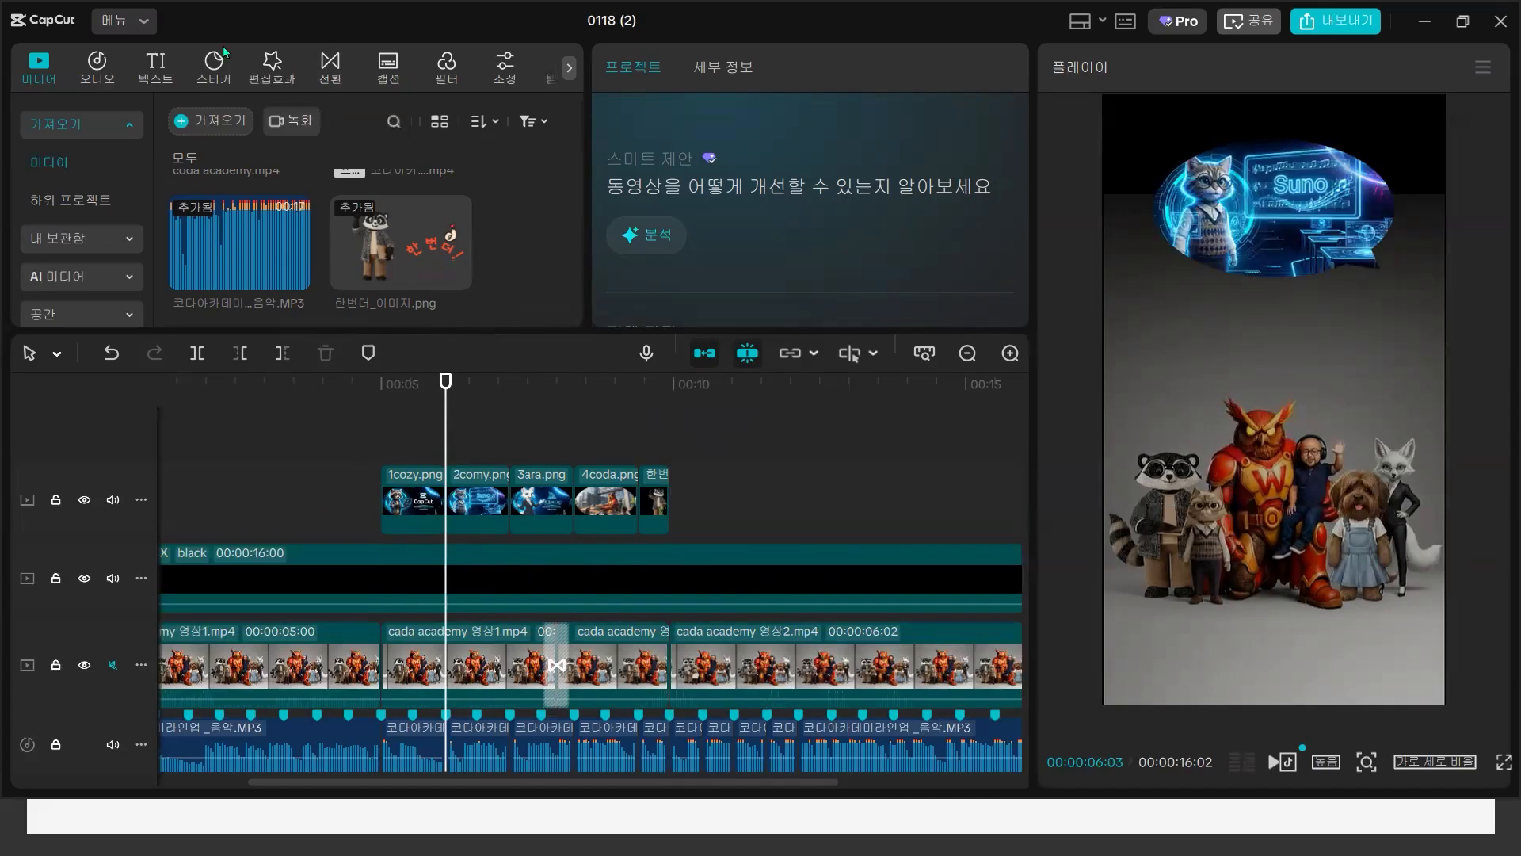
click(272, 65)
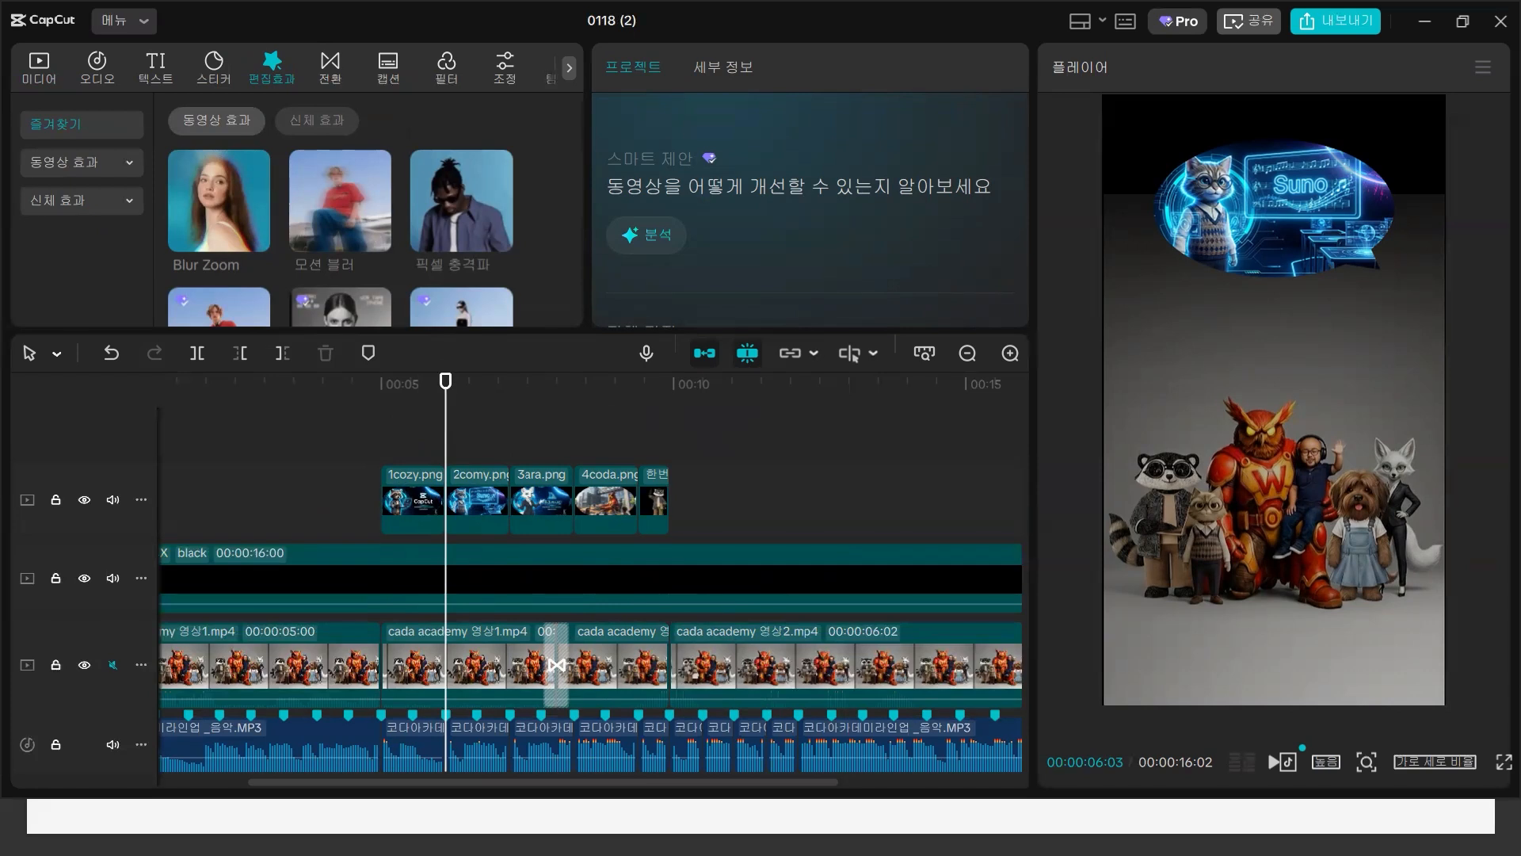
click(230, 206)
scroll(331, 198, down, 2)
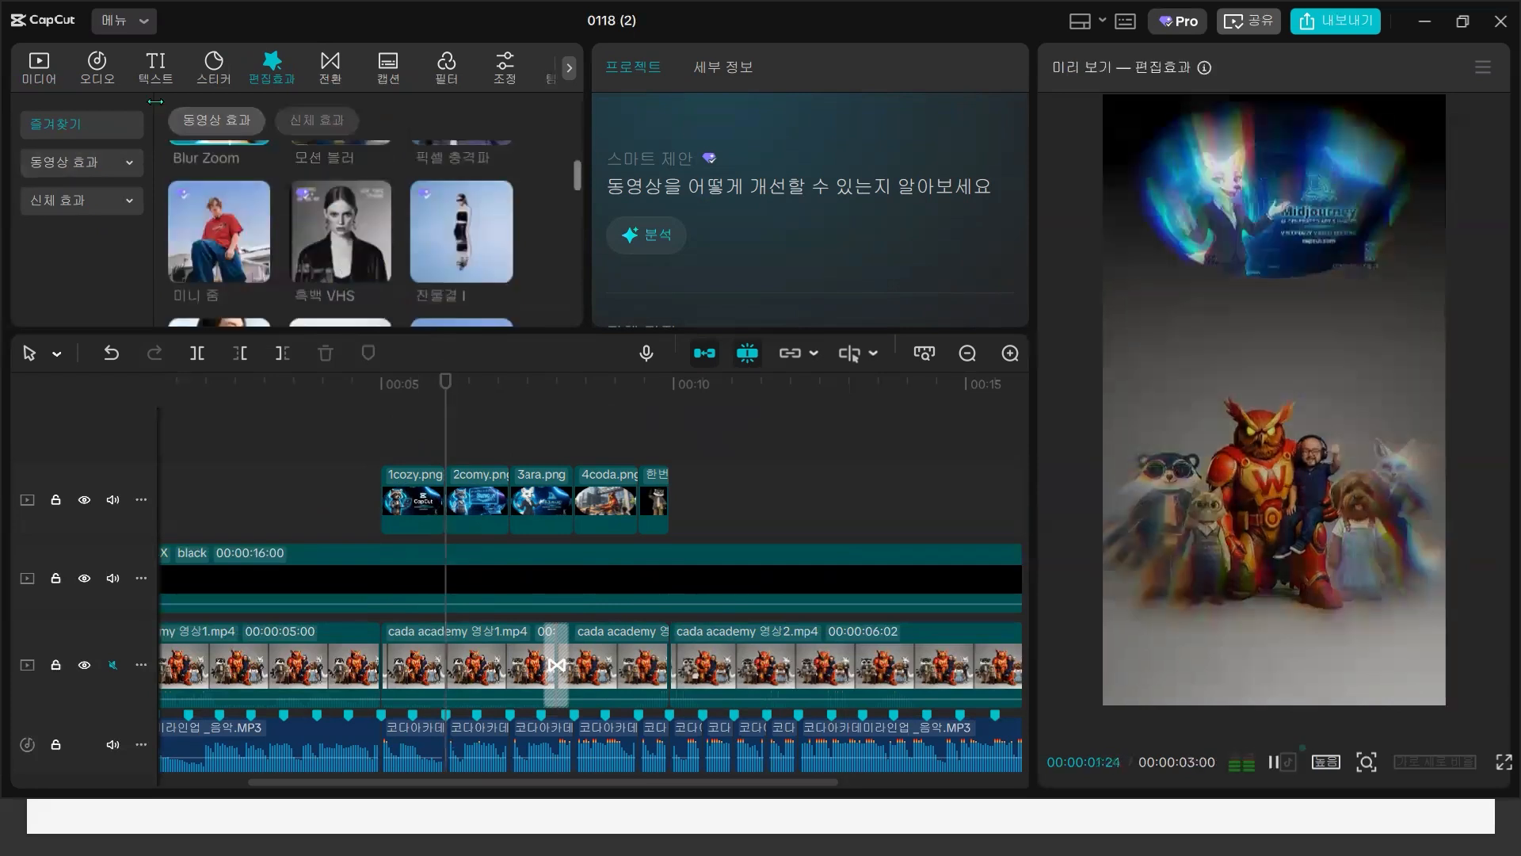
scroll(344, 234, down, 2)
drag(204, 255, 382, 439)
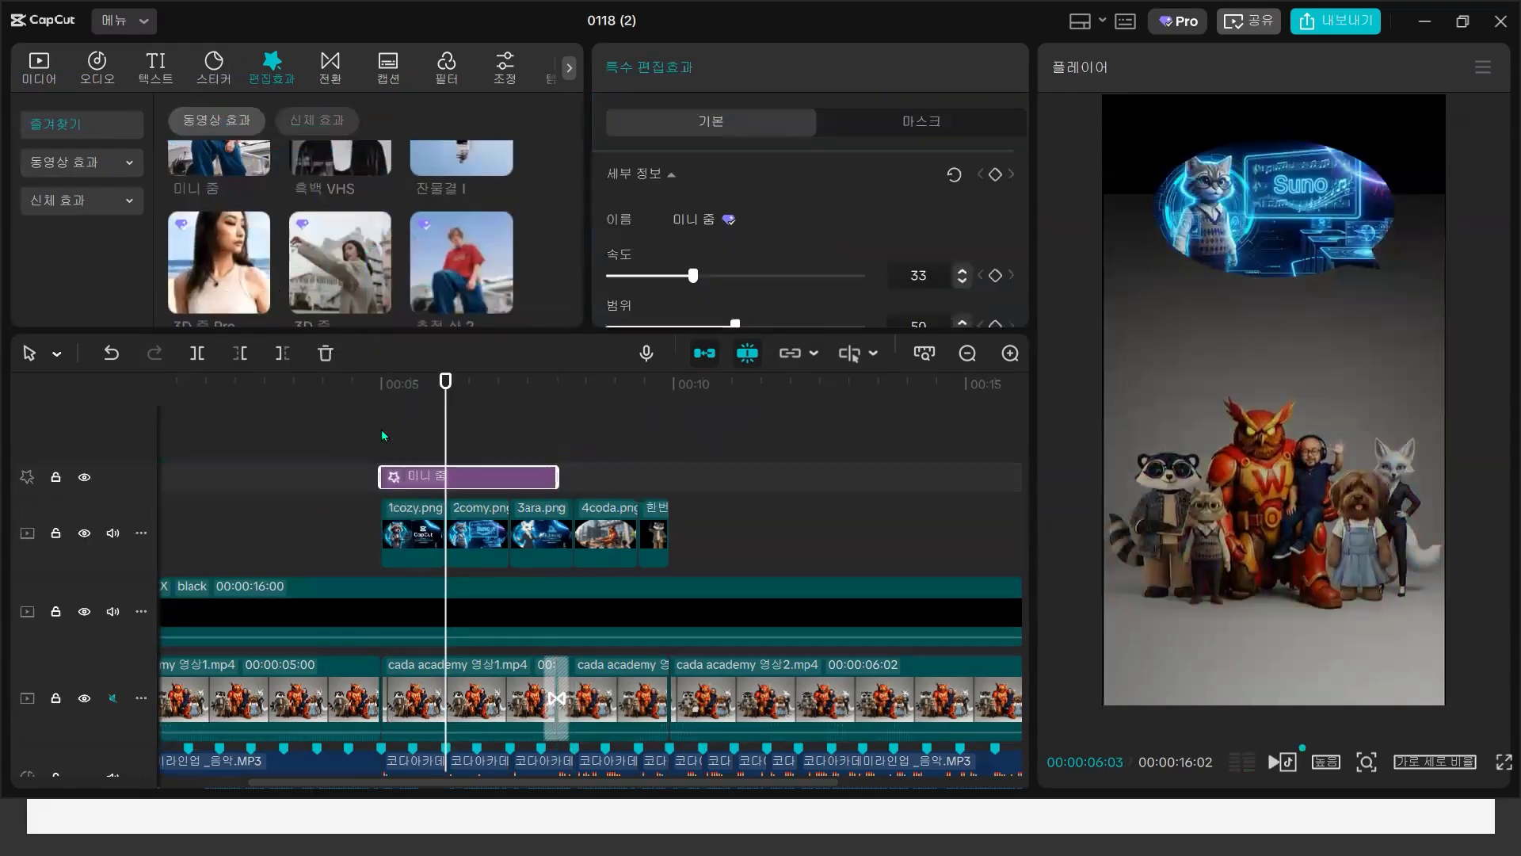
- Play the video from 00:00:05:00 to check how the 미니 줌 effect looks
click(379, 427)
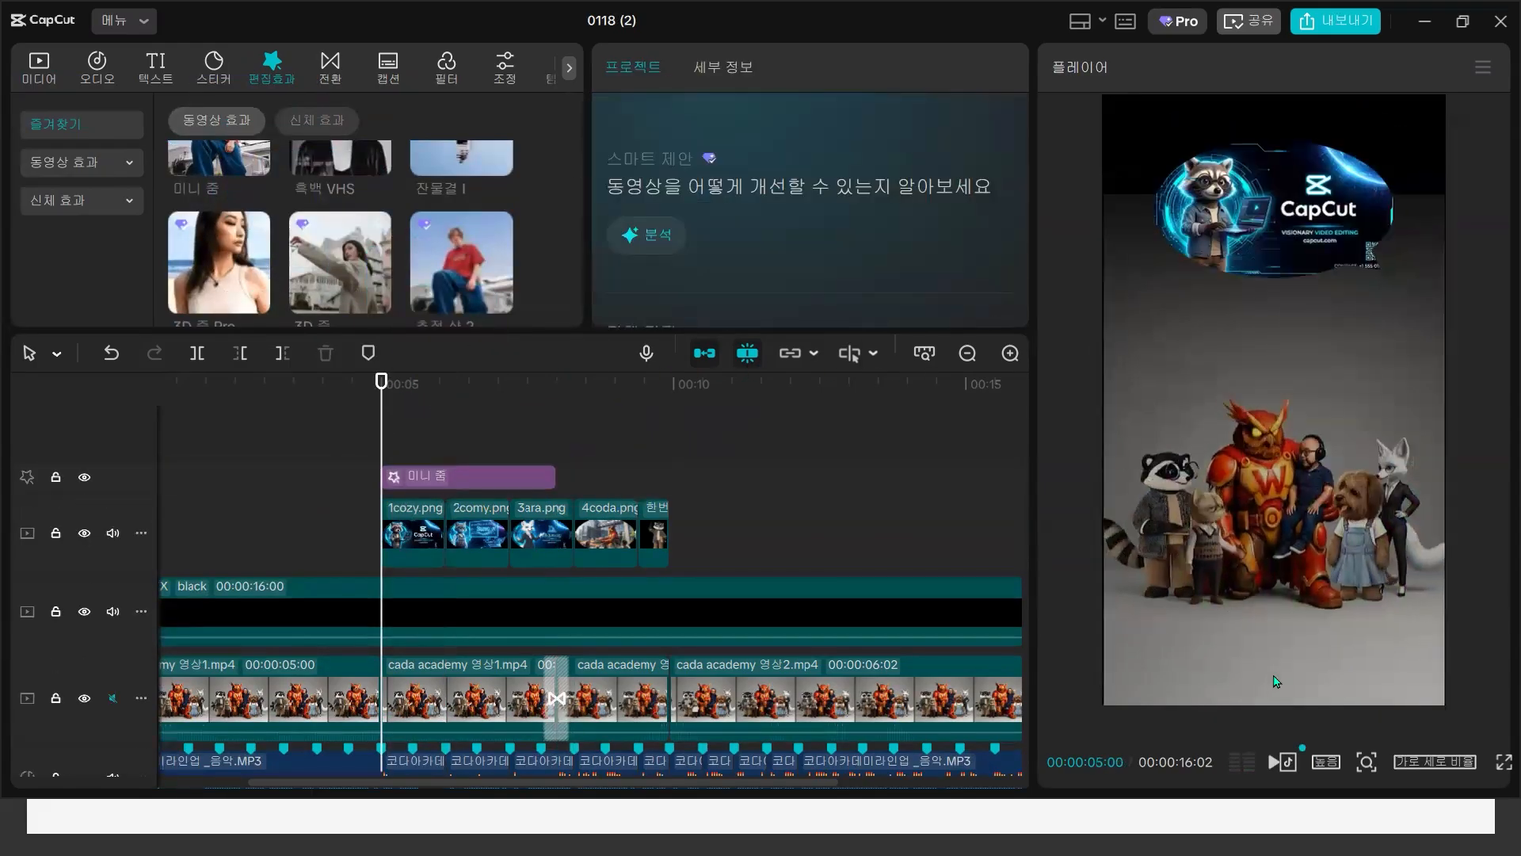
click(1275, 766)
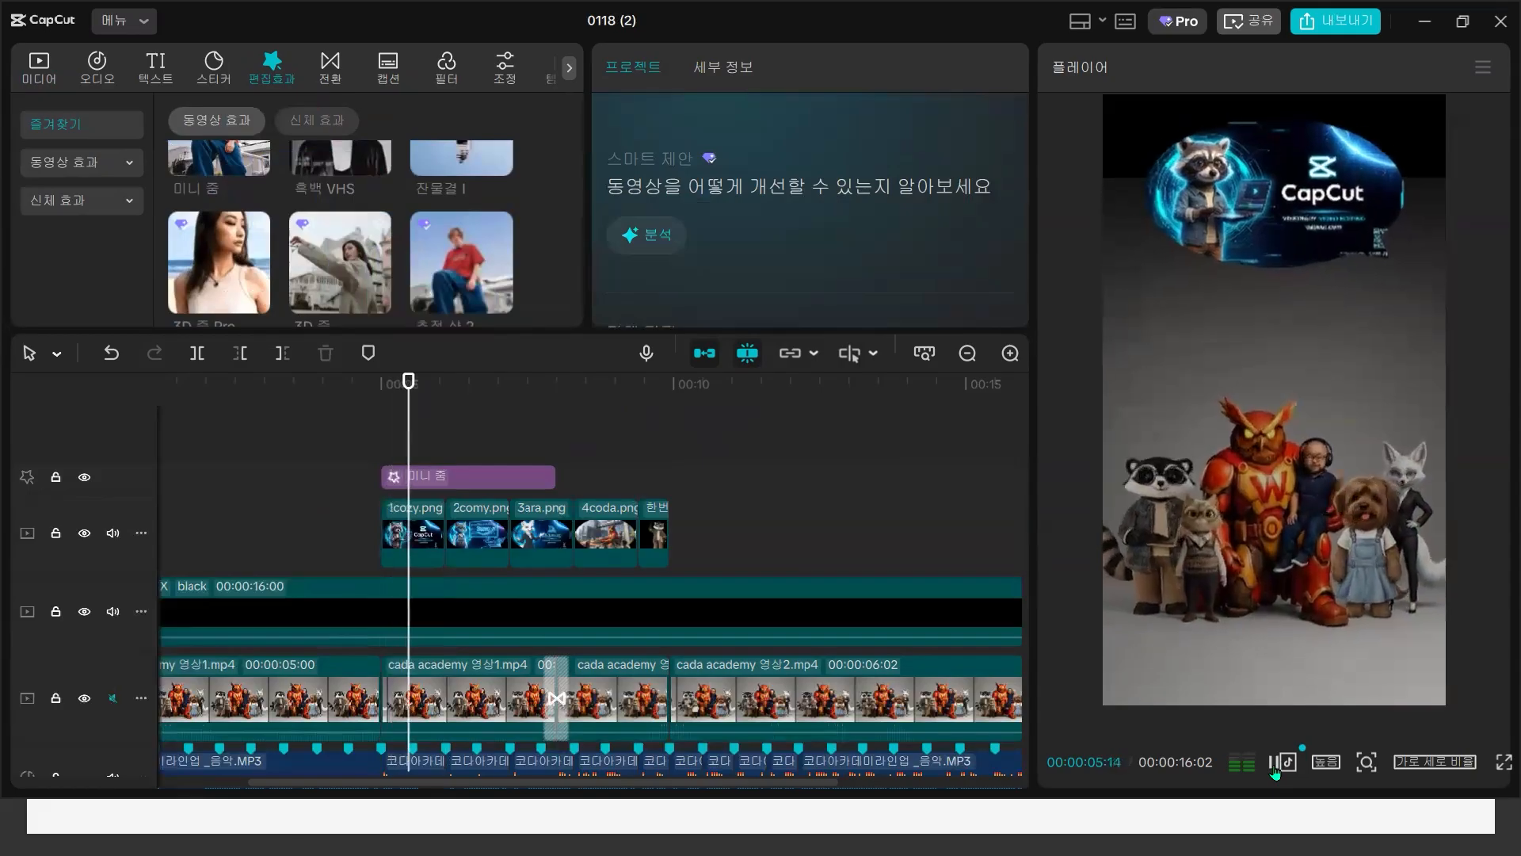
click(1275, 767)
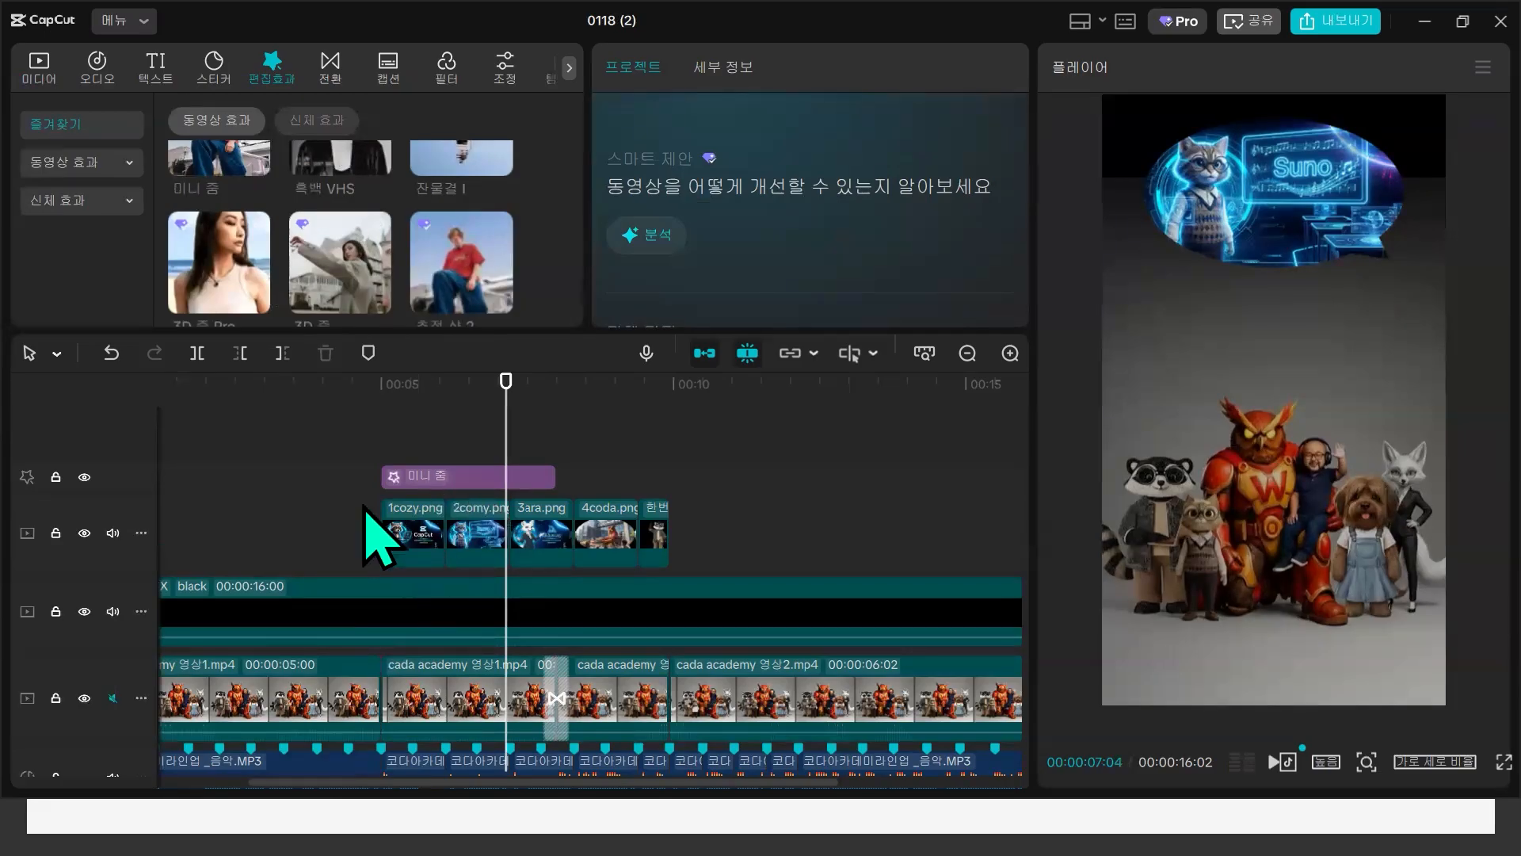
- Delete the 미니 줌 effect clip from the track above the images
click(429, 479)
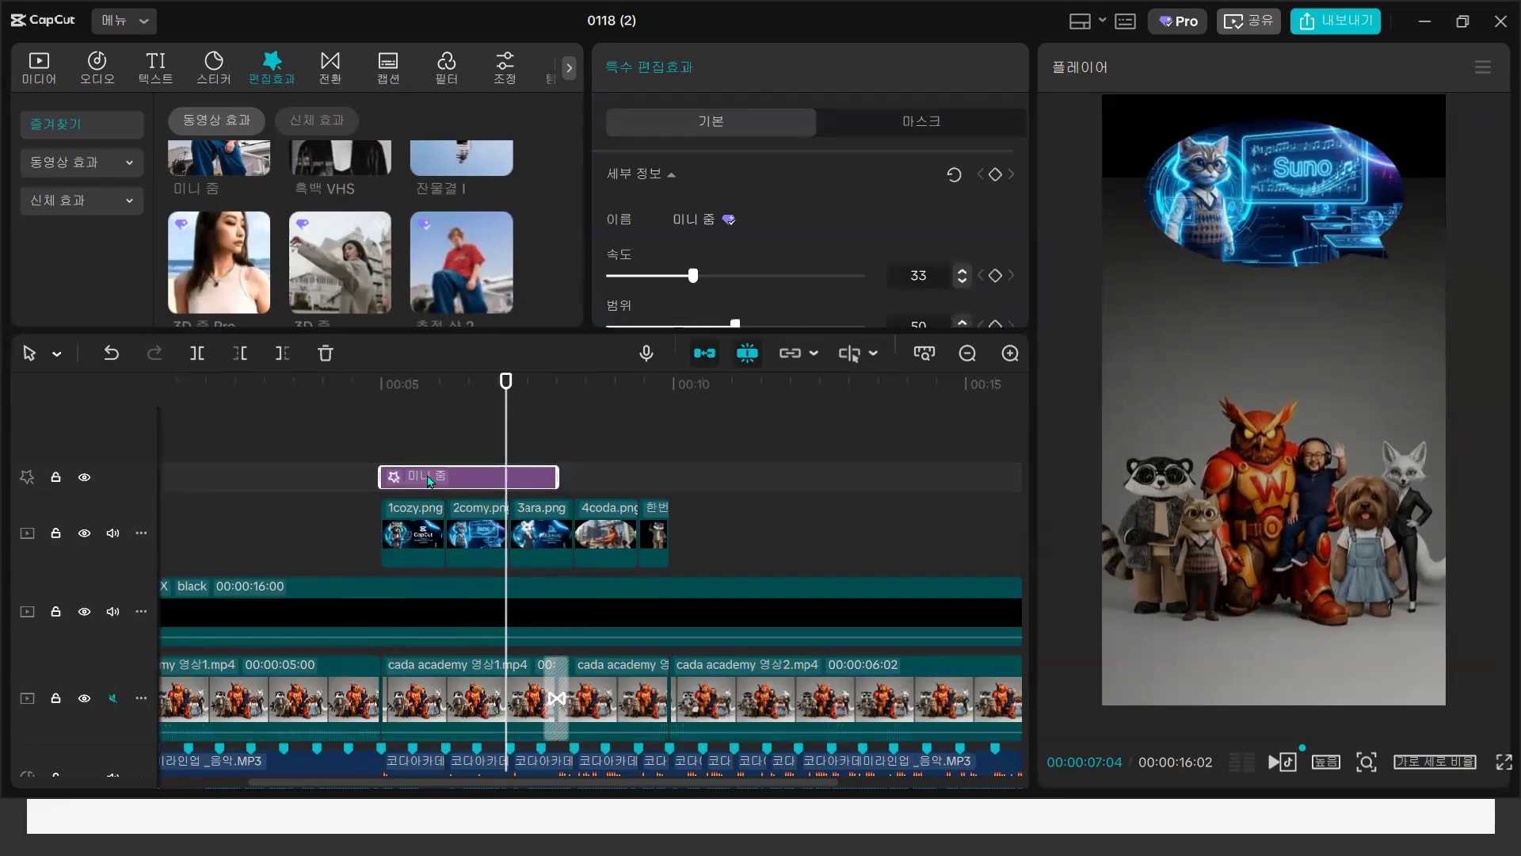
key(Delete)
click(399, 480)
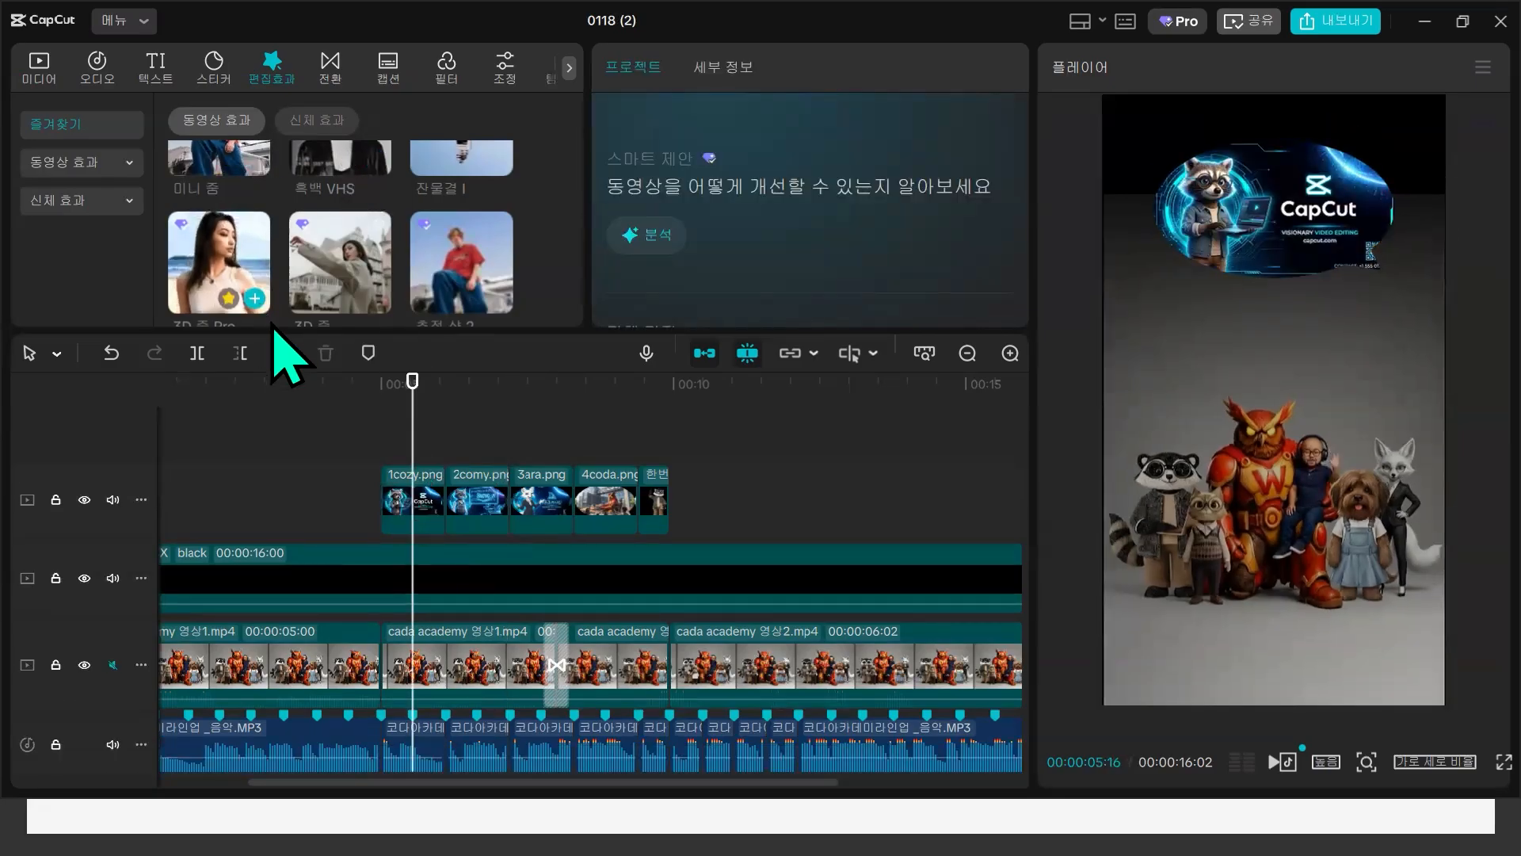
- Apply the 미니 줌 effect directly to each of the clips 1cozy.png, 2comy.png, 3ara.png, 4coda.png and 한번더_이미지.png
drag(279, 332, 280, 379)
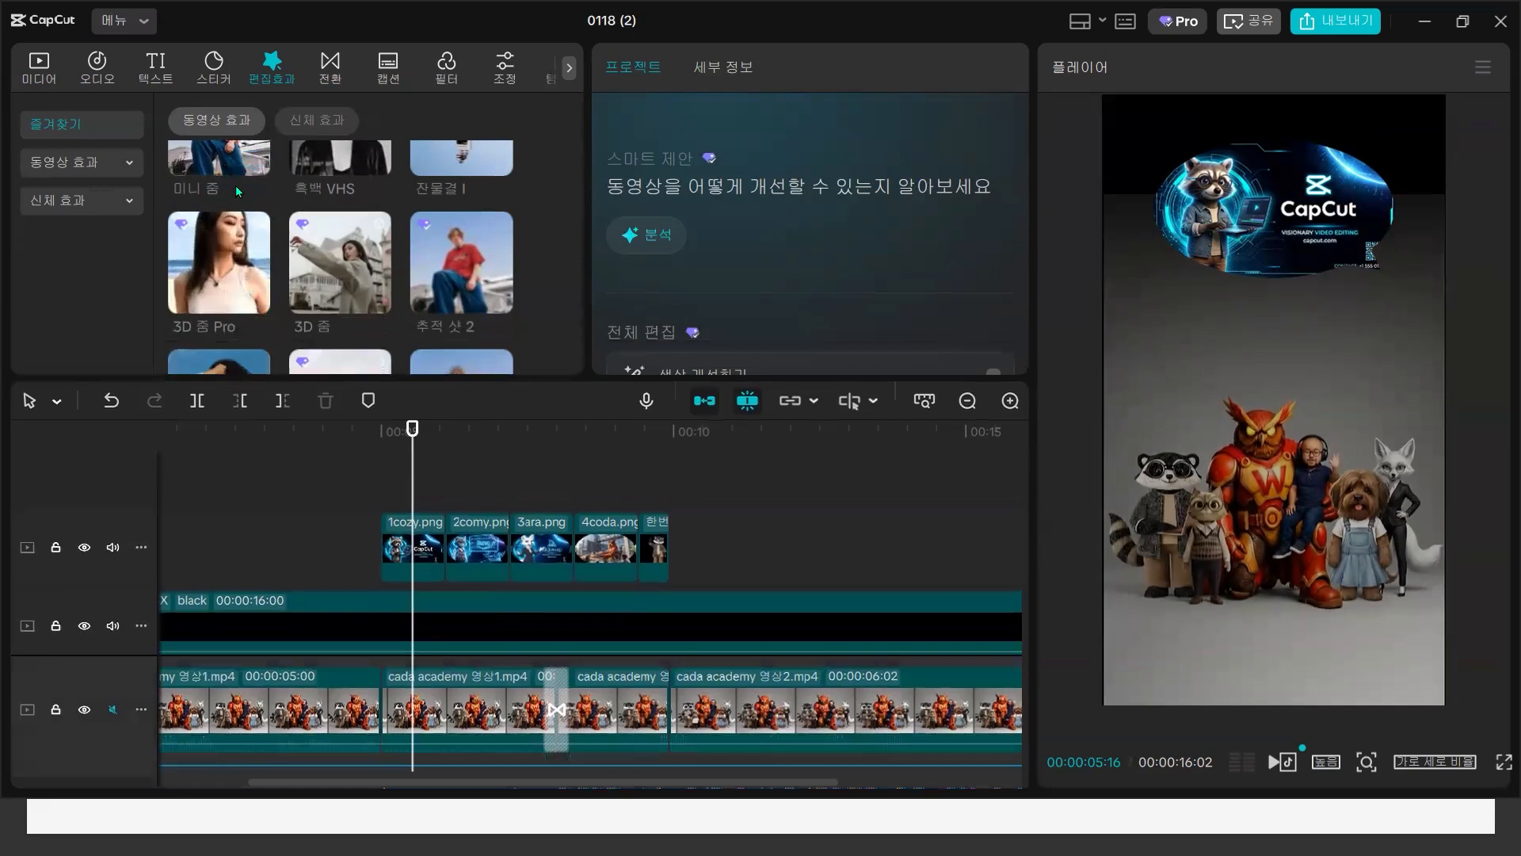
scroll(236, 184, up, 2)
drag(244, 210, 377, 465)
drag(393, 548, 396, 548)
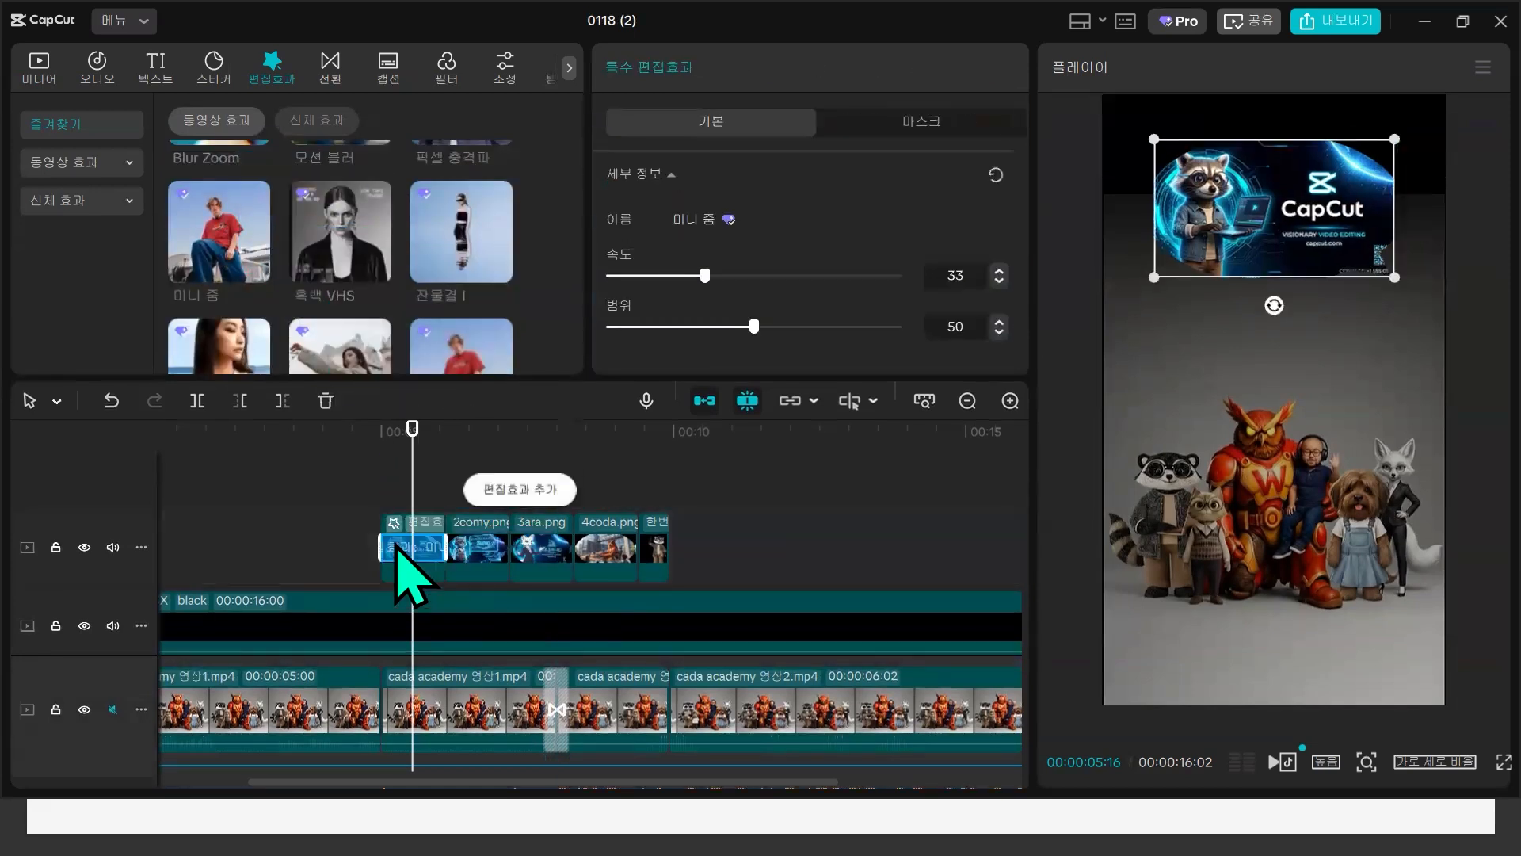
drag(237, 234, 469, 529)
drag(226, 234, 526, 541)
drag(259, 221, 614, 559)
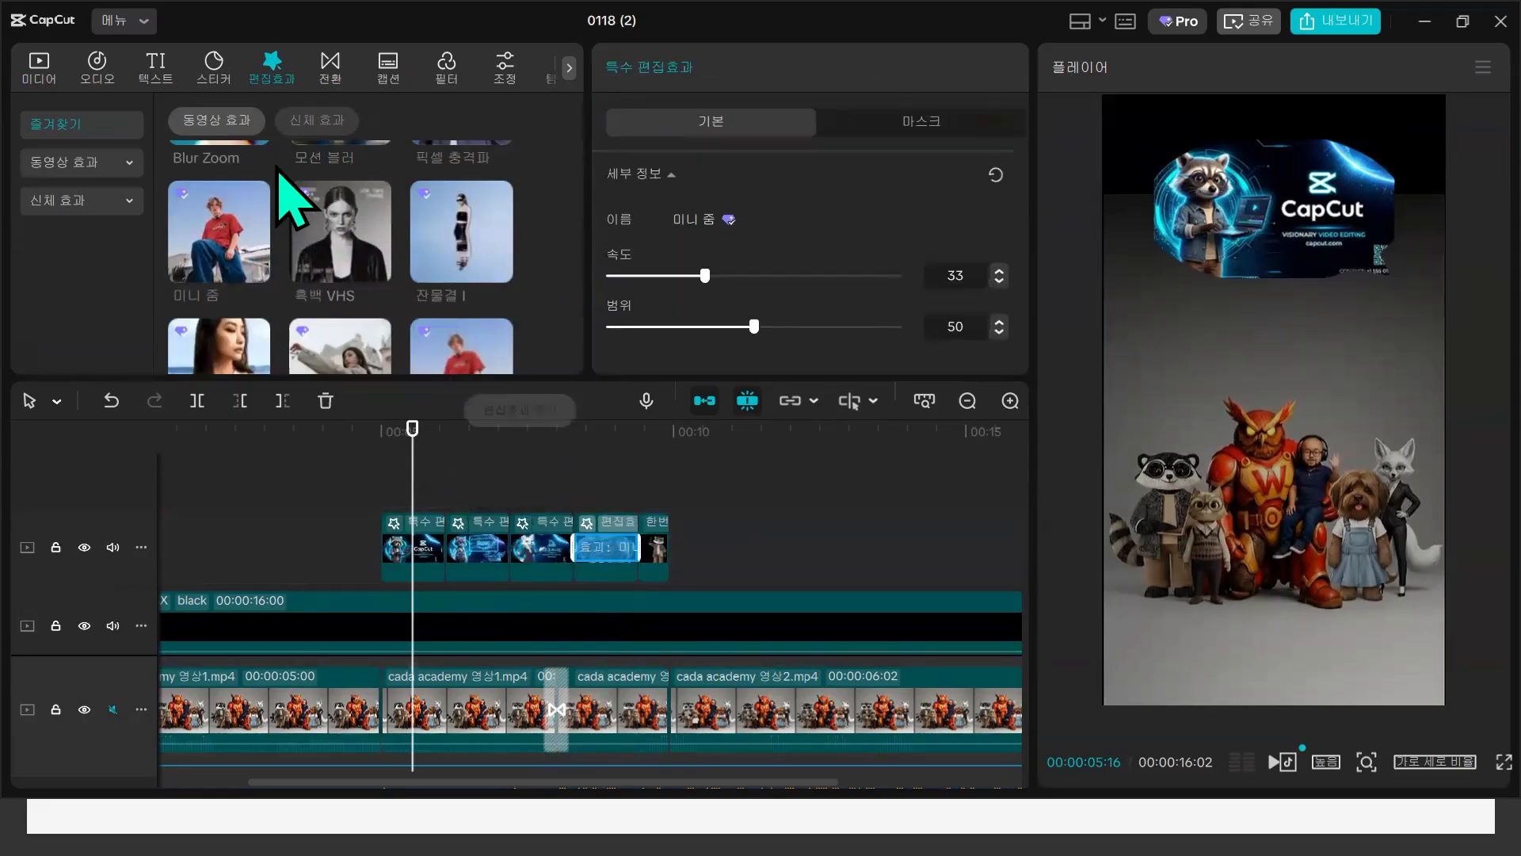
drag(238, 222, 651, 554)
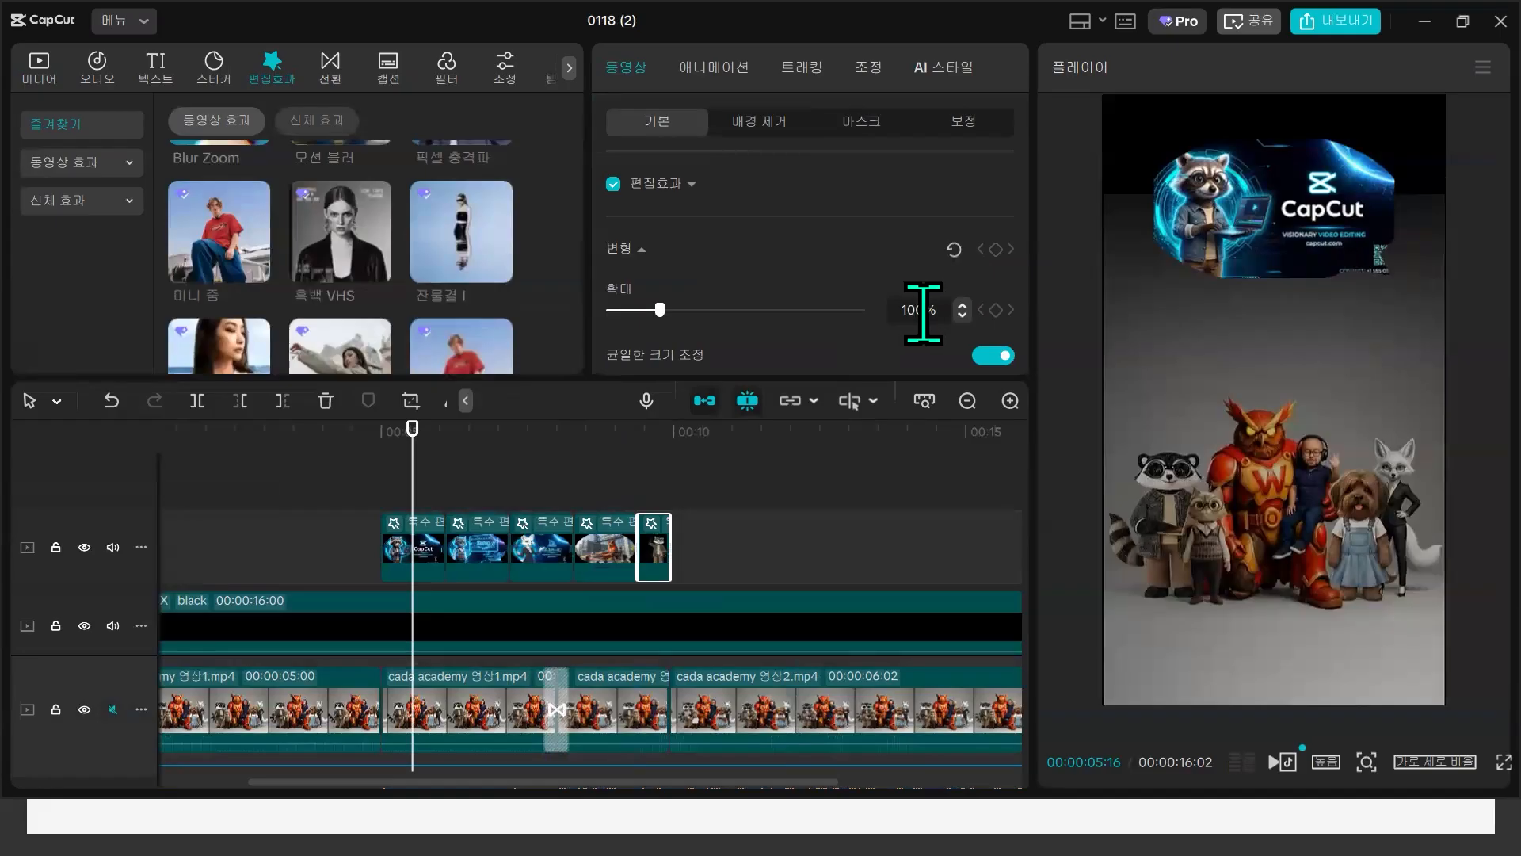
- Set the last image clip's scale to 70% and its Y position to 1200
click(923, 311)
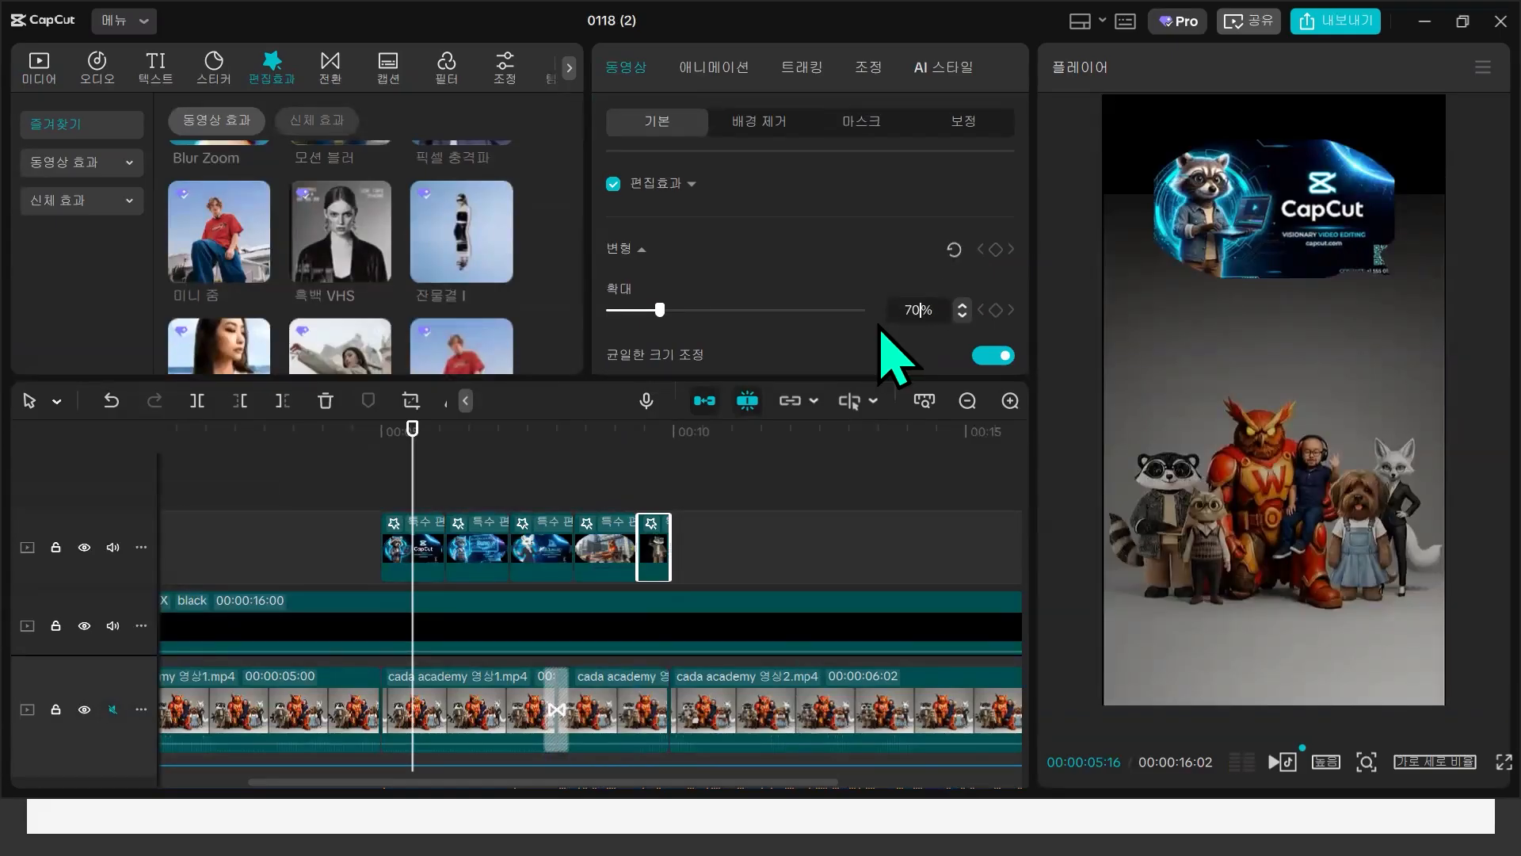
scroll(818, 248, down, 3)
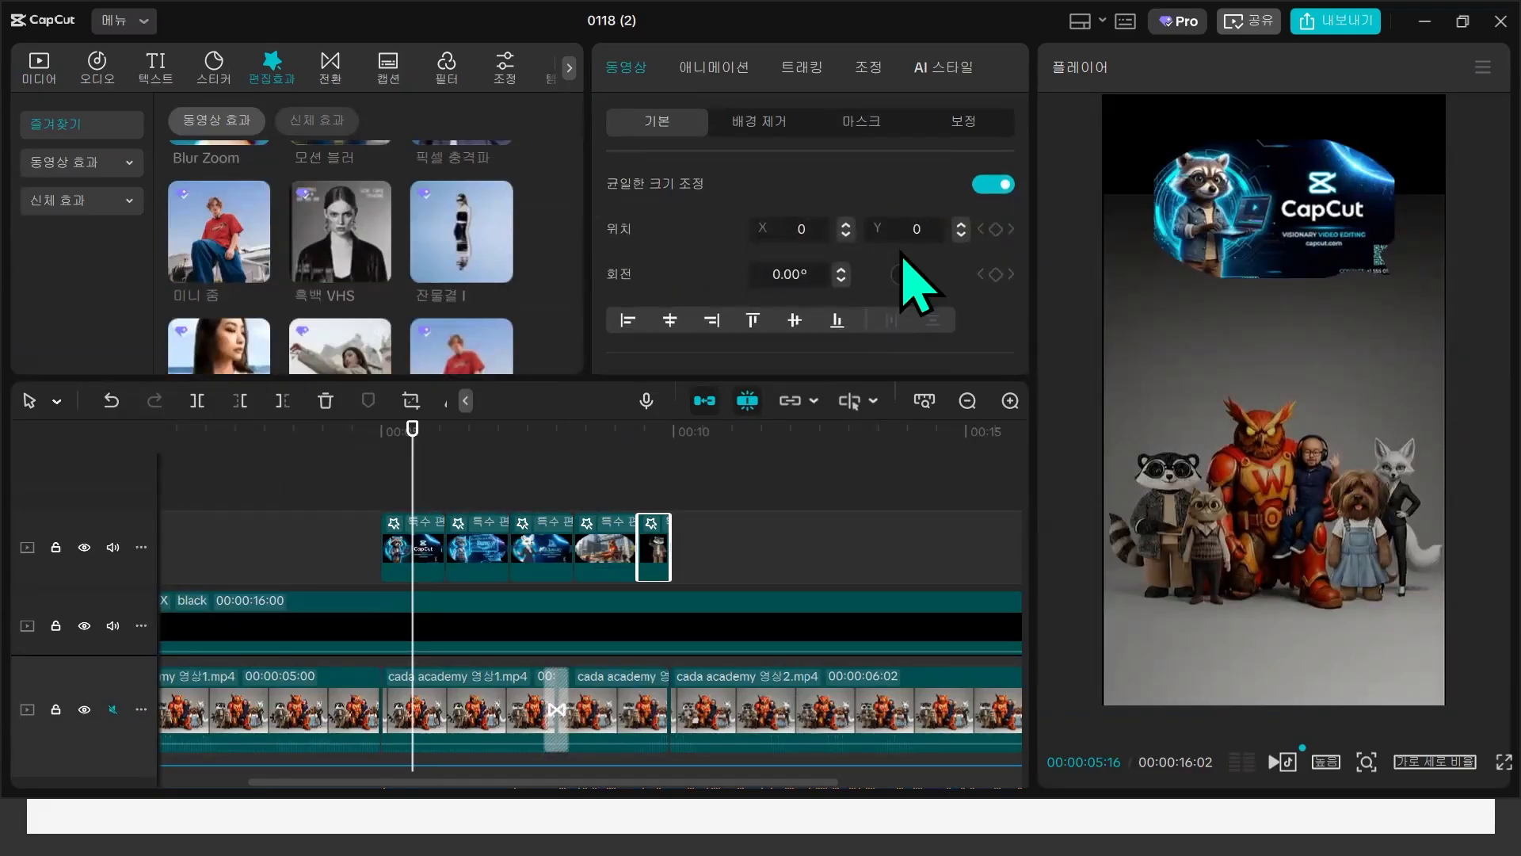
click(896, 235)
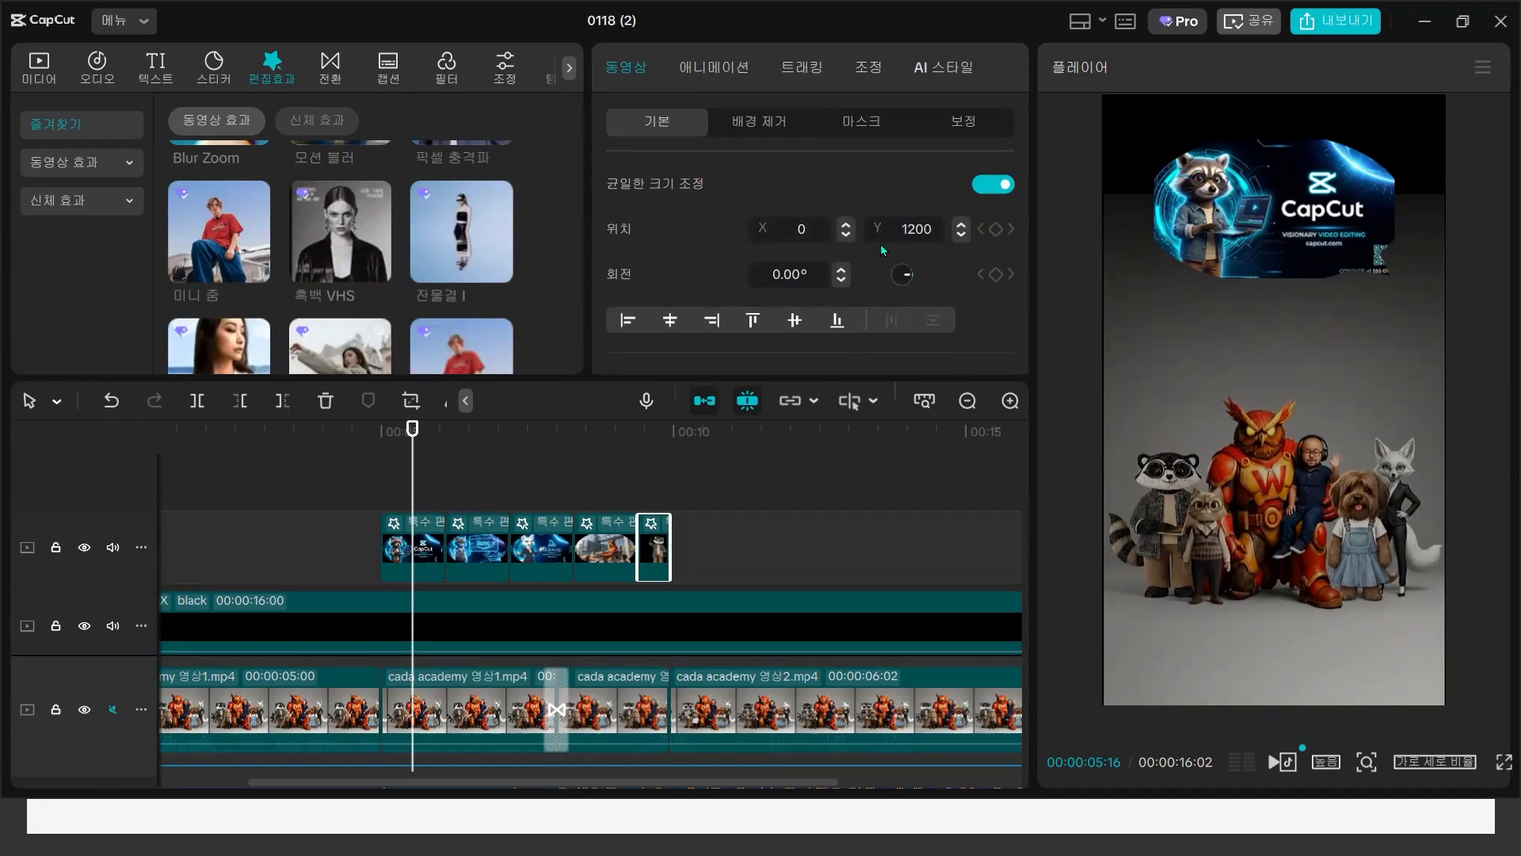
- Play the image sequence from about 00:00:05:00 to check its placement and 미니 줌 effect
click(392, 491)
click(1268, 765)
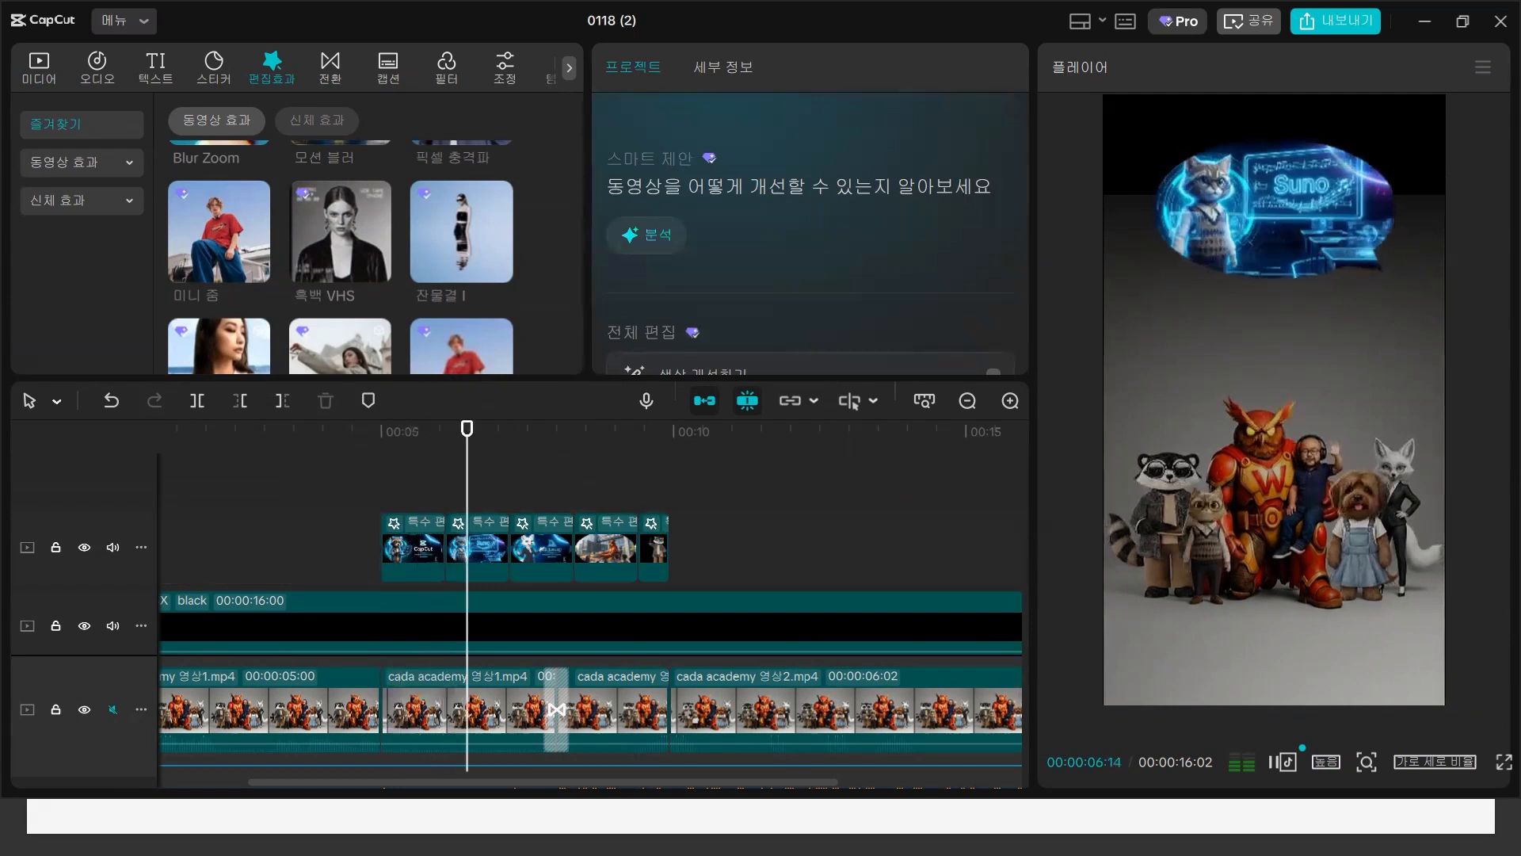
key(space)
- Duplicate the first four image clips together and place the copies at 00:00:09:28, right after the last image
drag(477, 523, 626, 618)
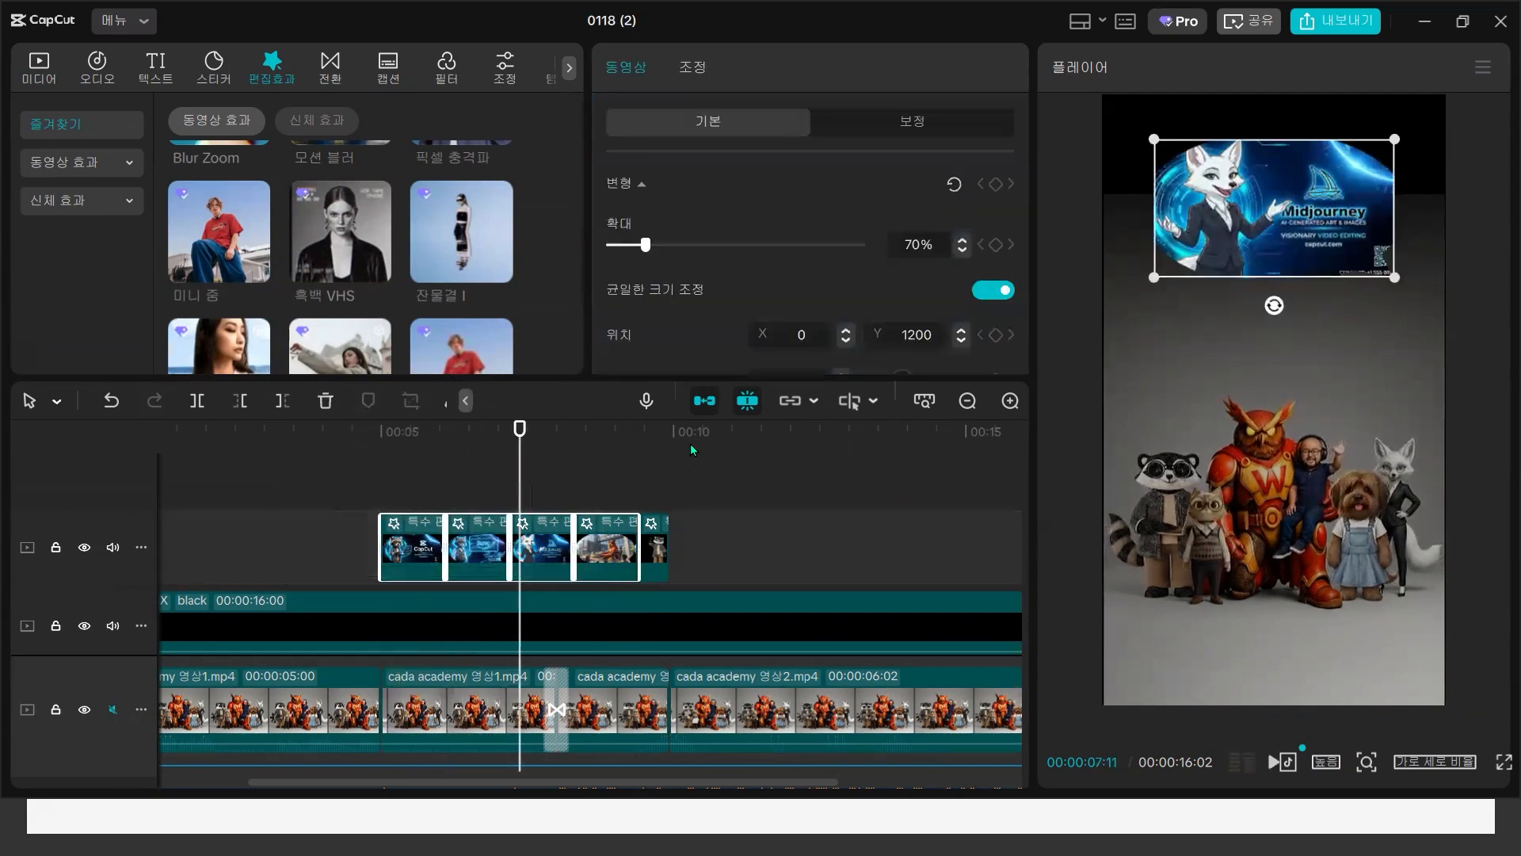
click(672, 501)
key(ctrl+v)
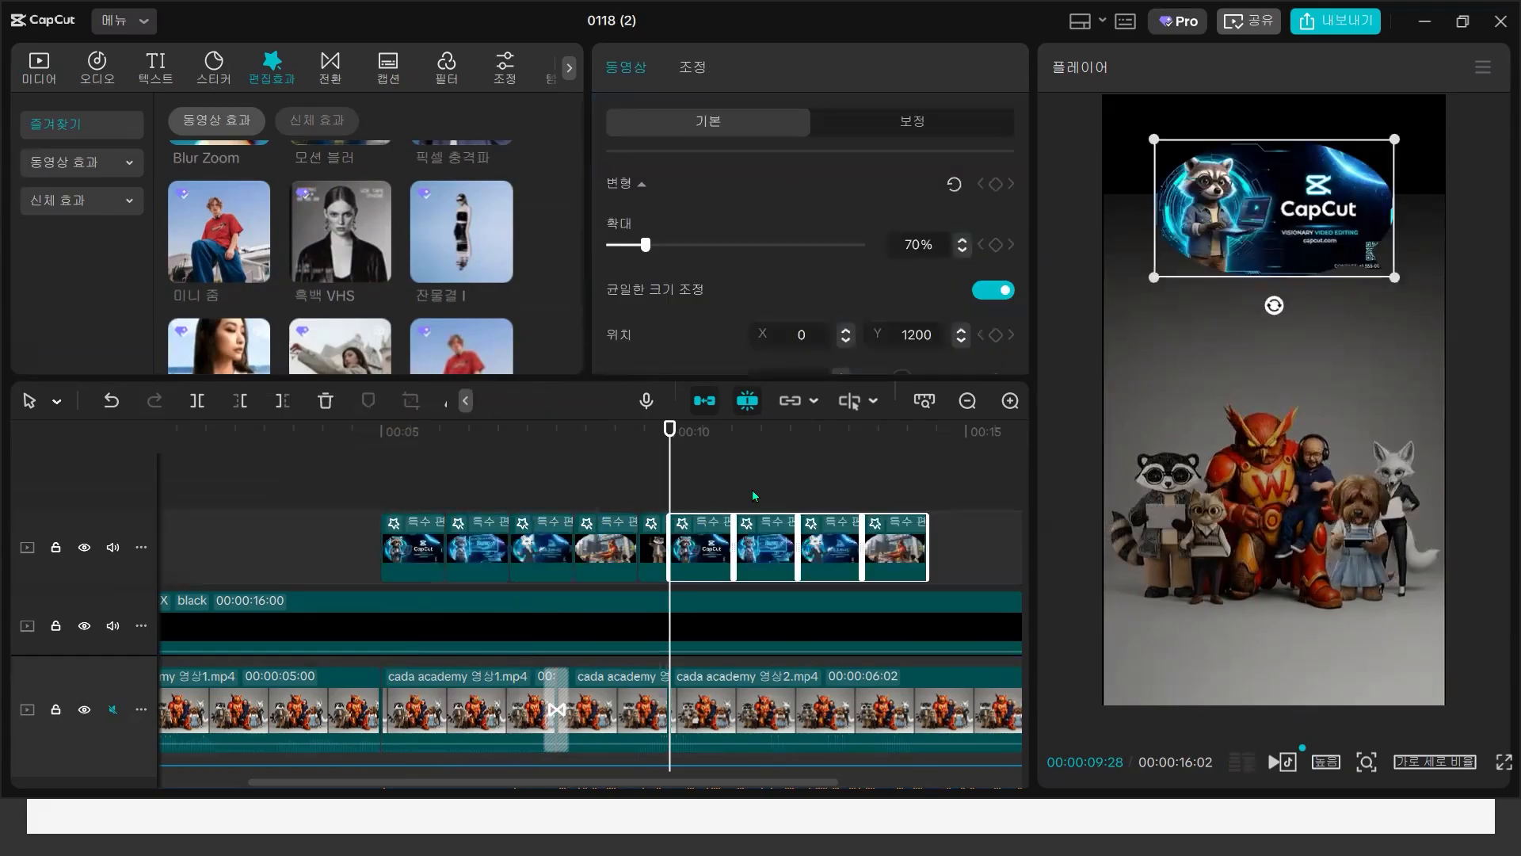
- Trim the copied CapCut image's end to the 00:00:10:15 beat marker, and attach the Suno image directly after it, trimmed to end at 00:00:11:01
scroll(701, 484, down, 1)
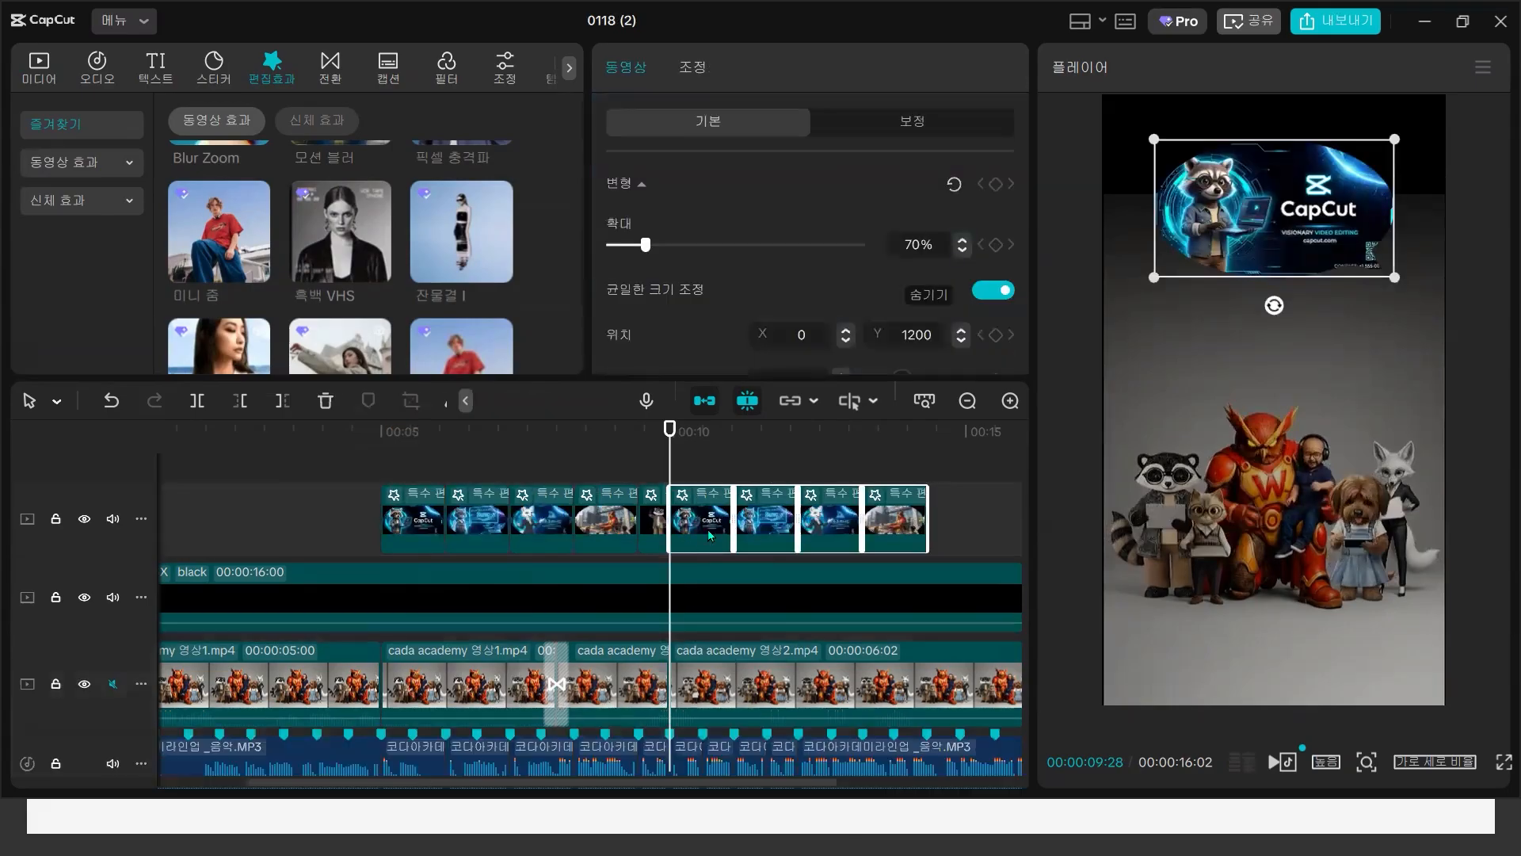
click(704, 732)
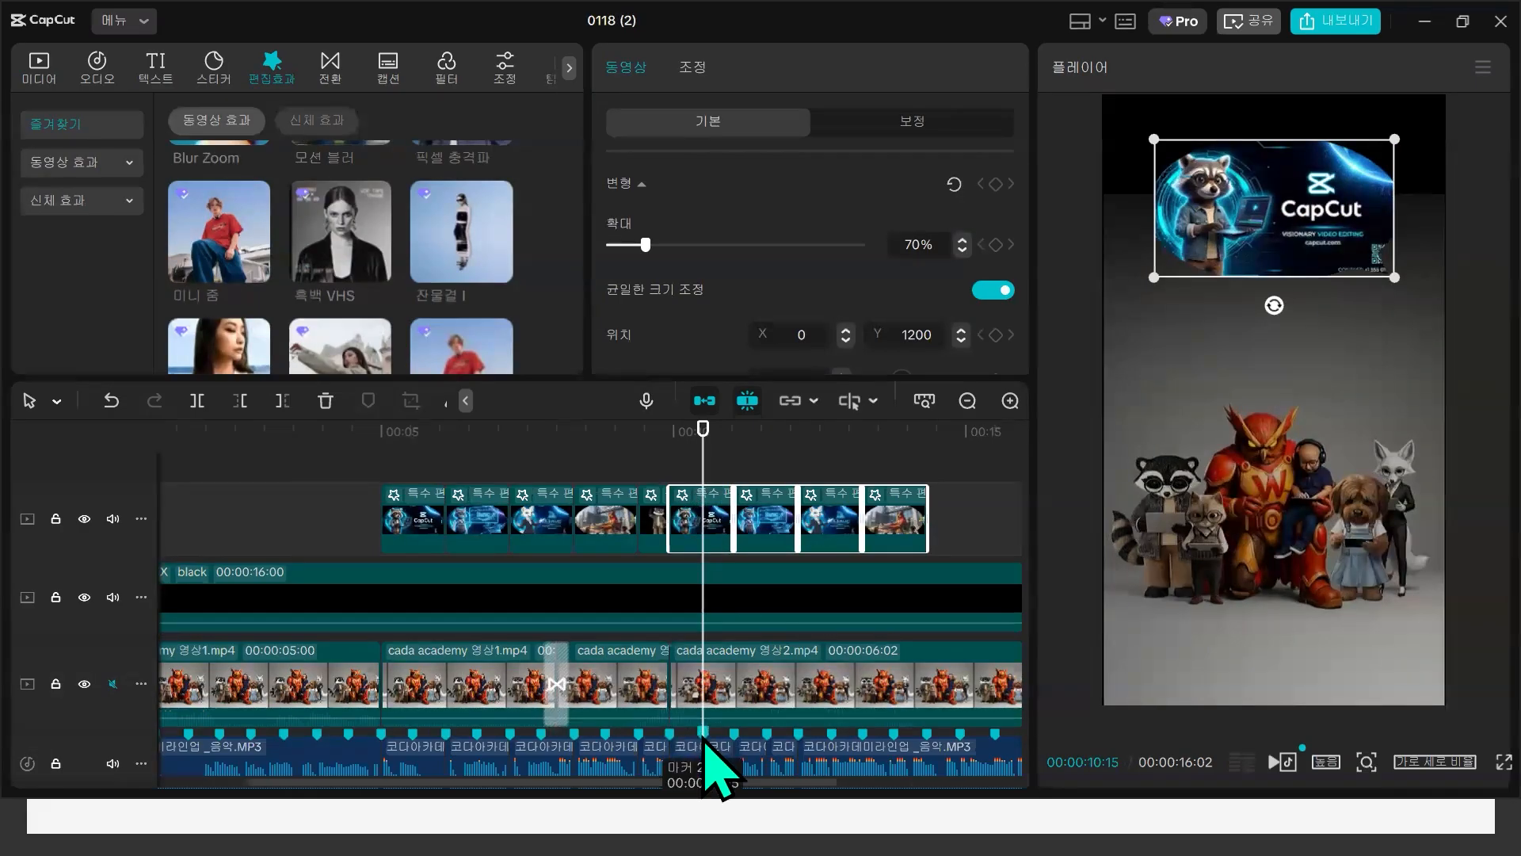
click(721, 521)
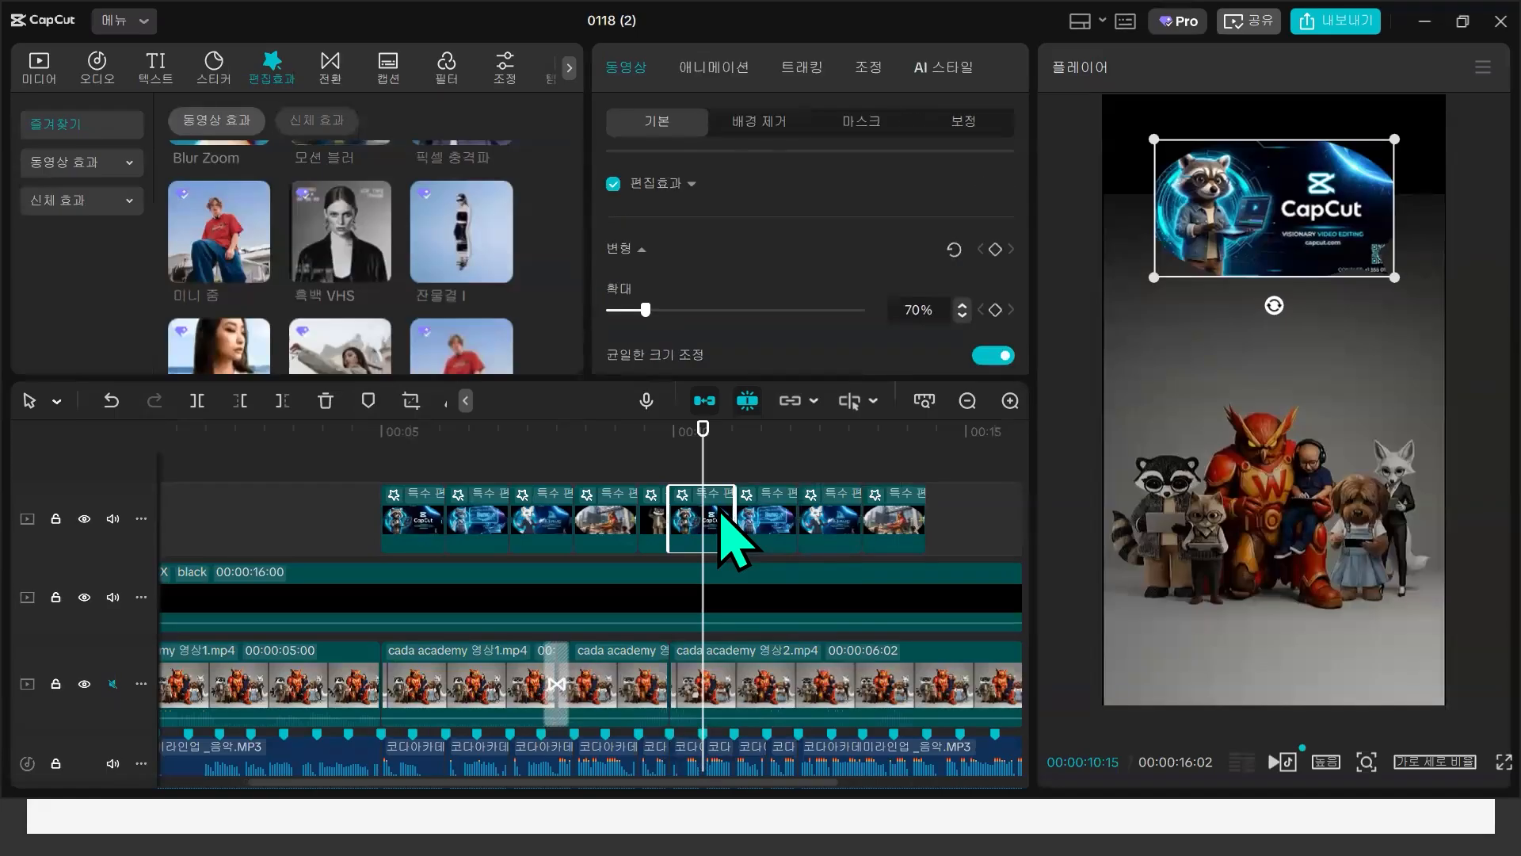
key(w)
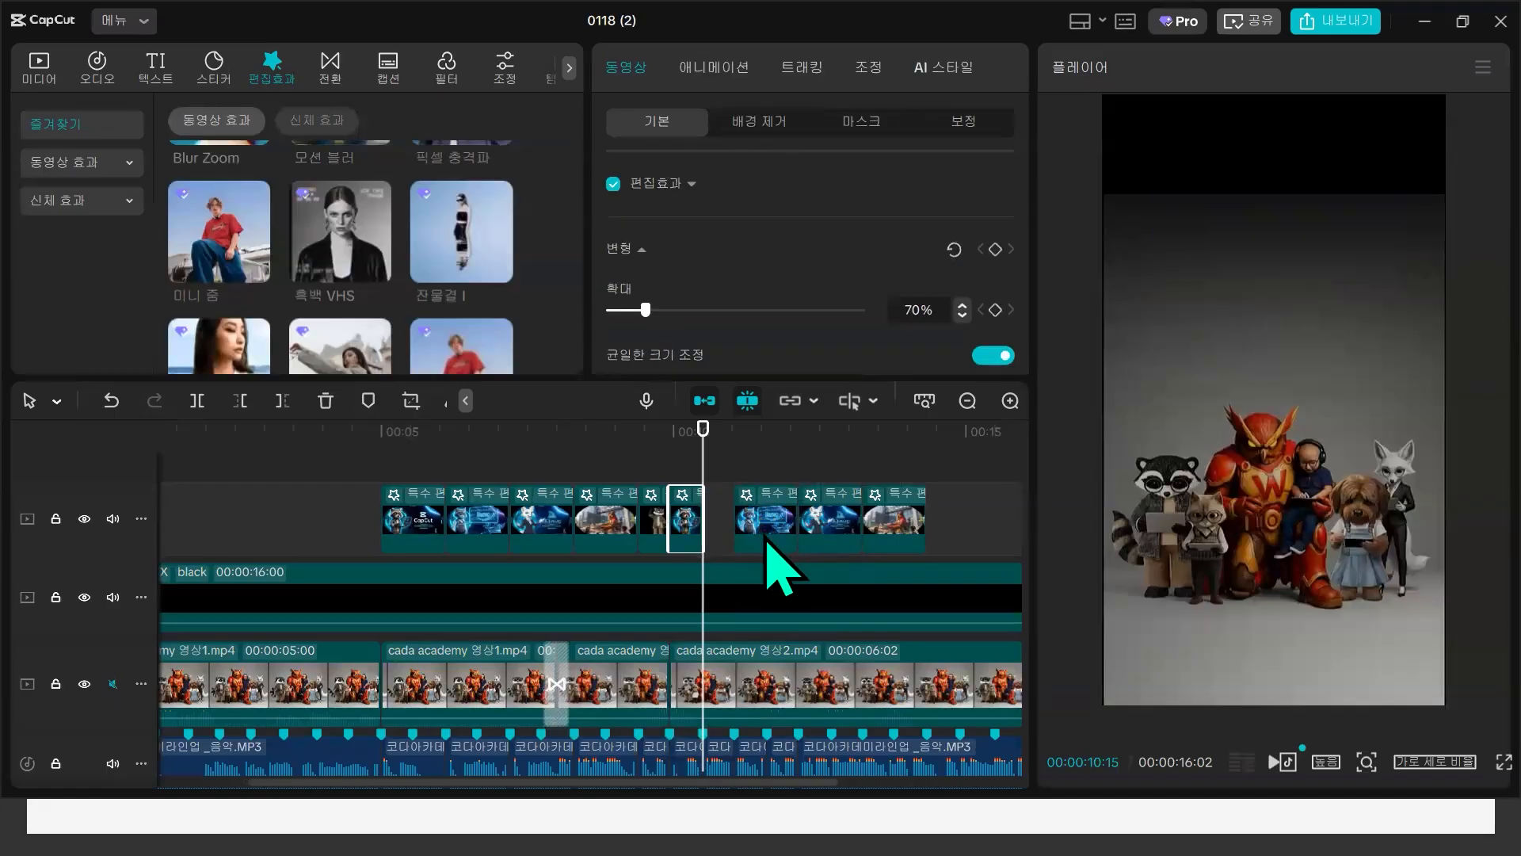
drag(765, 537, 739, 543)
key(Down)
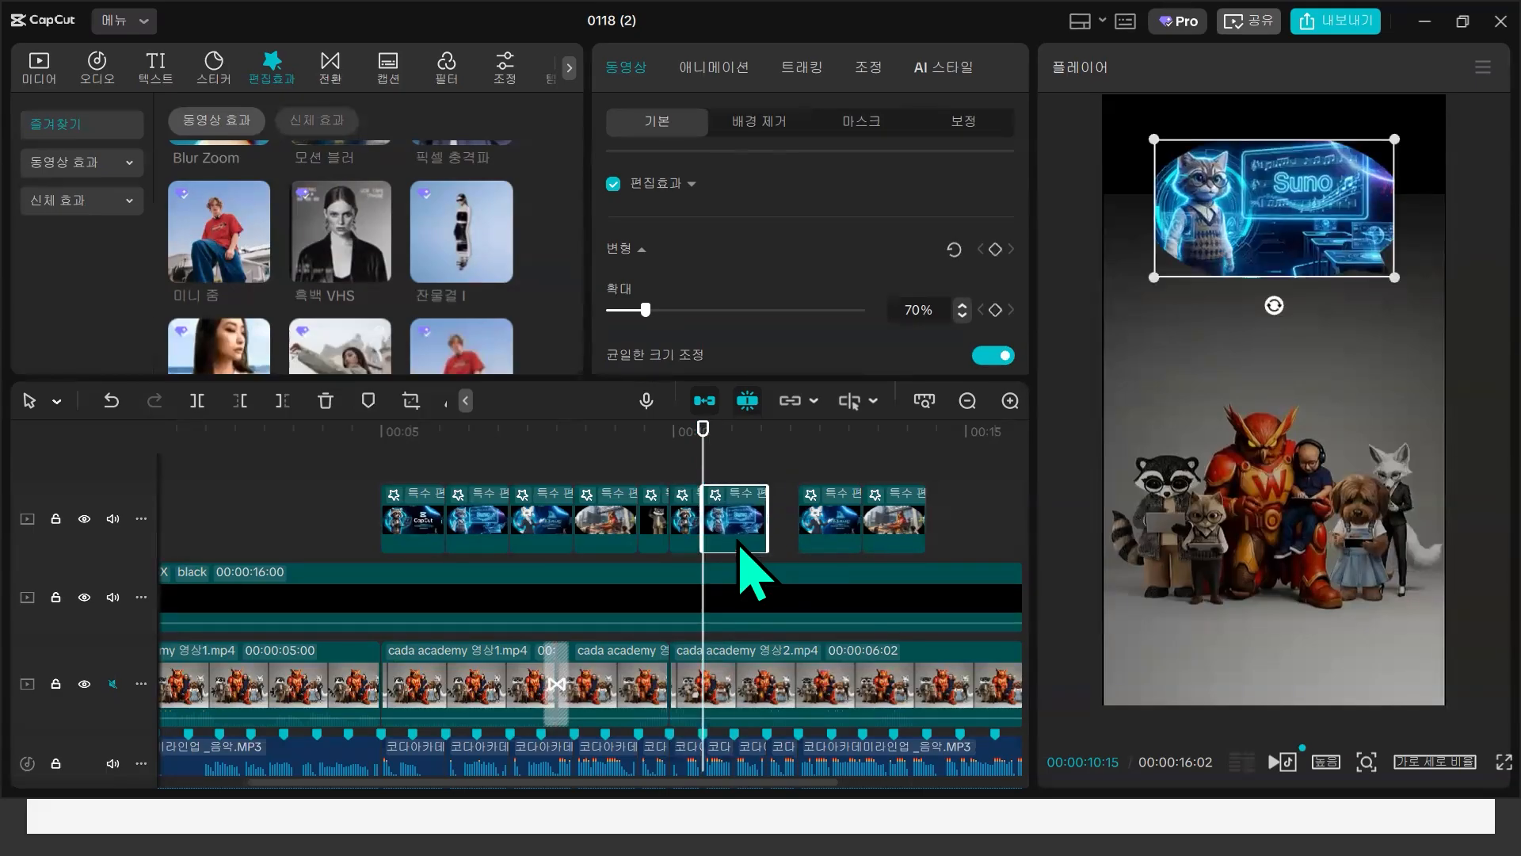
key(w)
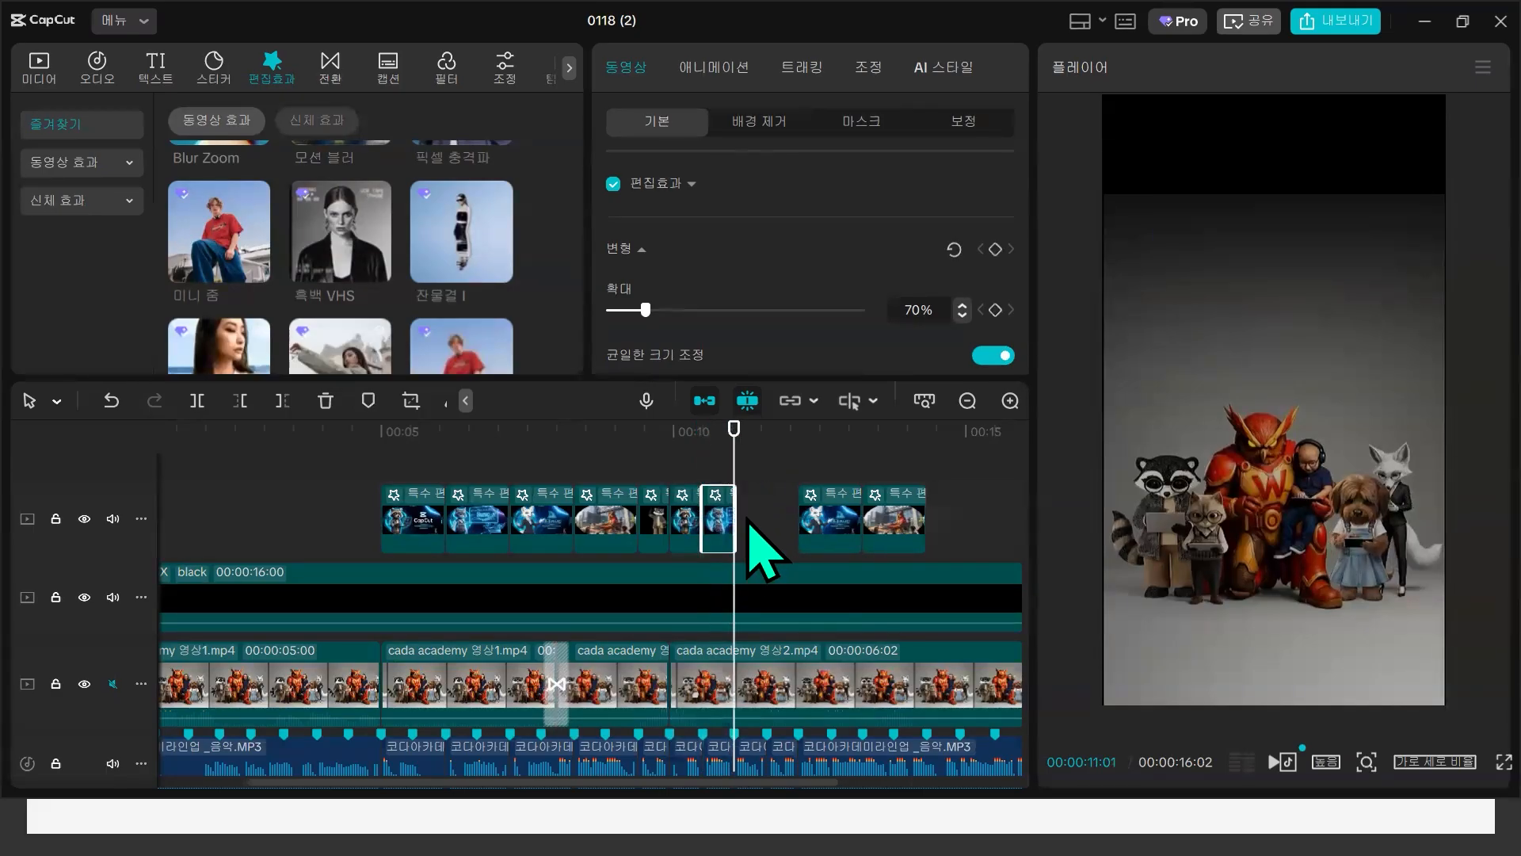
- Close the gaps before the copied Midjourney and Coda Academy images, trimming their ends to the beat markers at 00:00:11:18 and 00:00:12:04
drag(803, 547, 753, 557)
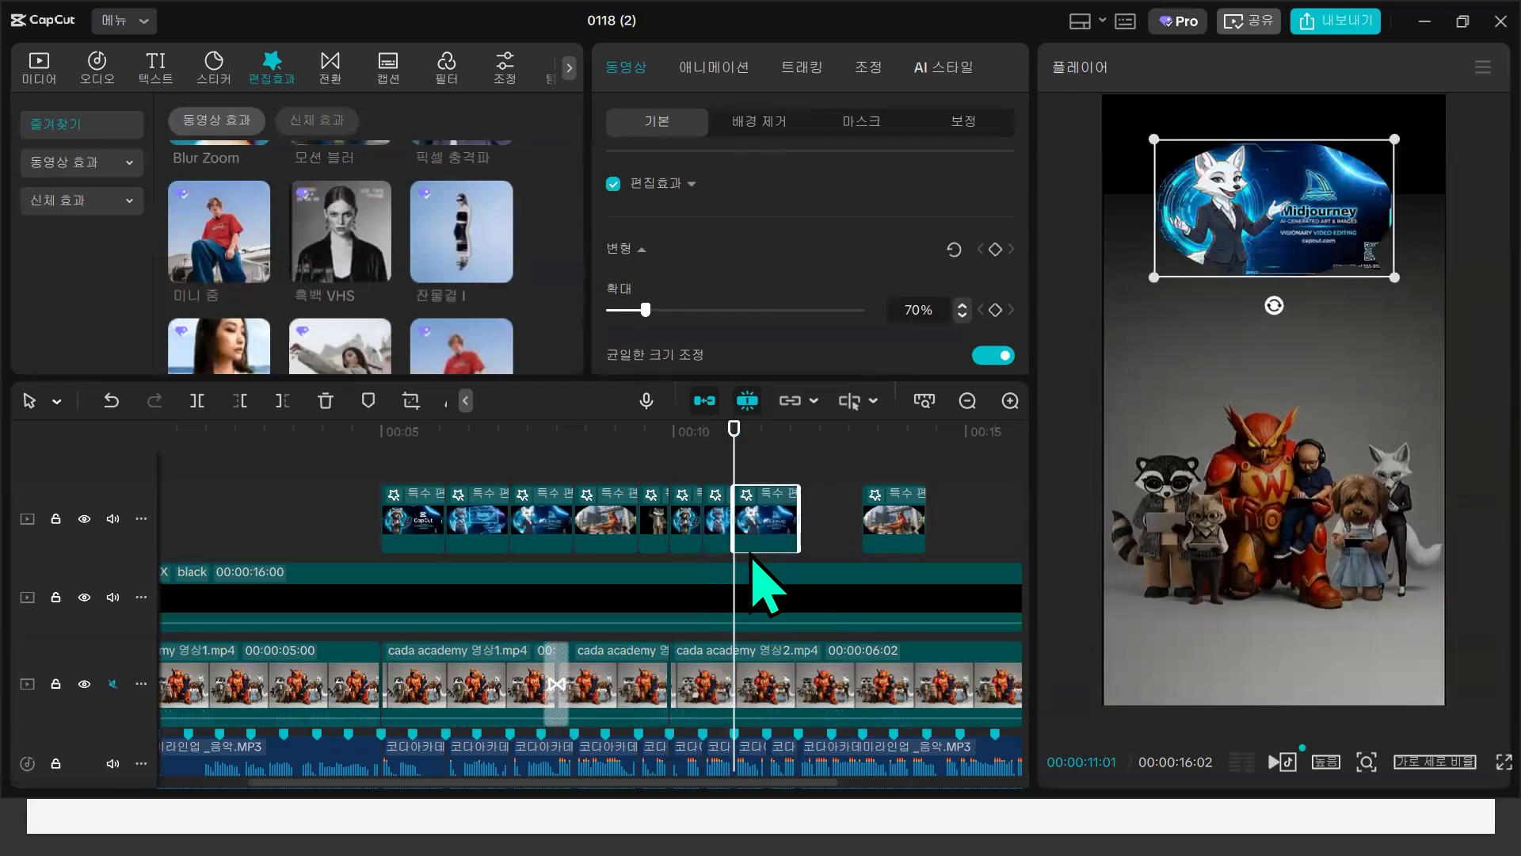
key(space)
key(w)
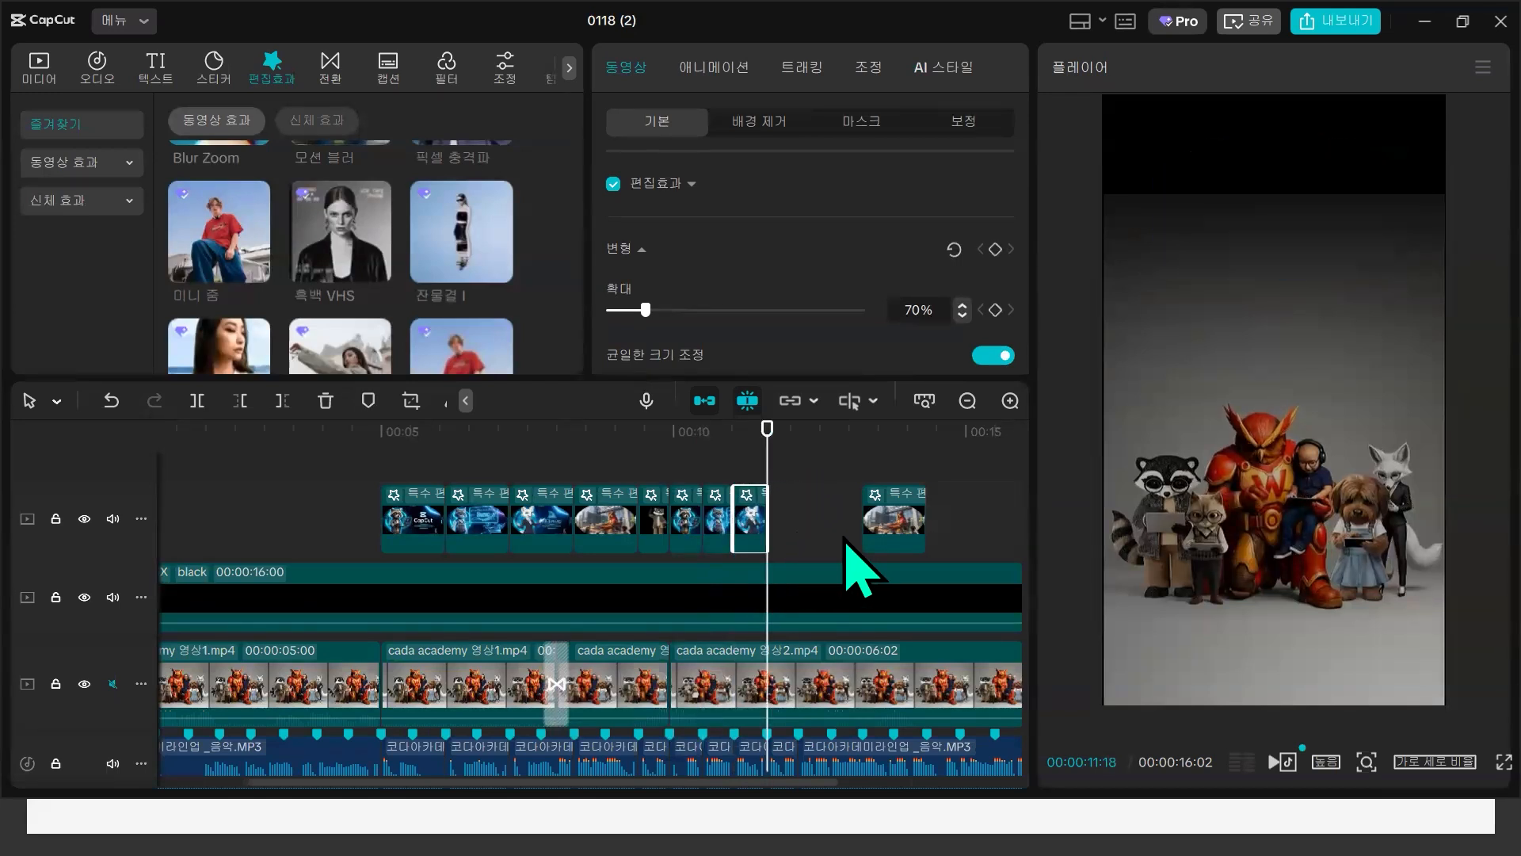
drag(880, 529, 796, 547)
key(space)
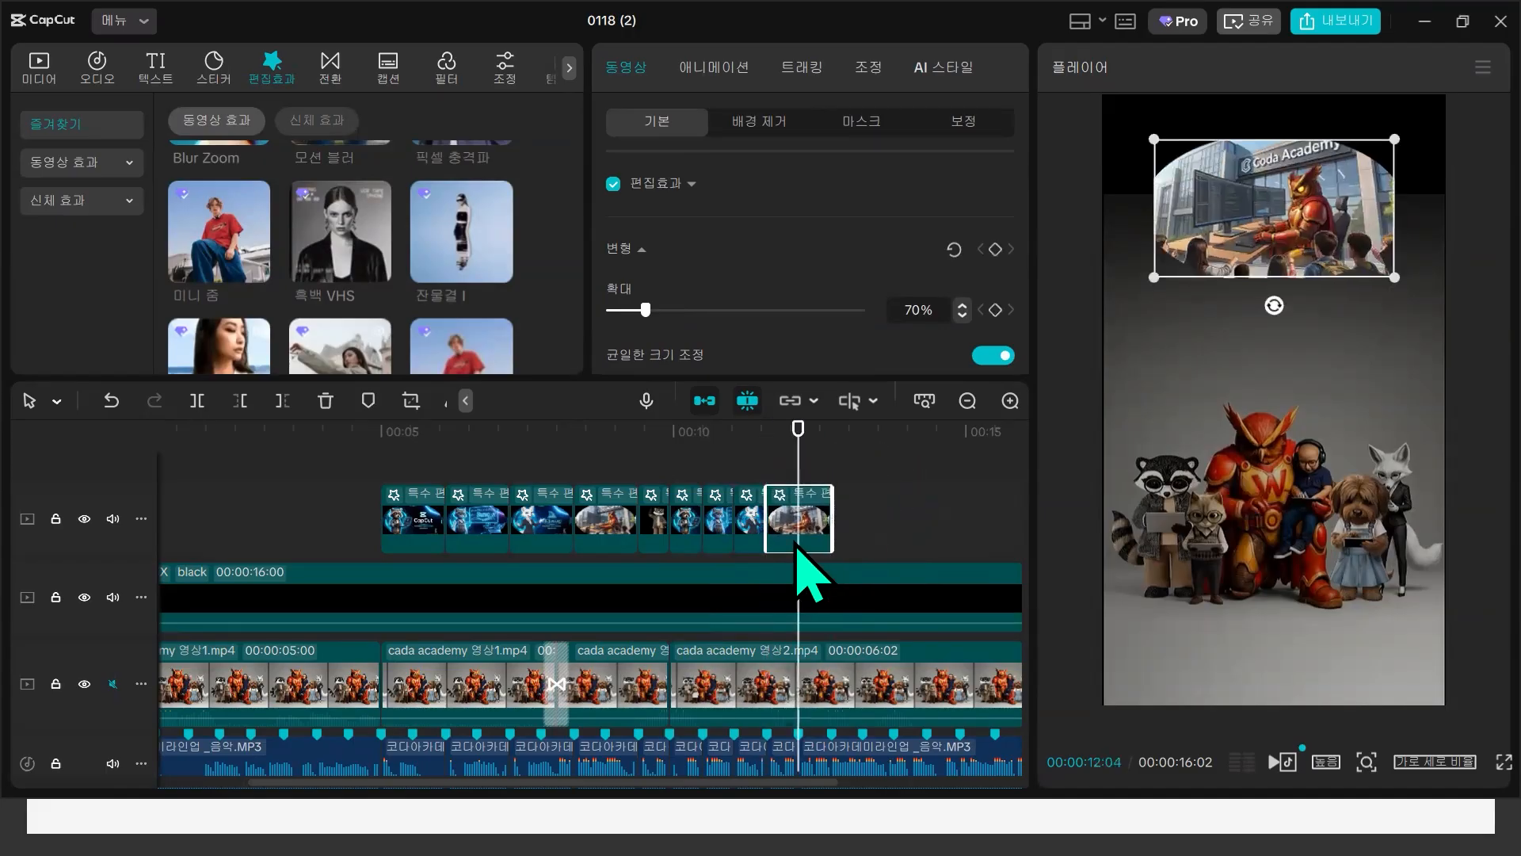
key(w)
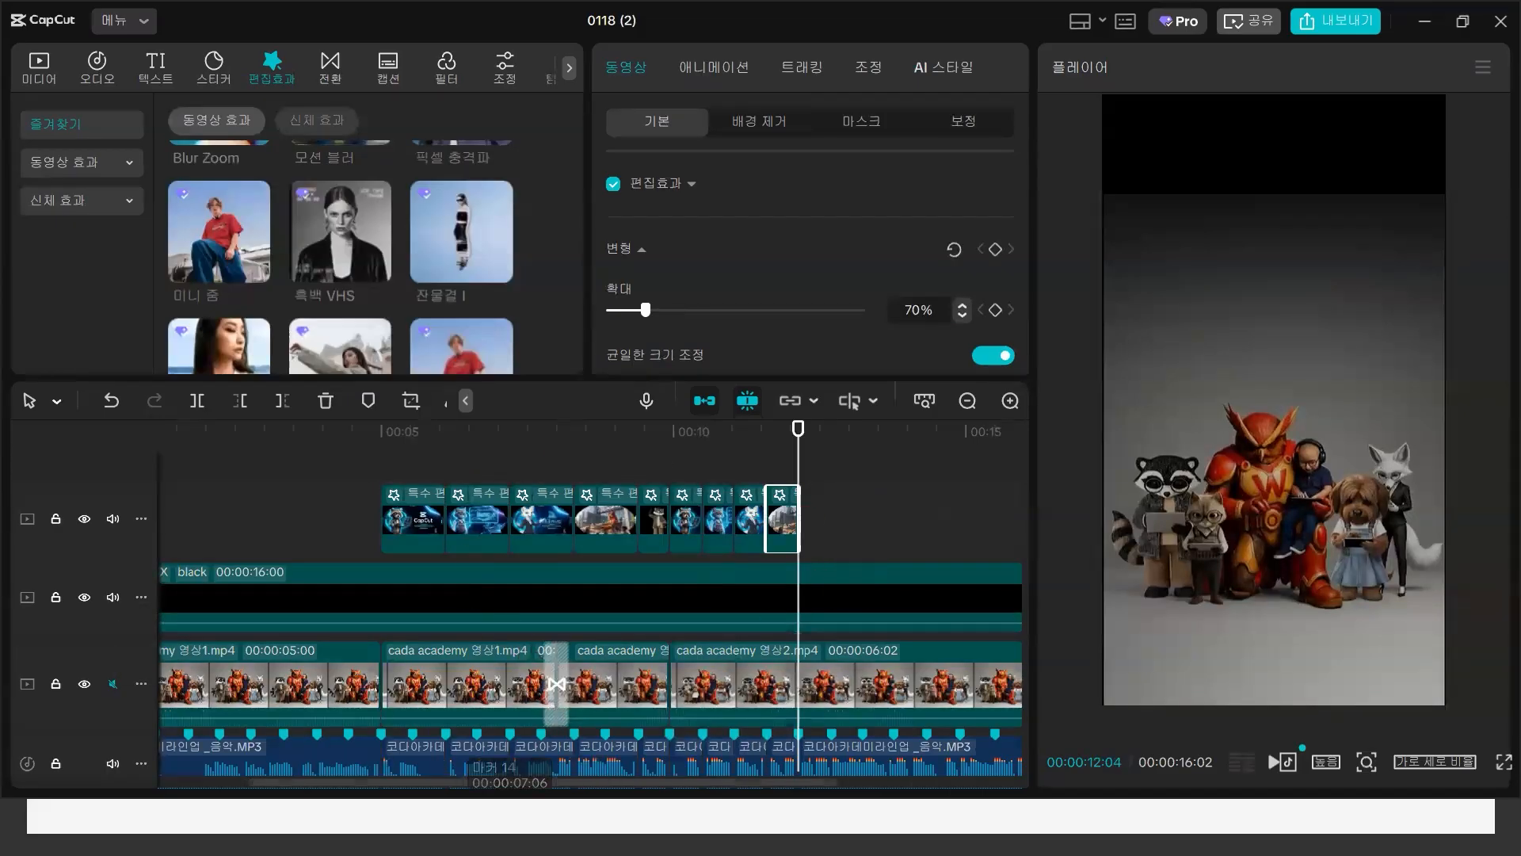
- Add the saved orange text preset 설정5 at 00:00:00:00 and extend its clip to the start of the first image at 00:00:05:00
scroll(606, 685, down, 2)
click(352, 450)
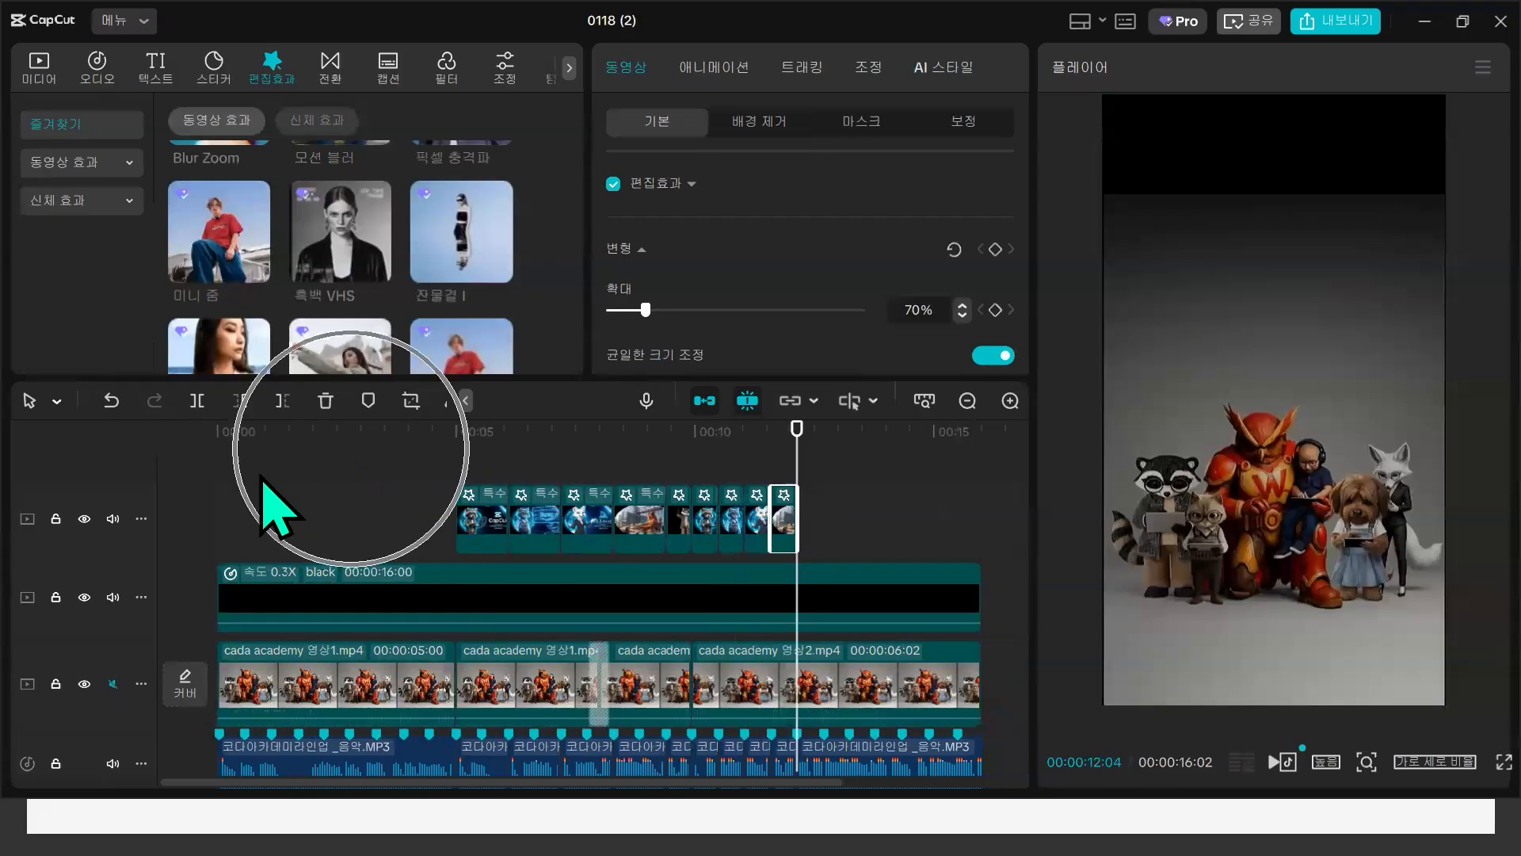
click(201, 464)
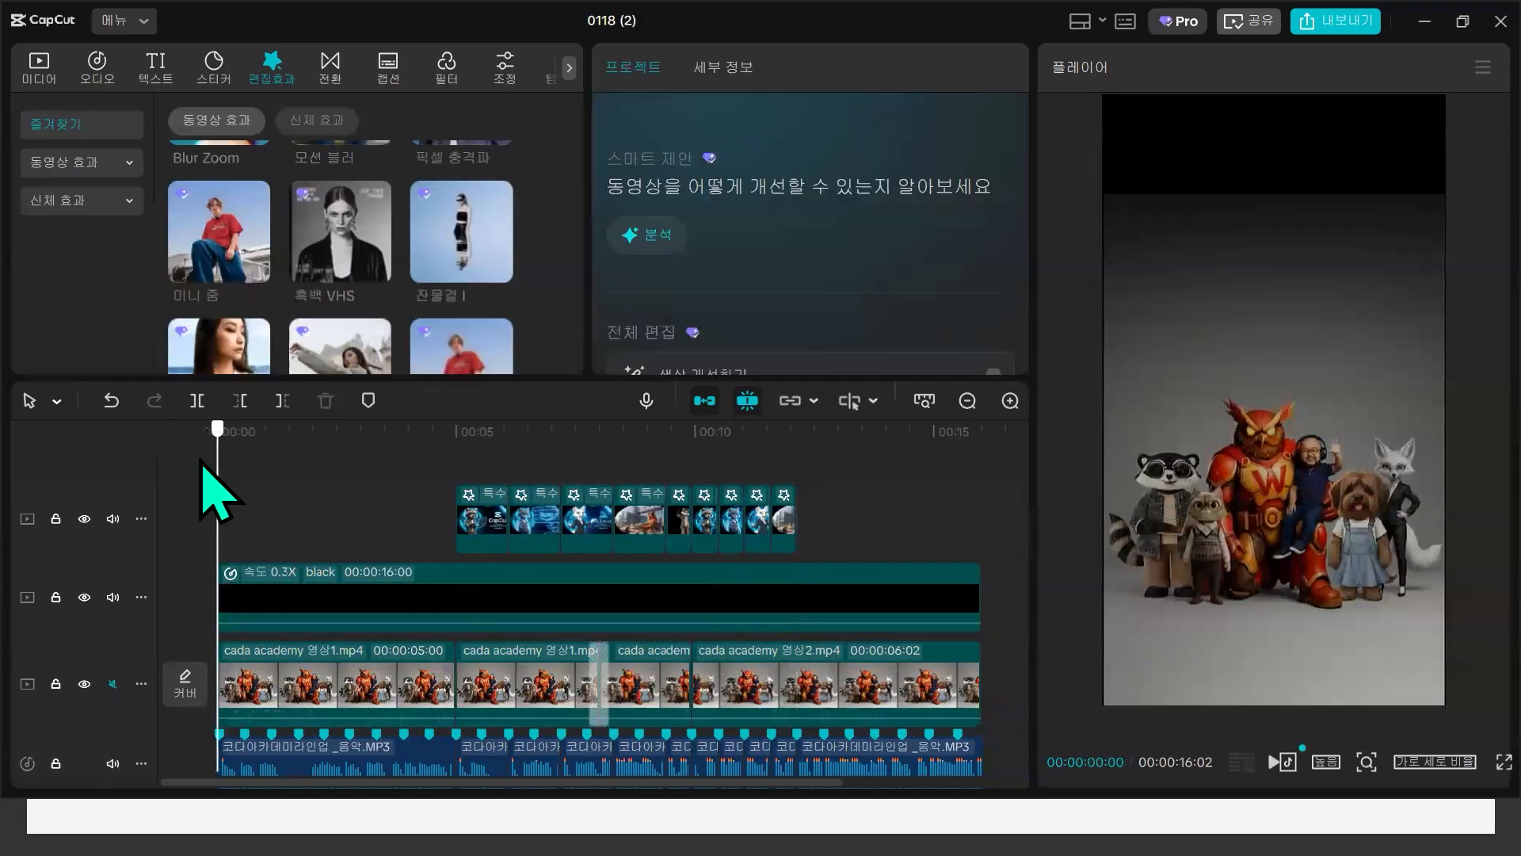
click(157, 67)
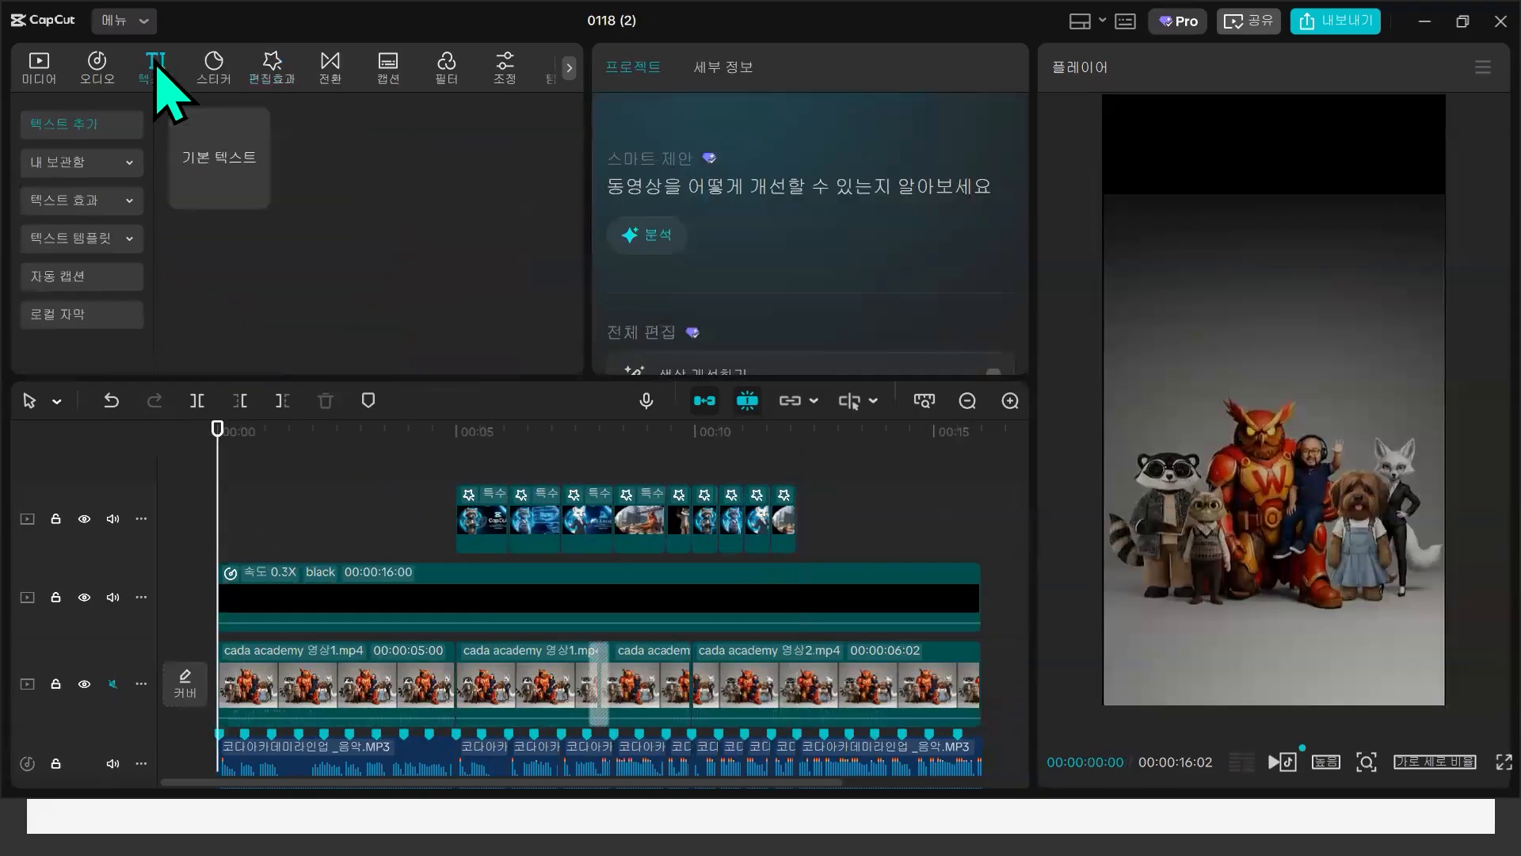
click(111, 163)
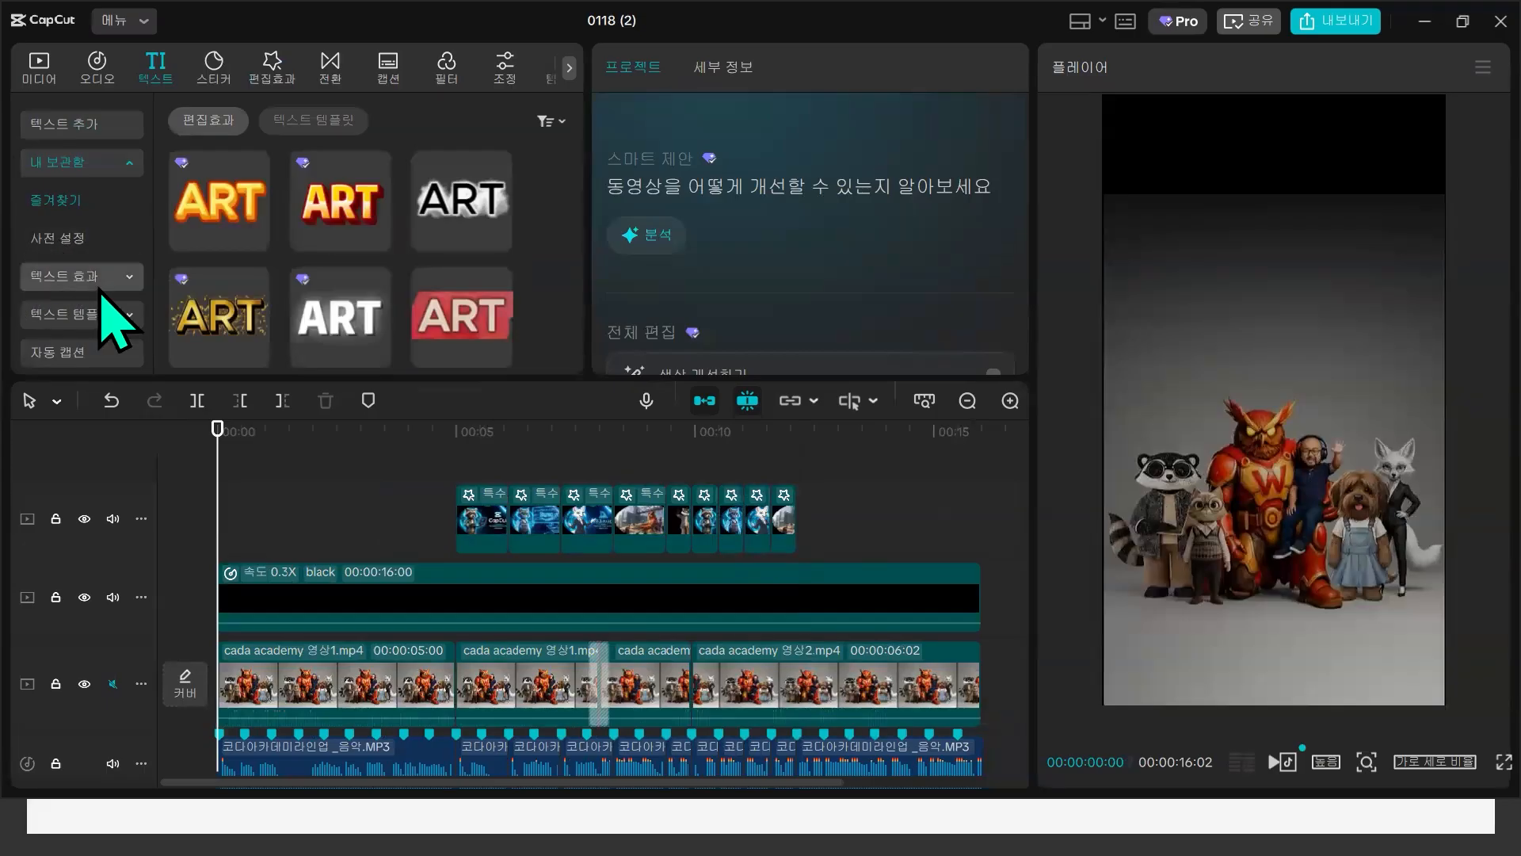
click(84, 239)
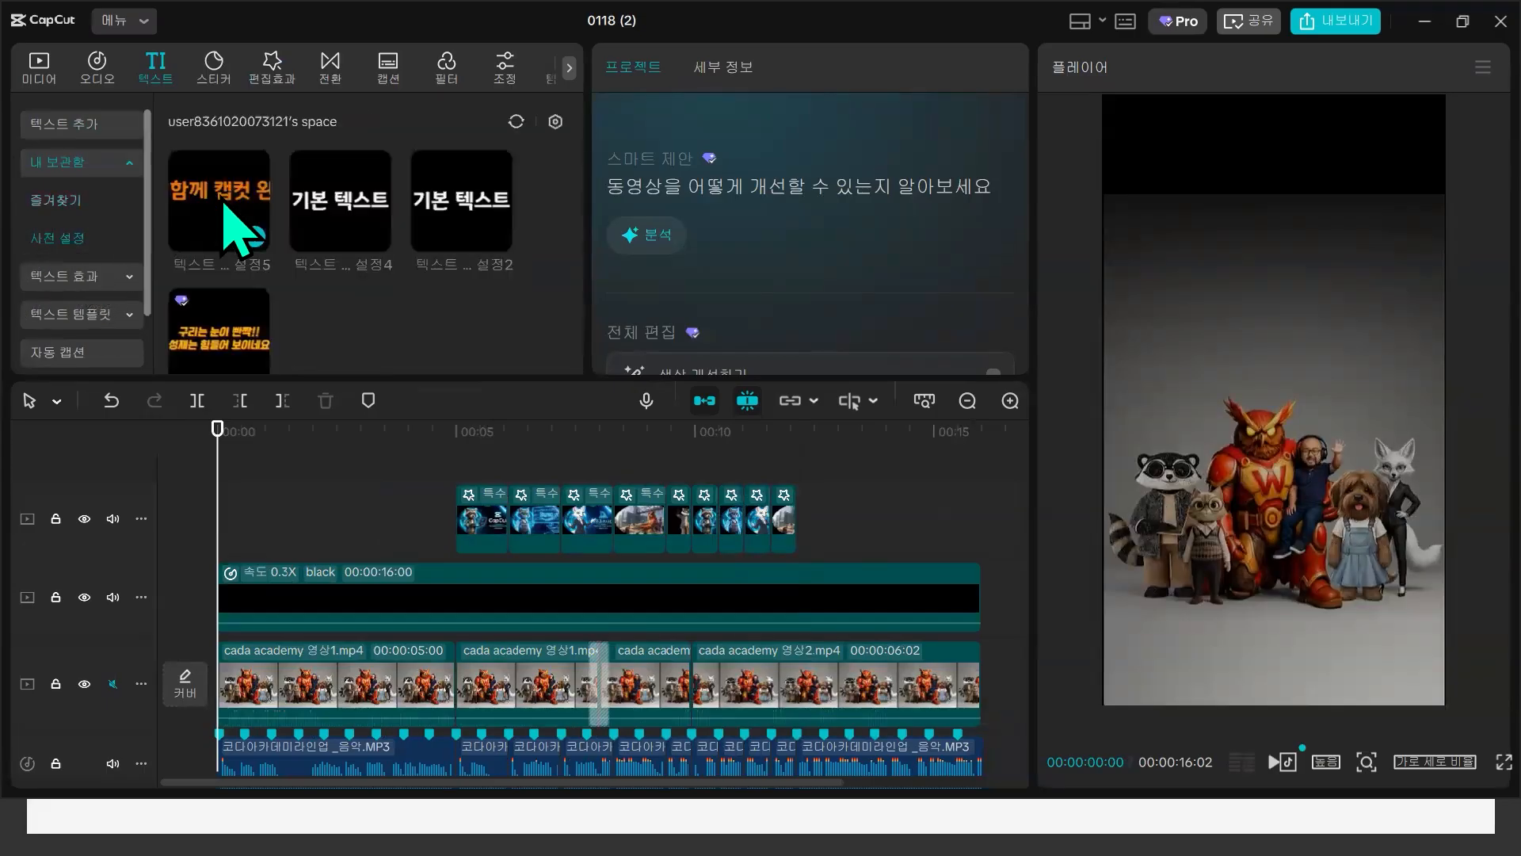
click(255, 237)
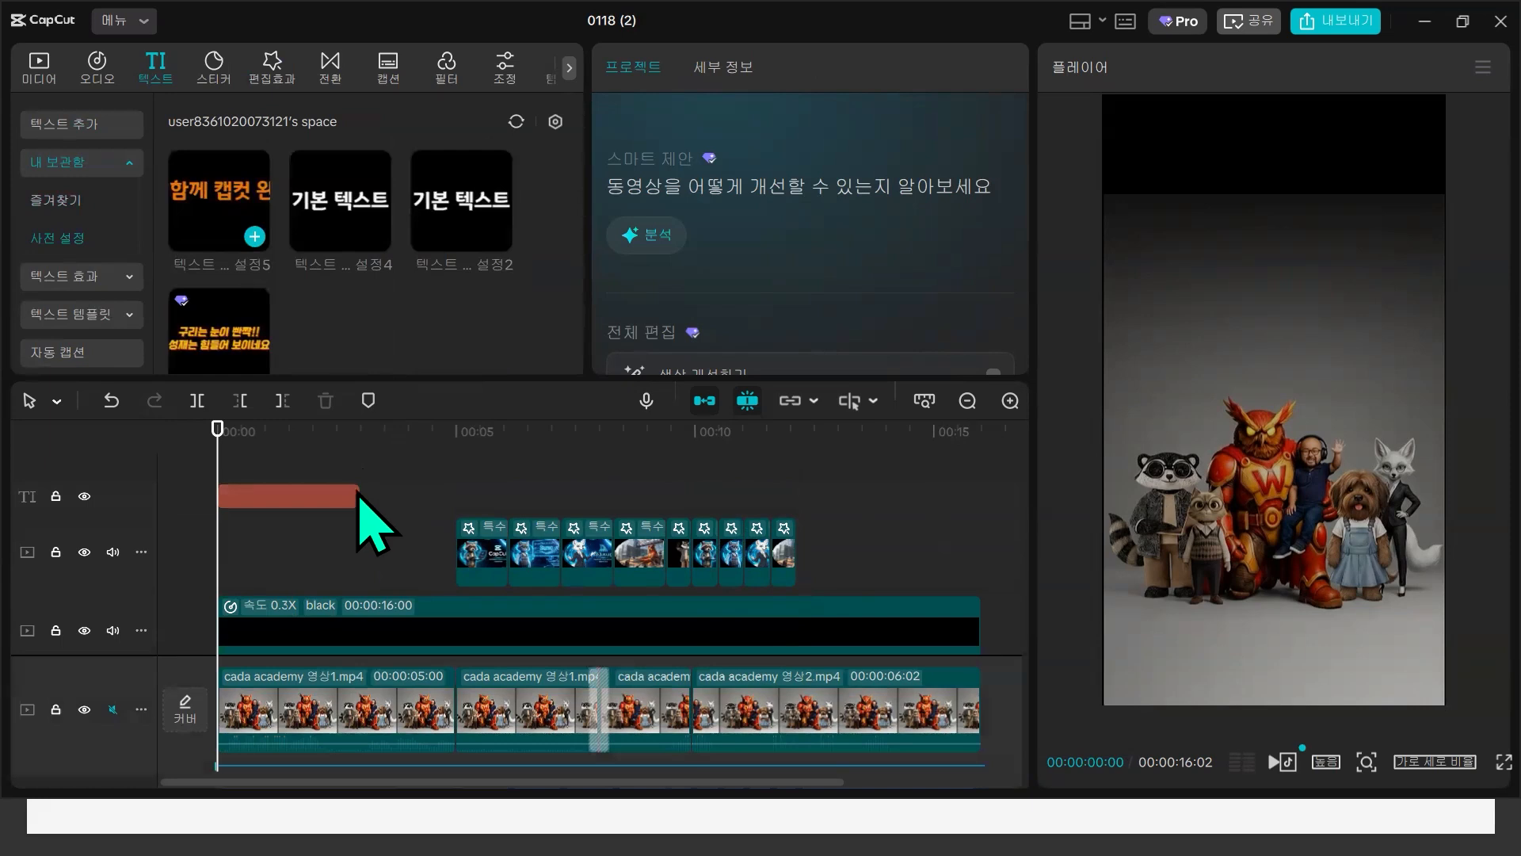
click(355, 495)
drag(416, 496, 457, 496)
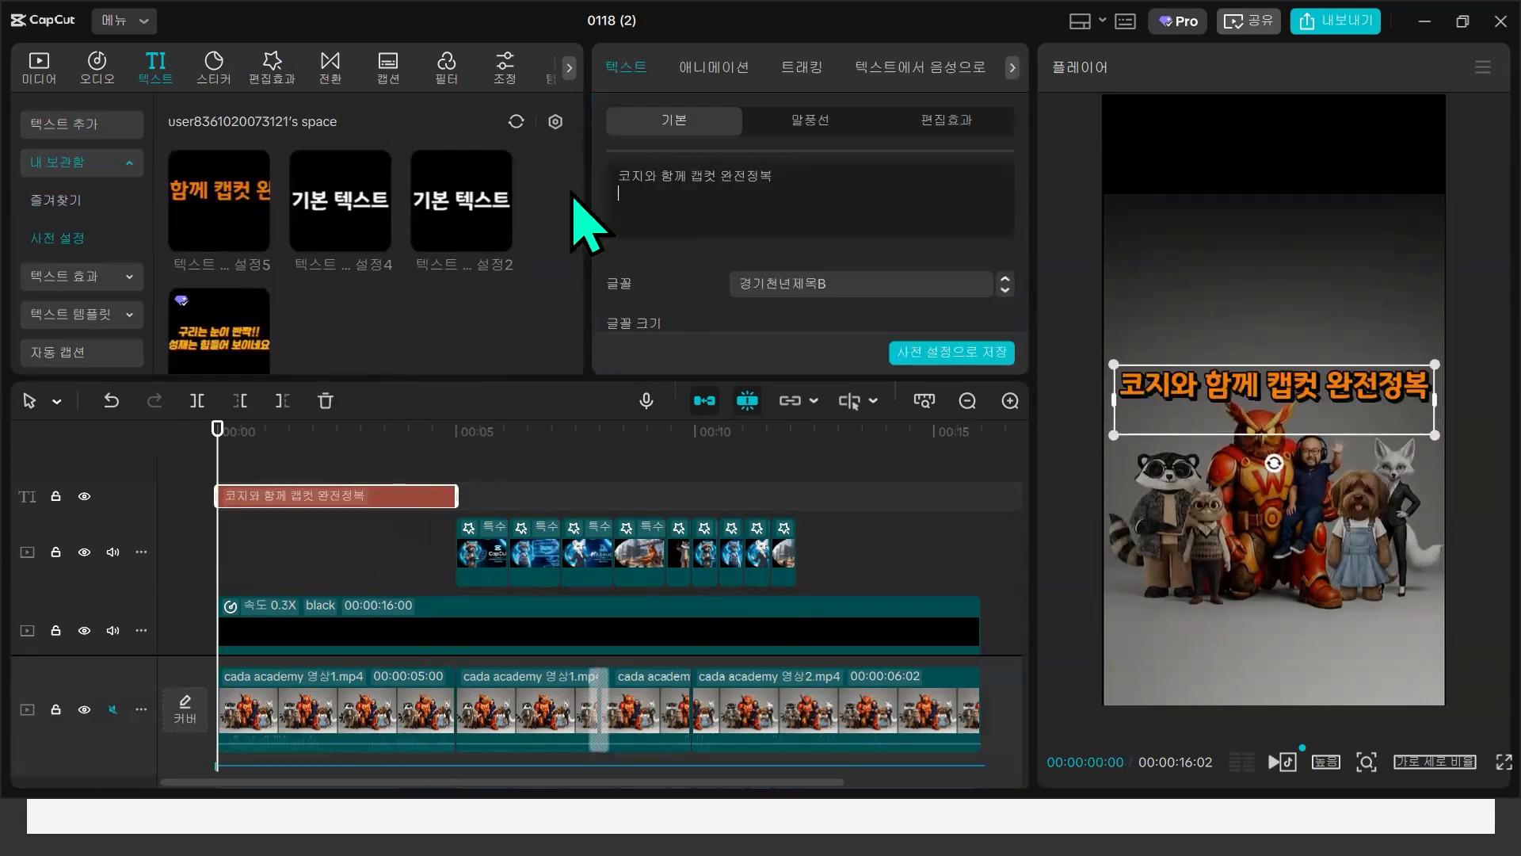
- Replace the preset's wording with the title 코다아카데미라인업공개
key(ctrl+a)
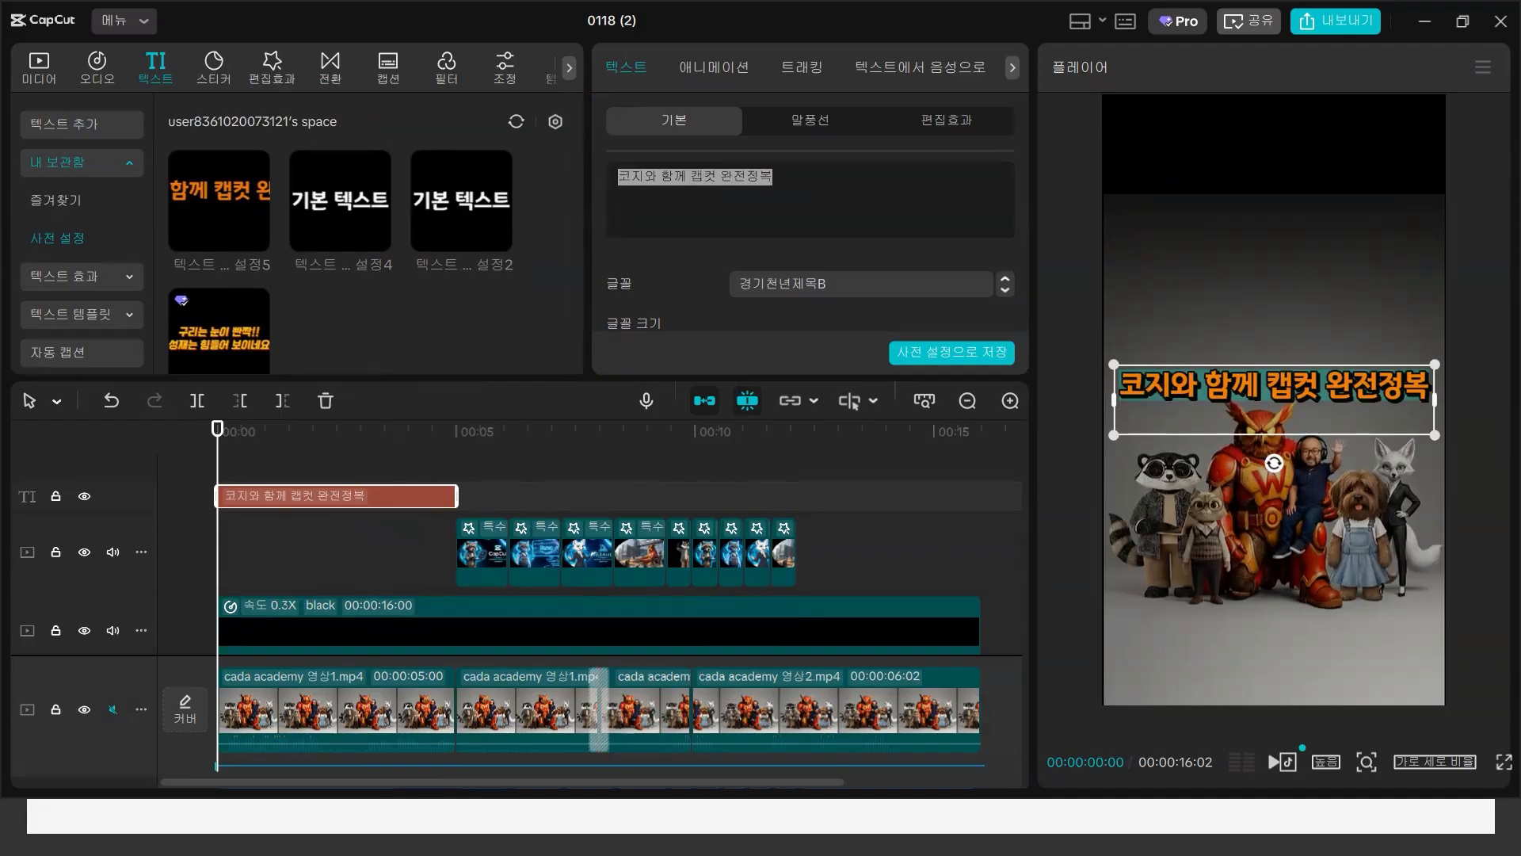
text(ㅋ)
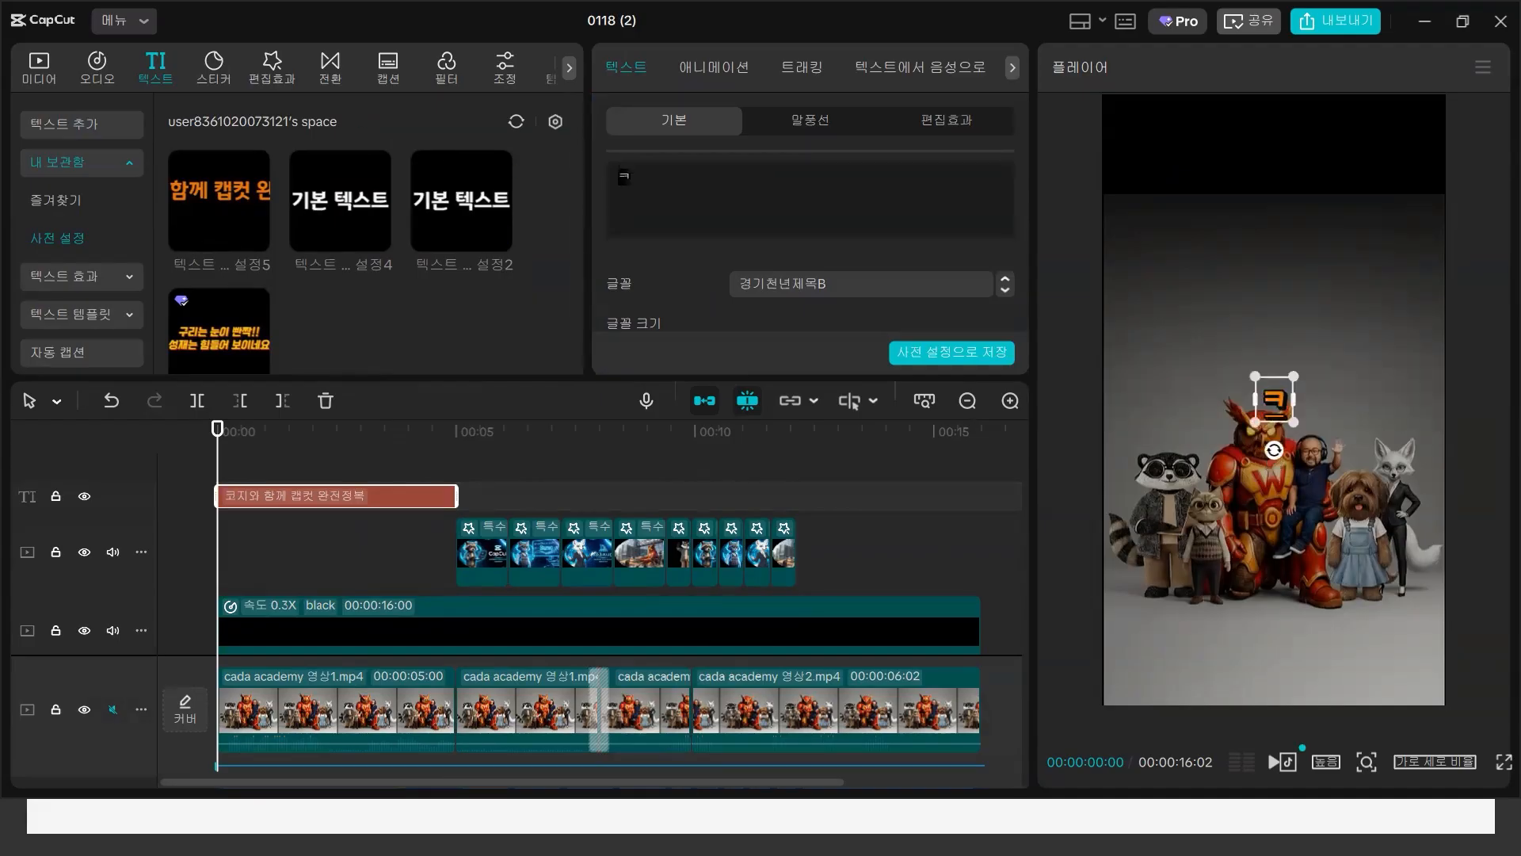
text(다)
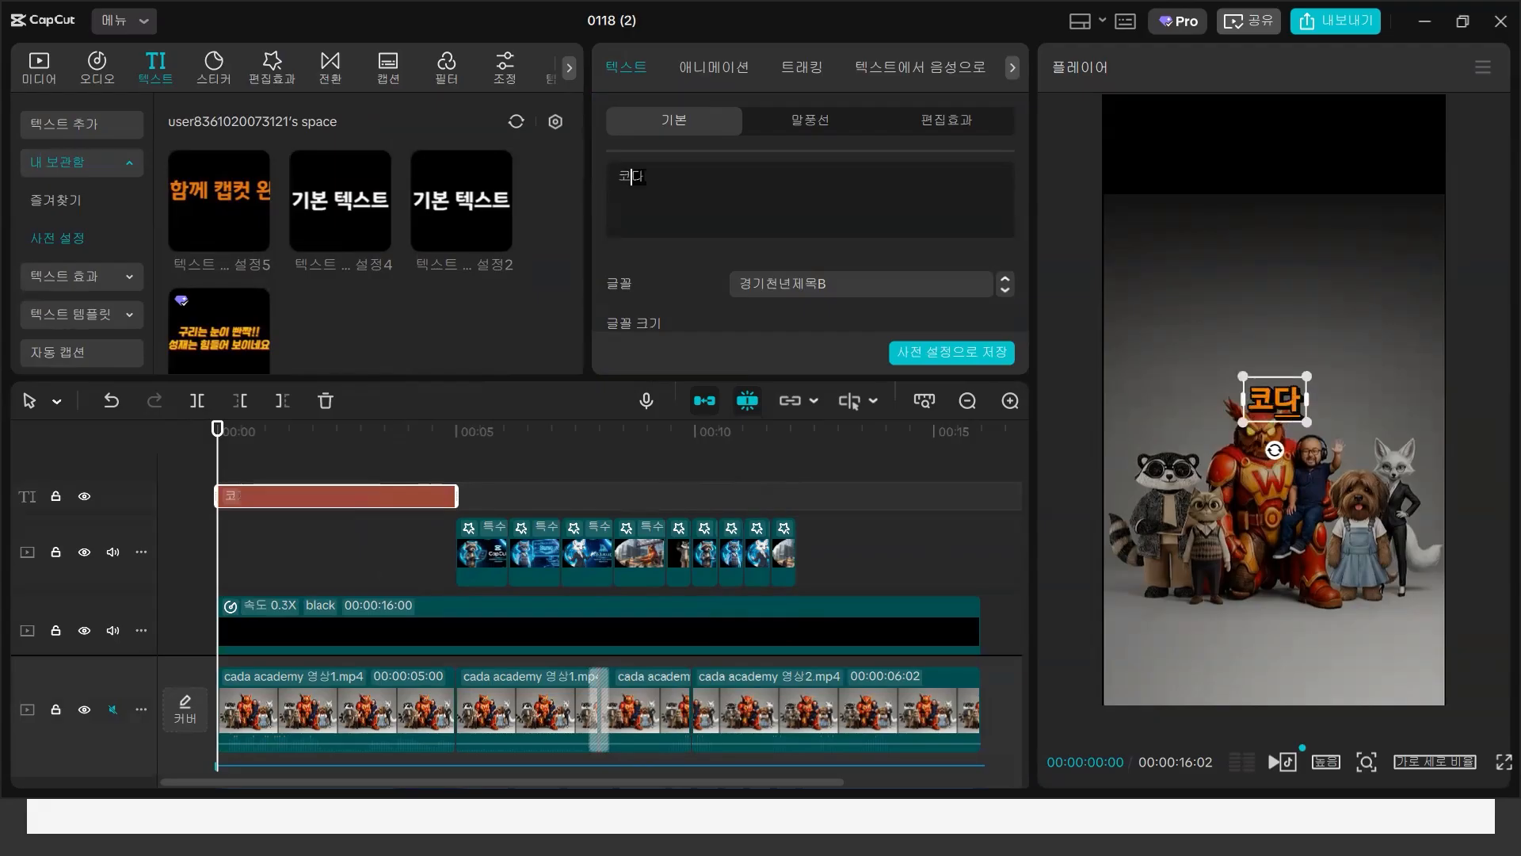
text(아카데미)
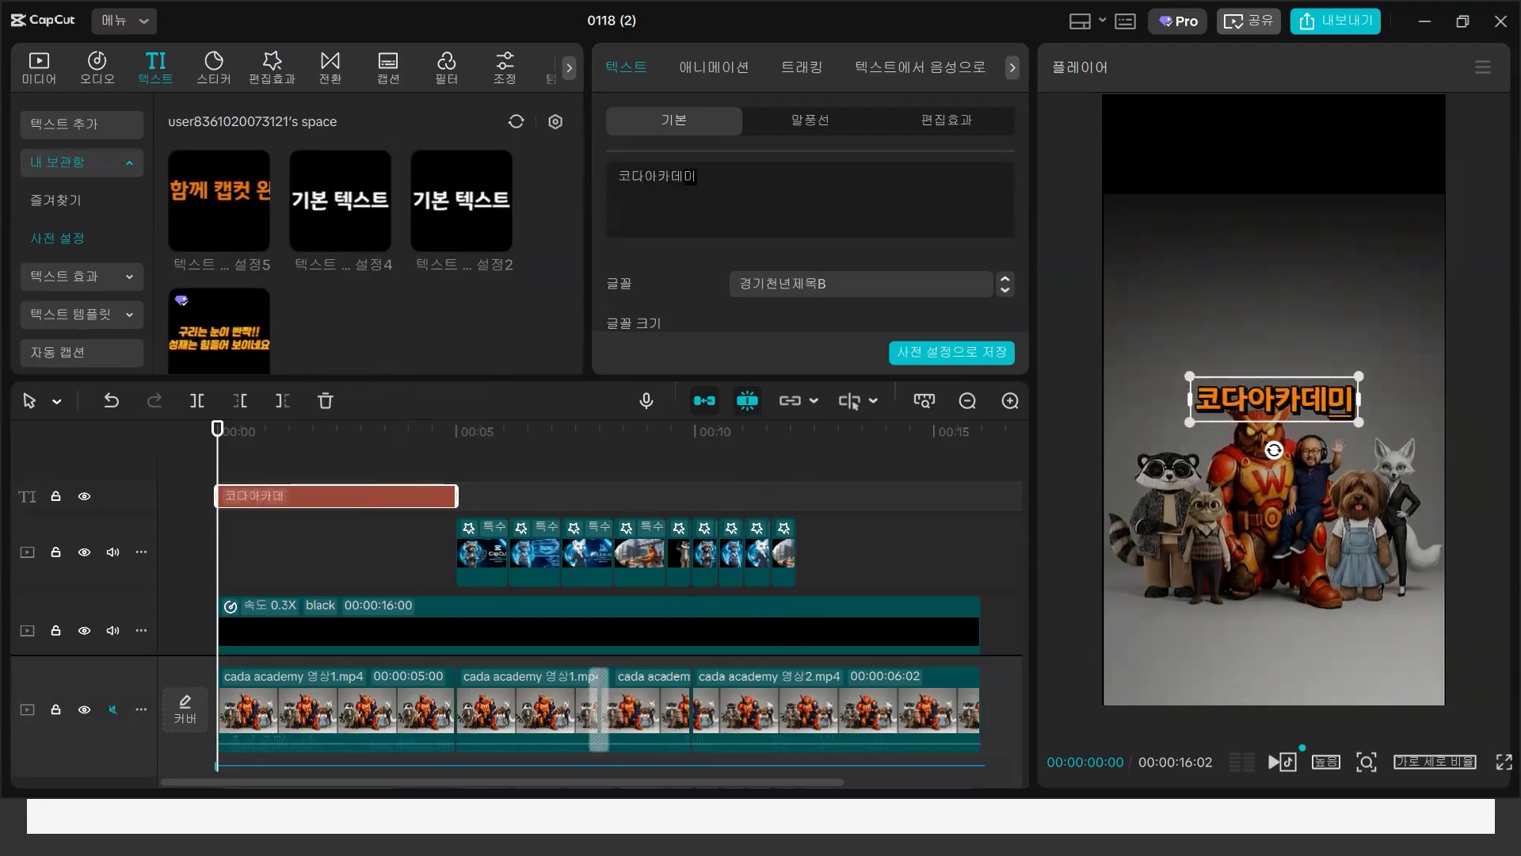
text(라인업공)
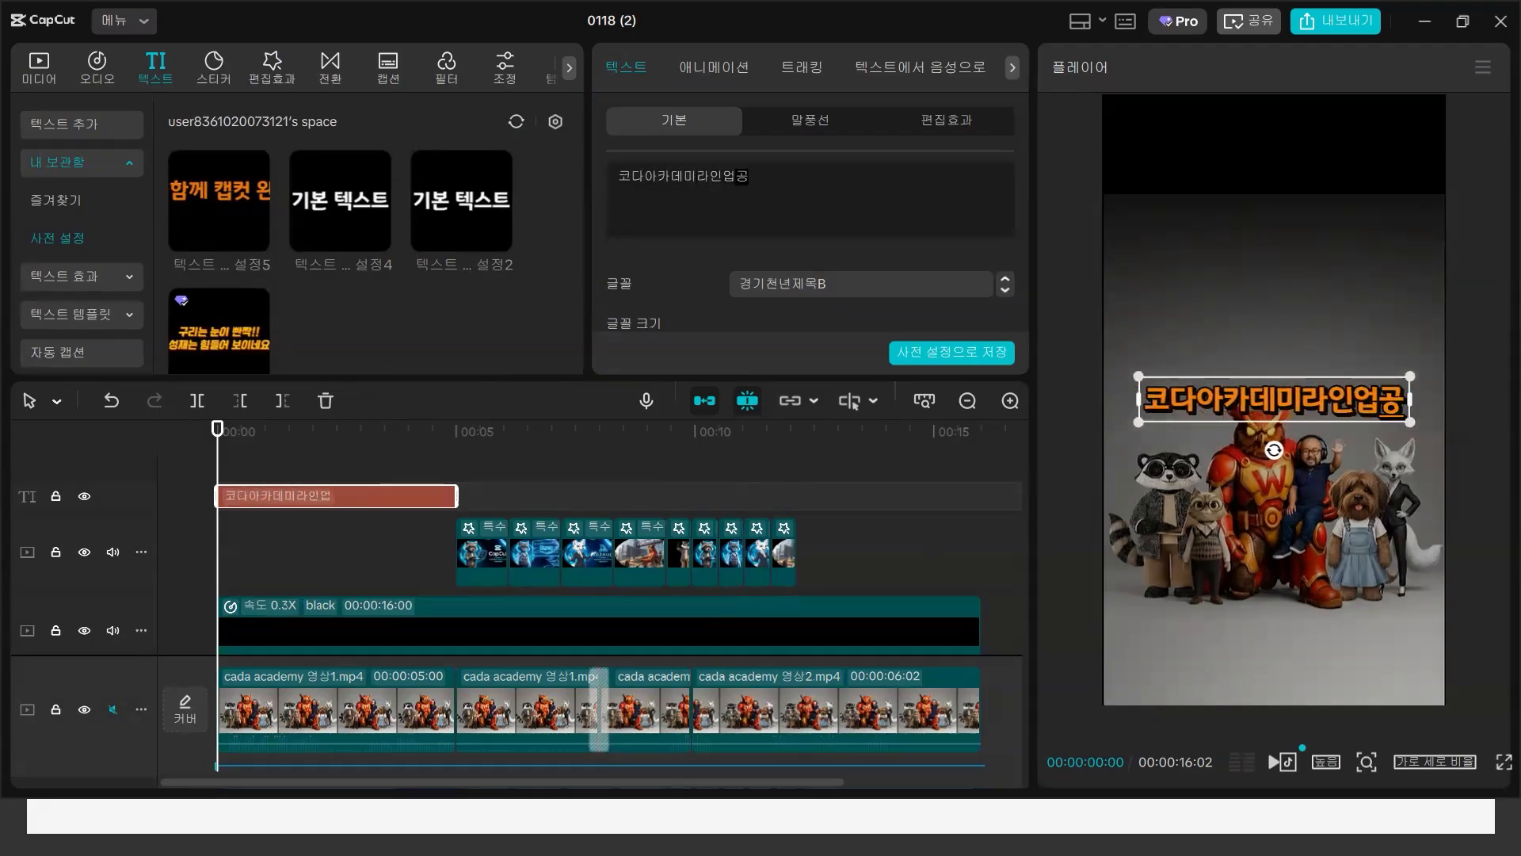
text(개)
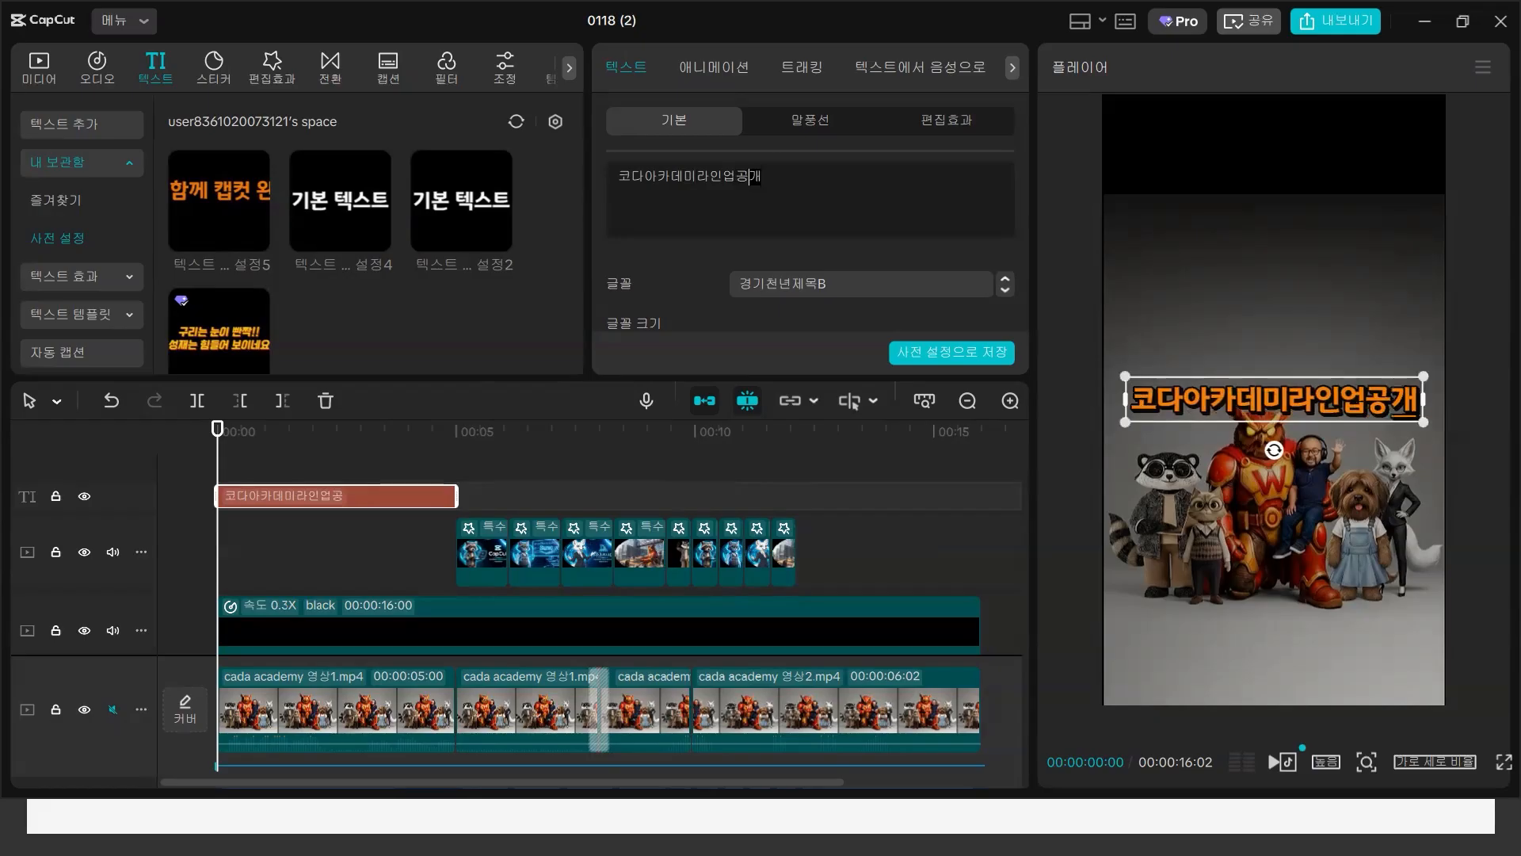
- Apply the 별무리 entrance animation to the 코다아카데미라인업공개 title
click(717, 65)
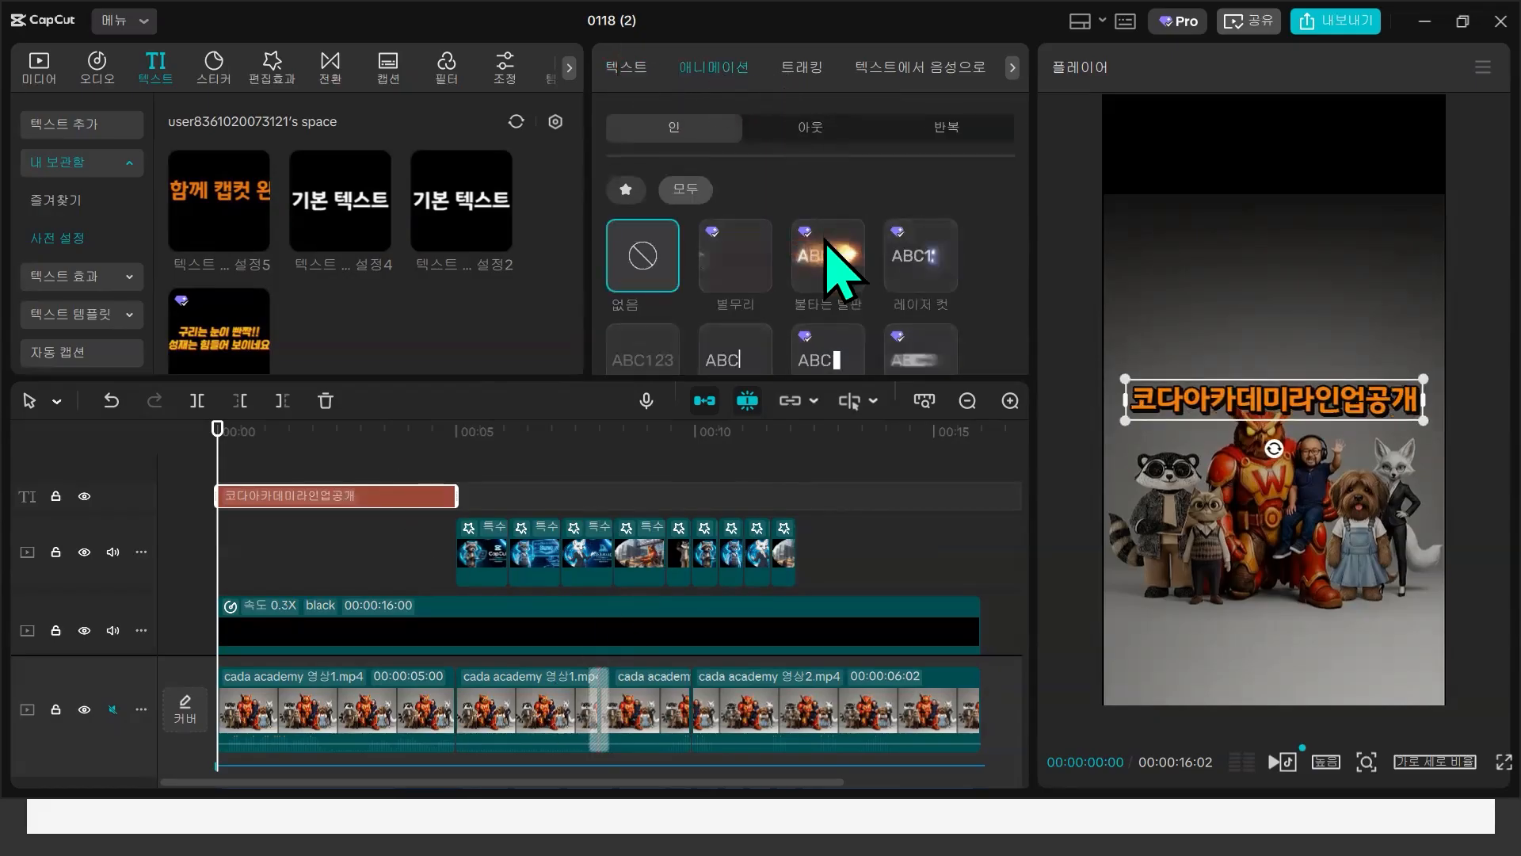
scroll(816, 254, down, 3)
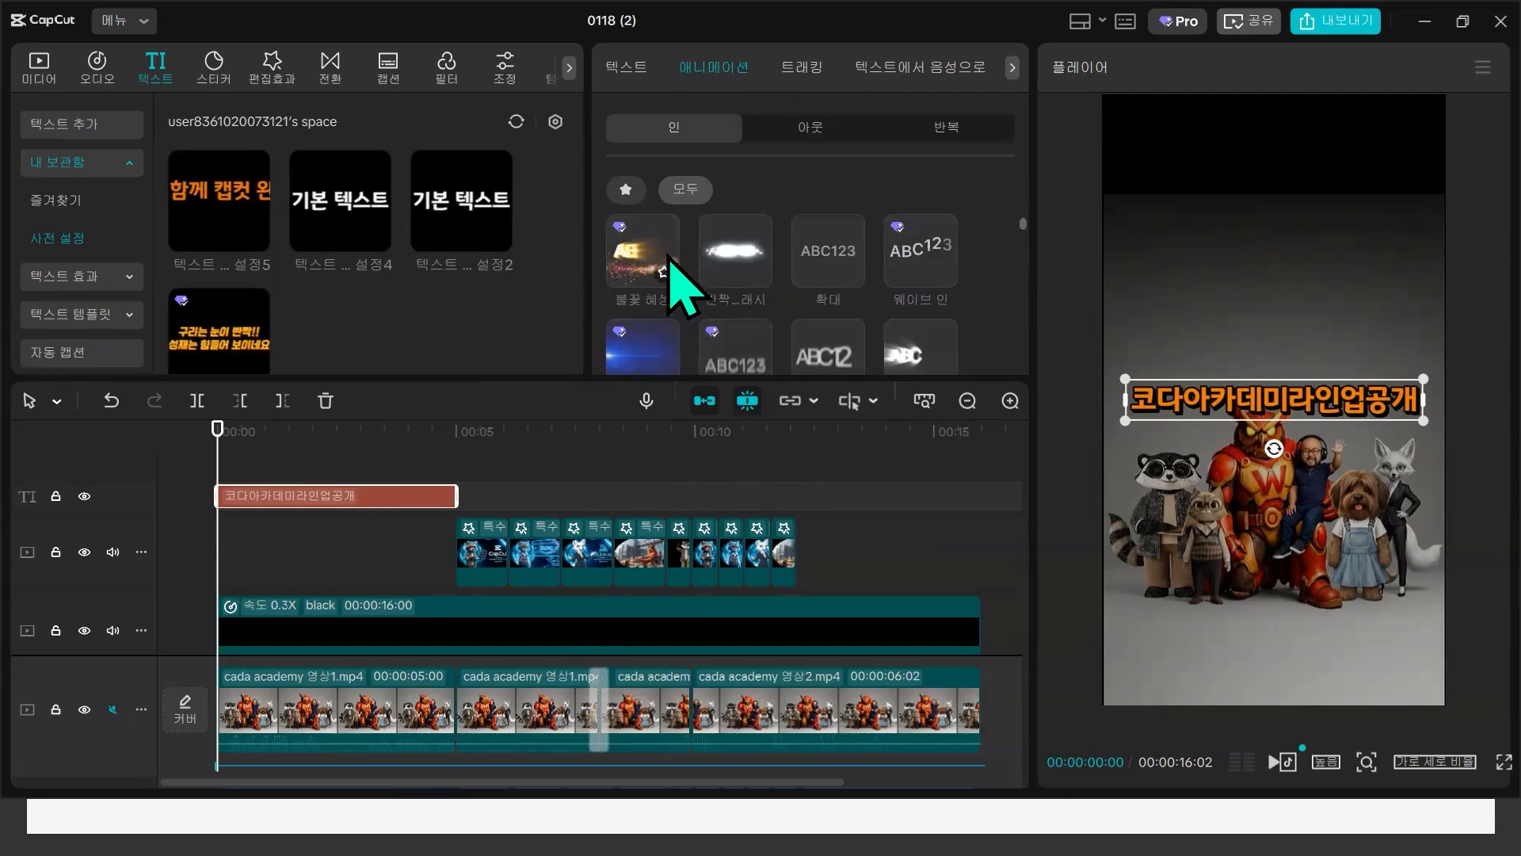
scroll(840, 327, up, 1)
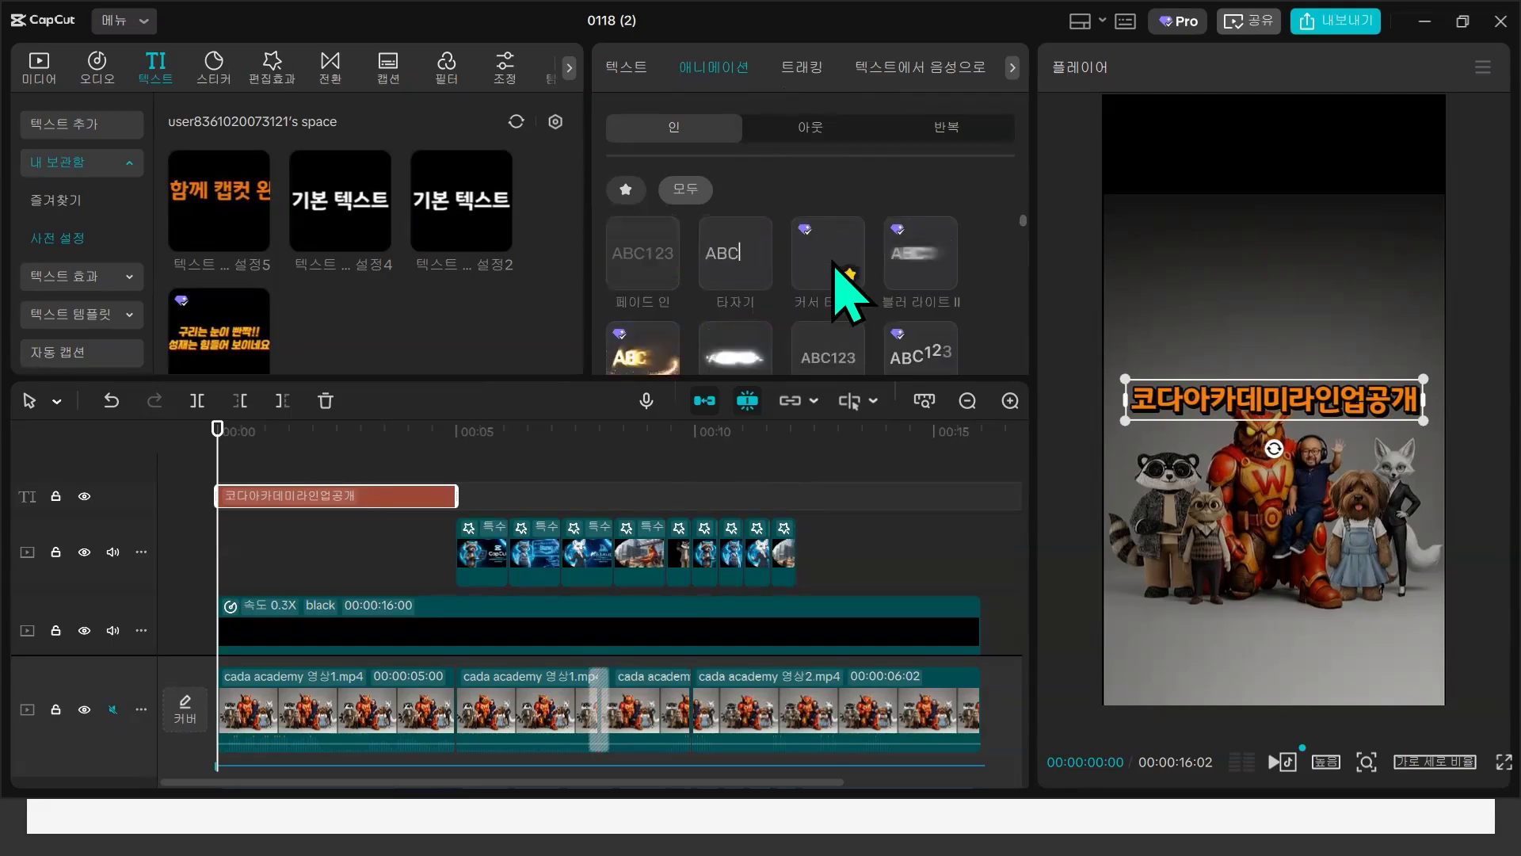
scroll(792, 285, up, 1)
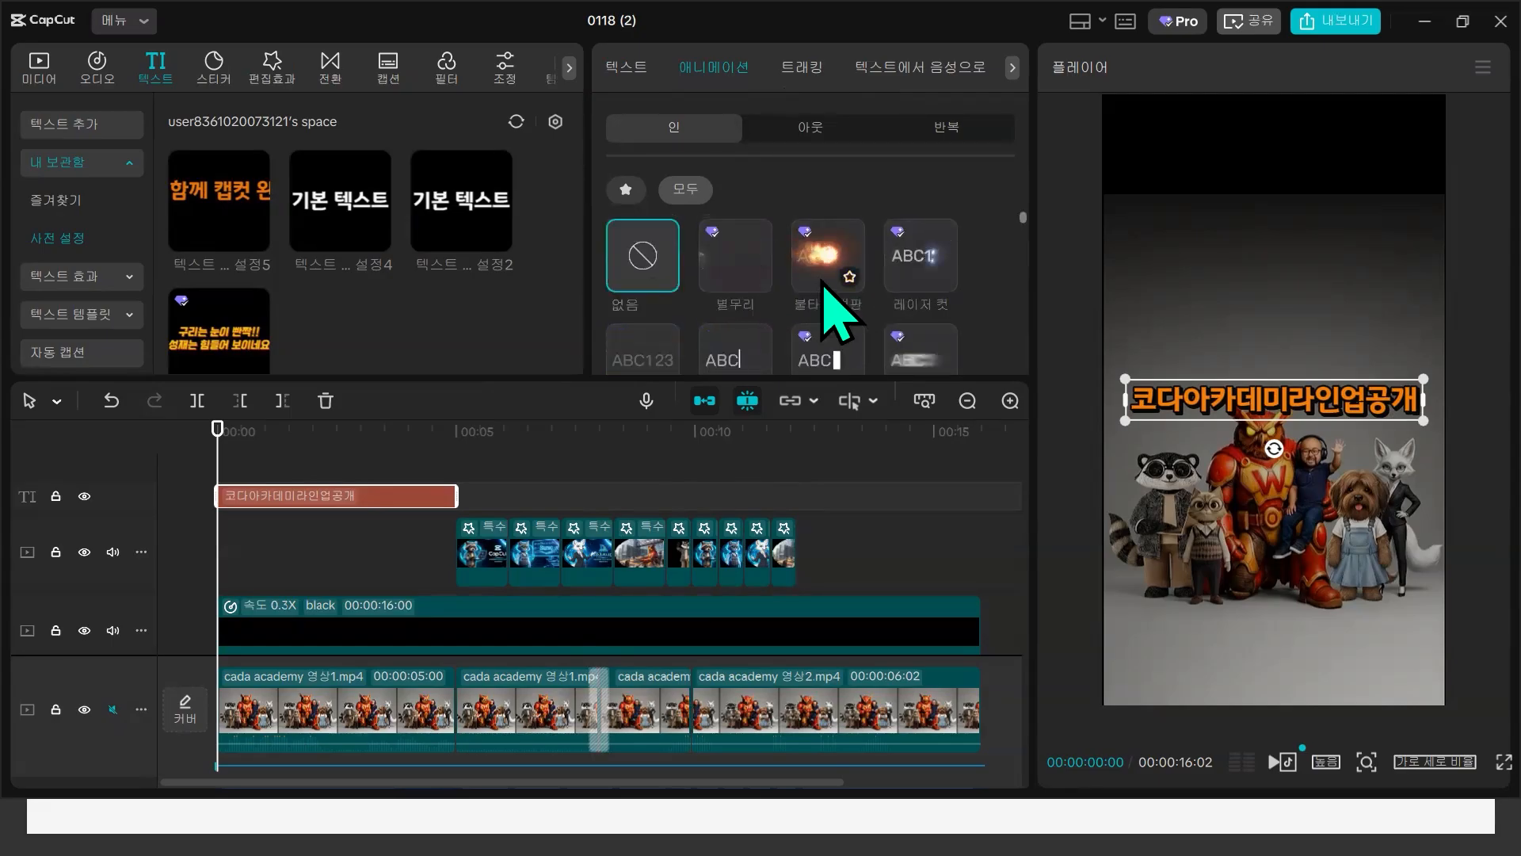
click(747, 239)
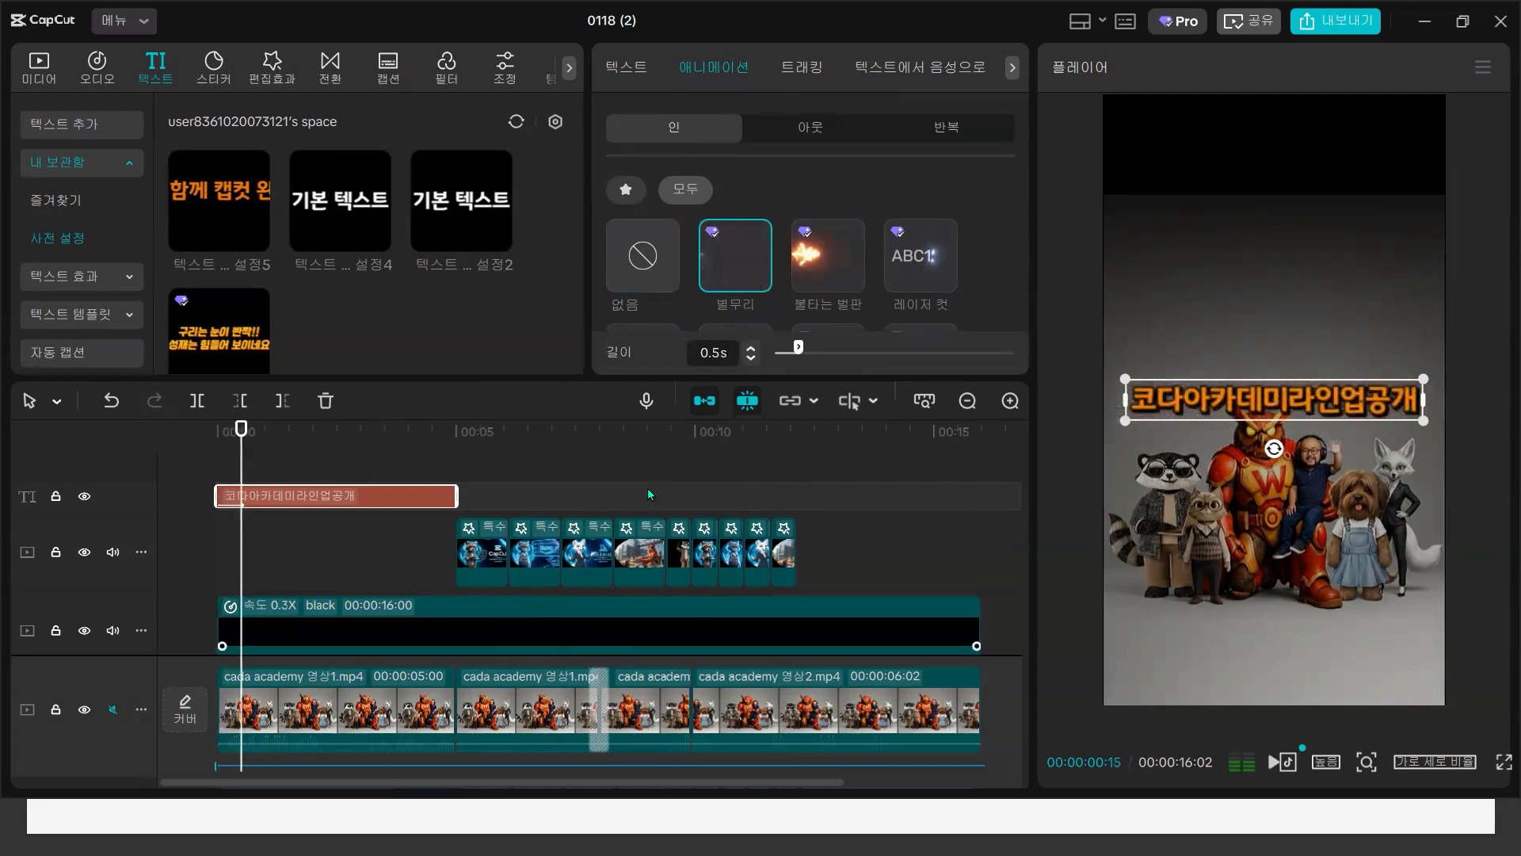
click(468, 502)
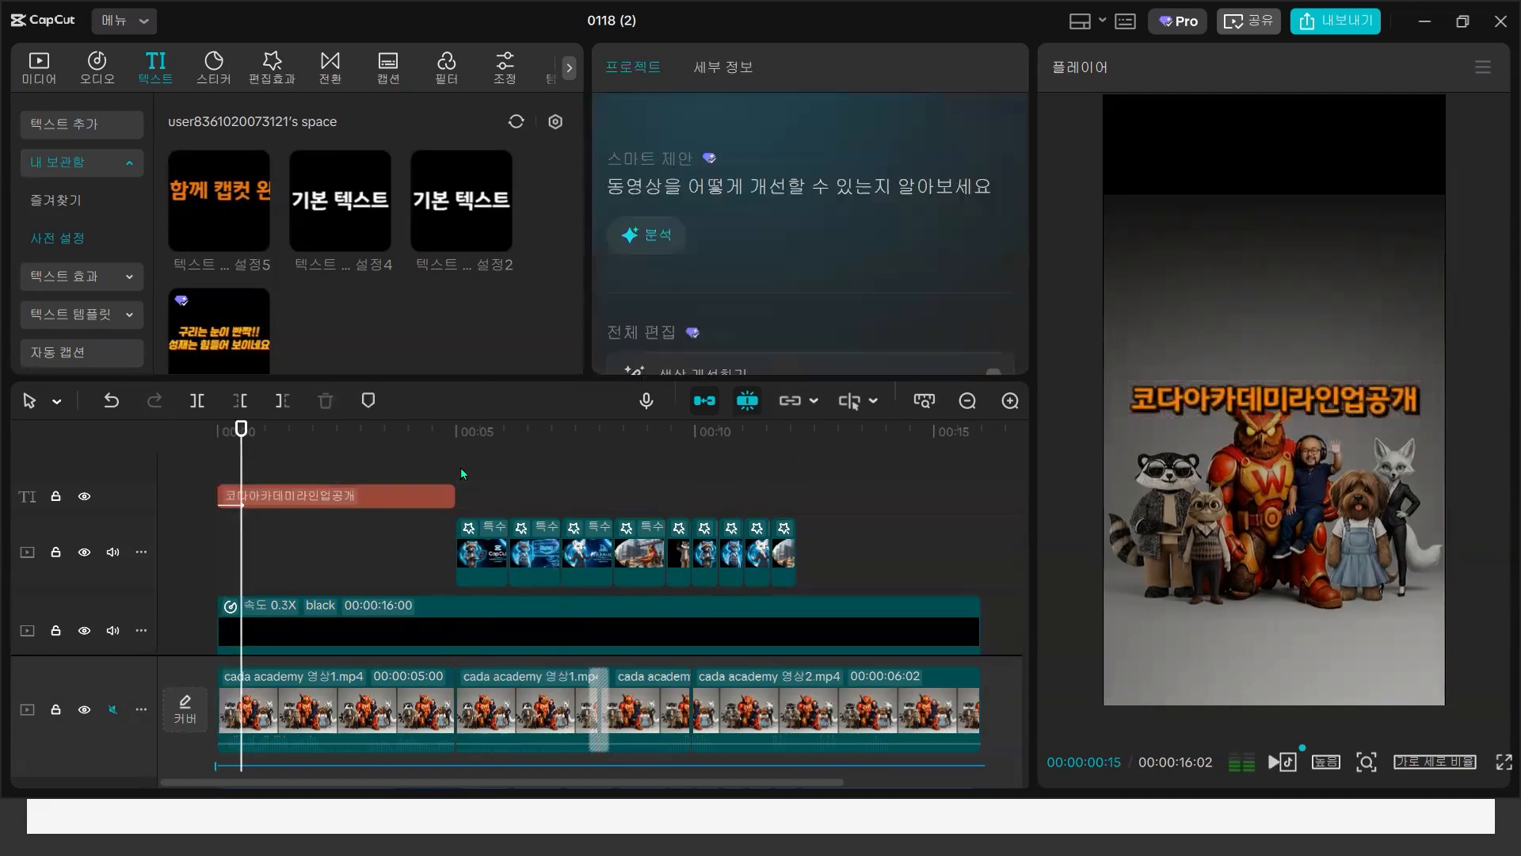
- Lengthen the 별무리 entrance animation on the opening title to 2.5 s
click(460, 468)
click(366, 476)
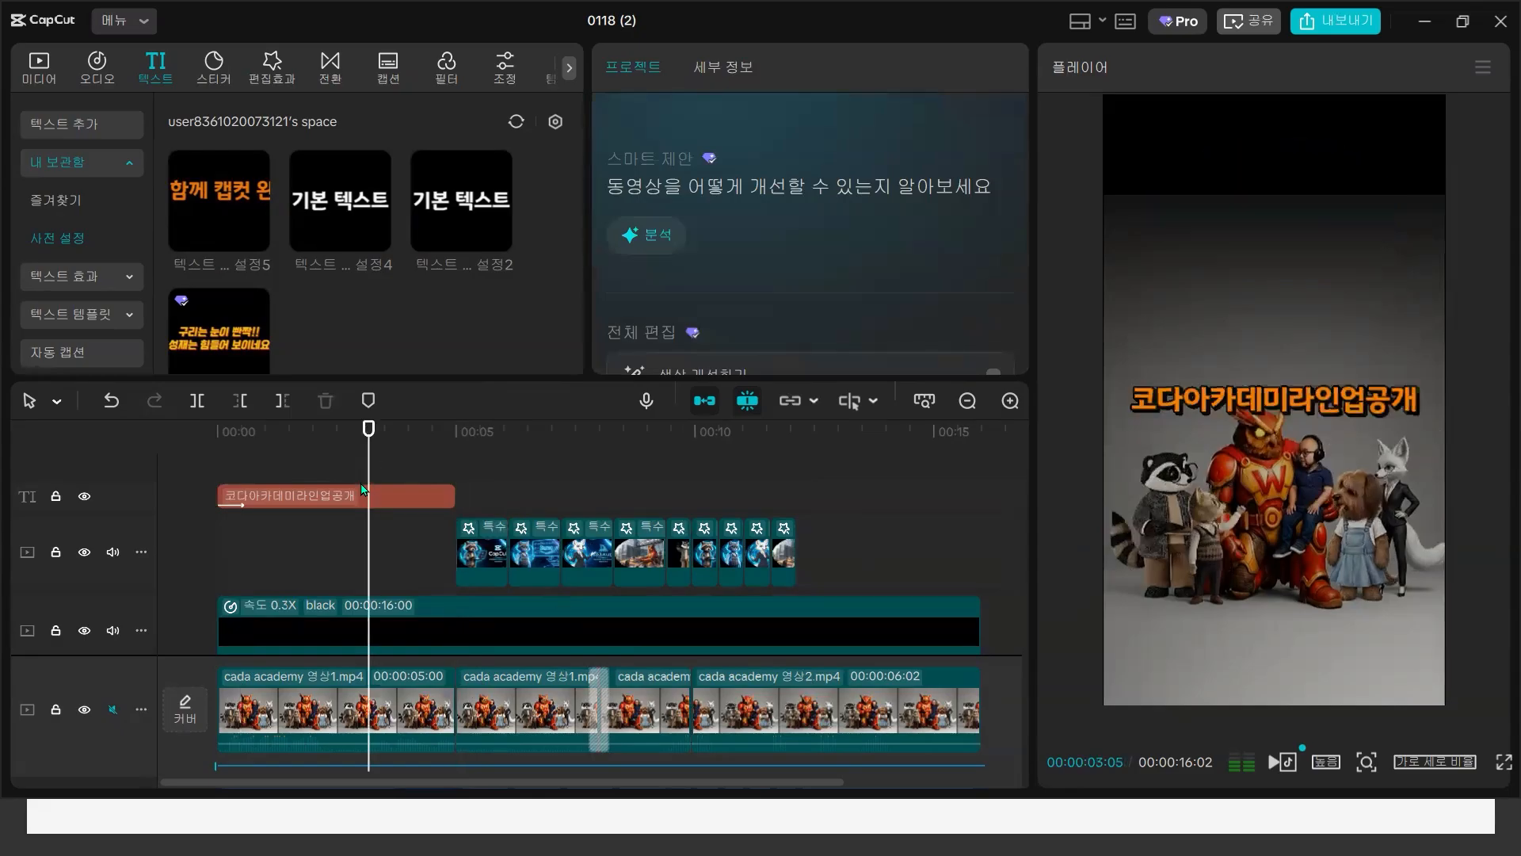
click(285, 492)
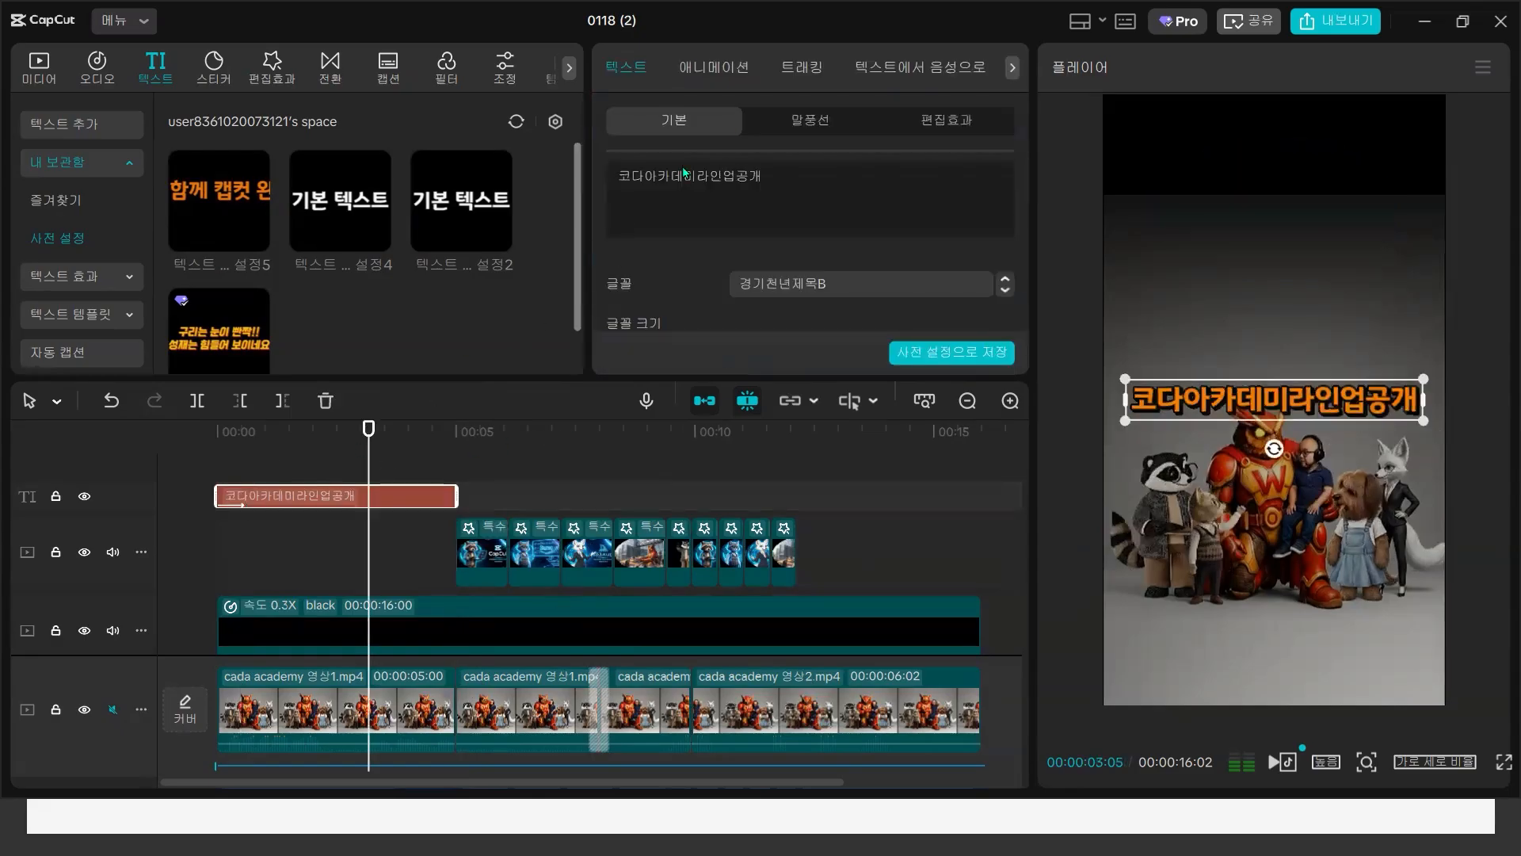
click(730, 69)
drag(859, 353, 896, 350)
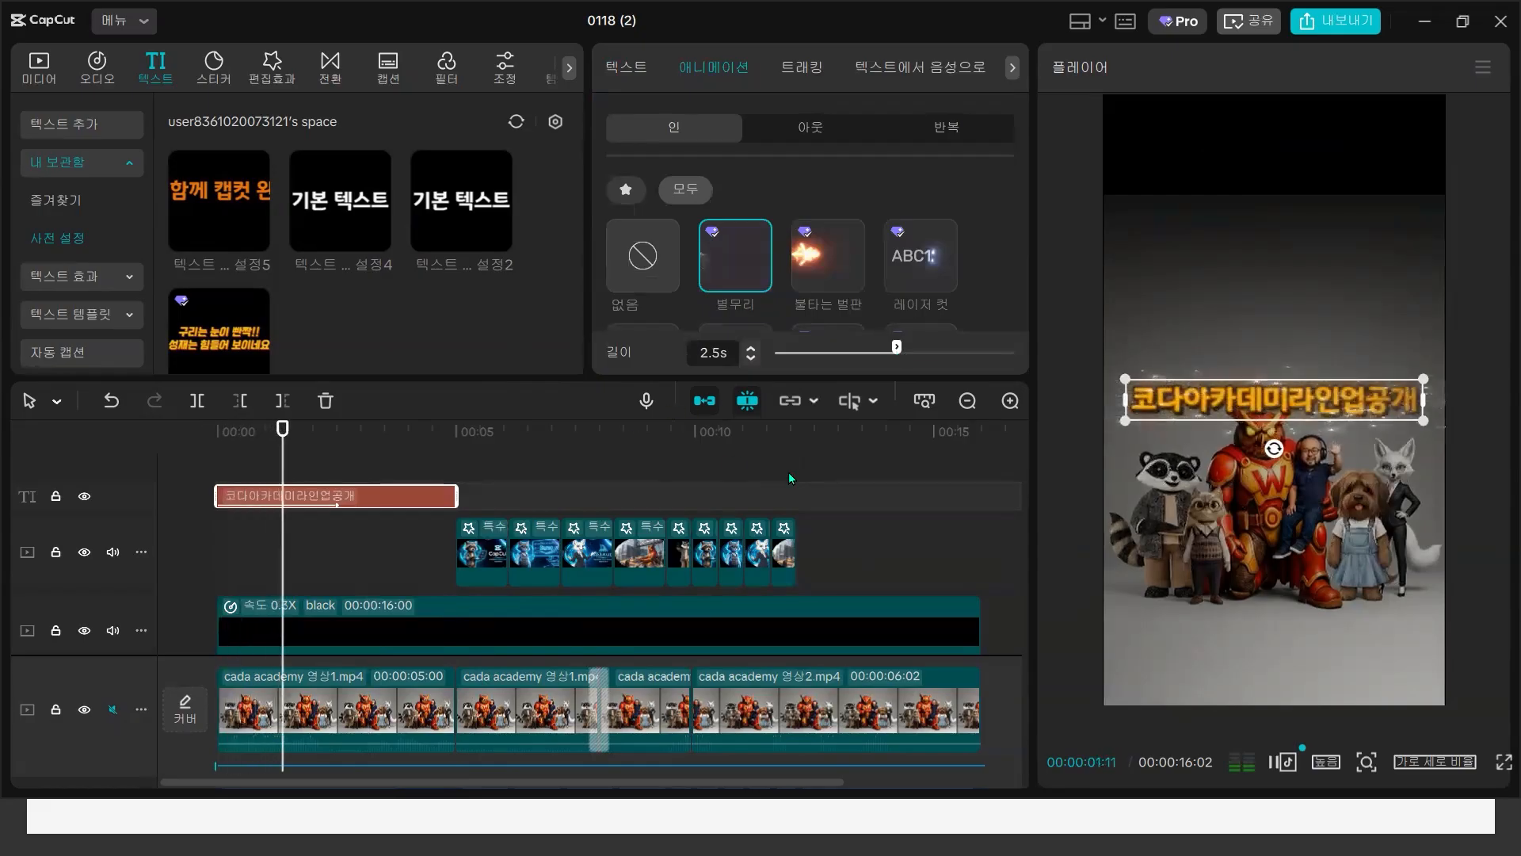
- Paste a copy of the opening title at 00:00:12:04, where the last beat-timed image ends
click(365, 497)
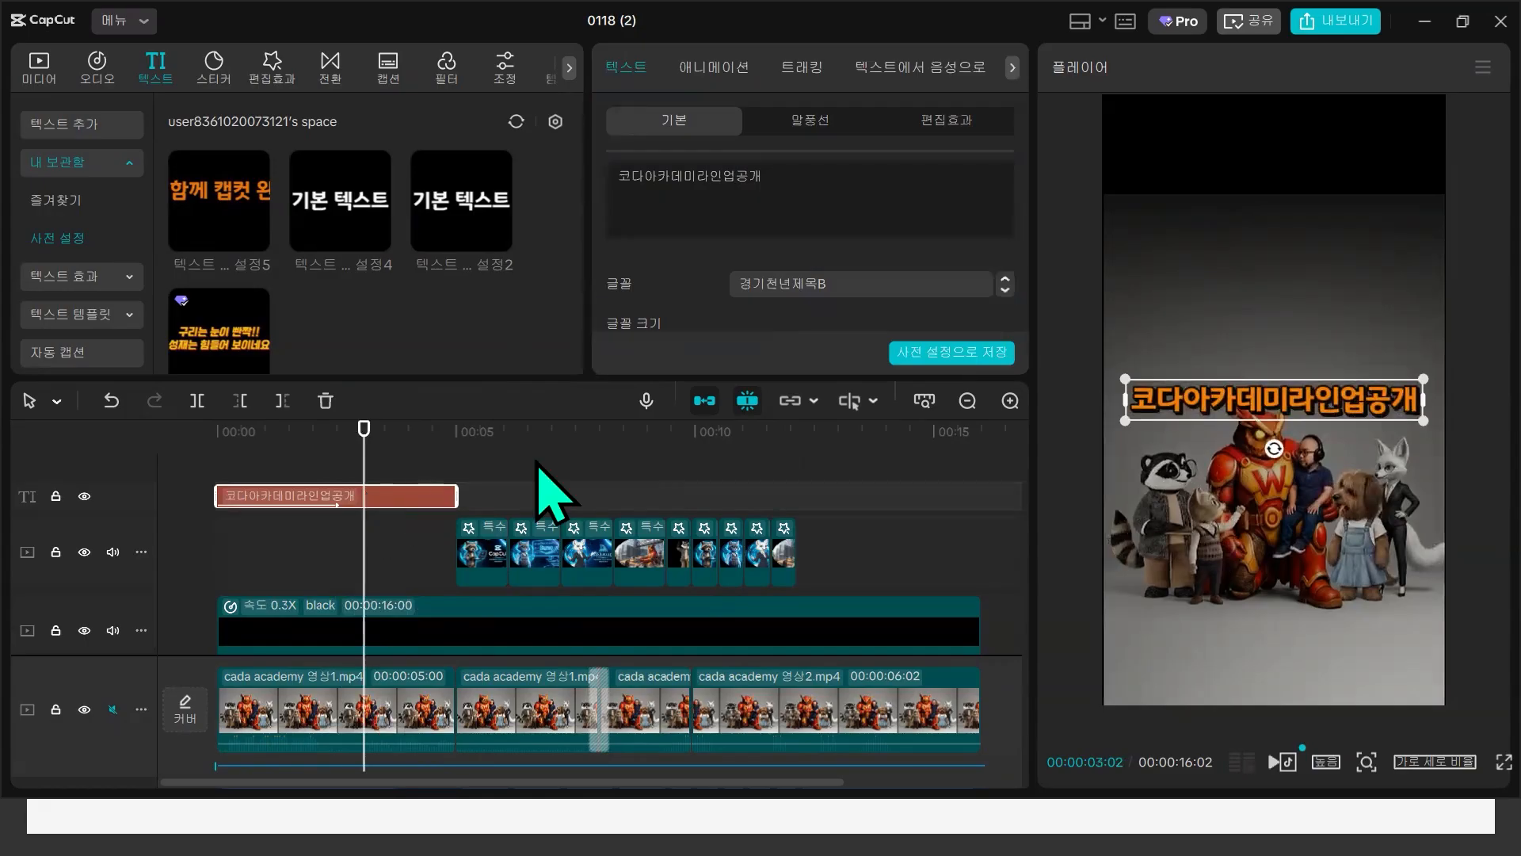
click(798, 476)
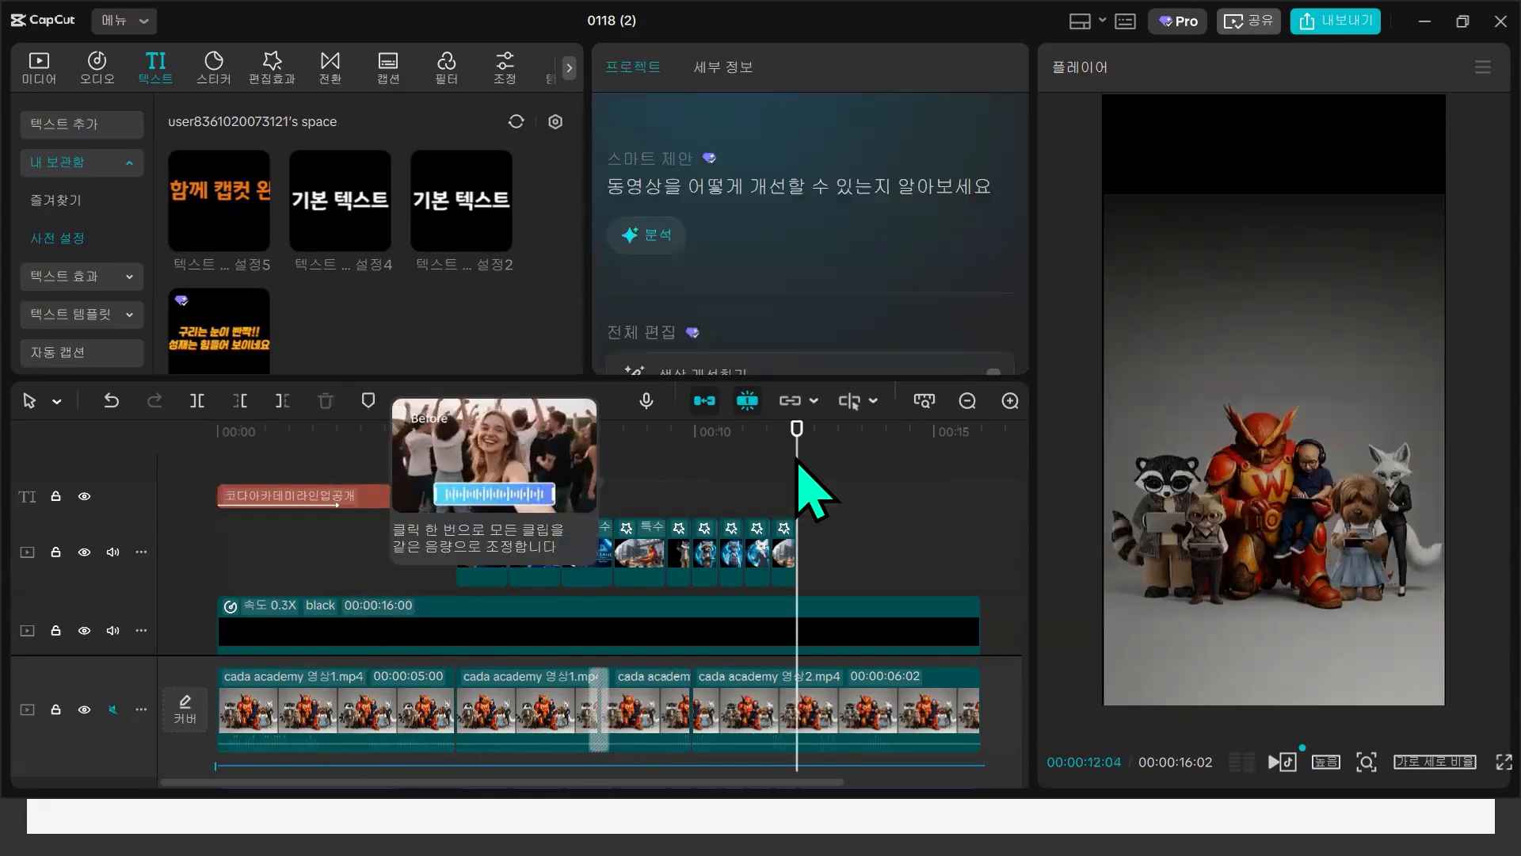
key(ctrl+v)
- Replace the copied title's wording with 신청/상담은 캡션에
drag(845, 171, 565, 179)
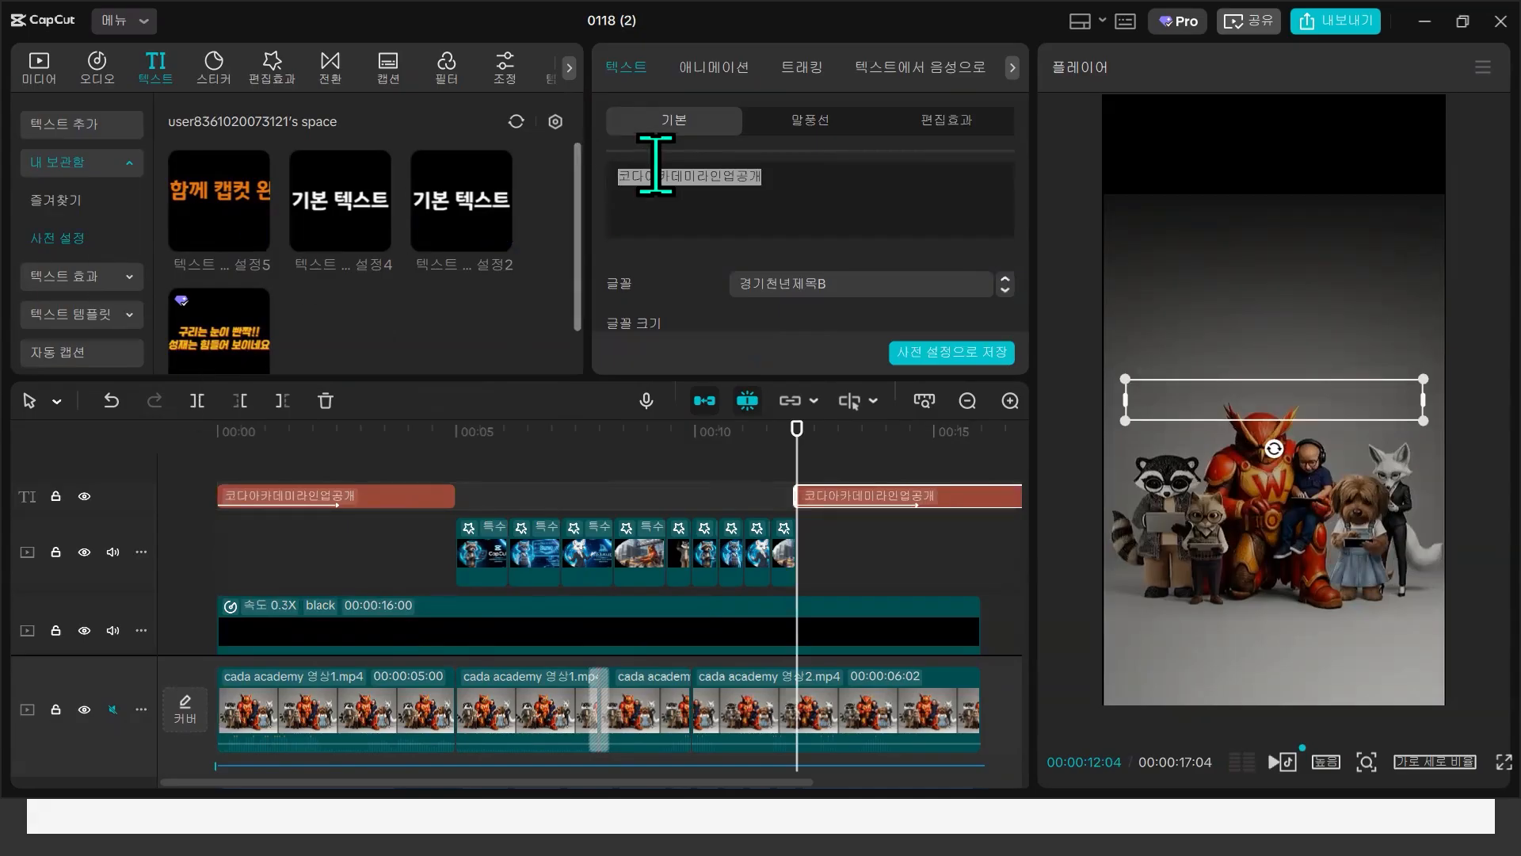
text(신)
text(처)
text(ㅇ/)
text(상담은 ㅋ)
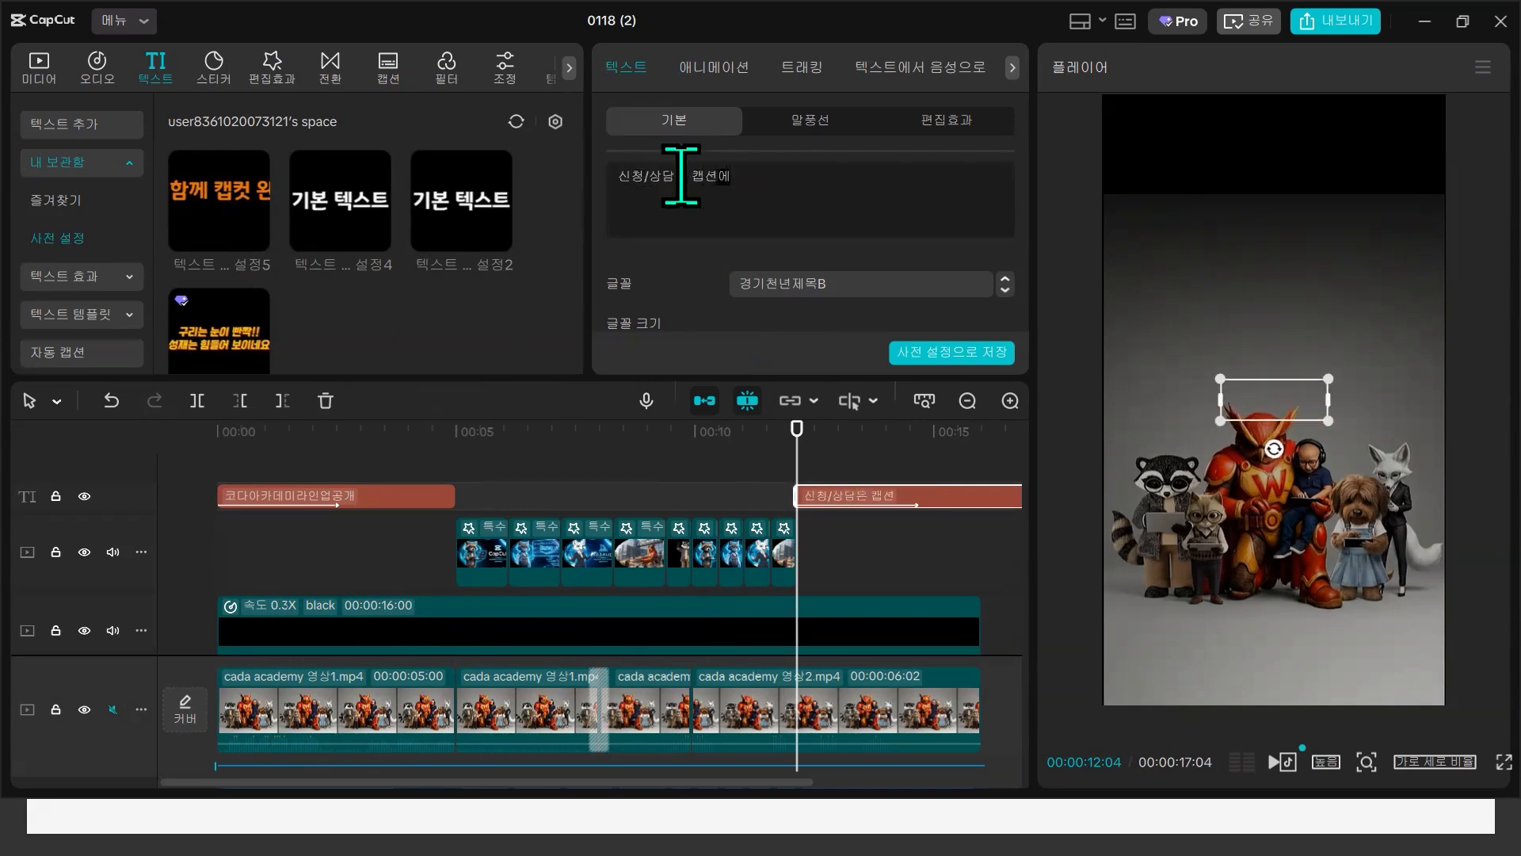
- Set the Y position of both the opening and closing text clips to 1200 and play back the result
drag(798, 460, 217, 461)
key(space)
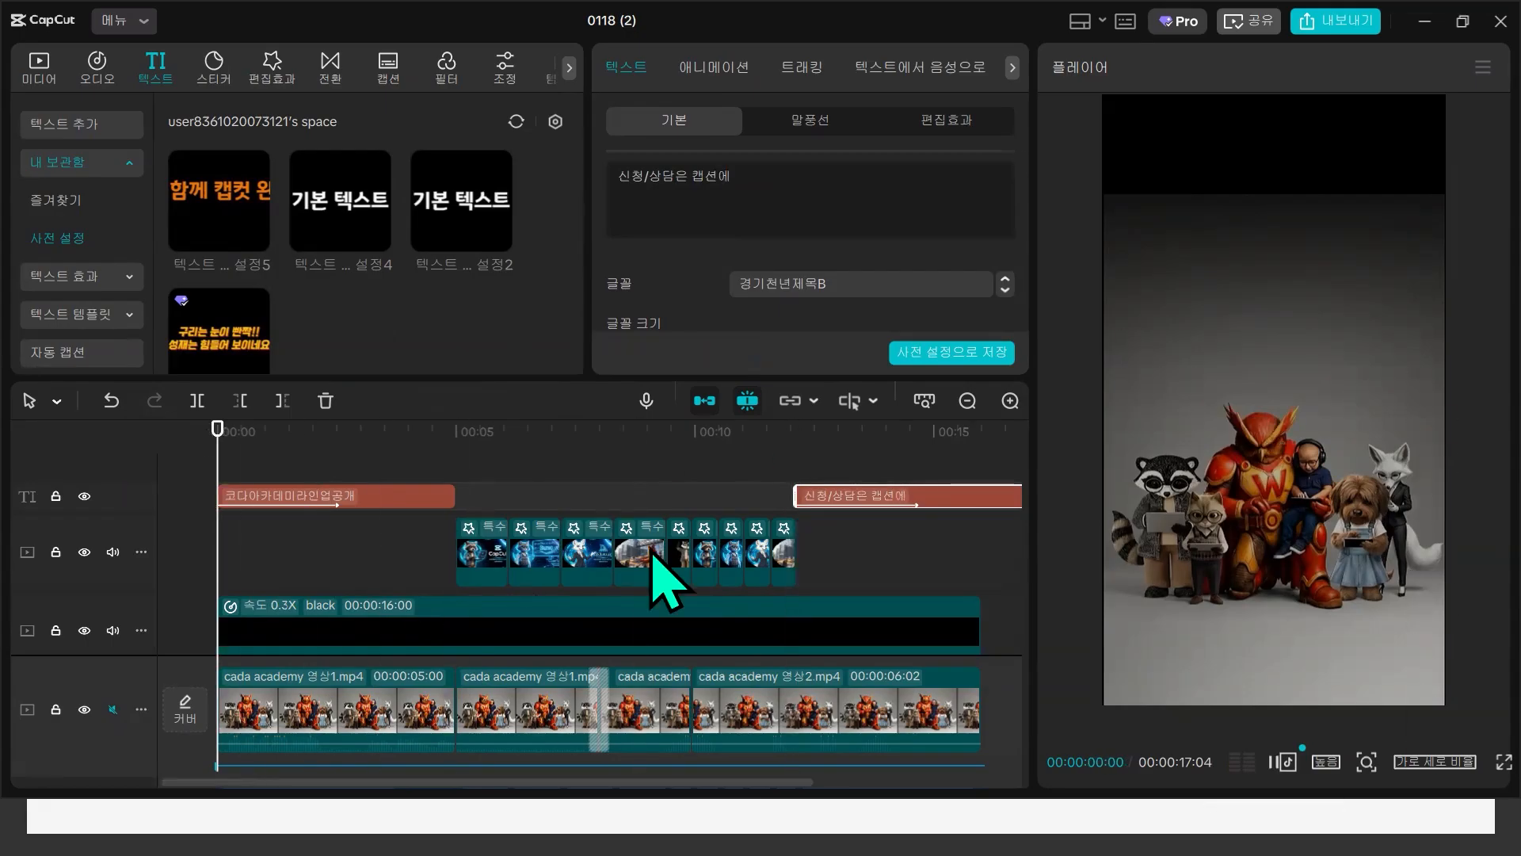
click(381, 444)
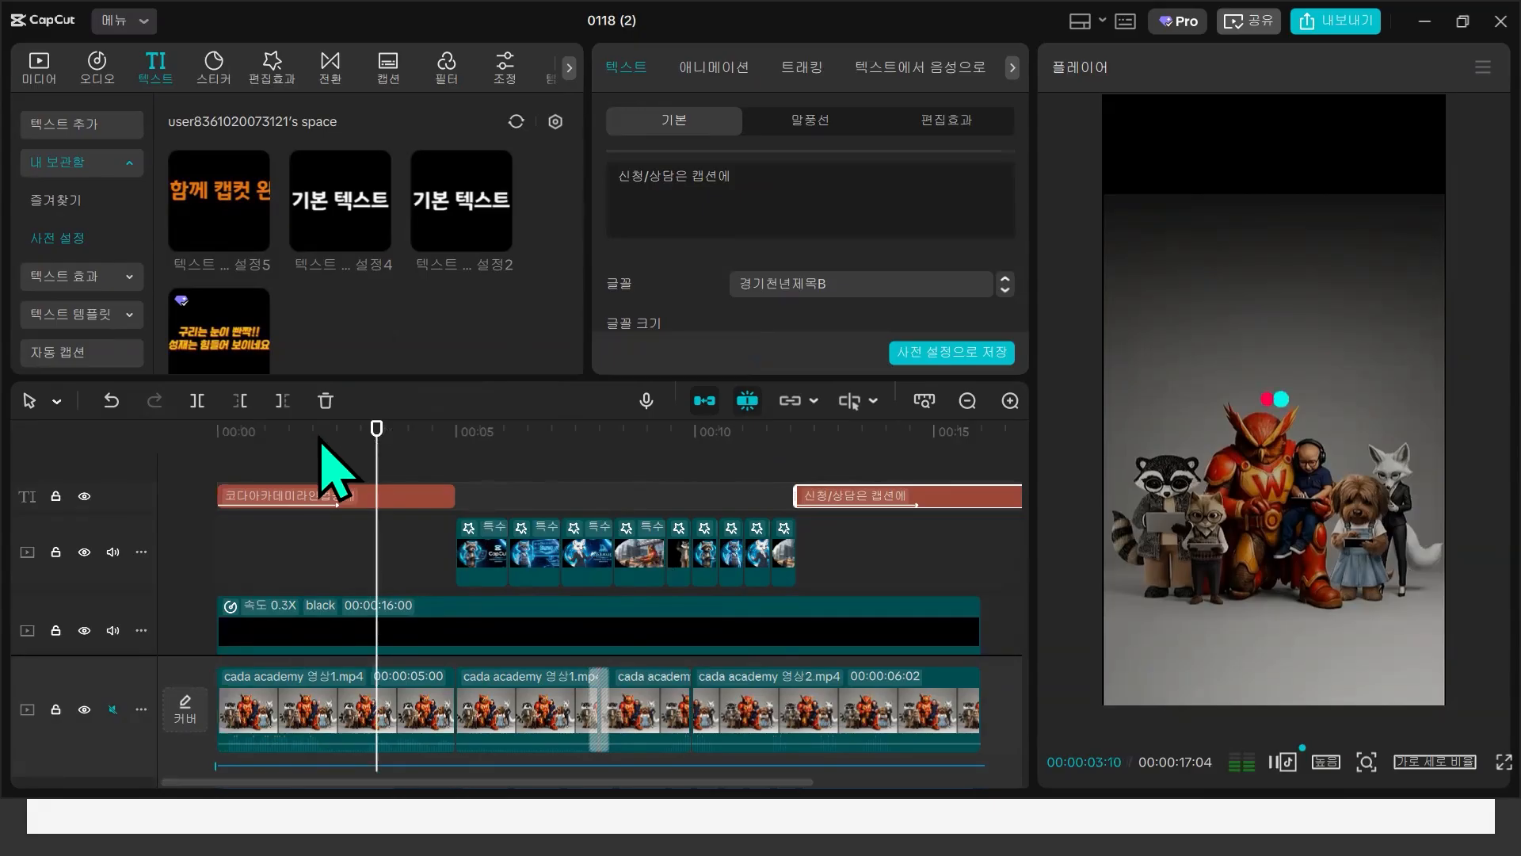
click(244, 458)
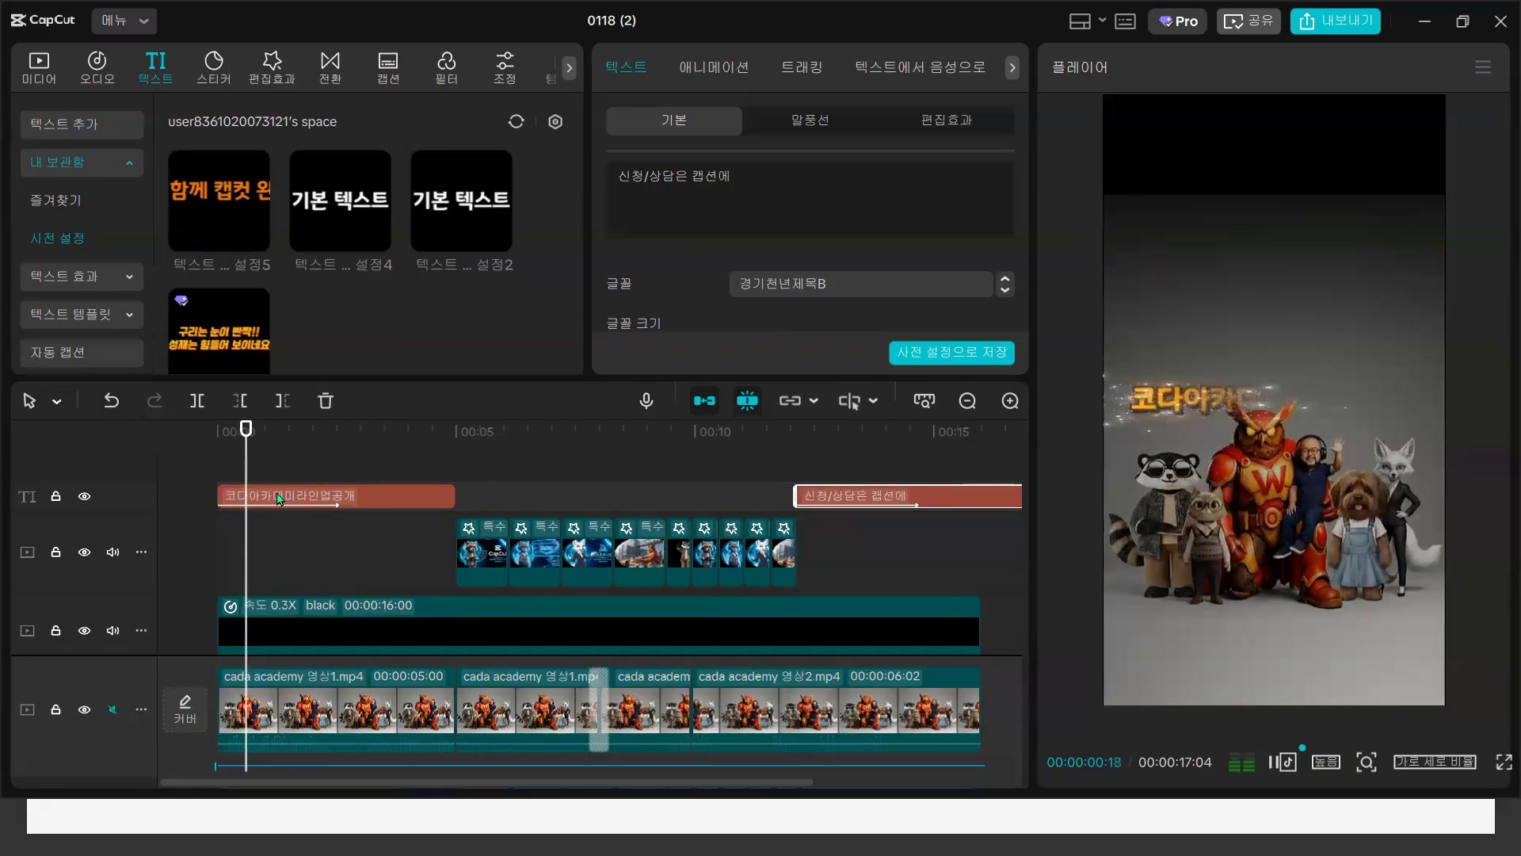
click(336, 497)
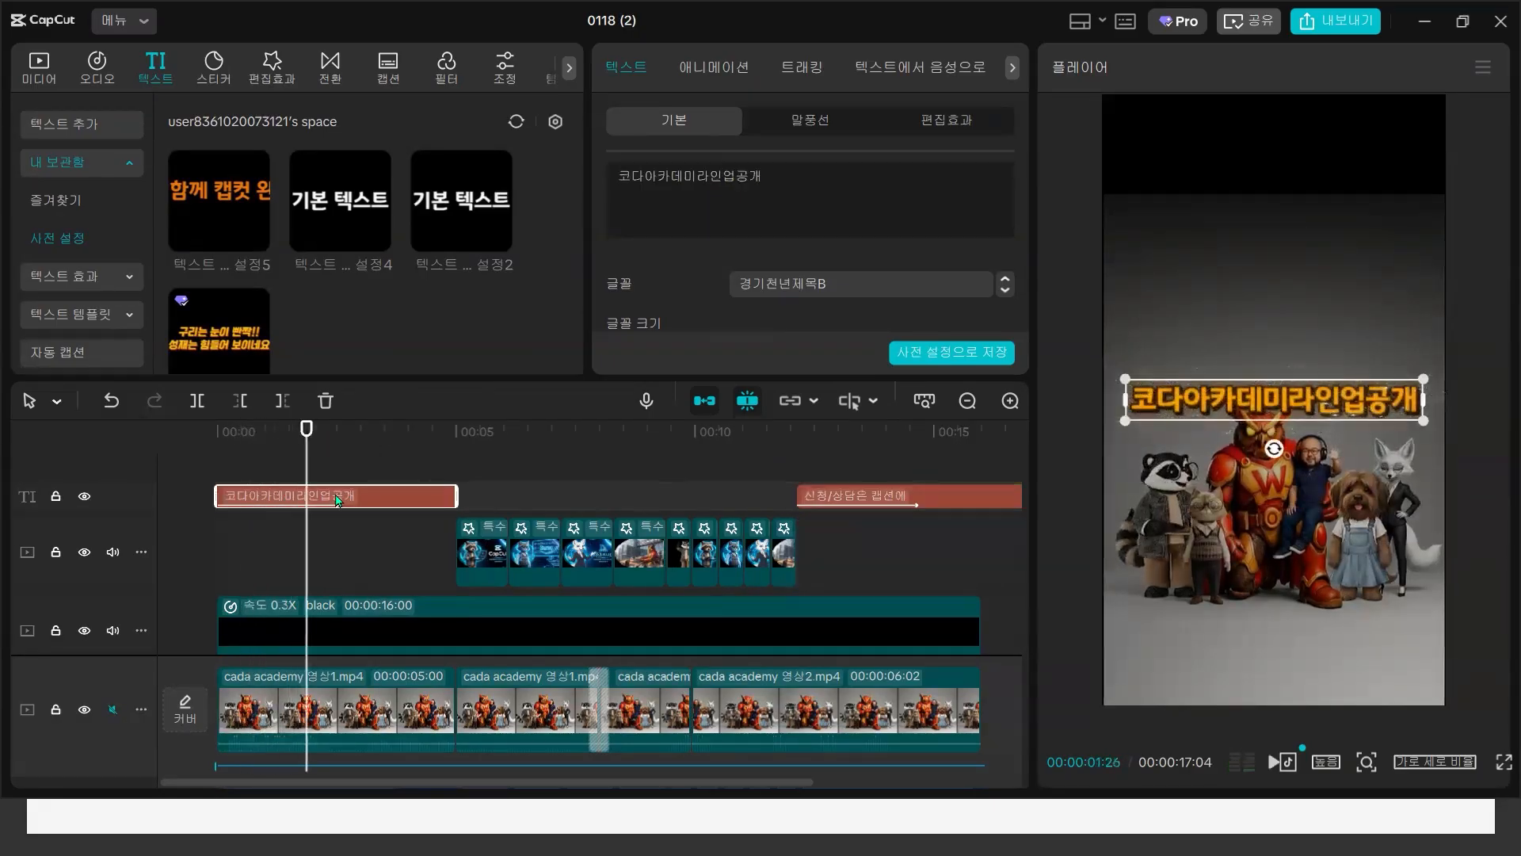
ctrl+click(915, 499)
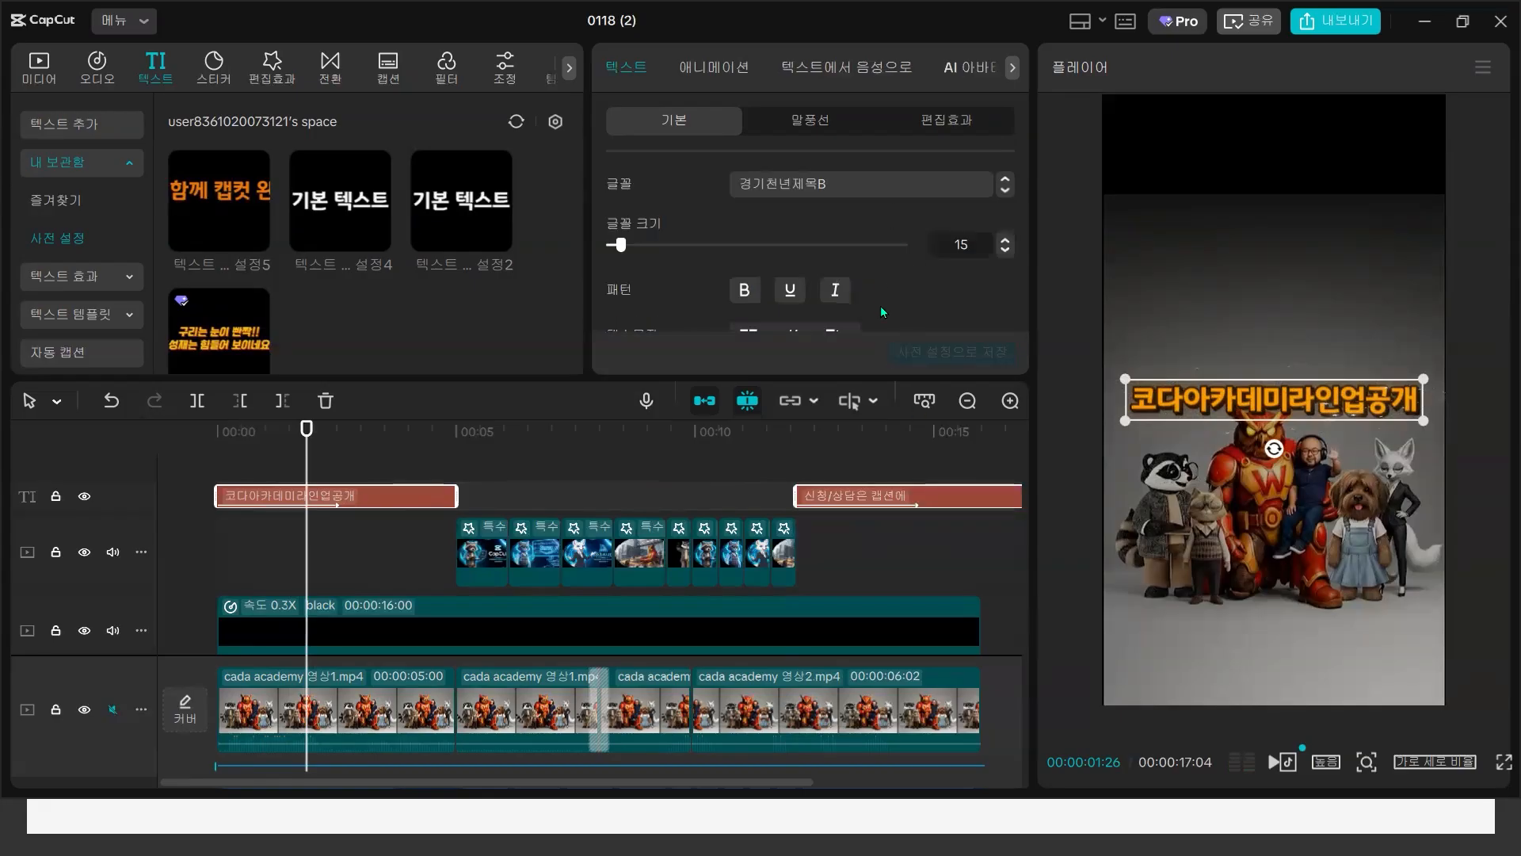
drag(645, 394, 645, 477)
scroll(889, 267, down, 5)
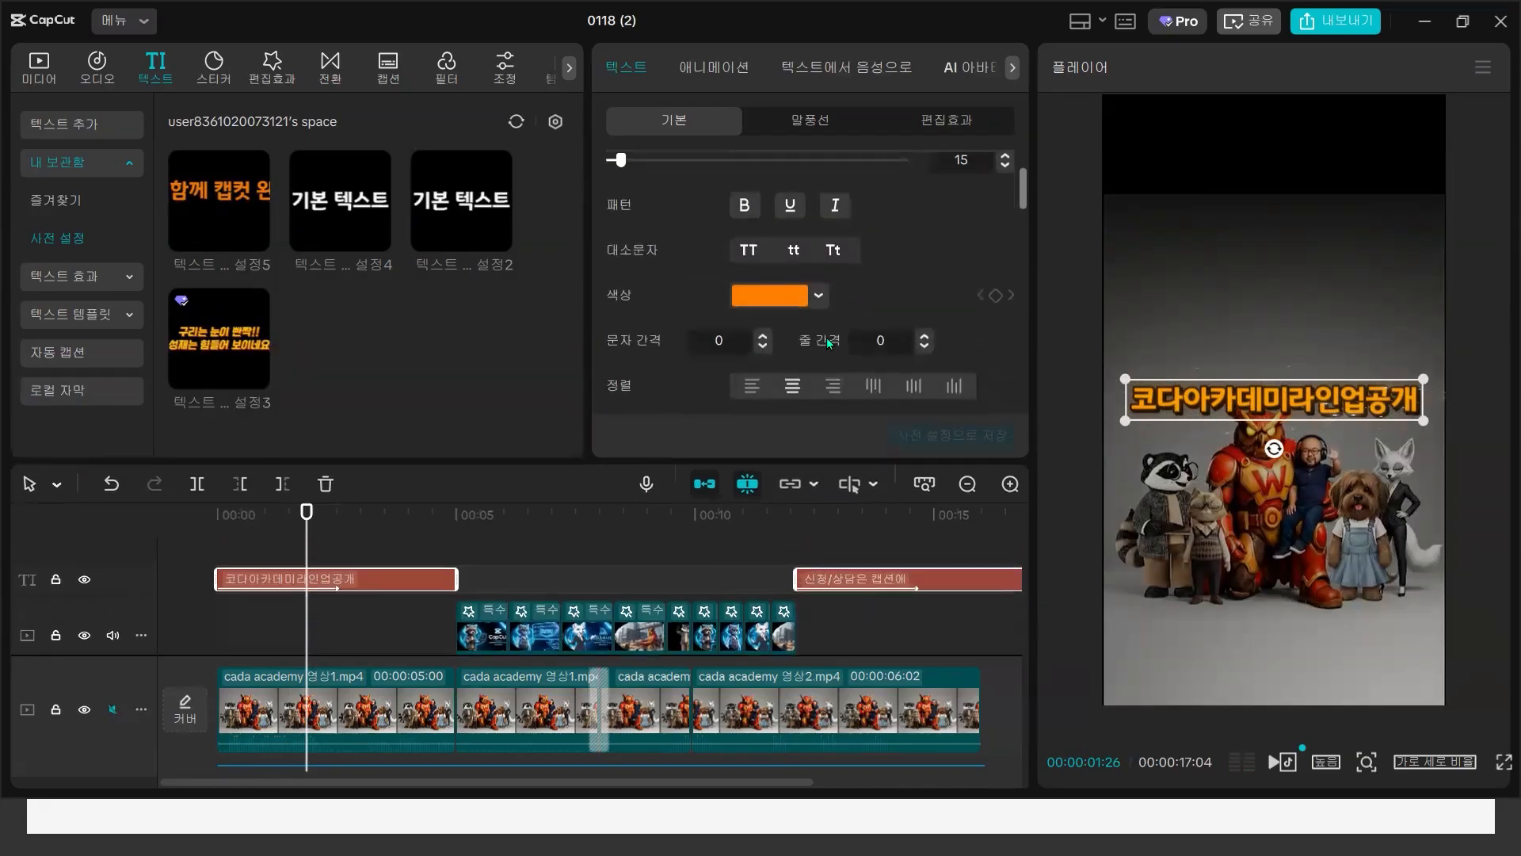
scroll(895, 278, down, 5)
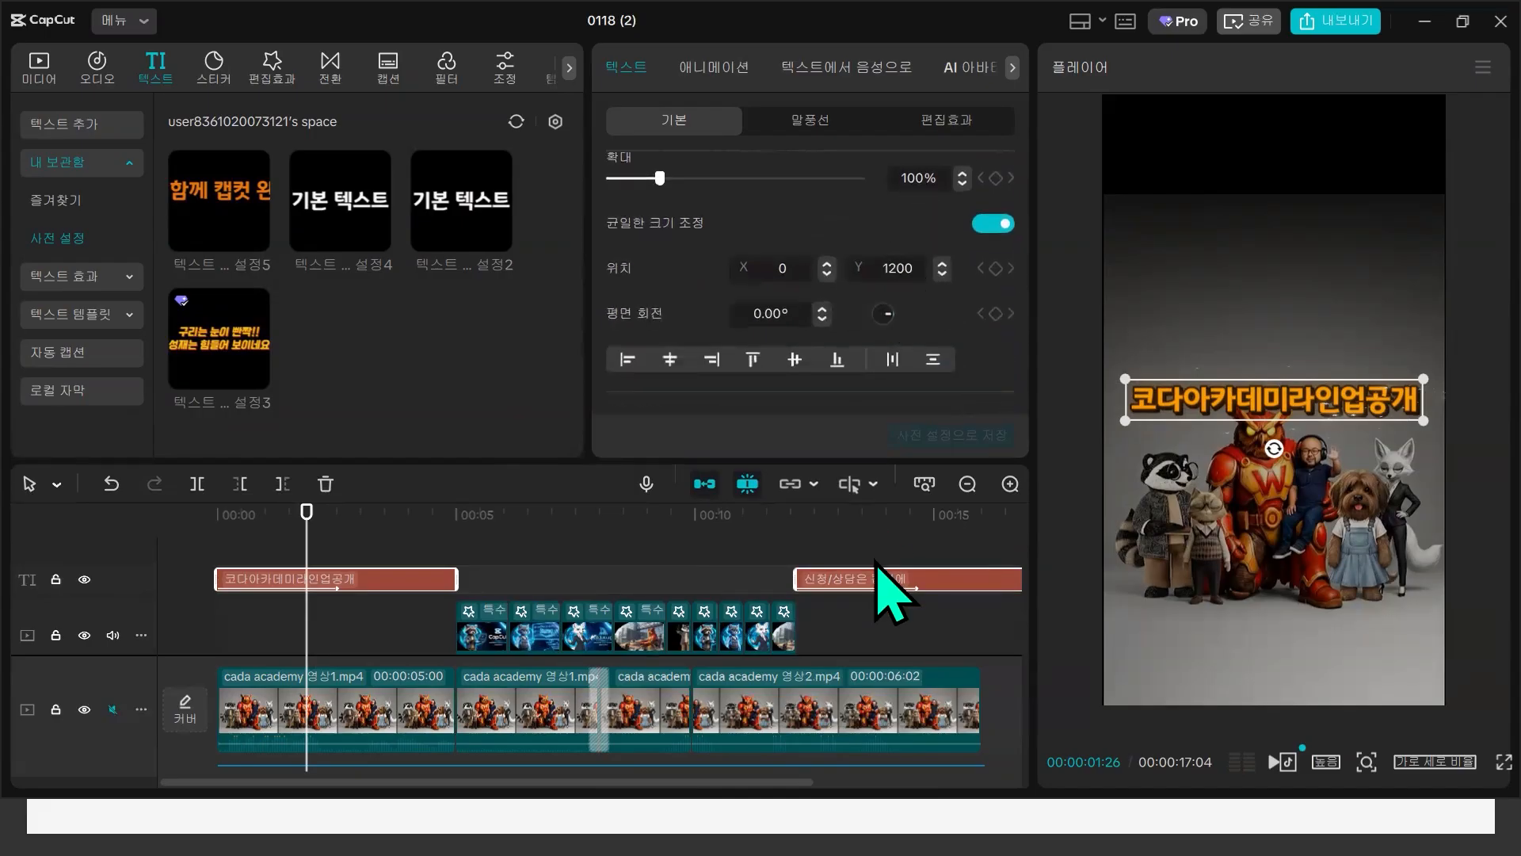
click(233, 545)
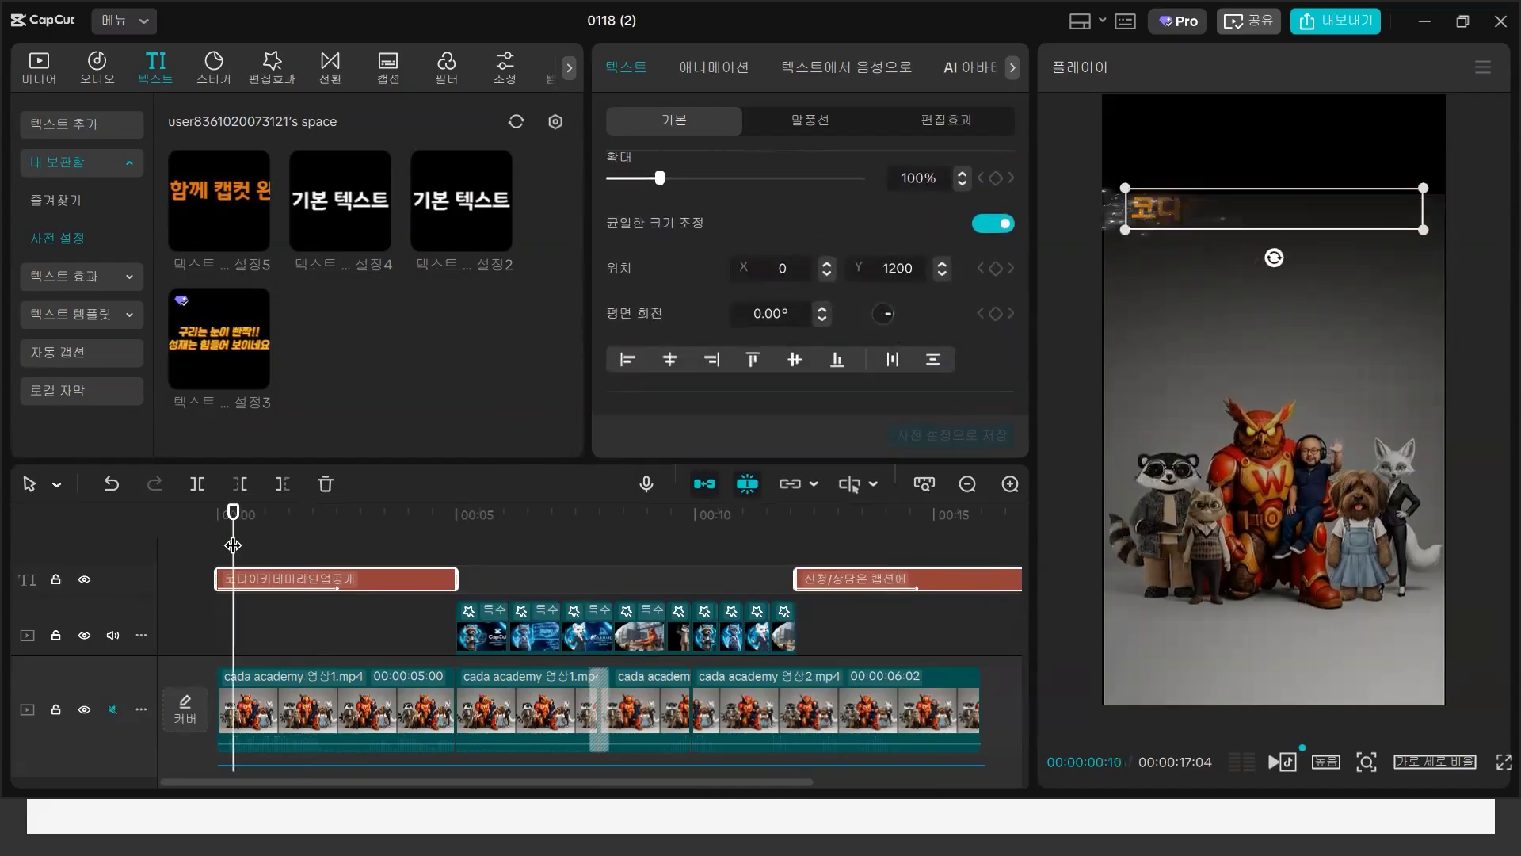
click(1276, 770)
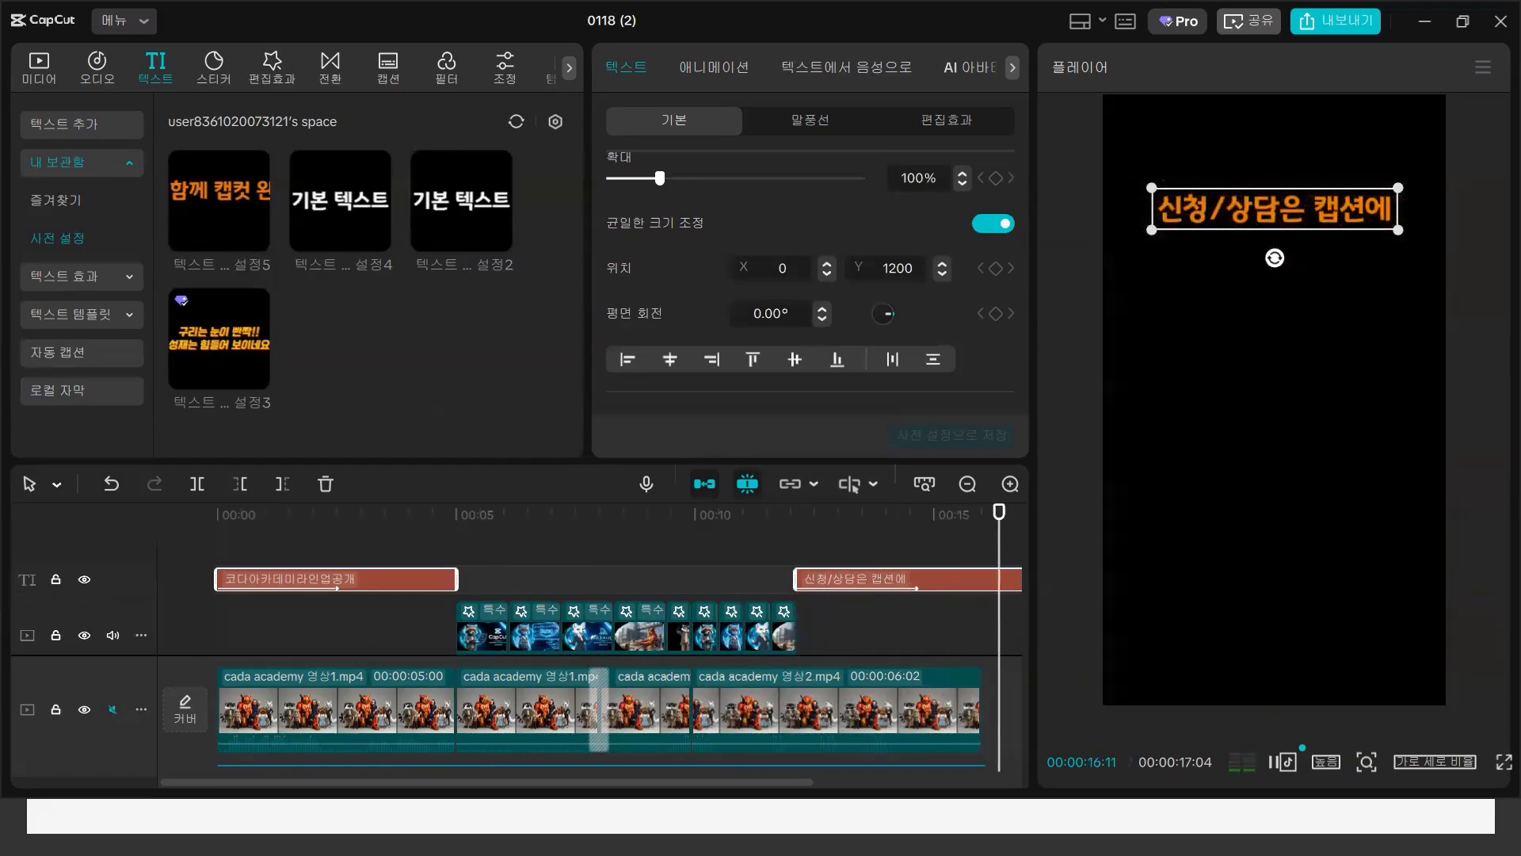
- Trim the end of the closing text 신청/상담은 캡션에 to 00:00:16:00, then return the playhead to the start
click(761, 556)
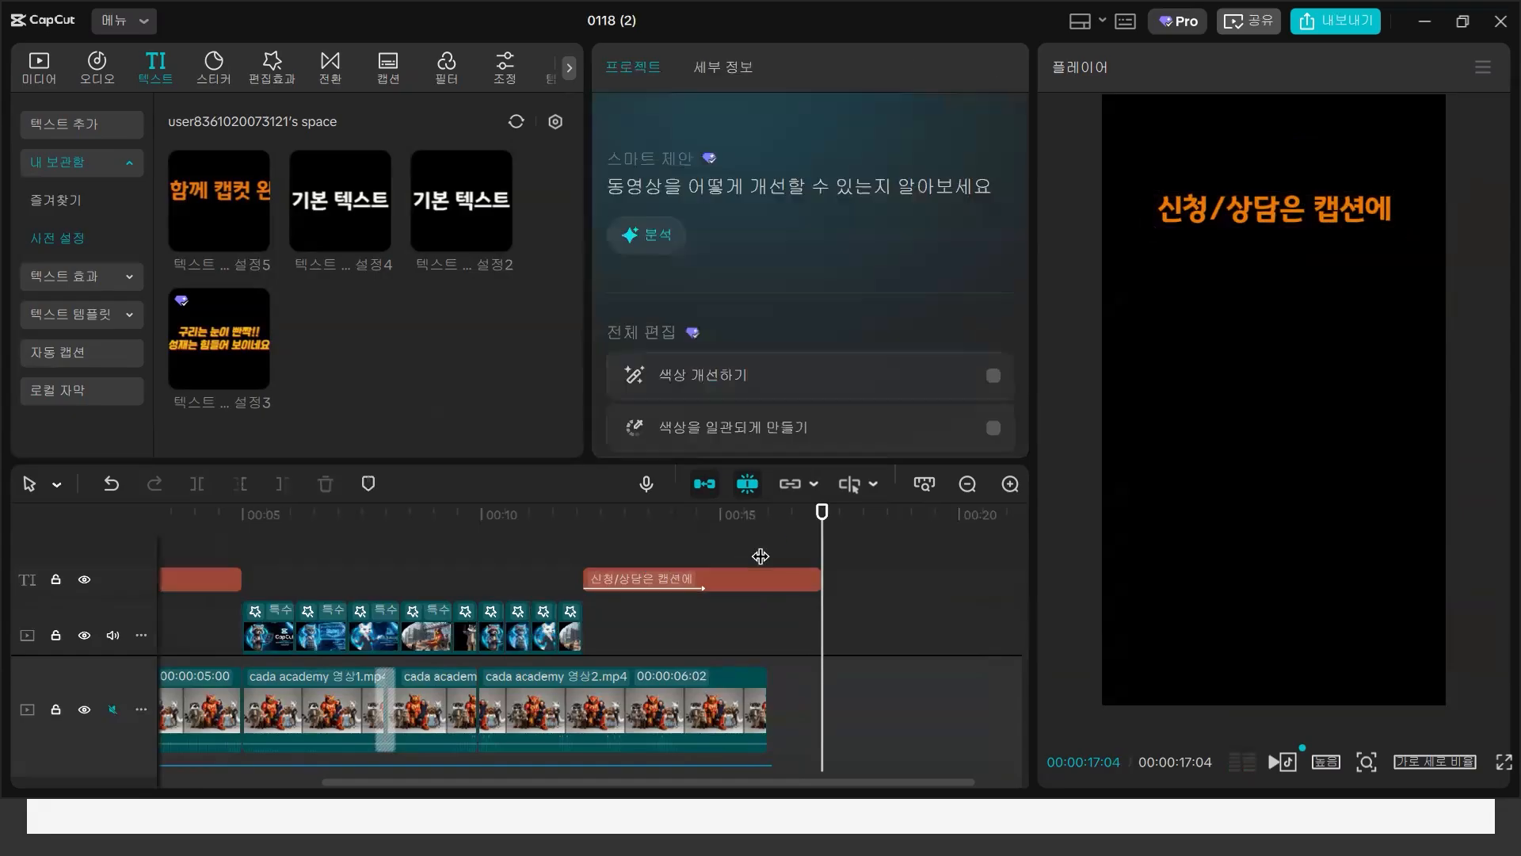
click(762, 557)
click(783, 583)
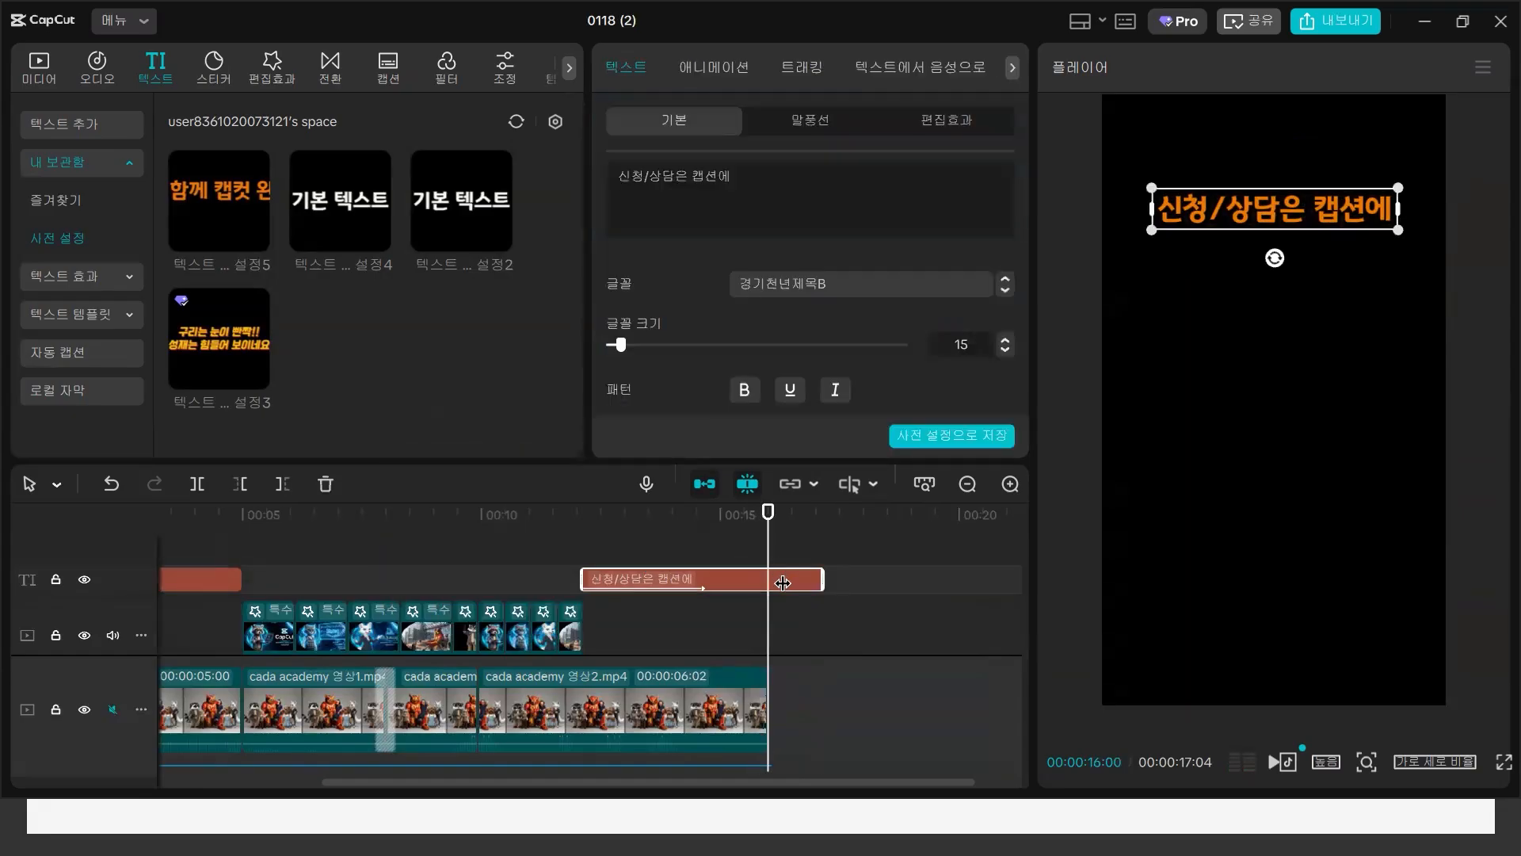
key(w)
key(Home)
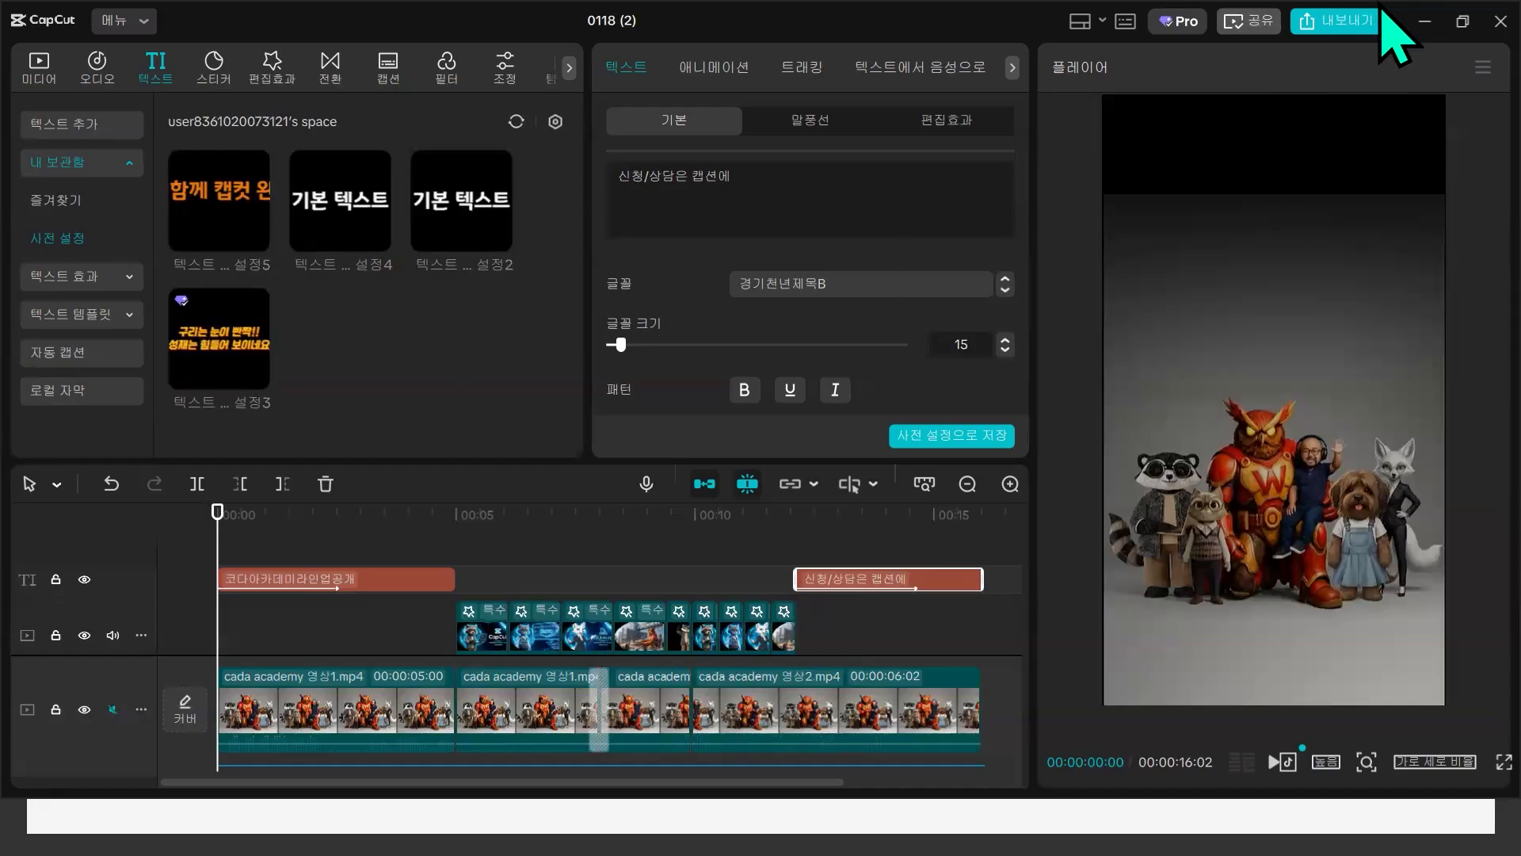
- Minimize the video editor, switch to the Chrome browser and open Sora's explore page from the drafts
click(1425, 21)
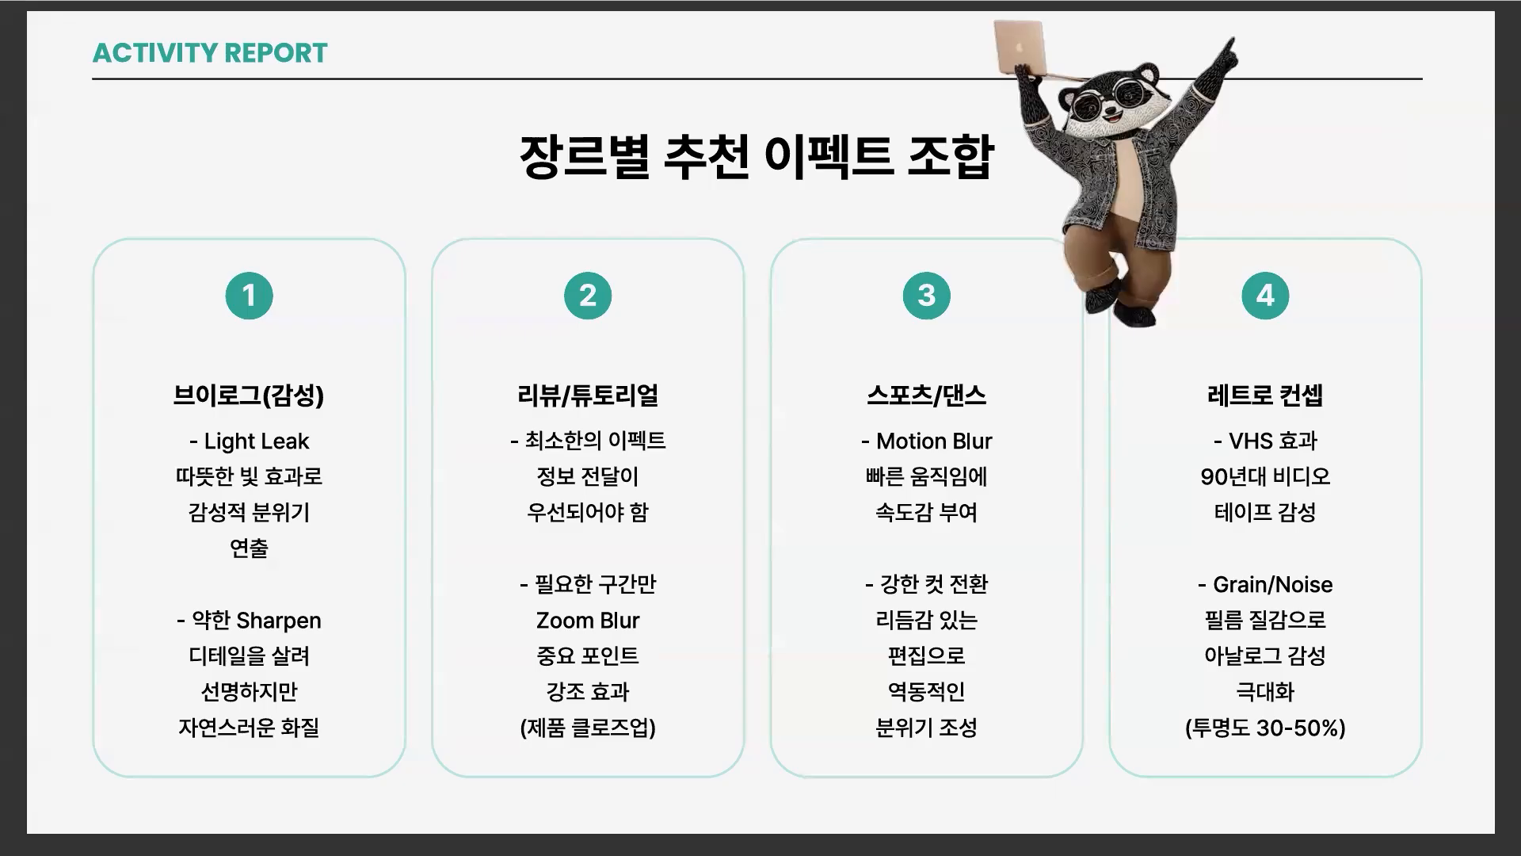
key(alt+Tab)
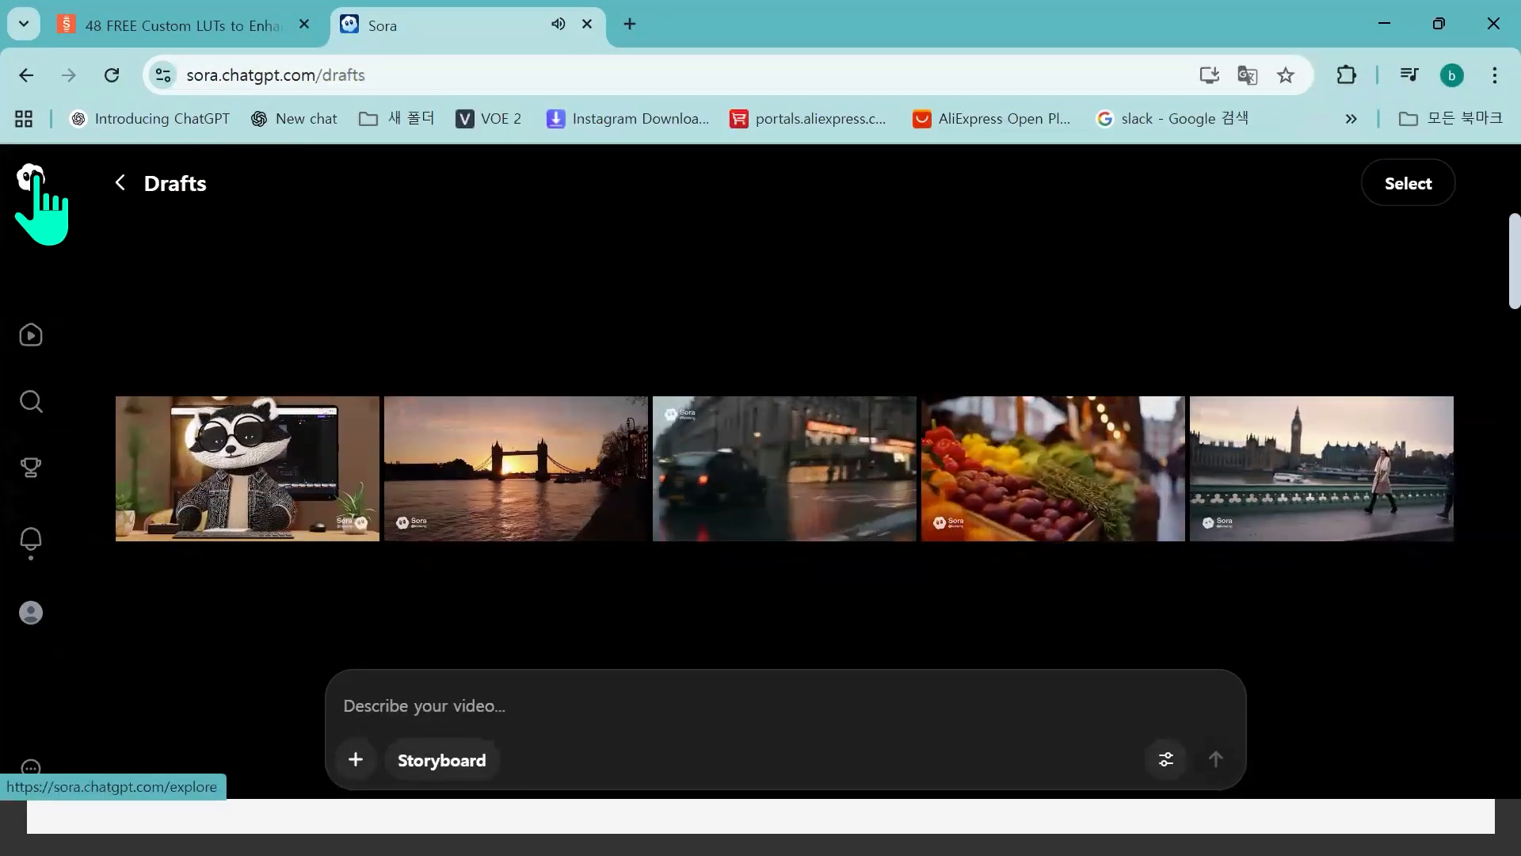
click(46, 178)
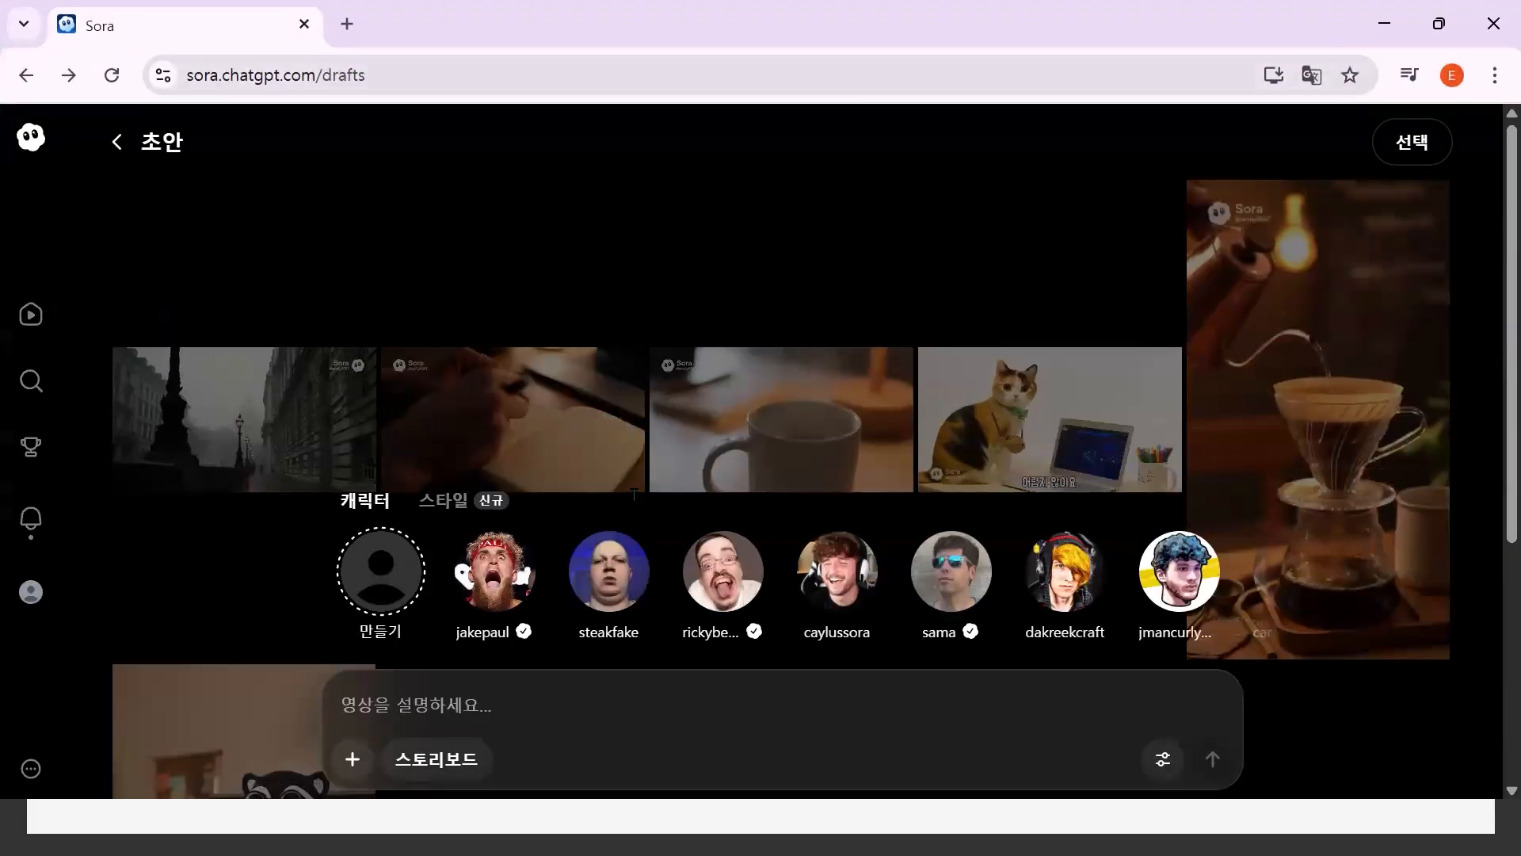
- Search Google for 소라2 in a new tab and open the Sora 2 site
key(ctrl+t)
click(634, 494)
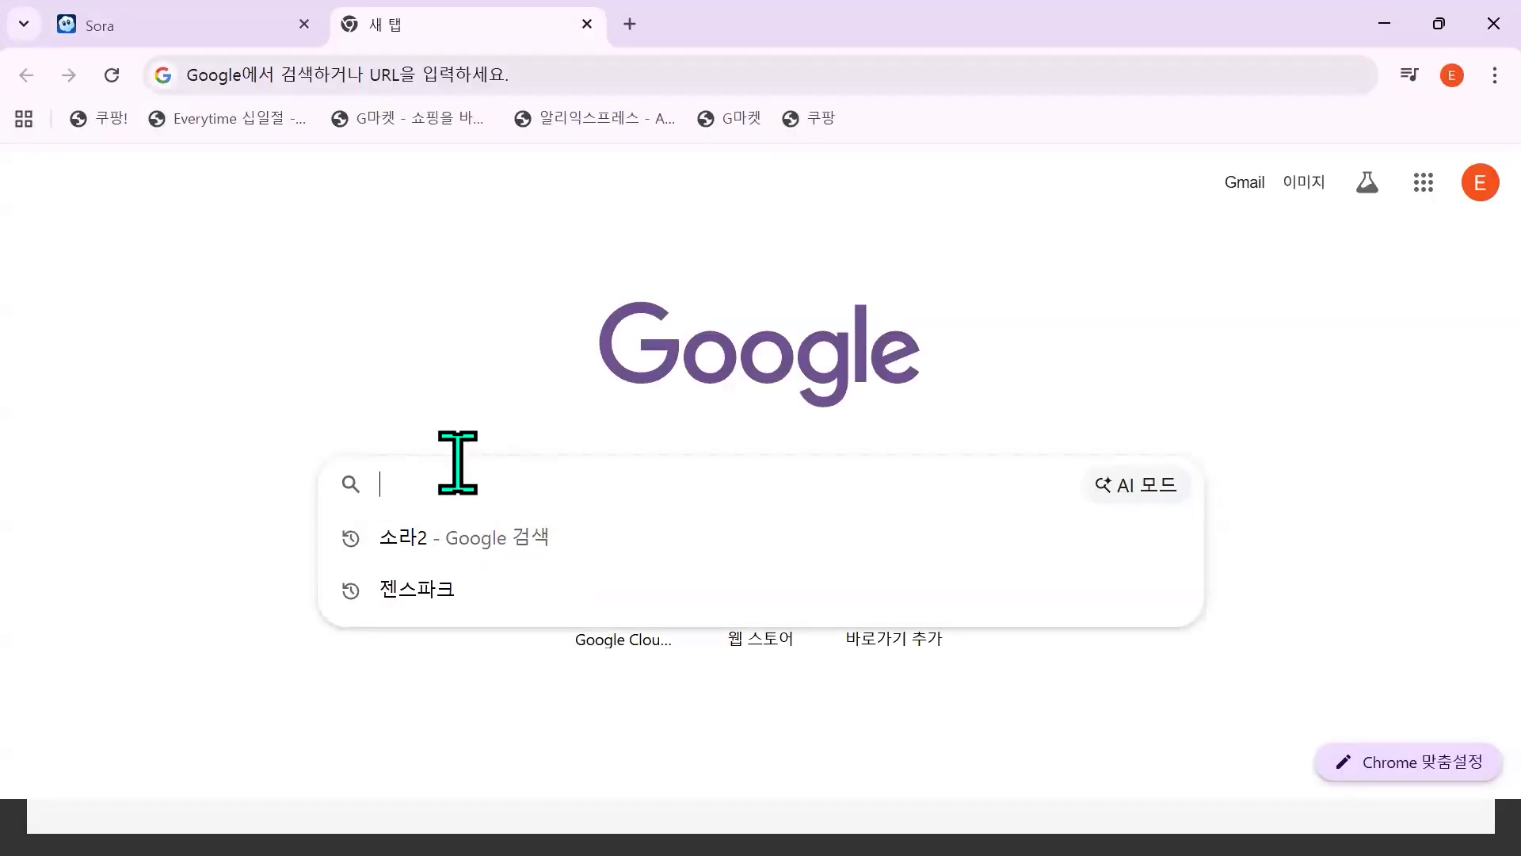
click(392, 547)
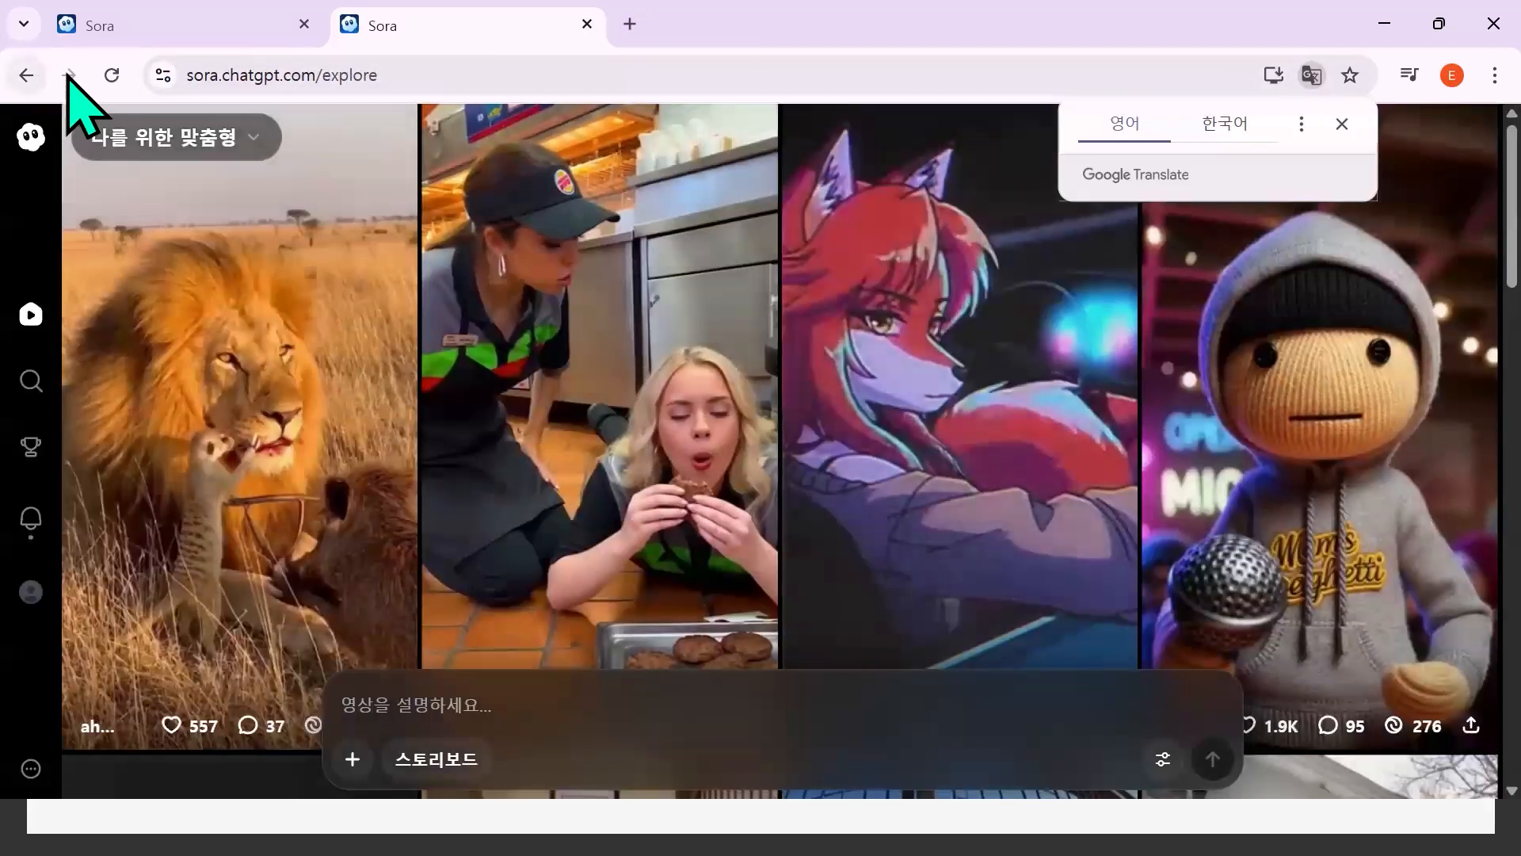
- Go back to the 소라2 search results and look through the listed pages and videos
click(28, 76)
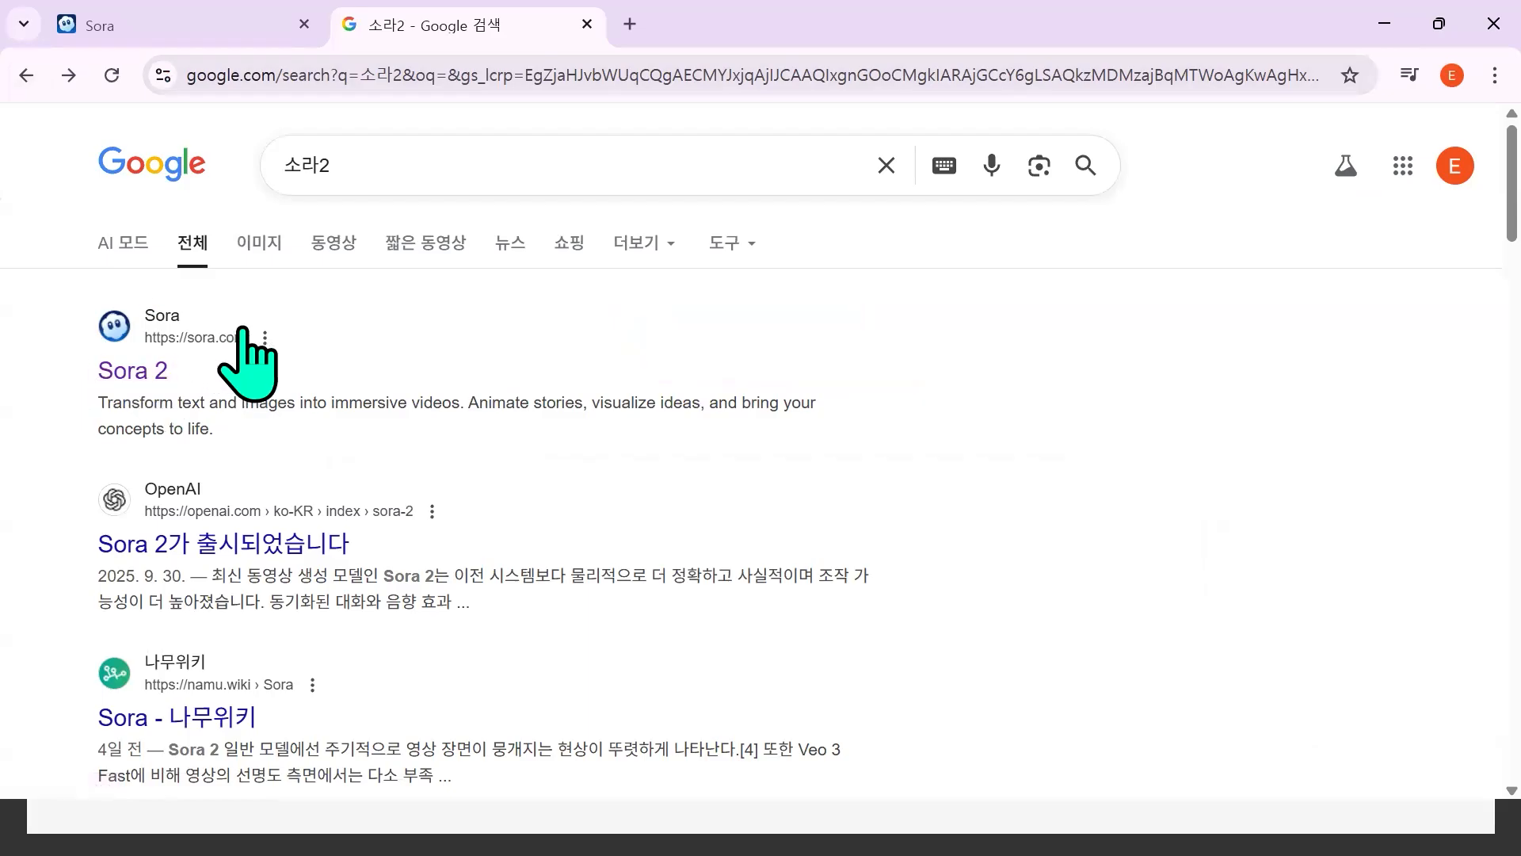
scroll(317, 448, down, 1)
scroll(317, 475, down, 5)
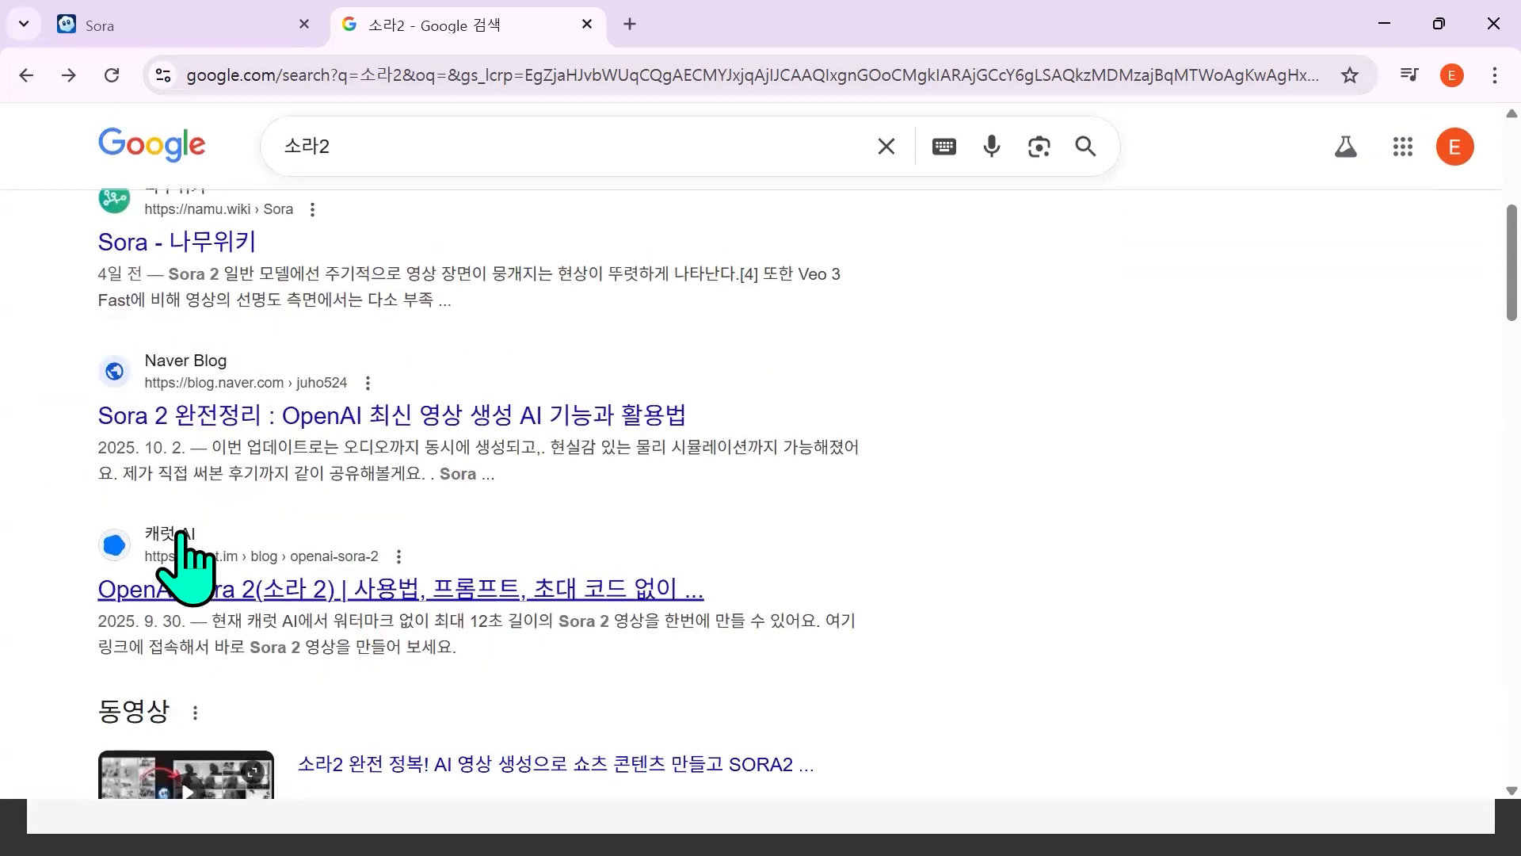
scroll(197, 401, up, 1)
scroll(198, 400, down, 8)
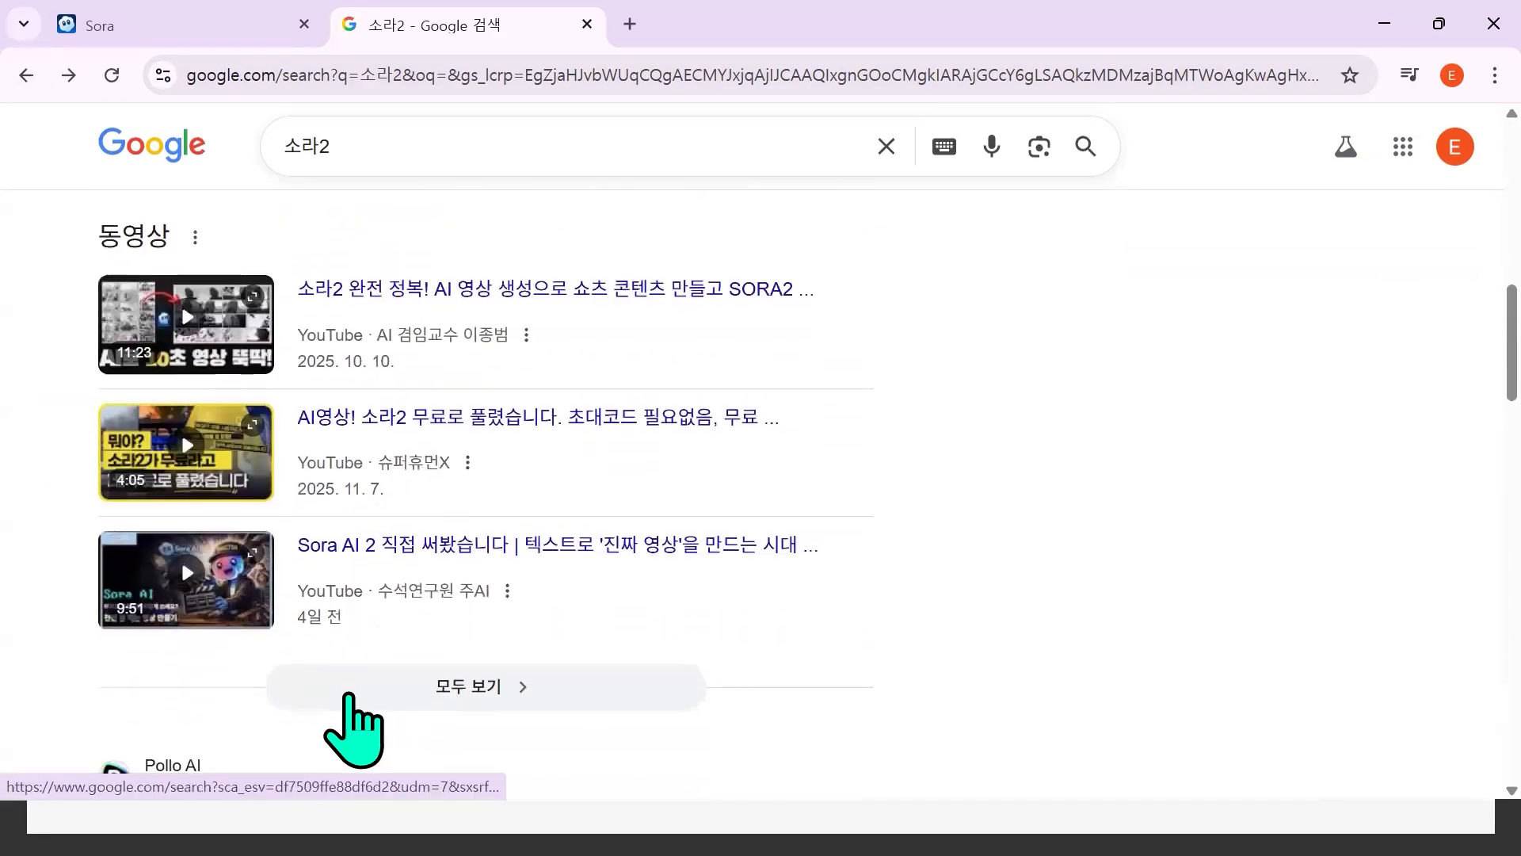
scroll(356, 723, up, 12)
- Return to the Sora drafts page, dismissing the split-view tip and closing the 소라2 search tab
click(315, 22)
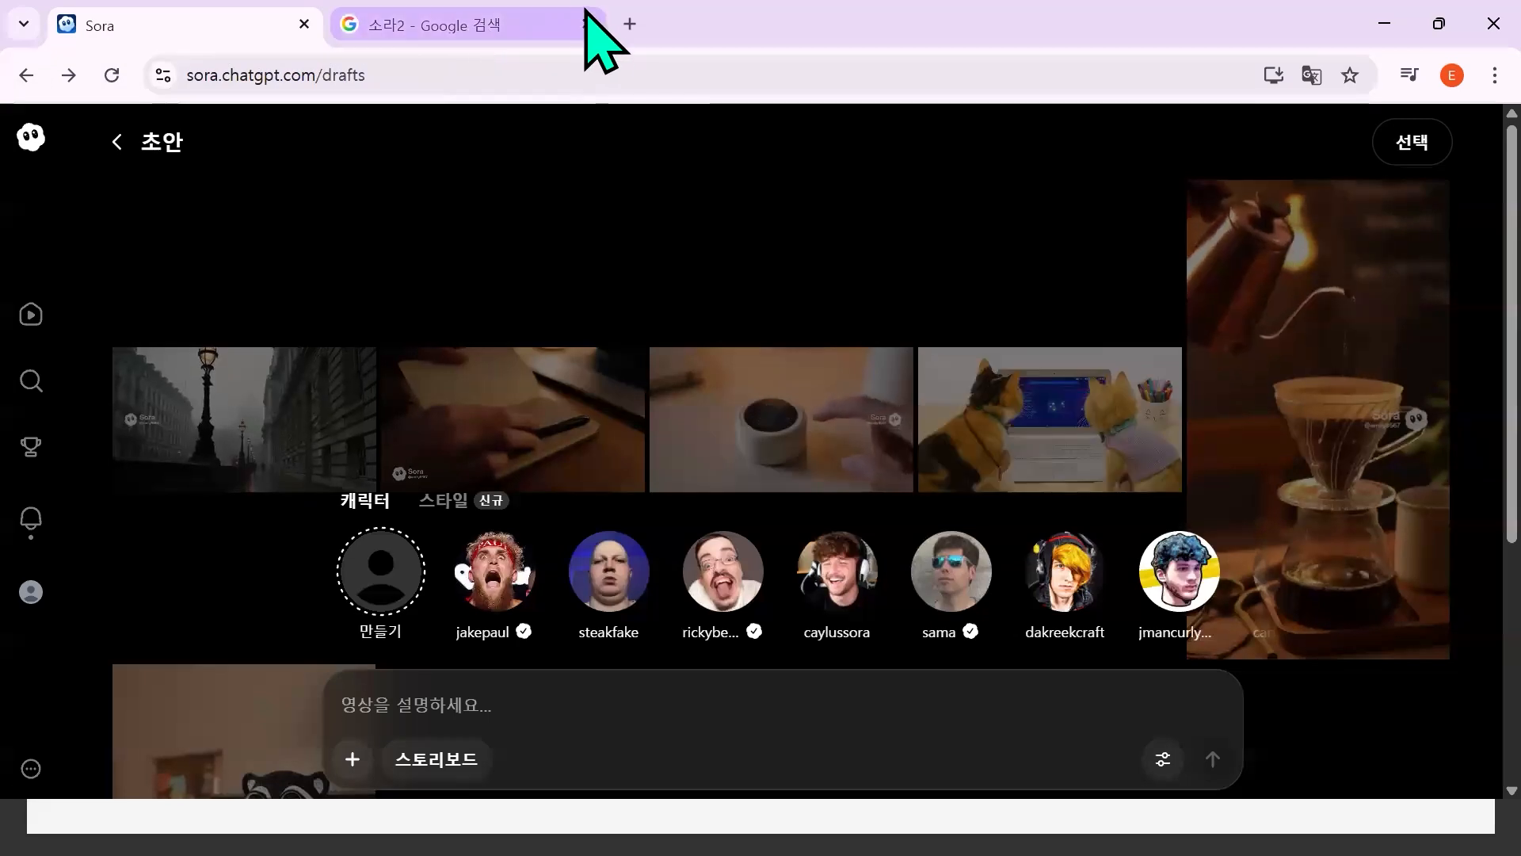
click(493, 24)
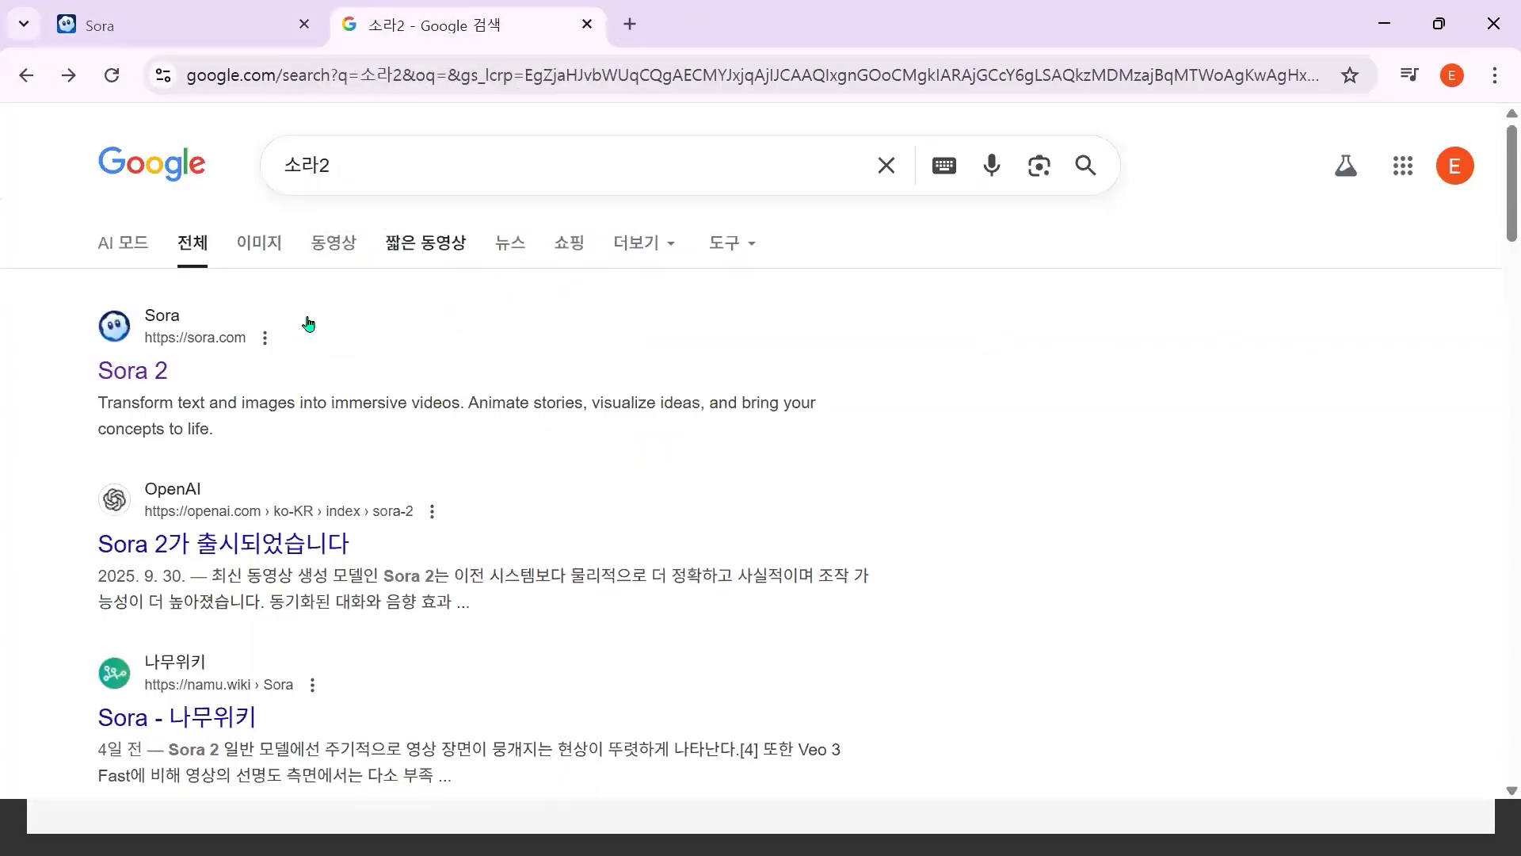
click(225, 37)
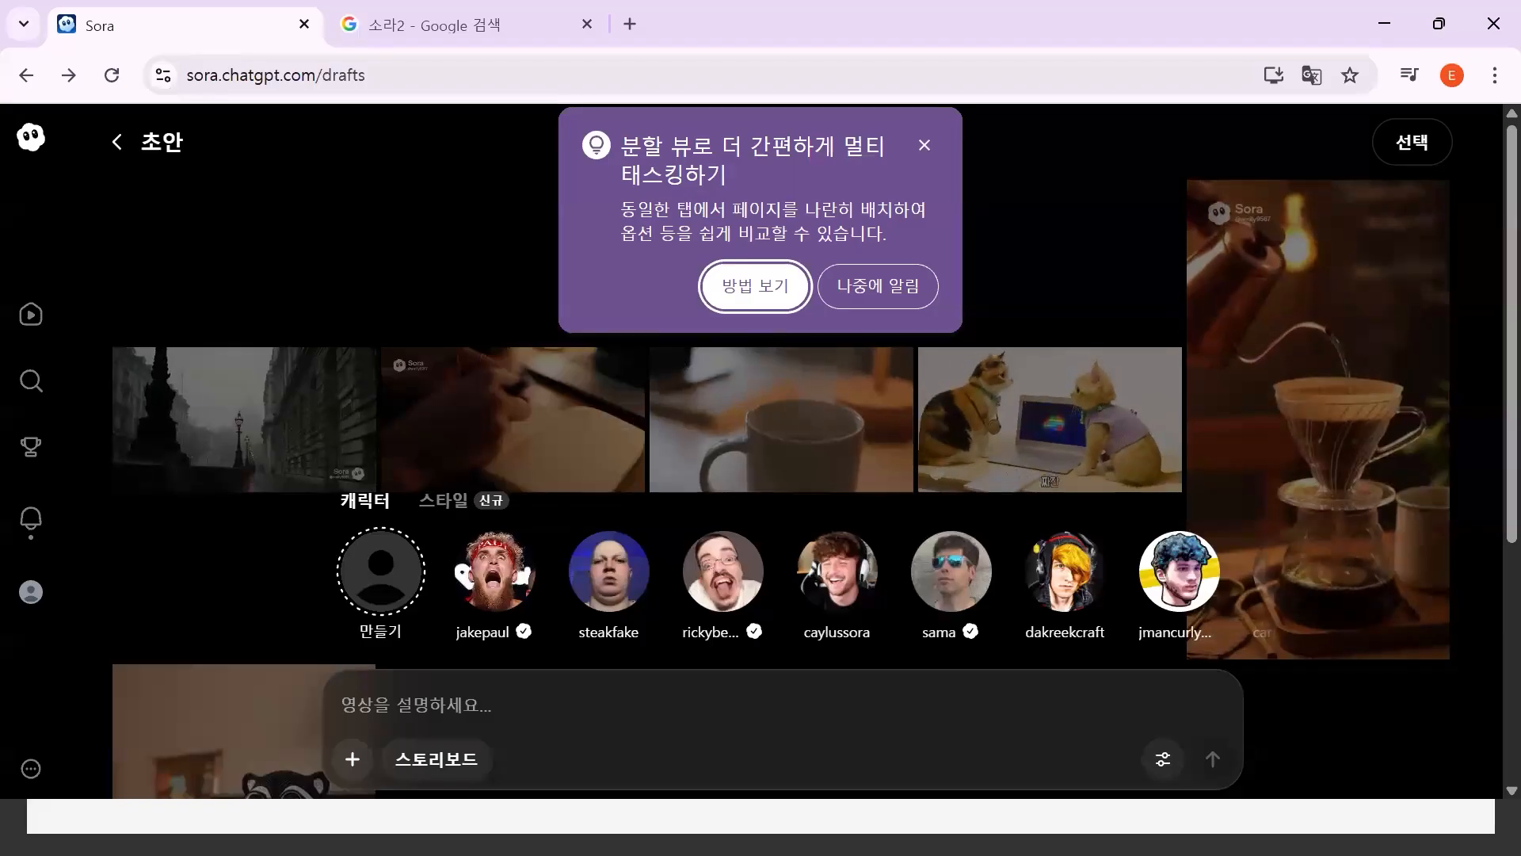
click(923, 145)
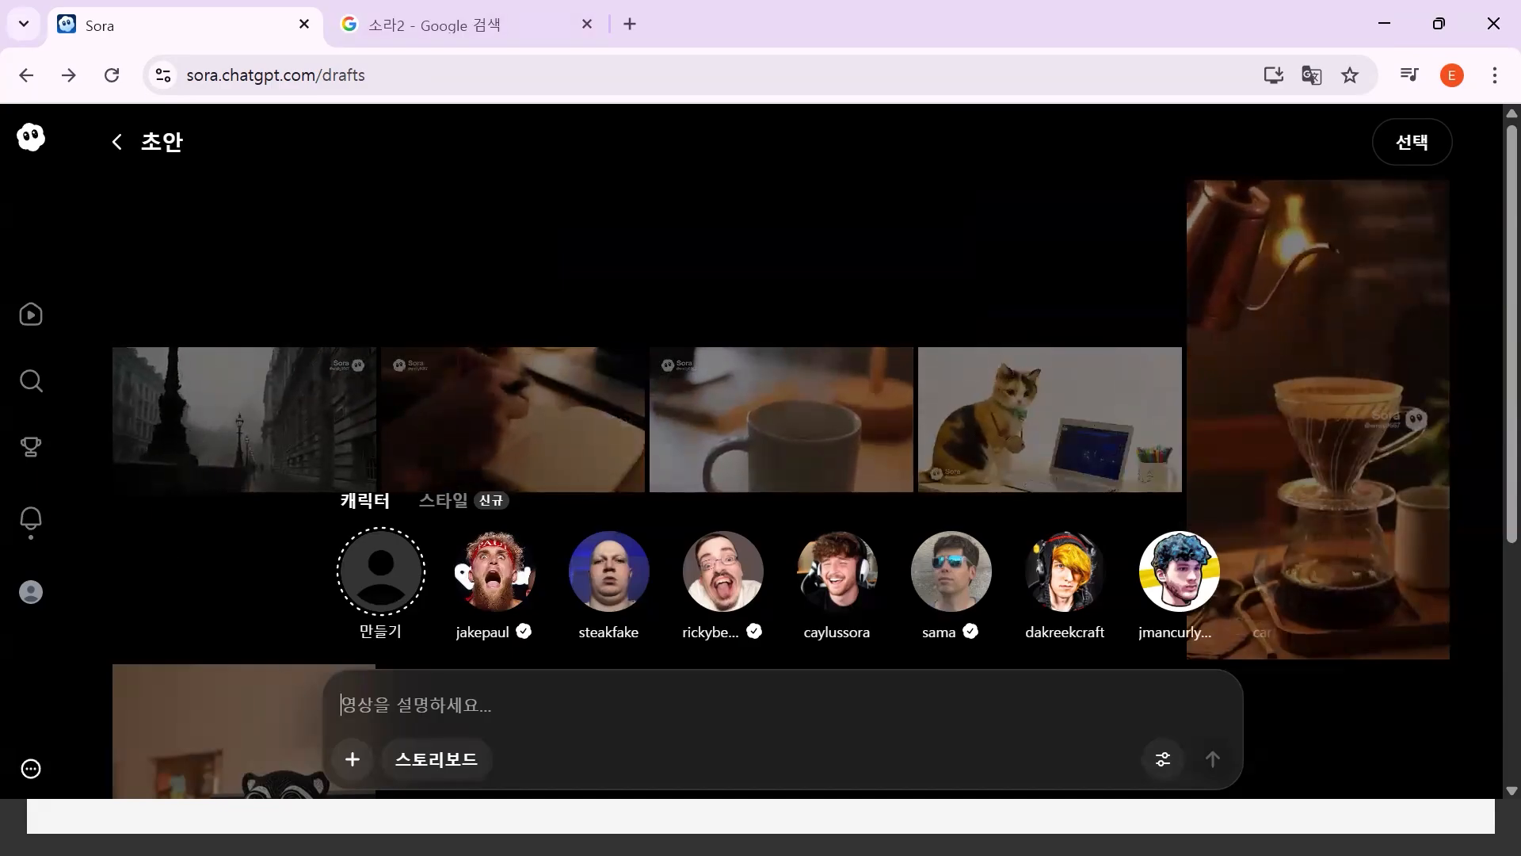
click(587, 24)
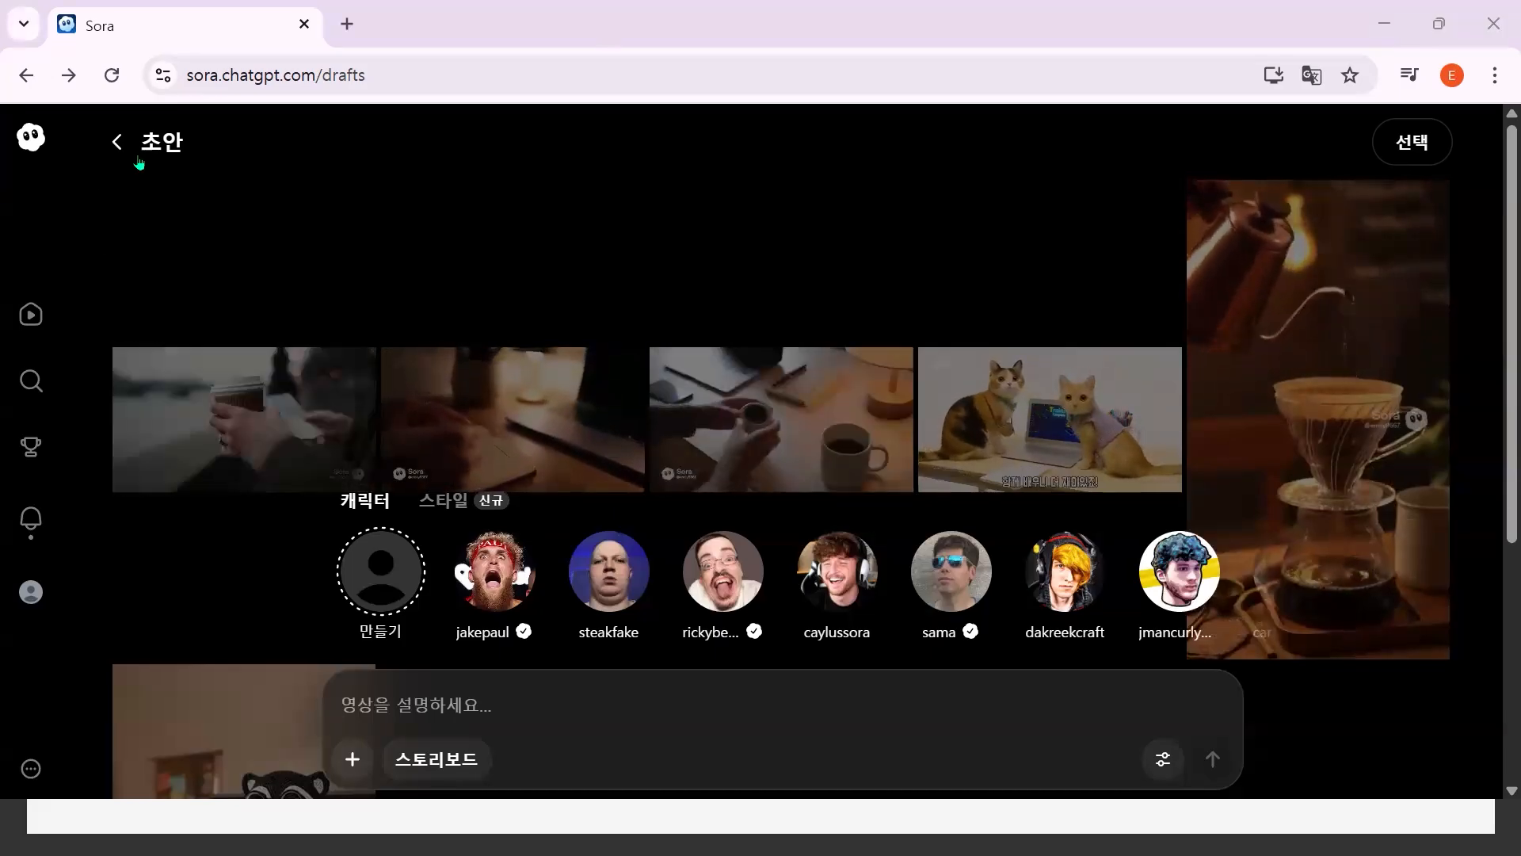
click(347, 24)
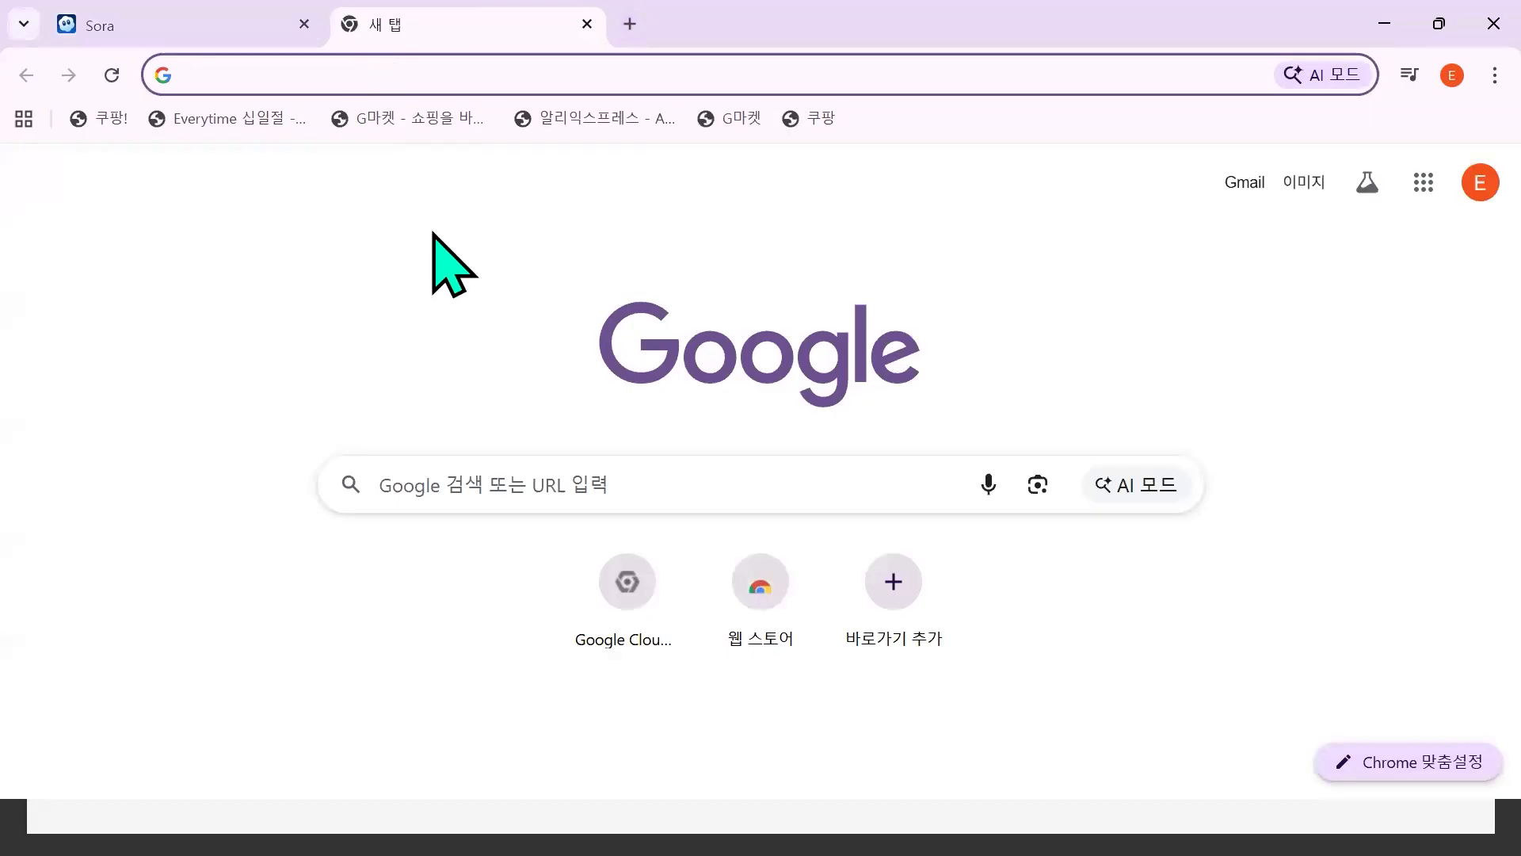
click(586, 24)
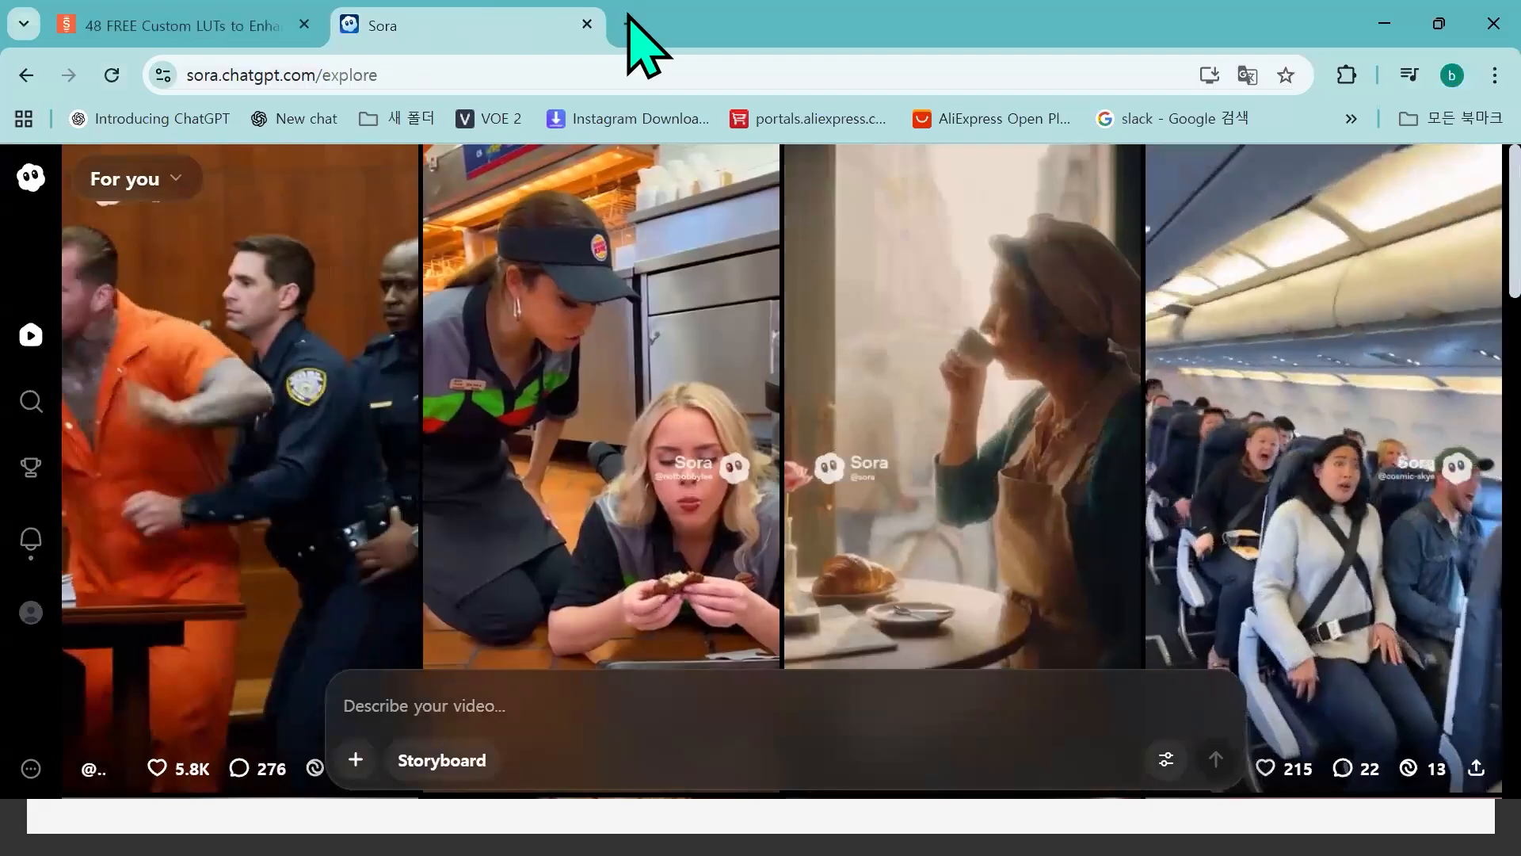
click(630, 24)
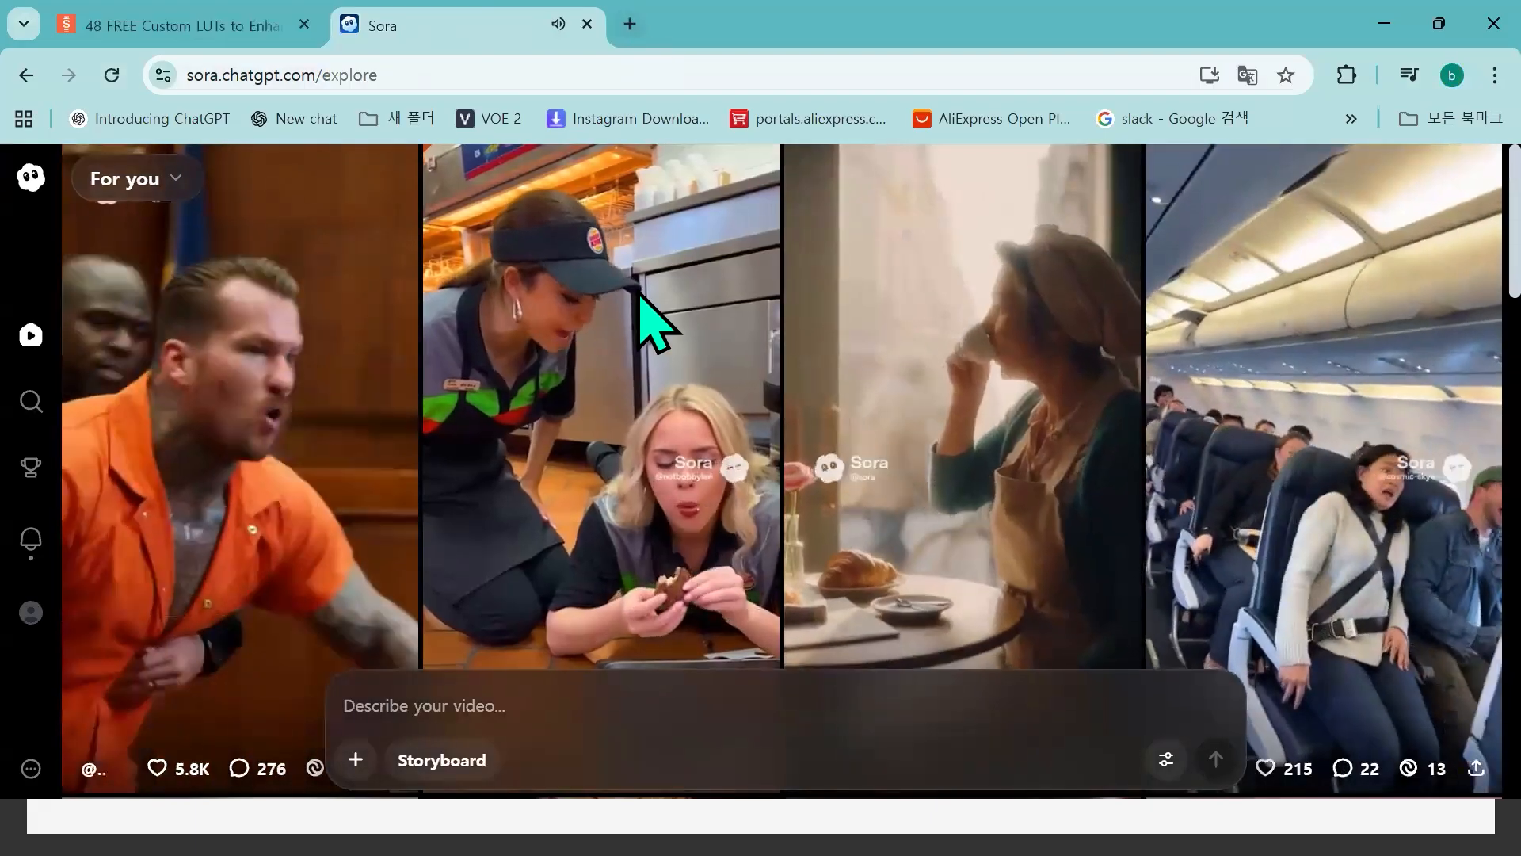
- Search Google for sora2 in the new tab
click(610, 475)
text(ㄱ)
key(BackSpace)
text(ㄴ)
key(BackSpace)
text(s)
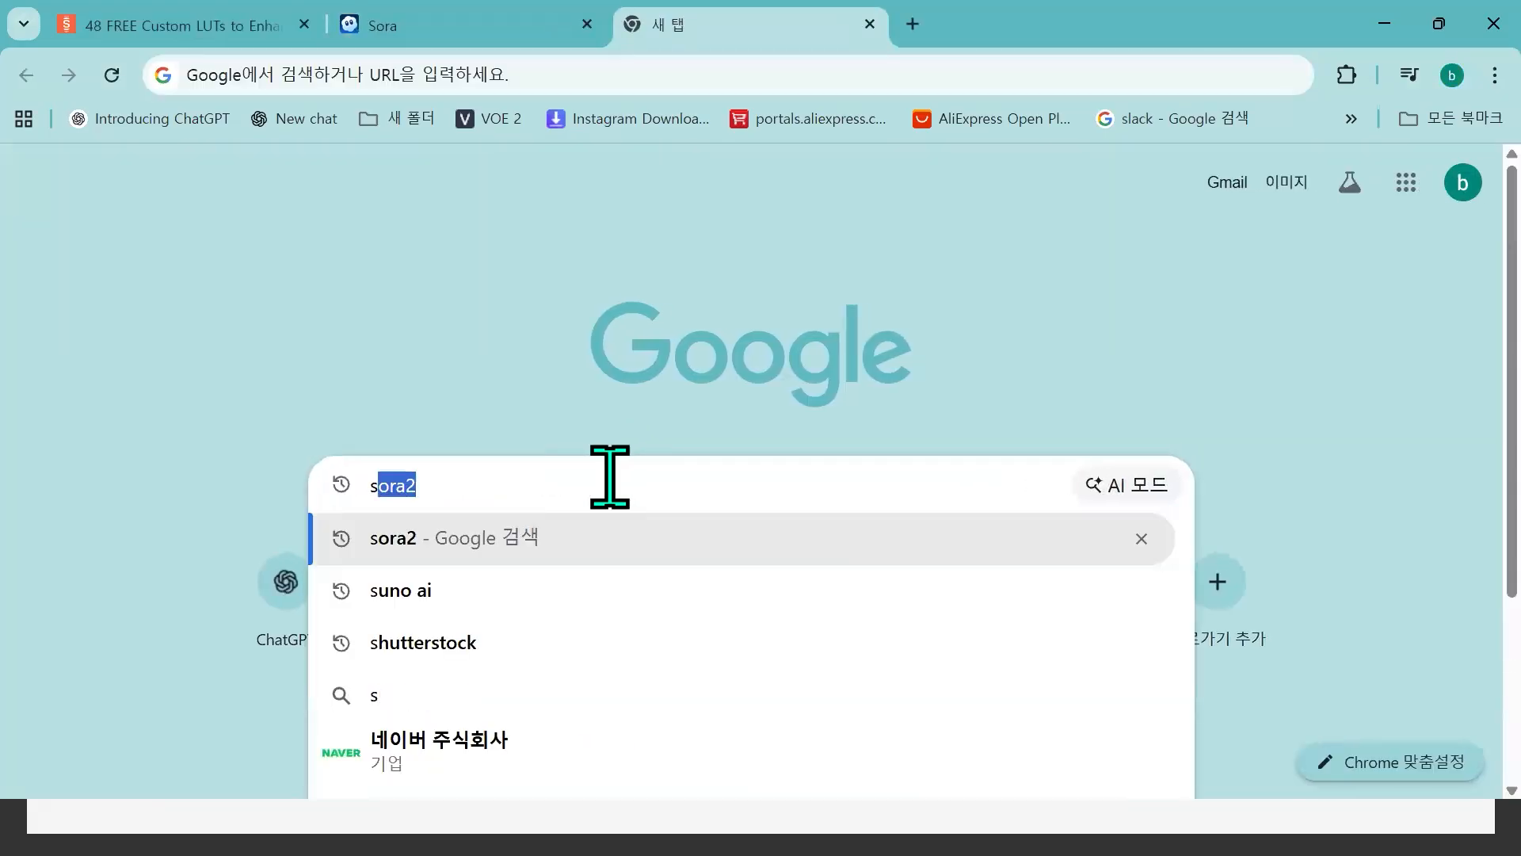
text(ora2)
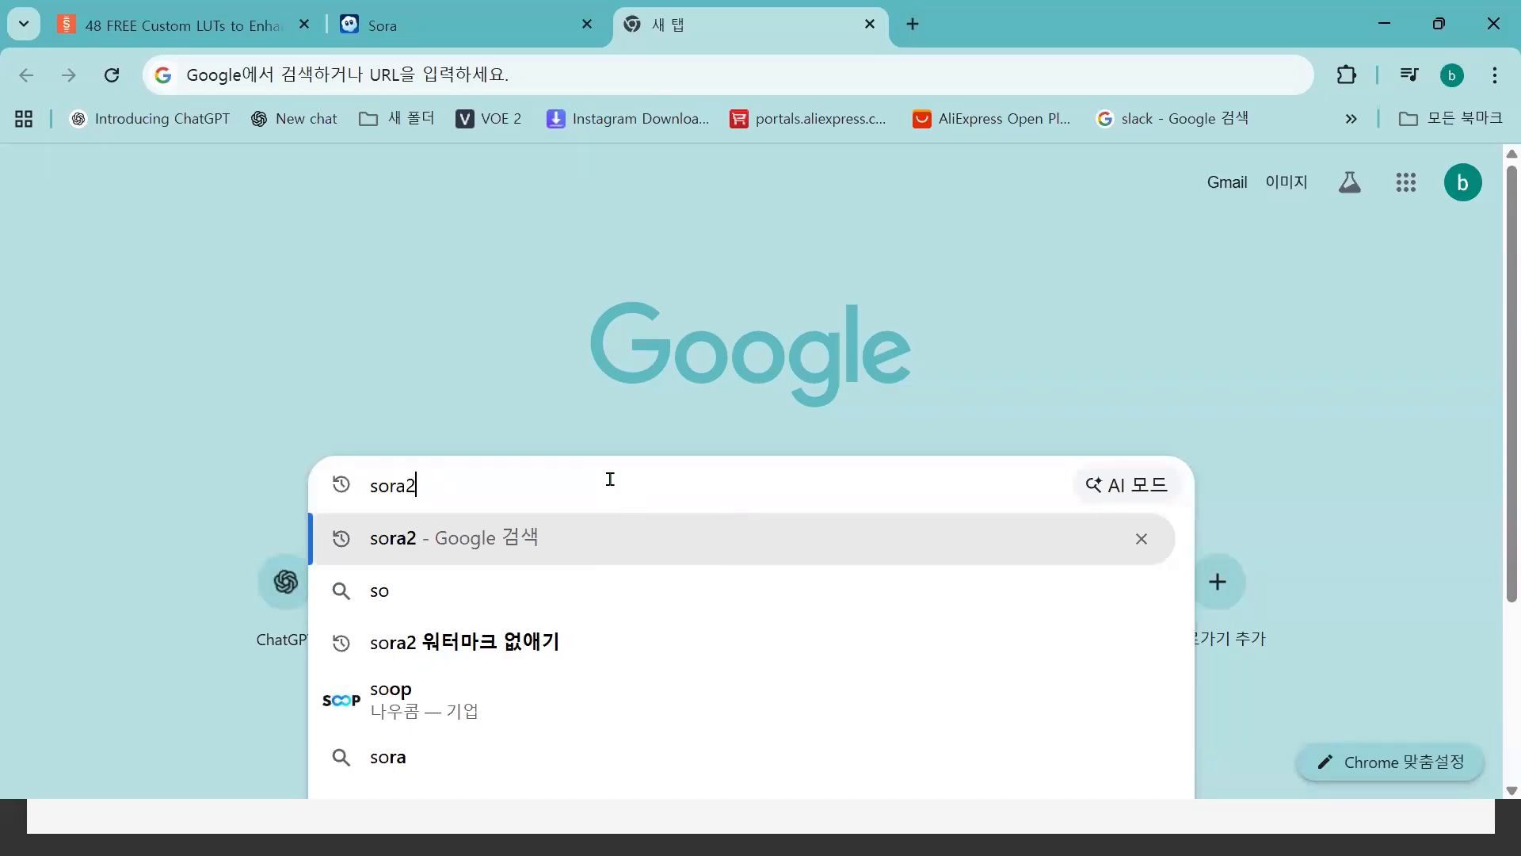
key(Return)
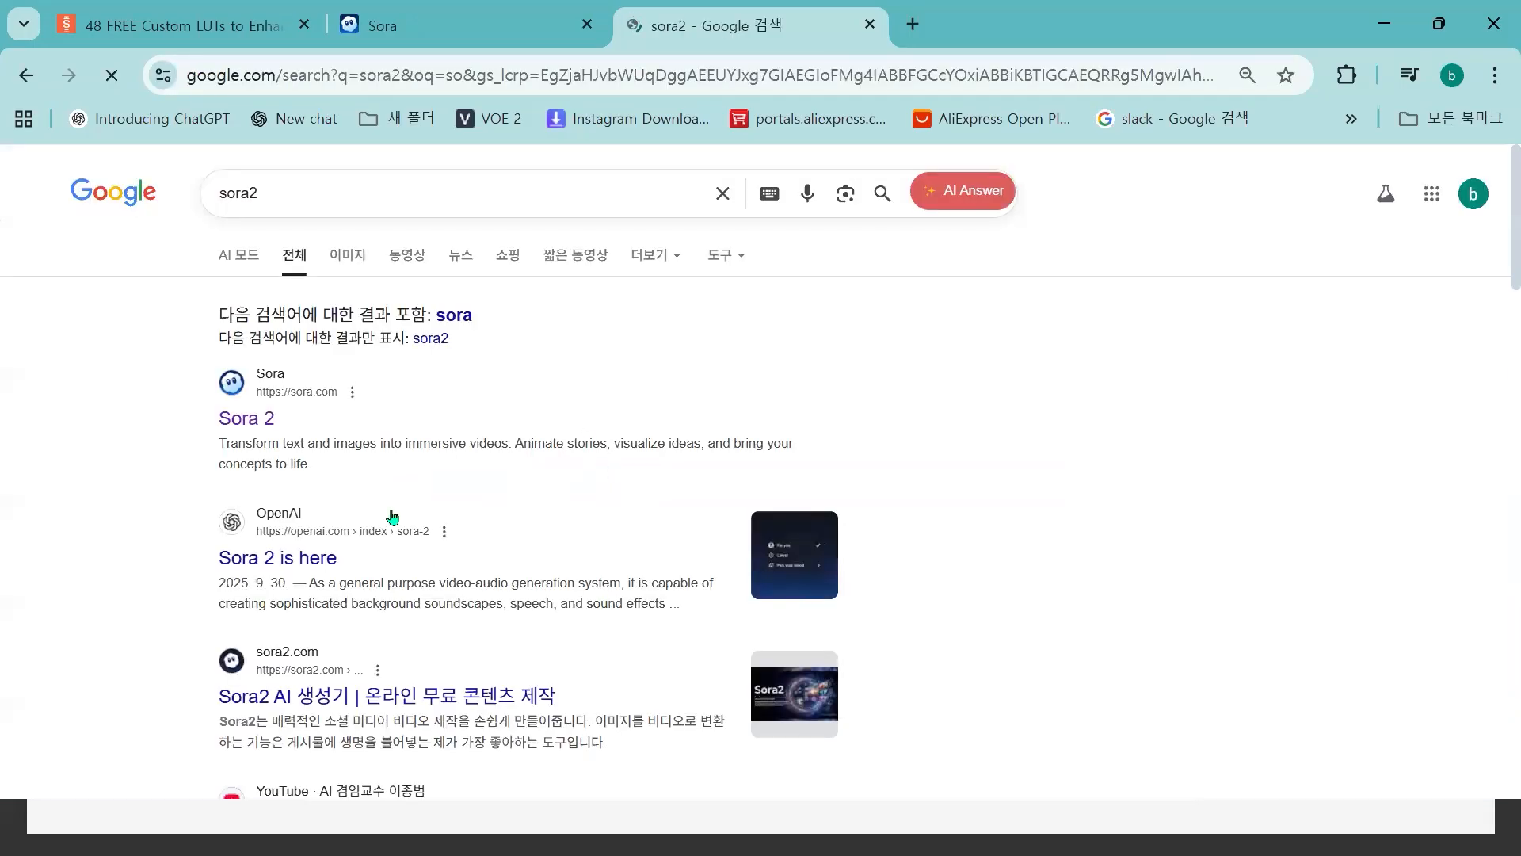
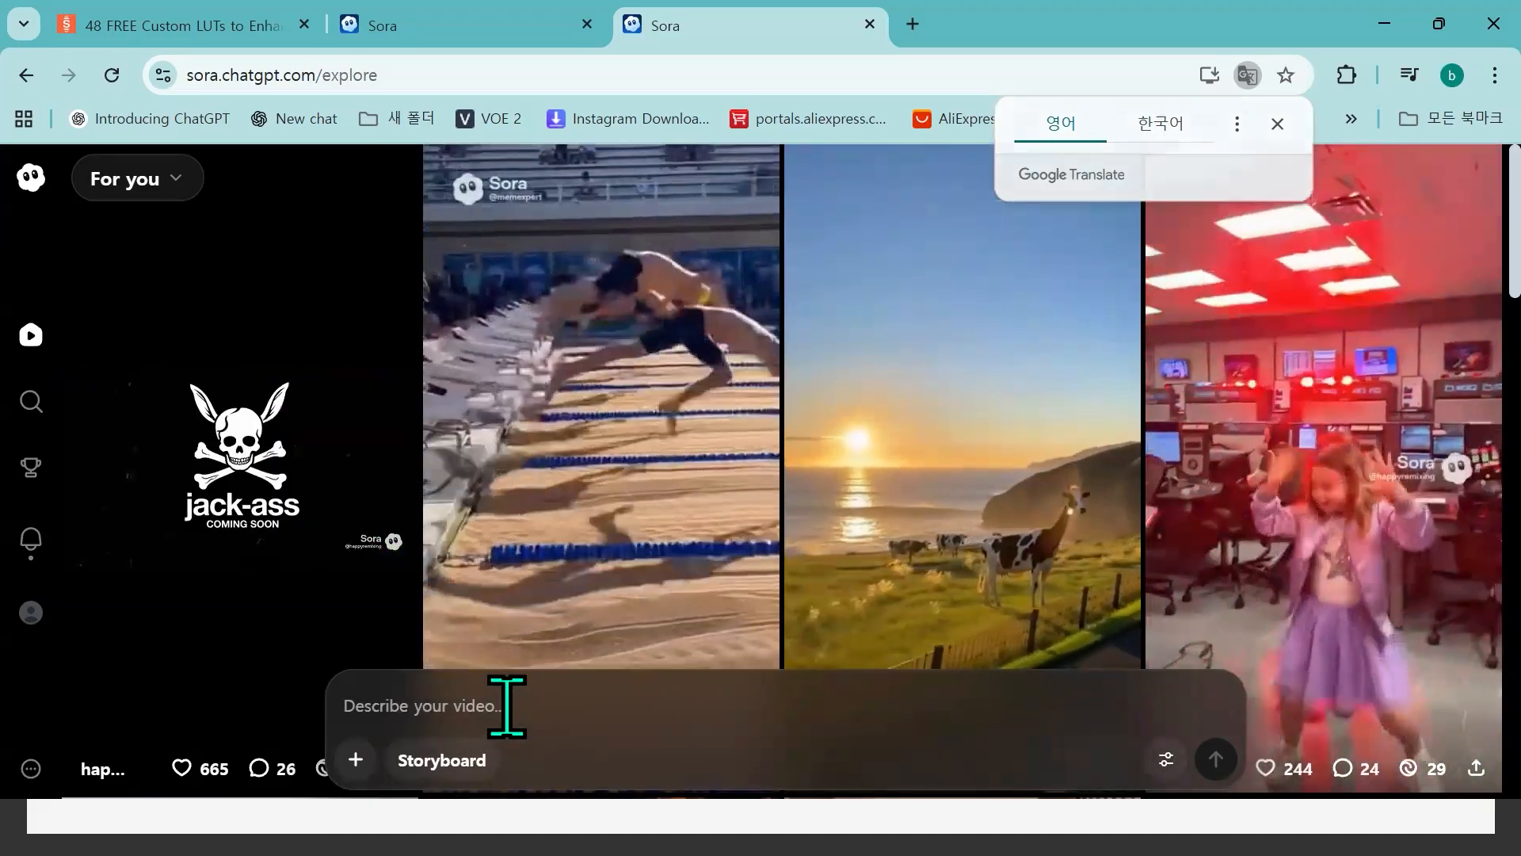
- Generate a Sora video from the prompt "따뜻한 조명 아래에서 커피를 내리는 장면"
click(507, 705)
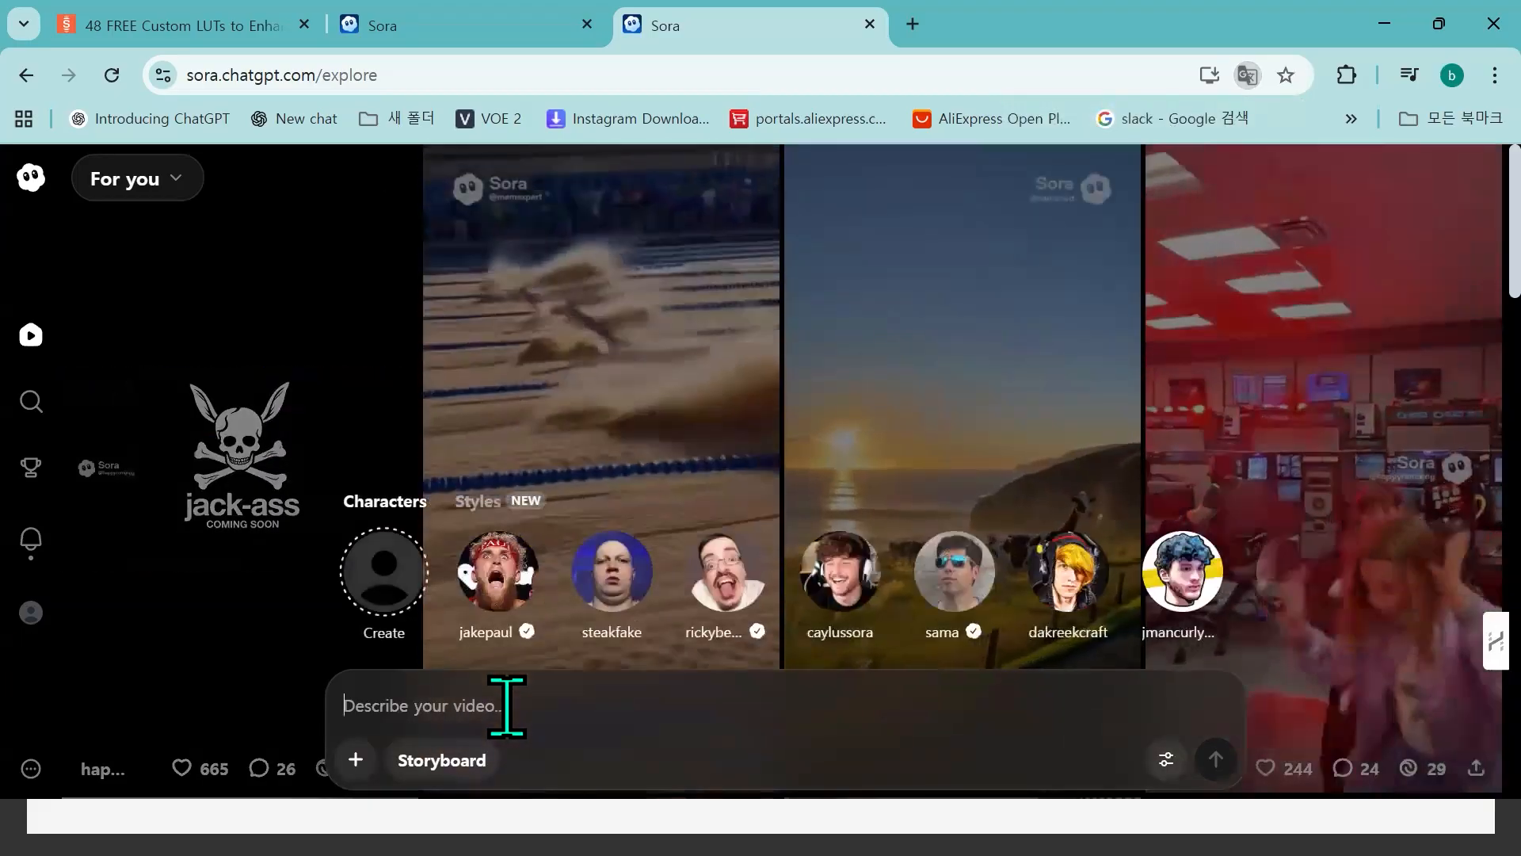
text(Ek)
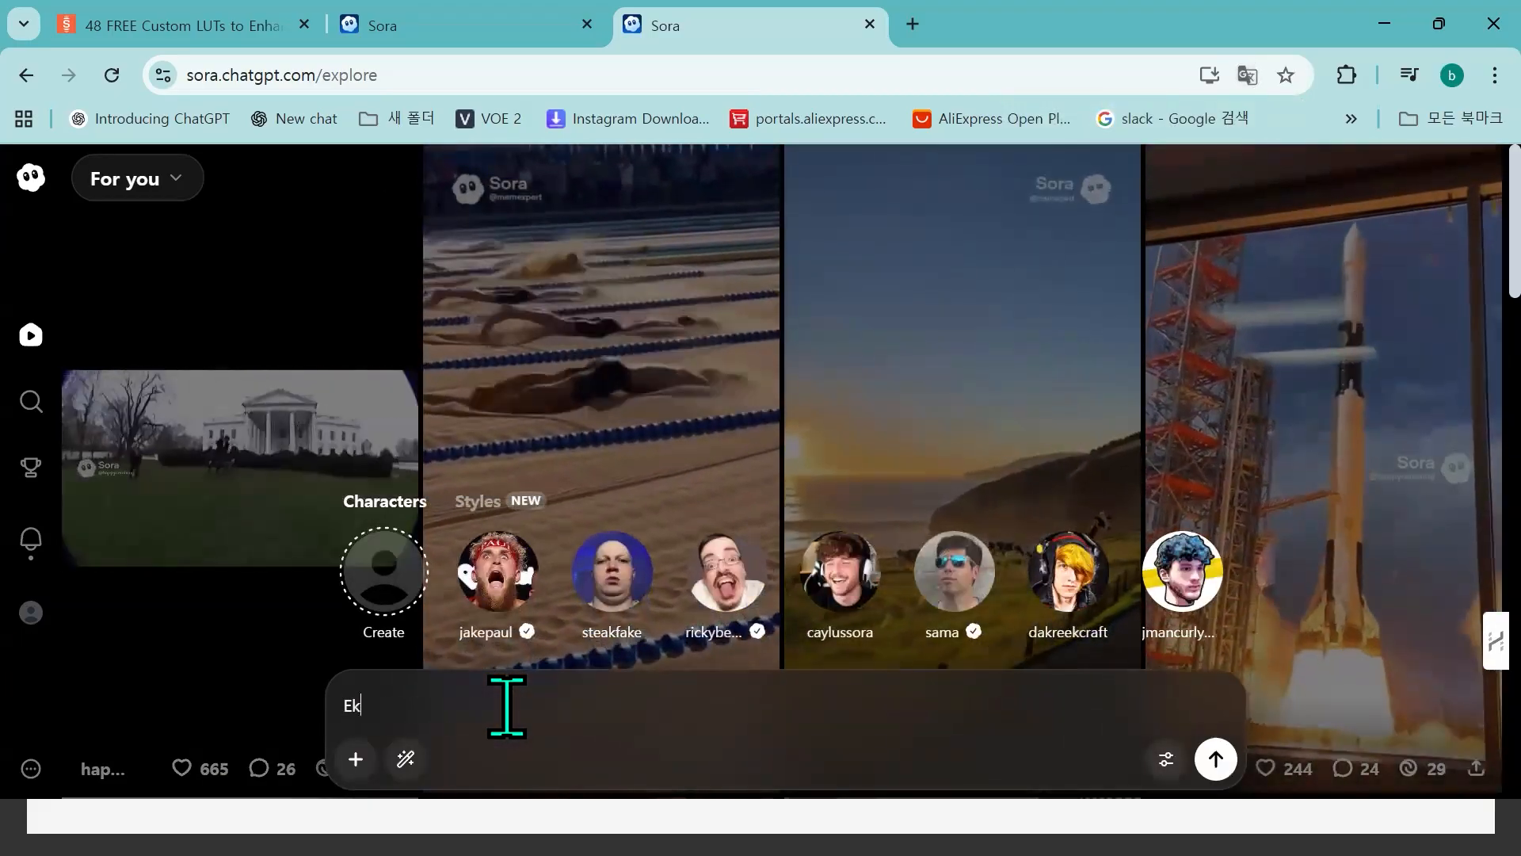
text(Em)
key(BackSpace)
key(BackSpace)
key(BackSpace)
key(BackSpace)
text(따뜨)
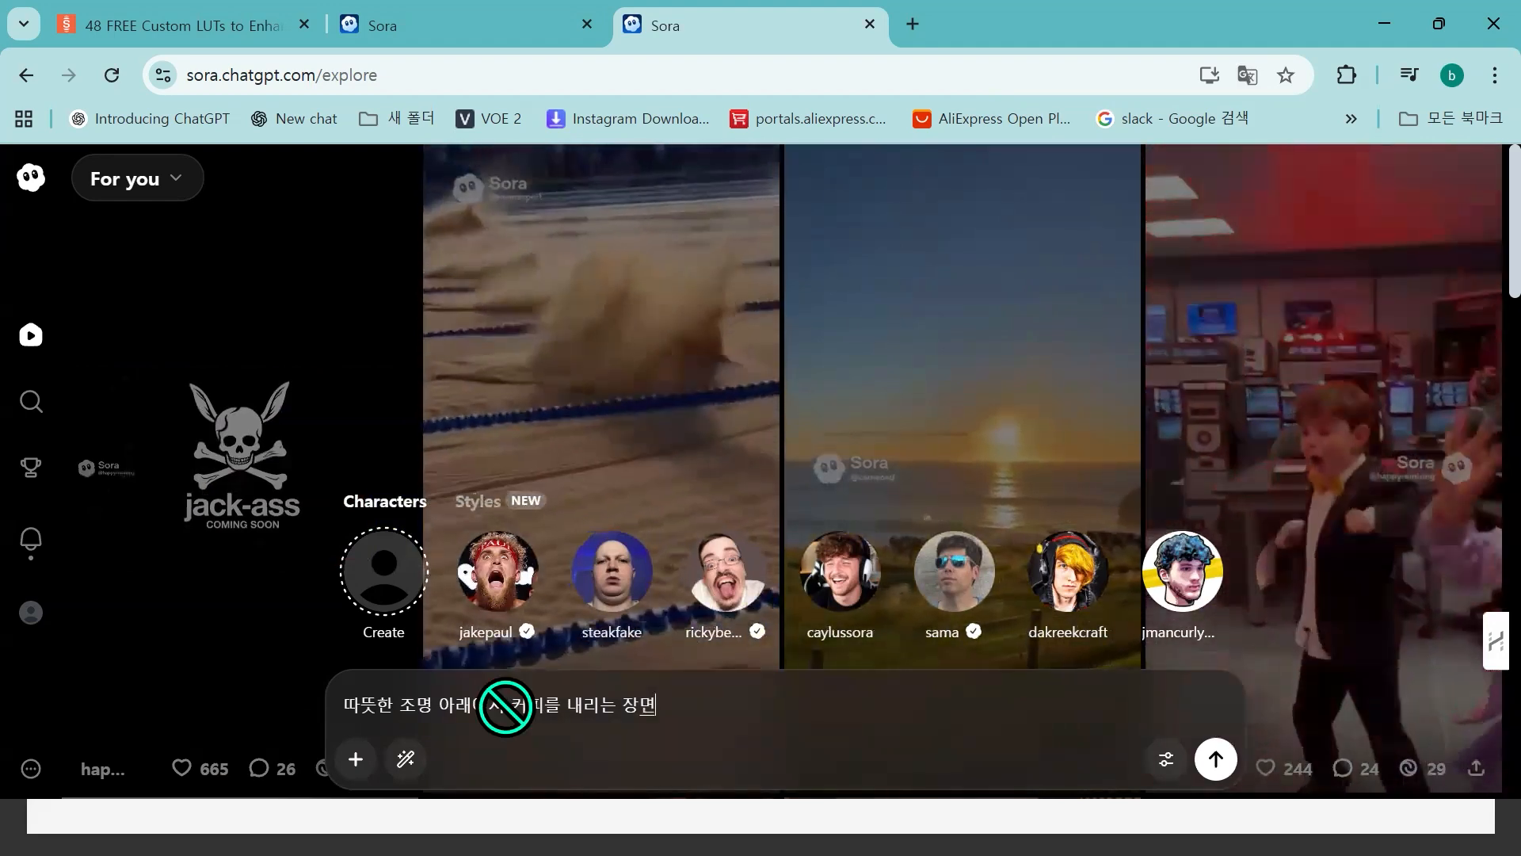
key(Return)
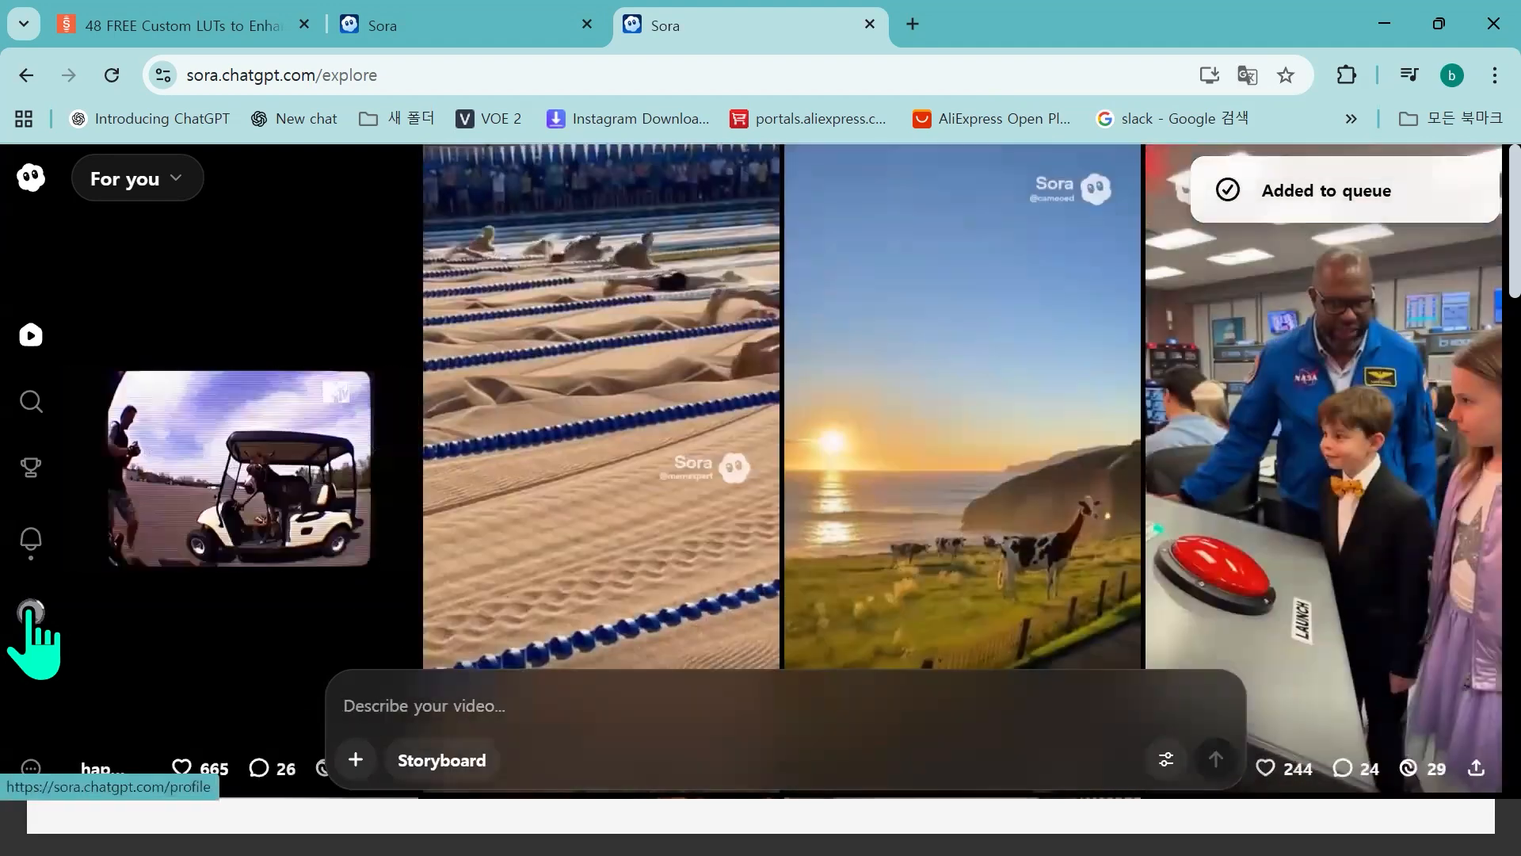
- Open the profile's drafts, play the landscape coffee clip with the aproned barista, and return to the drafts
click(31, 611)
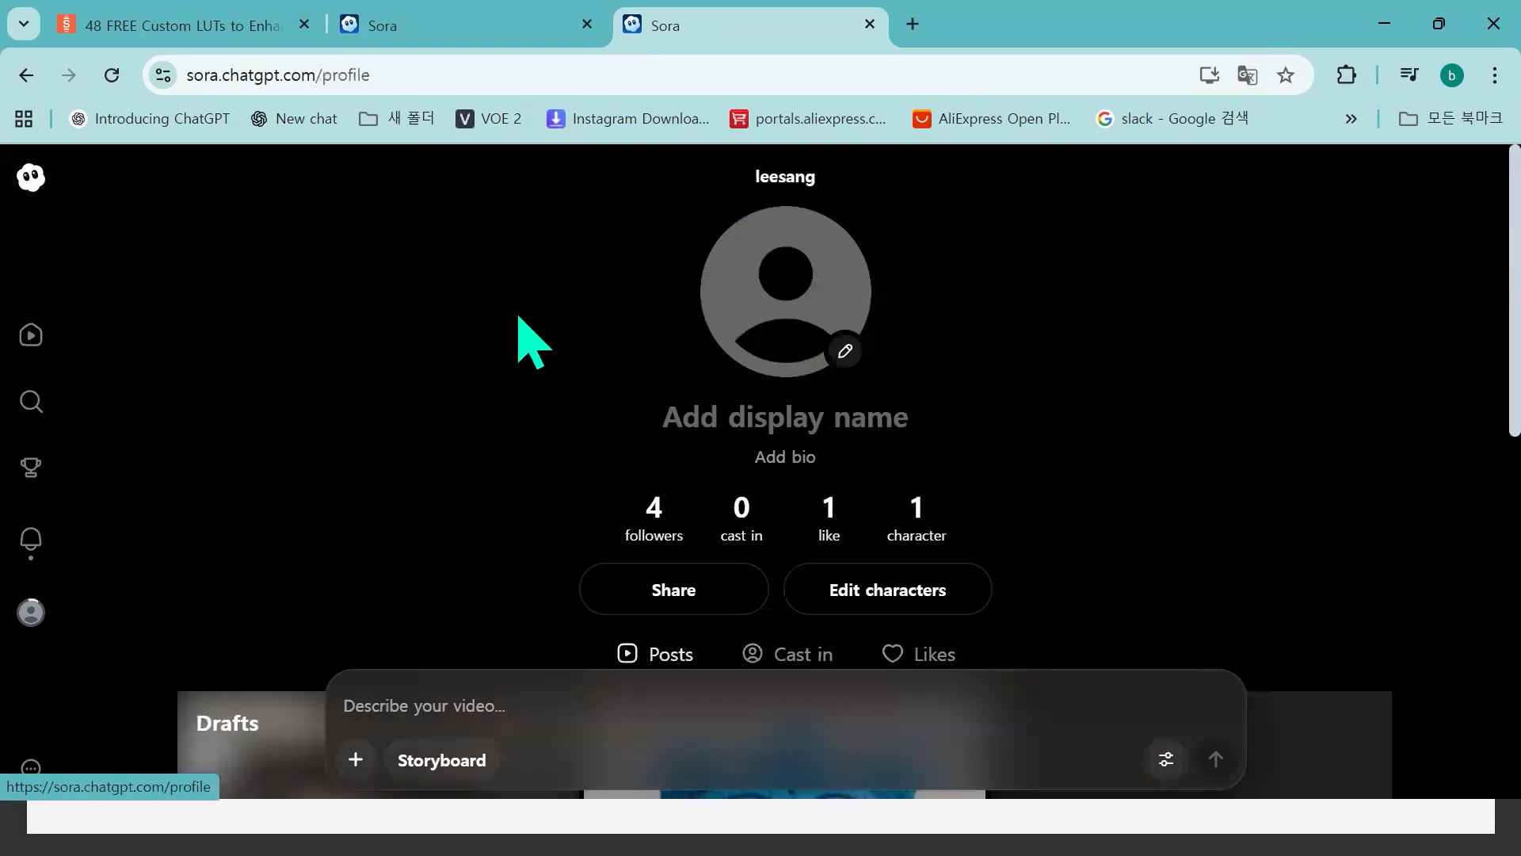
scroll(500, 372, down, 5)
click(476, 431)
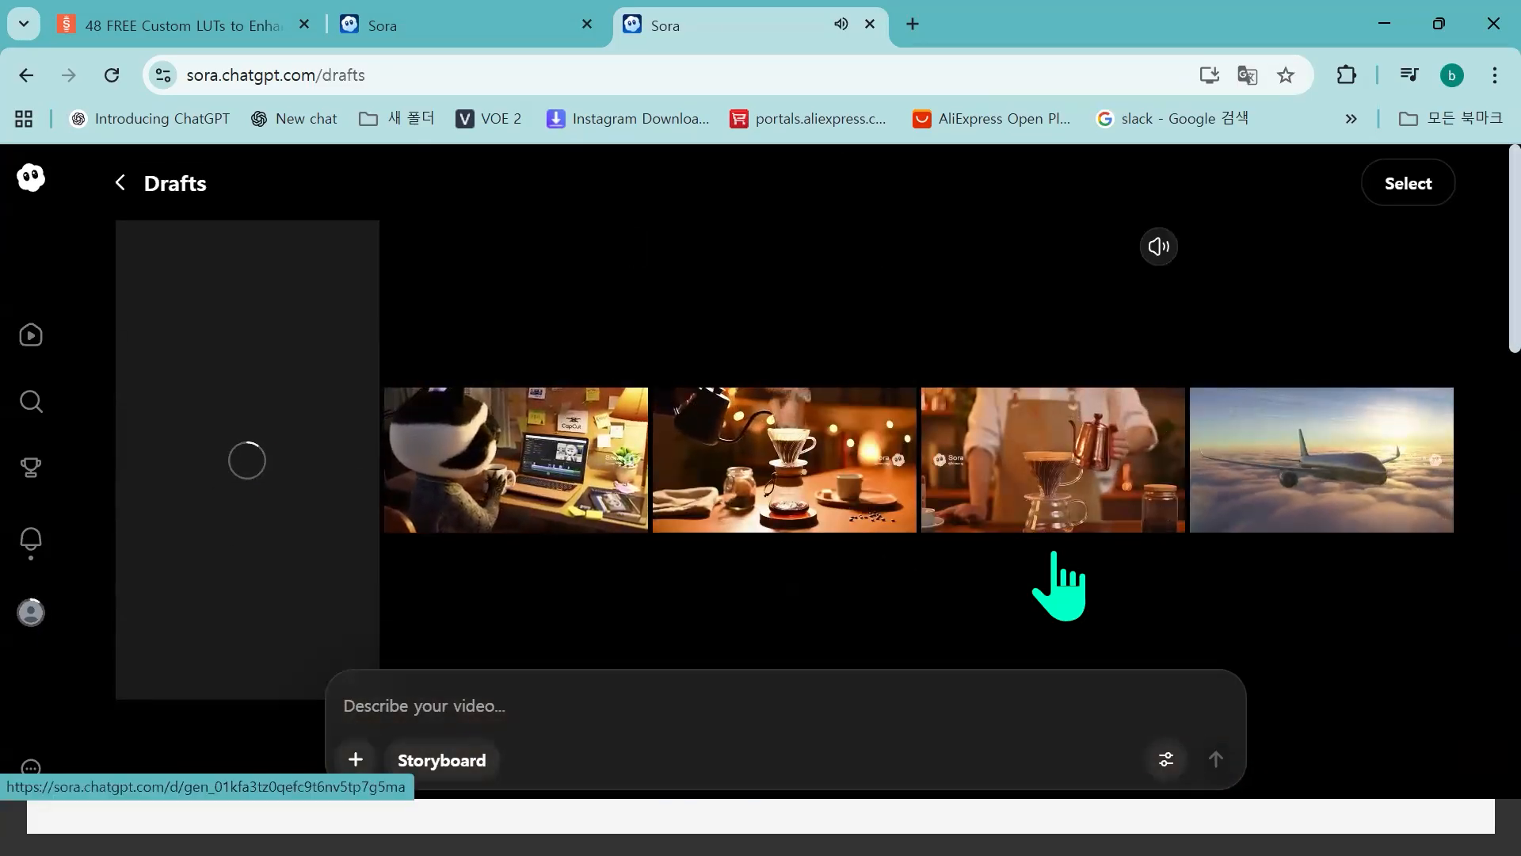
scroll(1058, 587, down, 3)
click(1059, 282)
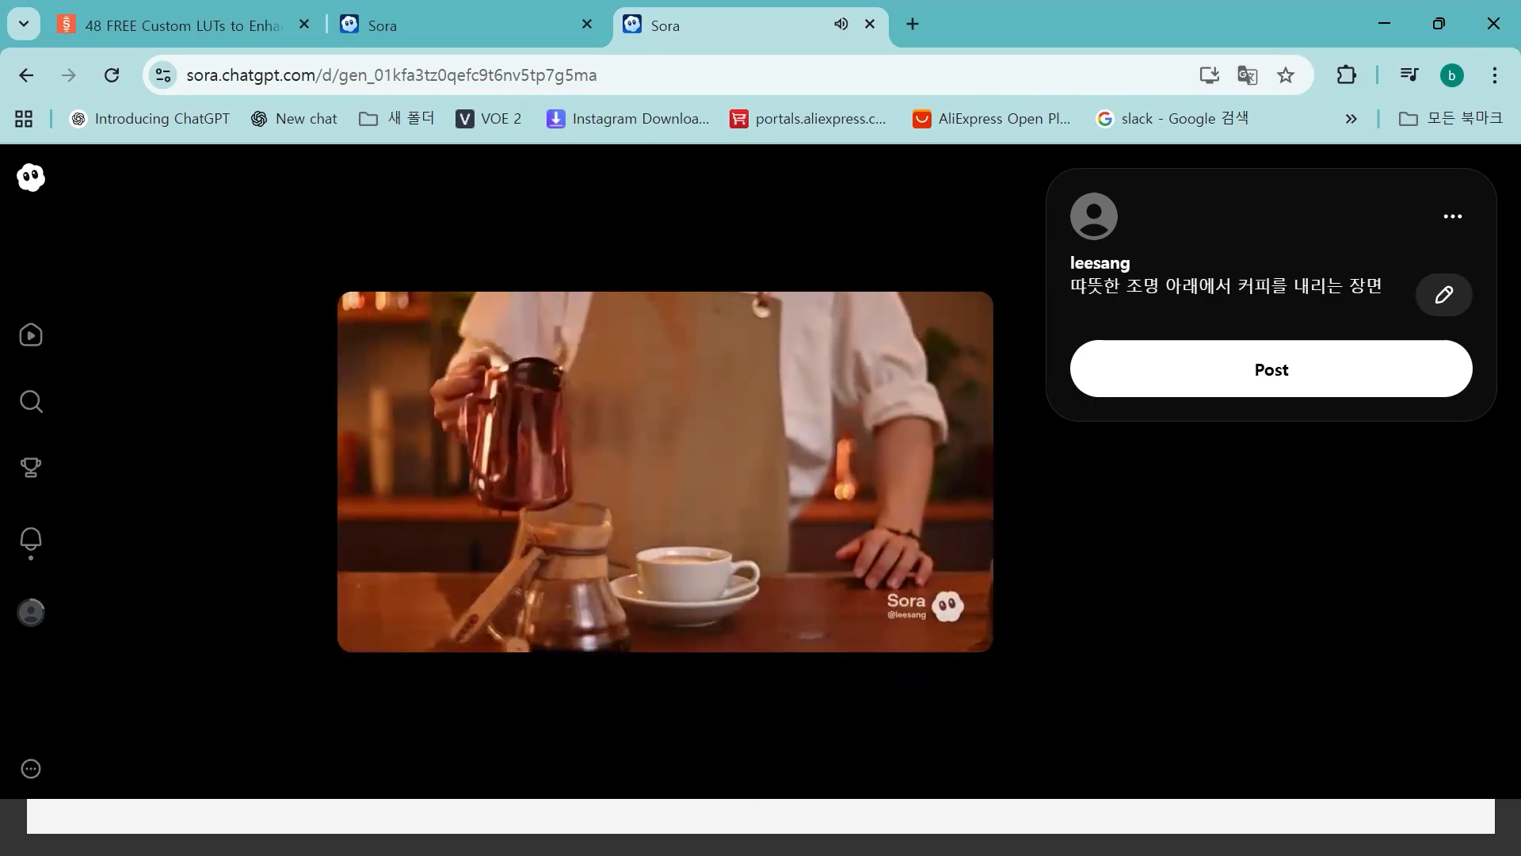
click(27, 75)
scroll(837, 480, up, 3)
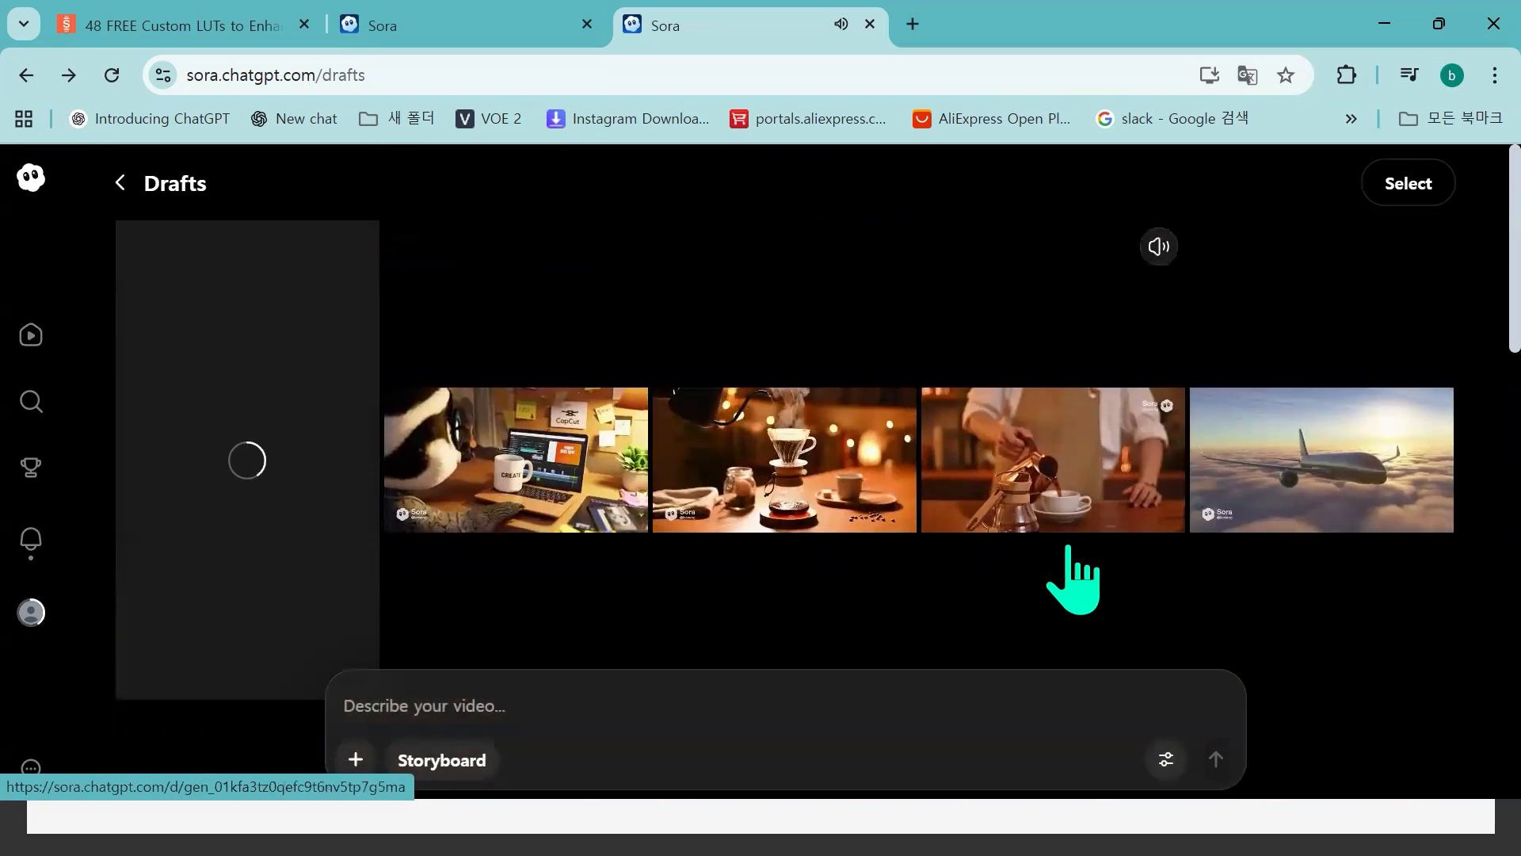
scroll(1046, 519, down, 2)
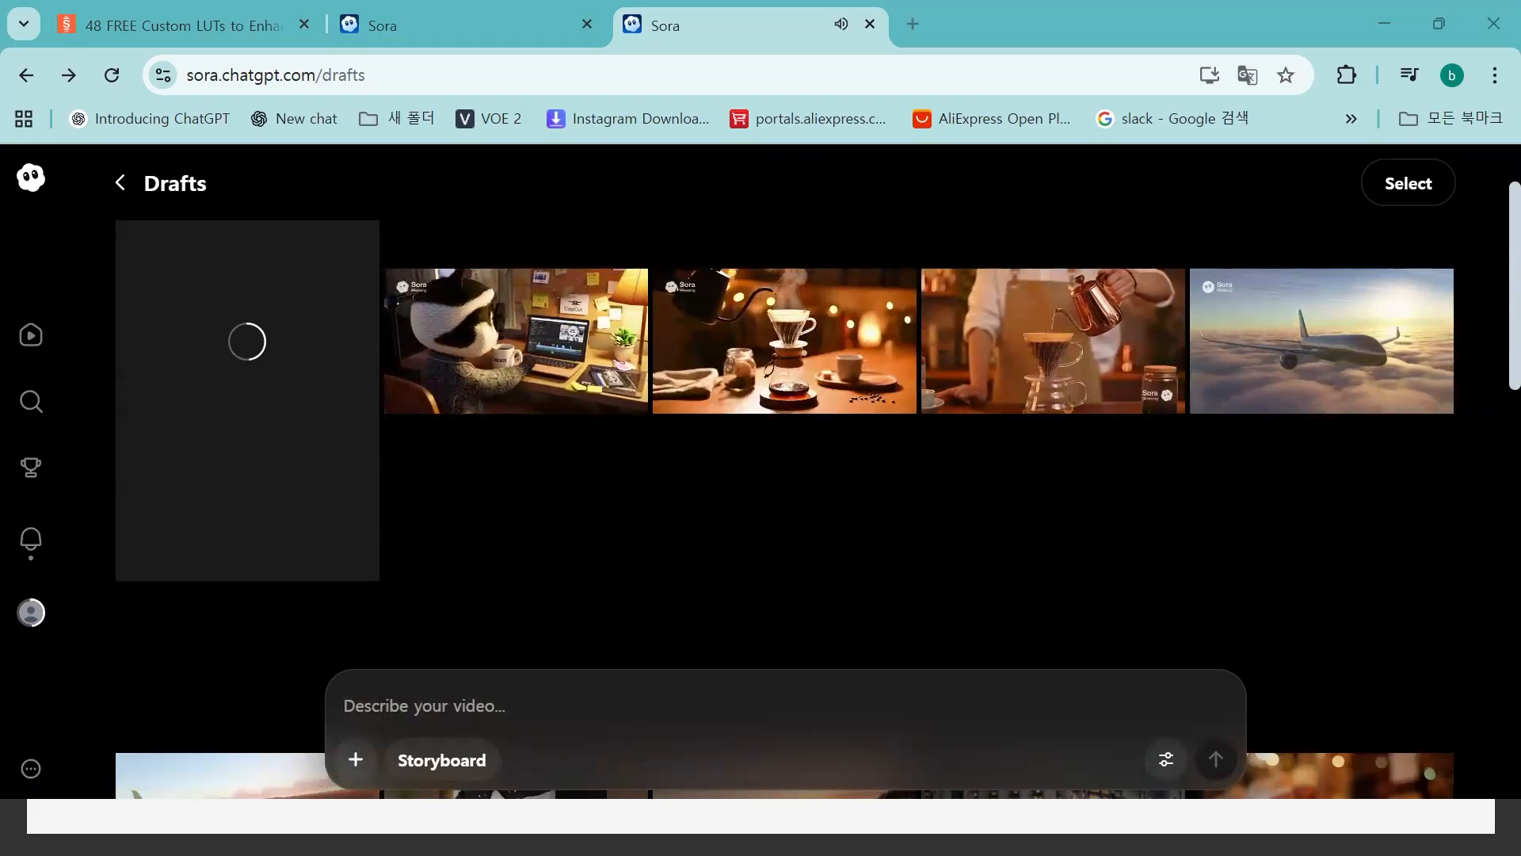
- Generate another video from "따뜻한 조명 아래에서 커피를 내리는 장면.카메라는 천천히 앞으로 들어가고, ‘배경은 아늑한 느낌", removing the pasted image attachment
click(480, 707)
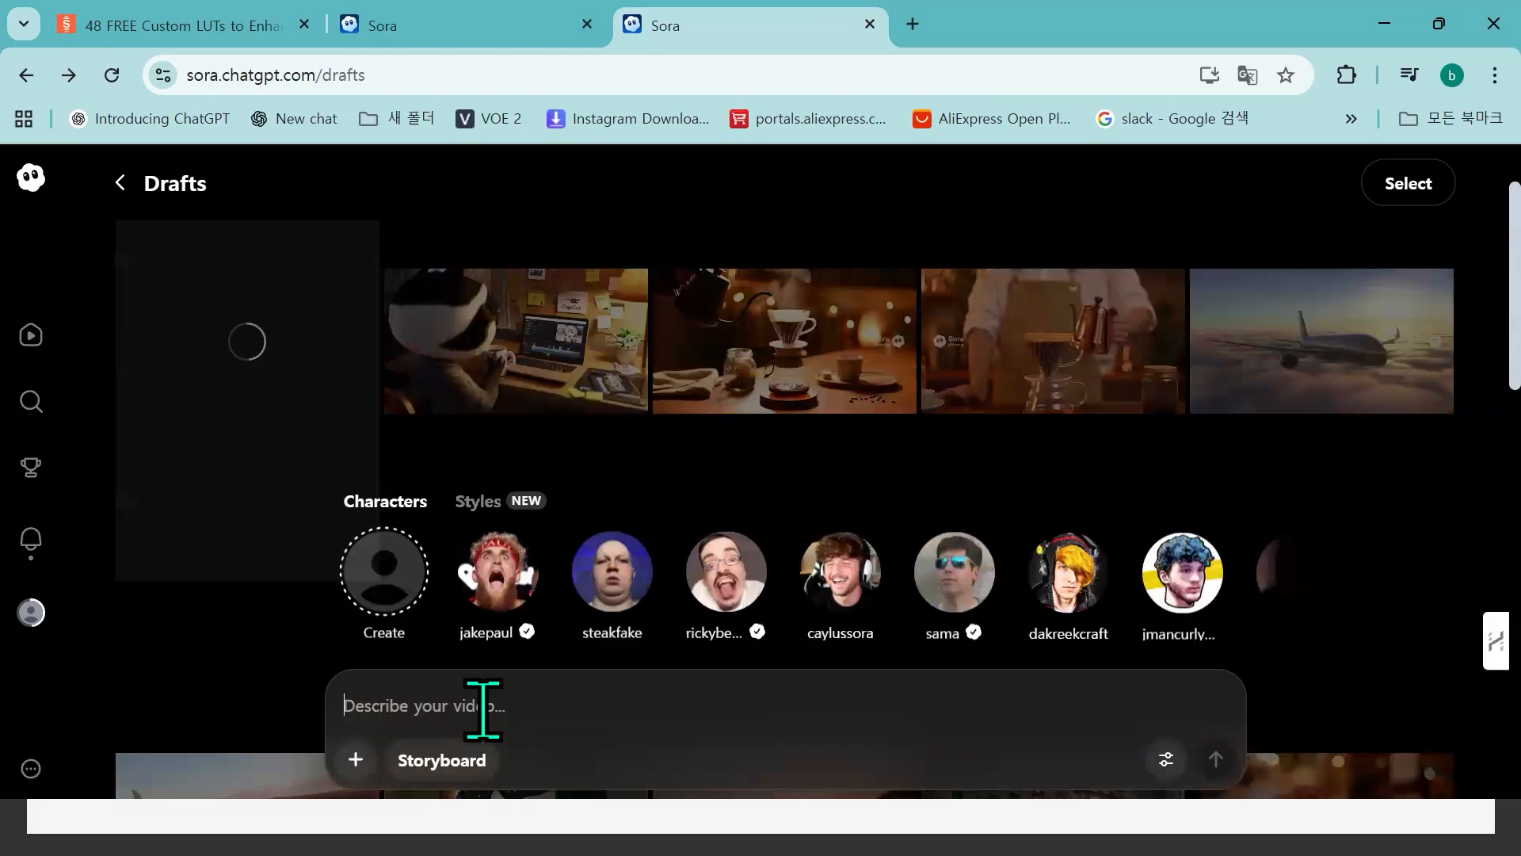
key(ctrl+v)
click(1213, 569)
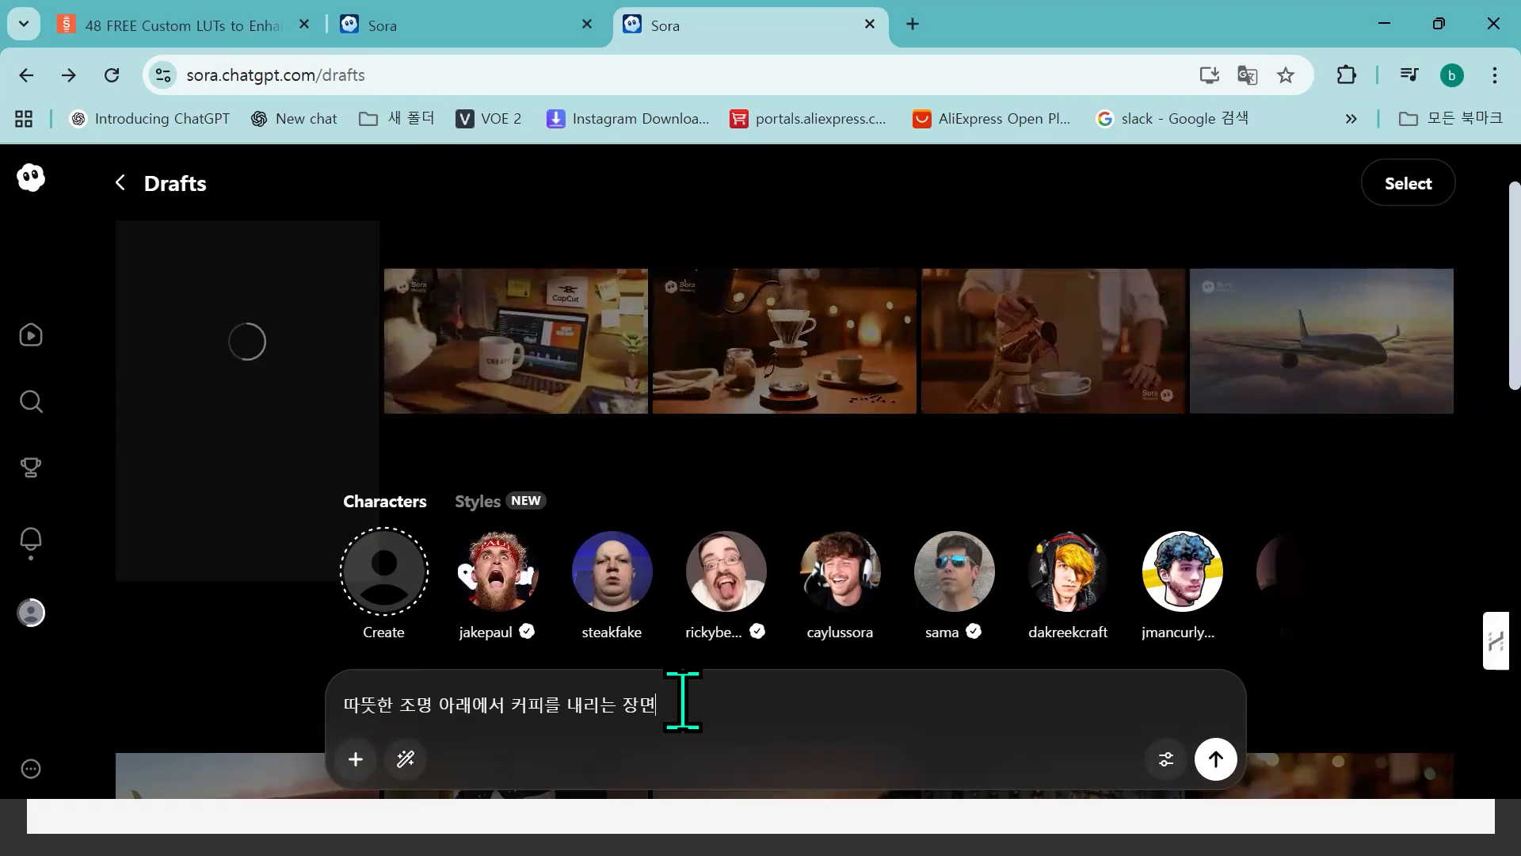
text(카메라는 천천히 앞으로 들어가고, ‘배경은 아늑한 느낌)
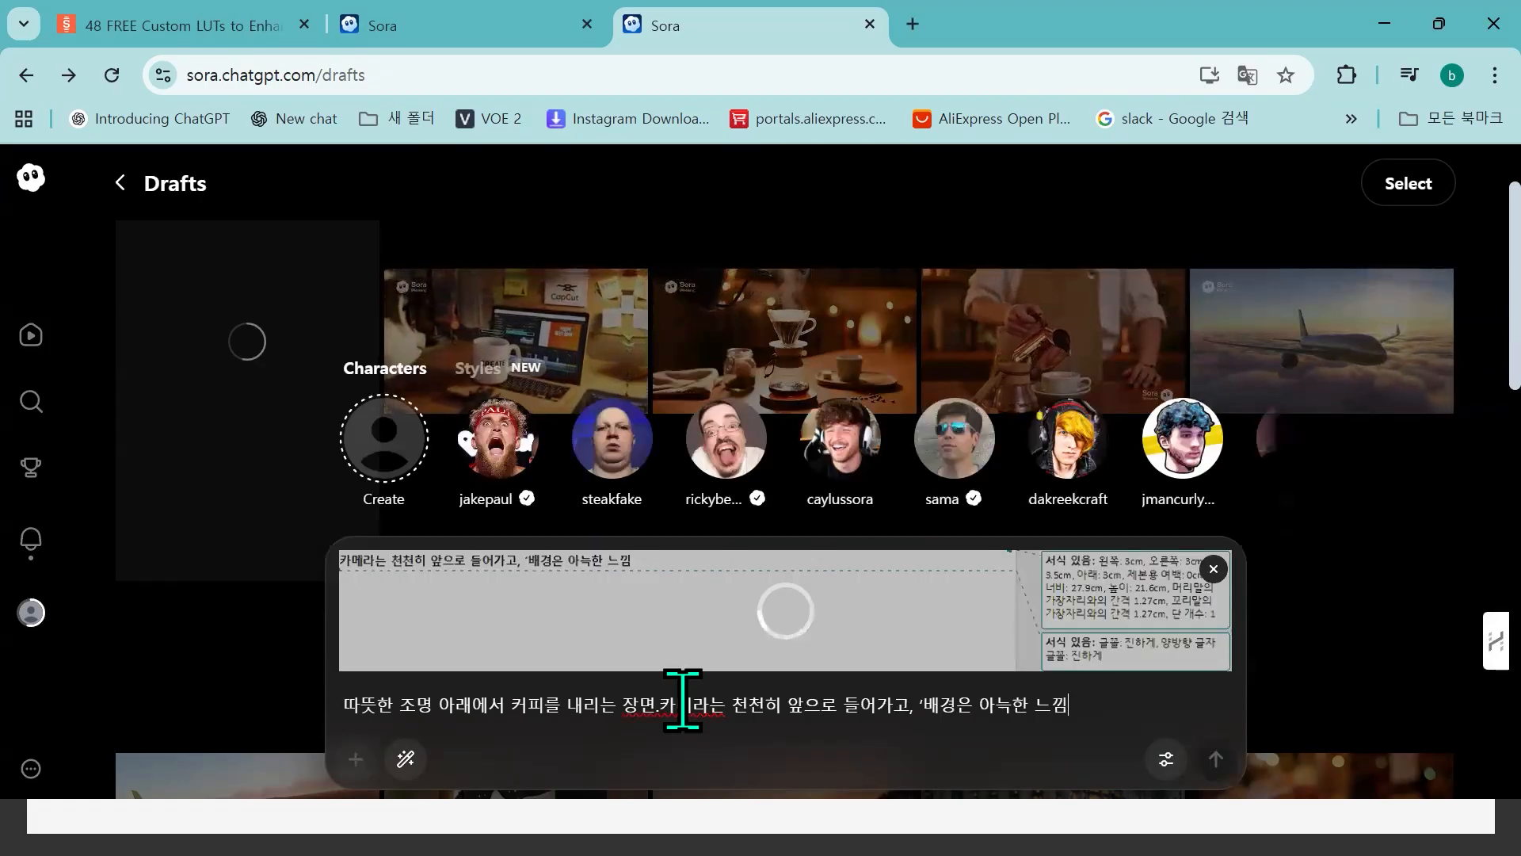
click(1213, 569)
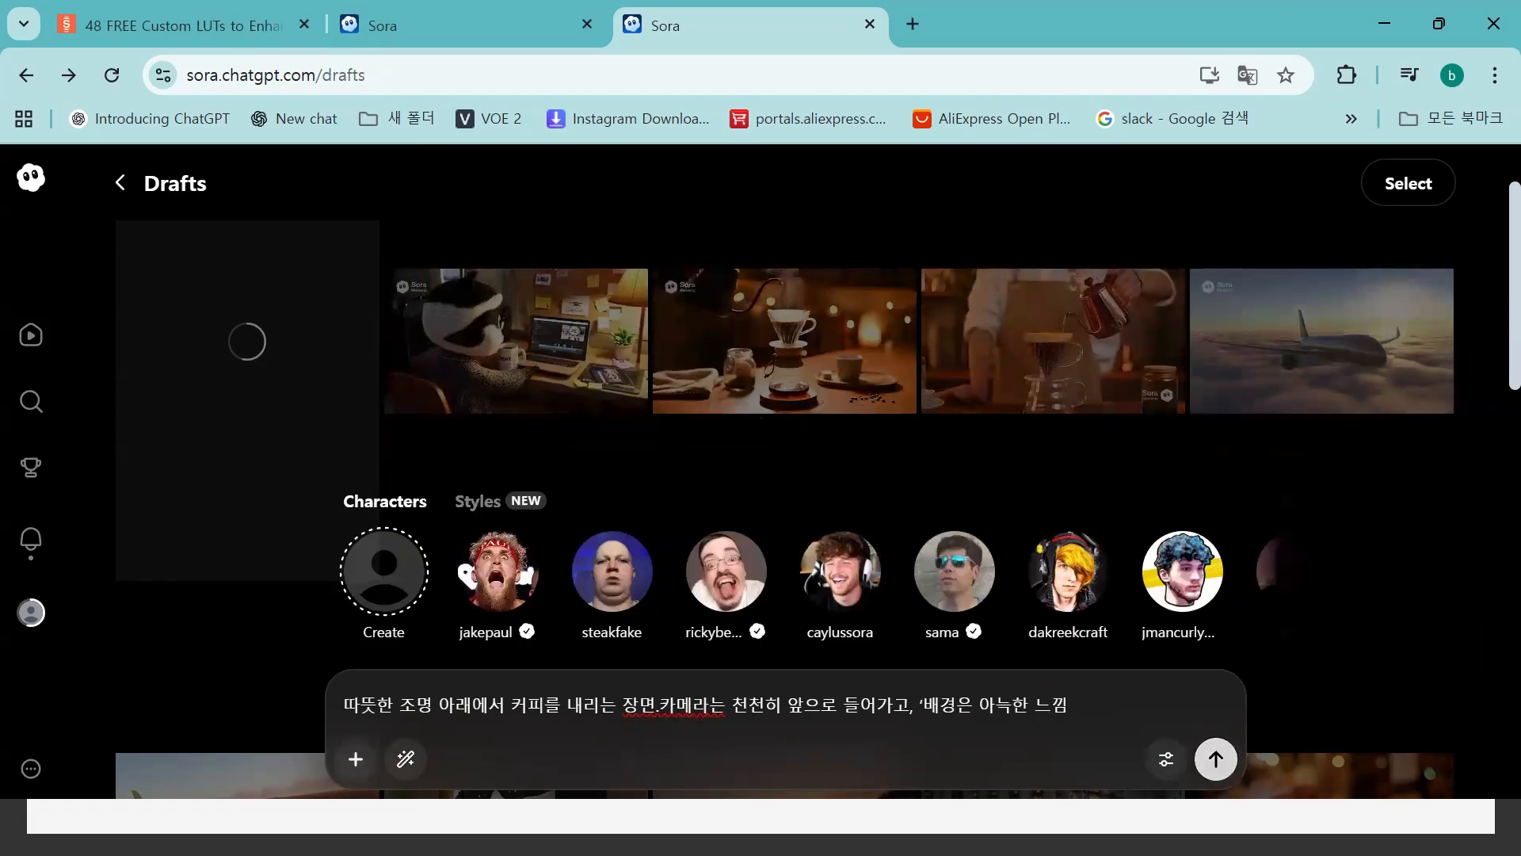
click(1215, 759)
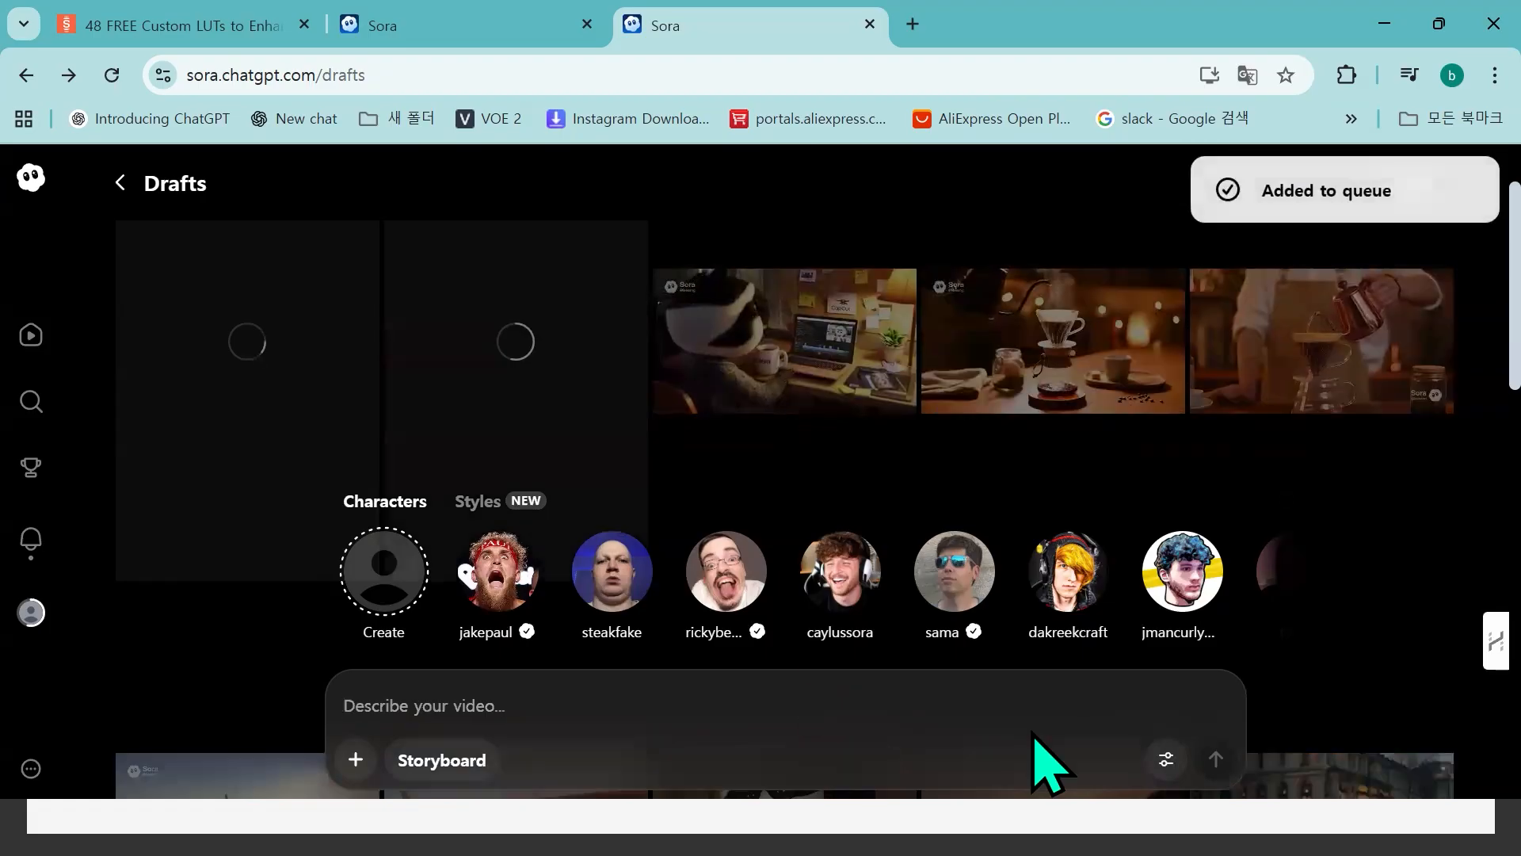
- Reopen the drafts through the profile page to check on the queued videos
click(32, 614)
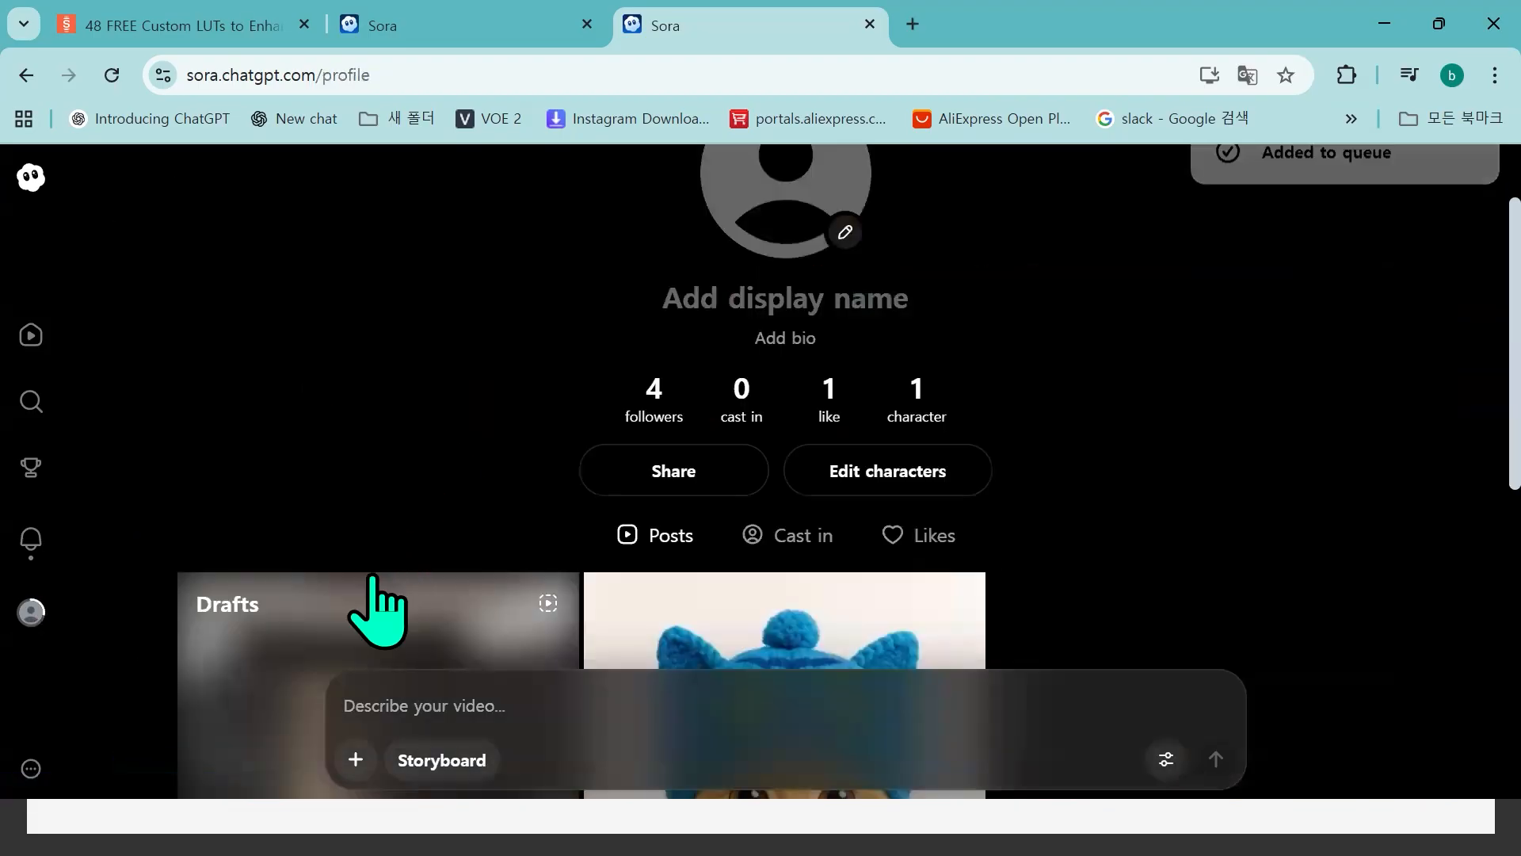
click(372, 611)
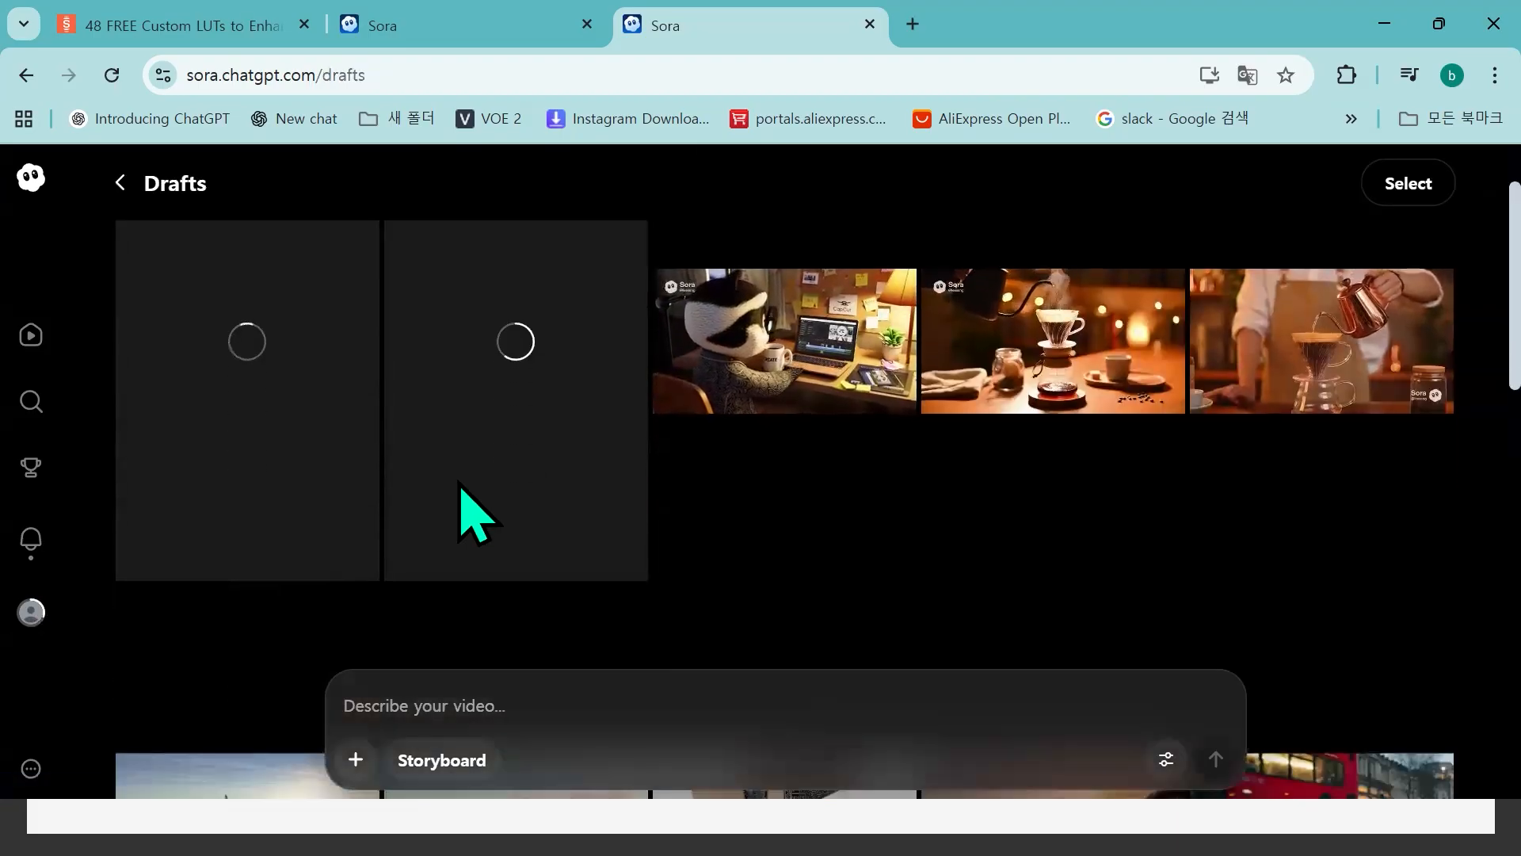
scroll(473, 513, down, 2)
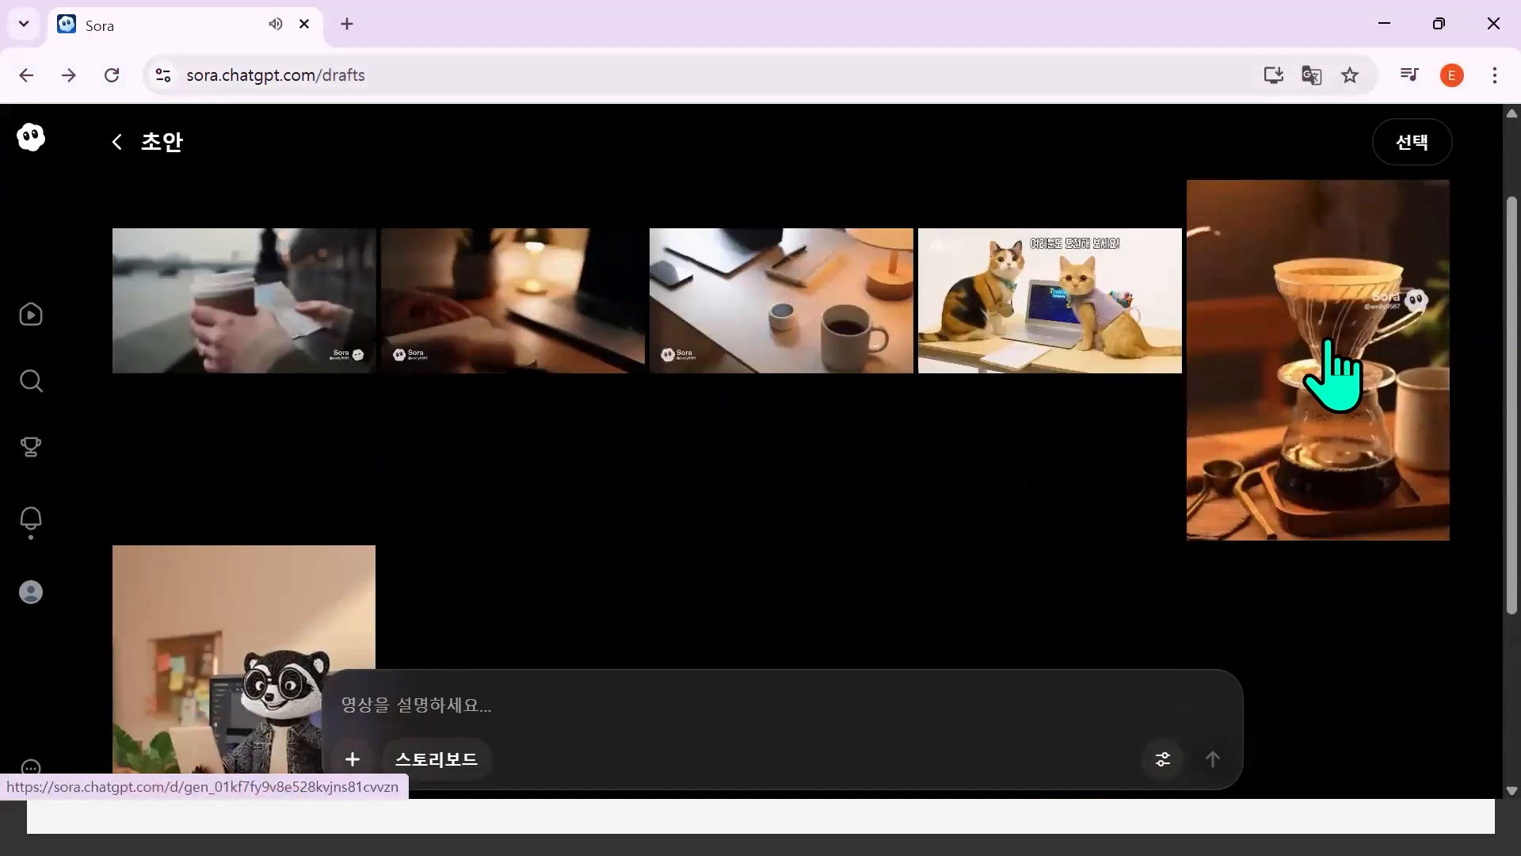
- View the coffee-brewing drafts in the two other Sora accounts, going back to the drafts list after each
click(1335, 370)
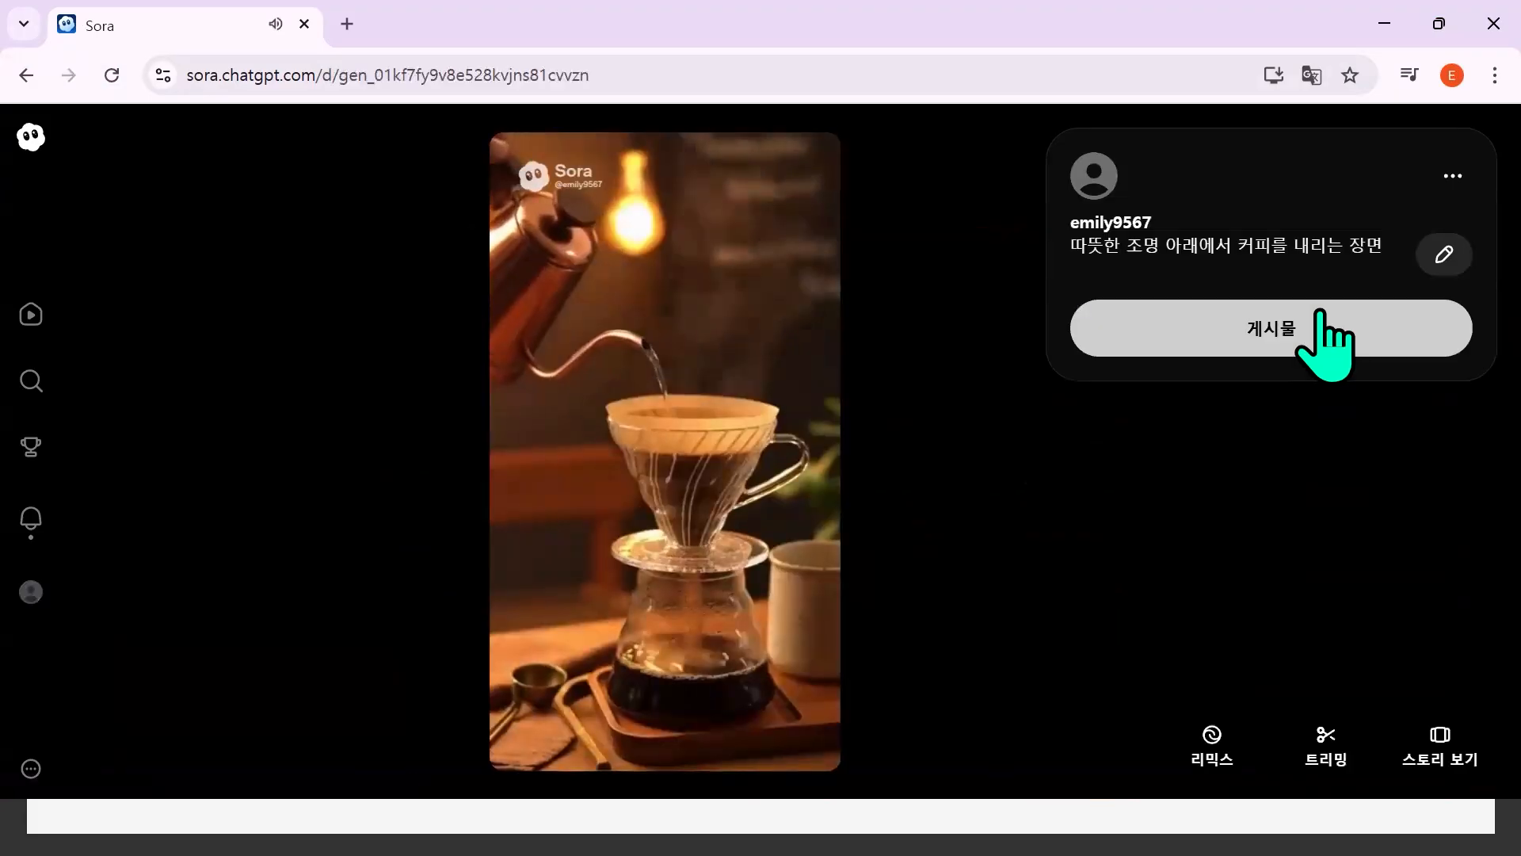
click(26, 74)
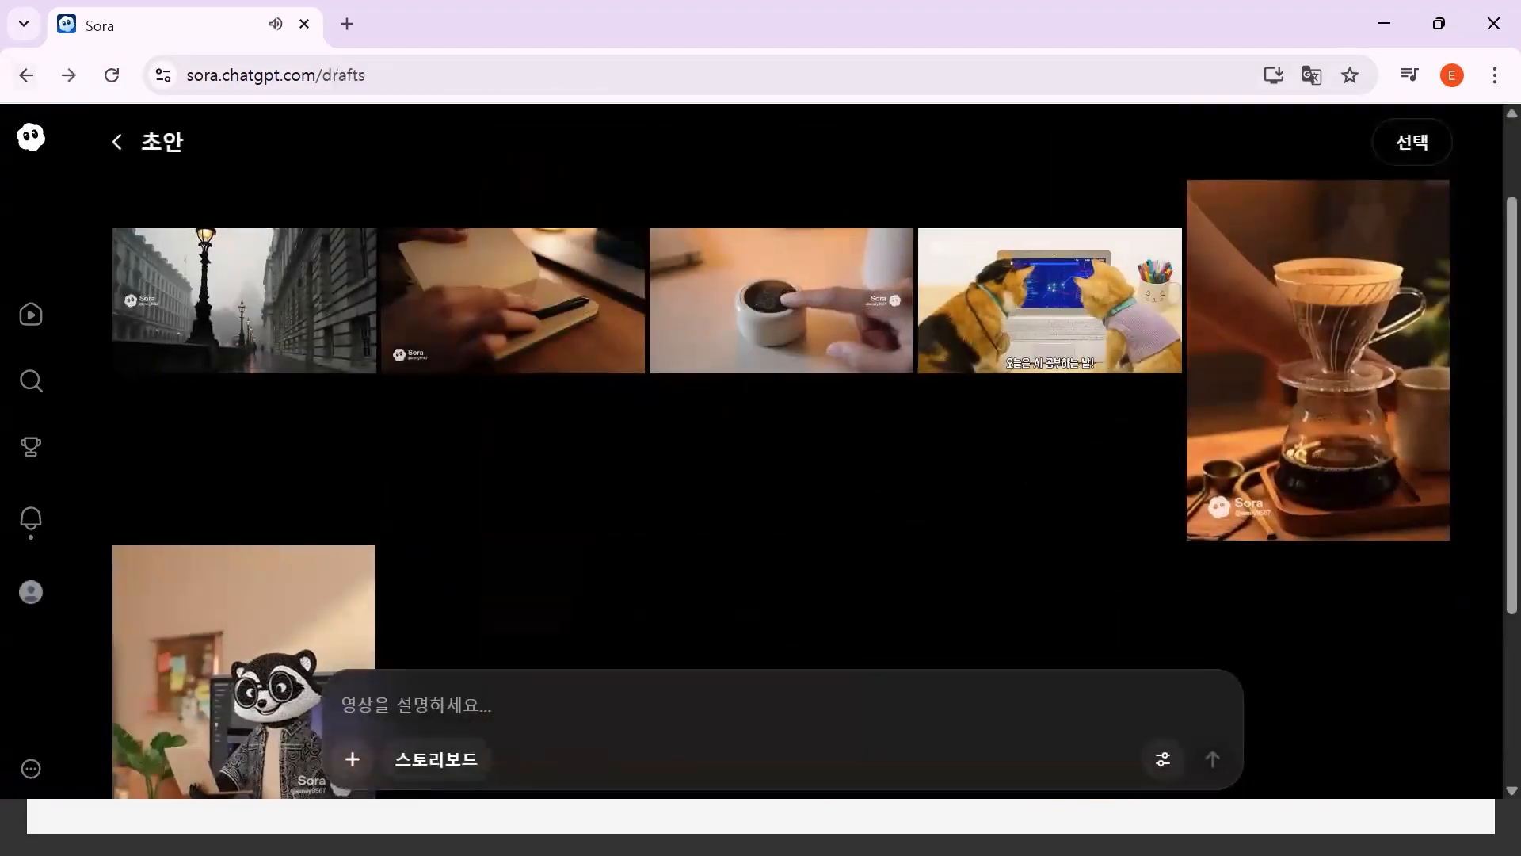
scroll(790, 525, down, 2)
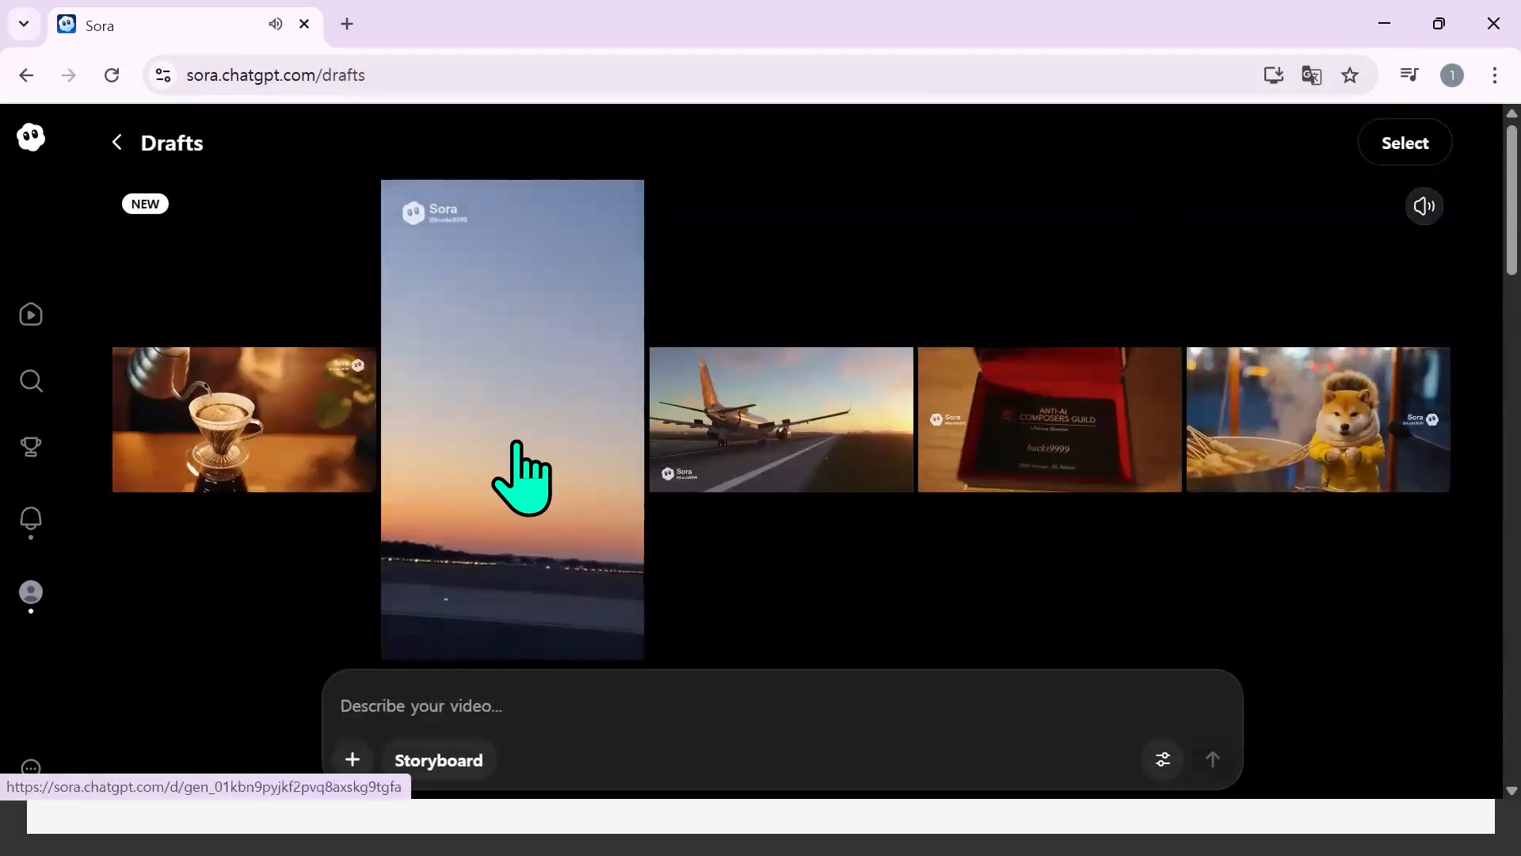
click(269, 424)
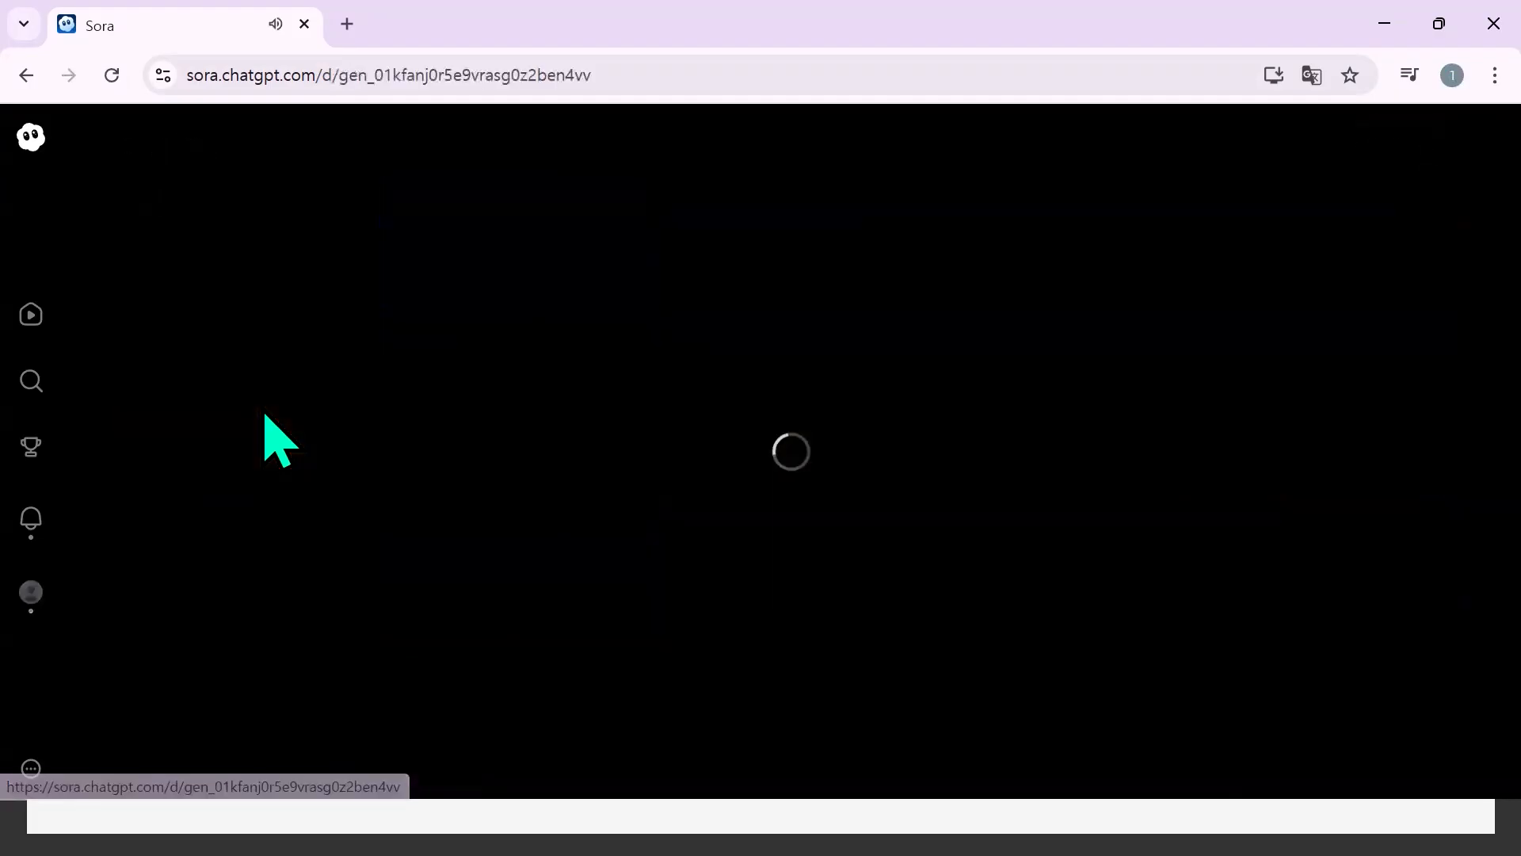
click(26, 75)
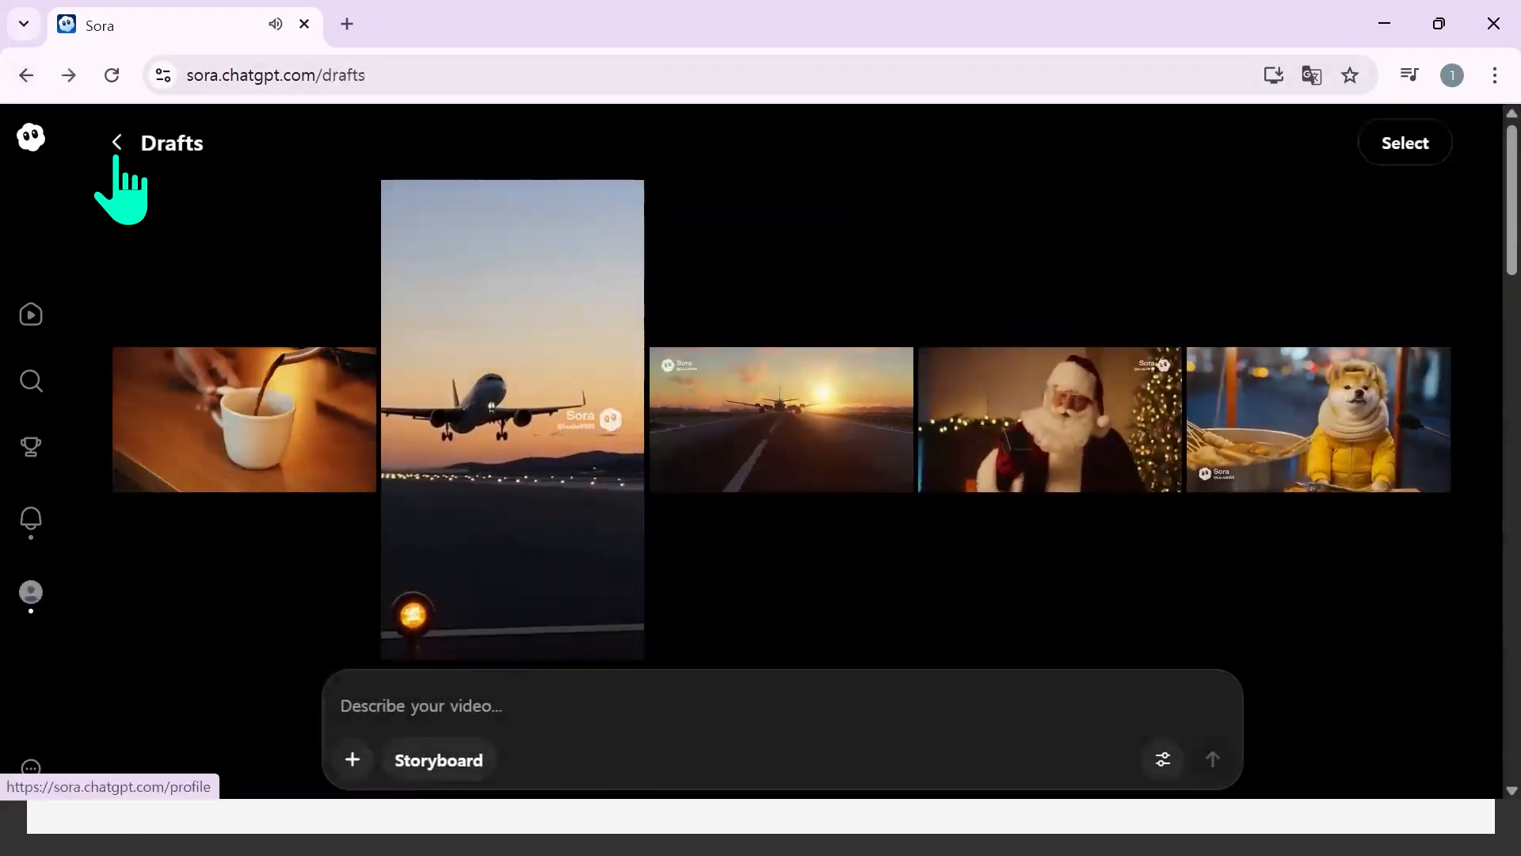
click(26, 75)
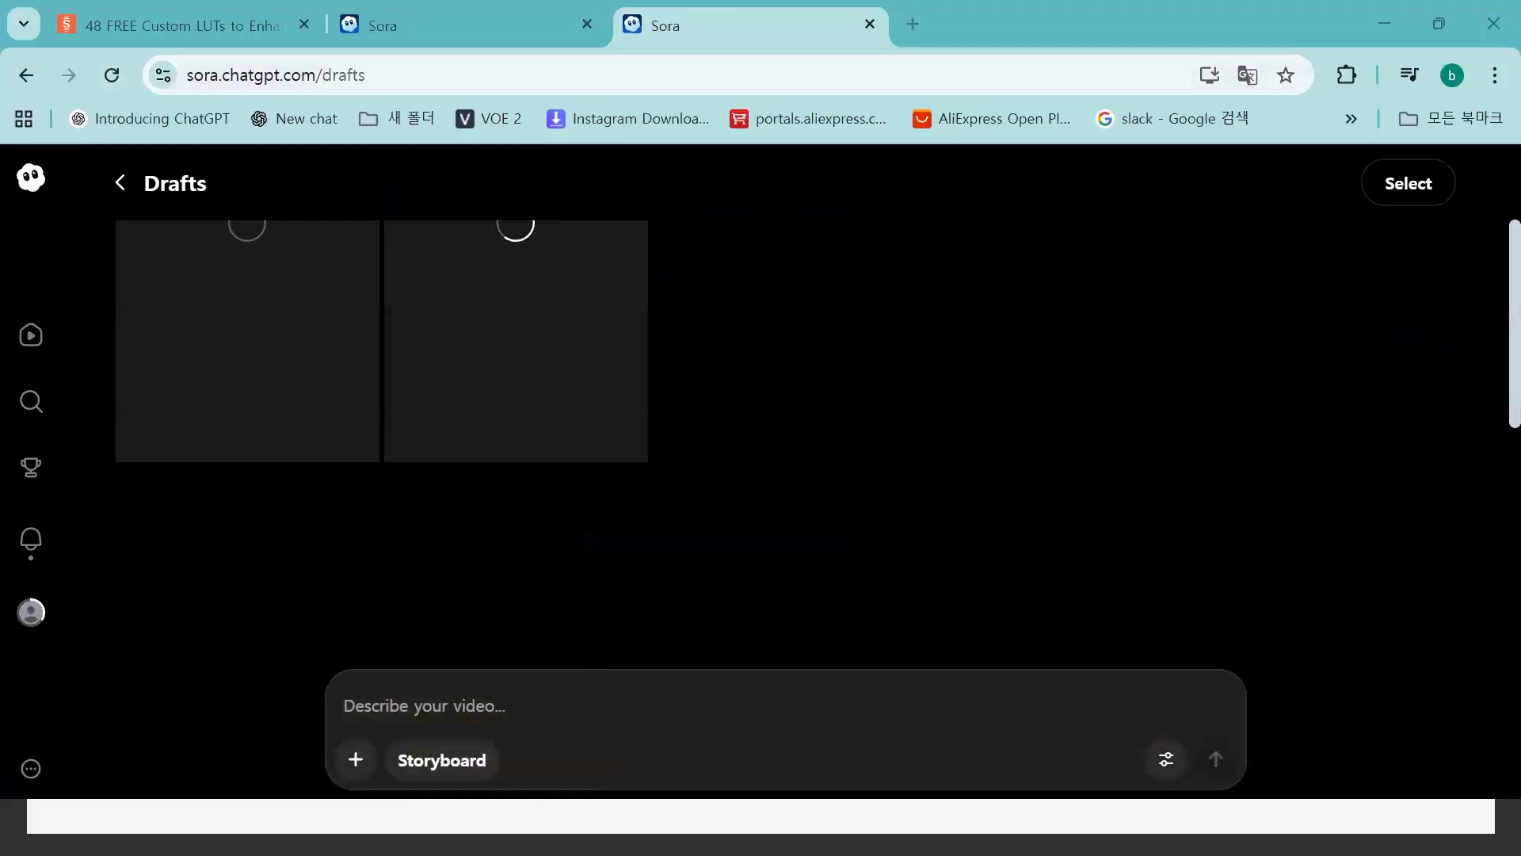
- Find the coffee draft with string lights made from the camera-movement prompt, play it, and return to the drafts
scroll(491, 508, down, 8)
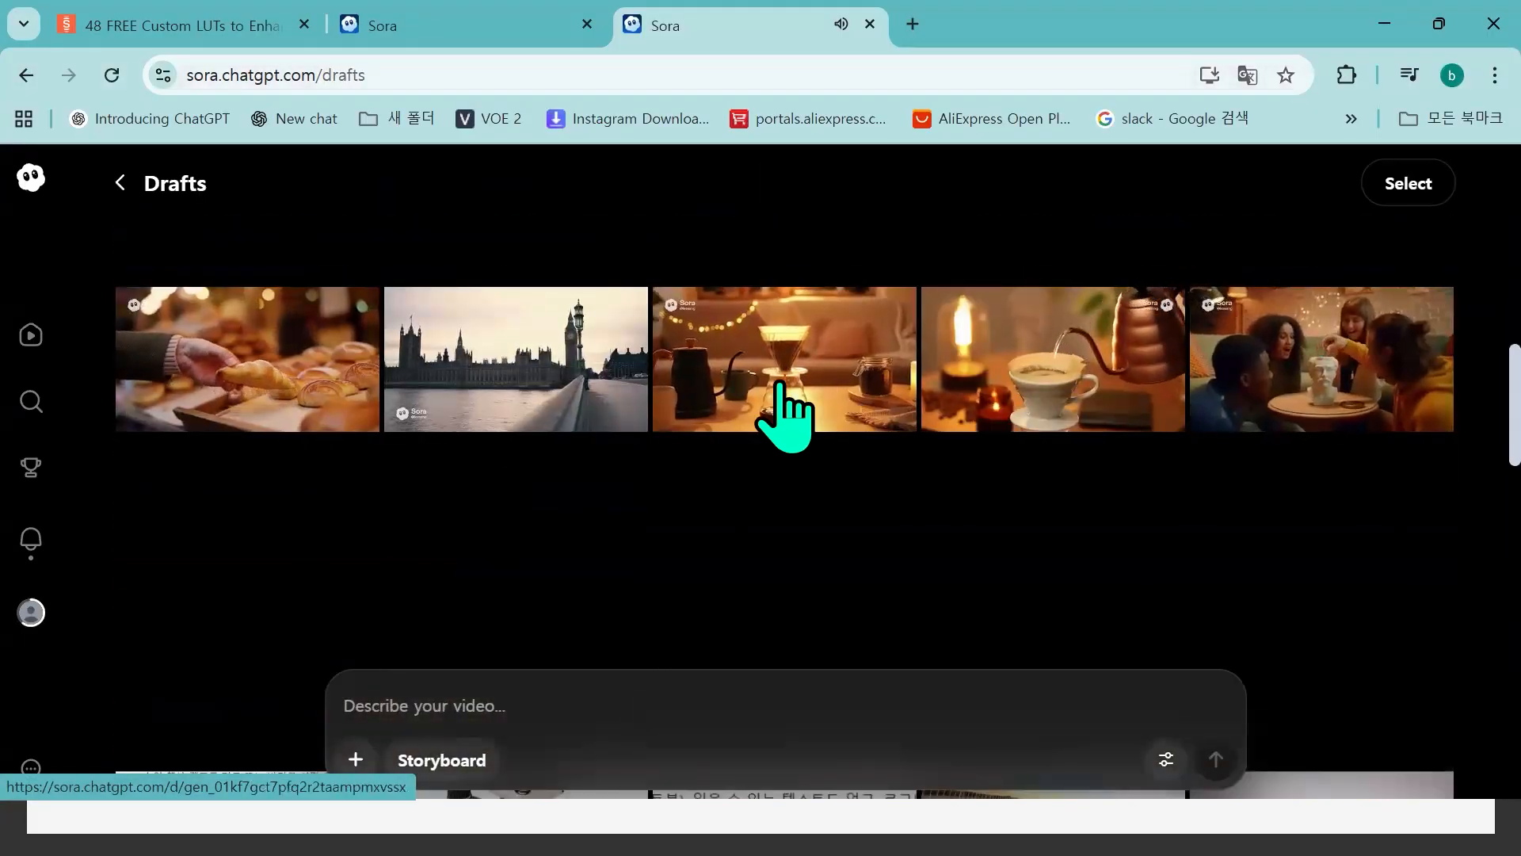
click(783, 400)
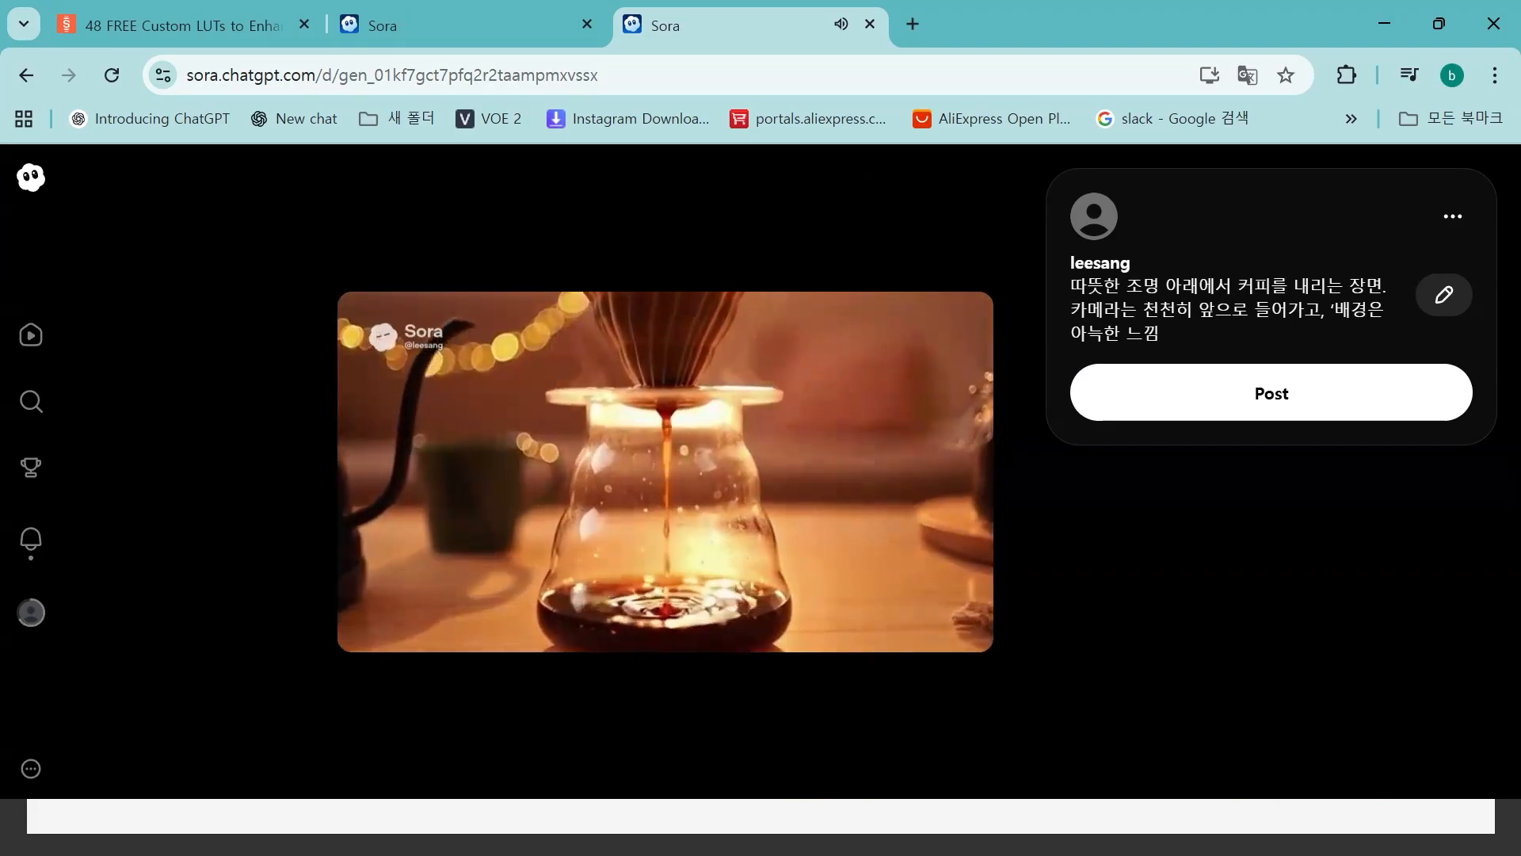
click(28, 76)
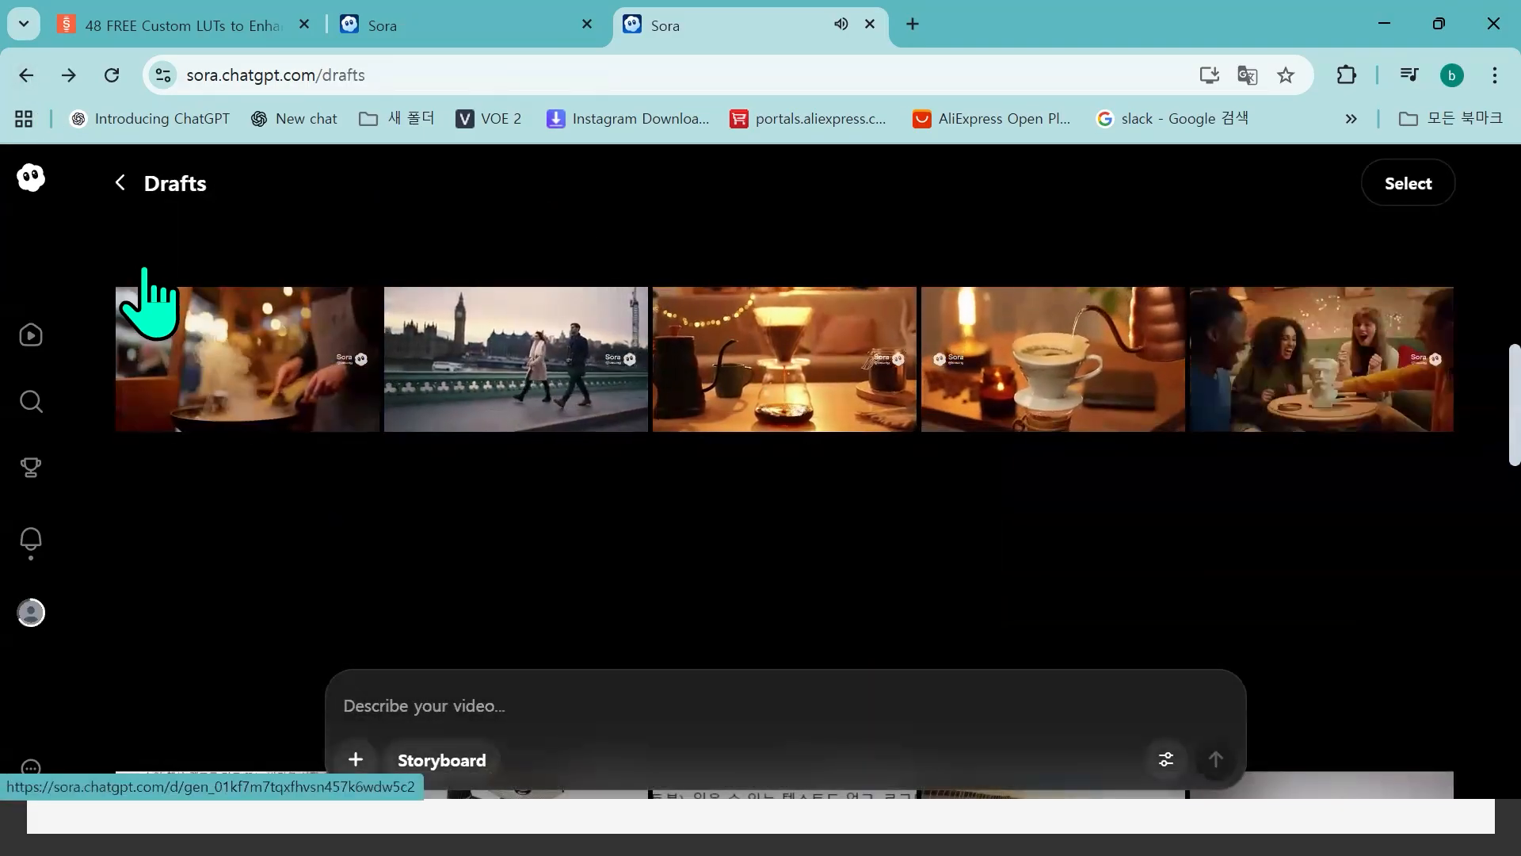
- Return to the explore feed, view the sand-swimming post with its remixes and replies, and go back to the feed's empty prompt box
click(31, 180)
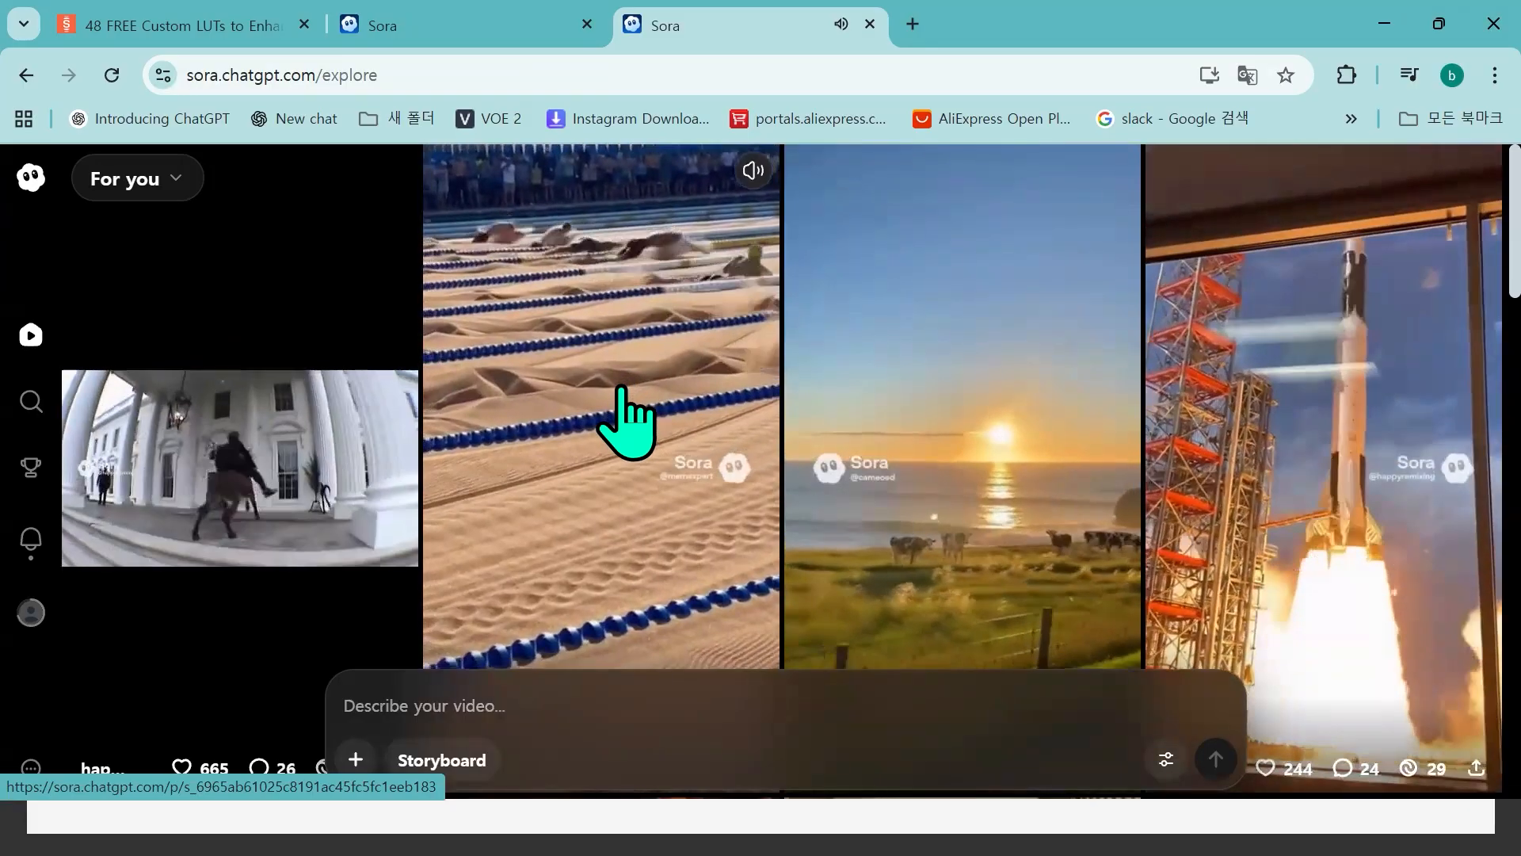
scroll(625, 420, down, 3)
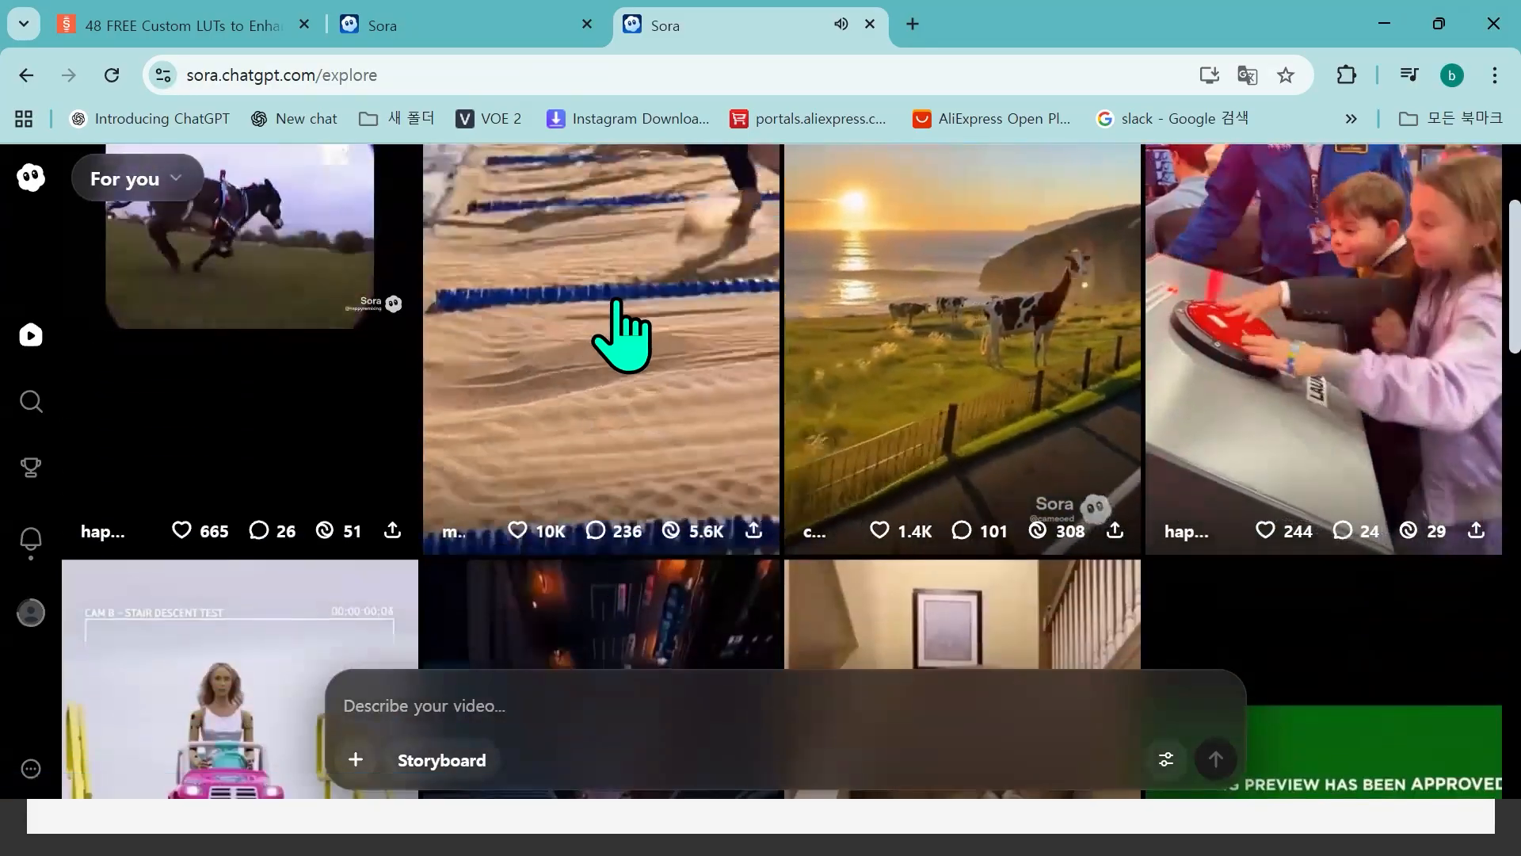
click(737, 553)
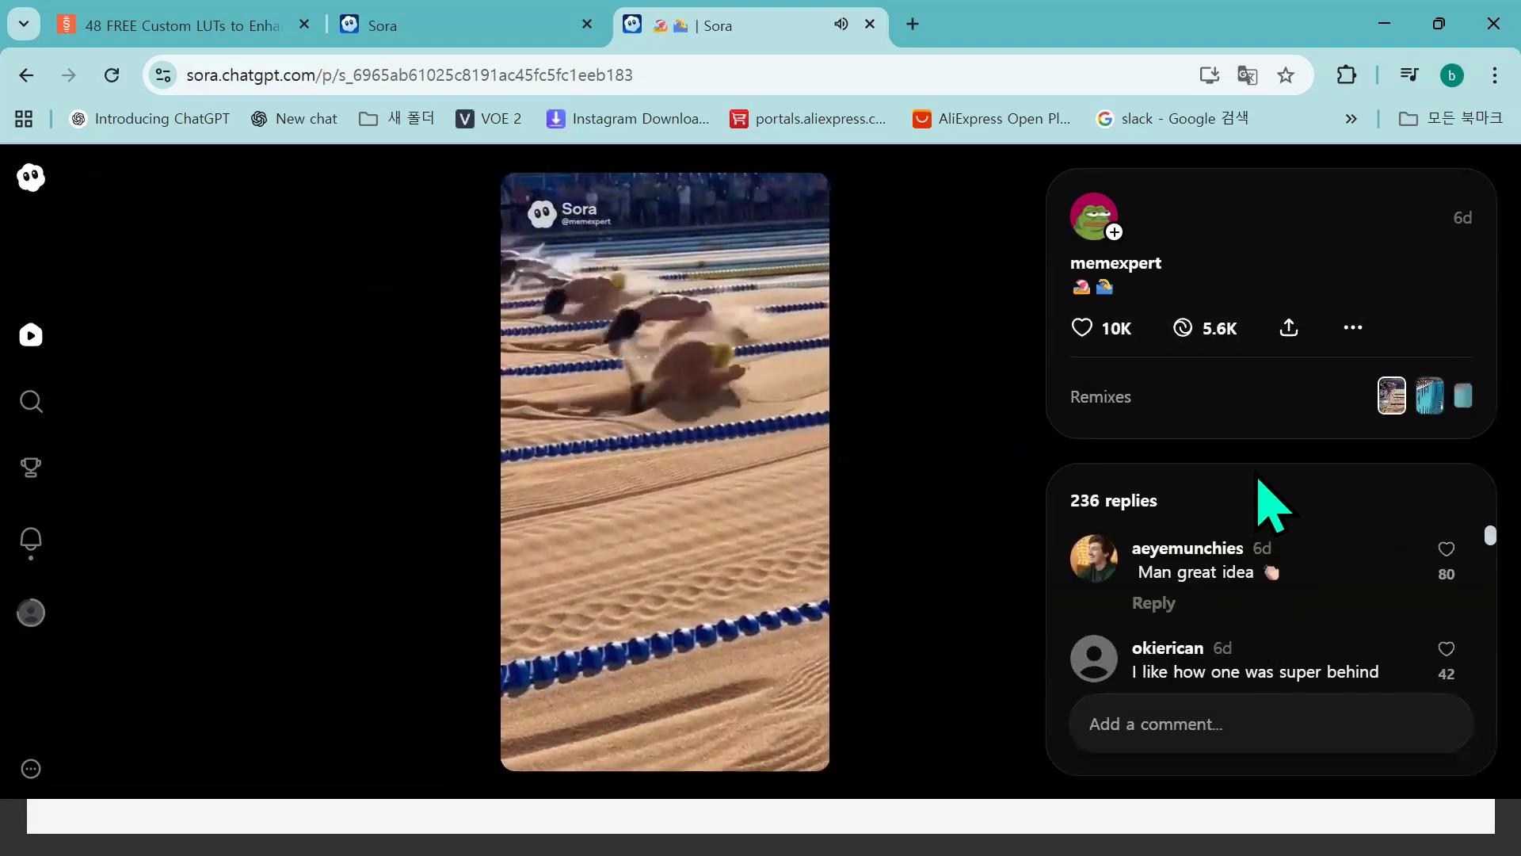
click(27, 76)
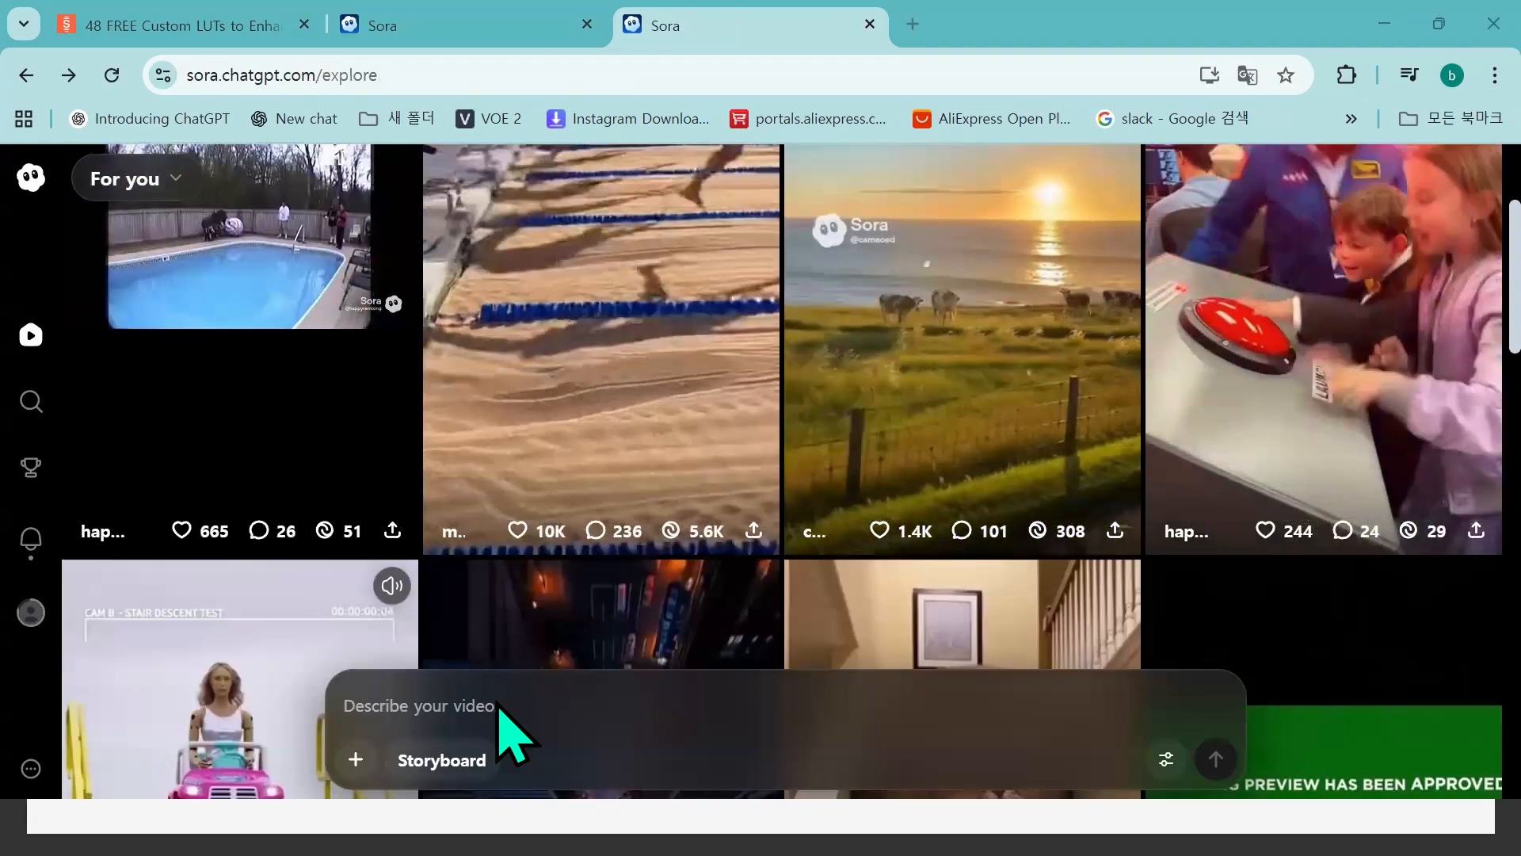
click(351, 717)
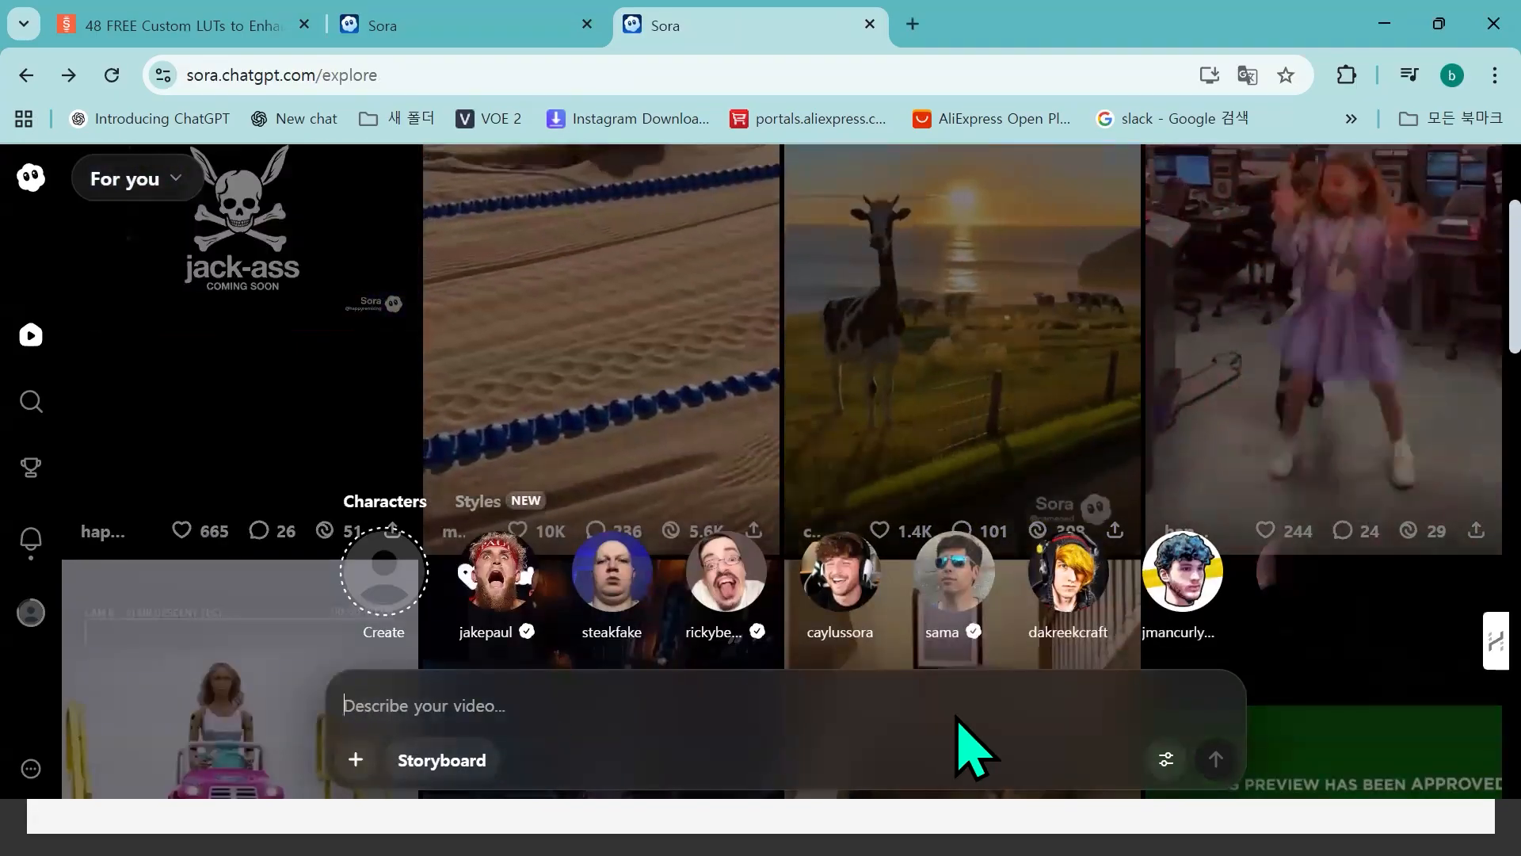
- Review the orientation and duration options in the video settings, and close the settings again
click(1165, 759)
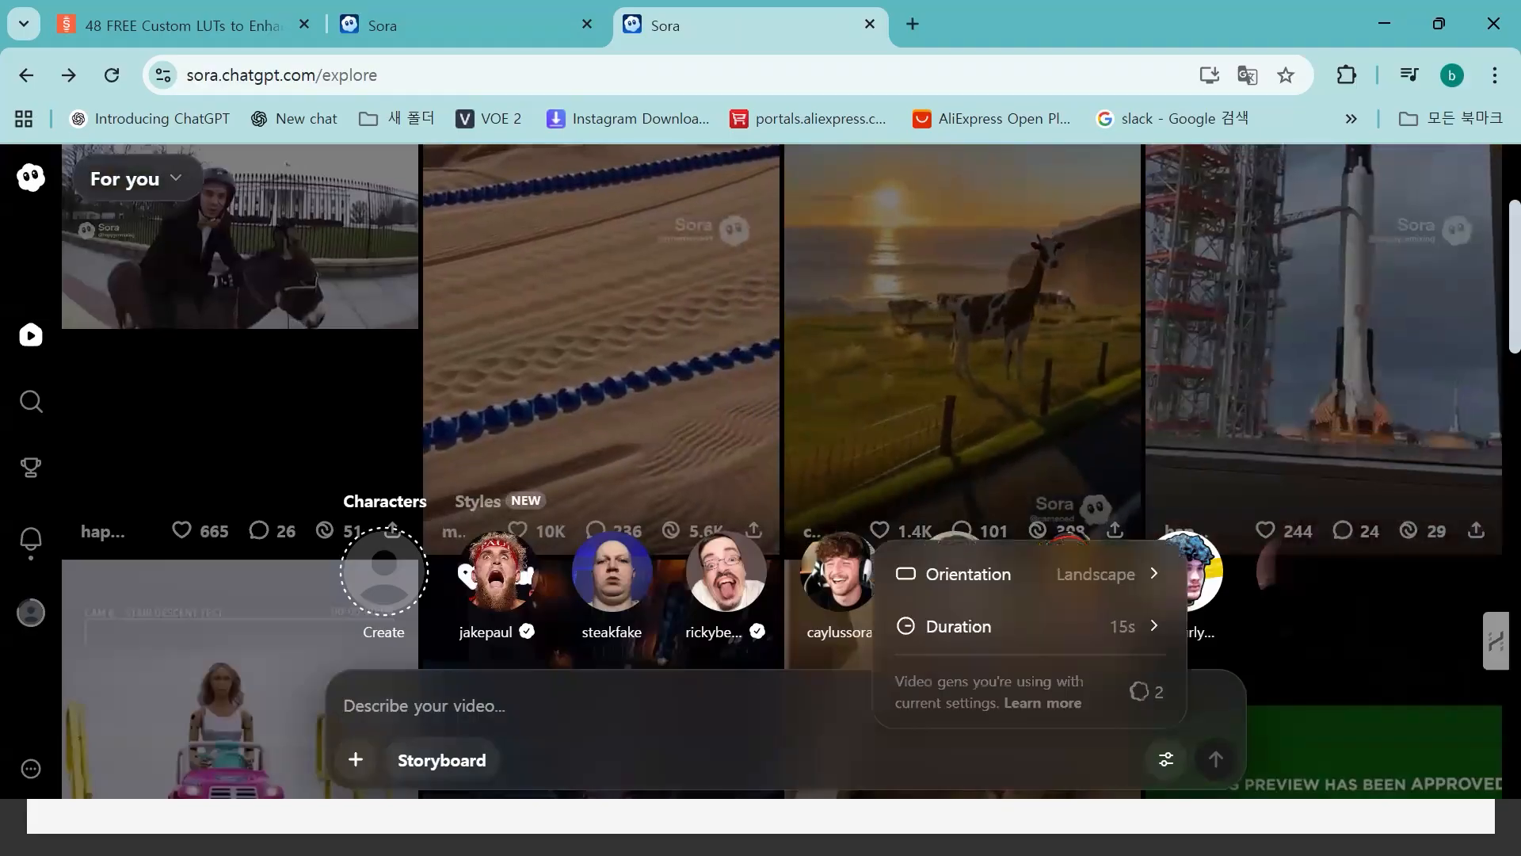
mouse_move(1121, 592)
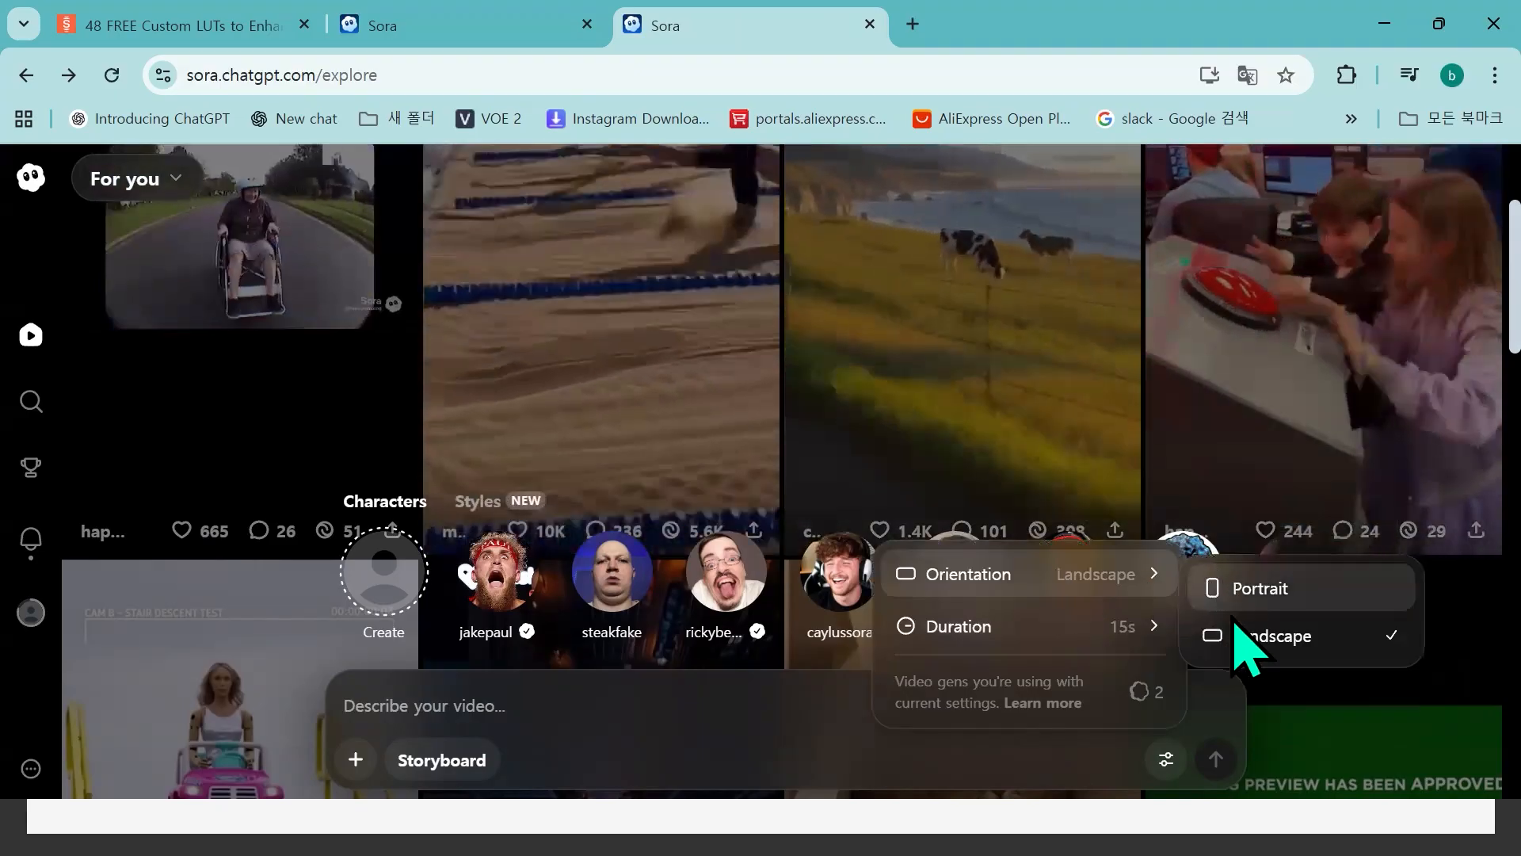
mouse_move(1144, 630)
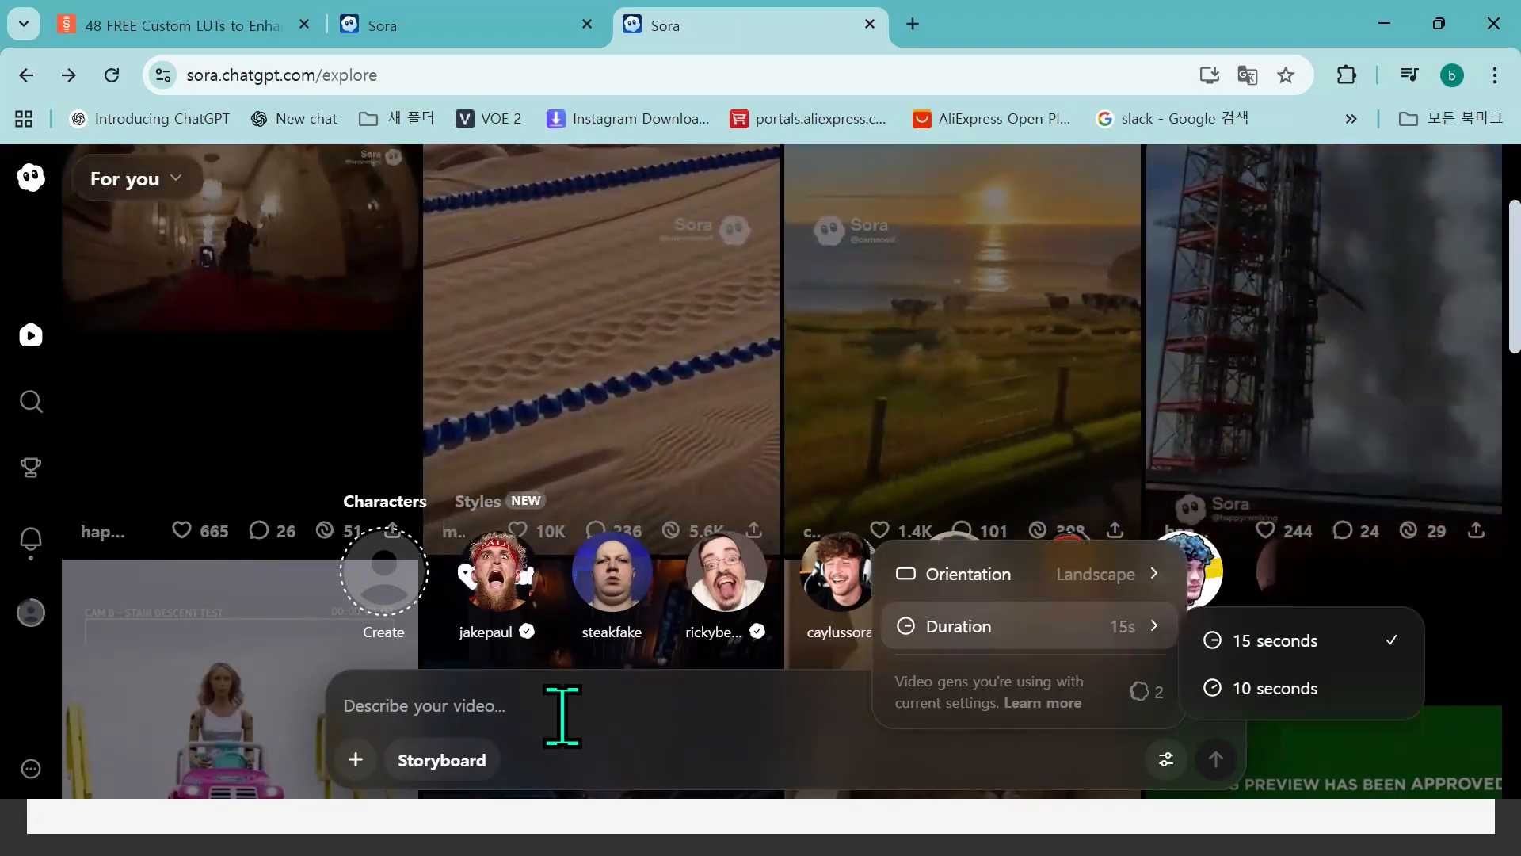
click(562, 716)
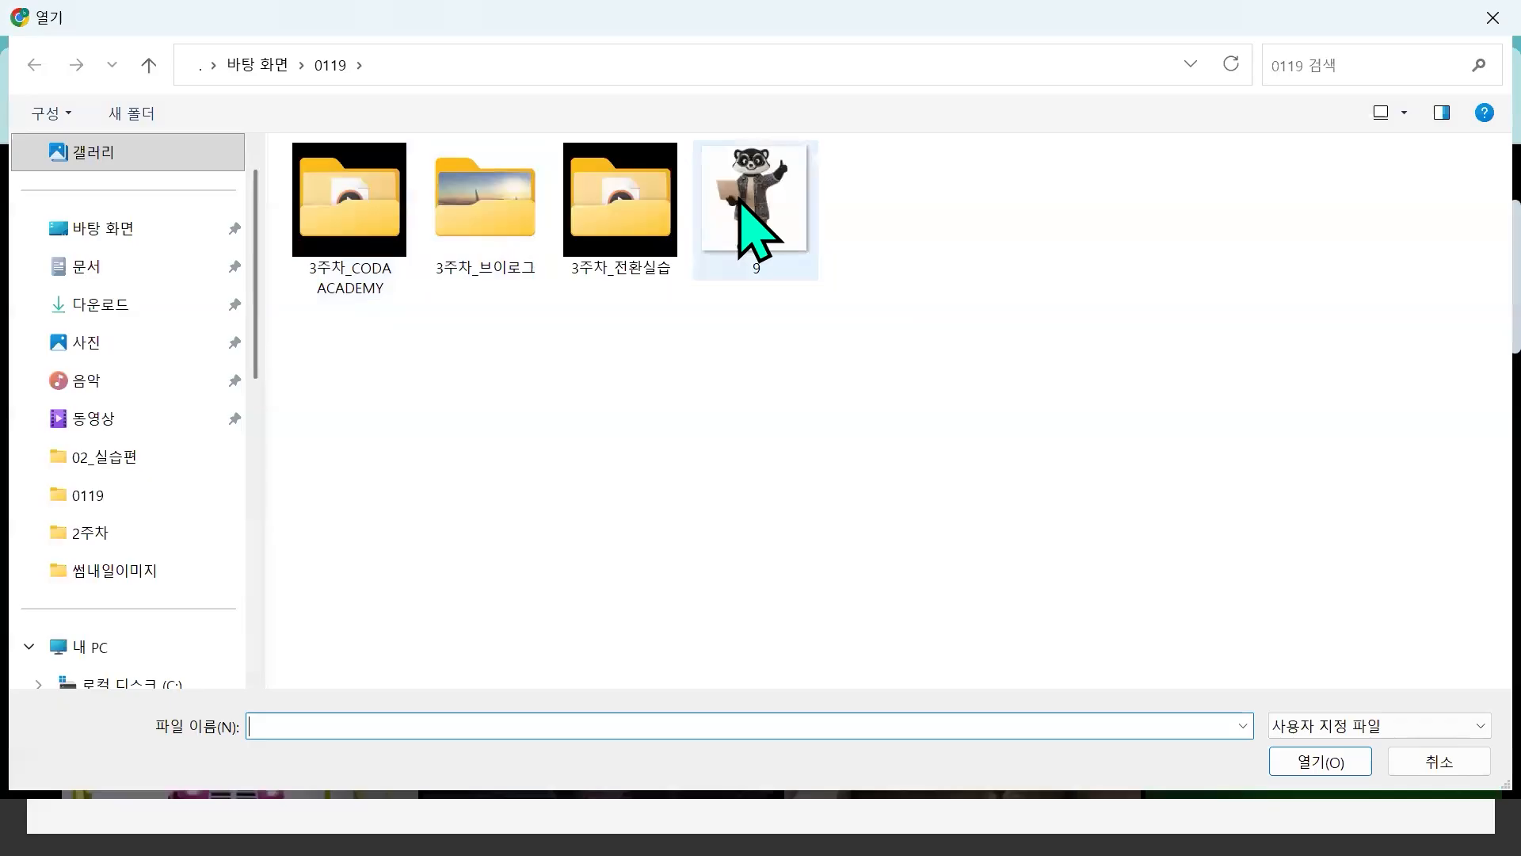
- Attach the raccoon character image 9 from the 0119 folder and generate a video with the prompt "캡컷 강의준비를 하고있는 코지"
double_click(739, 200)
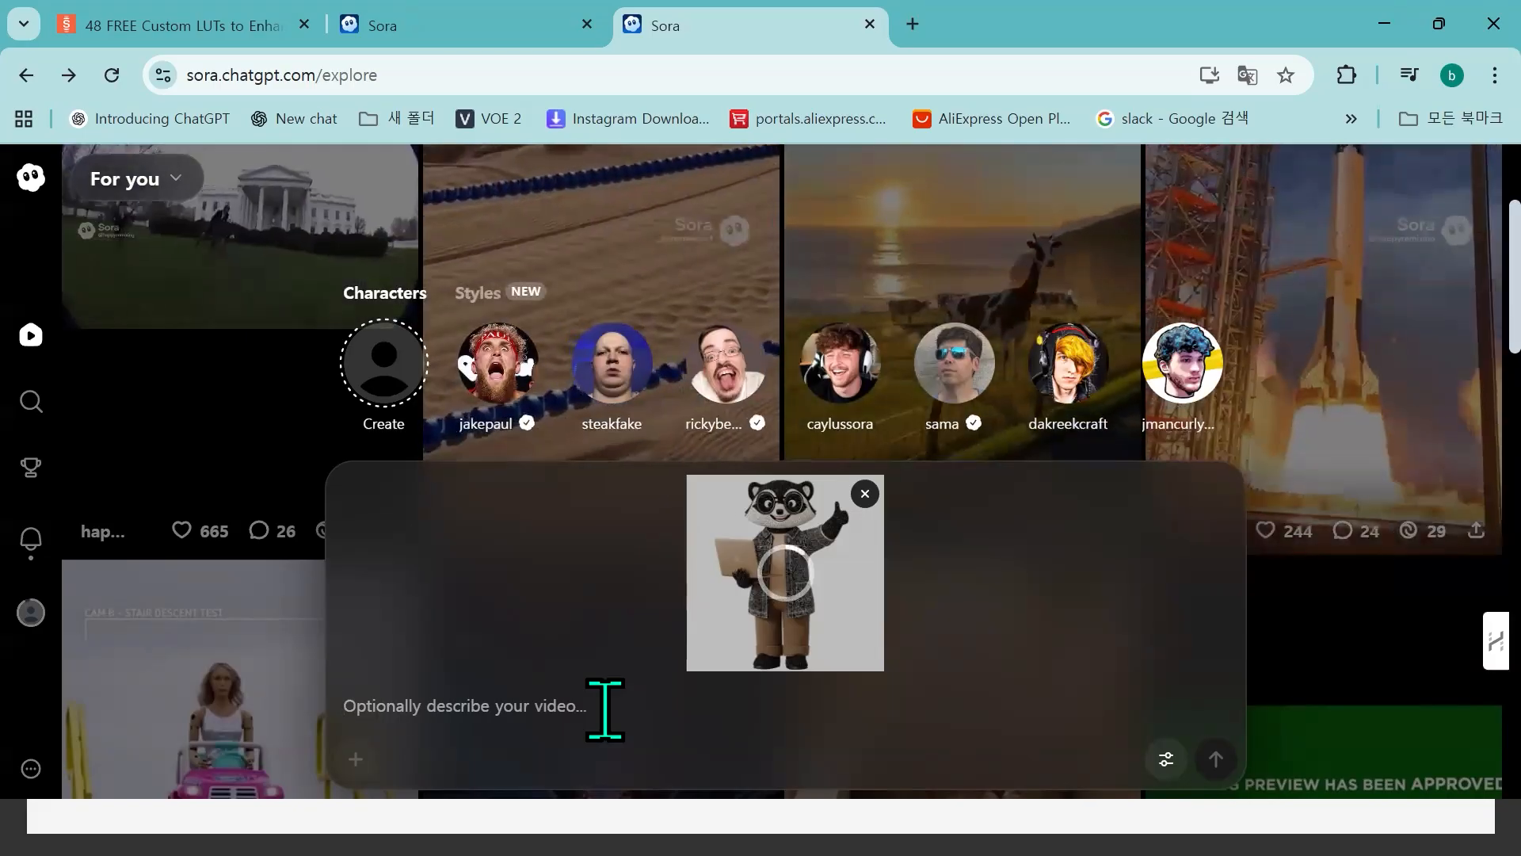
text(캡컷 강의준)
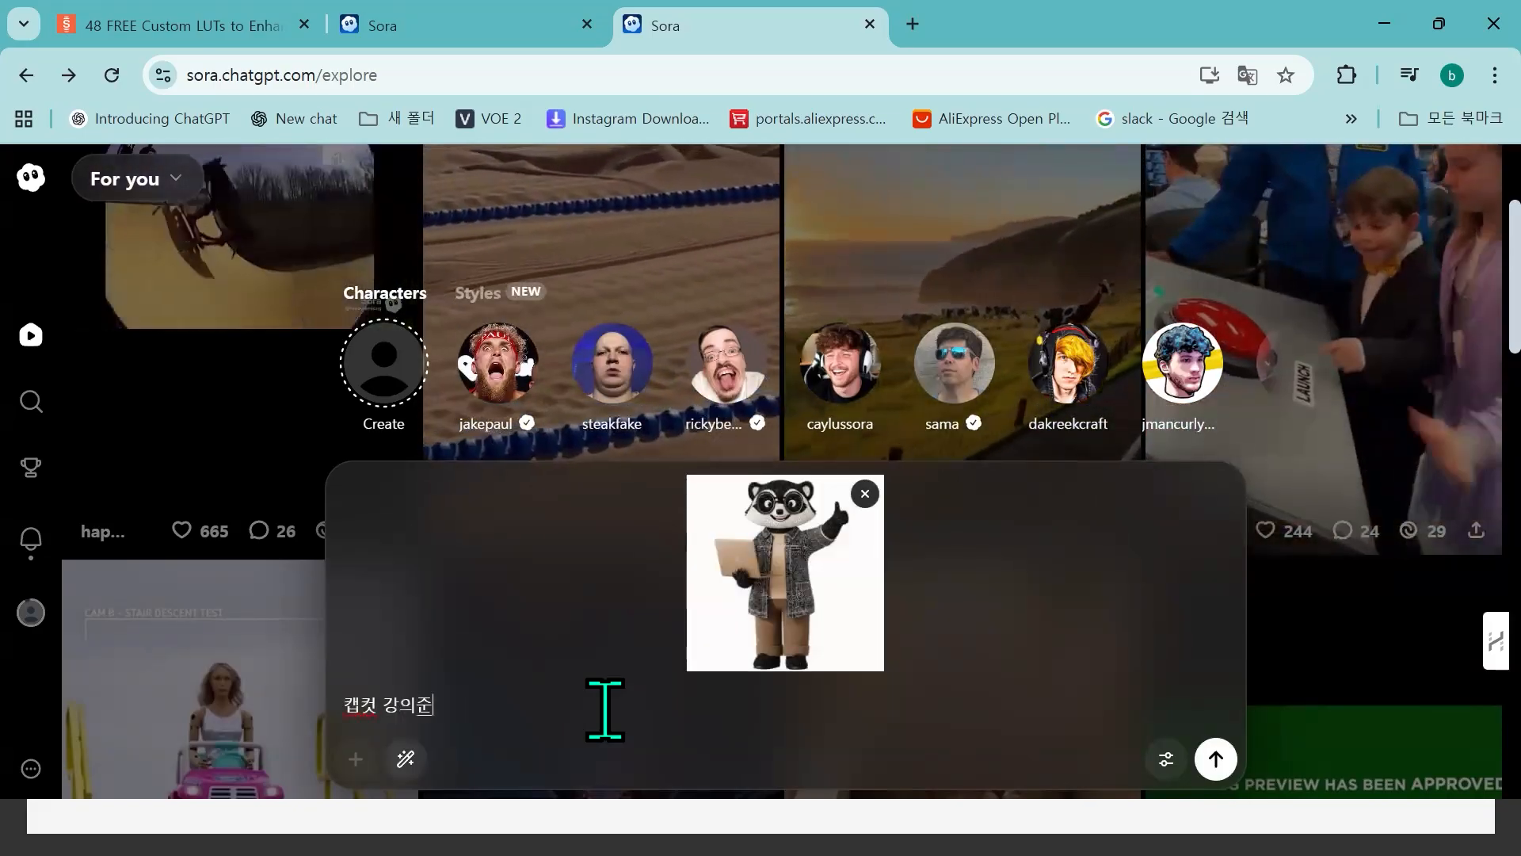
text(비를 ㅎ고있는 코지)
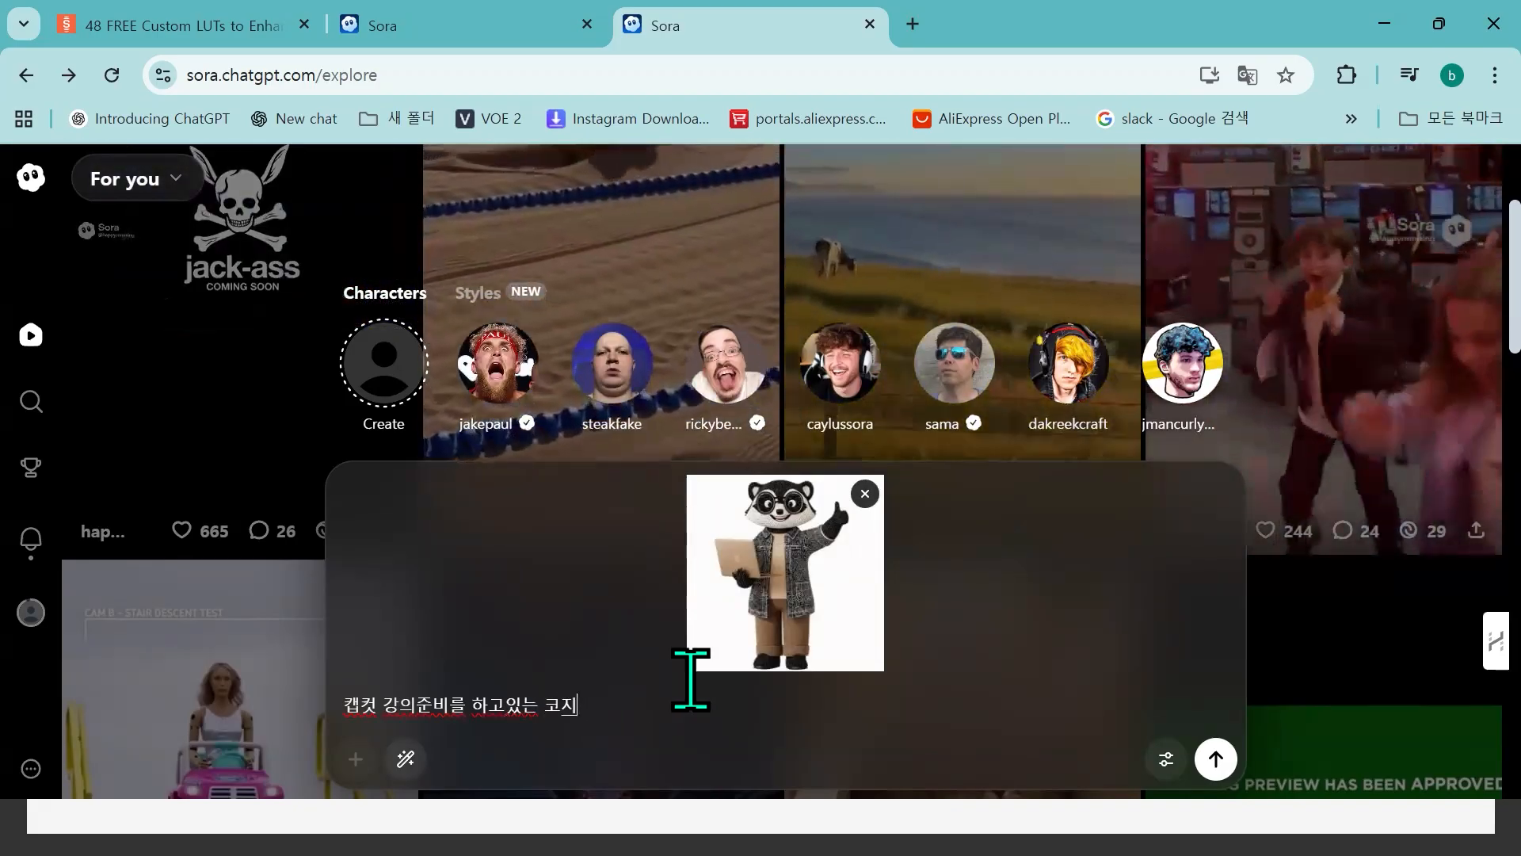
click(1216, 758)
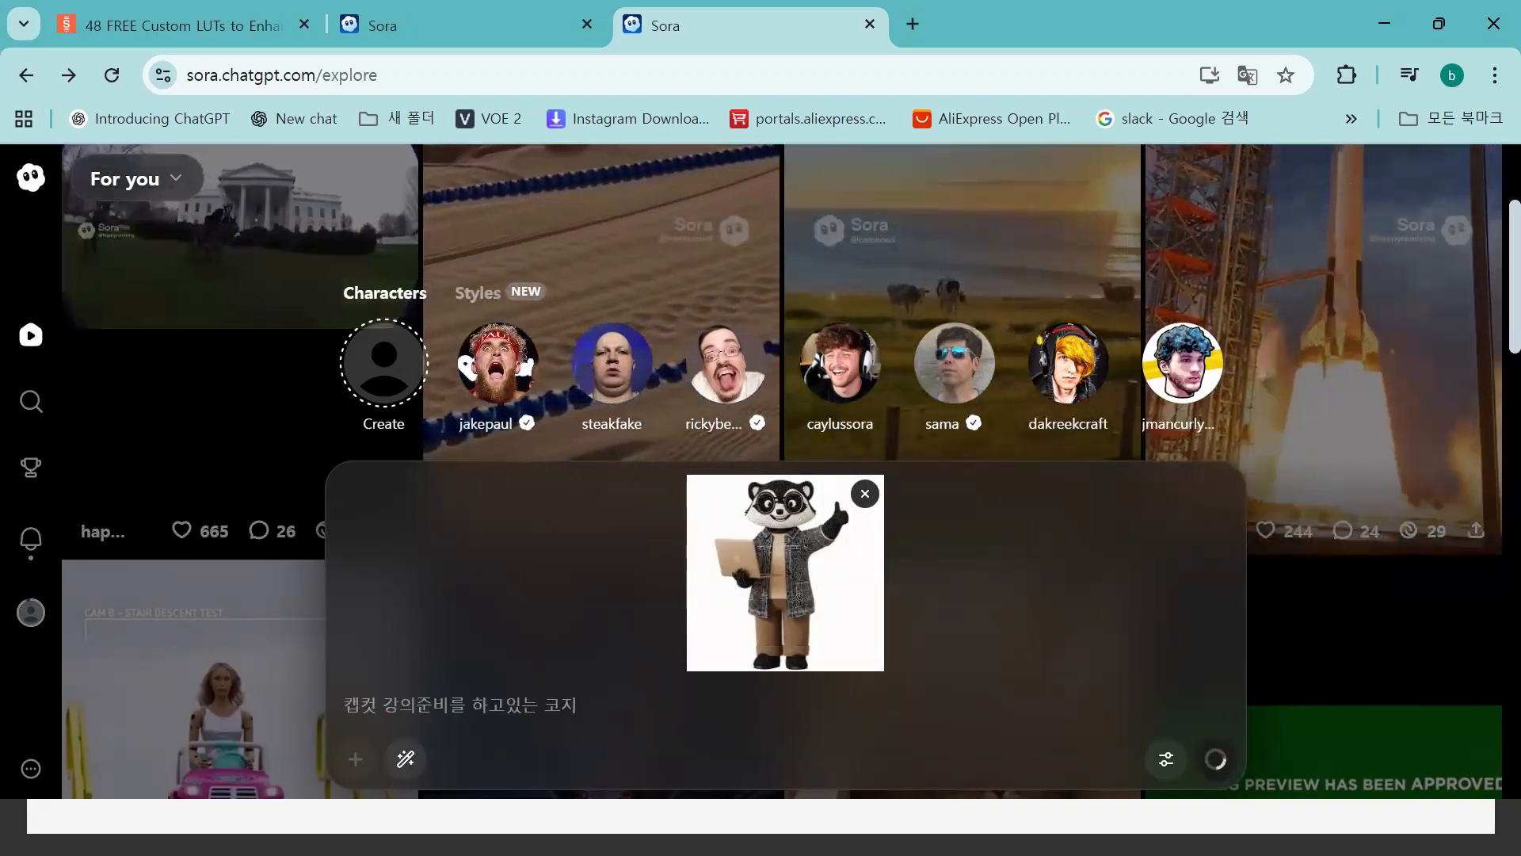
- Open the drafts and play the two raccoon desk videos and the new coffee-brewing video, returning to the list after each
click(31, 613)
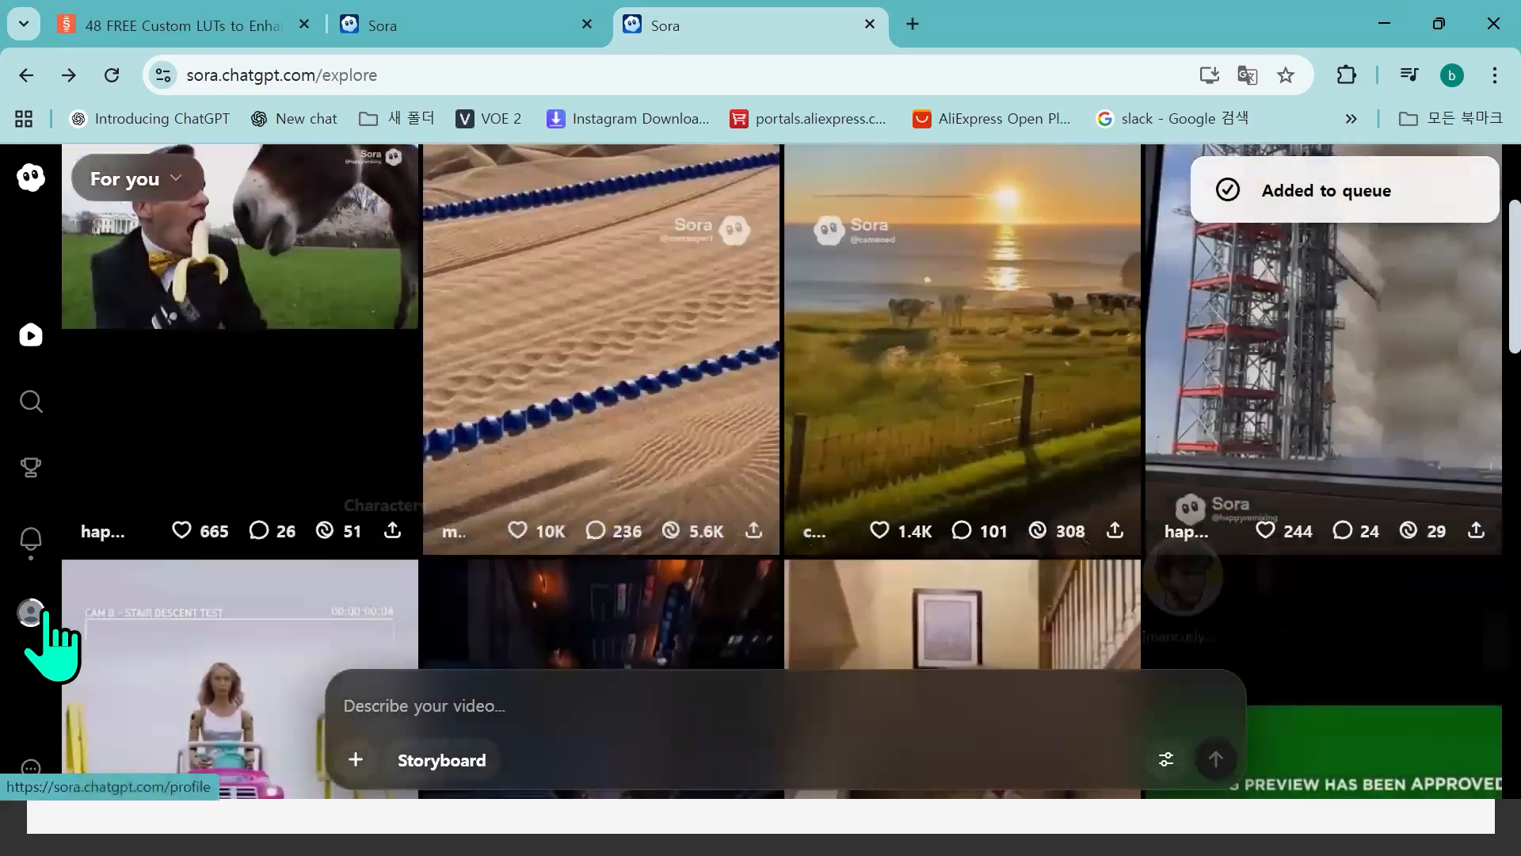
click(353, 543)
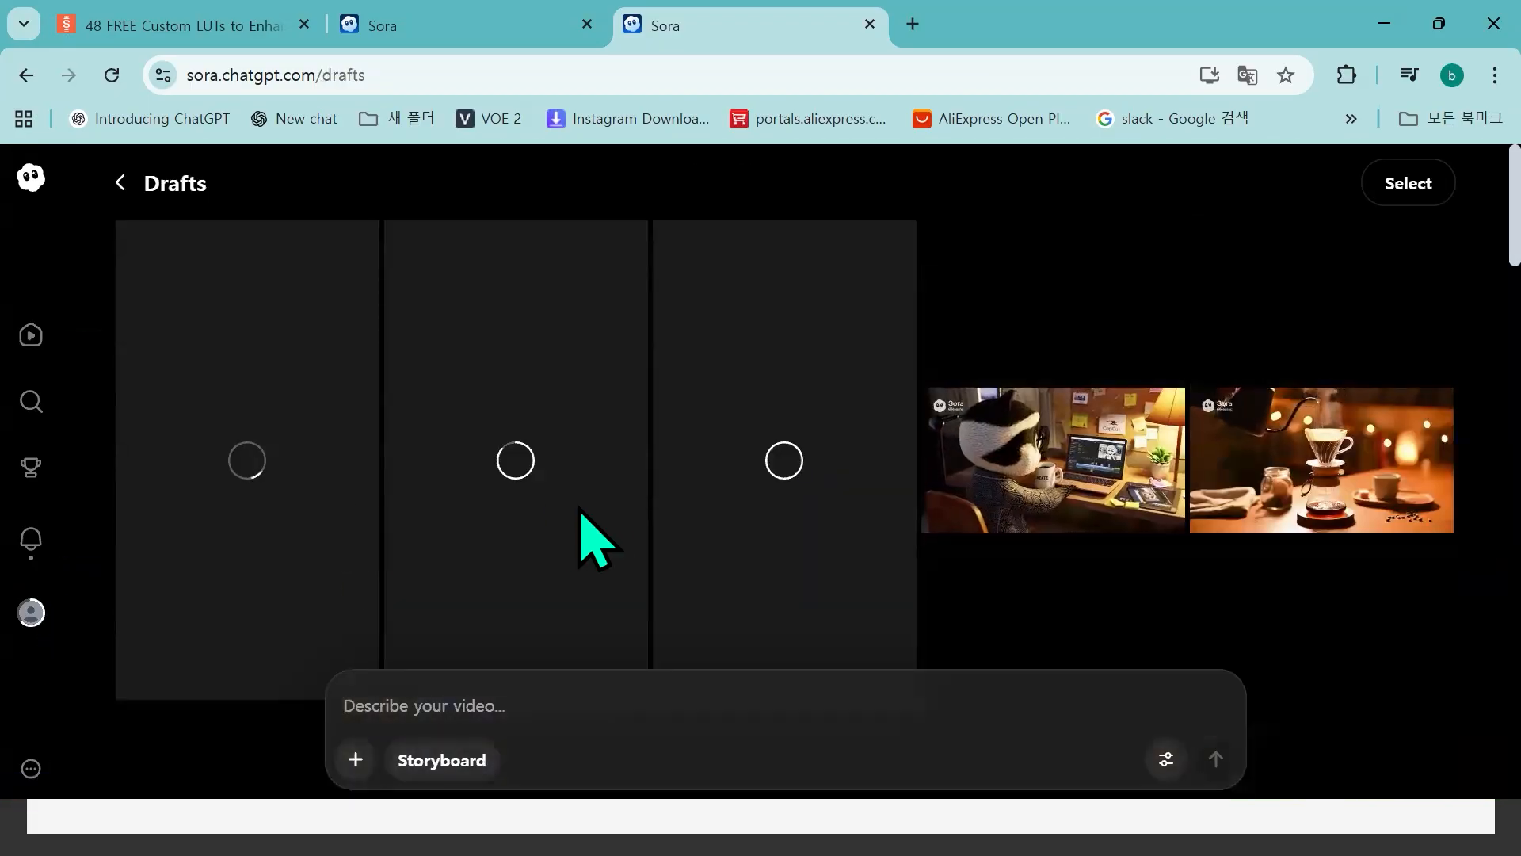
click(1106, 514)
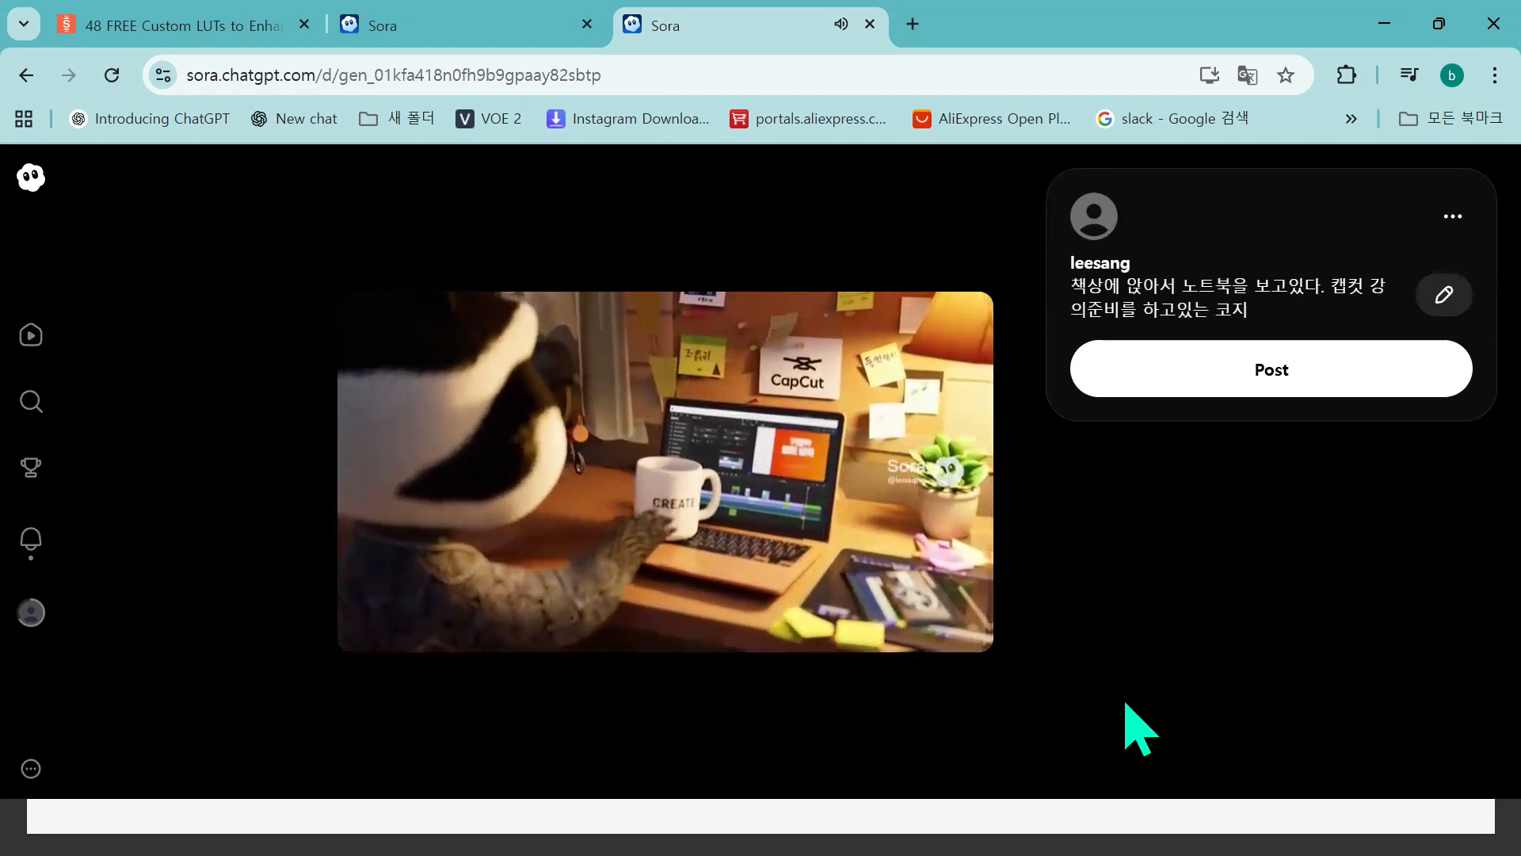
click(27, 75)
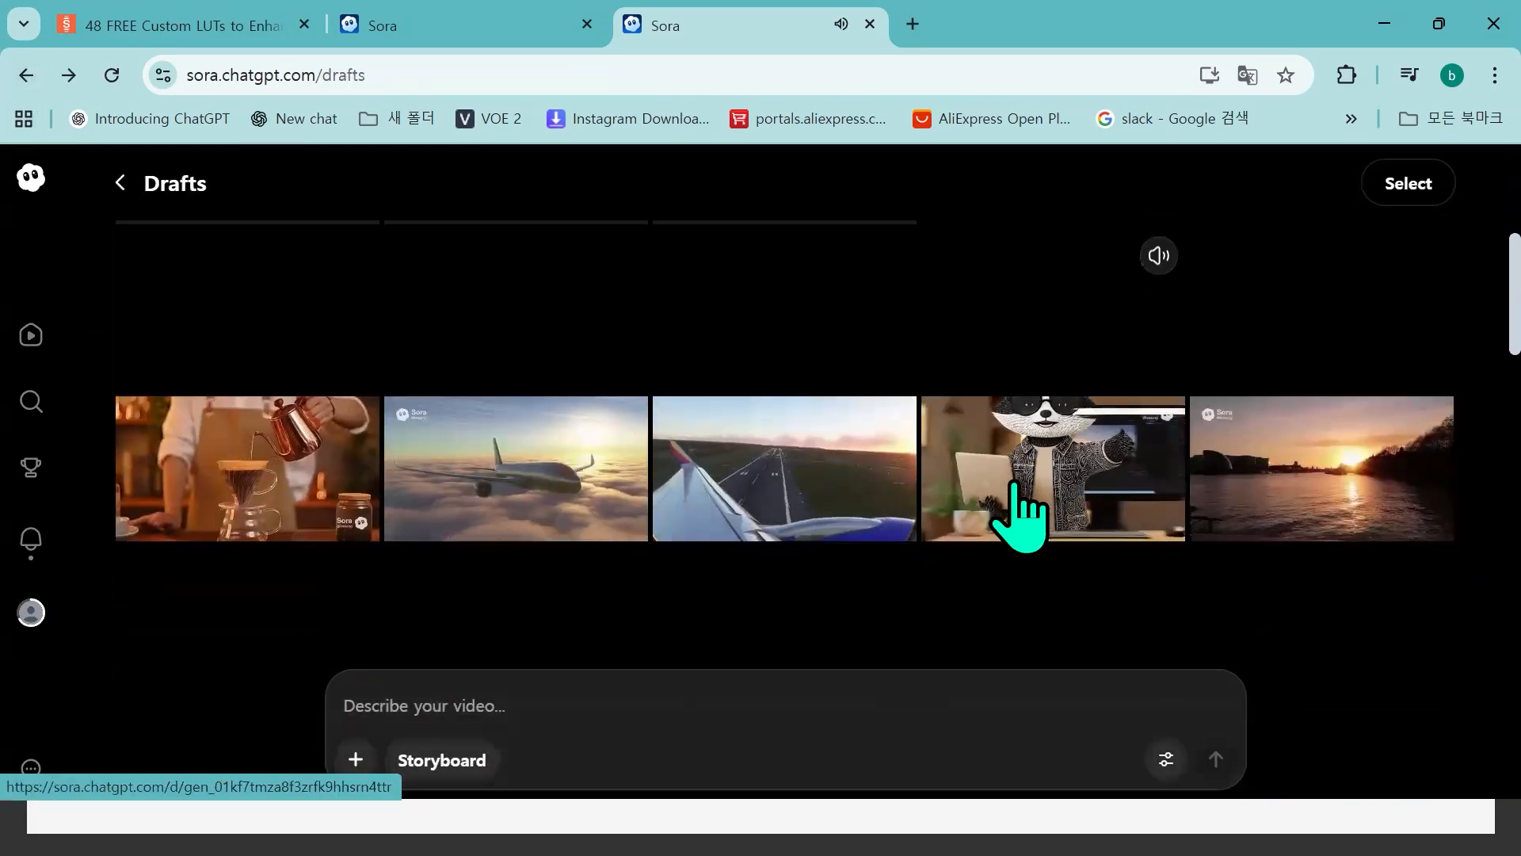
click(1015, 484)
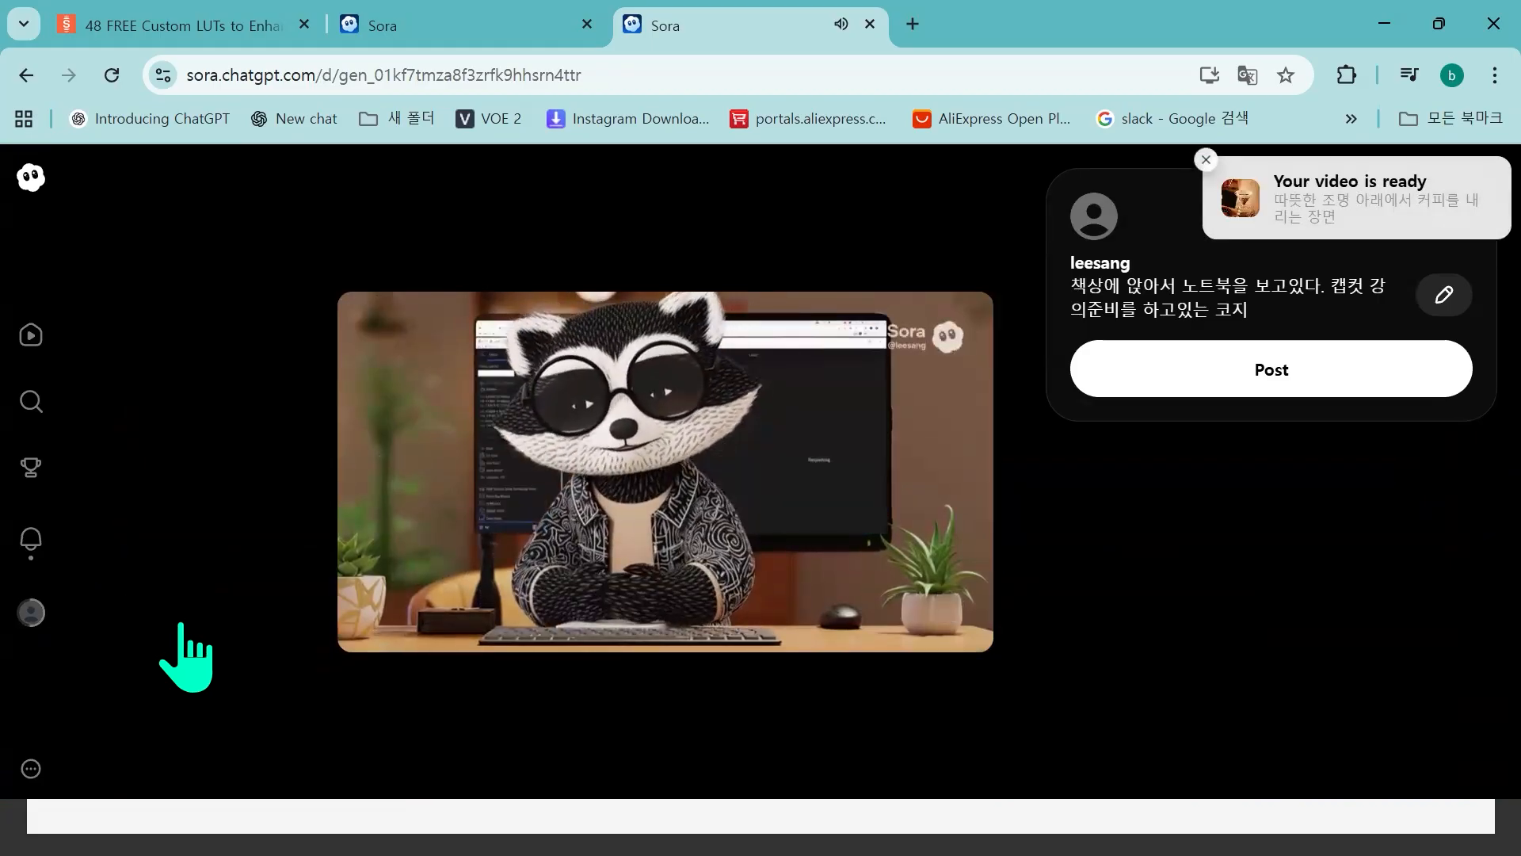
click(24, 75)
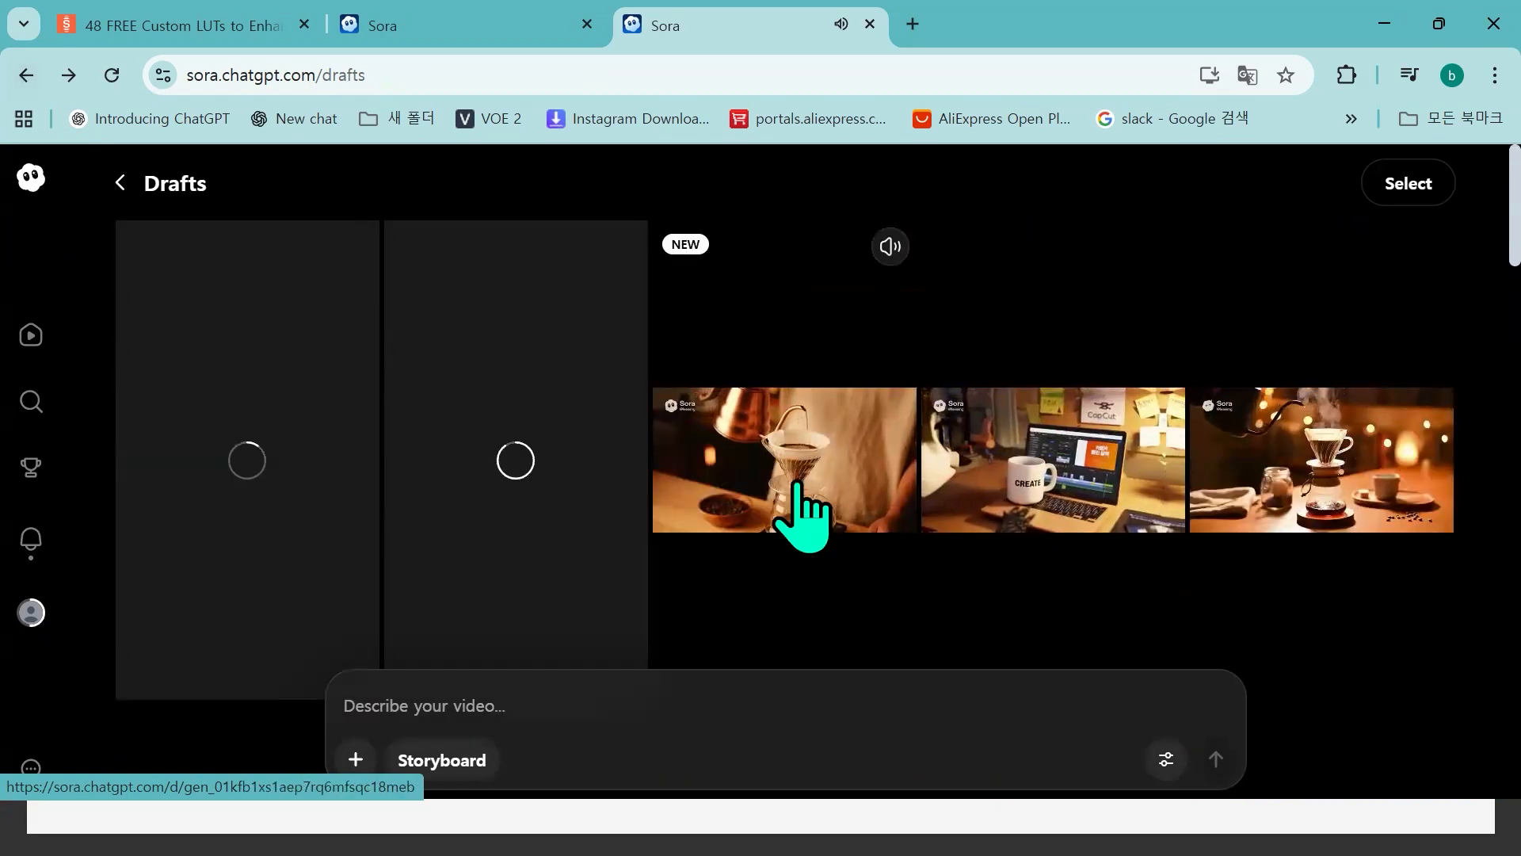
click(801, 516)
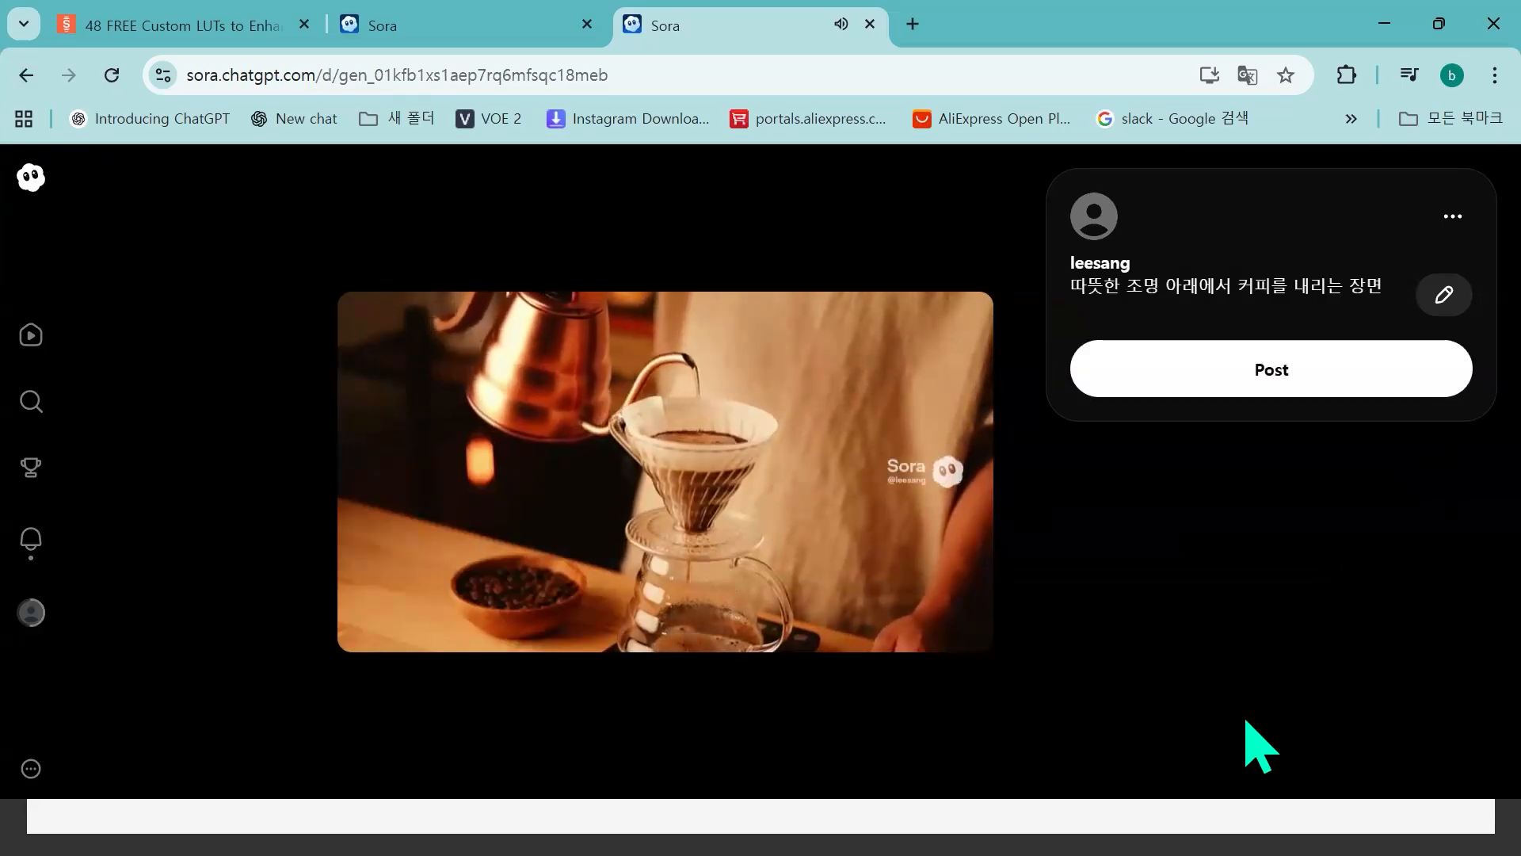
click(25, 77)
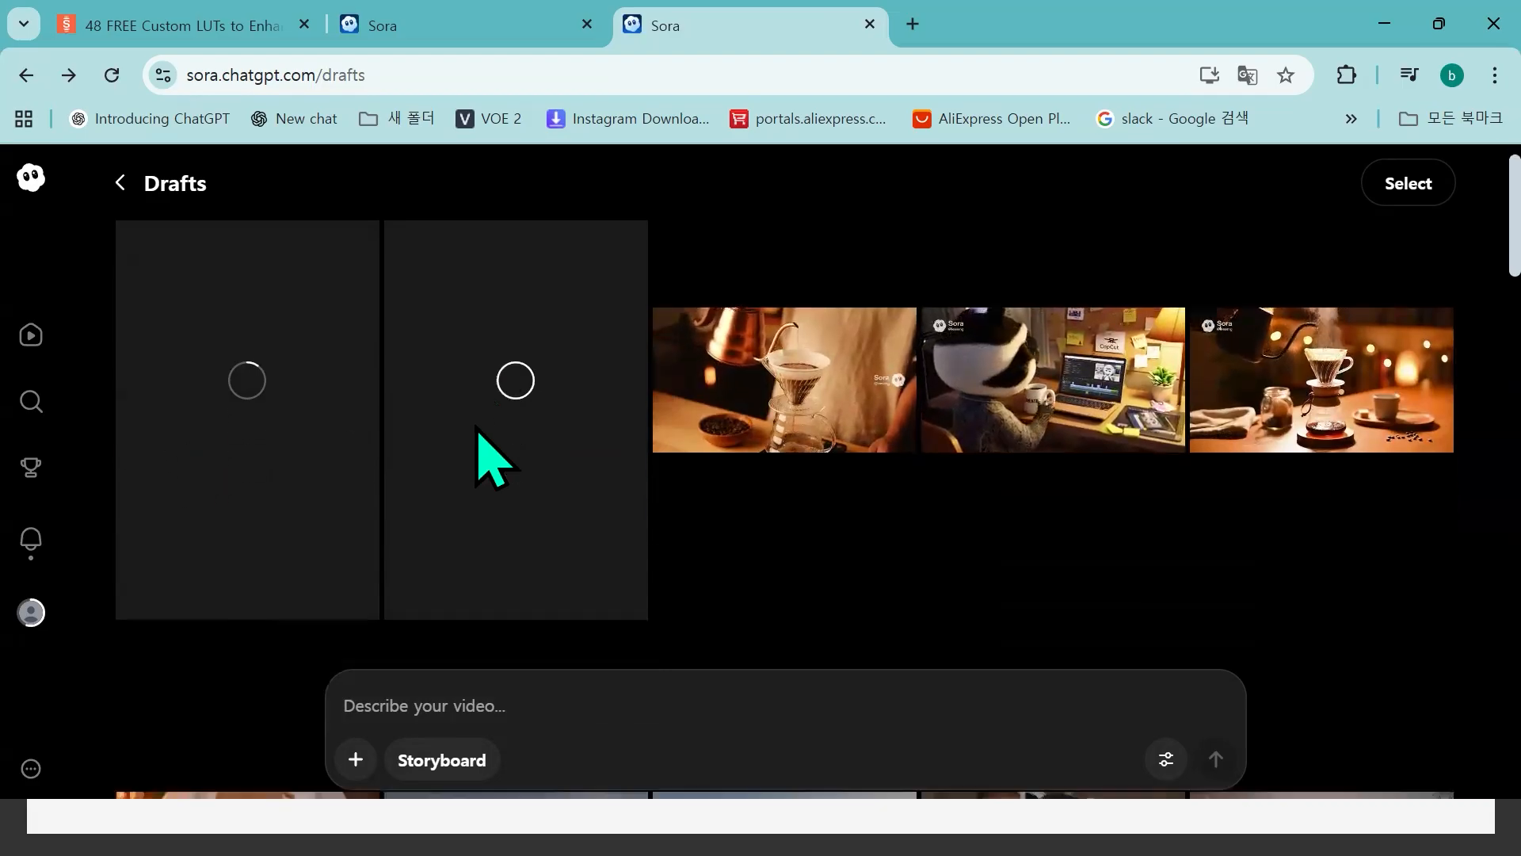
- Find the Jindo dog pastry-stall video among the older drafts, play it, and return to the drafts
scroll(489, 458, down, 5)
scroll(971, 422, down, 2)
scroll(964, 394, down, 3)
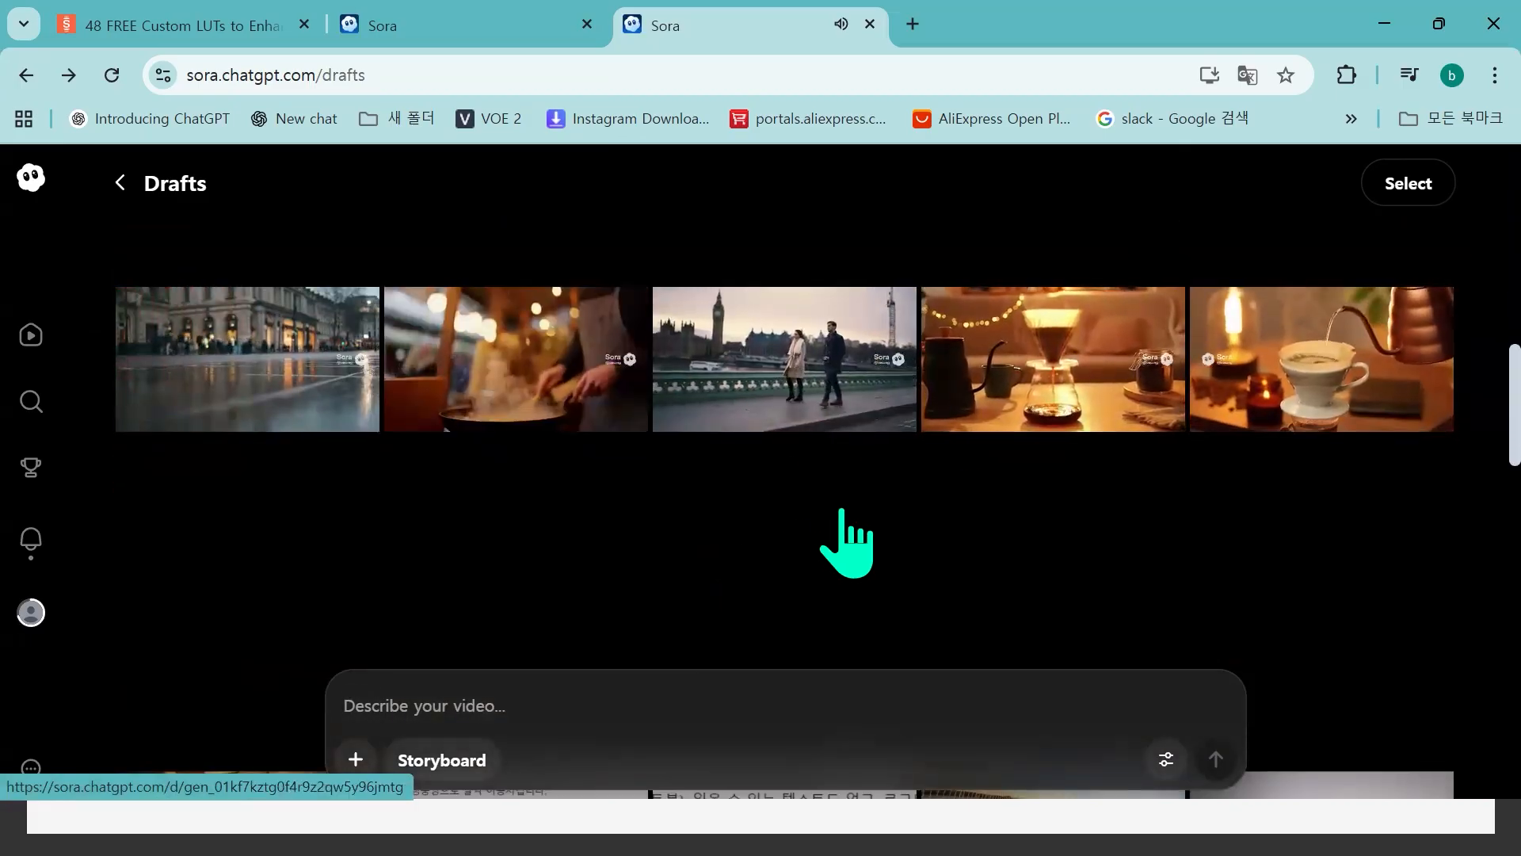
scroll(848, 544, down, 4)
scroll(842, 511, down, 5)
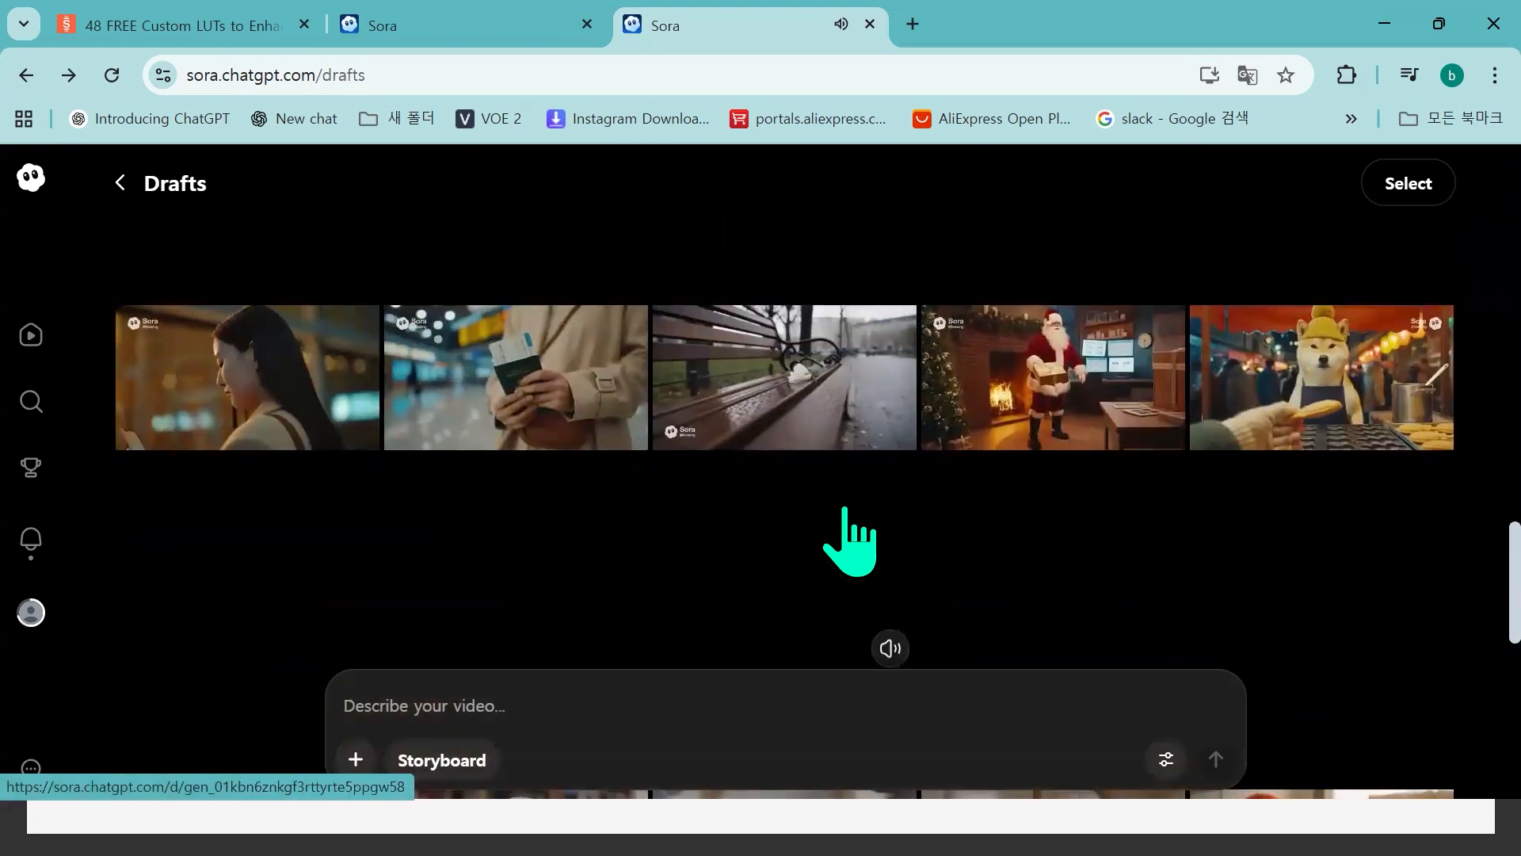
click(1300, 380)
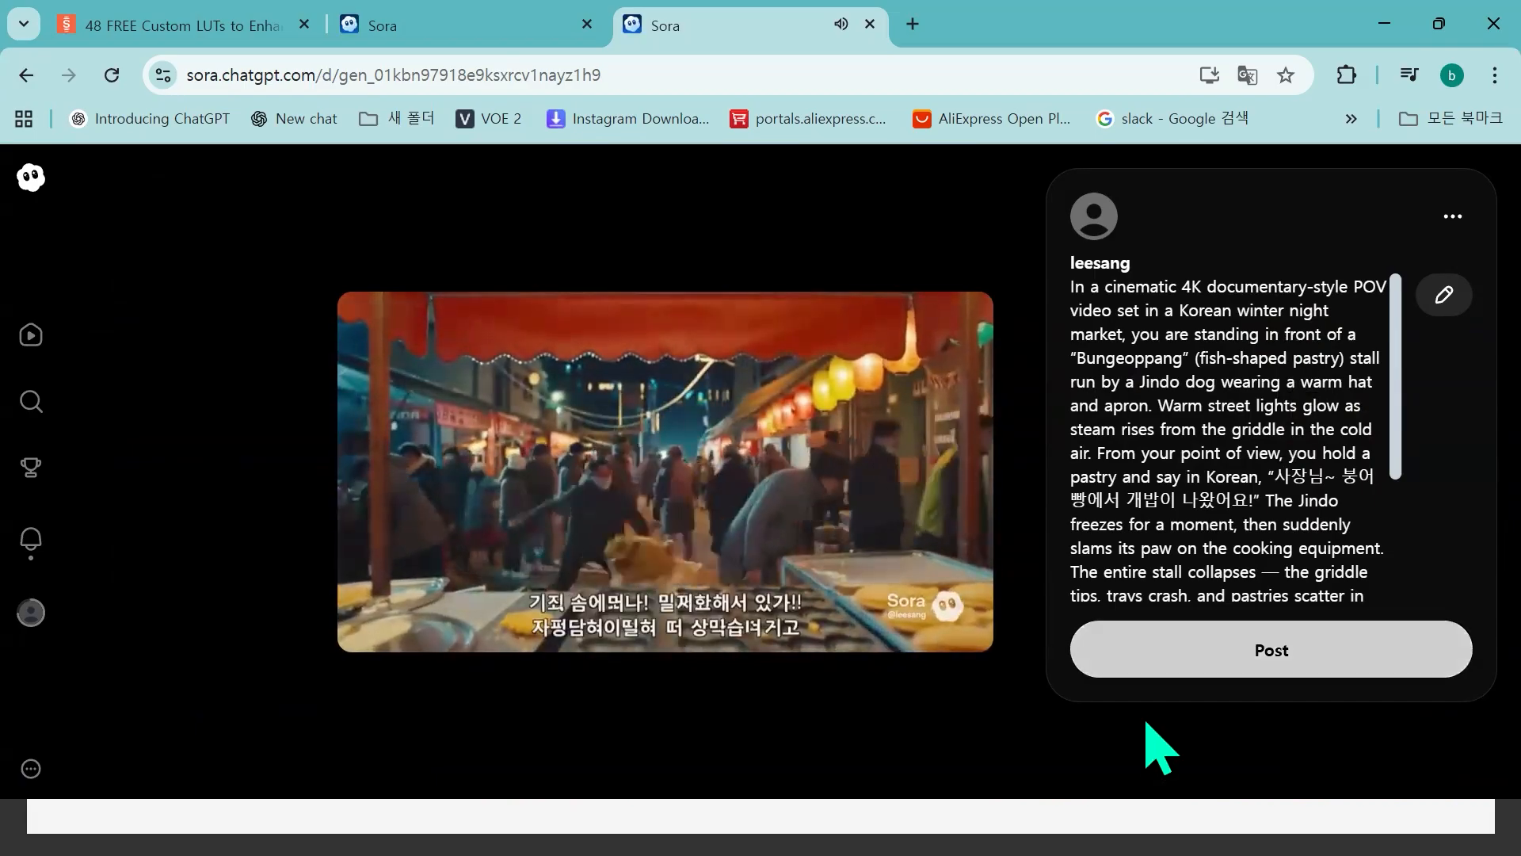
click(26, 75)
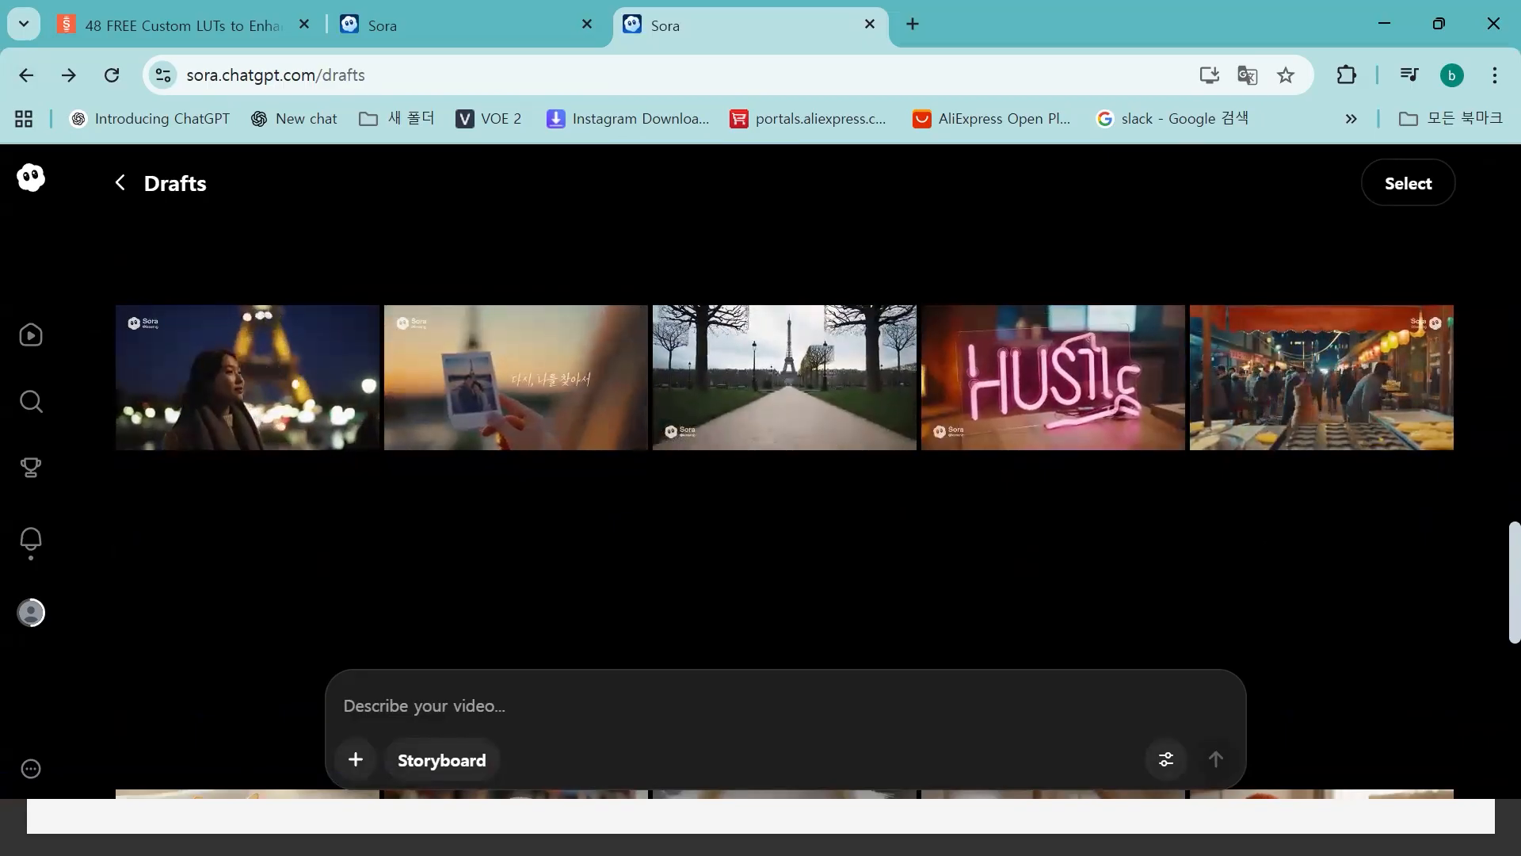
- Play the orange cat interview draft, highlight the character mention in its prompt, and go back to the drafts
scroll(1085, 476, down, 4)
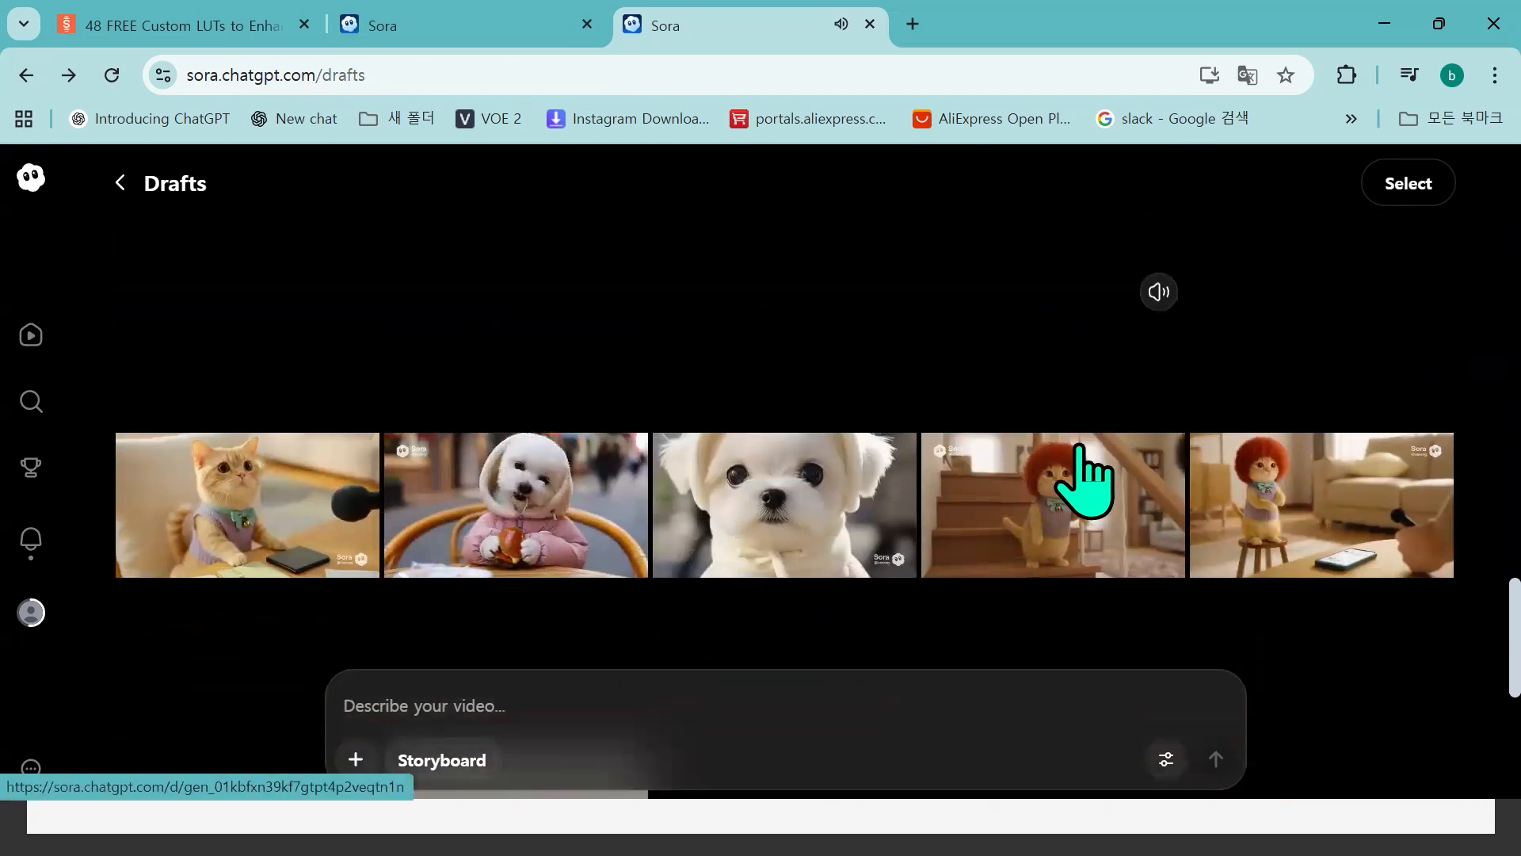
click(265, 530)
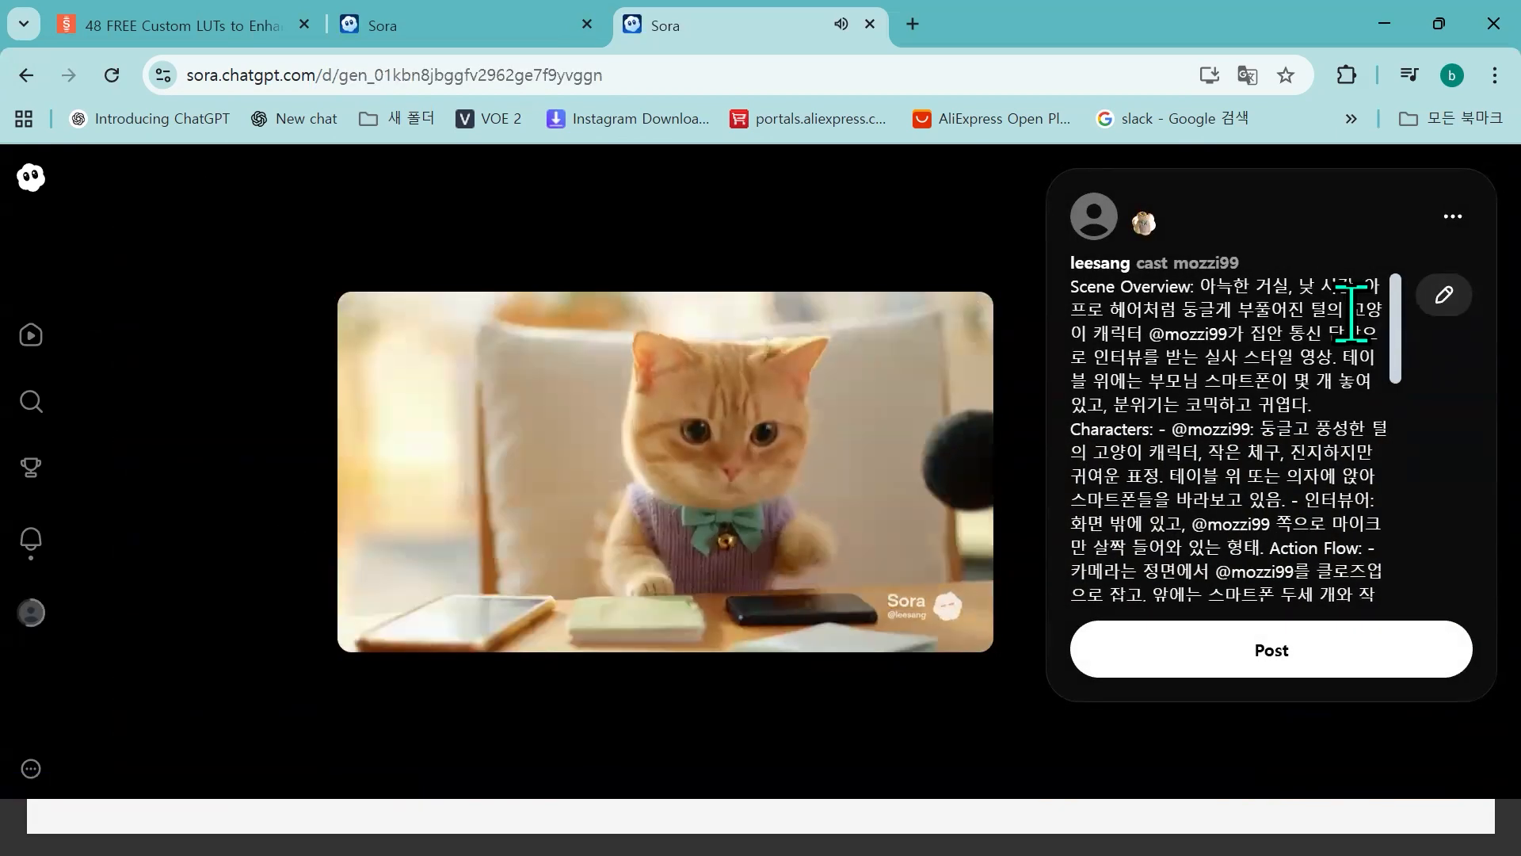
drag(1150, 333, 1228, 332)
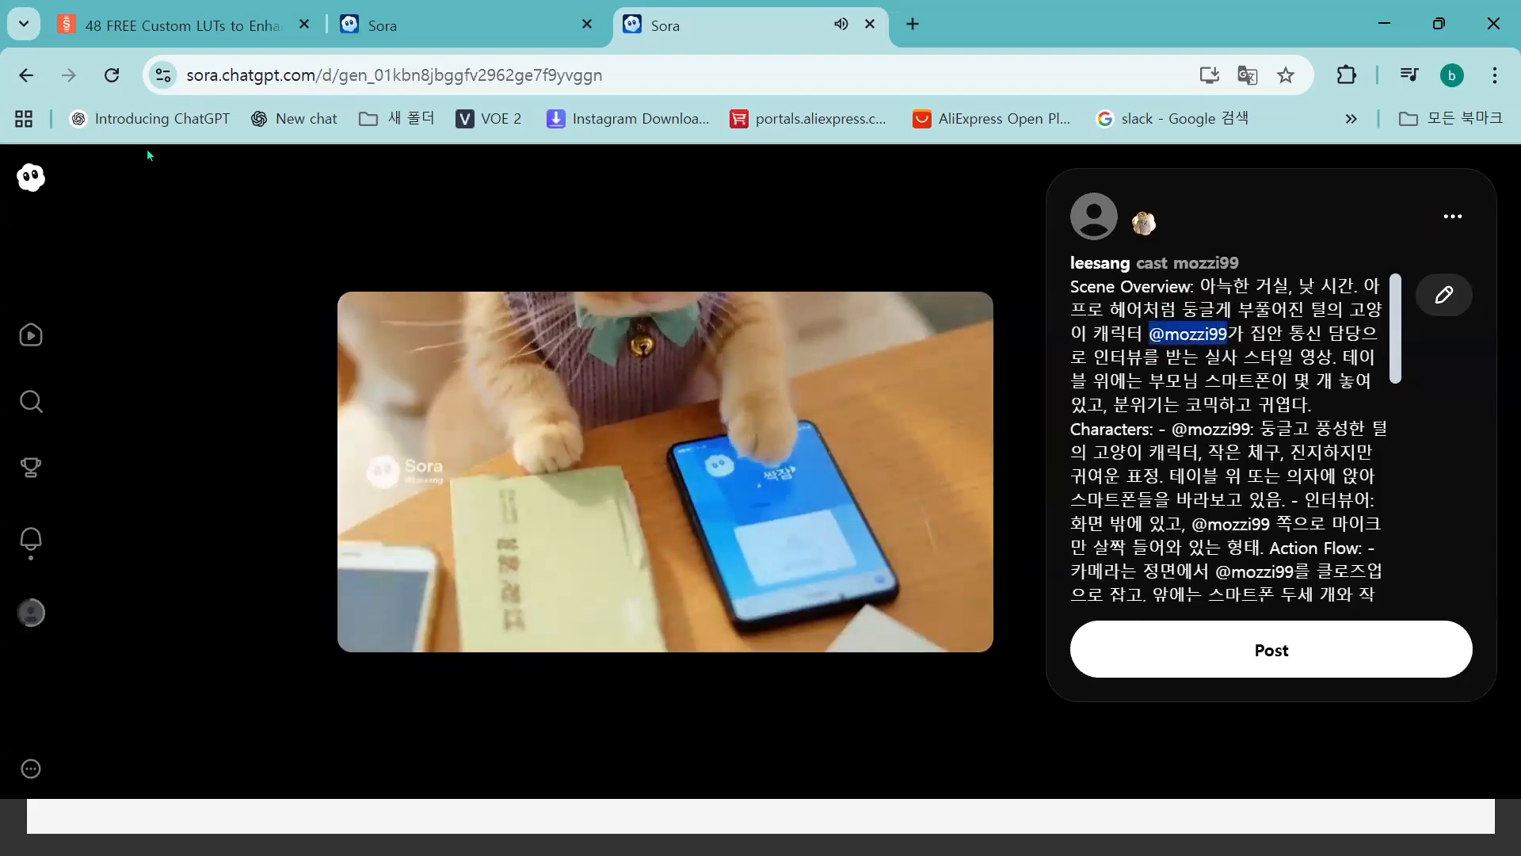
click(26, 74)
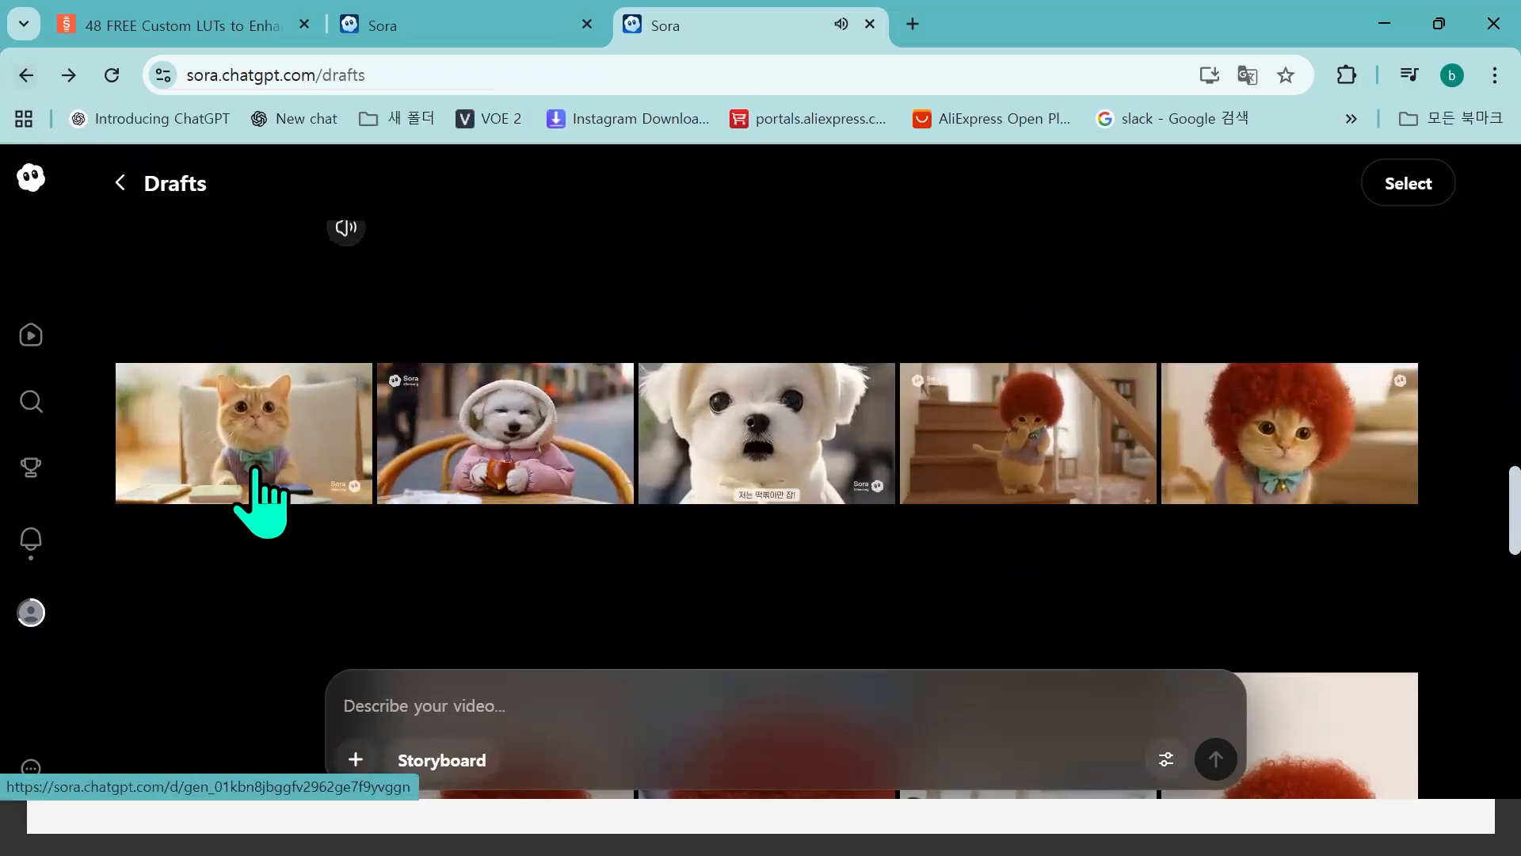
- Browse the drafts around the red-wigged cat videos and return to the explore feed
scroll(273, 607, down, 5)
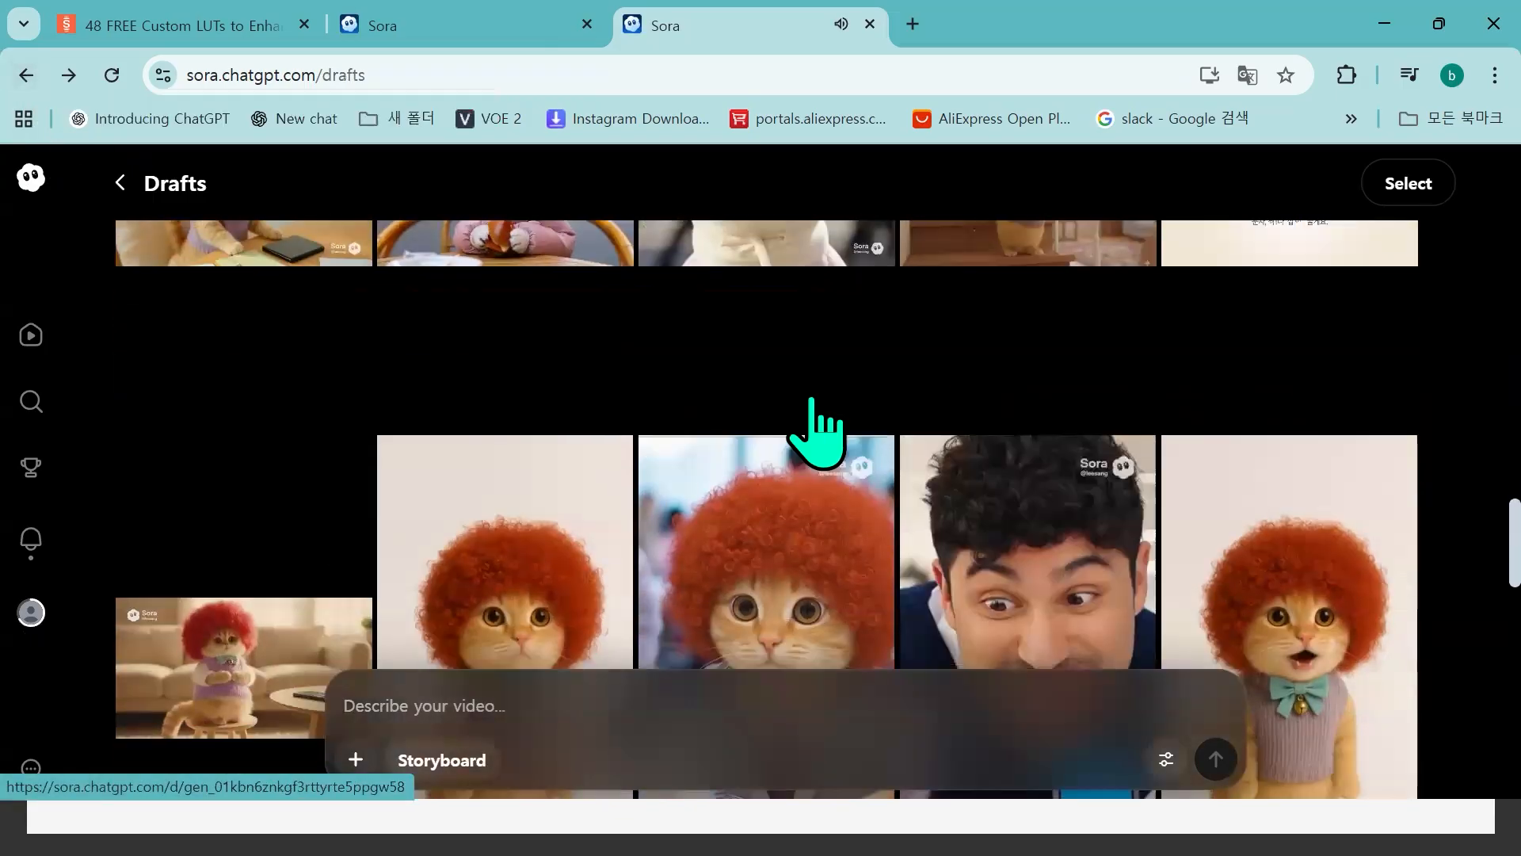
scroll(996, 424, up, 10)
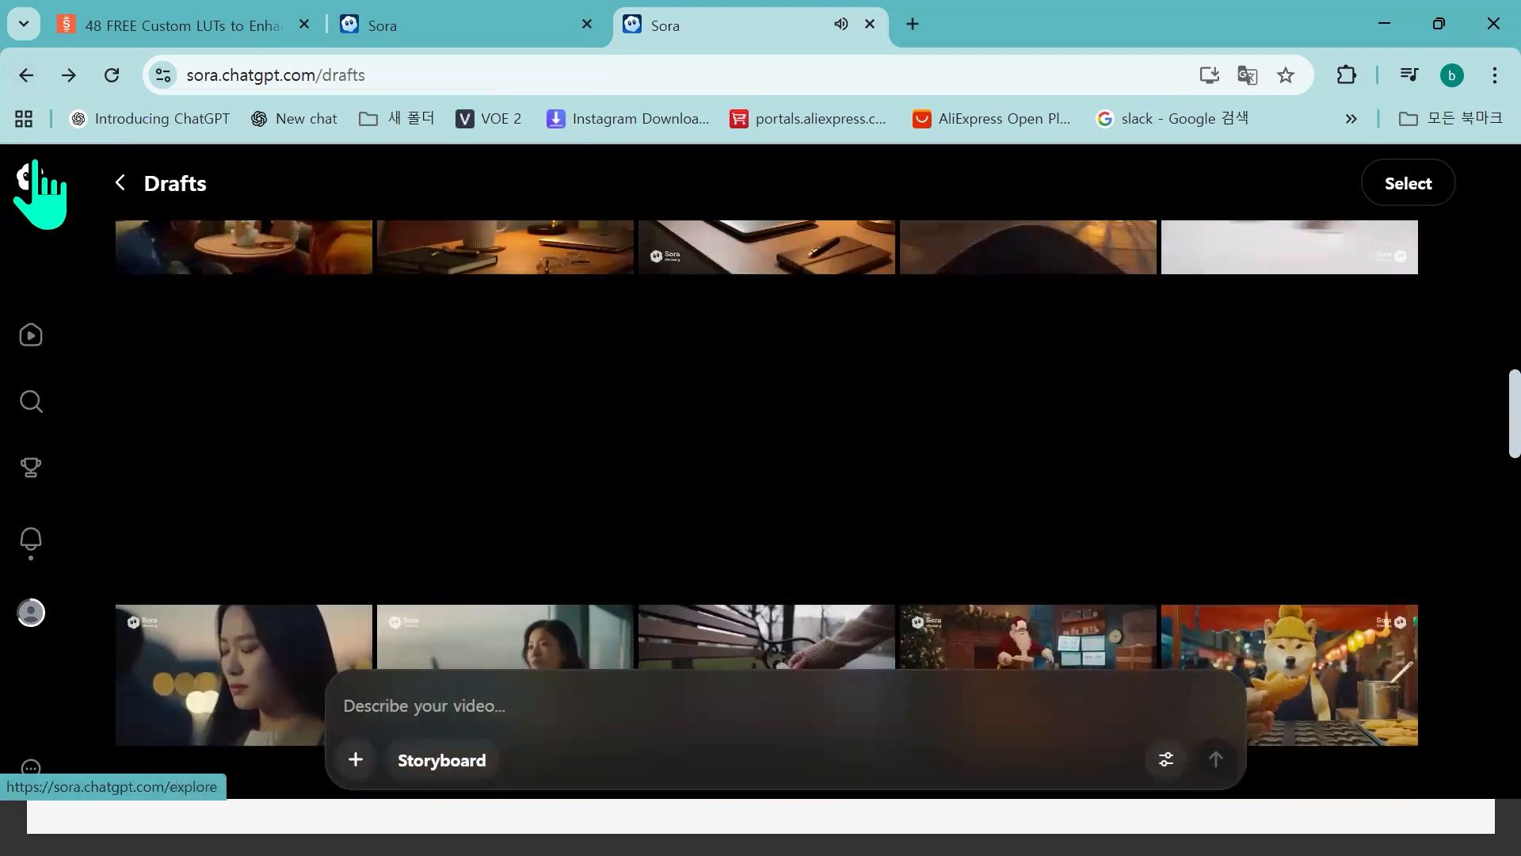
click(37, 171)
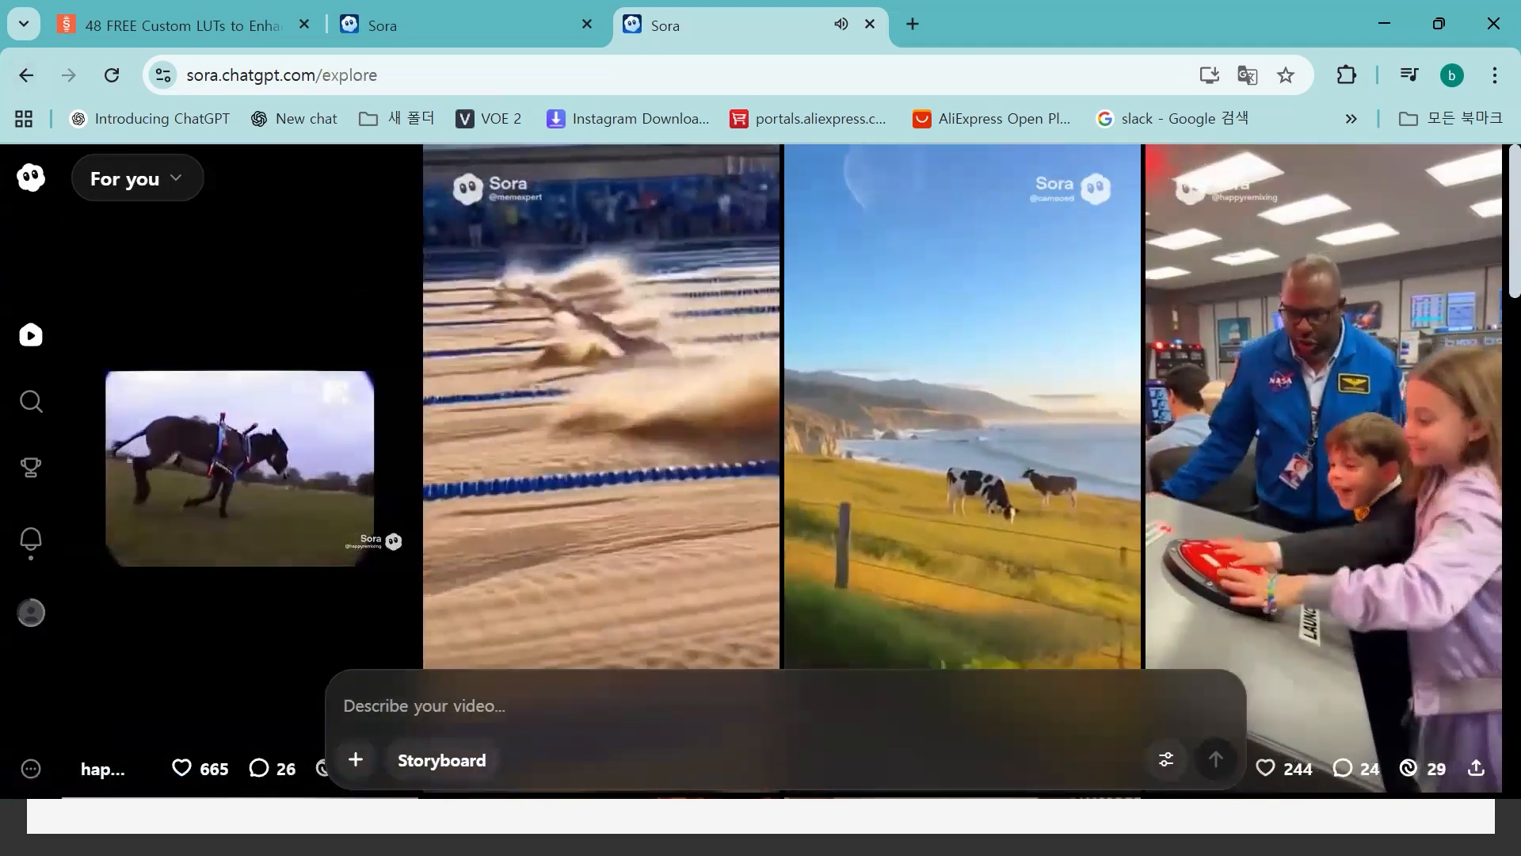
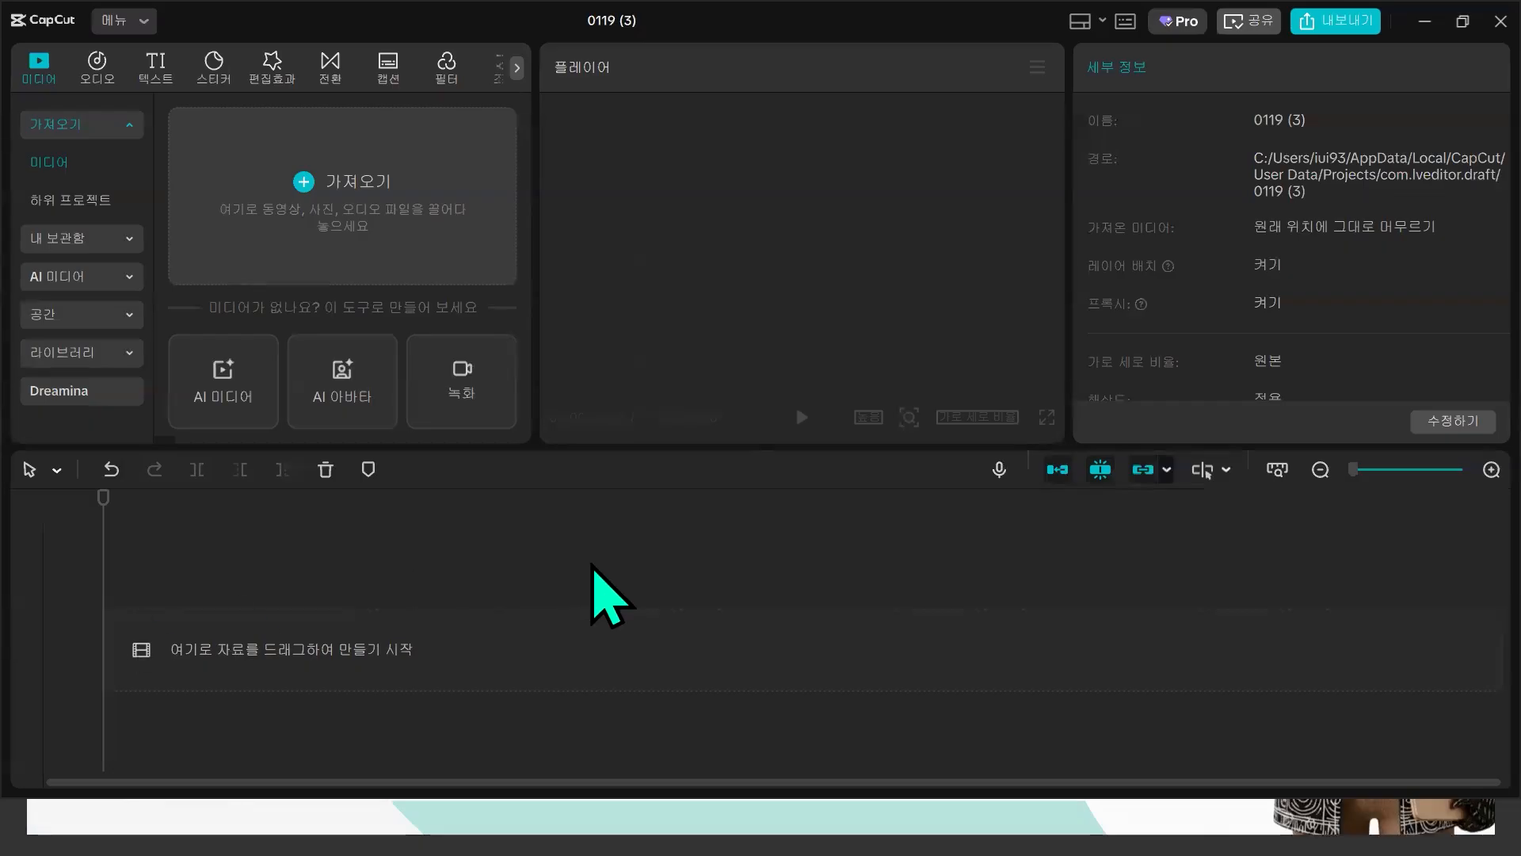
- In the CapCut project 0119 (3), add the Sea coast beach clip from the library's 풍경 category to the timeline
click(89, 352)
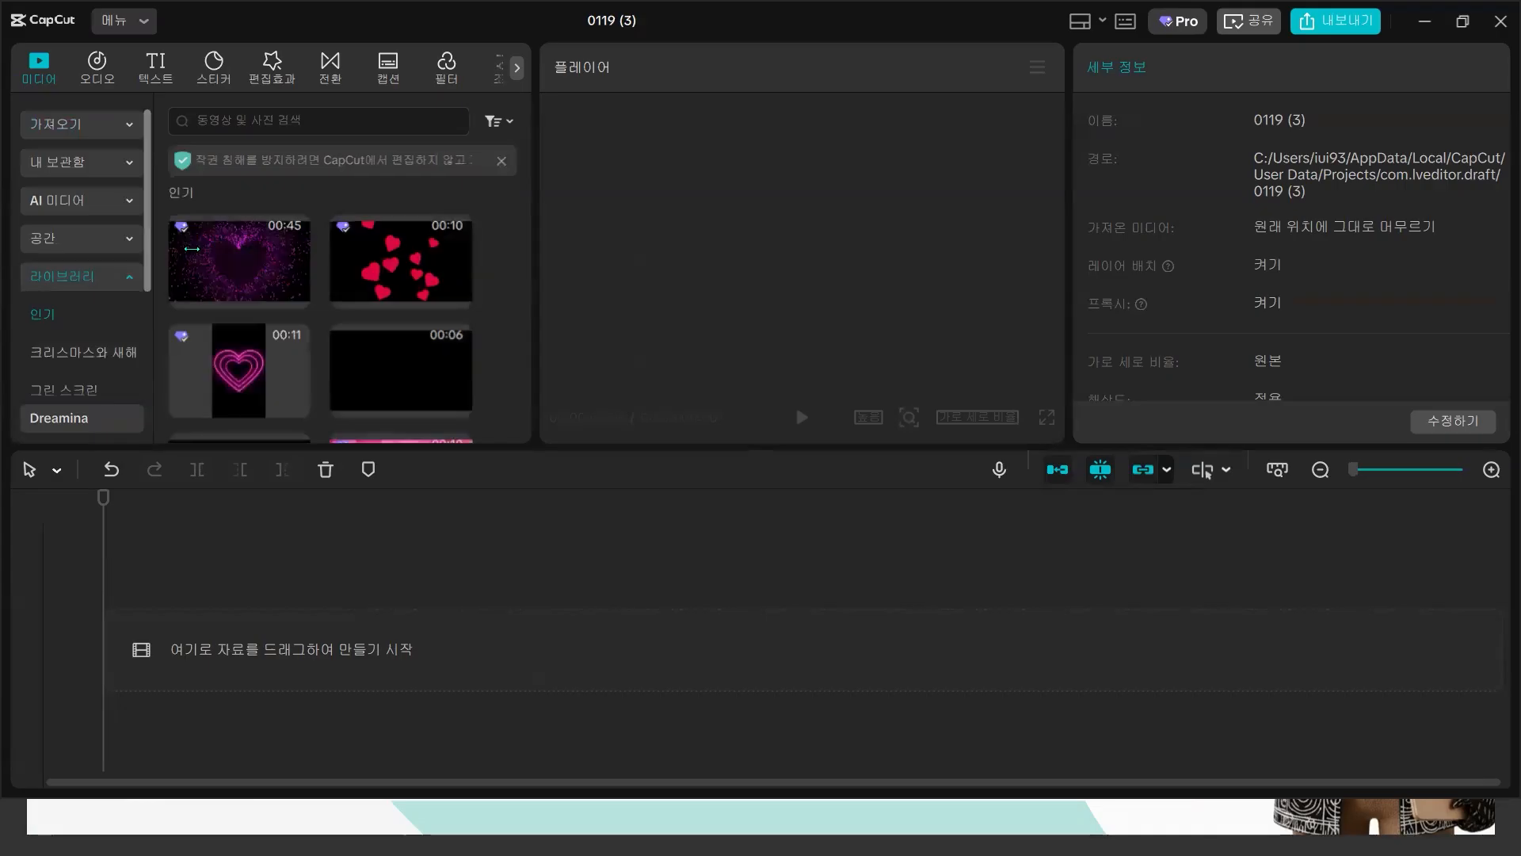
scroll(80, 354, down, 3)
scroll(79, 354, down, 1)
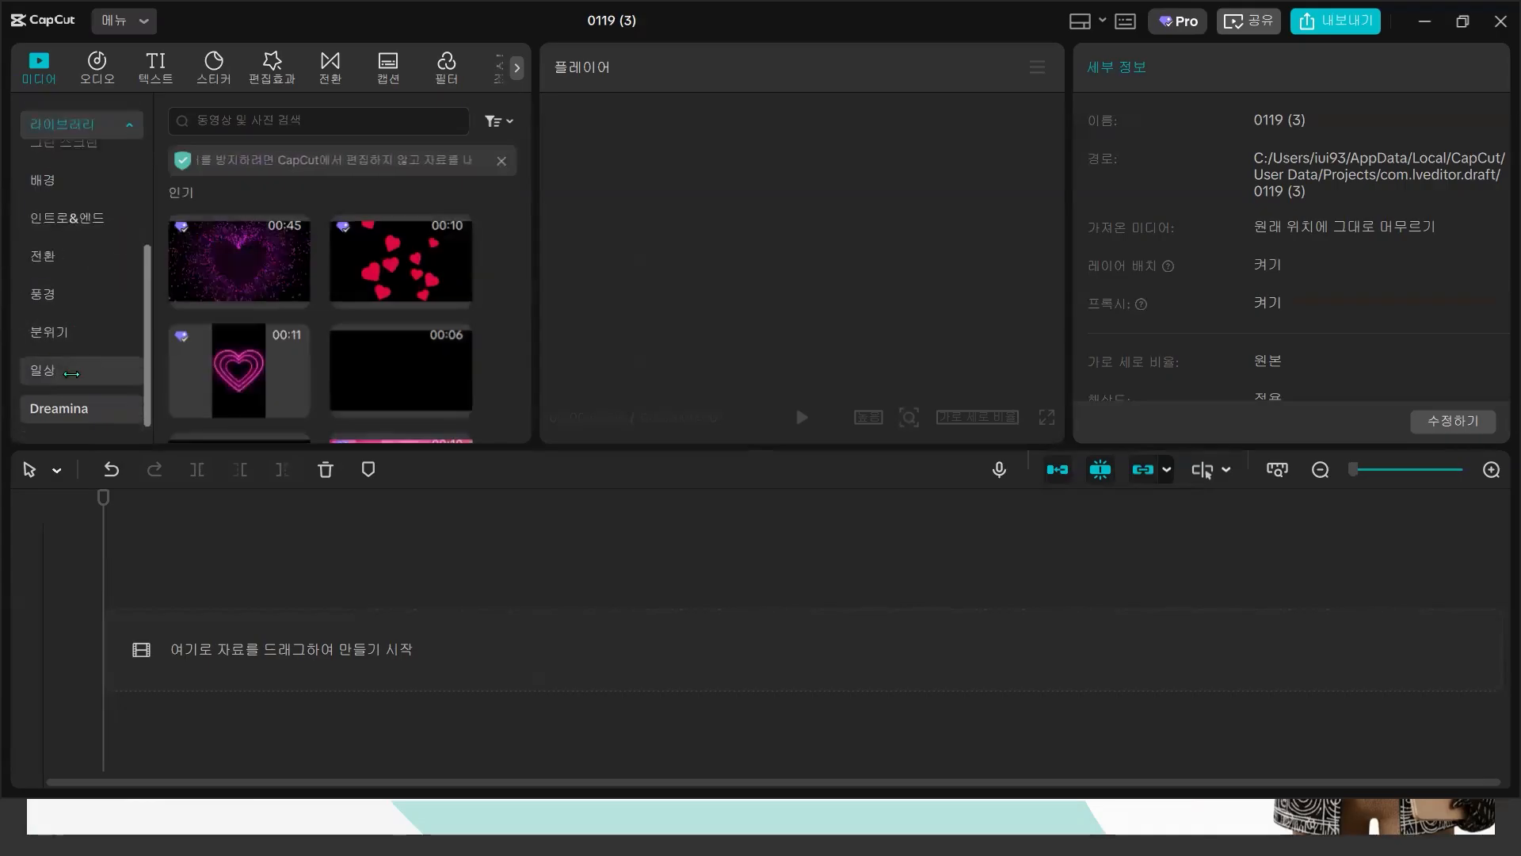
click(53, 293)
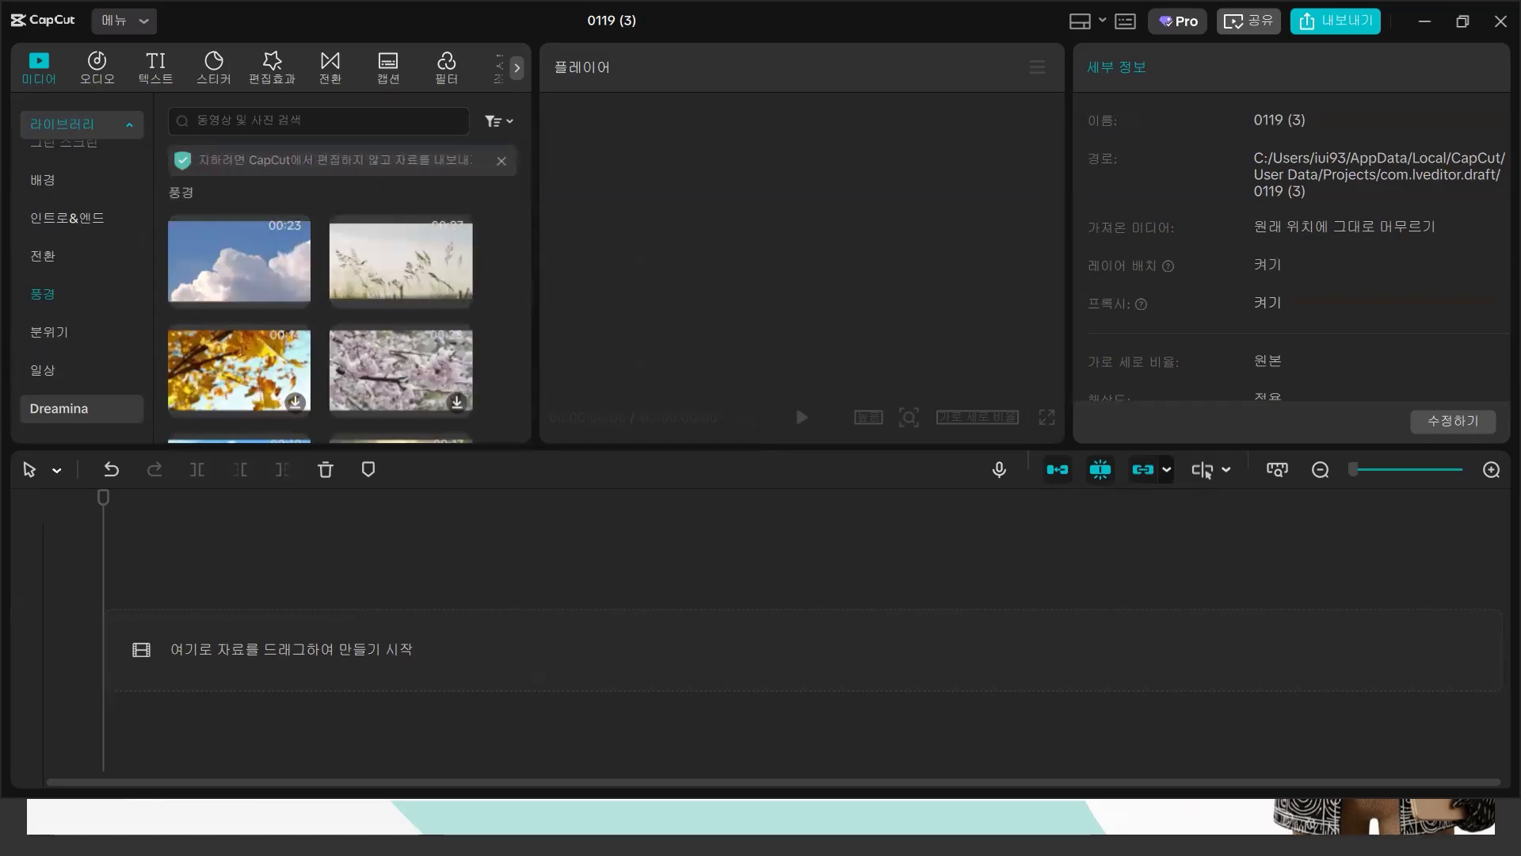
scroll(401, 365, down, 3)
click(278, 272)
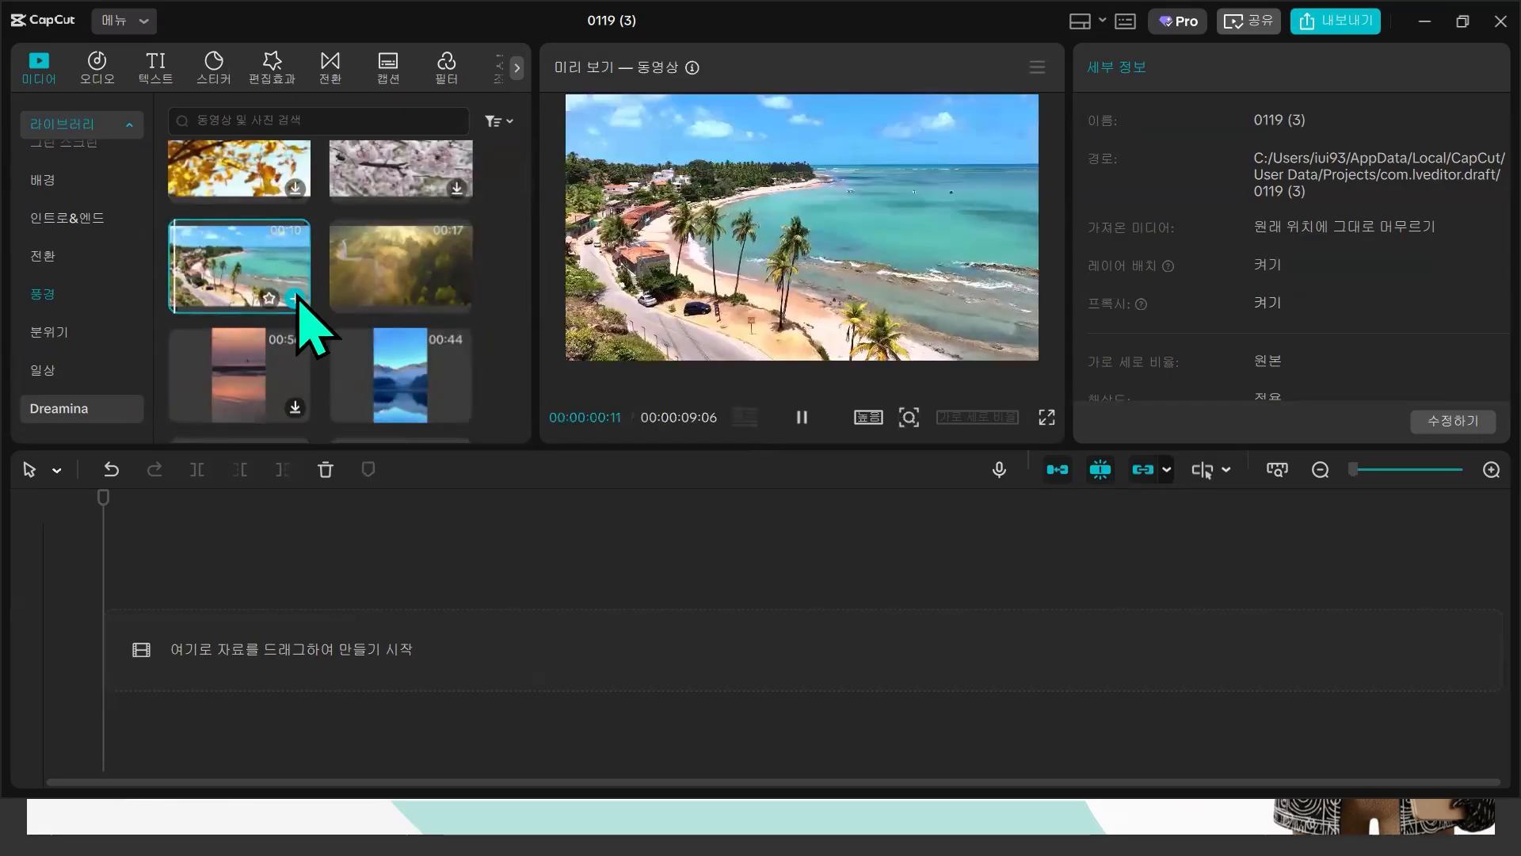
click(295, 298)
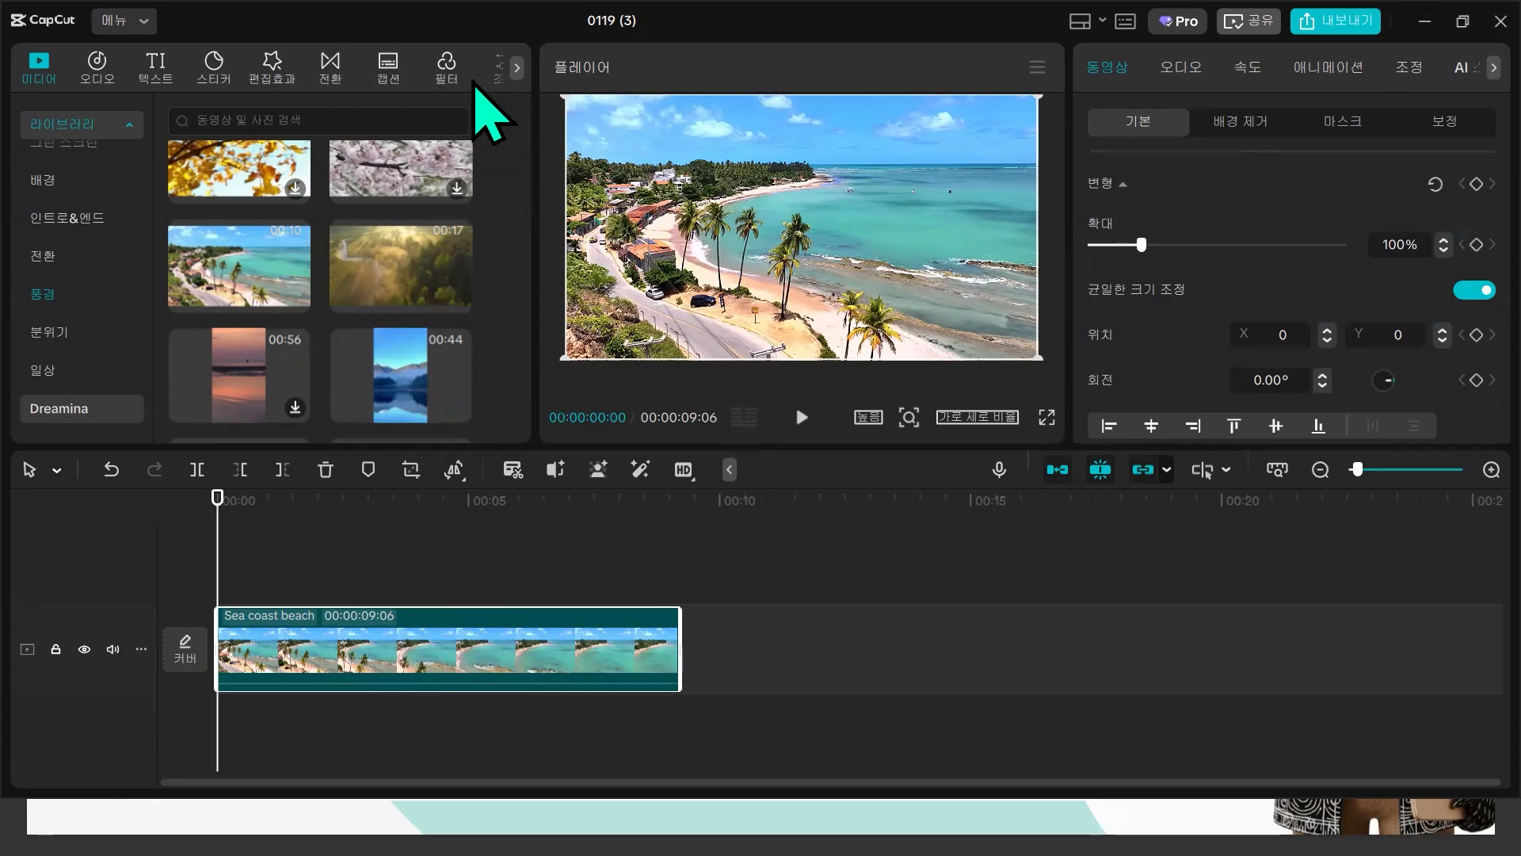
- Show the filter (필터) library
click(516, 68)
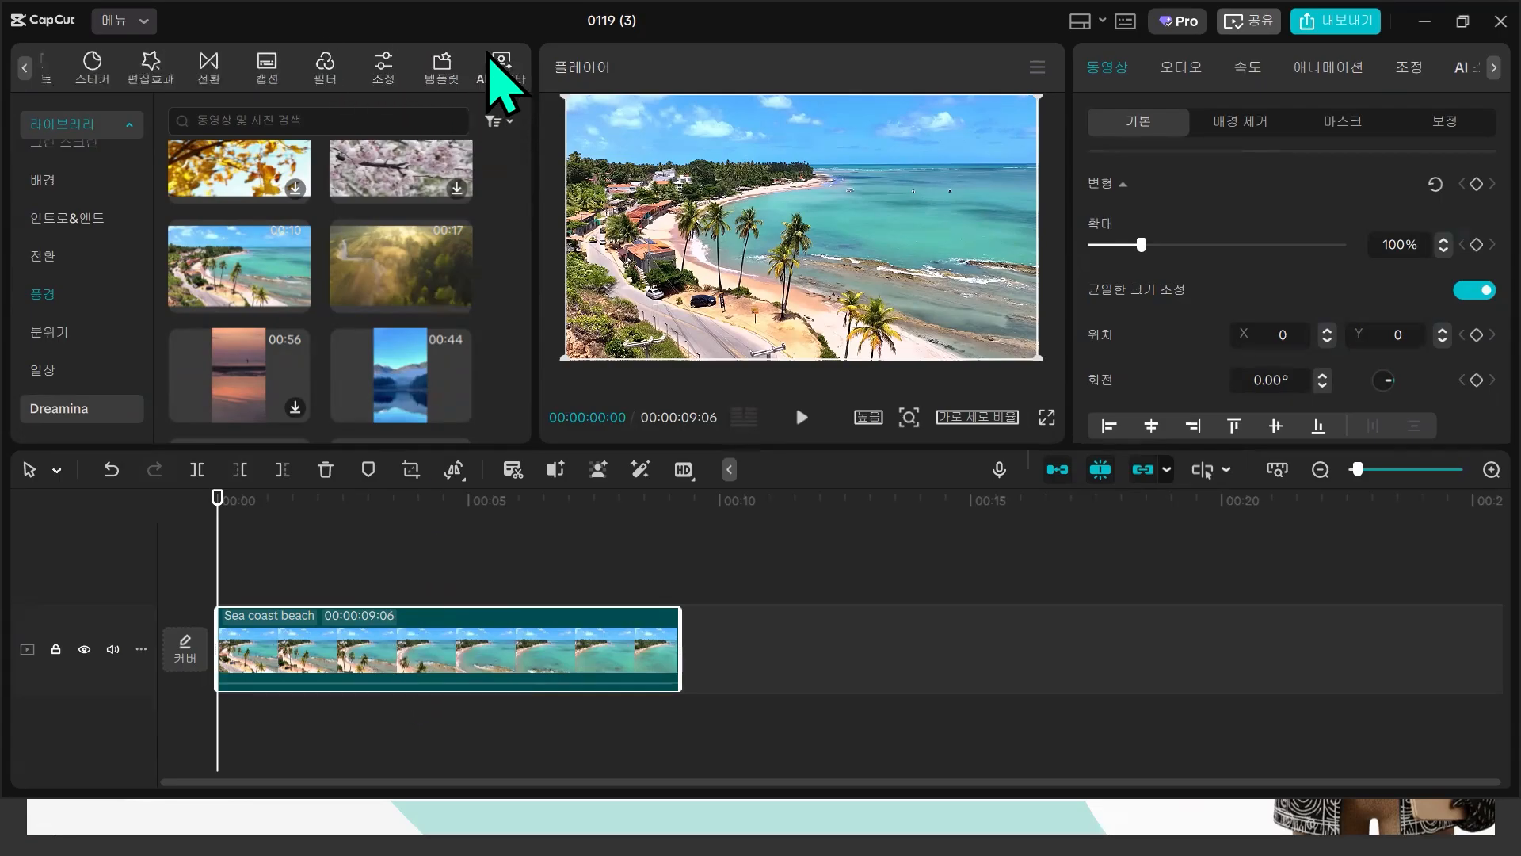
click(326, 71)
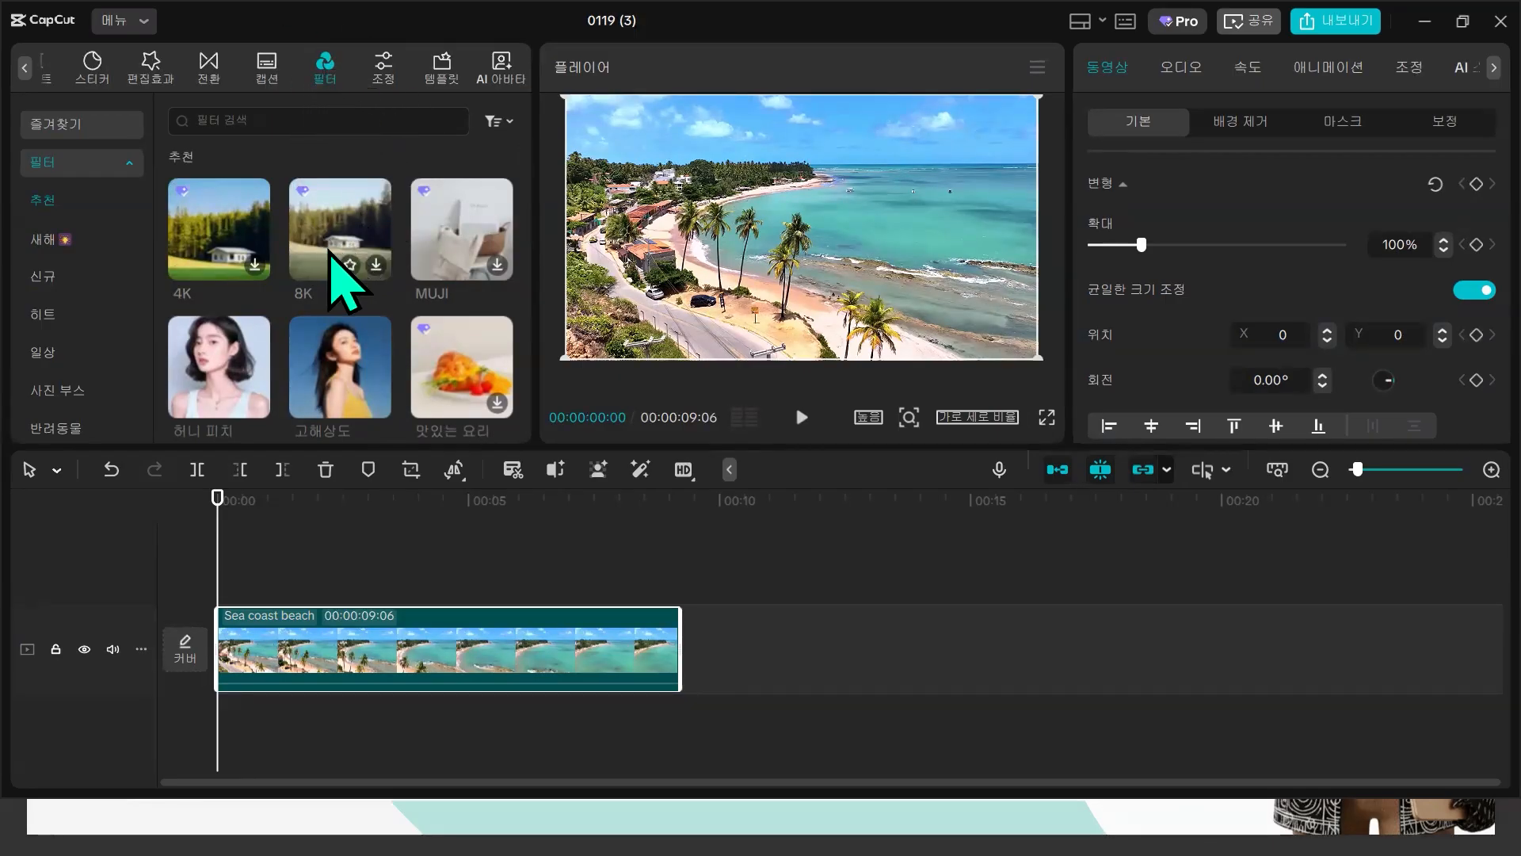
- Add the 허니 피치 filter at the timeline start and the 재스민 filter at about 5 seconds as separate layers above the beach clip, and play it
scroll(337, 274, down, 2)
drag(230, 244, 218, 578)
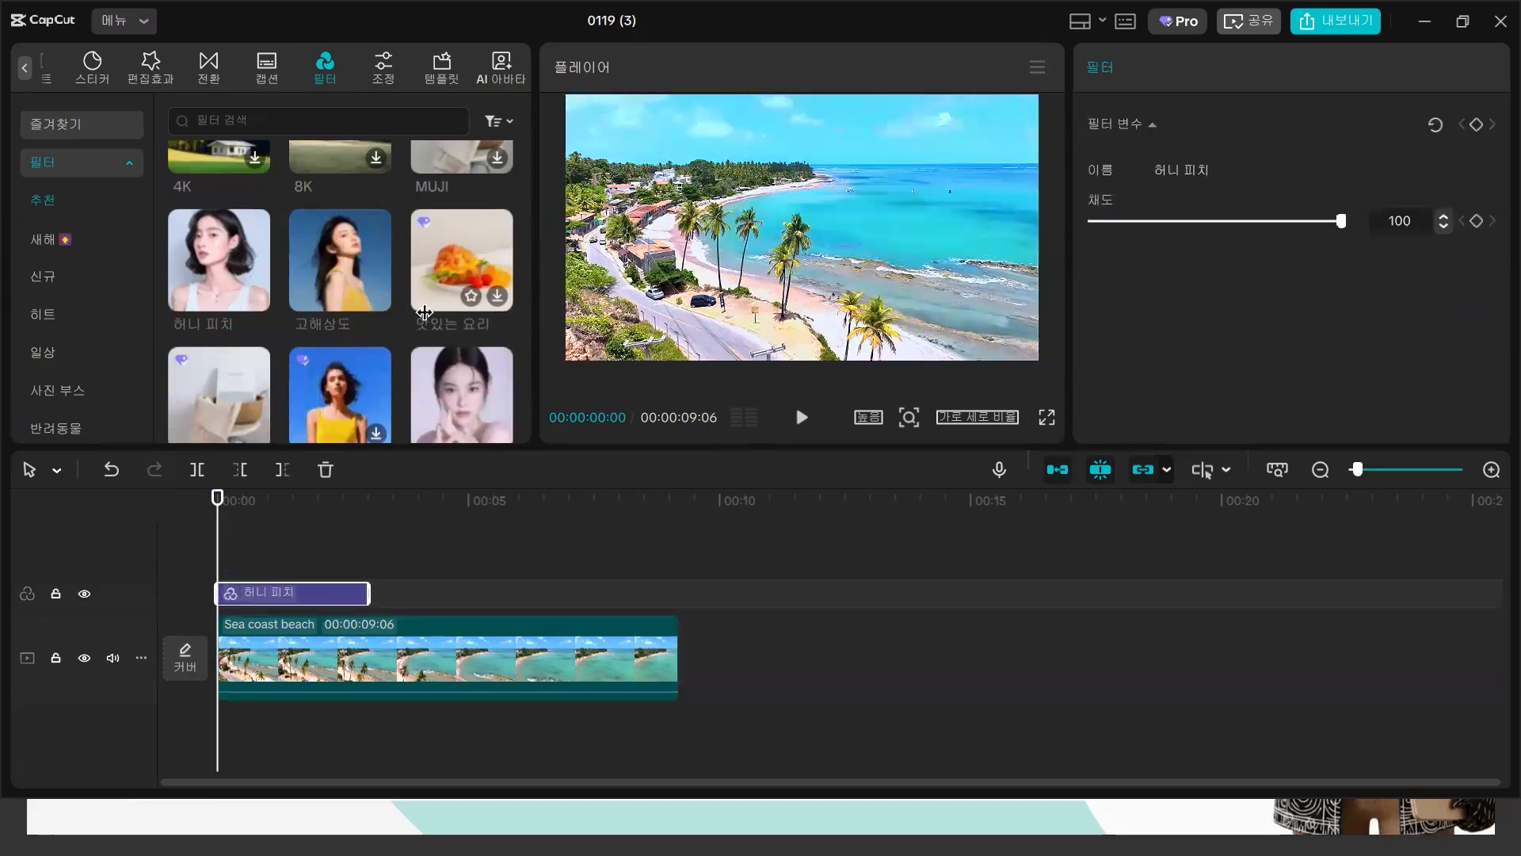
scroll(424, 312, down, 6)
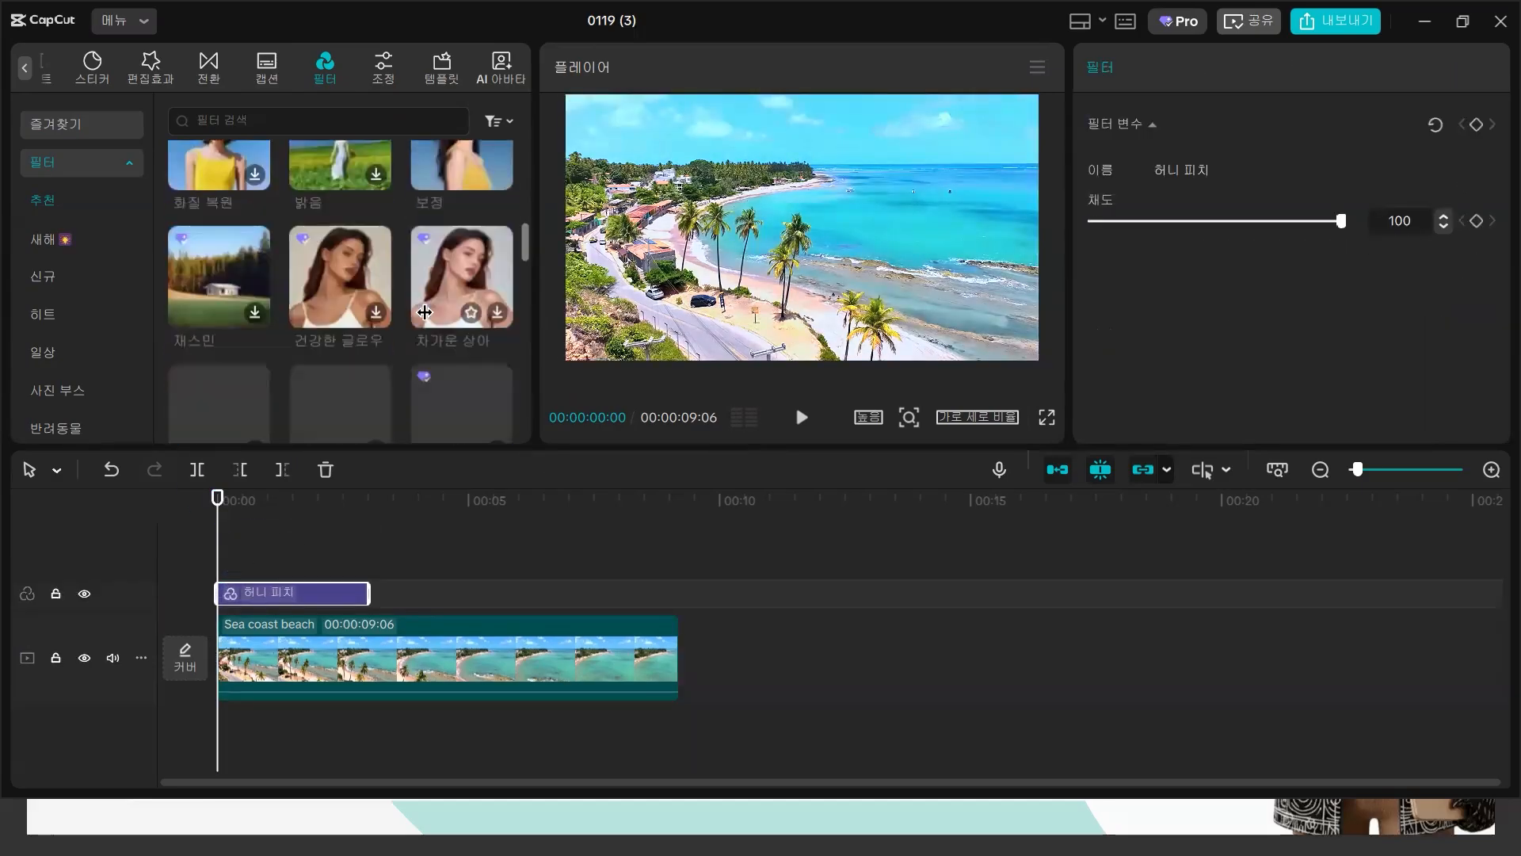
scroll(425, 312, down, 3)
drag(437, 363, 471, 578)
click(800, 418)
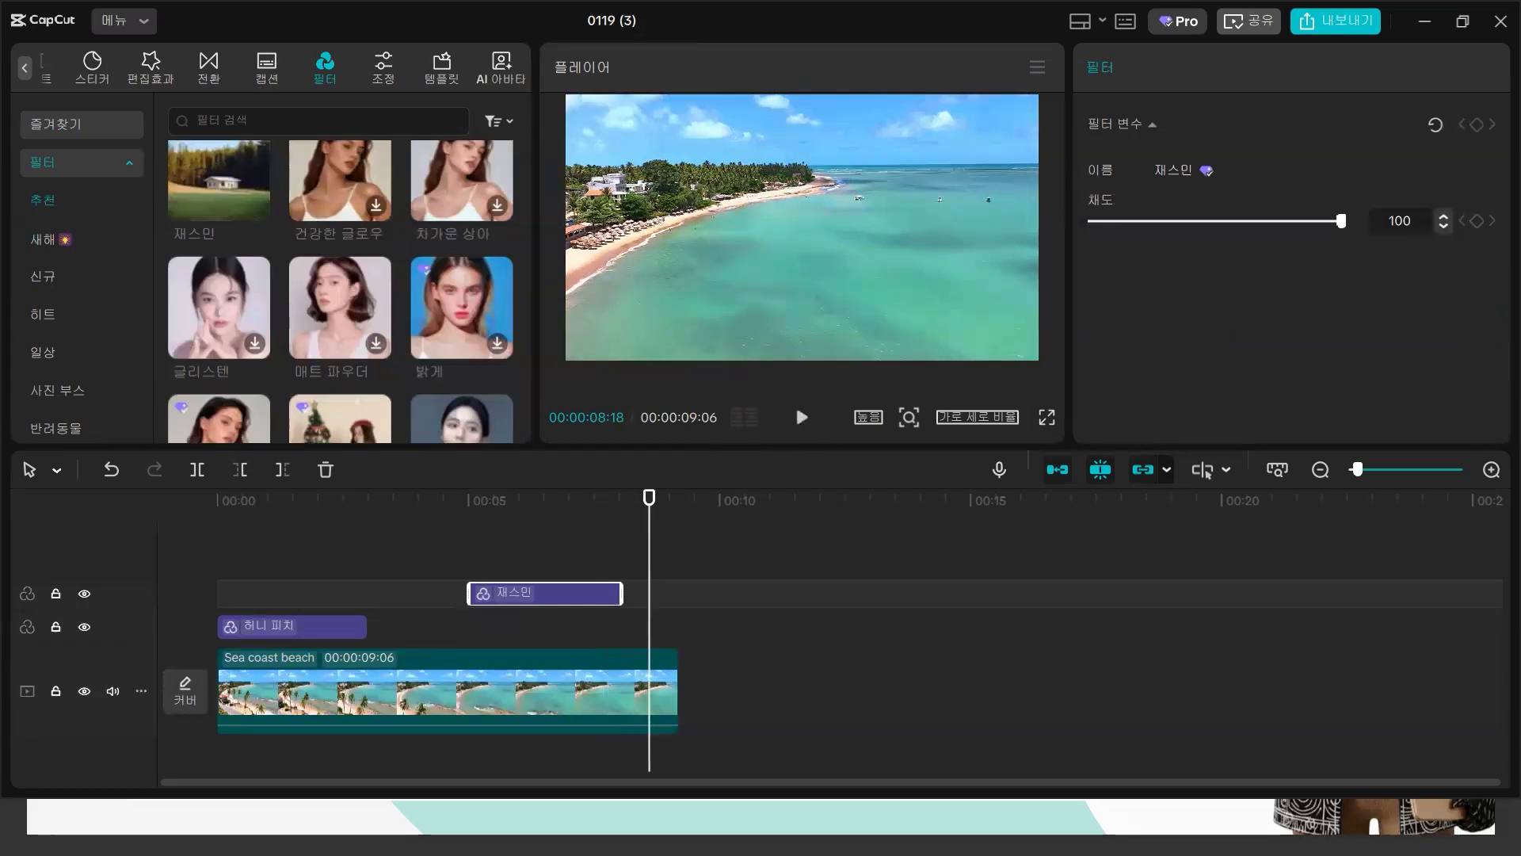
- Trim the 허니 피치 filter layer to end at 00:00:01:21 and move the 재스민 filter onto the same track, starting at about 4 seconds
click(302, 550)
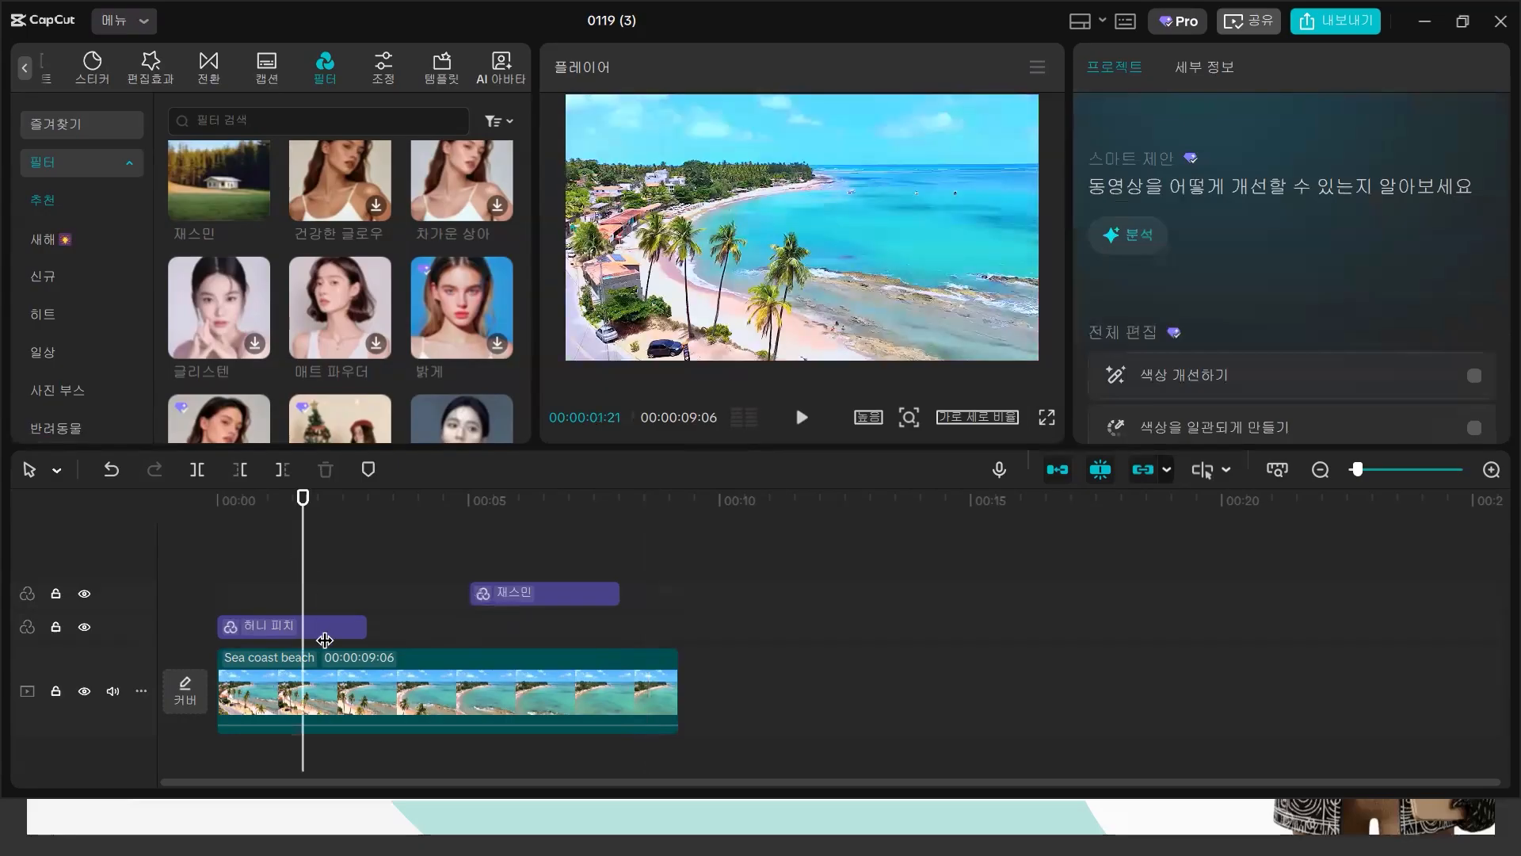
drag(346, 638, 302, 630)
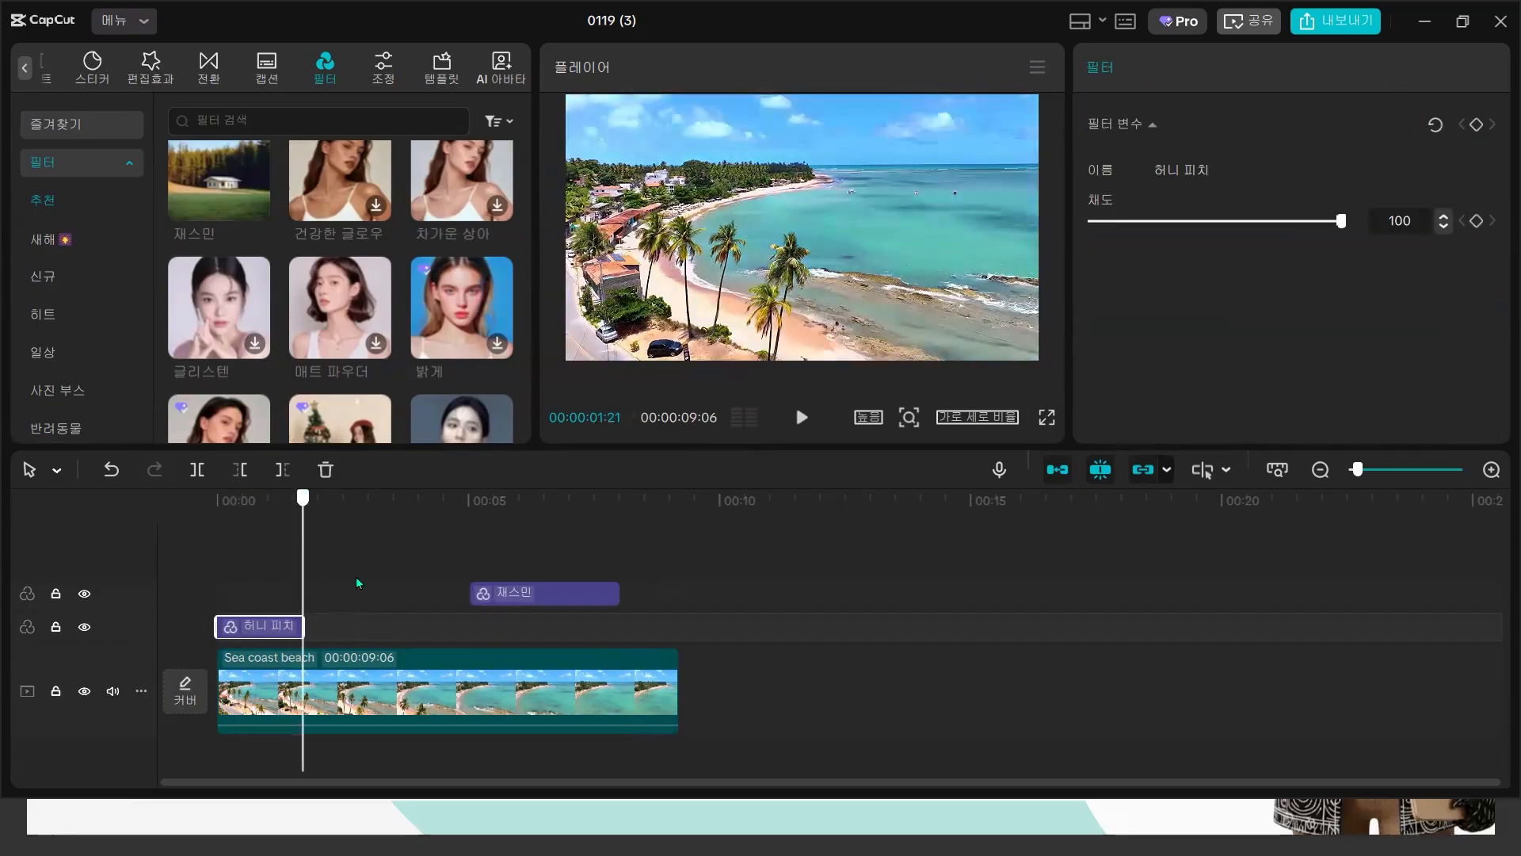
drag(491, 593, 450, 635)
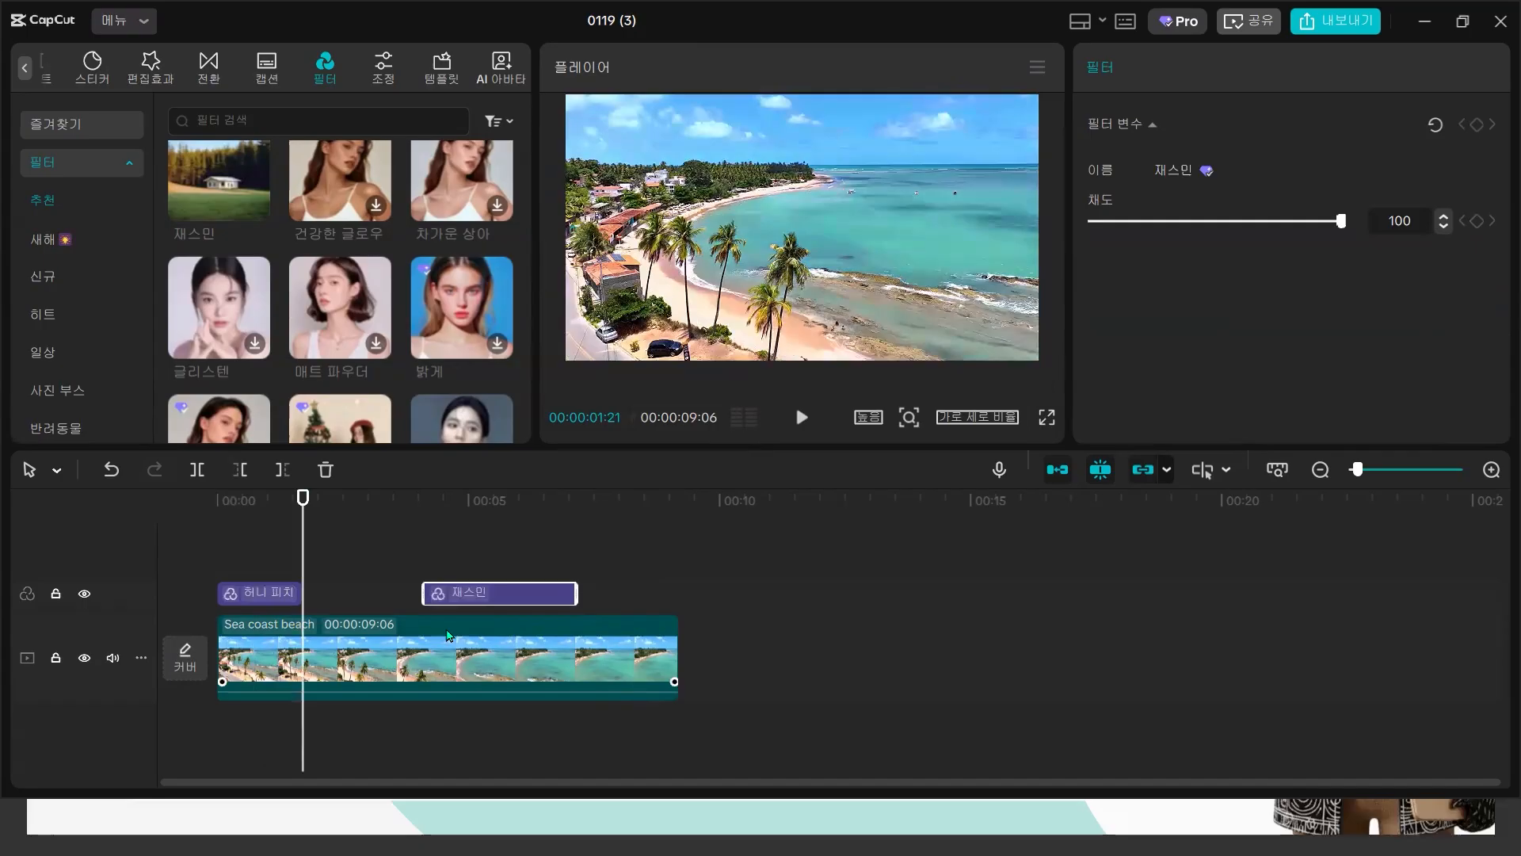
- Shorten the 재스민 filter layer to end just past 00:00:05:12 and scrub the timeline to compare filtered and unfiltered parts
click(427, 557)
drag(427, 557, 488, 558)
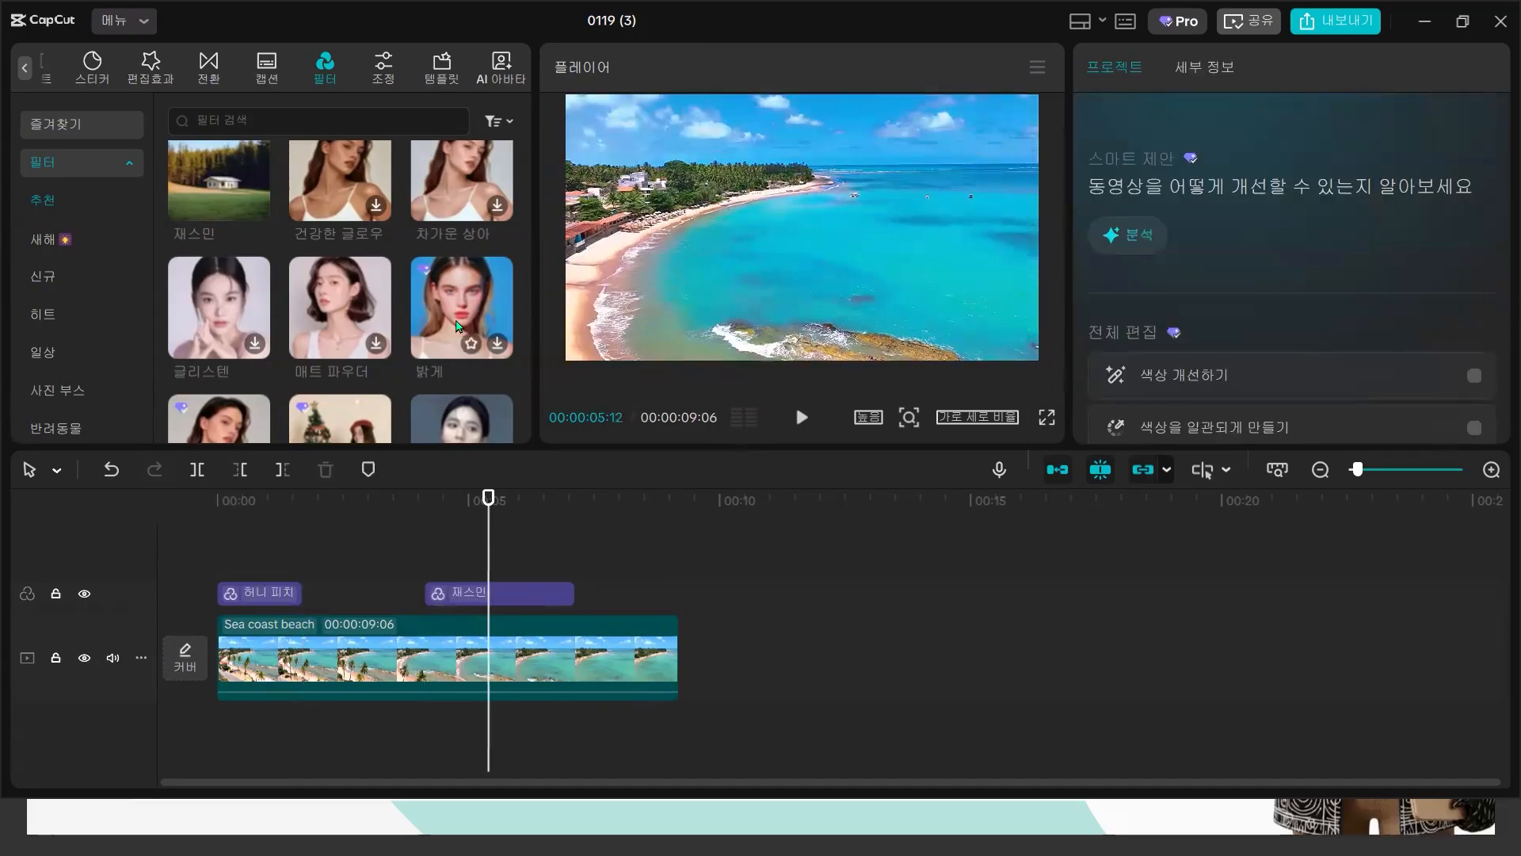
click(521, 587)
drag(572, 594, 493, 592)
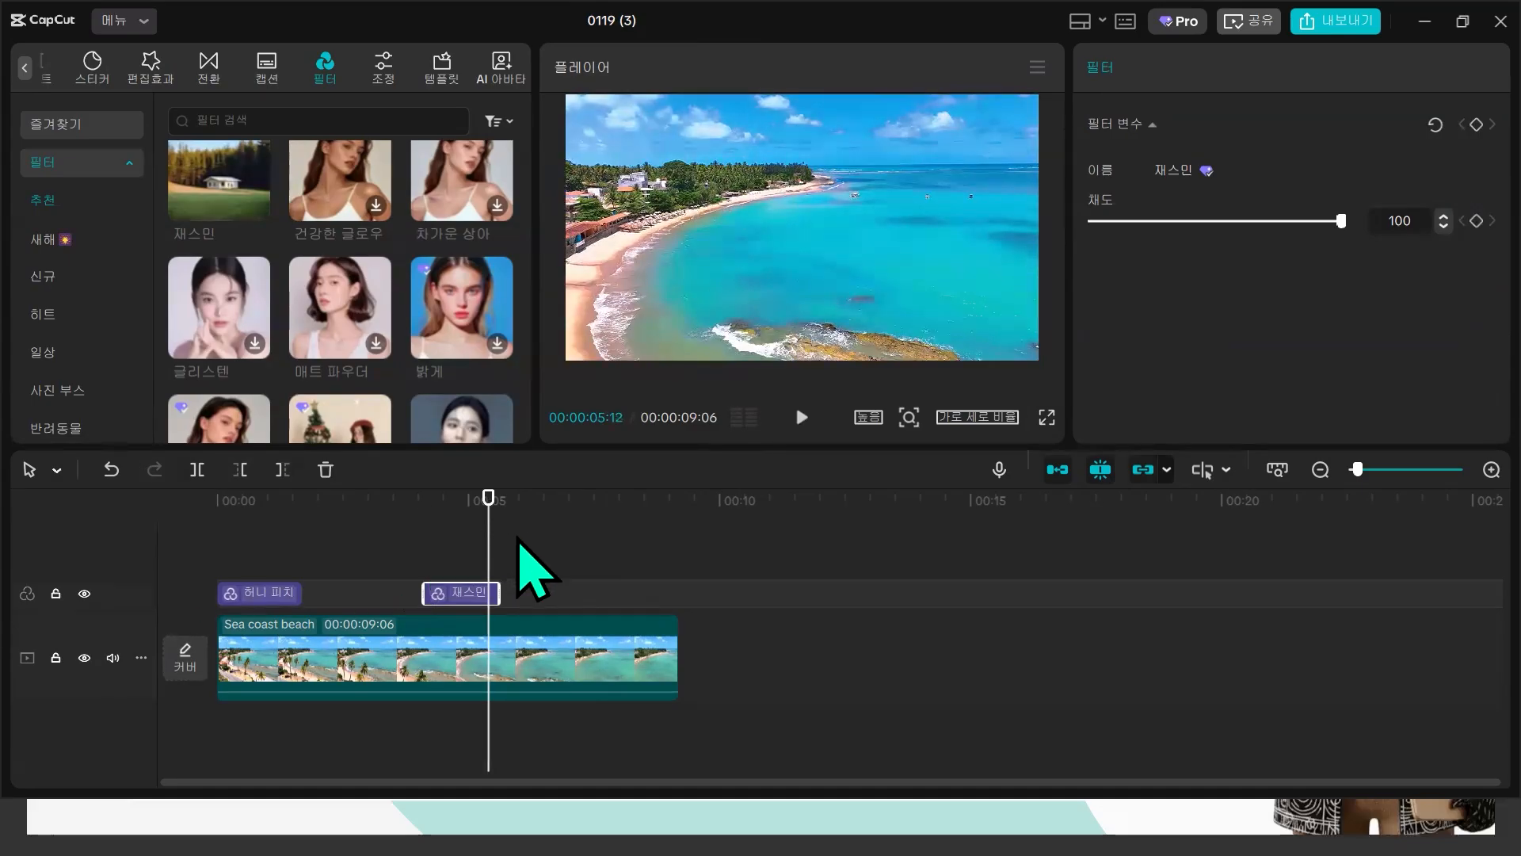
drag(489, 564, 530, 573)
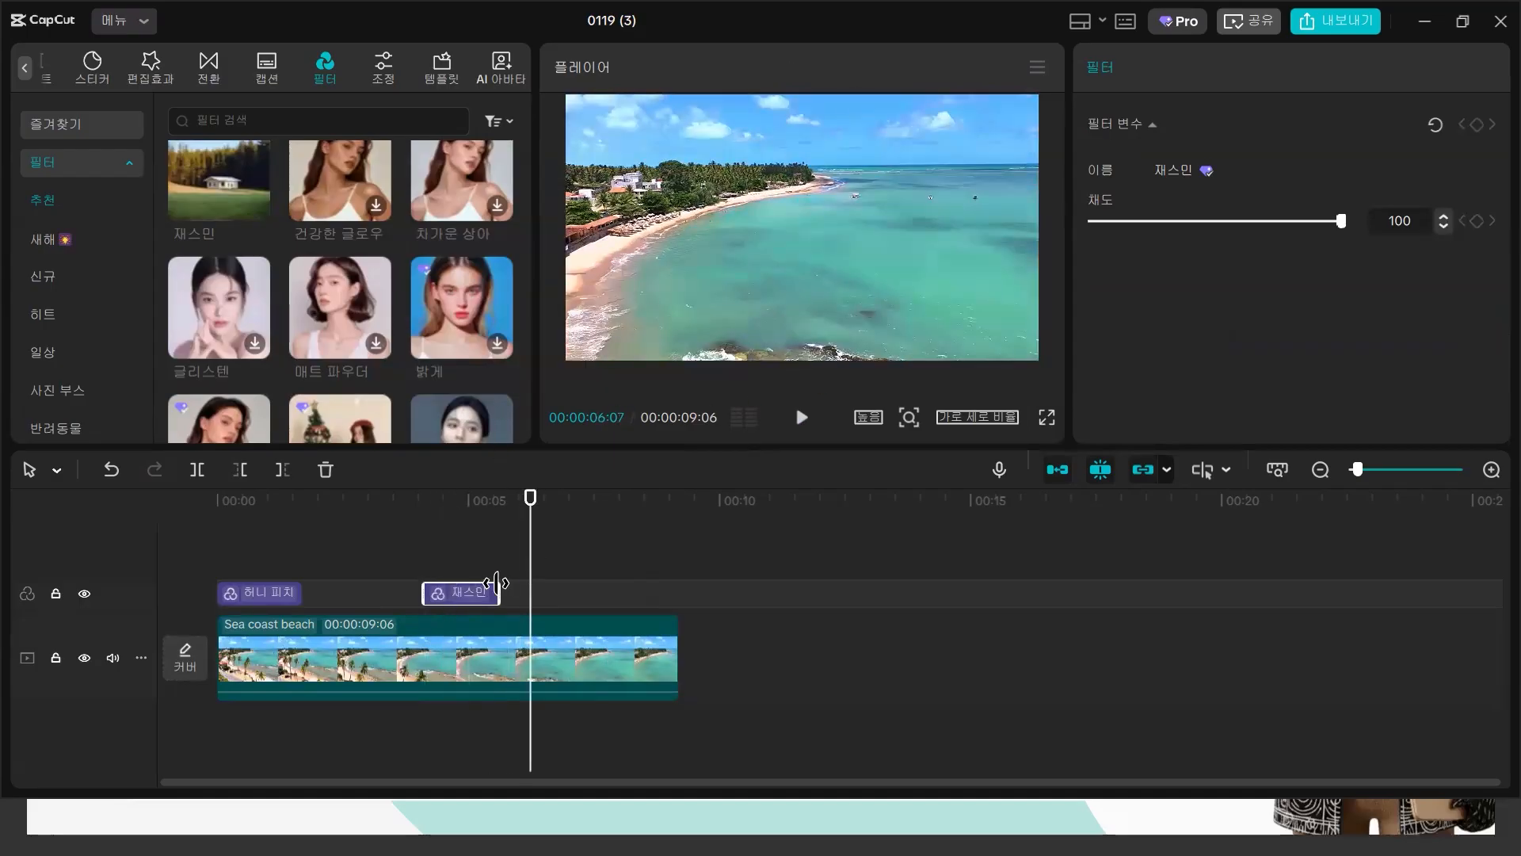
drag(468, 512, 282, 611)
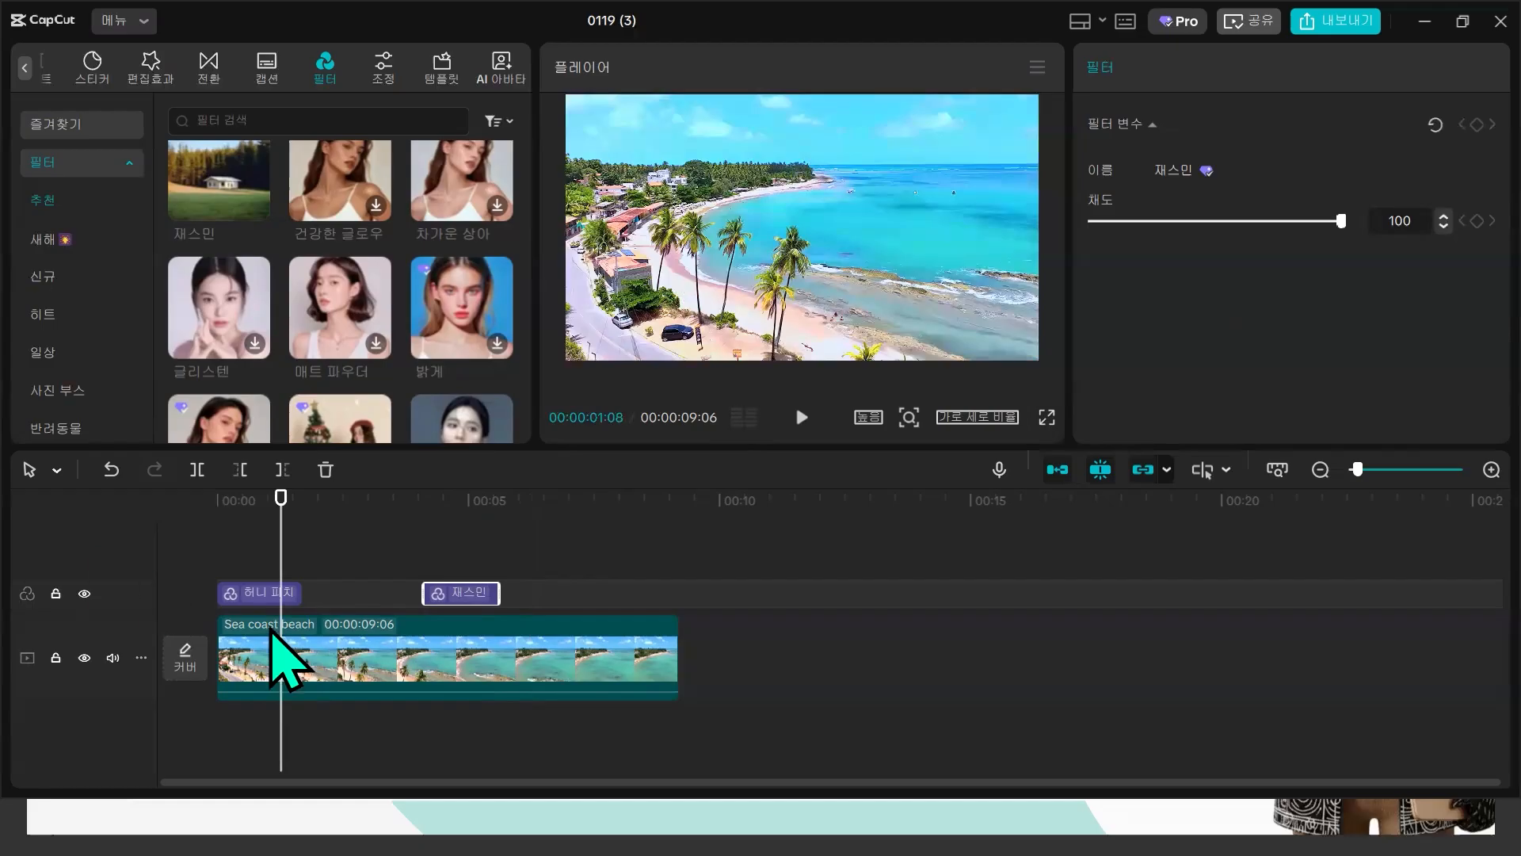
- Delete both the 허니 피치 and 재스민 filter layers from the timeline
click(255, 594)
key(Delete)
click(461, 595)
key(Delete)
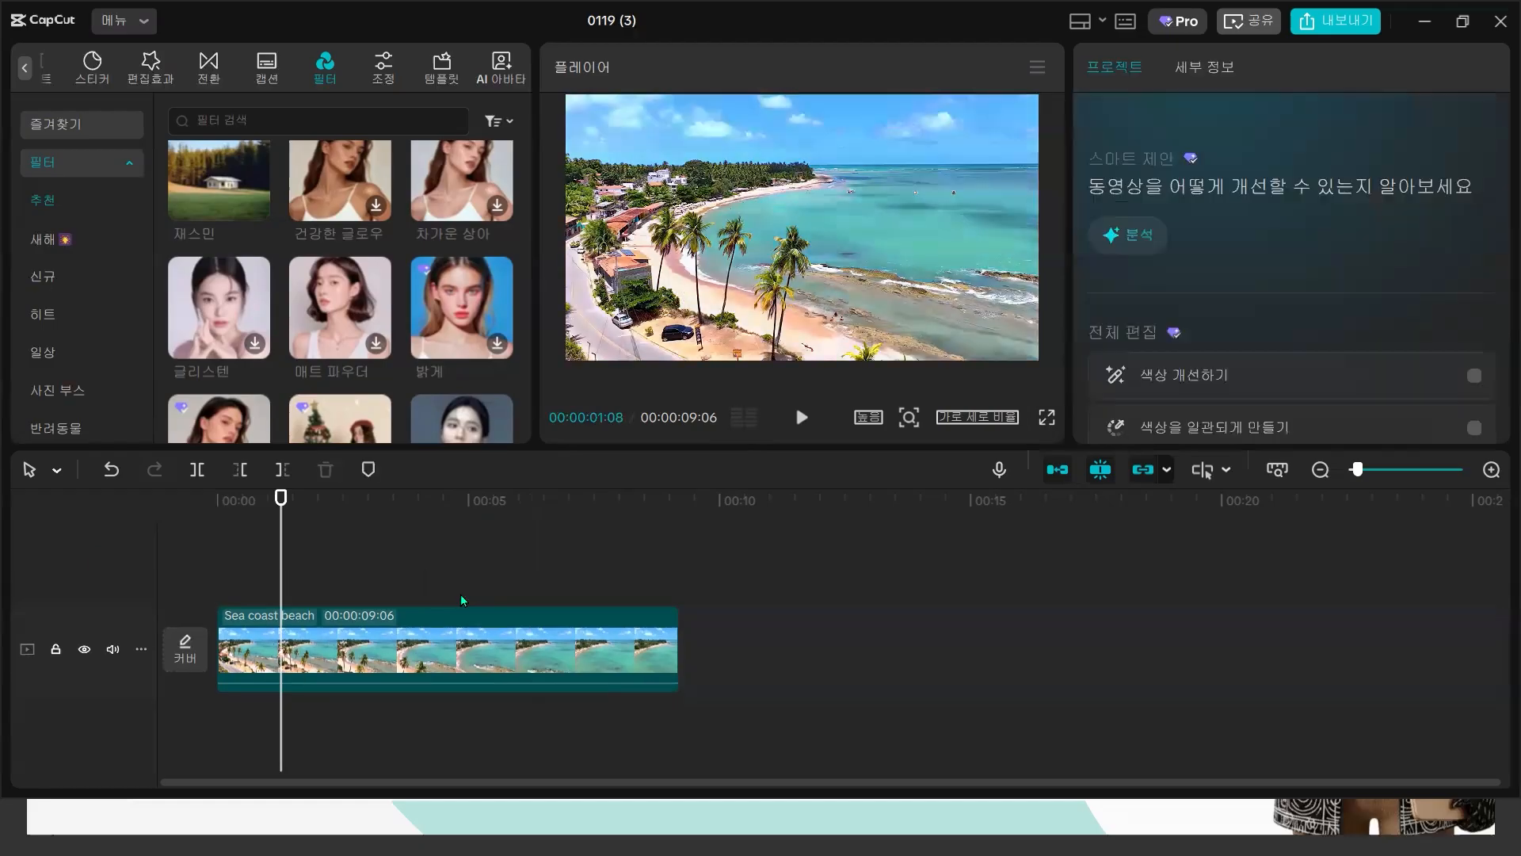
- Apply the 허니 피치 filter directly to the whole Sea coast beach clip and scrub through the clip to check it
drag(287, 548, 237, 548)
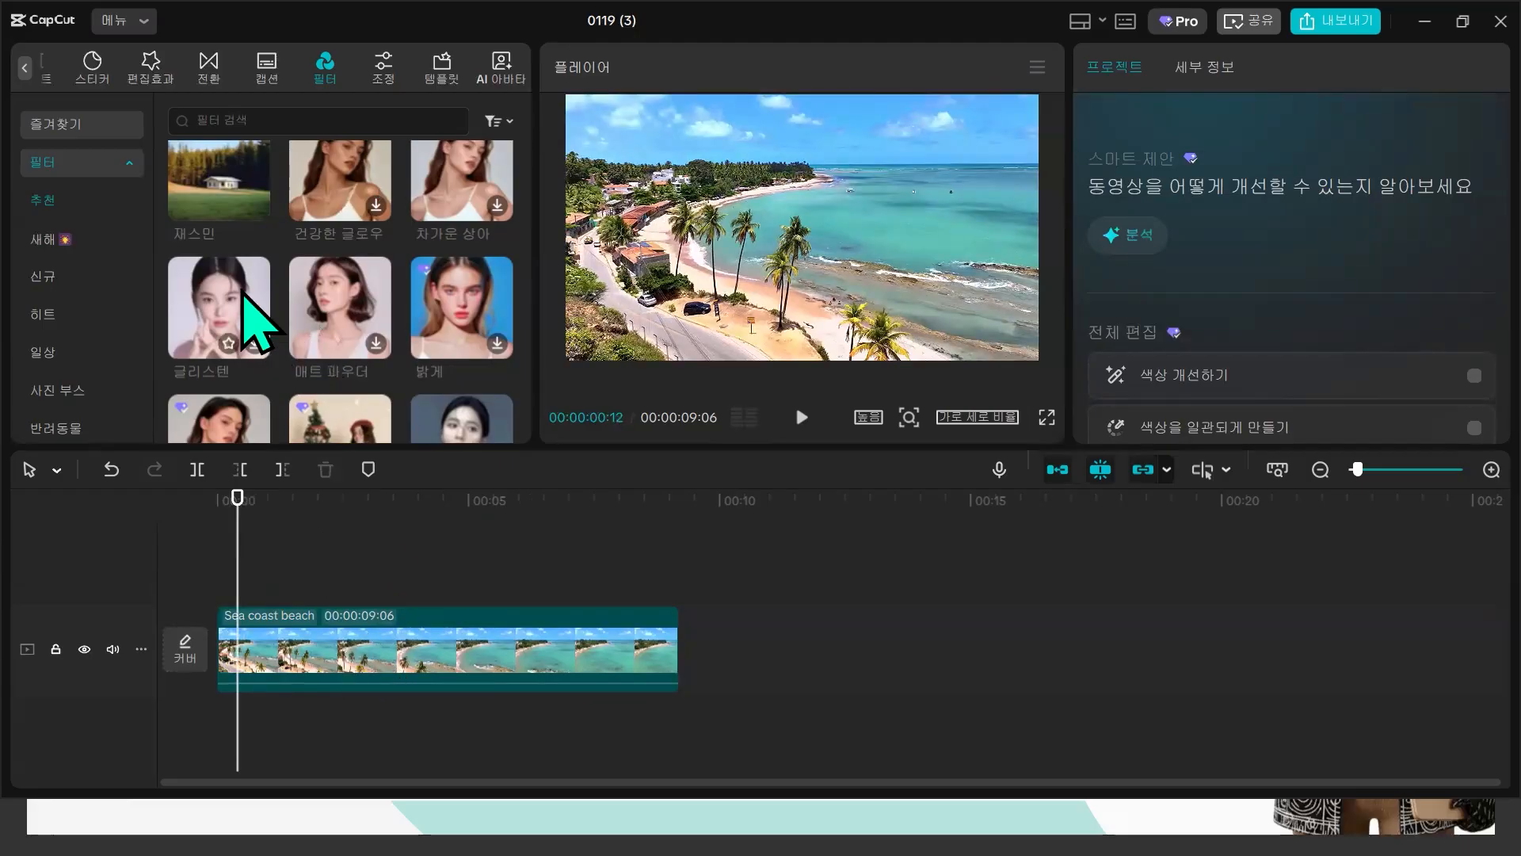
scroll(313, 297, down, 5)
scroll(313, 297, down, 3)
drag(257, 242, 359, 640)
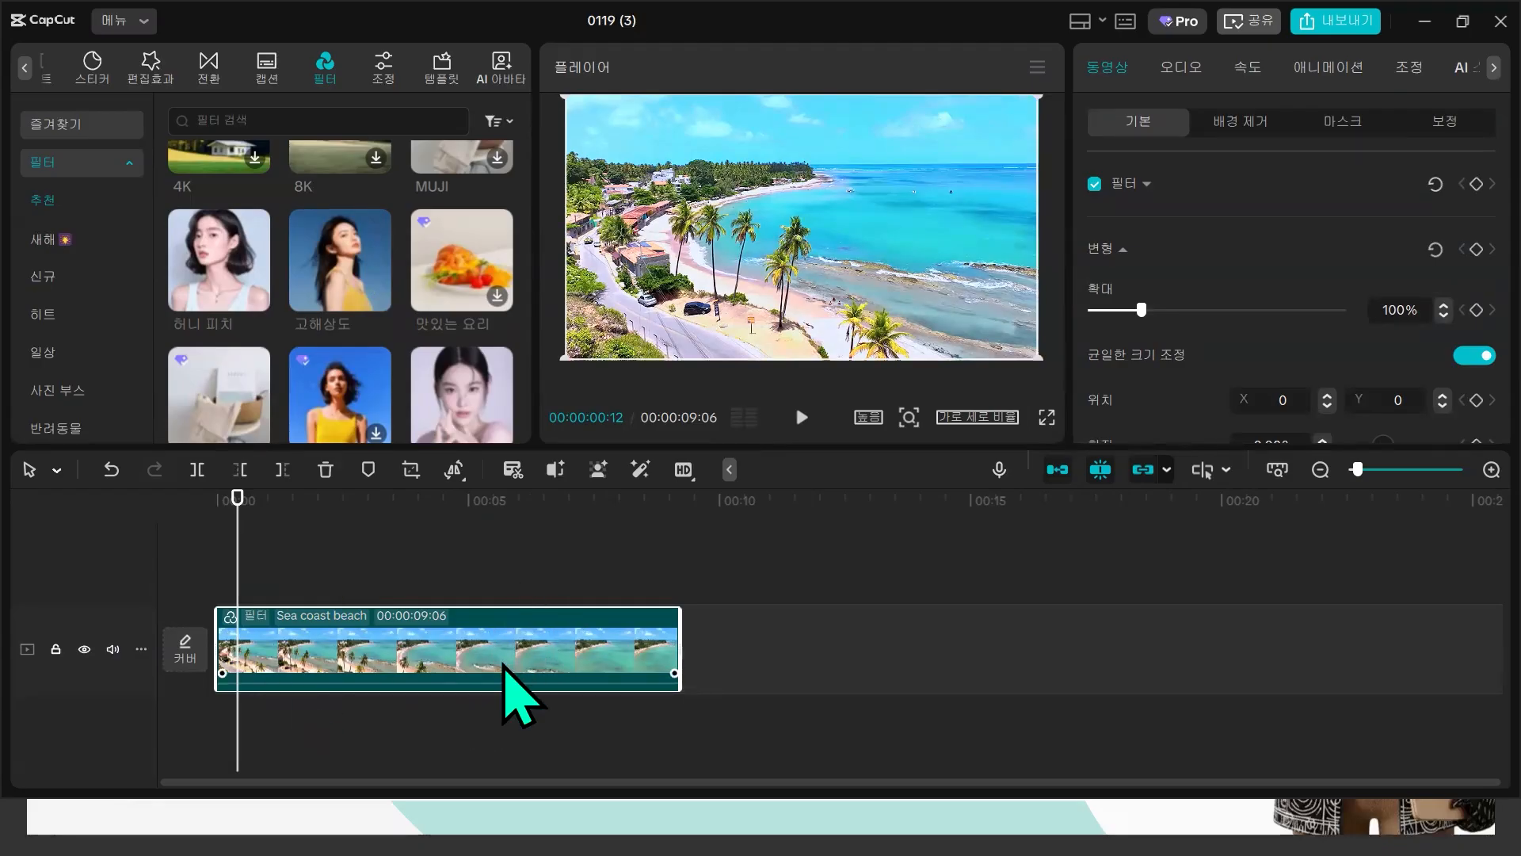
drag(236, 534, 535, 560)
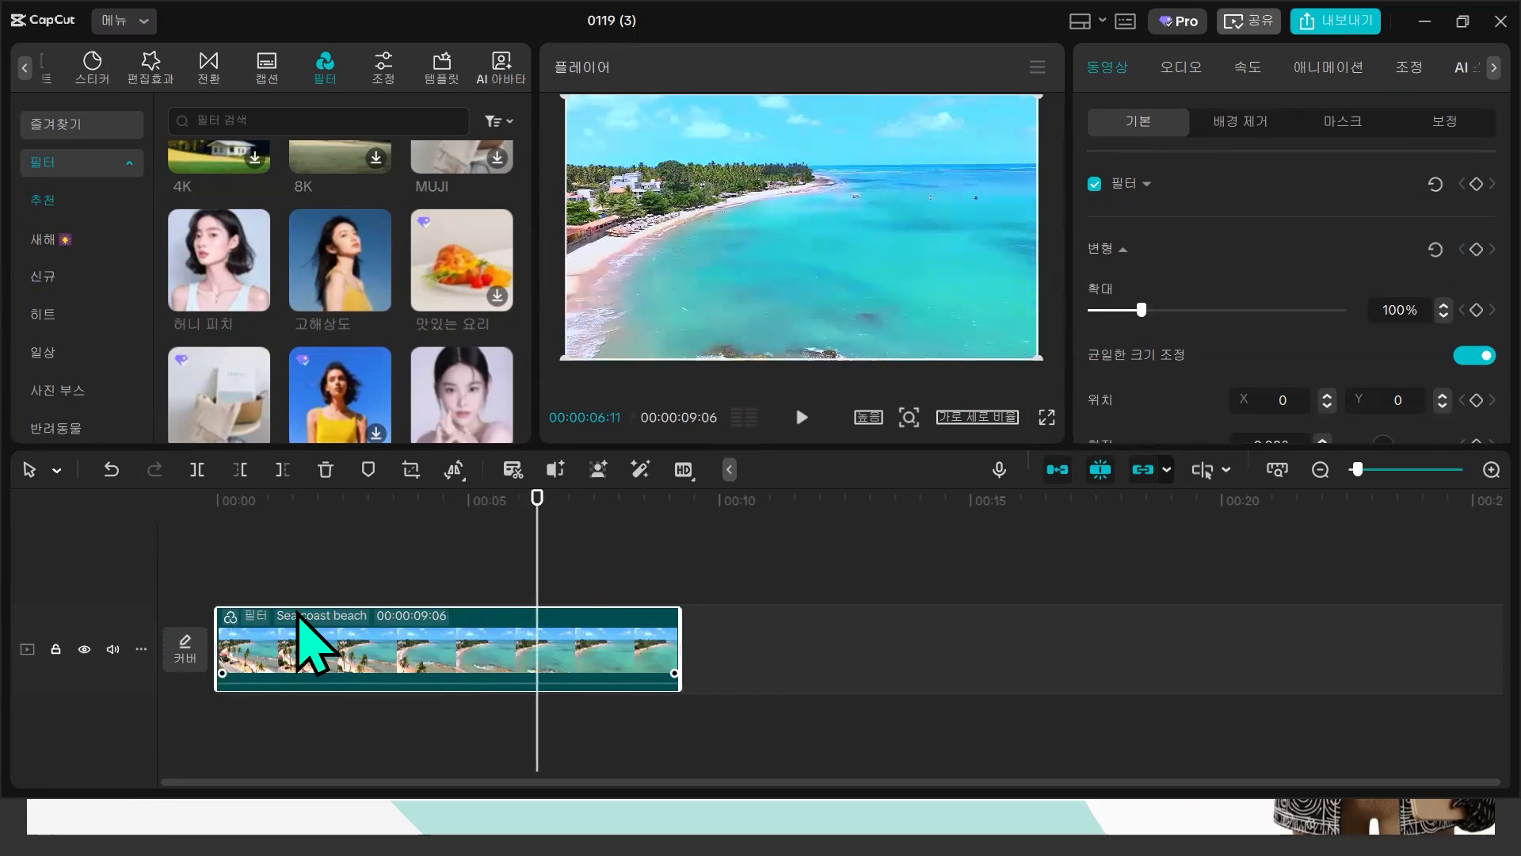
drag(328, 570, 526, 541)
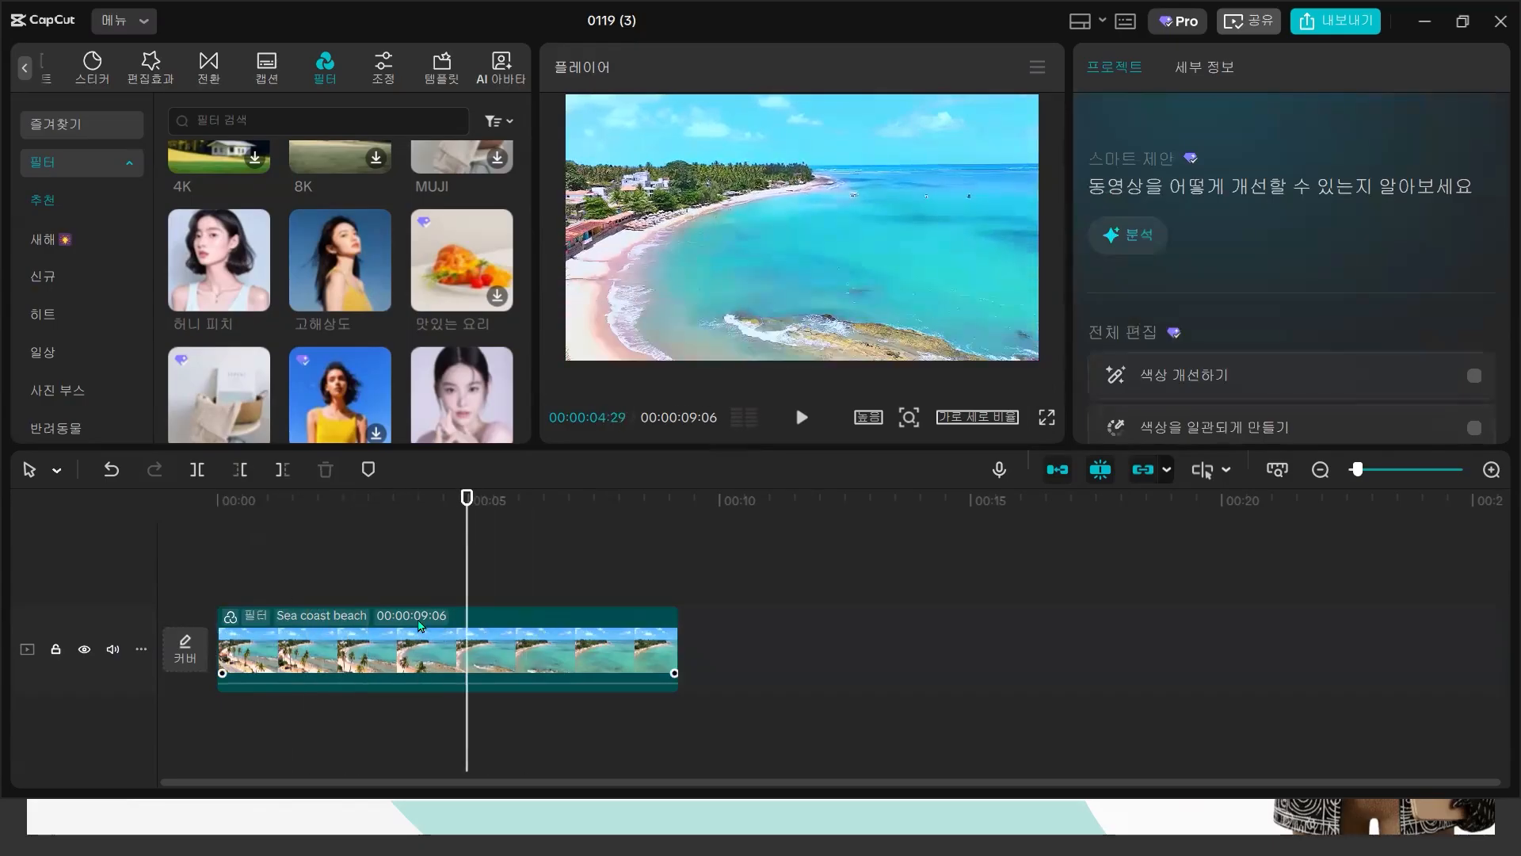
- Expand the beach clip's filter settings and switch the filter off and on to compare the picture with and without it
click(380, 628)
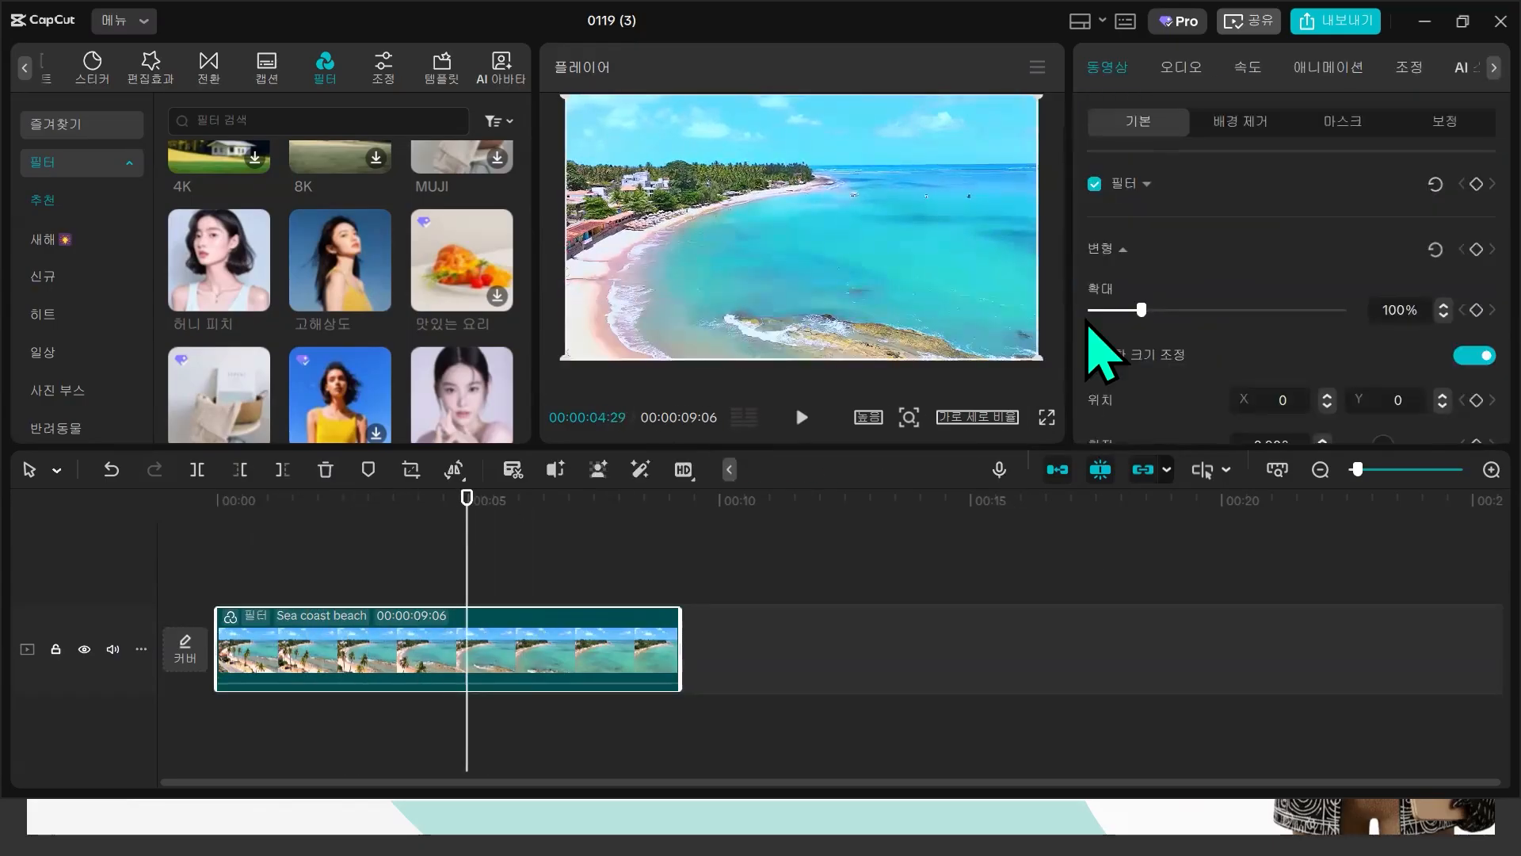
click(1138, 187)
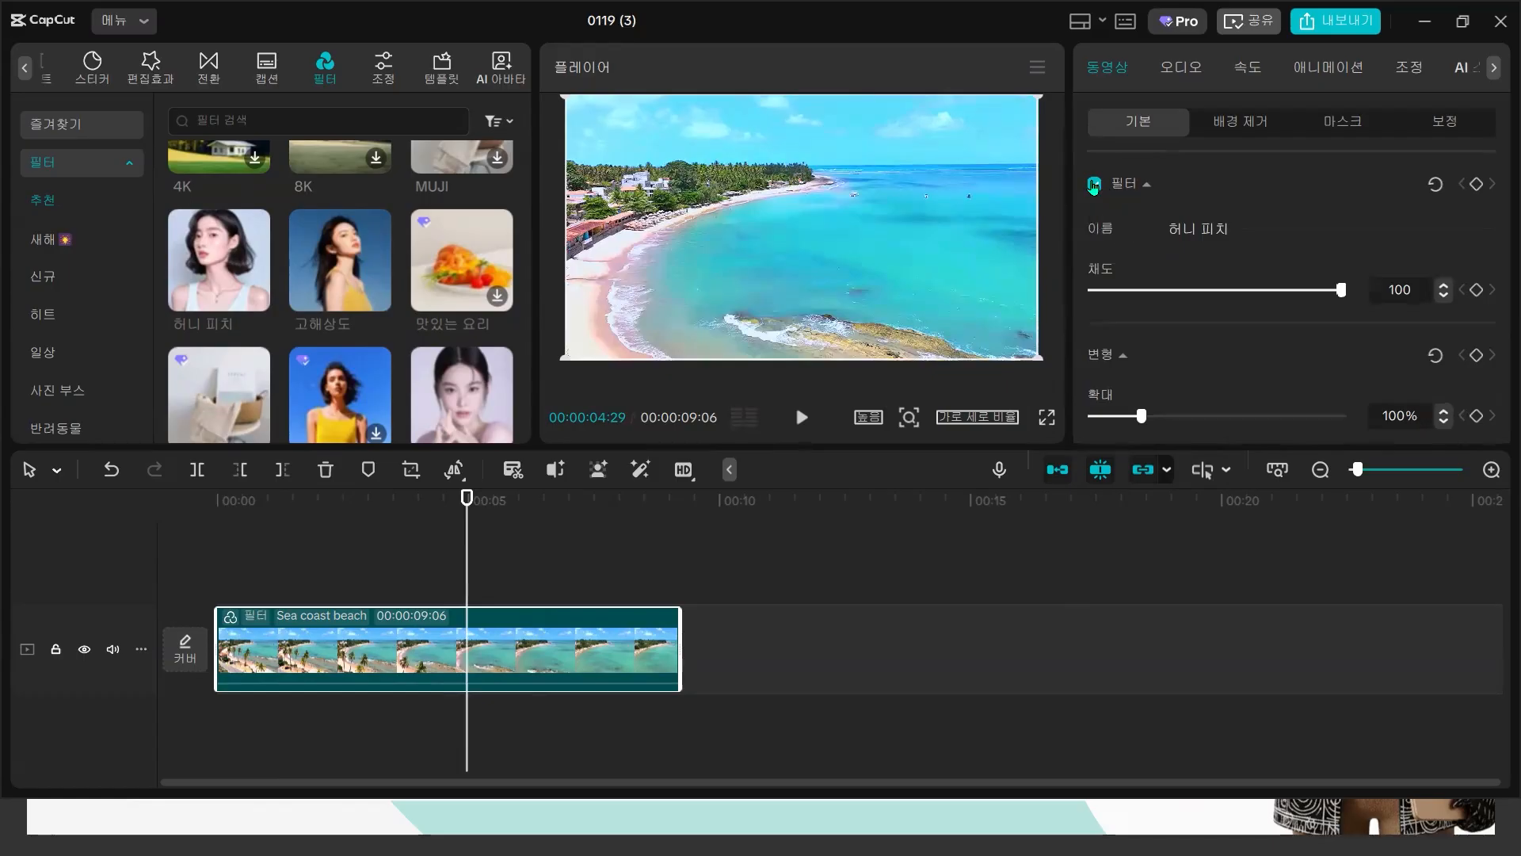
click(1096, 185)
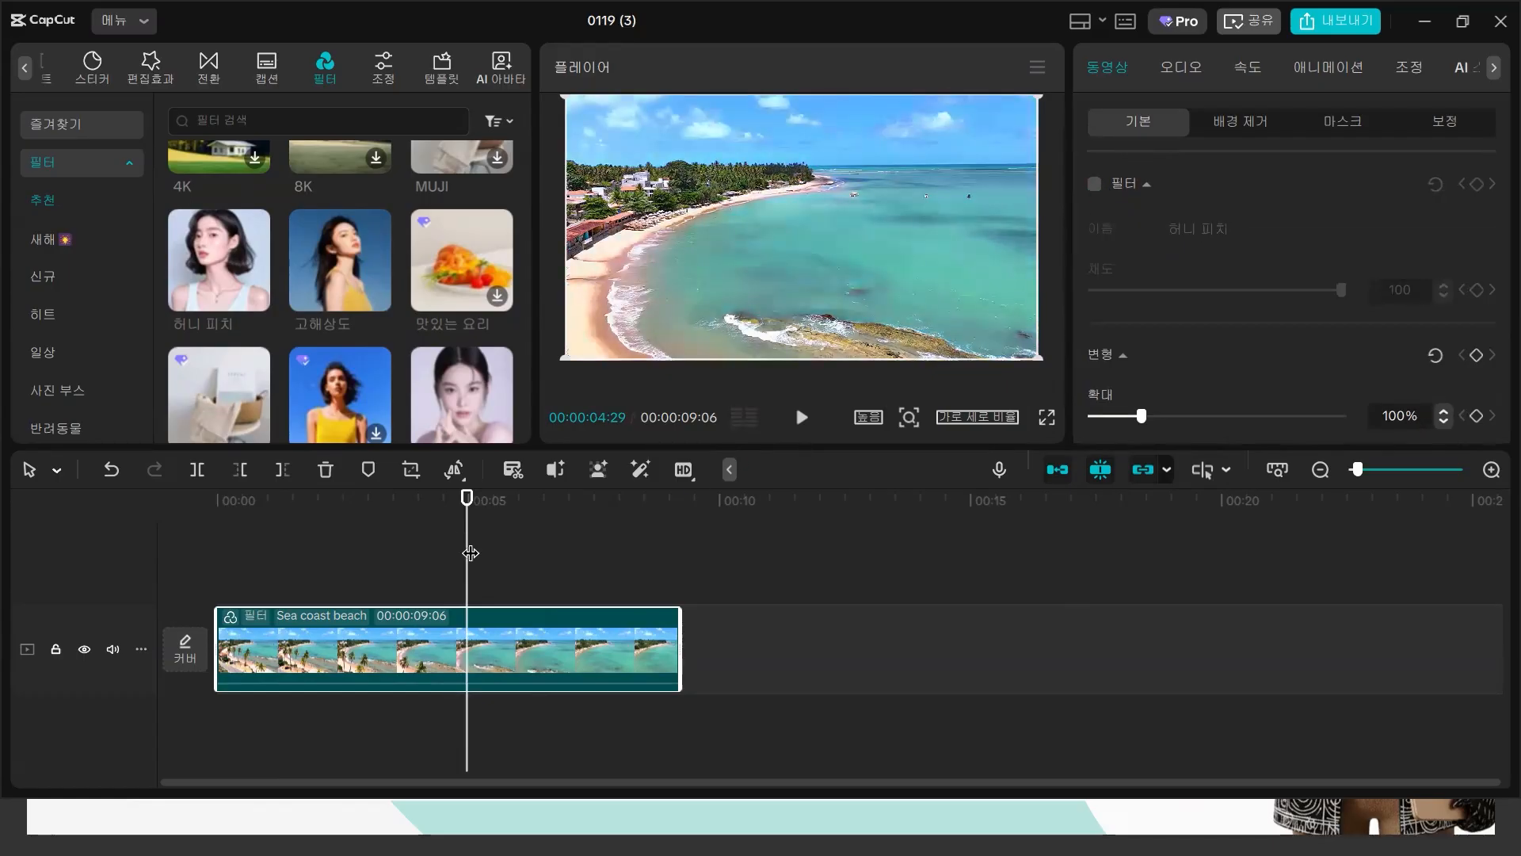
click(413, 575)
click(1095, 185)
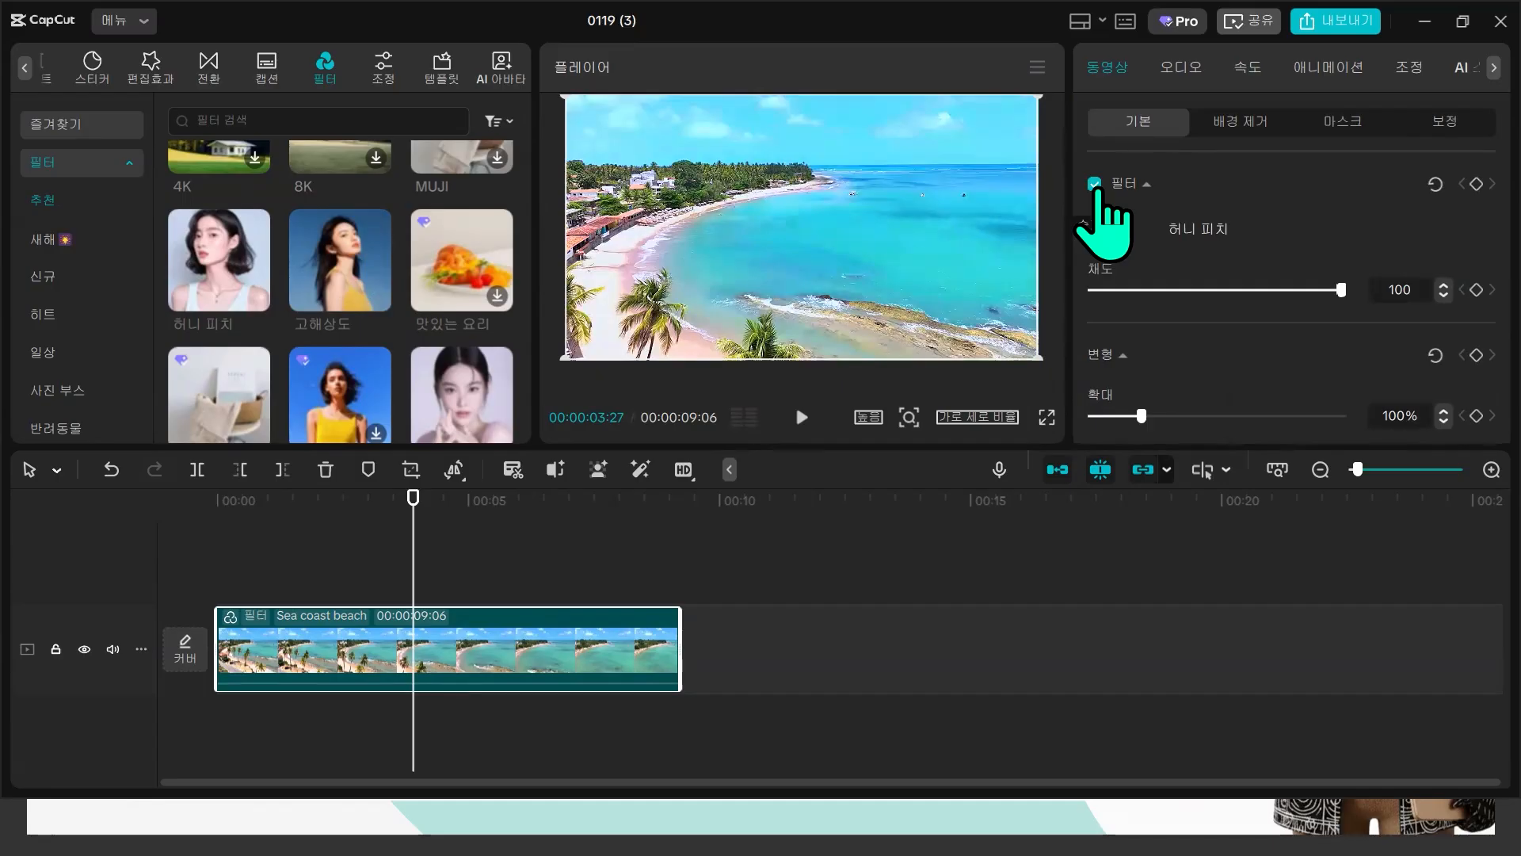
click(1095, 185)
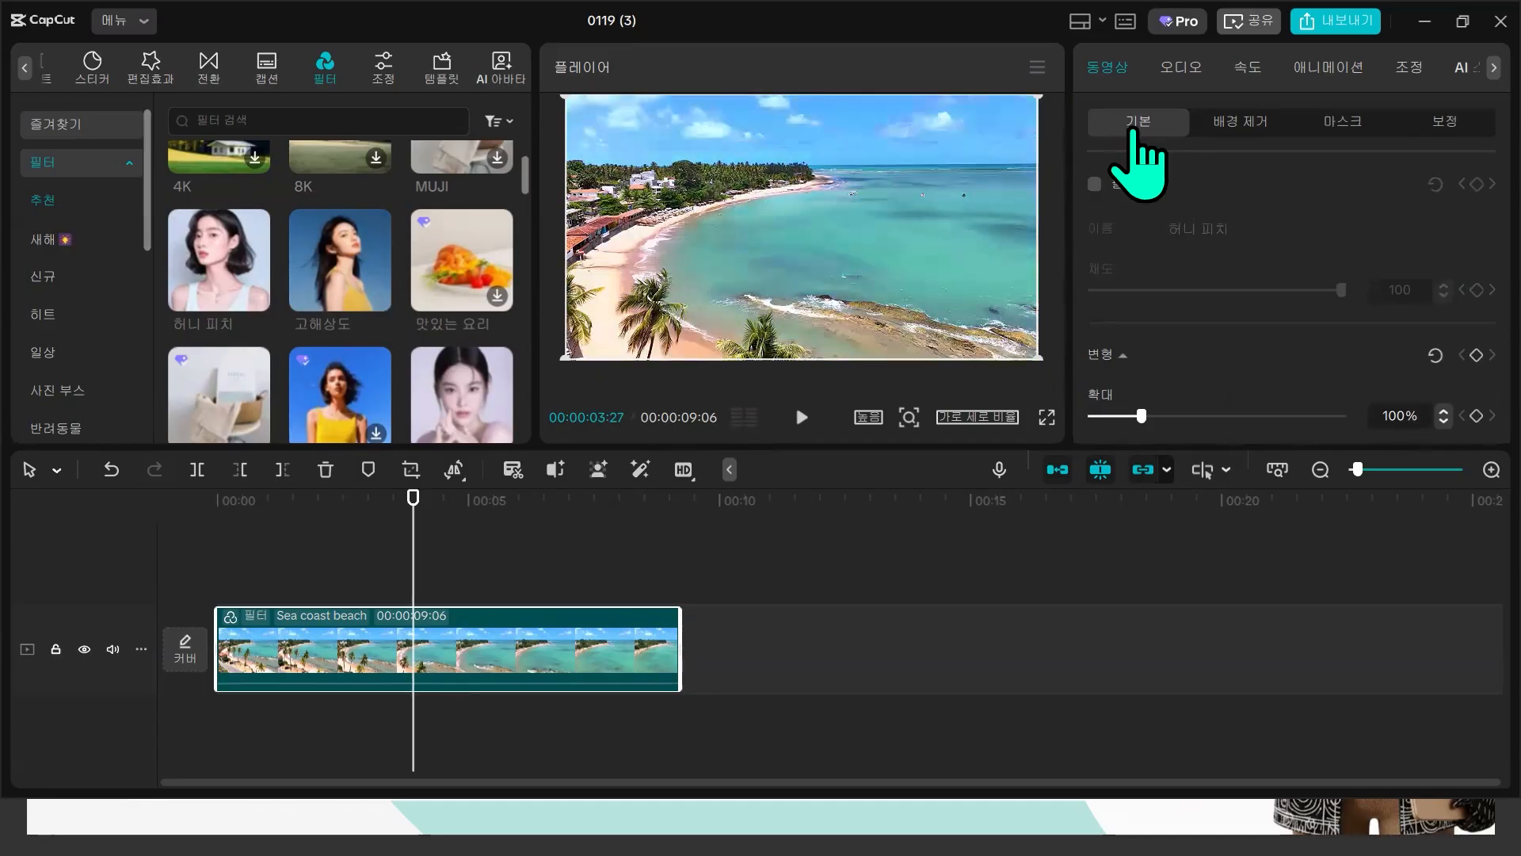
click(1095, 185)
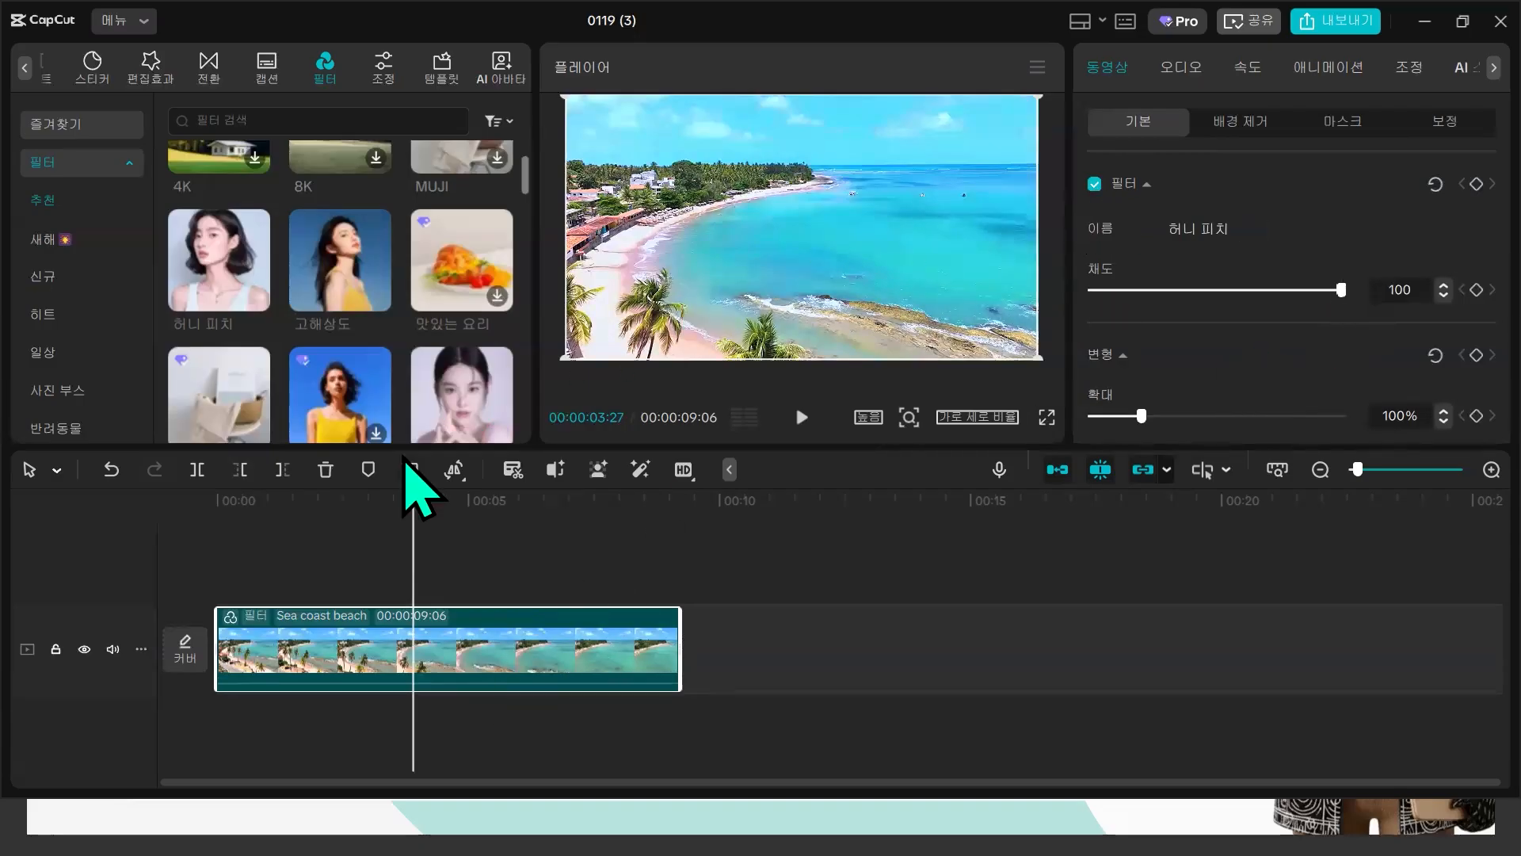
- Set the 허니 피치 filter's strength (채도) to 51 and disable the filter on the beach clip
drag(1339, 290, 1219, 290)
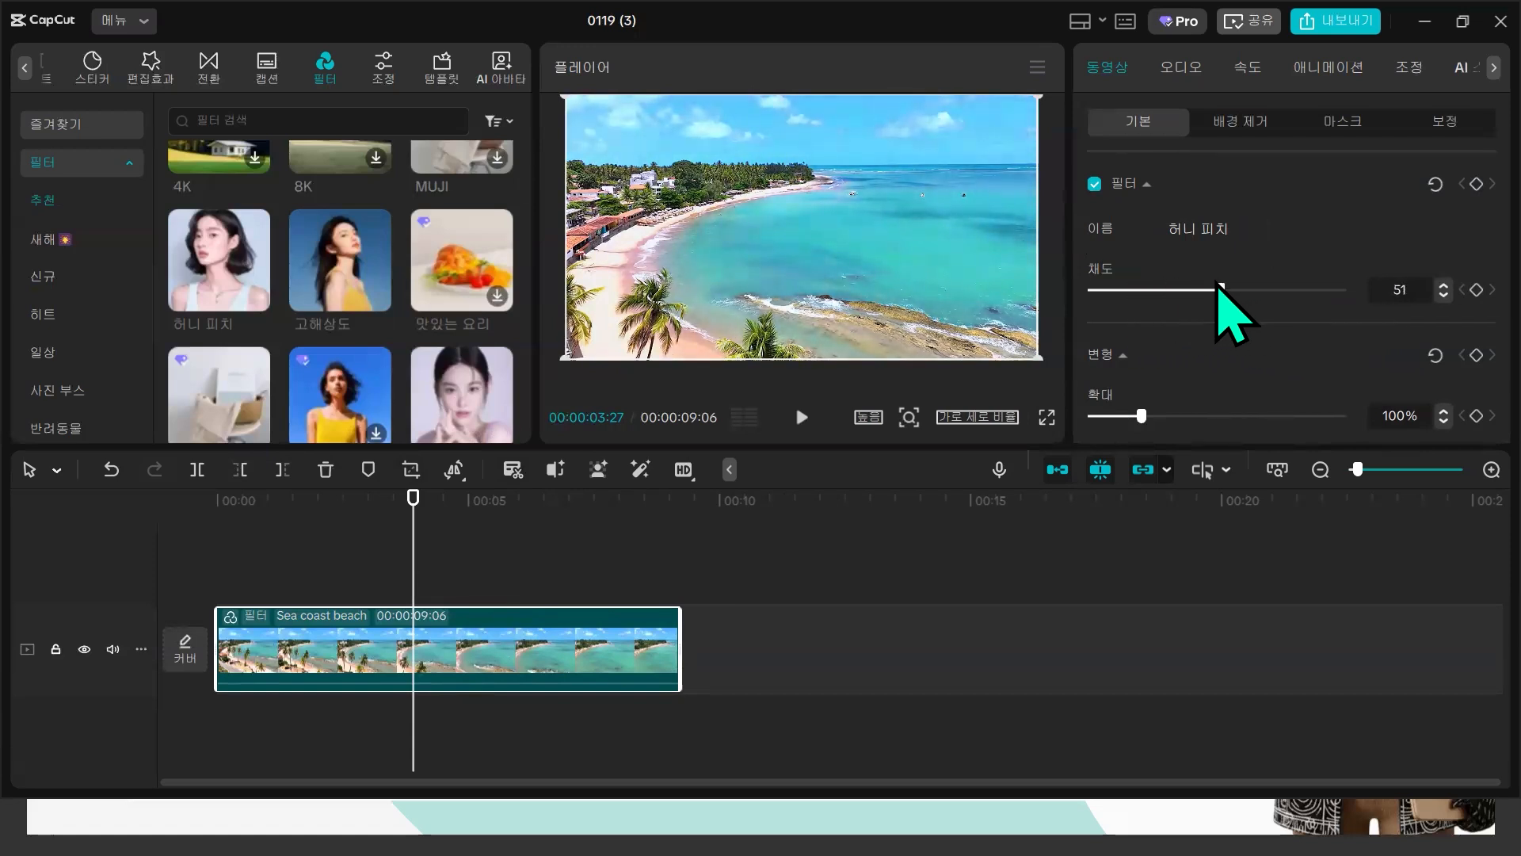
click(1094, 183)
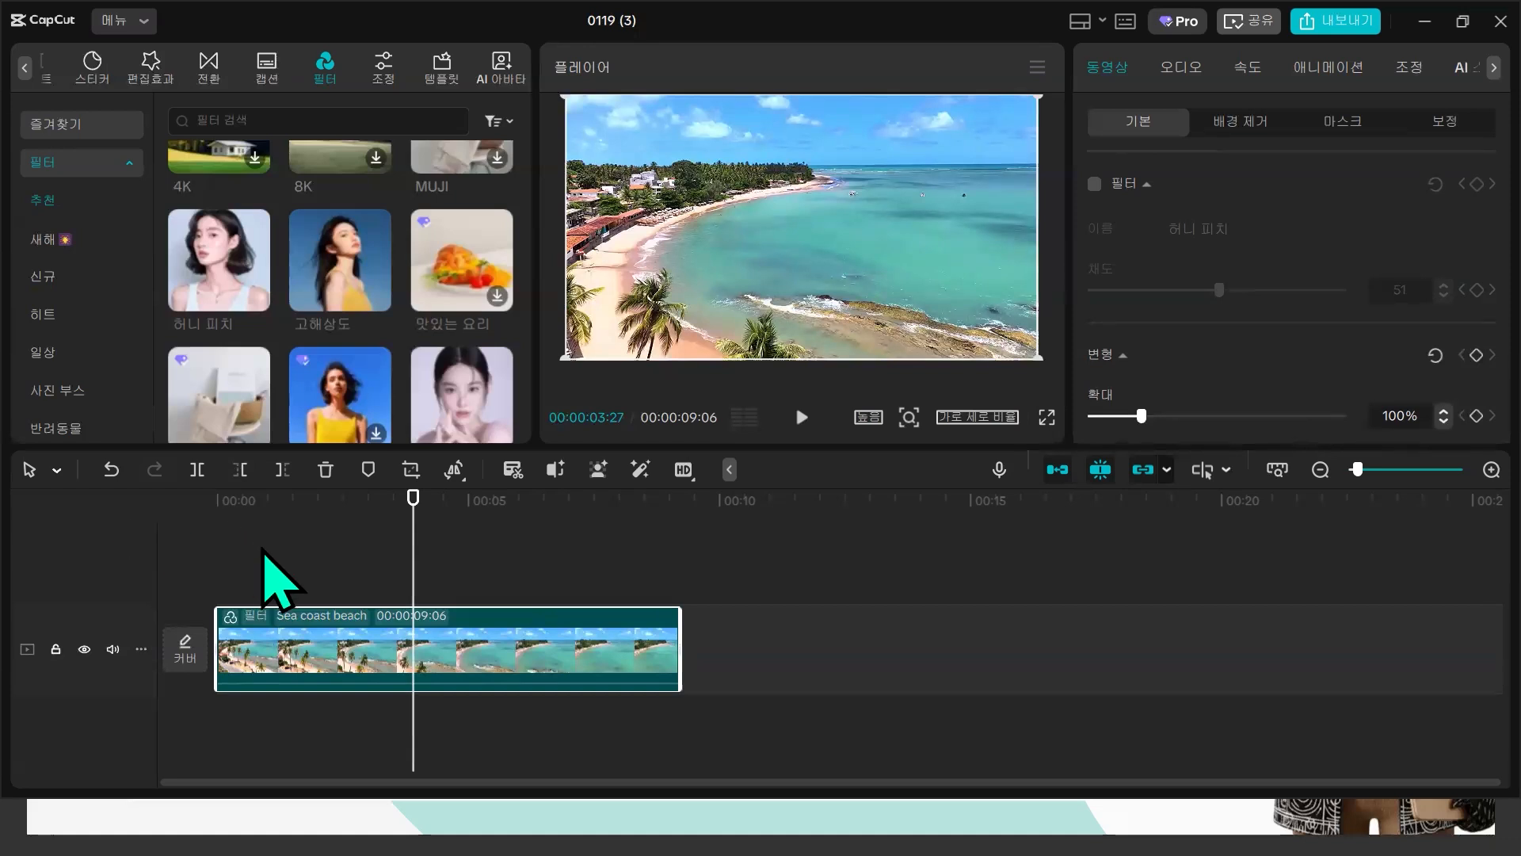
click(366, 666)
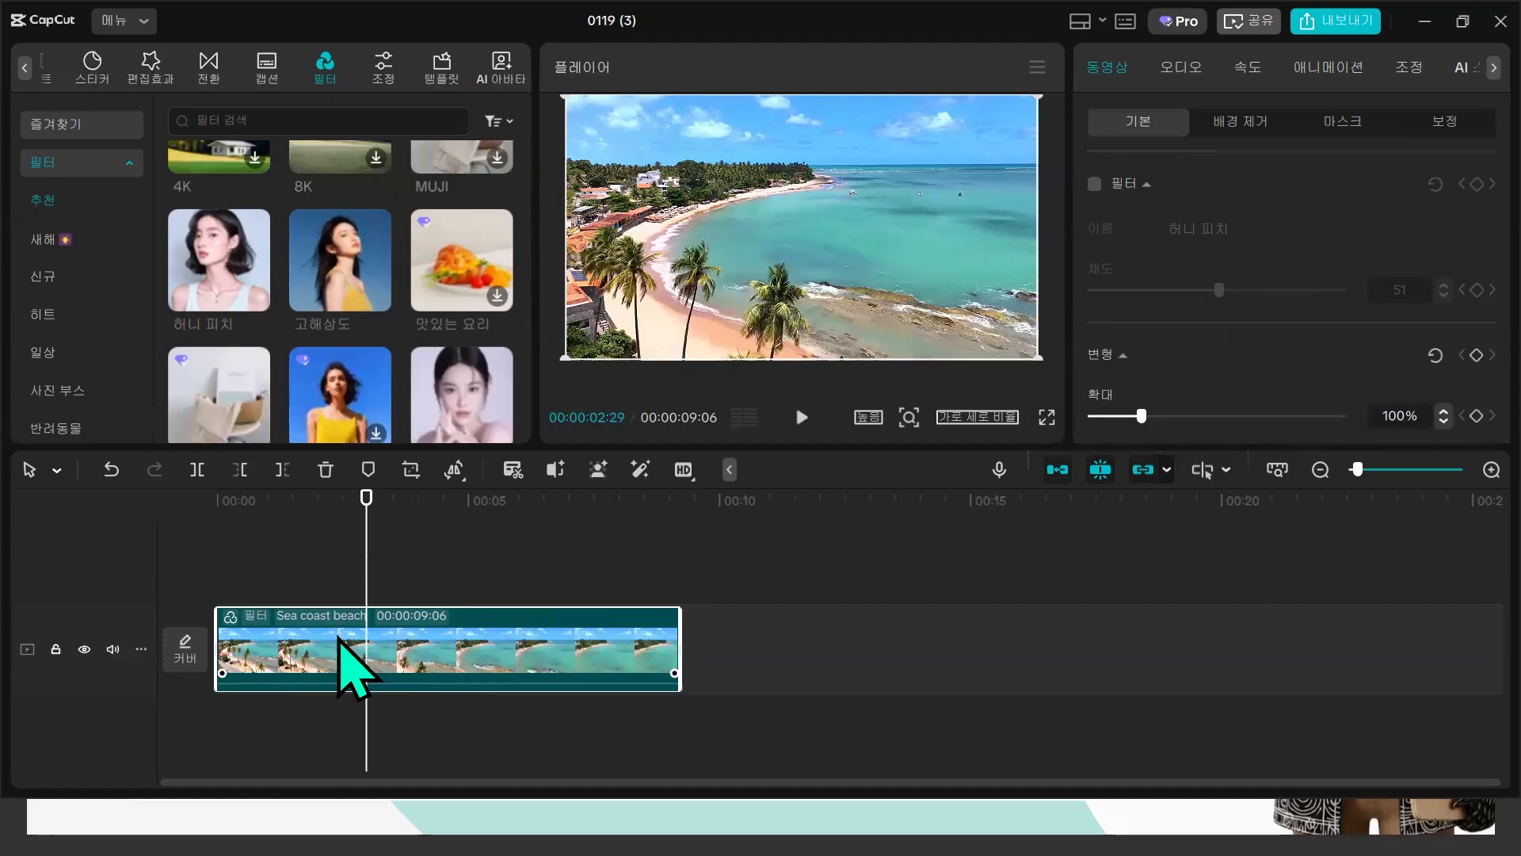
- In the beach clip's basic colour adjustments, try the temperature (온도) slider and set the saturation (채도) to 7
click(1411, 70)
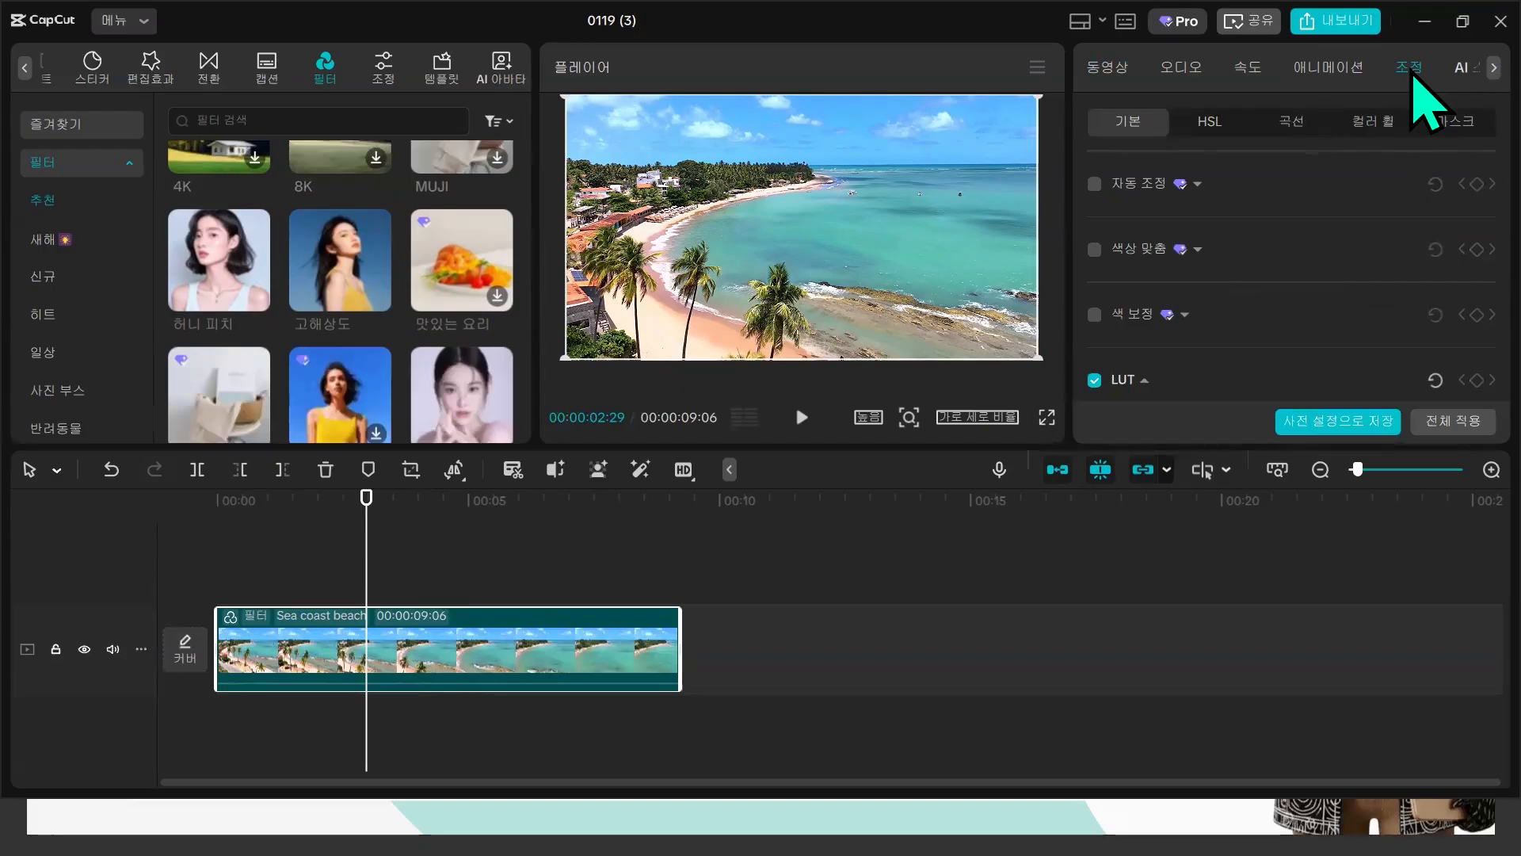
scroll(1225, 272, down, 5)
scroll(1225, 272, down, 3)
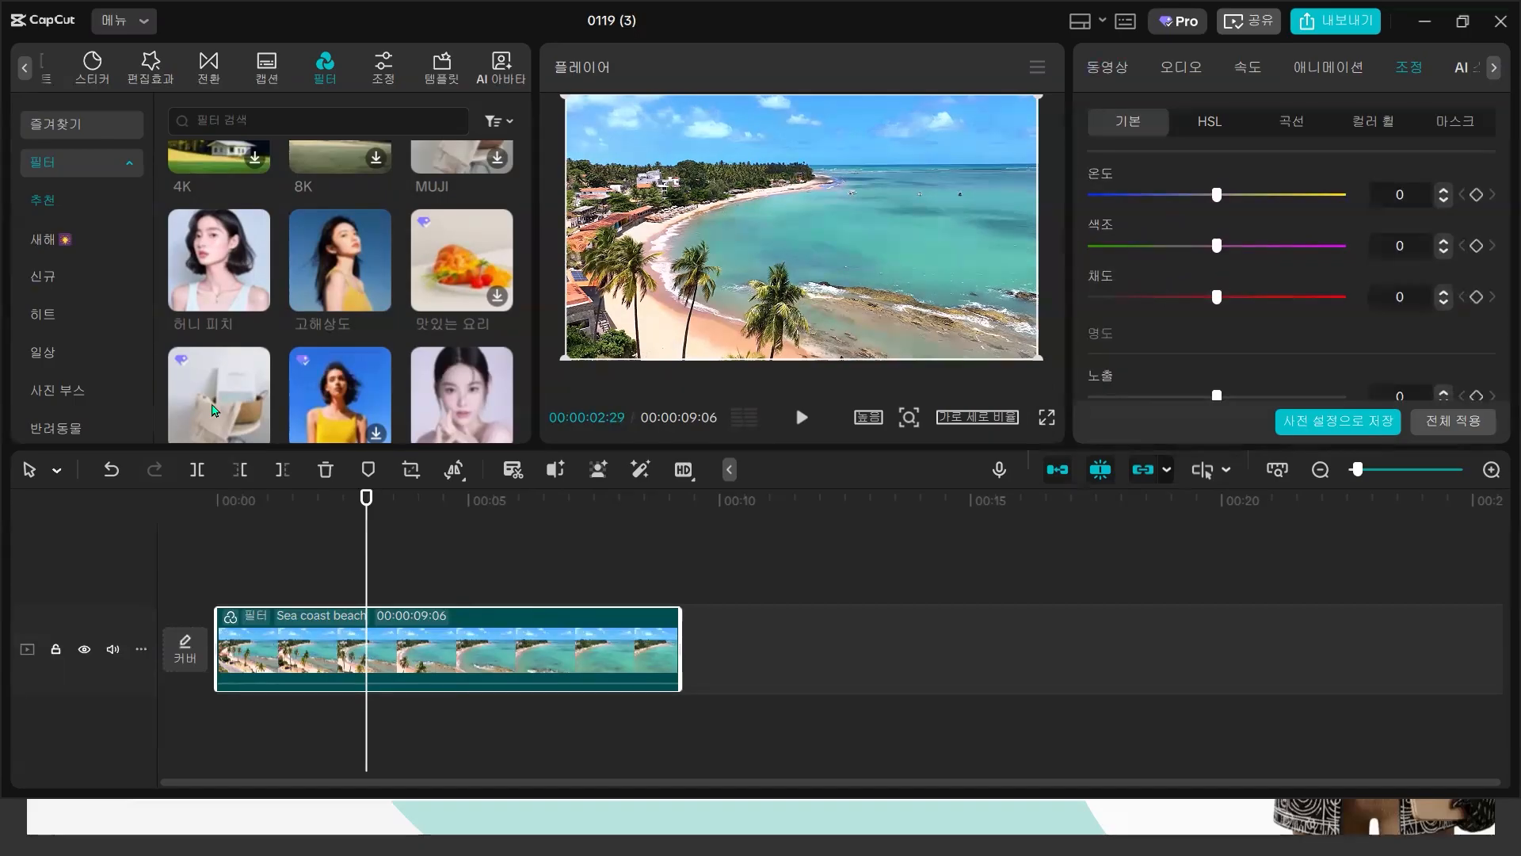
mouse_move(1217, 194)
mouse_down()
mouse_move(1144, 195)
mouse_move(1270, 194)
mouse_move(1170, 195)
mouse_move(1267, 194)
mouse_move(1196, 194)
mouse_move(1216, 194)
mouse_up()
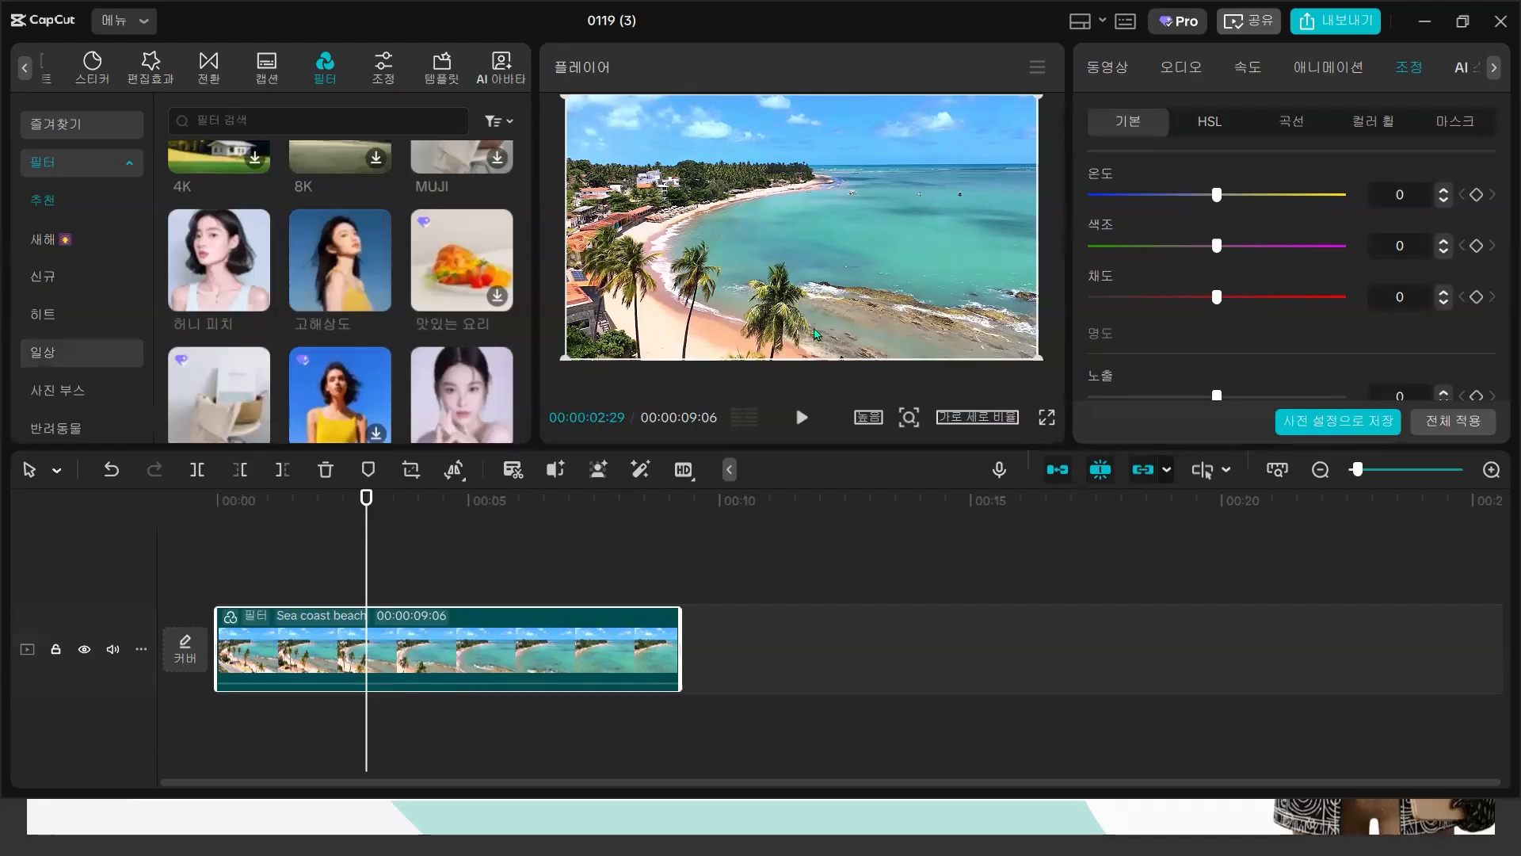
mouse_move(1218, 299)
mouse_down()
mouse_move(1260, 302)
mouse_move(1101, 301)
mouse_move(1220, 309)
mouse_up()
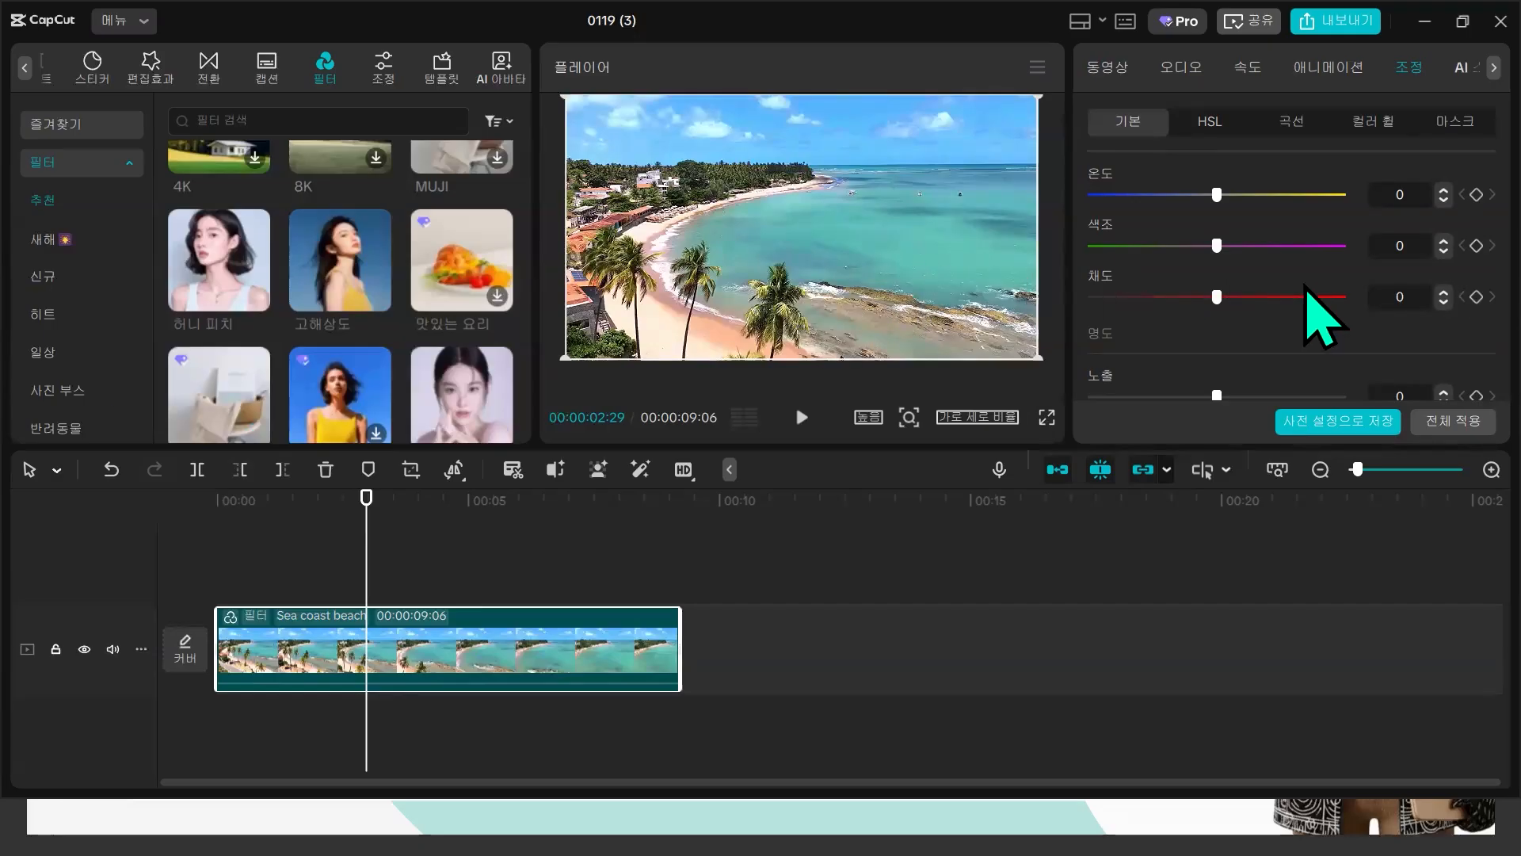
click(1233, 299)
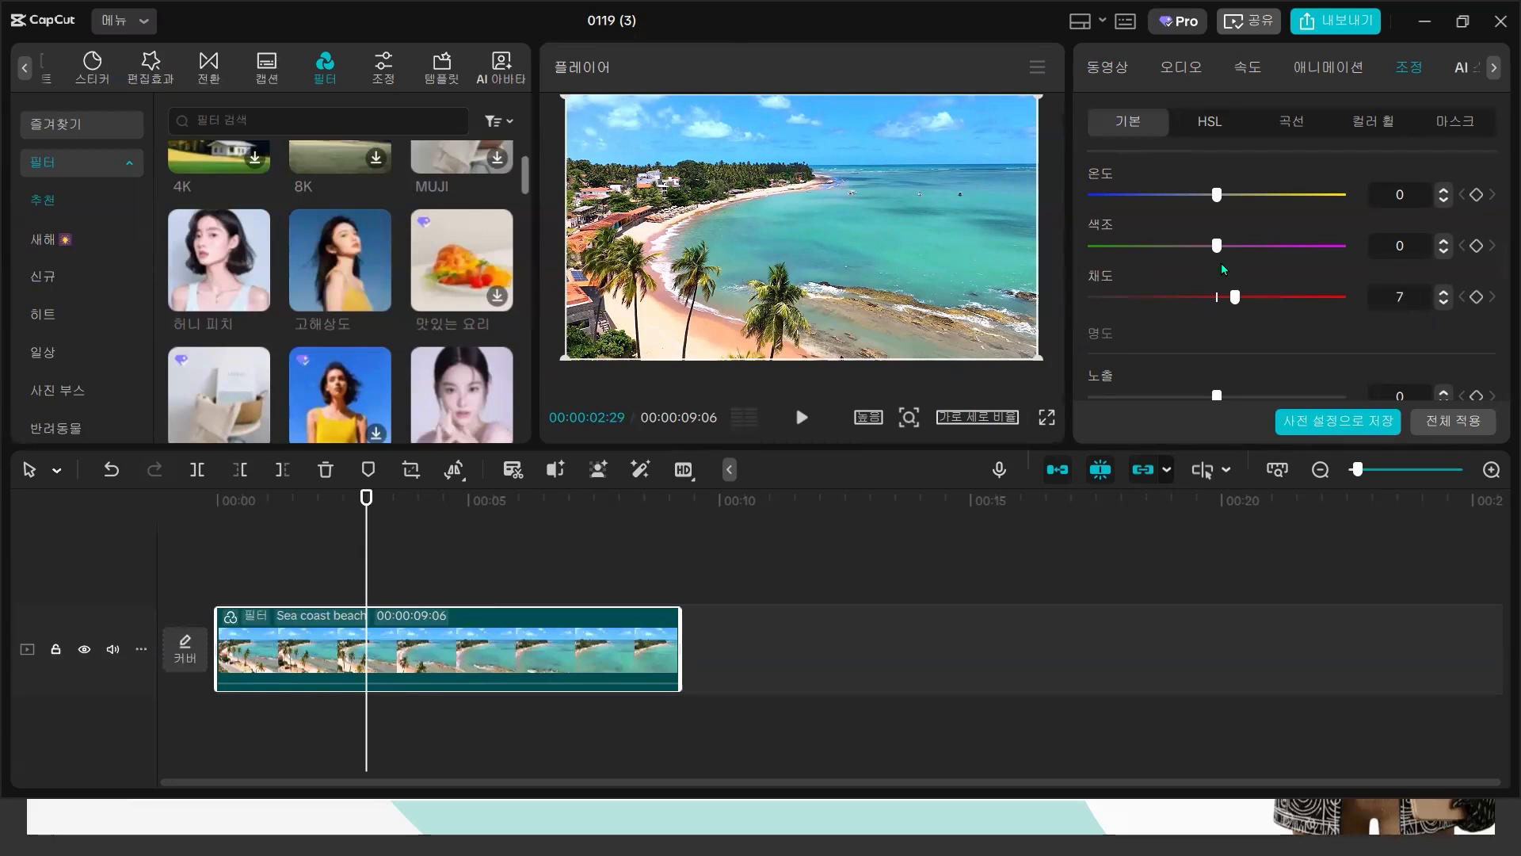
- Try different exposure (노출) levels on the beach clip and set the exposure to 4
scroll(1228, 317, down, 2)
mouse_move(1217, 310)
mouse_down()
mouse_move(1243, 310)
mouse_move(1194, 311)
mouse_move(1210, 320)
mouse_up()
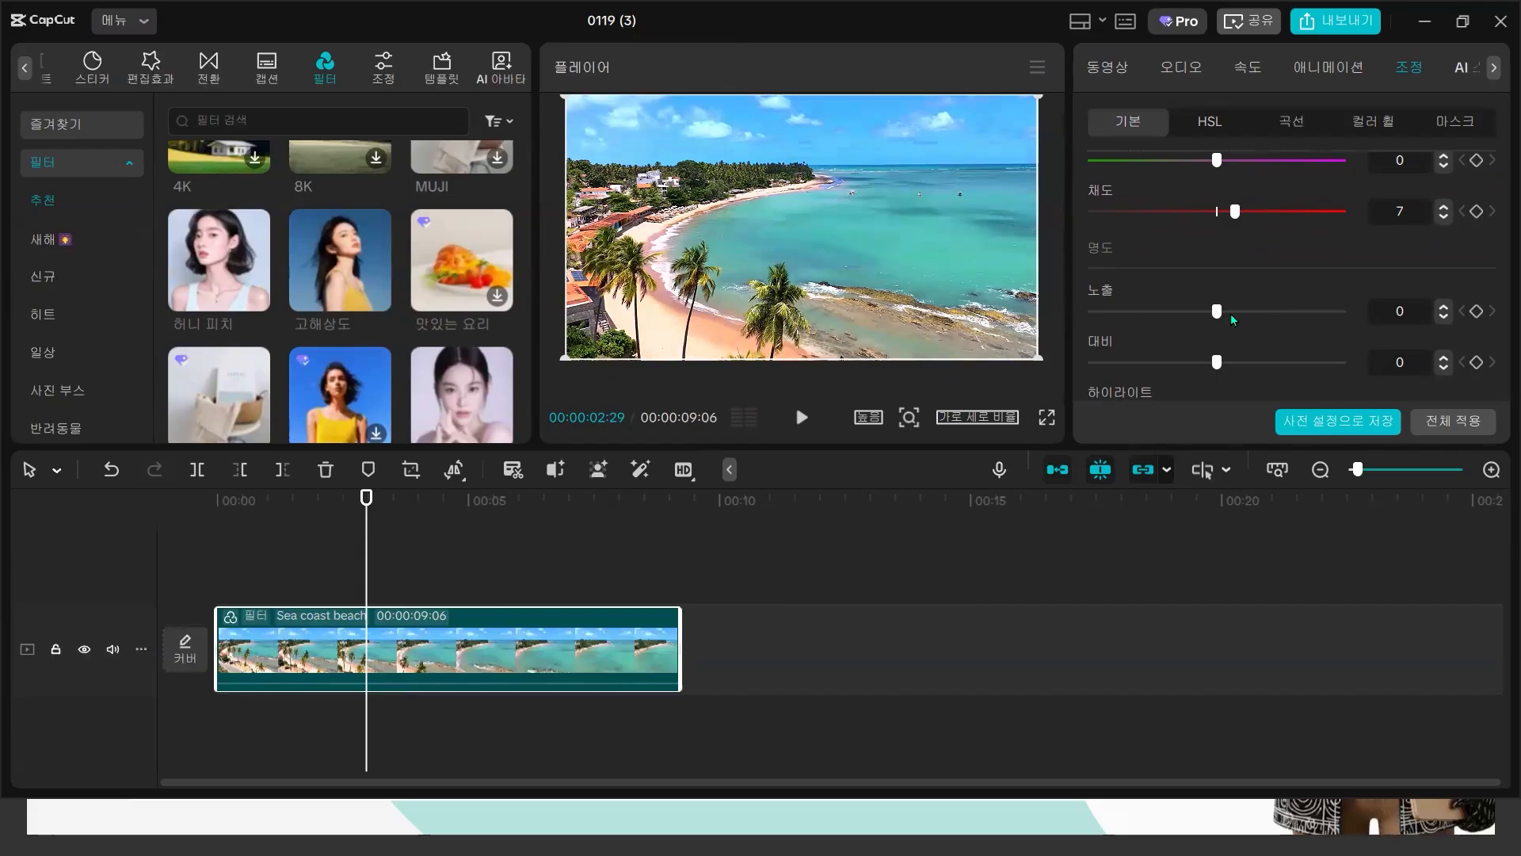
drag(1224, 310, 1217, 312)
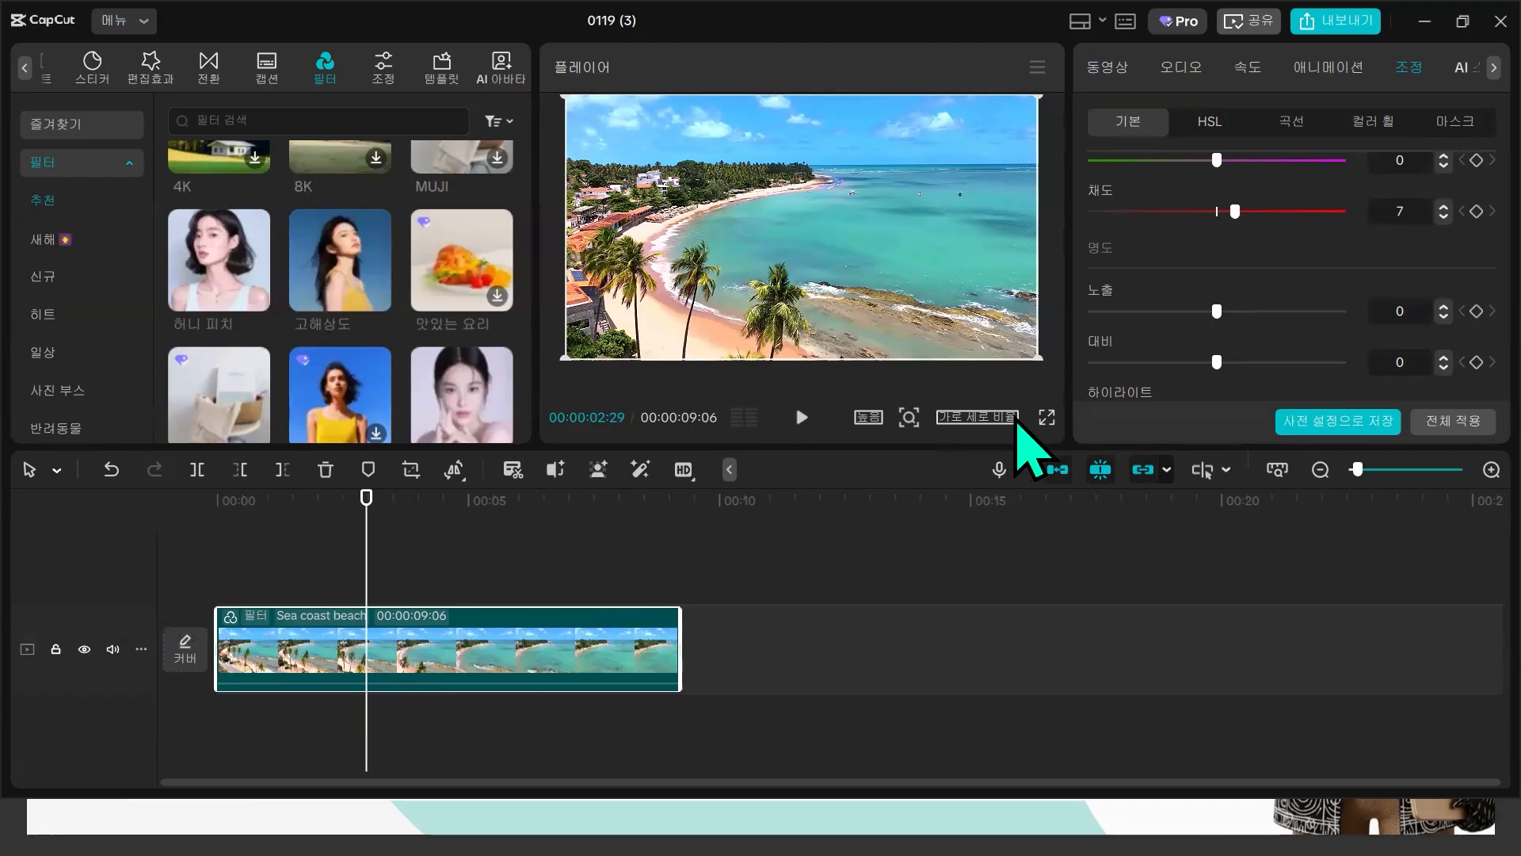
drag(1216, 310, 1232, 311)
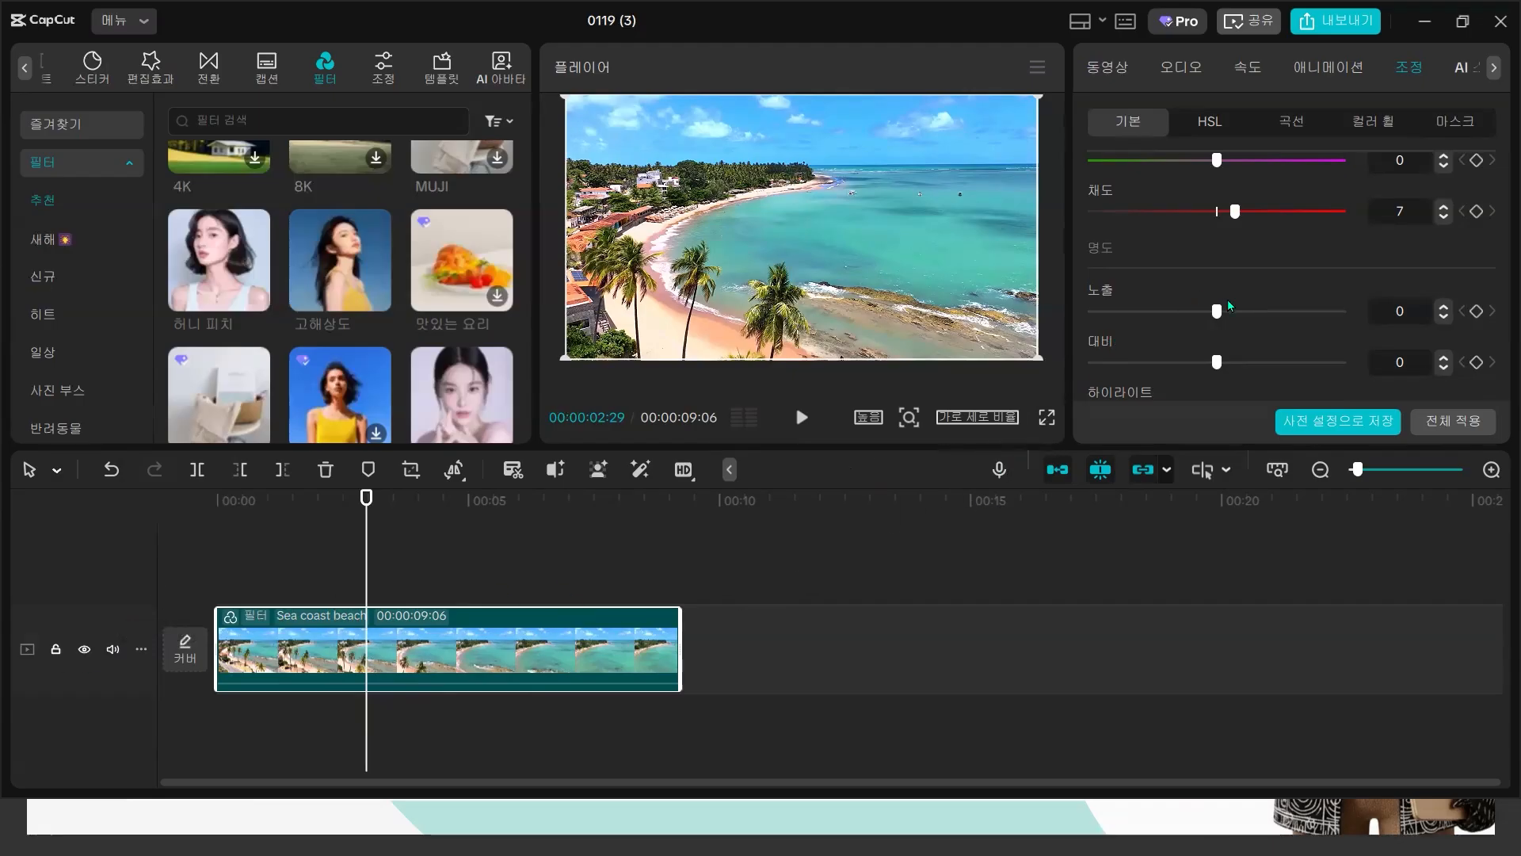
click(1449, 319)
click(1449, 319)
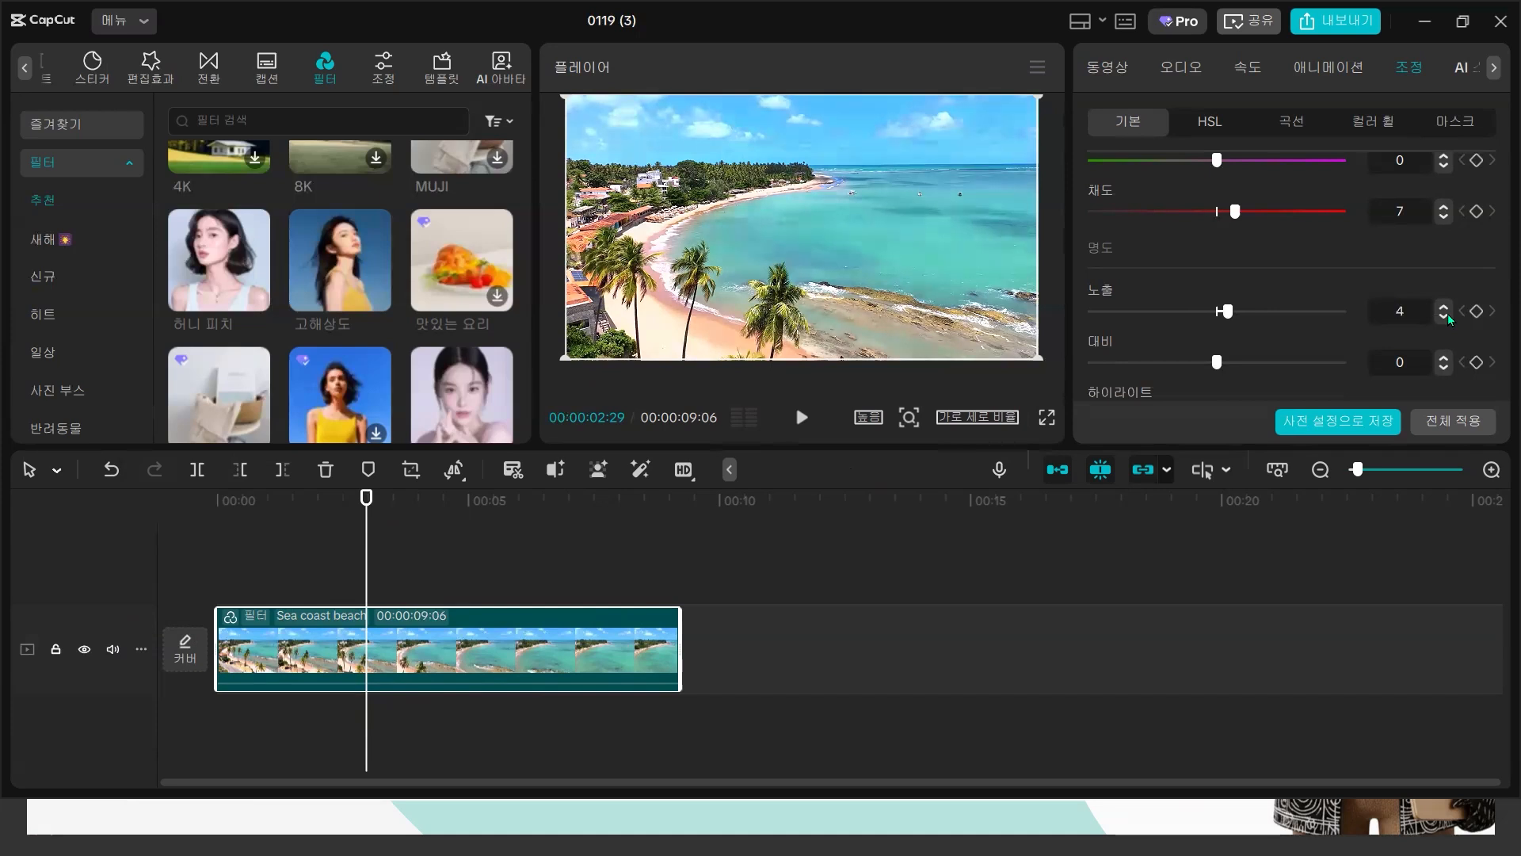
- Enable the automatic adjustment (자동 조정) in the beach clip's basic colour settings
click(1449, 319)
scroll(1258, 259, up, 3)
scroll(1258, 258, up, 5)
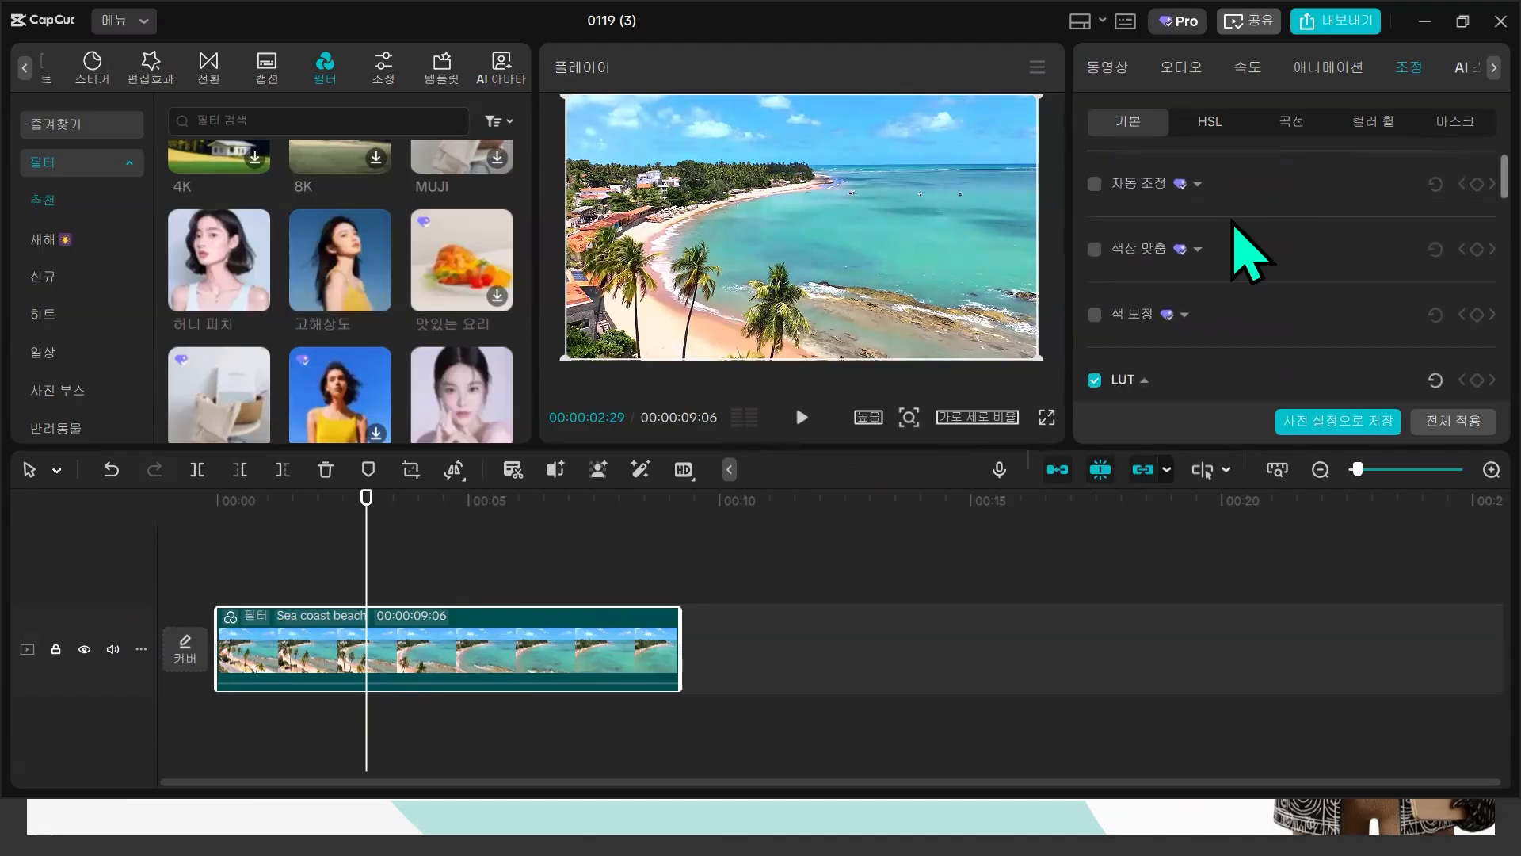
click(1118, 127)
click(1094, 184)
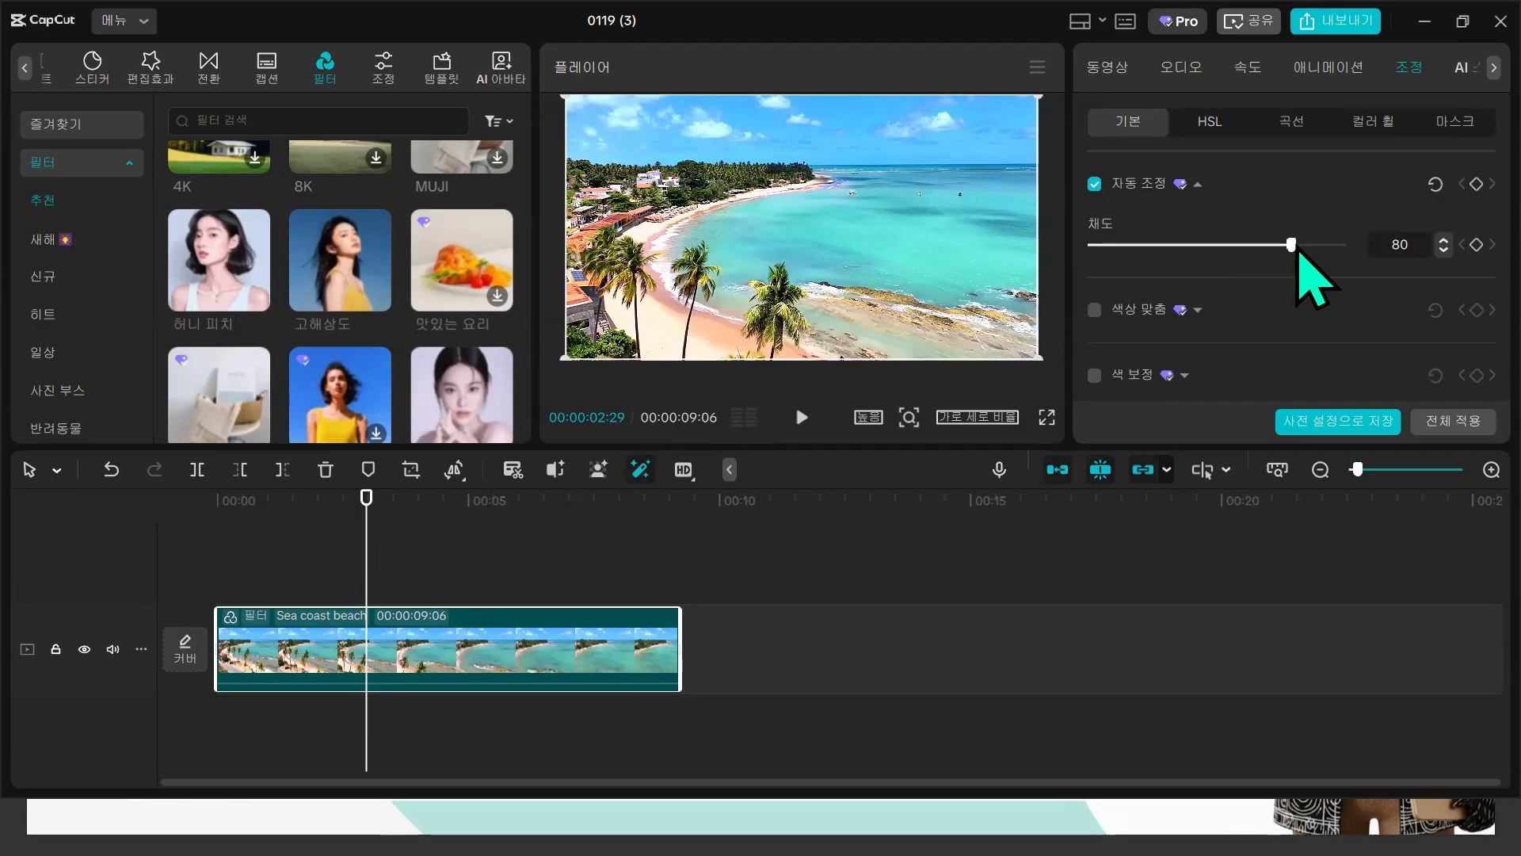
- Set the automatic adjustment's strength (채도) to 63 and open the beach clip's HSL settings
drag(1292, 246, 1244, 245)
click(1444, 250)
click(1446, 252)
click(1445, 251)
click(1445, 251)
click(1443, 239)
click(1441, 251)
click(1250, 245)
click(1217, 129)
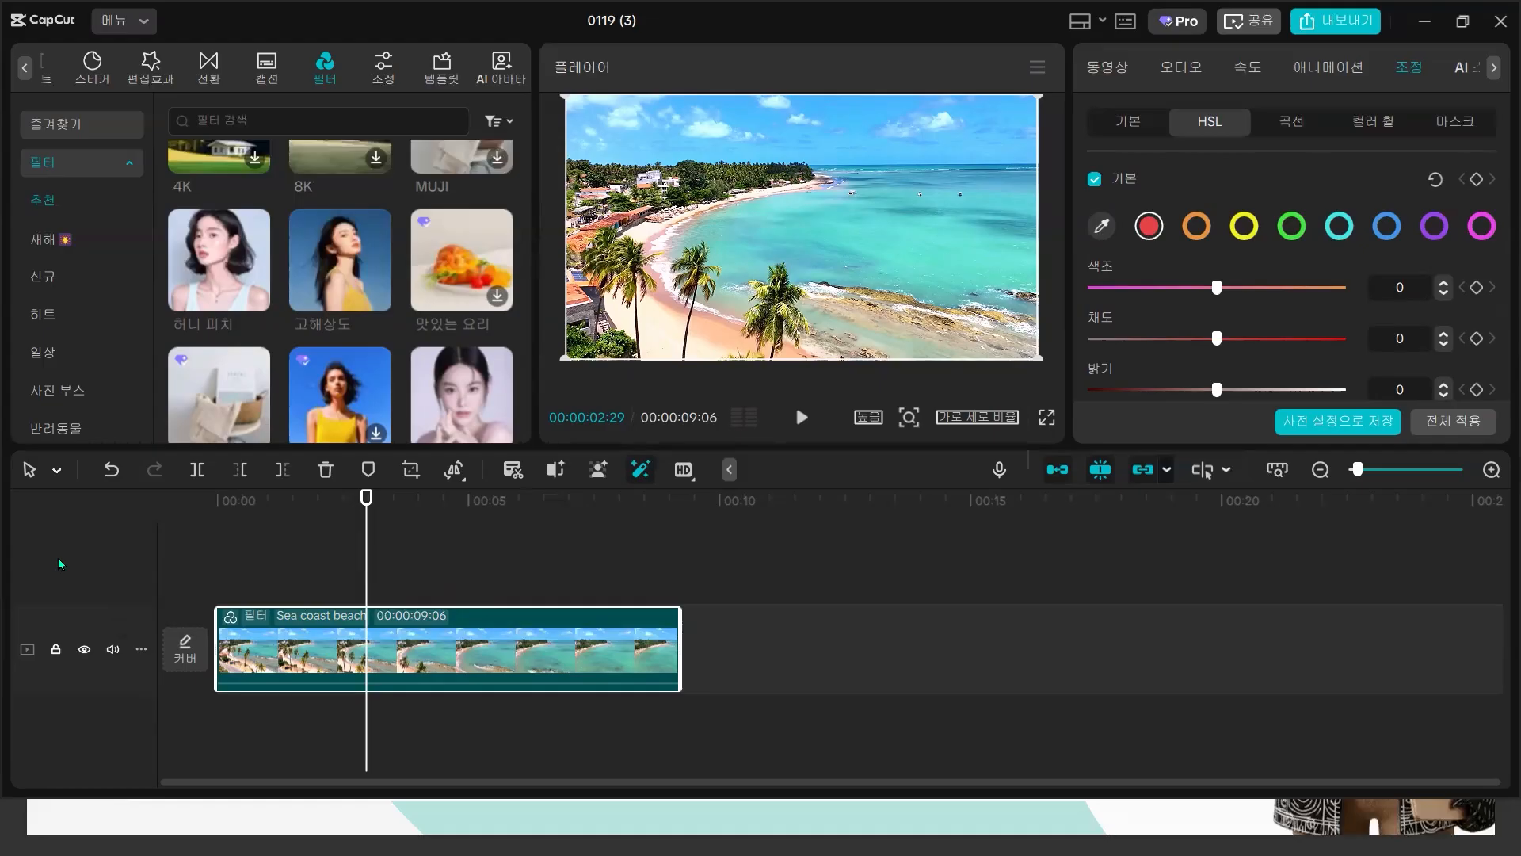
key(alt+Tab)
key(Right)
key(Right)
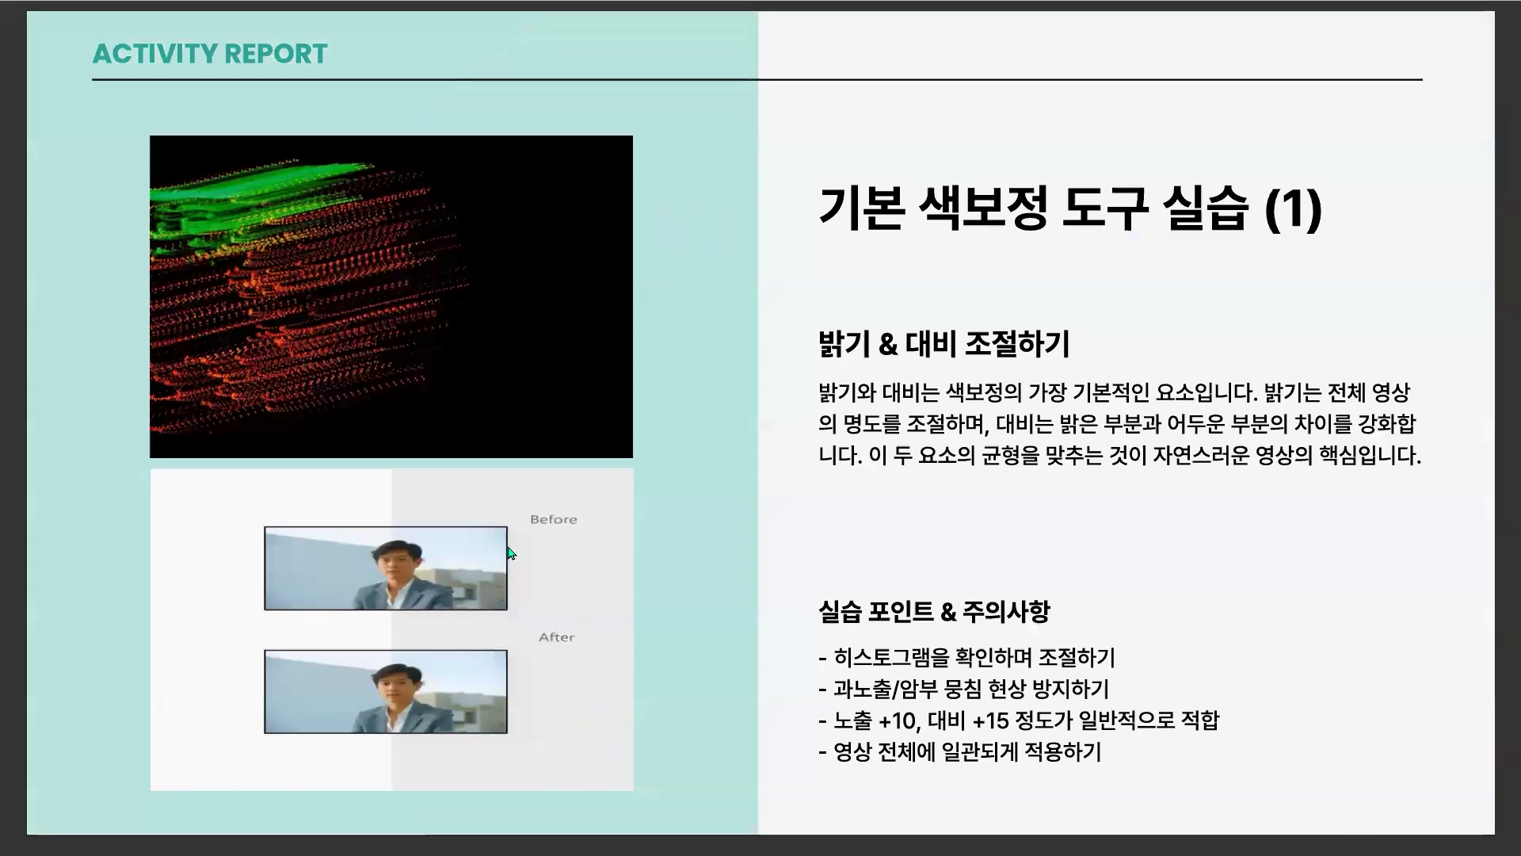
key(Right)
key(Right)
key(Right)
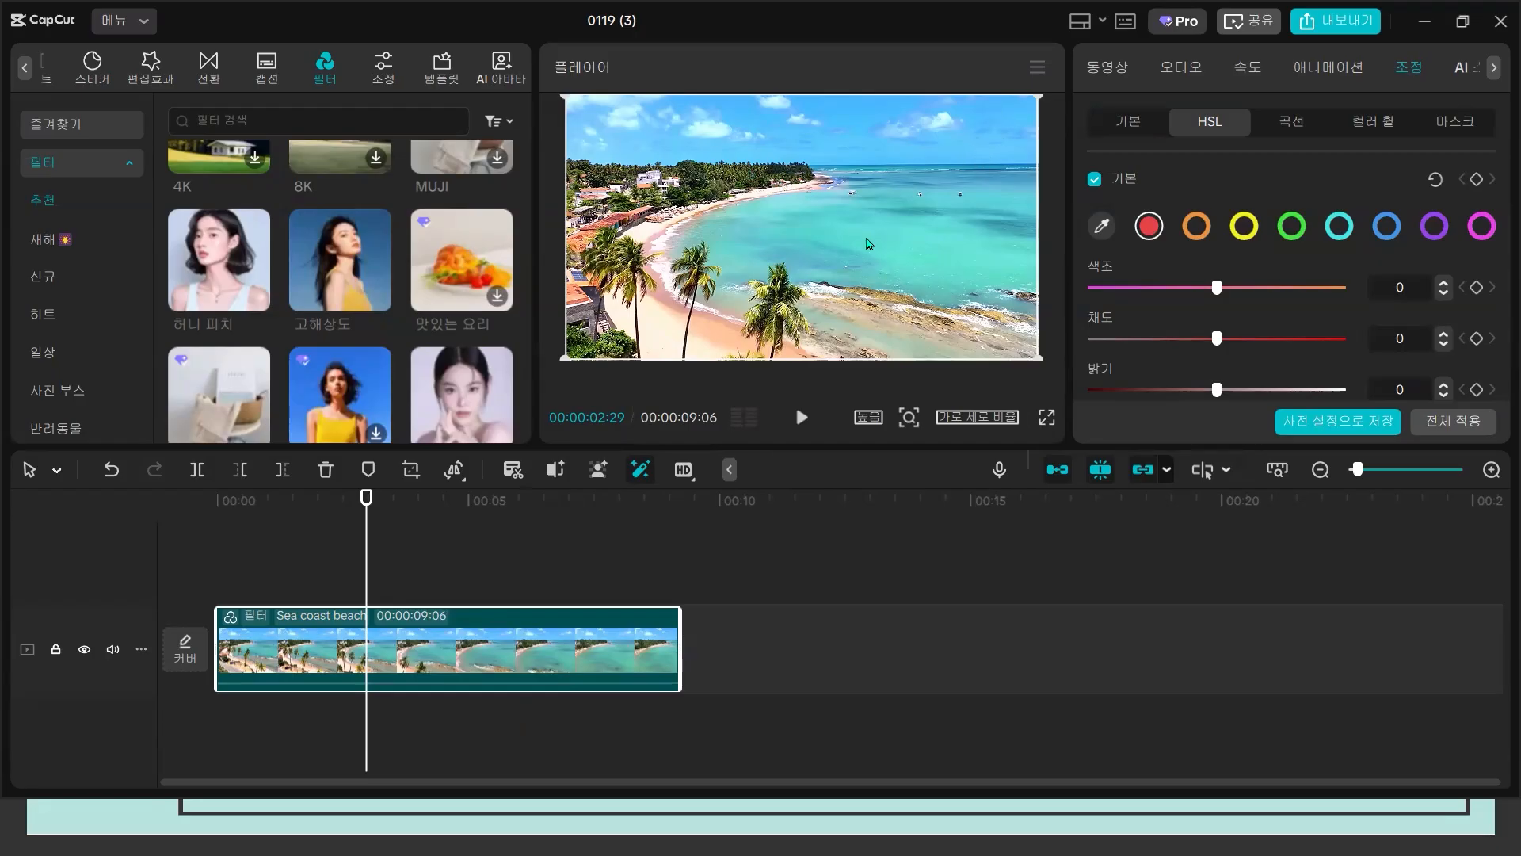
- In the HSL settings, set the blue range's saturation (채도) to -3 and brightness (밝기) to -6
click(1387, 226)
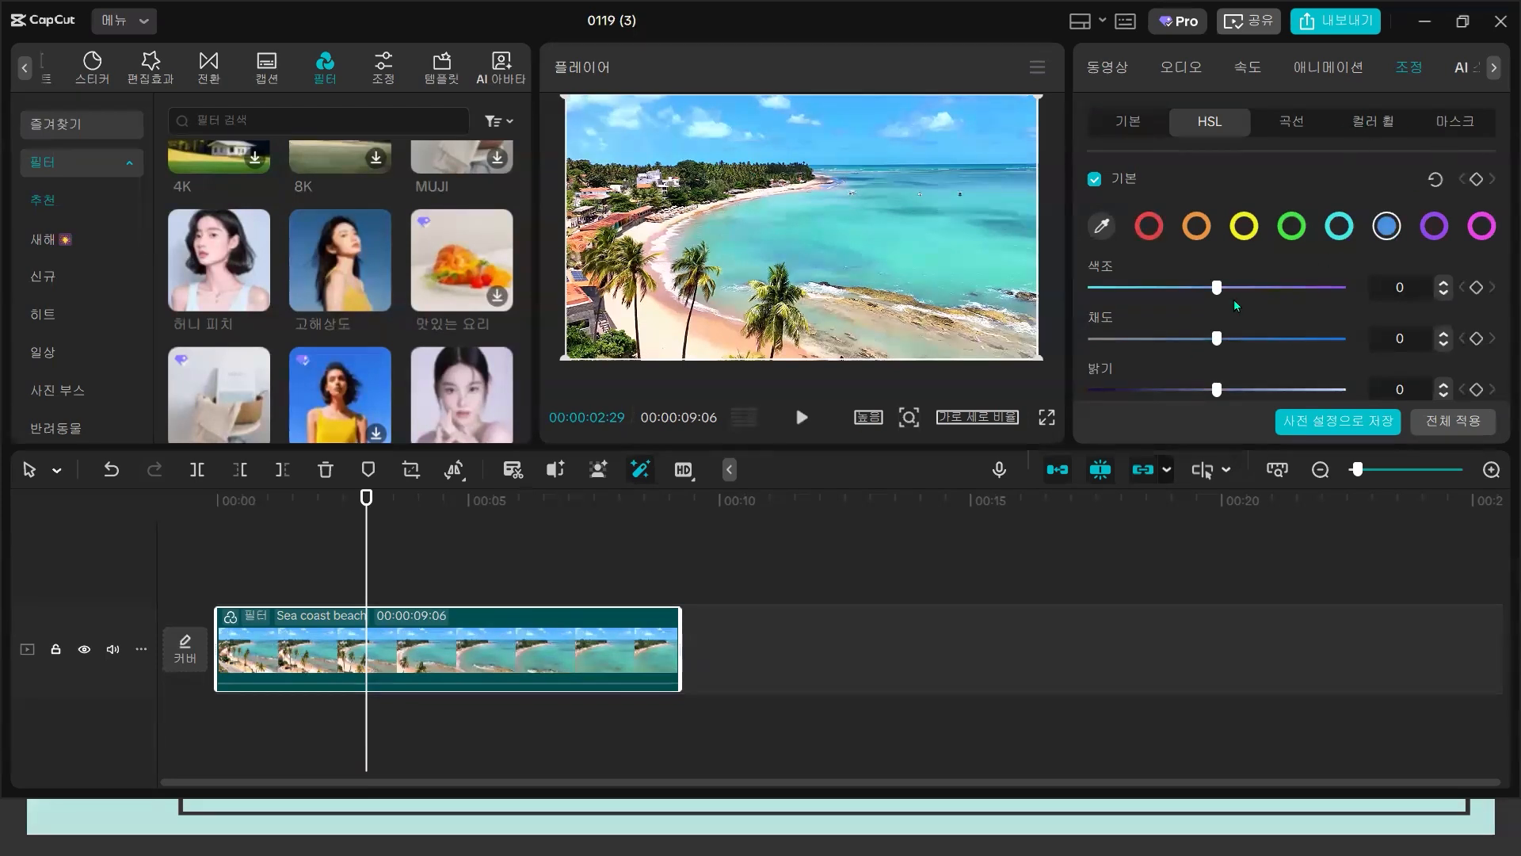
scroll(1236, 305, down, 1)
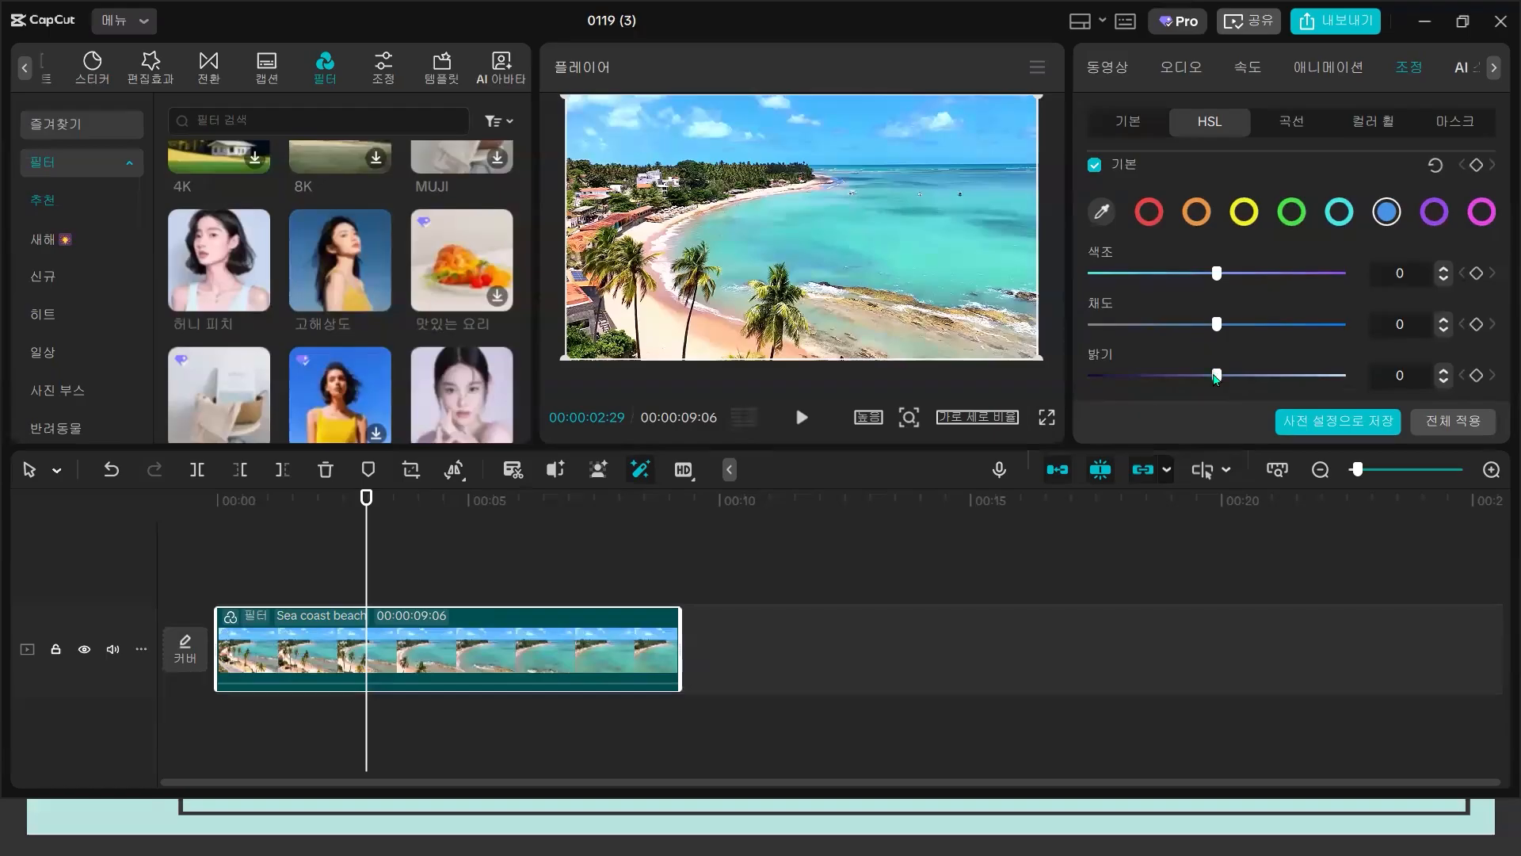
drag(1214, 373, 1211, 379)
drag(1217, 322, 1203, 390)
mouse_move(1203, 331)
mouse_down()
mouse_move(1181, 325)
mouse_move(1253, 324)
mouse_move(1204, 325)
mouse_move(1212, 337)
mouse_up()
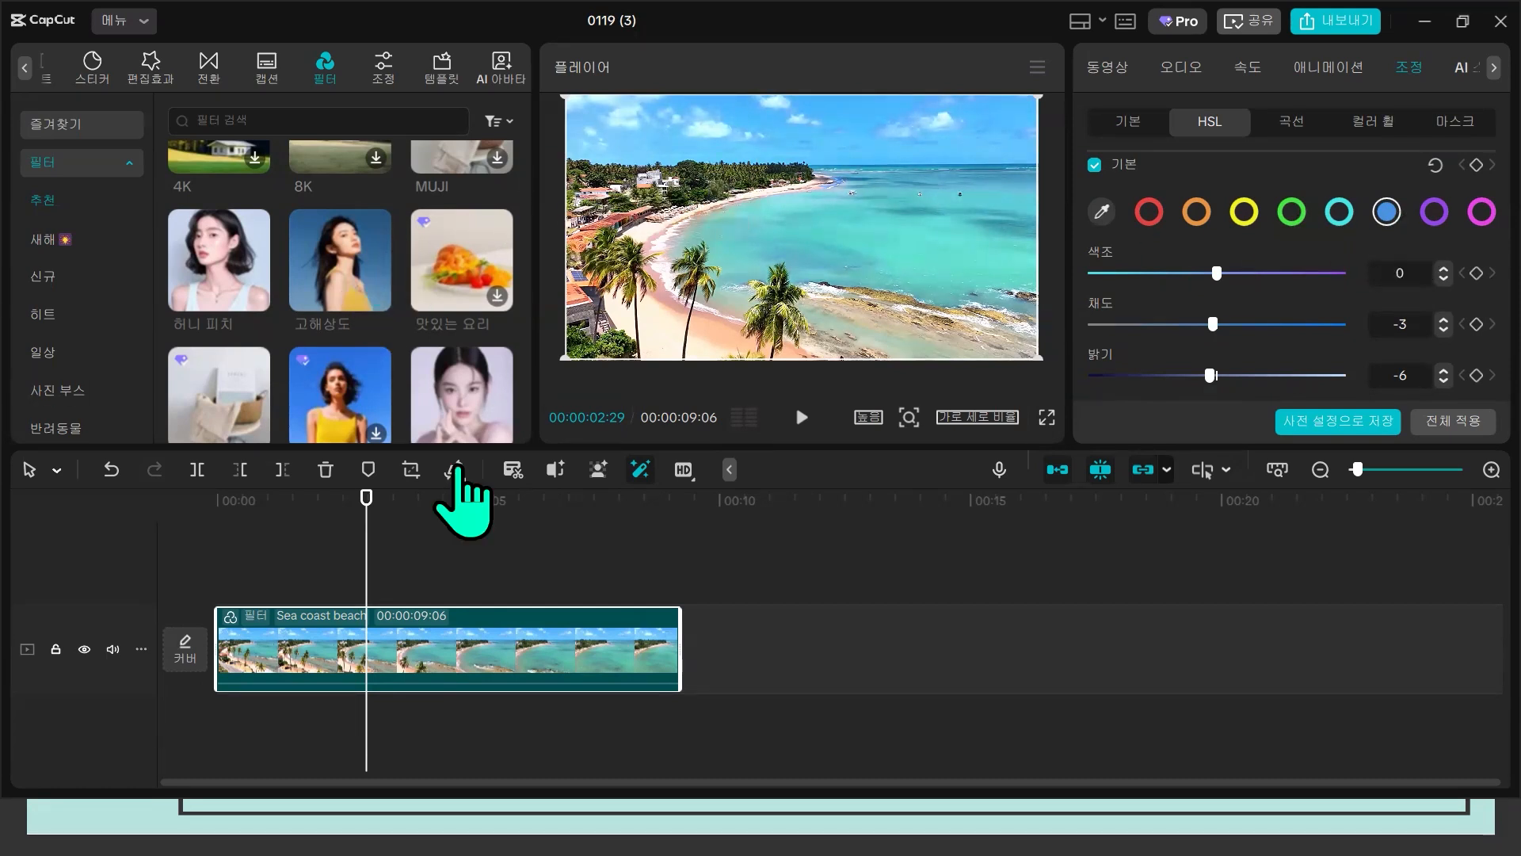
- With the playhead at 00:00:02:14, set the green range's hue (색조) to -23 and saturation (채도) to -6 in the HSL settings
drag(364, 571, 339, 571)
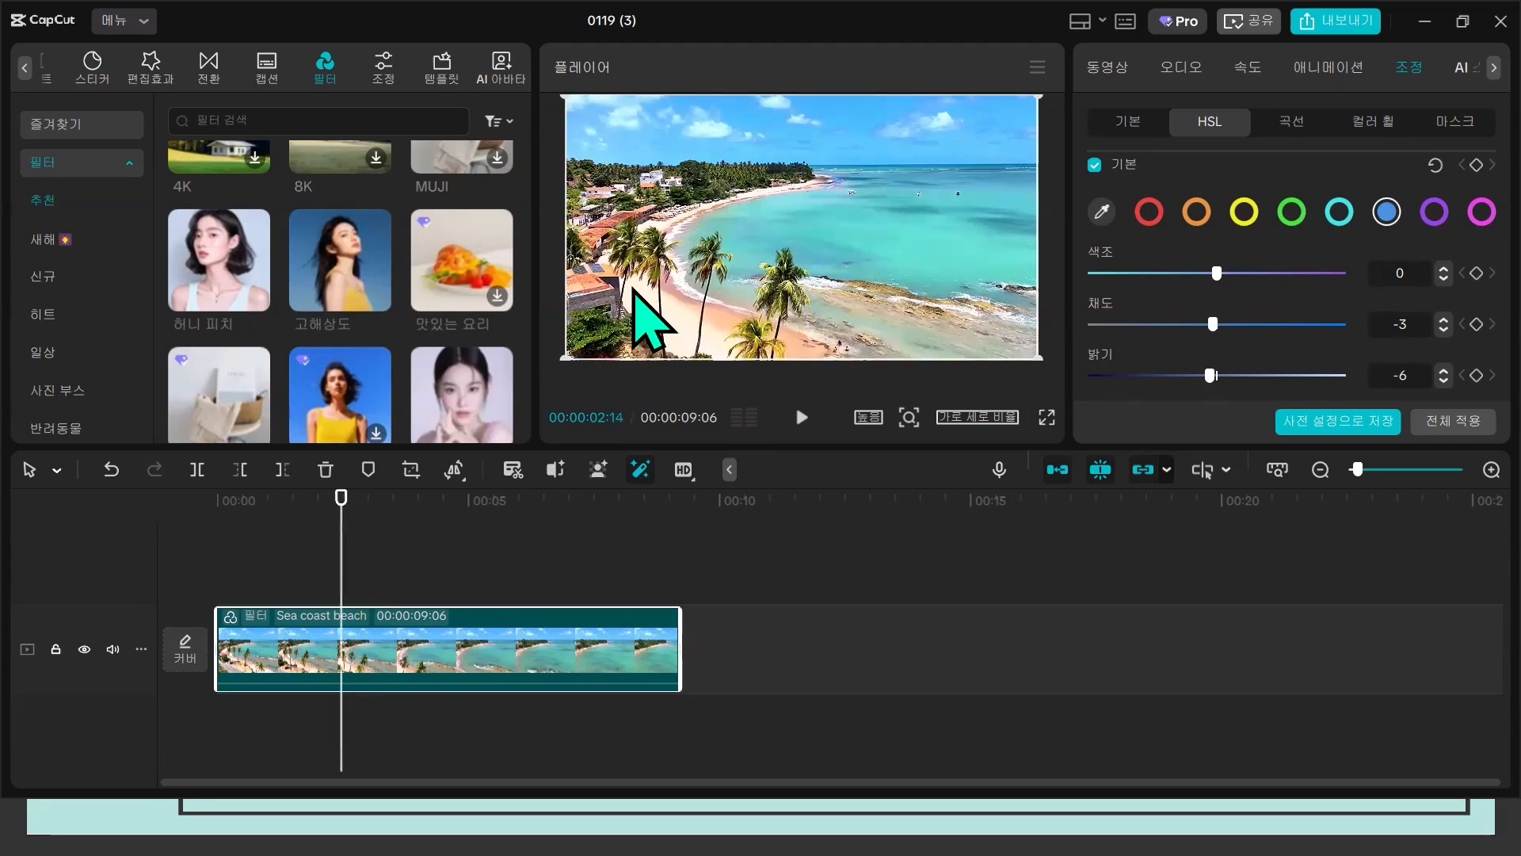
click(1293, 213)
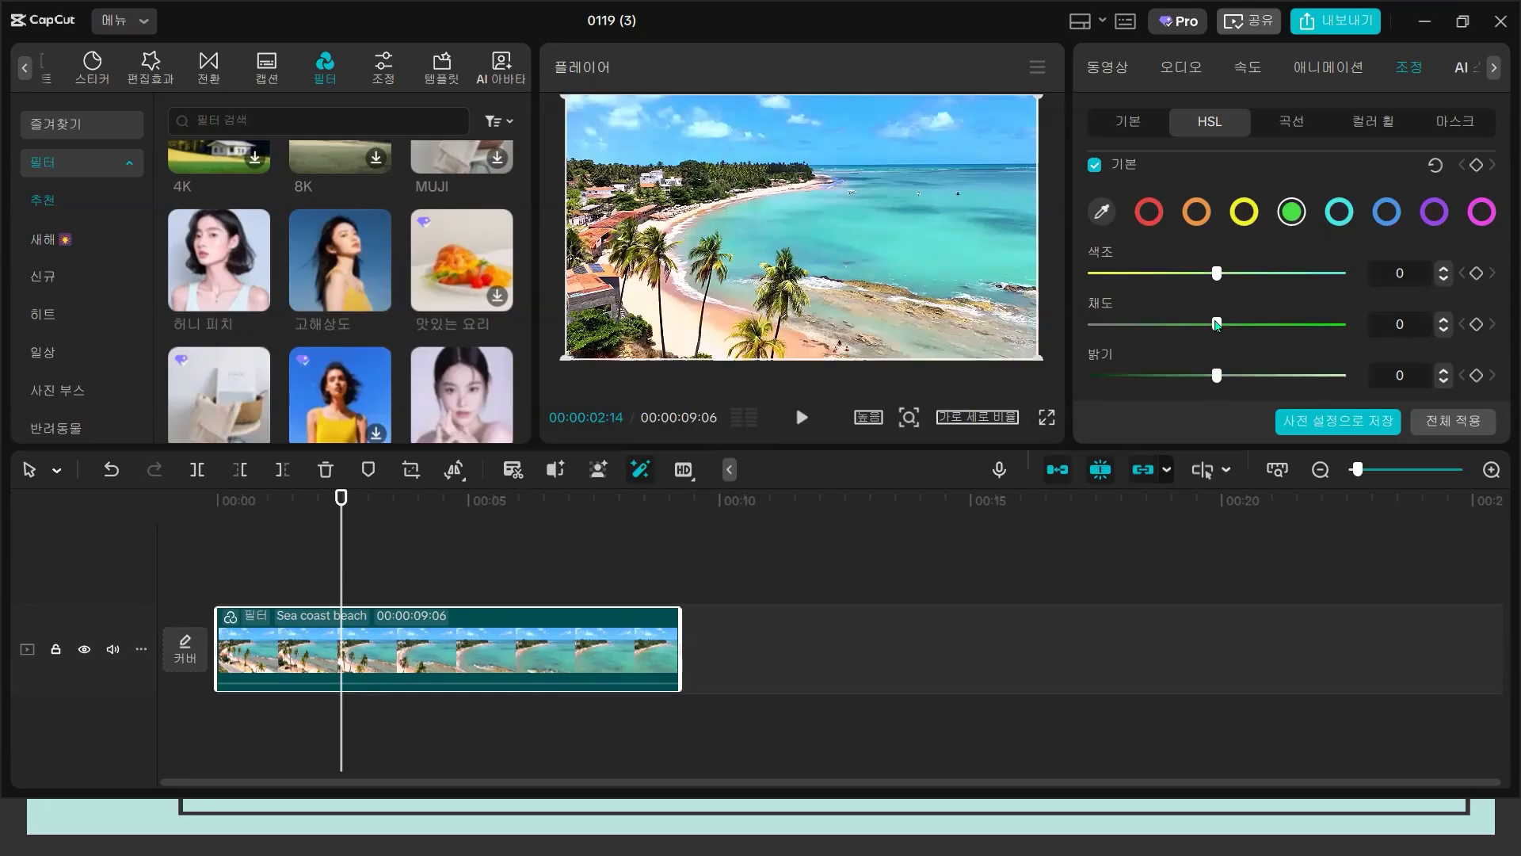
drag(1216, 325, 1209, 327)
drag(1217, 273, 1201, 274)
click(1191, 273)
click(1444, 279)
click(1443, 279)
click(1444, 279)
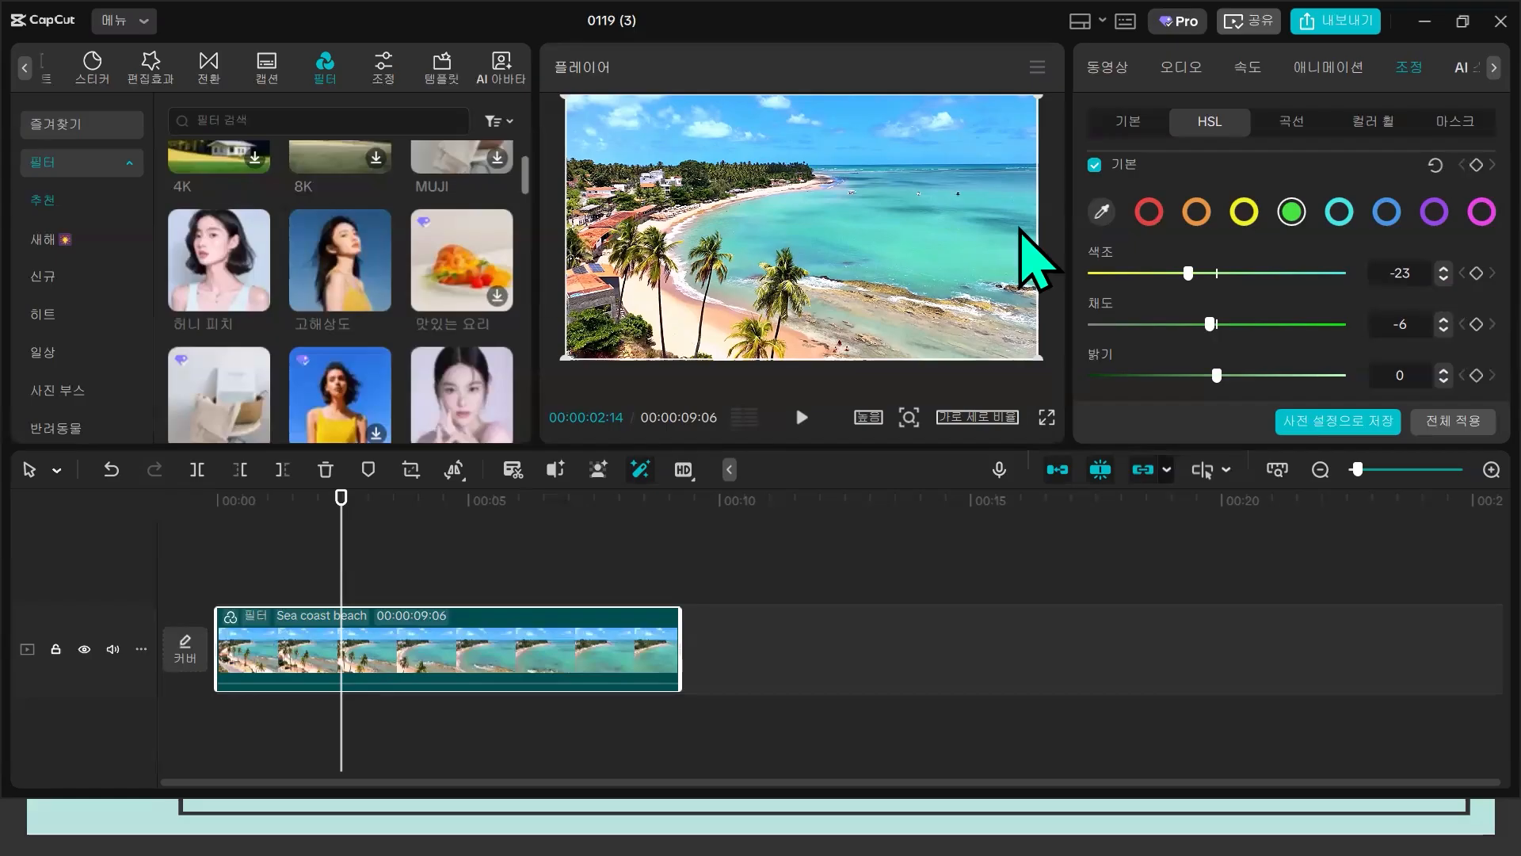
- Enlarge the preview area and shape the beach clip's brightness (밝기) curve into a gentle S with one shadow and one highlight point
click(1293, 125)
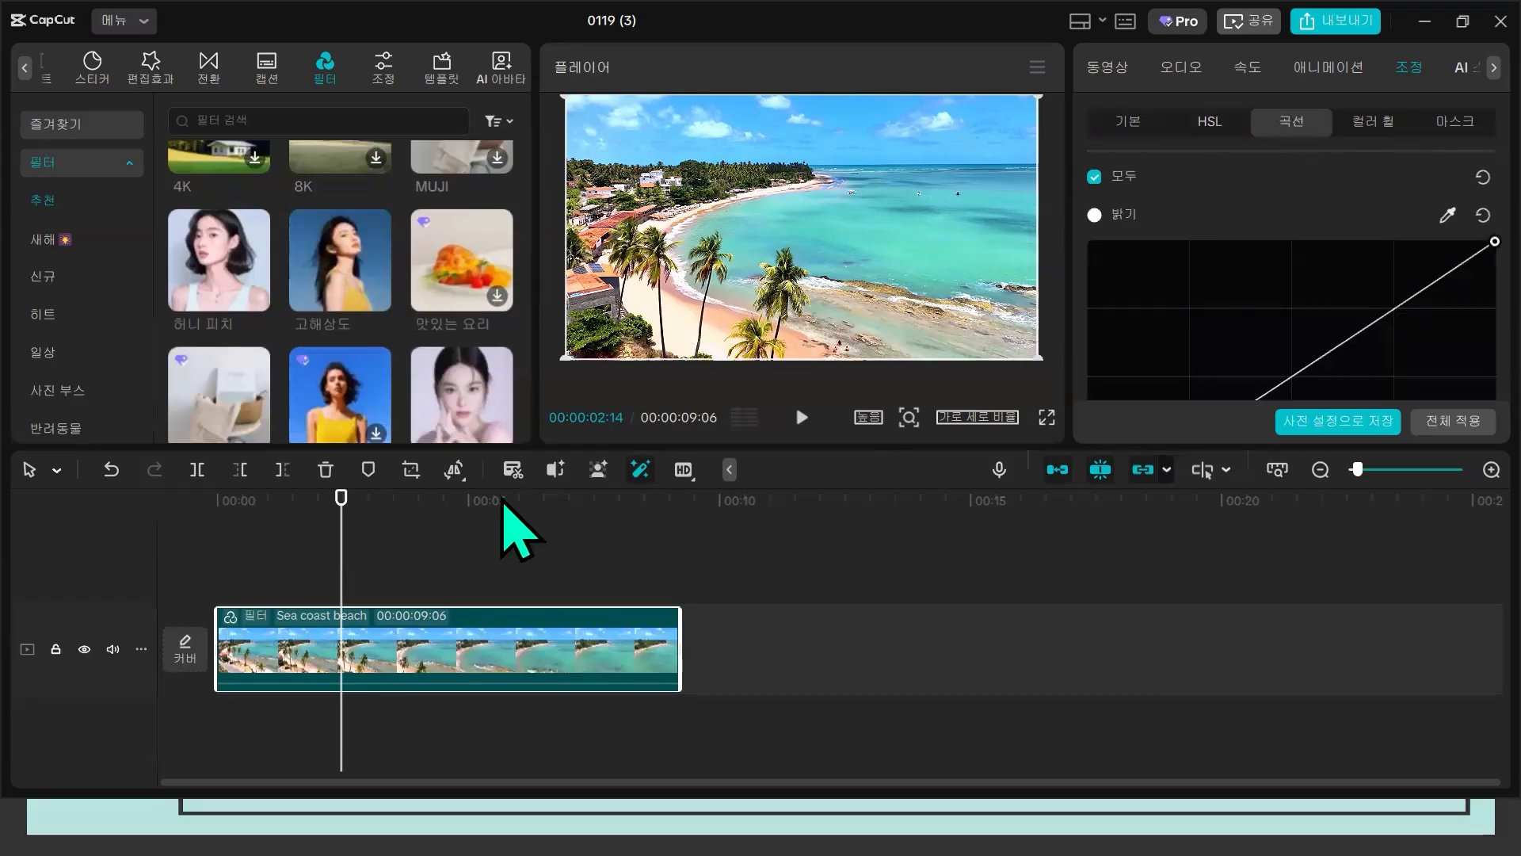
drag(876, 448, 875, 600)
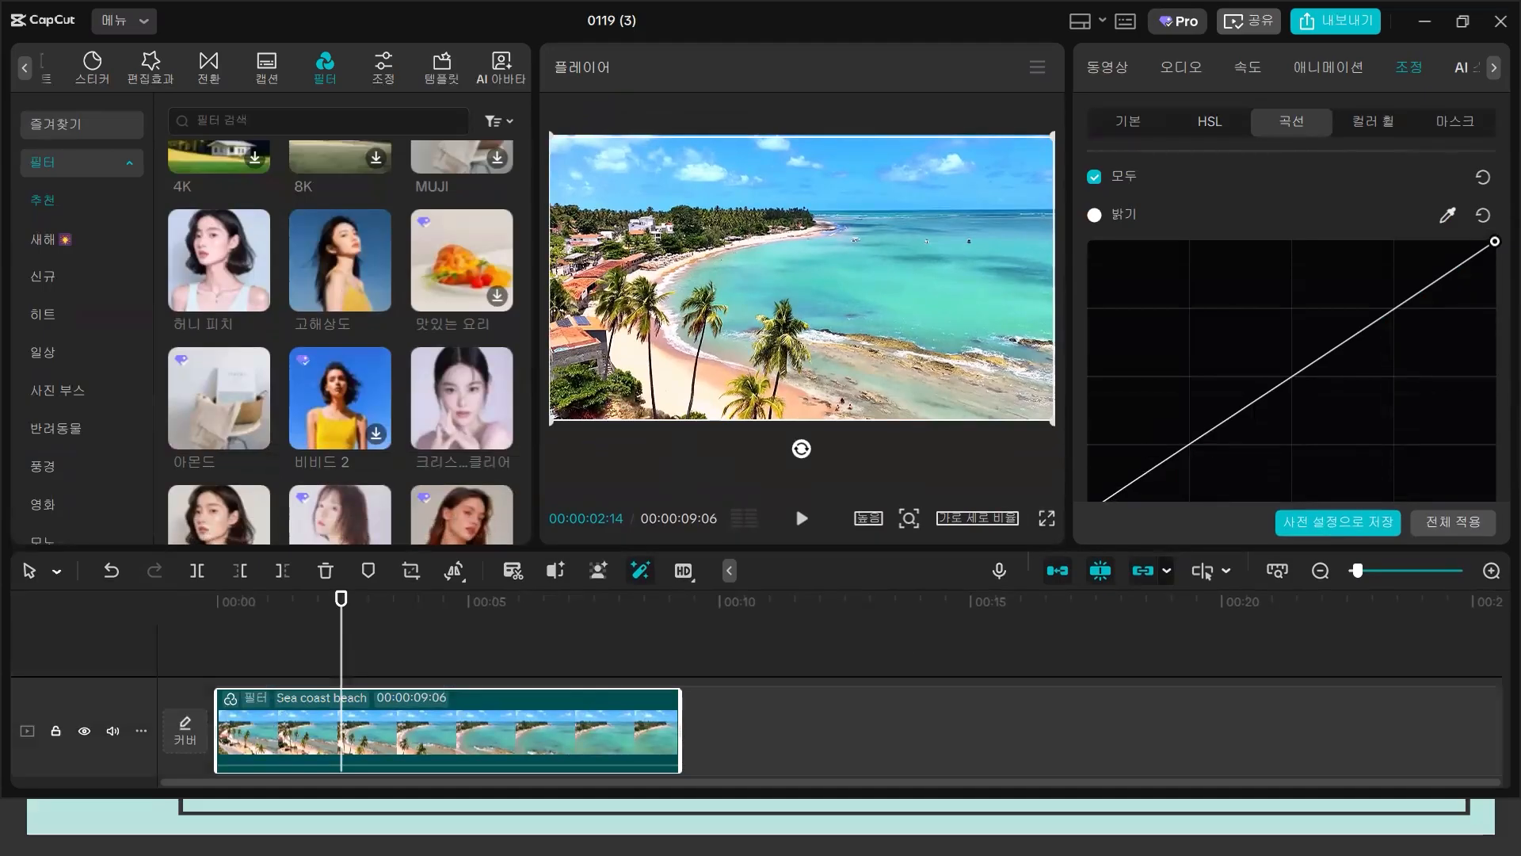
click(1400, 305)
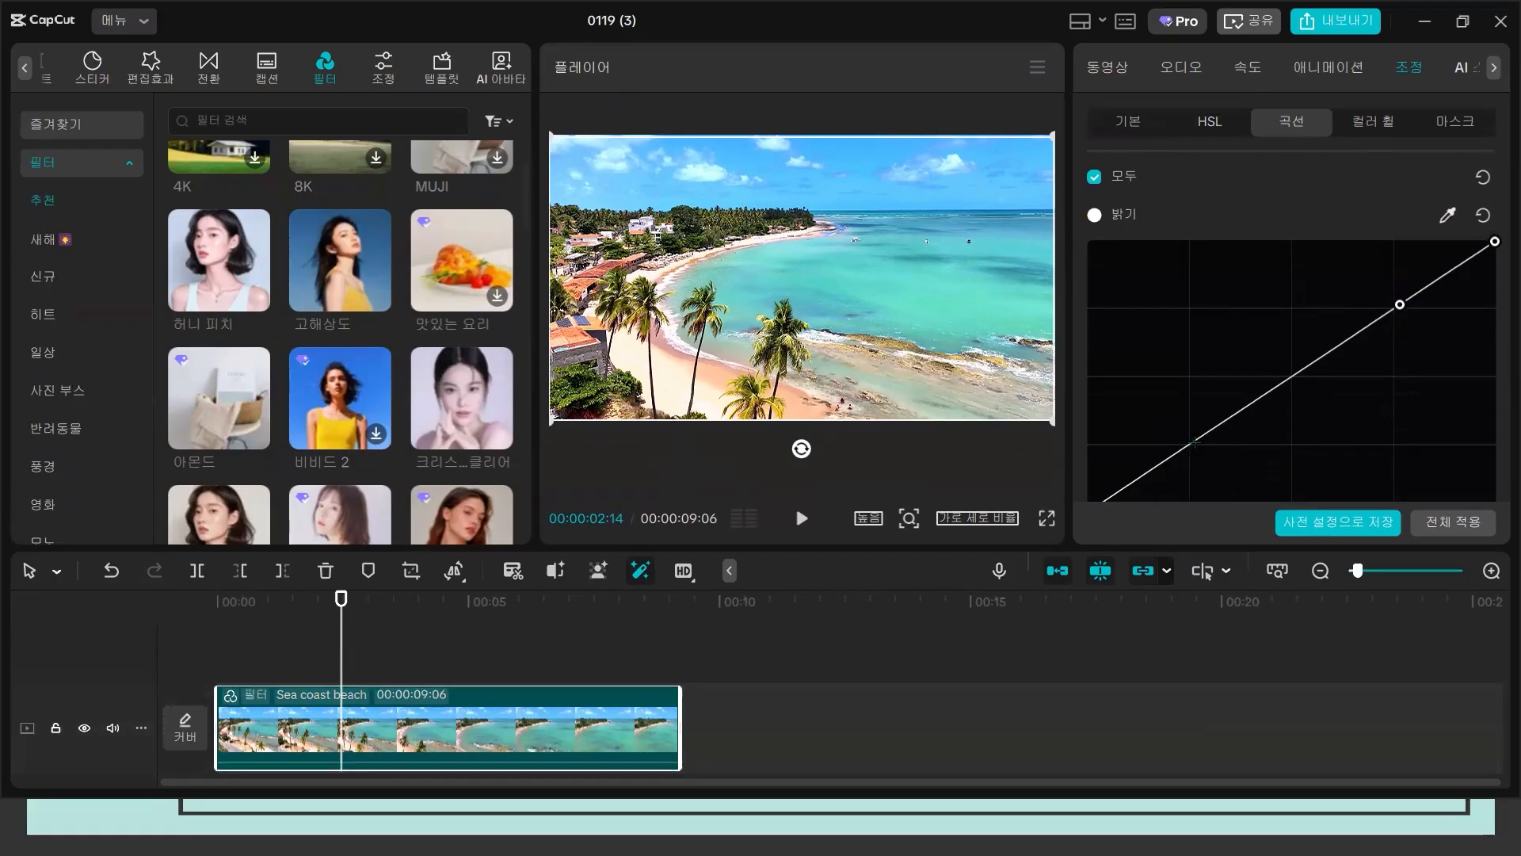
drag(1190, 442, 1204, 458)
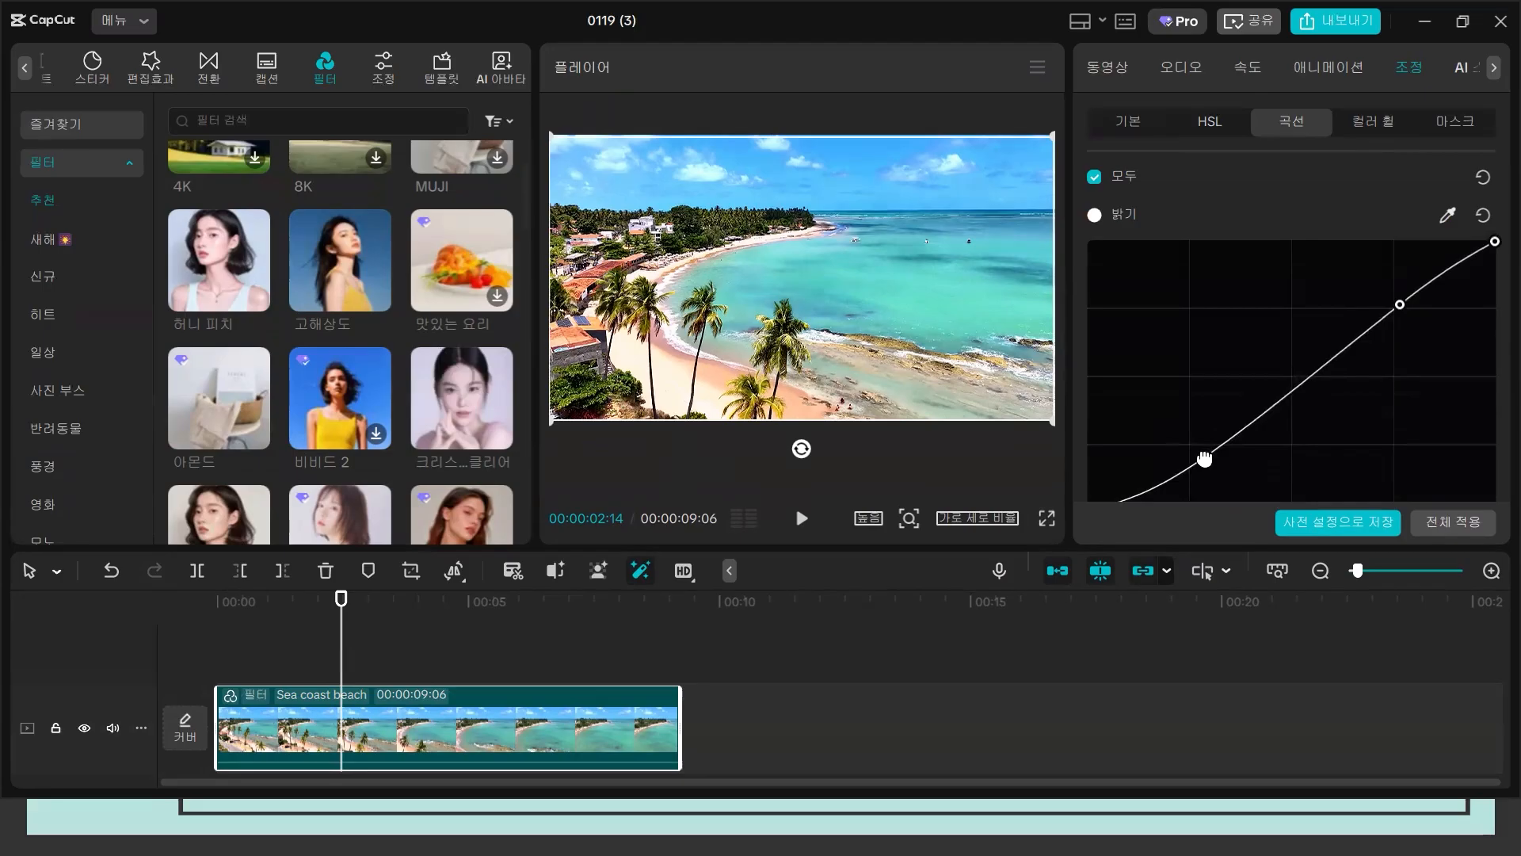
drag(1396, 307, 1389, 299)
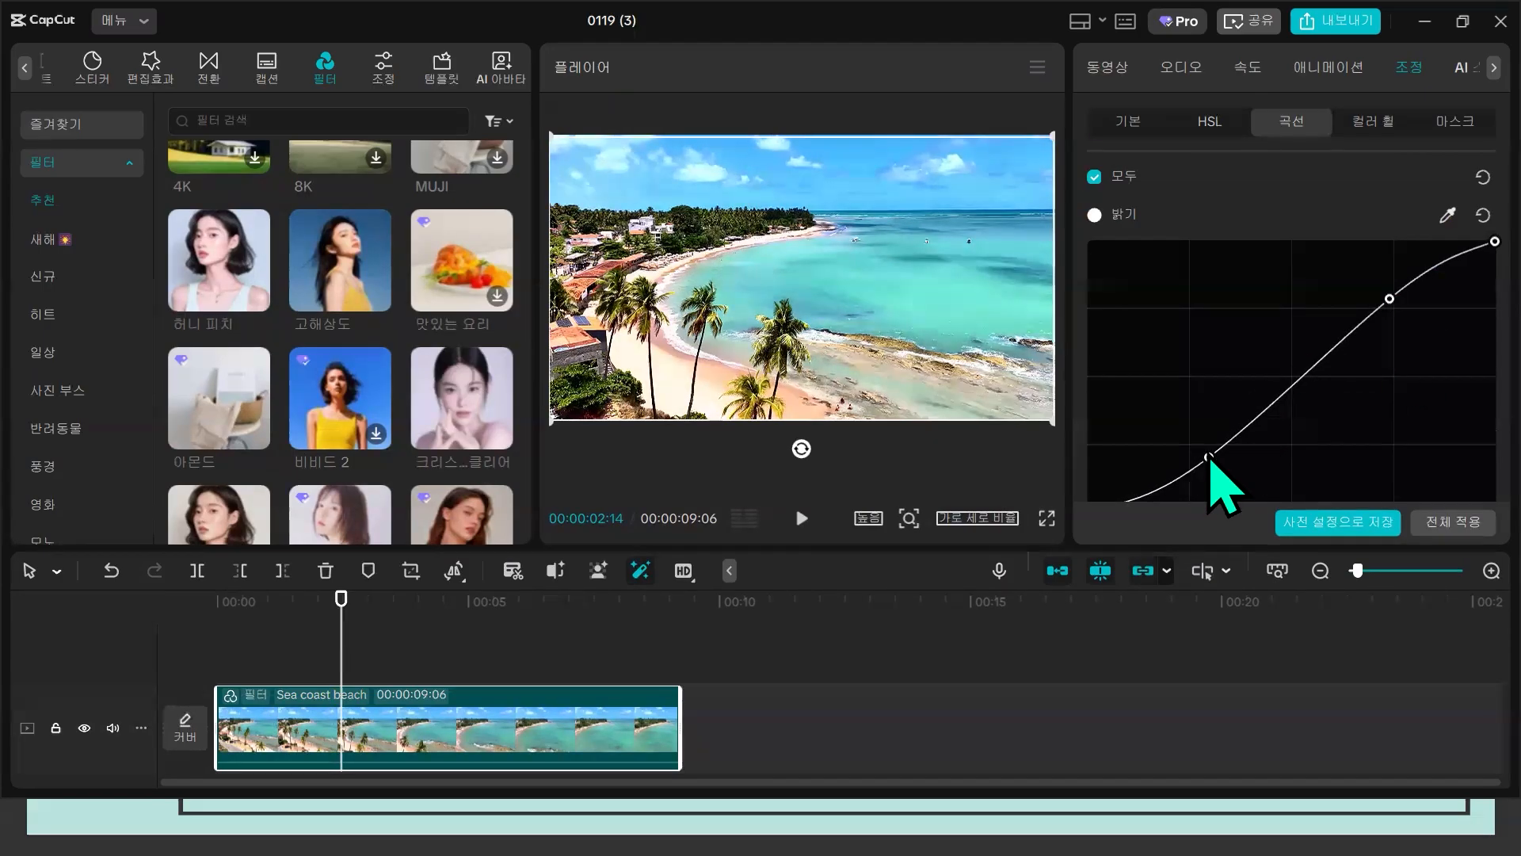
drag(1208, 458, 1203, 461)
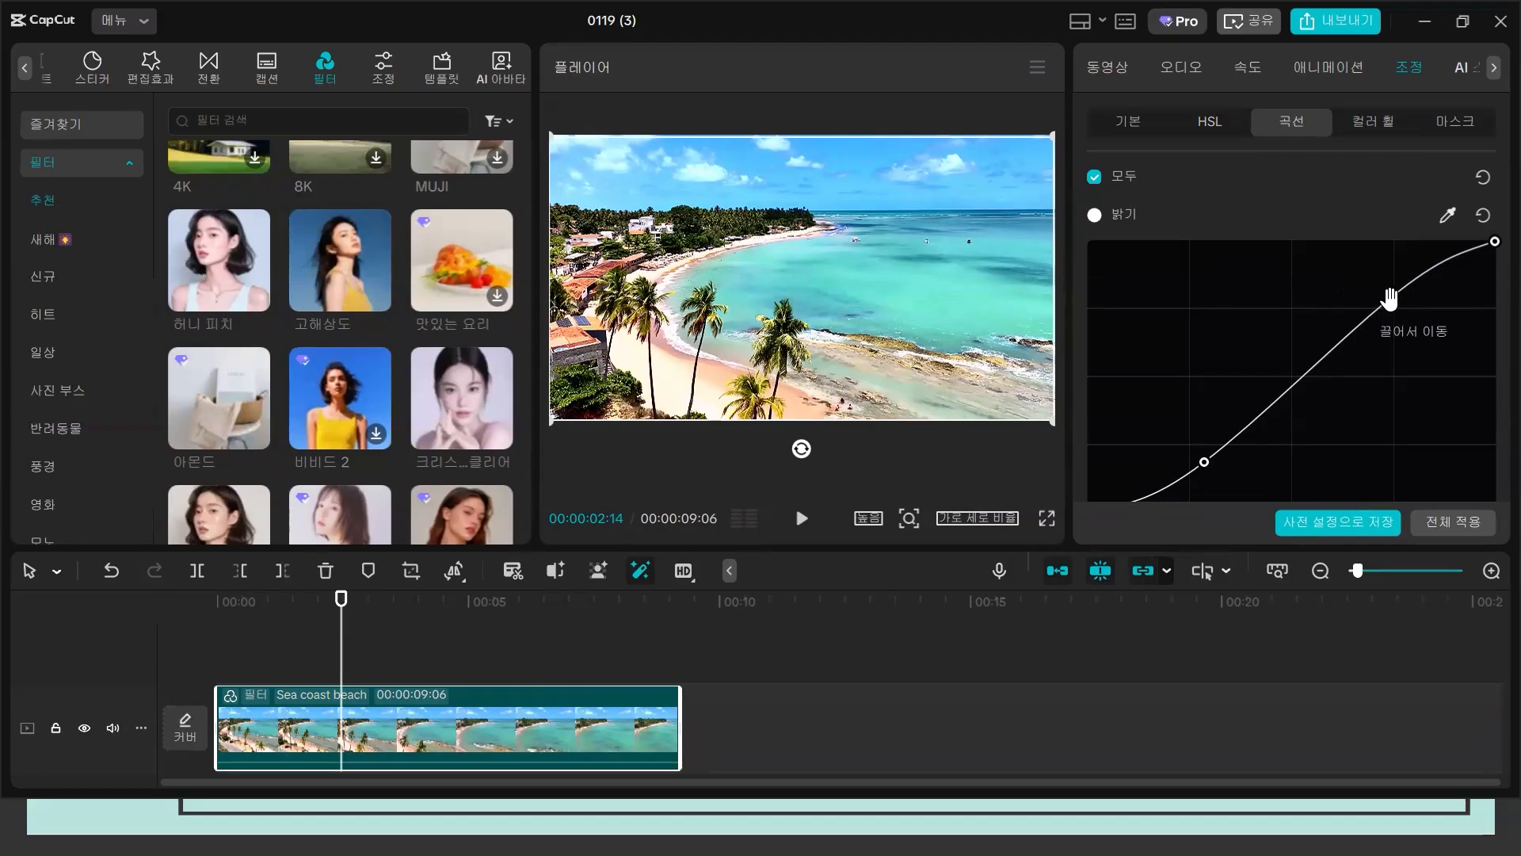
drag(1391, 302, 1358, 267)
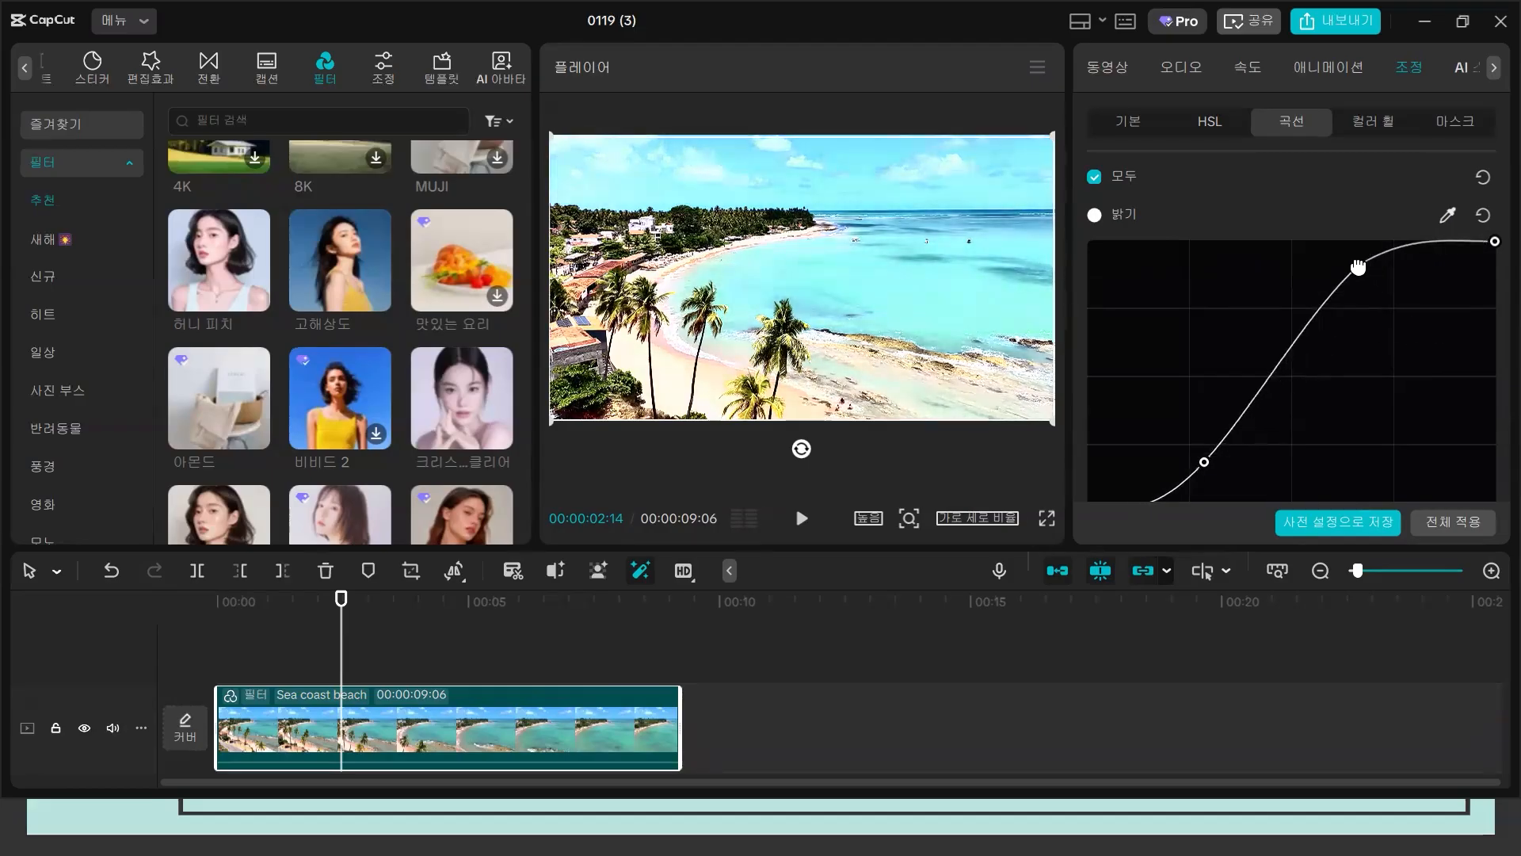
drag(1358, 267, 1388, 304)
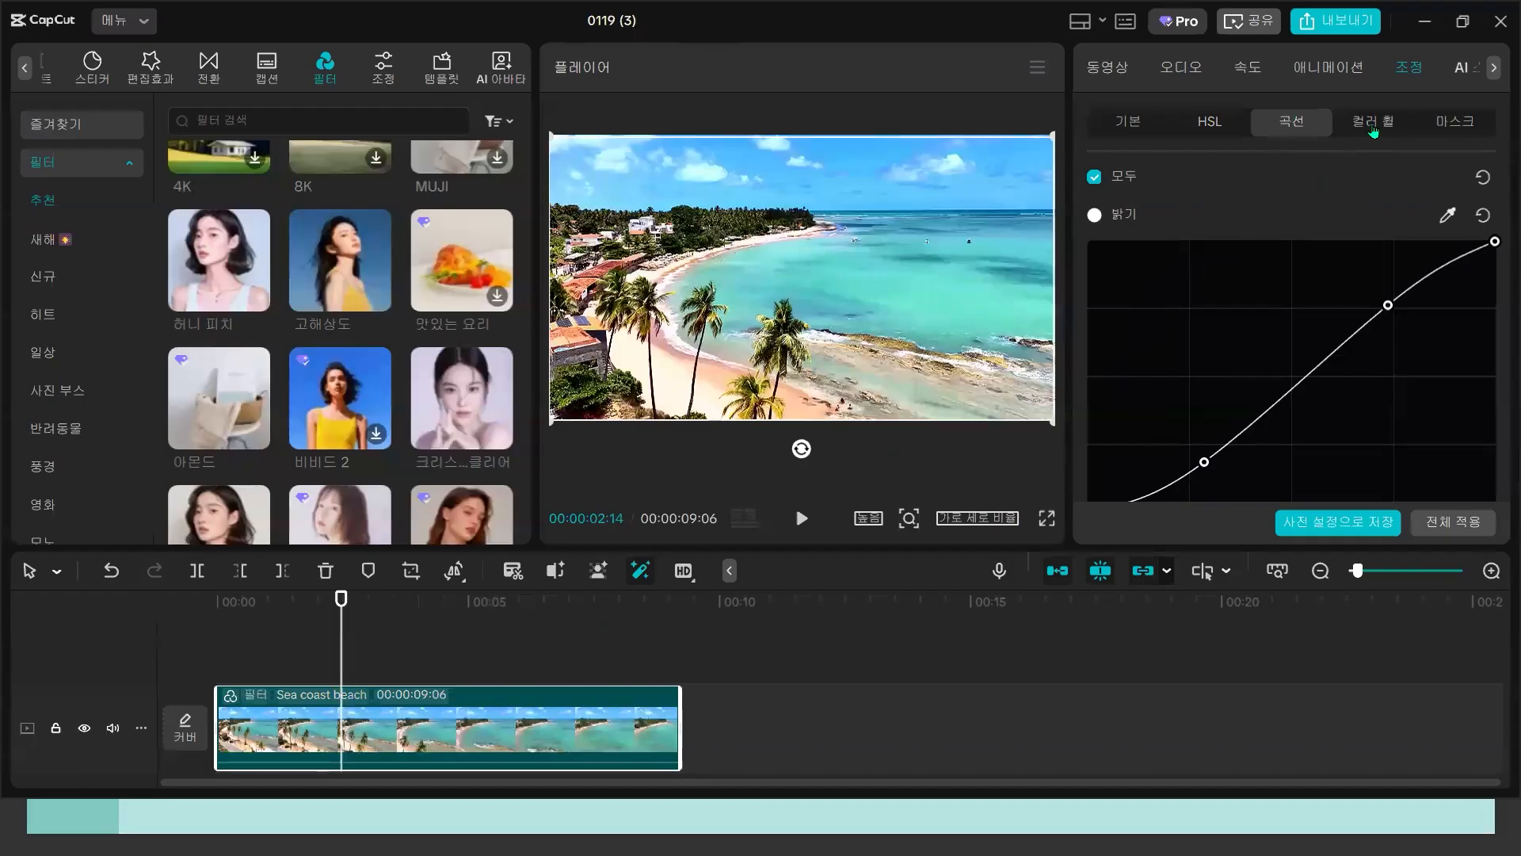
- In the colour wheels, shift the shadows (그림자) to -0.01, 0.00, 0.08 and the 연회색 wheel to 0.04, 0.00, -0.12
click(1373, 129)
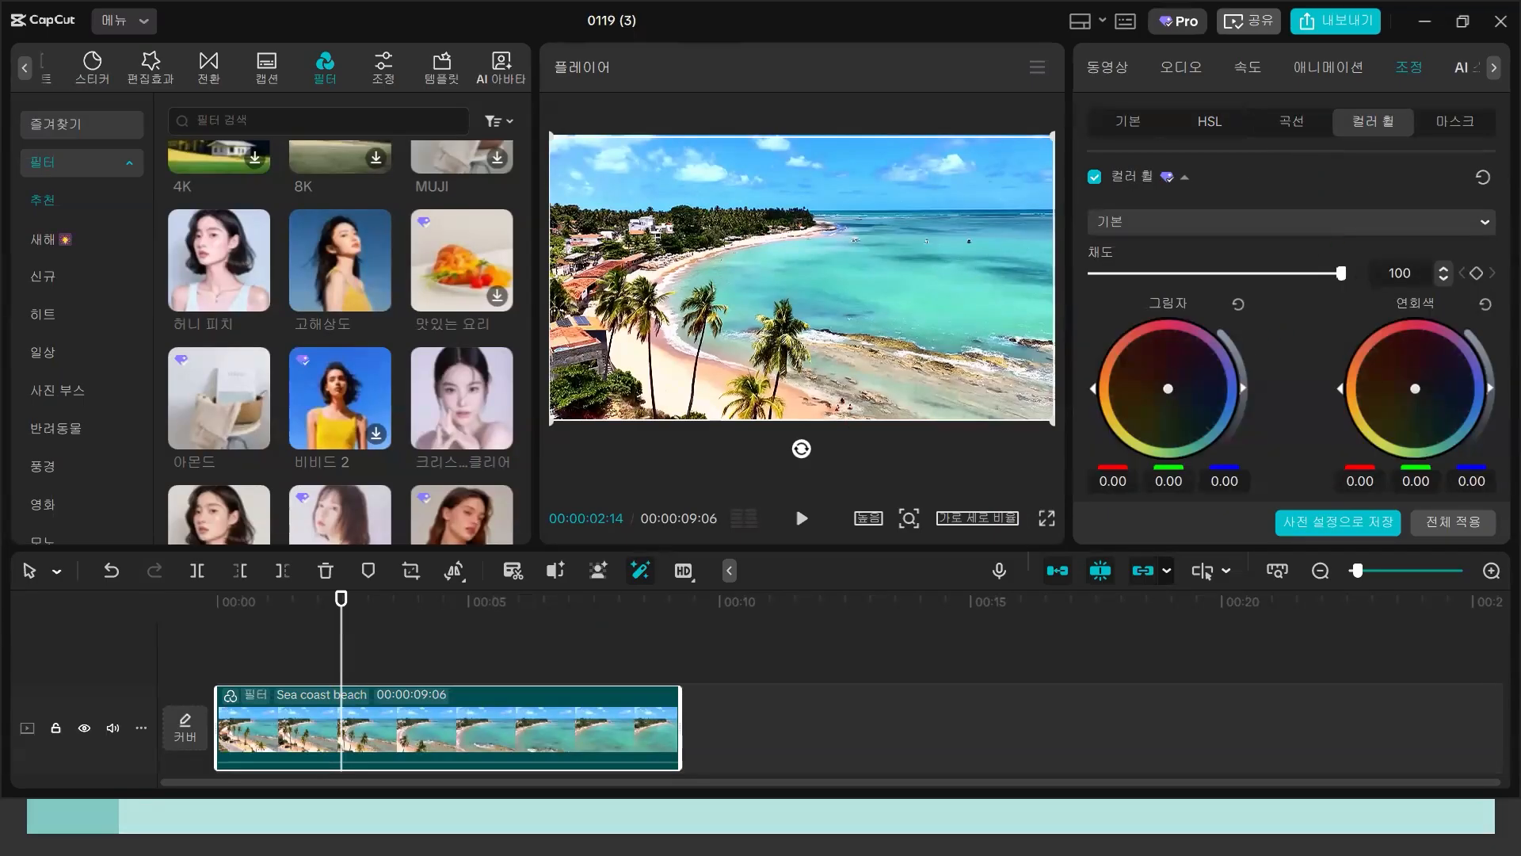
drag(1417, 388, 1407, 385)
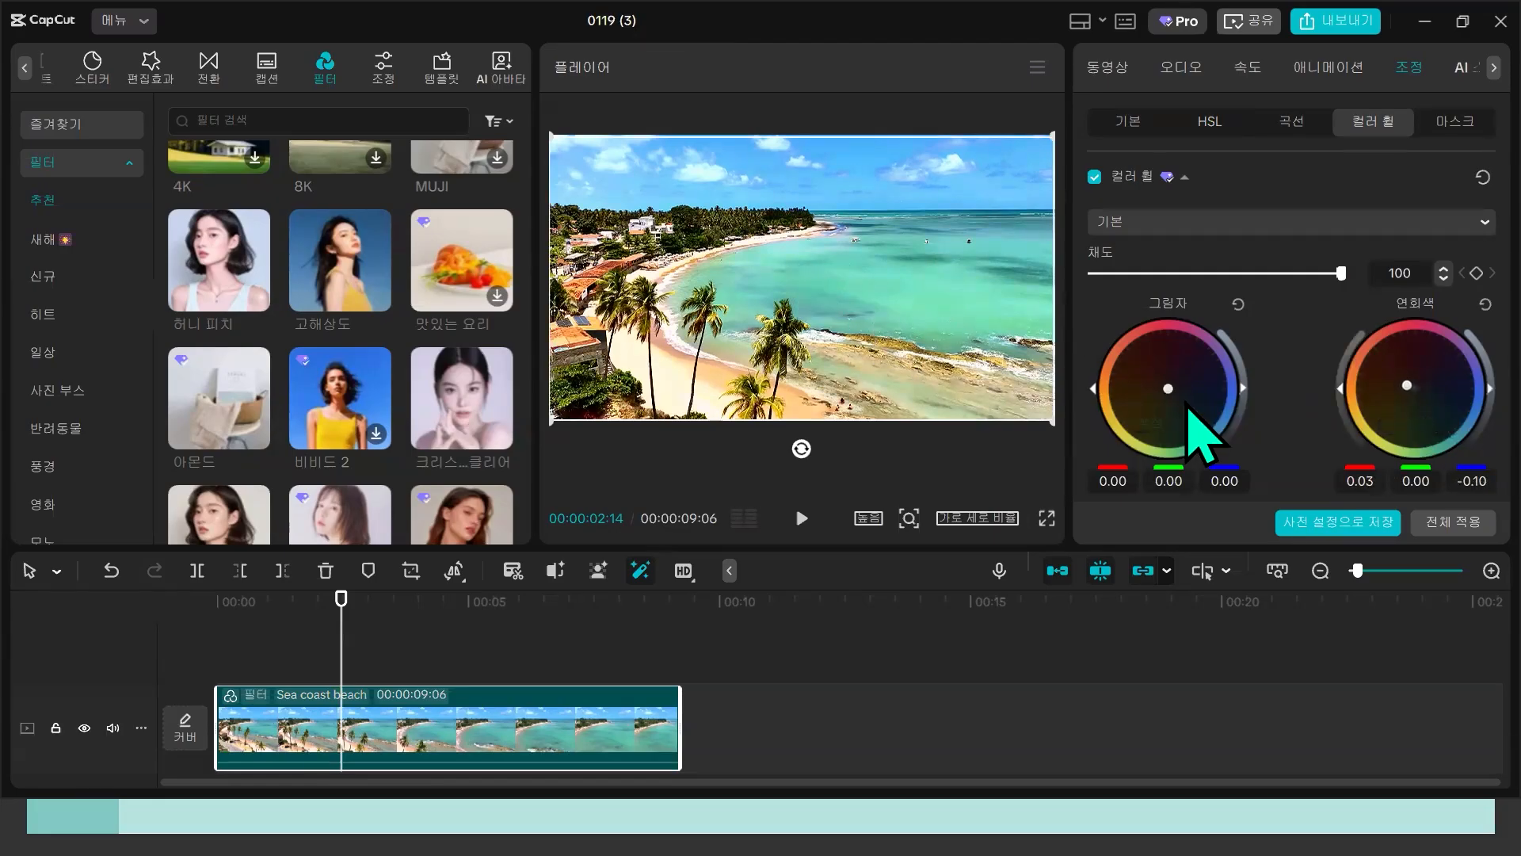
drag(1168, 389, 1173, 388)
drag(1406, 388, 1405, 384)
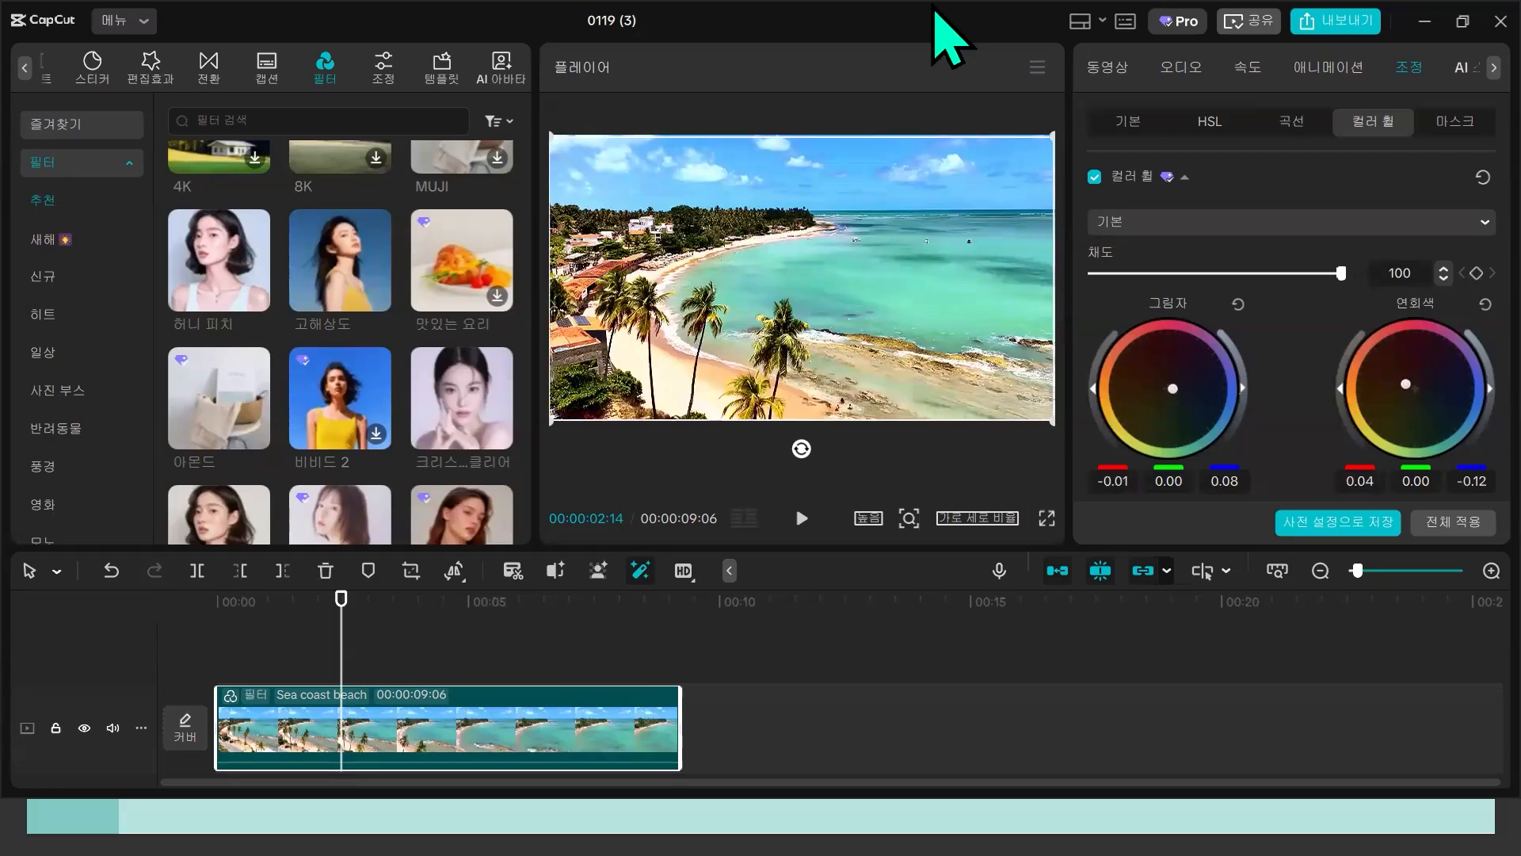
- Review the beach clip's basic, HSL, curve and colour wheel settings, including the 색조 and 오프셋 wheels
click(1131, 123)
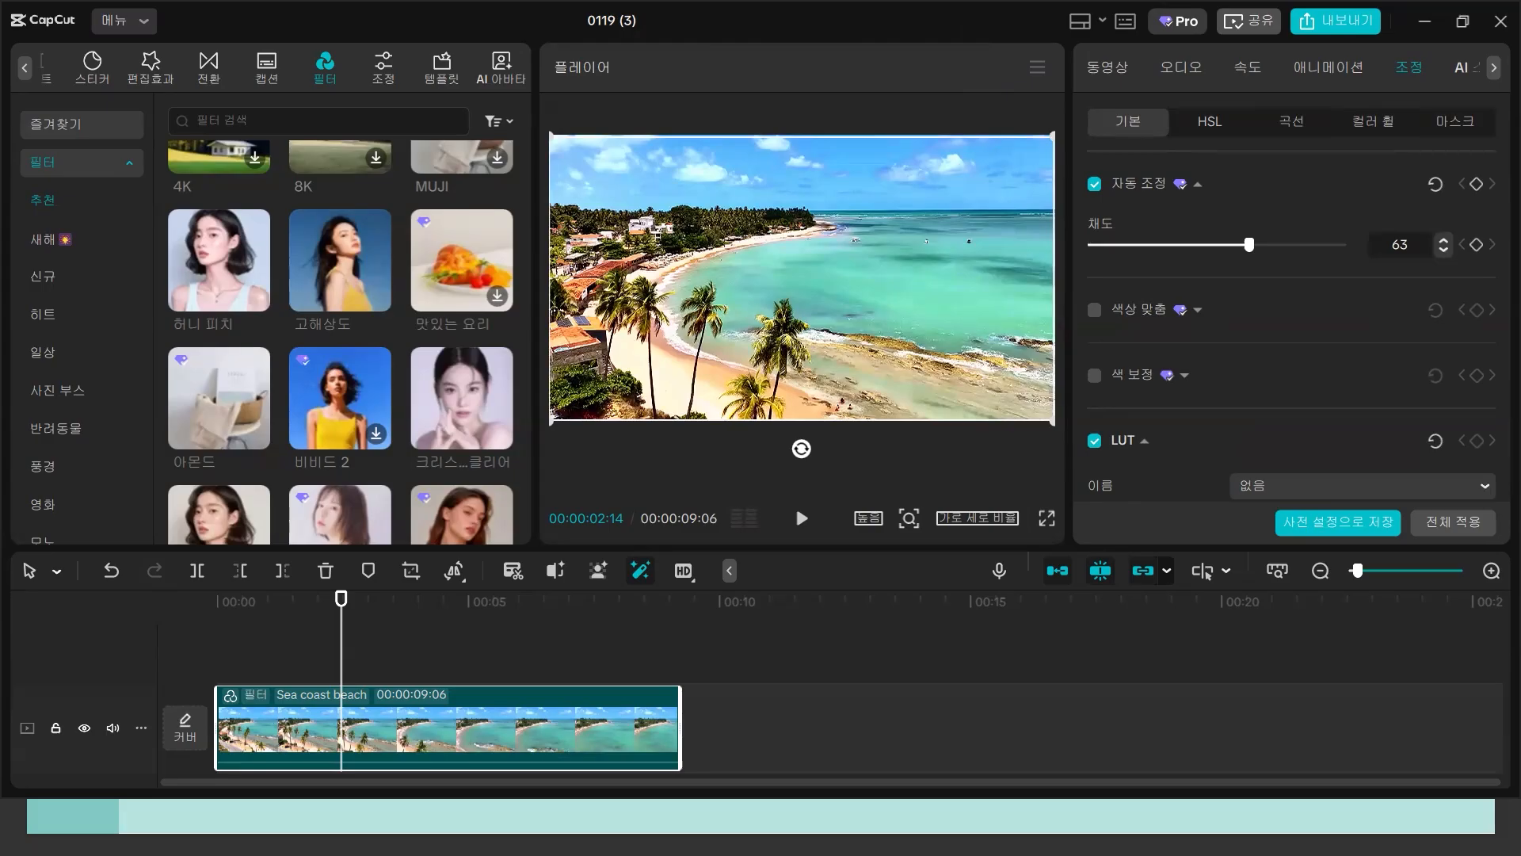
click(1209, 127)
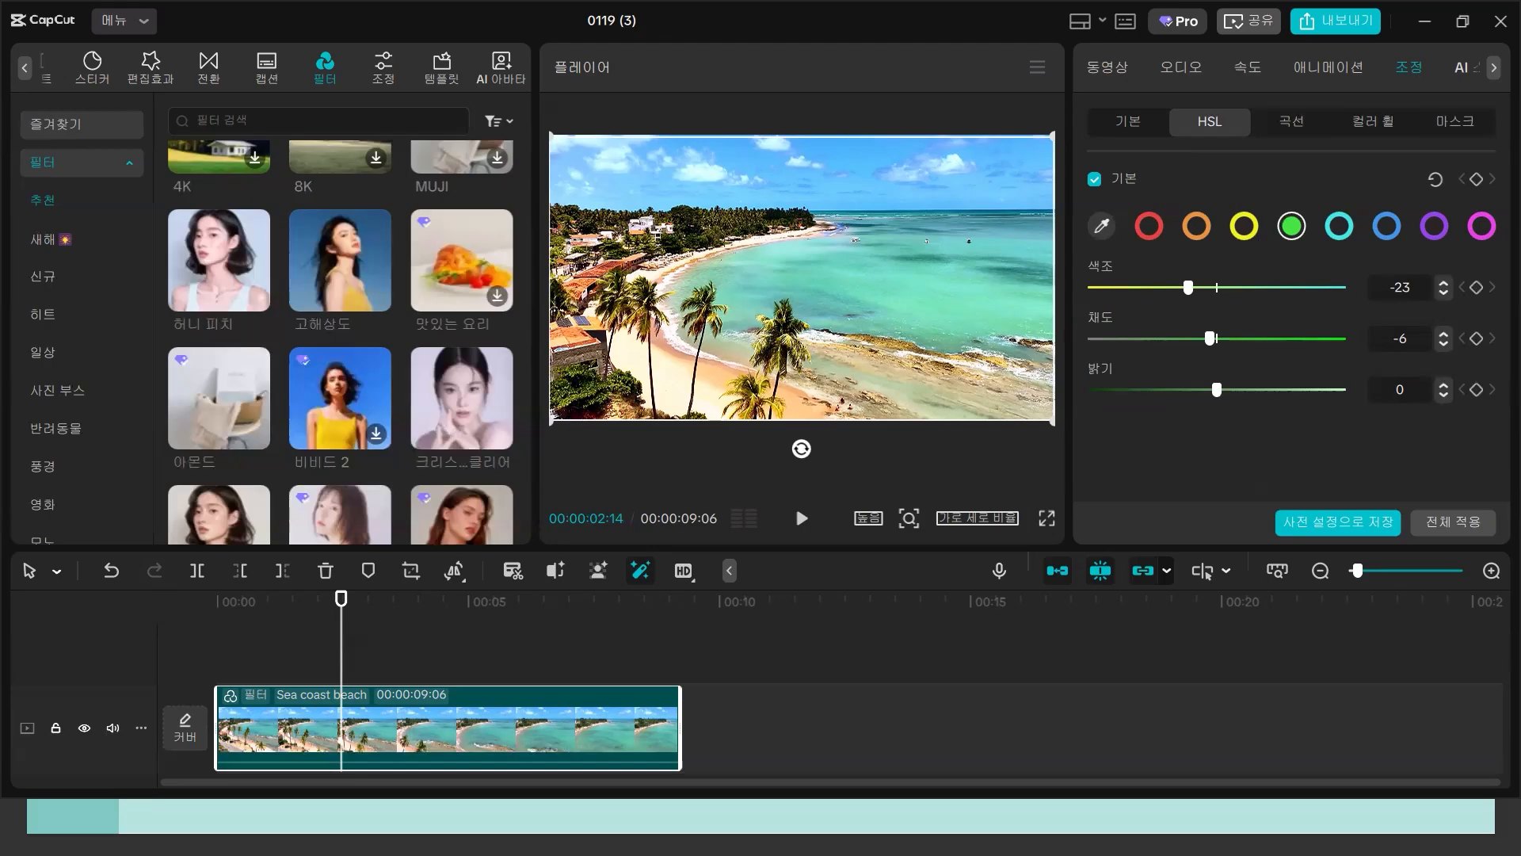
click(1374, 125)
click(1291, 121)
click(1373, 121)
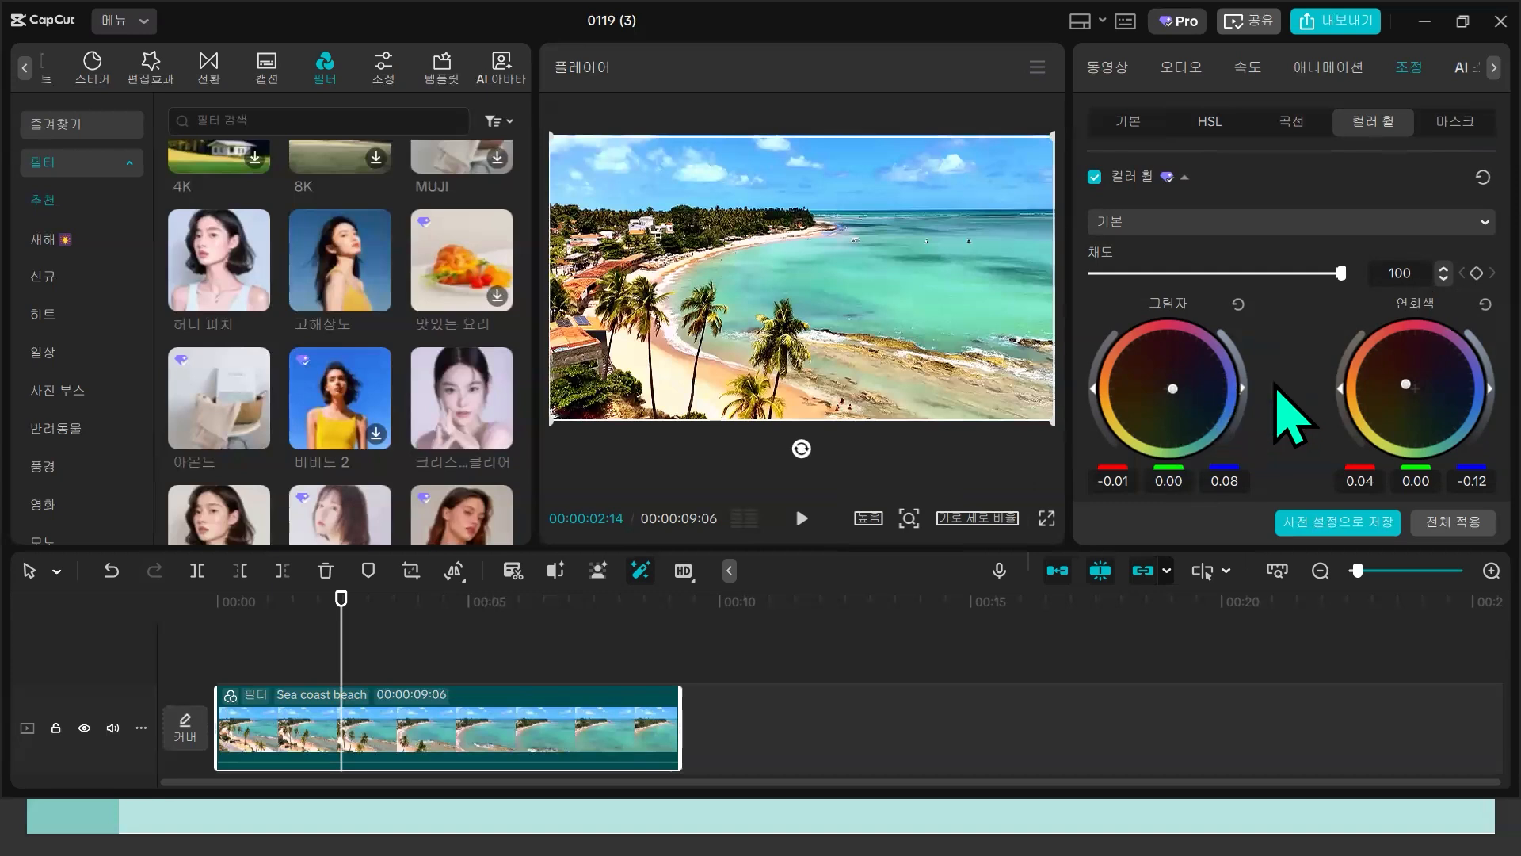
scroll(1263, 458, down, 3)
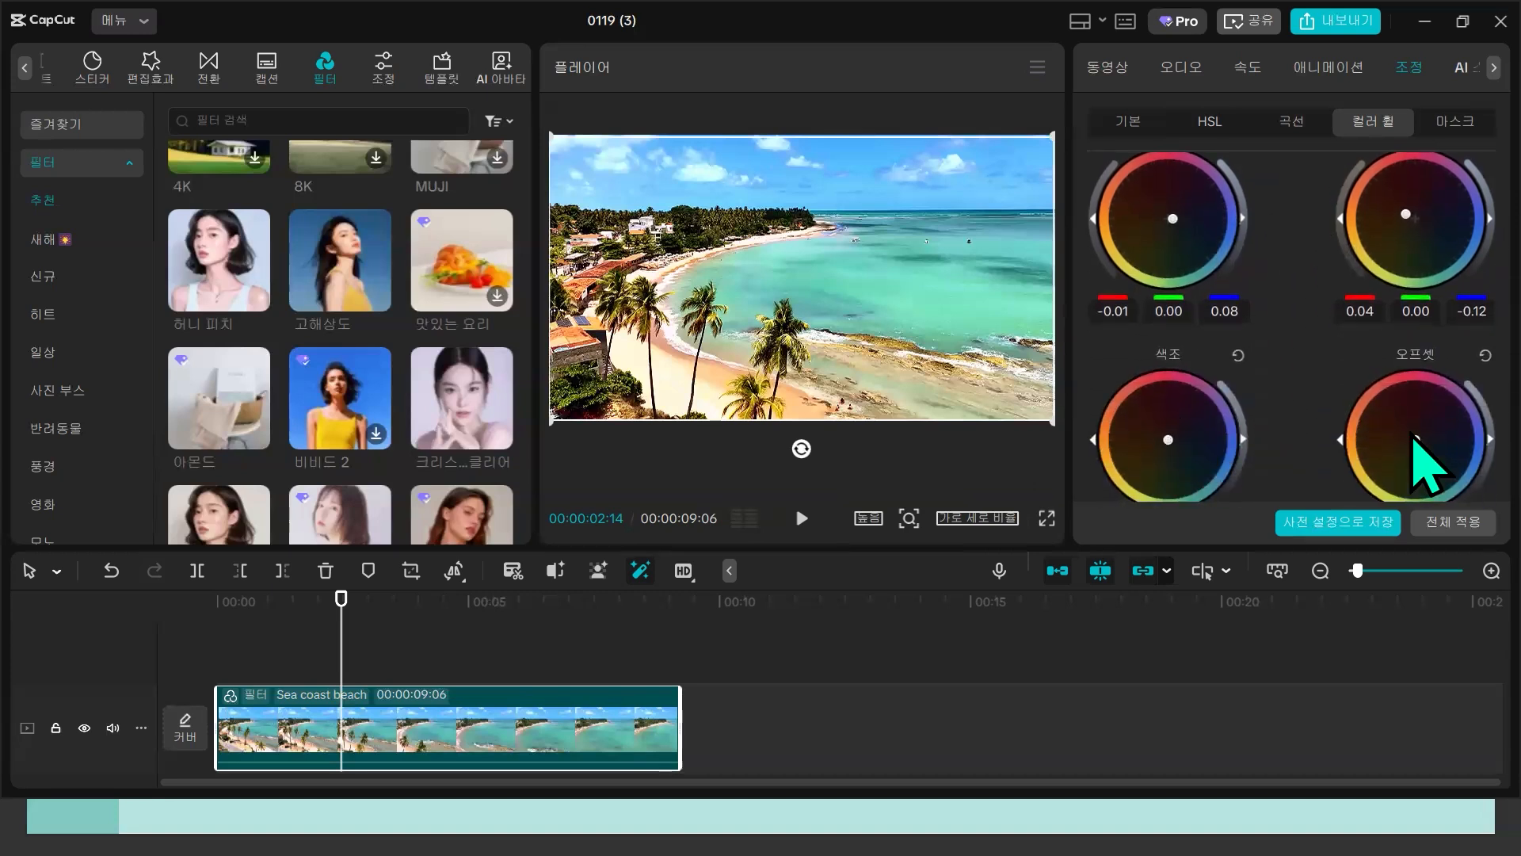
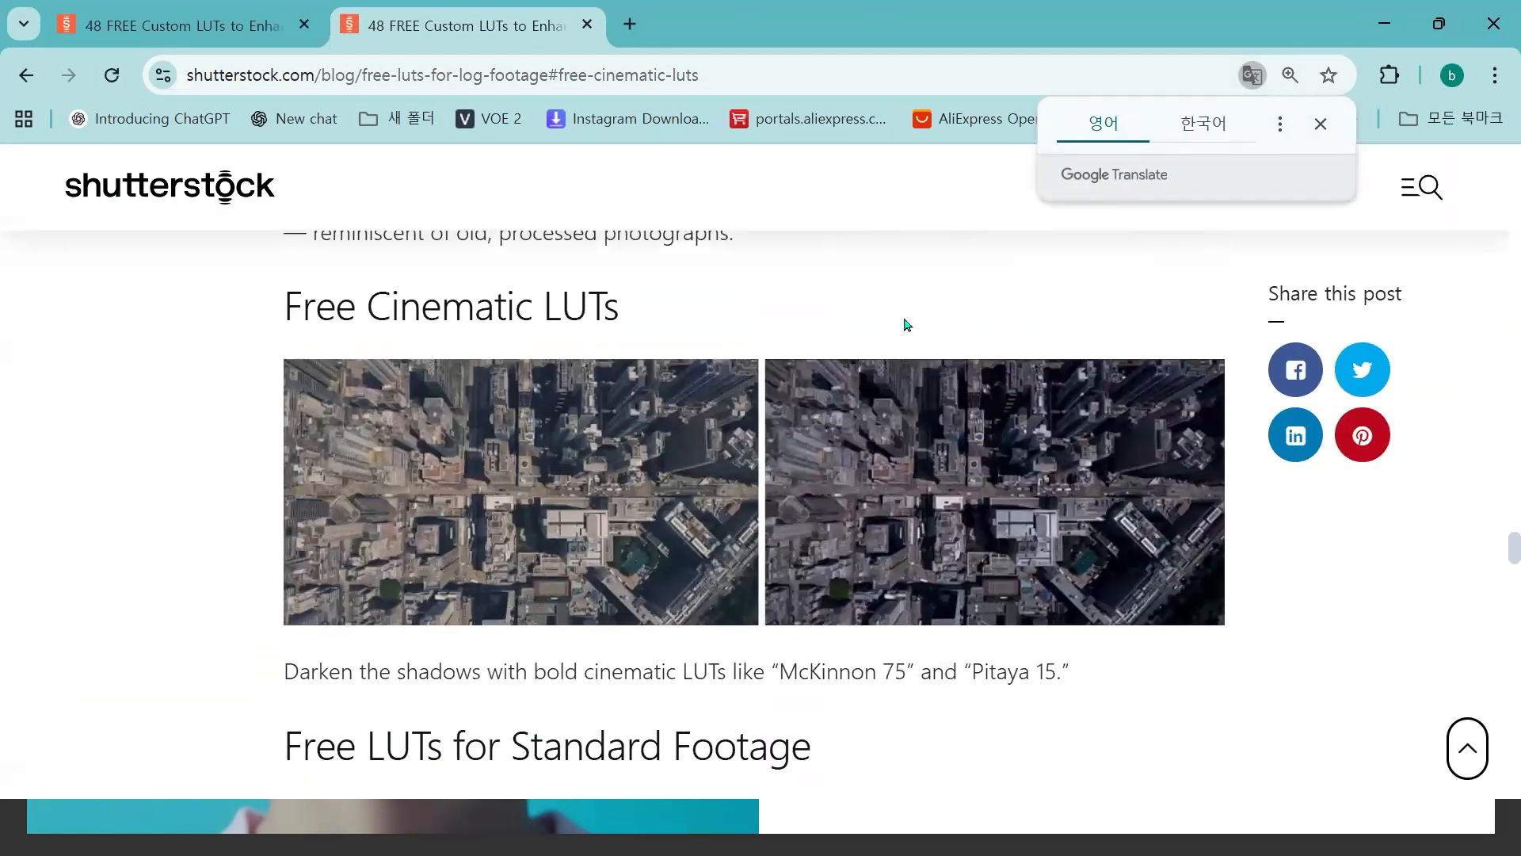
- Read through the Shutterstock free LUTs page down to the 35 free LUTs download section and close the page
click(1317, 128)
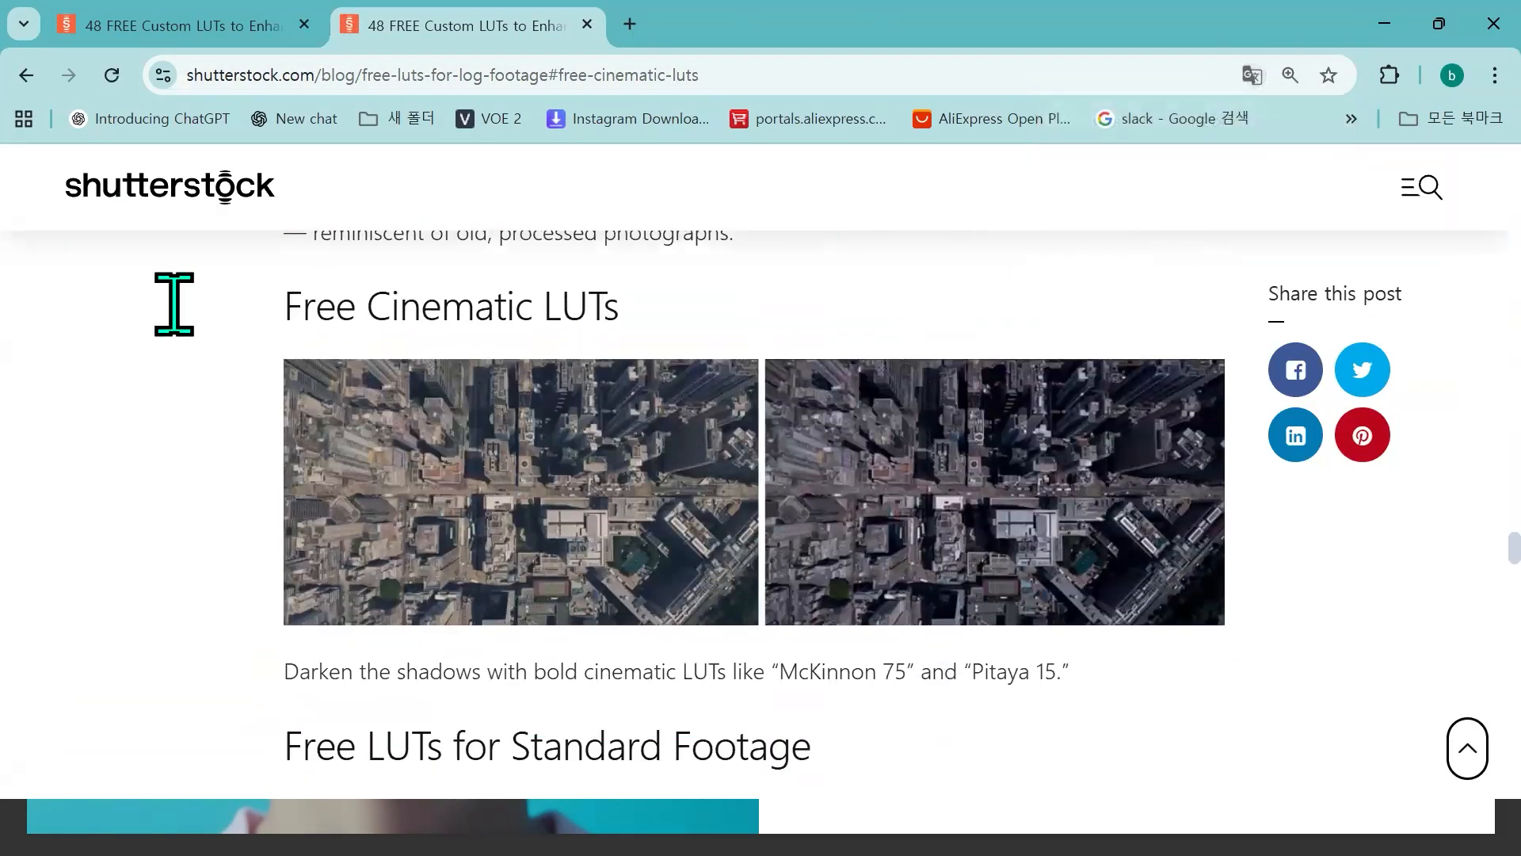
scroll(569, 475, down, 9)
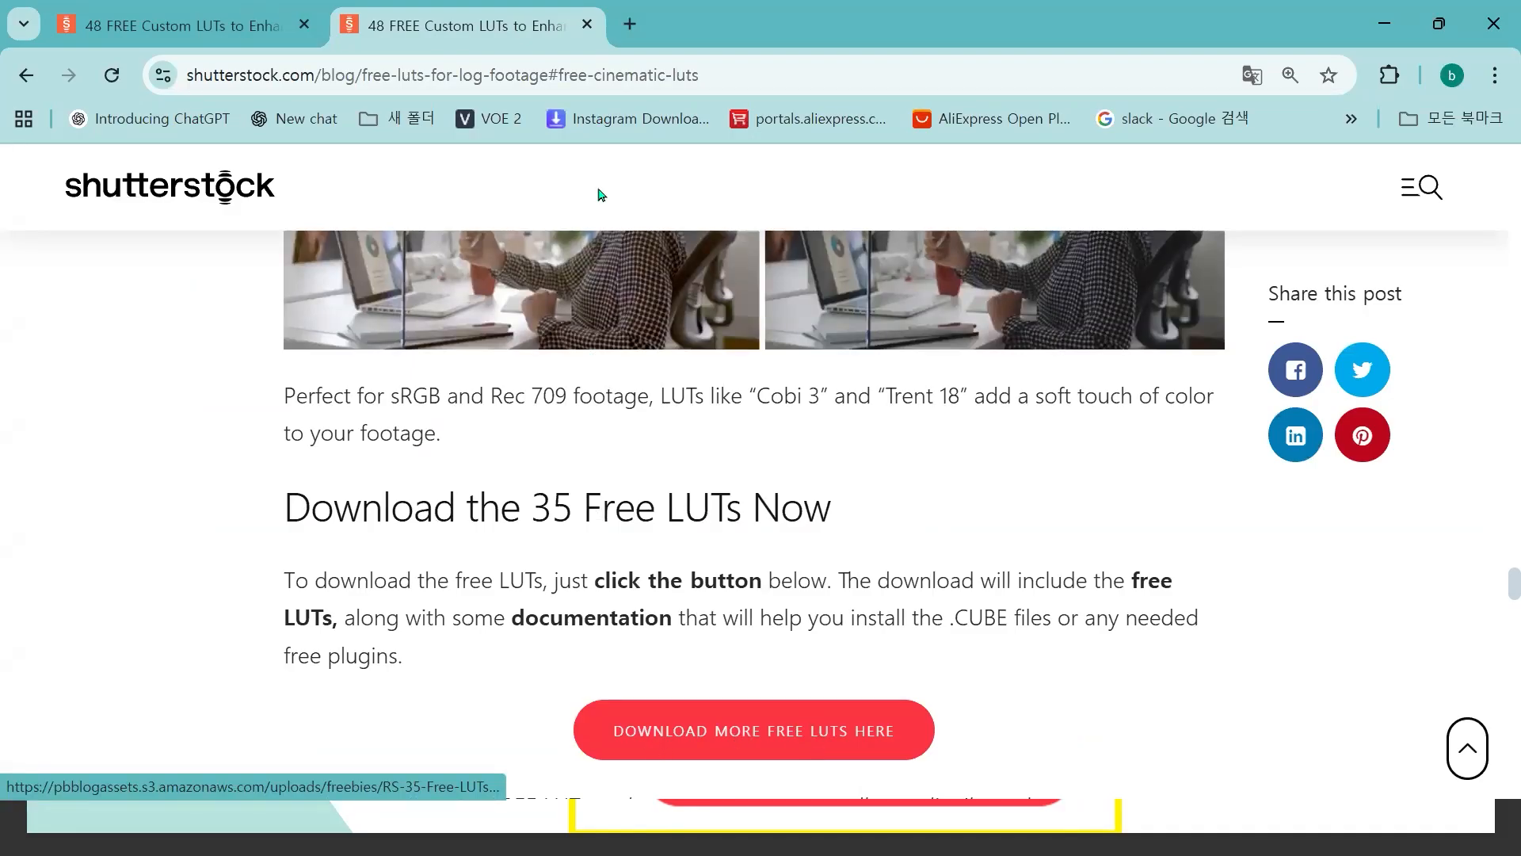
click(587, 24)
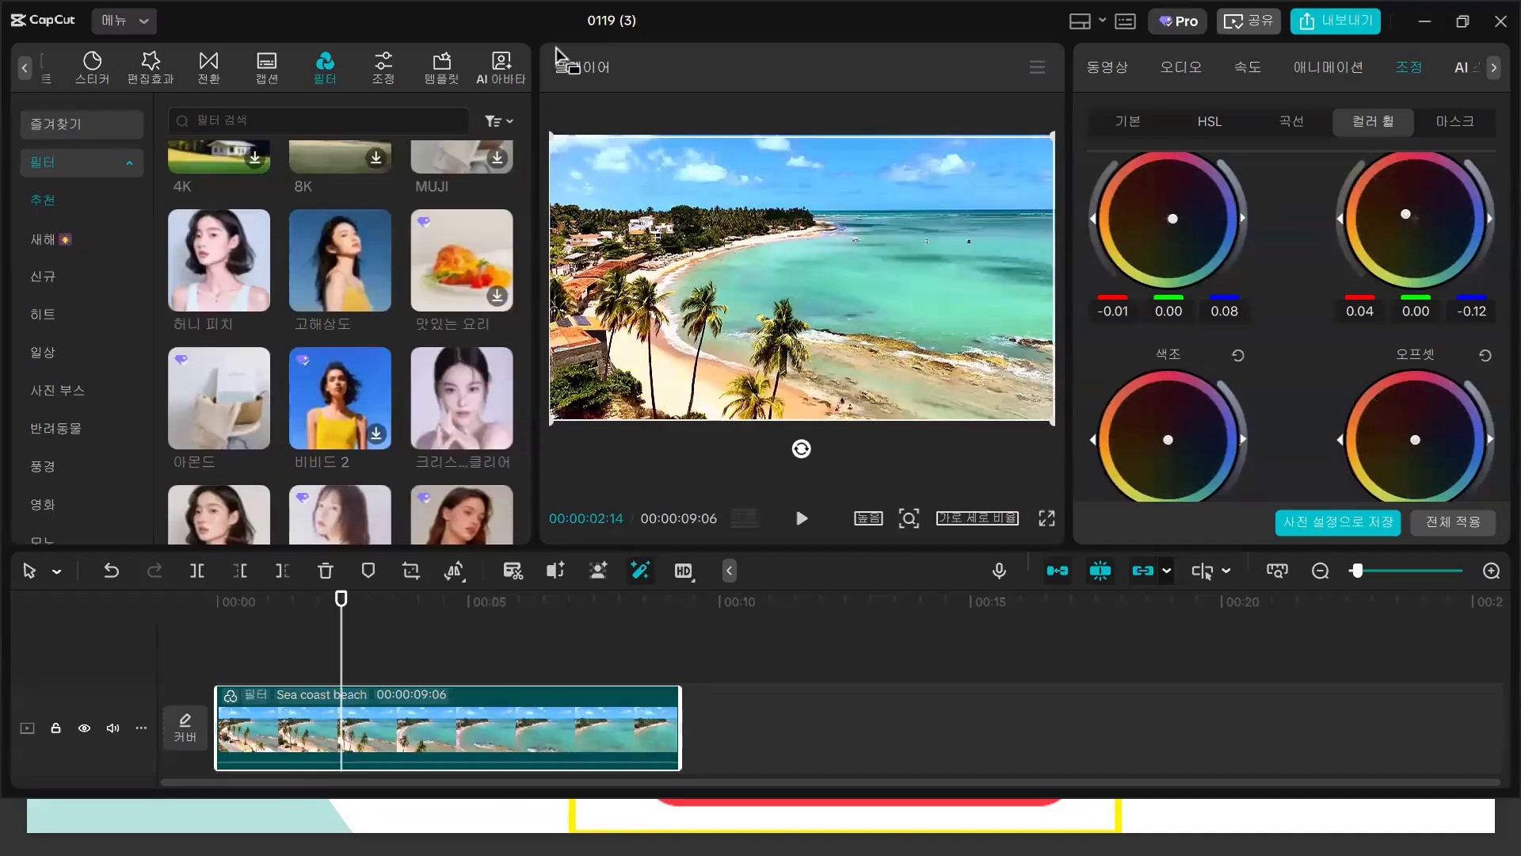
- Open the LUT collection in the adjustment (조정) library
click(1106, 67)
scroll(210, 400, up, 2)
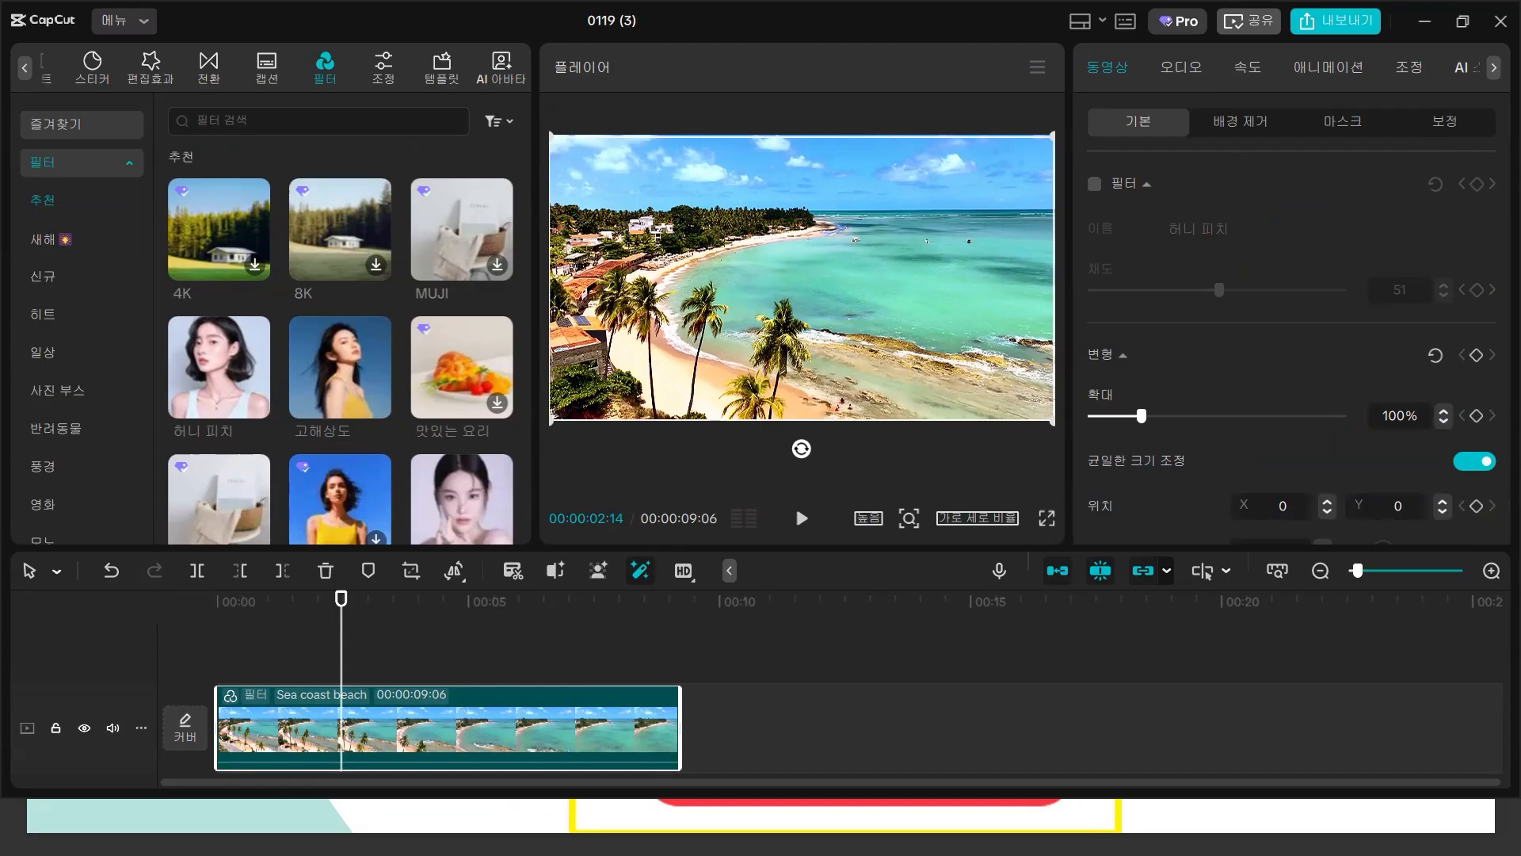
click(394, 77)
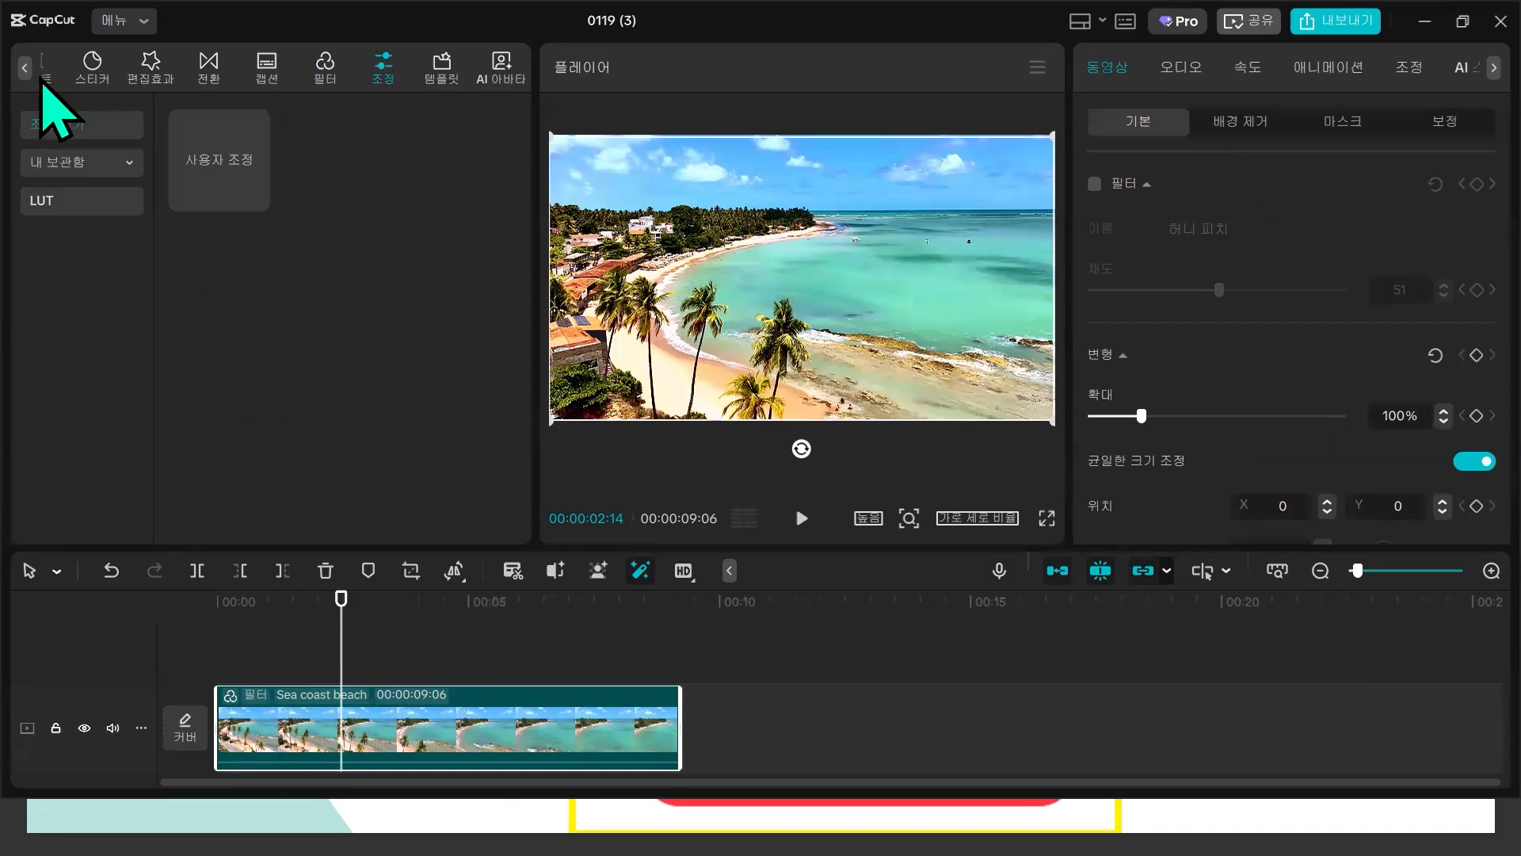
click(386, 87)
click(386, 87)
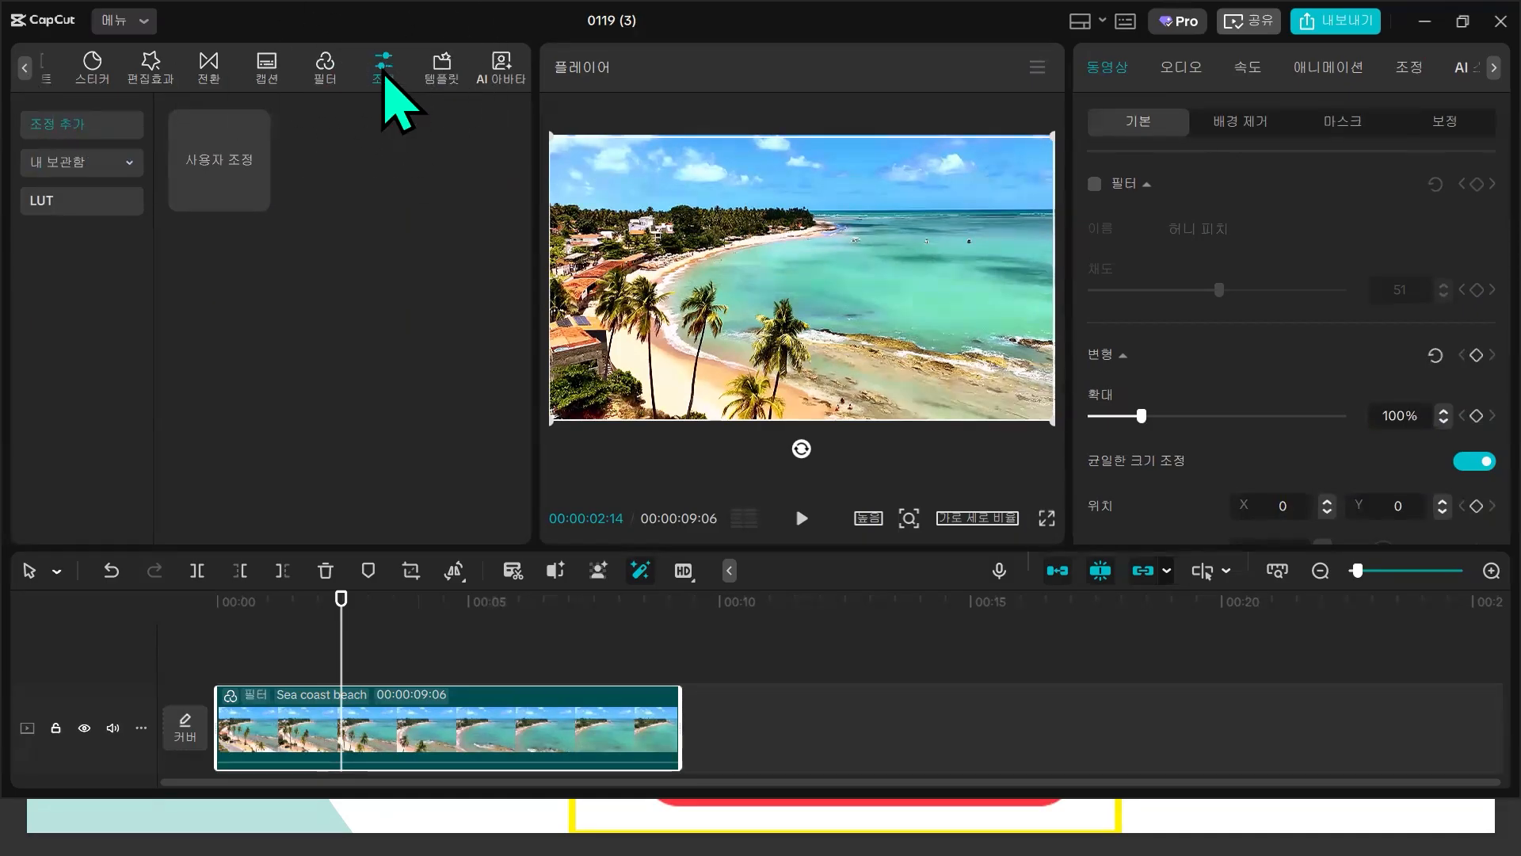
click(66, 203)
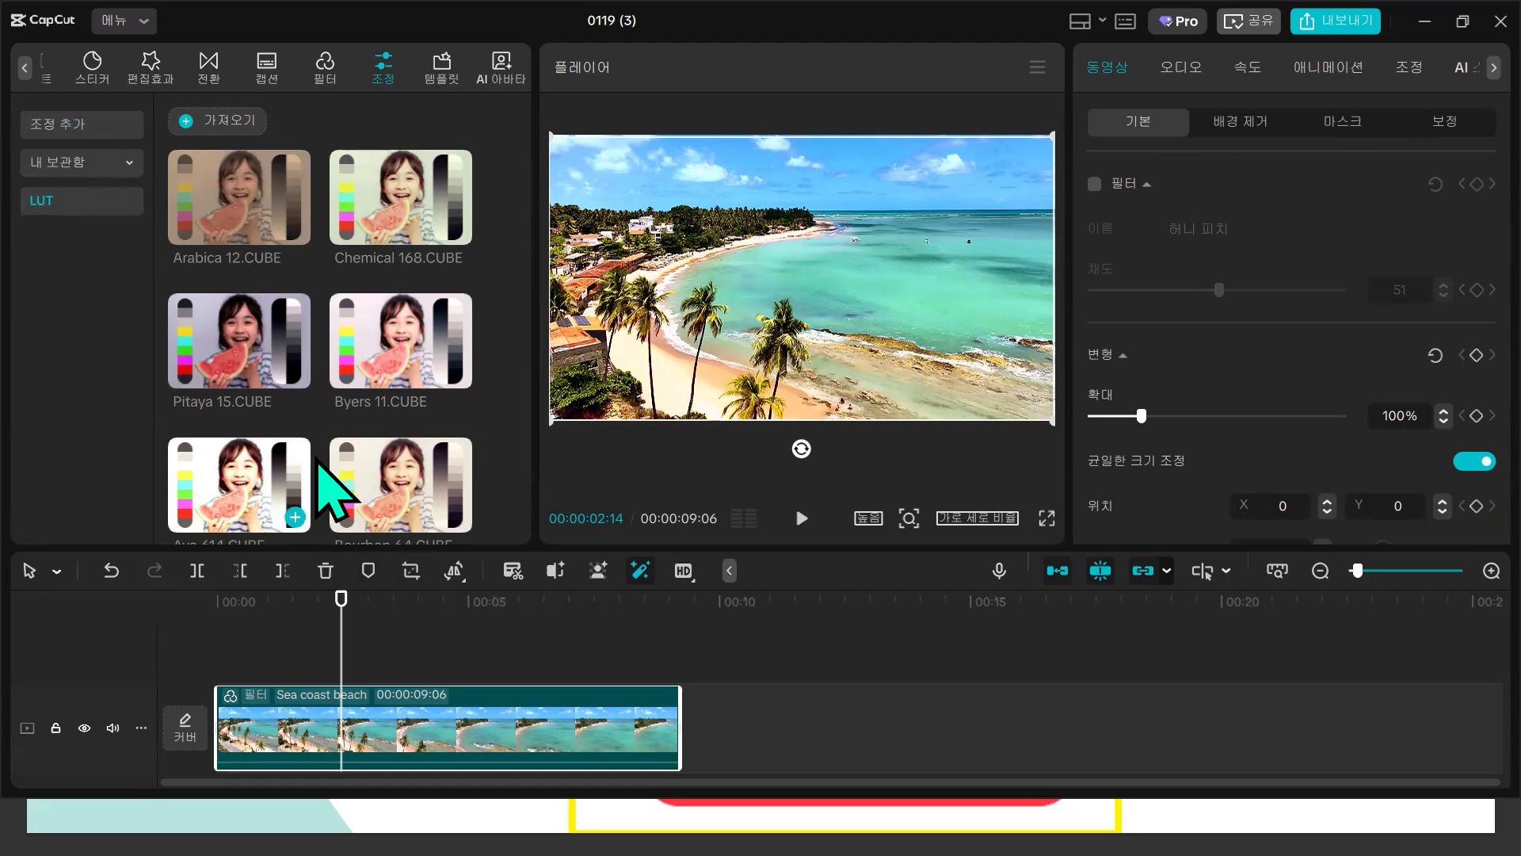
- Select all CUBE files from Arabica 12 to Zeke 39 in the downloaded 35 Free LUTs folder for LUT import, and cancel the import
click(211, 120)
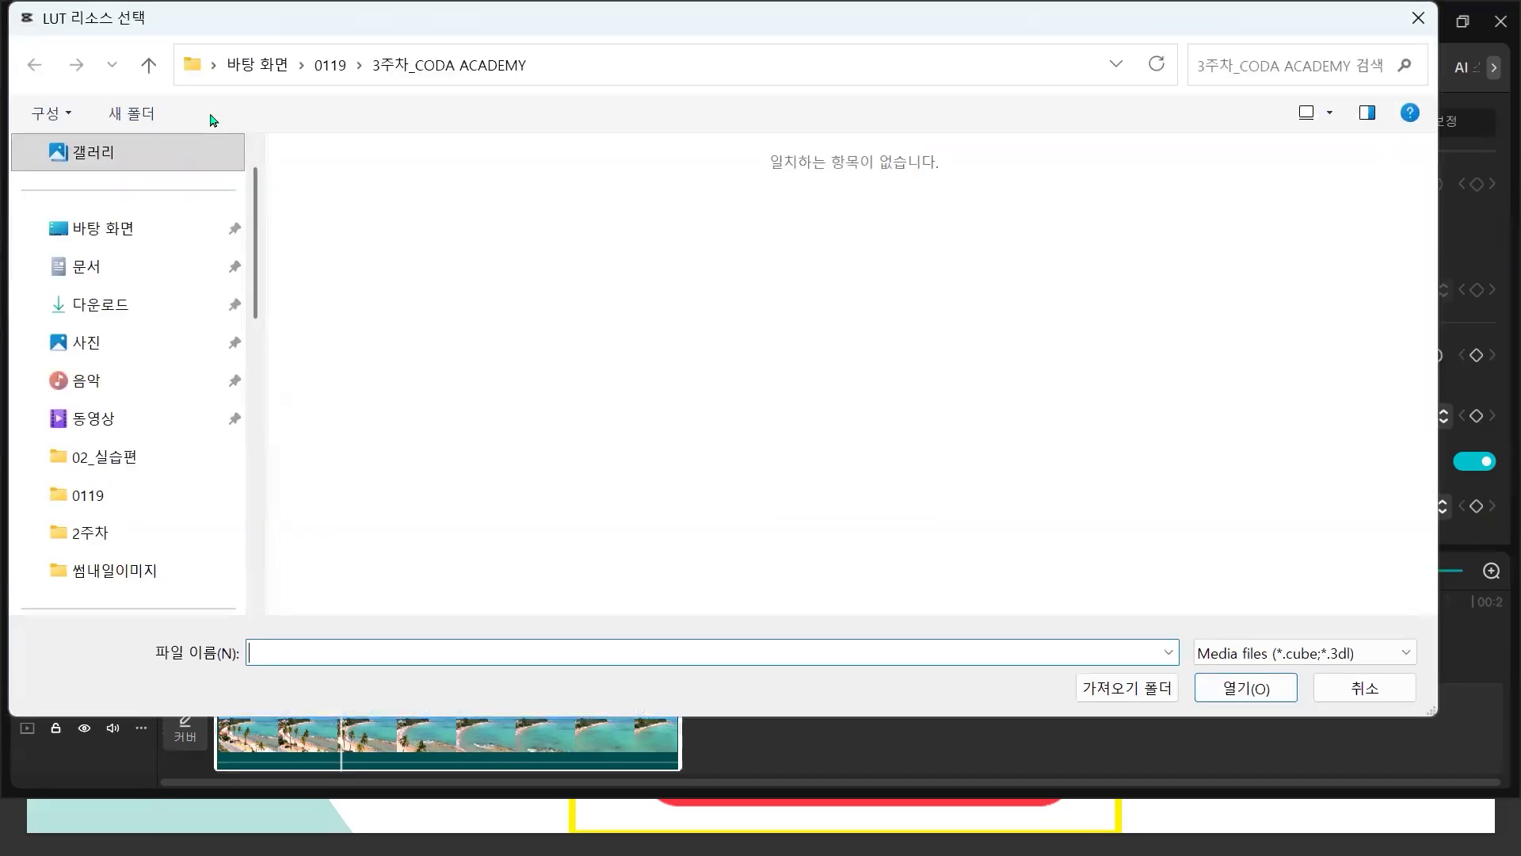
click(156, 310)
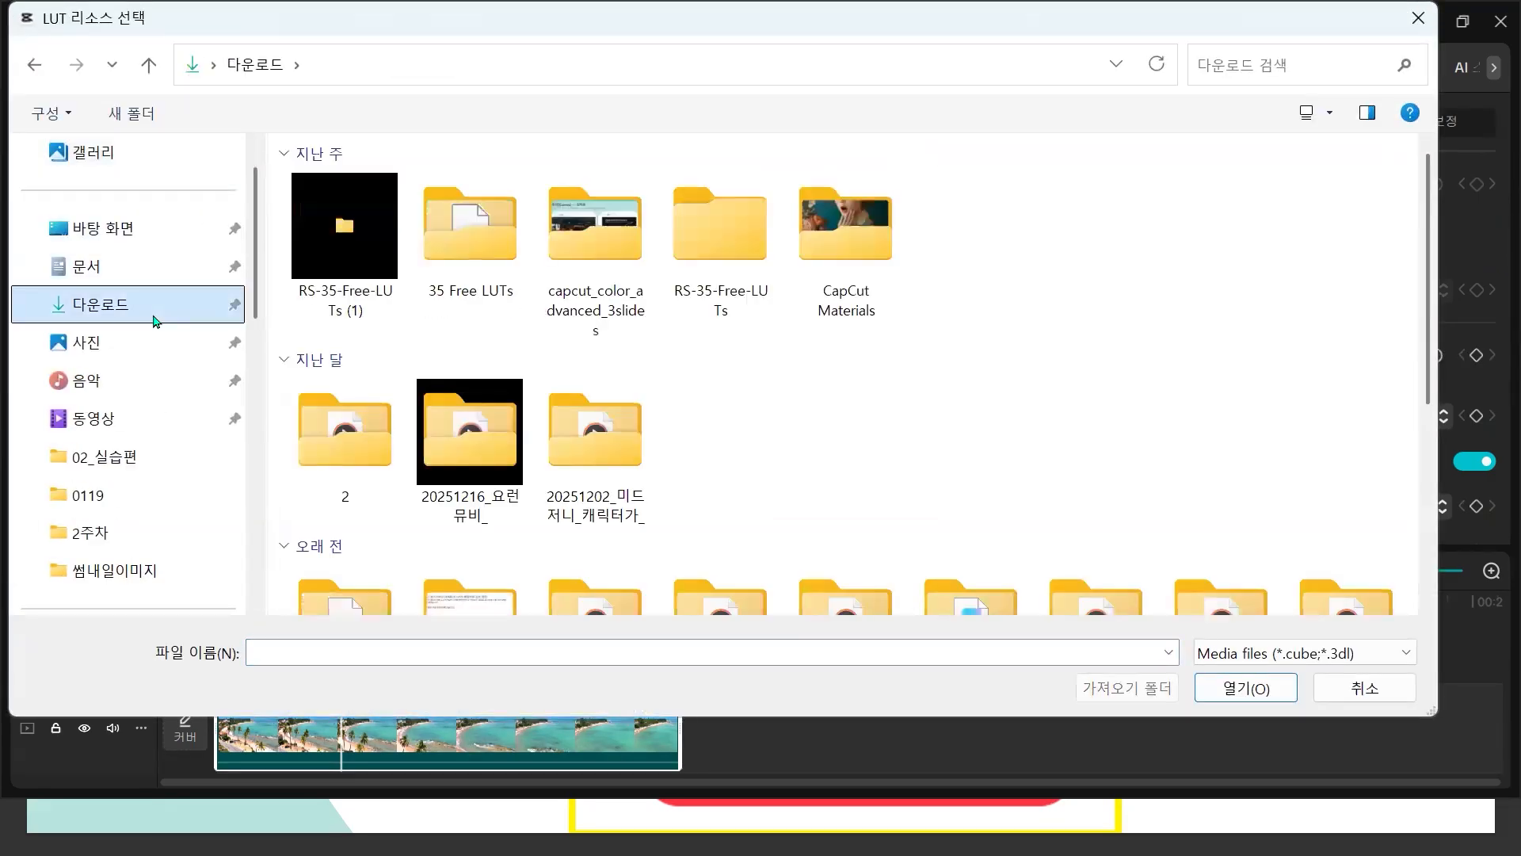
double_click(487, 298)
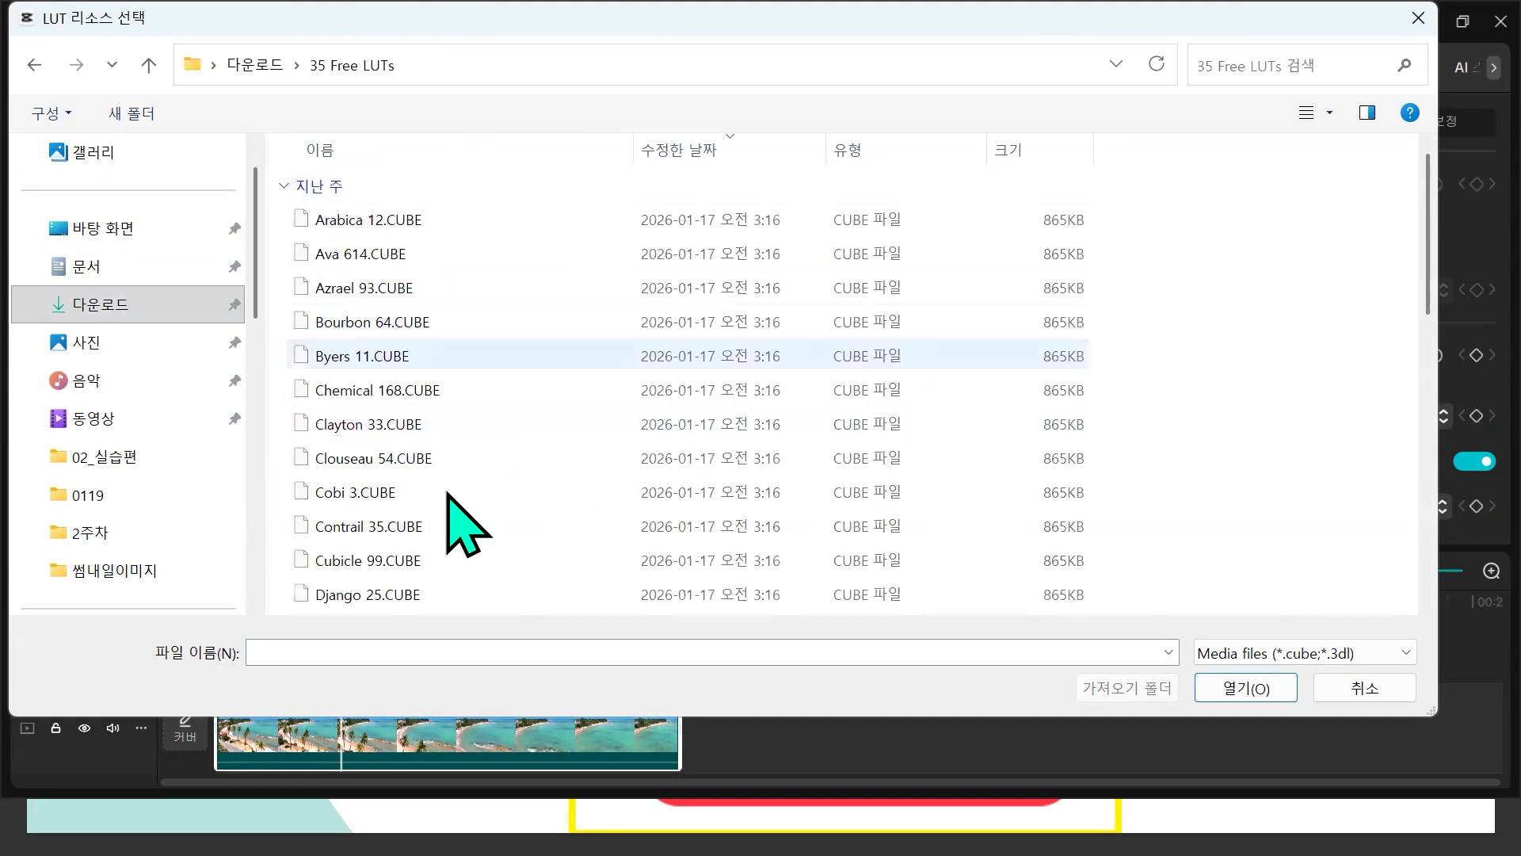
click(400, 222)
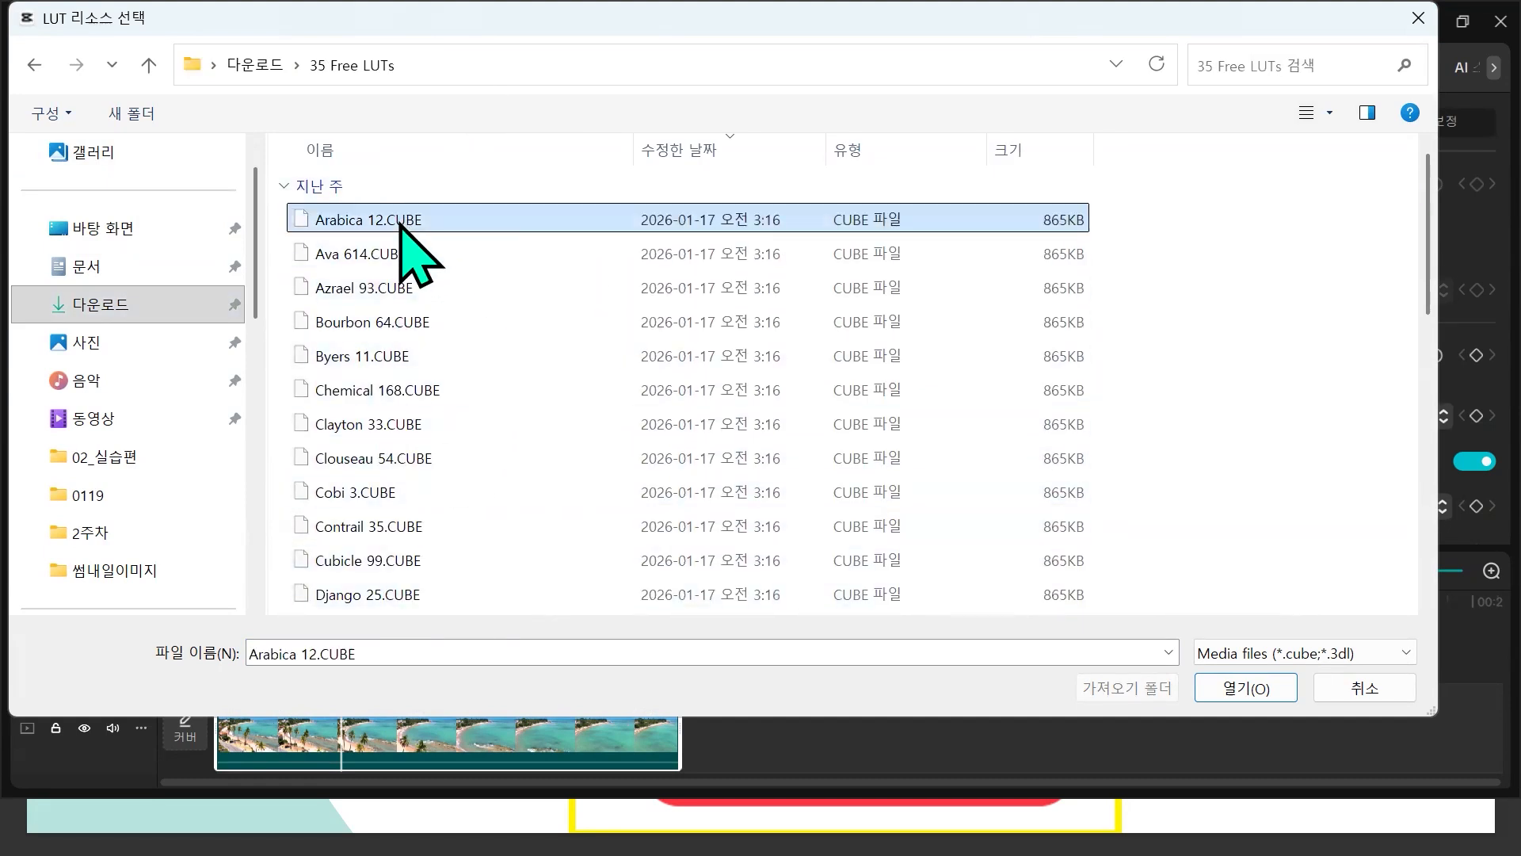
scroll(424, 492, down, 8)
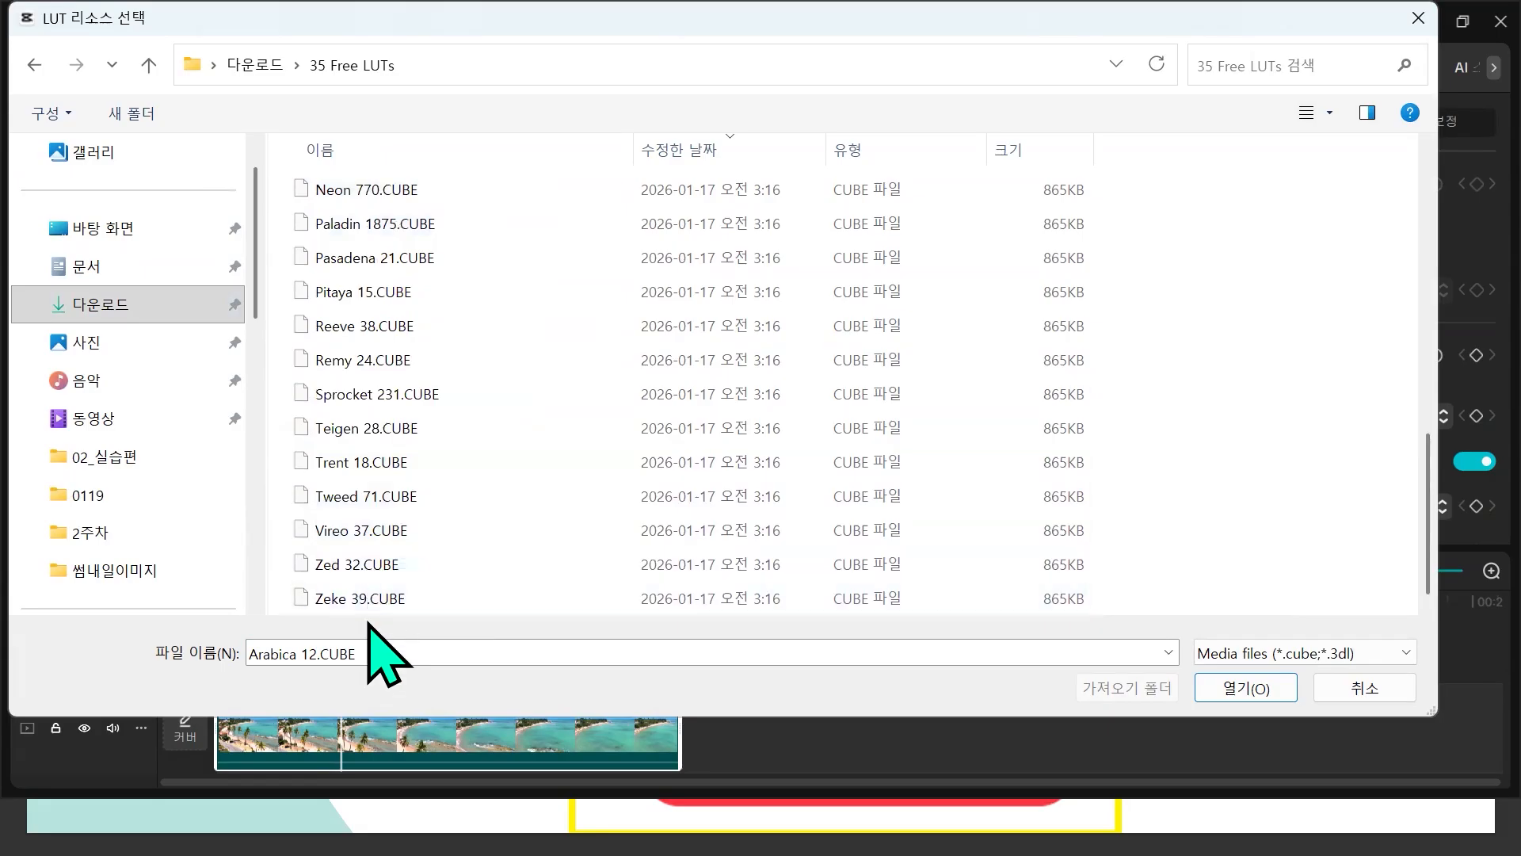
shift+click(376, 599)
scroll(424, 458, up, 8)
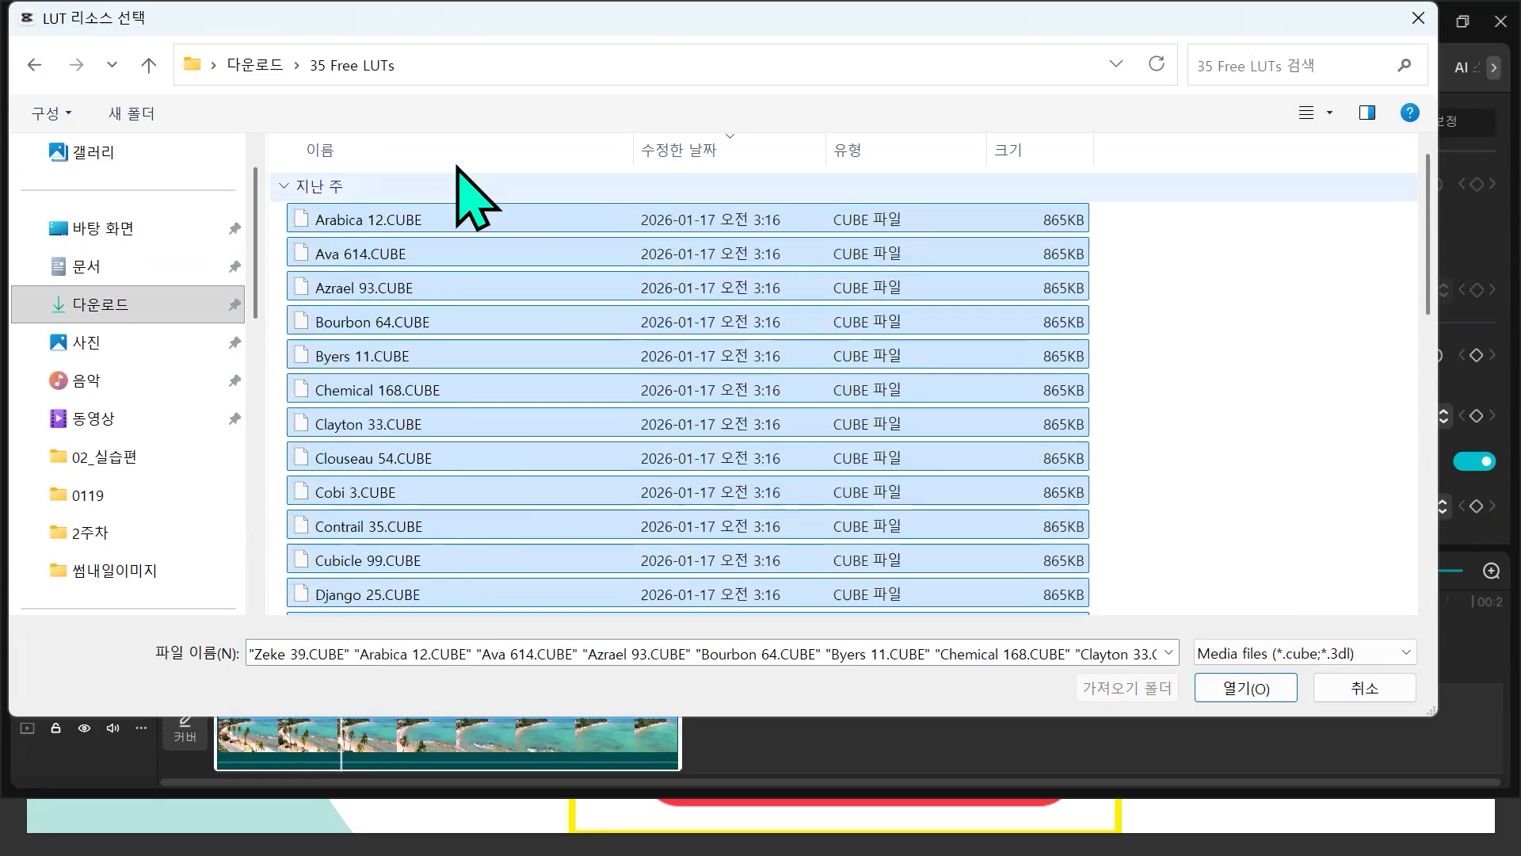
scroll(476, 508, down, 8)
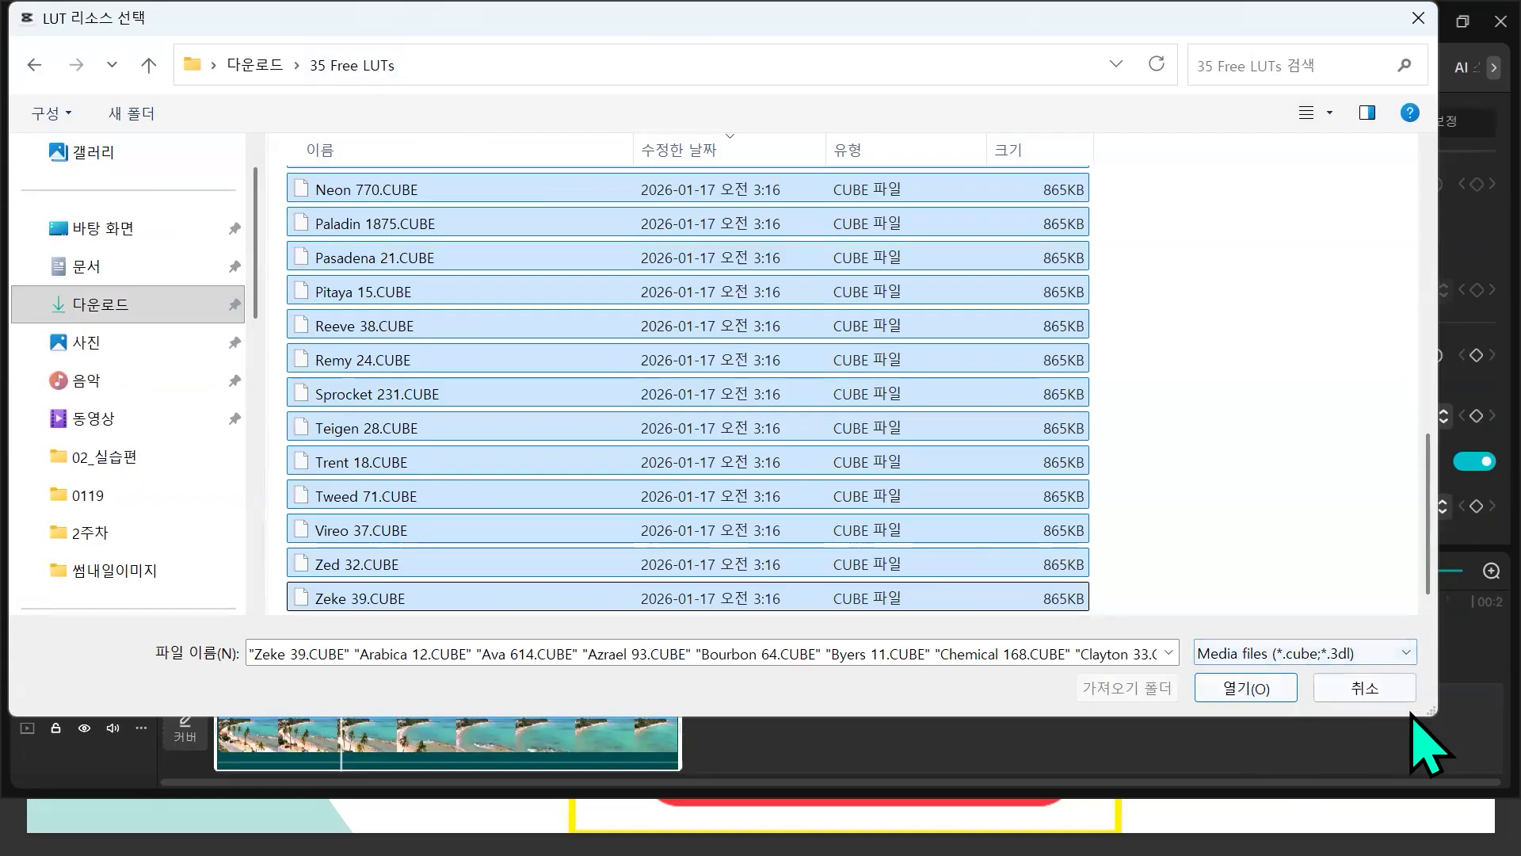
click(1365, 688)
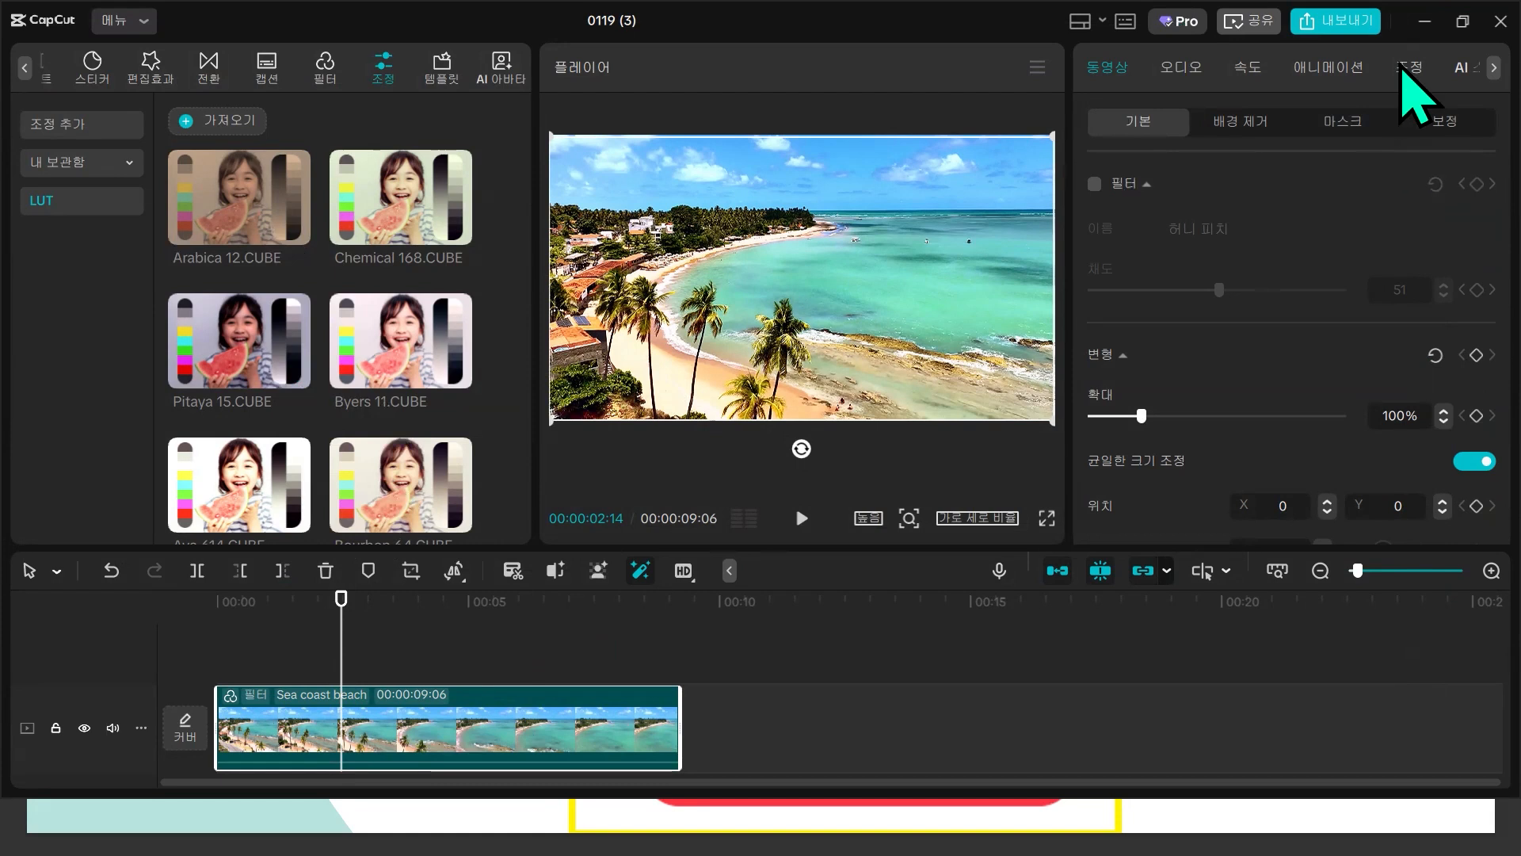
- Examine the LUT section in the beach clip's basic adjustments and look through its list of available LUT names
click(1409, 67)
scroll(1232, 327, down, 3)
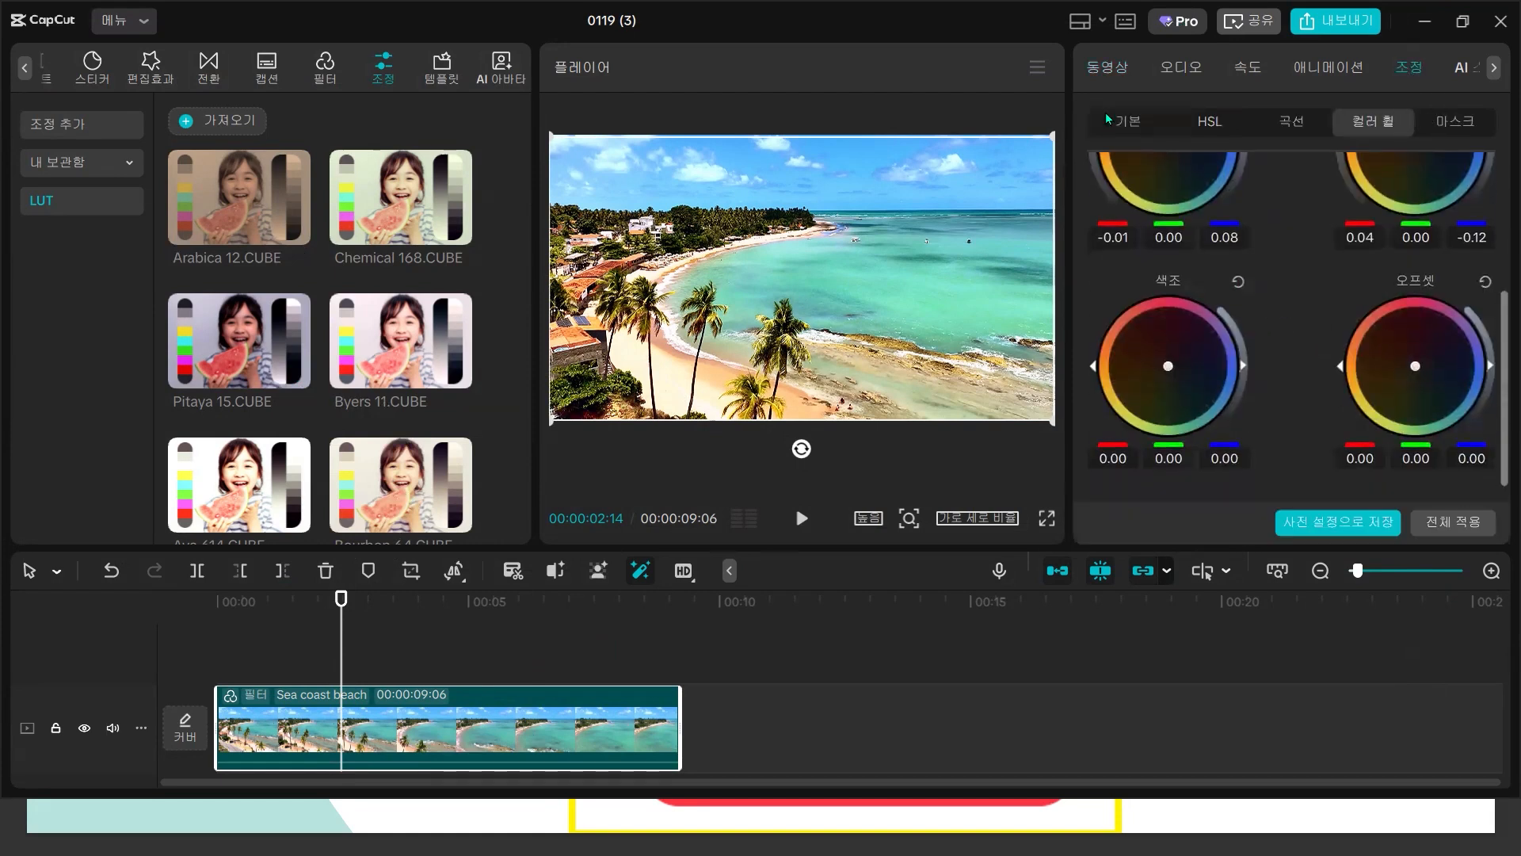
click(1121, 126)
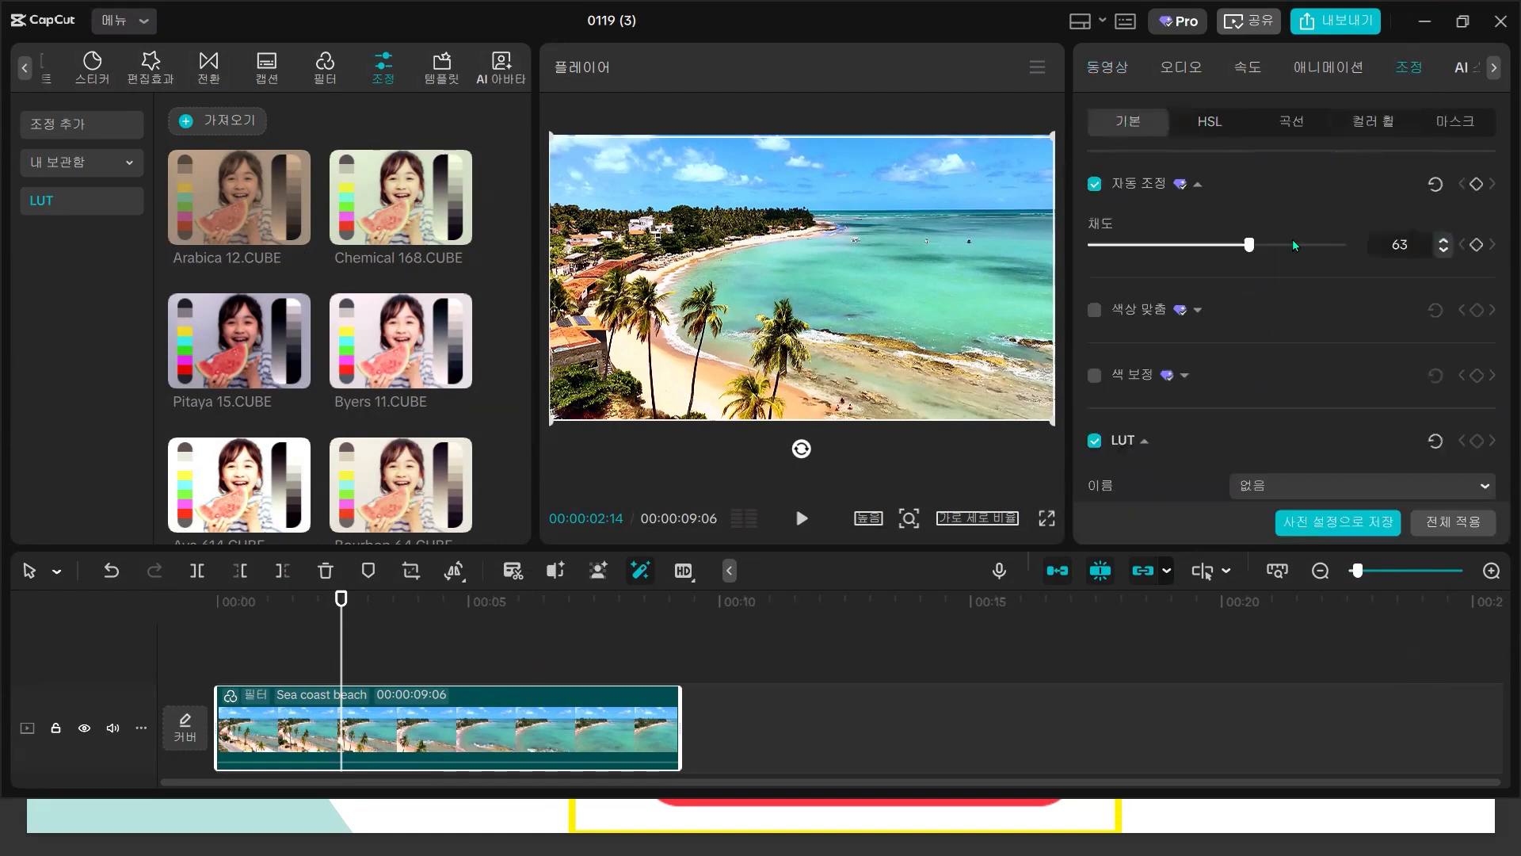
click(1109, 70)
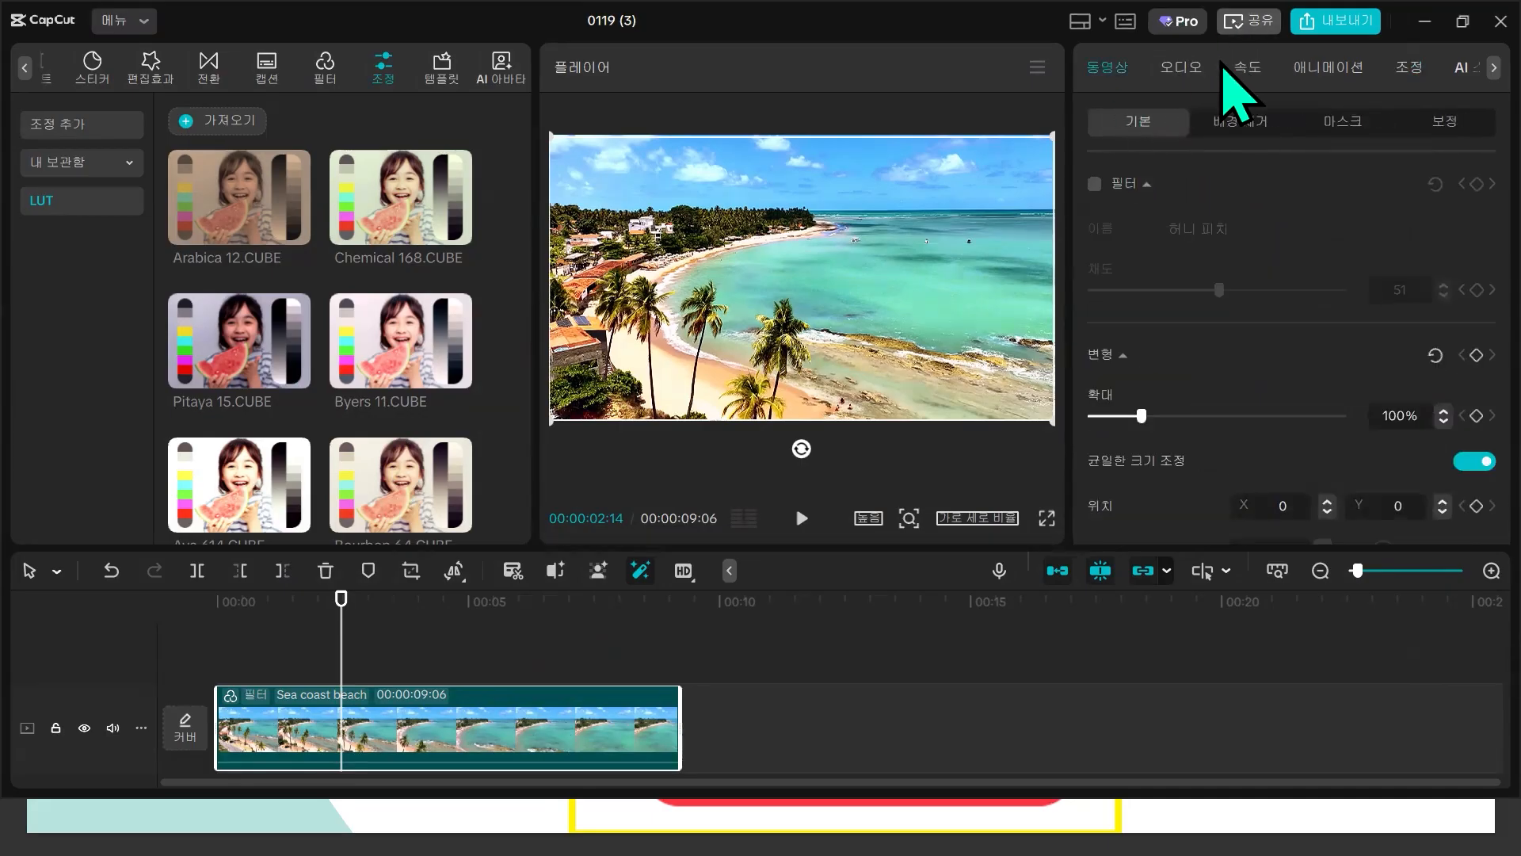
click(1408, 68)
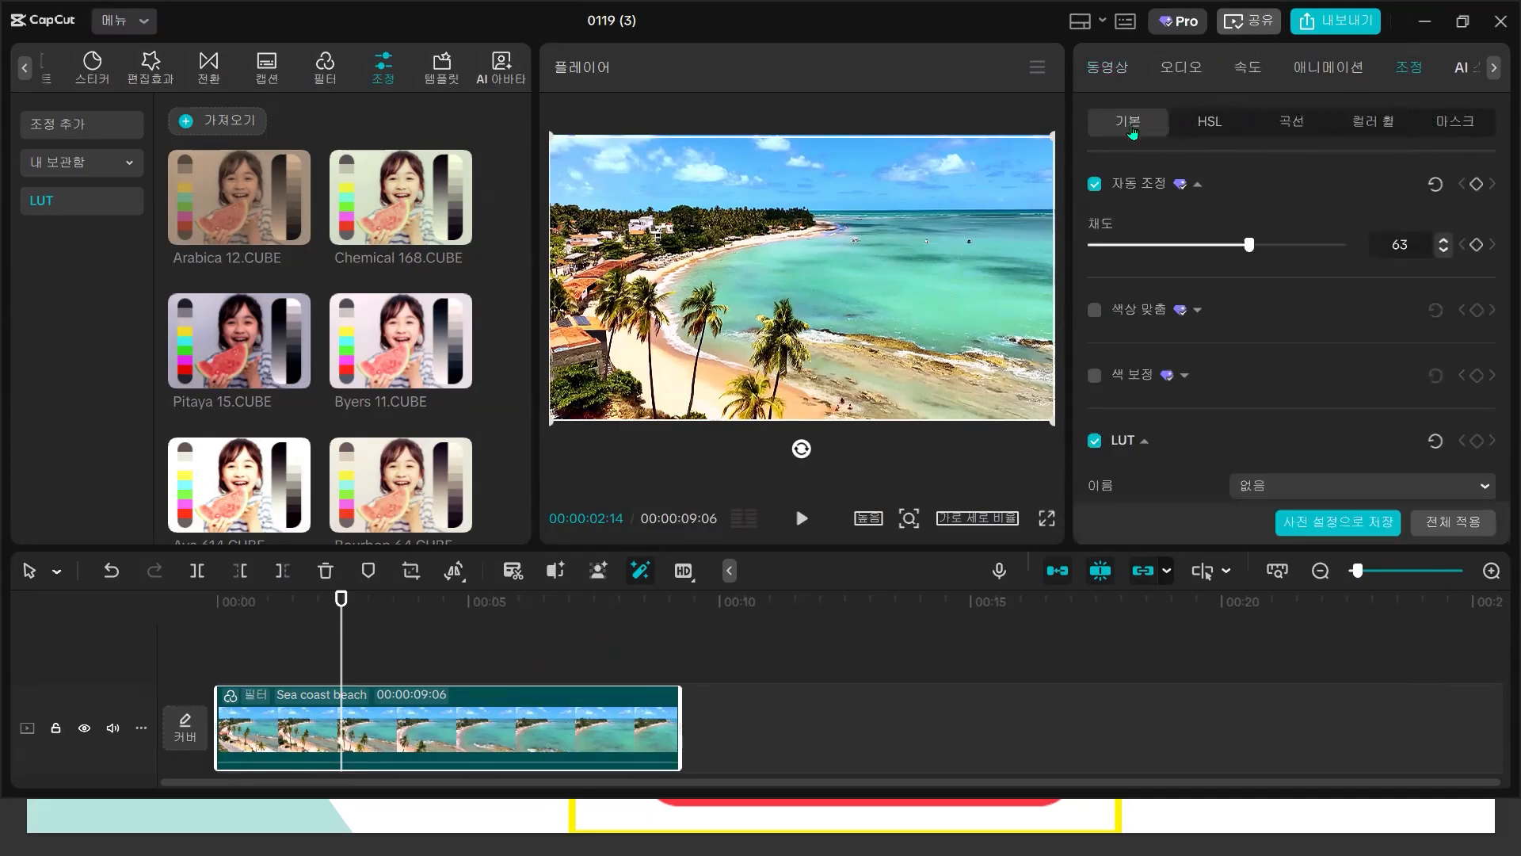
scroll(1243, 295, down, 1)
scroll(1243, 295, up, 1)
scroll(1133, 384, down, 1)
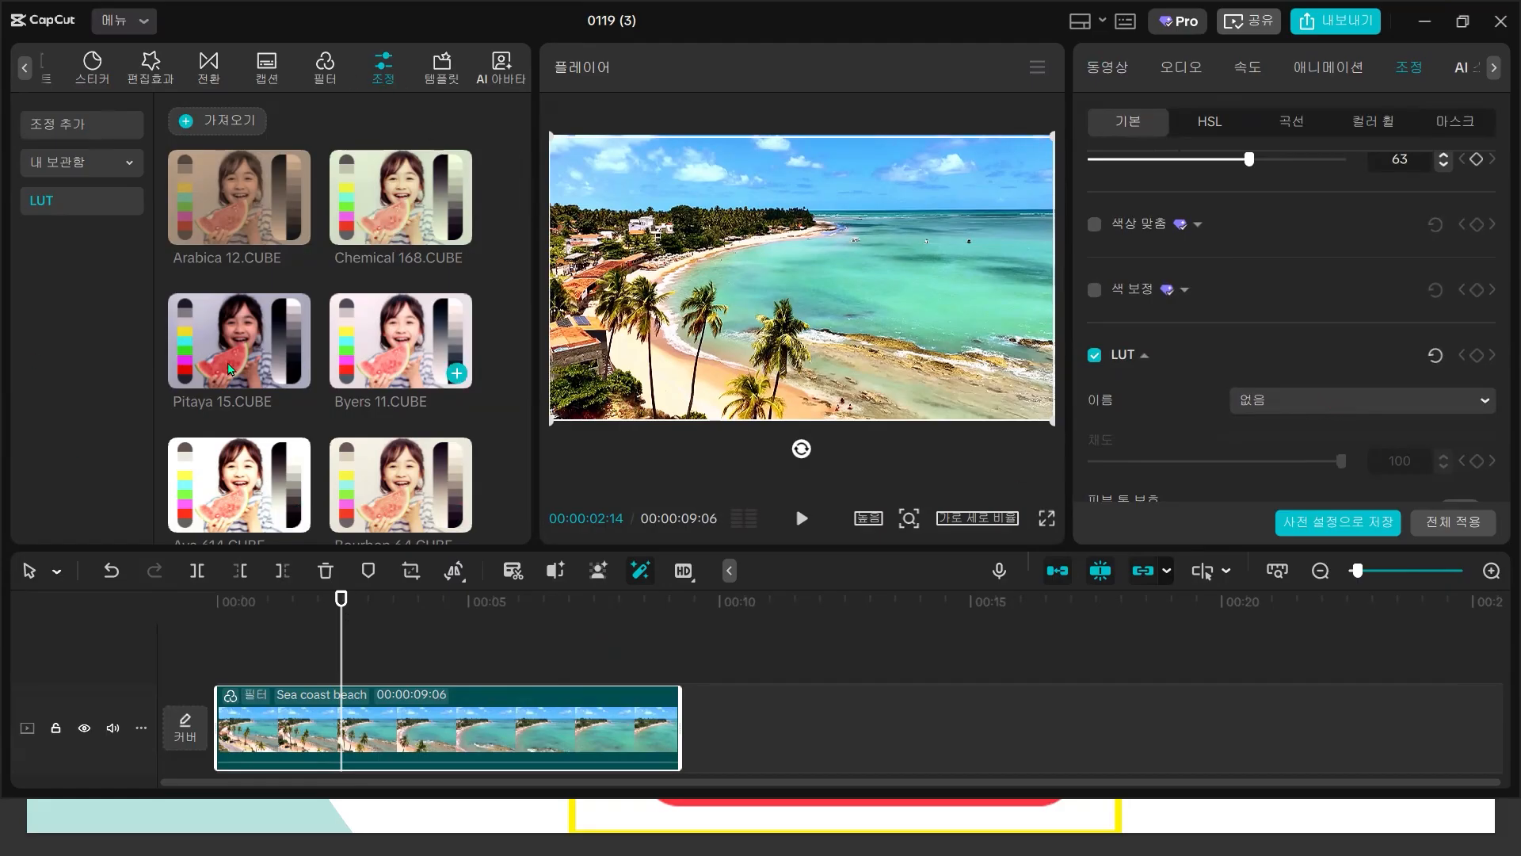
click(1306, 403)
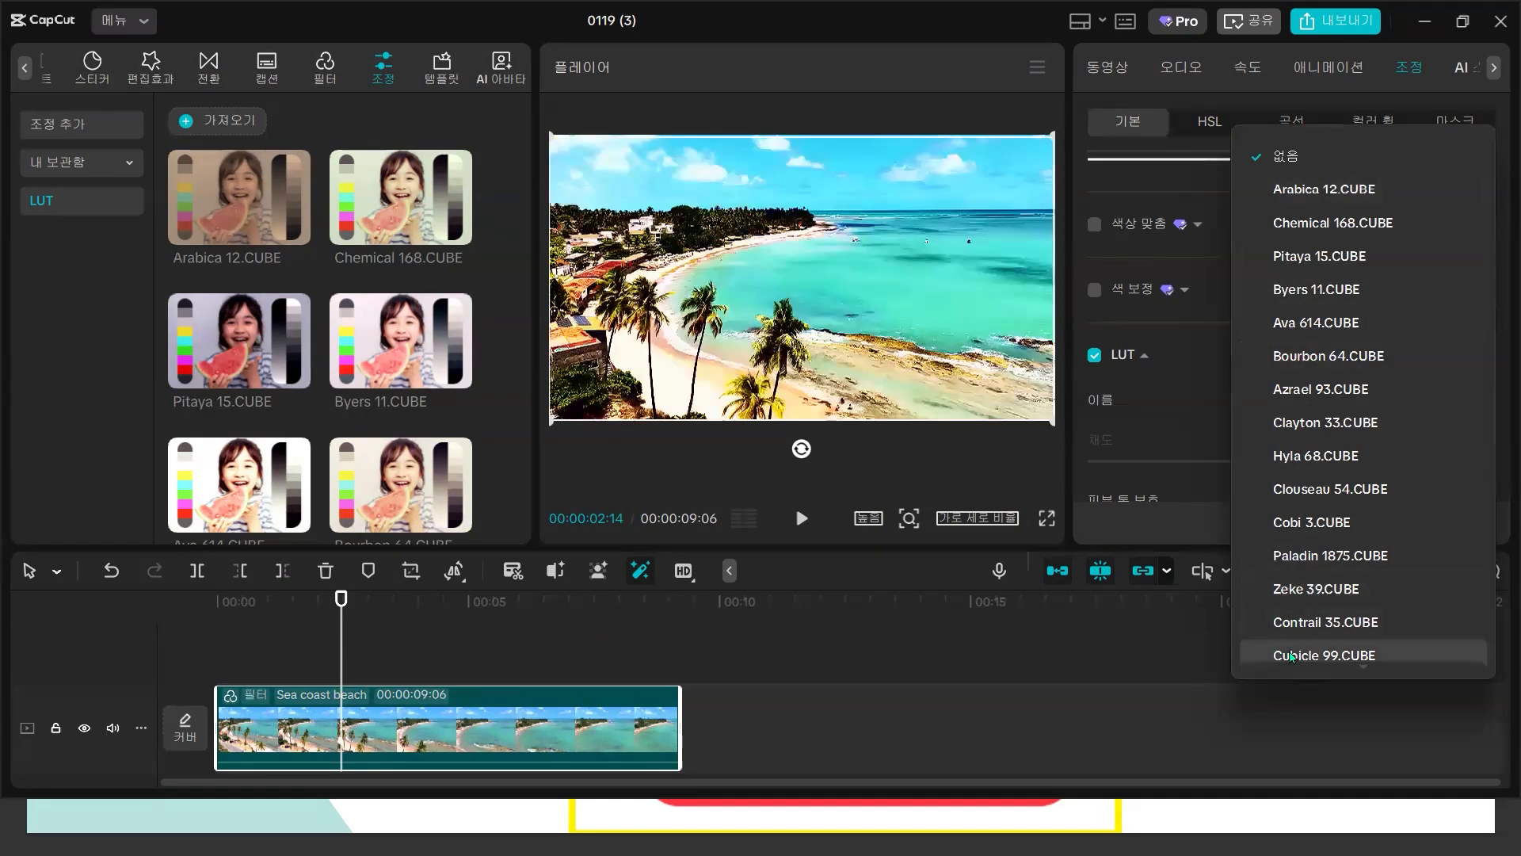
scroll(1299, 626, down, 3)
scroll(1304, 628, down, 1)
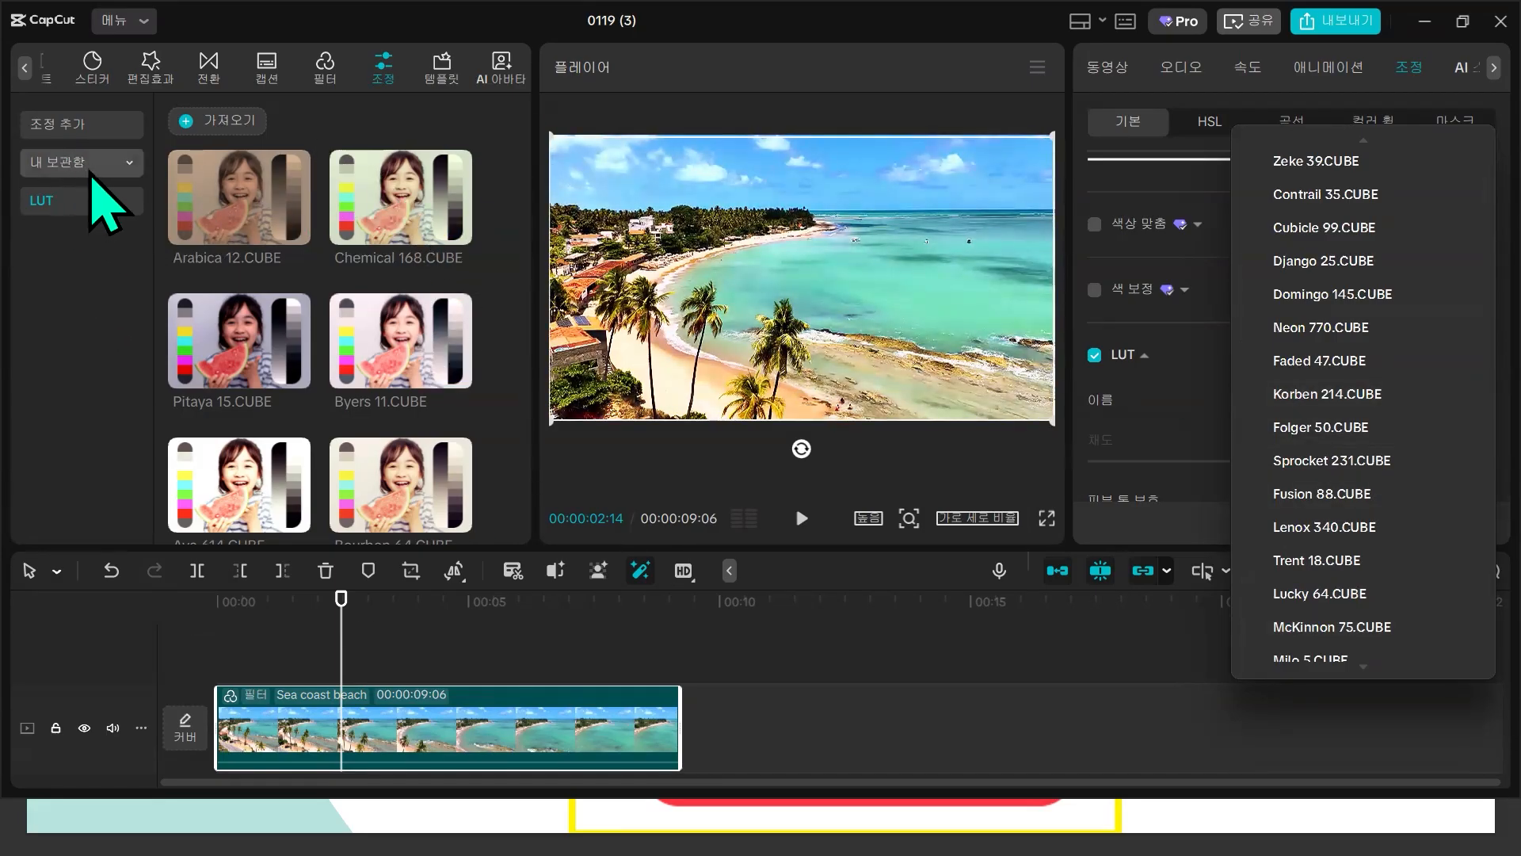
- Add the saved 표준2 preset as an adjustment layer above the beach clip and extend it to the clip's full length
click(81, 163)
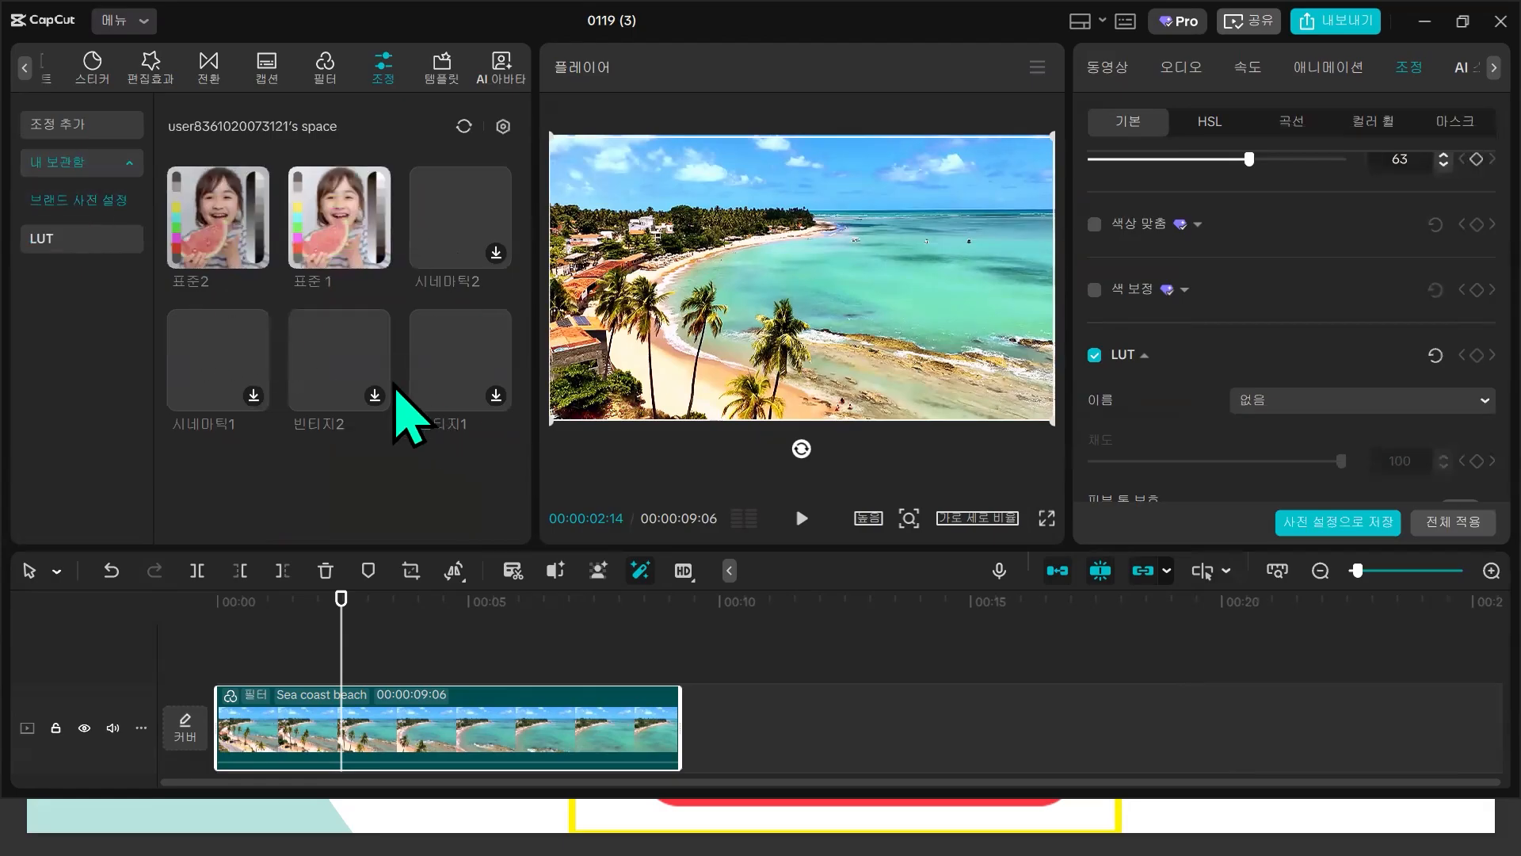
drag(230, 195, 234, 664)
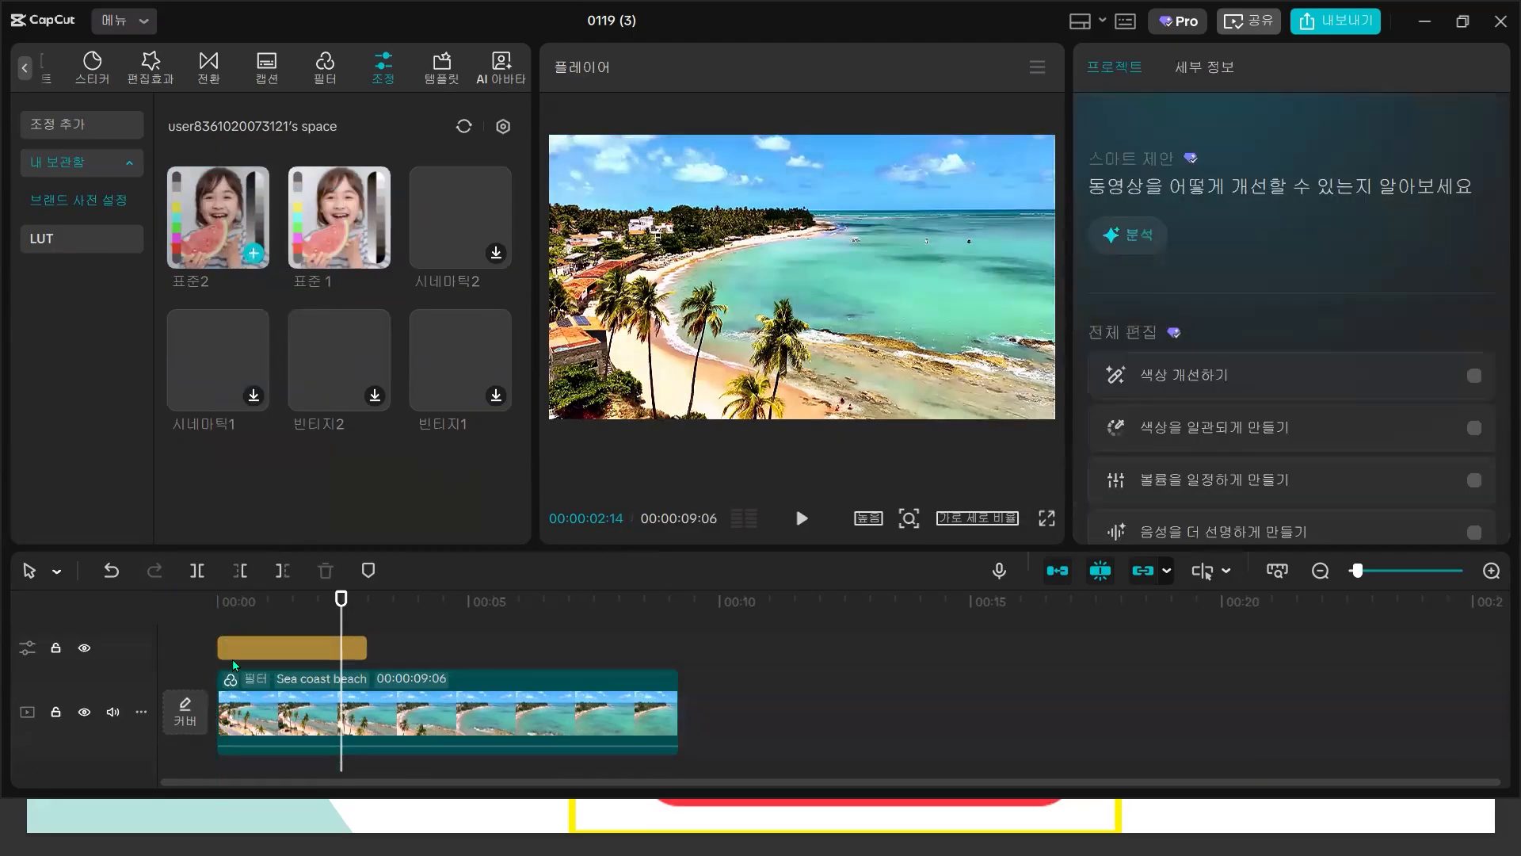
drag(366, 647, 680, 622)
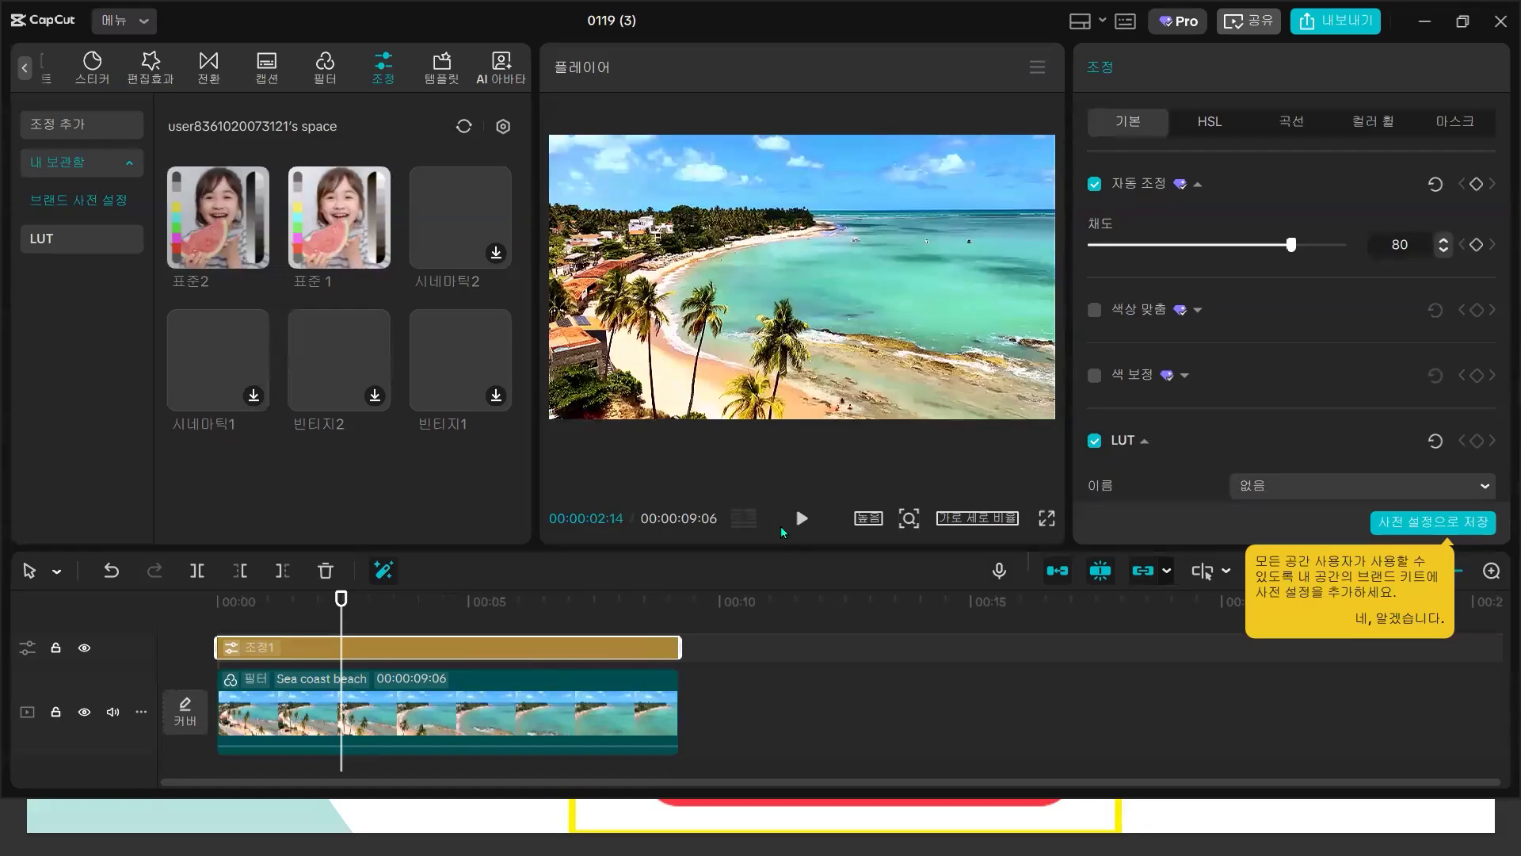
- Trim the end of the adjustment layer to 00:00:04:19 and play the section after the cut
drag(348, 648, 458, 650)
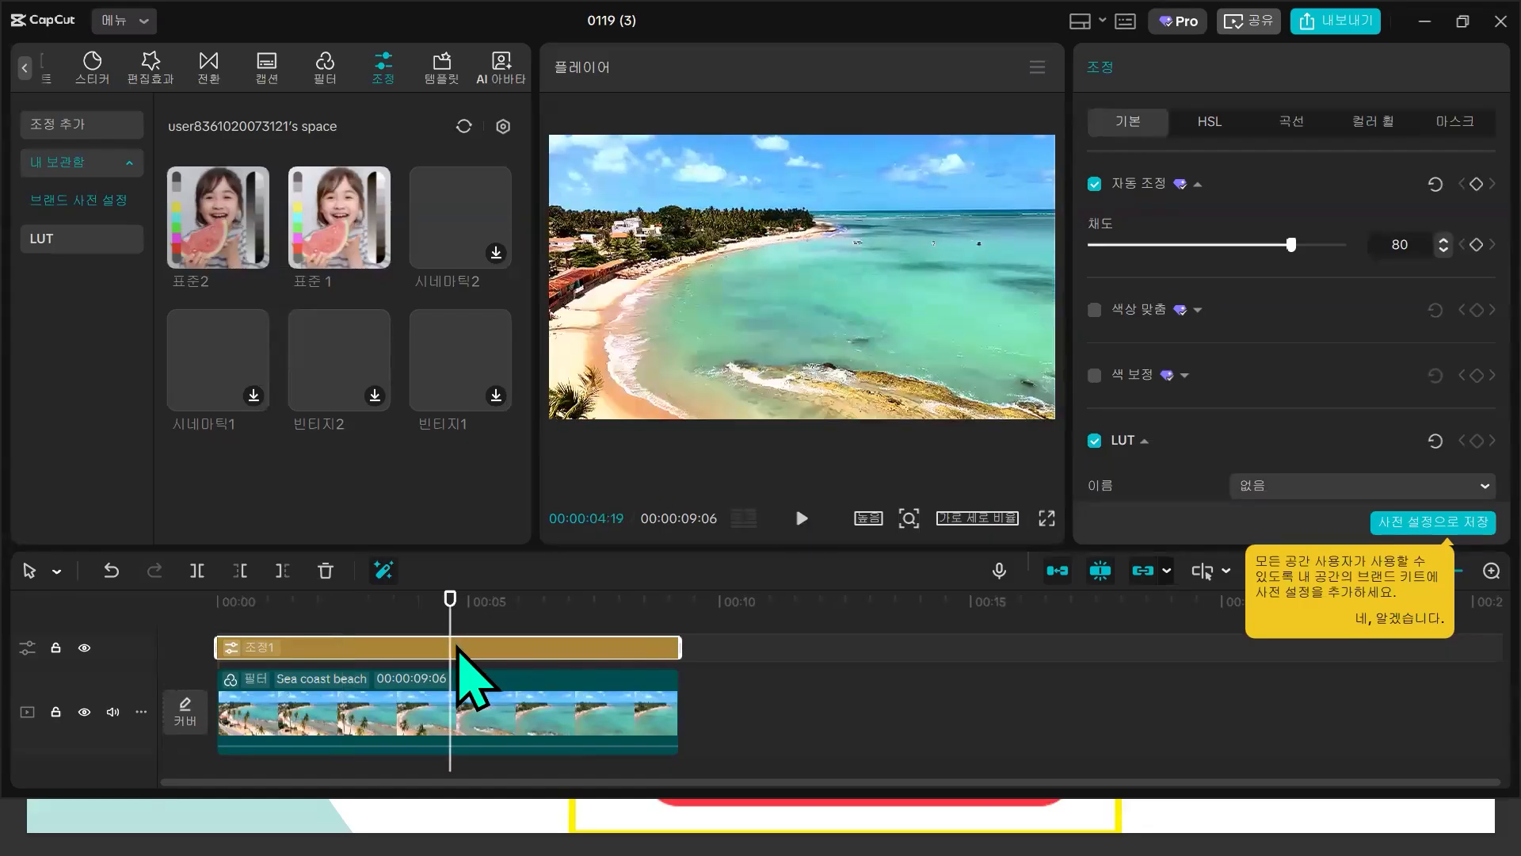
key(w)
click(405, 622)
click(802, 516)
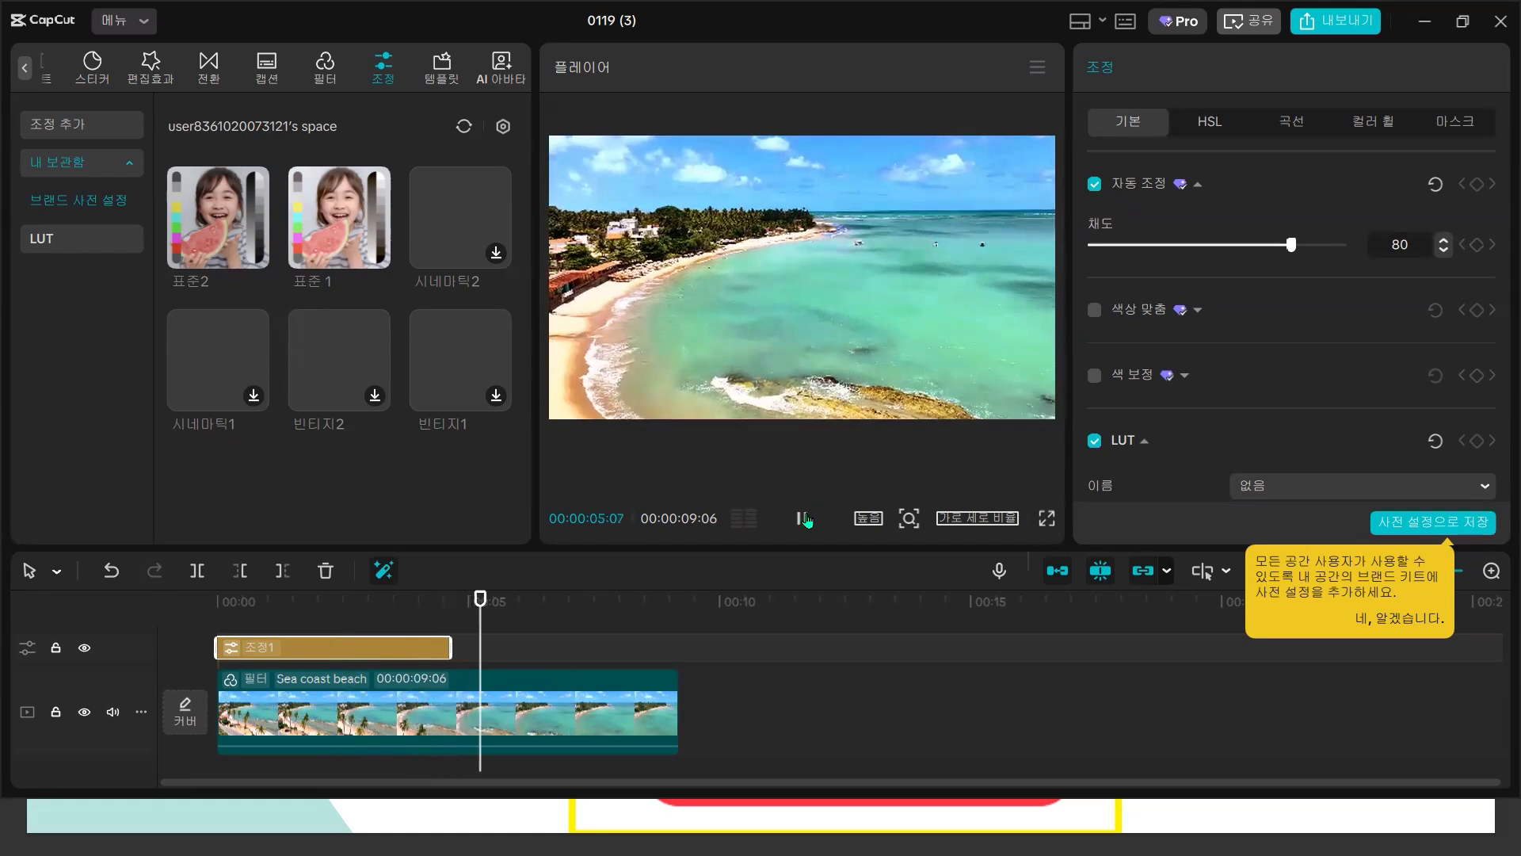
click(802, 519)
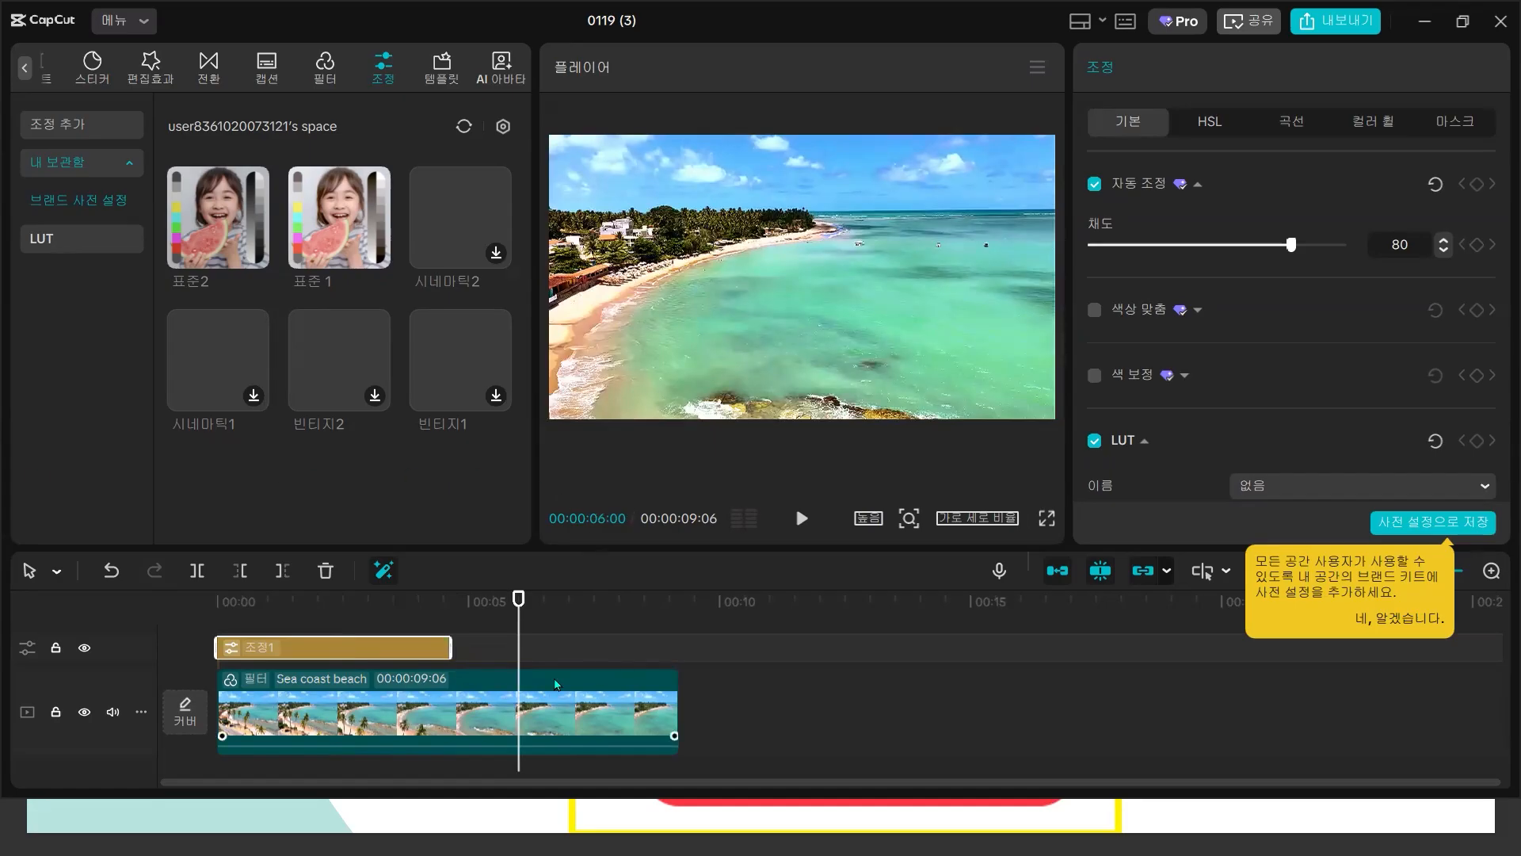
- Delete the beach clip and its adjustment layer from the timeline, and open the 일상 category of the stock media library
click(401, 709)
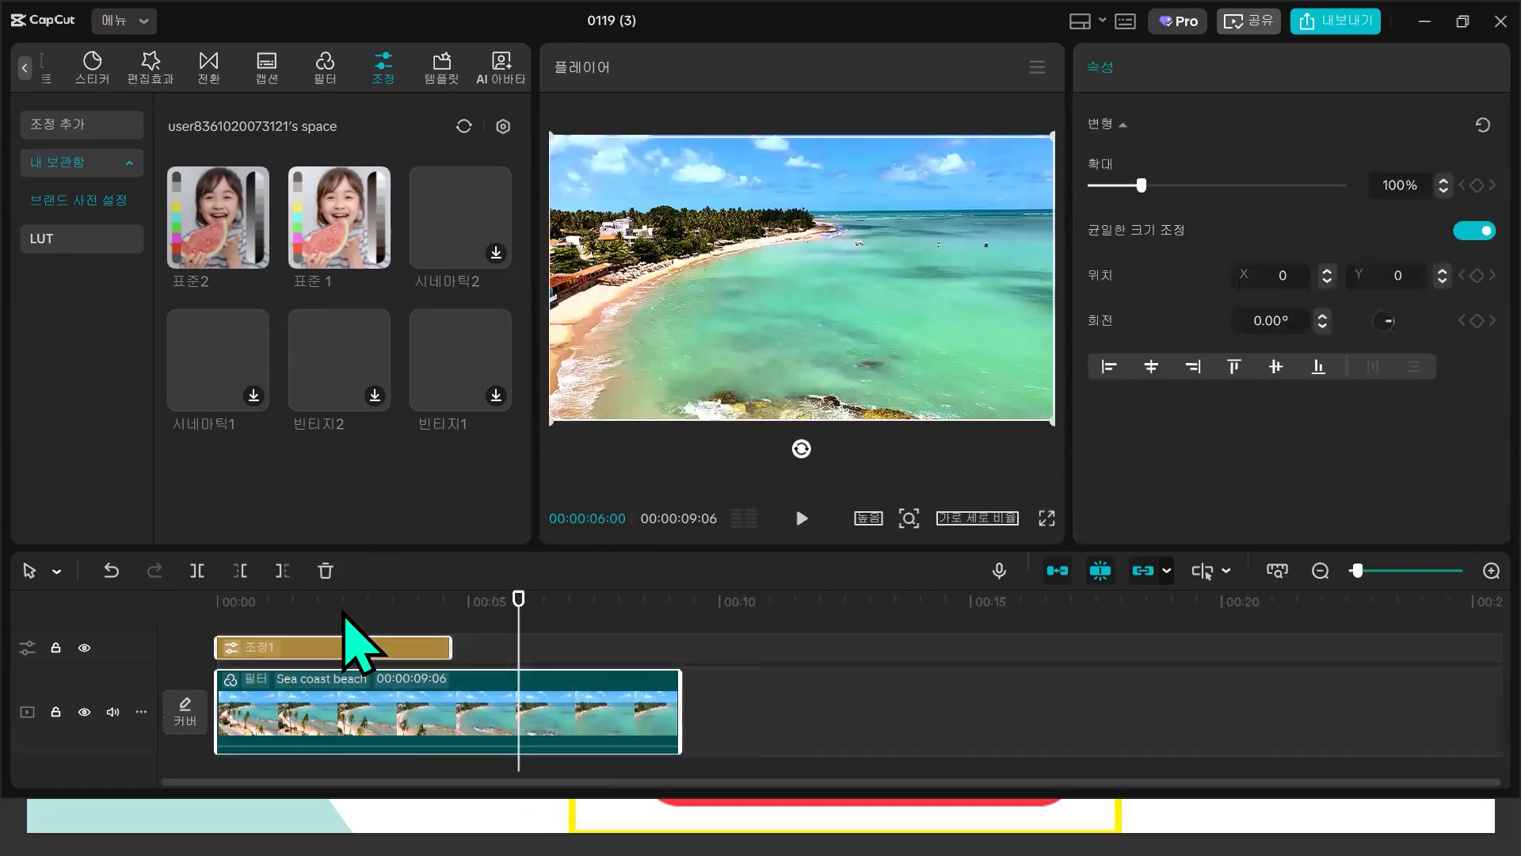
key(Delete)
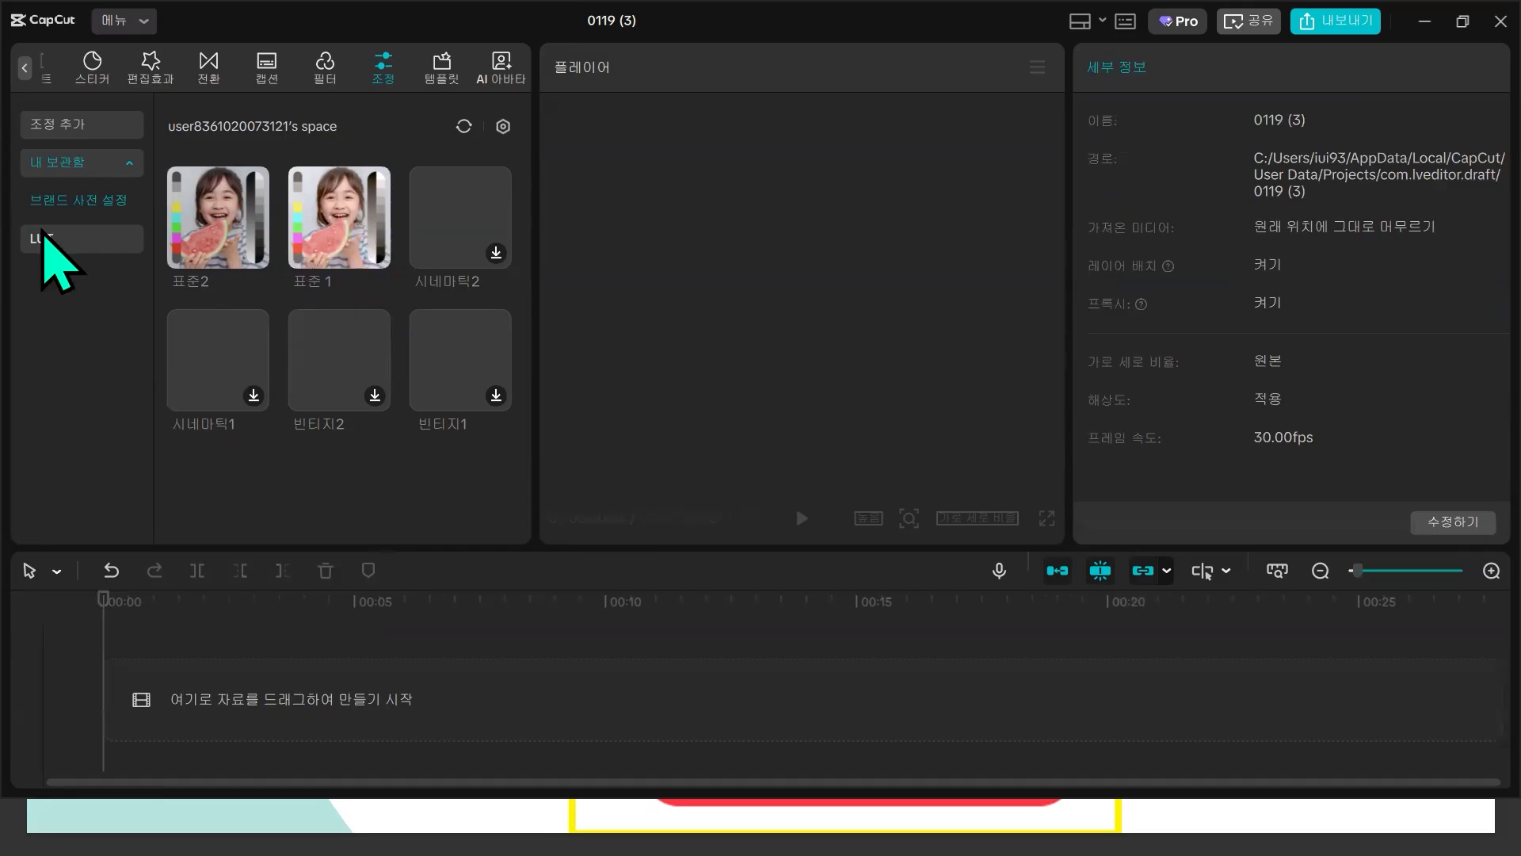
click(26, 68)
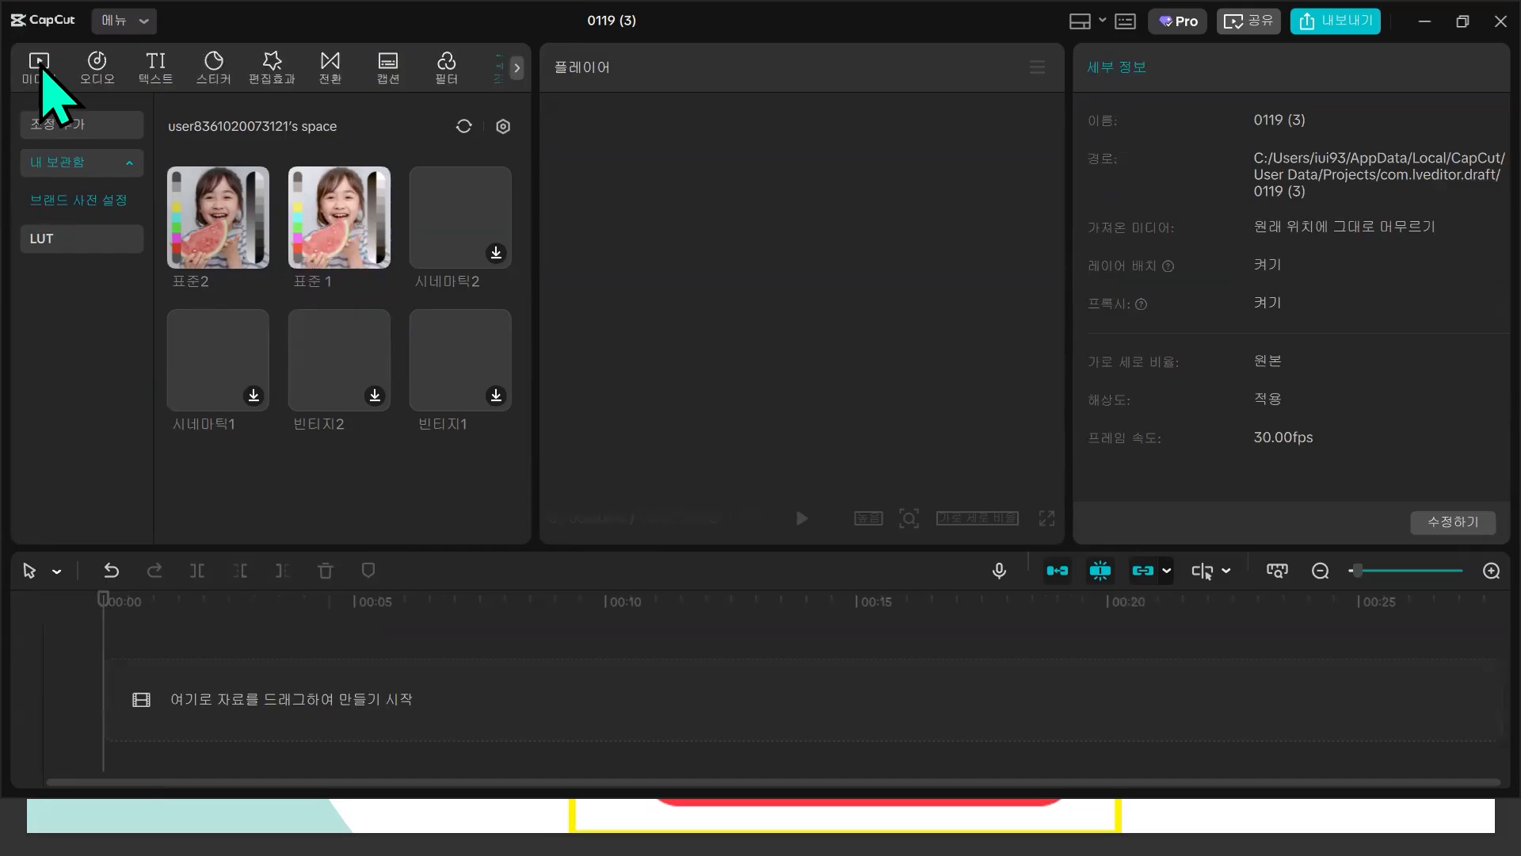
click(42, 69)
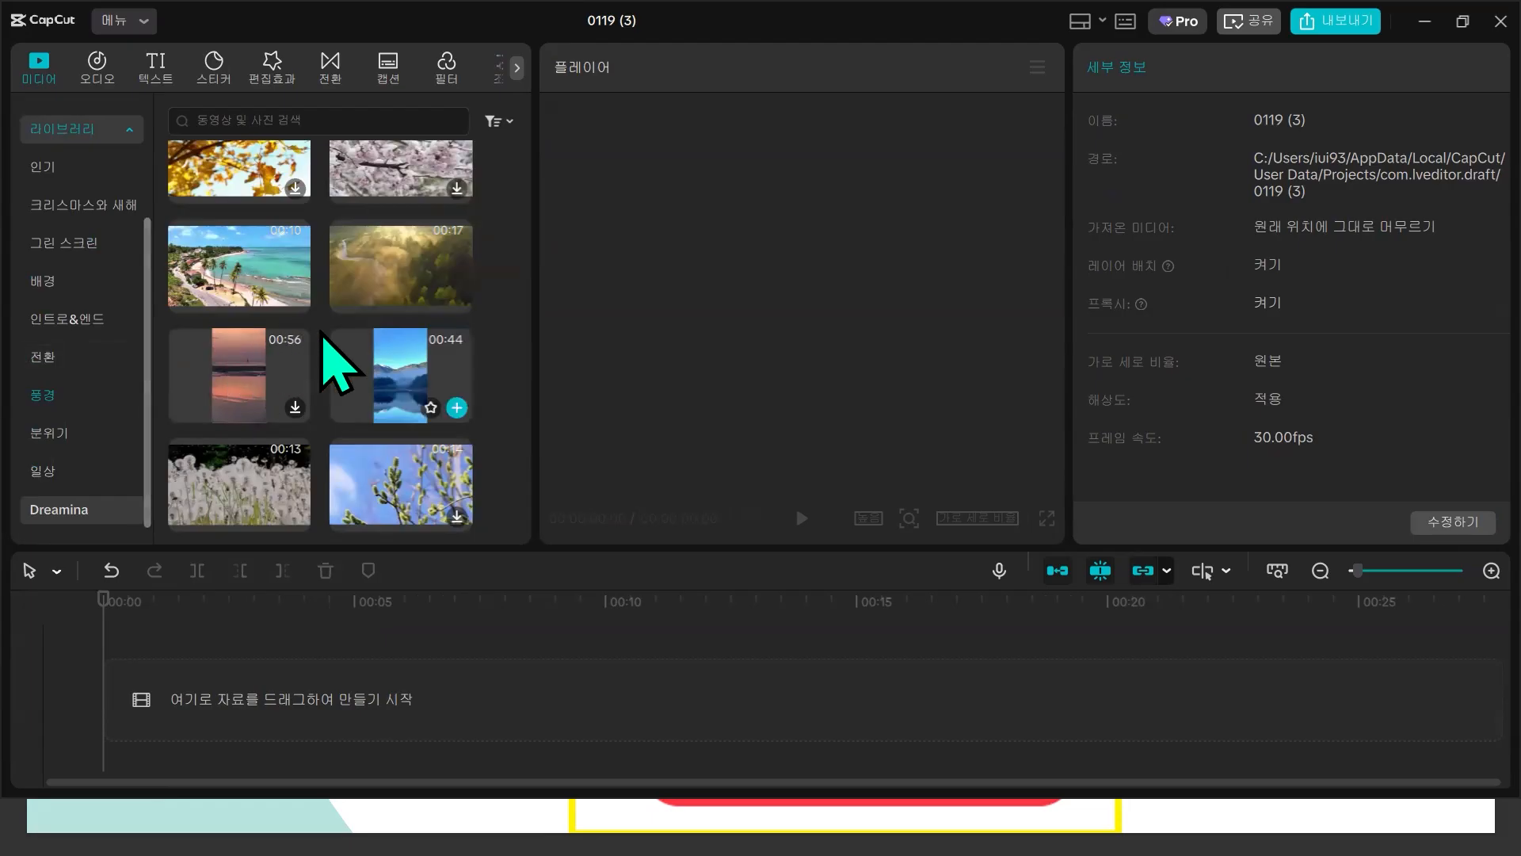
click(71, 357)
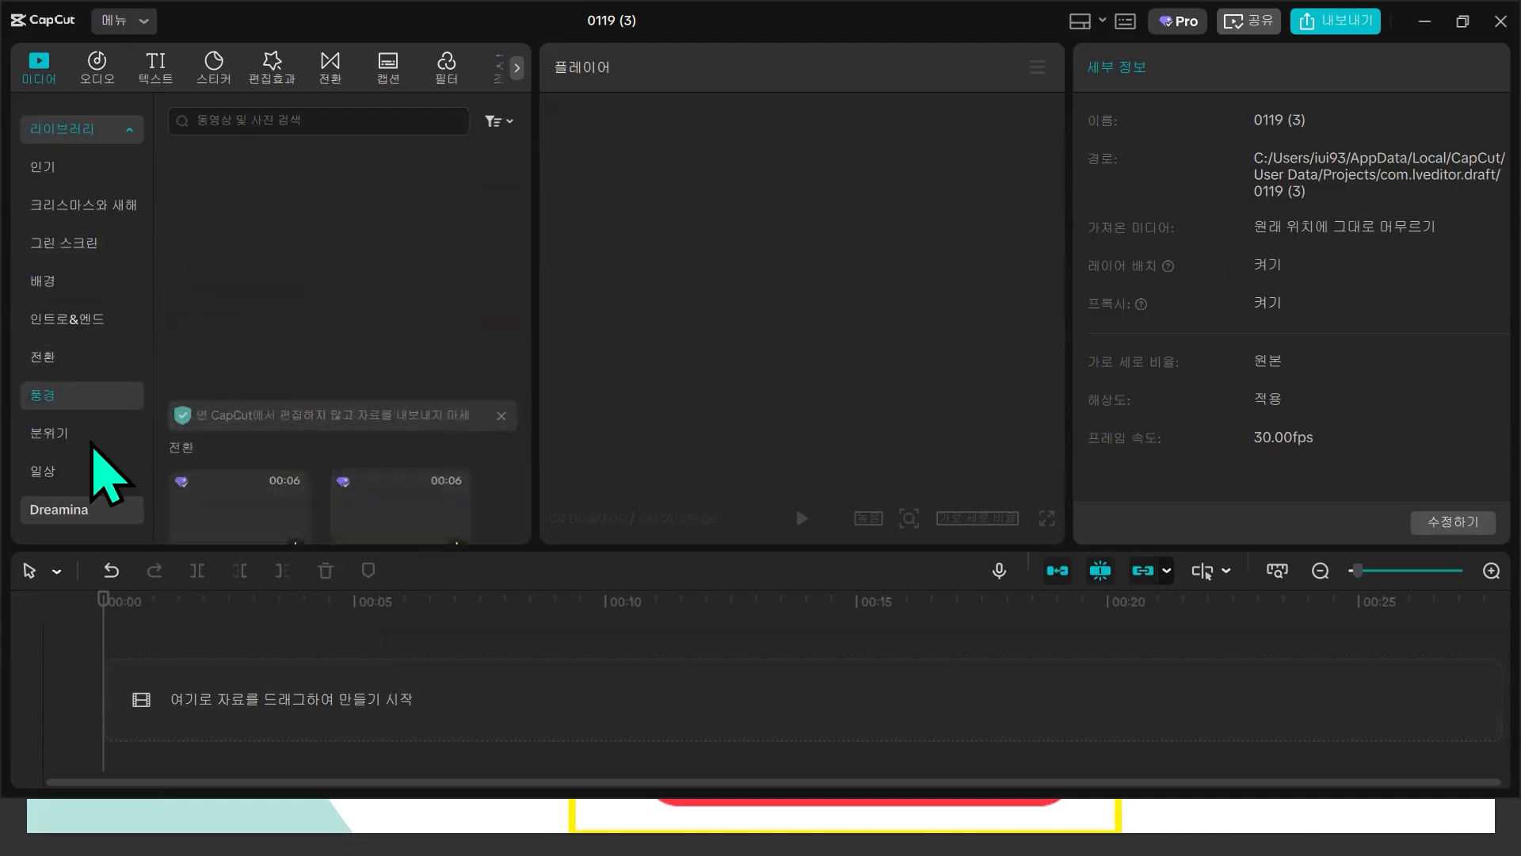
click(57, 471)
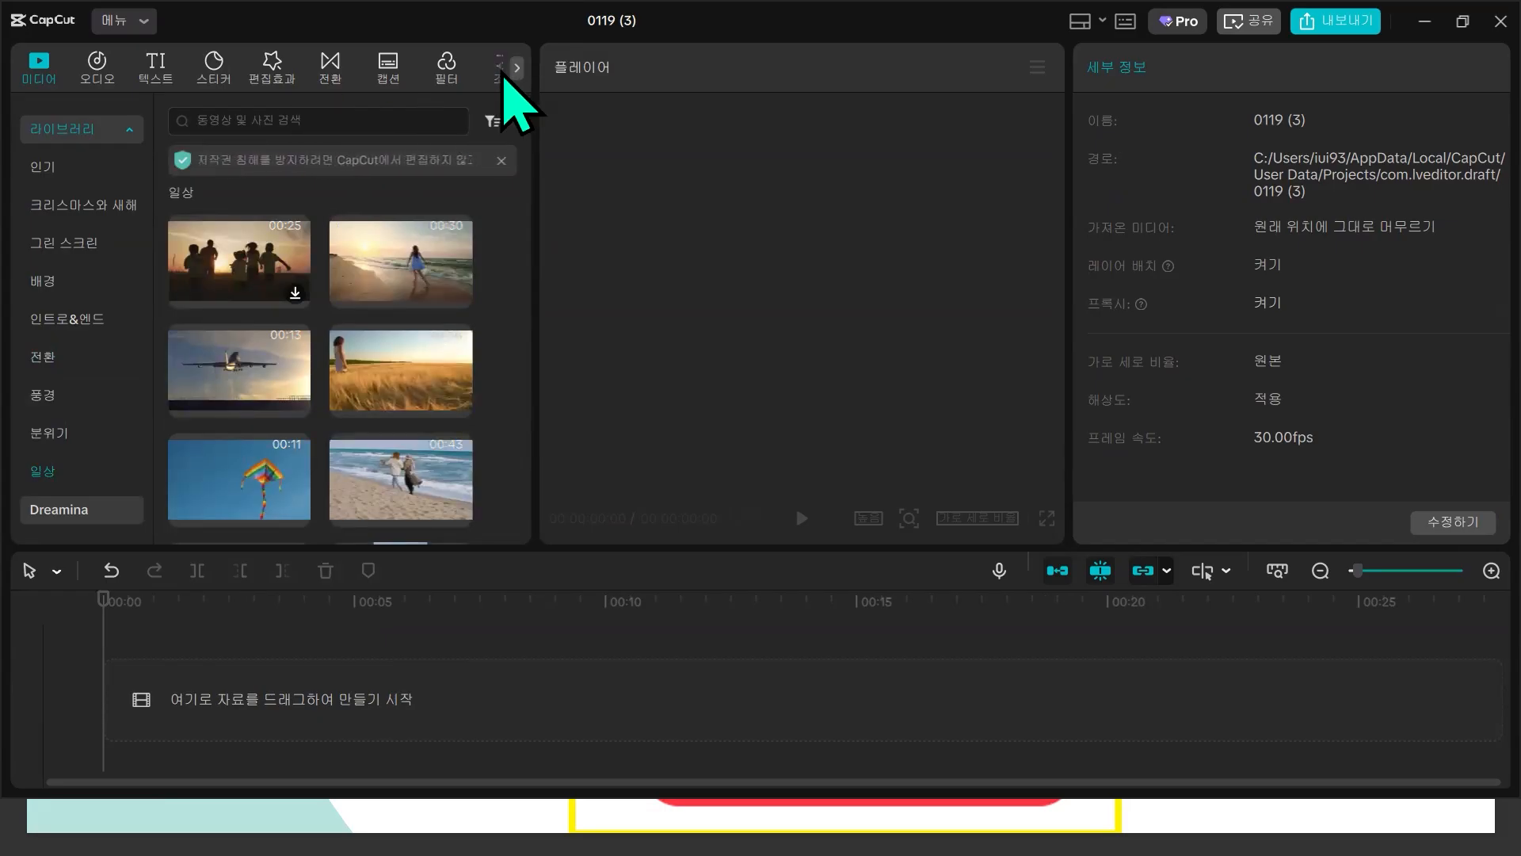
- Check the imported LUTs in the adjustment library and return to the 일상 stock clips
click(516, 68)
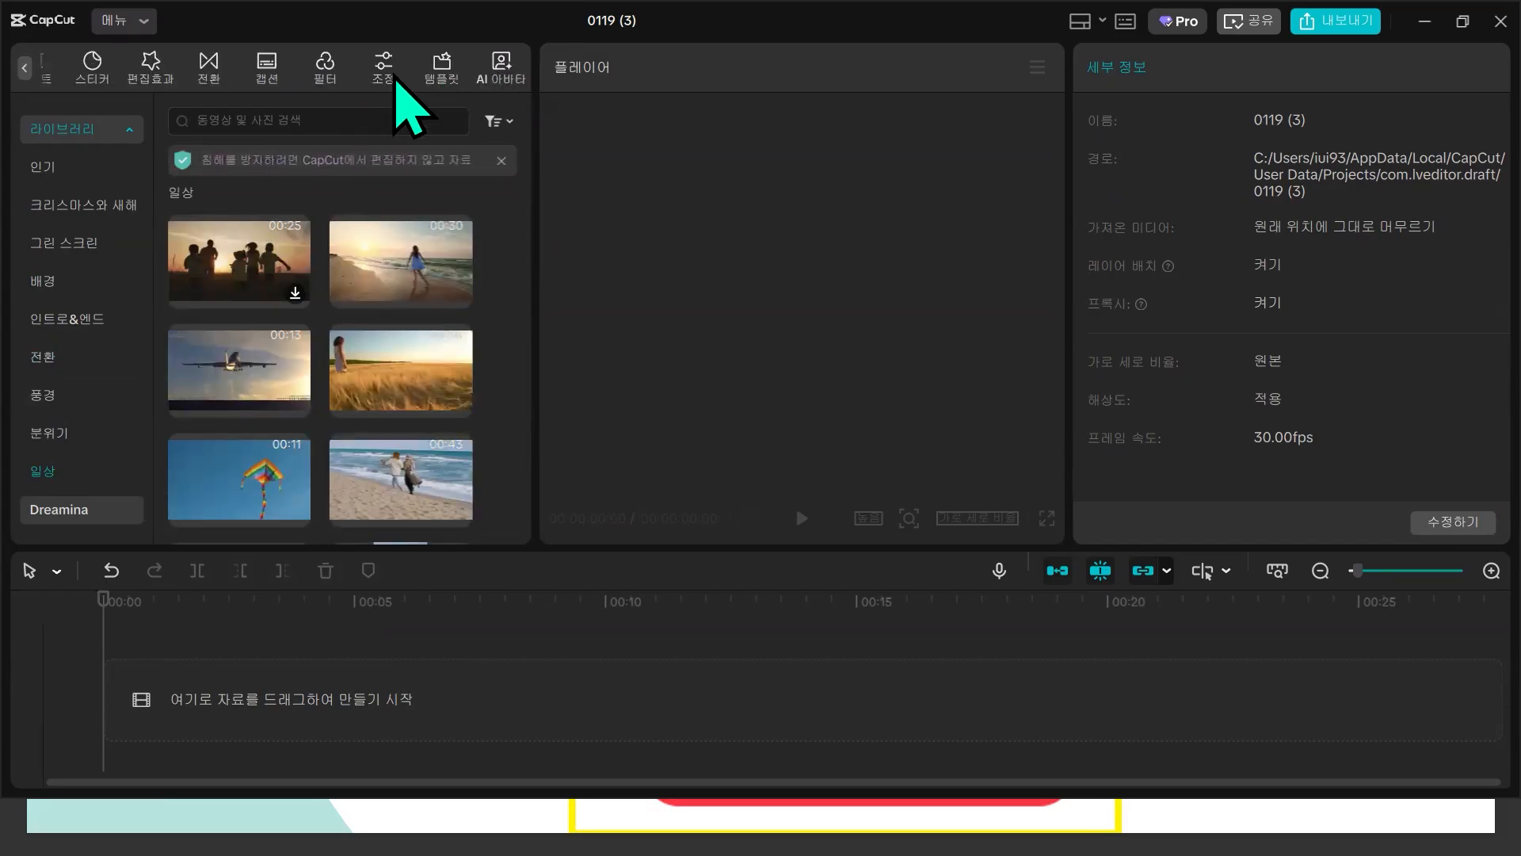
click(388, 77)
click(71, 241)
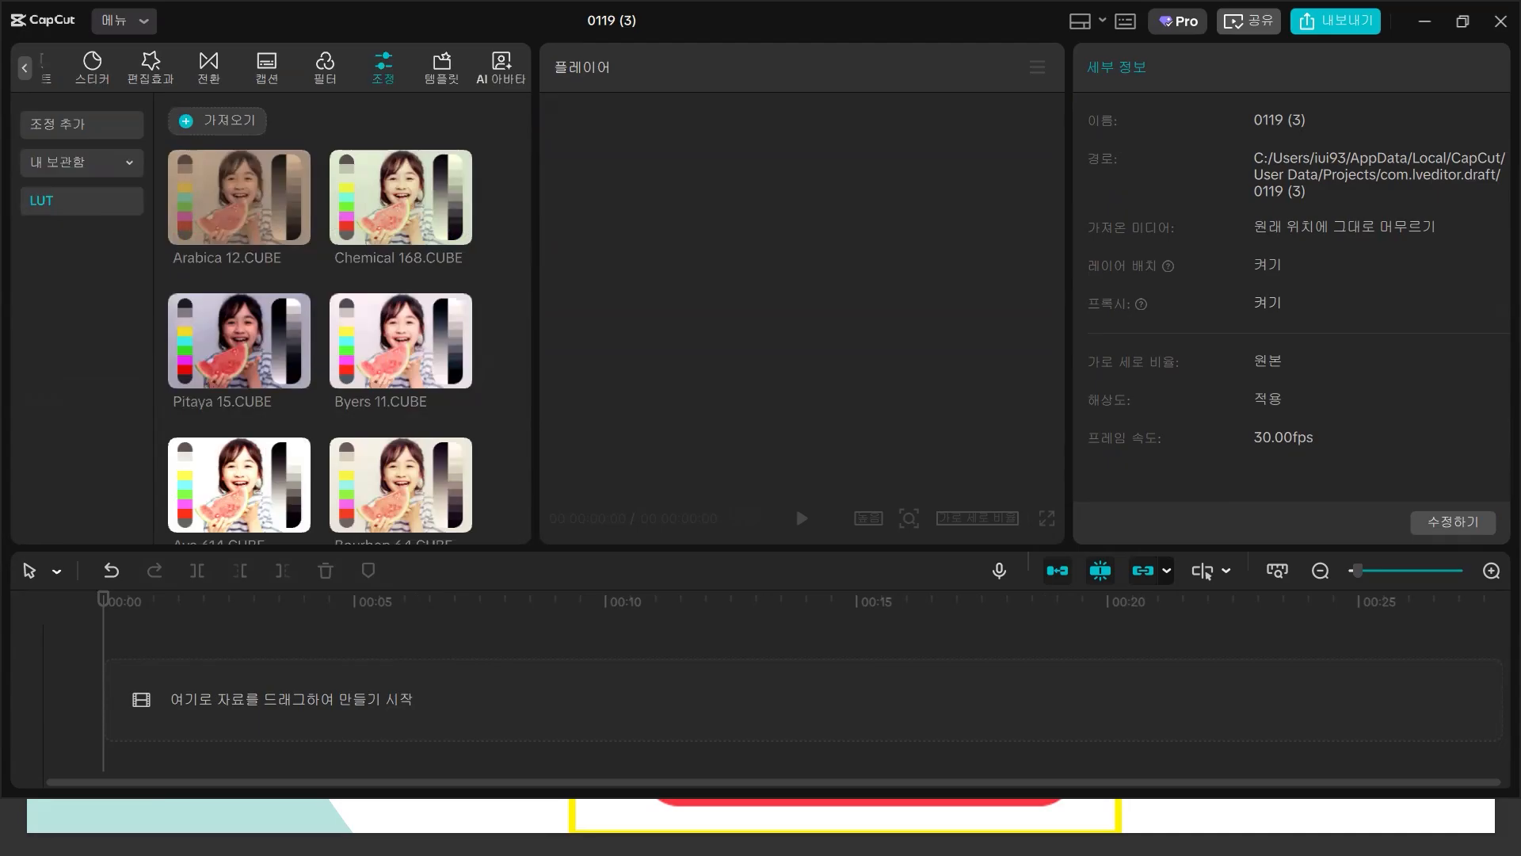
click(26, 68)
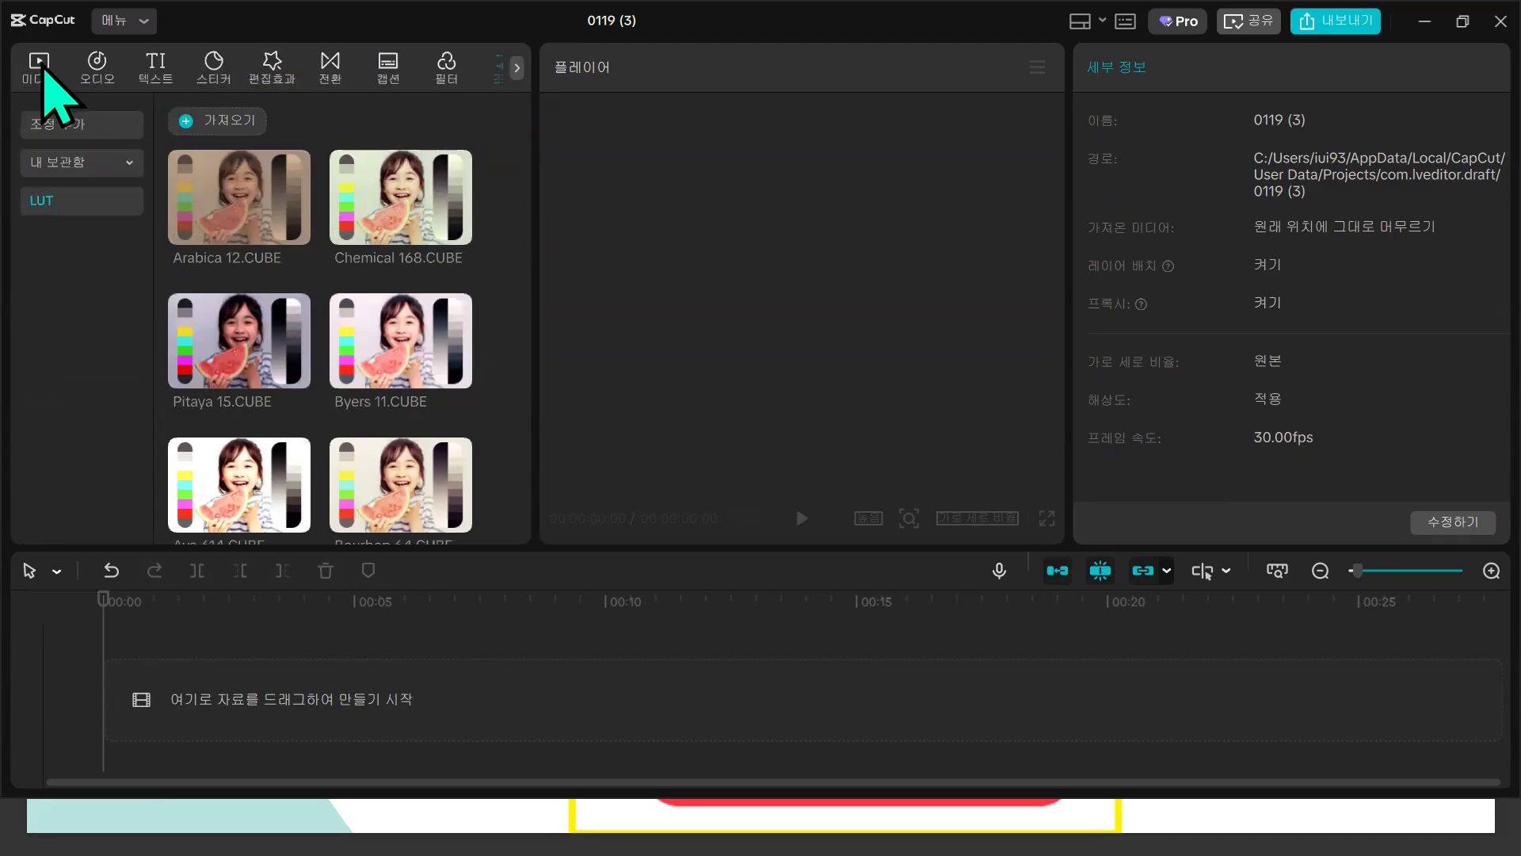
click(40, 68)
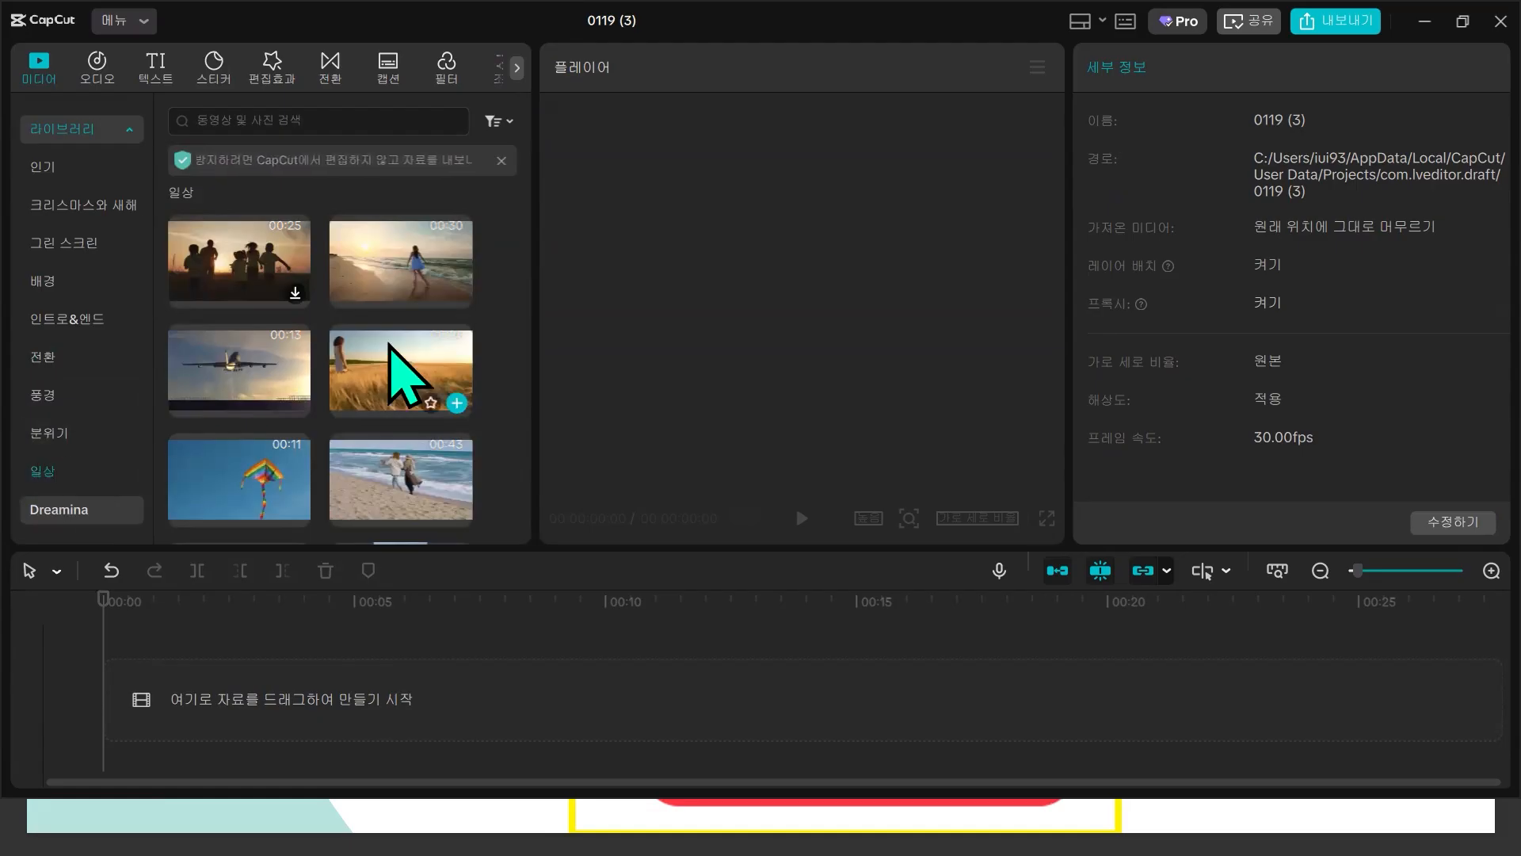
- Preview the 10-second library clip of the woman in the field and switch the workspace to the 세로 (vertical) layout
scroll(389, 346, down, 2)
click(409, 490)
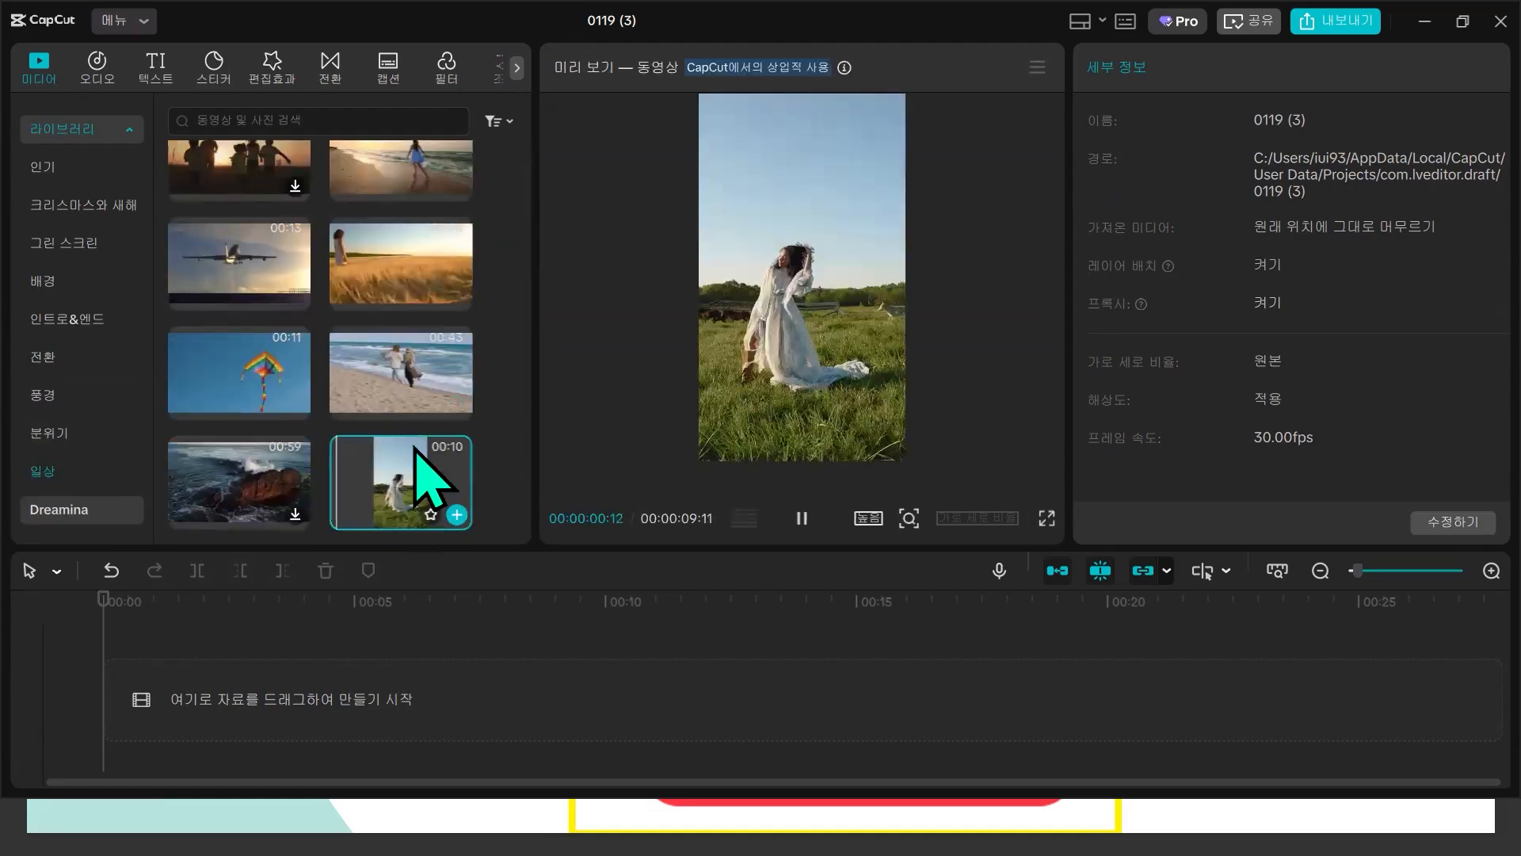
click(1087, 24)
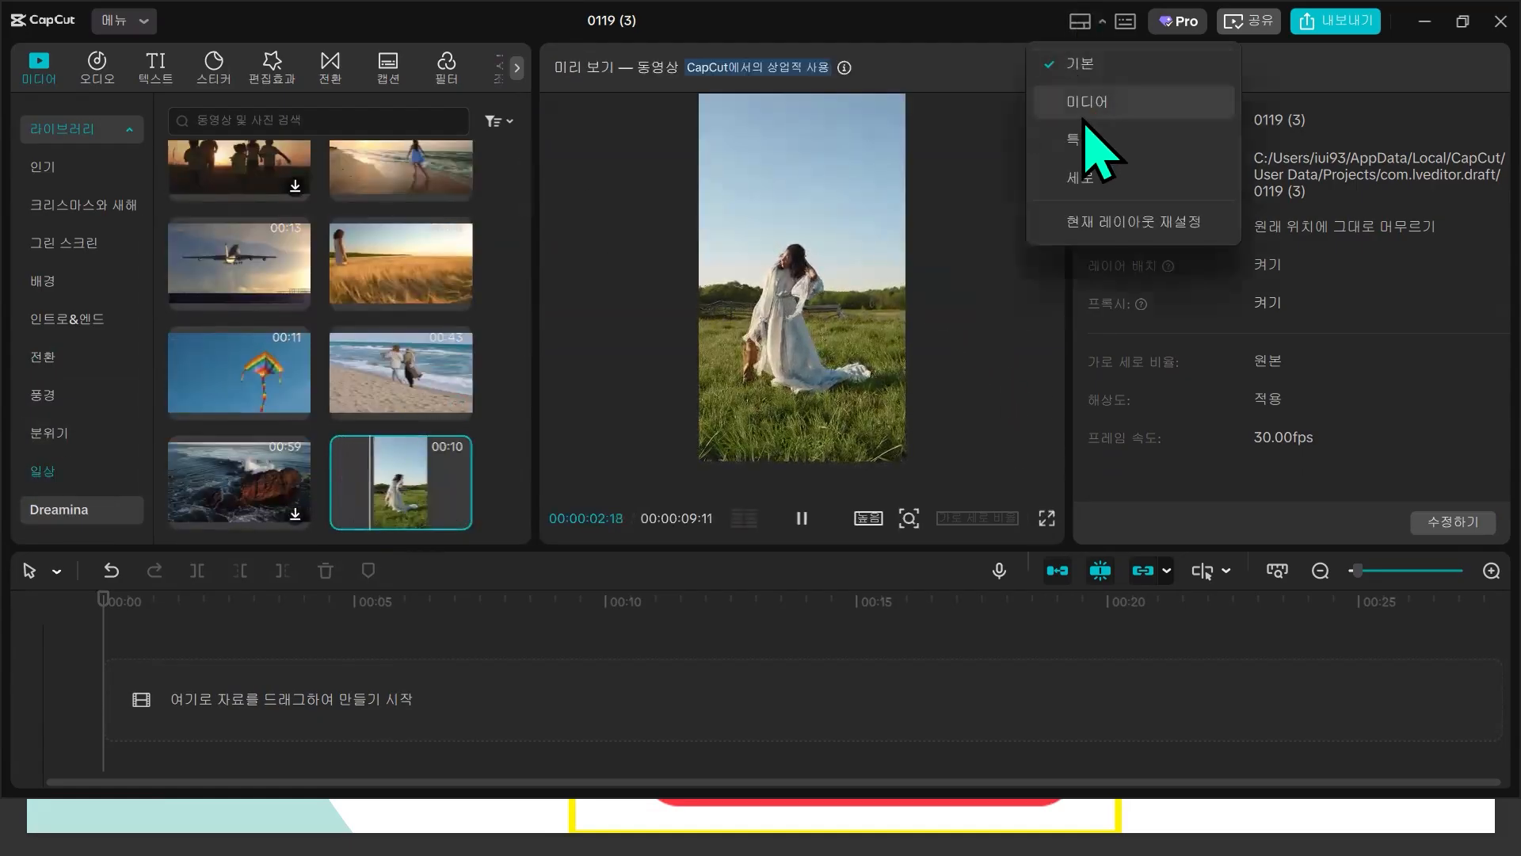
click(1087, 177)
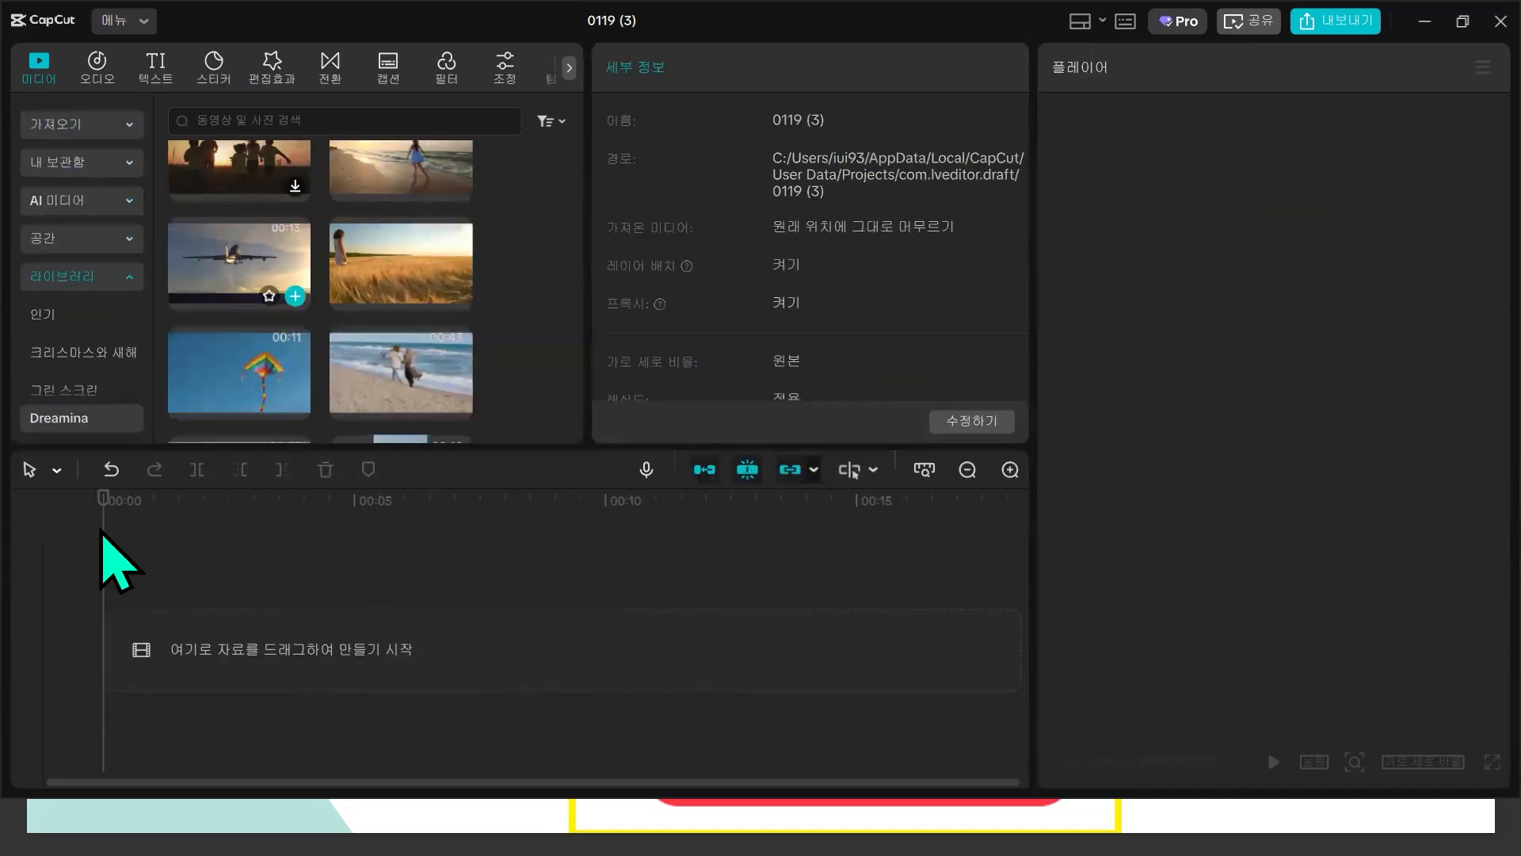
- Add the library clip of the woman in the white dress to the start of the empty timeline
scroll(415, 390, up, 2)
scroll(421, 390, down, 5)
drag(421, 390, 237, 602)
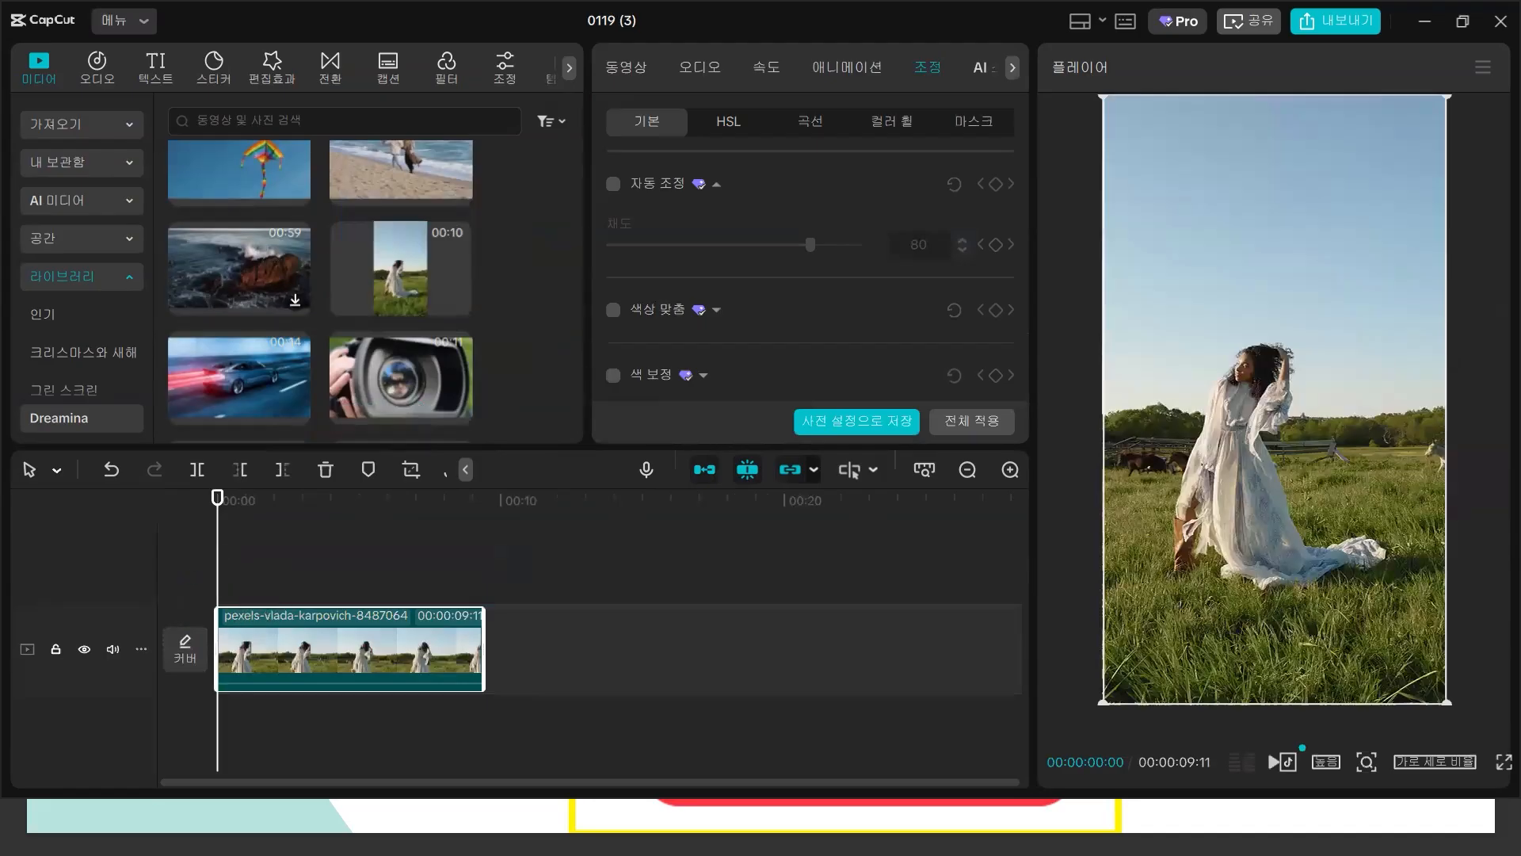
- Duplicate the clip onto a track above and place the Arabica 12 LUT as an adjustment layer between the two copies
key(ctrl+c)
key(ctrl+v)
click(334, 550)
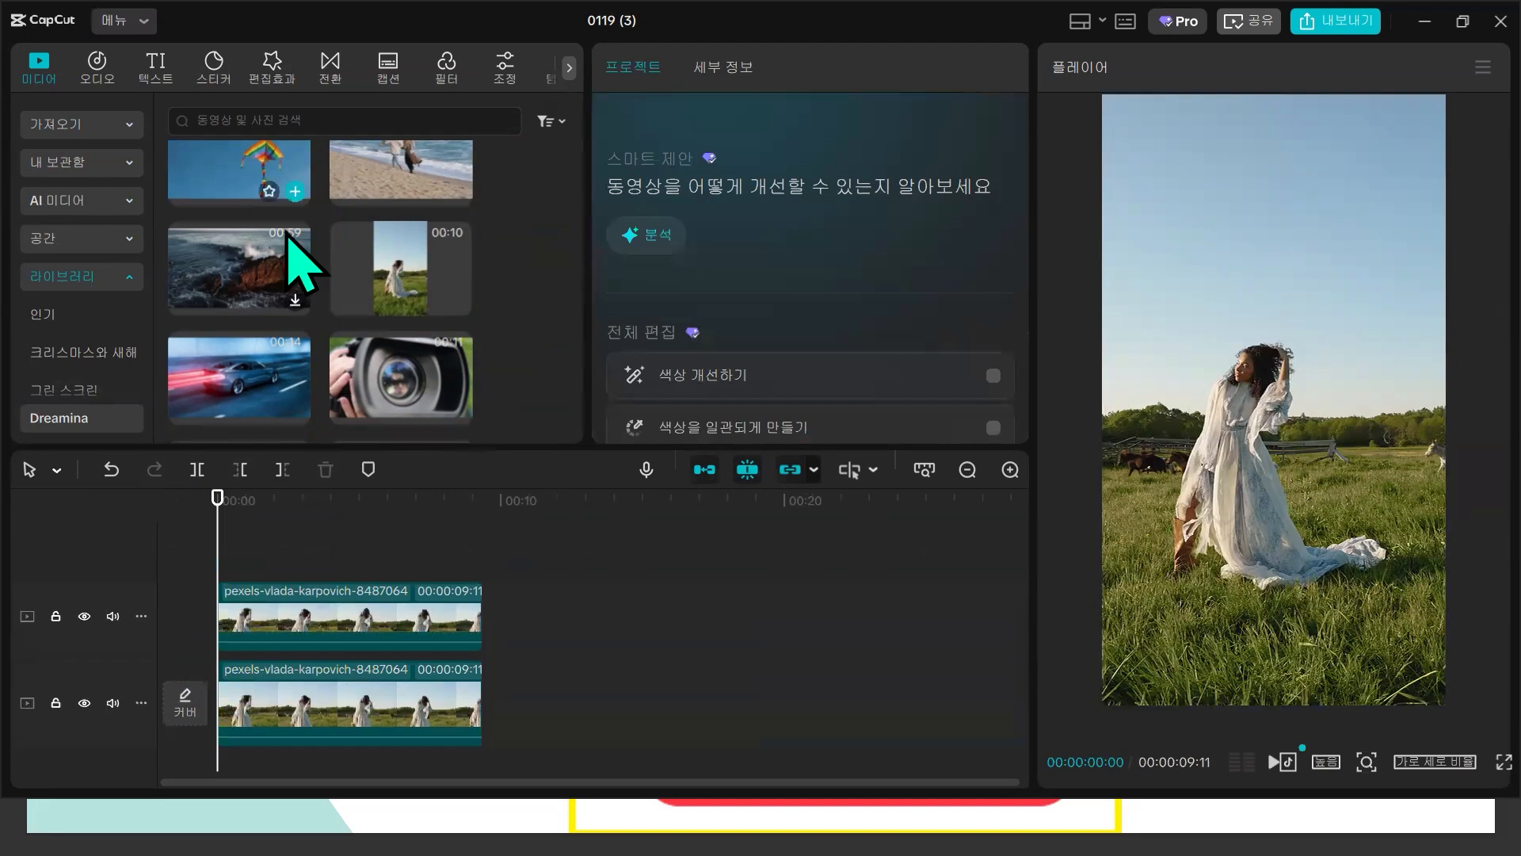
click(505, 65)
drag(240, 184, 484, 647)
- Shift the upper clip aside to compare it with the graded clip beneath, and realign it with the timeline start
drag(356, 614, 448, 611)
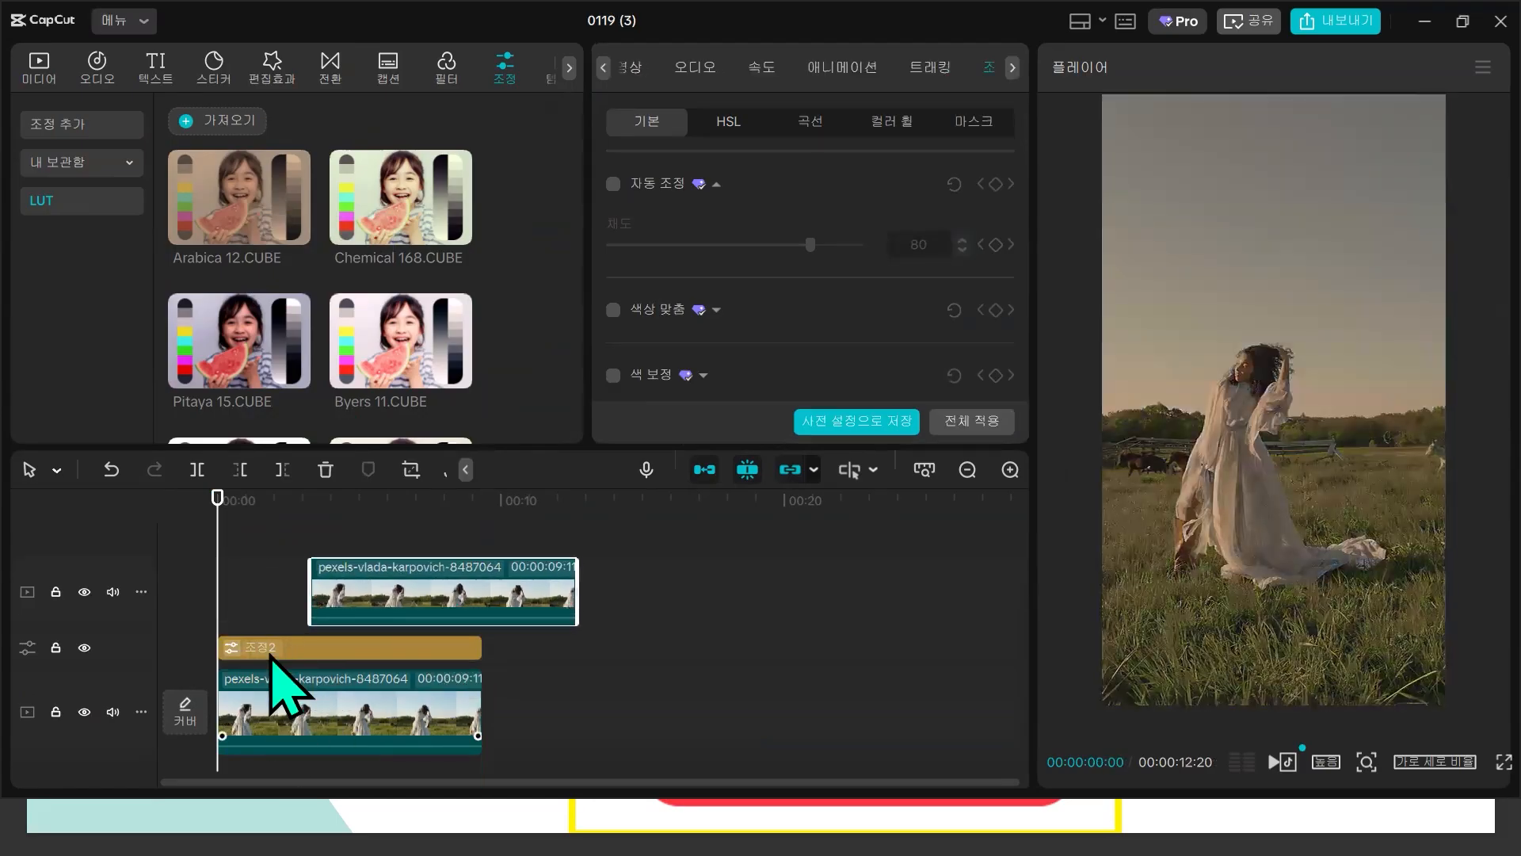
drag(220, 519, 364, 541)
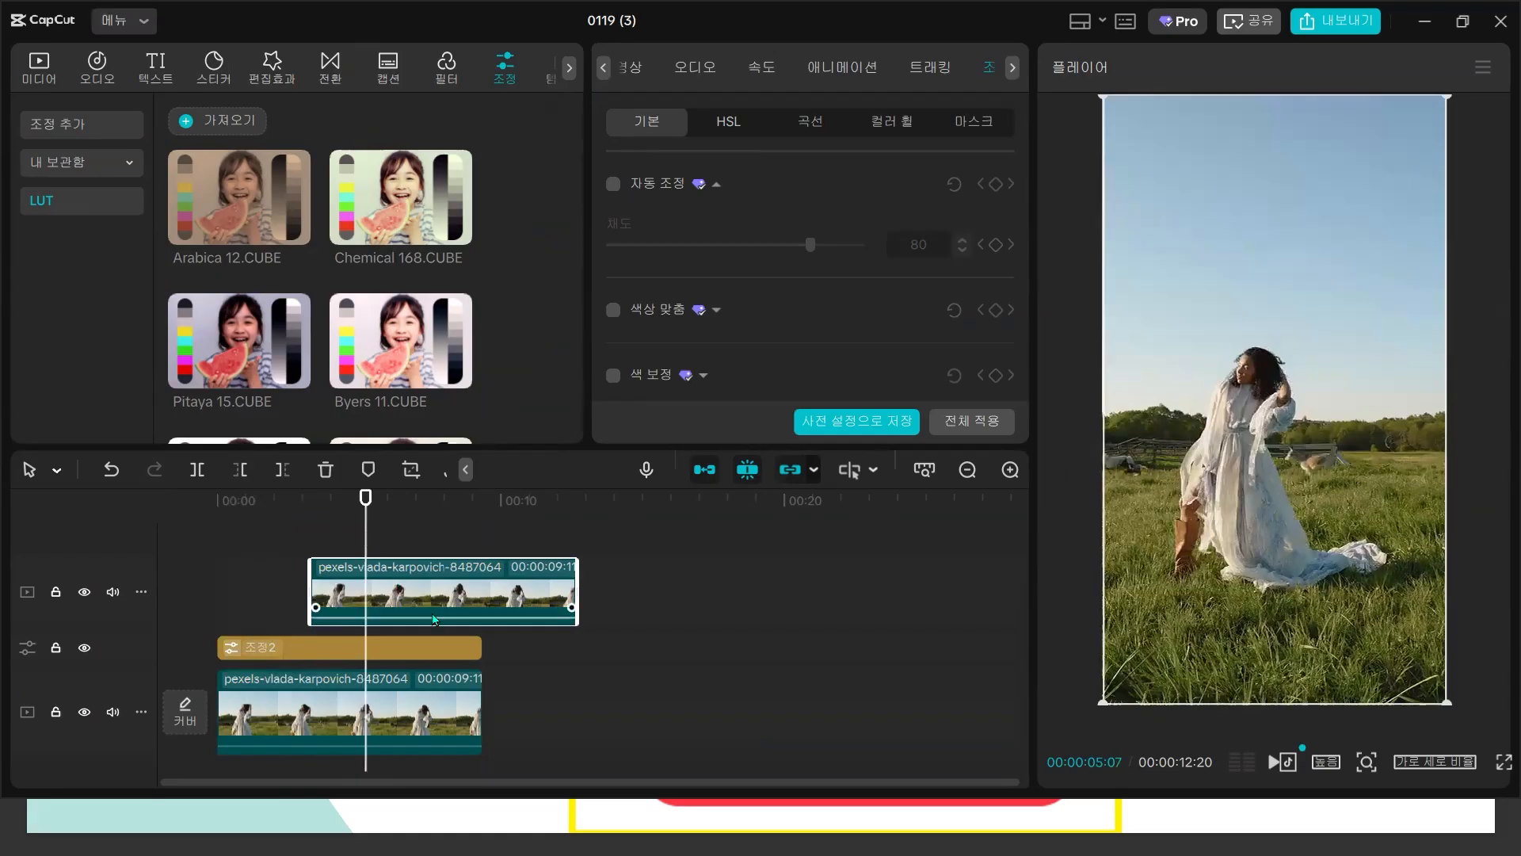
drag(462, 592, 374, 598)
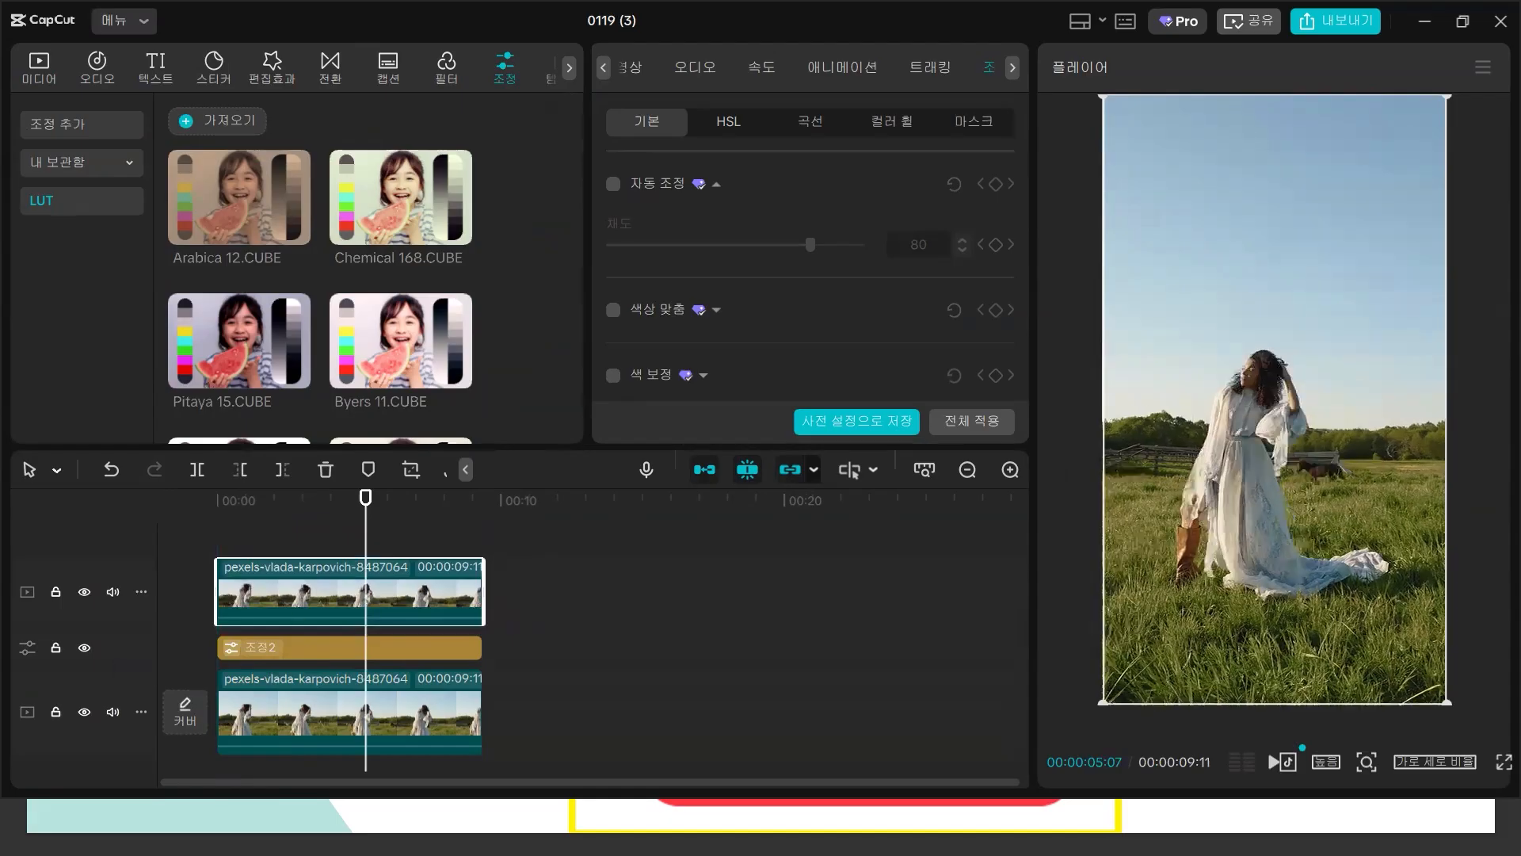
drag(370, 523, 216, 523)
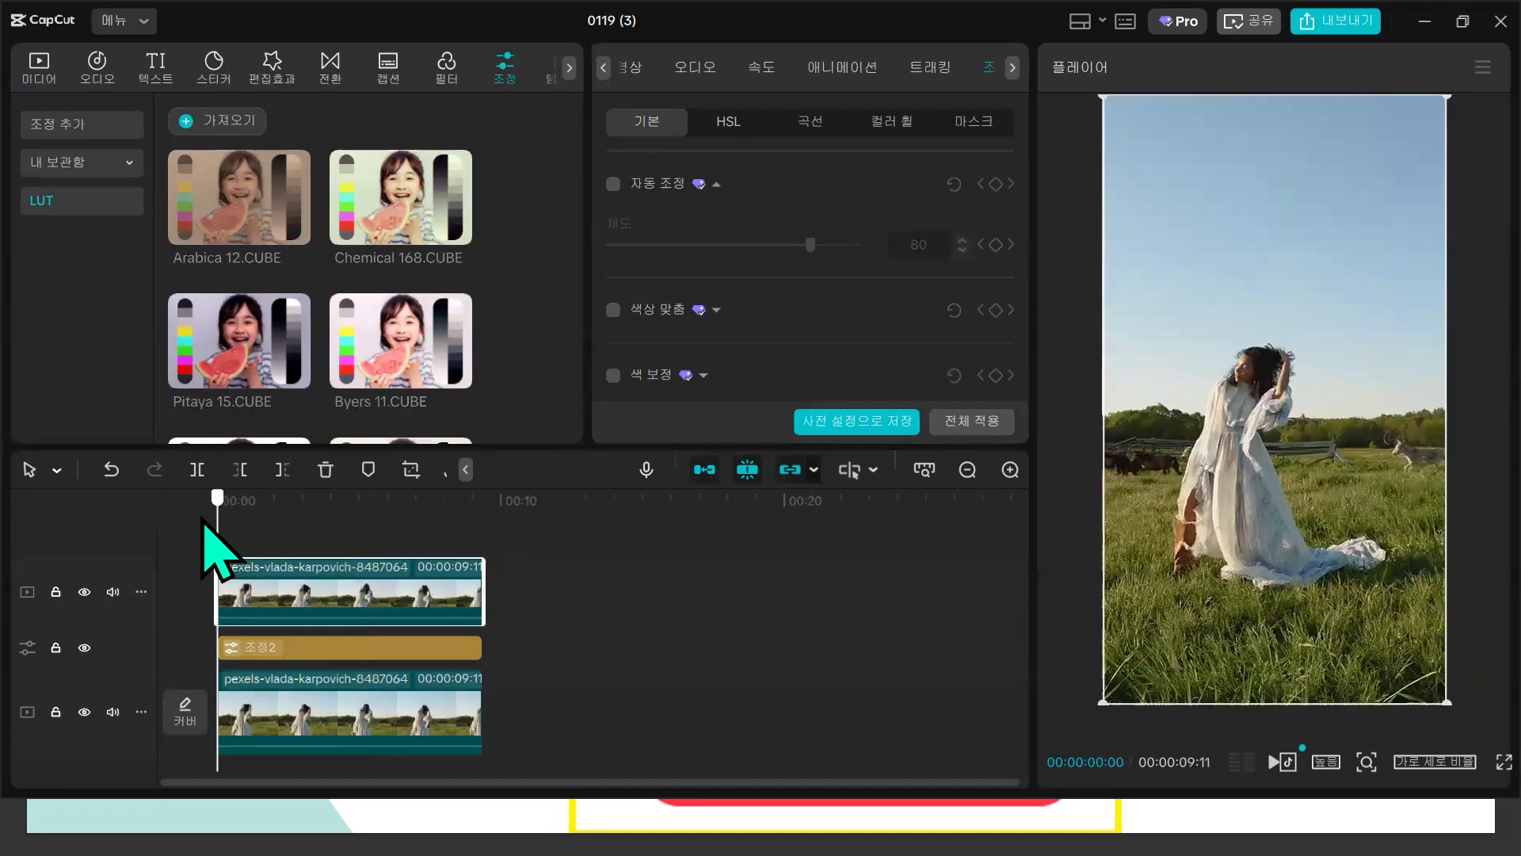
- Add a 분할 (split) mask to the upper clip, rotate it 90° and move its dividing line to the frame's left edge
click(981, 125)
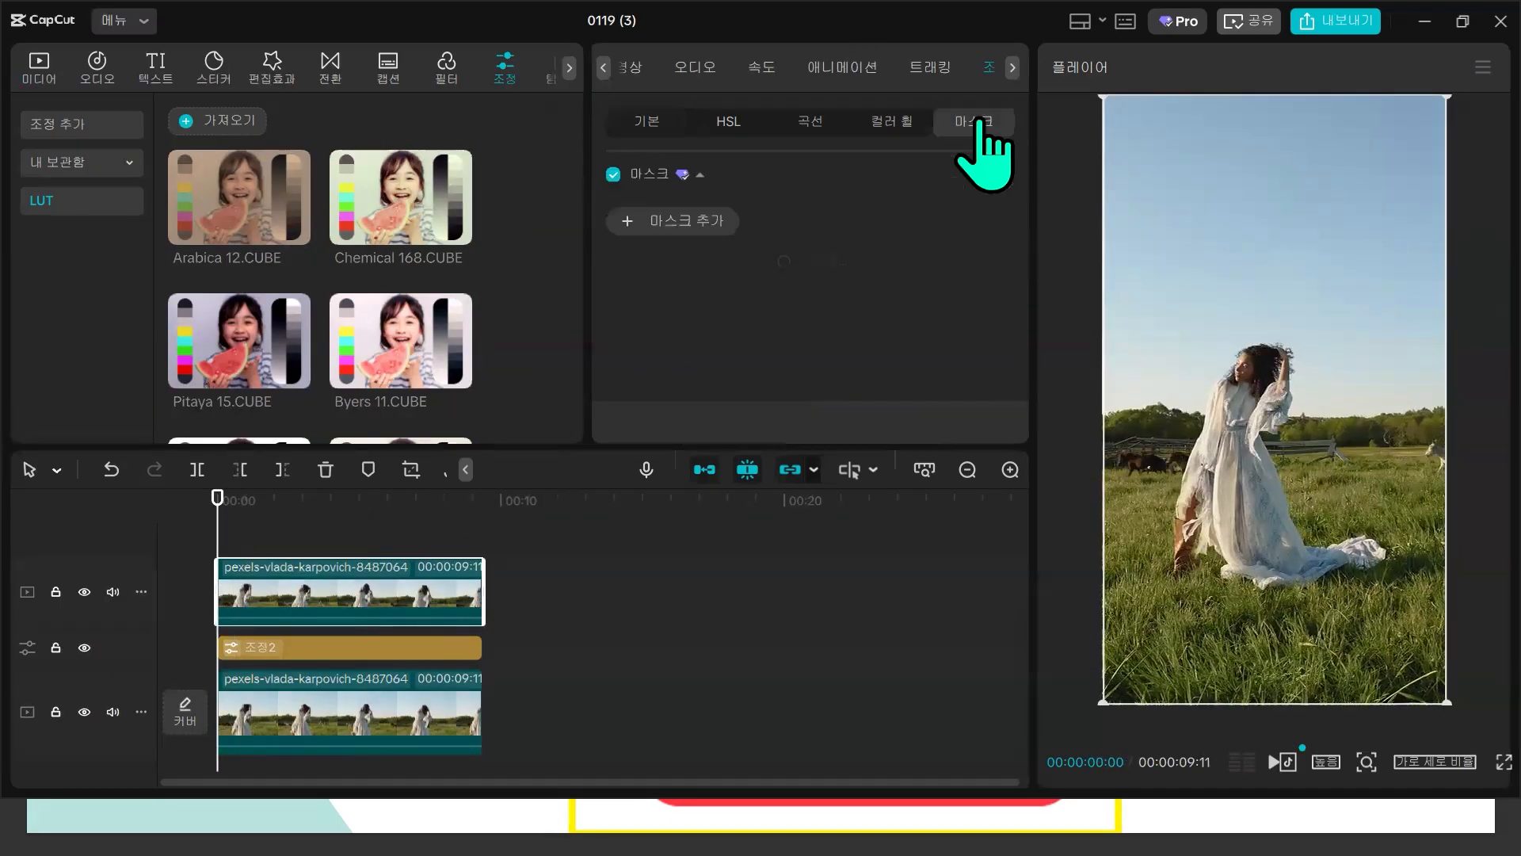
click(706, 219)
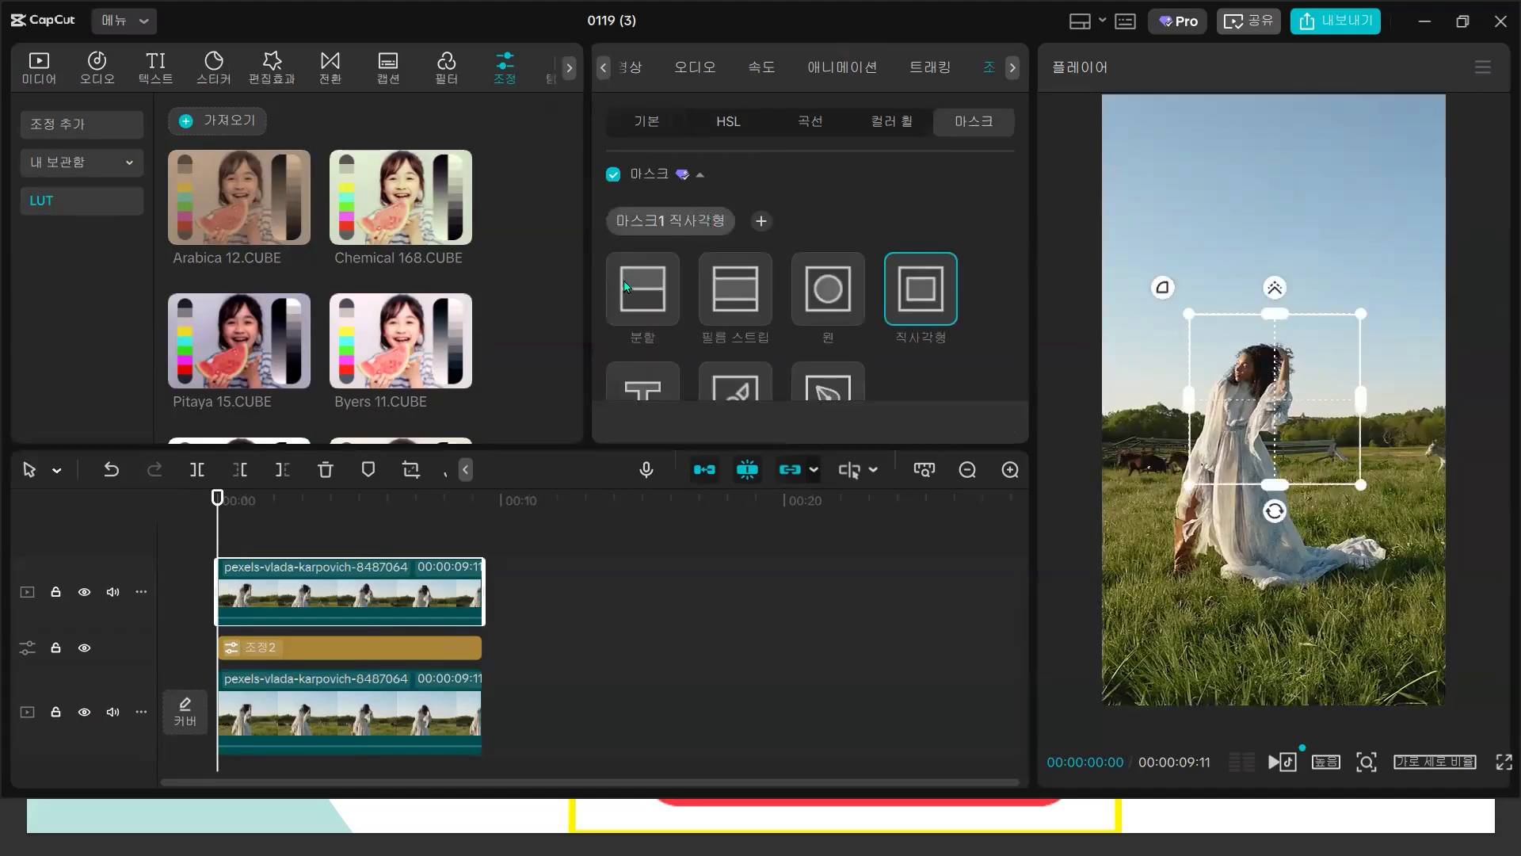
click(626, 287)
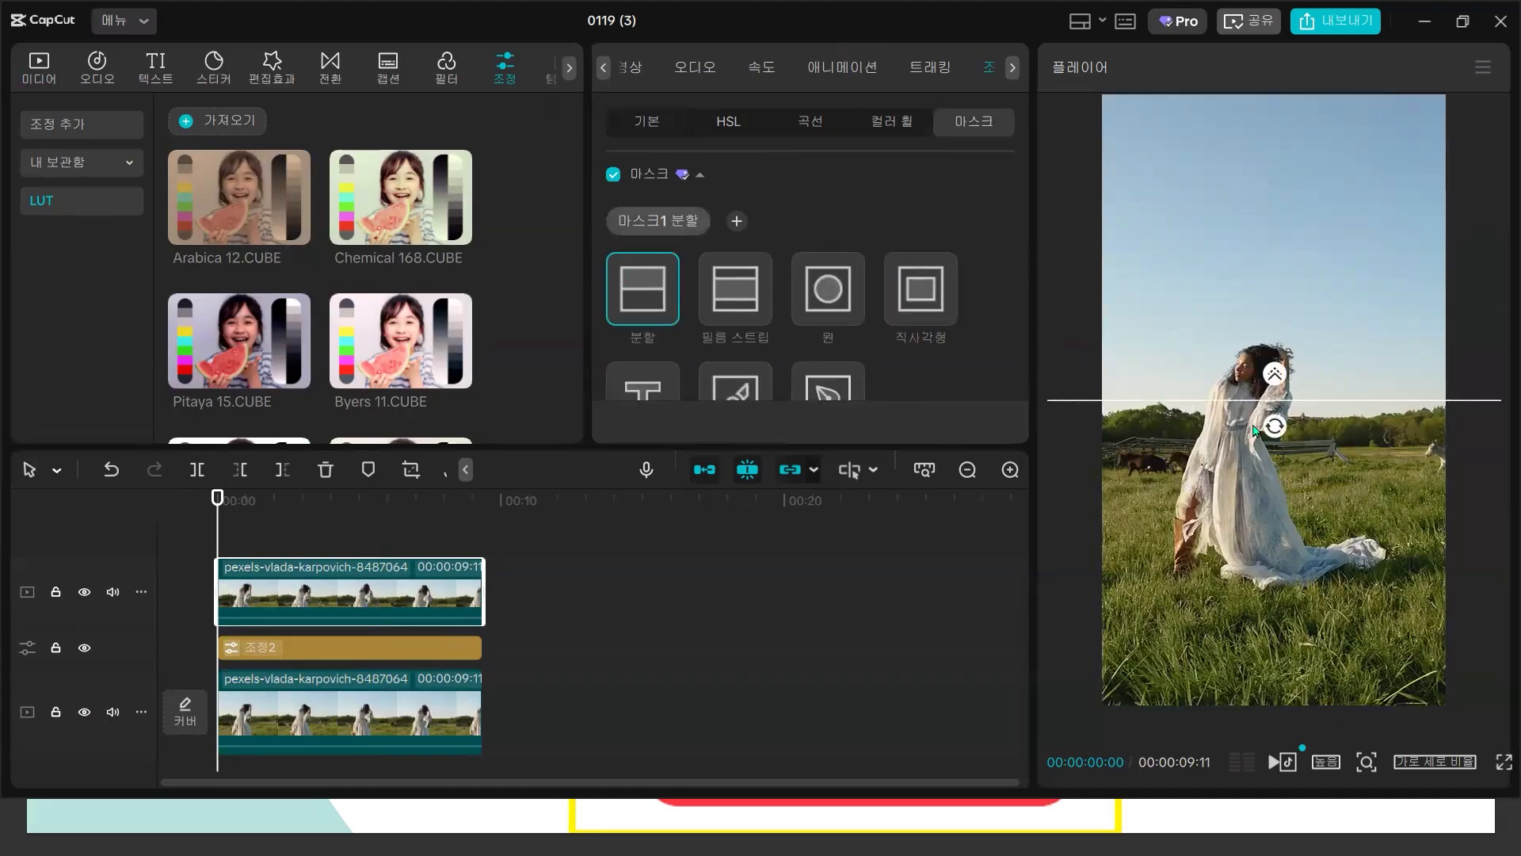
drag(1281, 428, 1225, 426)
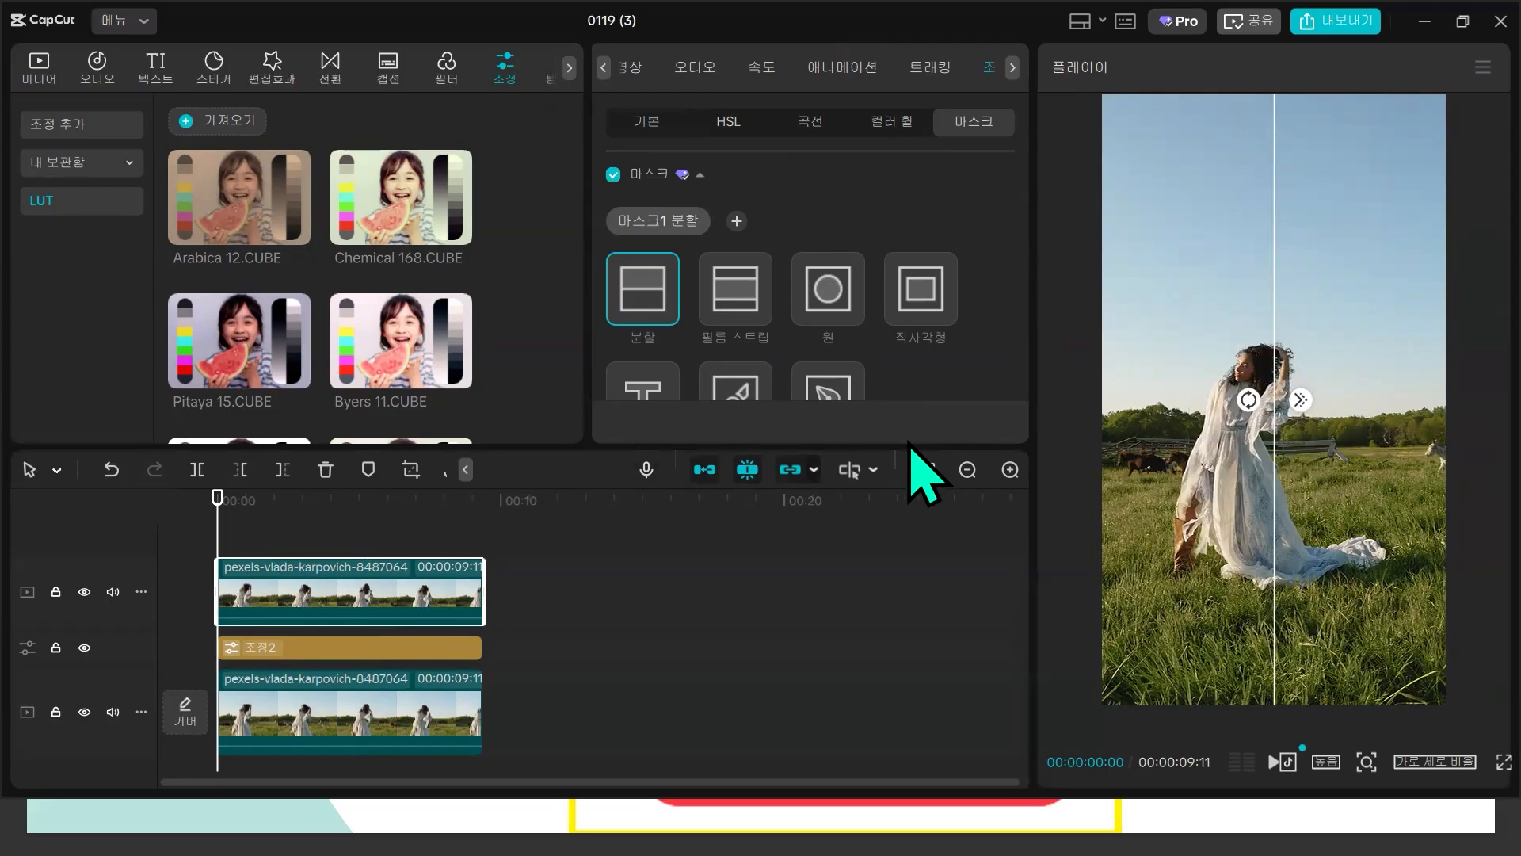
drag(1275, 488, 1106, 488)
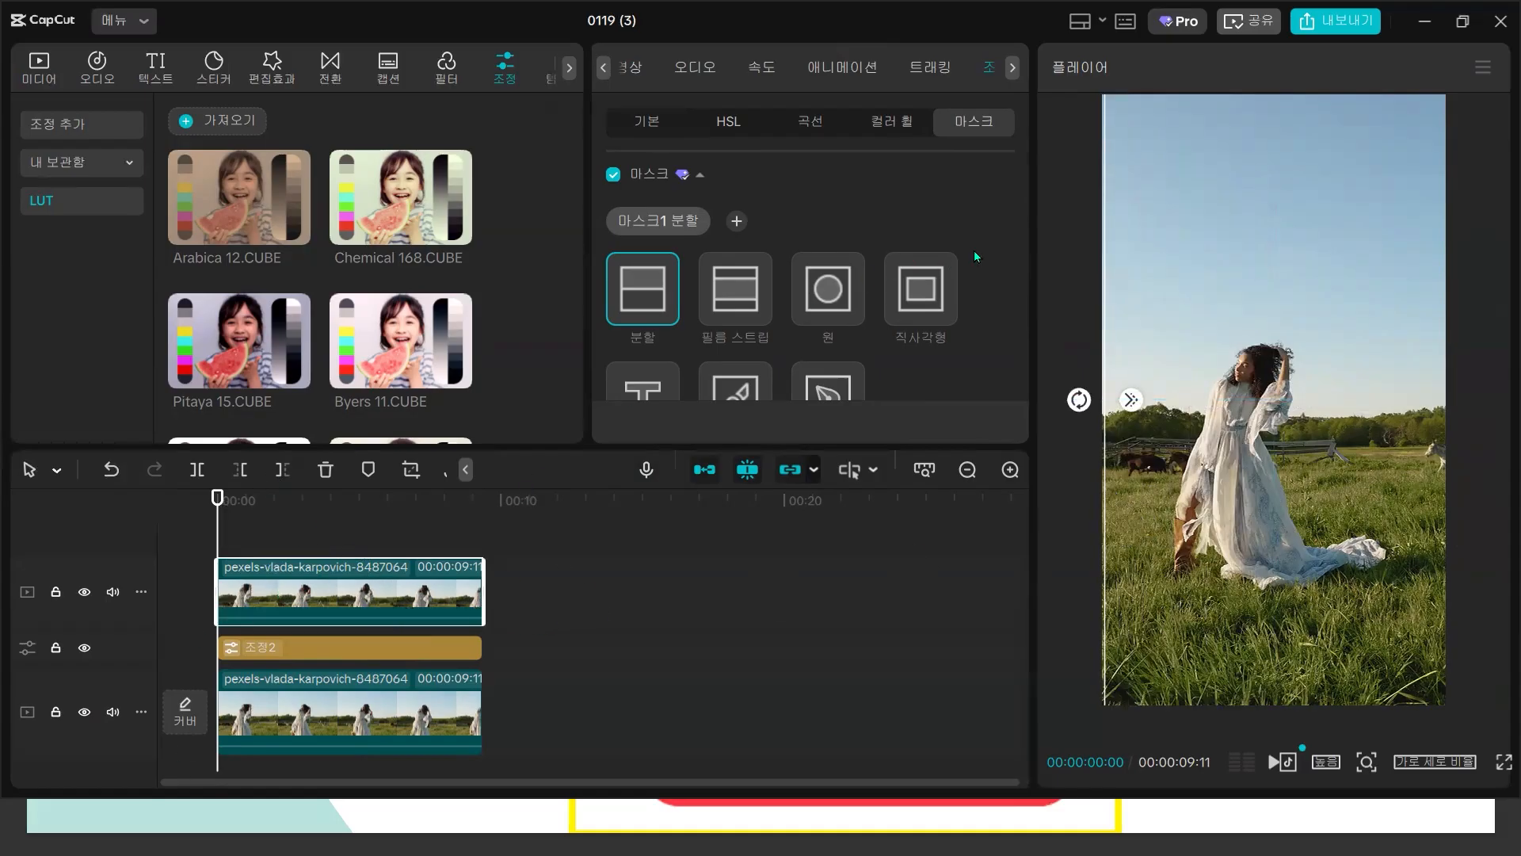
- Keyframe the split mask's position from X -532, Y 0 at the clip's start to X 535, Y -64 at its end
scroll(973, 250, down, 3)
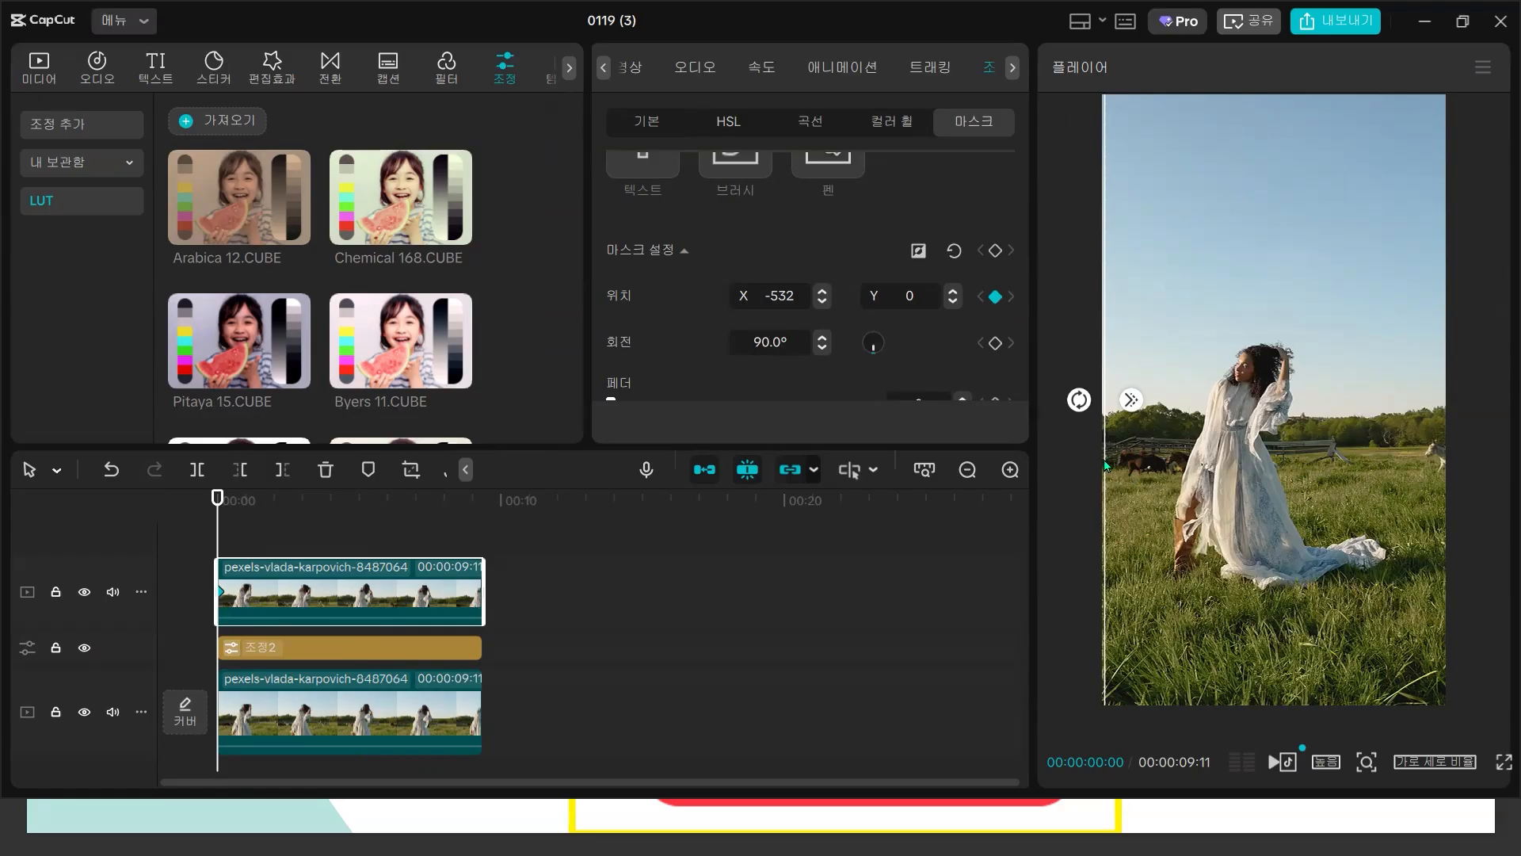
drag(217, 548, 483, 535)
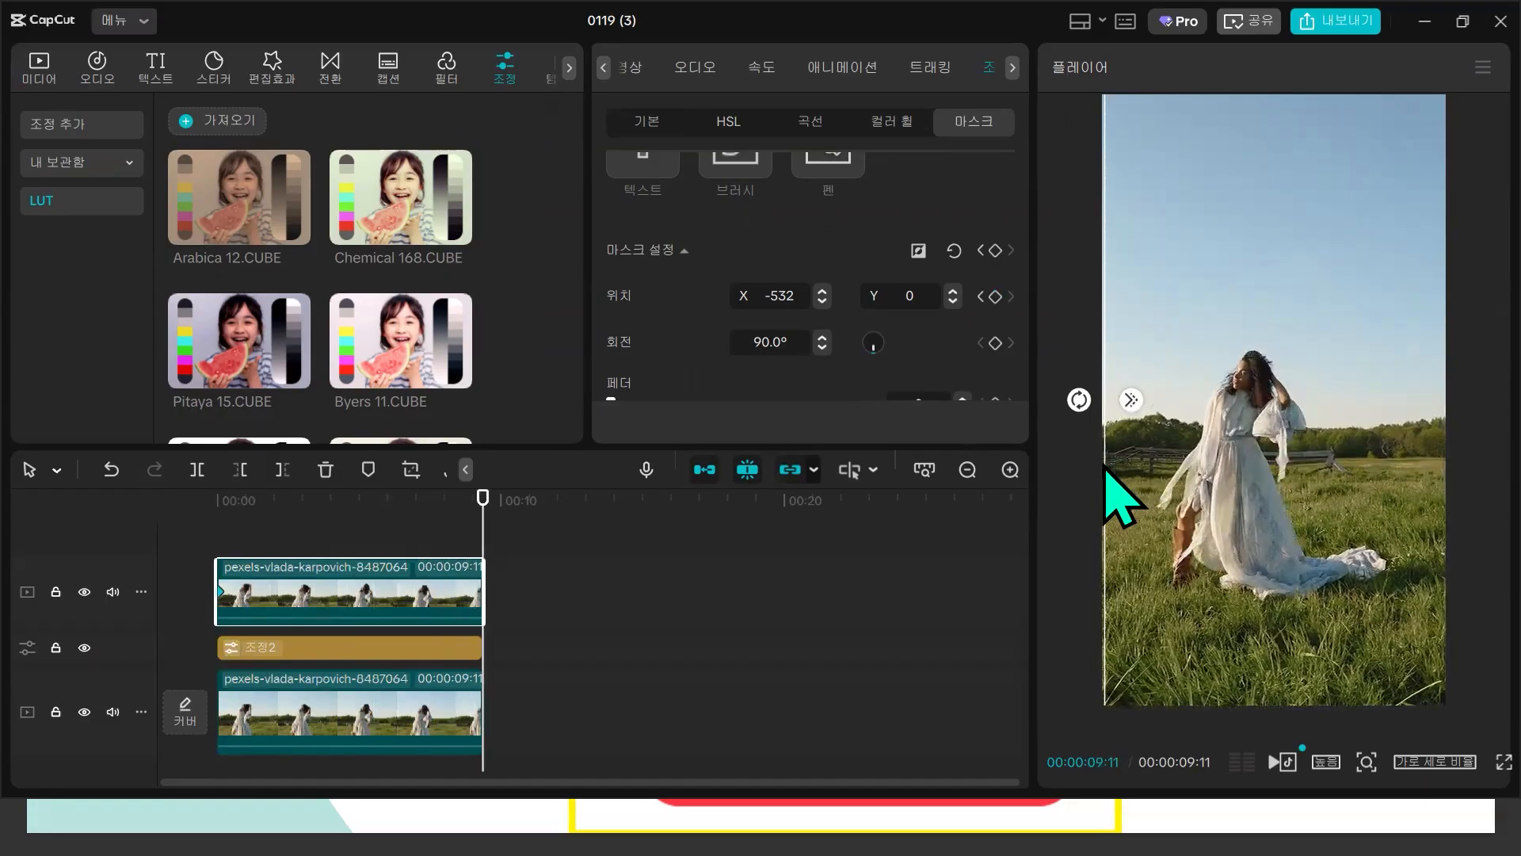
drag(1128, 492, 1418, 511)
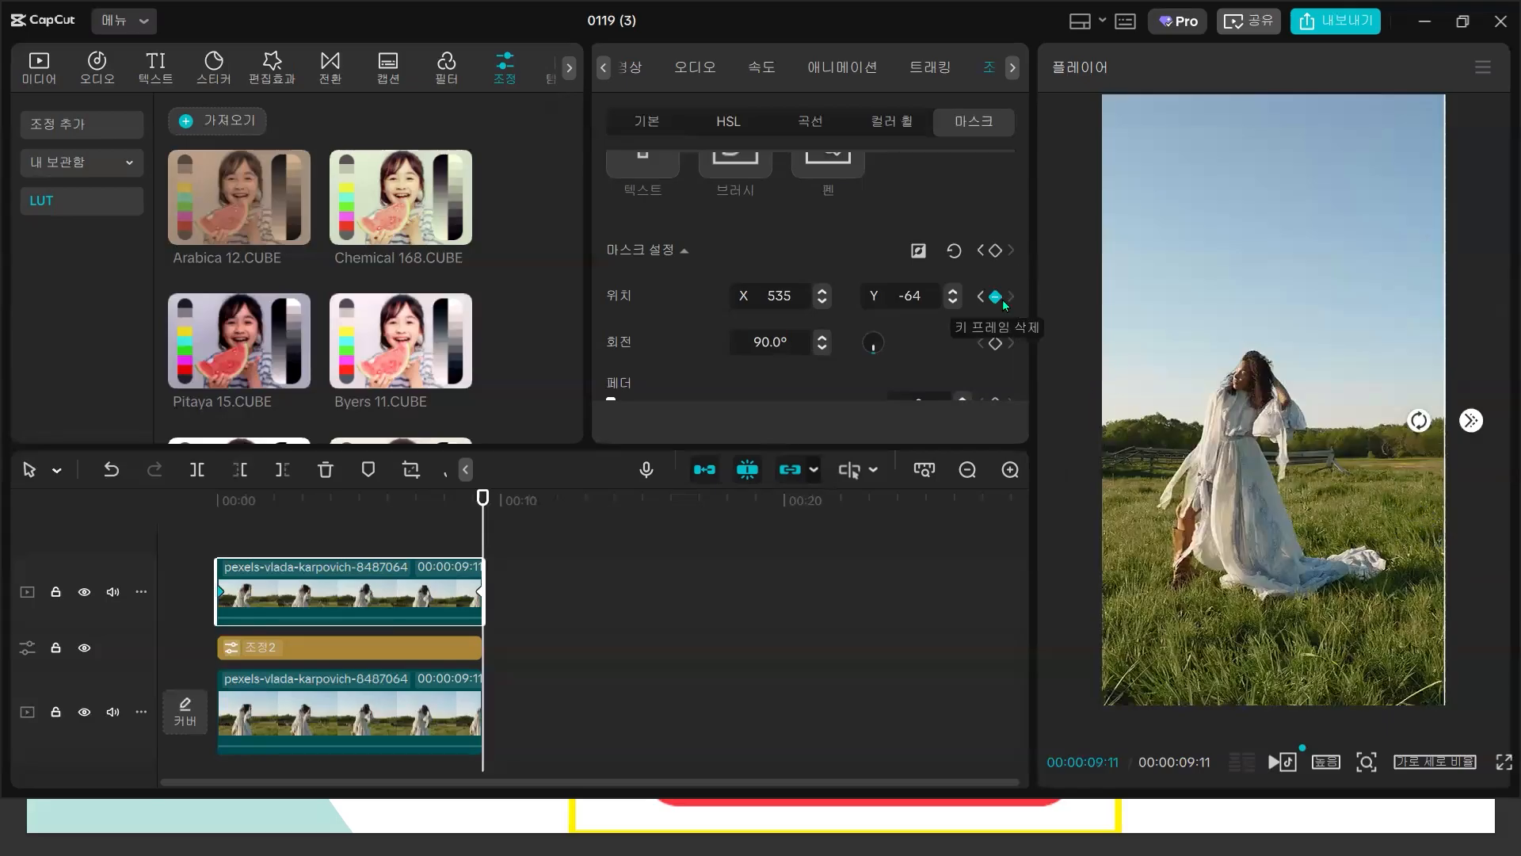
- Play back and scrub through the timeline to check the split mask's wipe across the two clip versions
click(1275, 763)
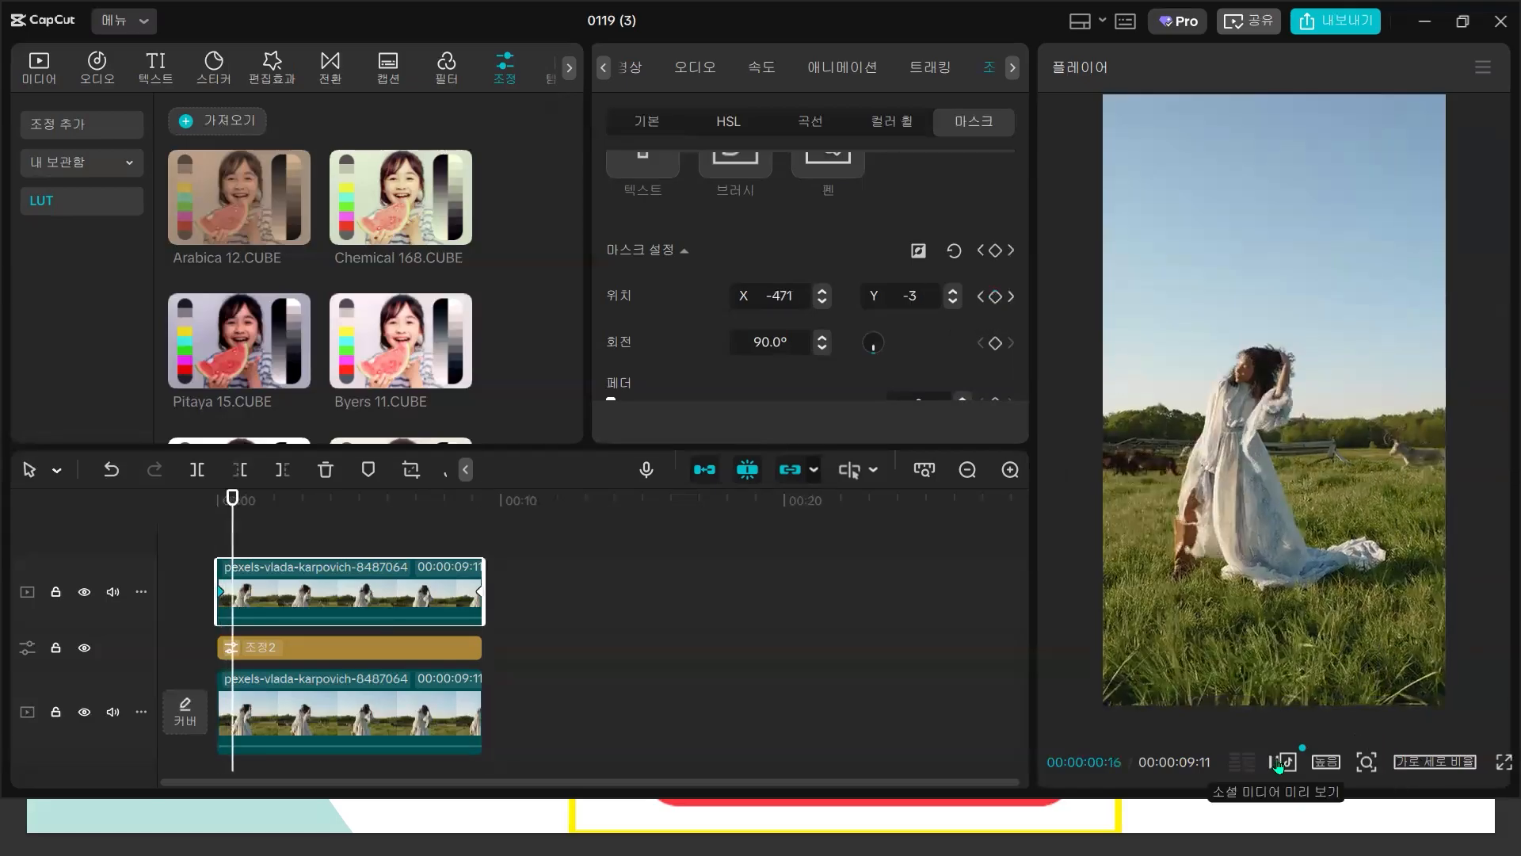
click(1277, 763)
drag(293, 541, 408, 548)
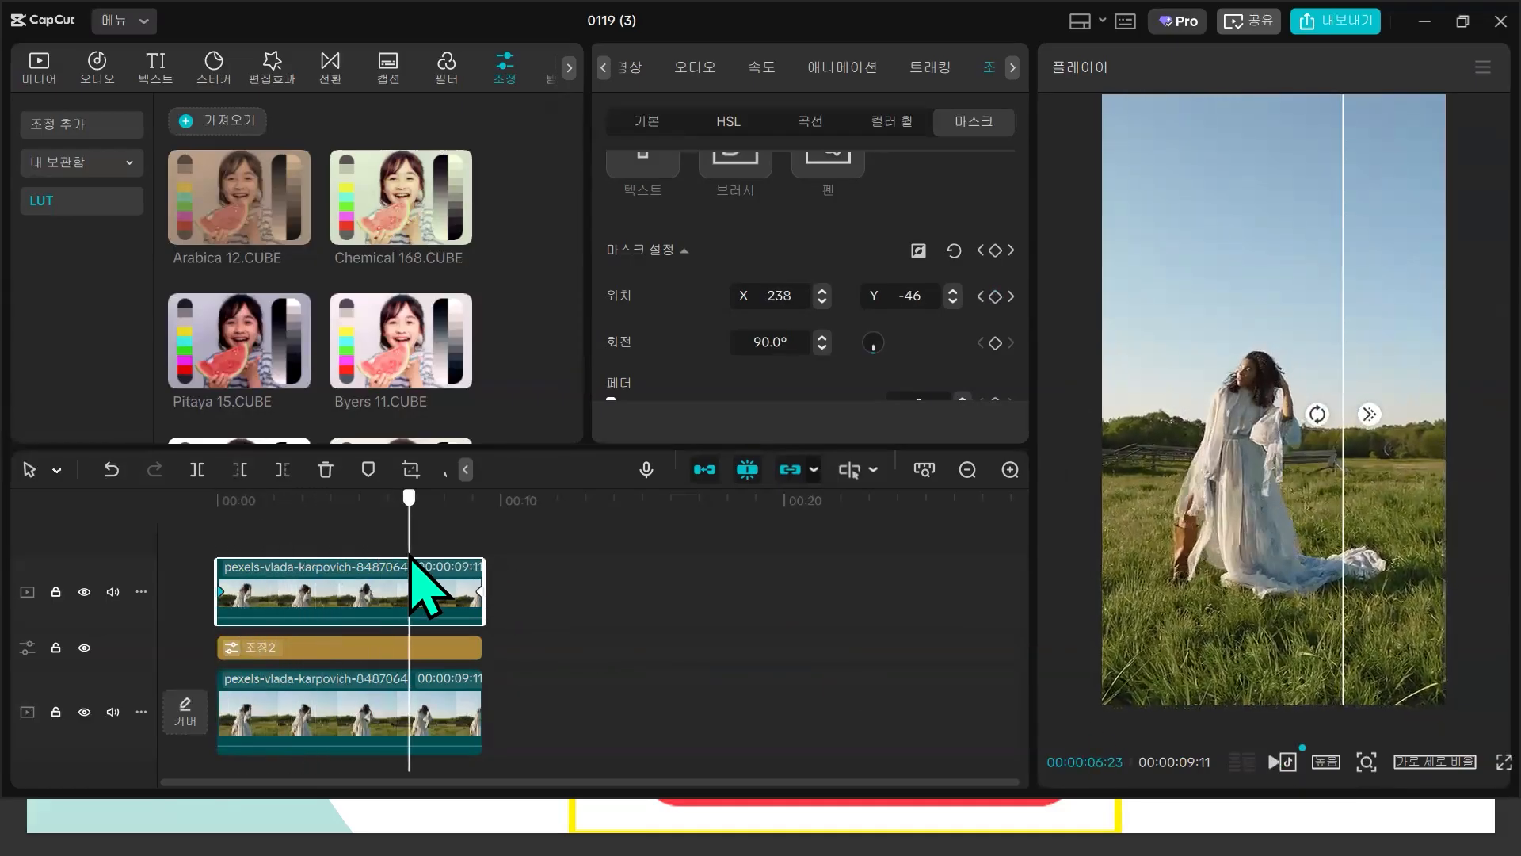
click(480, 545)
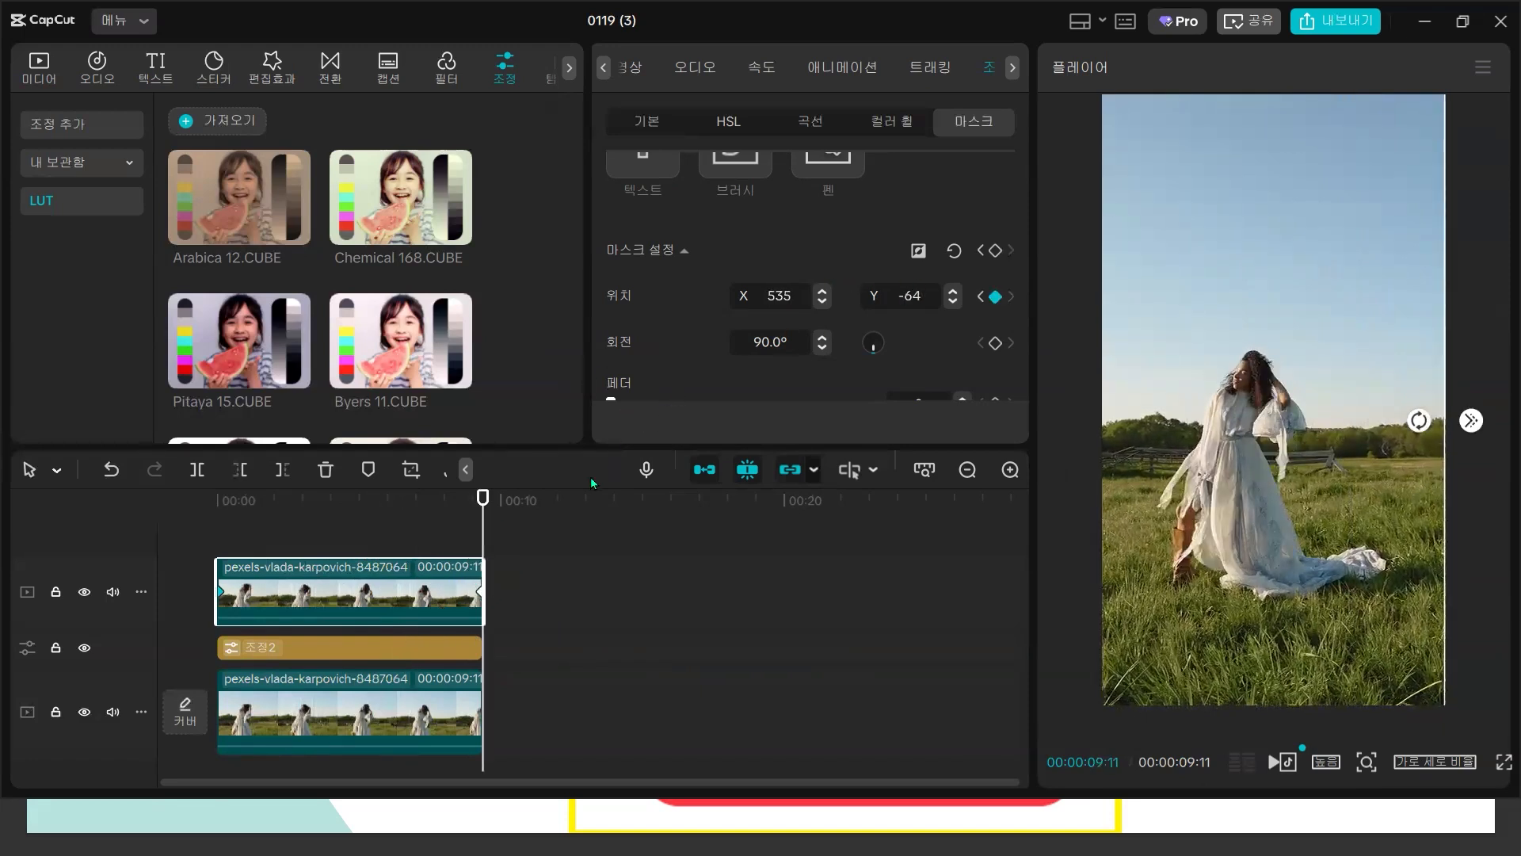
drag(234, 546, 389, 528)
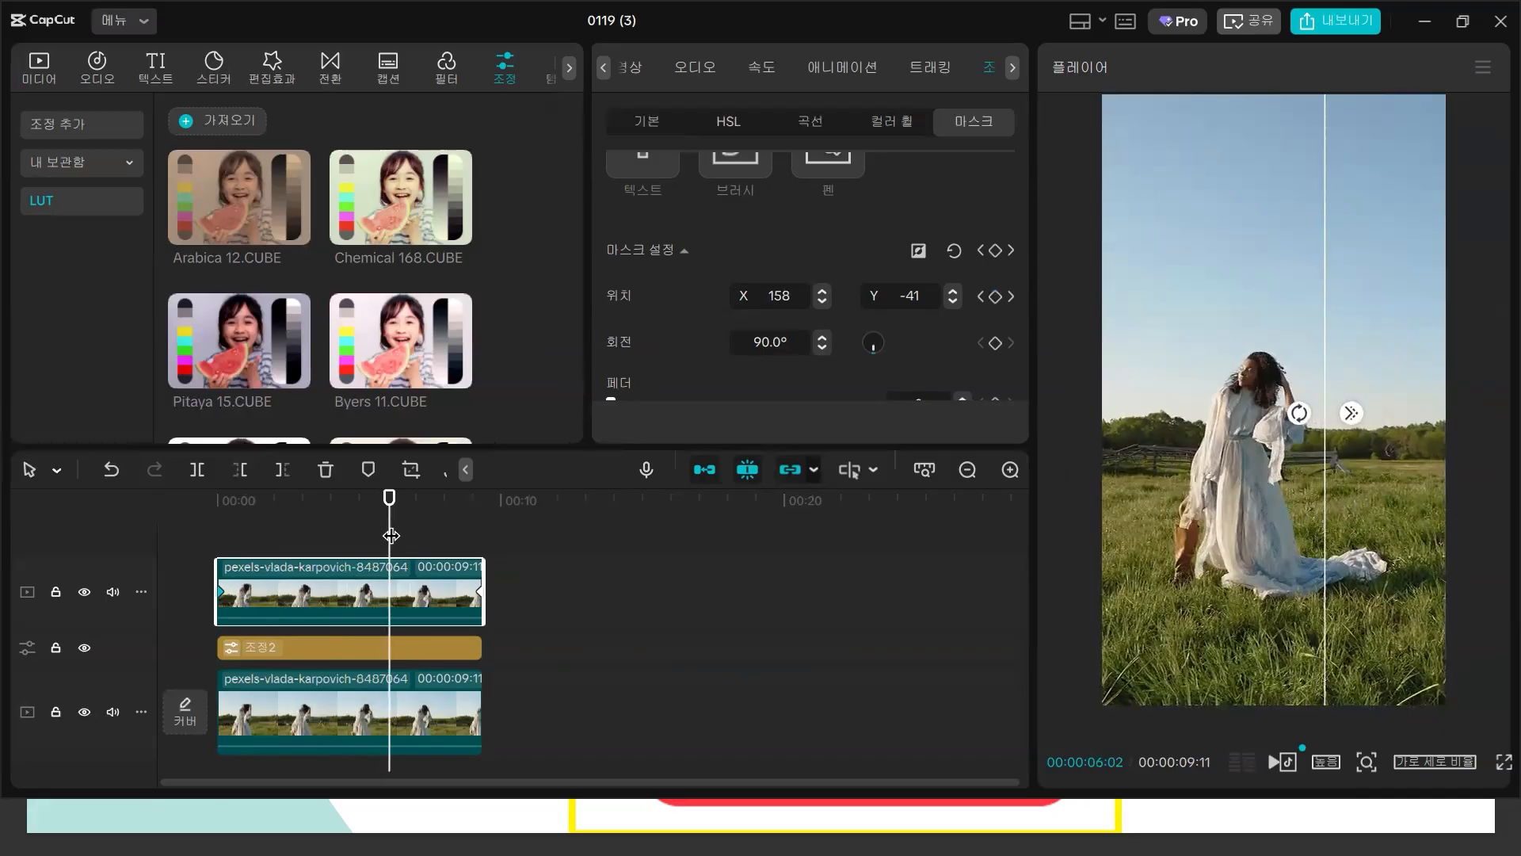
click(482, 535)
click(1275, 763)
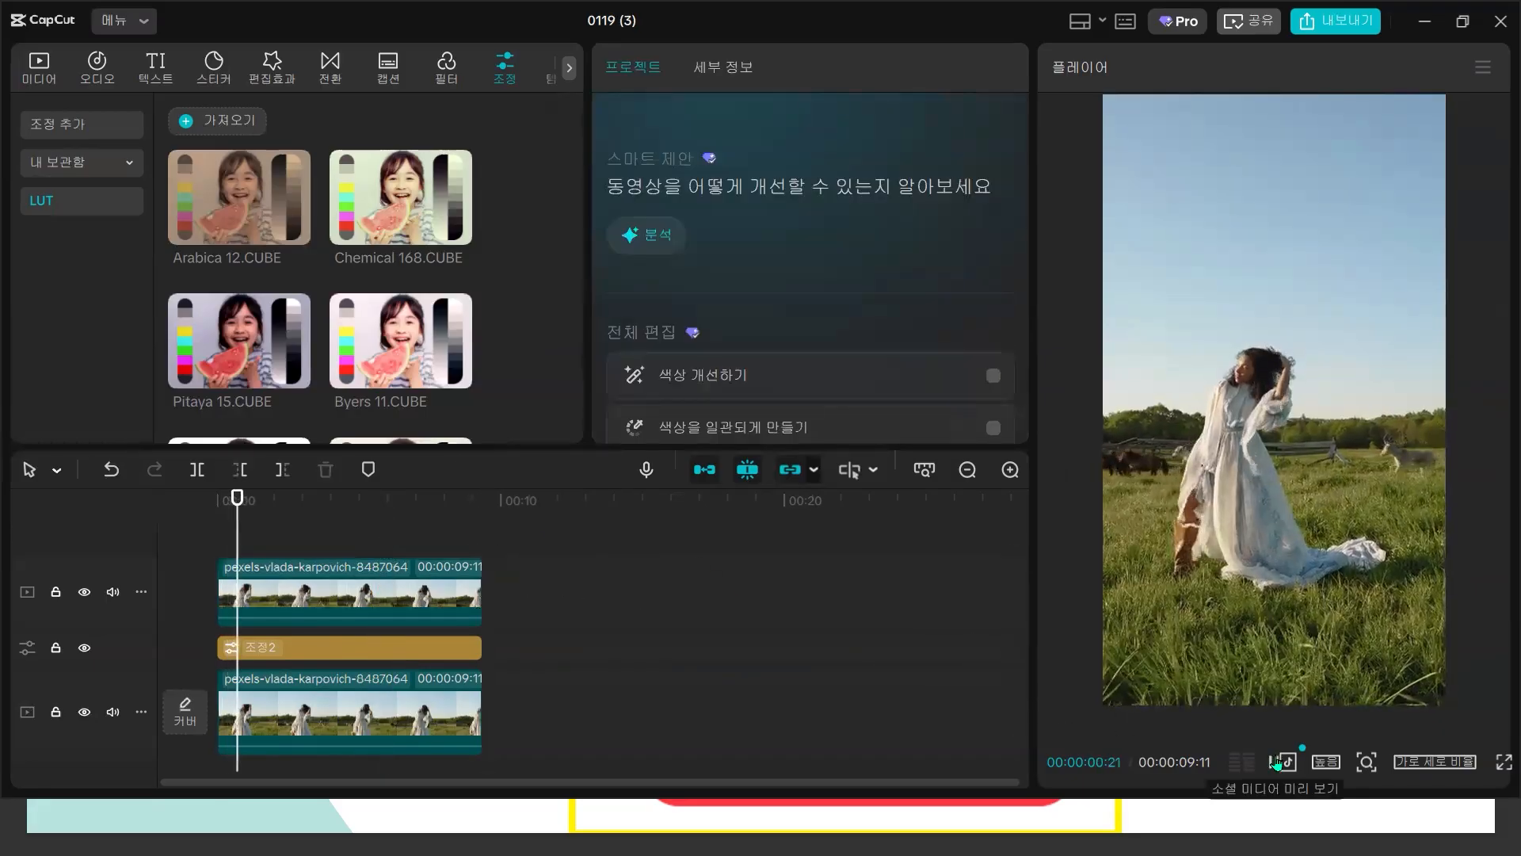
click(1275, 762)
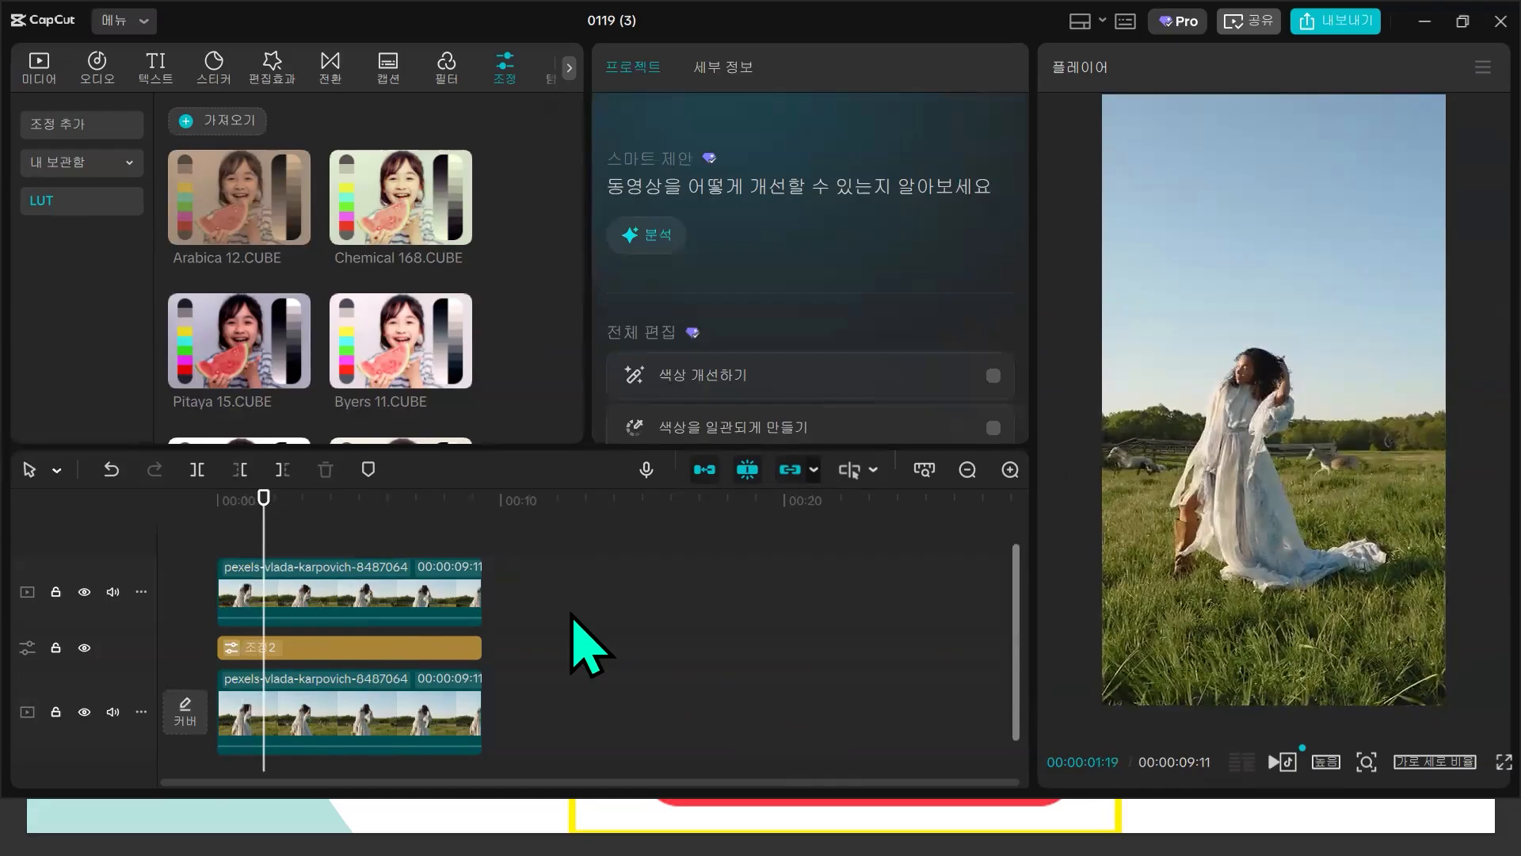
click(496, 530)
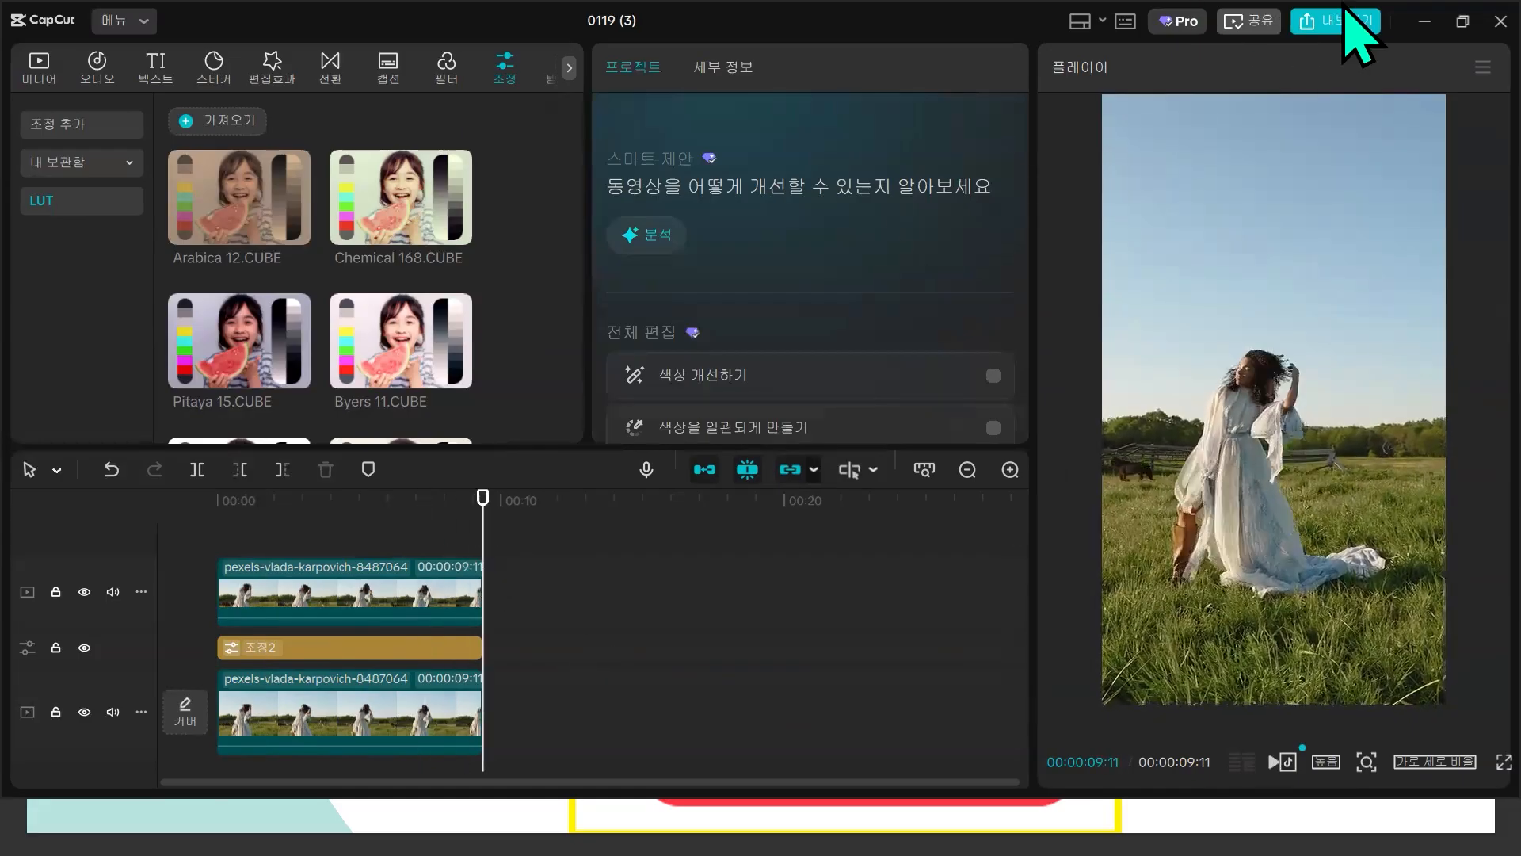
- Close the current project, open the b&f project to play its before-and-after comparison, and close it again
click(1501, 21)
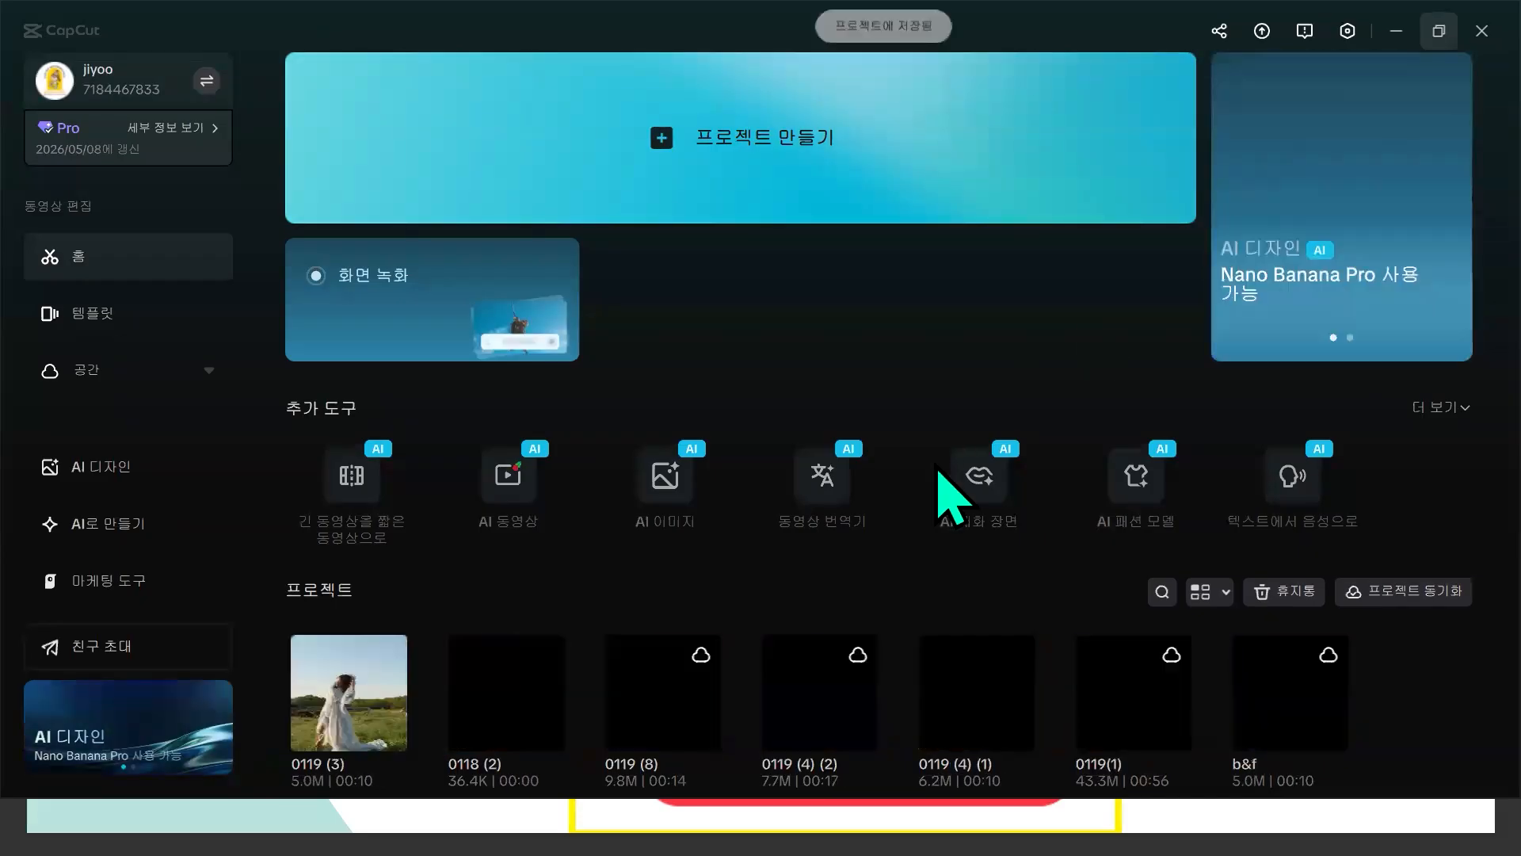
scroll(1030, 538, down, 1)
click(1253, 599)
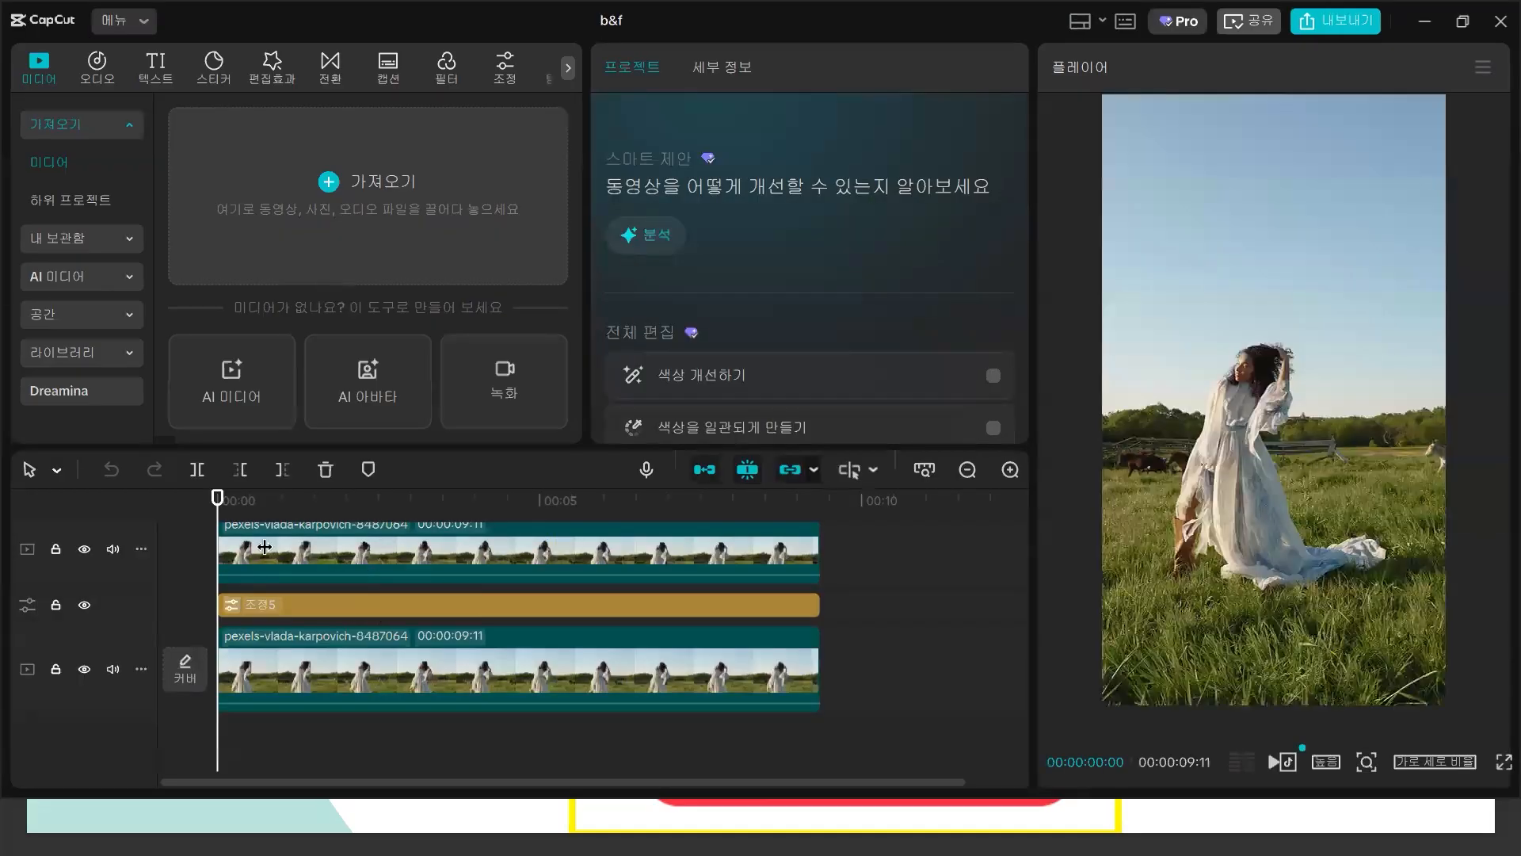
scroll(848, 607, up, 2)
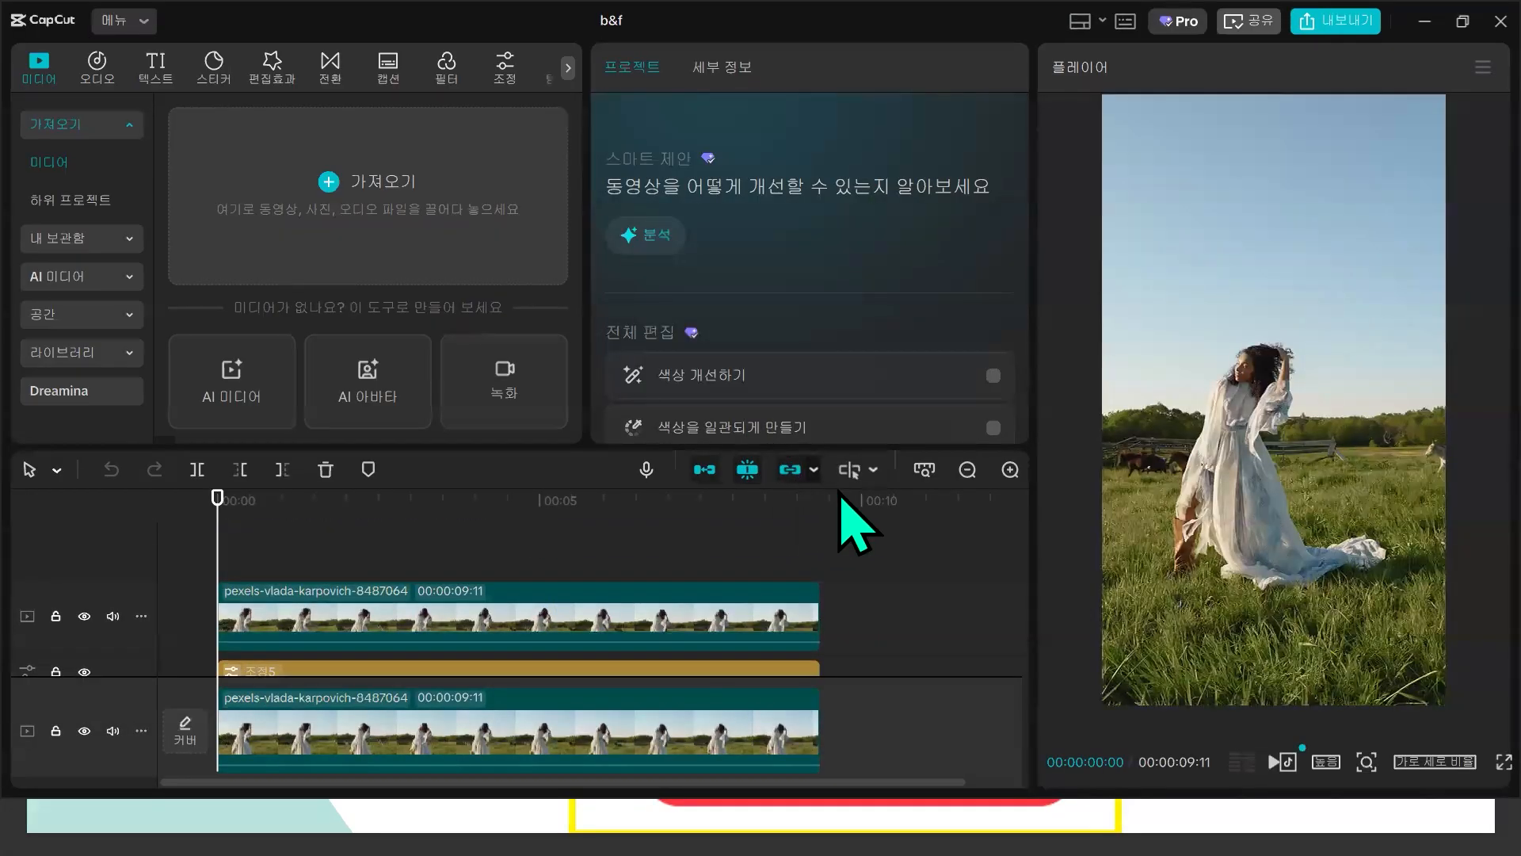
click(1275, 774)
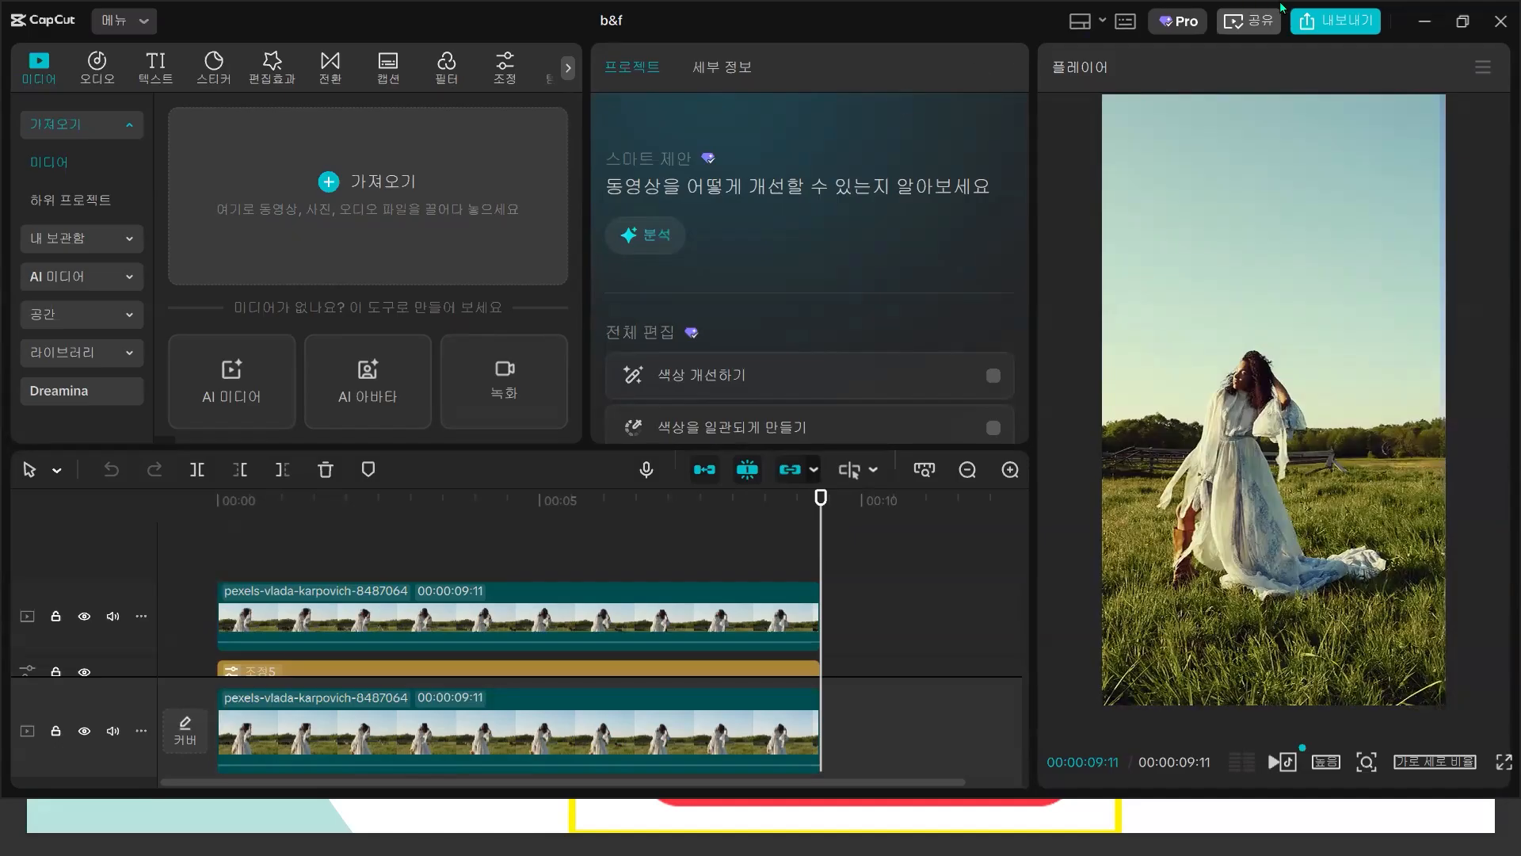
click(1500, 22)
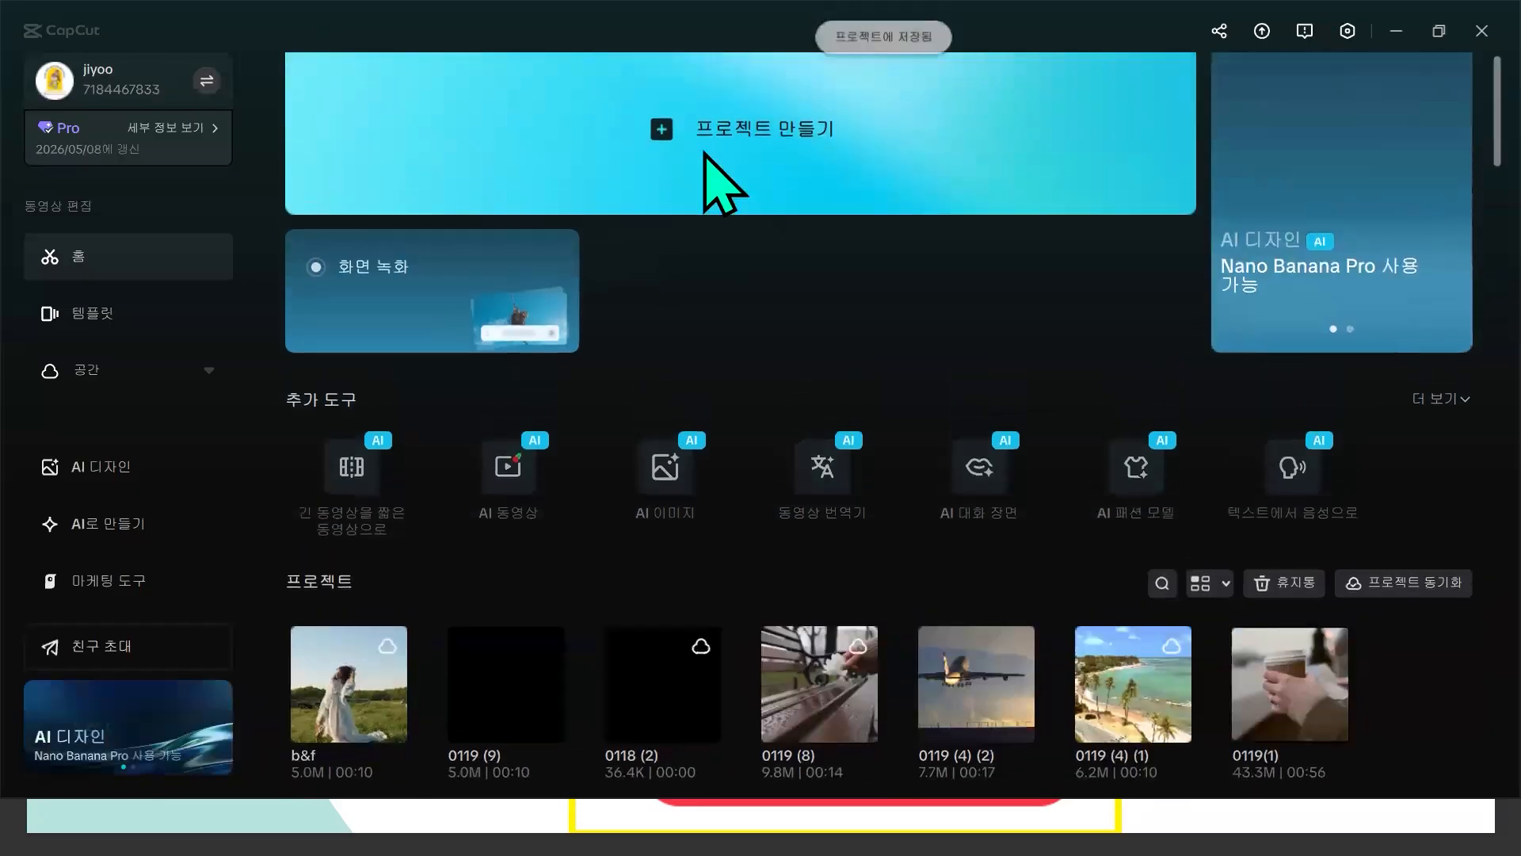
- Create a new project and import all seven media files from the 3주차_브이로그 folder inside 0119
click(751, 176)
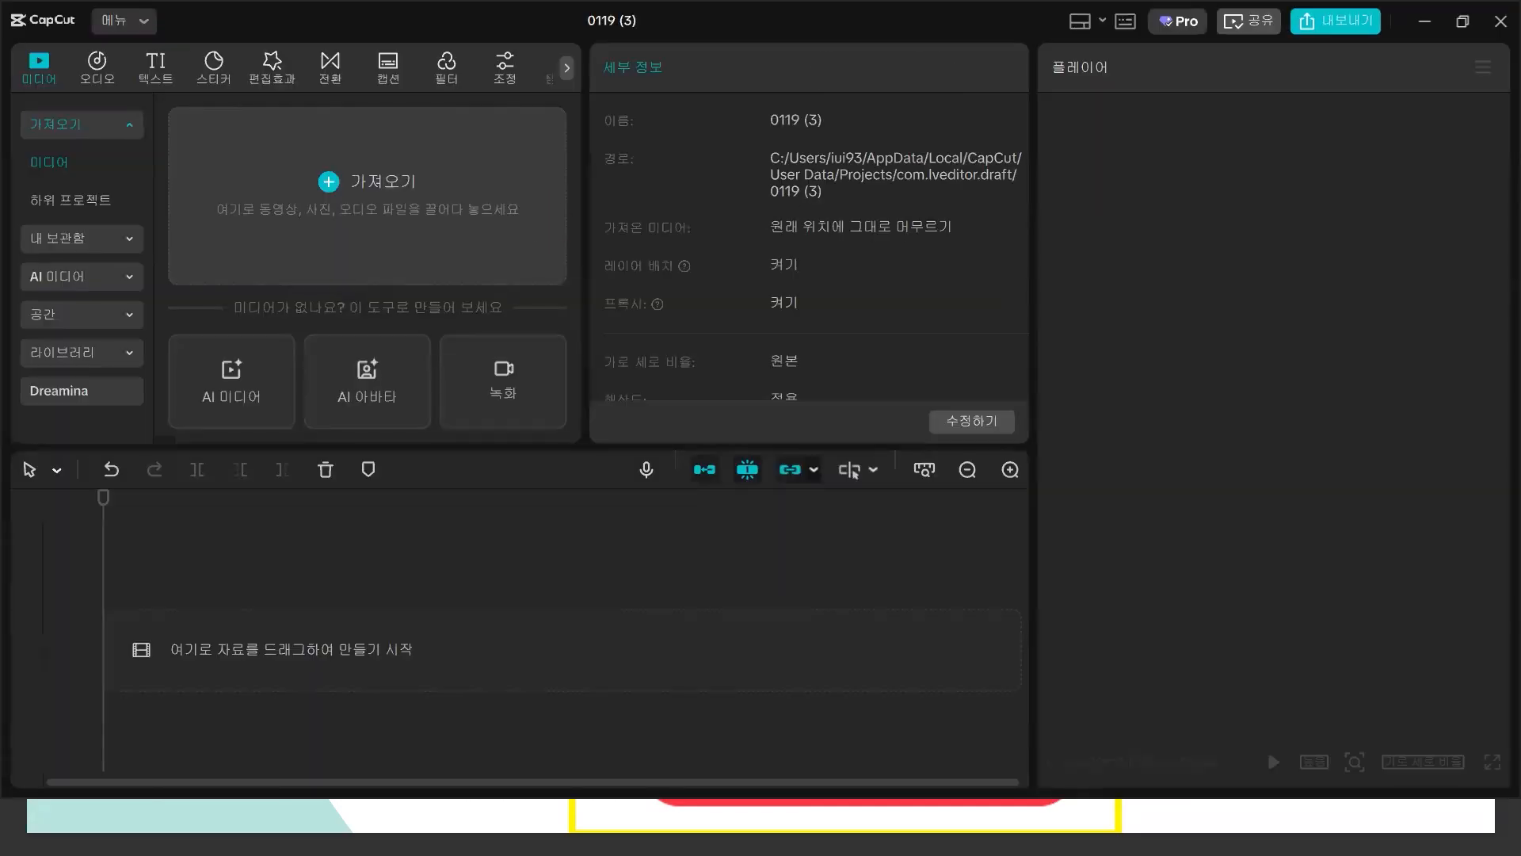
click(377, 202)
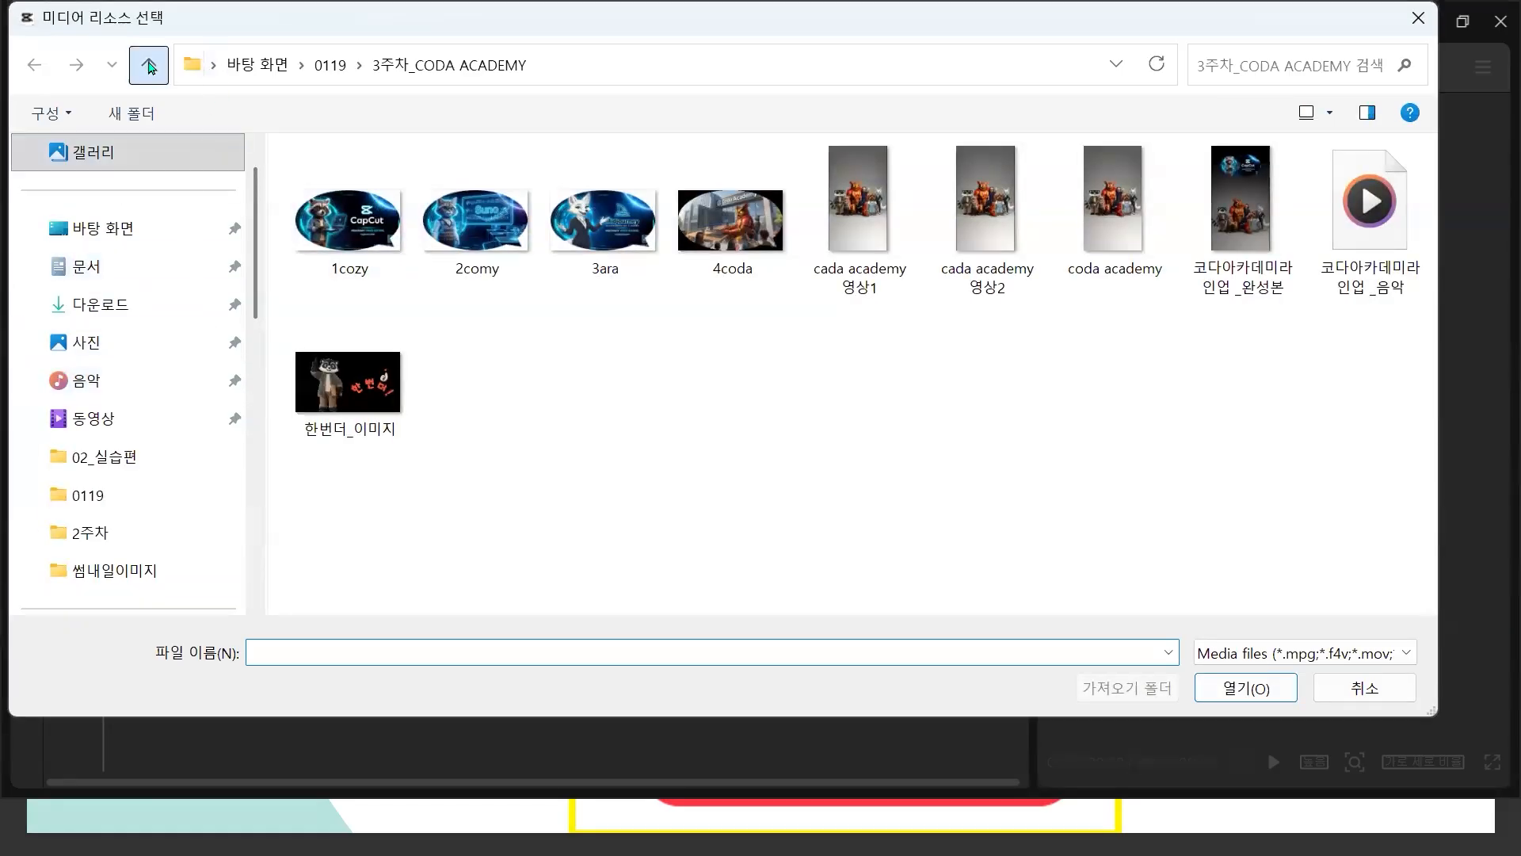
click(149, 66)
click(480, 205)
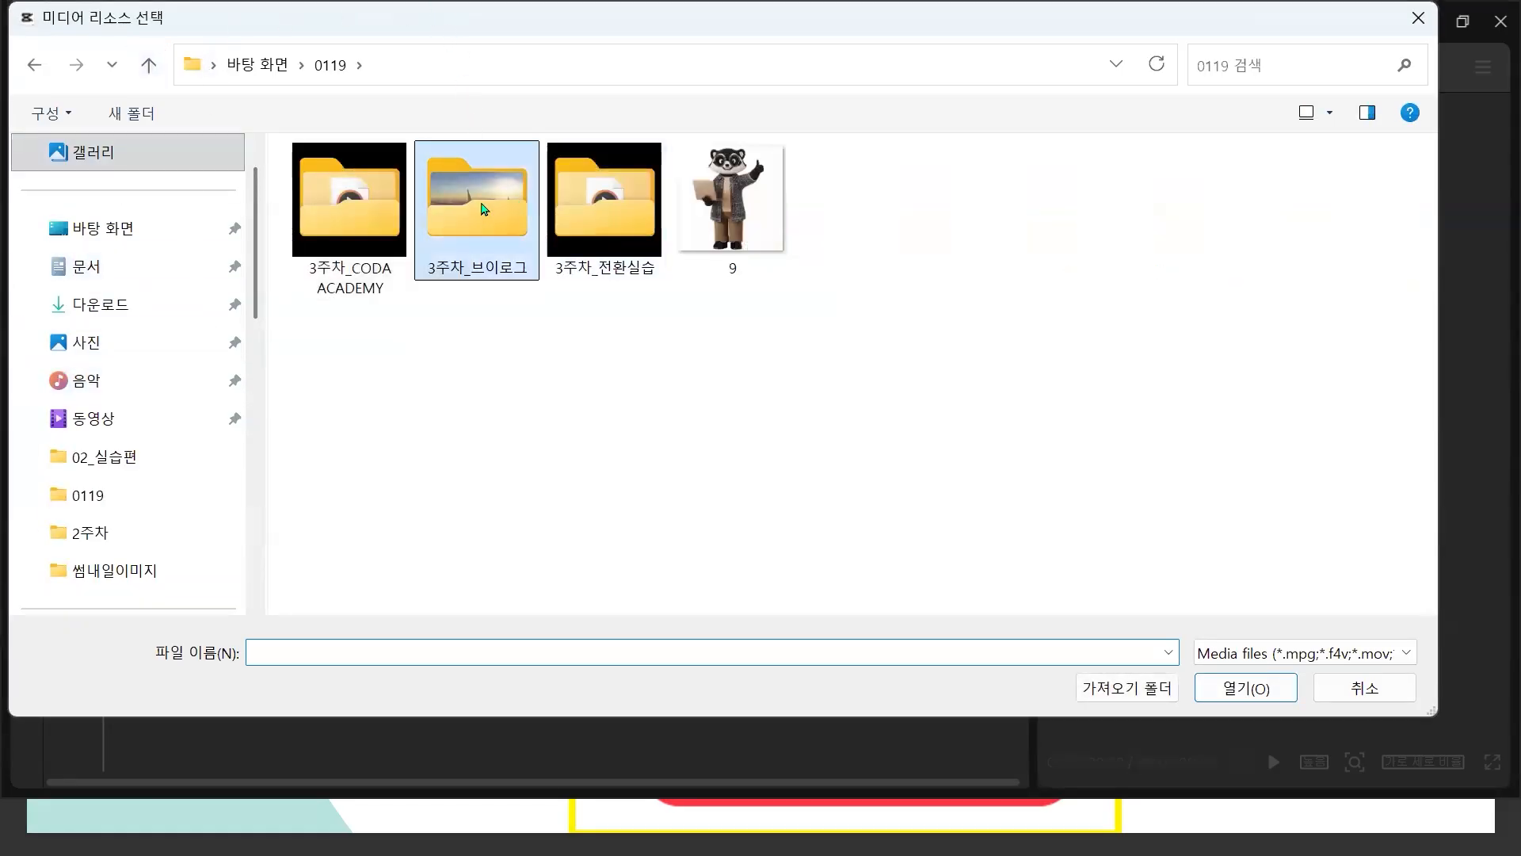
double_click(480, 204)
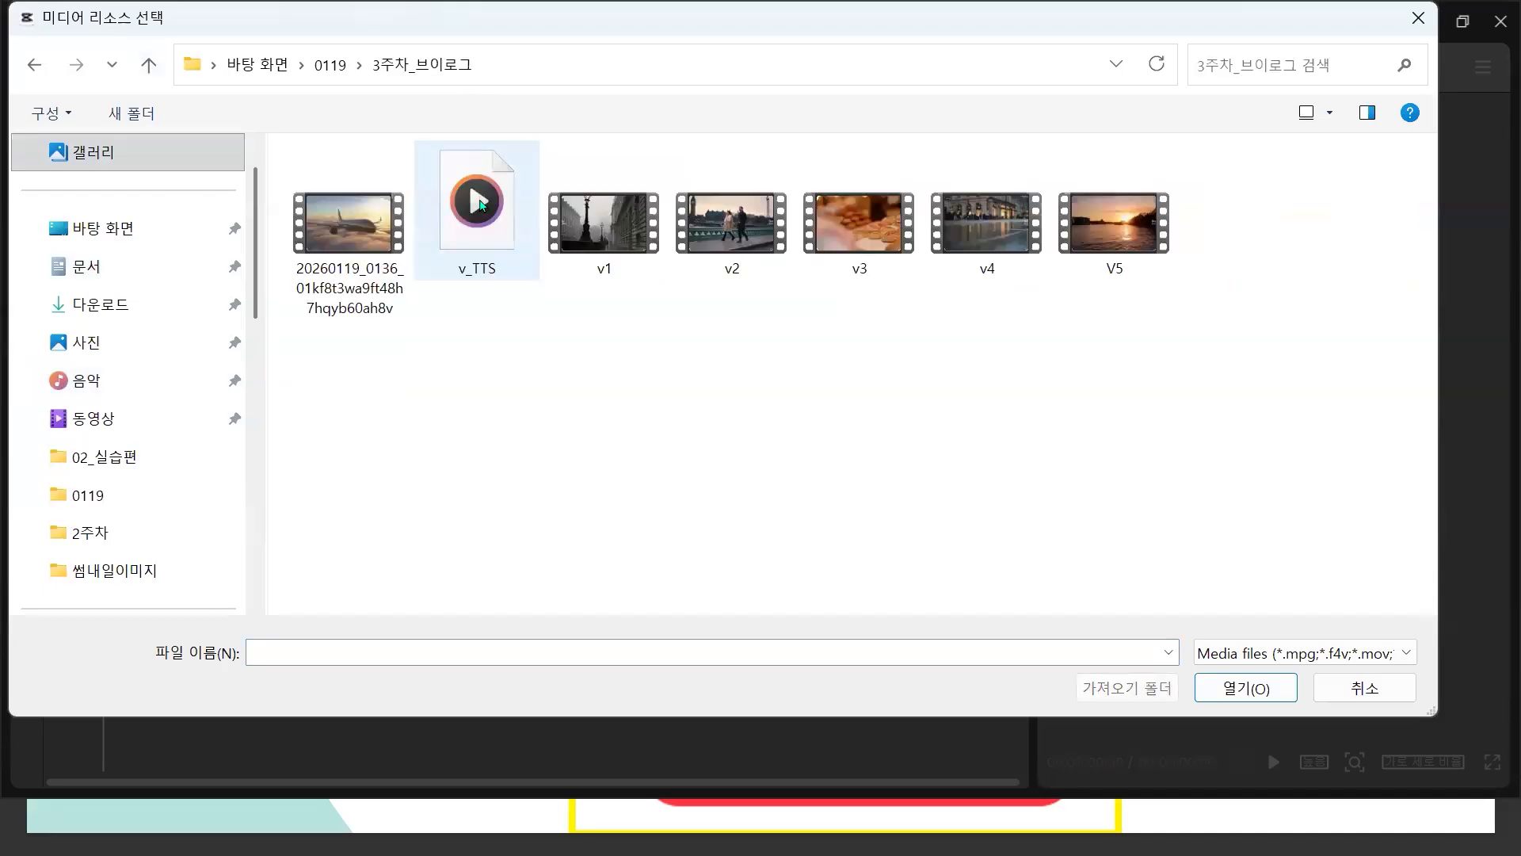
drag(1289, 291, 290, 140)
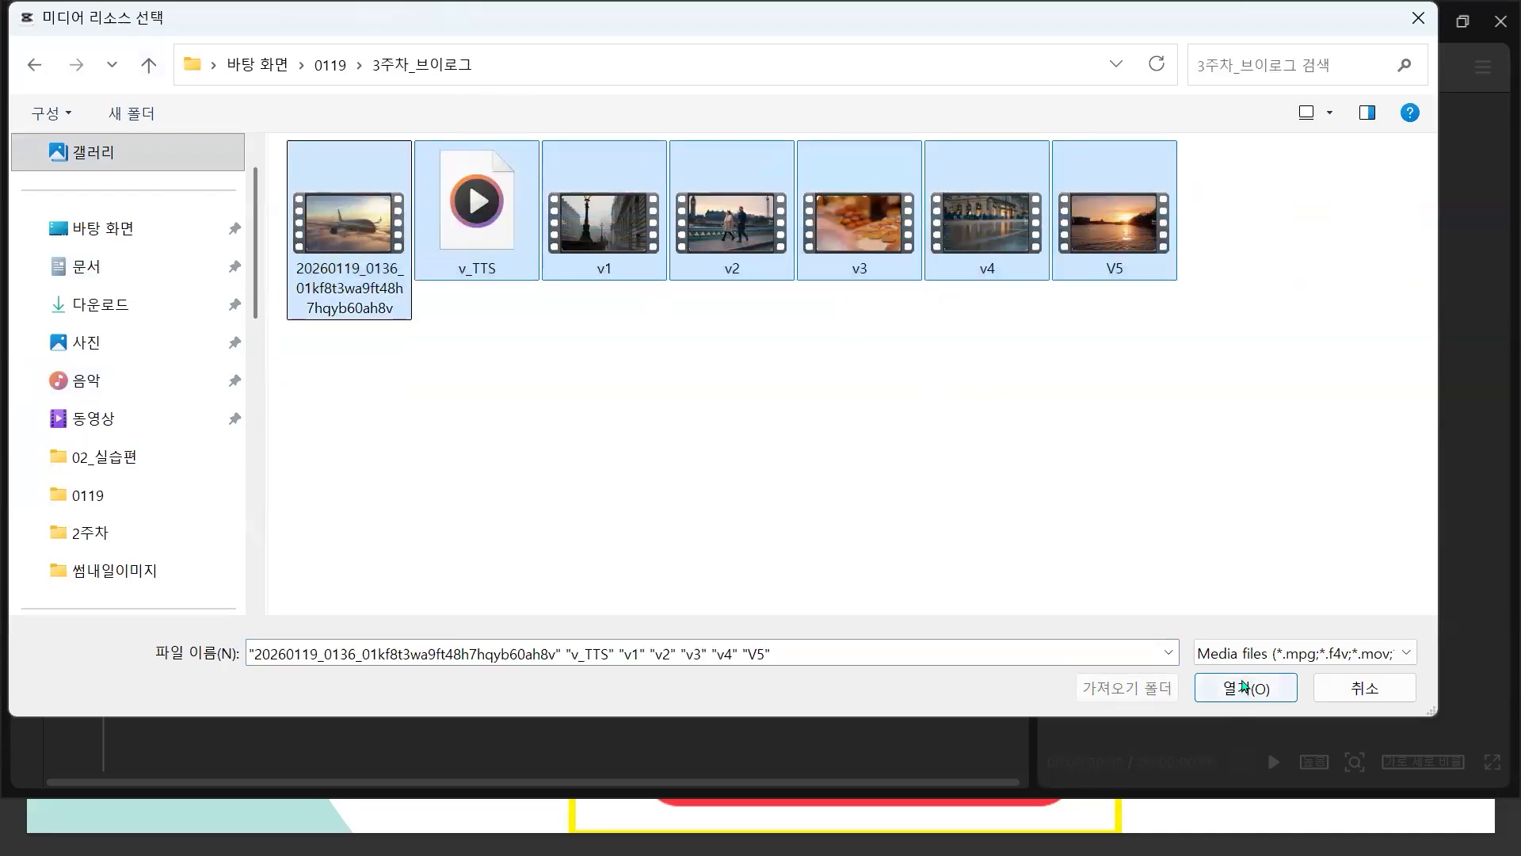
click(1246, 687)
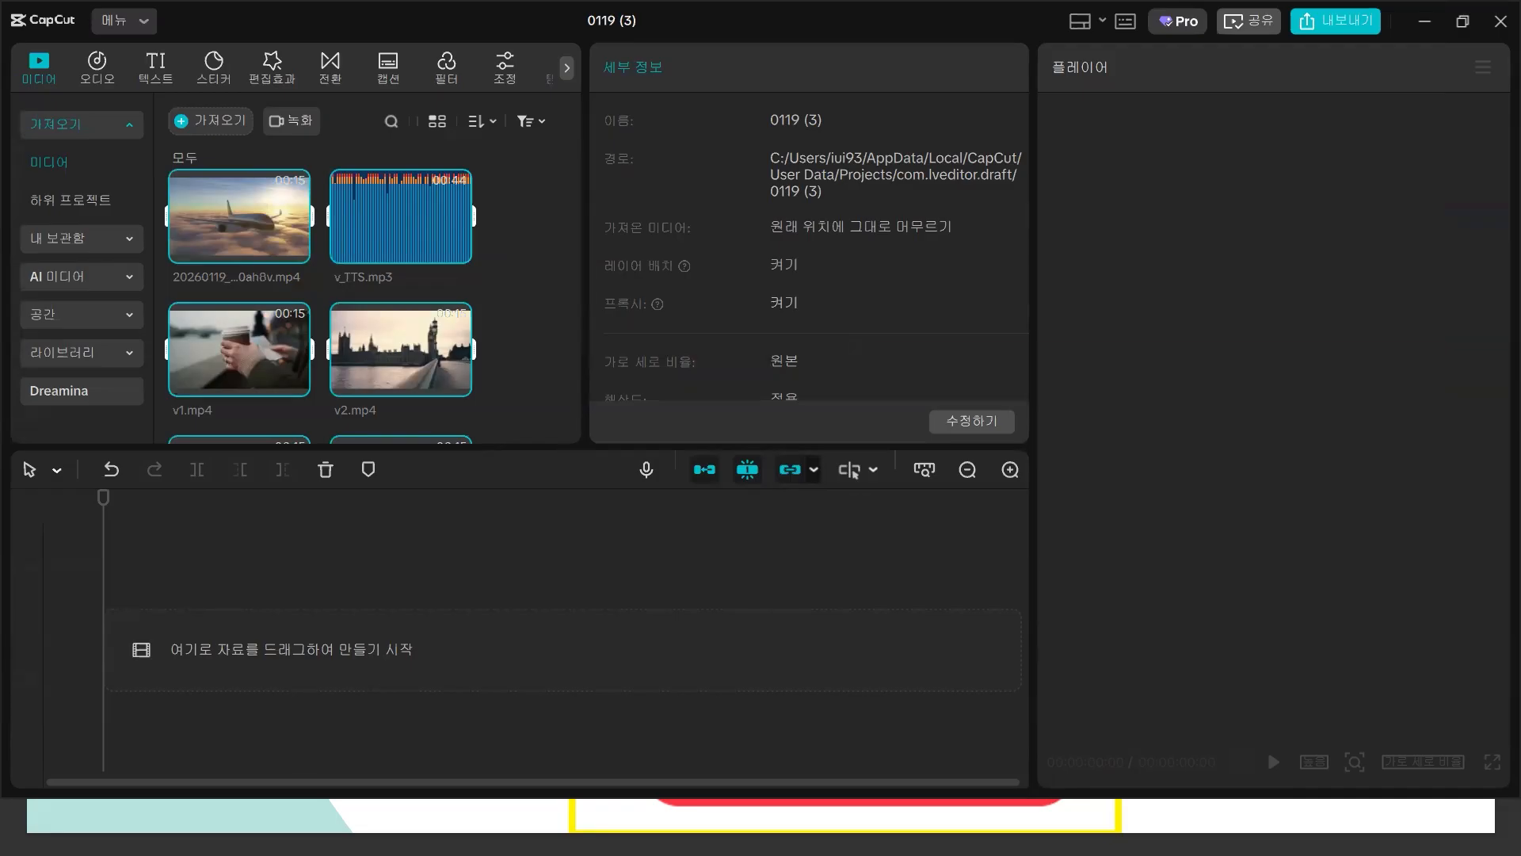
- Place v1.mp4 through V5.mp4 in sequence on the timeline with v_TTS.mp3 beneath them, starting at 00:00
click(542, 271)
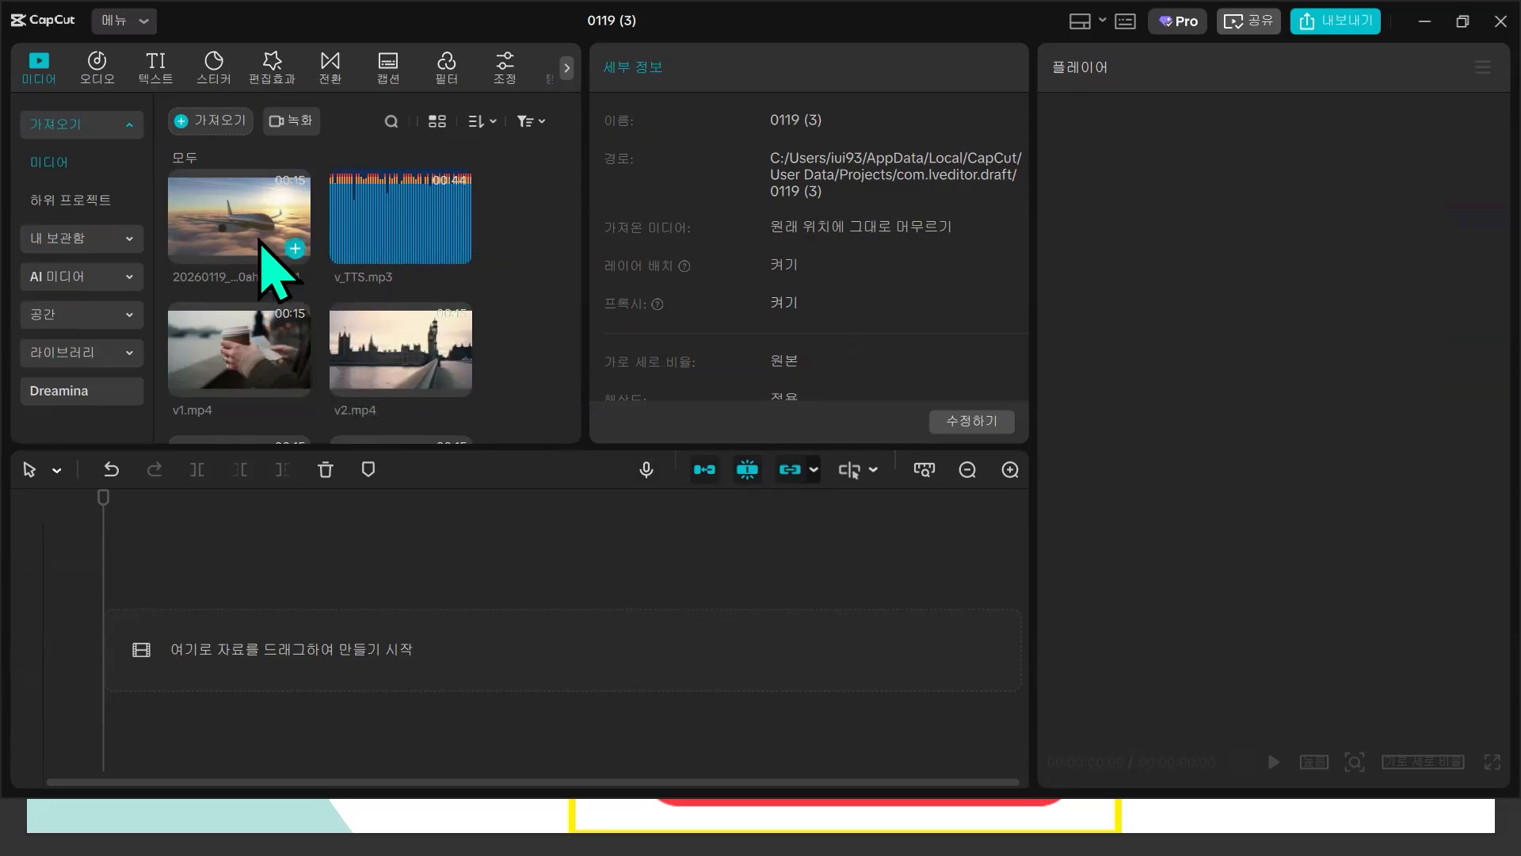
click(253, 206)
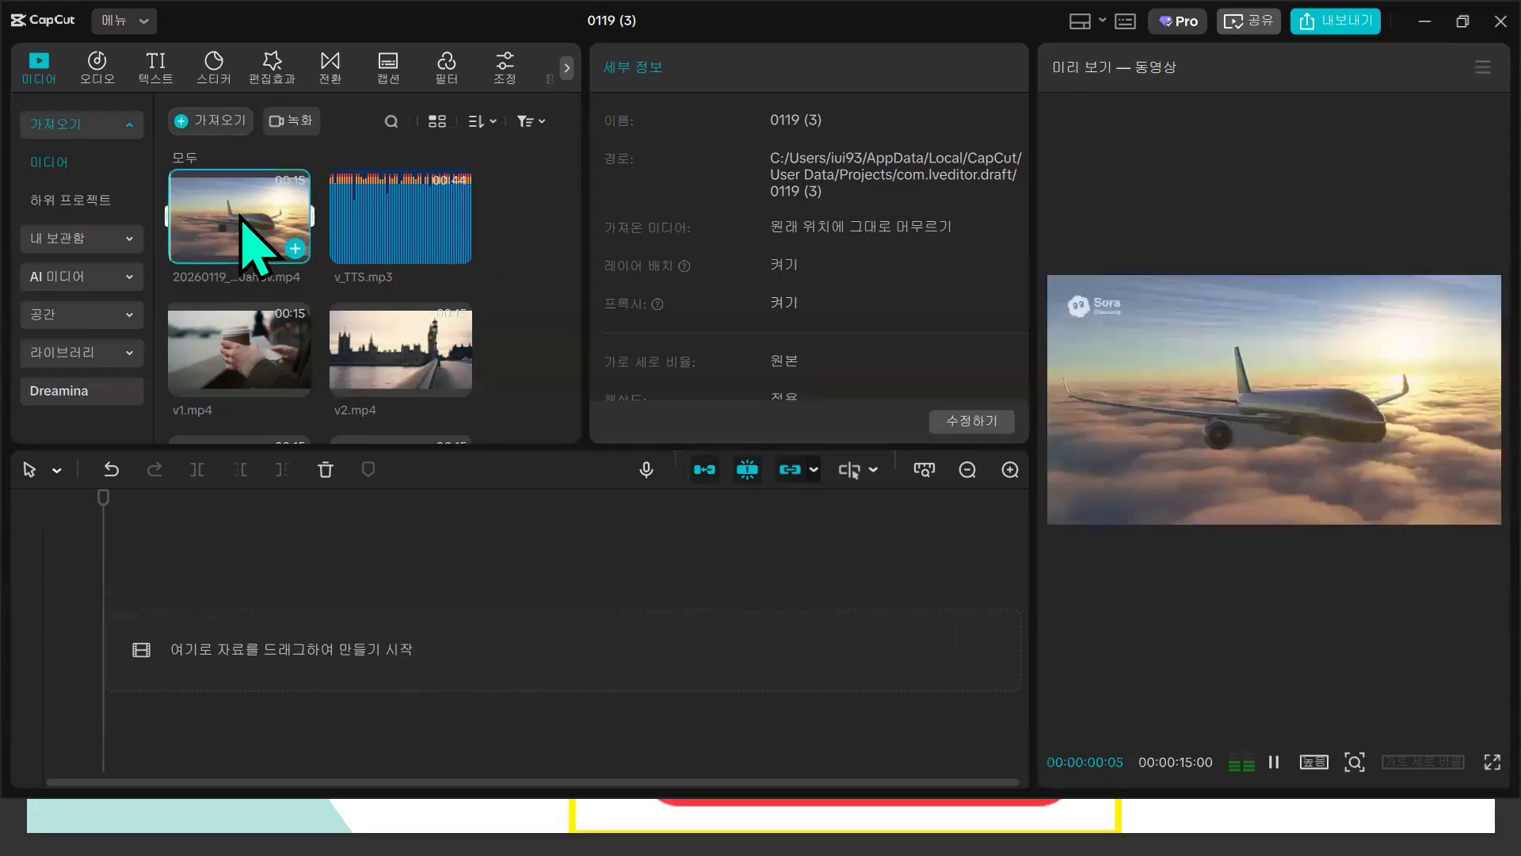
click(544, 219)
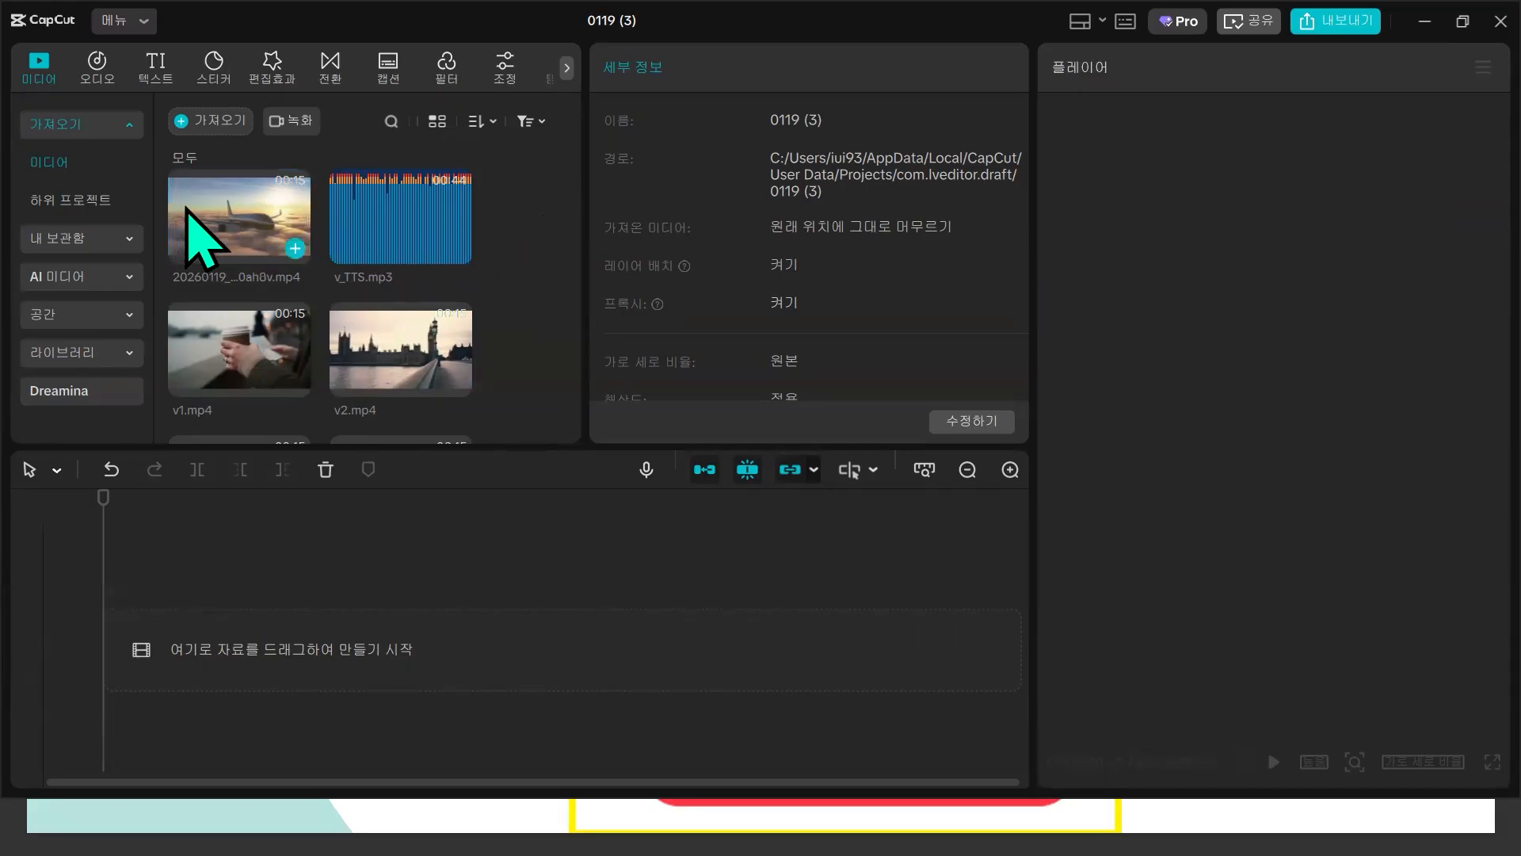
click(224, 380)
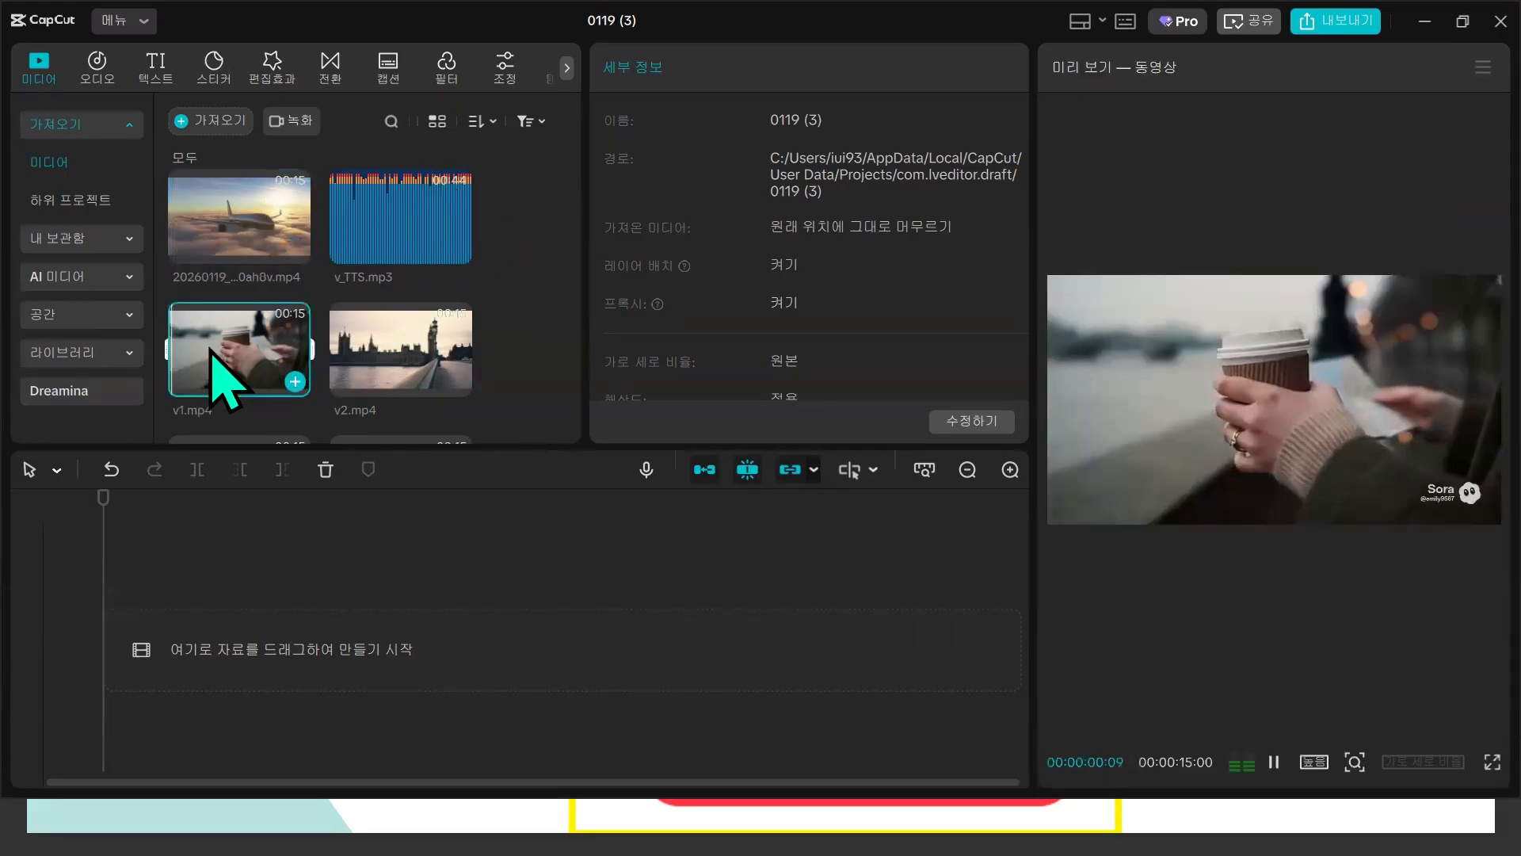
scroll(531, 384, down, 3)
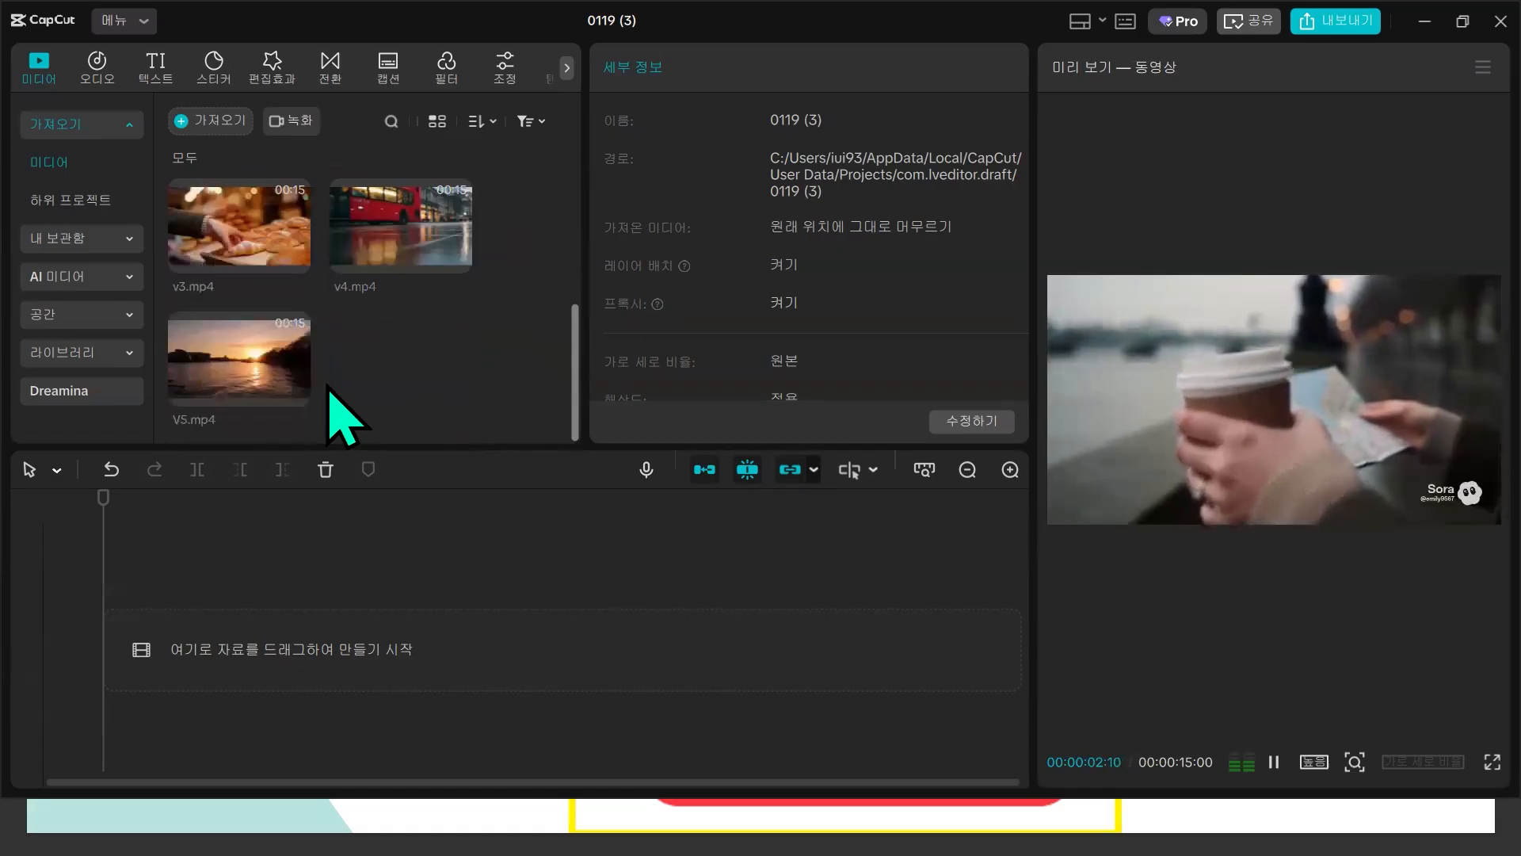
drag(262, 363, 226, 642)
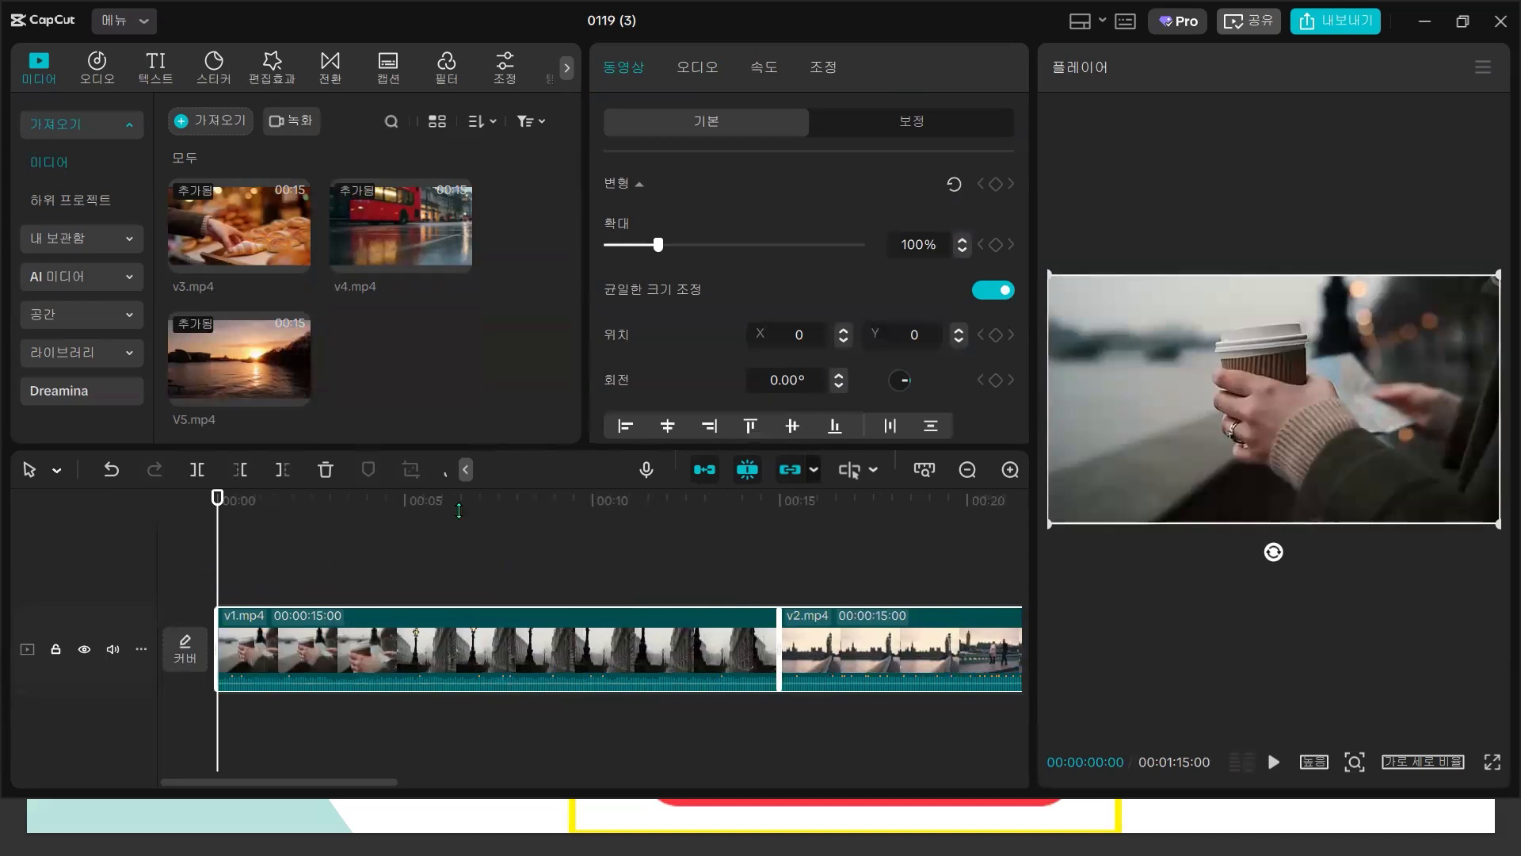
drag(412, 234, 222, 718)
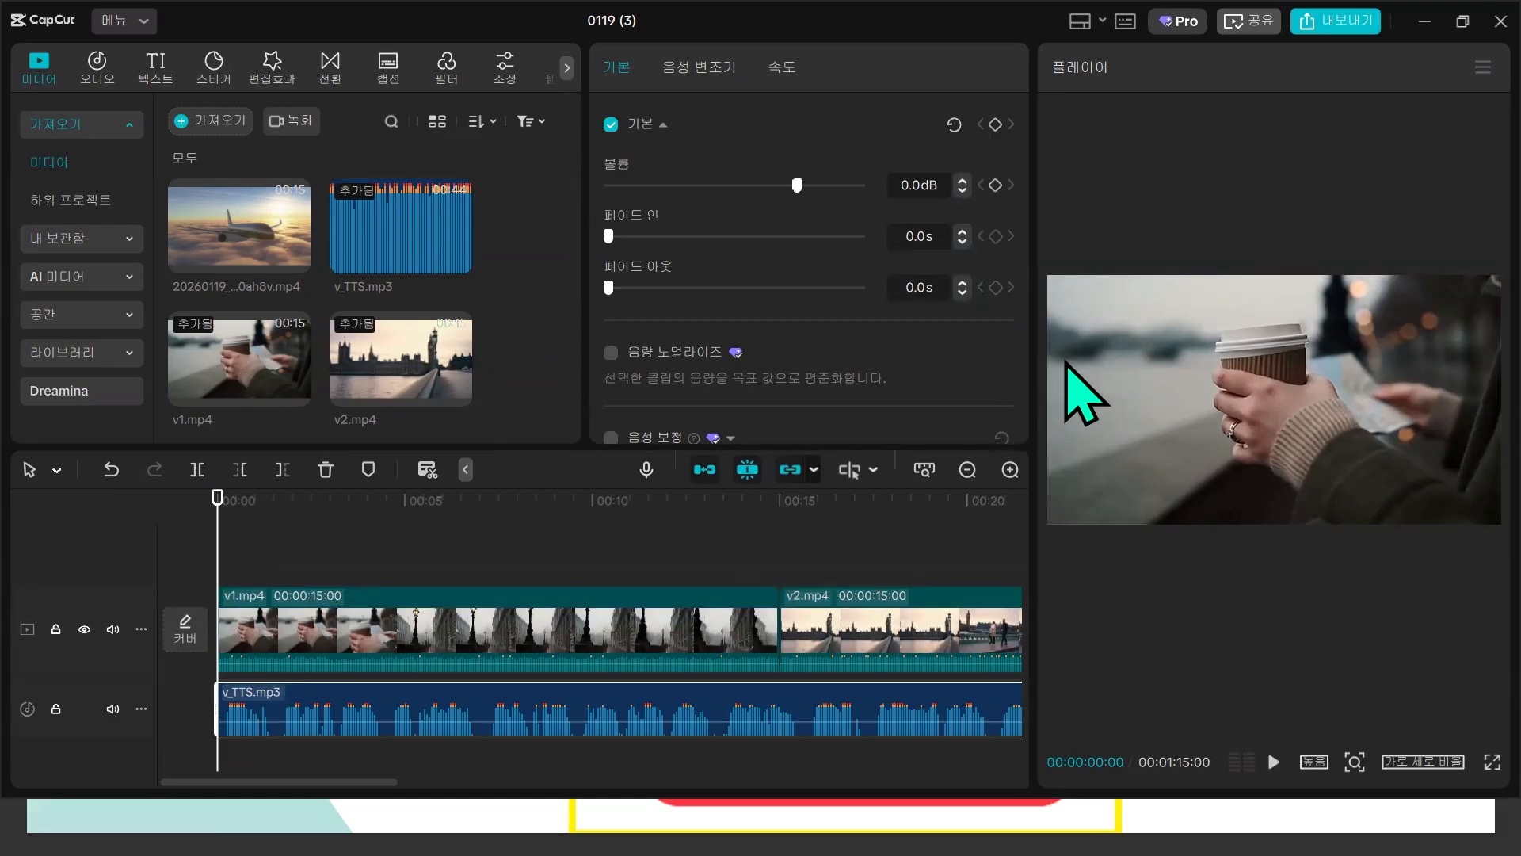
- Switch the workspace layout to 기본
click(1080, 21)
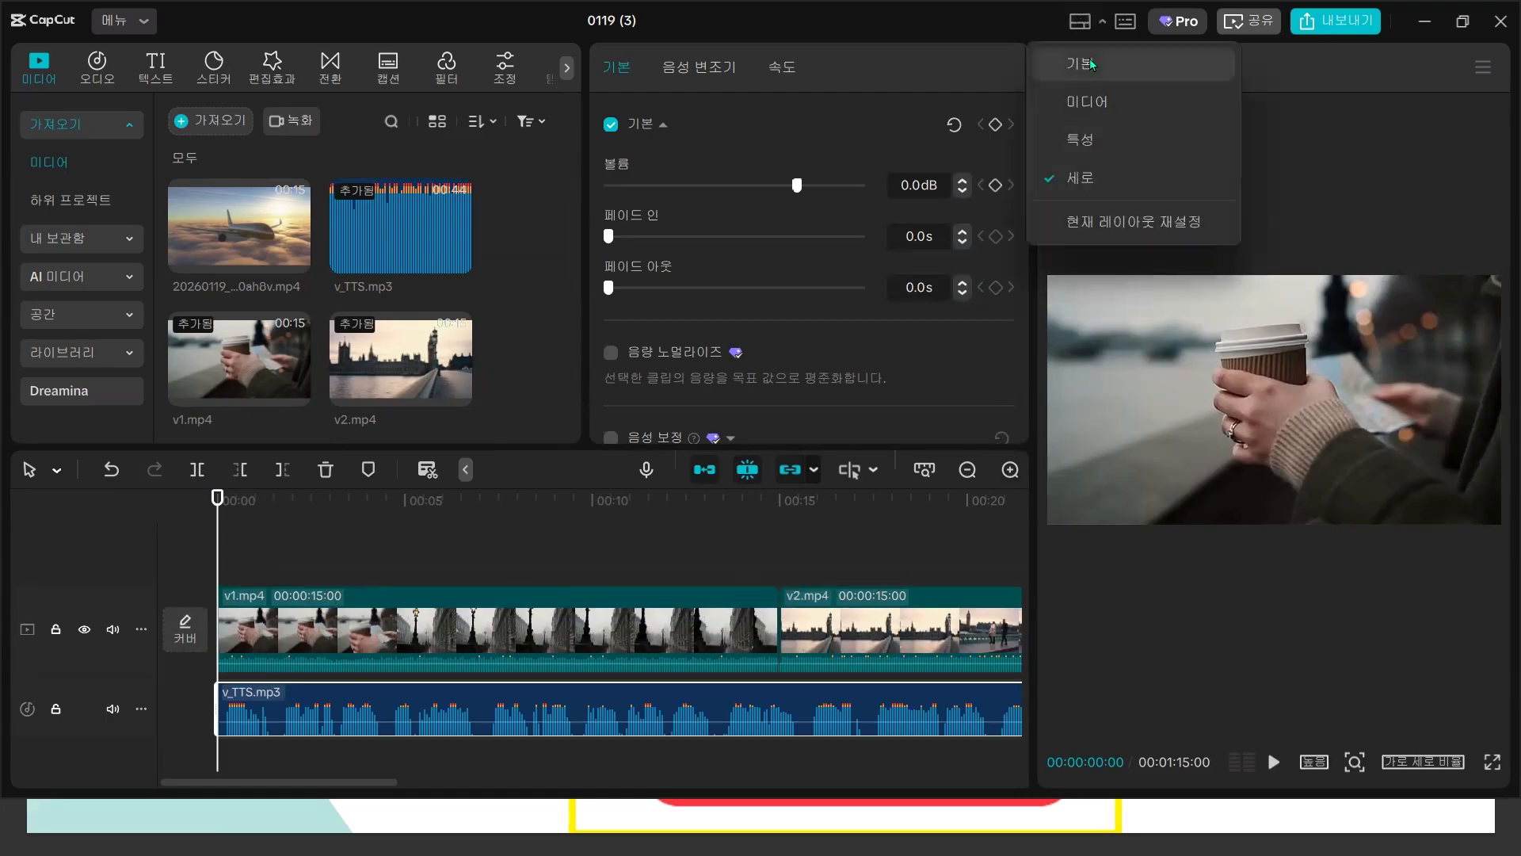
click(1094, 63)
scroll(422, 637, down, 2)
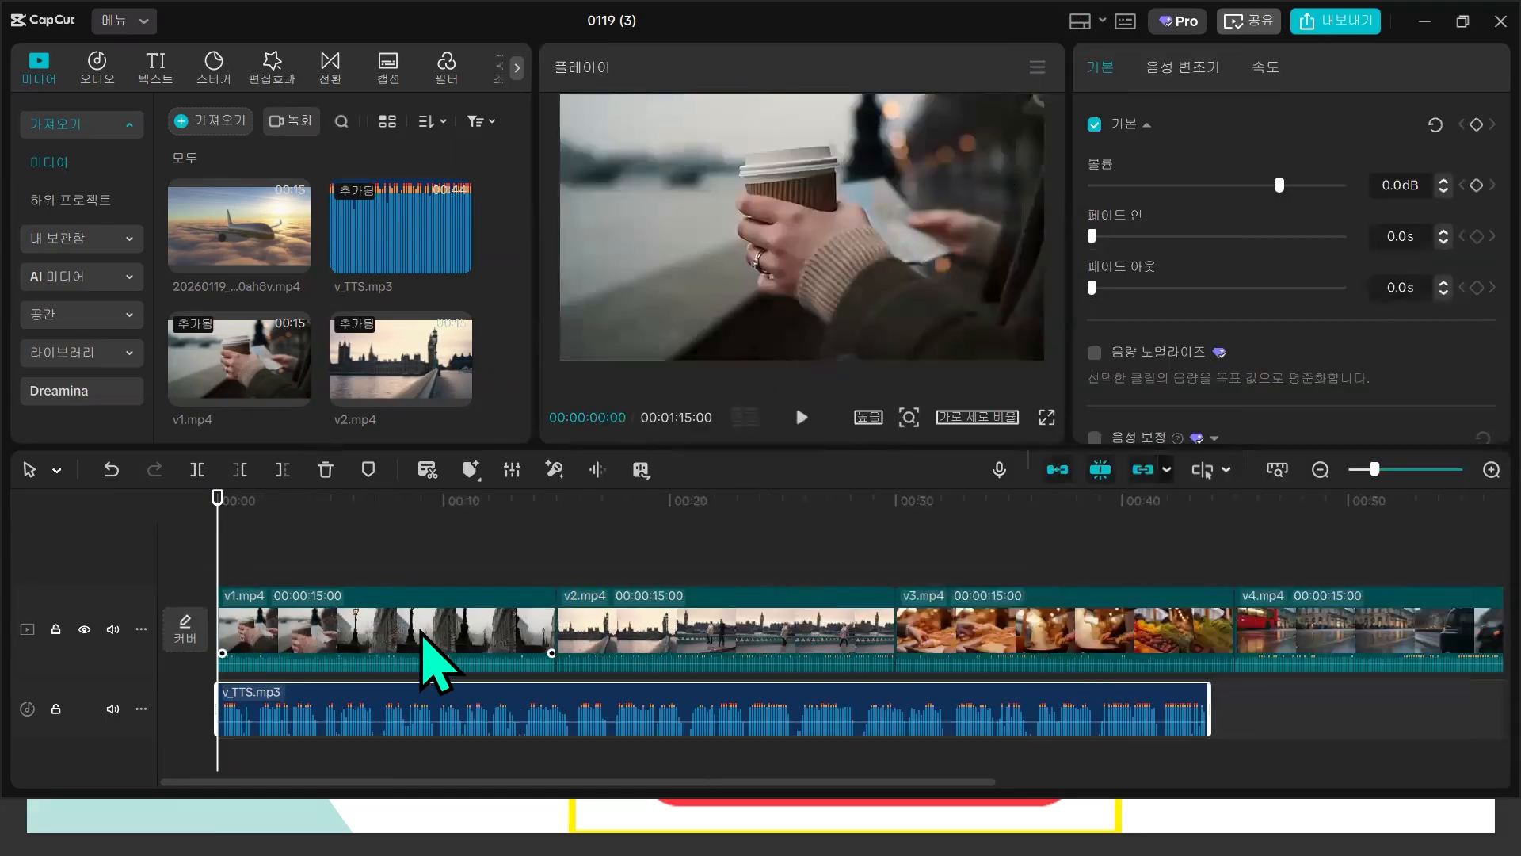
- Split v_TTS.mp3 at 00:00:07:02, shift the remainder to about 00:16, and keep both pieces on the same audio track
key(space)
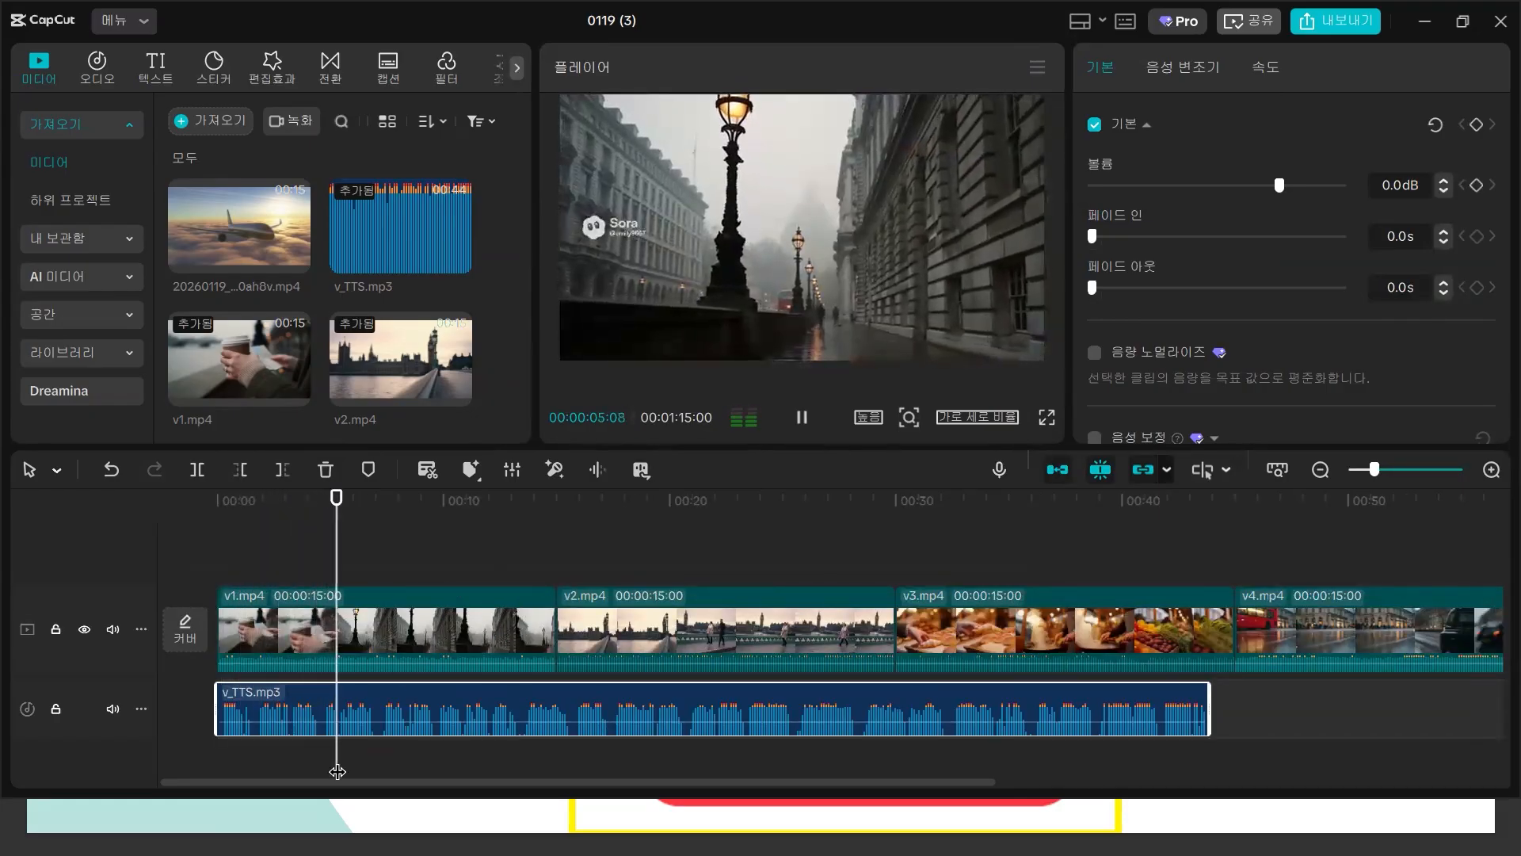
key(space)
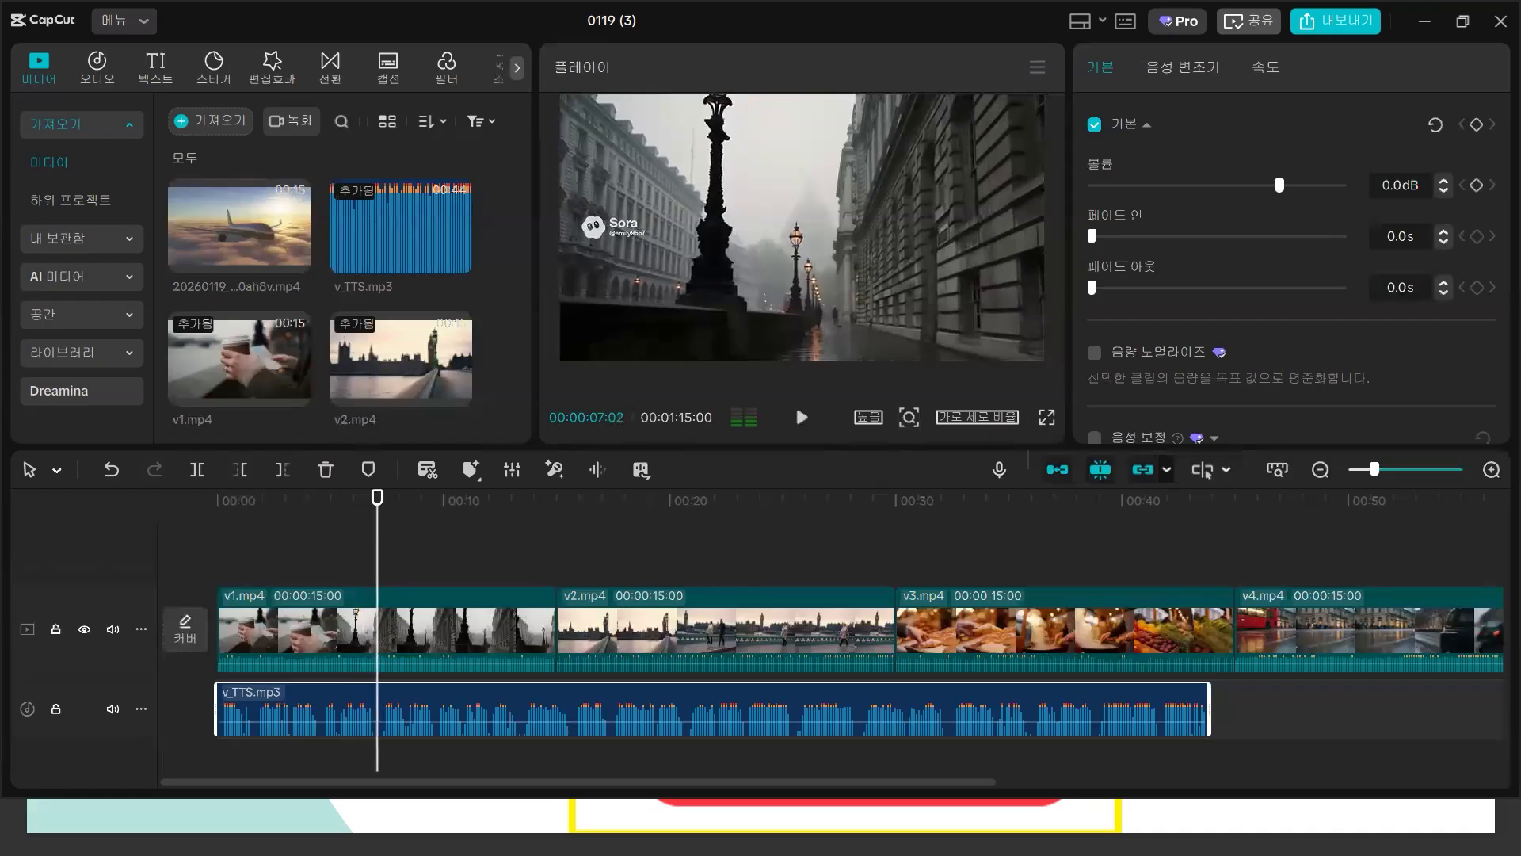
key(ctrl+b)
drag(468, 690, 596, 687)
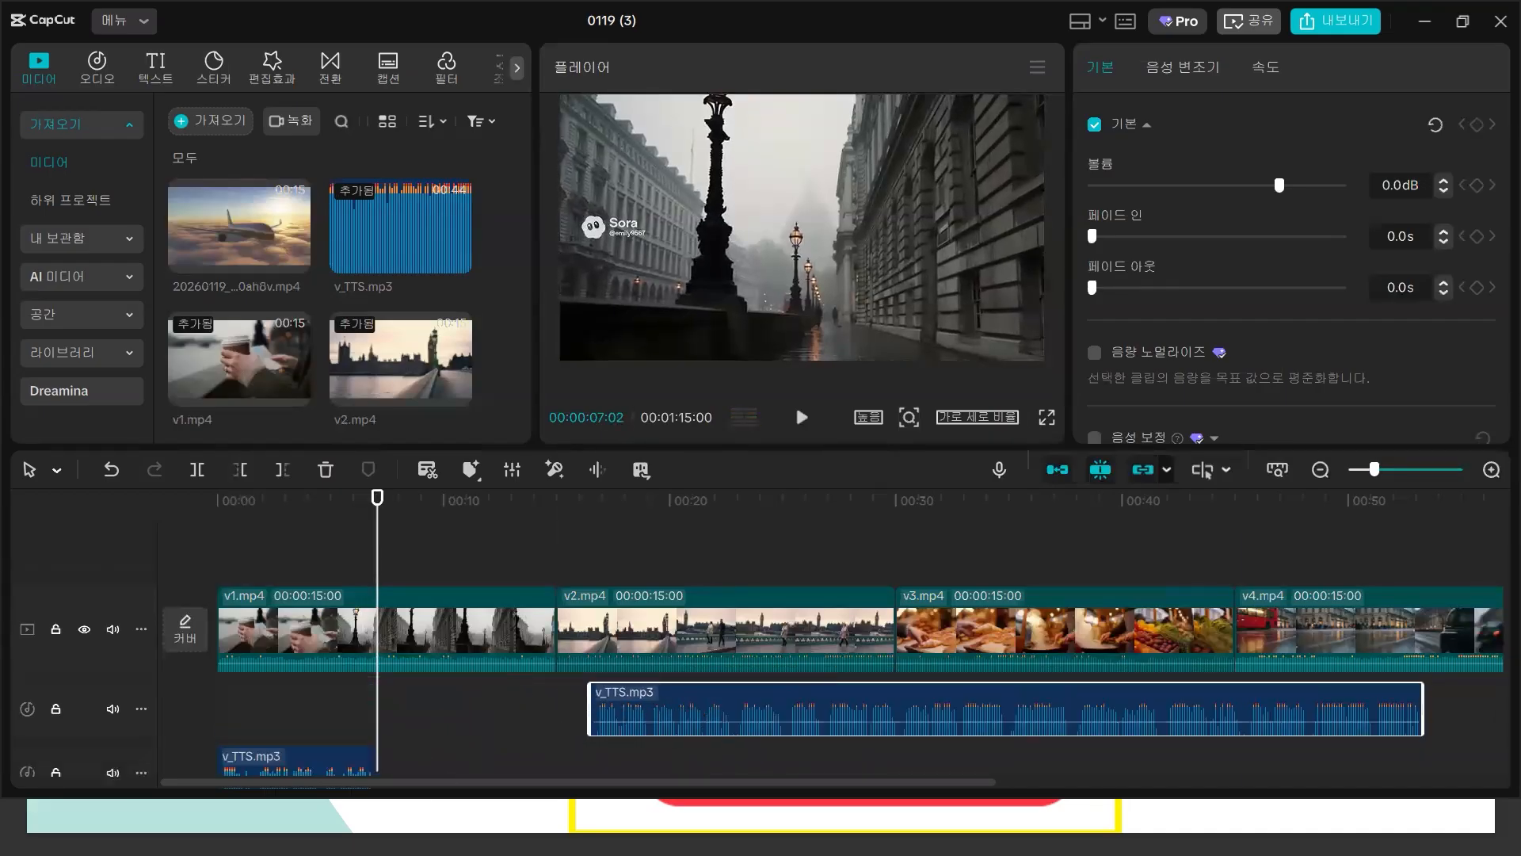
drag(356, 776, 357, 713)
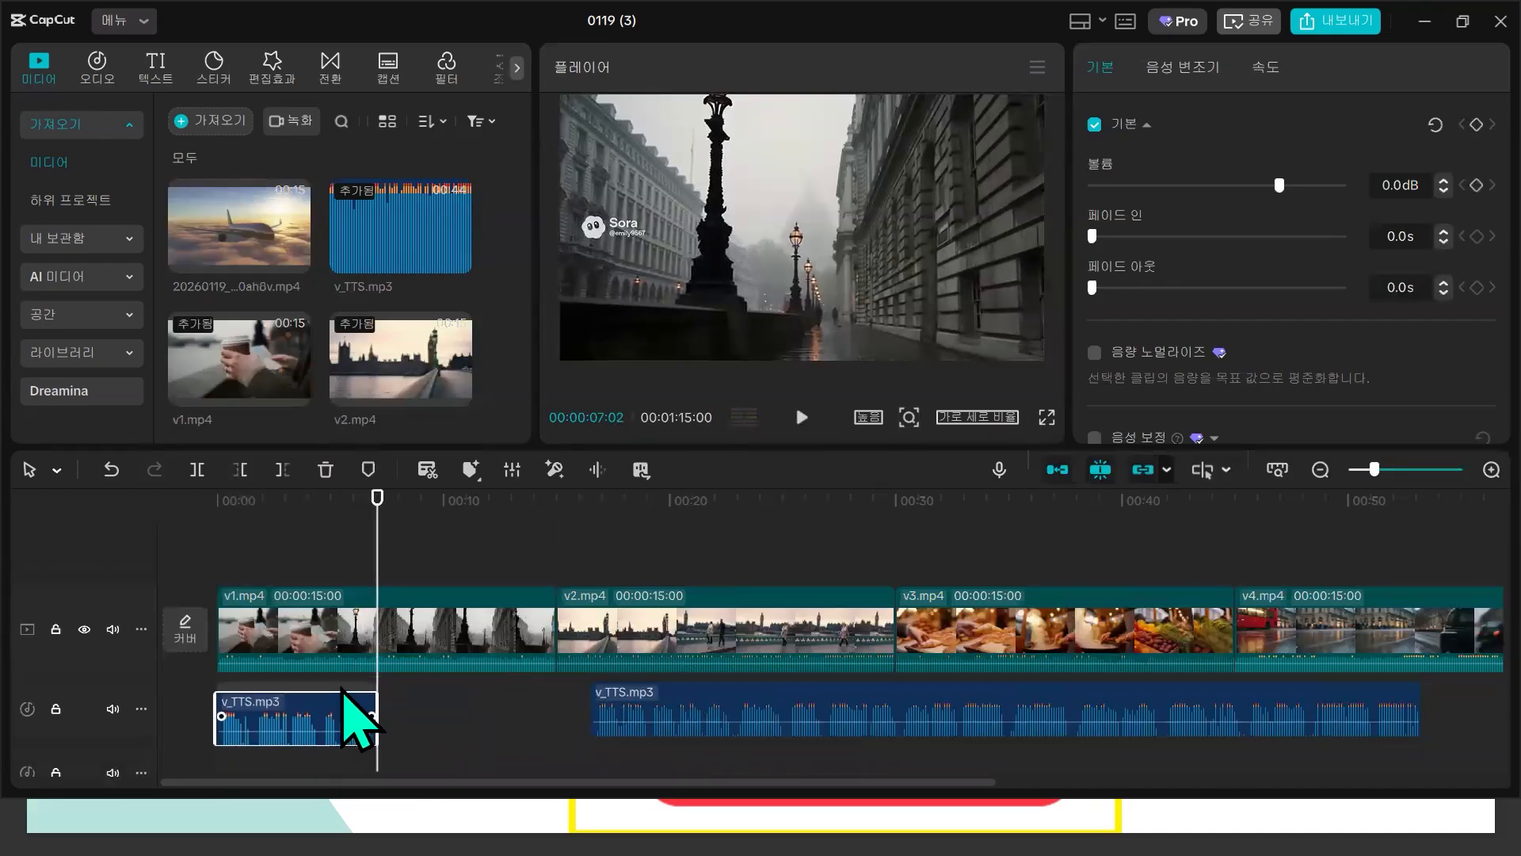
- Trim the end of v1.mp4 at 00:00:09:18 and align the second narration piece with the start of v2.mp4
click(231, 561)
drag(228, 549, 435, 604)
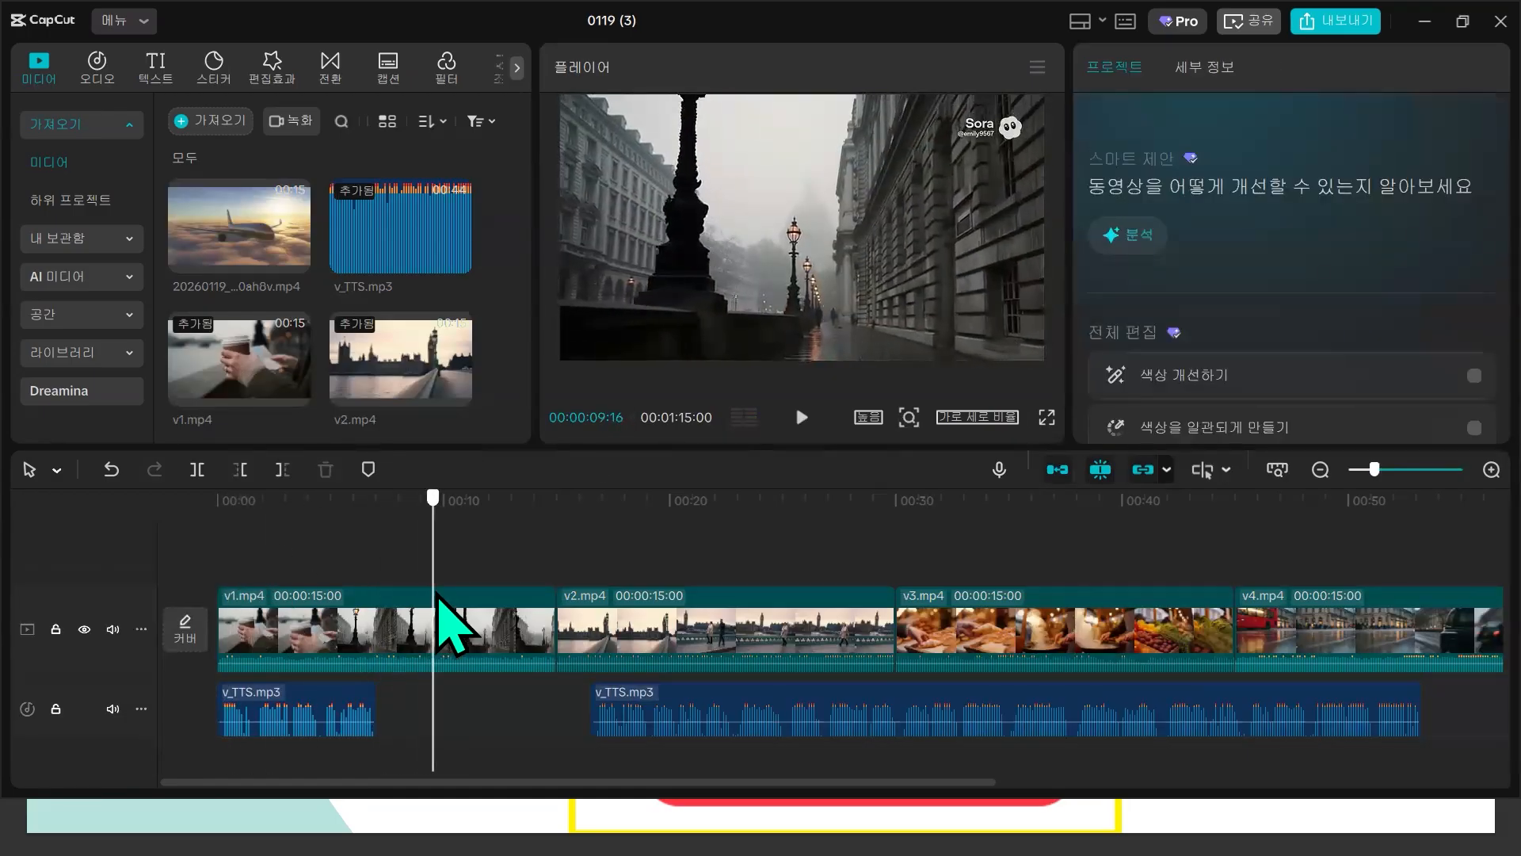
click(478, 628)
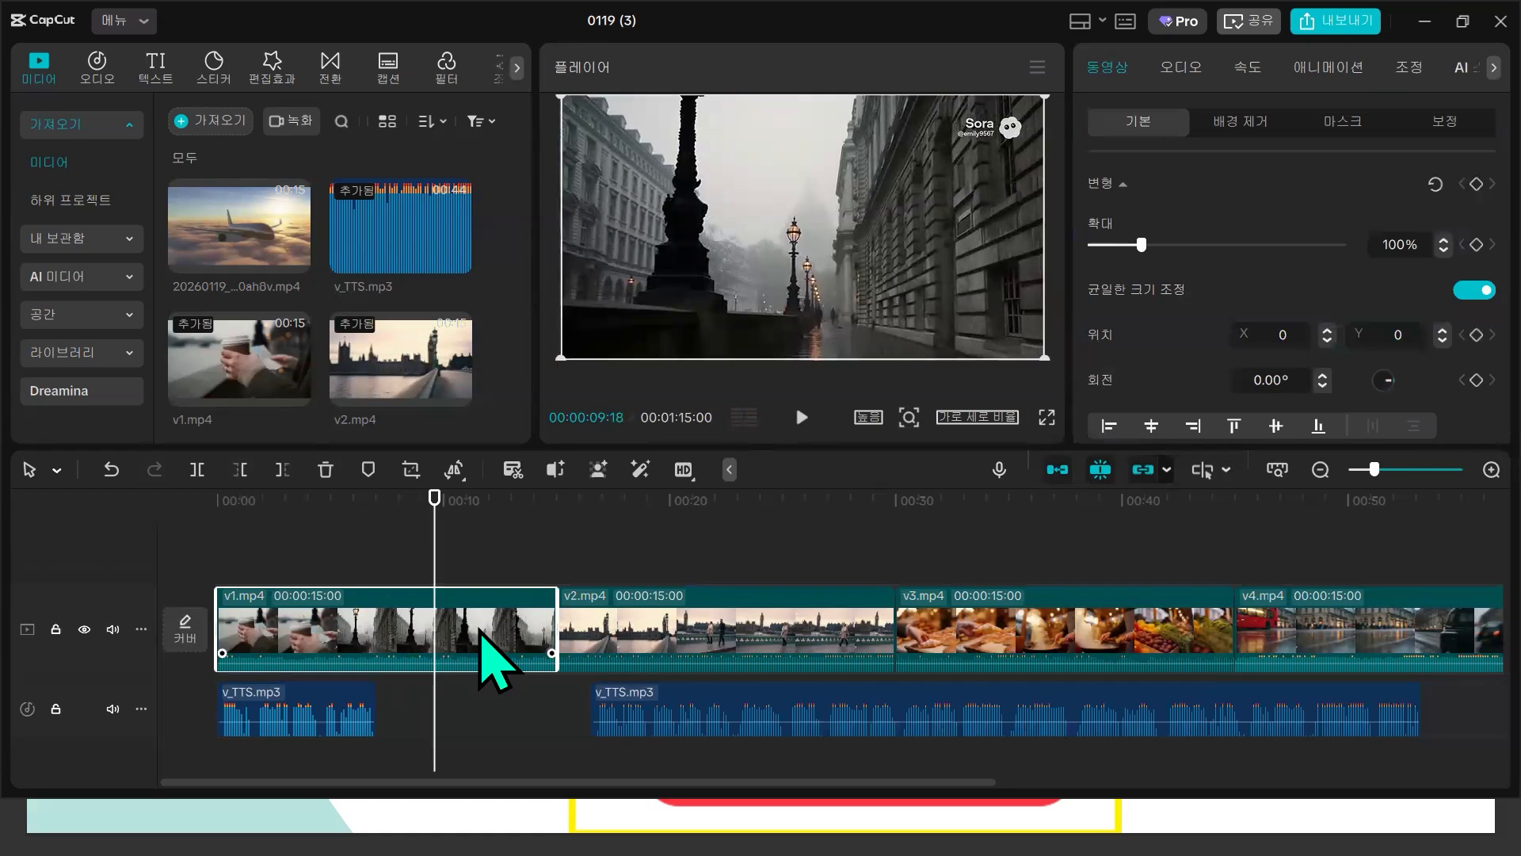
key(w)
click(517, 695)
drag(540, 689, 511, 689)
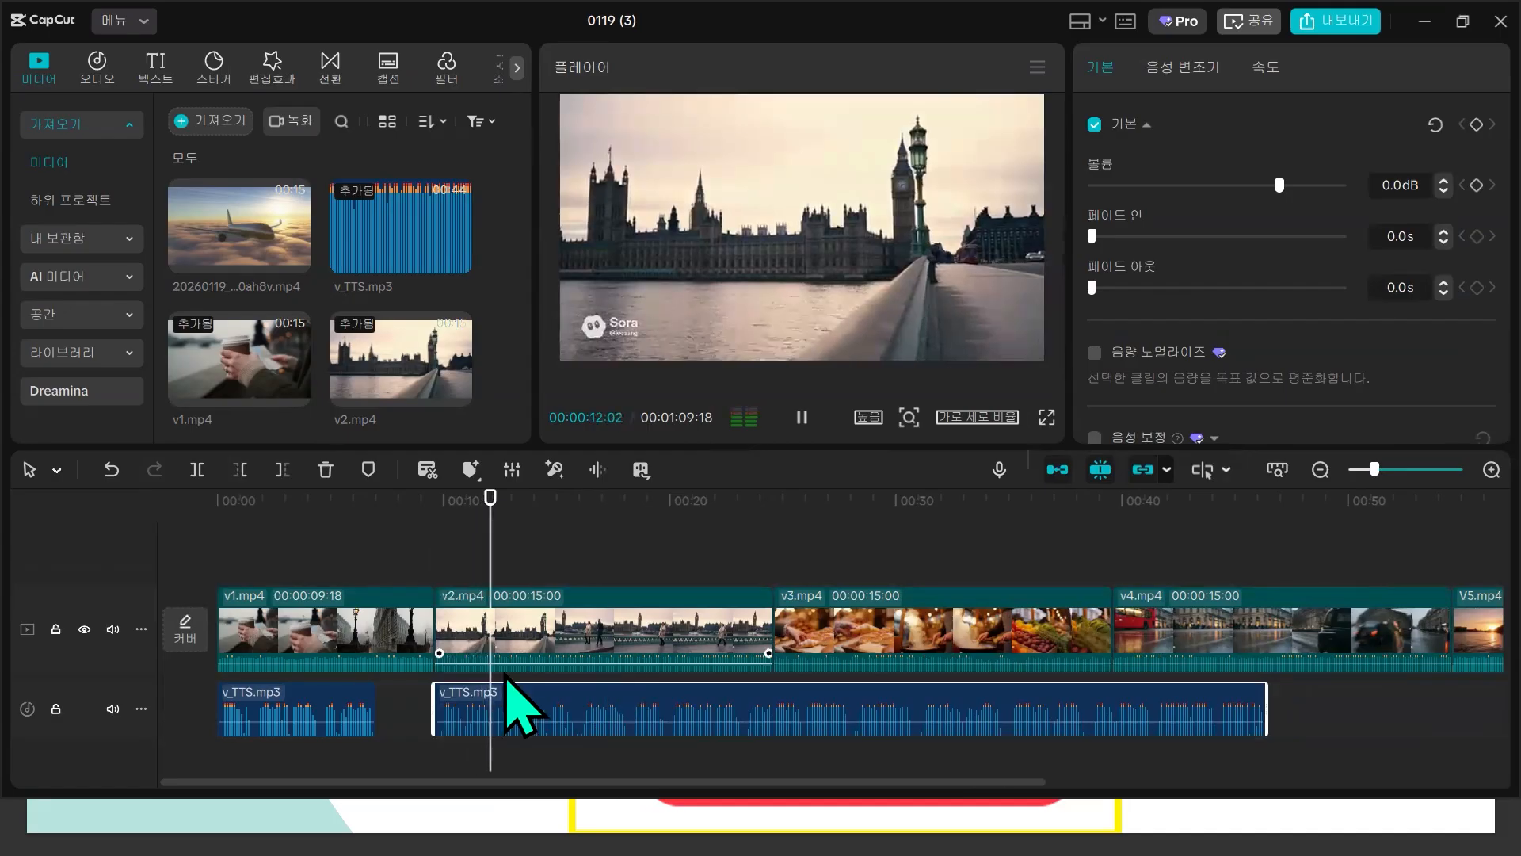
- Mute the main video track's sound and trim the end of v2.mp4 at 00:00:20:01
click(113, 629)
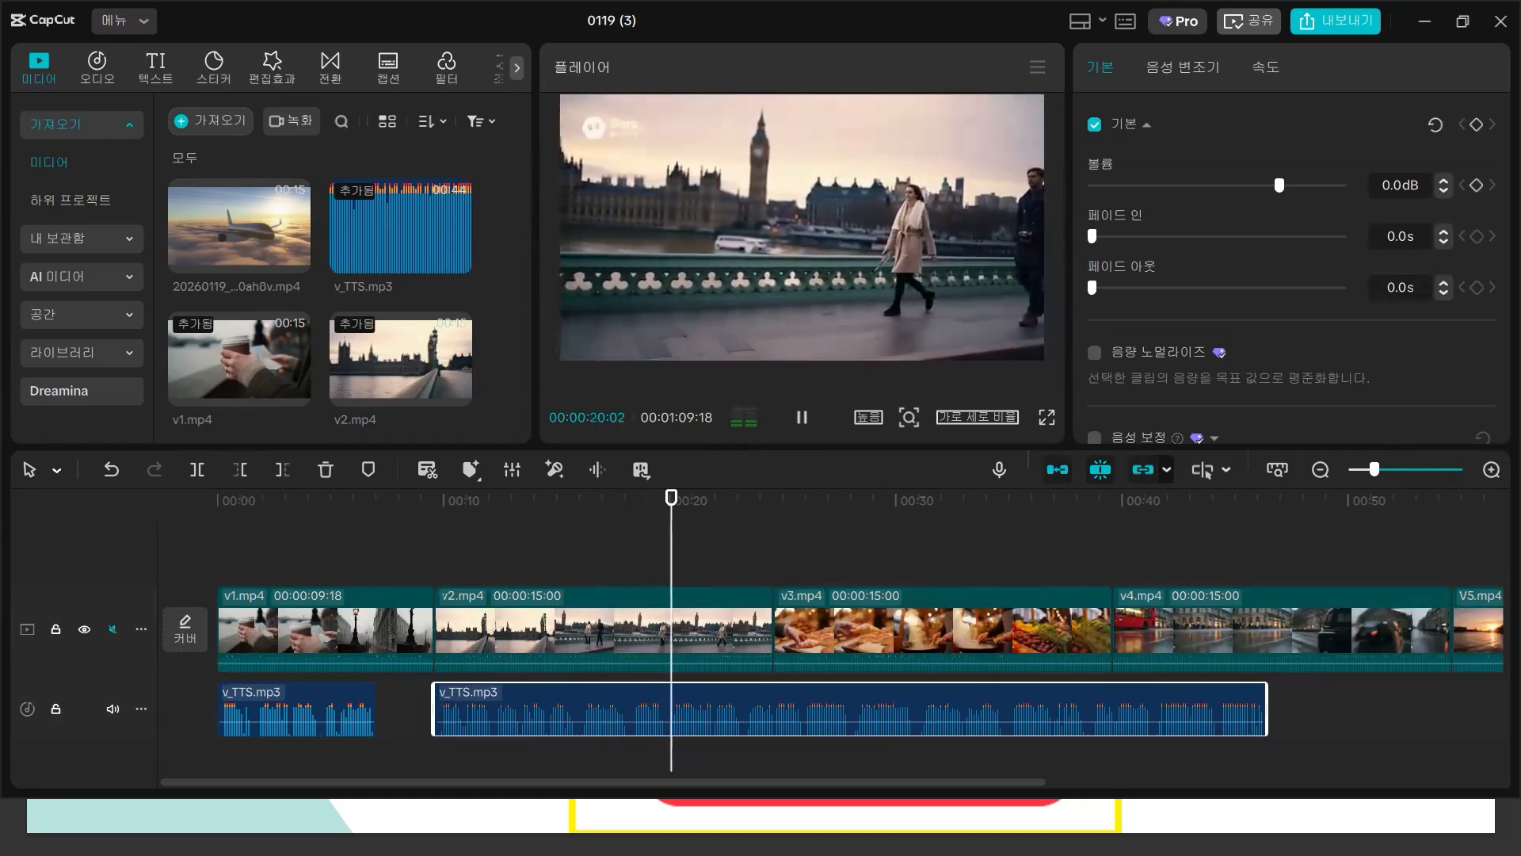
click(669, 737)
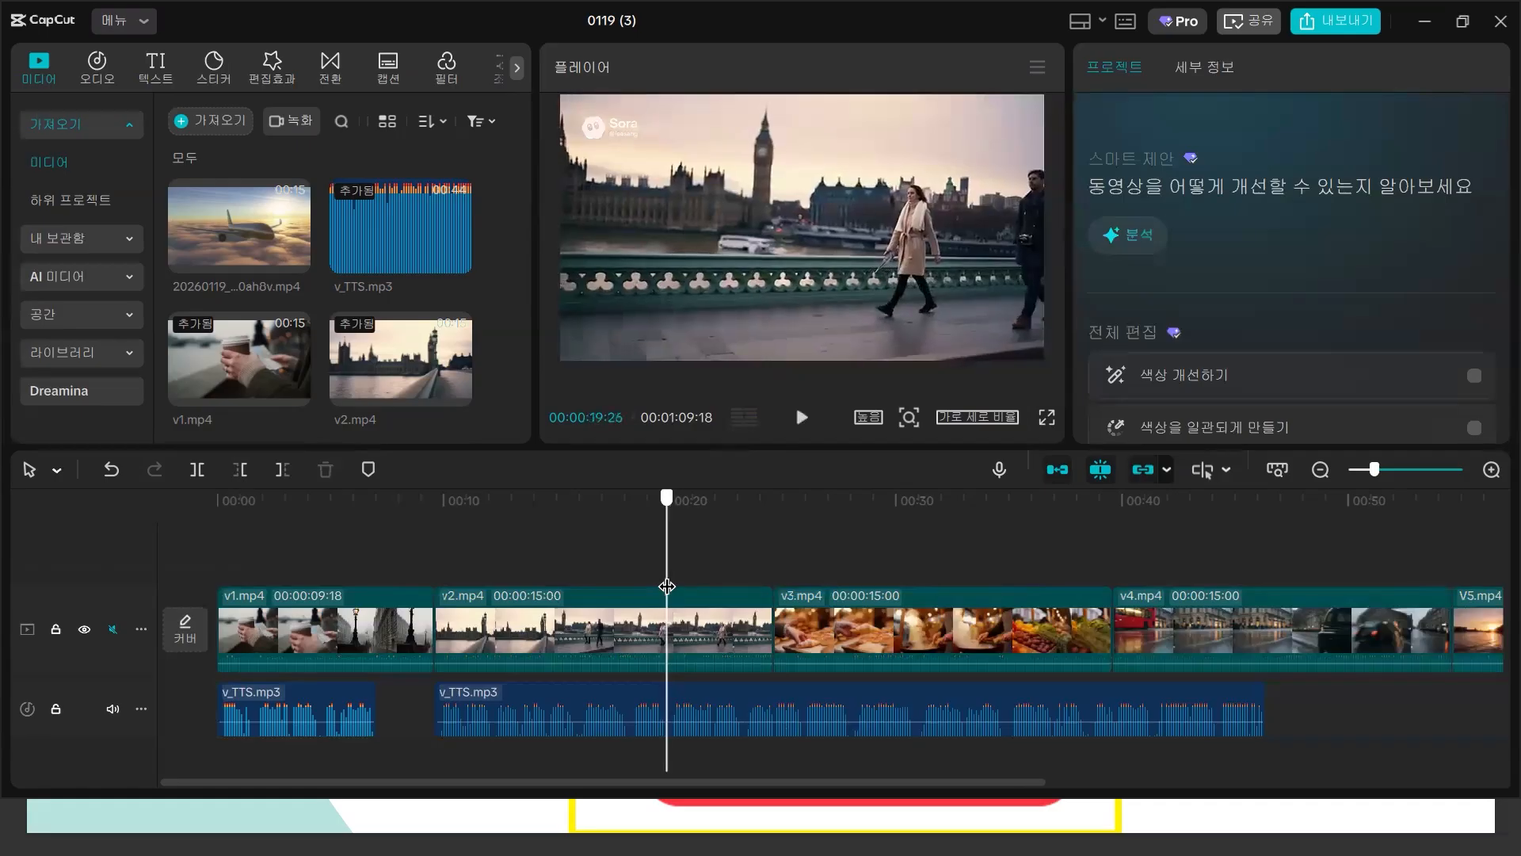
click(708, 631)
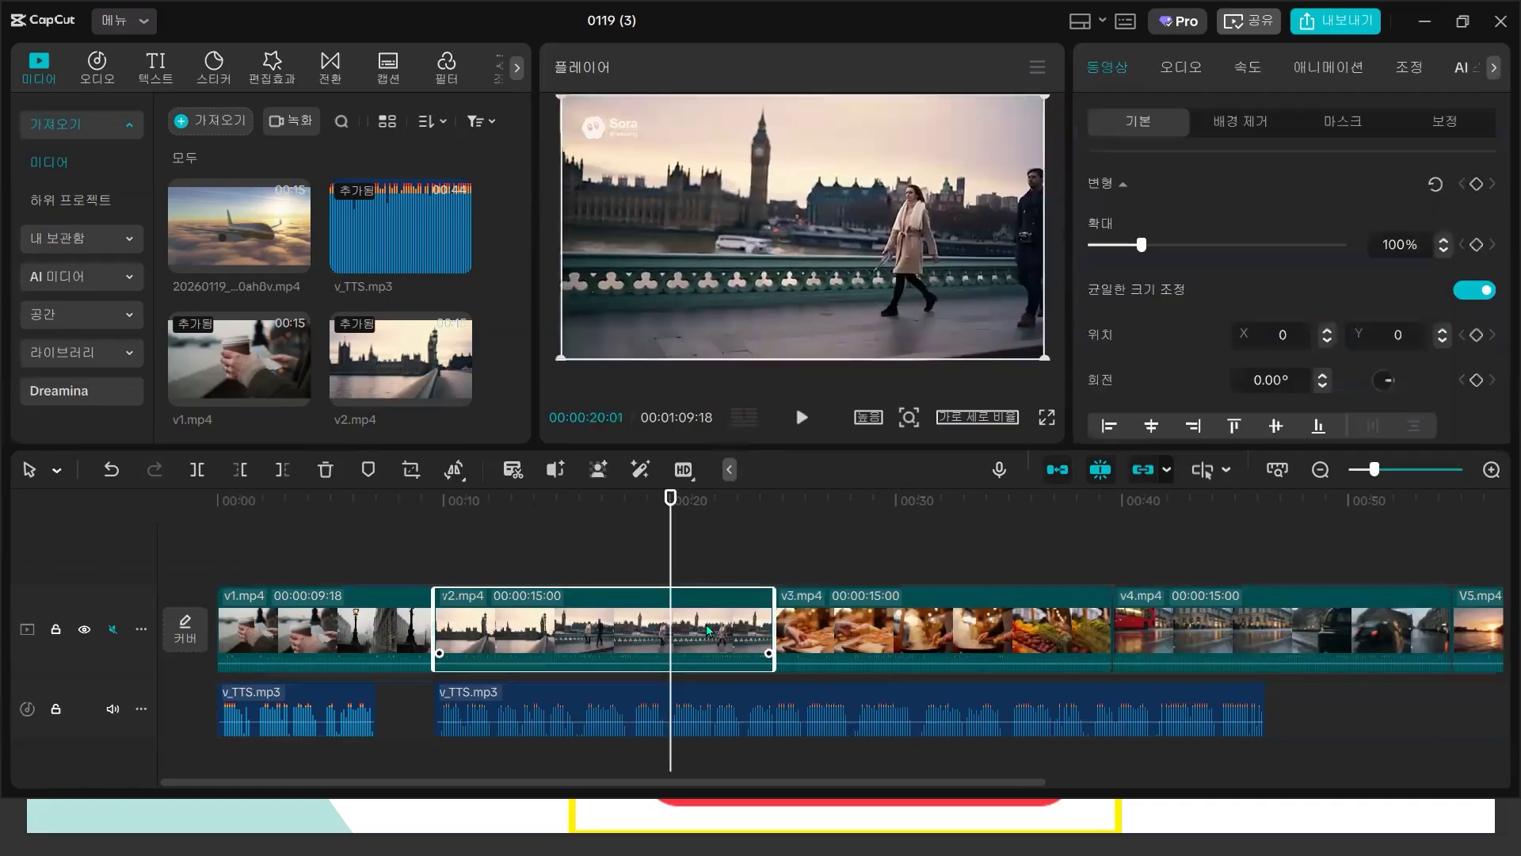
key(w)
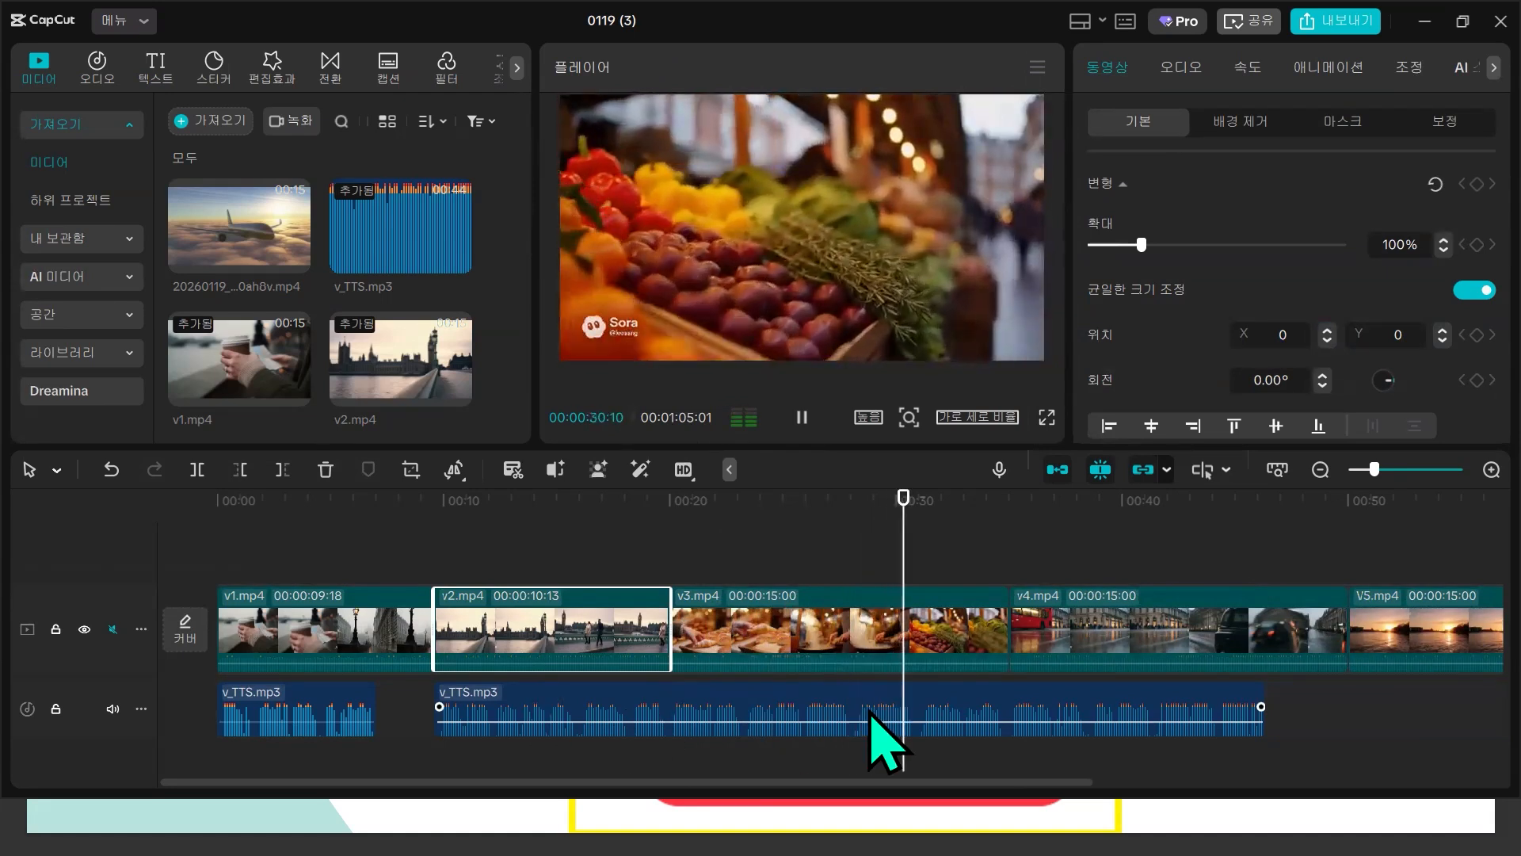
- Play back and scrub through v2.mp4 and v3.mp4 to check where the narration should break between them
click(913, 756)
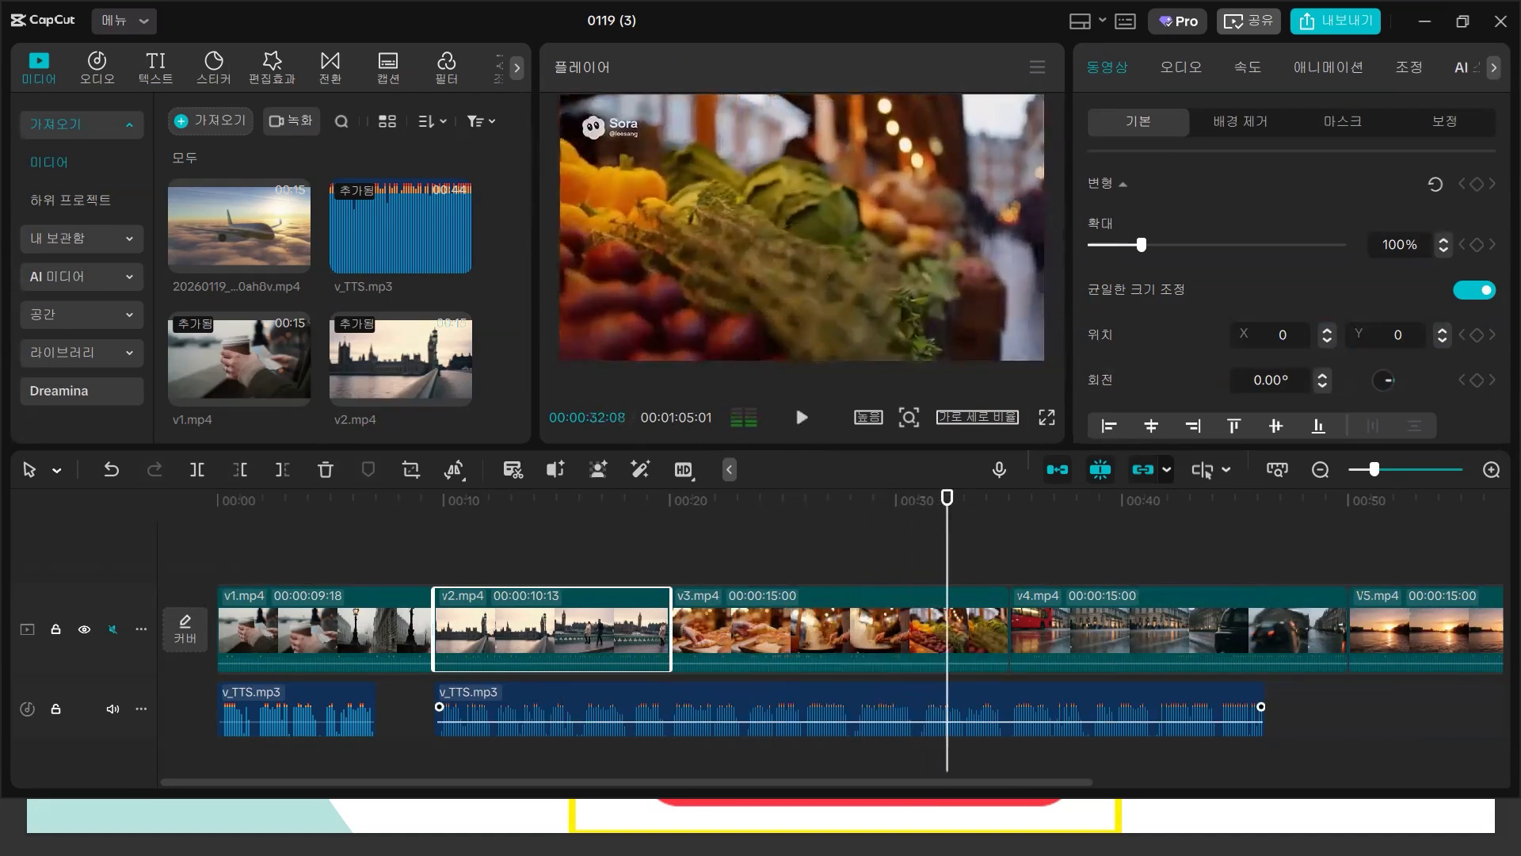
click(694, 525)
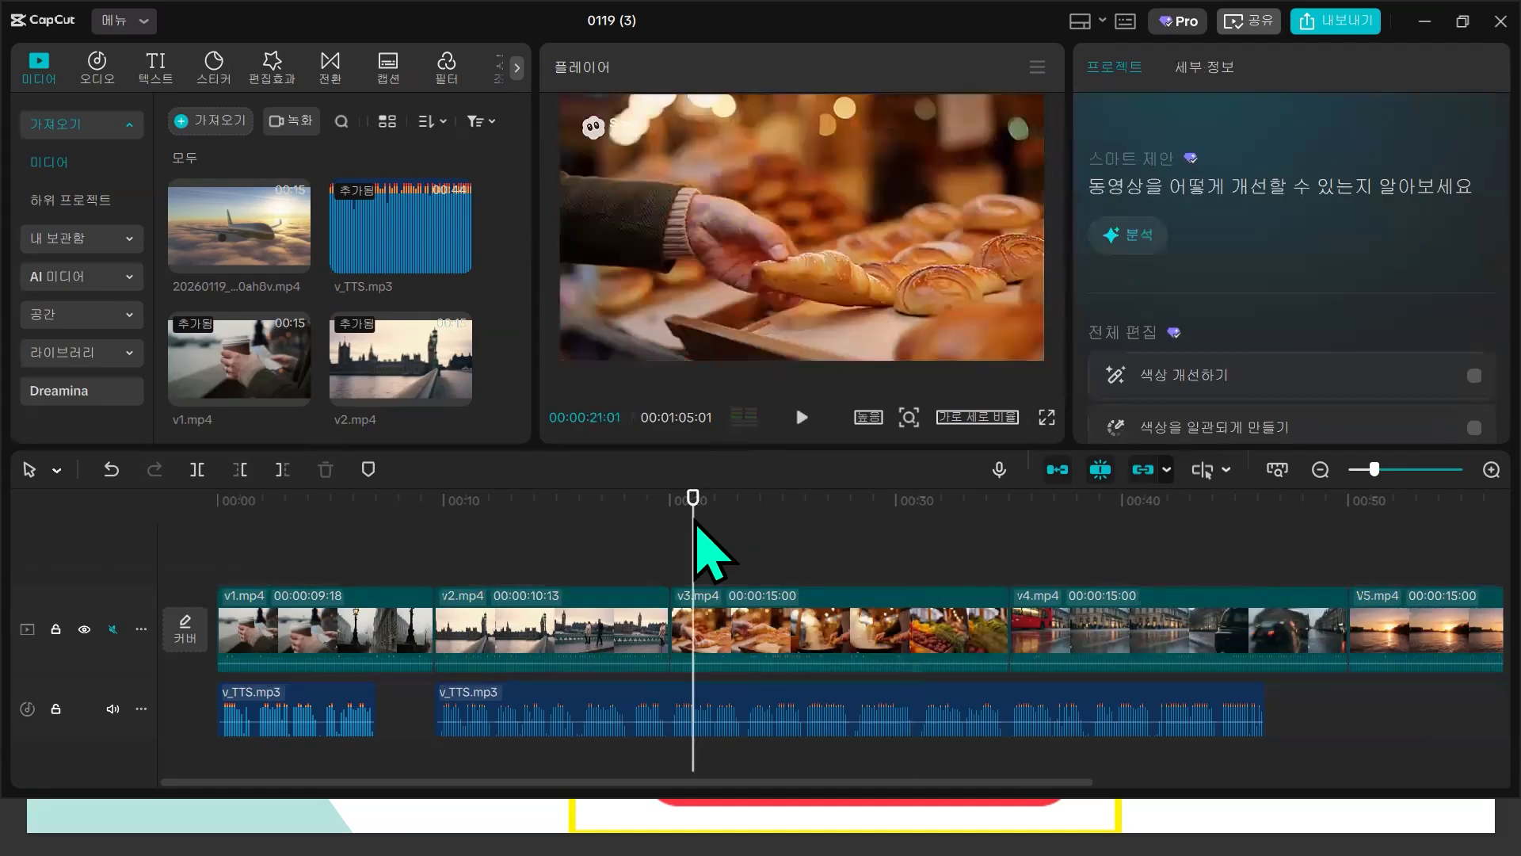
click(796, 555)
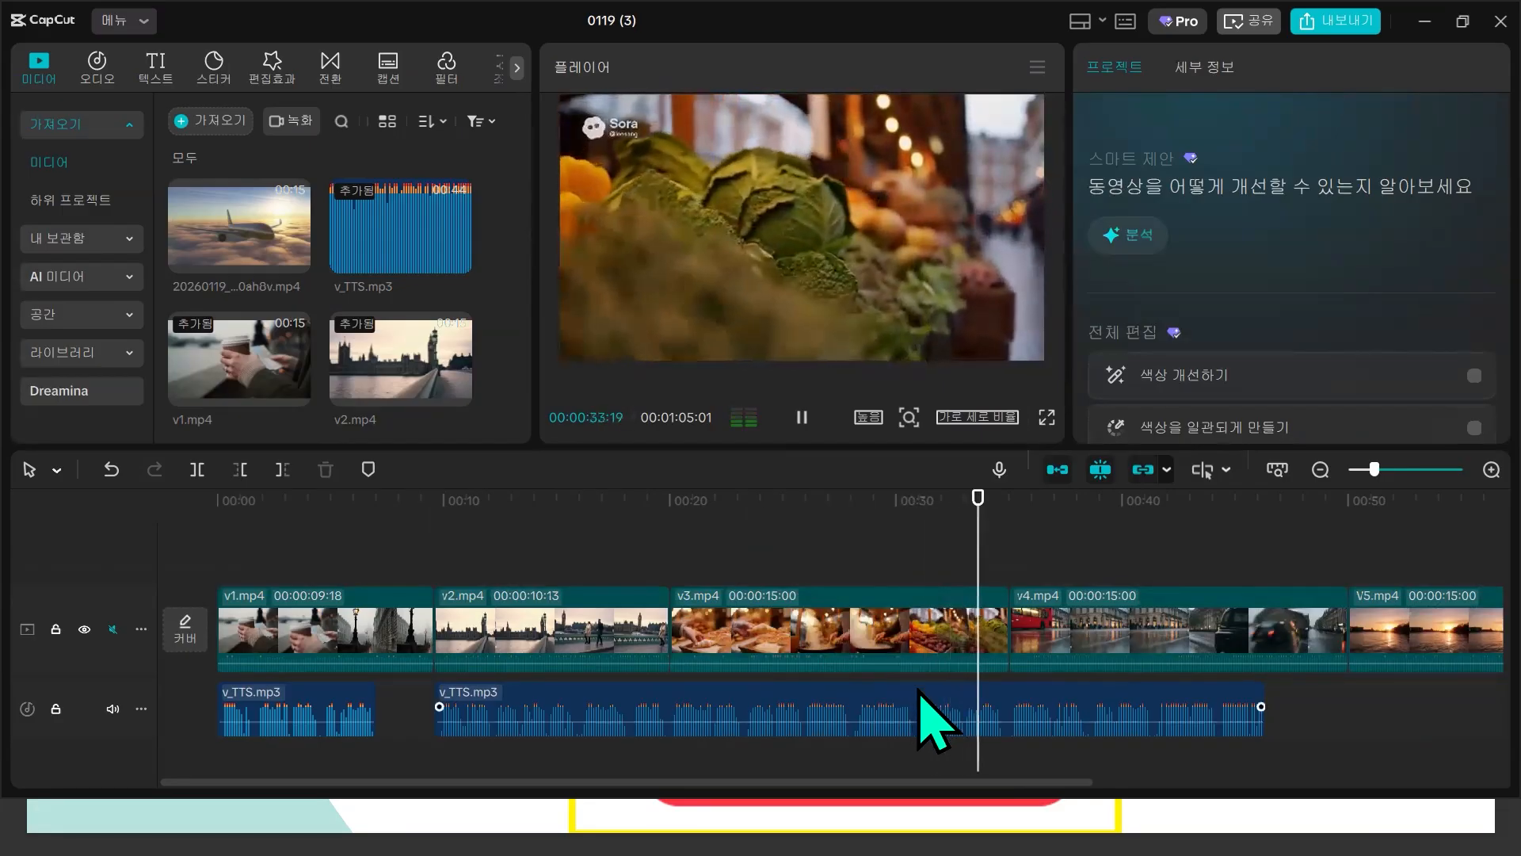
key(space)
click(853, 687)
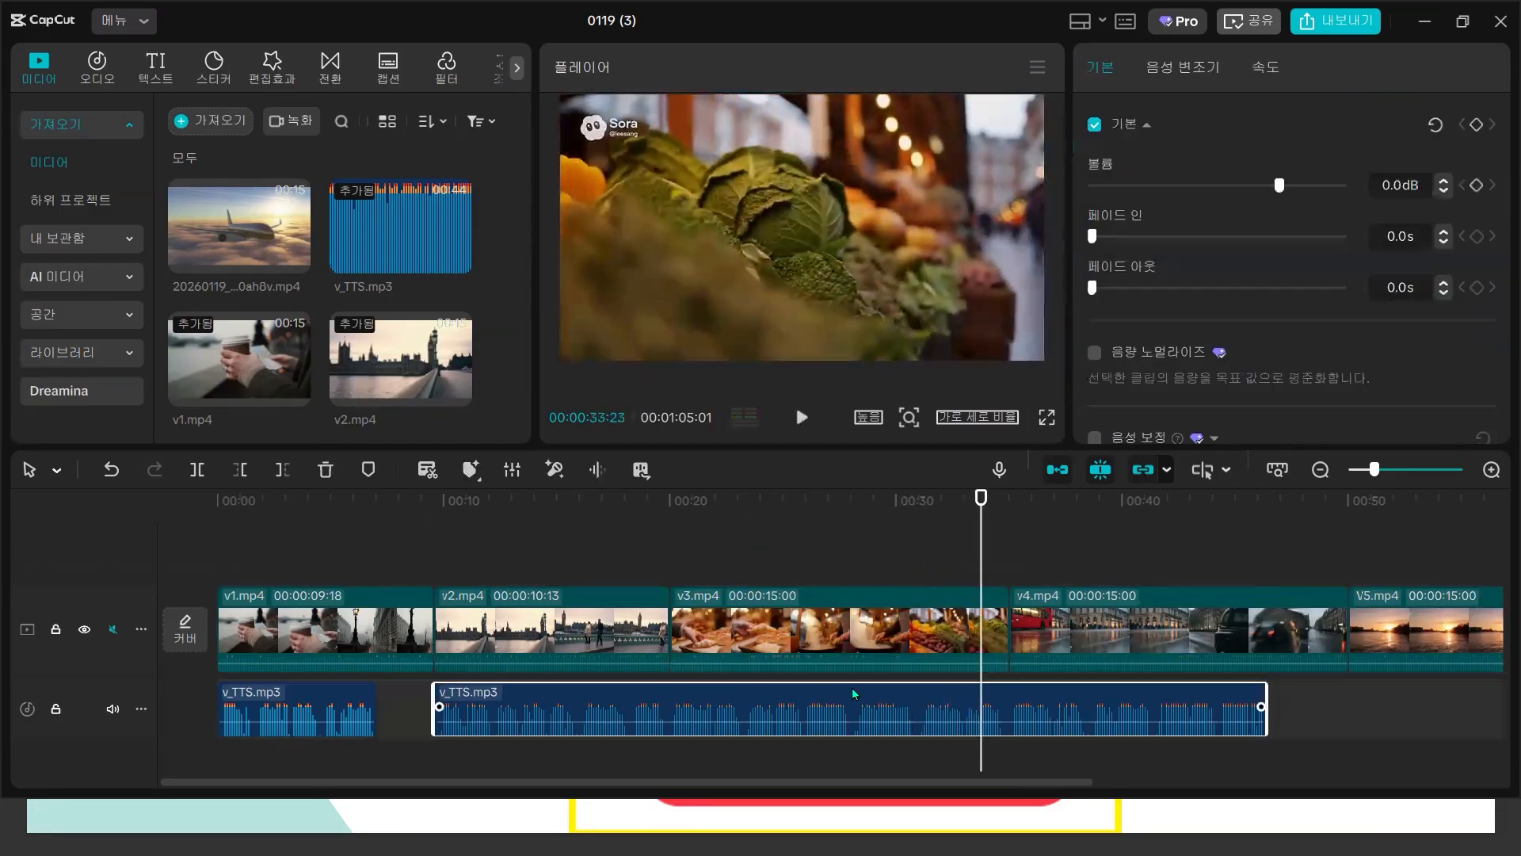
click(858, 559)
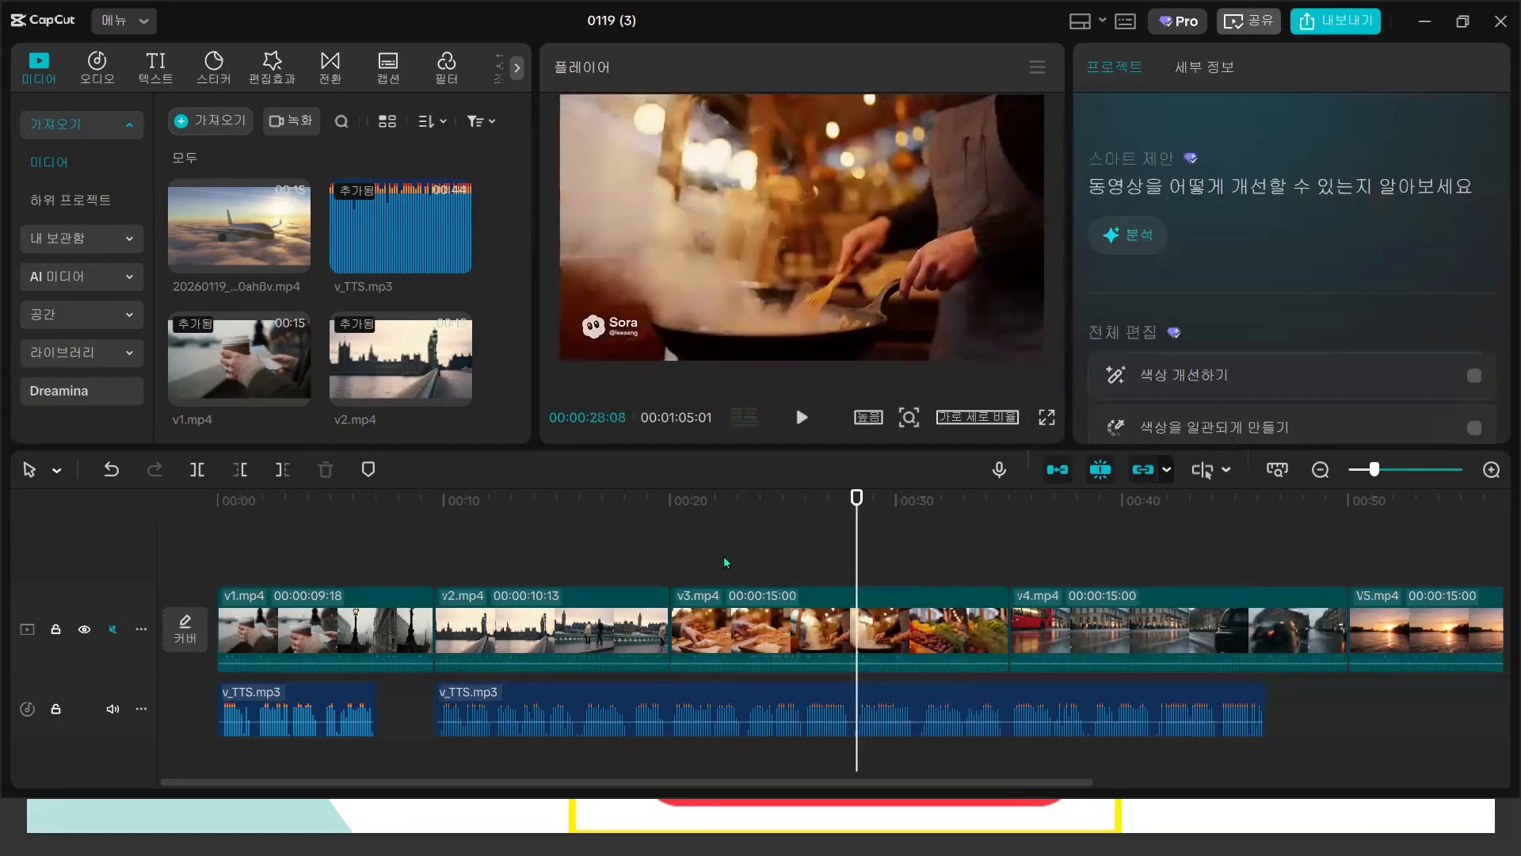
click(678, 561)
click(572, 540)
key(space)
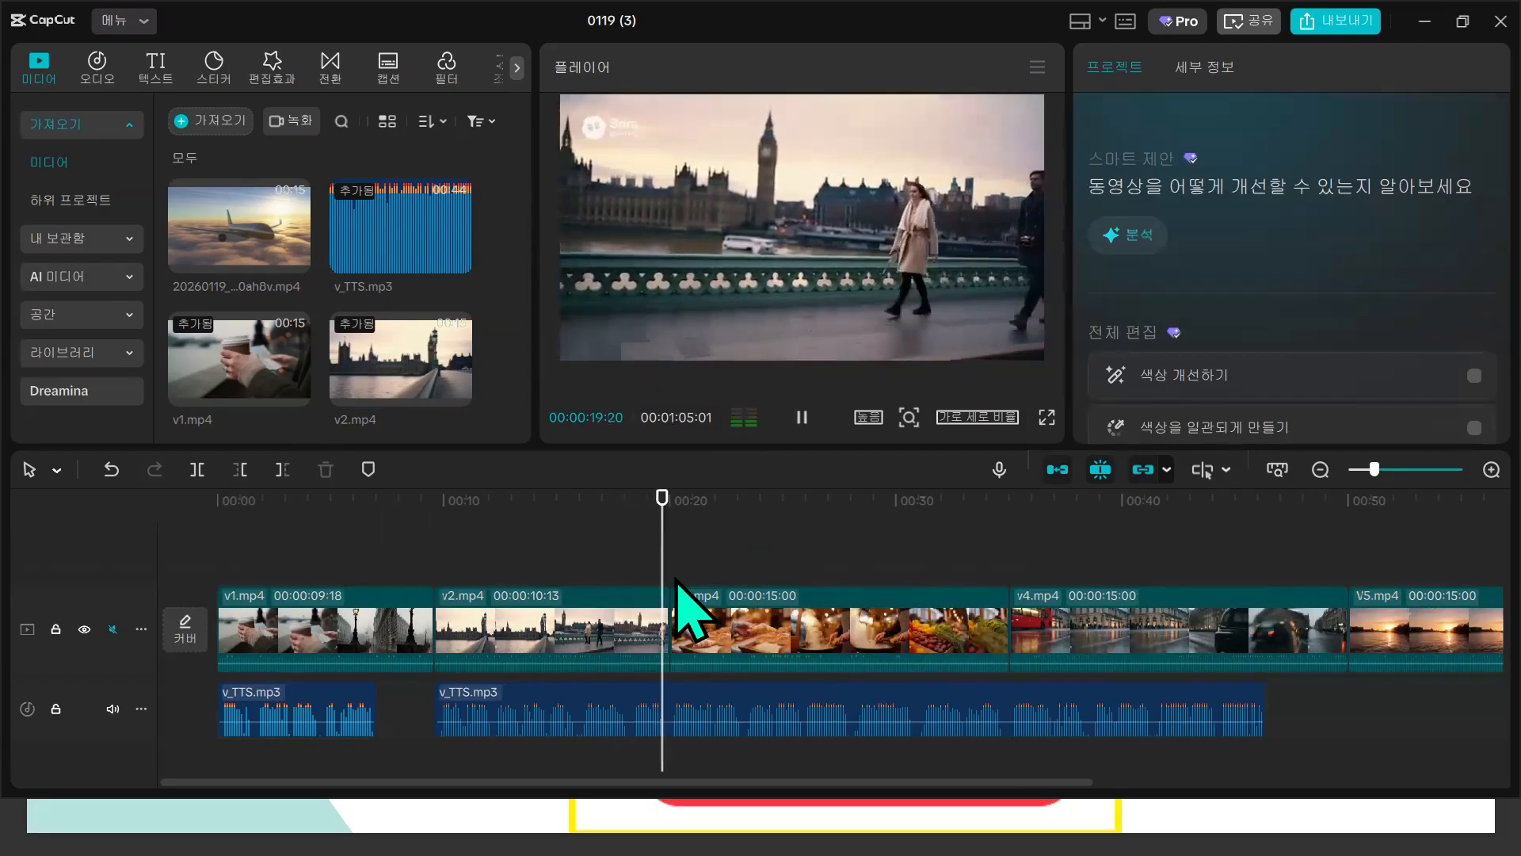
- Split the second narration piece at 00:00:20:01, shift its remainder to about 00:25, and move the part under v2.mp4 to the upper audio track
click(668, 709)
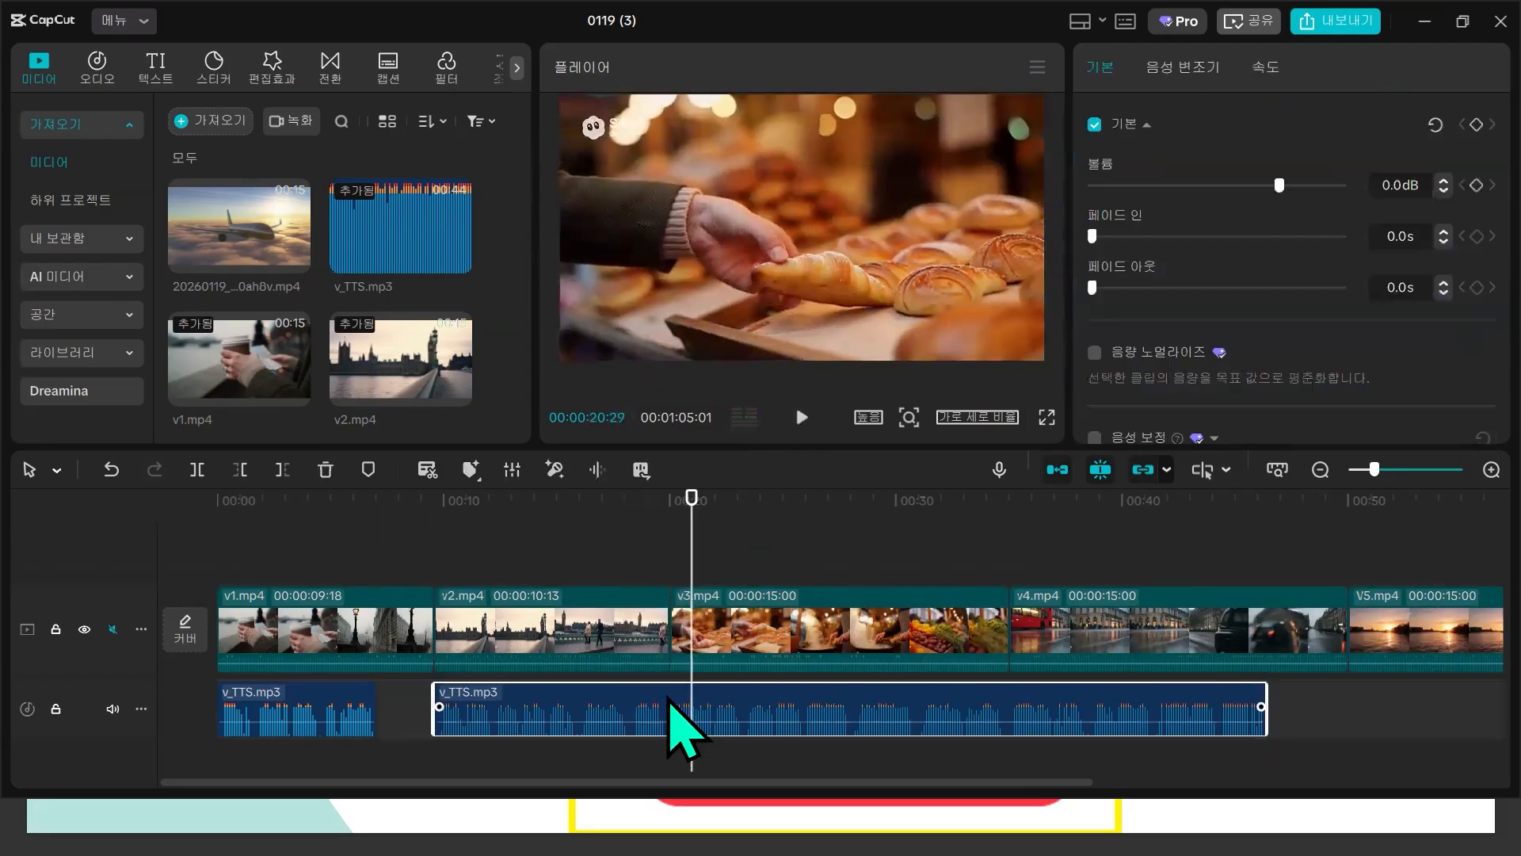
click(668, 572)
click(674, 717)
key(ctrl+b)
drag(750, 697, 873, 701)
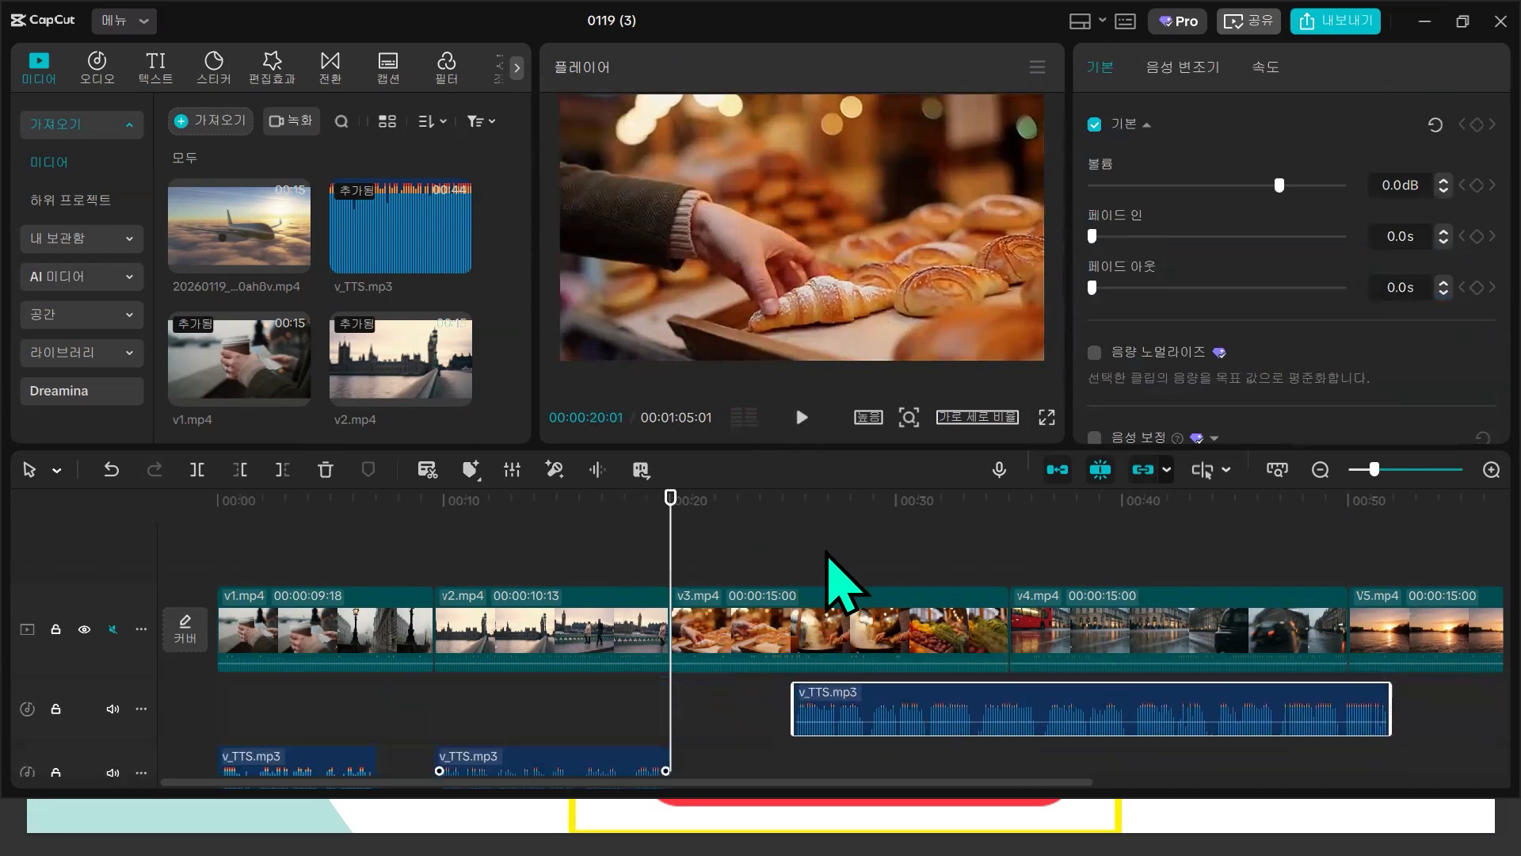
drag(632, 766, 632, 719)
- Split v3.mp4 into separate scenes with 장면 분할
drag(670, 541, 794, 547)
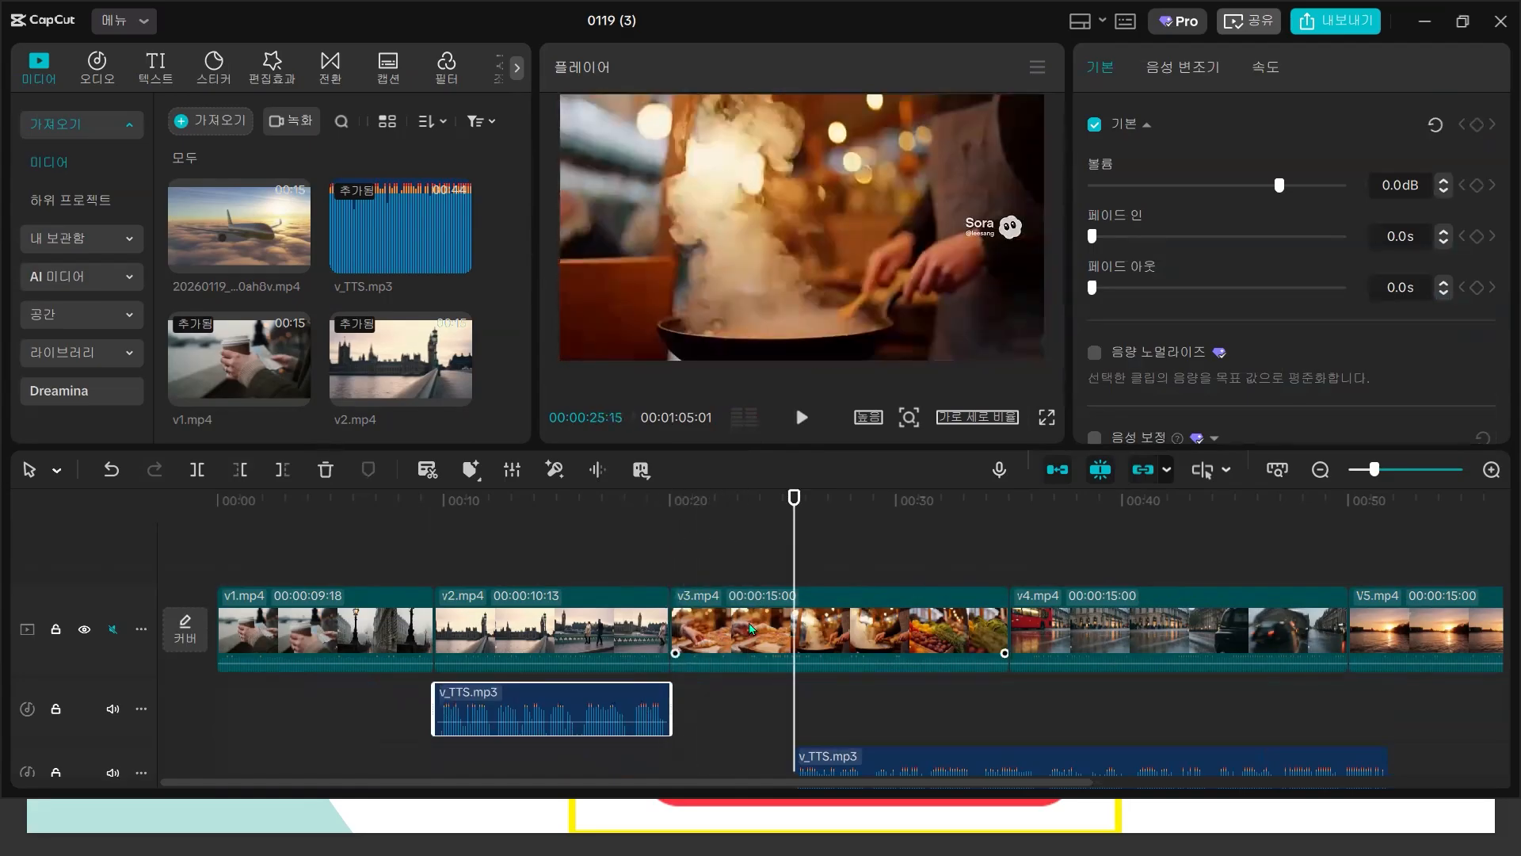
right_click(752, 629)
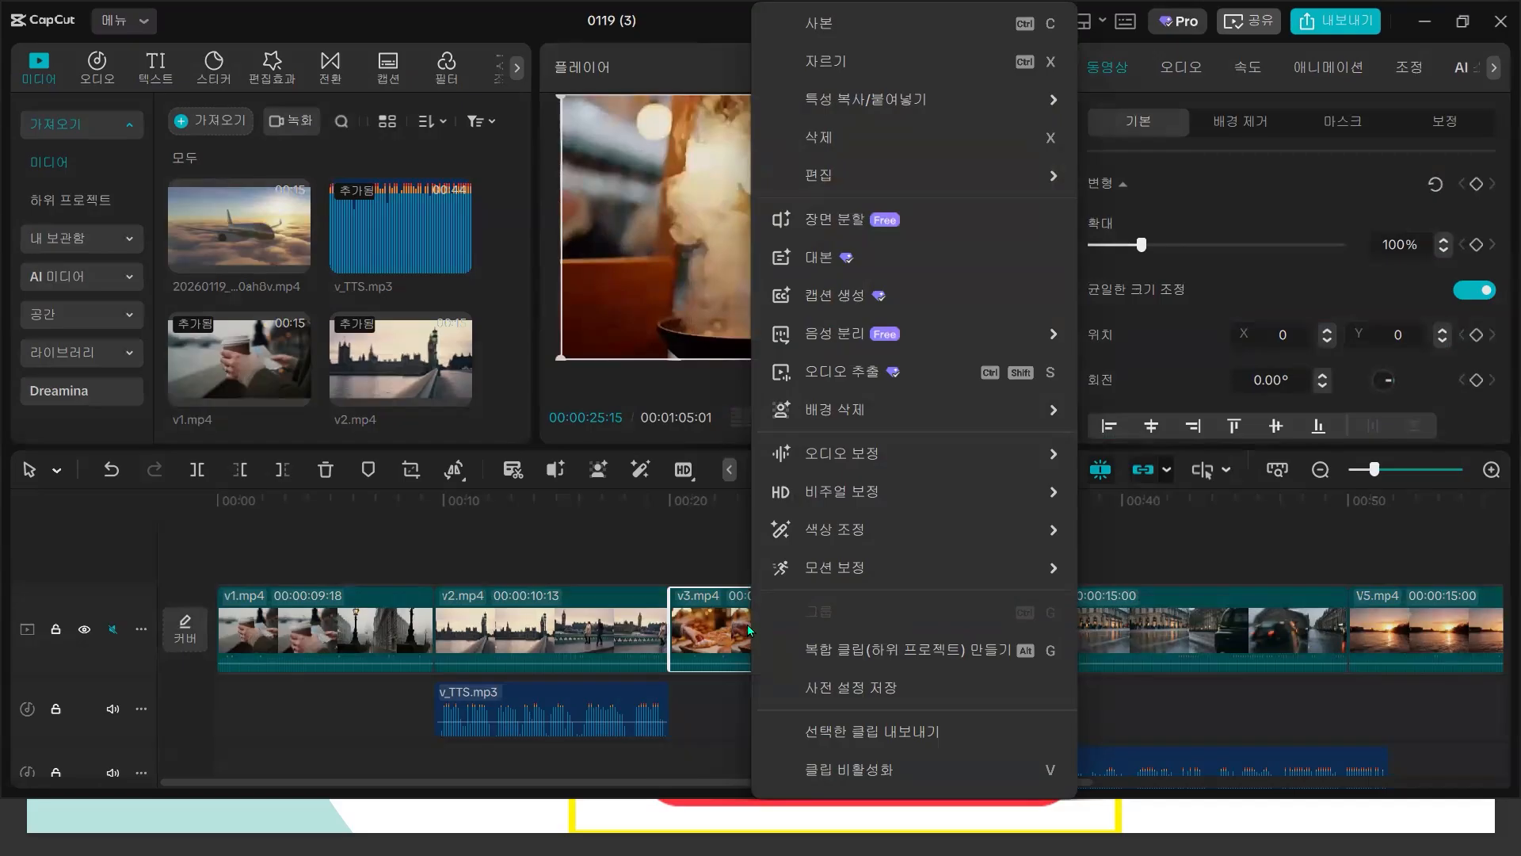
click(680, 513)
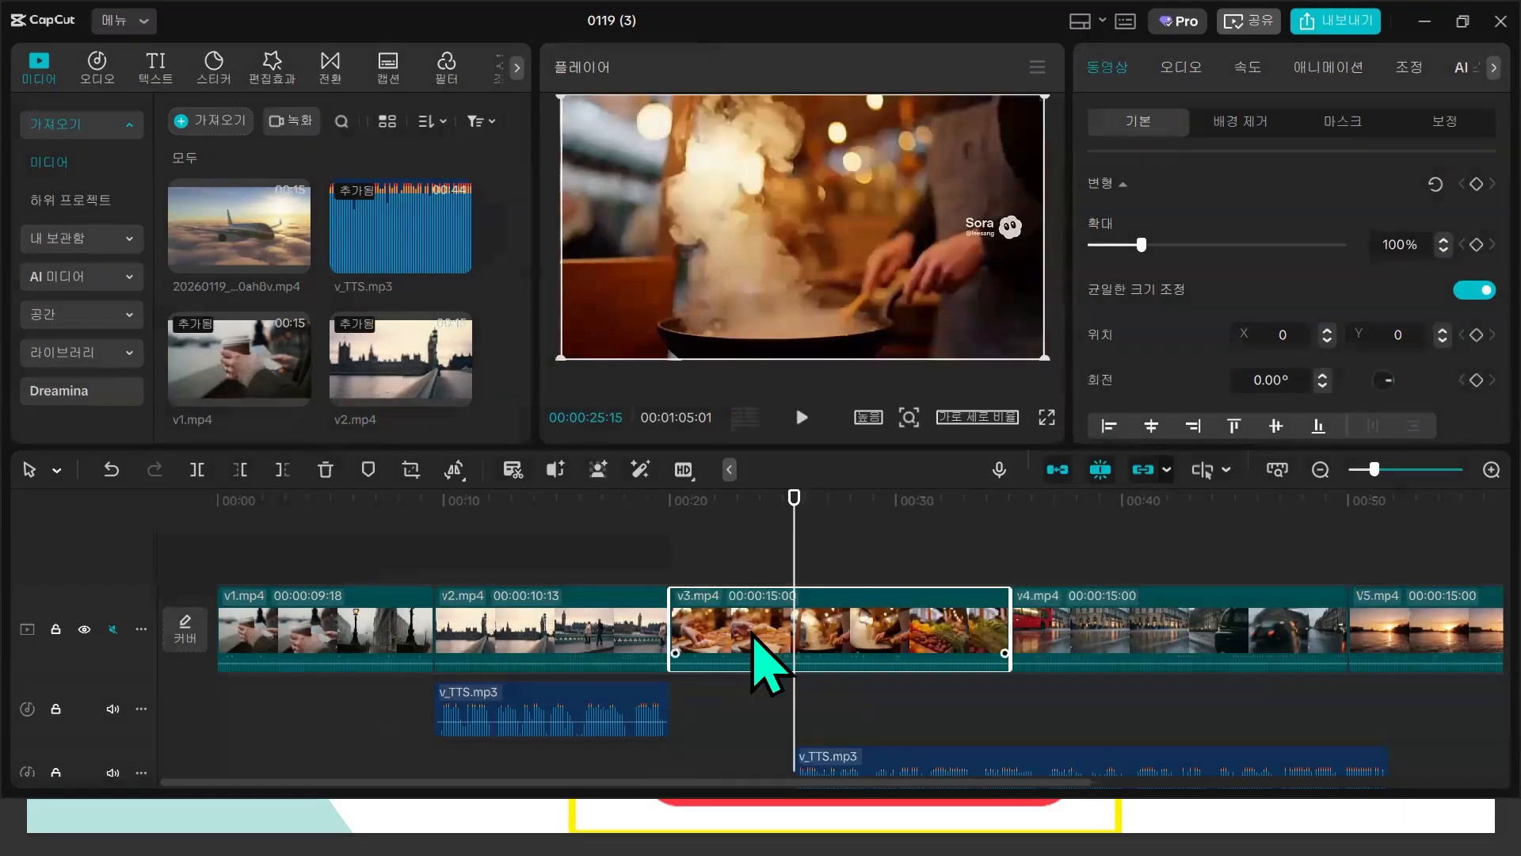
right_click(869, 659)
click(903, 222)
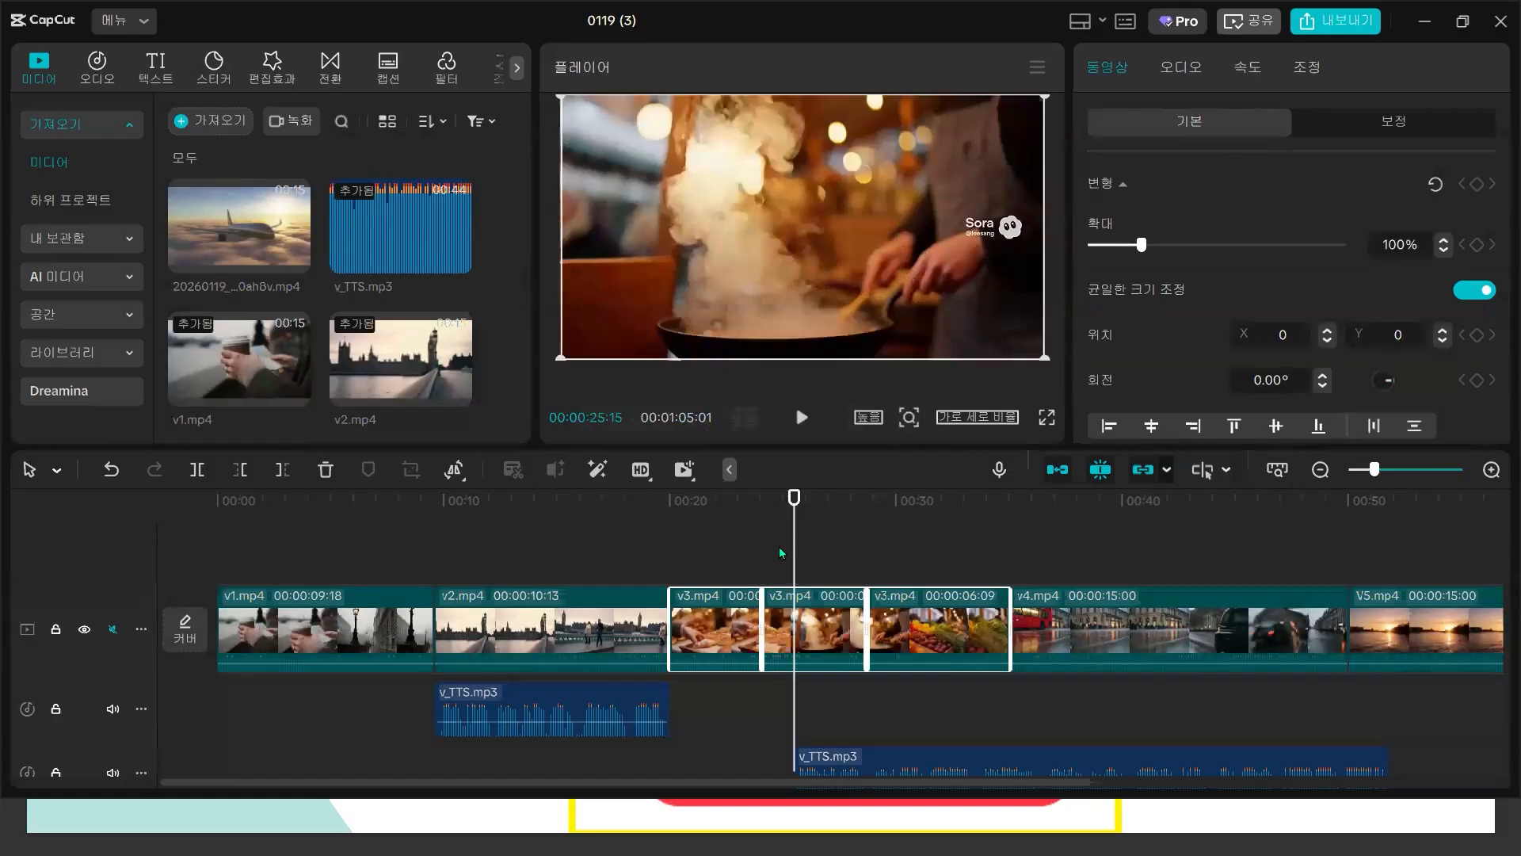
click(740, 545)
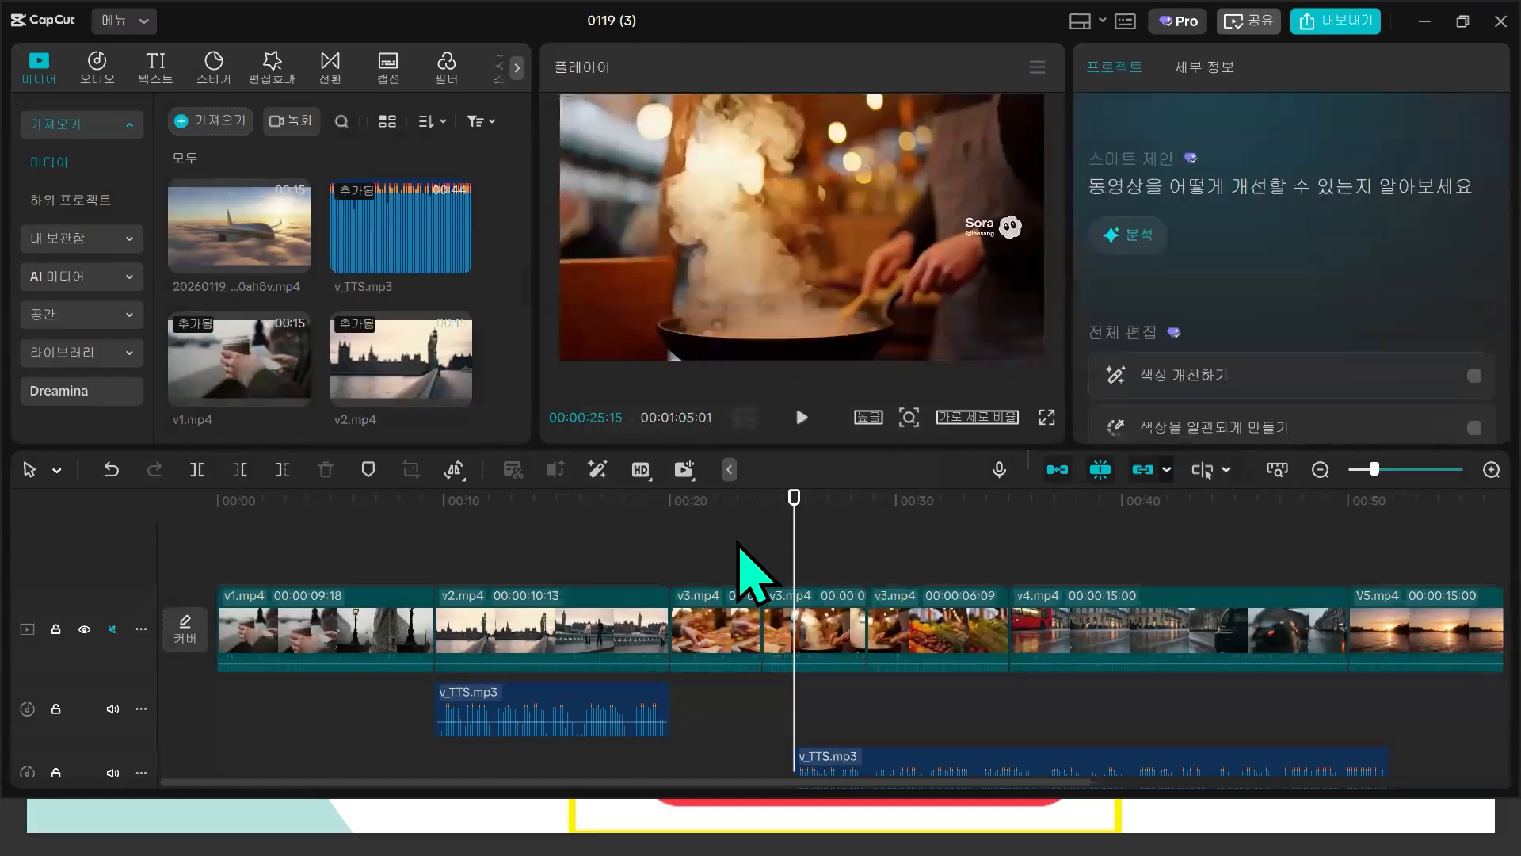
- Delete the first scene segment of v3.mp4, which ends at 00:00:24:03
drag(735, 551, 759, 577)
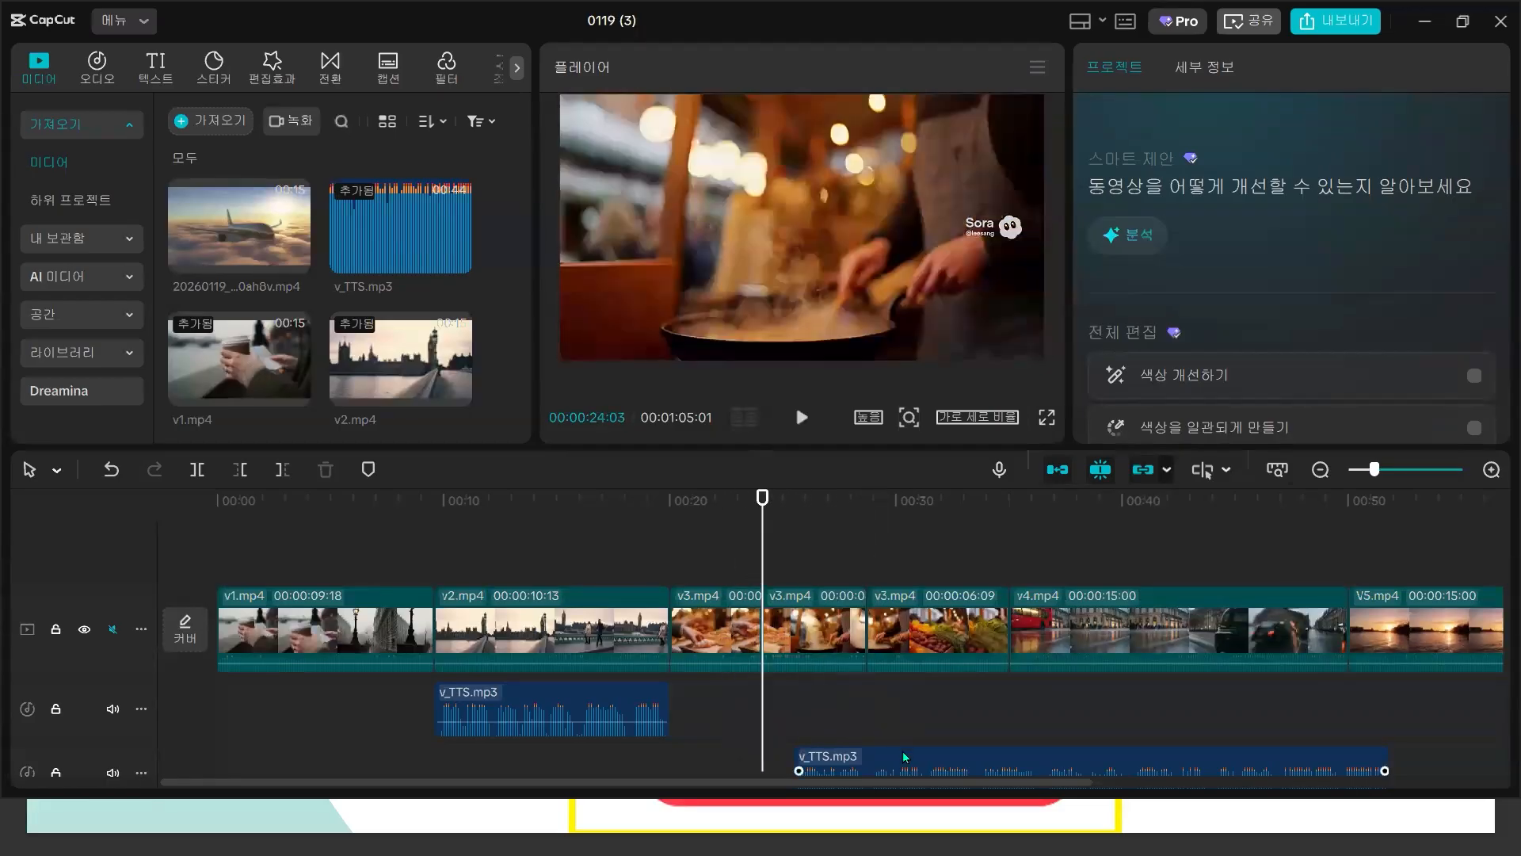
click(725, 626)
key(Delete)
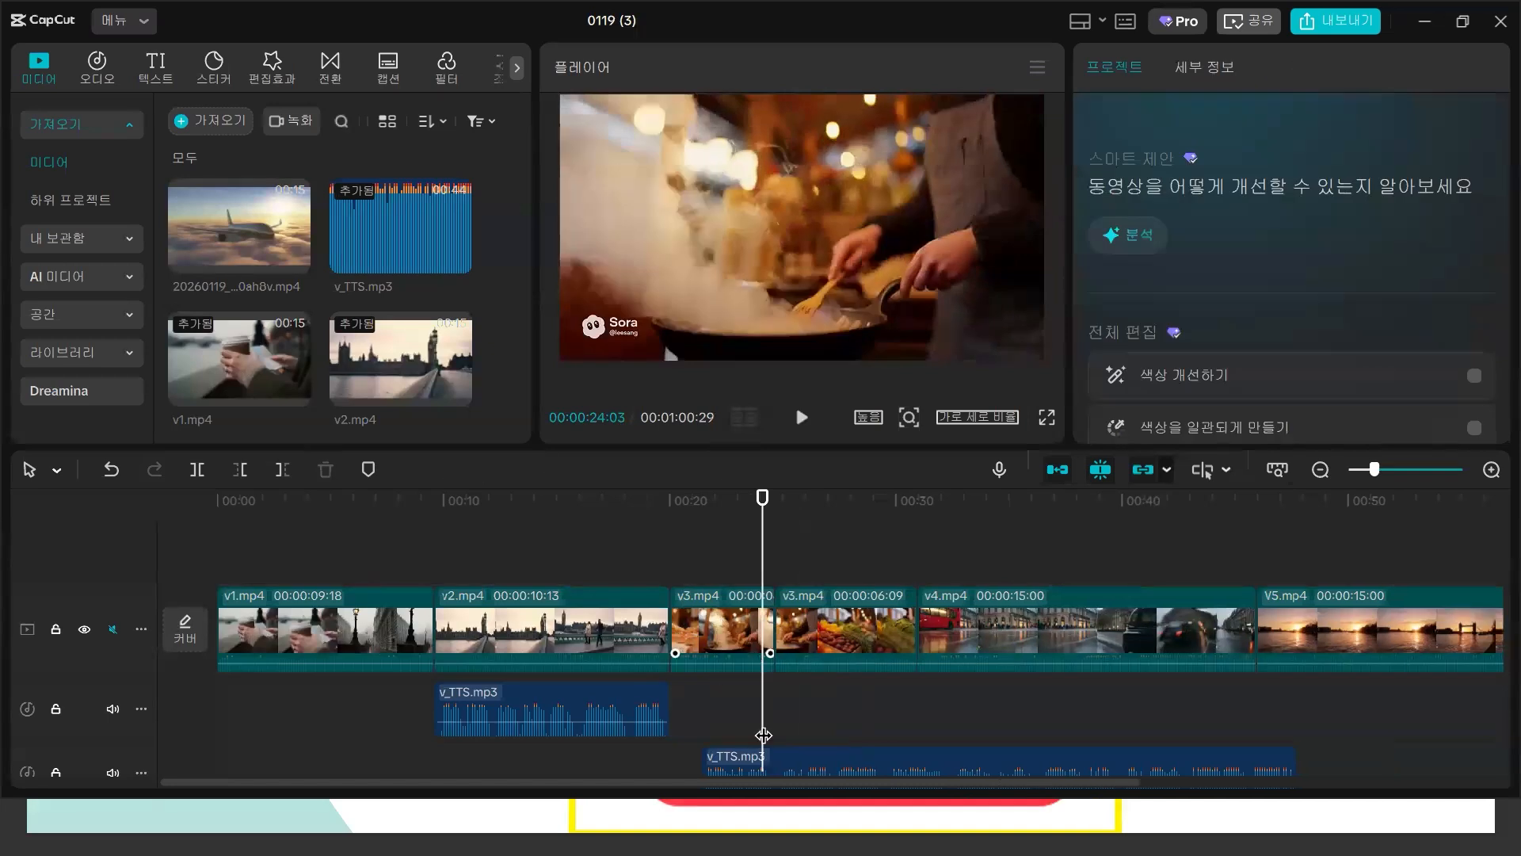
- Move the remaining narration piece onto the upper audio track at the start of v3.mp4 and play it back
drag(828, 758, 790, 702)
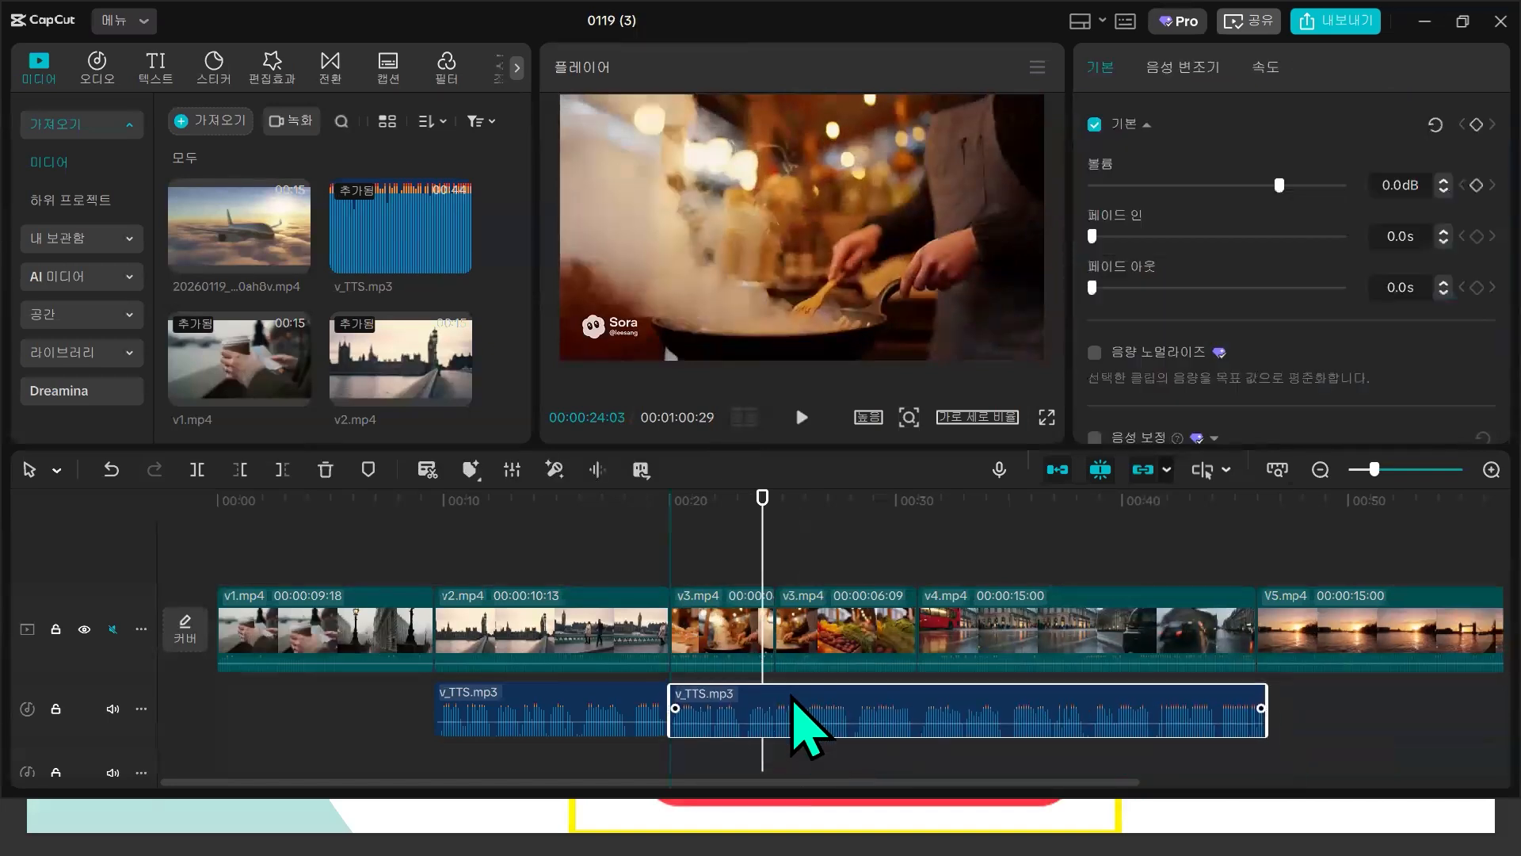
click(672, 539)
click(671, 539)
key(space)
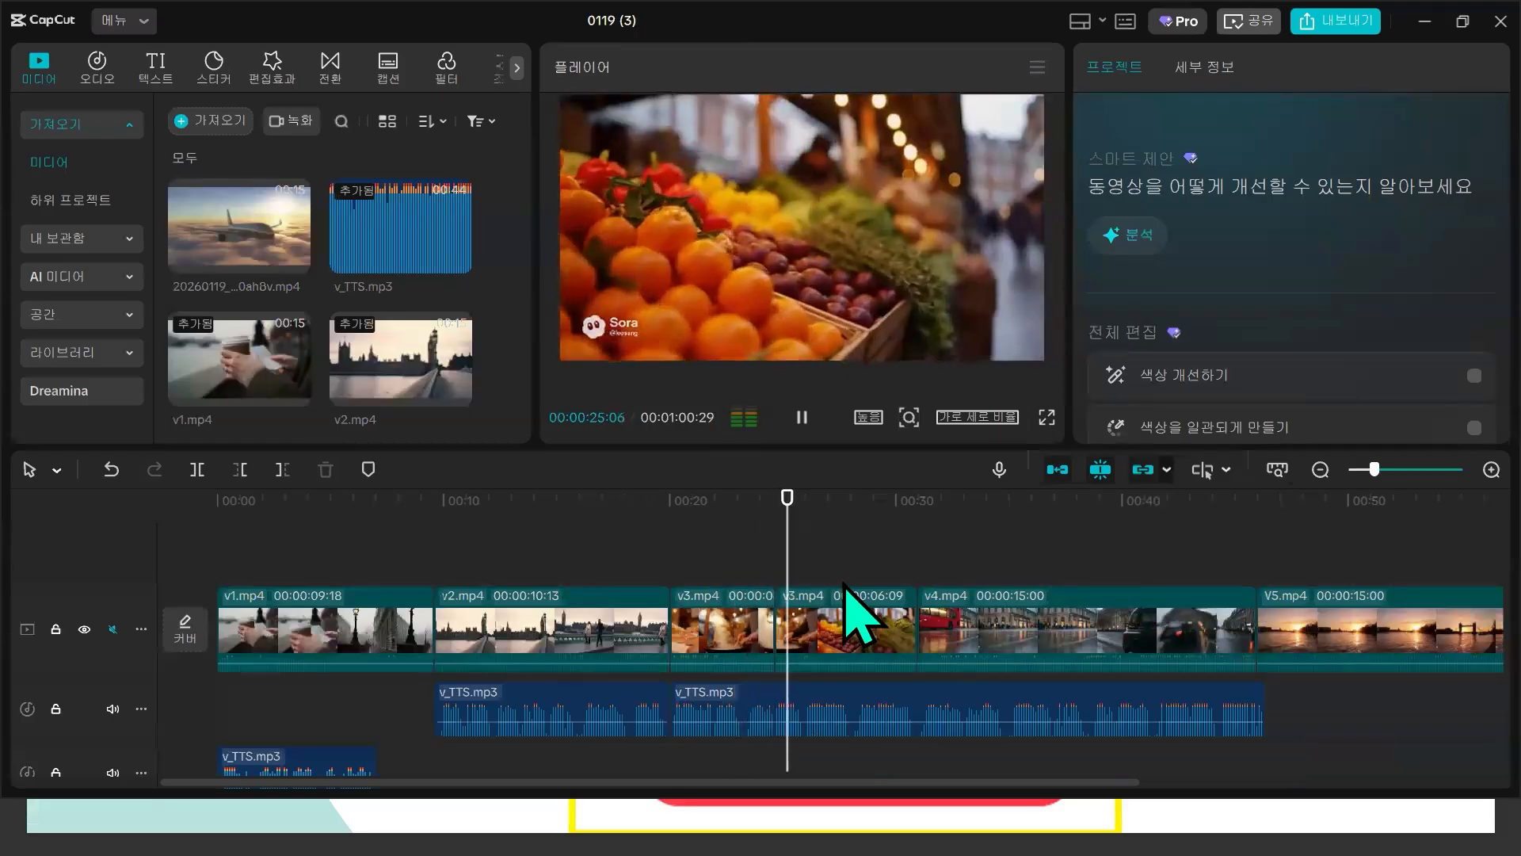
- Split the narration at 00:00:25:25, shift the remainder to the start of v4.mp4, and keep the v3.mp4 part on the upper audio track
key(space)
mouse_move(820, 568)
mouse_down()
mouse_move(787, 570)
mouse_move(799, 572)
mouse_up()
scroll(868, 661, up, 2)
mouse_move(802, 727)
mouse_down()
mouse_move(802, 753)
mouse_move(801, 702)
mouse_up()
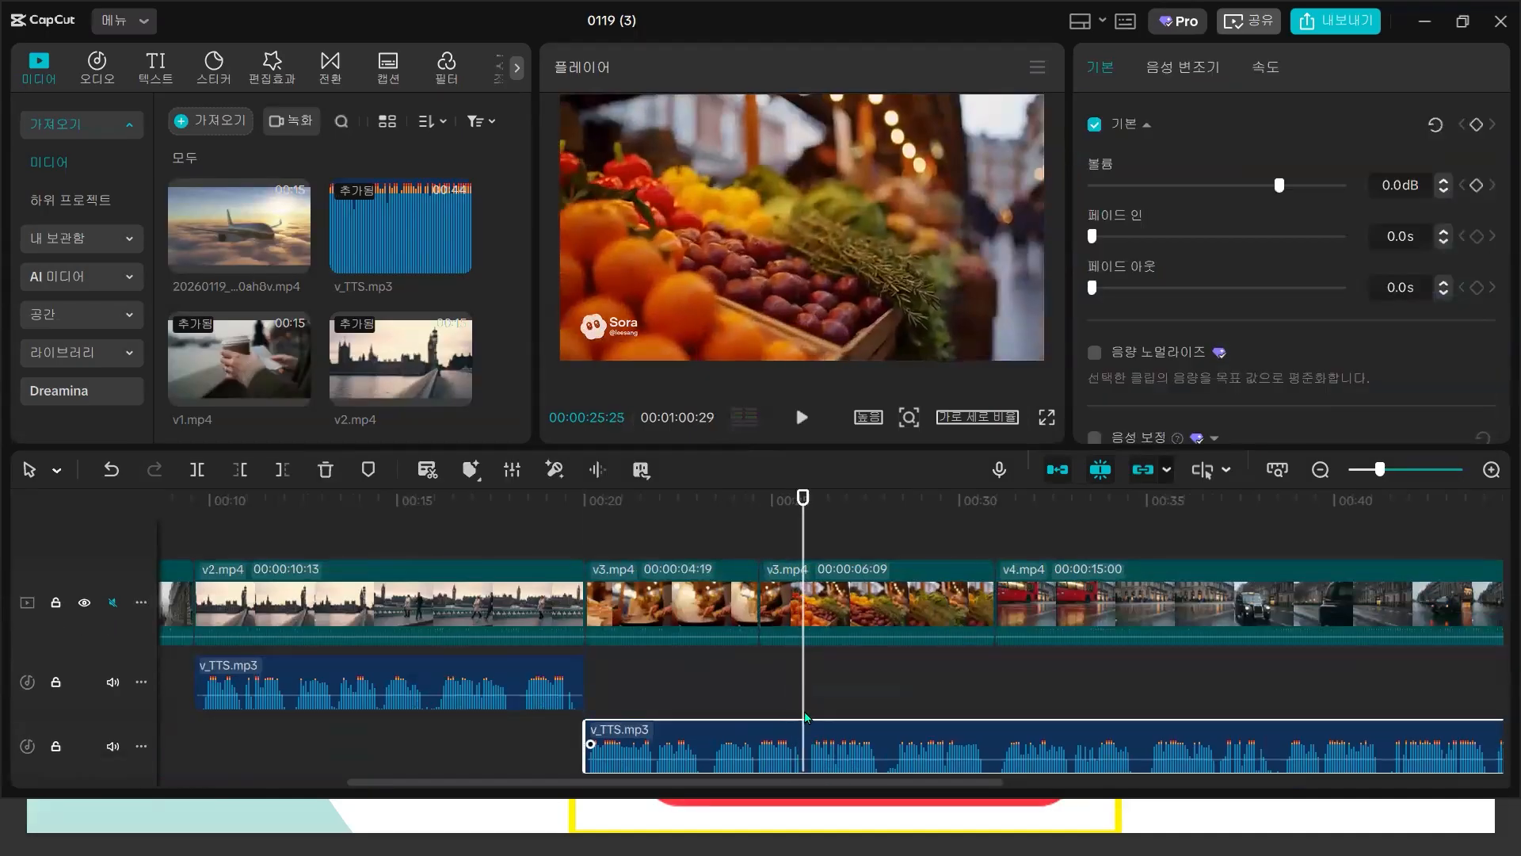
key(ctrl+b)
drag(900, 753, 1090, 698)
drag(638, 699, 643, 683)
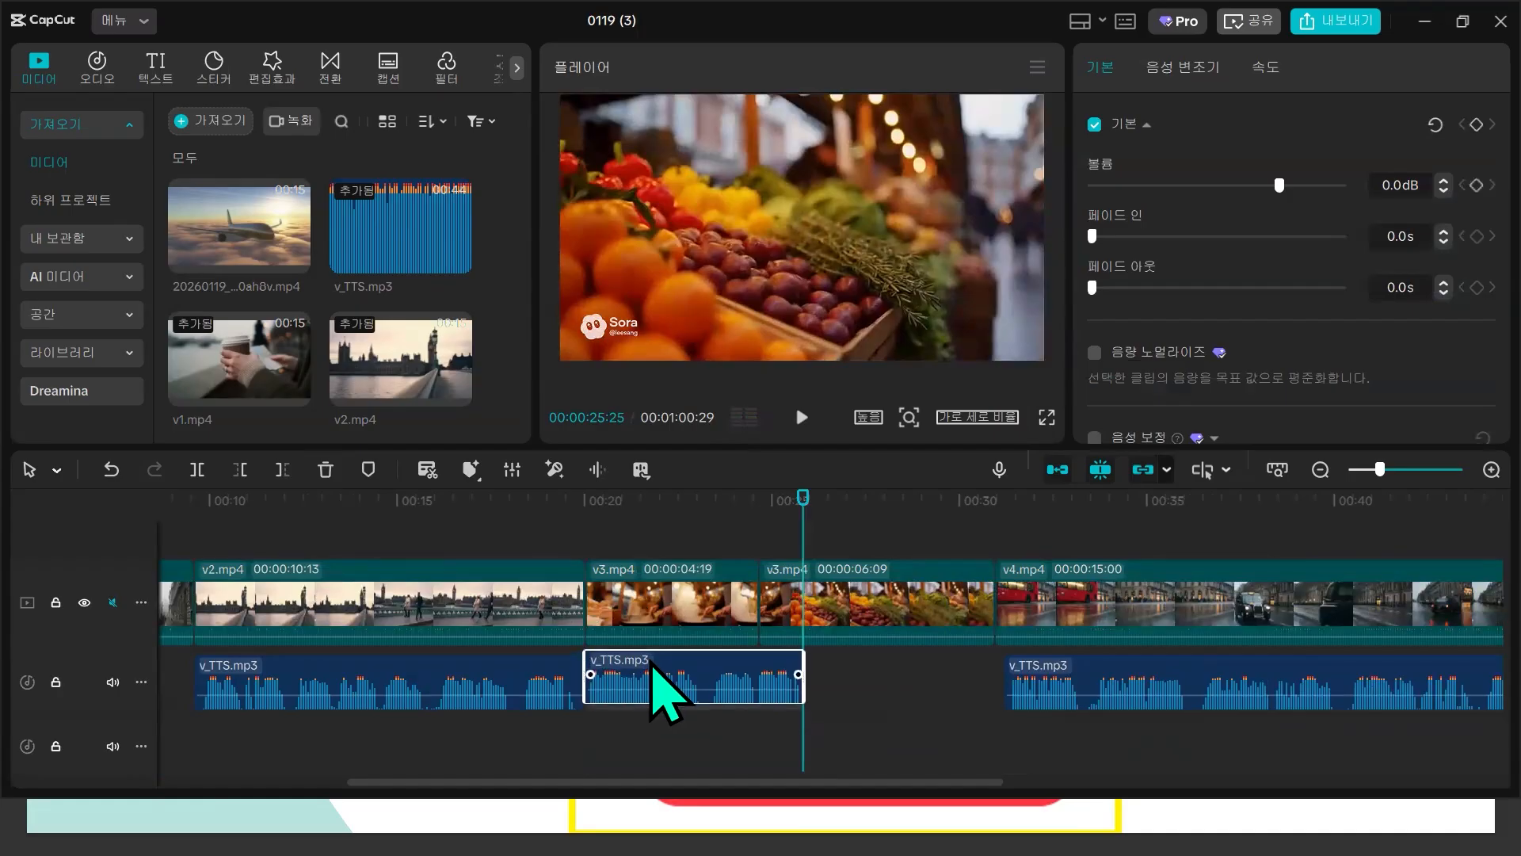
- Play through the fruit-market scene of v3.mp4 and trim off everything after 00:00:27:03
click(586, 530)
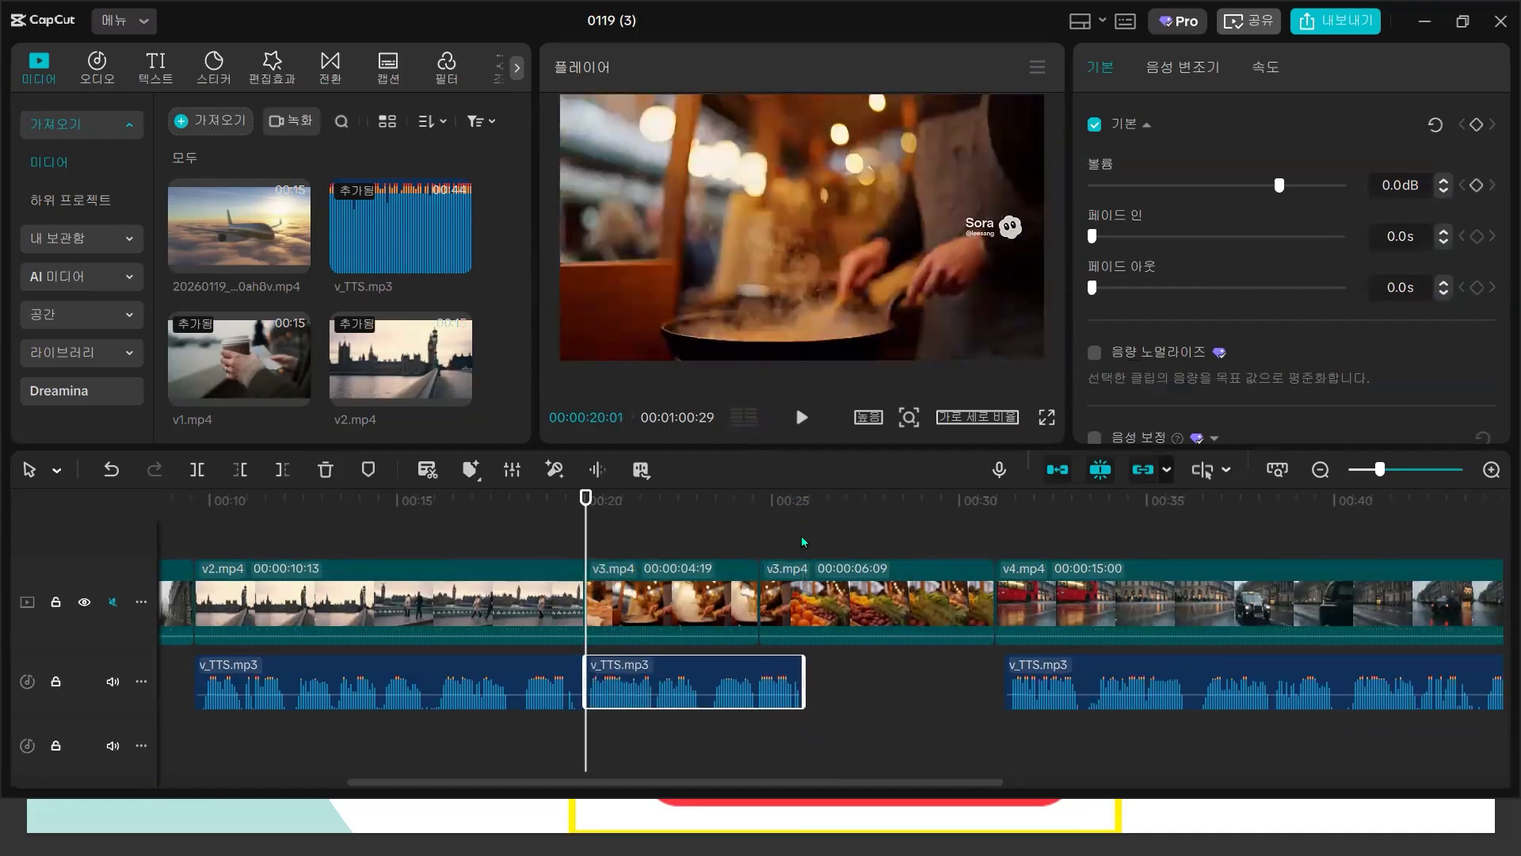
click(750, 529)
key(space)
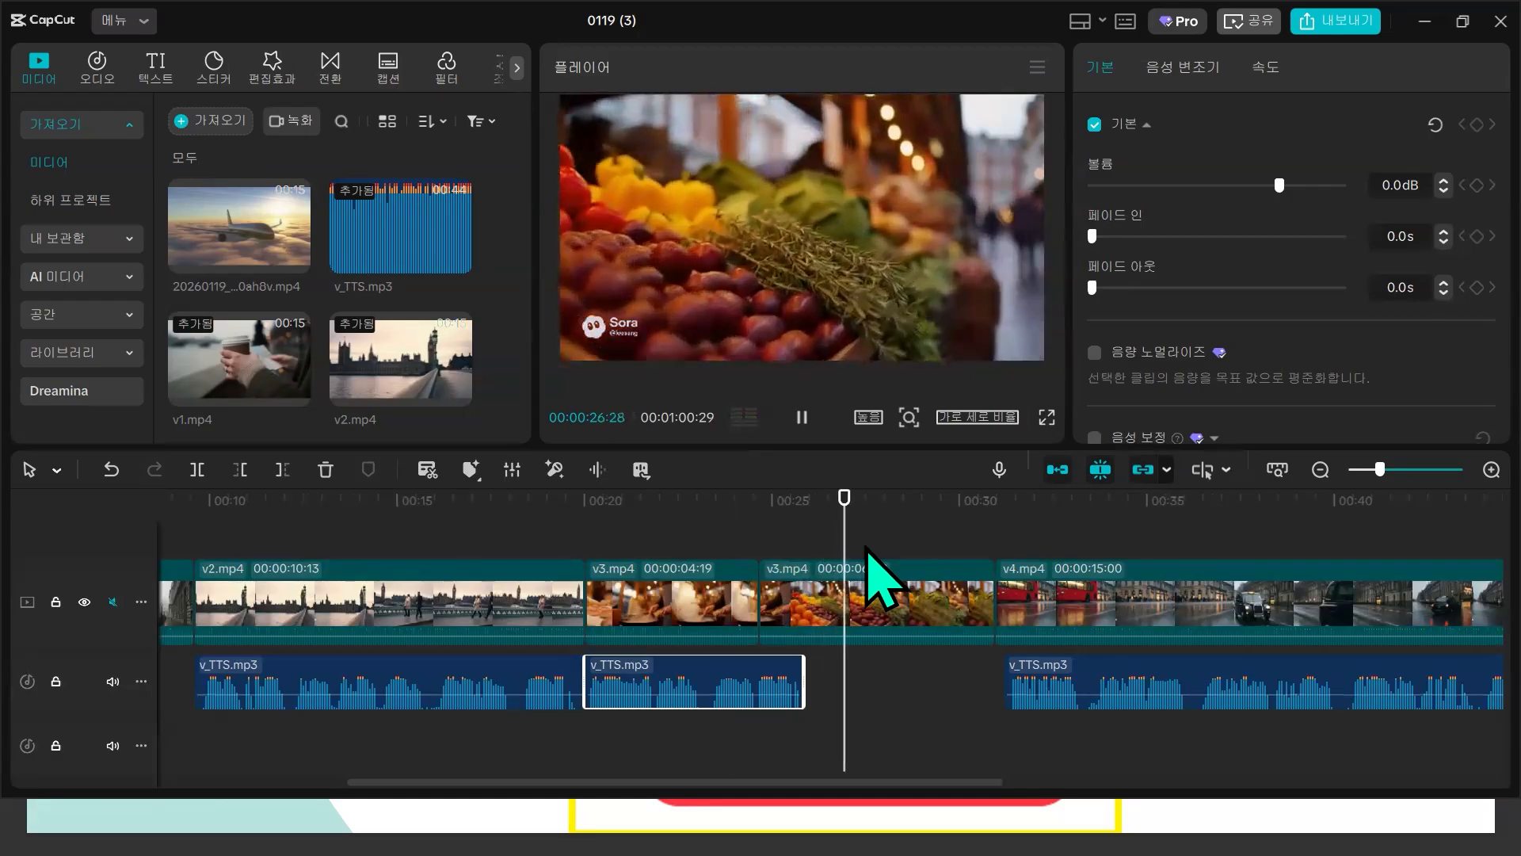
key(space)
drag(862, 557, 850, 556)
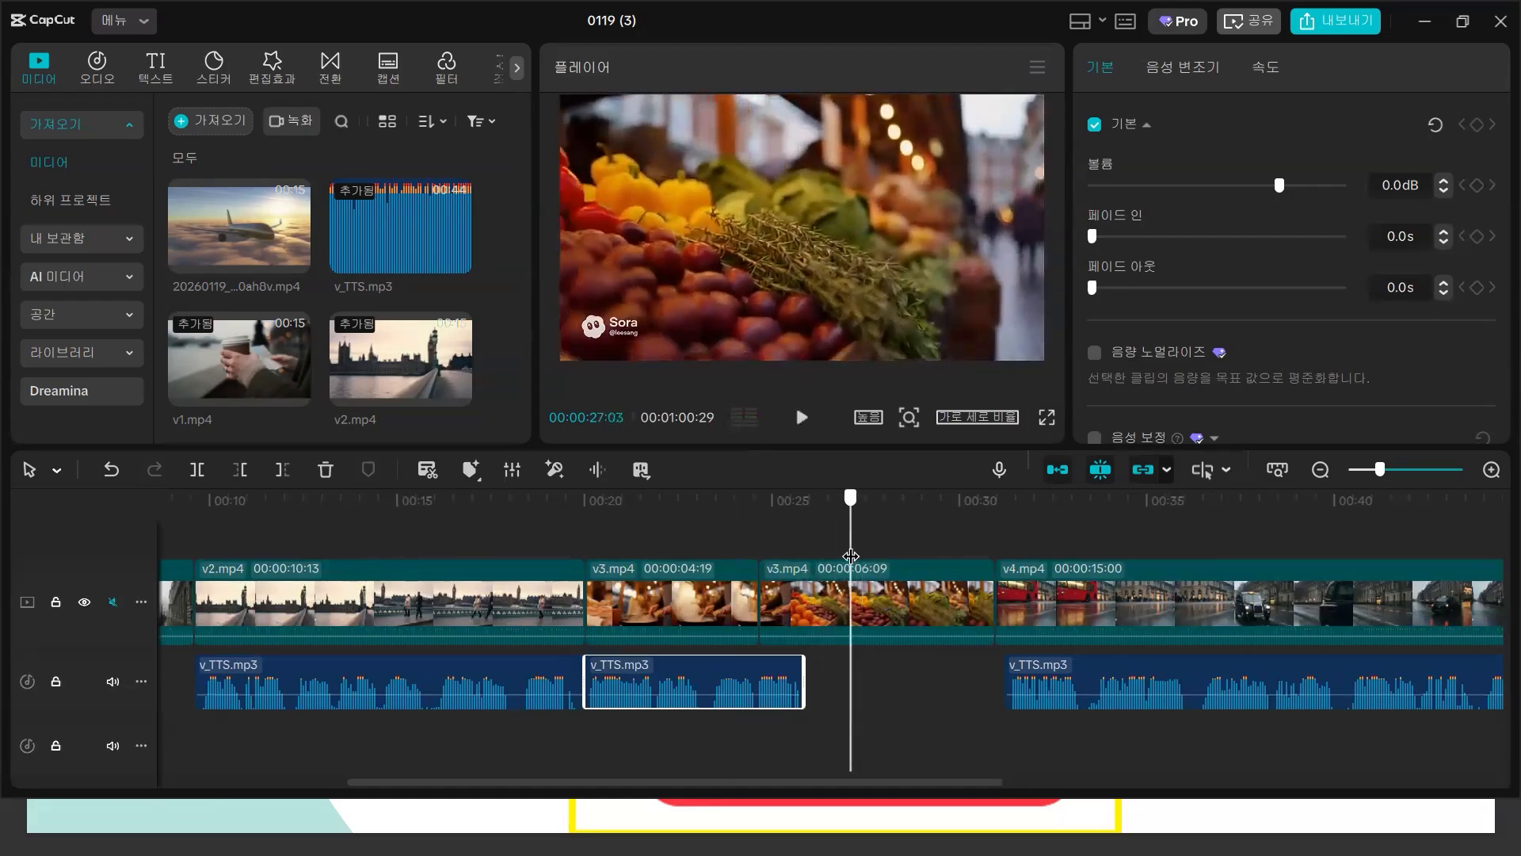
click(892, 606)
key(w)
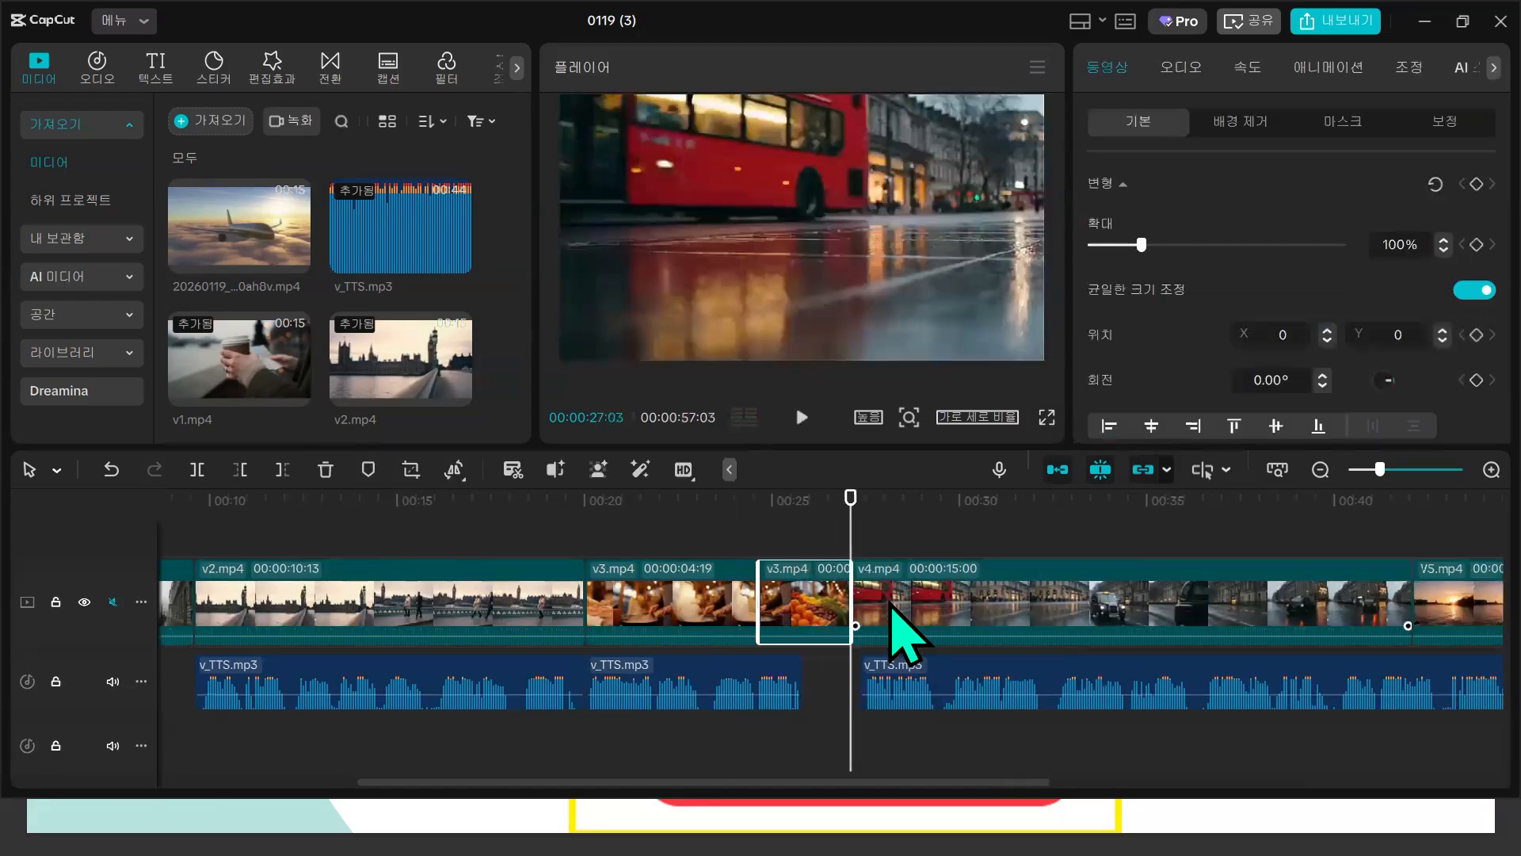
- Play the narration under v4.mp4, split it at 00:00:36:10, and move the remainder to the start of V5.mp4
key(space)
scroll(938, 625, down, 2)
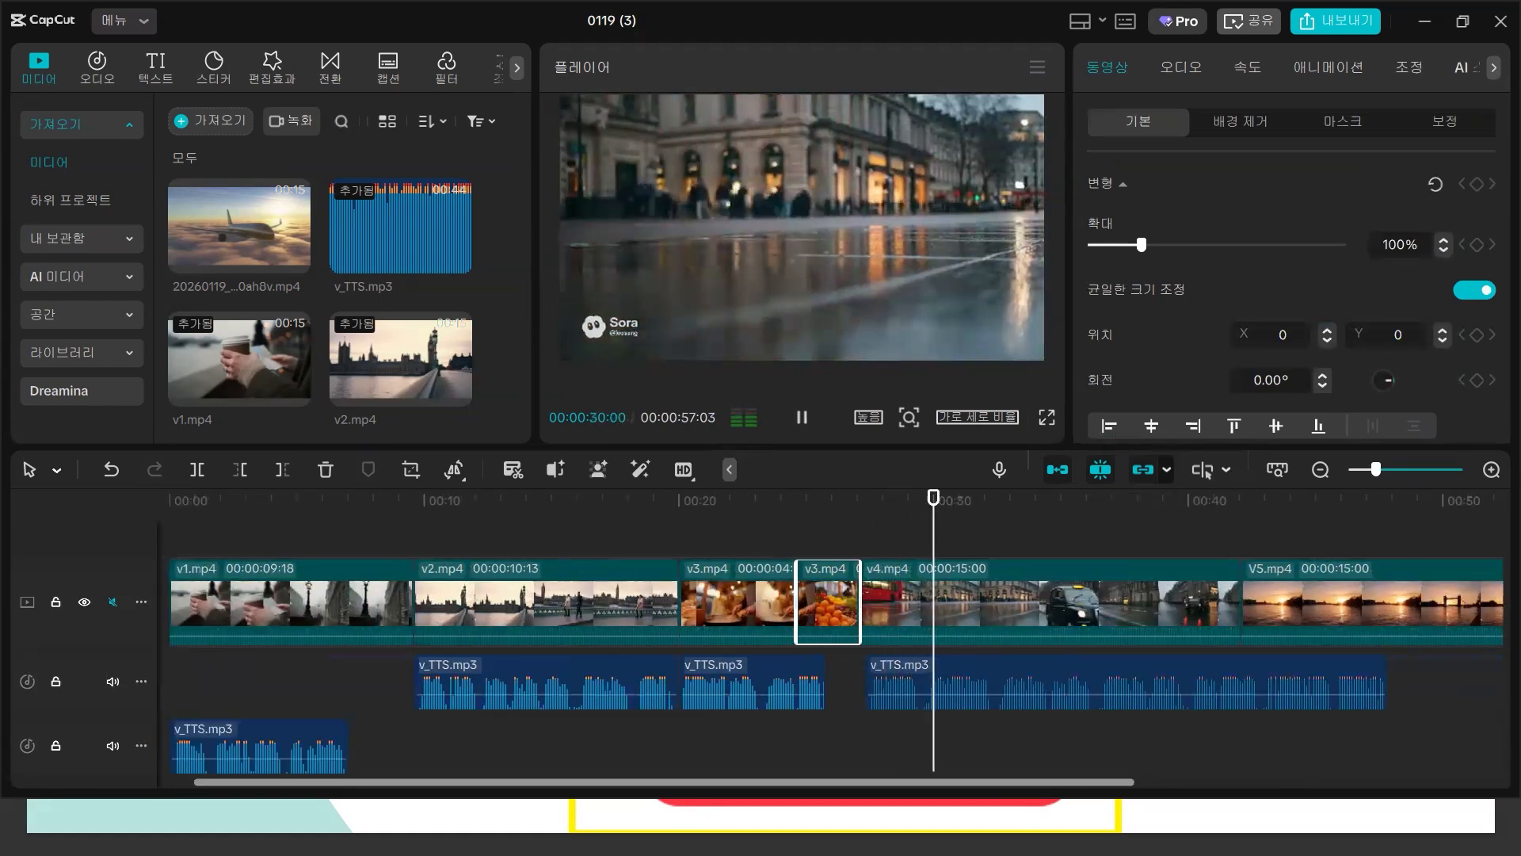
scroll(830, 630, right, 3)
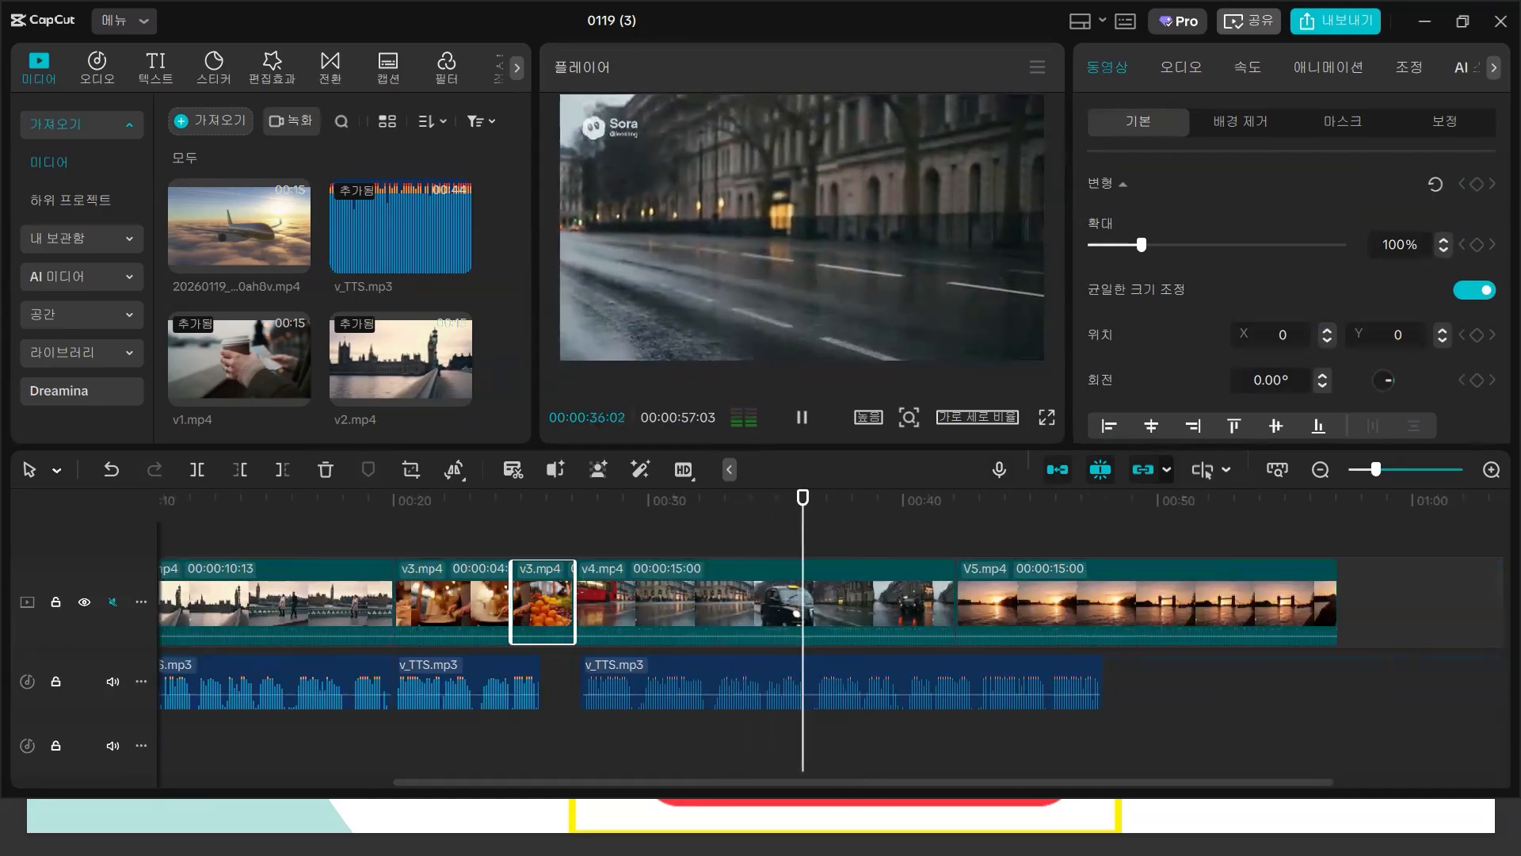
click(805, 729)
drag(815, 737, 809, 737)
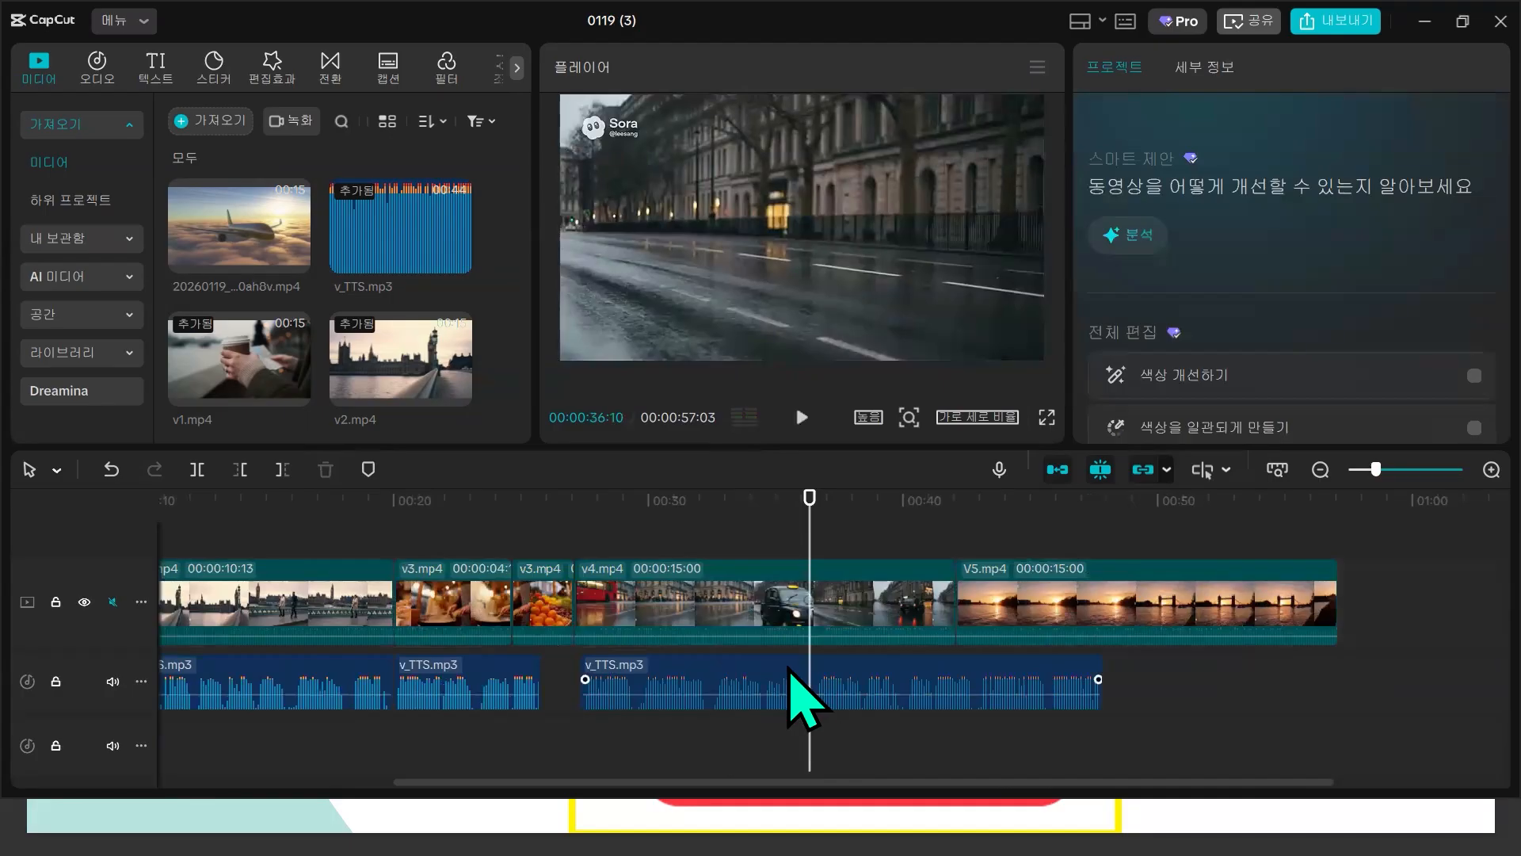
click(869, 661)
drag(895, 668, 1040, 666)
- Split v4.mp4 at 00:00:36:10 and remove its section from there up to 00:00:40:17
click(677, 525)
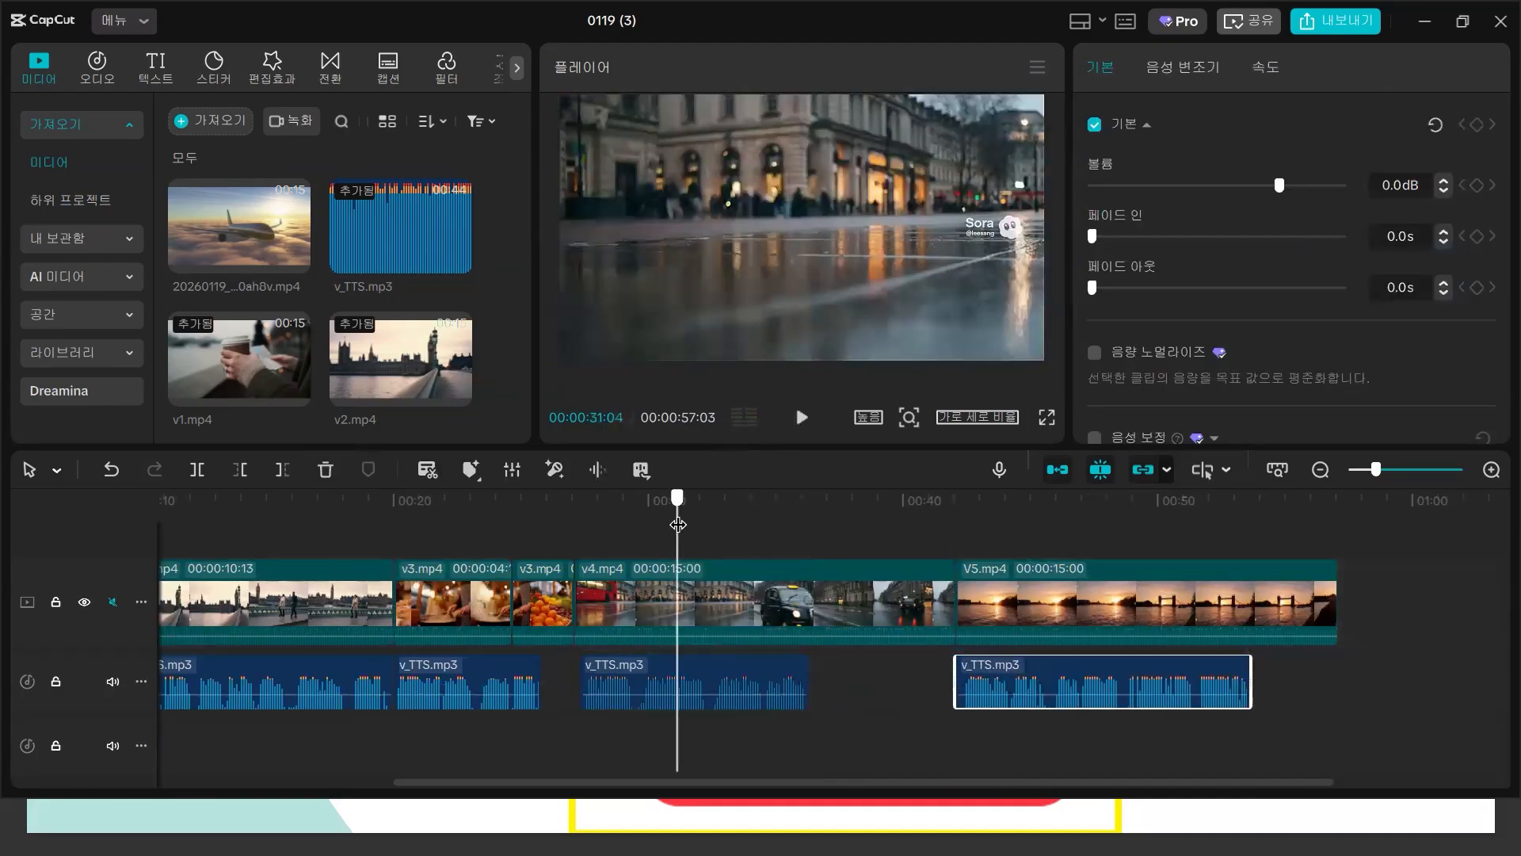
click(676, 605)
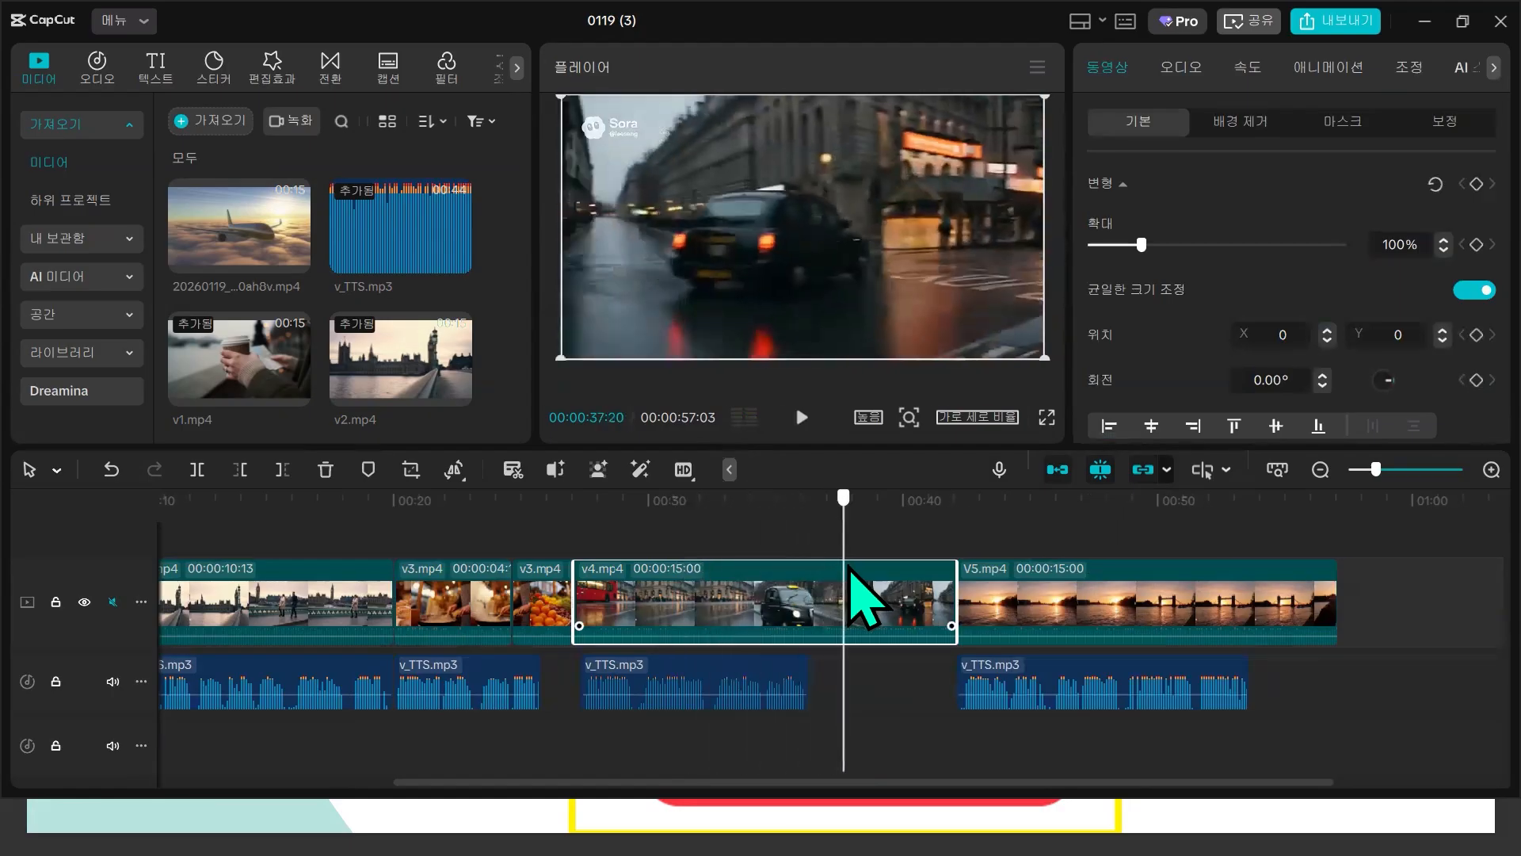
click(847, 590)
drag(847, 545, 810, 553)
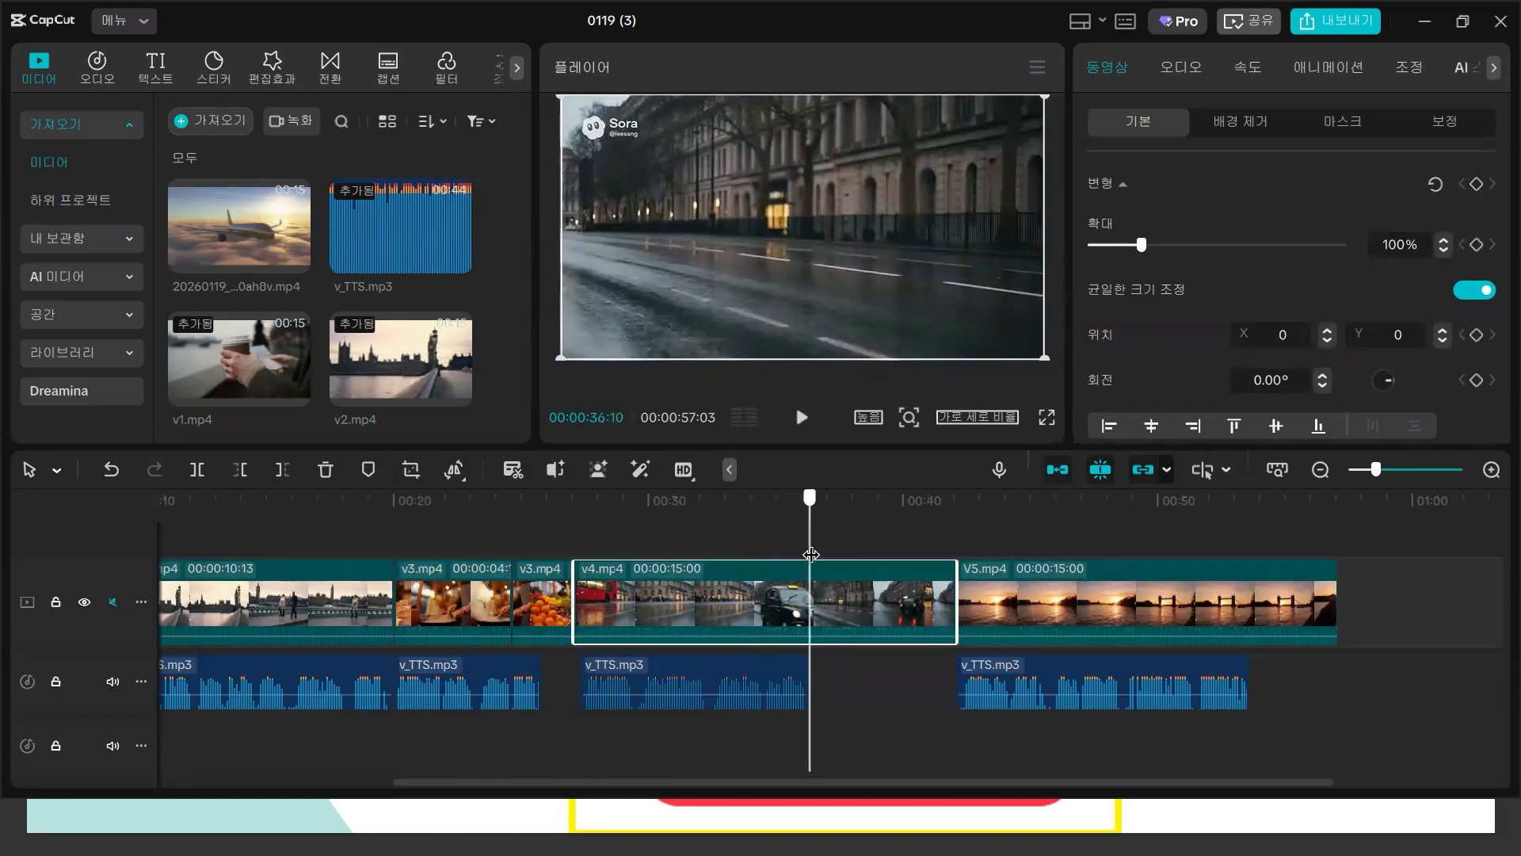
key(ctrl+b)
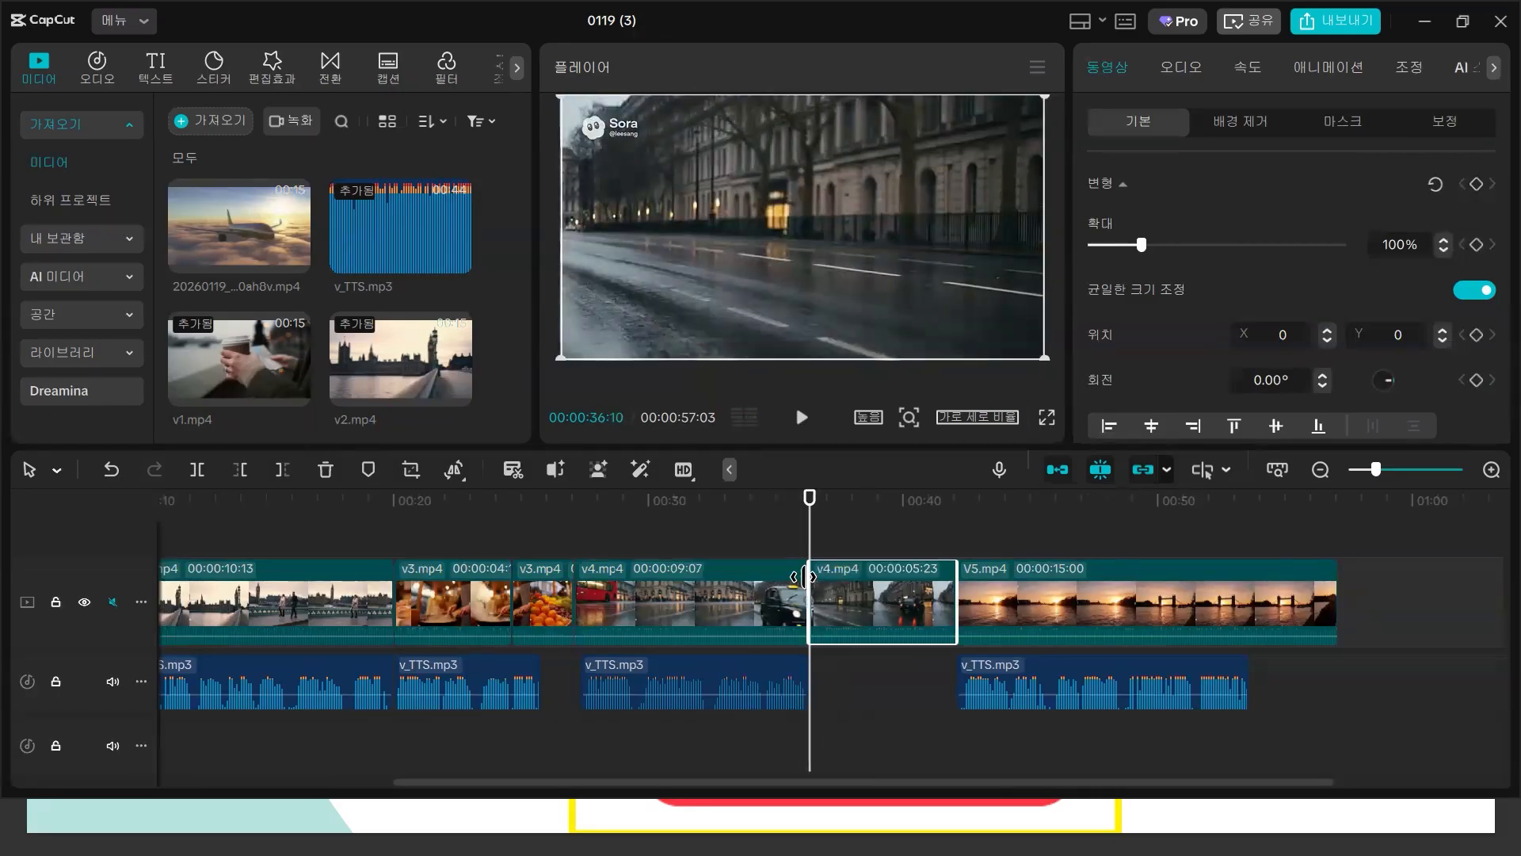
drag(814, 540, 917, 552)
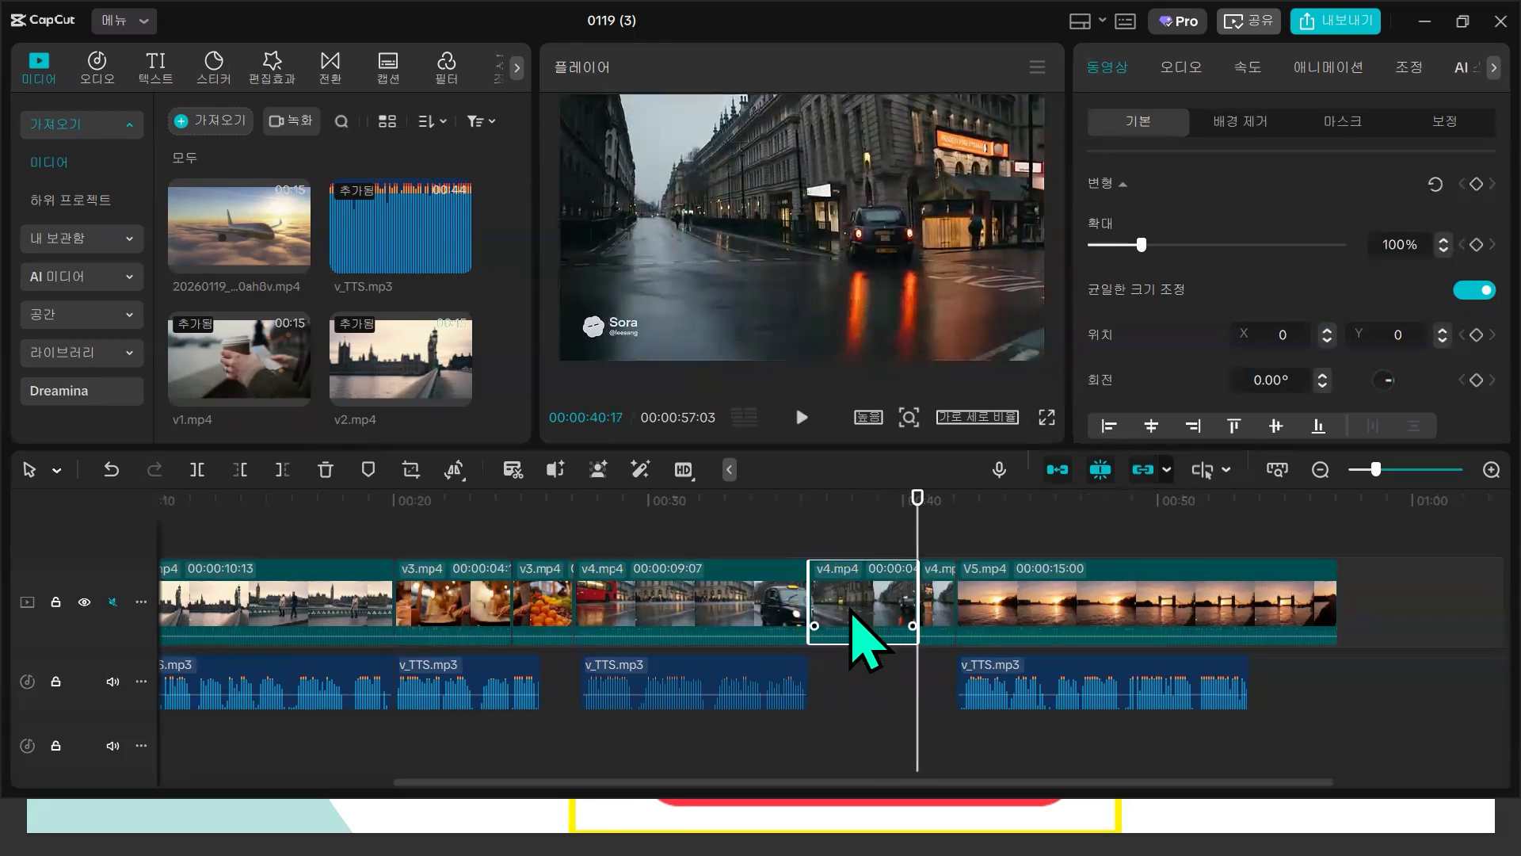
key(q)
- Play the narration under V5.mp4, split it at 00:00:41:19, and shift the remainder to about 00:45
click(853, 536)
key(space)
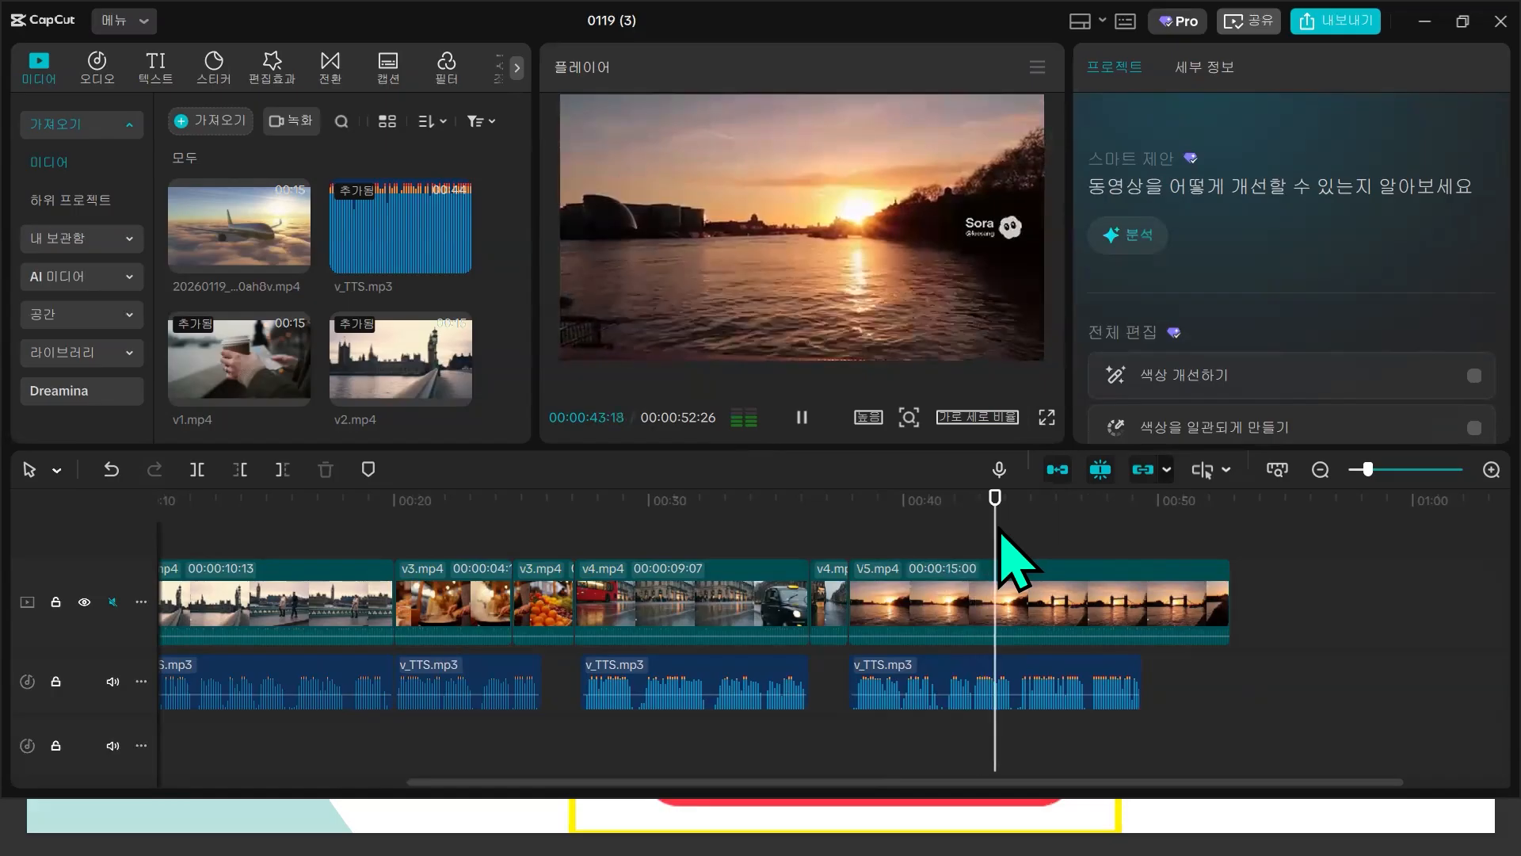
click(945, 536)
key(space)
click(945, 536)
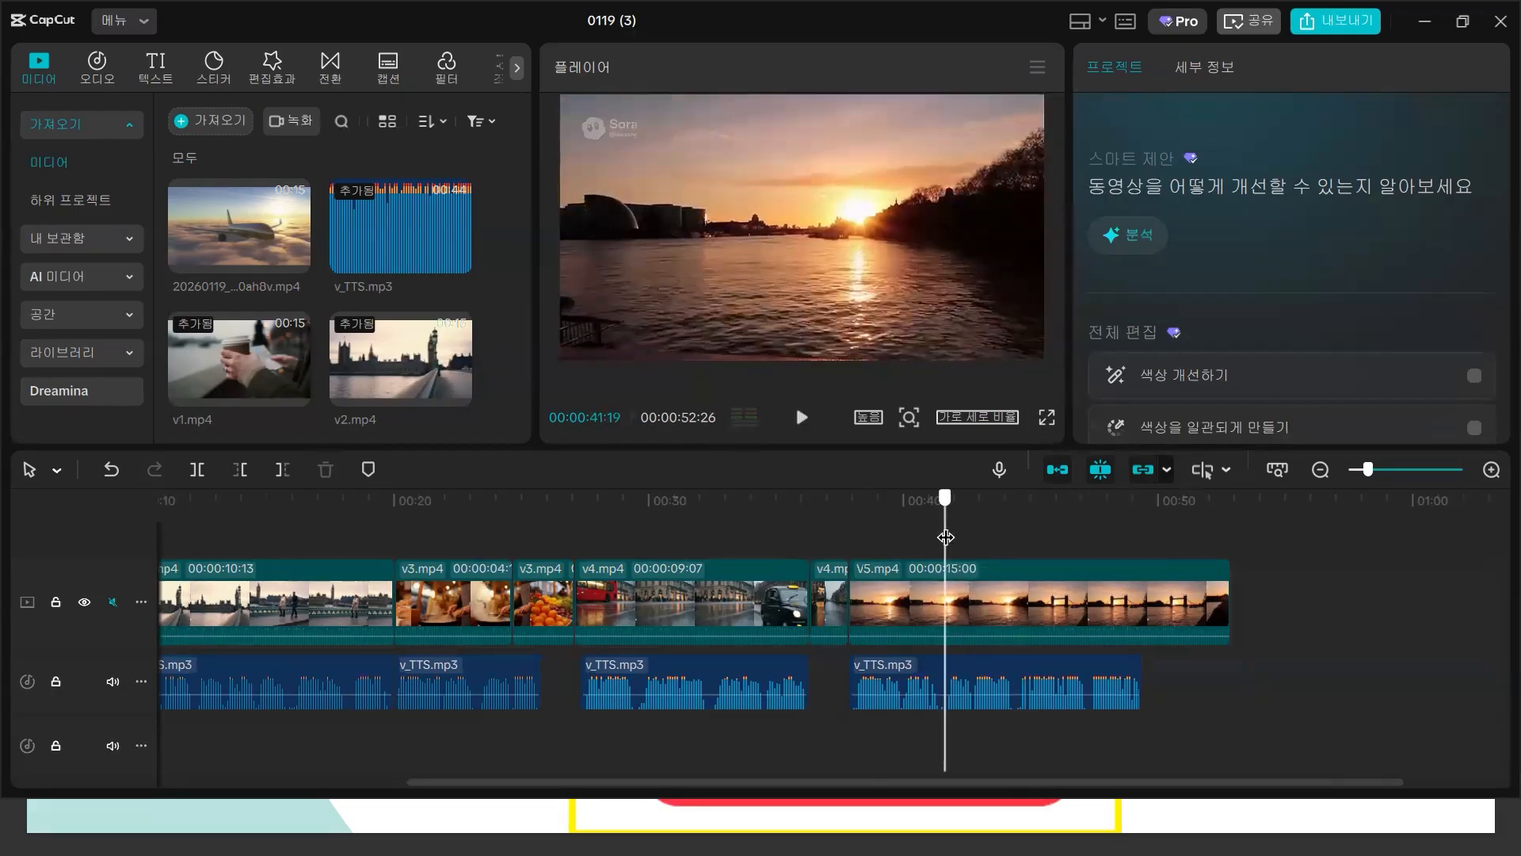
click(1031, 677)
key(ctrl+b)
drag(1032, 673, 1135, 670)
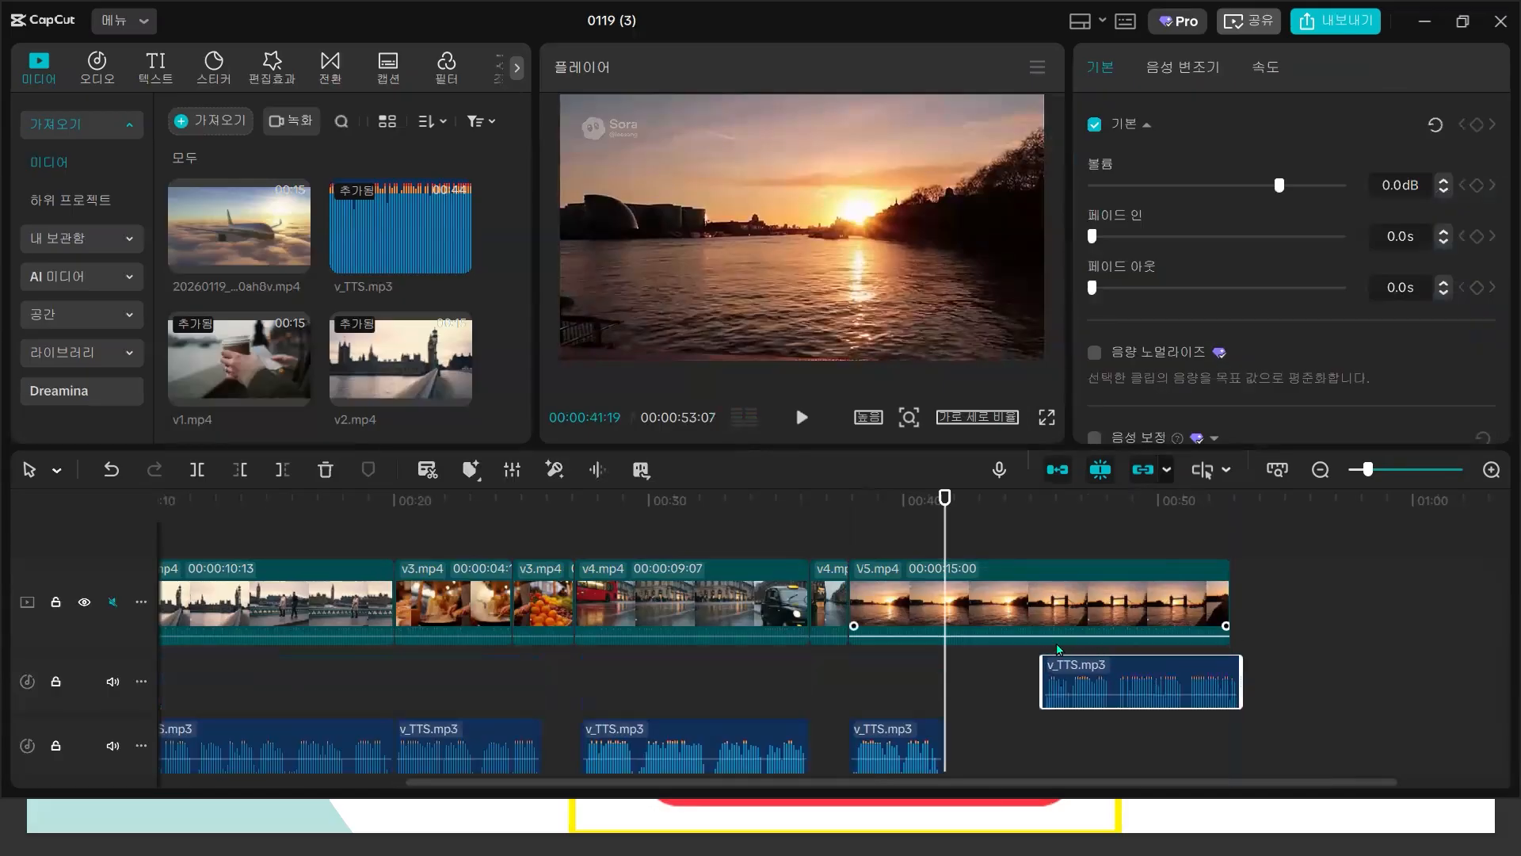
click(994, 606)
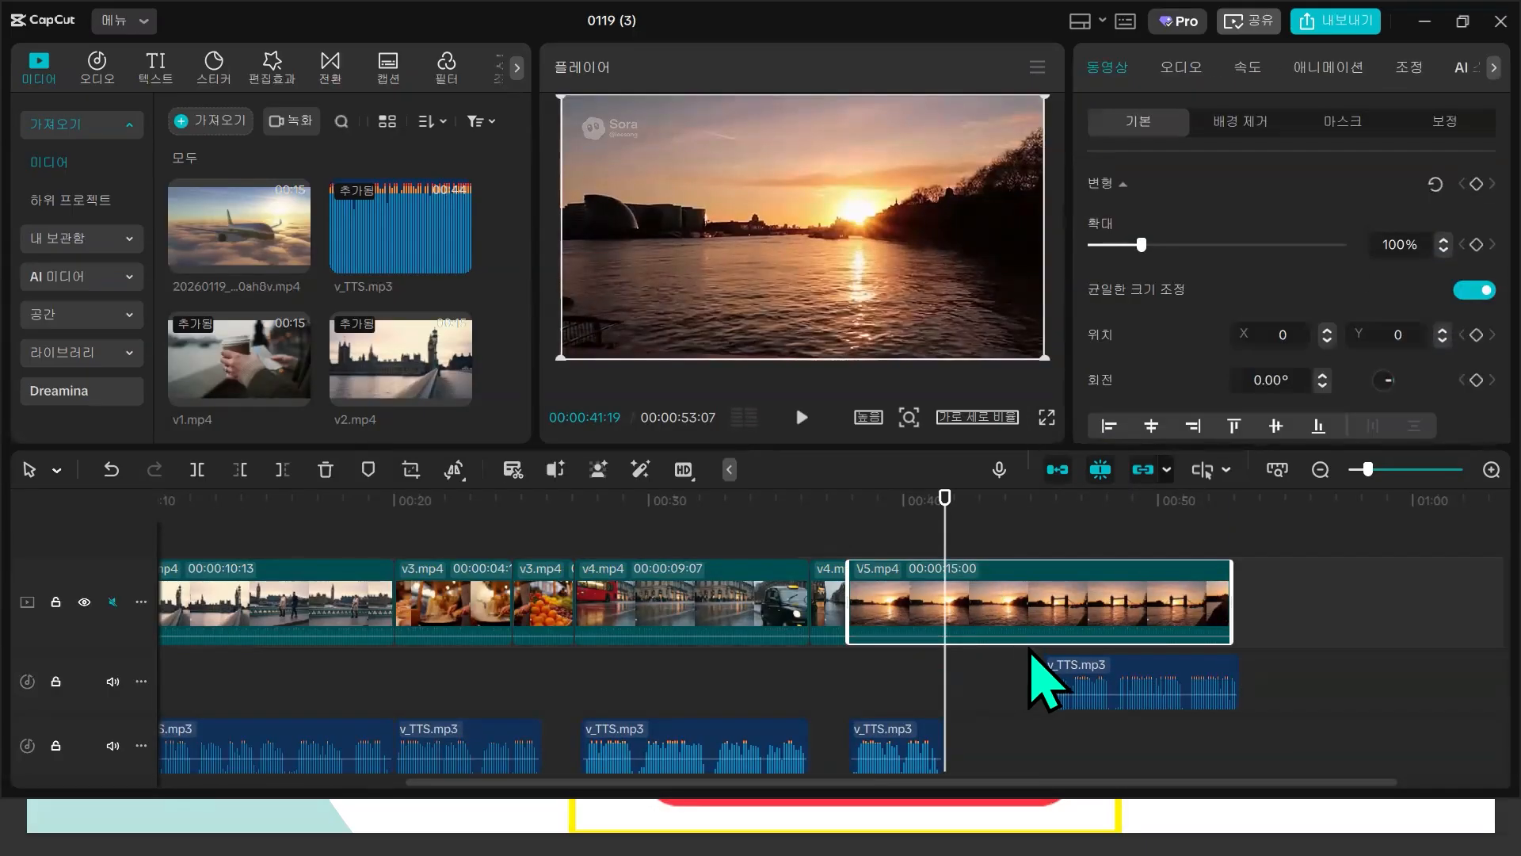
drag(900, 631, 1052, 645)
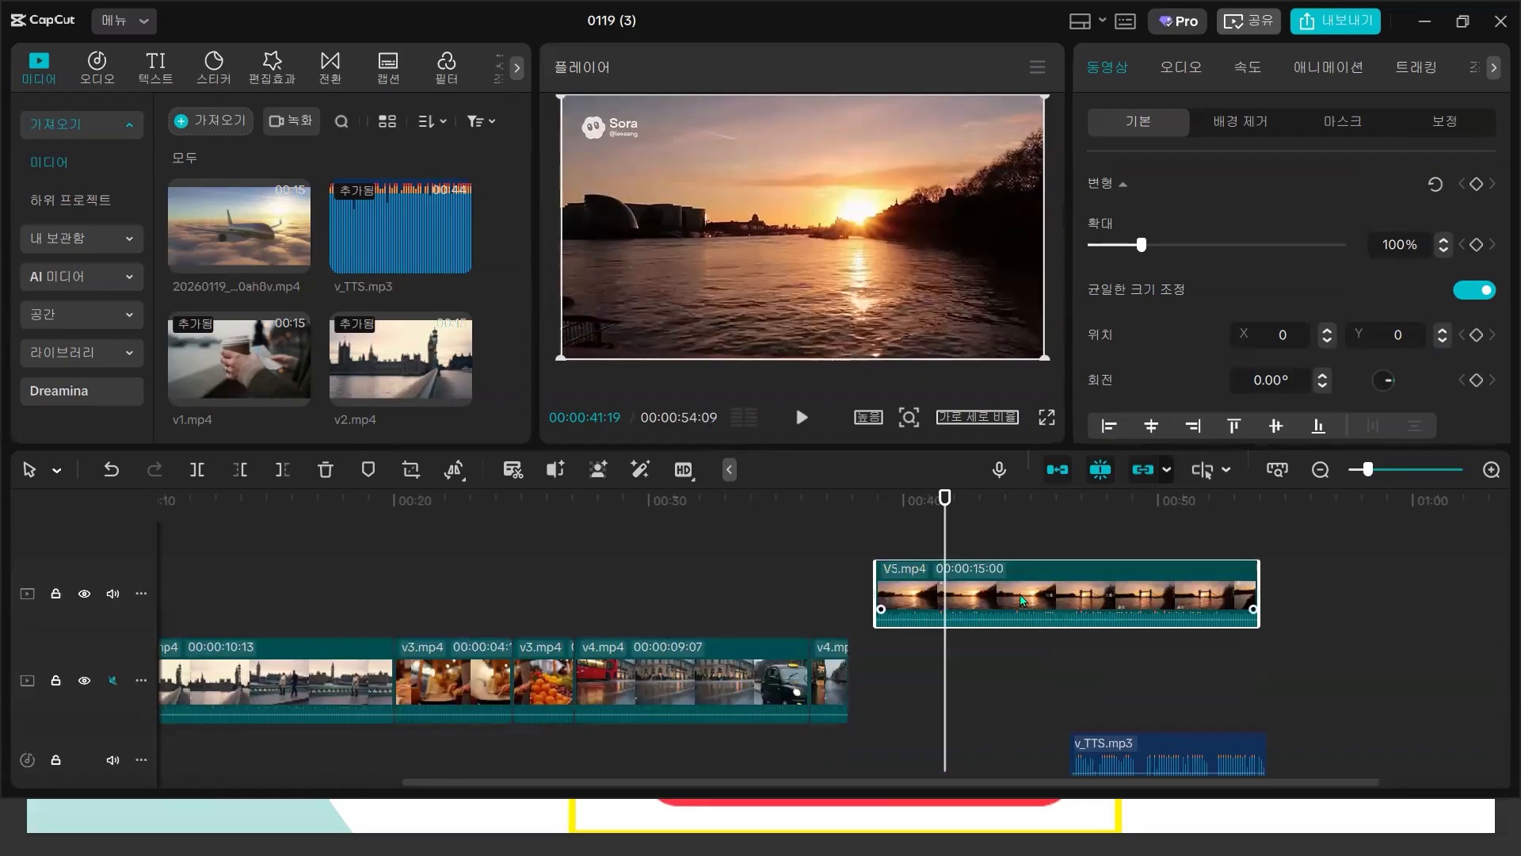
key(ctrl+z)
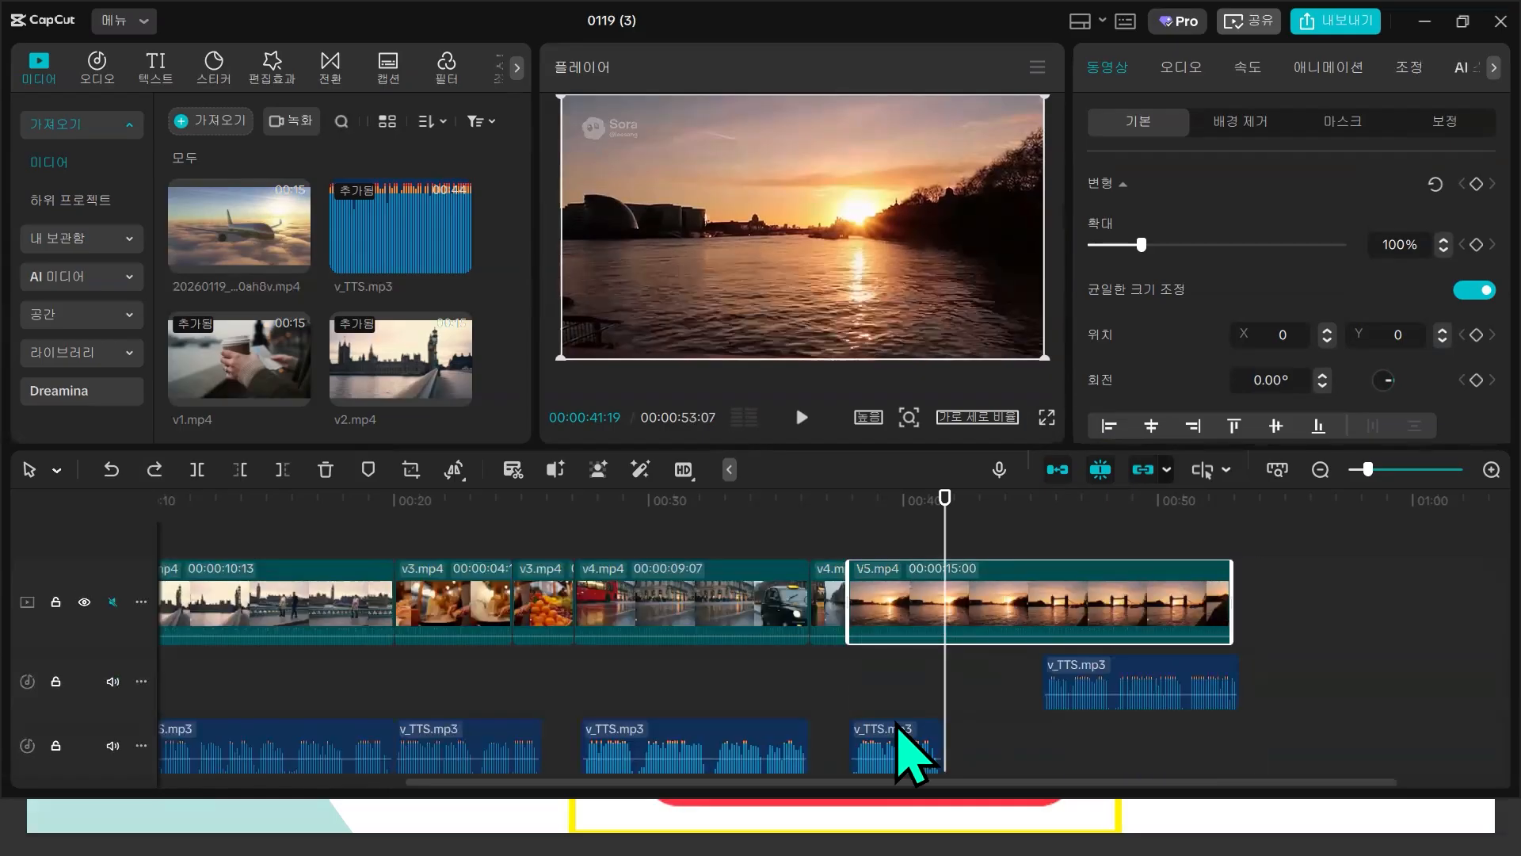
- Move the short narration piece at the start of V5.mp4 to the upper audio track and split V5.mp4 at 00:00:42:18
drag(910, 729, 898, 669)
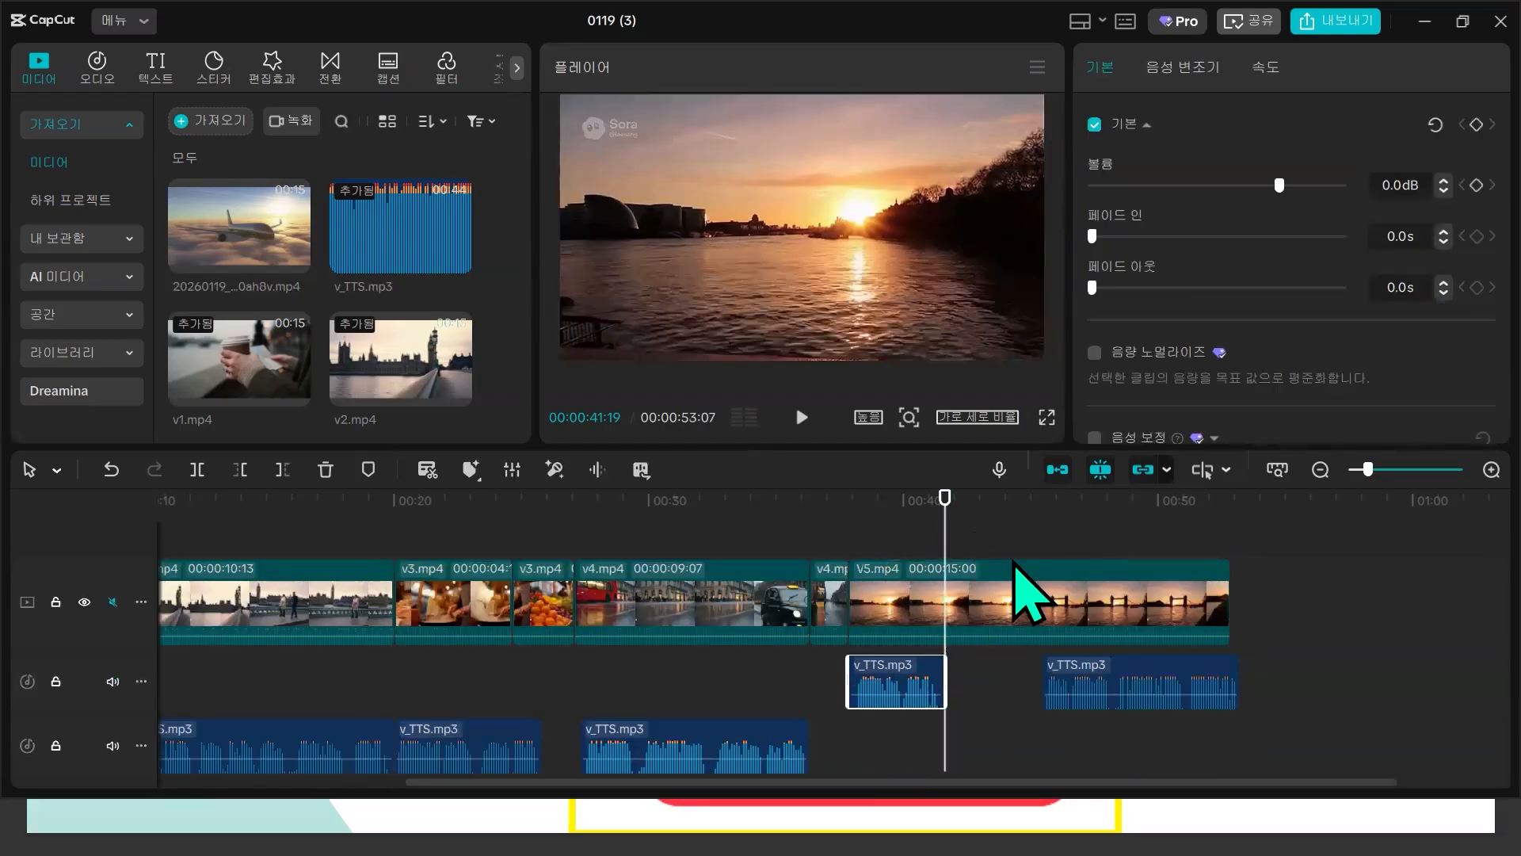
mouse_move(945, 519)
mouse_down()
mouse_move(1061, 520)
mouse_move(968, 536)
mouse_up()
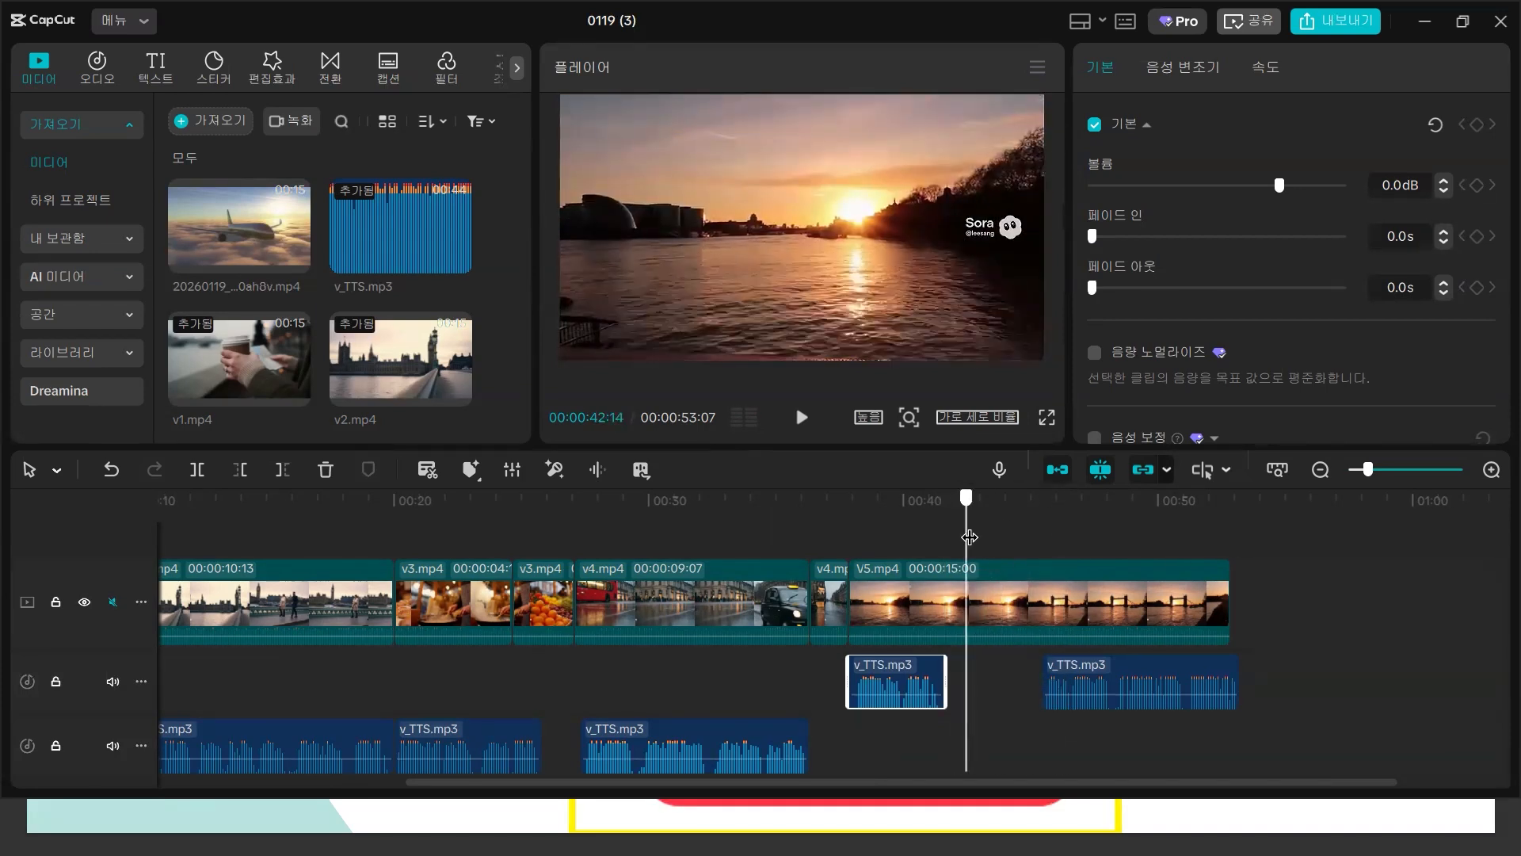
click(987, 612)
key(ctrl+b)
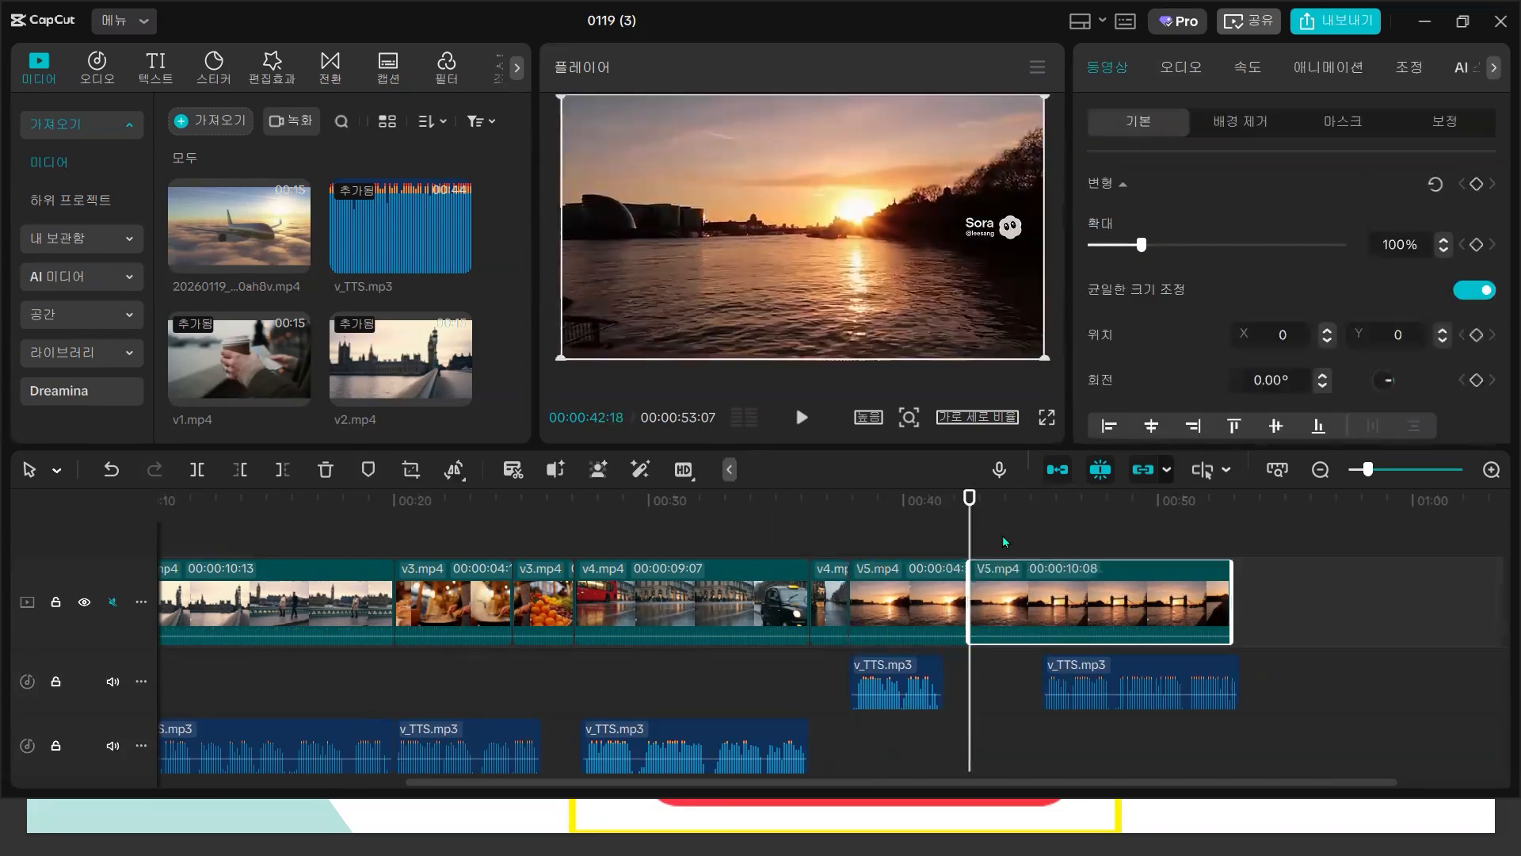
- Split V5.mp4 again at 00:00:44:09 and delete the section between the two cuts
click(1012, 538)
click(1003, 603)
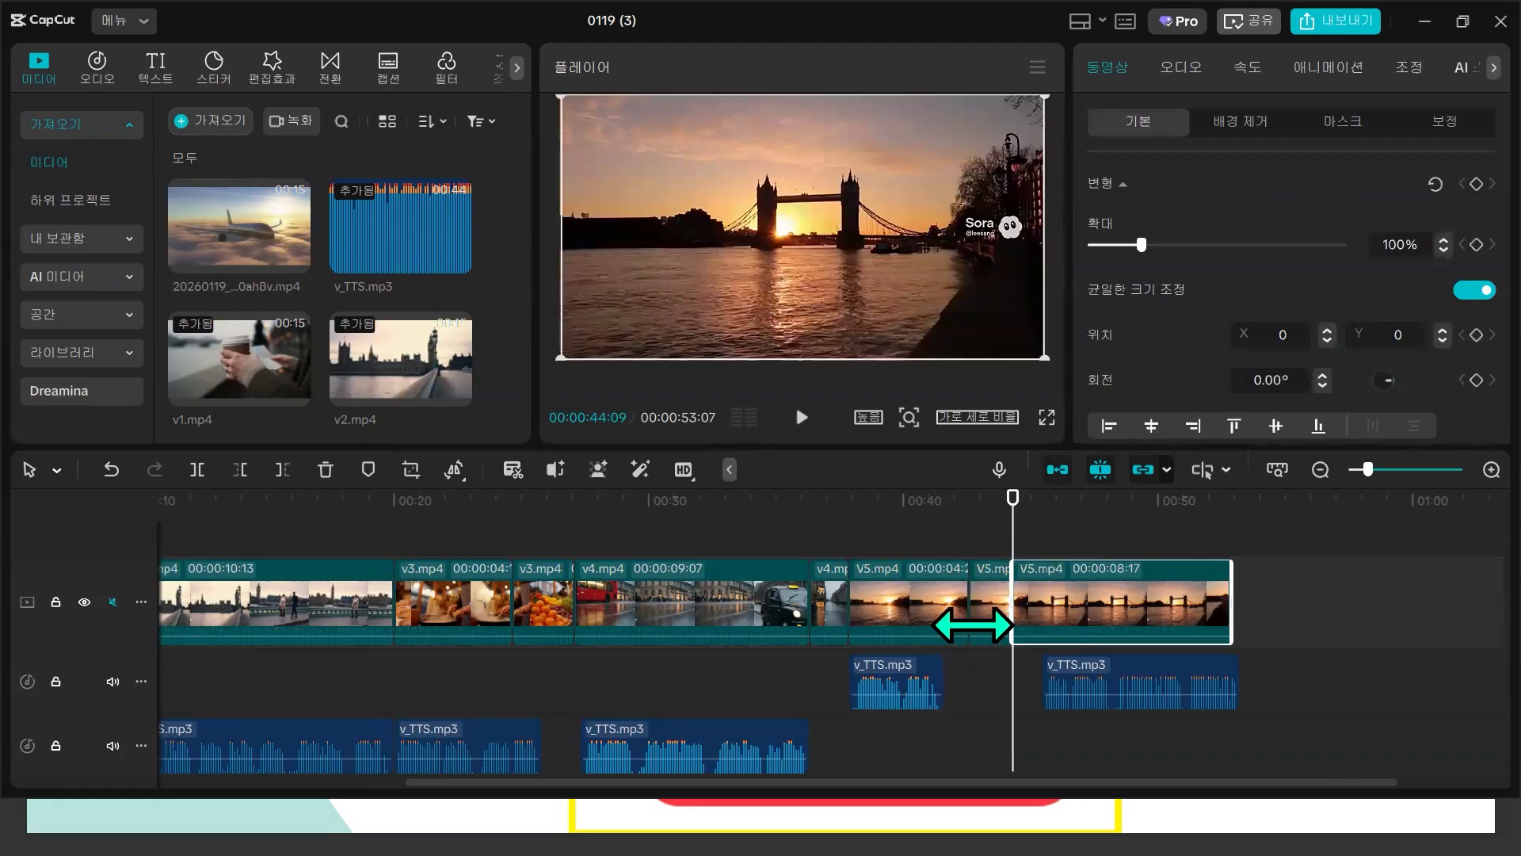
key(ctrl+b)
key(Delete)
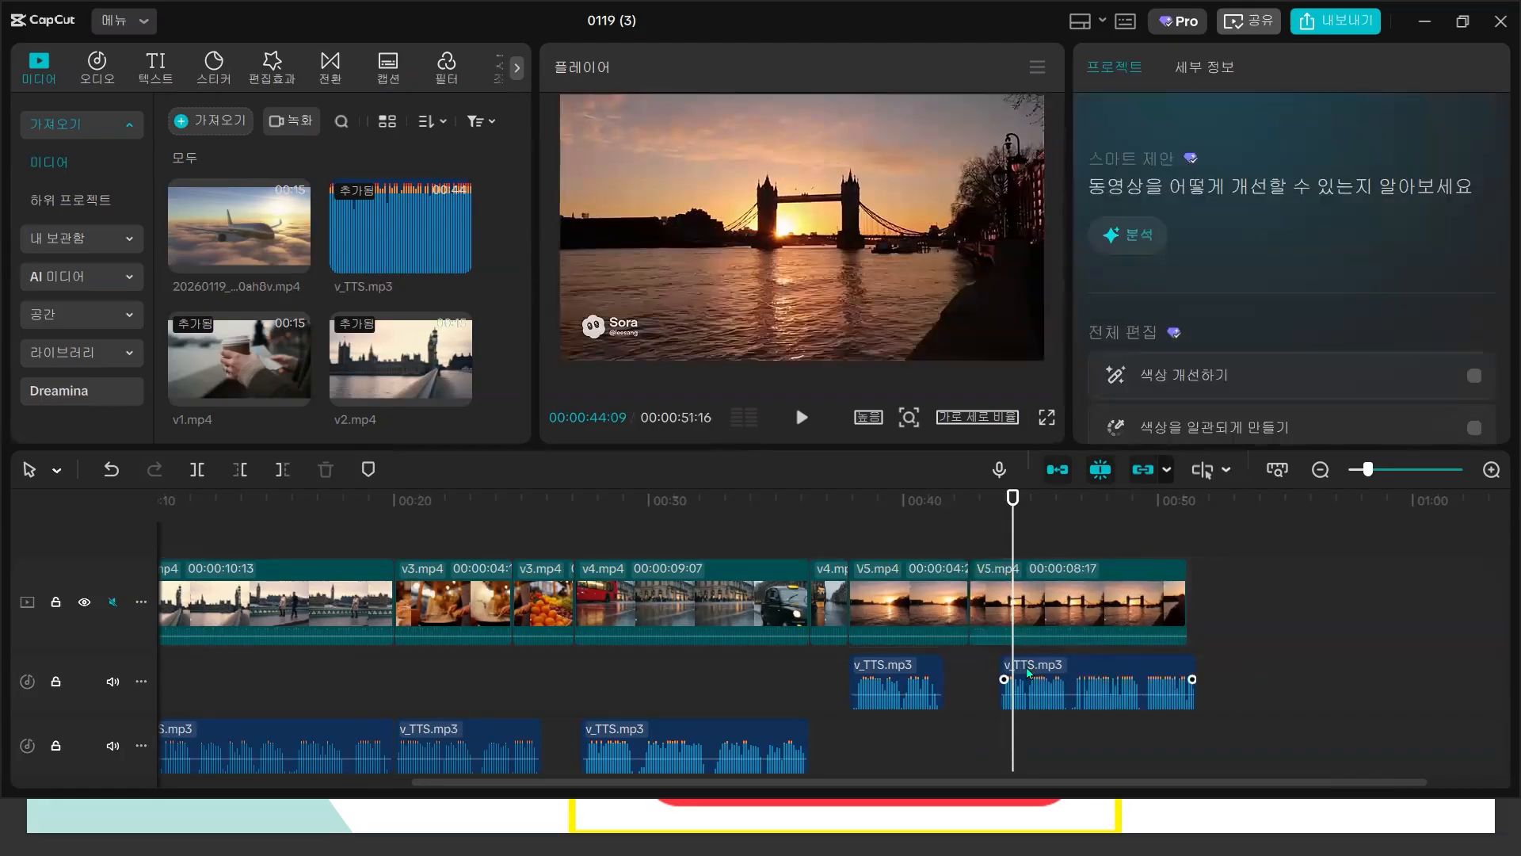
- Shift the last narration piece to start at 00:00:43:03 and put the short piece before it on the upper audio track
click(1011, 665)
drag(1012, 658, 1005, 667)
click(983, 527)
drag(891, 735, 902, 669)
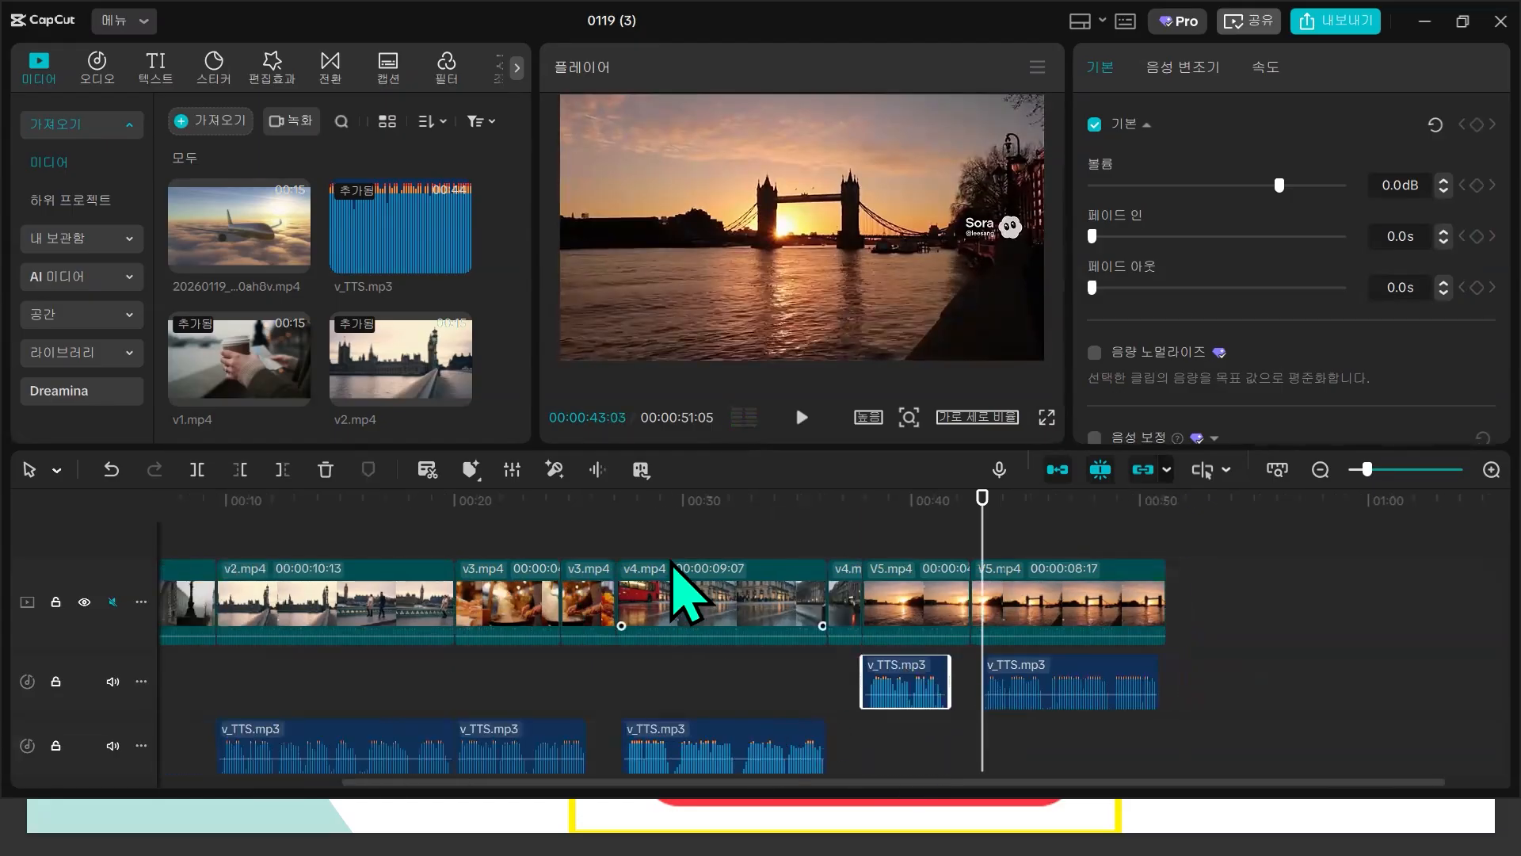
- Move the narration pieces for v4.mp4, v2.mp4, v3.mp4 and v1.mp4 to the upper audio track, each aligned with its clip's start
click(644, 632)
drag(623, 558, 618, 549)
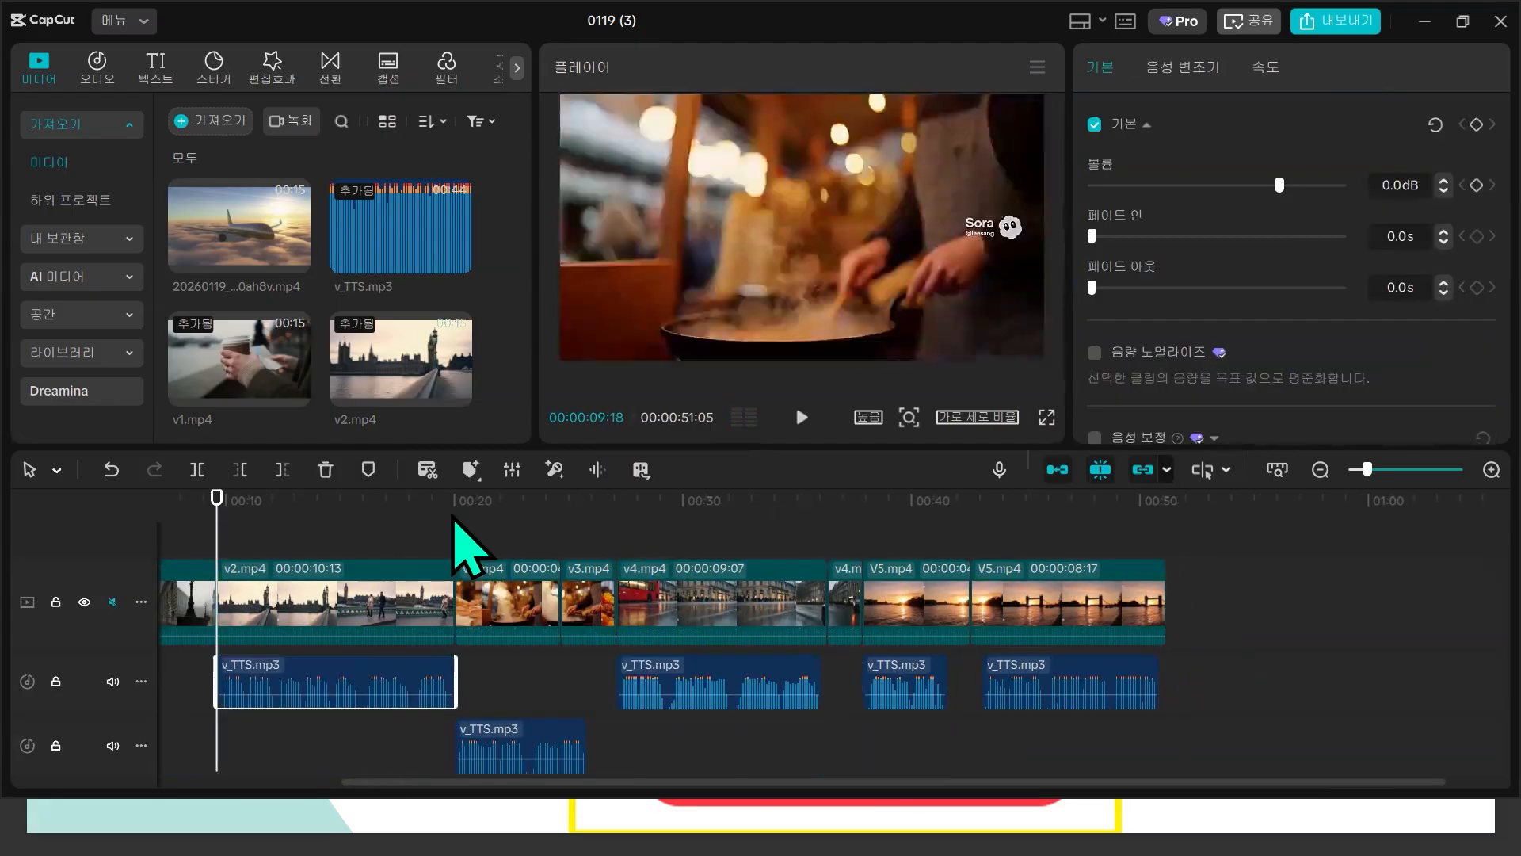
click(455, 516)
drag(526, 718, 529, 668)
scroll(548, 766, down, 2)
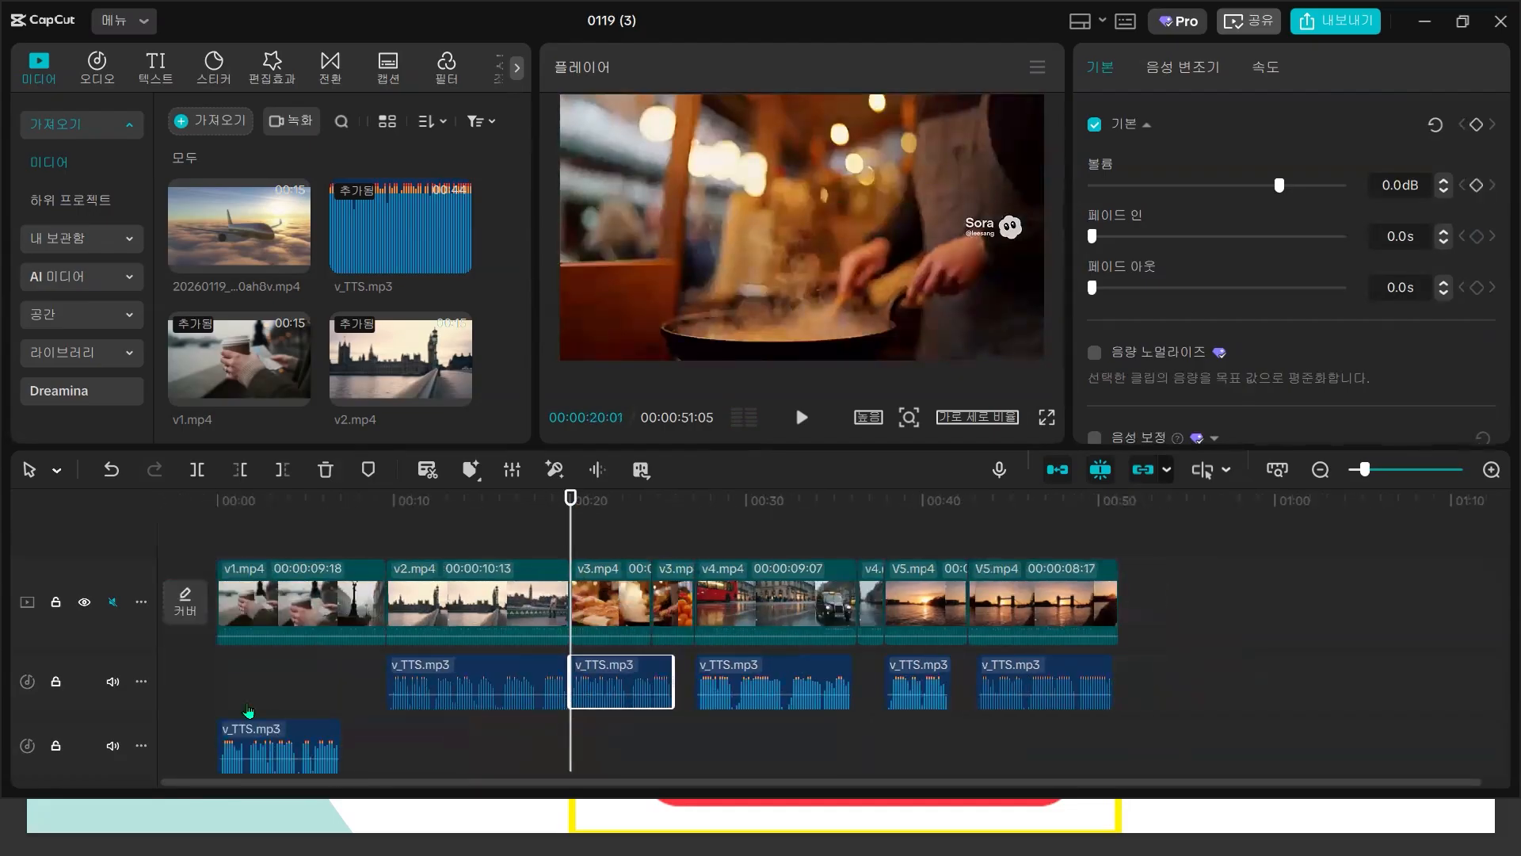
click(218, 511)
drag(289, 732, 288, 679)
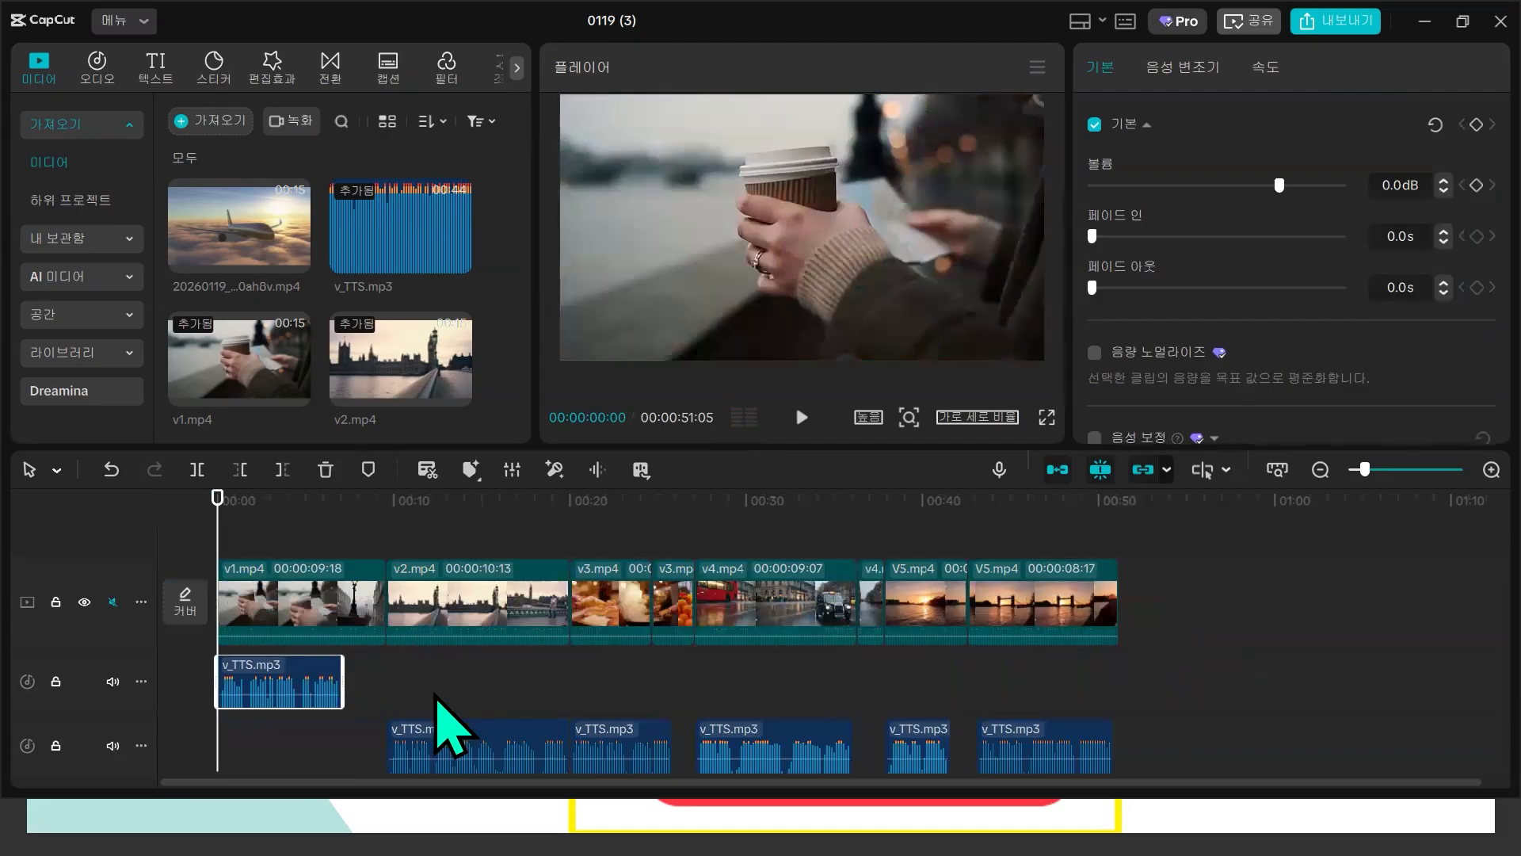
- Shift the five later narration pieces together slightly later, and place the first piece on the upper audio track at 00:00:00:00
click(276, 745)
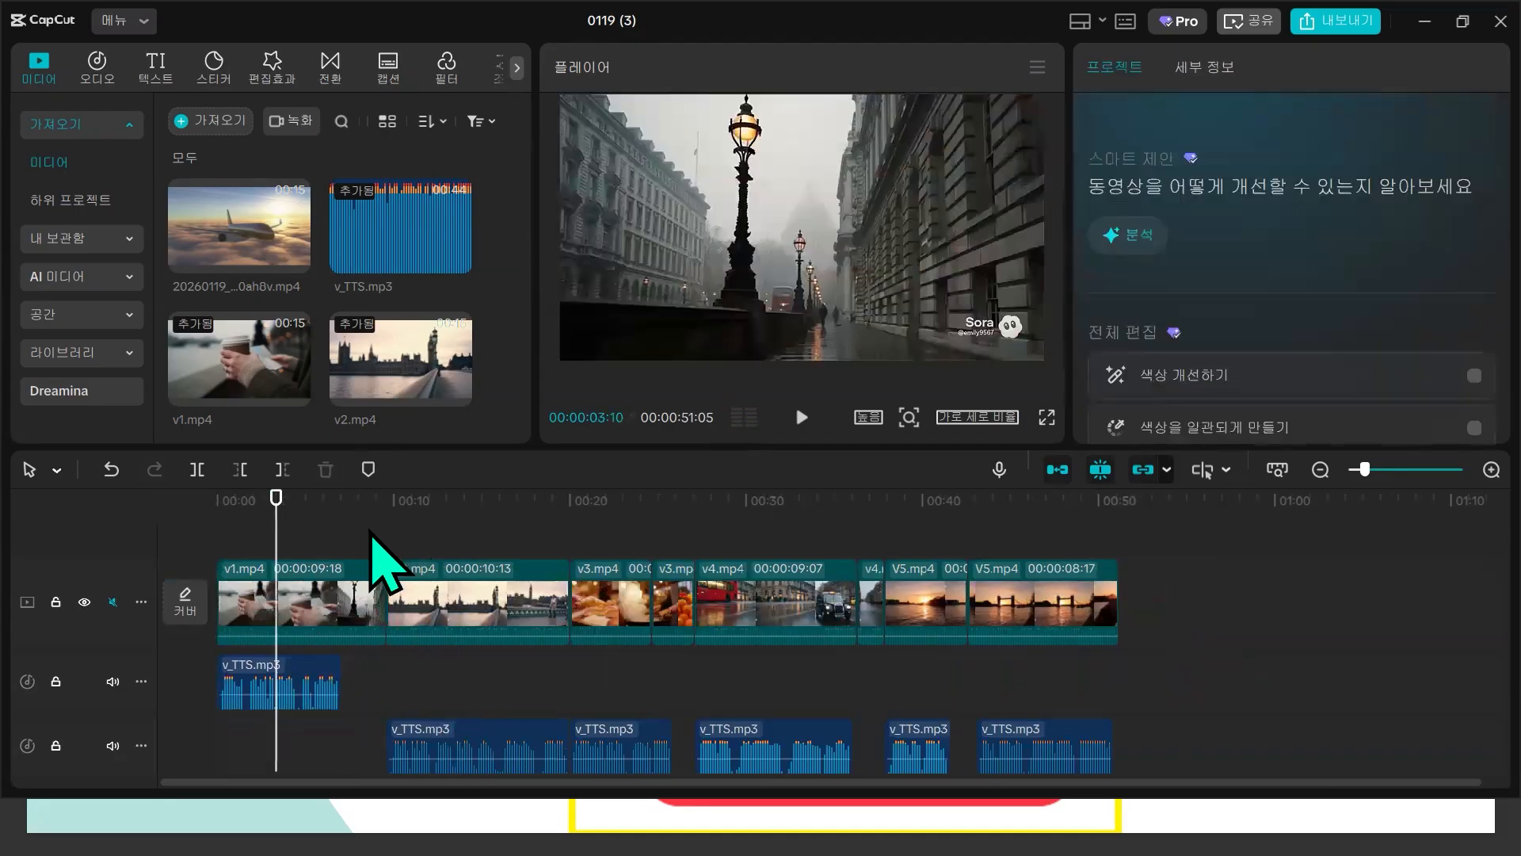
click(384, 536)
drag(1257, 697, 492, 656)
click(262, 542)
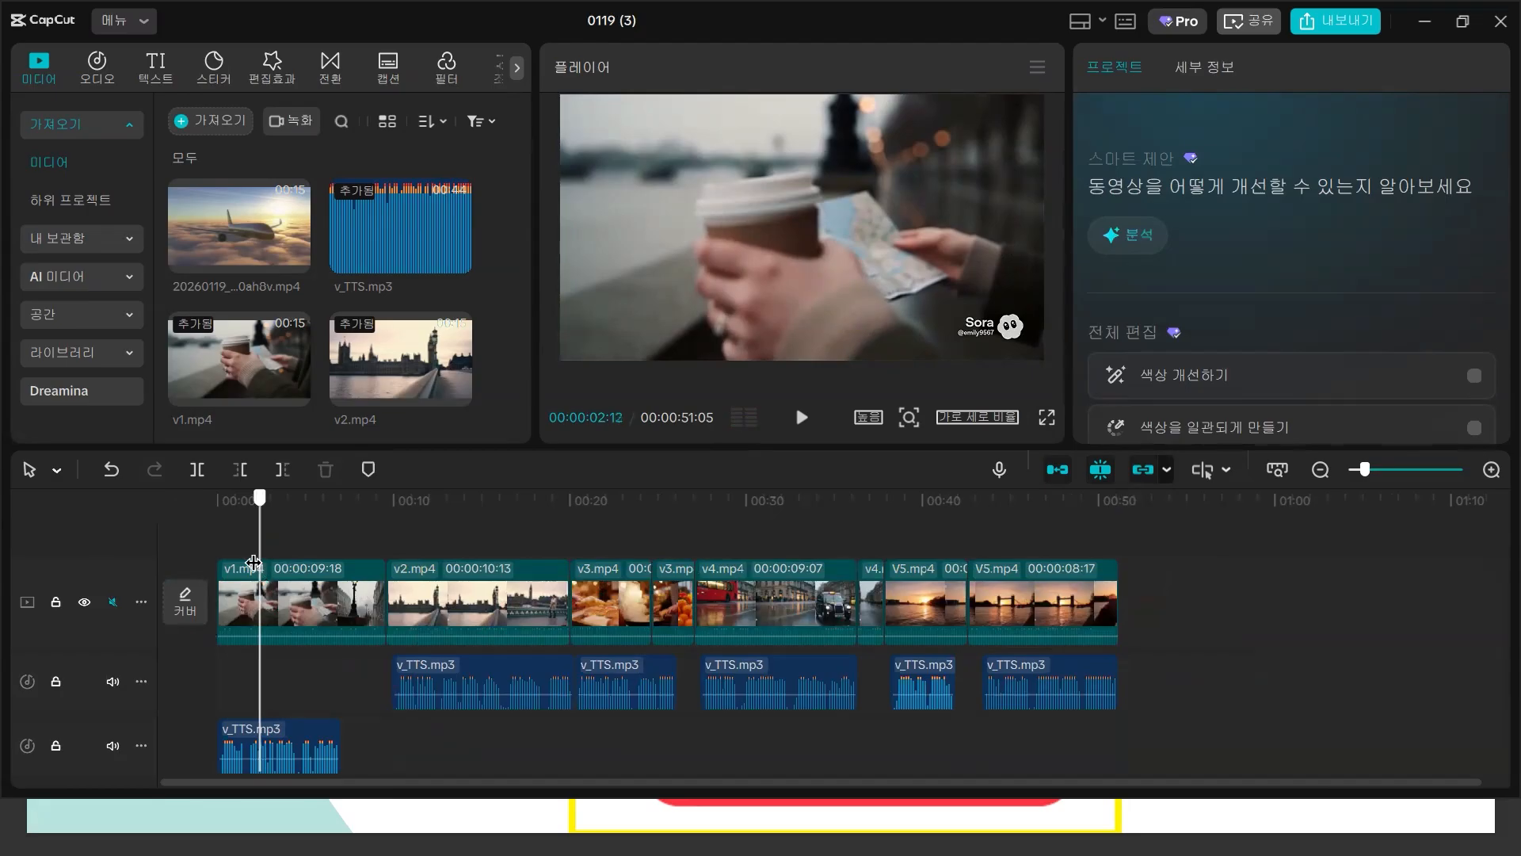
drag(260, 497, 217, 499)
drag(278, 750, 292, 678)
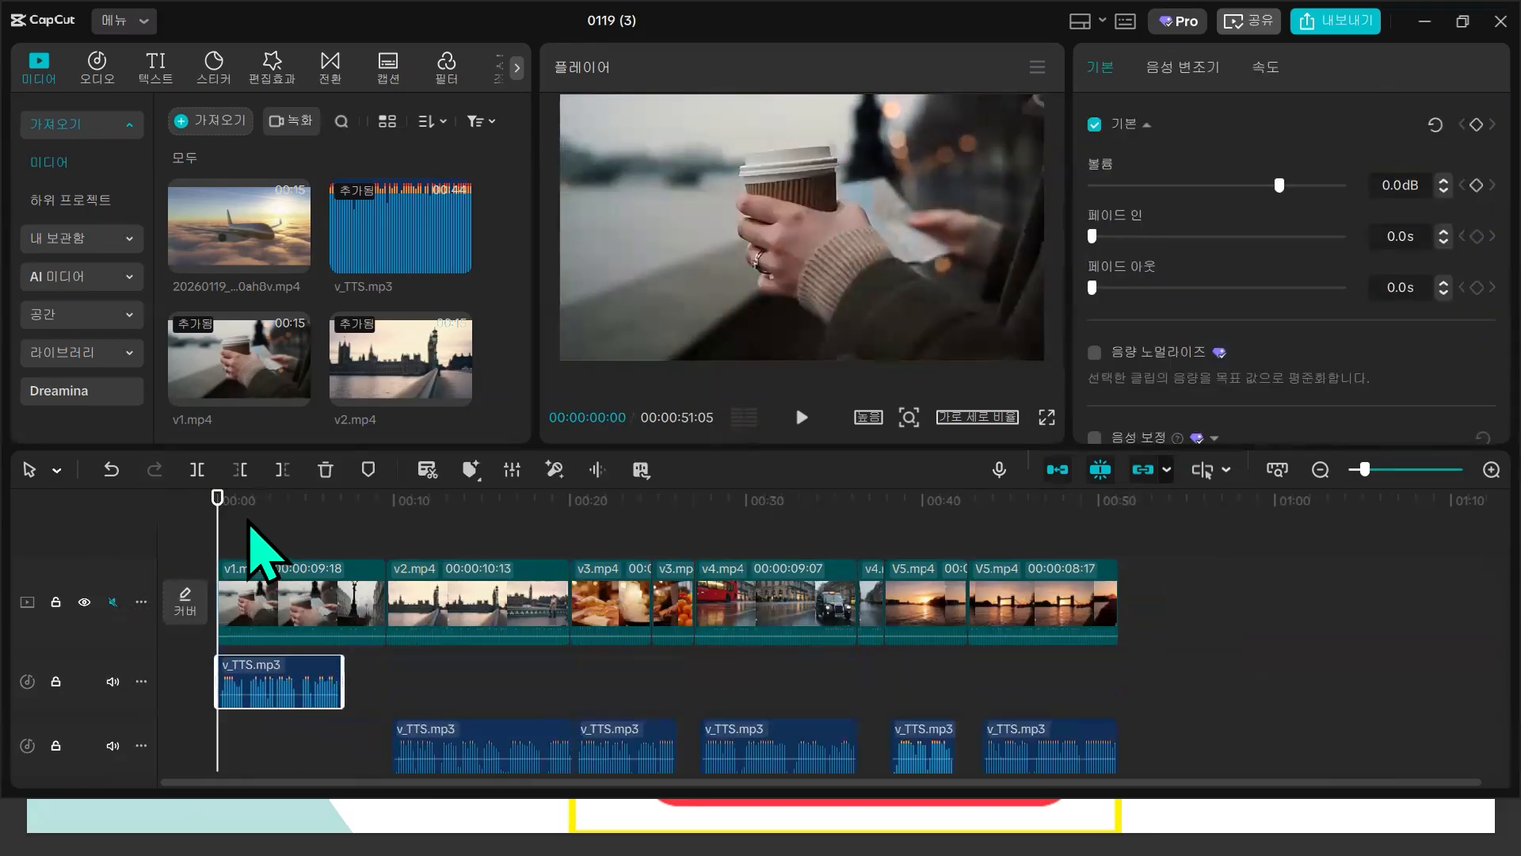
click(386, 532)
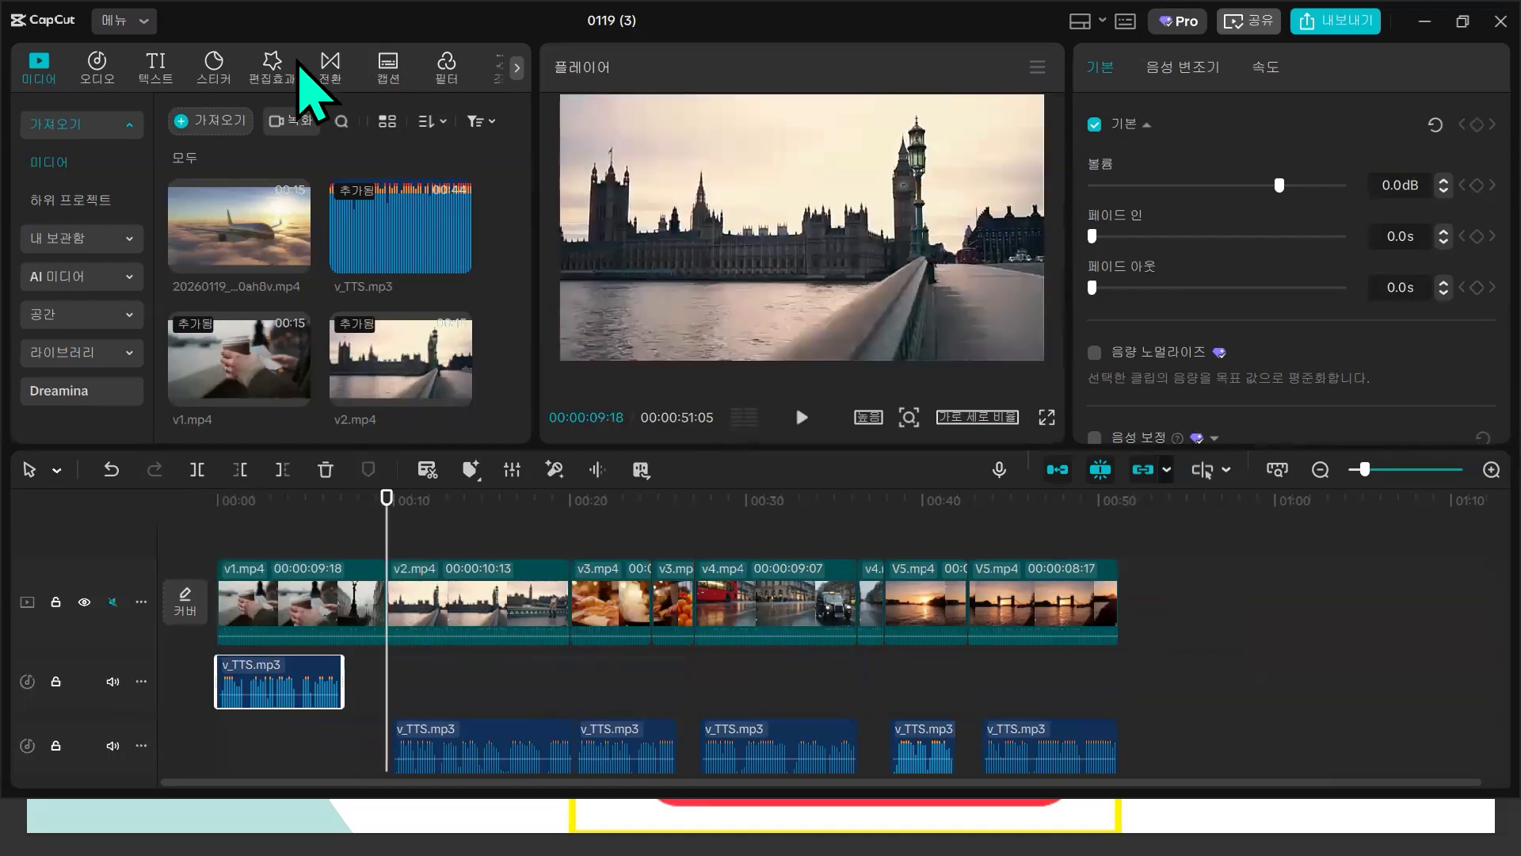
- Add a 혼합 transition between v1.mp4 and v2.mp4, allow duplicate frames without further reminders, and set its duration to 0.7 s
click(323, 73)
scroll(112, 383, up, 2)
click(89, 326)
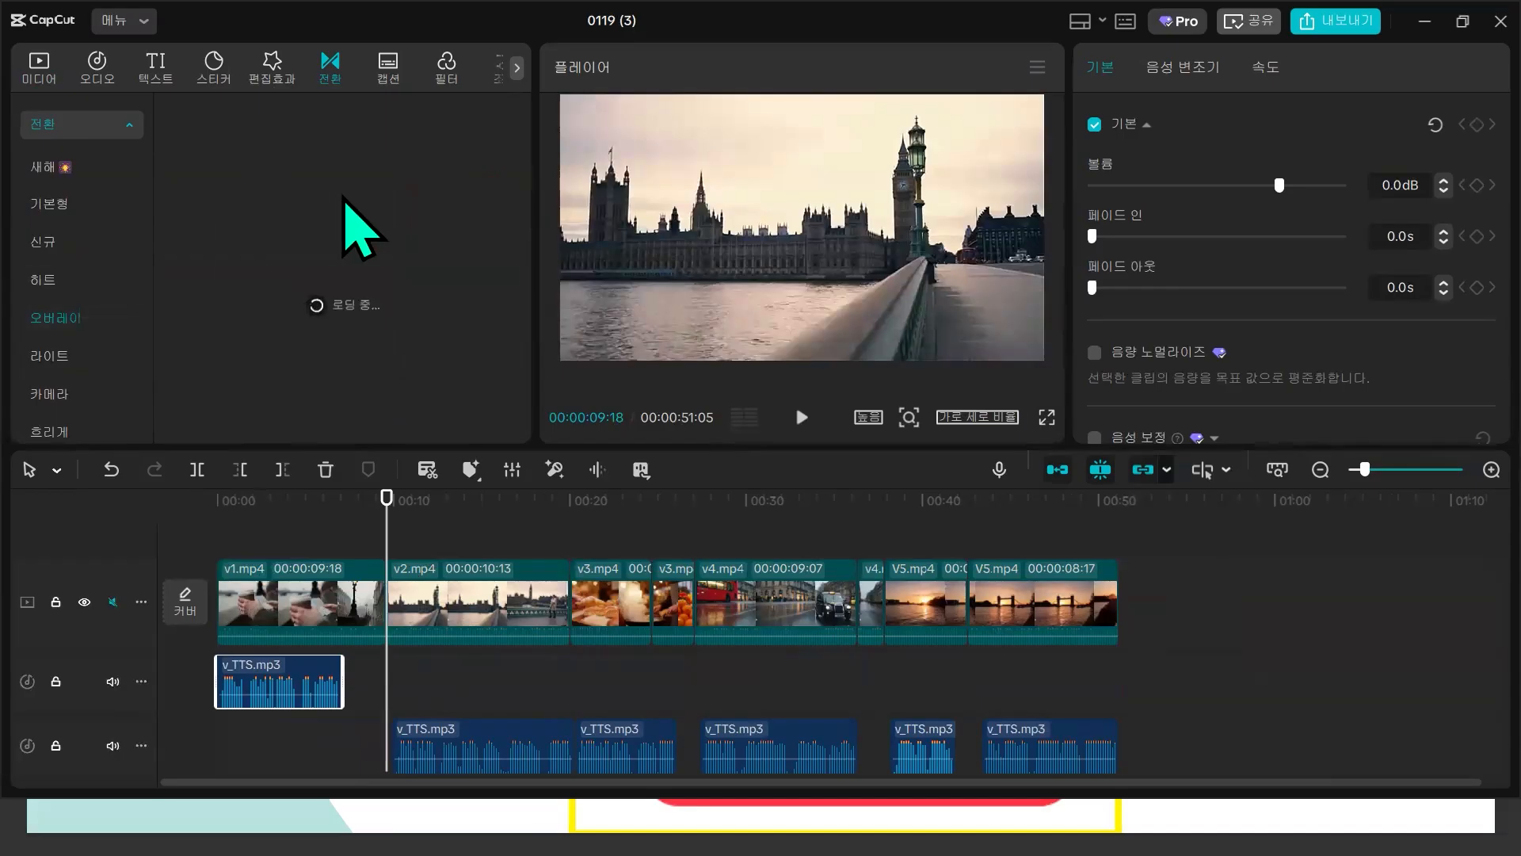
mouse_move(214, 265)
mouse_down()
mouse_move(369, 476)
mouse_move(361, 567)
mouse_move(389, 606)
mouse_up()
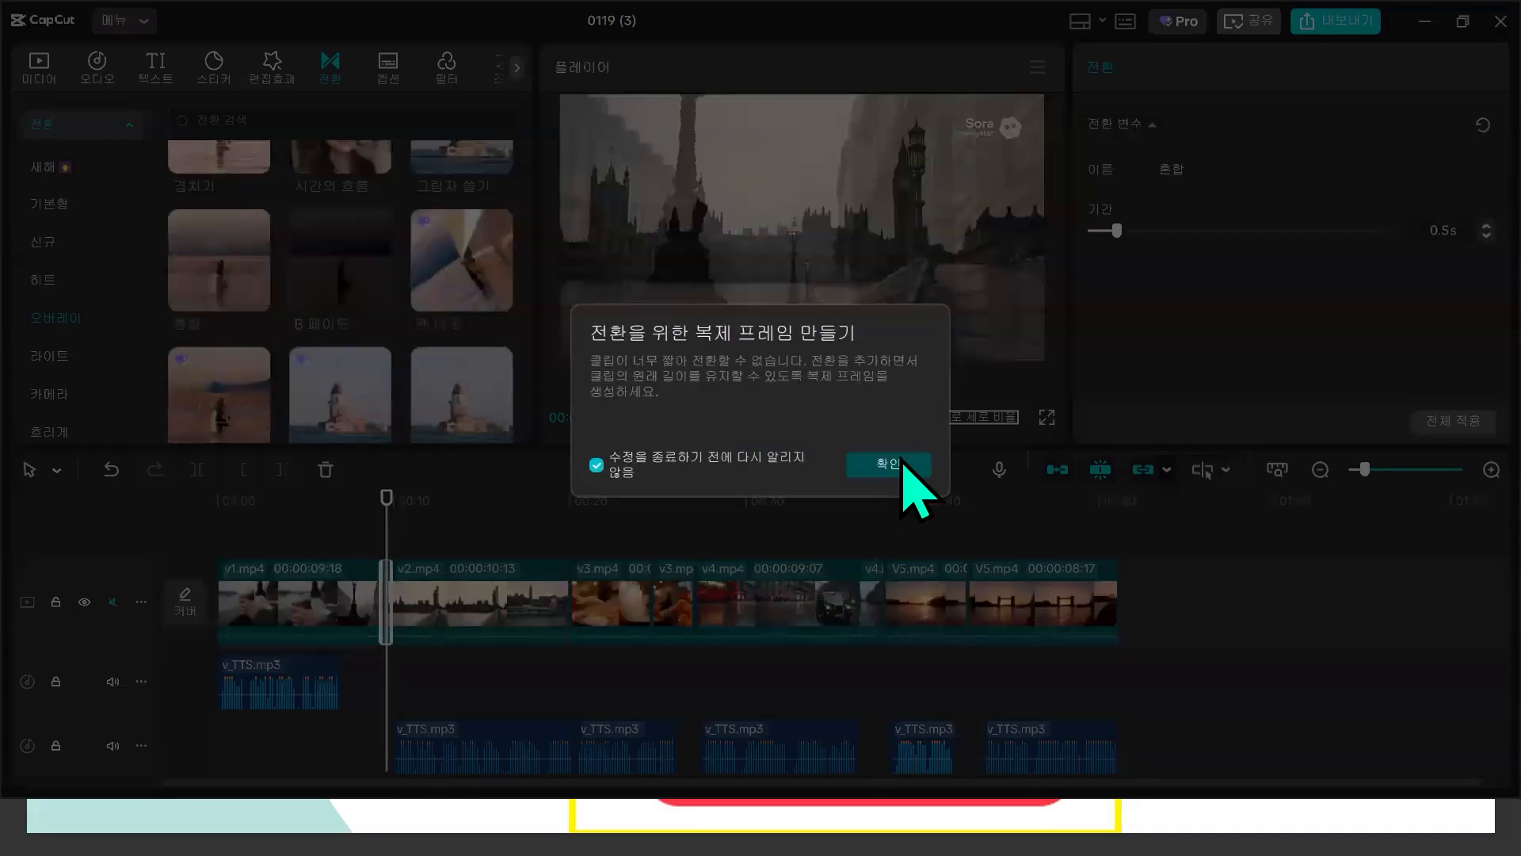
click(903, 458)
scroll(1415, 228, up, 4)
scroll(1414, 234, down, 2)
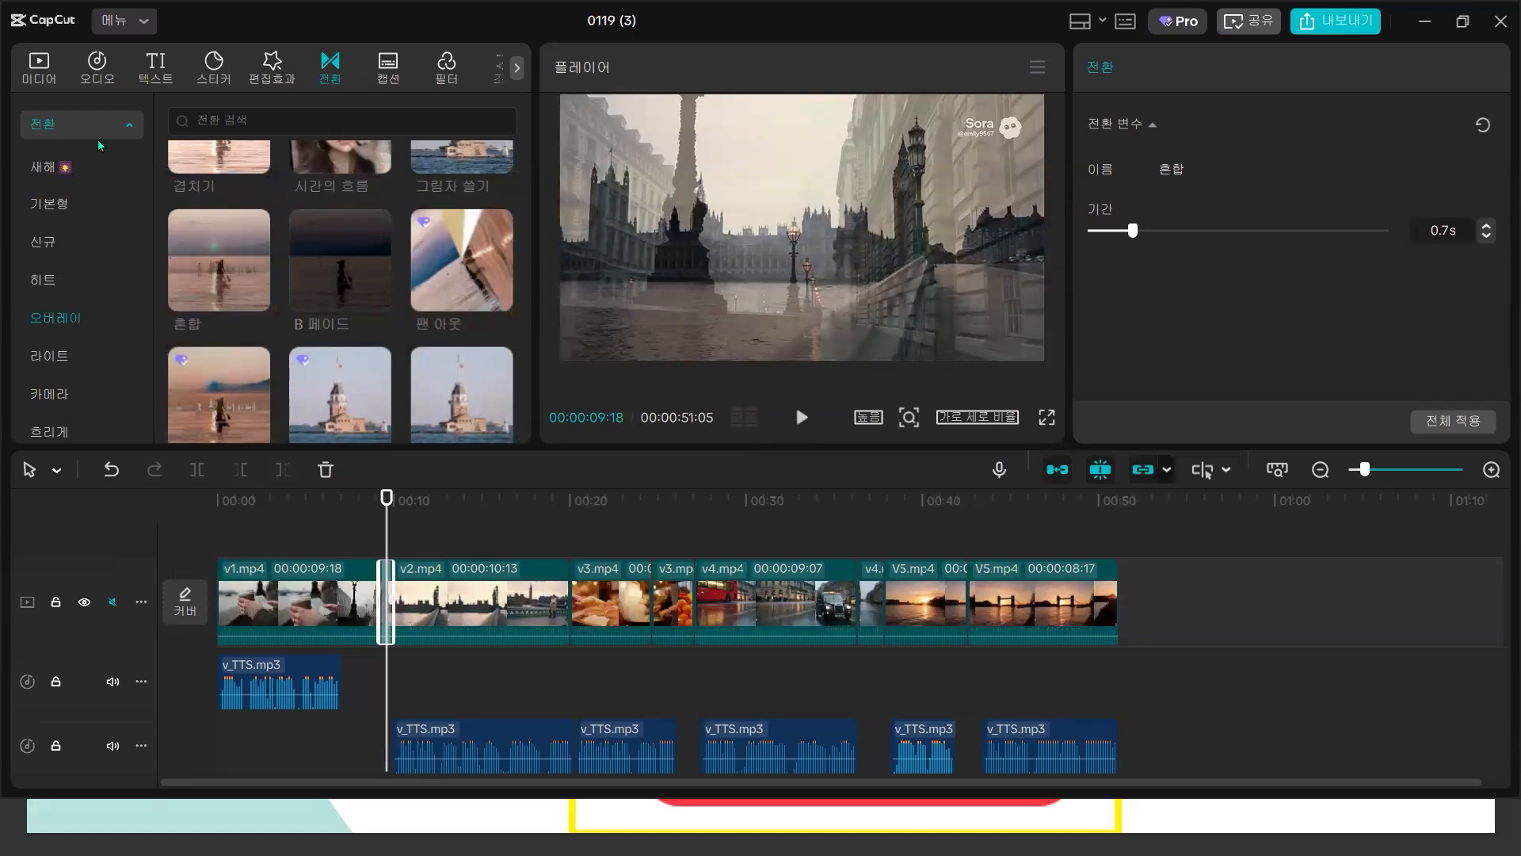
- Add the favorite 상향 와이퍼 transition between v2.mp4 and v3.mp4 and set its duration to 1.0 s
click(277, 116)
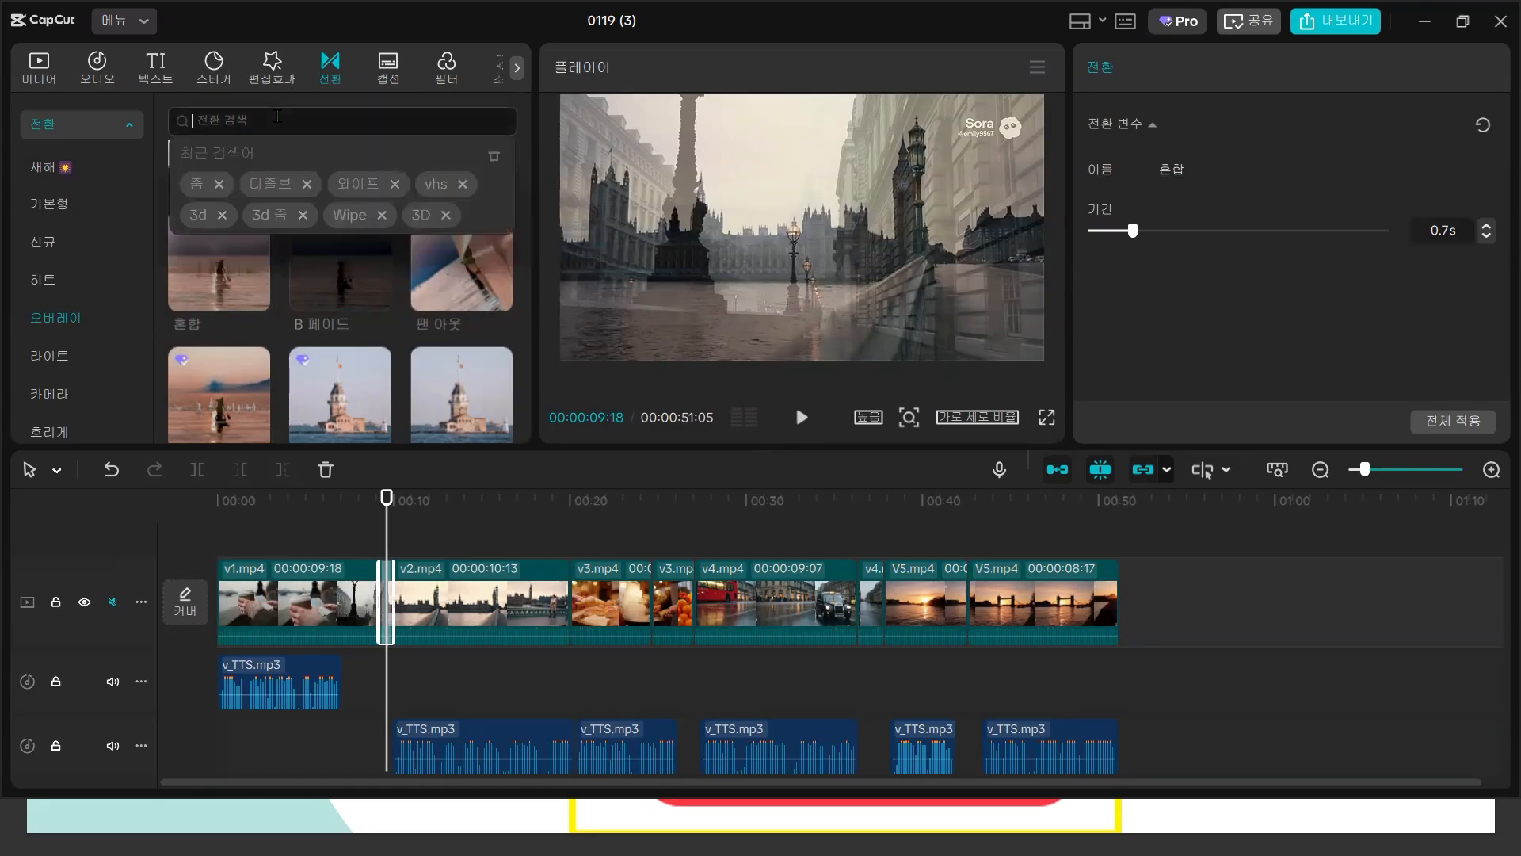
click(336, 185)
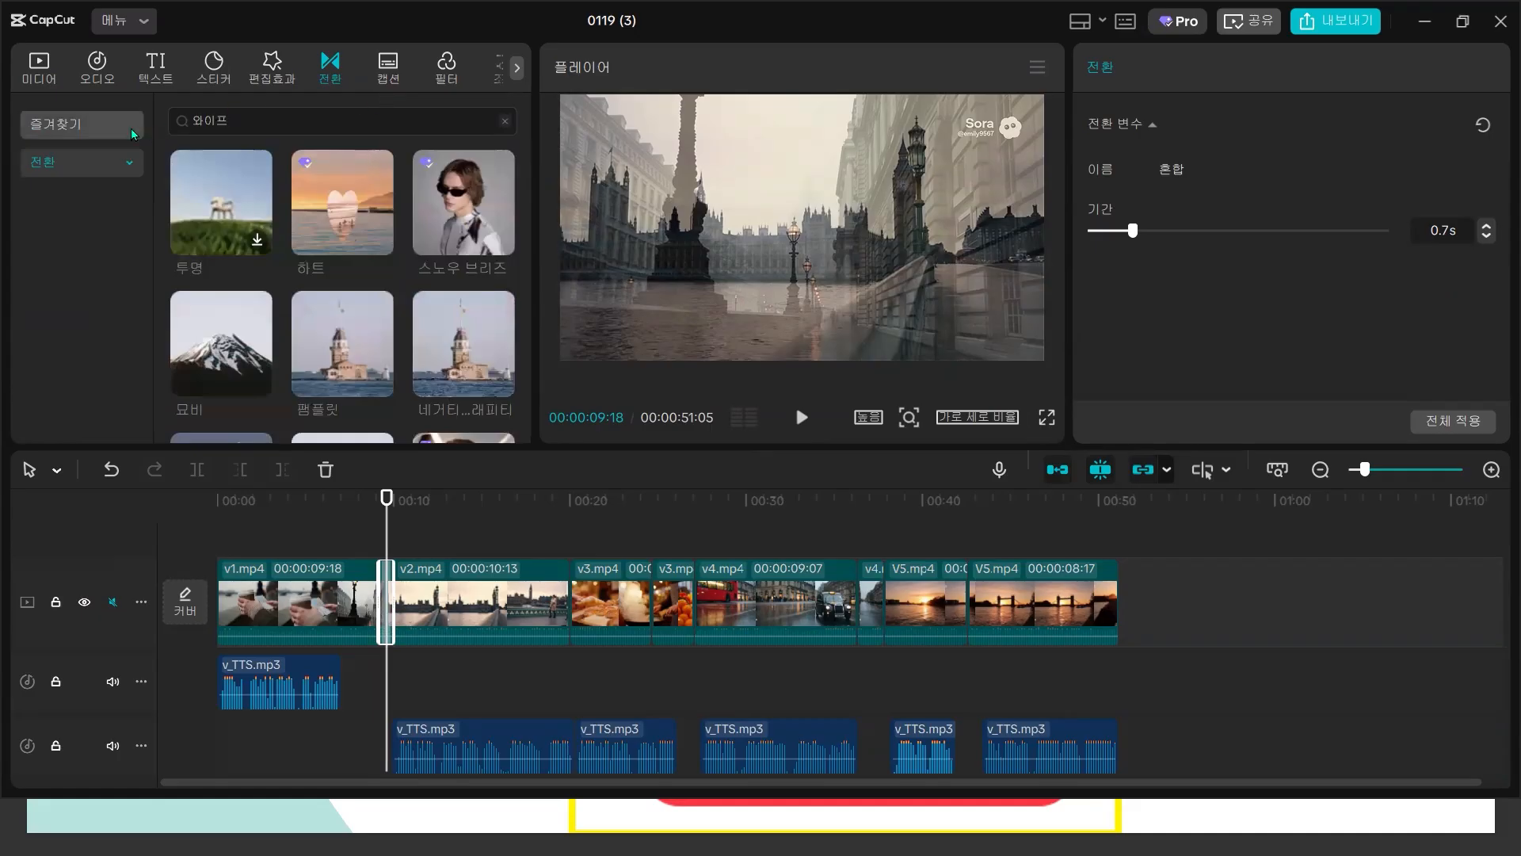
click(102, 114)
drag(456, 279, 549, 598)
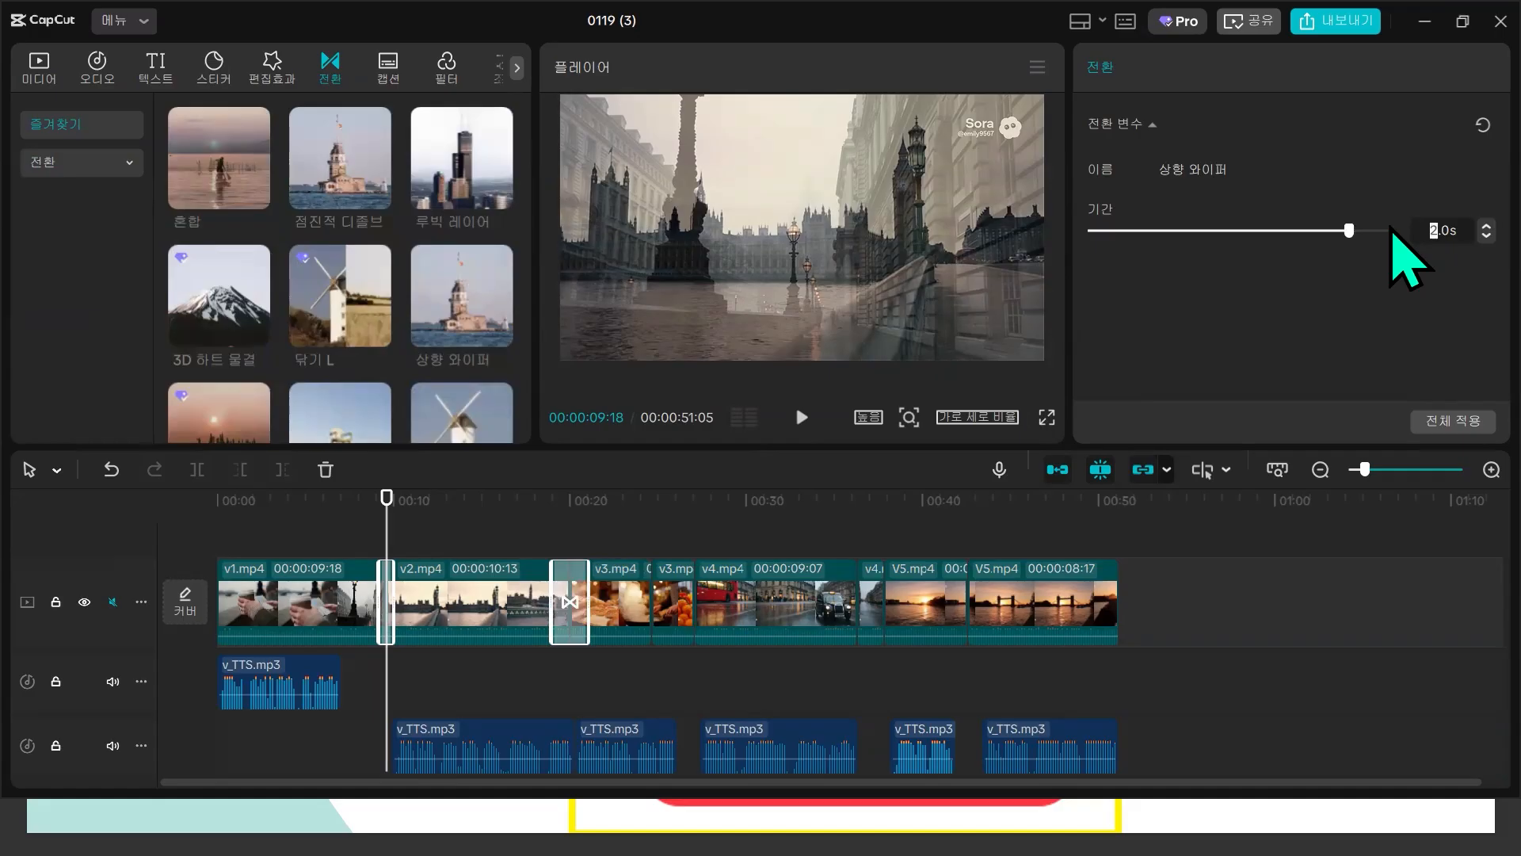
key(Return)
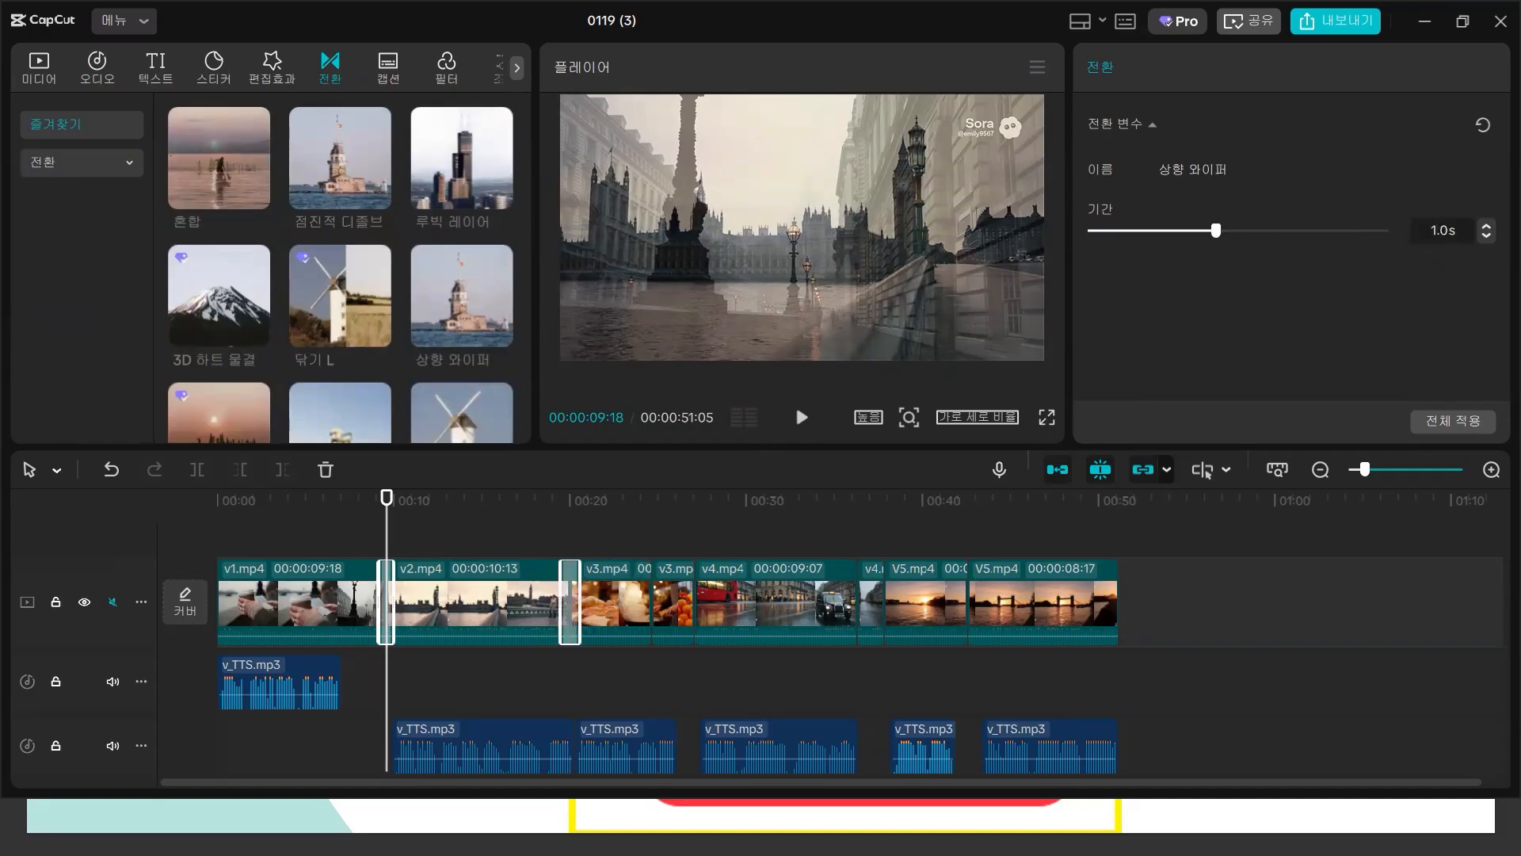
- Search the video effects for VHS and place the VHS 조정 effect above the start of v3.mp4
click(610, 529)
click(611, 593)
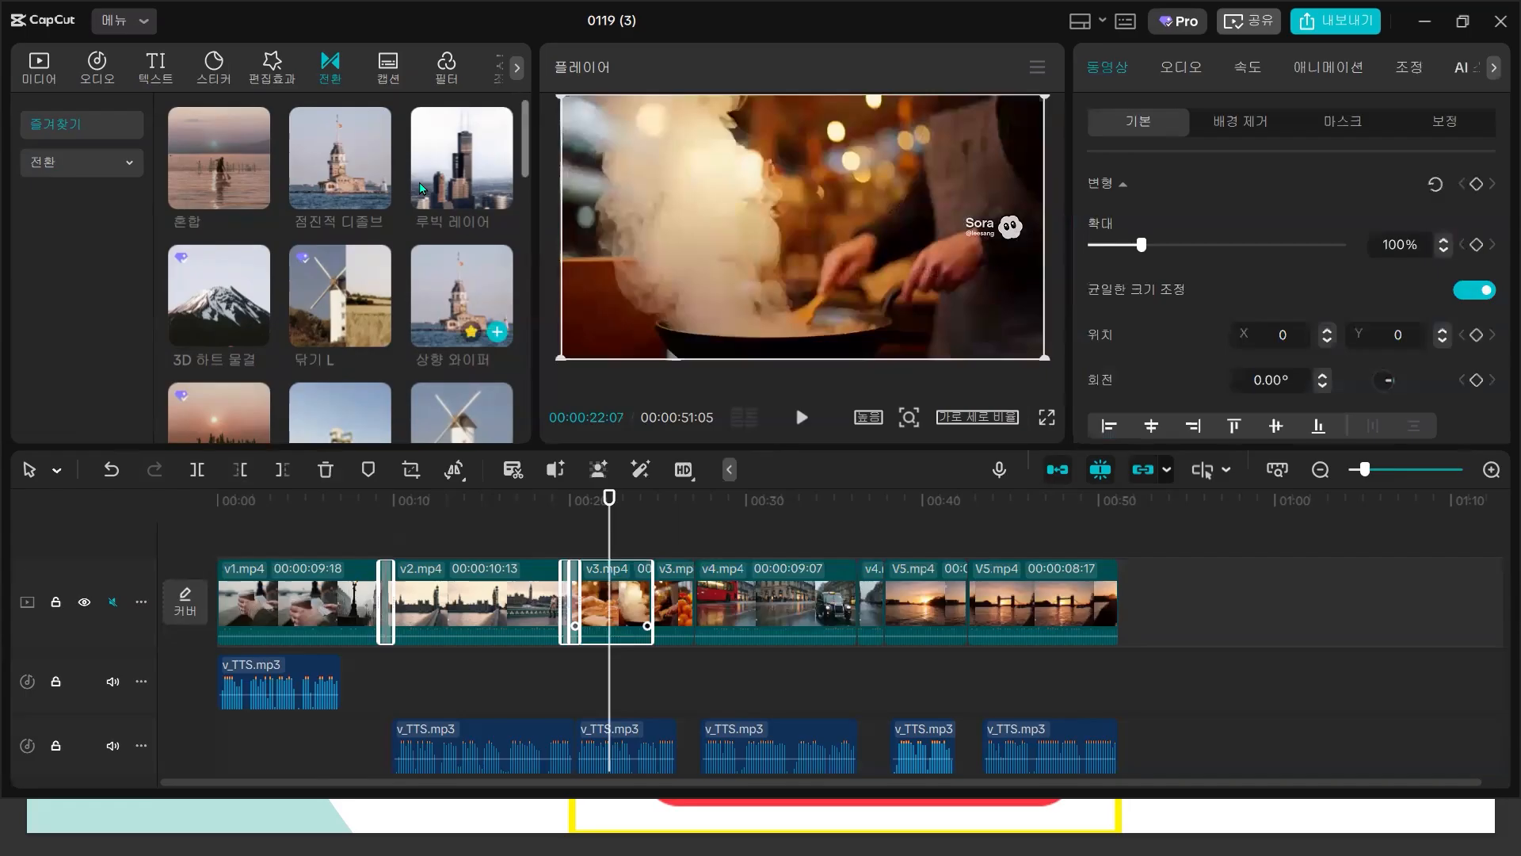
click(270, 68)
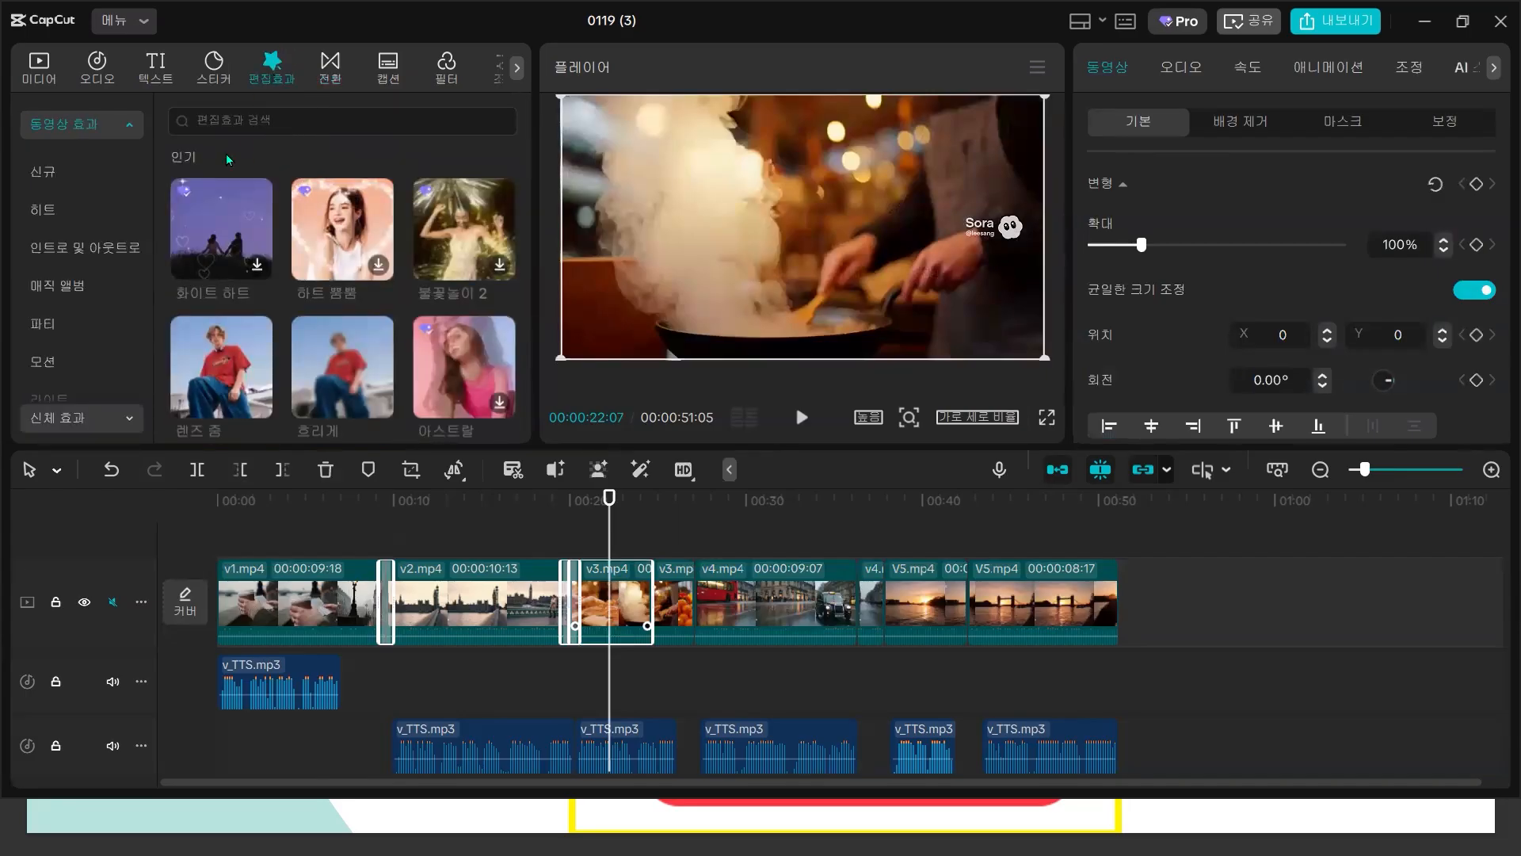
click(366, 119)
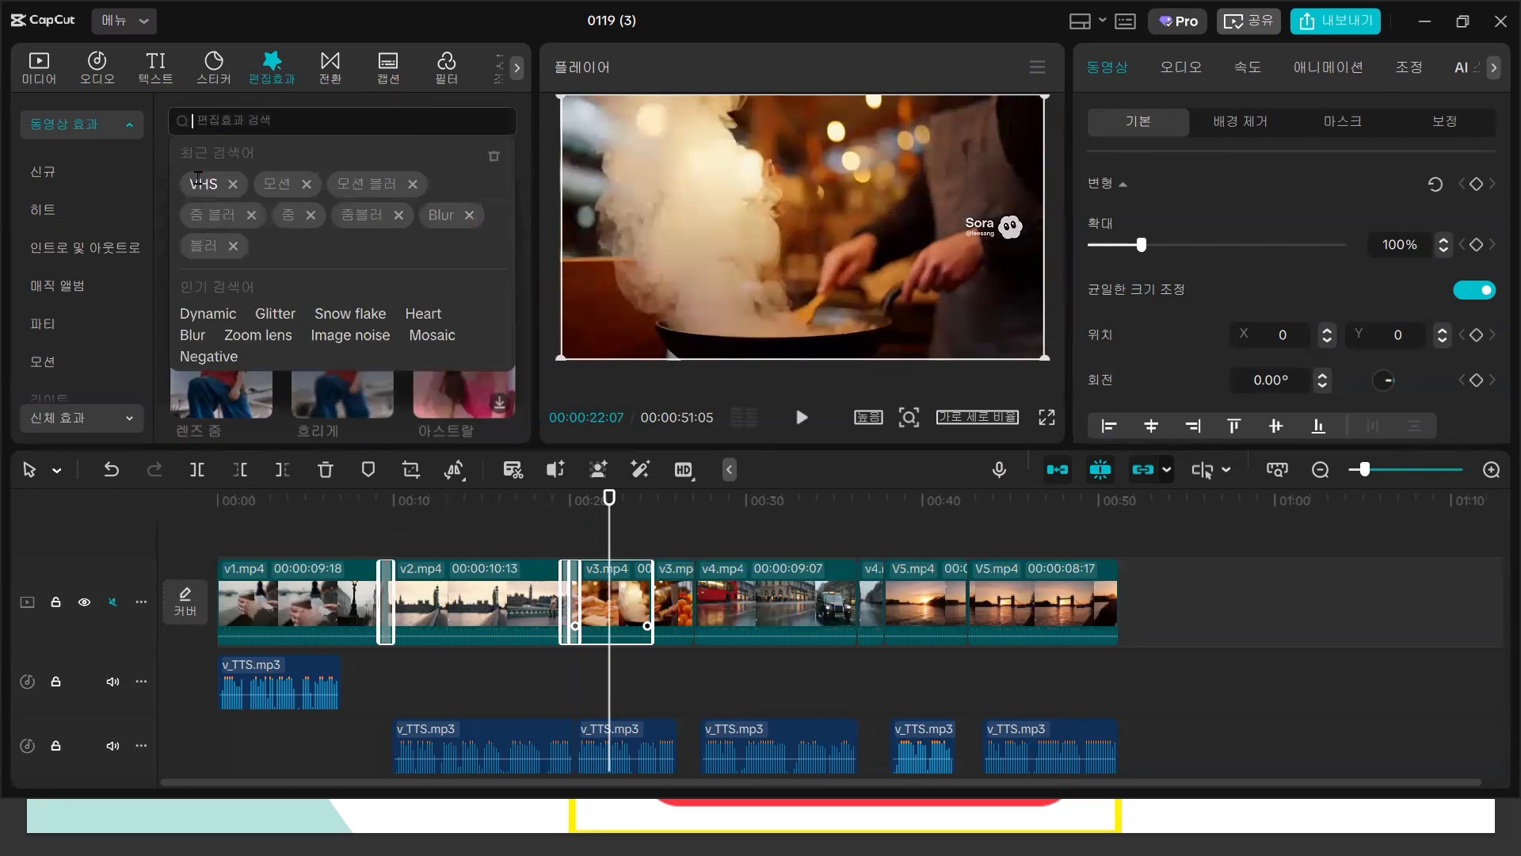
text(VHS)
key(Return)
drag(342, 376, 584, 558)
click(572, 530)
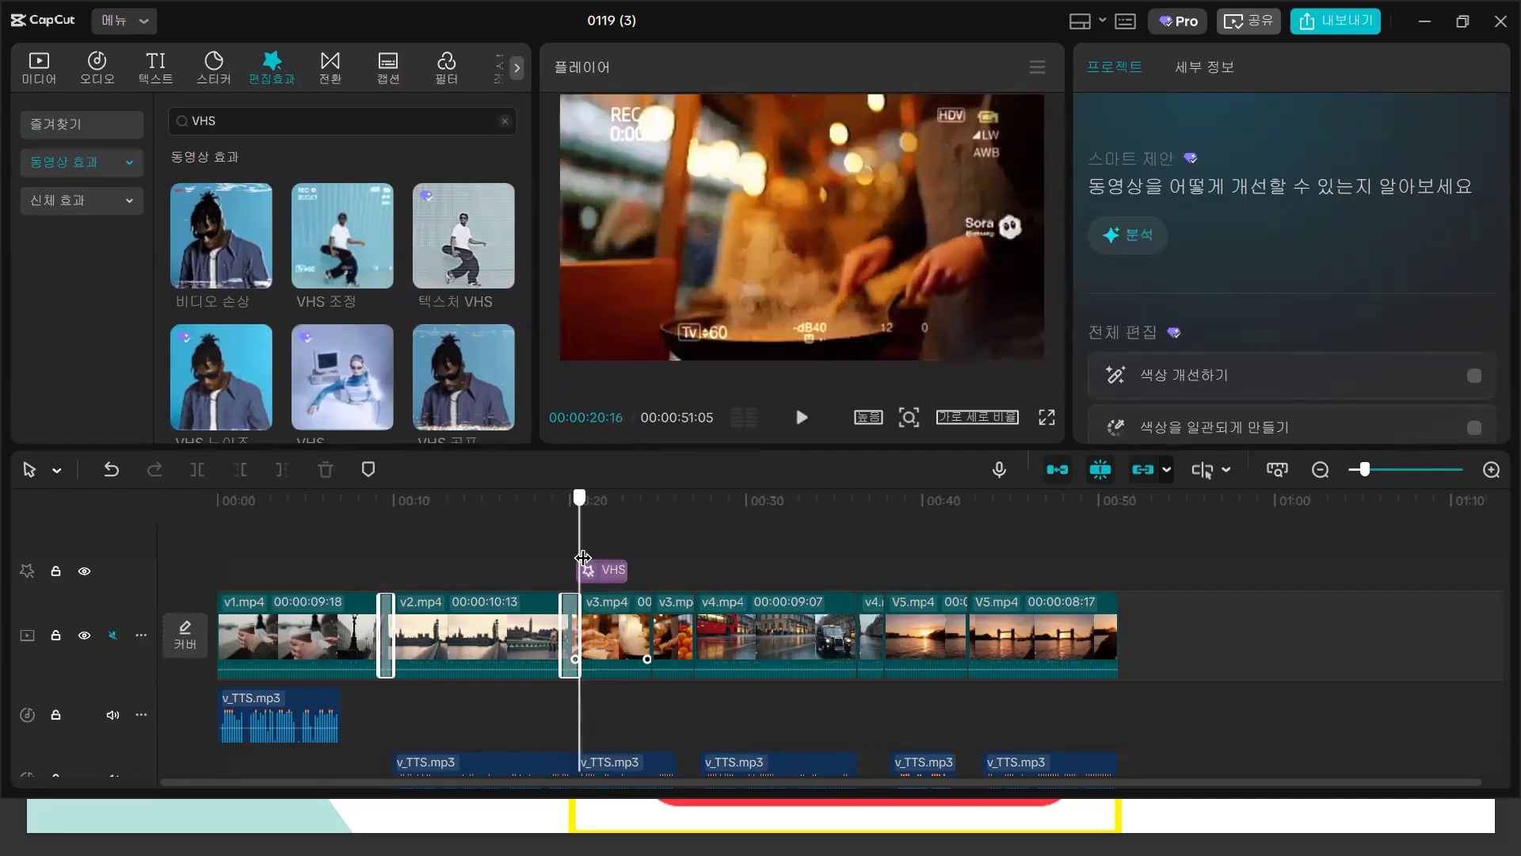
- Set the VHS 조정 effect's speed to 10 and preview the effect over v3.mp4
click(606, 568)
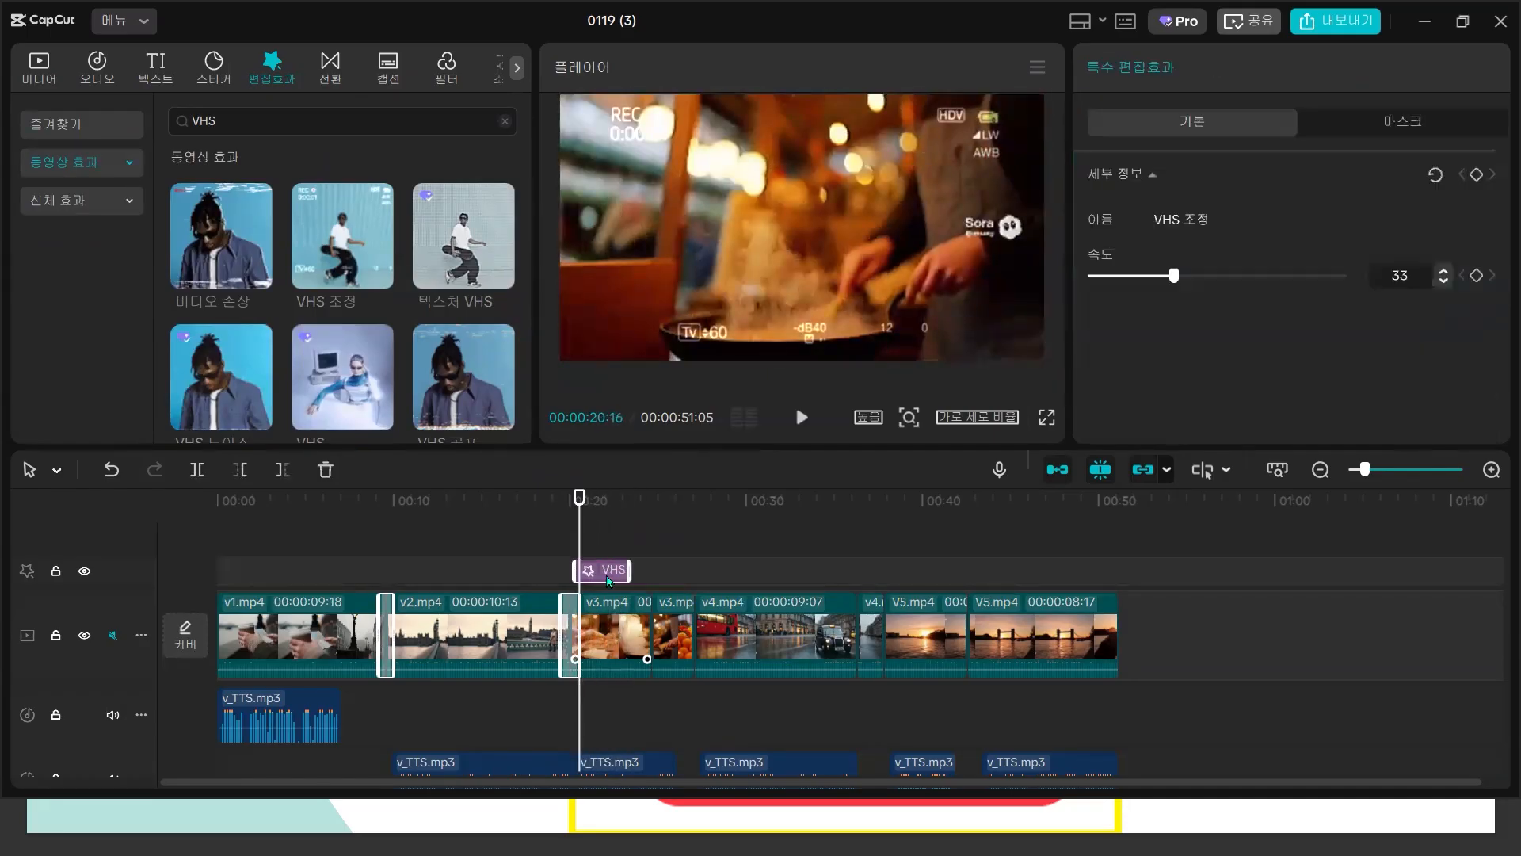
drag(1414, 274, 1324, 283)
drag(578, 540, 626, 548)
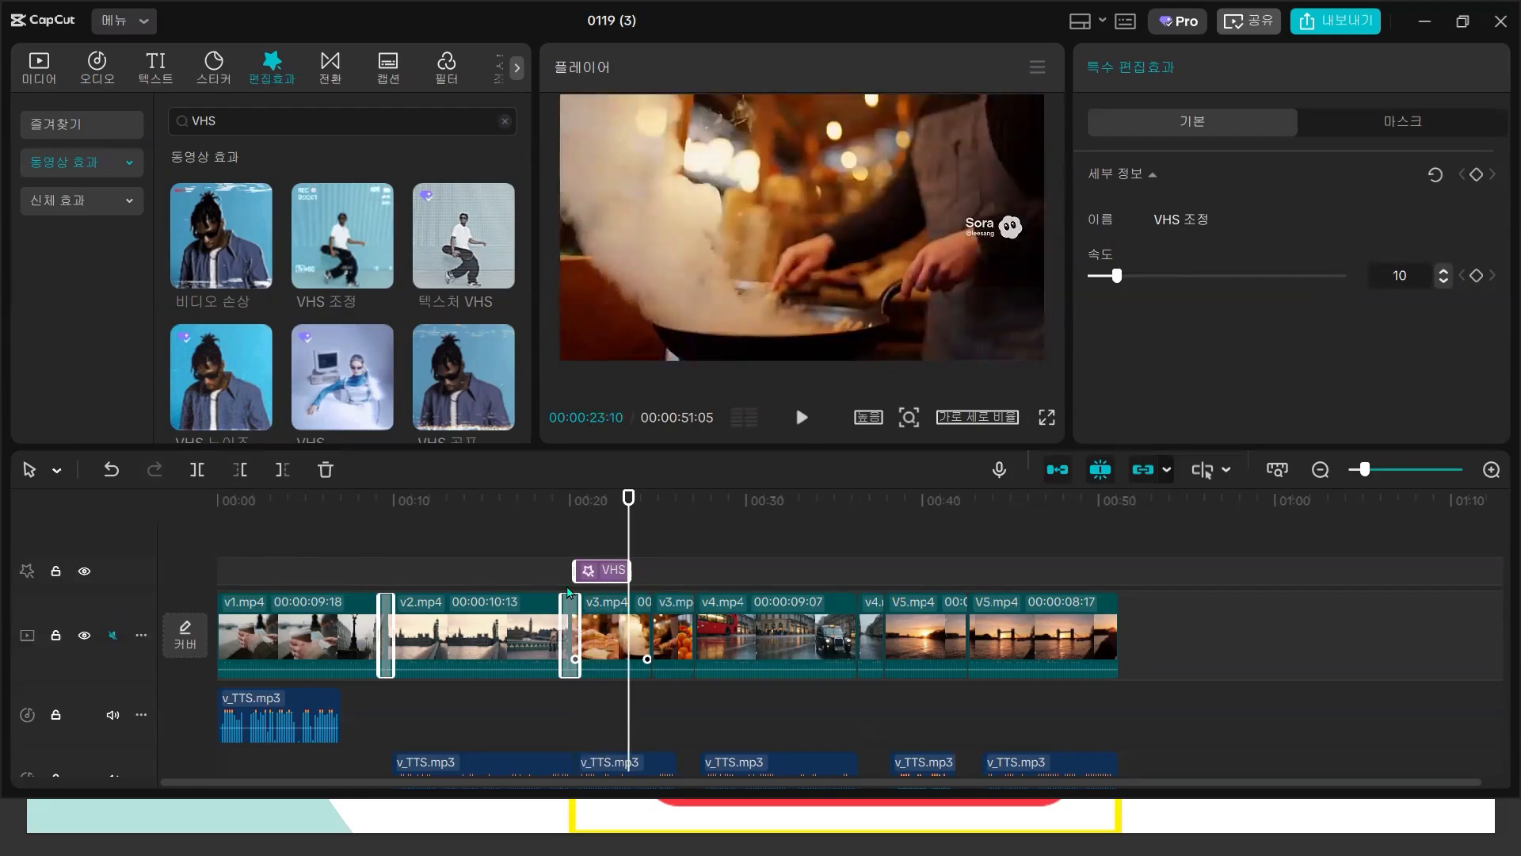
- Add the 컬트 클래식 glitch effect at the start of v4.mp4, ending at about 00:00:29:06, and open its speed for editing
click(740, 616)
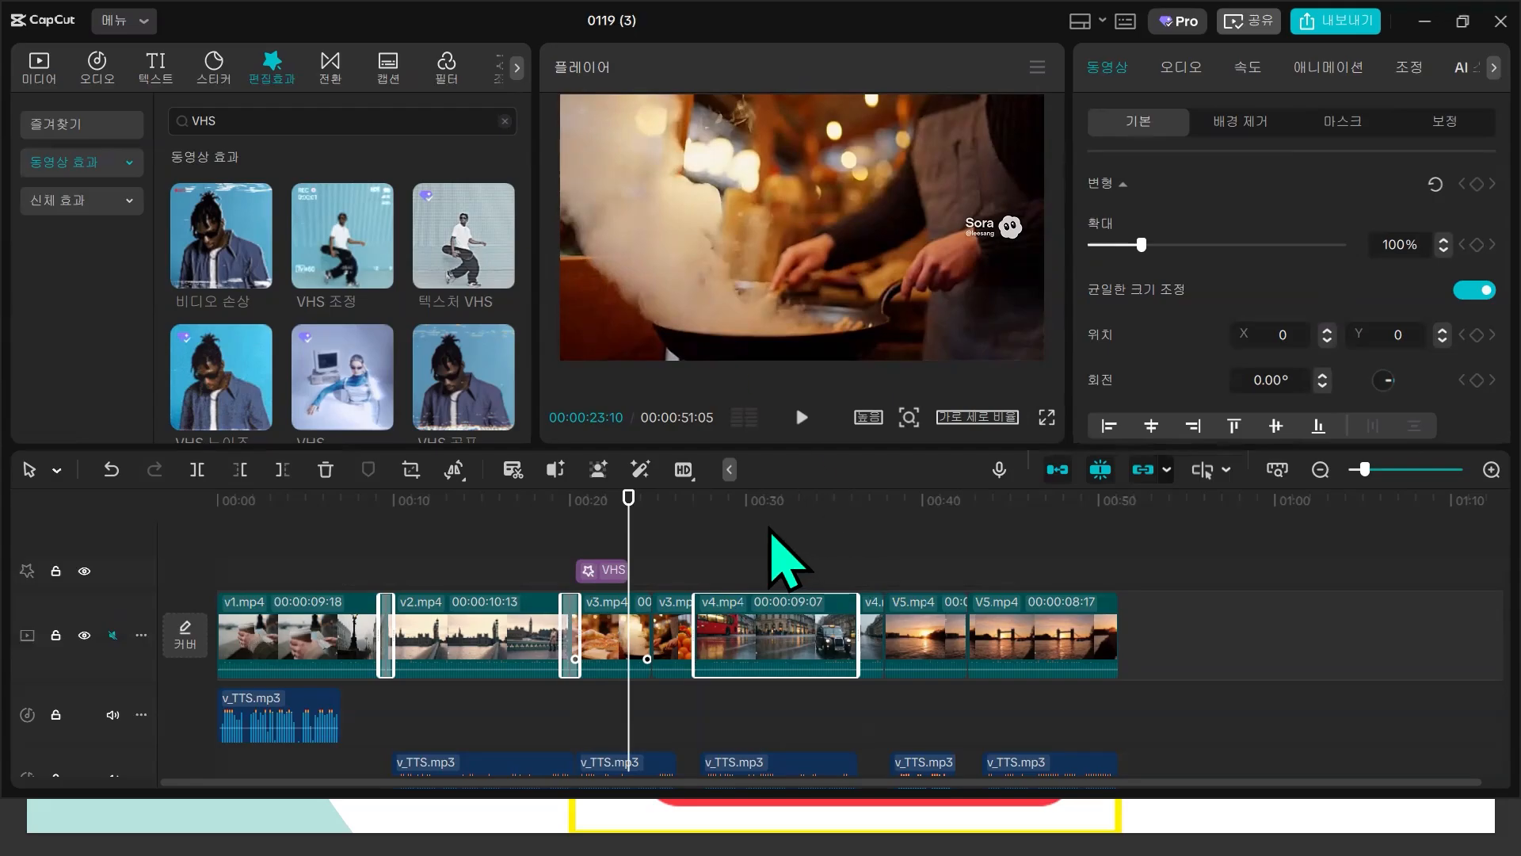
drag(674, 537, 695, 539)
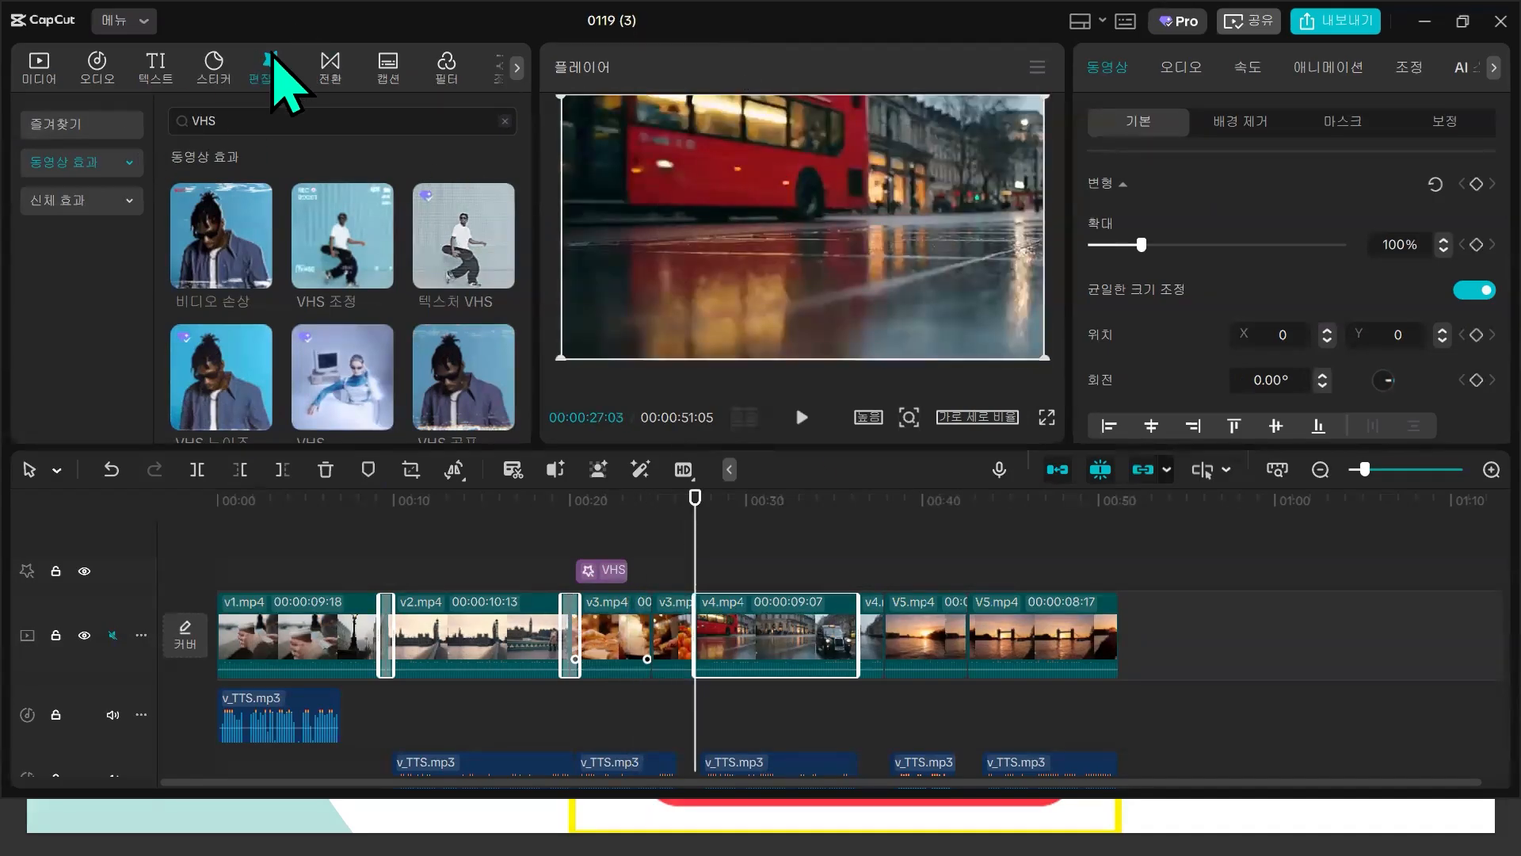
drag(224, 118, 105, 115)
key(BackSpace)
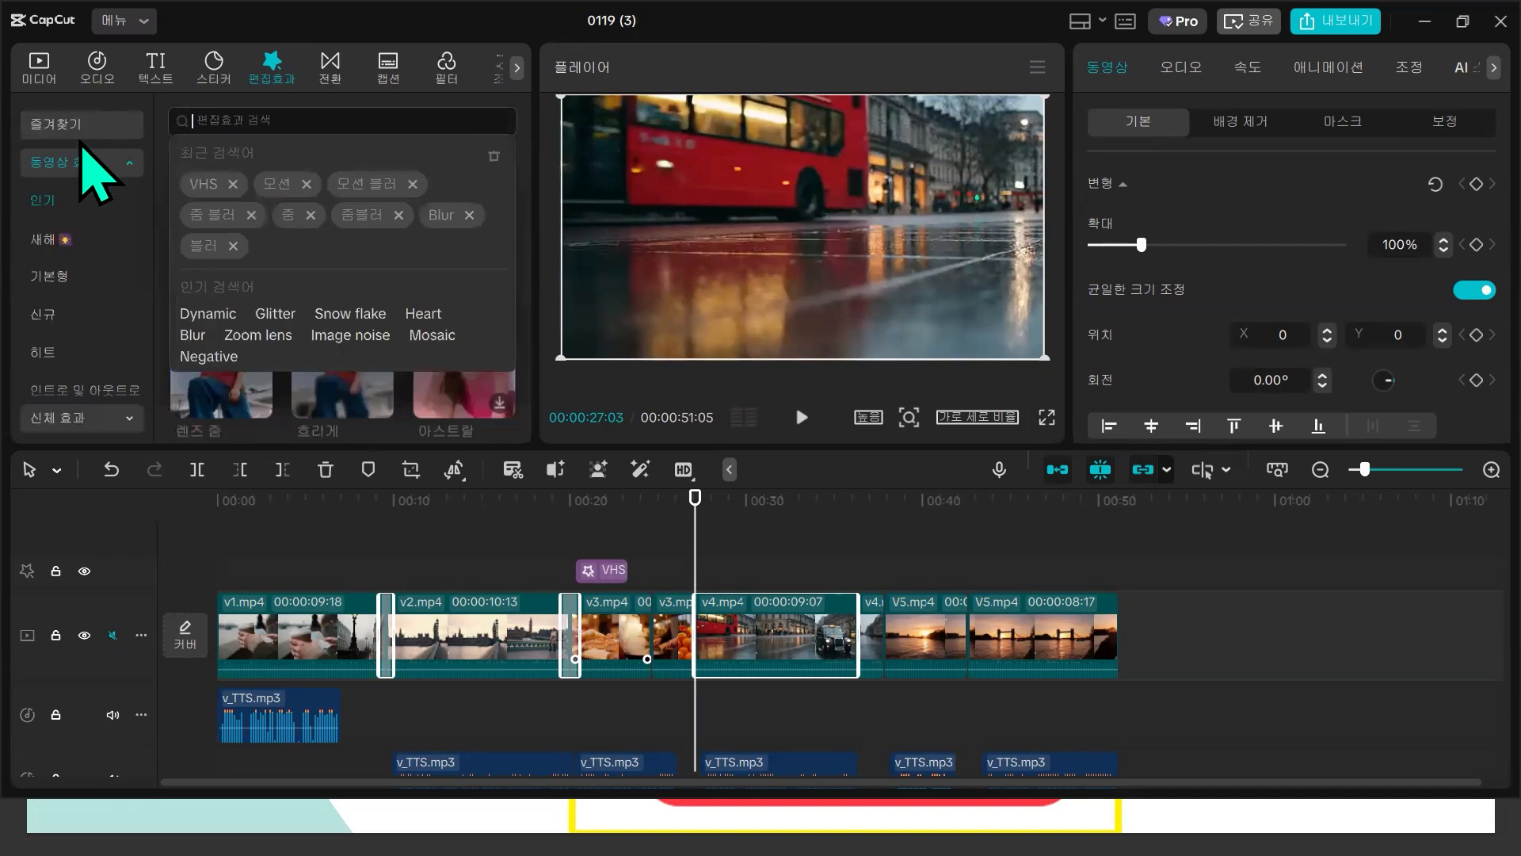
scroll(74, 367, down, 2)
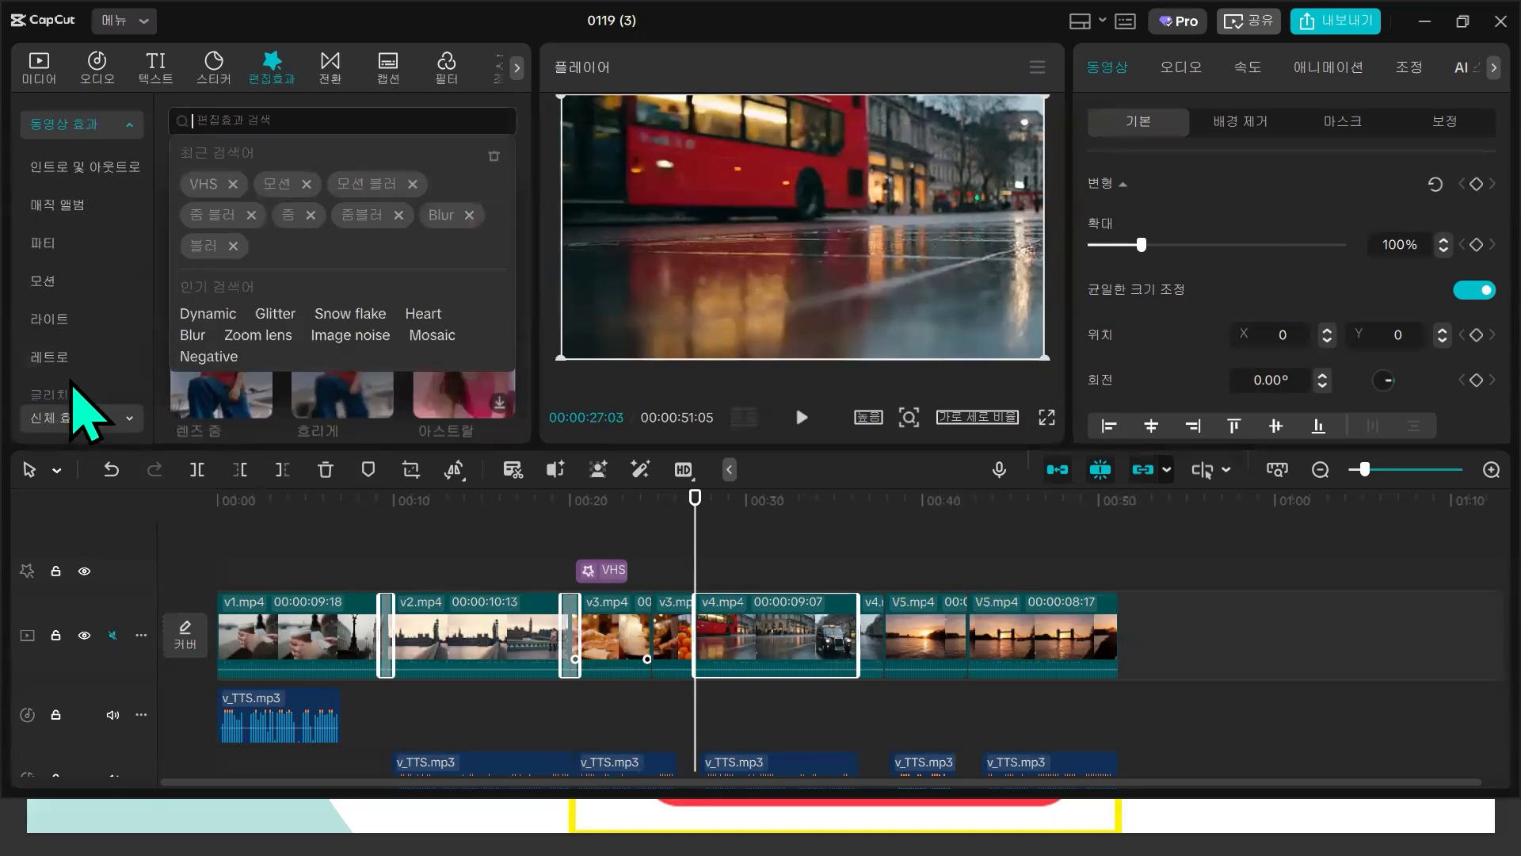
scroll(67, 382, down, 3)
click(57, 181)
click(61, 182)
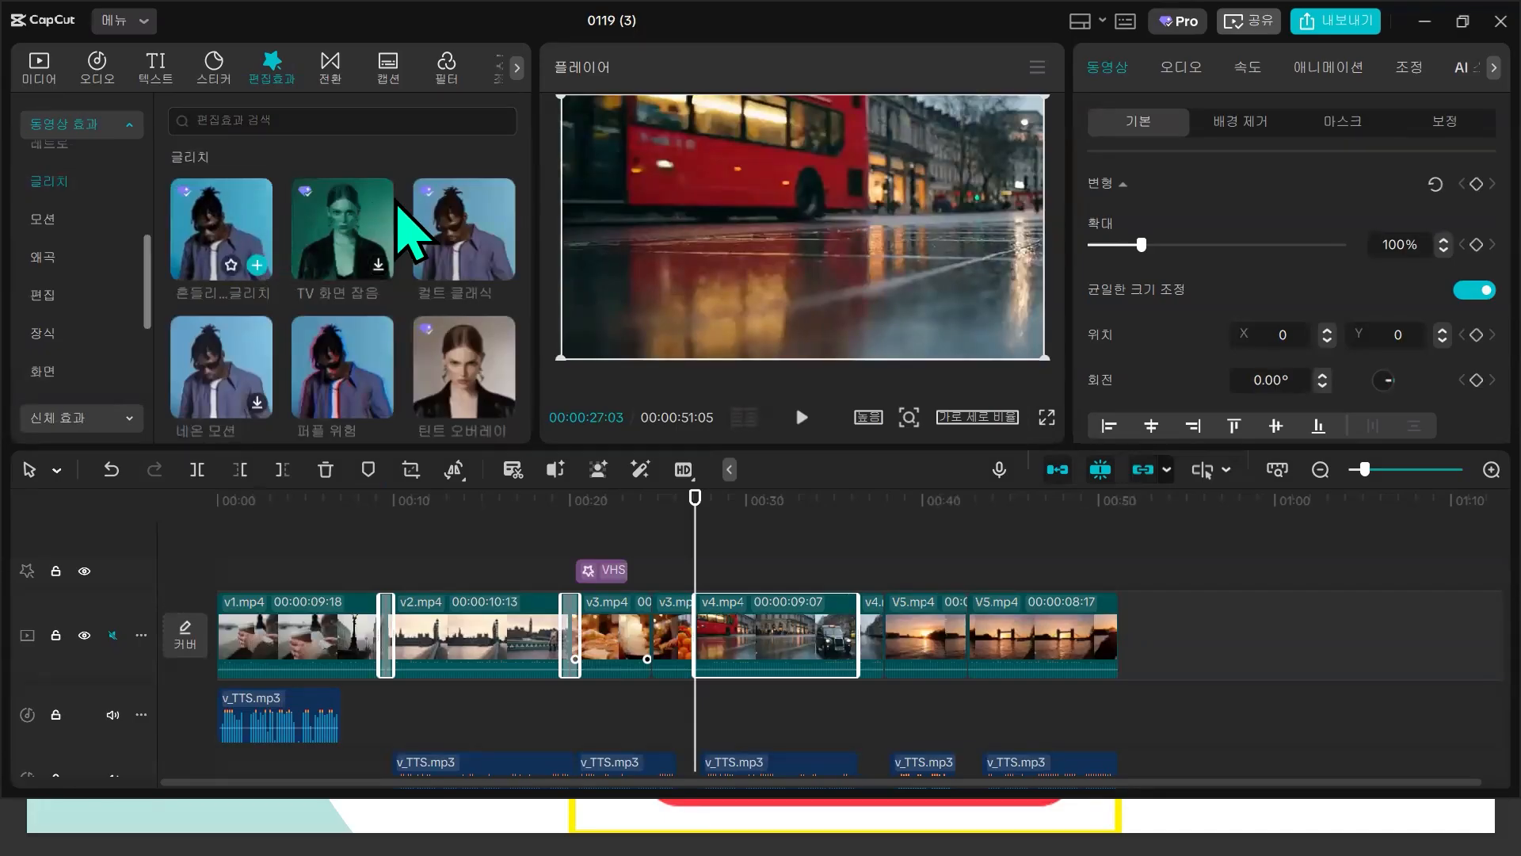
drag(448, 230, 727, 567)
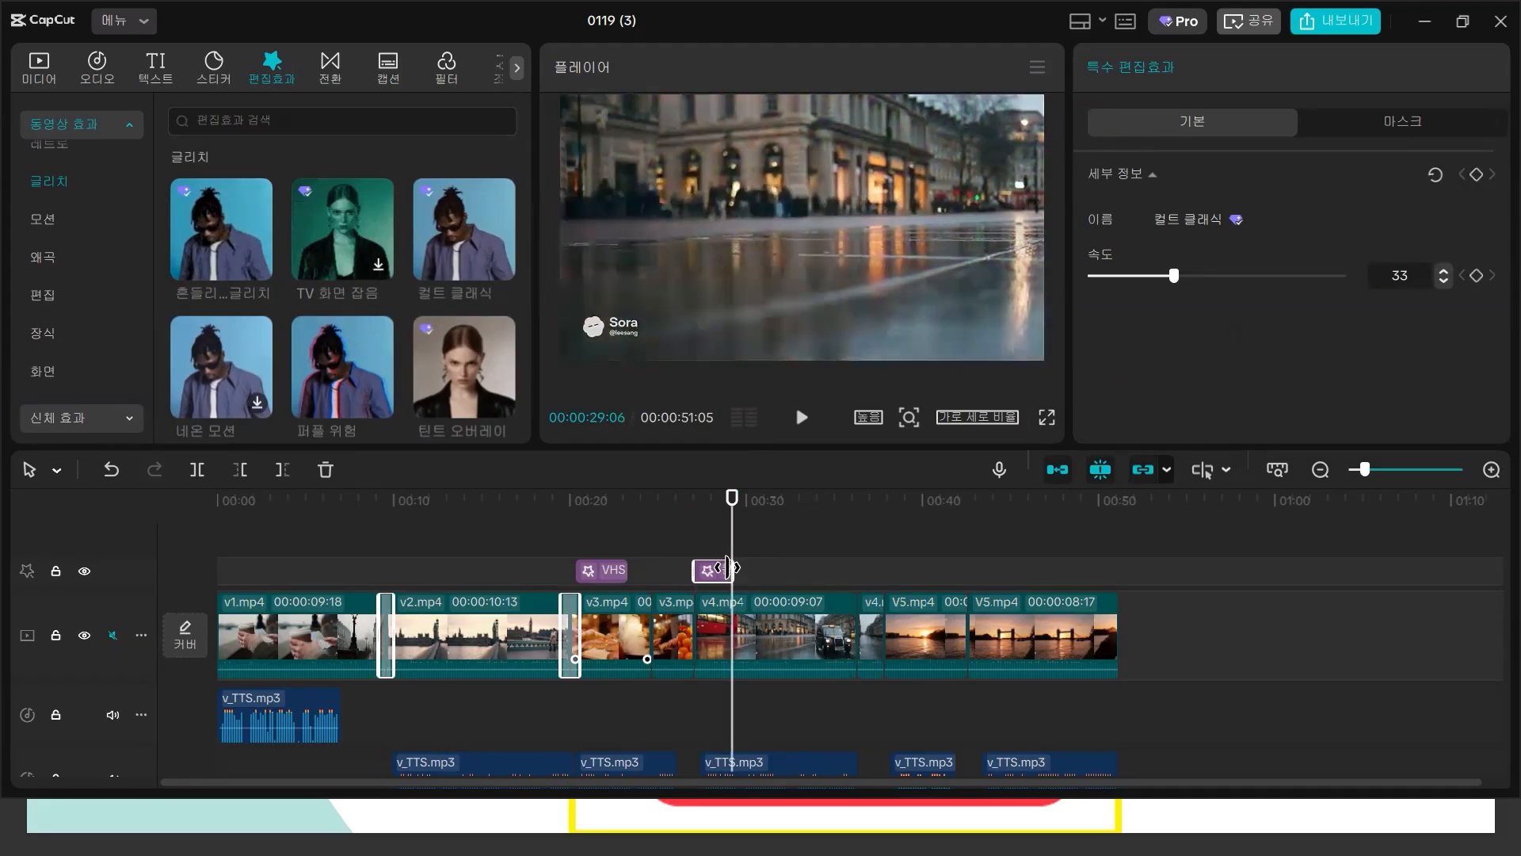
click(708, 569)
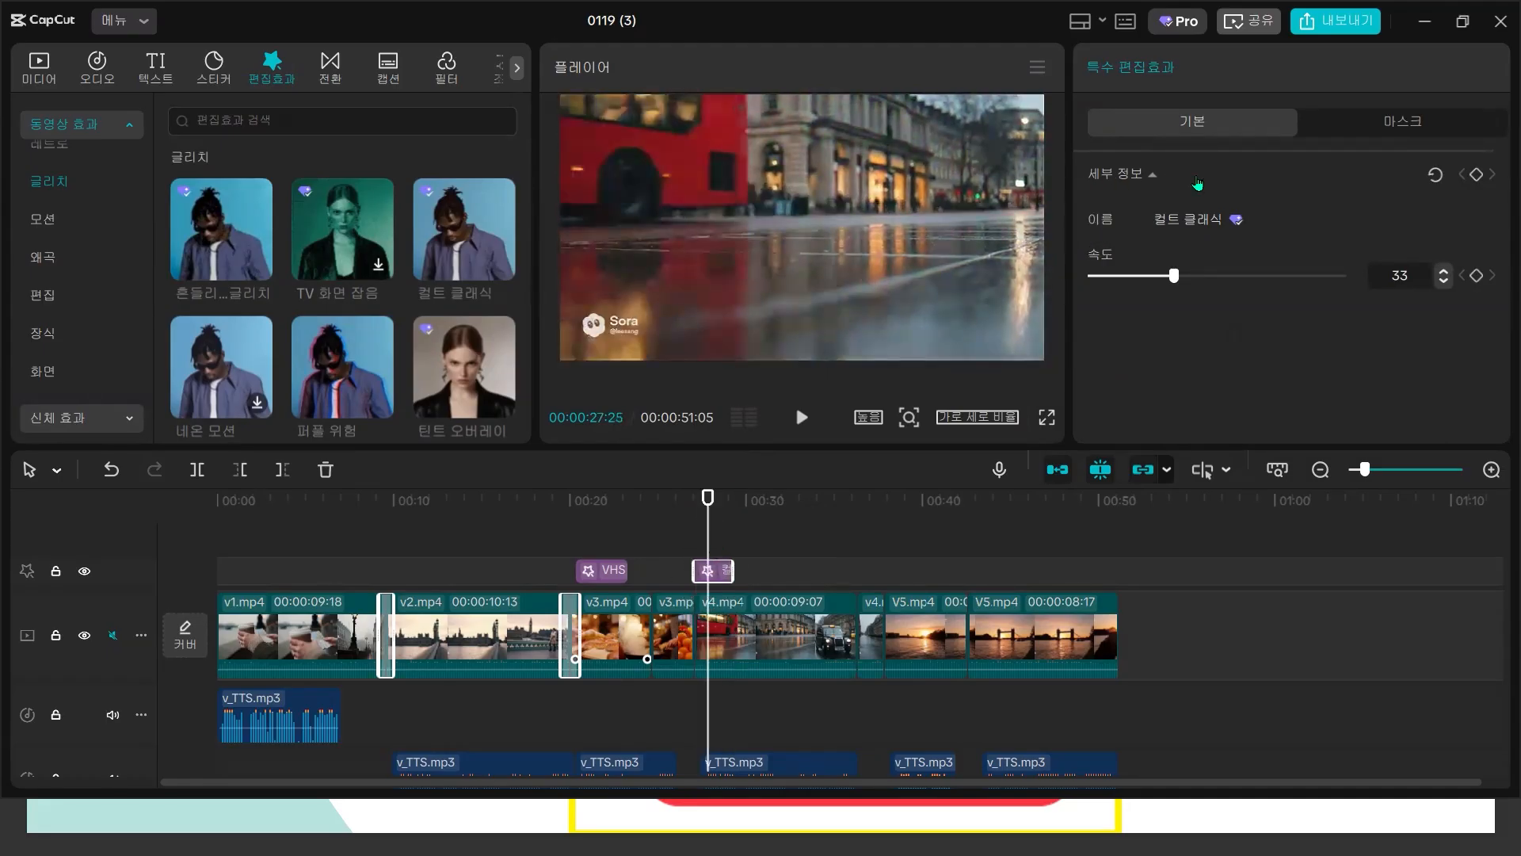
click(1391, 272)
- Add a 0.5 s 혼합 transition between the two V5.mp4 pieces
click(885, 541)
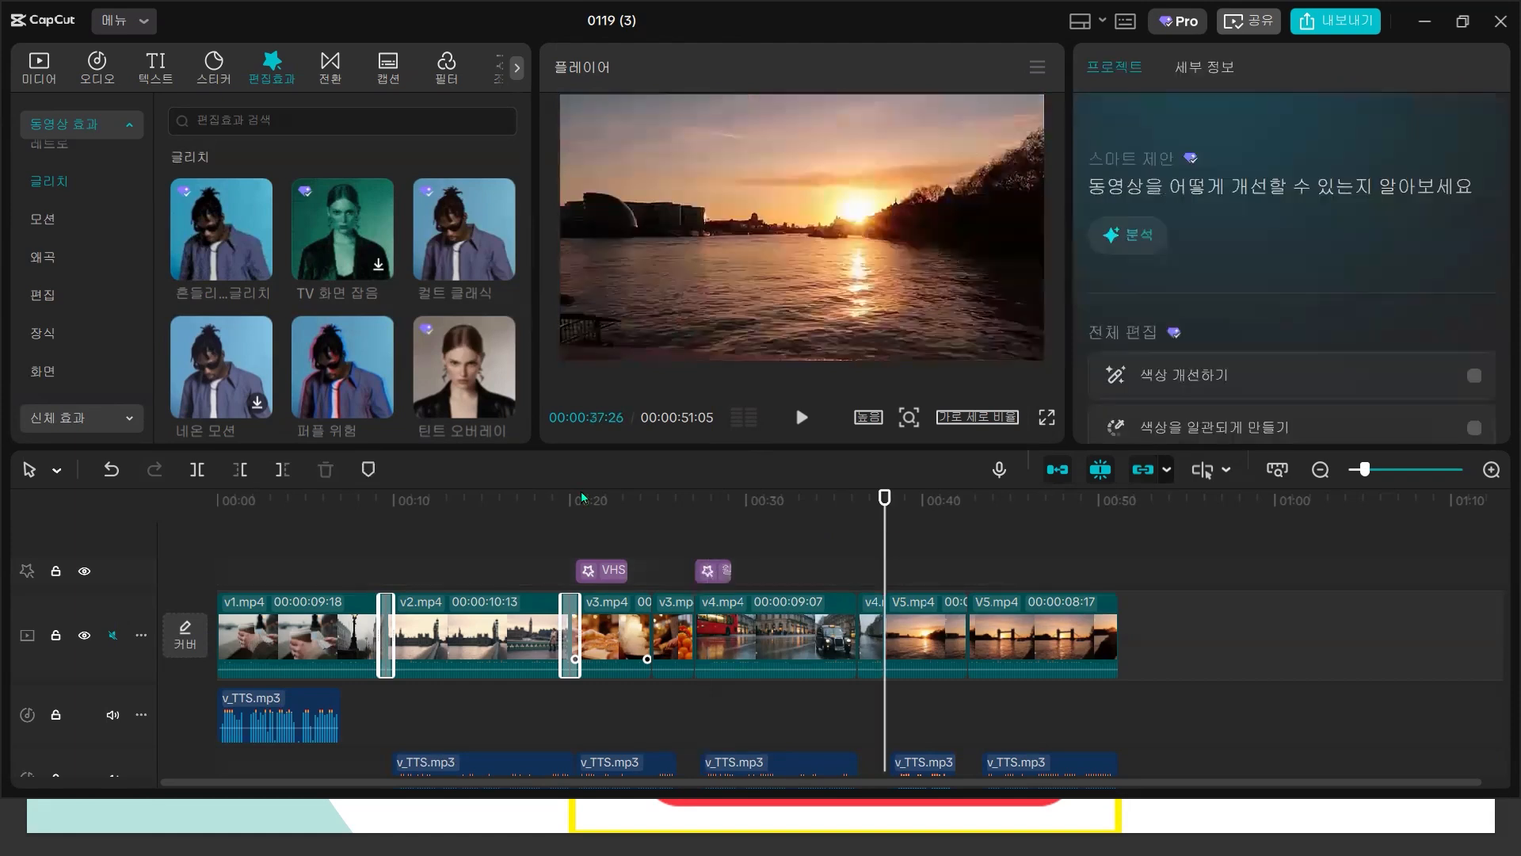
click(333, 67)
mouse_move(219, 187)
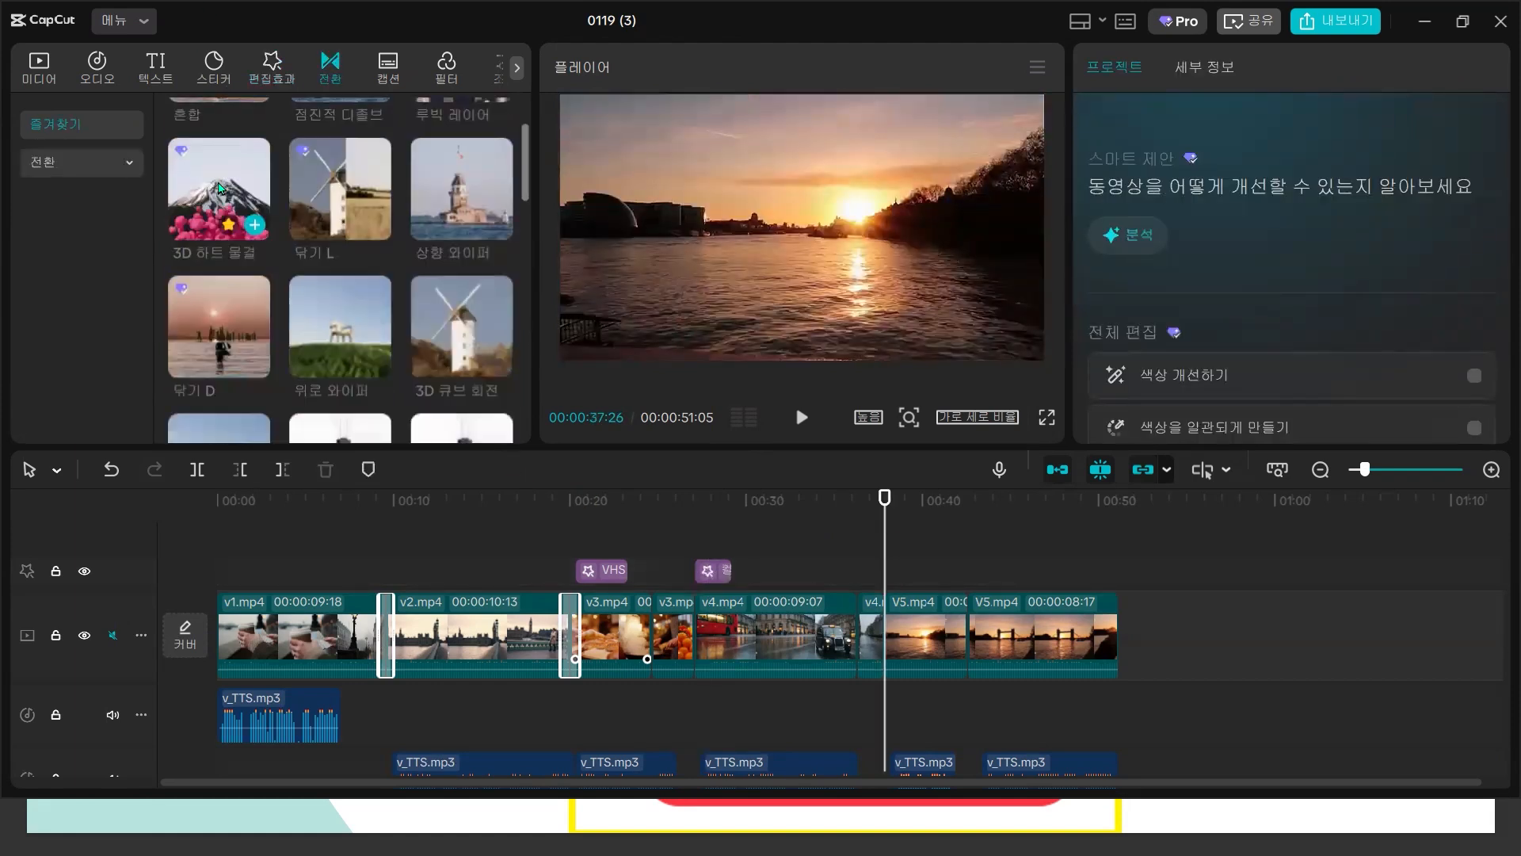
scroll(219, 187, up, 2)
mouse_move(219, 170)
mouse_down()
mouse_move(645, 419)
mouse_move(1020, 600)
mouse_move(965, 628)
mouse_up()
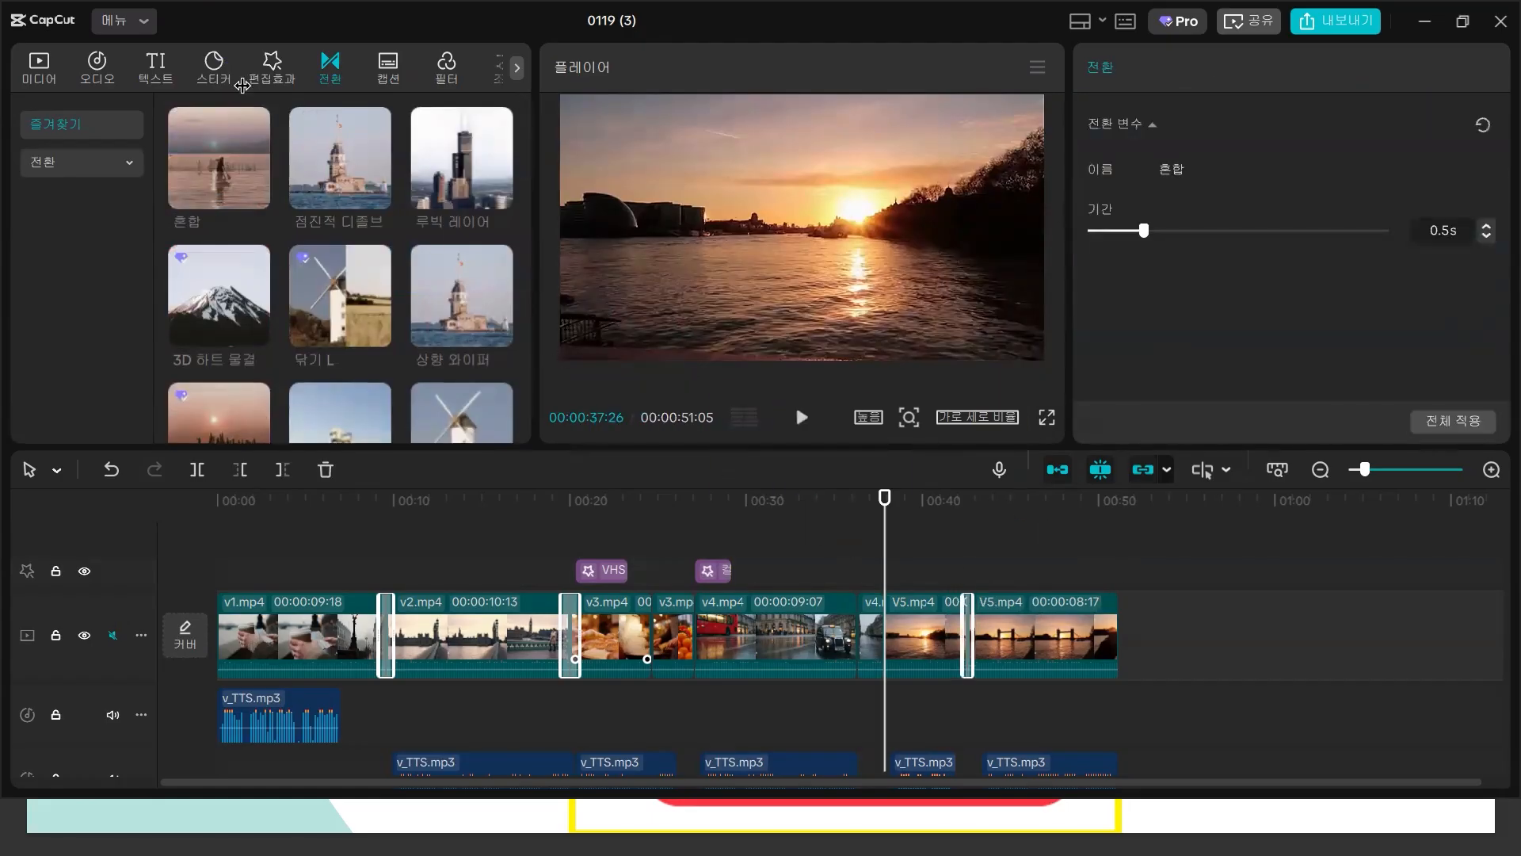
- Unmute the main video track and play the edit from 00:00:00:00
drag(885, 549, 217, 550)
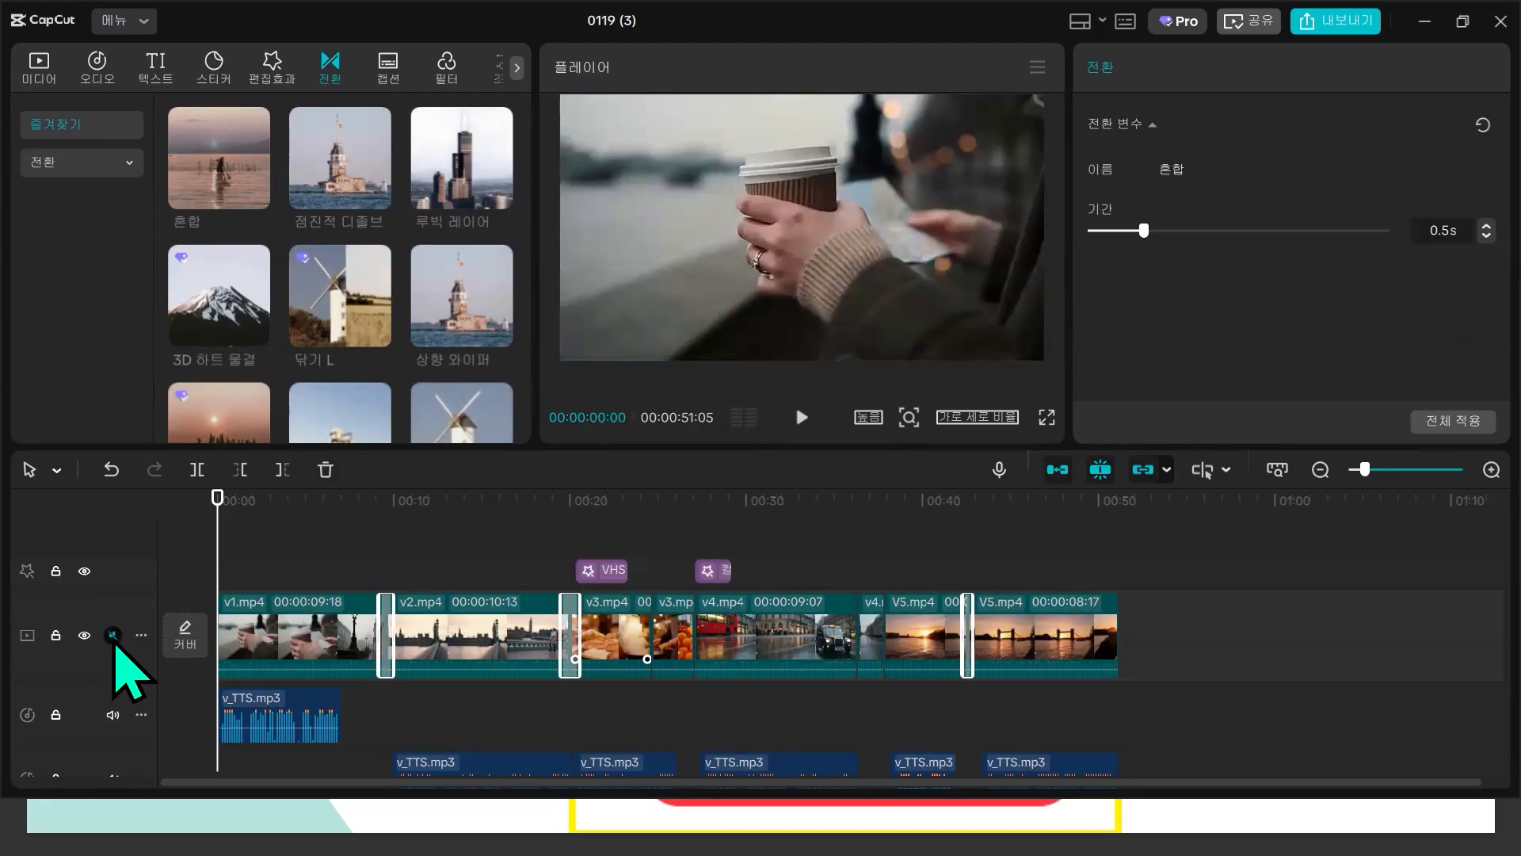
click(112, 635)
click(801, 419)
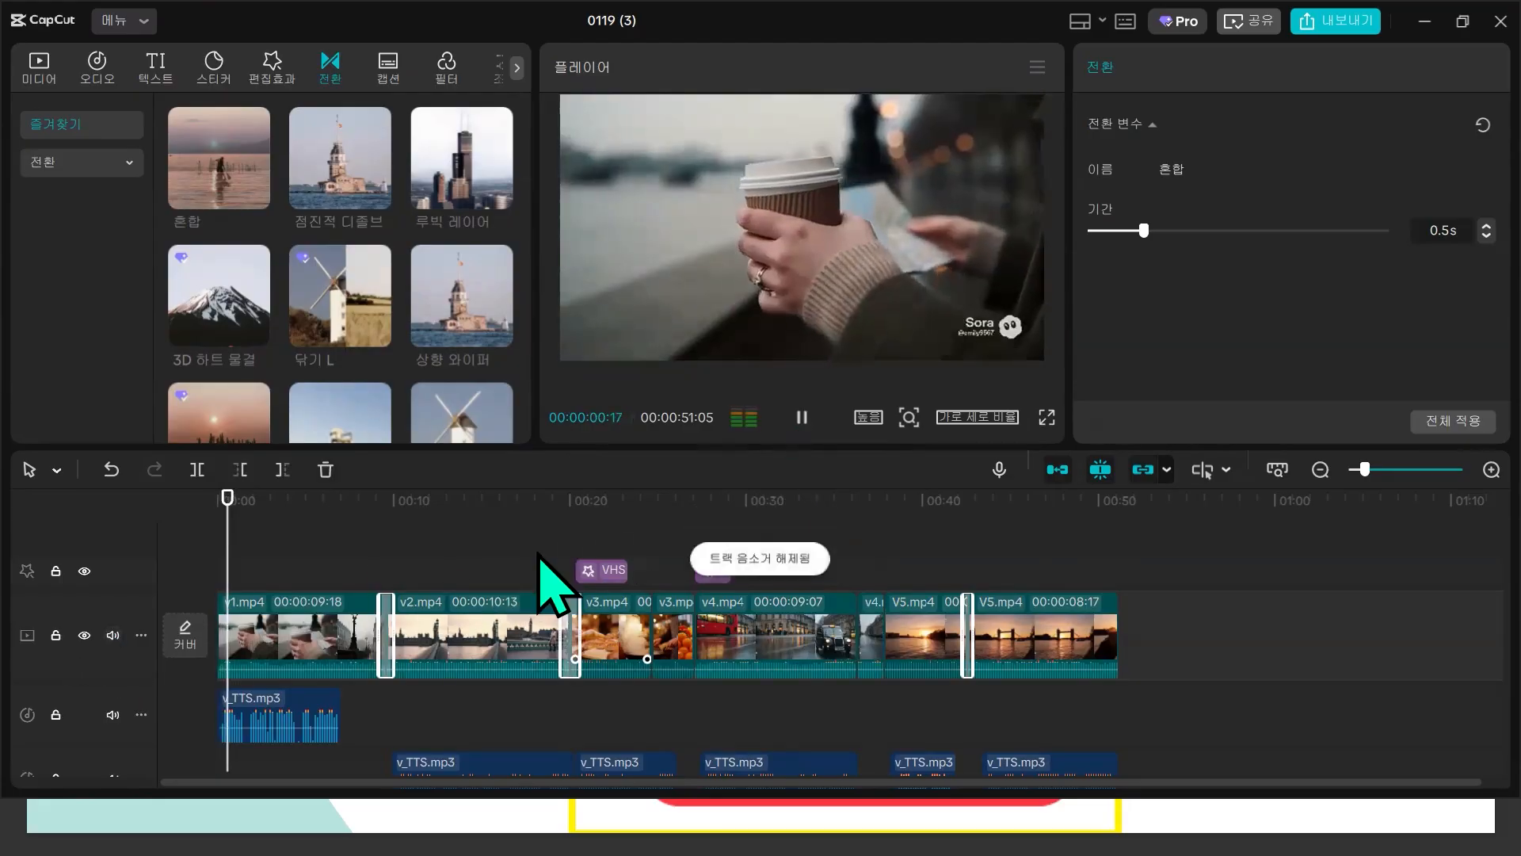
- Watch the edit through to its end and resize the timeline area to show both narration tracks
scroll(658, 590, down, 3)
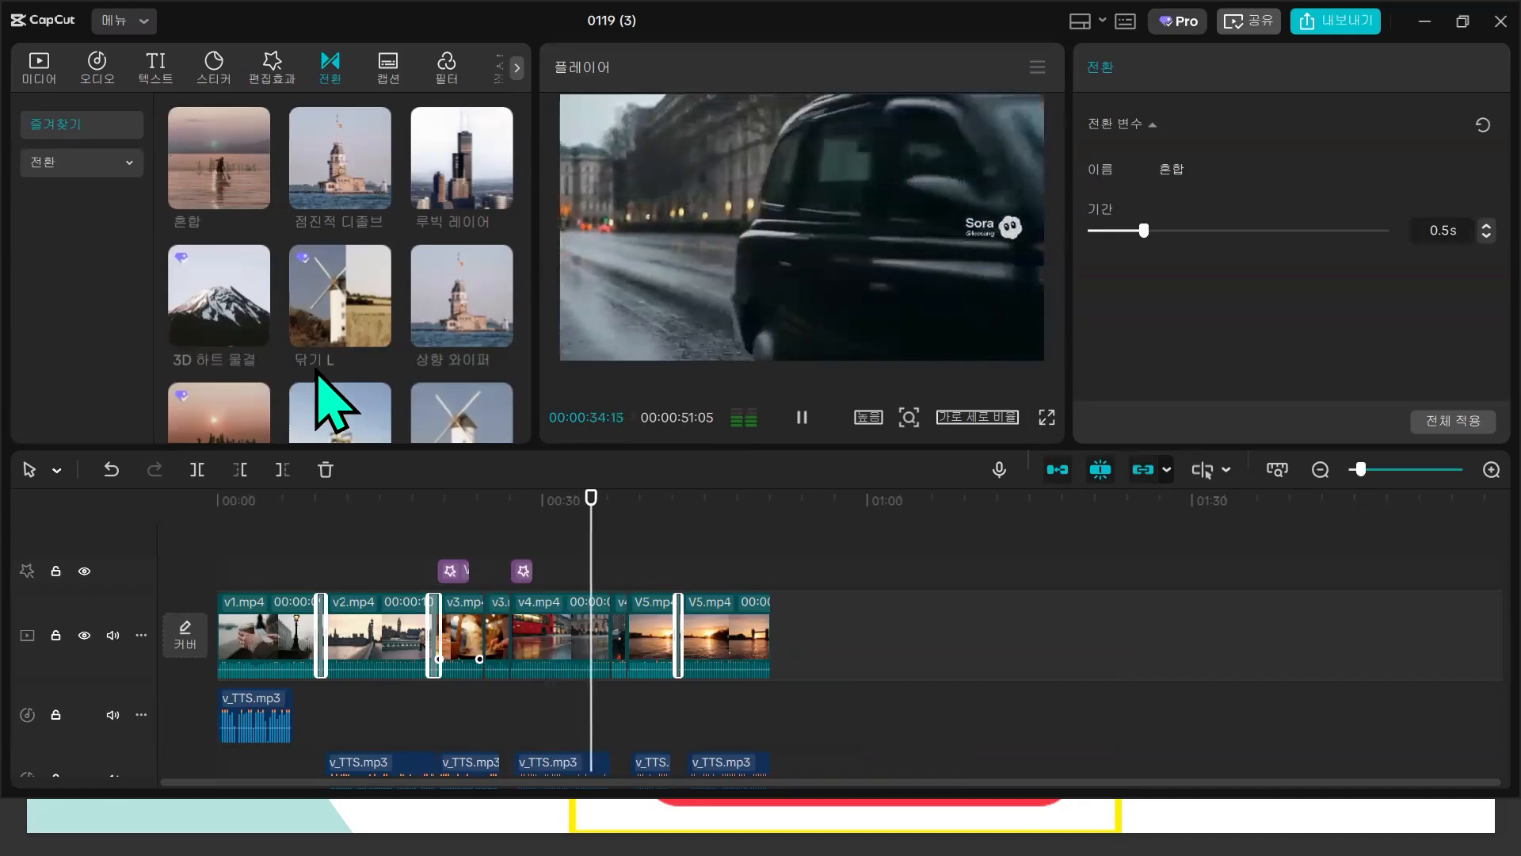
drag(404, 443, 420, 340)
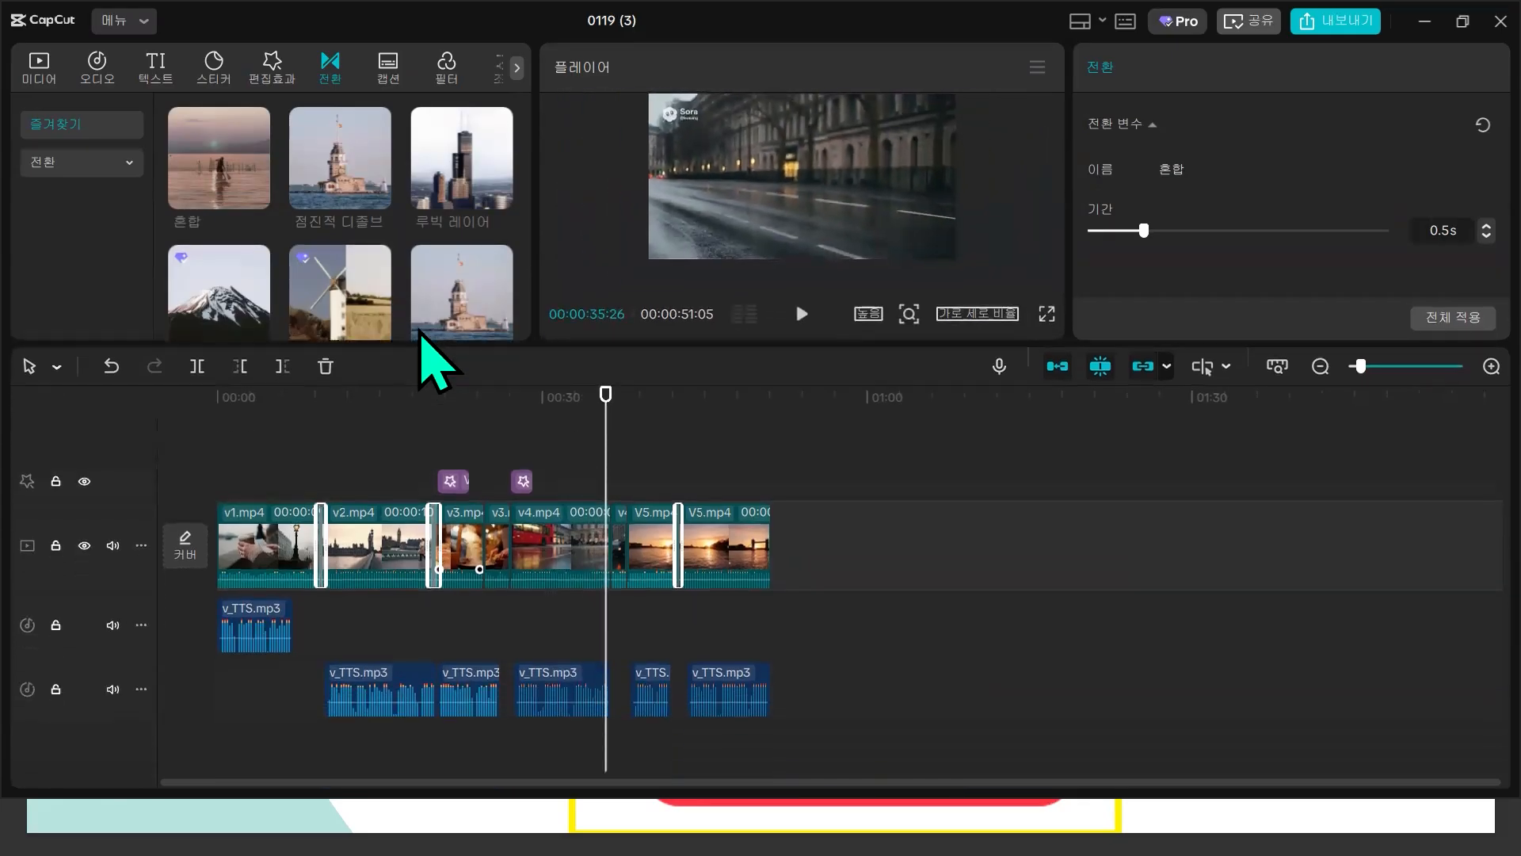
key(space)
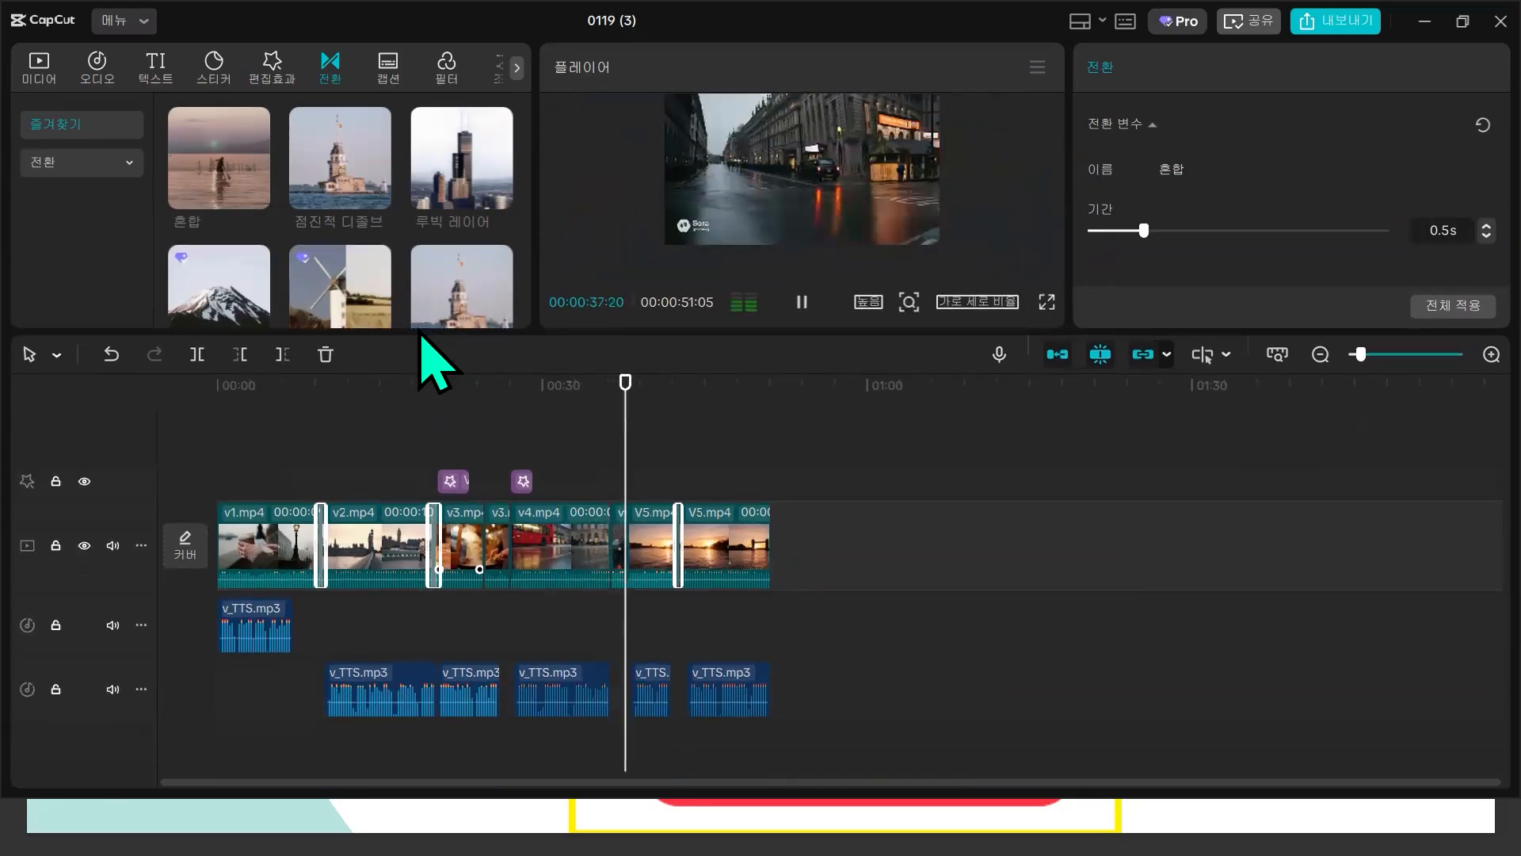
drag(421, 331, 424, 523)
key(space)
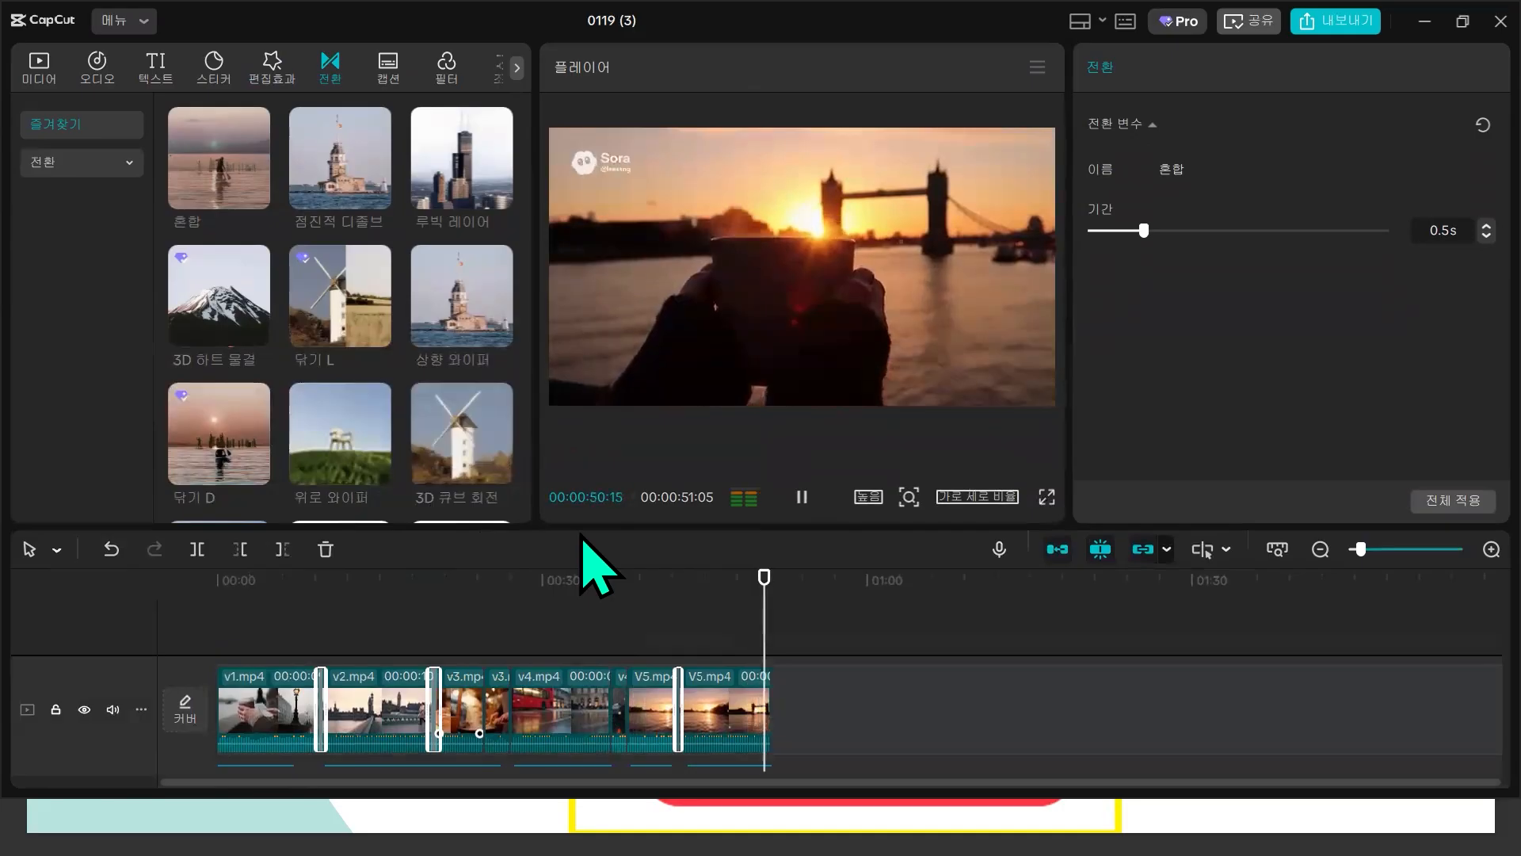
drag(618, 524, 651, 395)
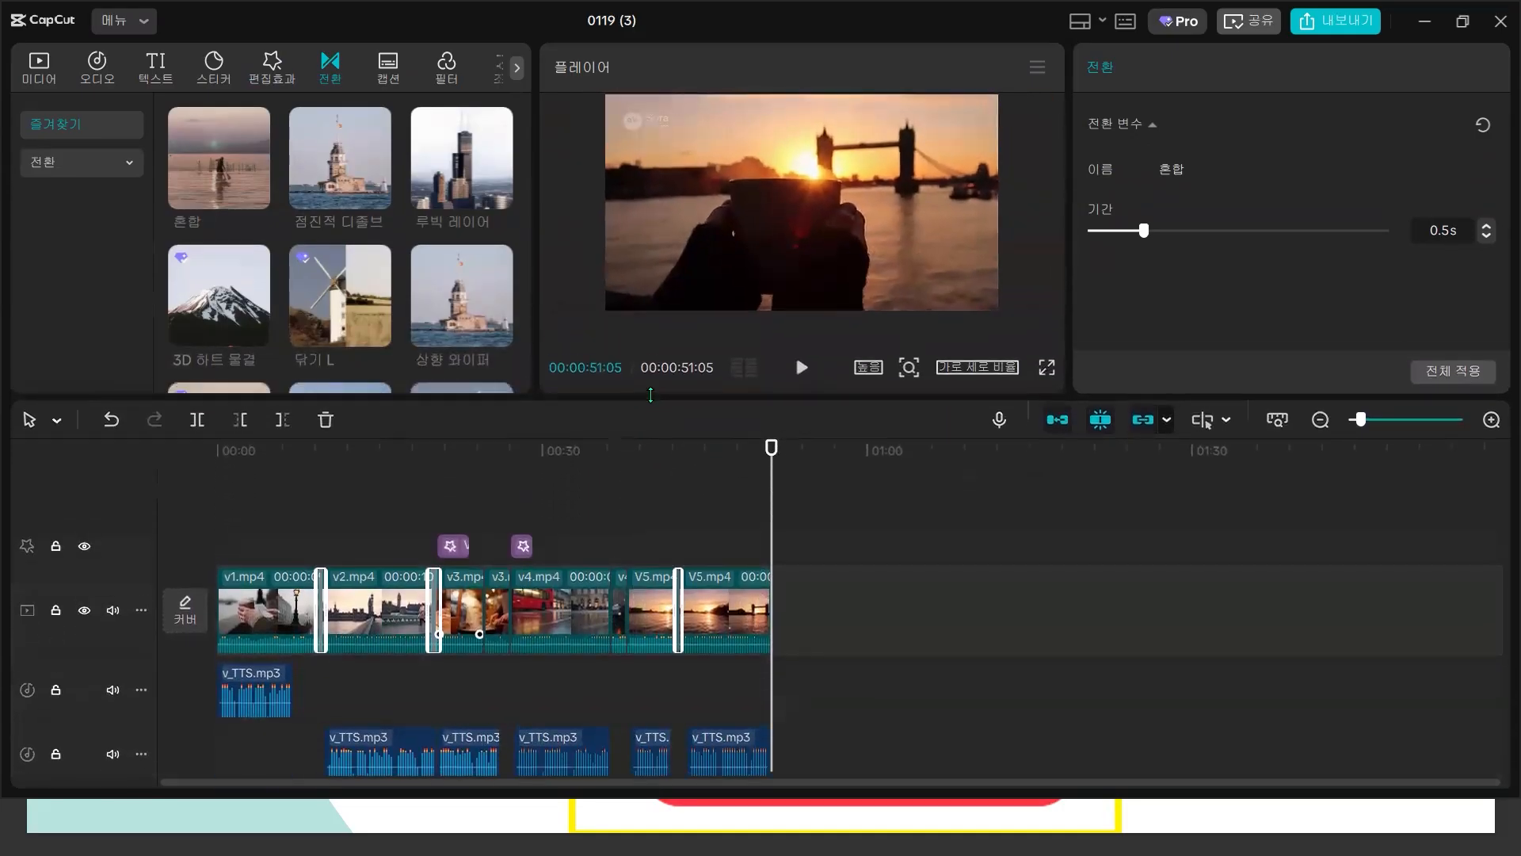
- Replay the edit's opening seconds to check the clip audio against the narration
drag(770, 526, 716, 526)
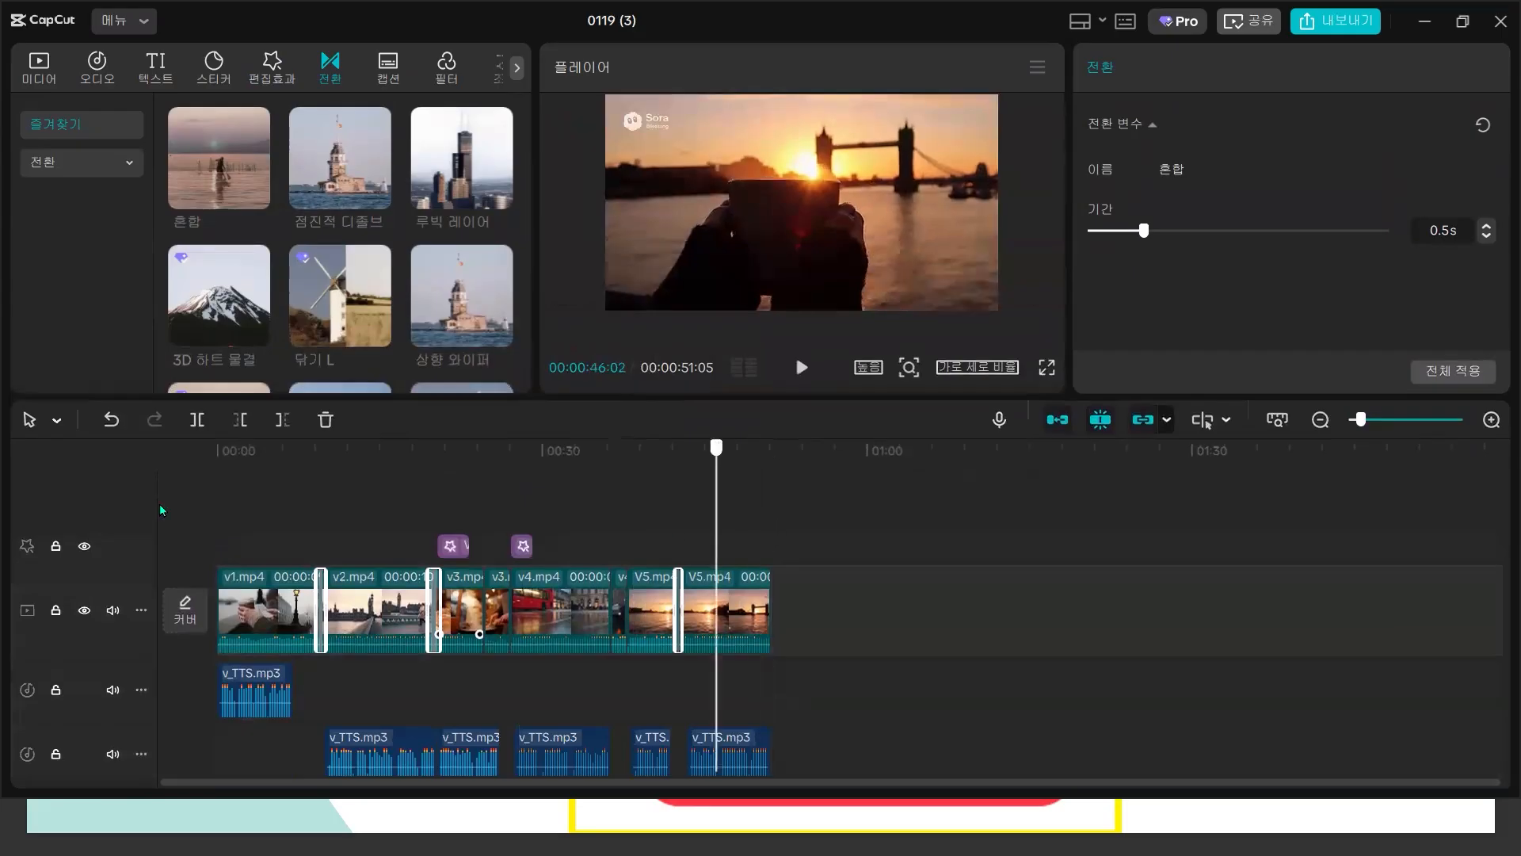
key(Home)
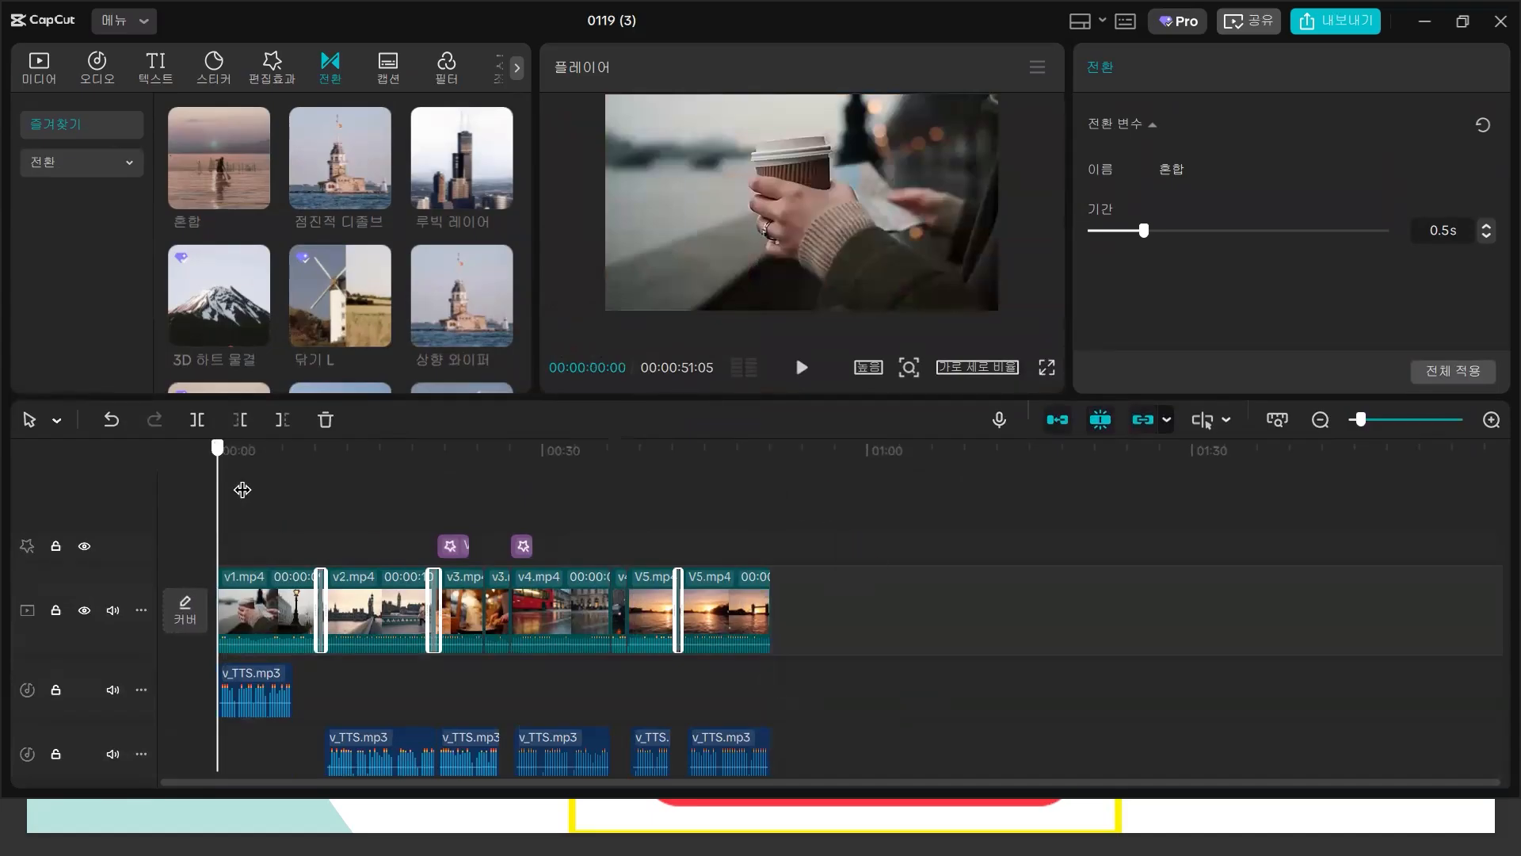
key(space)
drag(434, 448, 247, 448)
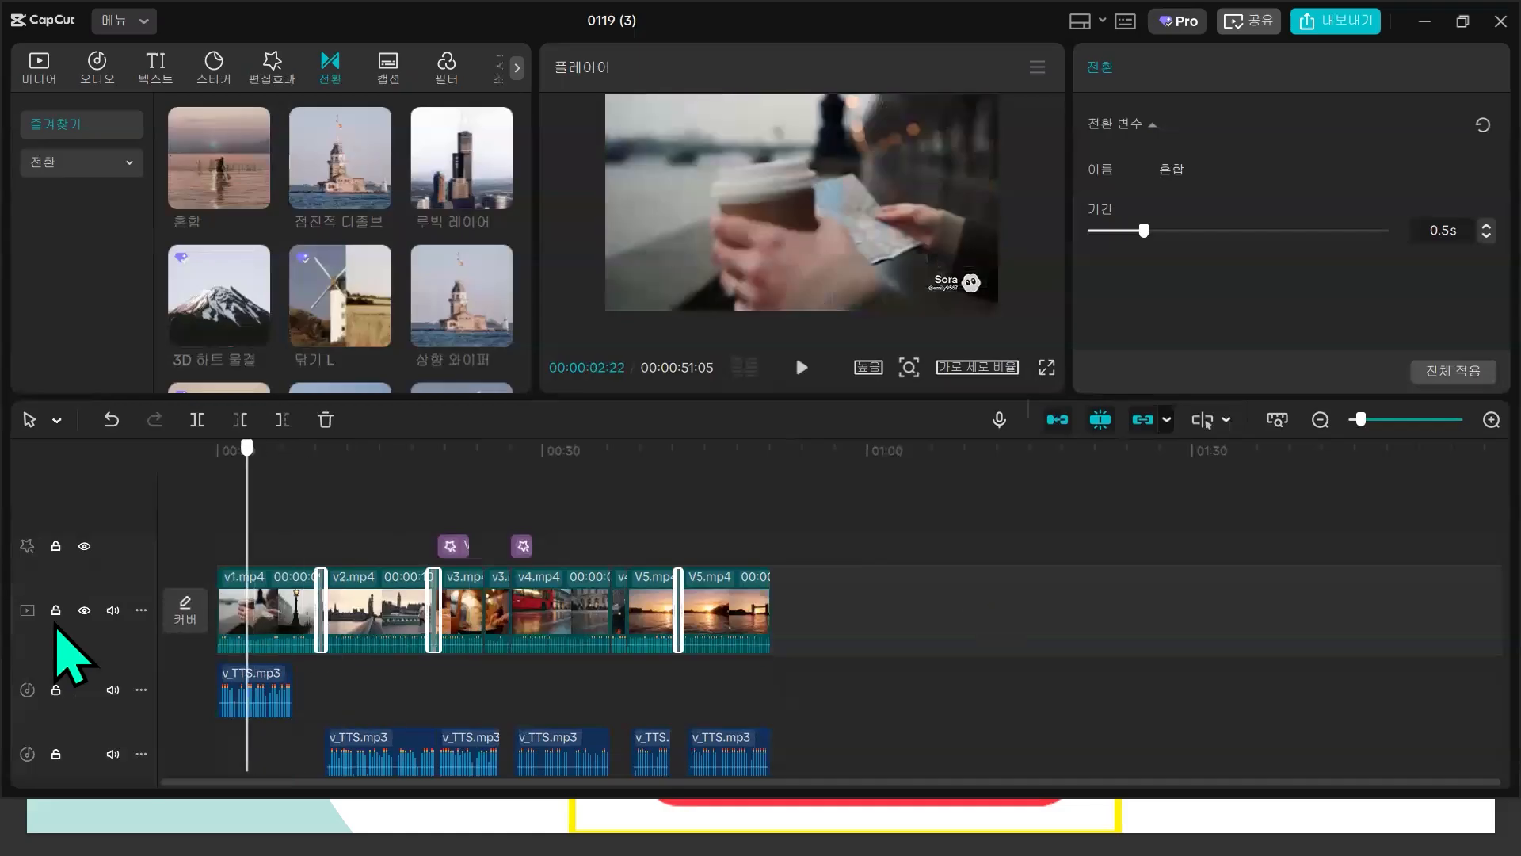
- Select every clip on the main video track and set their volume to -10.0 dB
key(Home)
drag(1002, 612, 273, 634)
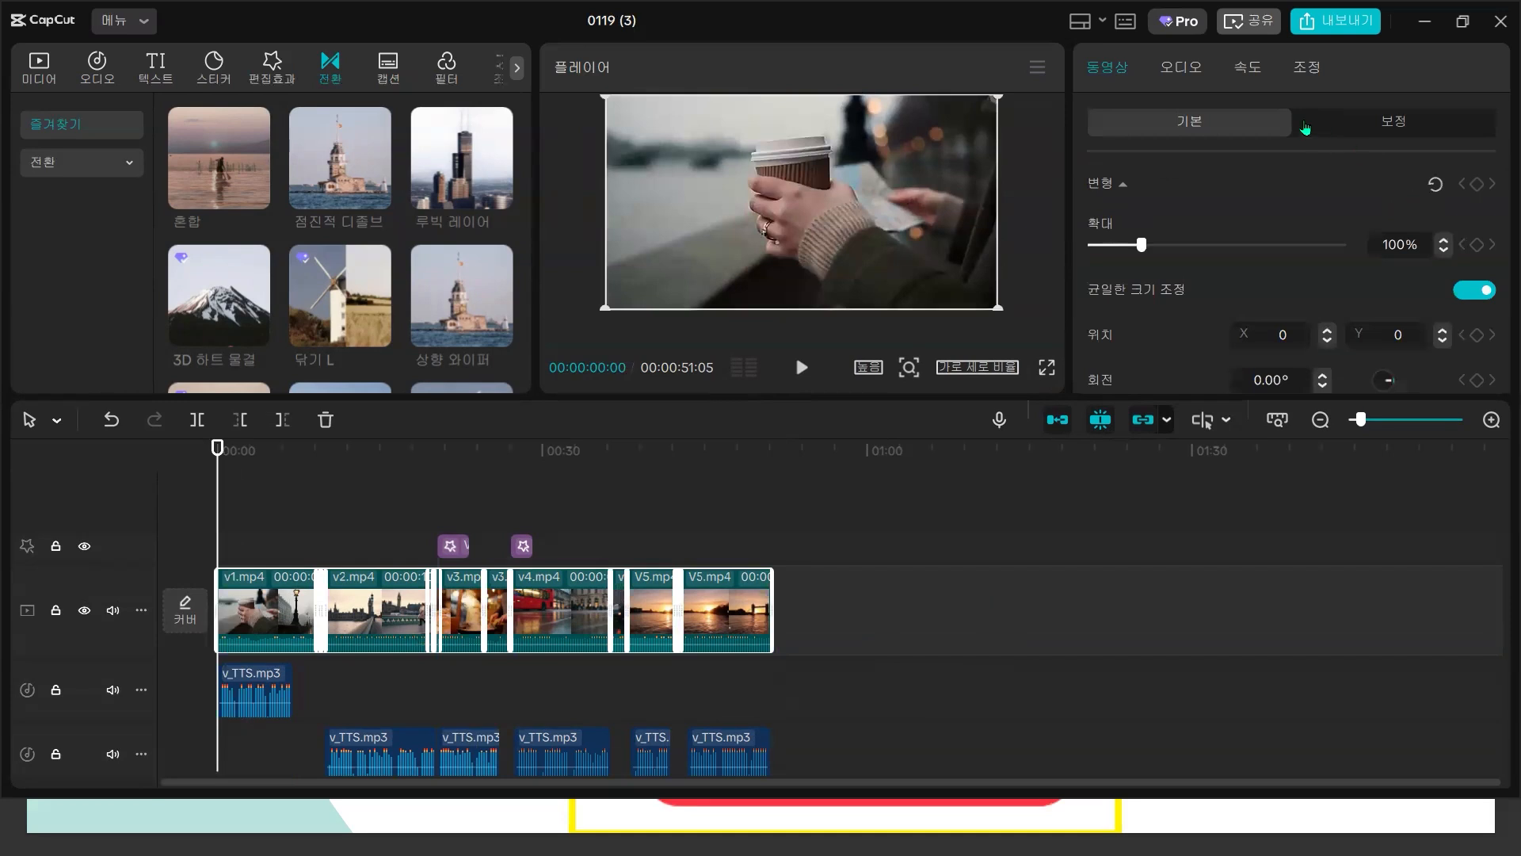
click(1182, 67)
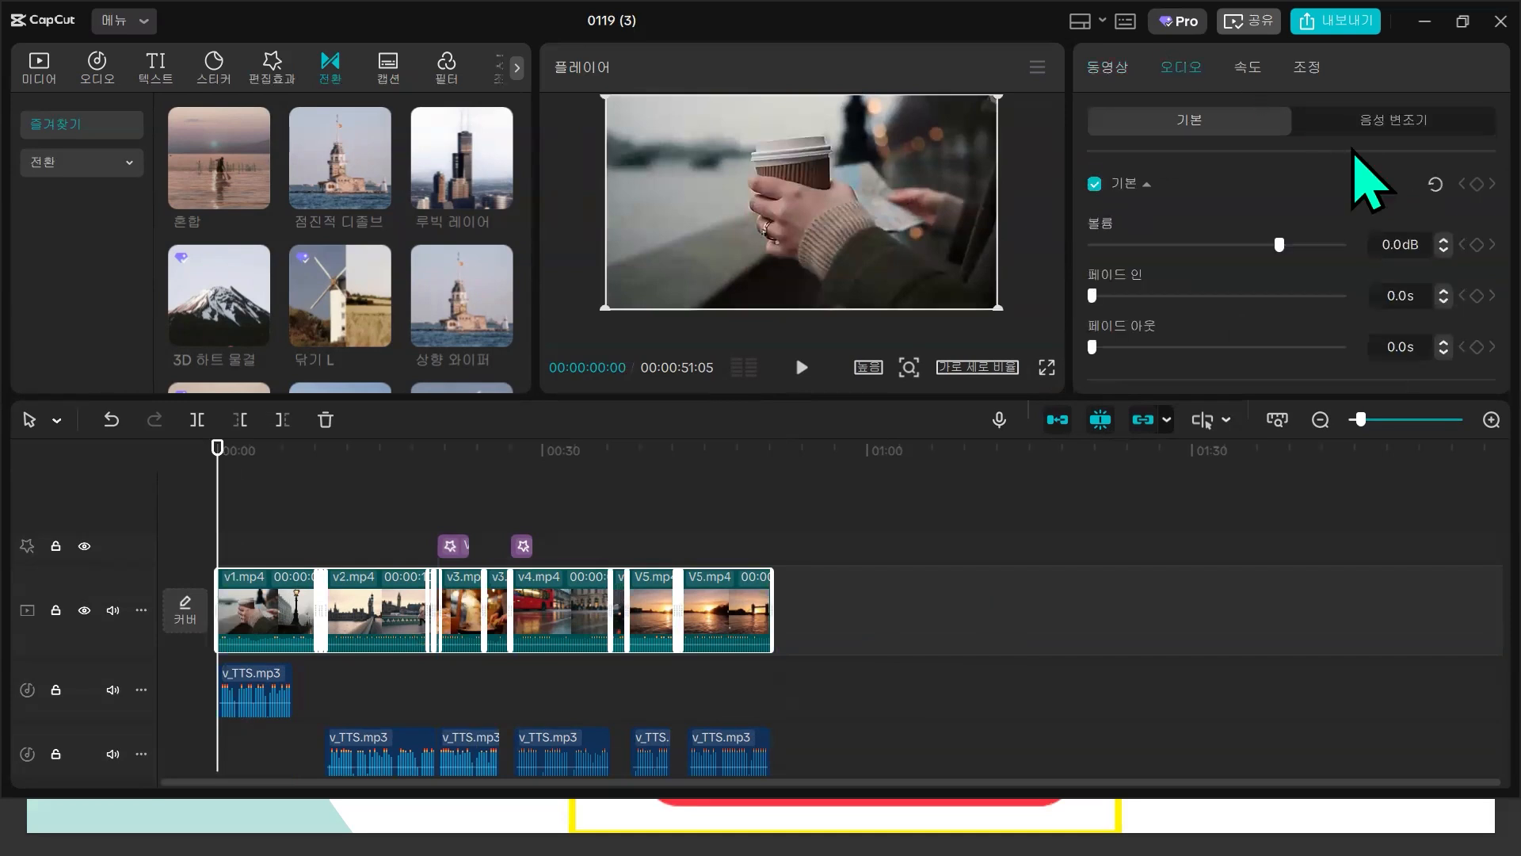
click(1385, 243)
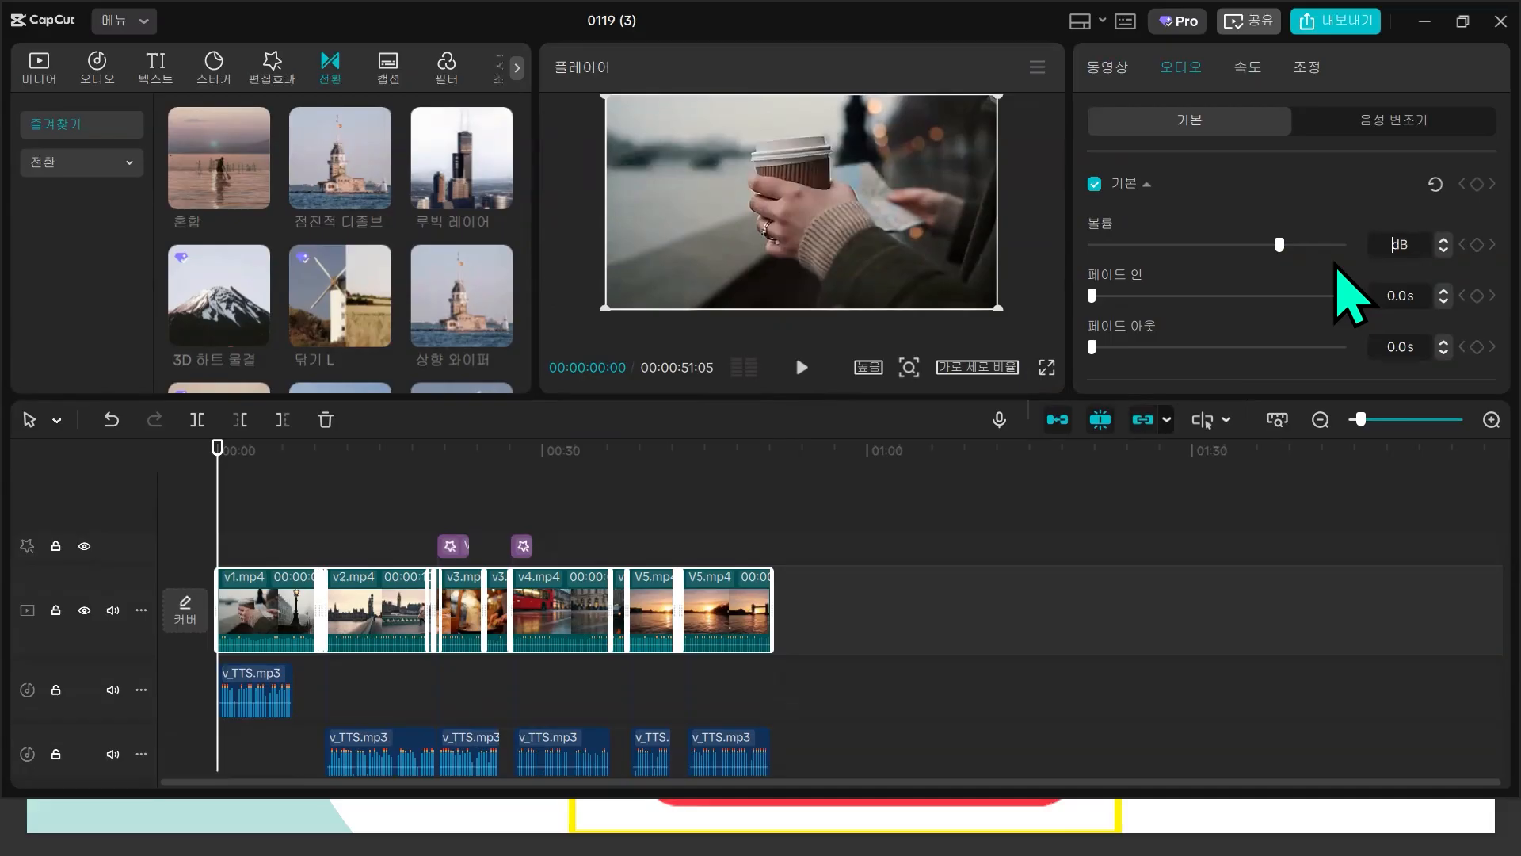
key(Return)
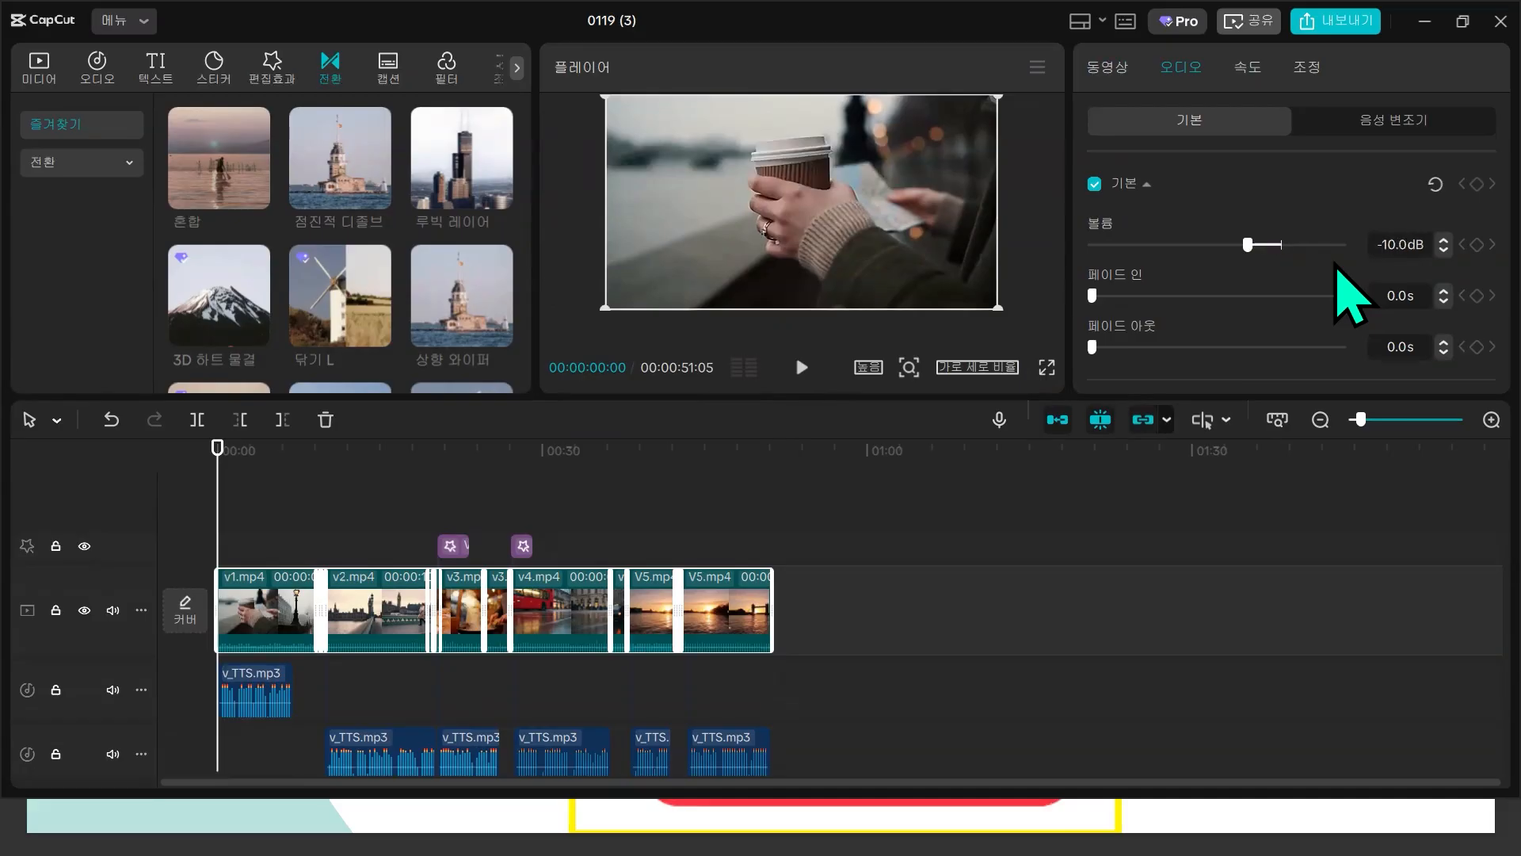
- Play the opening seconds to check the lowered clip audio against the narration
drag(227, 513, 271, 514)
click(802, 367)
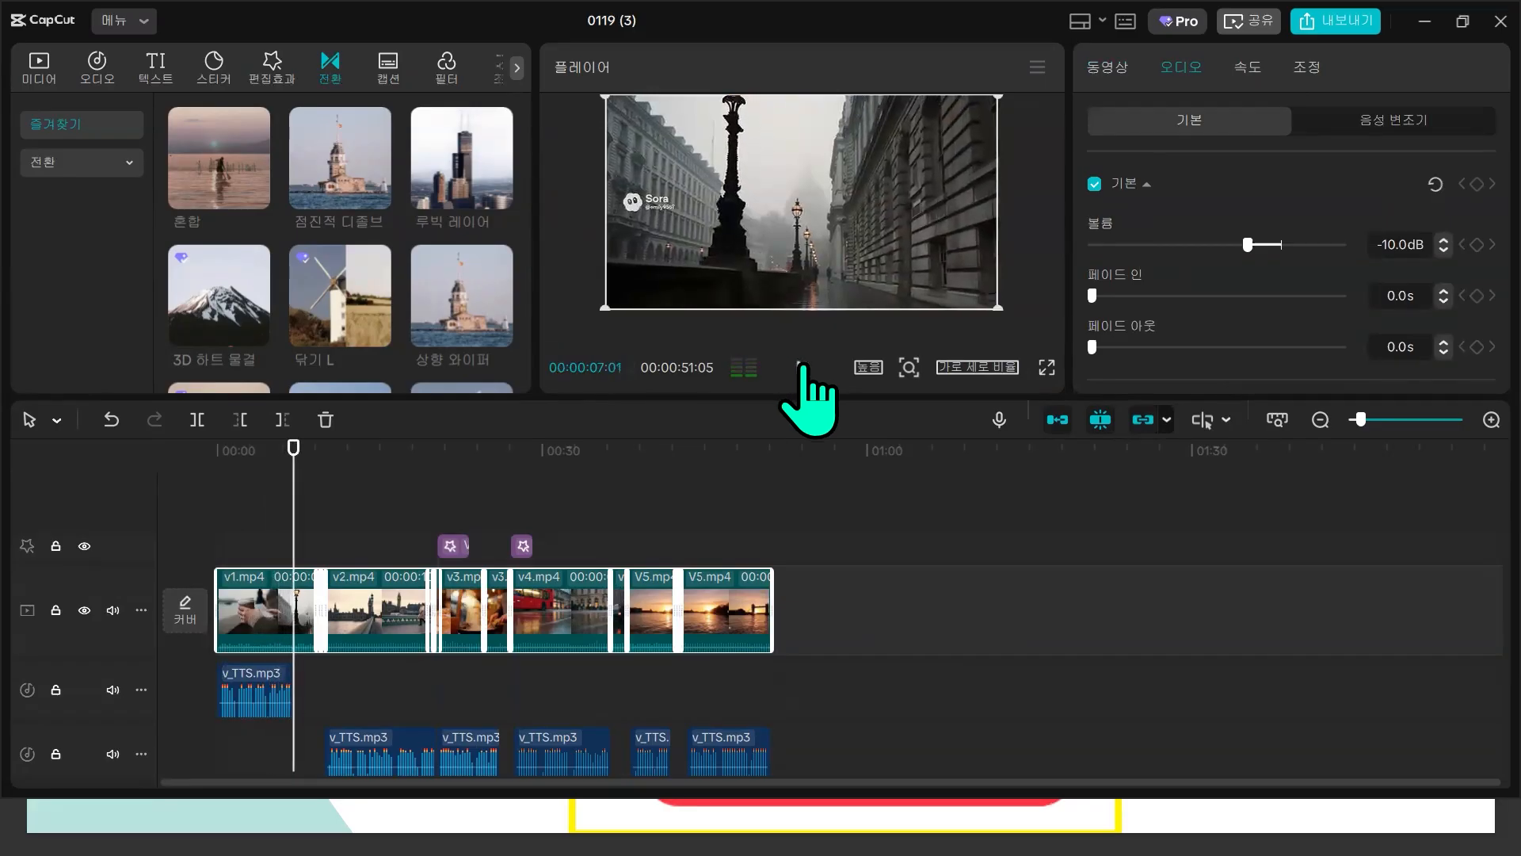
click(802, 367)
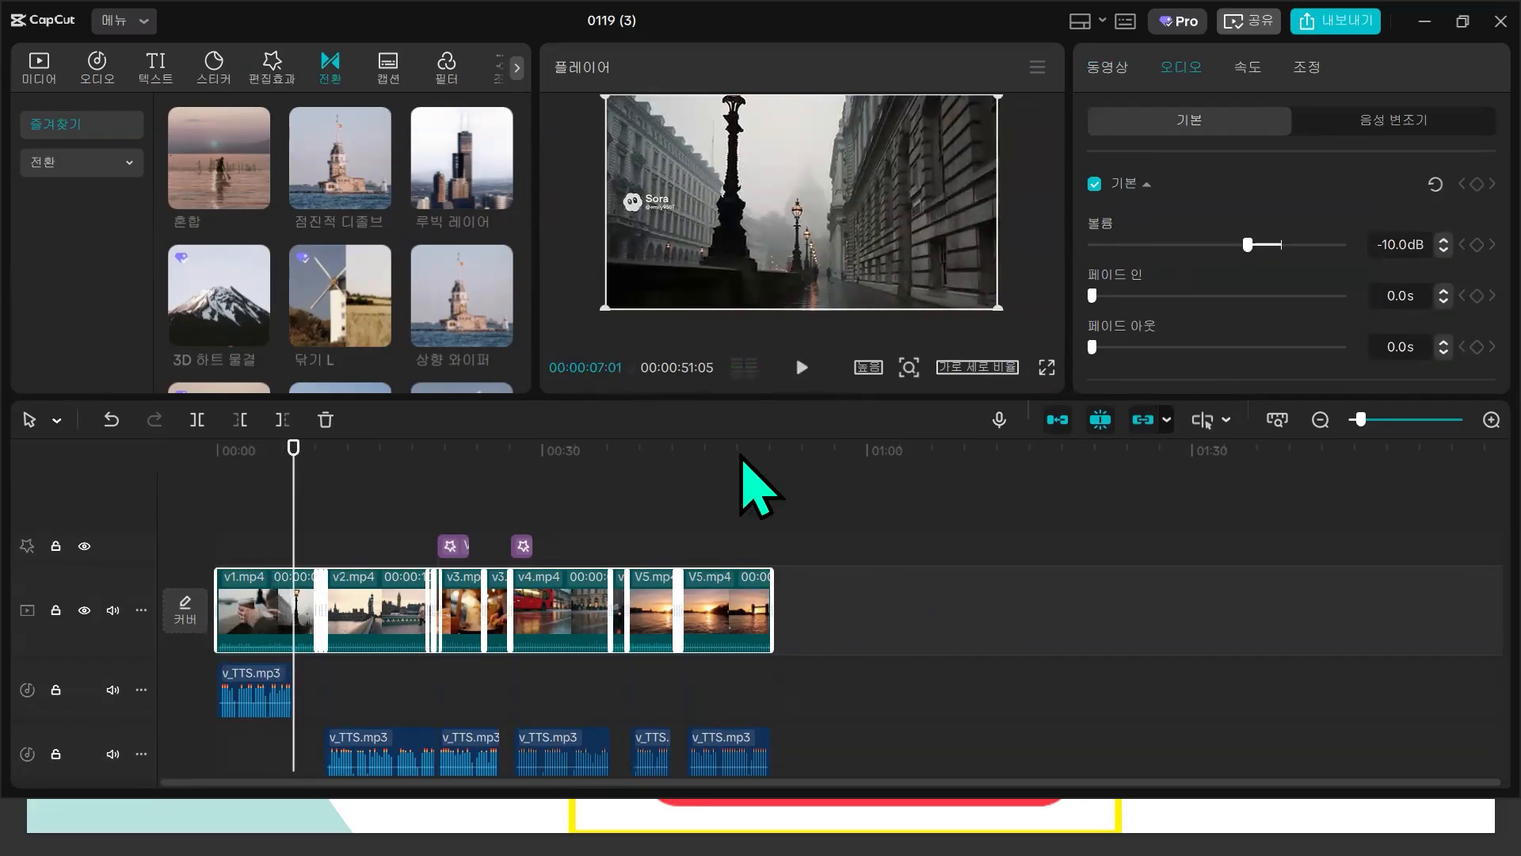
- Scale all selected main-track clips to 130% and check the framing in v1.mp4
click(1107, 73)
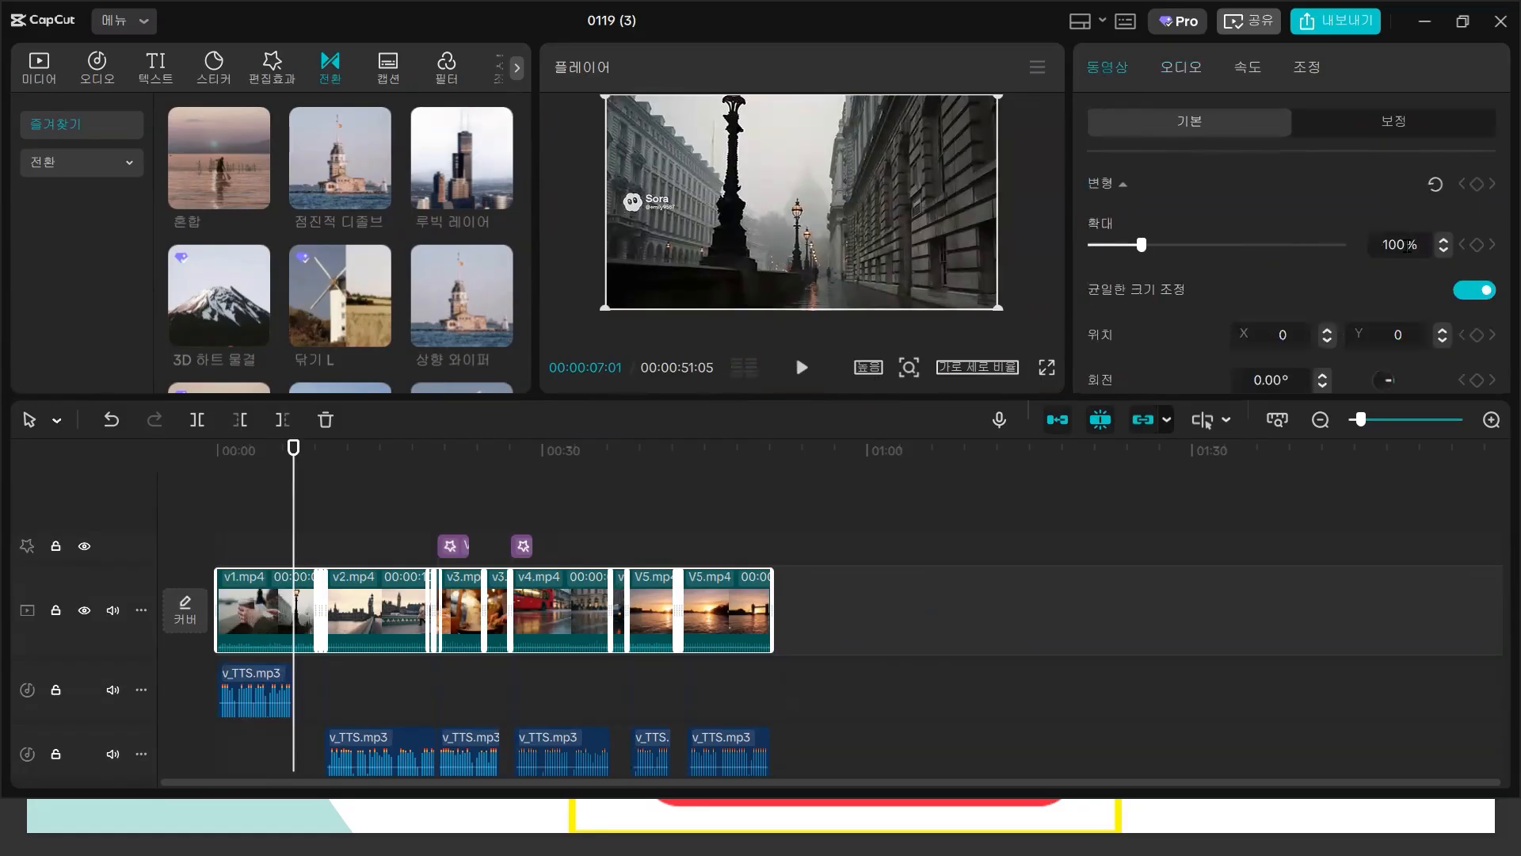
click(1408, 245)
text(130)
key(Return)
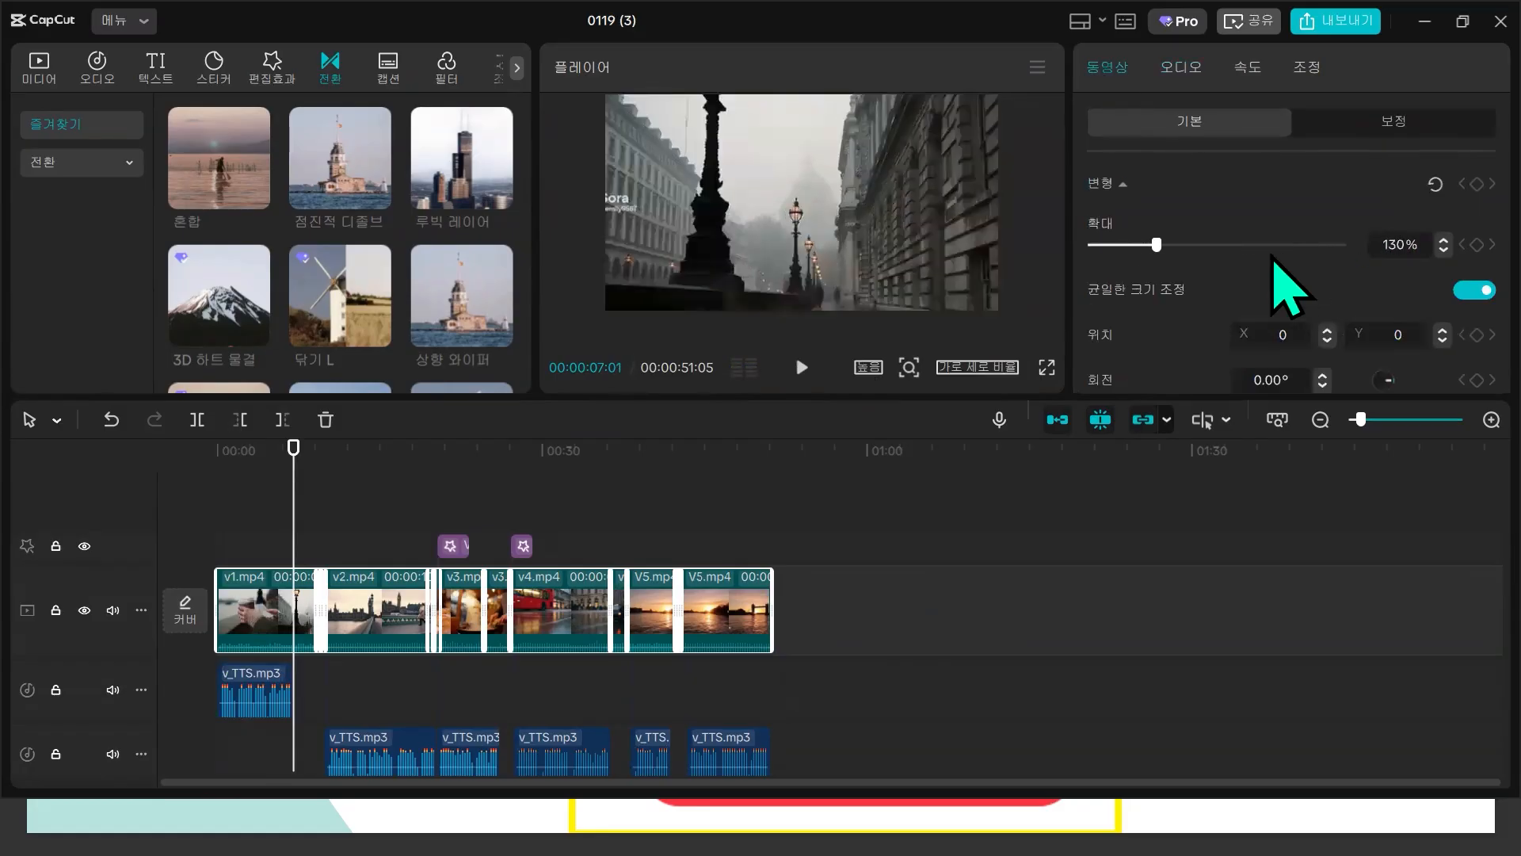
click(239, 507)
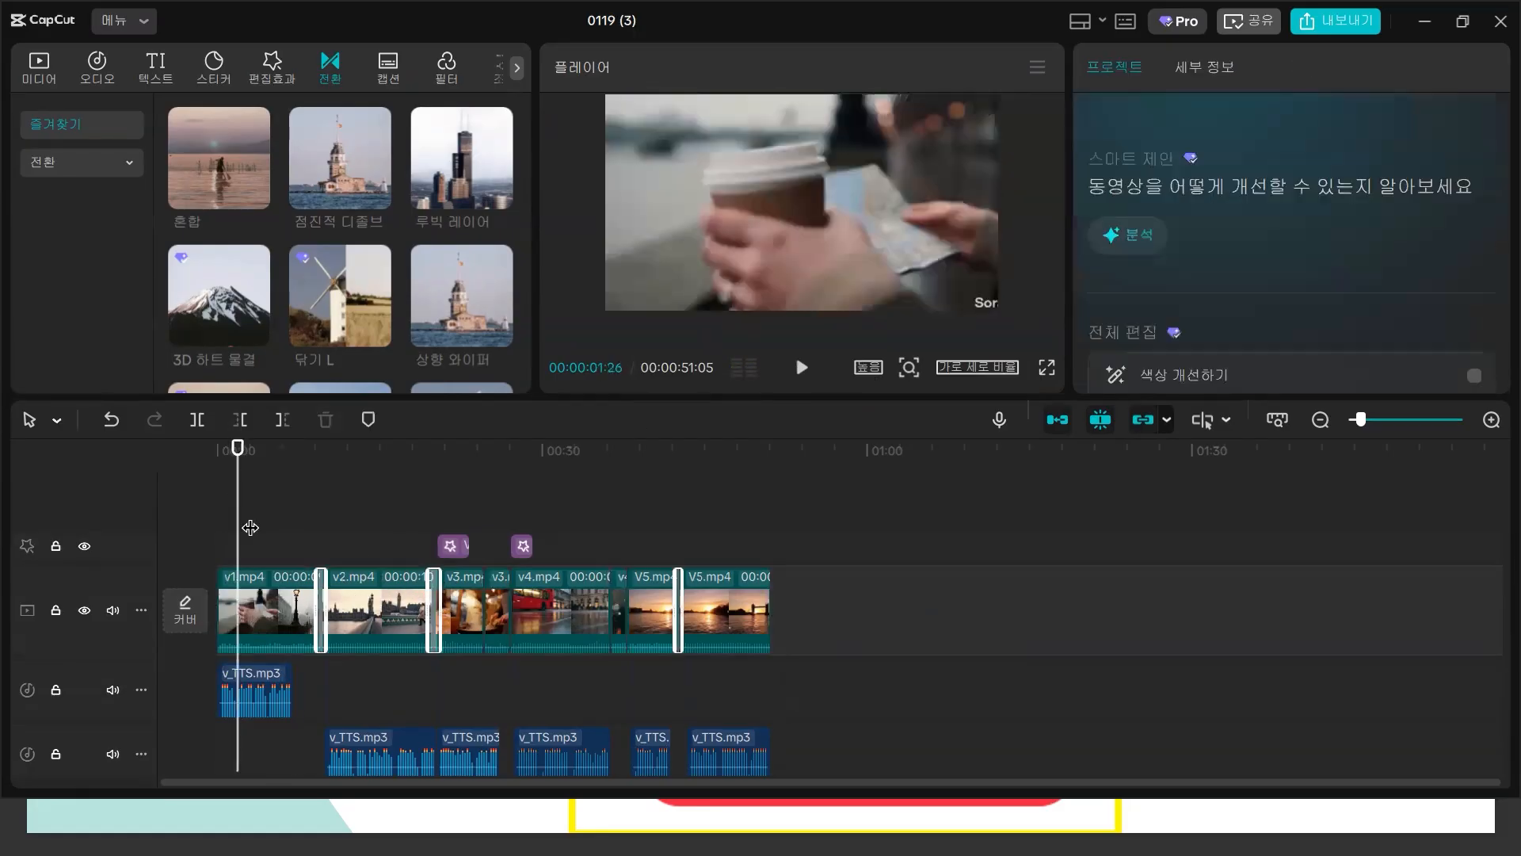
click(259, 588)
mouse_move(239, 503)
mouse_down()
mouse_move(218, 520)
mouse_move(600, 585)
mouse_move(216, 495)
mouse_up()
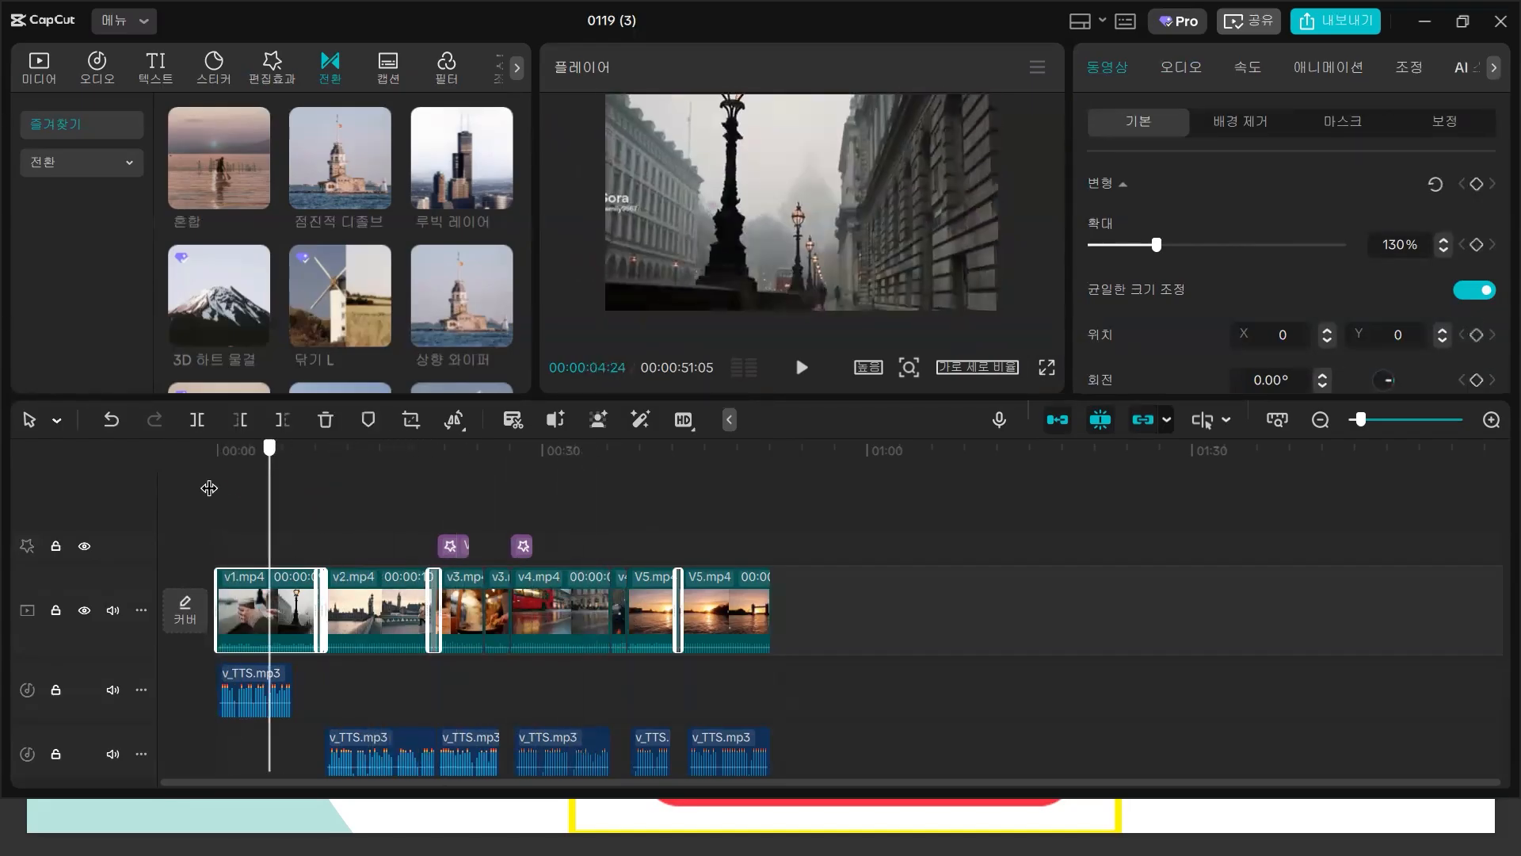
click(857, 511)
- Add the saved 표준2 adjustment preset above the clips from 00:00:00:00 and stretch it over the whole edit
click(517, 68)
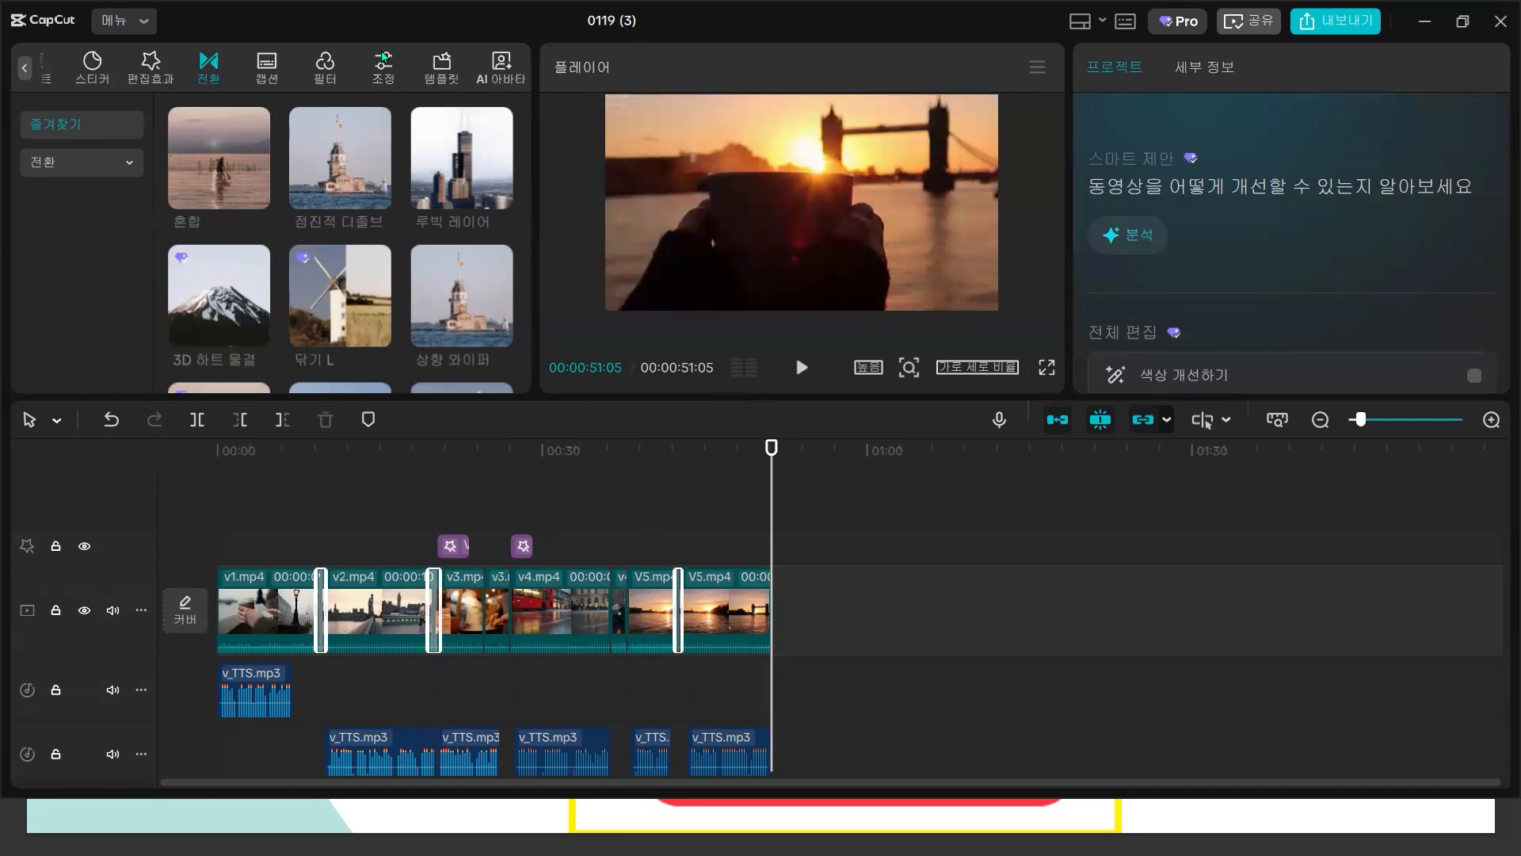
click(382, 61)
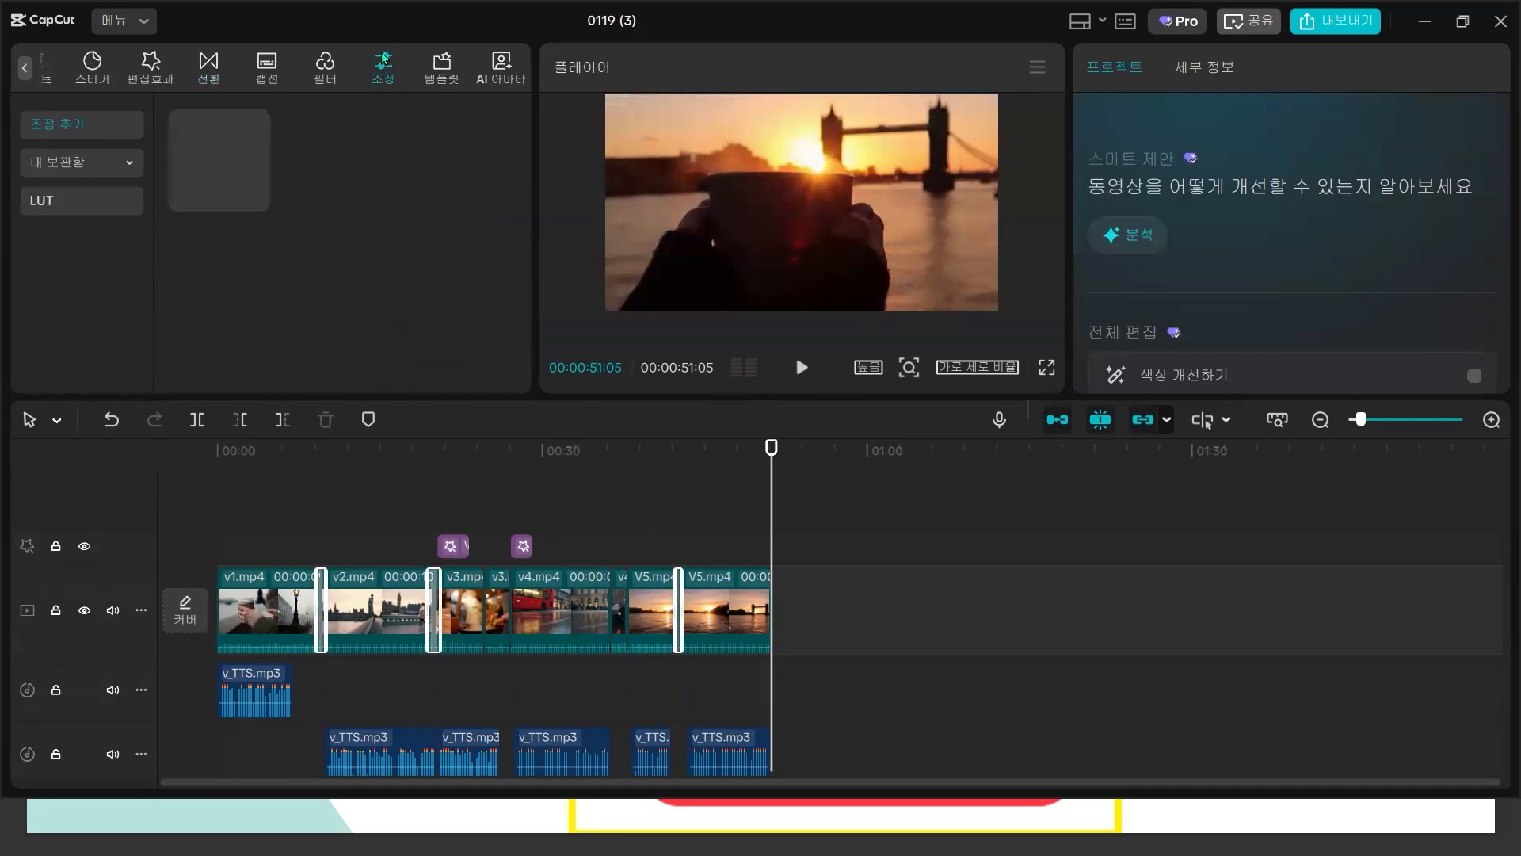
click(55, 203)
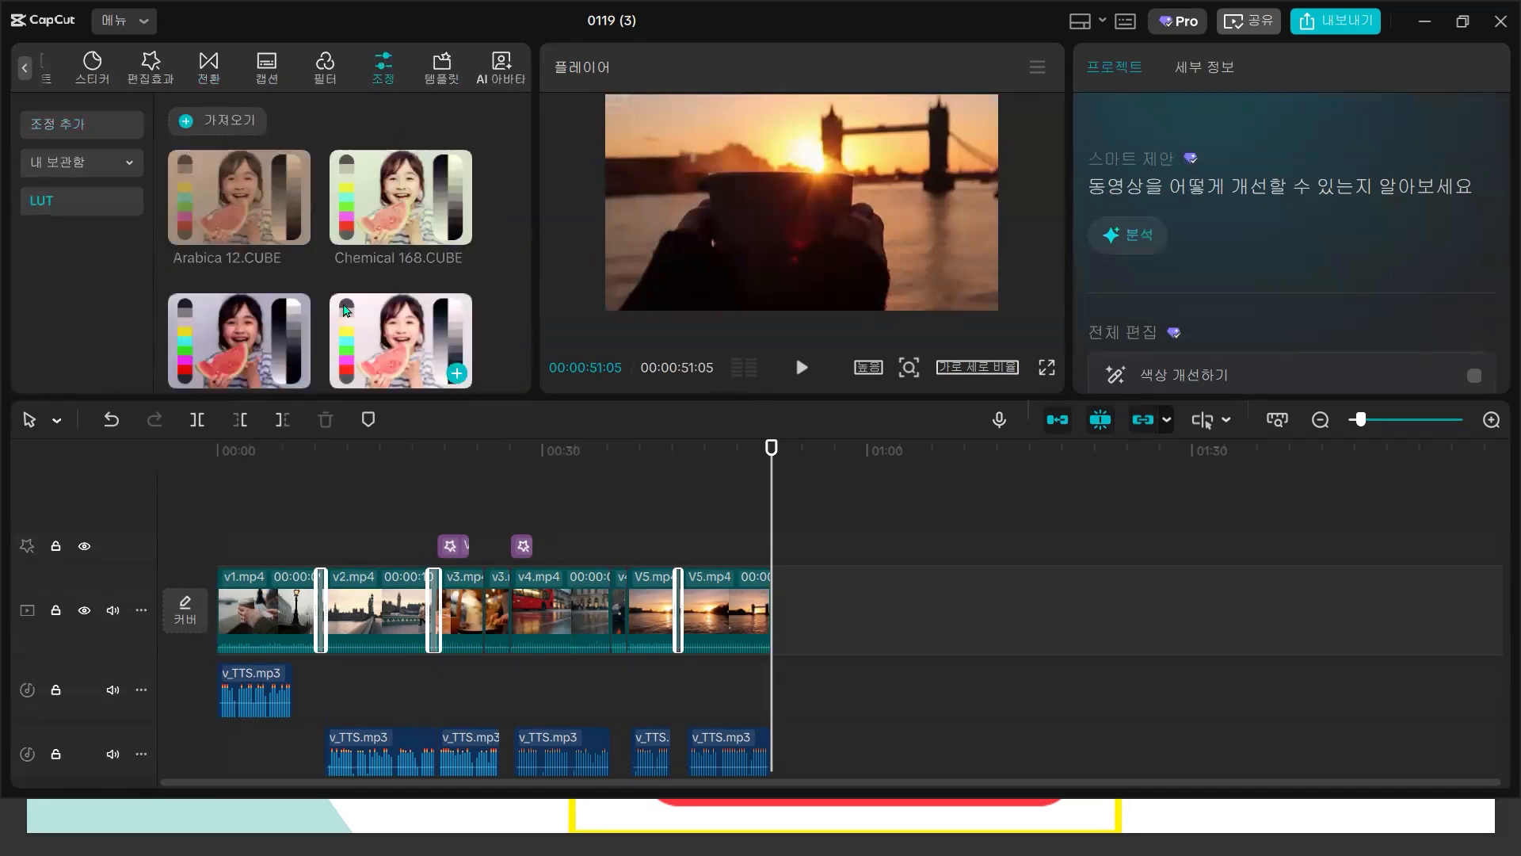
click(108, 162)
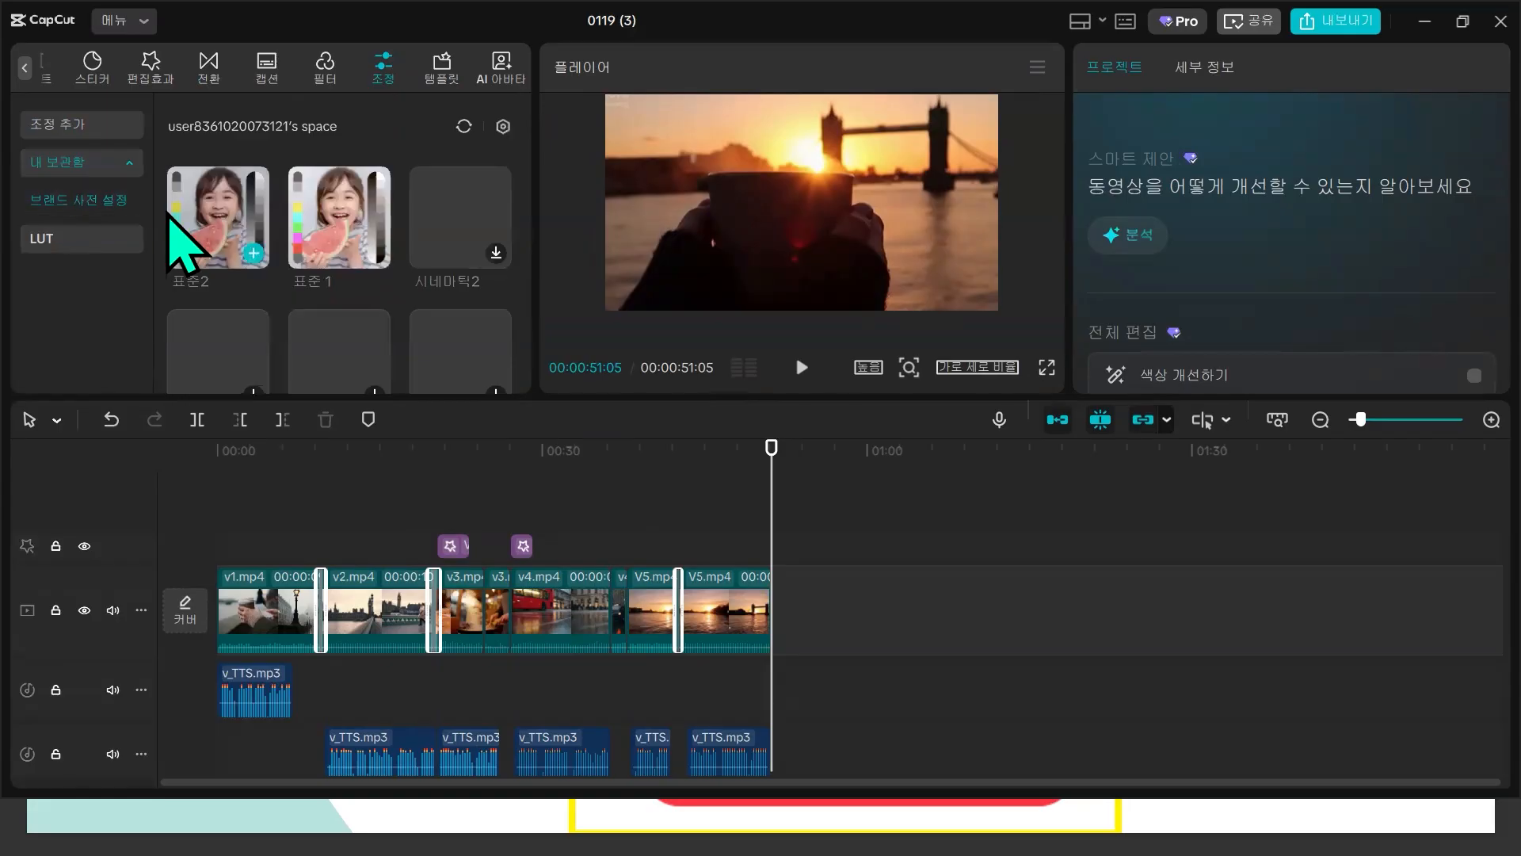
drag(213, 224, 222, 515)
drag(322, 532, 774, 515)
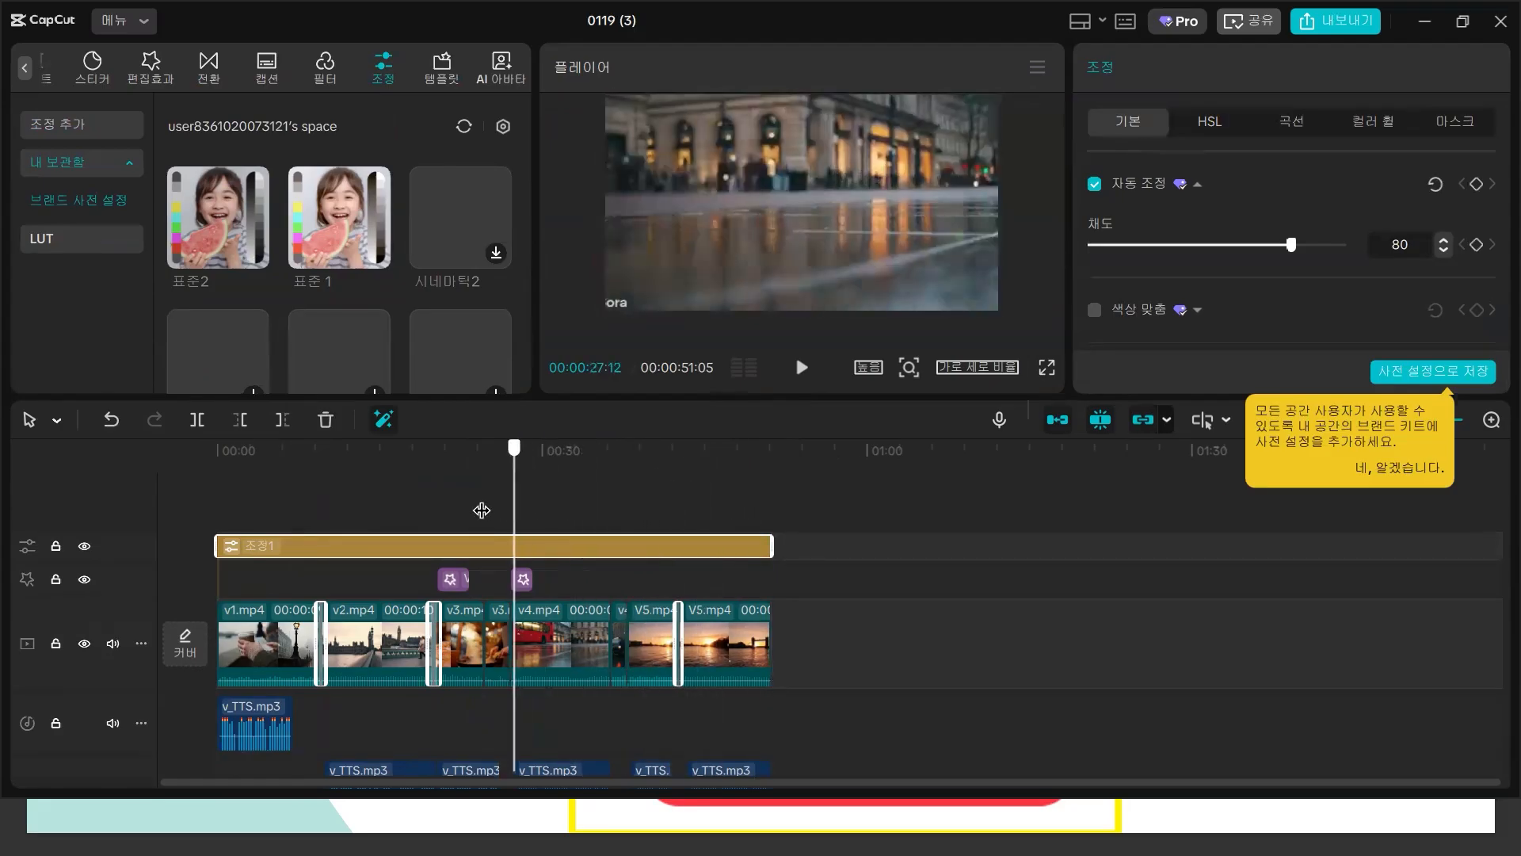
- Shift the adjustment layer along the timeline to compare the clips without it, and realign it with the start of v1.mp4
drag(475, 546, 536, 535)
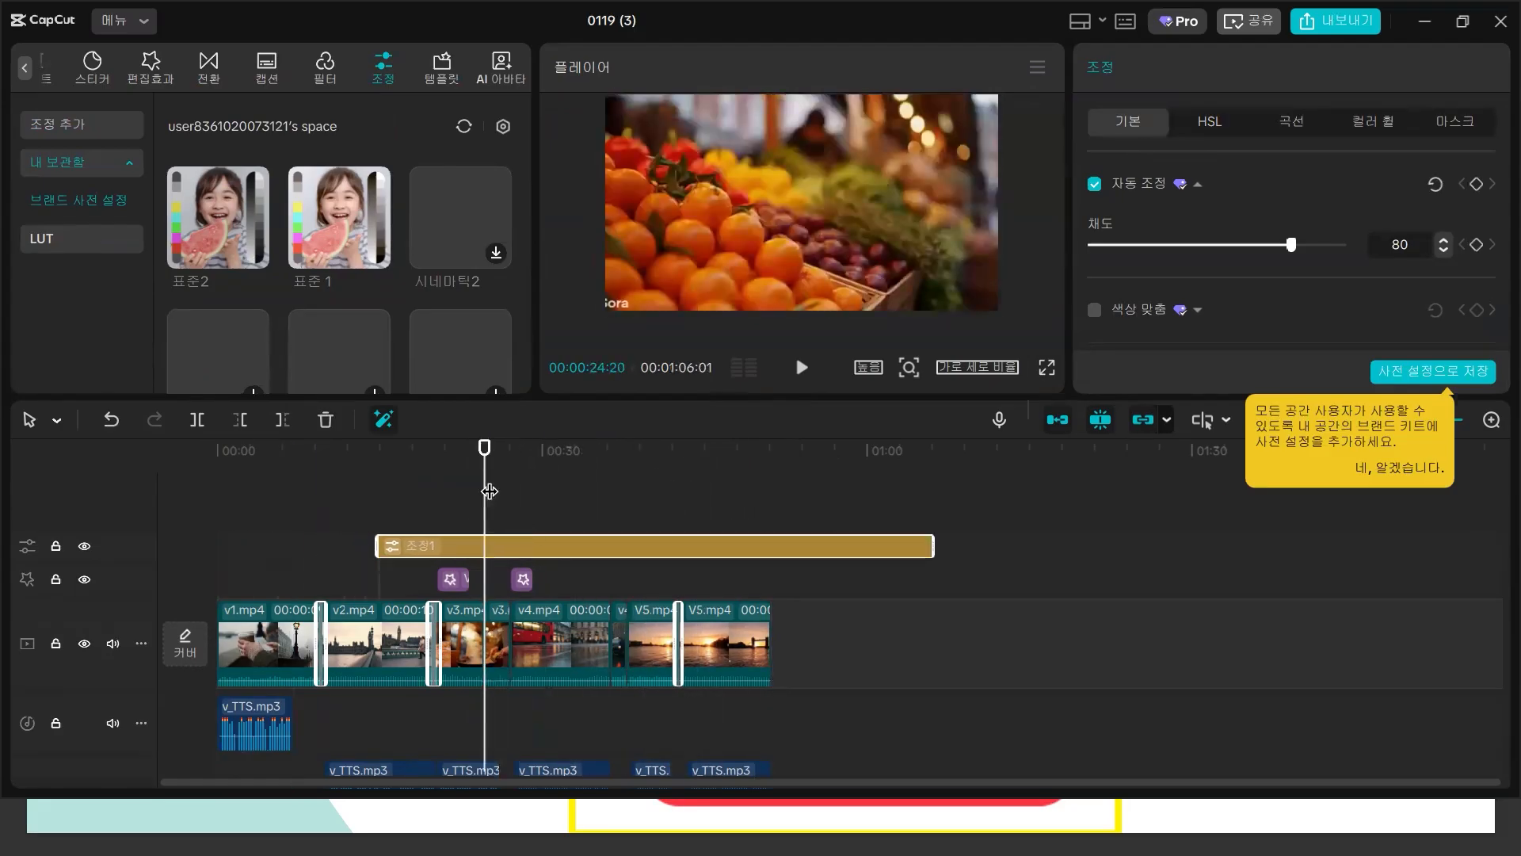
drag(408, 547, 342, 555)
click(274, 535)
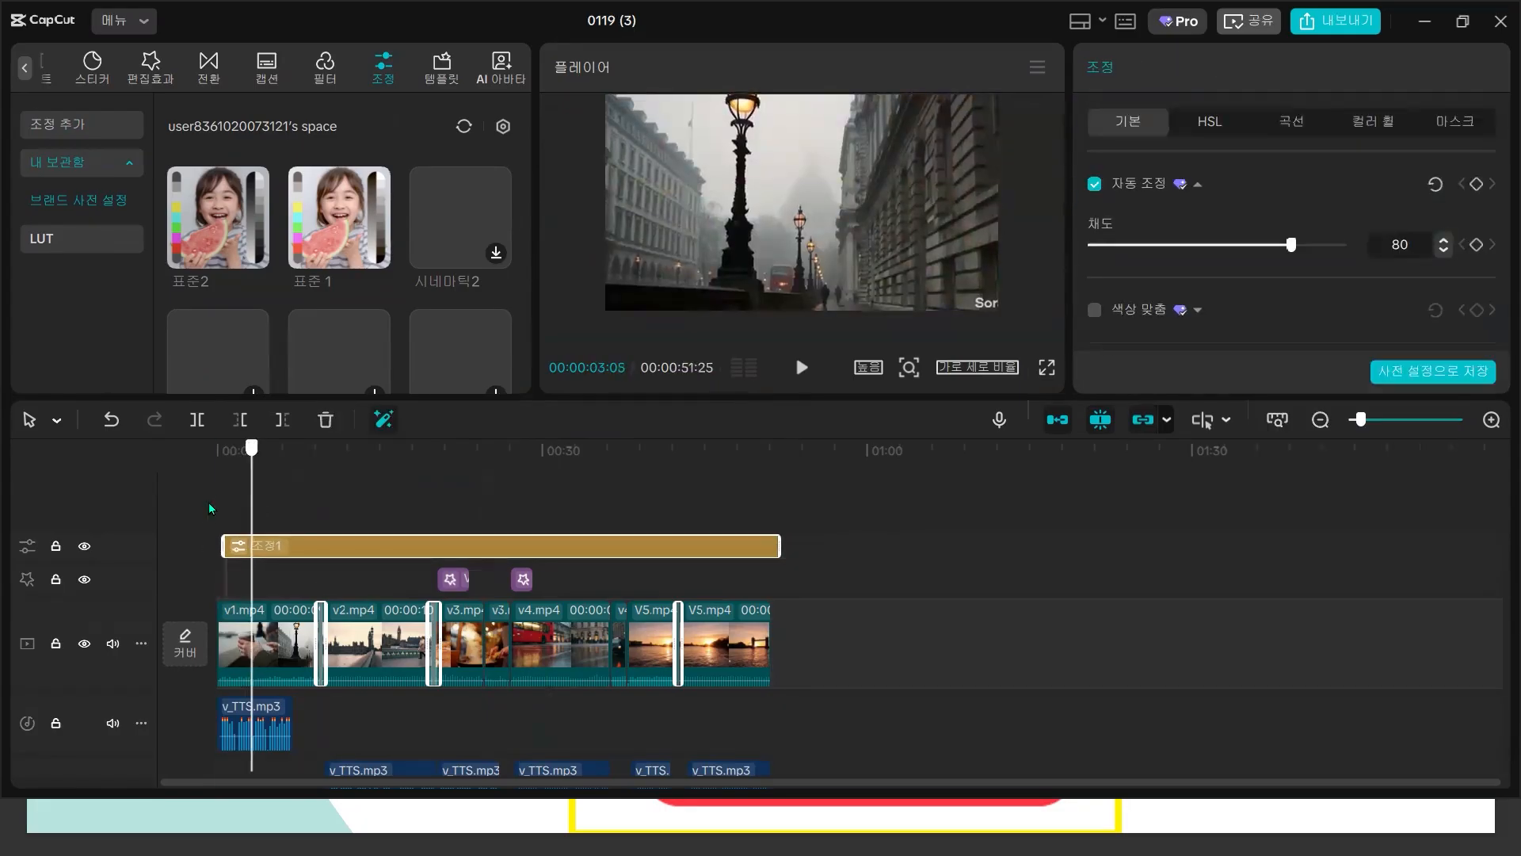
drag(209, 503, 204, 502)
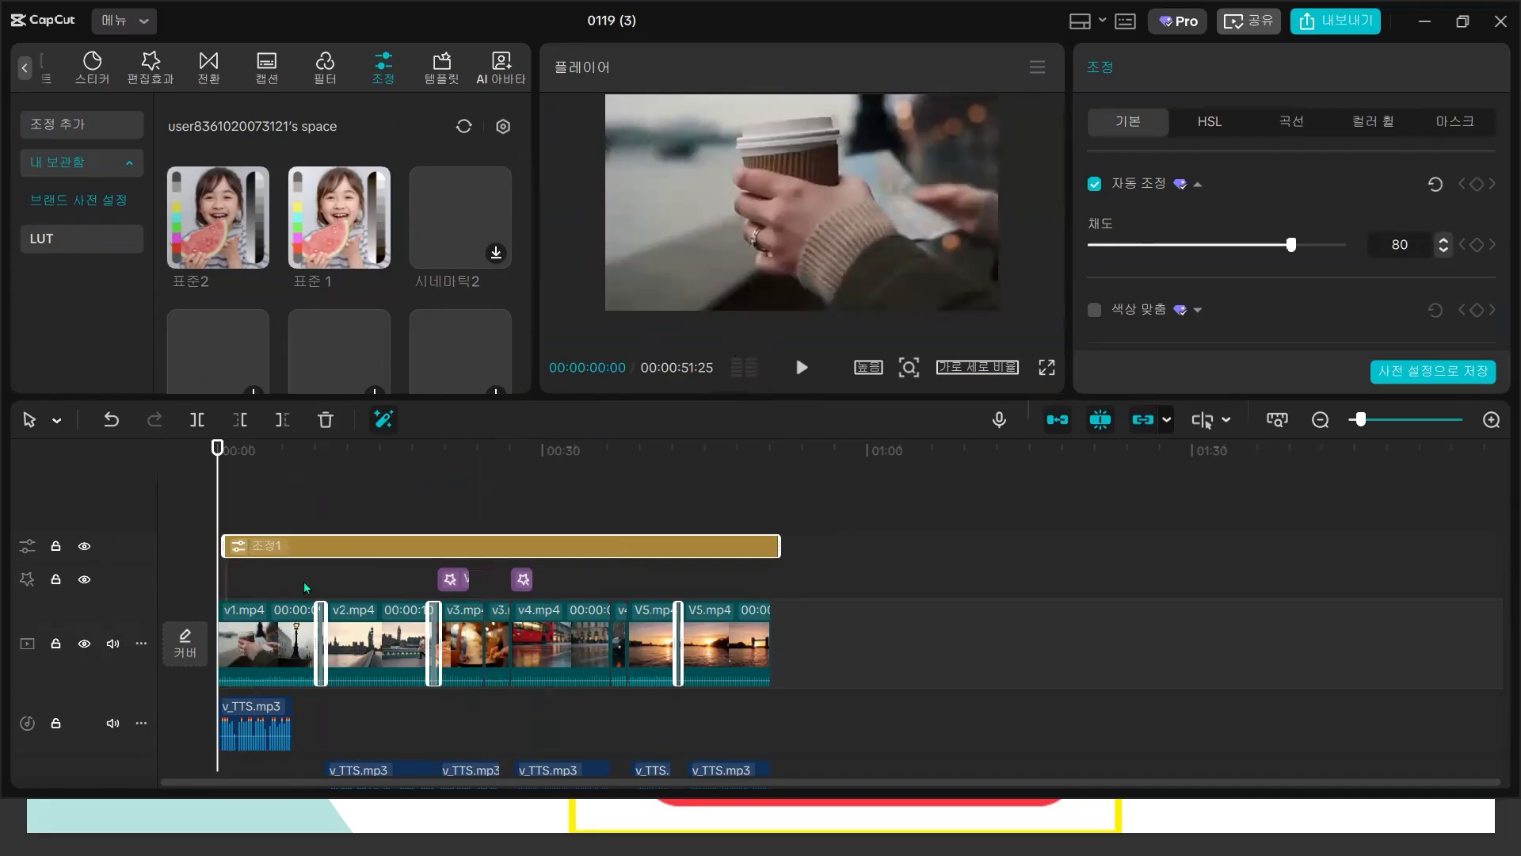
scroll(323, 572, up, 1)
mouse_move(295, 551)
mouse_down()
mouse_move(318, 538)
mouse_move(287, 555)
mouse_up()
- Play the edit from the beginning into the last V5.mp4 clip to review the colour adjustment
click(859, 507)
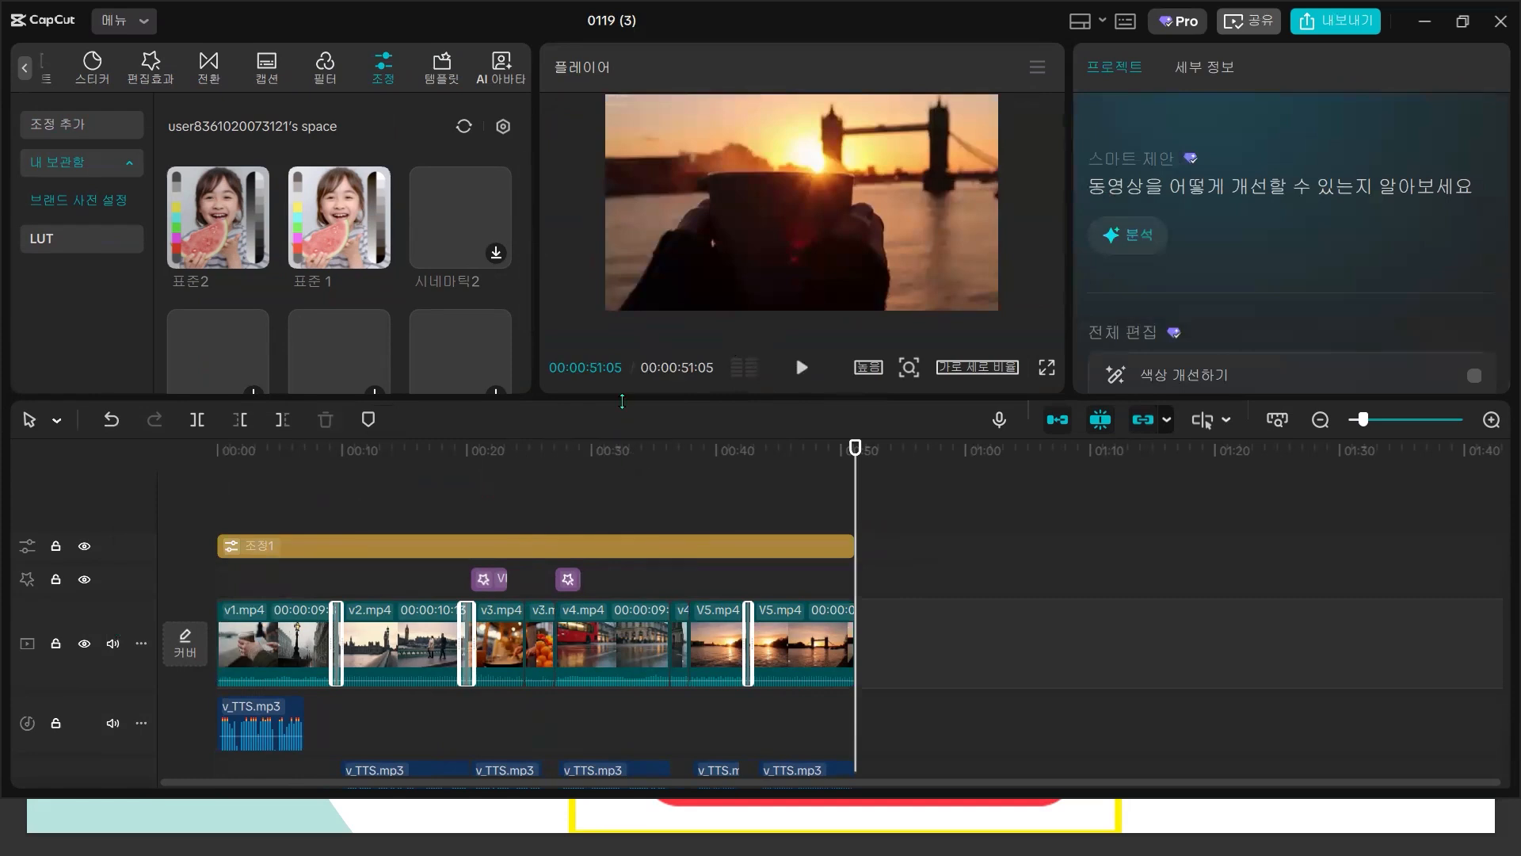
key(Home)
key(space)
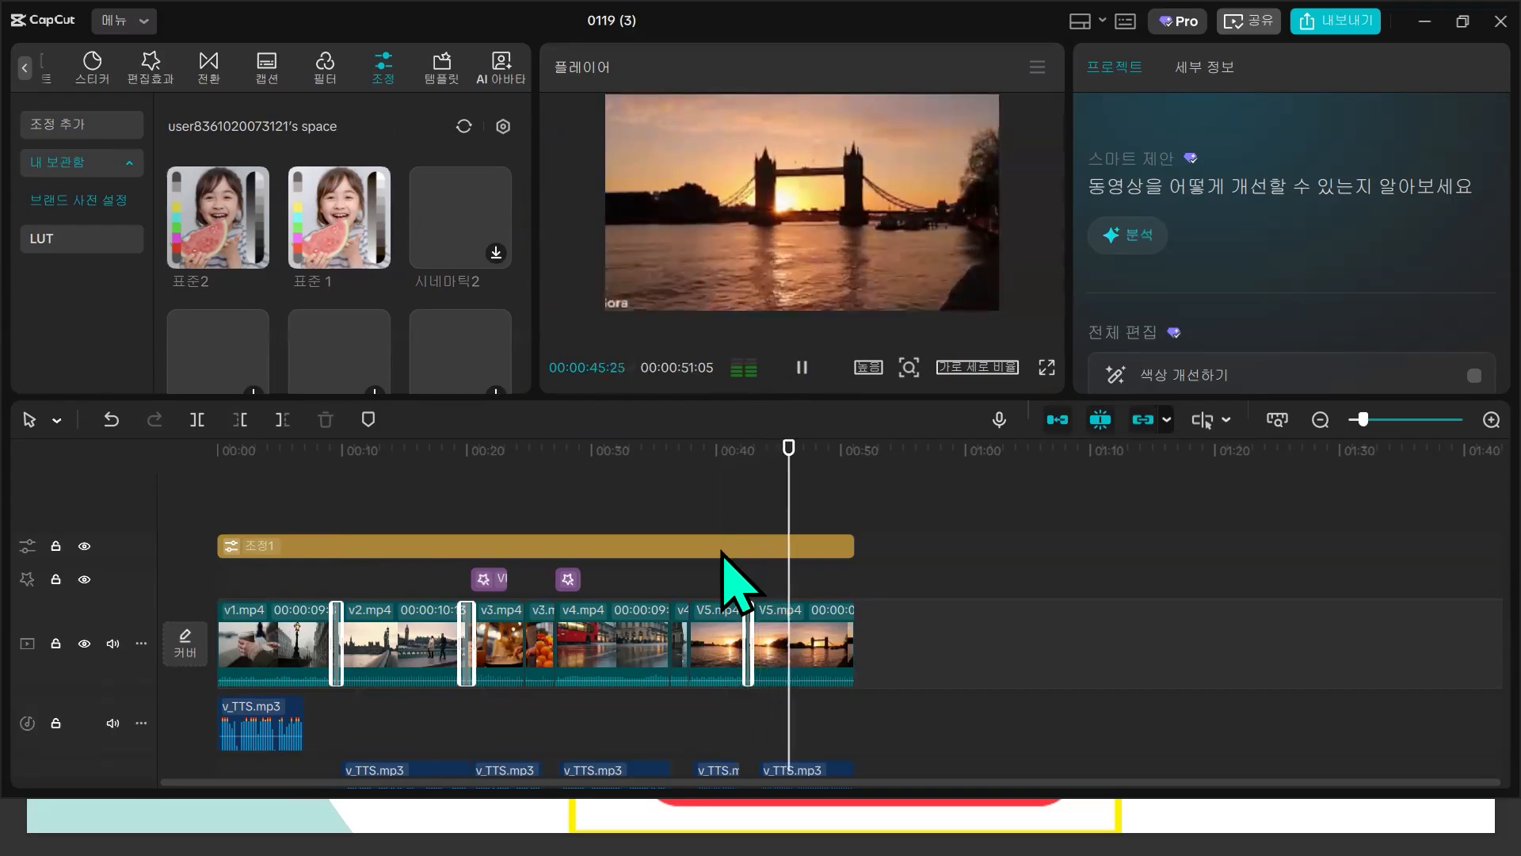
scroll(723, 552, down, 1)
key(space)
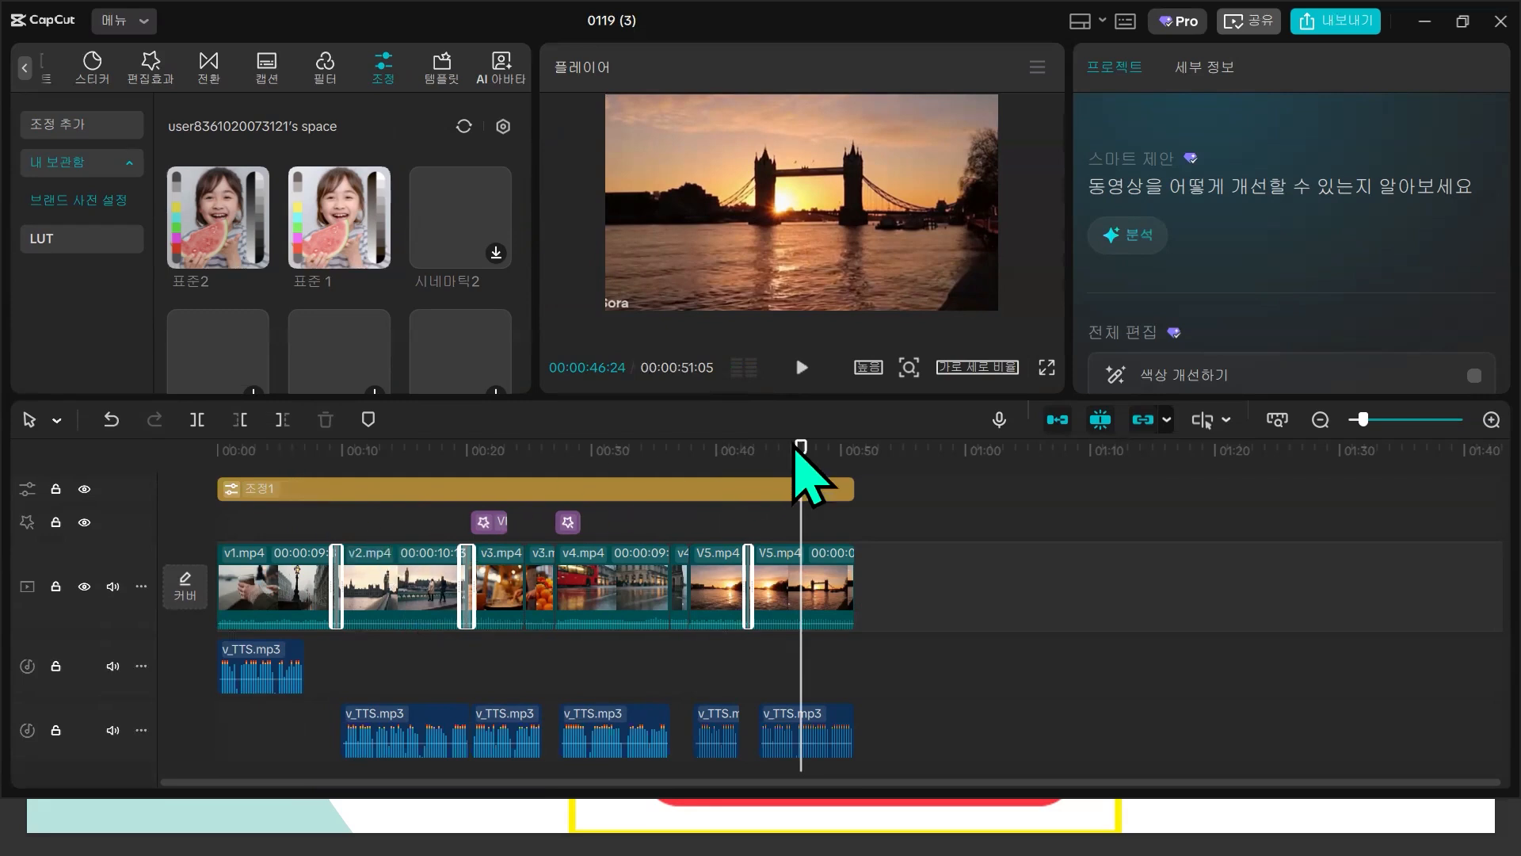
- Split the last V5.mp4 clip at about 00:00:48:08, where the cup shot begins
scroll(892, 563, down, 1)
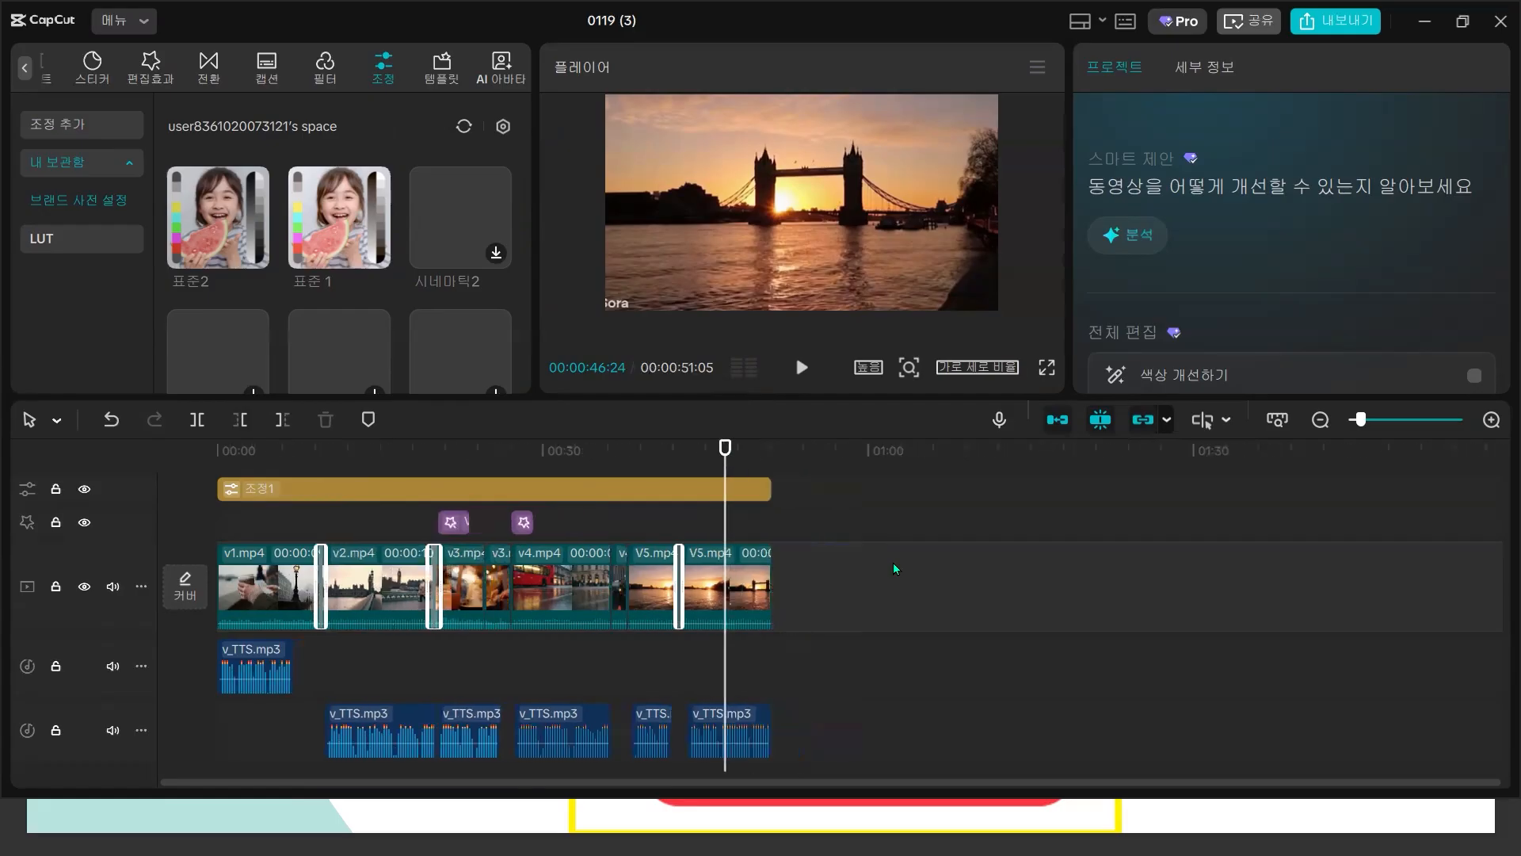
drag(722, 458, 333, 456)
drag(426, 475, 679, 515)
ctrl+scroll(943, 578, up, 3)
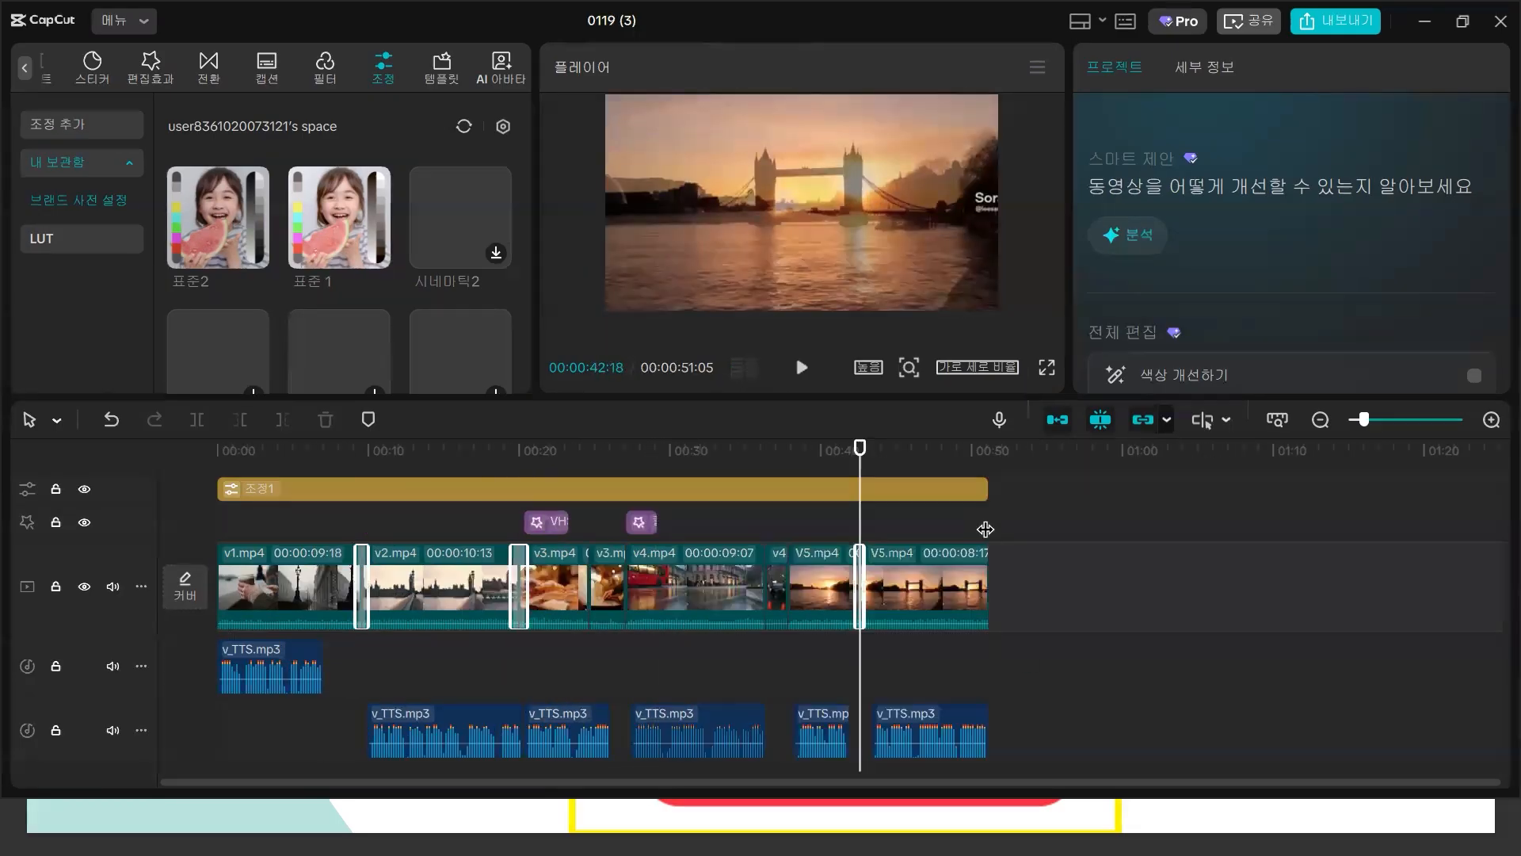
ctrl+scroll(1120, 510, up, 3)
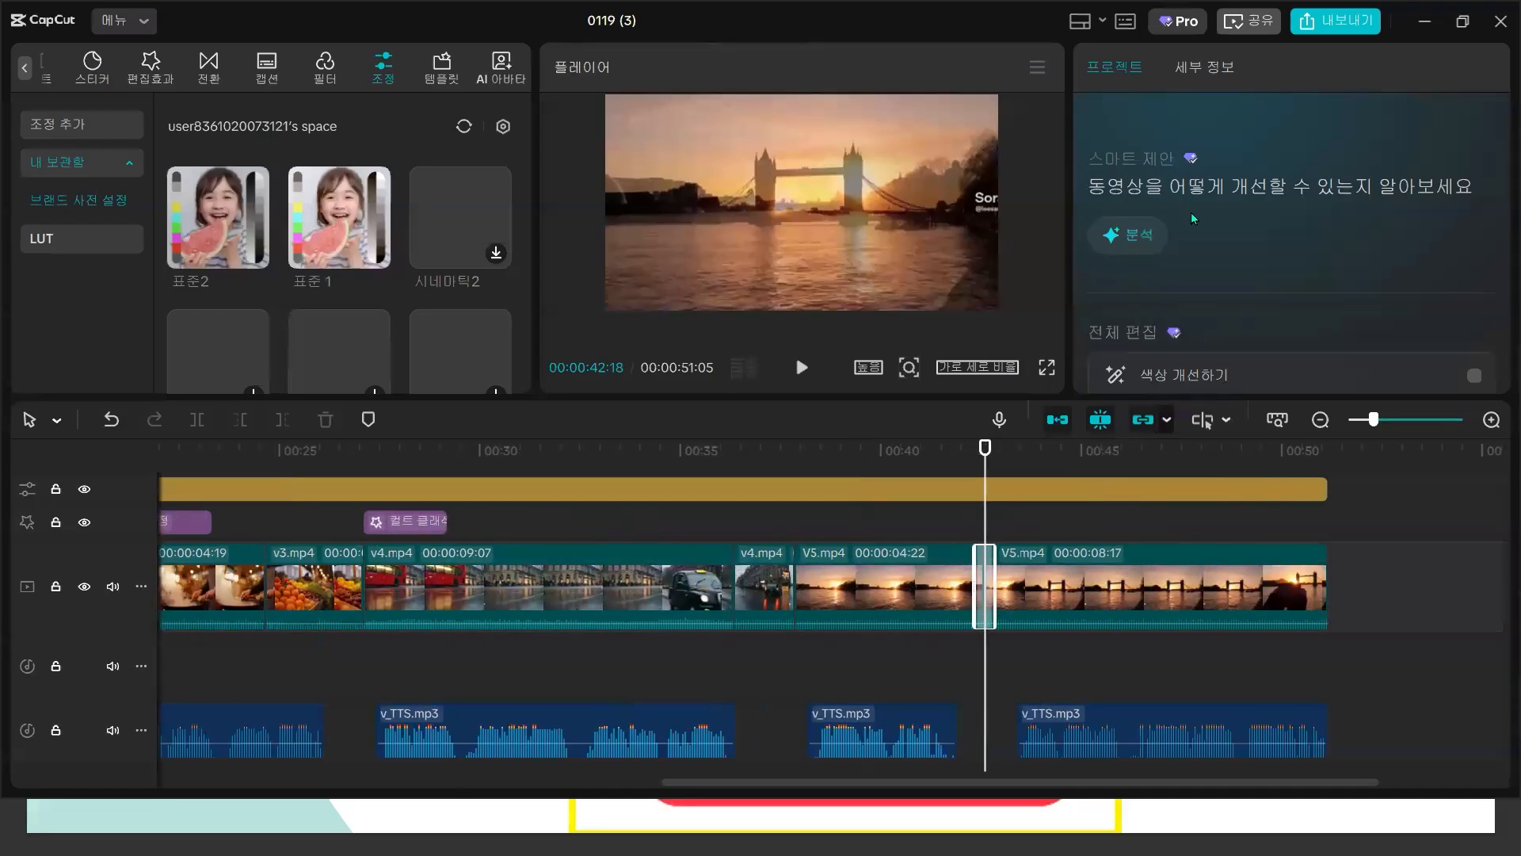
right_click(1117, 586)
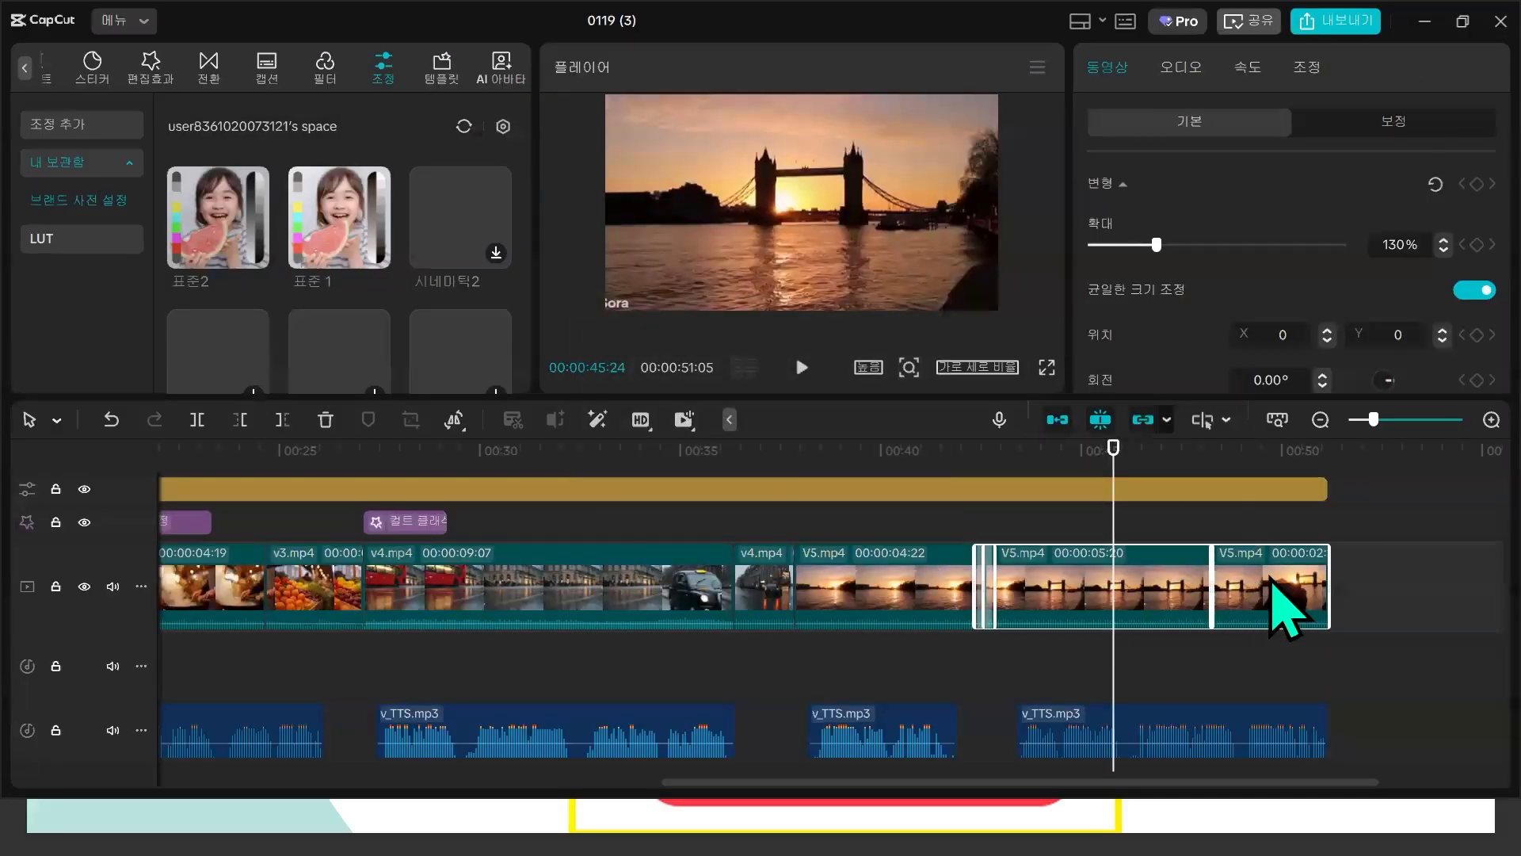
- Sample several out animations on the final V5.mp4 piece and apply 페이드 아웃 with a 0.5 s length
click(1295, 599)
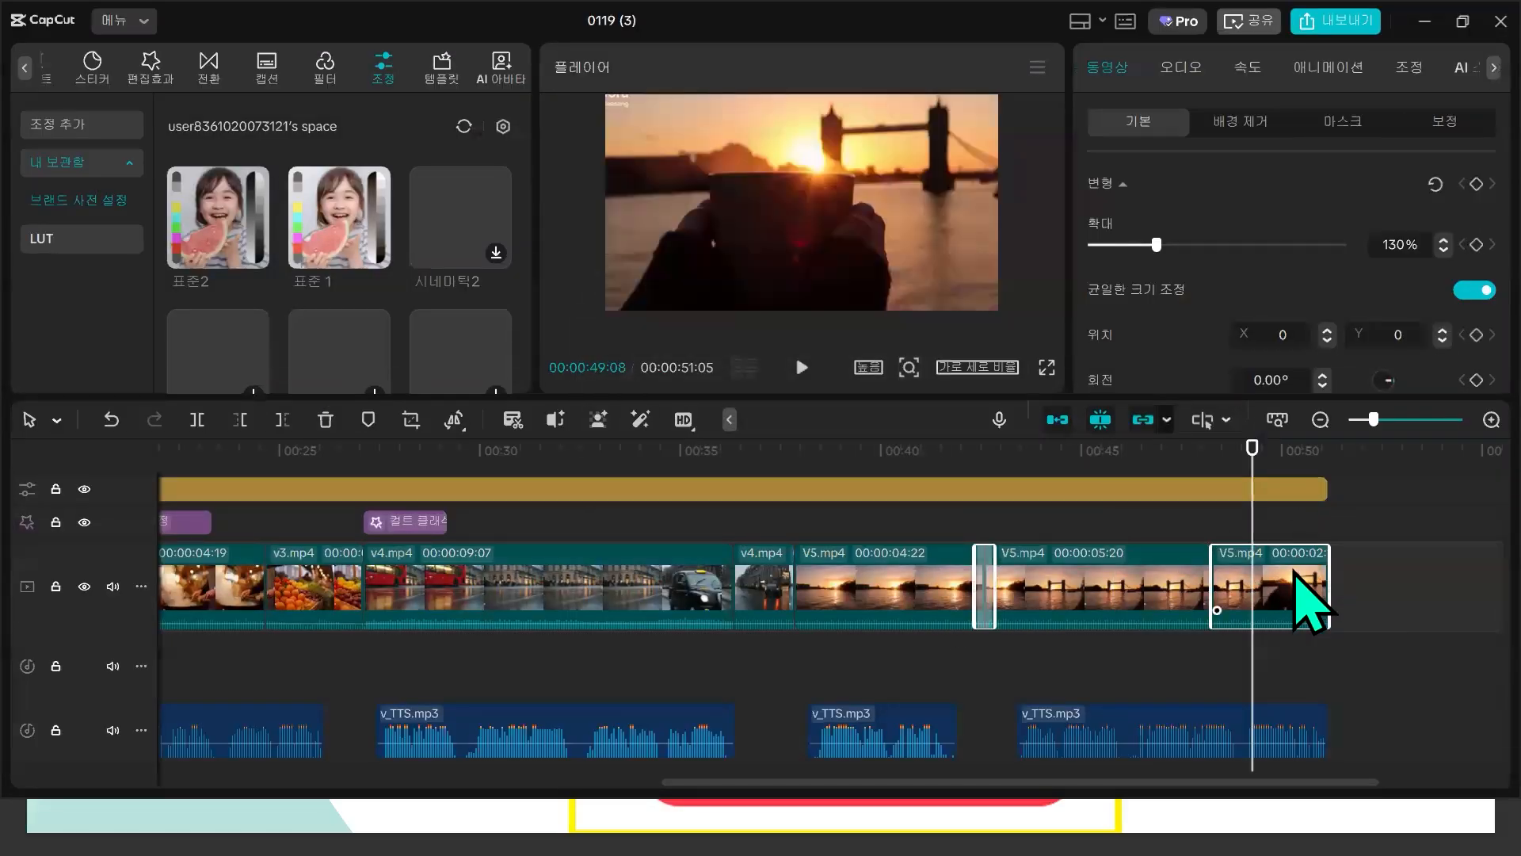
click(1325, 70)
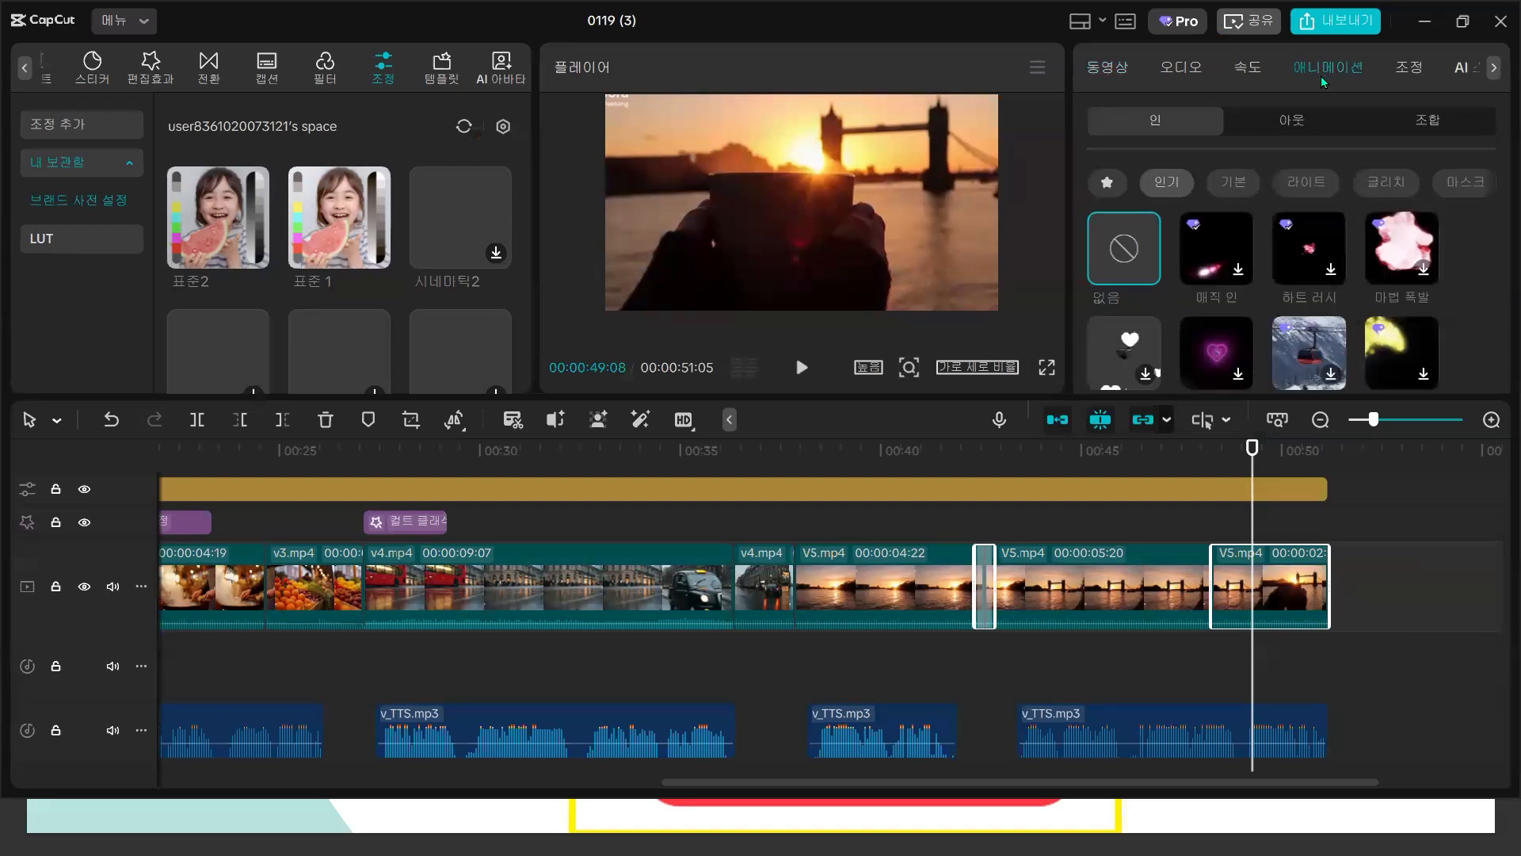
click(1300, 123)
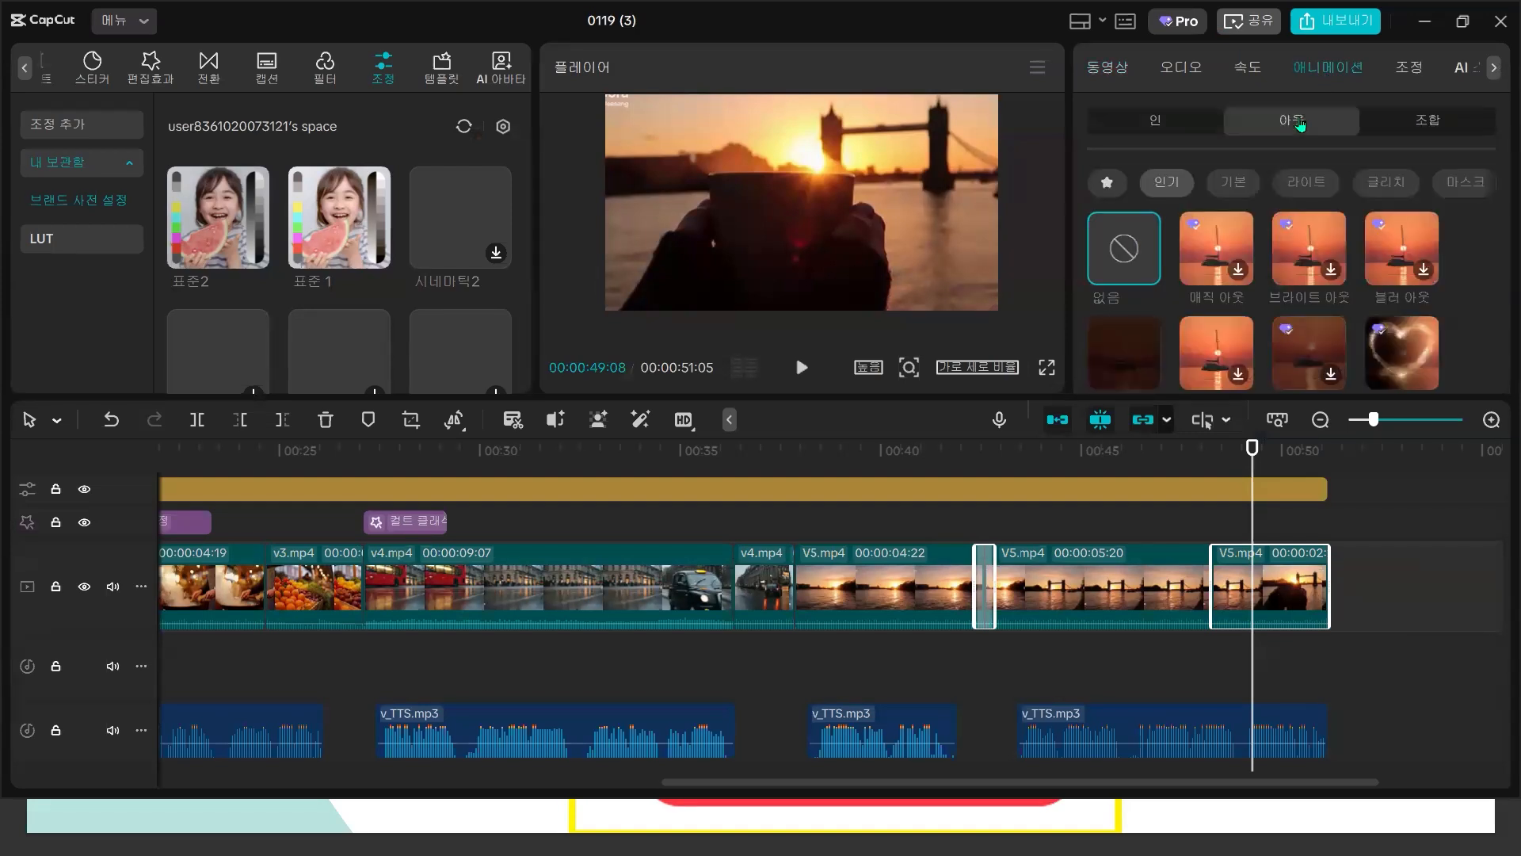
click(1236, 250)
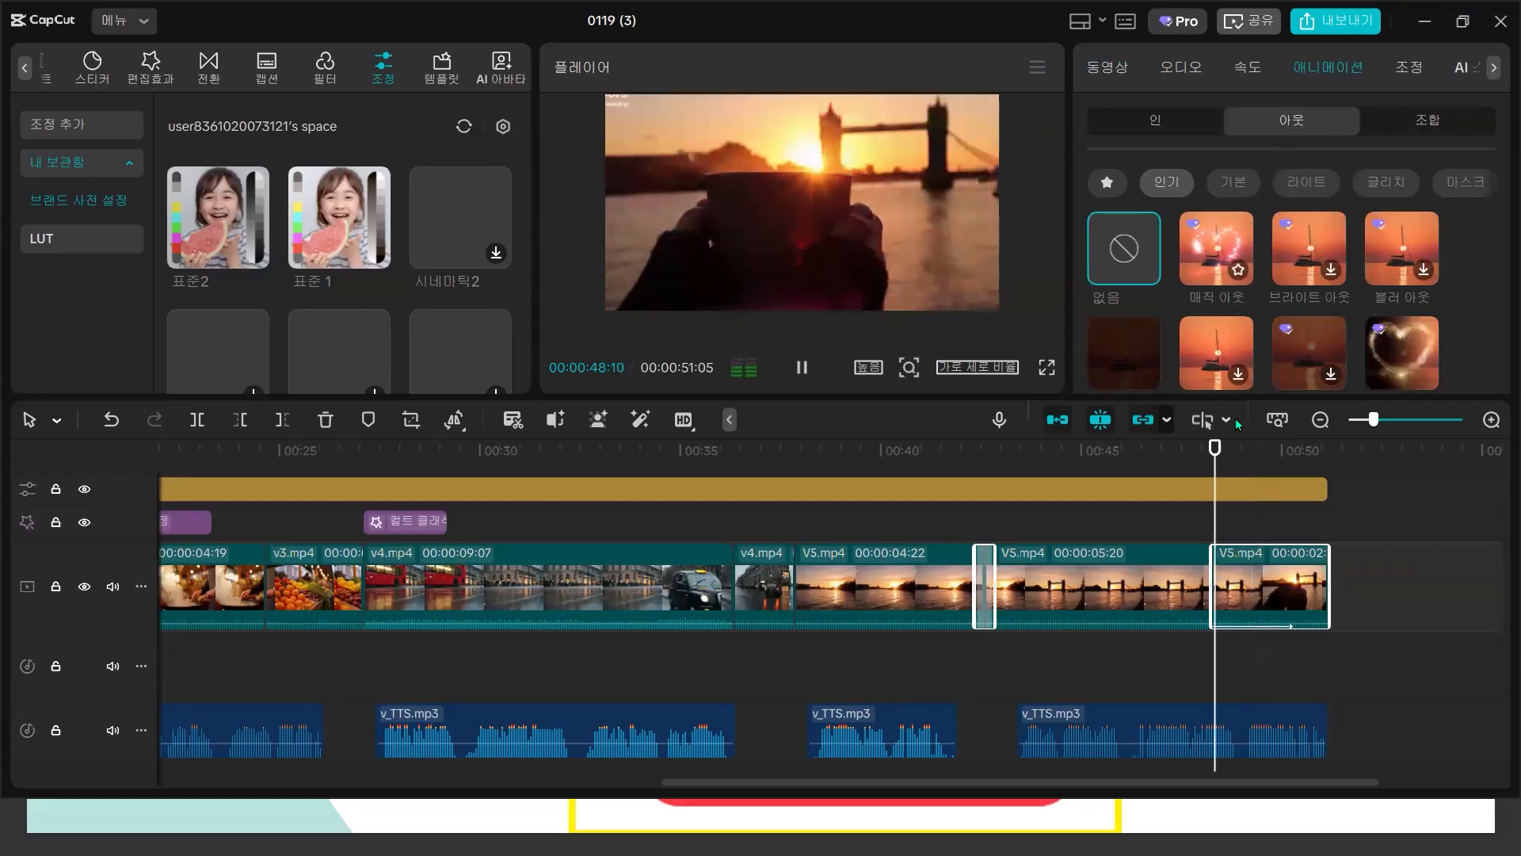
click(1311, 252)
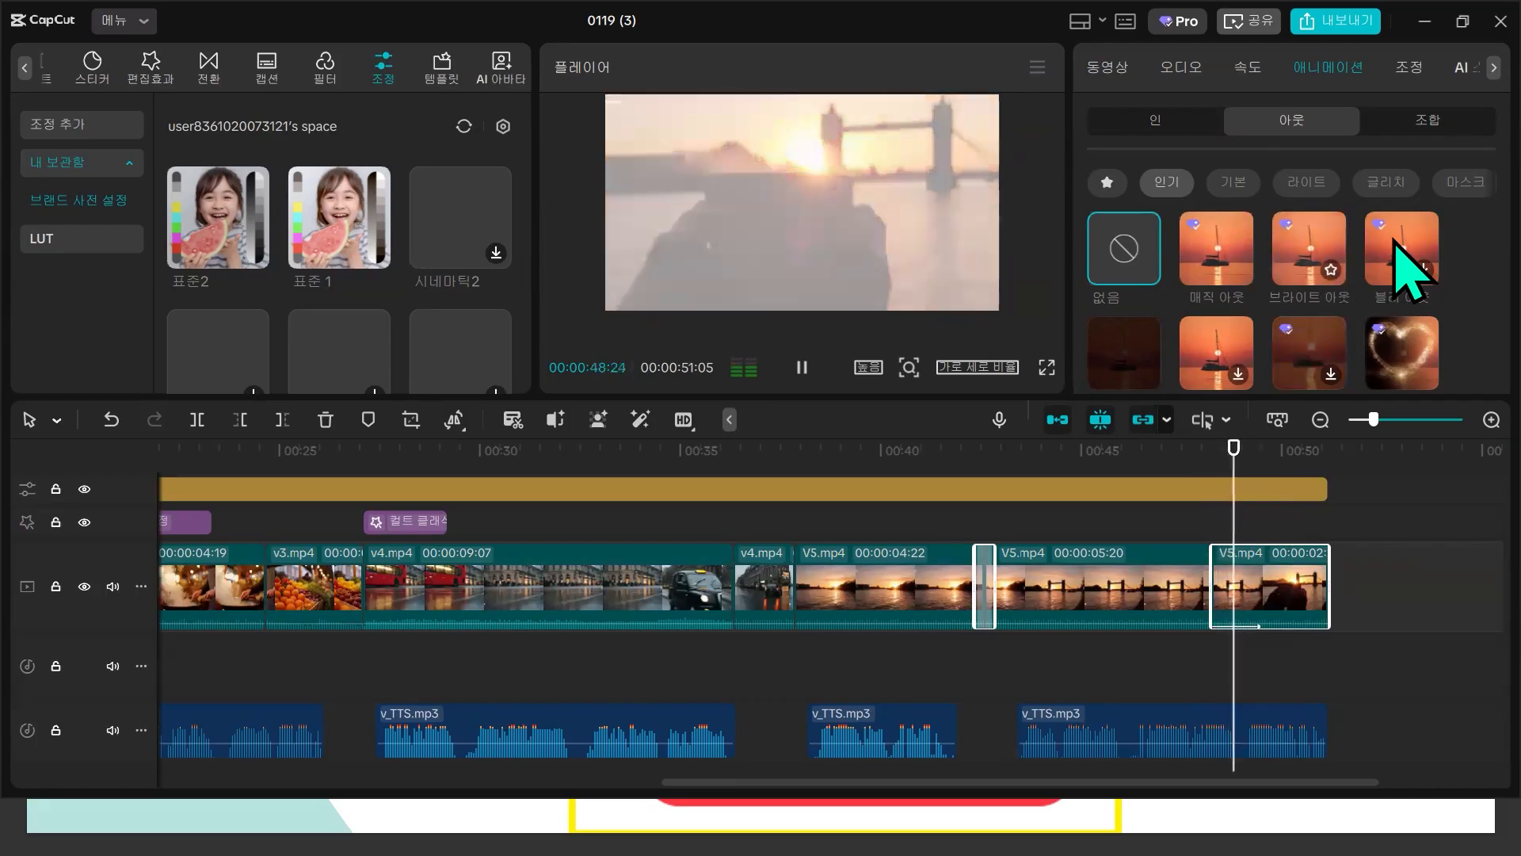
scroll(1125, 356, down, 1)
click(1125, 356)
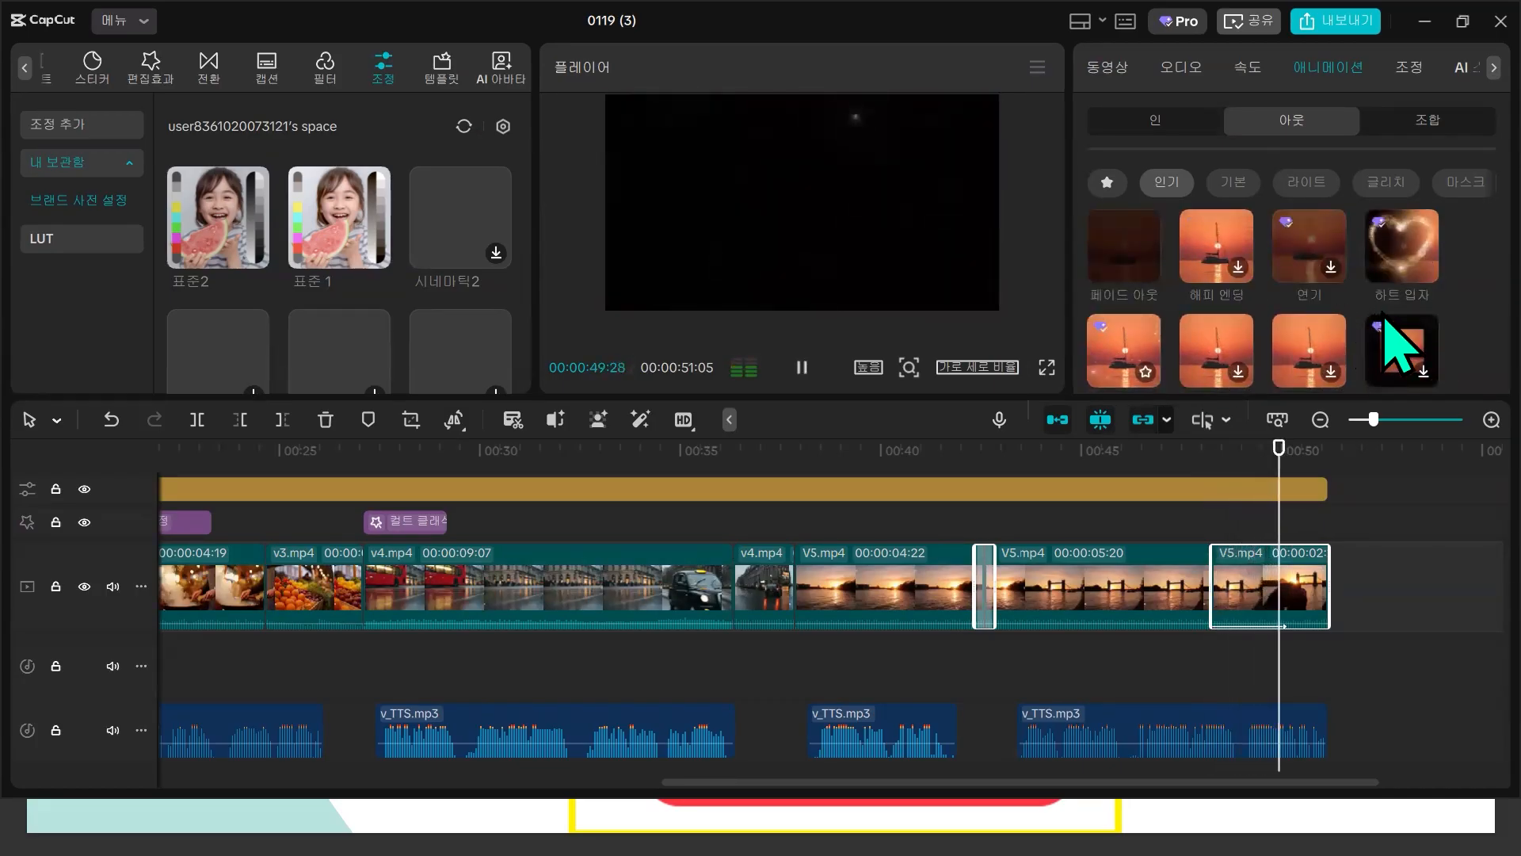
click(1141, 244)
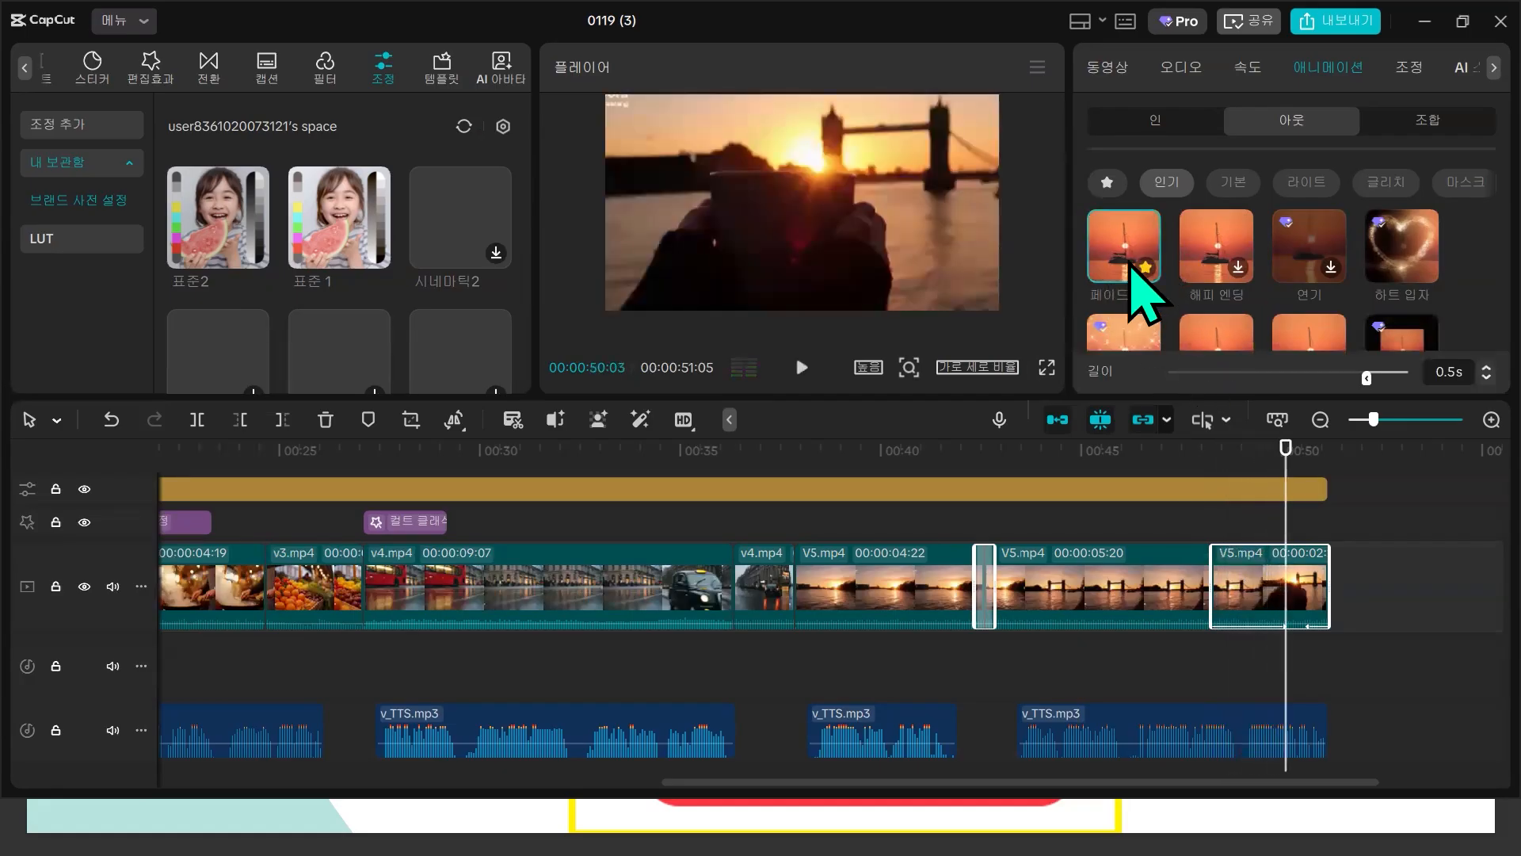
scroll(1131, 264, down, 1)
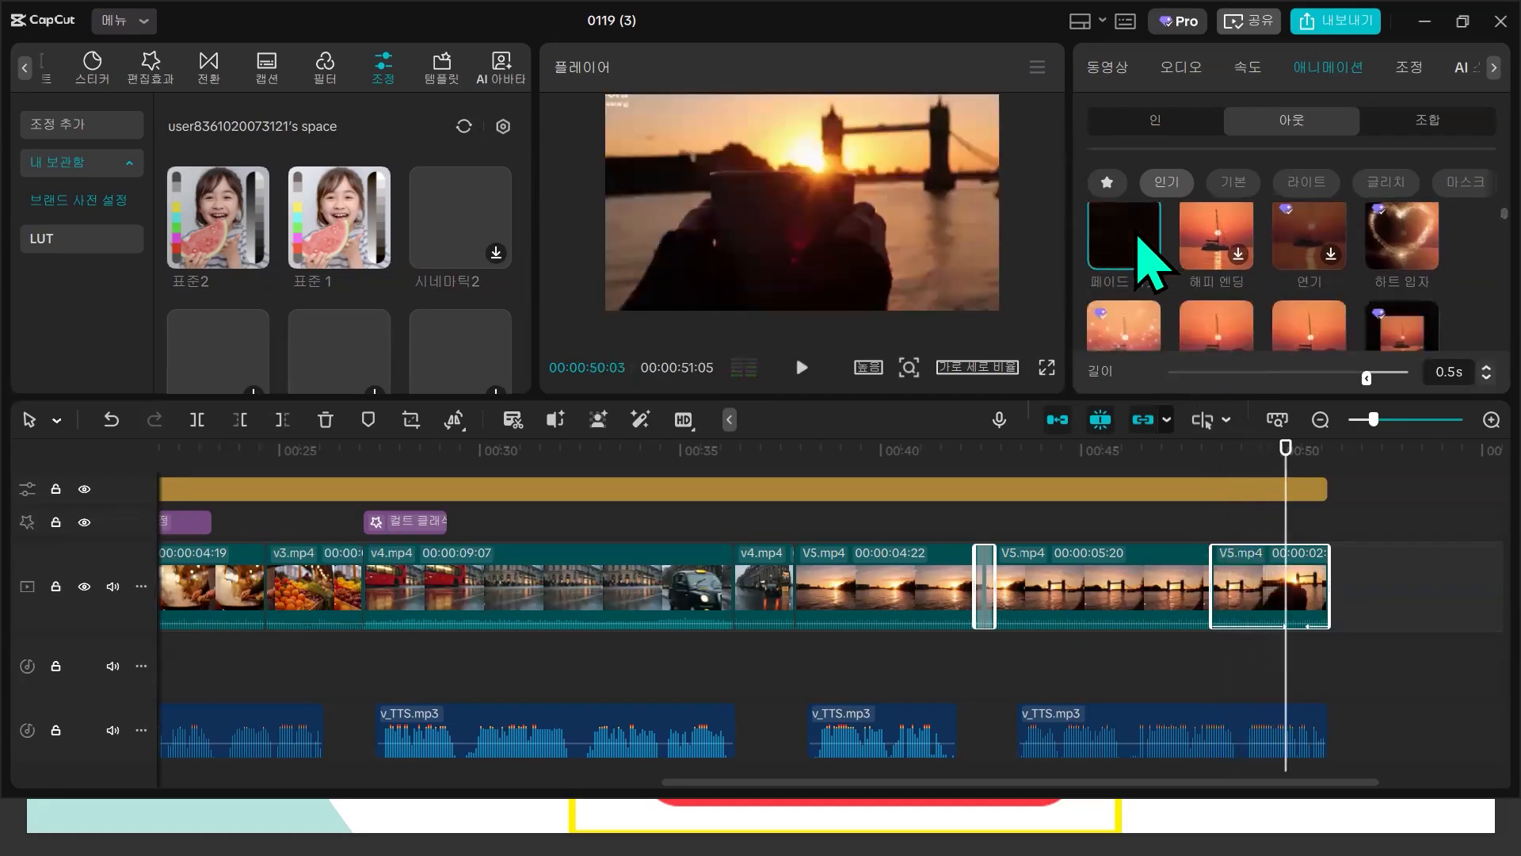
- Replay the final V5.mp4 piece to check its closing animation, and reselect that piece
click(1222, 518)
key(space)
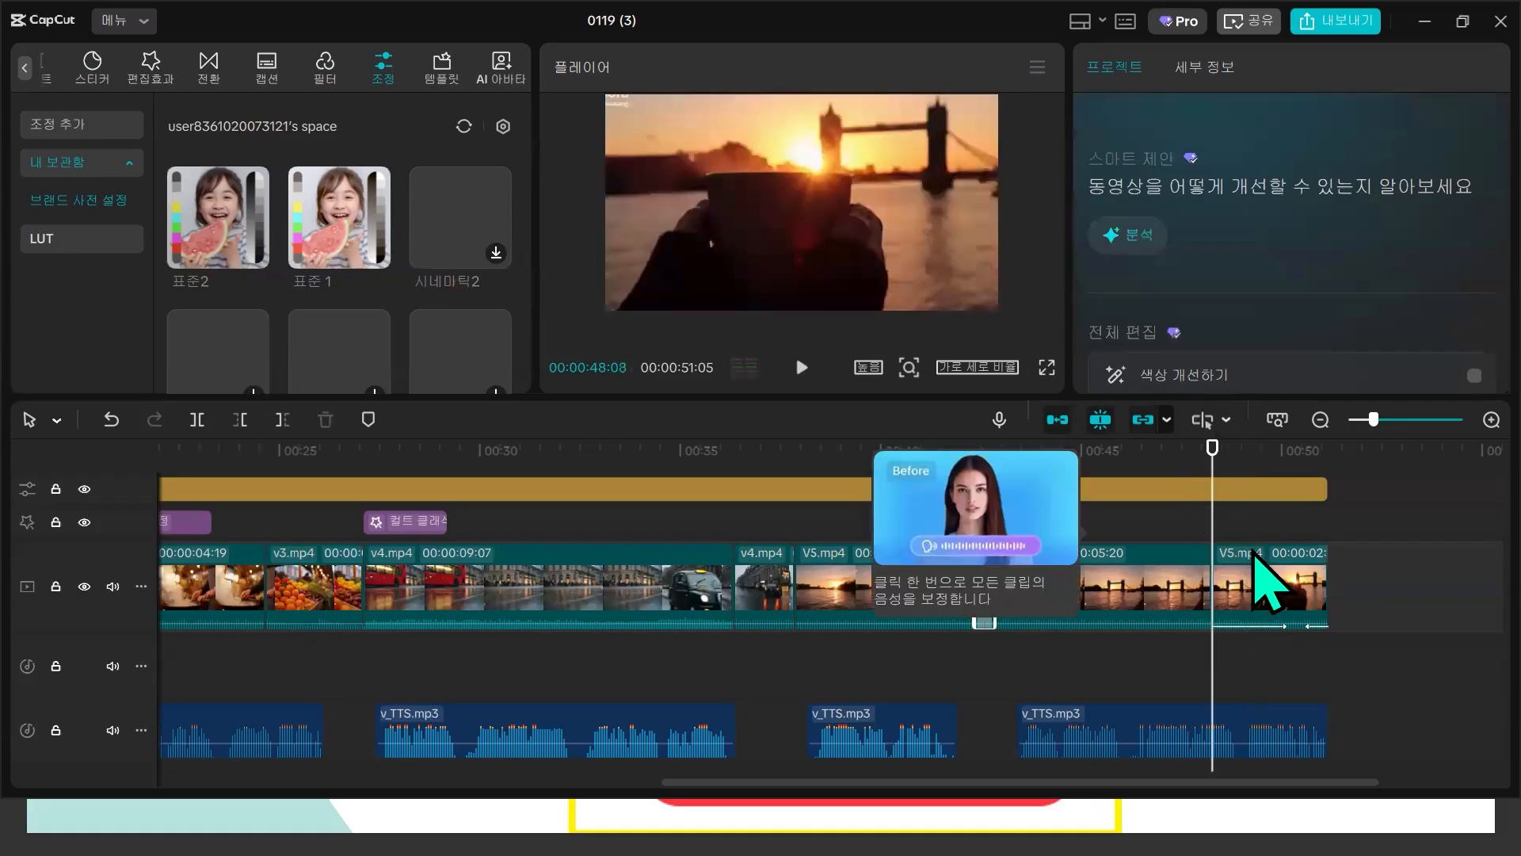
click(1236, 610)
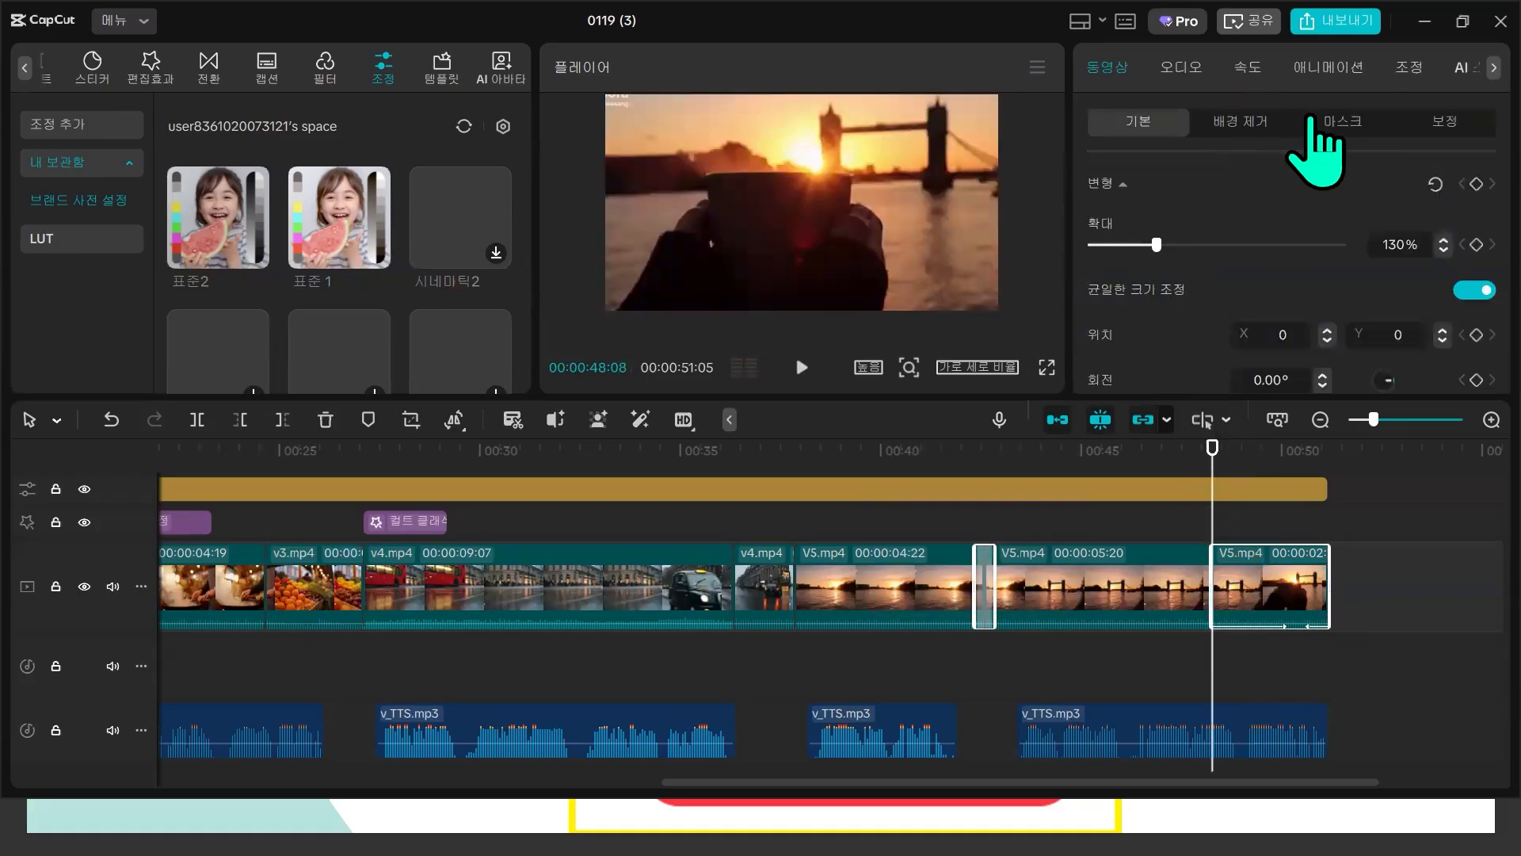
- Preview the 페이드 아웃 out animation again on the final V5.mp4 piece
click(1334, 90)
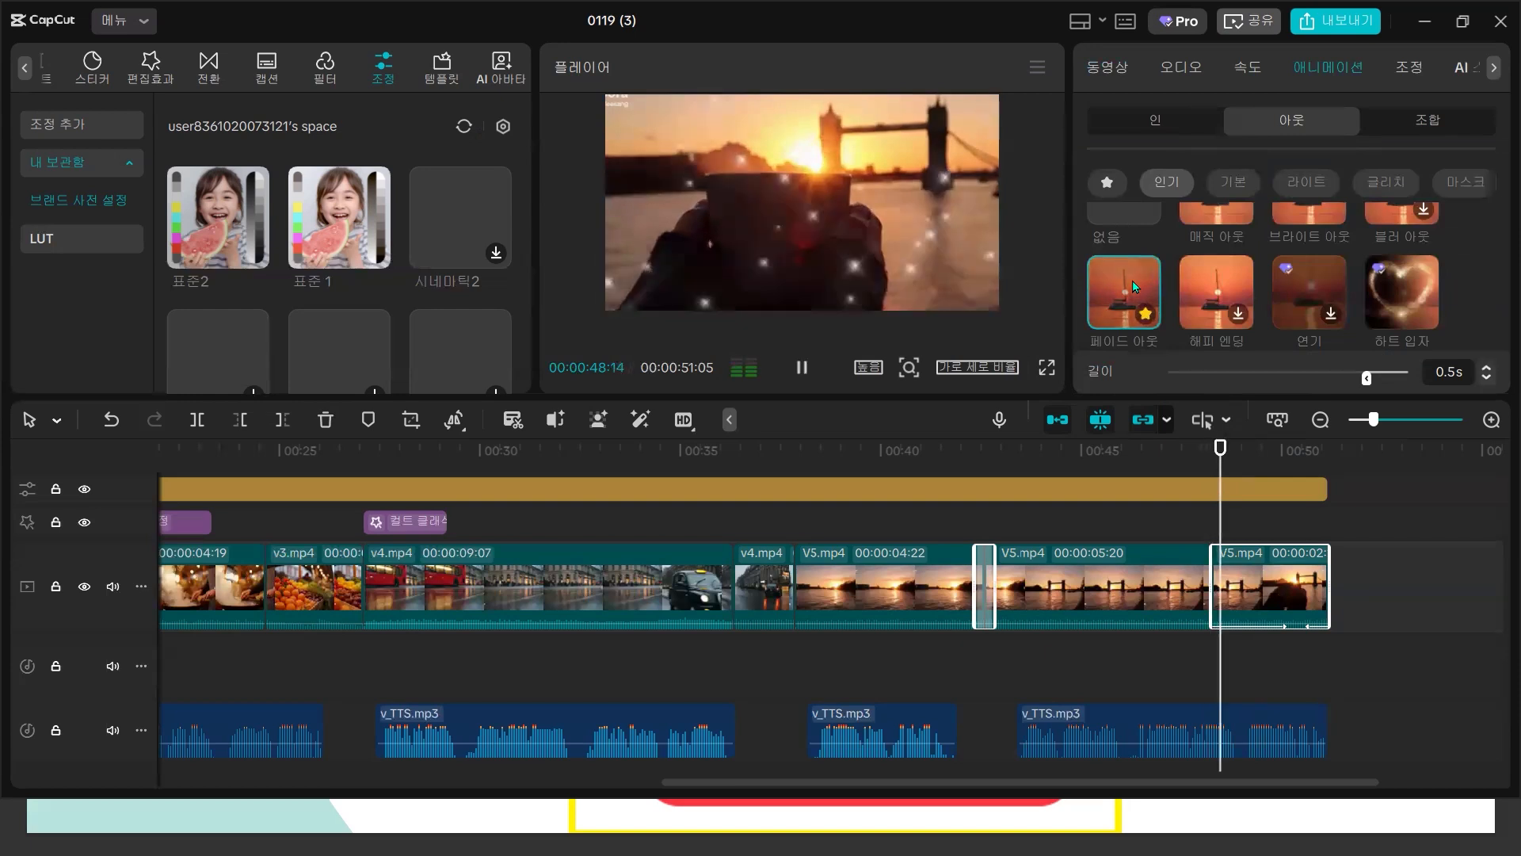
scroll(1132, 265, up, 2)
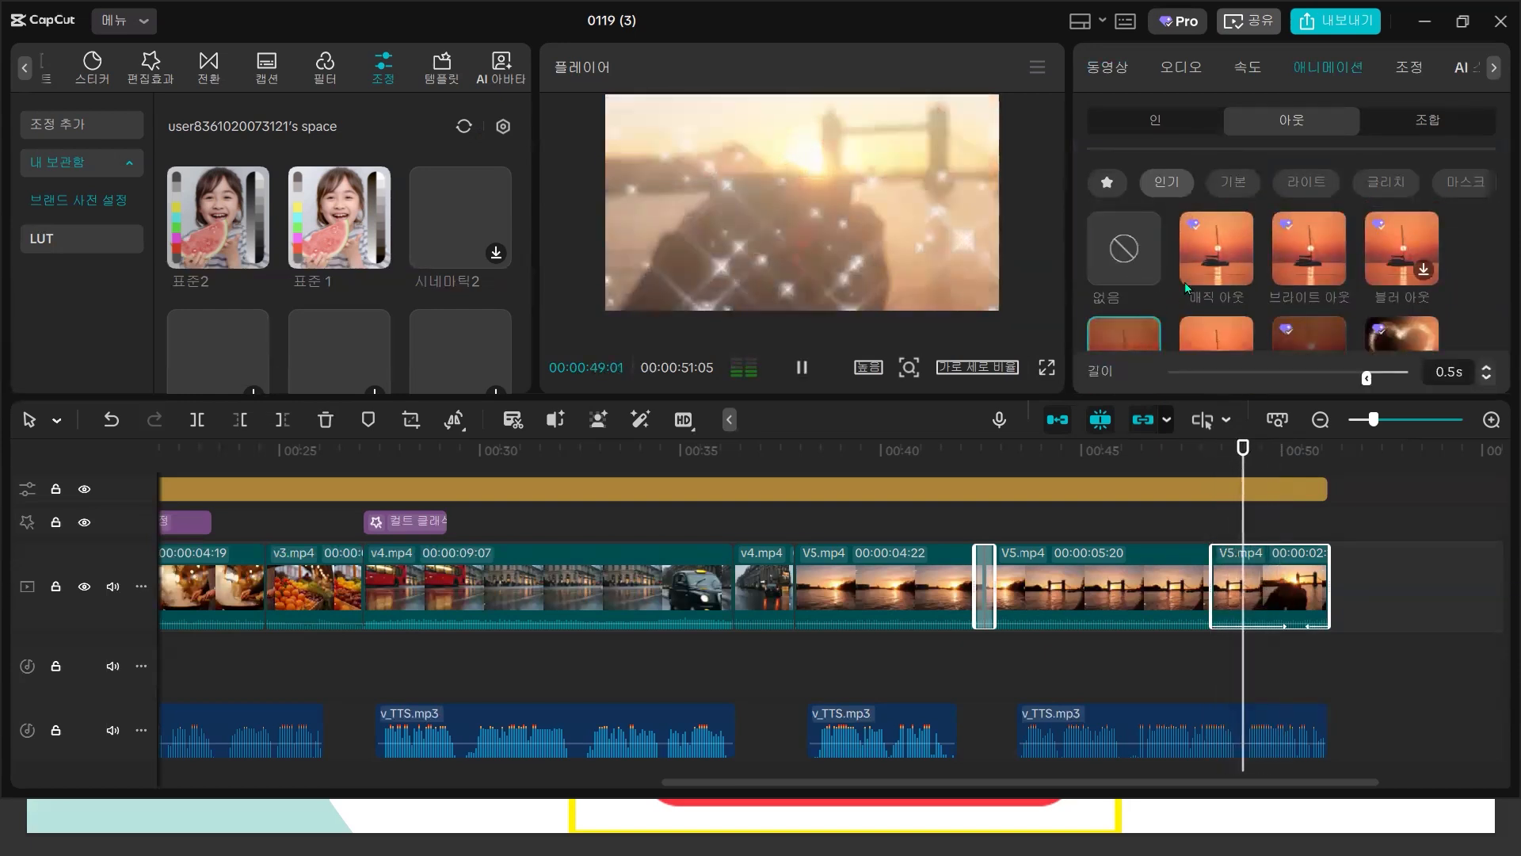
scroll(1259, 352, down, 2)
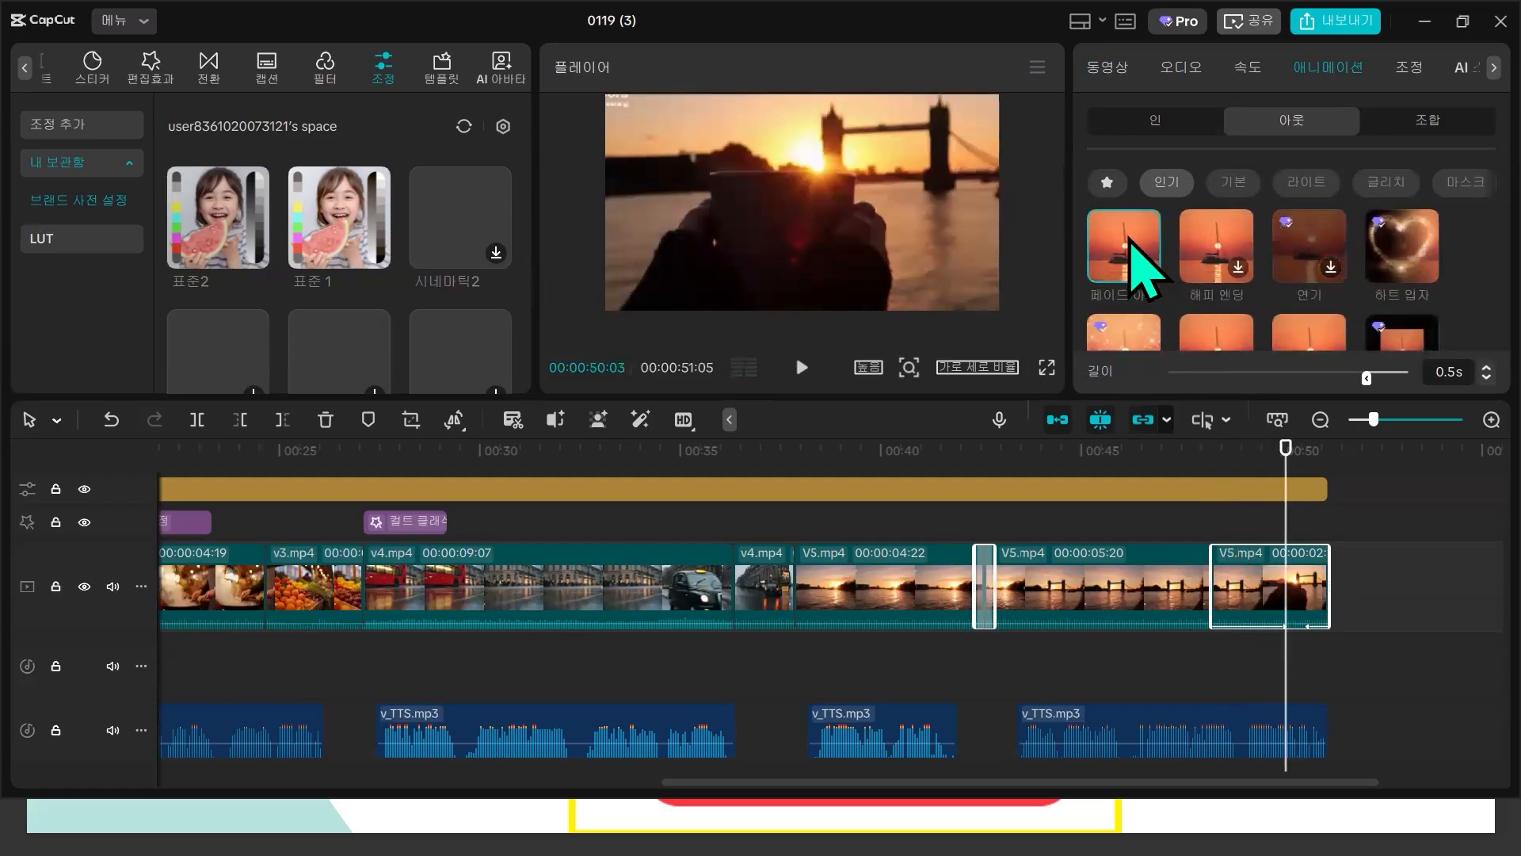
click(1131, 252)
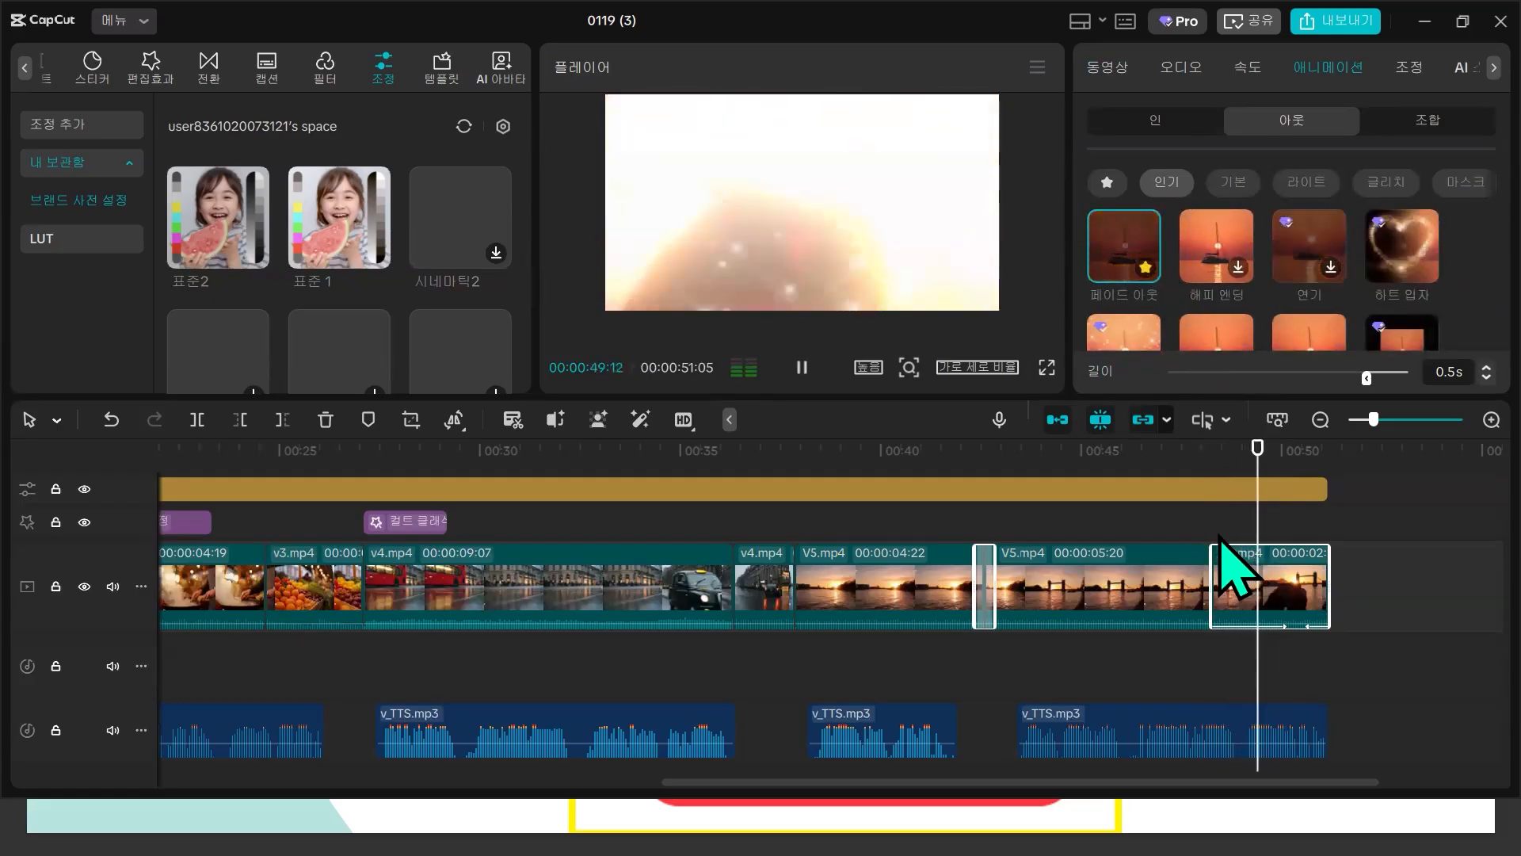
click(805, 370)
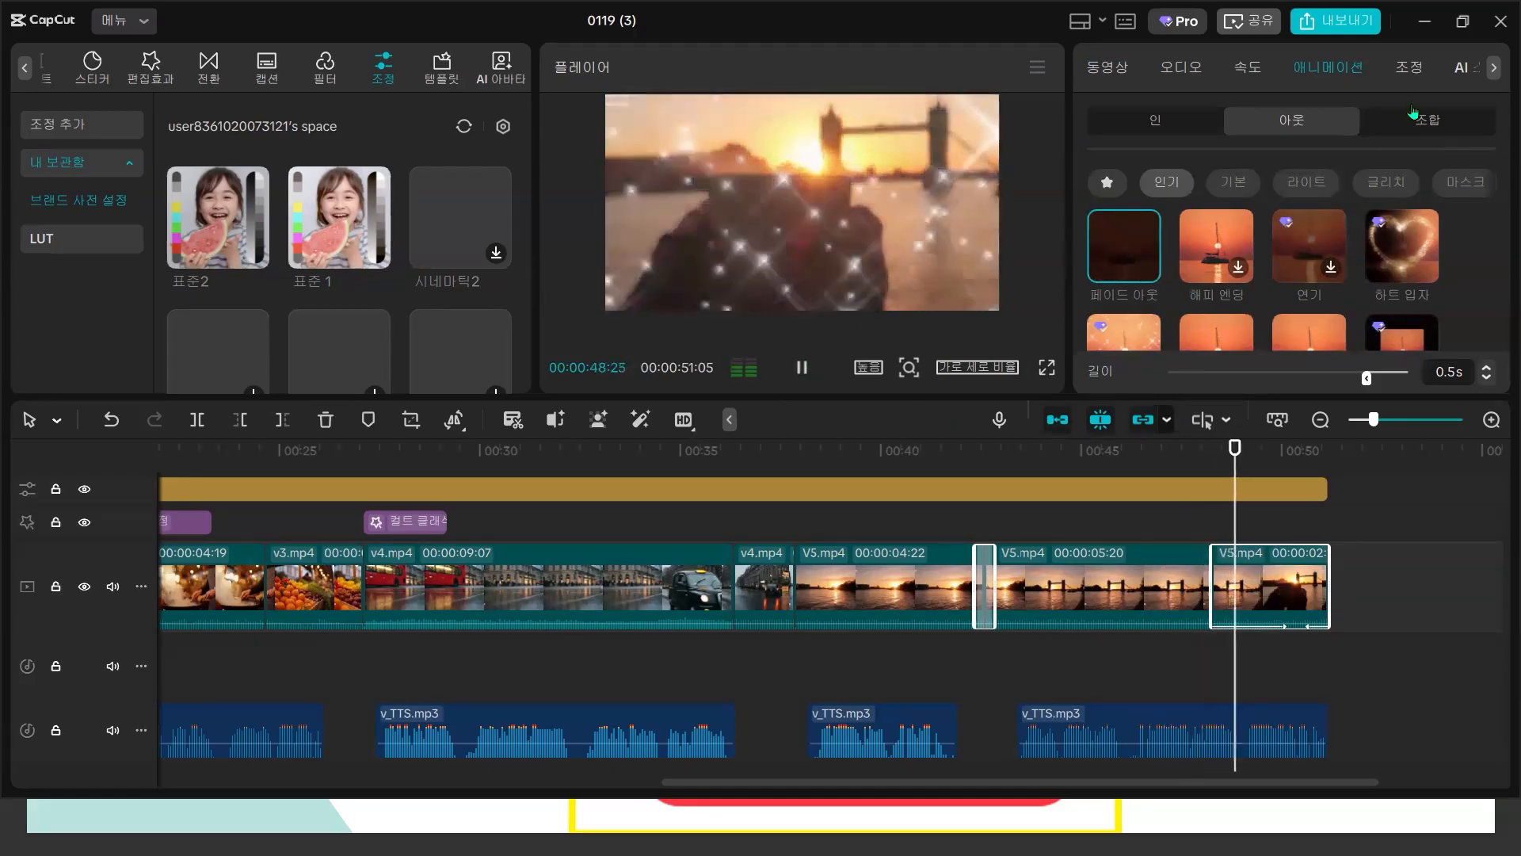
key(space)
- Look through the in and combination animations for the final V5.mp4 piece, then preview its 페이드 아웃 out animation to the end
scroll(1438, 262, up, 2)
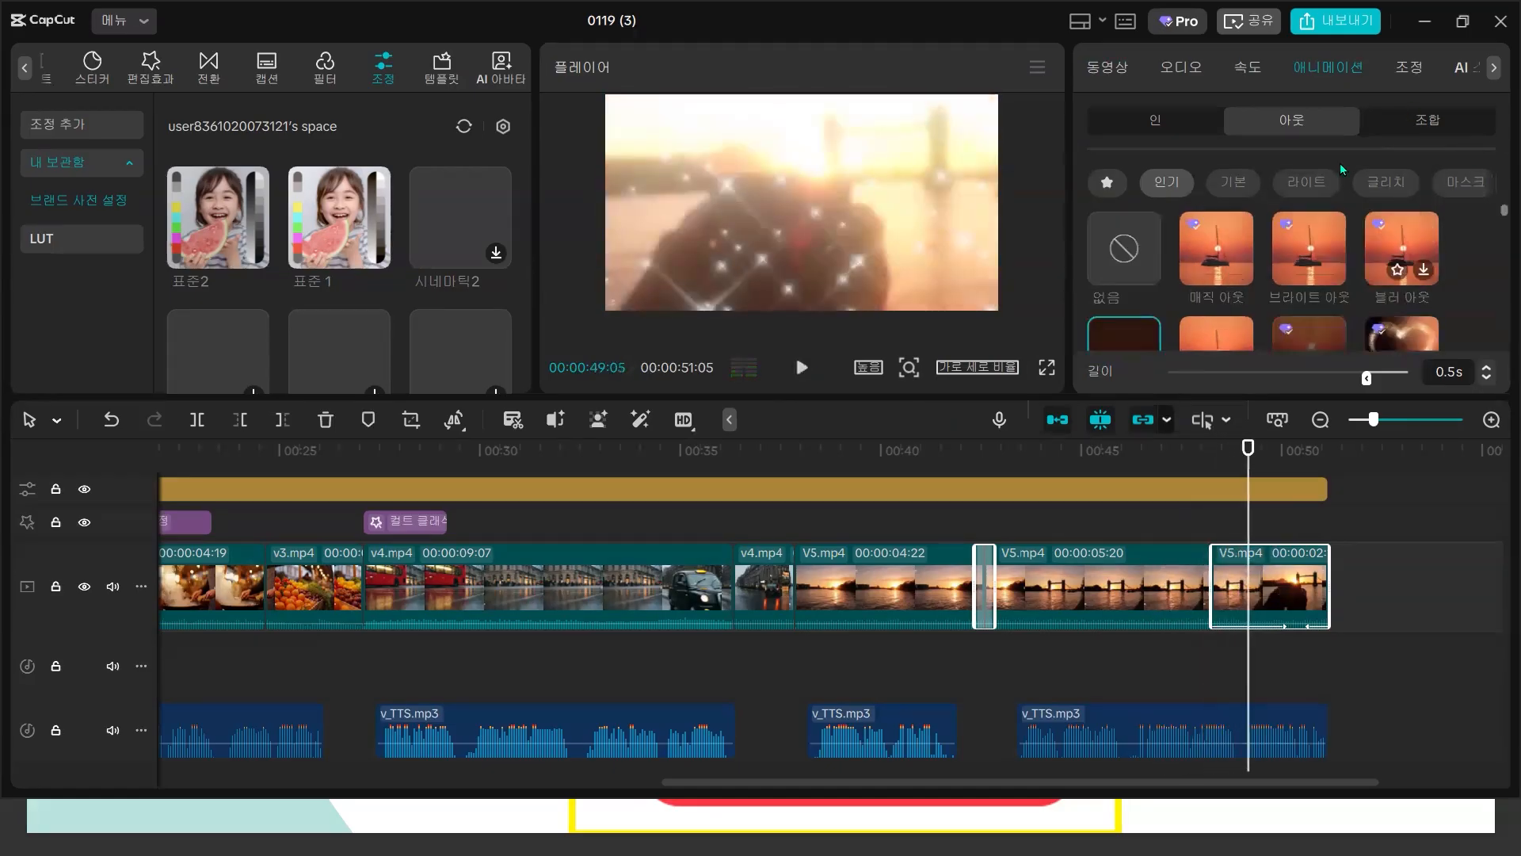
click(1181, 126)
click(1426, 120)
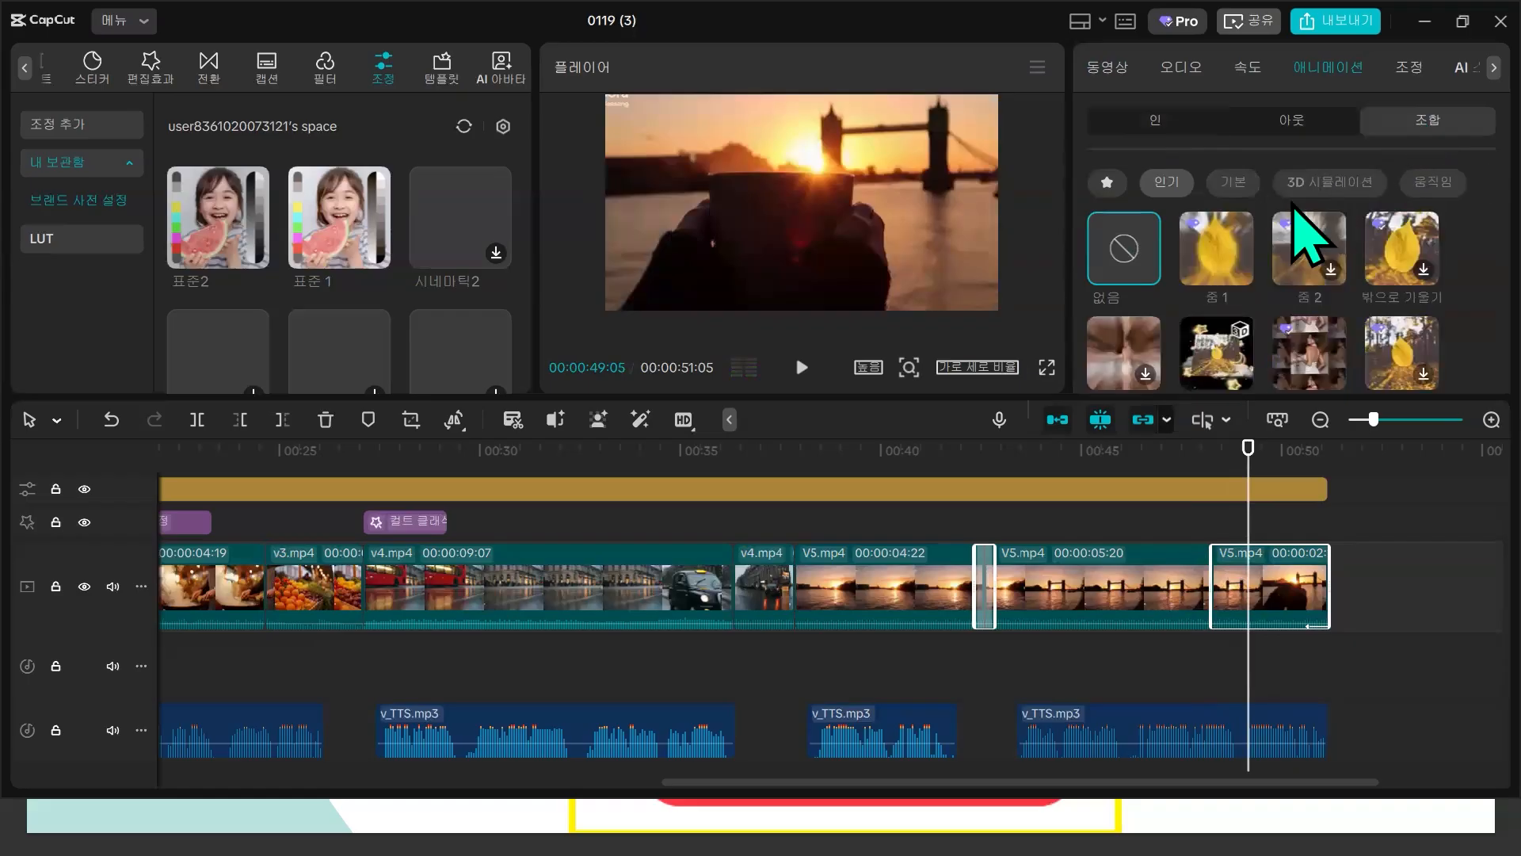
click(1310, 123)
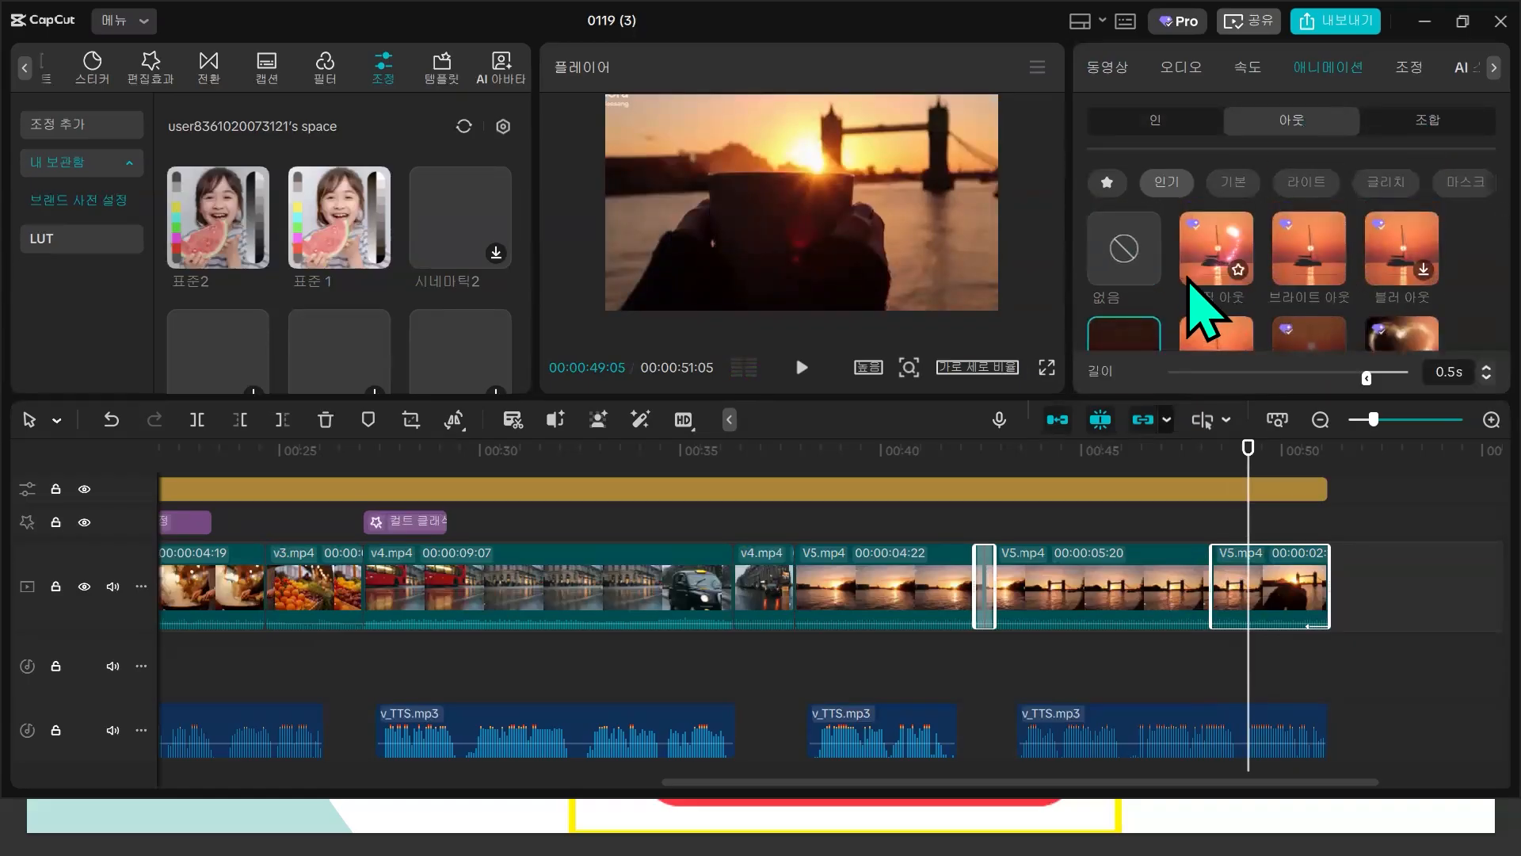
scroll(1200, 309, down, 1)
click(1122, 249)
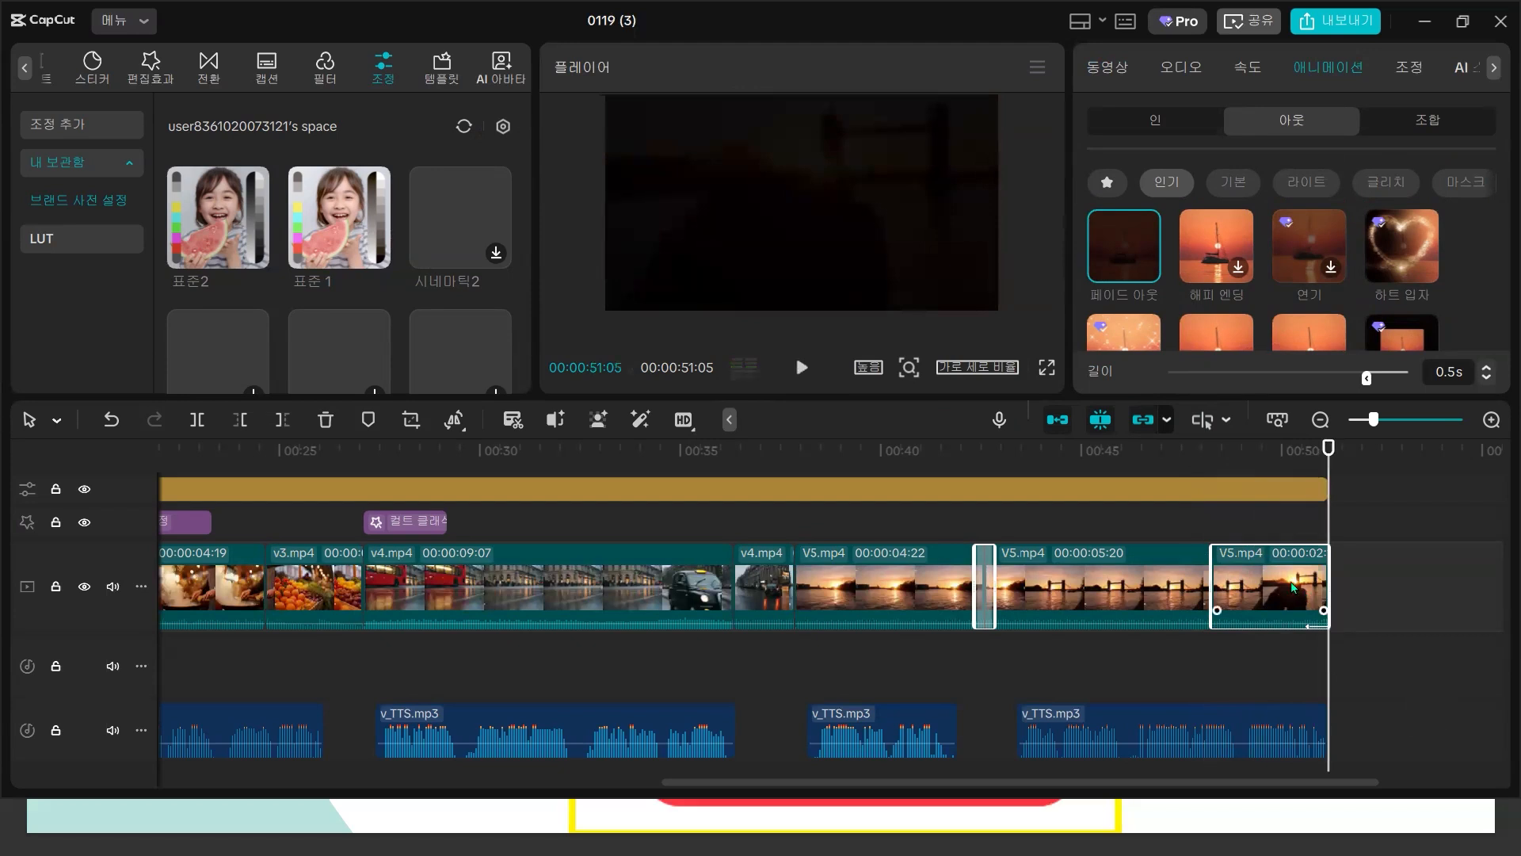
- Slow the final V5.mp4 piece to 0.90x speed and extend the adjustment layer to the end of that piece
click(1245, 68)
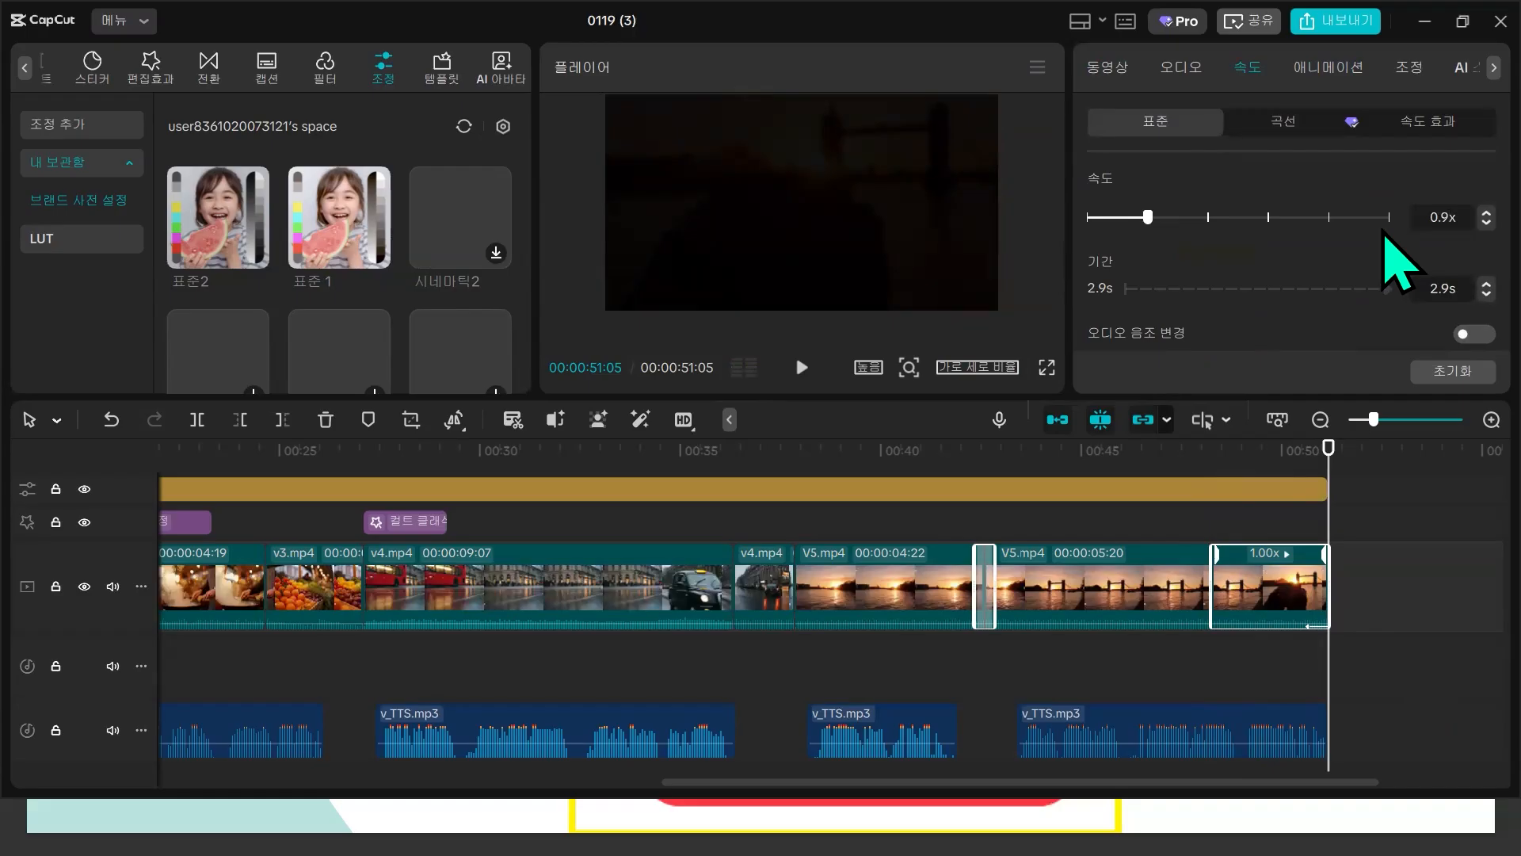
key(Return)
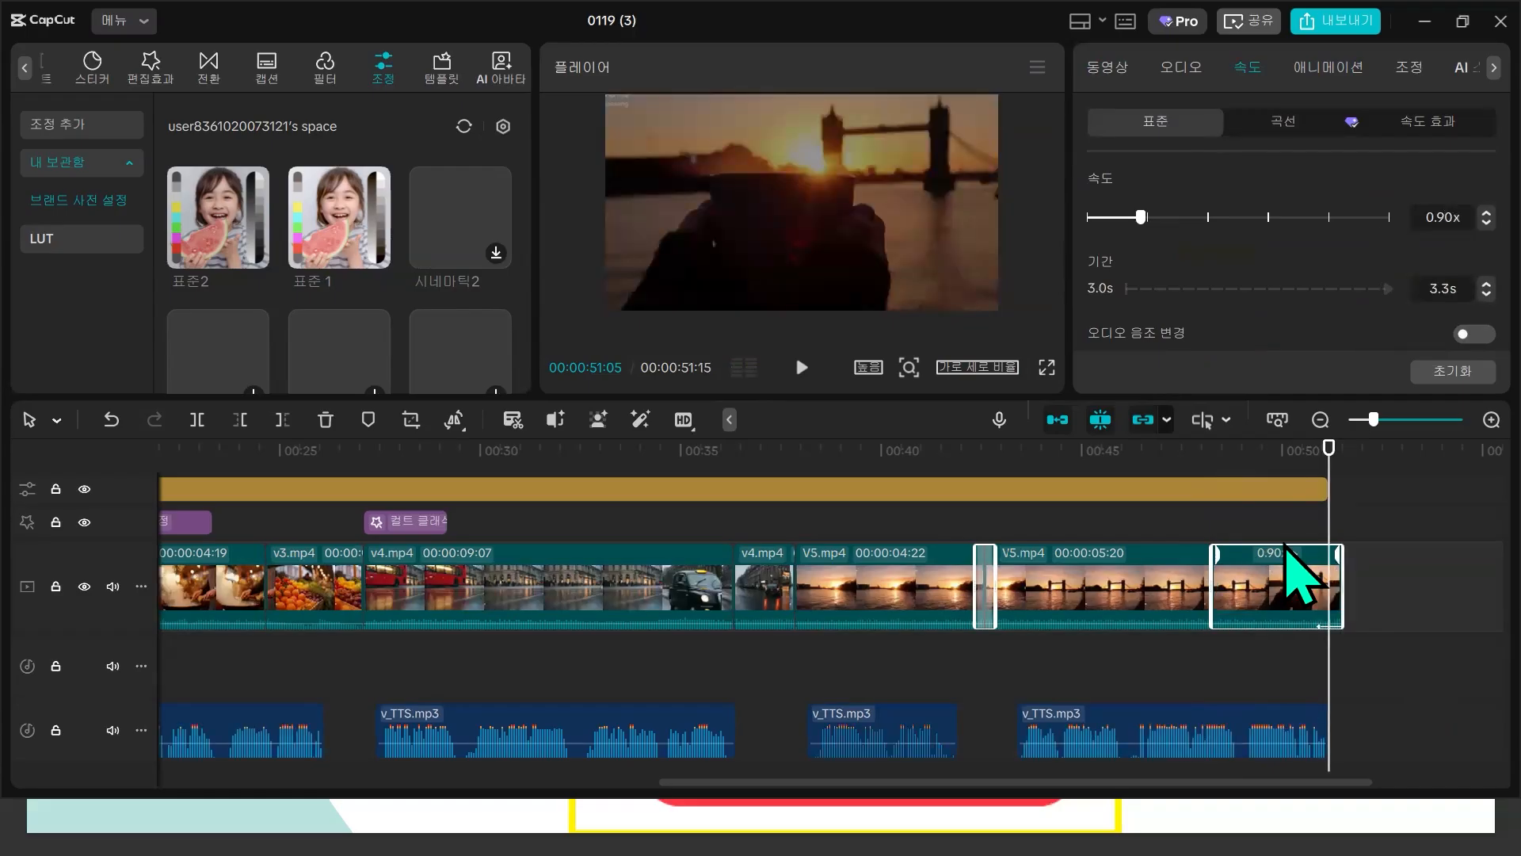
click(1222, 523)
click(801, 369)
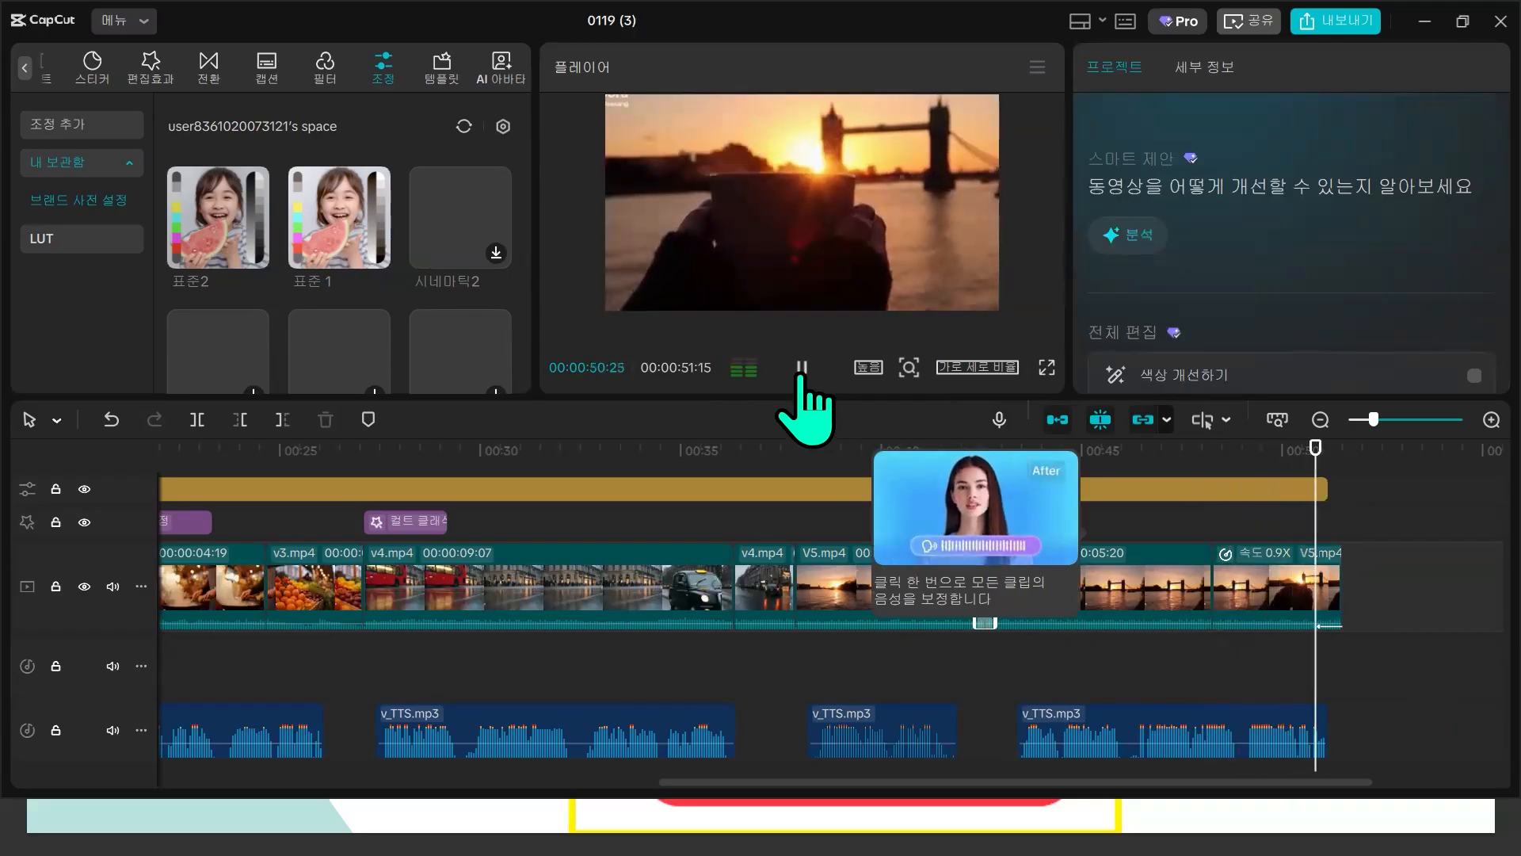
click(1319, 488)
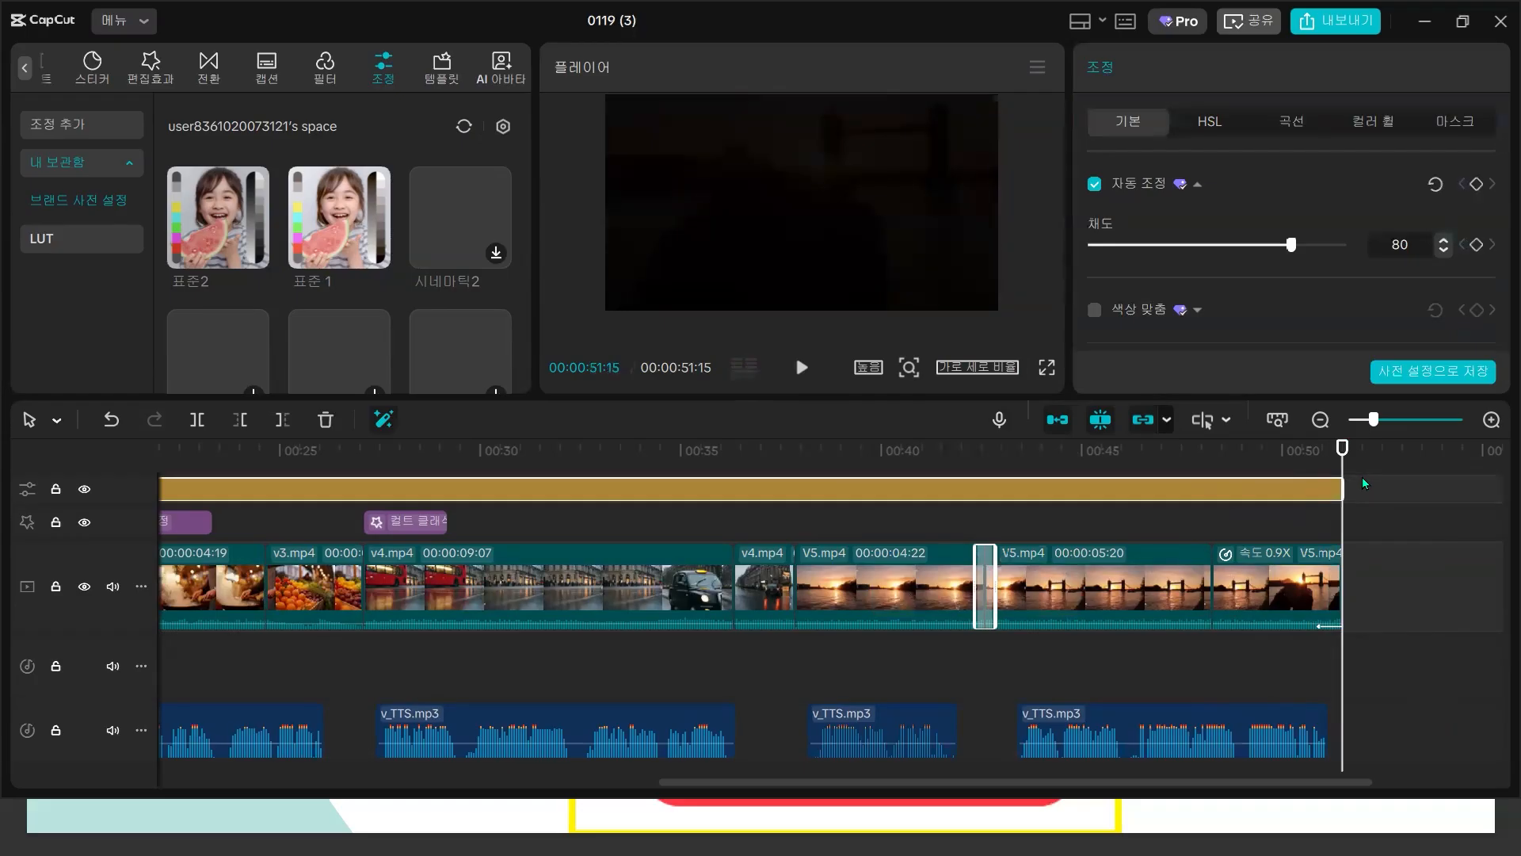
- Select everything on the timeline and combine it into one compound clip
scroll(1357, 520, down, 3)
scroll(808, 712, down, 5)
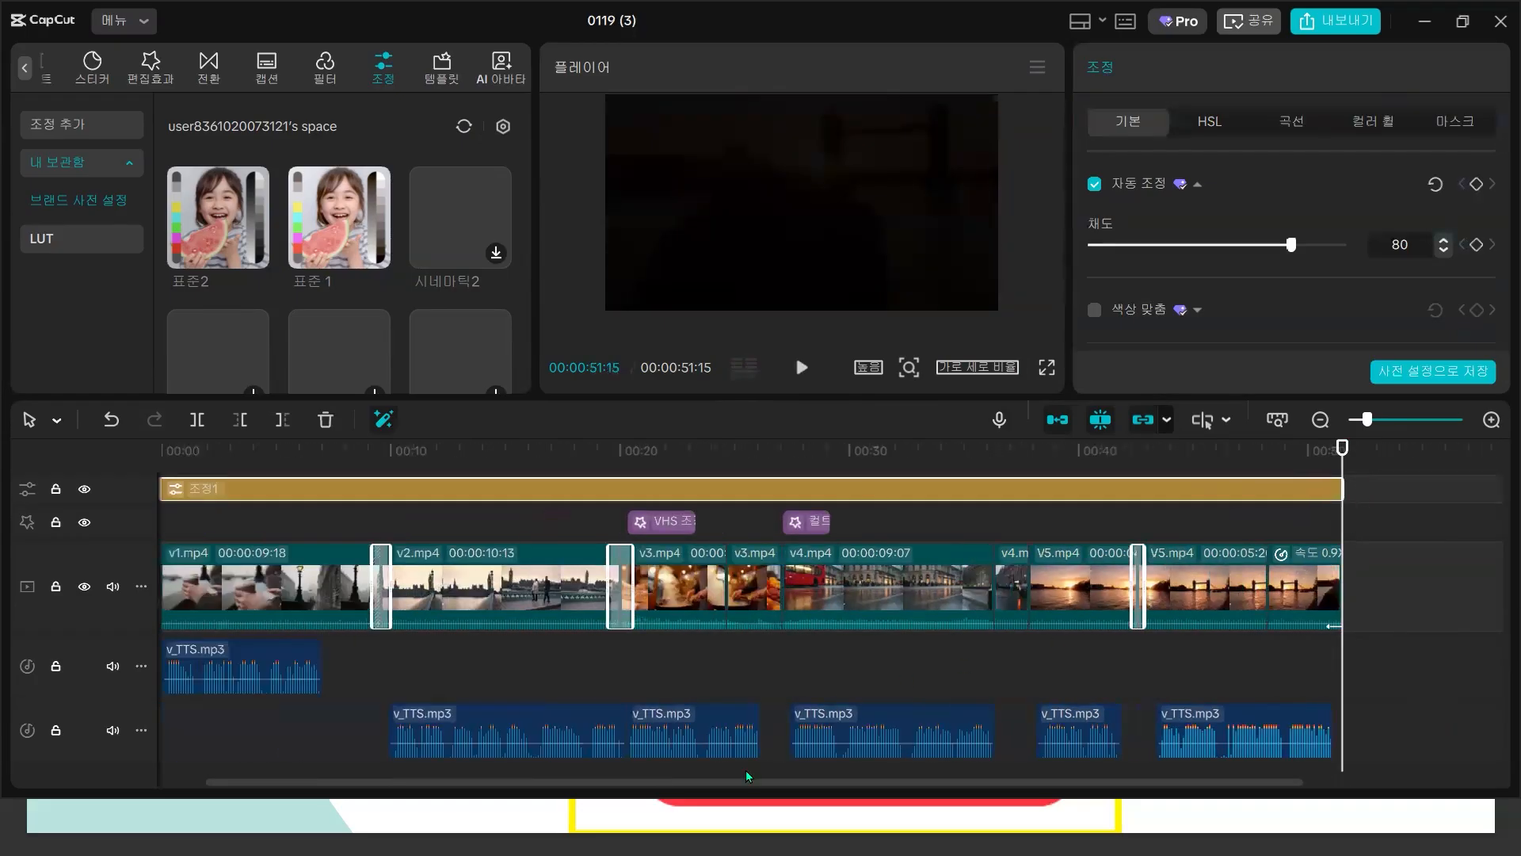
scroll(242, 507, down, 2)
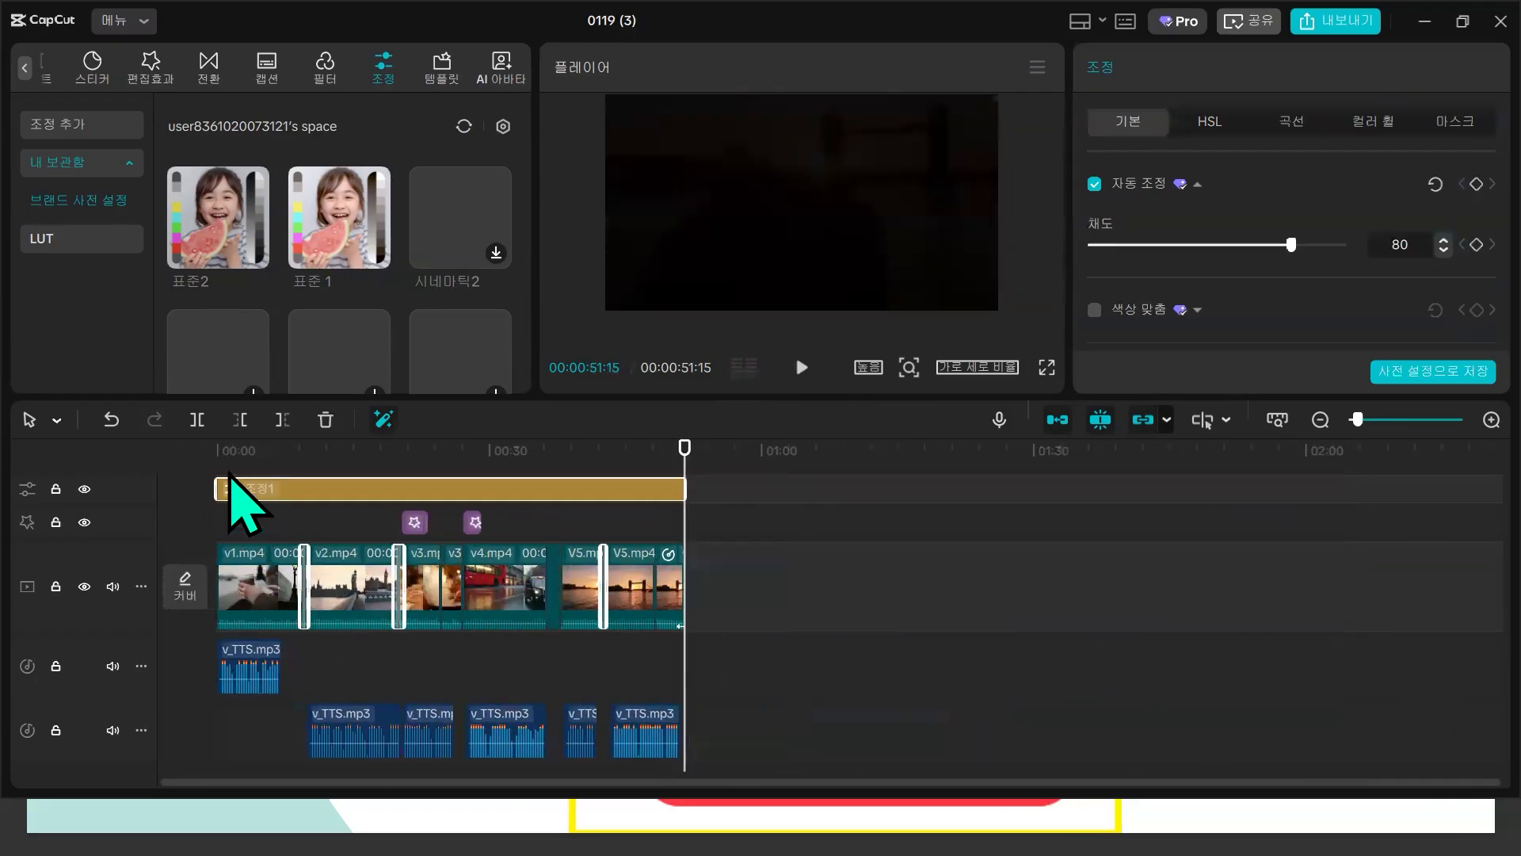
scroll(226, 469, down, 1)
key(ctrl+a)
scroll(525, 596, up, 2)
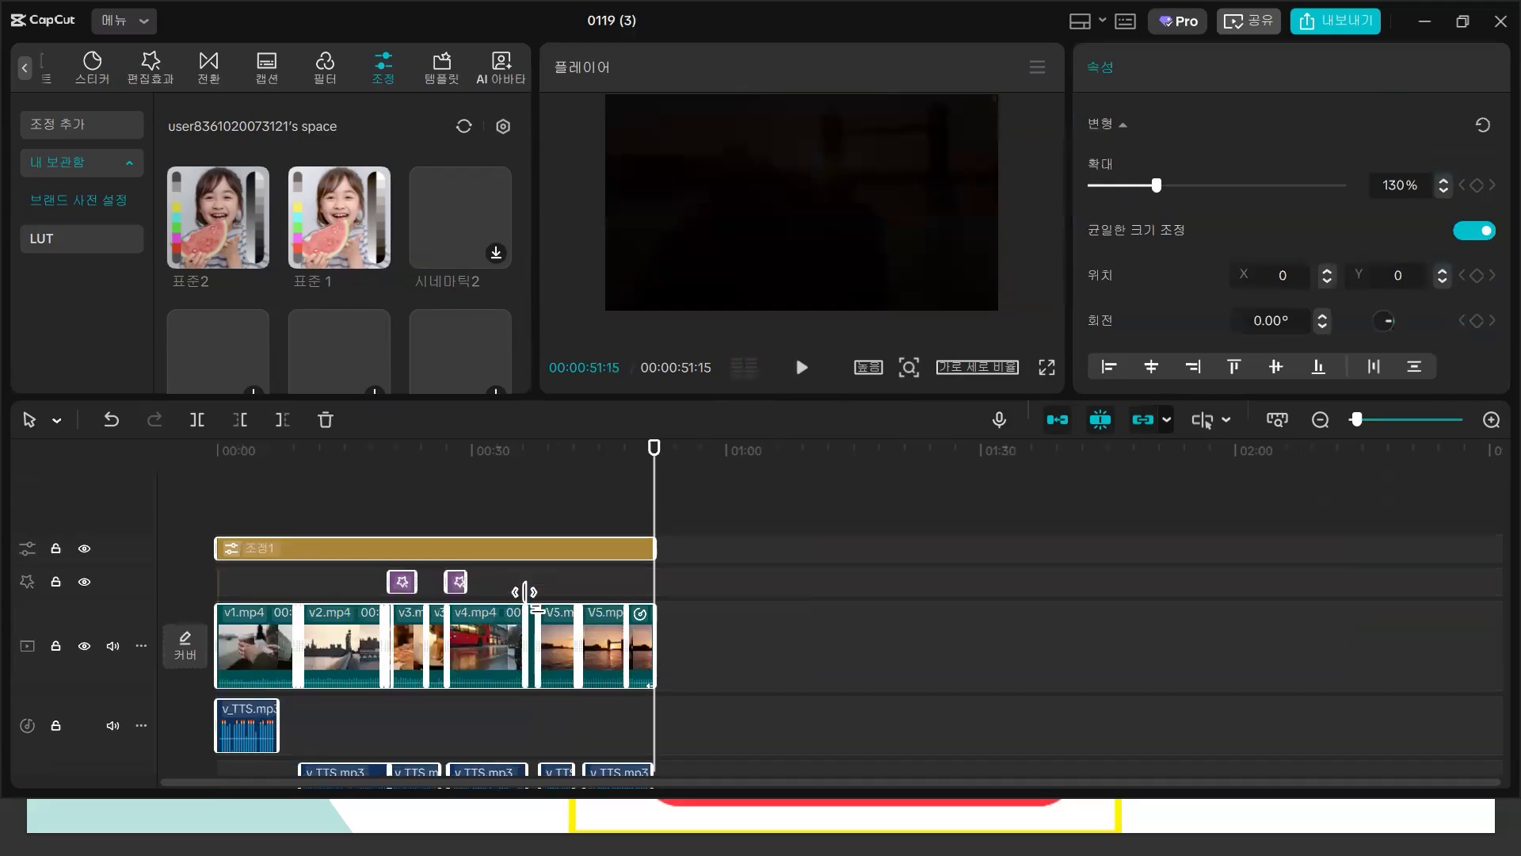
scroll(527, 588, down, 3)
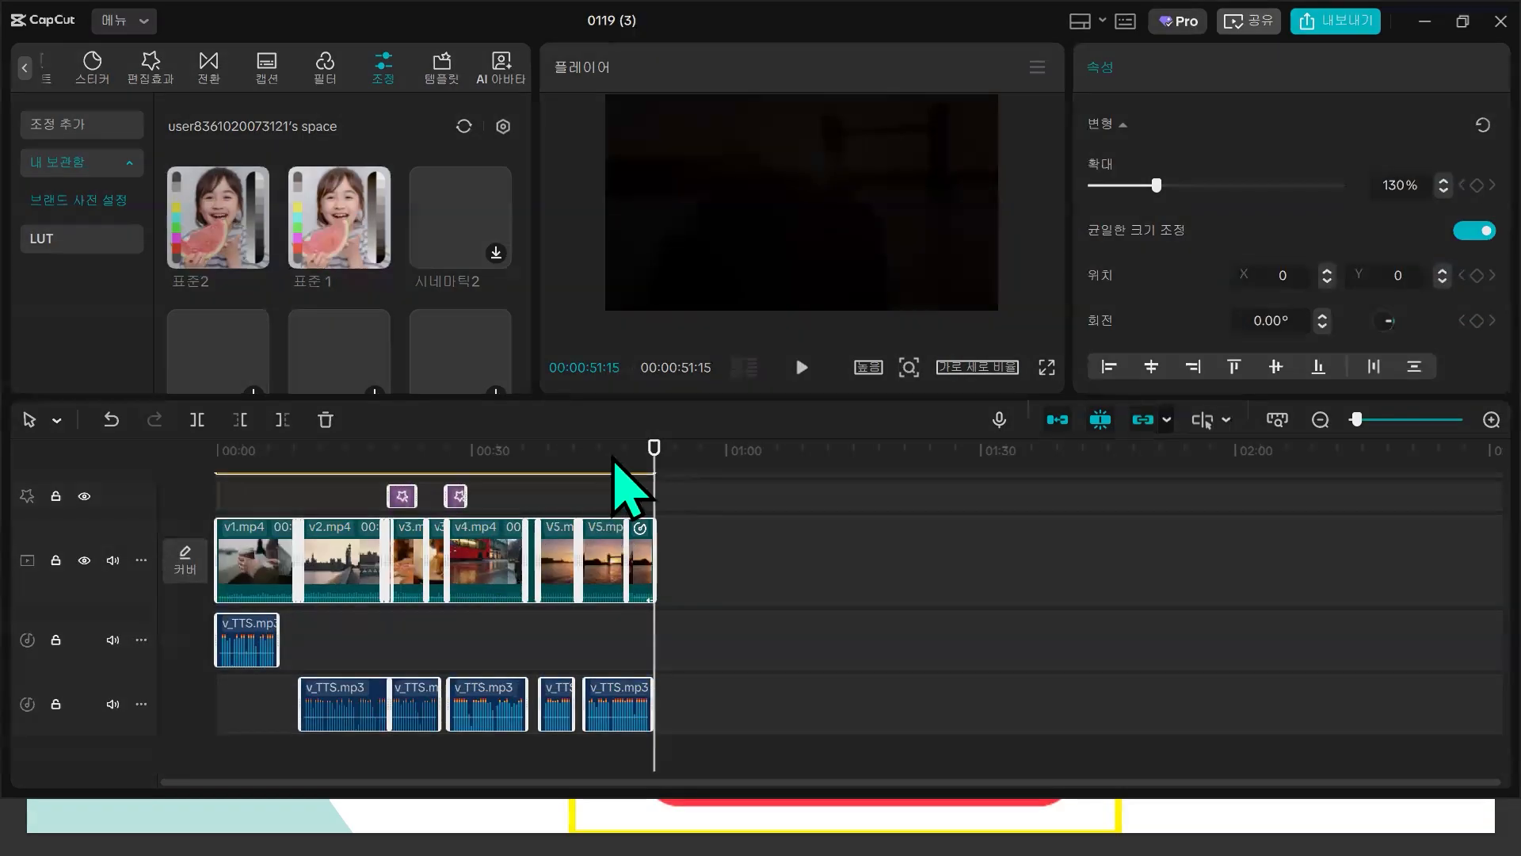
right_click(626, 559)
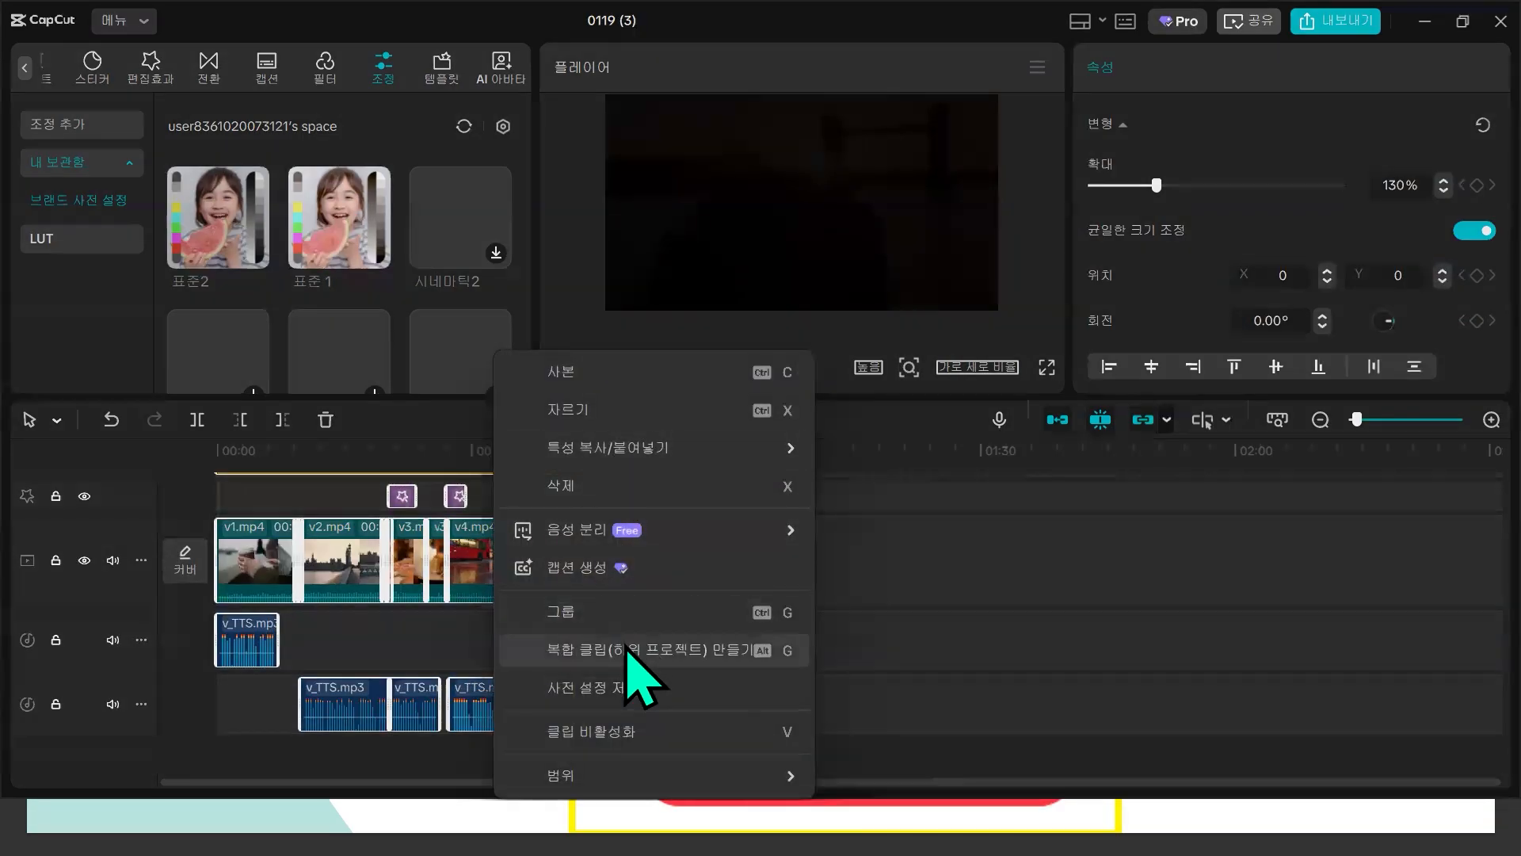
click(631, 652)
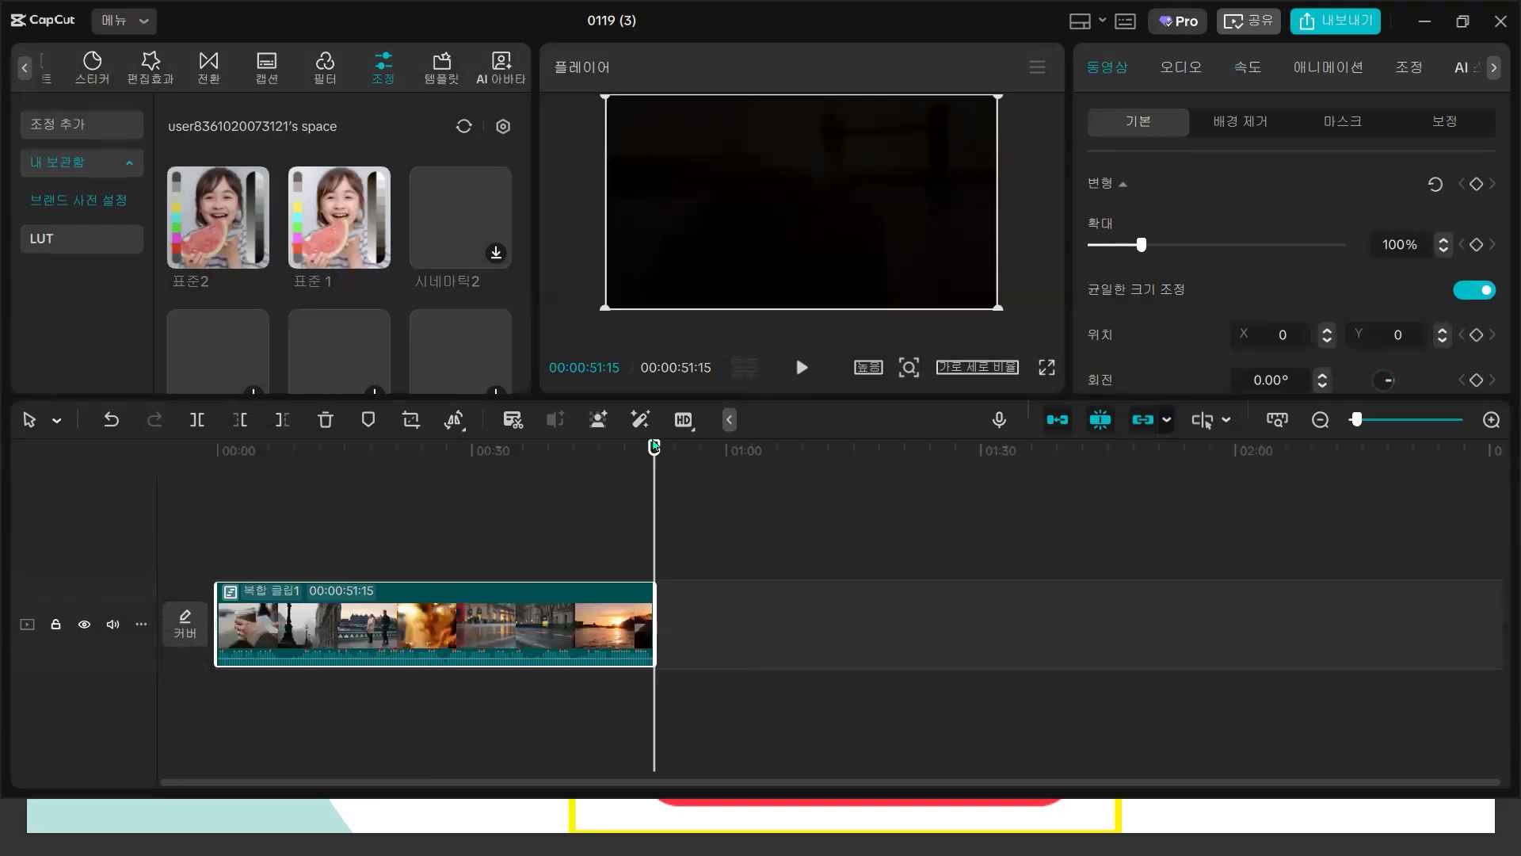
- Append the imported airplane clip directly after the compound clip and play briefly to check the sequence
click(594, 504)
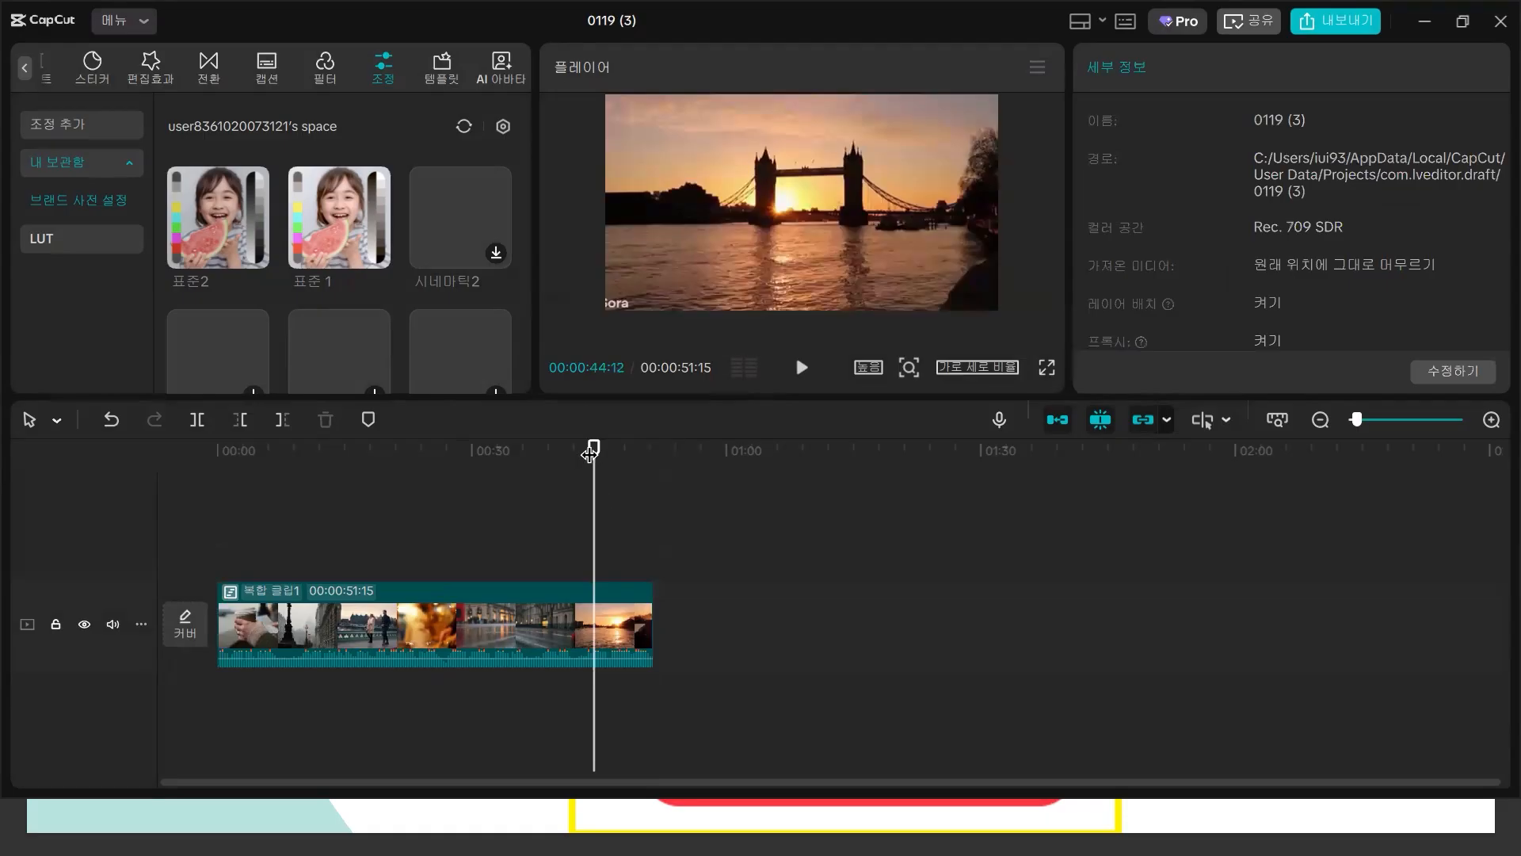
click(25, 67)
click(38, 66)
drag(227, 231, 679, 639)
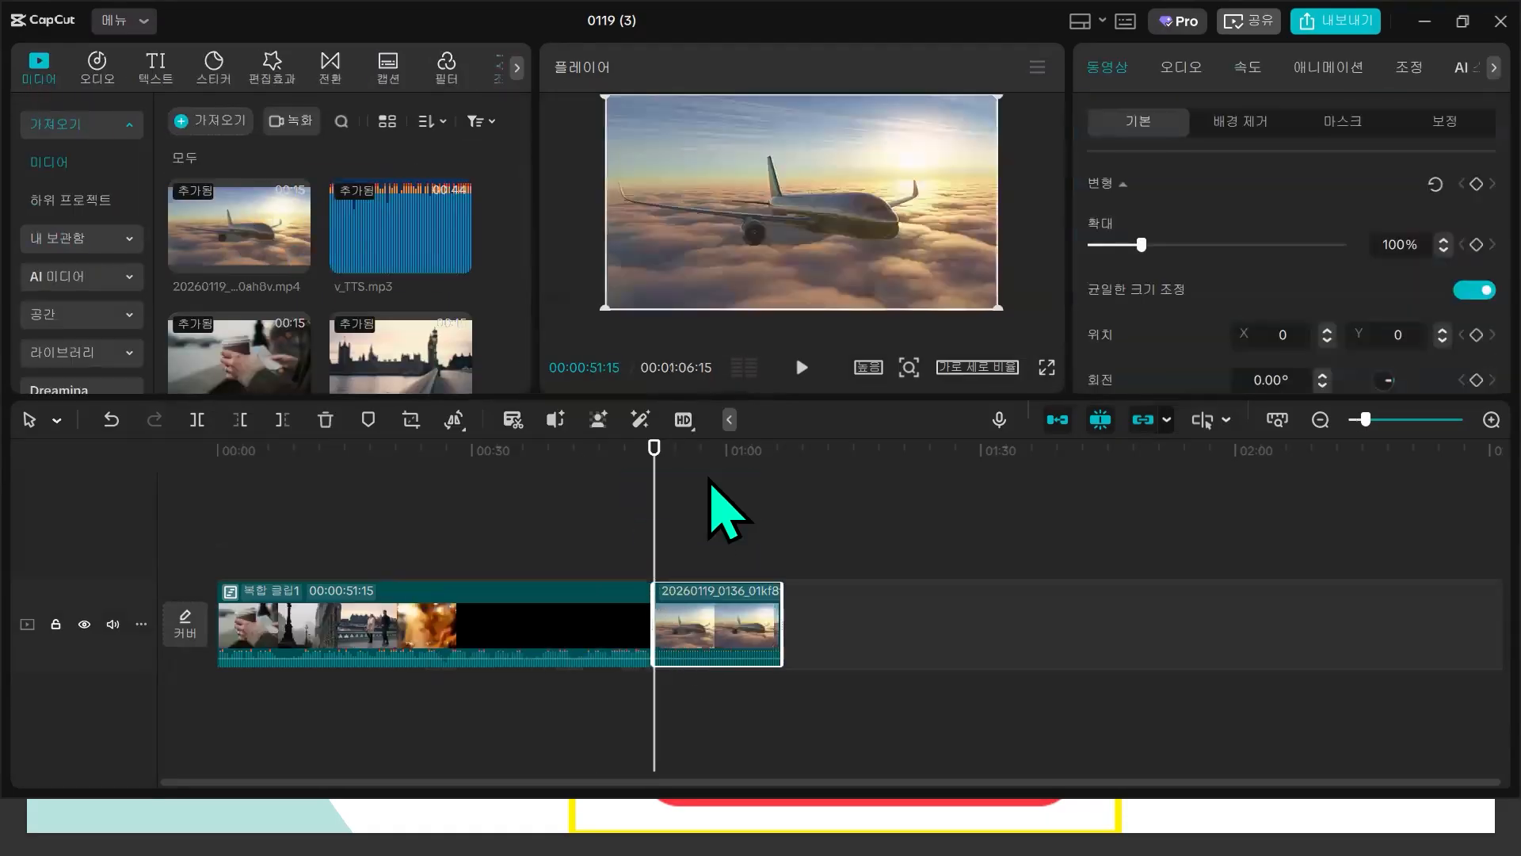
click(801, 368)
click(663, 546)
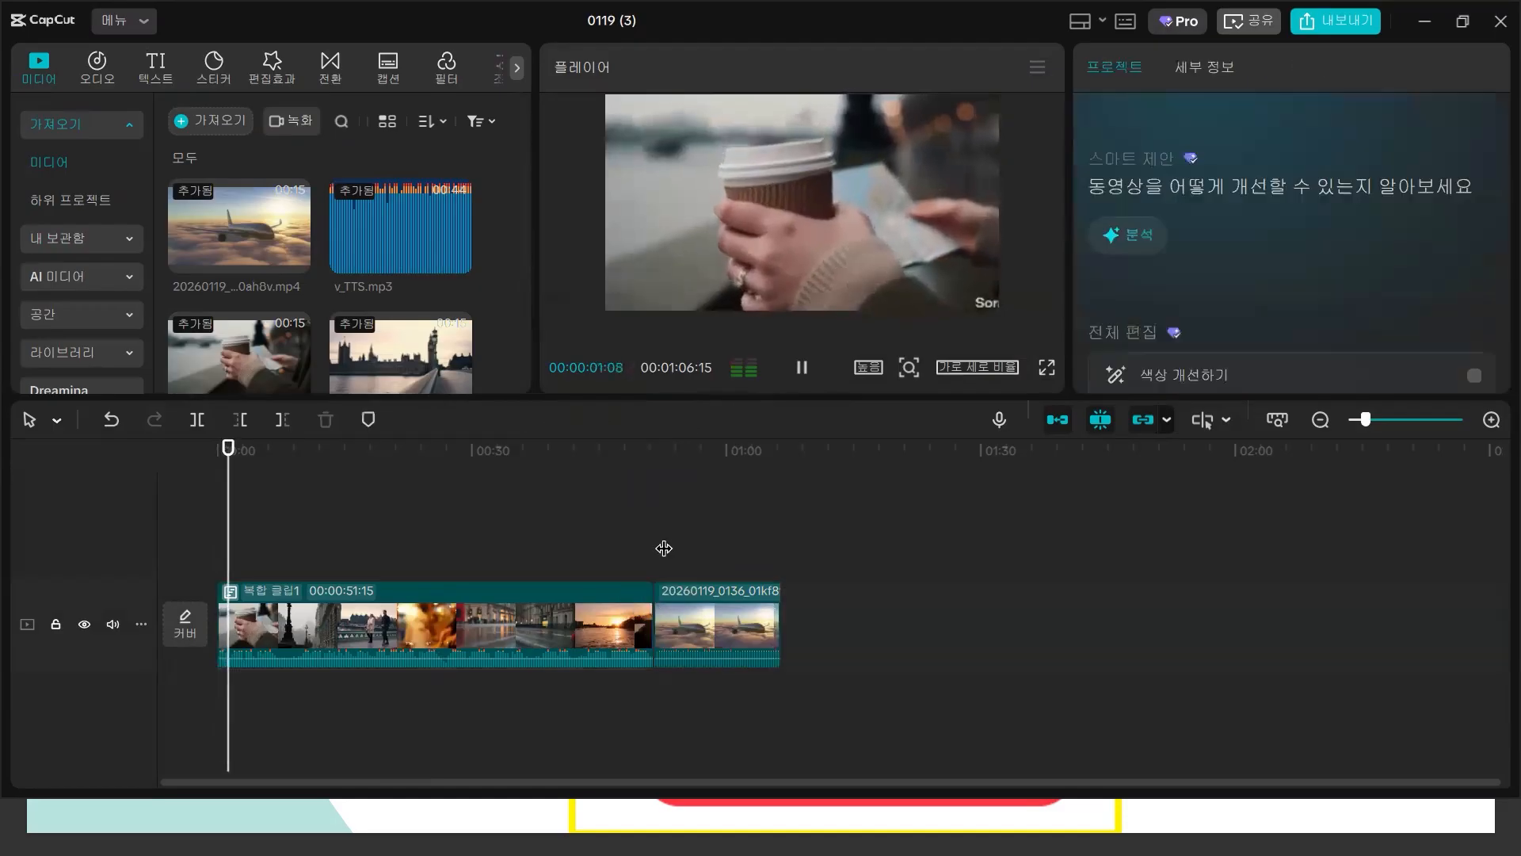
click(801, 367)
click(802, 367)
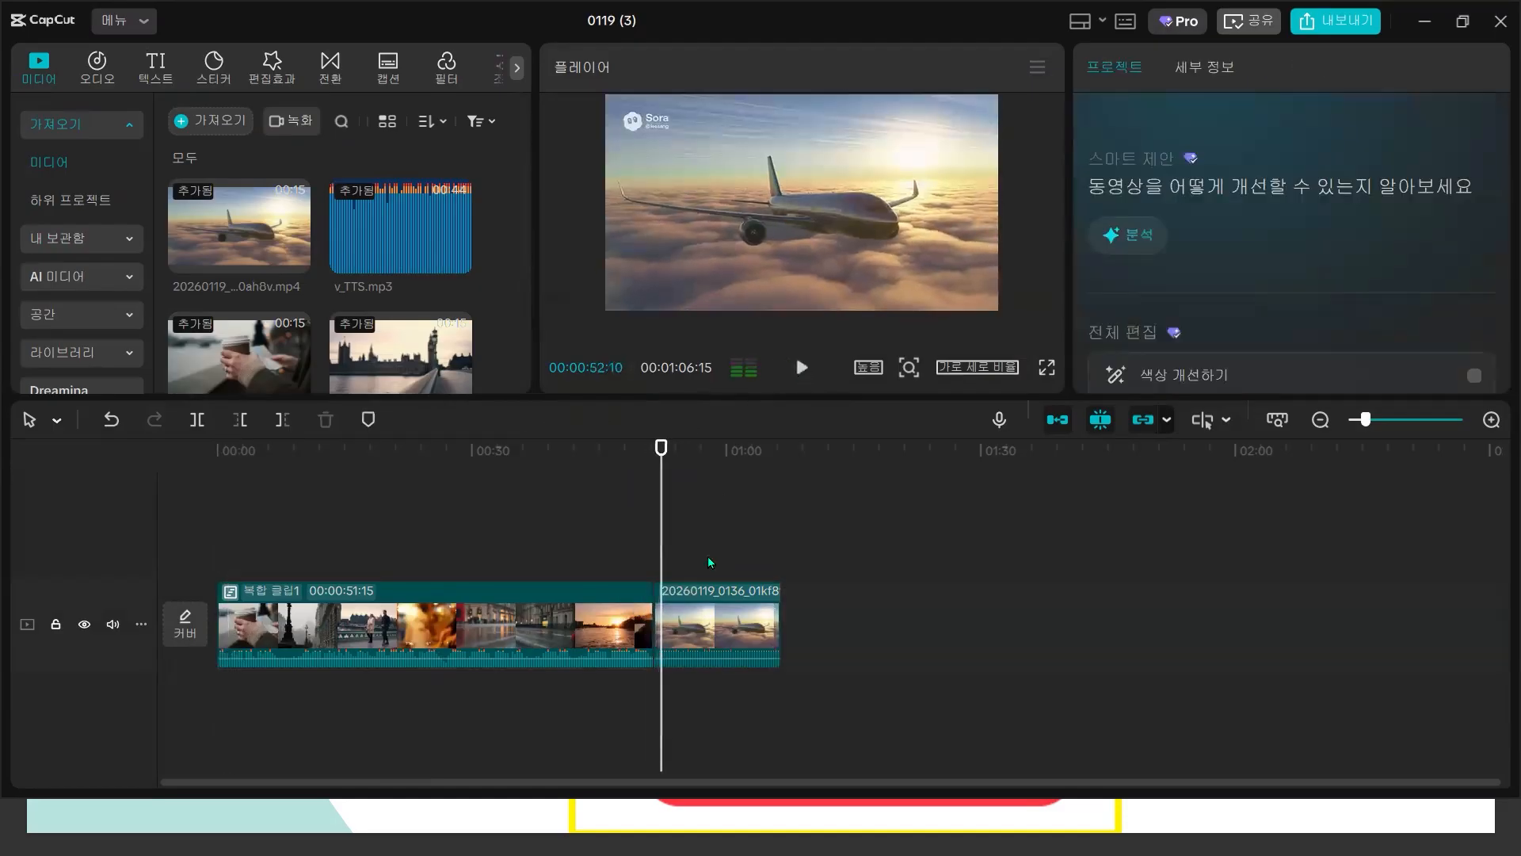
- Set the airplane clip's volume to -10.0 dB and move the playhead to about 00:00:57:23 within it
click(711, 603)
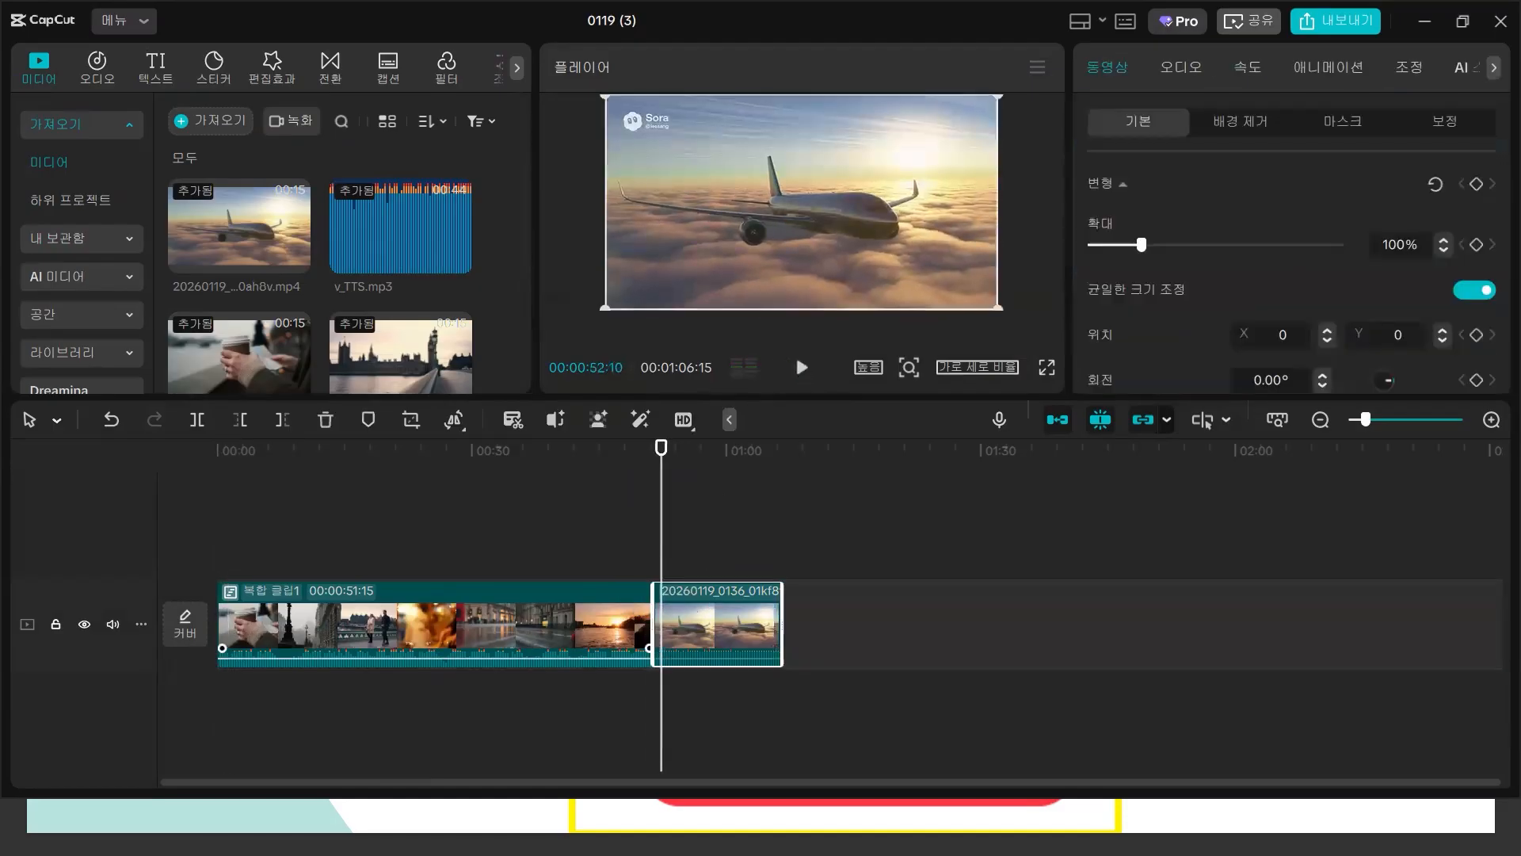
click(1180, 68)
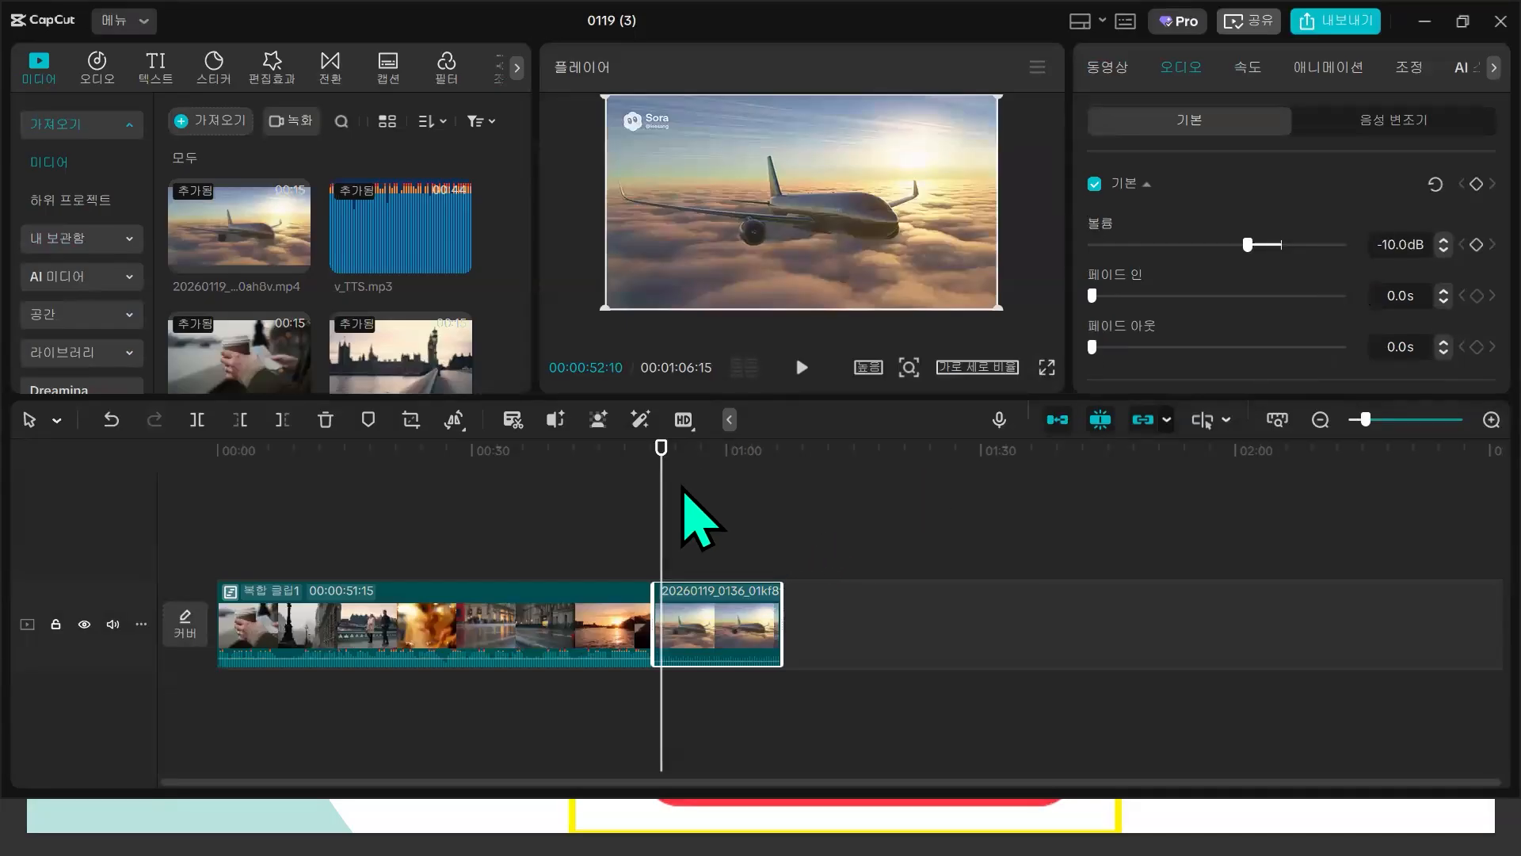
drag(663, 538, 708, 571)
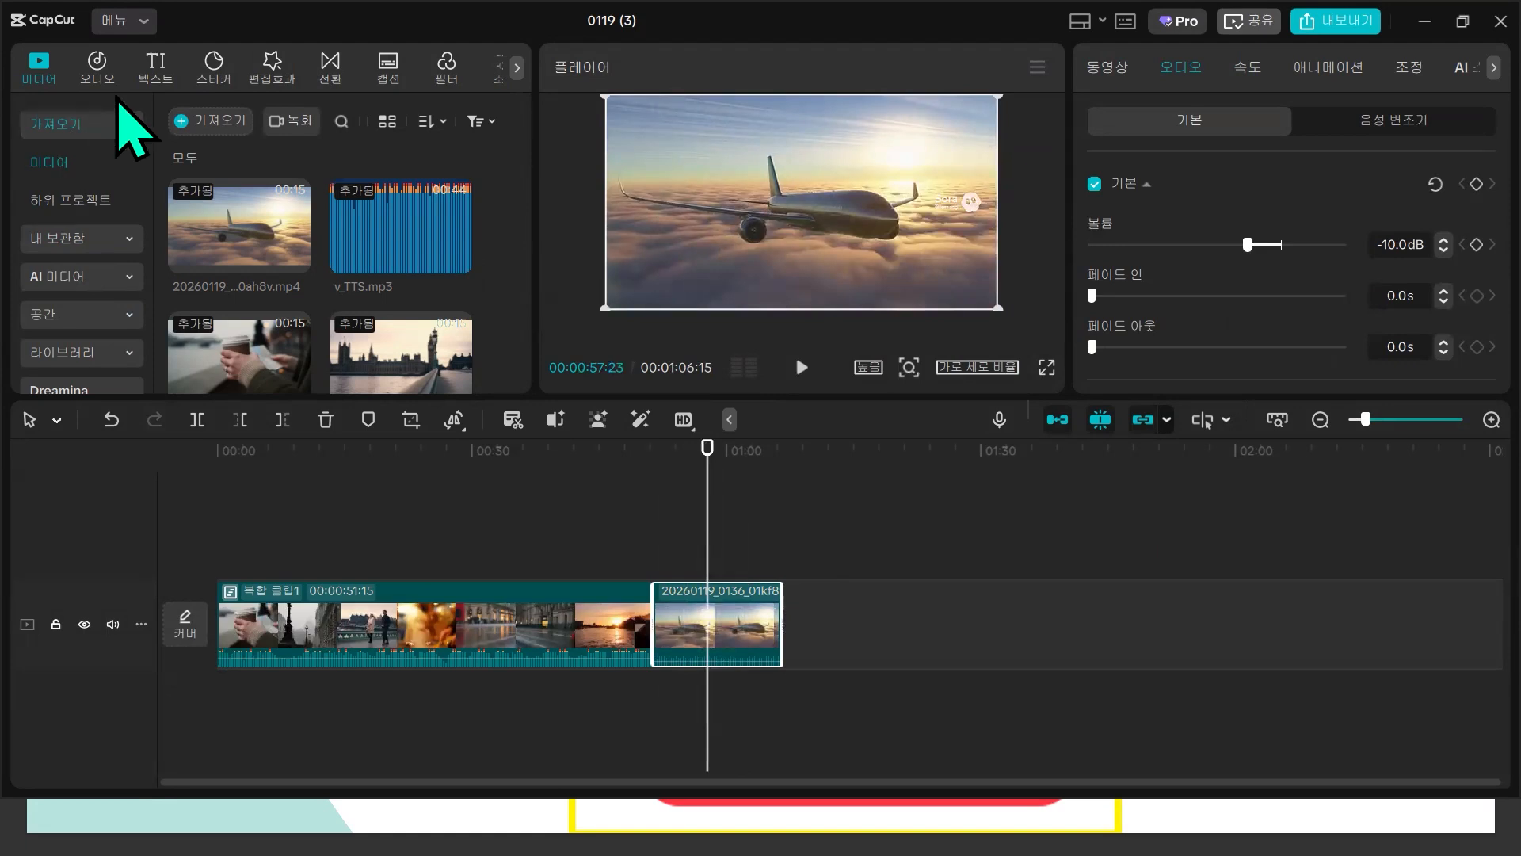
- Place the black stock clip from the library on a track above the airplane clip, aligned to the airplane clip's start
click(102, 354)
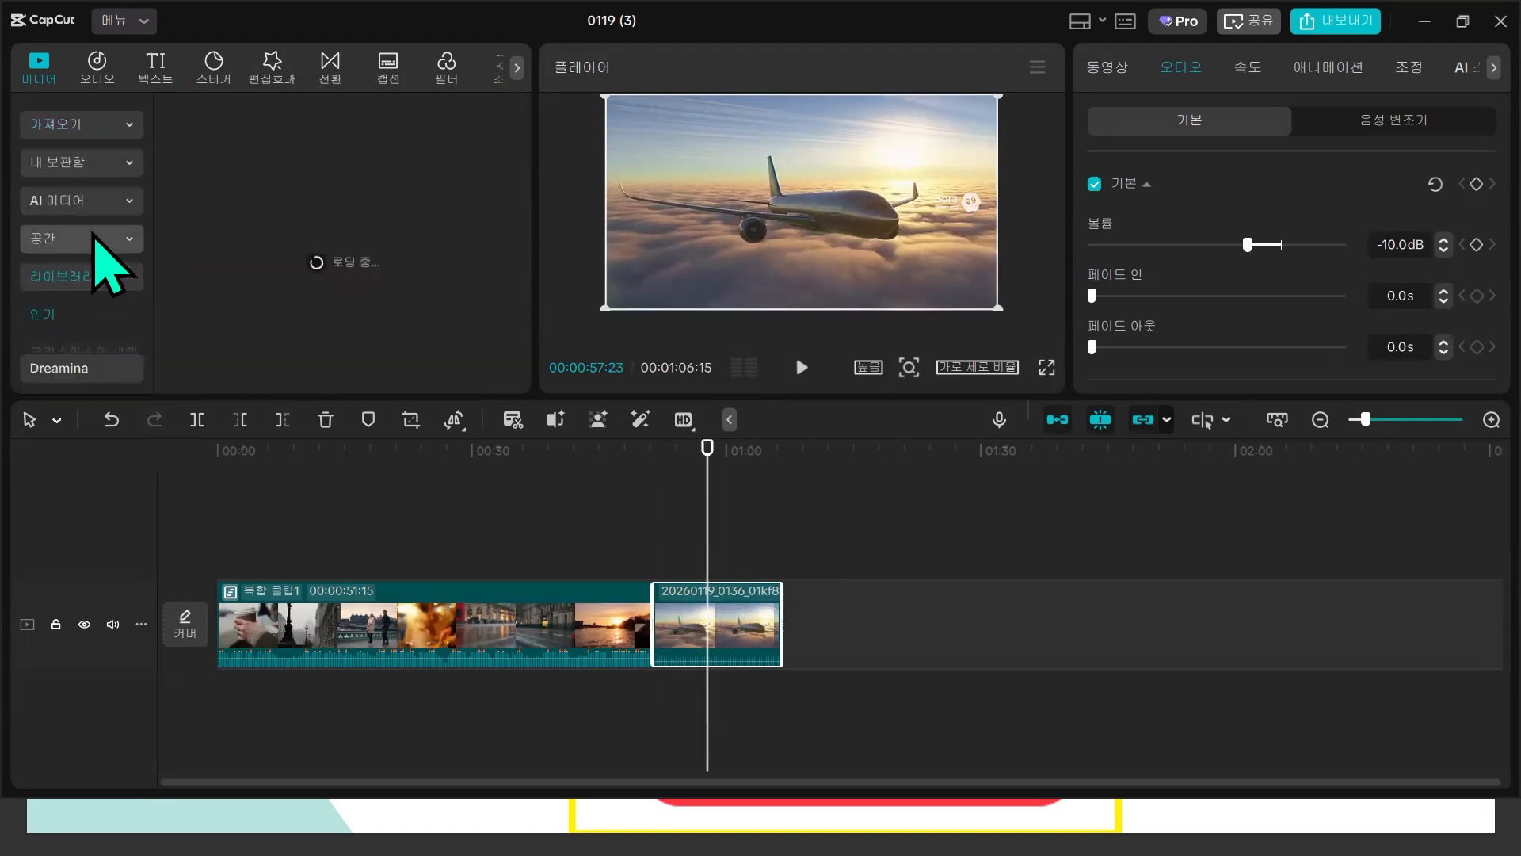
scroll(57, 222, down, 3)
drag(398, 360, 675, 582)
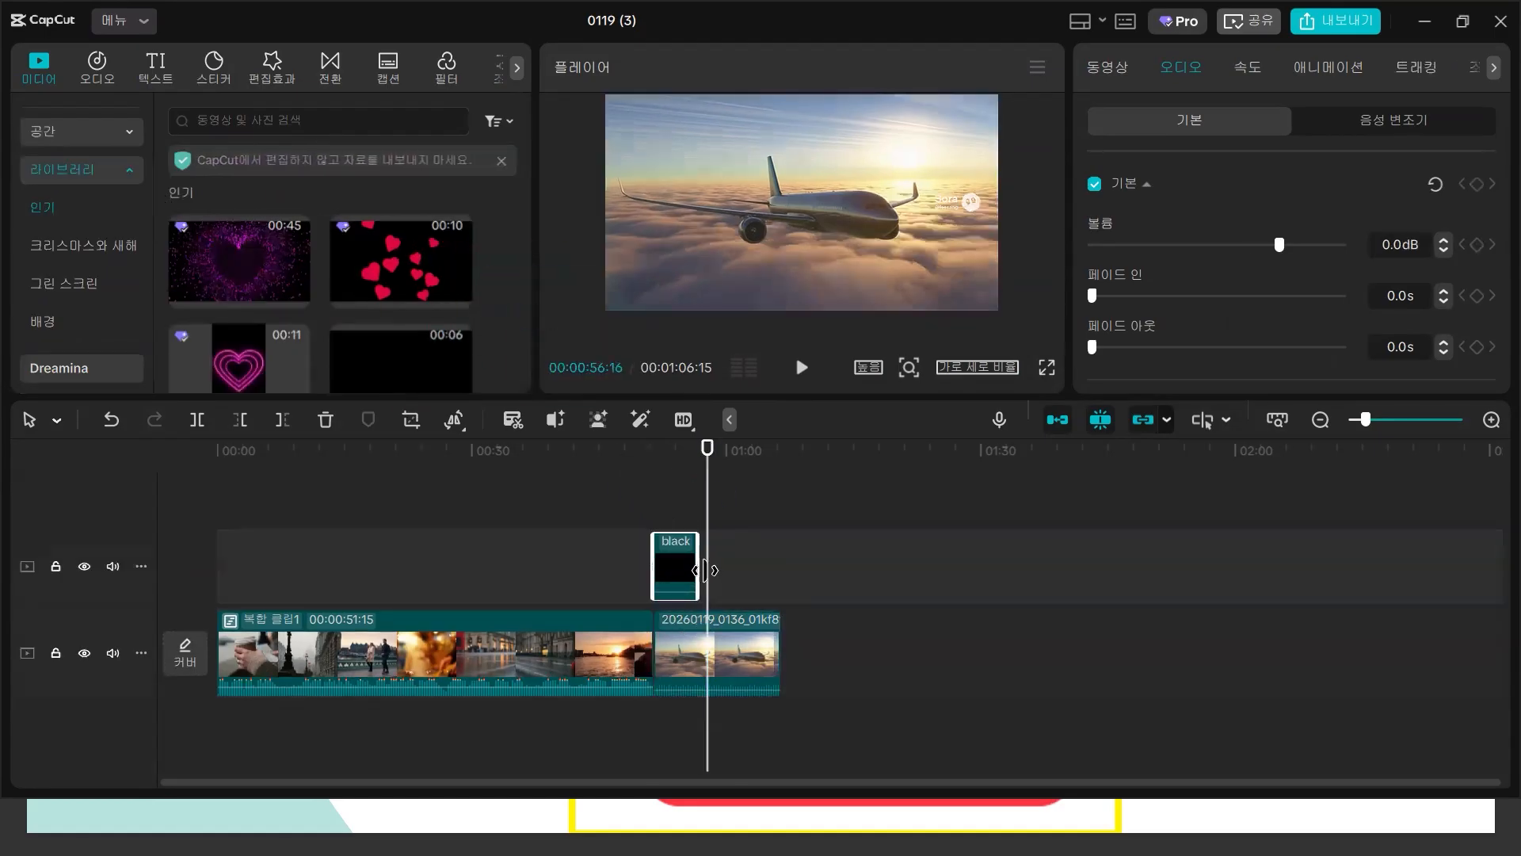
- Check the black clip at the airplane clip's start and set the project's aspect ratio to 16:9
click(783, 513)
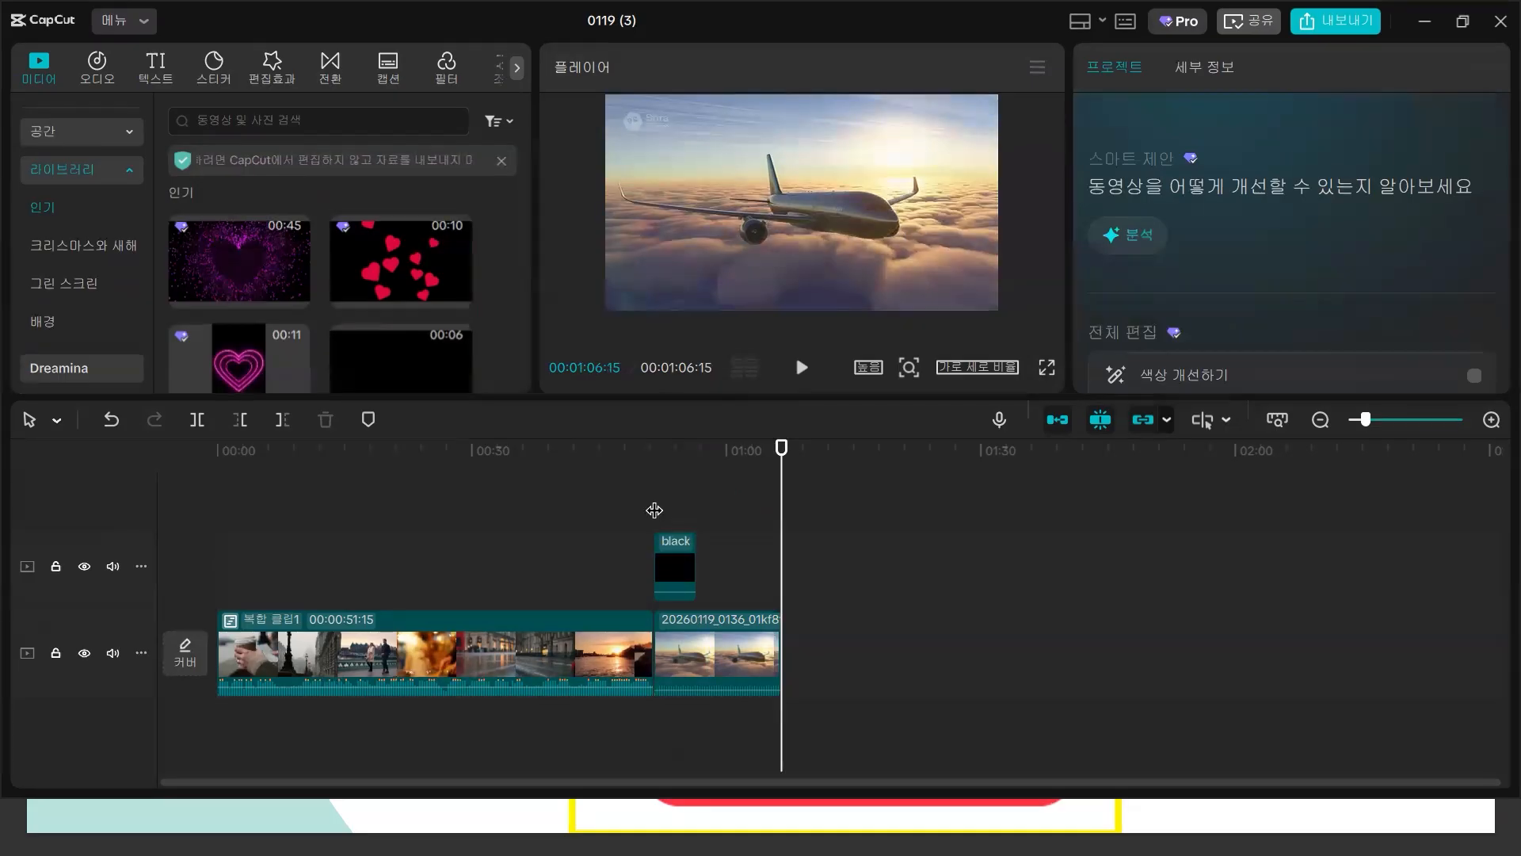
click(654, 510)
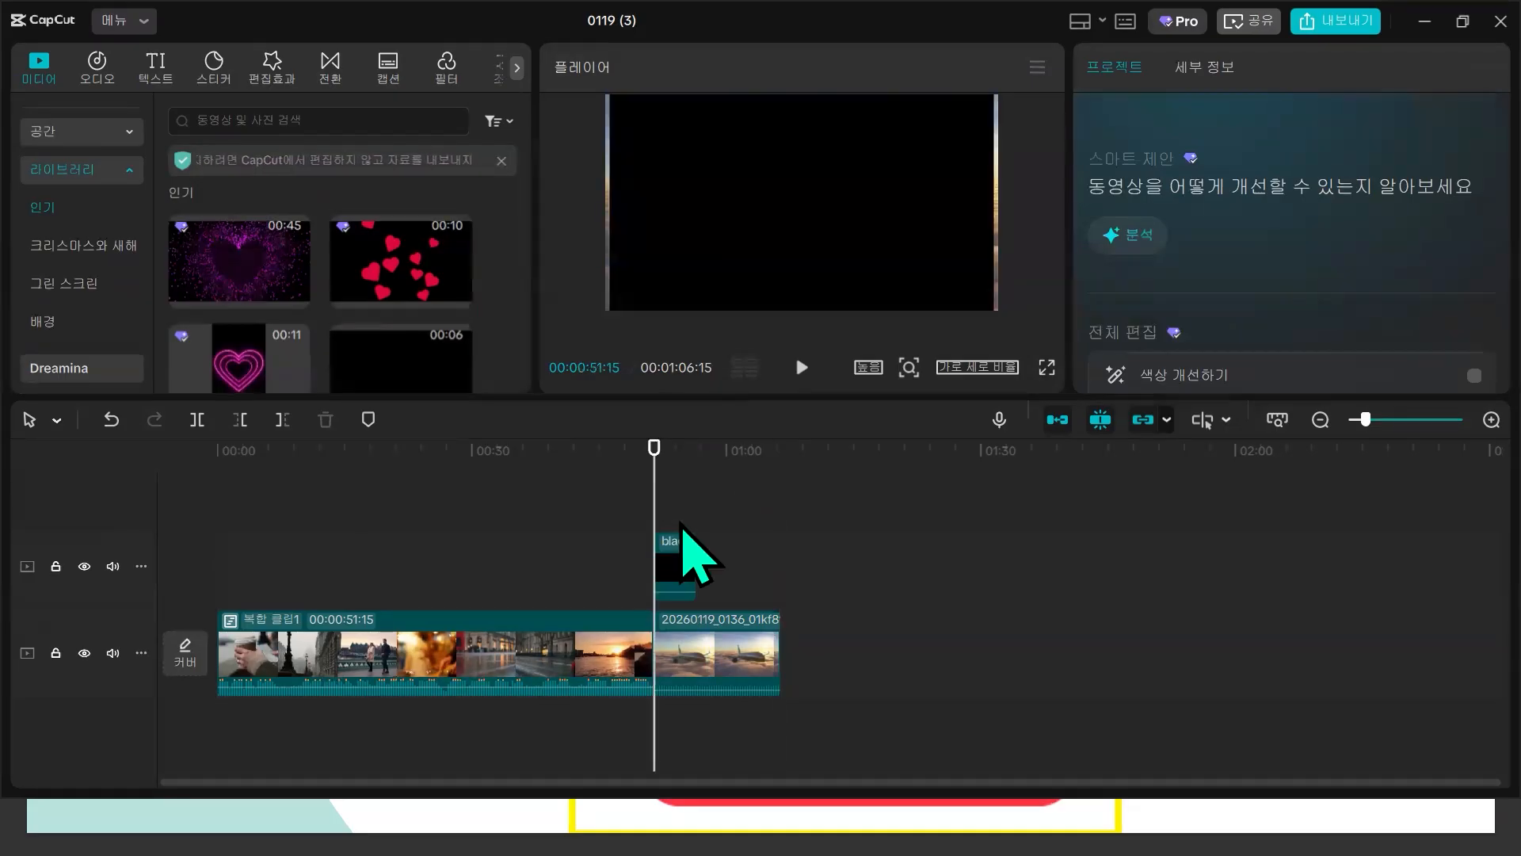
click(992, 372)
click(1030, 448)
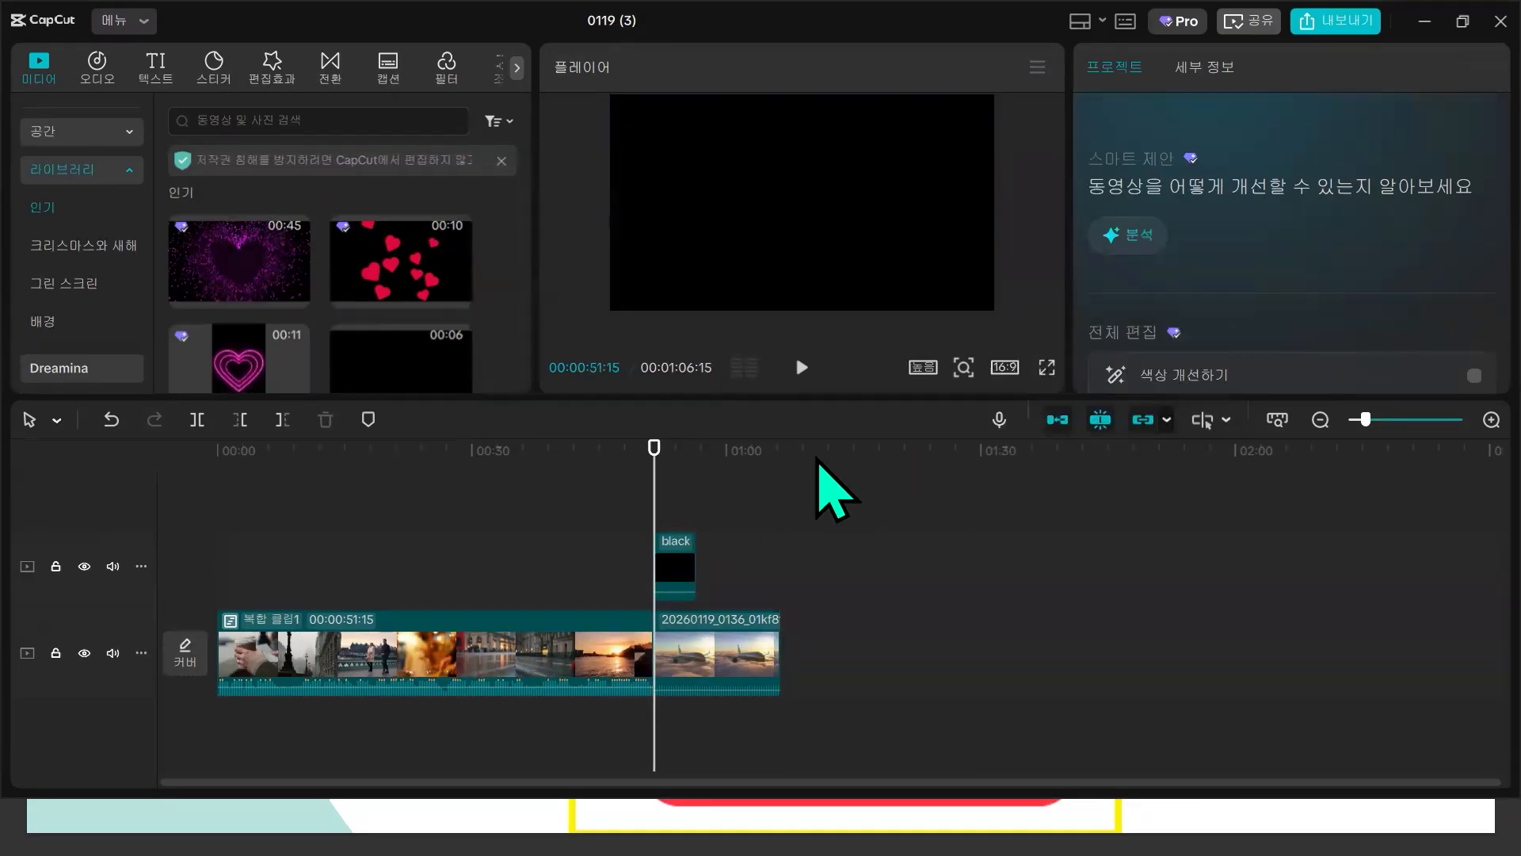
- Slow the black clip to about 0.3x speed so it spans the airplane clip, and move the playhead to the airplane clip's end
click(676, 562)
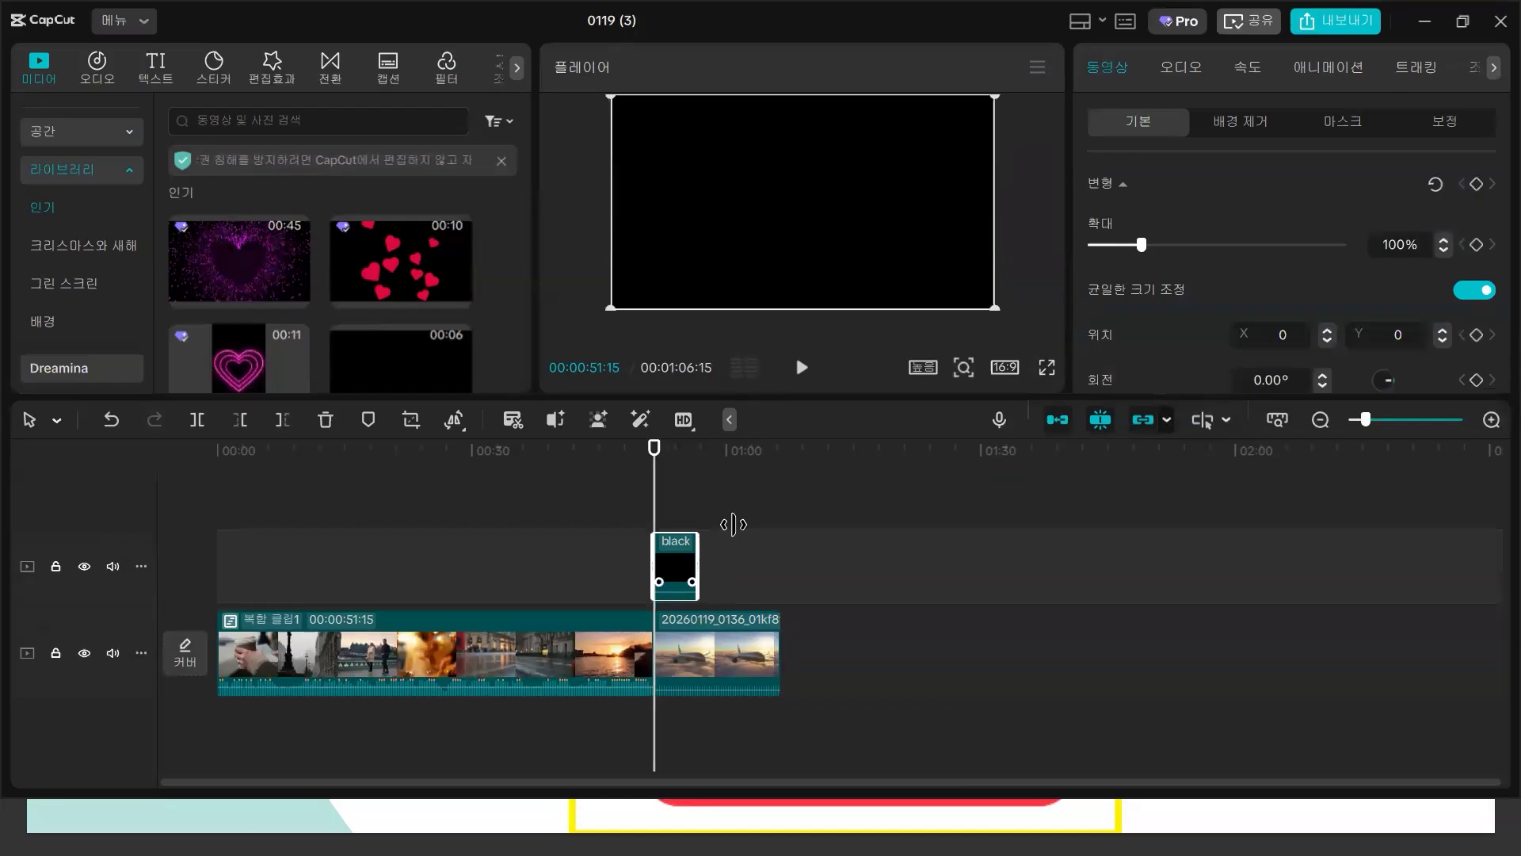
click(1248, 66)
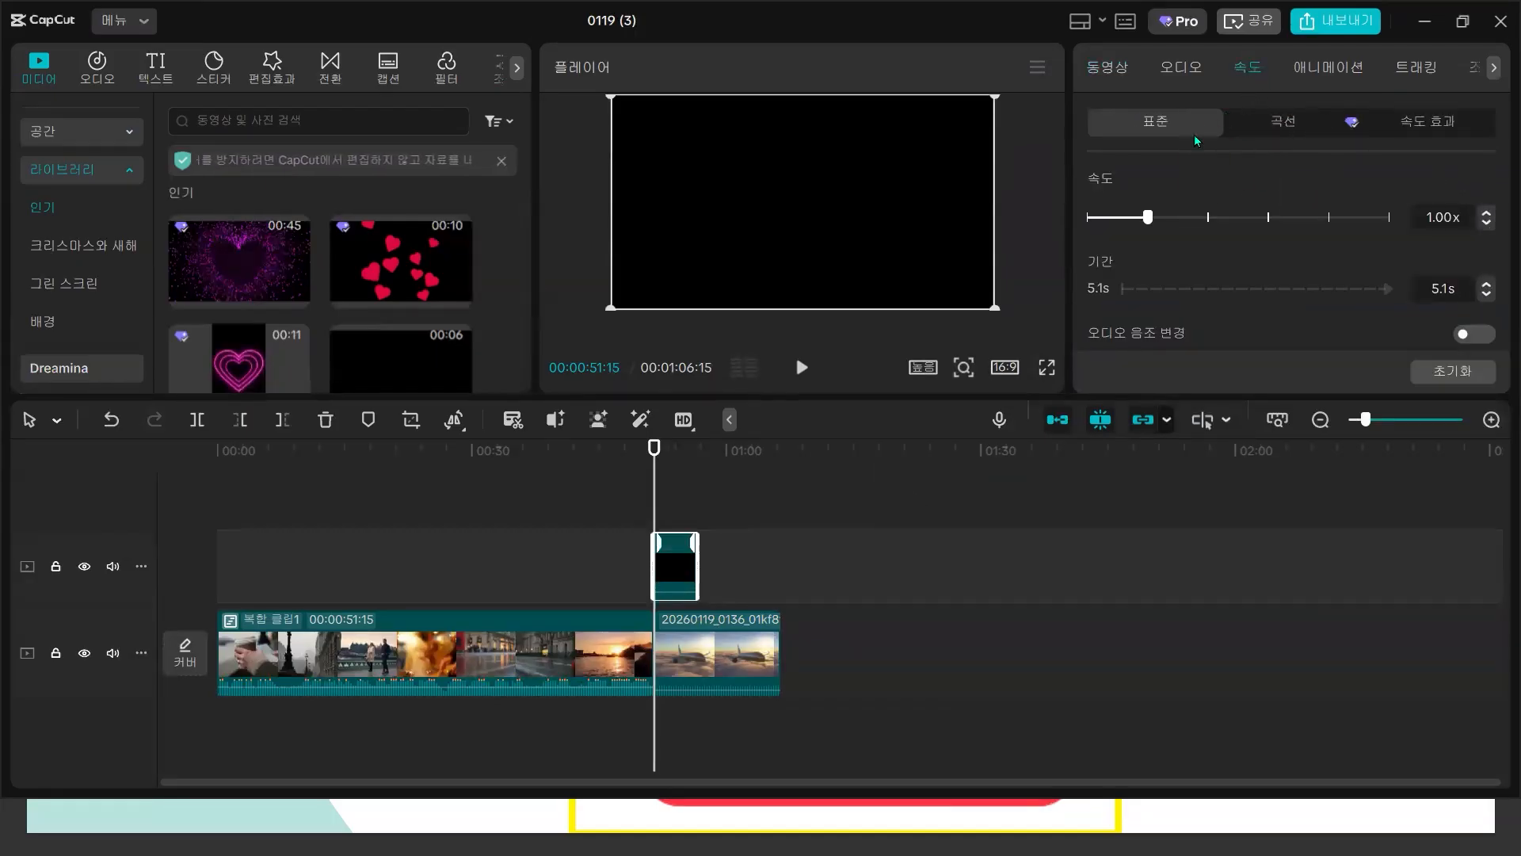
click(1120, 217)
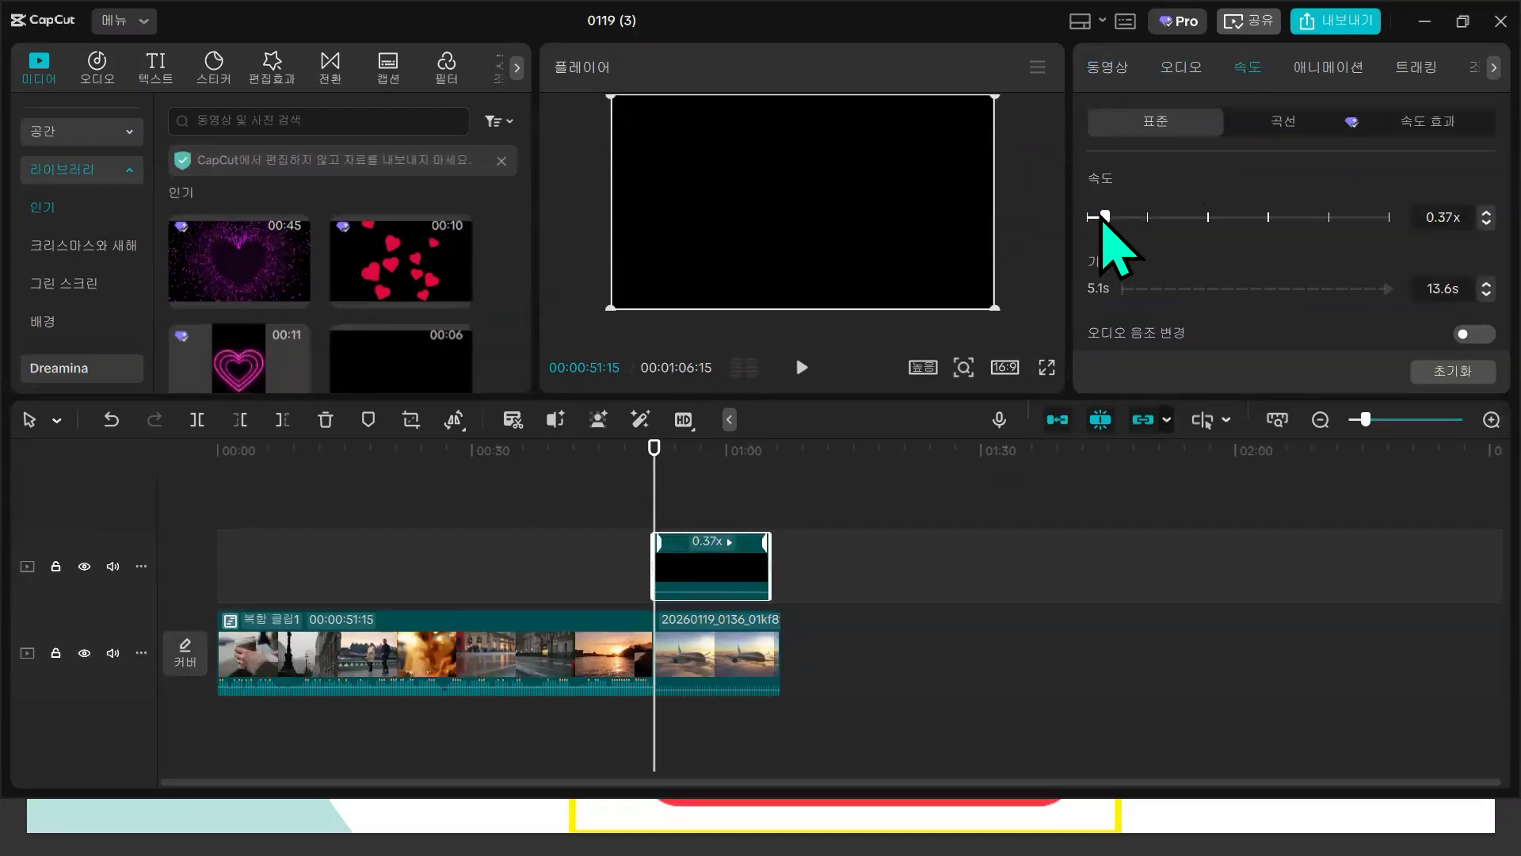
drag(1102, 218, 1097, 219)
click(783, 507)
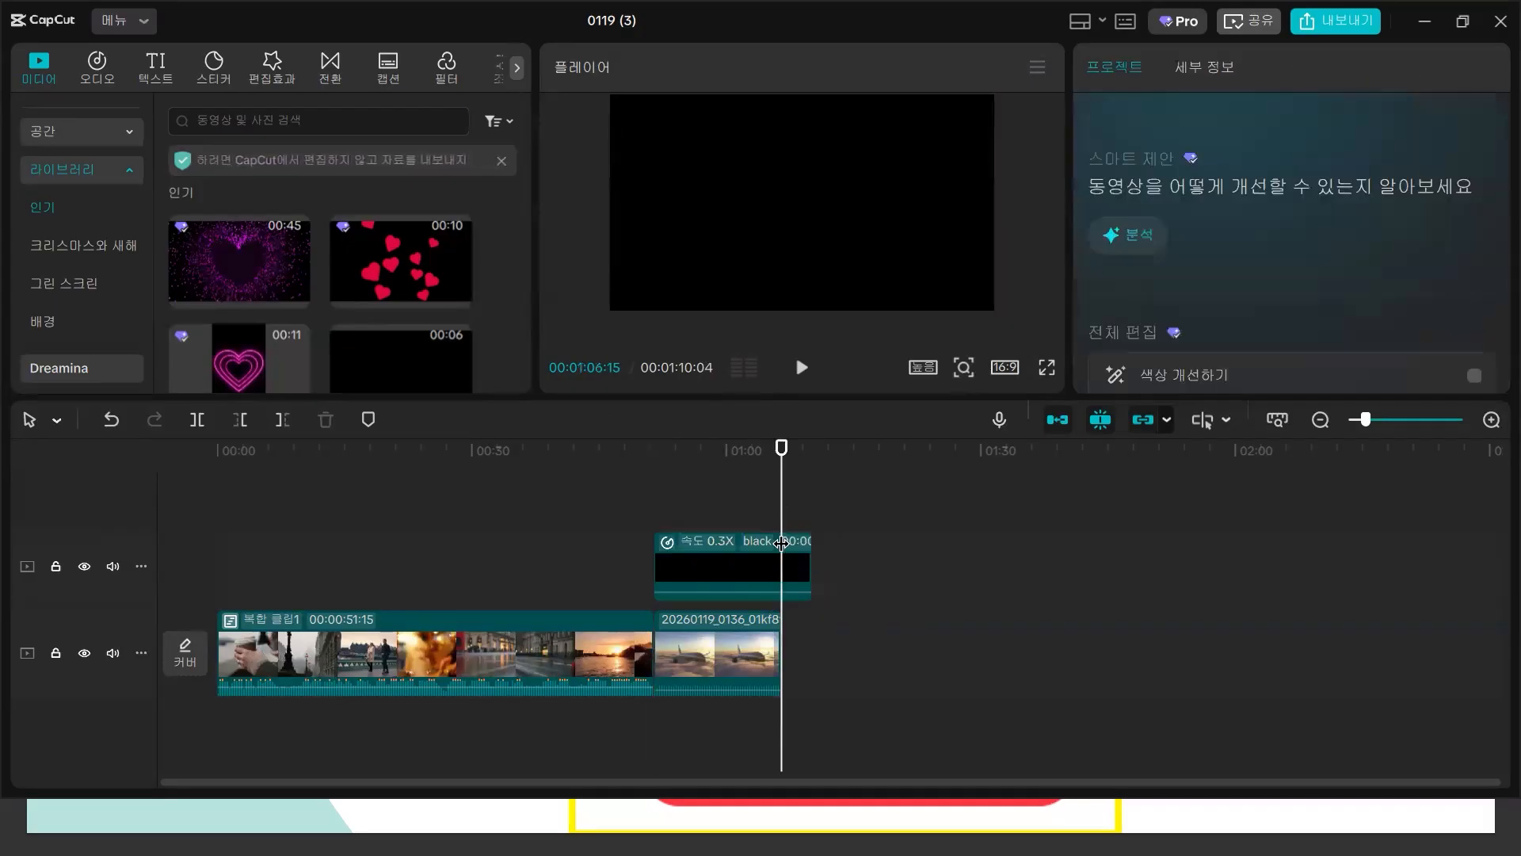
- Trim the black clip to the airplane clip's end and give it a filmstrip mask narrowed to a thin horizontal band
click(800, 590)
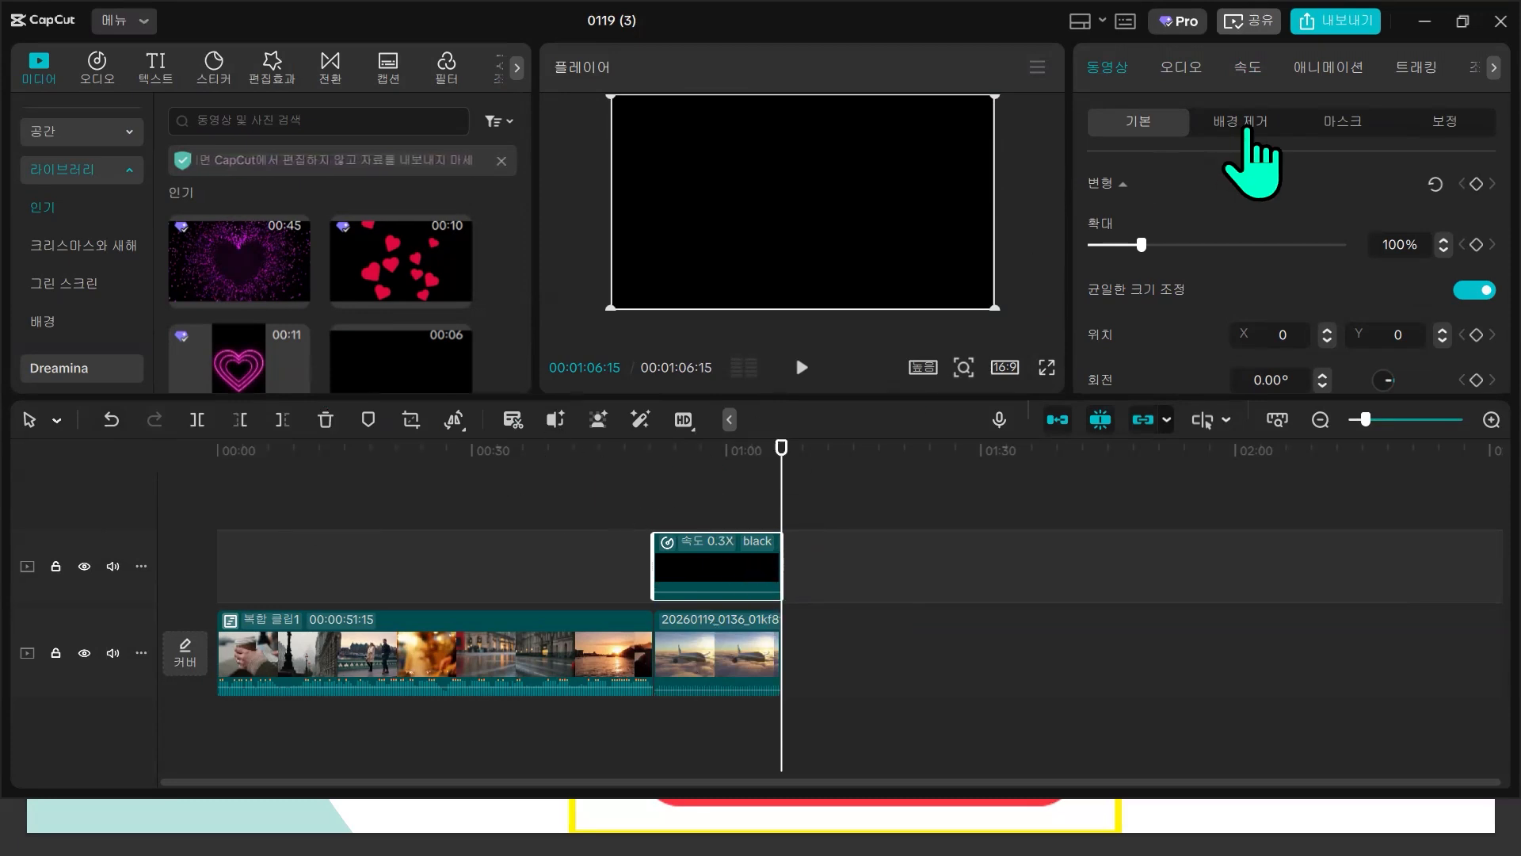
click(1344, 125)
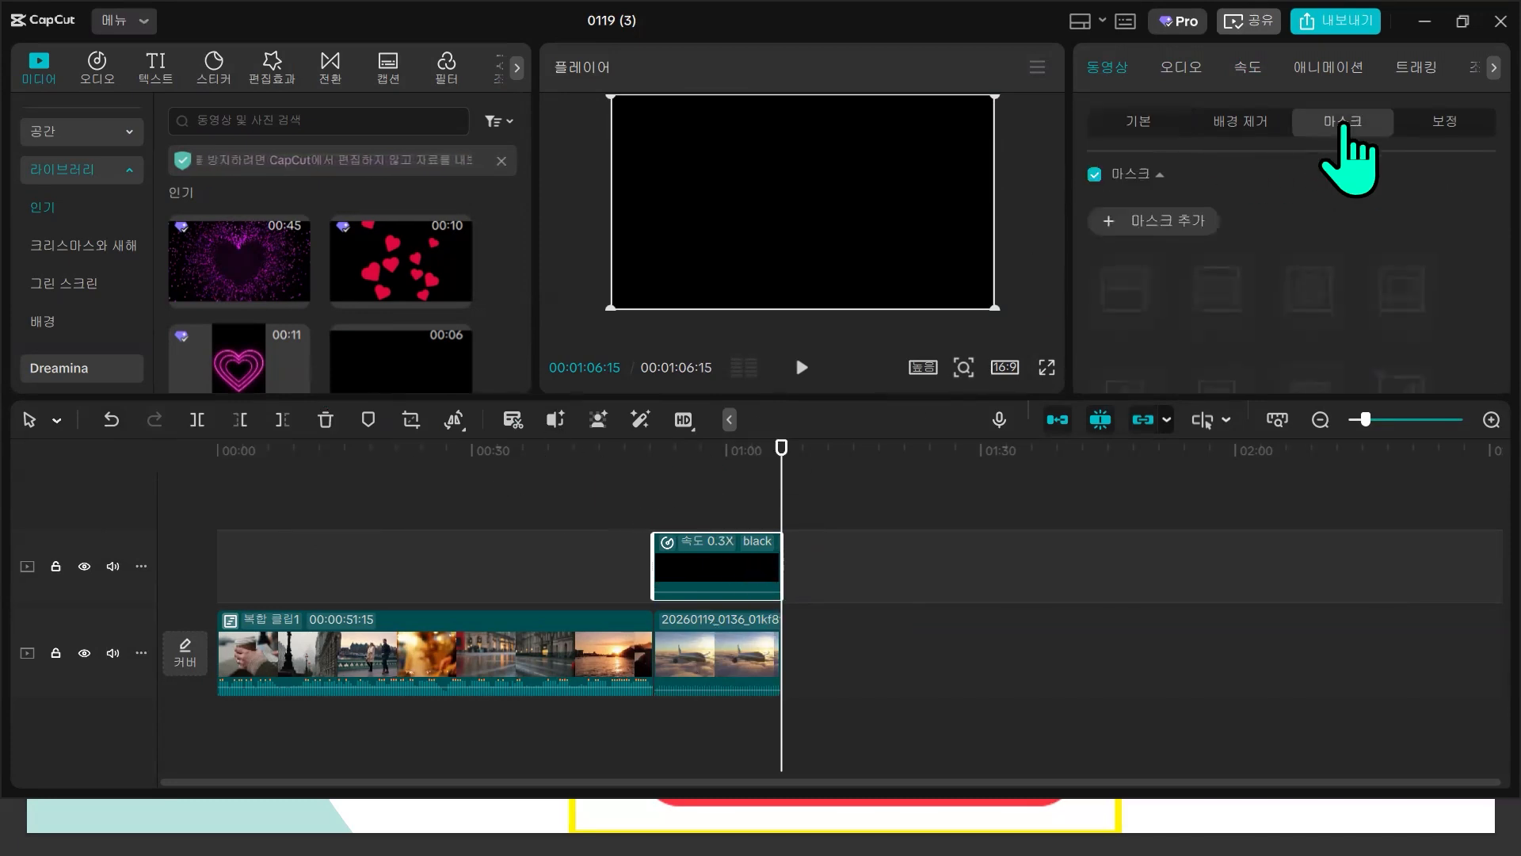
click(1168, 221)
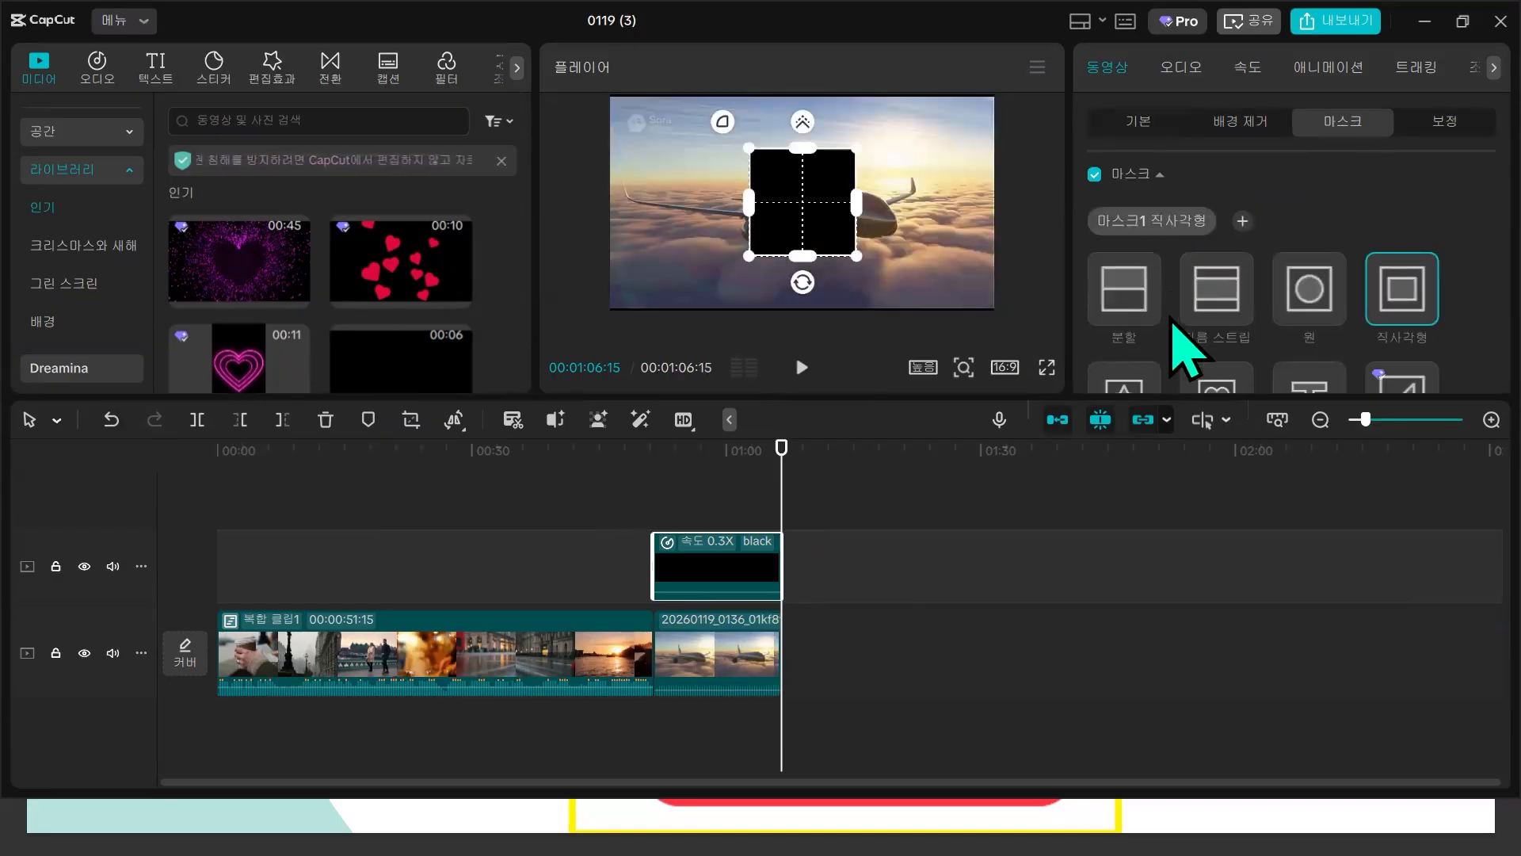
click(1133, 309)
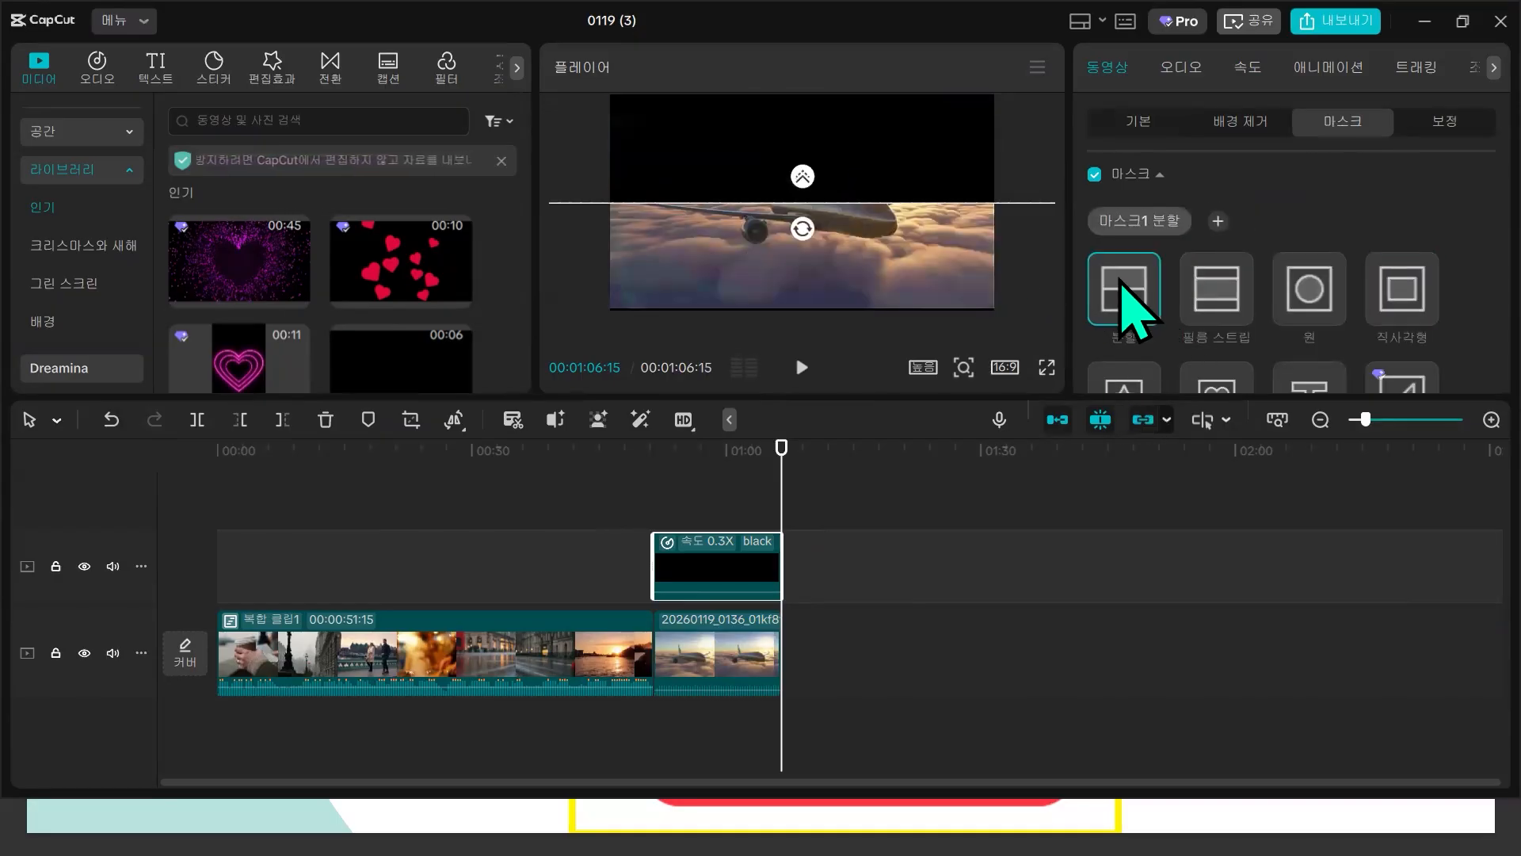
click(1236, 313)
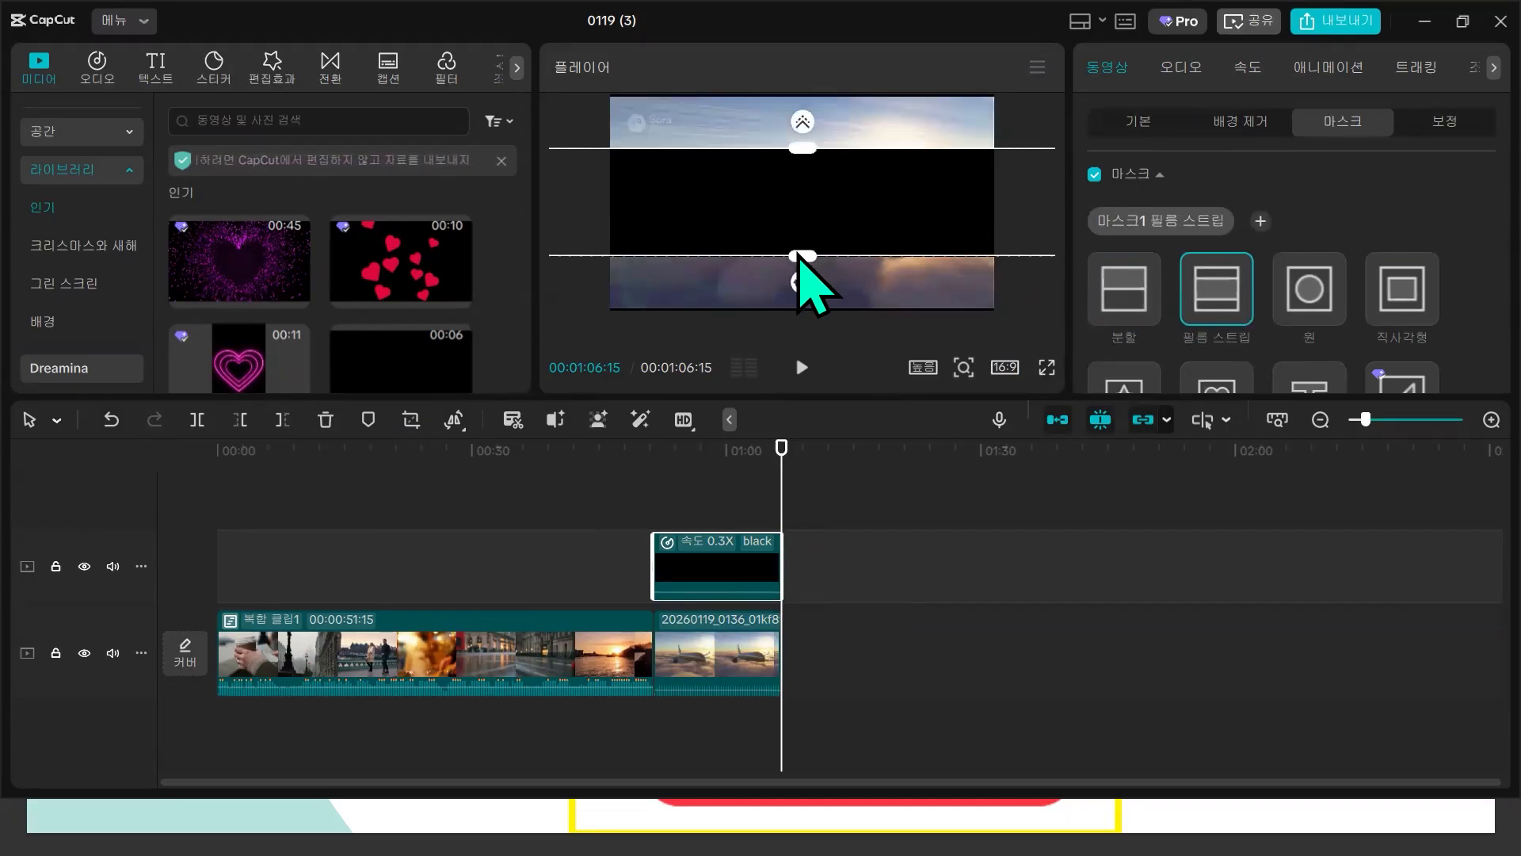
drag(798, 257, 801, 204)
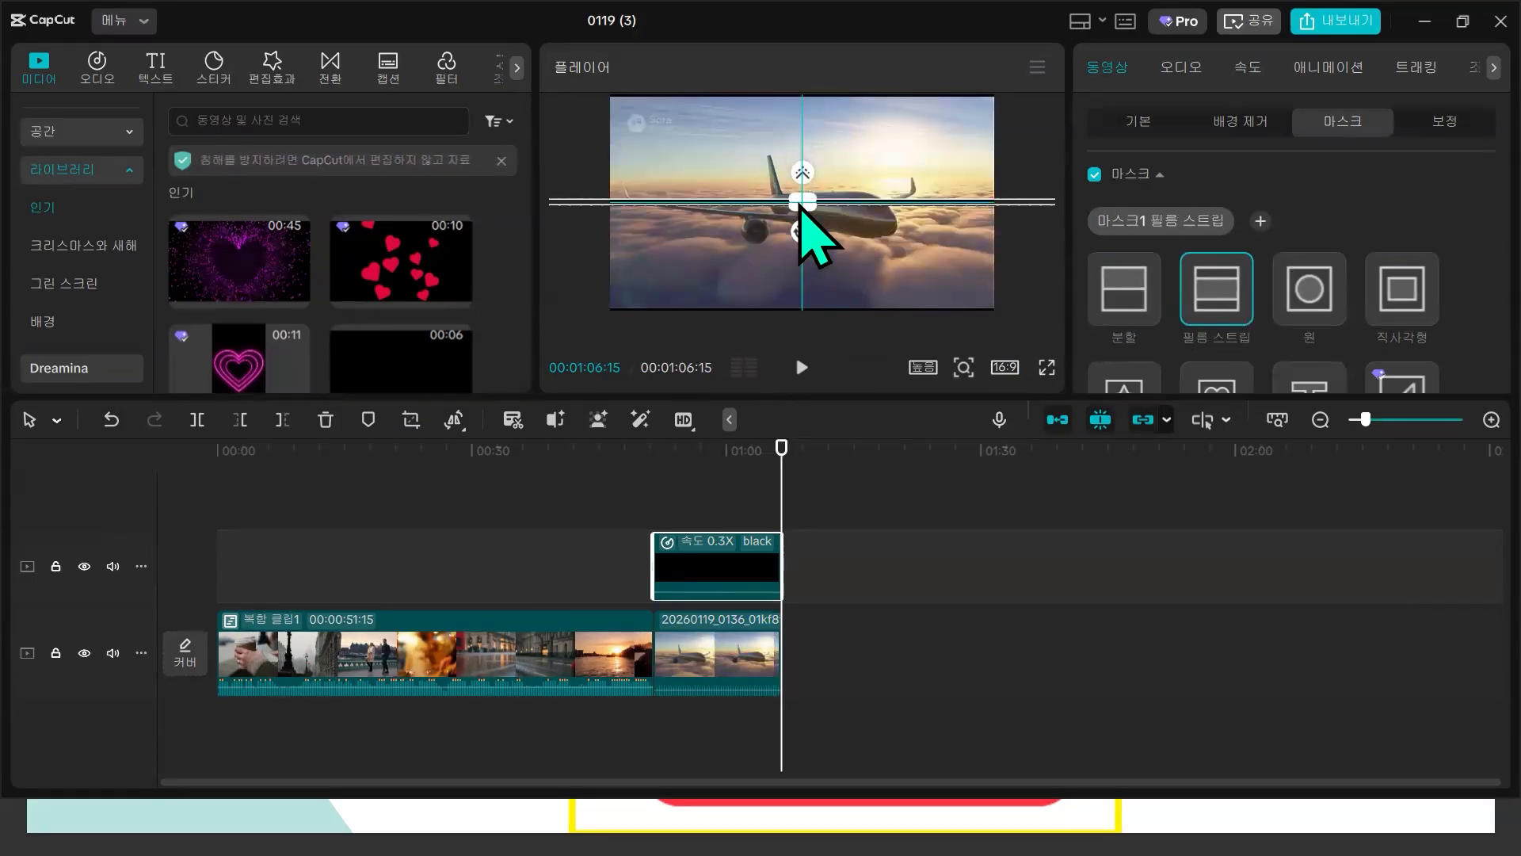
- Set the airplane clip's scale to 140%
click(741, 626)
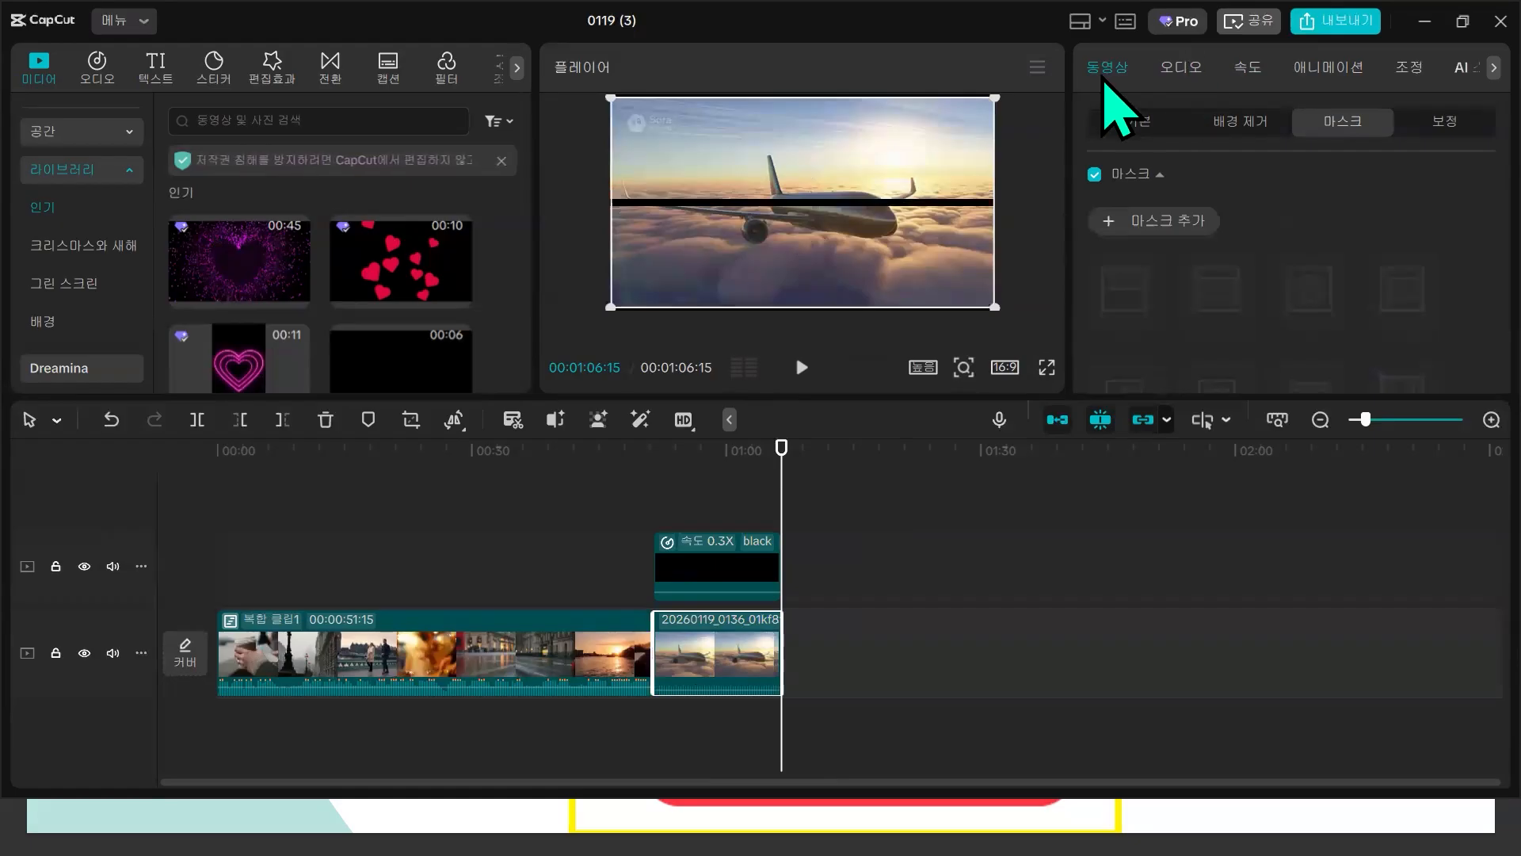
click(1163, 123)
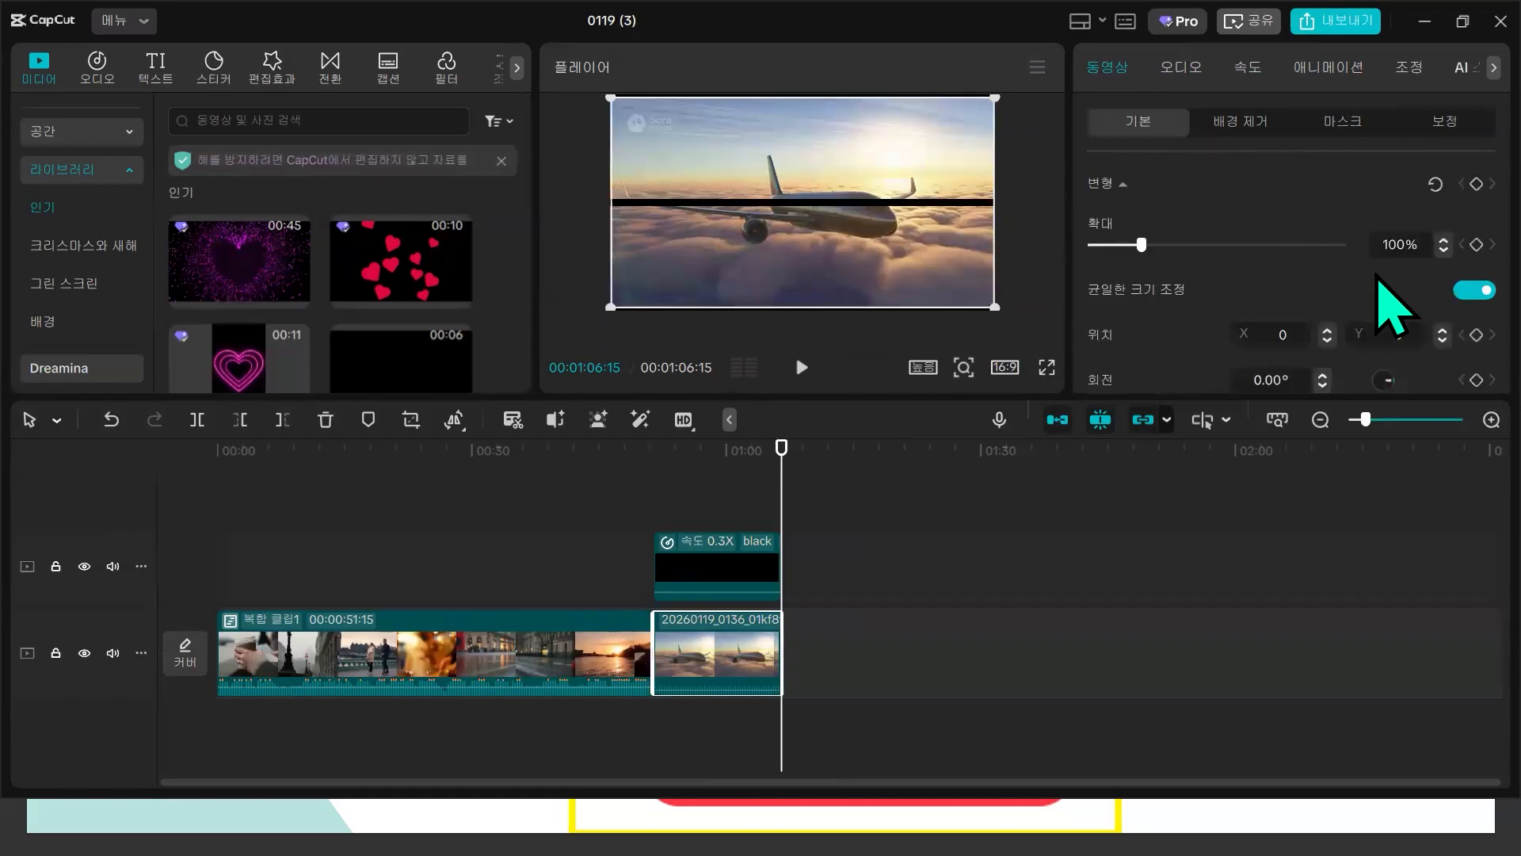
click(1399, 244)
text(130)
key(Return)
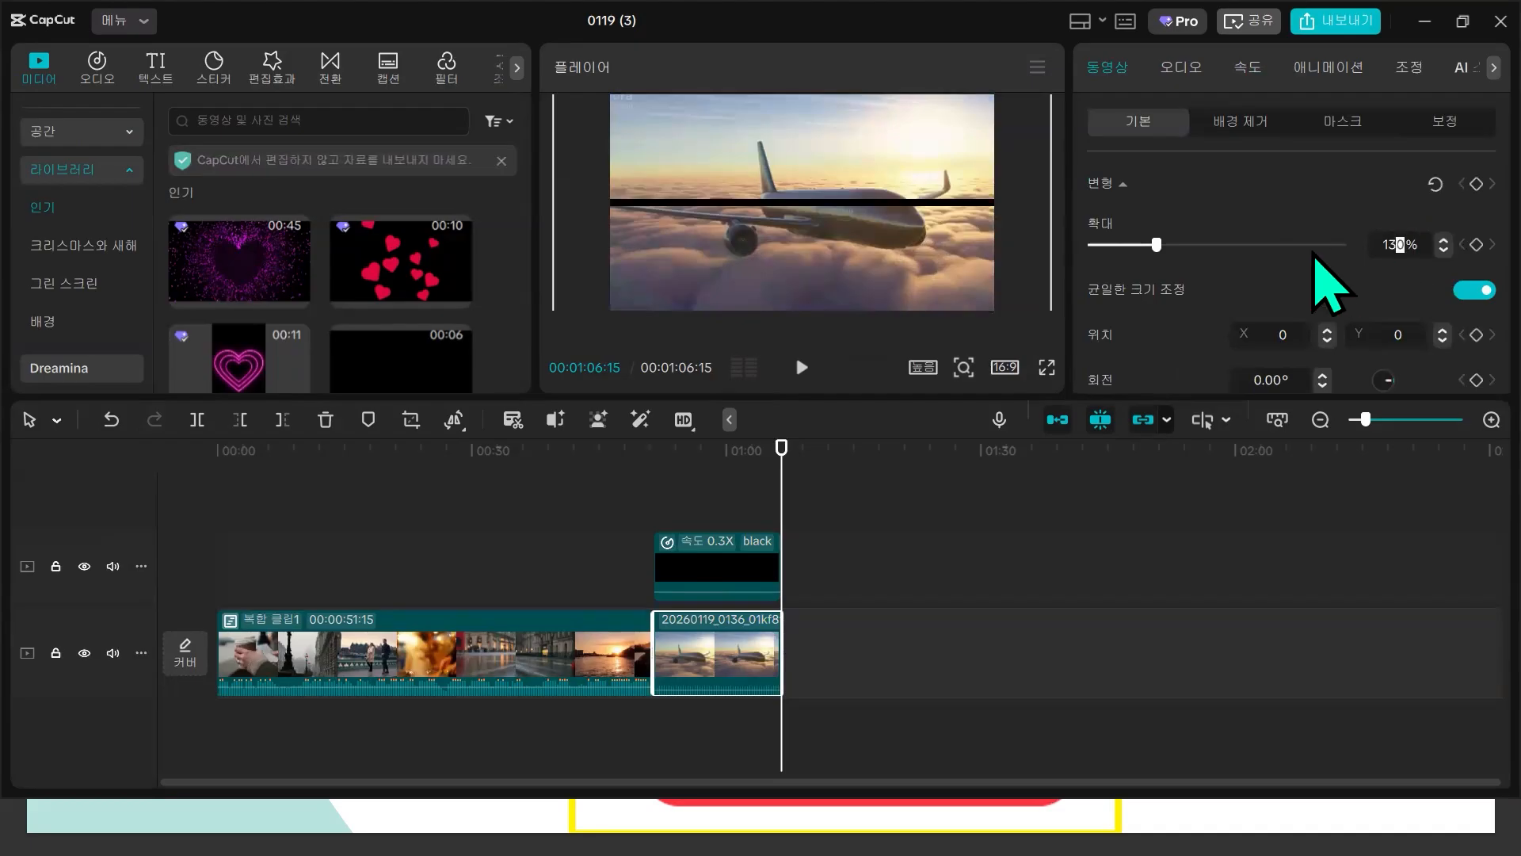
text(140)
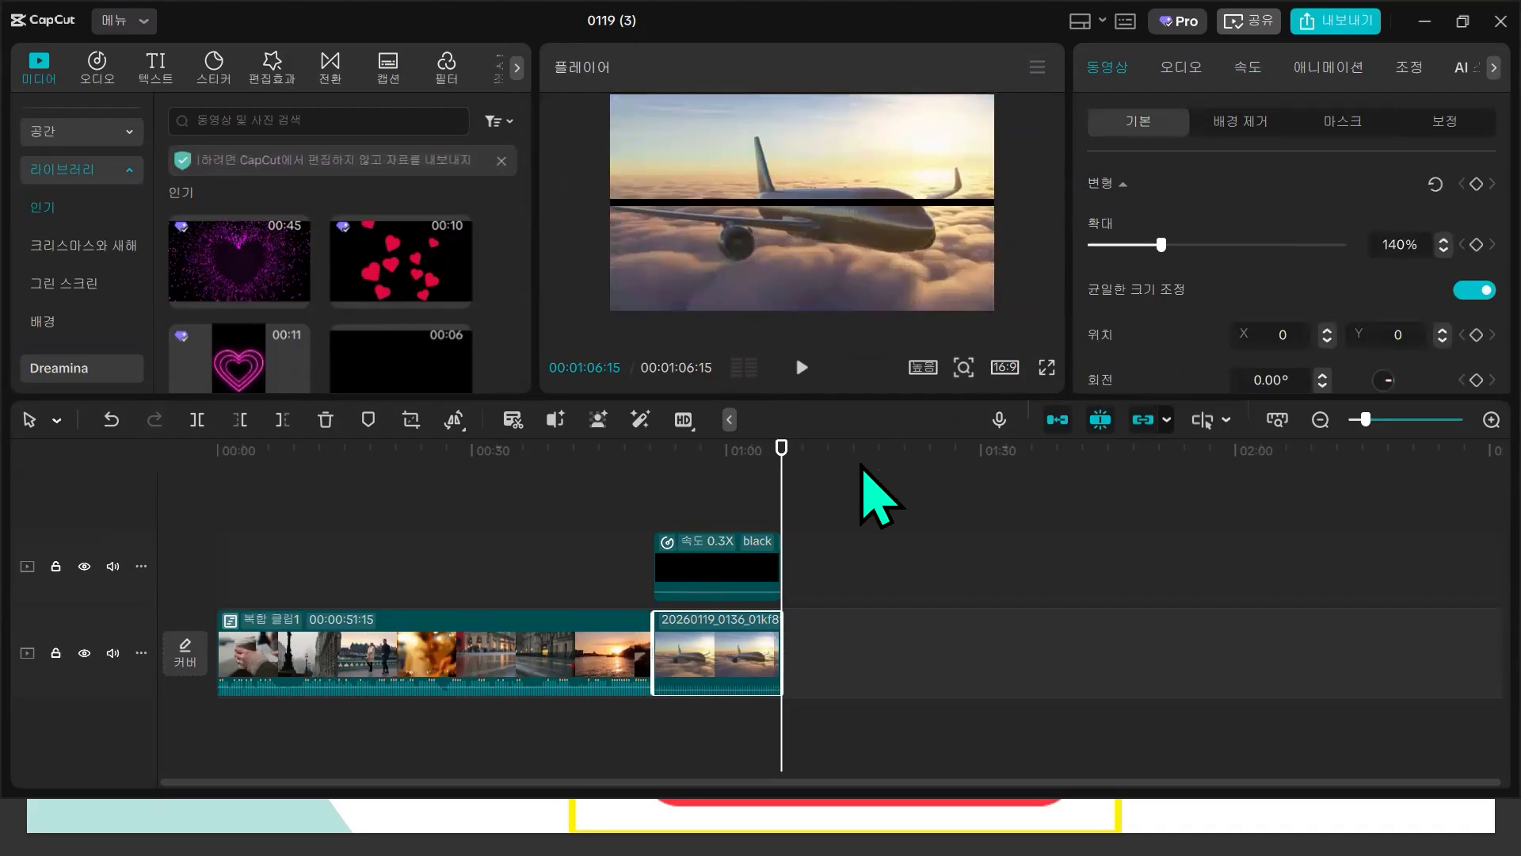
- Move the playhead to the black clip's start and close its filmstrip mask to a hairline across the frame's centre
drag(777, 475, 654, 507)
click(725, 585)
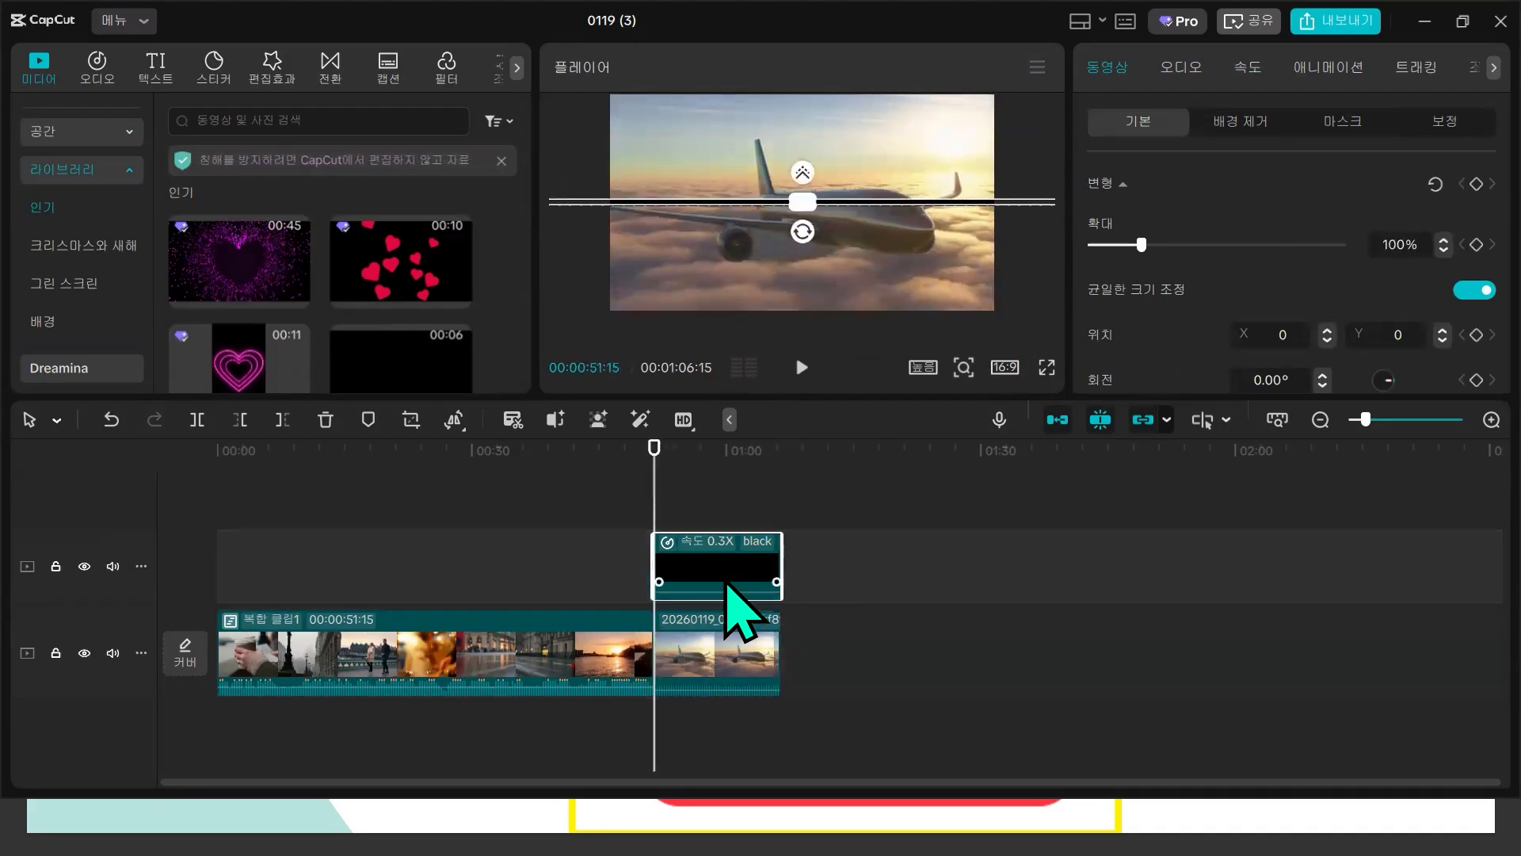
click(1353, 121)
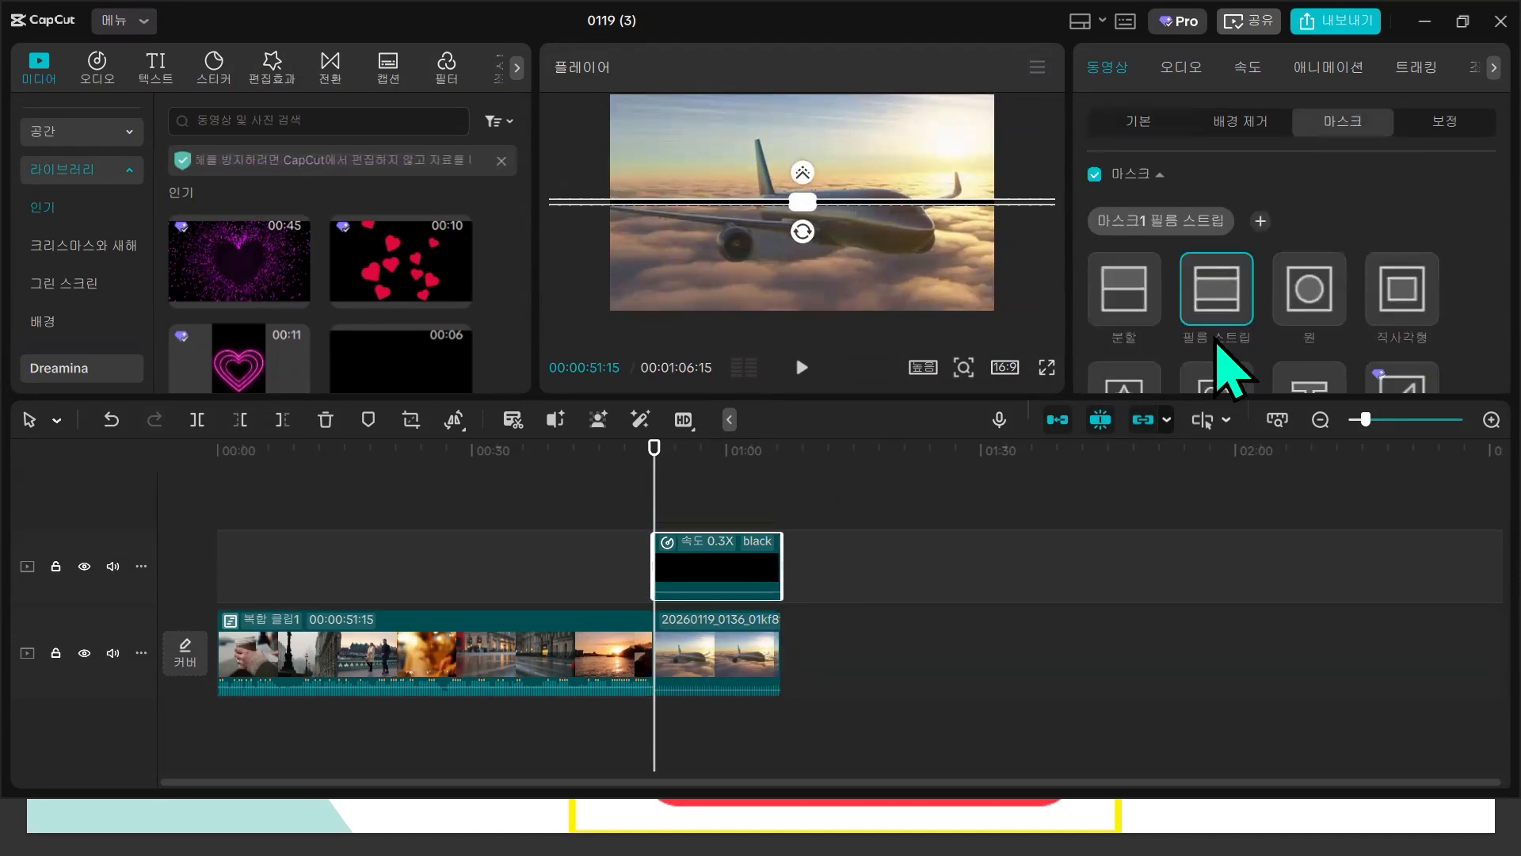
drag(804, 208, 804, 277)
drag(817, 205, 817, 208)
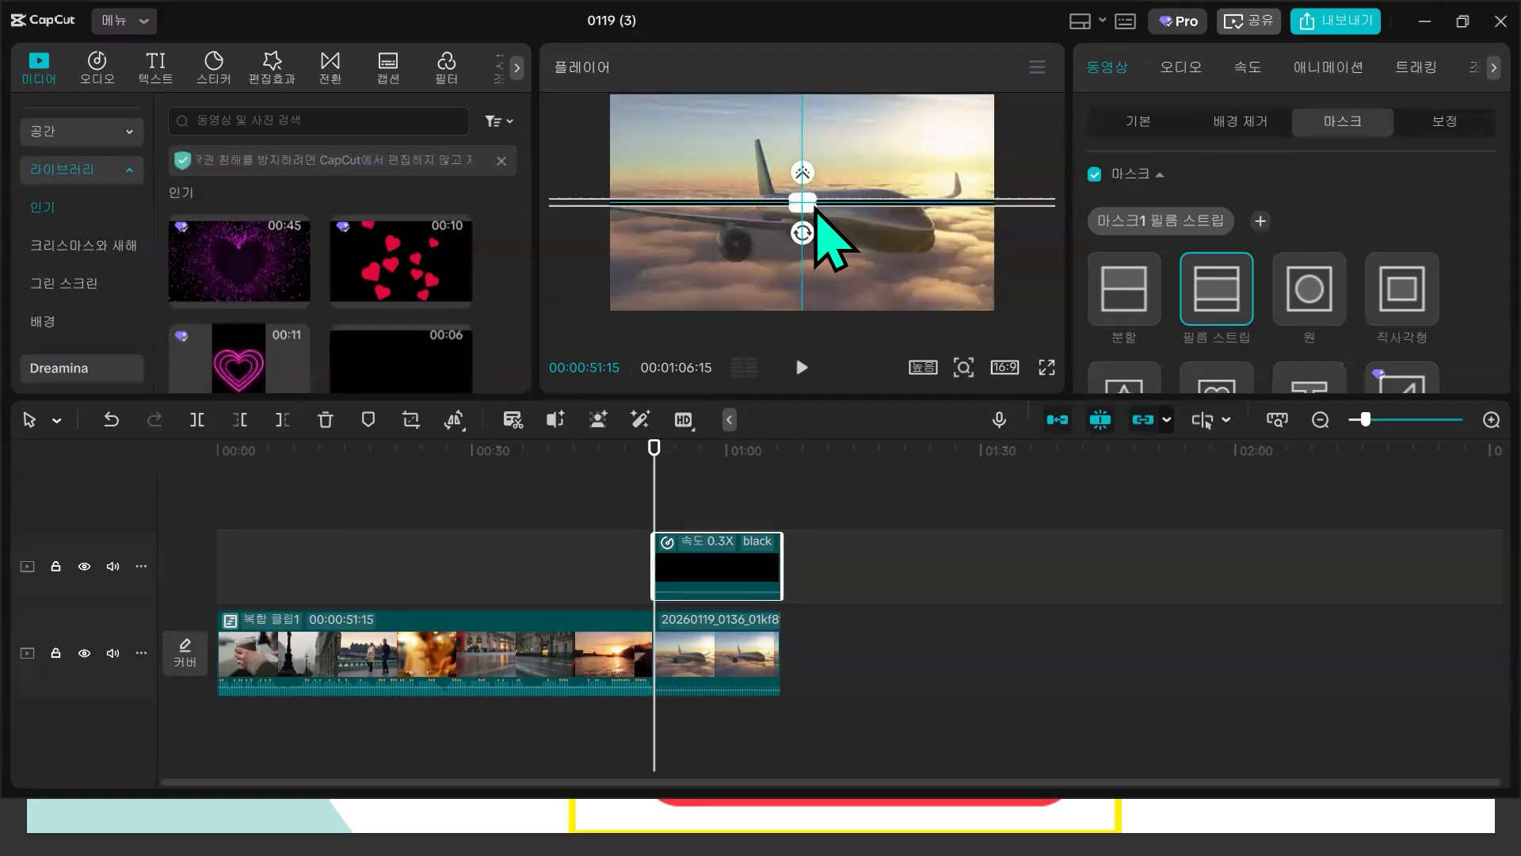
- Invert the black clip's filmstrip mask and keyframe the mask settings at the clip's start with a 30° rotation
scroll(1418, 261, down, 4)
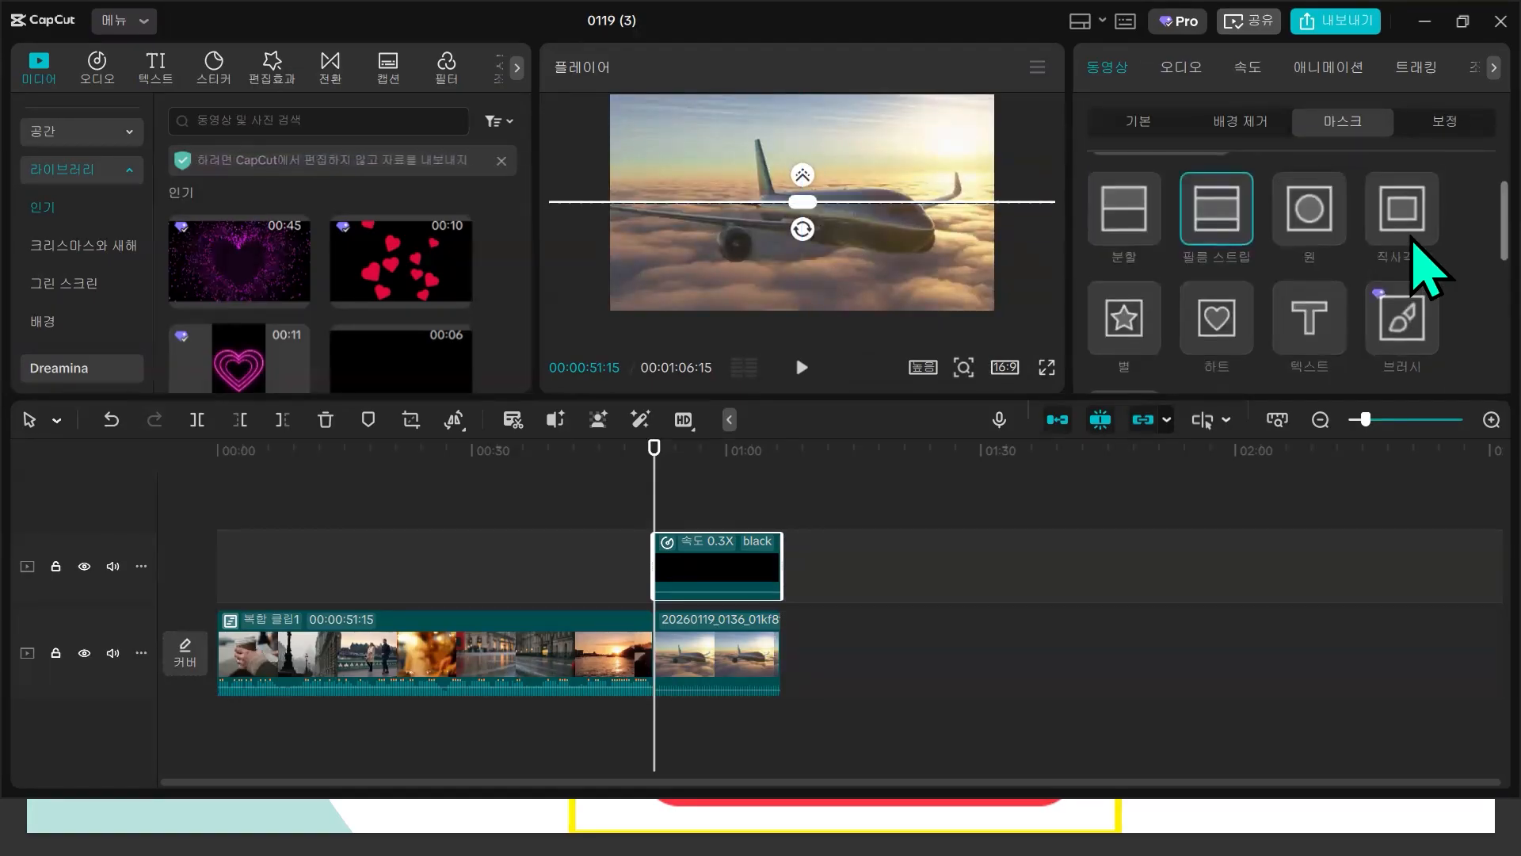
scroll(1414, 237, down, 1)
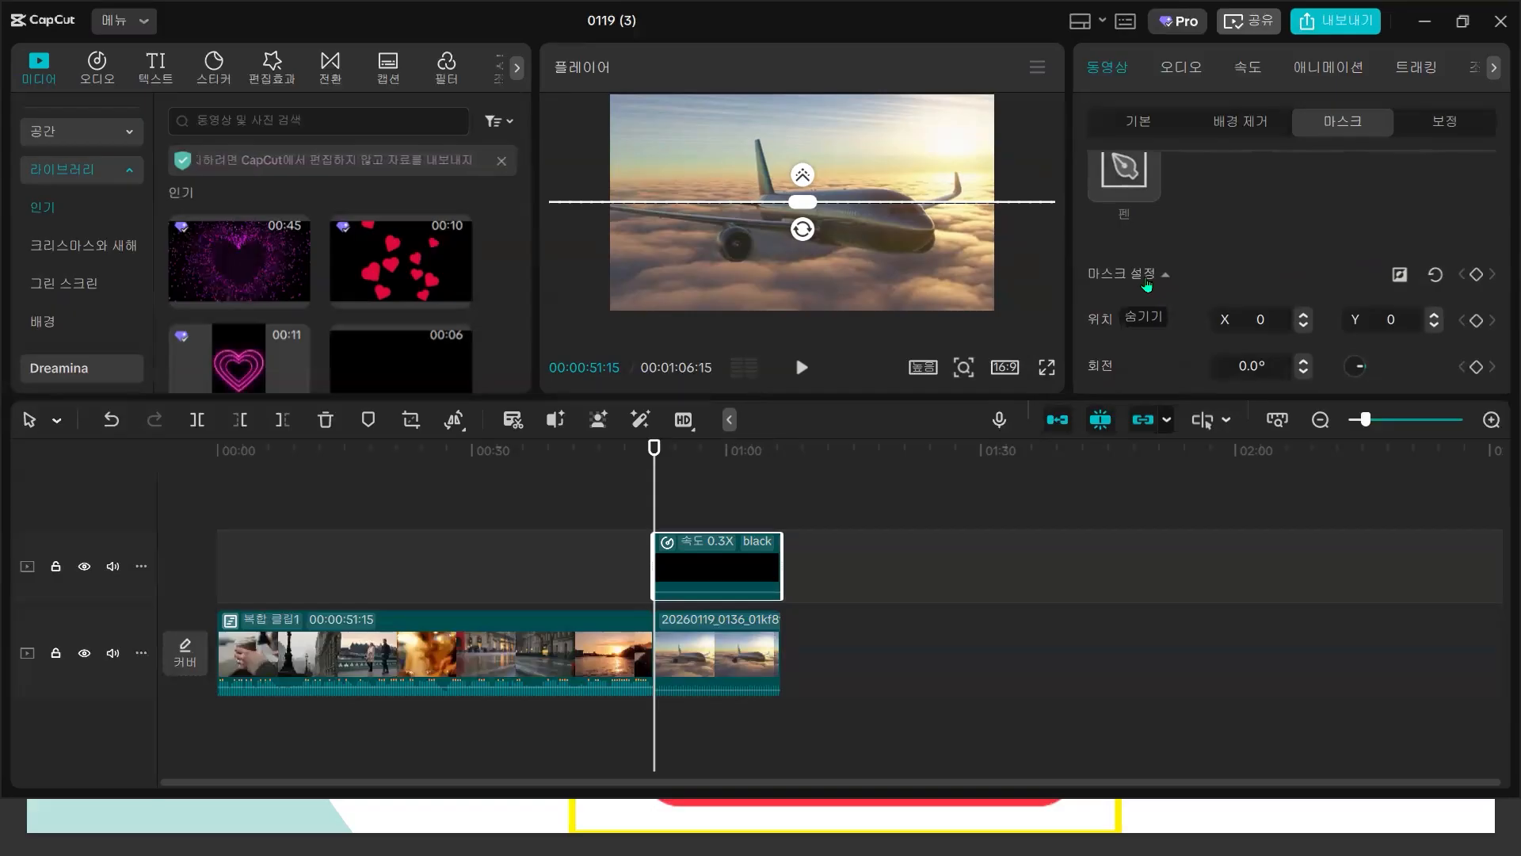
click(1399, 275)
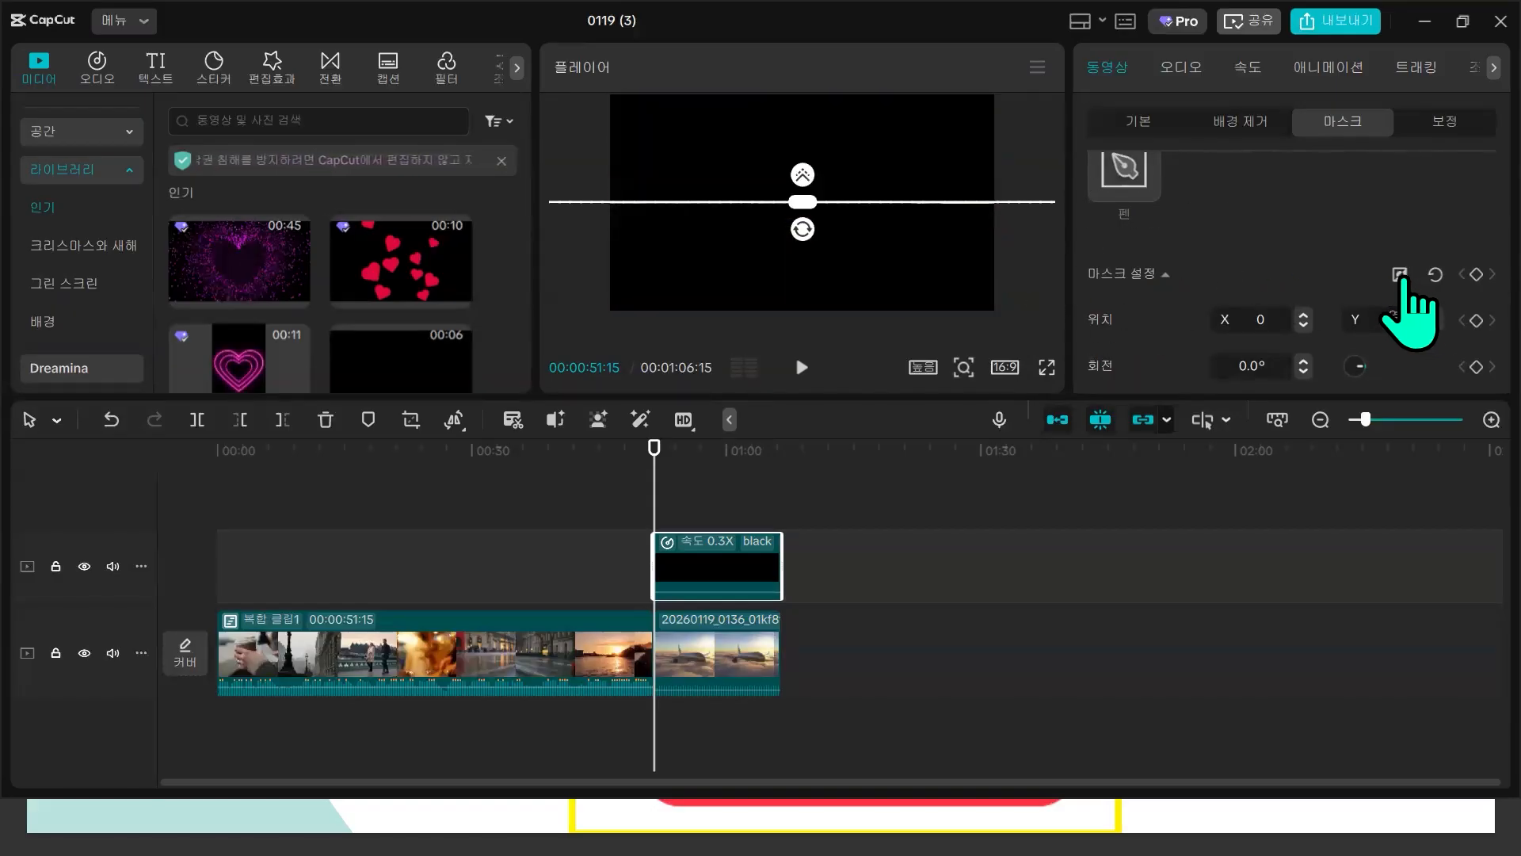
click(1399, 275)
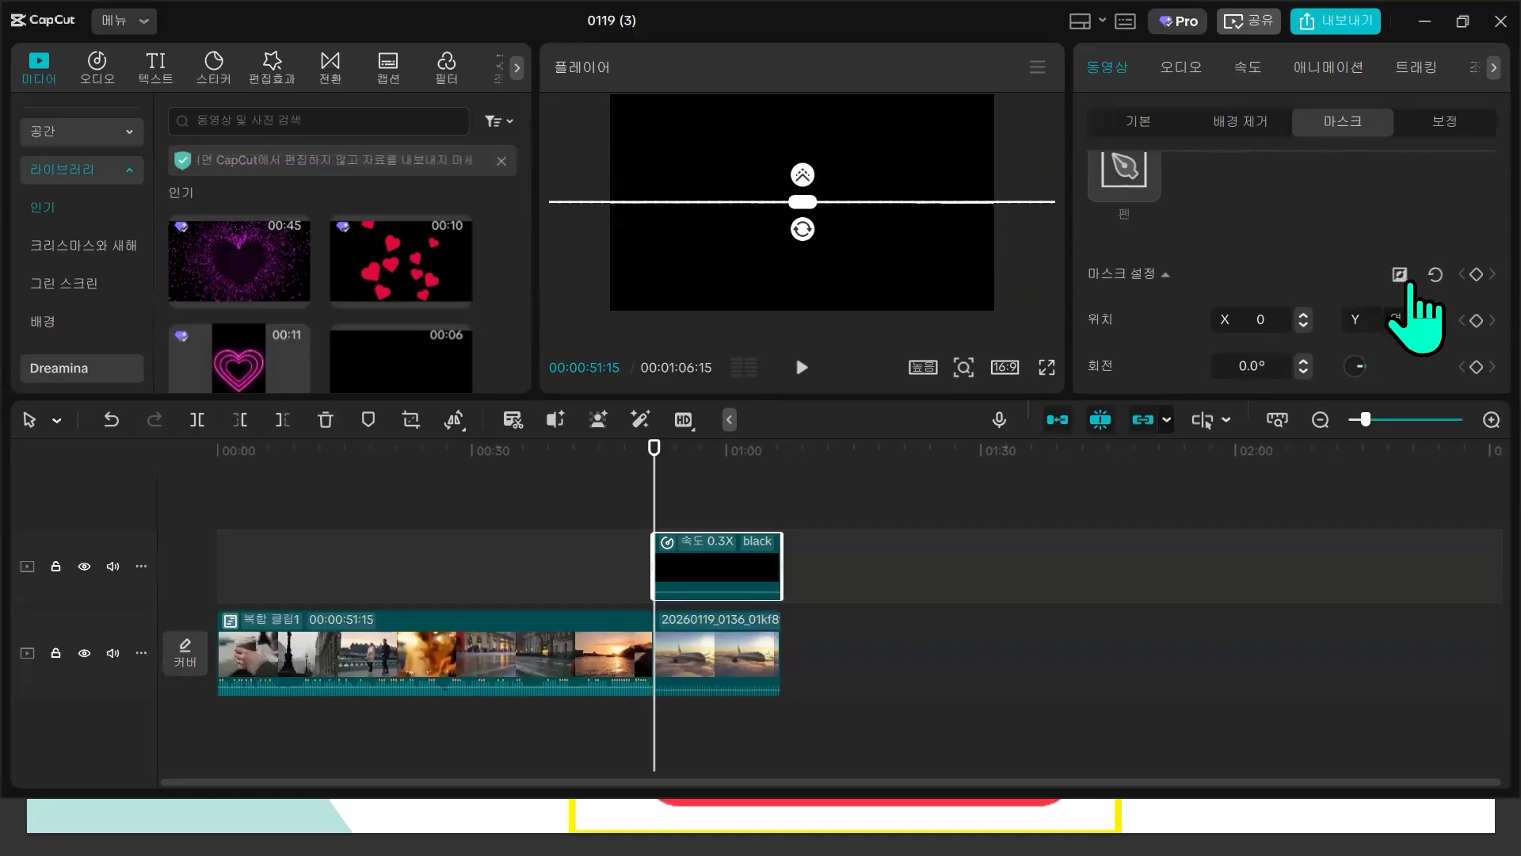
click(1400, 277)
mouse_move(802, 203)
mouse_down()
mouse_move(793, 314)
mouse_move(810, 212)
mouse_move(795, 238)
mouse_move(761, 230)
mouse_move(621, 315)
mouse_move(798, 208)
mouse_up()
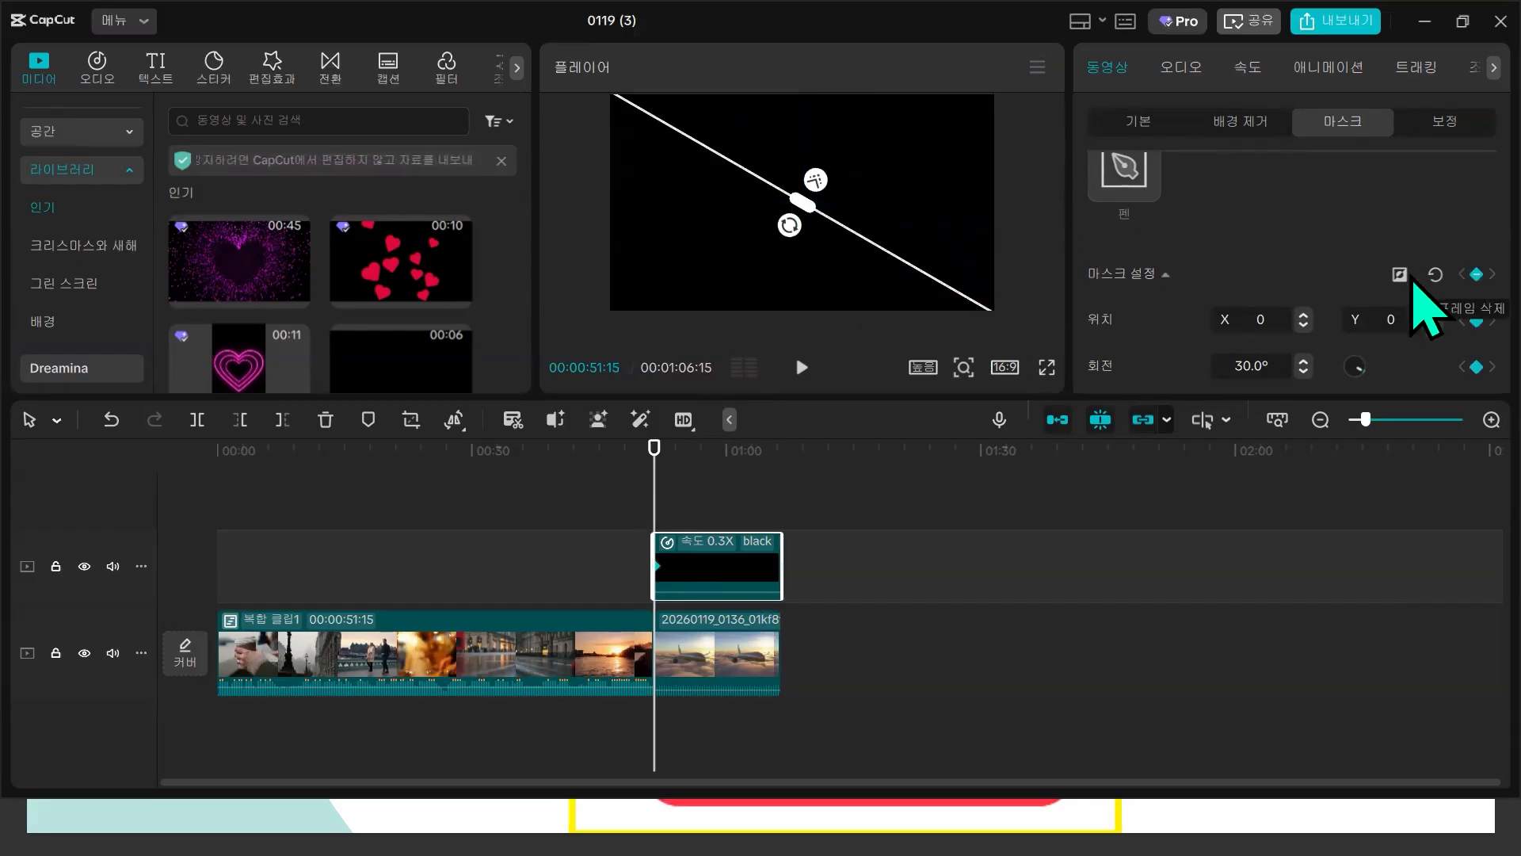
- At 00:00:59:22, widen the mask until the whole airplane shot is revealed, and play the opening animation from the clip's start
drag(656, 500, 776, 501)
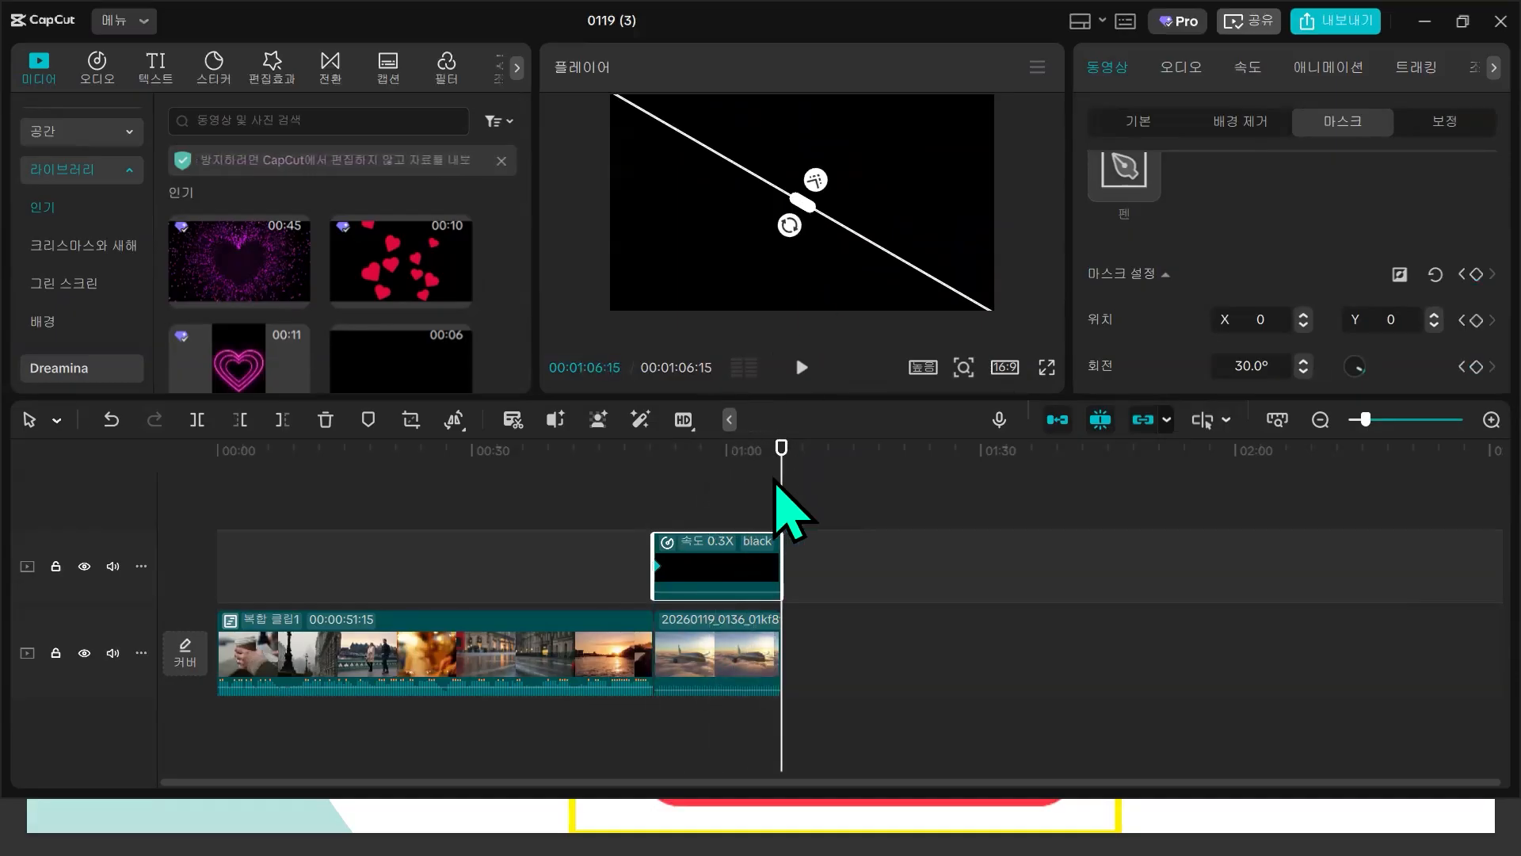
drag(781, 503, 724, 506)
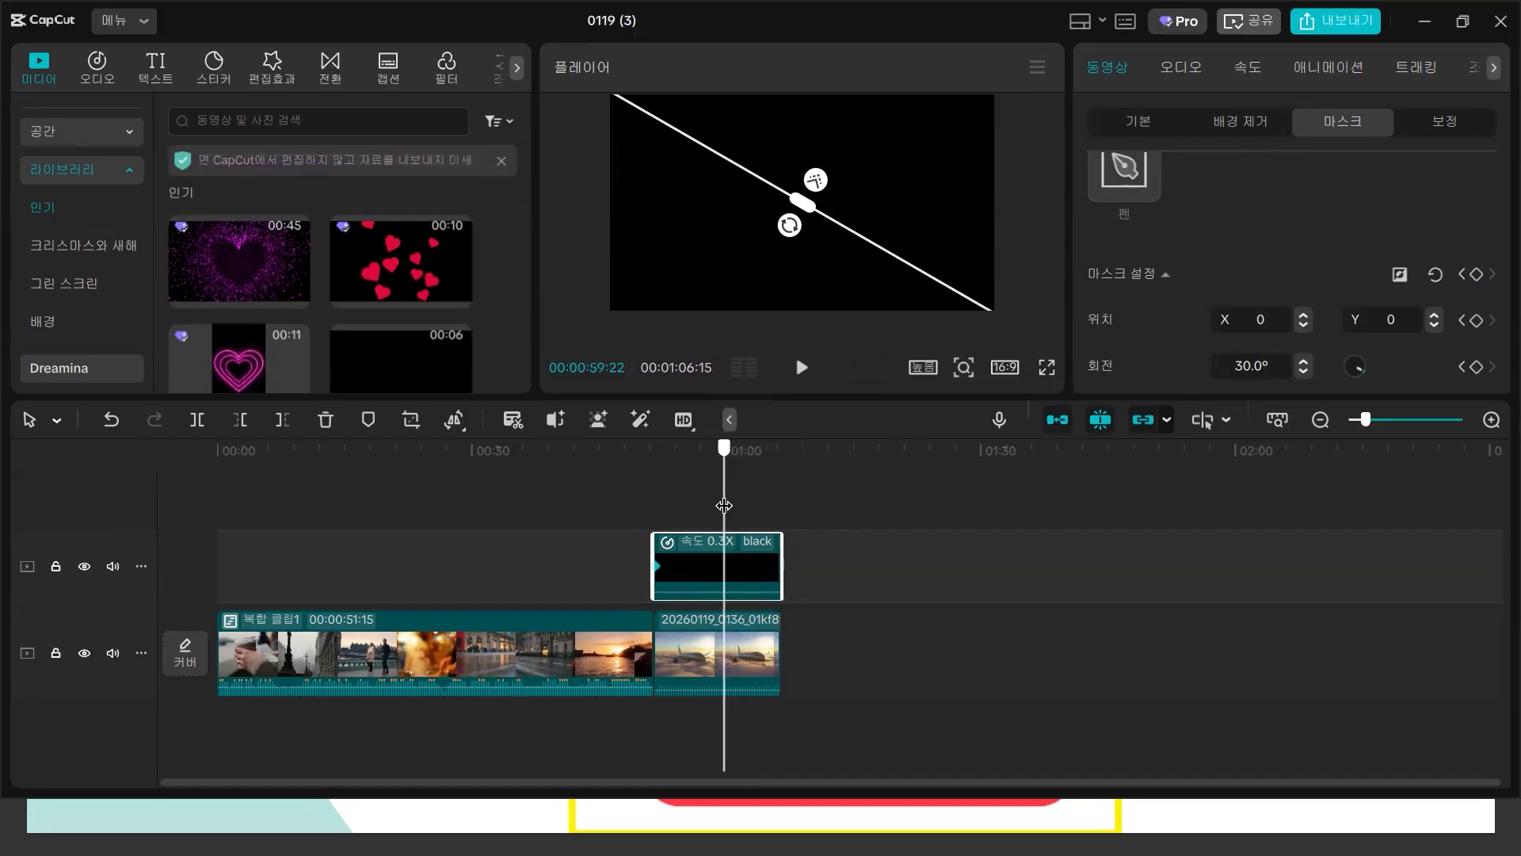
drag(806, 219, 605, 317)
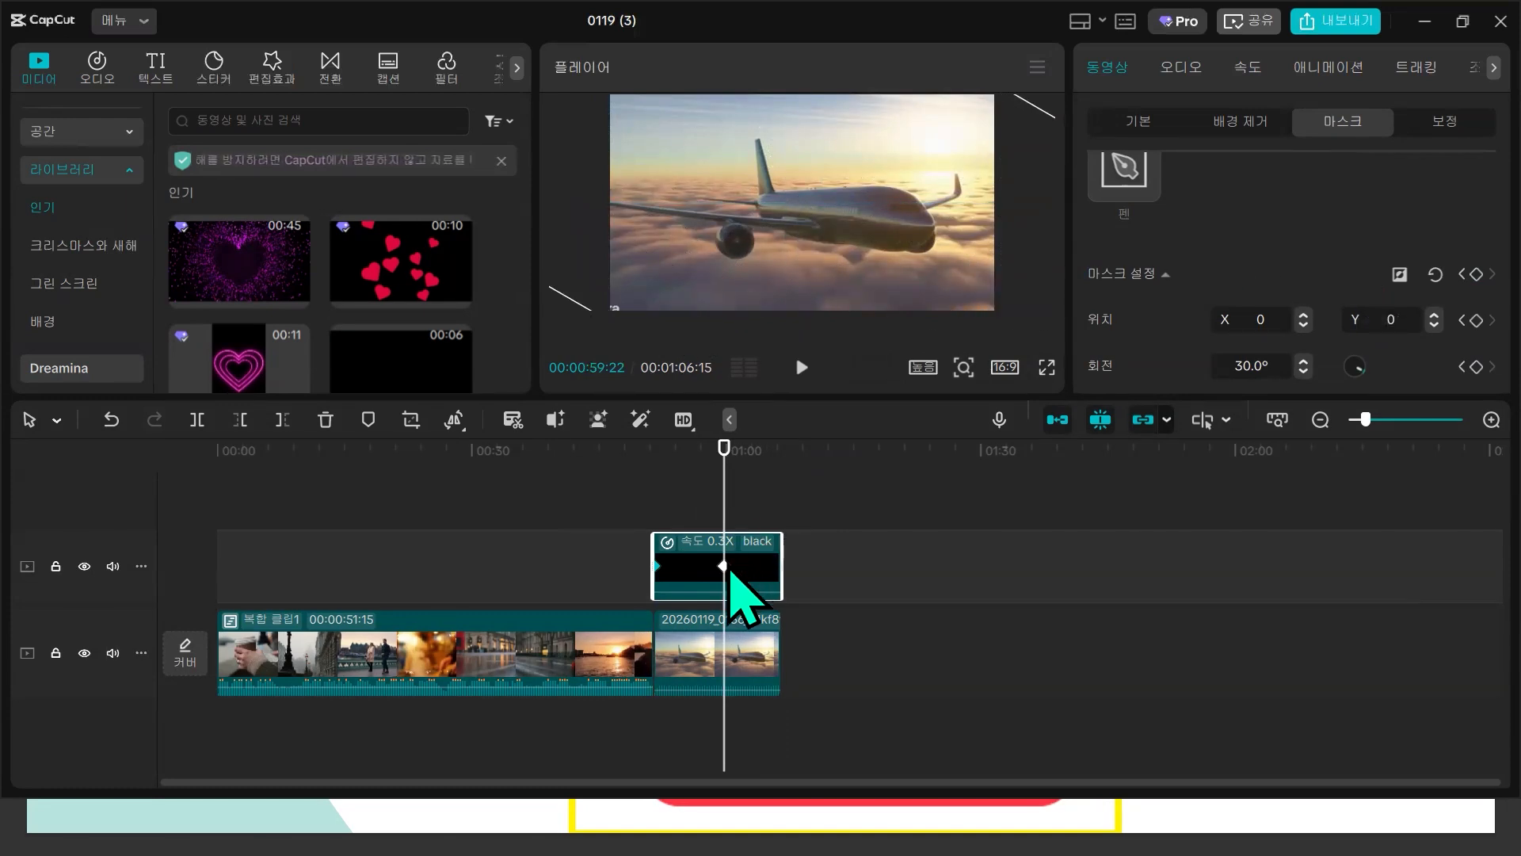
click(802, 367)
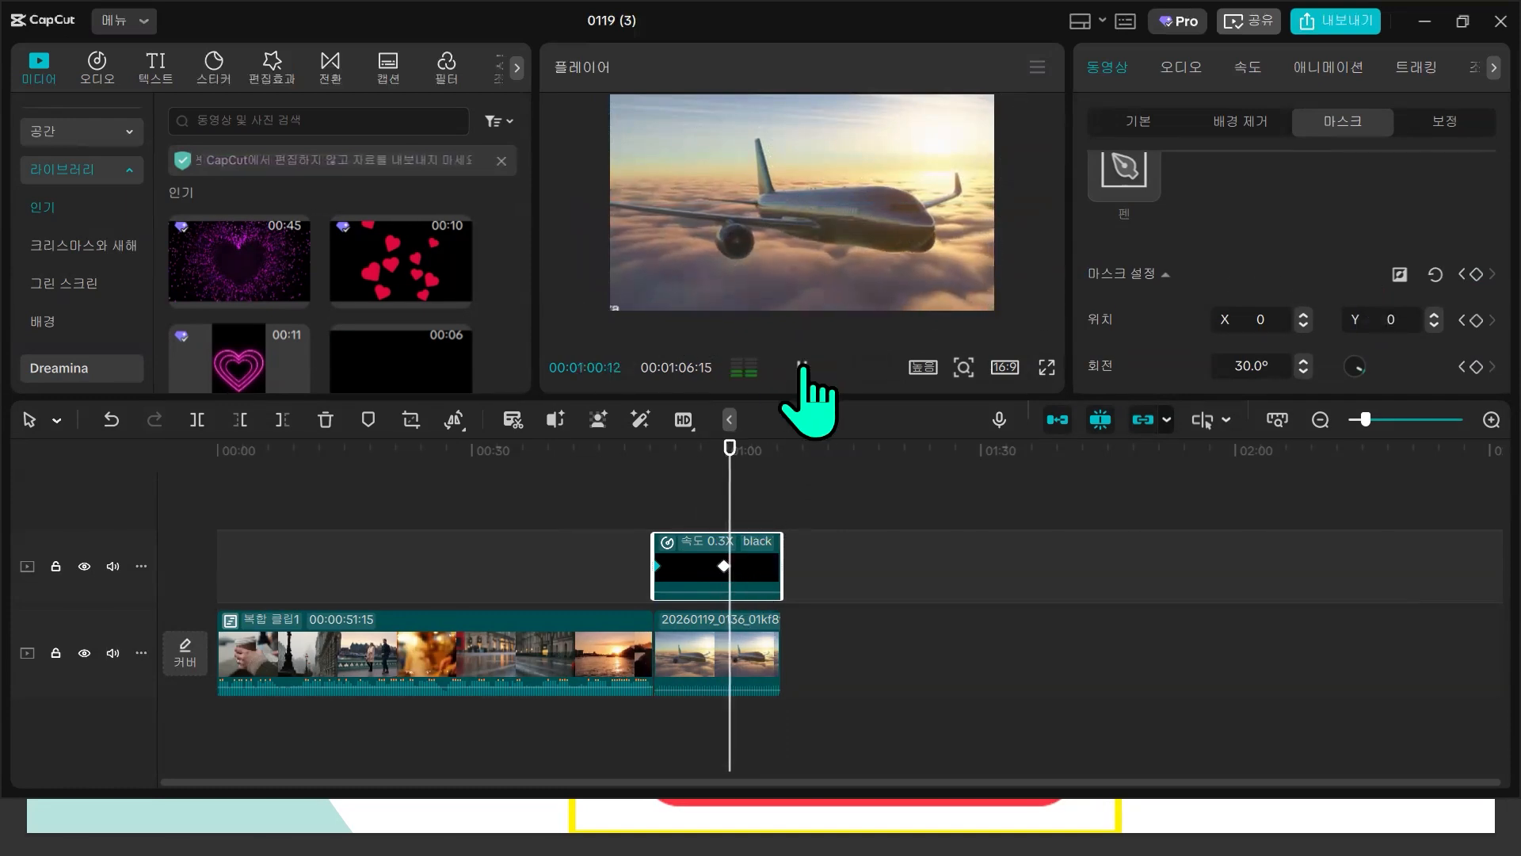
click(802, 367)
drag(734, 515, 655, 515)
click(802, 367)
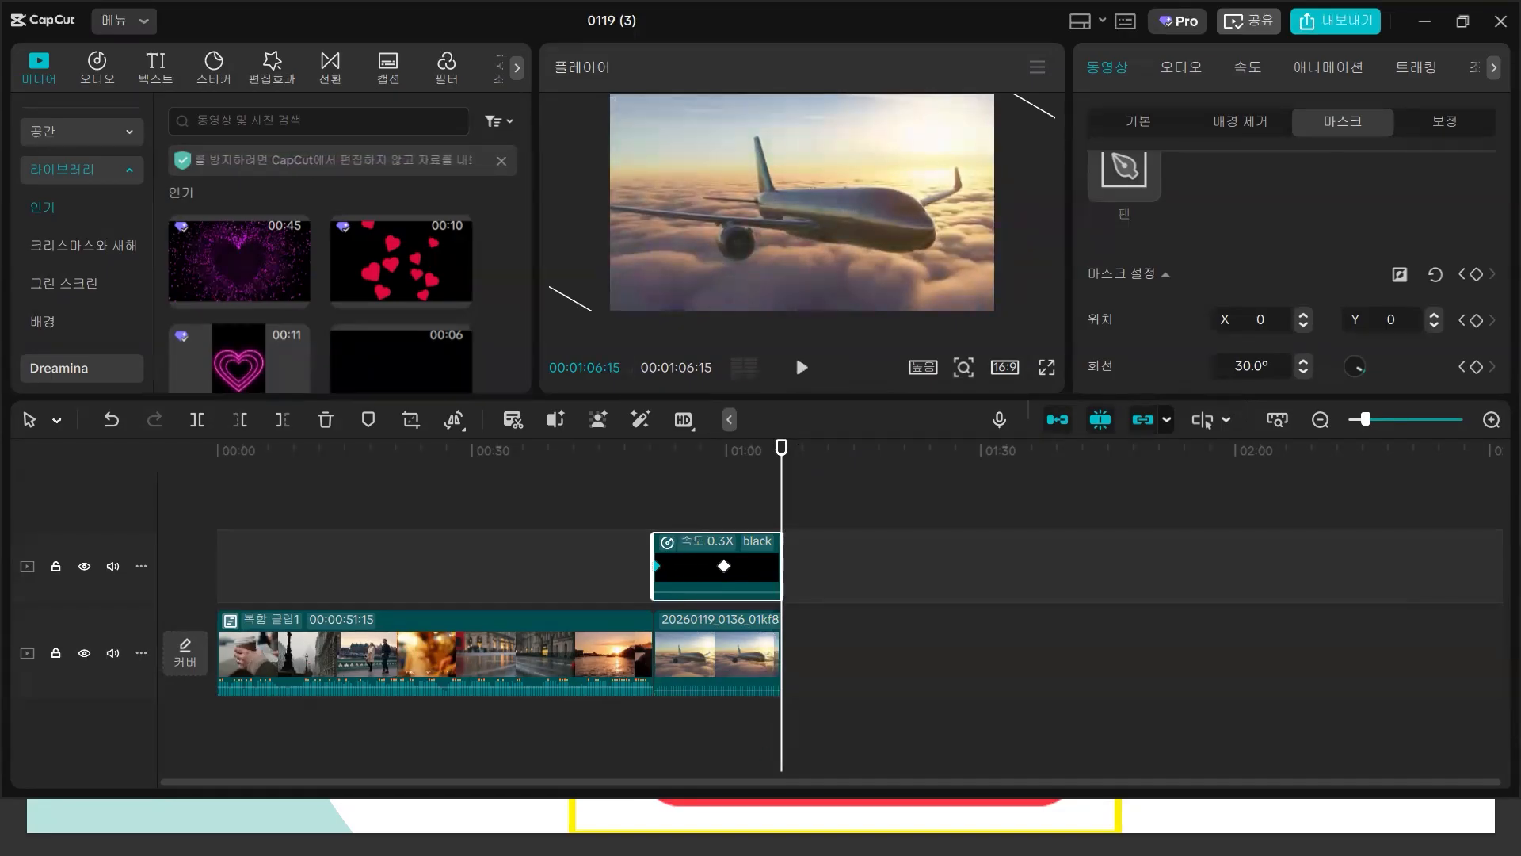
- Move the airplane and black clips together to the timeline's start, ahead of the London compound clip, and play the full sequence
drag(692, 745, 136, 553)
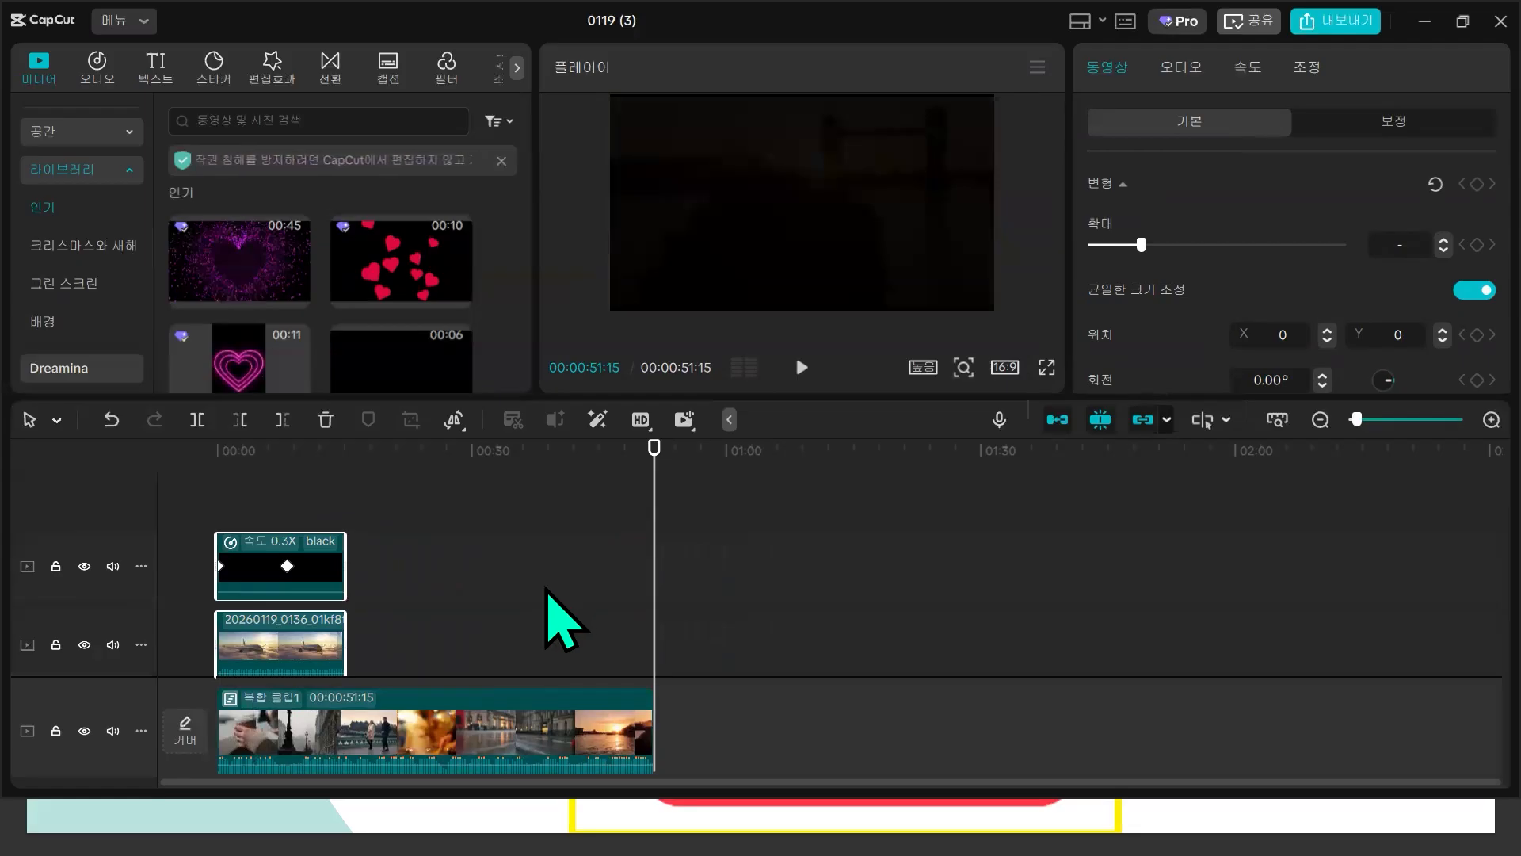
click(502, 717)
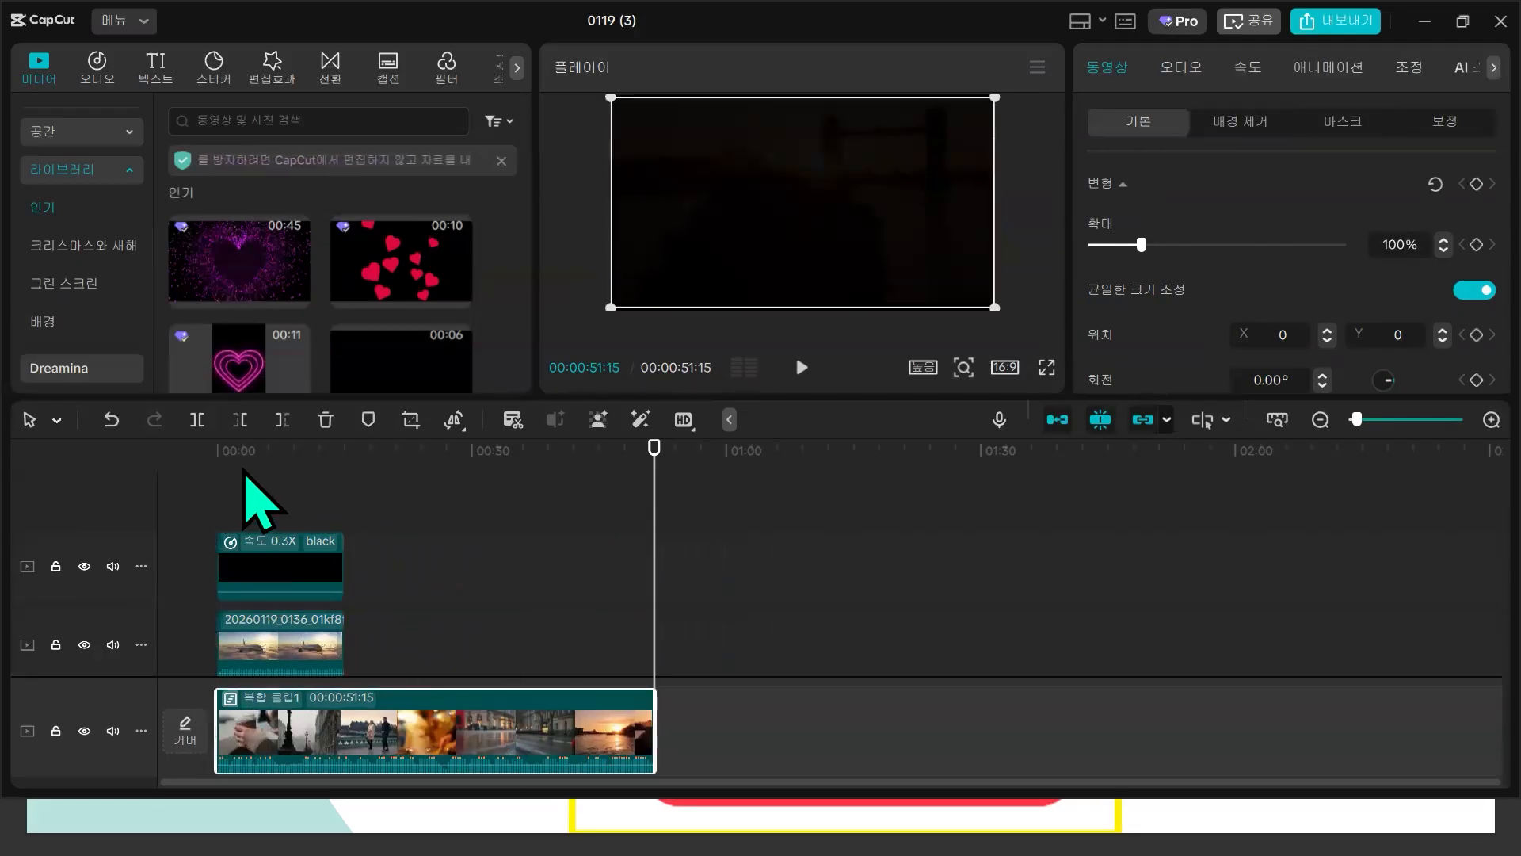
click(243, 469)
drag(193, 477, 300, 725)
click(215, 479)
click(802, 368)
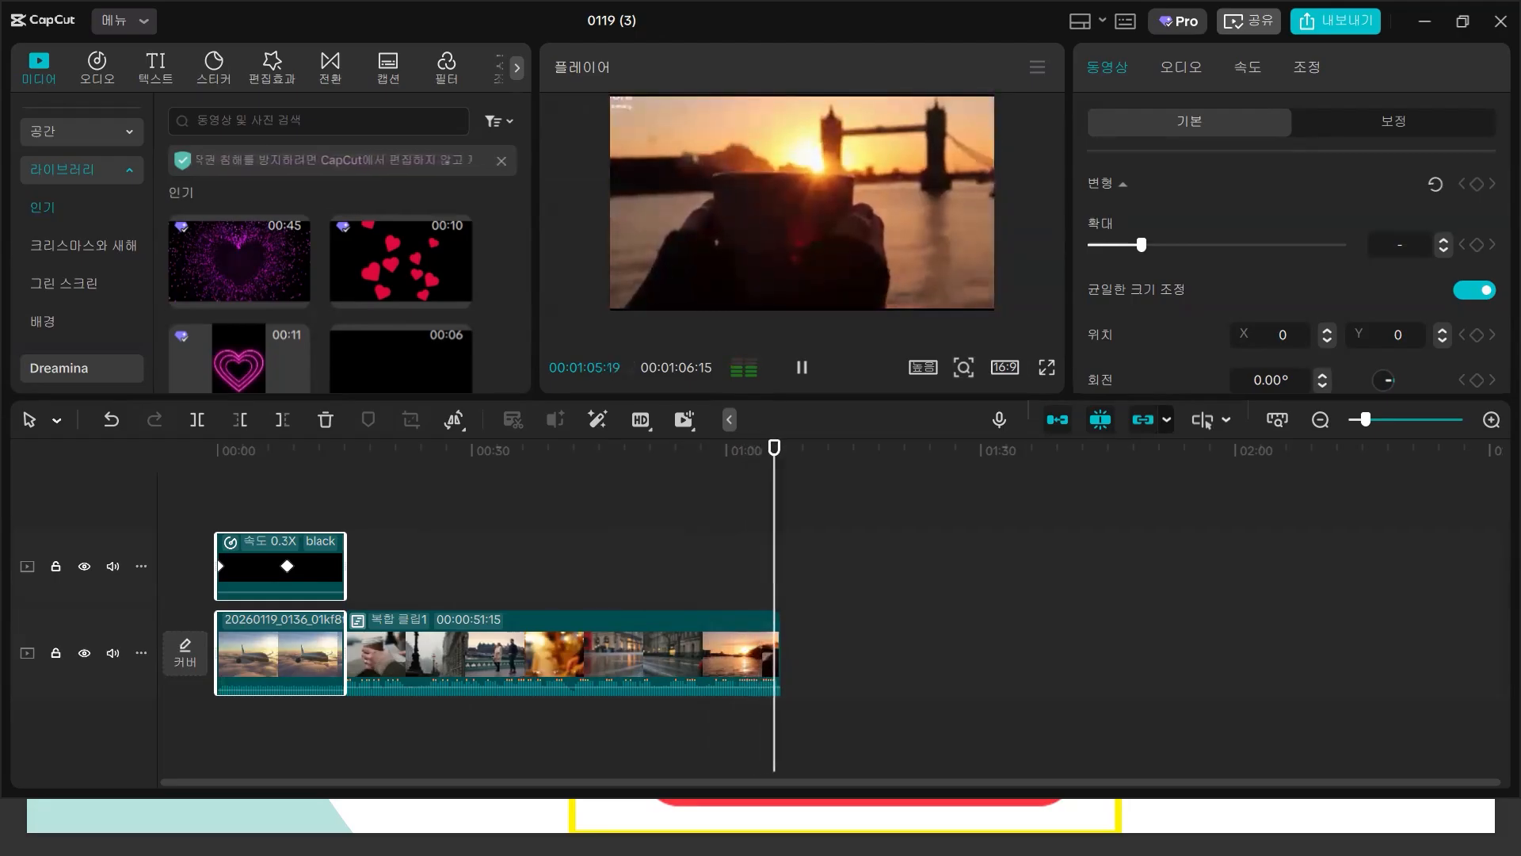
drag(563, 469, 666, 479)
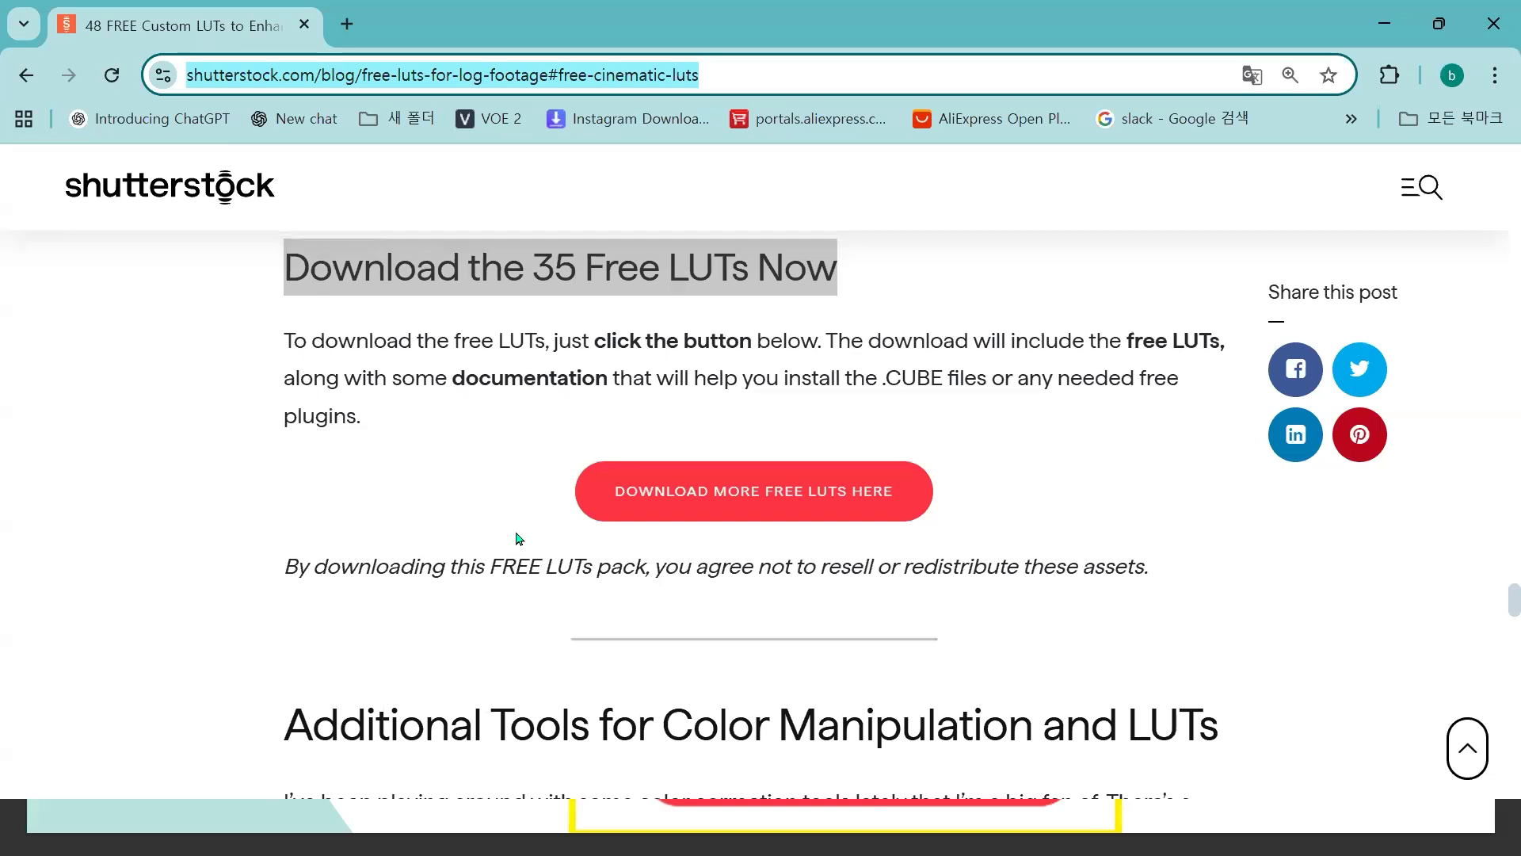
scroll(515, 539, up, 1)
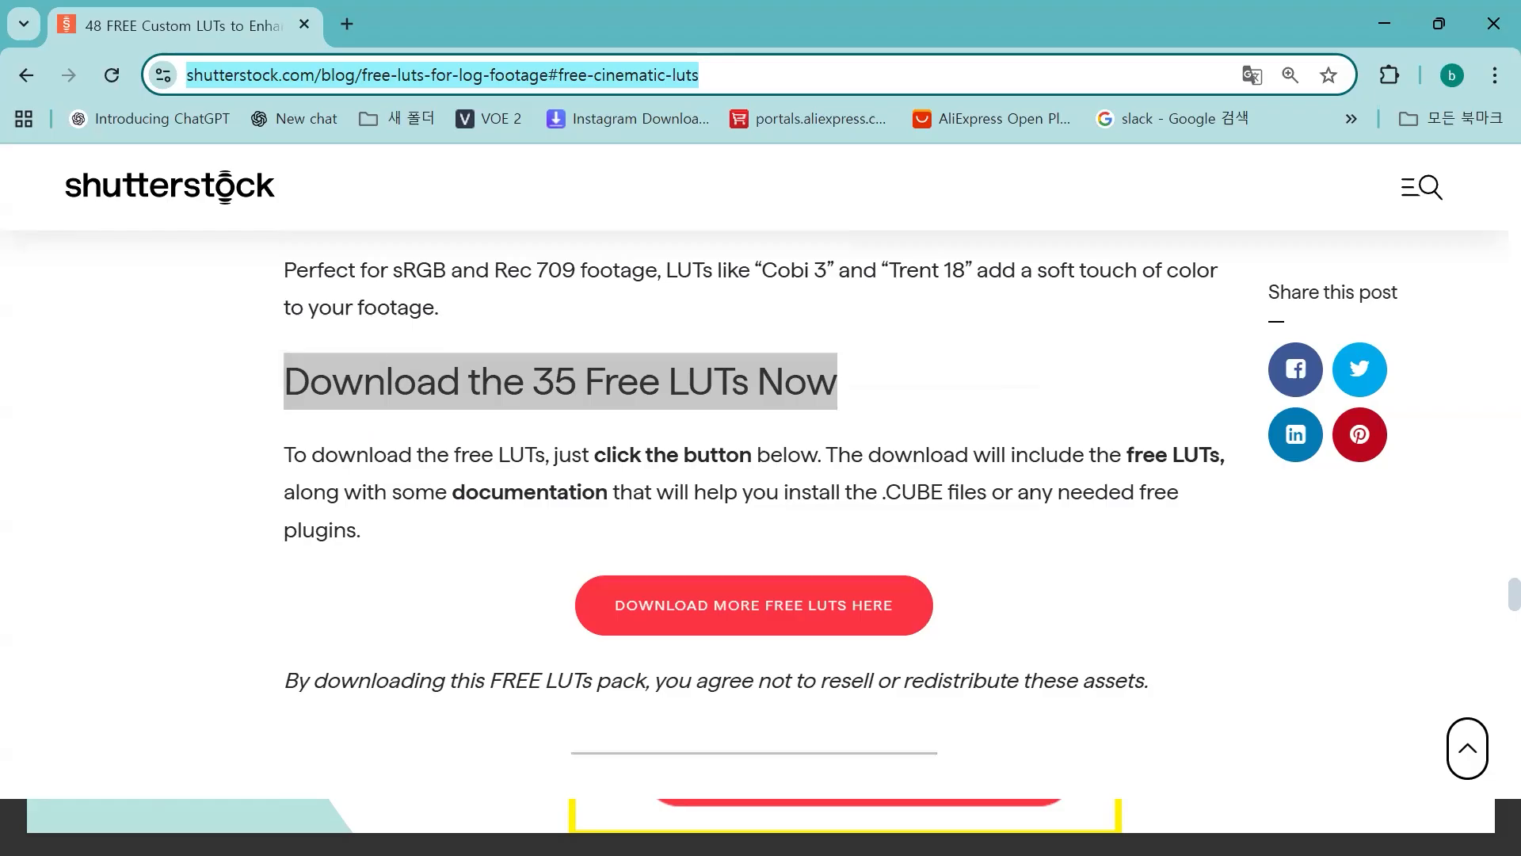
key(alt+Tab)
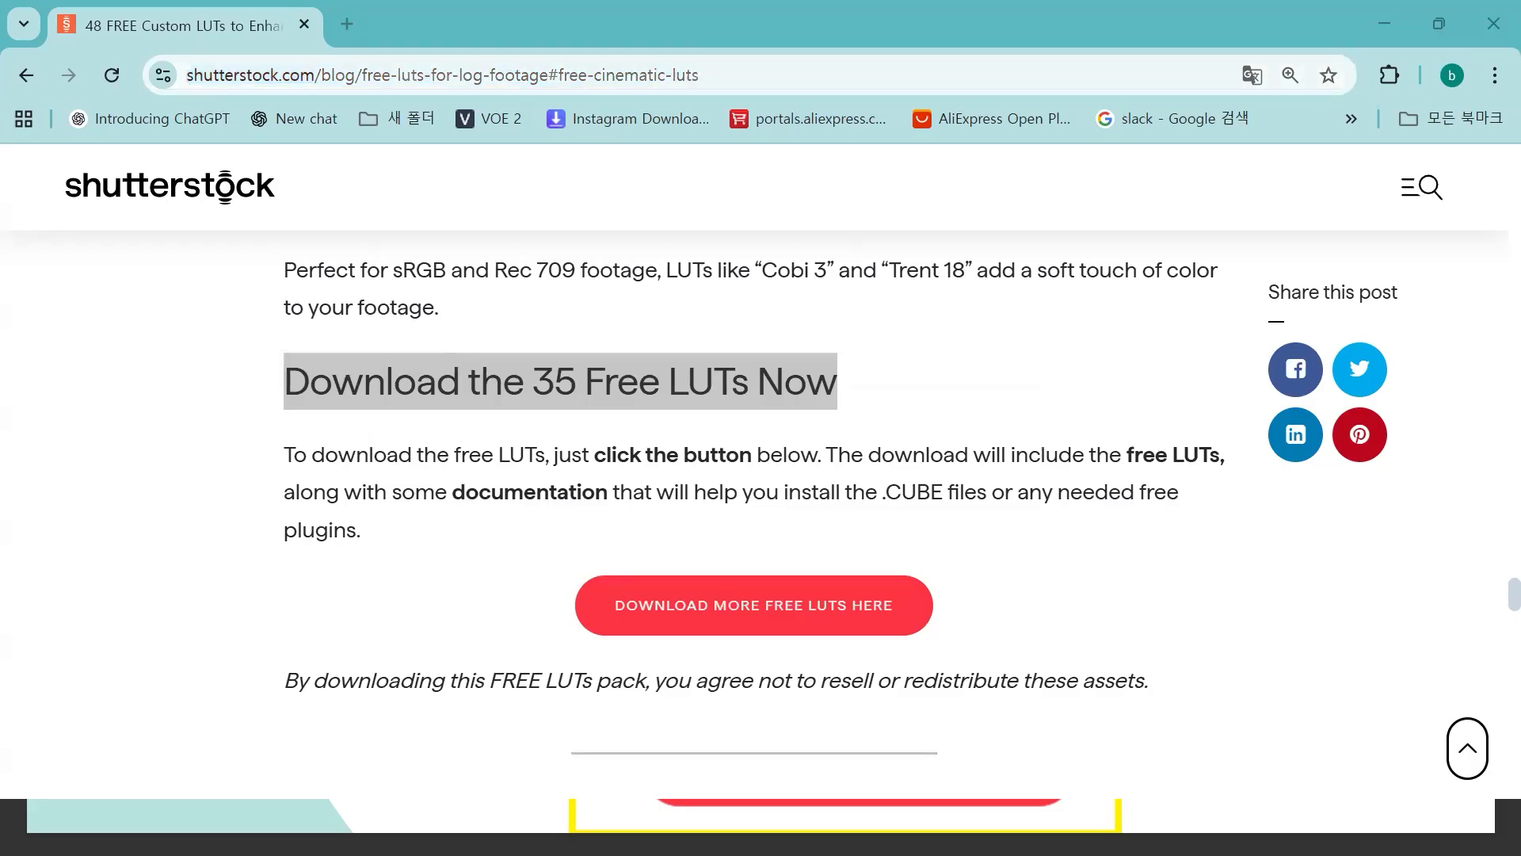
key(alt+Tab)
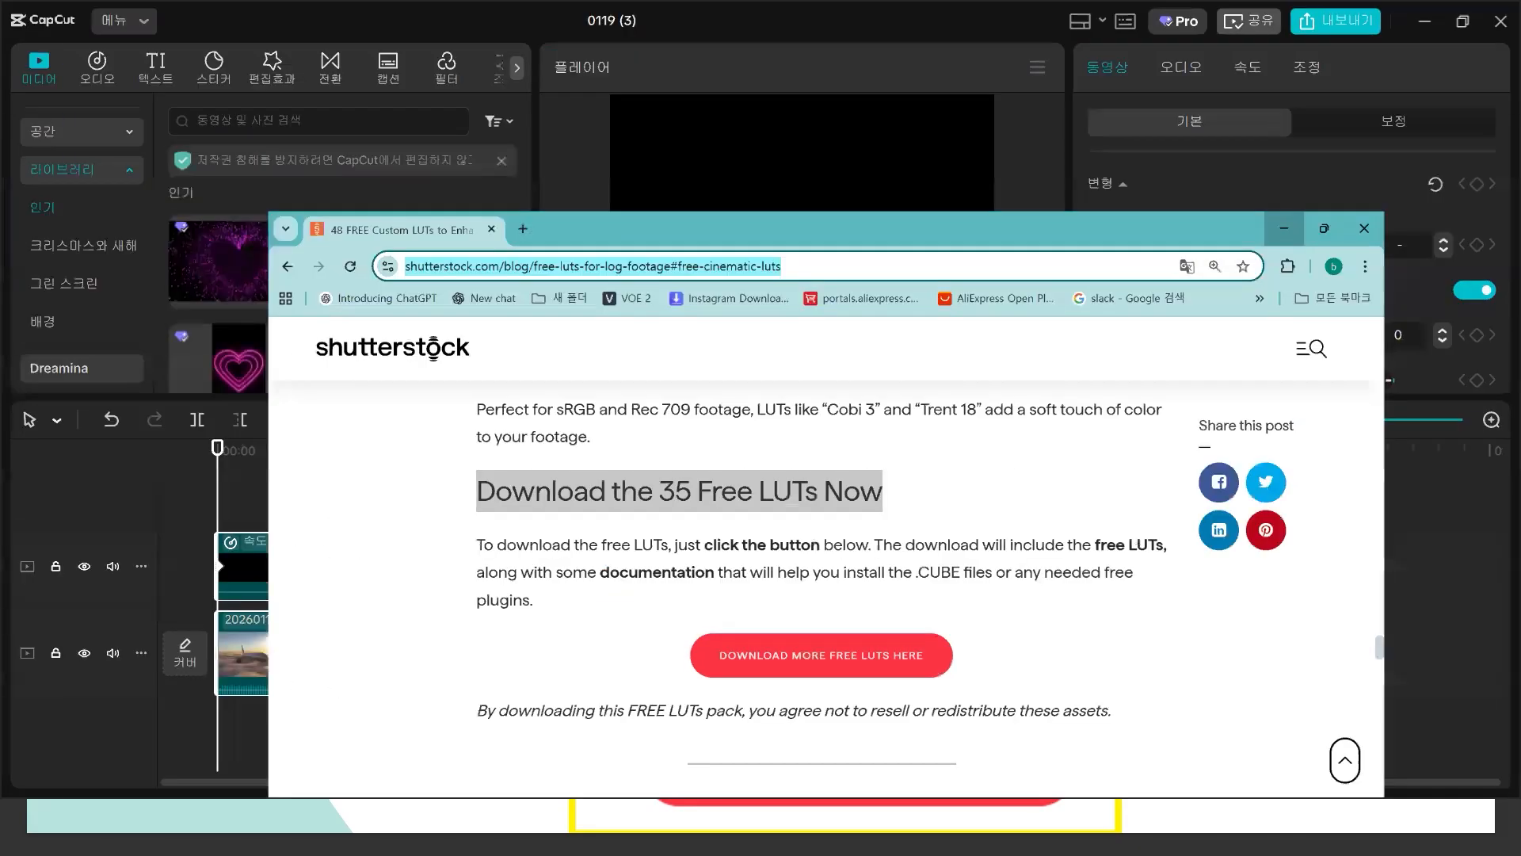
key(alt+Tab)
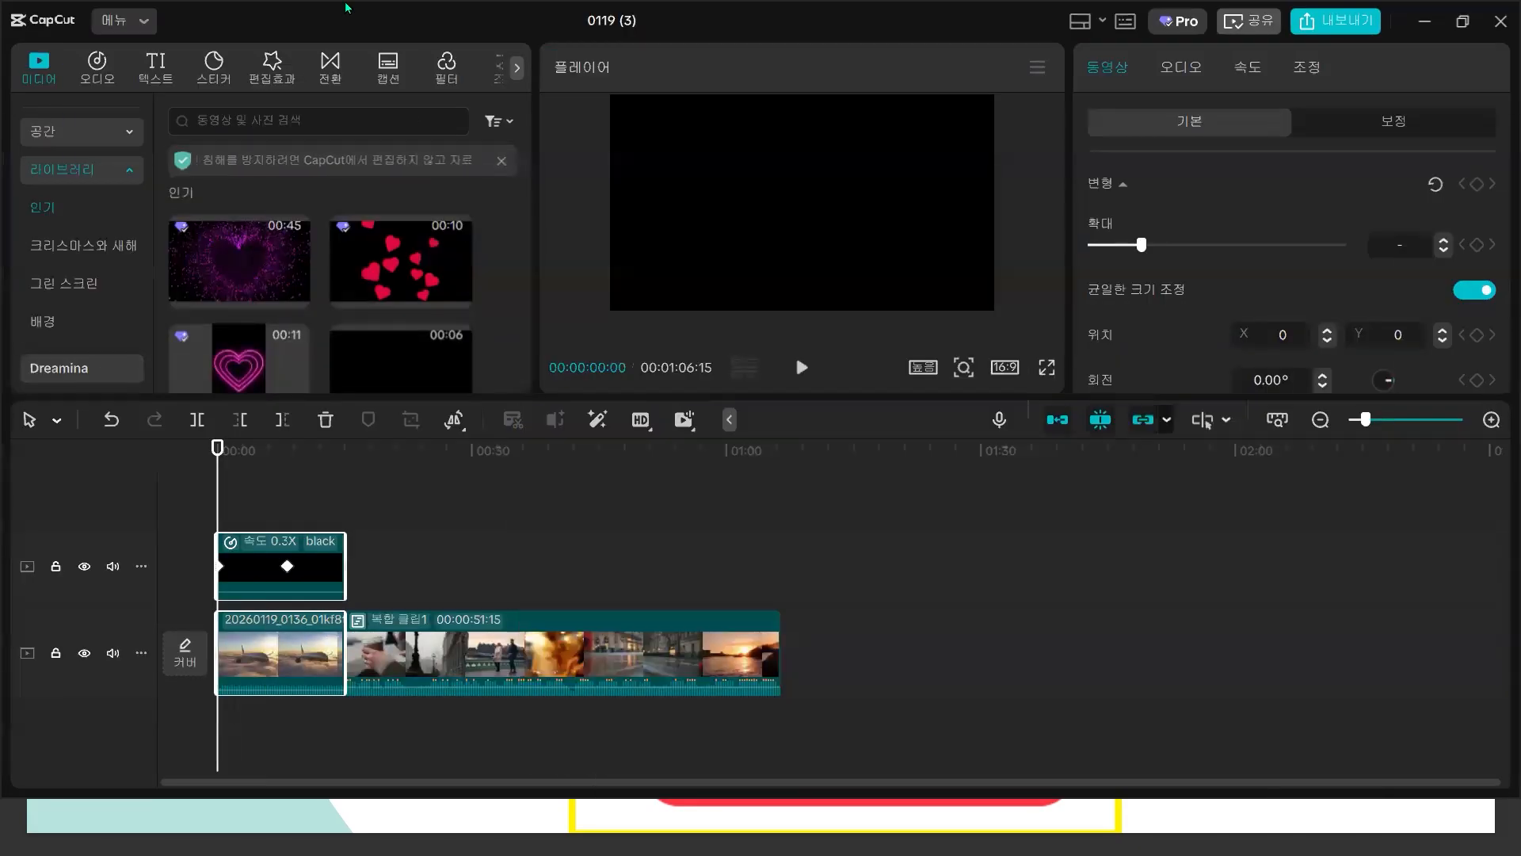
- Switch to the browser, open Sora's Drafts page in a new tab, and view the coffee-brewing draft videos
key(alt+Tab)
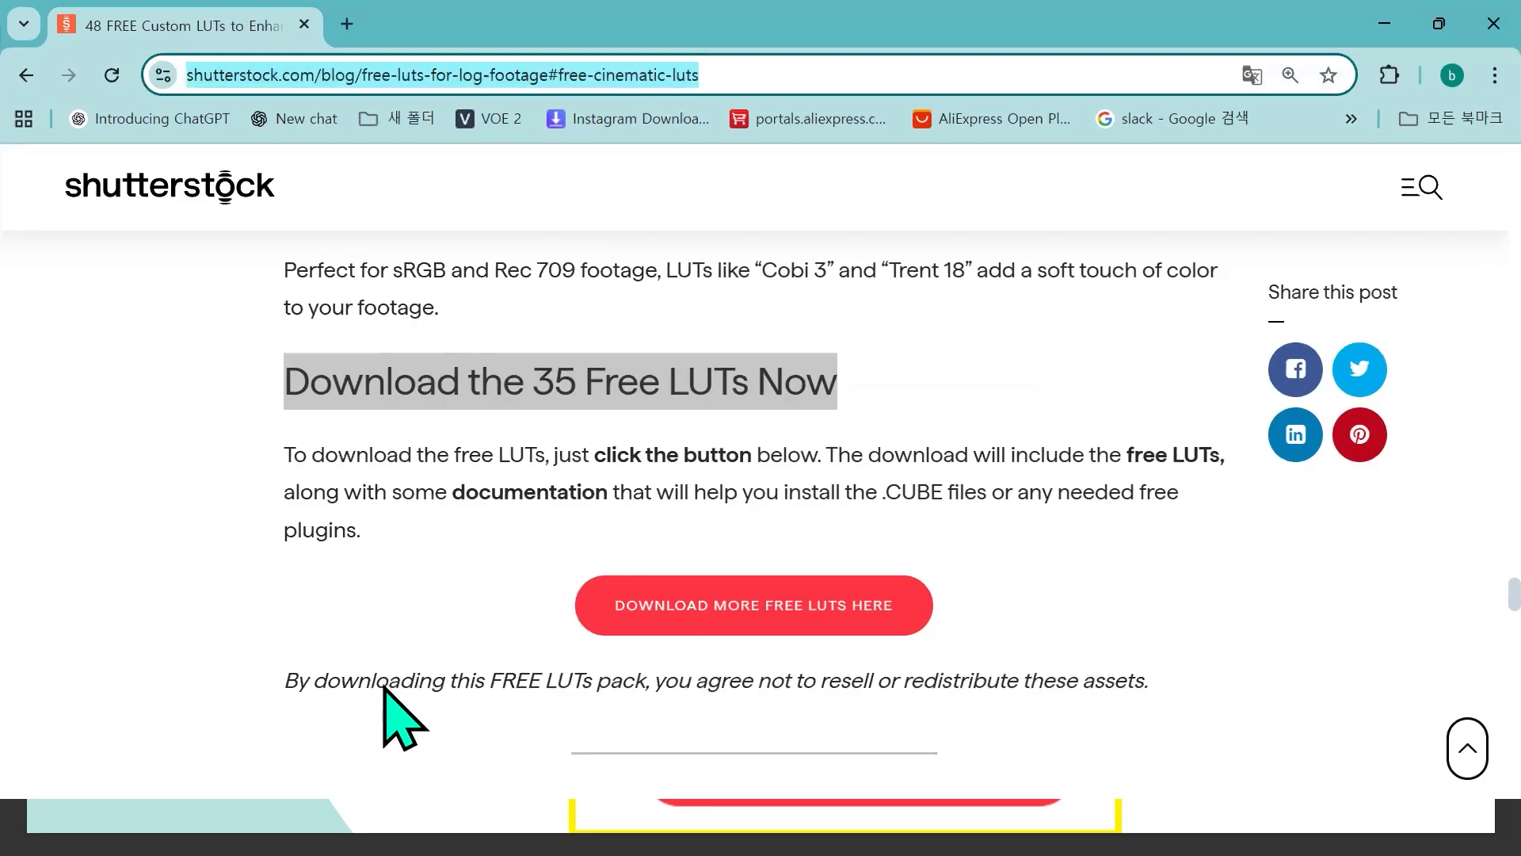
click(347, 24)
click(385, 484)
click(386, 690)
click(260, 423)
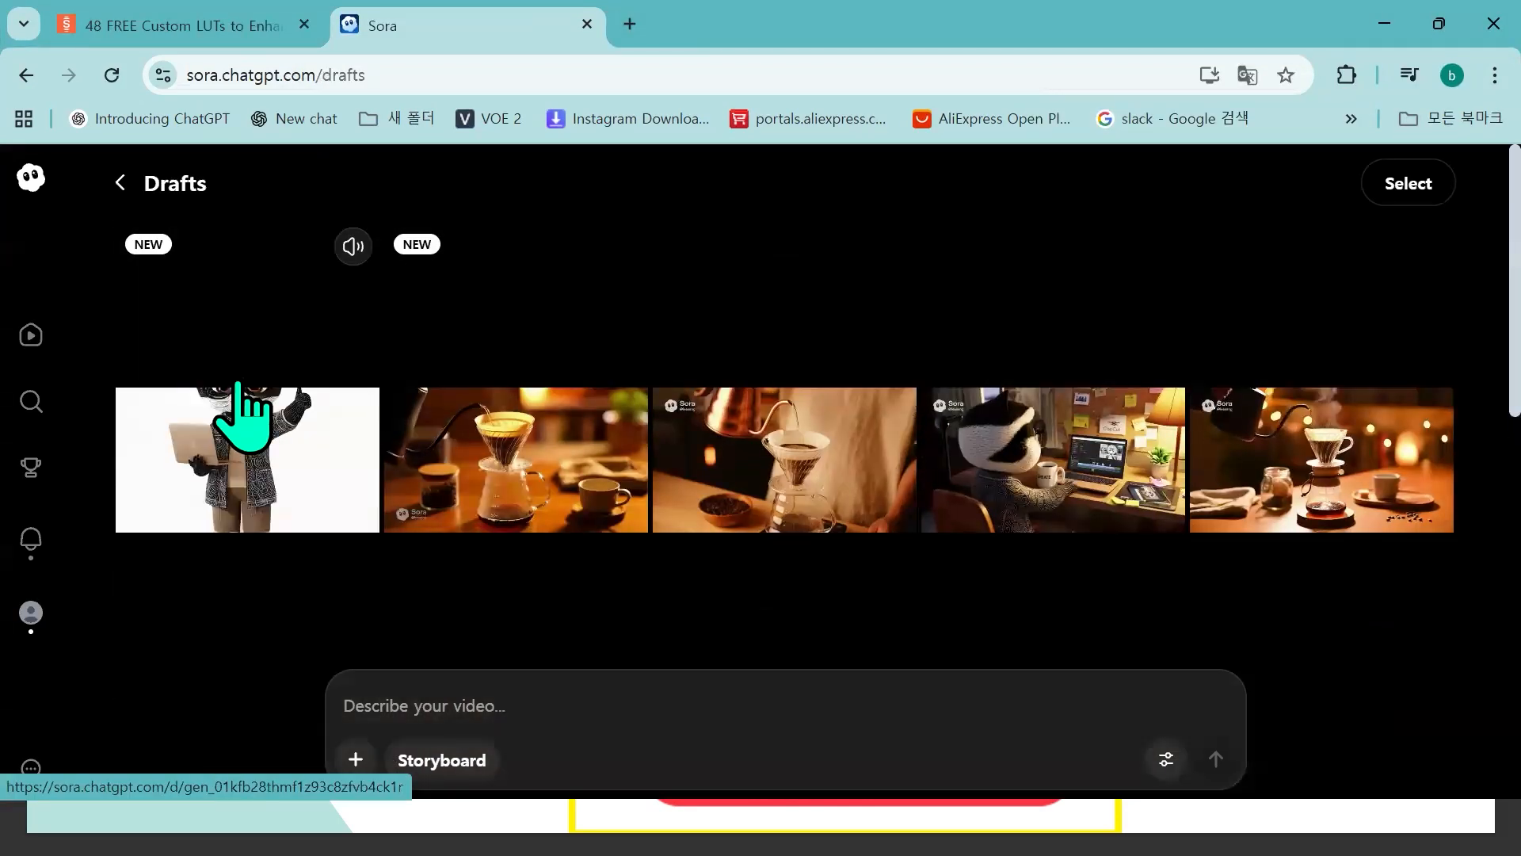
click(1203, 343)
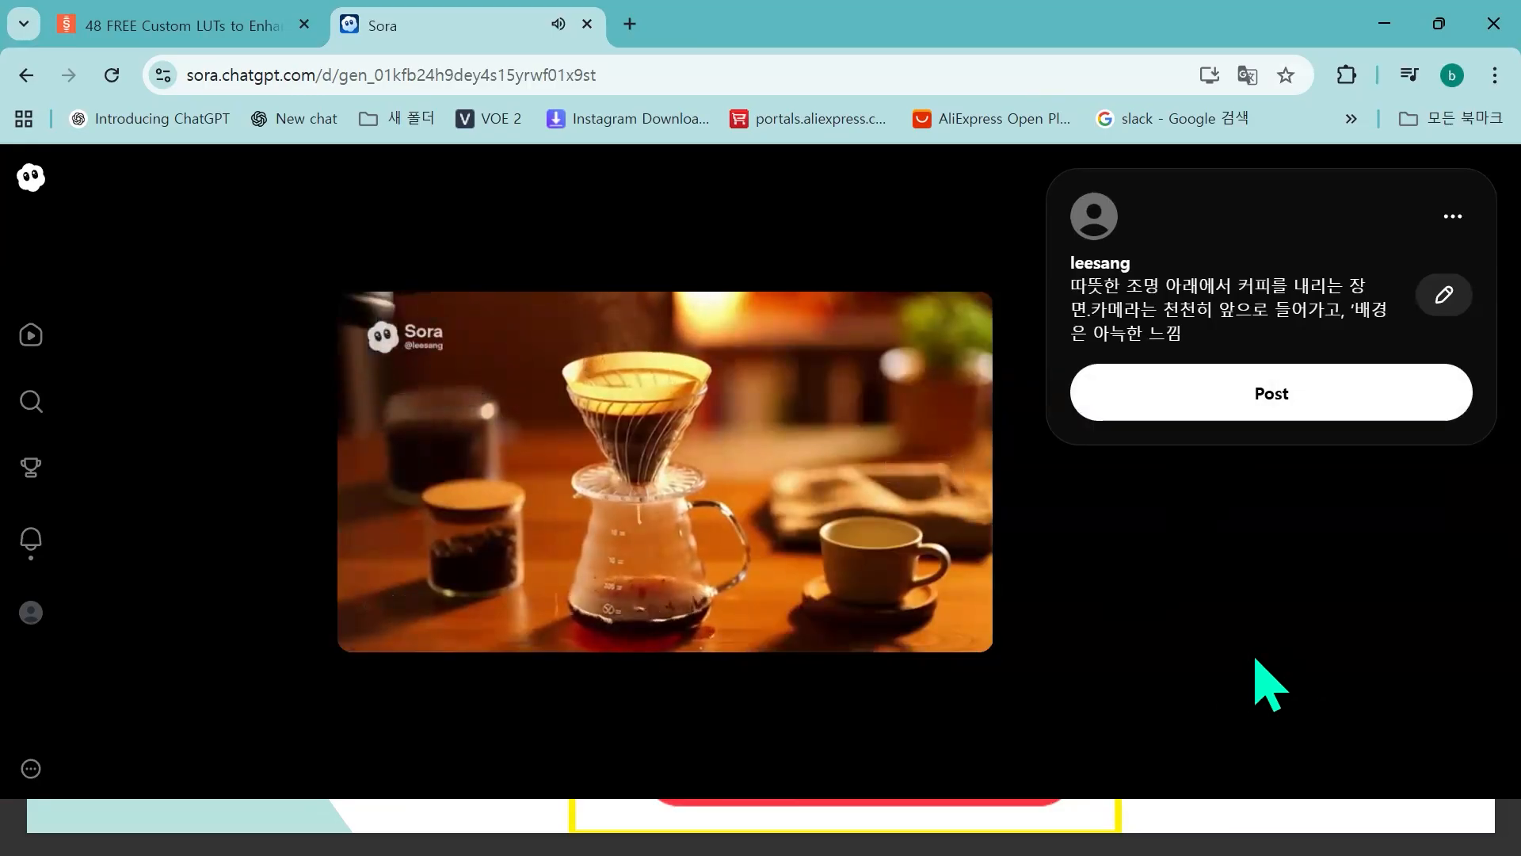
click(26, 76)
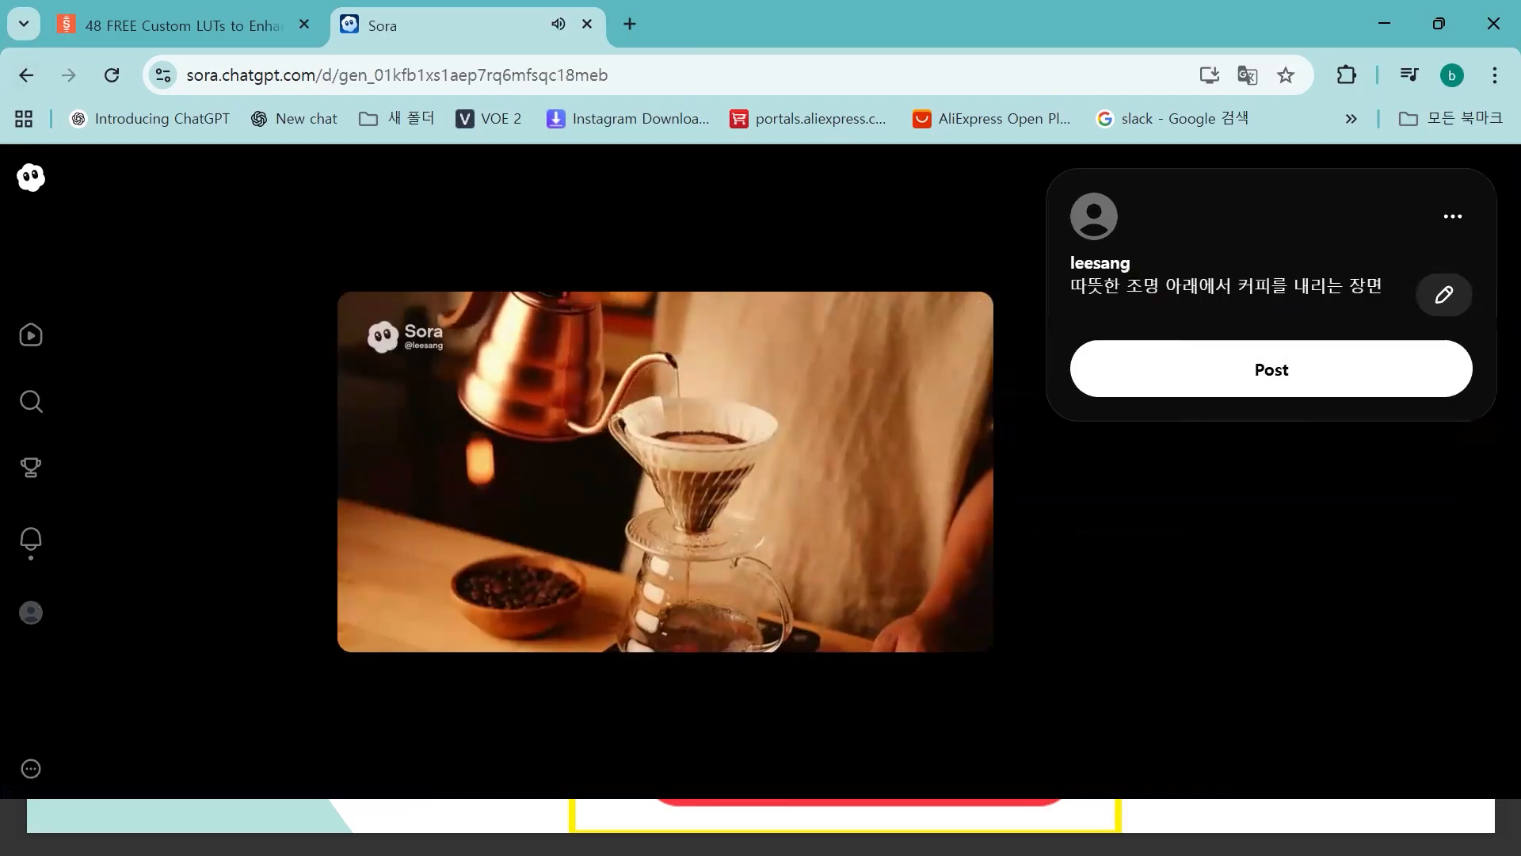
- Return to Sora's Drafts list, then switch to CapCut and open the 0119 (8) project
click(26, 76)
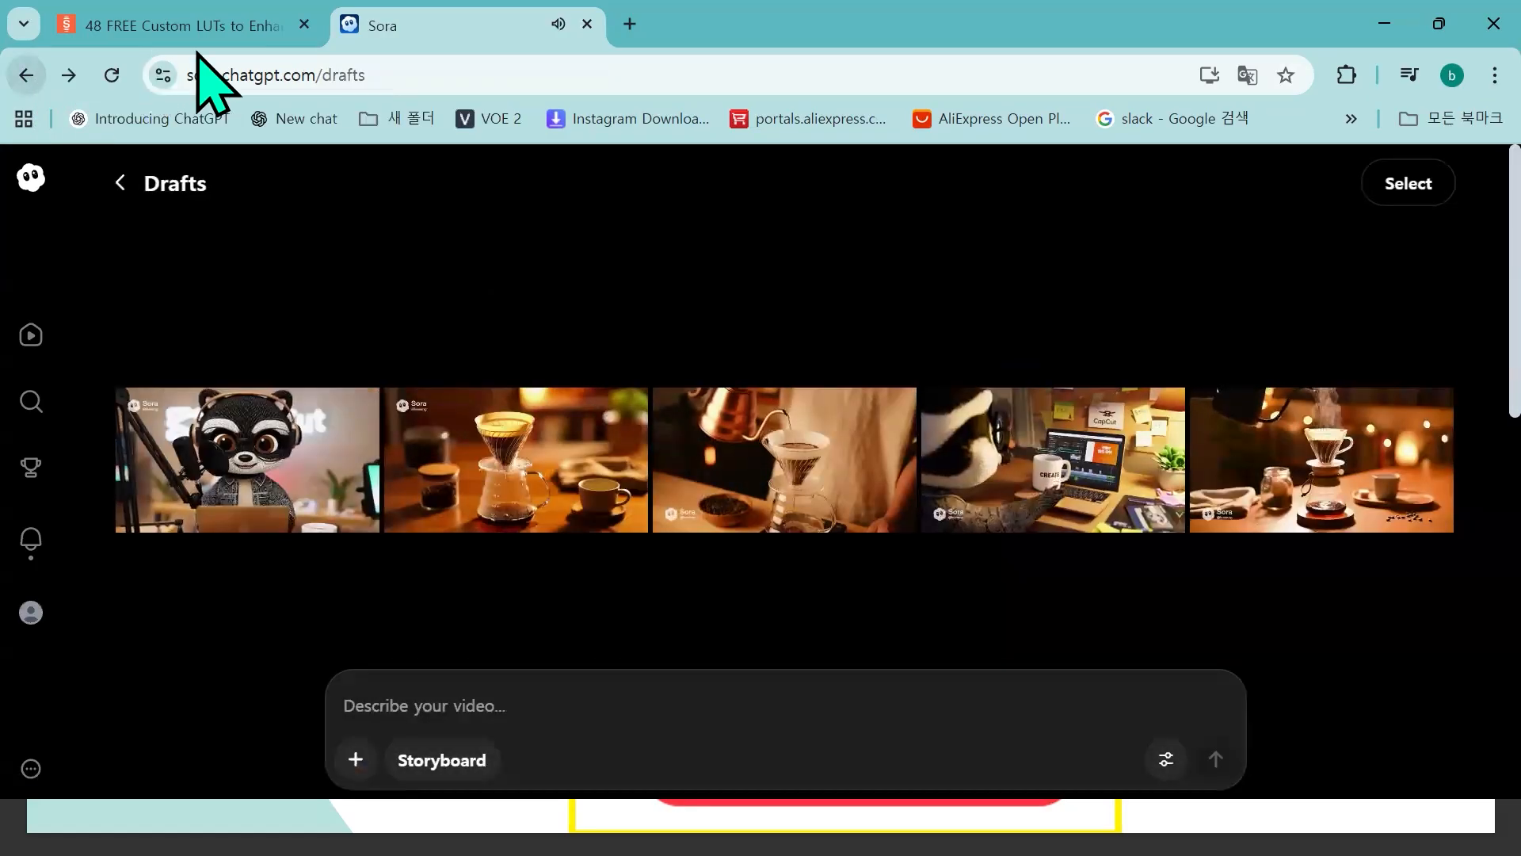
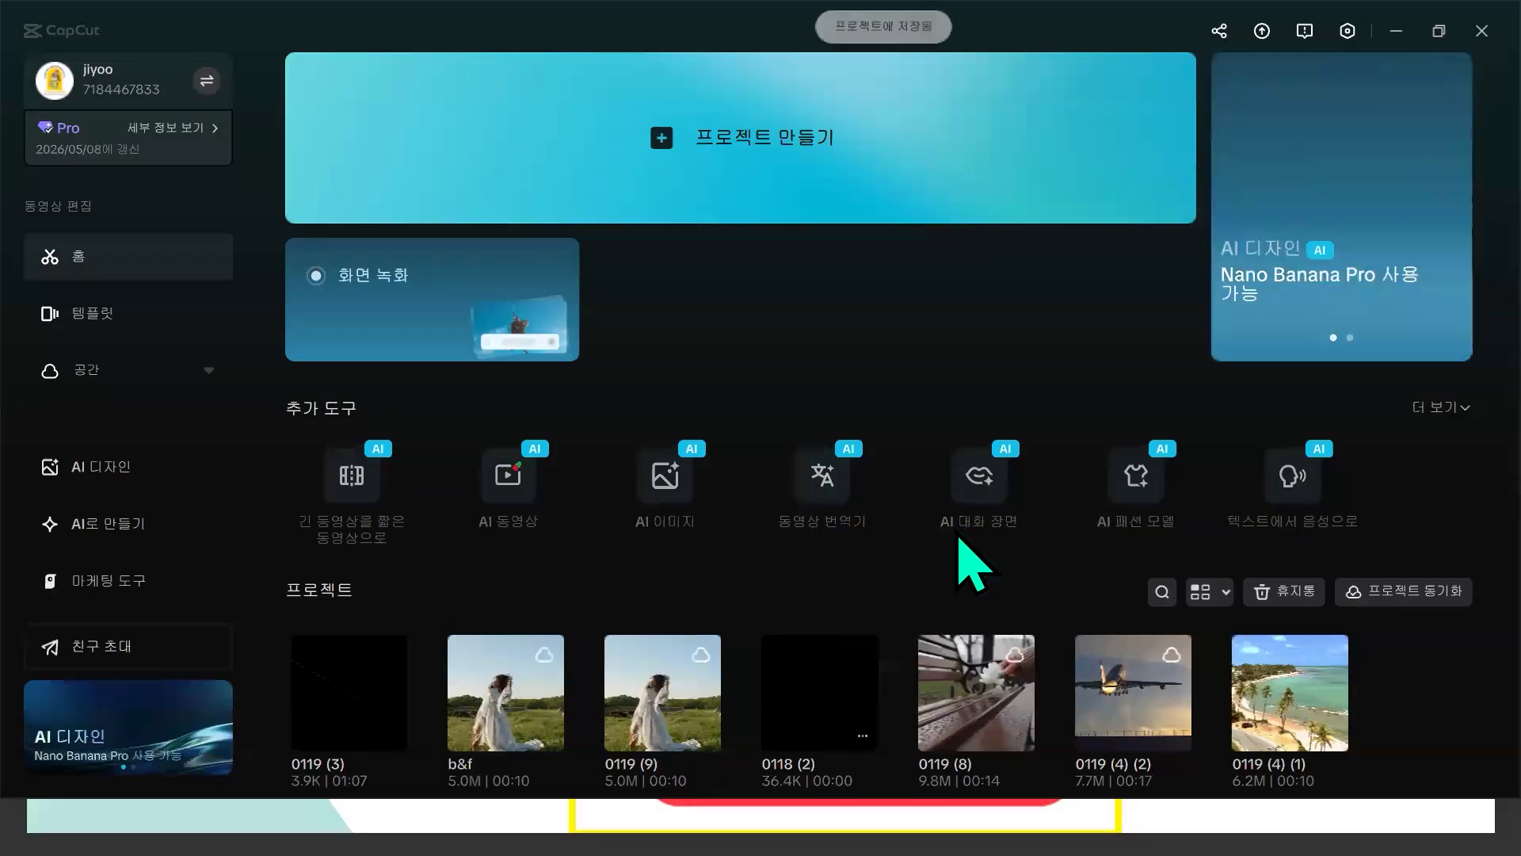
scroll(975, 546, down, 2)
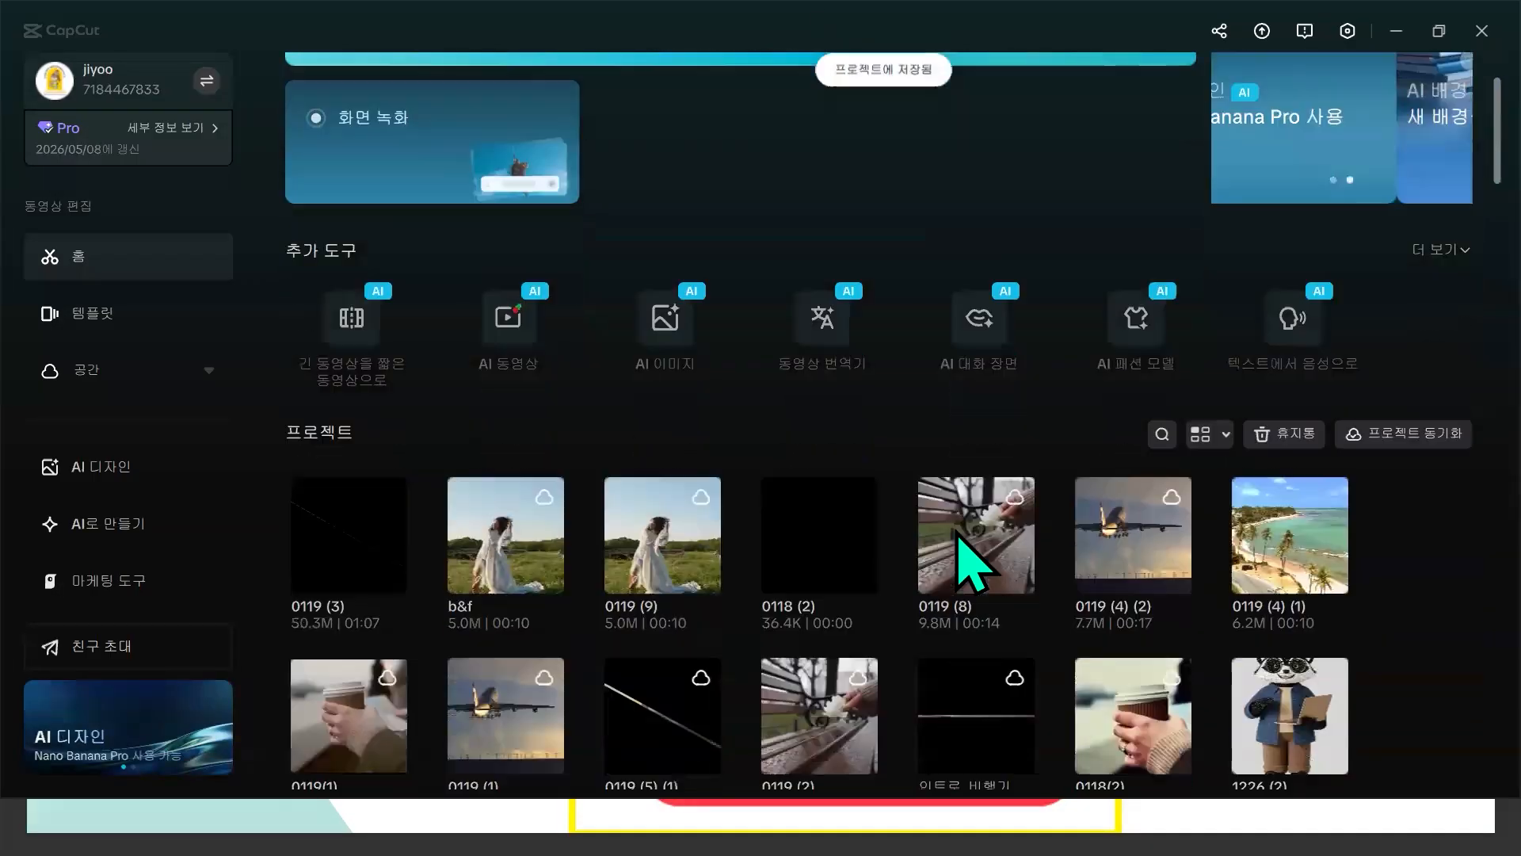
click(960, 537)
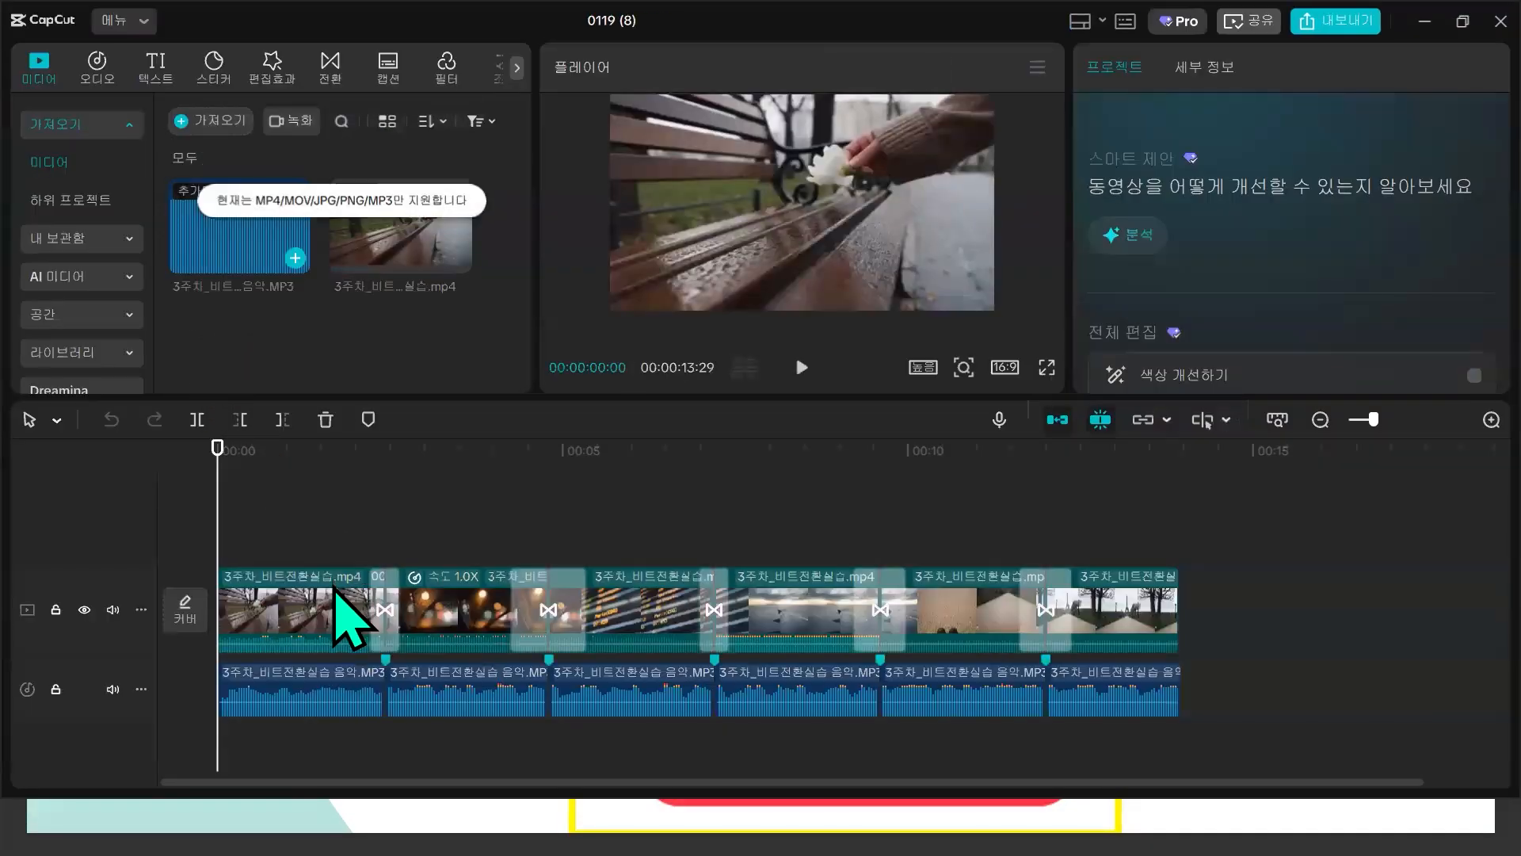
- Examine the transitions between the video clips and the music clips cut at the beat markers
click(495, 611)
click(716, 611)
click(841, 612)
click(1067, 609)
click(246, 638)
click(373, 686)
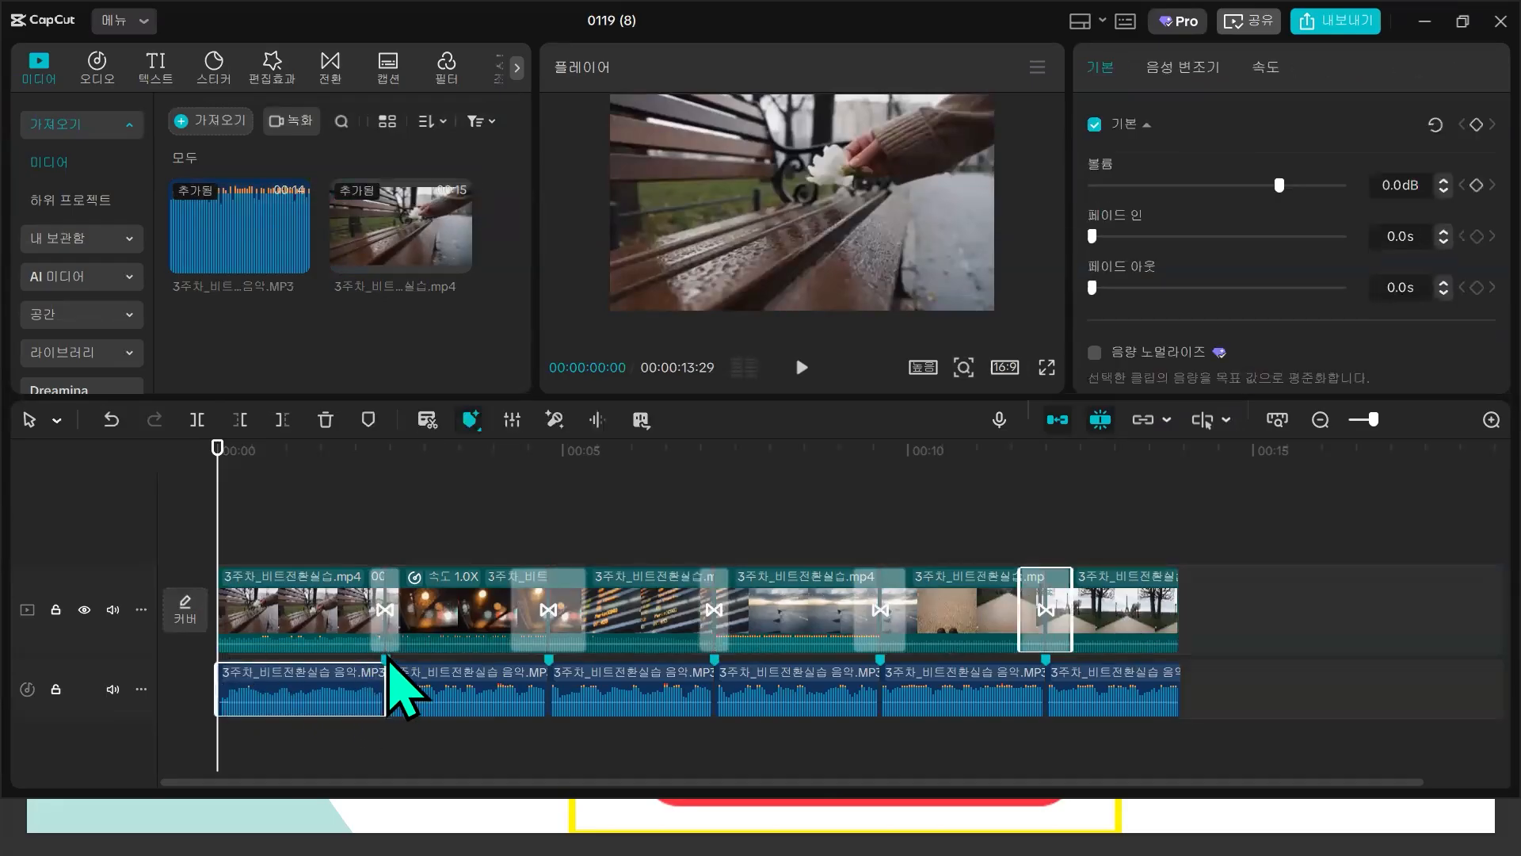
- Place the playhead at the first beat marker and delete the transition between the night-lights clip and the third clip
click(385, 658)
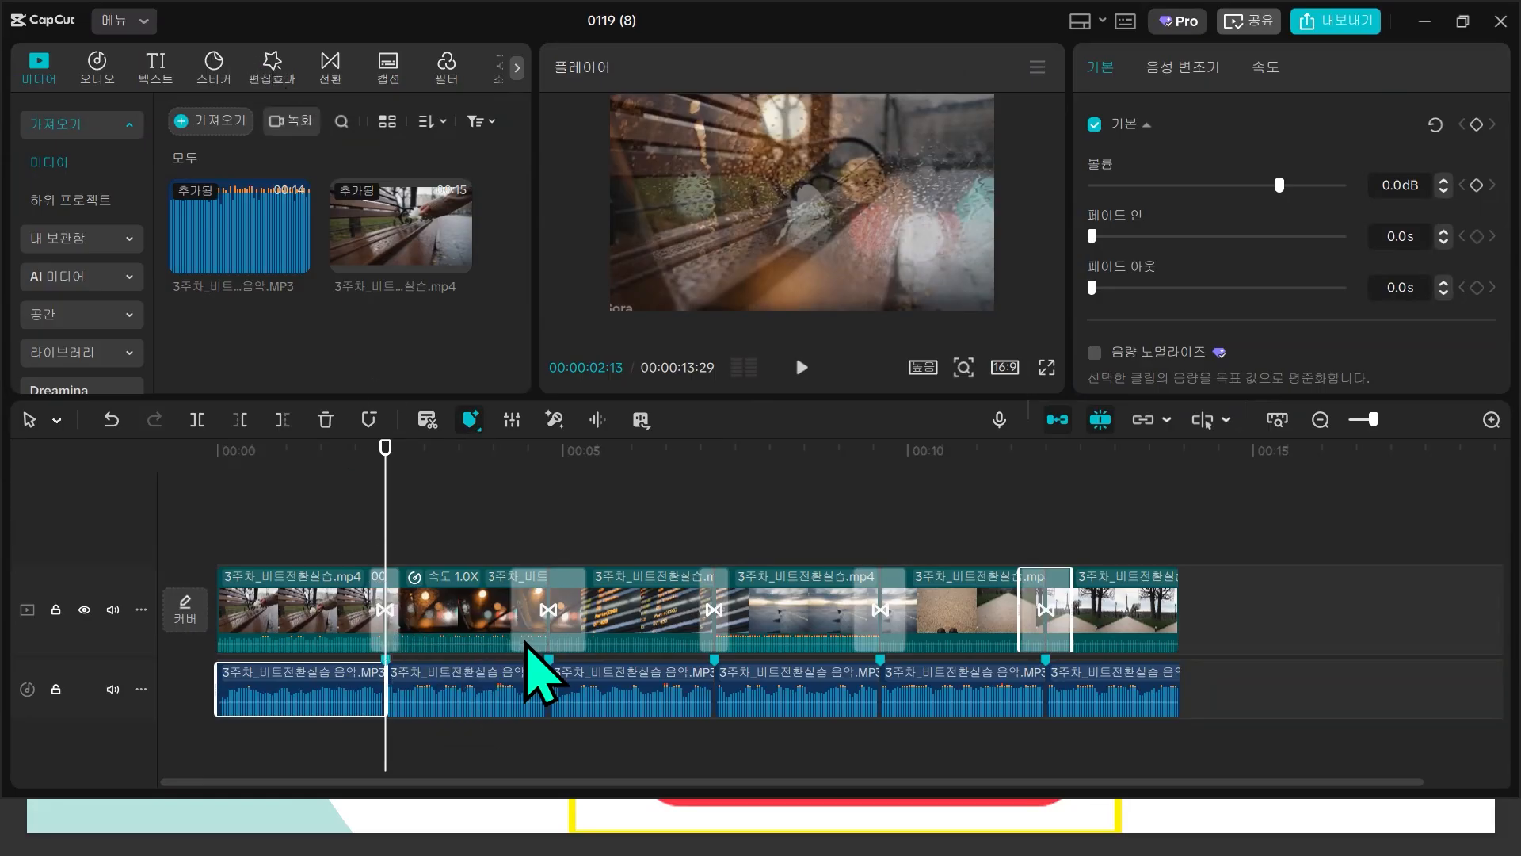
click(549, 609)
key(Delete)
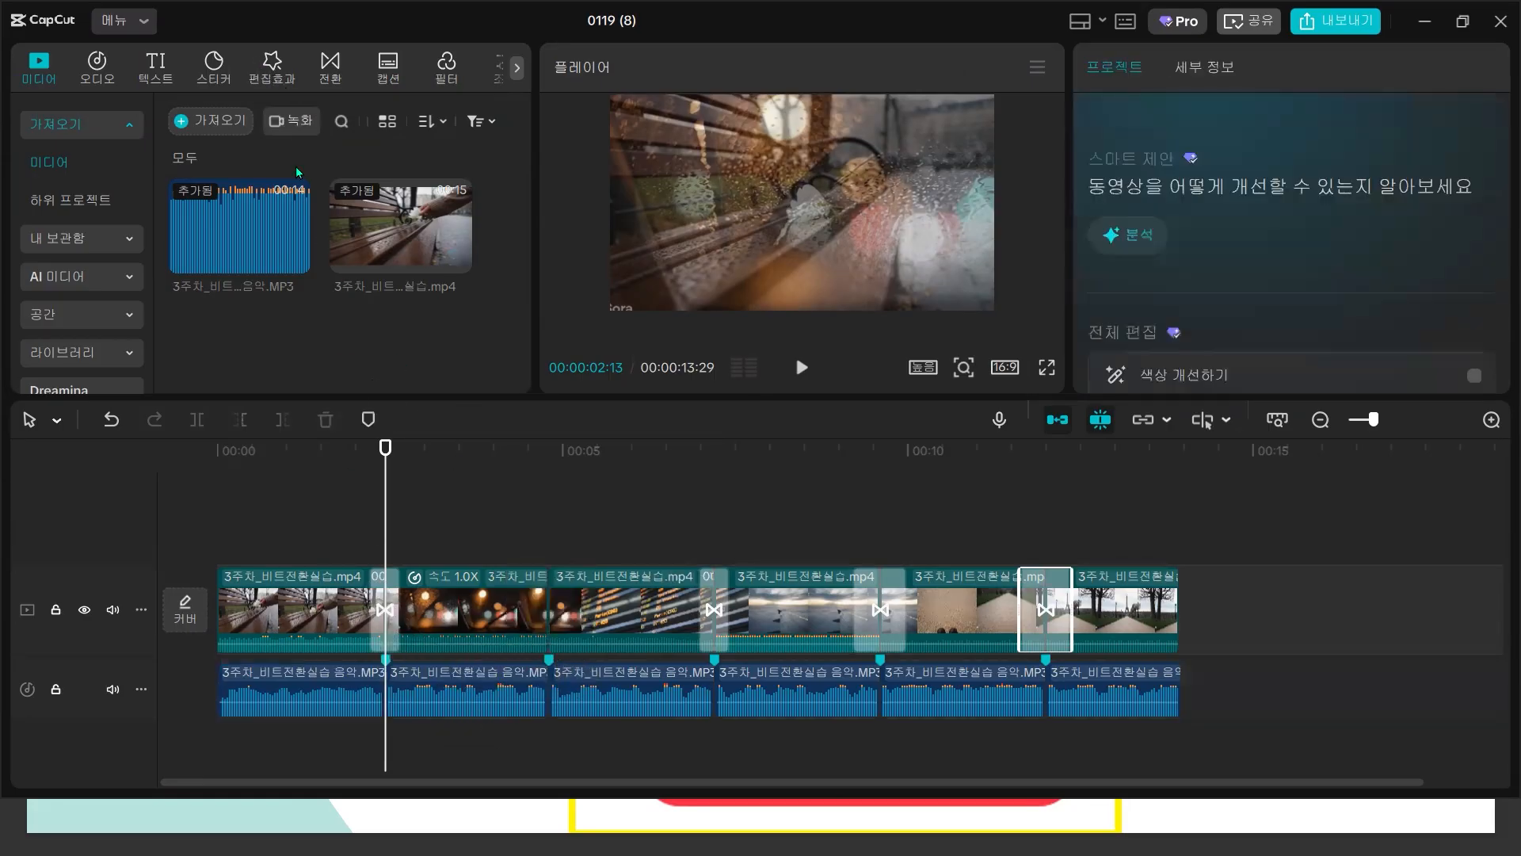
- Try the 흑백 VHS effect from the favorite video effects, starting at the fourth beat marker
click(270, 70)
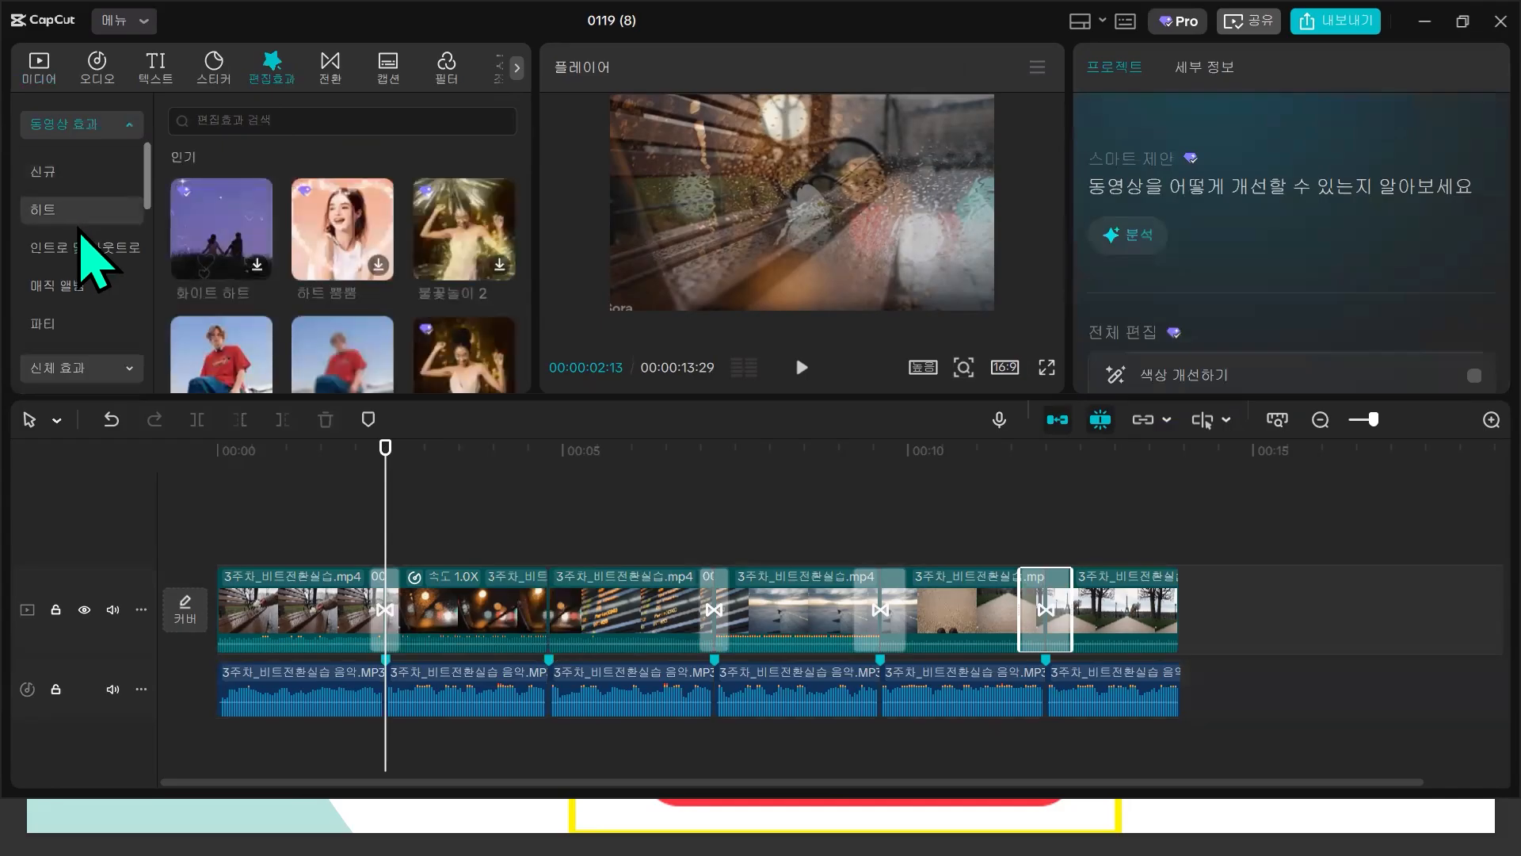
scroll(95, 265, down, 3)
scroll(98, 281, down, 3)
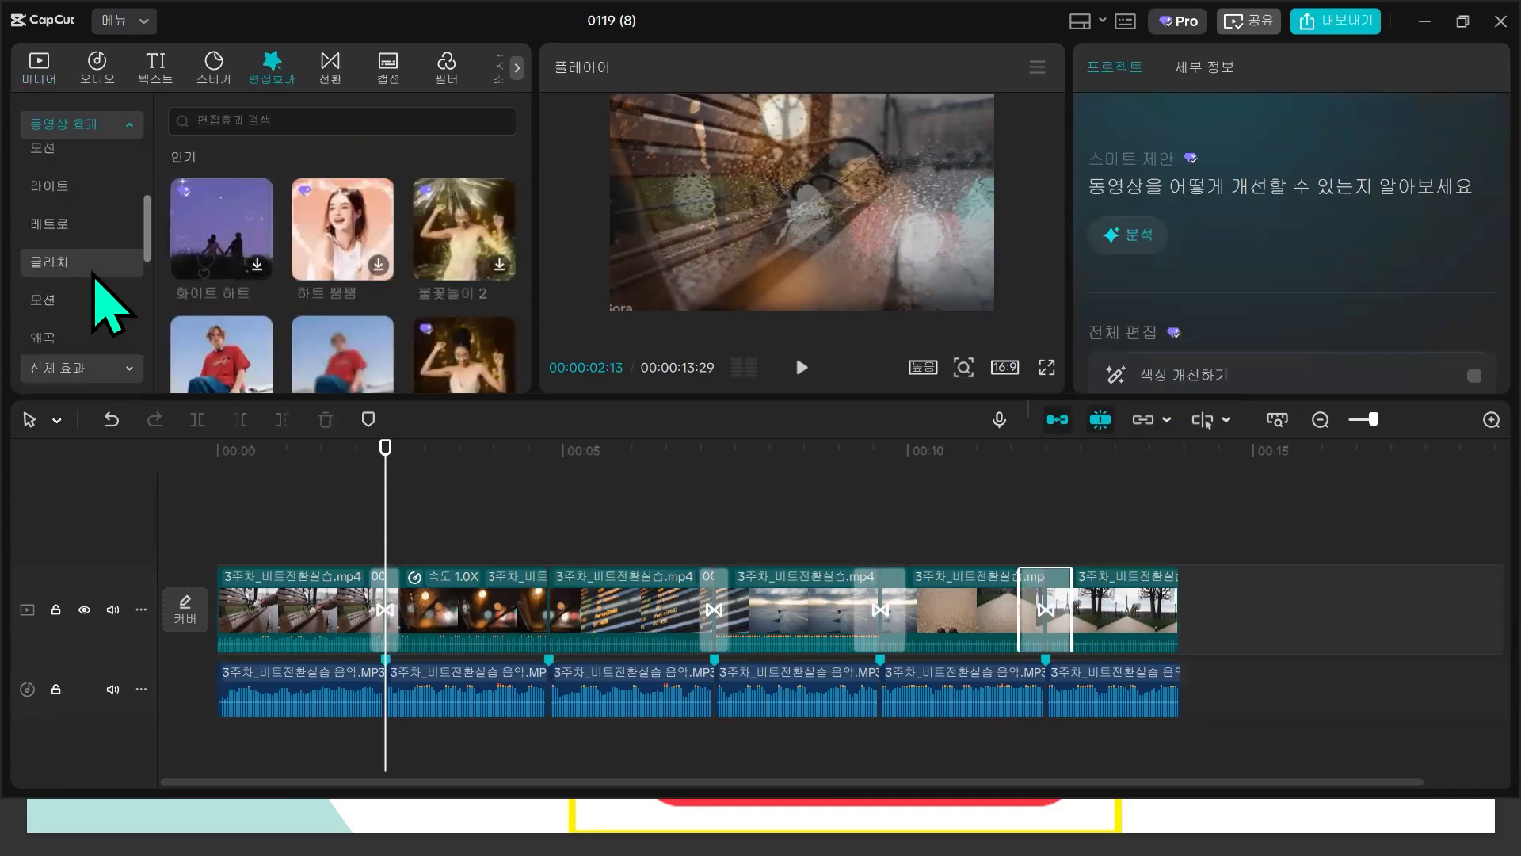
click(77, 229)
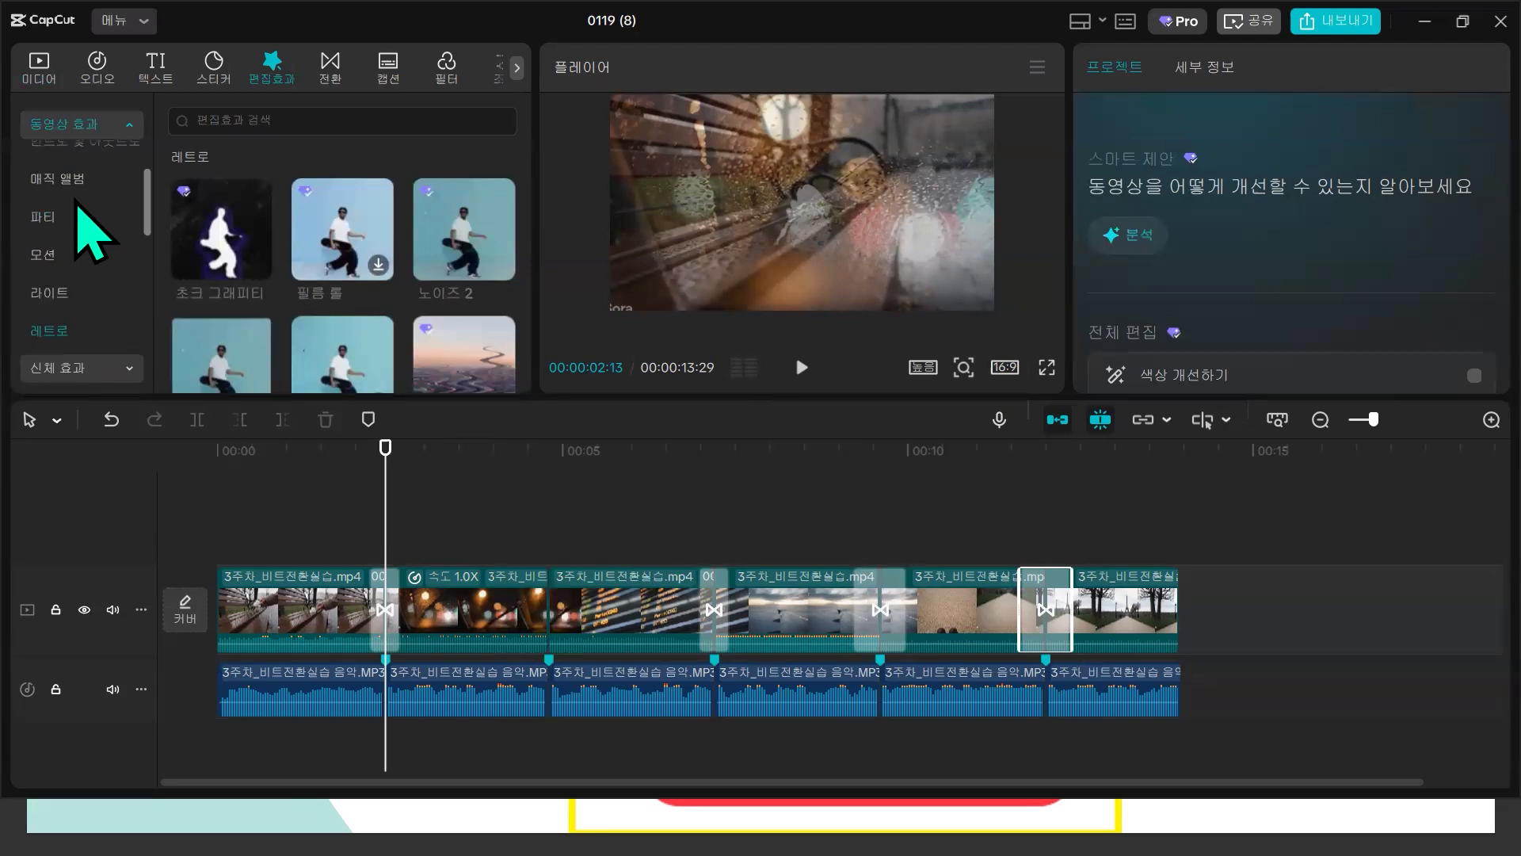
scroll(81, 231, up, 4)
scroll(99, 121, up, 1)
click(93, 121)
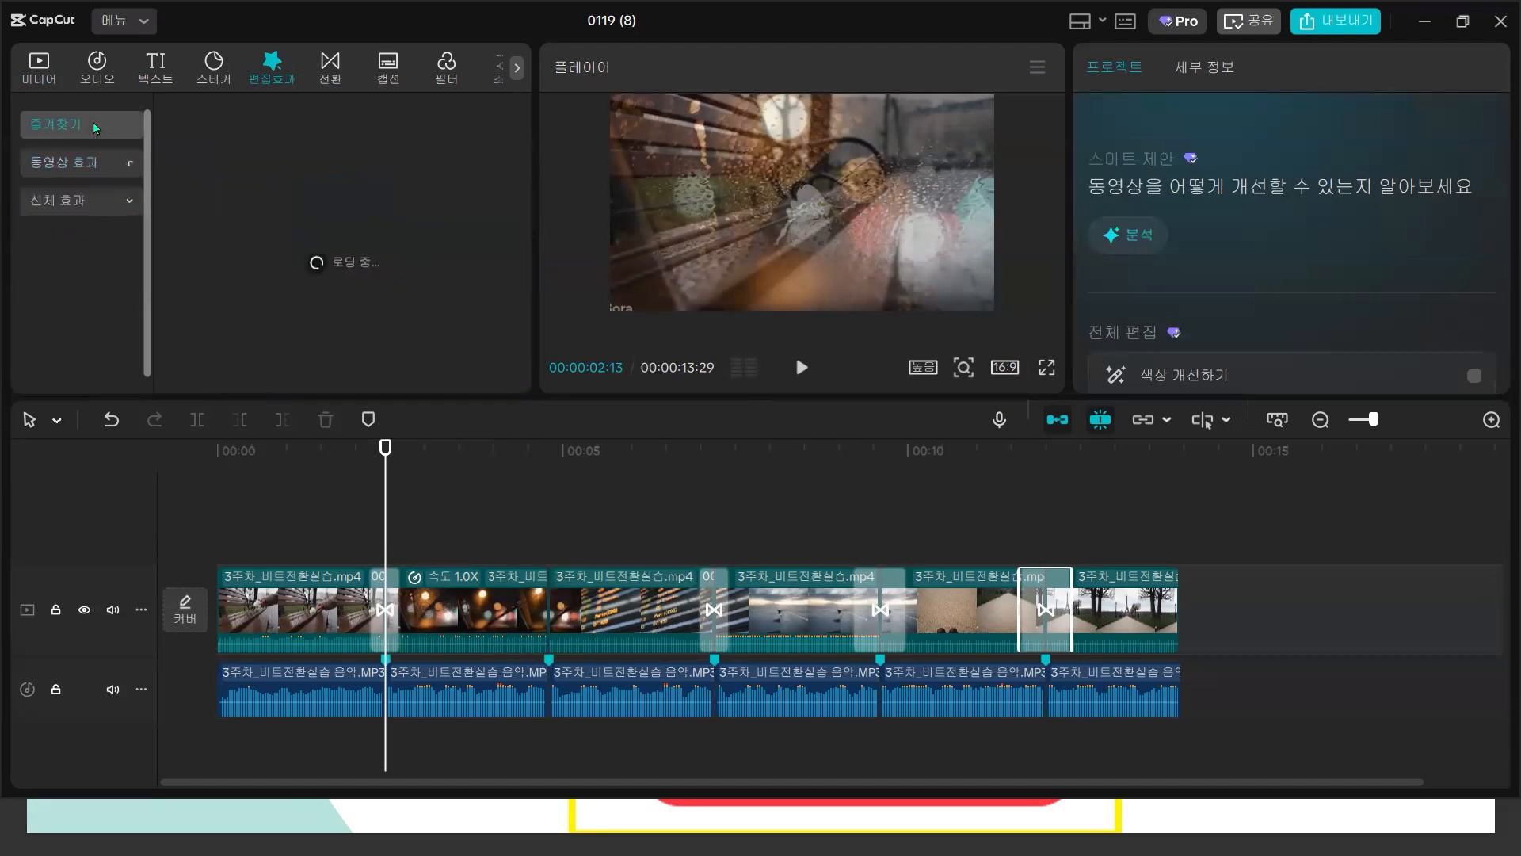
scroll(393, 190, down, 2)
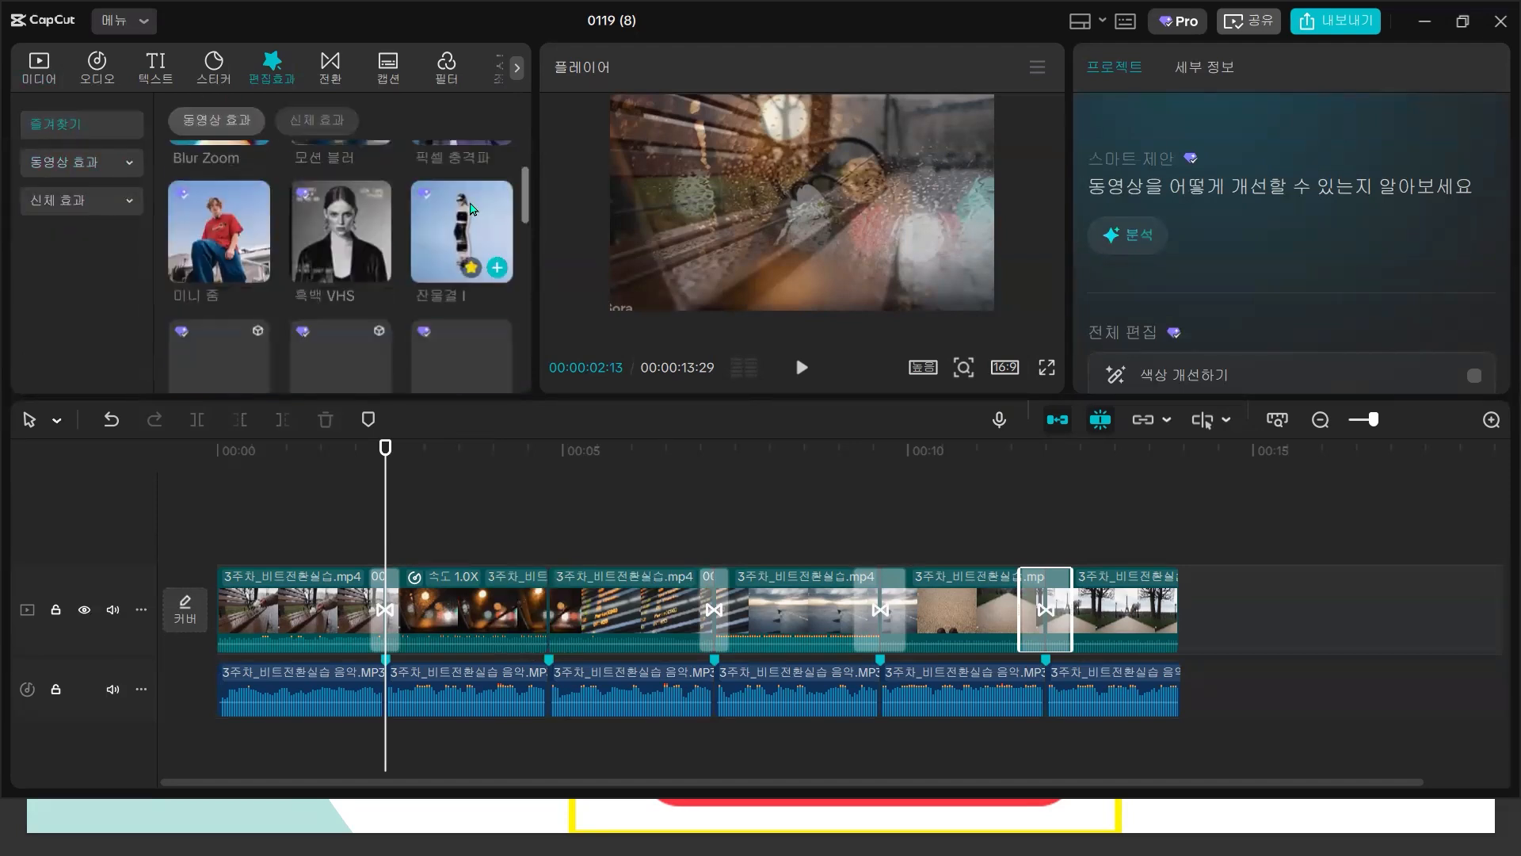
drag(297, 213, 879, 539)
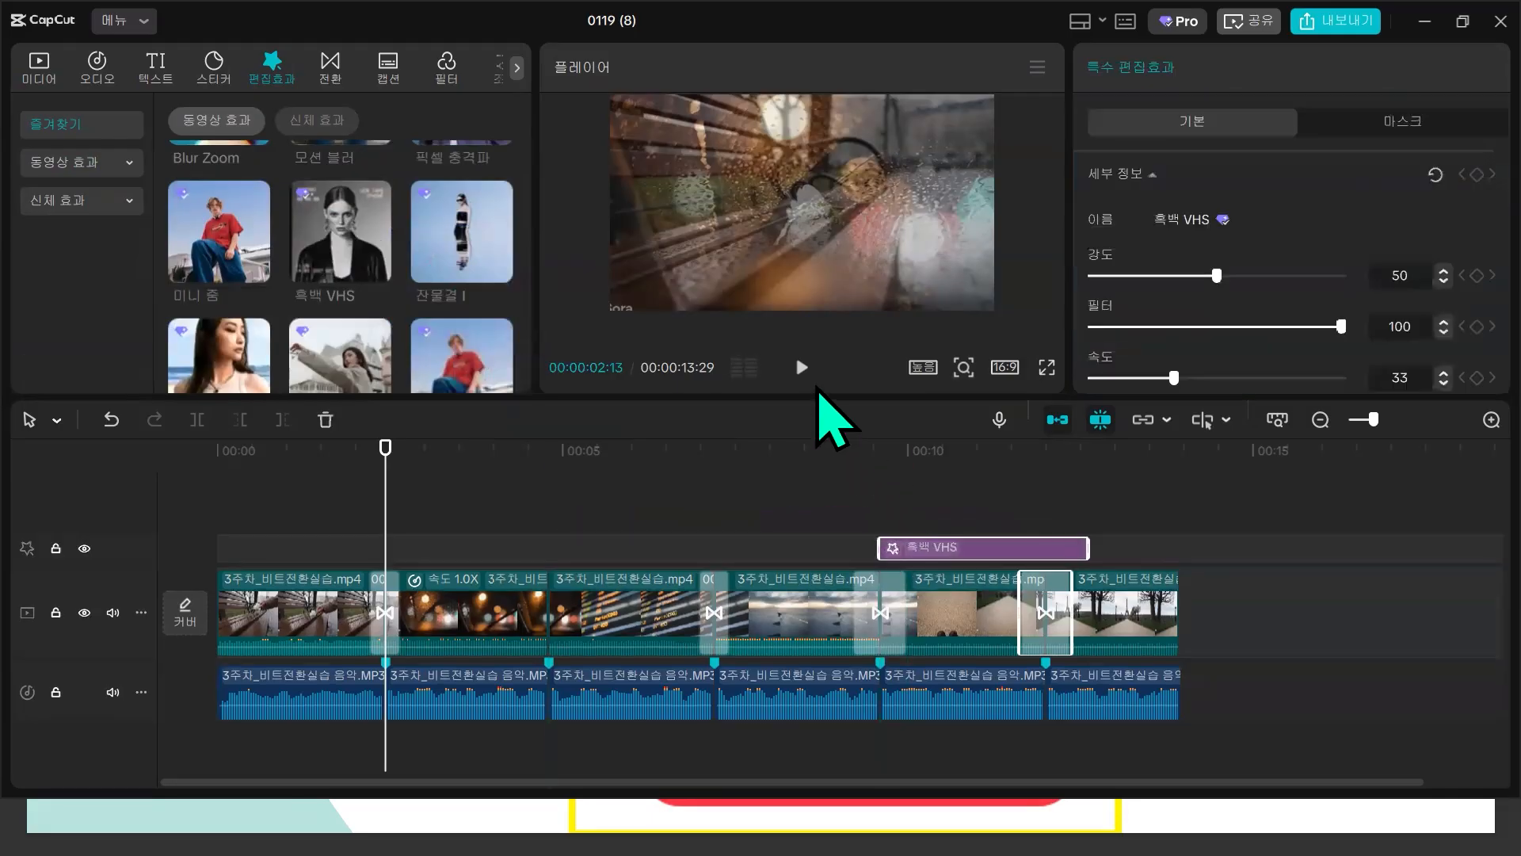
- Play the sequence, view the 흑백 VHS look at 00:00:10:00, and delete the effect
click(802, 366)
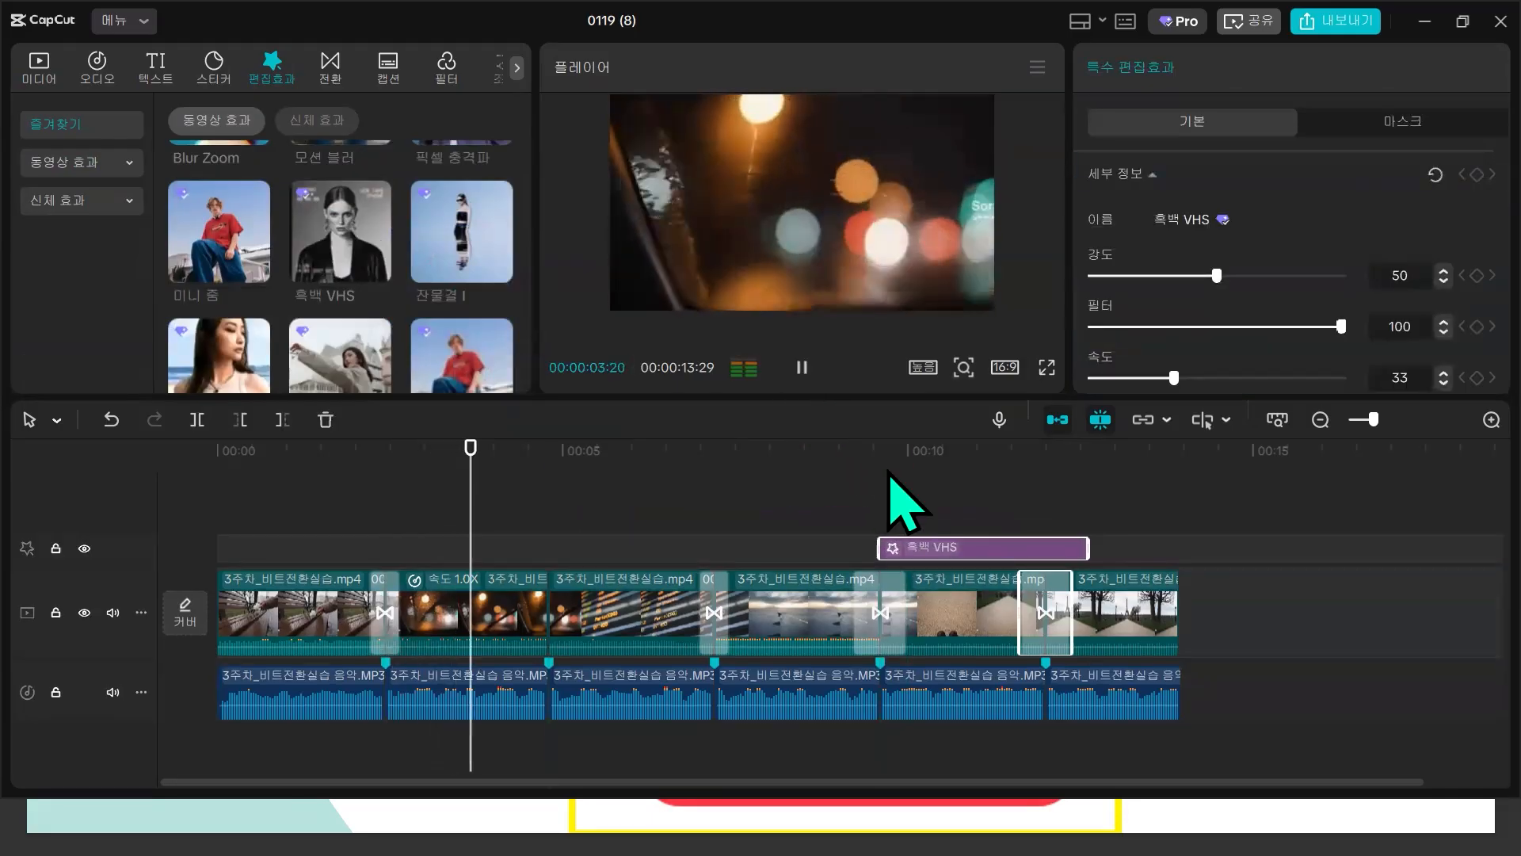
click(857, 469)
click(858, 464)
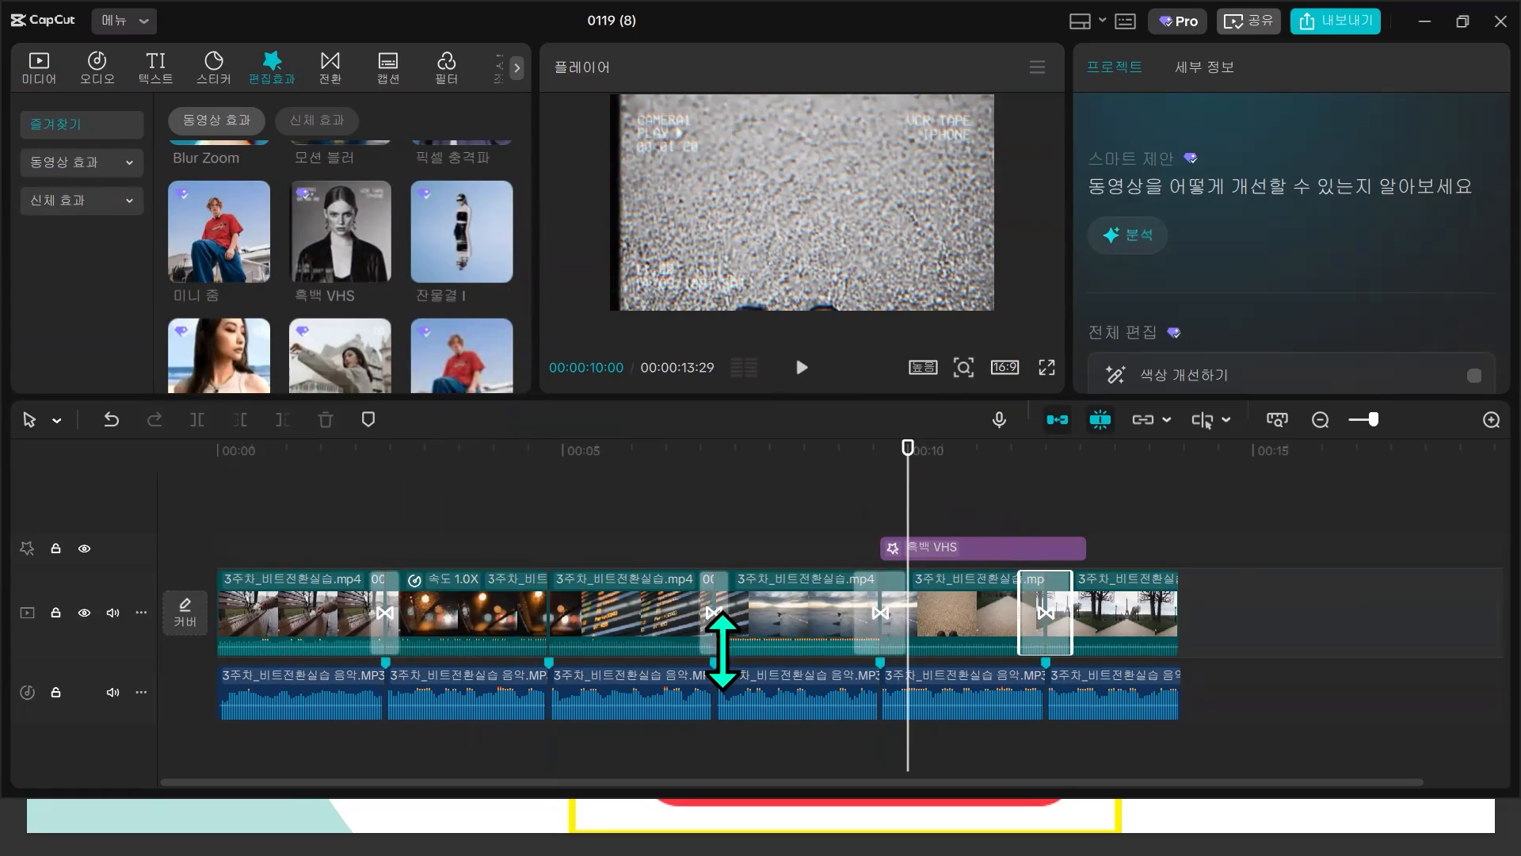
click(1054, 546)
key(Delete)
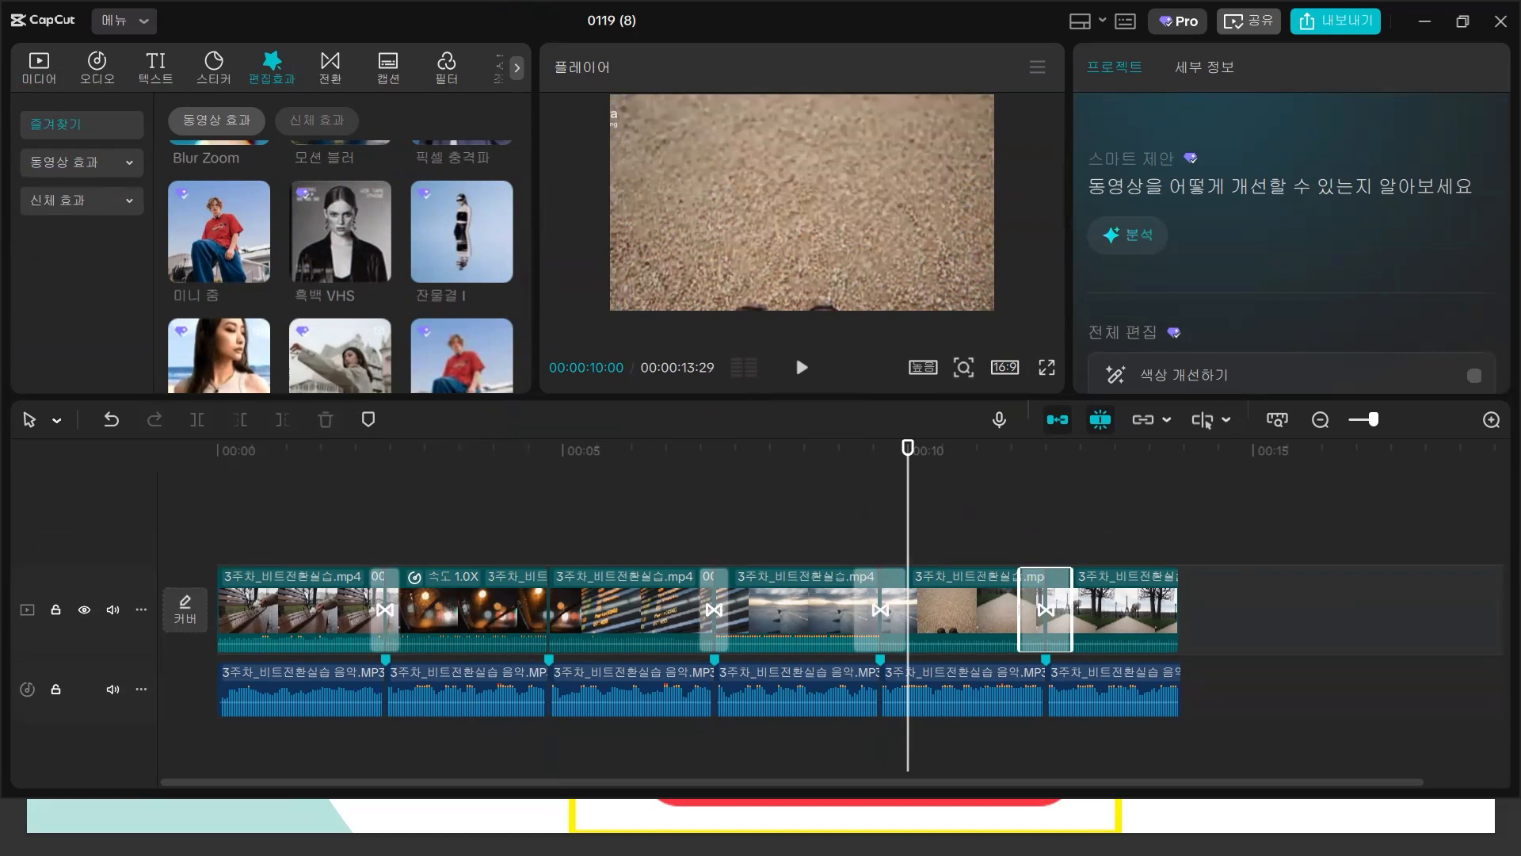
- Delete the transition between the bench clip and the night-lights clip, and place the playhead at 00:00:02:13
click(241, 535)
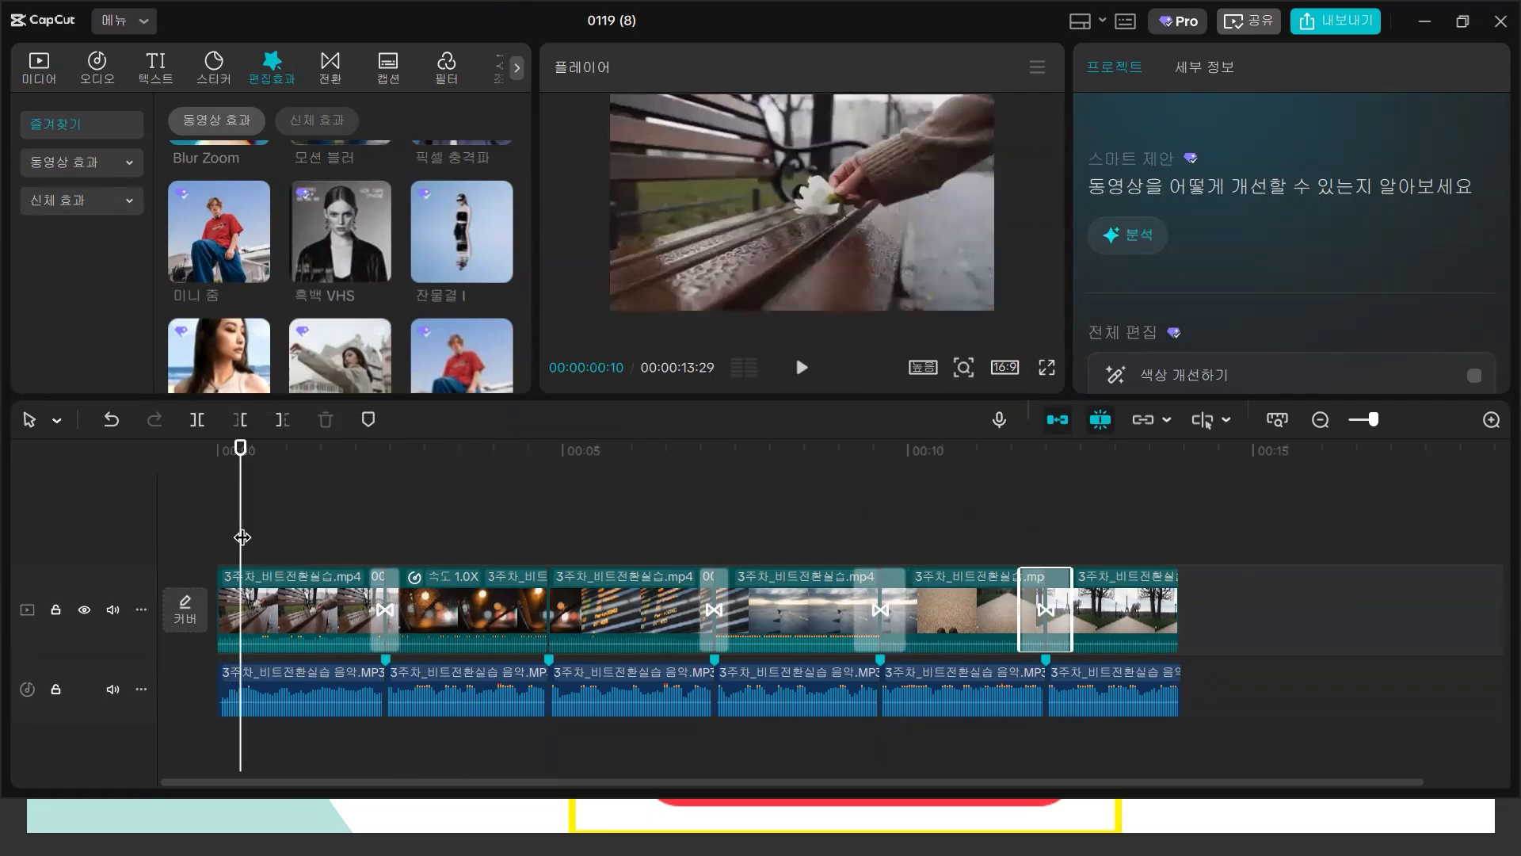
click(382, 606)
key(Delete)
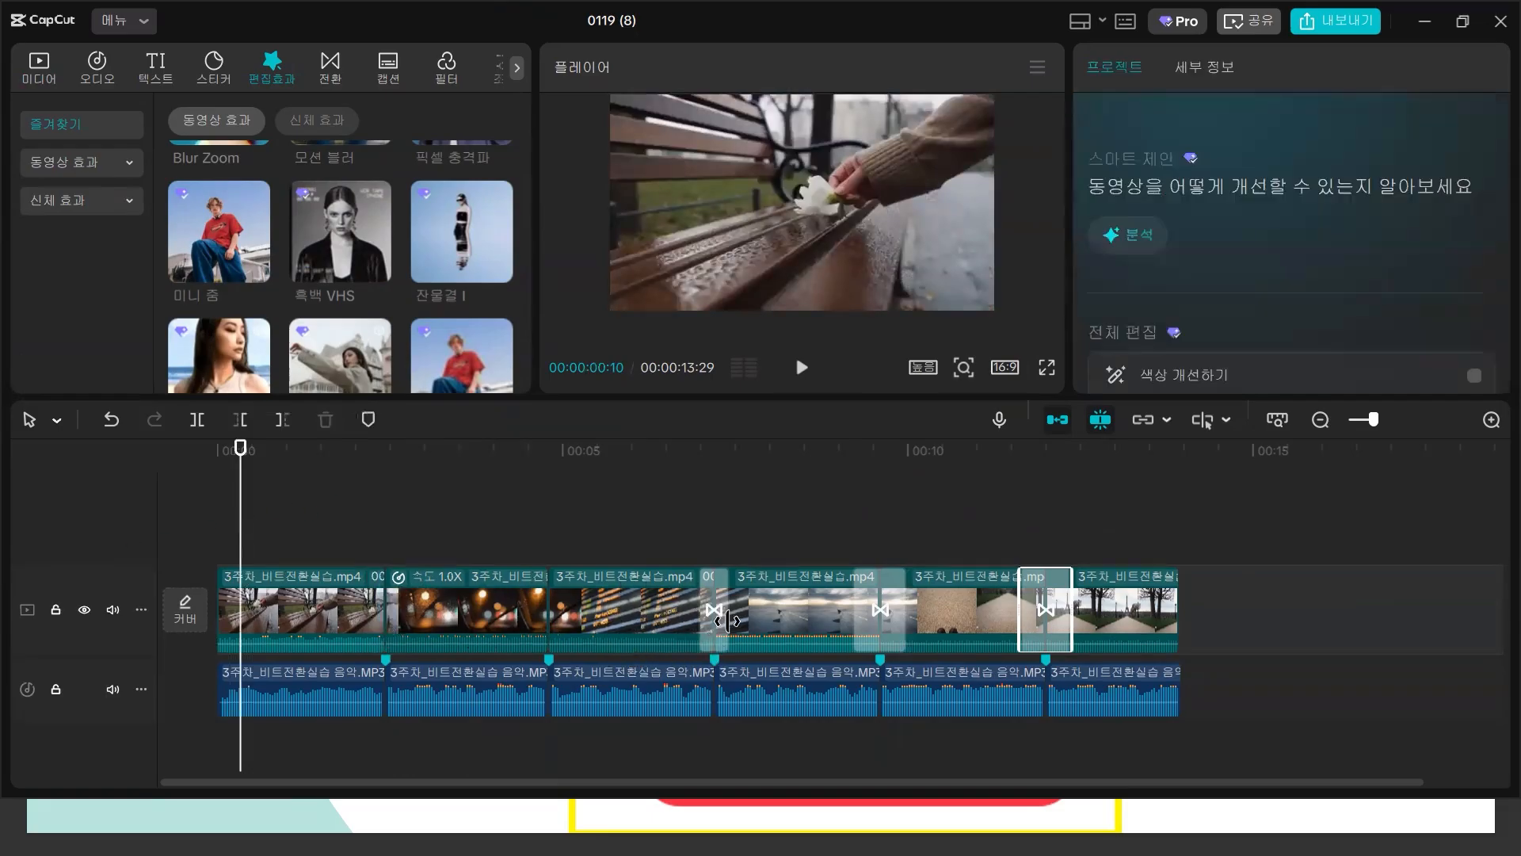
click(385, 517)
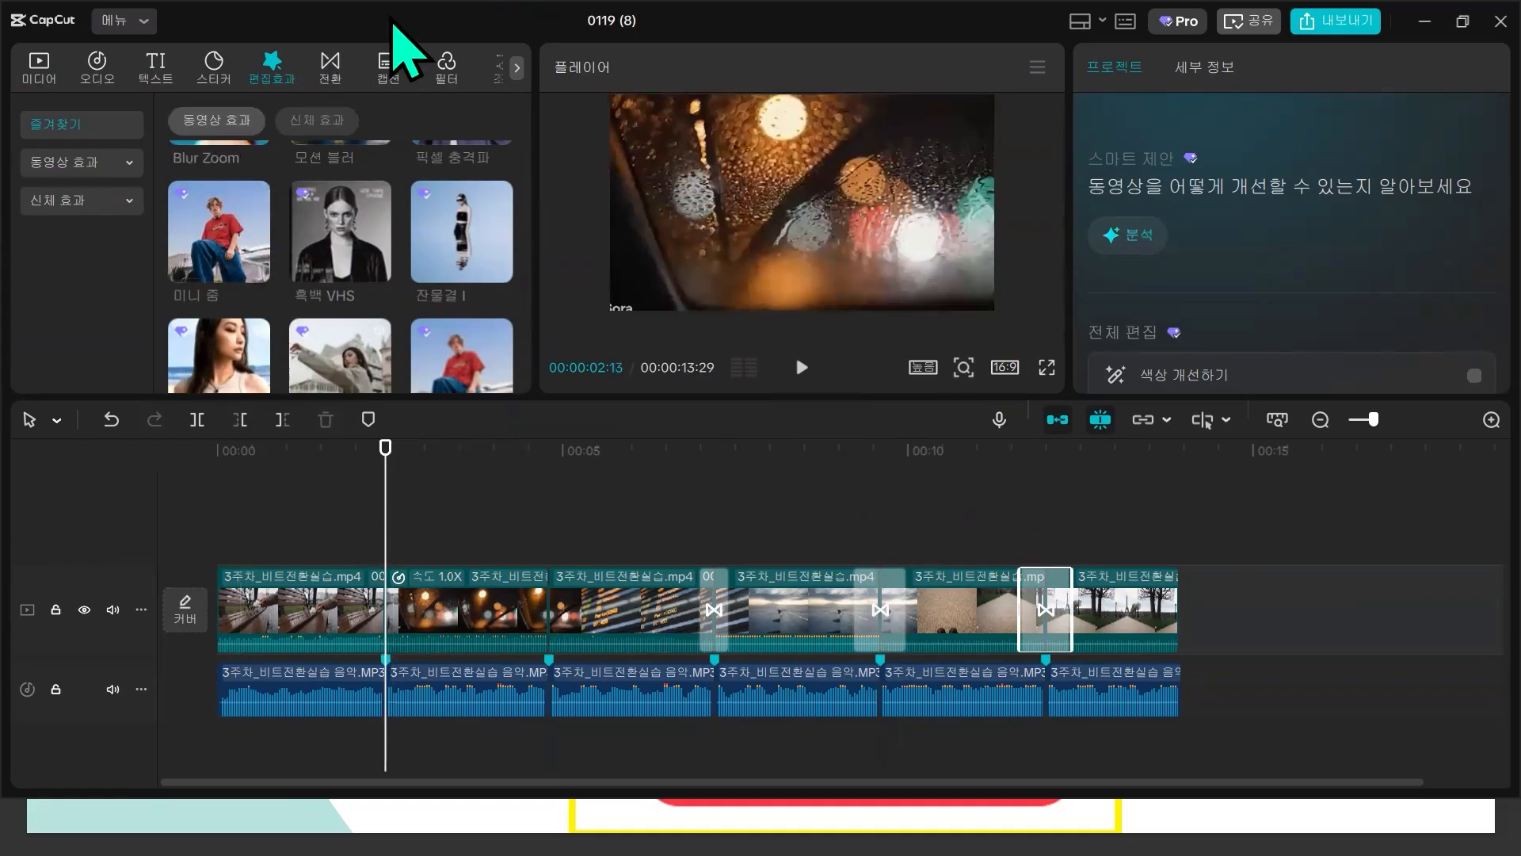
- Scrub the timeline back and forth across the opening cuts to review the clips without transitions
scroll(390, 204, up, 2)
click(317, 462)
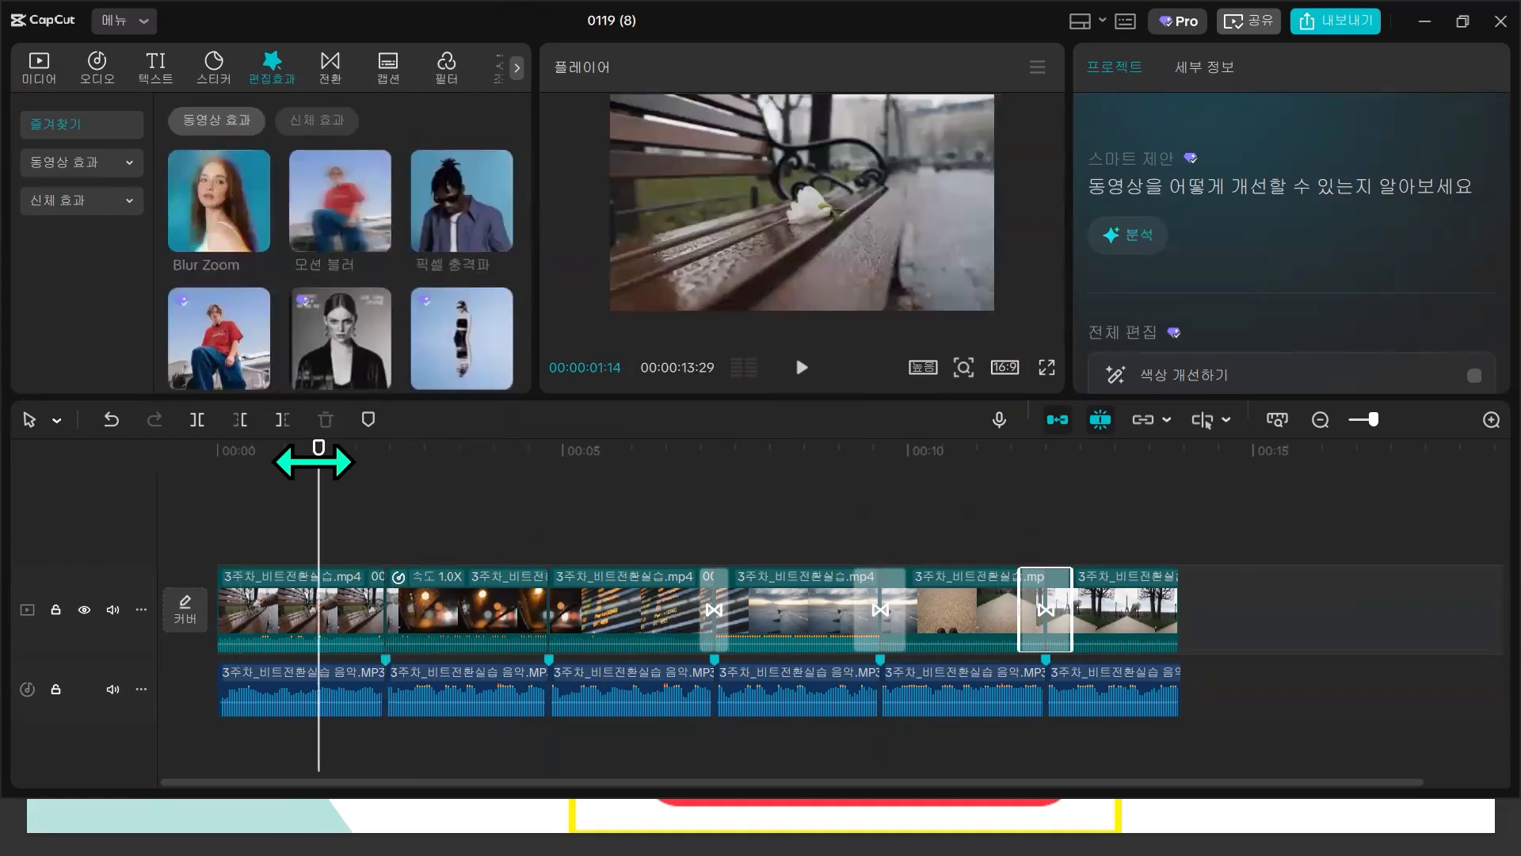
drag(282, 520, 486, 619)
click(501, 544)
drag(502, 544, 385, 521)
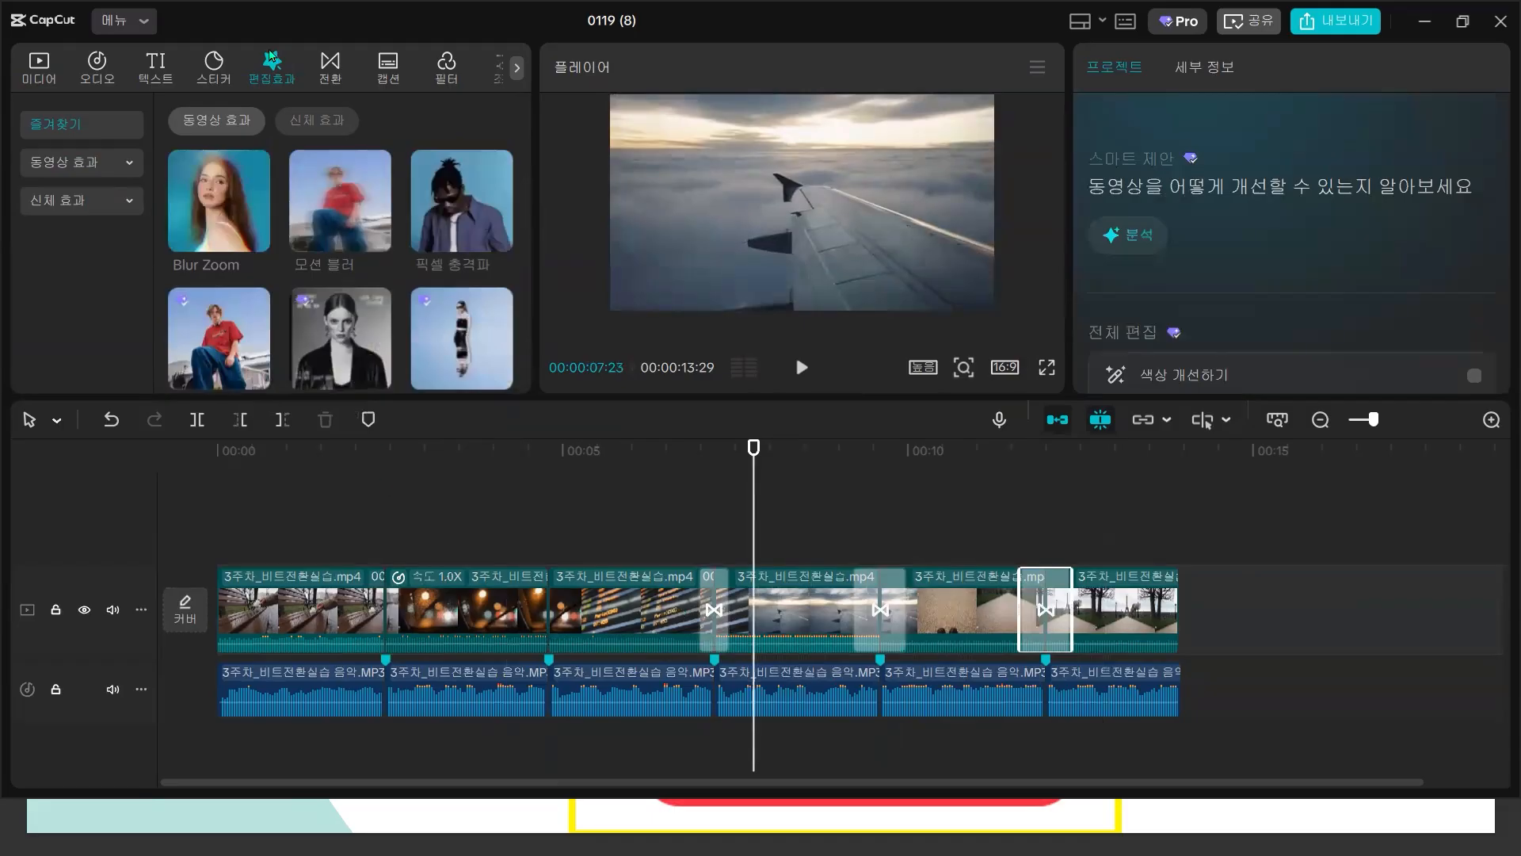
- Add the 렌즈 줌 effect from the 인기 video effects above the bench clip and shorten it to about two seconds
click(88, 165)
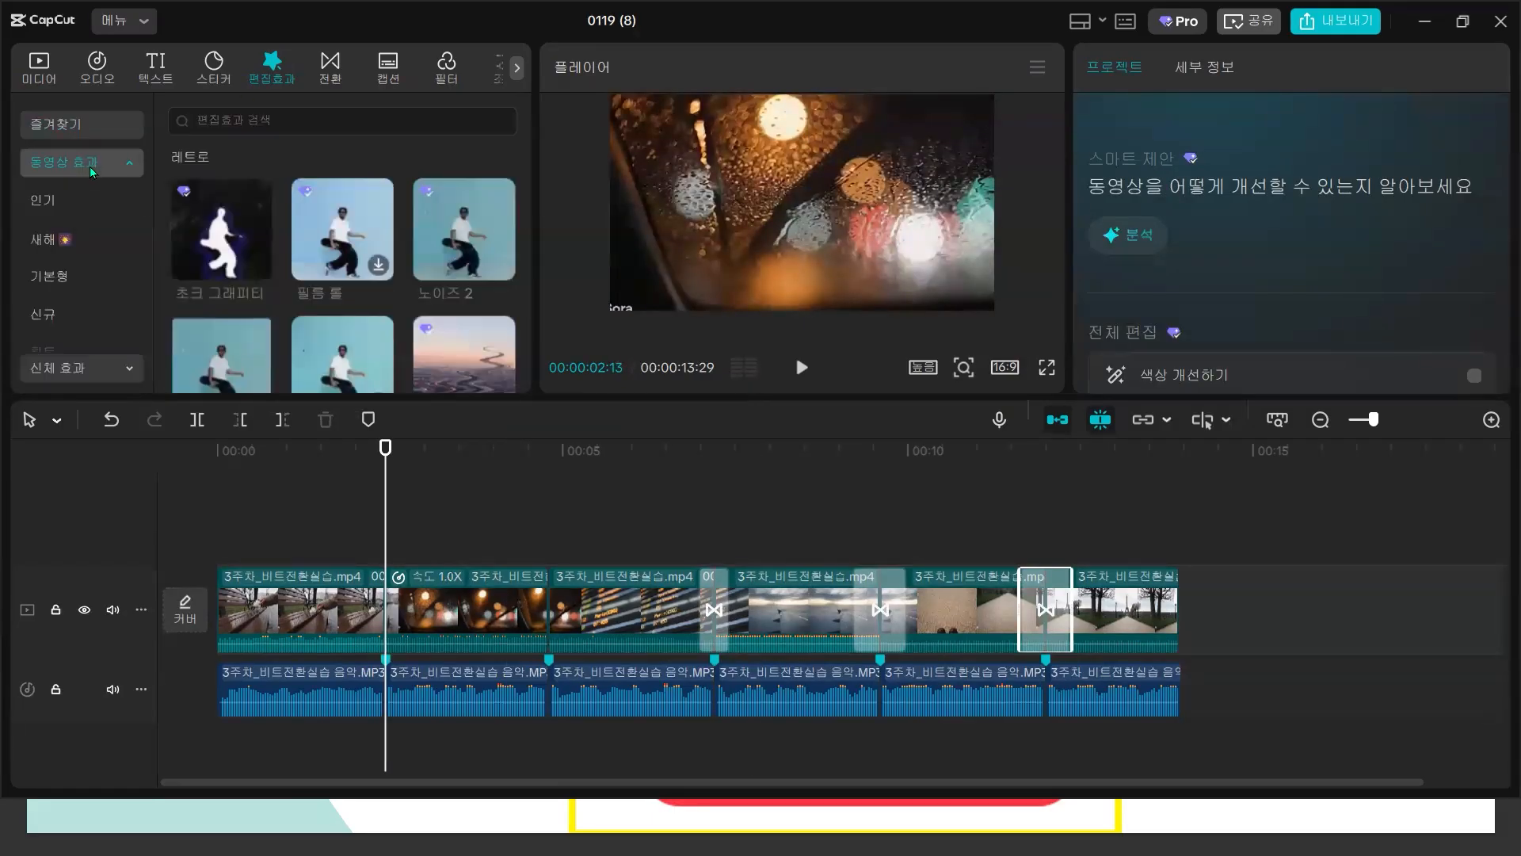
click(75, 202)
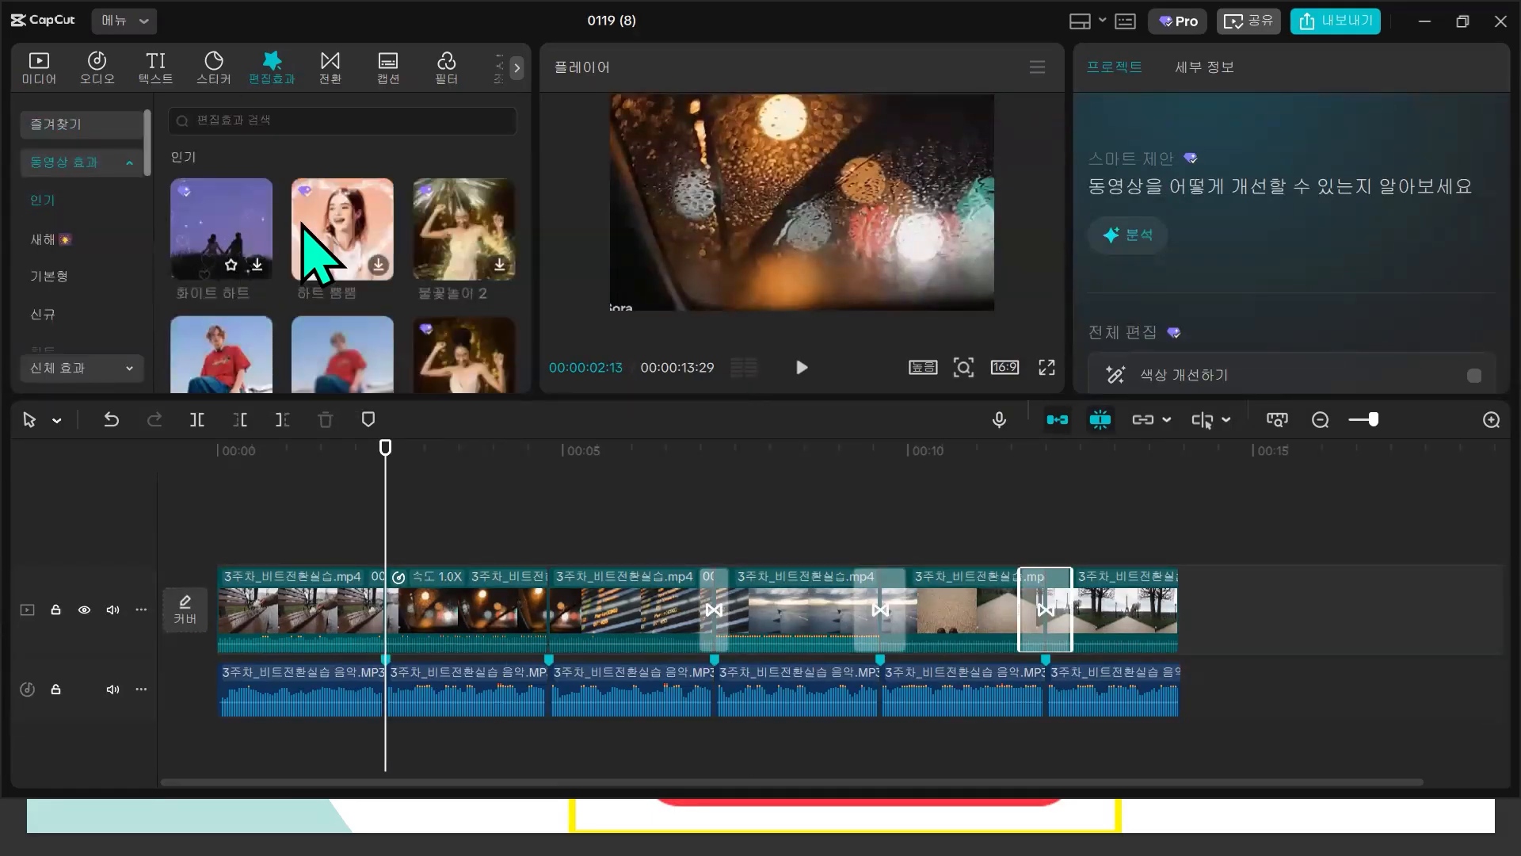
scroll(254, 325, down, 2)
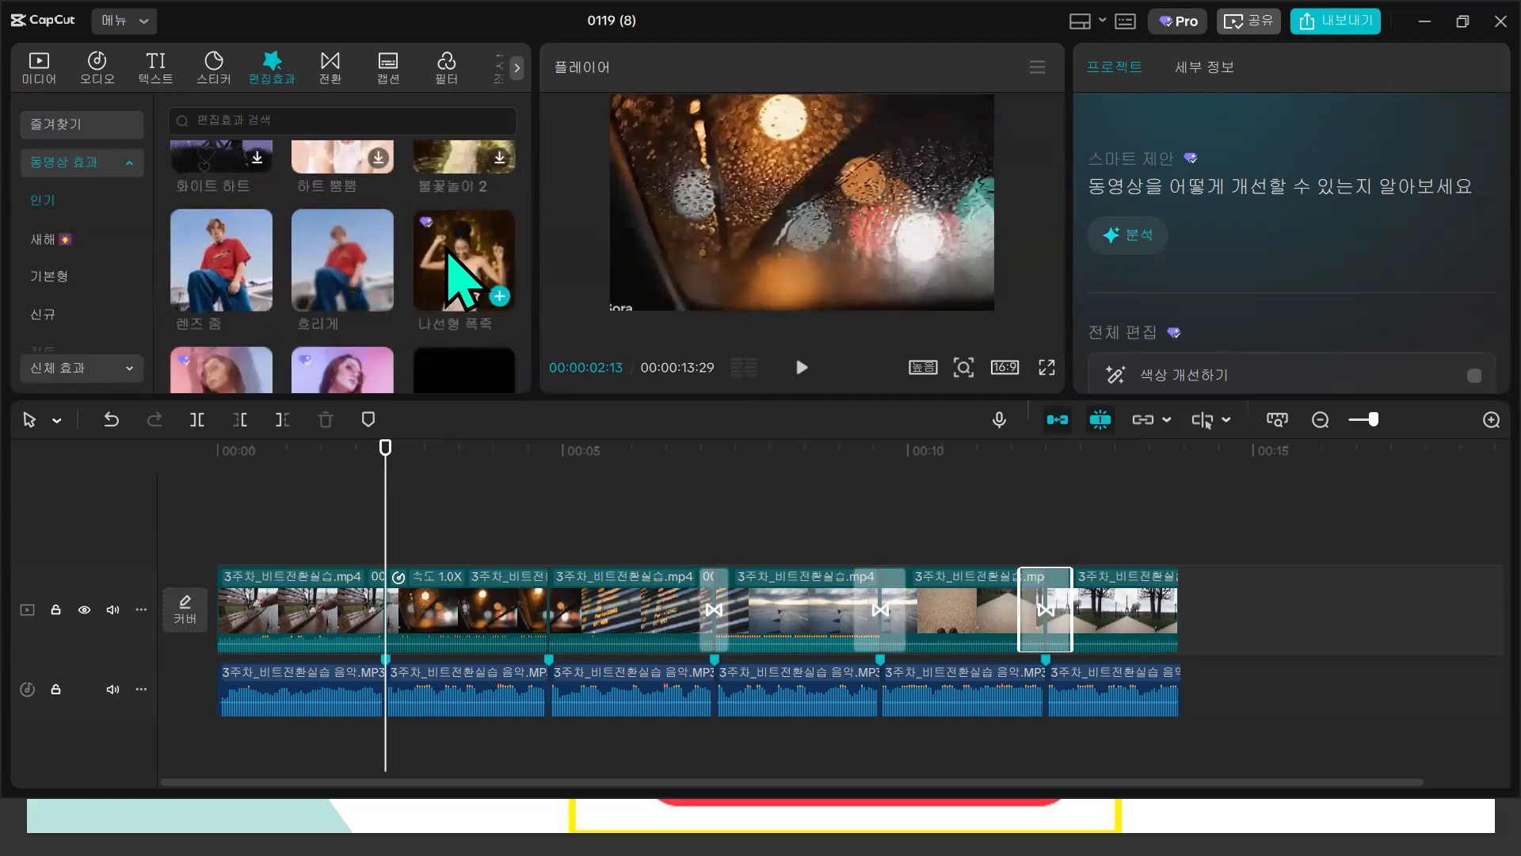
drag(265, 298, 388, 540)
drag(389, 487, 302, 547)
drag(431, 548, 354, 550)
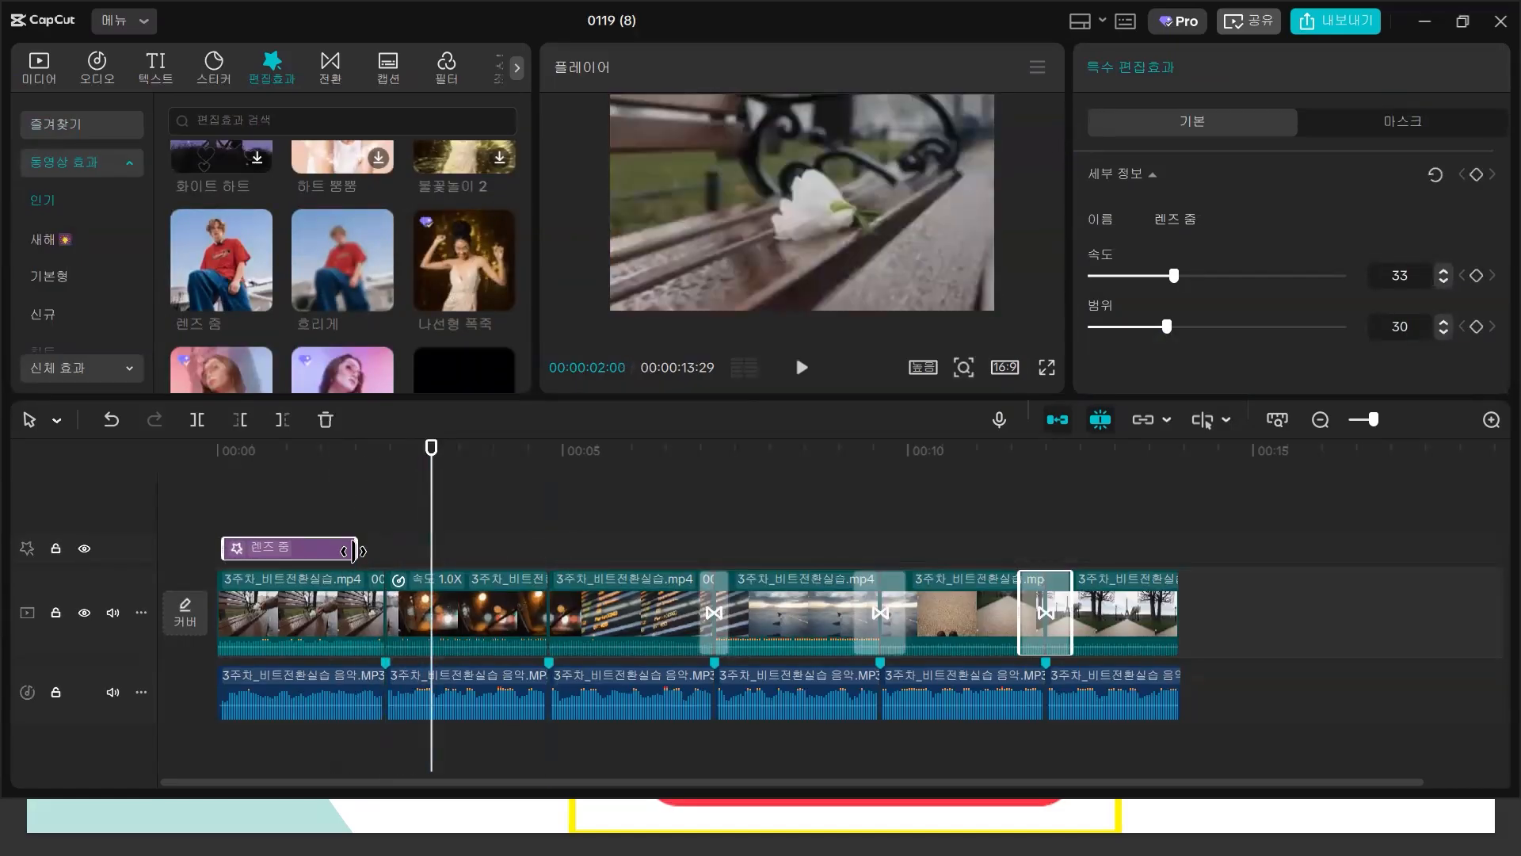
- Add the 혼합 overlay transition at the cuts on both sides of the night-lights clip
scroll(444, 273, down, 1)
drag(432, 476, 390, 506)
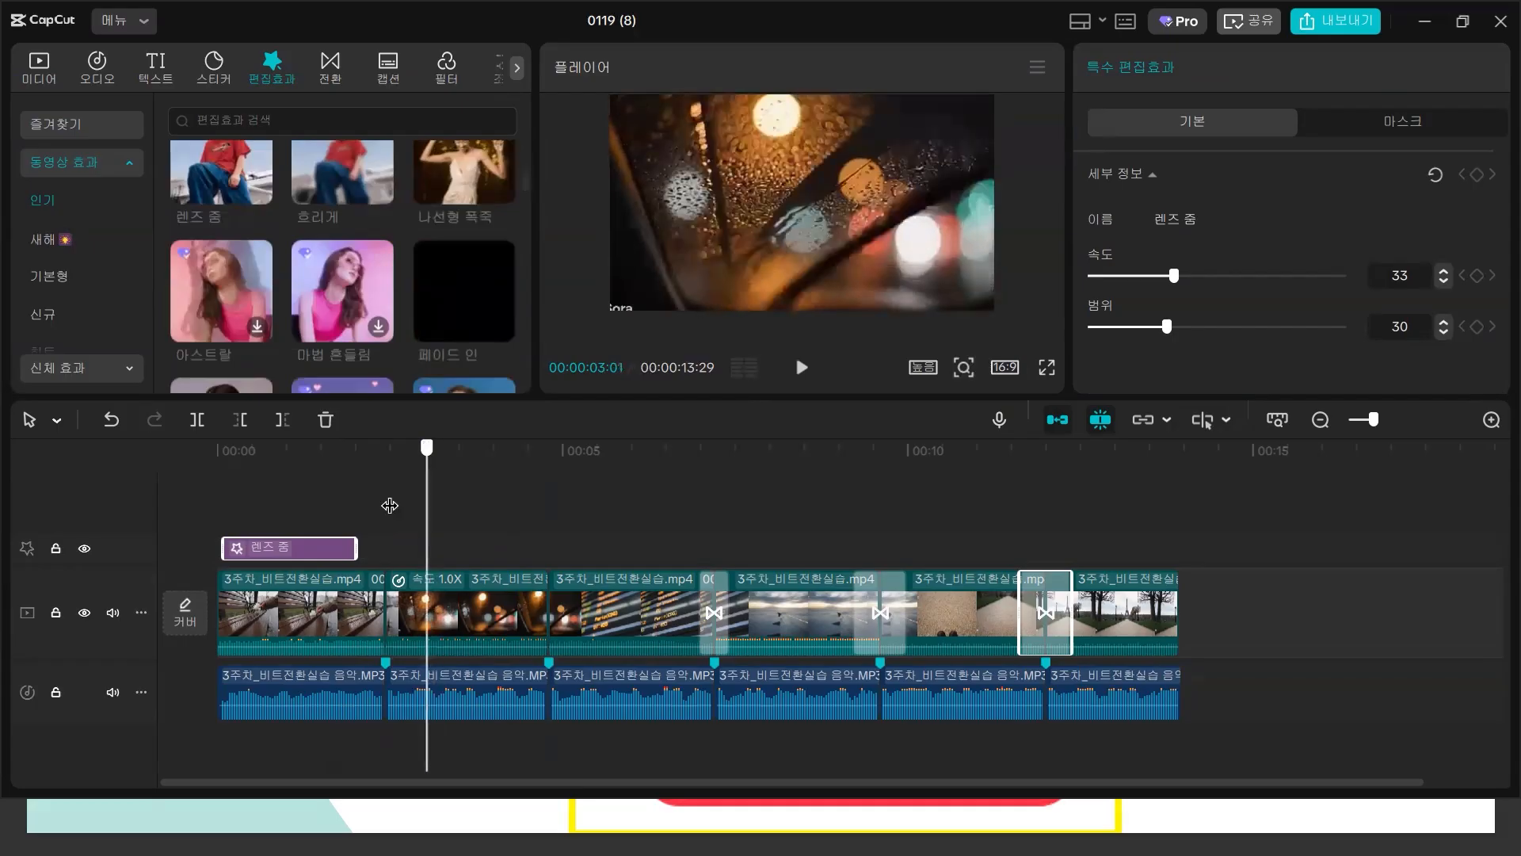
click(330, 70)
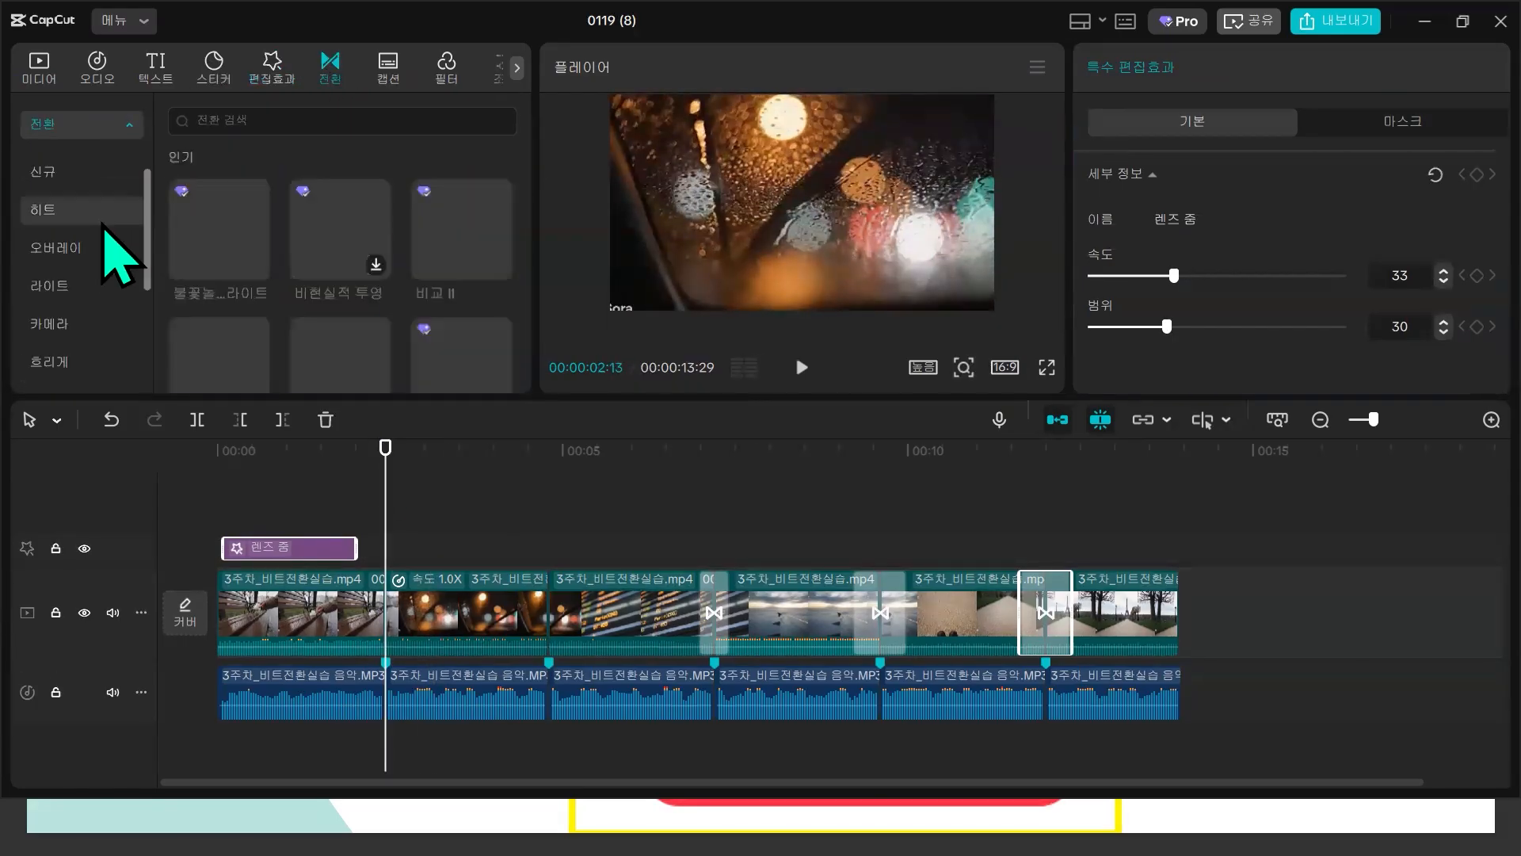
scroll(109, 253, up, 3)
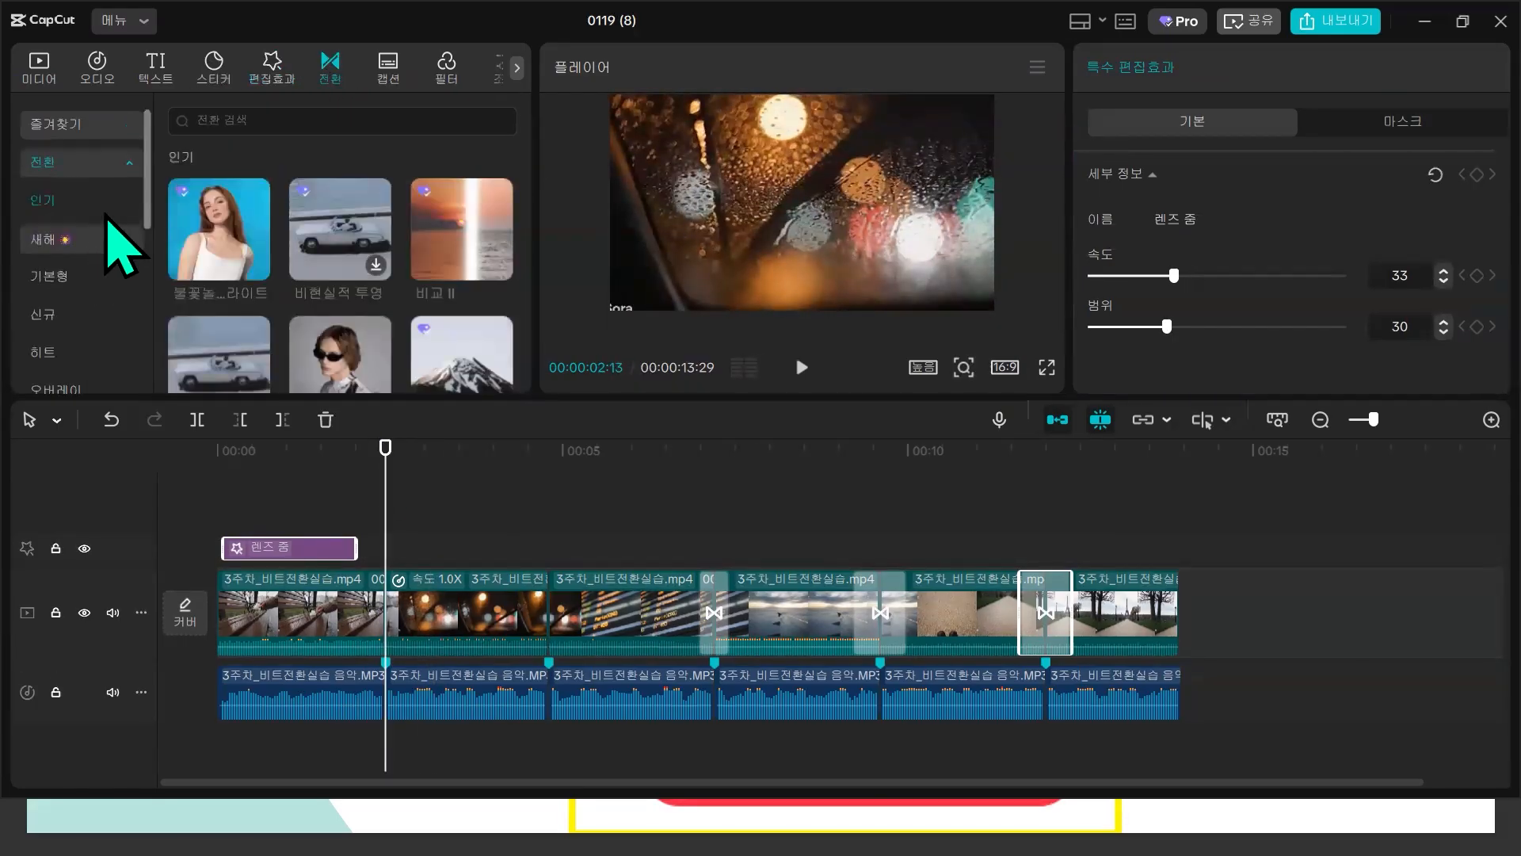
scroll(99, 321, down, 3)
click(83, 277)
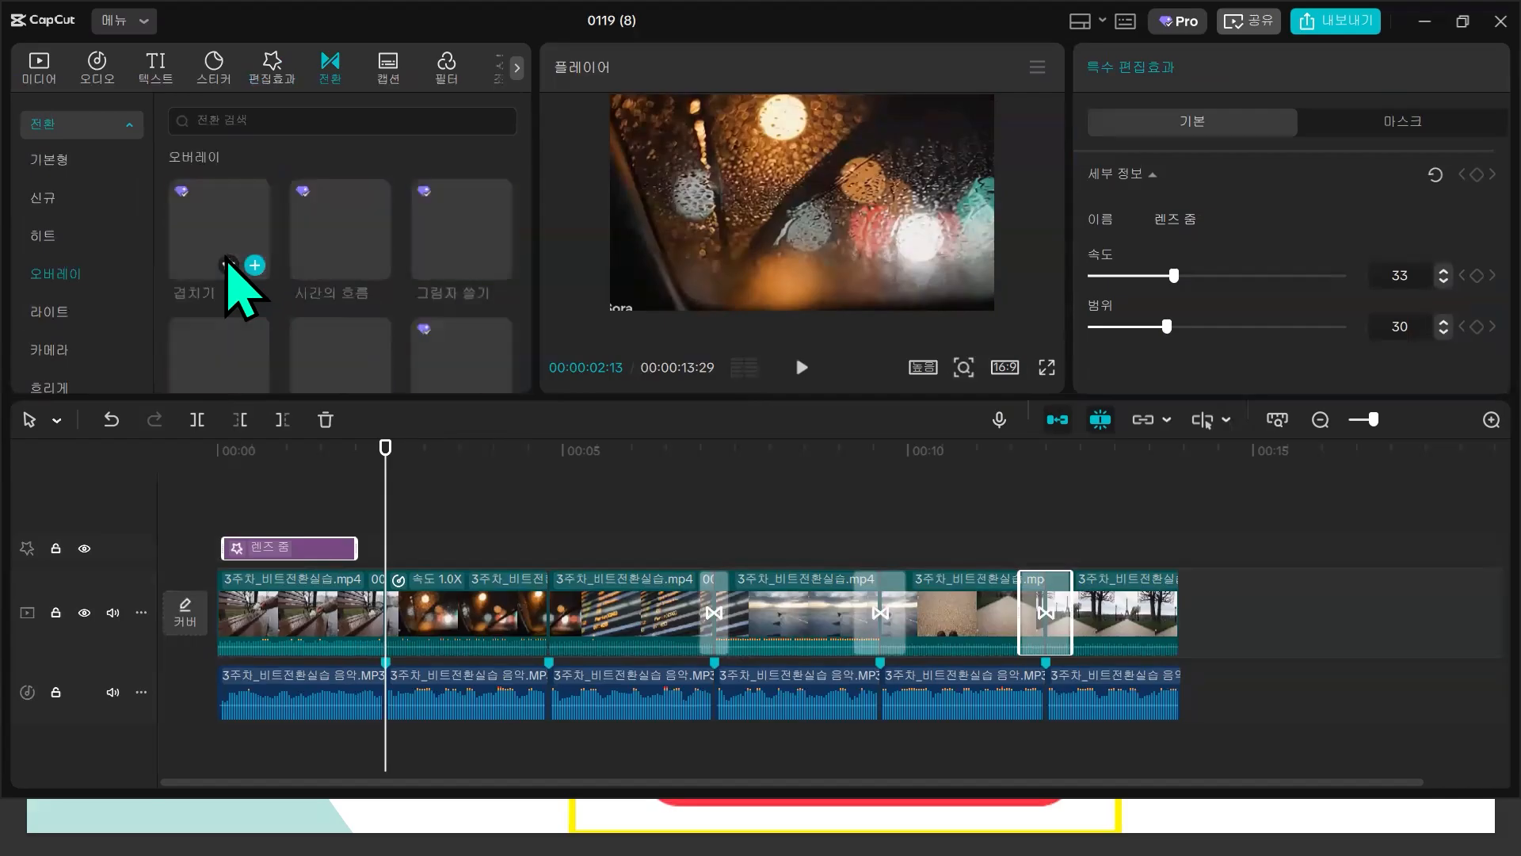
scroll(227, 238, down, 2)
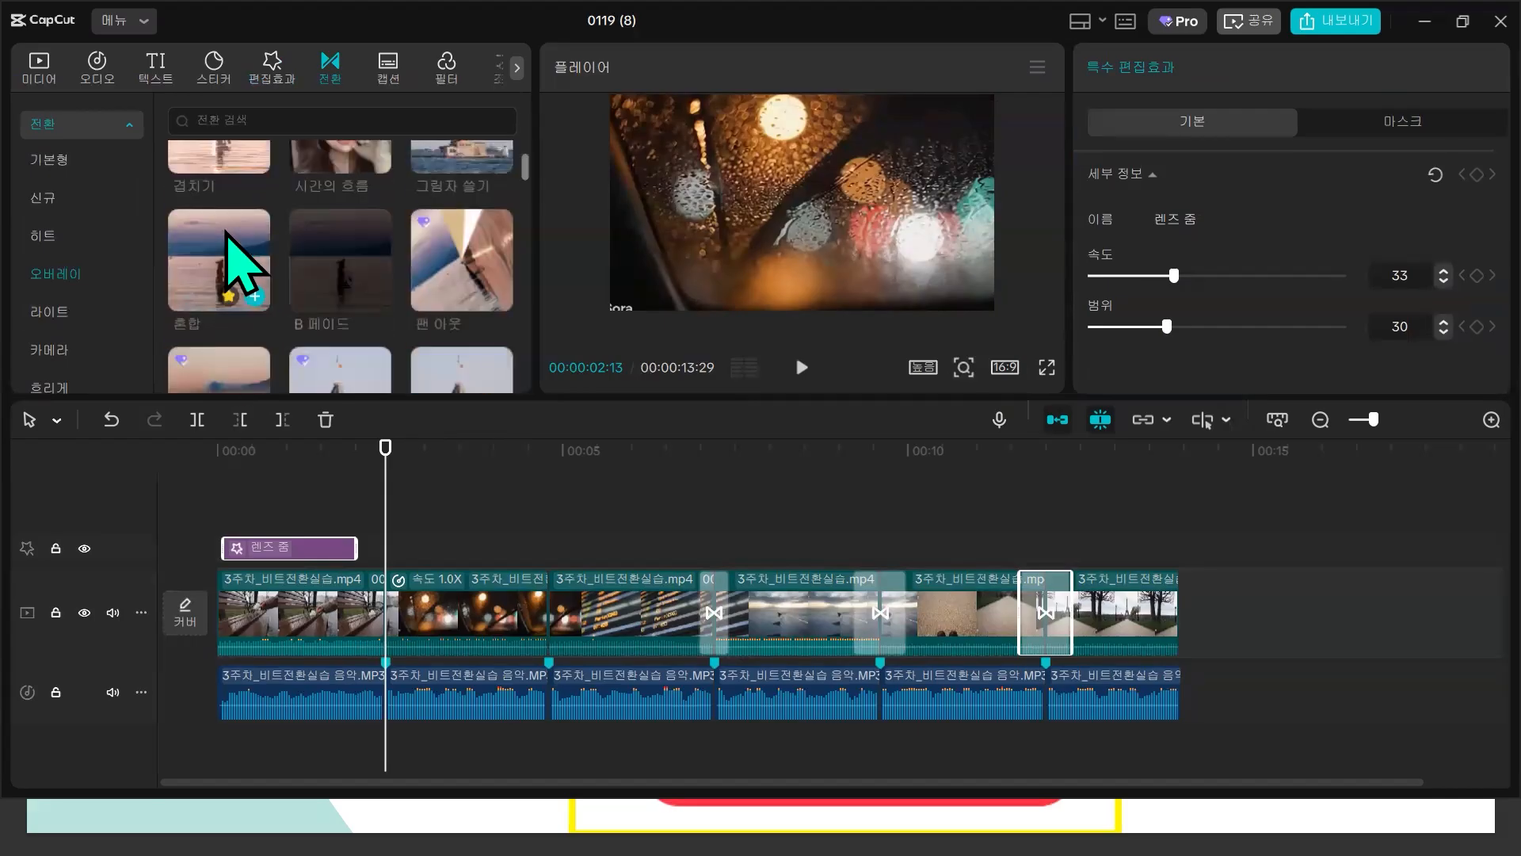
drag(259, 252, 380, 608)
drag(237, 261, 547, 610)
- Scrub to the fourth beat marker and play the transitions between the remaining clips
click(515, 542)
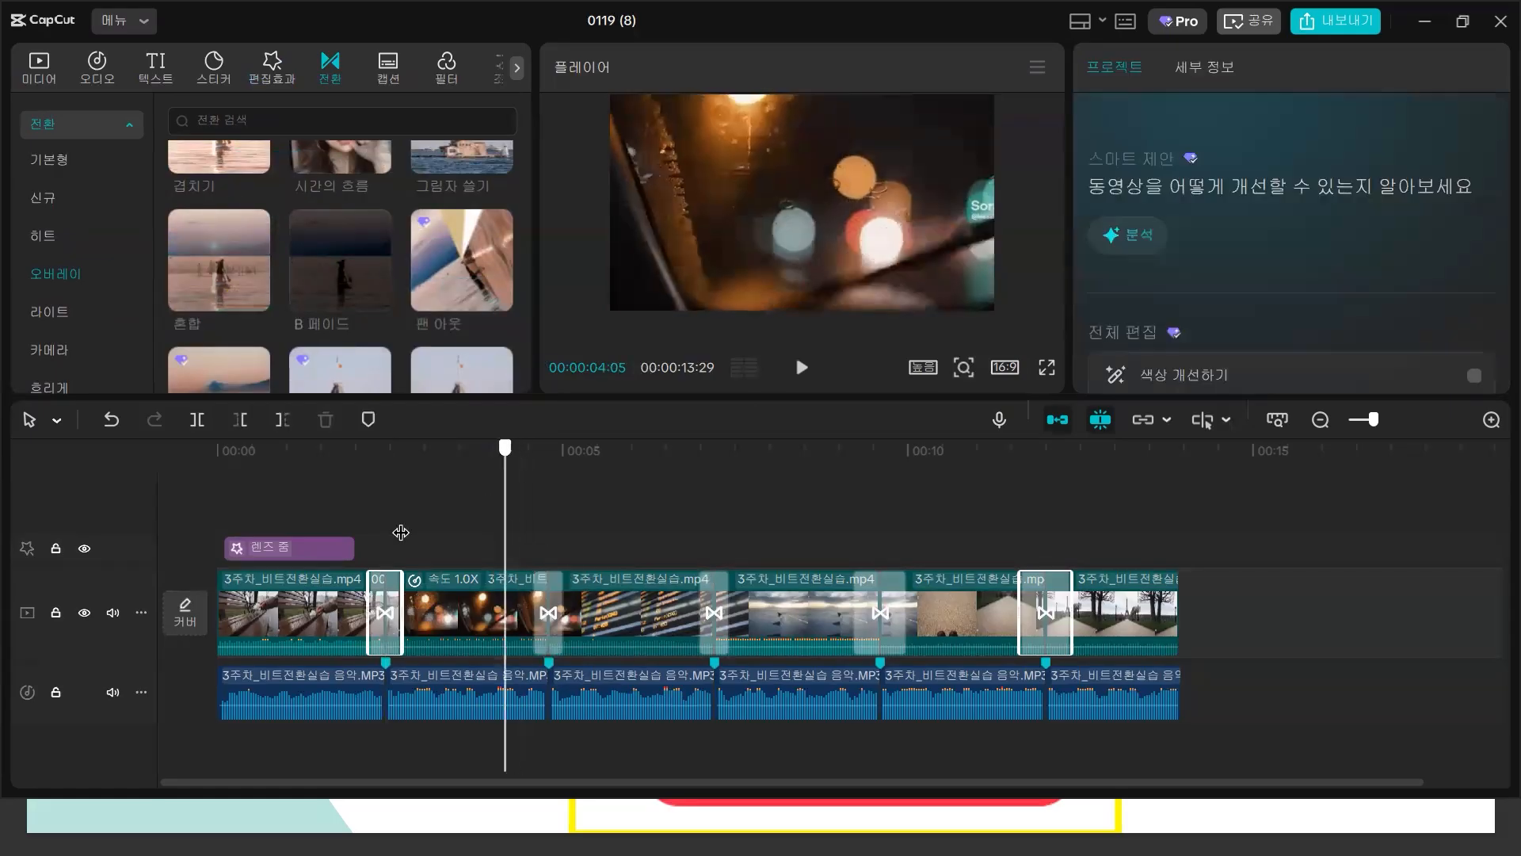
drag(874, 541, 942, 547)
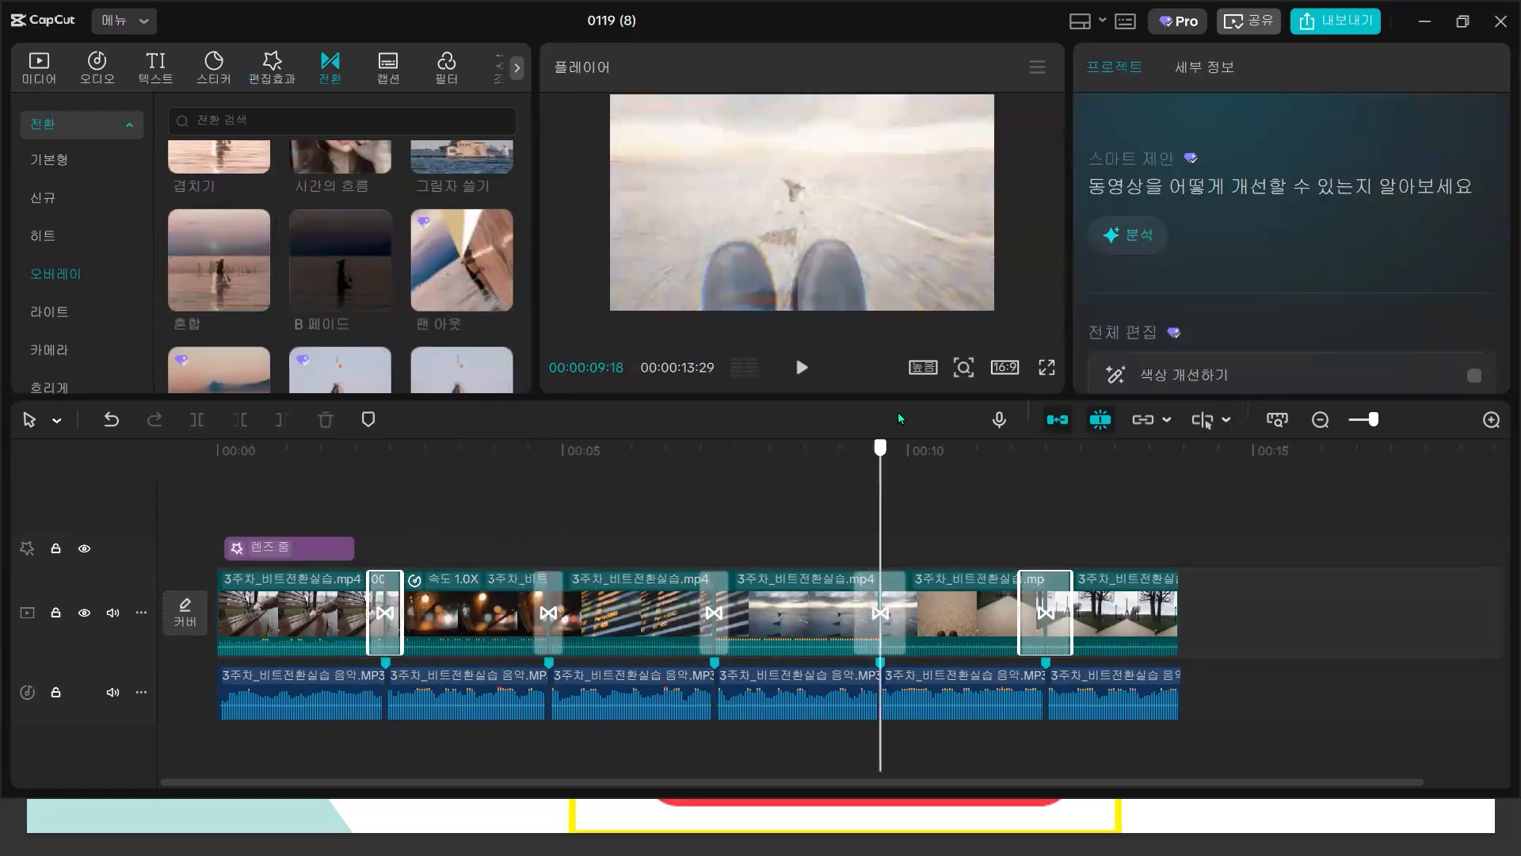
click(801, 367)
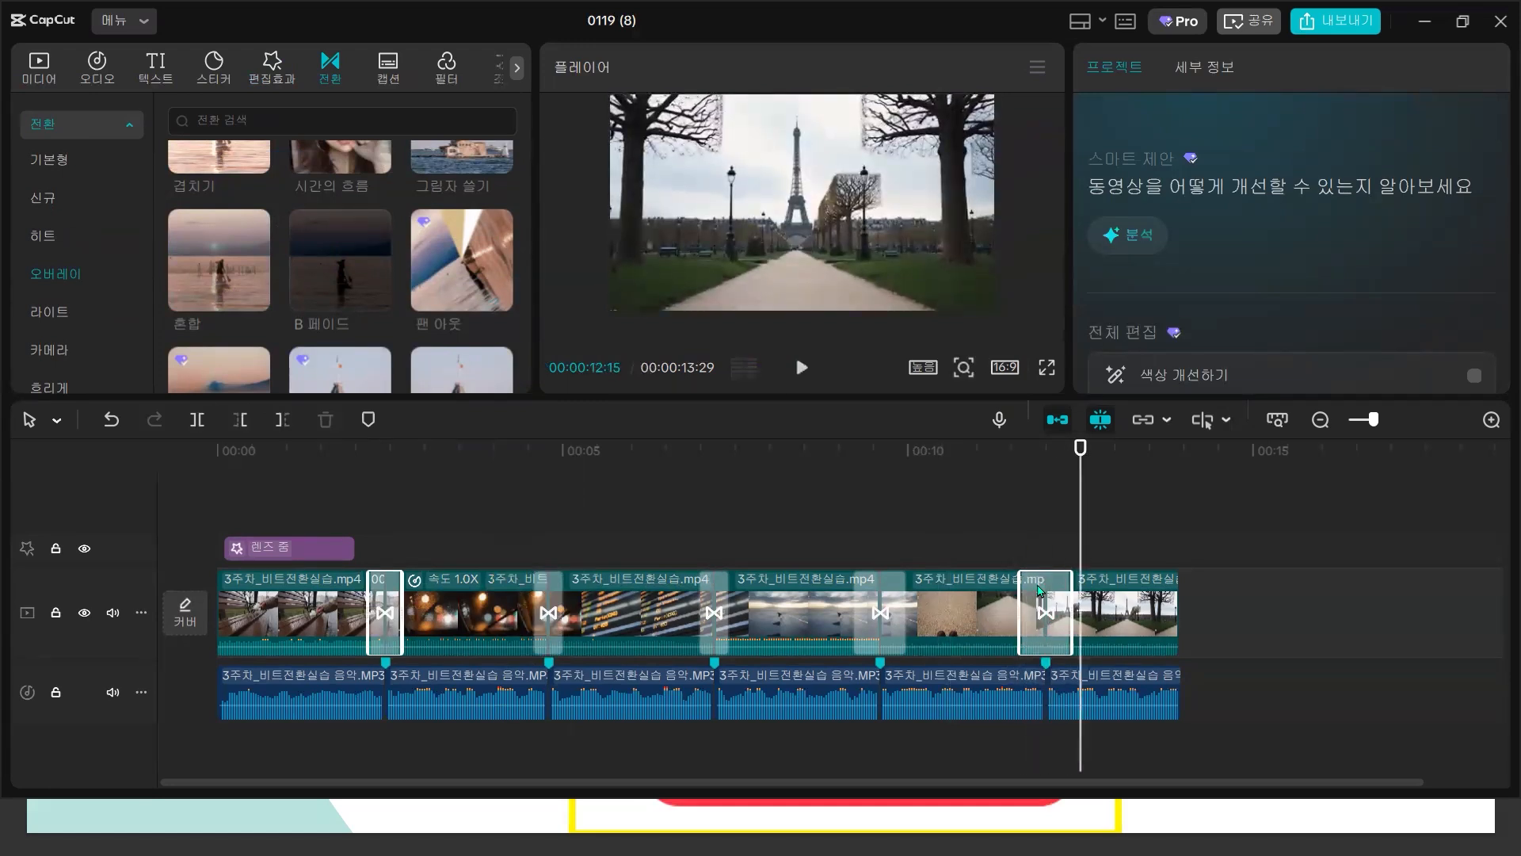
- Replace the last transition before the Eiffel Tower clip with 혼합 and play it from 00:00:11:13
click(1021, 545)
click(1040, 596)
key(Delete)
drag(226, 252, 1038, 601)
click(1008, 545)
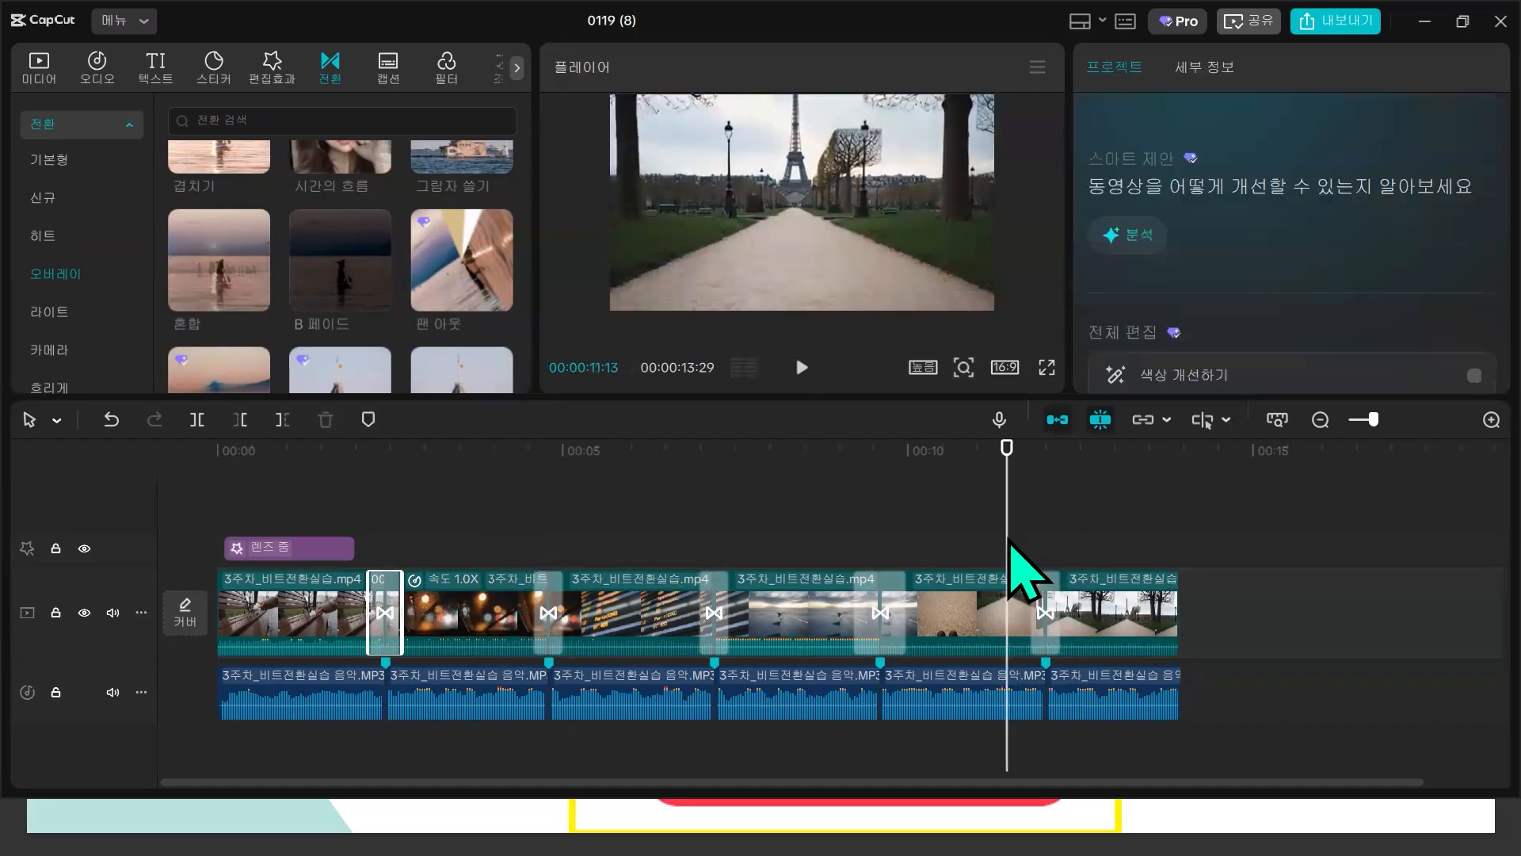
click(802, 367)
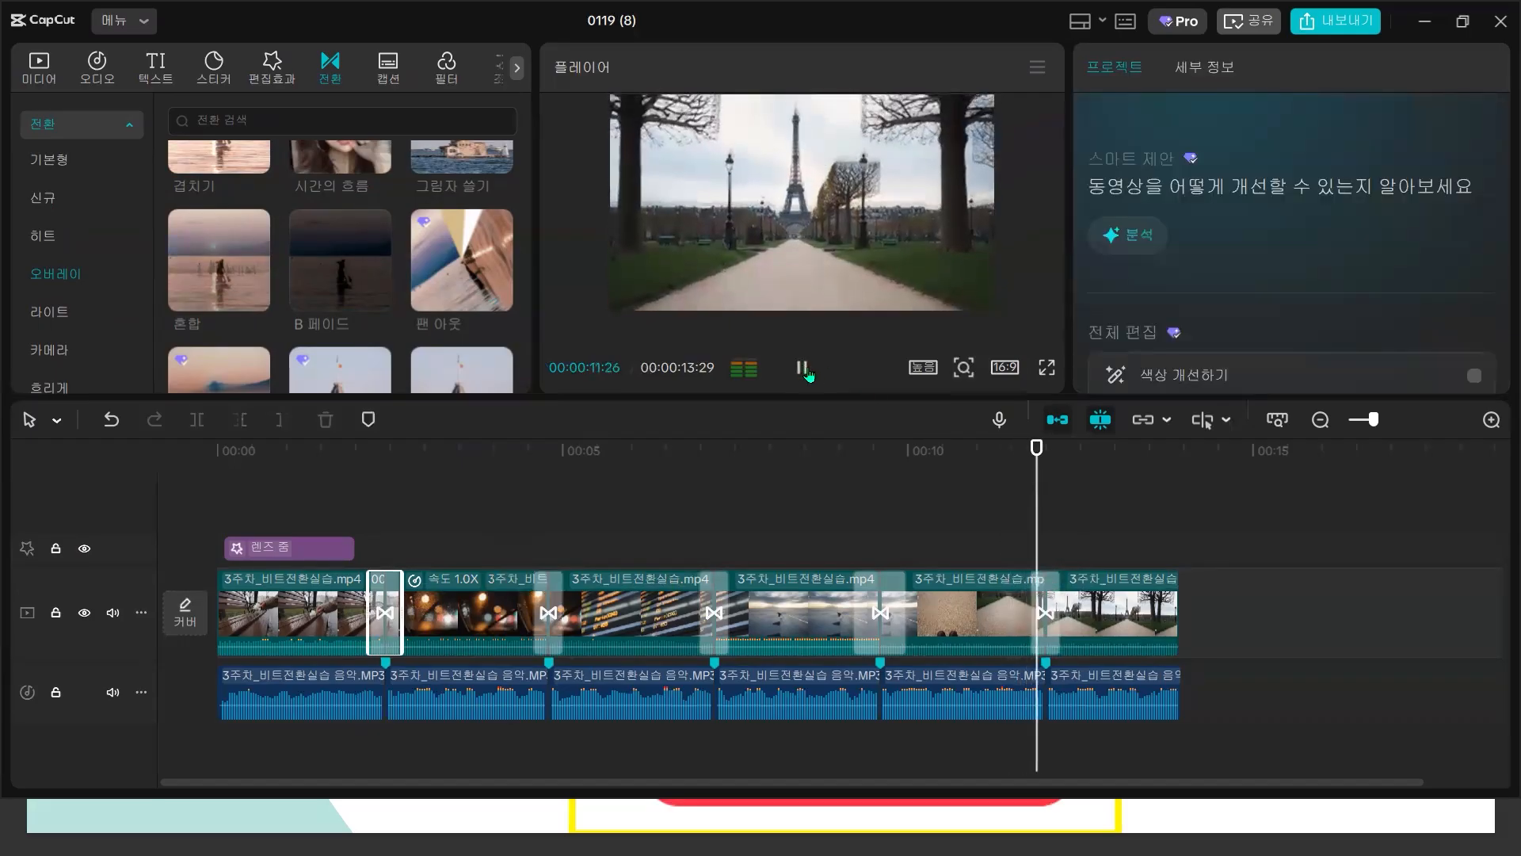
- Replay the transitions leading into the Eiffel Tower clip
key(space)
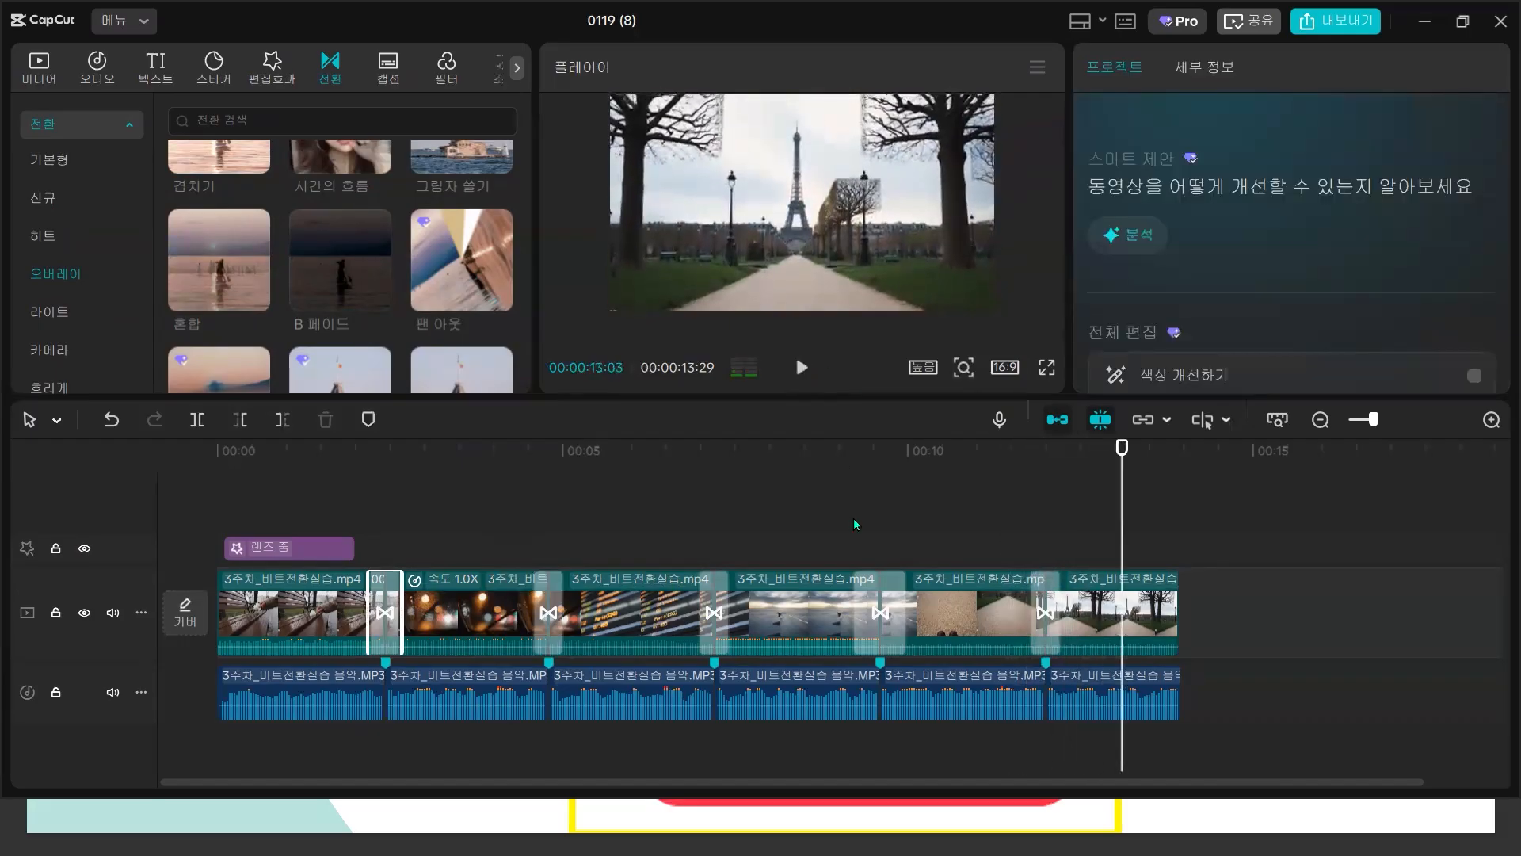
click(852, 516)
click(801, 367)
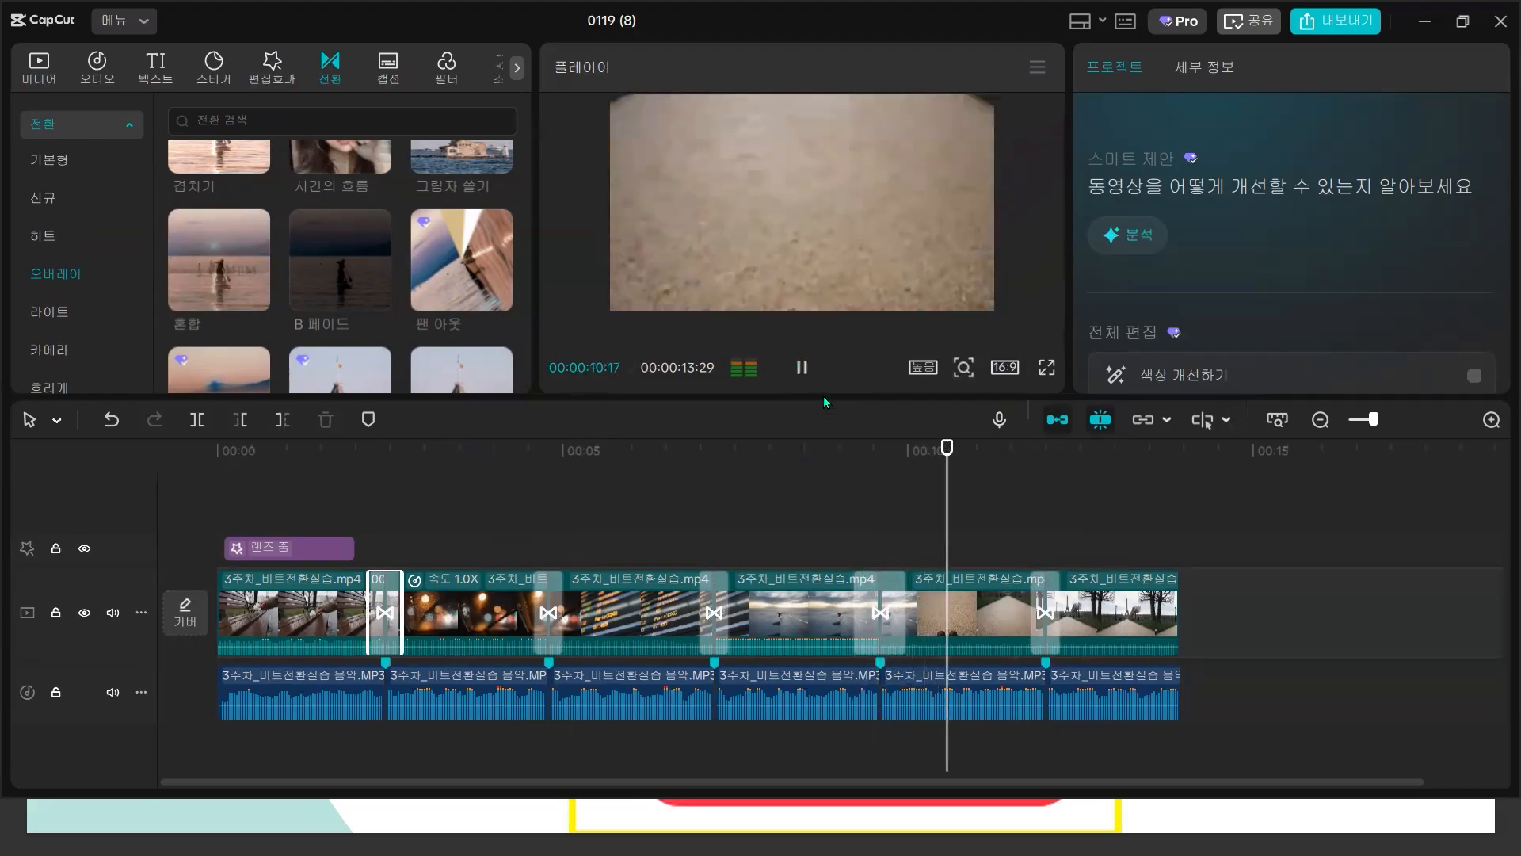
key(space)
- Move the 렌즈 줌 effect to begin at 00:00:00:00 and play the sequence from the start
click(216, 480)
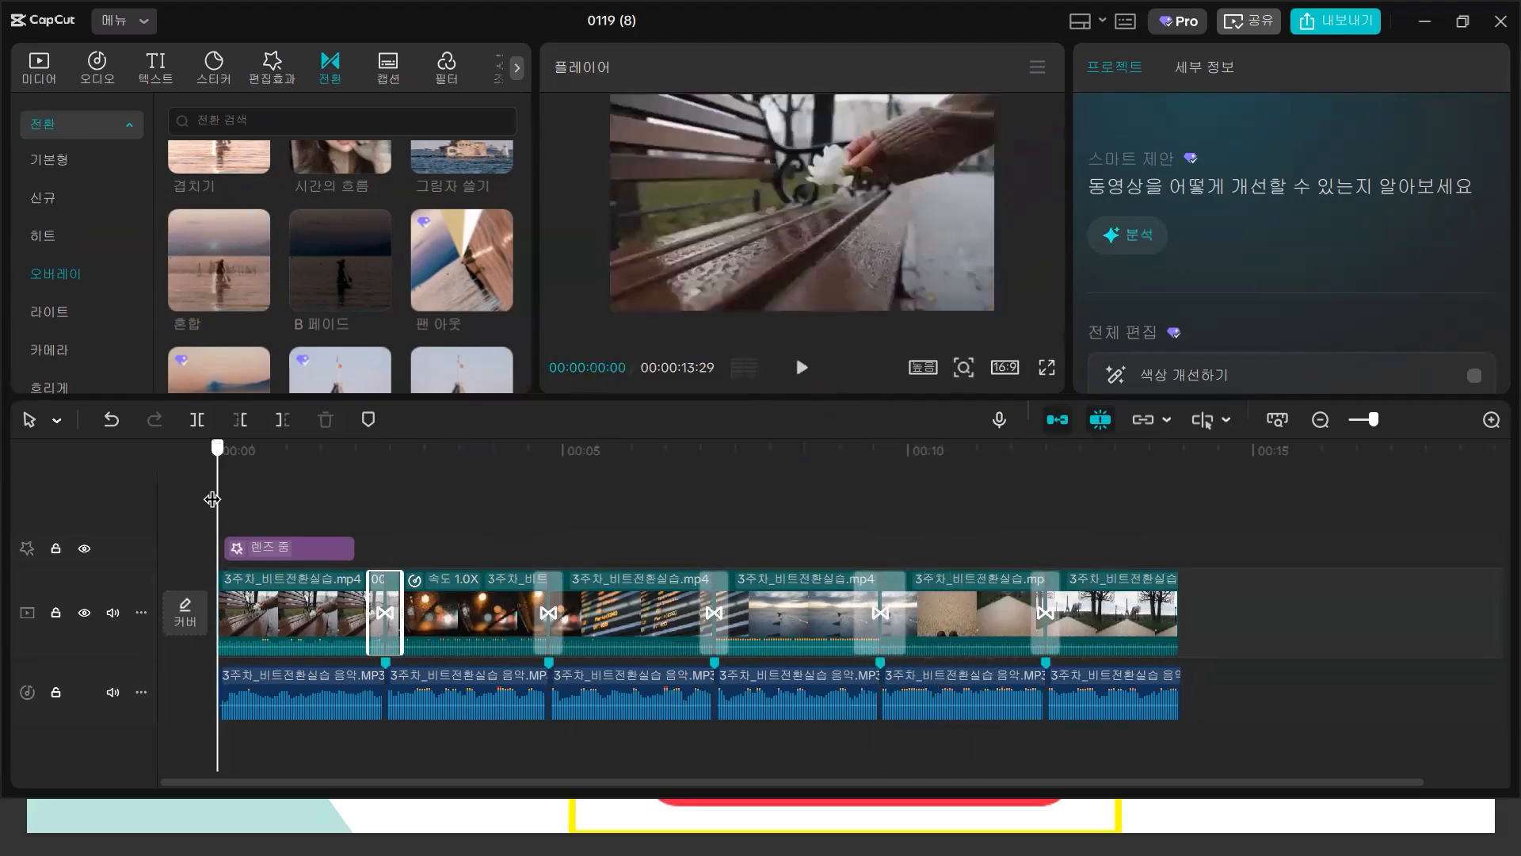
click(251, 547)
drag(249, 548, 271, 550)
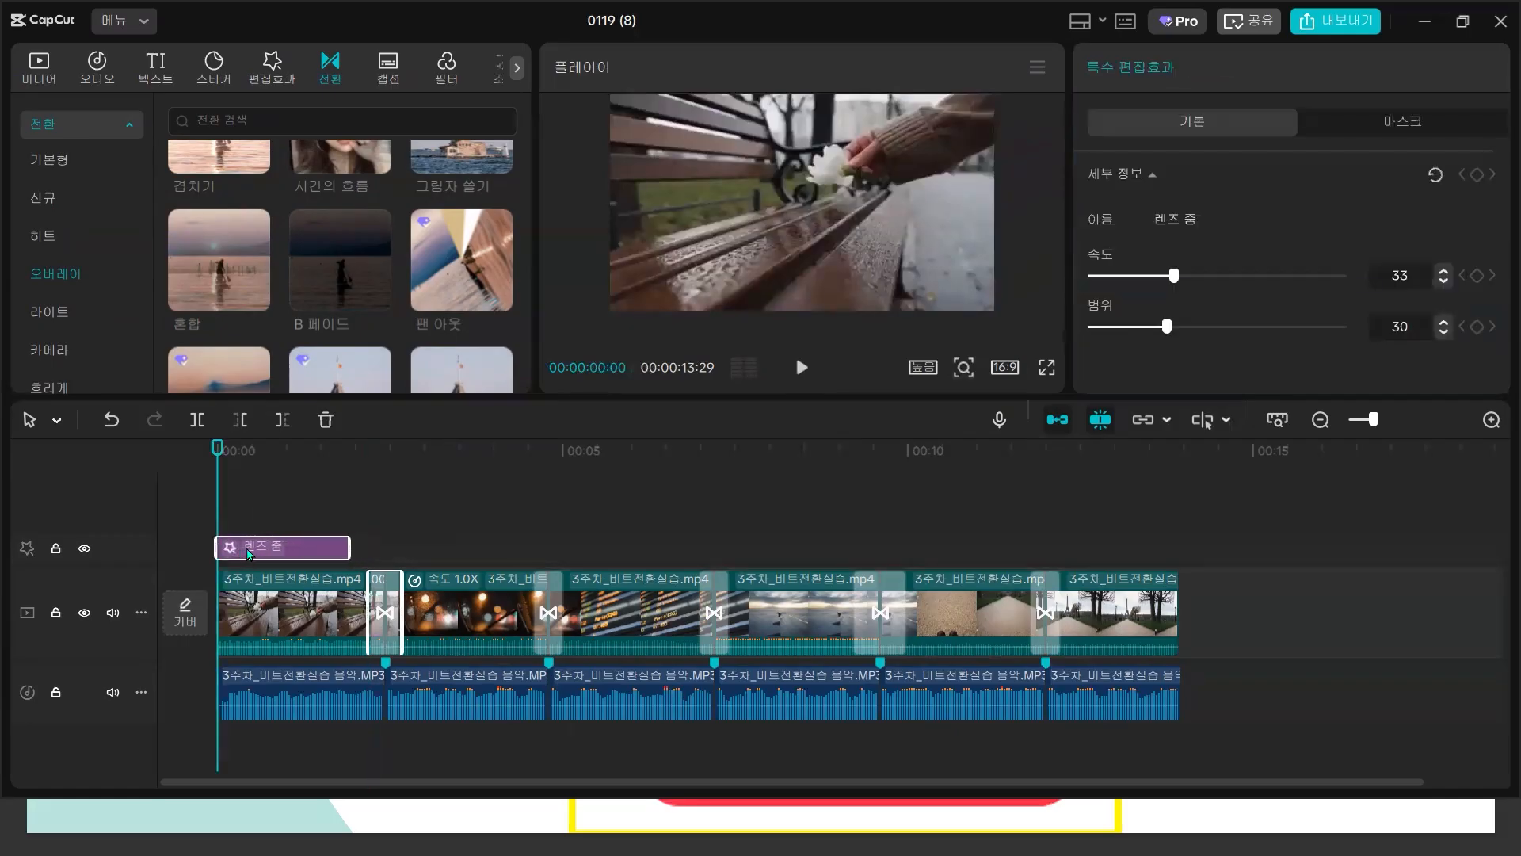
click(801, 368)
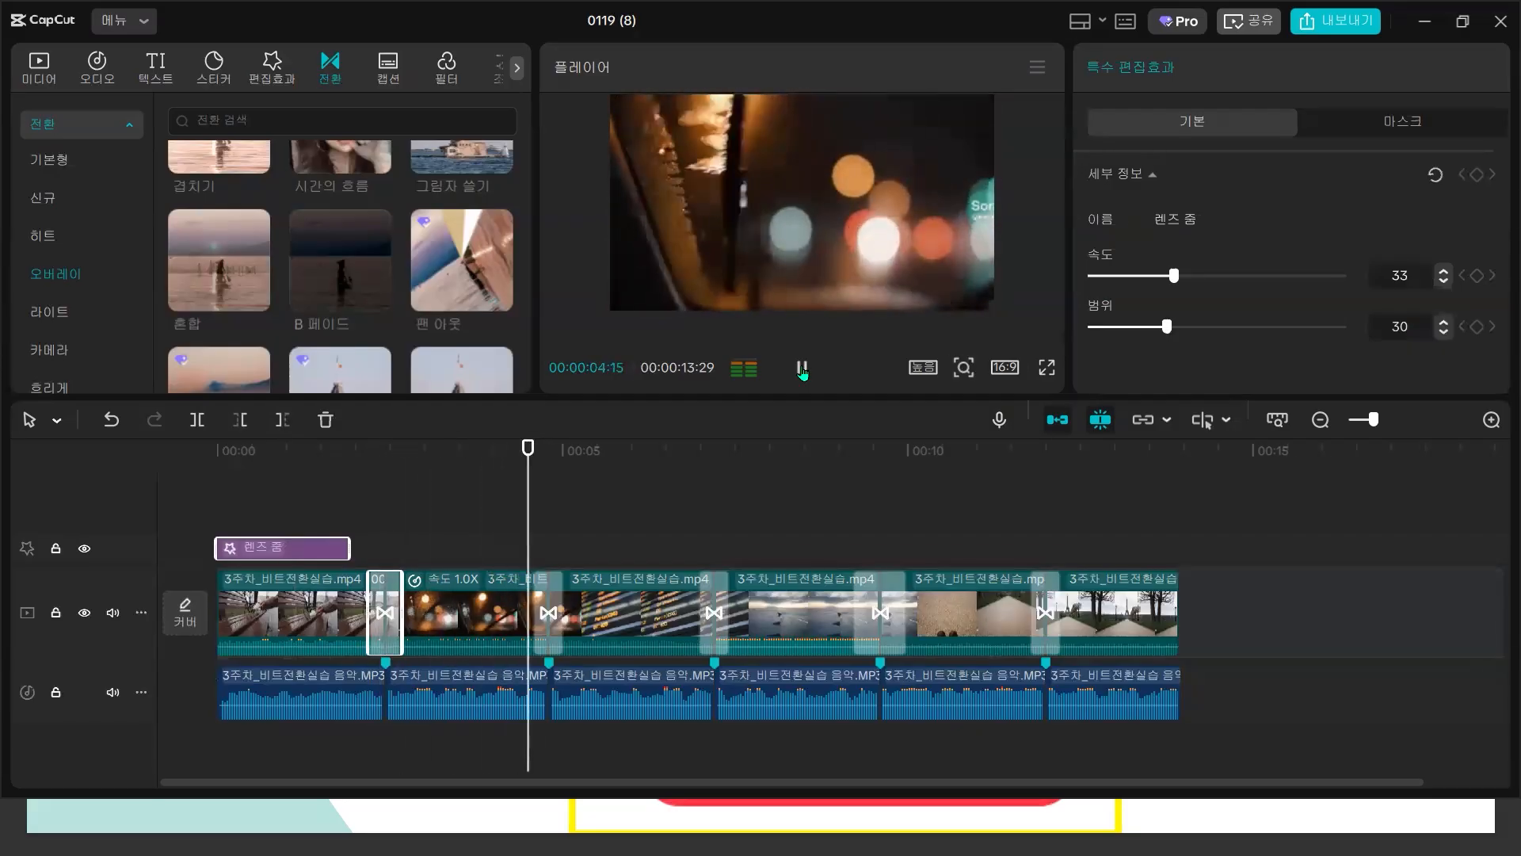
click(802, 367)
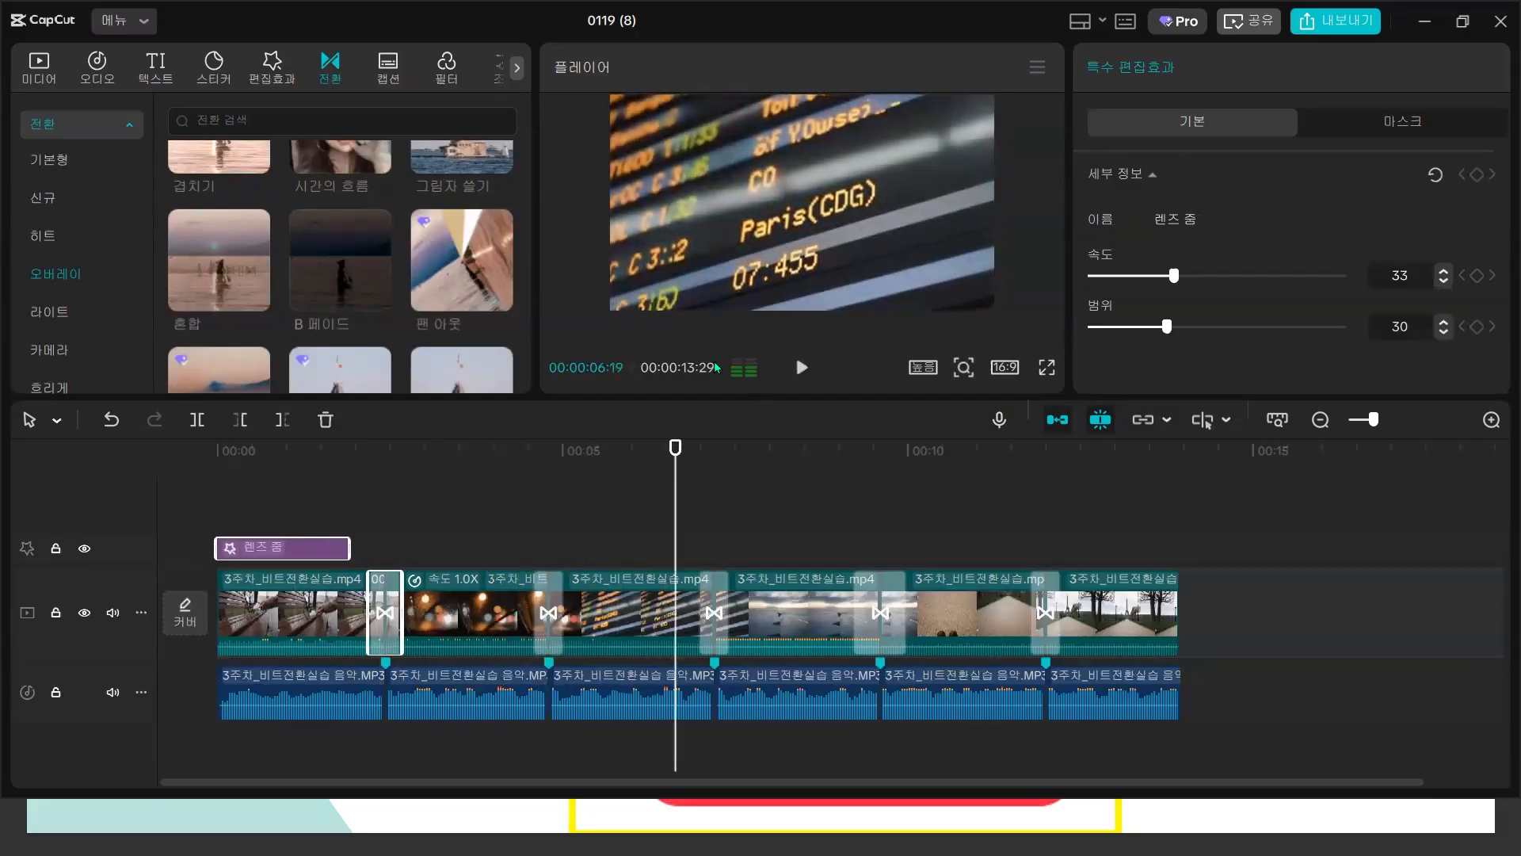
- Search the transition library for 3d and browse the results as far as 3D 하트 물결
click(52, 277)
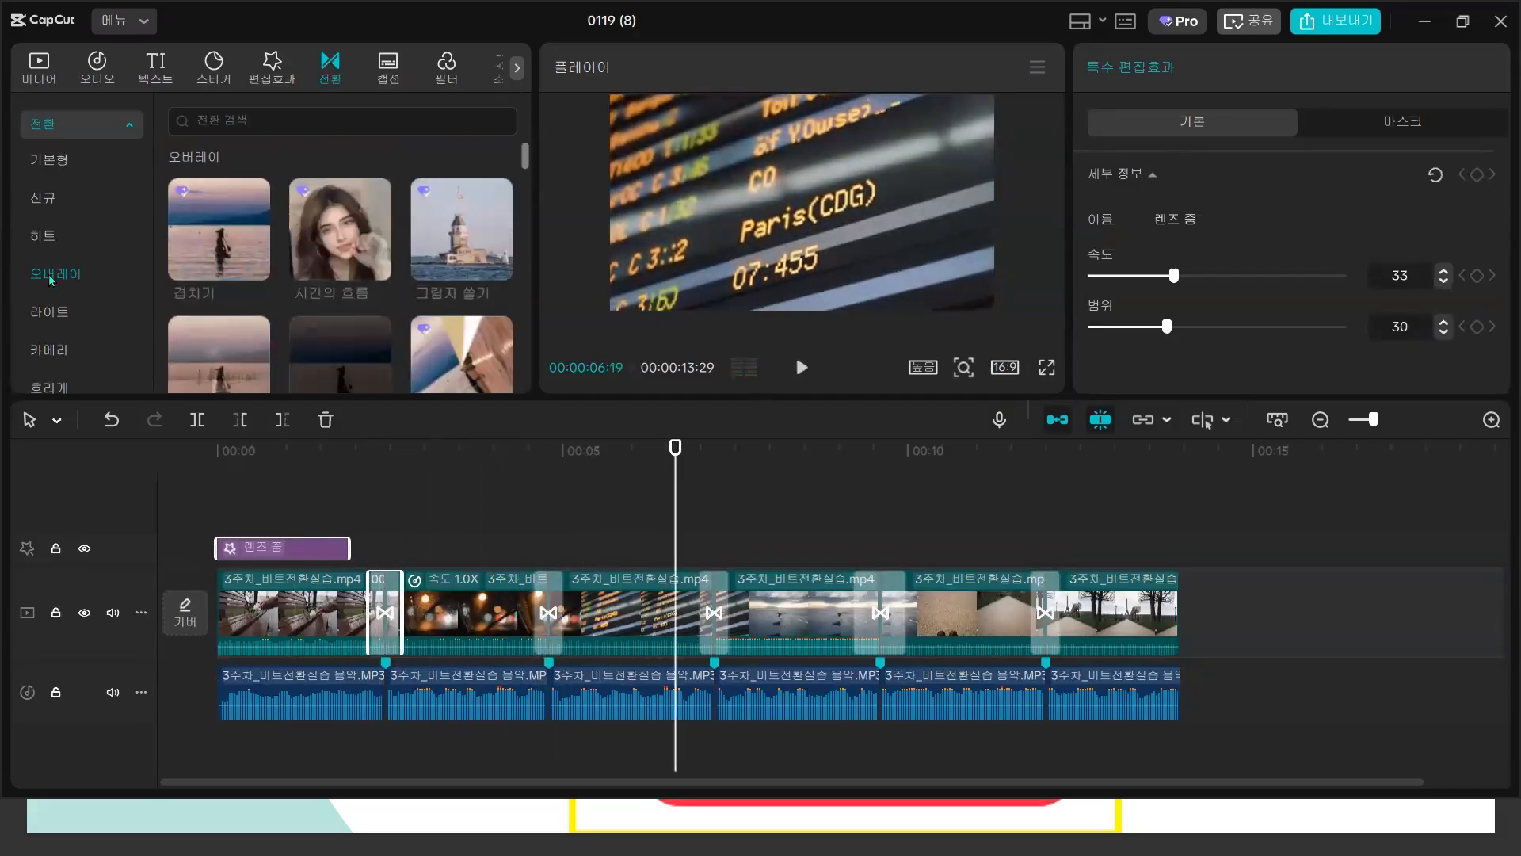
click(309, 119)
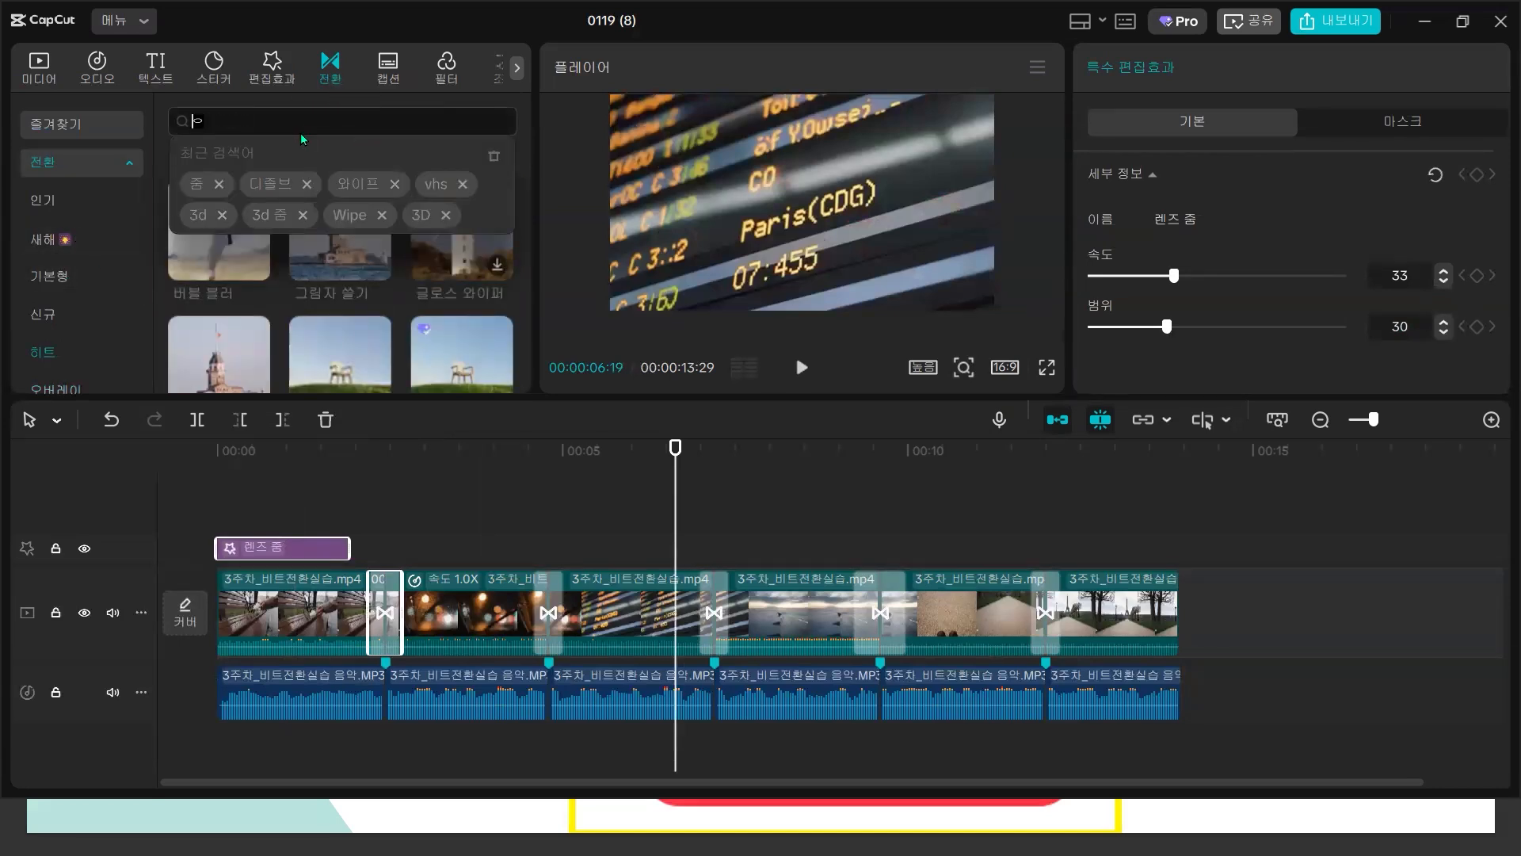
text(3ㅇ)
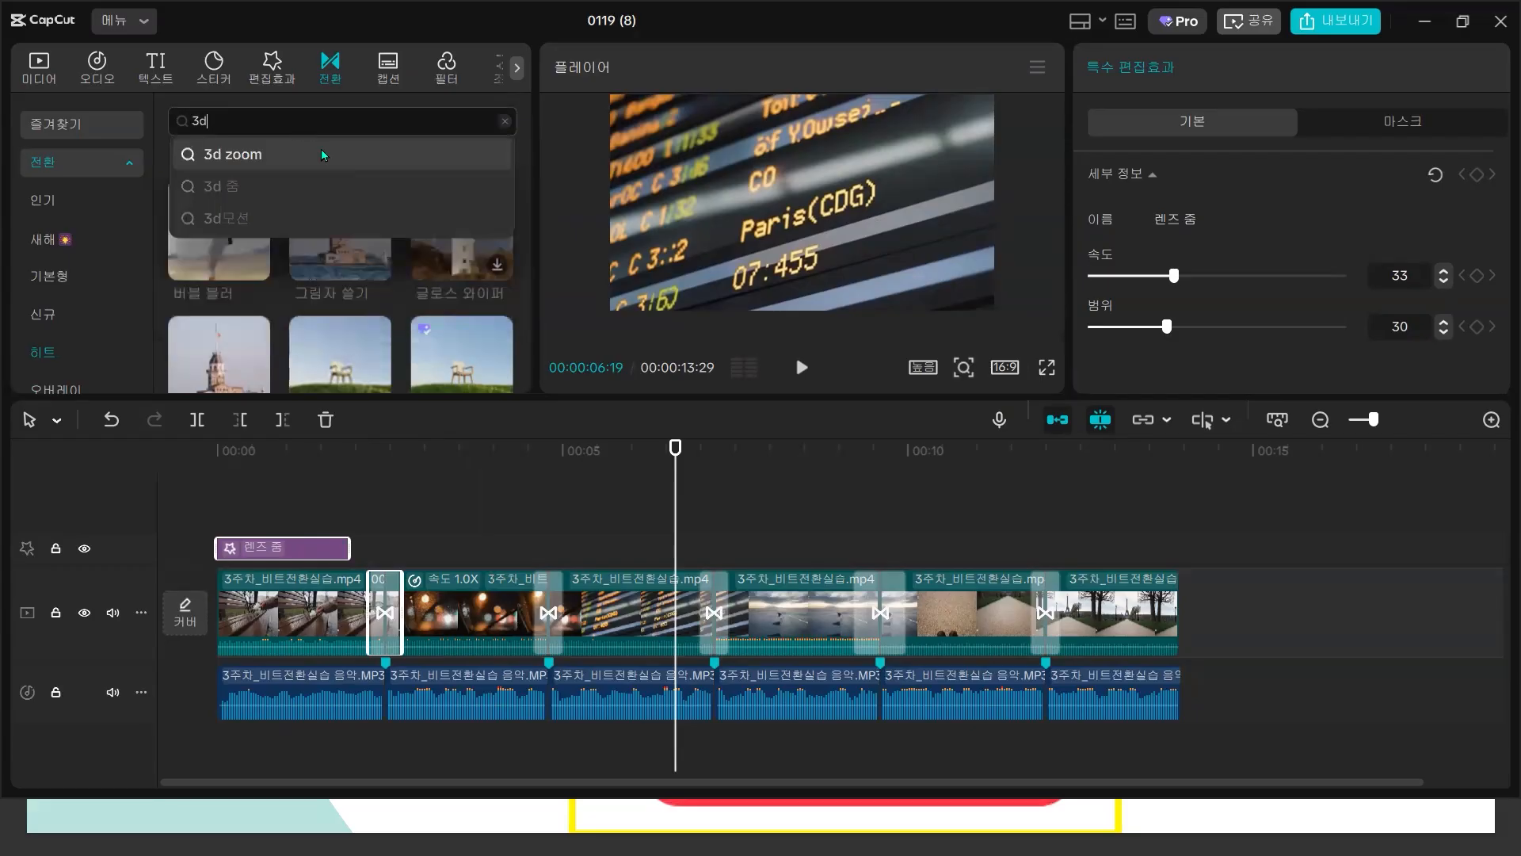
key(Return)
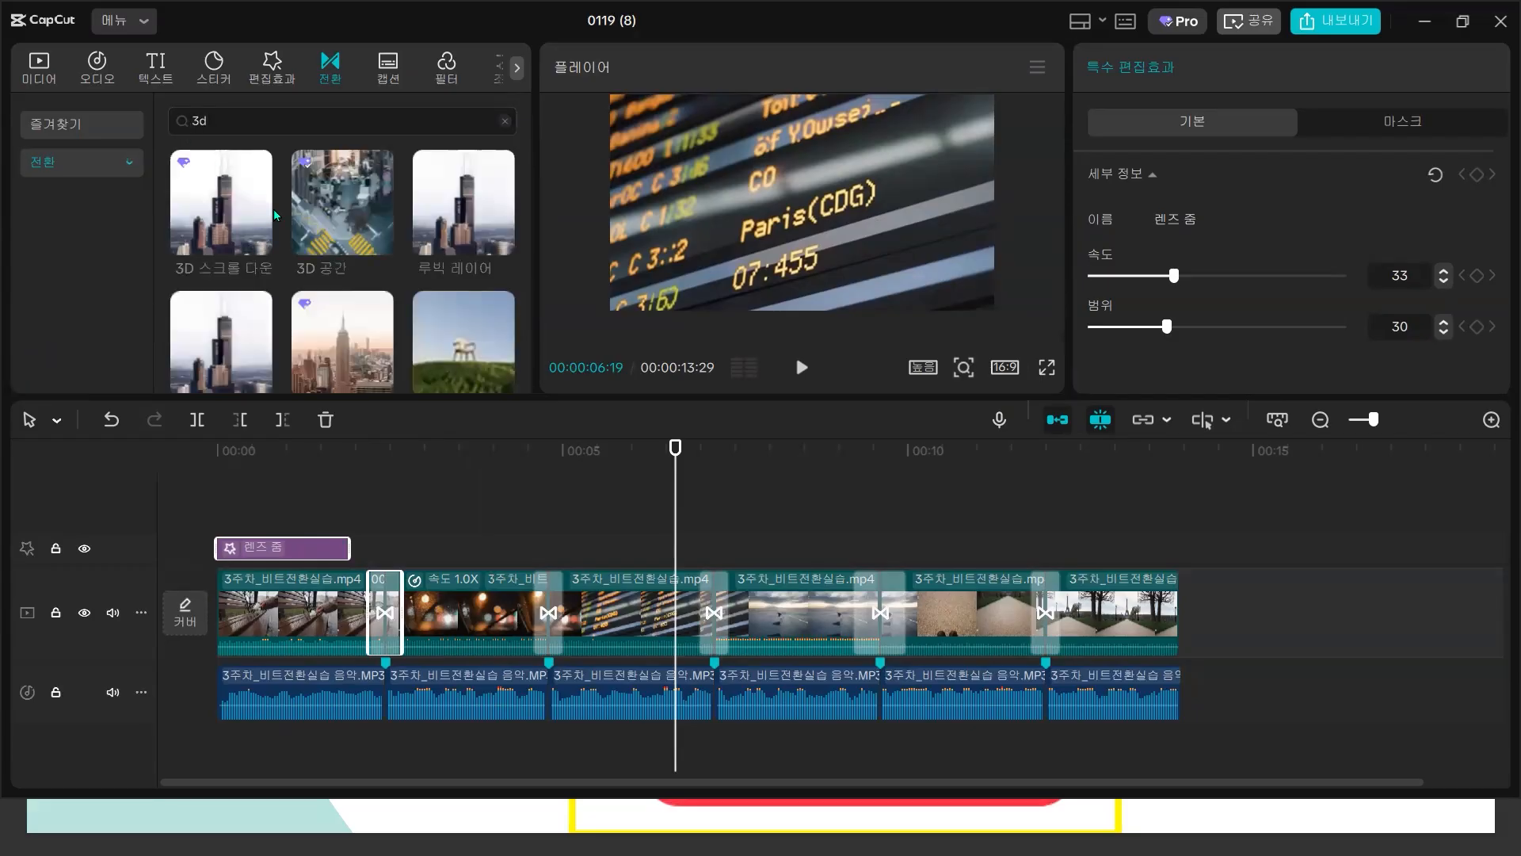
scroll(276, 215, down, 5)
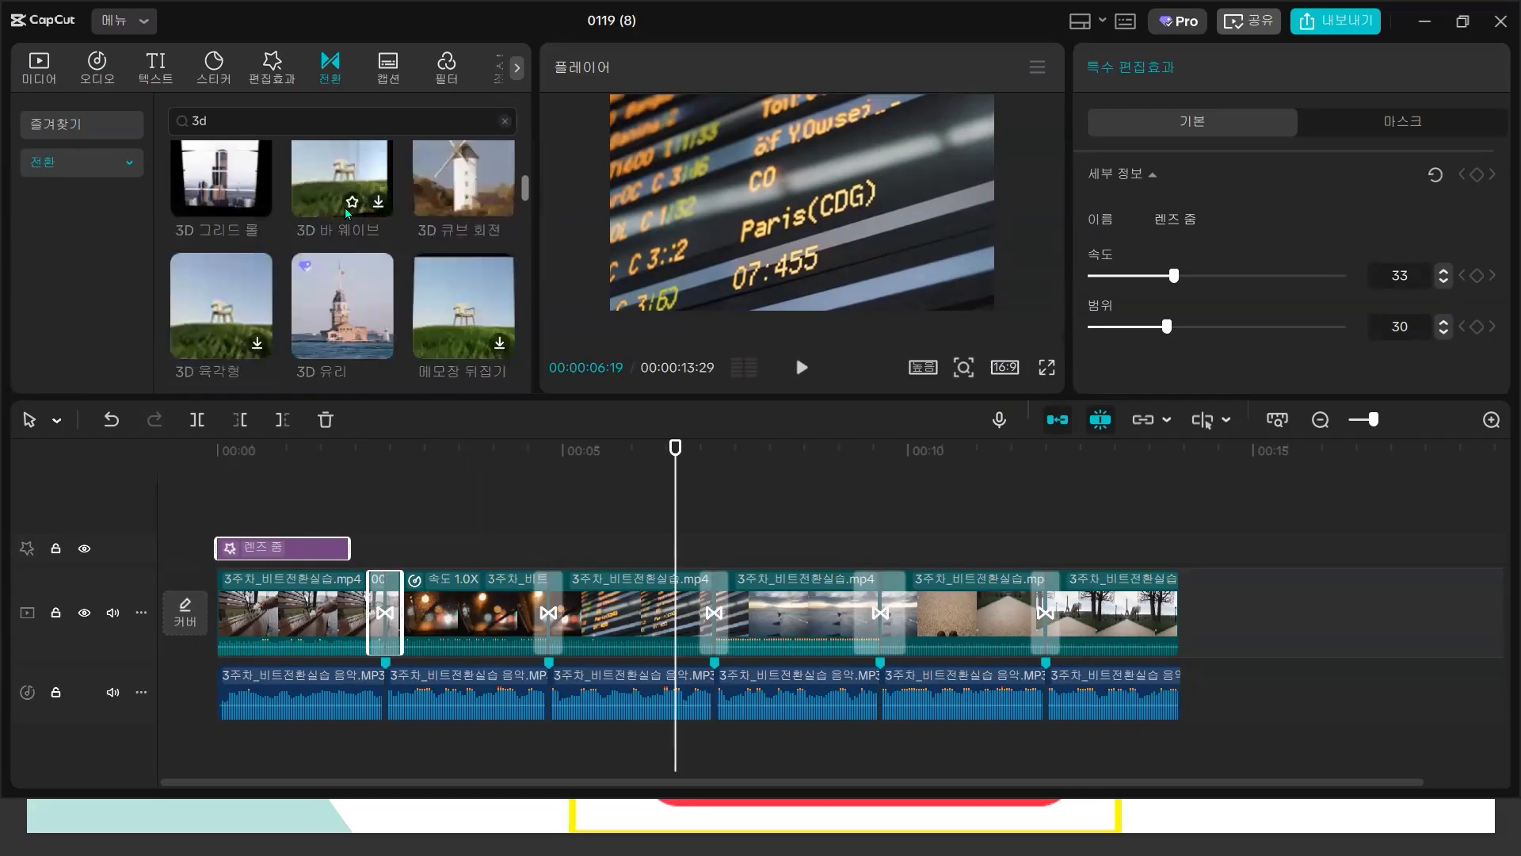
scroll(347, 212, down, 3)
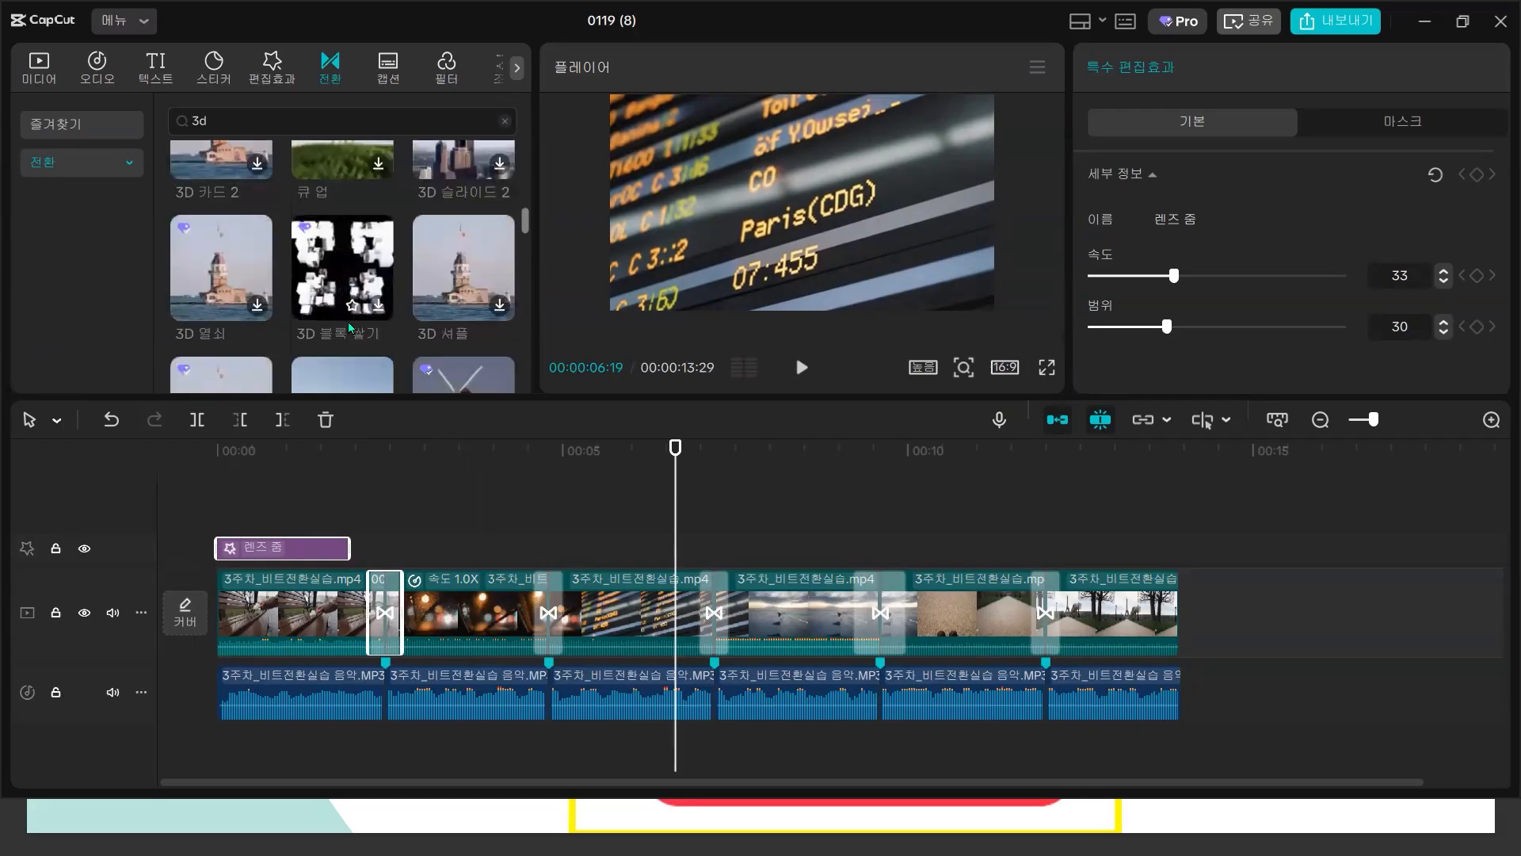
scroll(349, 326, down, 2)
scroll(308, 292, down, 2)
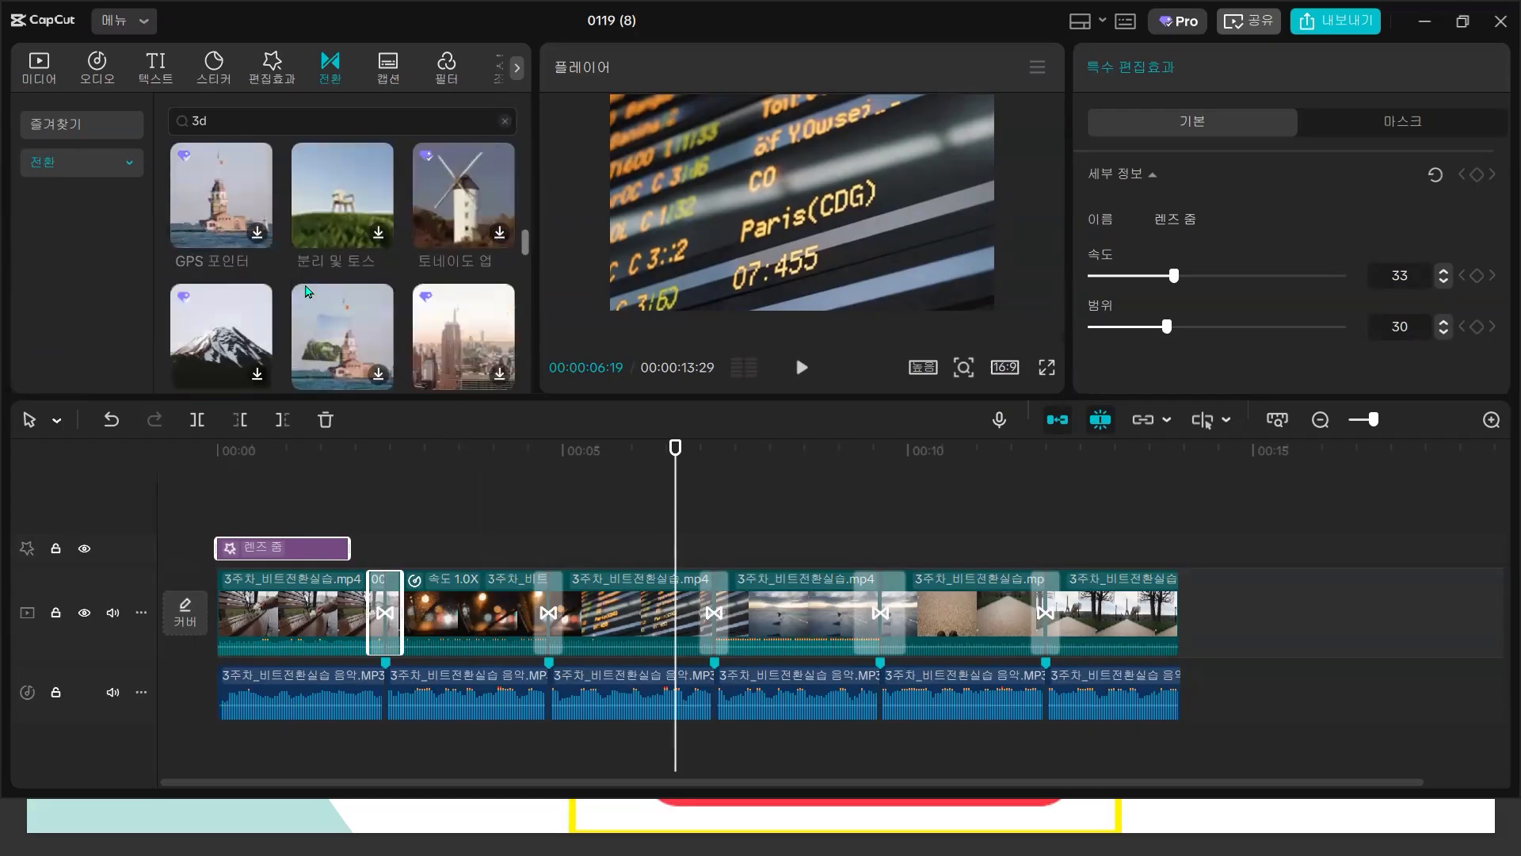
scroll(400, 192, down, 1)
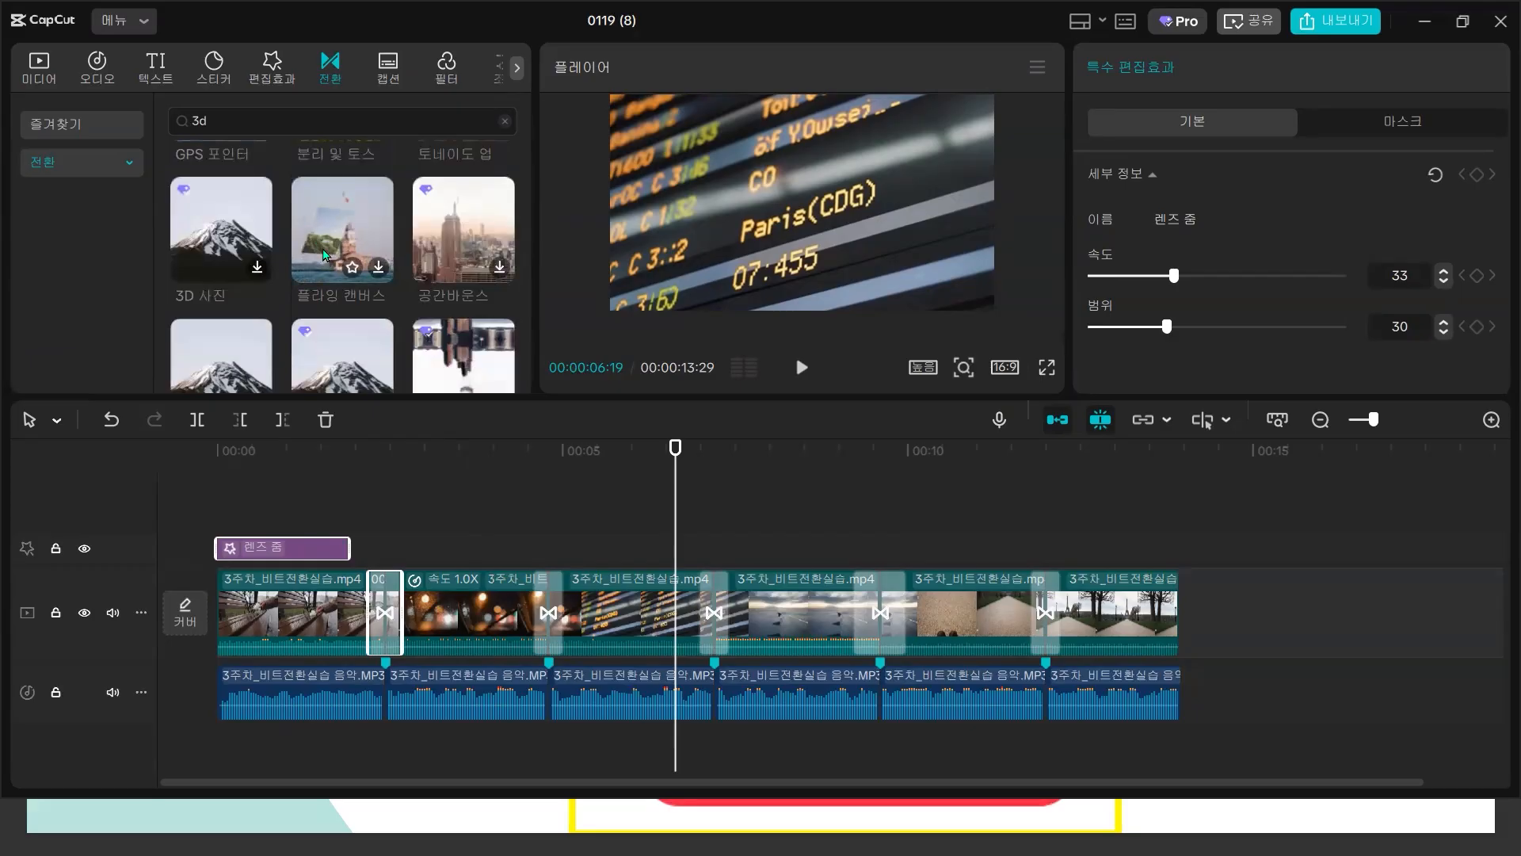
scroll(325, 255, down, 1)
- Replace the transition at the fourth beat marker with 3D 하트 물결 and play it through to the Eiffel Tower clip
drag(324, 255, 875, 601)
click(843, 539)
click(802, 367)
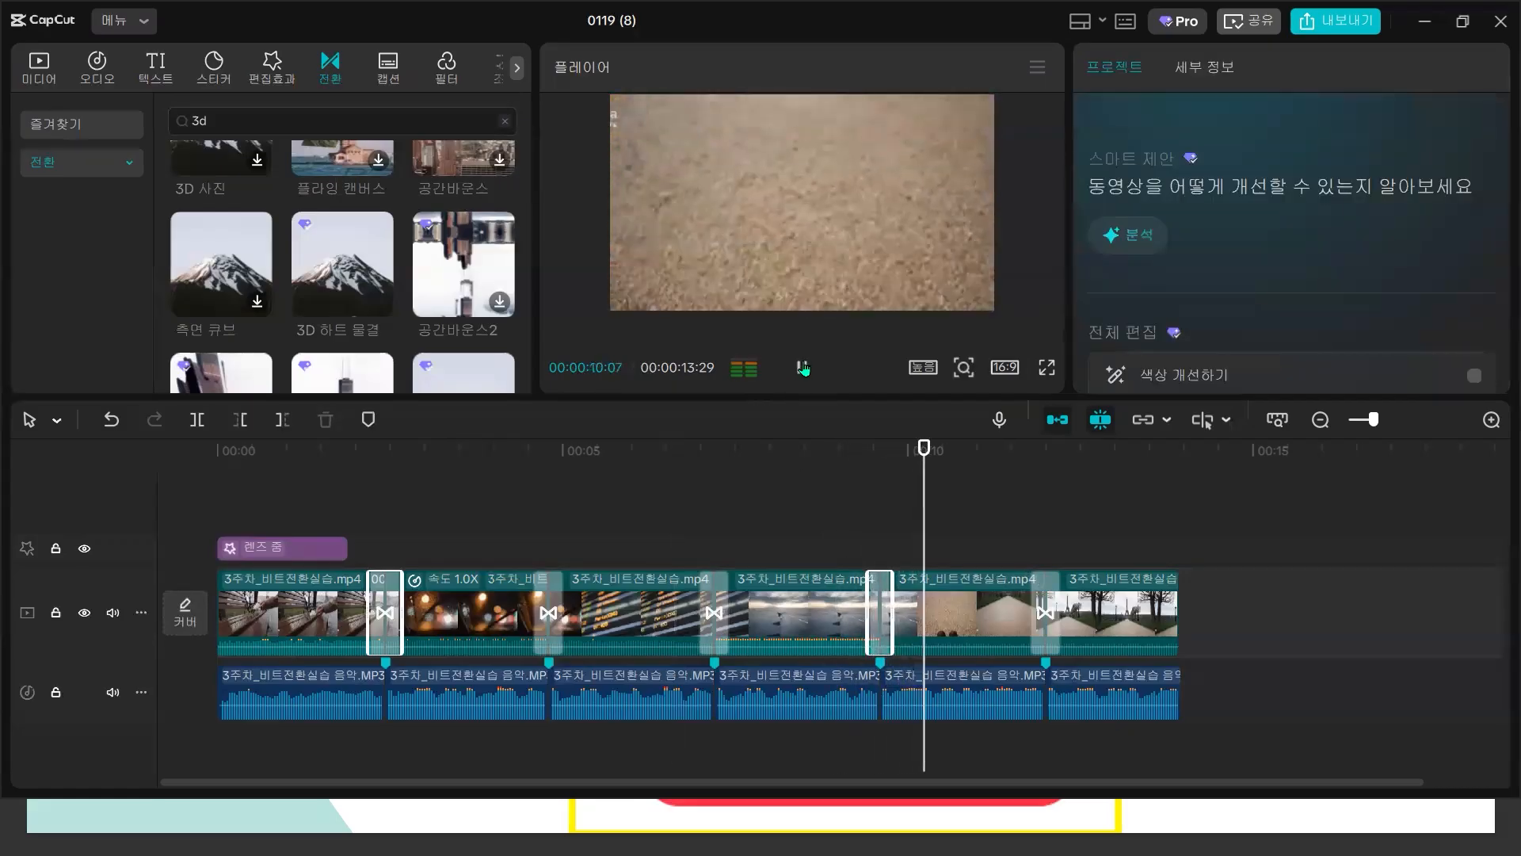
click(802, 367)
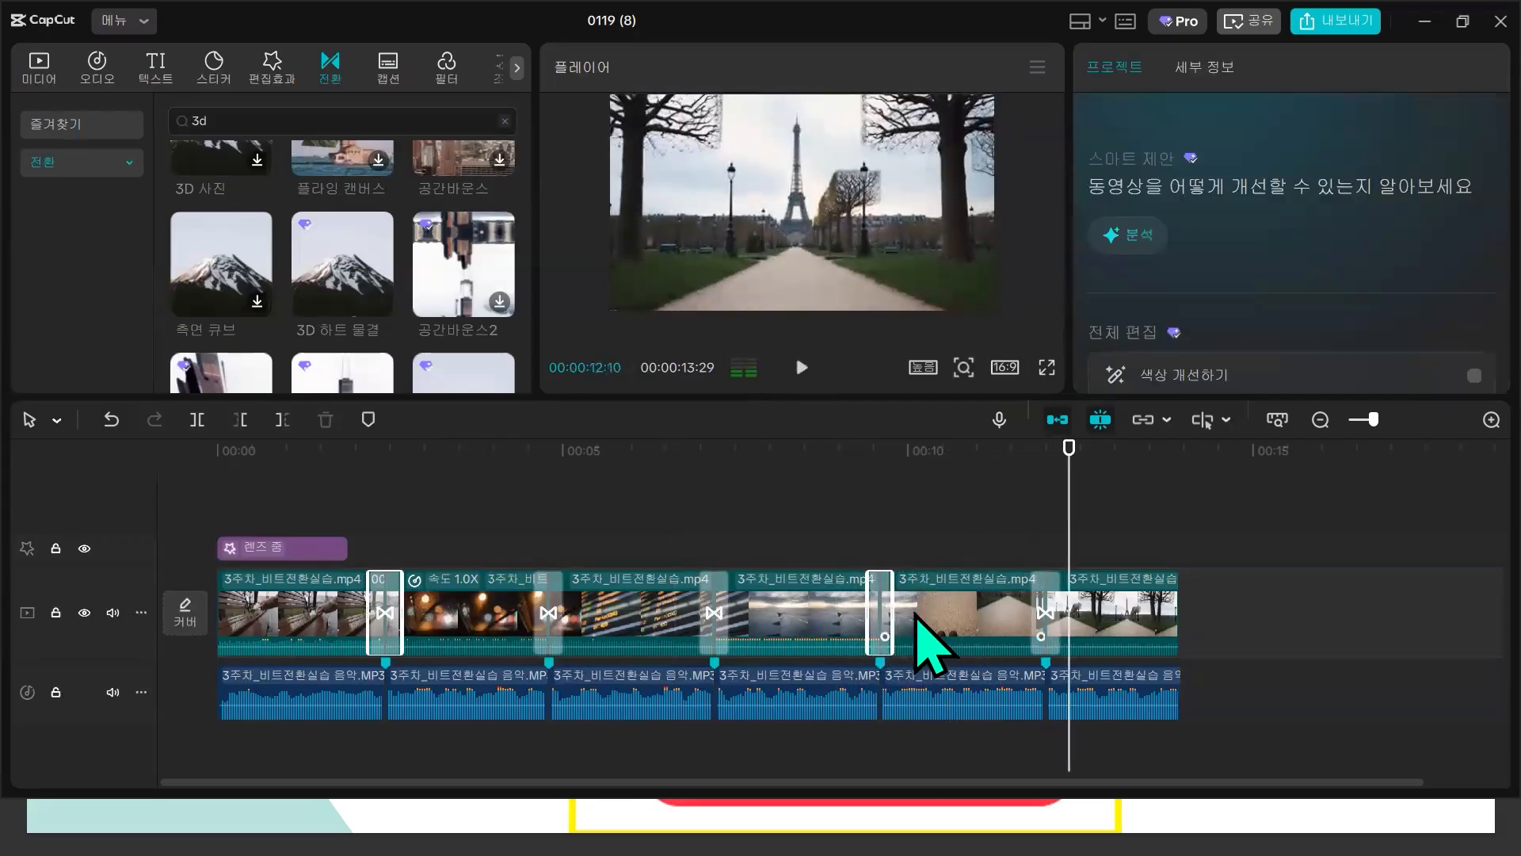
- Return to the timeline start, select all the video clips and apply the Chemical 168.CUBE LUT to them
mouse_move(843, 547)
mouse_down()
mouse_move(849, 515)
mouse_move(917, 537)
mouse_move(860, 563)
mouse_up()
drag(233, 482, 199, 485)
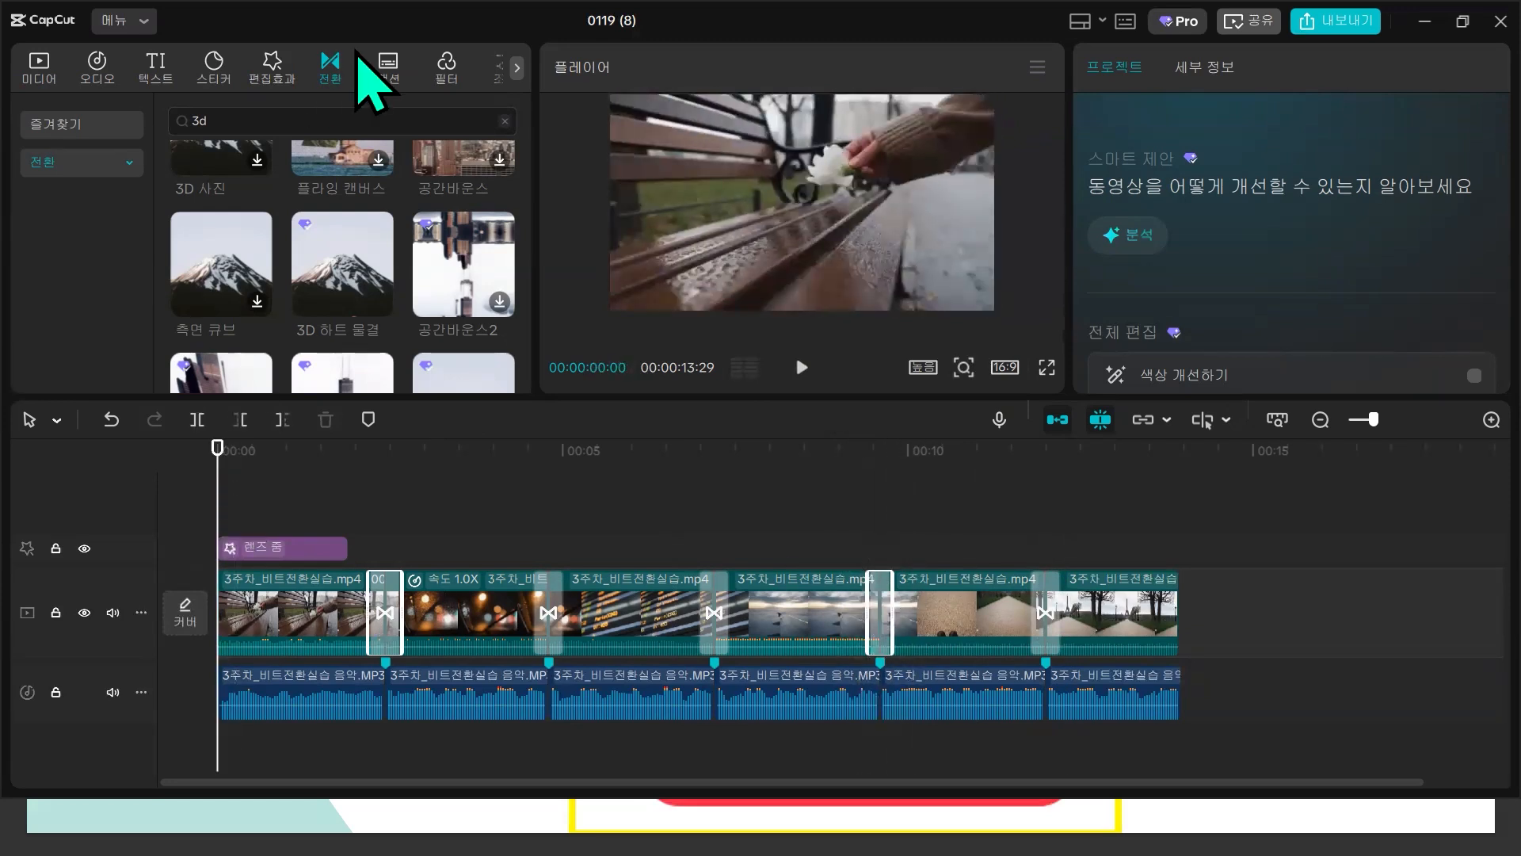
click(497, 69)
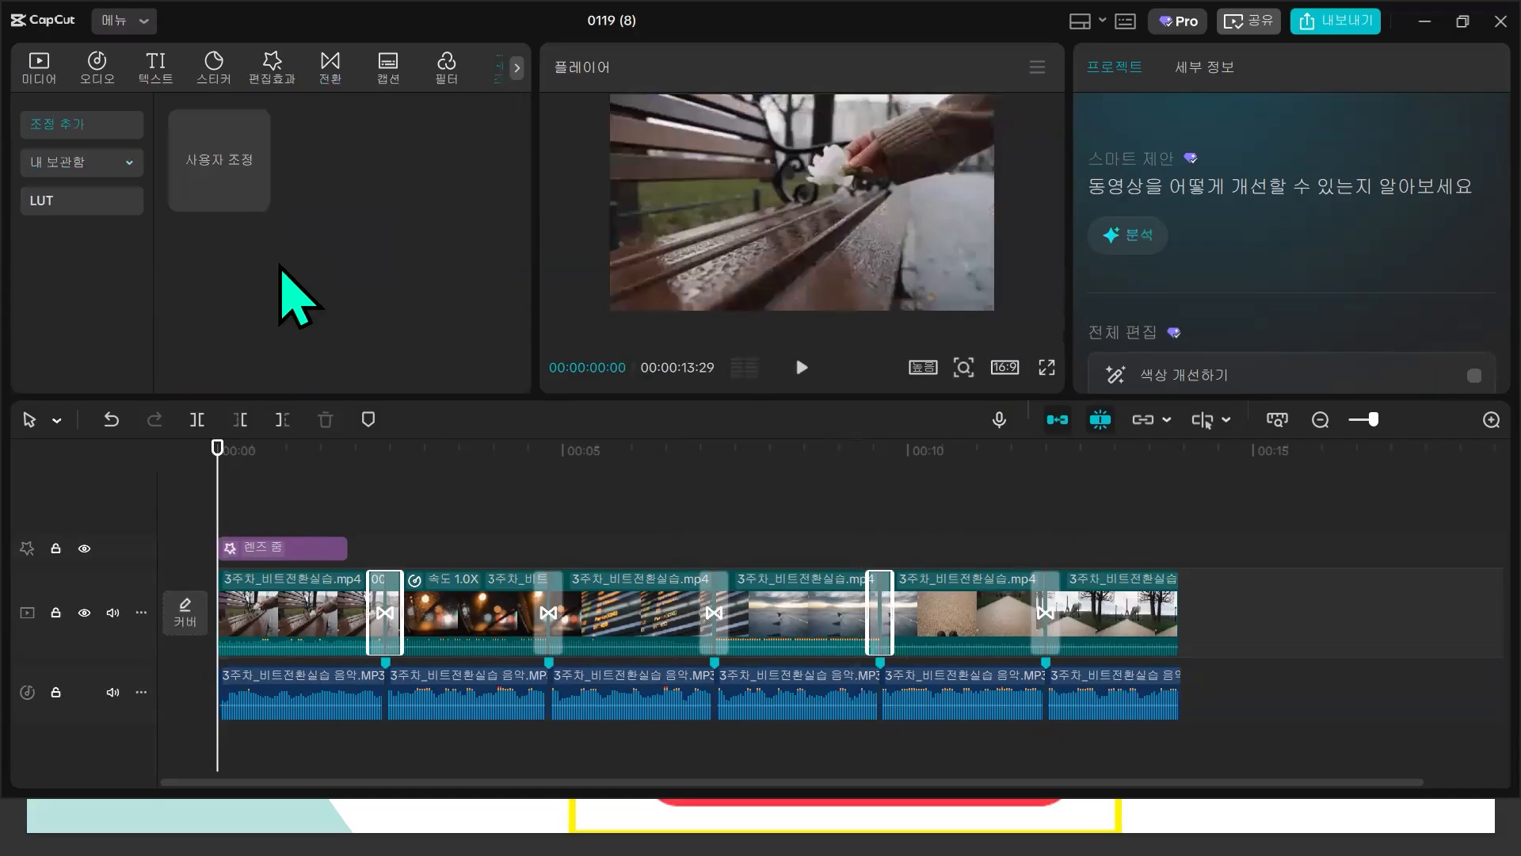
click(80, 194)
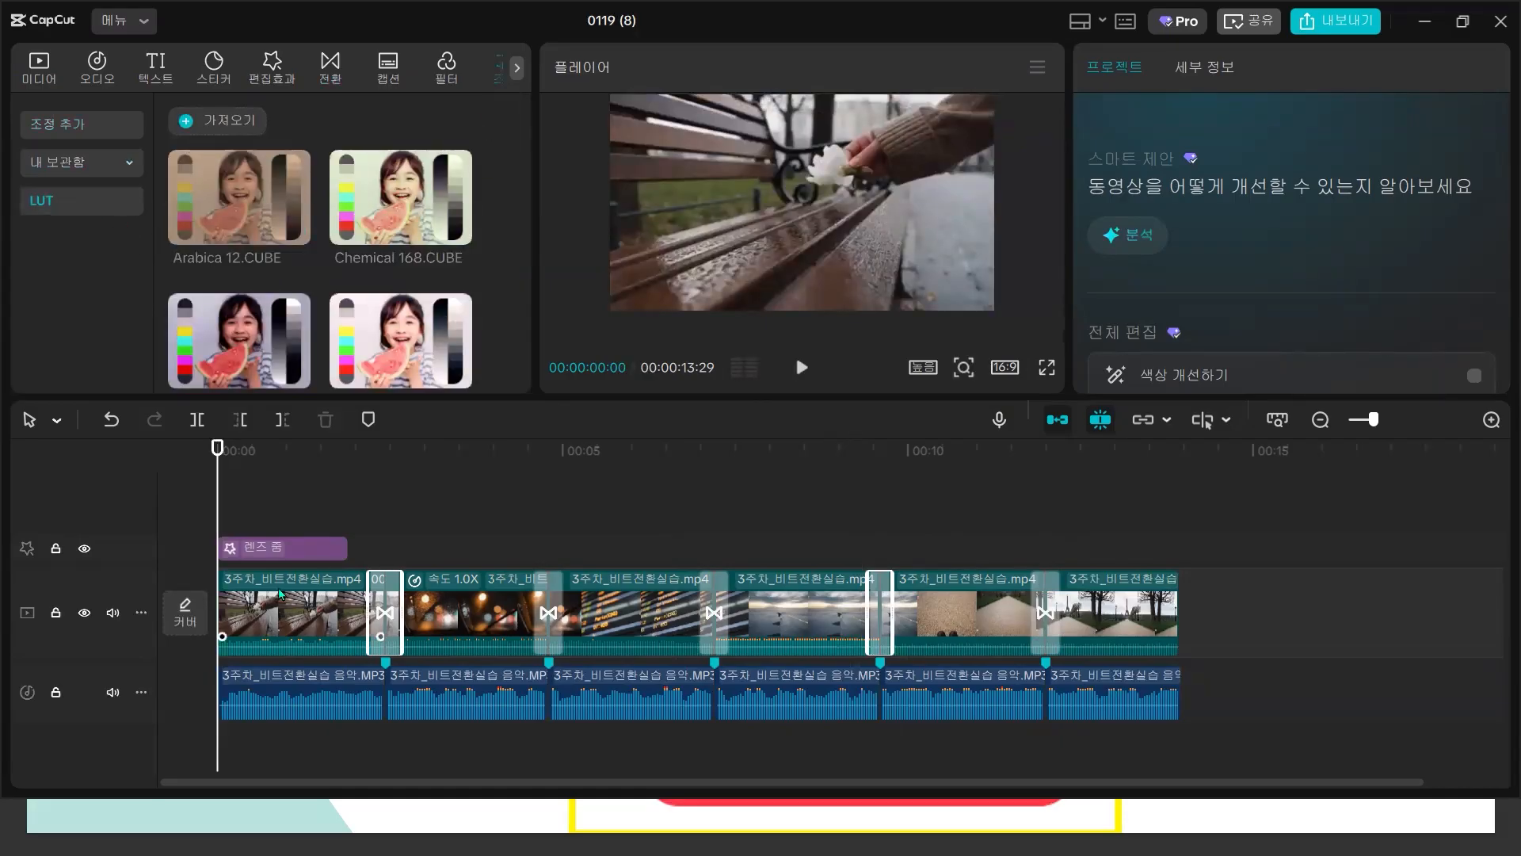
drag(1436, 601, 305, 614)
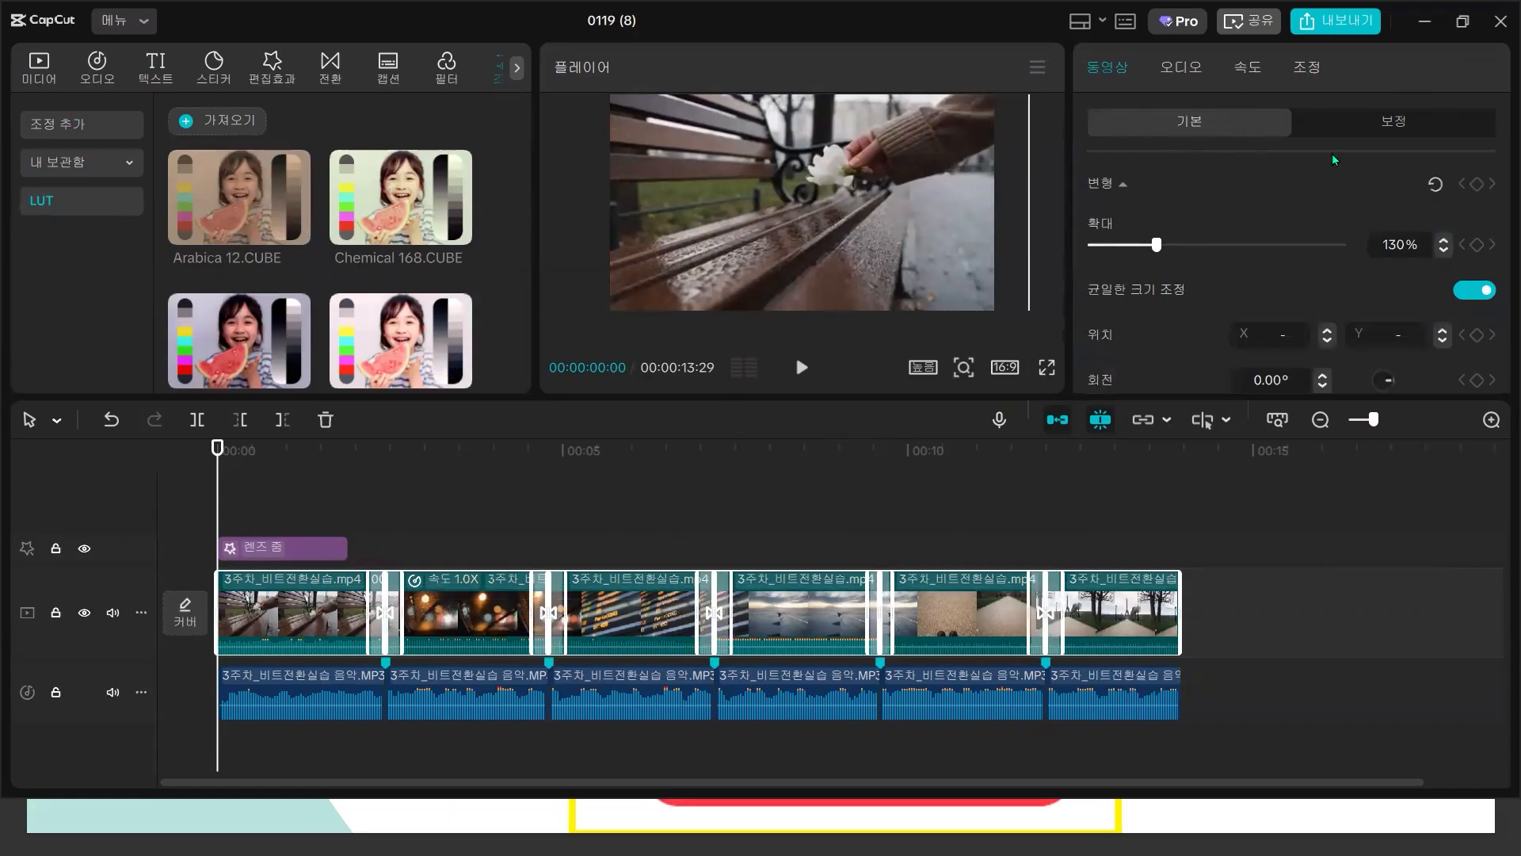
scroll(1342, 221, down, 2)
click(1333, 251)
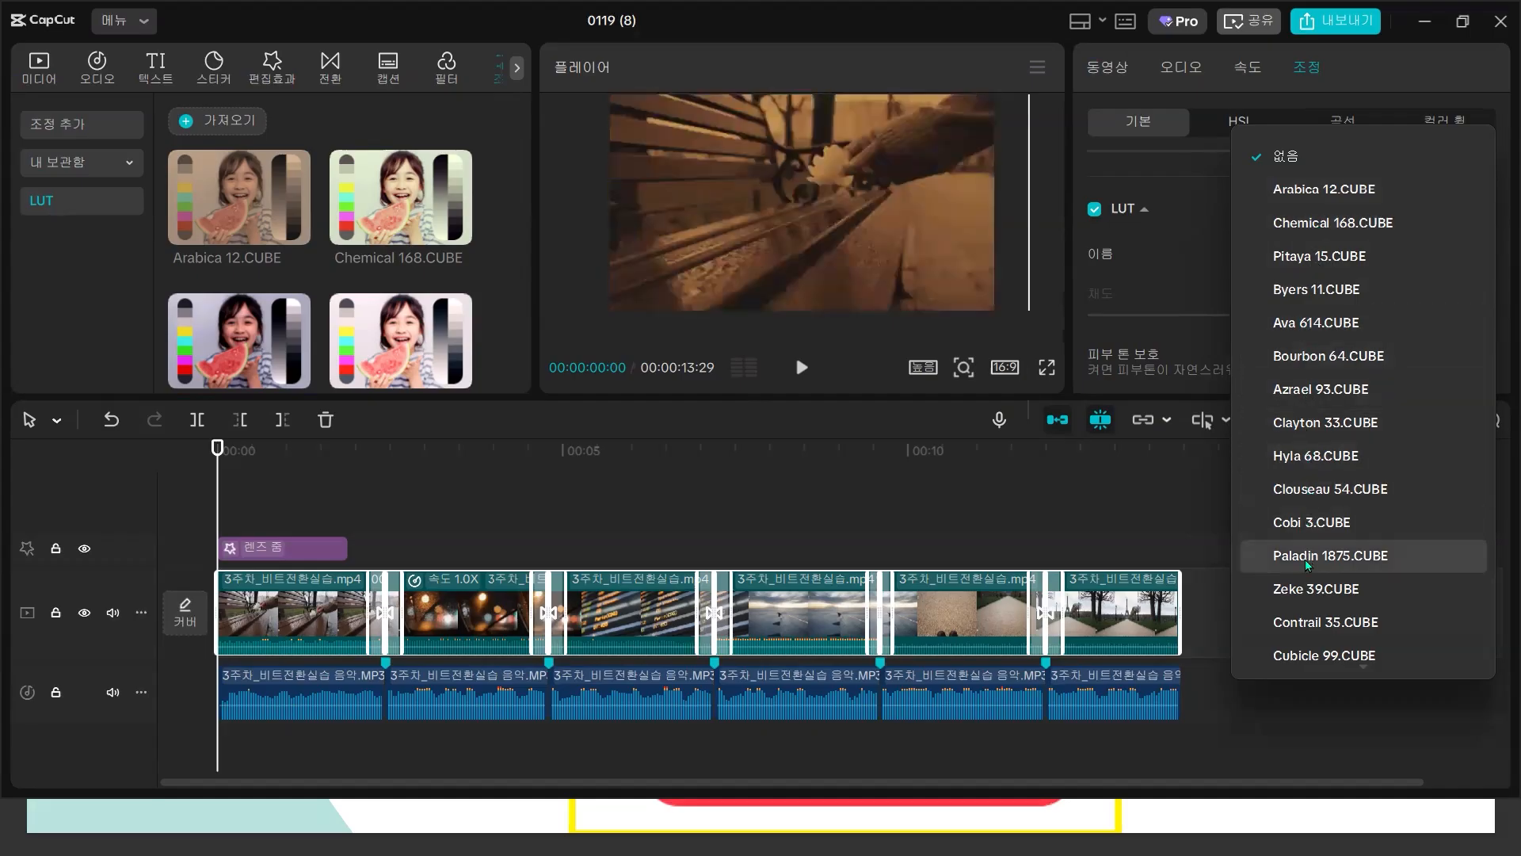
click(1297, 215)
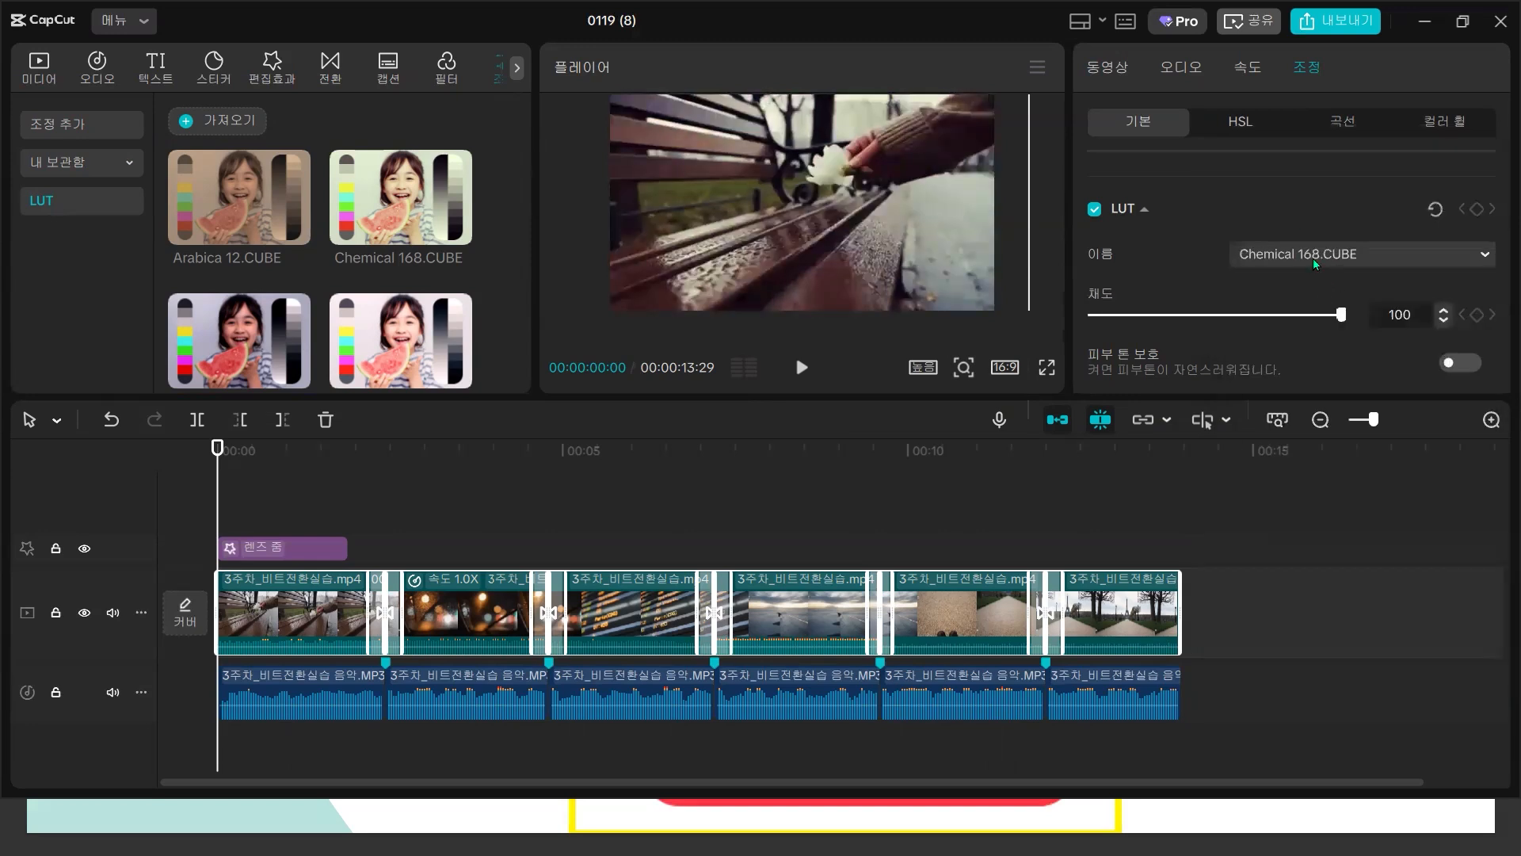
- Scrub through the graded clips, compare the LUT off and on over the ground clip, and play the sequence
drag(217, 490, 885, 530)
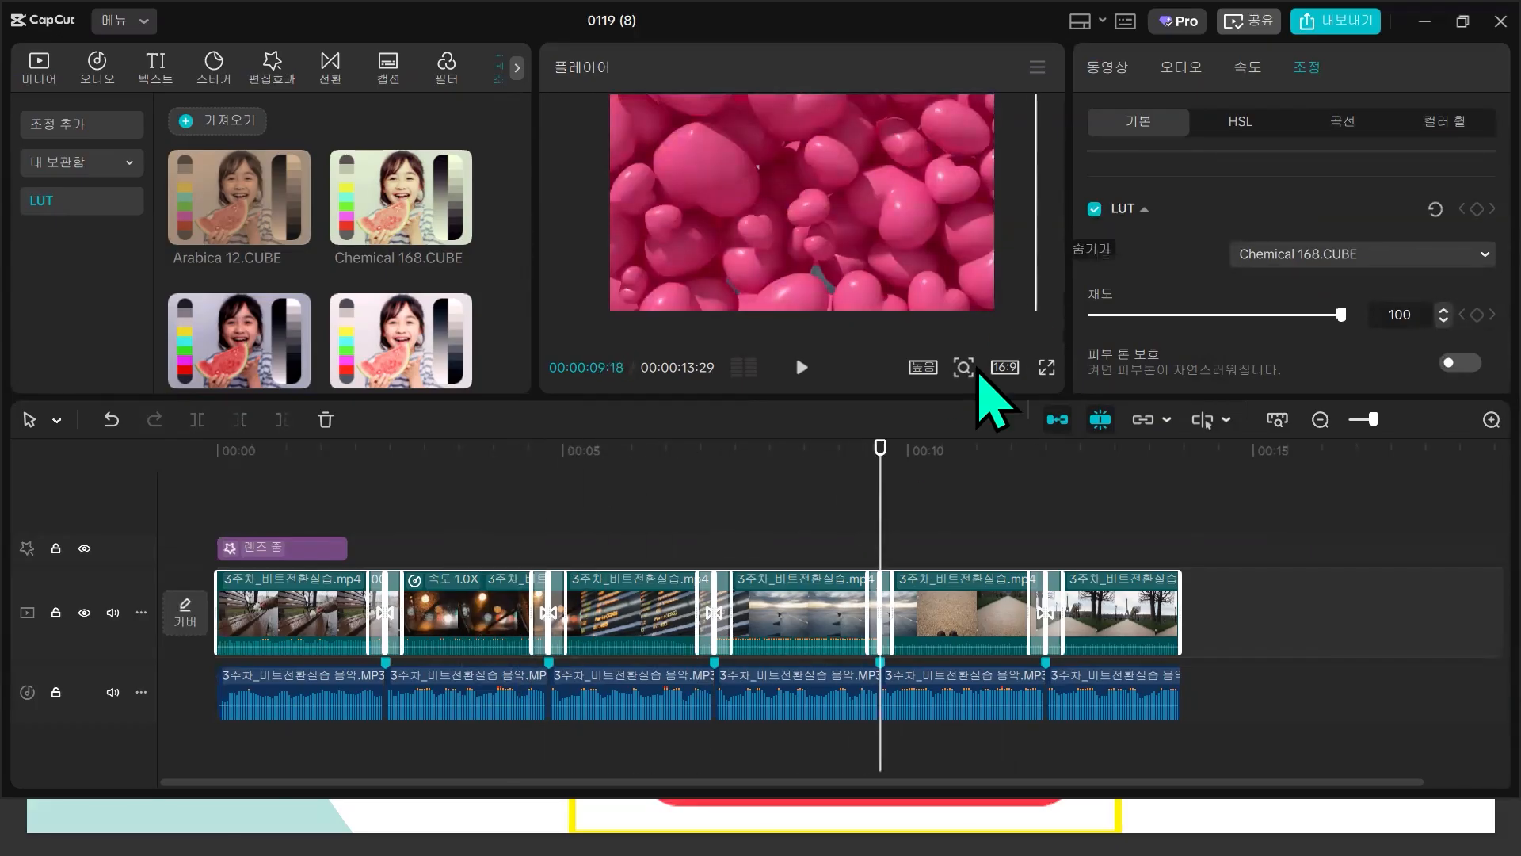
drag(876, 486, 930, 523)
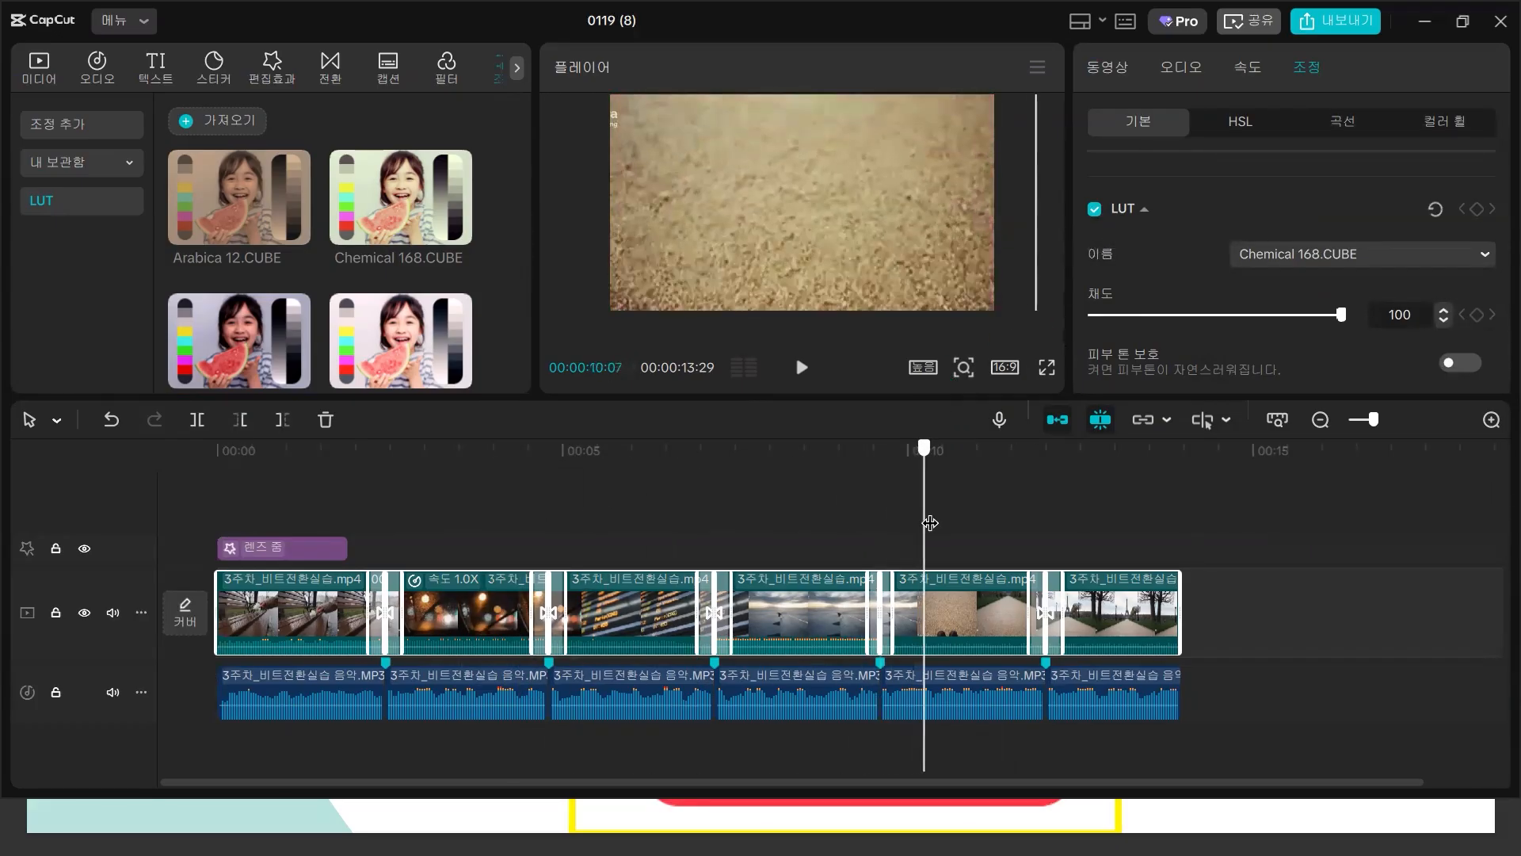
click(1094, 208)
click(1094, 209)
drag(930, 507, 145, 512)
click(797, 376)
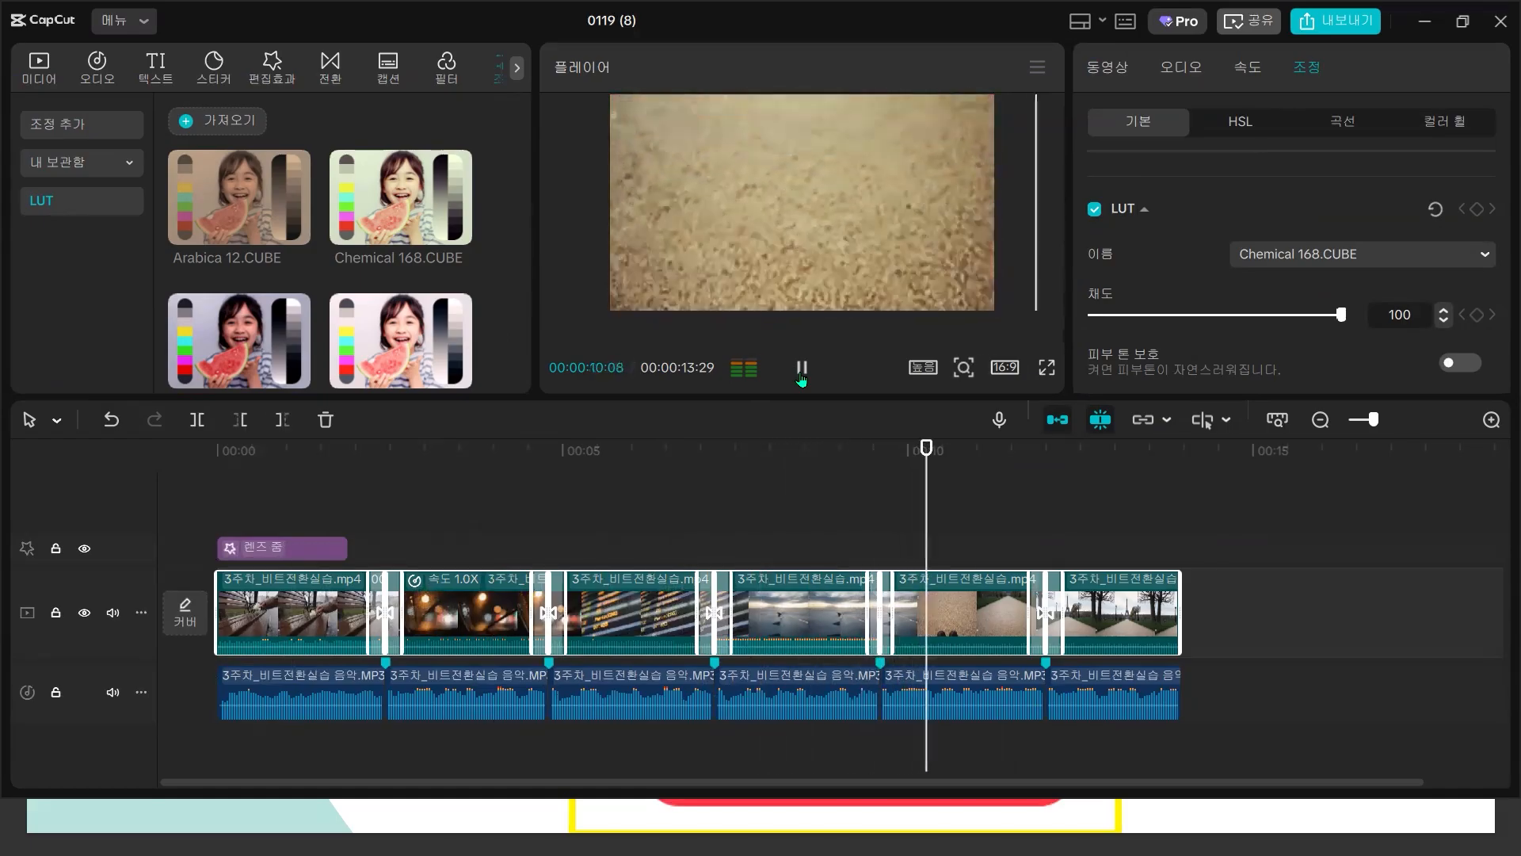
click(801, 372)
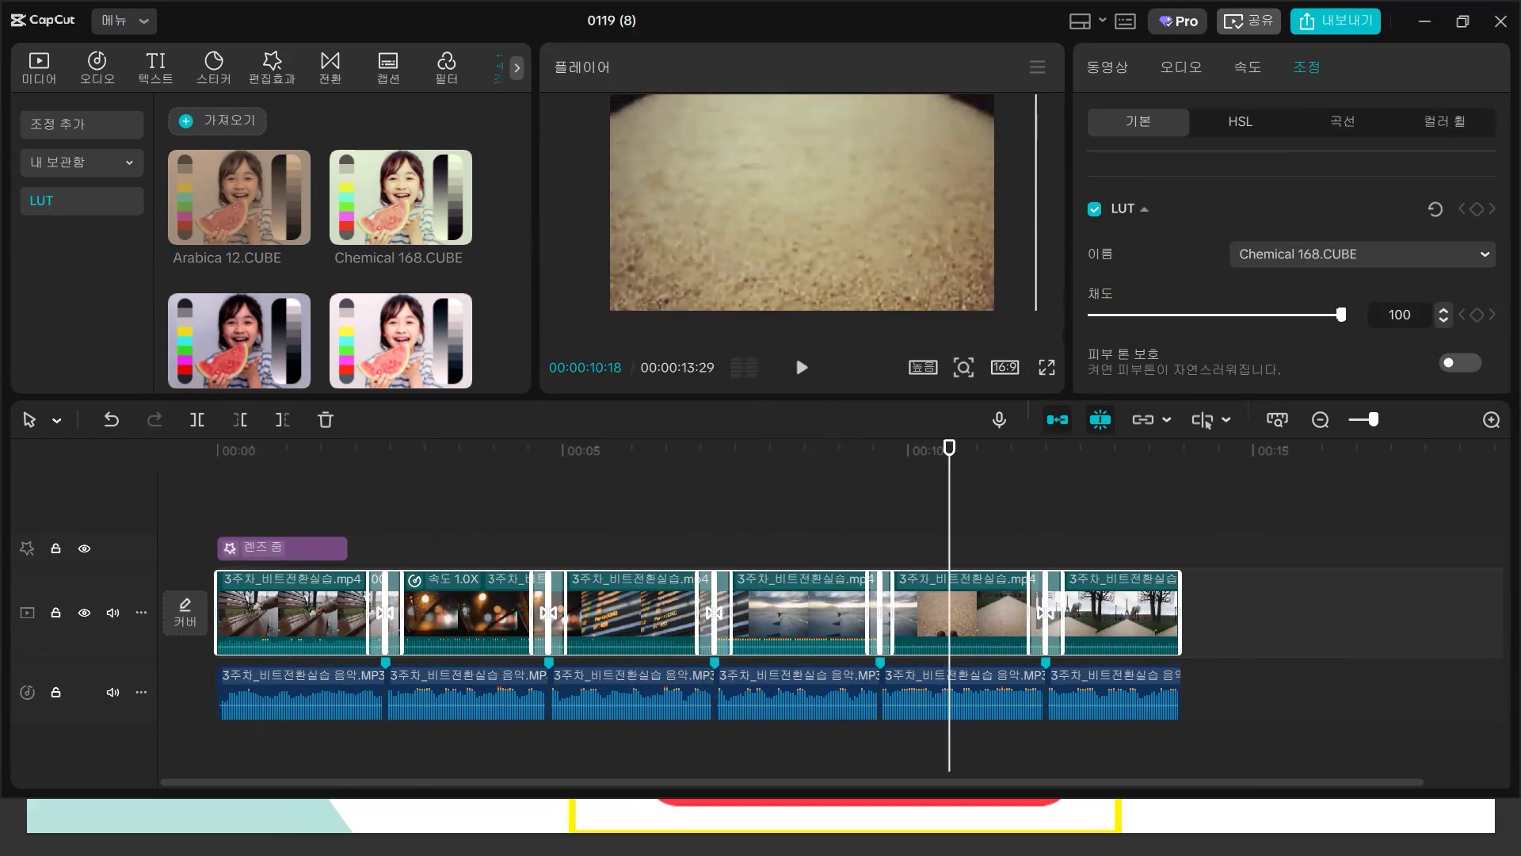
- Scrub the graded sequence from the bench clip to the departure-board clip at 00:00:06:19
click(222, 498)
drag(222, 498, 324, 530)
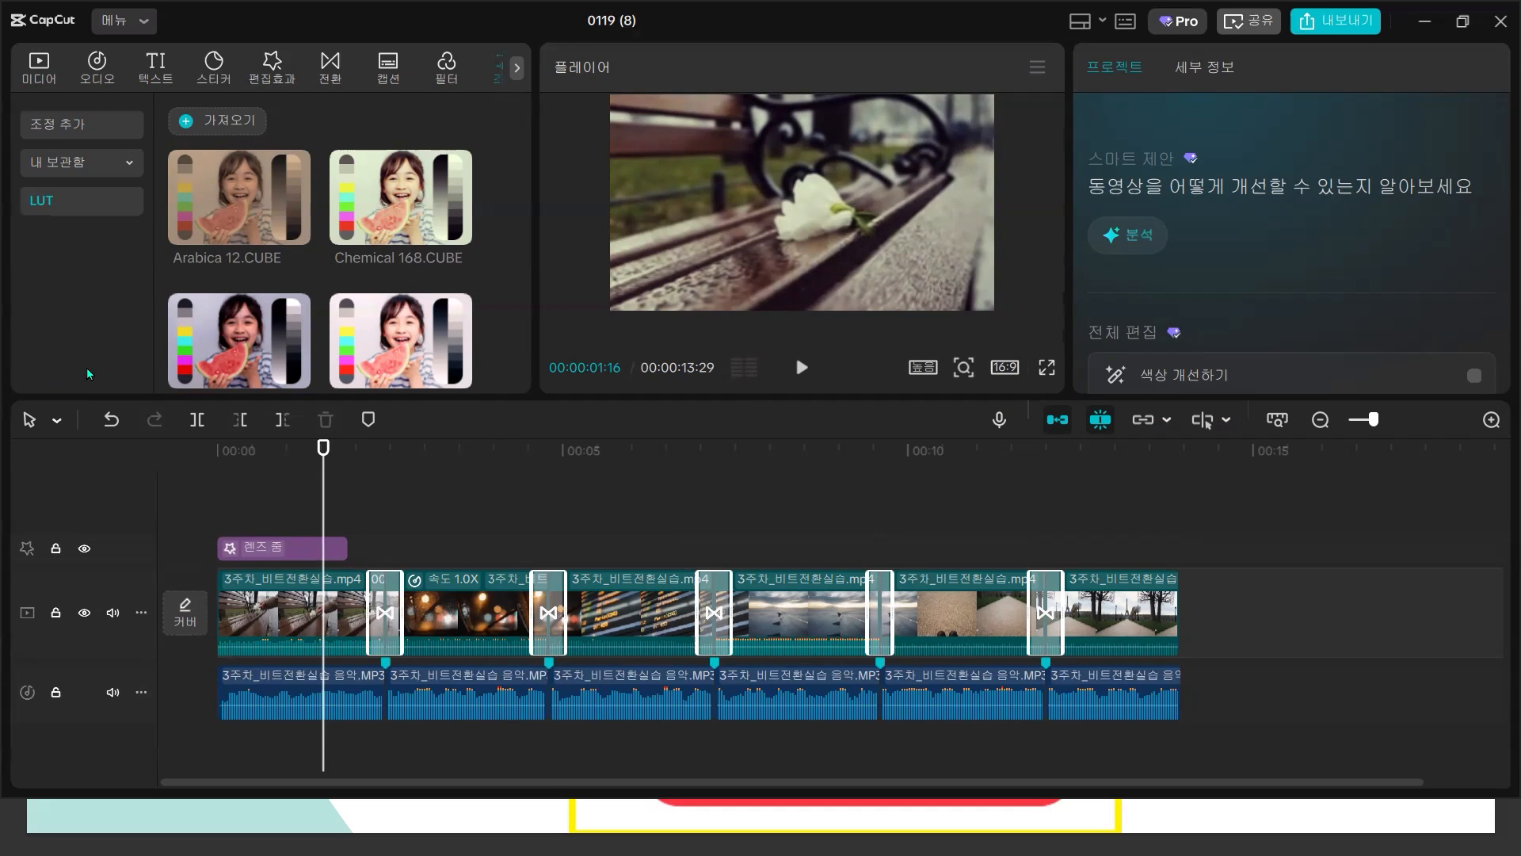
drag(321, 496, 676, 547)
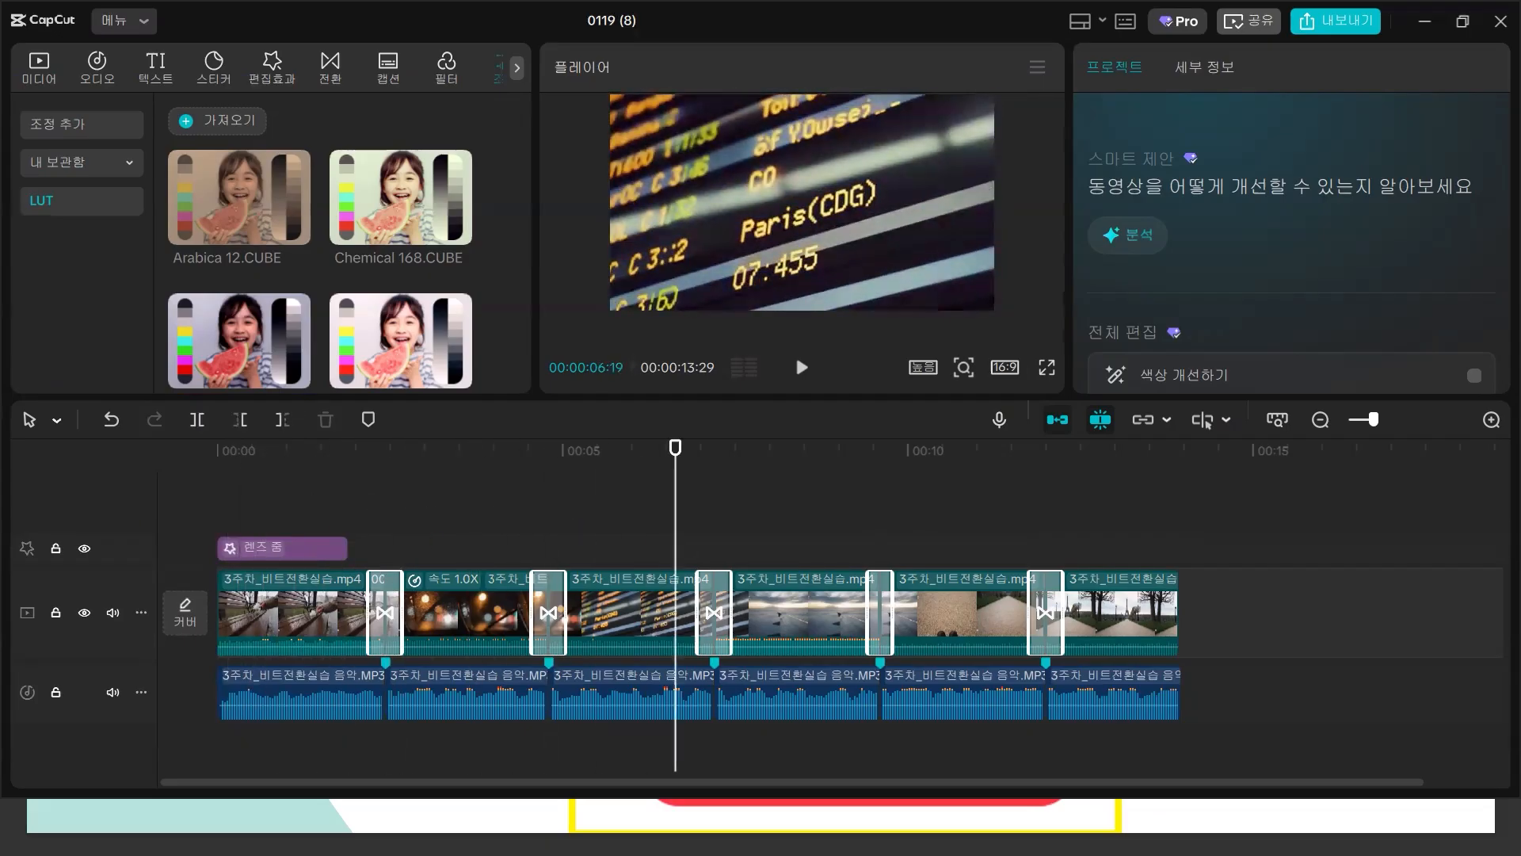